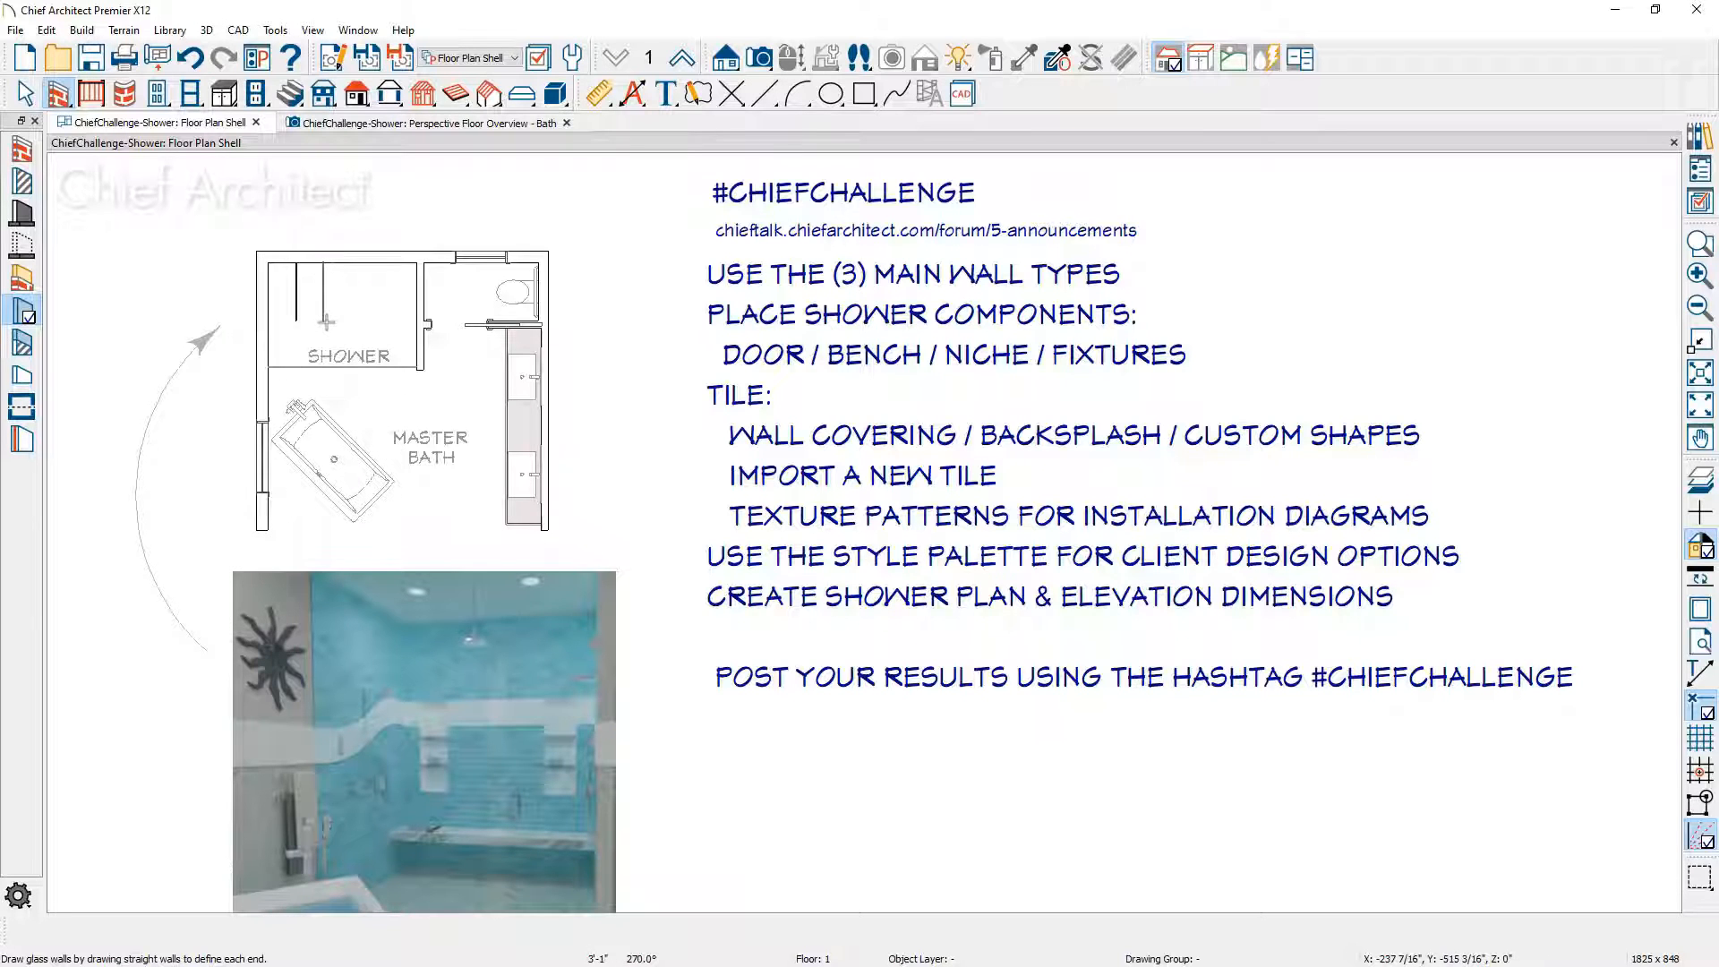
Step: Draw a straight glass pony wall about 3'-3 3/4" long inside the shower area and show it in the bath perspective overview
click(20, 344)
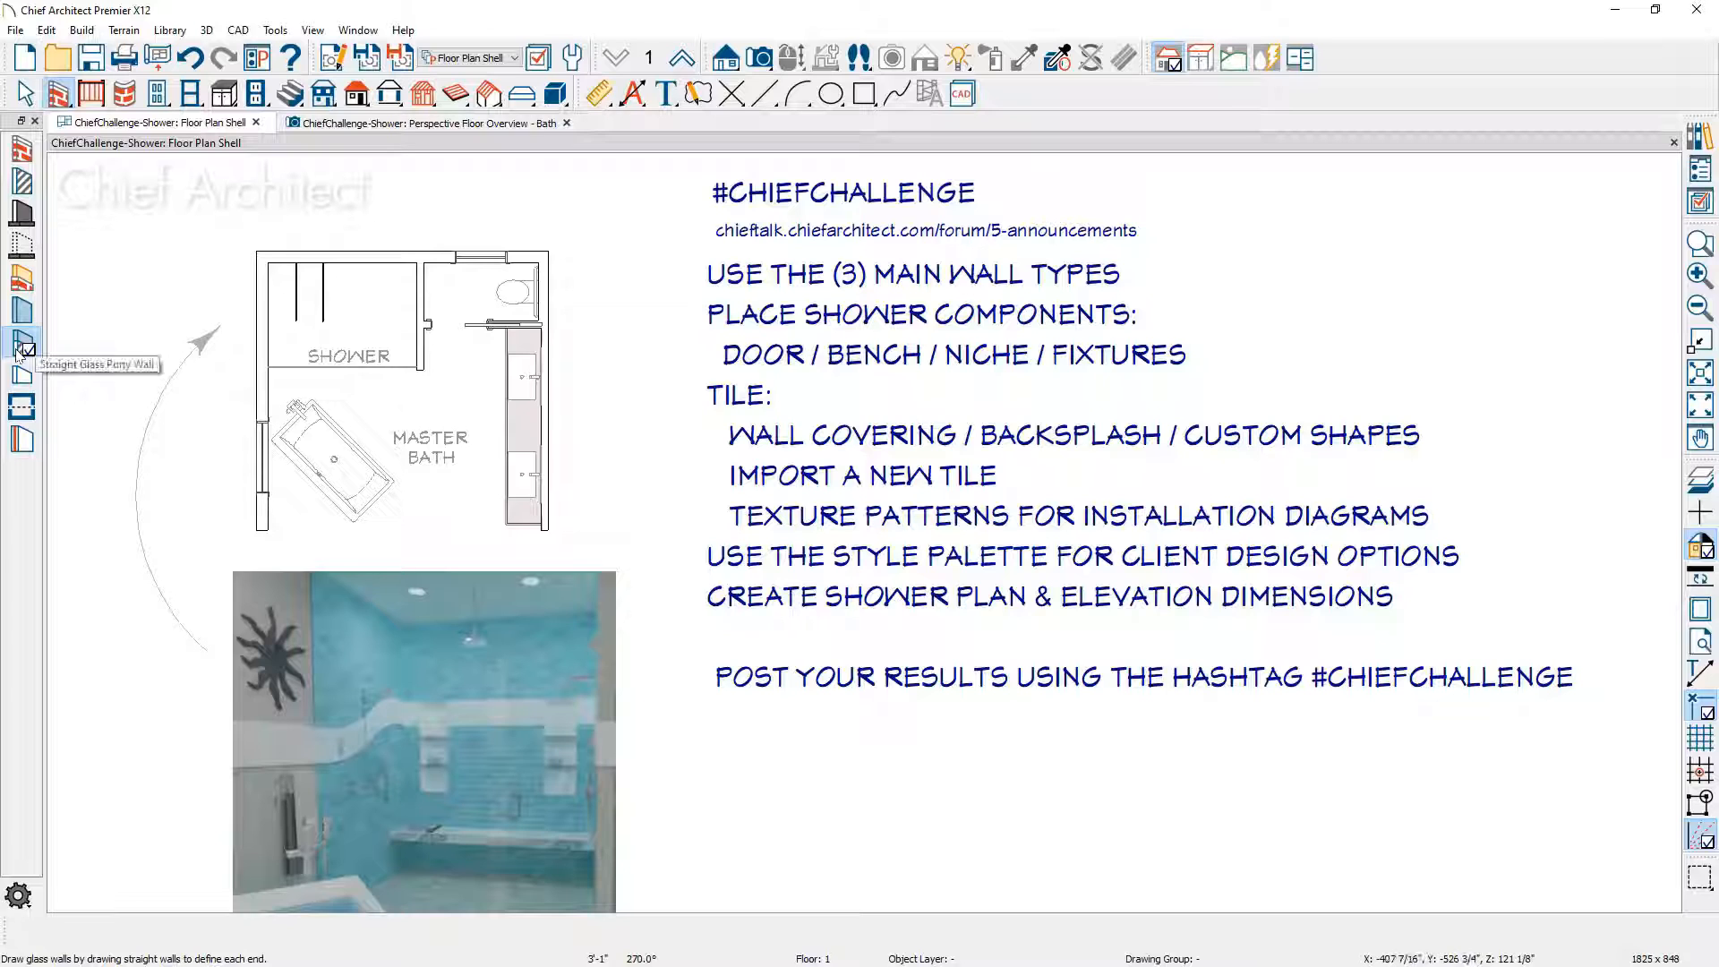
drag(362, 260, 358, 323)
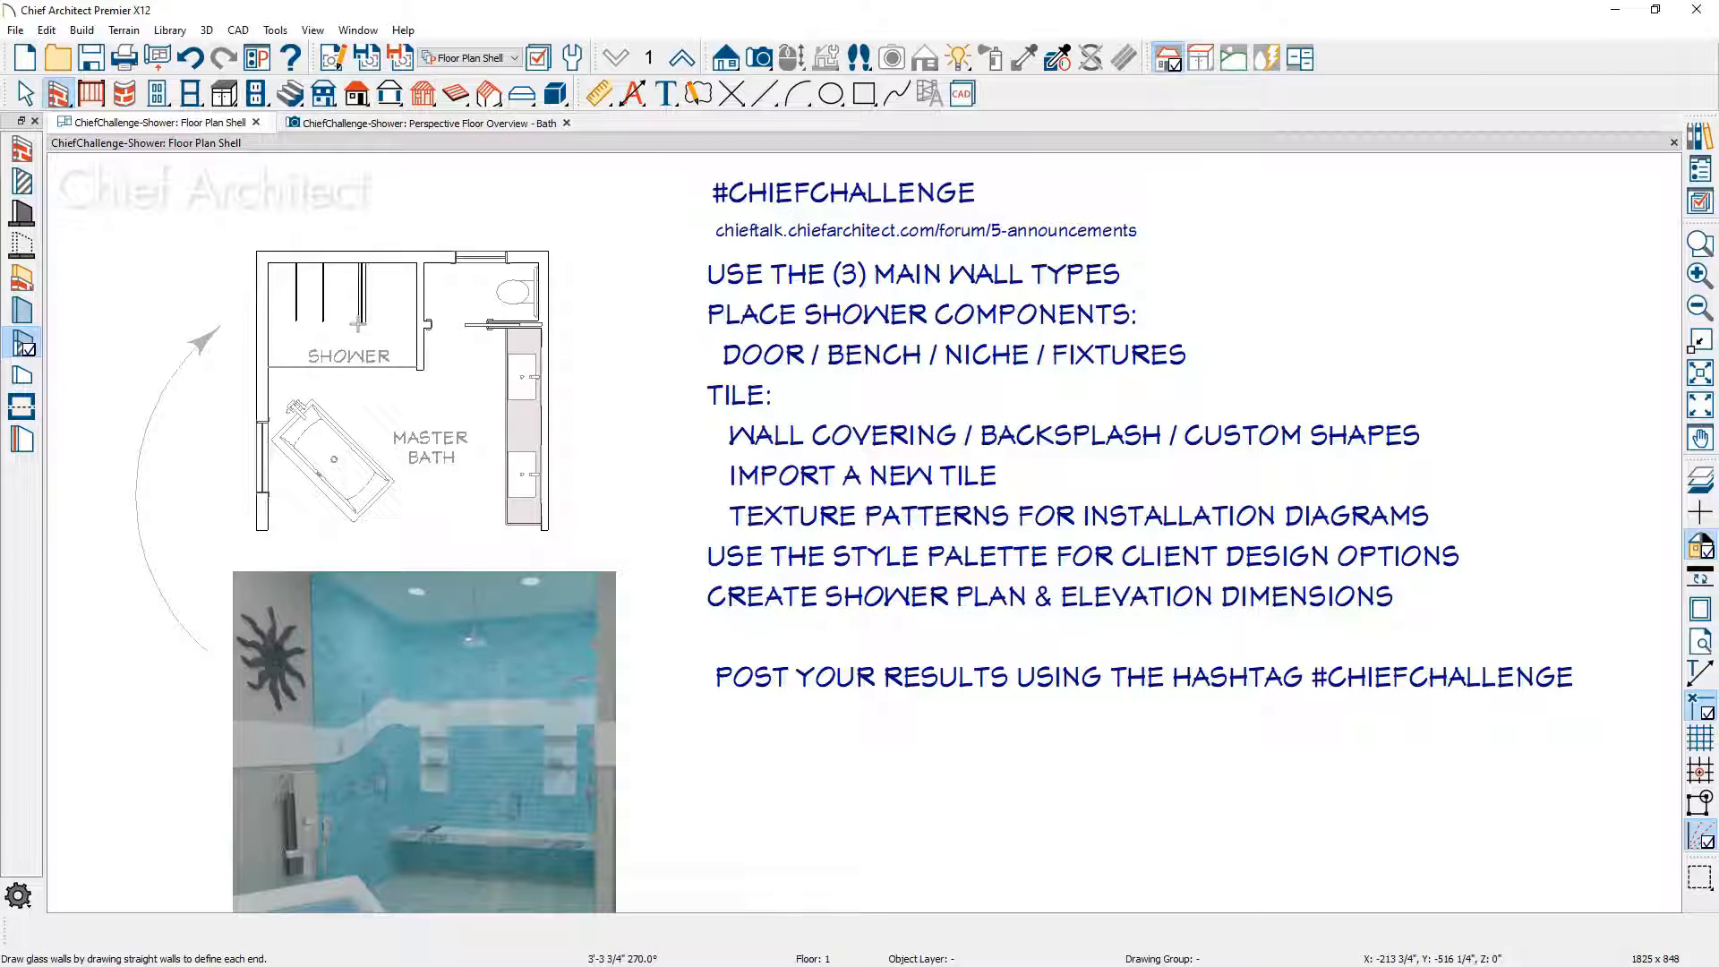
click(421, 122)
Step: Lower the top edge of the middle glass wall and convert it to a railing with the Solid style
click(915, 436)
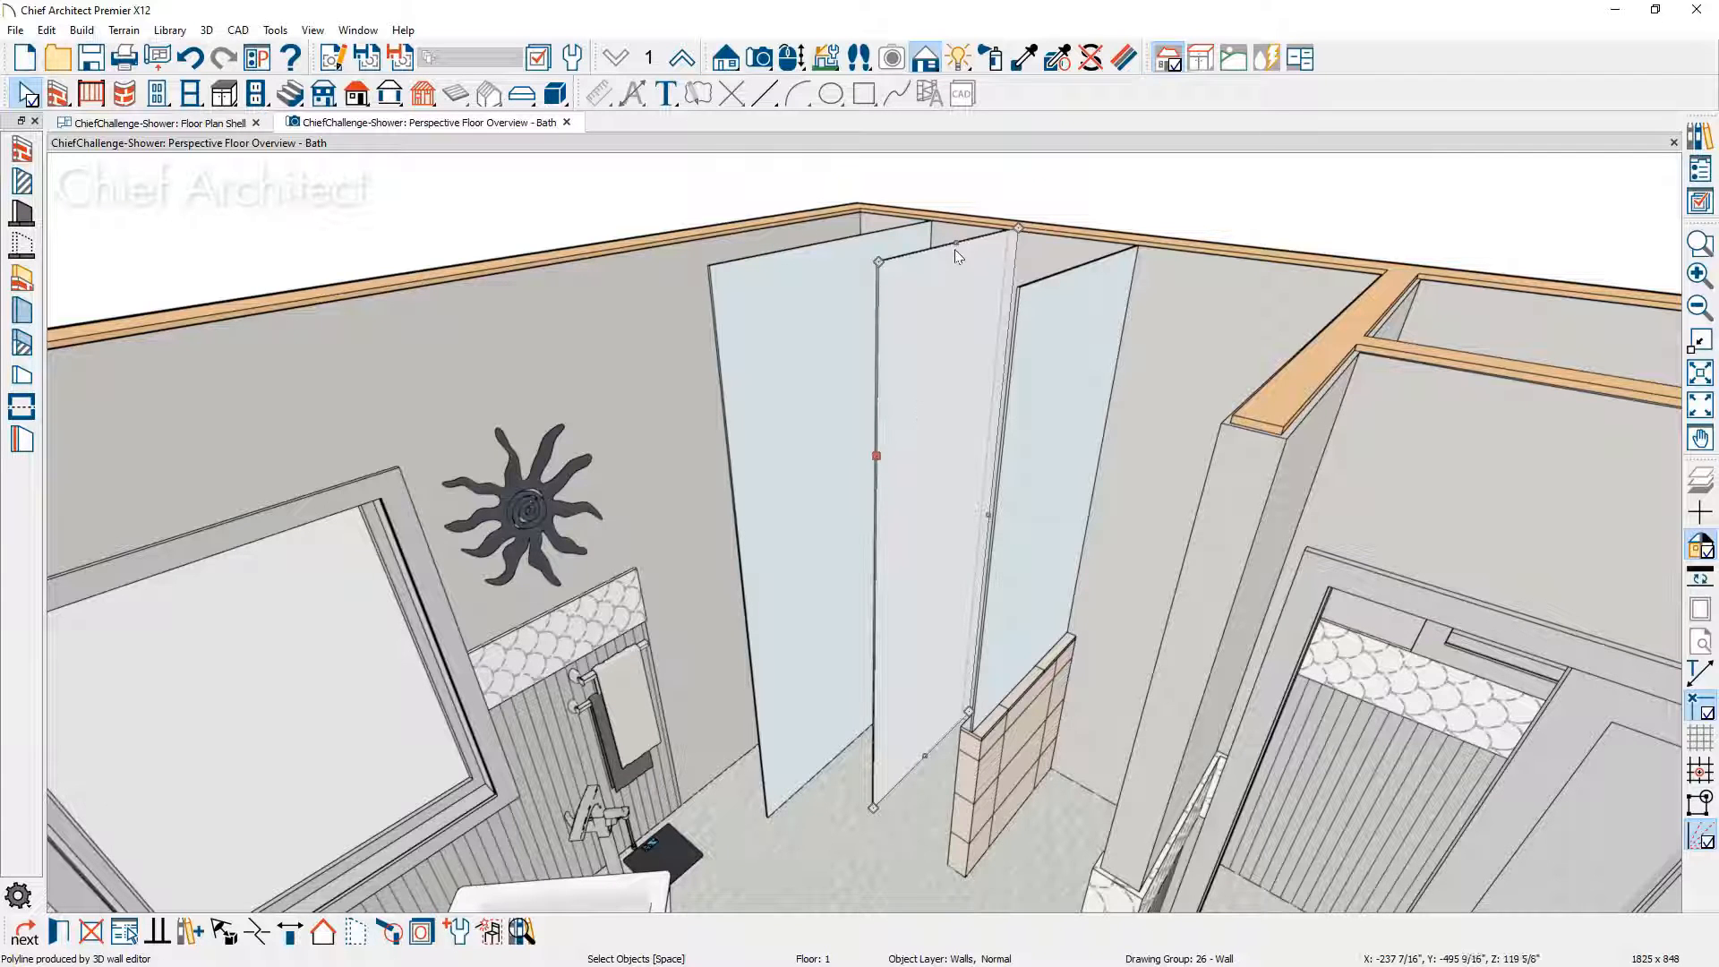
drag(954, 244, 950, 321)
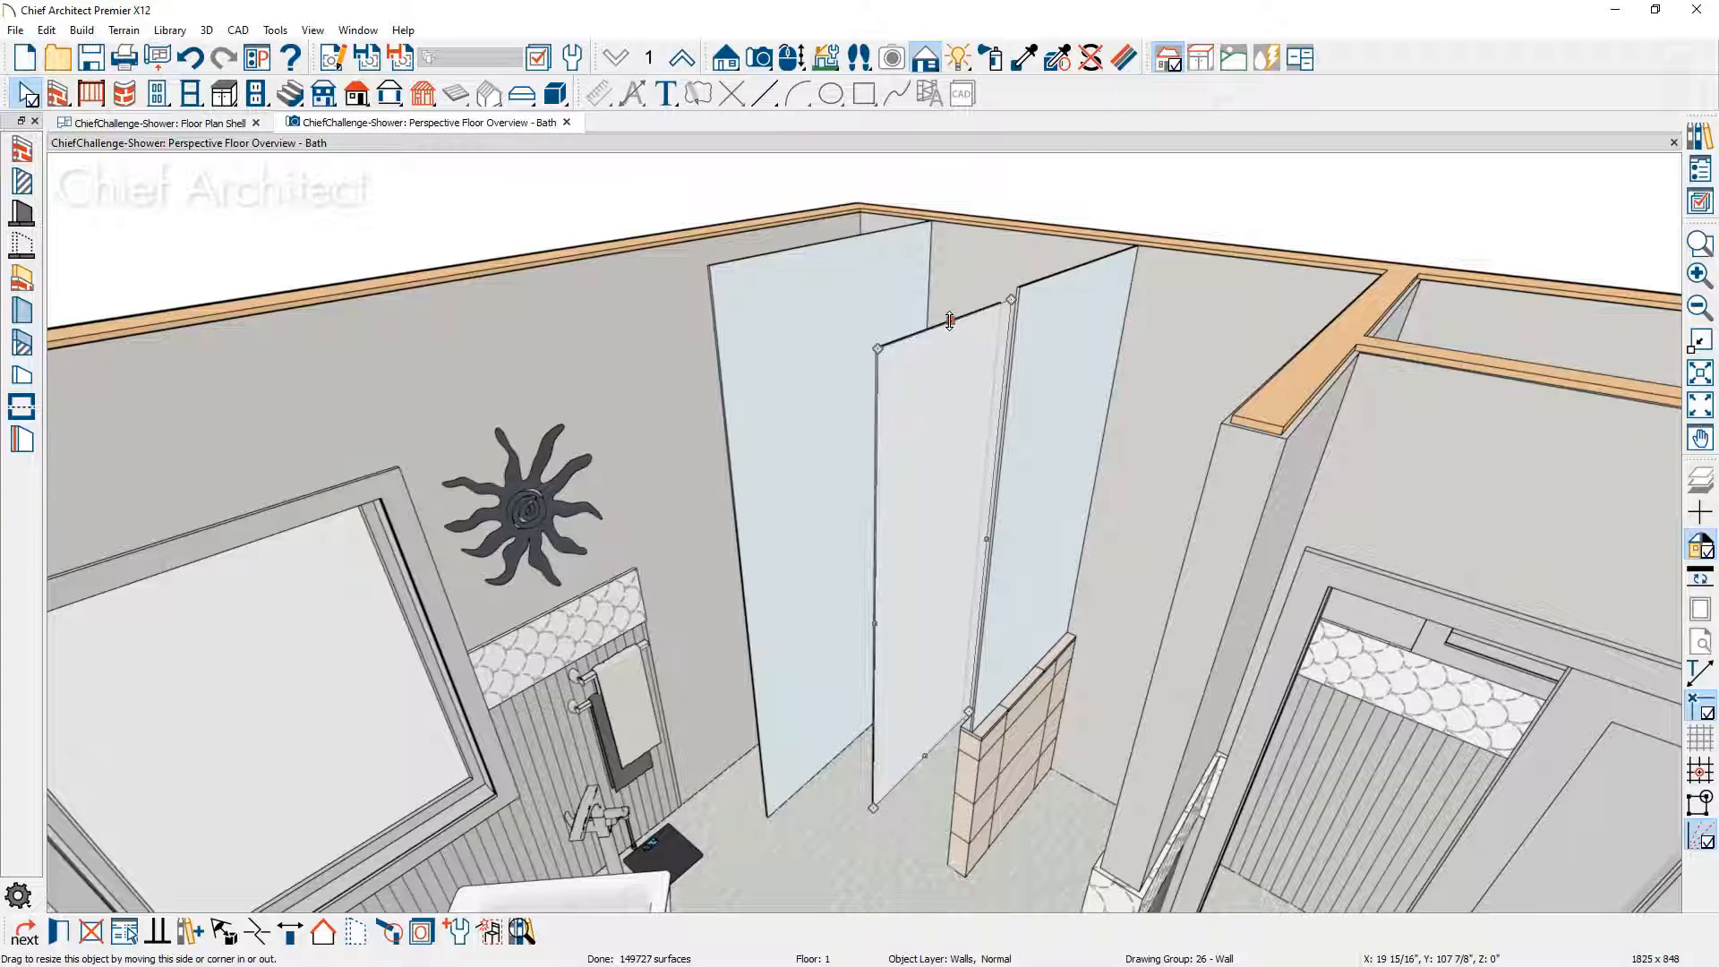
double_click(950, 321)
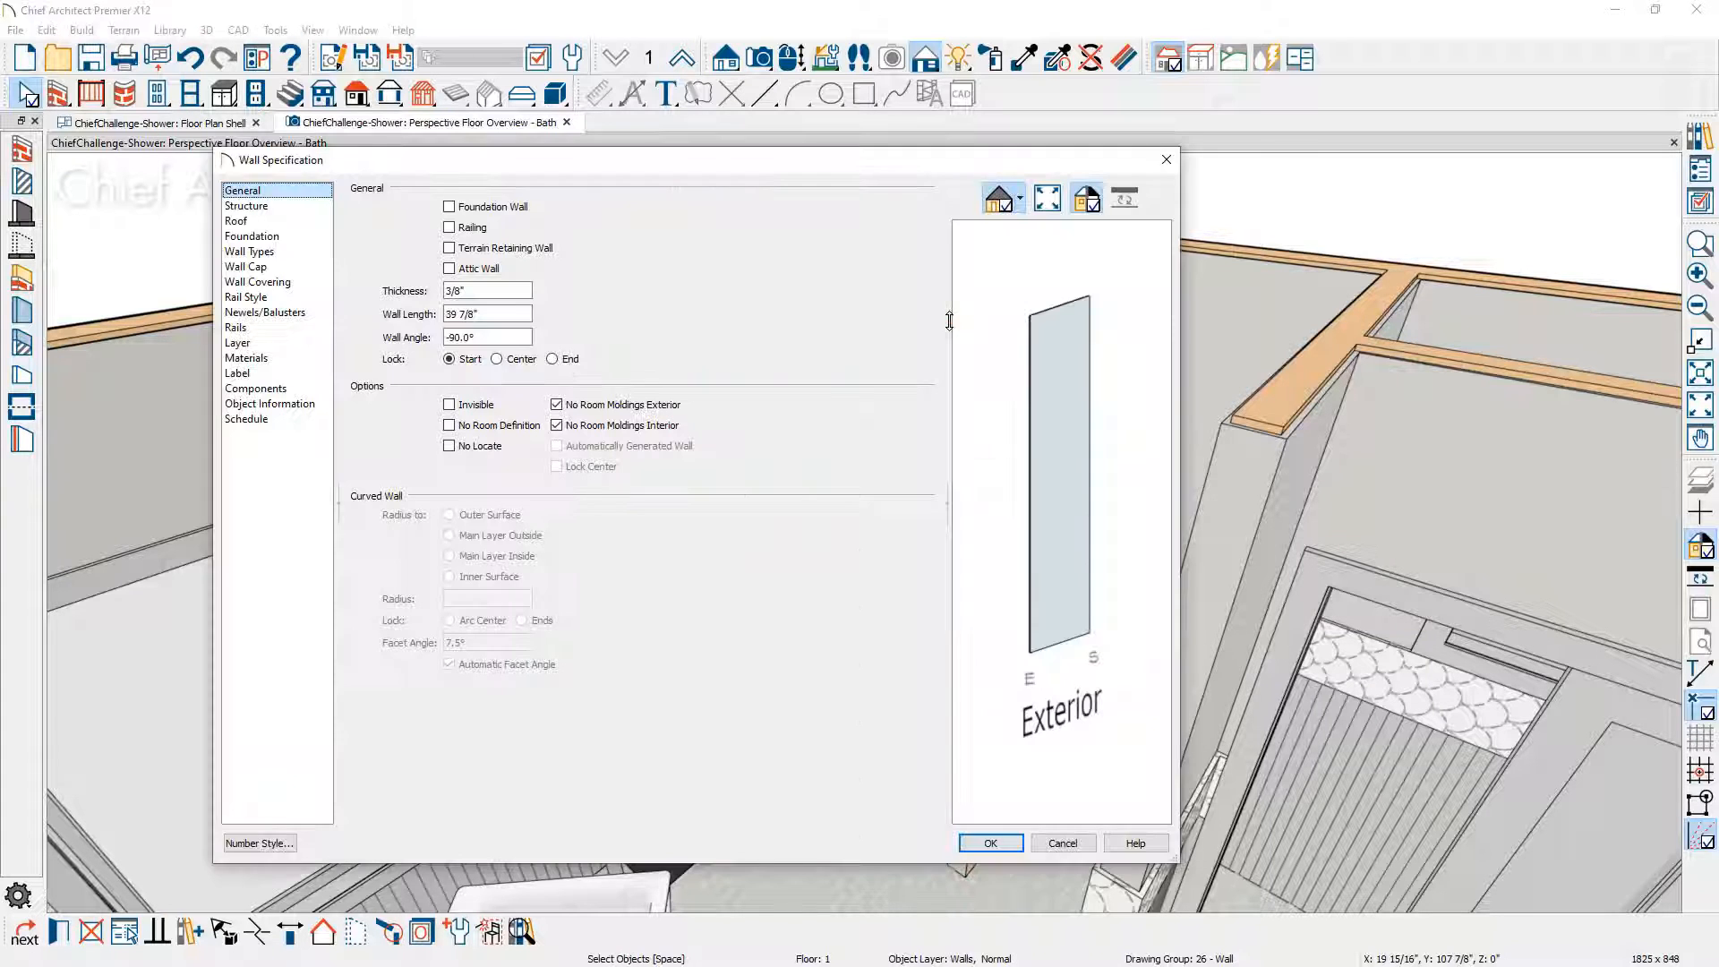
click(450, 228)
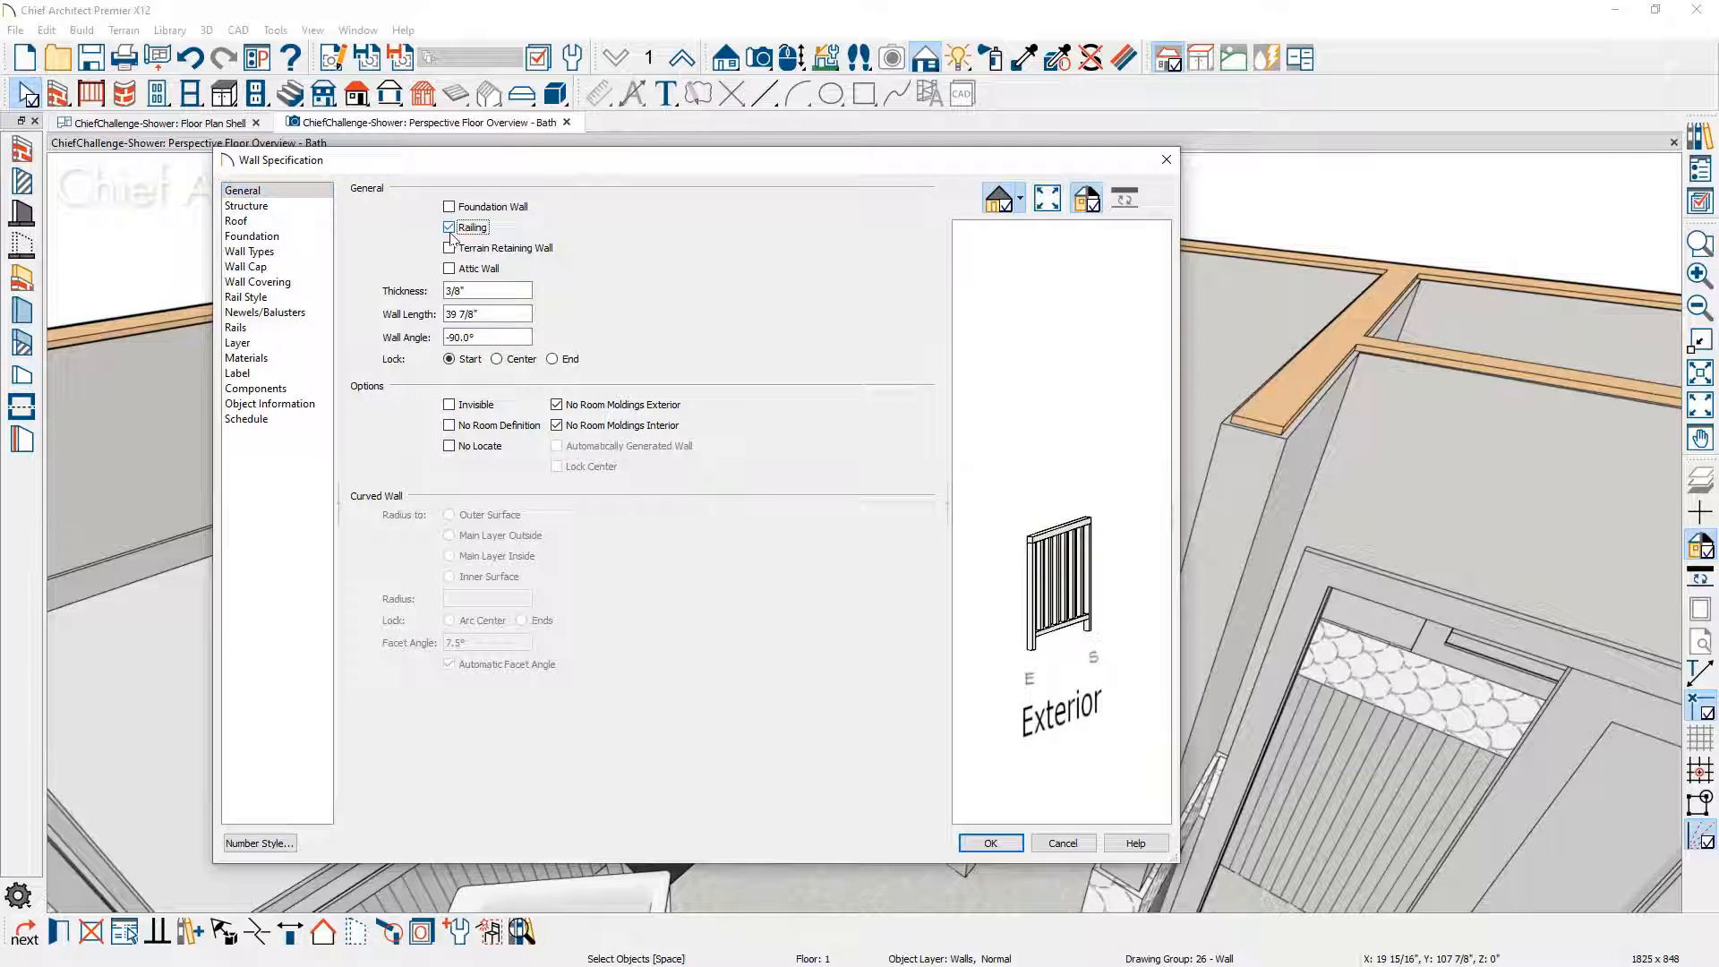
click(288, 300)
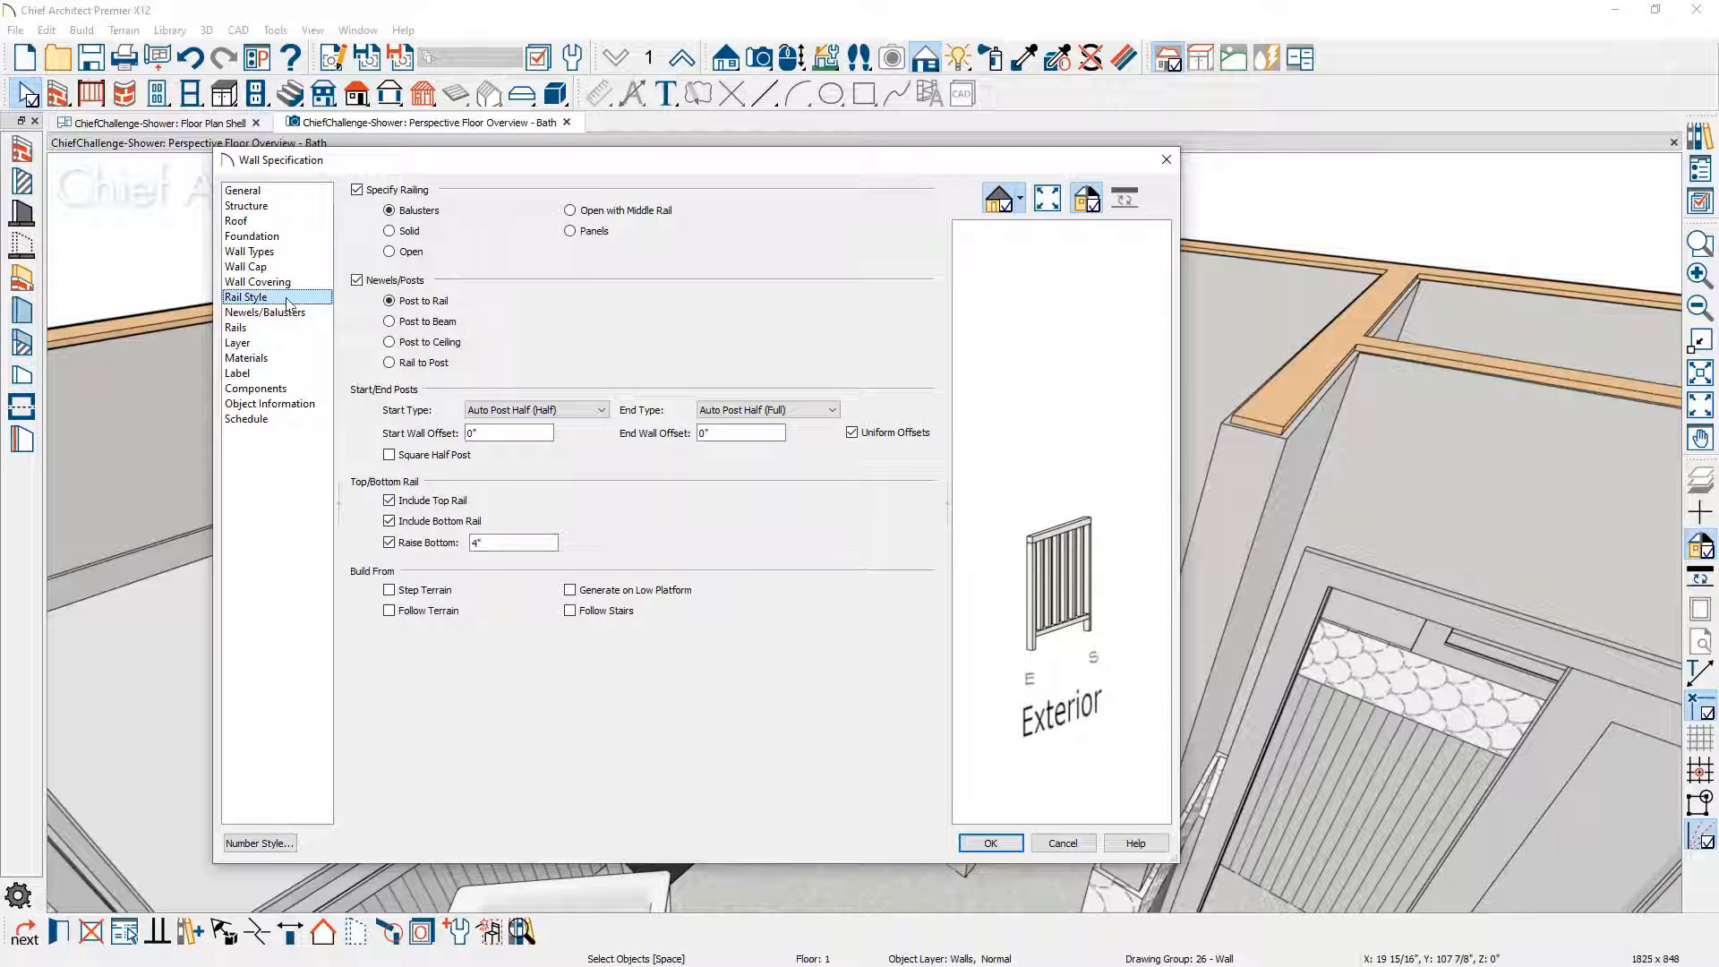
click(408, 231)
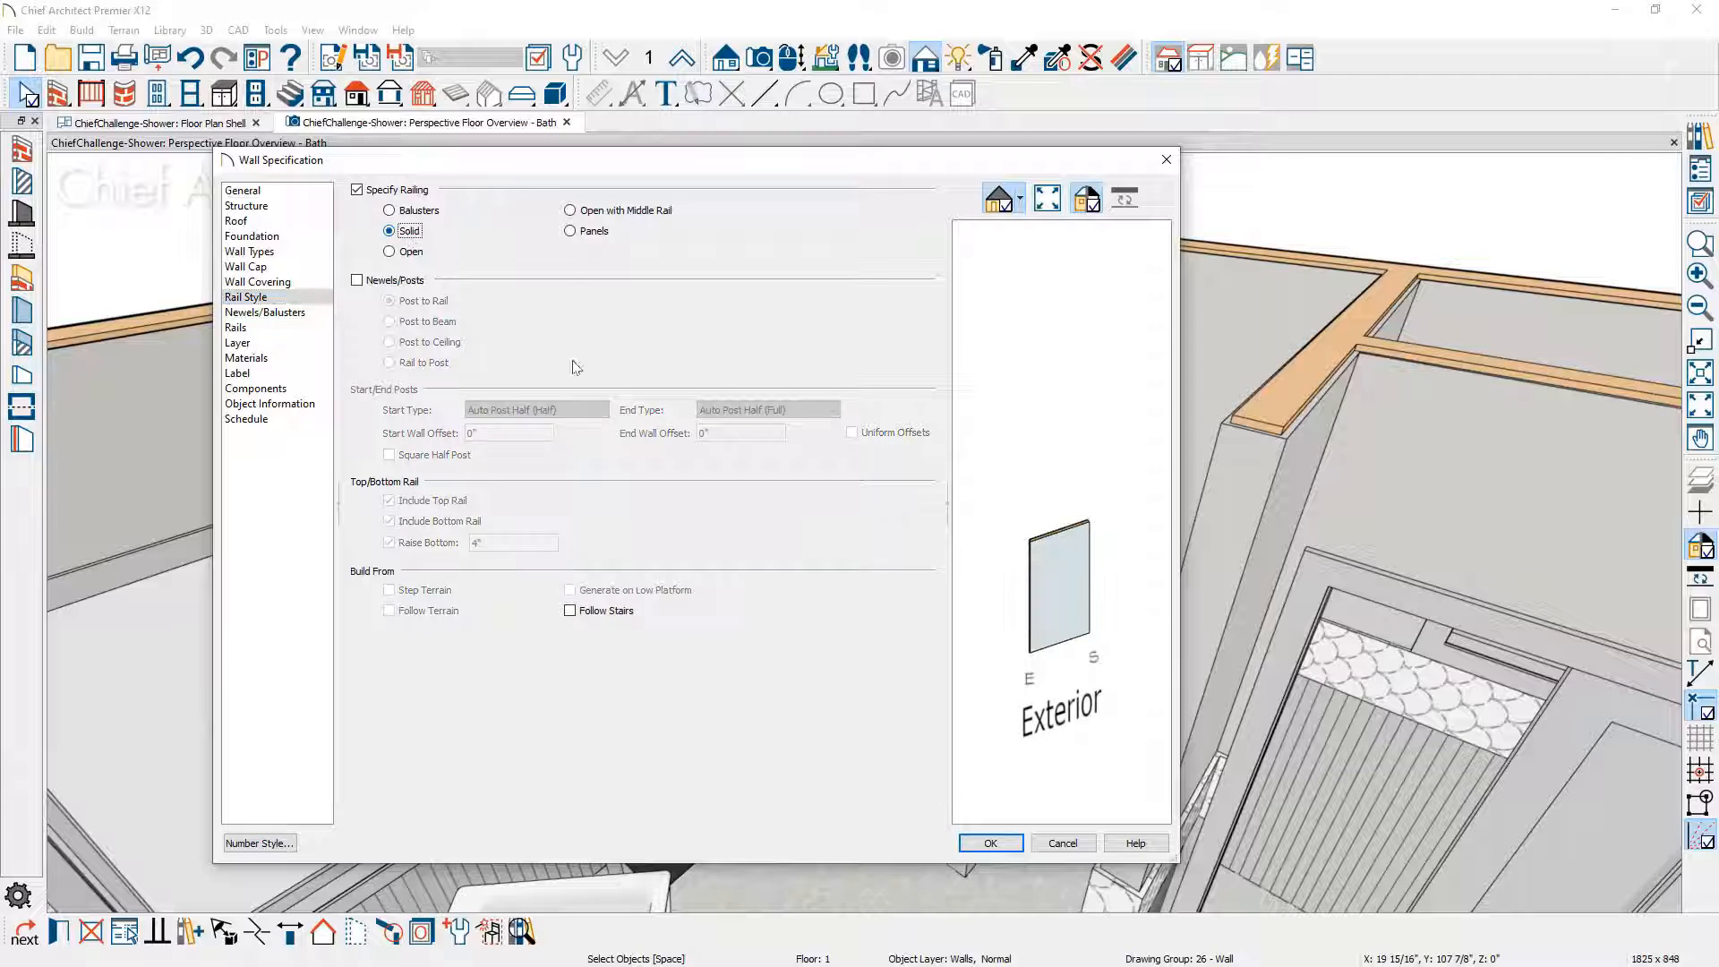
scroll(1025, 560, up, 4)
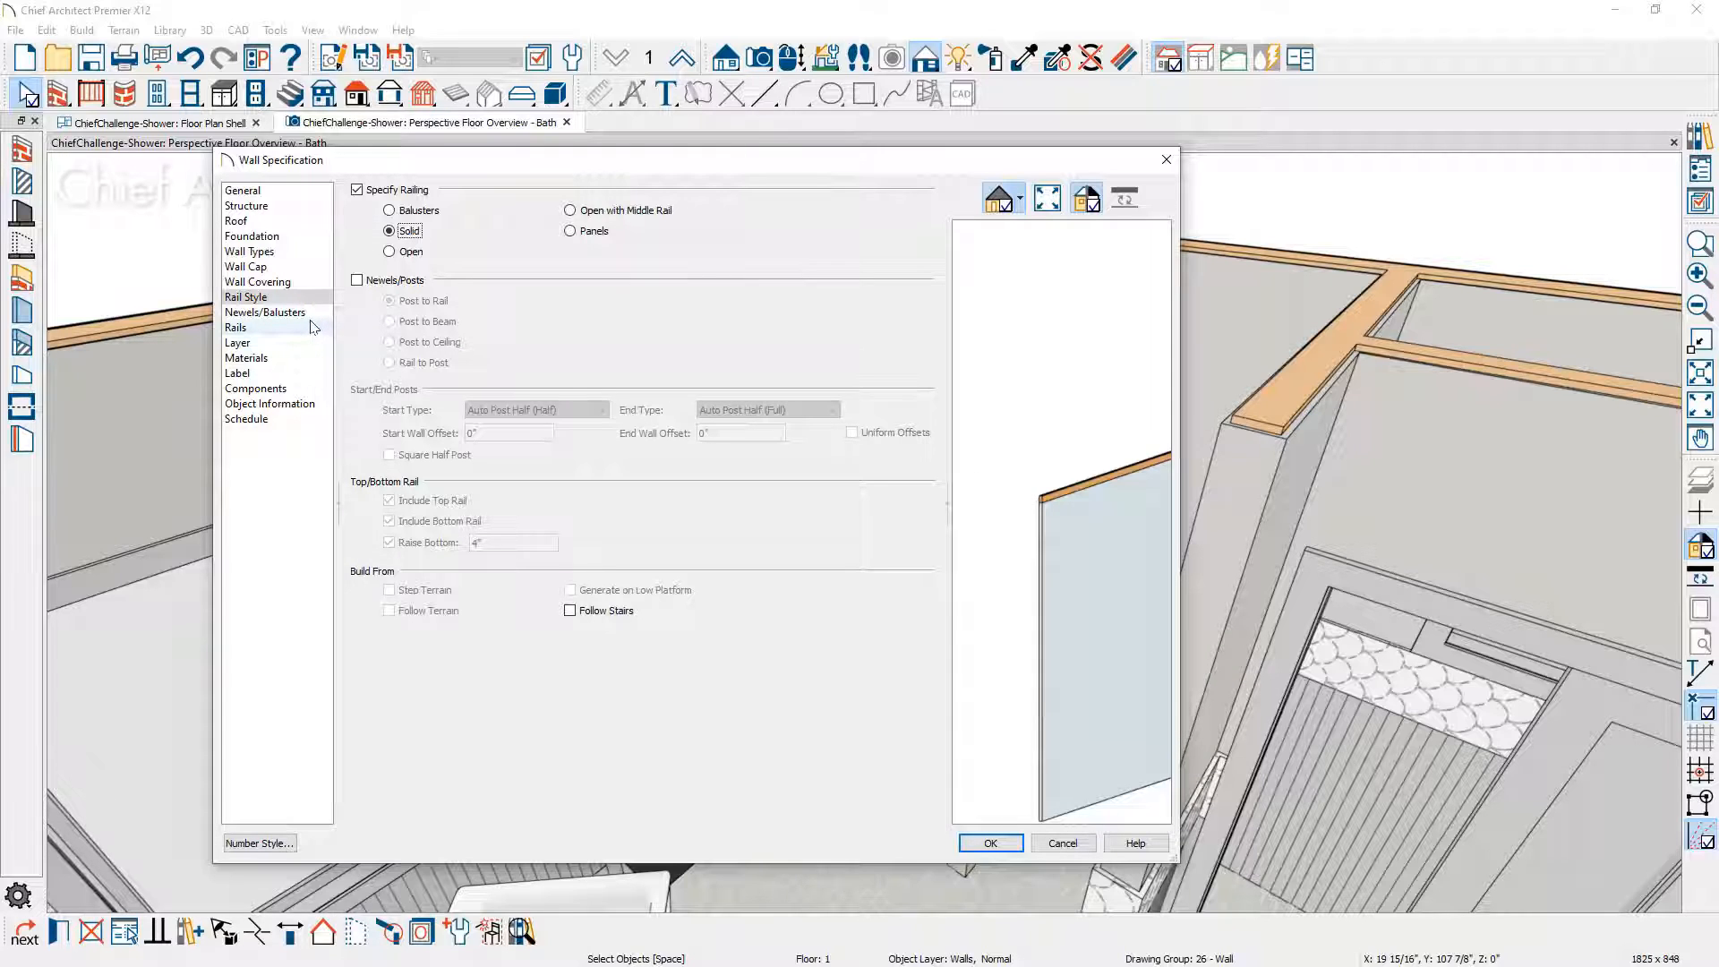
Step: Set the solid glass railing's height to 84 inches and apply the wall specification
click(265, 312)
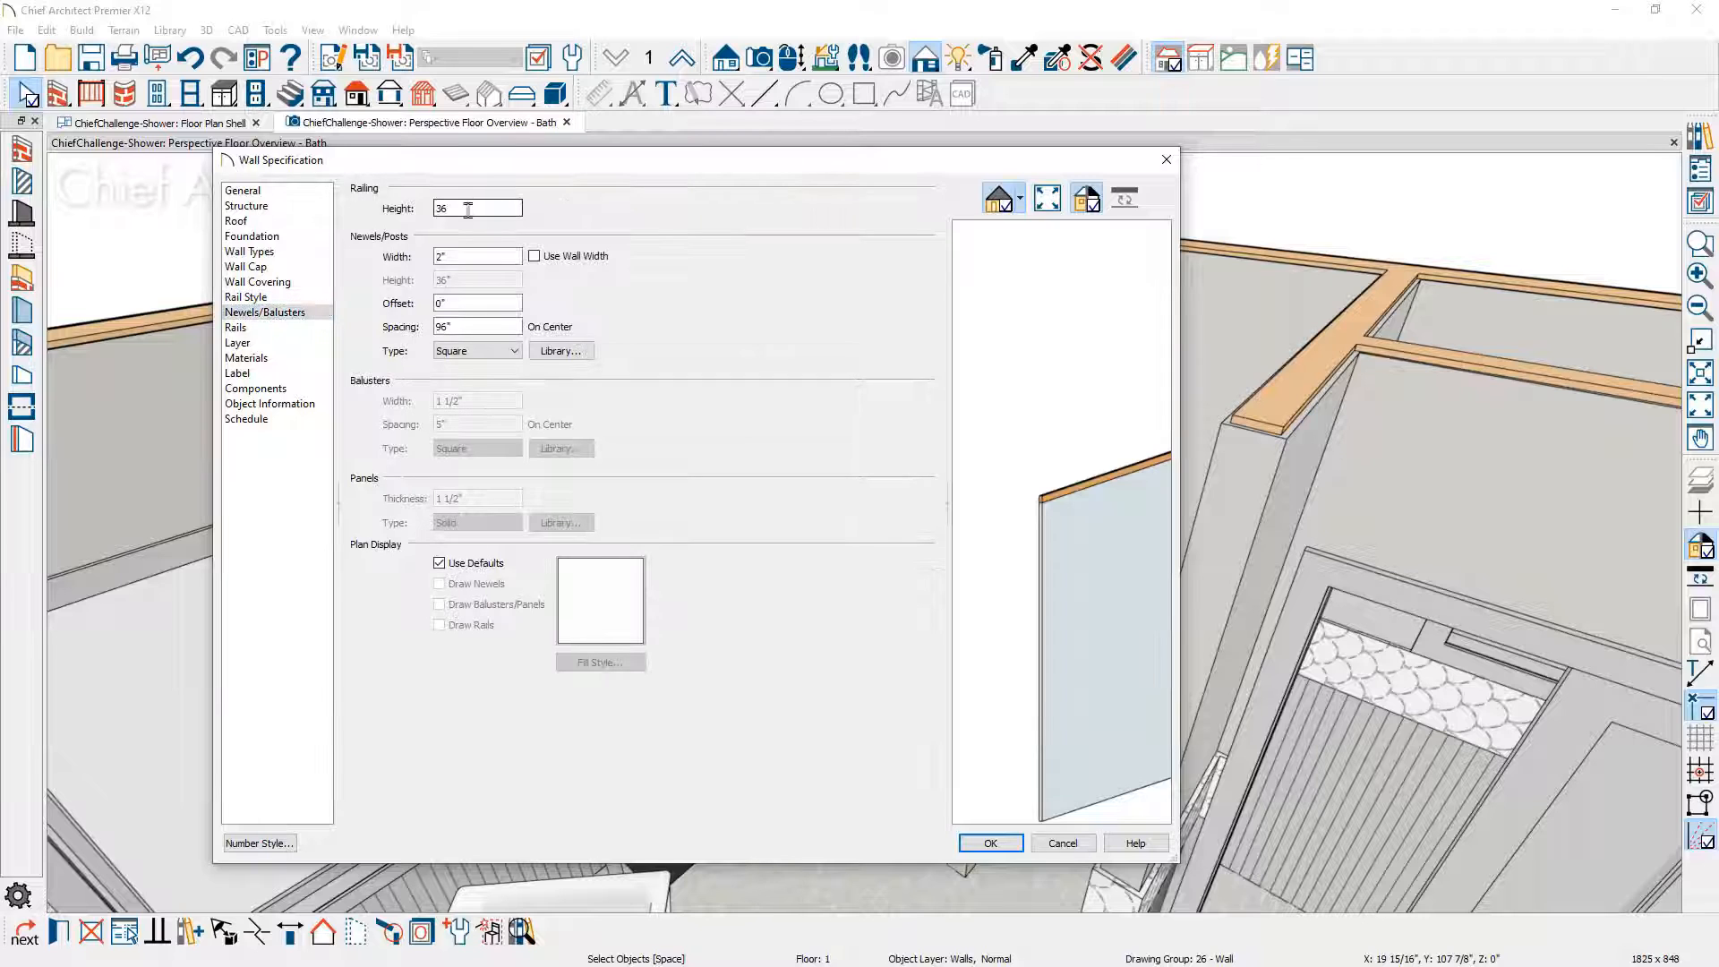
drag(464, 208, 380, 209)
text(84)
click(990, 844)
Step: Paint the top cap of the glass railing with the Chrome material picked up from the tub faucet
click(1023, 59)
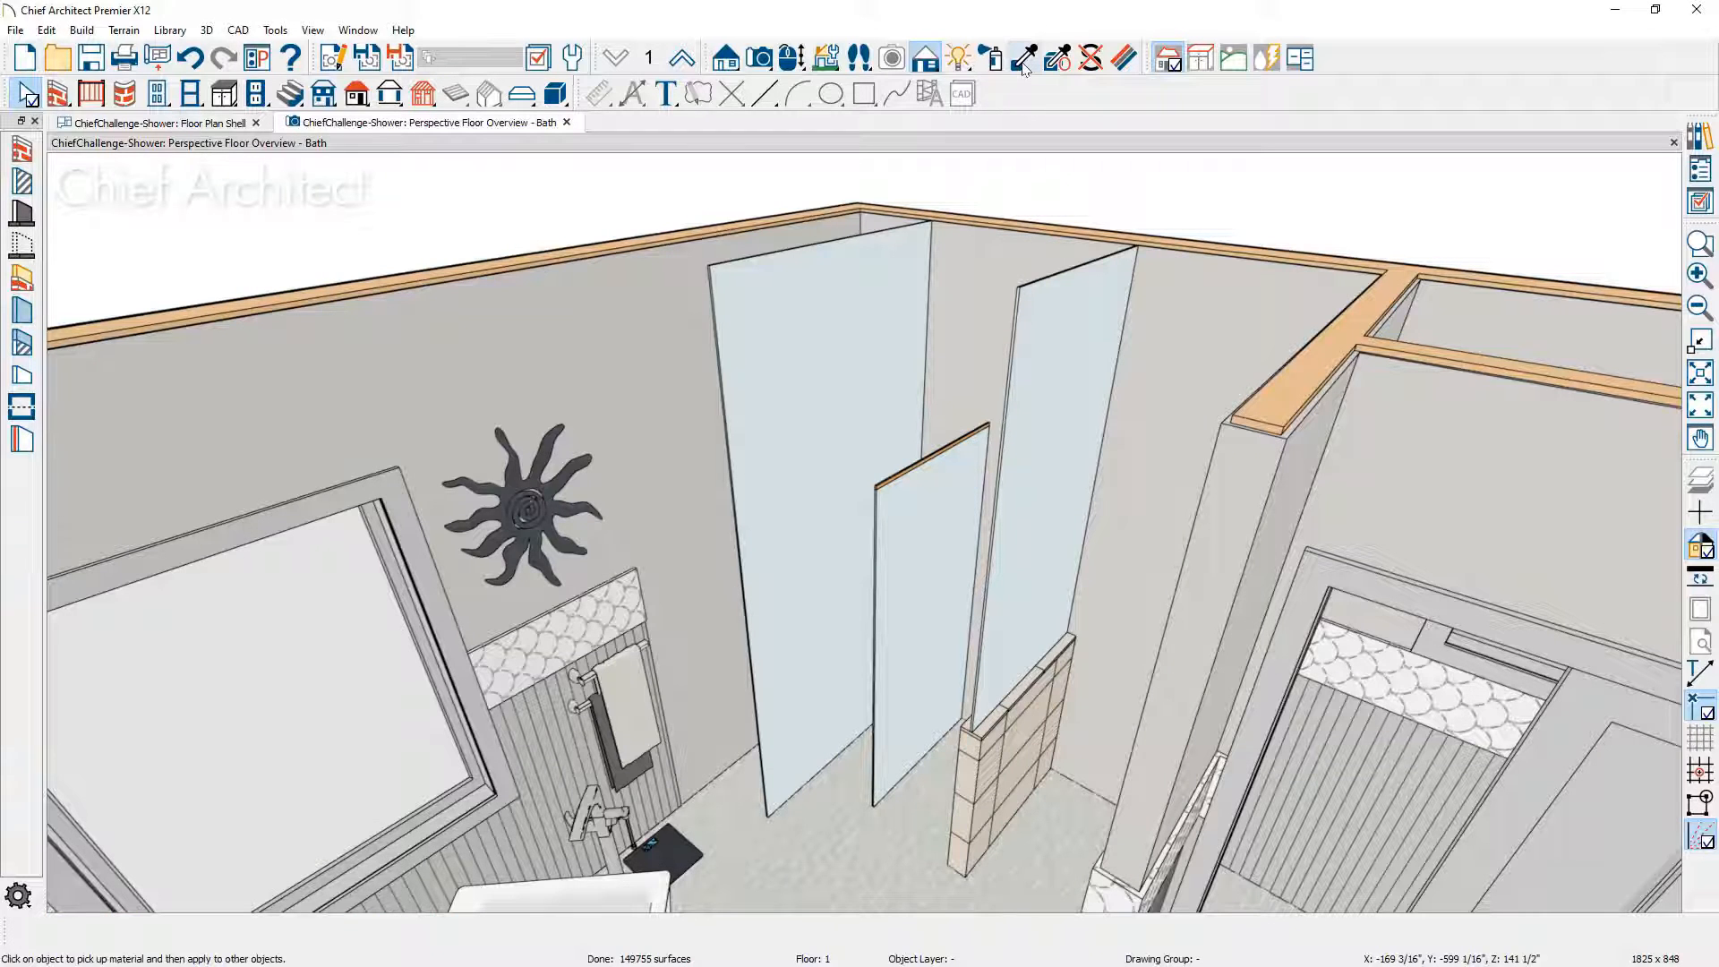
click(596, 797)
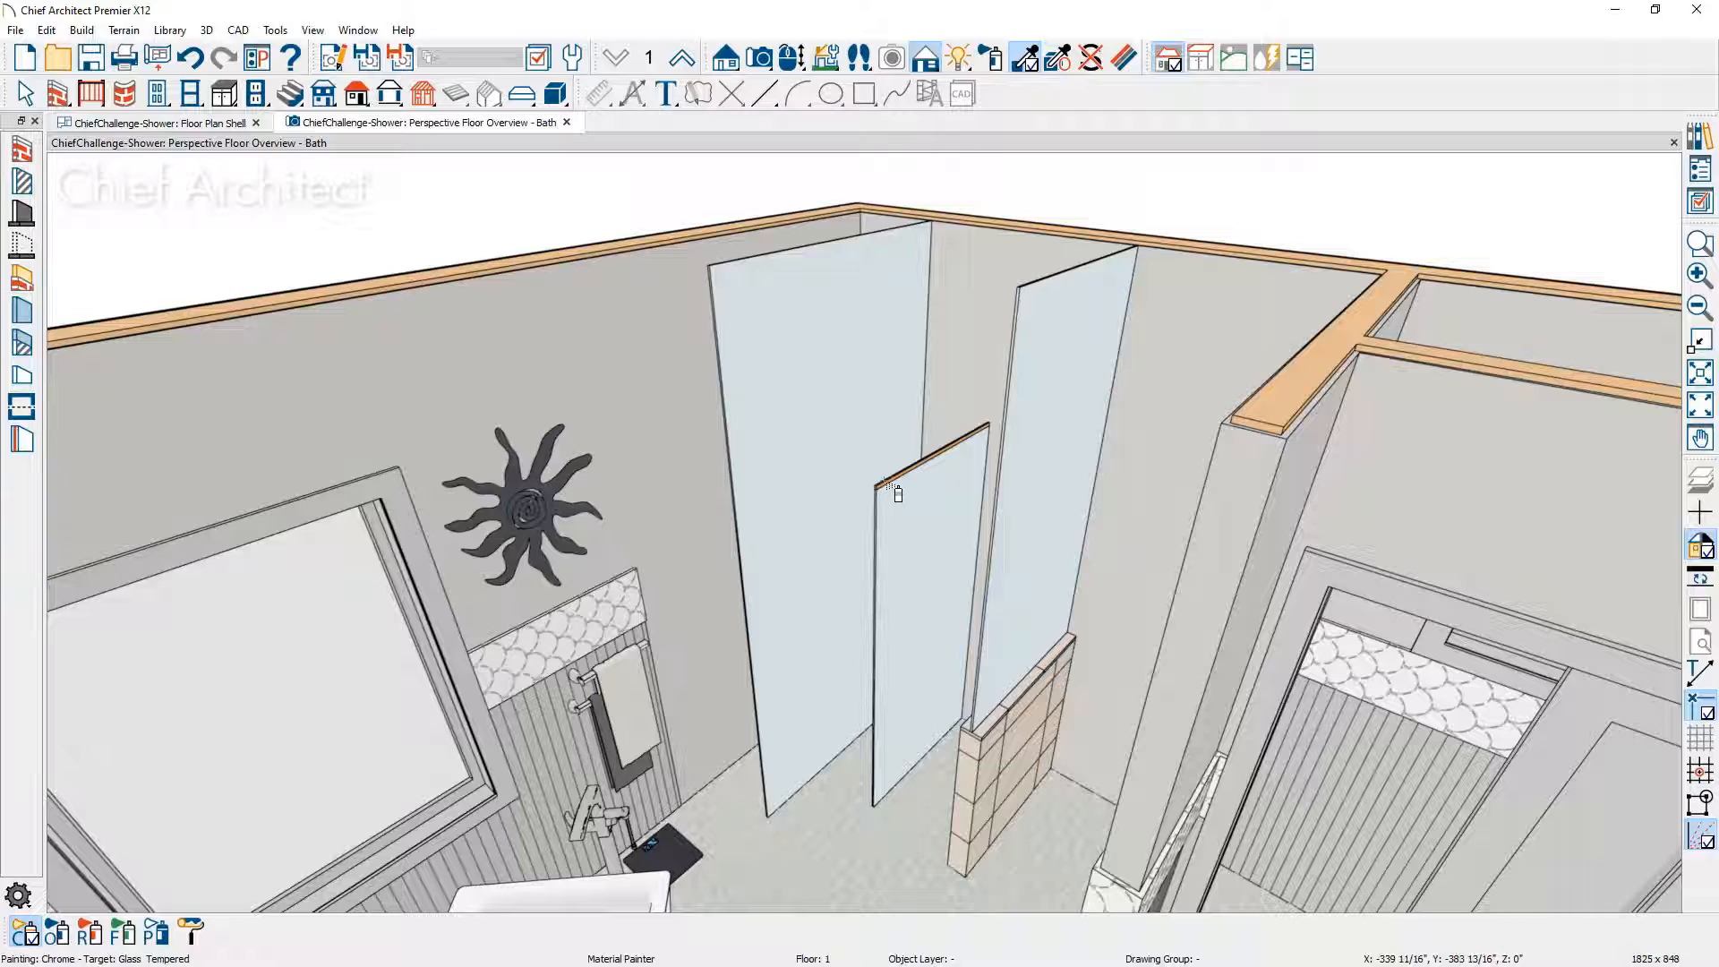
key(Escape)
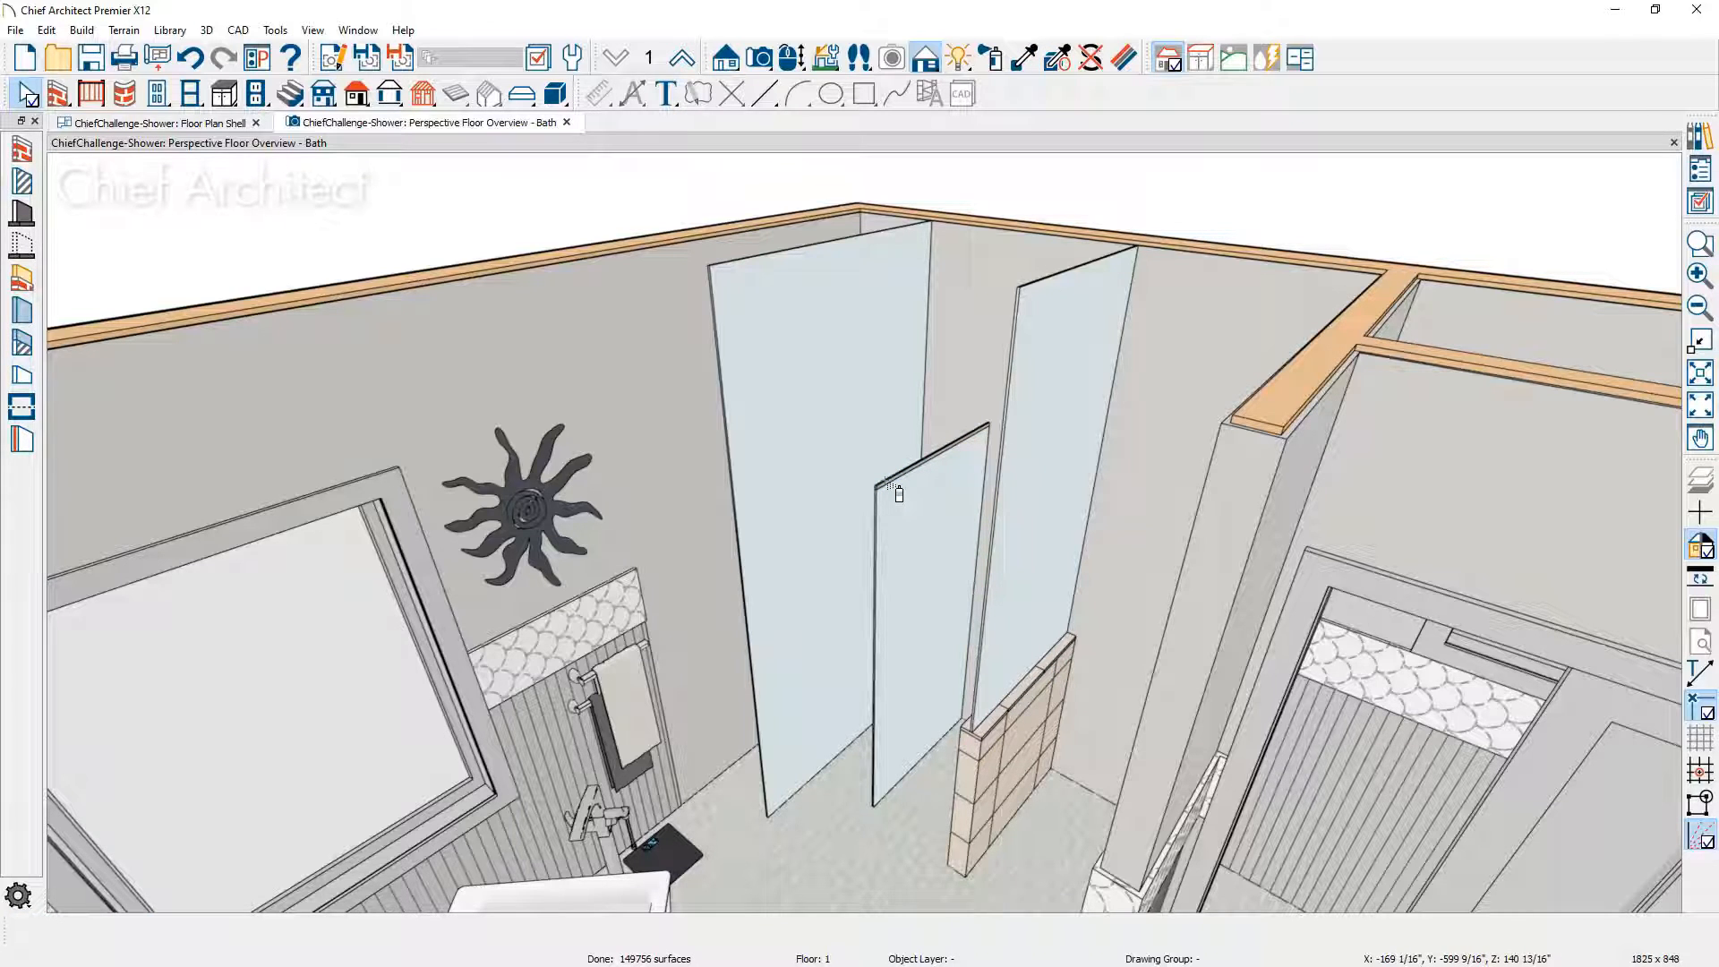
Step: Lower the top edge of the glass panel above the tiled pony wall so it ends below the ceiling
click(1036, 484)
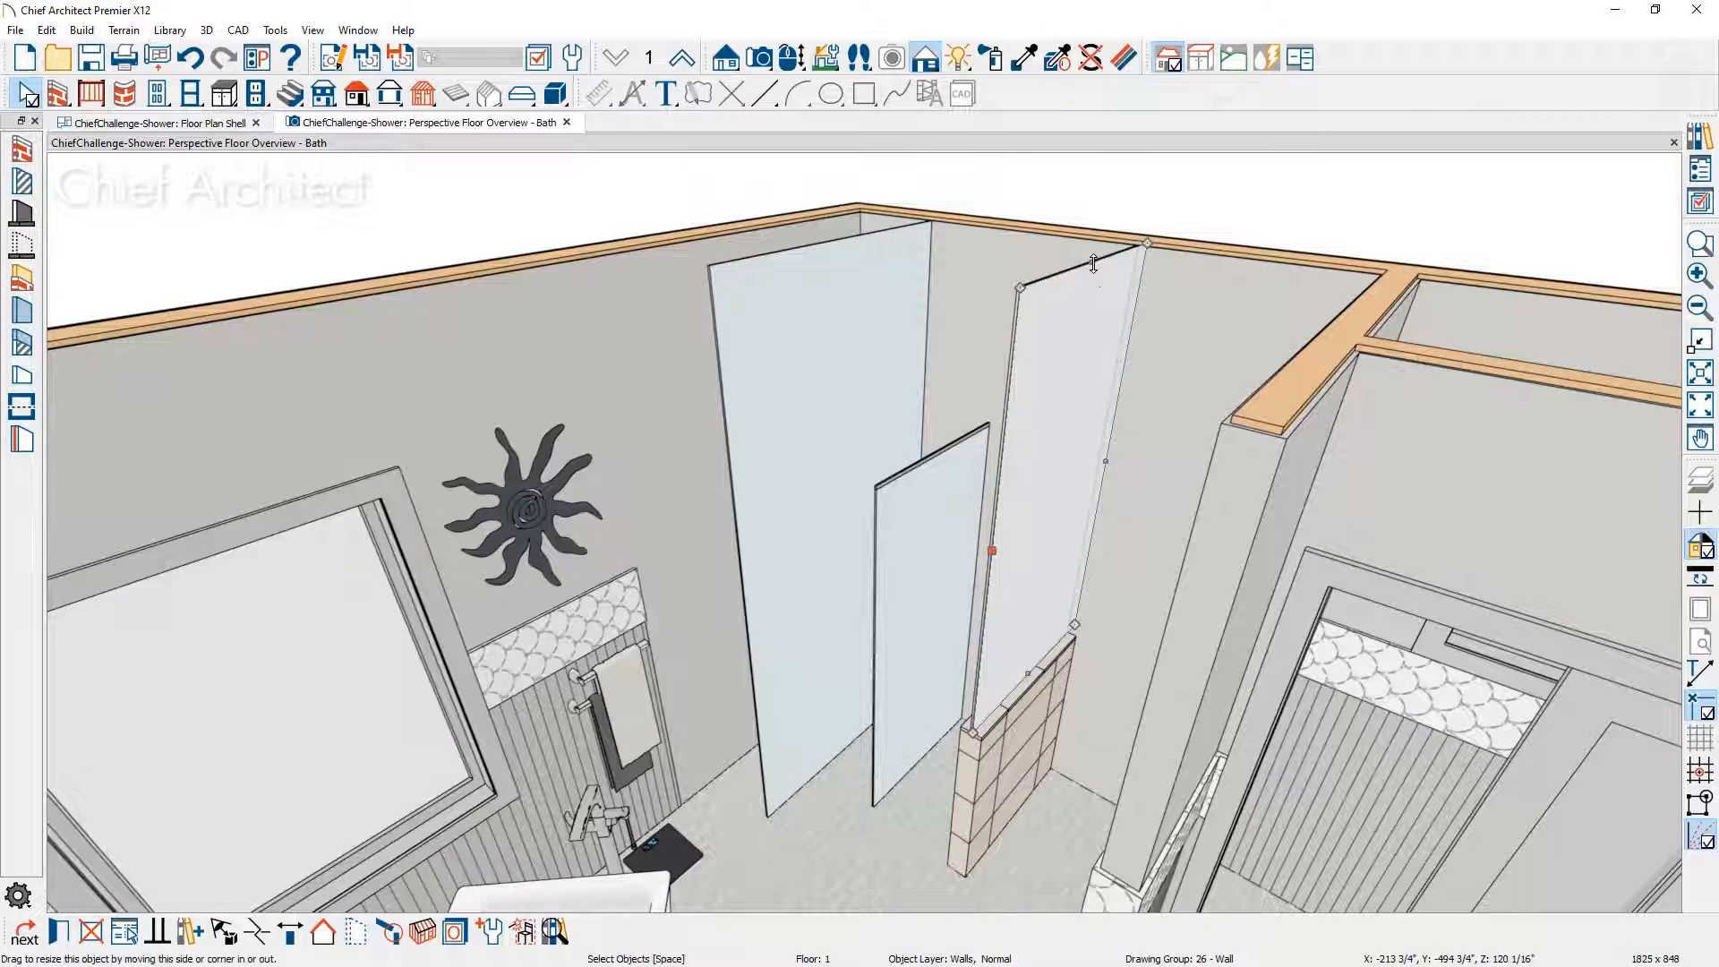
drag(1094, 264, 1096, 327)
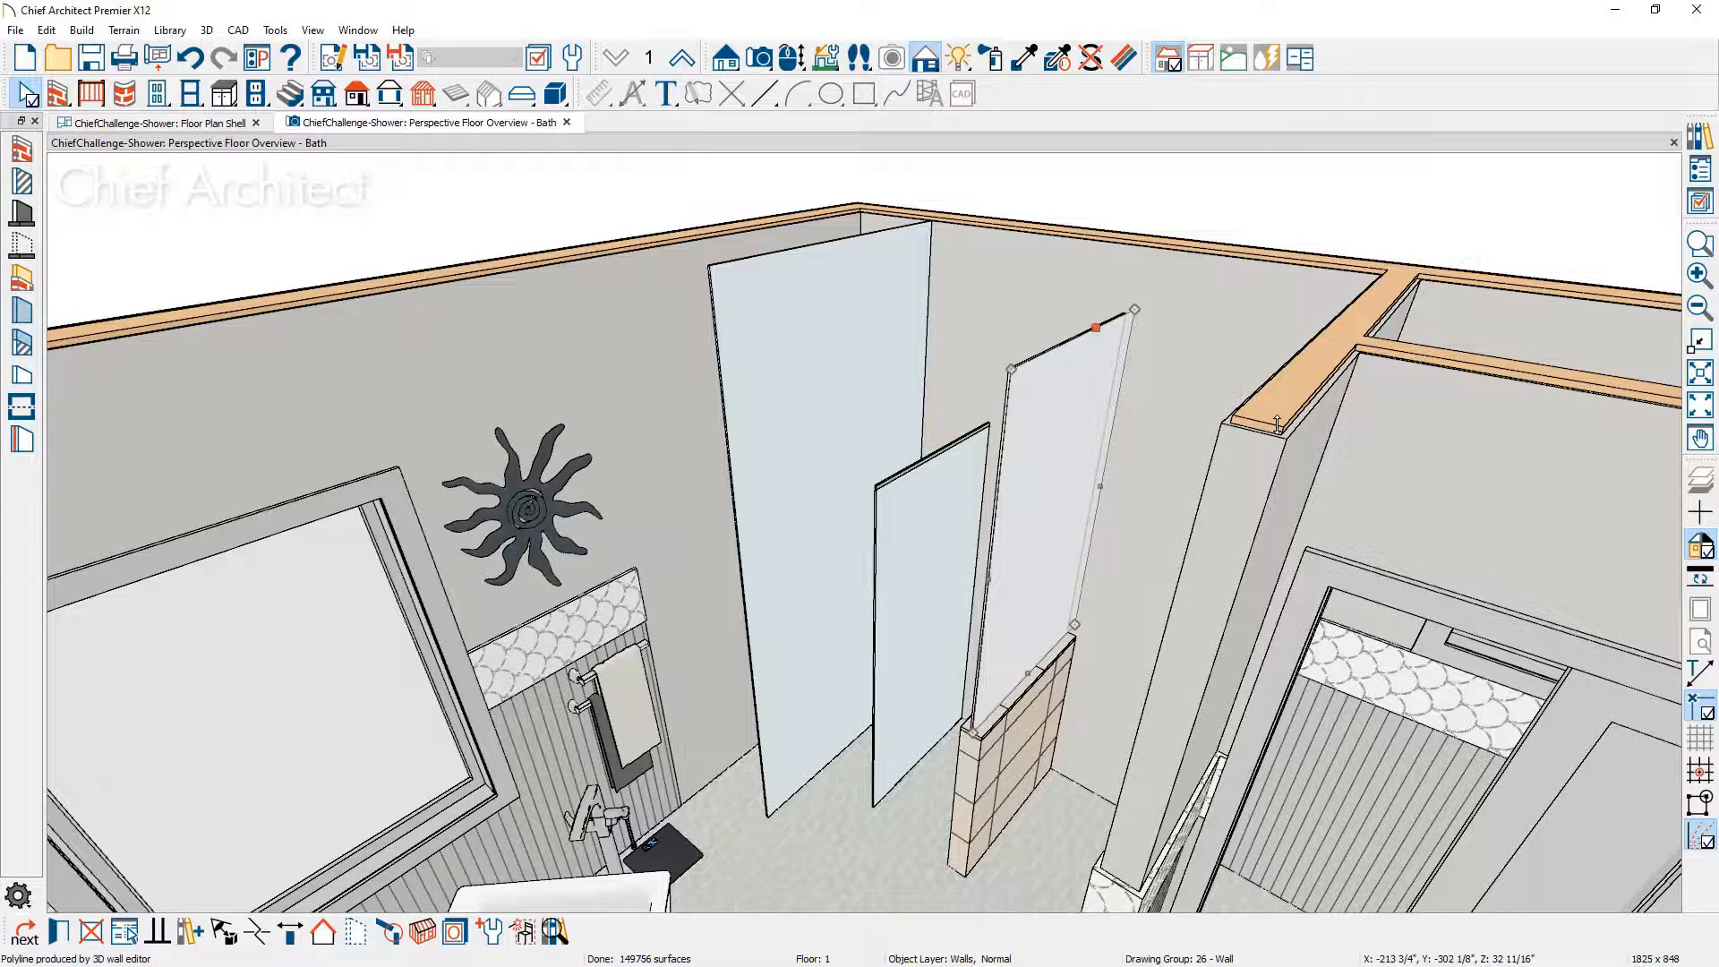
key(Escape)
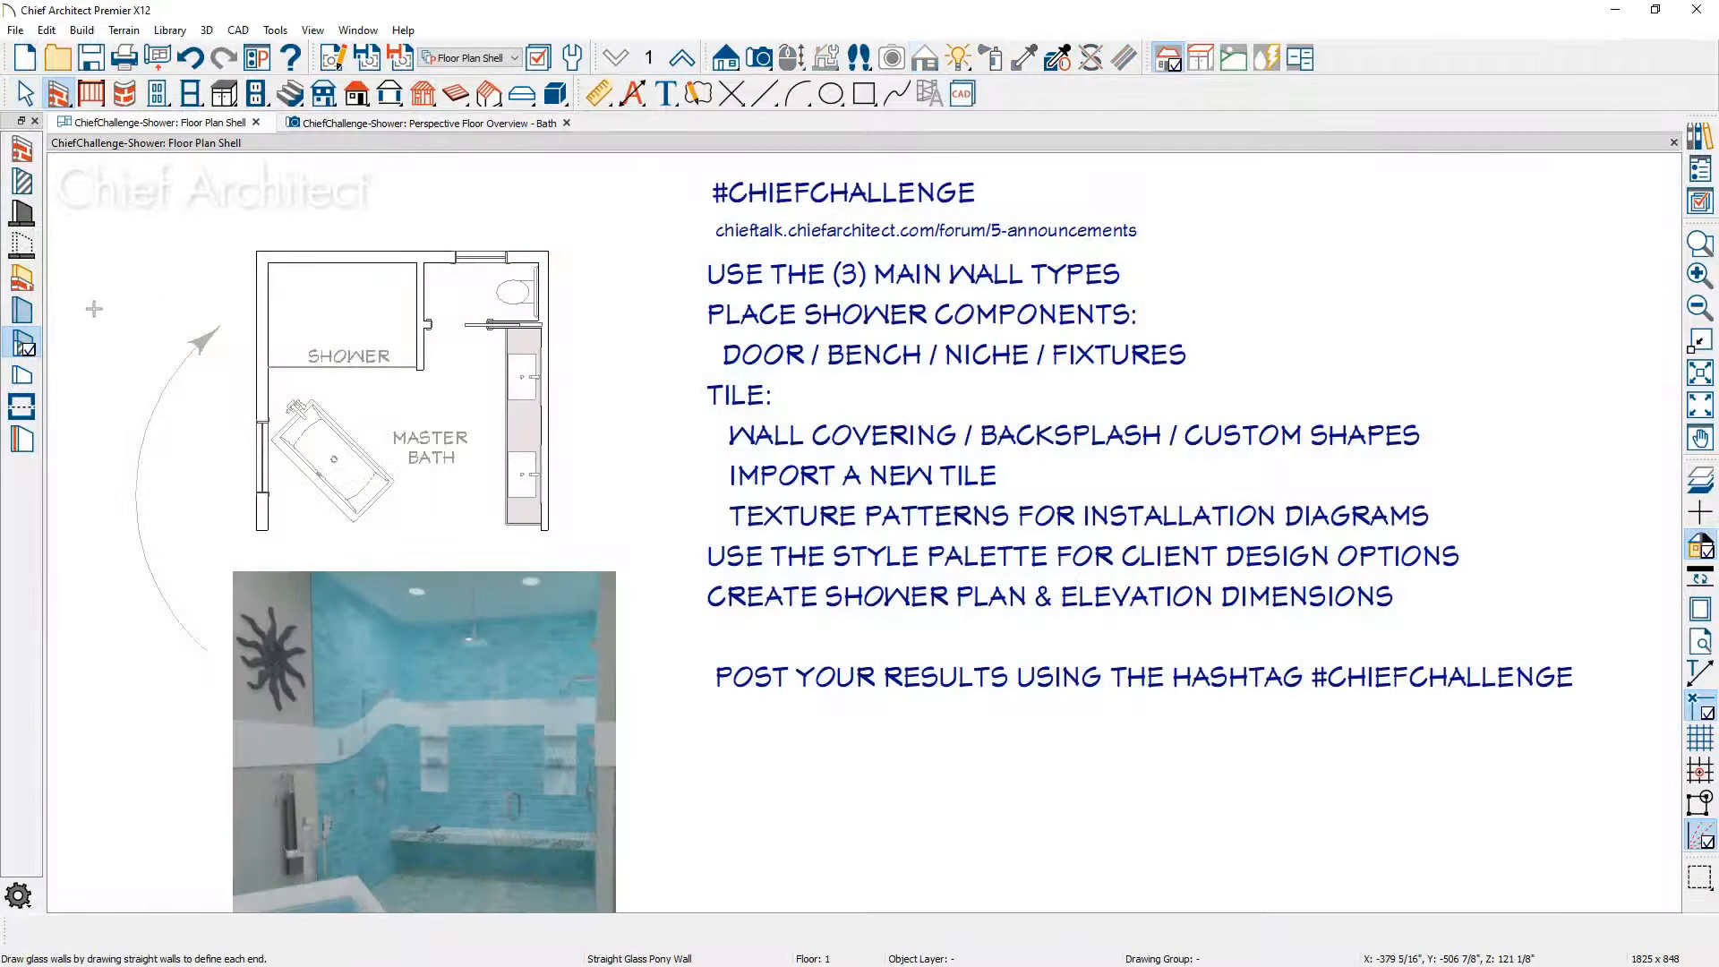
Step: Draw a straight glass wall across the full shower opening in plan and show it in the bath perspective overview
click(18, 317)
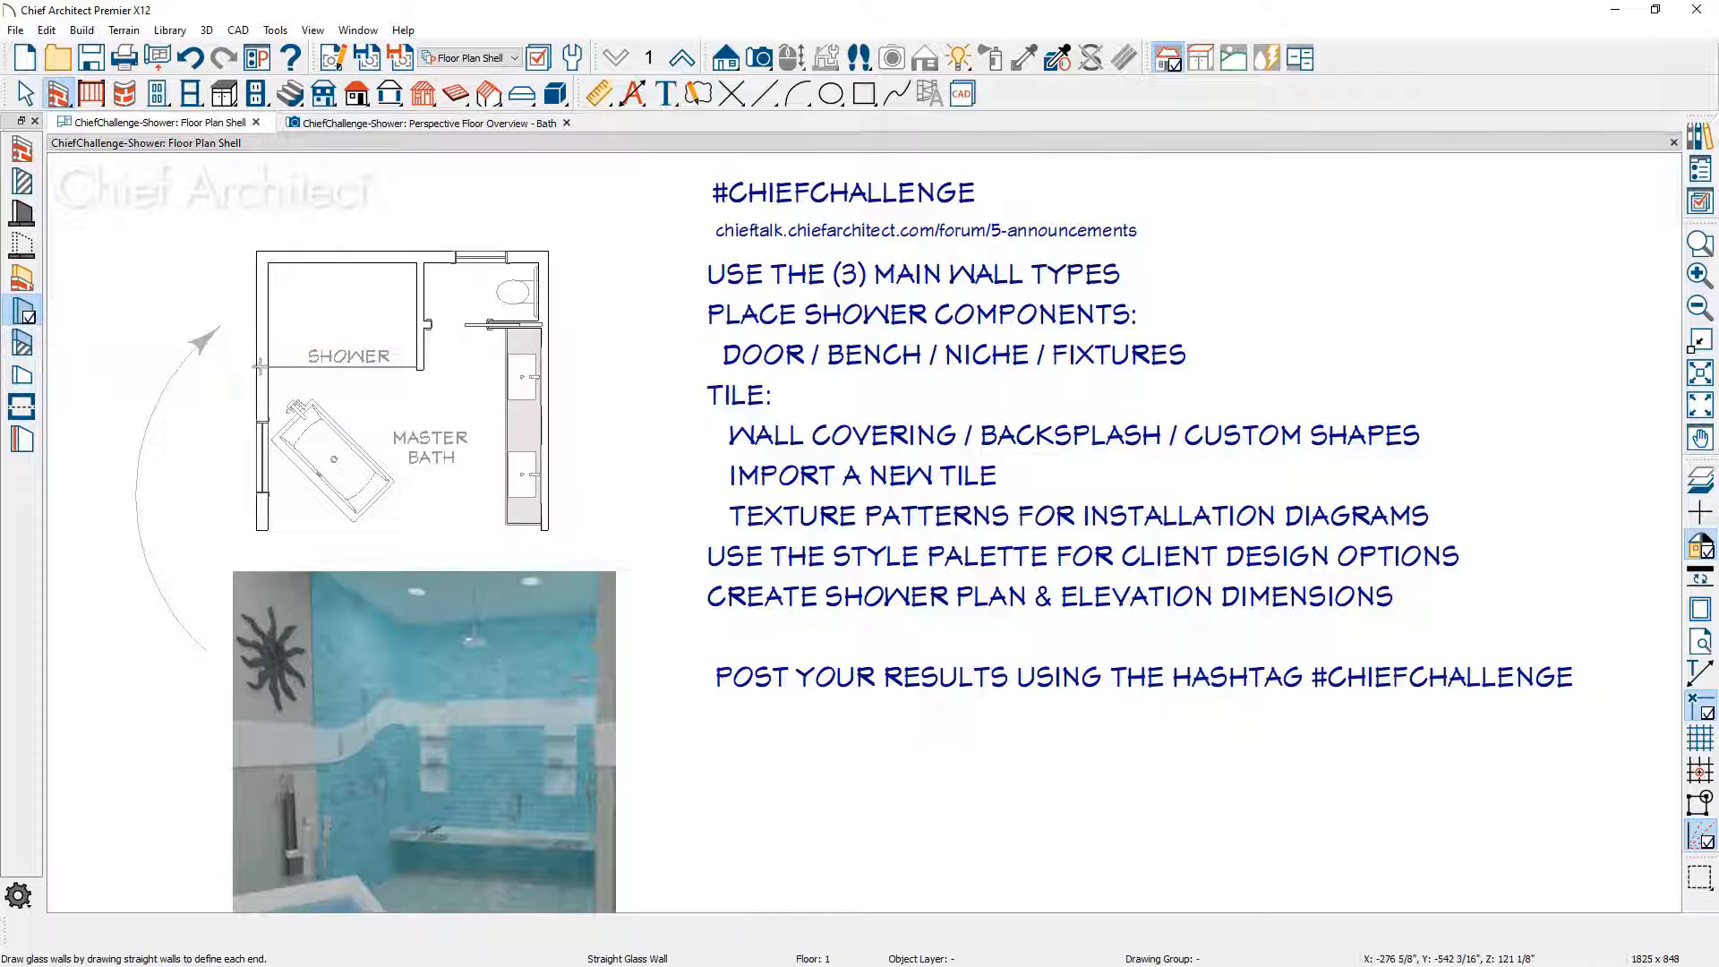
drag(267, 367, 418, 363)
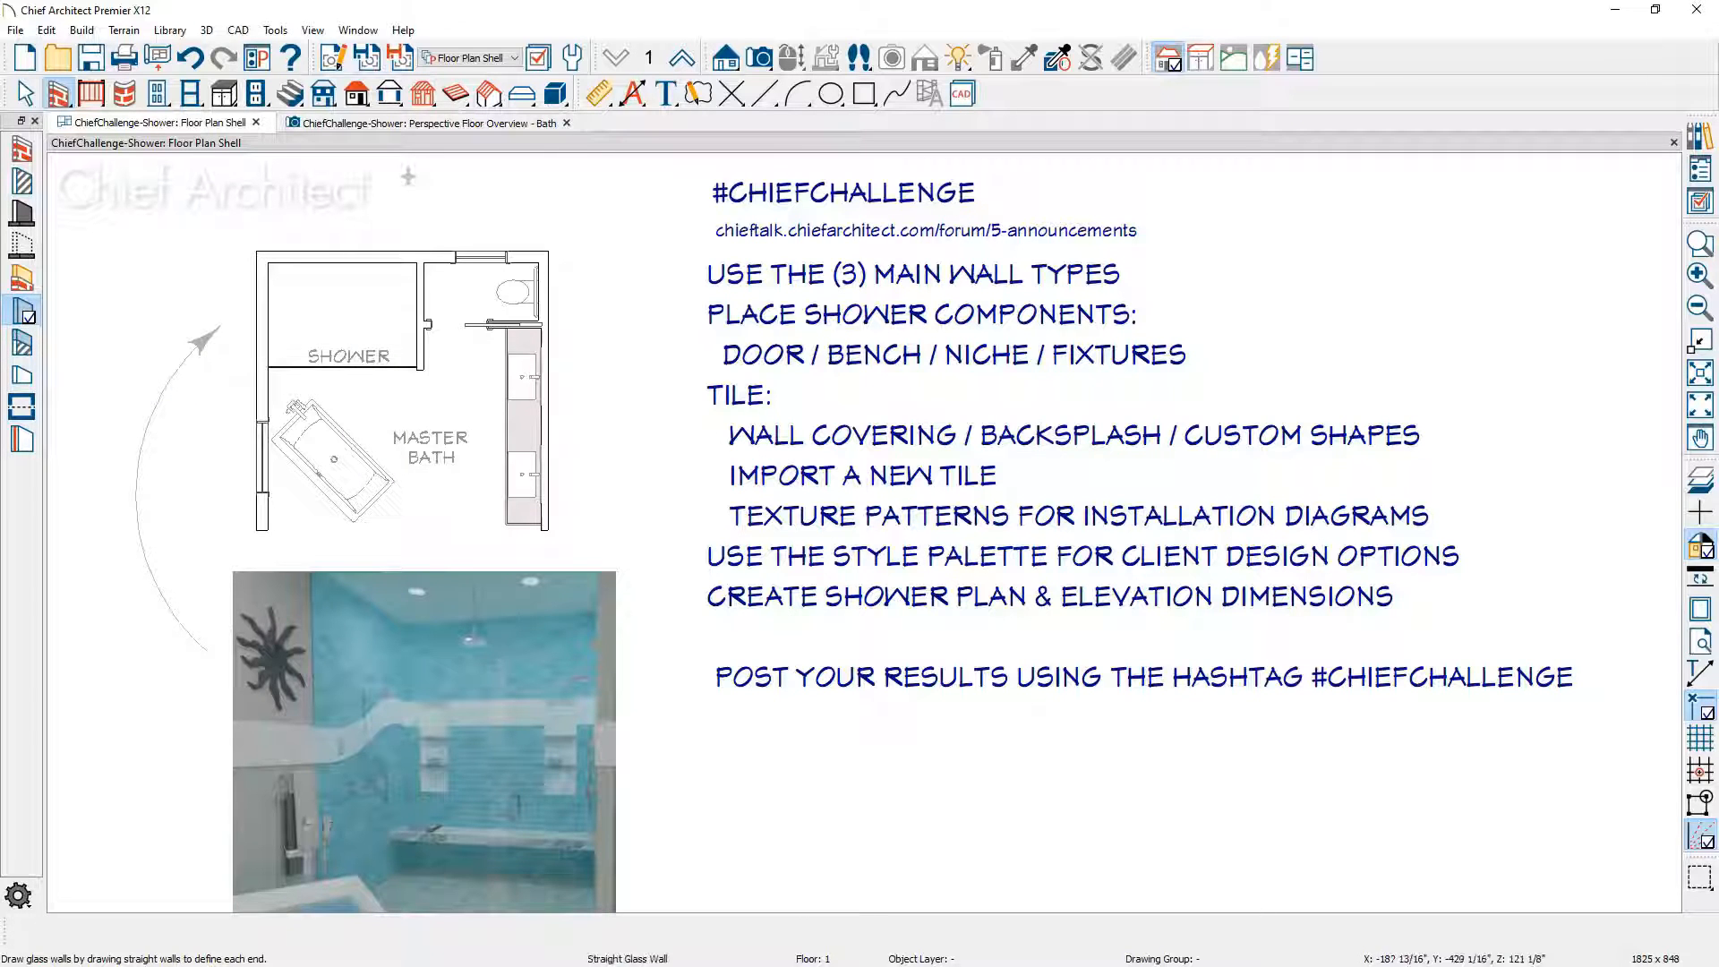
click(448, 123)
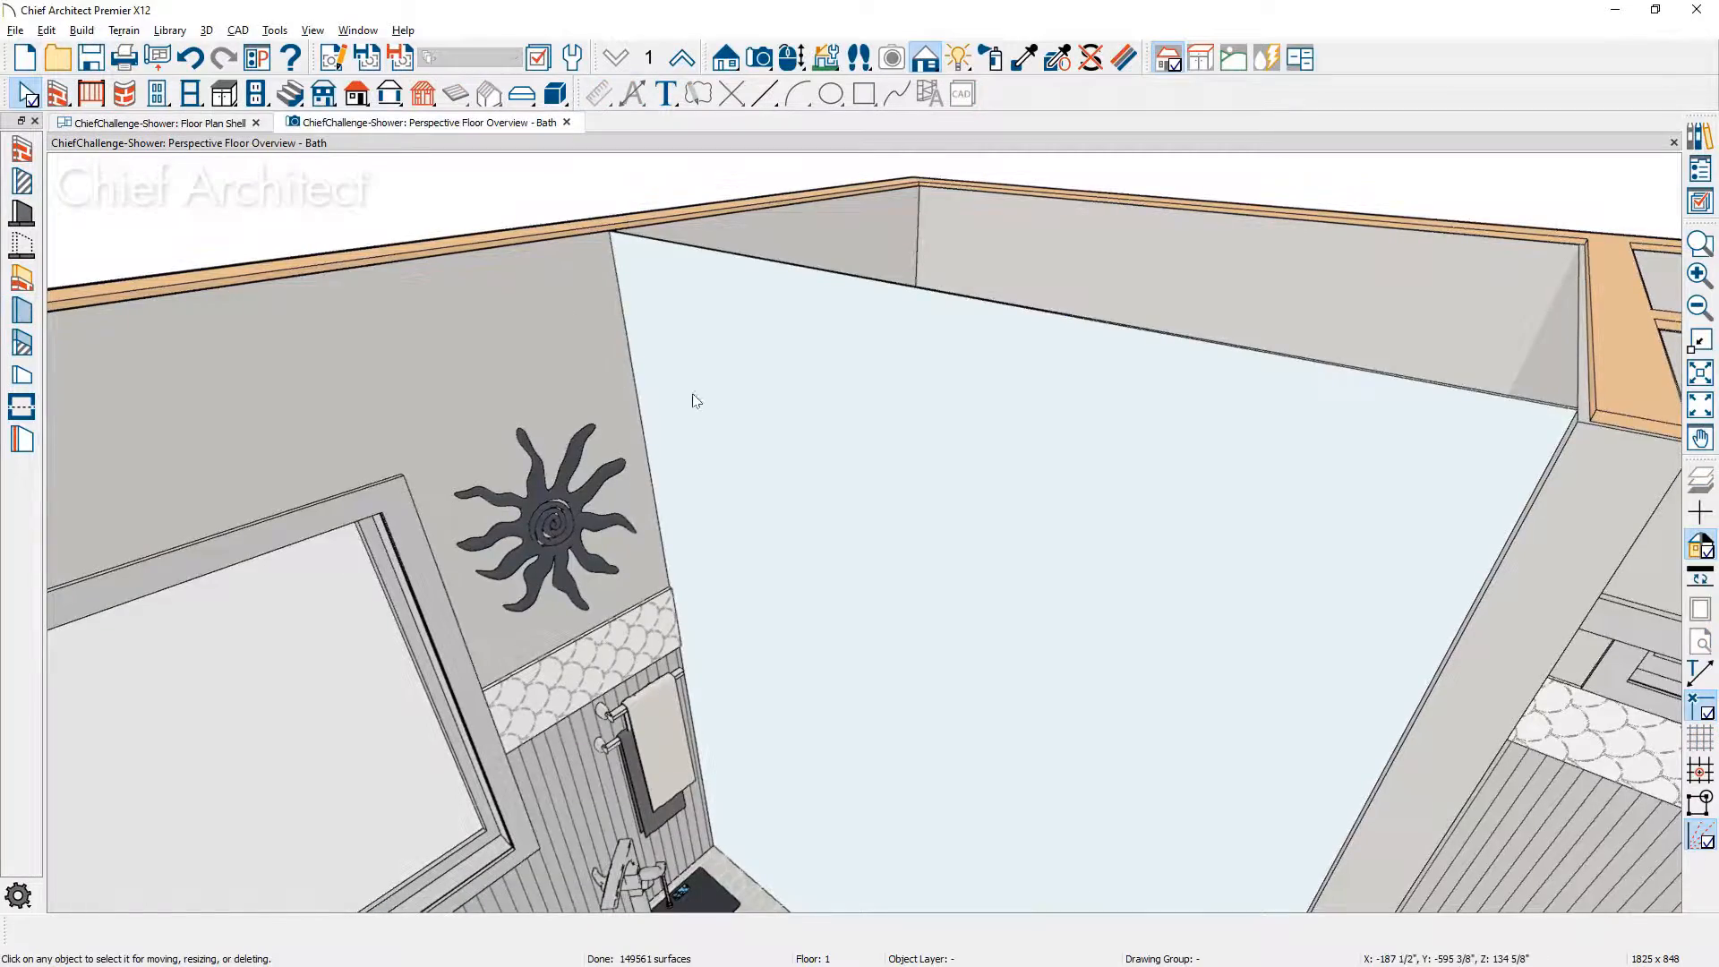
Step: Examine the shower room's specification, including its moldings and wall covering settings, without changing anything
middle_drag(699, 399, 618, 421)
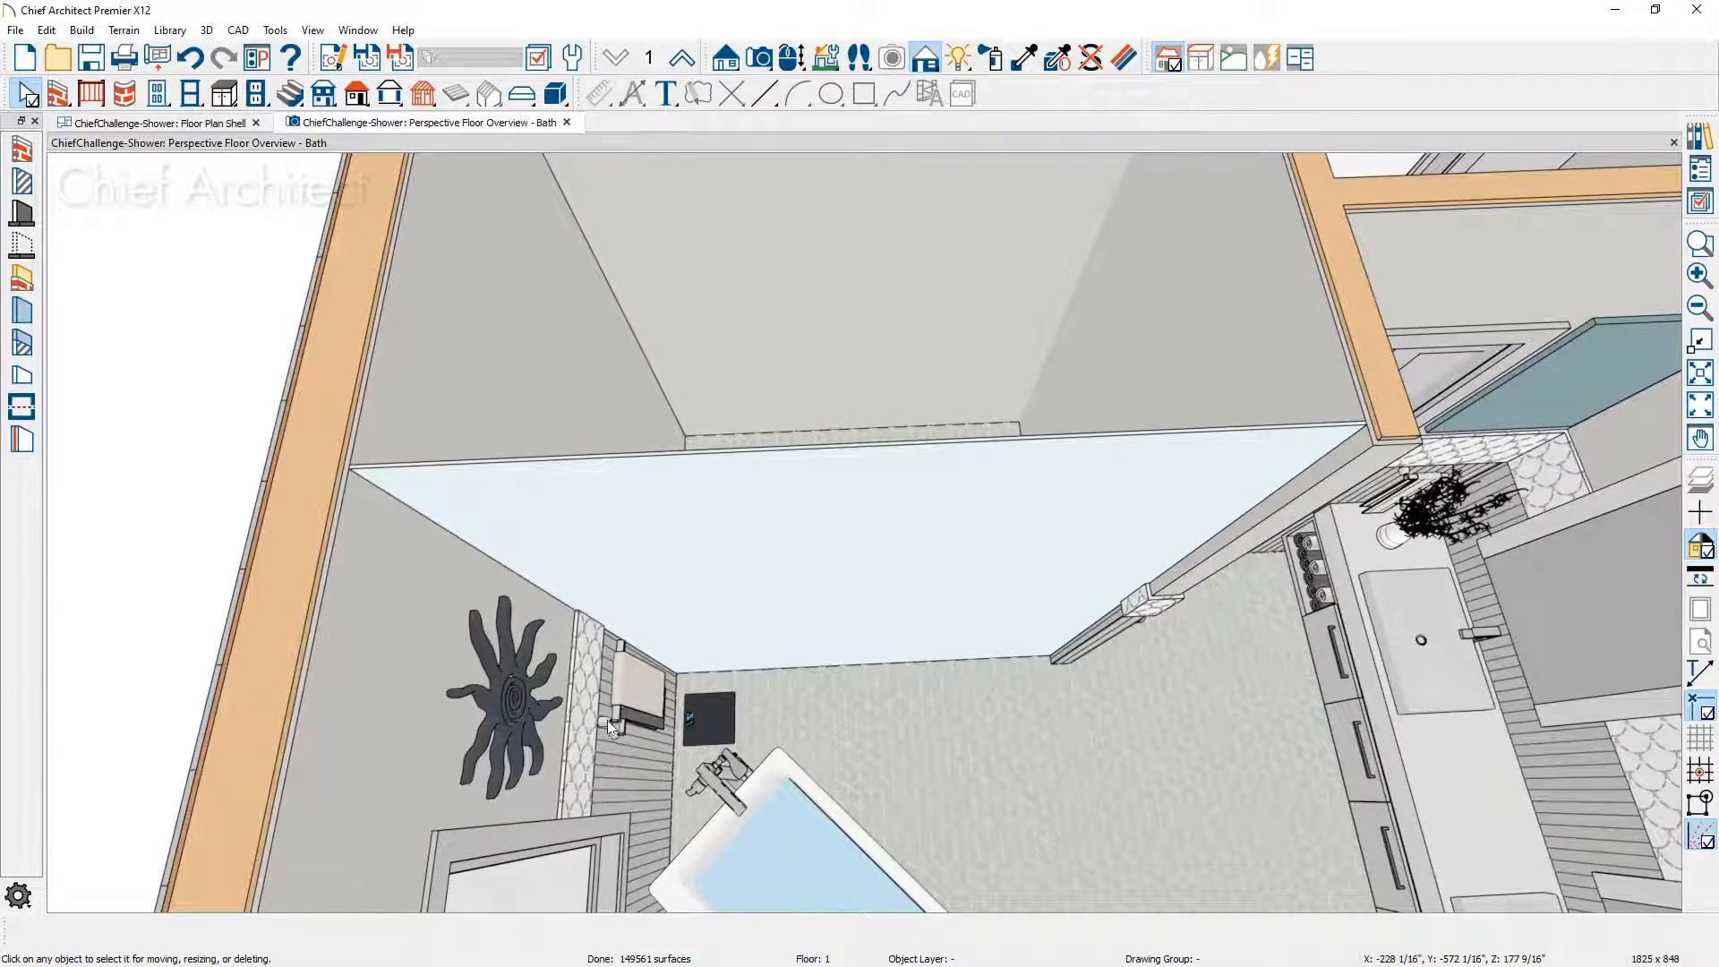
middle_drag(803, 579, 767, 668)
double_click(836, 483)
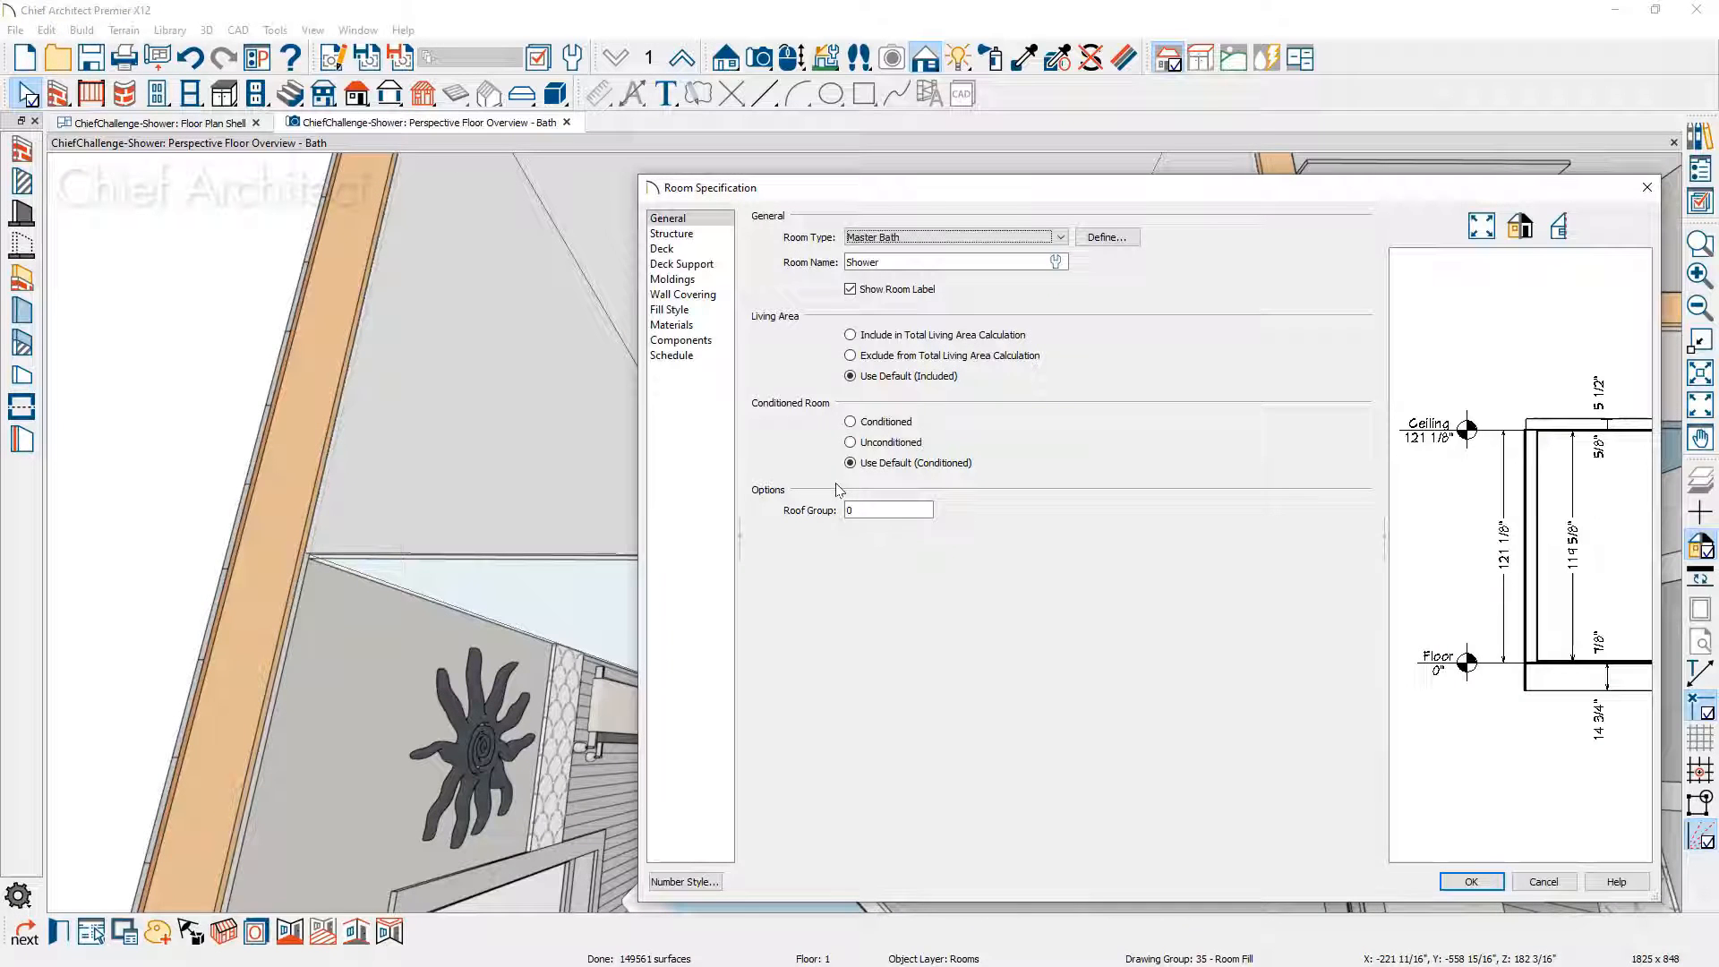
click(705, 285)
click(712, 296)
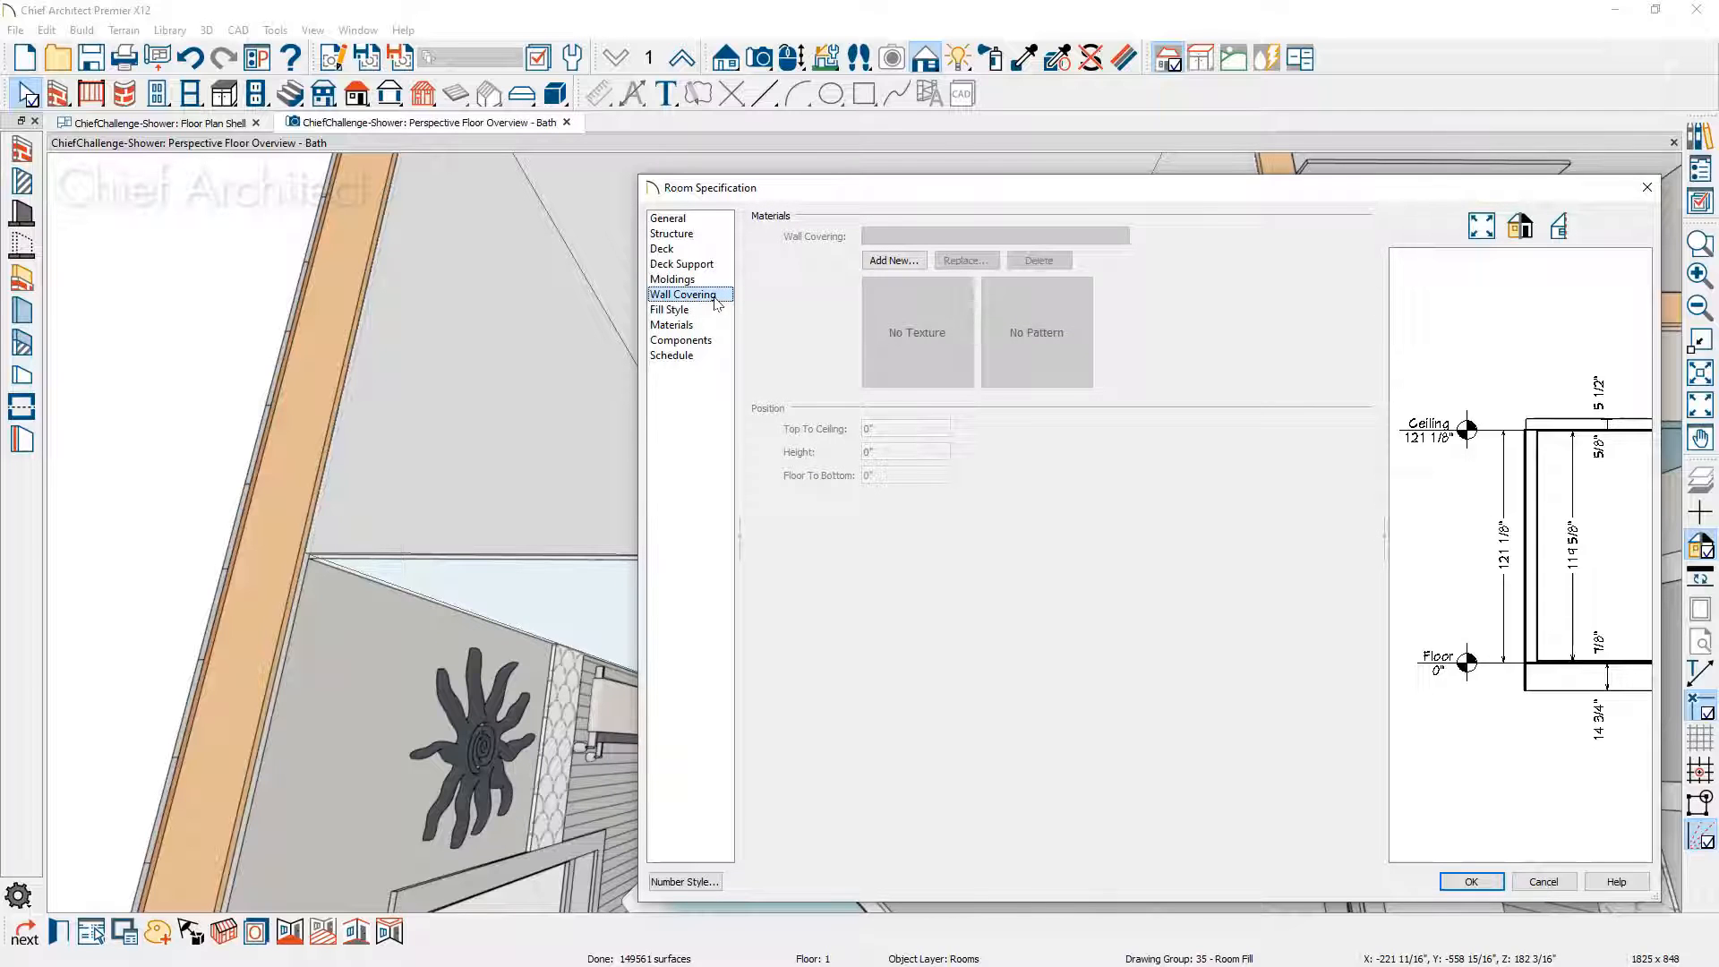
key(Escape)
key(Escape)
middle_drag(1044, 781, 1040, 688)
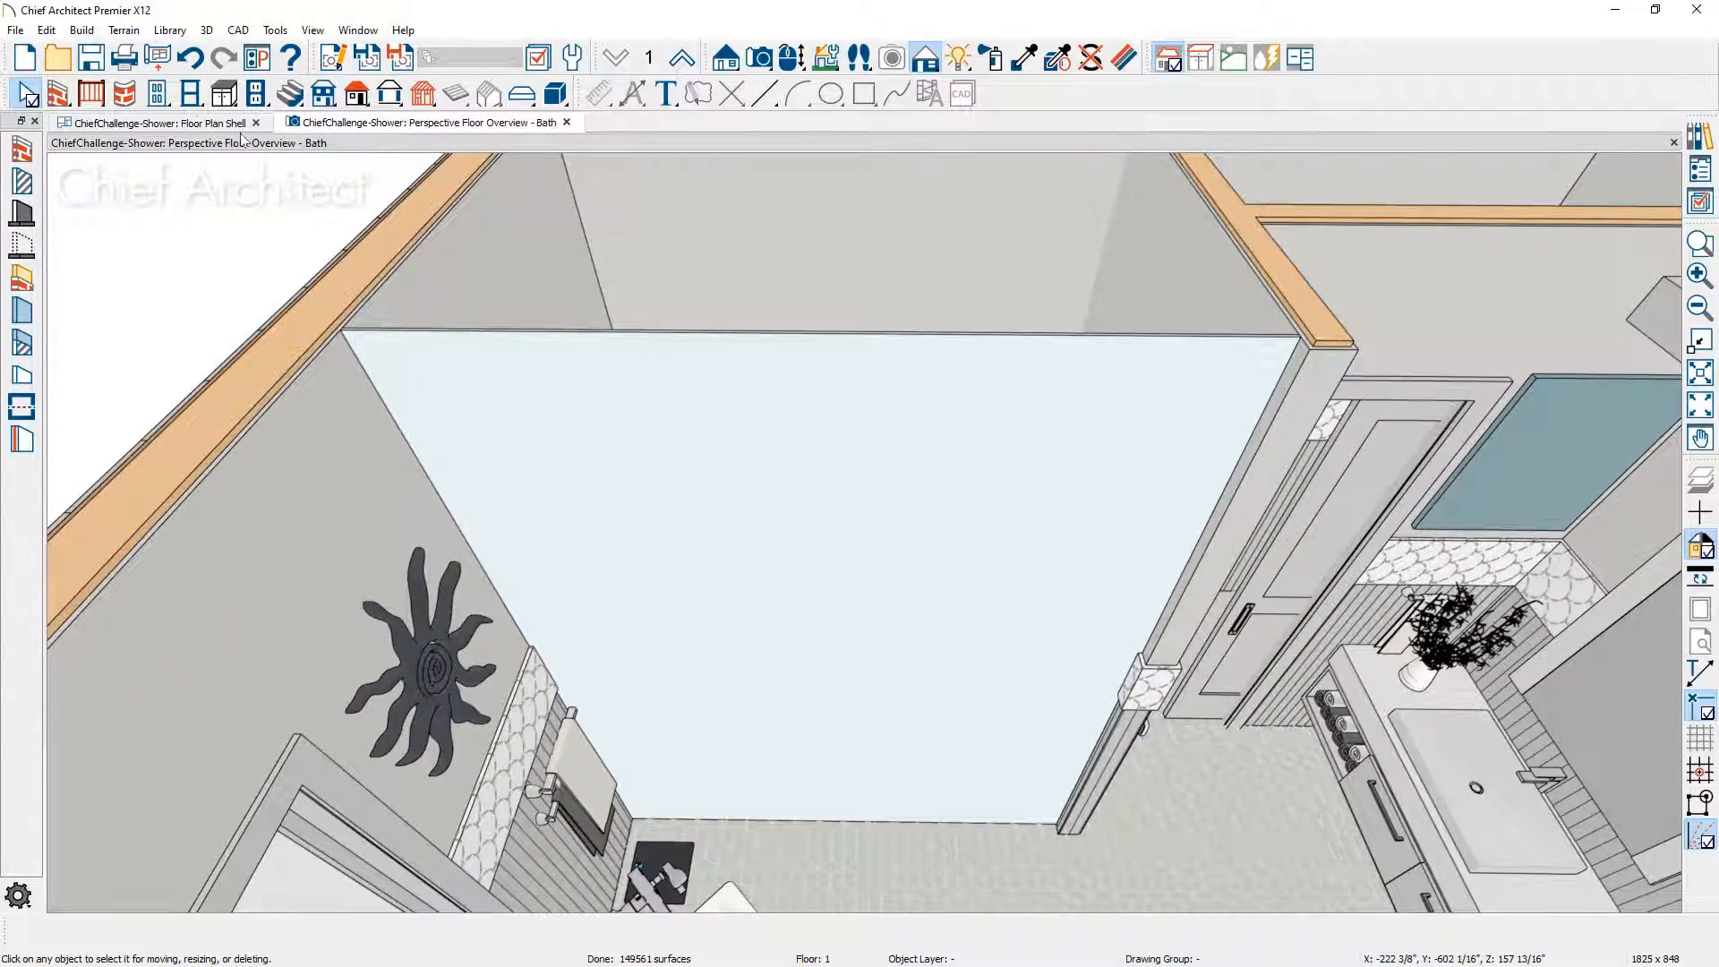
Step: Place a shower door in the glass wall, against the partition at the vanity side of the shower
click(163, 94)
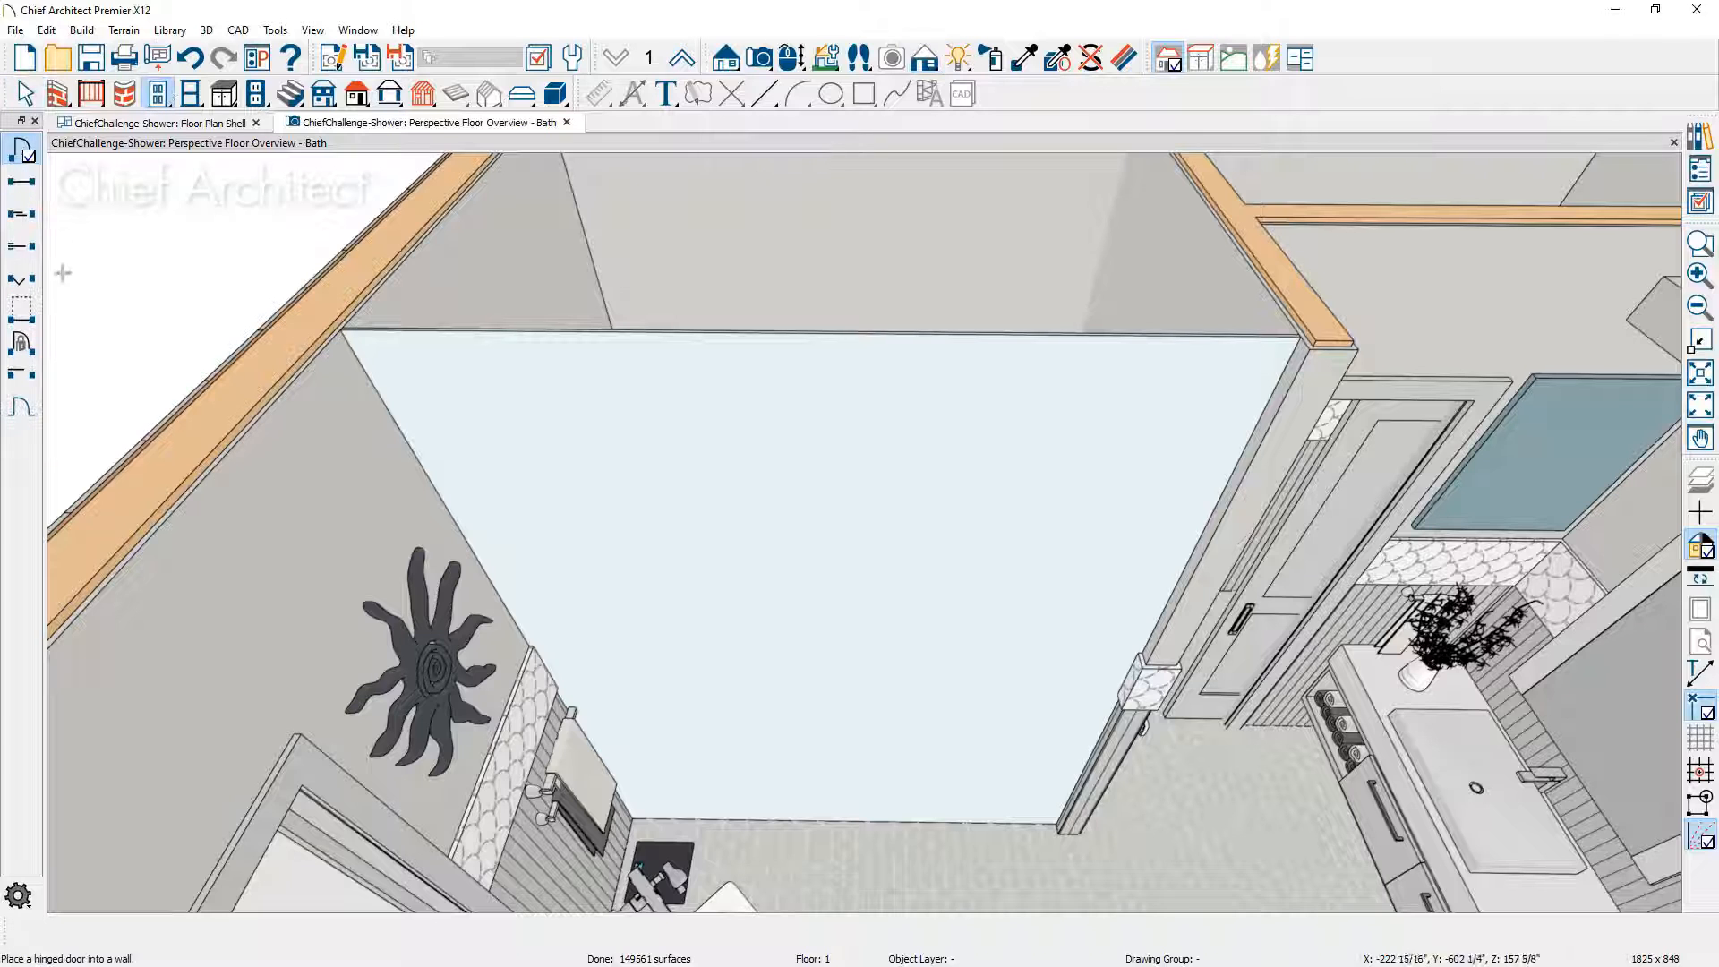
click(23, 409)
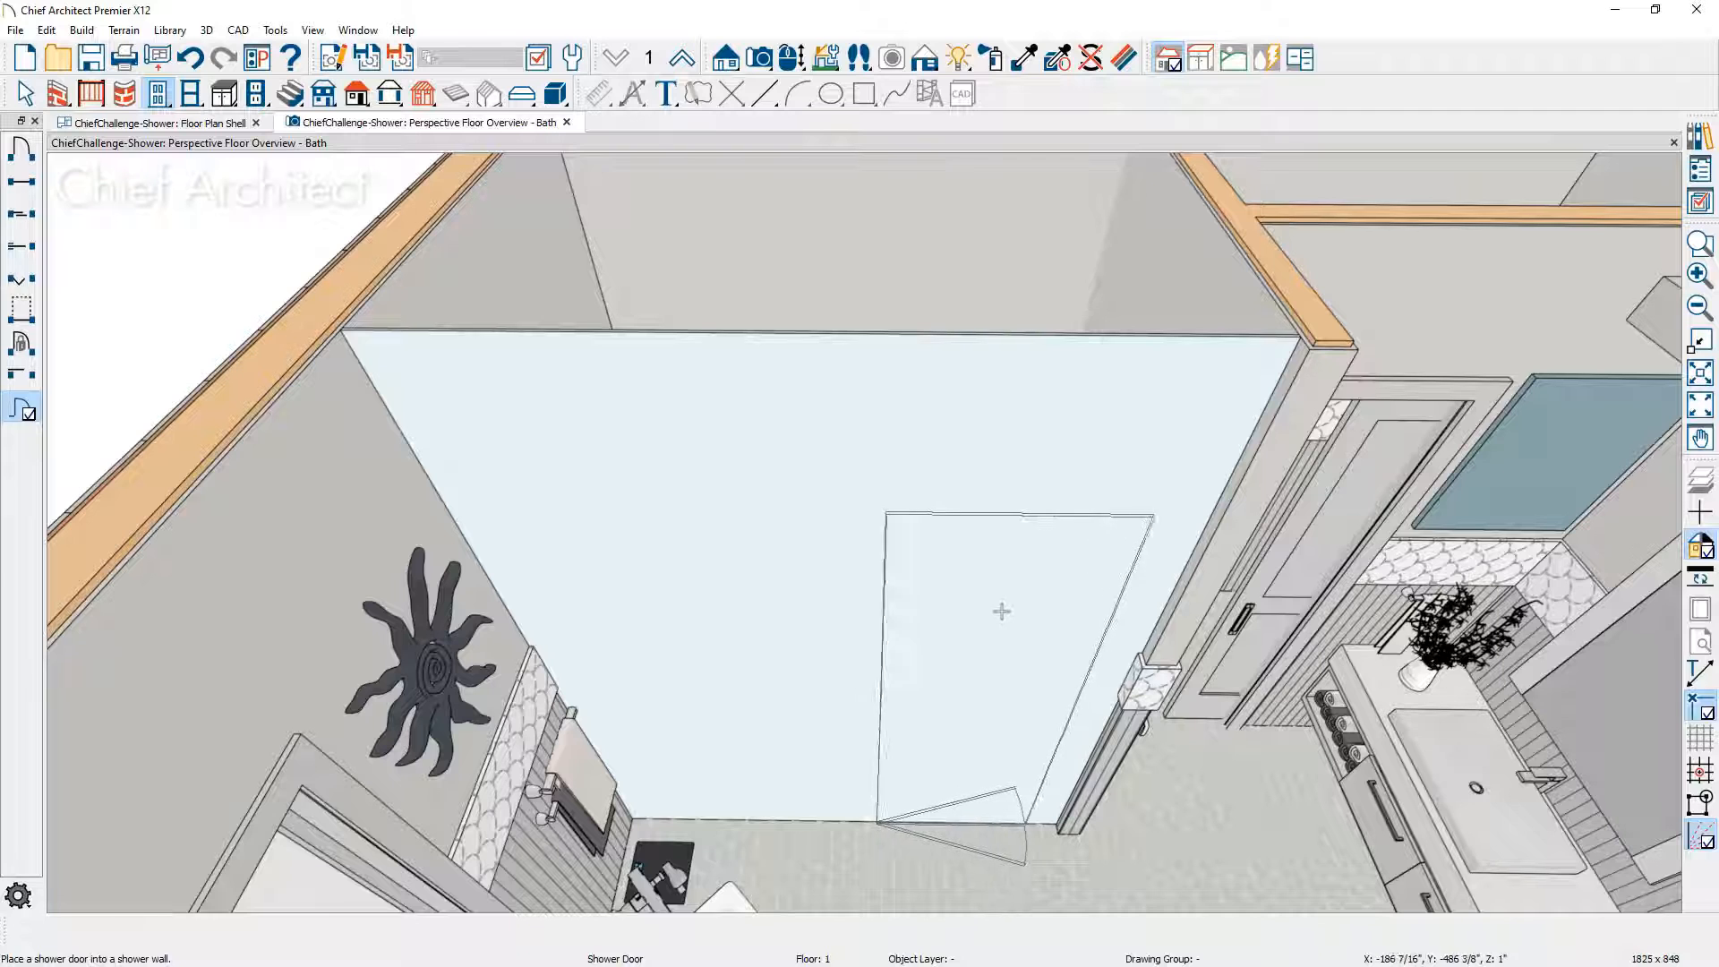
click(1050, 614)
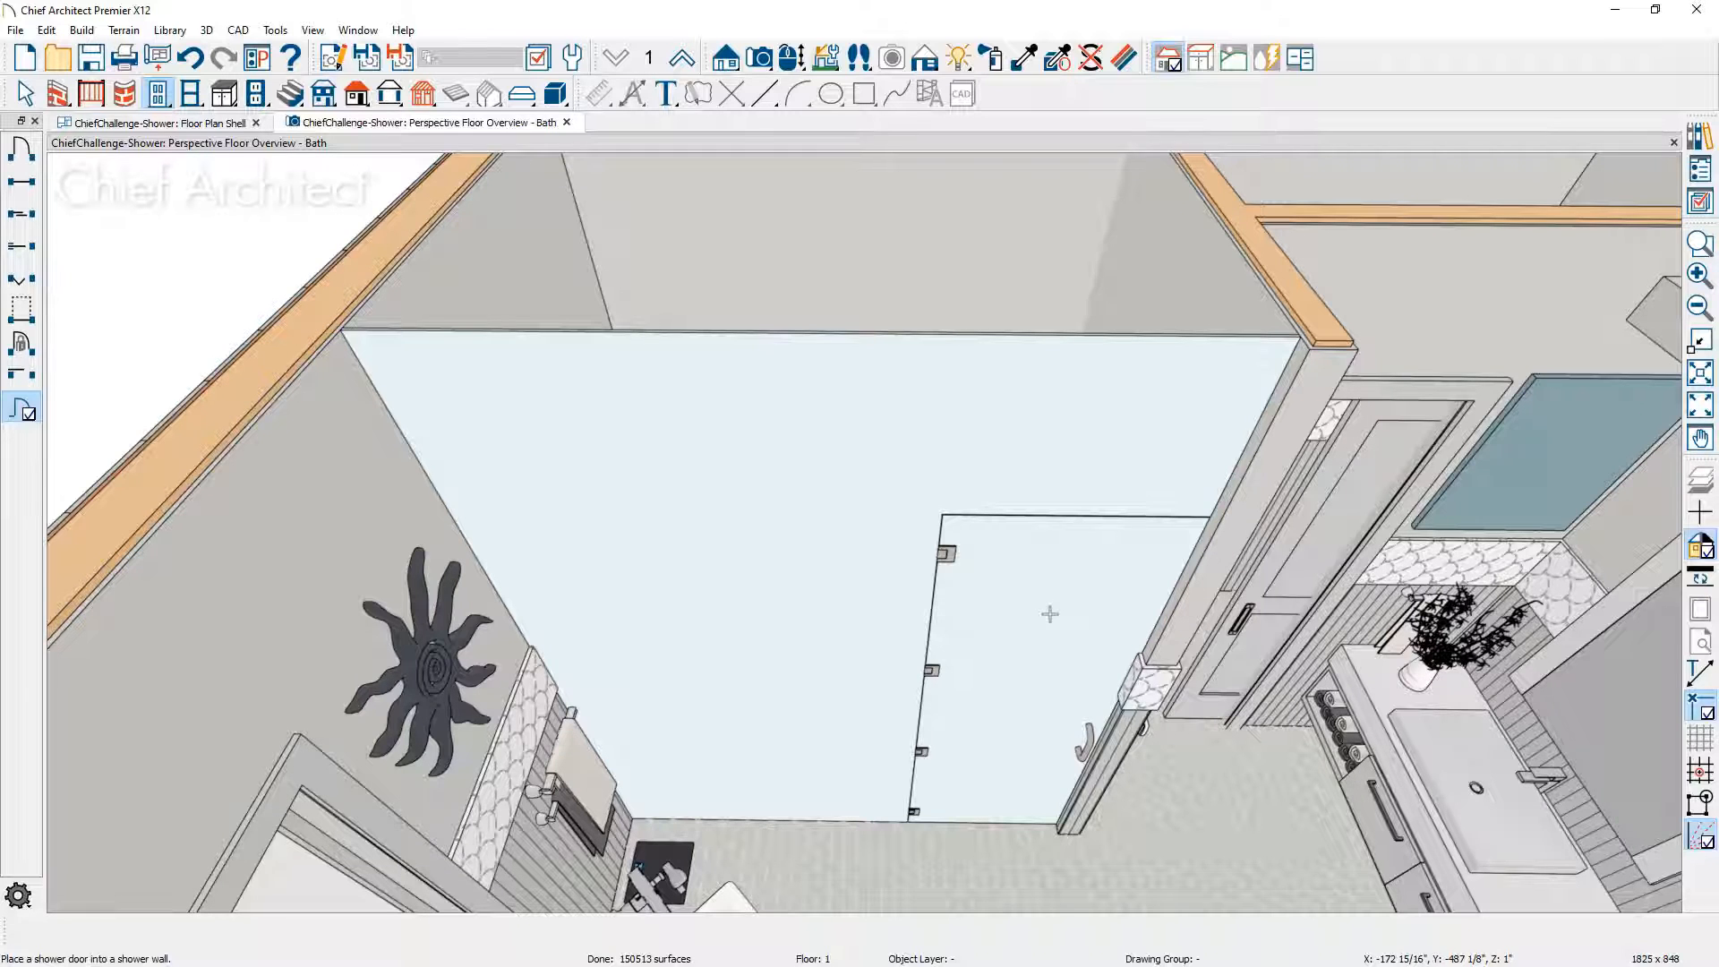
key(Escape)
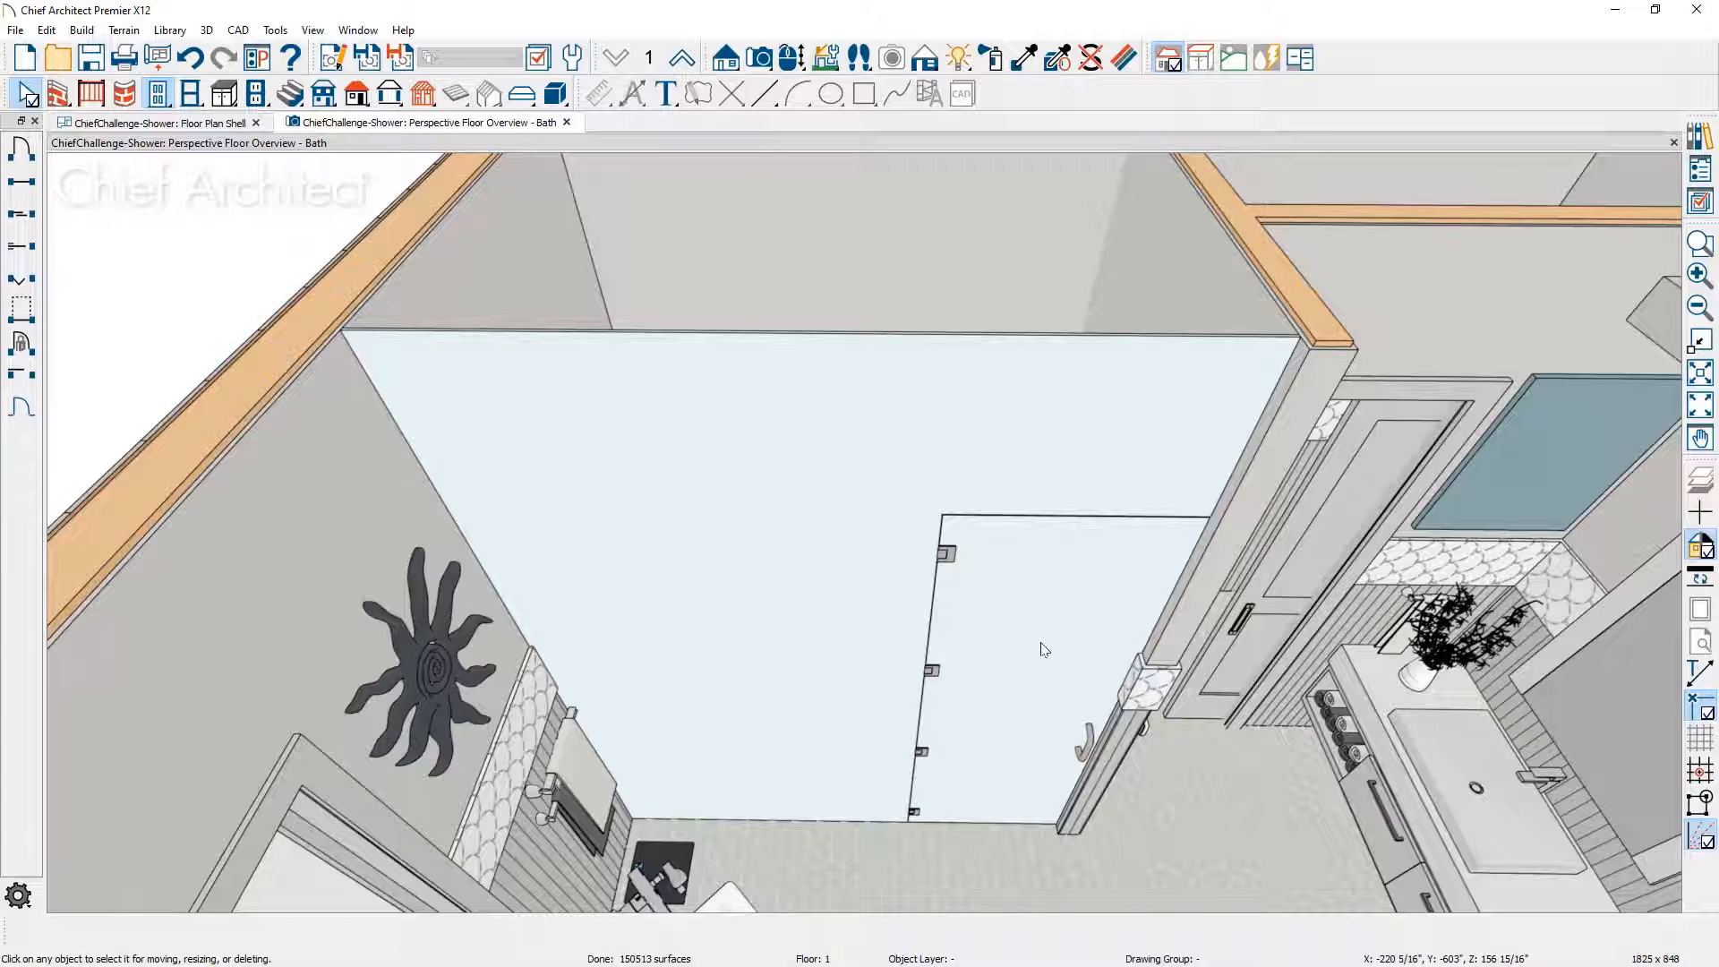
Step: Show the shower door open, hinged on the opposite side and opening toward the other side of the glass wall
double_click(1043, 649)
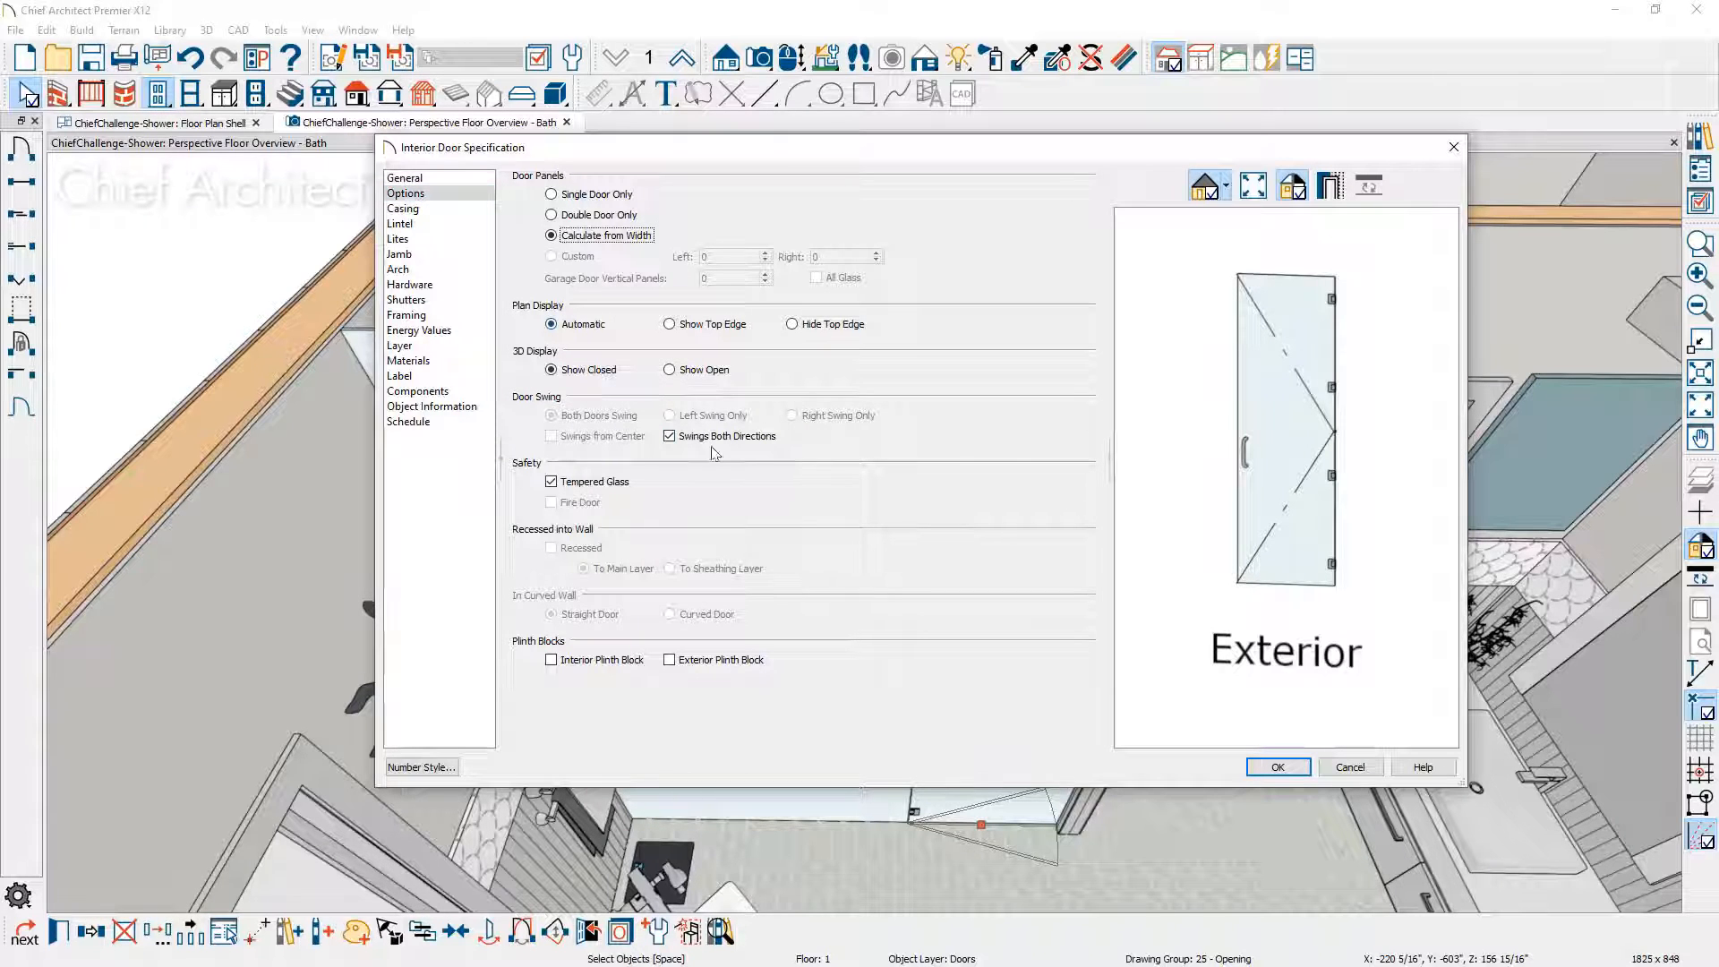
click(1275, 765)
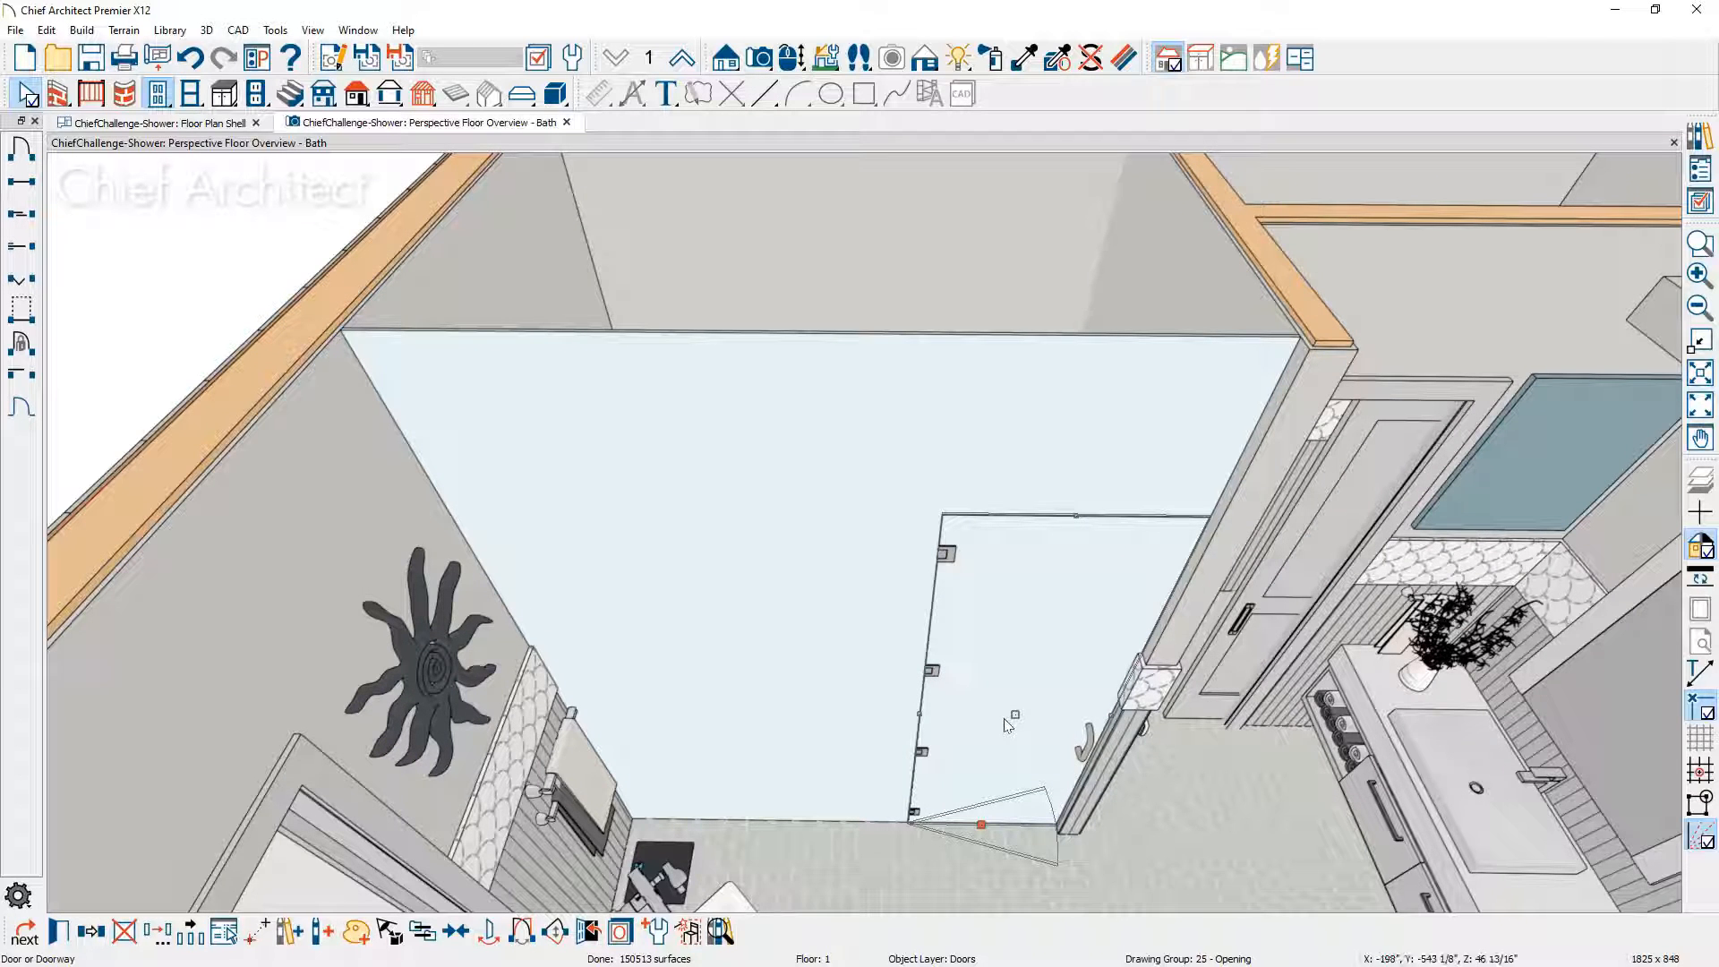
click(521, 932)
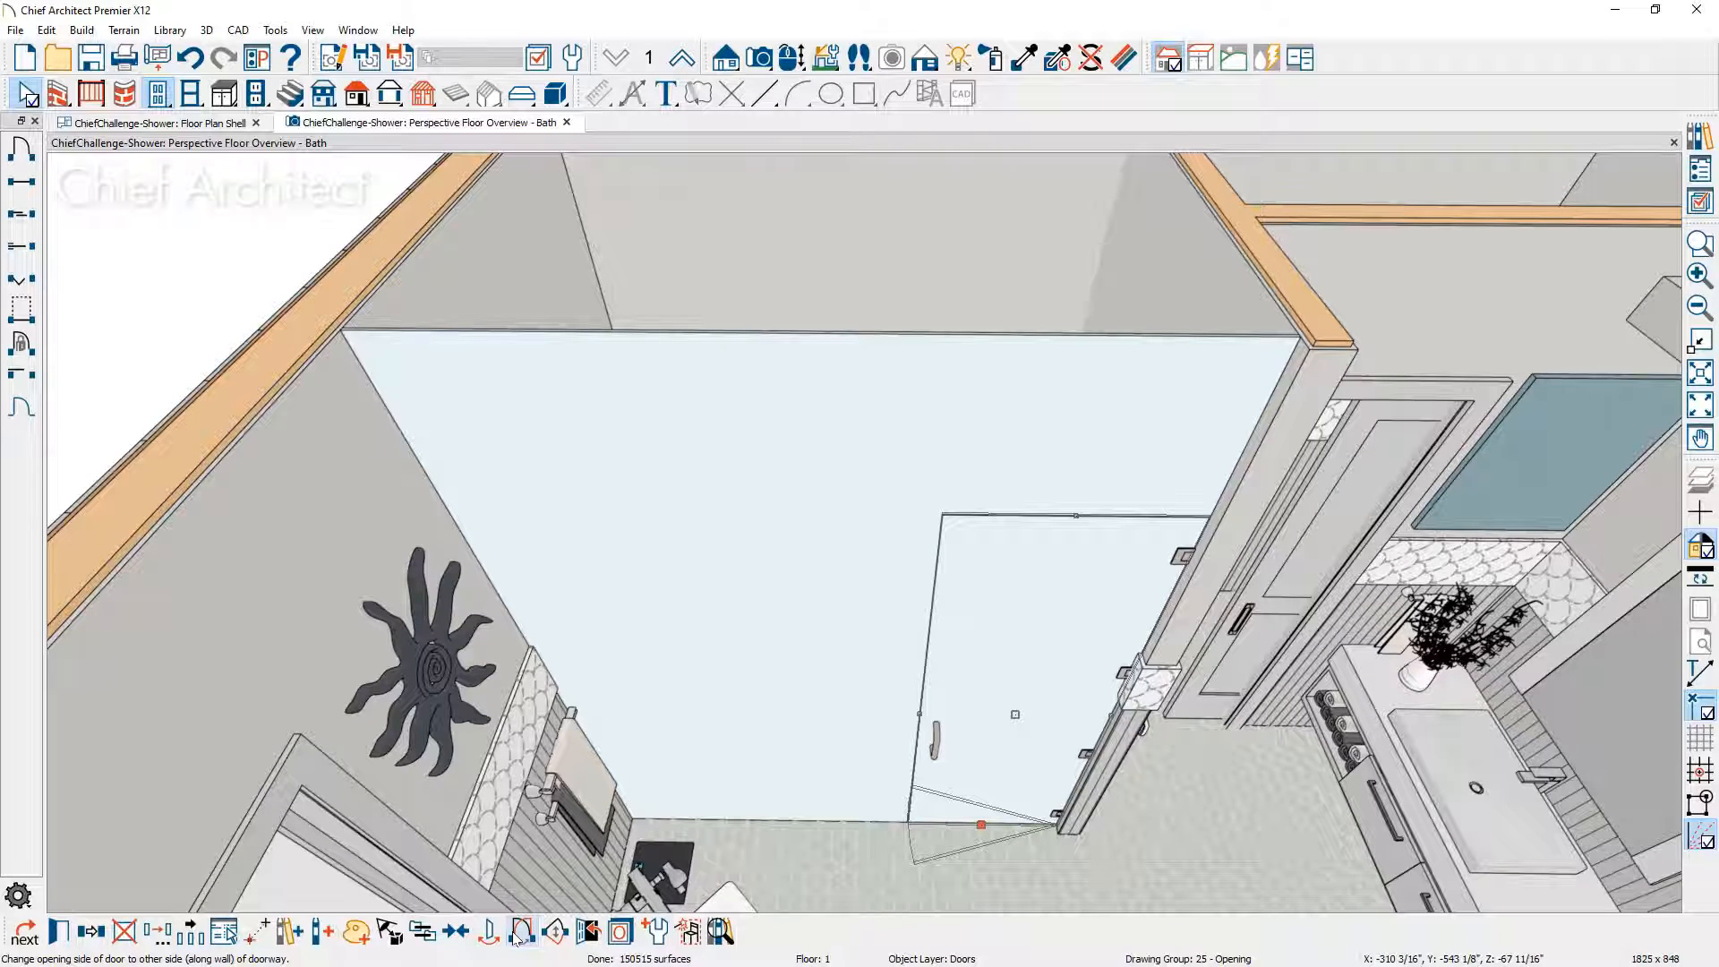
click(591, 931)
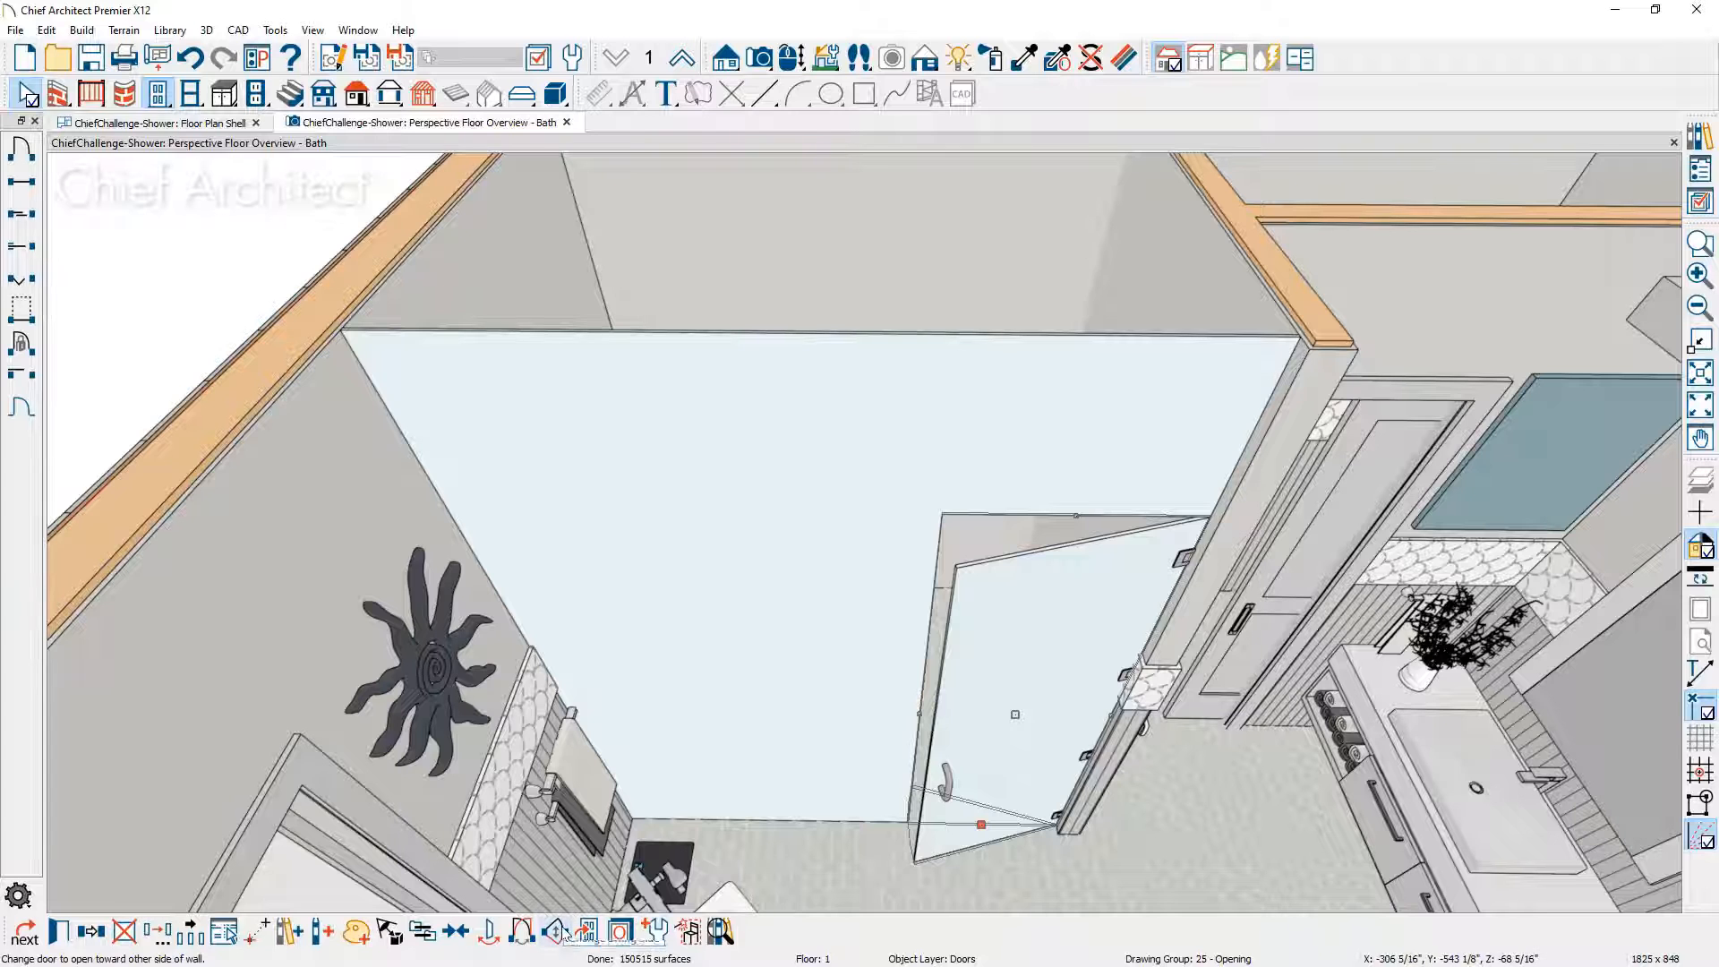
click(556, 931)
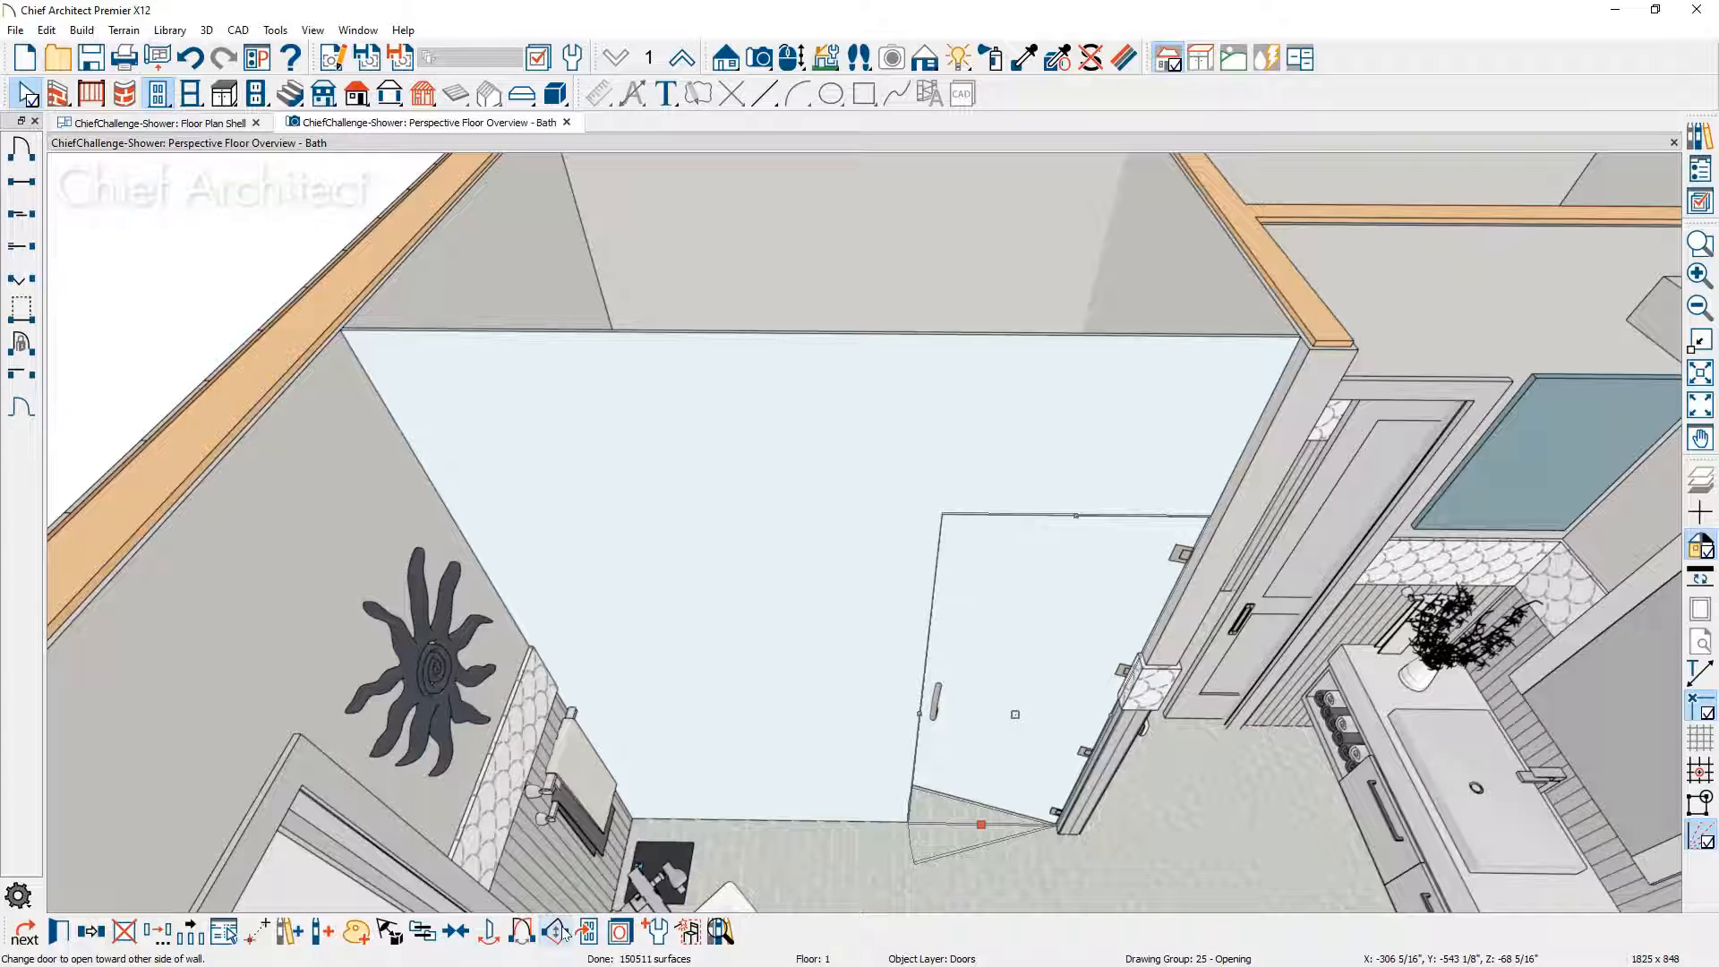
Step: Set the shower door's swing angle to 33° and check the opened door in the perspective overview
key(ctrl+e)
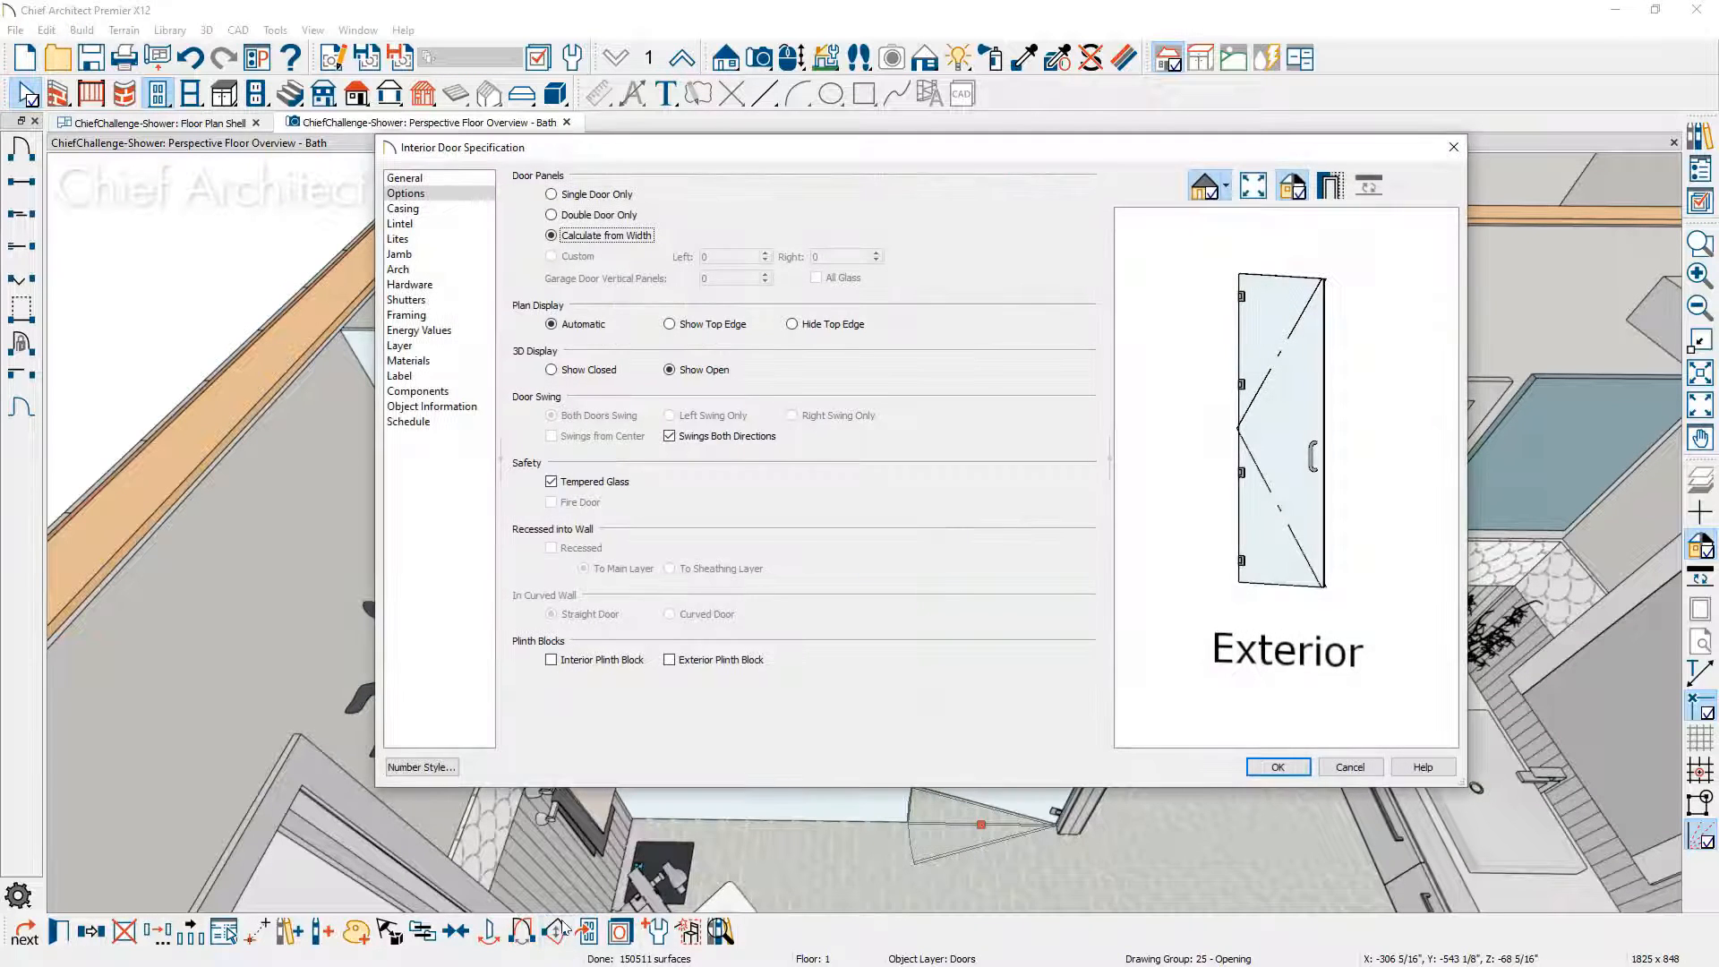
click(405, 177)
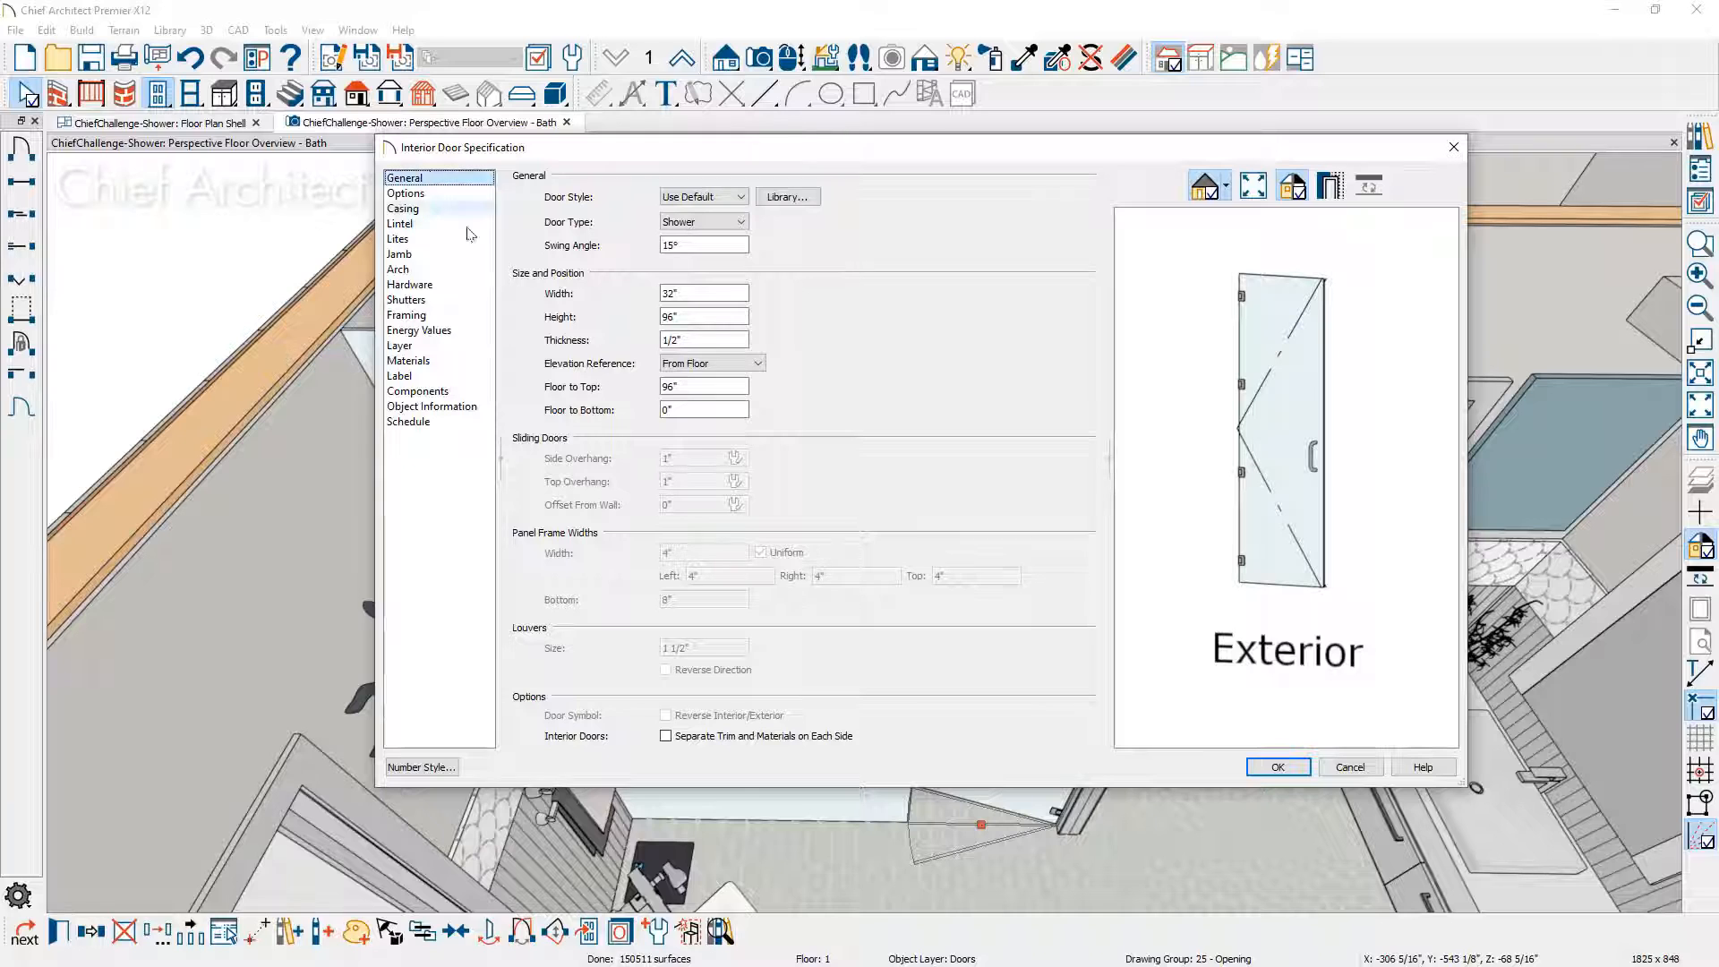
double_click(689, 244)
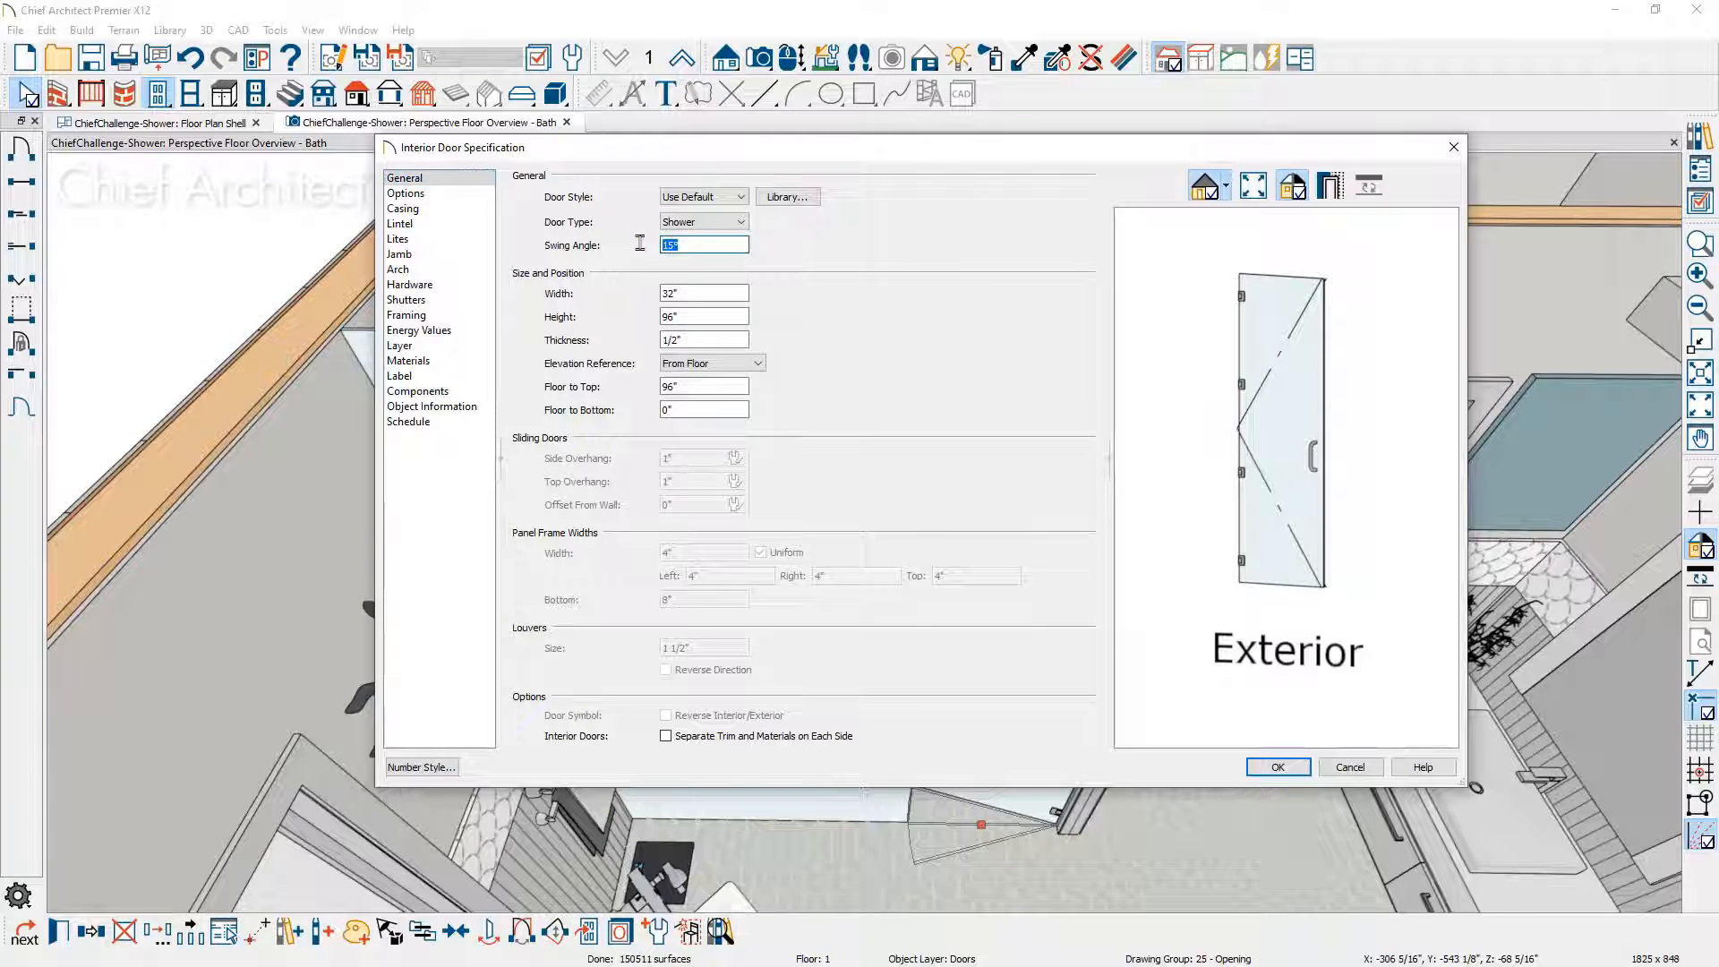
text(33)
key(Tab)
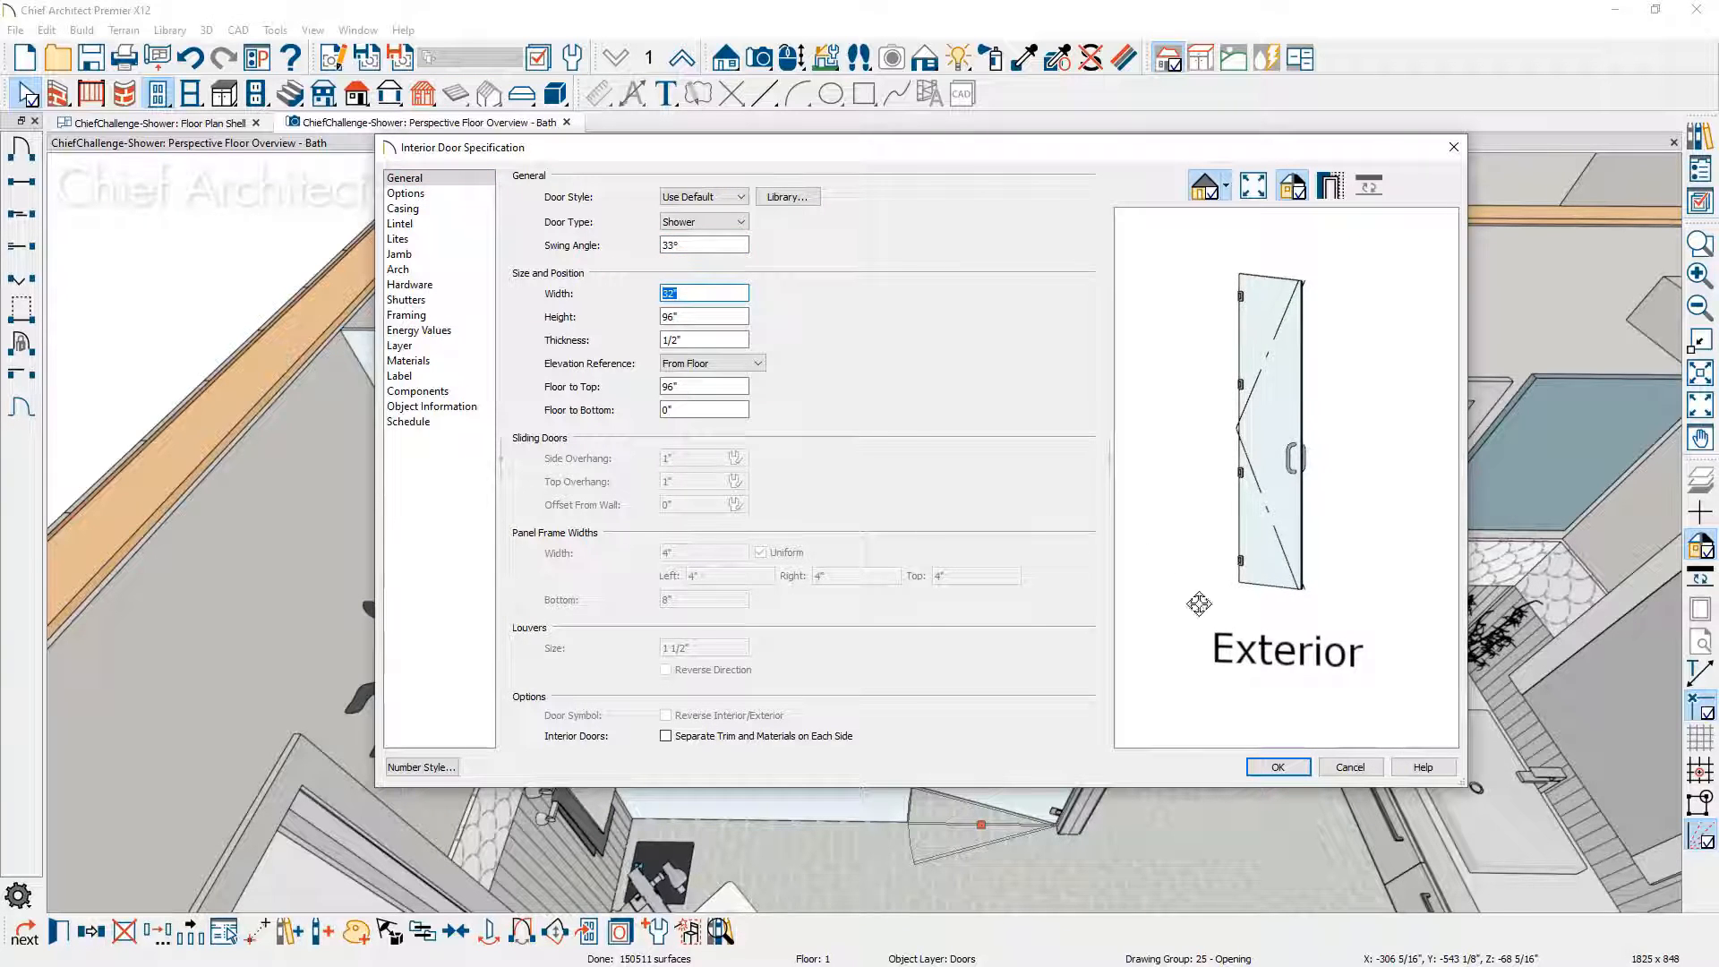
click(1278, 768)
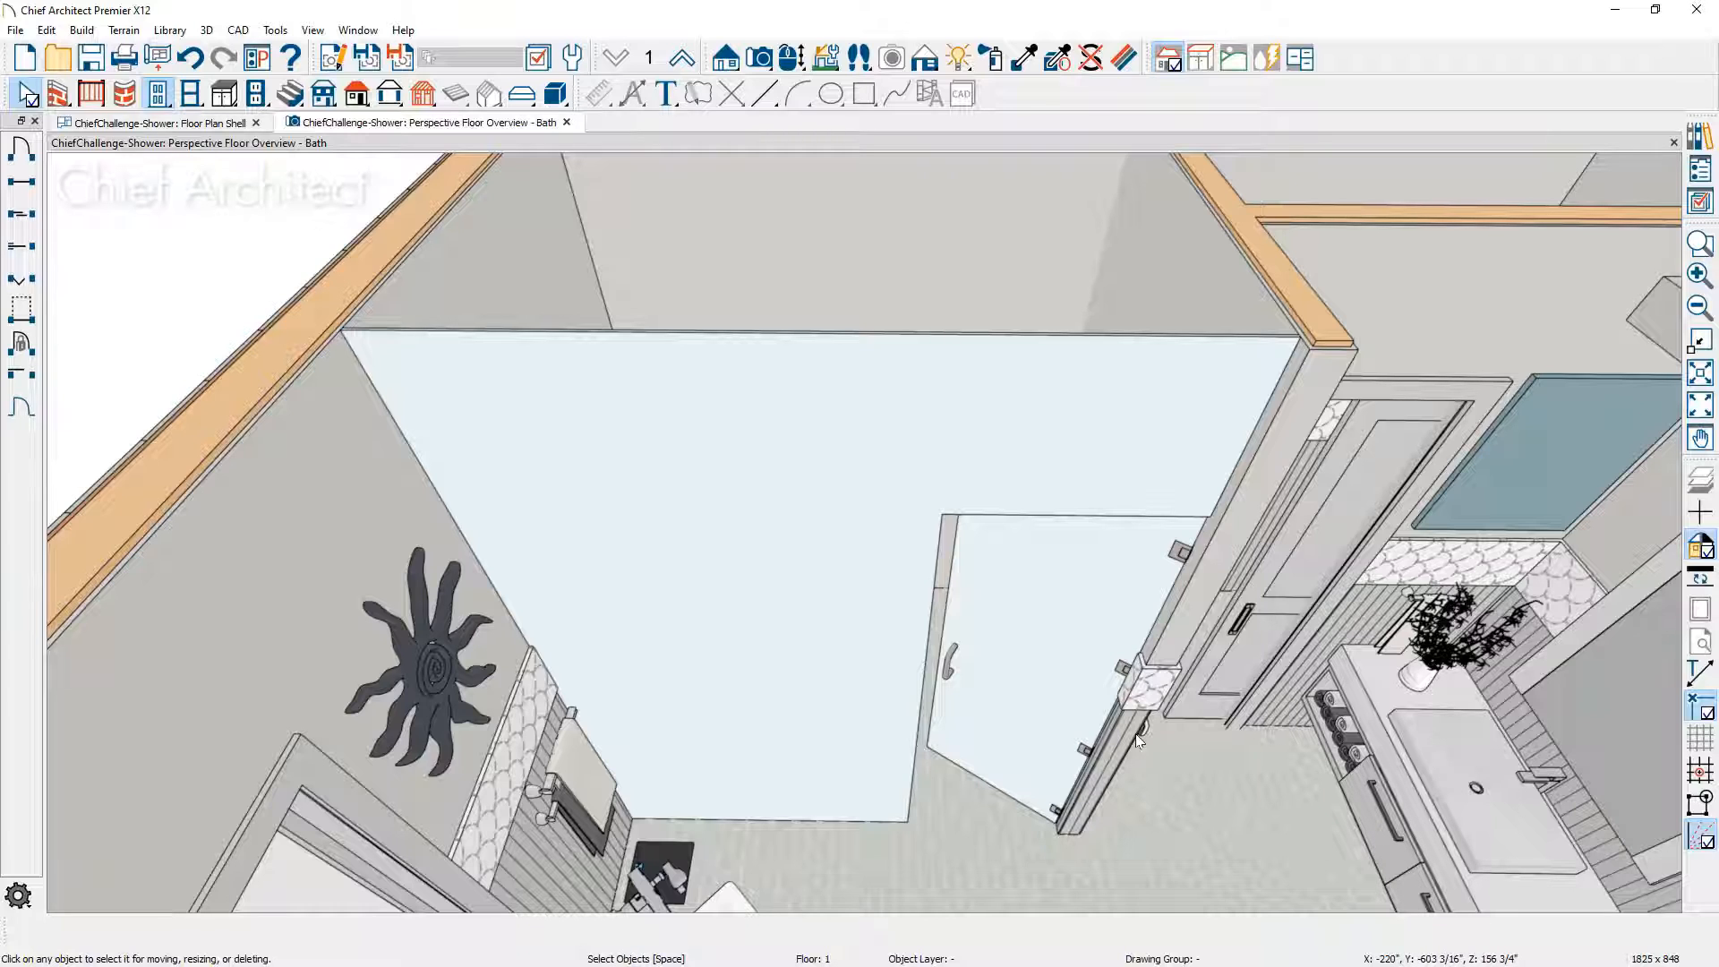
middle_drag(1135, 733, 1070, 641)
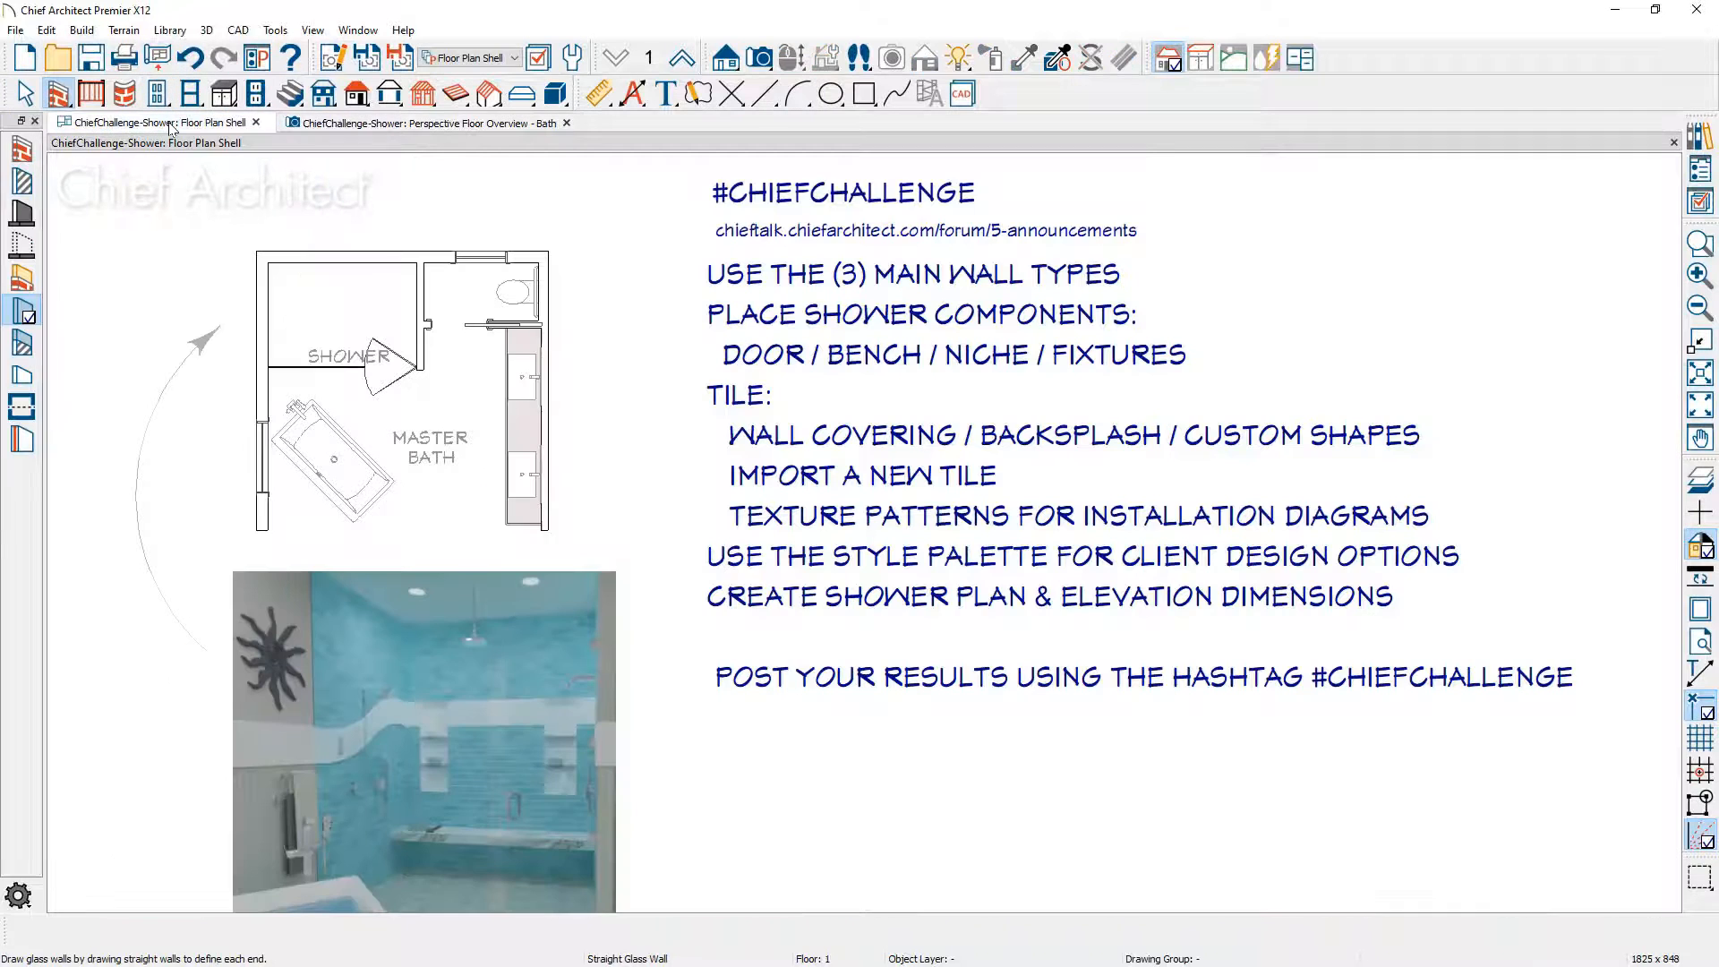
Step: In the floor plan, draw a custom countertop as a bench across the full back wall of the shower, about 23 3/4" deep
click(179, 122)
scroll(197, 267, up, 5)
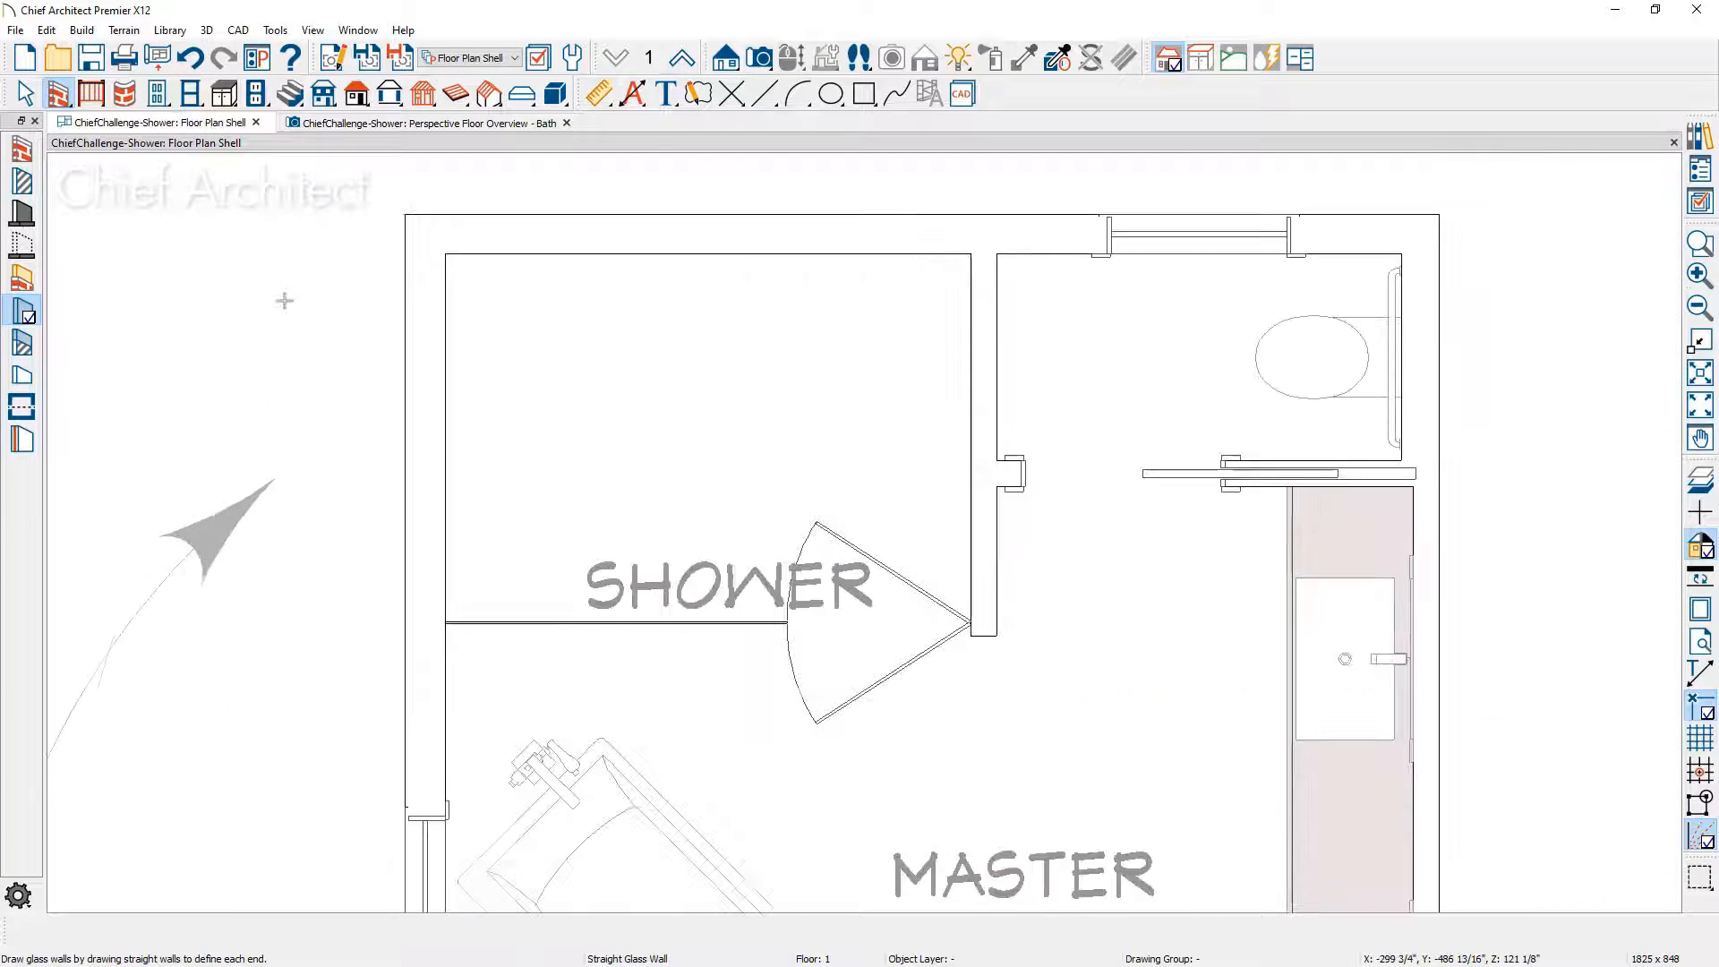
click(234, 99)
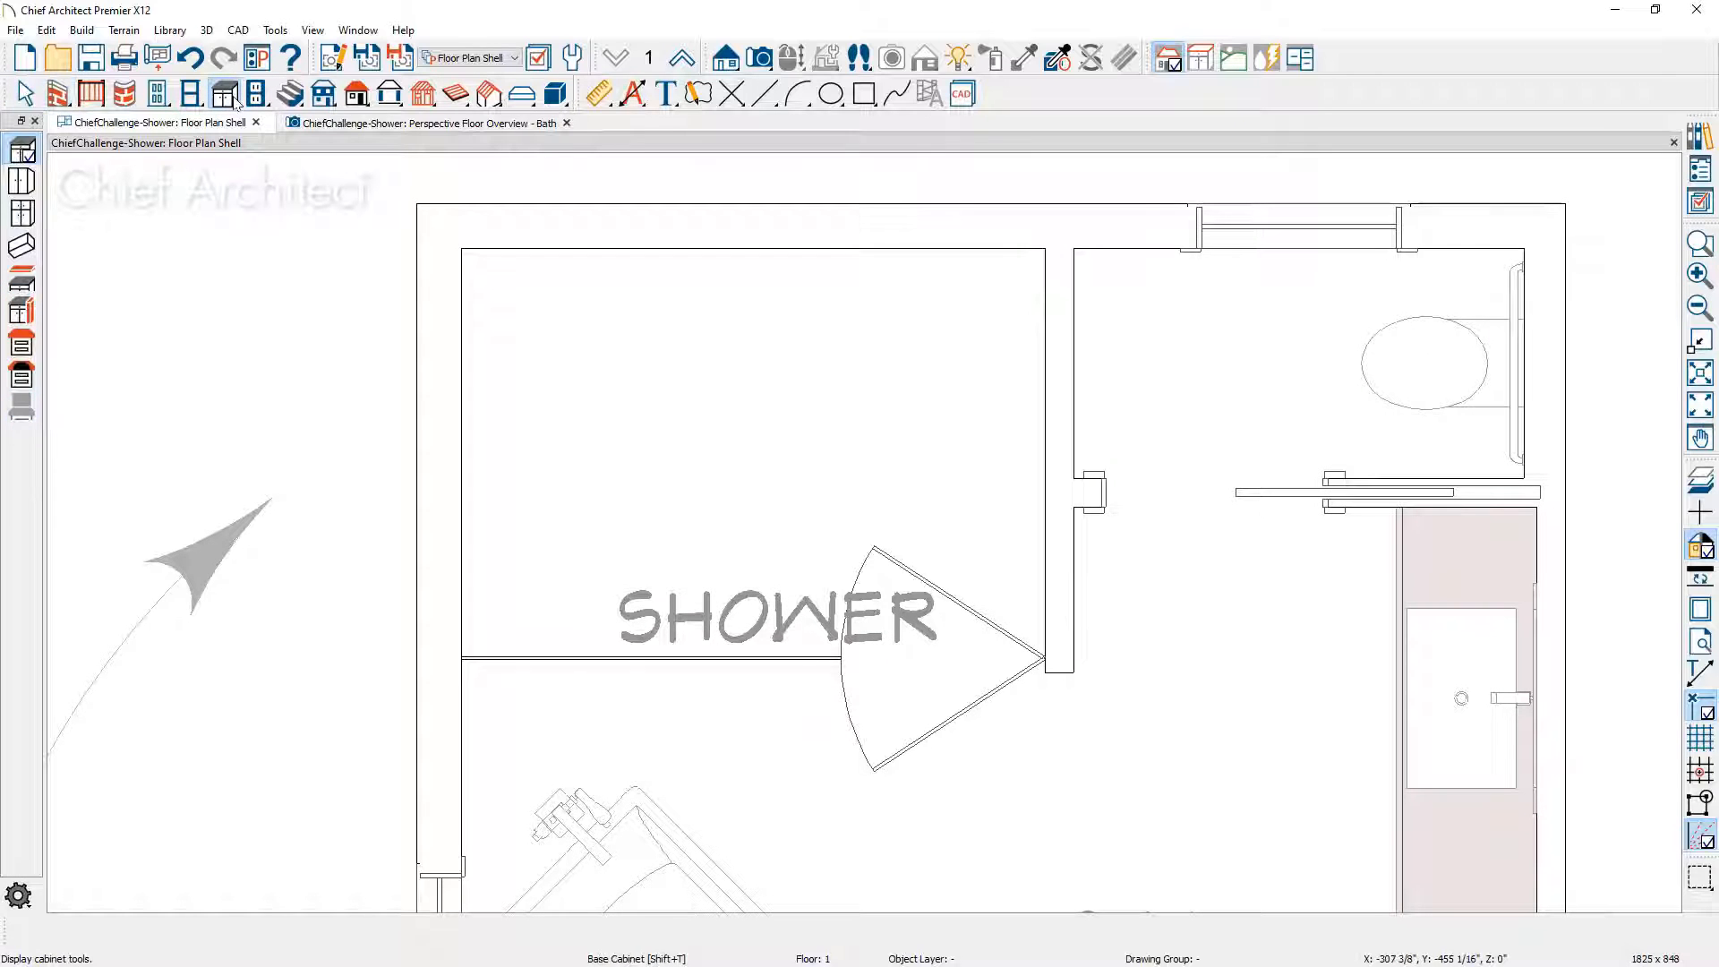
click(24, 351)
drag(461, 248, 1044, 399)
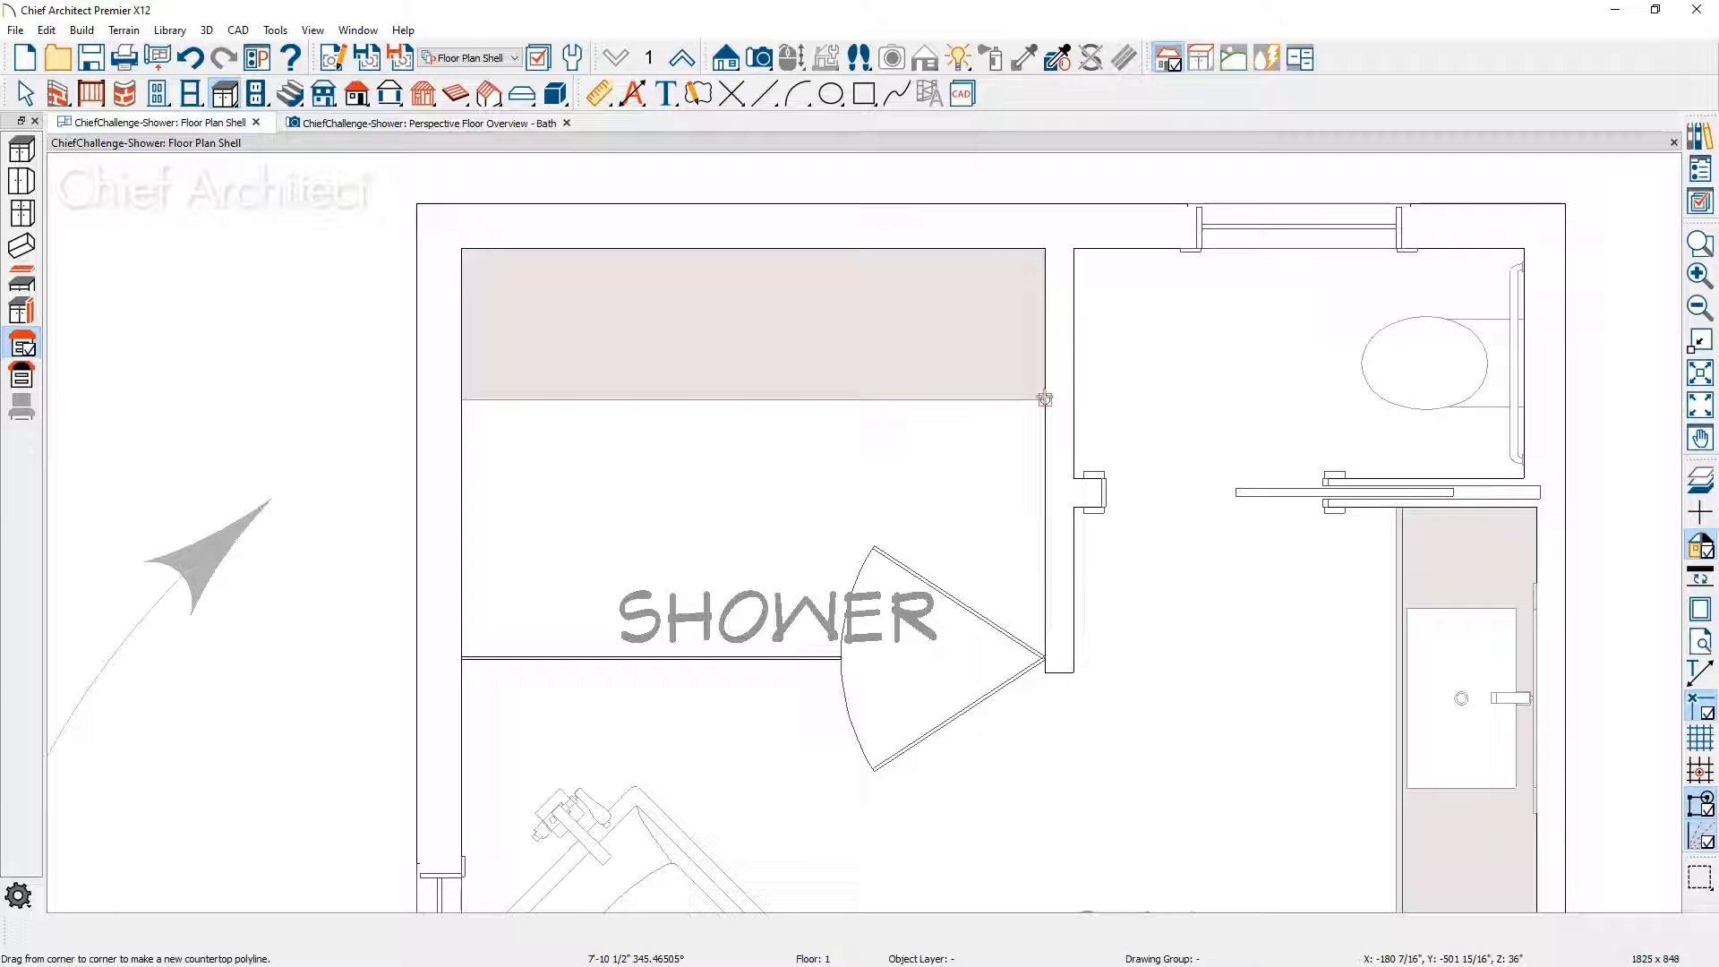
key(Escape)
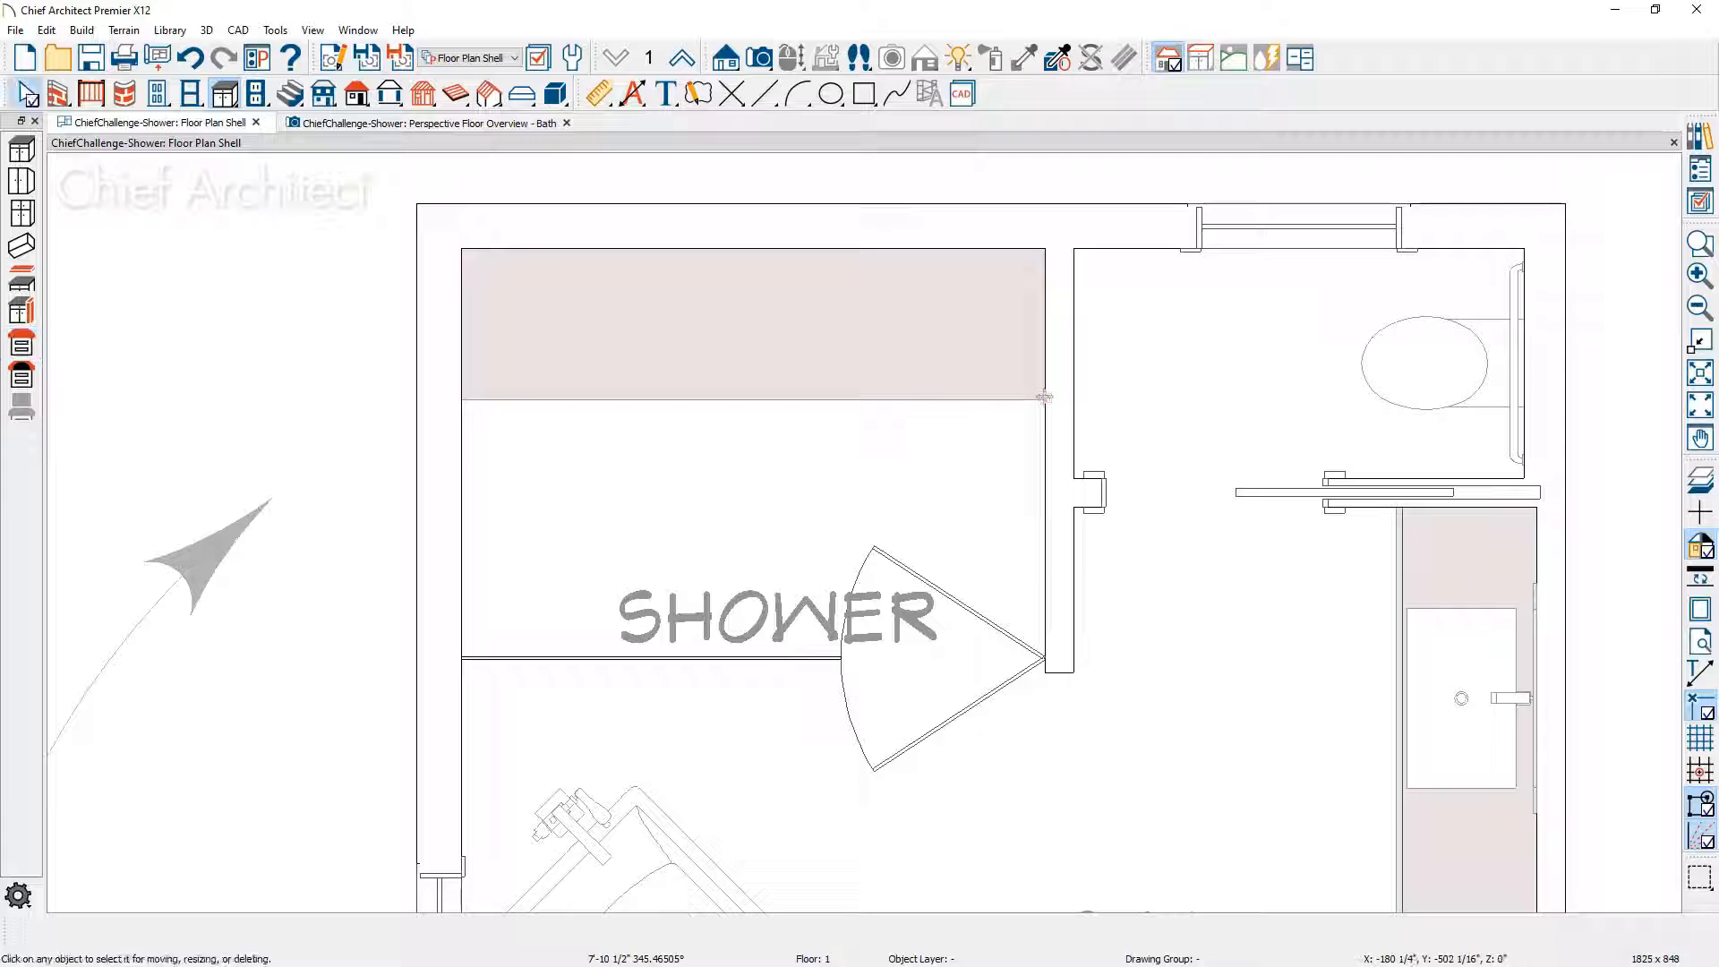
Step: Set the bench countertop's thickness to 4" and its finished floor to top height to 21", both independent of the cabinet
double_click(983, 401)
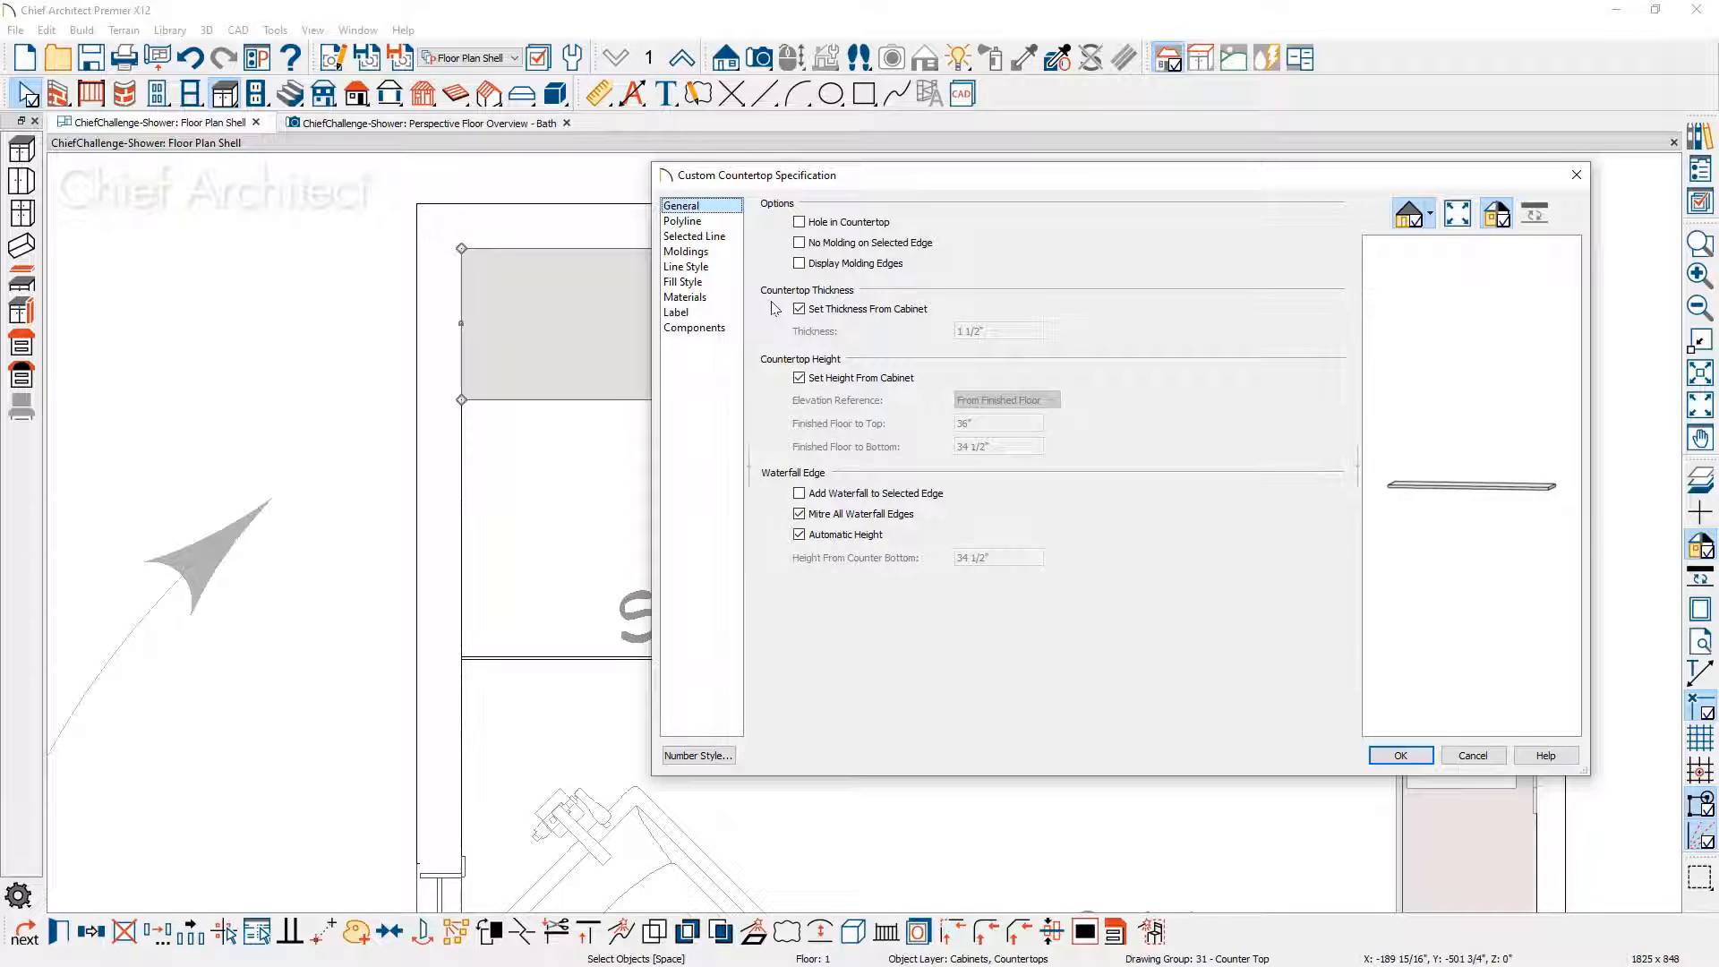
click(799, 310)
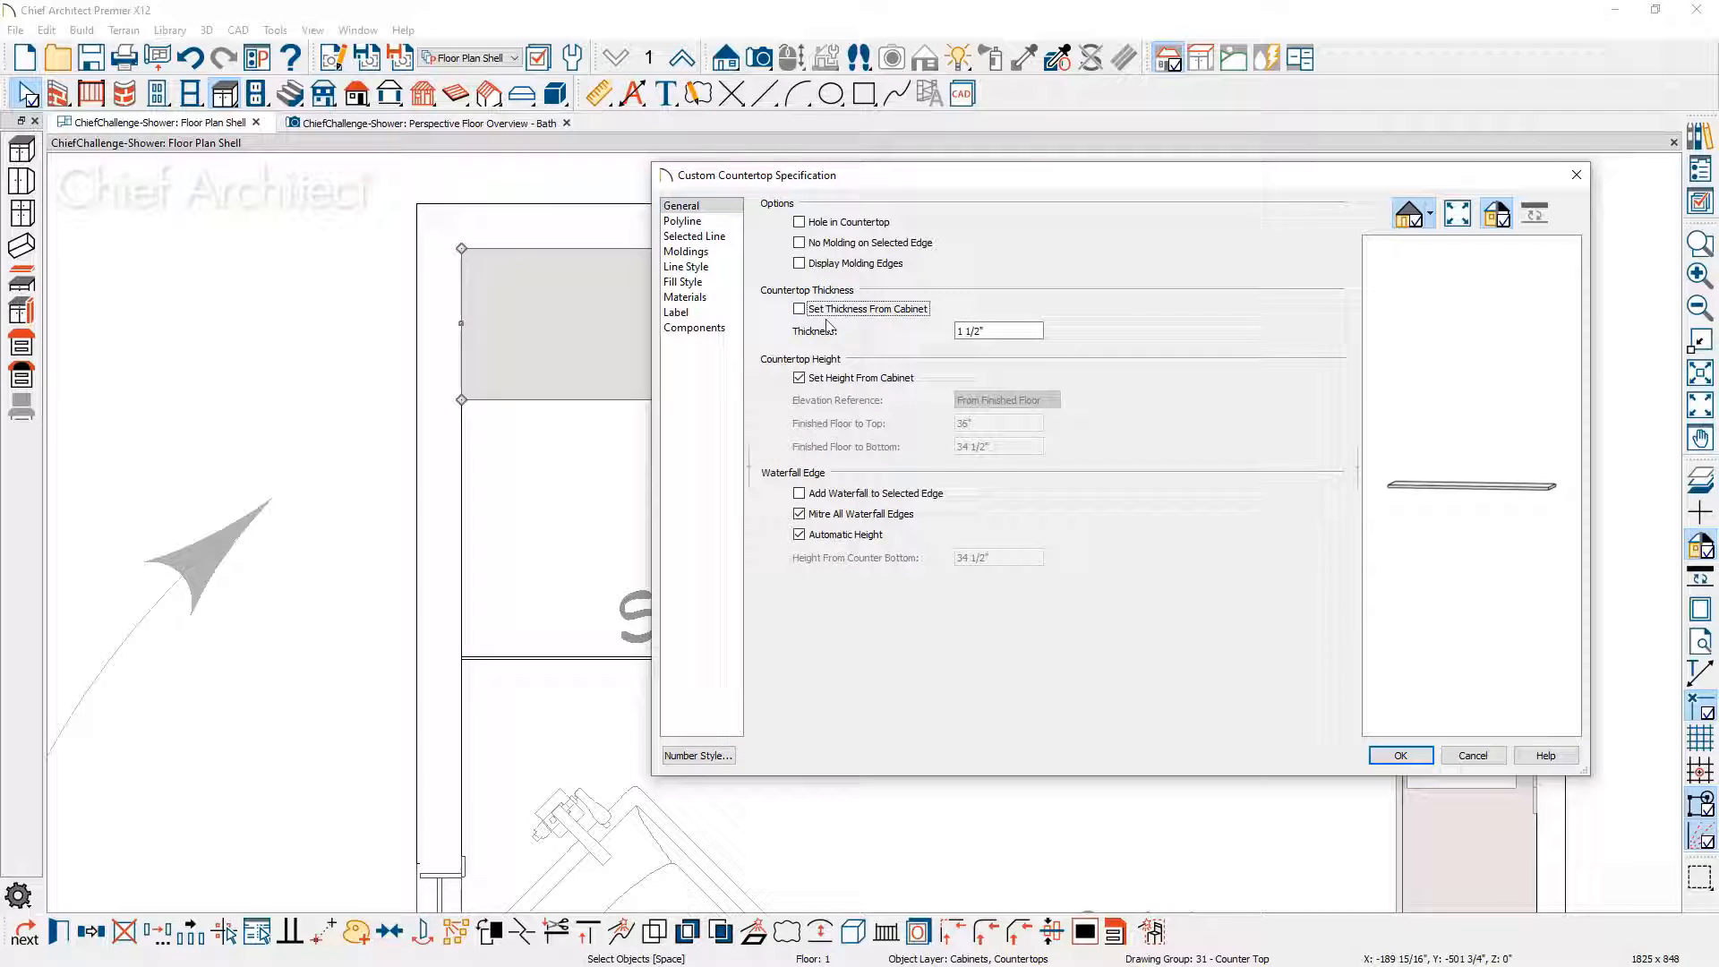
double_click(976, 331)
text(4)
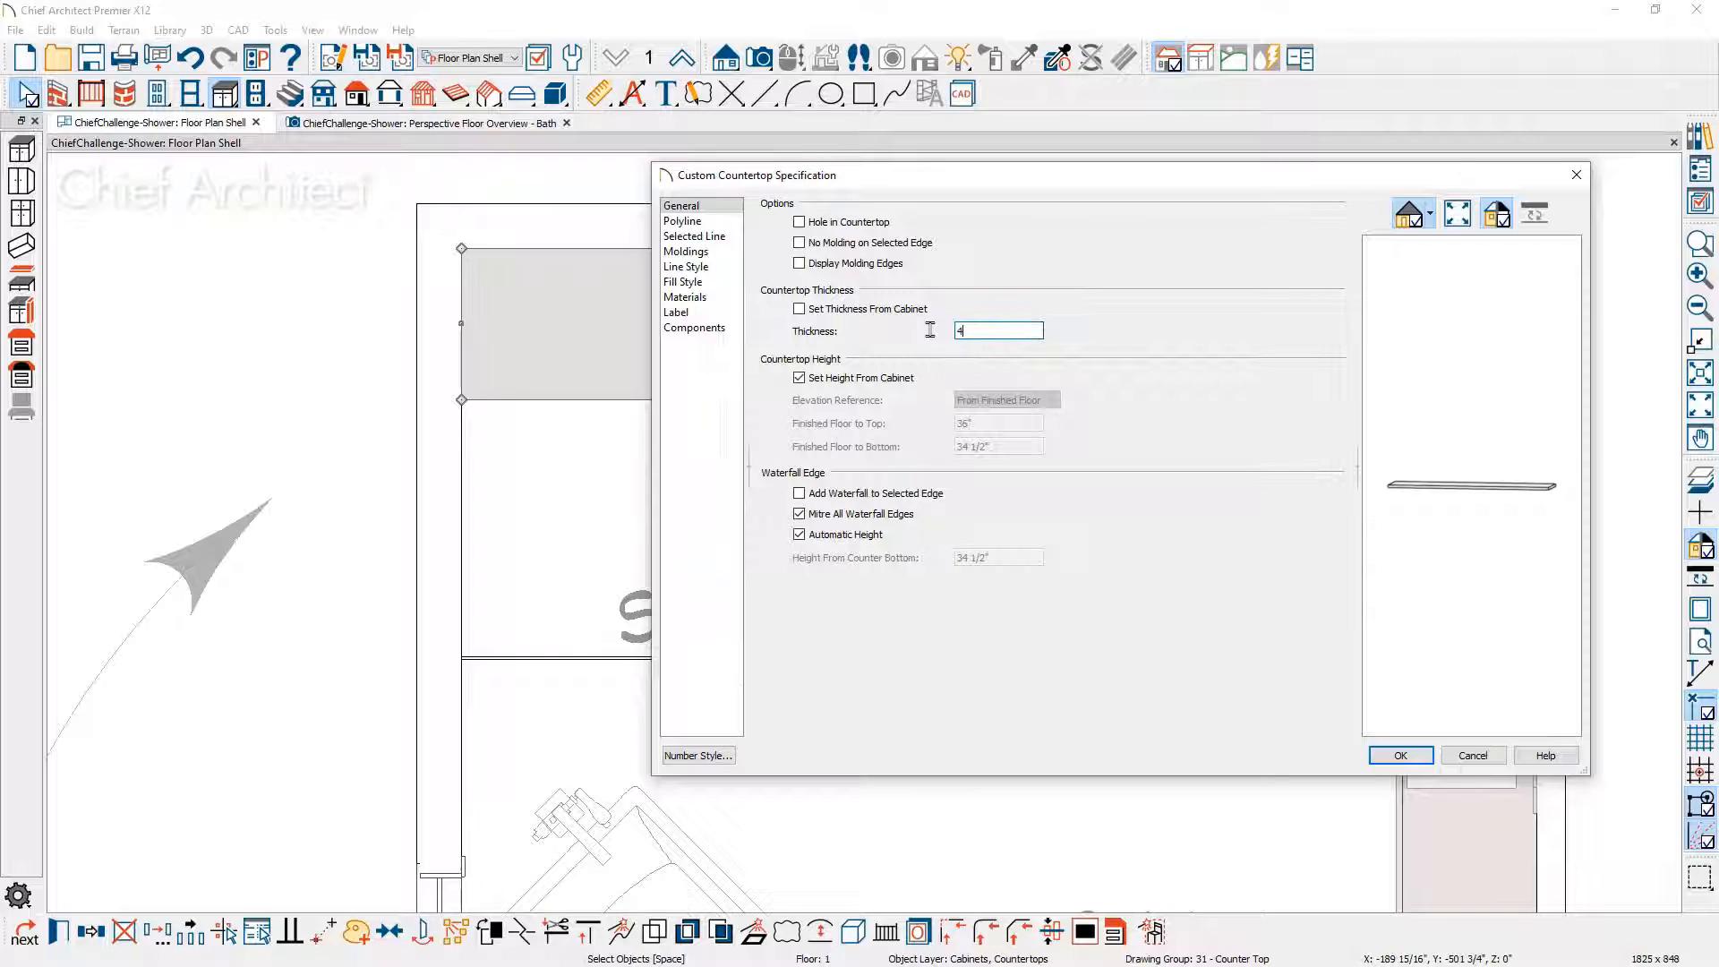
click(860, 380)
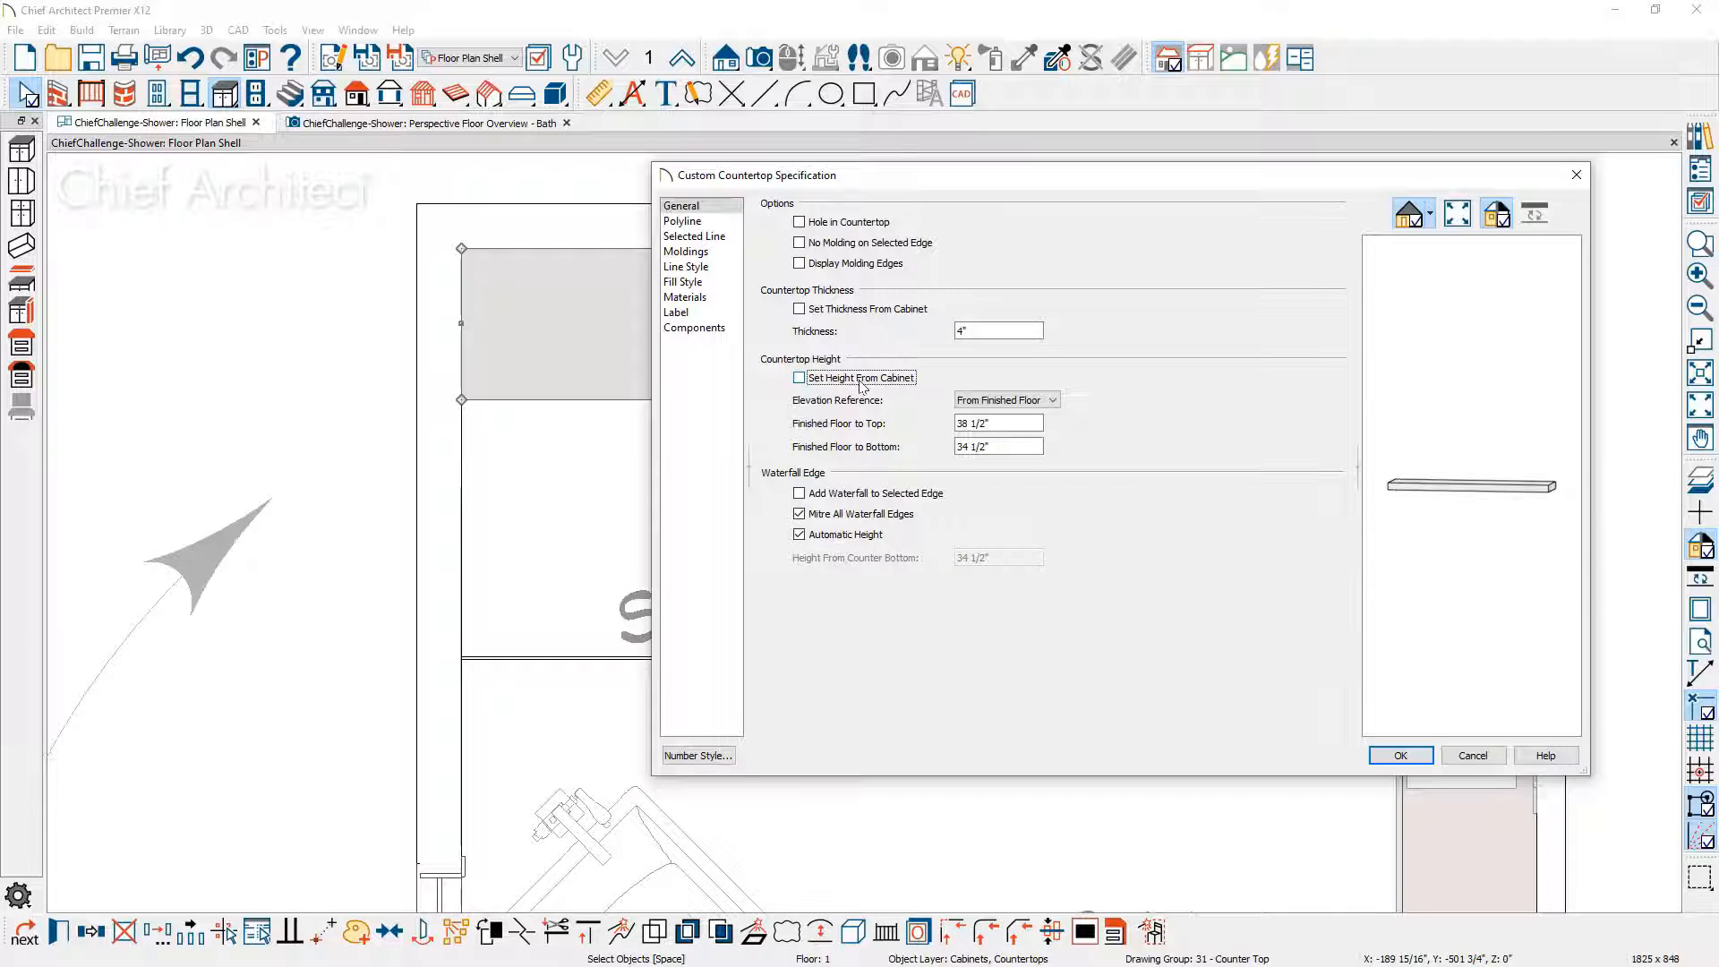
drag(994, 423, 914, 424)
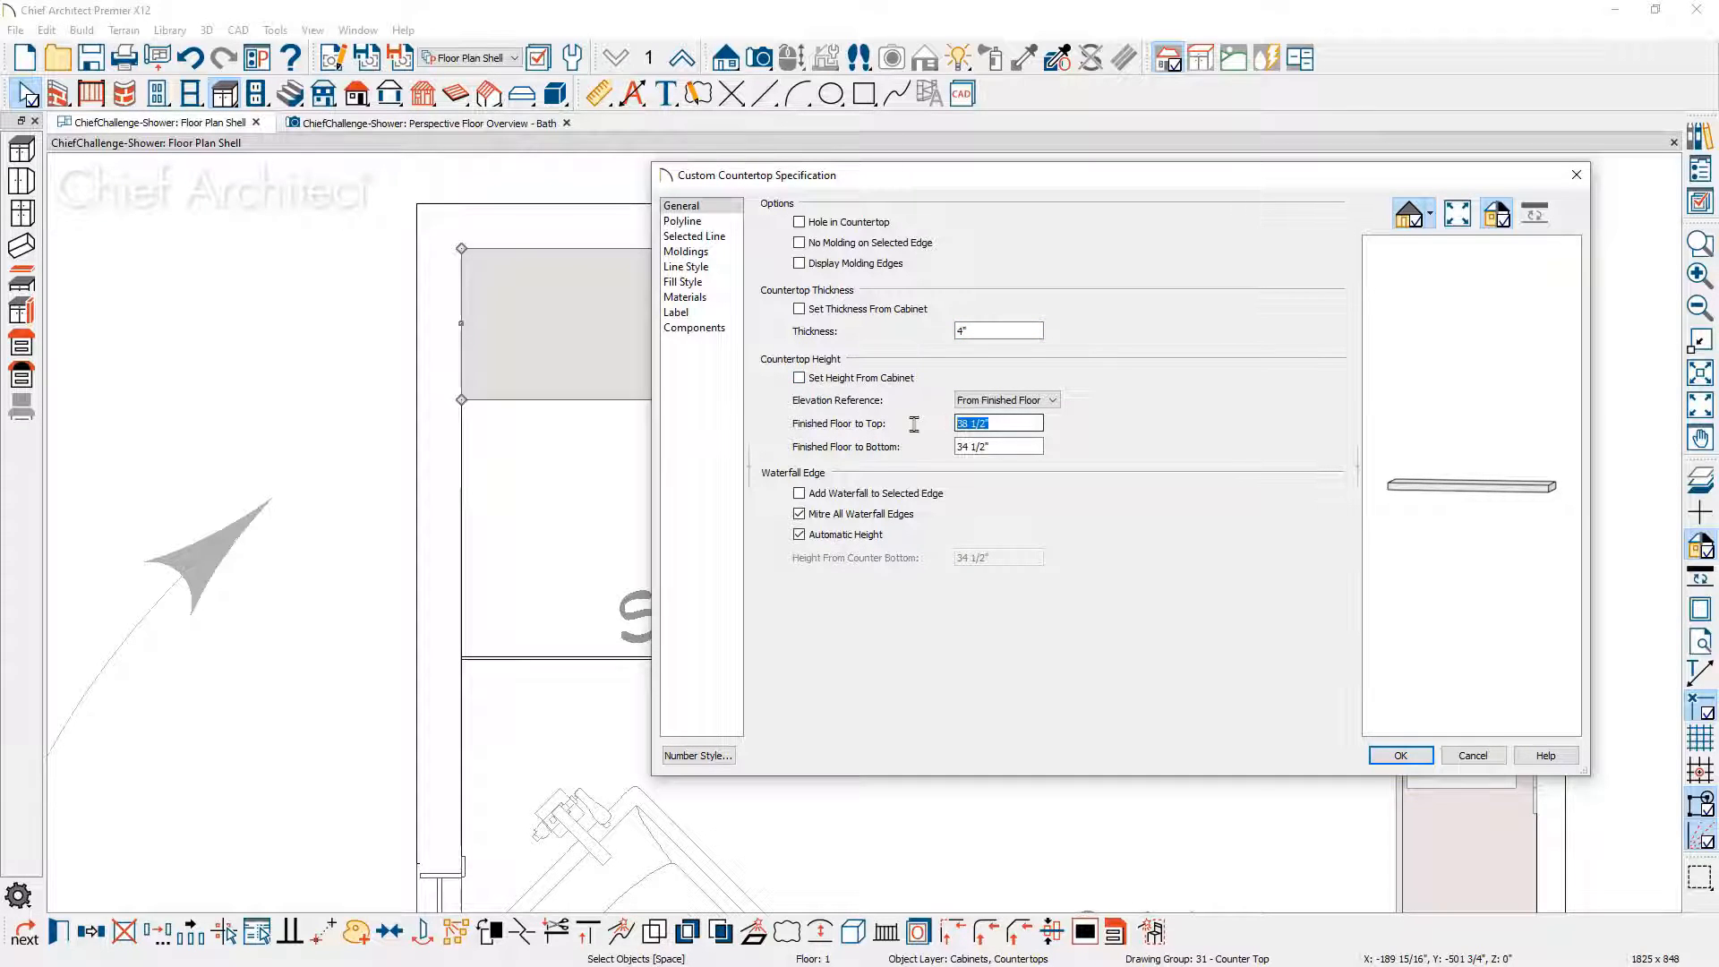
text(21)
key(Tab)
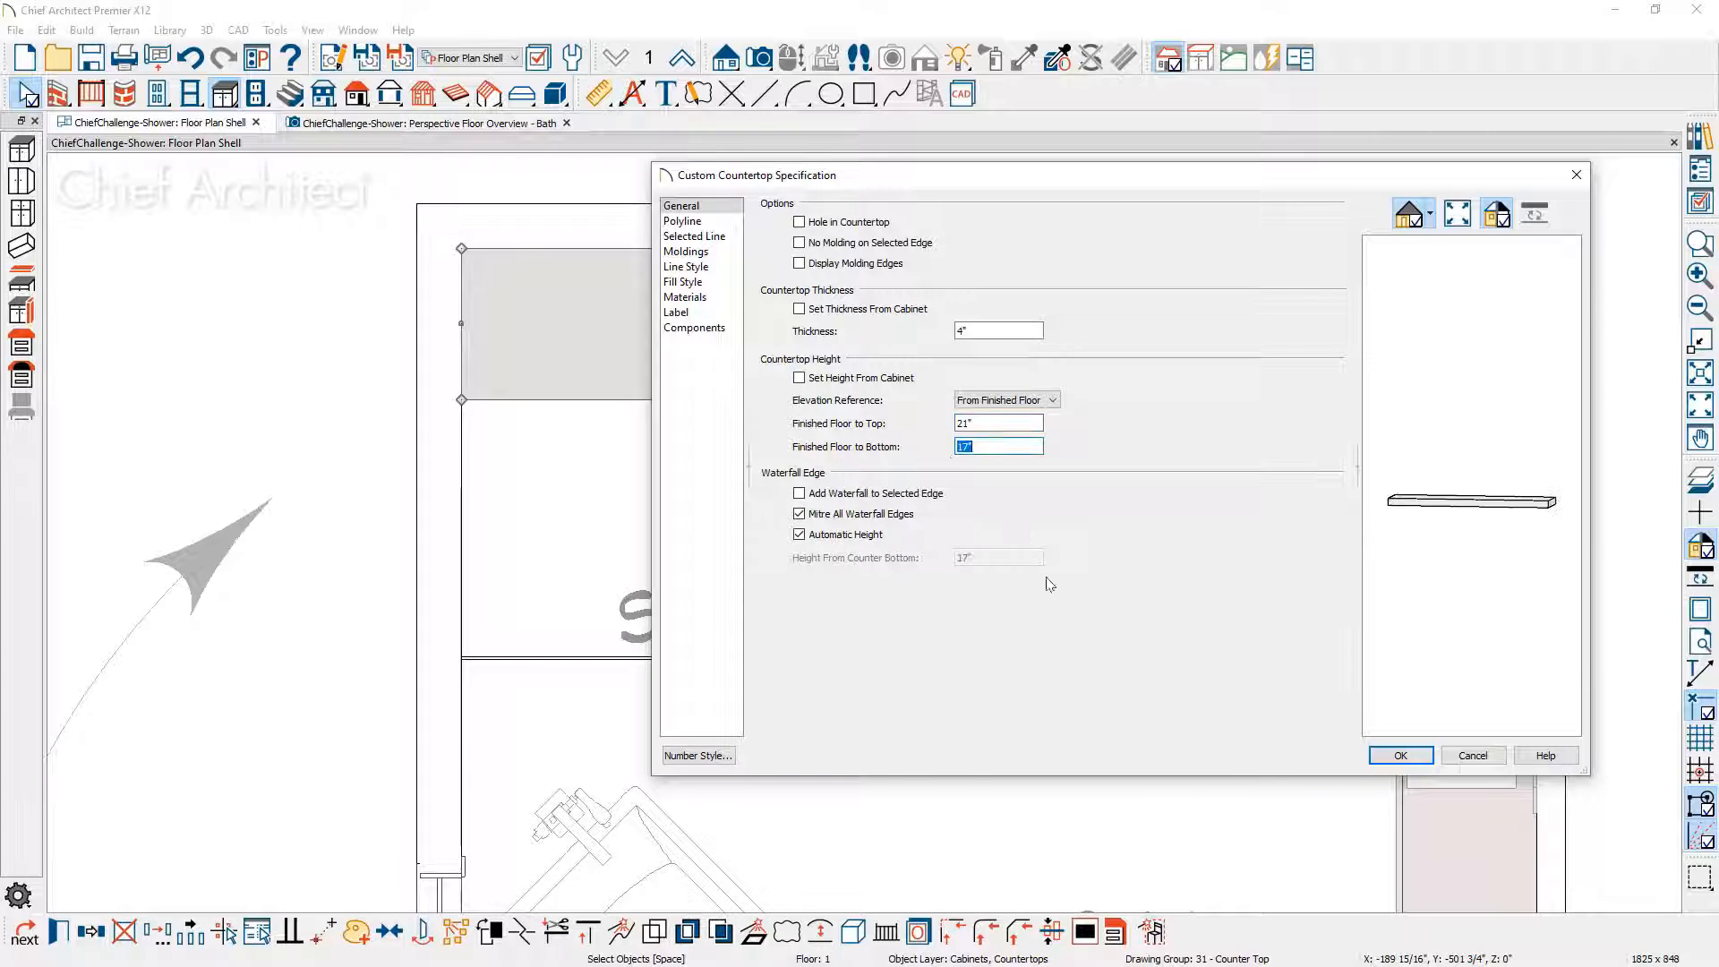
key(Return)
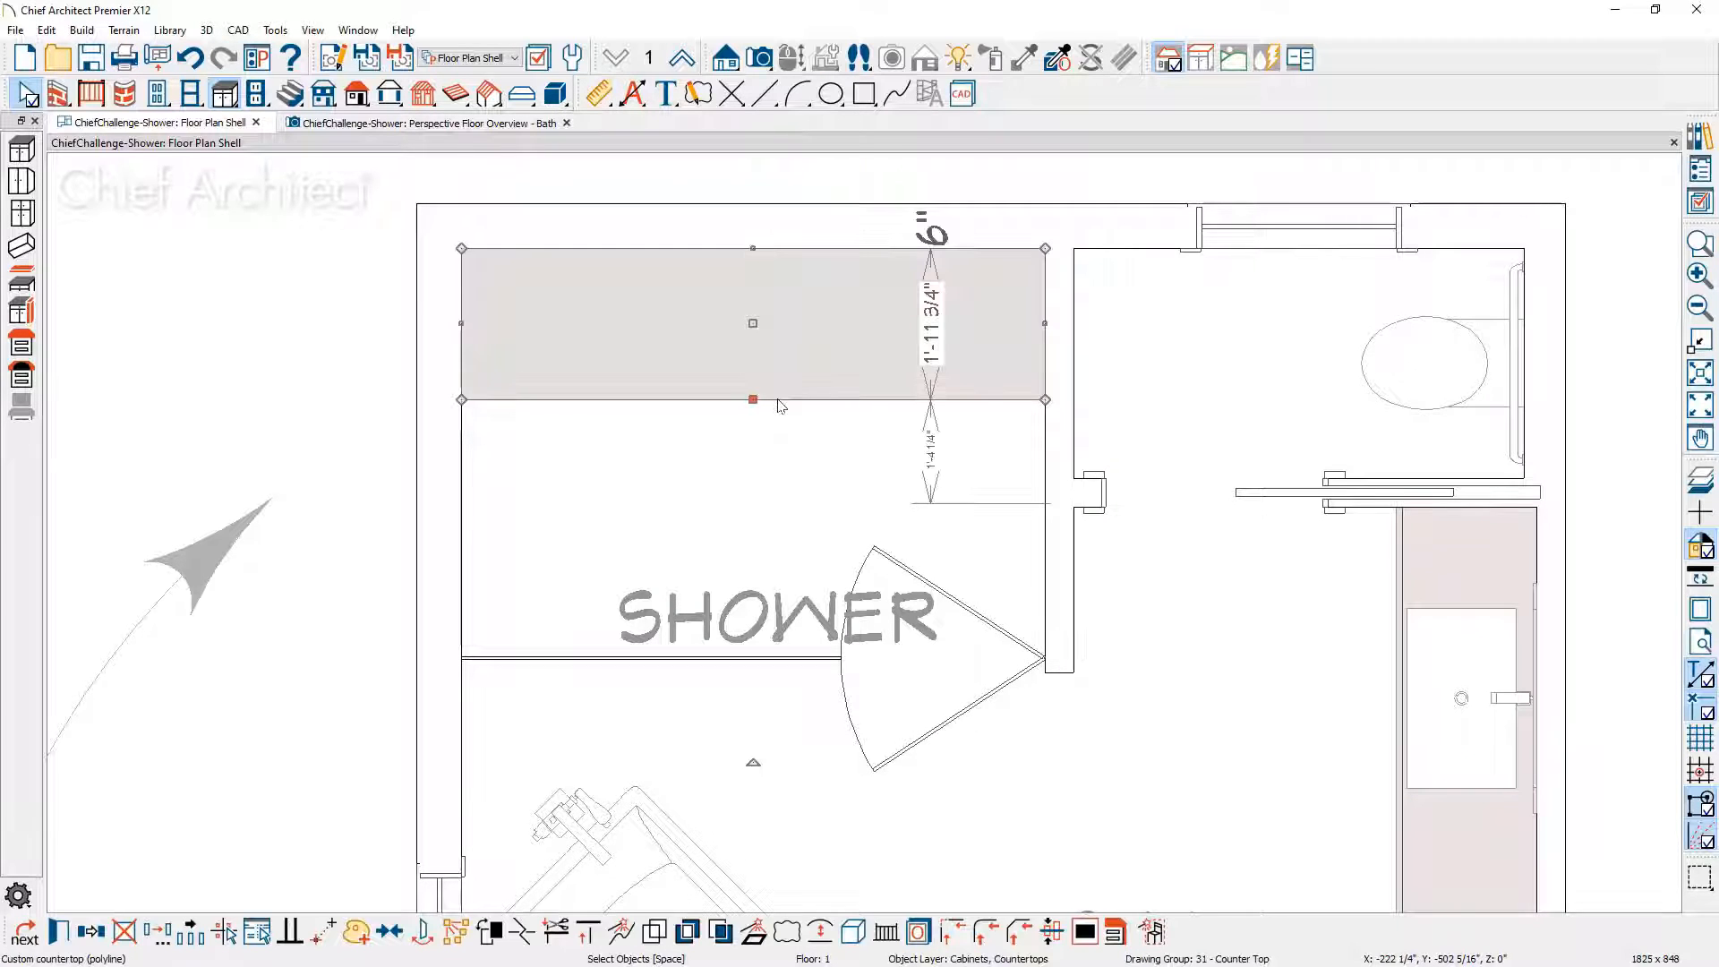
Step: Switch the plan to the Kitchen & Bath view, set the shower bench's depth to 18", and inspect it in the perspective overview
click(514, 58)
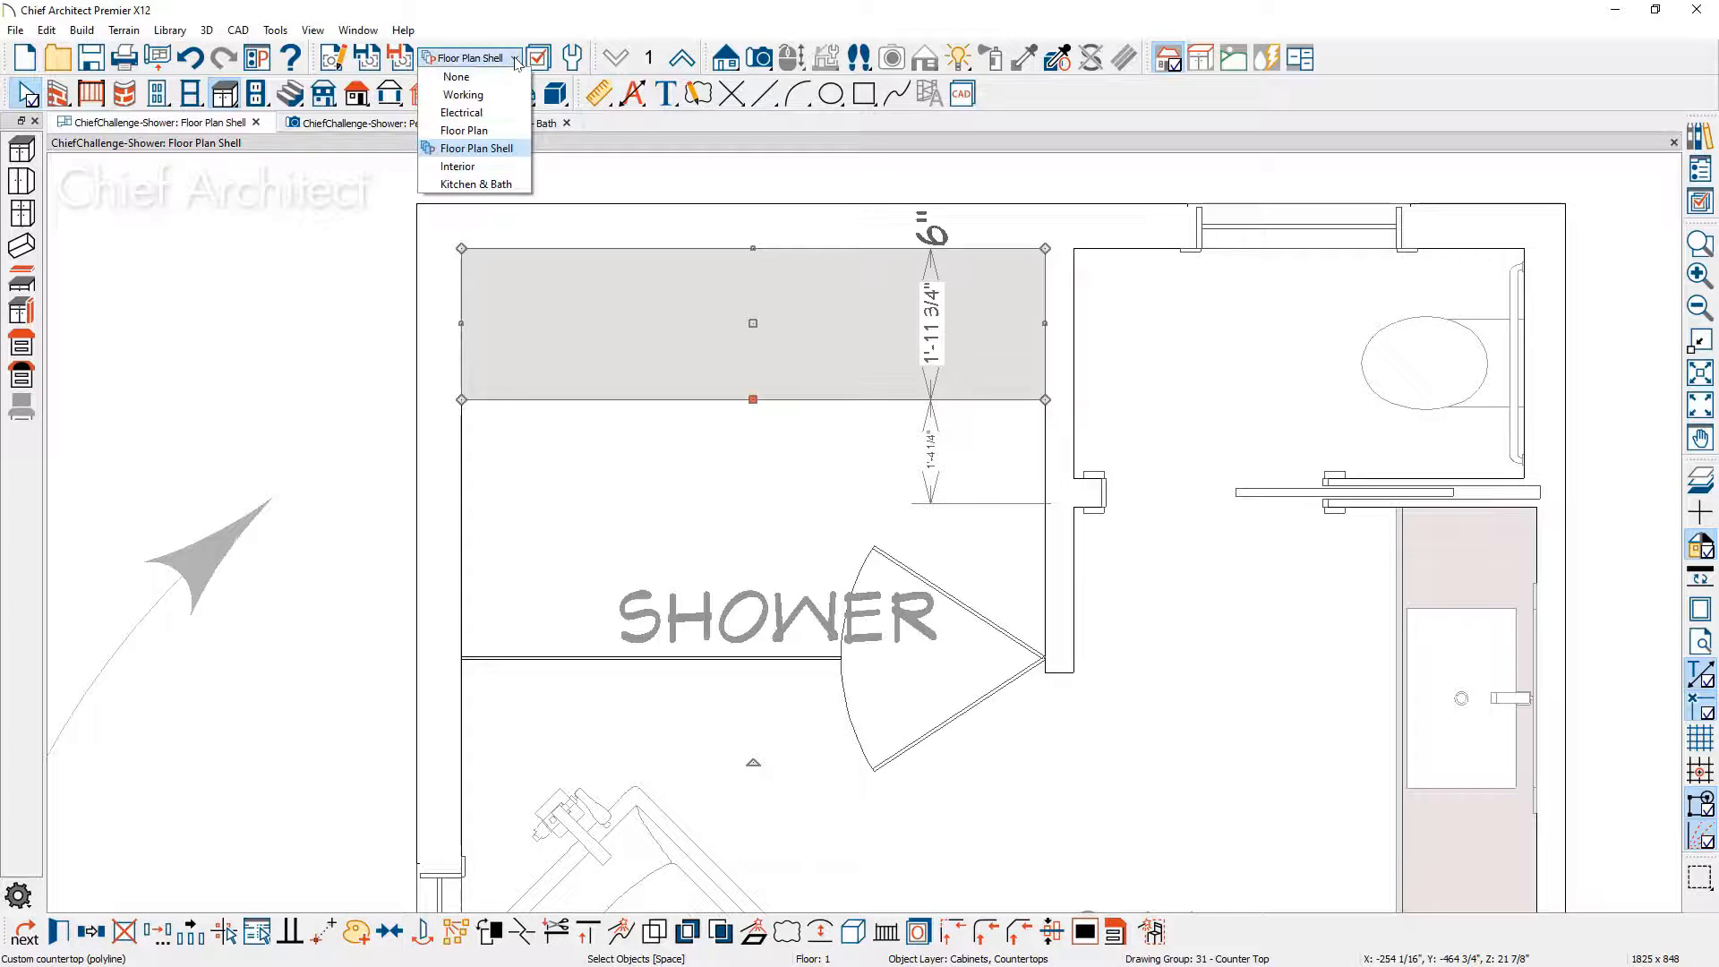
click(488, 184)
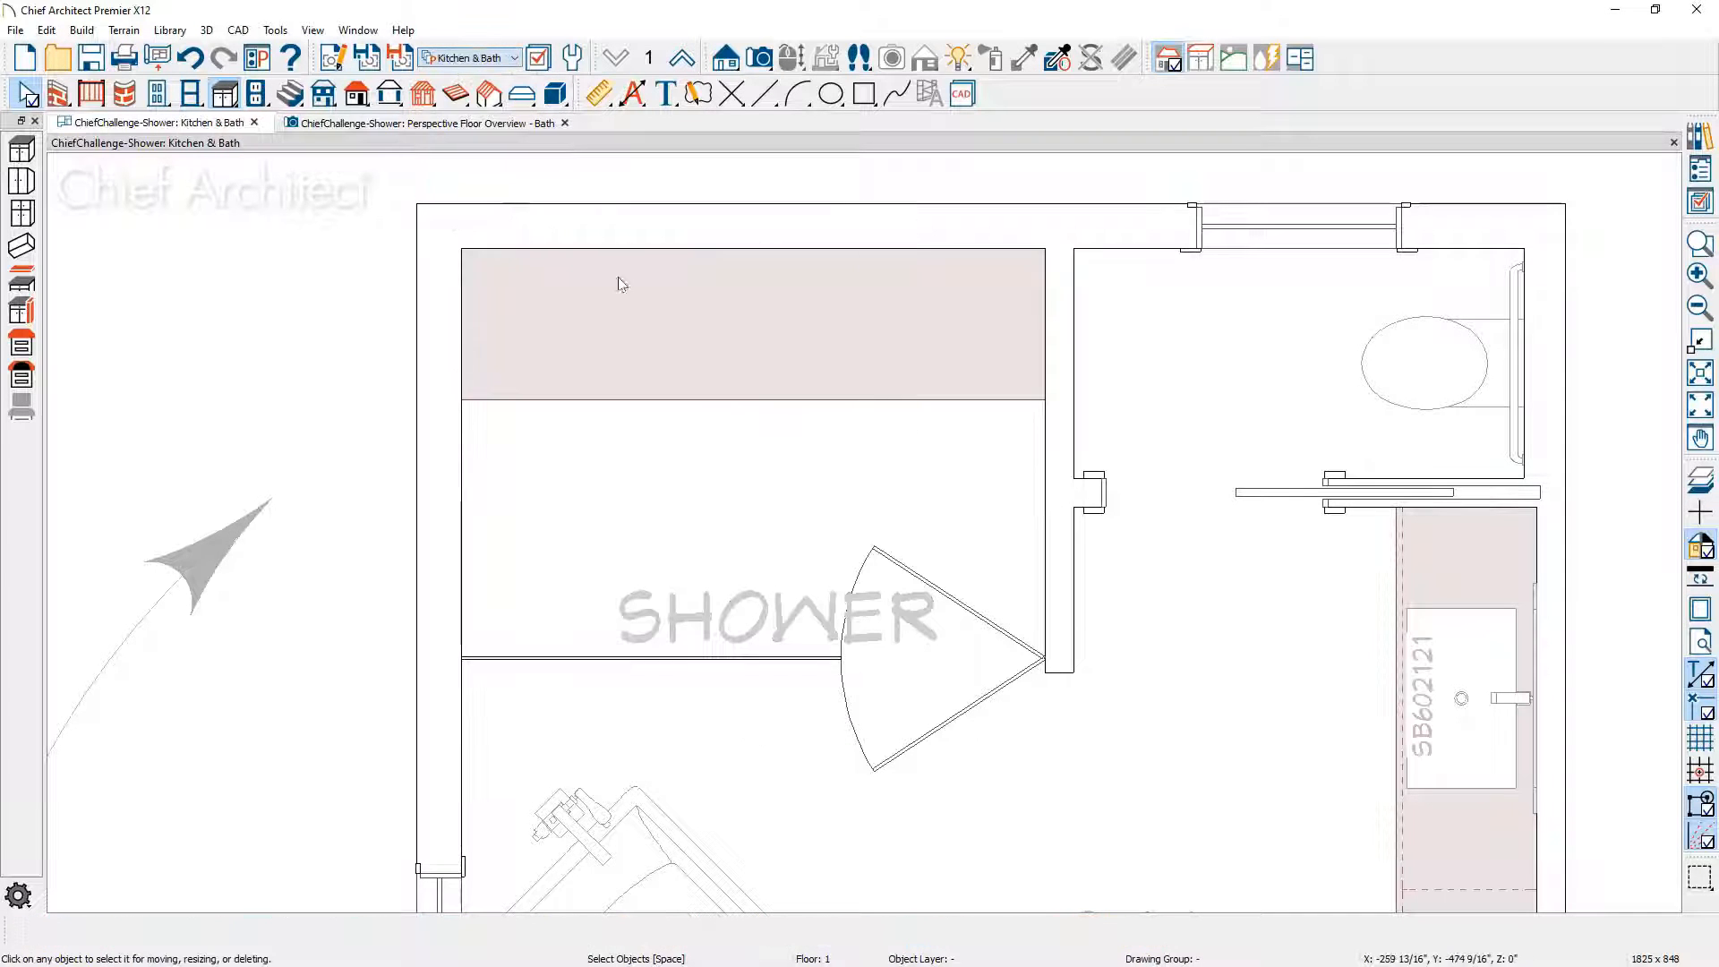
click(767, 402)
click(817, 322)
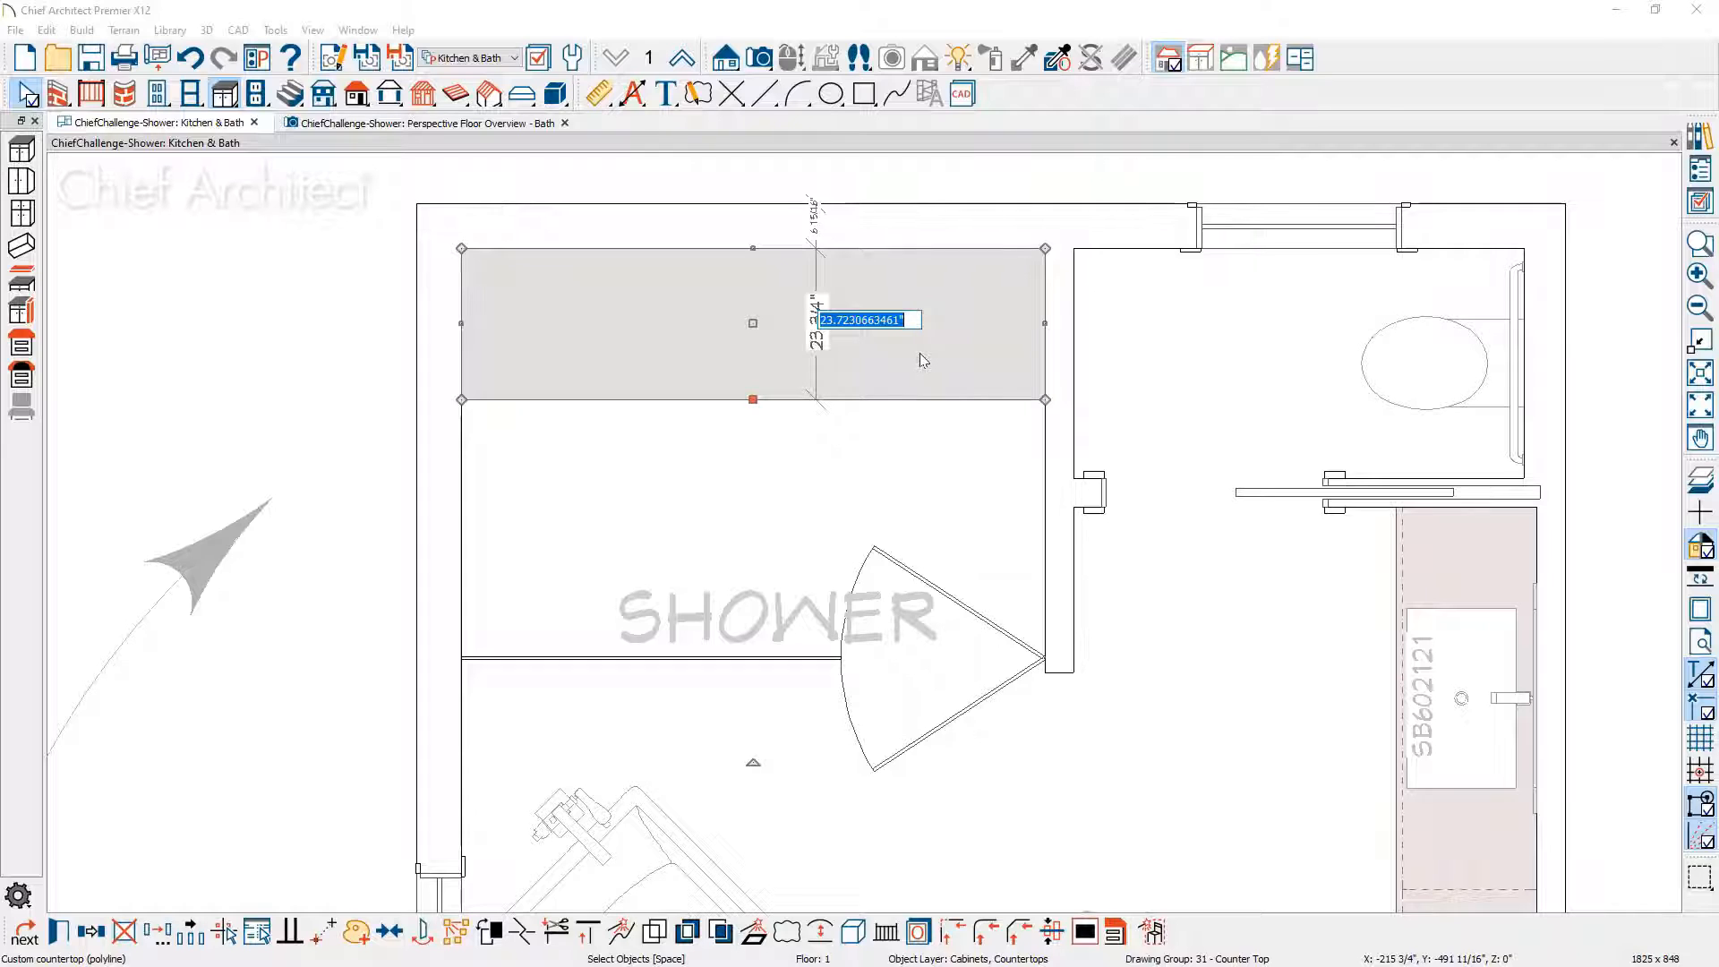
text(18)
key(Return)
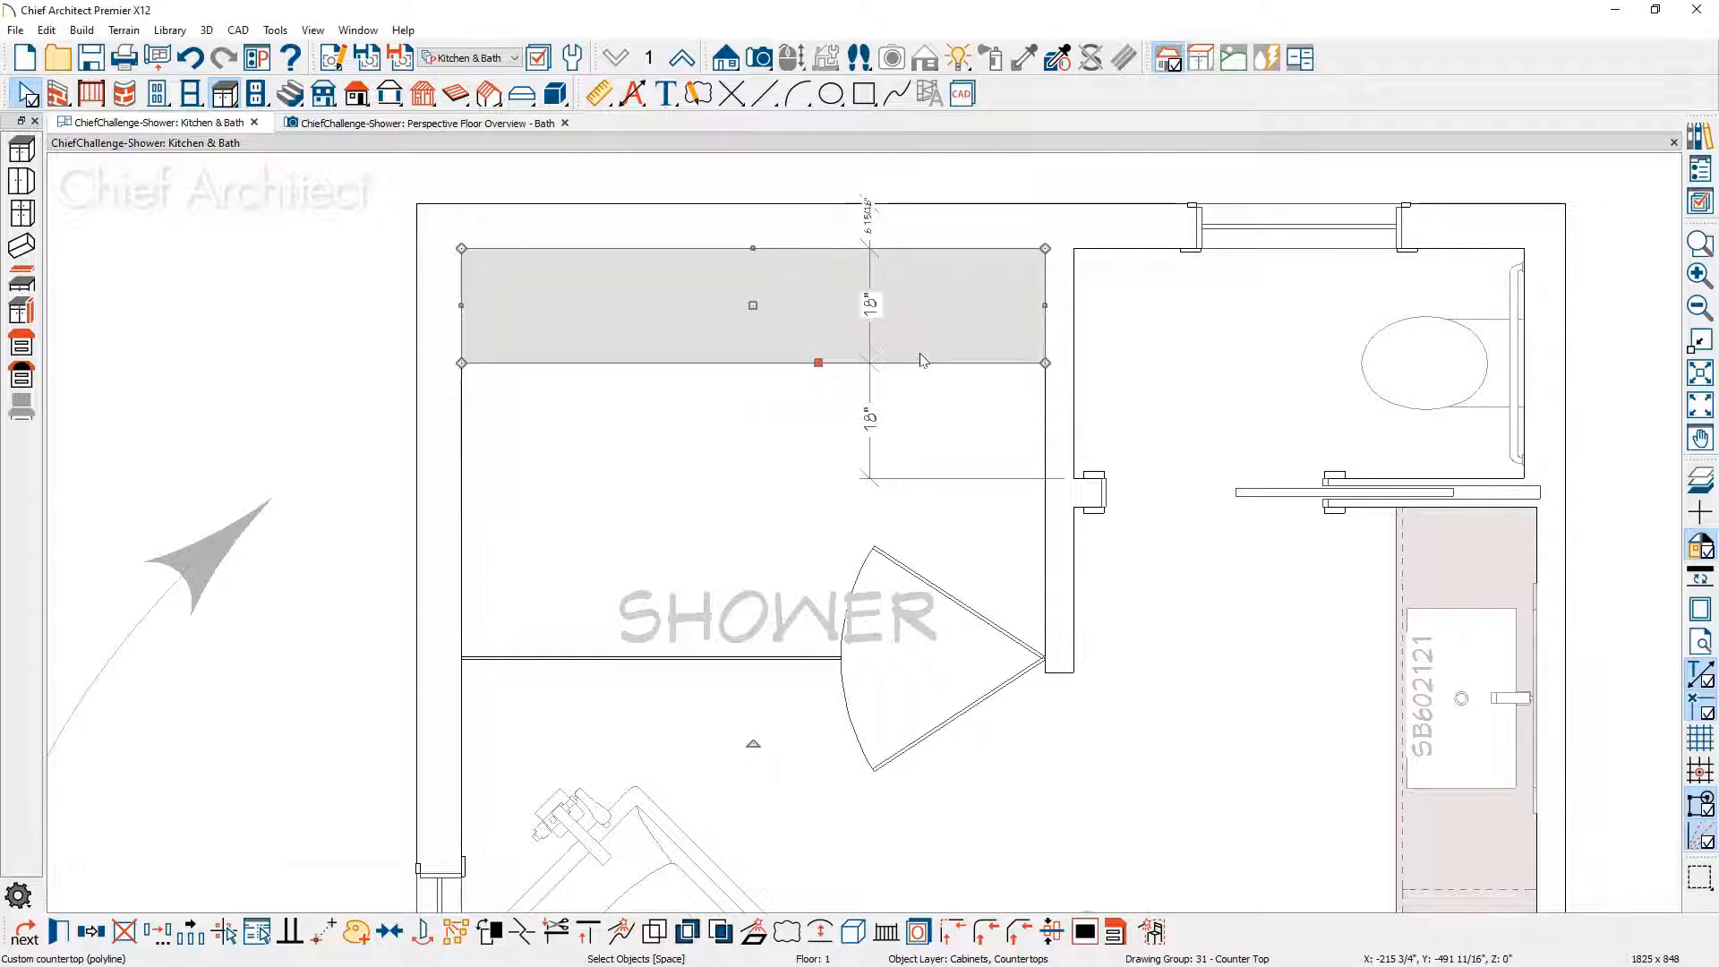
click(507, 128)
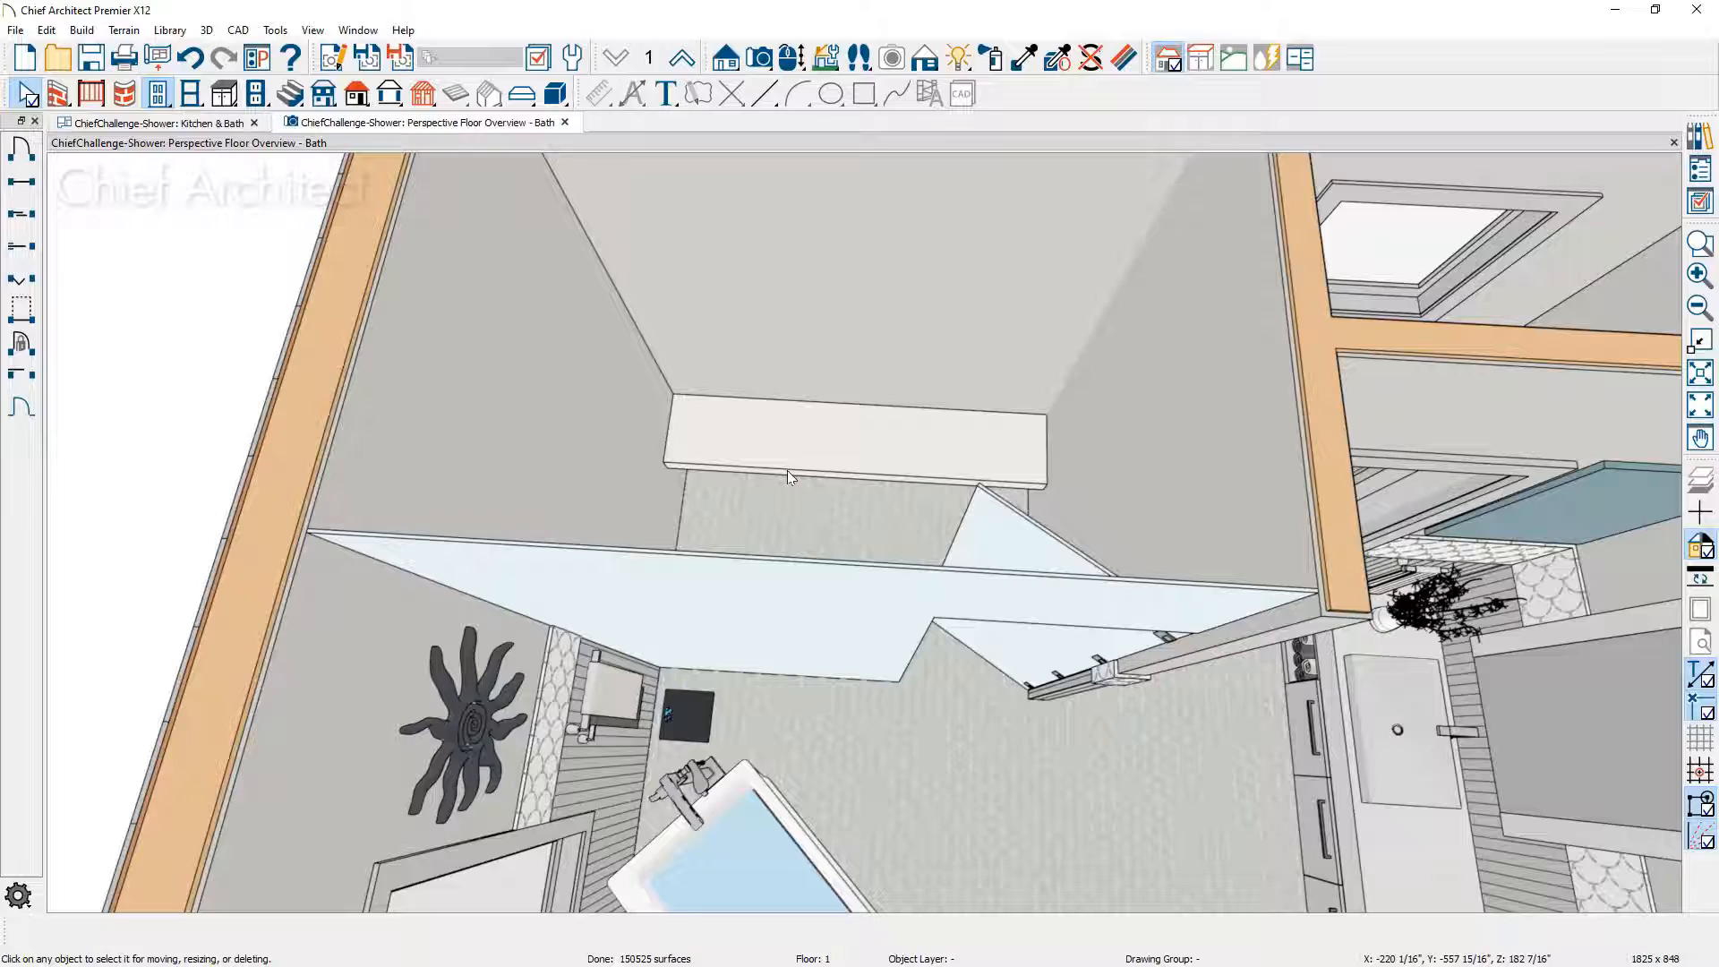
drag(1019, 726, 1028, 678)
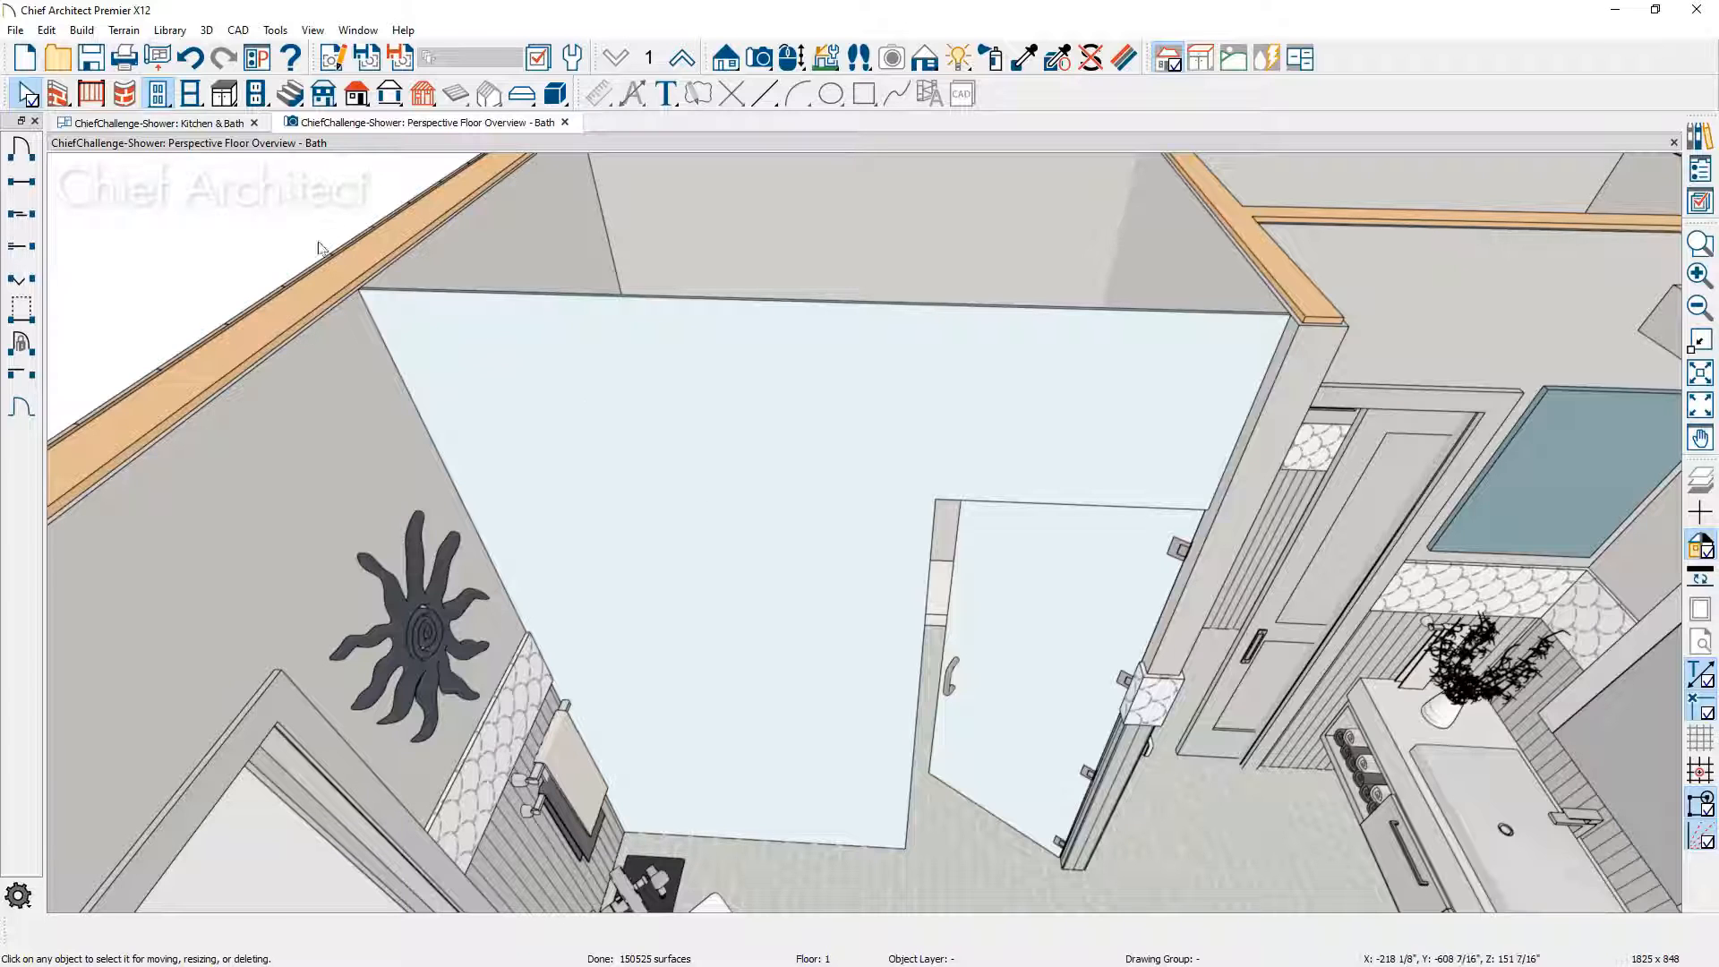
Step: In plan, draw a second custom countertop as a curb beneath the glass wall across the shower opening, about 5 3/4" wide
click(235, 125)
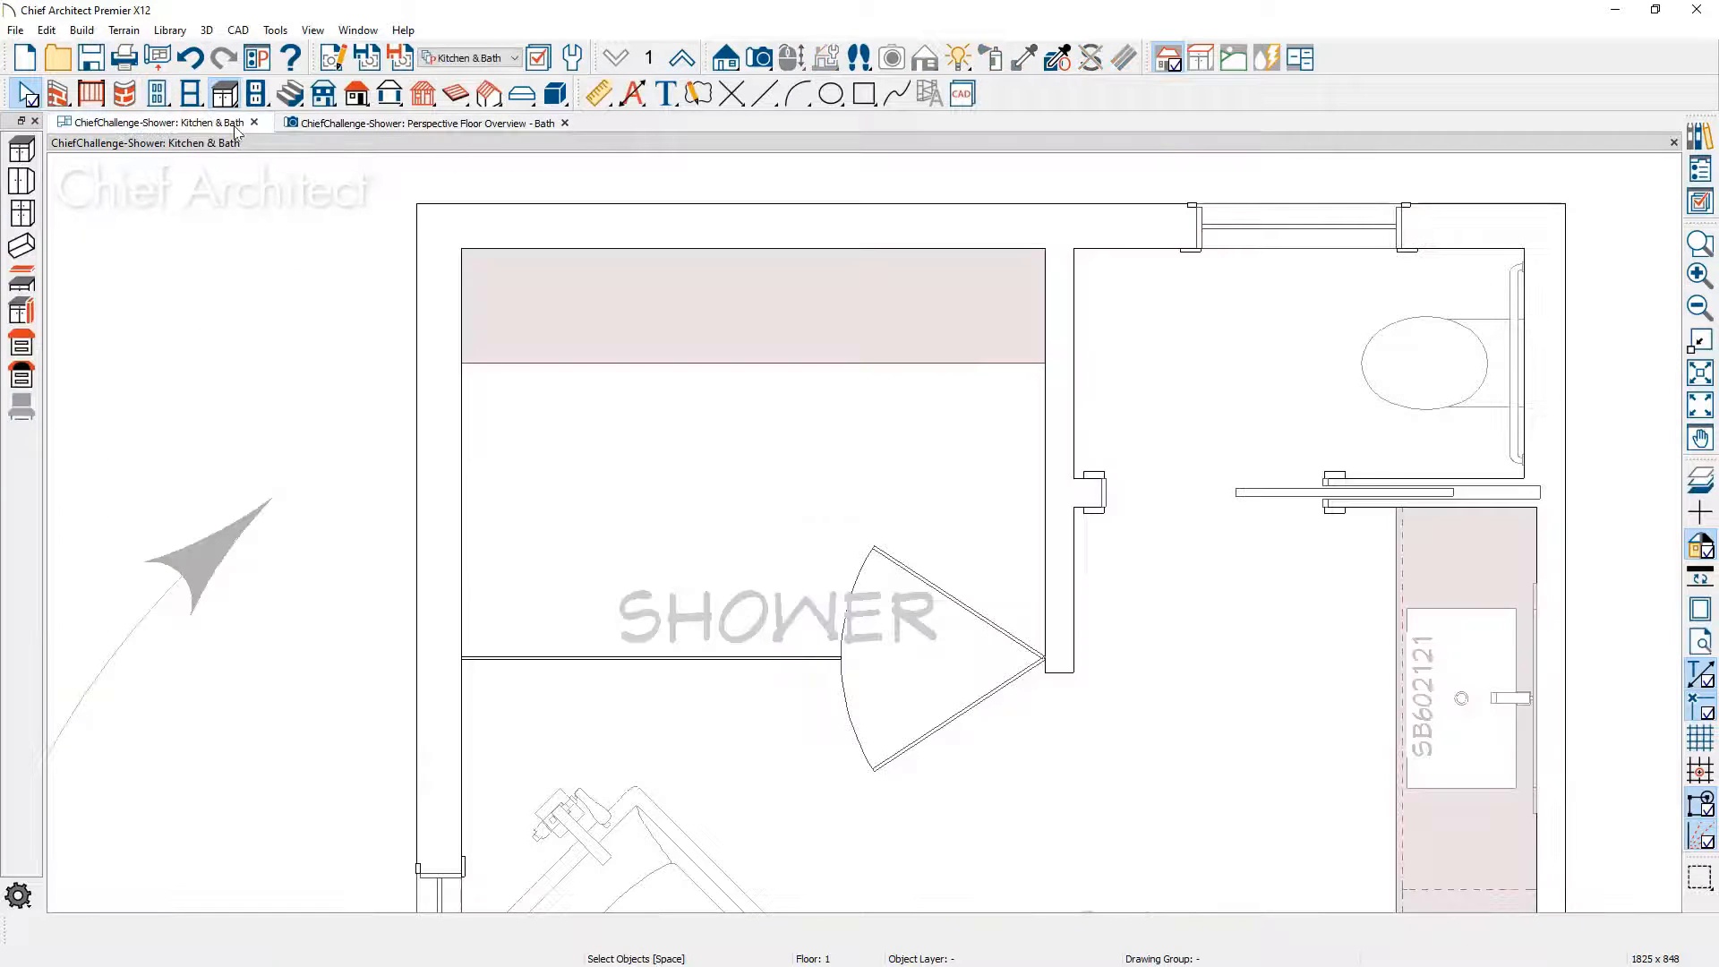
click(21, 344)
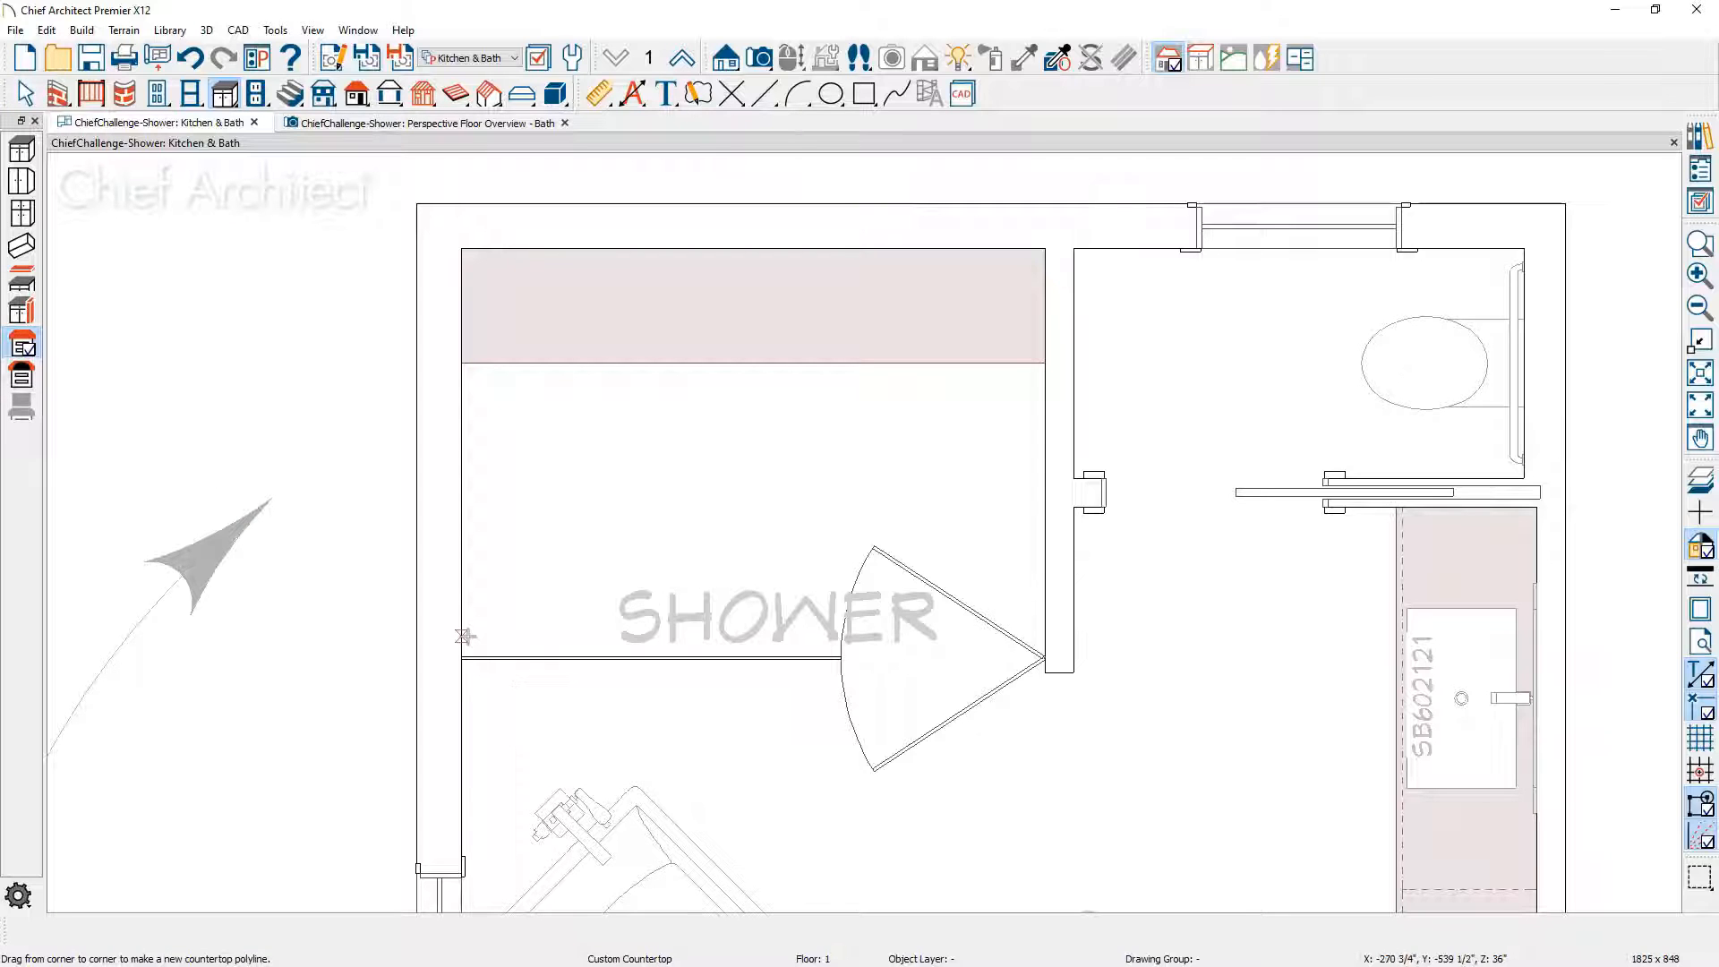
drag(463, 636, 1044, 673)
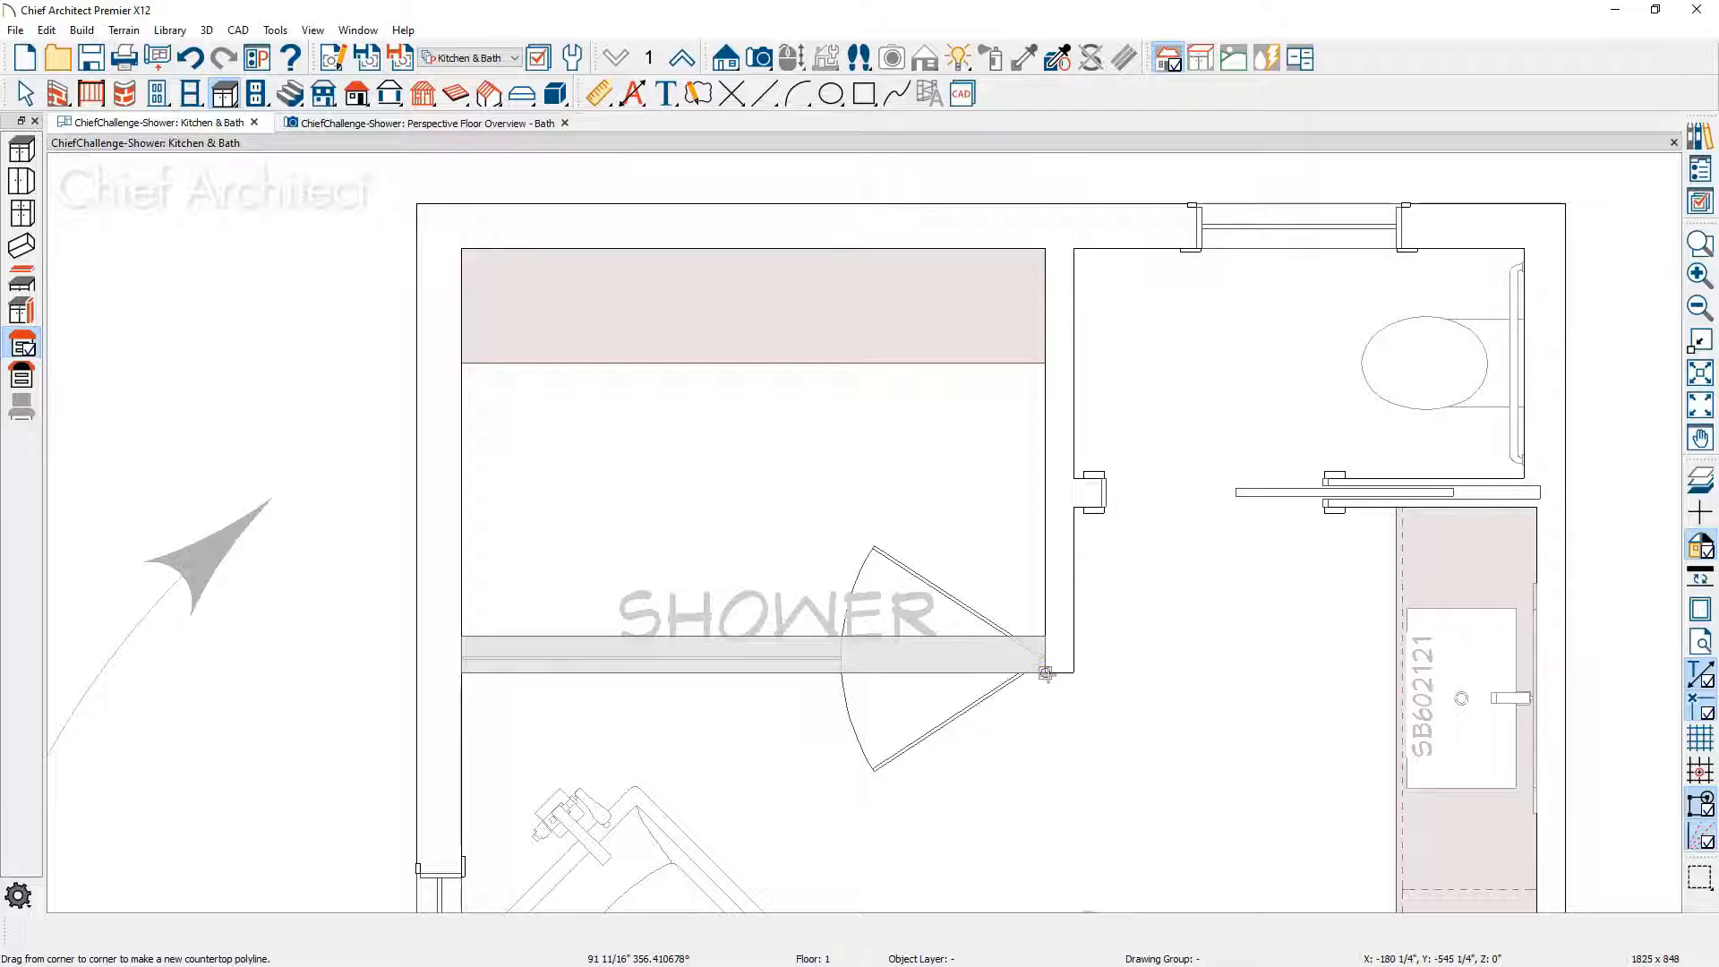
Step: Set the shower curb's thickness to 4" and its finished floor to top height to 4", both independent of the cabinet
click(911, 667)
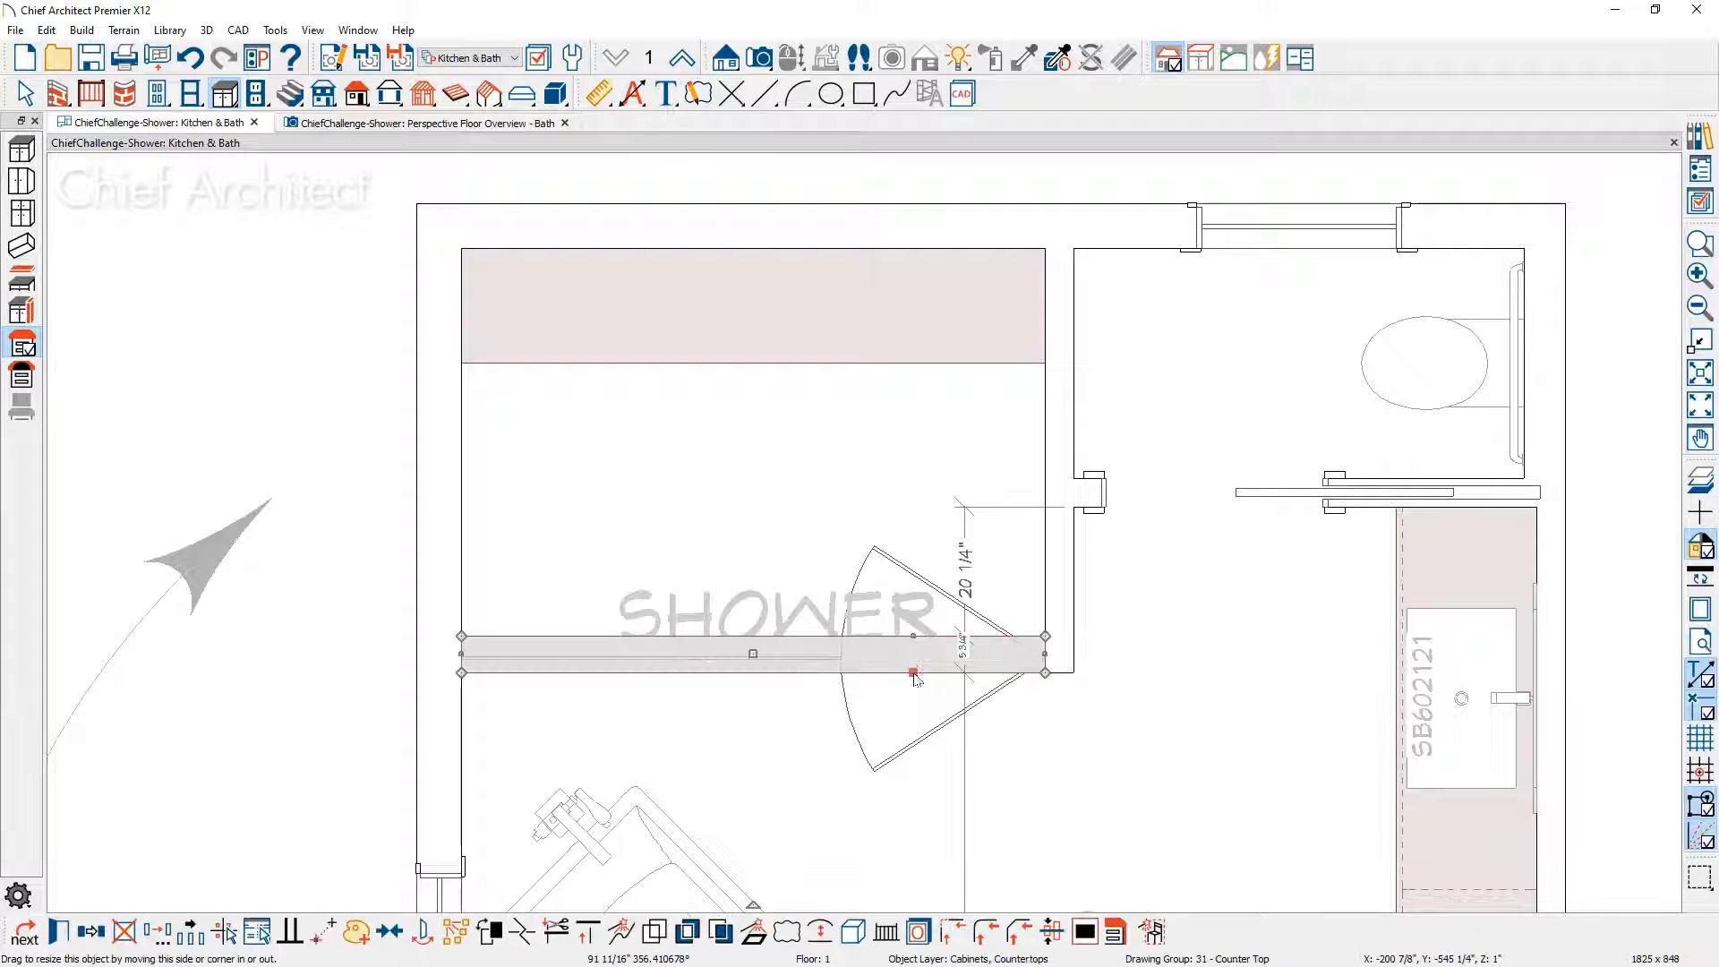
double_click(913, 671)
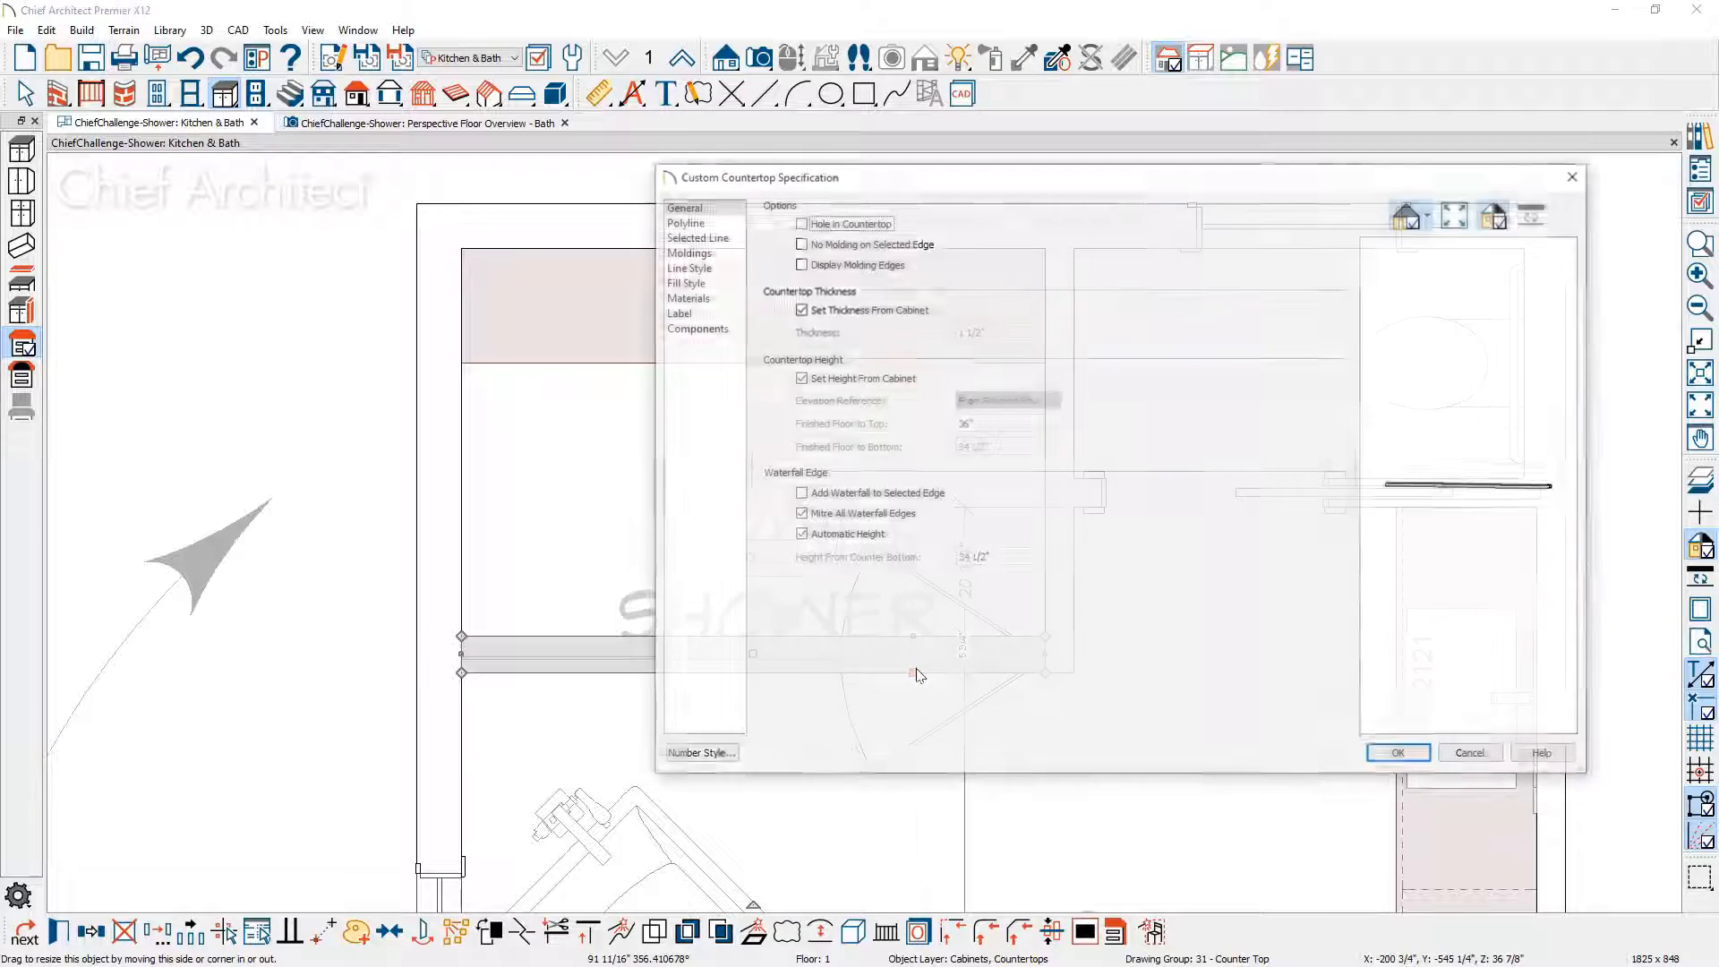
click(799, 308)
double_click(1000, 331)
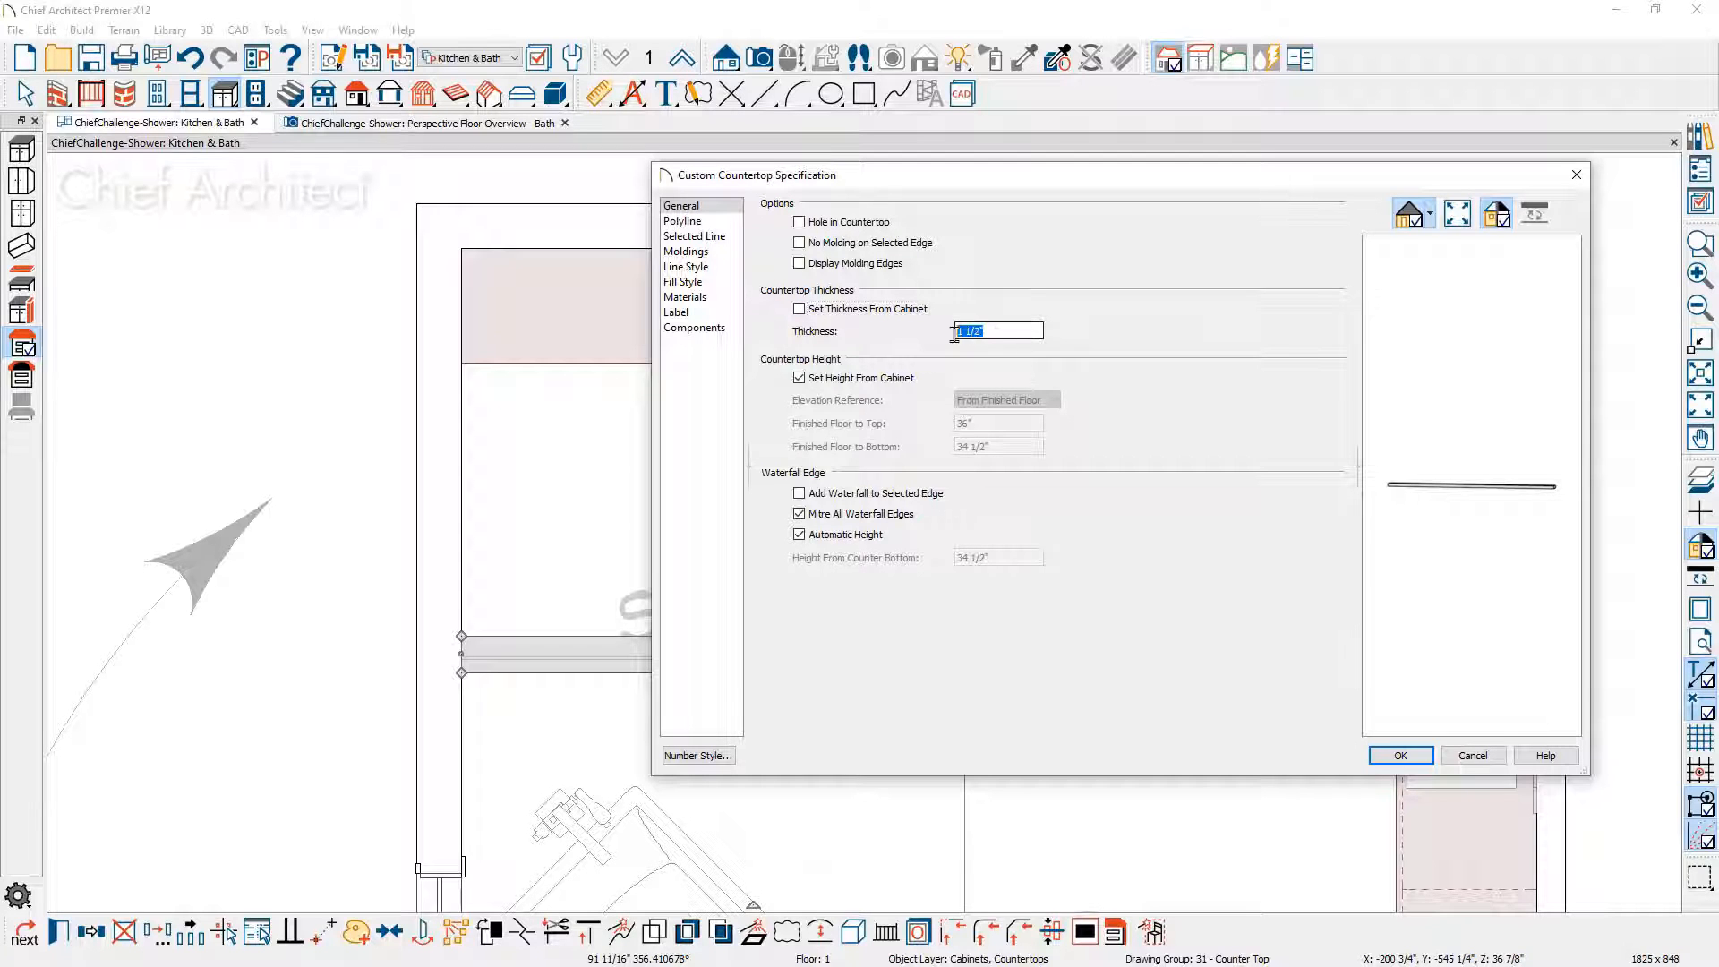
text(4)
click(844, 377)
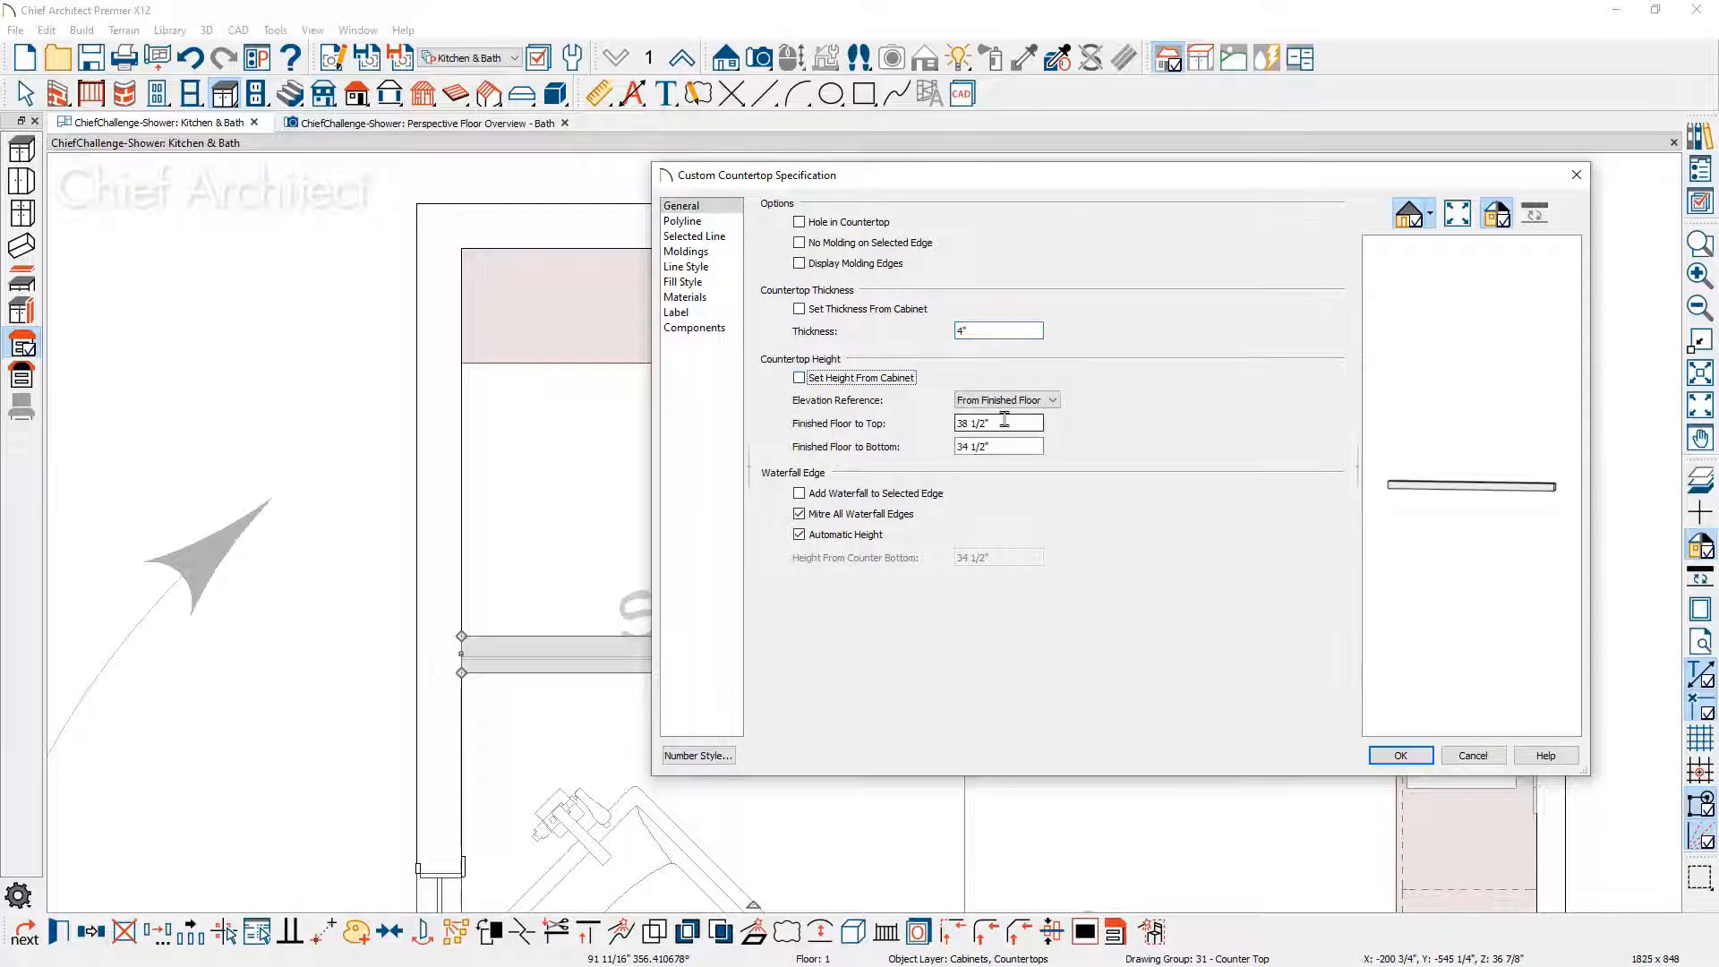
double_click(972, 423)
text(4)
key(Tab)
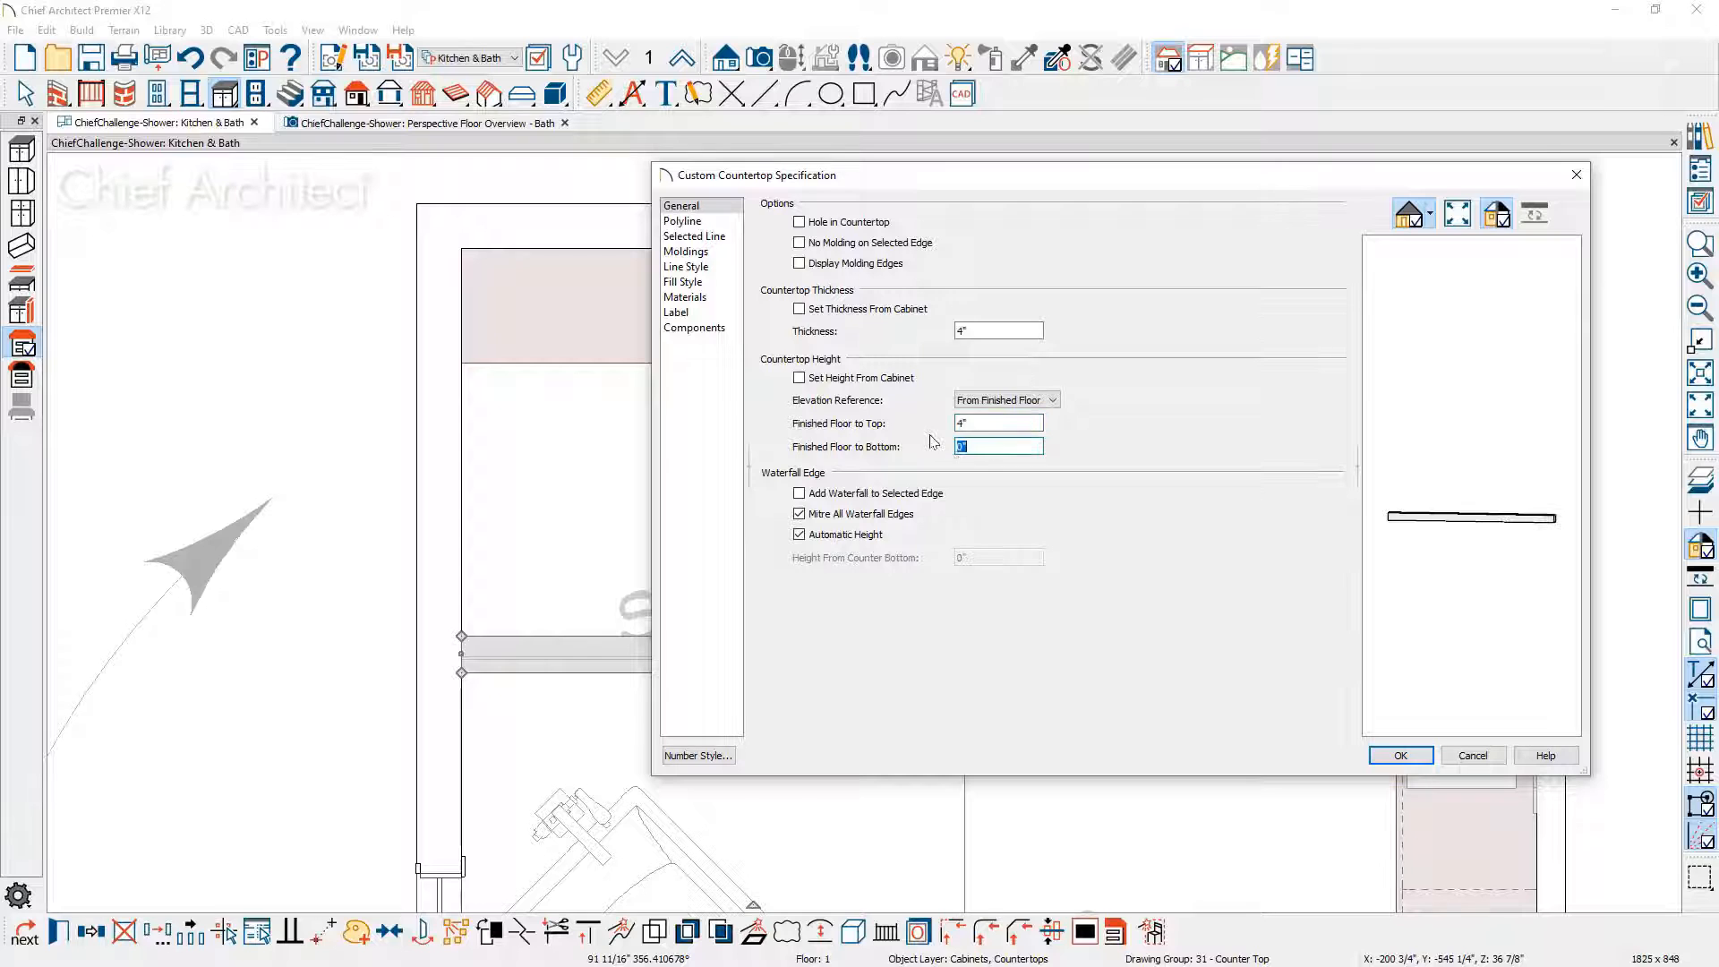
click(1415, 759)
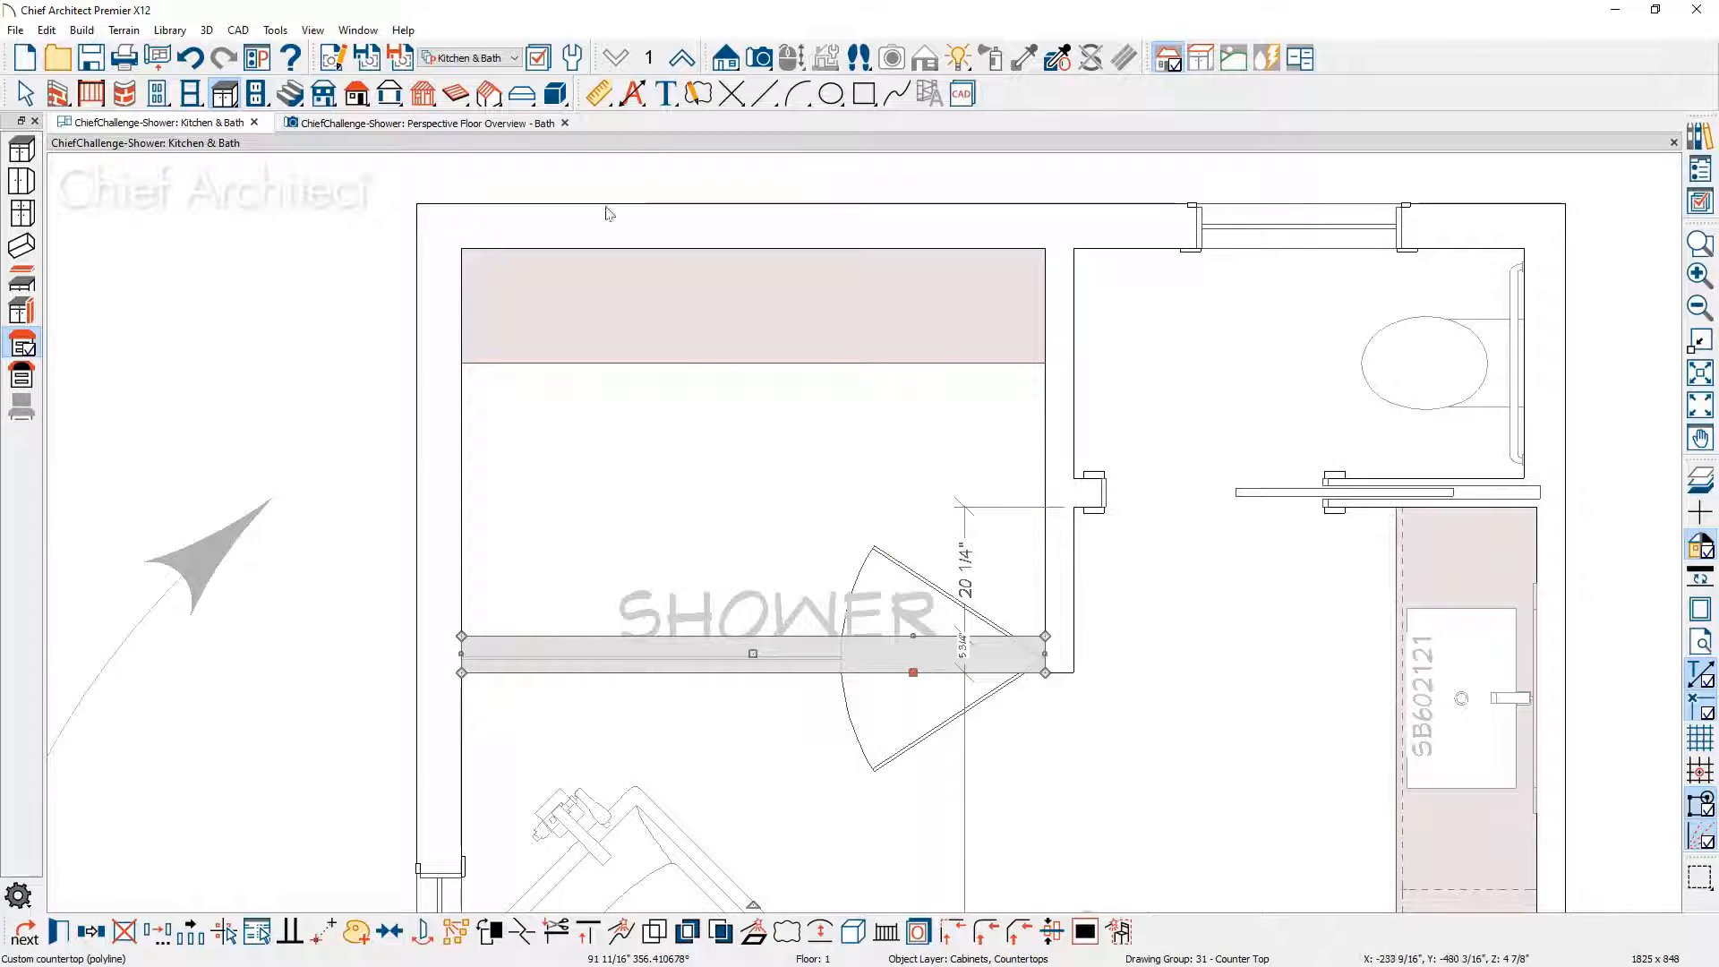
Step: In the perspective overview, set the shower door's floor to bottom height to 4" so it sits on the curb
click(514, 124)
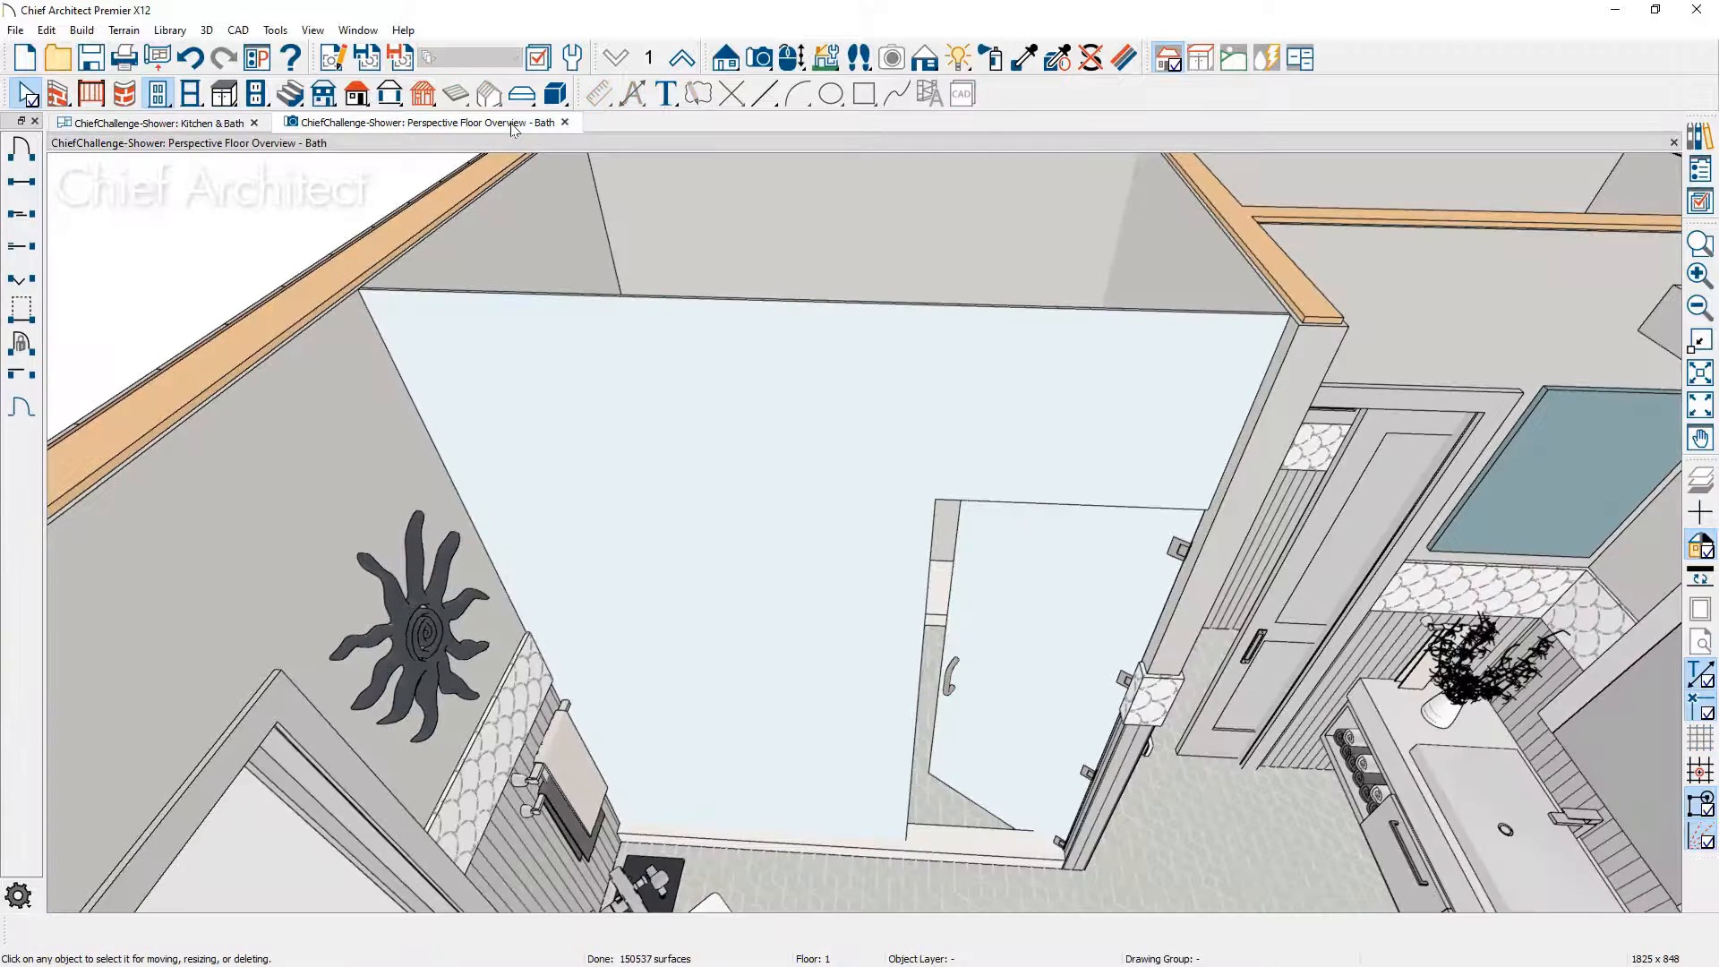
click(1022, 709)
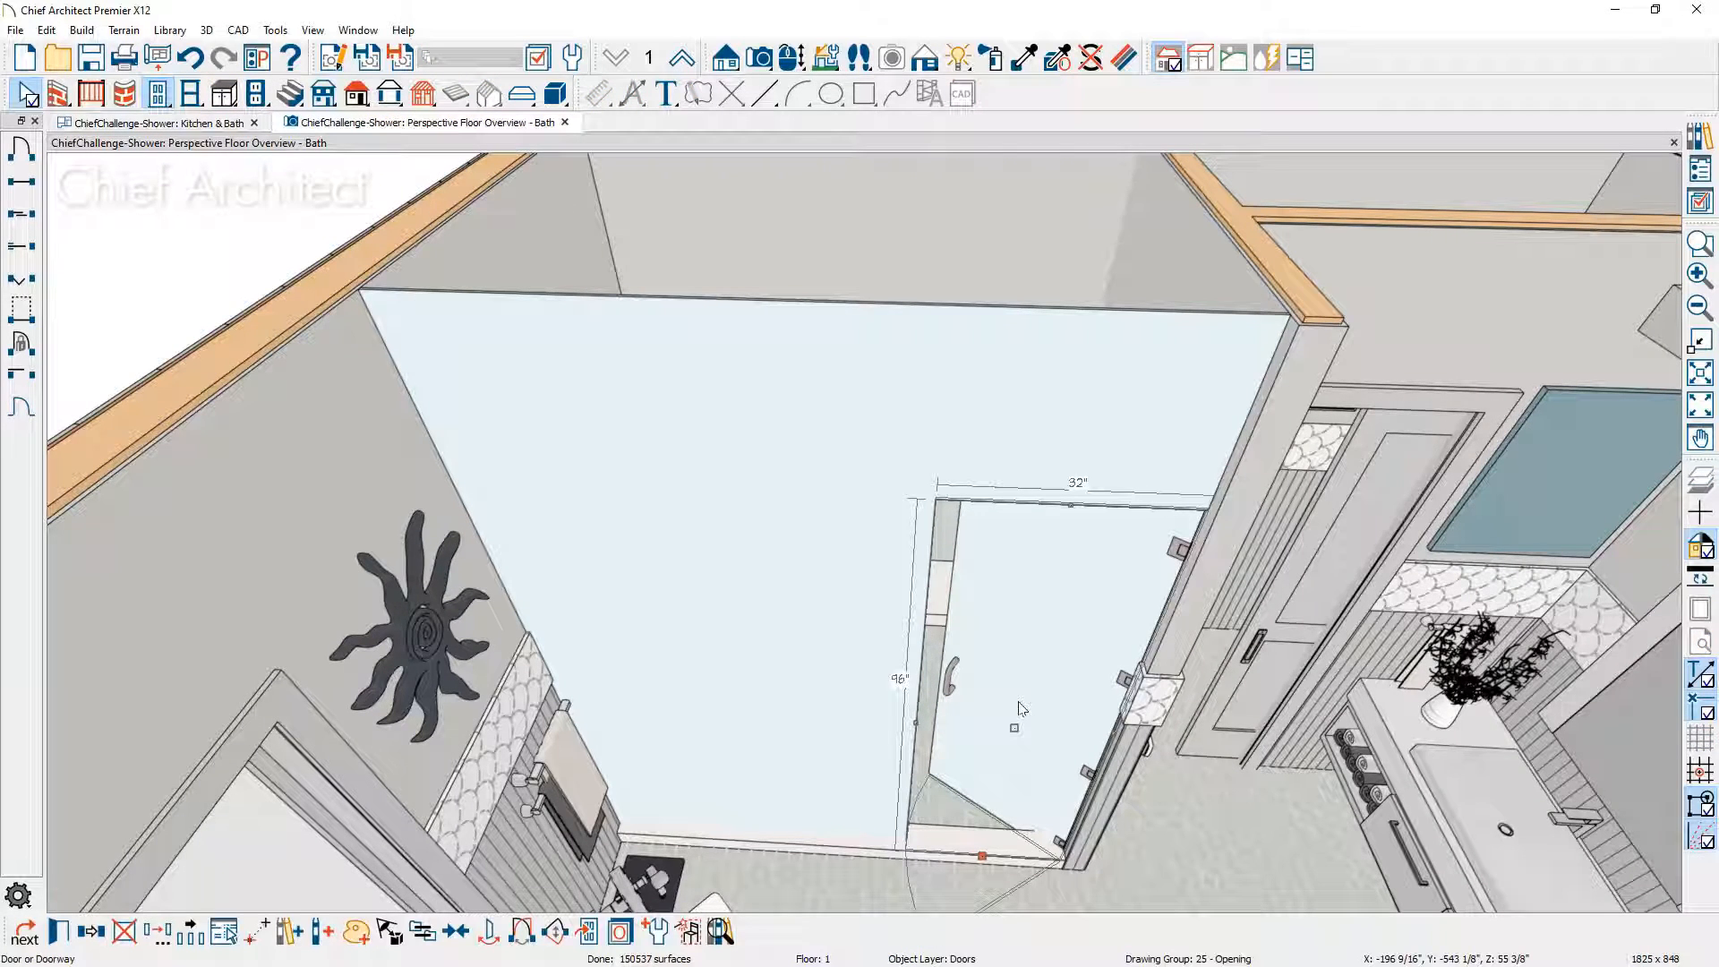
double_click(1021, 709)
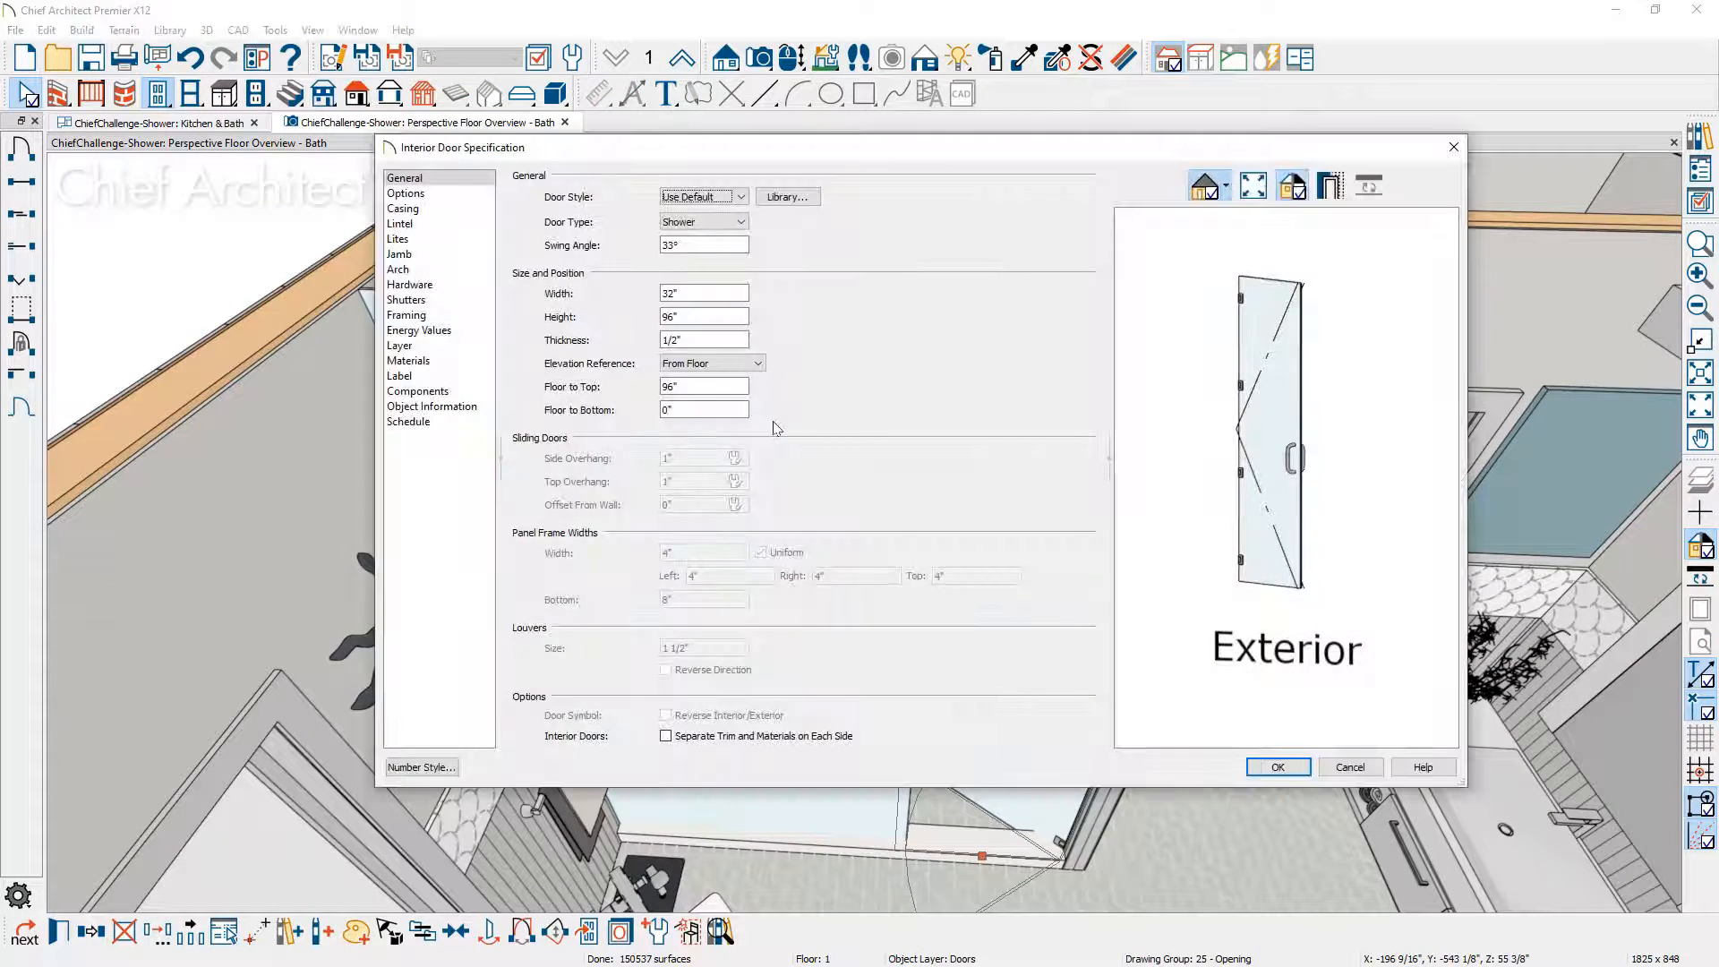
click(716, 409)
drag(716, 410, 610, 409)
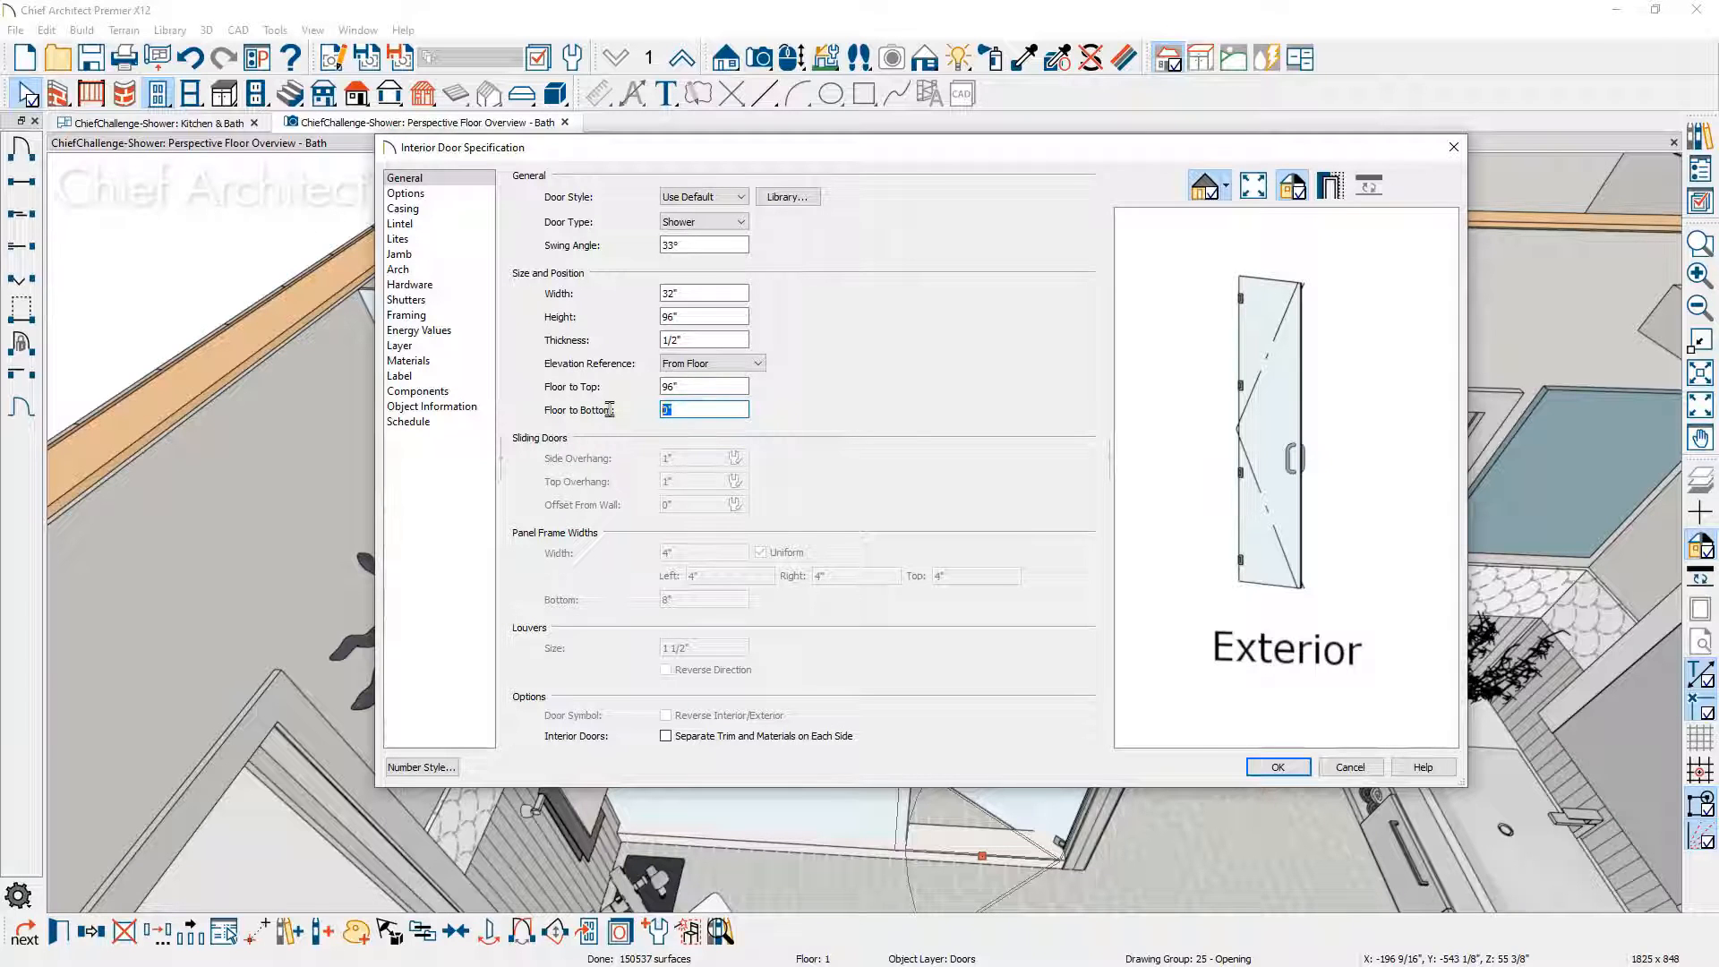
text(4)
key(Tab)
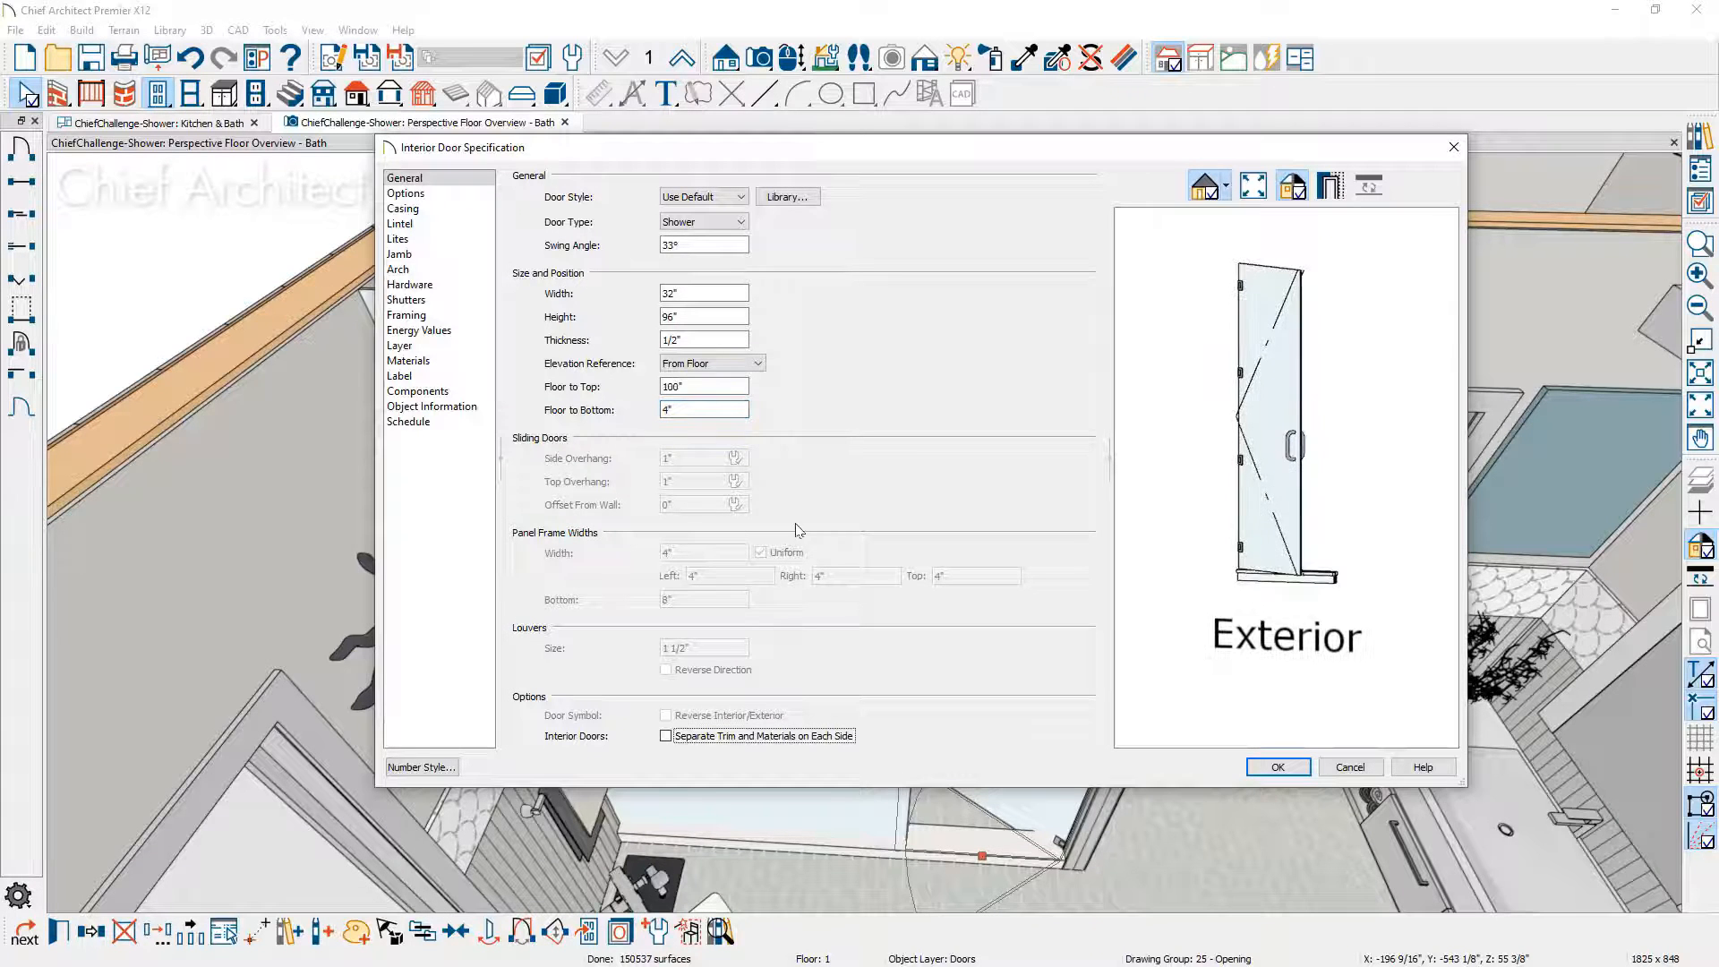
click(1279, 767)
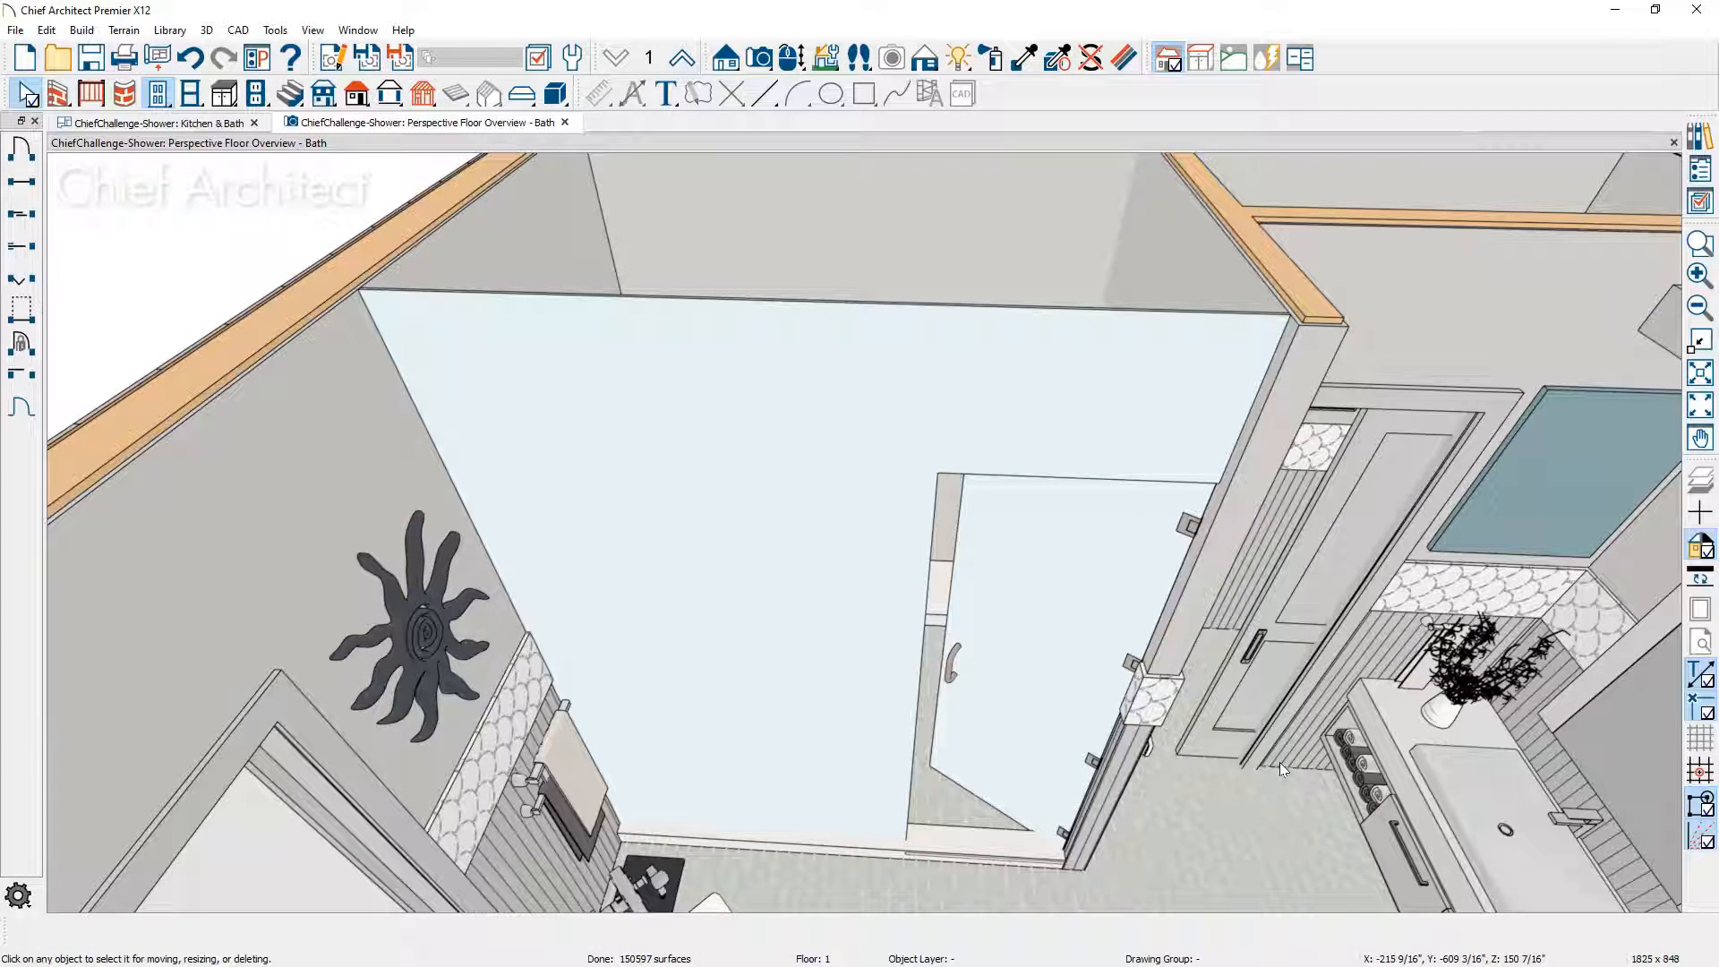
click(844, 819)
key(Escape)
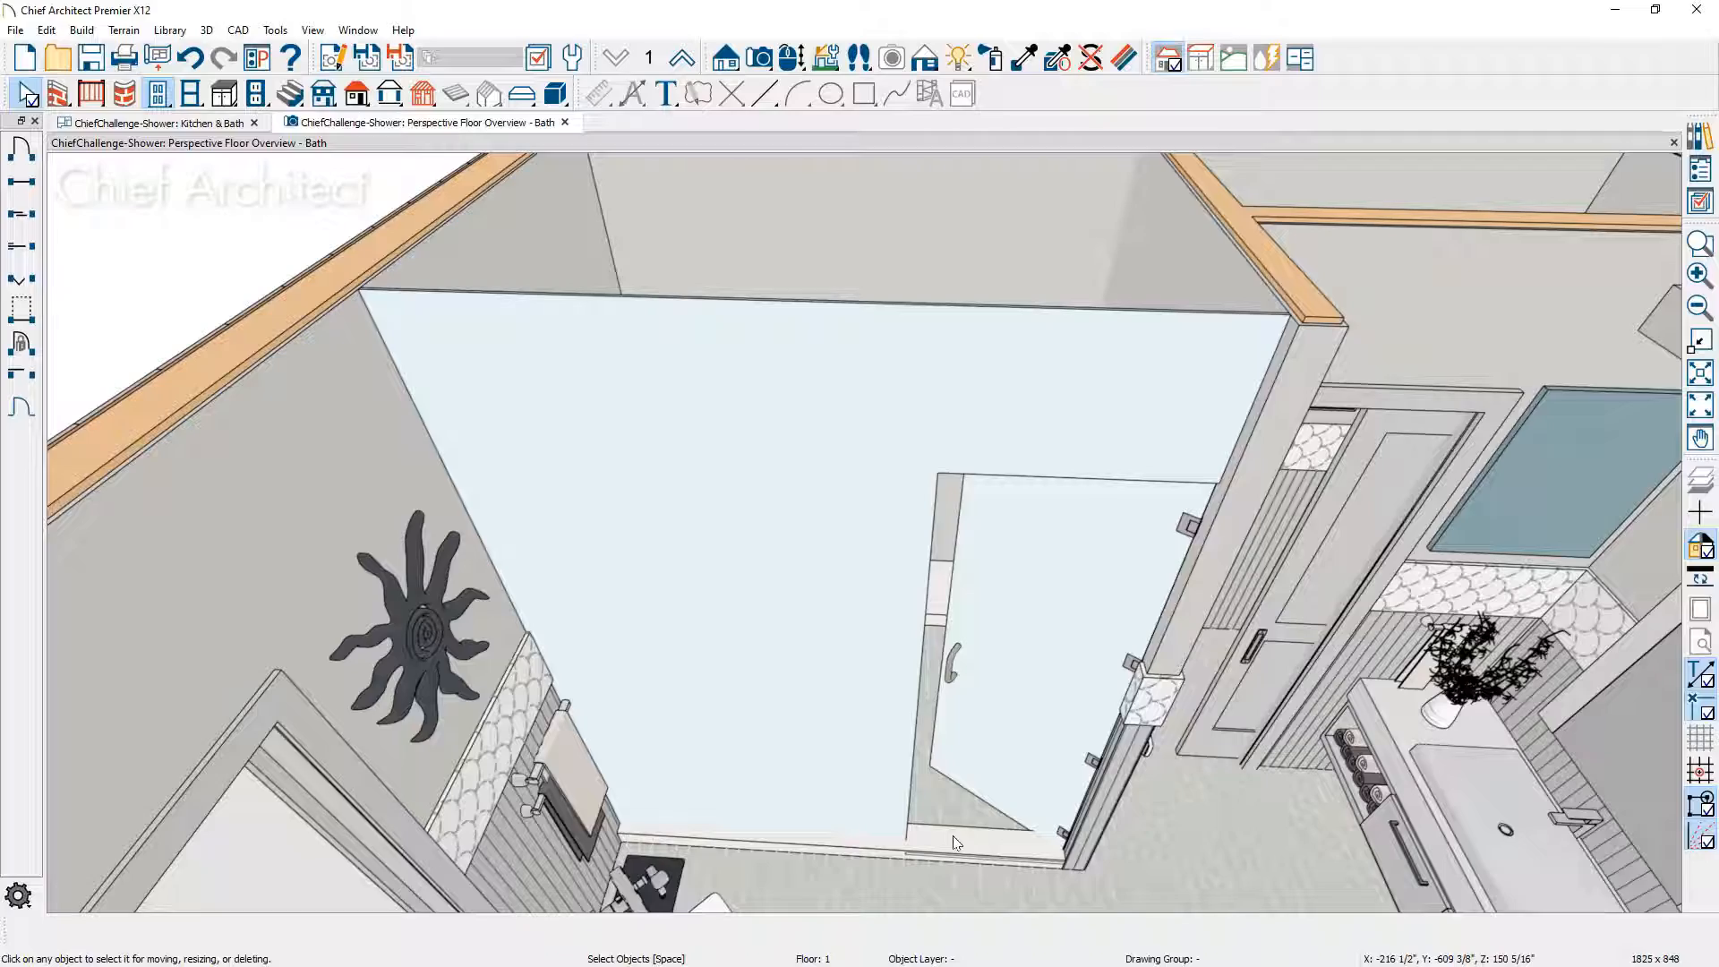
Step: Place a wall niche in the shower's back wall above the left part of the bench
drag(952, 838, 1032, 767)
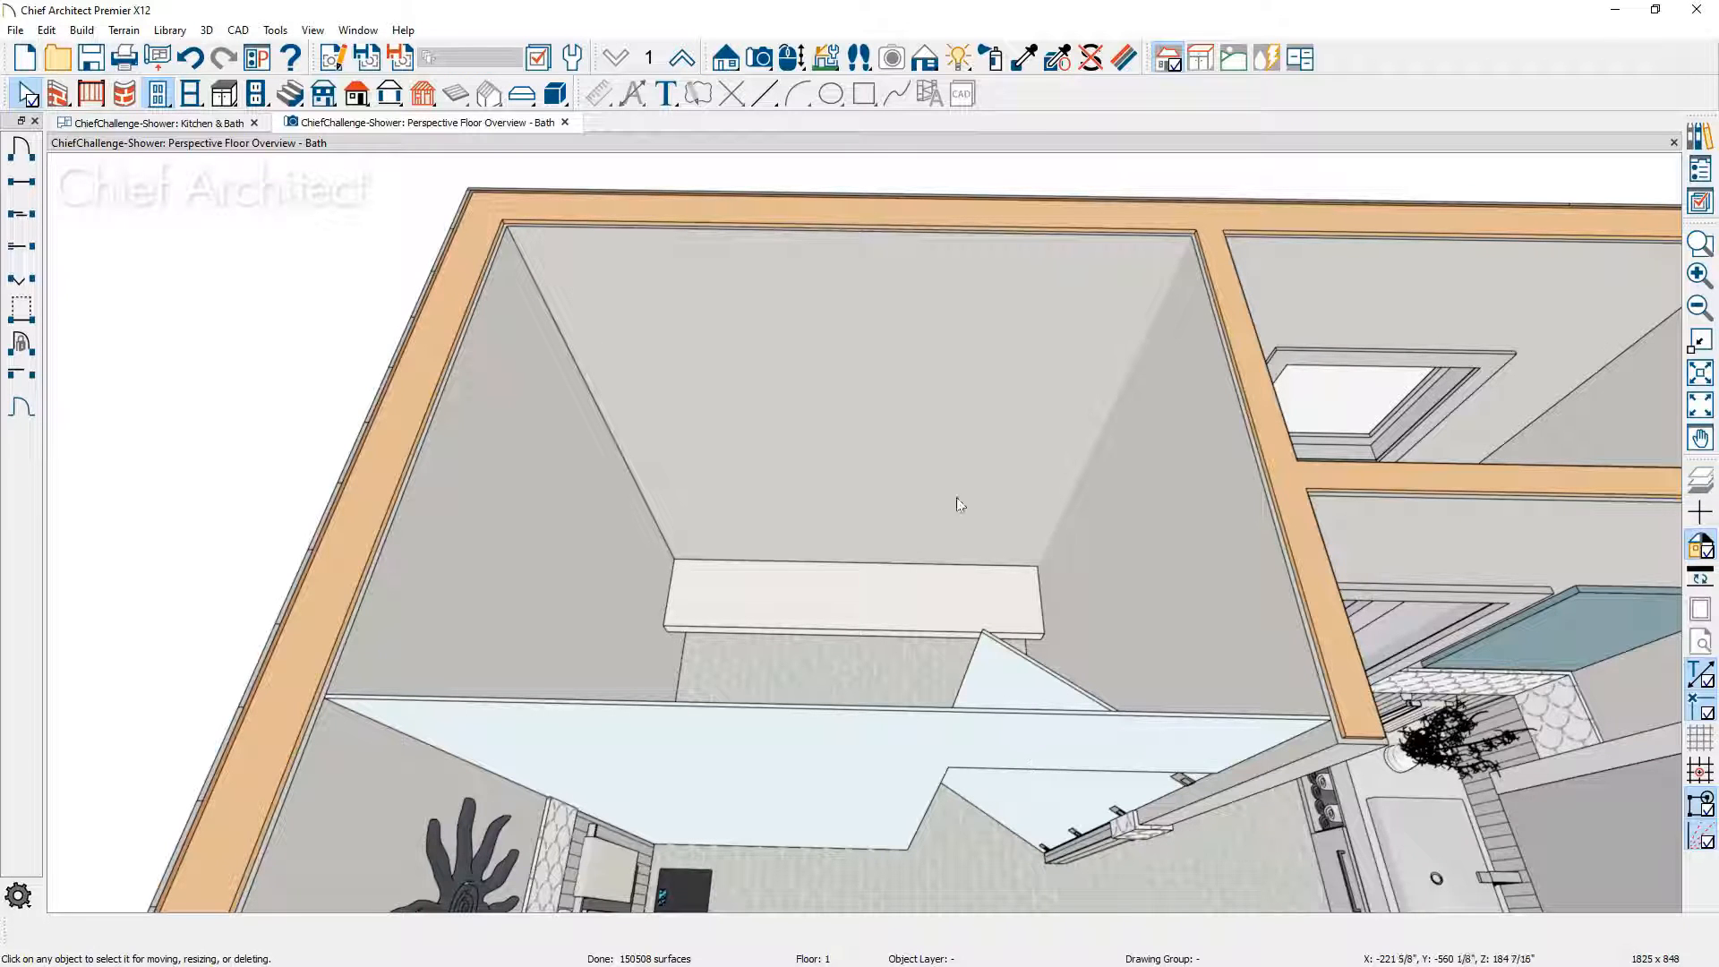
click(190, 93)
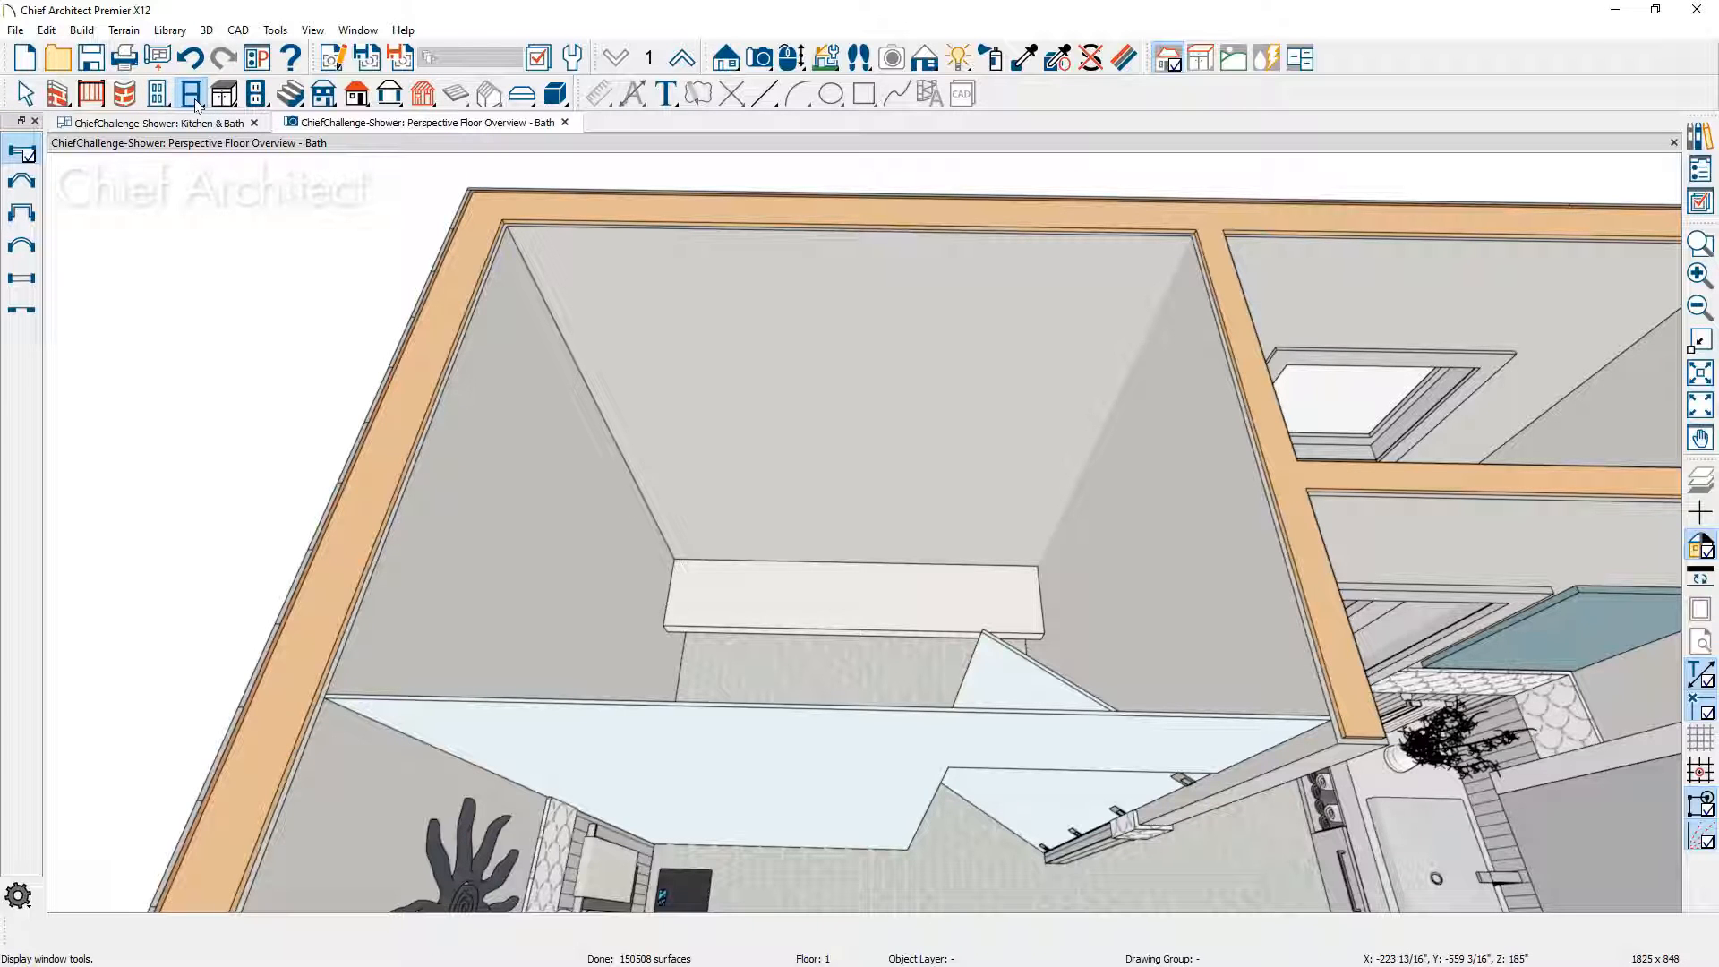
click(35, 310)
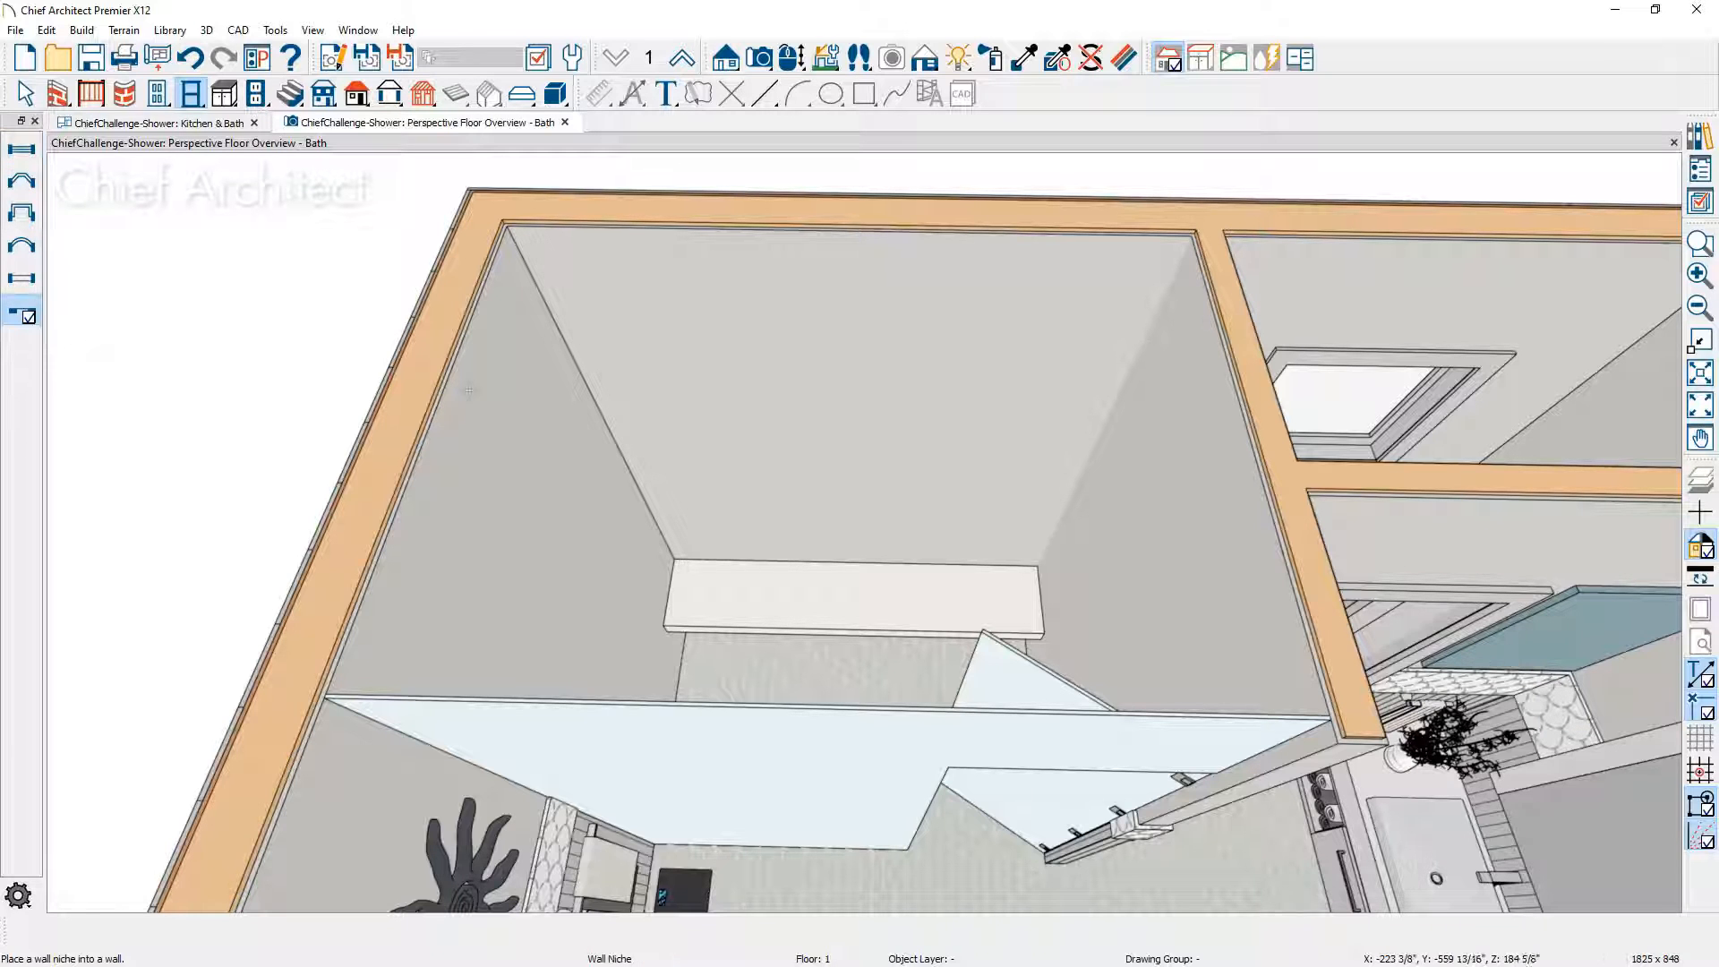
click(701, 412)
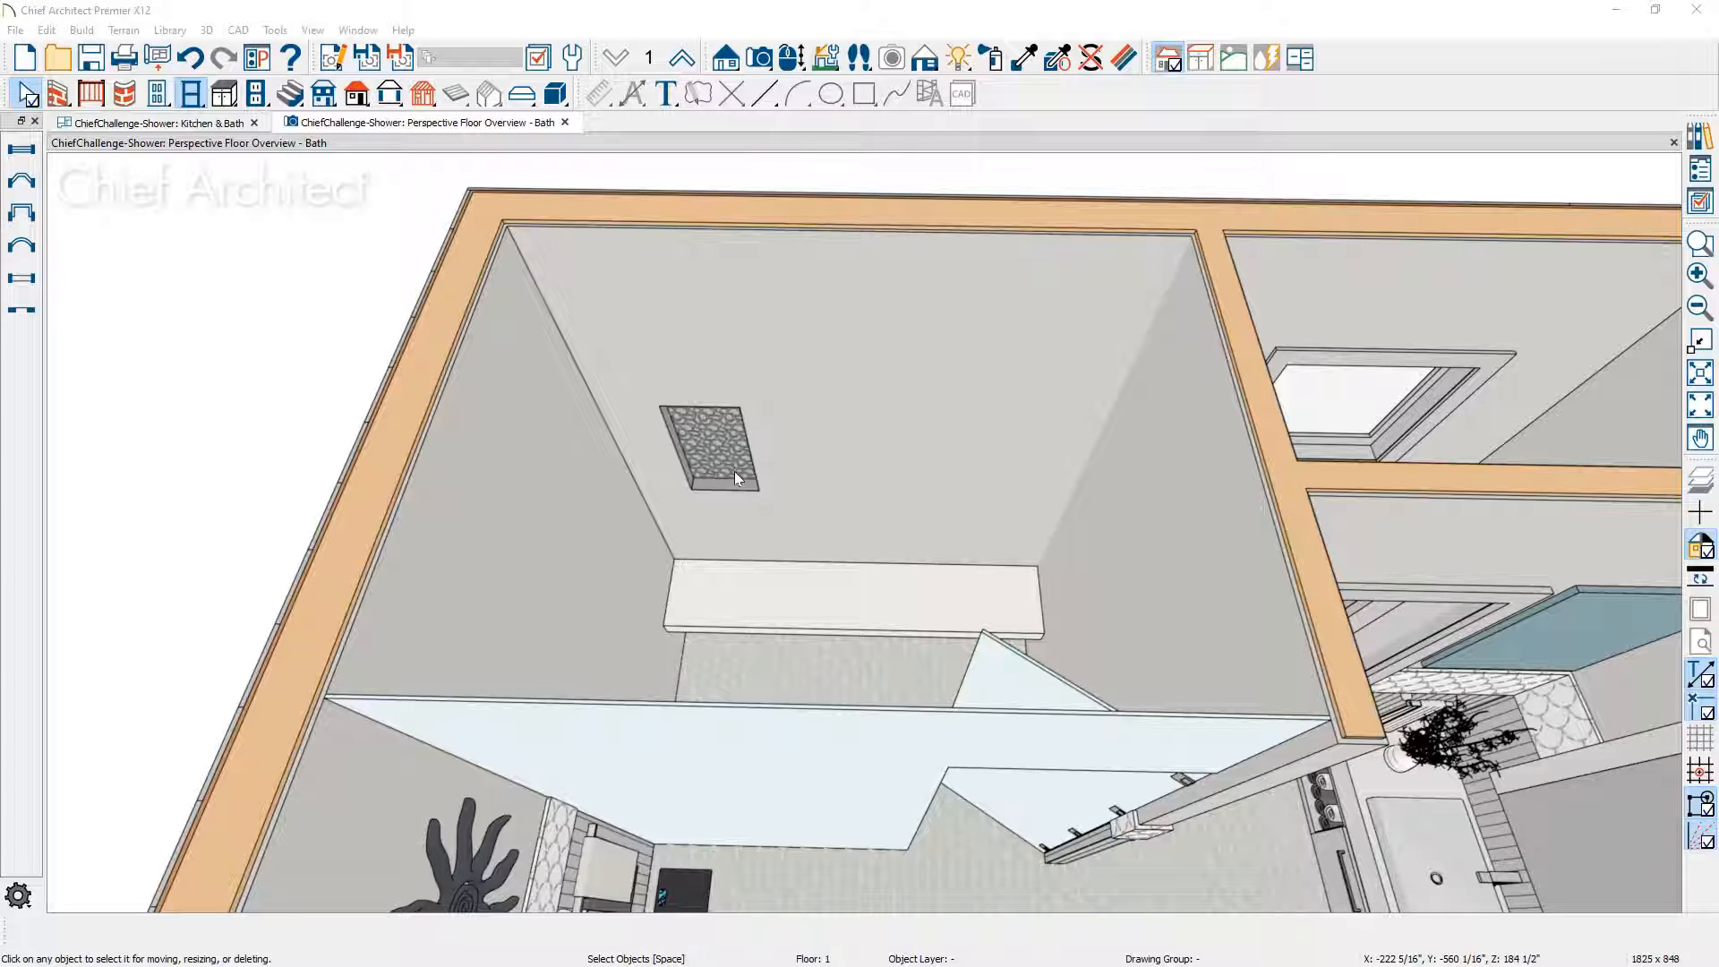
Step: Set the wall niche's height to 44", keeping its 14 1/2" width
double_click(735, 477)
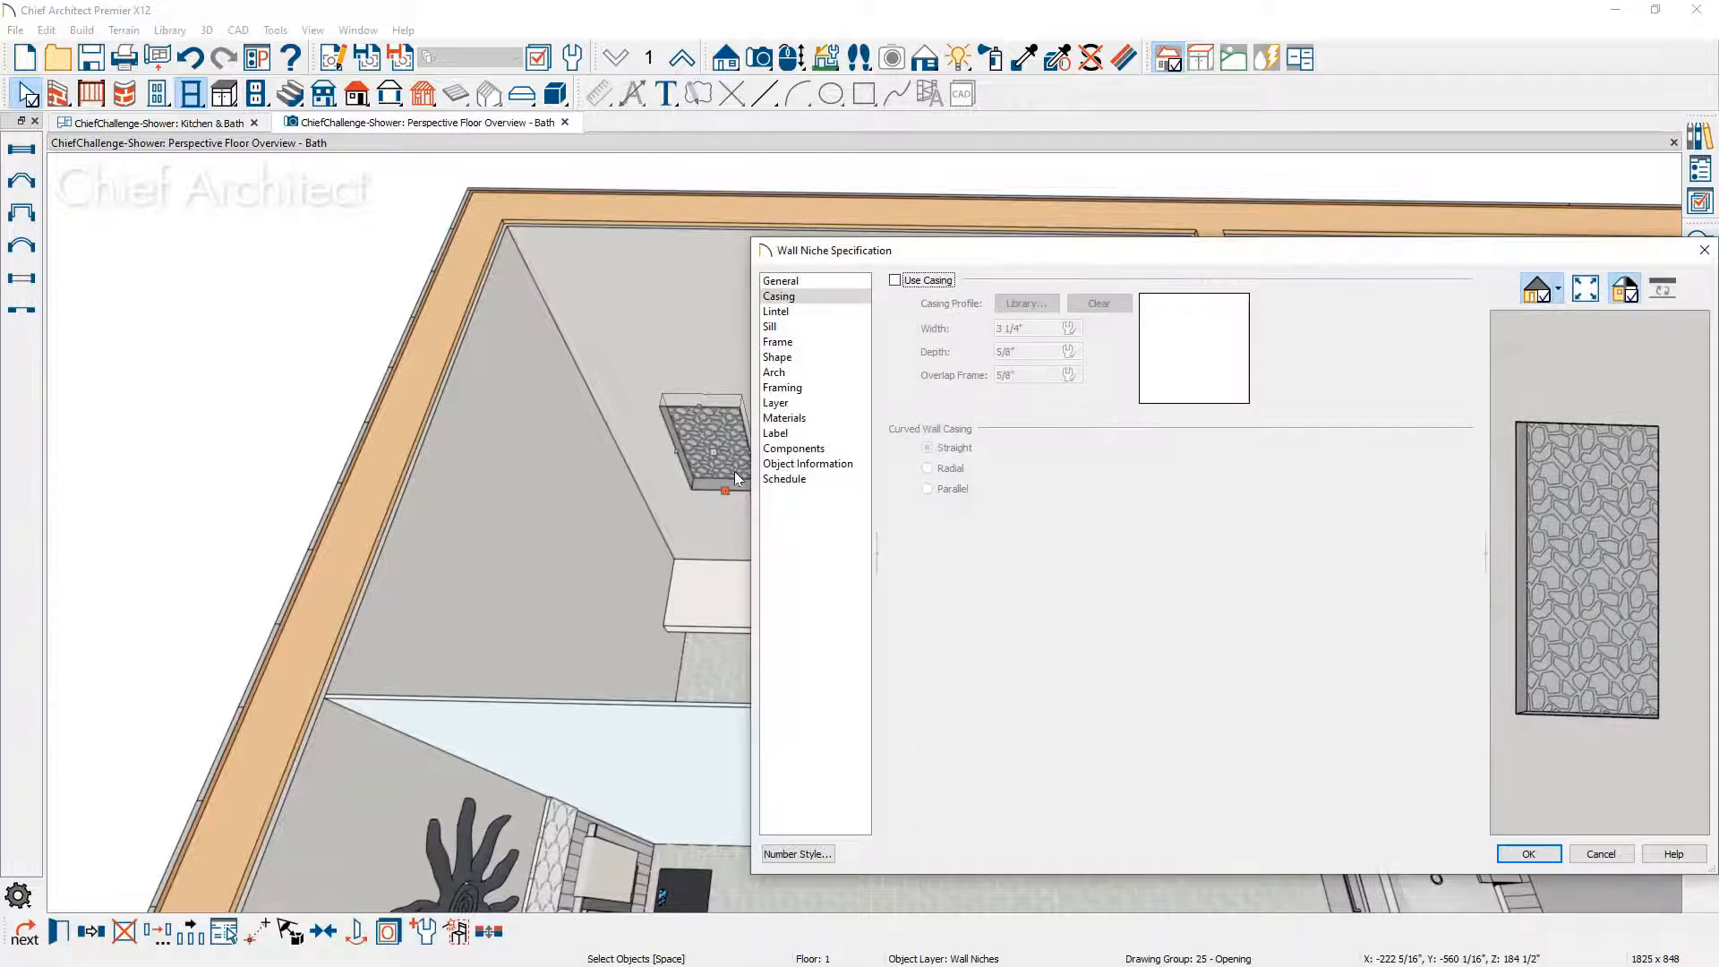
click(780, 280)
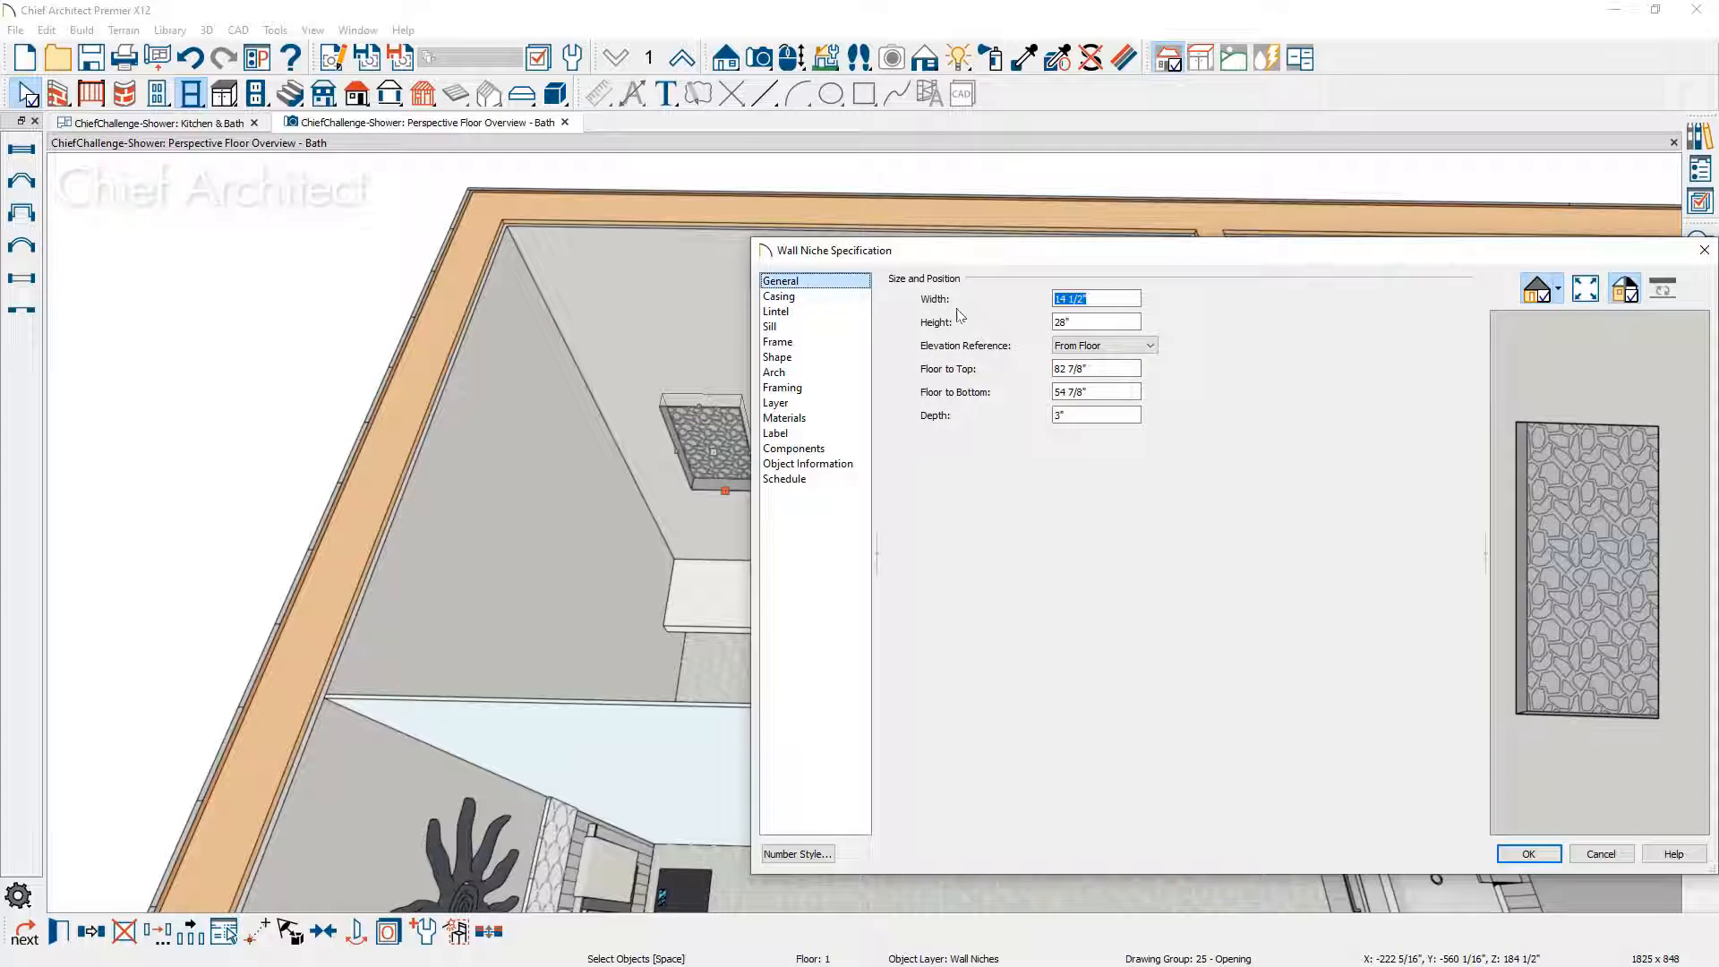
click(1135, 301)
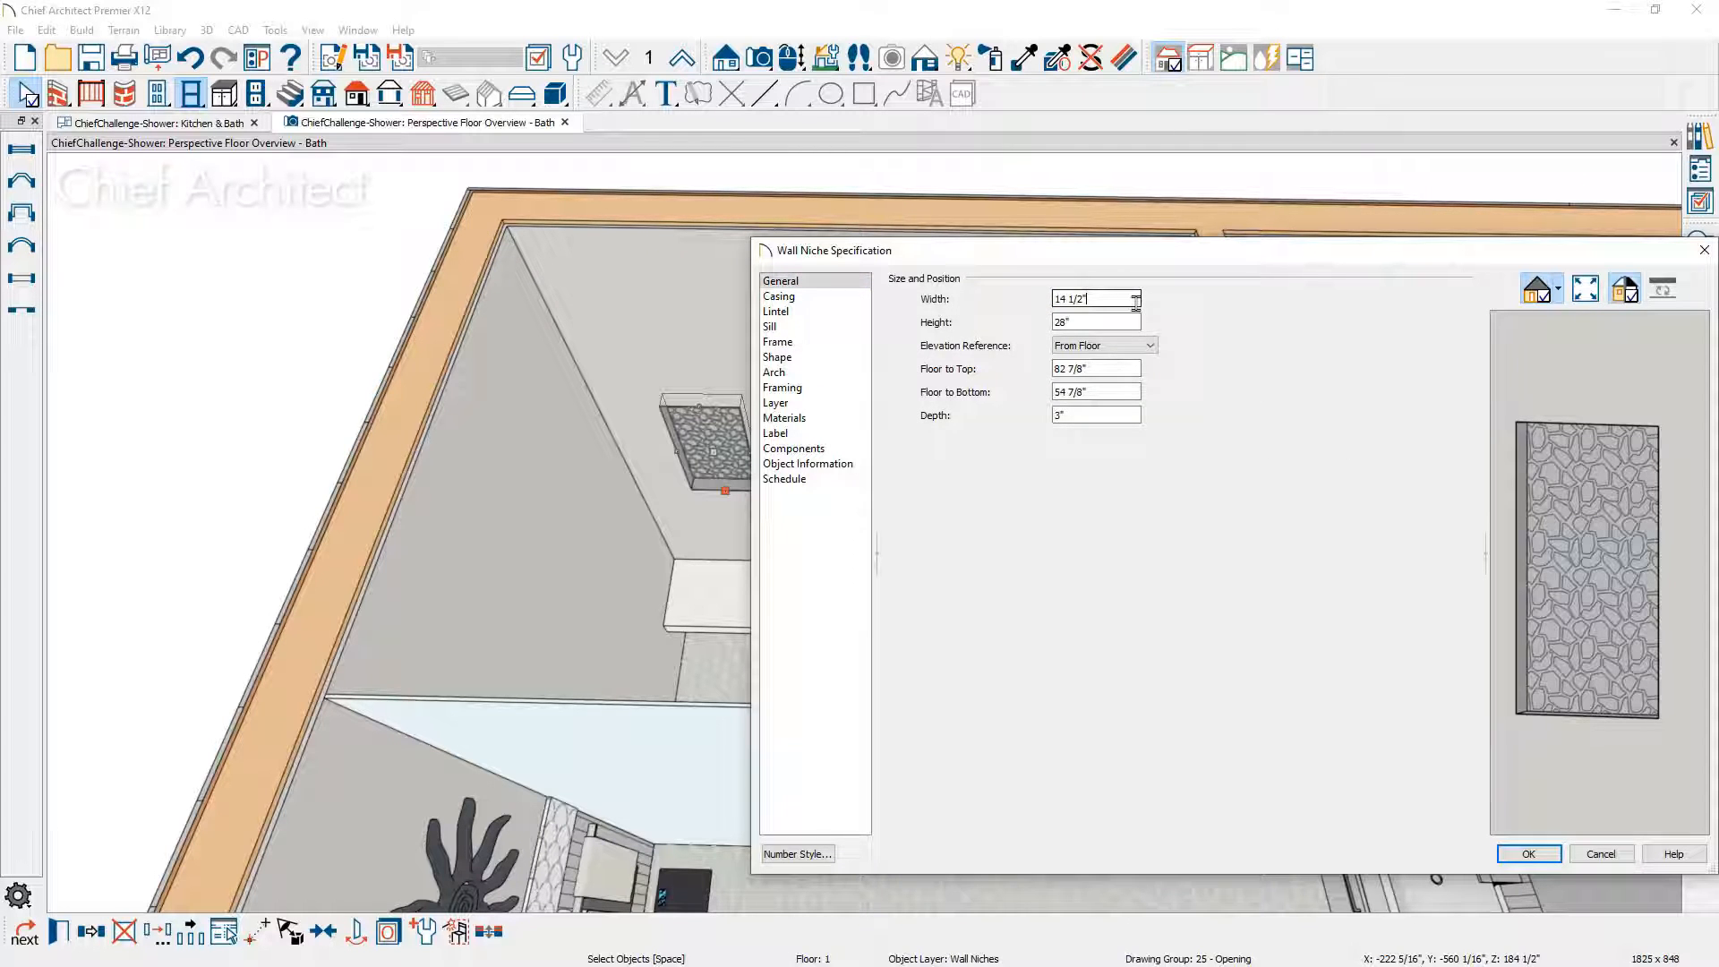
key(Tab)
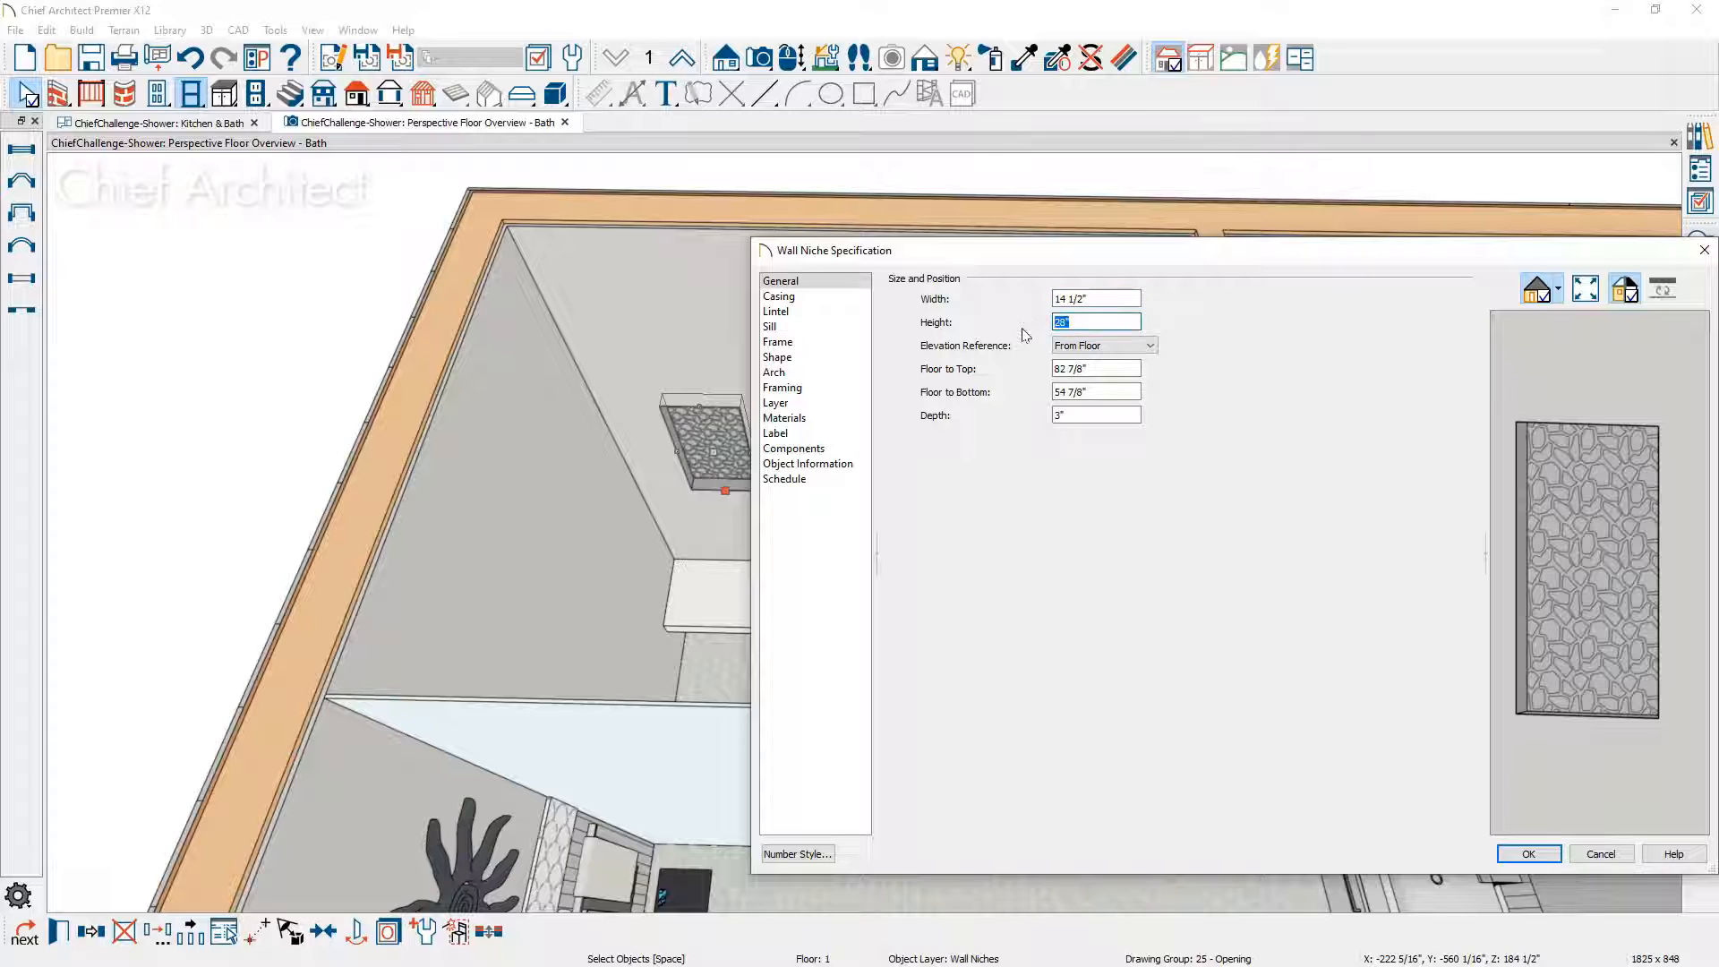
text(44)
Step: Reference the niche's elevation from the finished floor, with its bottom at 38" and its depth at 2.5"
click(1078, 392)
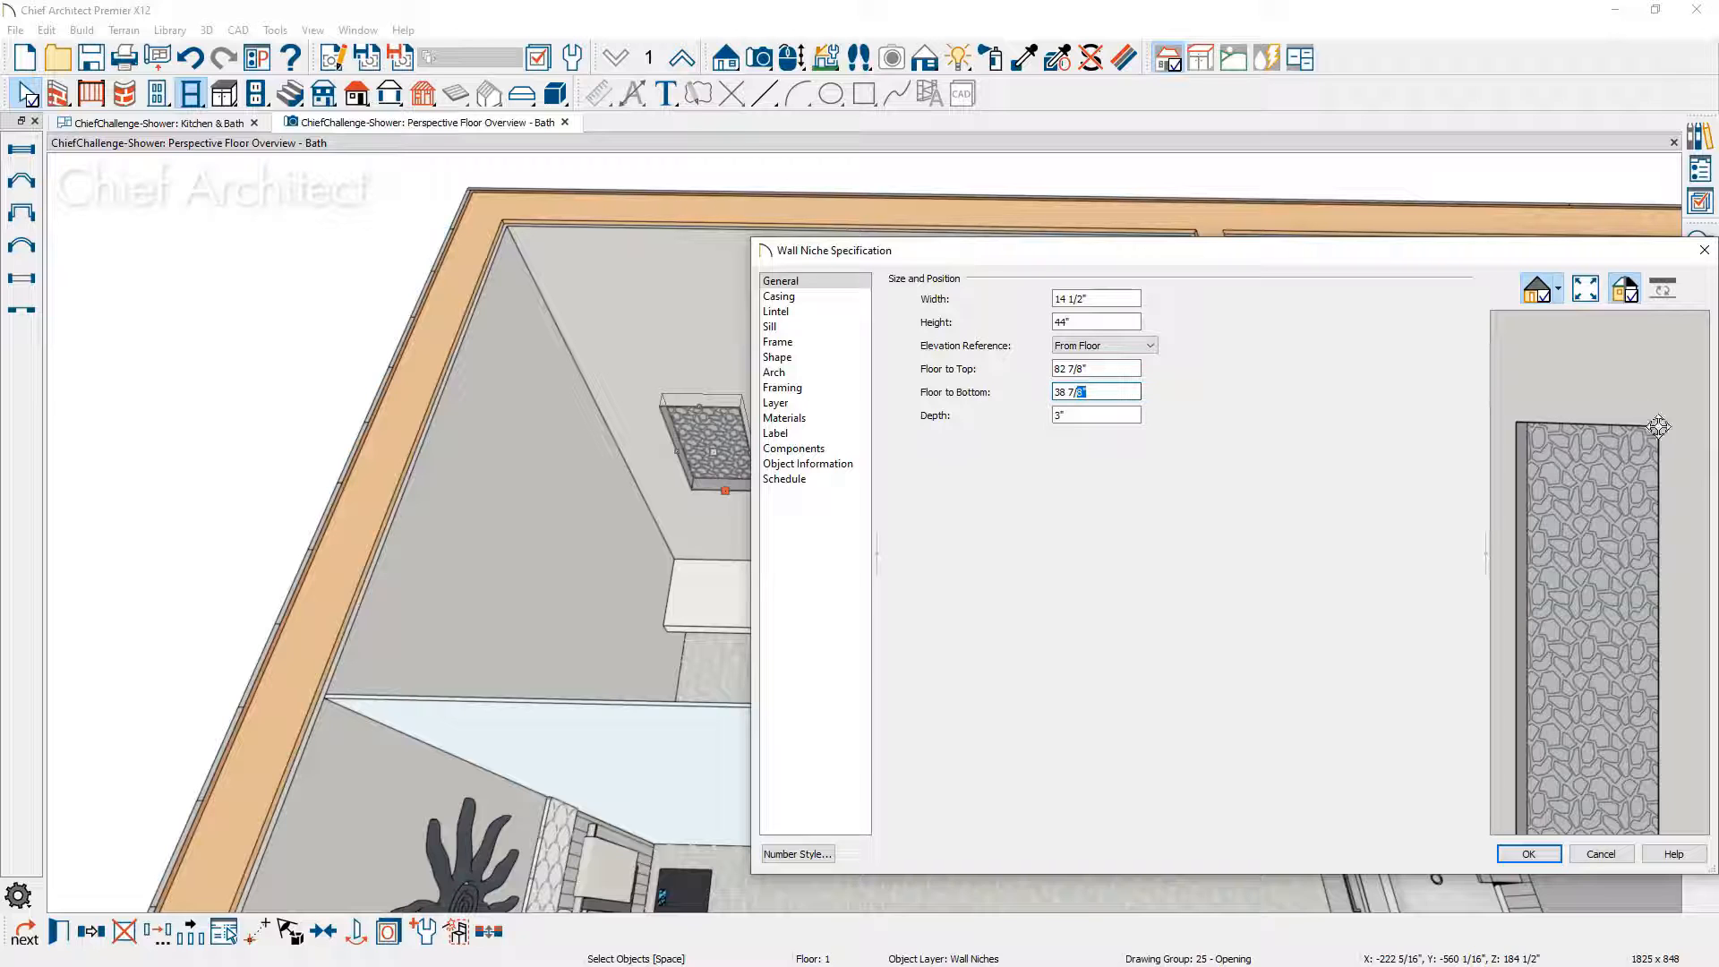
click(1150, 345)
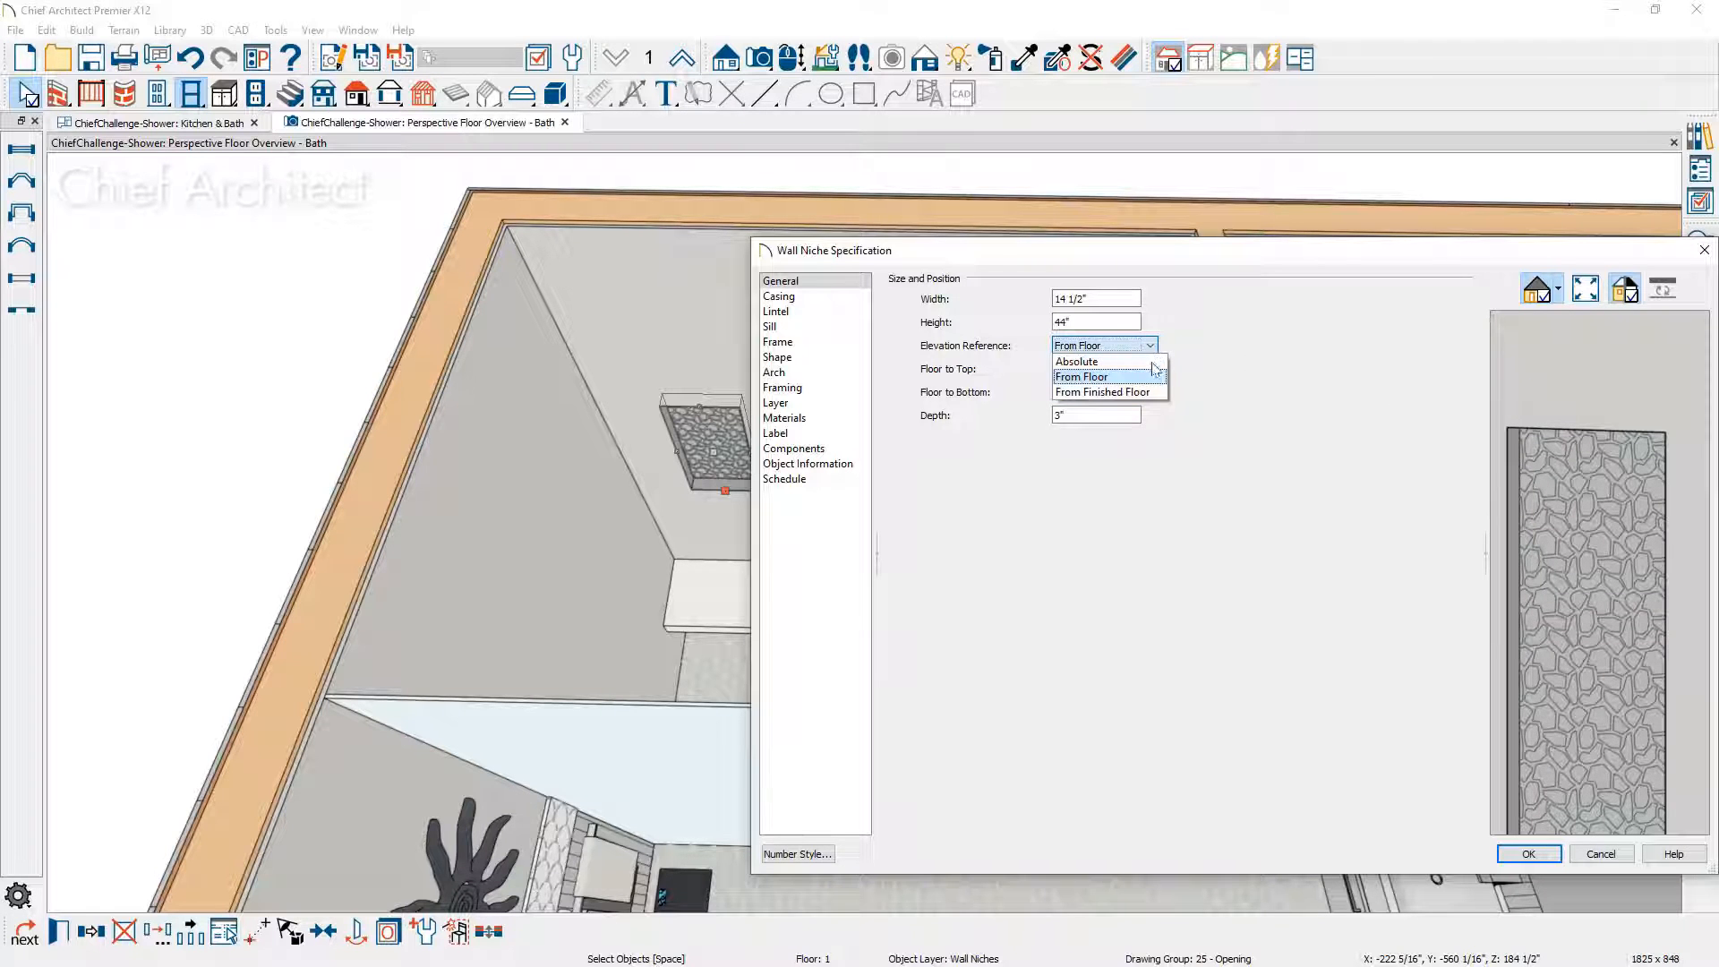
click(1152, 392)
click(1128, 394)
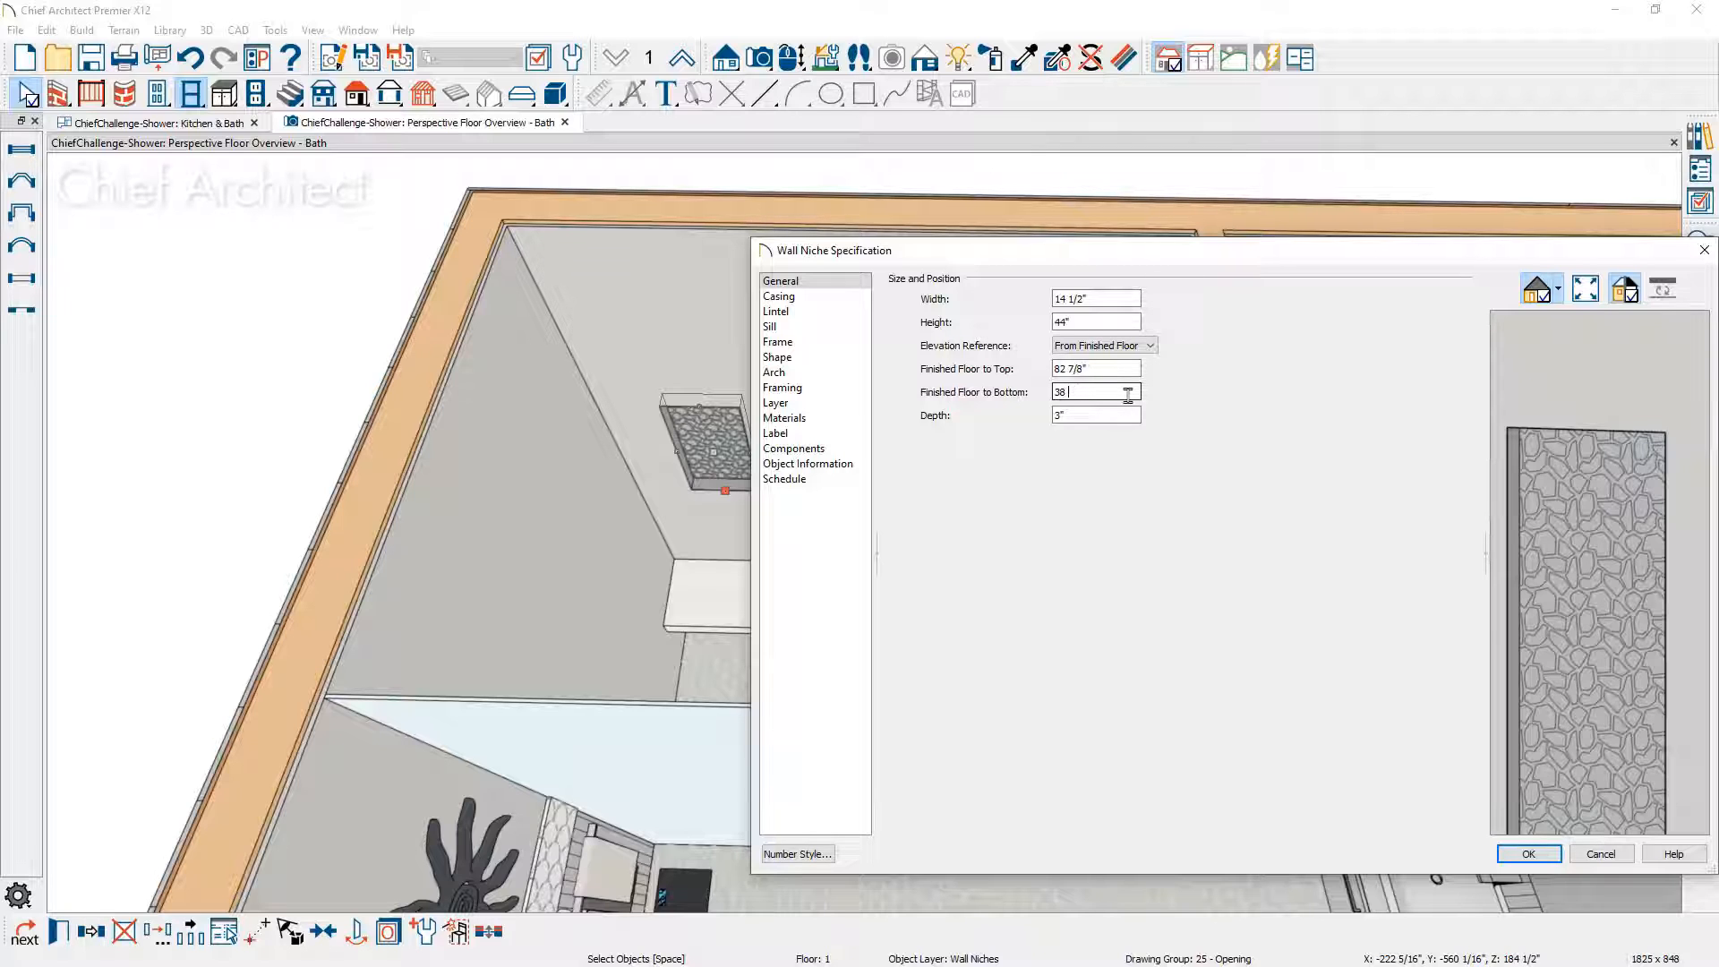
key(Tab)
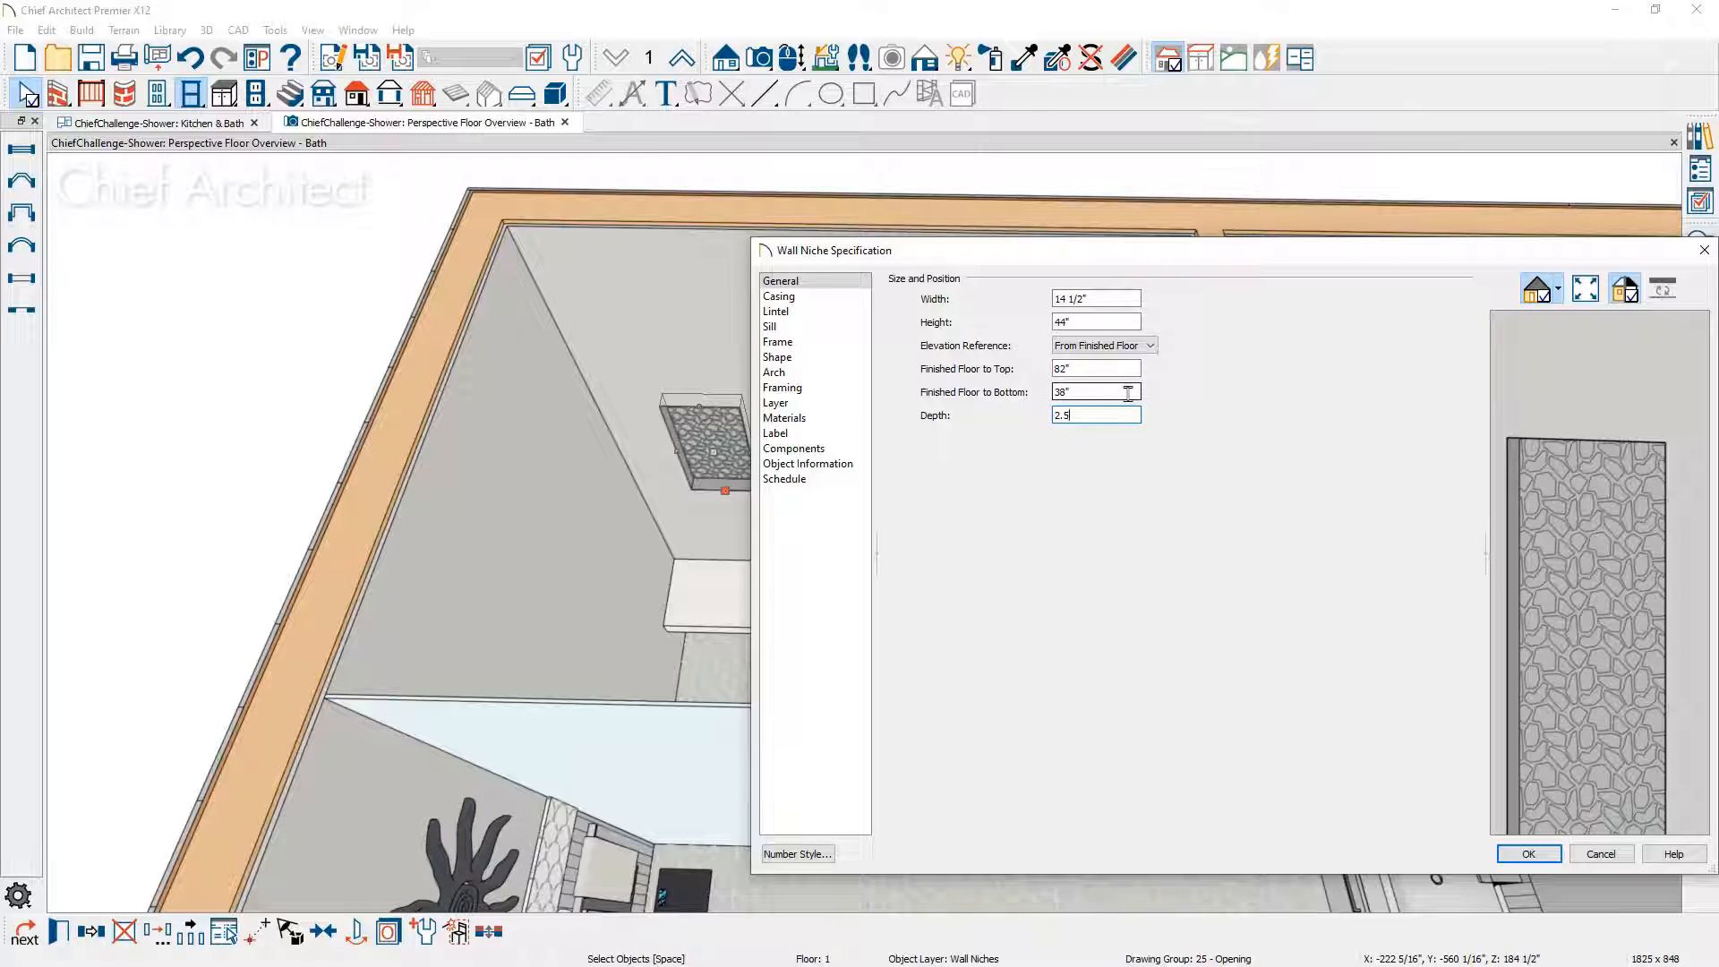
Step: Try a Round Top arch on the wall niche and return the arch type to No Arch
click(822, 376)
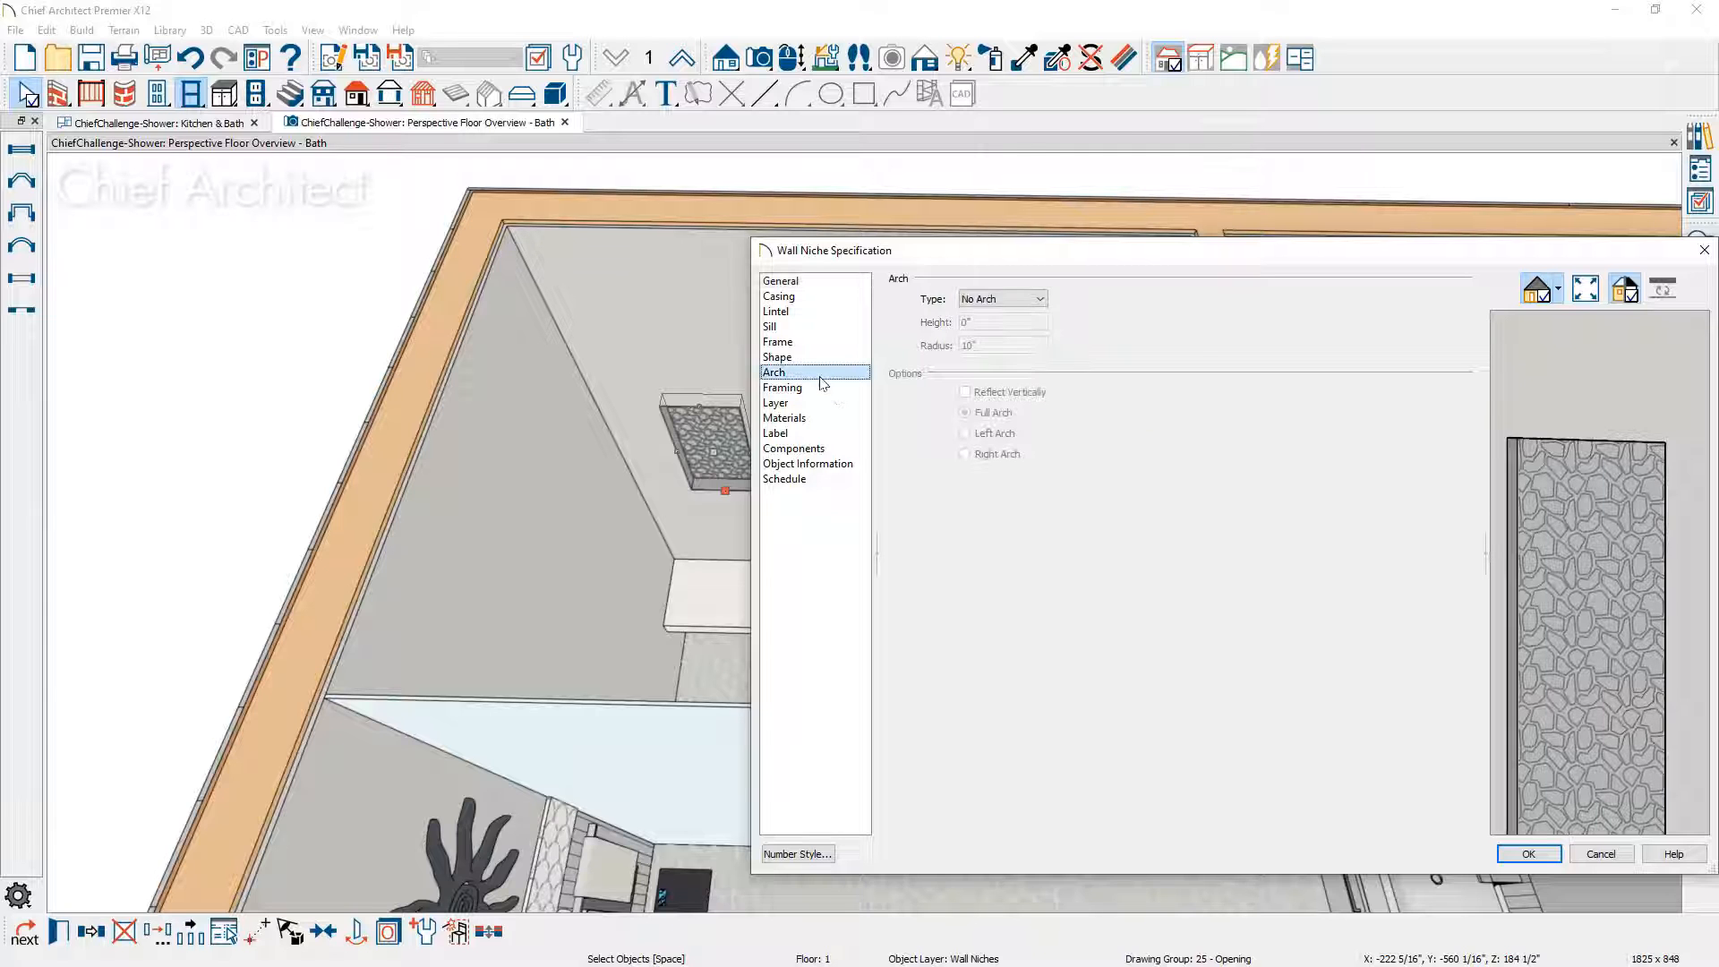
click(988, 301)
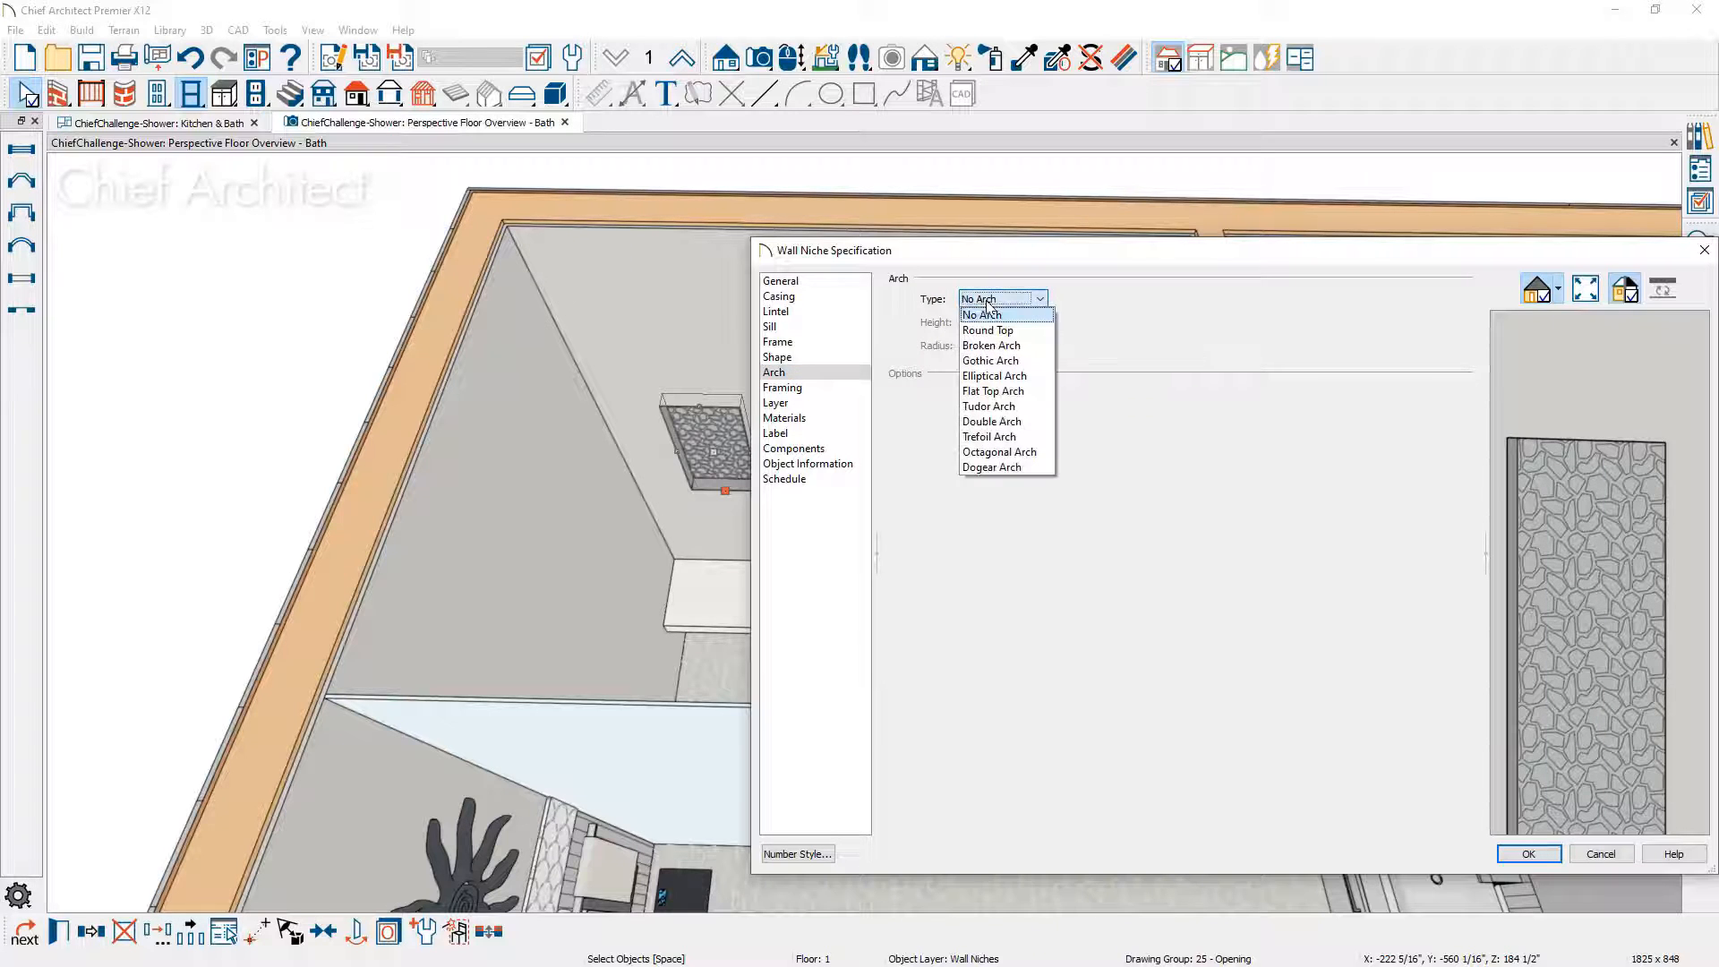
click(989, 330)
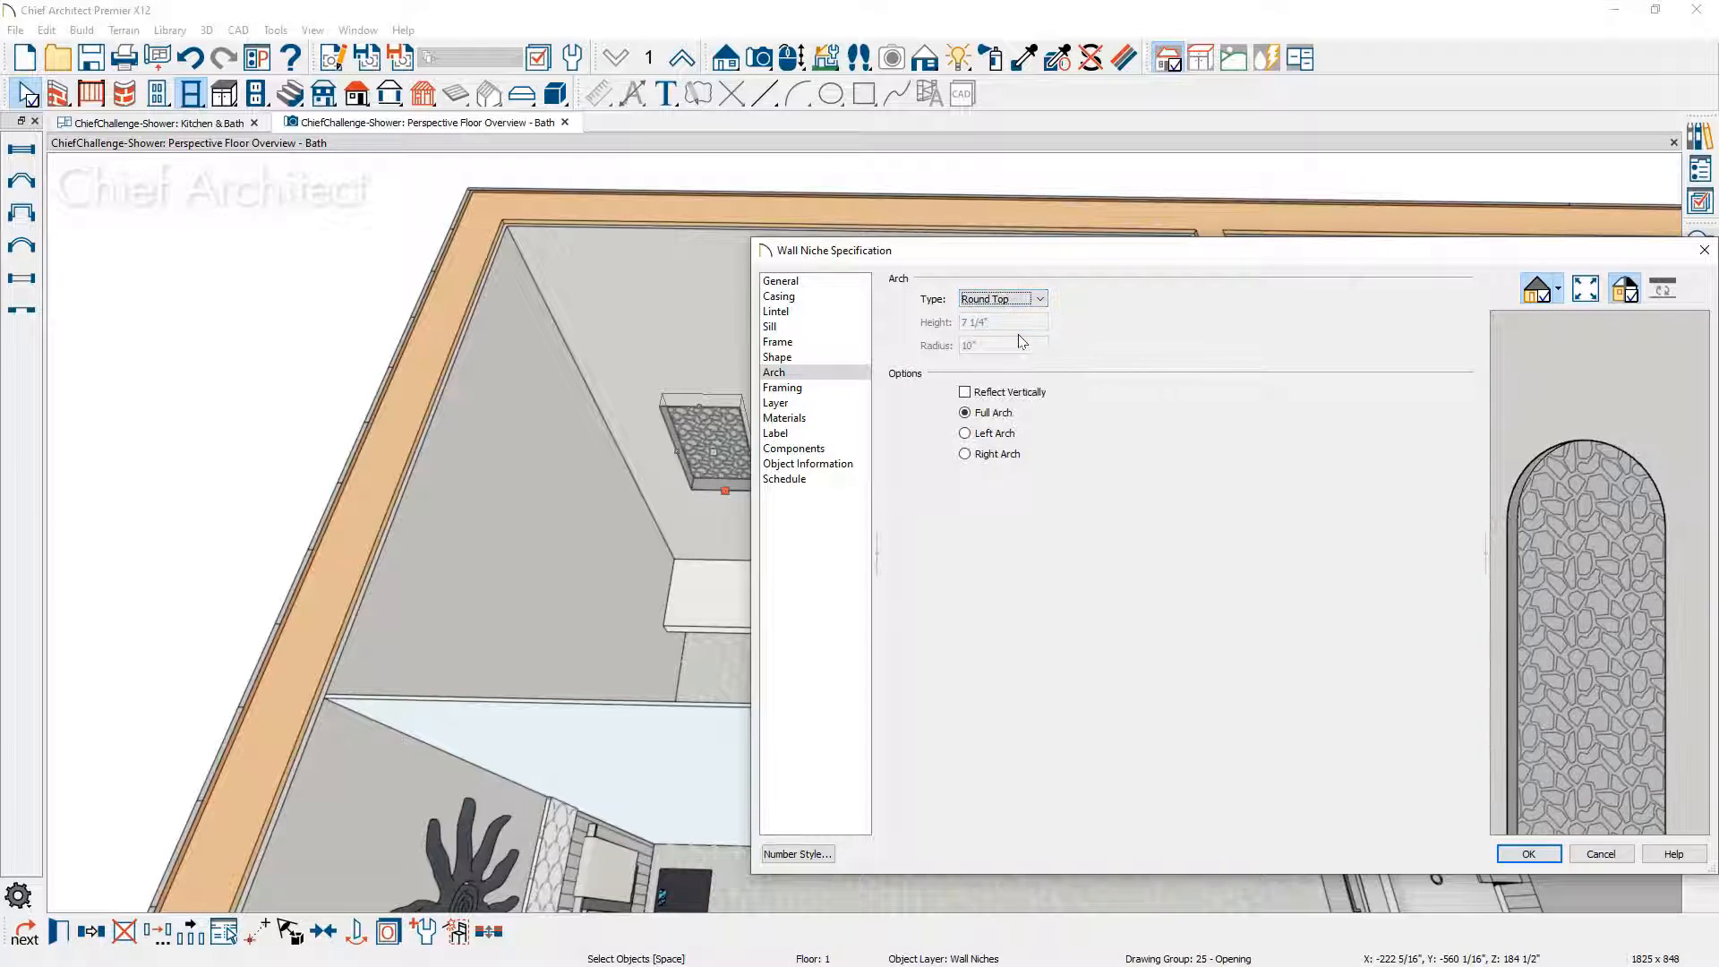
click(814, 358)
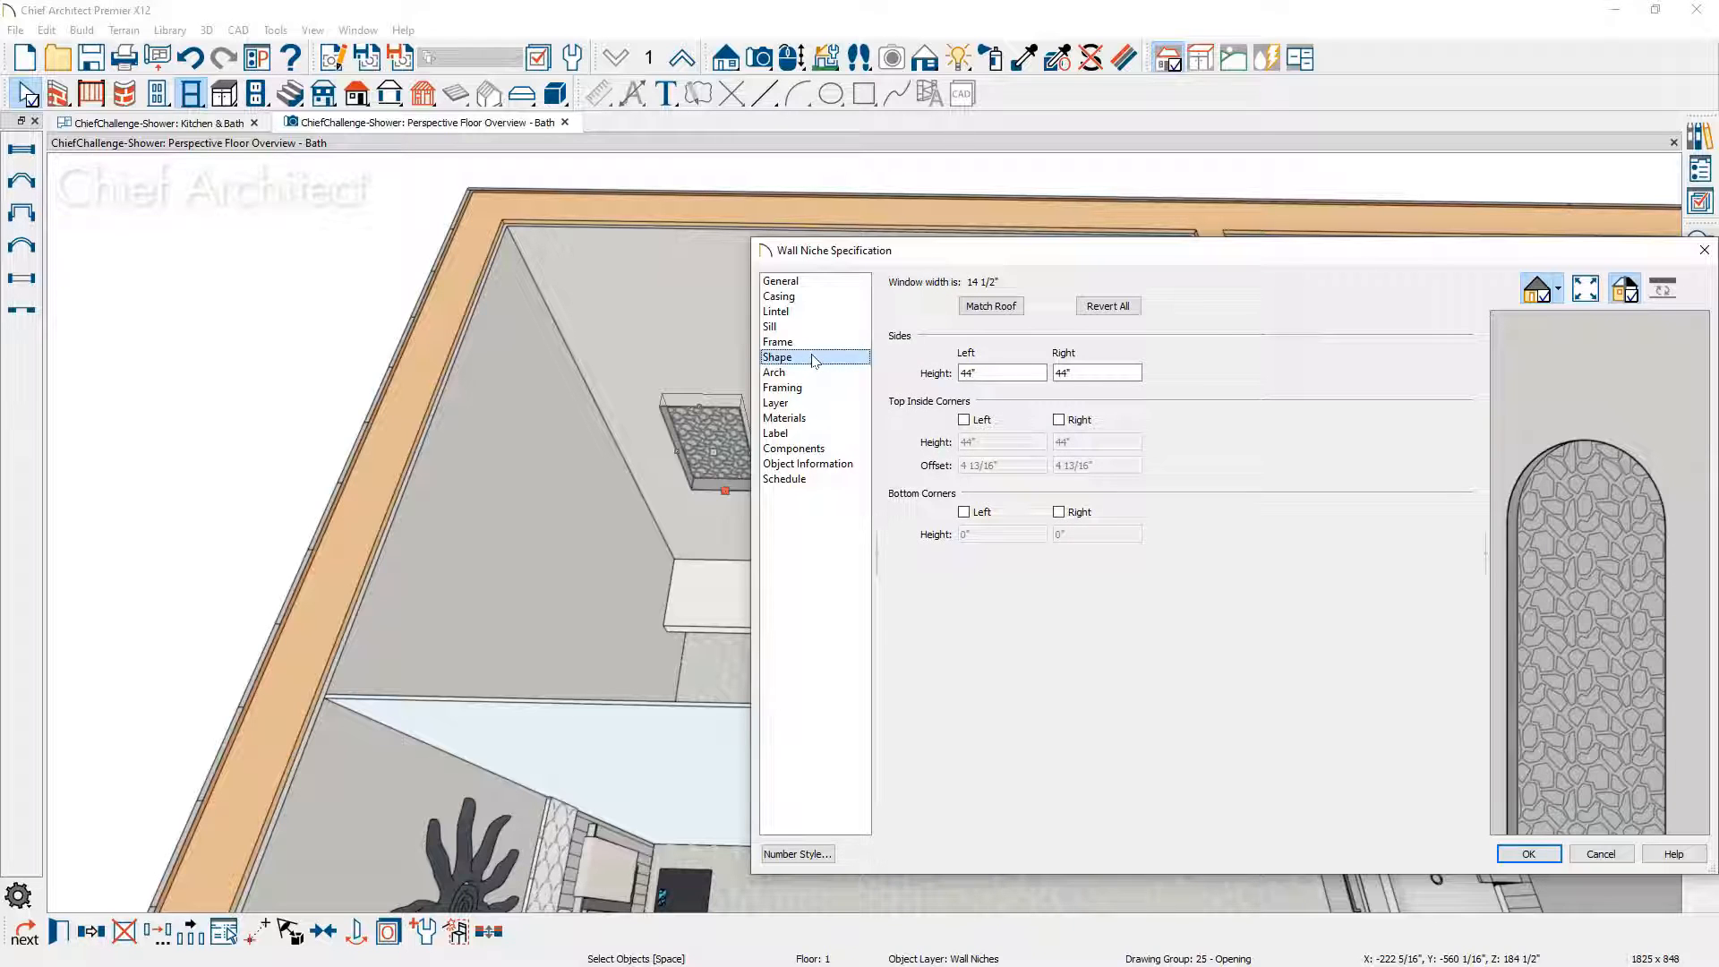
click(788, 372)
click(1001, 299)
click(1008, 317)
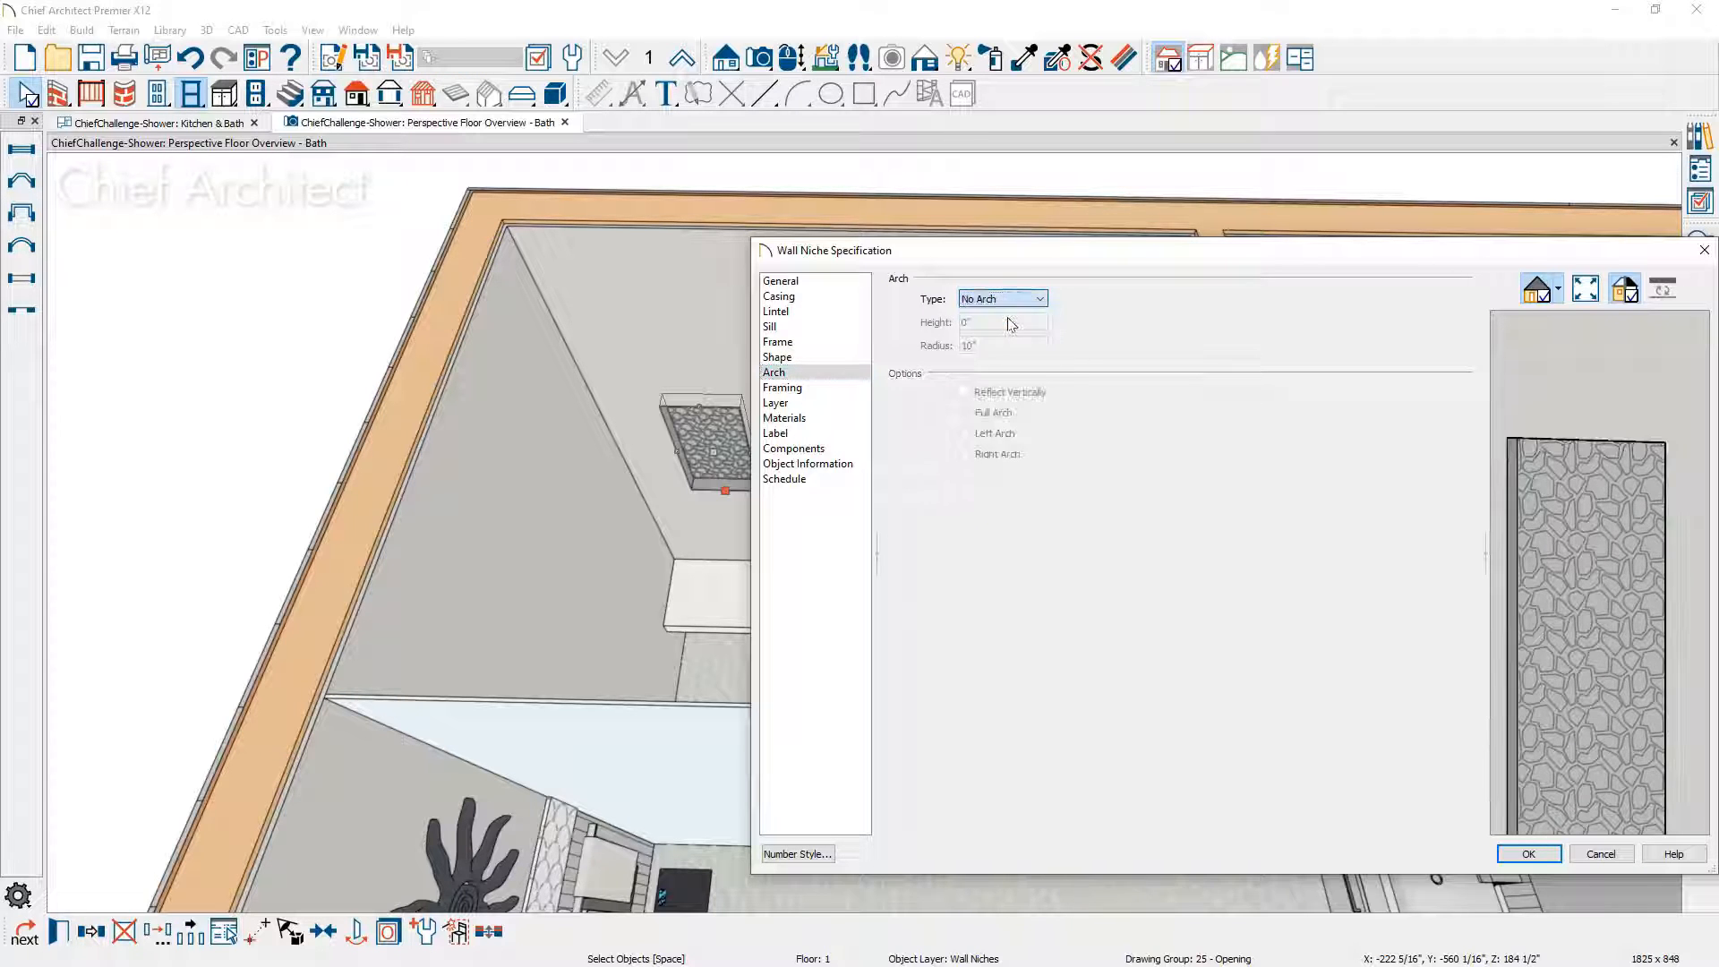
Step: Apply the niche settings and create a wall elevation of the shower's back wall from the Kitchen & Bath plan view
click(1528, 853)
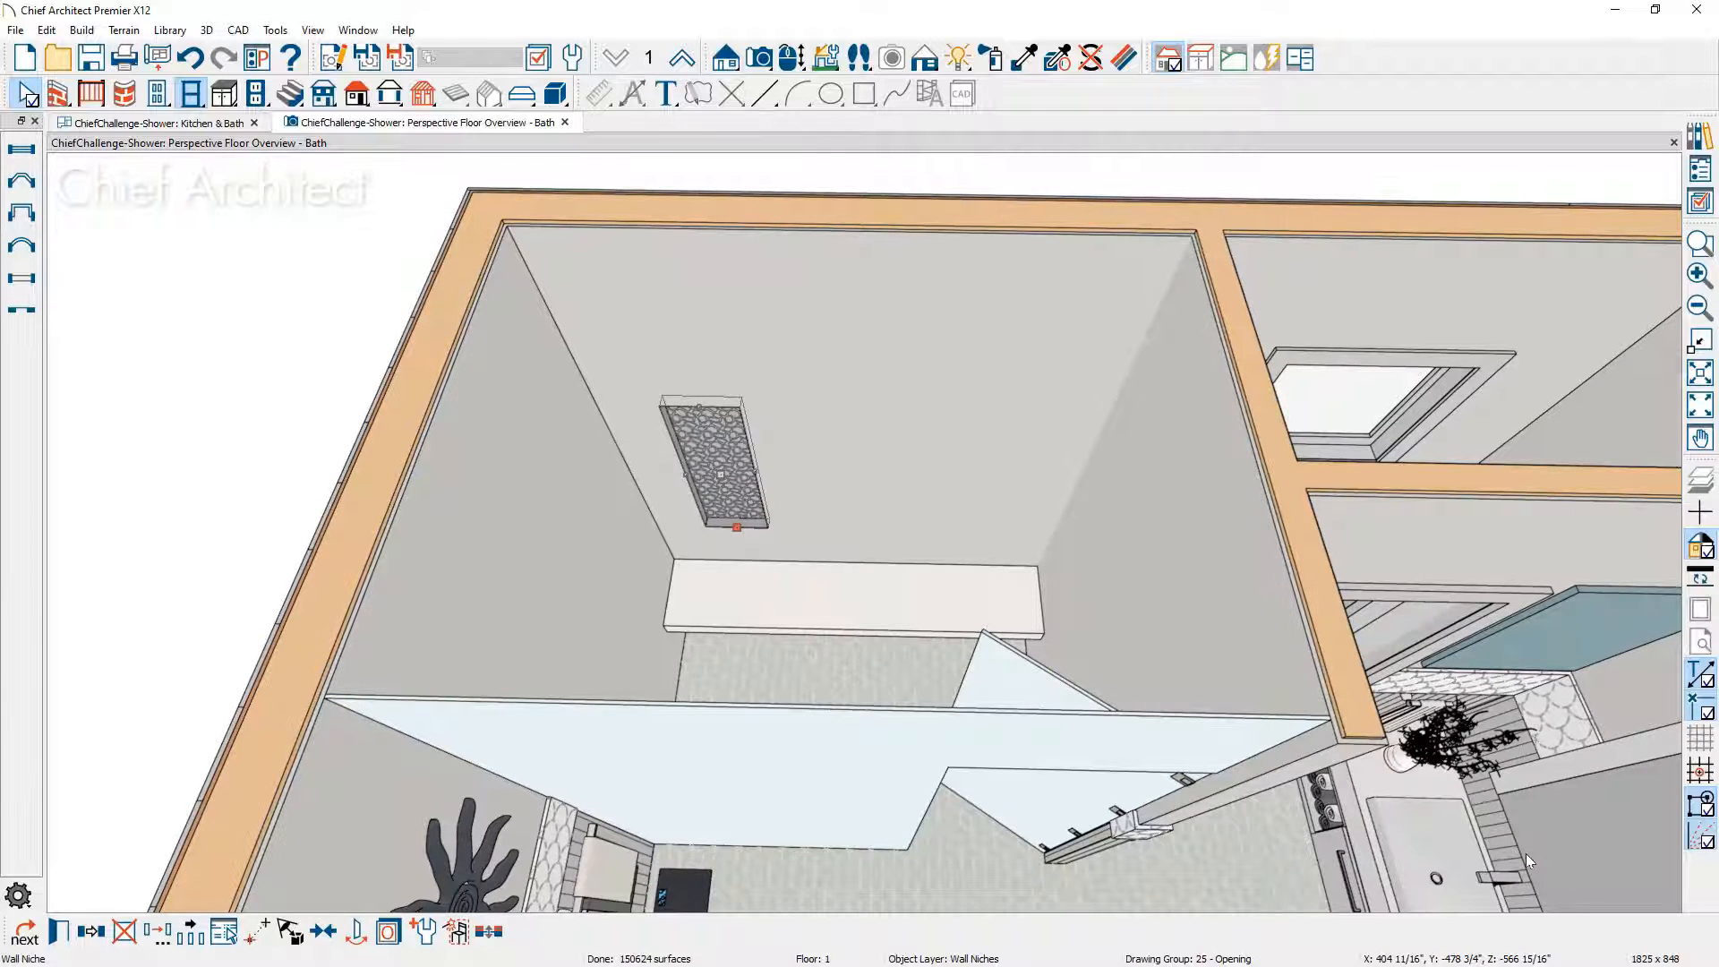
key(Escape)
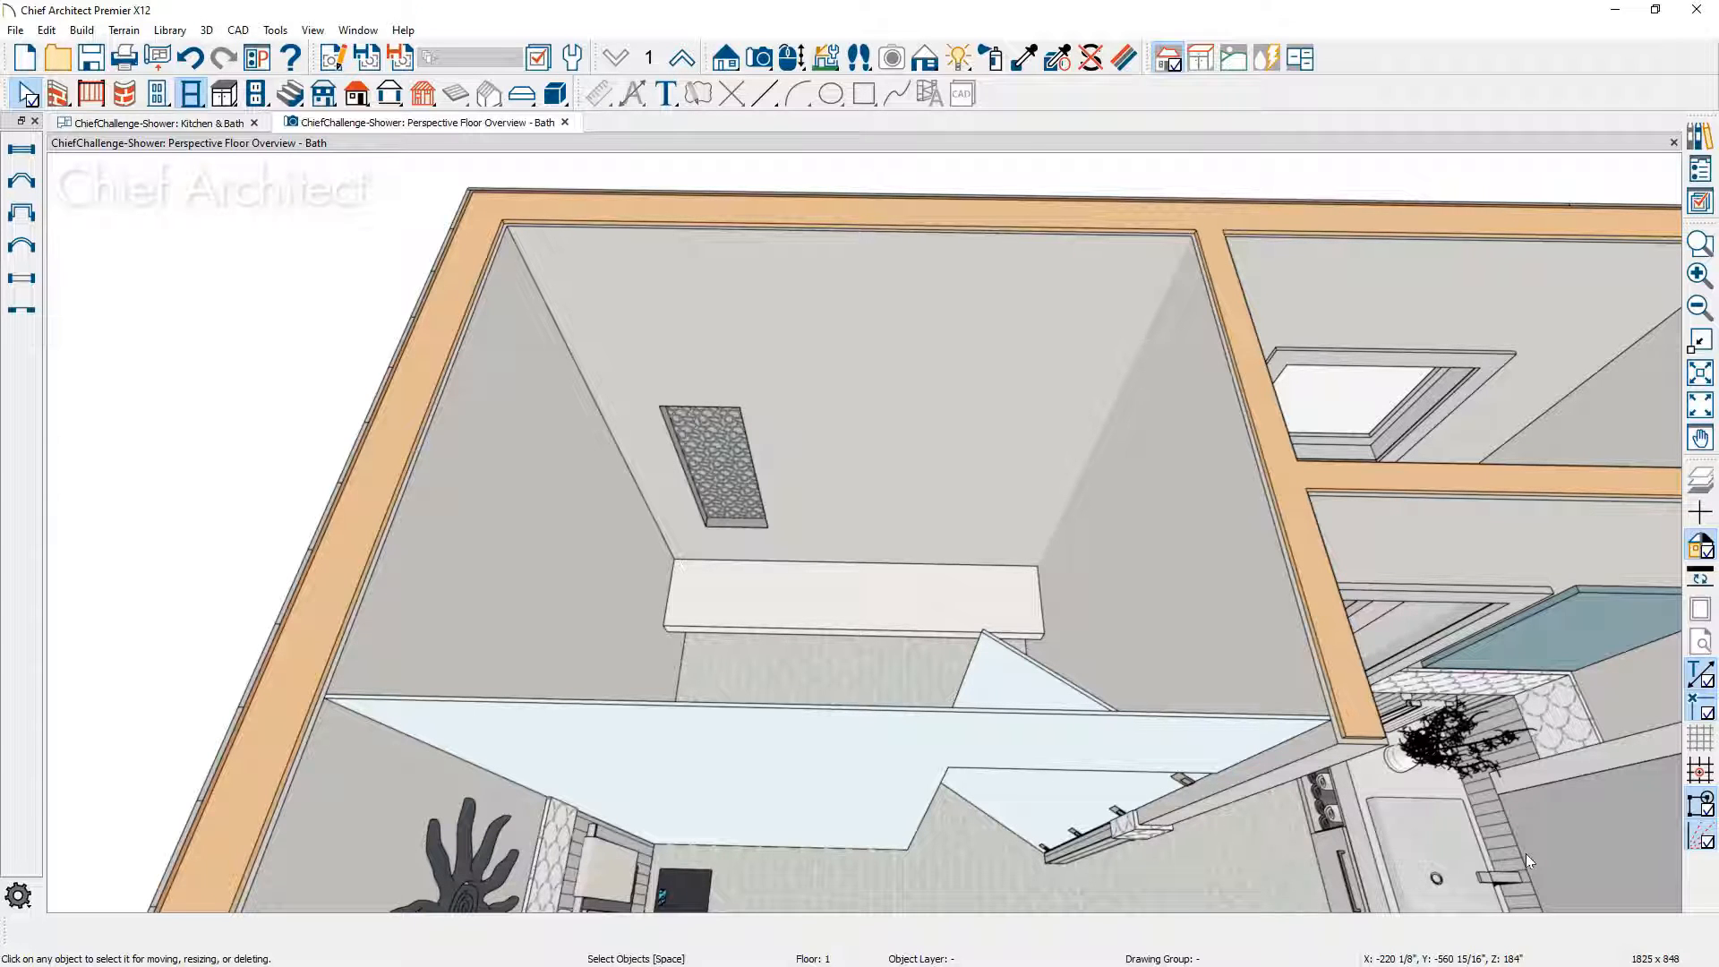
click(728, 59)
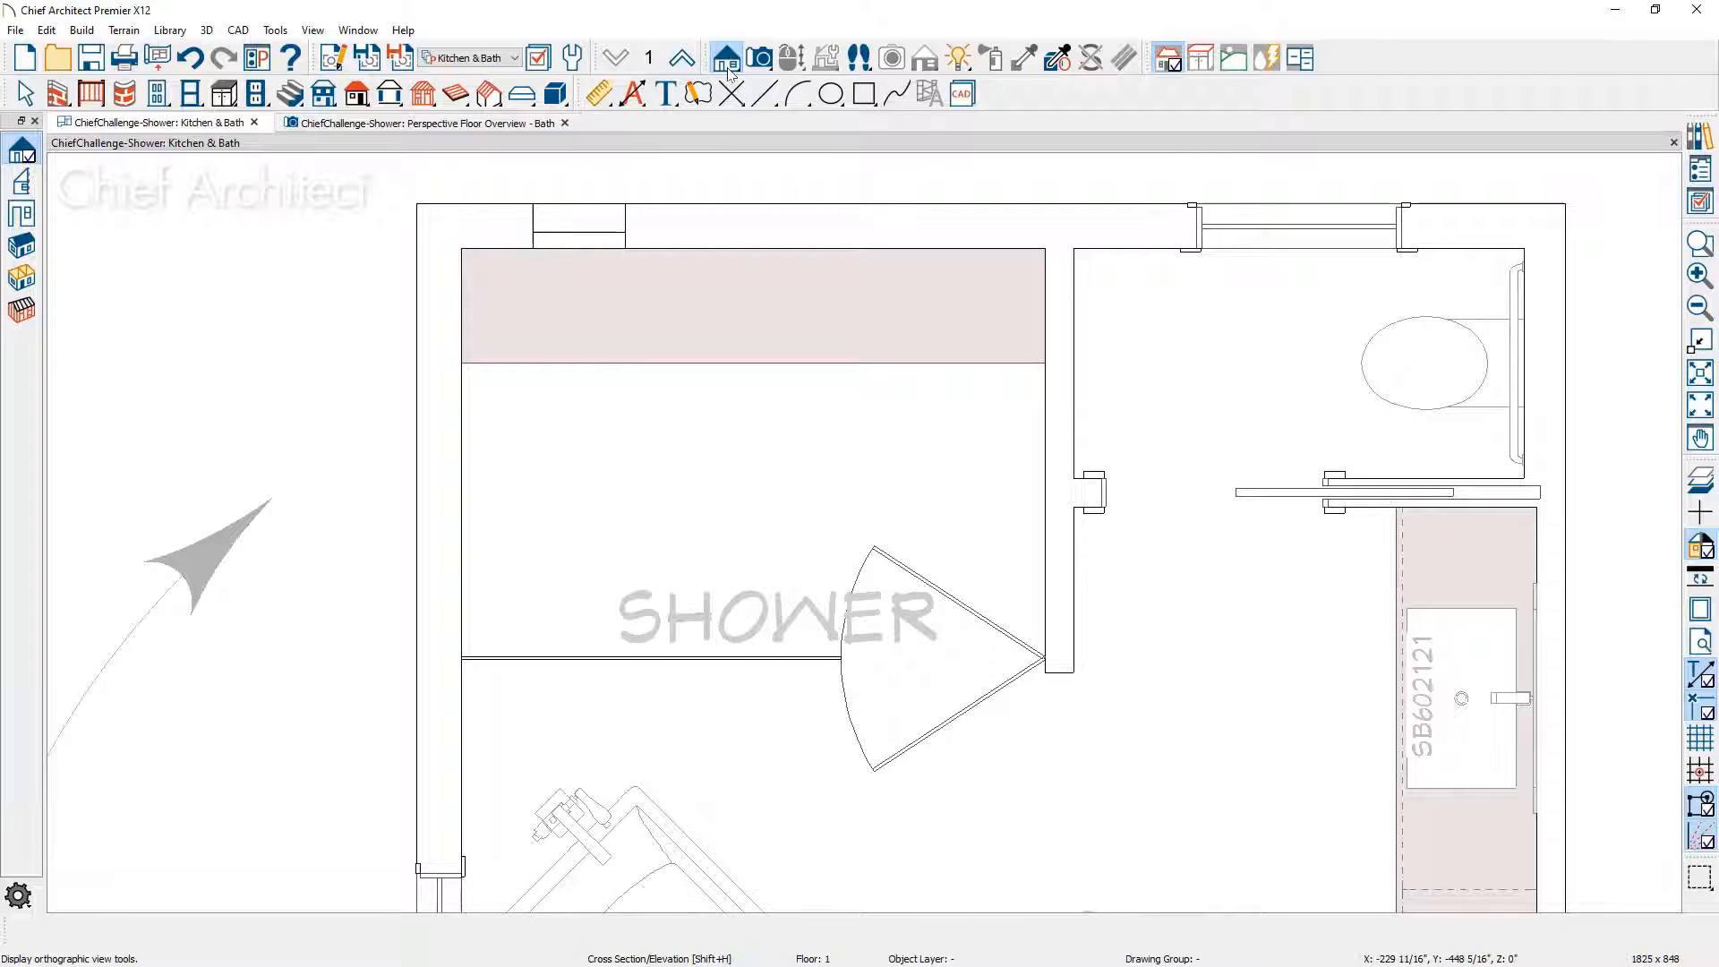
click(22, 213)
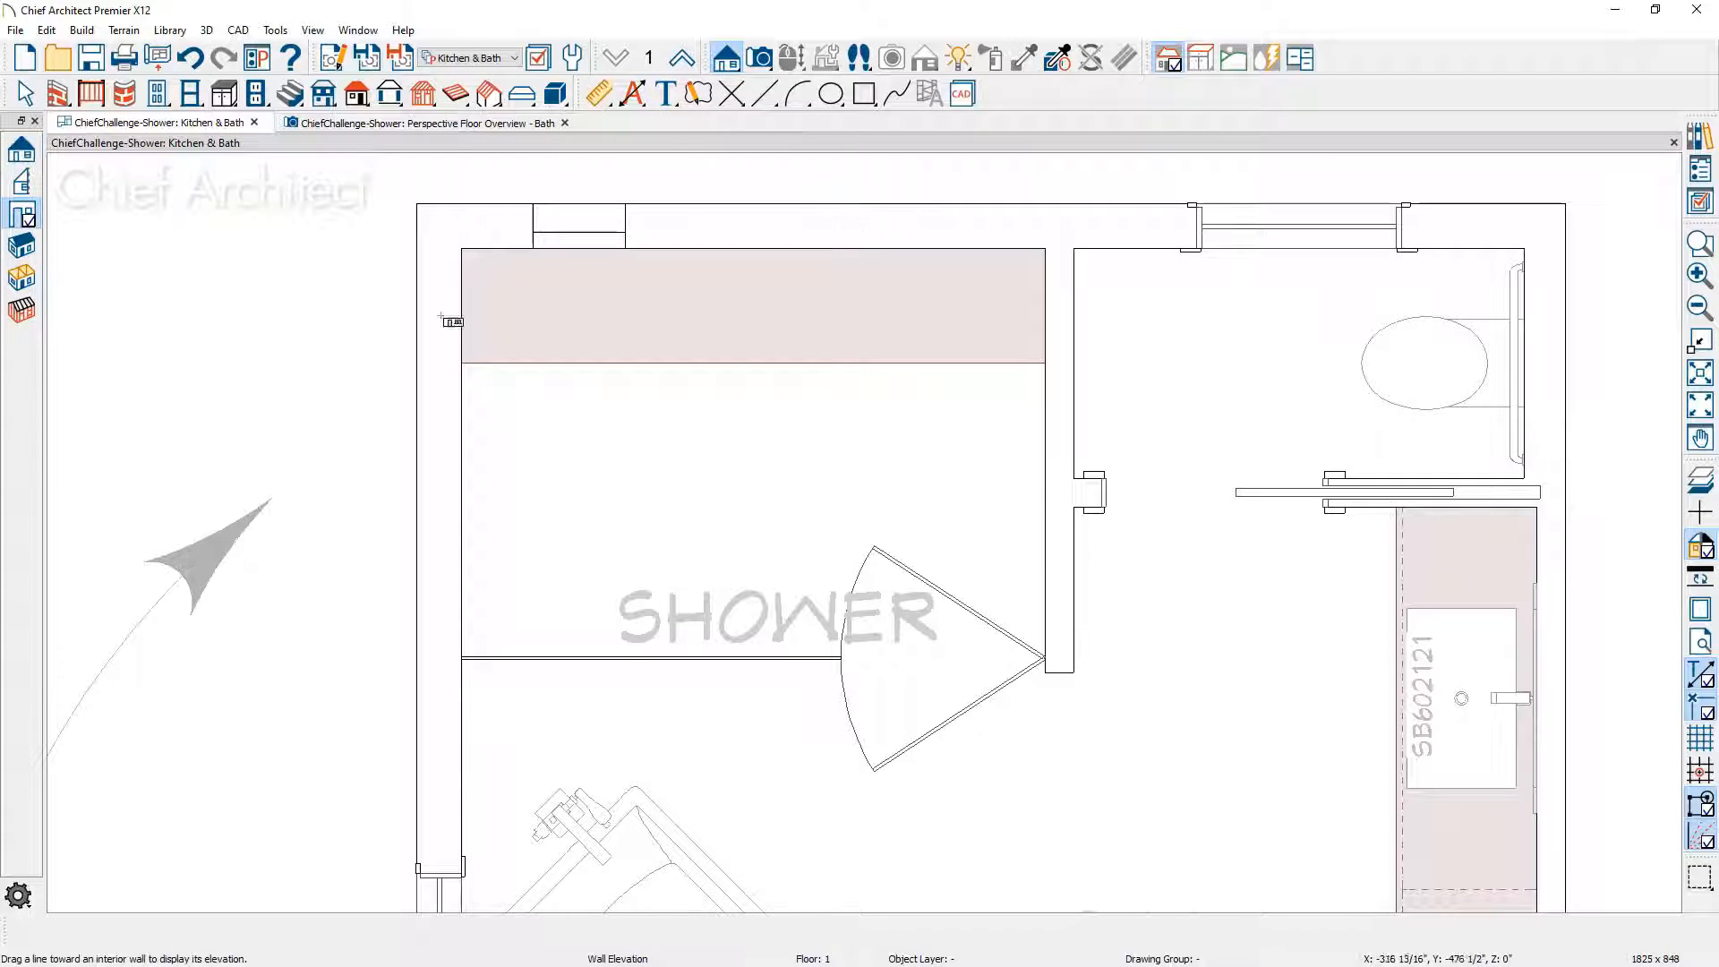
drag(713, 438, 714, 327)
Step: Generate NKBA automatic dimensions in the wall elevation and position the niche 8" from the left end of the wall
click(639, 104)
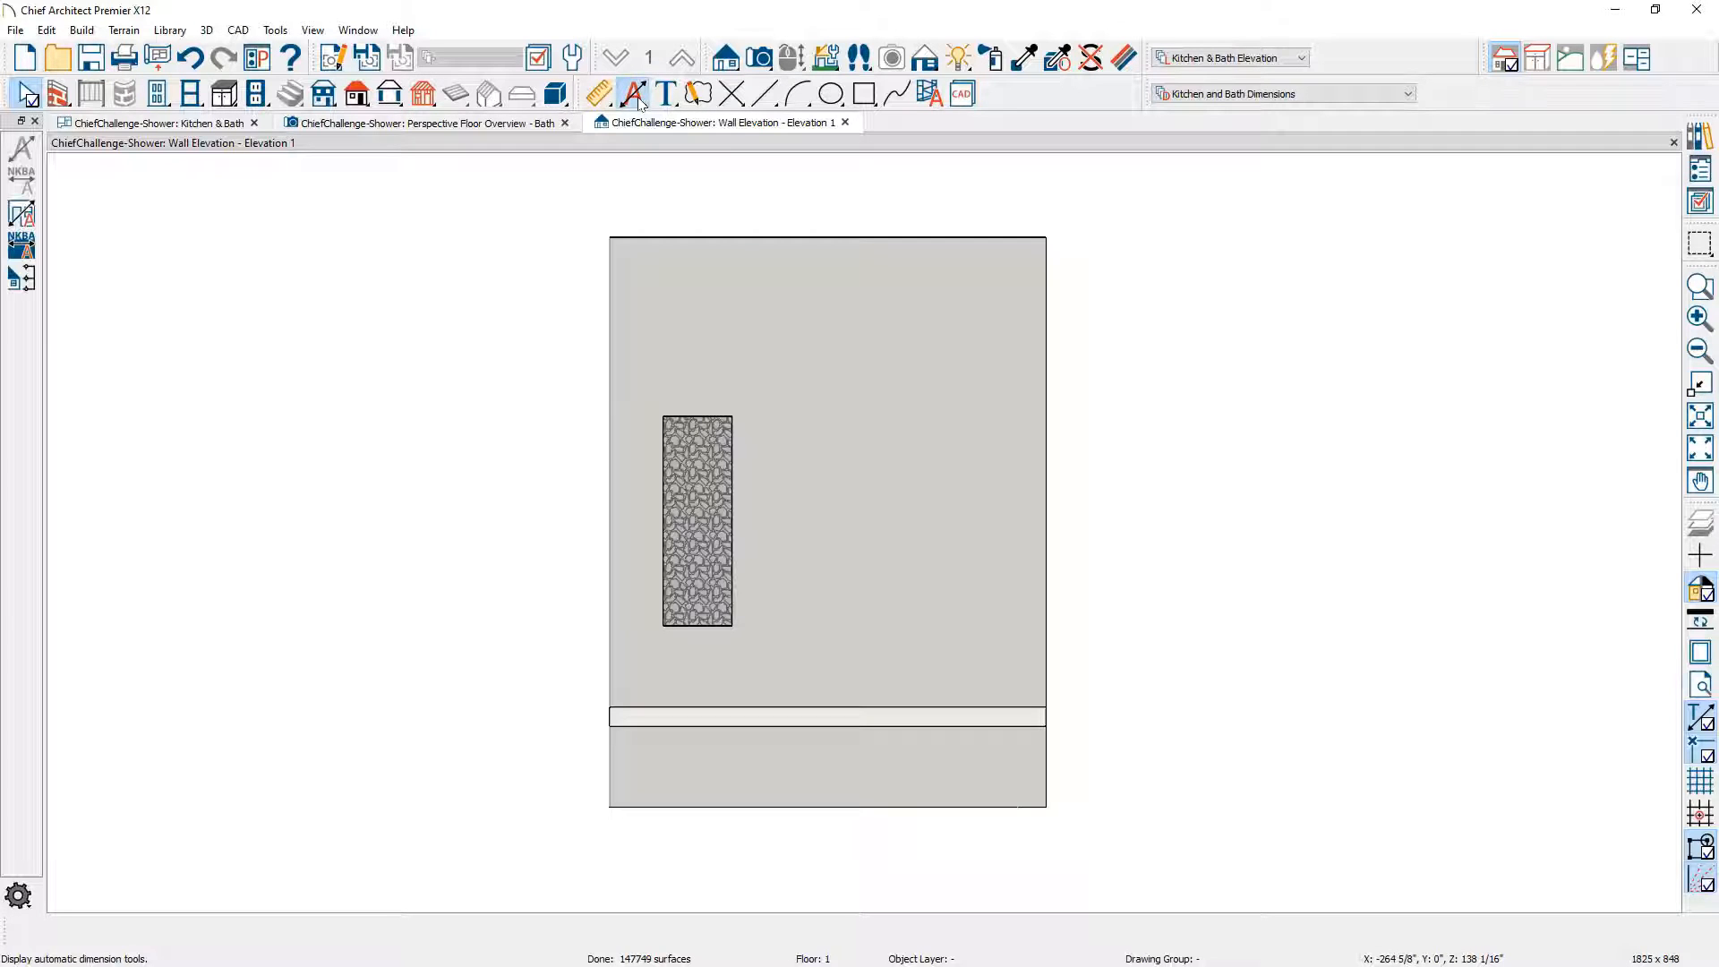
click(36, 248)
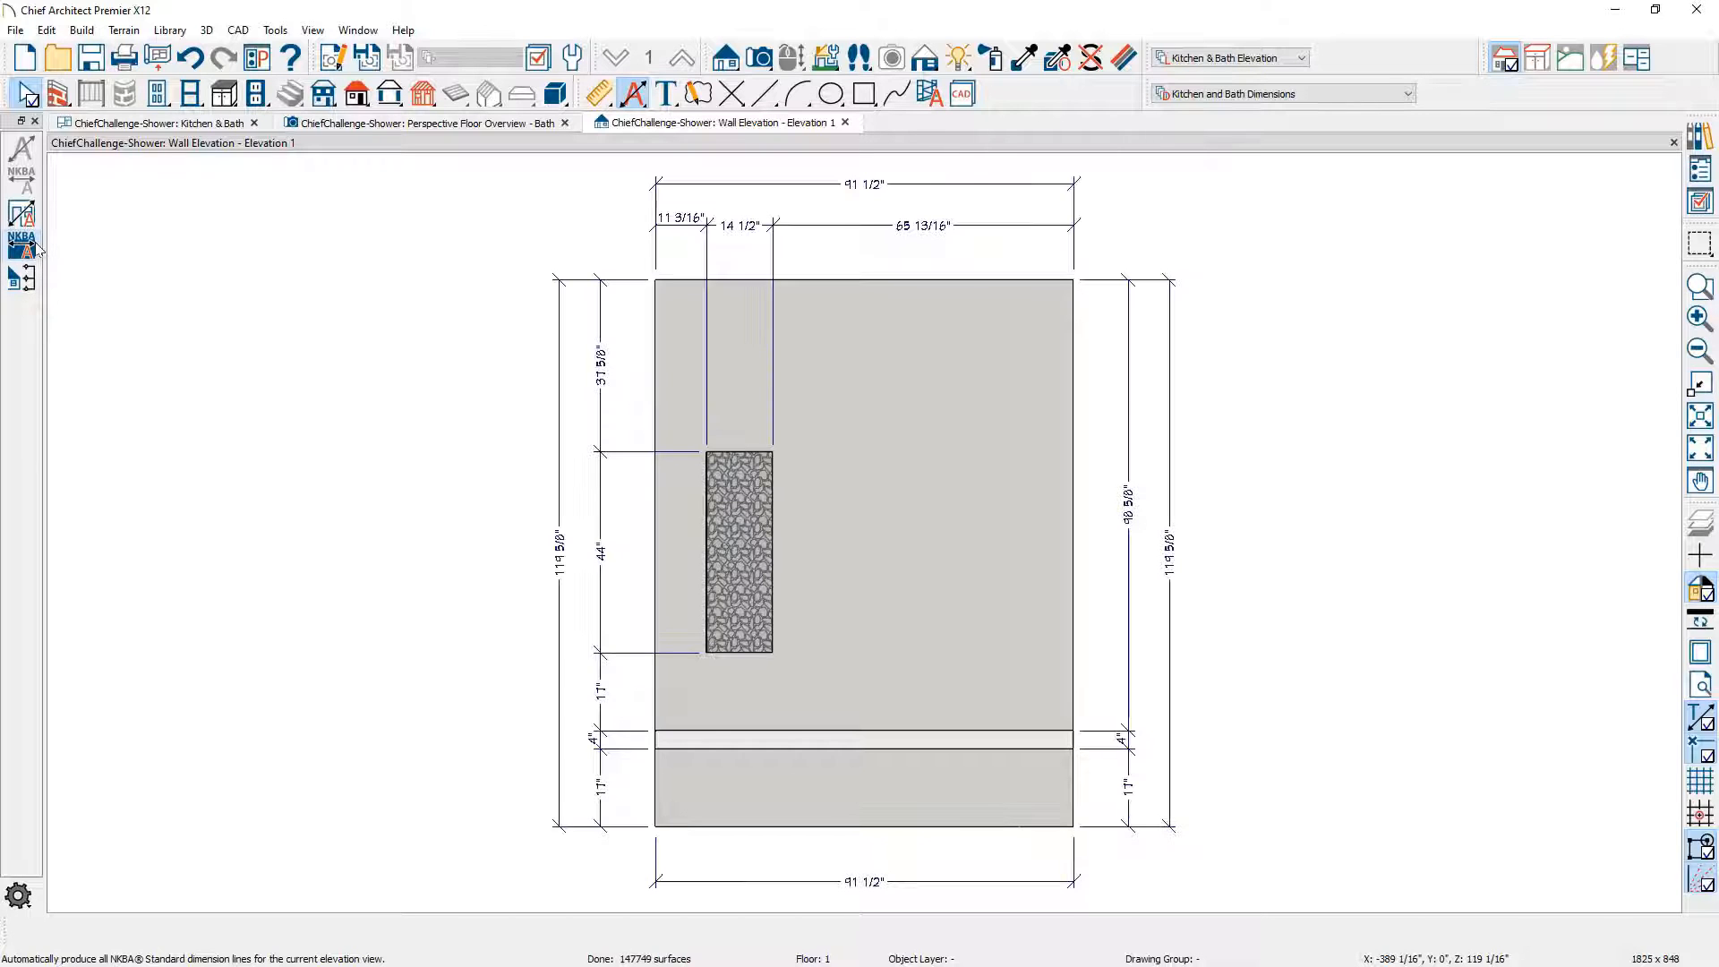
click(744, 599)
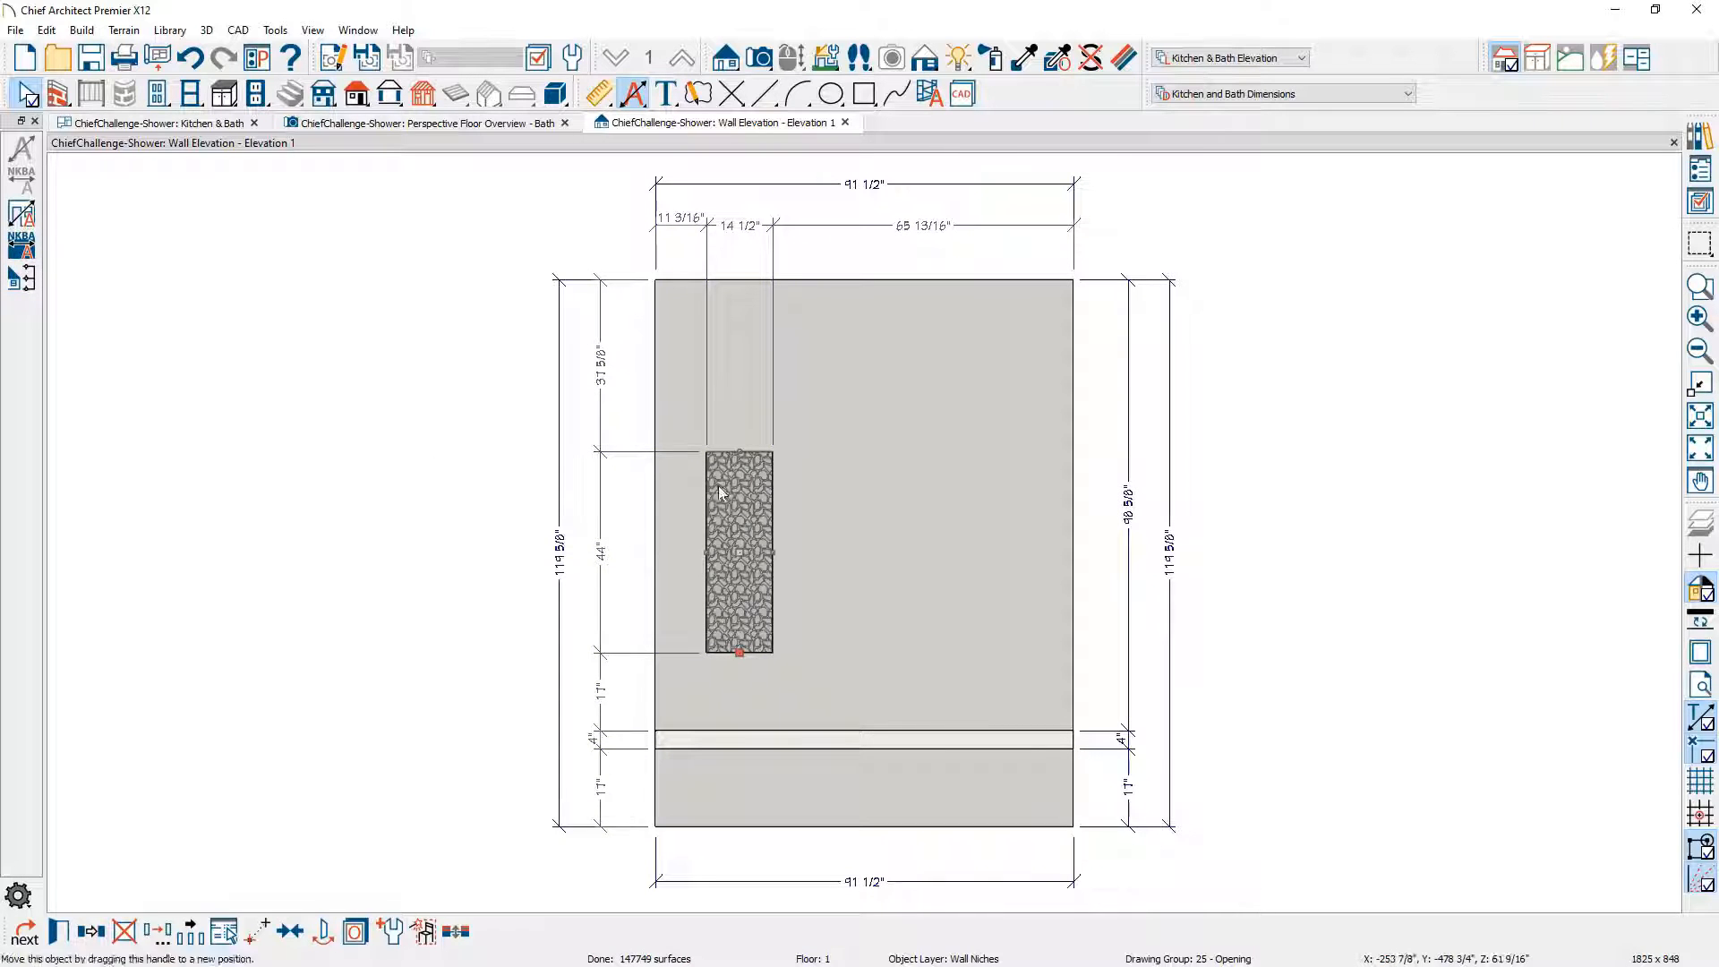
click(683, 224)
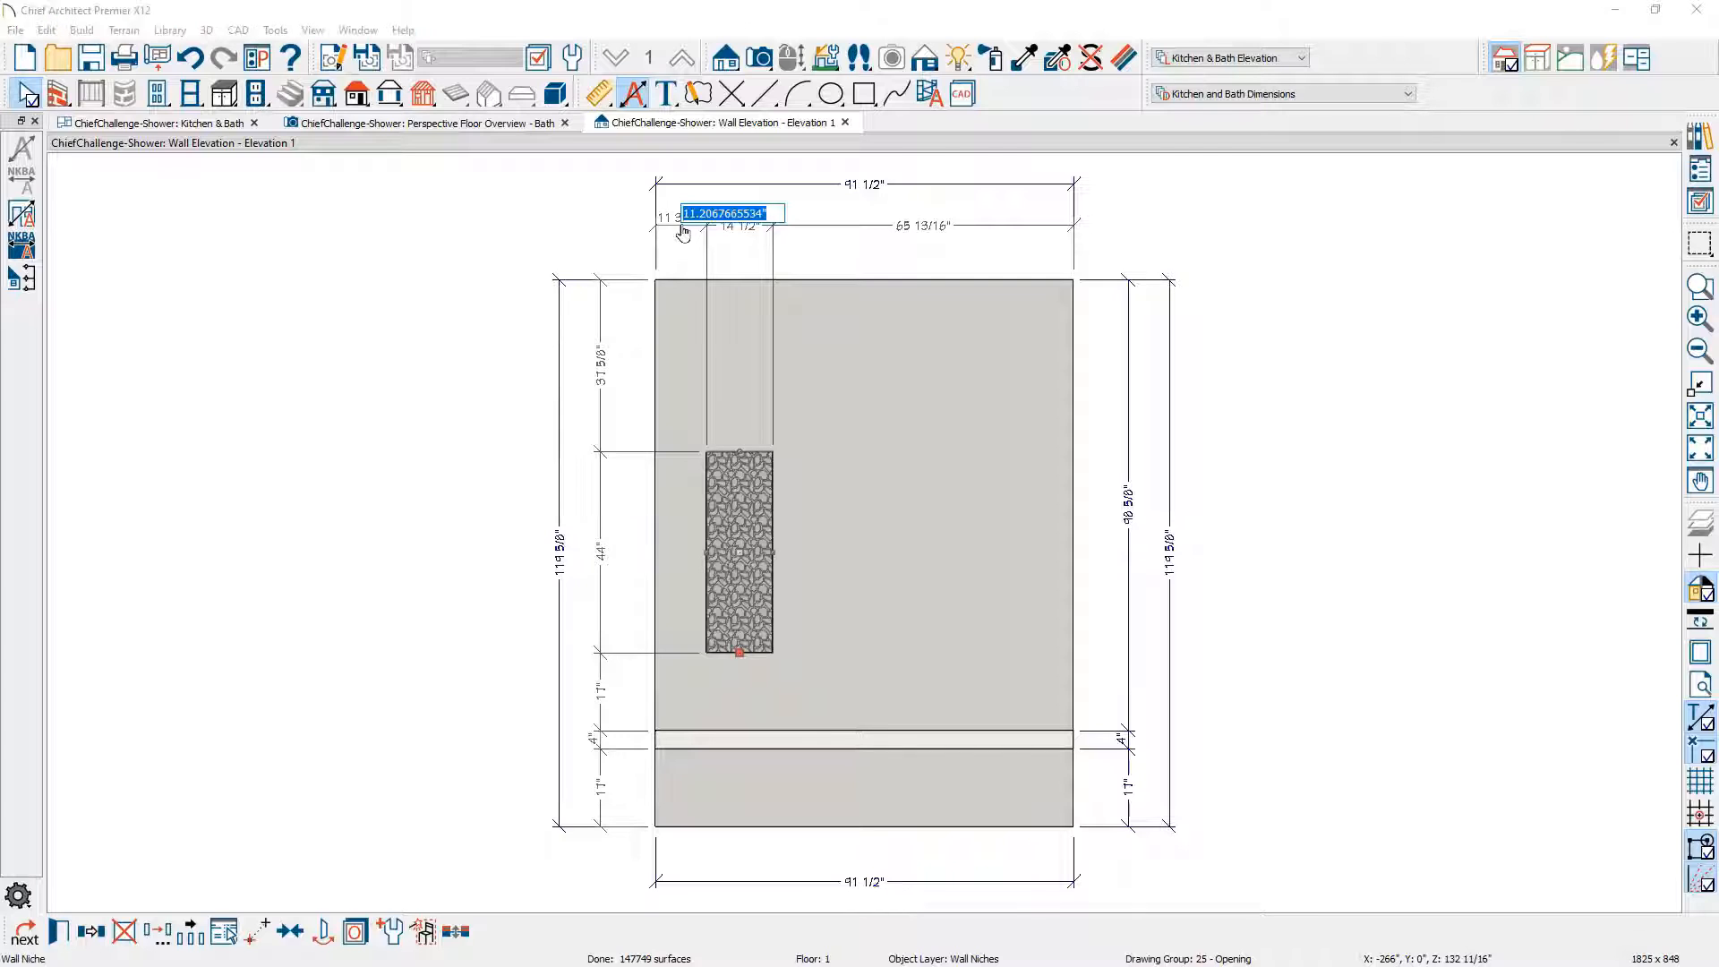
text(8)
key(Return)
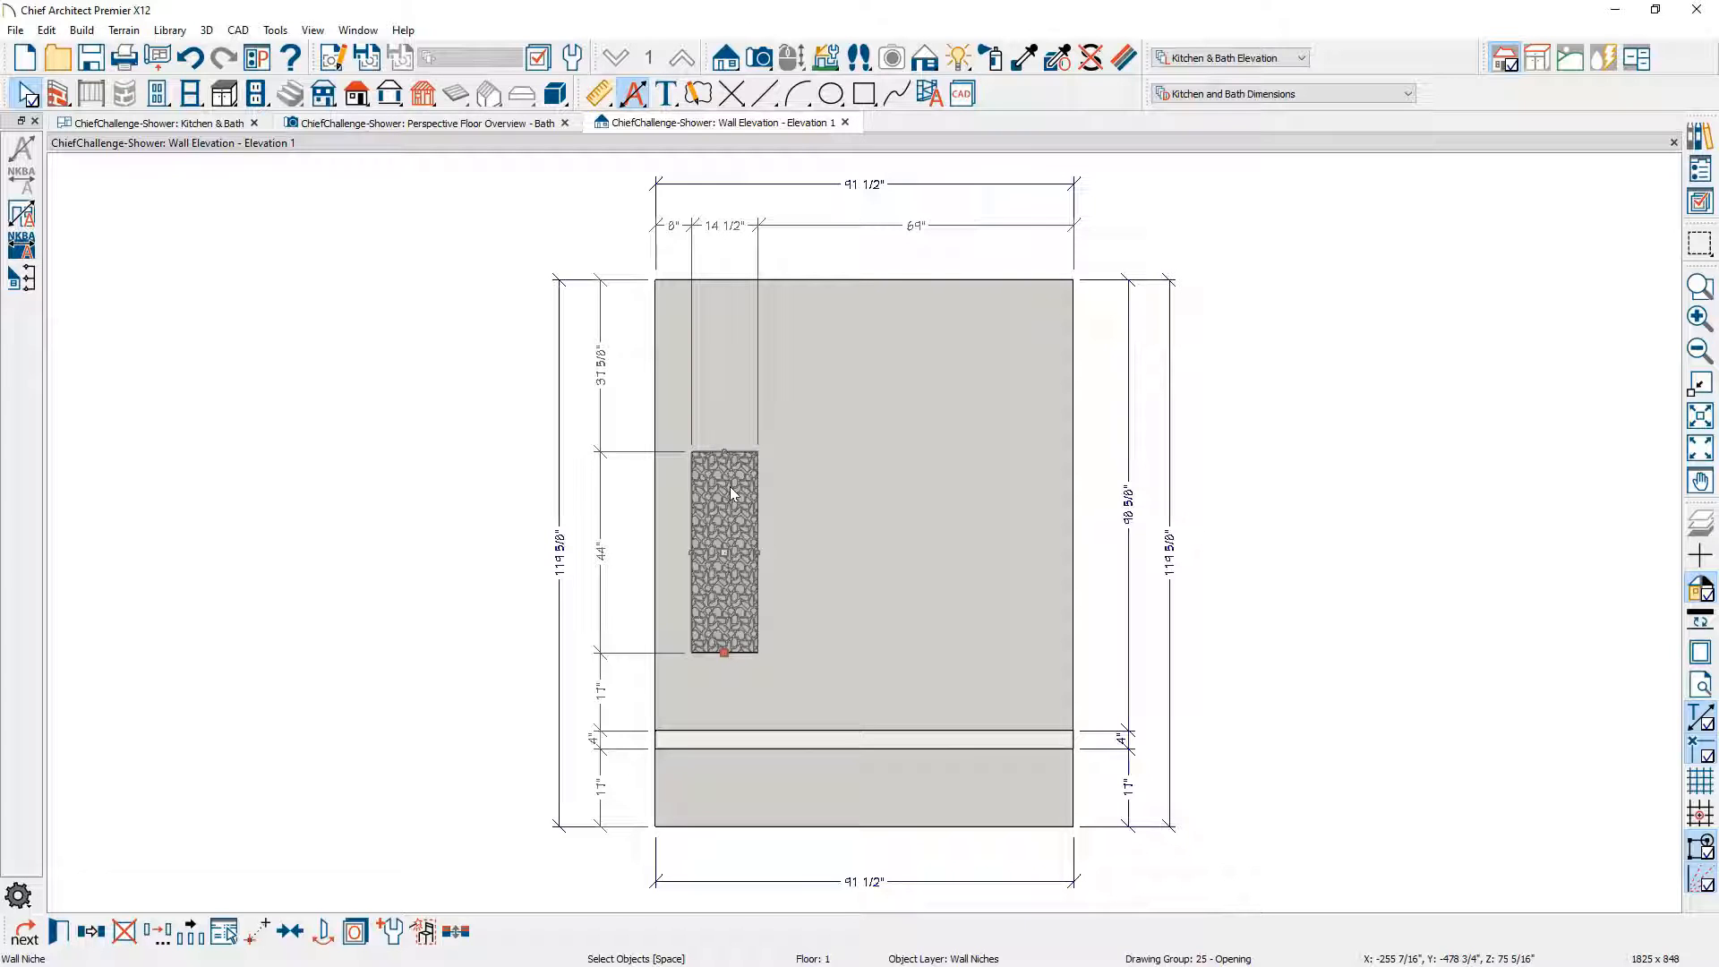
Step: Place a shelf on the shower's back wall beside the niche in the wall elevation
scroll(734, 664, up, 2)
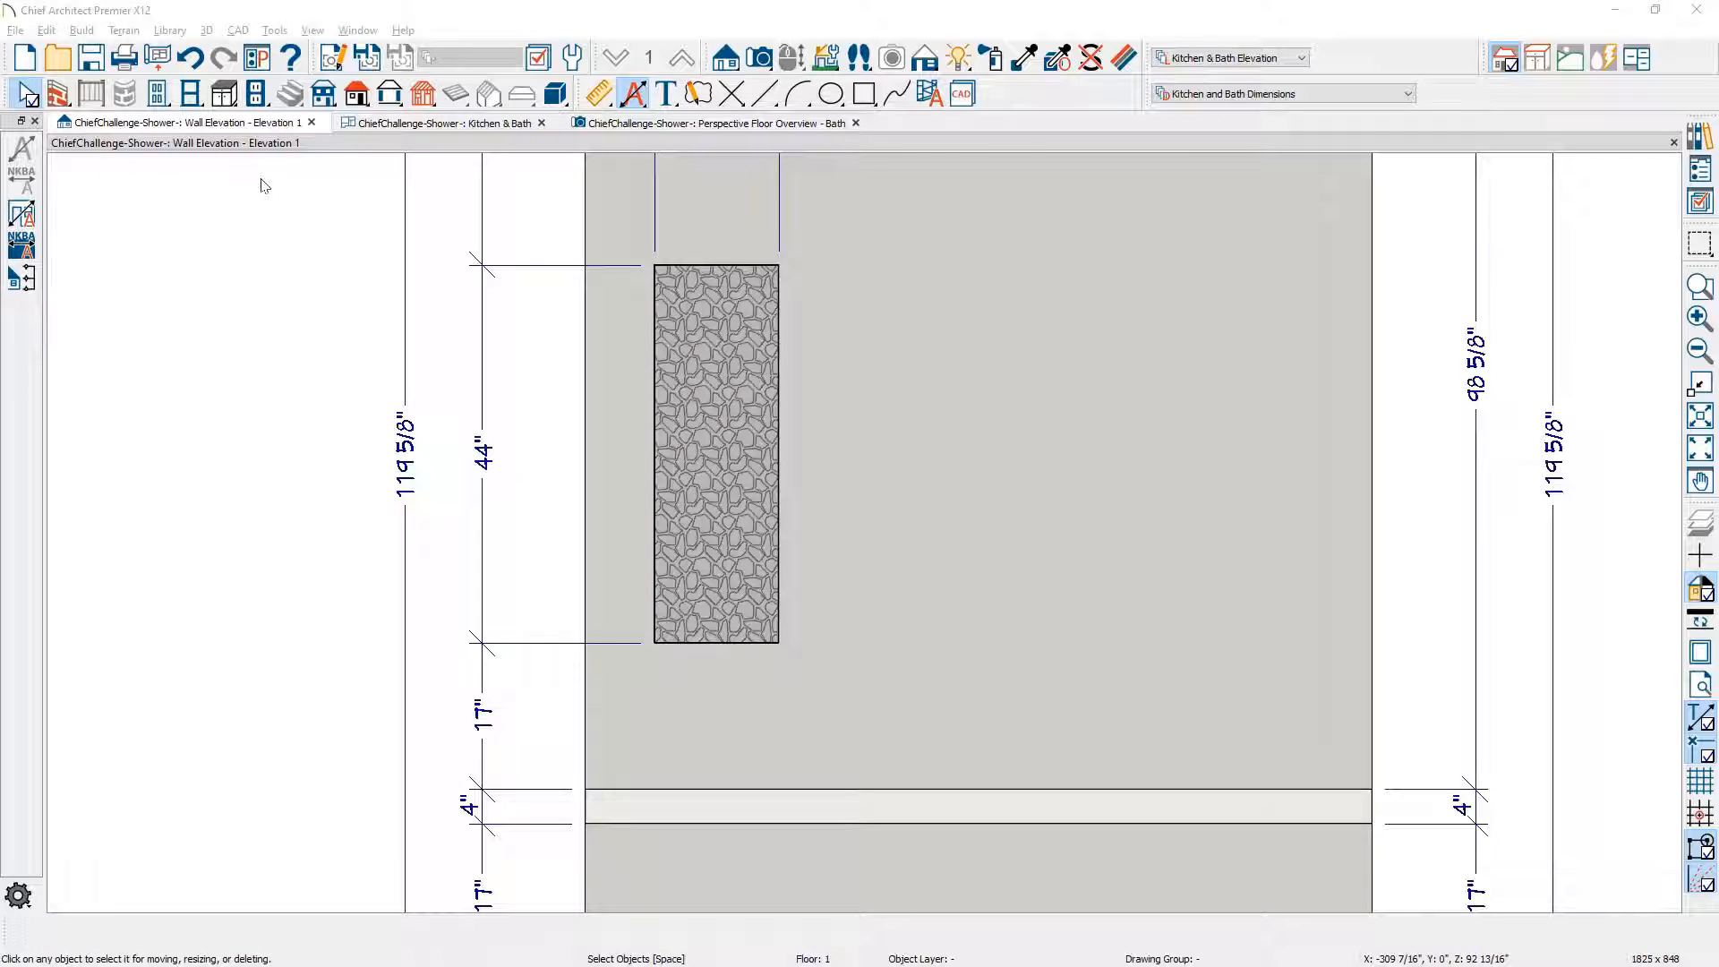
click(221, 103)
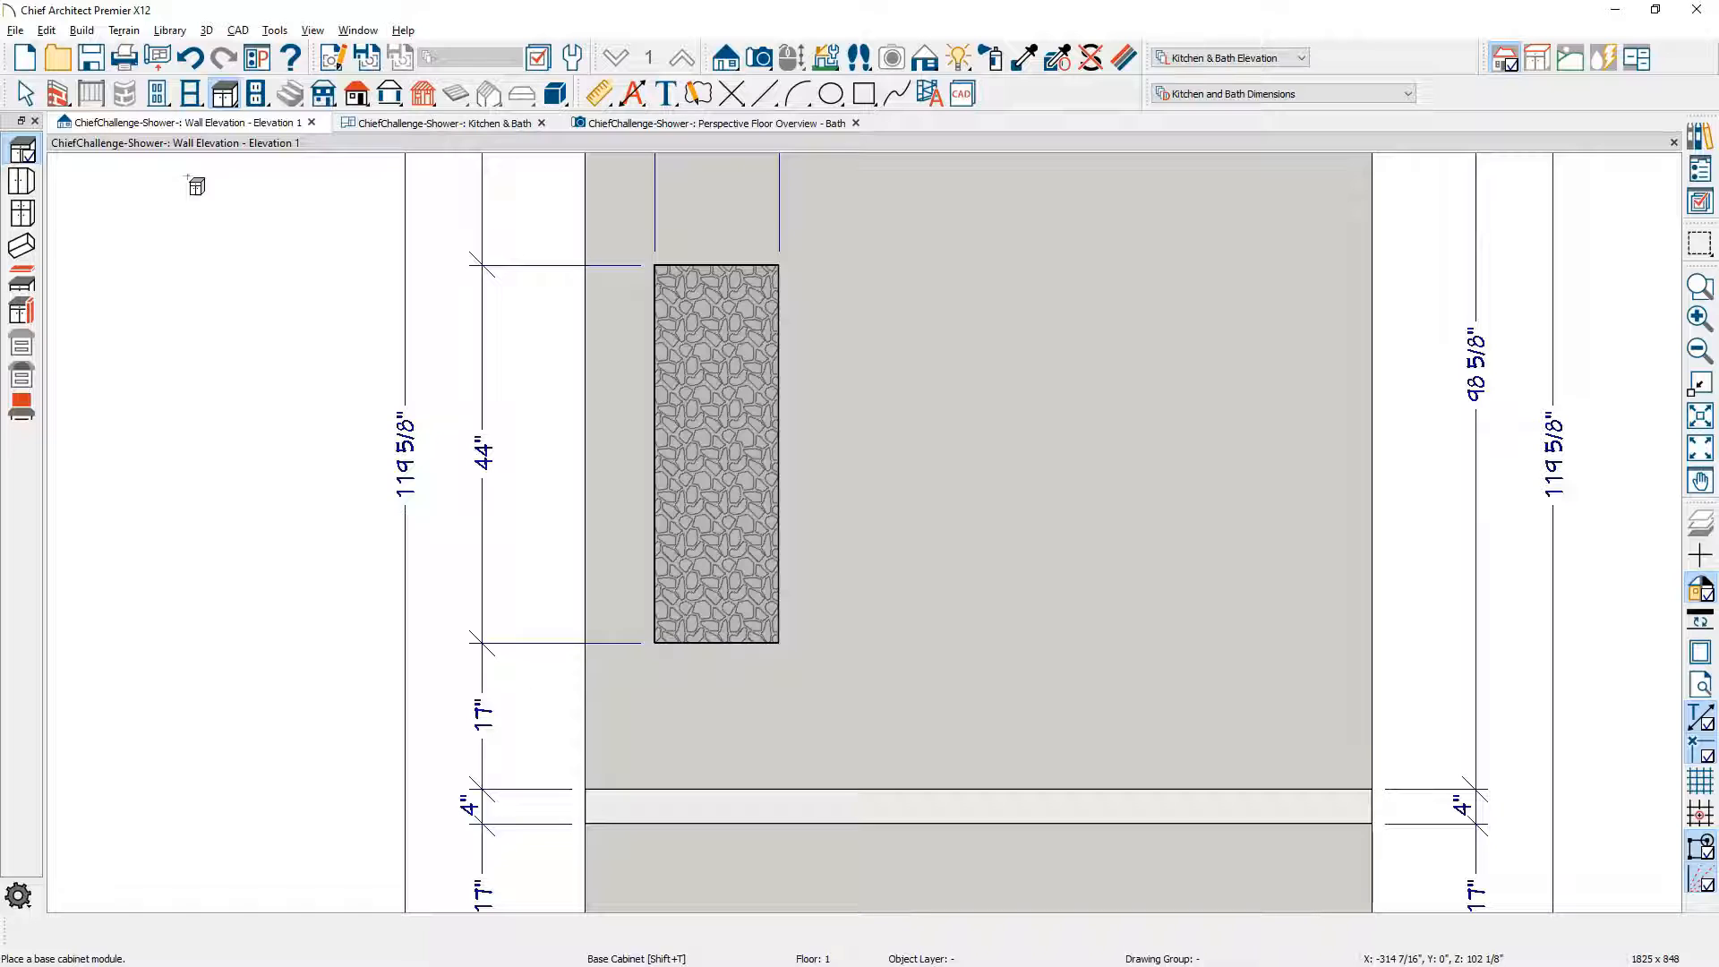
click(35, 281)
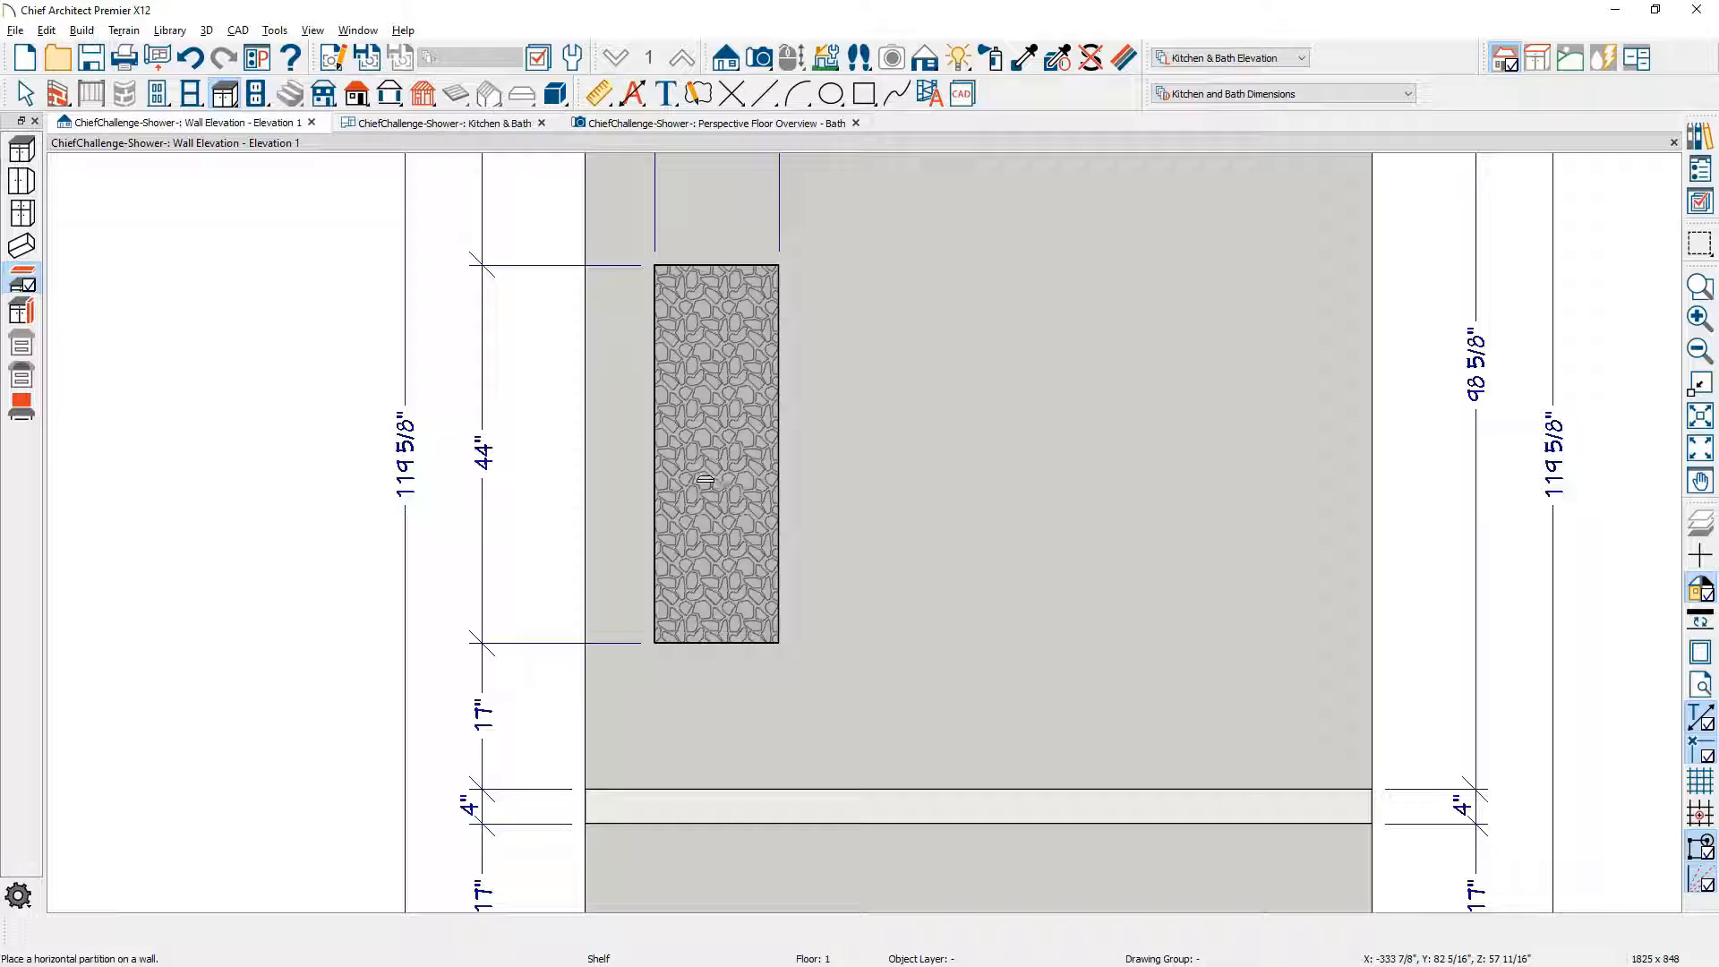
drag(705, 480, 891, 480)
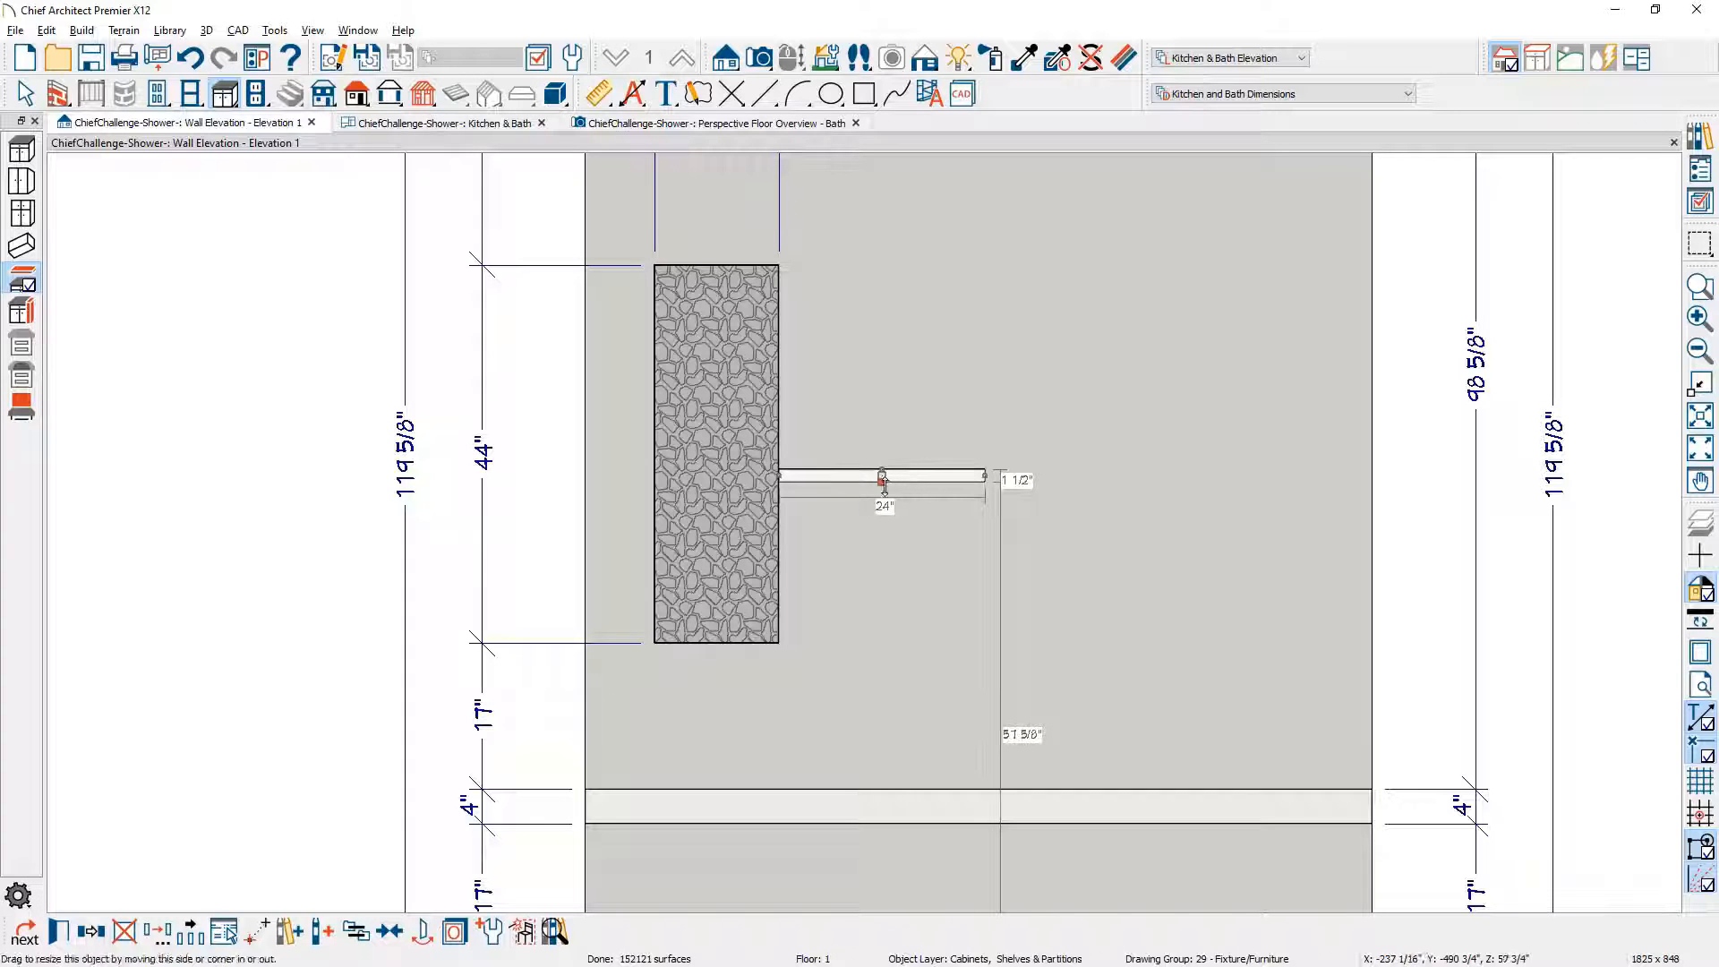
Step: Set the shelf's width to 14 1/2" and its depth to 2.5"
double_click(921, 541)
text(14 1/2)
key(Tab)
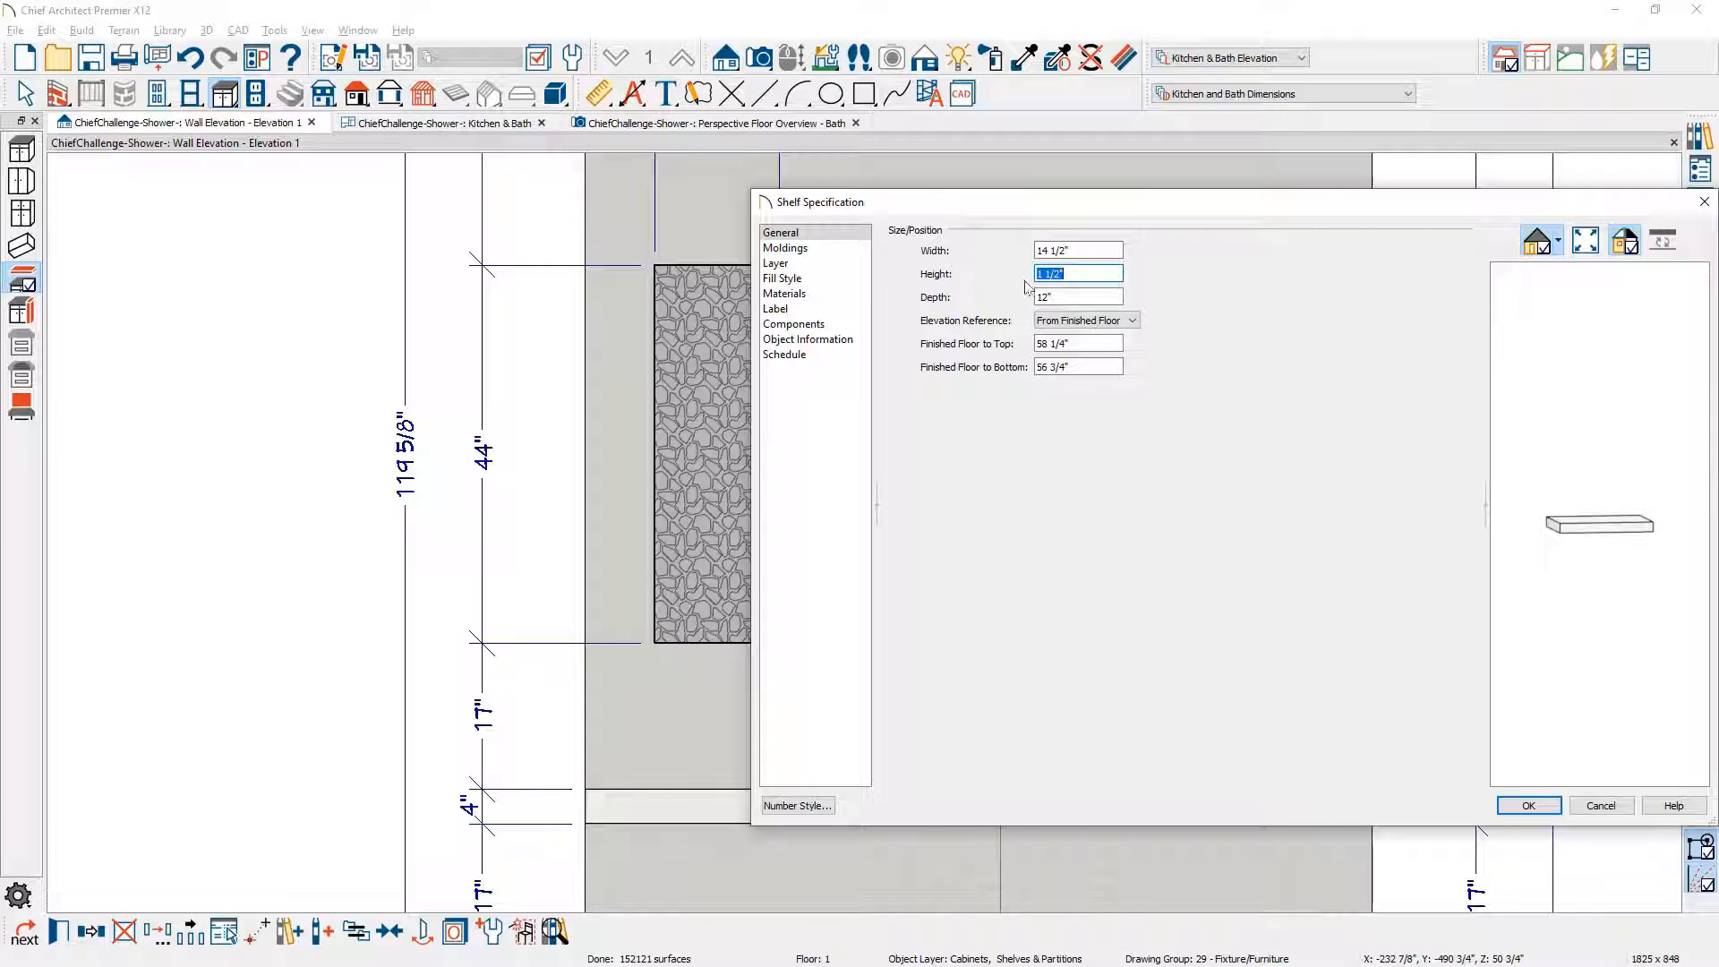
key(Tab)
text(2.5)
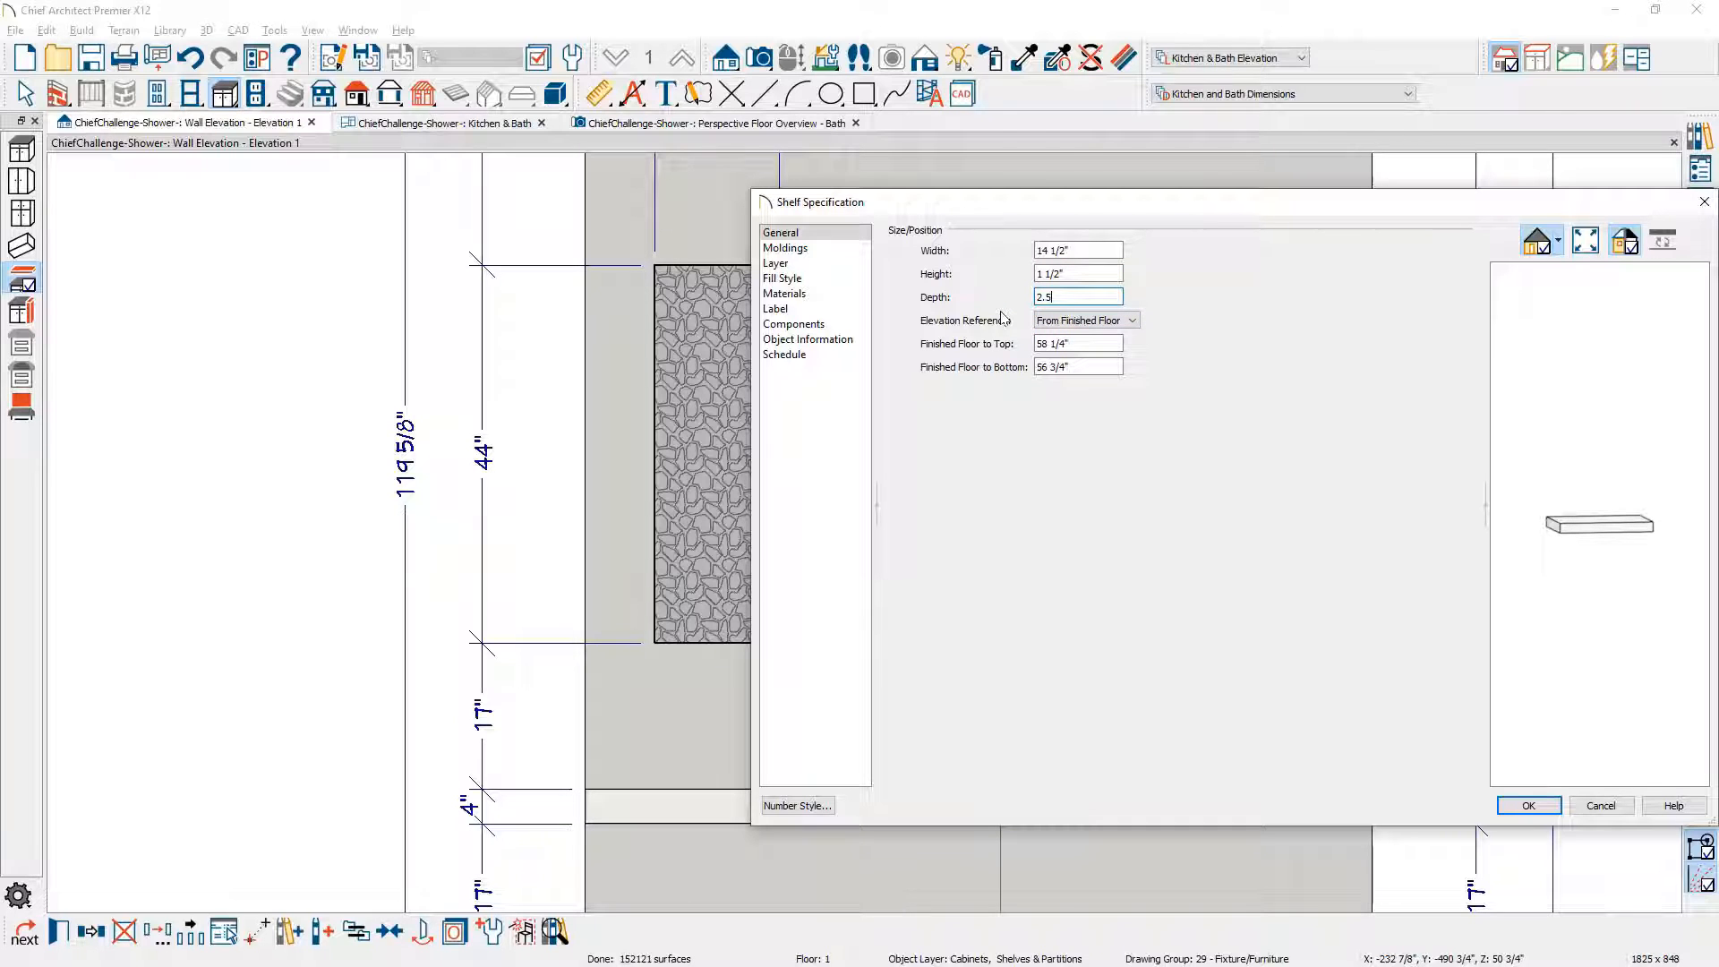
Step: Specify the custom label "SHELF" for the shelf and apply the shelf specification
click(800, 309)
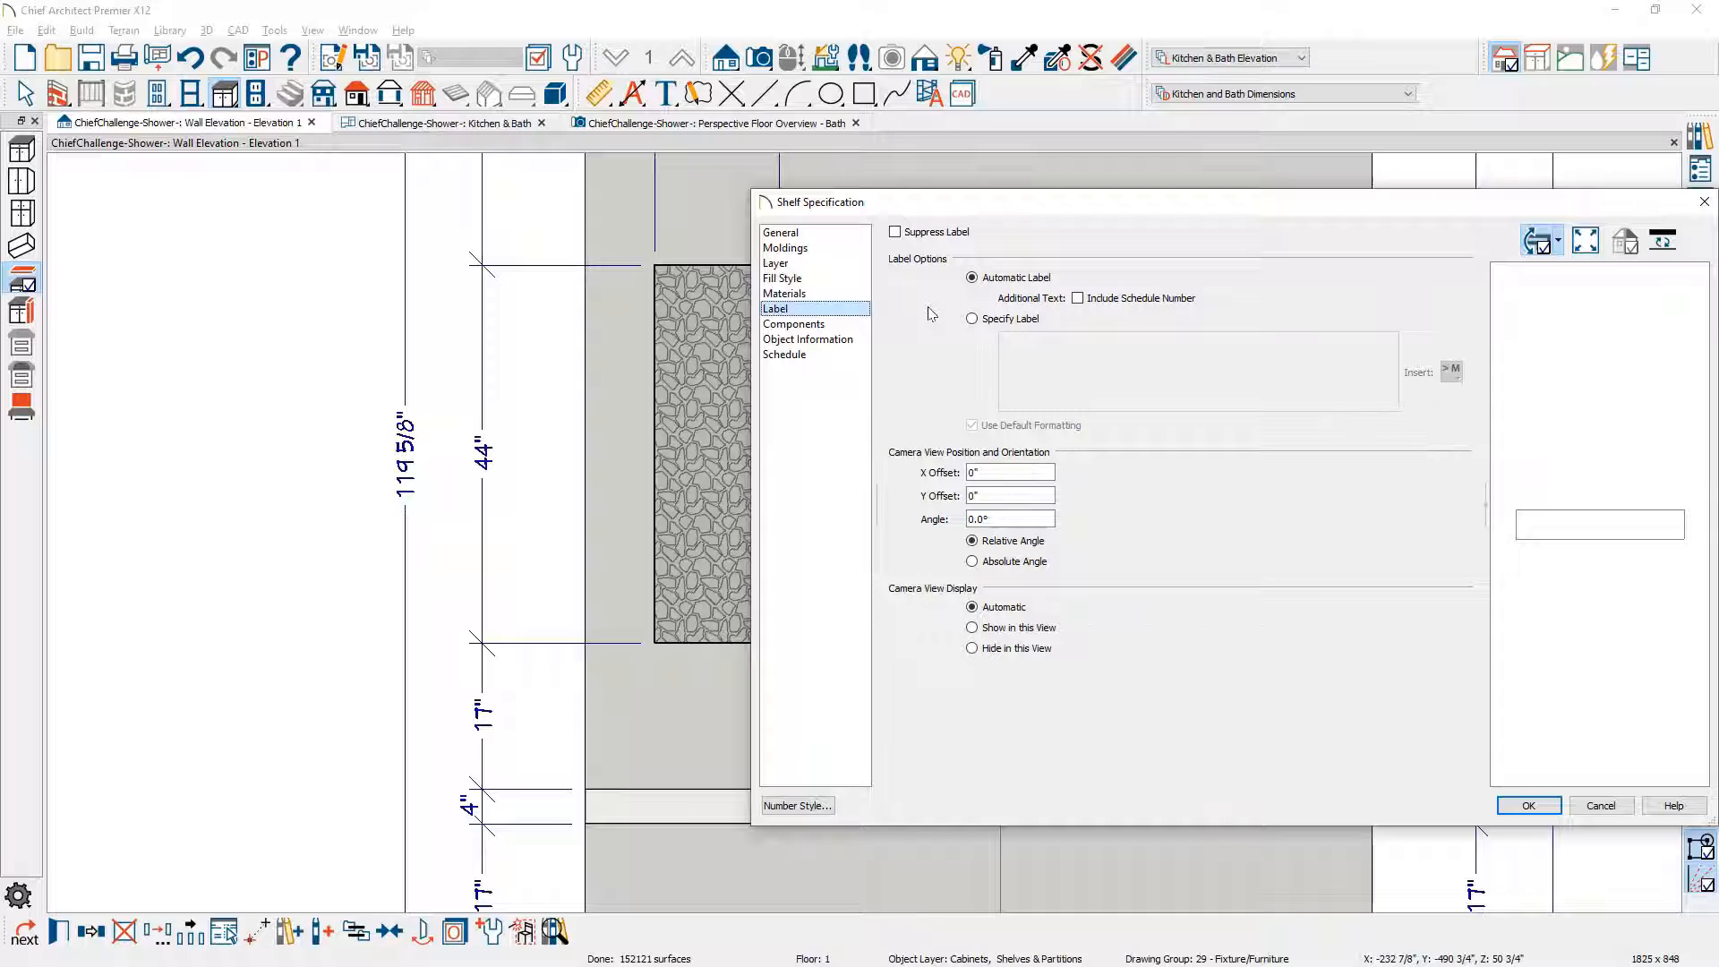
click(972, 319)
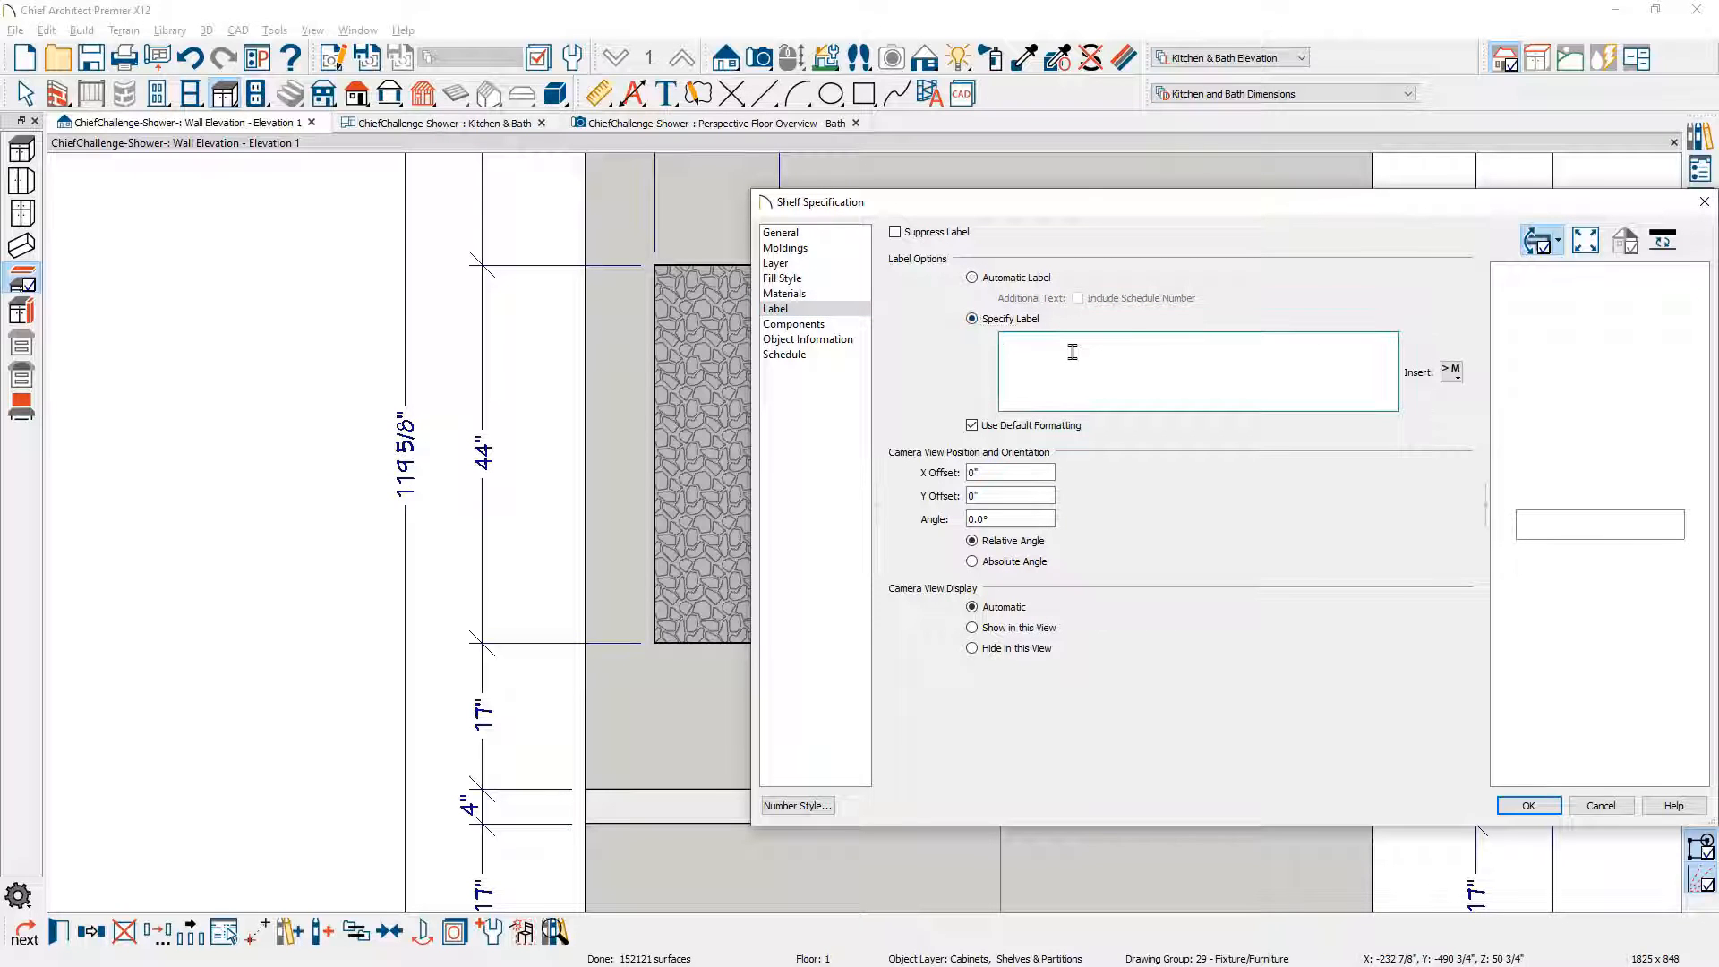
text(SHELF)
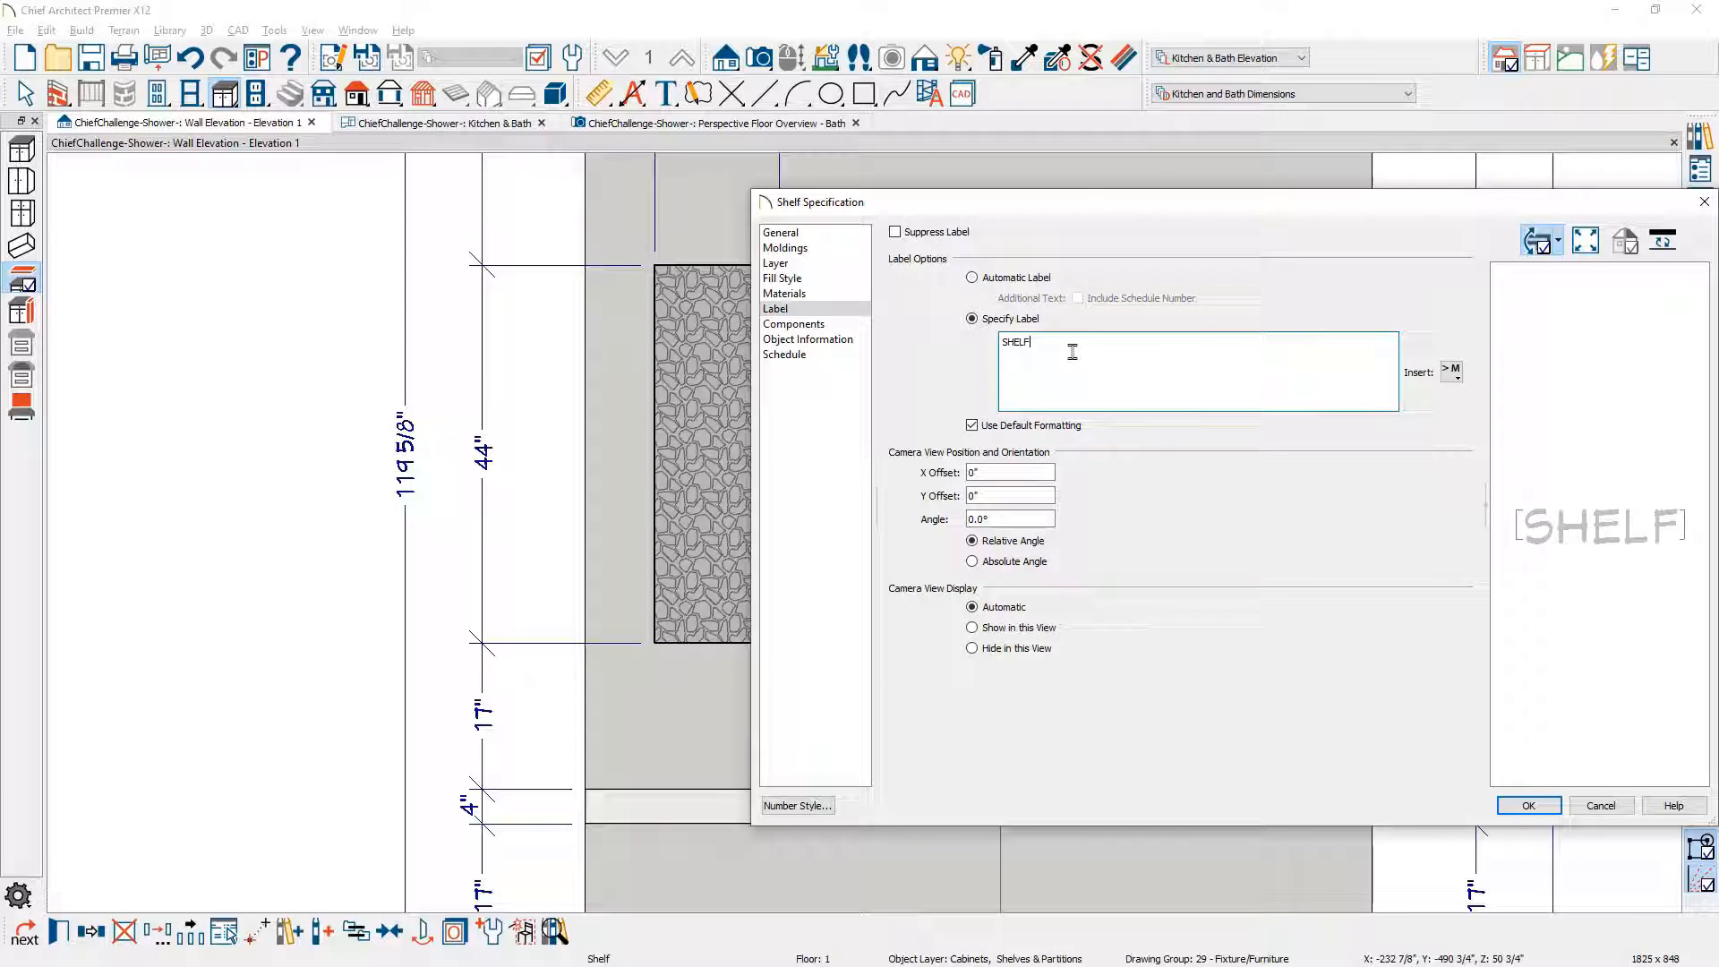
click(1525, 805)
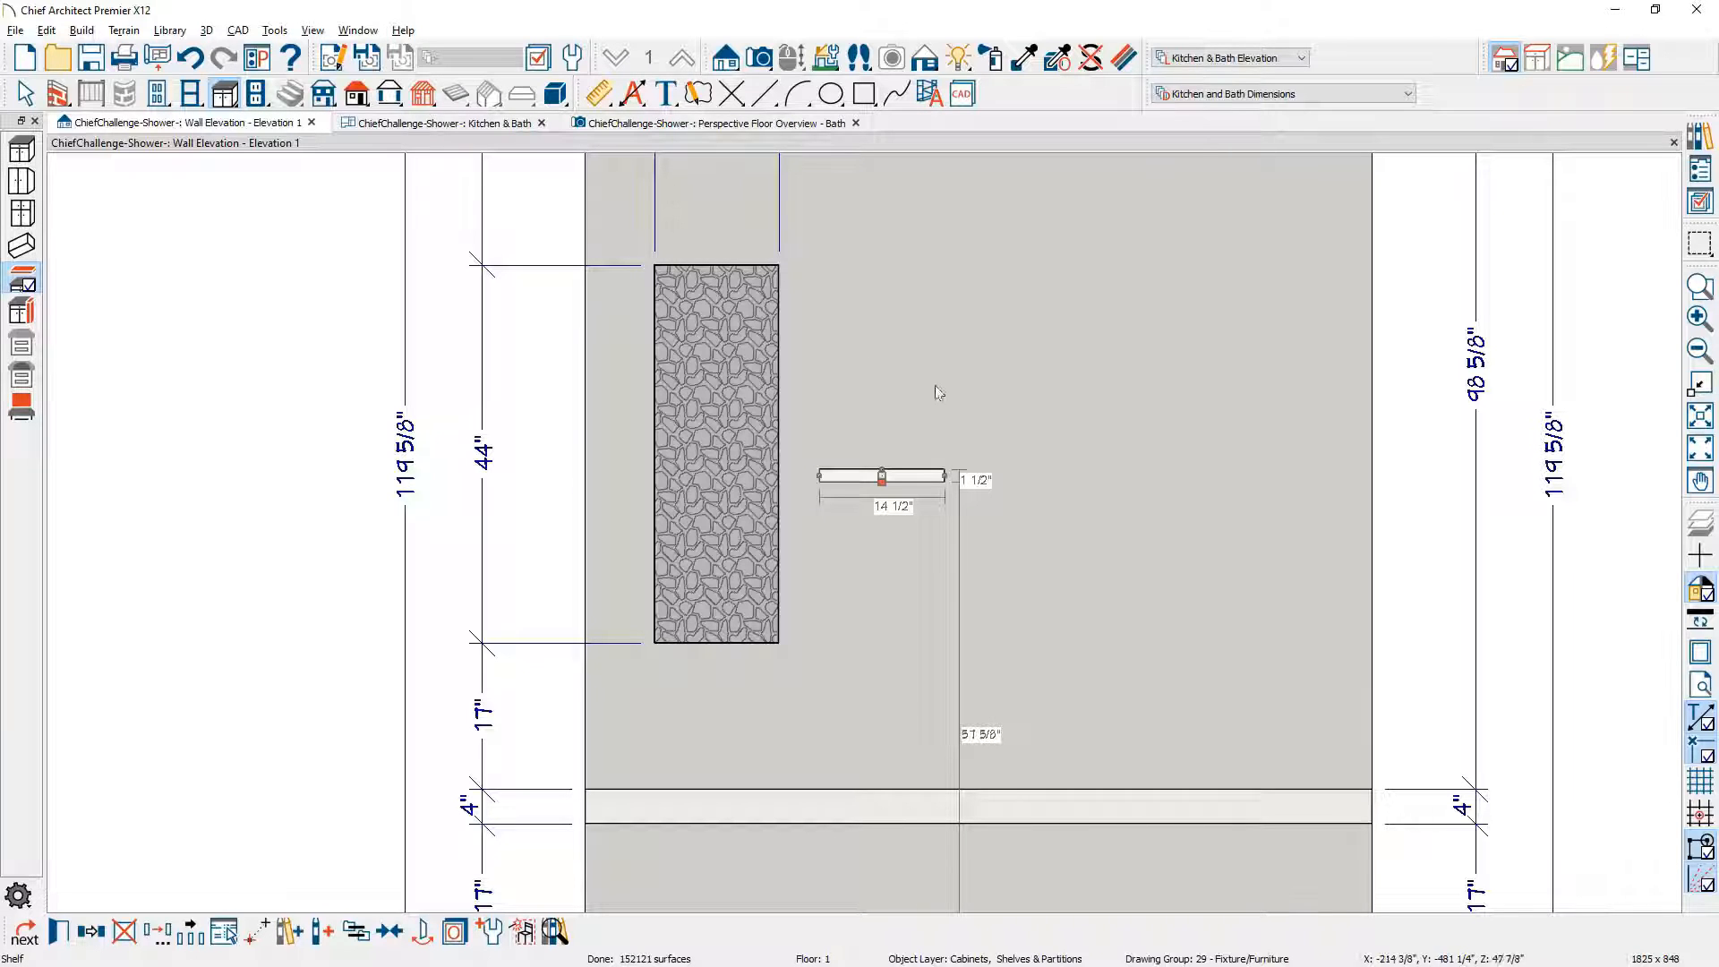
Step: In the Kitchen & Bath plan view, move the shelf into the niche, aligning its back-left corner point-to-point with the niche's back-left corner
click(528, 127)
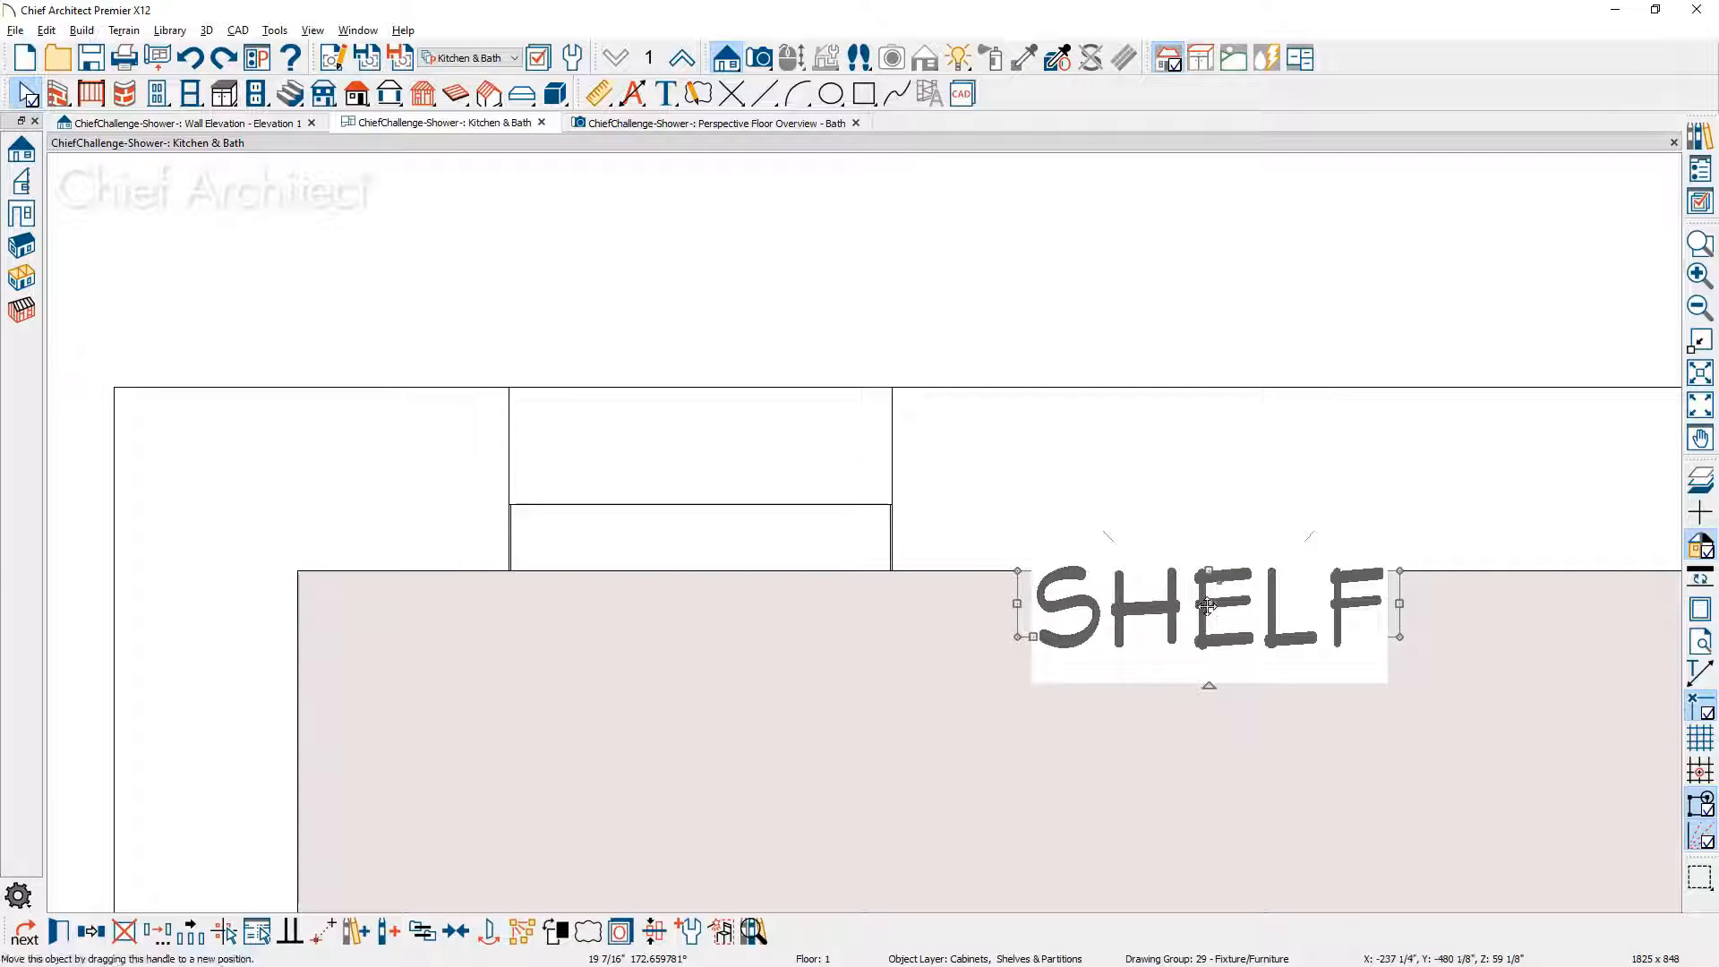
drag(1209, 603, 715, 570)
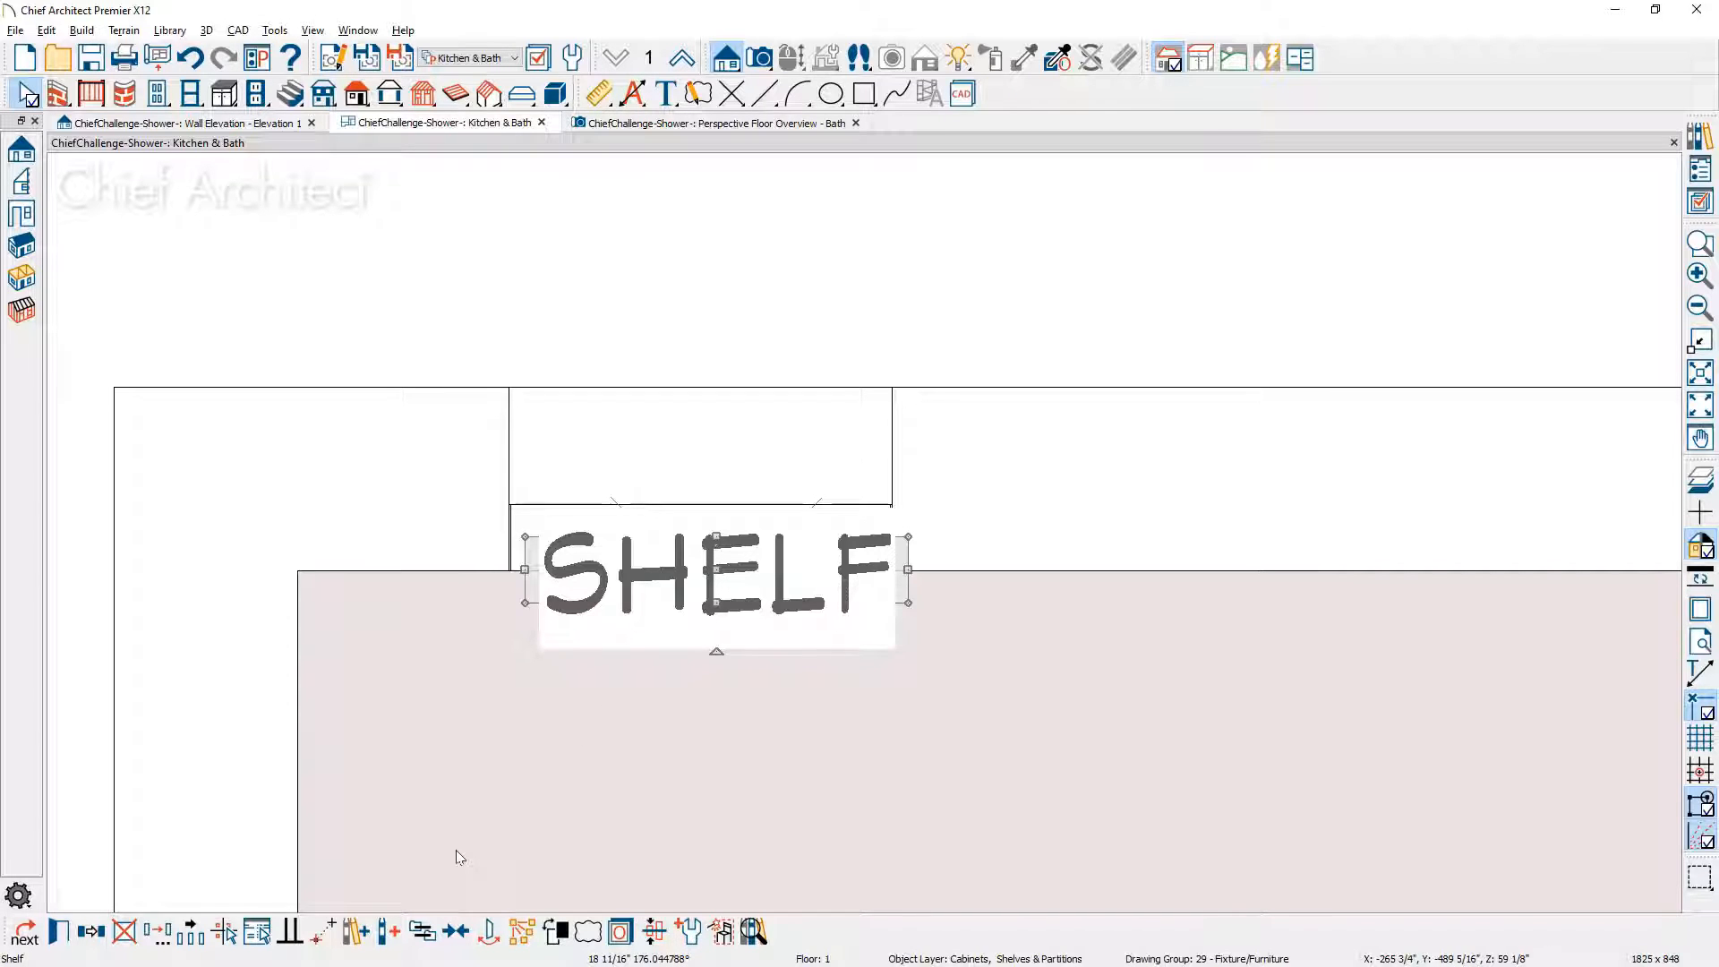
click(323, 931)
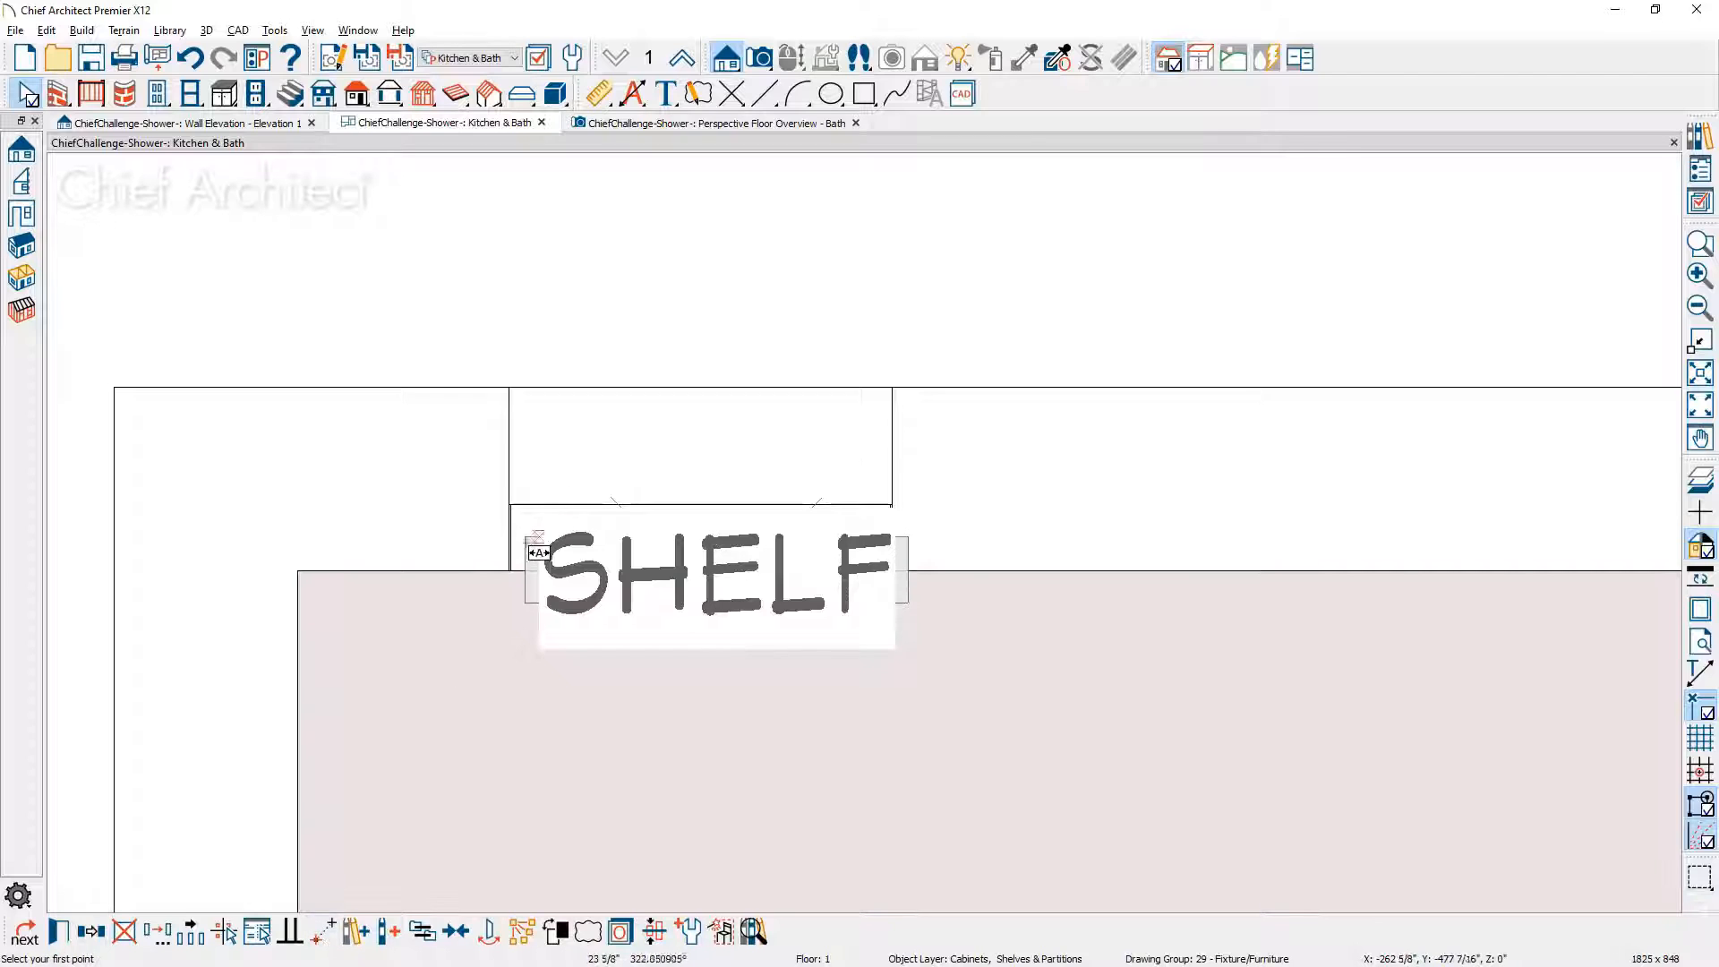
click(525, 536)
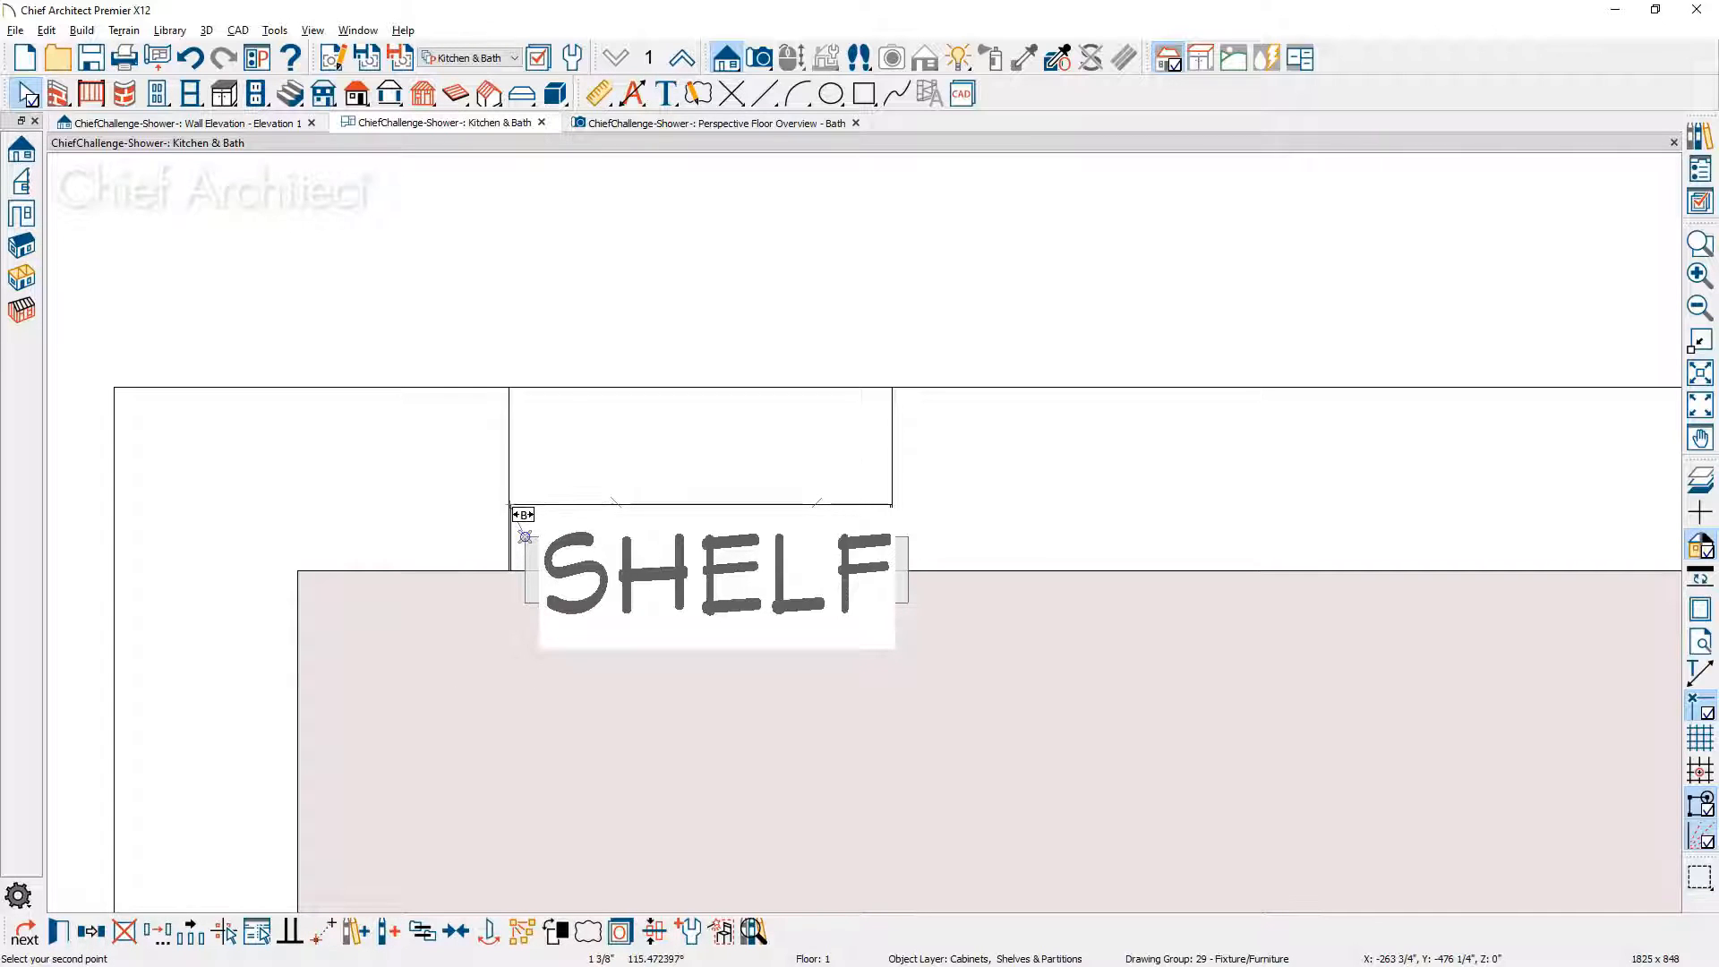
click(509, 505)
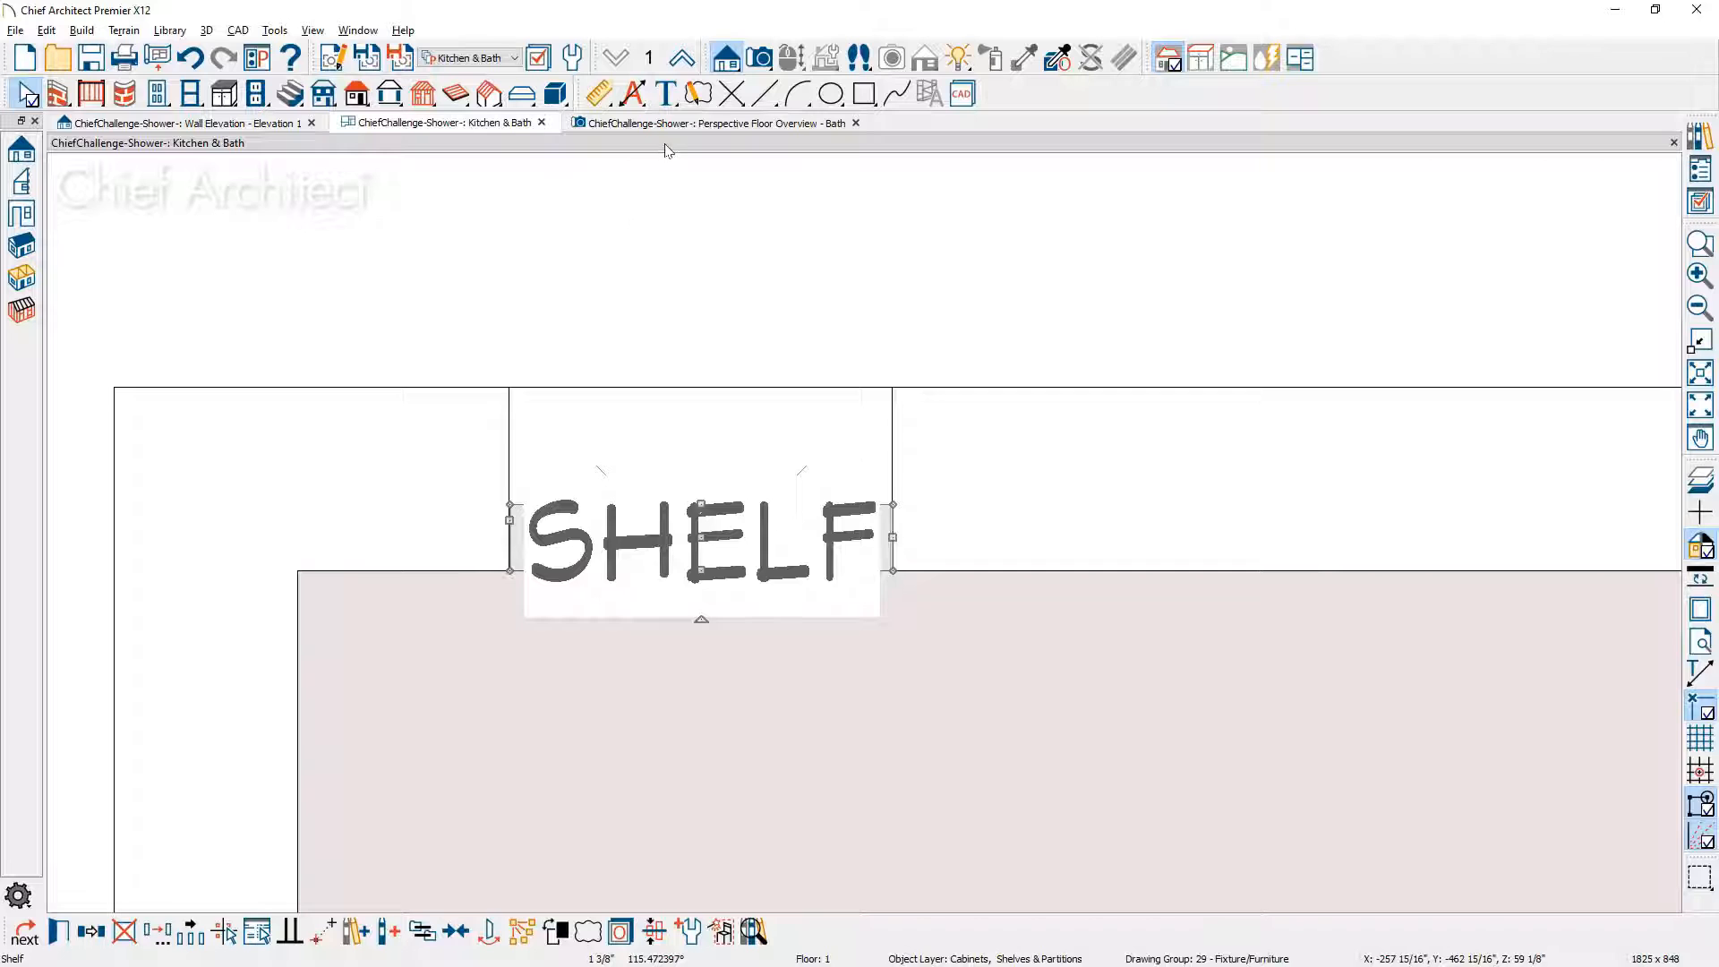
Step: In the wall elevation, lower the shelf within the niche and add one copy above it using a Multiple Copy offset of 13 1/2"
click(260, 124)
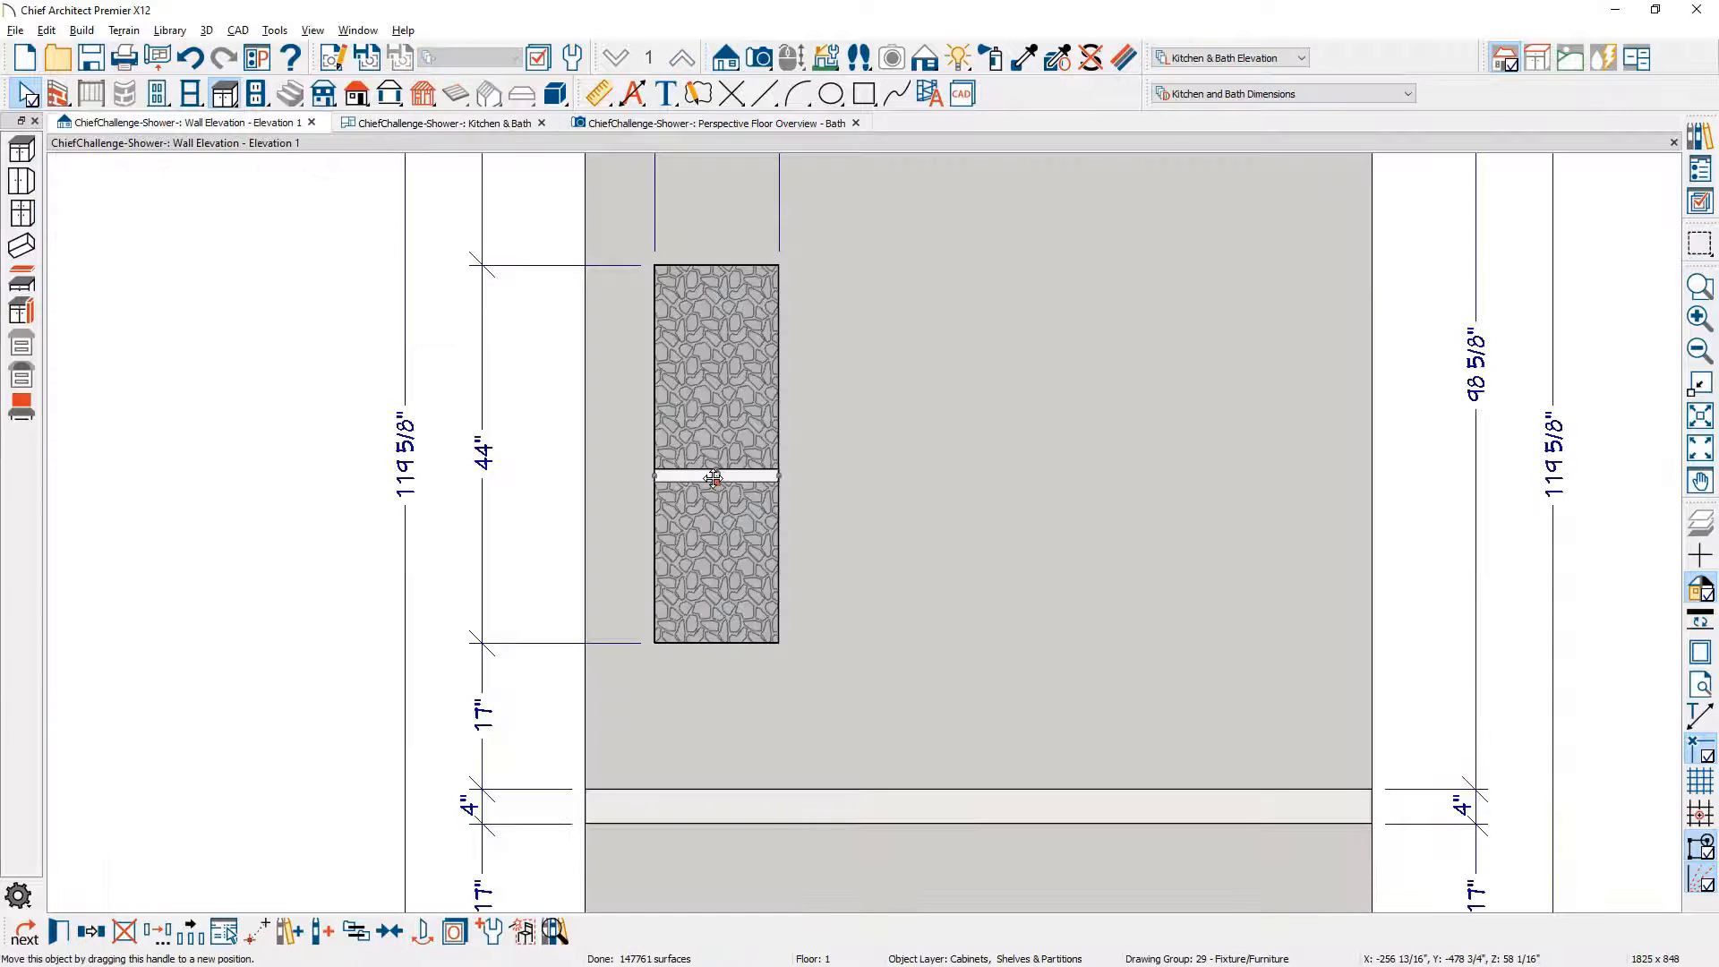
drag(713, 479, 713, 524)
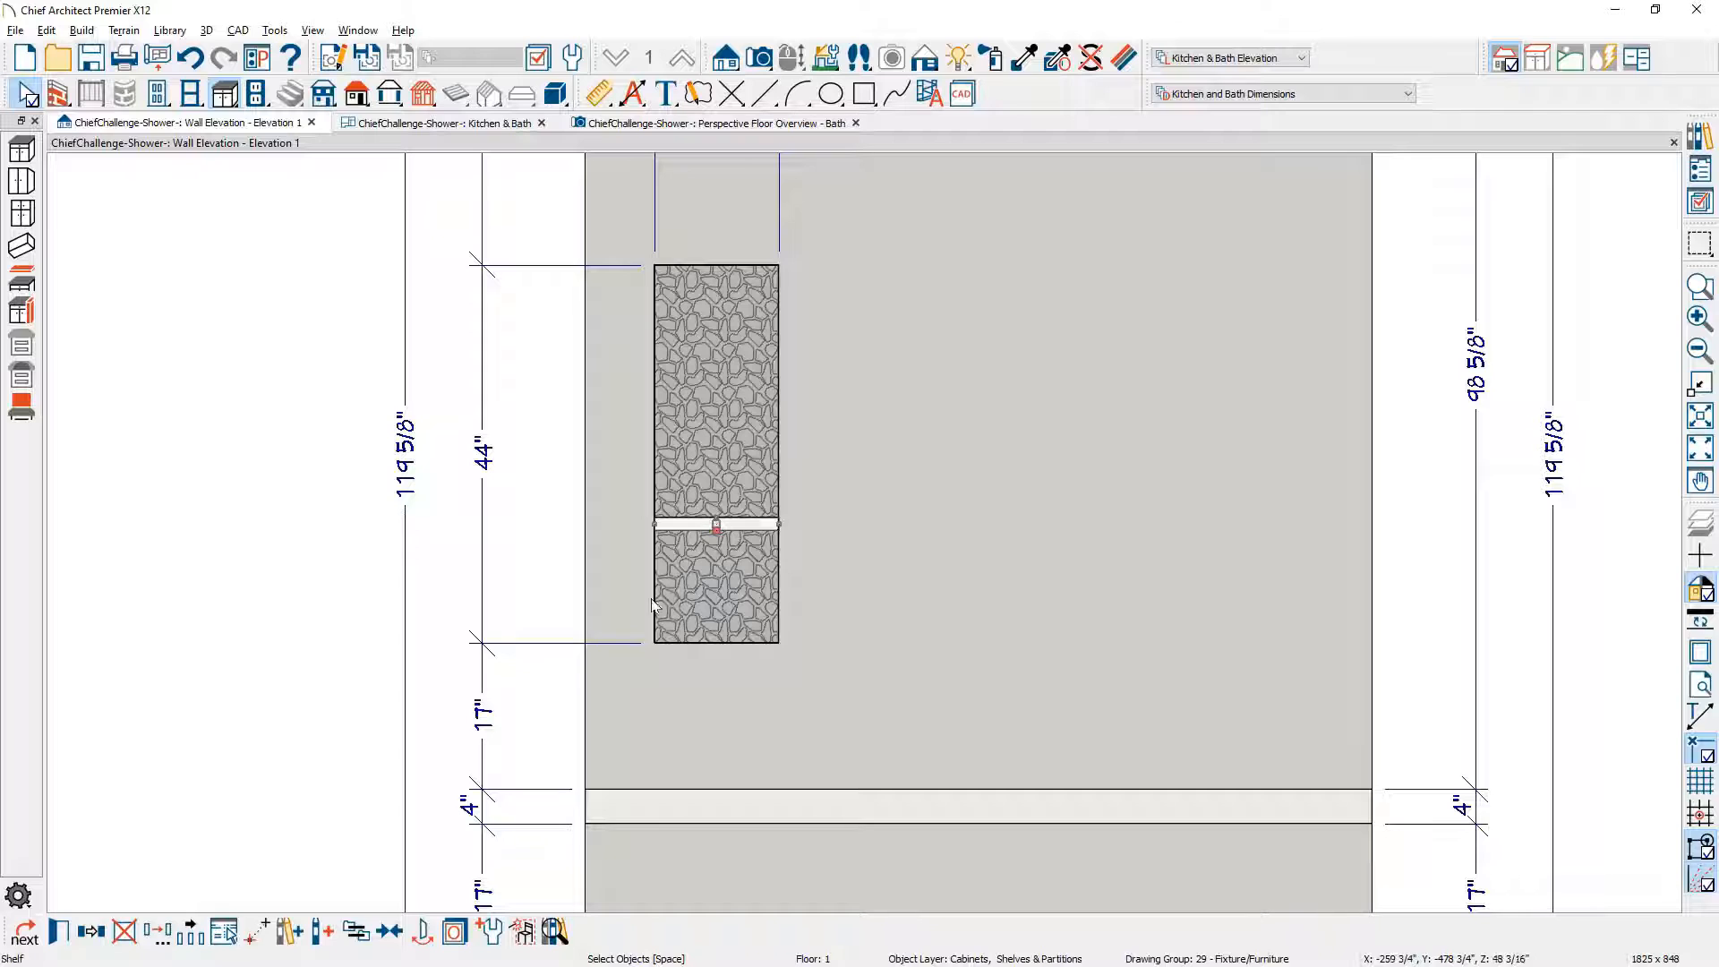
click(190, 934)
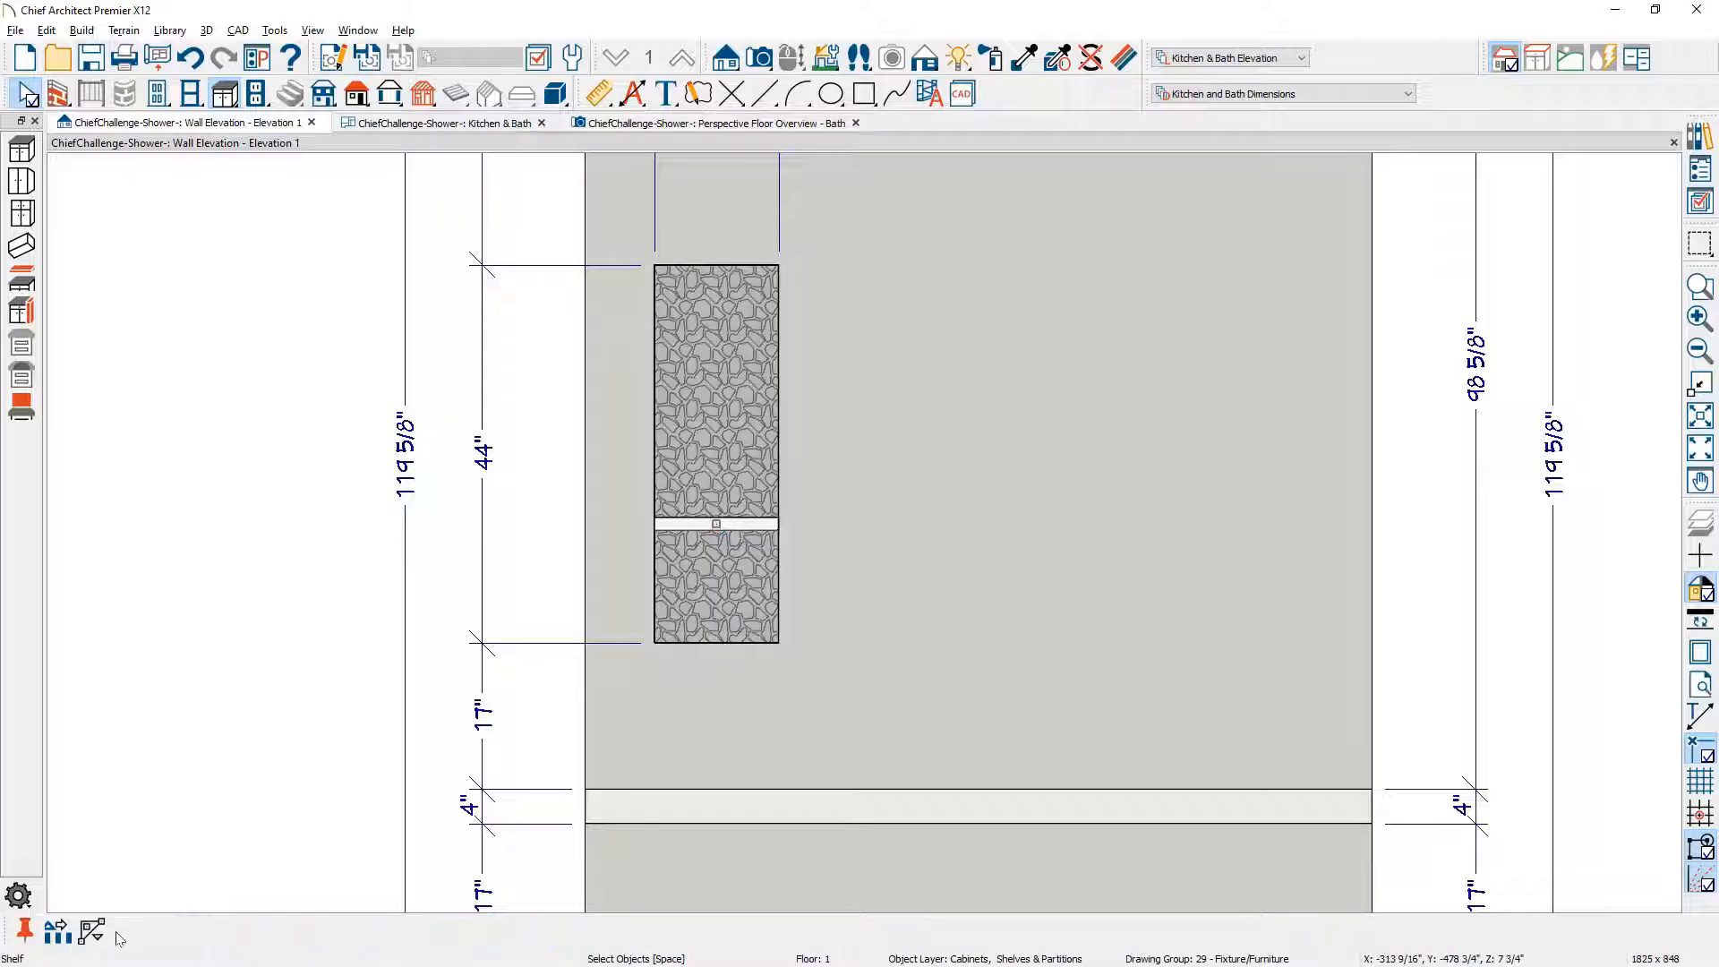
click(58, 931)
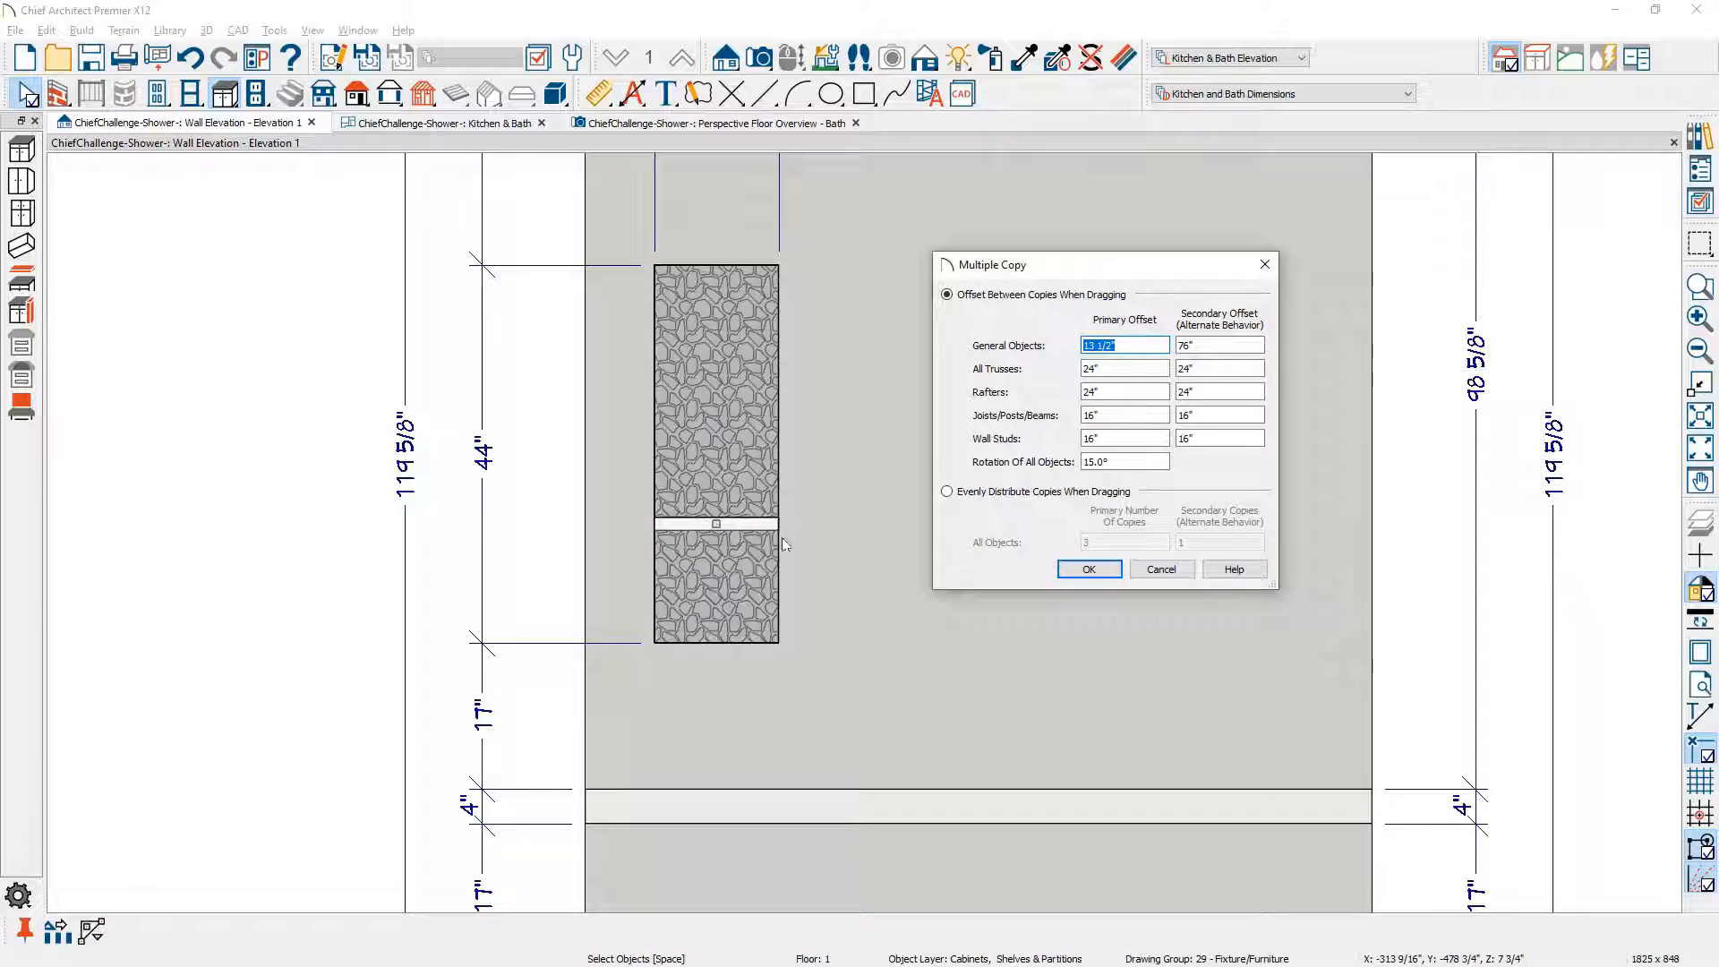
click(1140, 346)
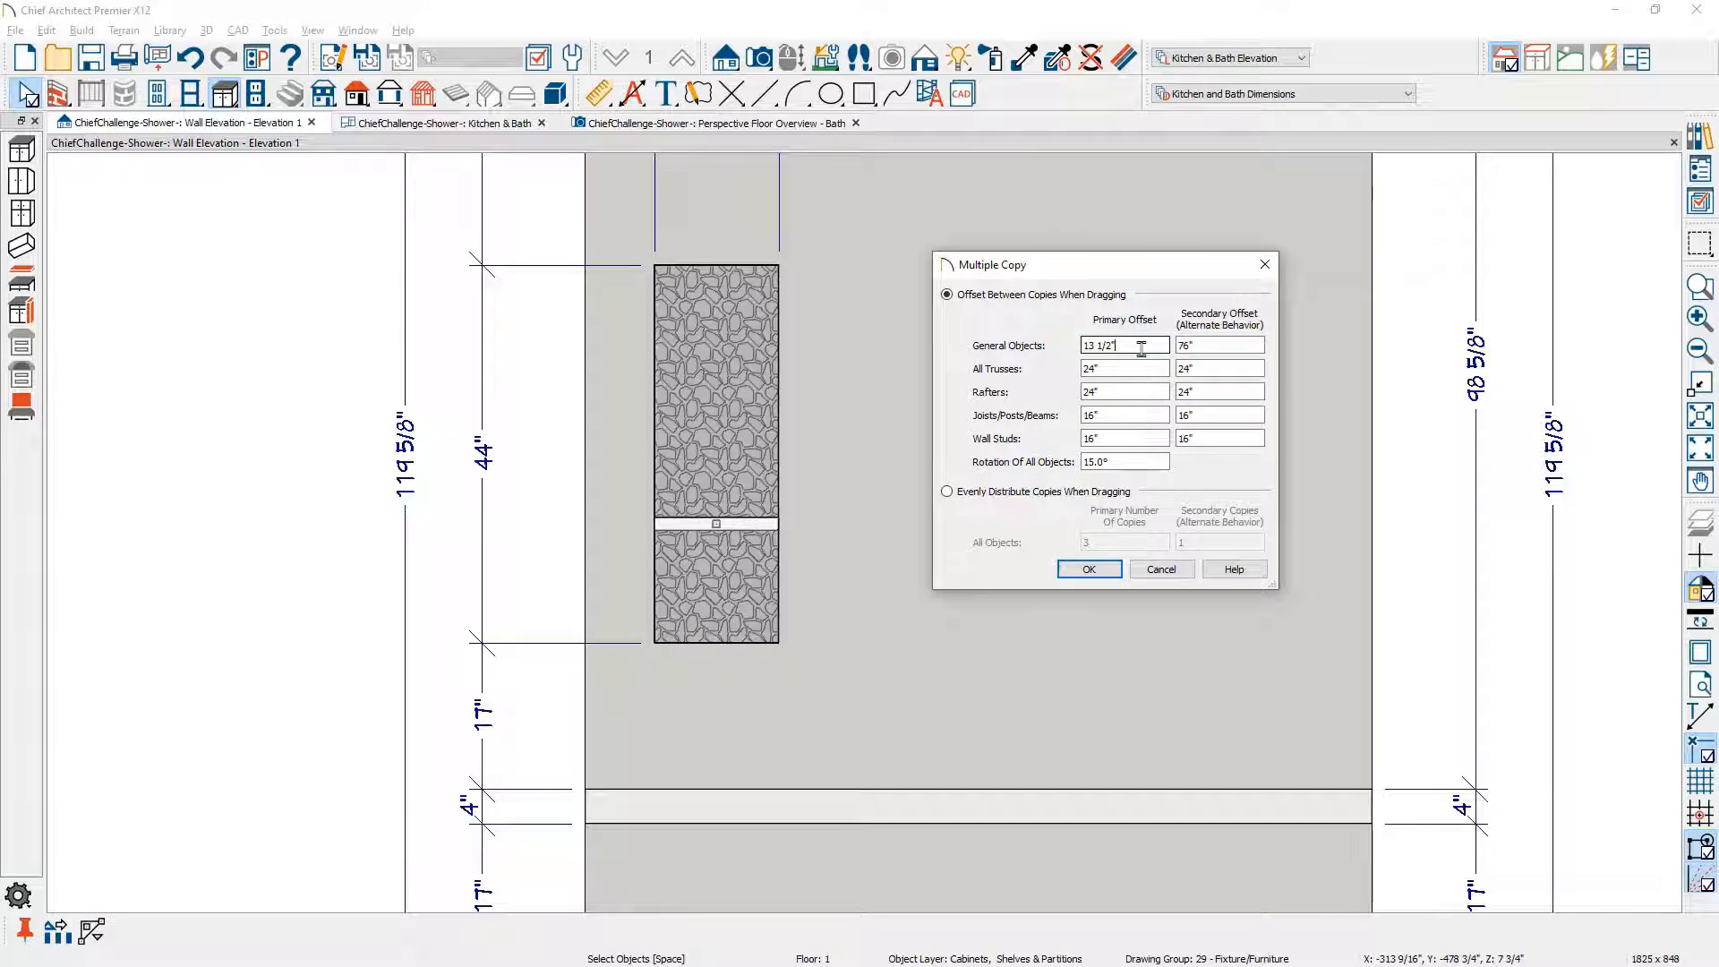
click(1089, 569)
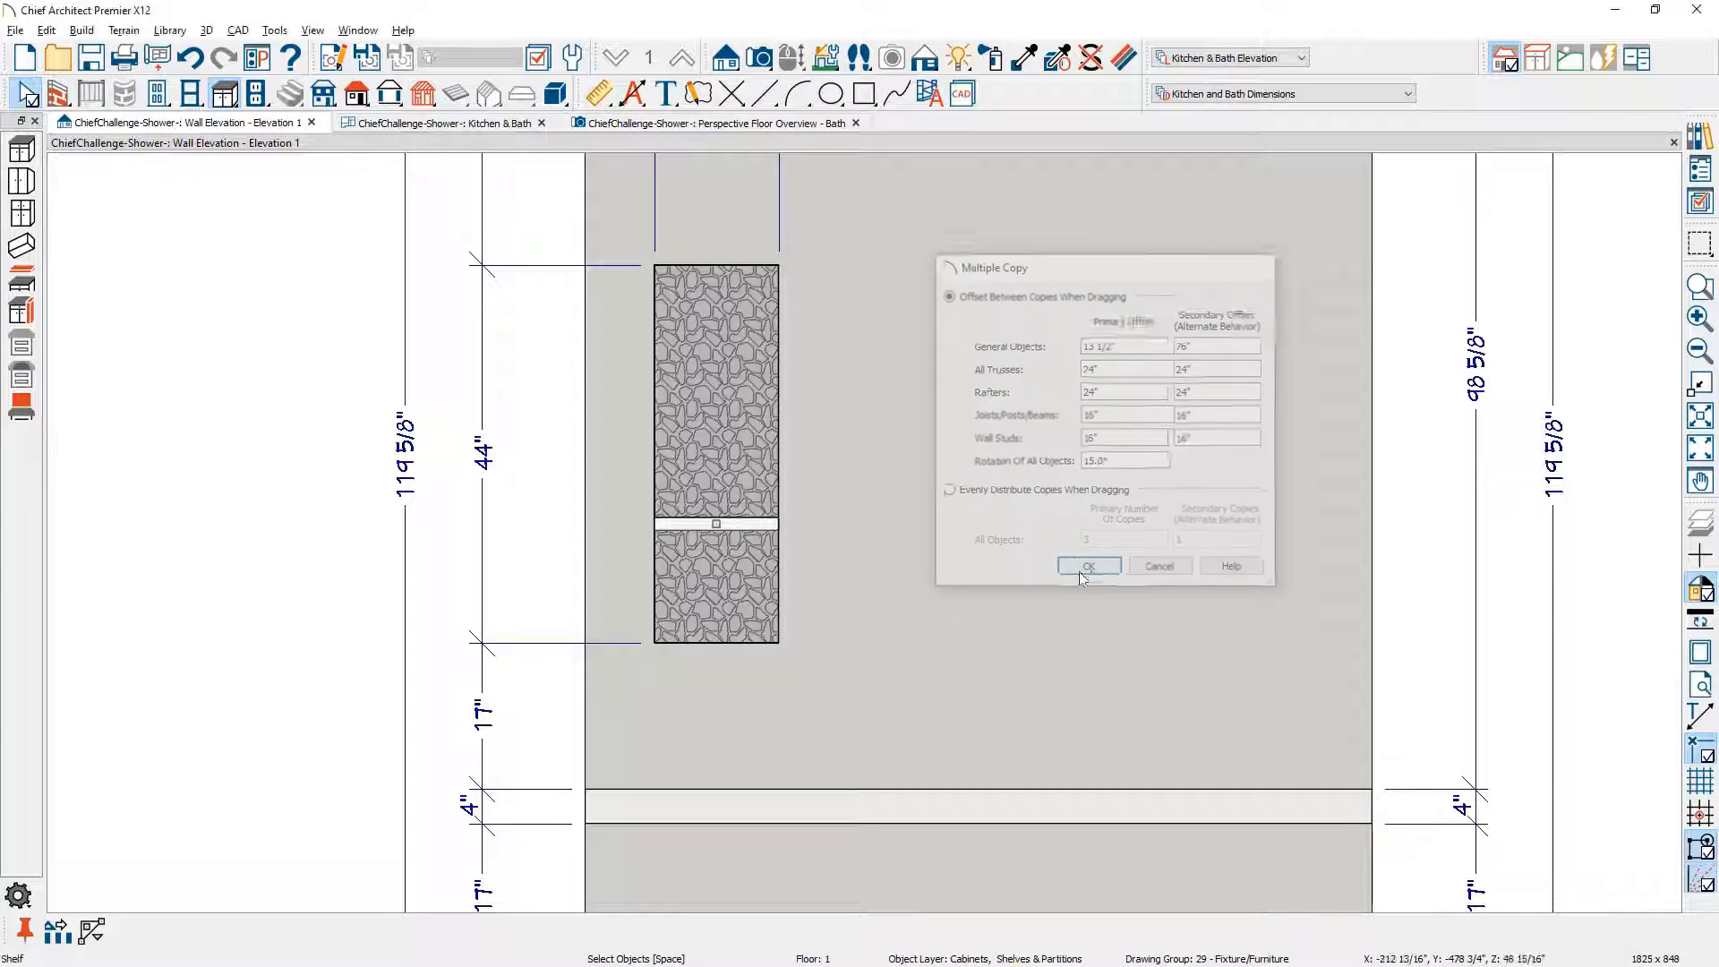
click(724, 535)
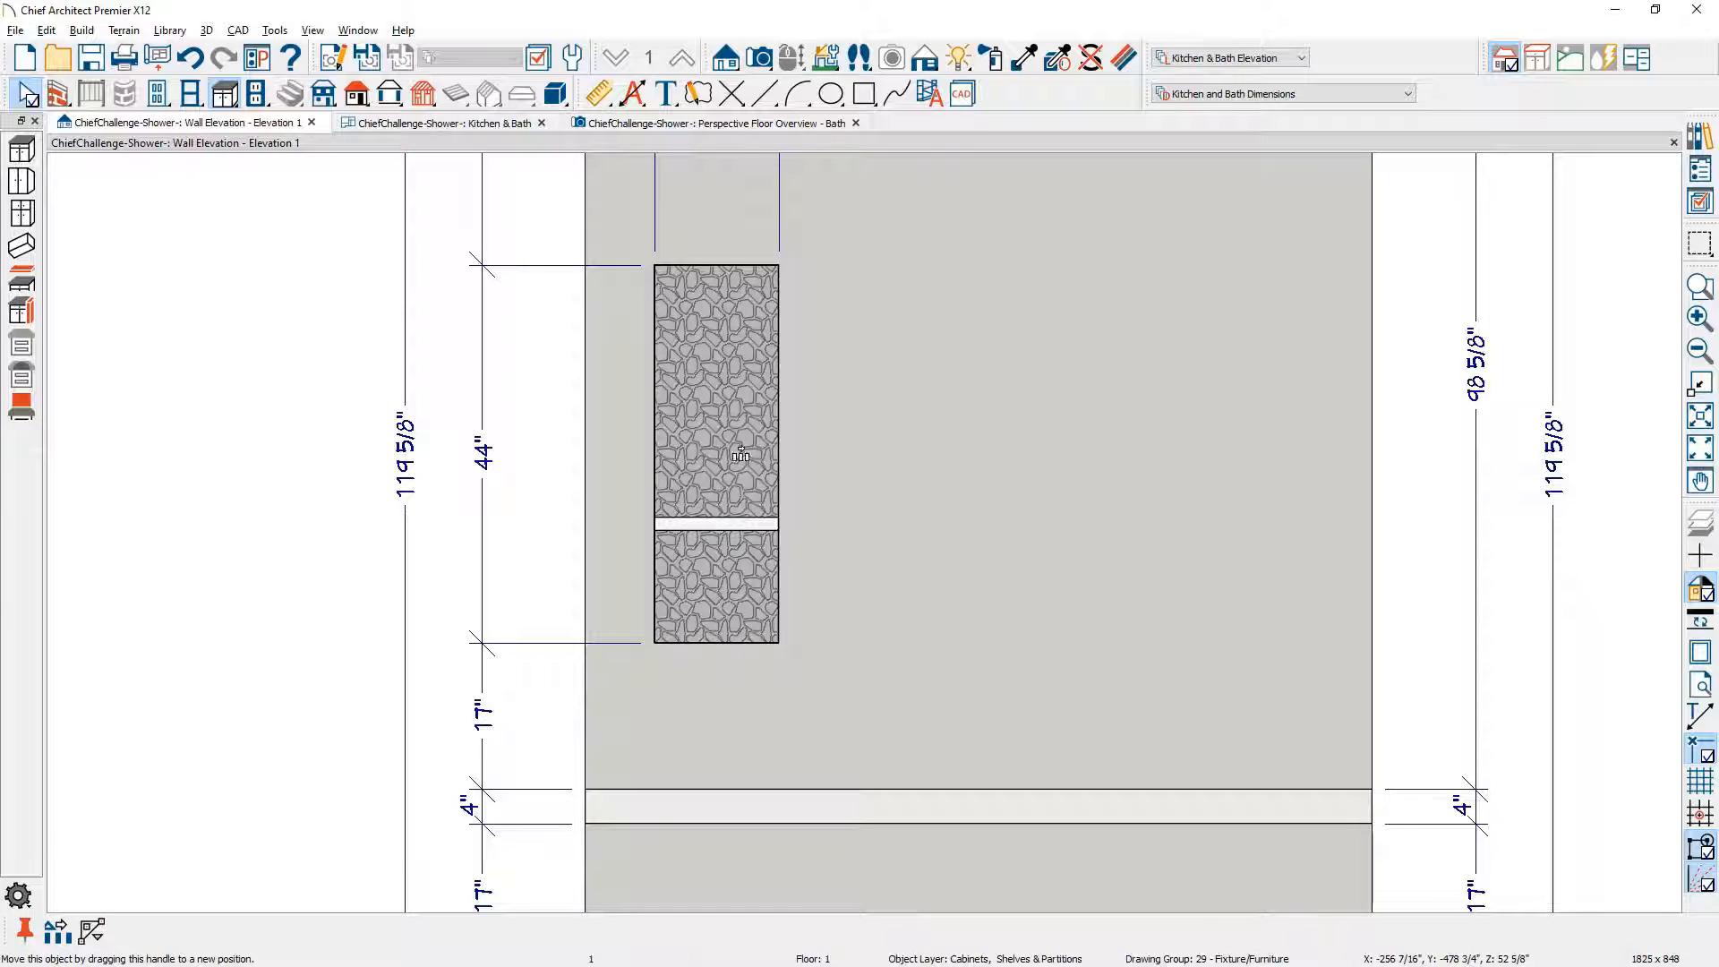
drag(738, 397, 736, 396)
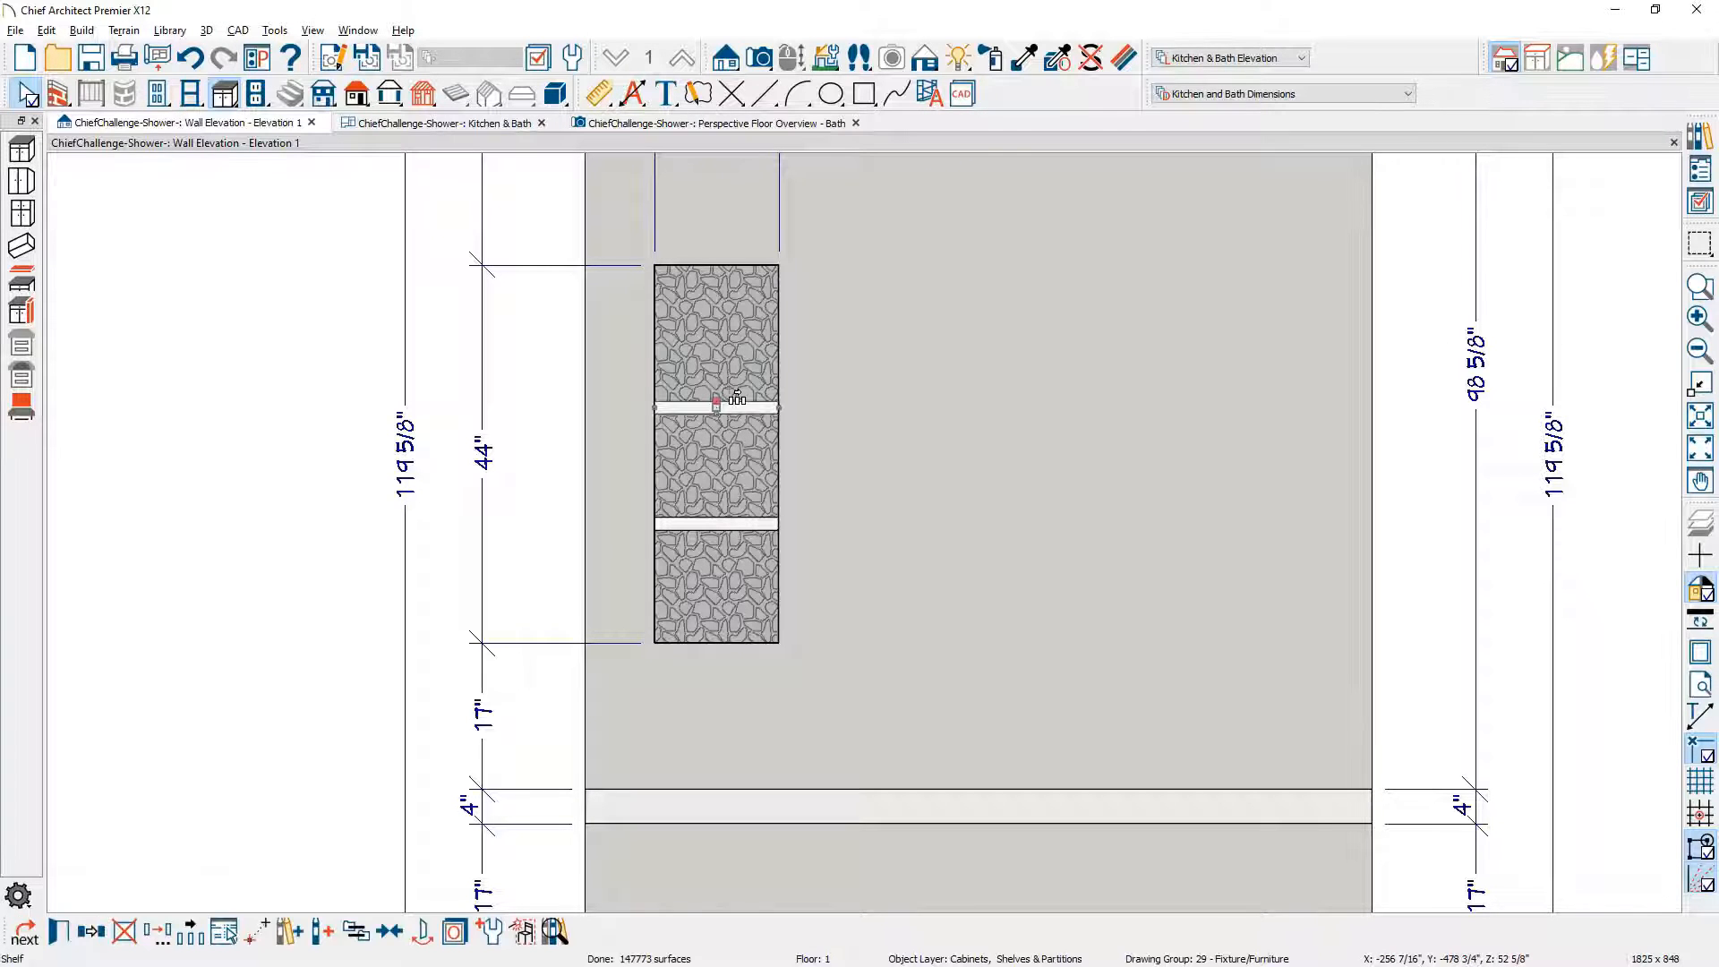
key(Escape)
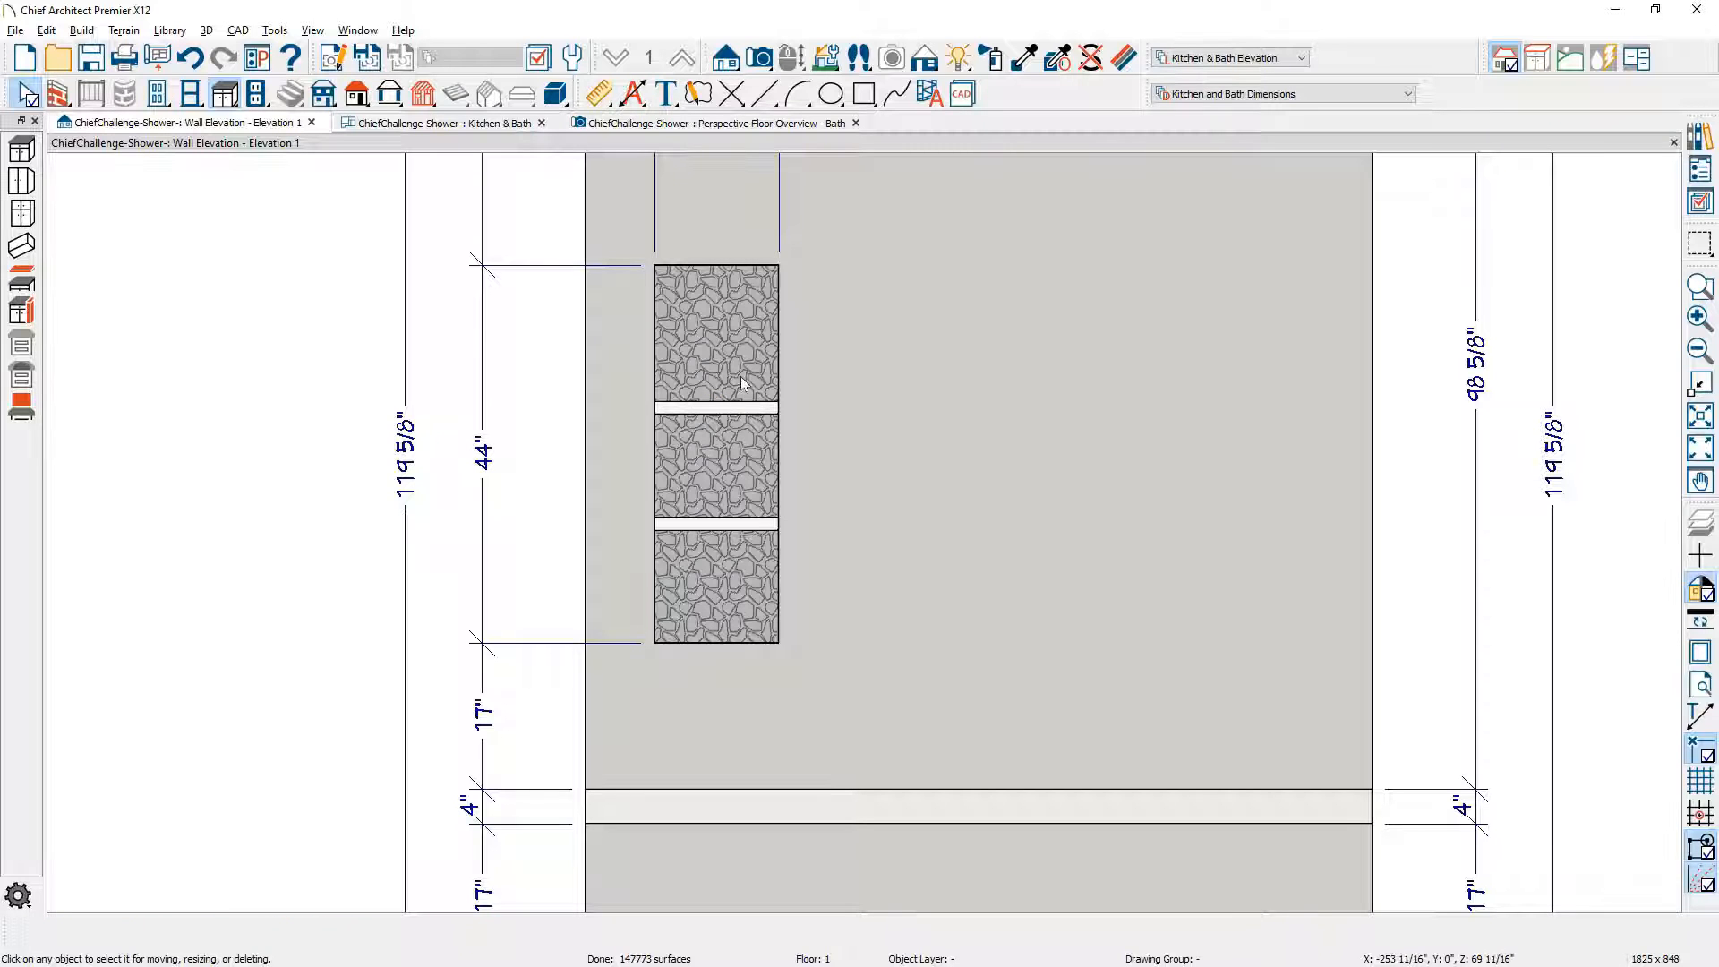
Step: Reflect a copy of the niche and its two shelves about the center of the shower's back wall
click(742, 371)
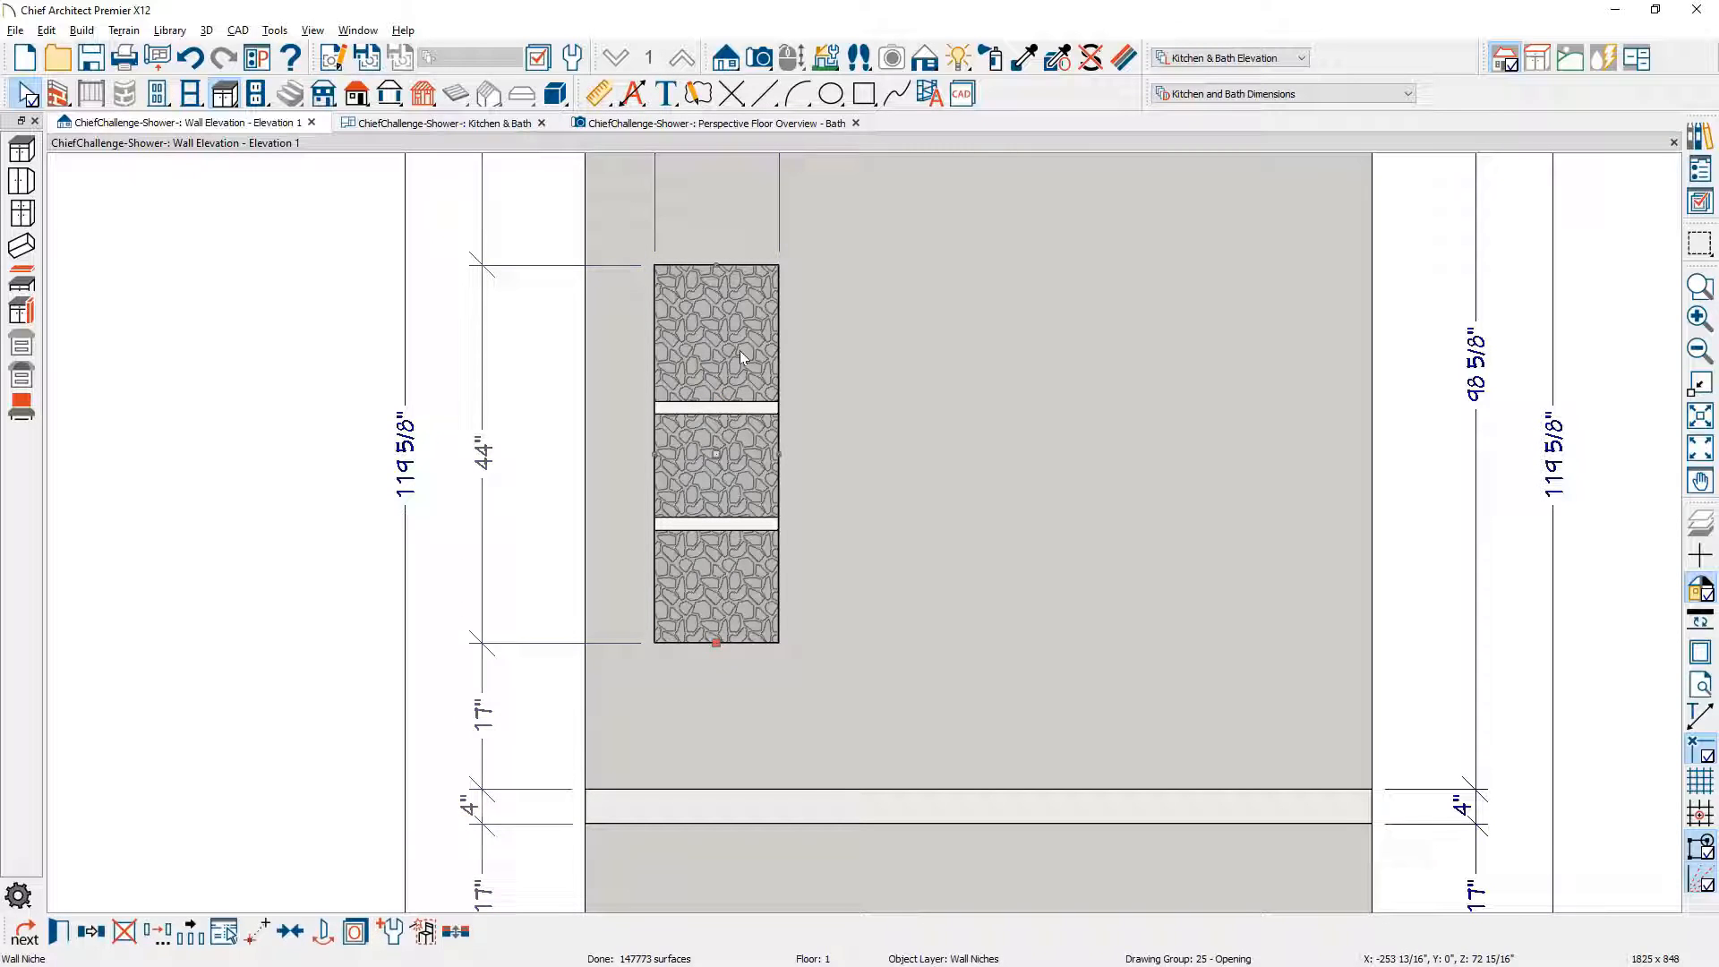
shift+click(736, 417)
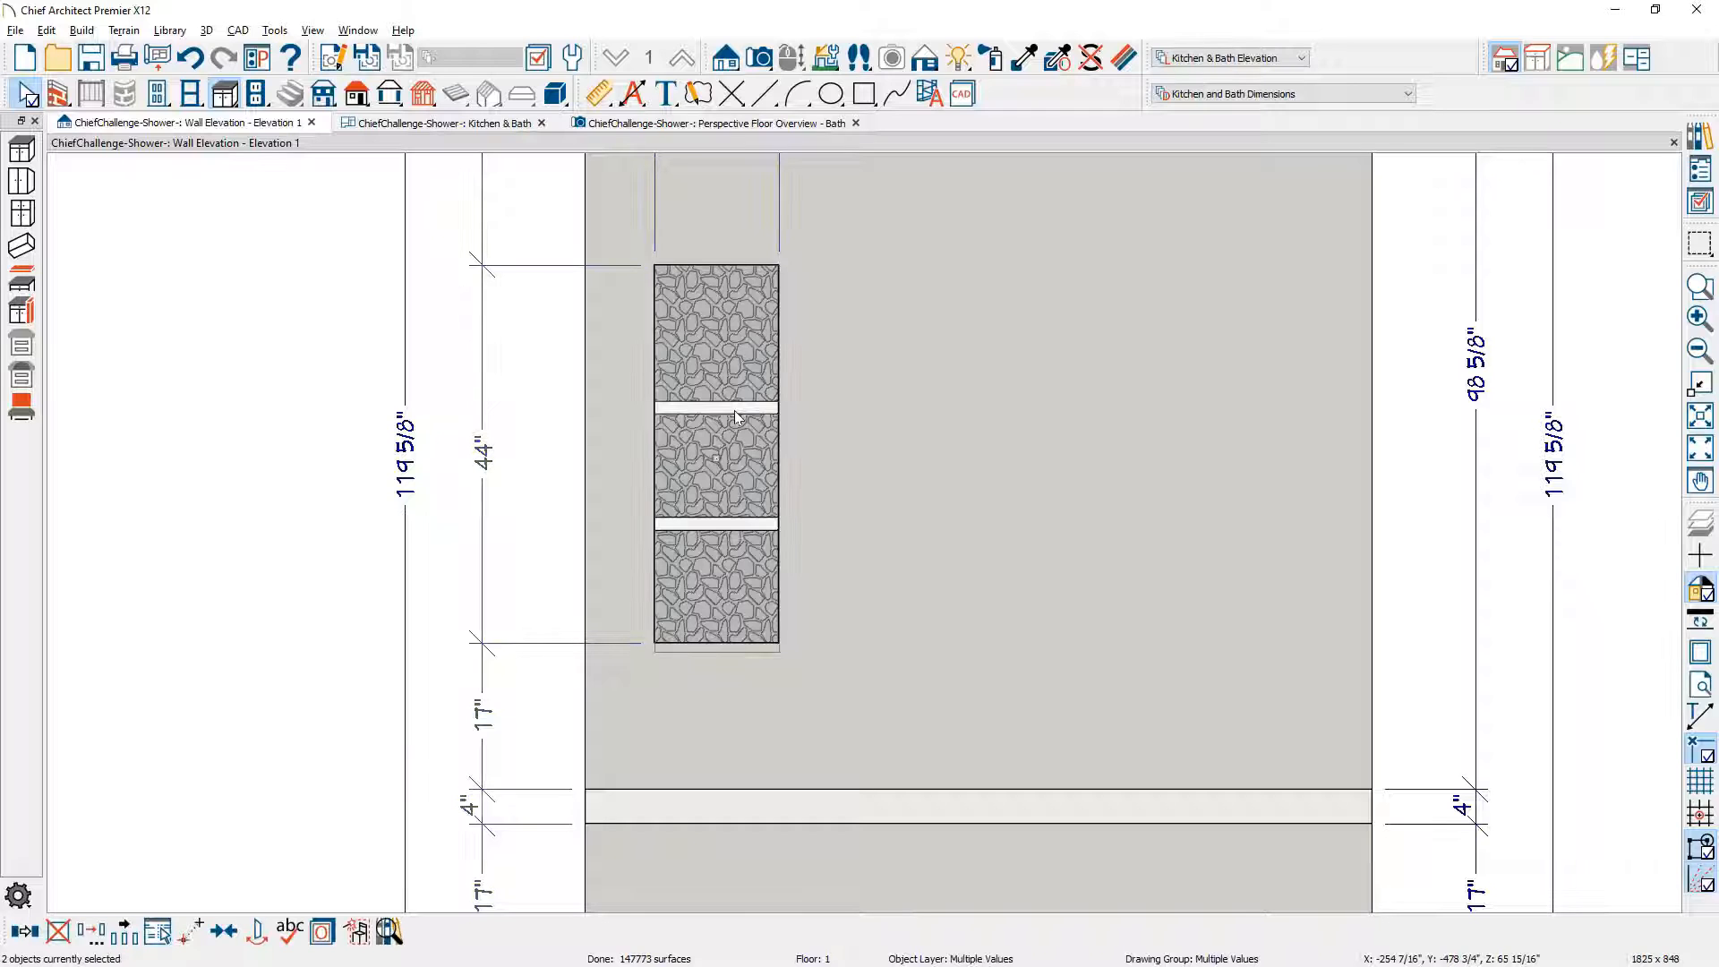
shift+click(727, 524)
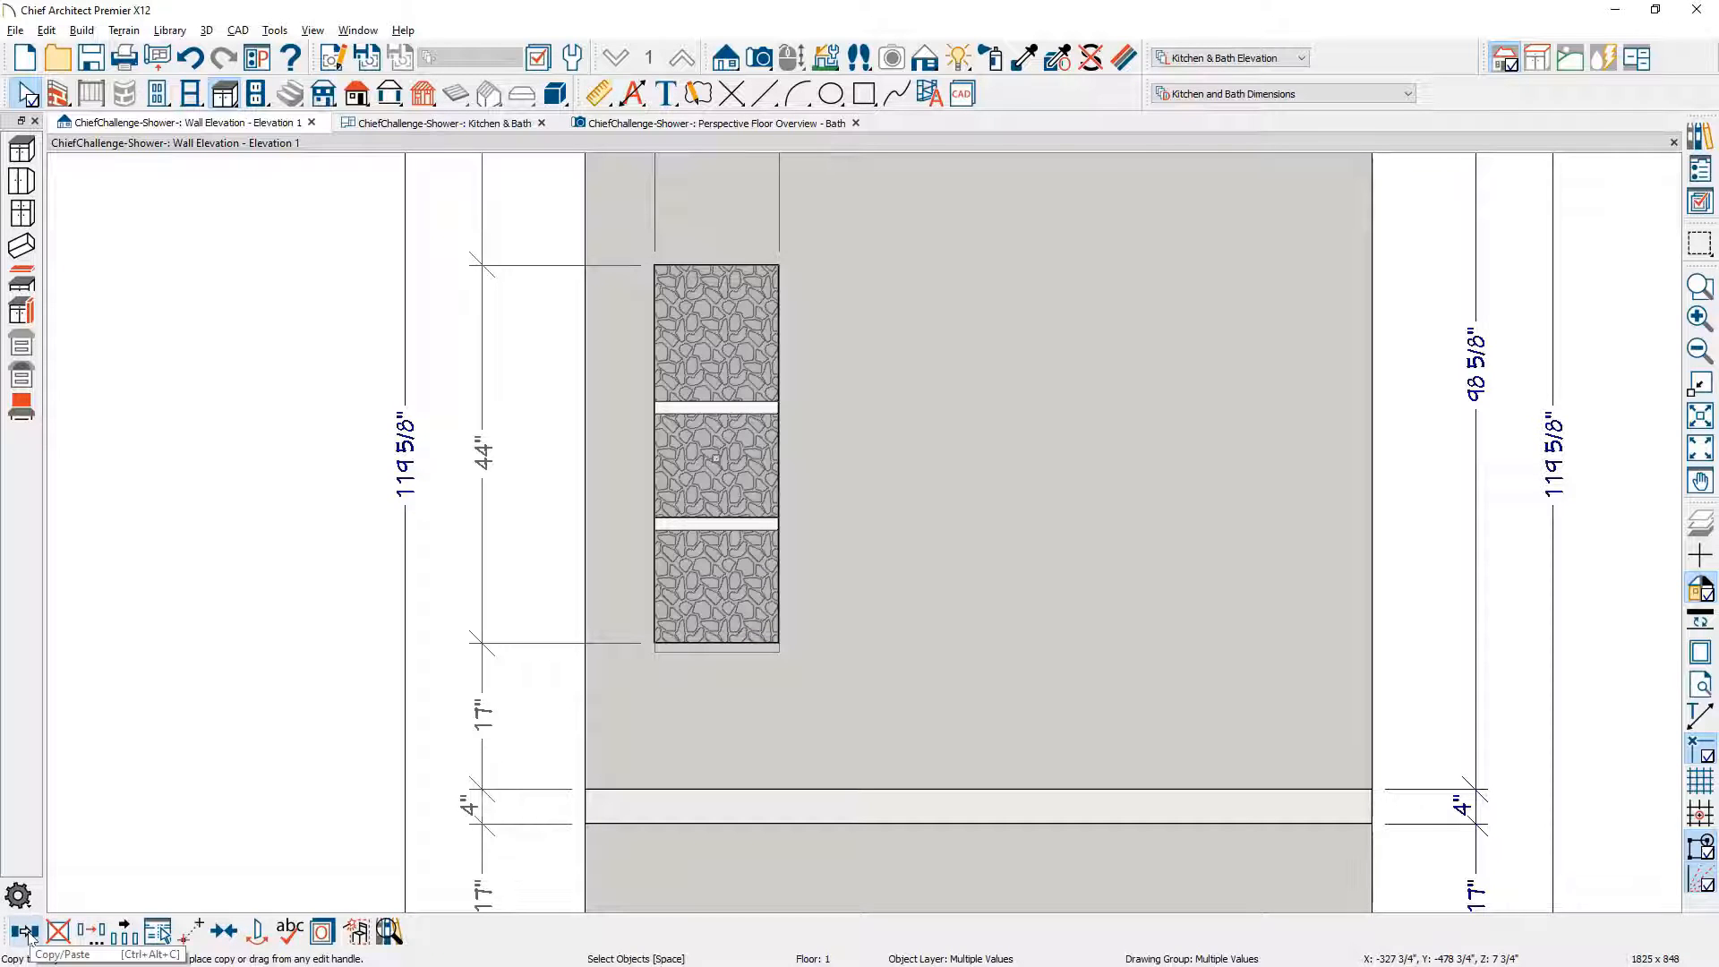
click(257, 931)
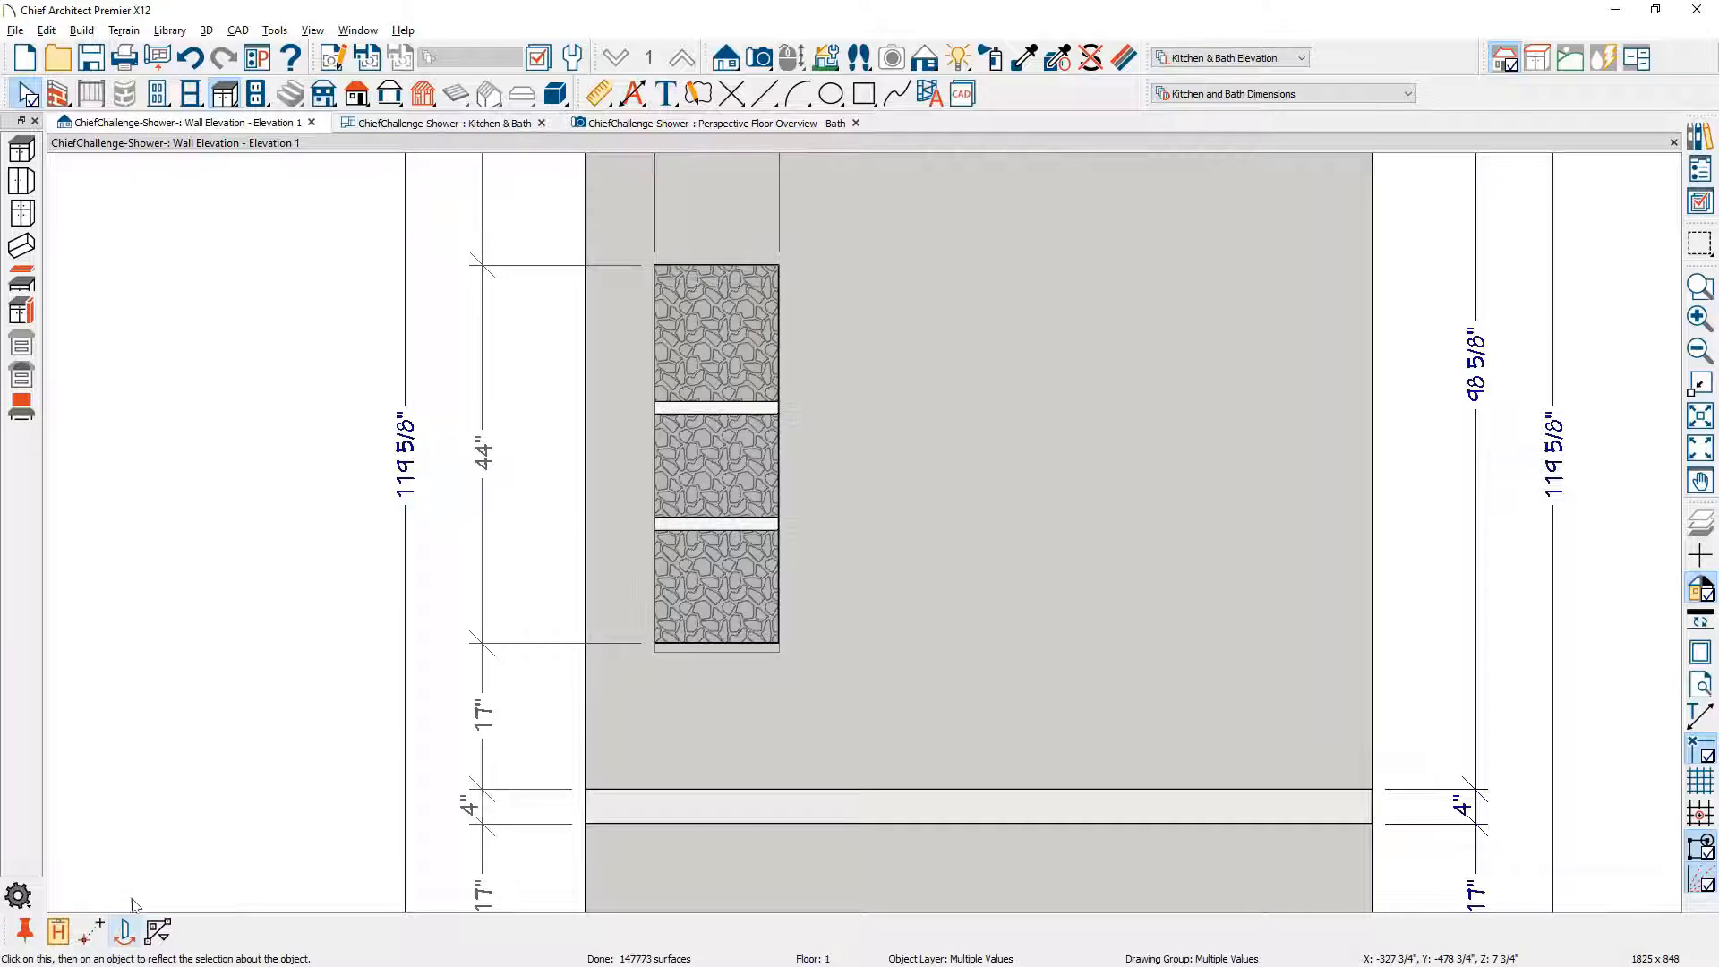
scroll(586, 482, down, 2)
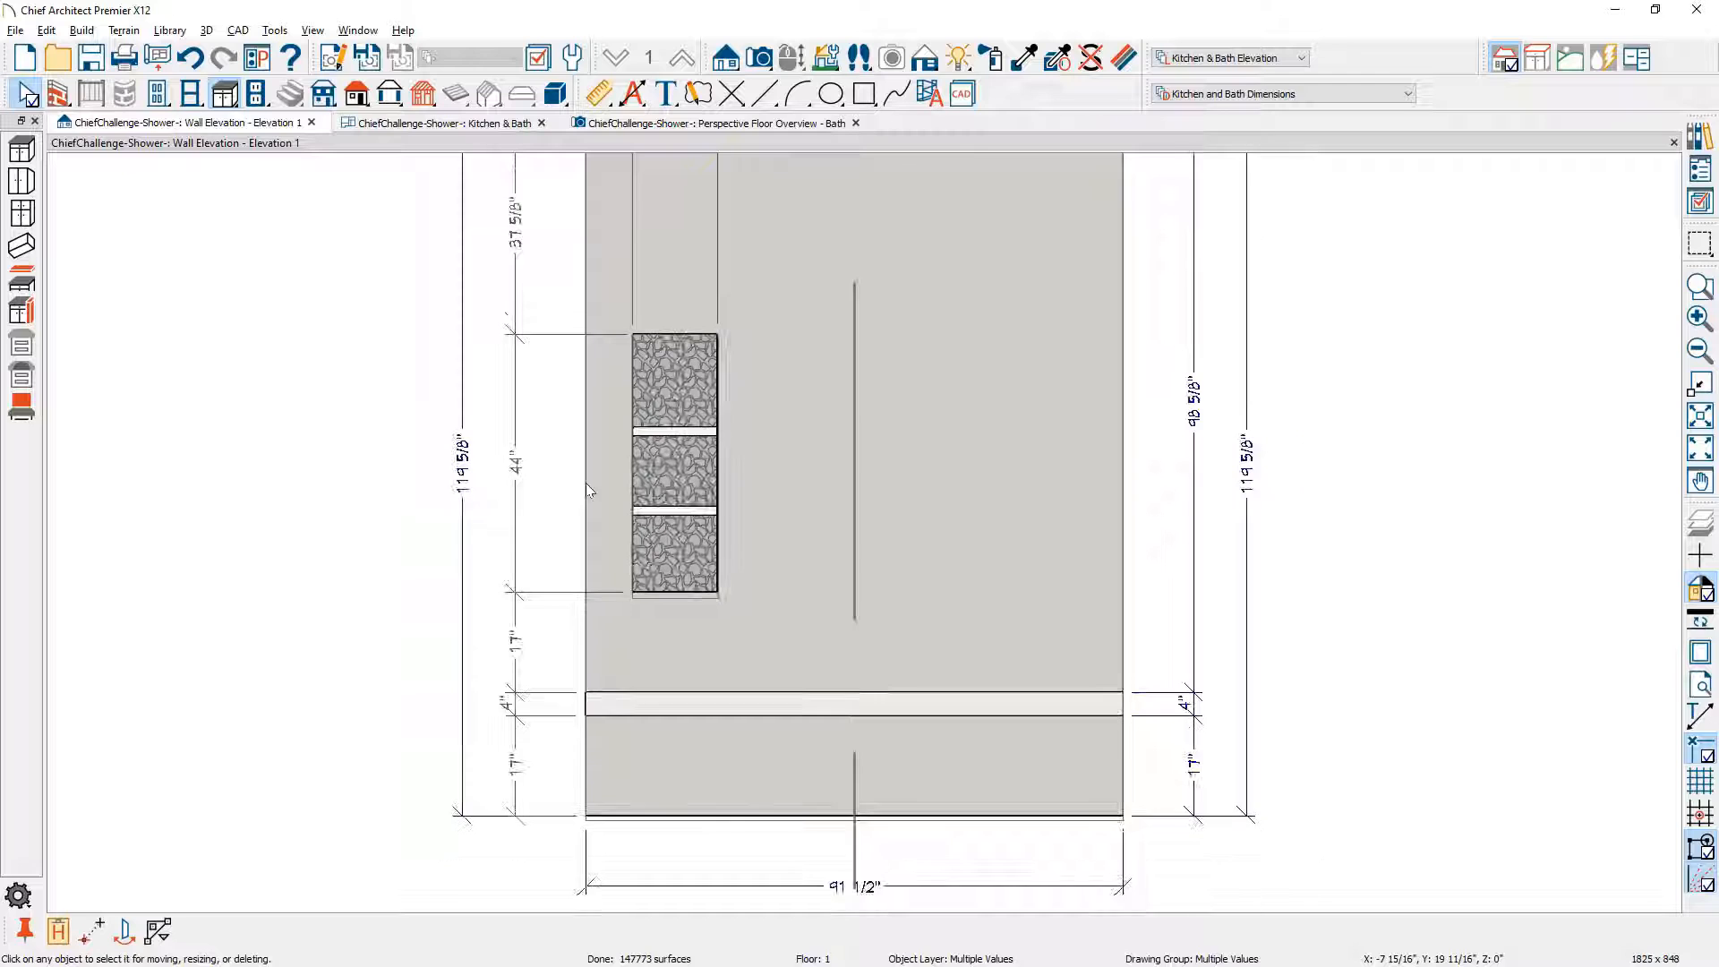
click(810, 548)
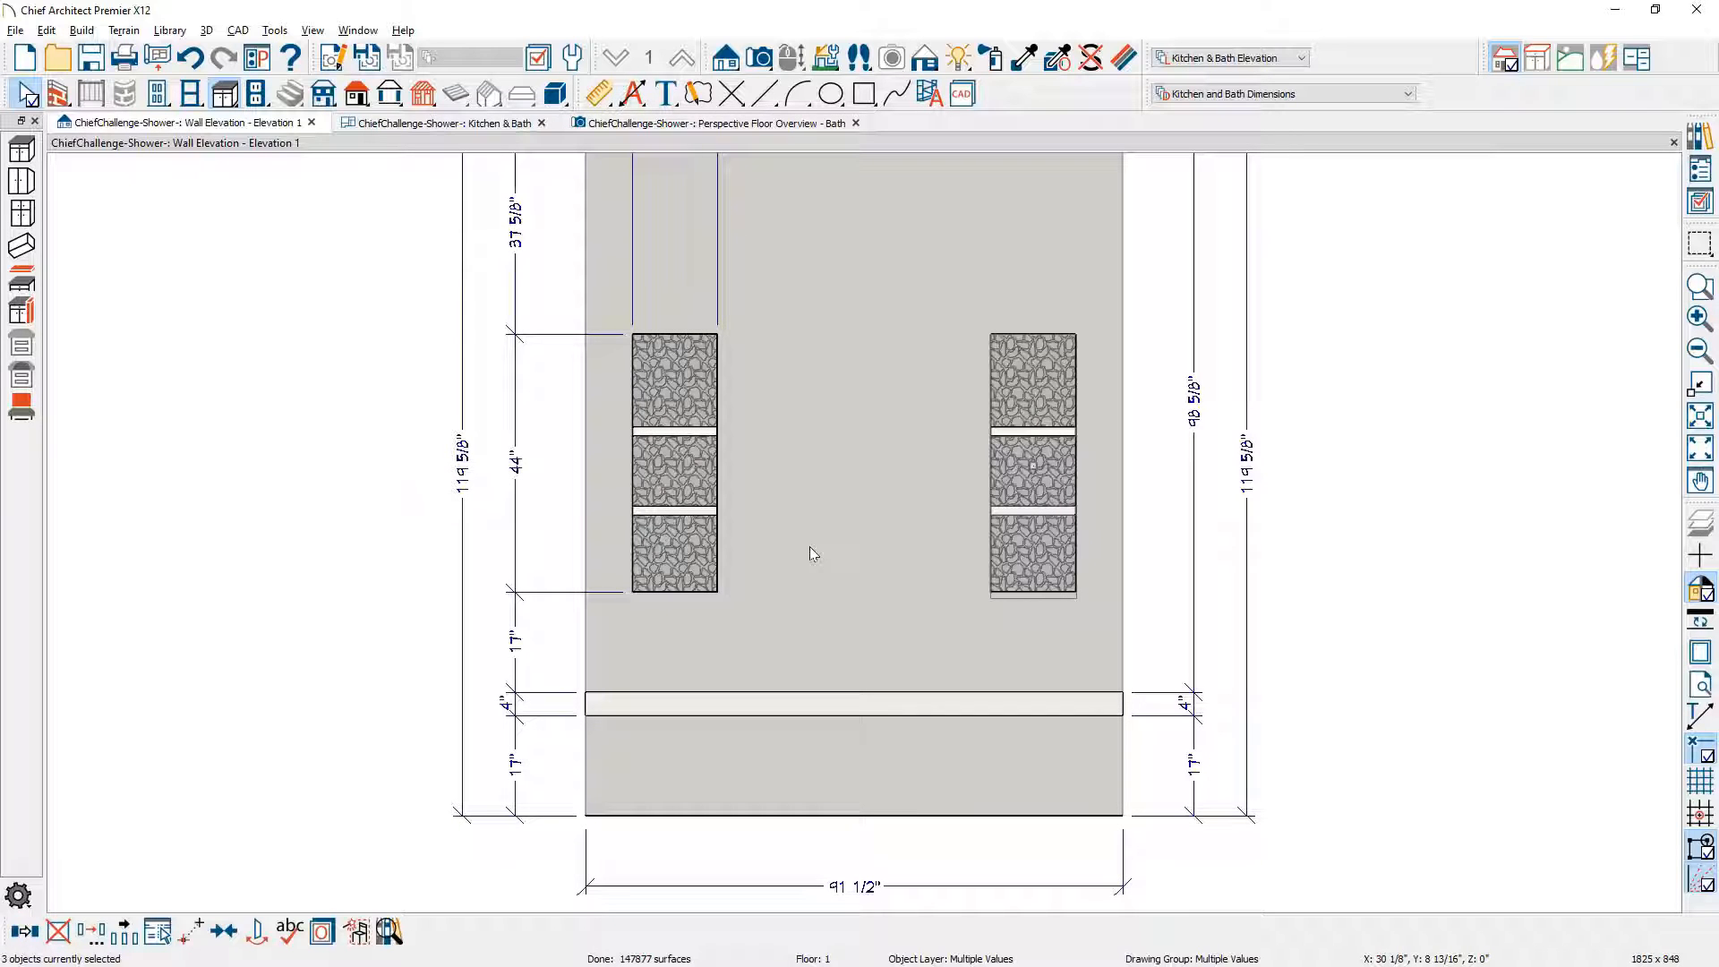
Step: Regenerate the NKBA automatic dimensions to include both niches and switch to the bath's perspective floor overview
scroll(809, 553, down, 1)
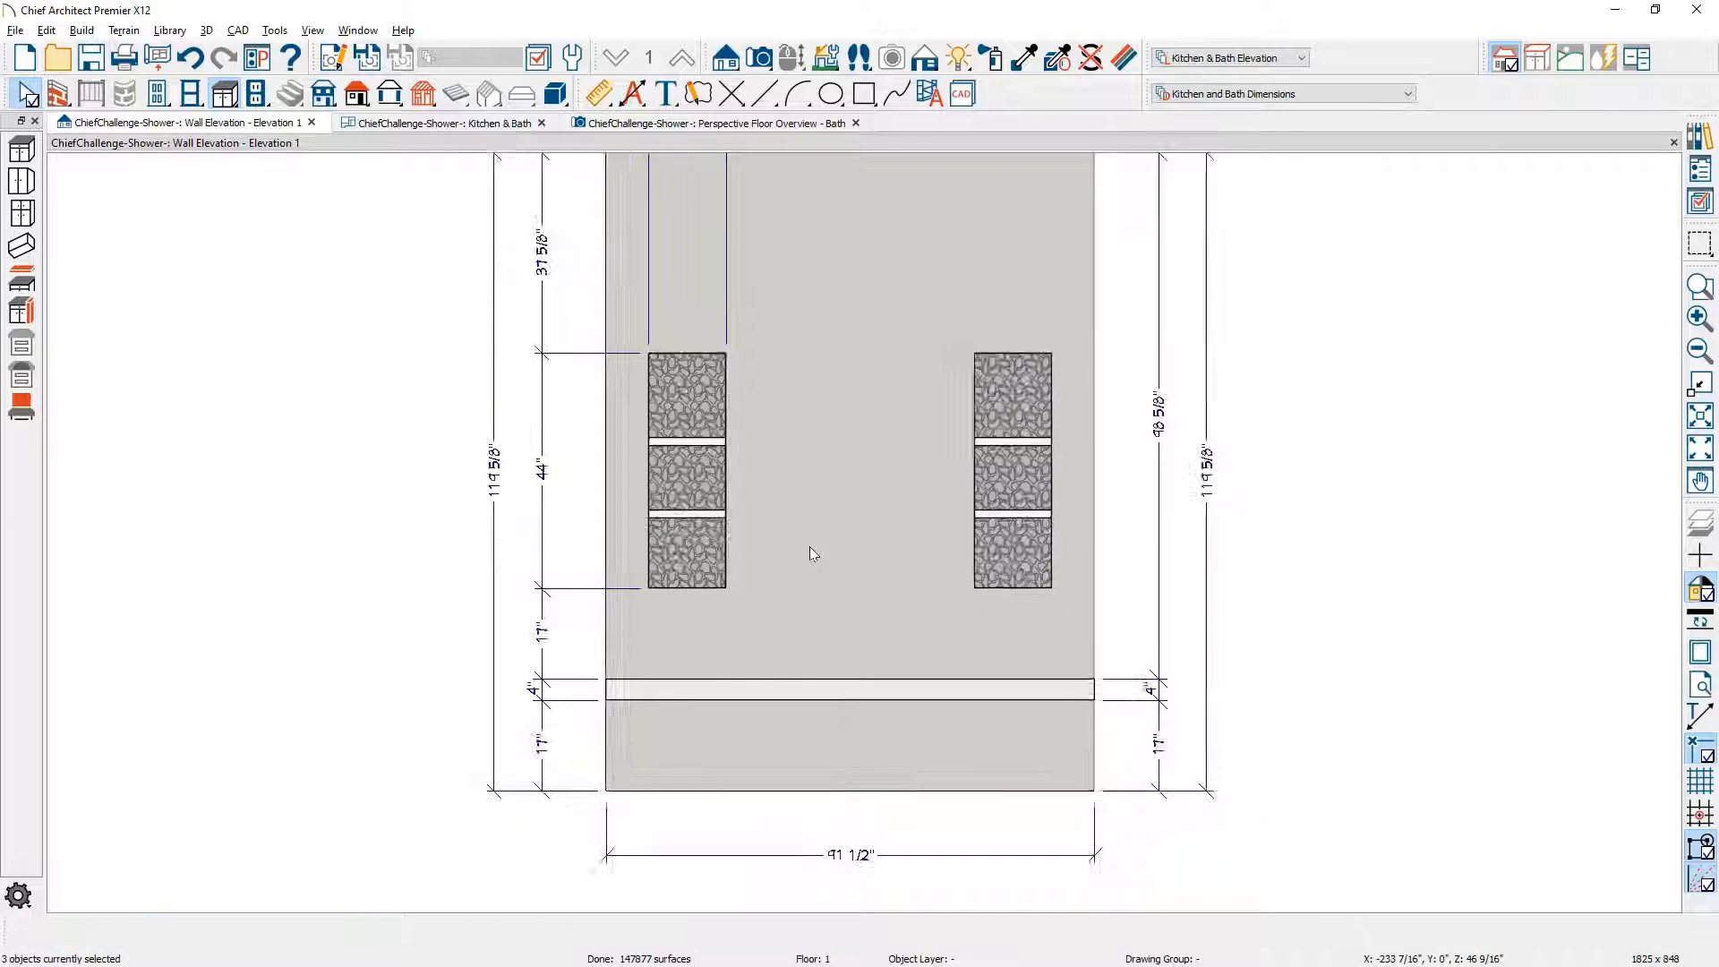
scroll(812, 553, down, 1)
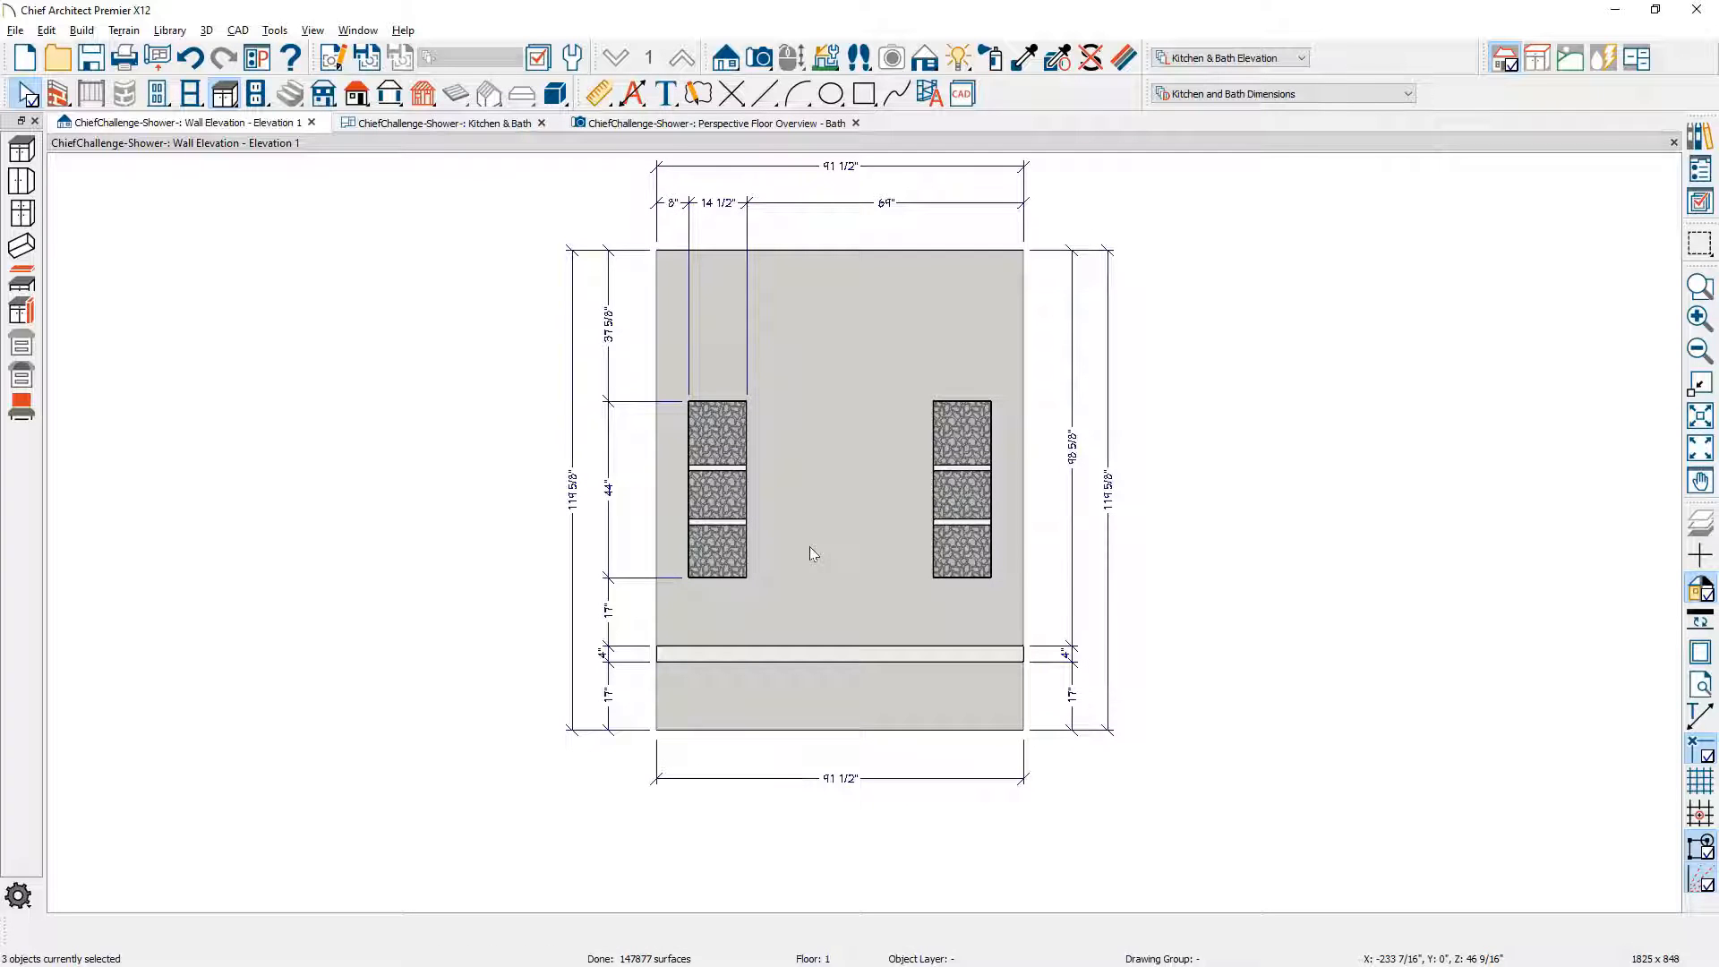
click(632, 92)
click(28, 248)
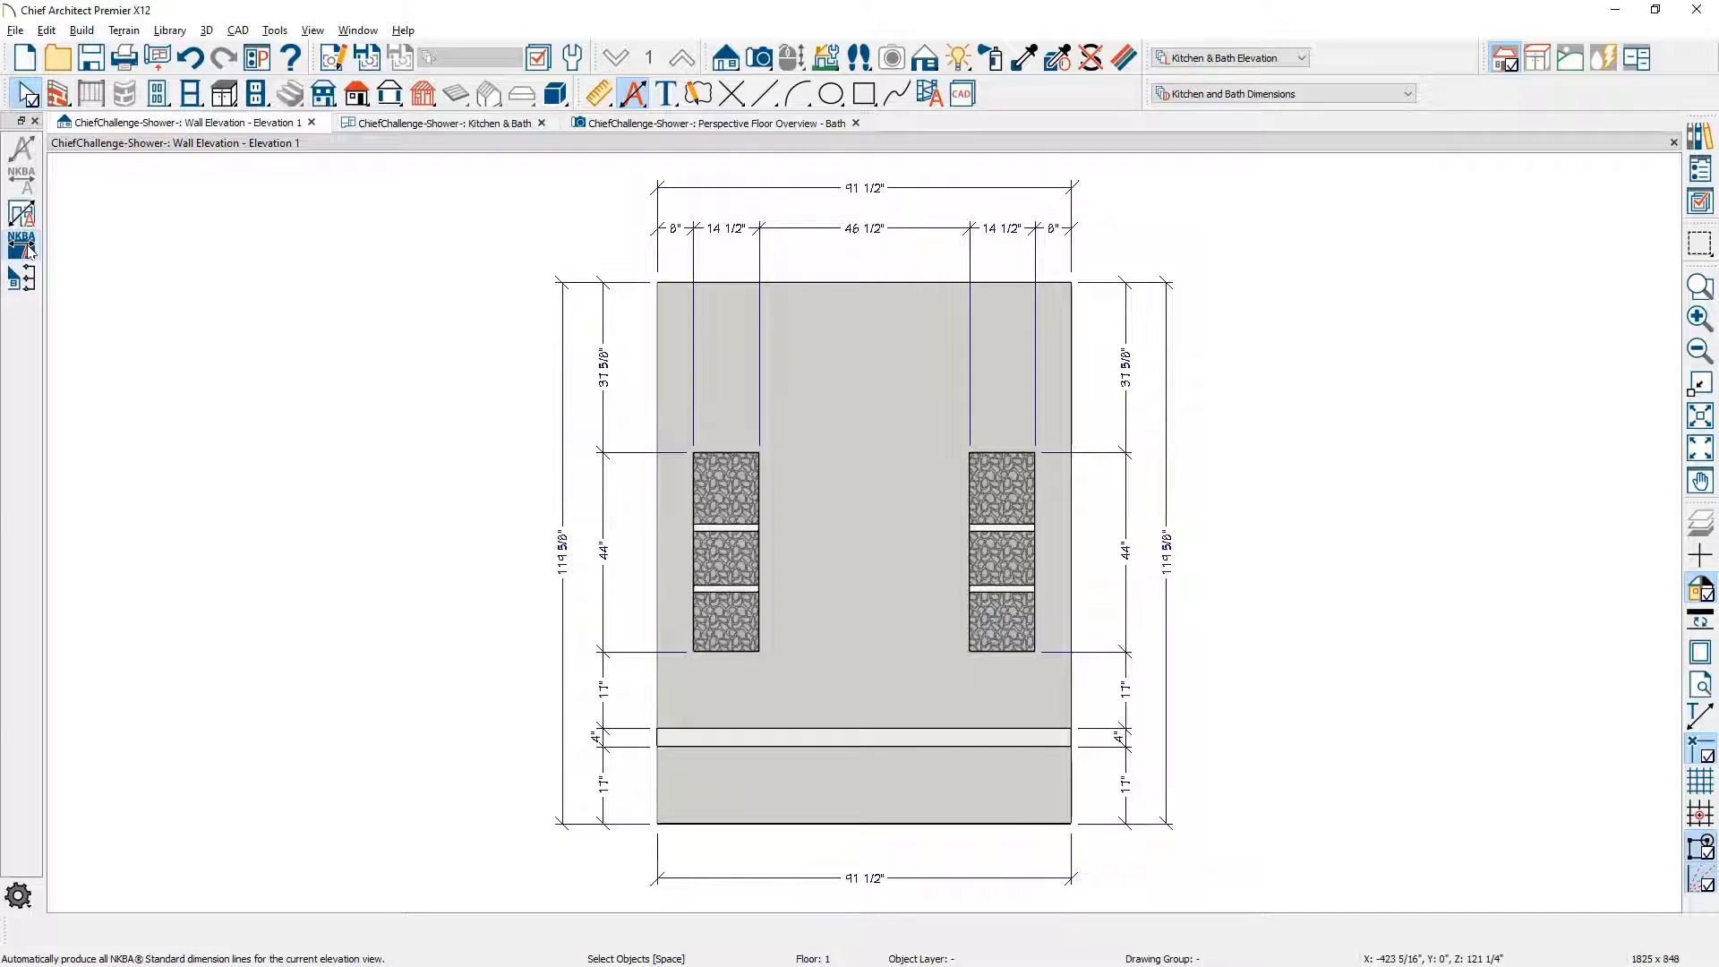
click(25, 245)
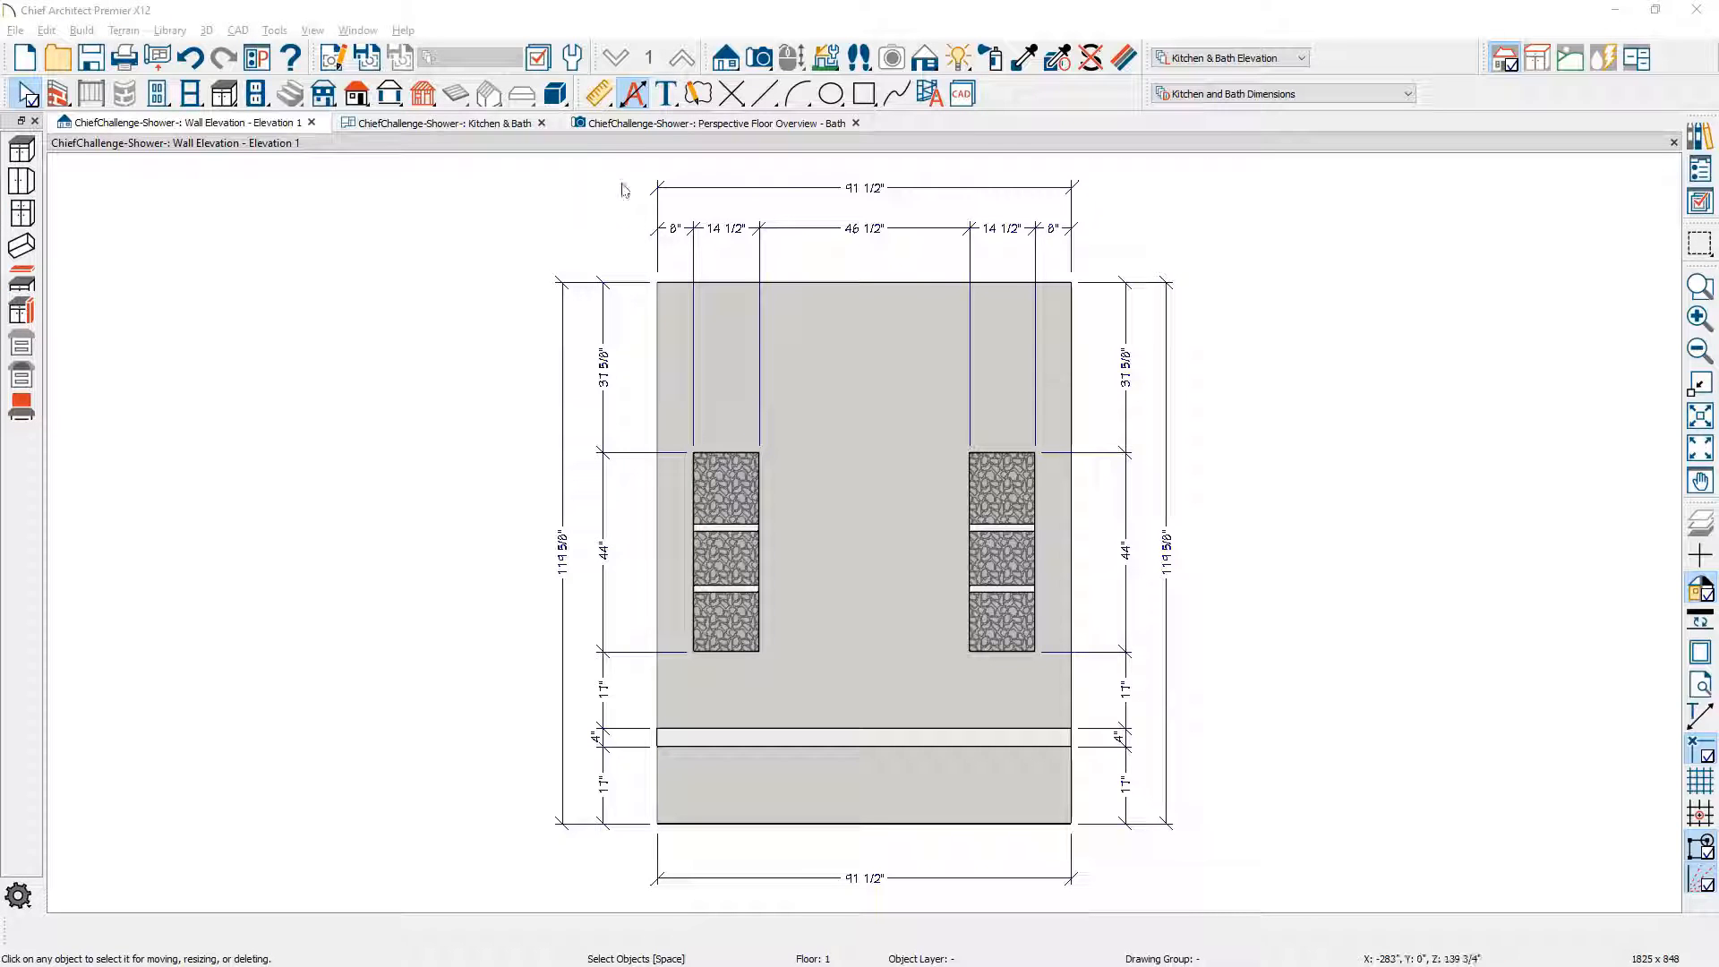
click(677, 125)
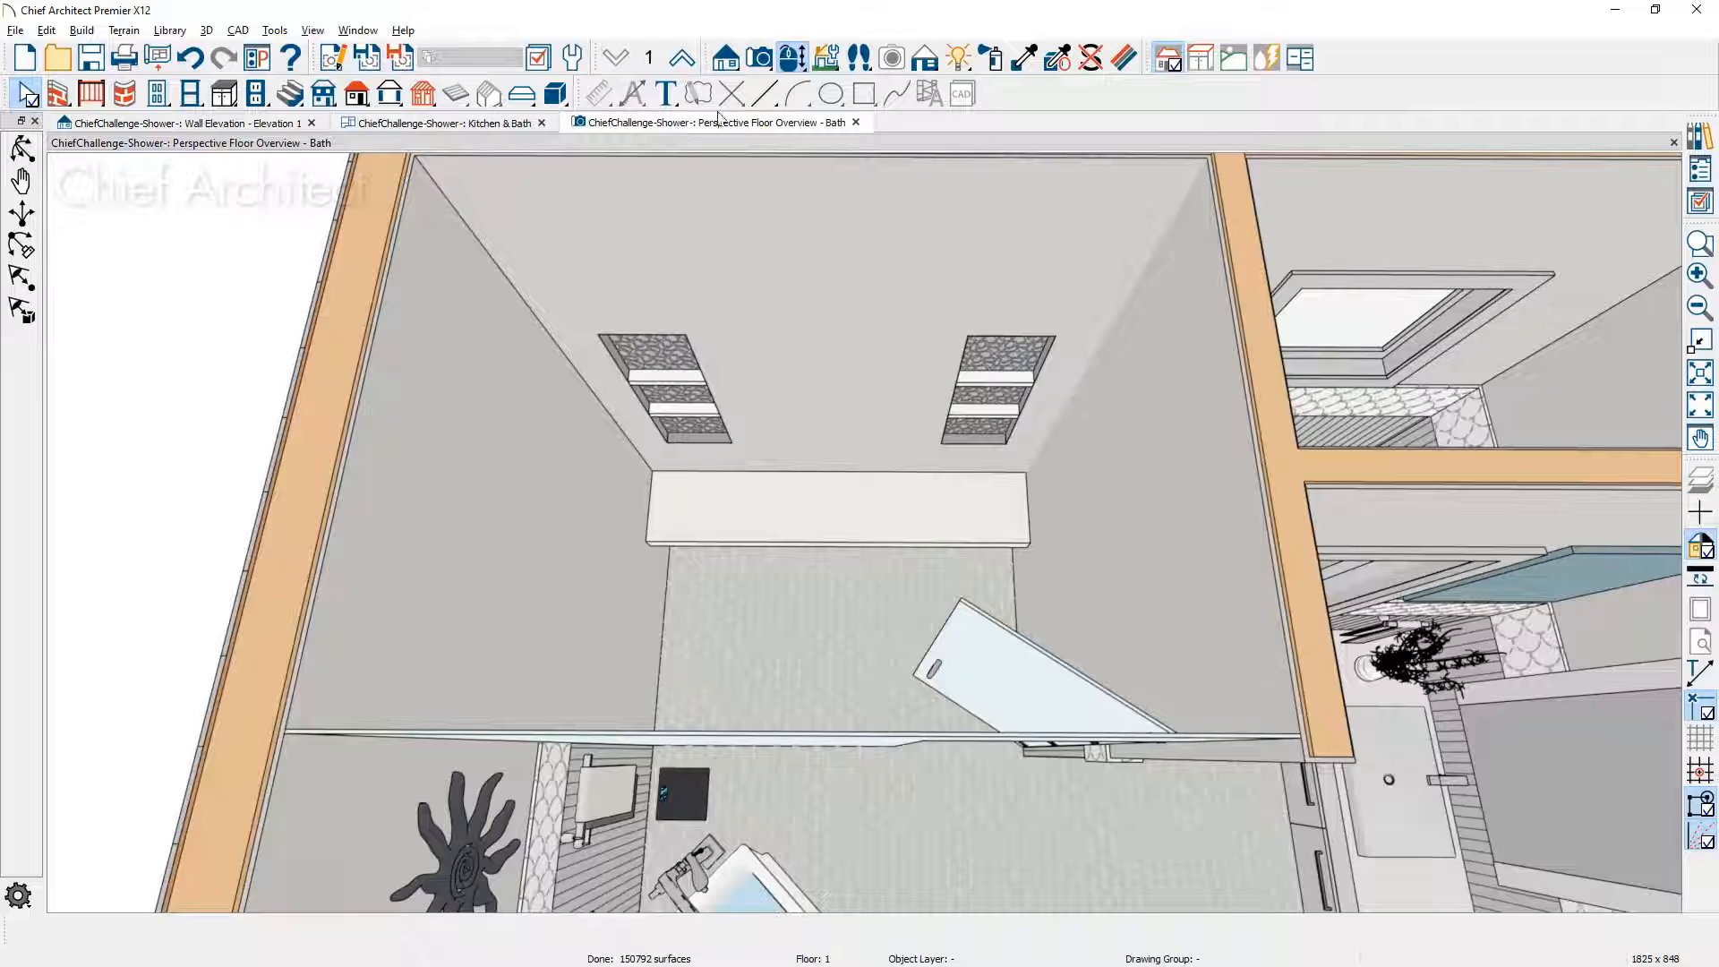
Step: Load the 12W Blue Bell 3x8 Subway material from the Mercury Mosaics and Tile manufacturer catalog for painting
click(1709, 141)
click(1317, 247)
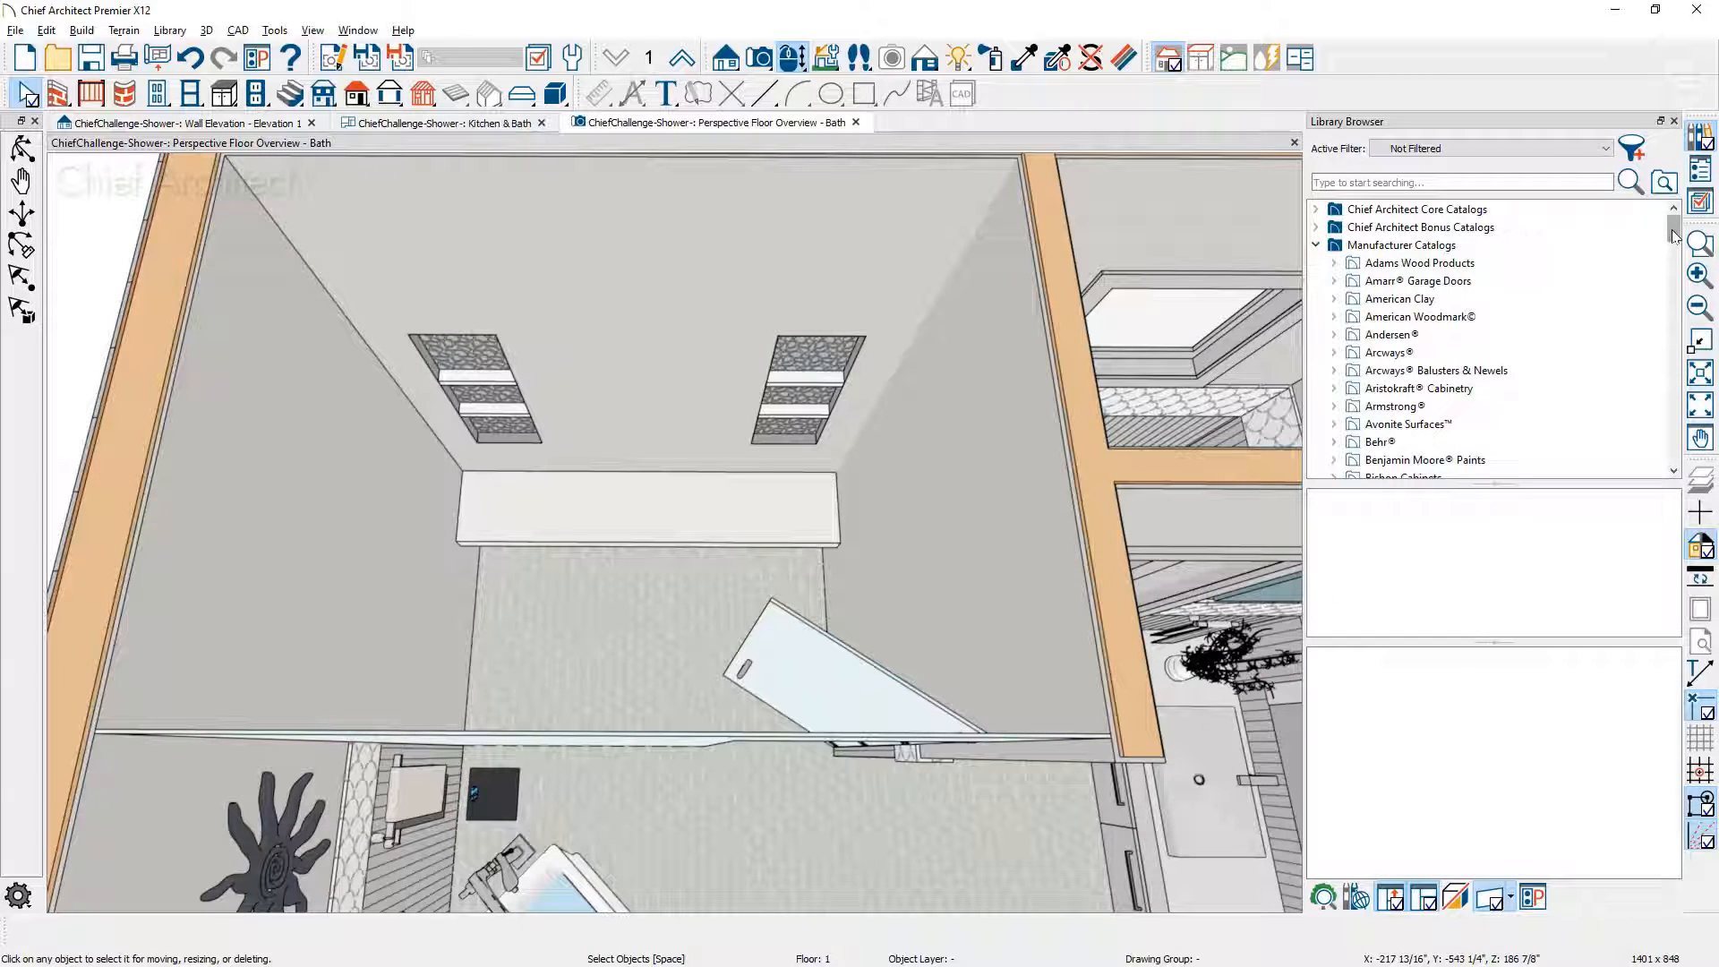
drag(1676, 234, 1715, 357)
click(1414, 353)
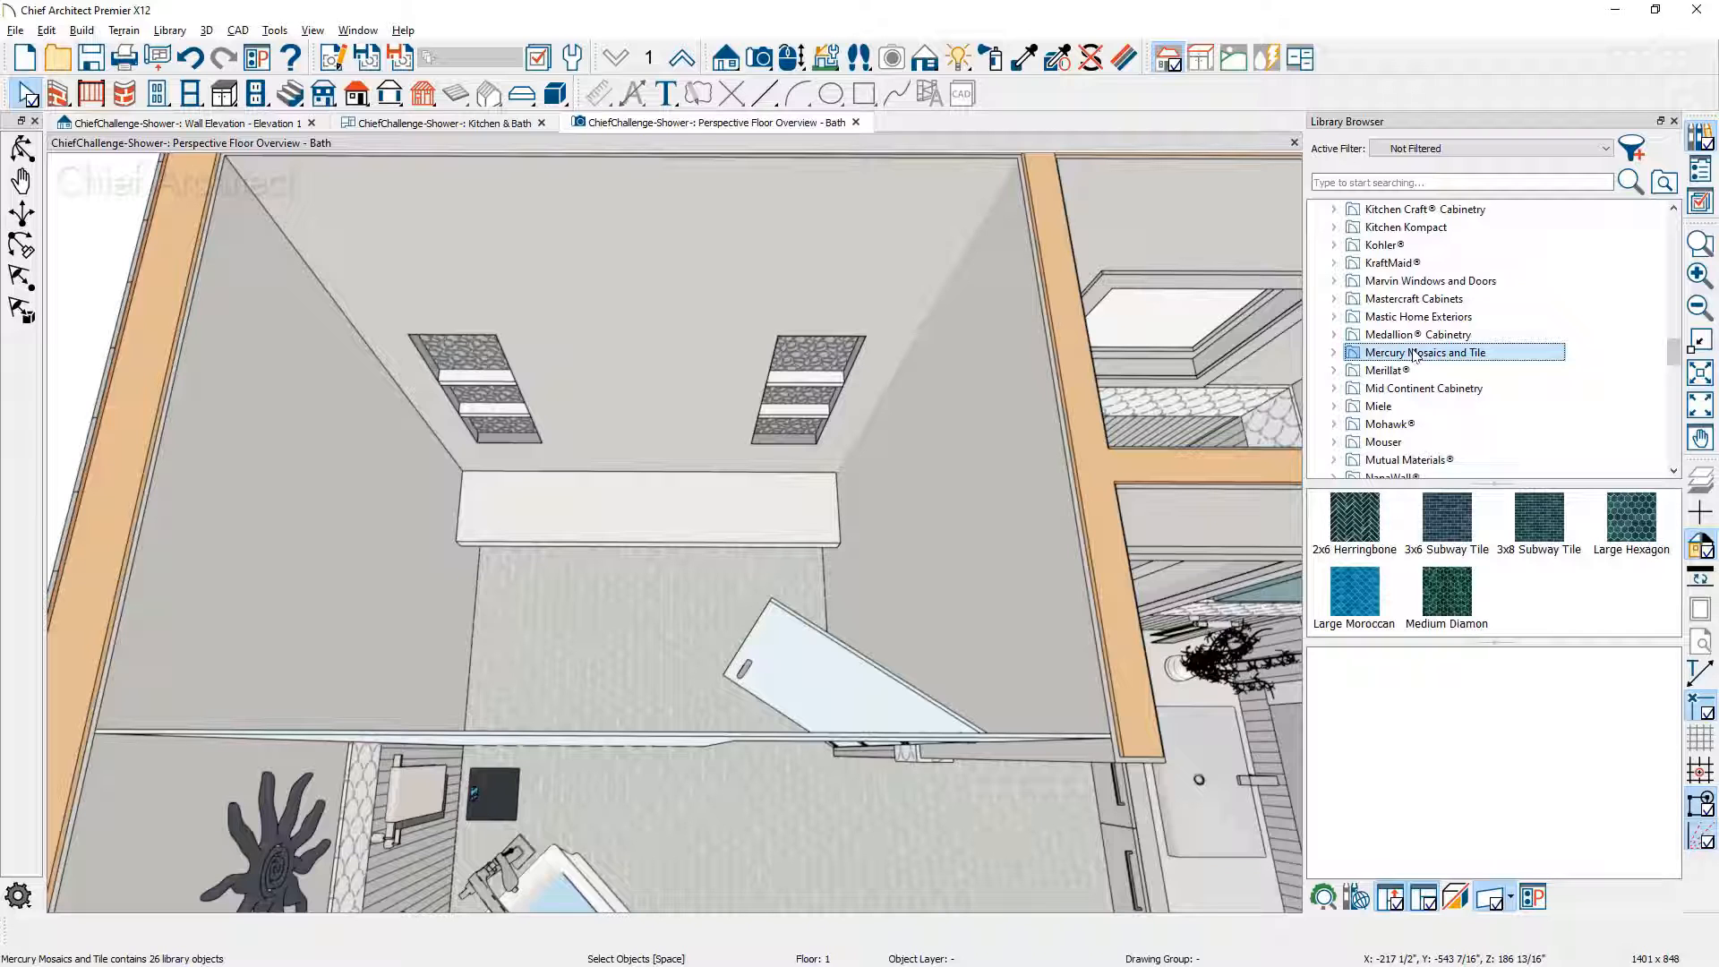
double_click(1549, 537)
click(1549, 536)
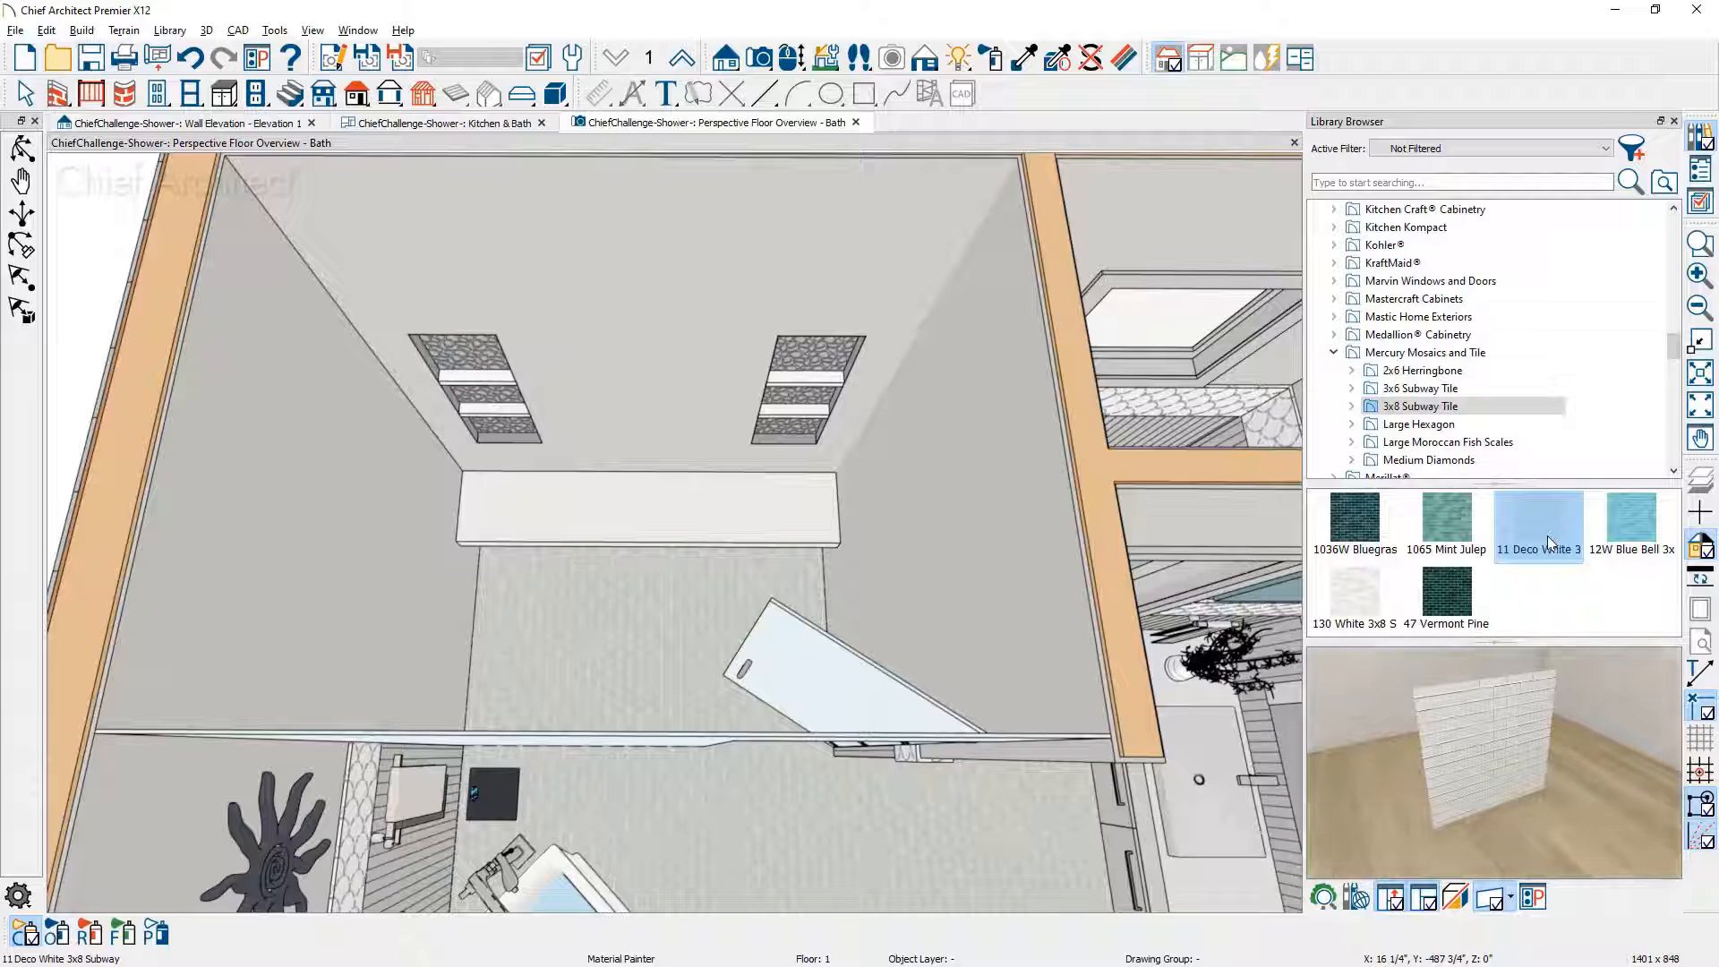
click(1624, 528)
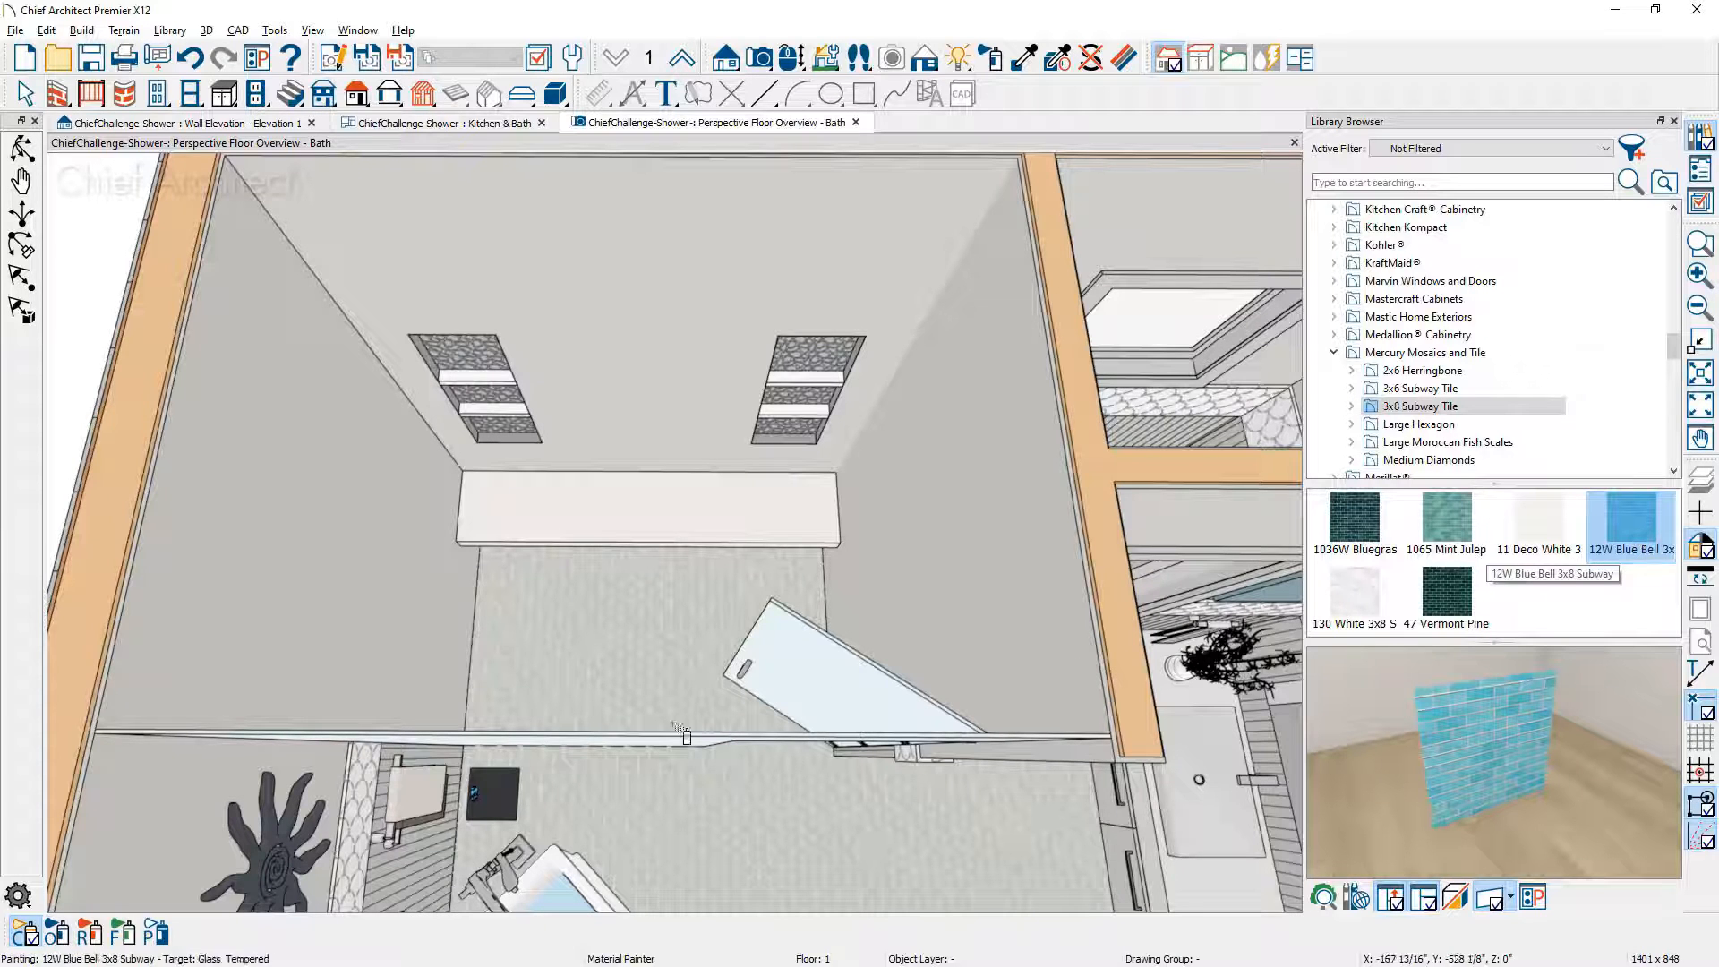
Step: Paint the shower's back wall with the Blue Bell tile in component mode and switch the view to the Standard rendering technique
click(18, 940)
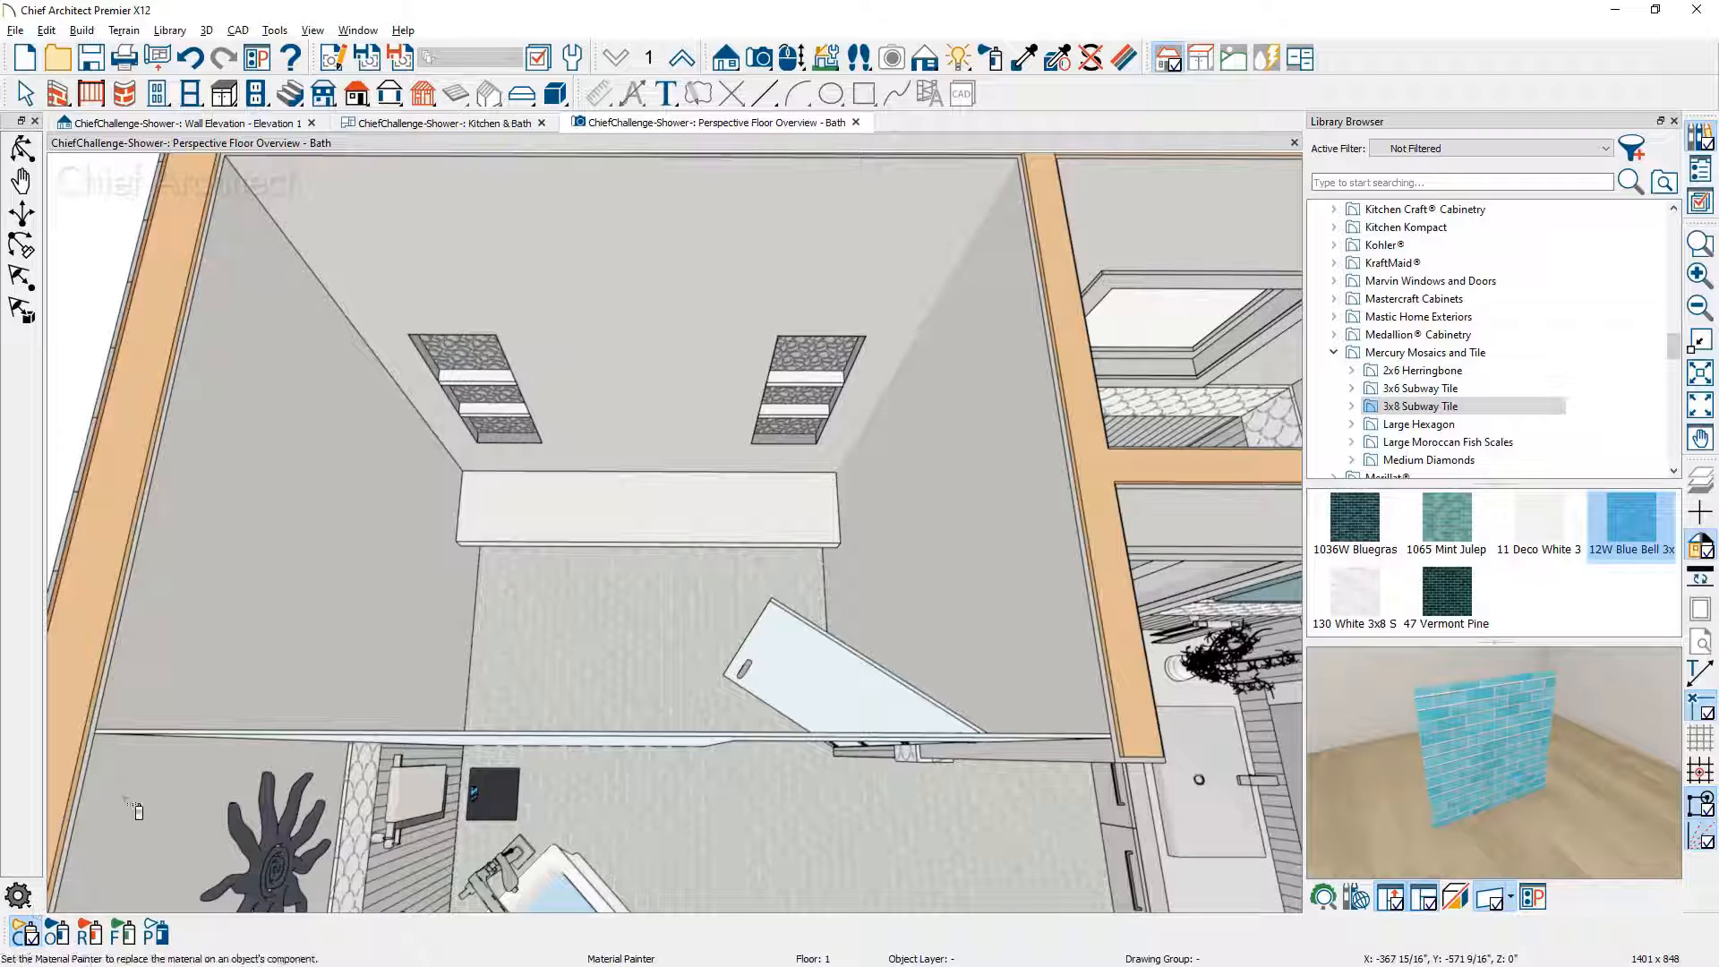
click(571, 370)
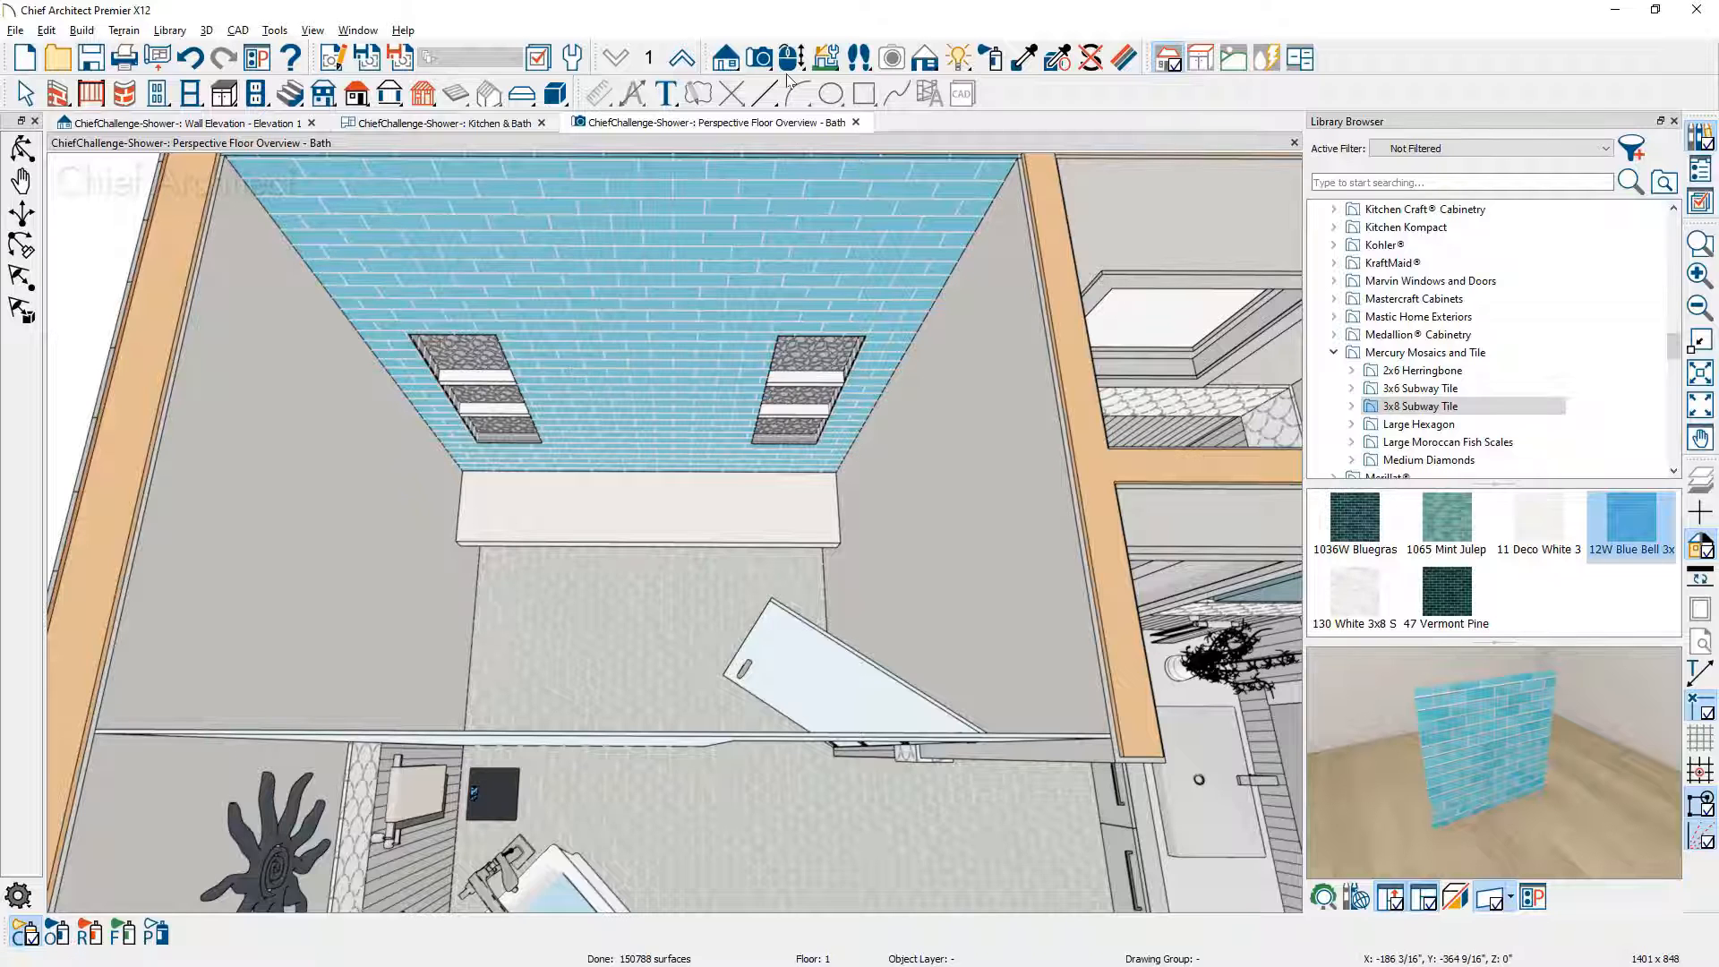
click(926, 58)
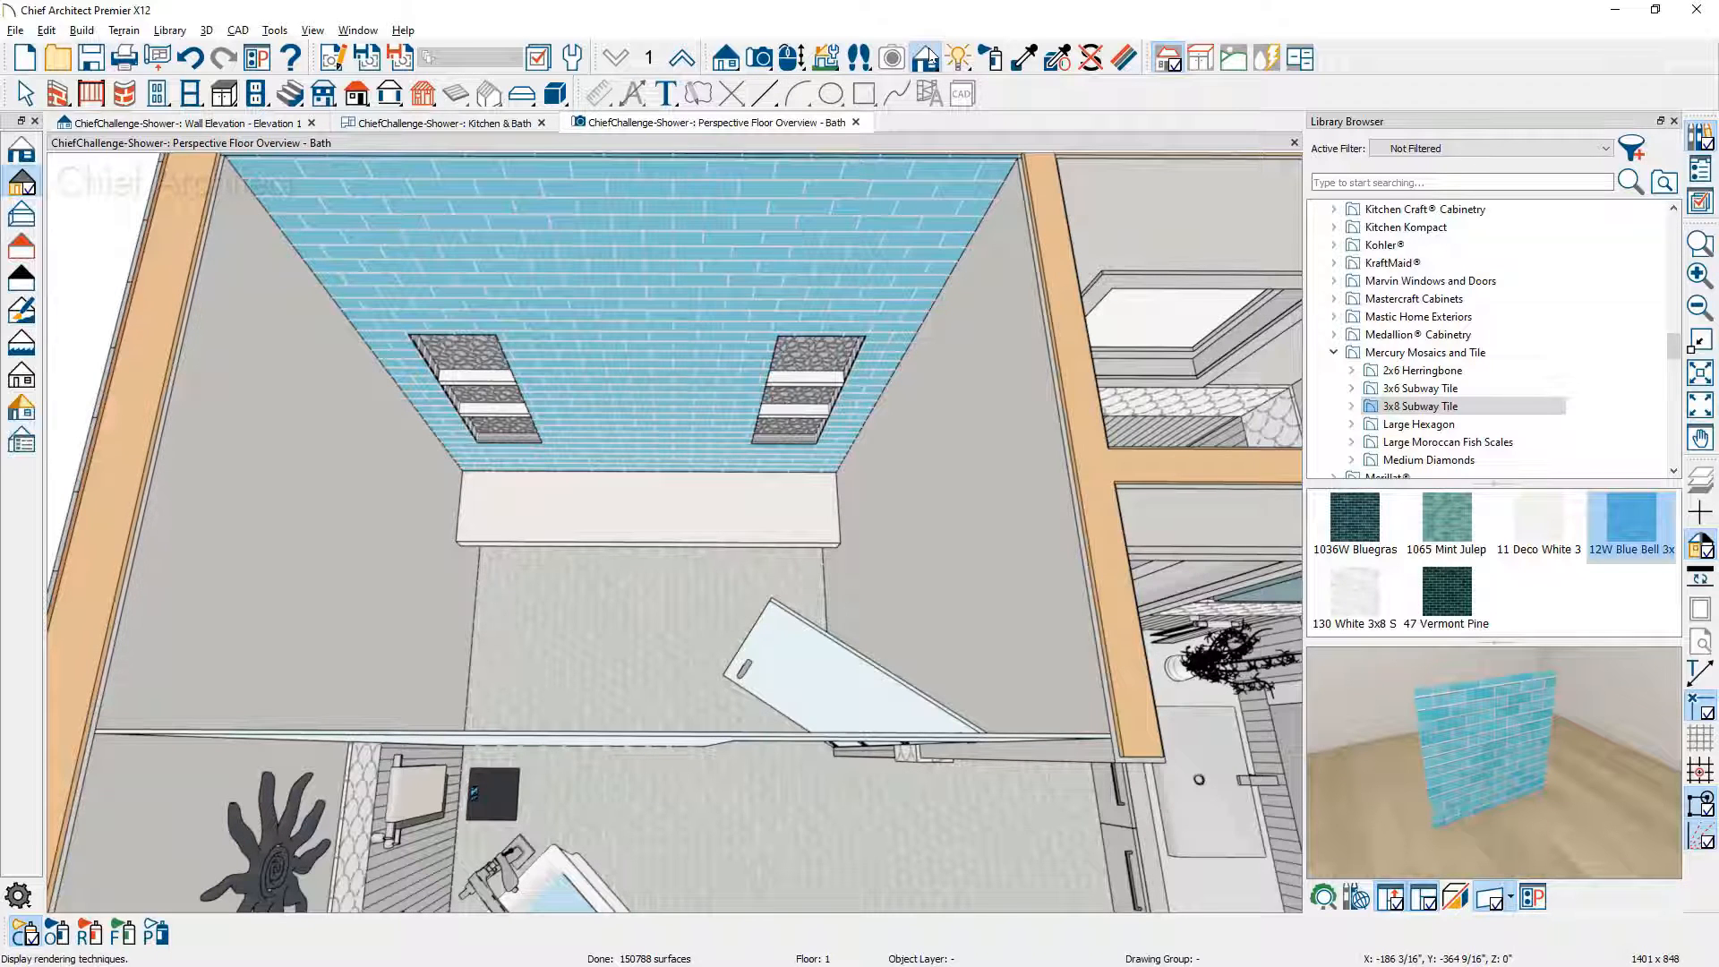
click(27, 148)
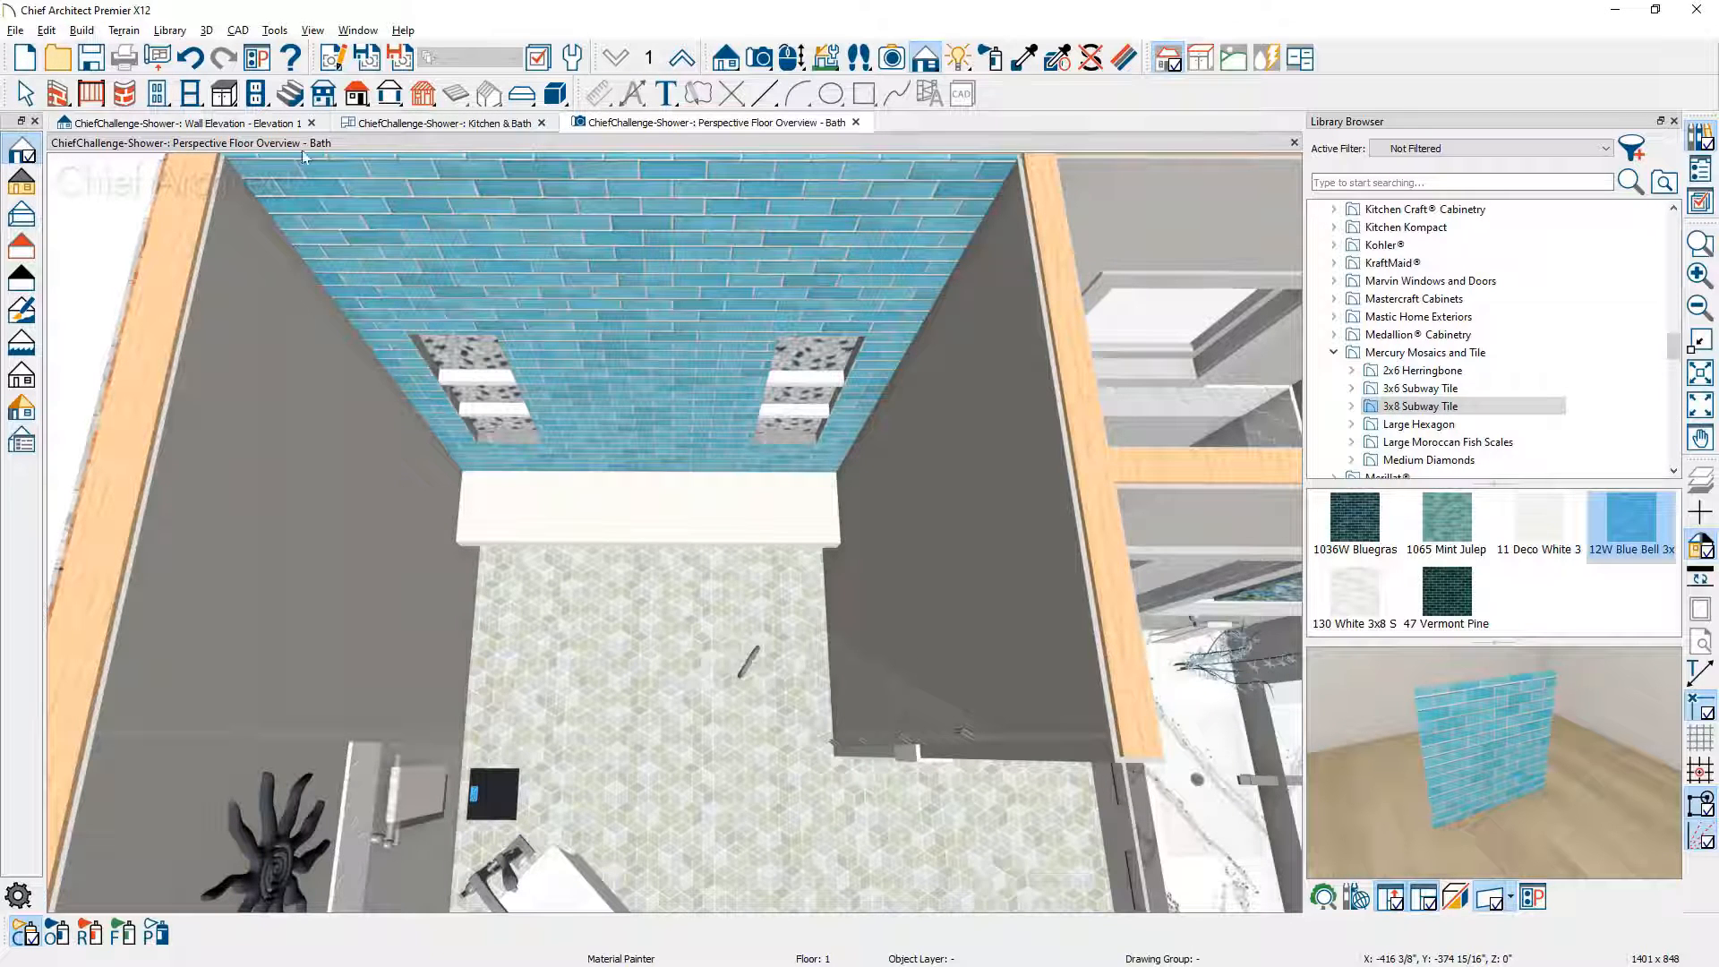
Step: Apply the Blue Bell subway tile to both side walls of the shower and end the material painting
click(1003, 527)
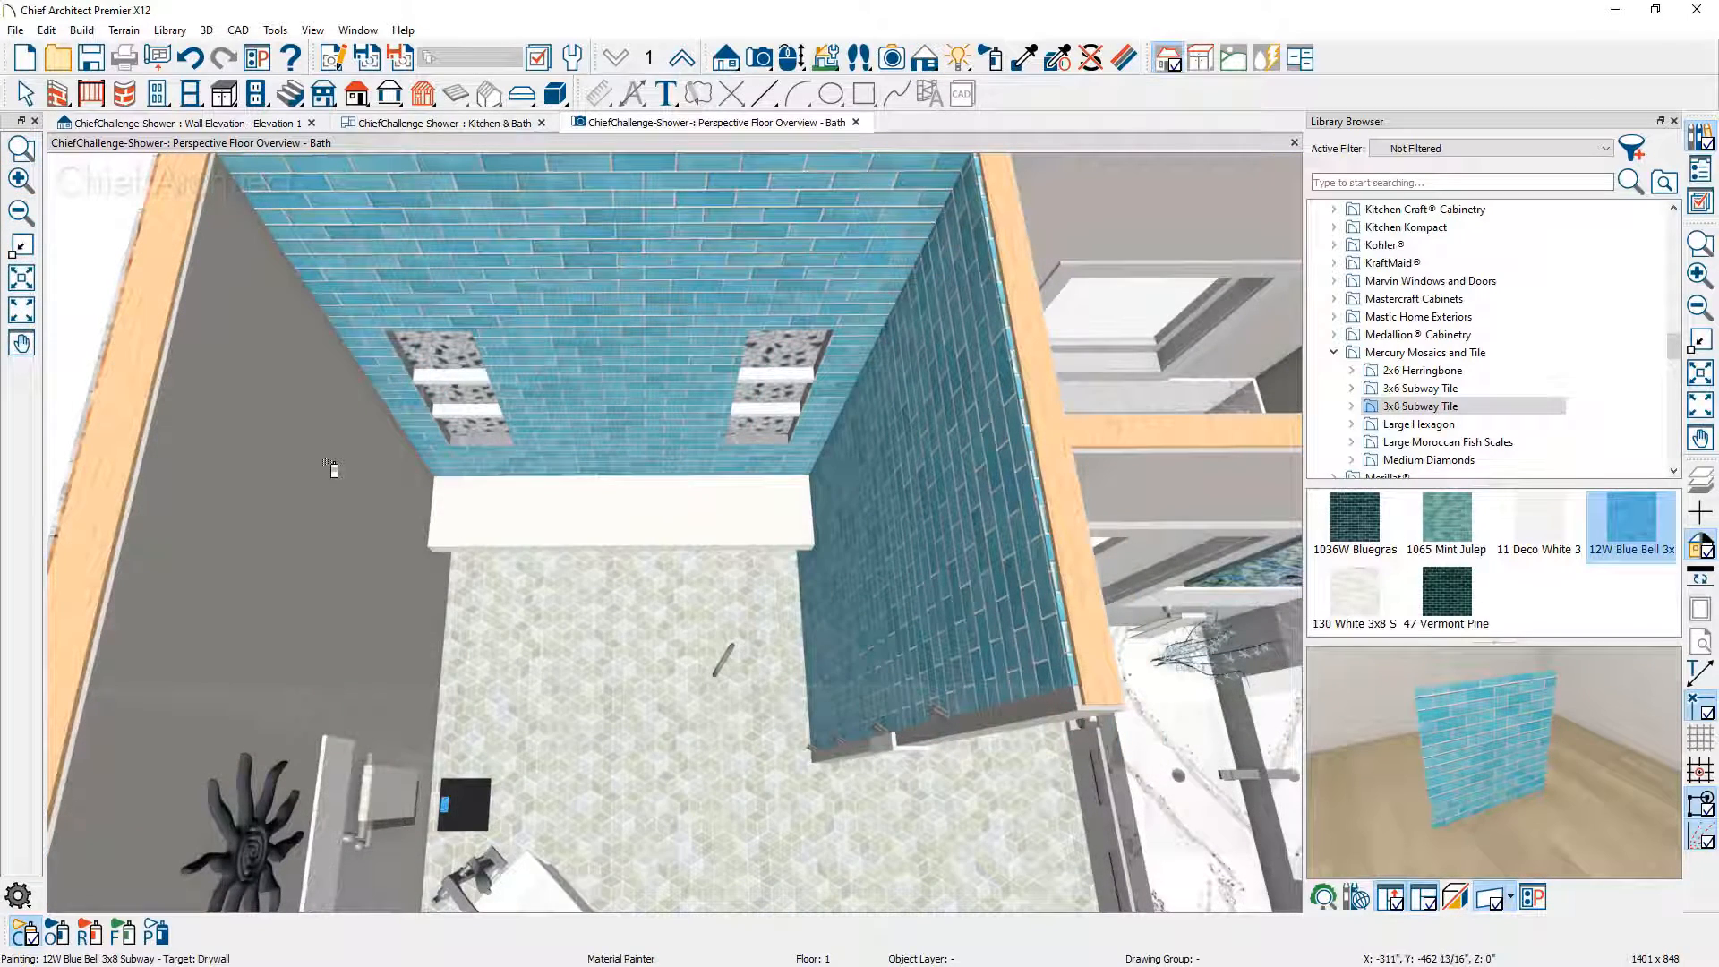
click(333, 469)
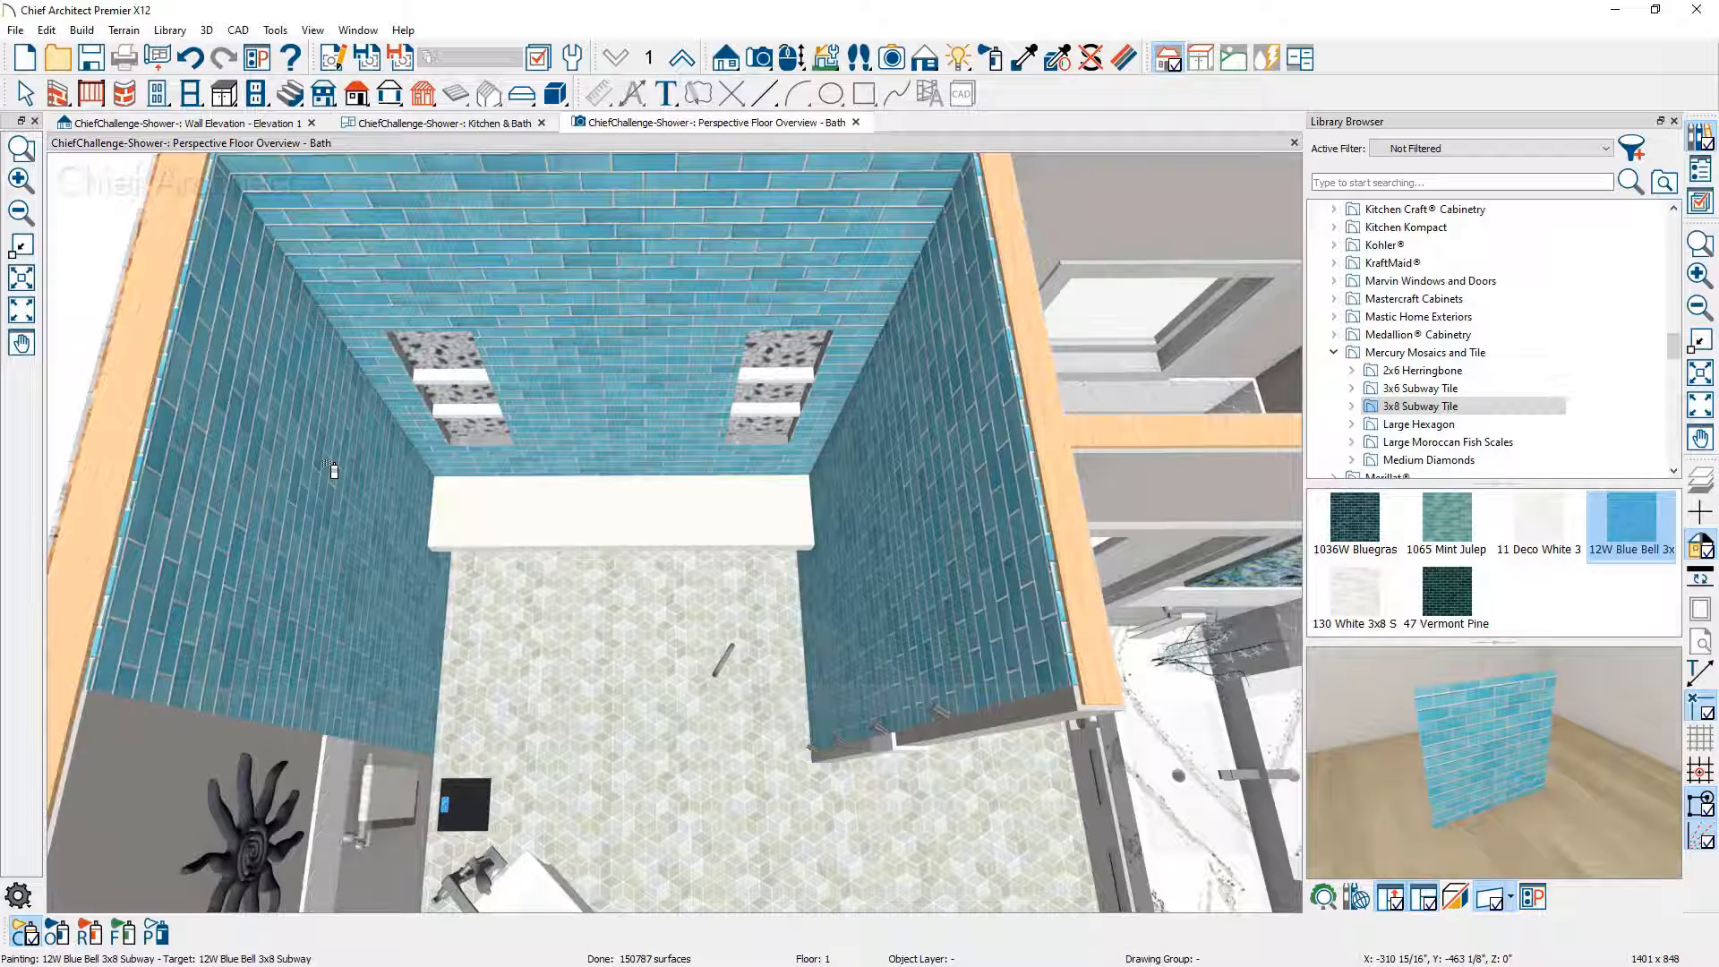
key(space)
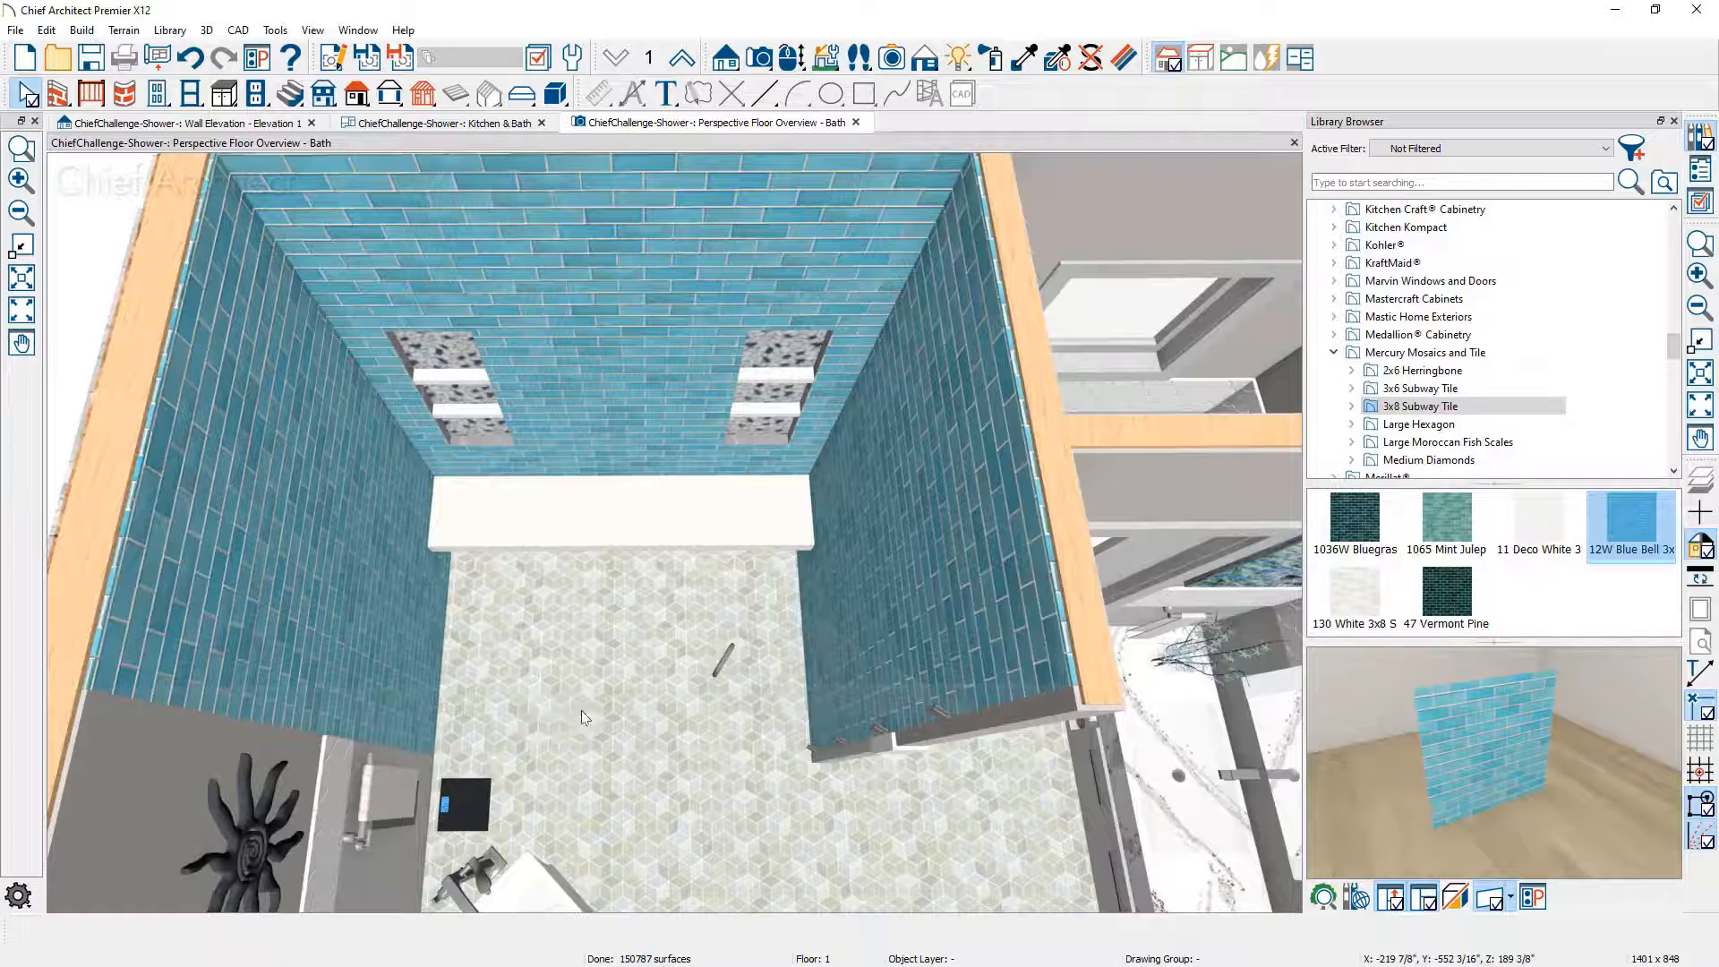
Step: Add a wall covering to the shower room using the plan material 11 Deco White Large Moroccan Fish Scales
middle_drag(582, 711, 574, 642)
drag(575, 642, 579, 614)
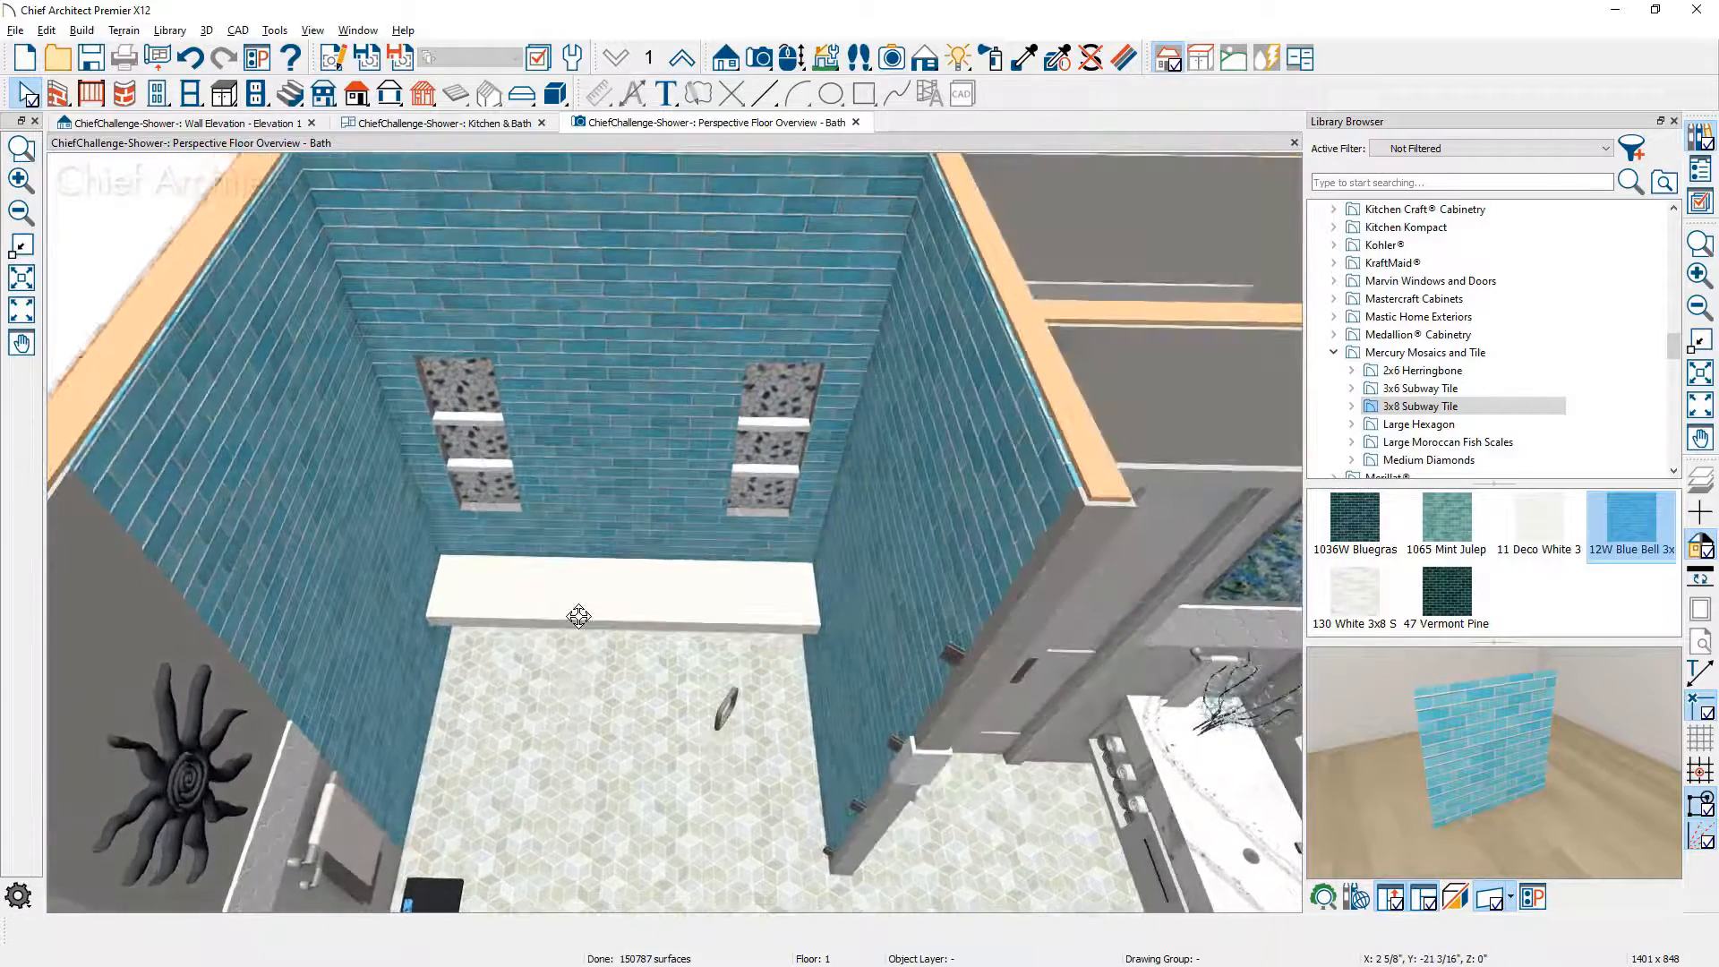
middle_drag(589, 594, 594, 415)
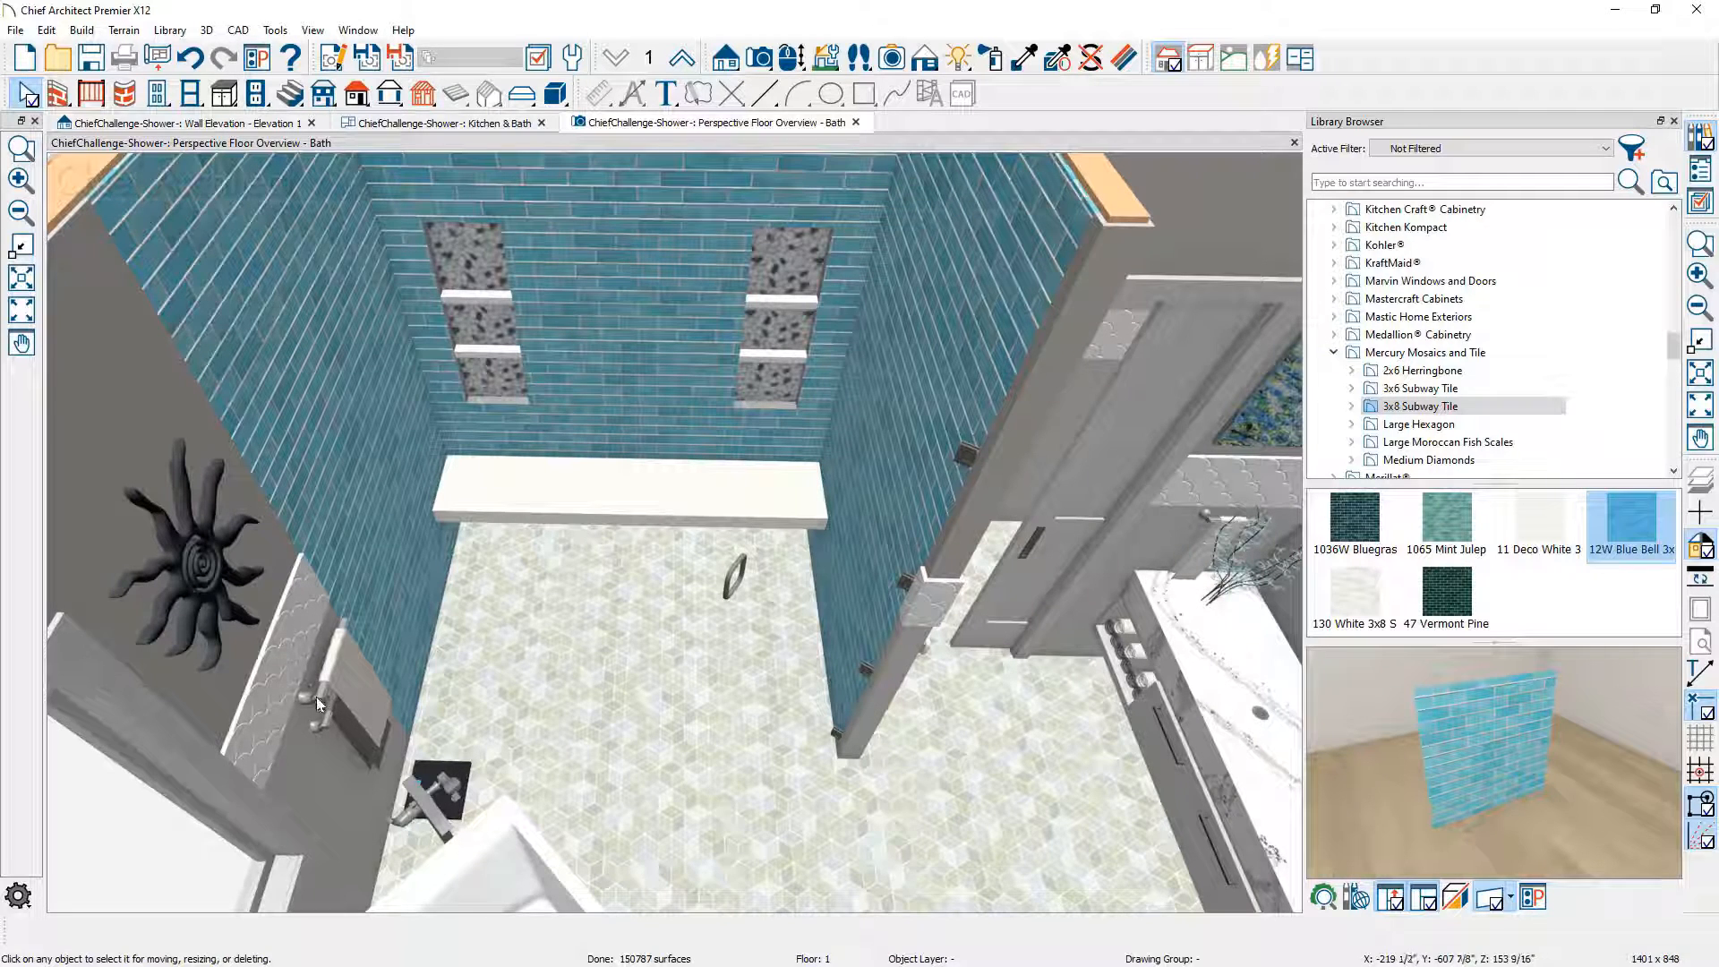
middle_drag(733, 362, 779, 564)
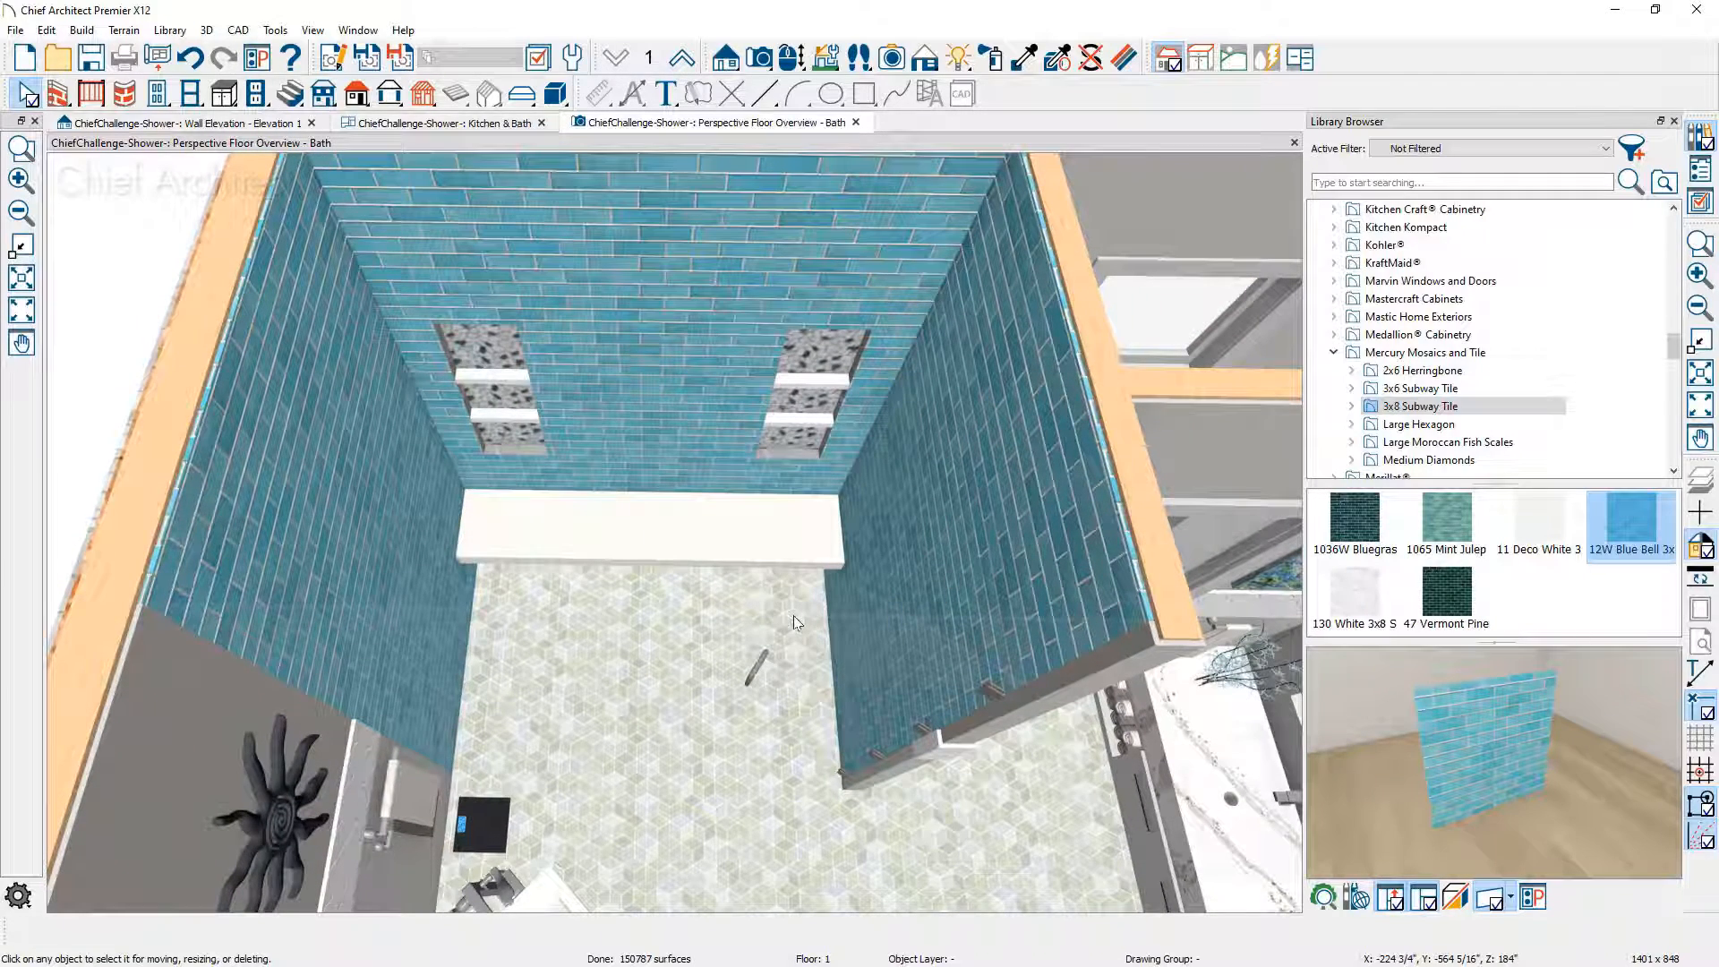
middle_drag(817, 562, 810, 591)
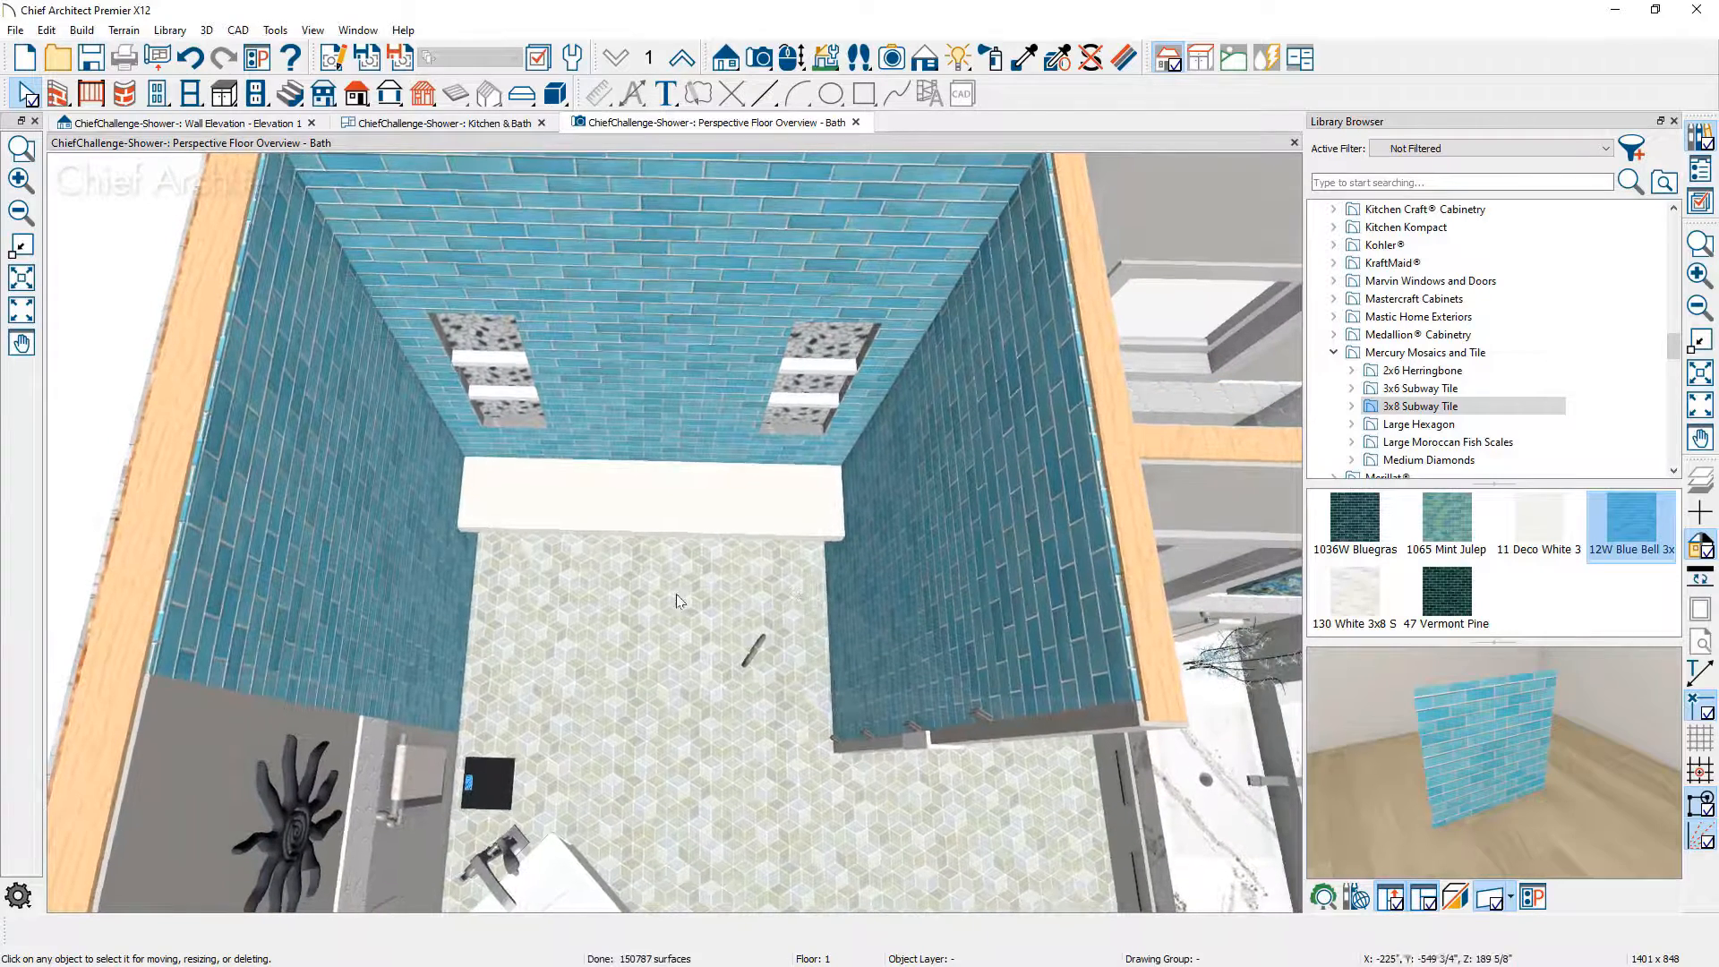
click(653, 583)
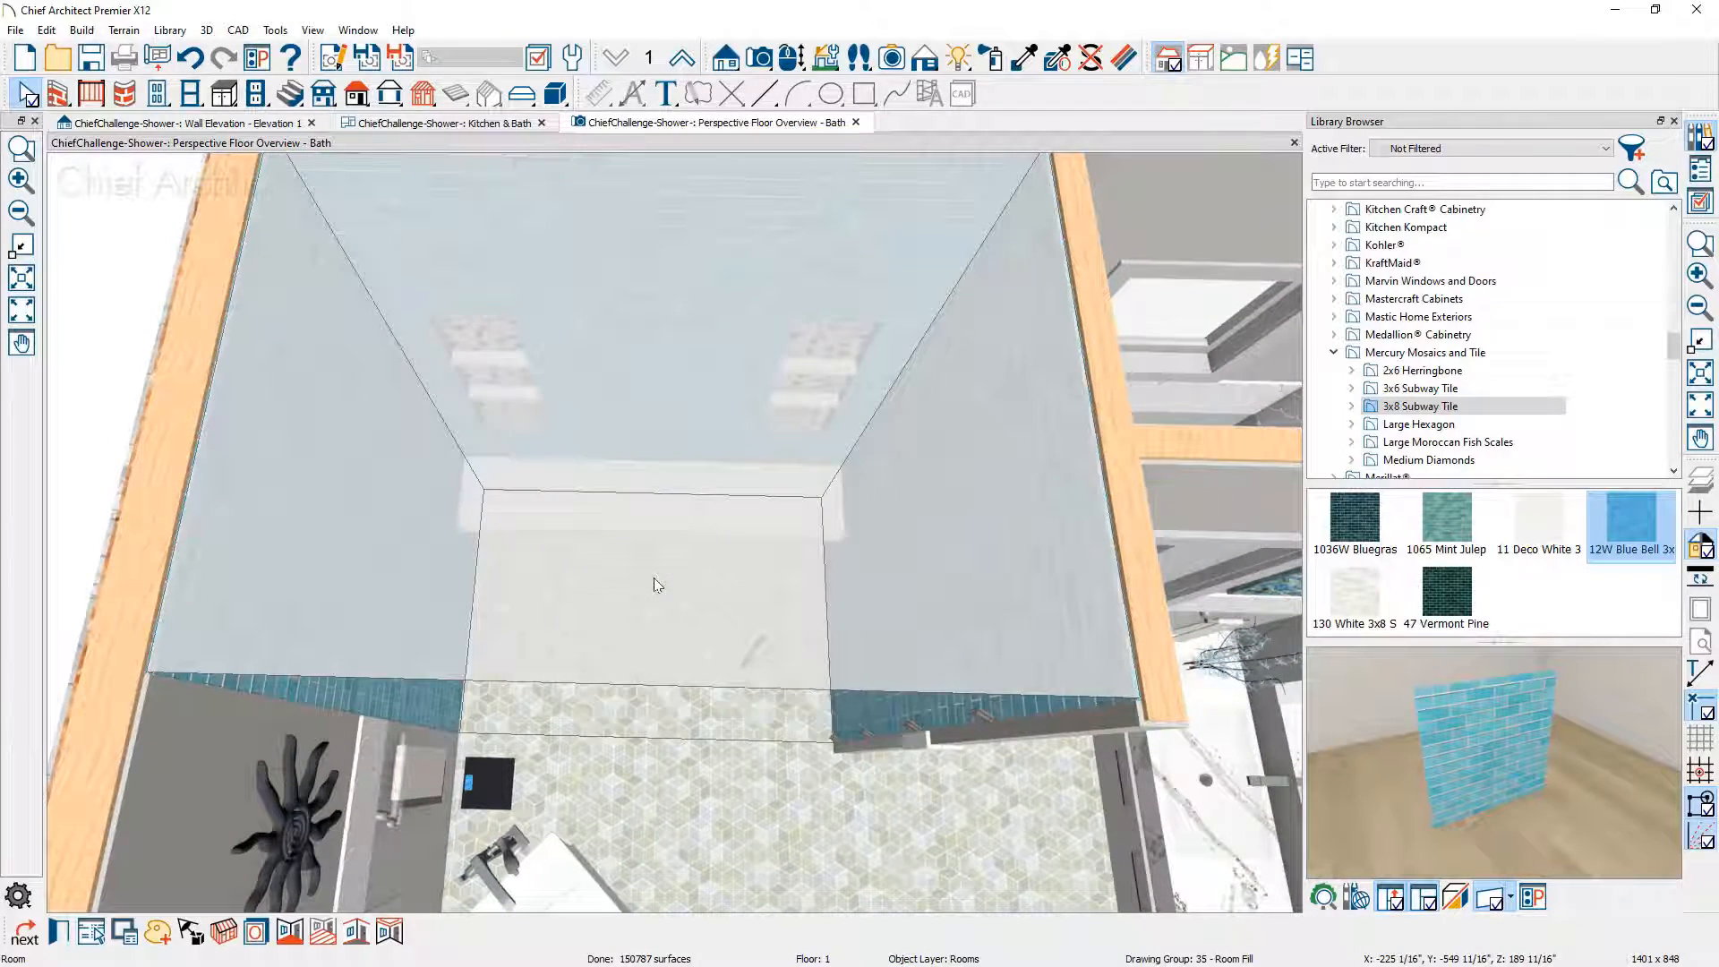
double_click(654, 584)
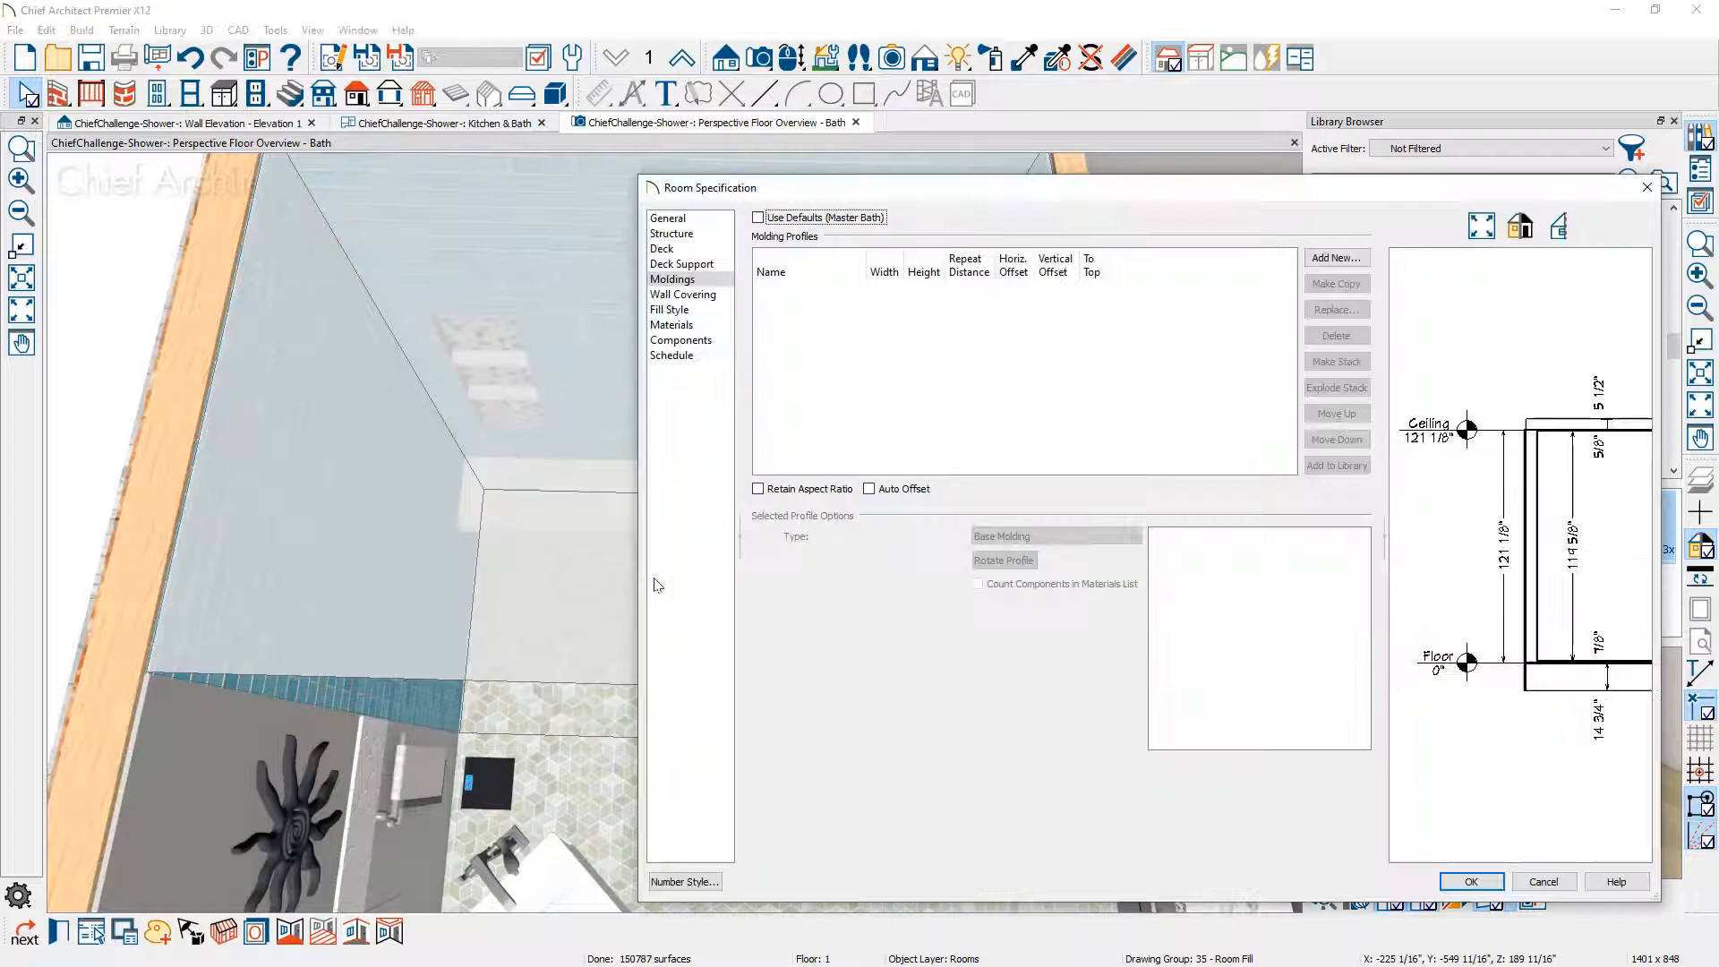
click(707, 295)
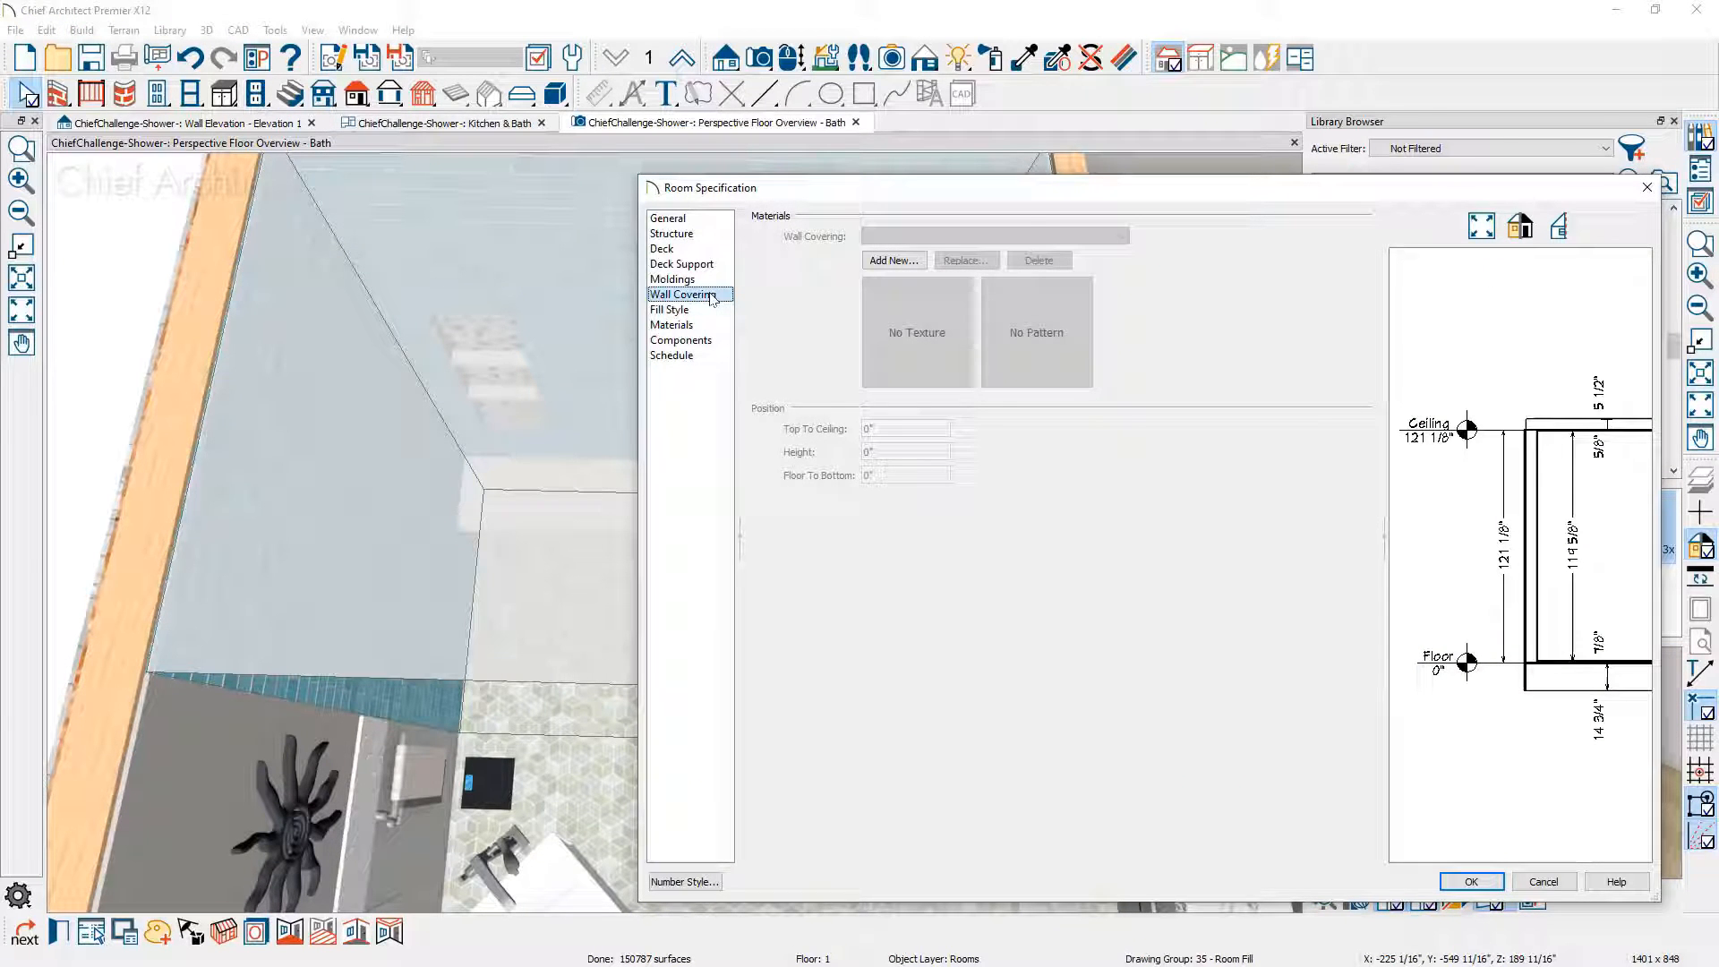
click(919, 264)
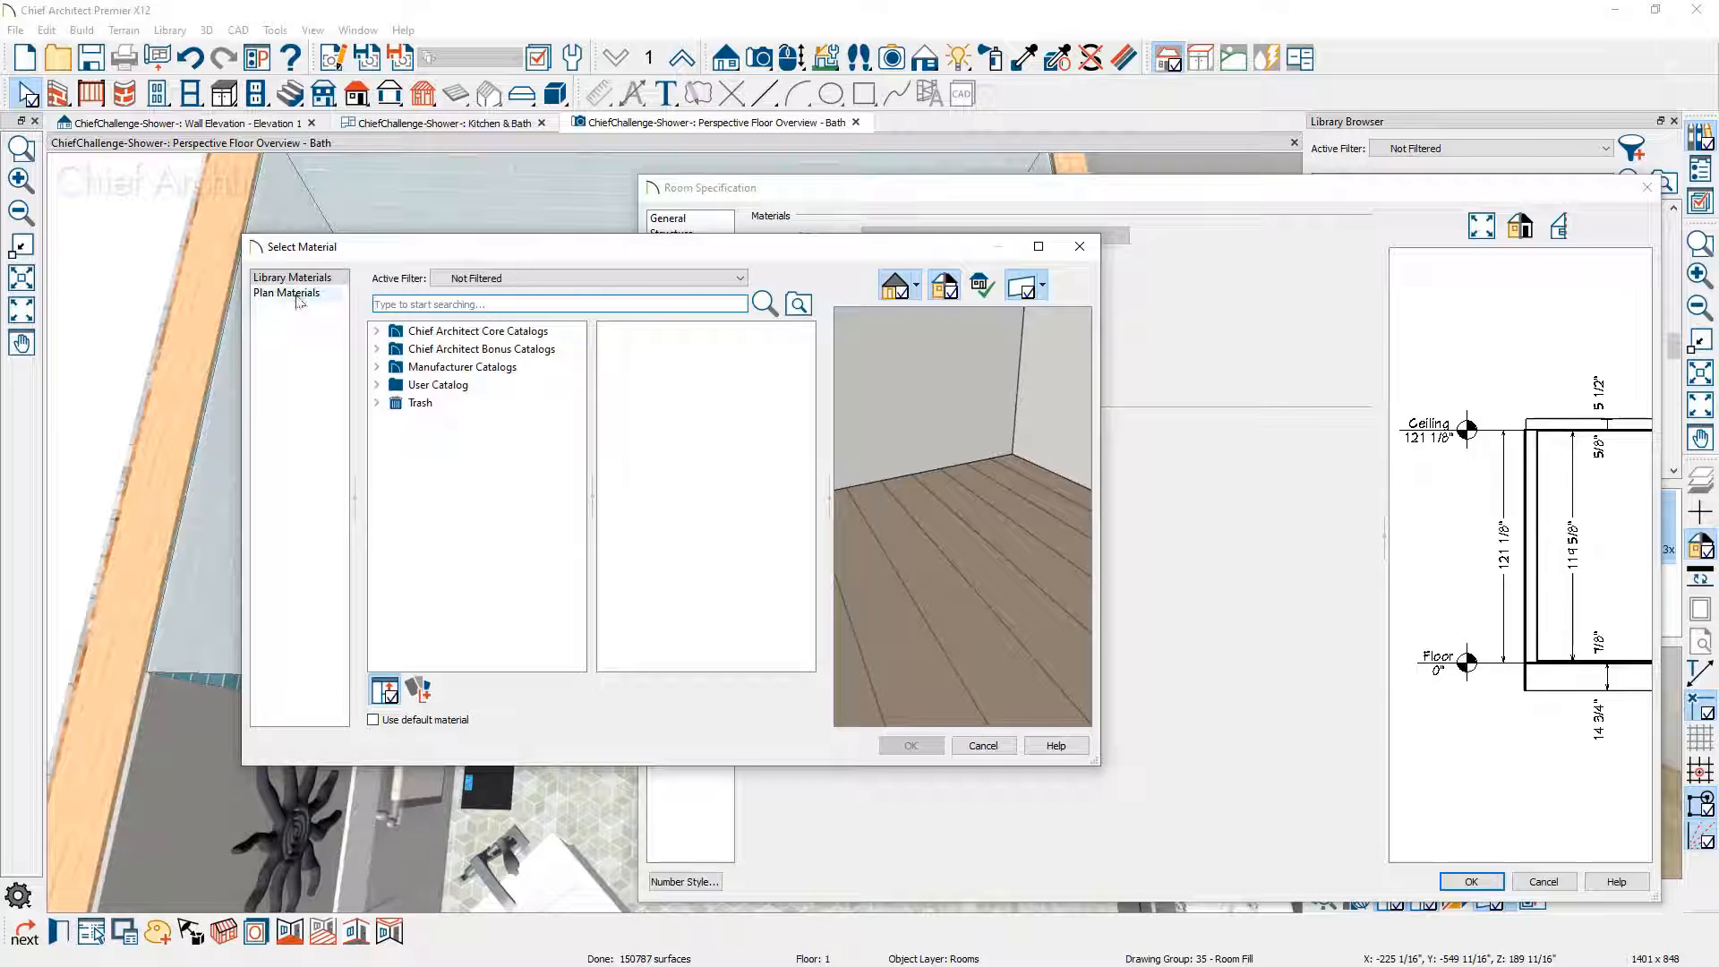
click(299, 296)
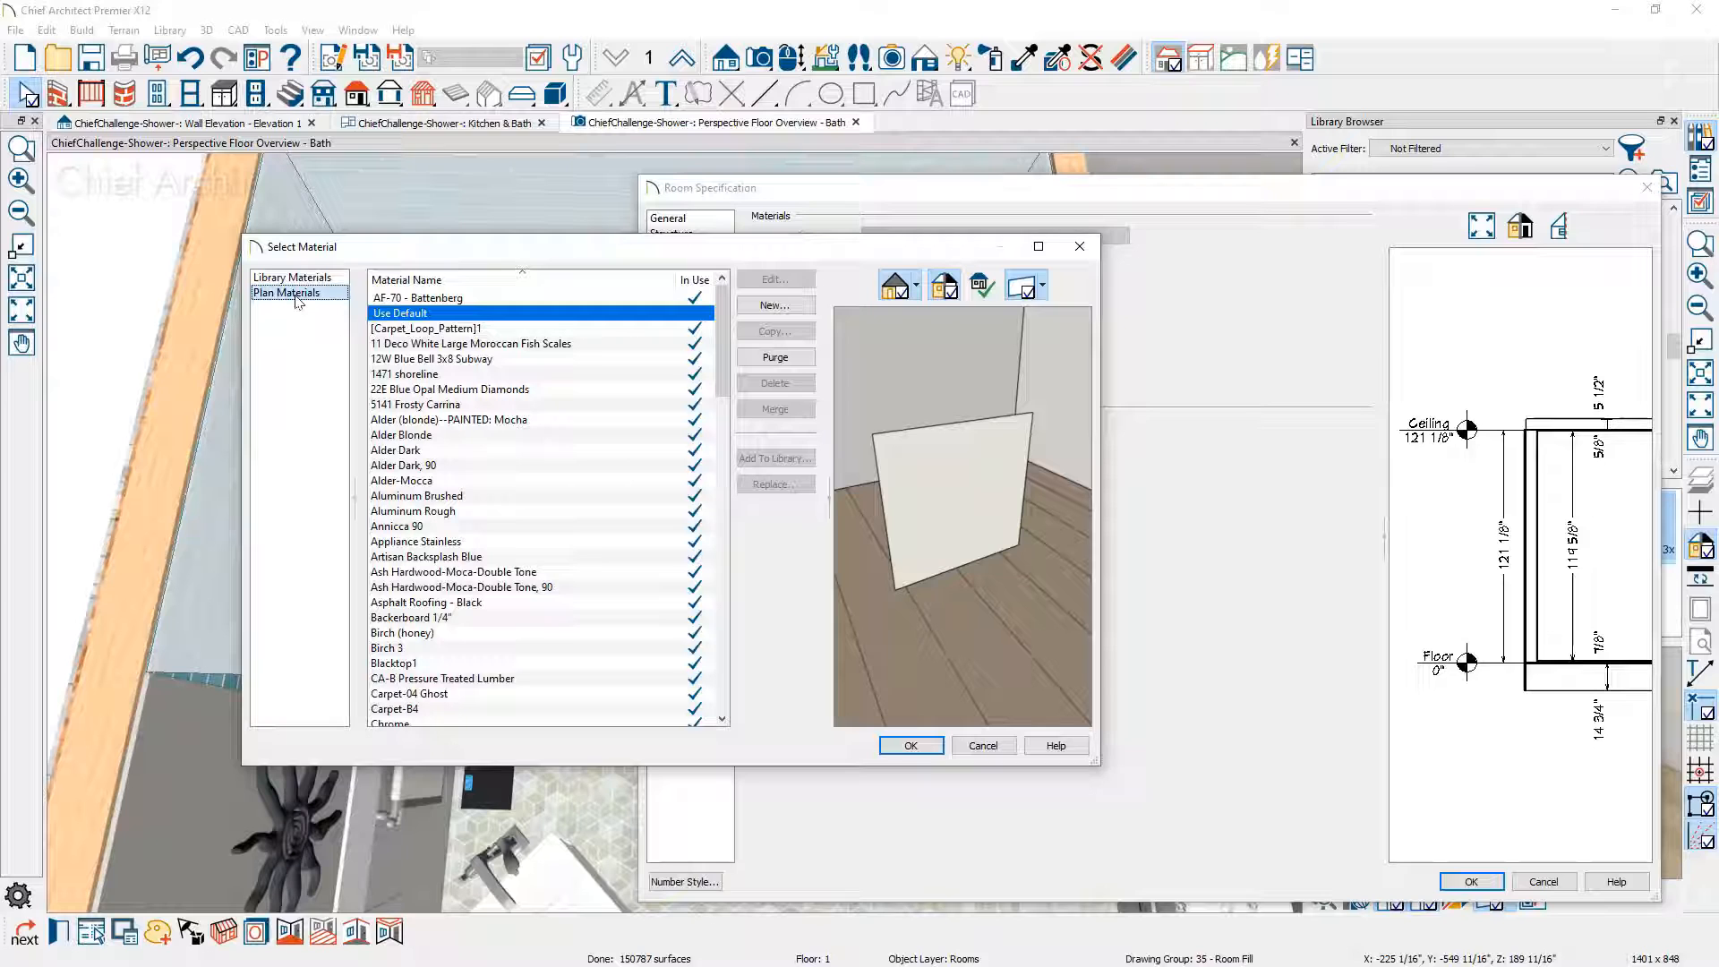
click(552, 347)
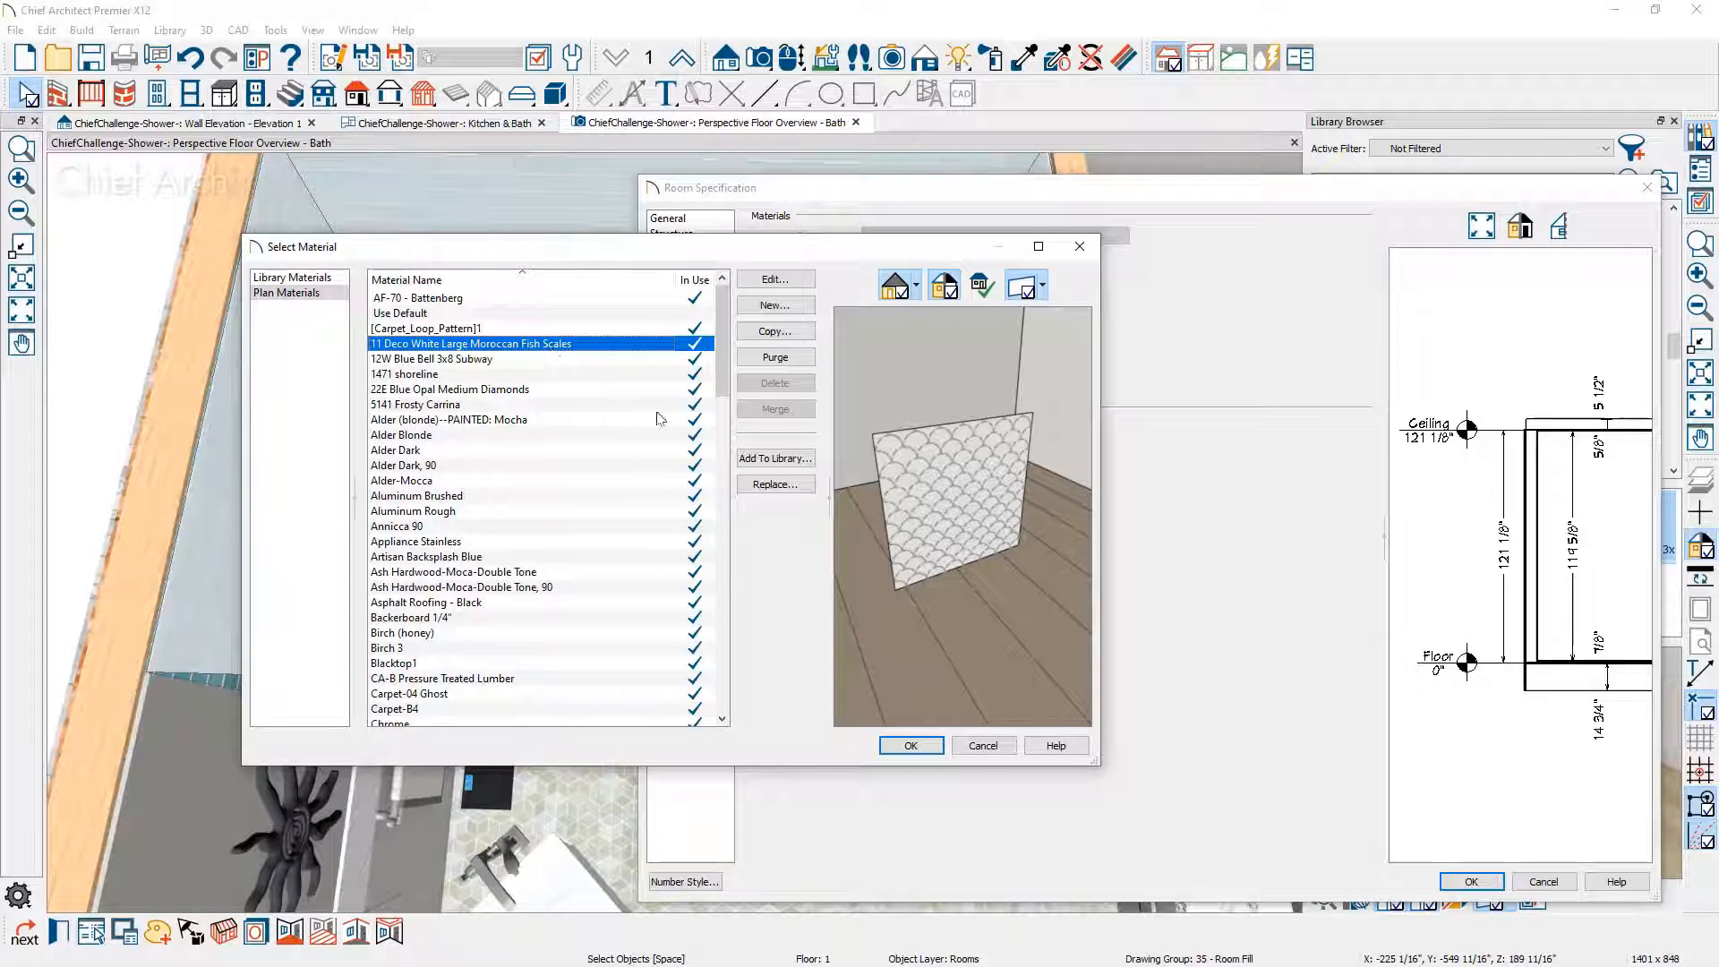
click(911, 746)
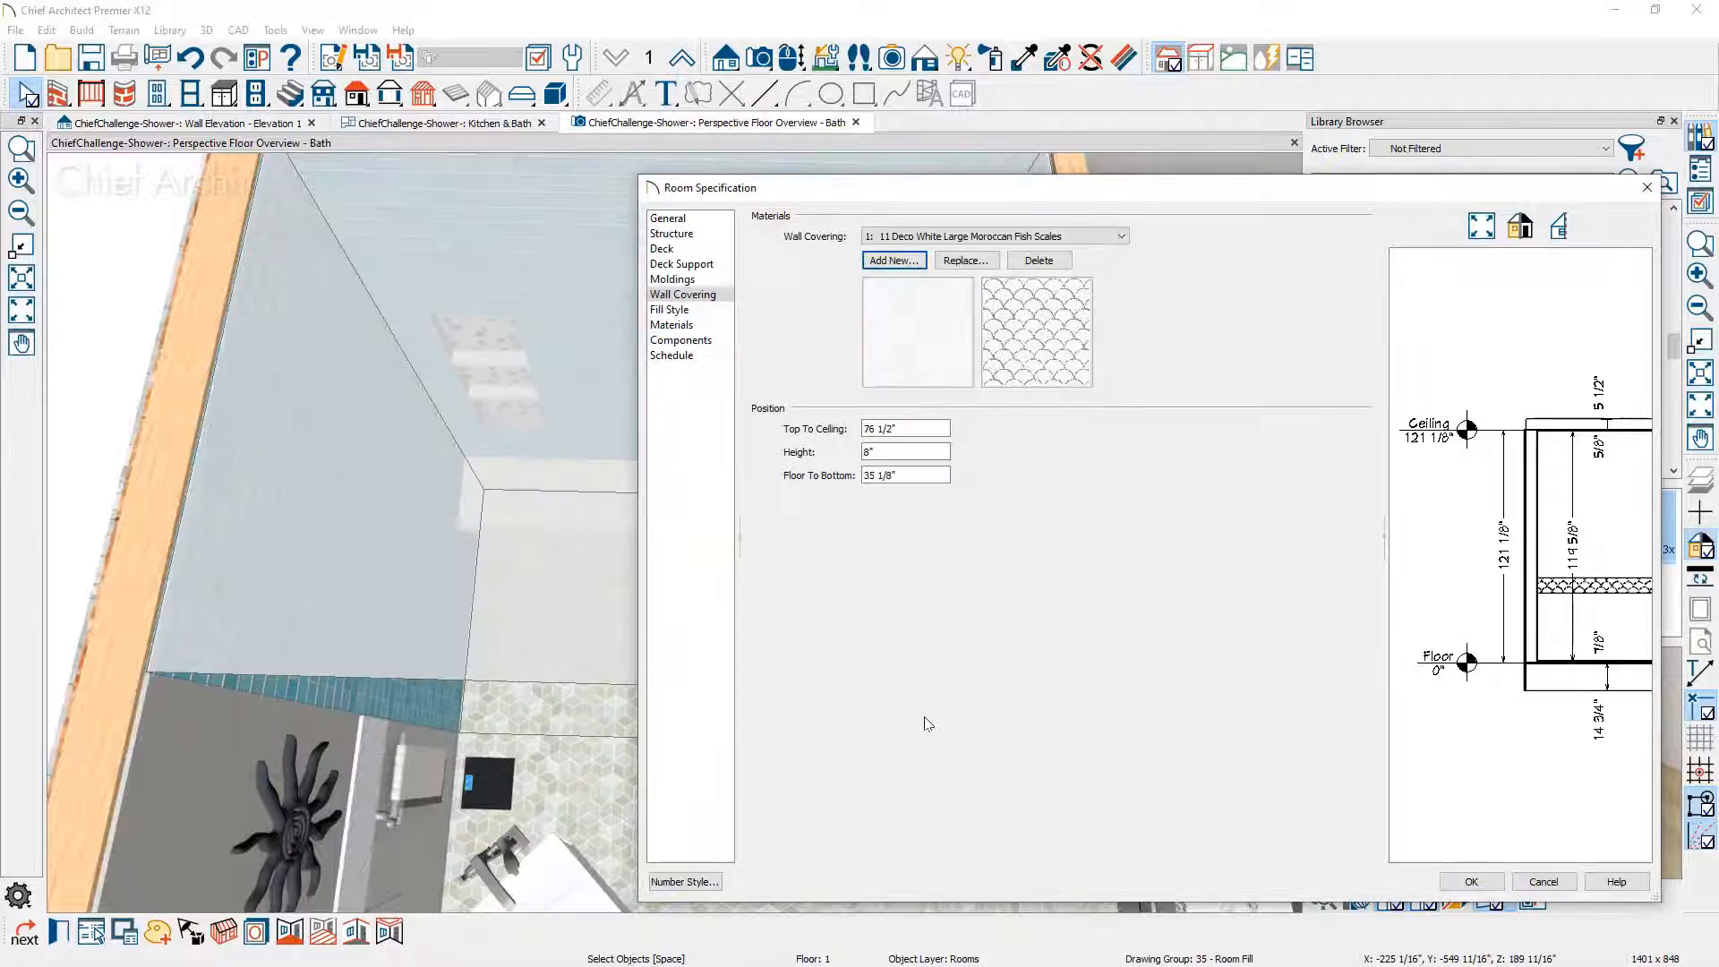
Step: Set the fish-scale wall covering's height to 12" and its floor-to-bottom distance to 54"
double_click(907, 457)
text(12)
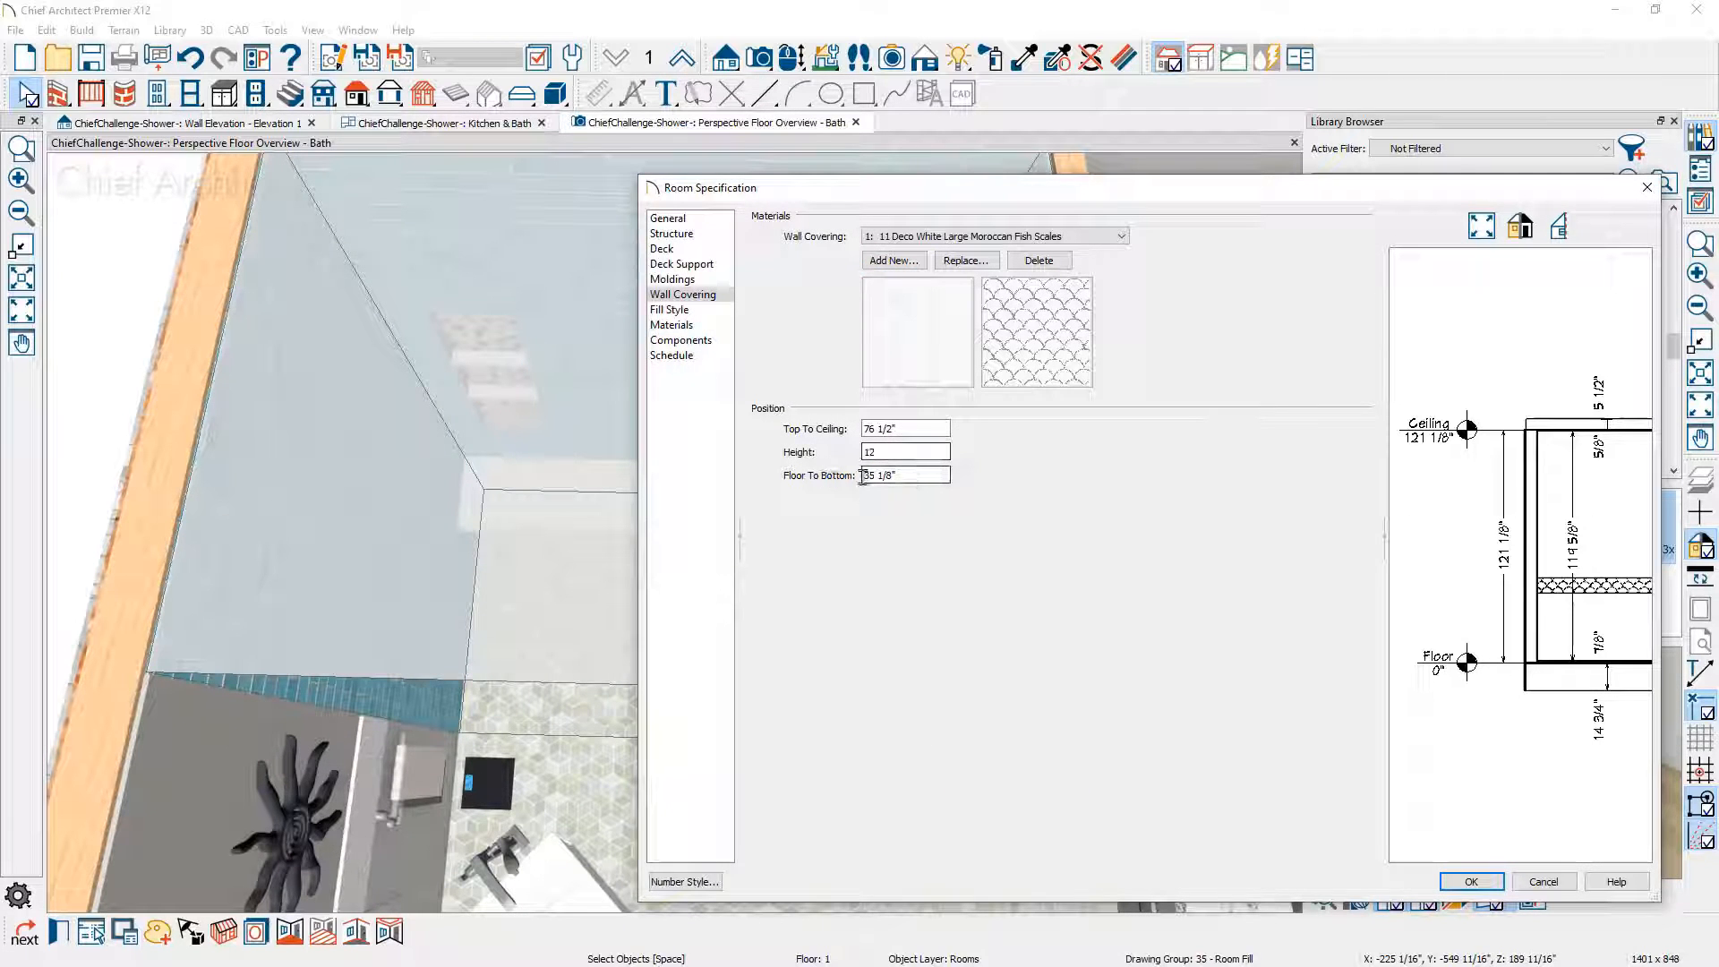
key(Tab)
text(54)
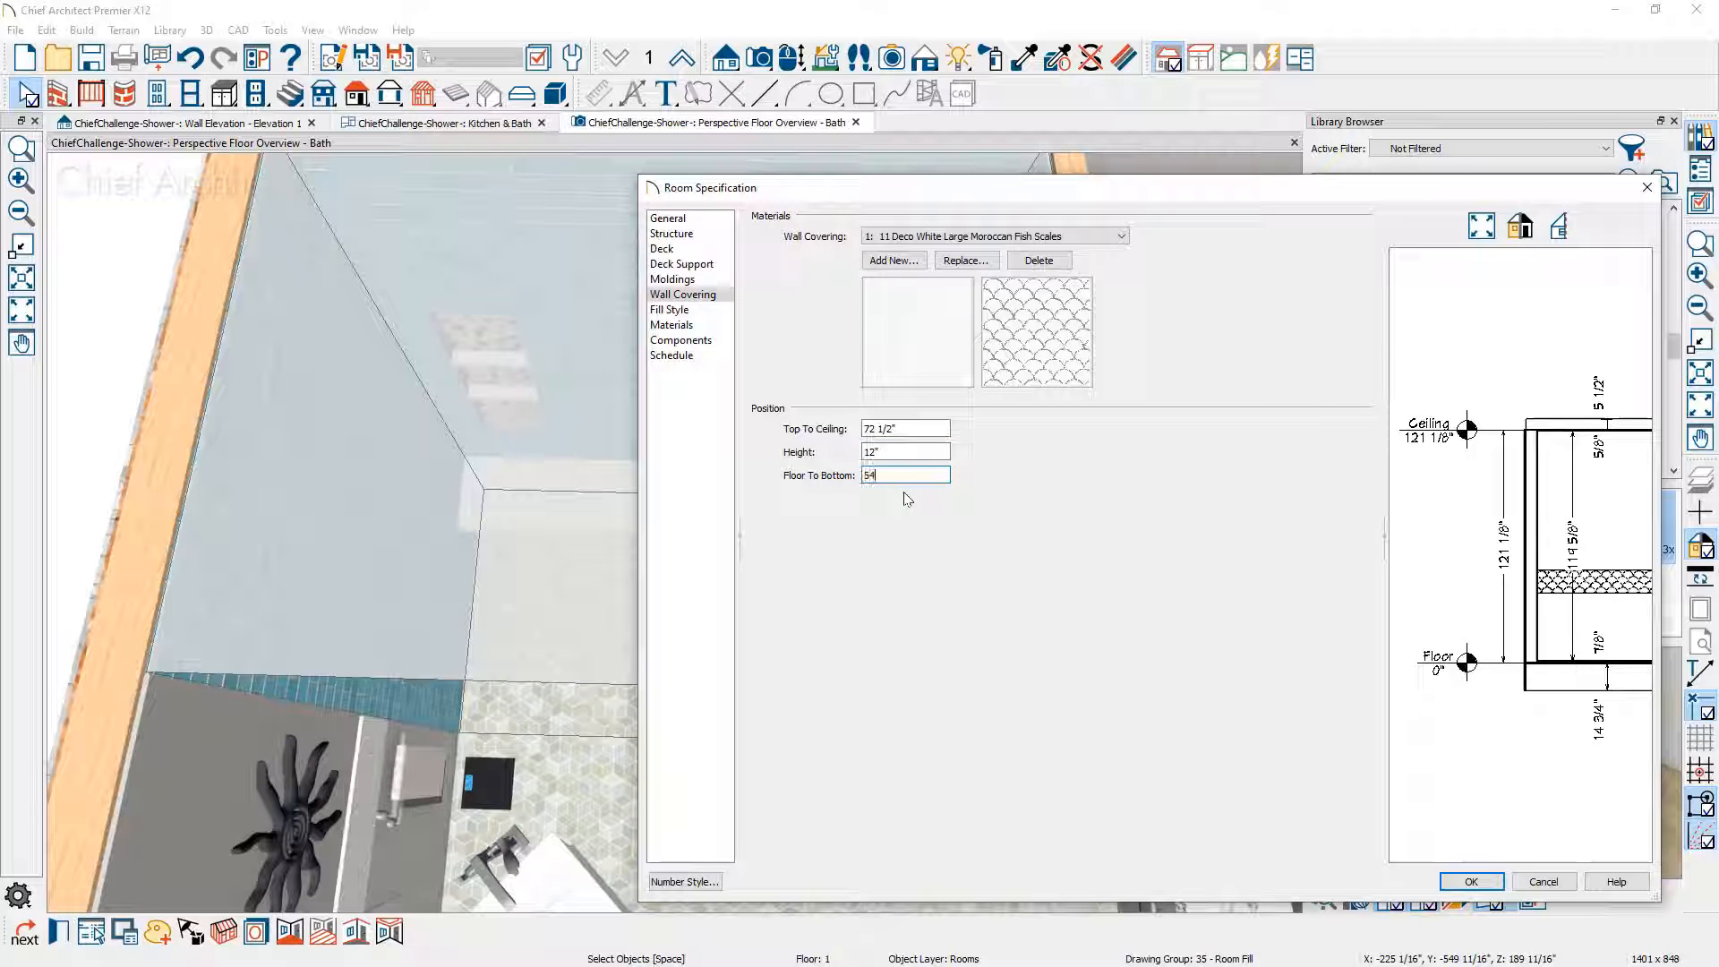
click(1471, 881)
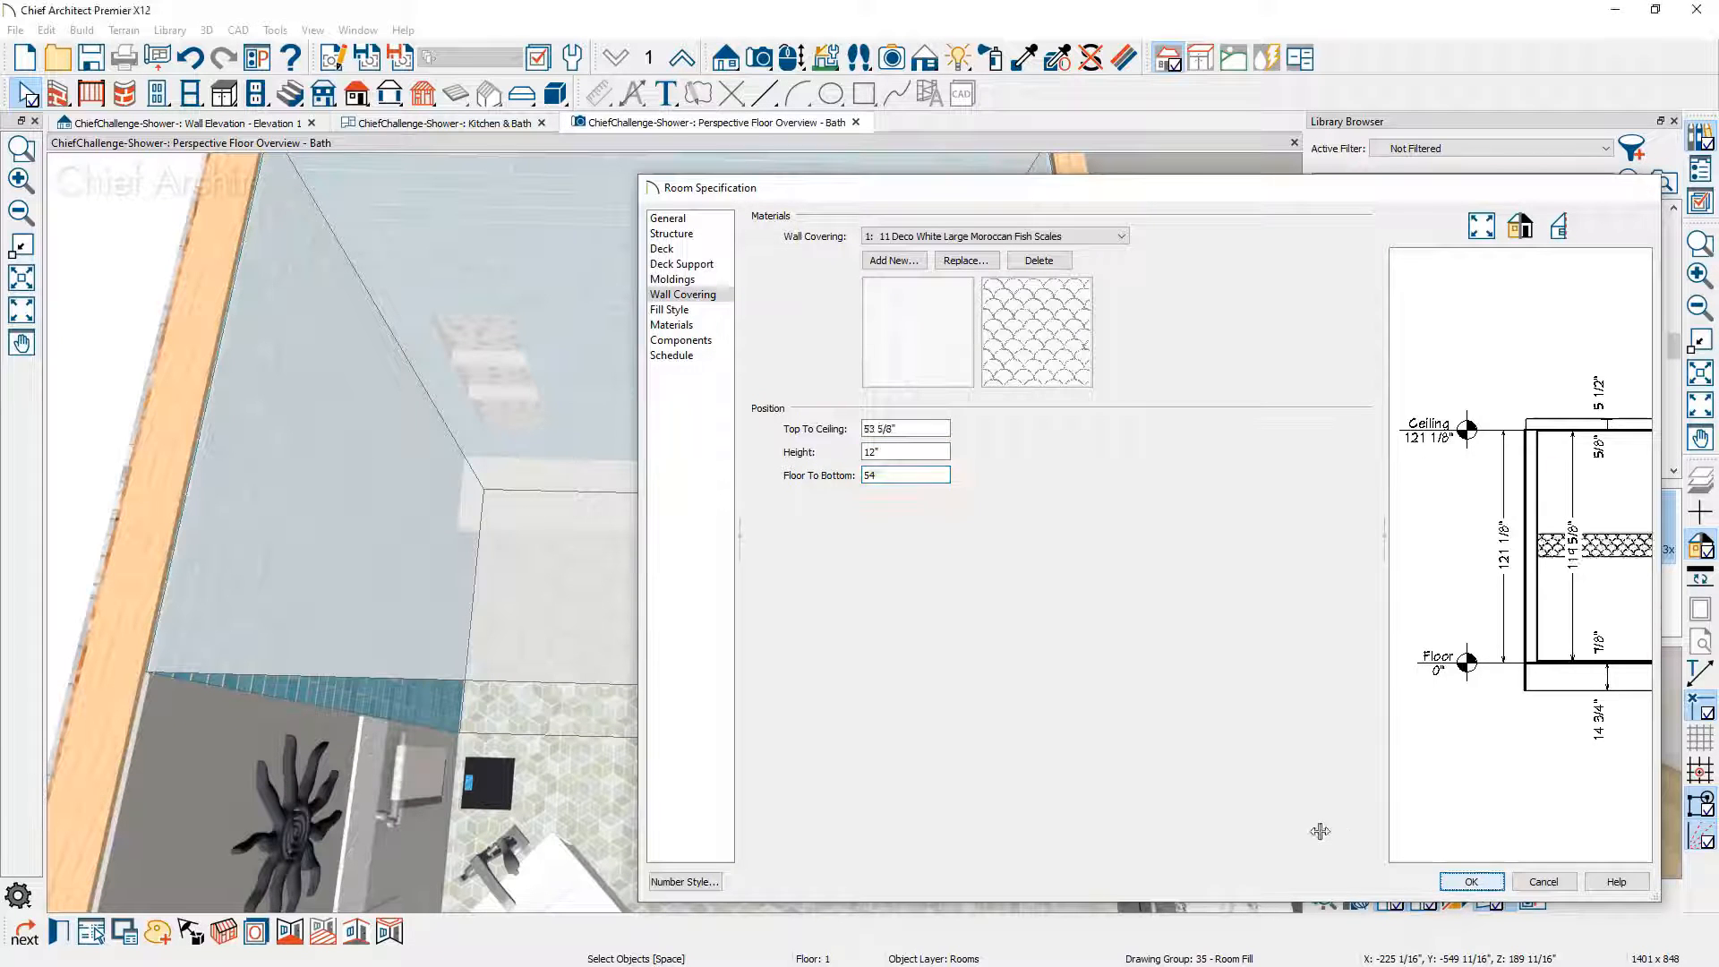
key(Escape)
middle_drag(897, 784, 880, 619)
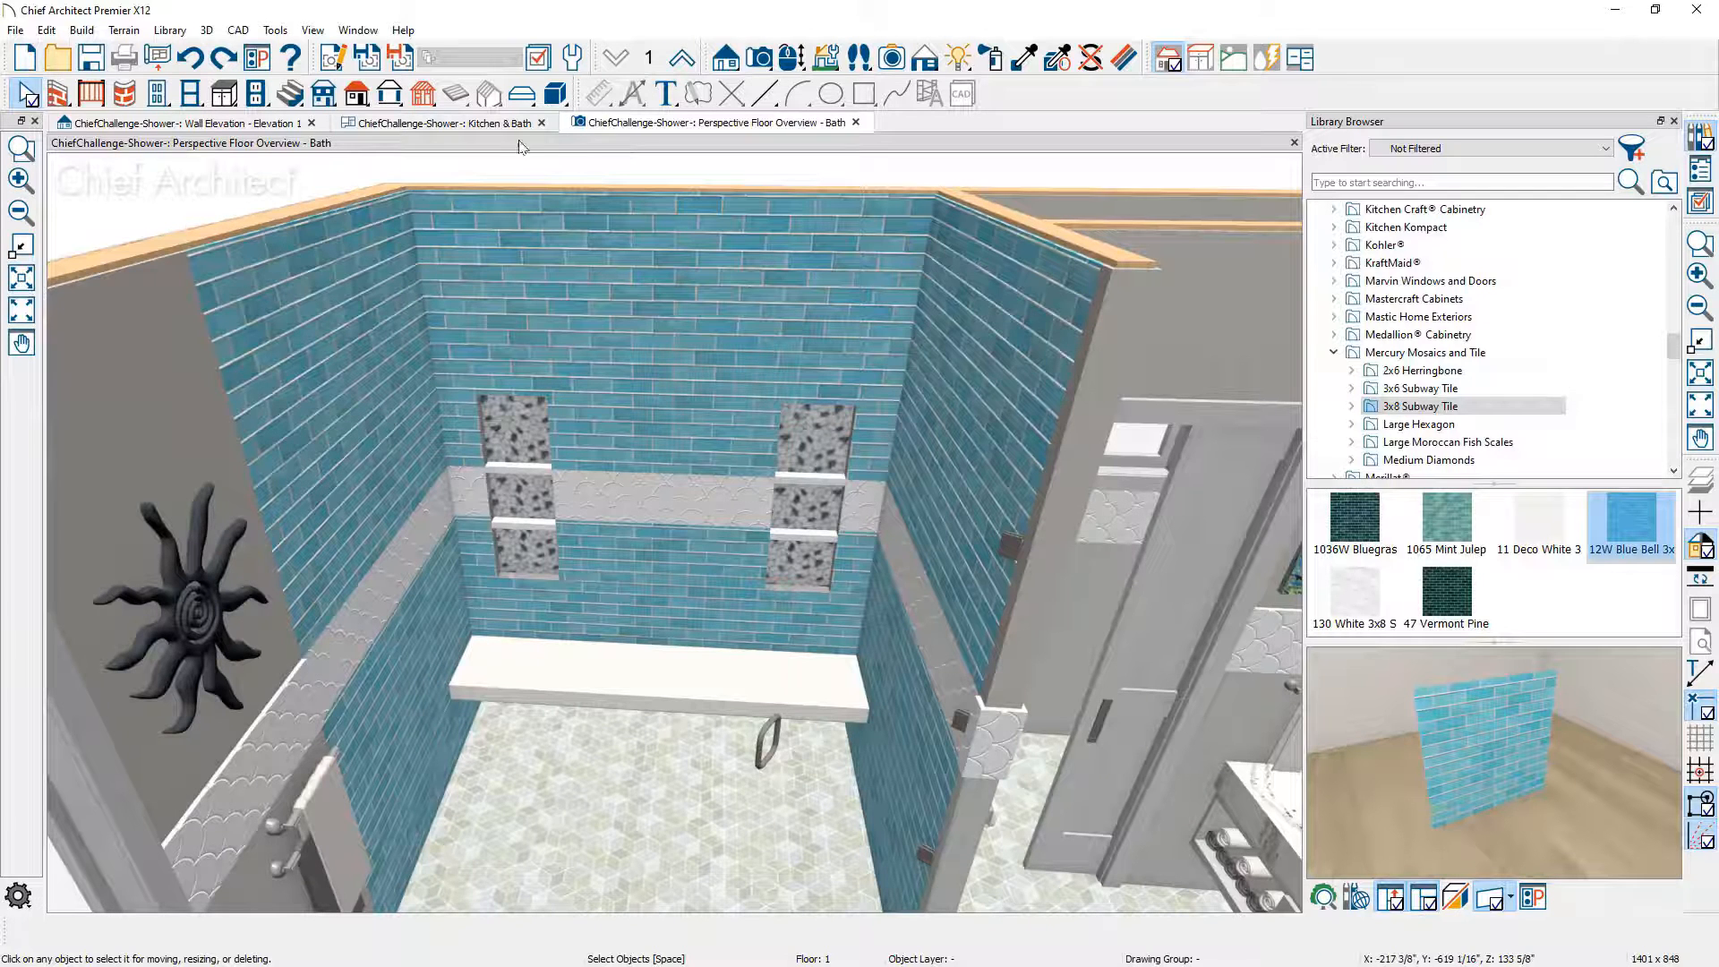
Step: Examine the tile band and niches in the shower reference photo on the Kitchen & Bath plan
click(482, 128)
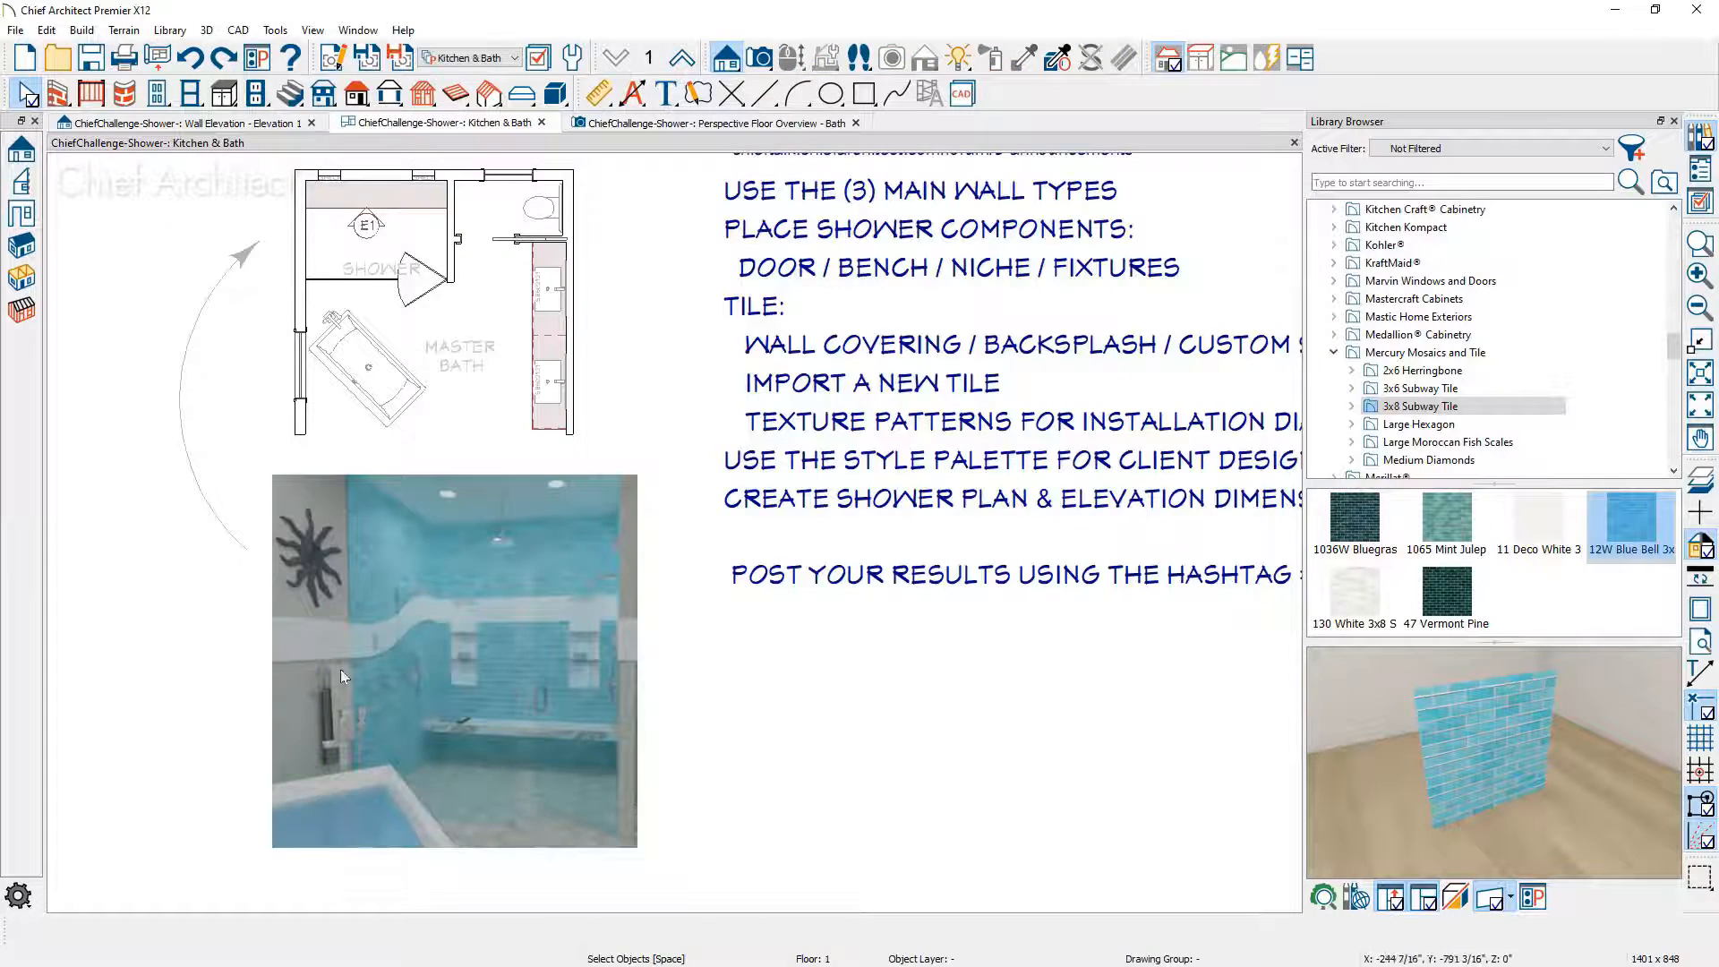
scroll(326, 681, up, 3)
middle_drag(342, 664, 338, 598)
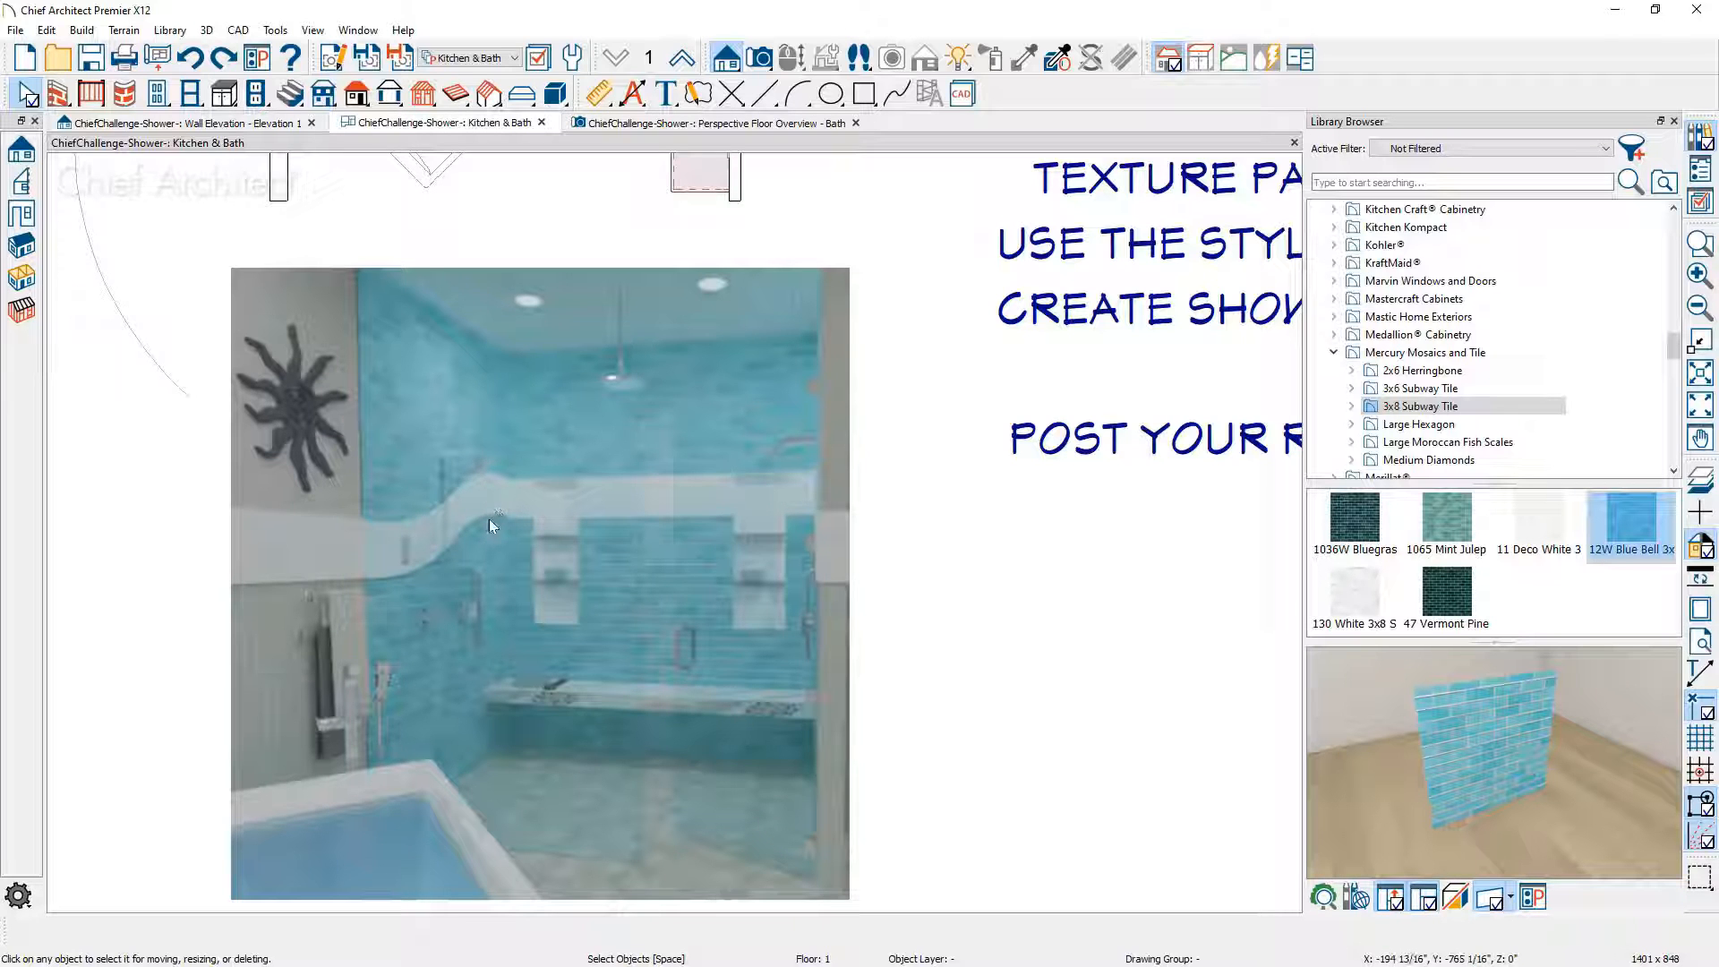
scroll(488, 519, down, 3)
middle_drag(503, 512, 508, 725)
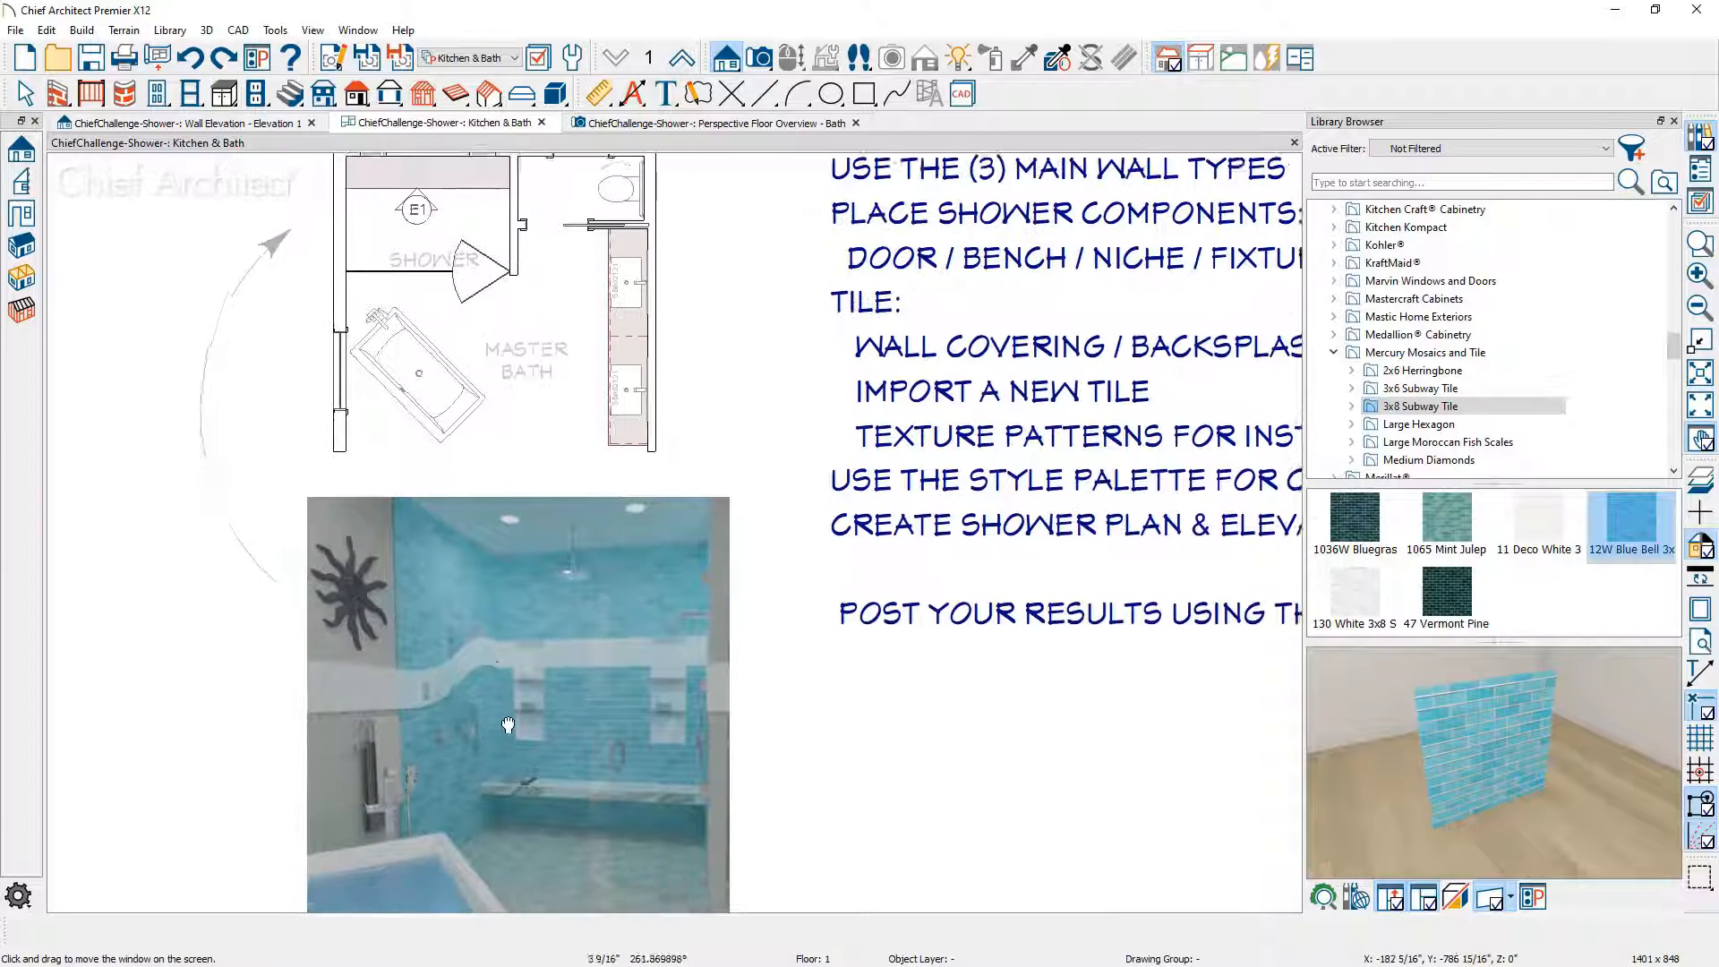
Step: Return to the perspective floor overview and undo the shower room's fish-scale wall covering
click(722, 125)
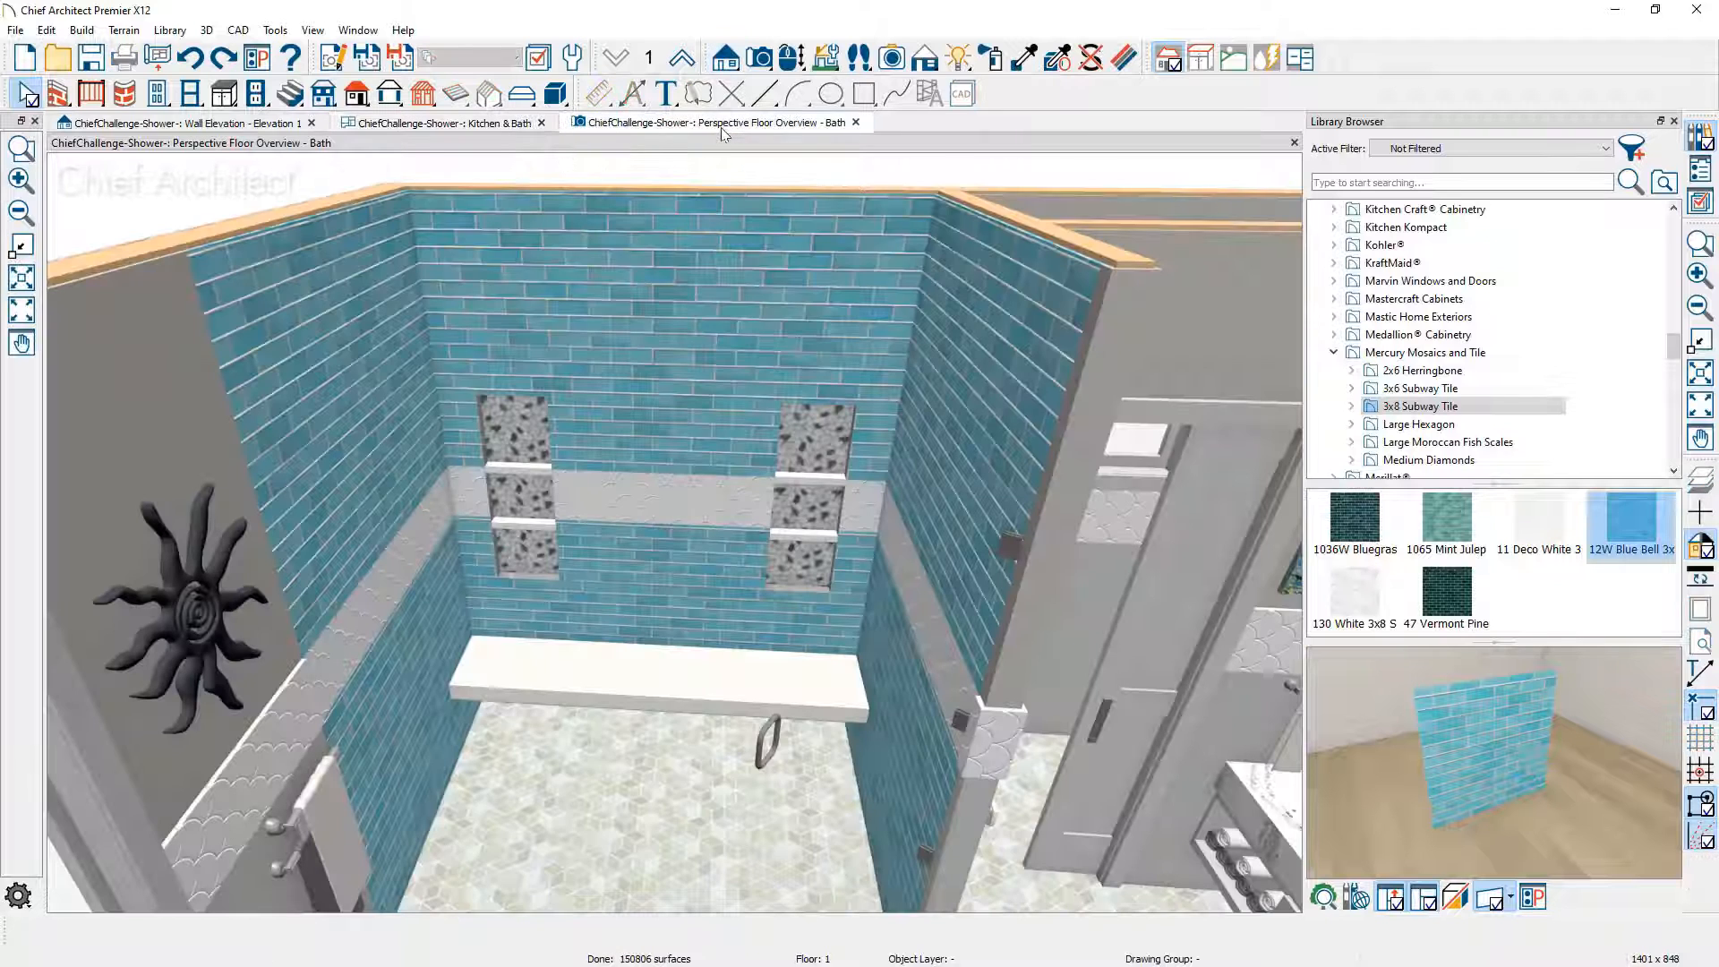
click(194, 60)
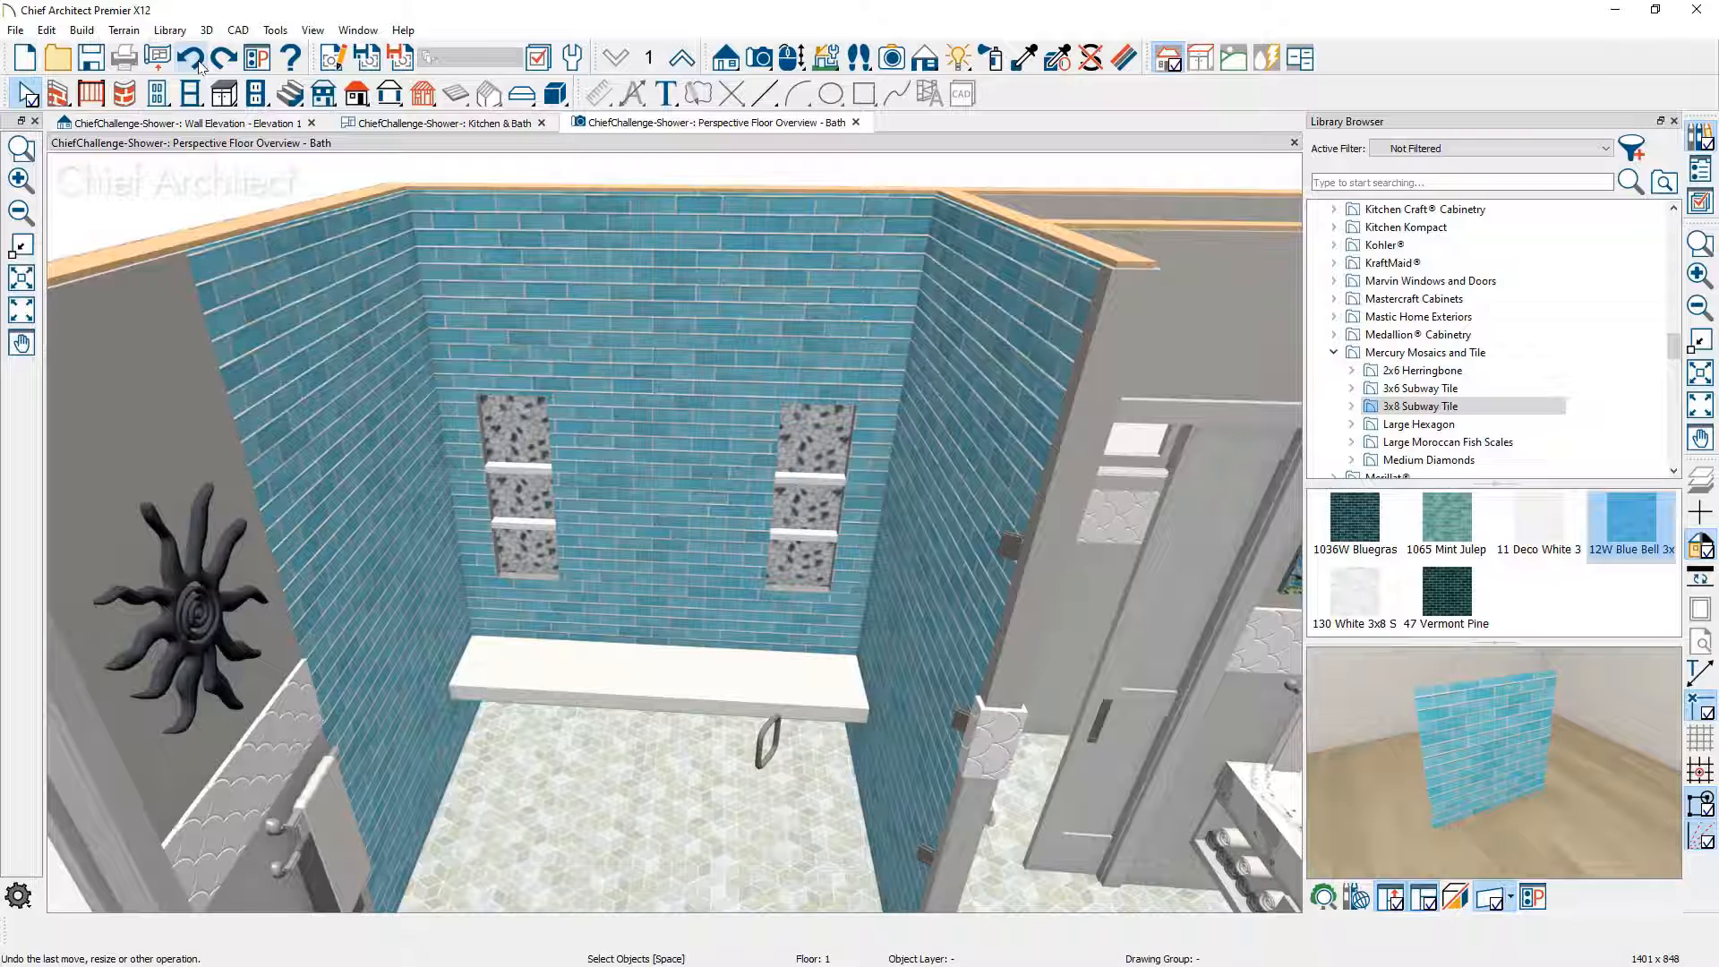
Step: Repaint the shower's back wall with 1471 shoreline sampled from a neighbouring gray wall, and switch to wall Elevation 1
click(1023, 63)
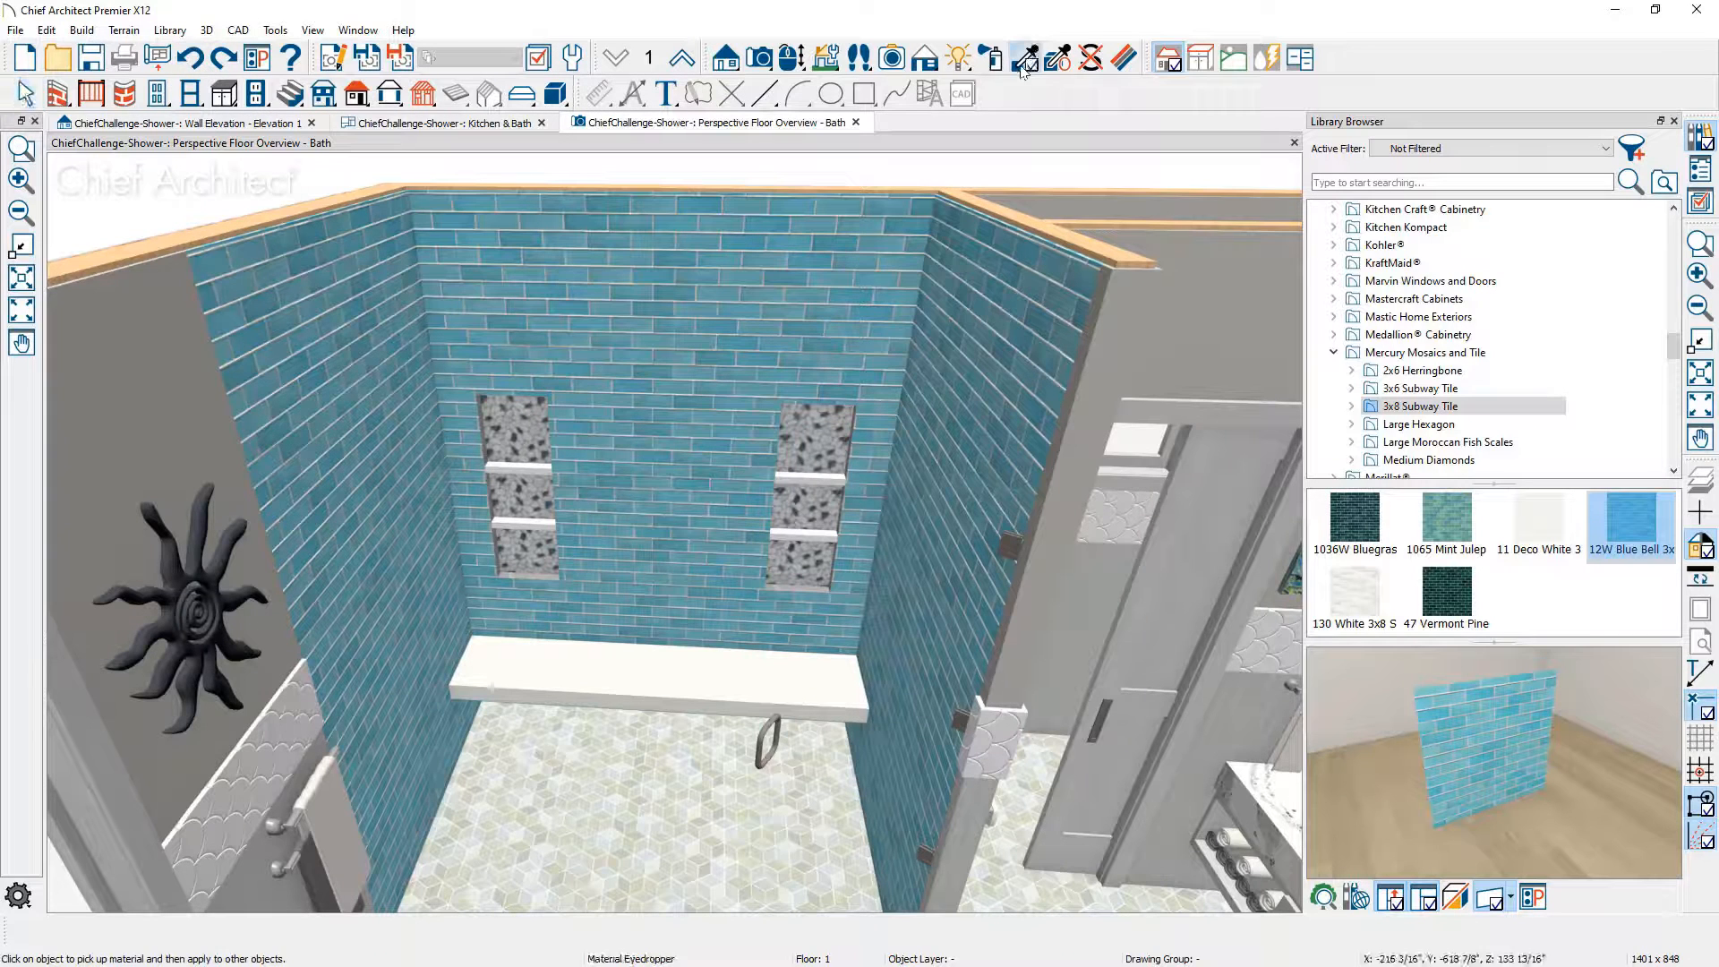
click(1174, 308)
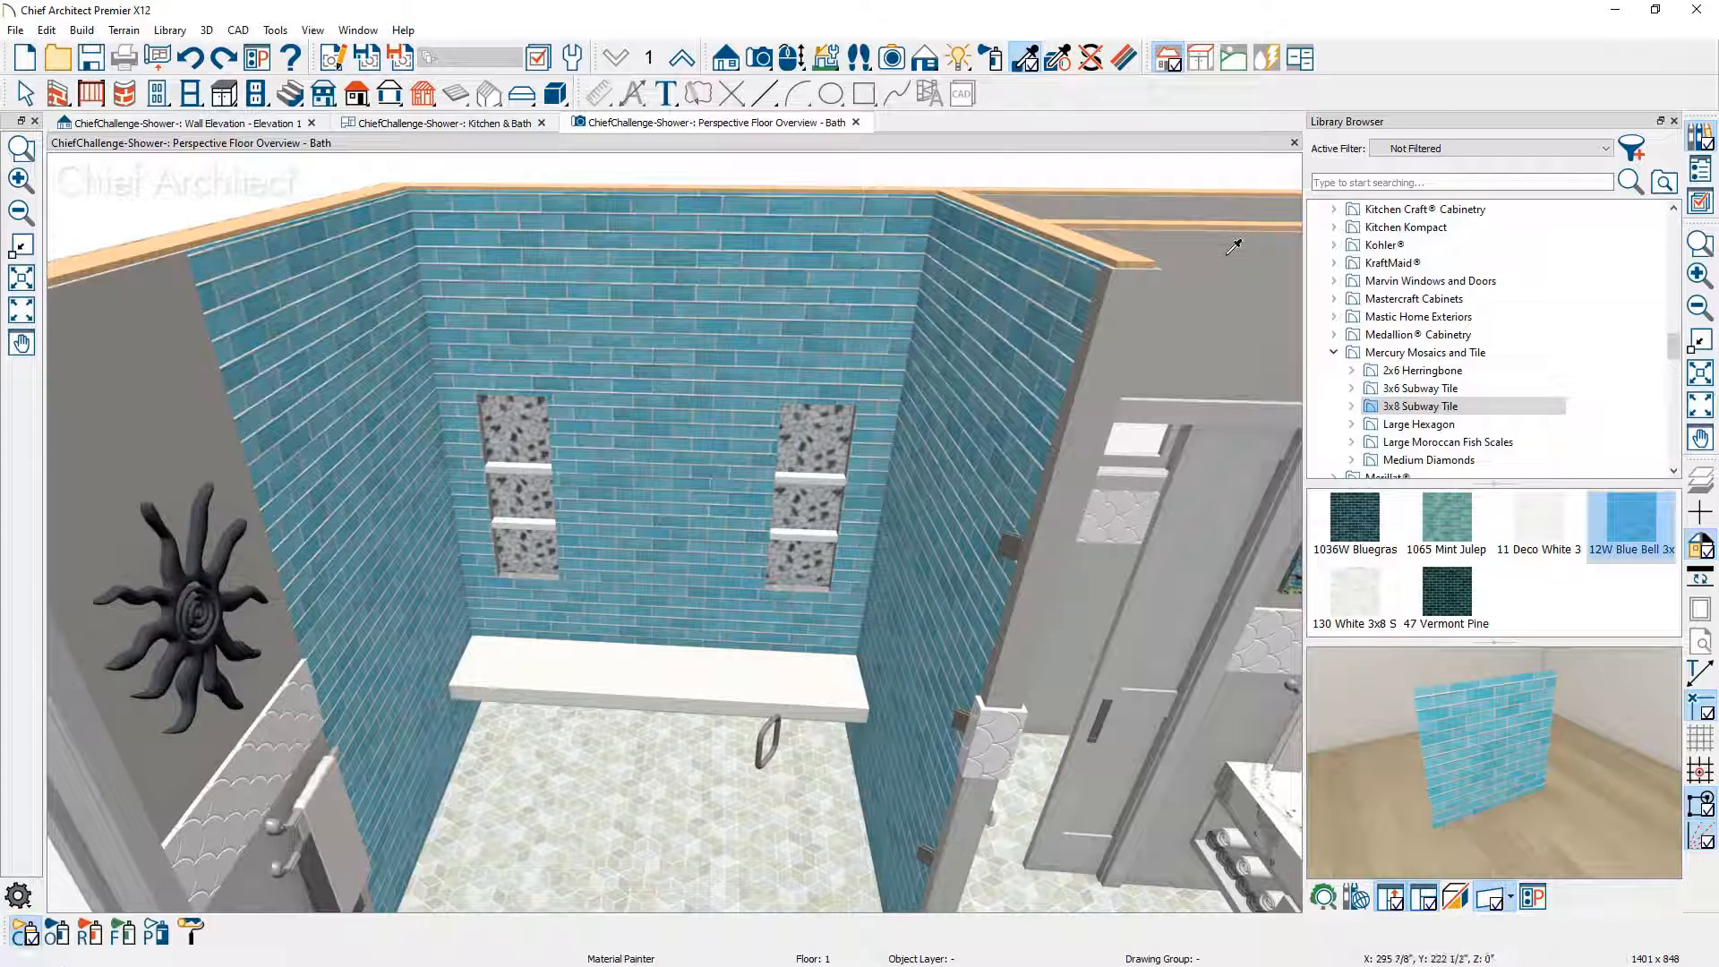
click(761, 218)
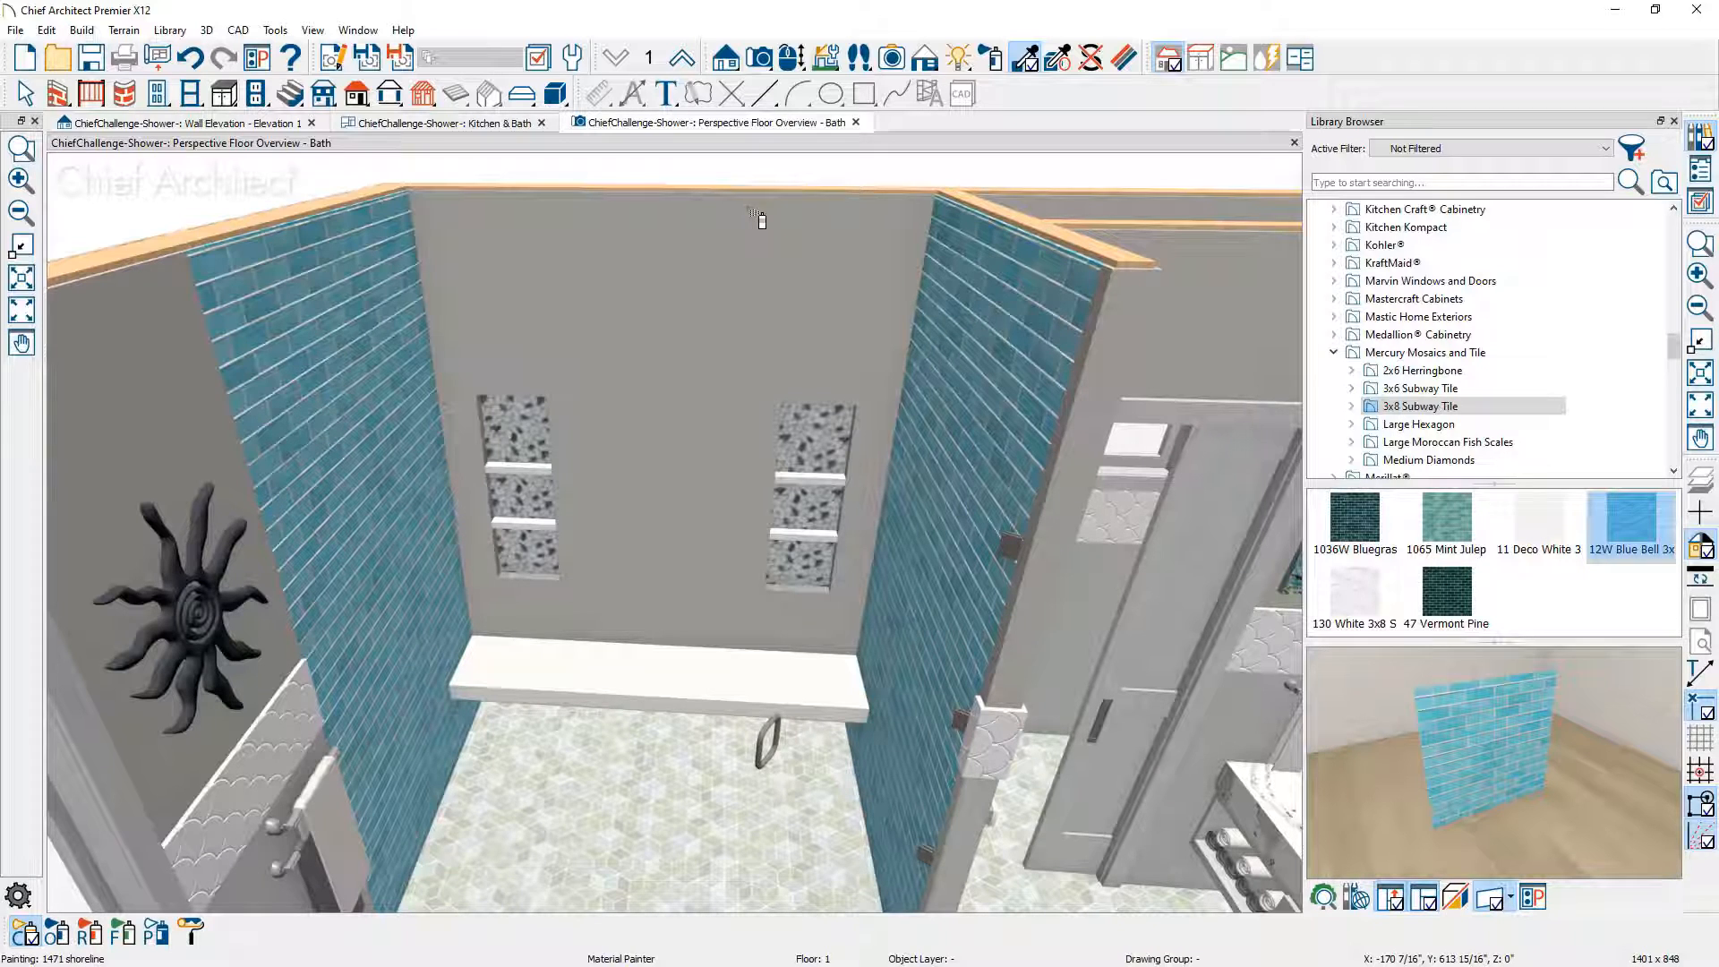
click(288, 125)
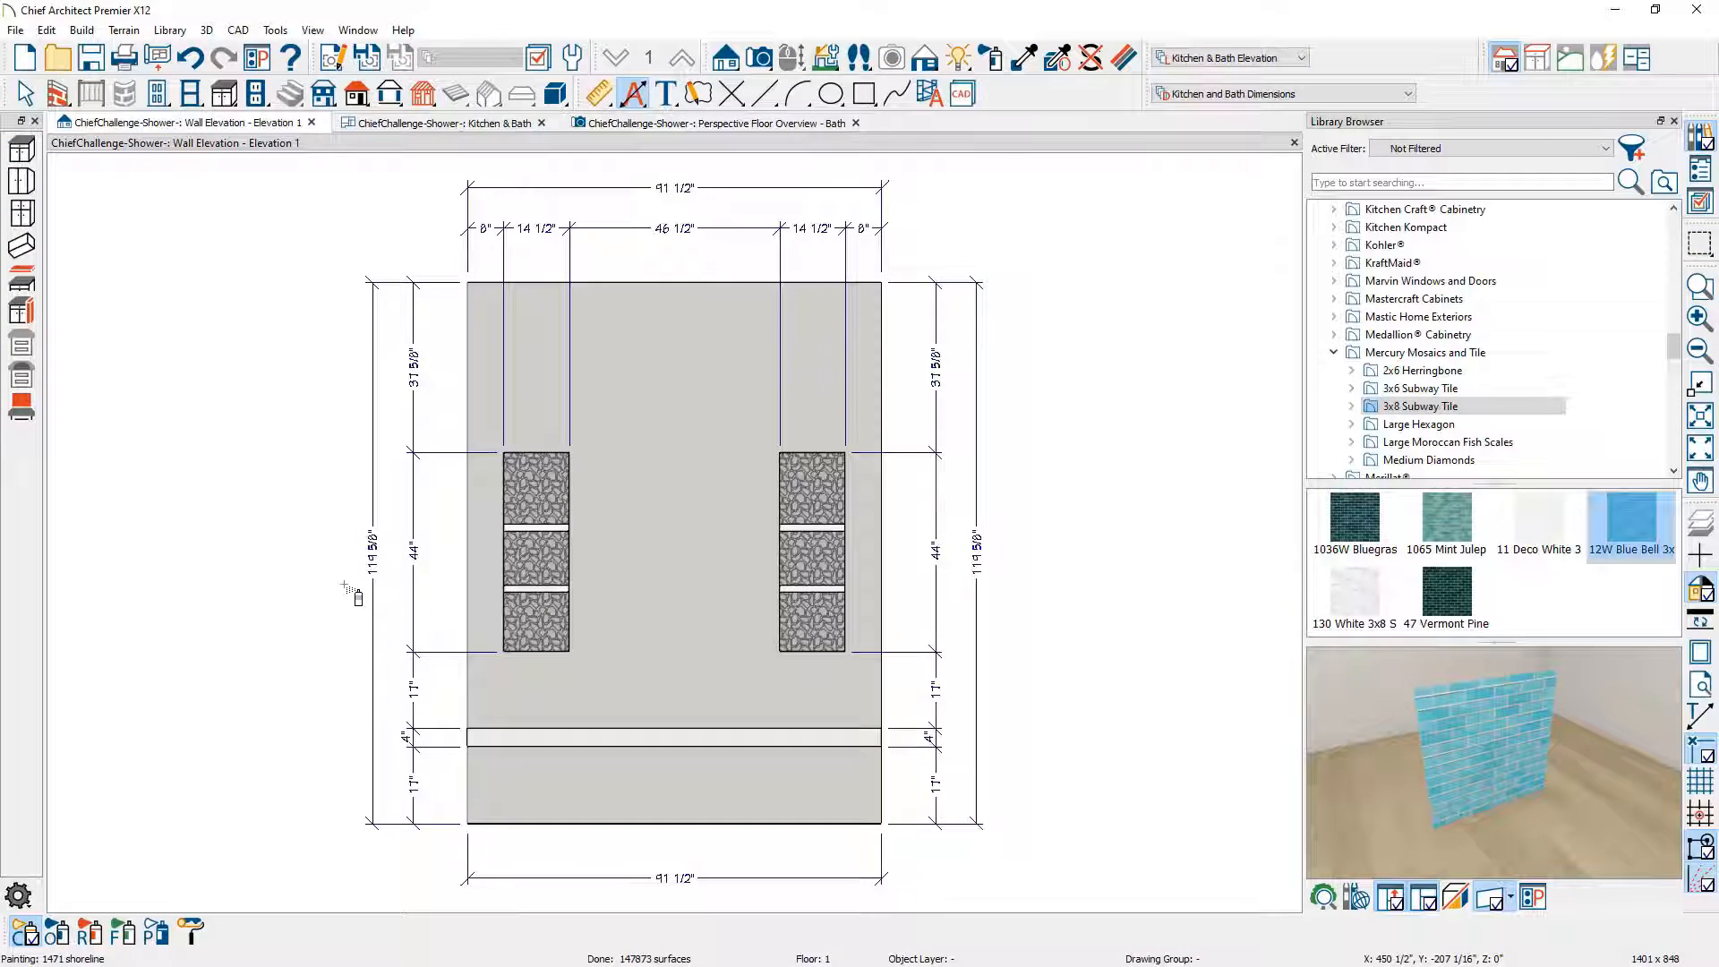
Step: Draw a full-width custom backsplash about 66" high across the lower part of the shower's back wall, starting from the floor
click(235, 104)
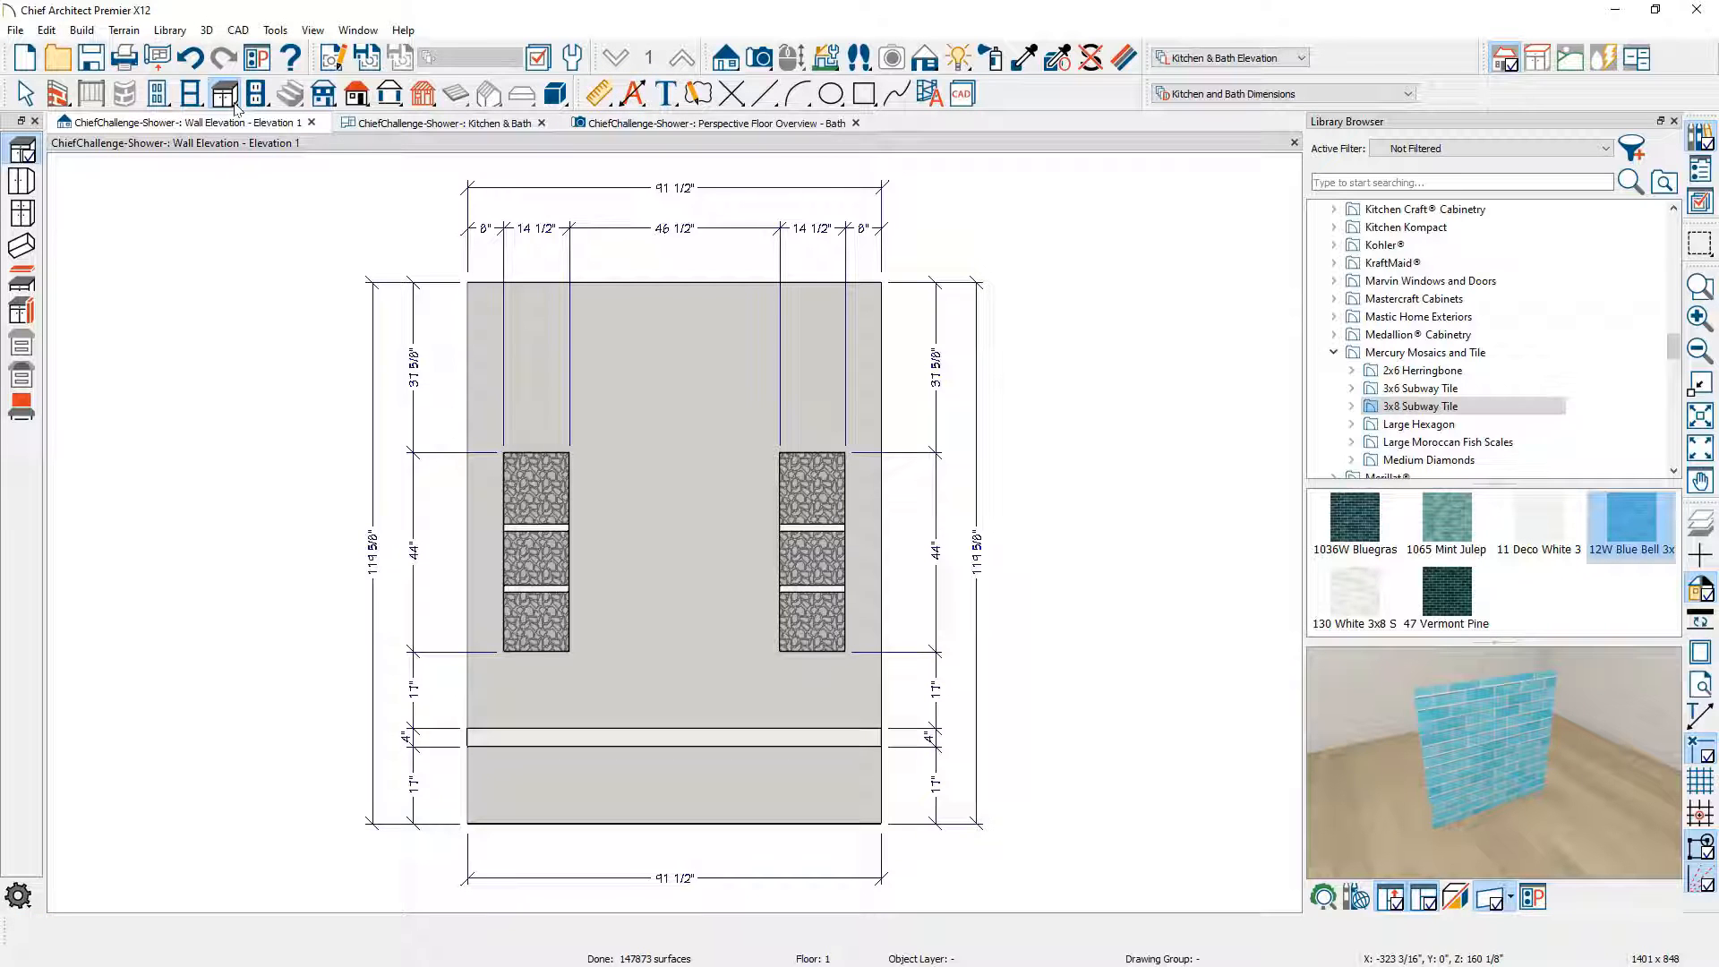
click(22, 408)
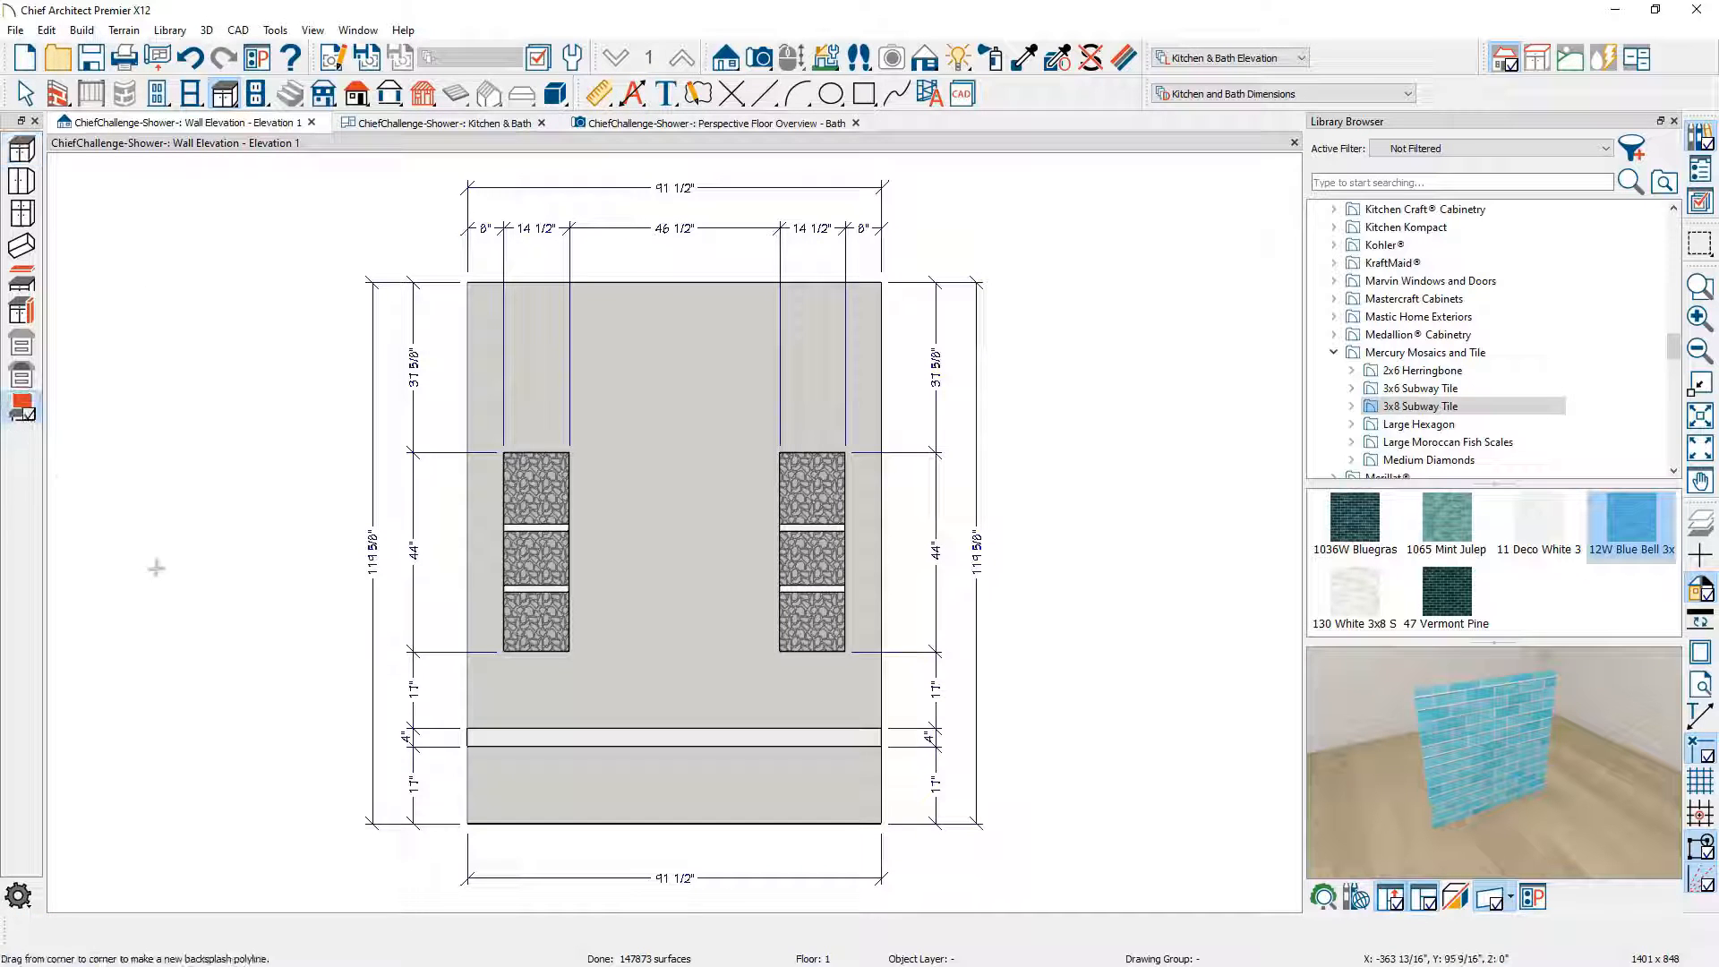
click(466, 825)
drag(880, 825, 466, 526)
scroll(548, 555, up, 2)
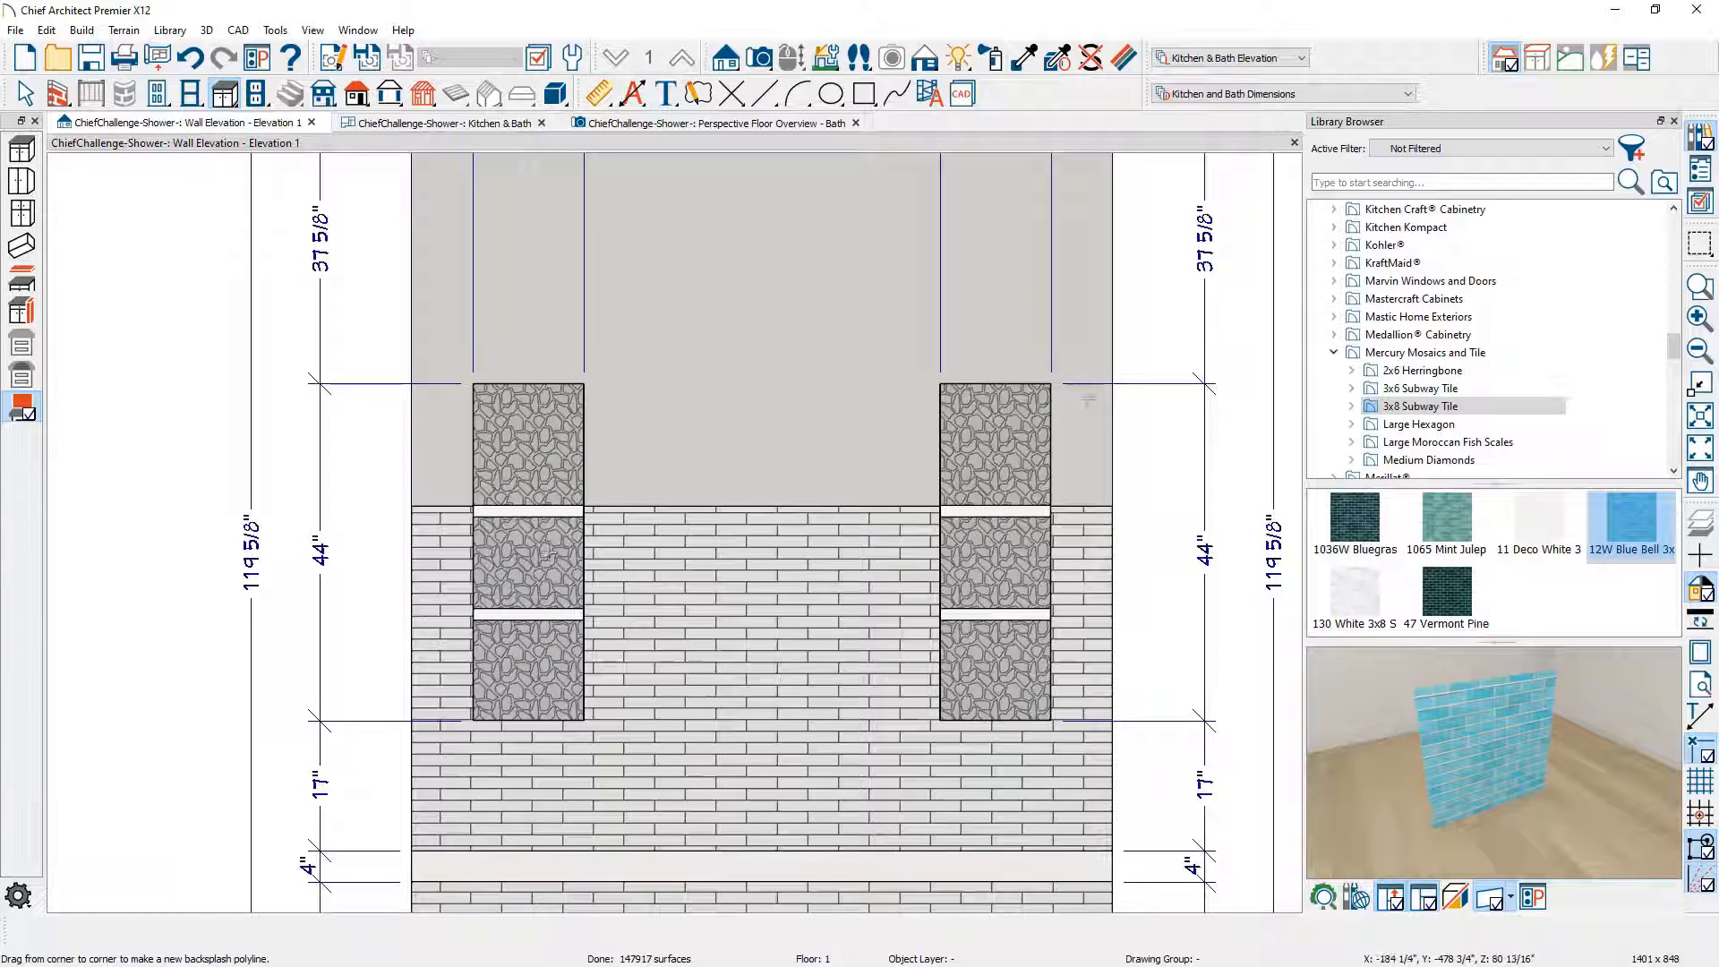
Step: Set the height of the lower backsplash on the shower's back wall to 70"
key(space)
click(842, 503)
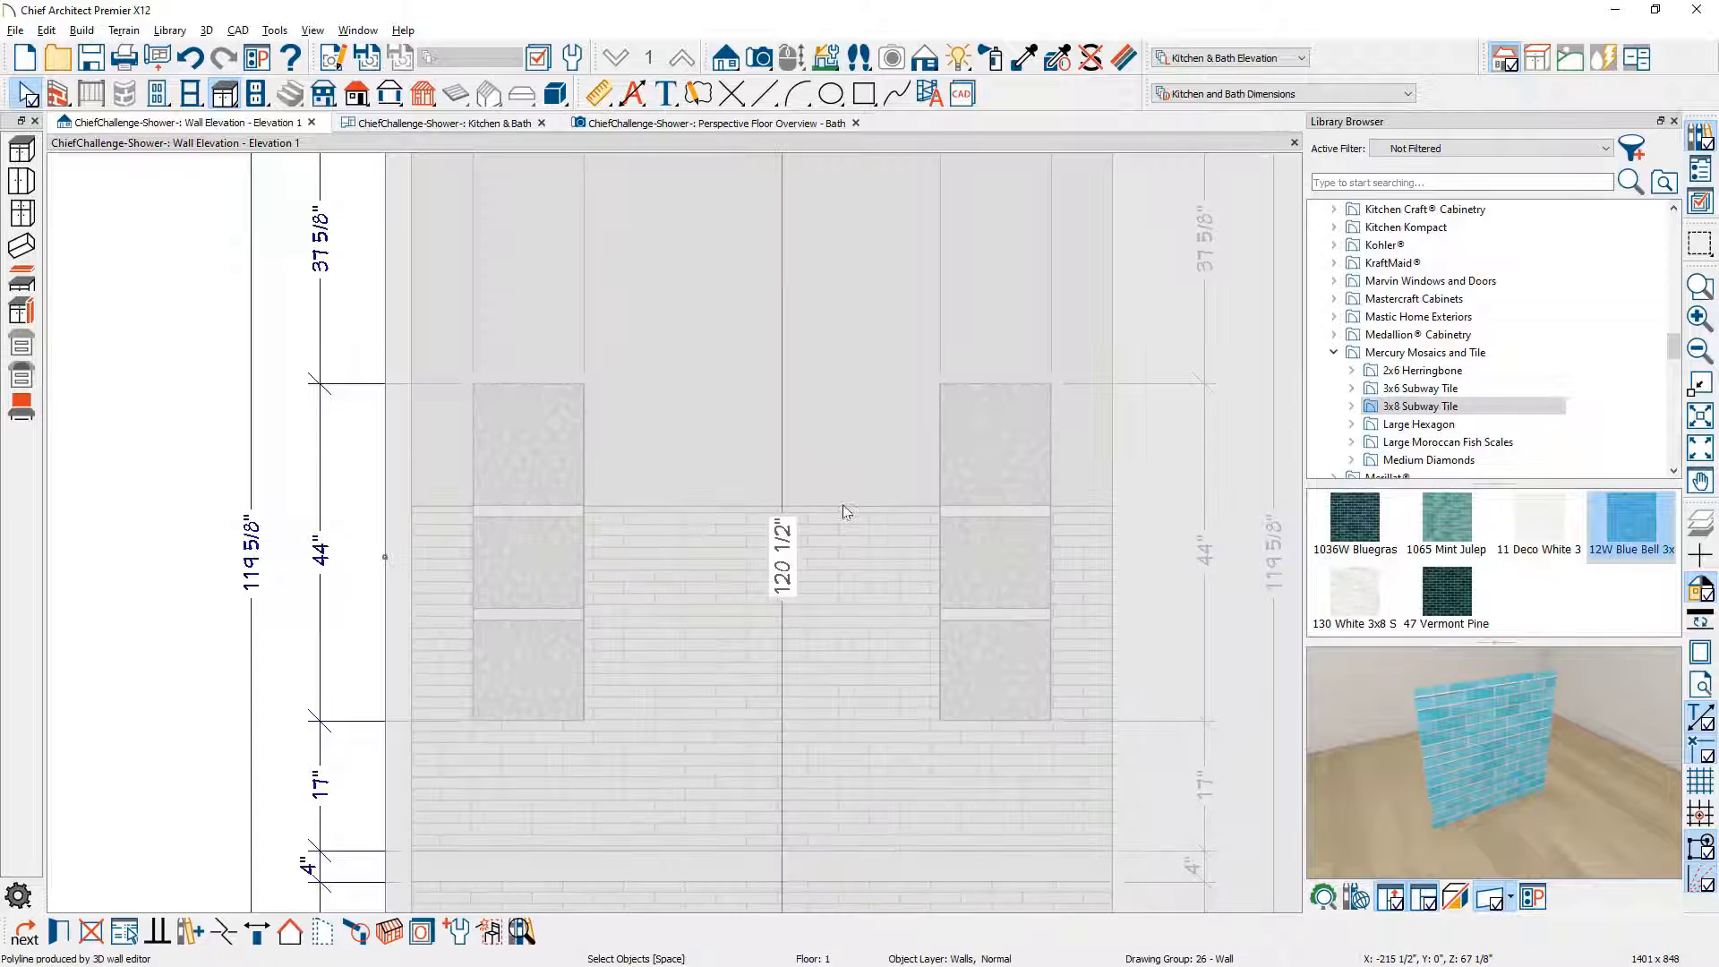
click(846, 514)
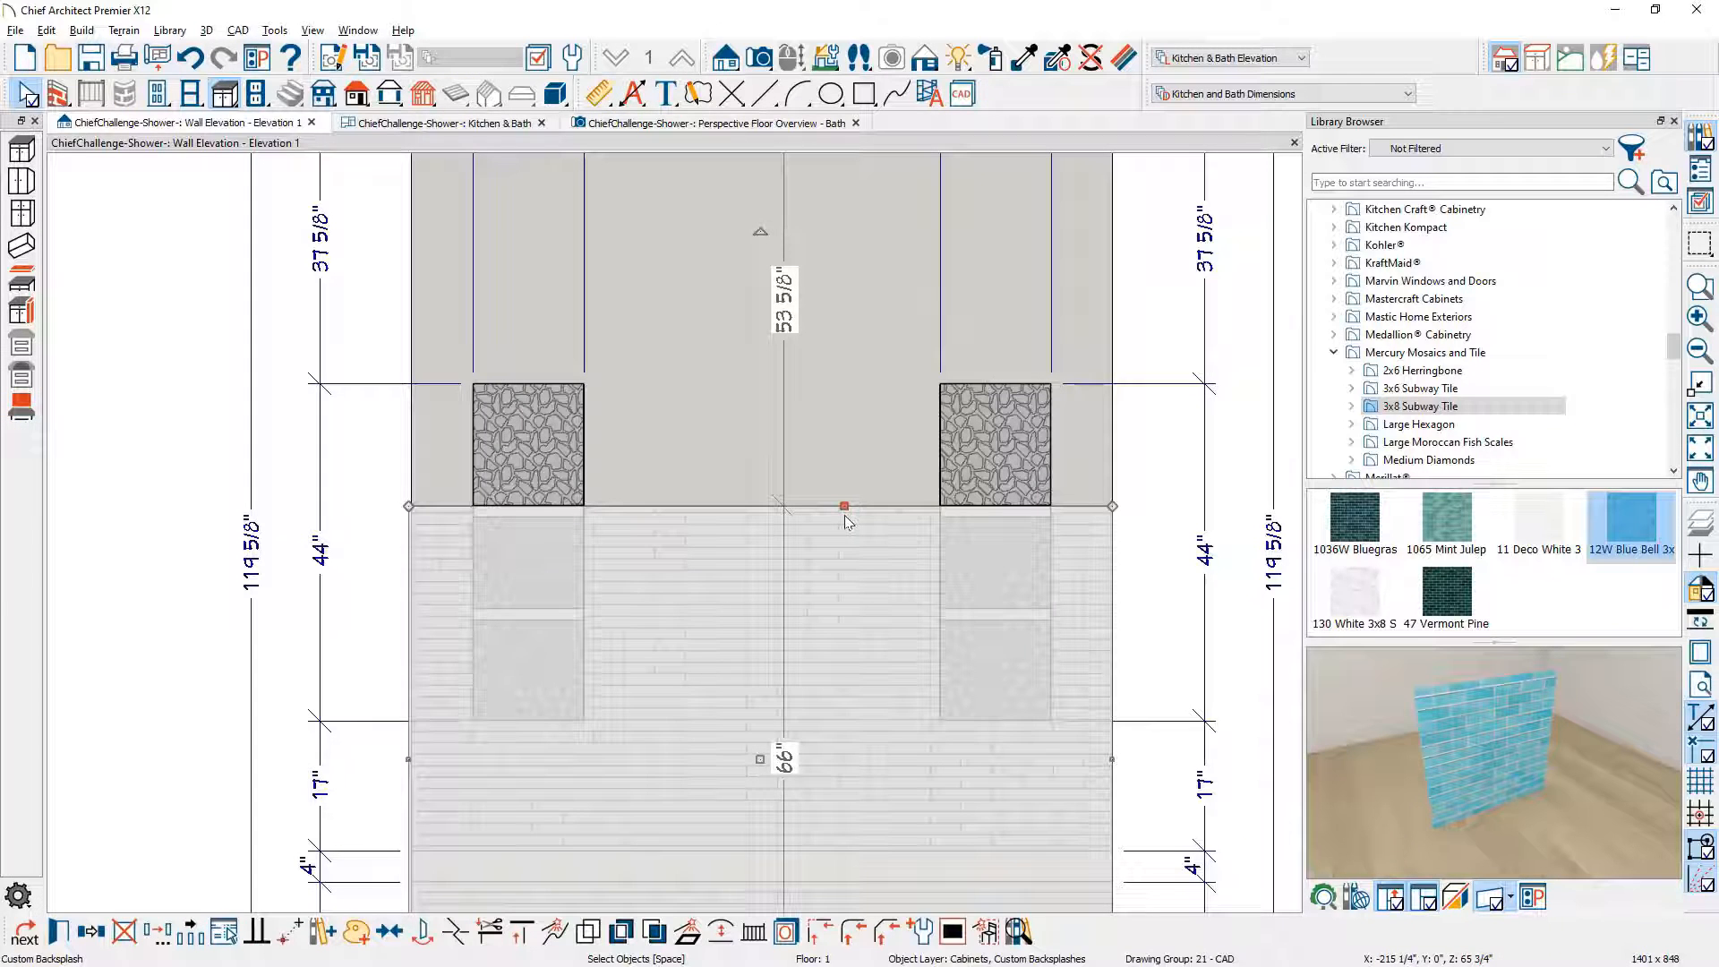
click(781, 761)
text(70)
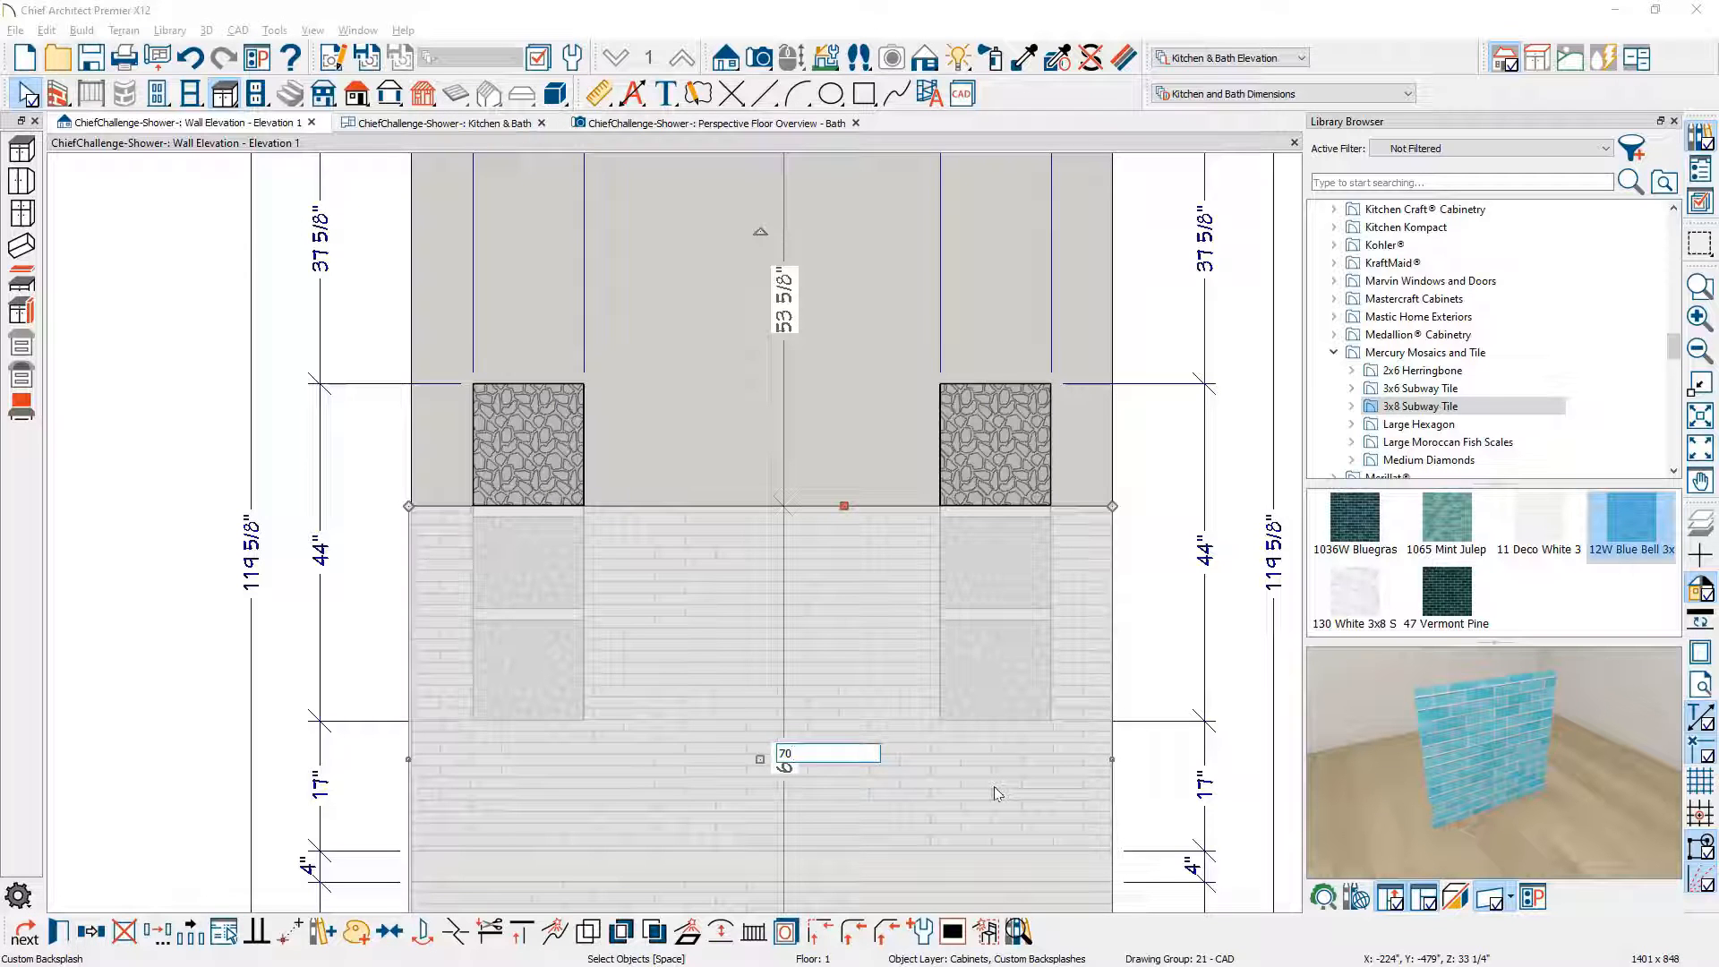
key(Return)
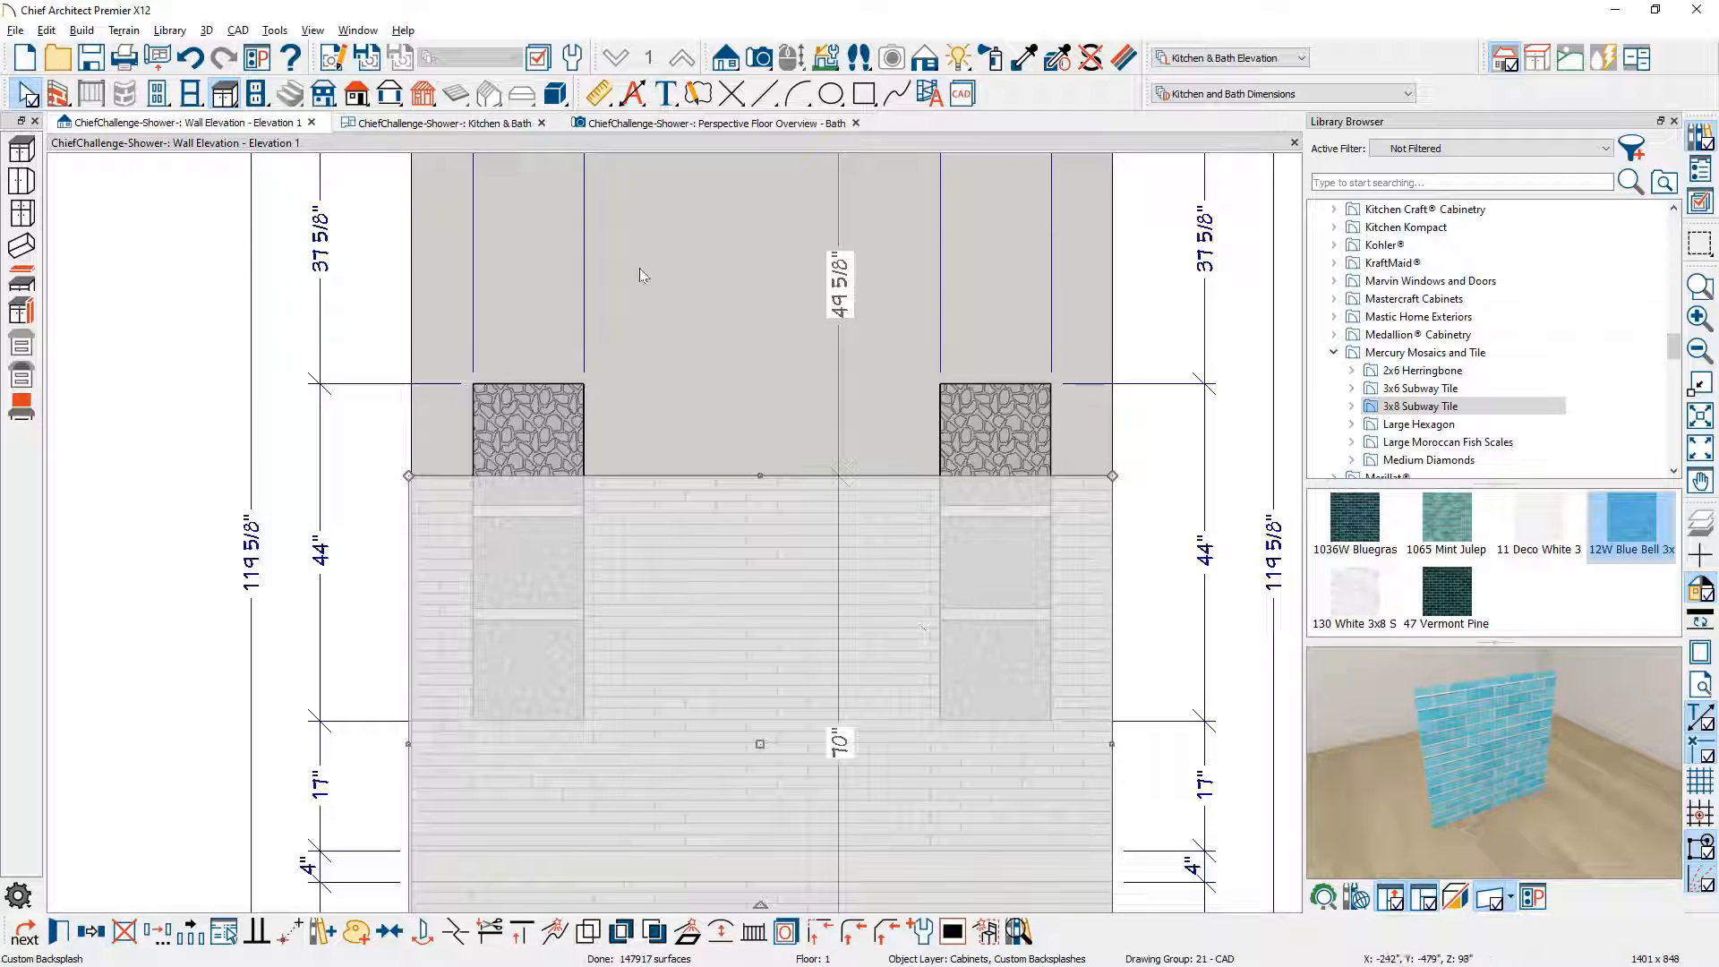
Step: Draw a full-width second backsplash from the lower one up to the niche tops and set its height to 12"
click(22, 407)
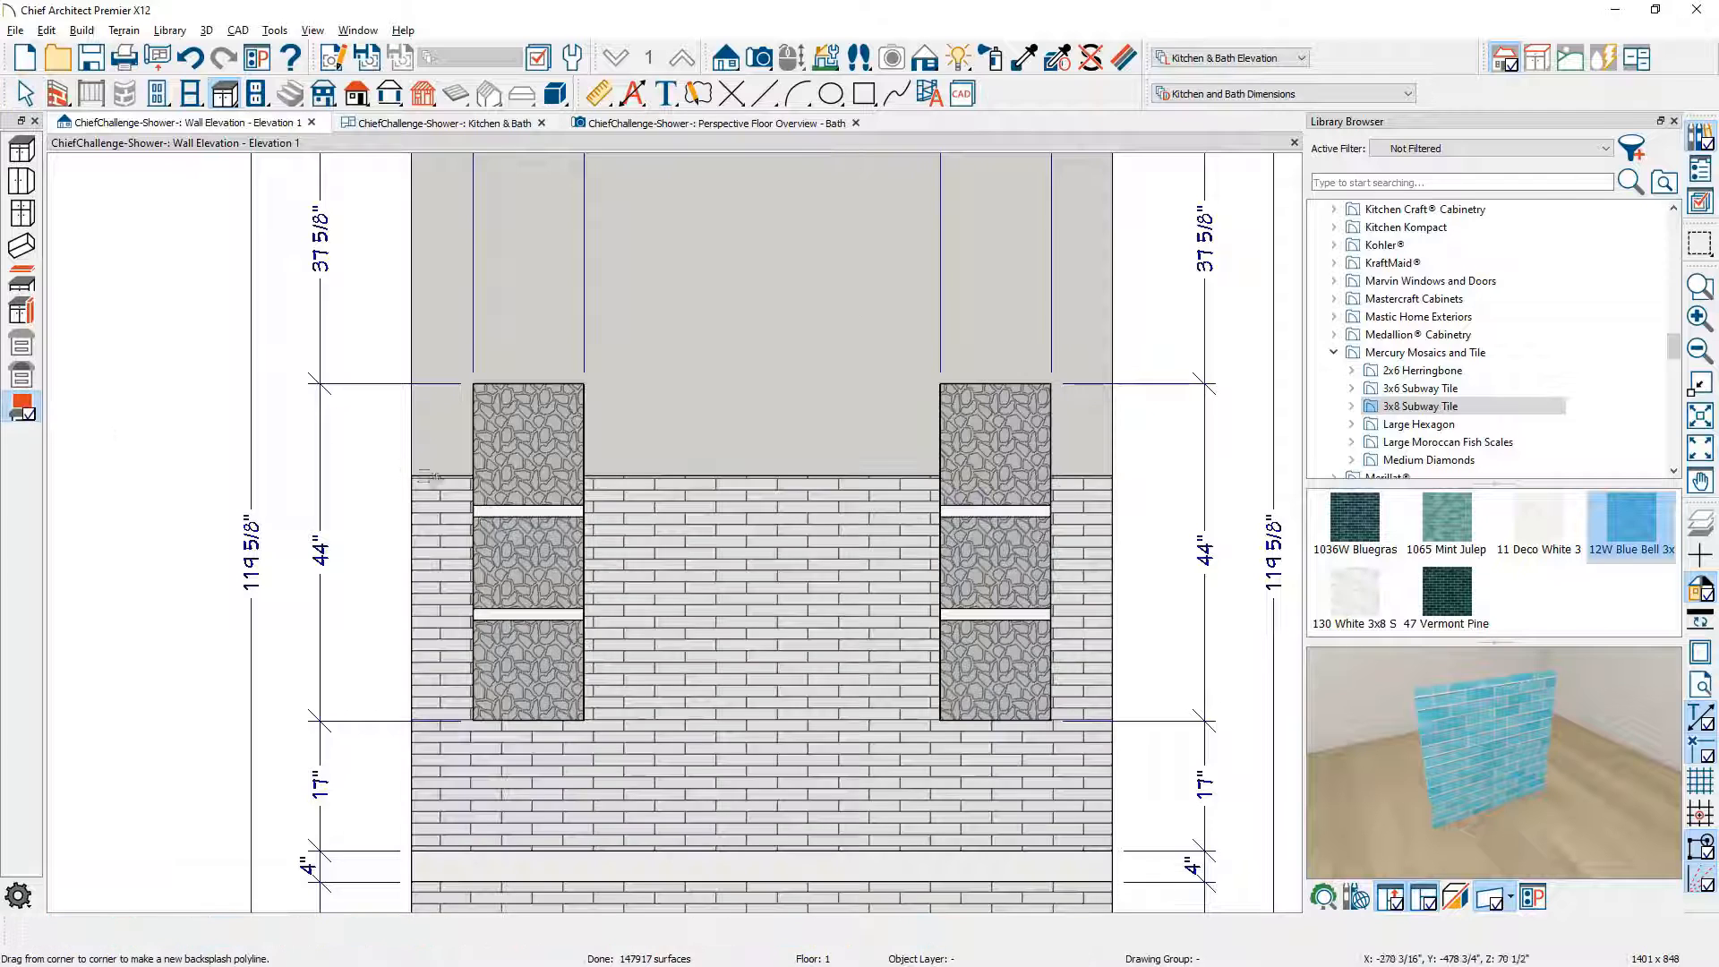
mouse_move(408, 475)
mouse_down()
mouse_move(695, 384)
mouse_move(1112, 383)
mouse_up()
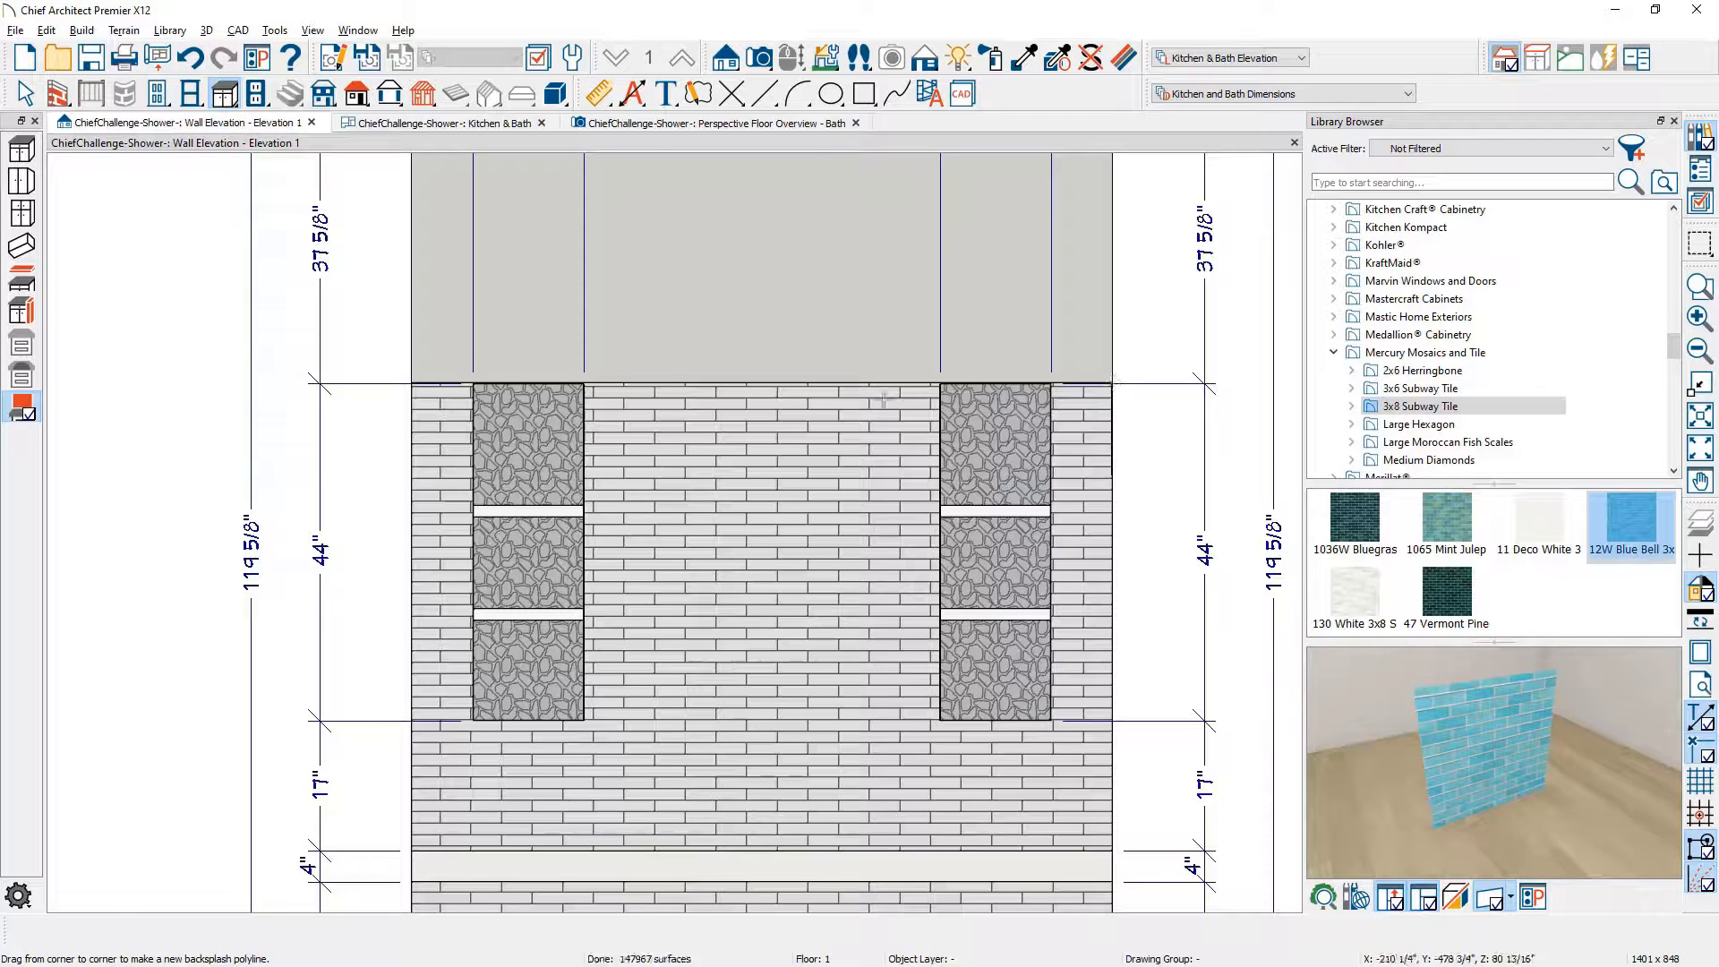
click(771, 383)
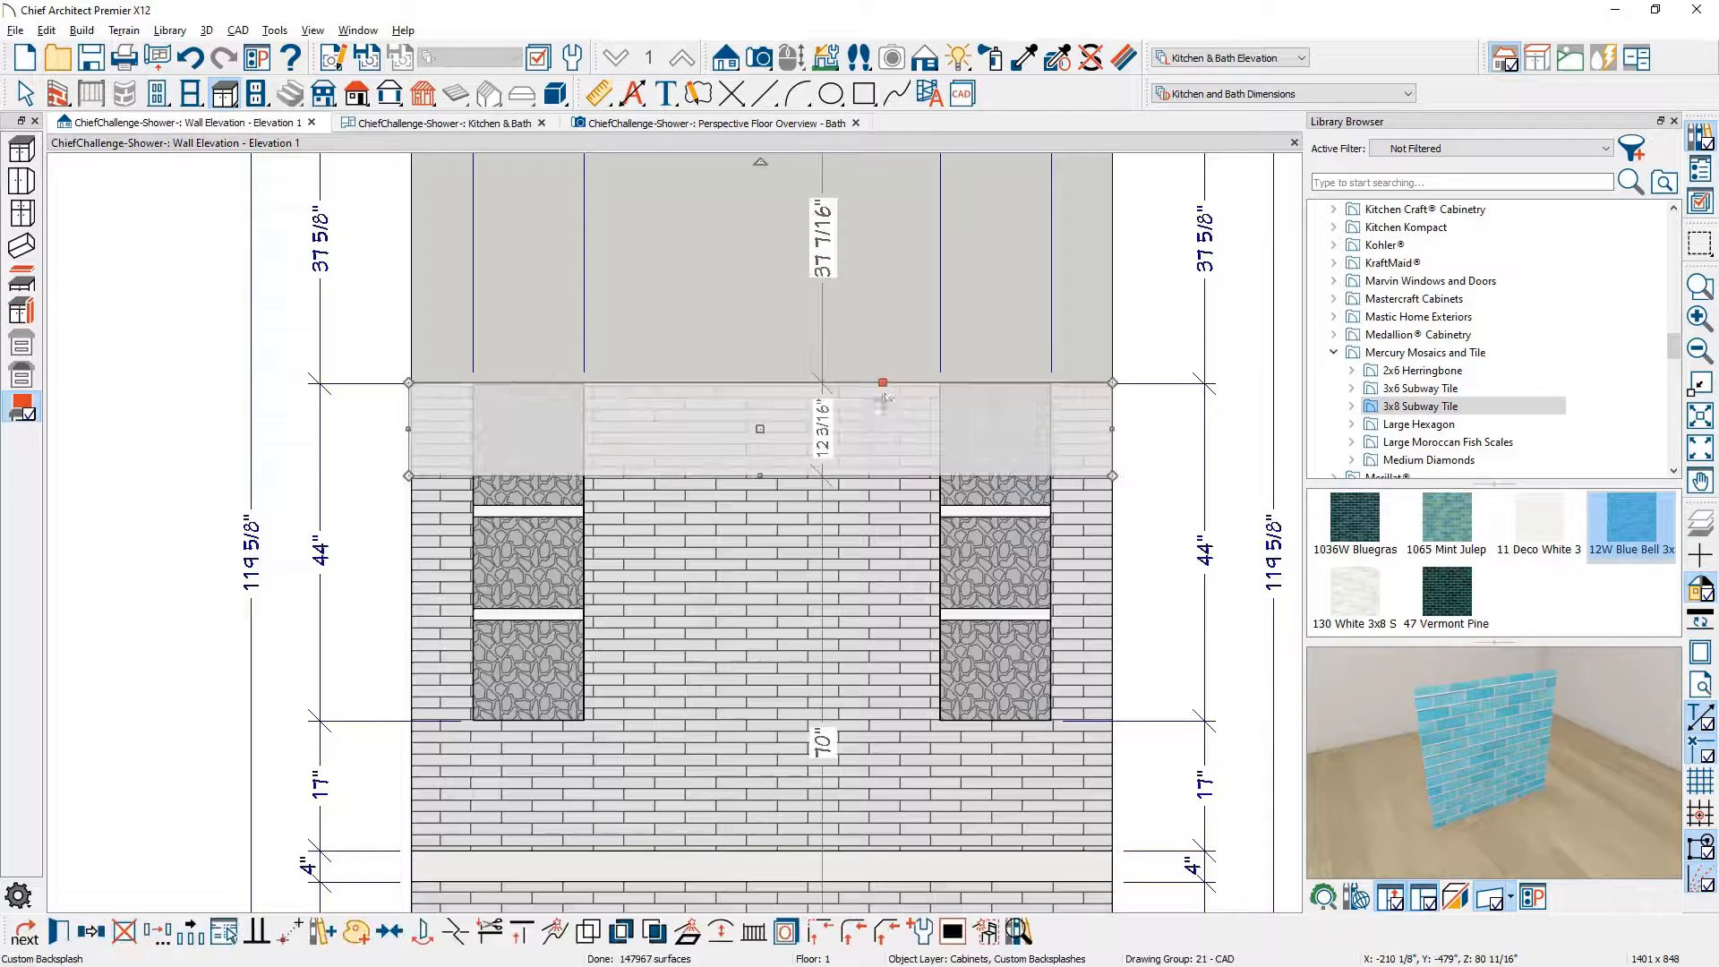
click(837, 440)
text(1)
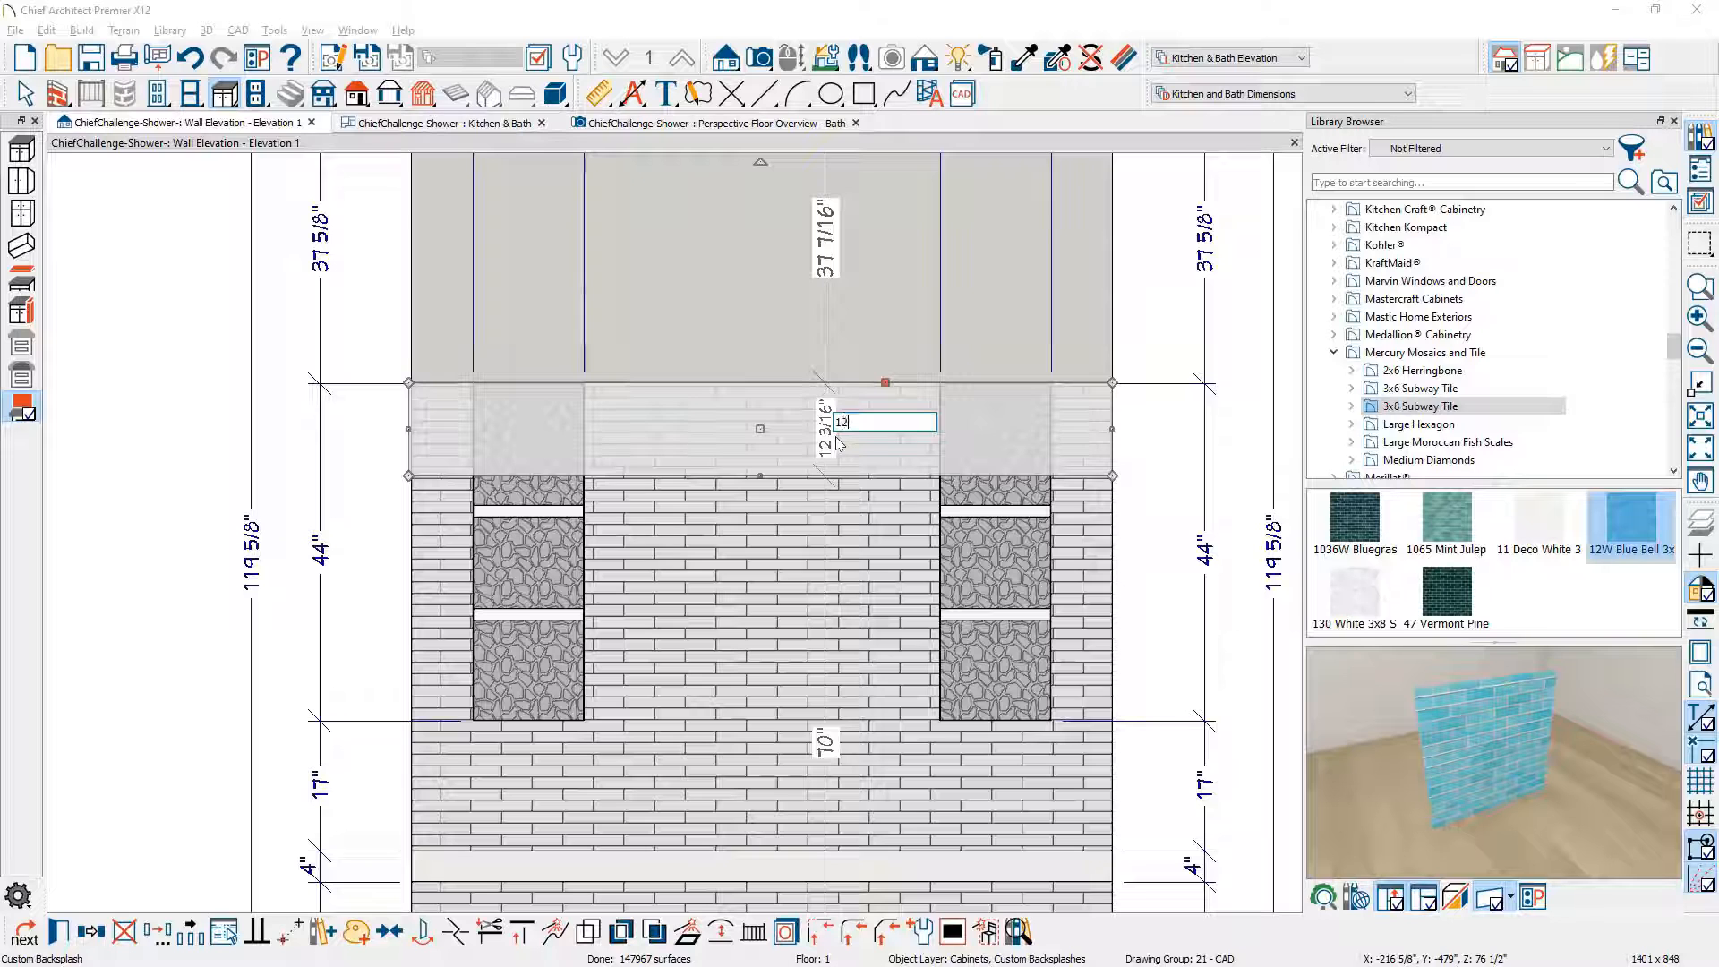
text(2)
key(Return)
Step: Draw a third full-width backsplash from the top of the 12" band up to the ceiling
middle_drag(836, 453, 848, 689)
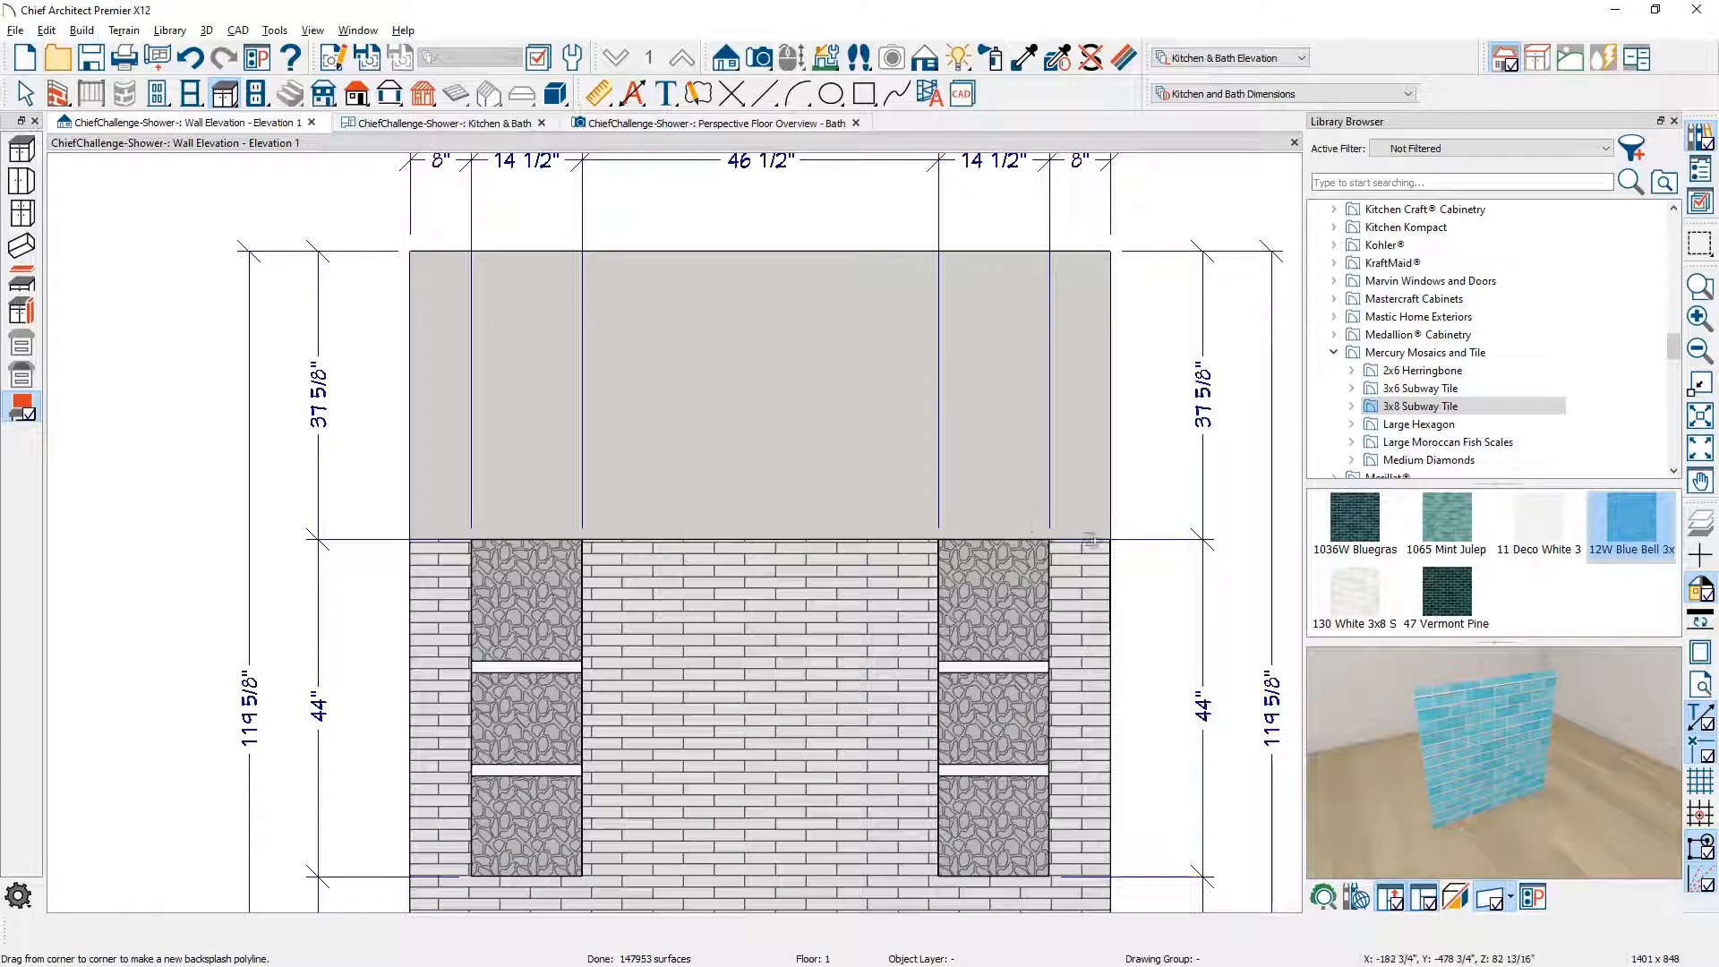
drag(1109, 540, 410, 251)
key(space)
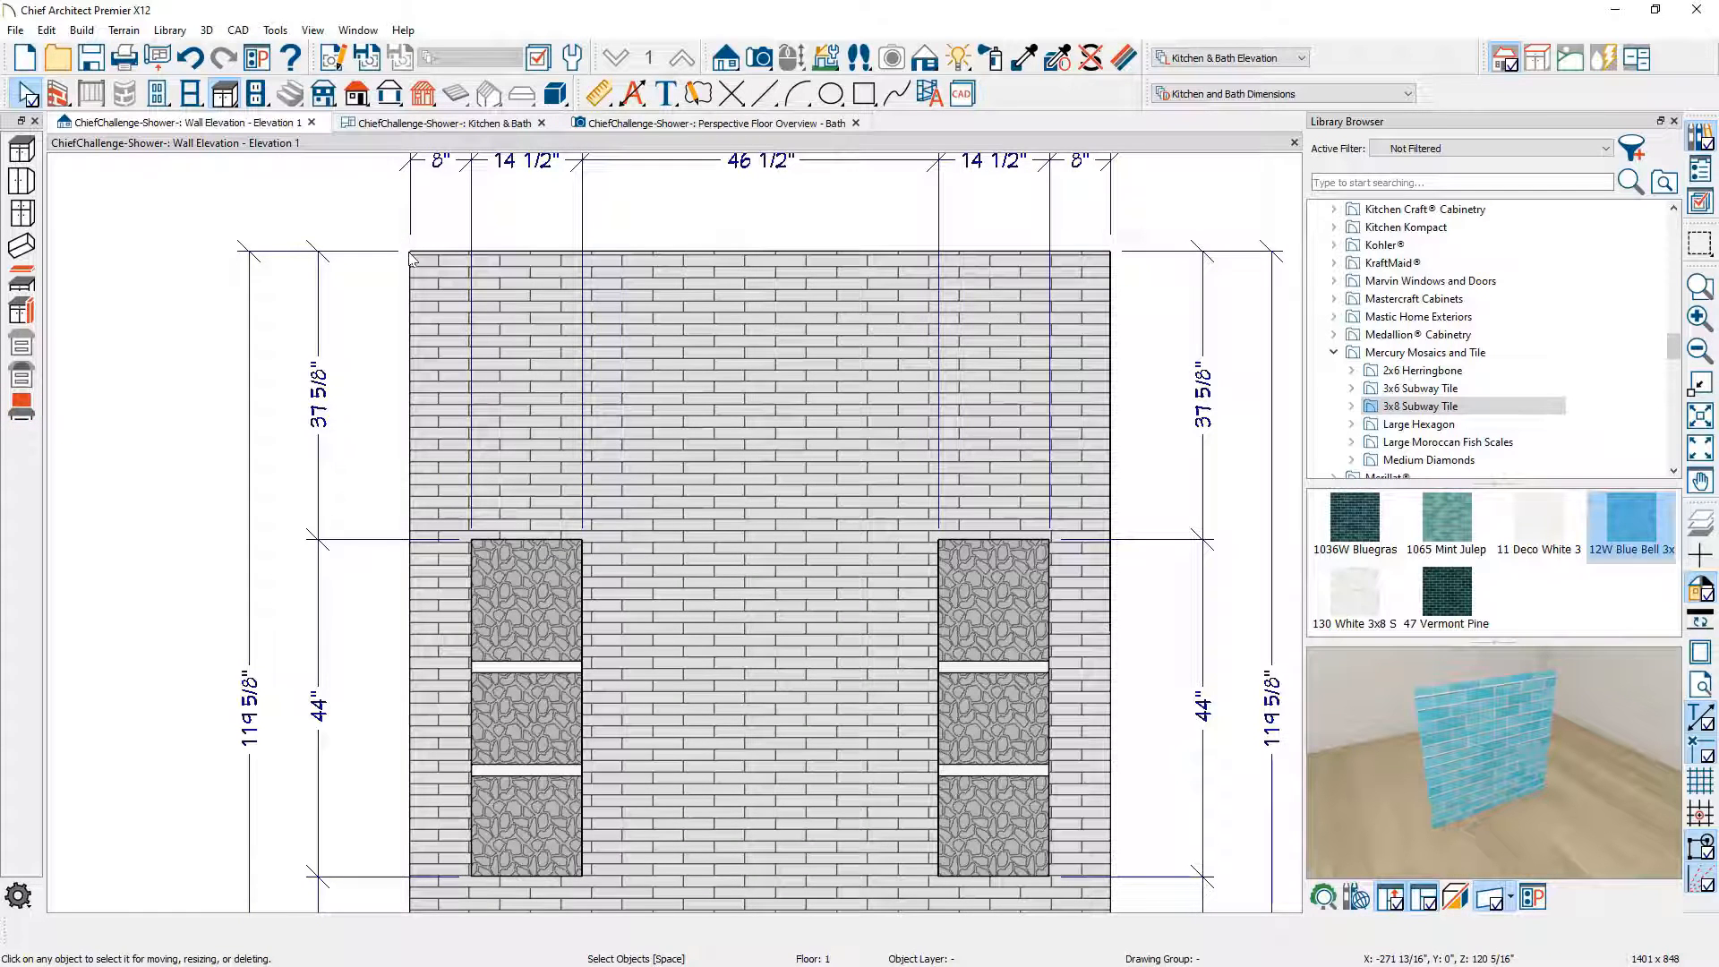
Step: In the perspective floor overview, paint the back wall's upper and lower backsplashes with 12W Blue Bell 3x8 Subway sampled from the side wall
click(642, 124)
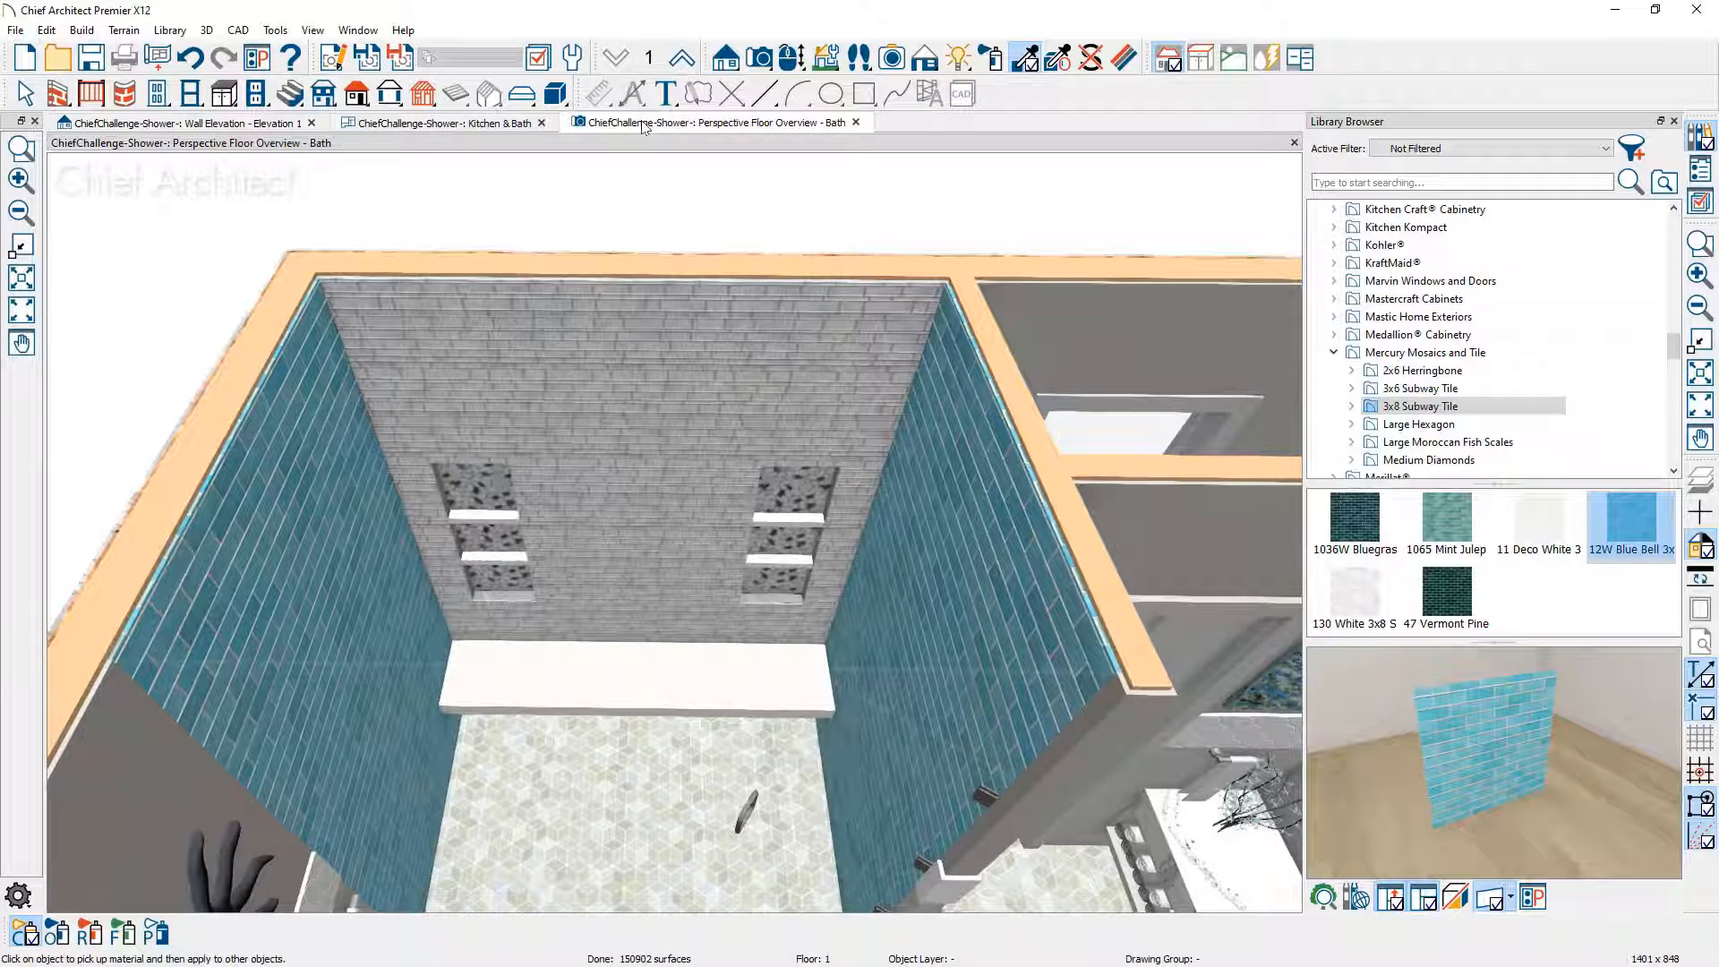
middle_drag(722, 270, 718, 284)
click(1026, 59)
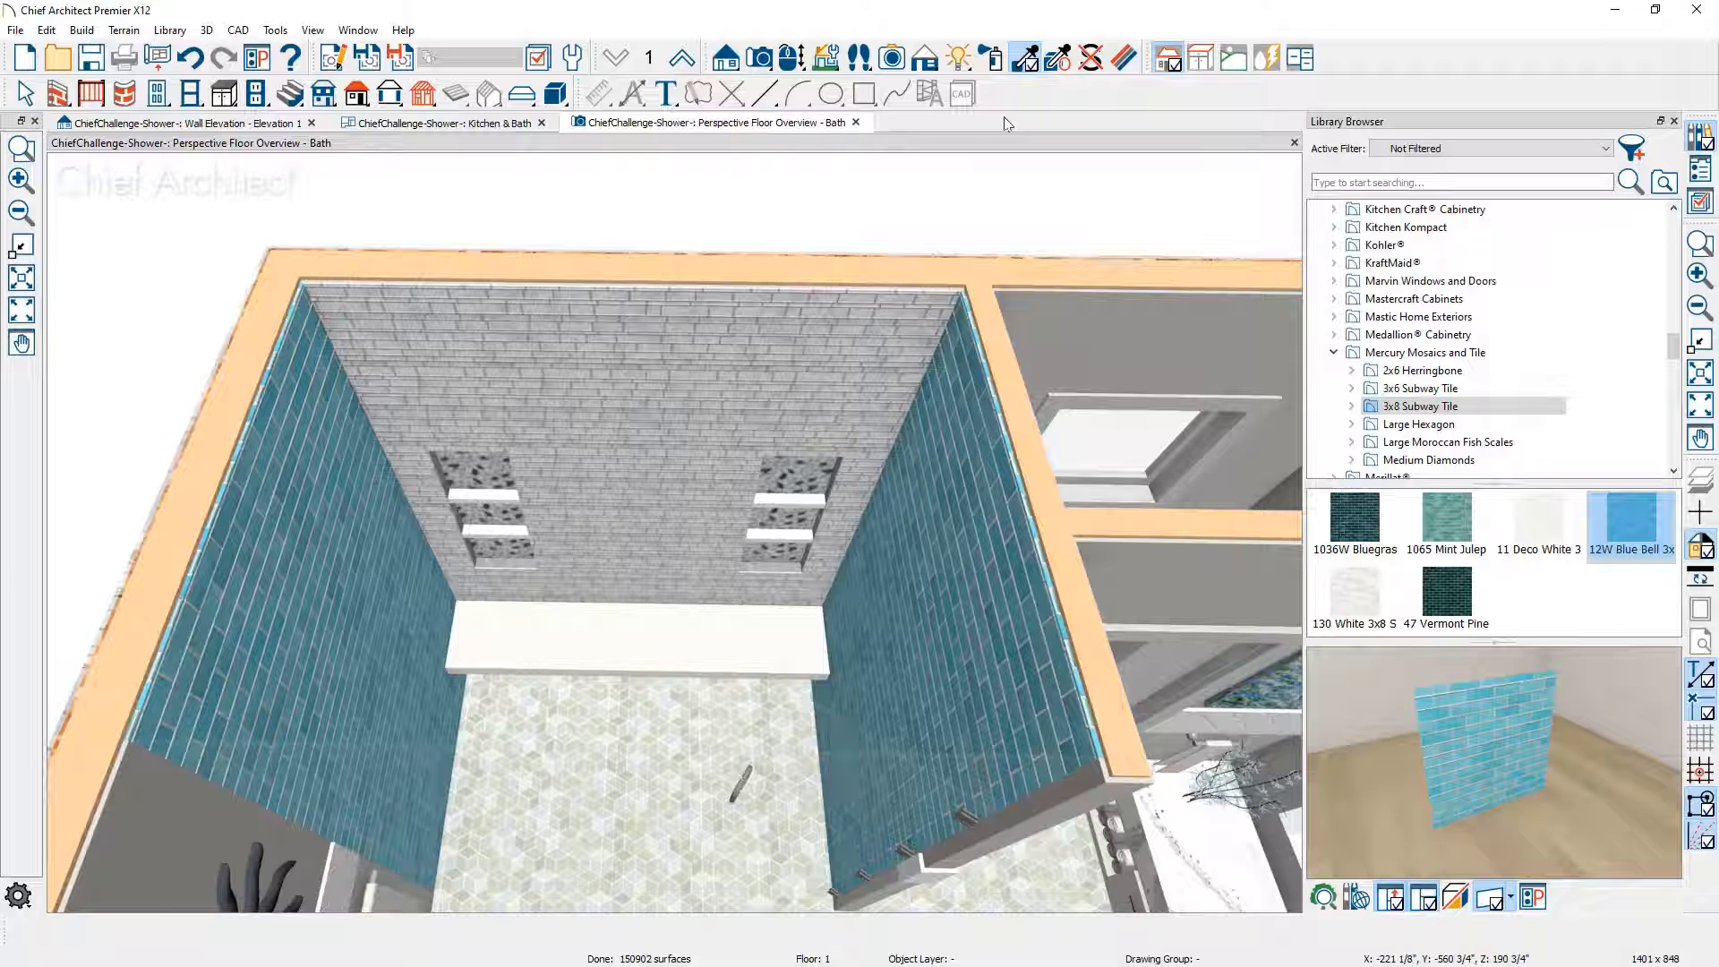
click(940, 358)
click(885, 367)
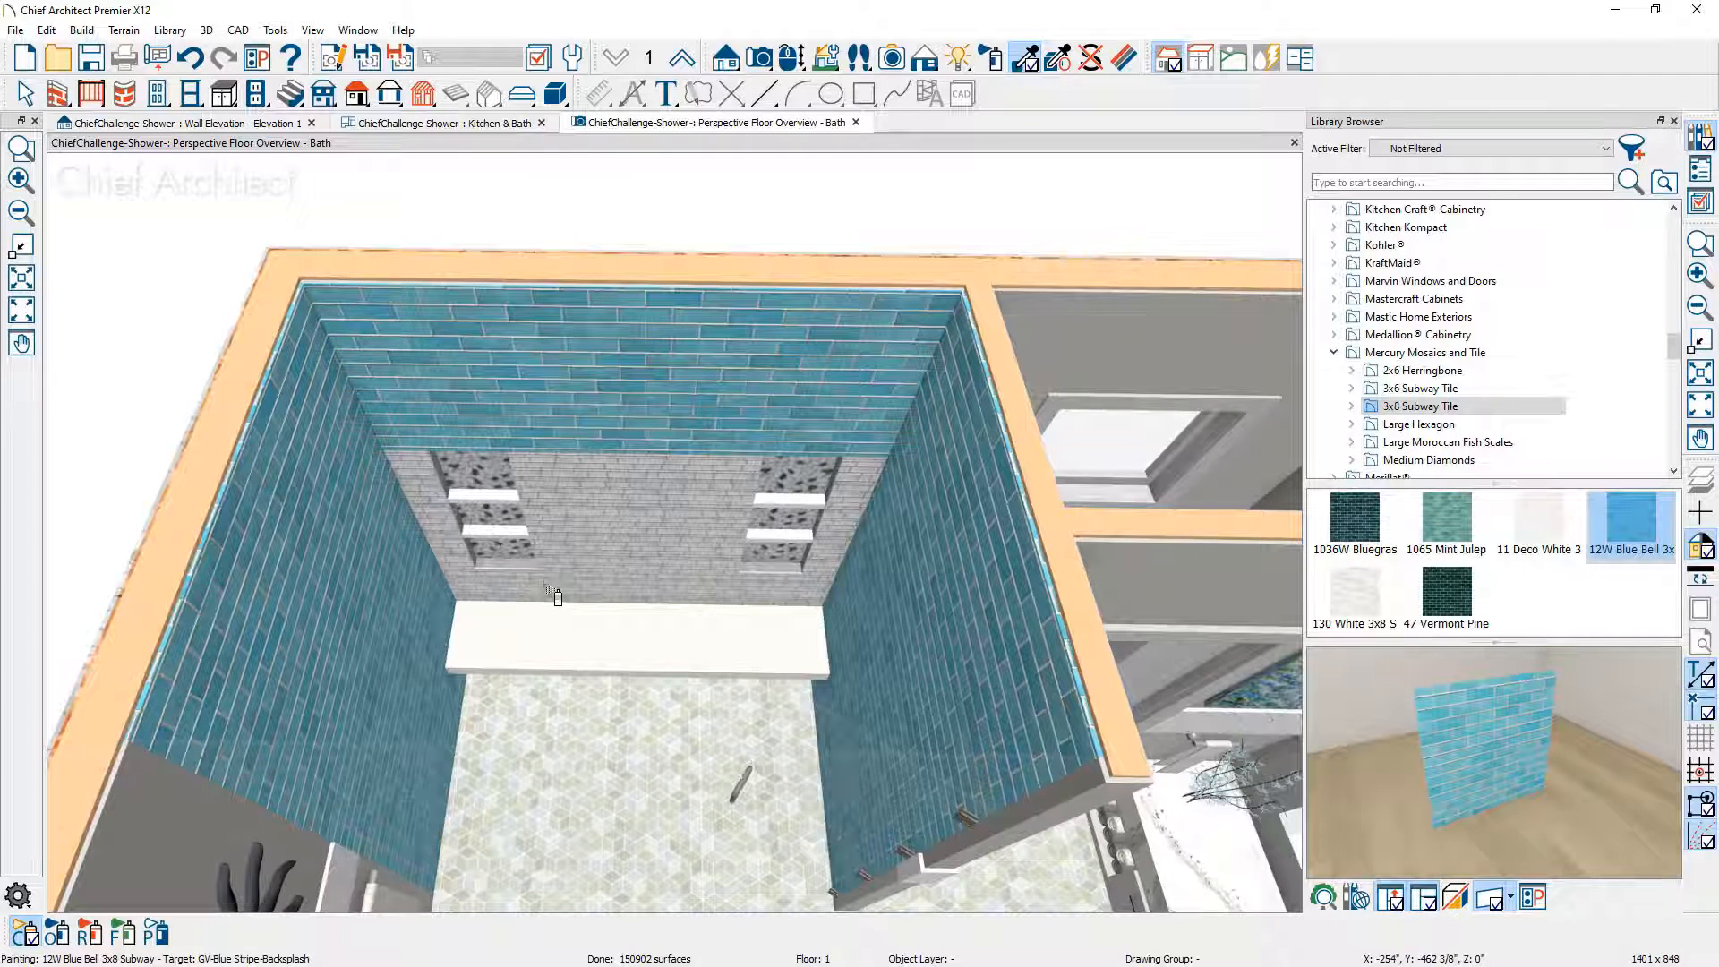
click(555, 597)
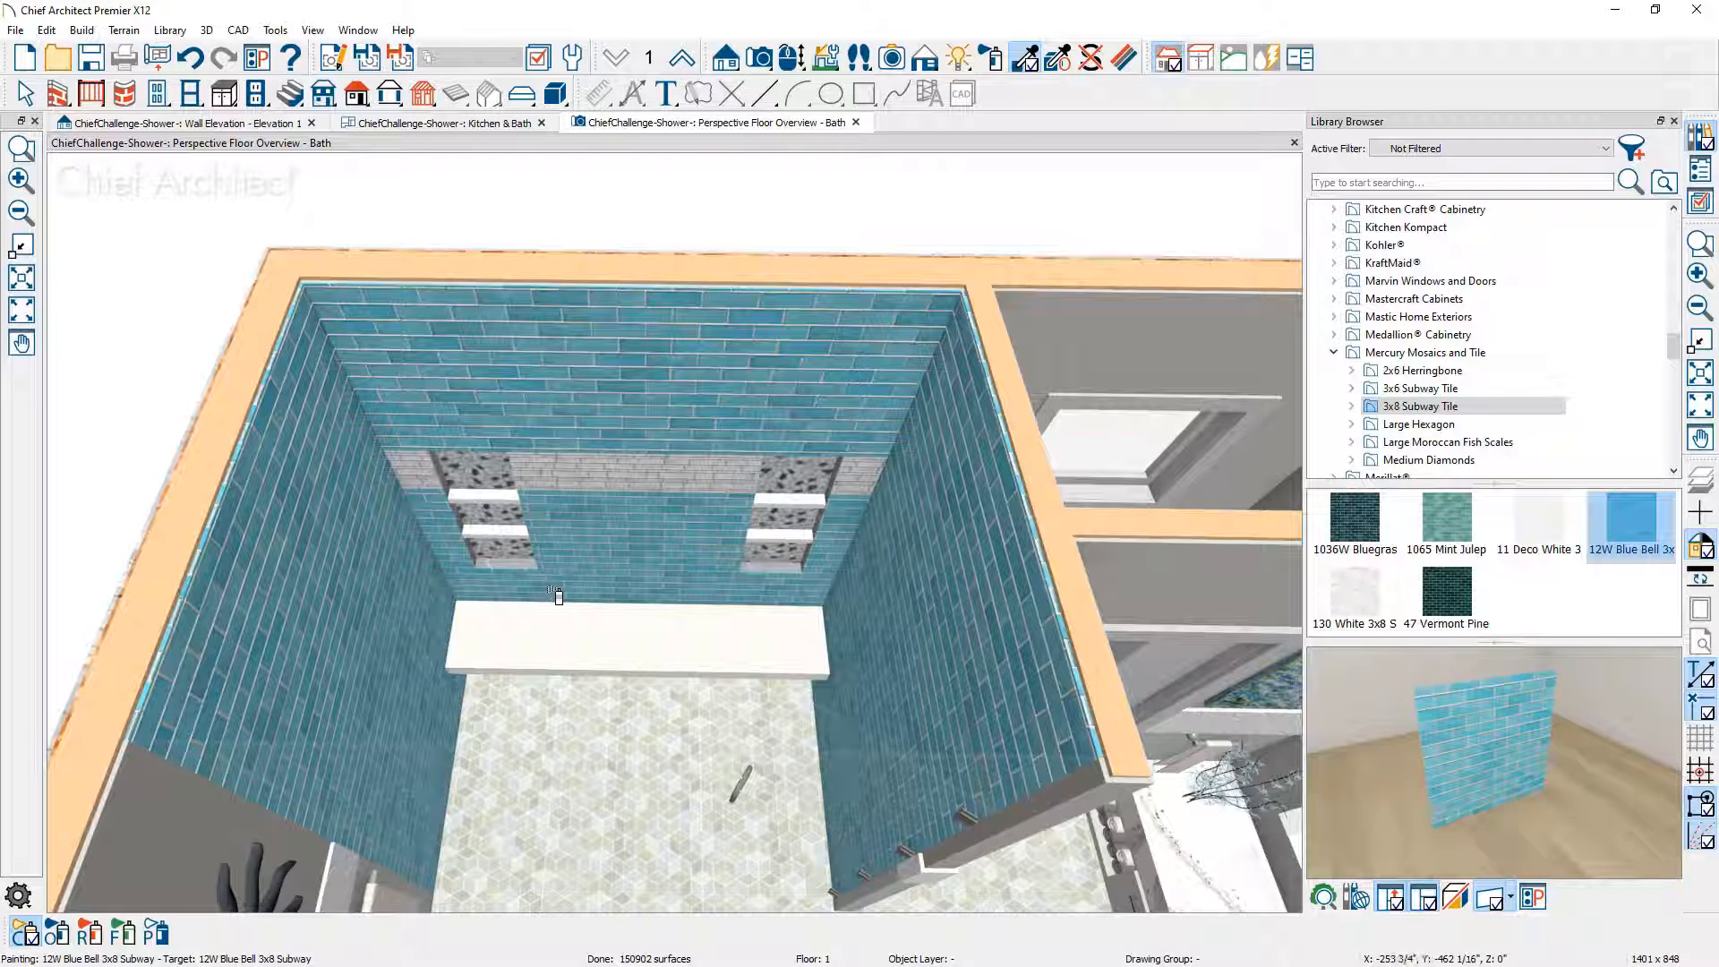
Step: Paint the back wall's middle backsplash band with 11 Deco White Large Moroccan Fish Scales sampled from the existing band, and inspect the shower
click(1026, 64)
click(641, 475)
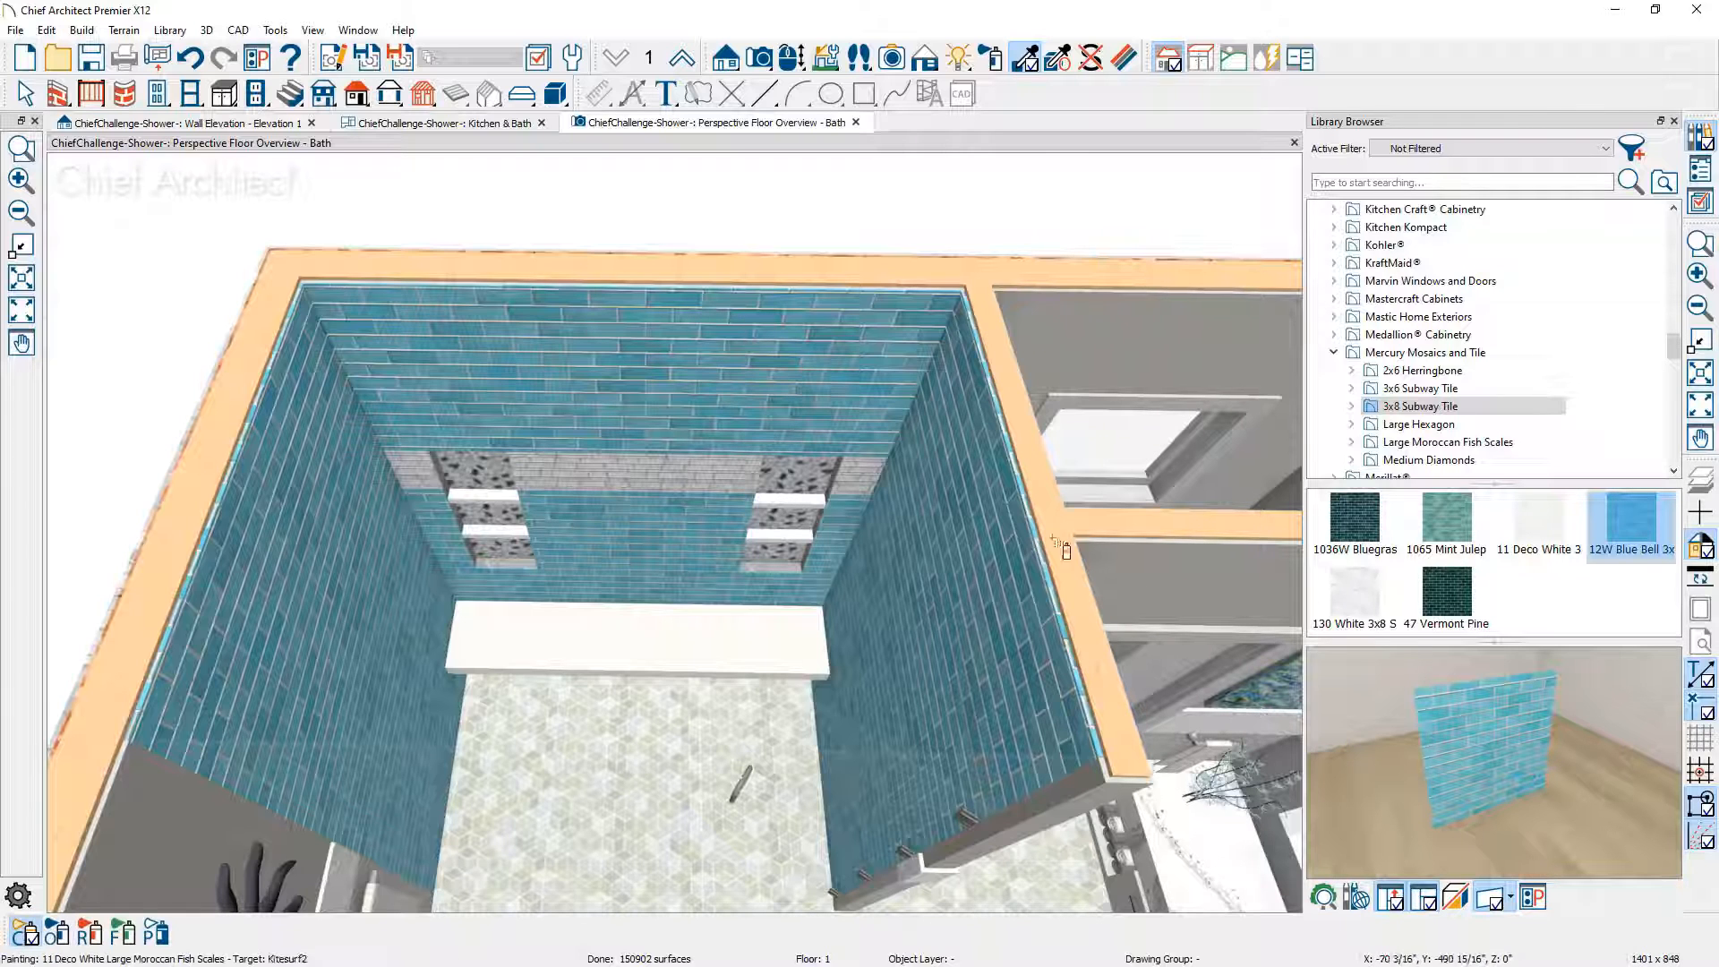
click(646, 483)
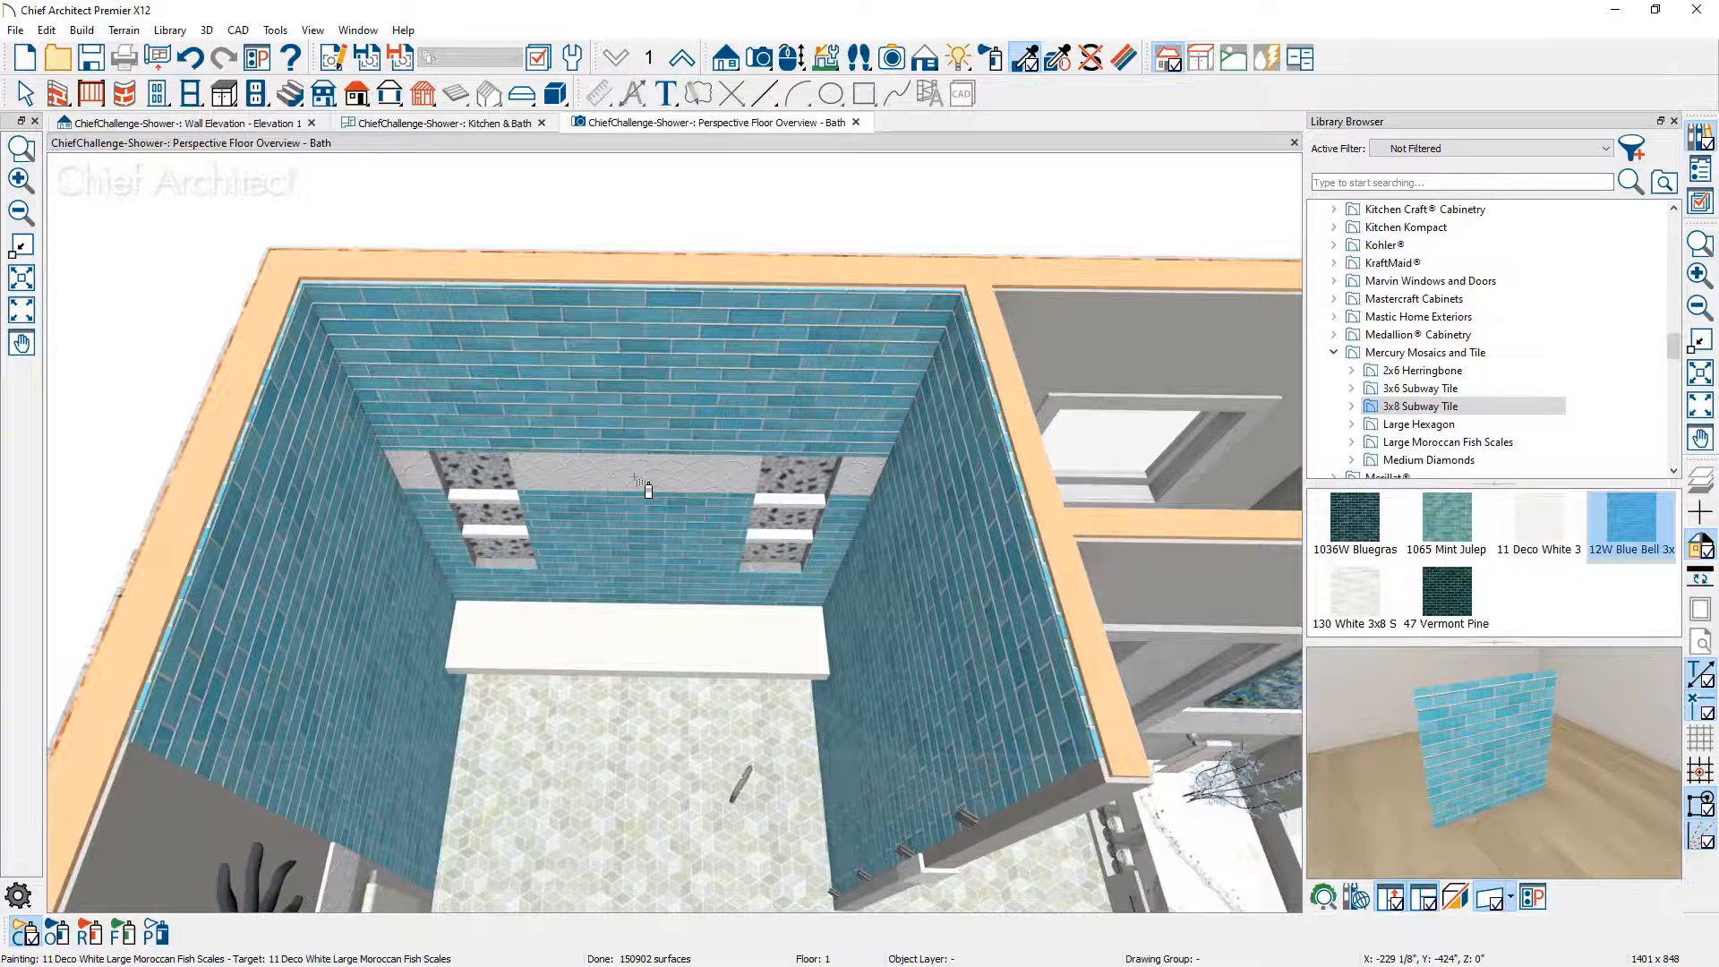
middle_drag(666, 528, 646, 659)
scroll(647, 658, up, 2)
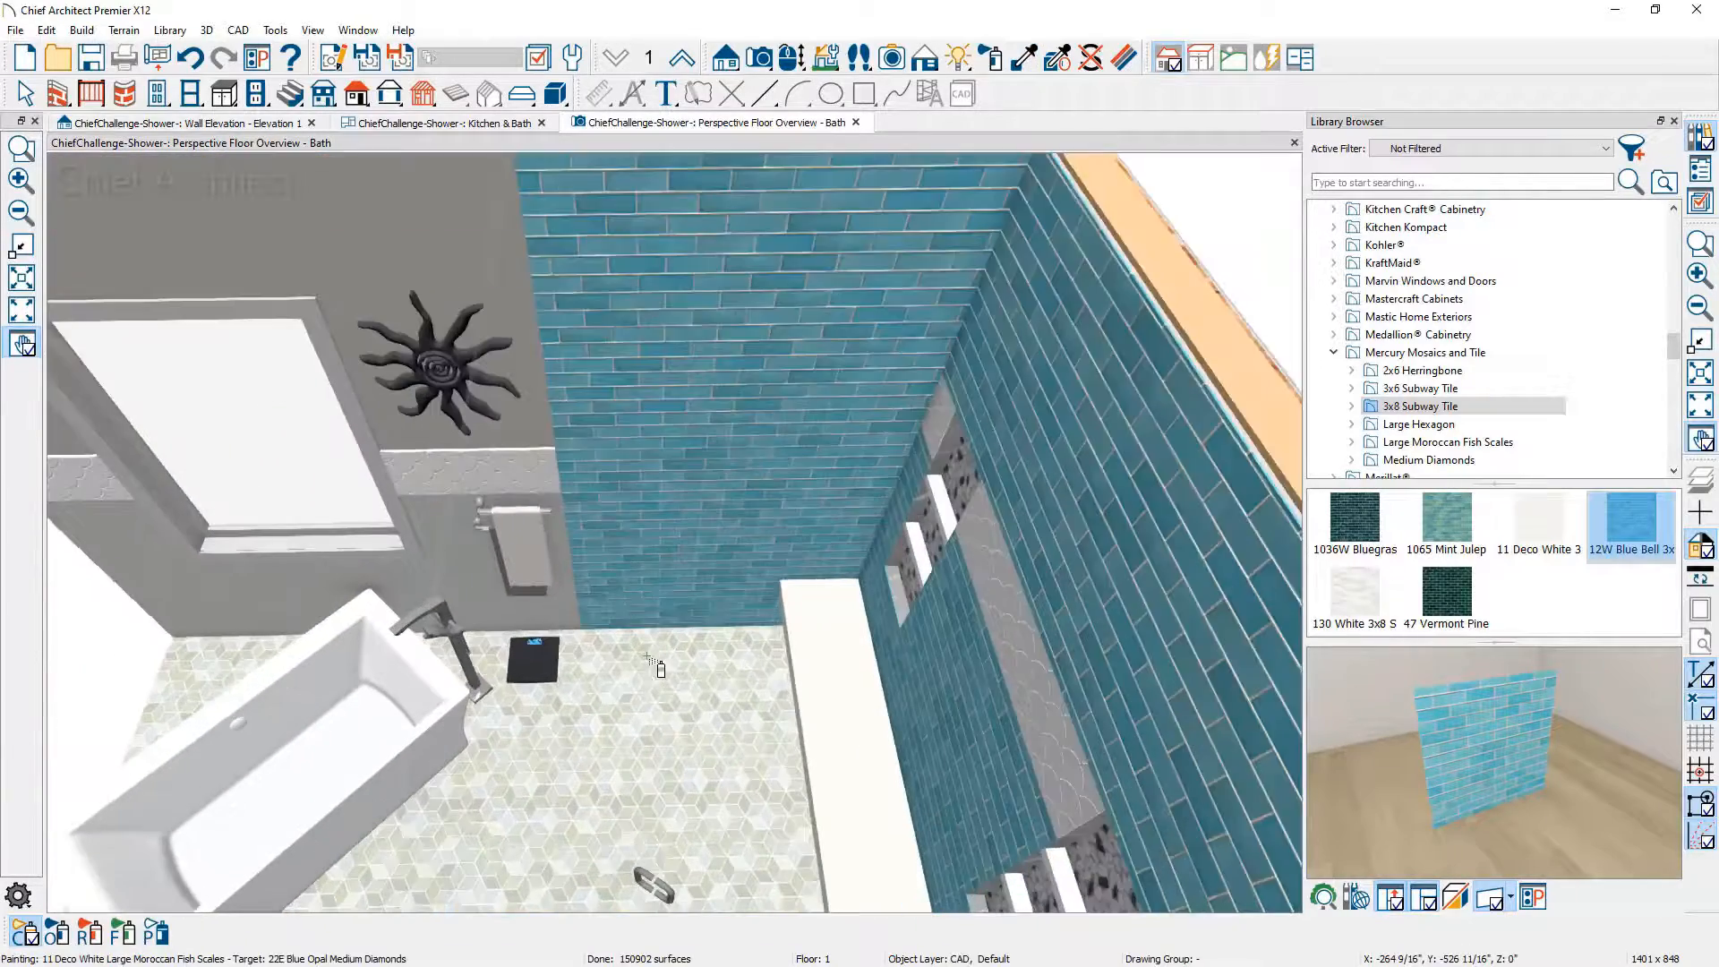
scroll(656, 665, down, 1)
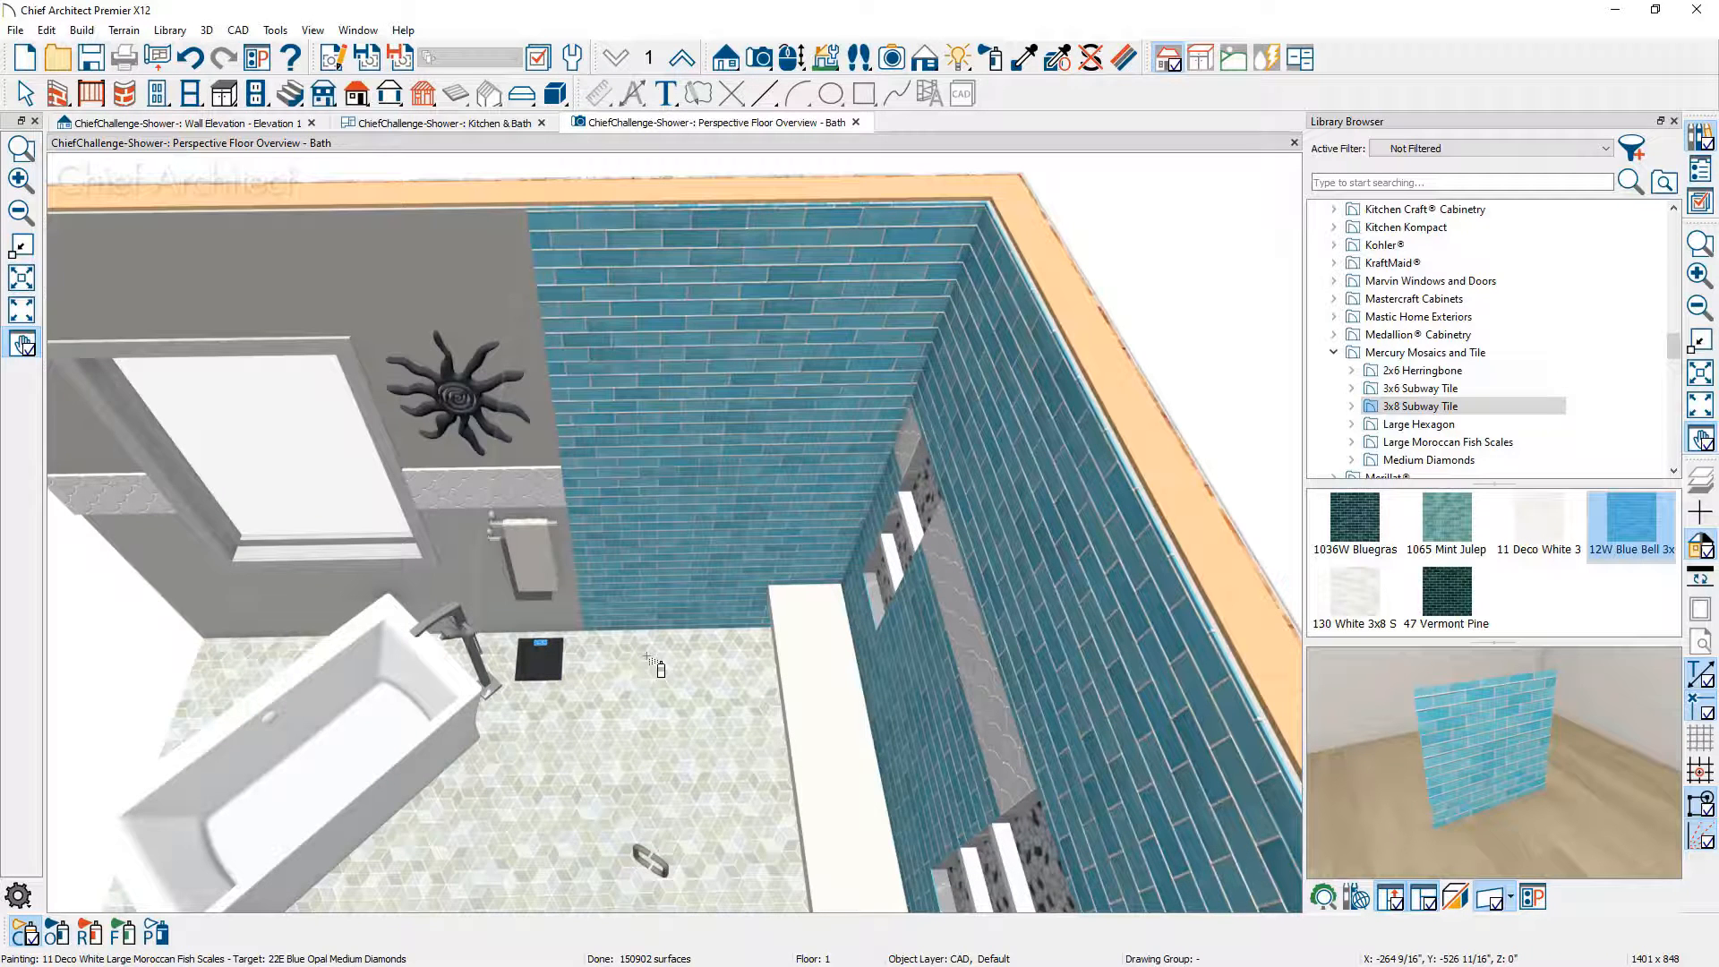
Step: Create a cross section/elevation from the Kitchen & Bath plan, looking from inside the shower towards the side wall beside the tub
click(492, 127)
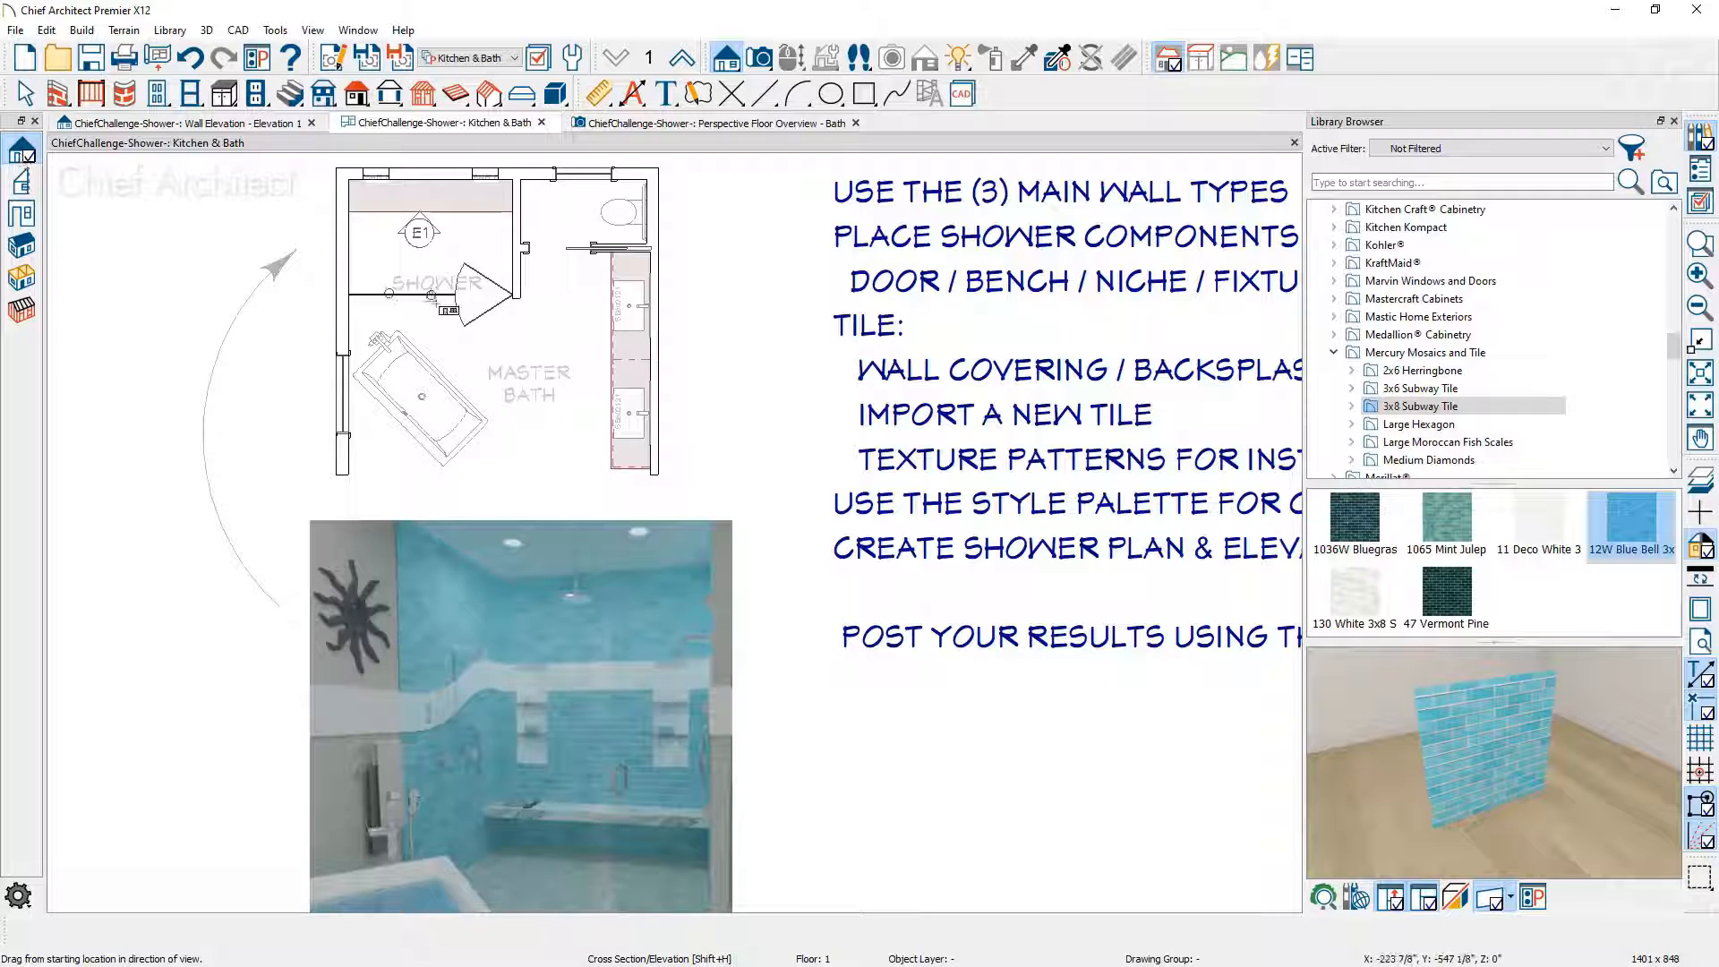
drag(388, 270, 267, 265)
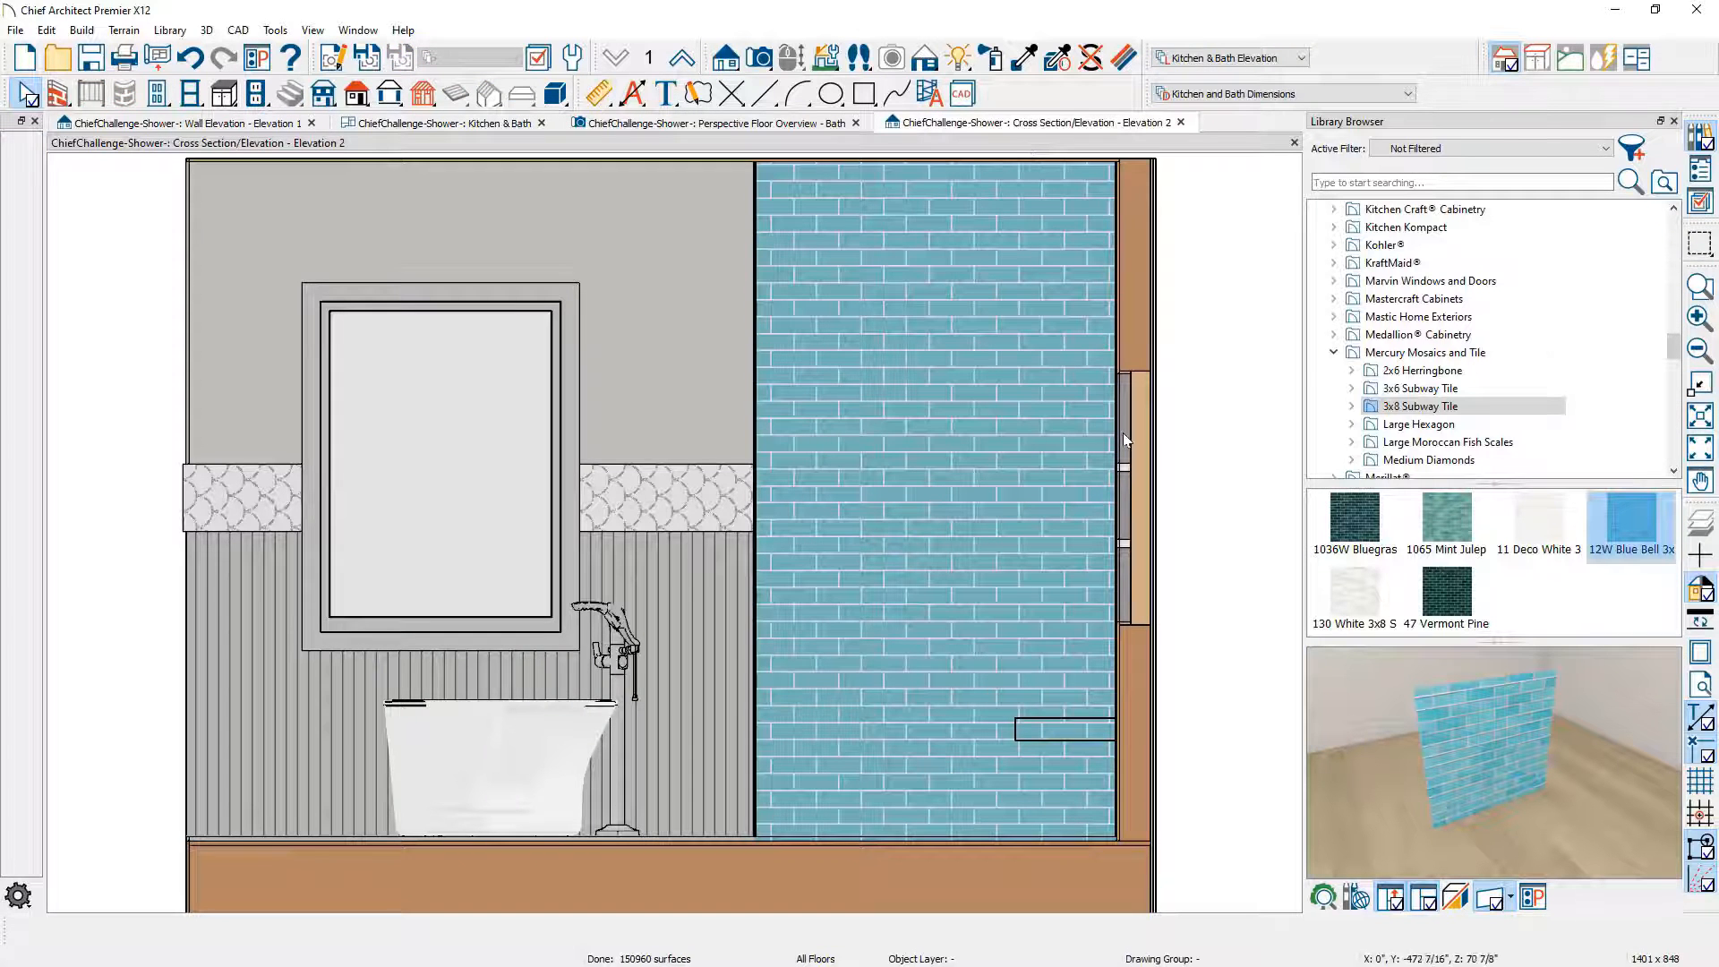
scroll(1123, 432, up, 3)
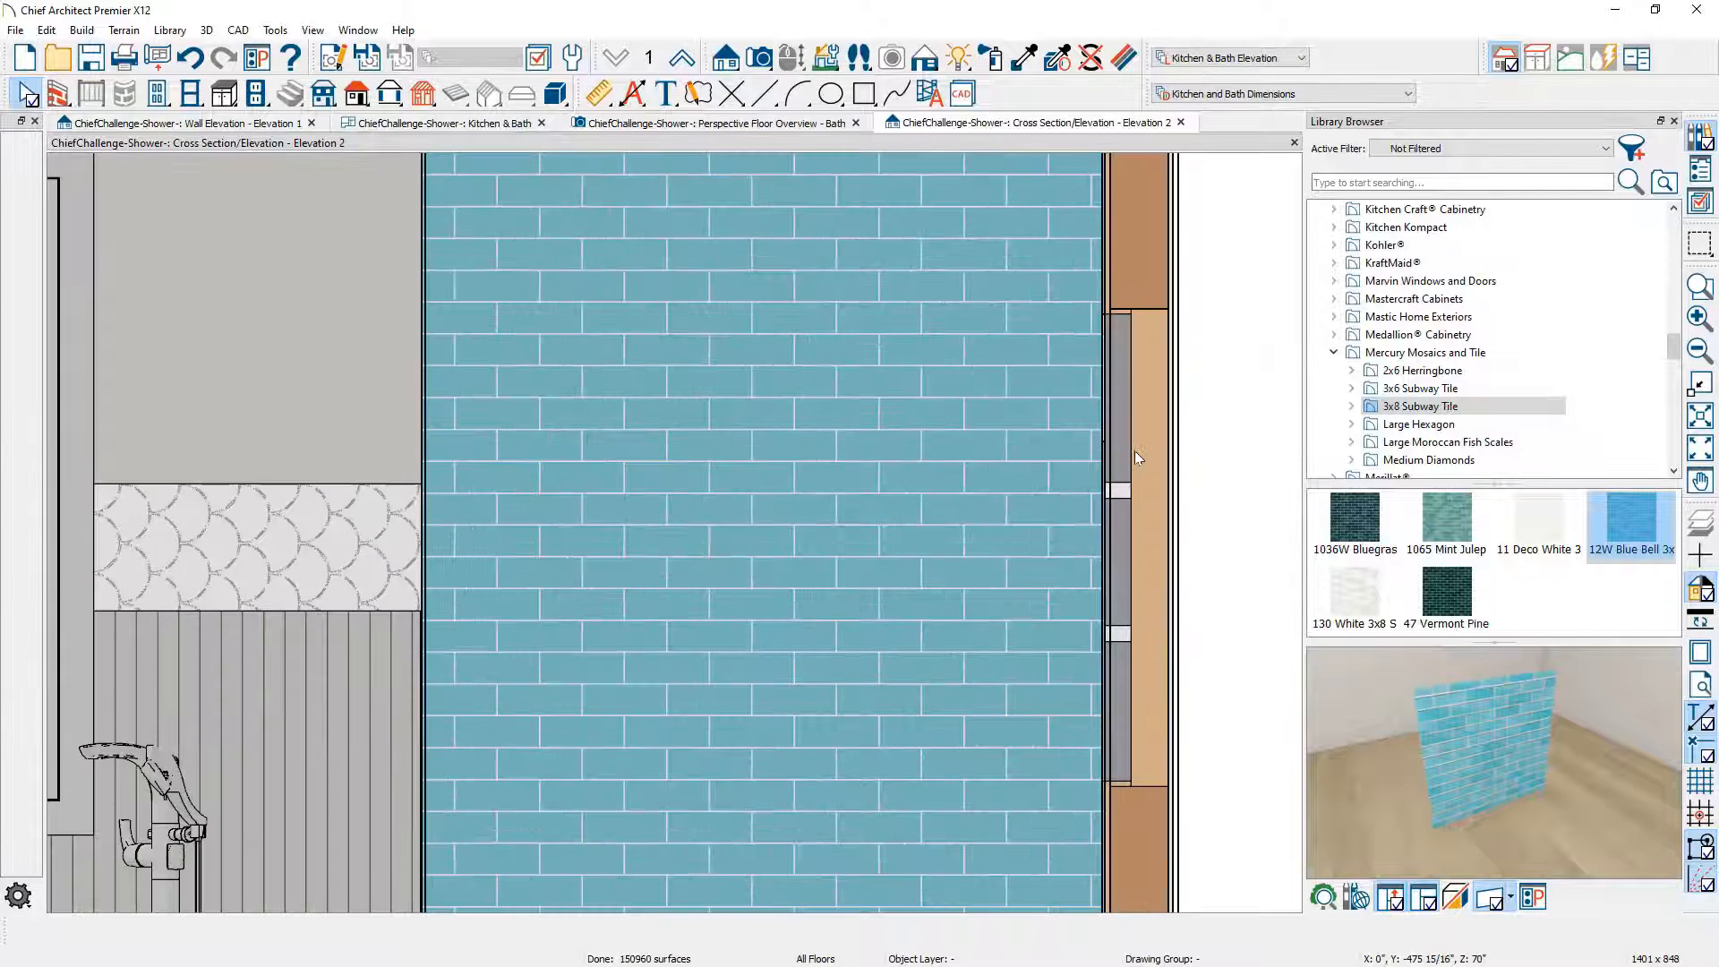
scroll(1135, 450, up, 3)
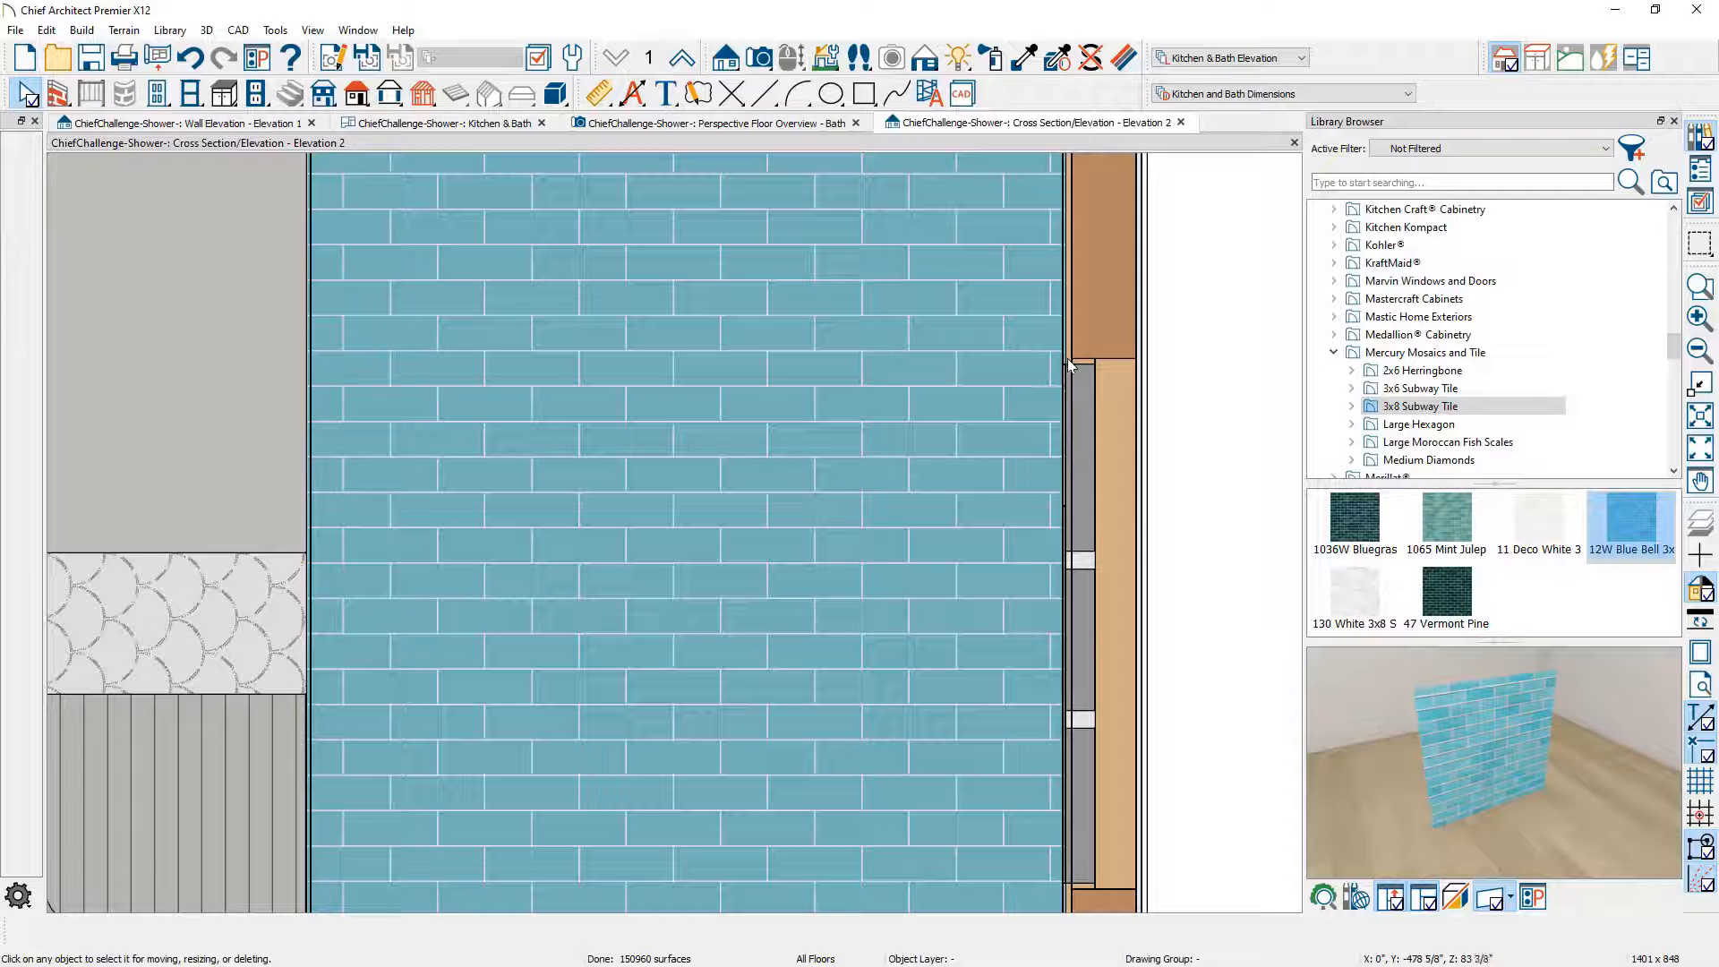
Step: With crosshairs on, draw a sloped CAD line across the side wall from the fish-scale band's upper corner to the niche top
click(764, 95)
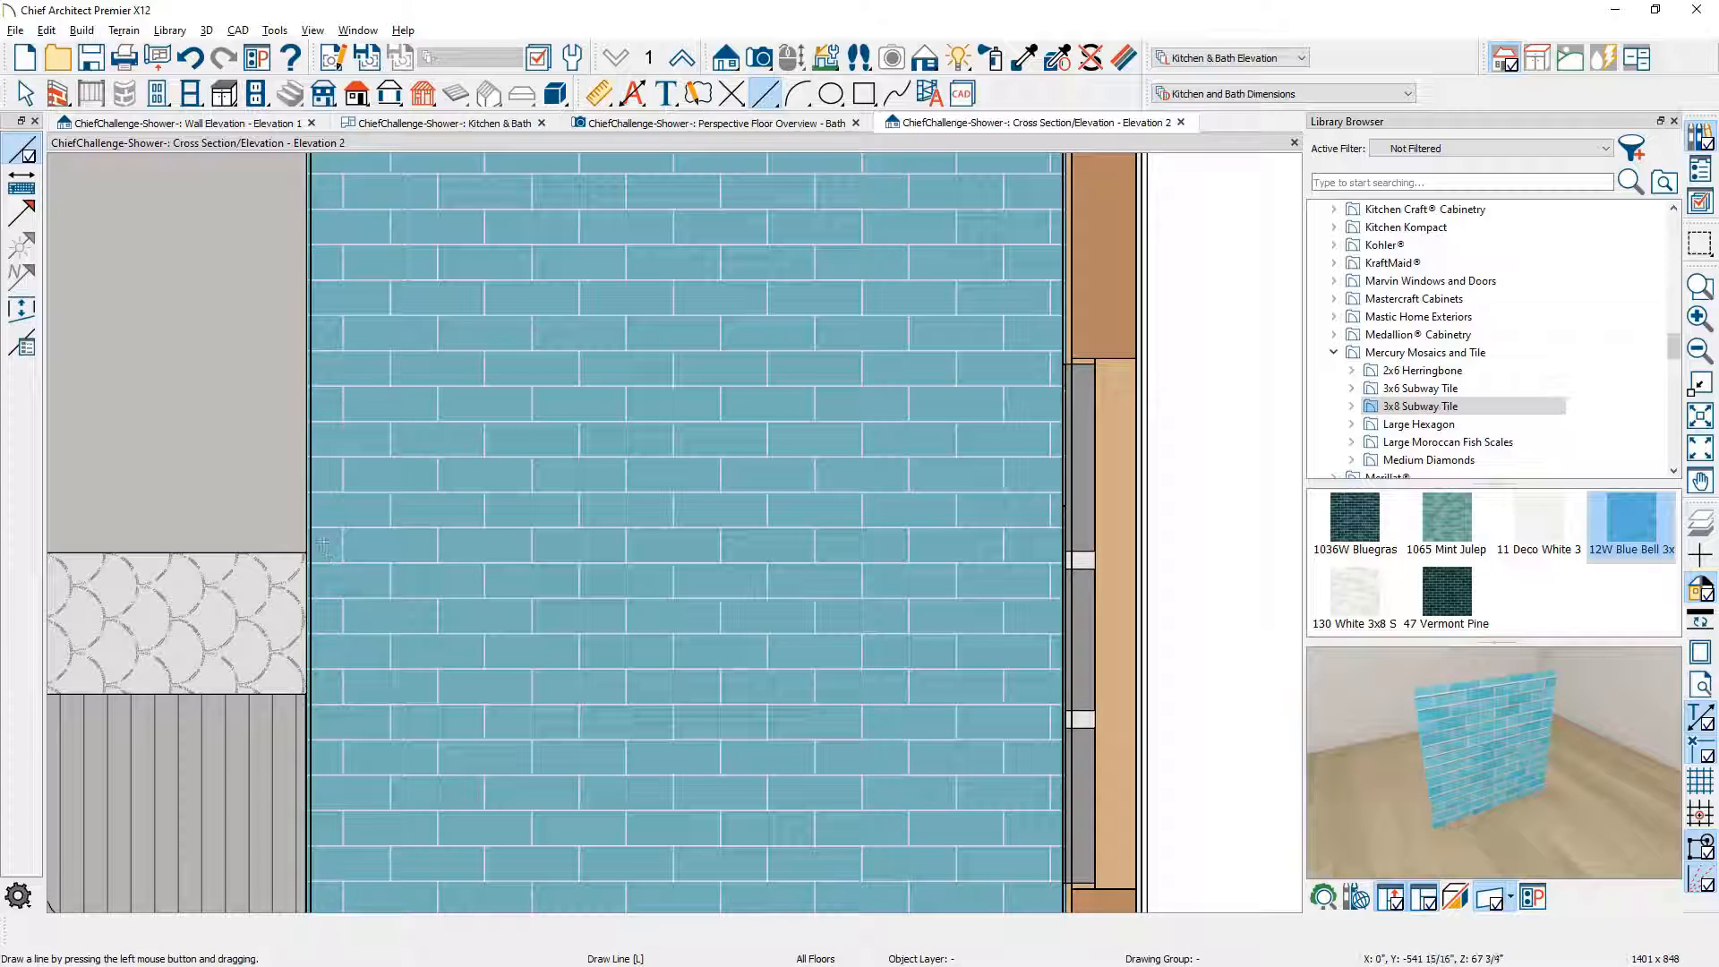
key(x)
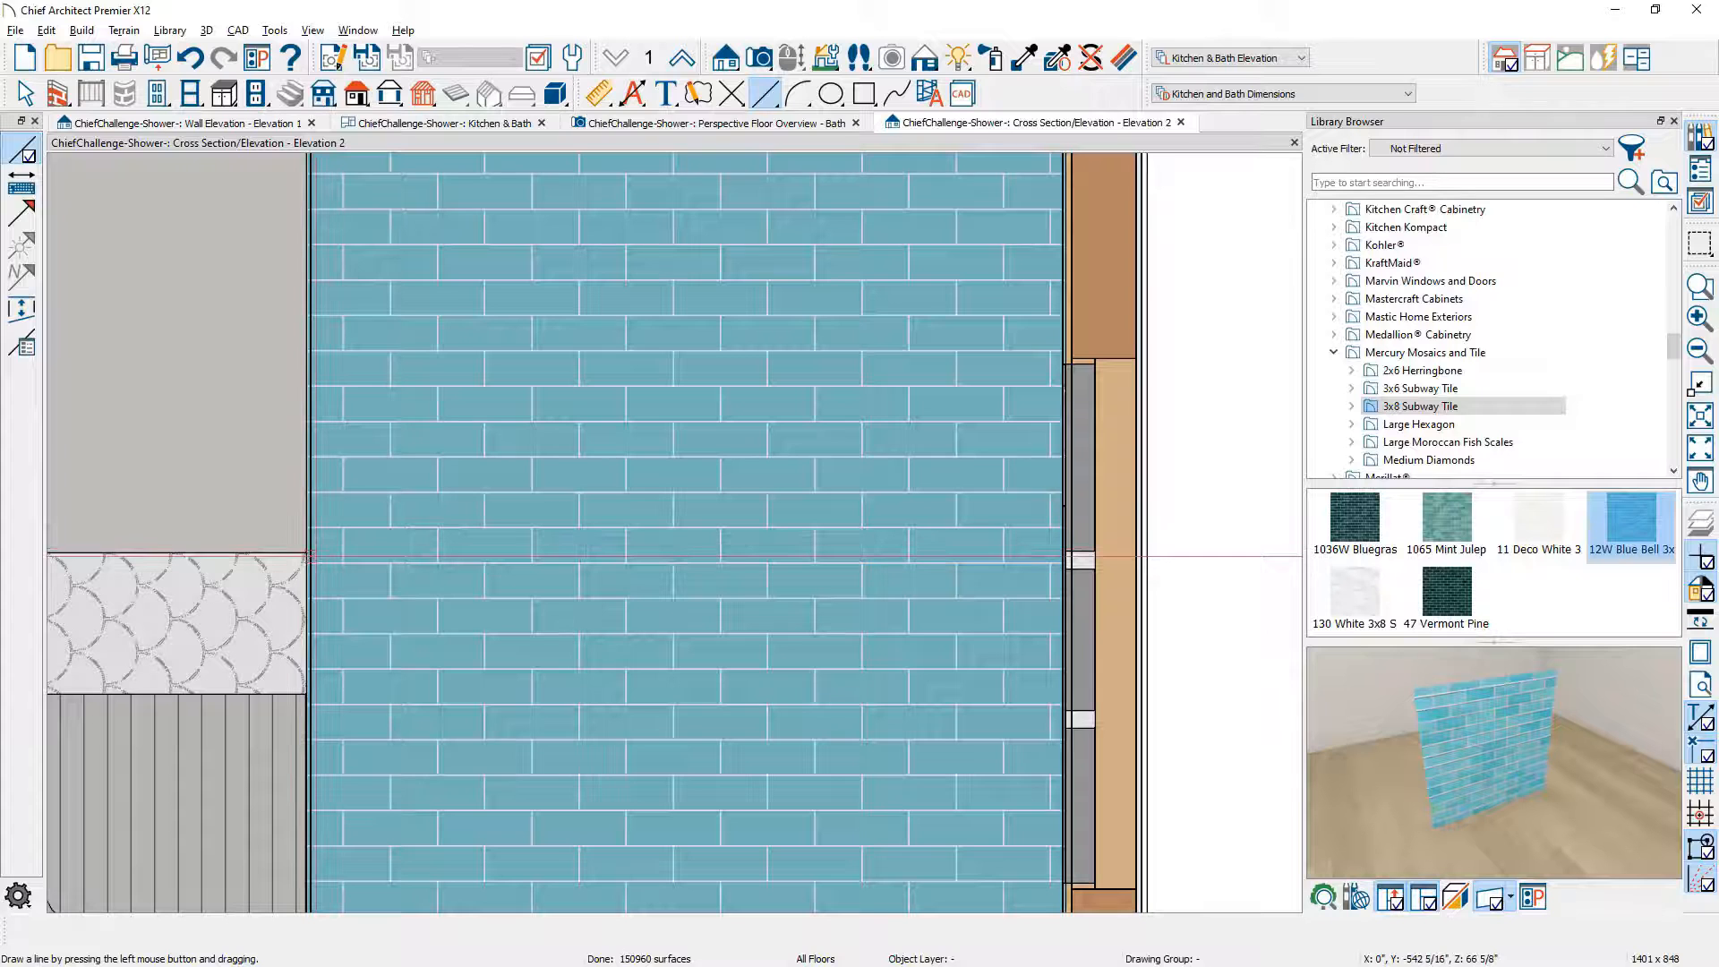
key(F3)
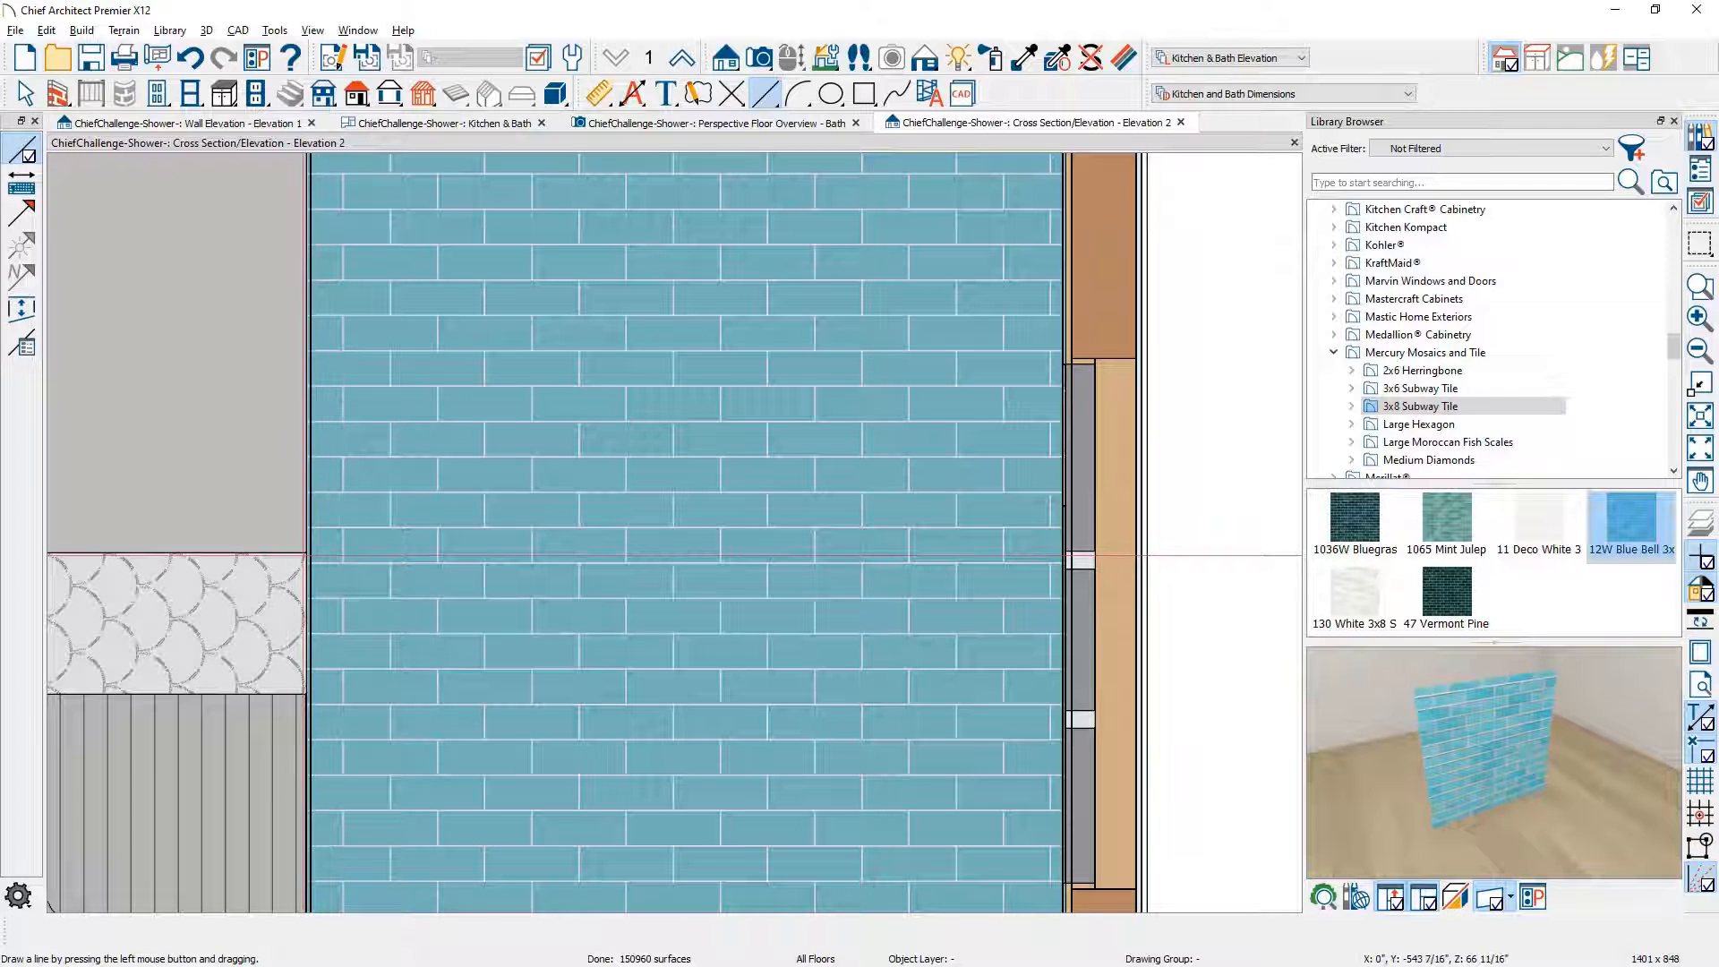
mouse_move(308, 552)
mouse_down()
mouse_move(408, 527)
mouse_move(645, 398)
mouse_move(1064, 364)
mouse_up()
Step: Move the sloped line's upper end exactly onto the corner where the tiled wall meets the niche-side band's top edge
scroll(1075, 367, up, 5)
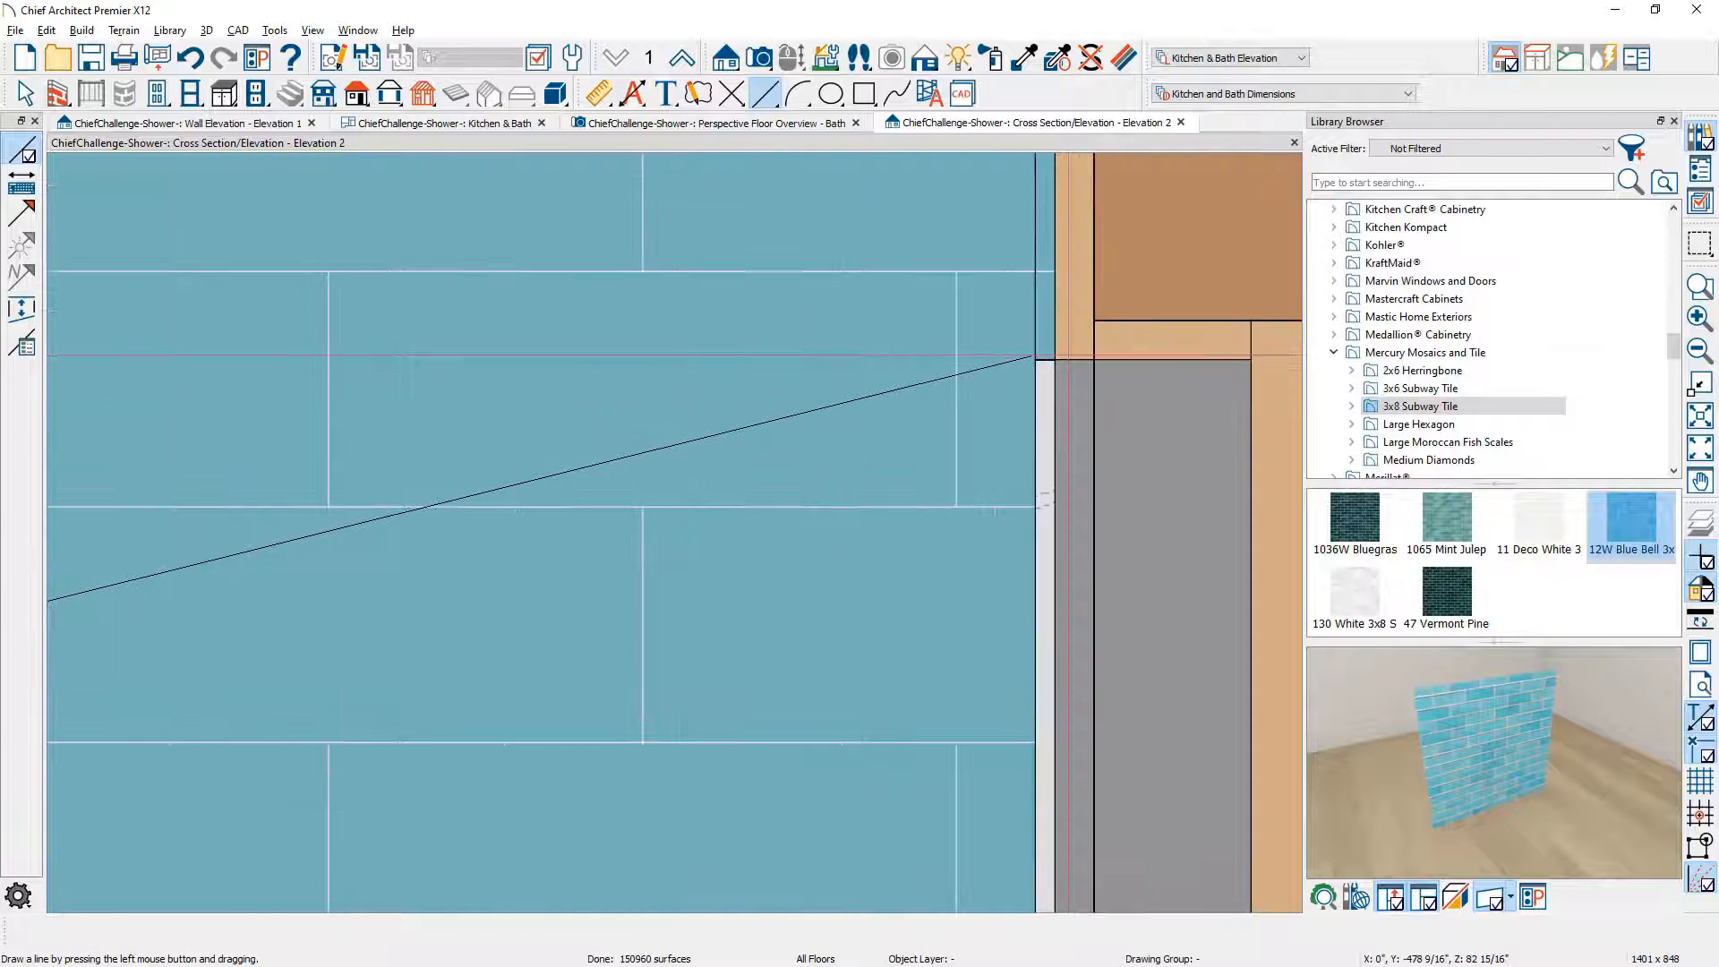
scroll(1047, 362, up, 4)
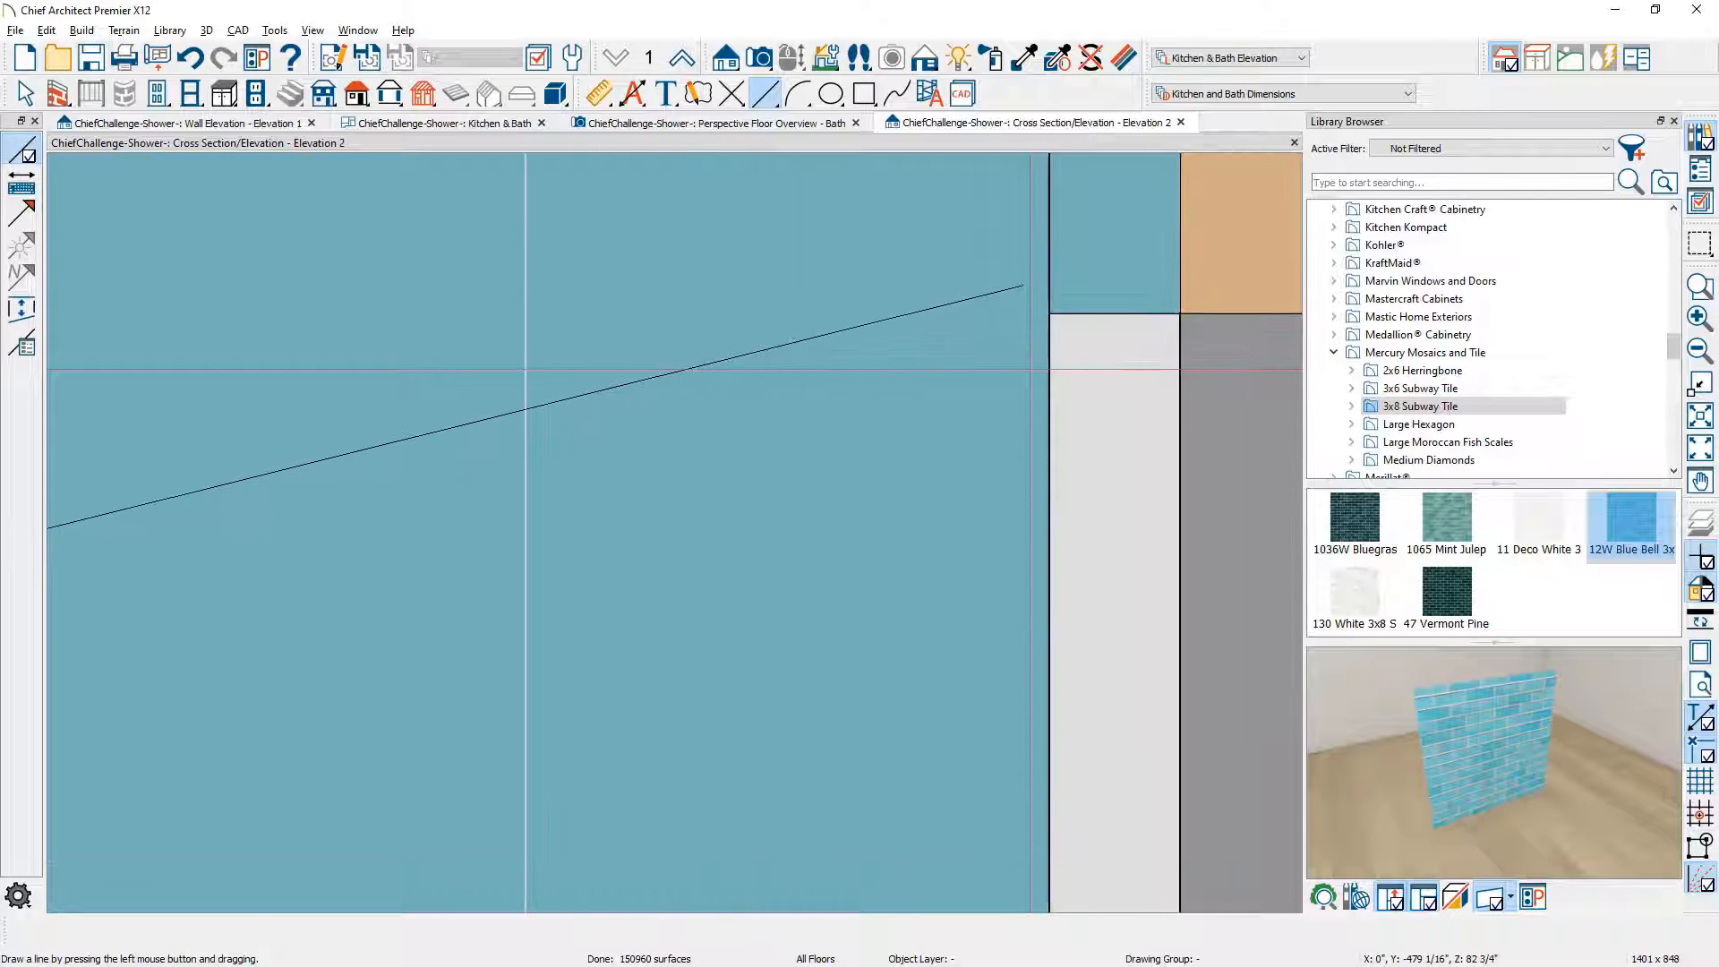
click(1018, 286)
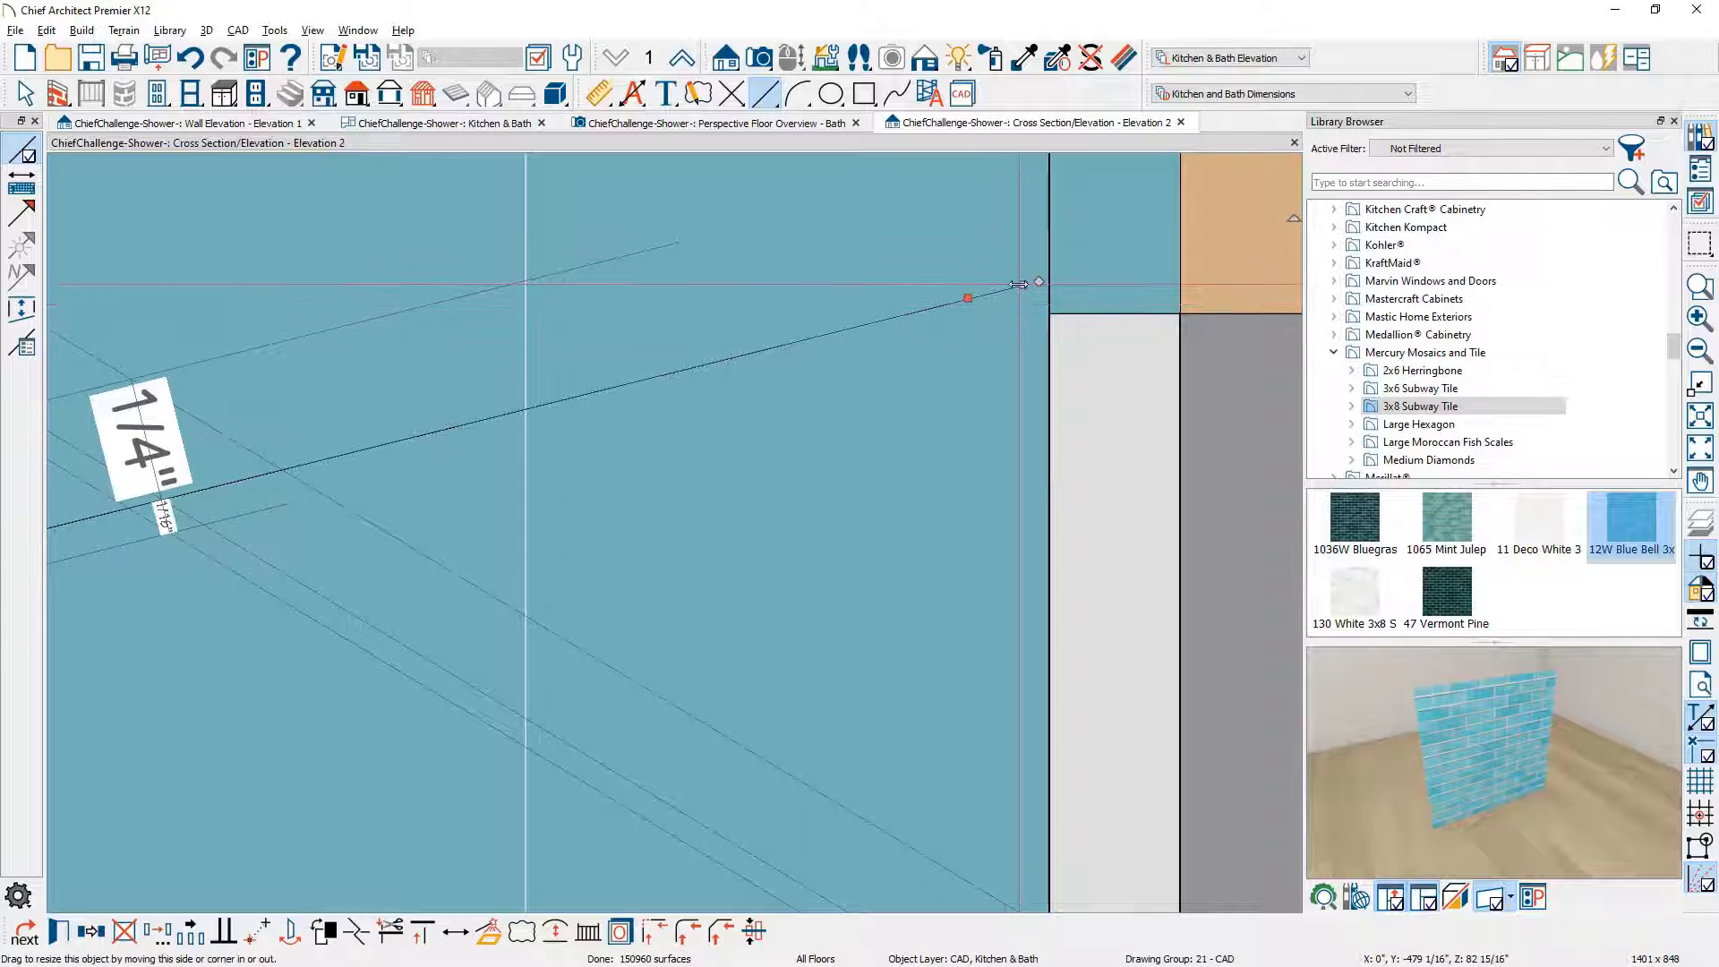
drag(1018, 285, 1049, 314)
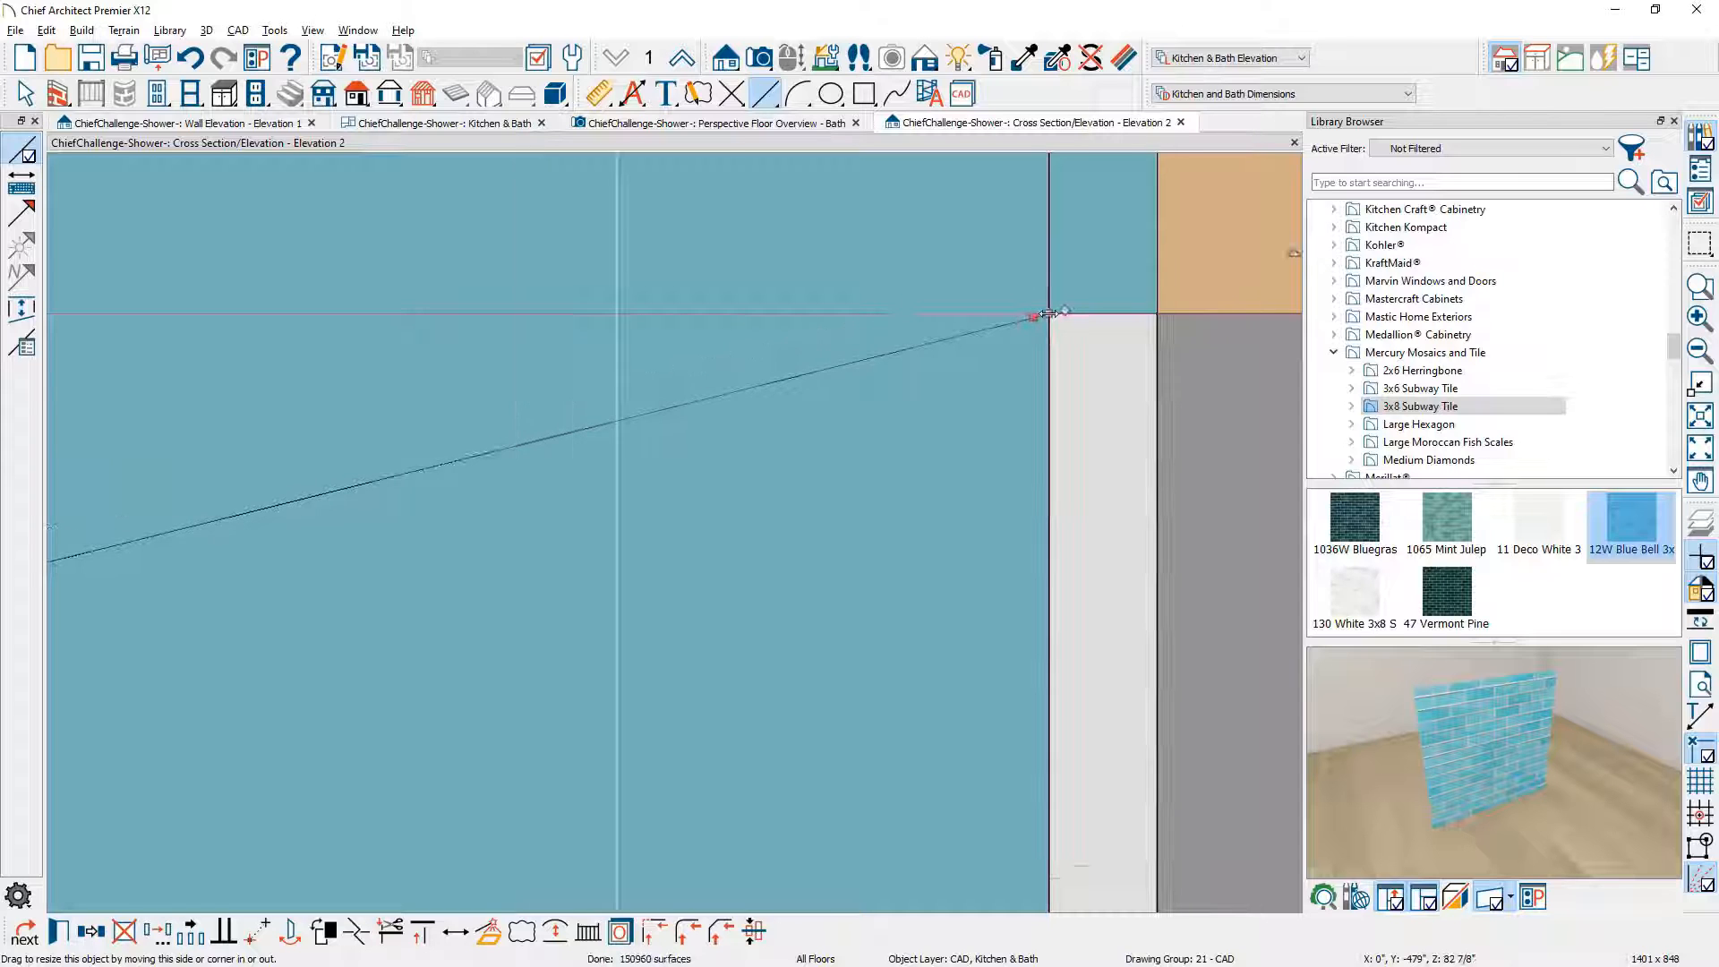
Step: Move the sloped line's lower end exactly onto the tiled wall's edge at the top of the adjoining fish-scale band
scroll(1050, 316, down, 6)
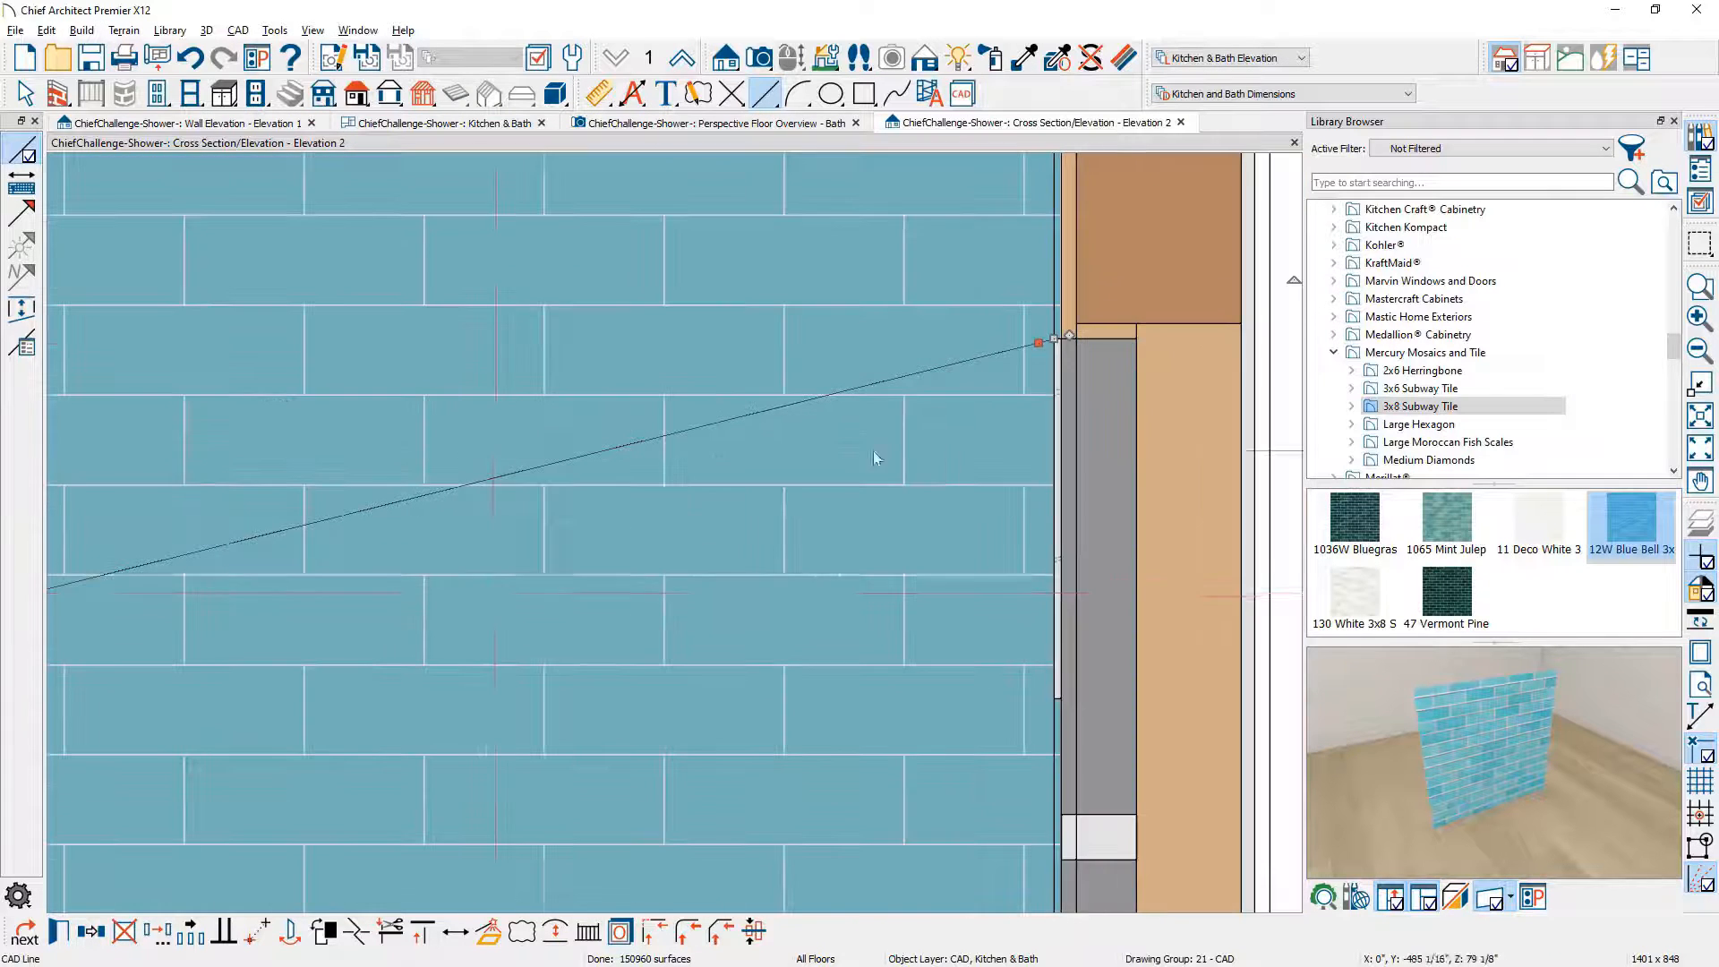
middle_drag(491, 592, 1281, 384)
scroll(609, 601, down, 2)
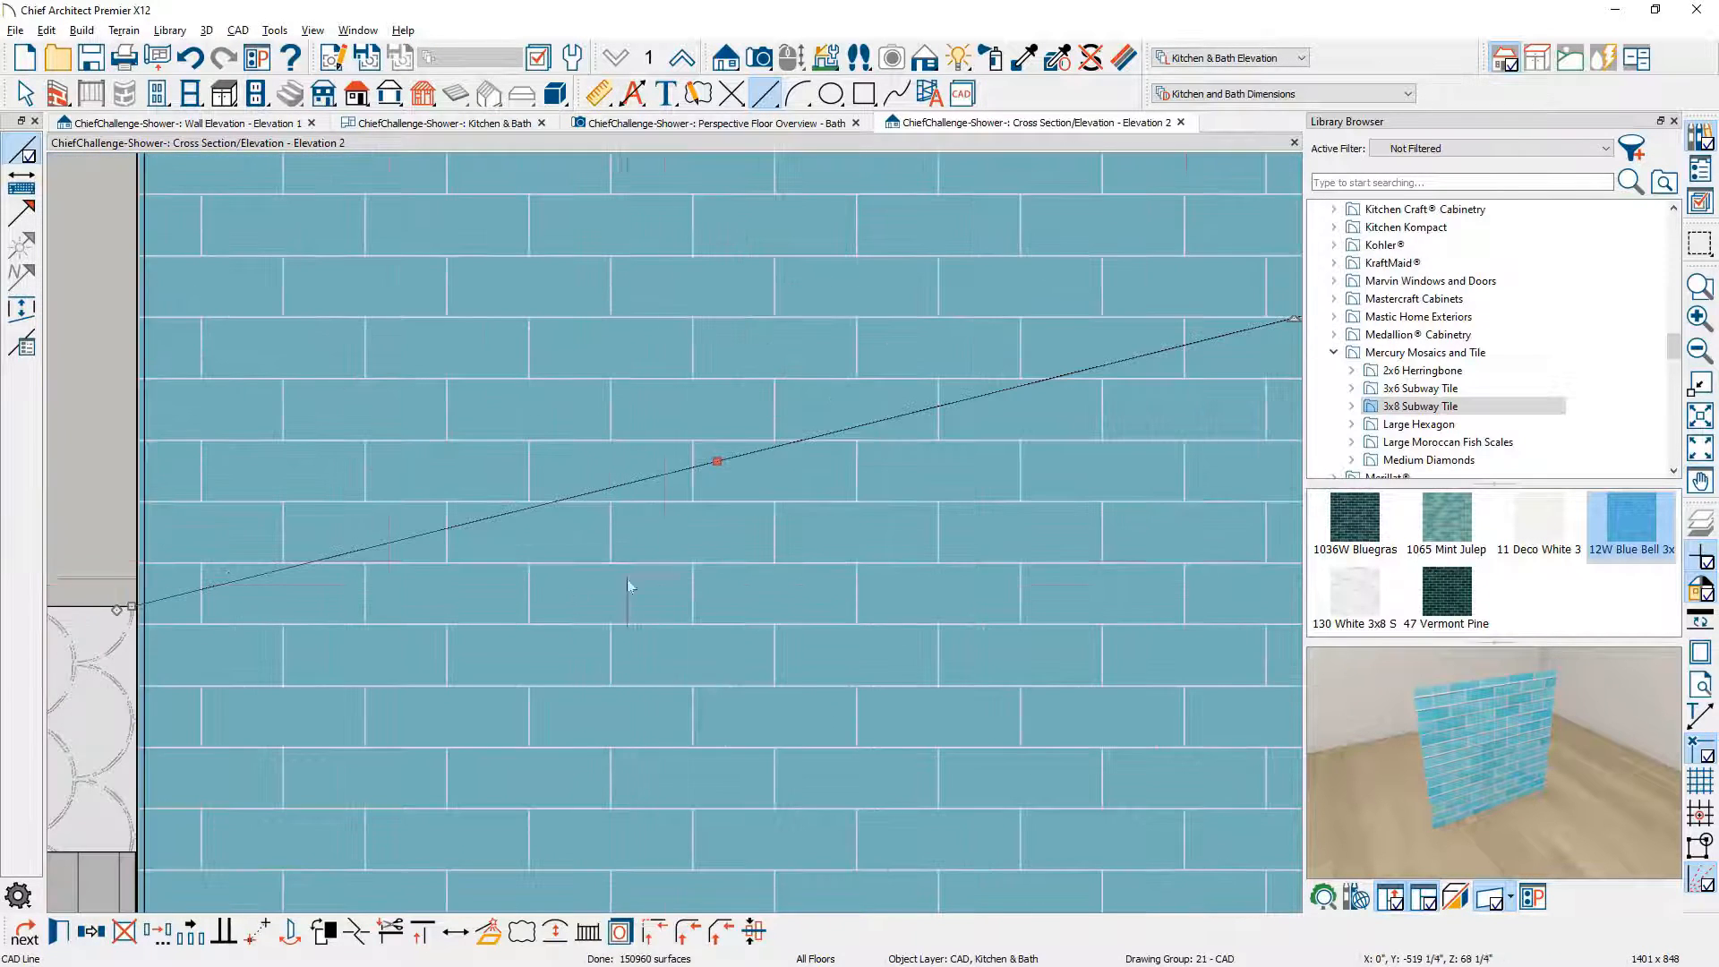
middle_drag(393, 646, 1057, 542)
scroll(814, 512, up, 4)
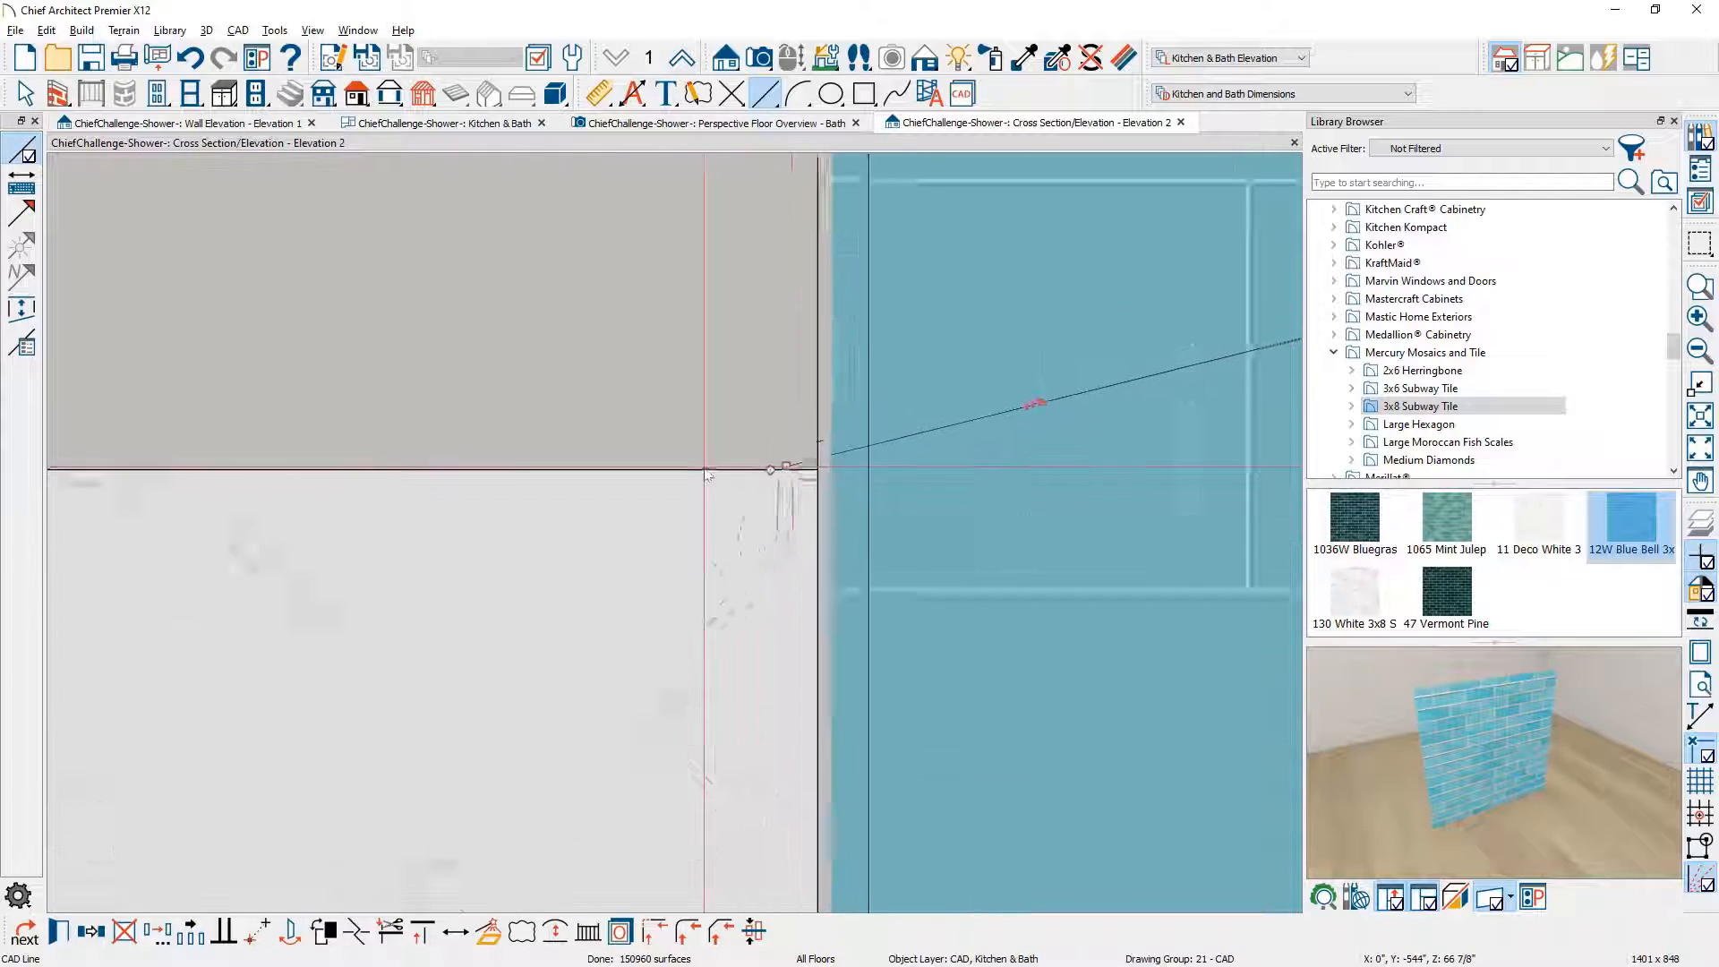
drag(793, 454, 845, 458)
key(space)
scroll(707, 499, down, 6)
middle_drag(825, 507, 368, 626)
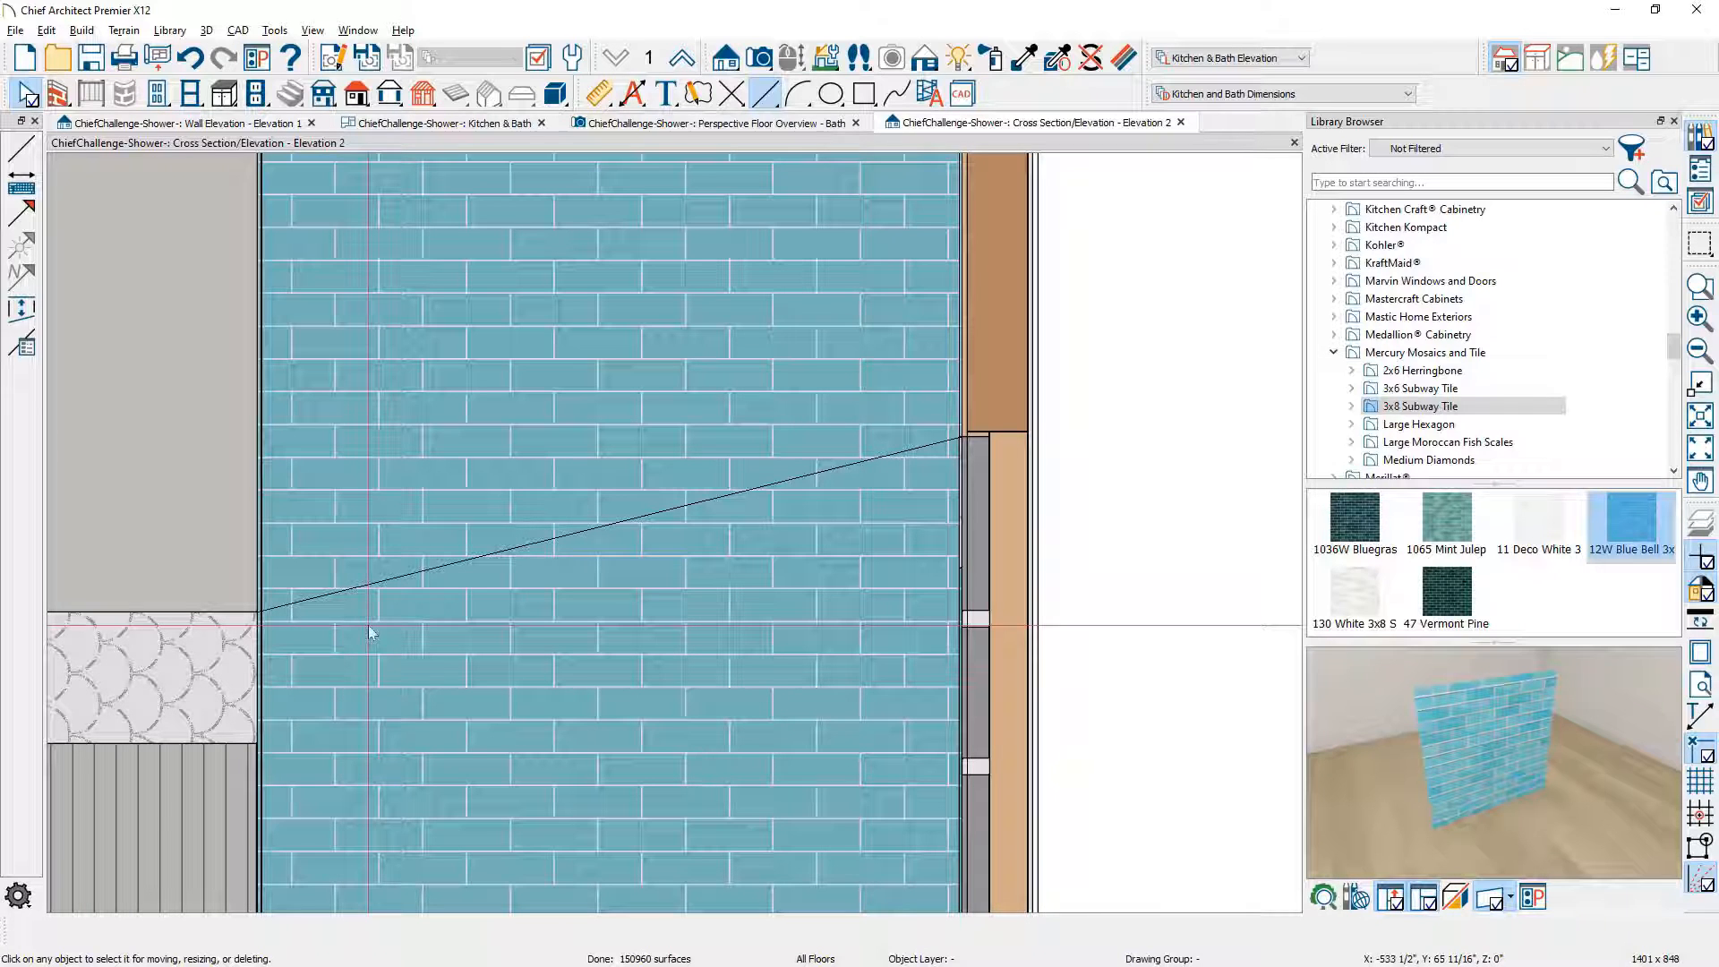
Step: Break the sloped line at its midpoint and turn the upper half into an upward arc and the lower half into a downward arc
click(490, 551)
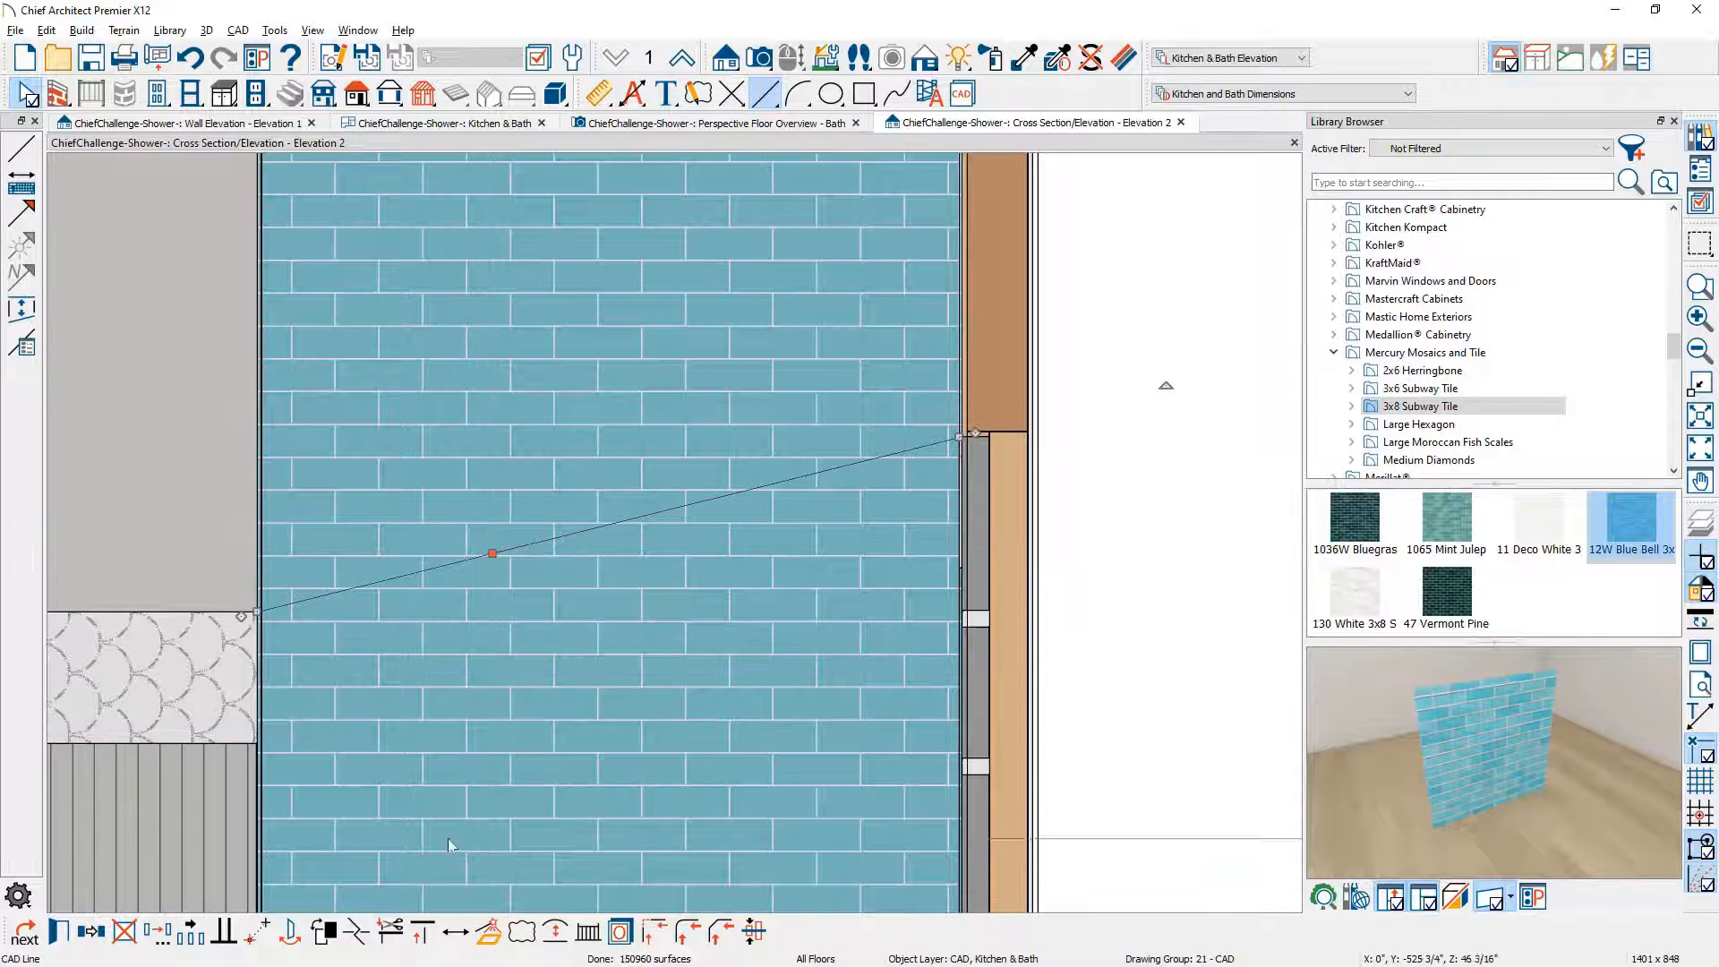
click(355, 933)
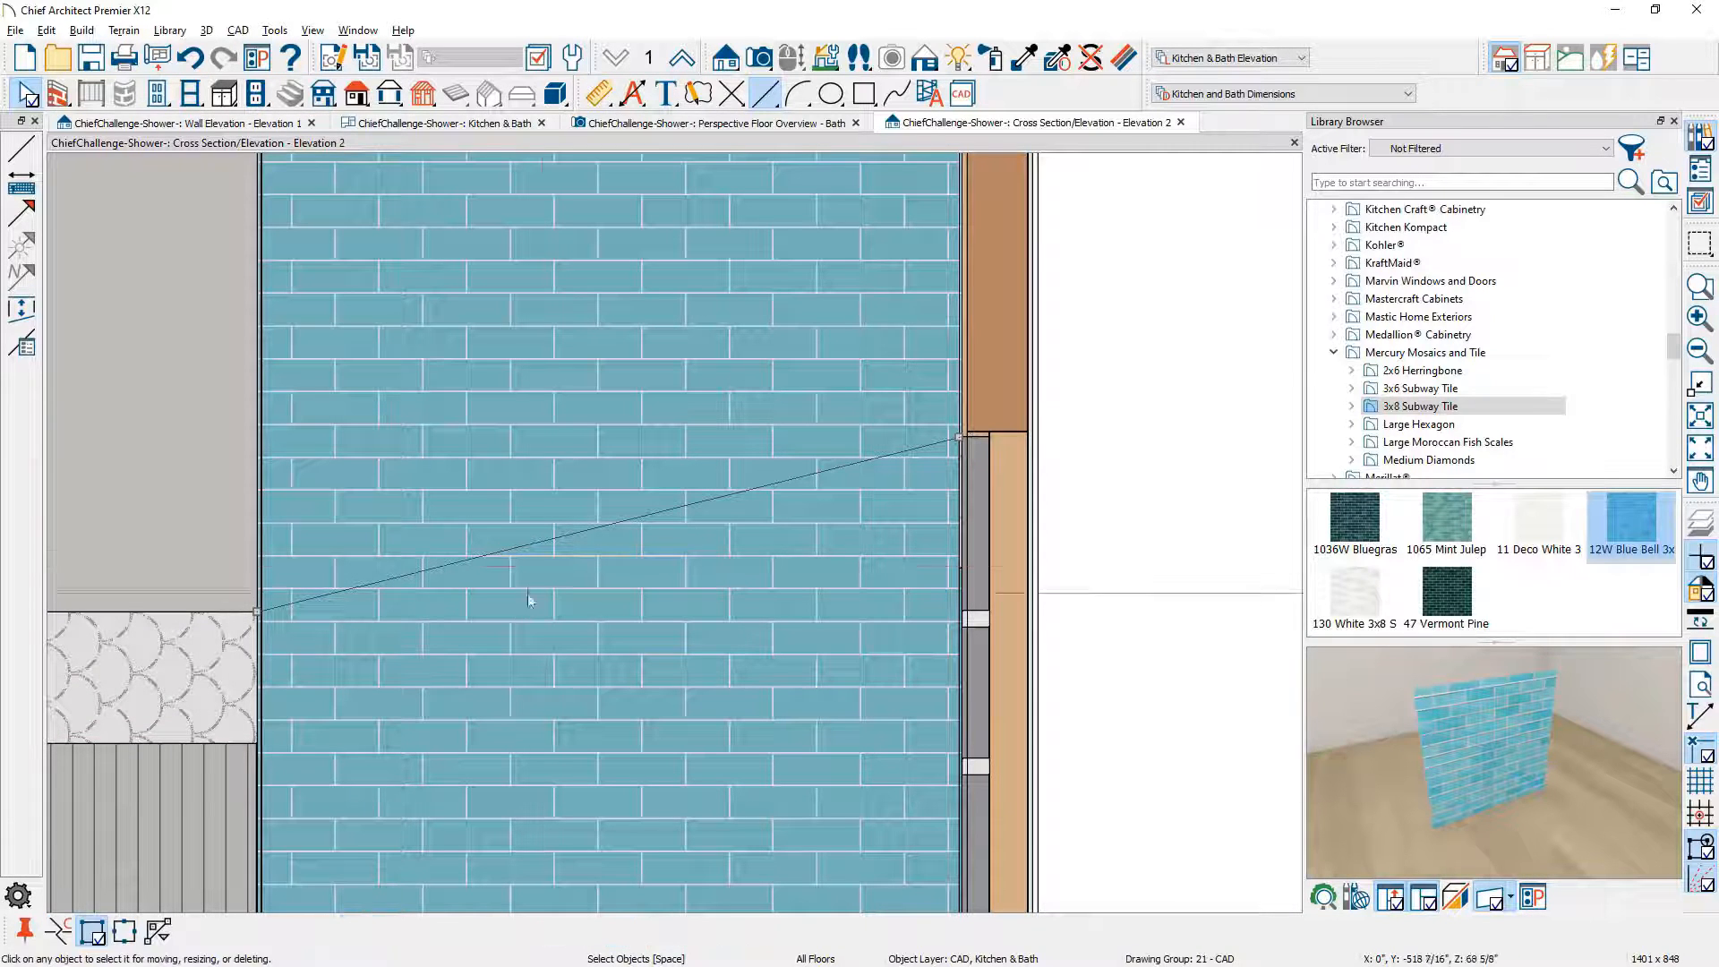
click(617, 528)
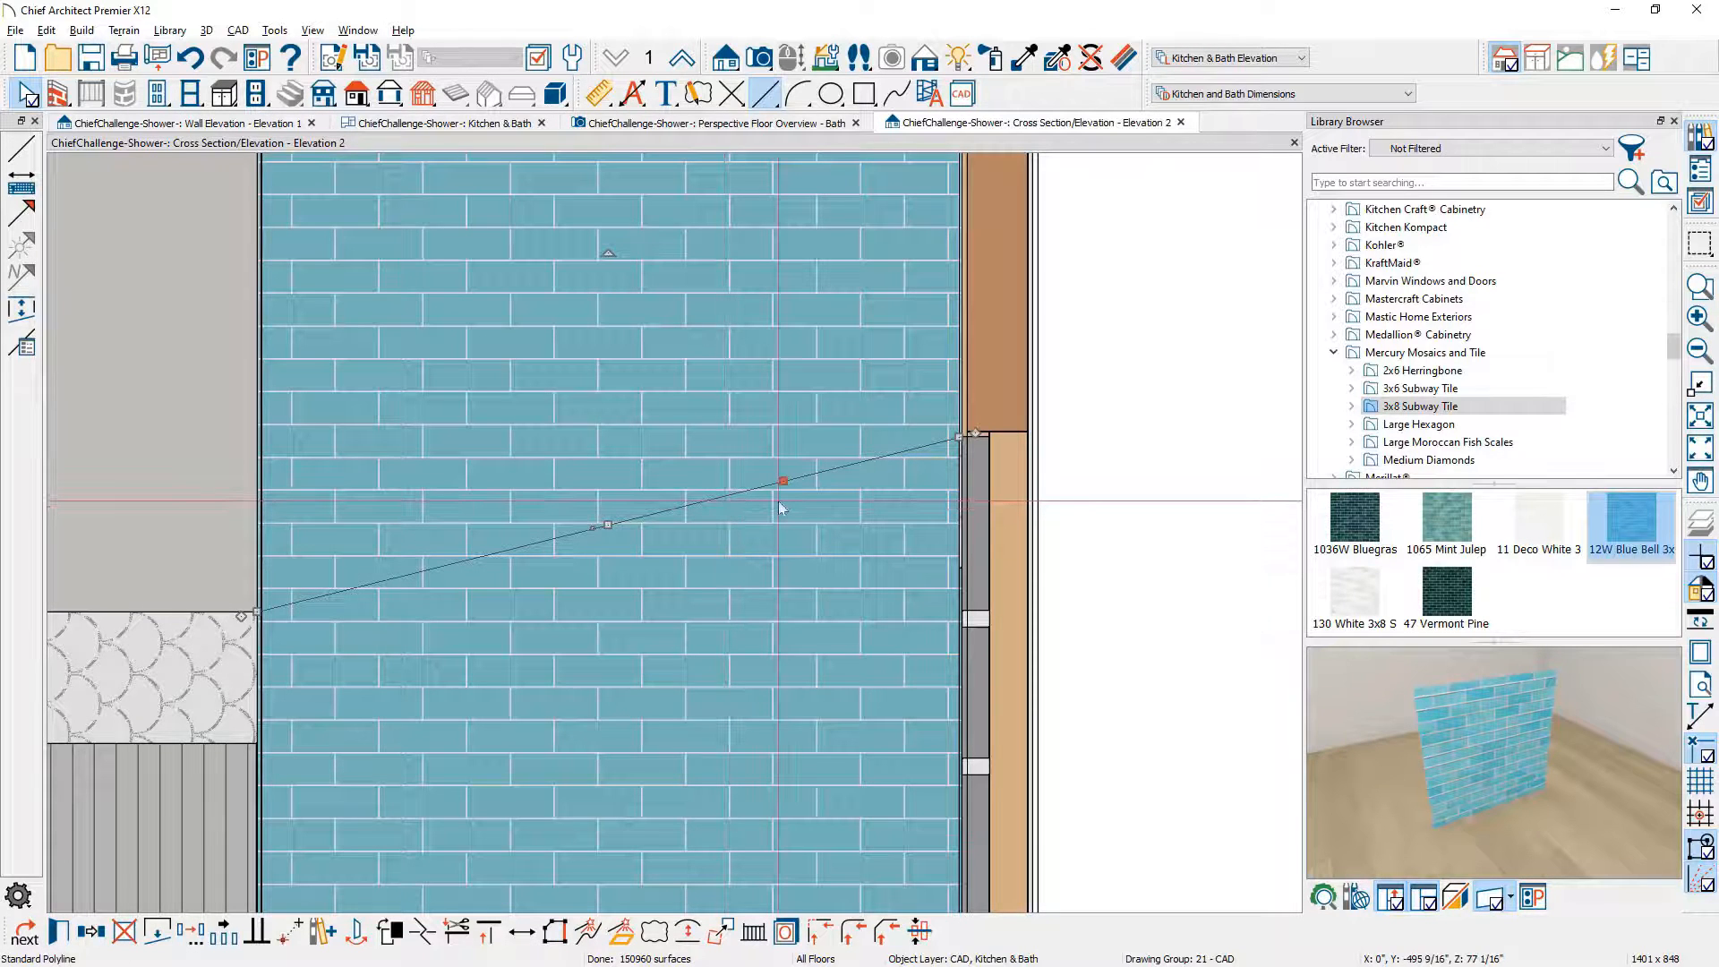
click(696, 938)
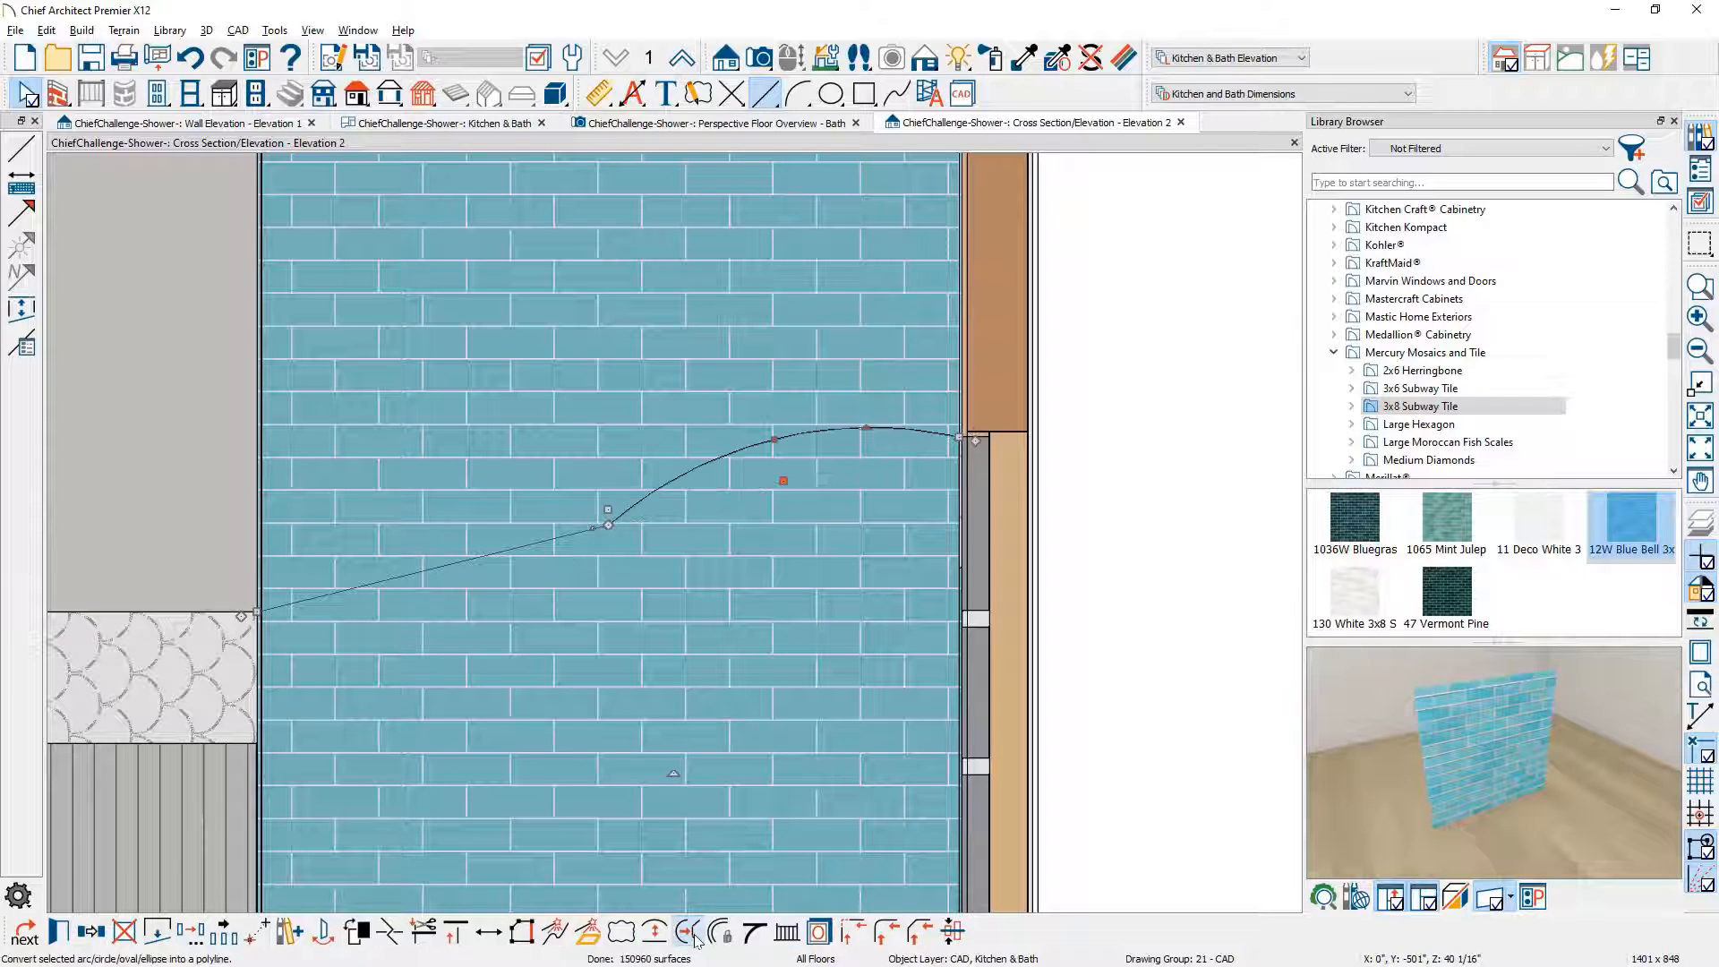
click(492, 558)
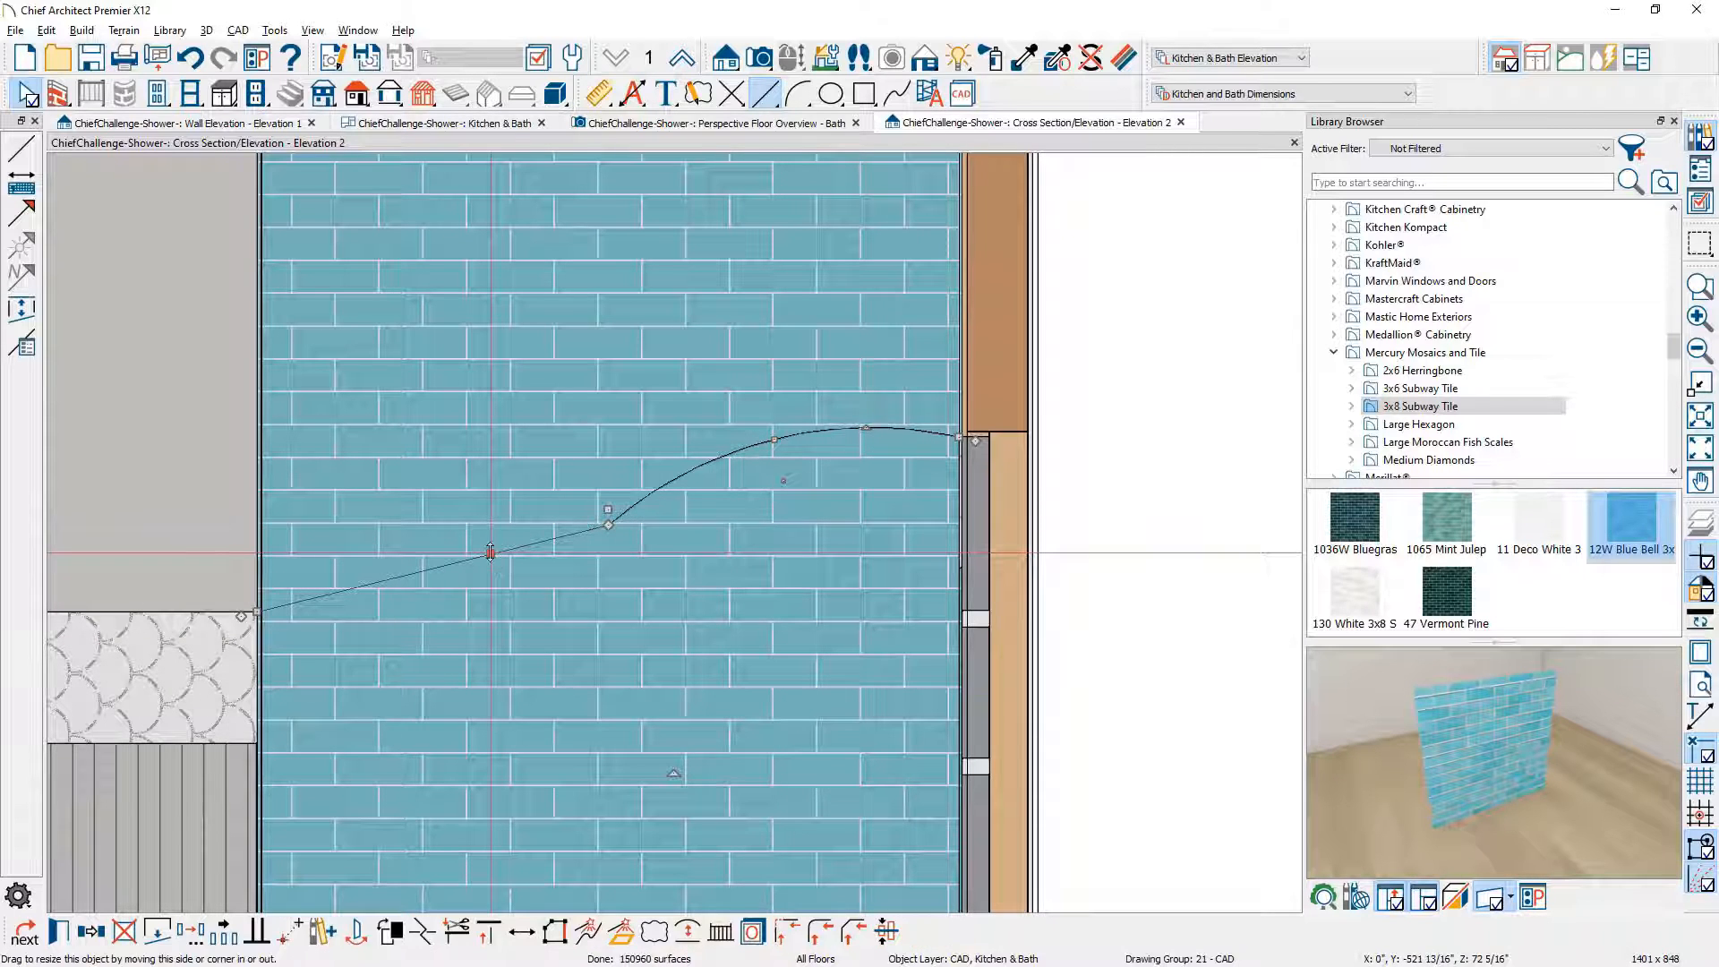
click(690, 931)
drag(488, 556, 528, 565)
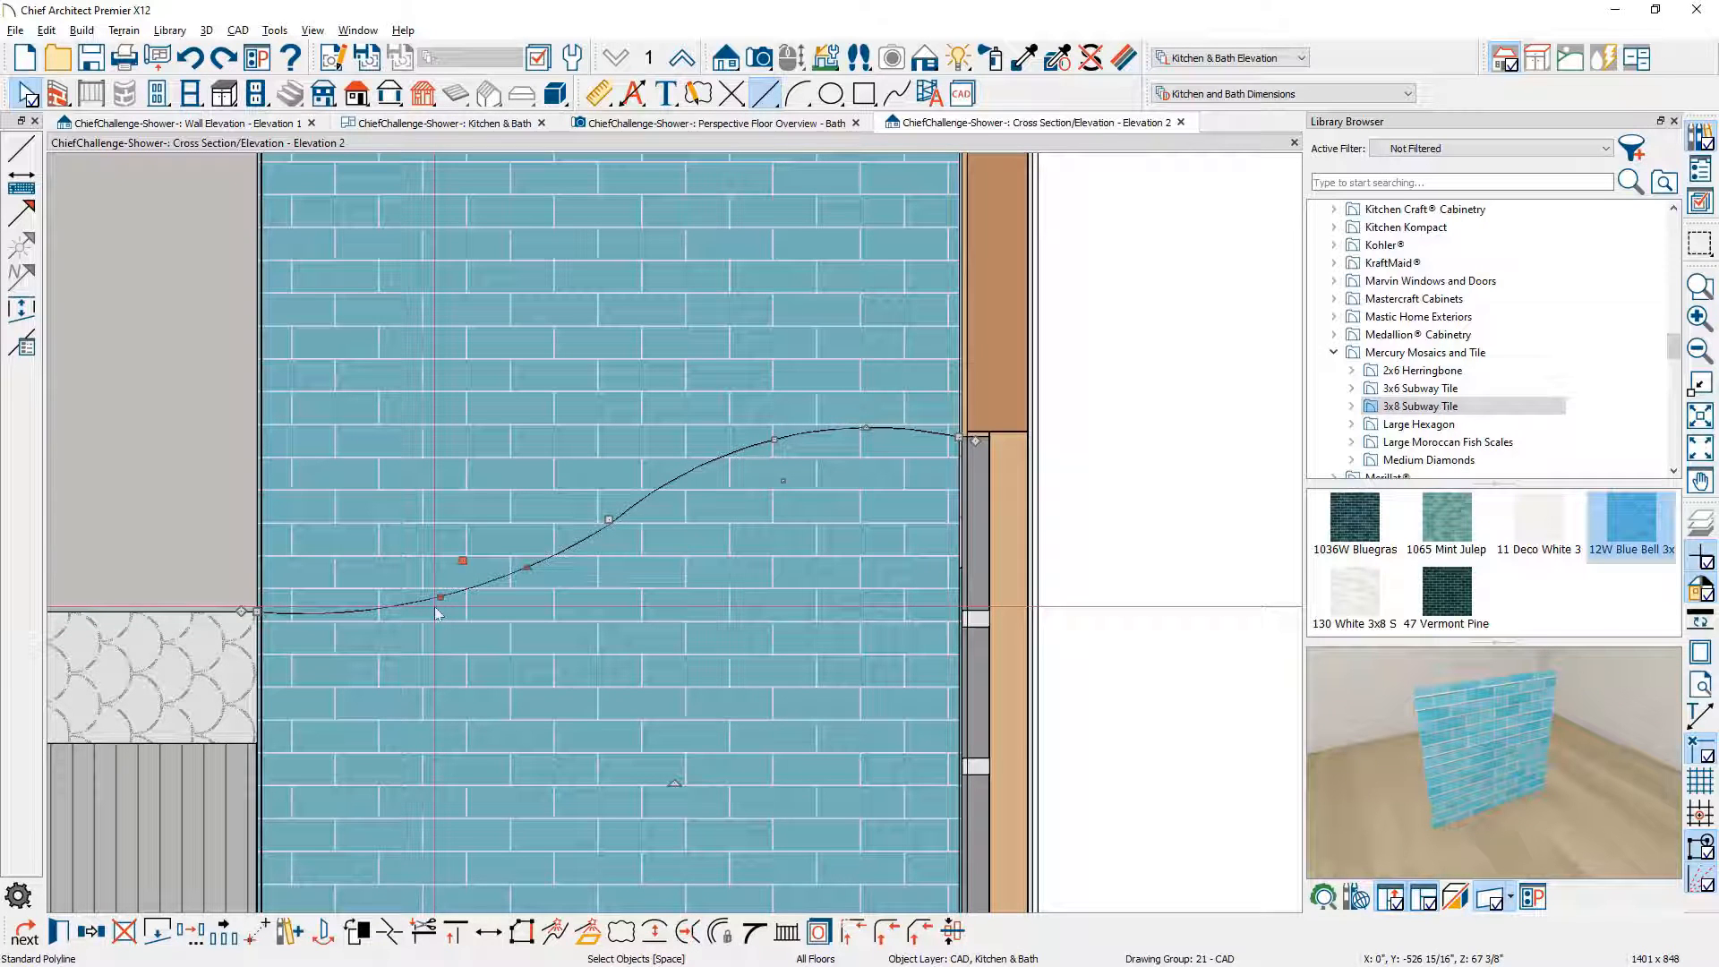
Step: Open the lower arc's specification with its Selected Arc settings
double_click(436, 611)
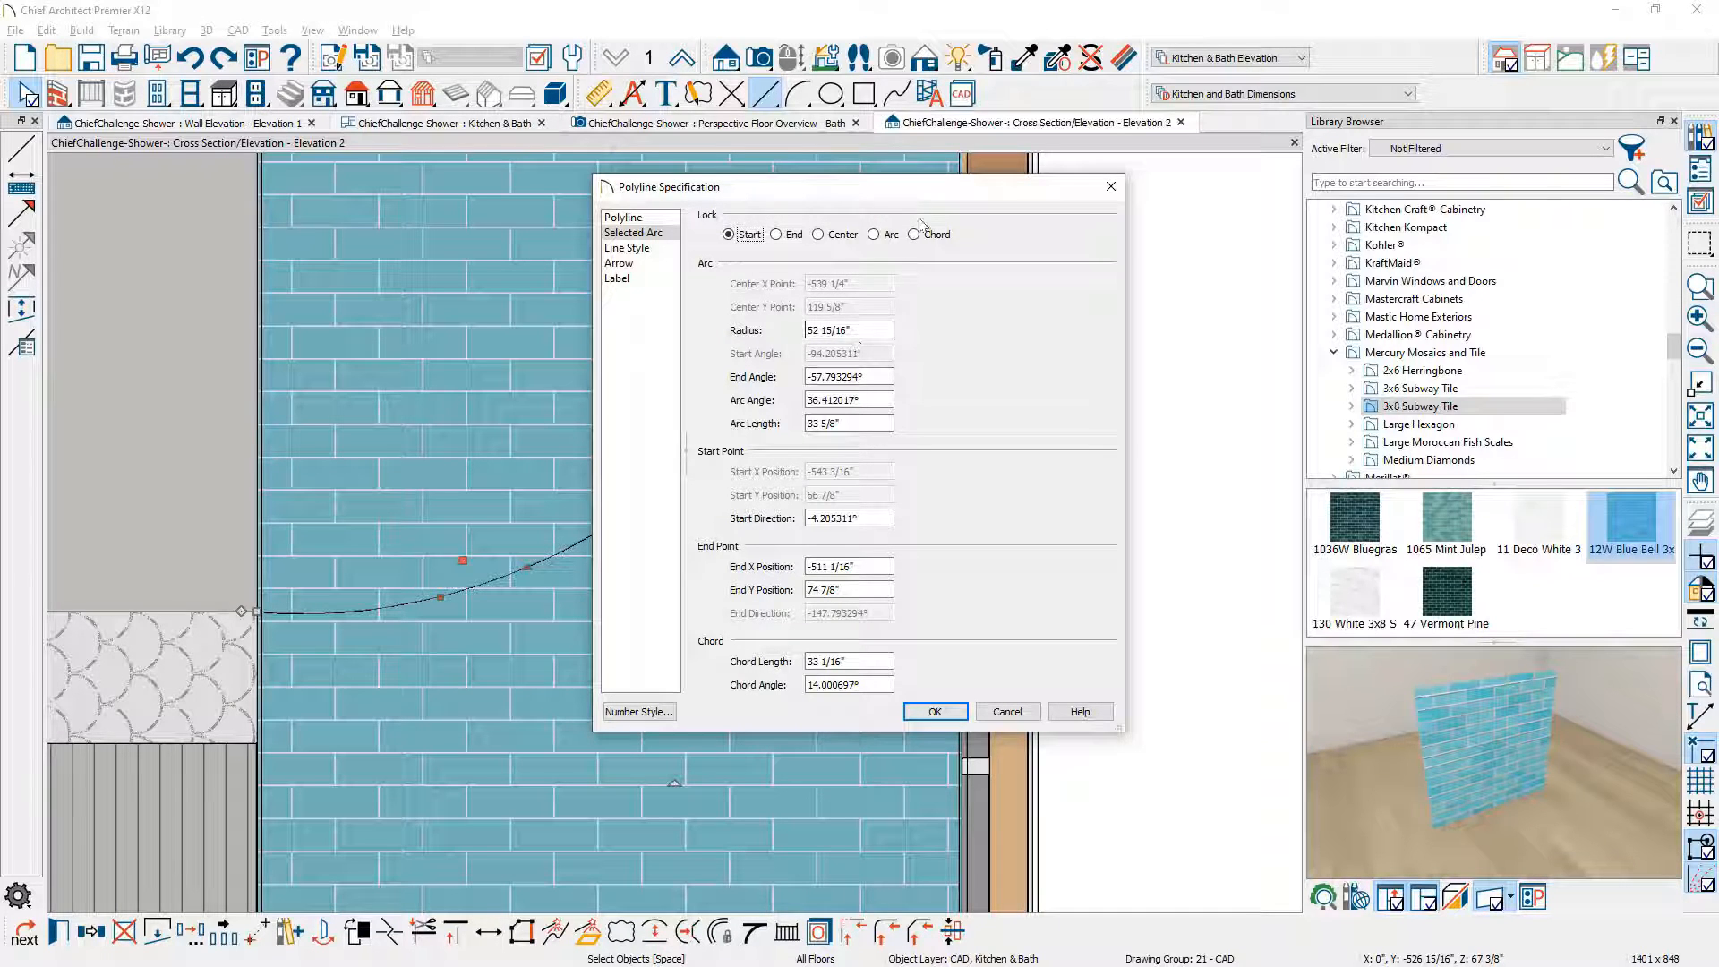
drag(938, 200, 1362, 303)
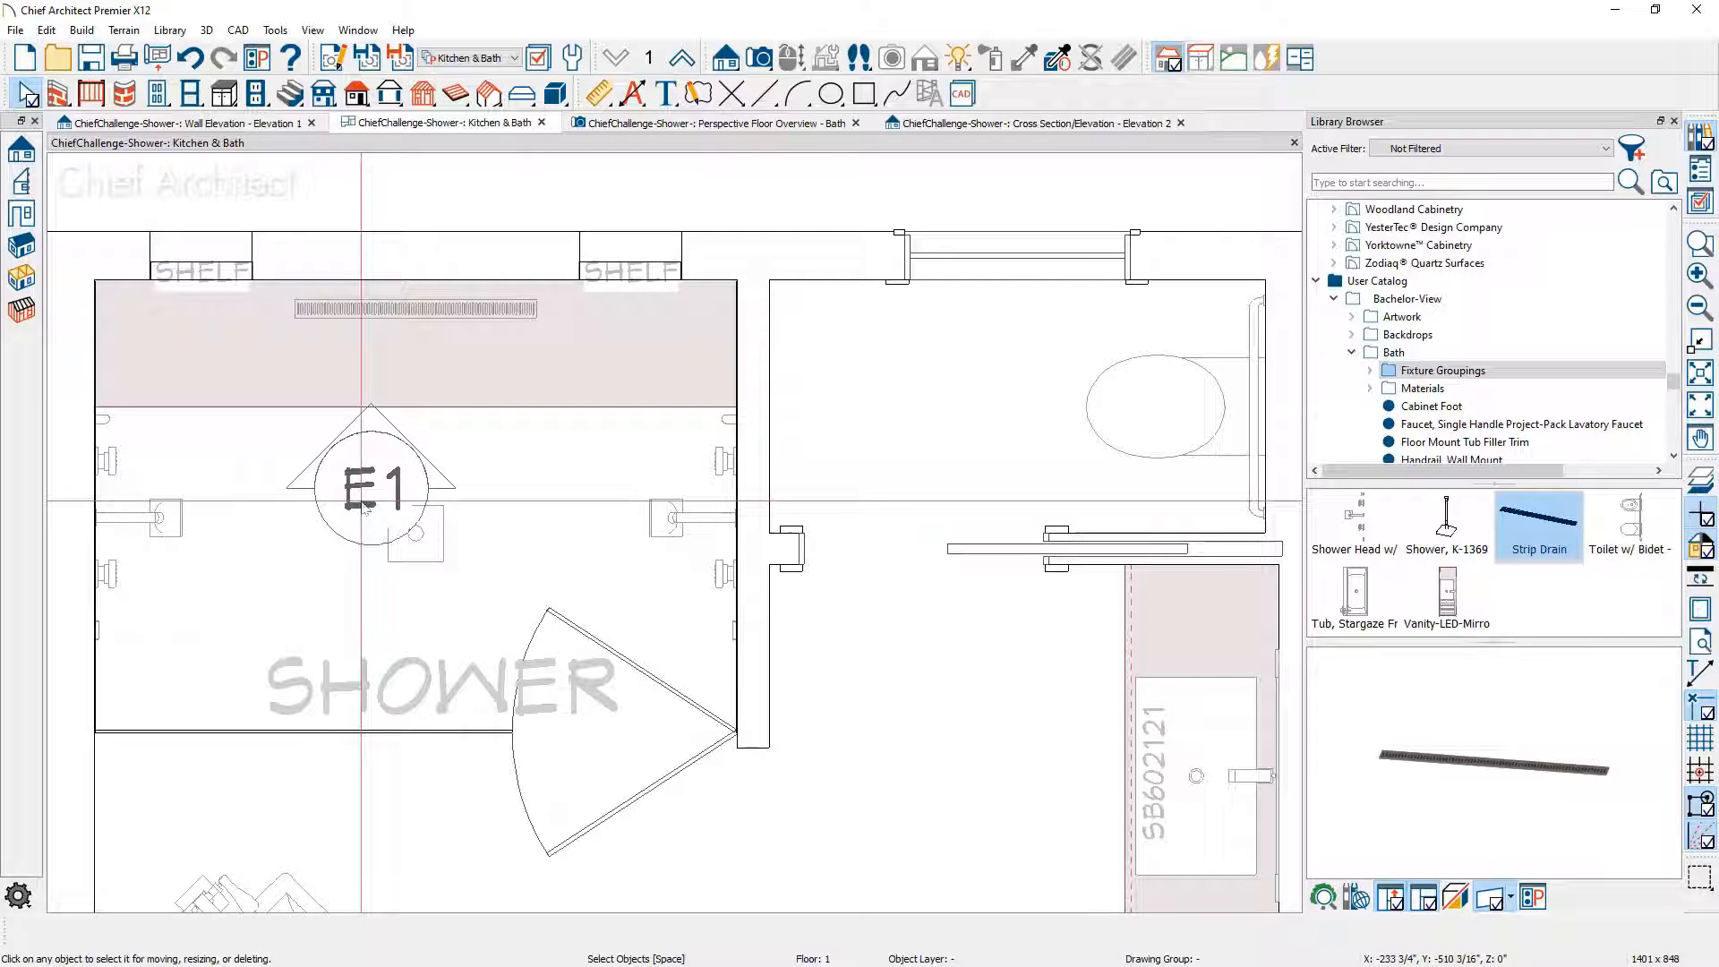
Step: Open the E1 elevation callout in the shower plan, relabelling it A and naming the view Main Wall Elevation
double_click(365, 508)
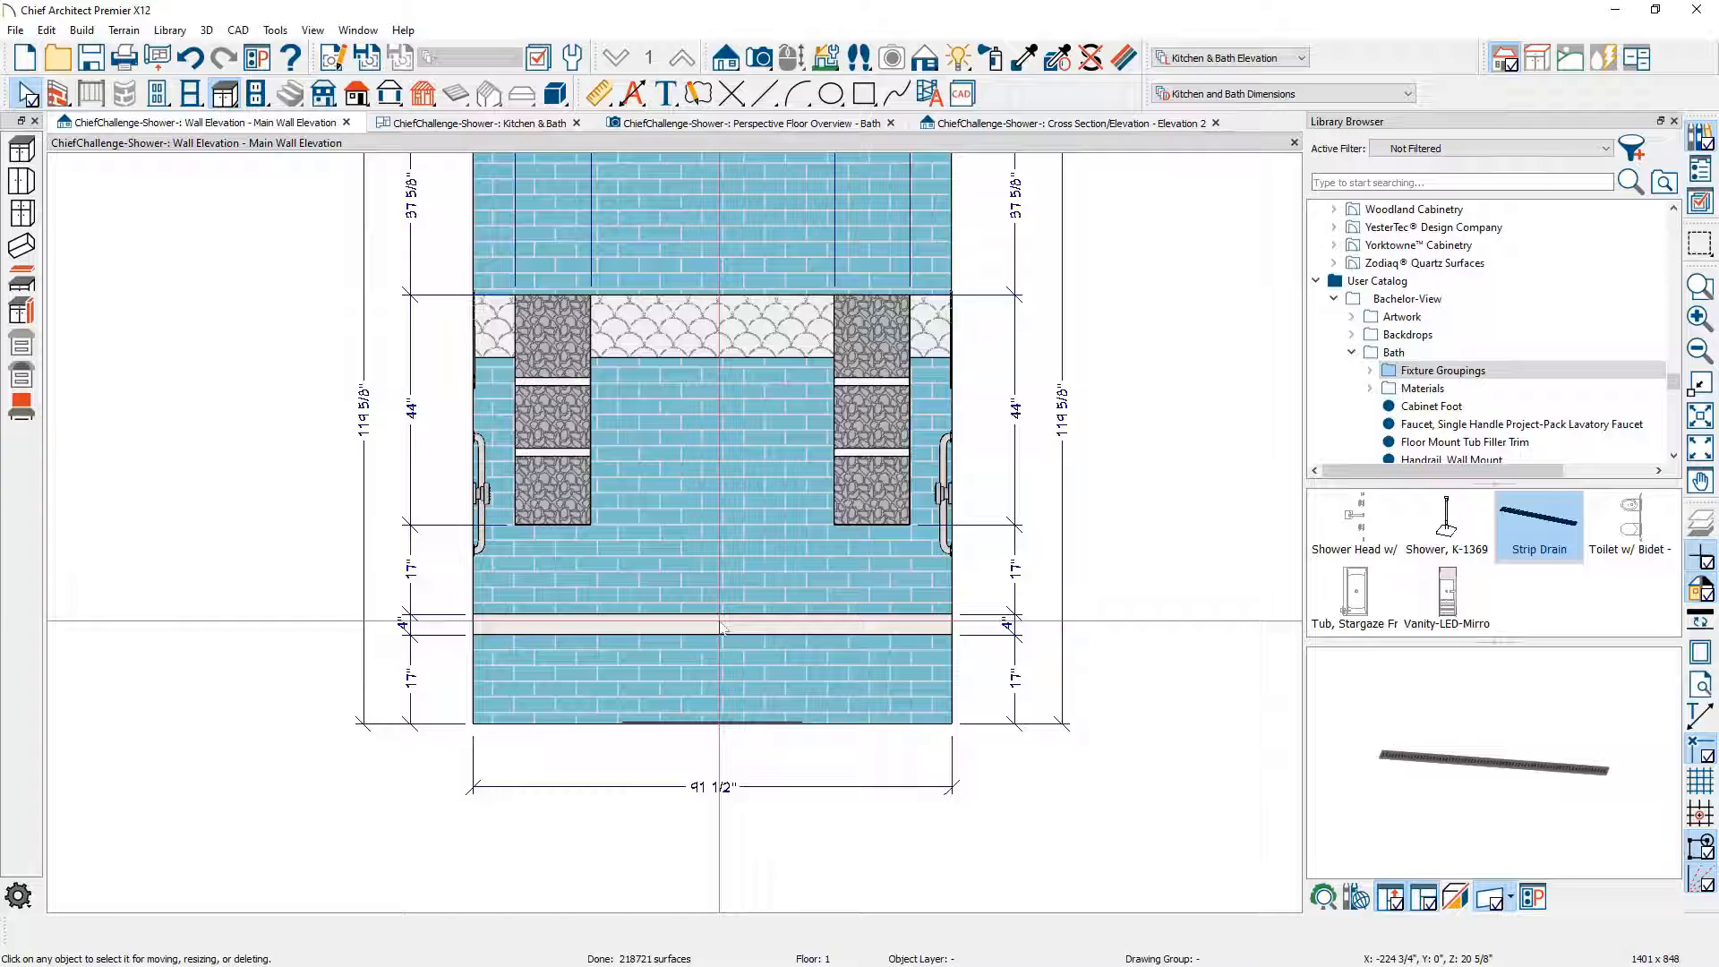
Step: Add an end-to-end dimension below the back wall, split it at the wall's centre, and mark that point as a centreline
click(599, 96)
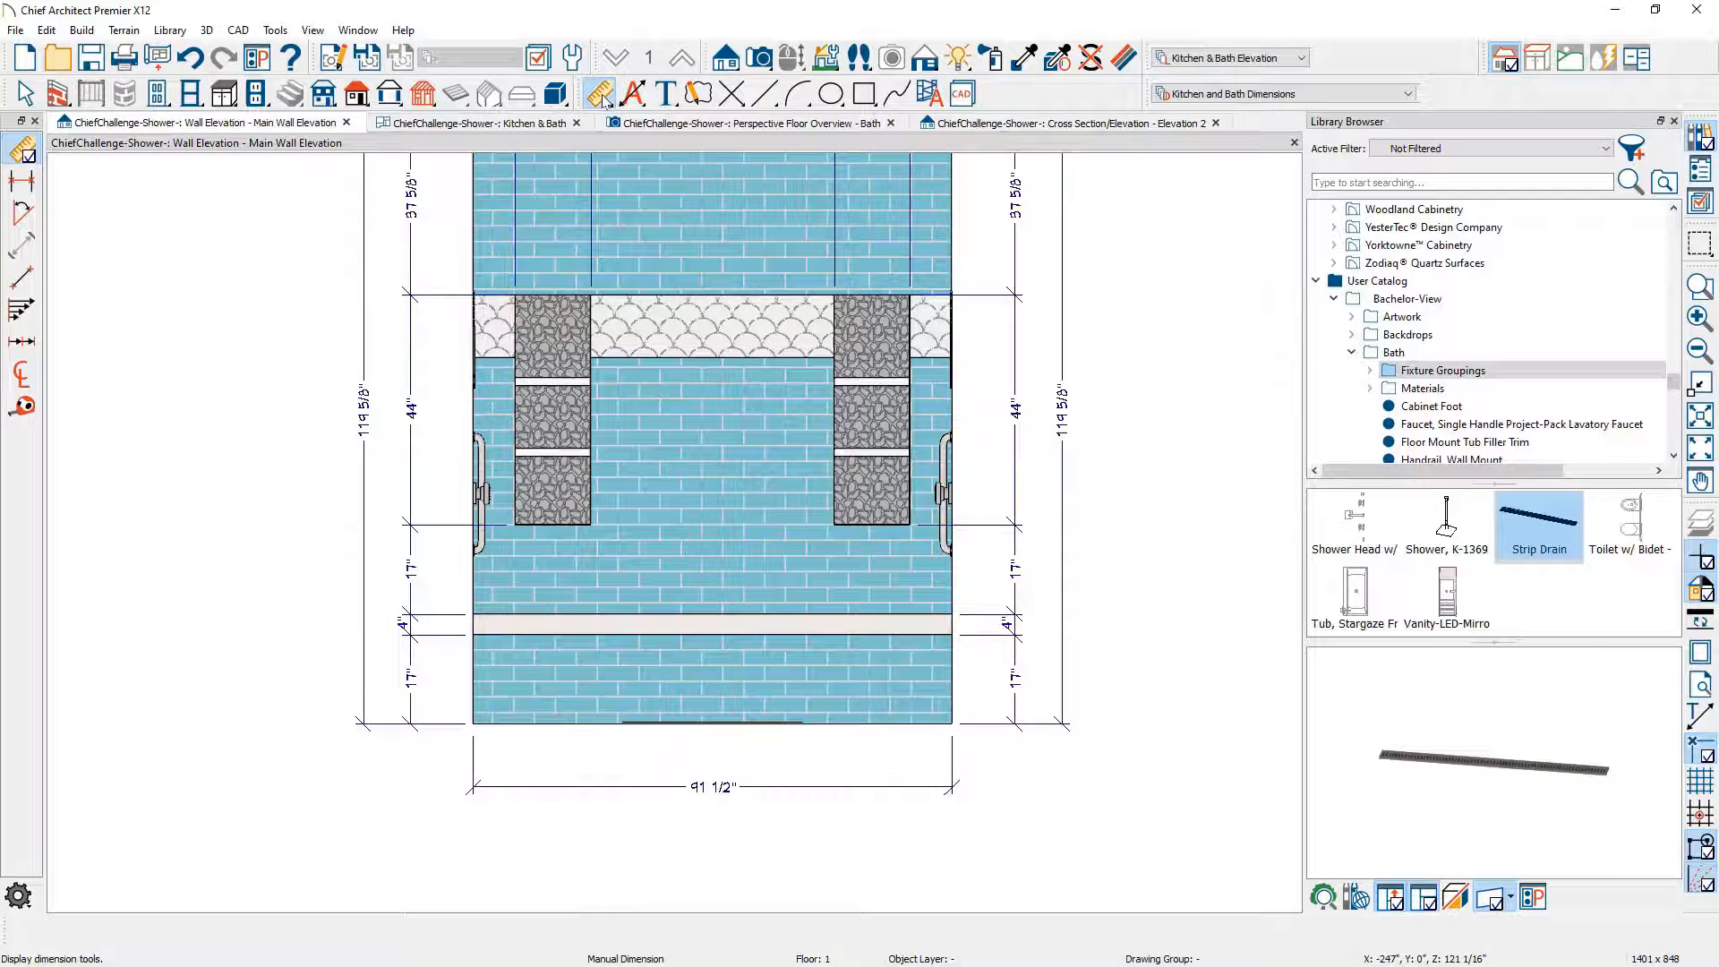
click(33, 184)
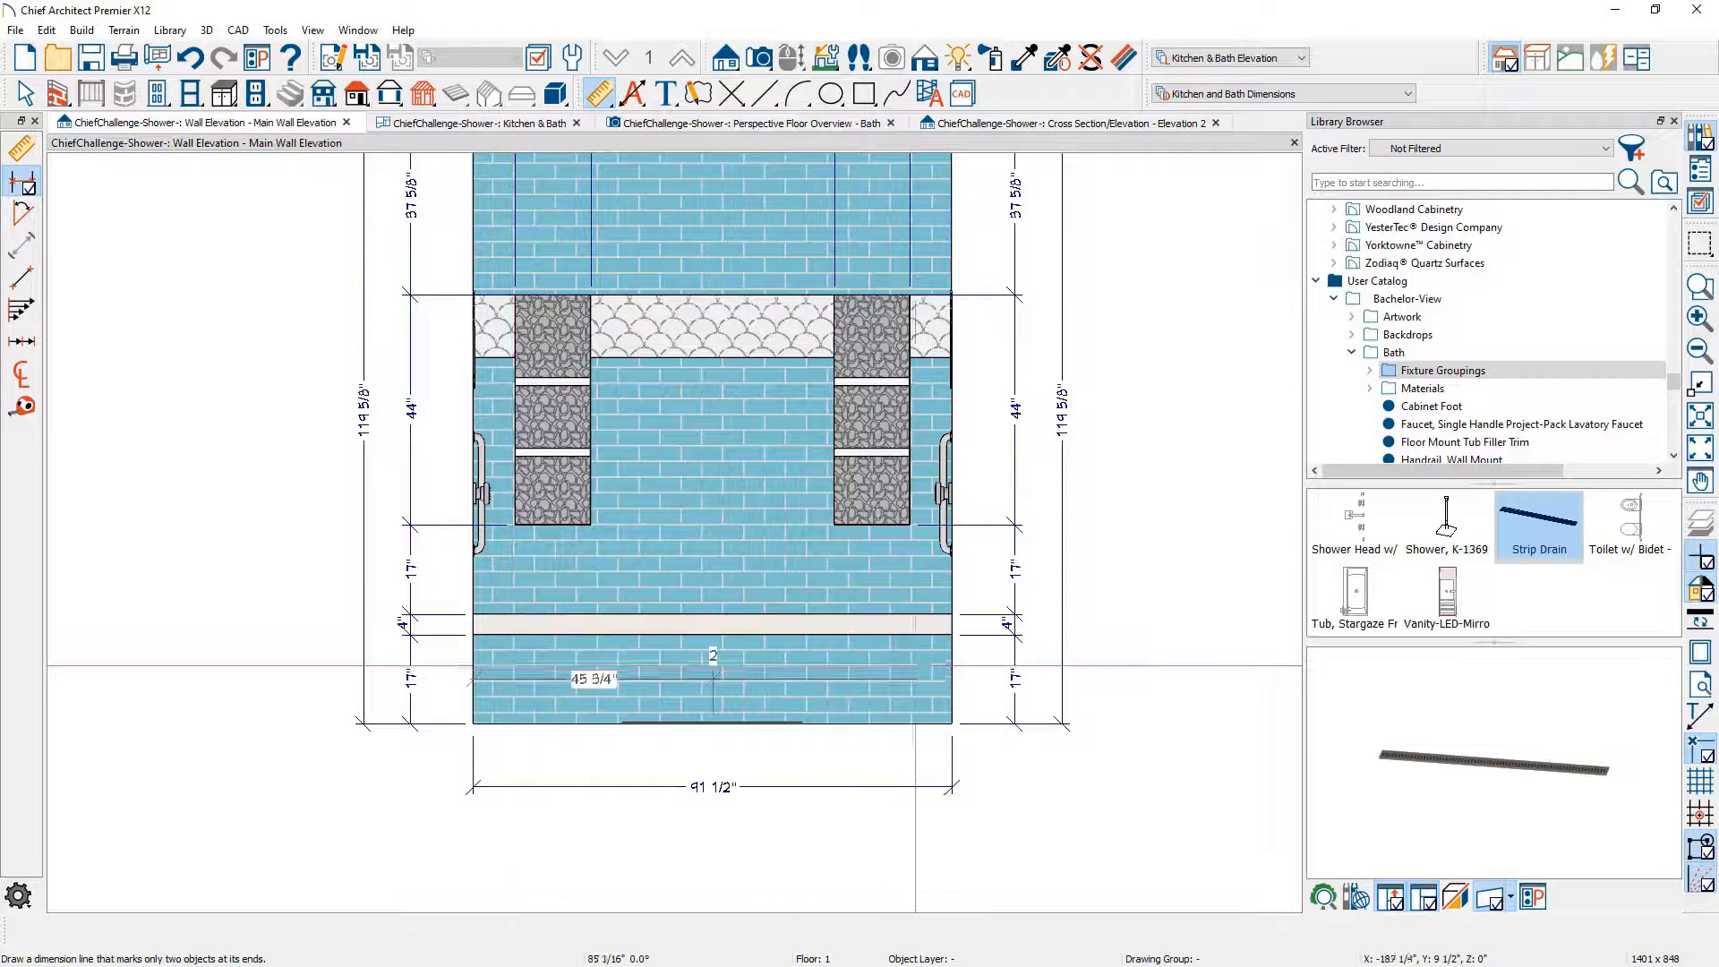
drag(915, 665, 873, 750)
click(876, 679)
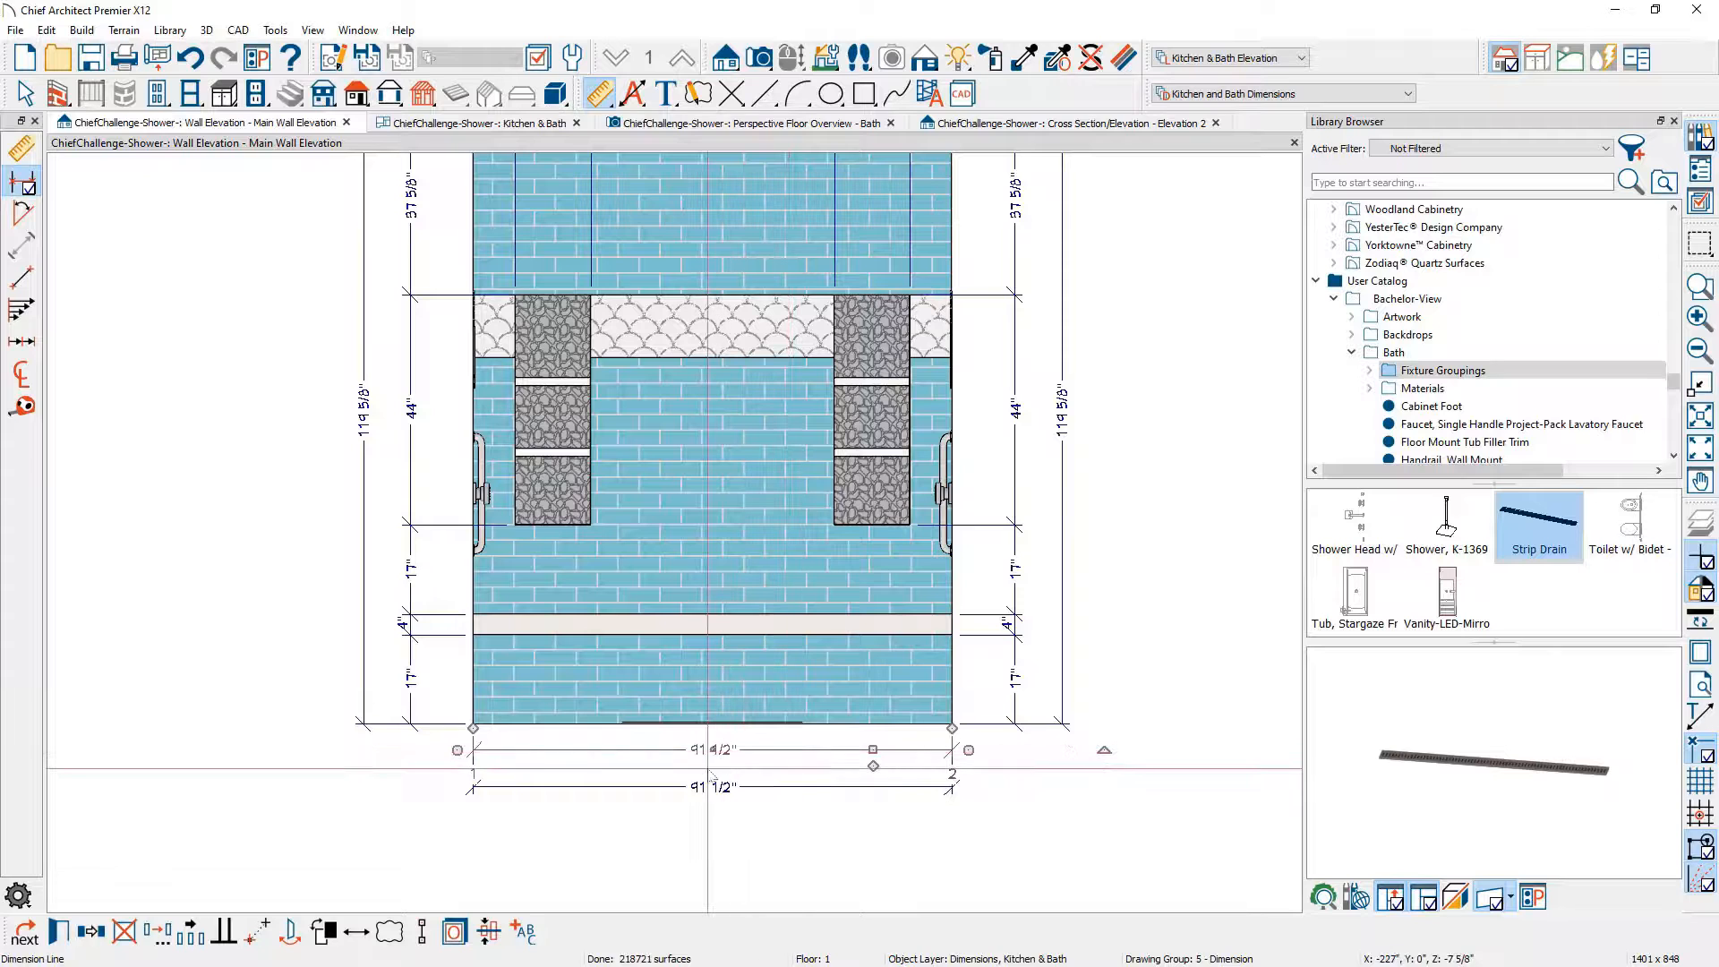
drag(873, 765, 713, 722)
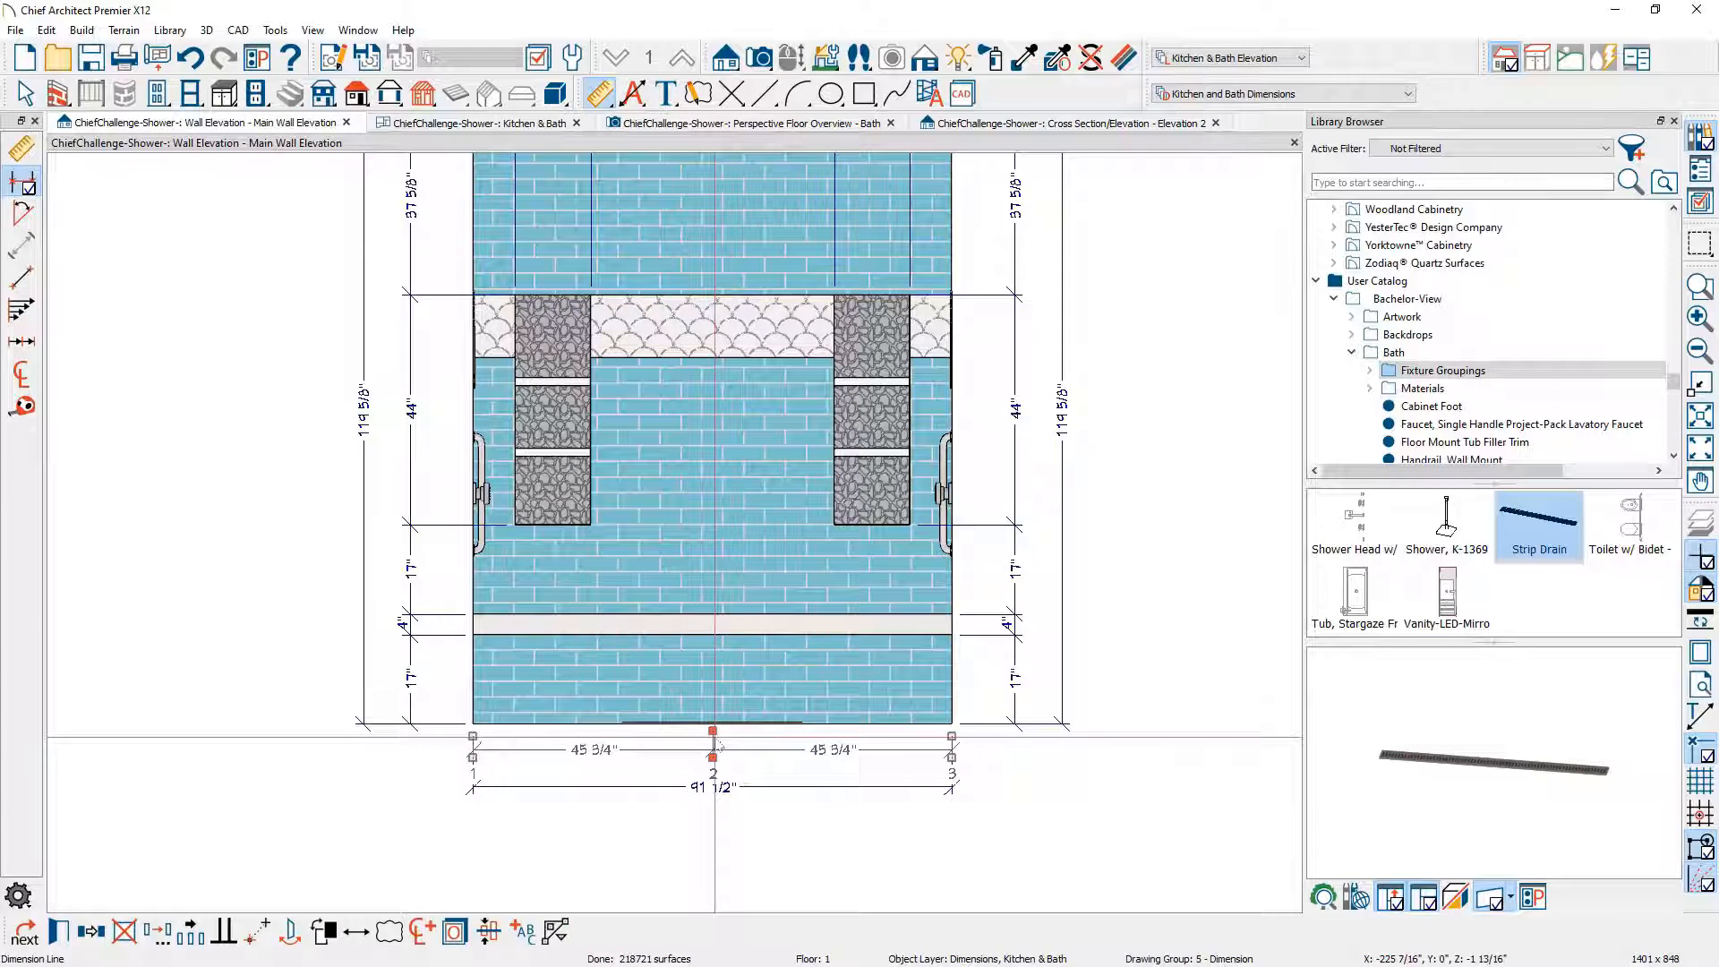
click(716, 744)
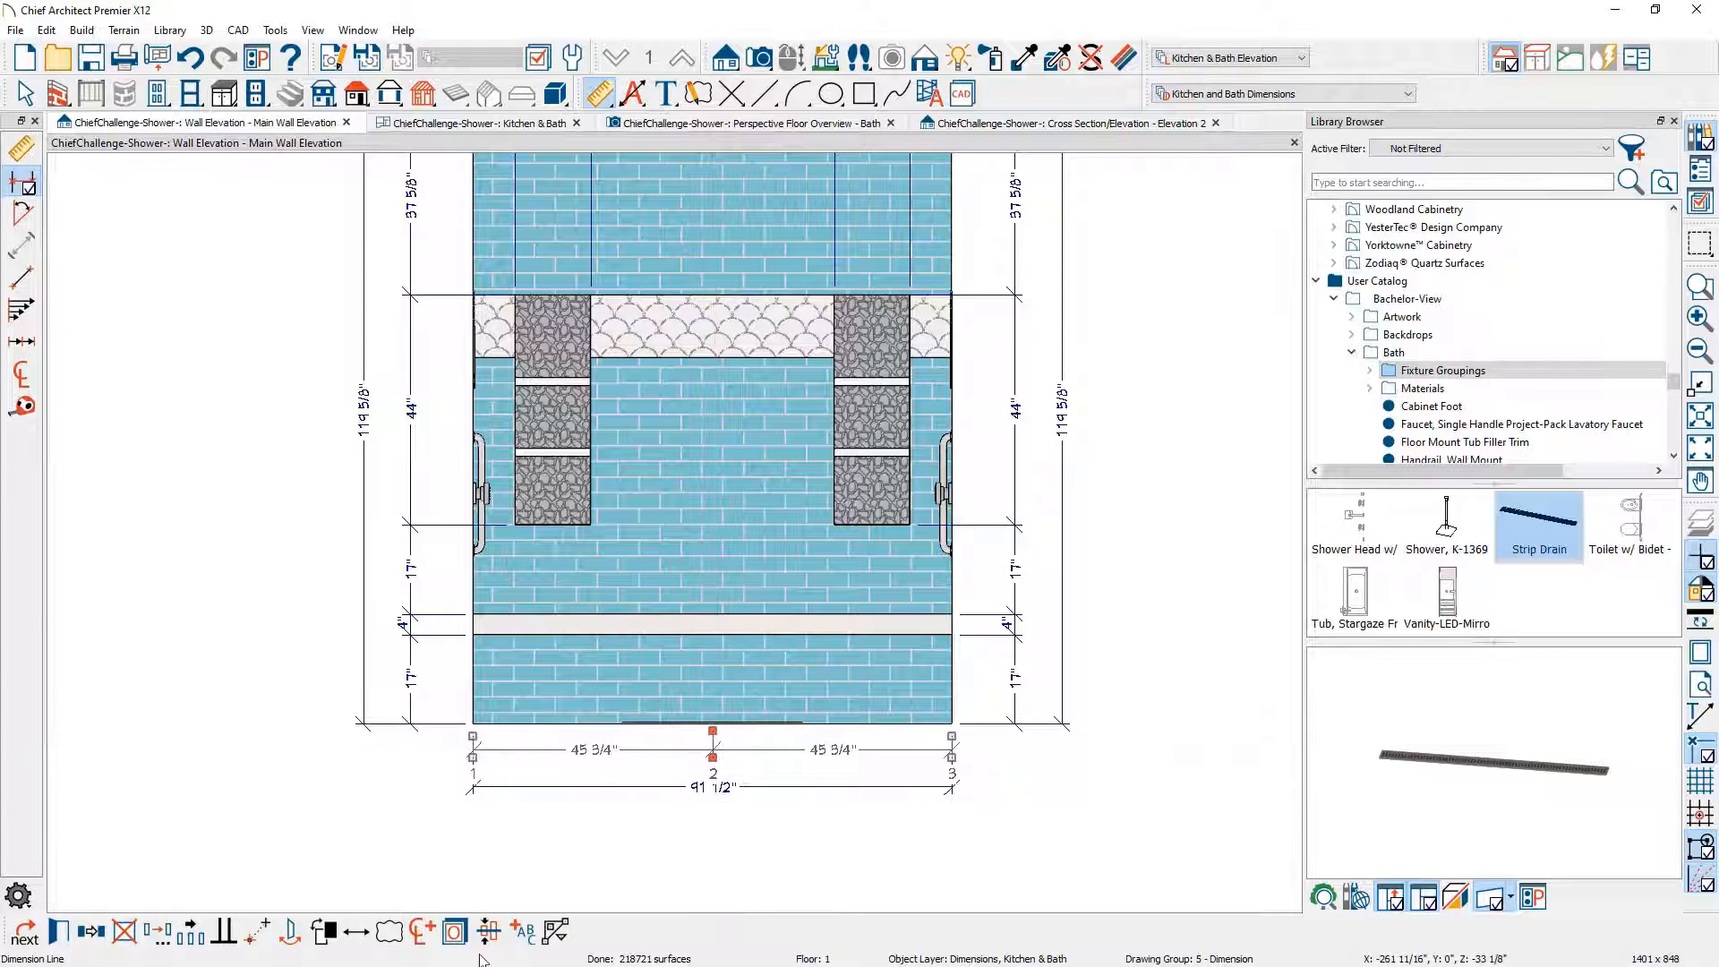
Step: Move the overall width dimension further below the back wall and lower the centreline dimension to space the two rows
click(767, 788)
drag(763, 787, 760, 844)
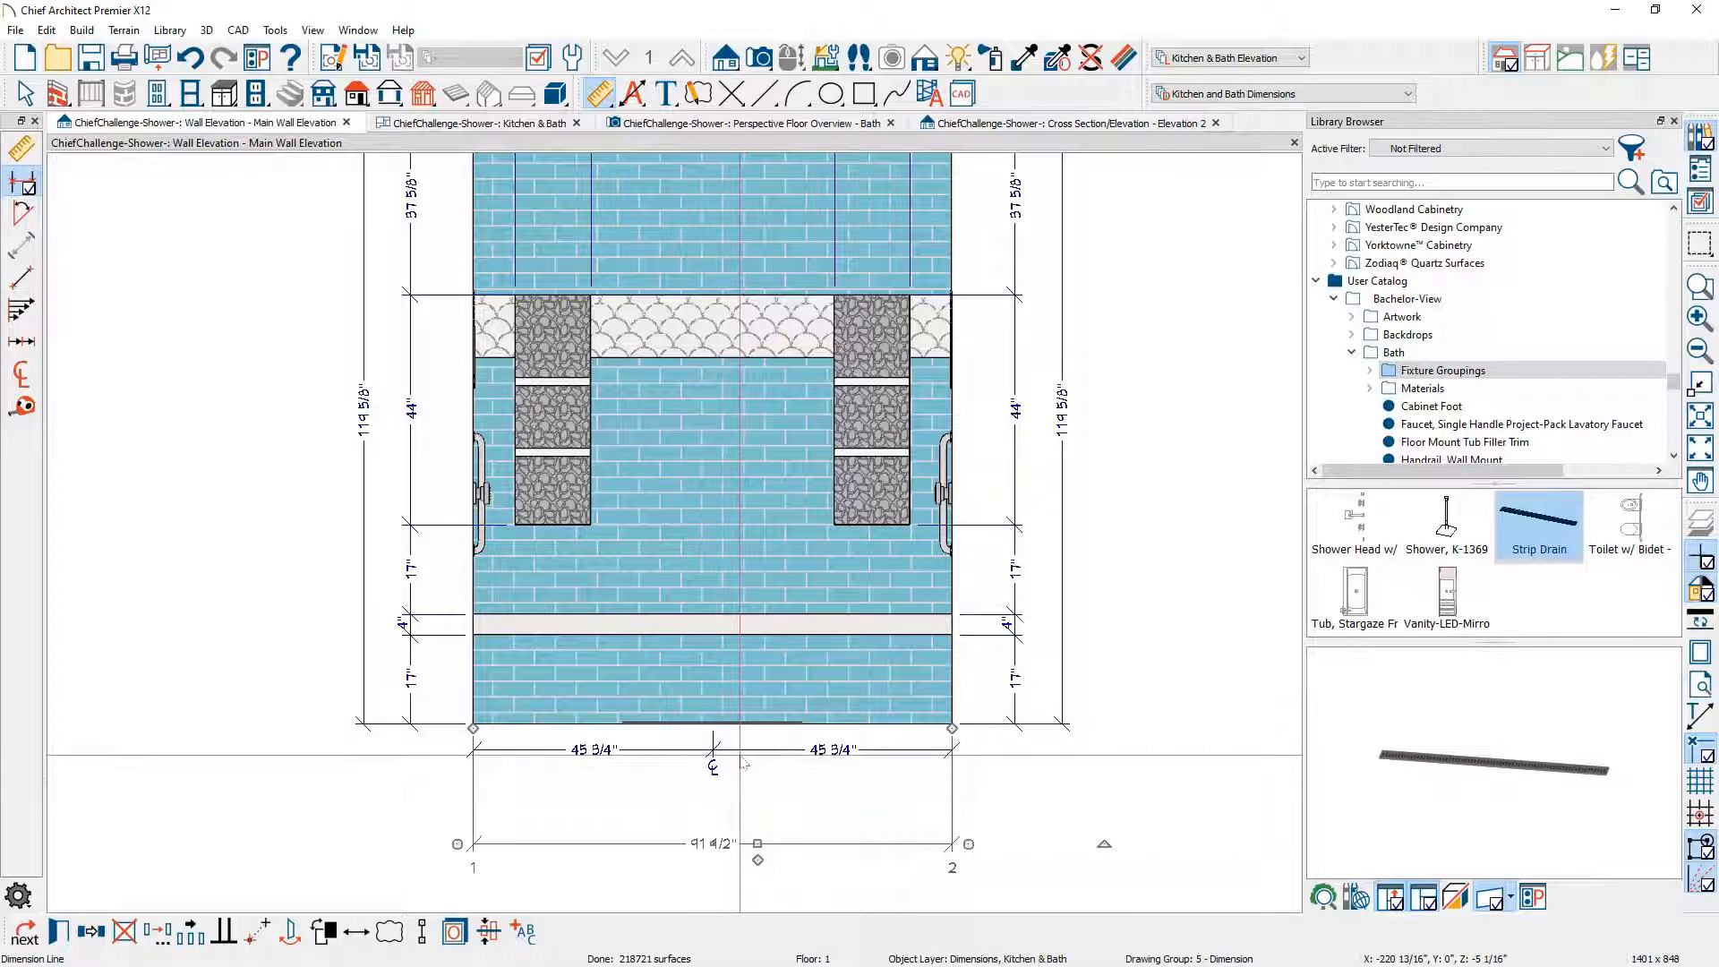
click(741, 752)
mouse_move(740, 751)
mouse_down()
mouse_move(736, 810)
mouse_move(737, 785)
mouse_up()
key(space)
scroll(892, 858, down, 1)
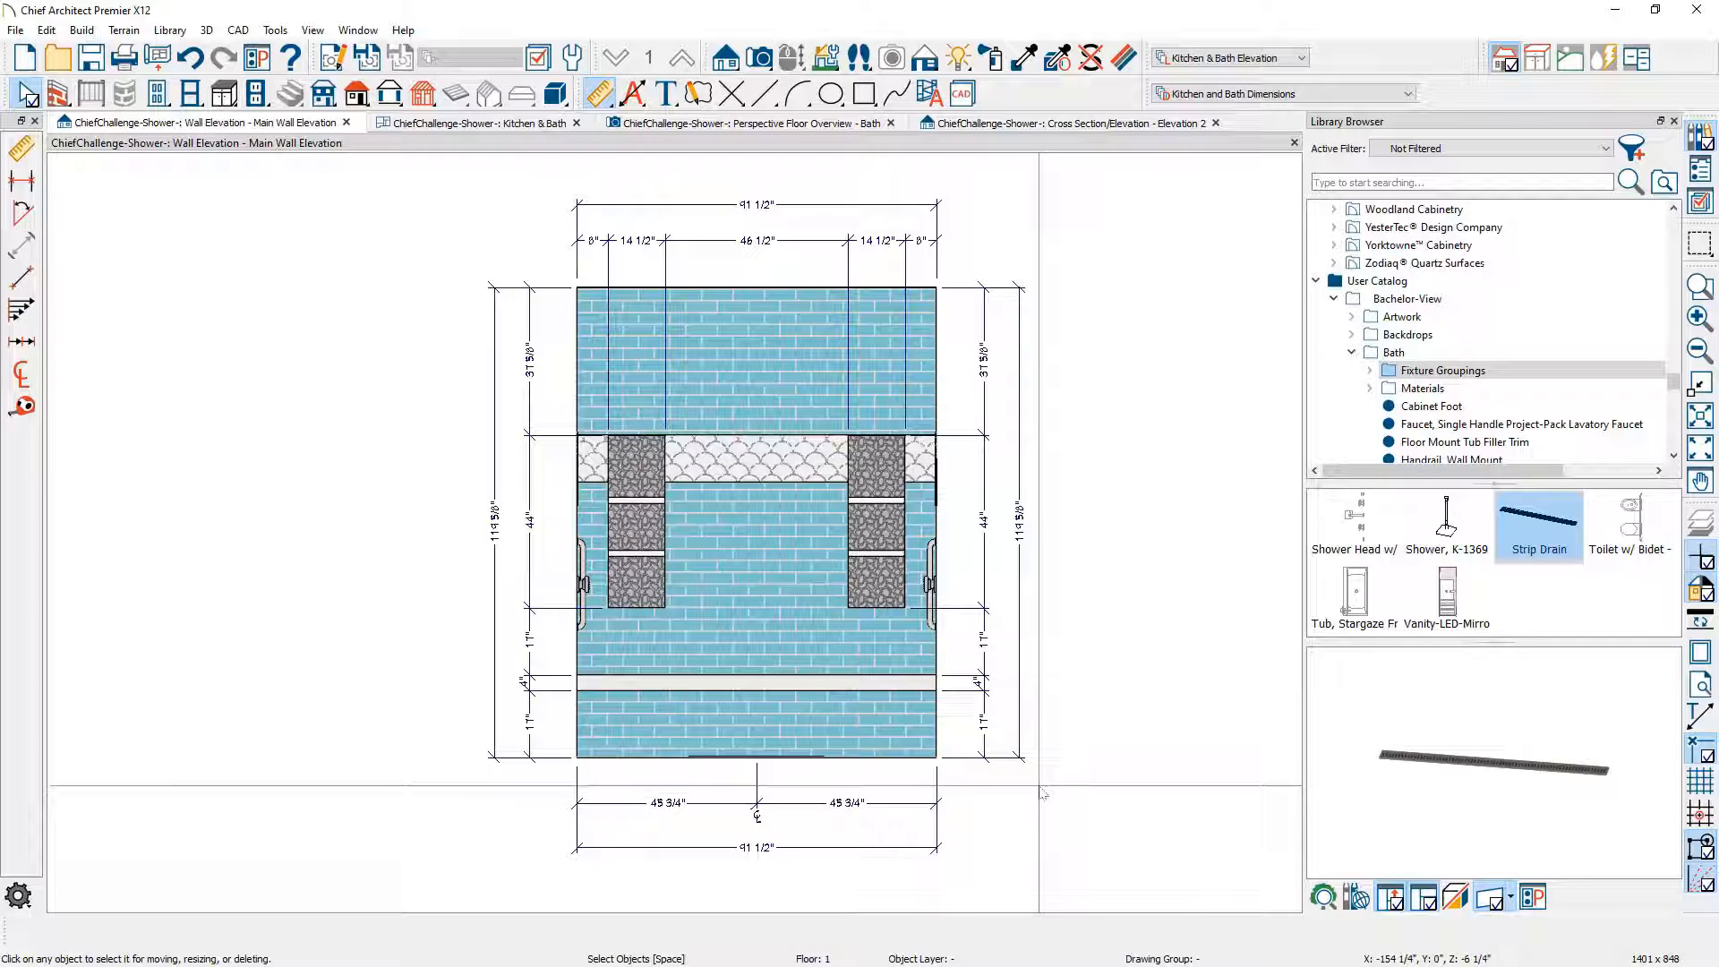
Step: In the Elevation 2 cross section, raise the shower control within the fixture block so it sits centred inside the curved fish-scale band
click(991, 125)
scroll(964, 376, down, 1)
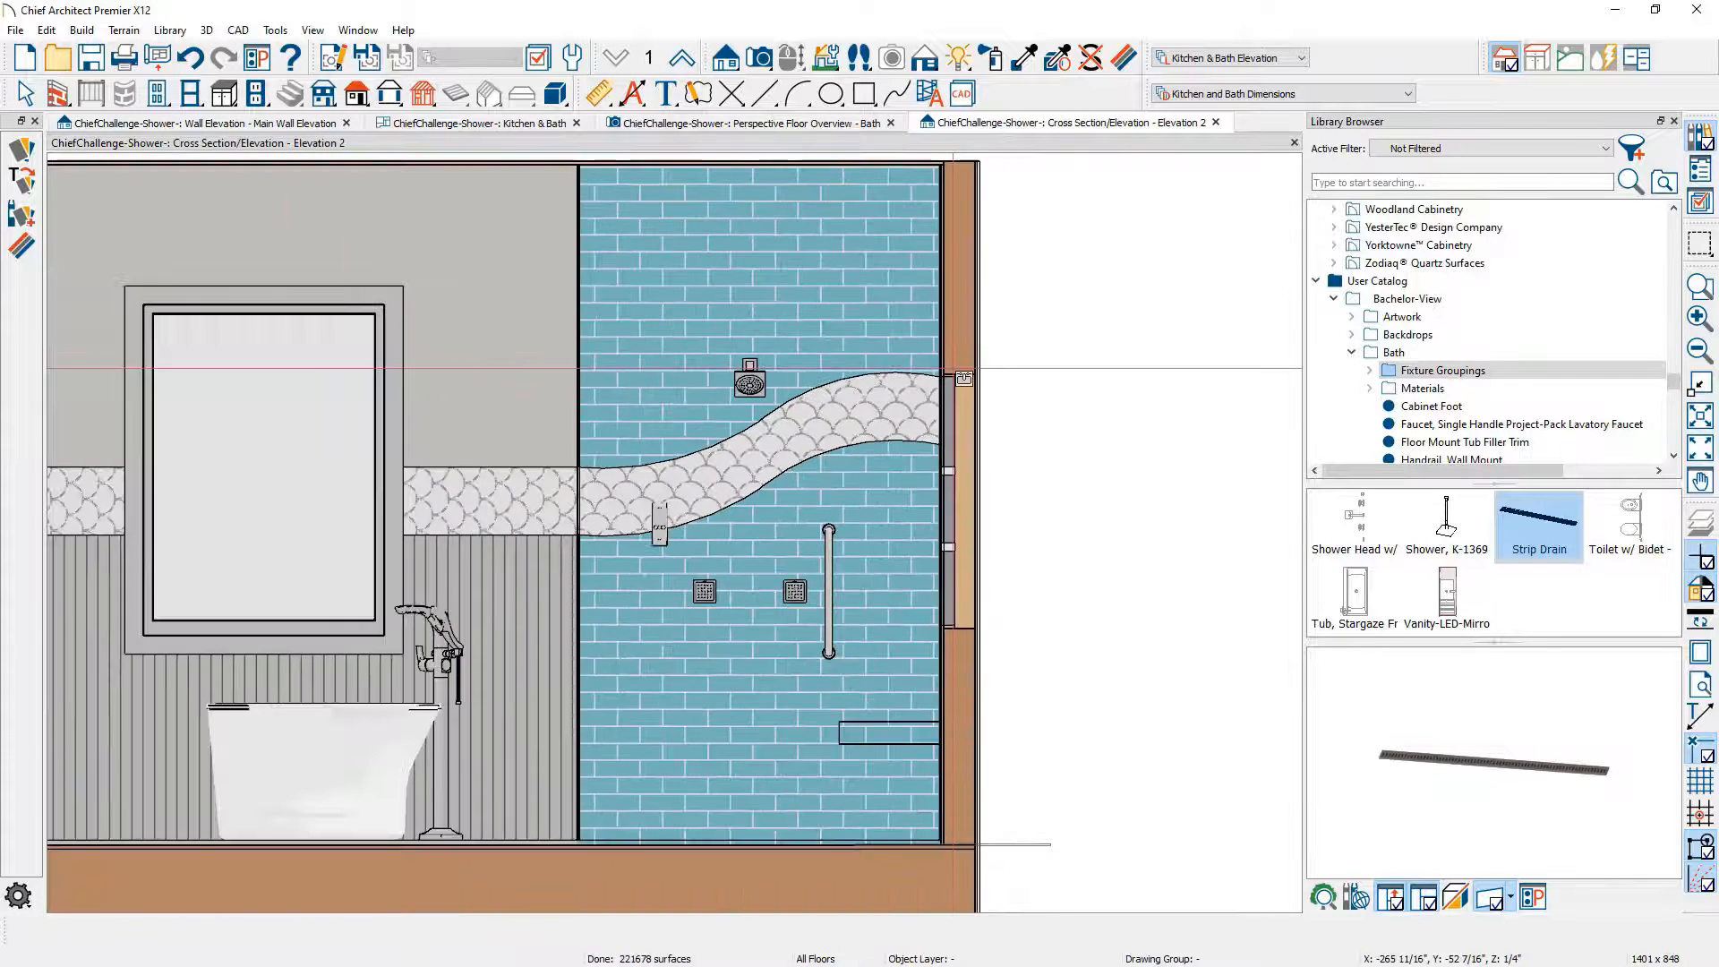
scroll(663, 548, up, 1)
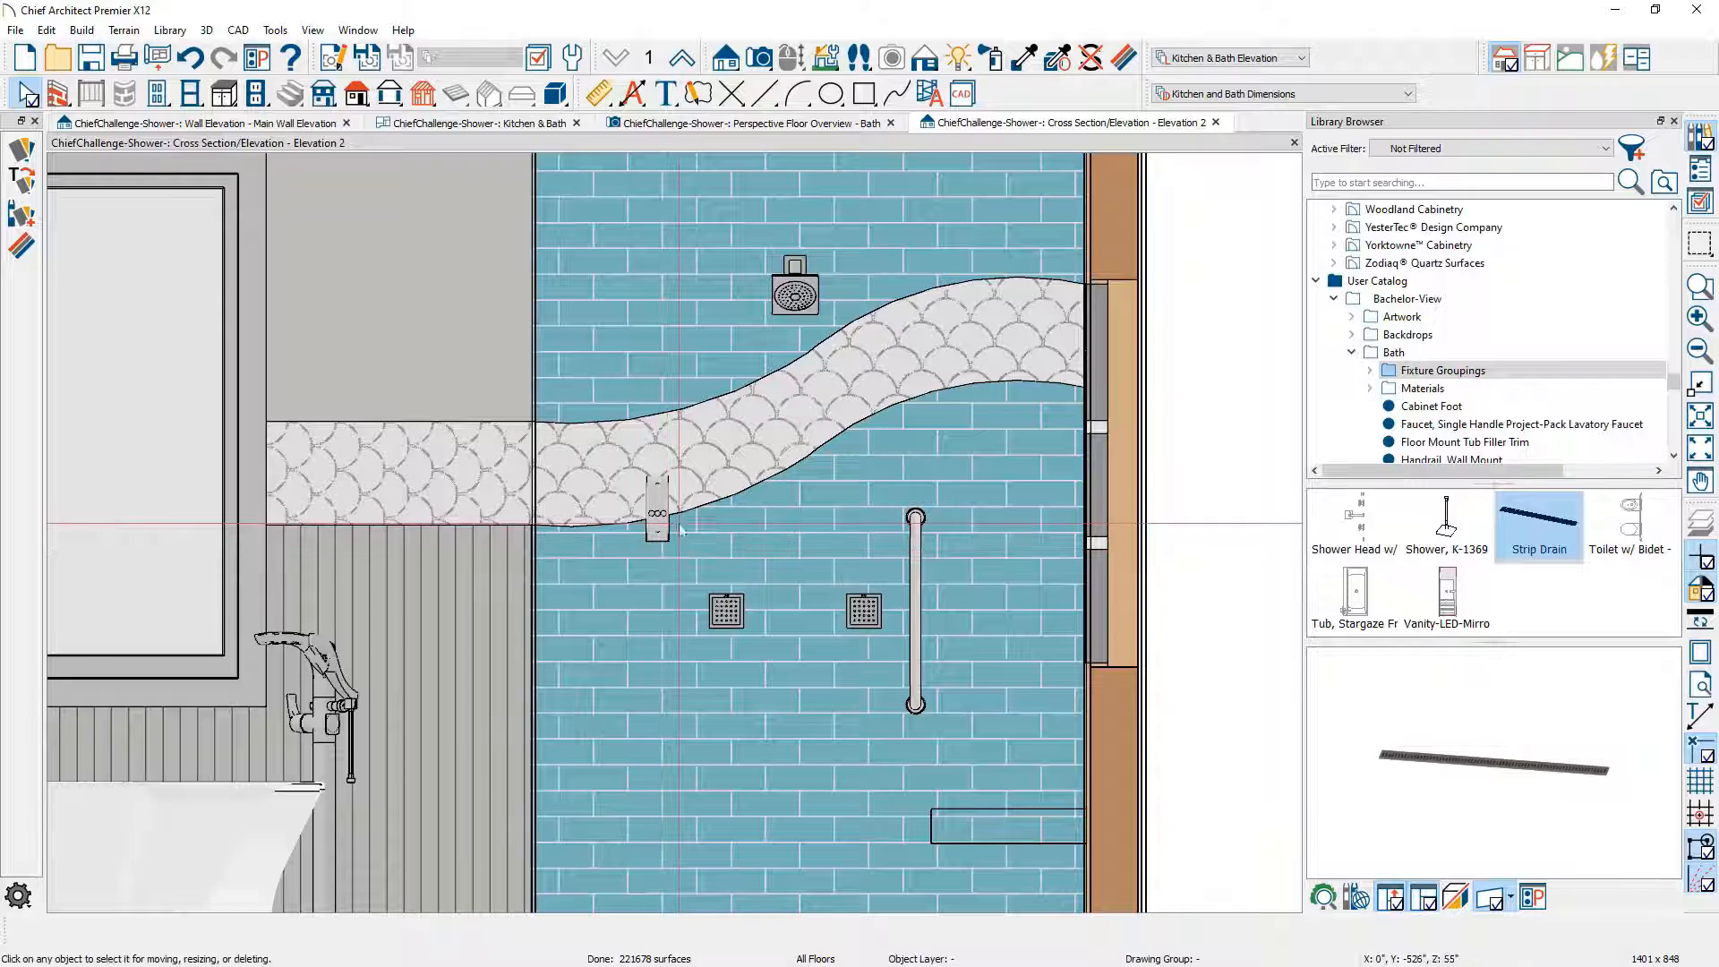
click(680, 529)
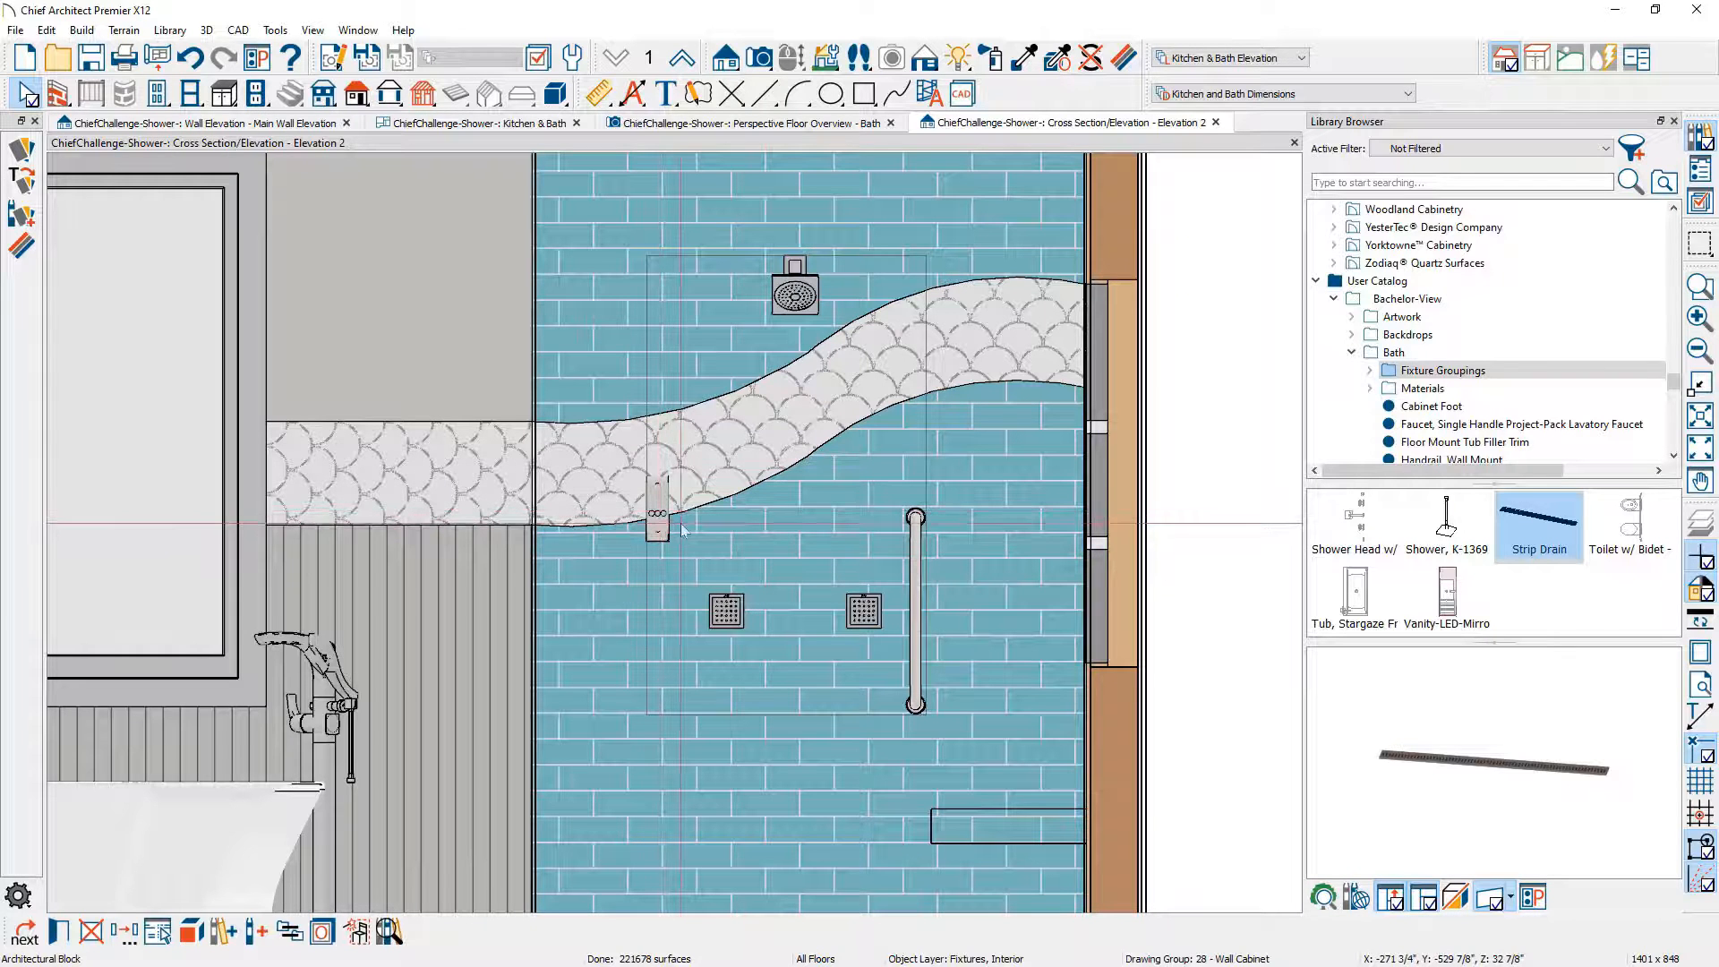
click(661, 515)
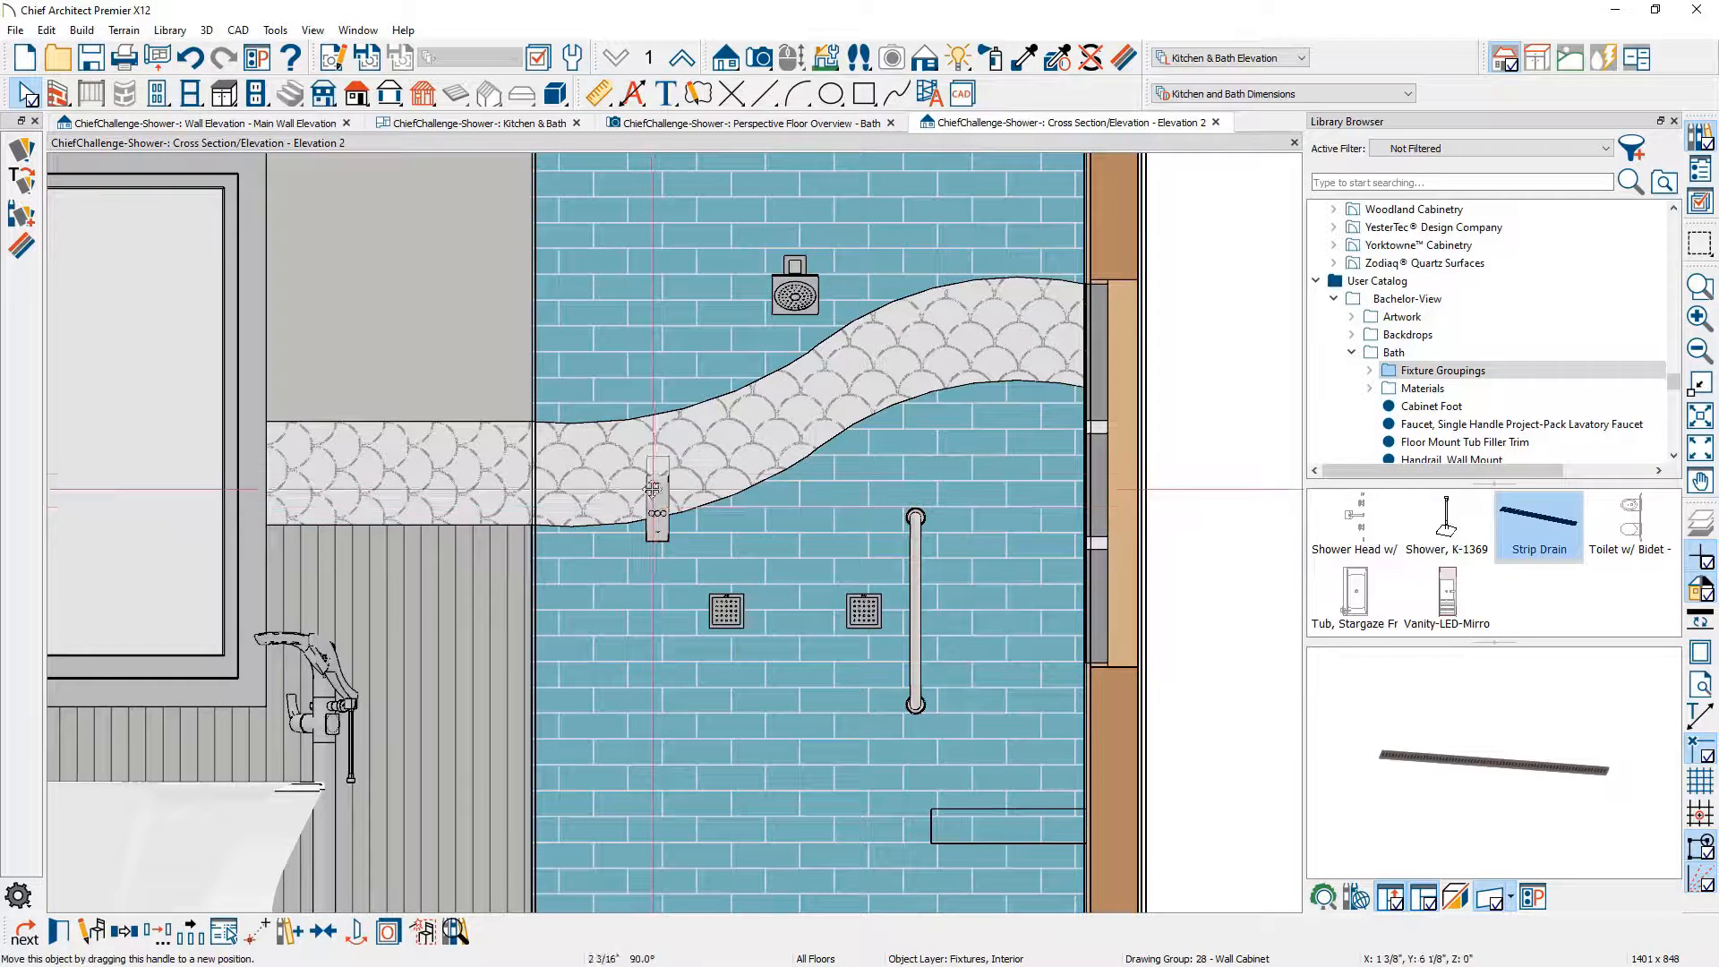
drag(653, 488, 649, 472)
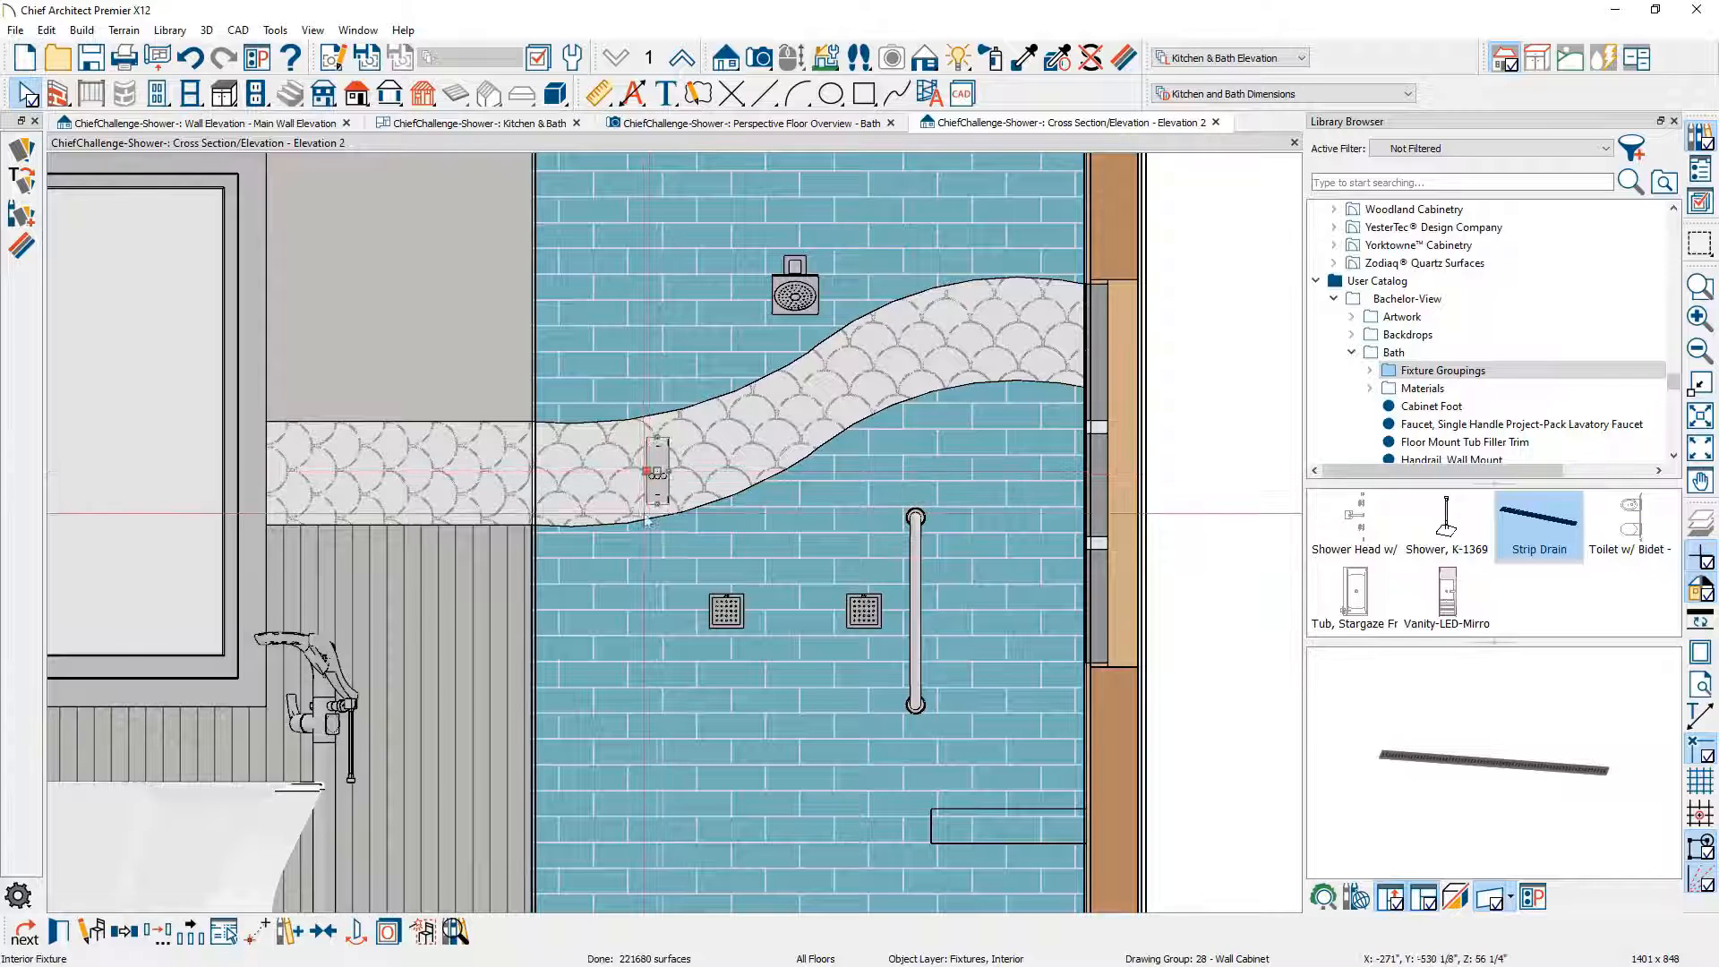
key(Escape)
scroll(649, 567, down, 3)
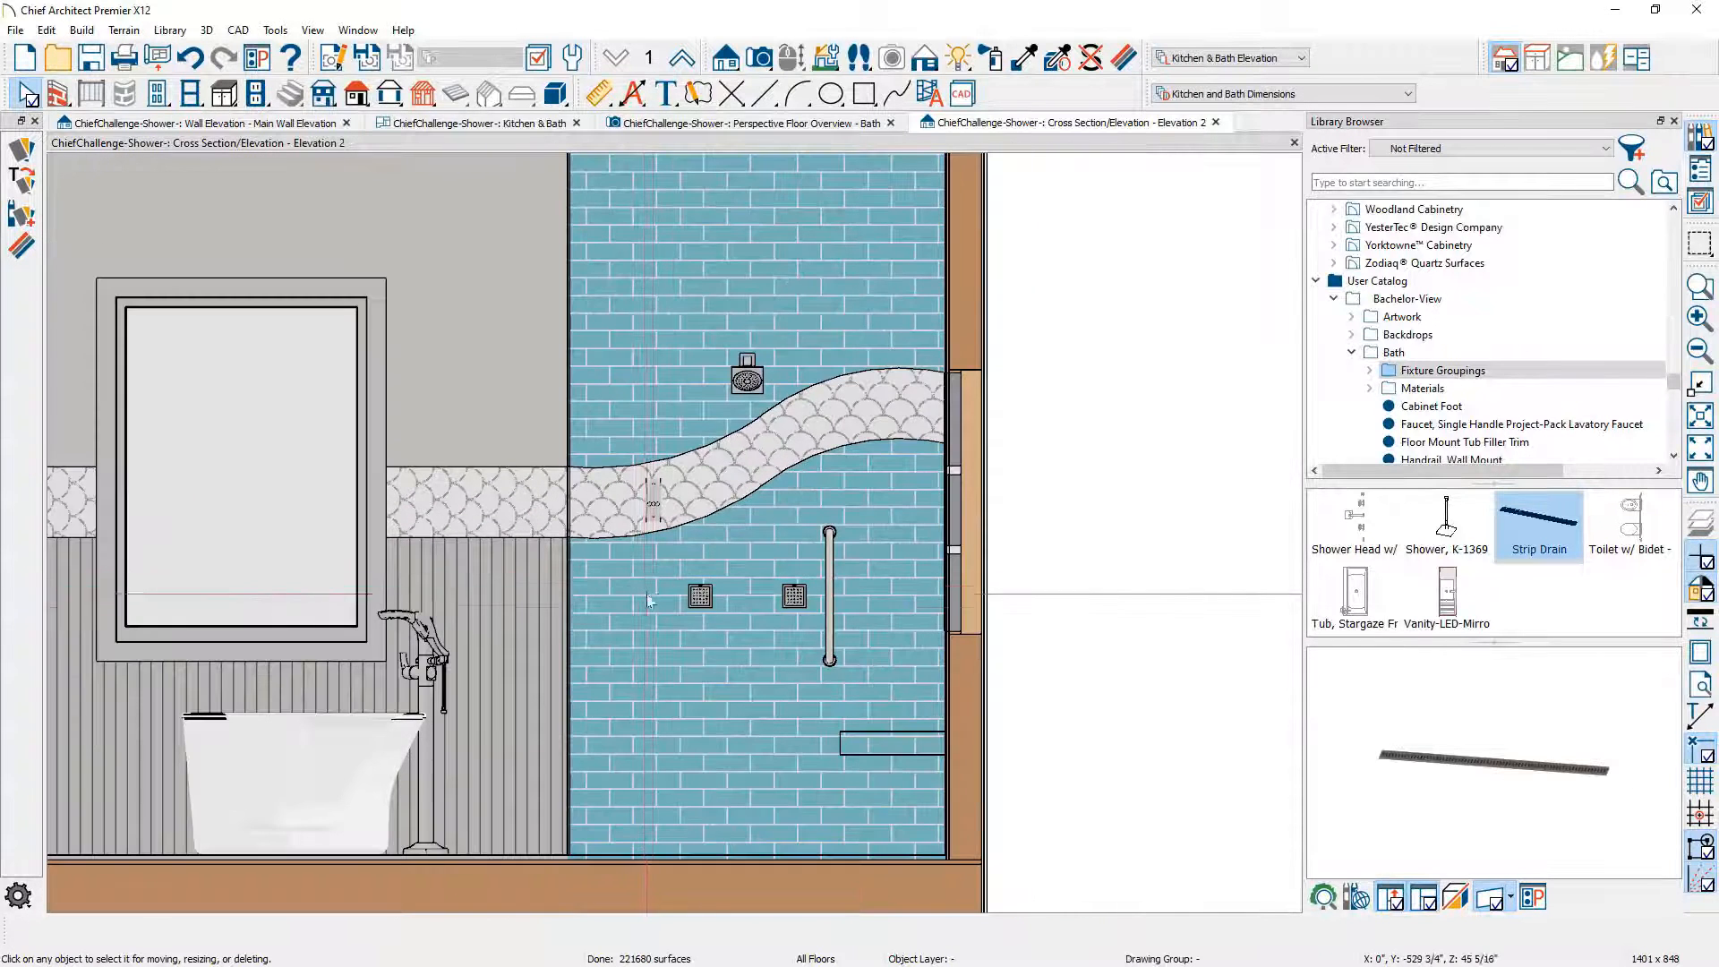
scroll(658, 618, down, 2)
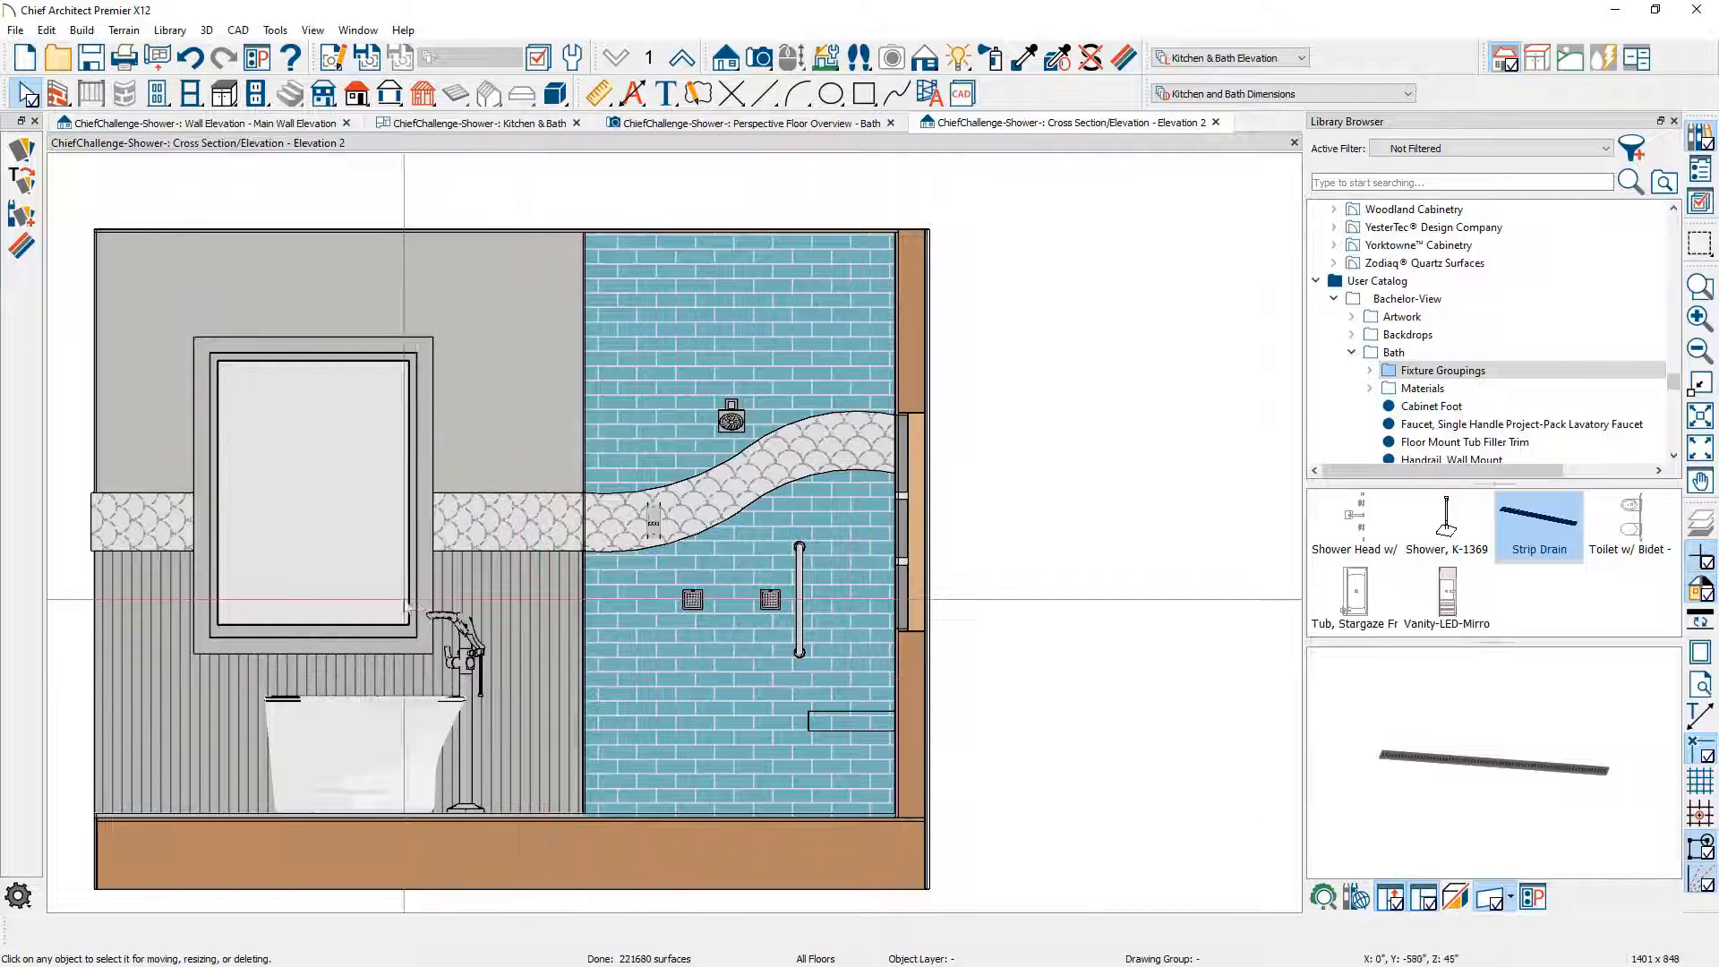
Step: Close the cross section and create a wall elevation from the Kitchen & Bath plan, facing the shower's side wall beside the tub
click(1214, 123)
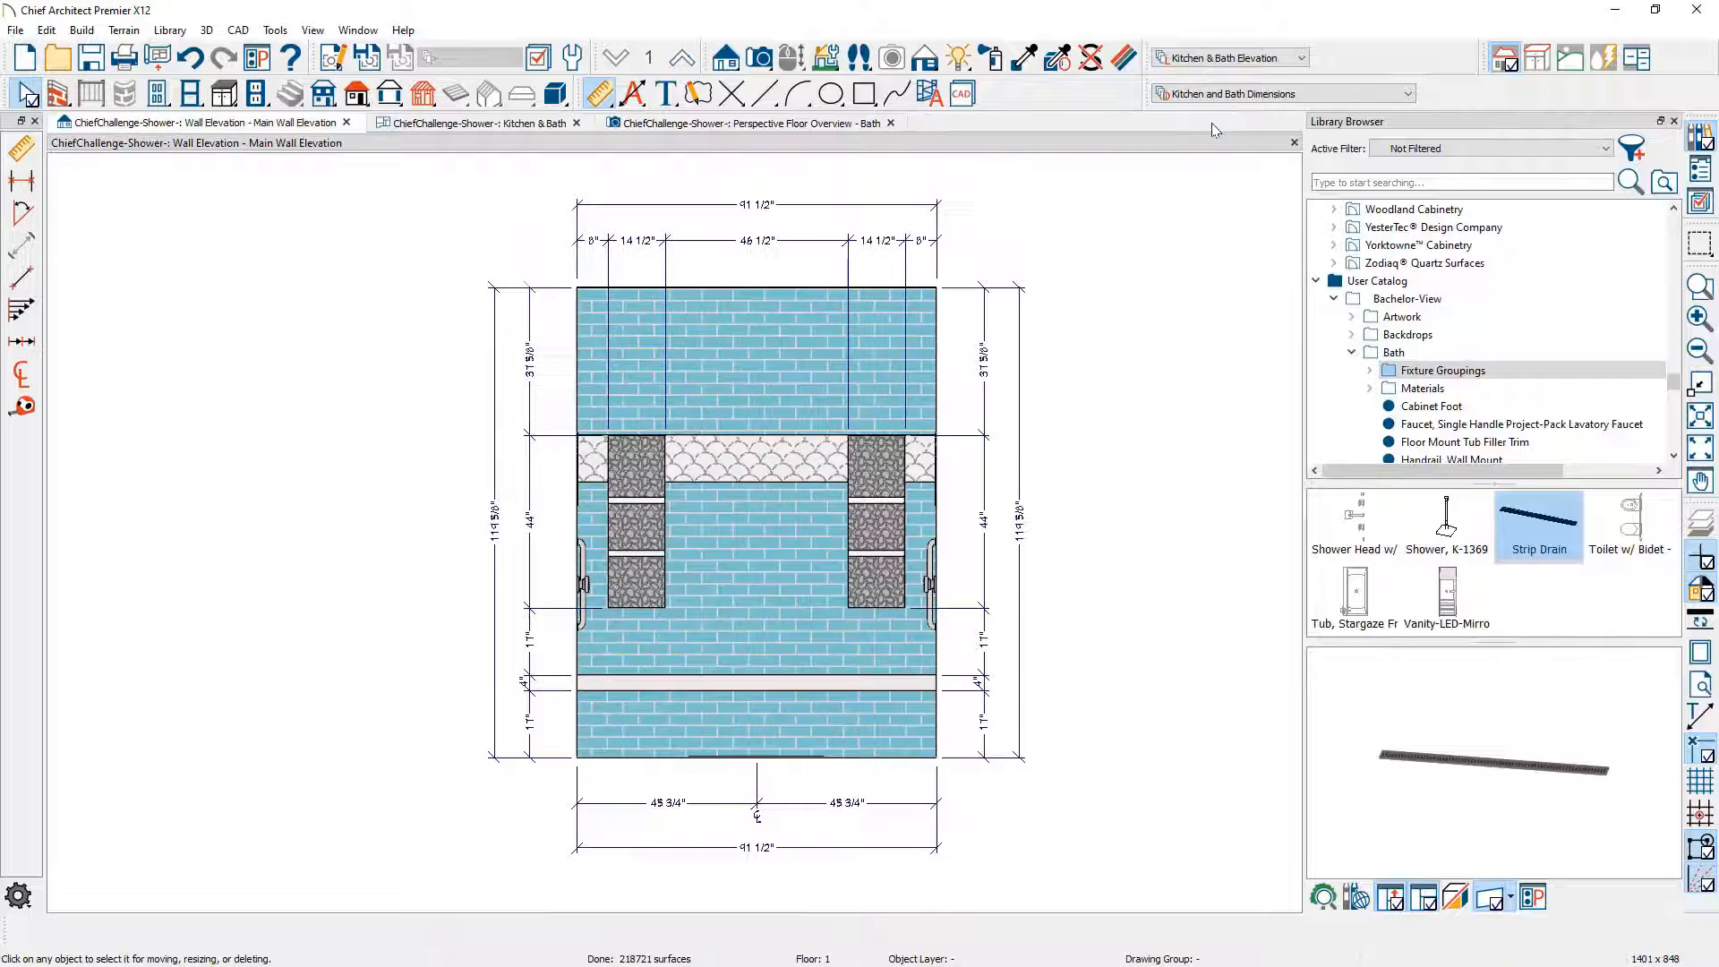
click(400, 126)
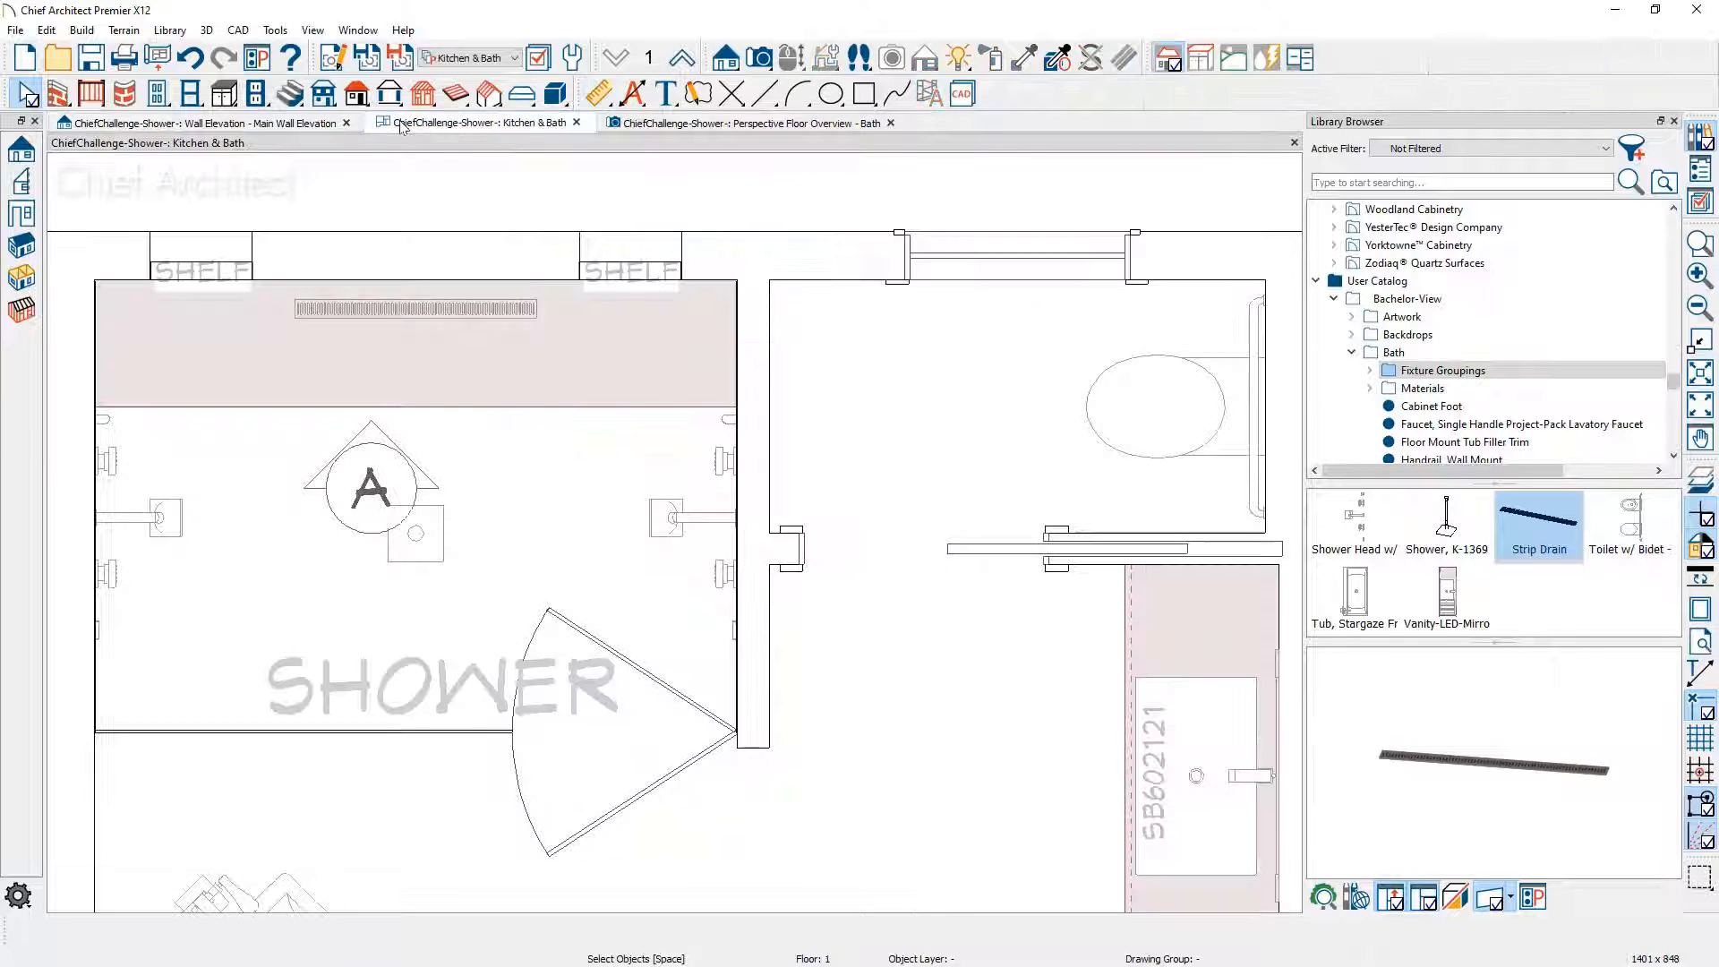
click(23, 217)
drag(247, 517, 16, 502)
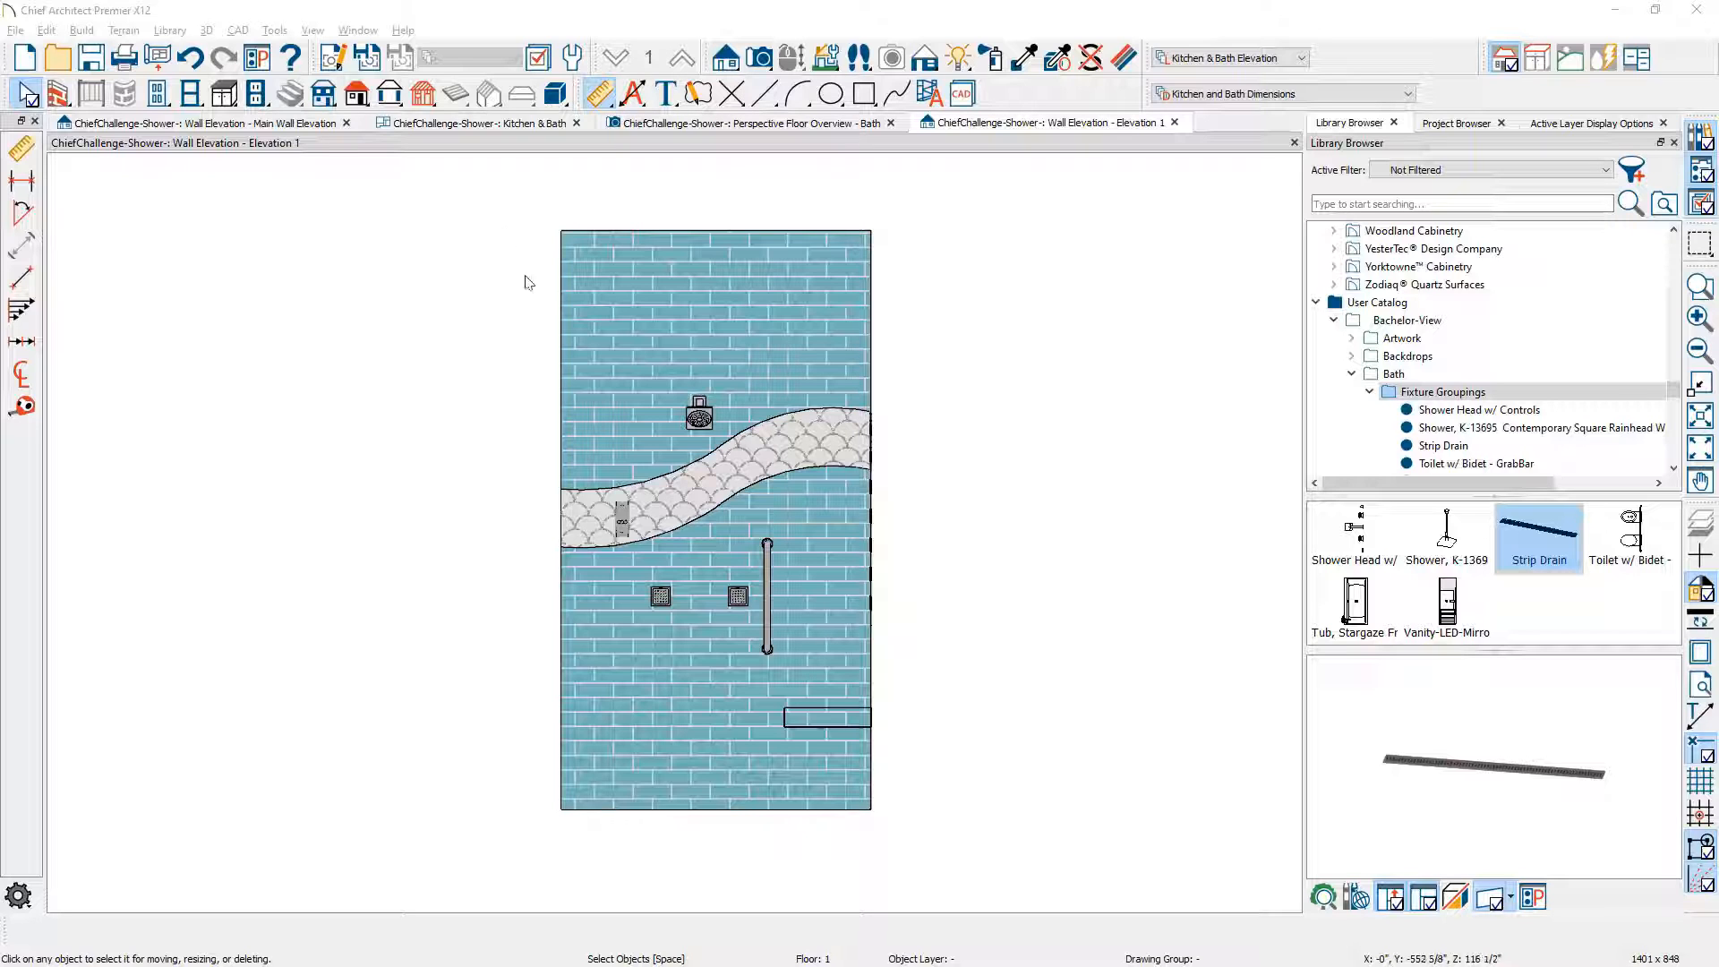
Step: Select the side wall's shower fixture block and generate NKBA automatic elevation dimensions for the wall and its fixtures
click(696, 424)
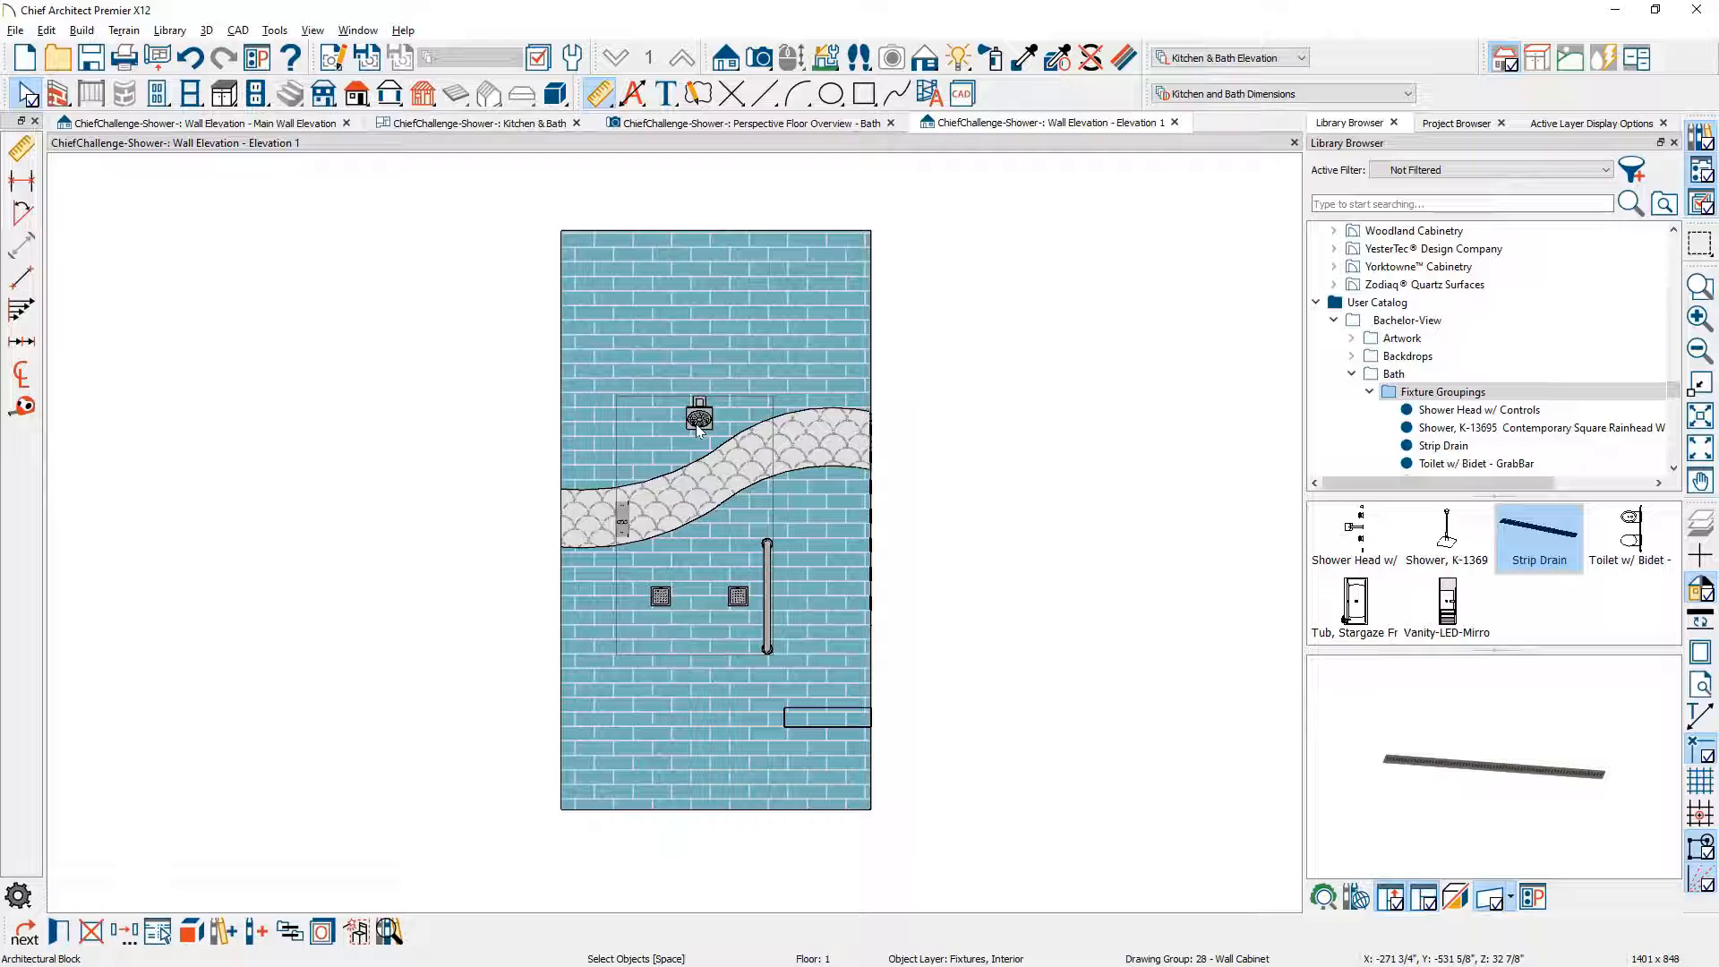
click(193, 932)
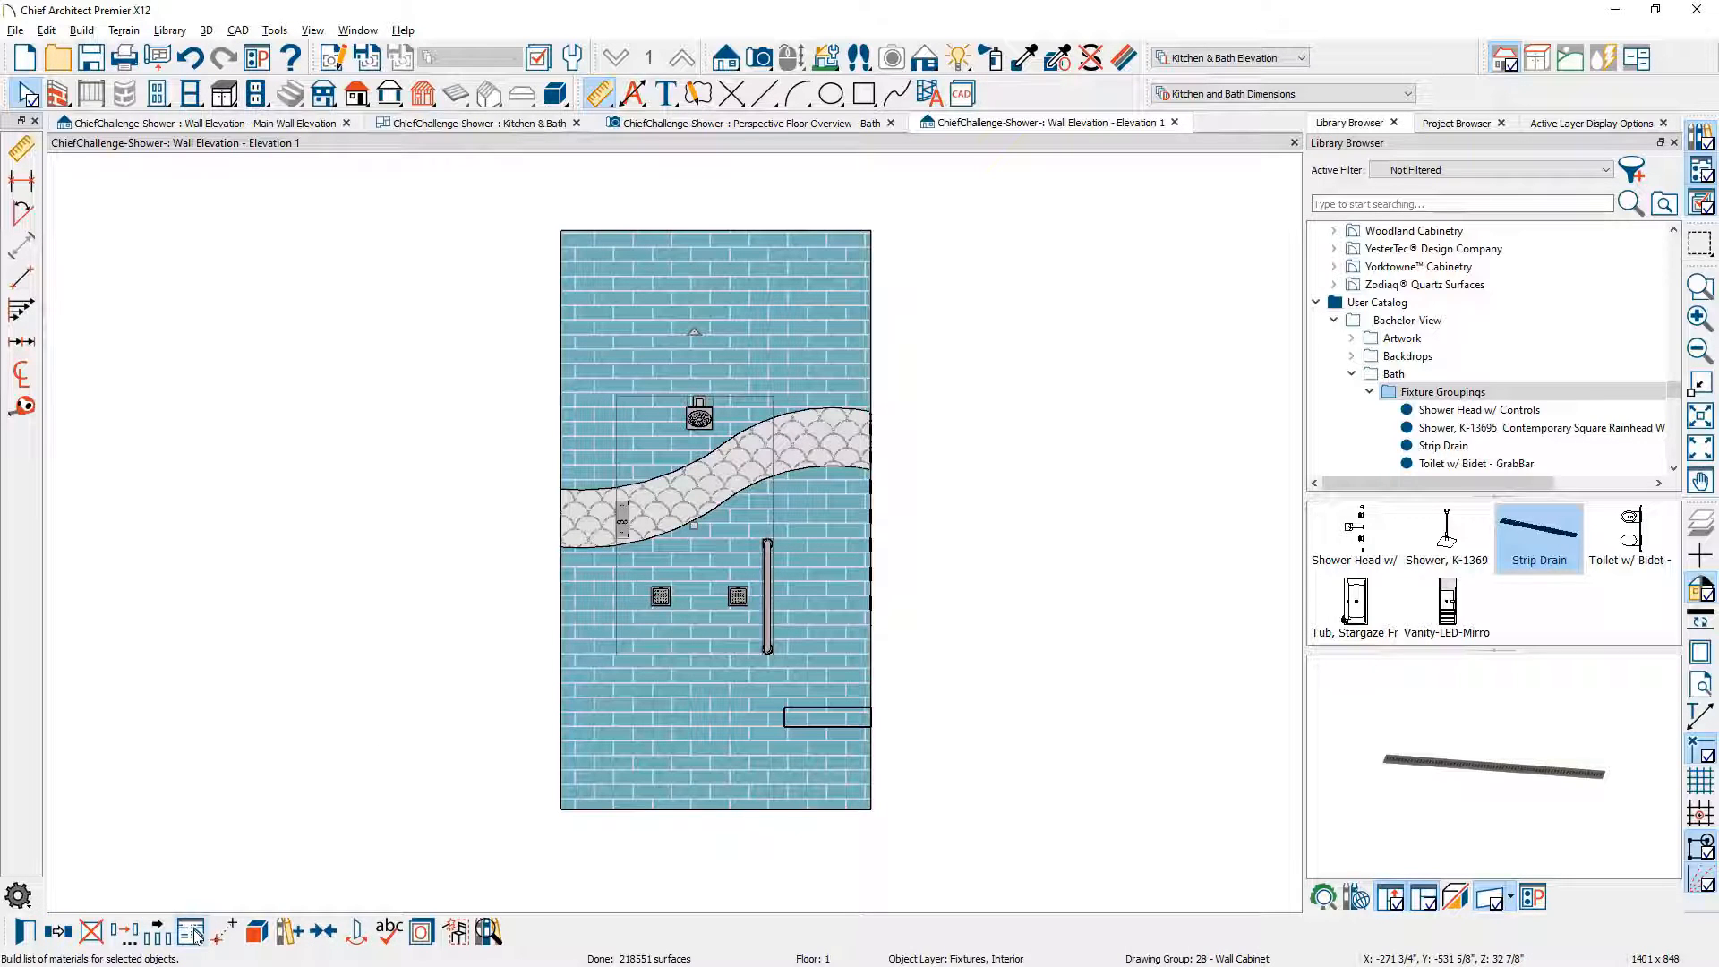
click(638, 97)
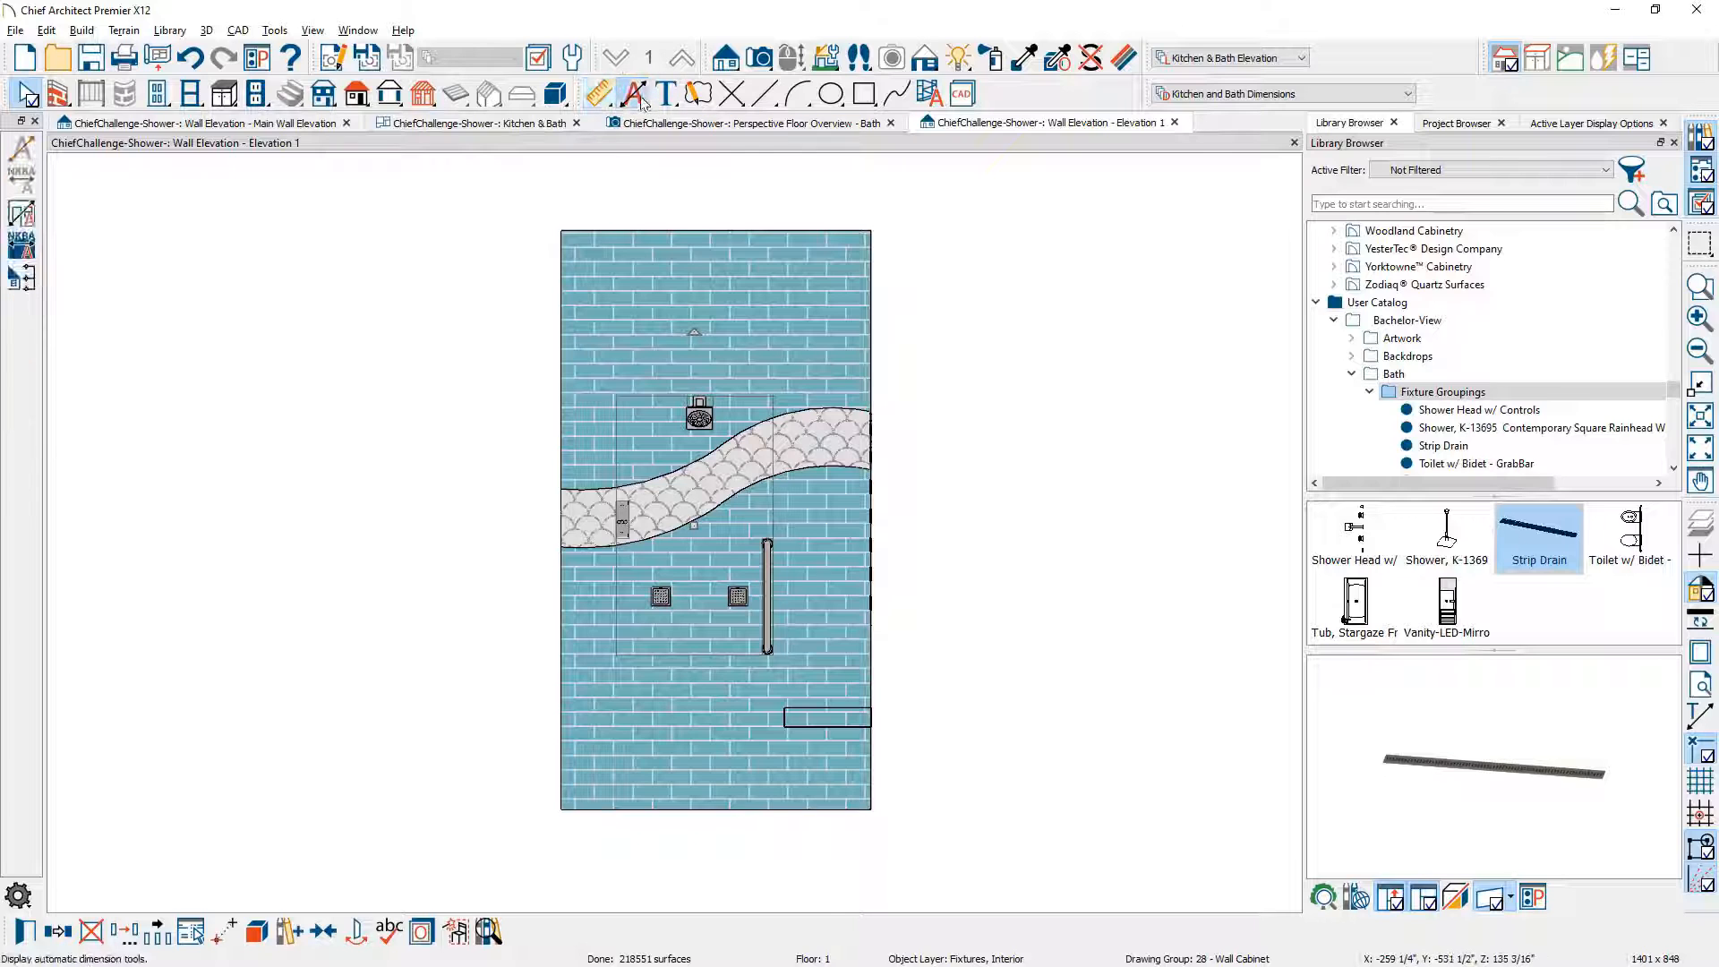
click(26, 242)
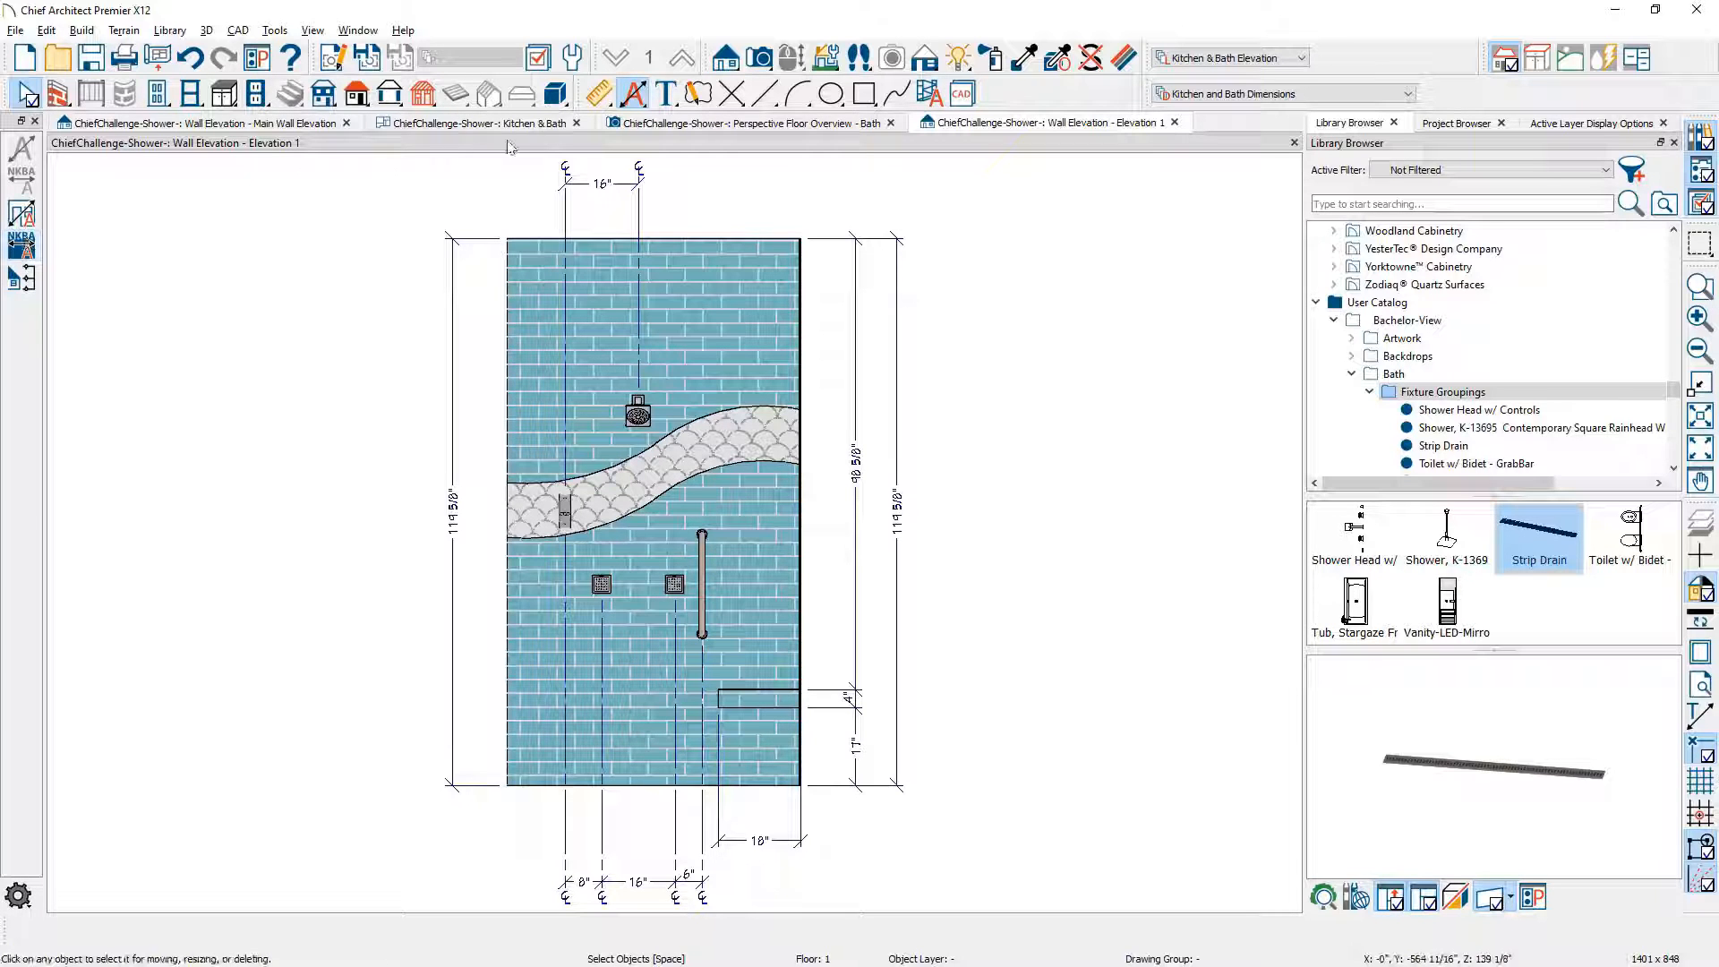
Step: Add an end-to-end dimension across the full width of the shower side wall and place it above the centreline dimension
click(599, 96)
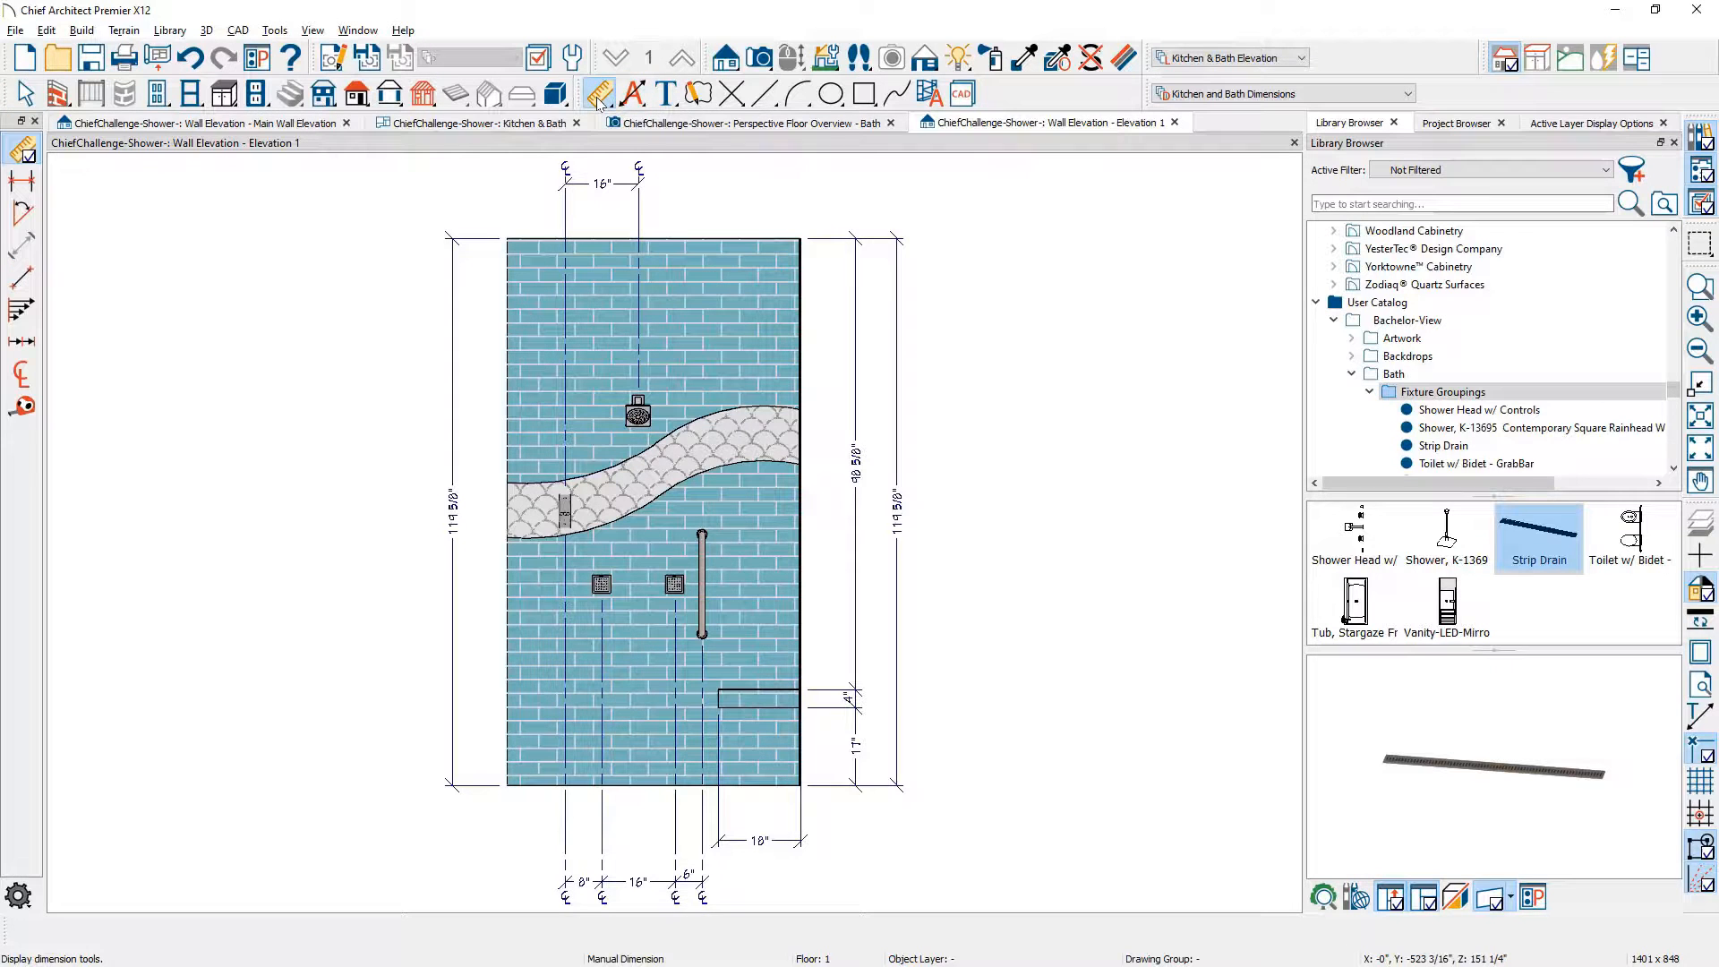
click(23, 183)
click(501, 262)
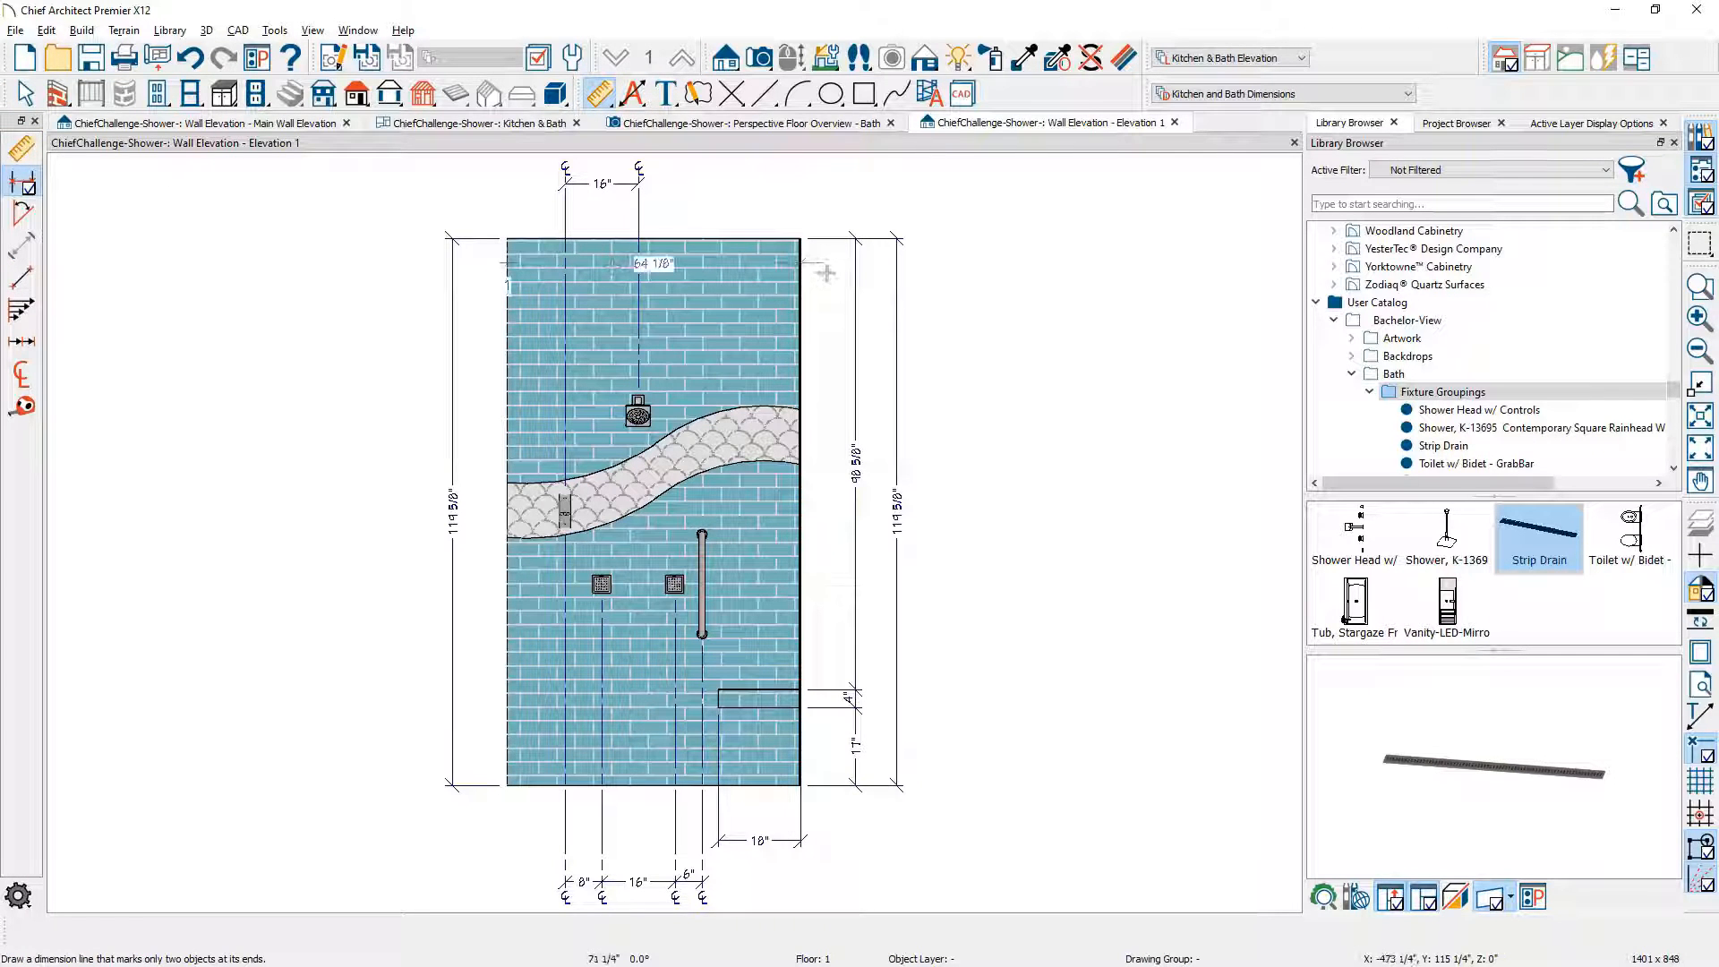
middle_drag(883, 351, 882, 411)
scroll(775, 346, up, 1)
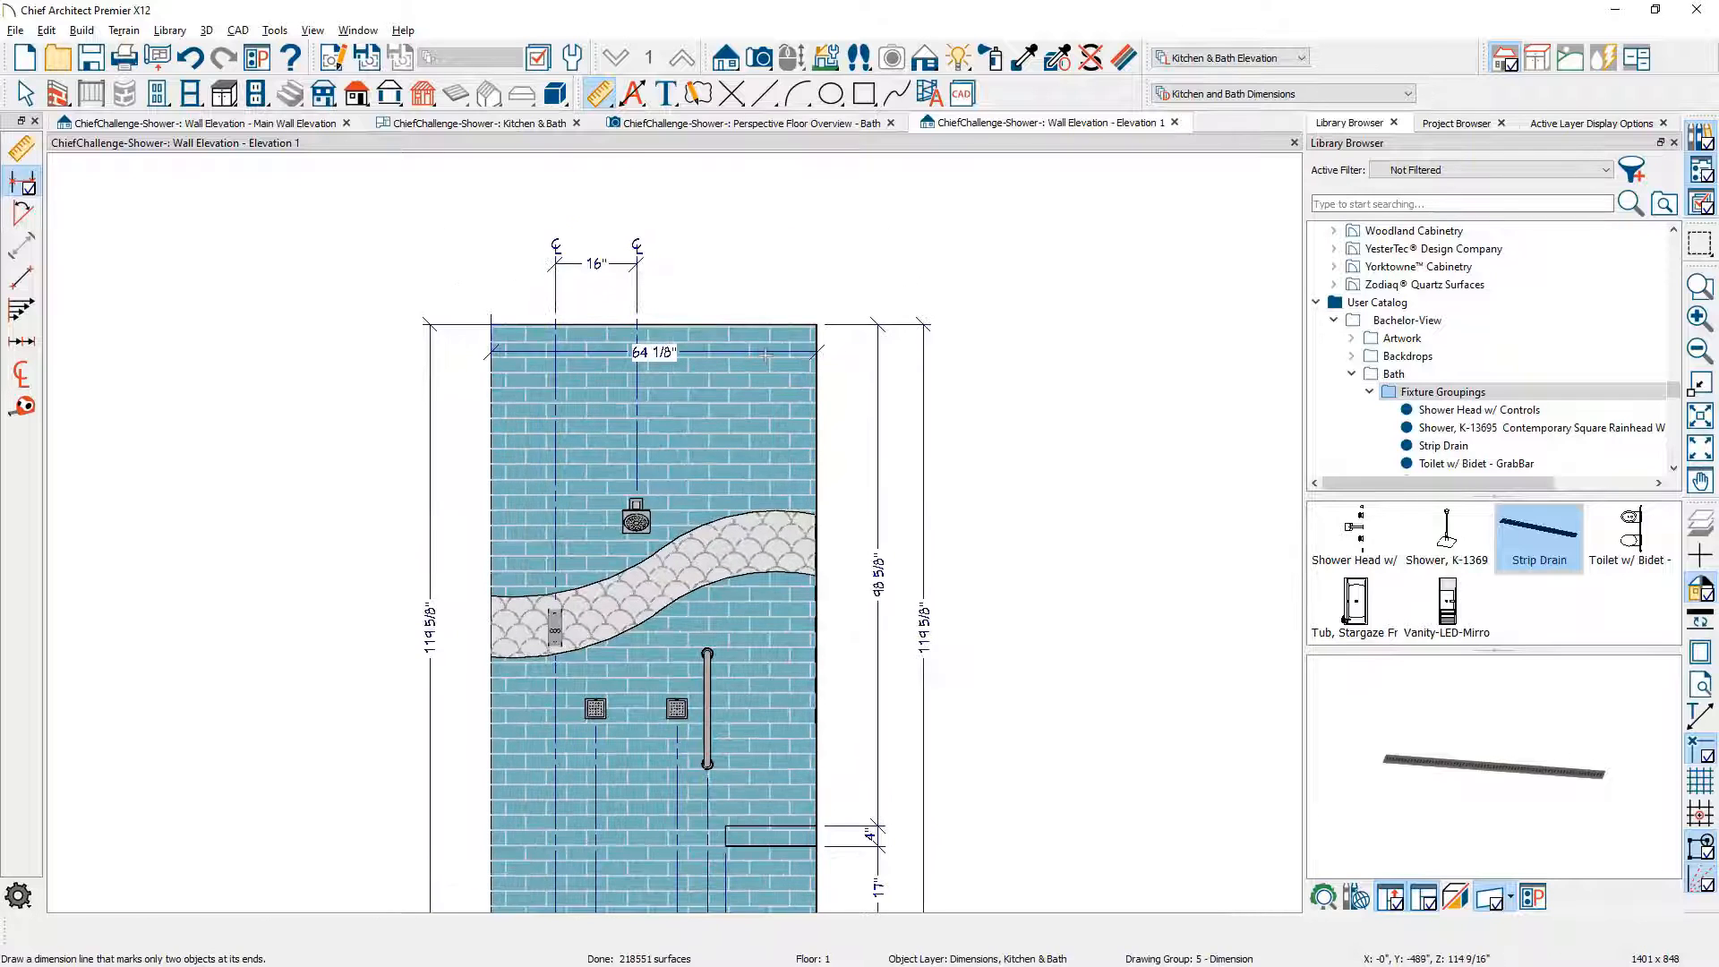
click(767, 351)
drag(768, 351, 754, 223)
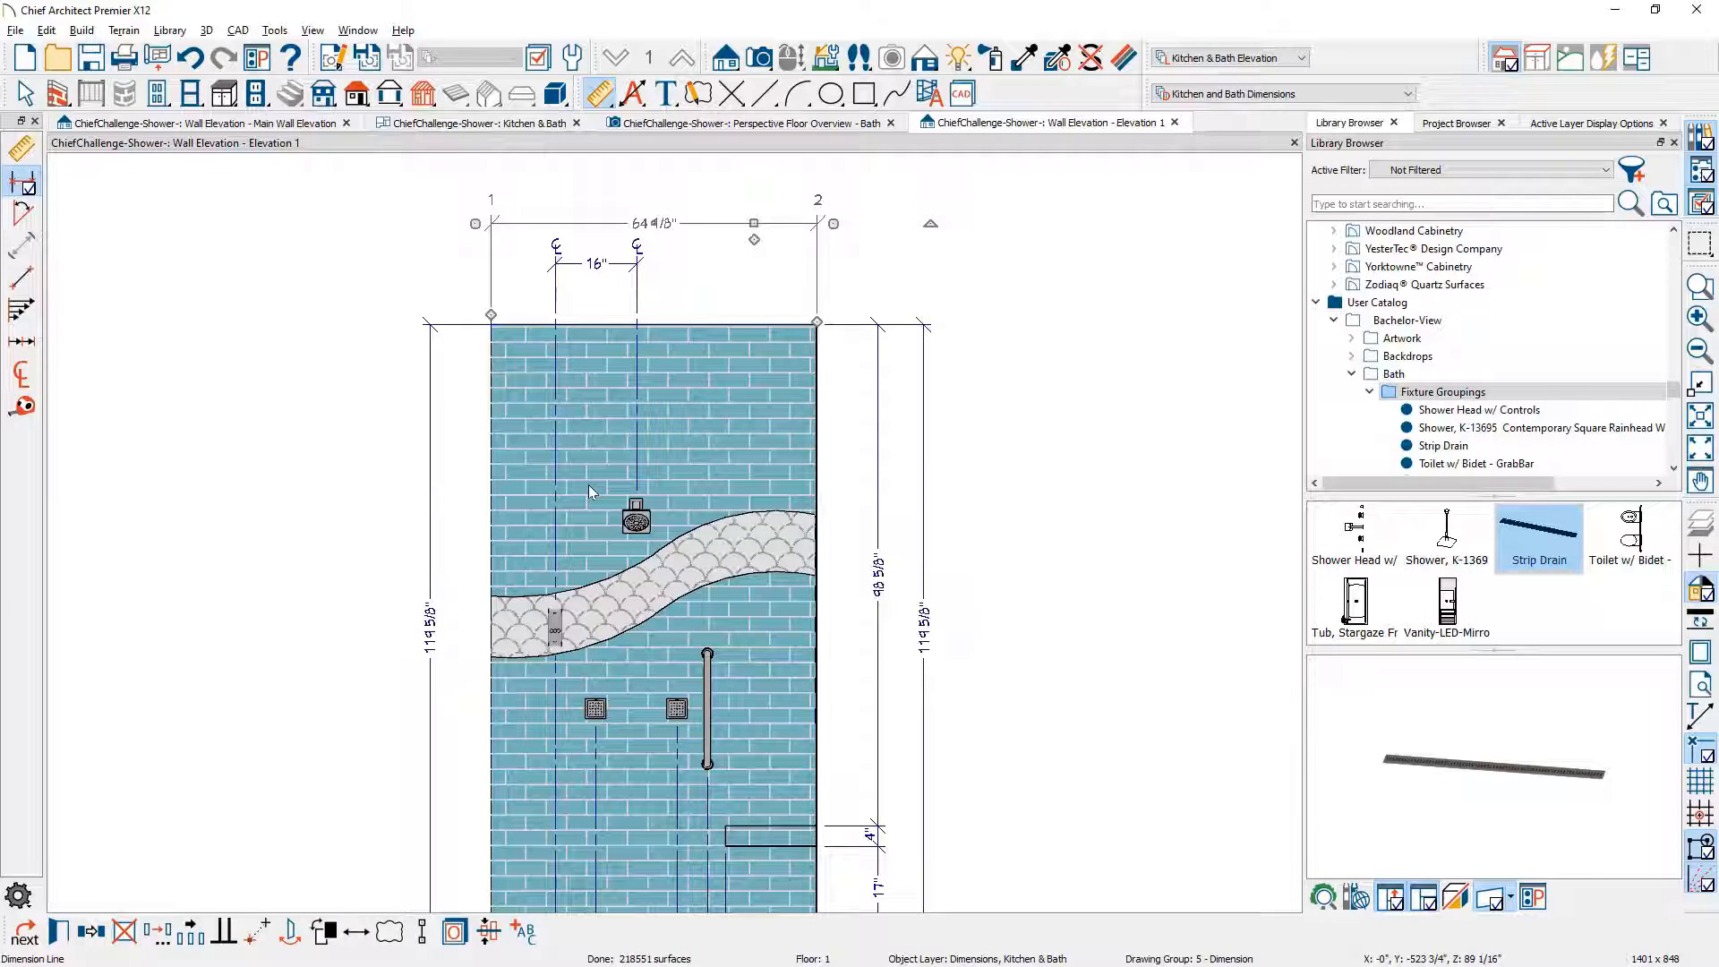
Step: Extend the 16" centreline dimension above the wall so it also locates both outer edges of the wall
click(624, 273)
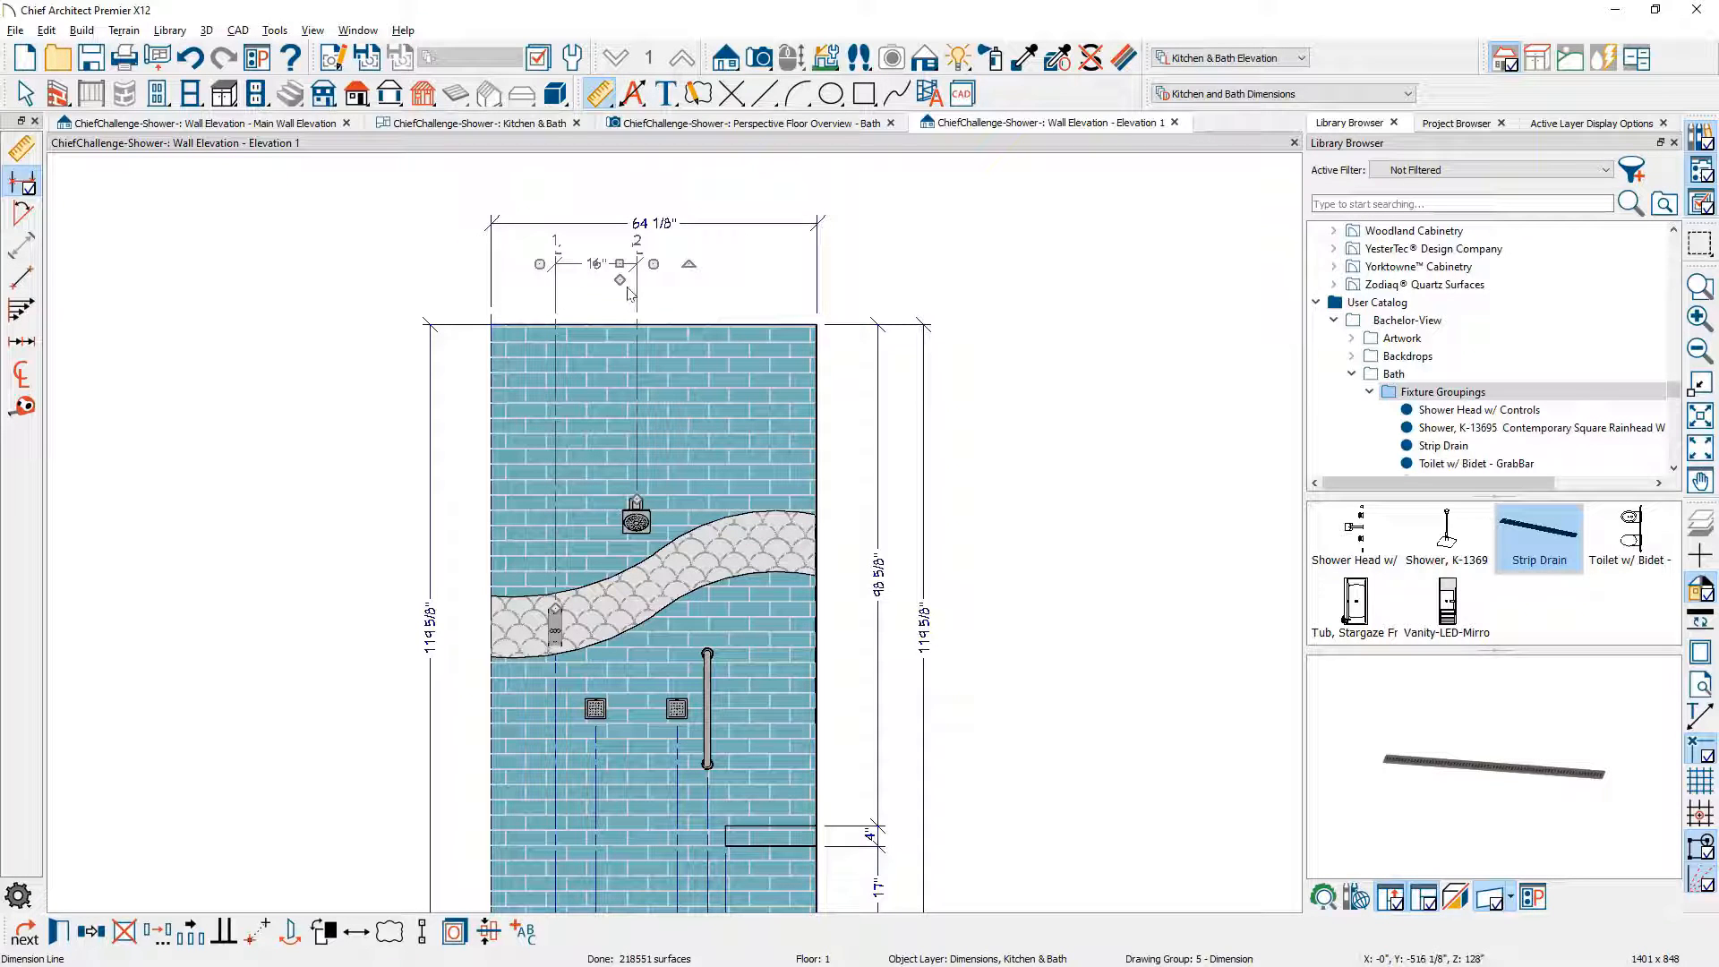
drag(620, 280, 814, 325)
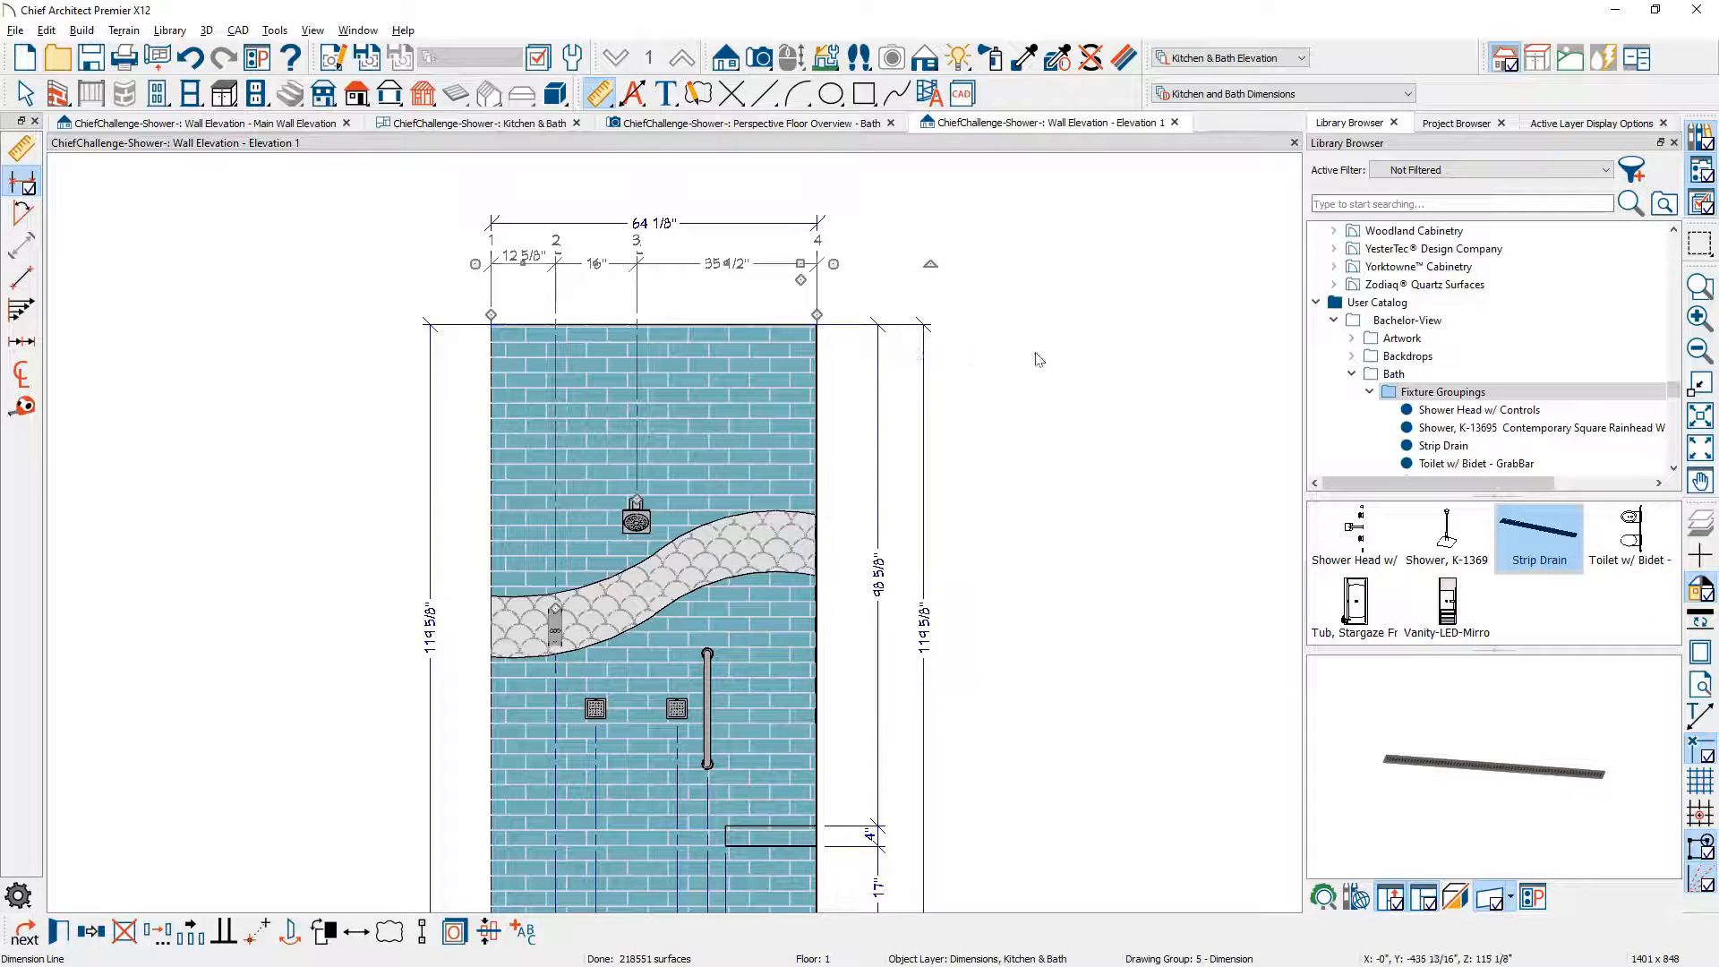
key(space)
Step: Extend the inner vertical dimension string right of the wall to locate the fish-scale band's lower and upper edges
middle_drag(974, 480, 959, 376)
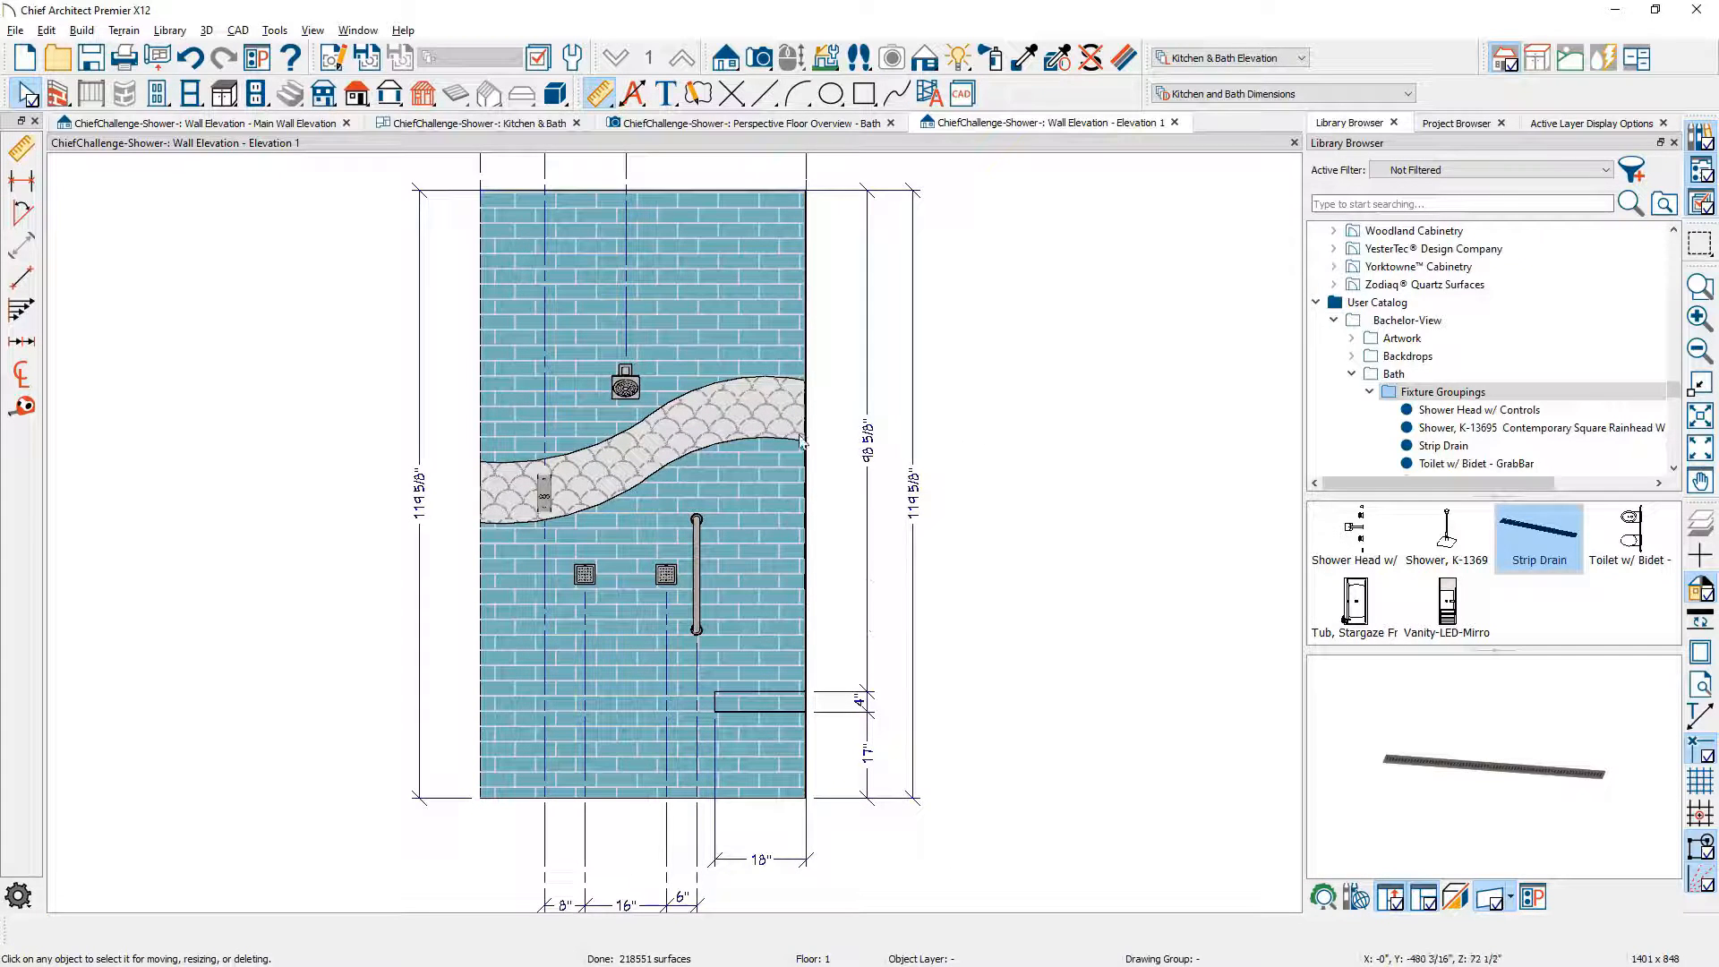
click(867, 483)
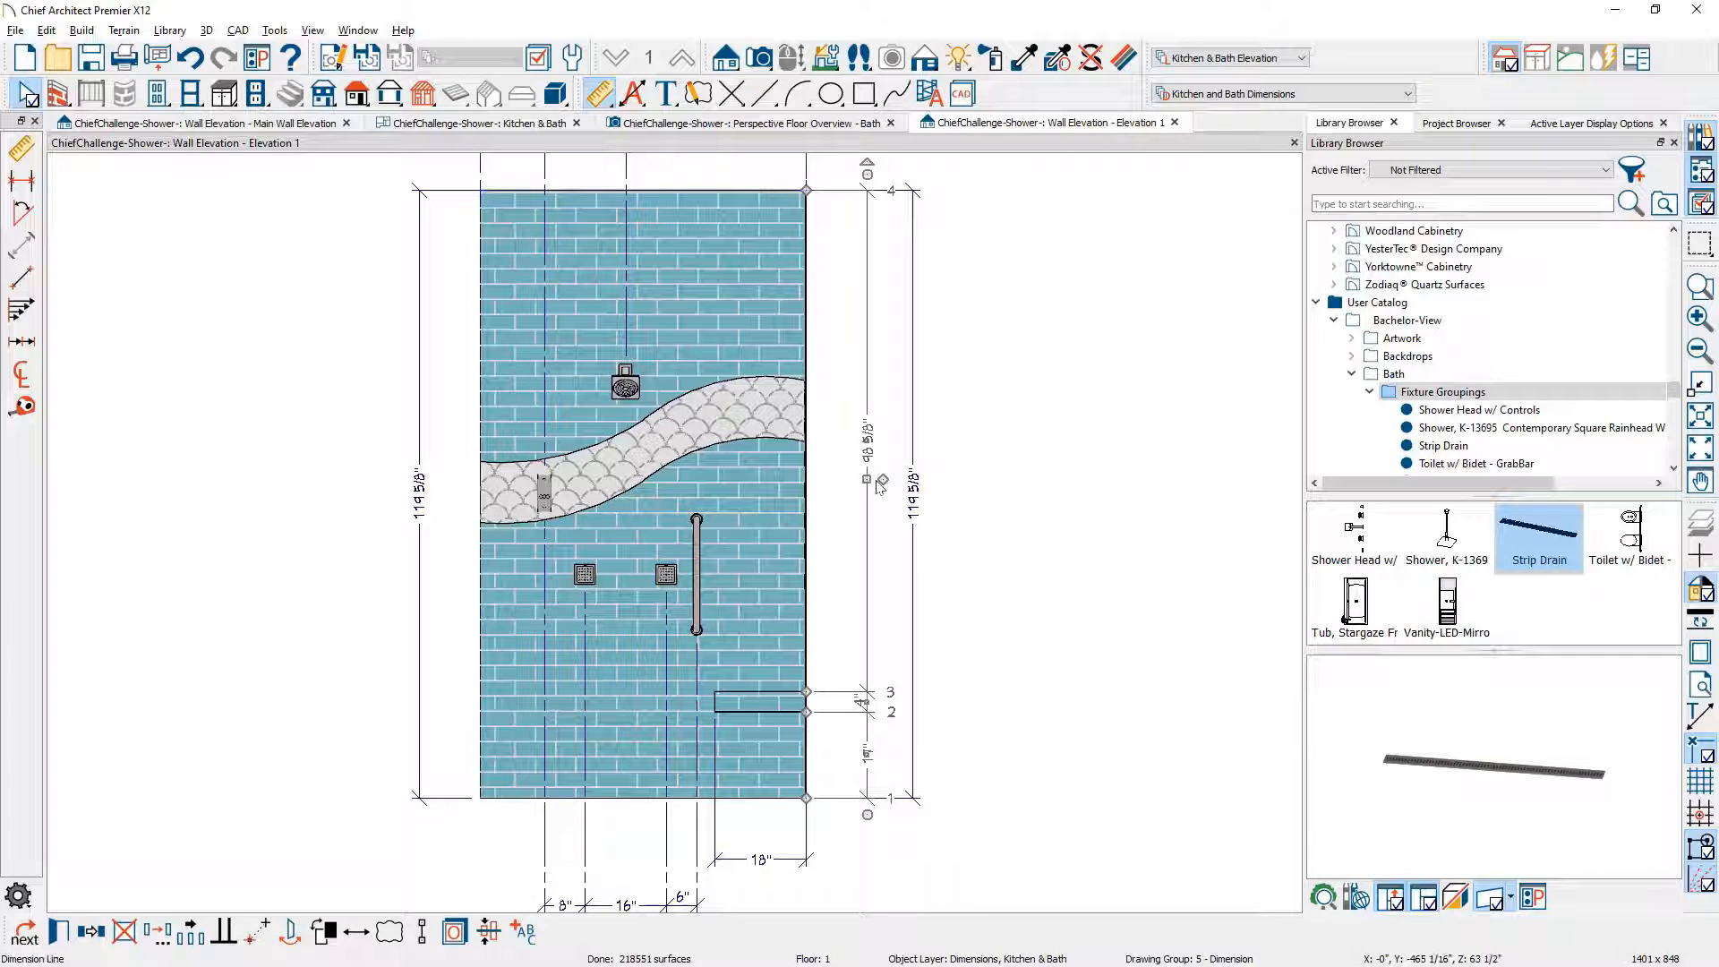
drag(883, 479, 811, 383)
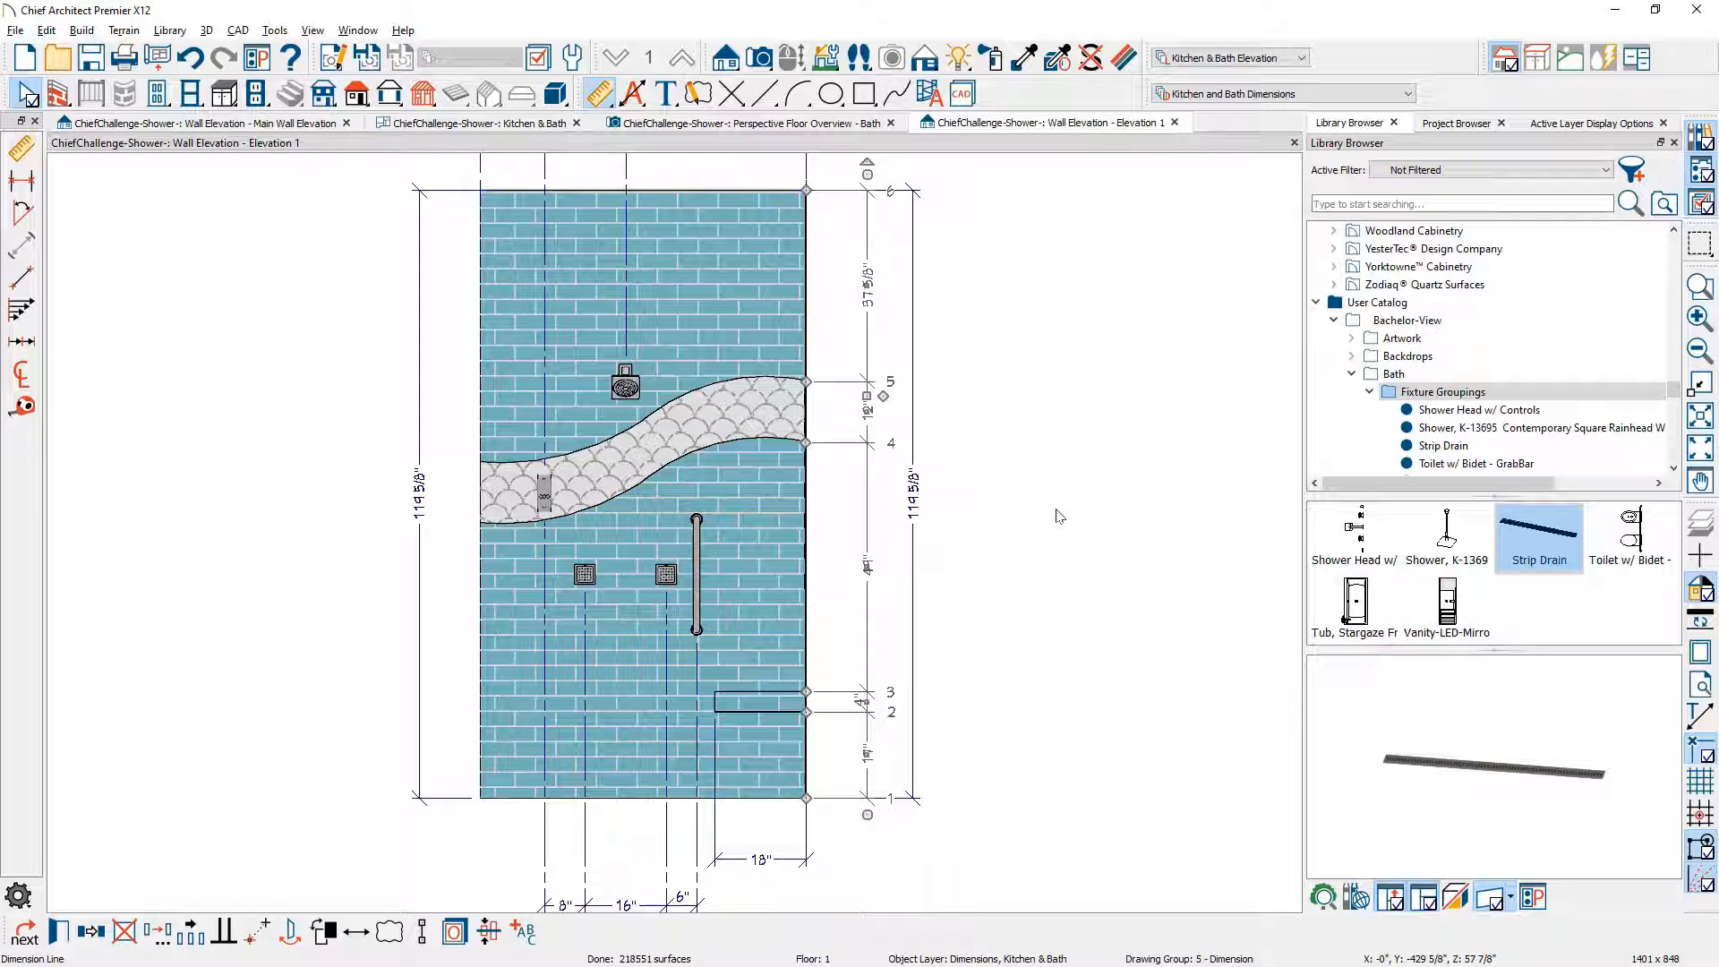
Step: Add a vertical dimension string left of the wall locating both edges of the fish-scale band, and move the overall height dimension outward
click(600, 93)
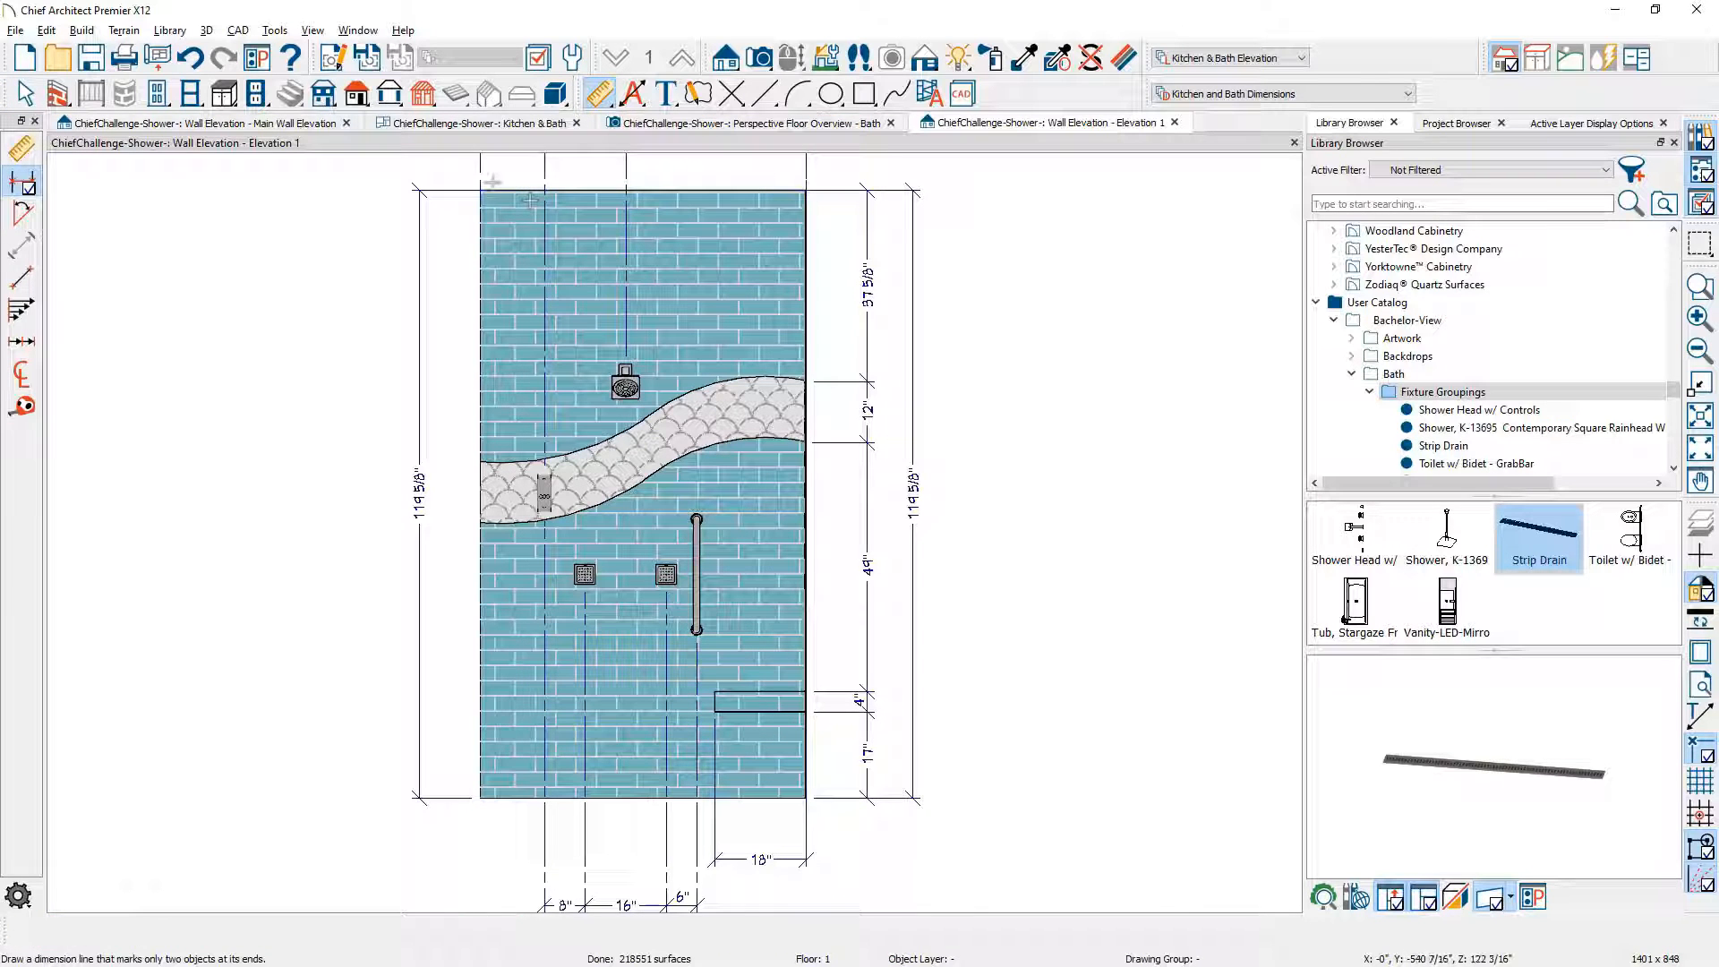
drag(497, 182, 494, 802)
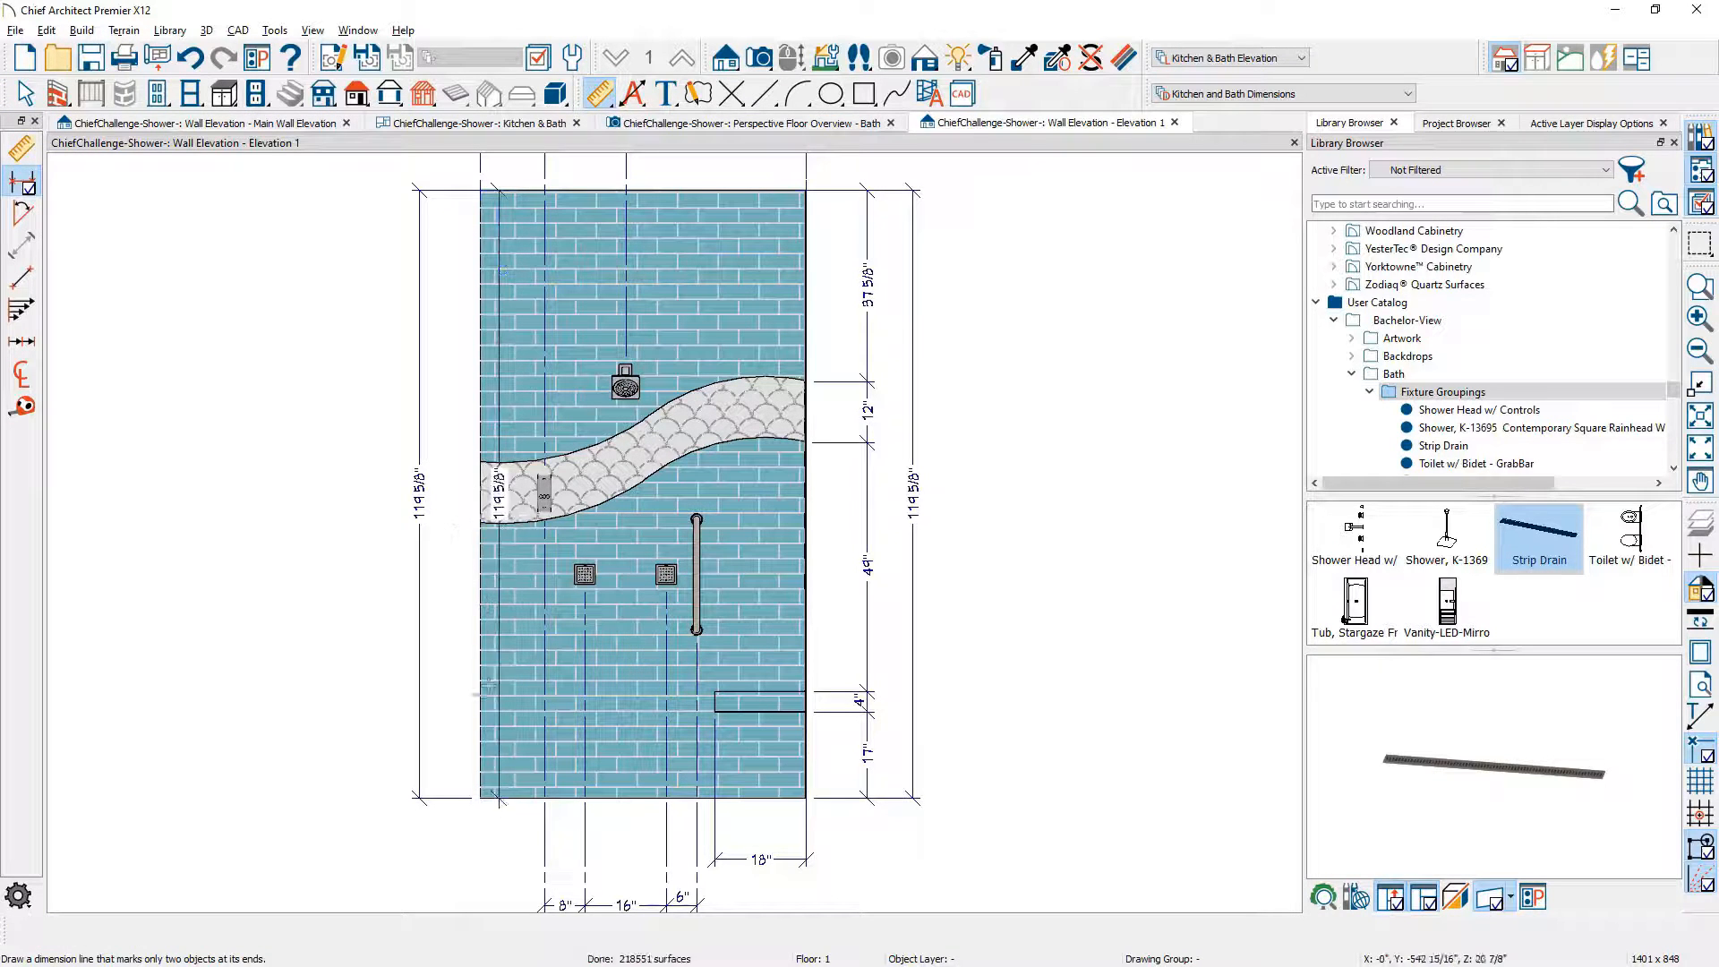
click(499, 676)
drag(499, 676, 482, 524)
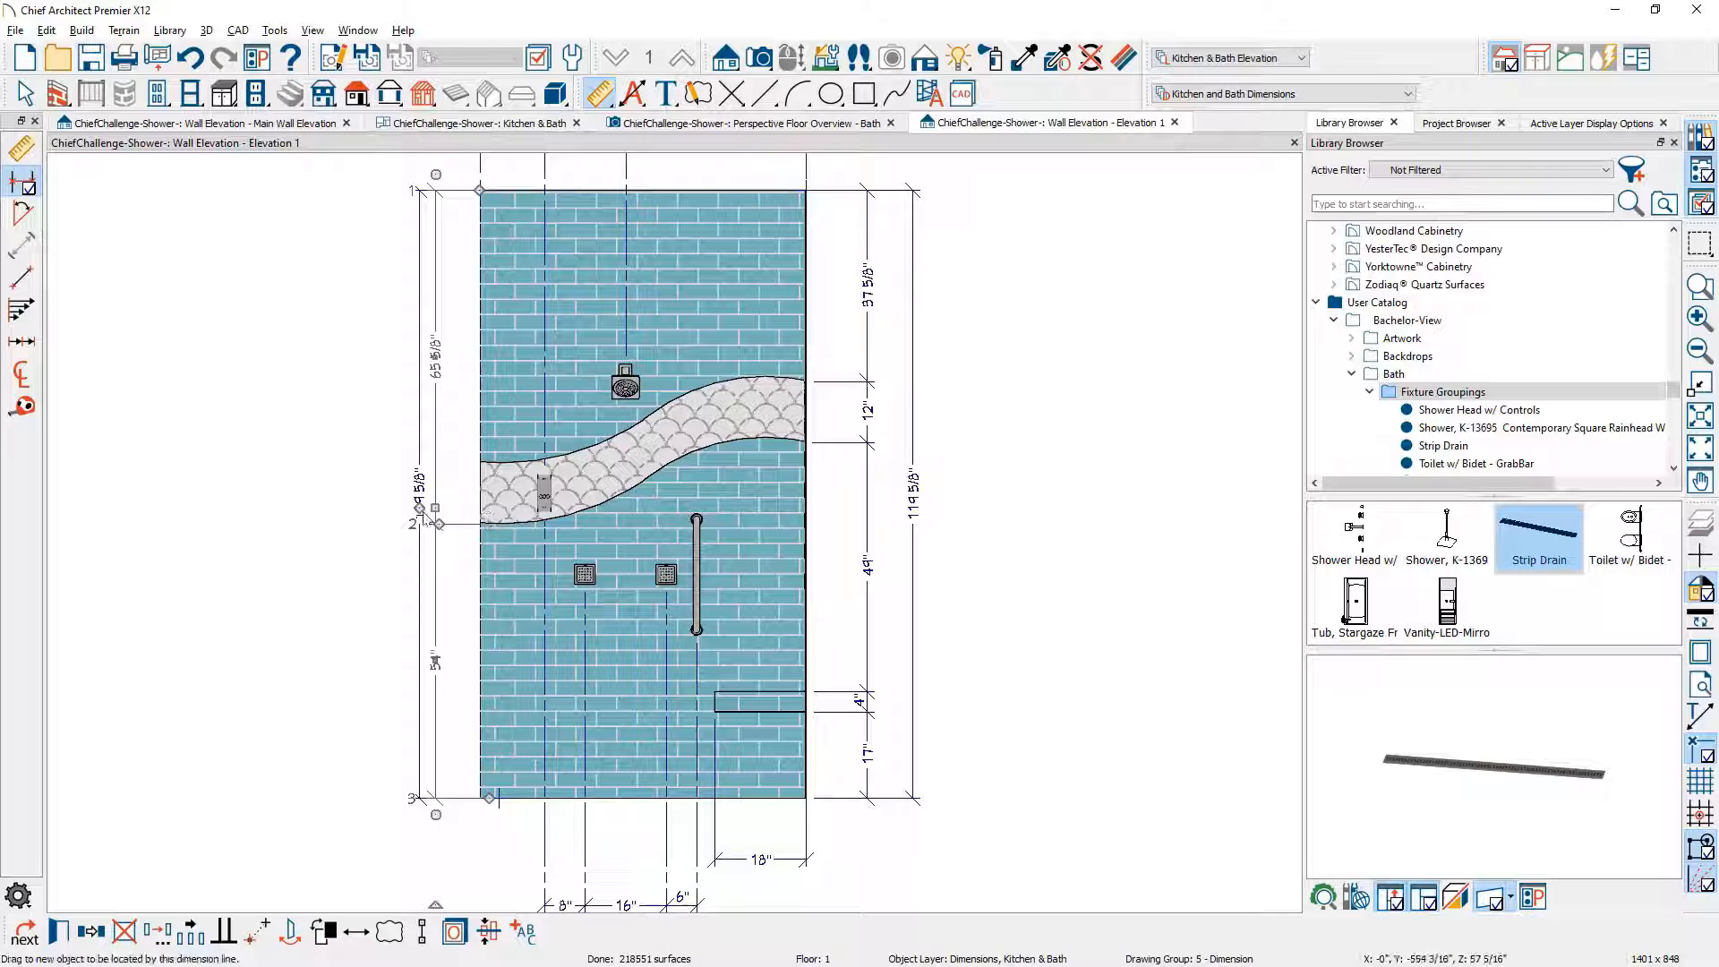
drag(418, 508, 390, 413)
click(418, 422)
key(space)
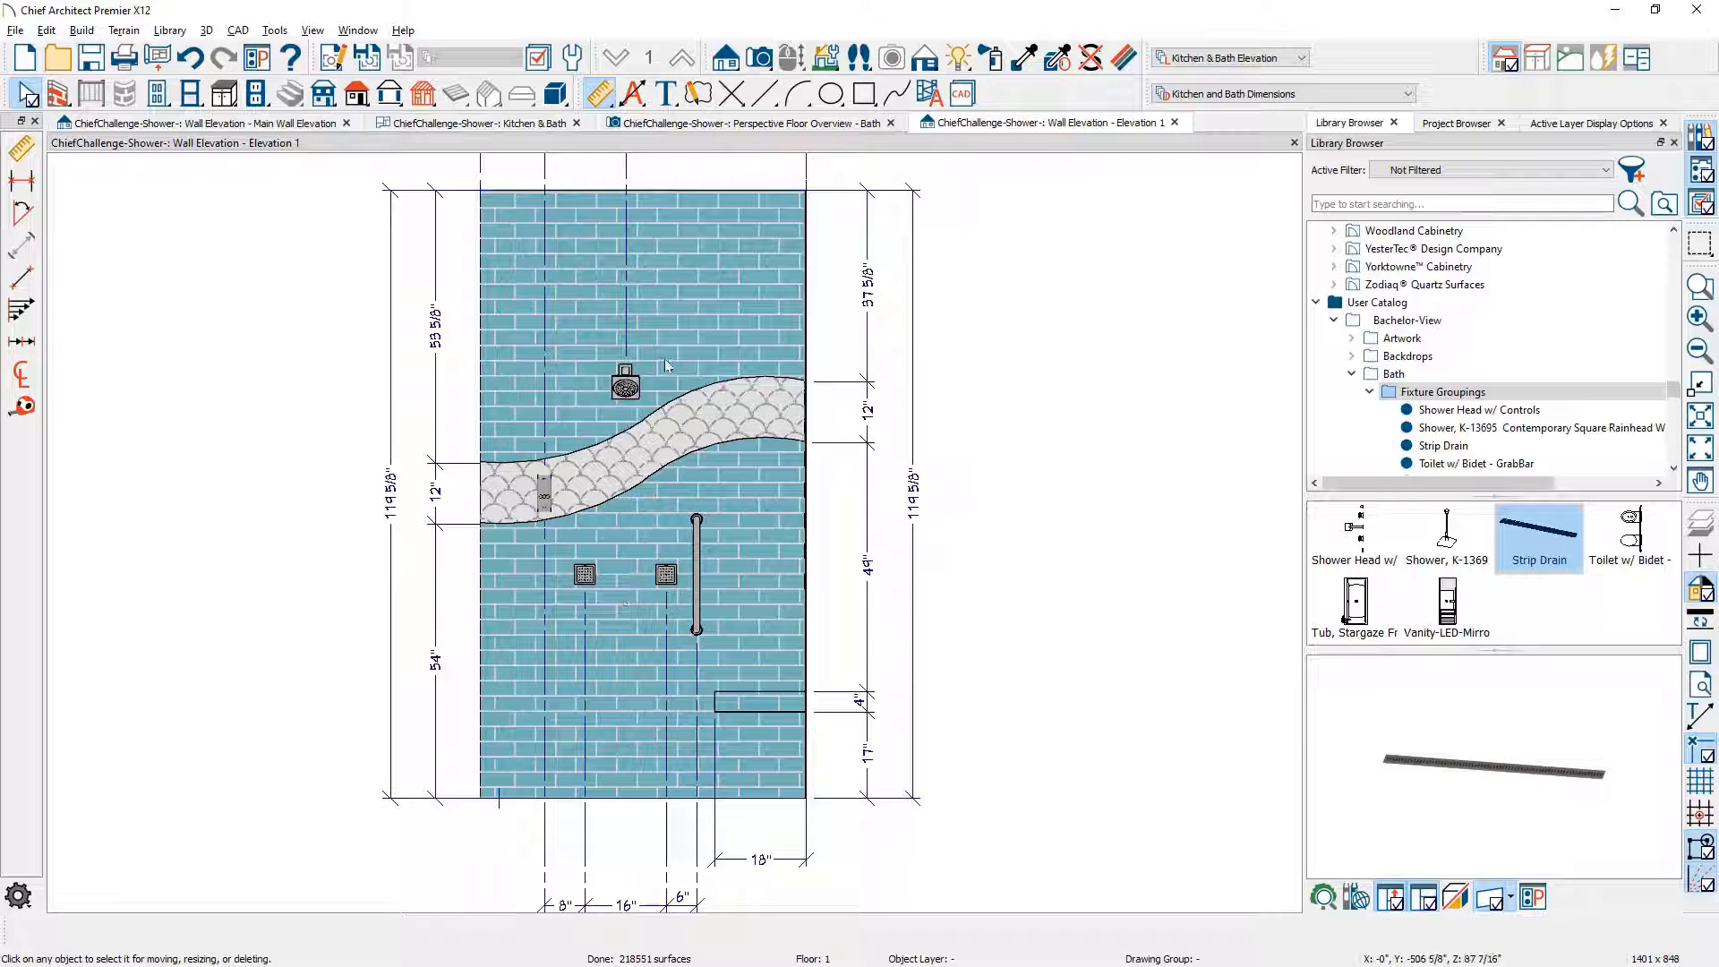
click(24, 376)
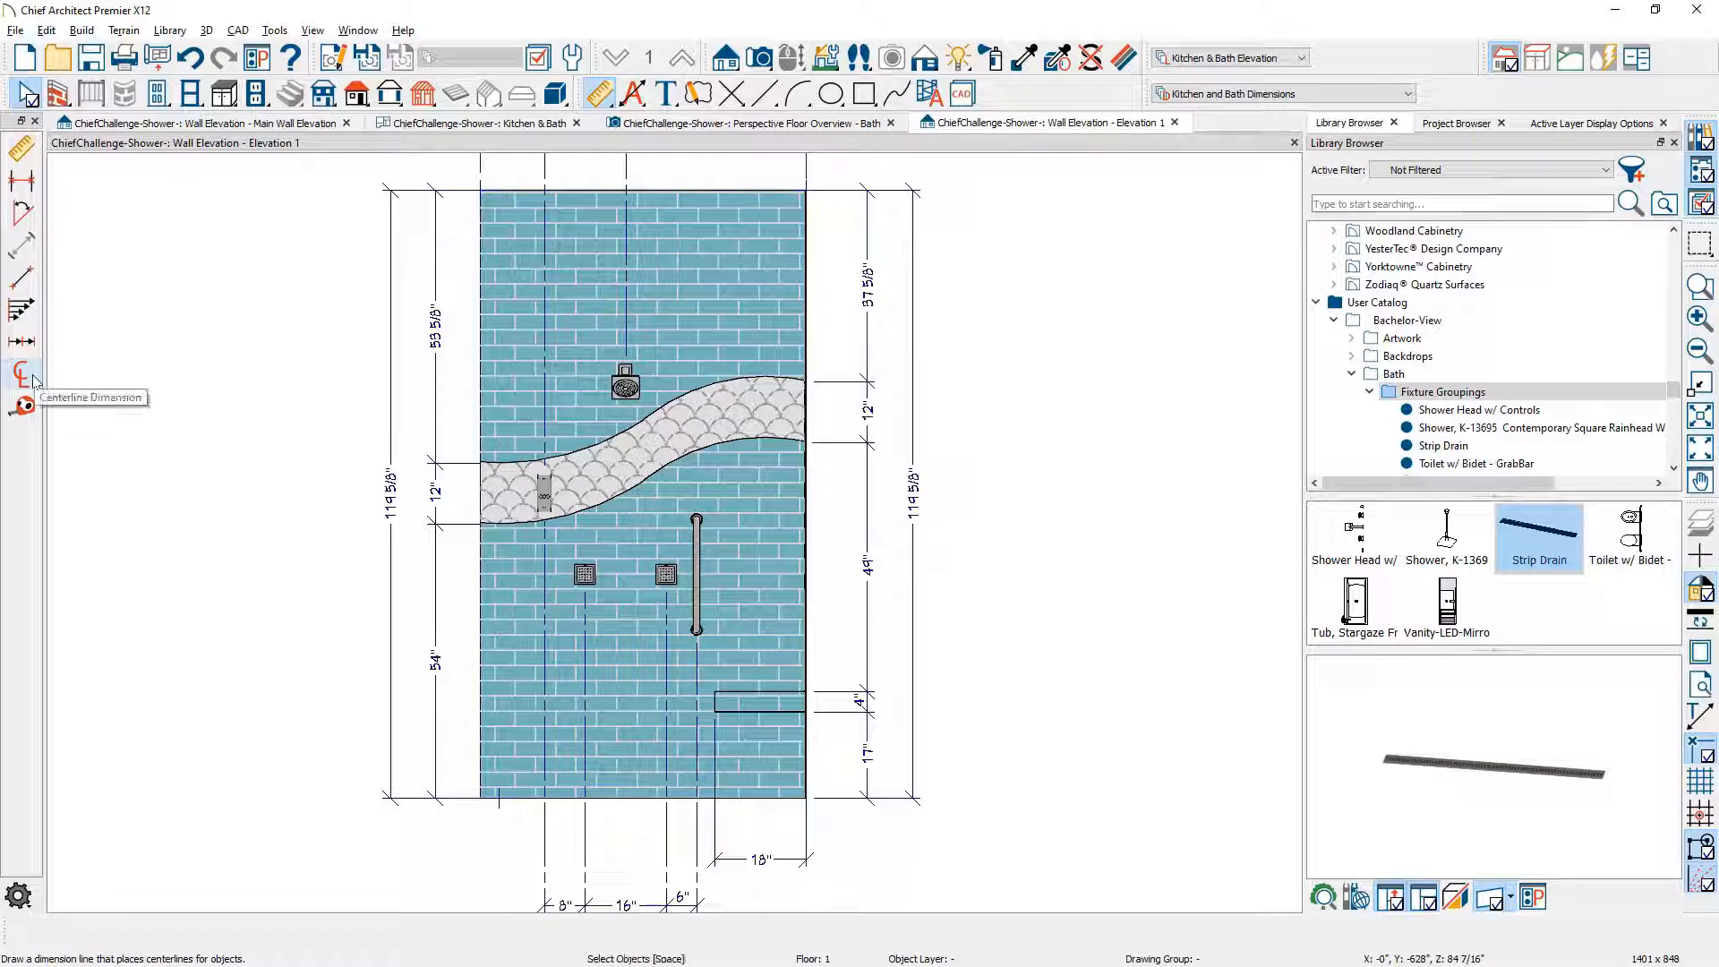
drag(574, 167, 591, 800)
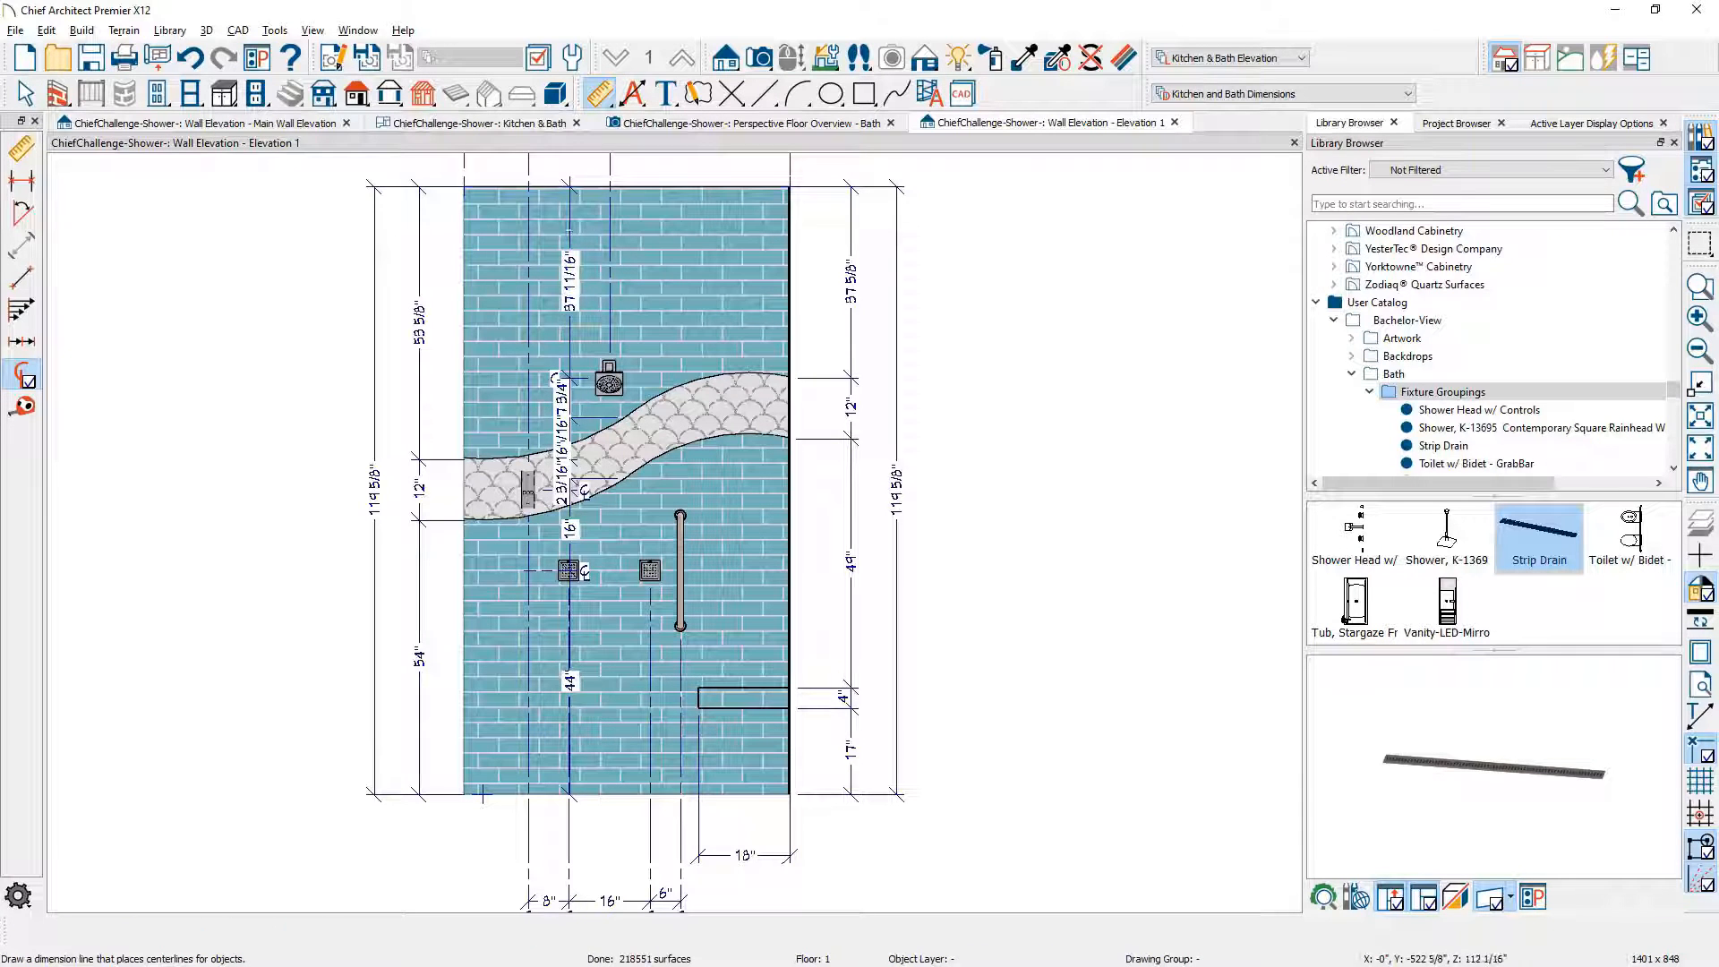
drag(573, 253, 253, 258)
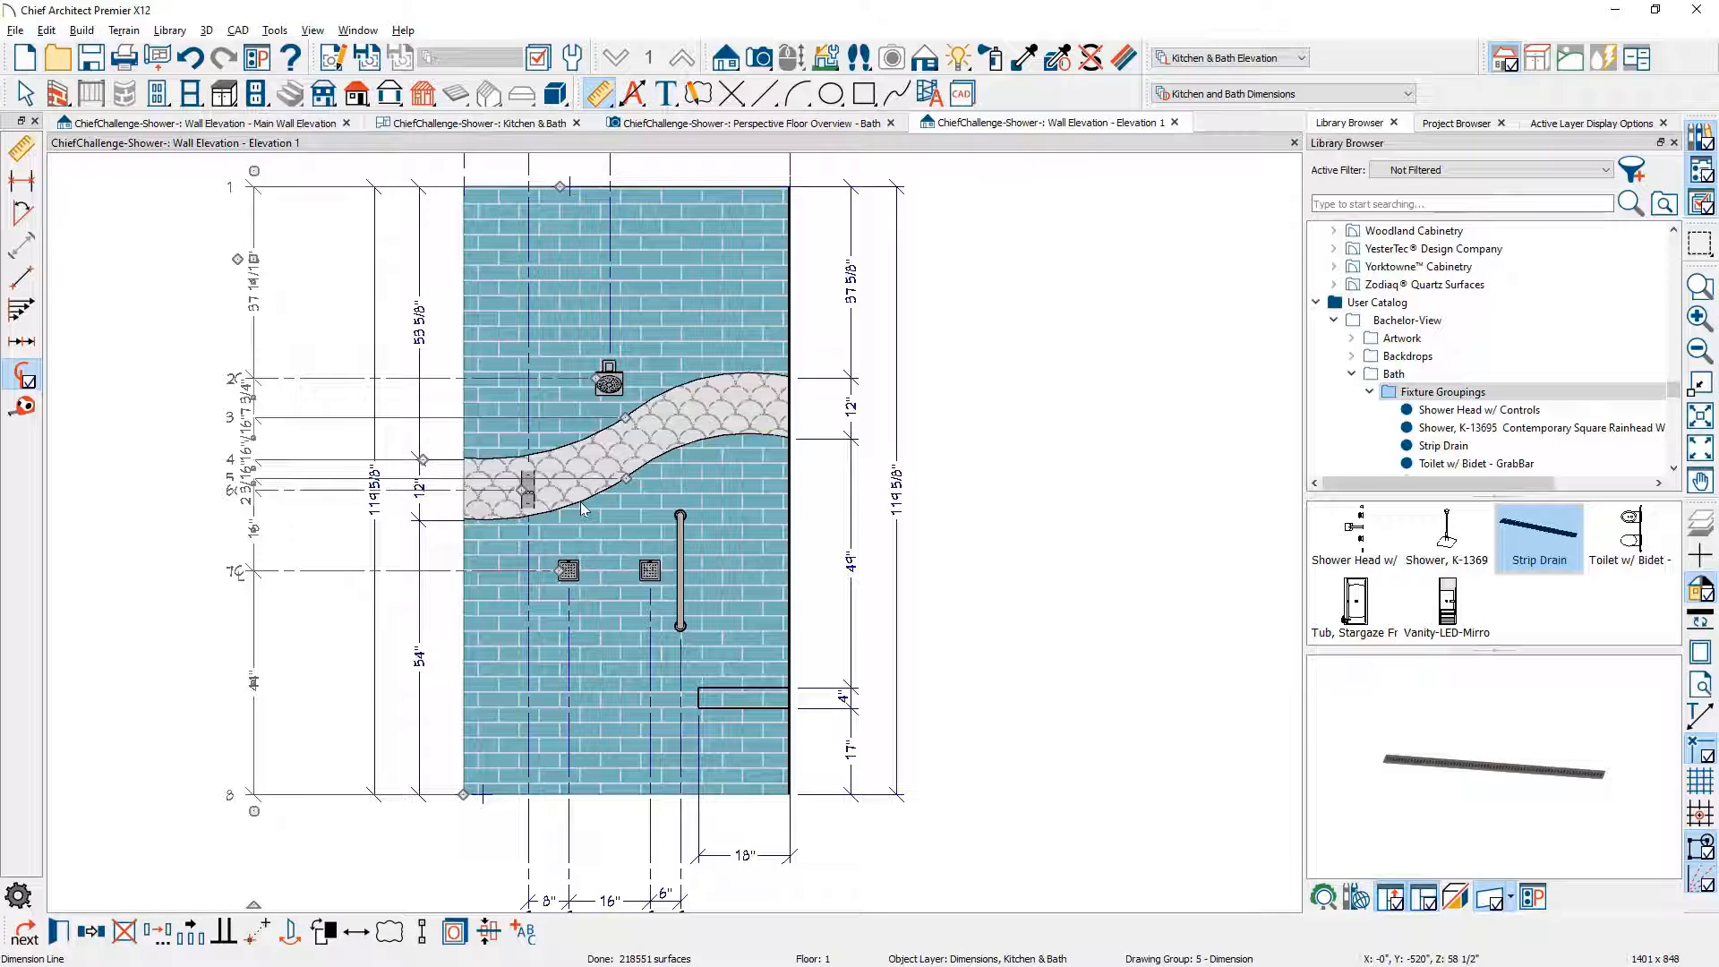
key(Delete)
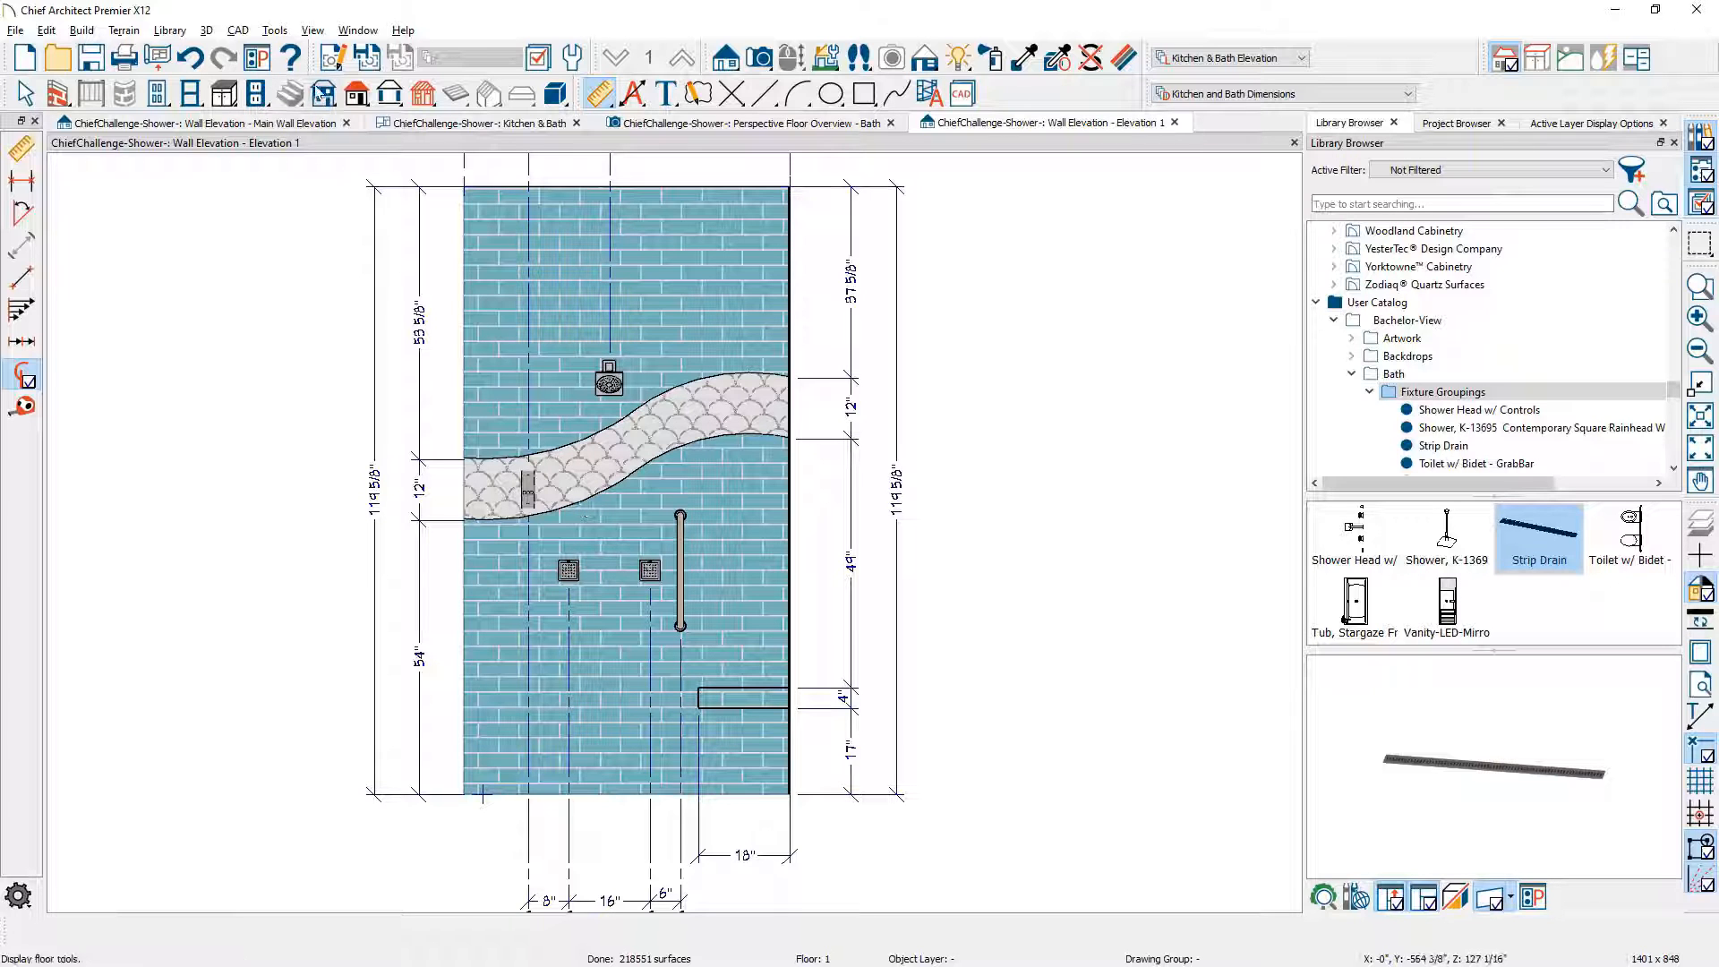
Step: Turn off locating CAD Objects in the Kitchen and Bath Dimensions defaults of this wall elevation
click(329, 68)
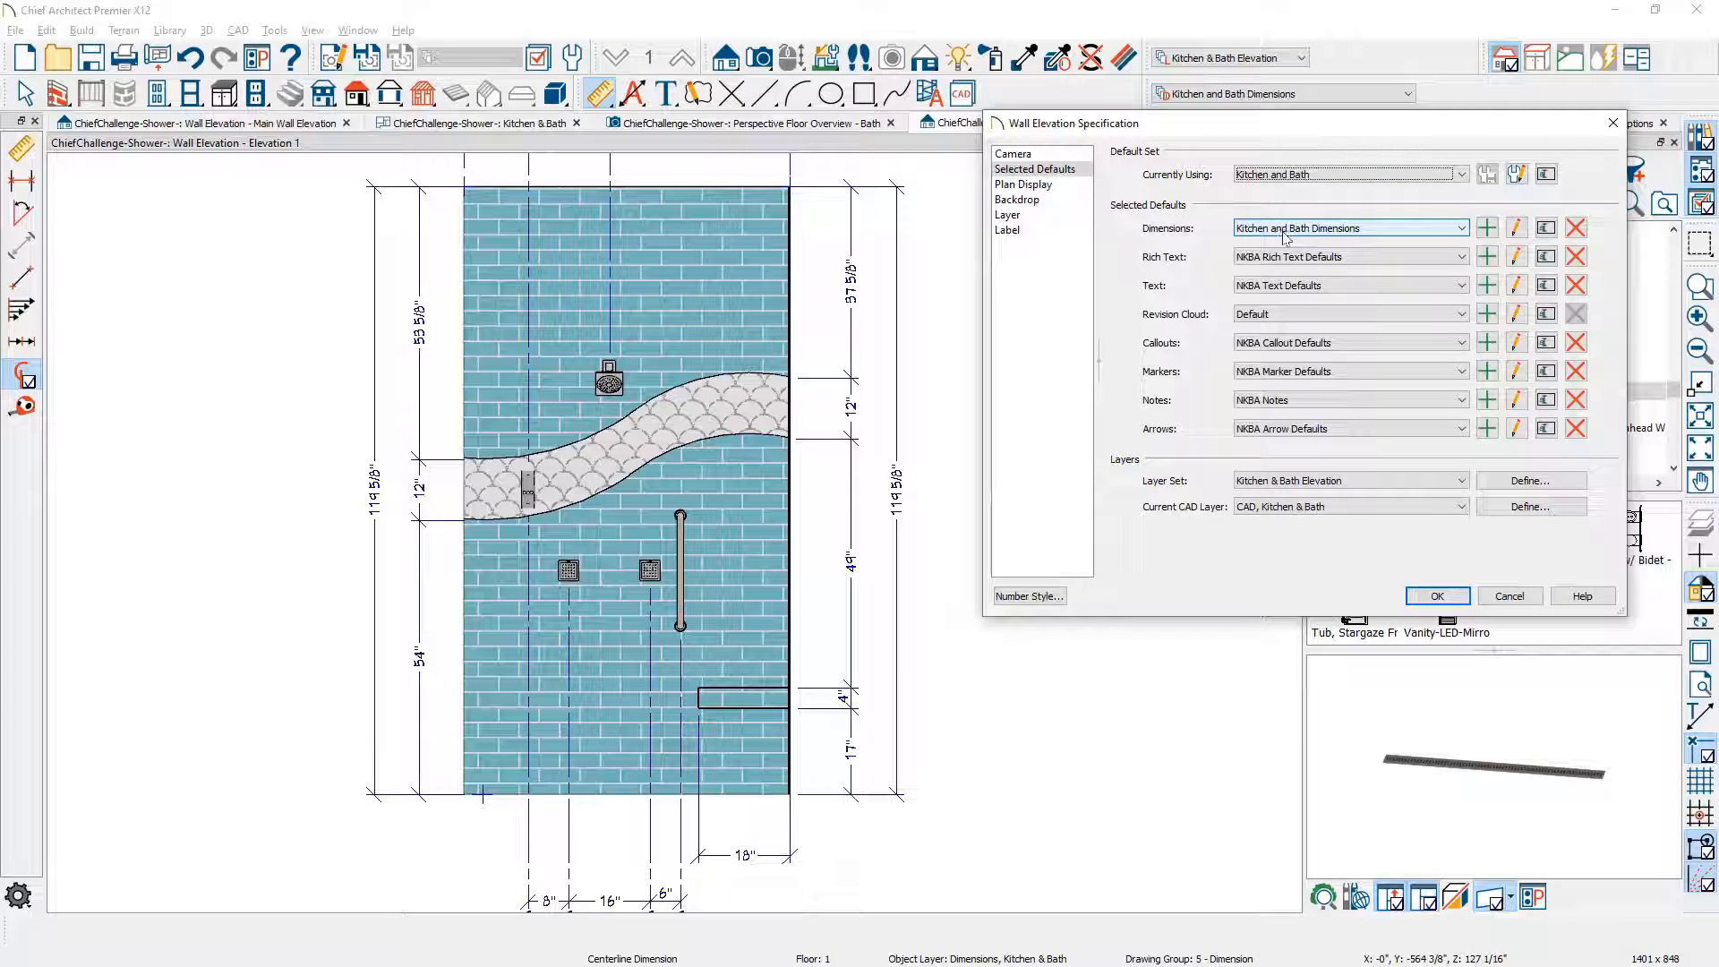
click(1515, 228)
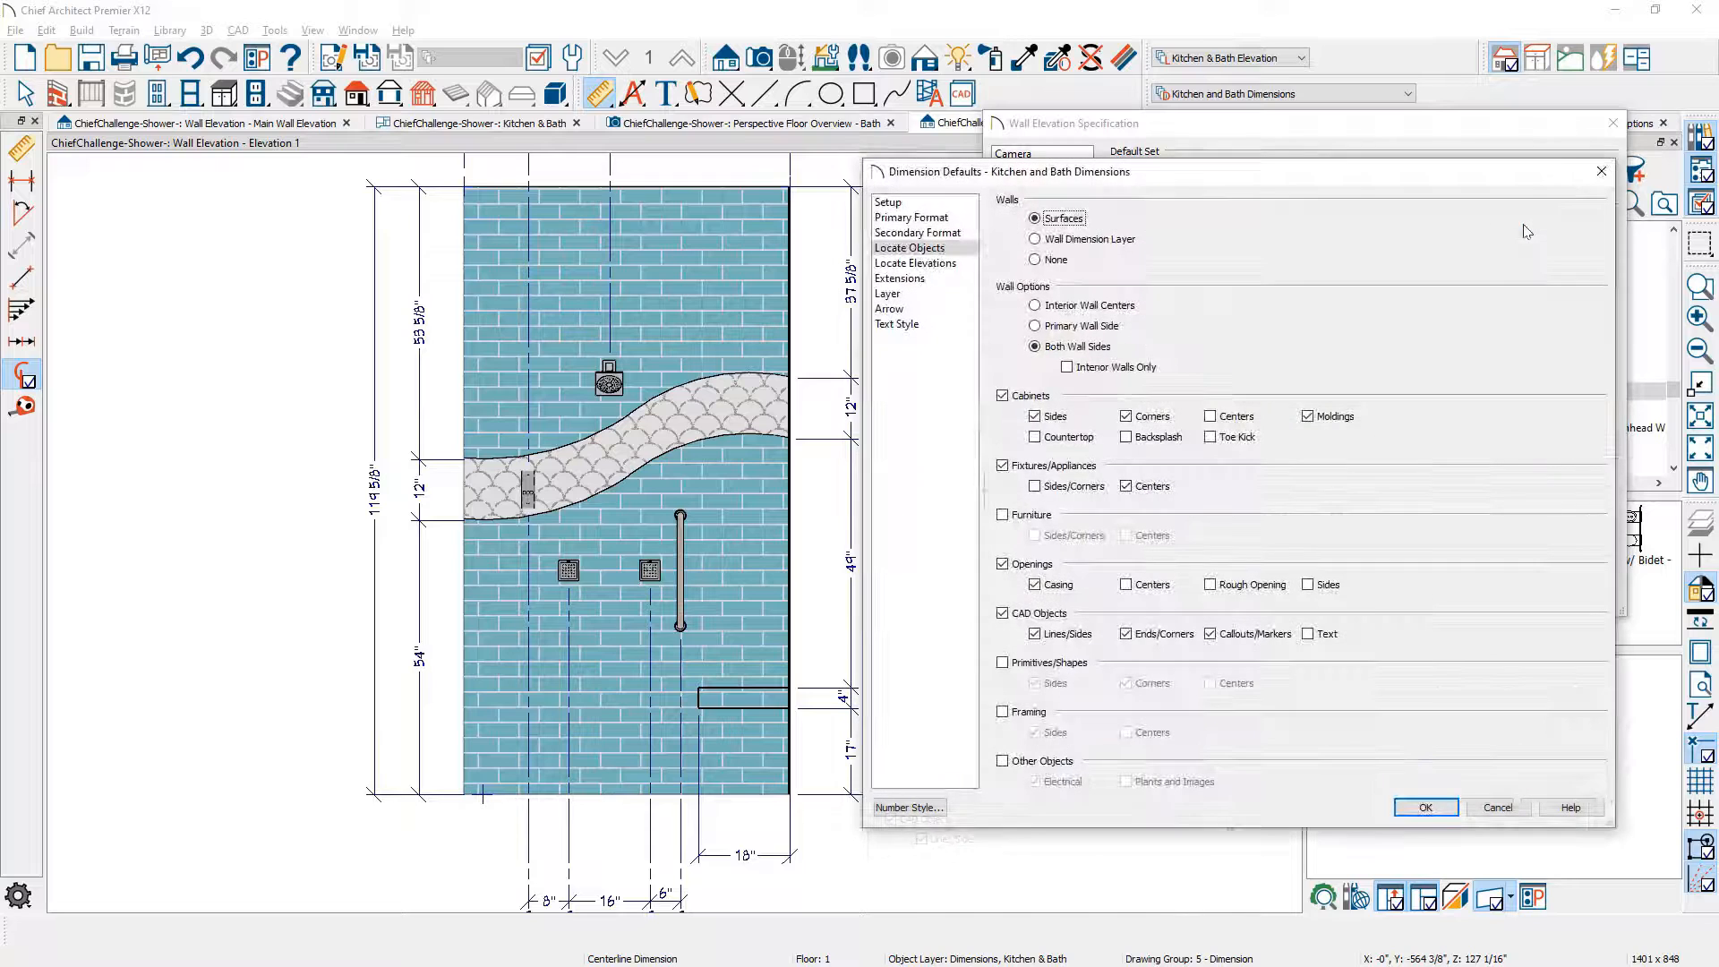
click(1025, 616)
click(1424, 806)
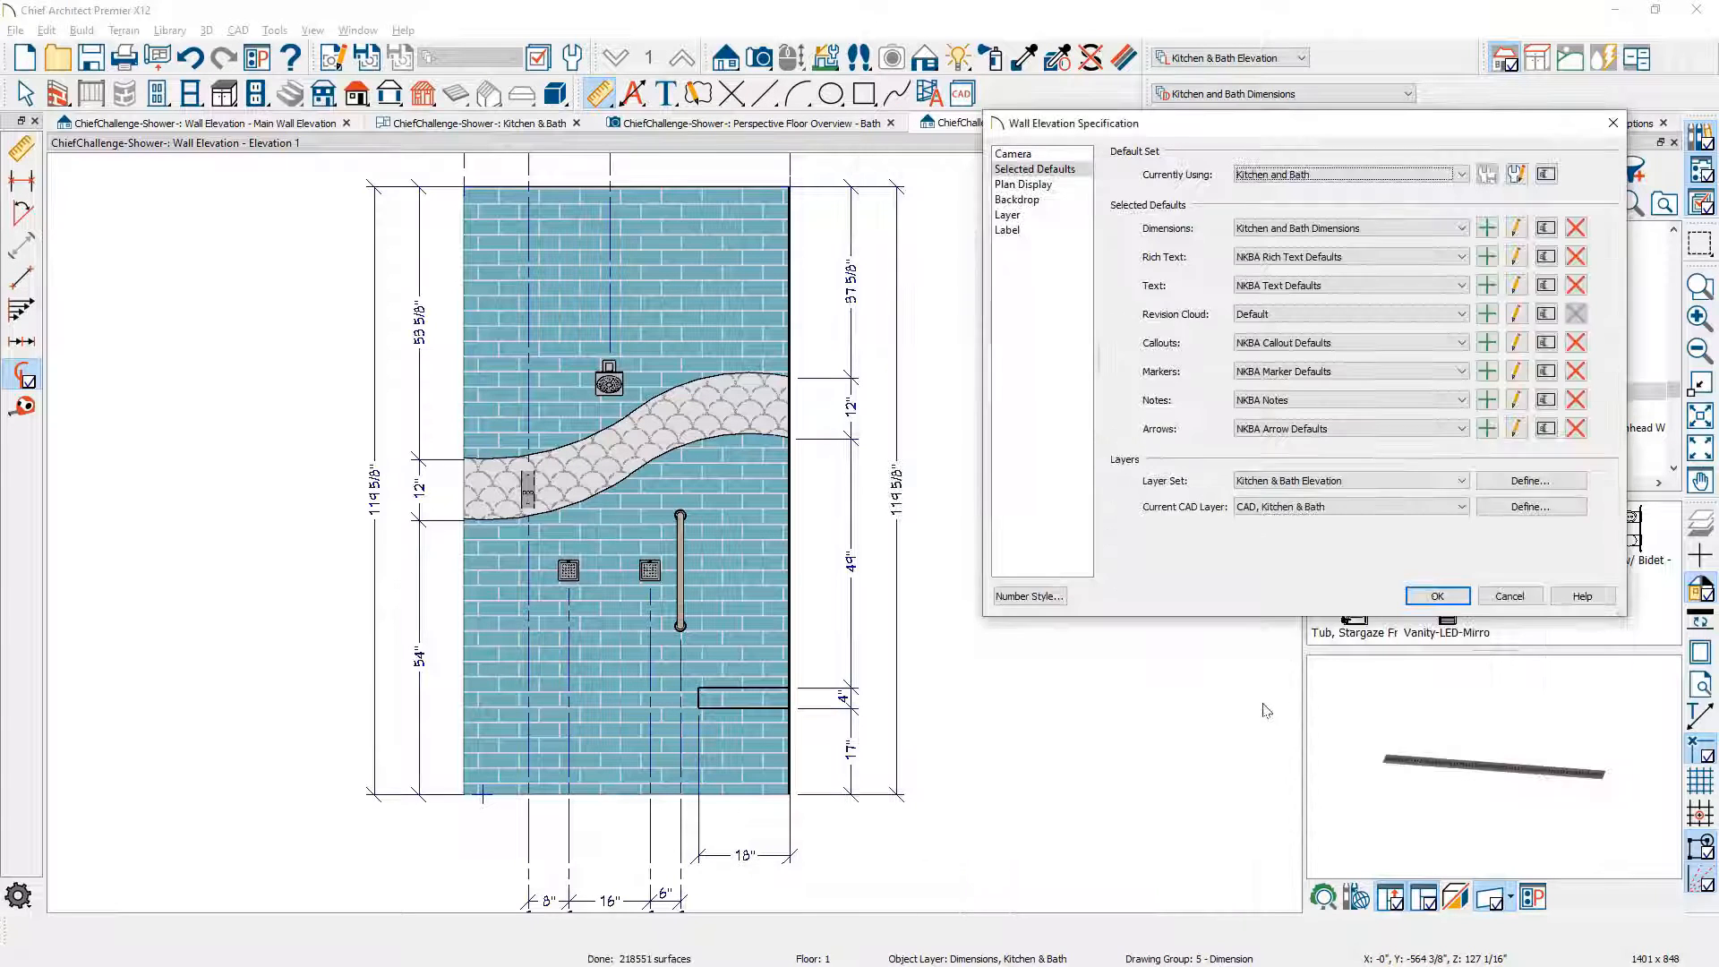
click(1437, 596)
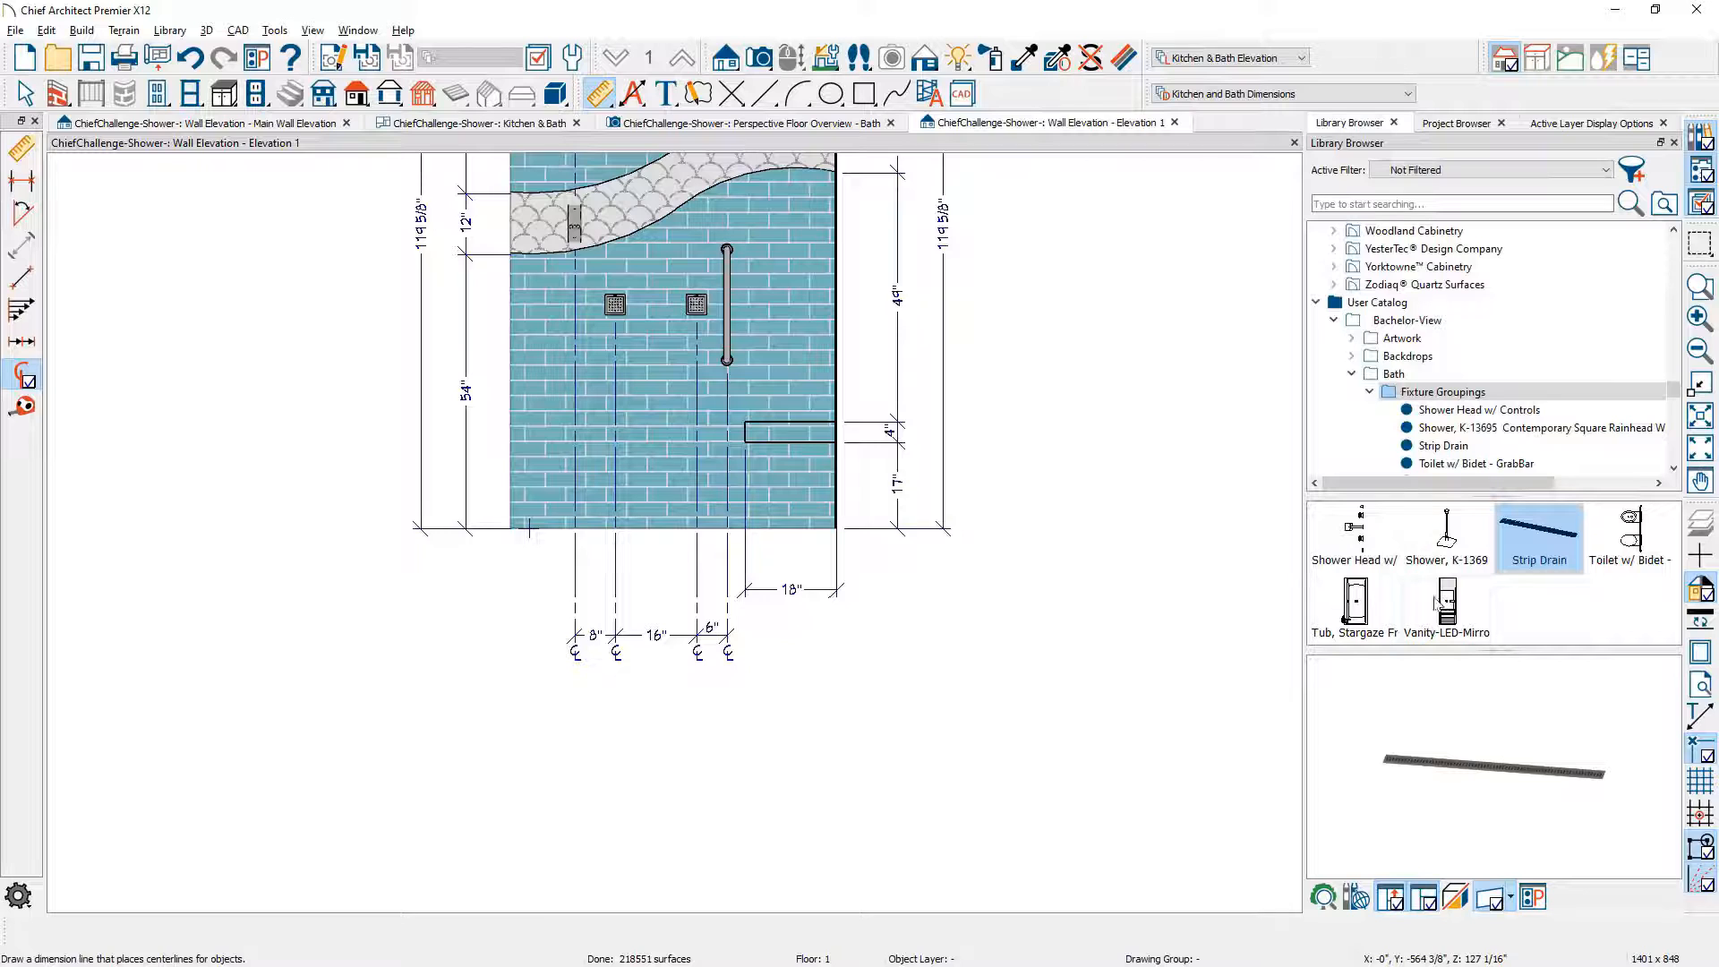
Step: Draw a full-height centreline dimension through the shower fixtures and place it left of the wall, moving the overall height dimension outward
middle_drag(1079, 447, 1032, 733)
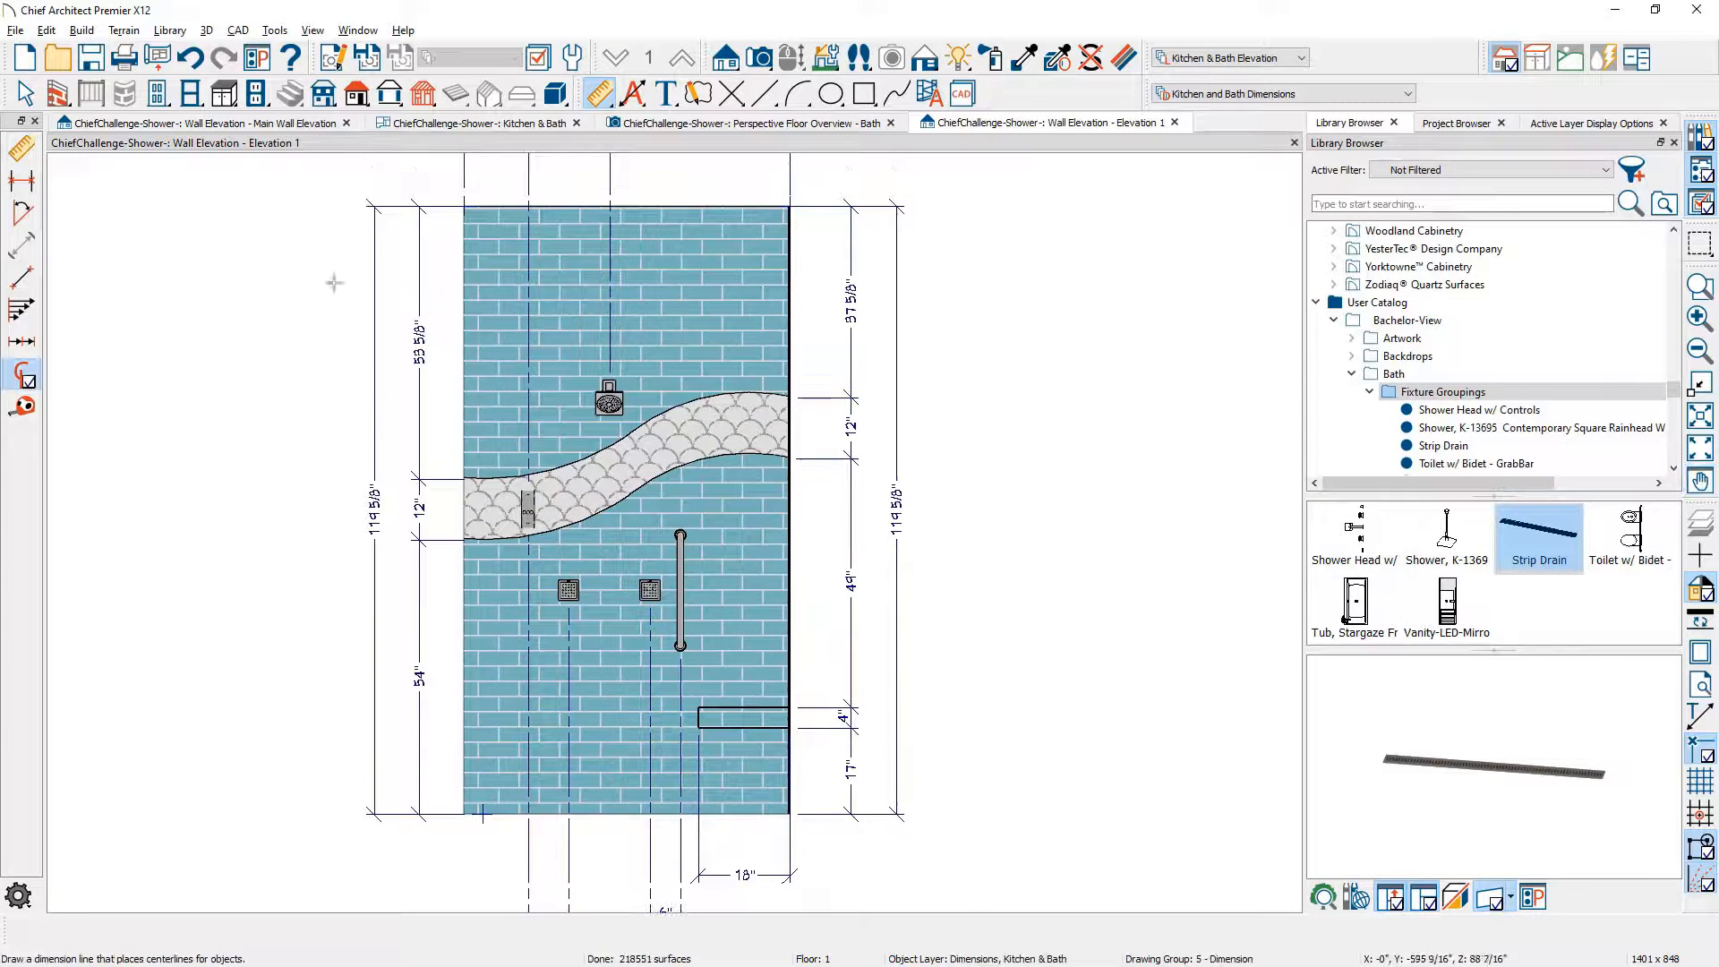
drag(580, 208, 589, 805)
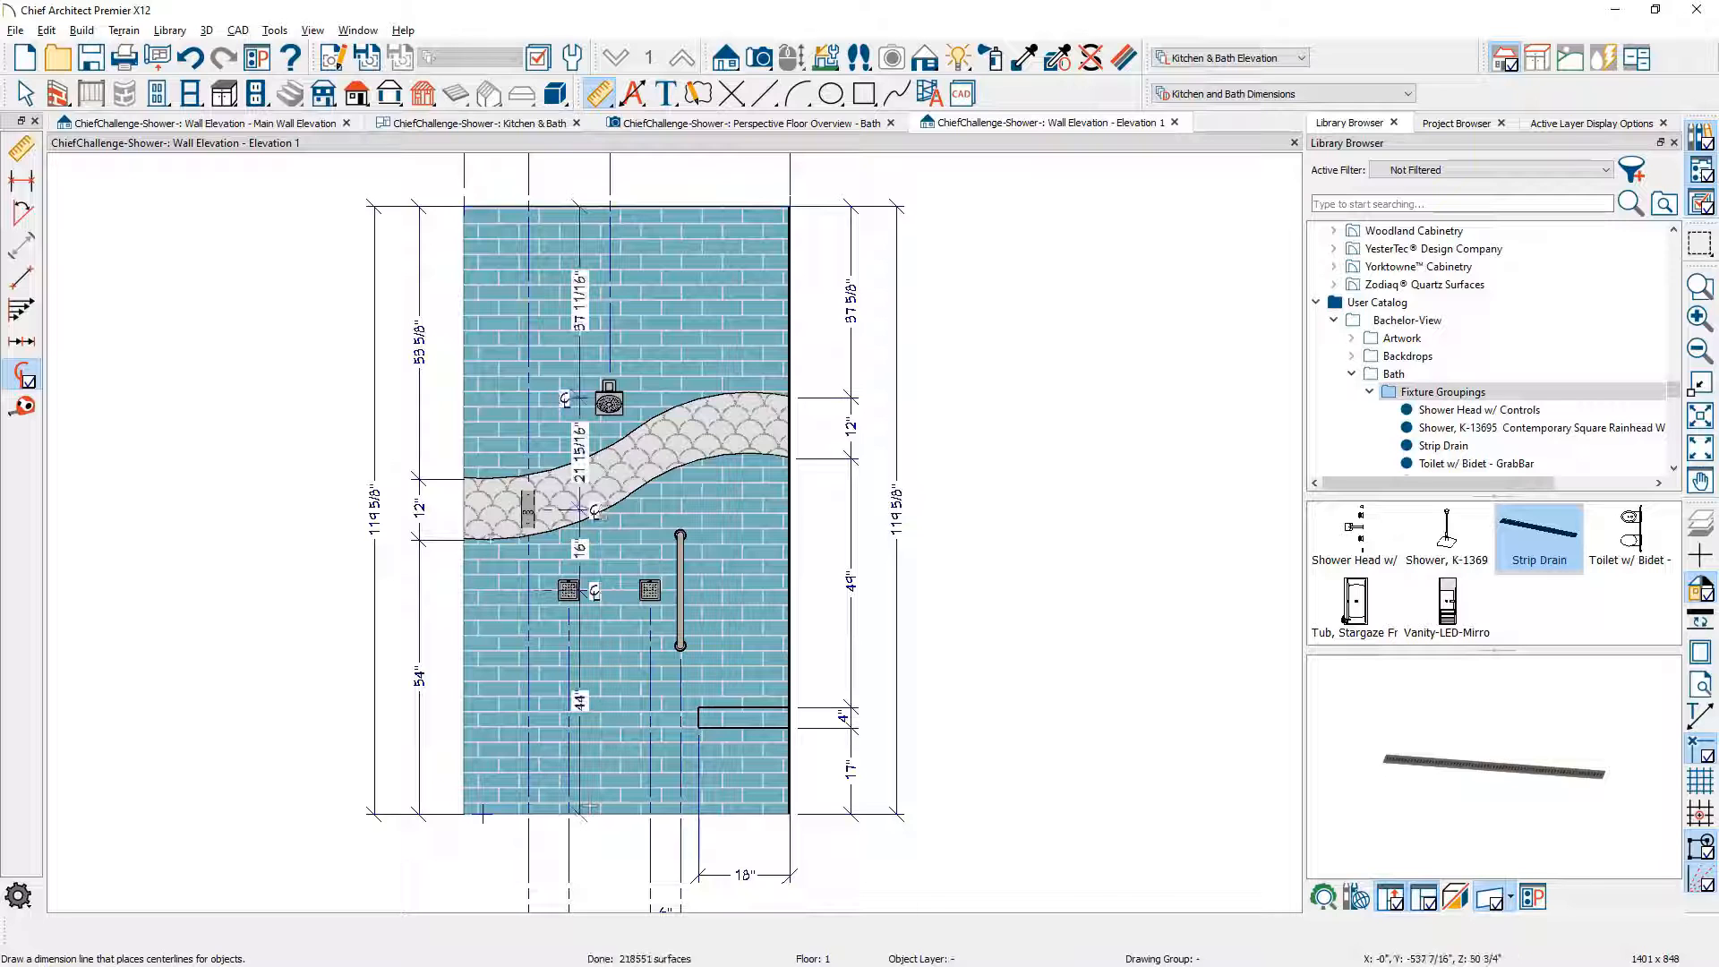
click(375, 392)
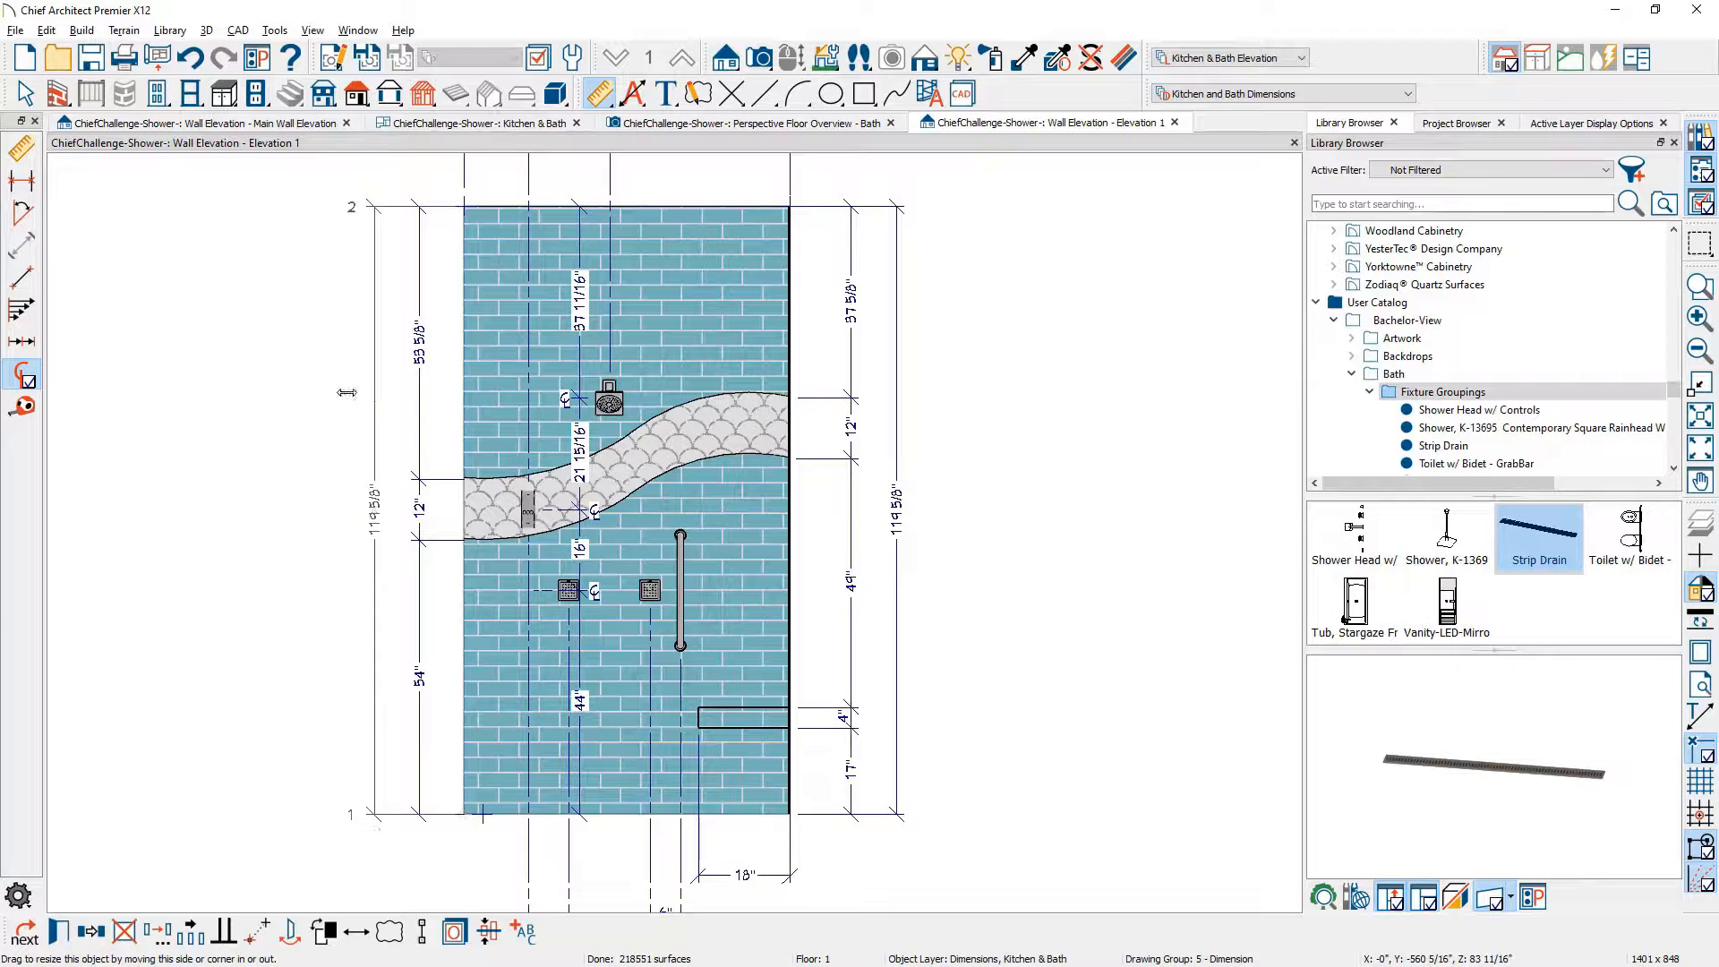
drag(347, 393, 268, 394)
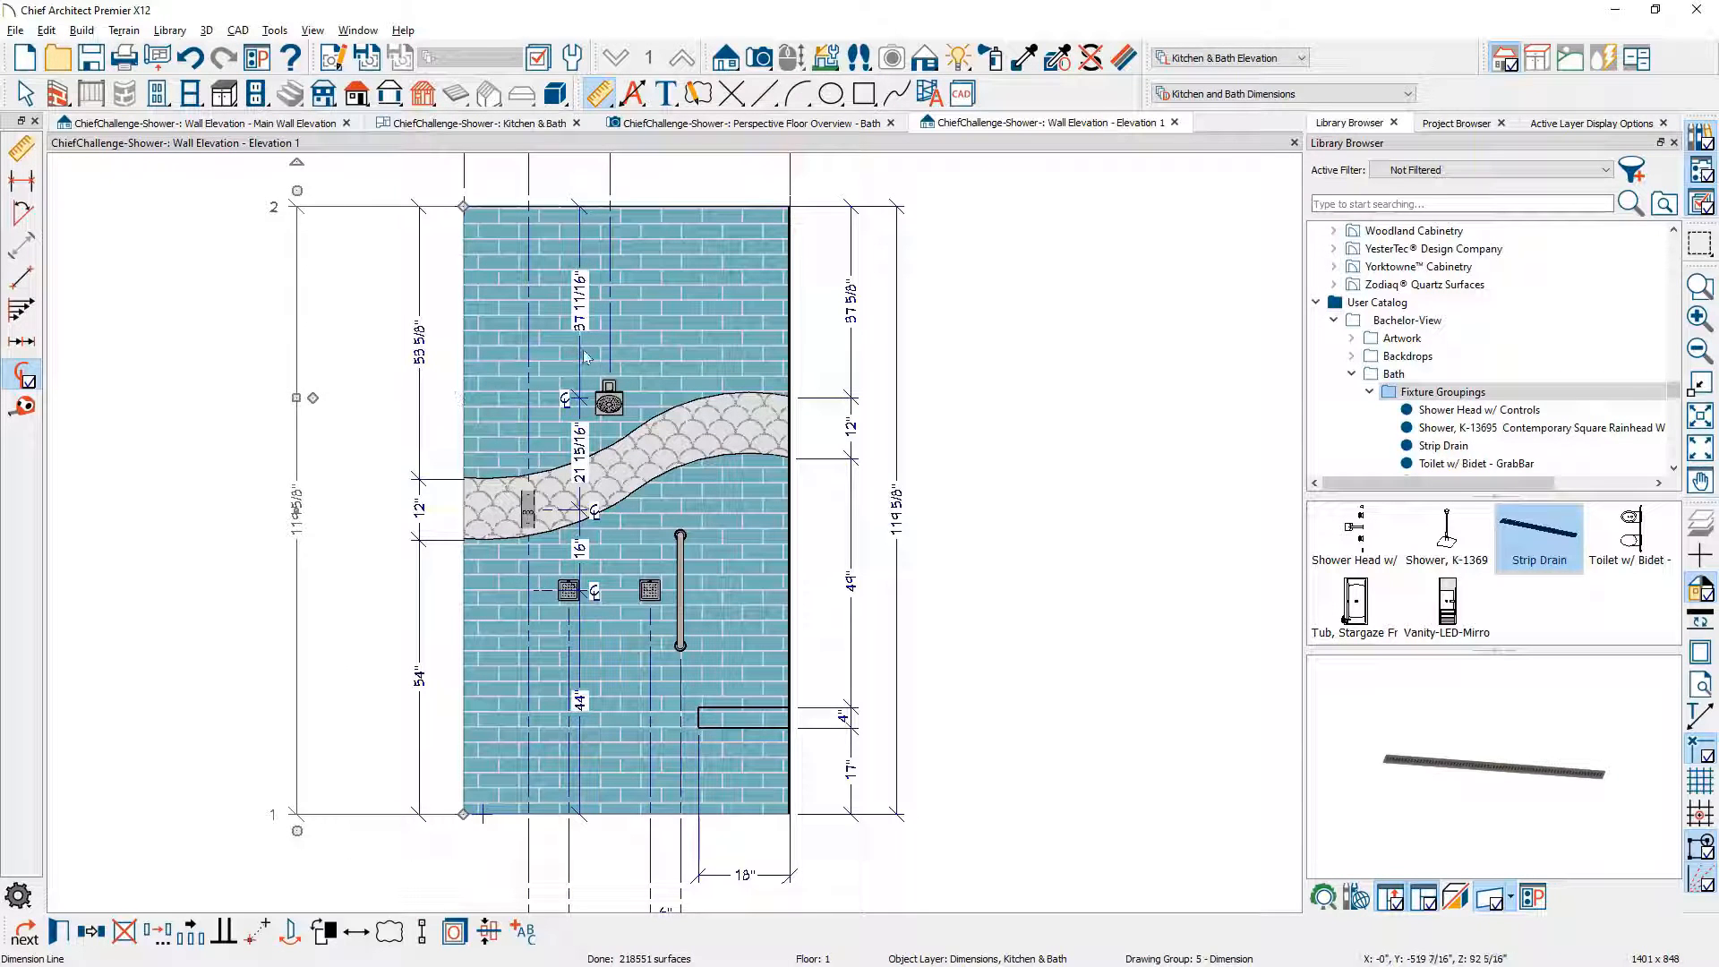
click(580, 350)
drag(574, 350, 351, 351)
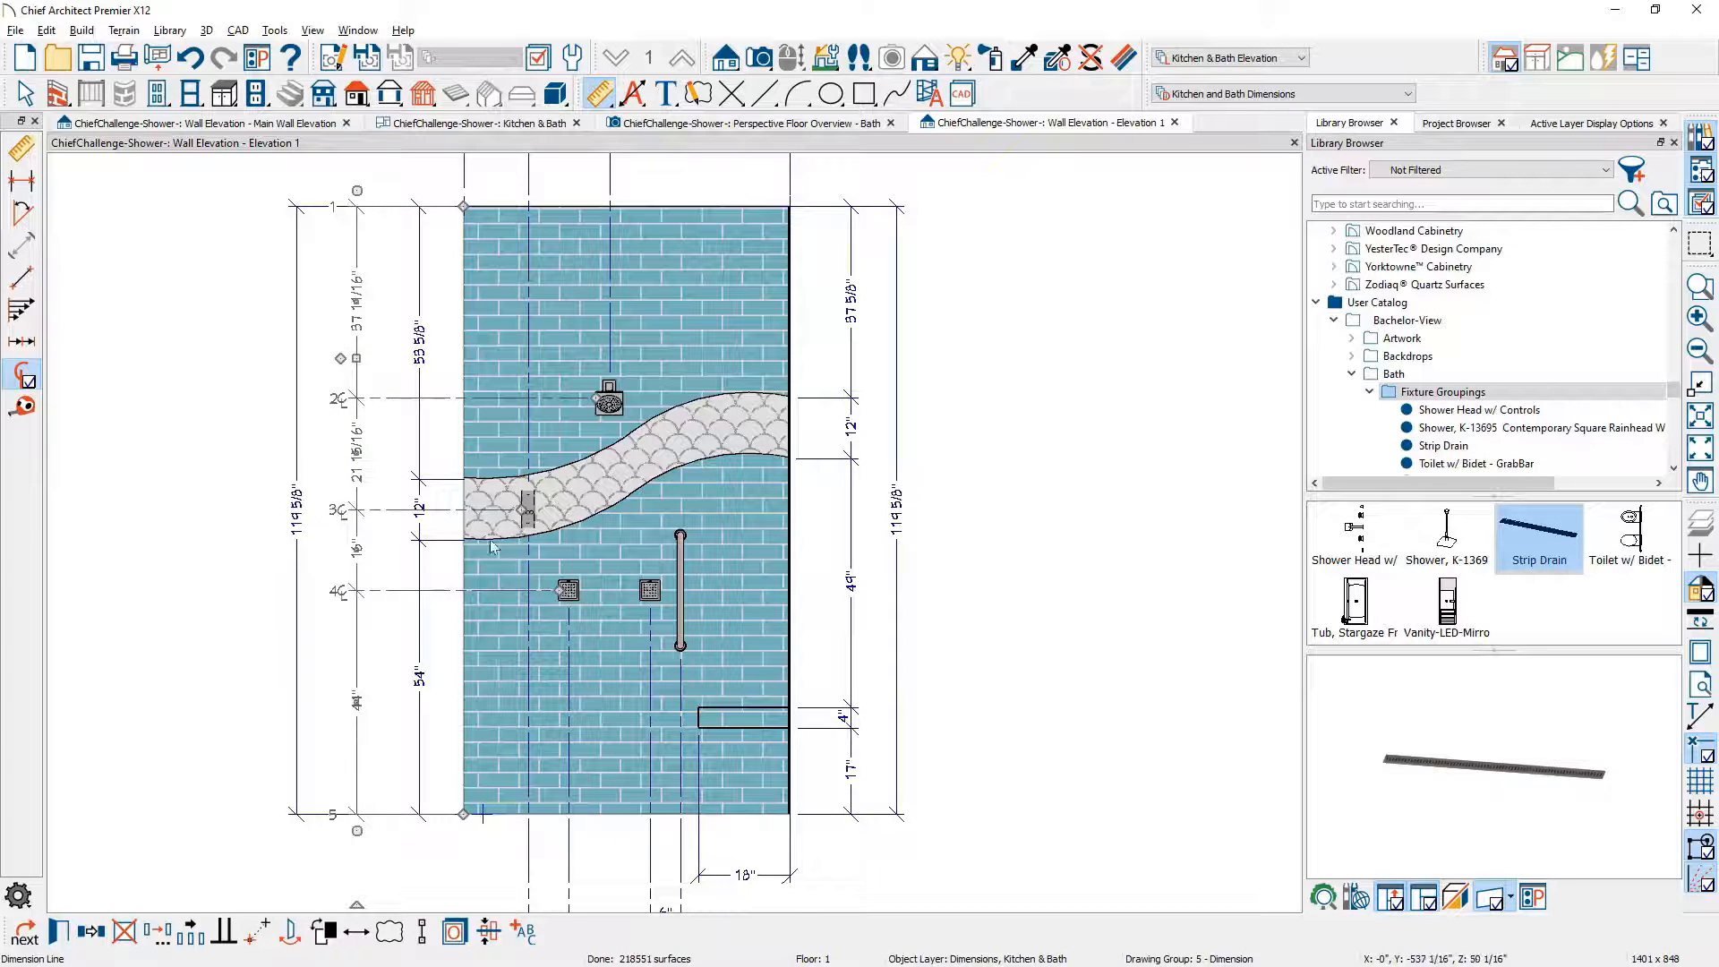
Step: Draw a short horizontal CAD line level with the shower head's wall mount and reattach the shower head's centreline dimension to it
scroll(503, 348, up, 2)
scroll(503, 348, up, 1)
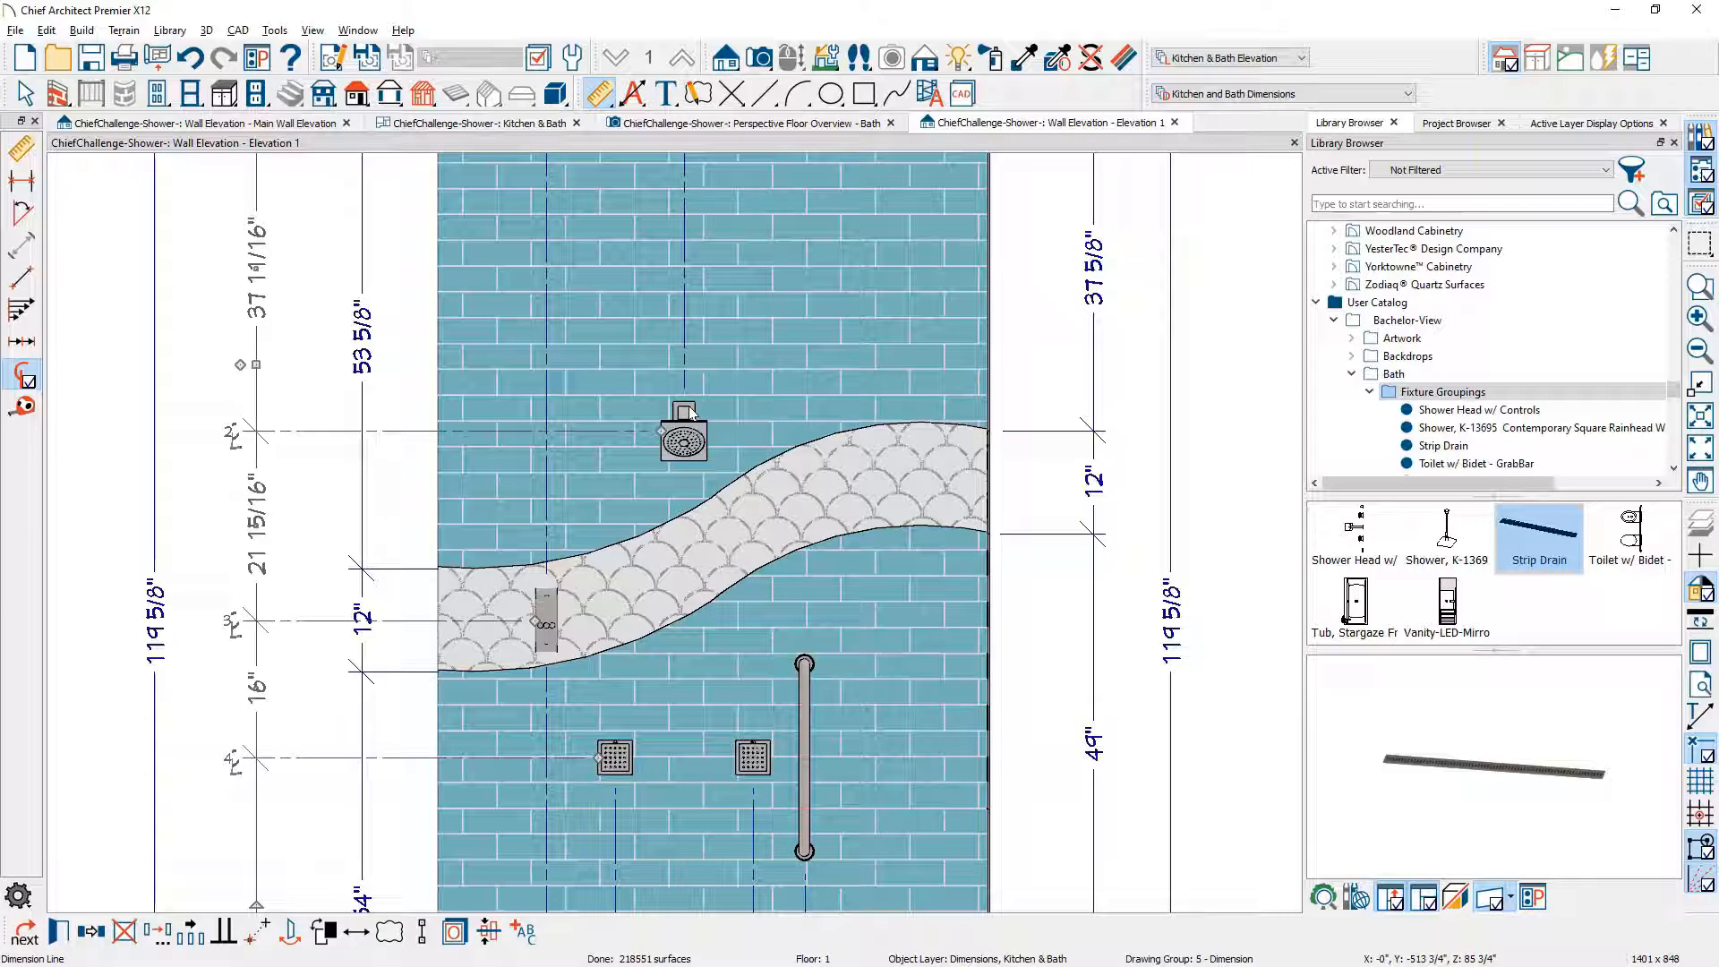
click(770, 93)
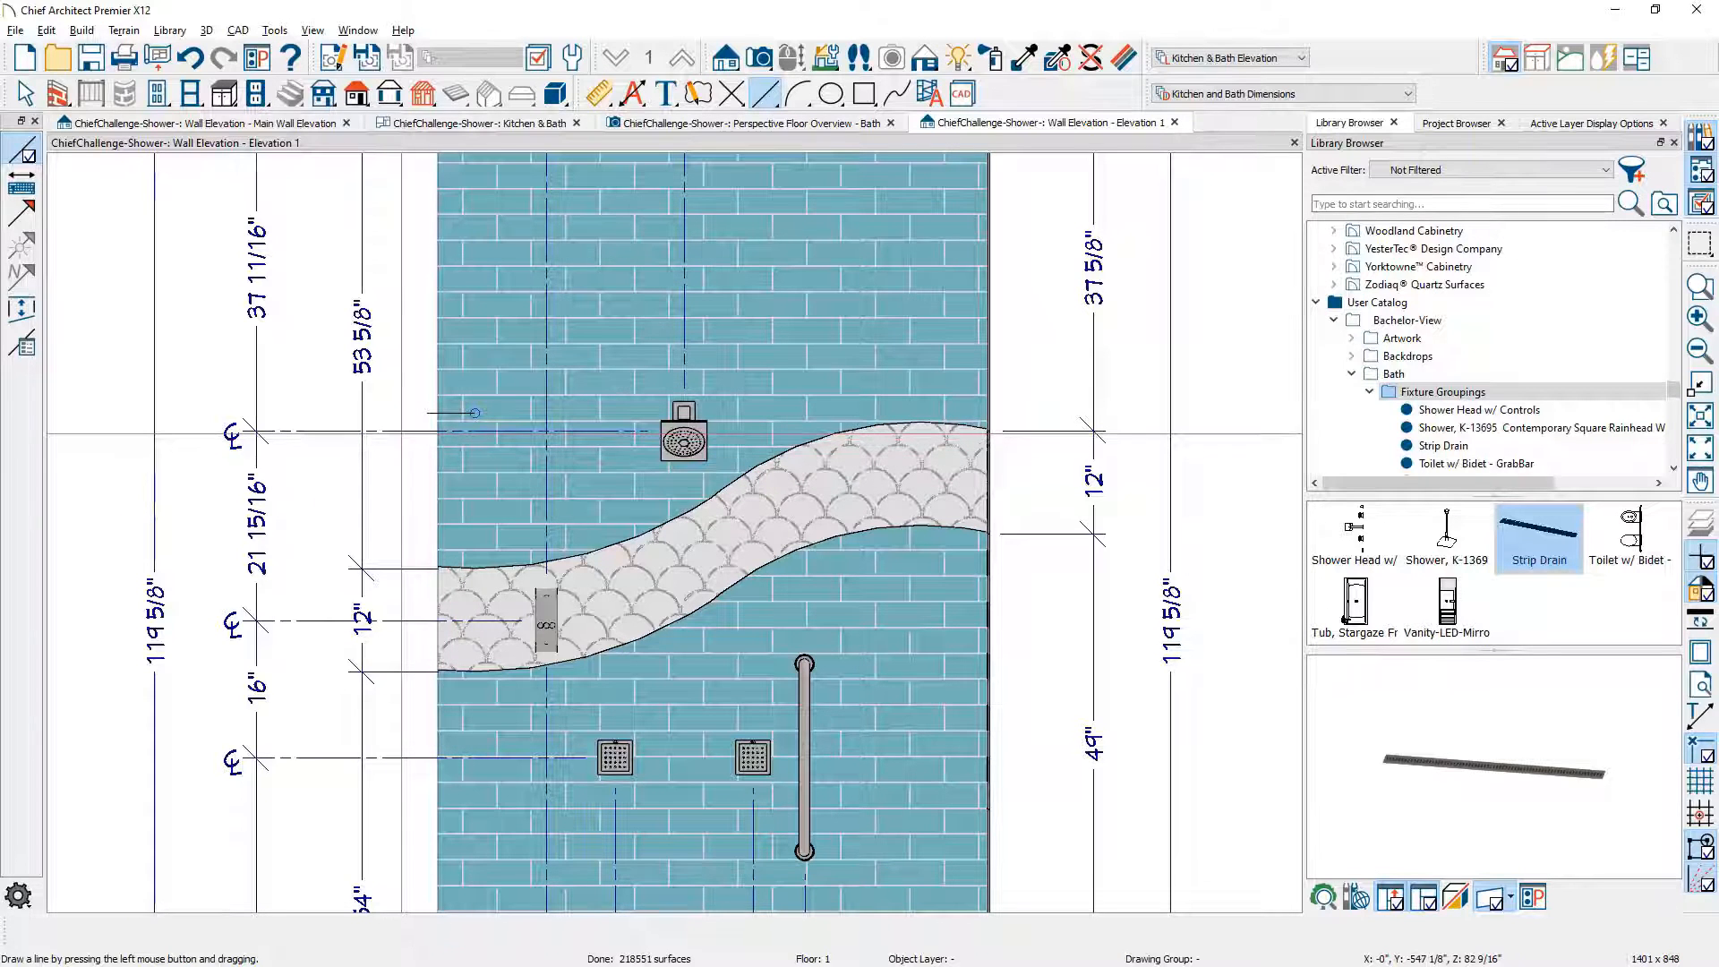
click(401, 433)
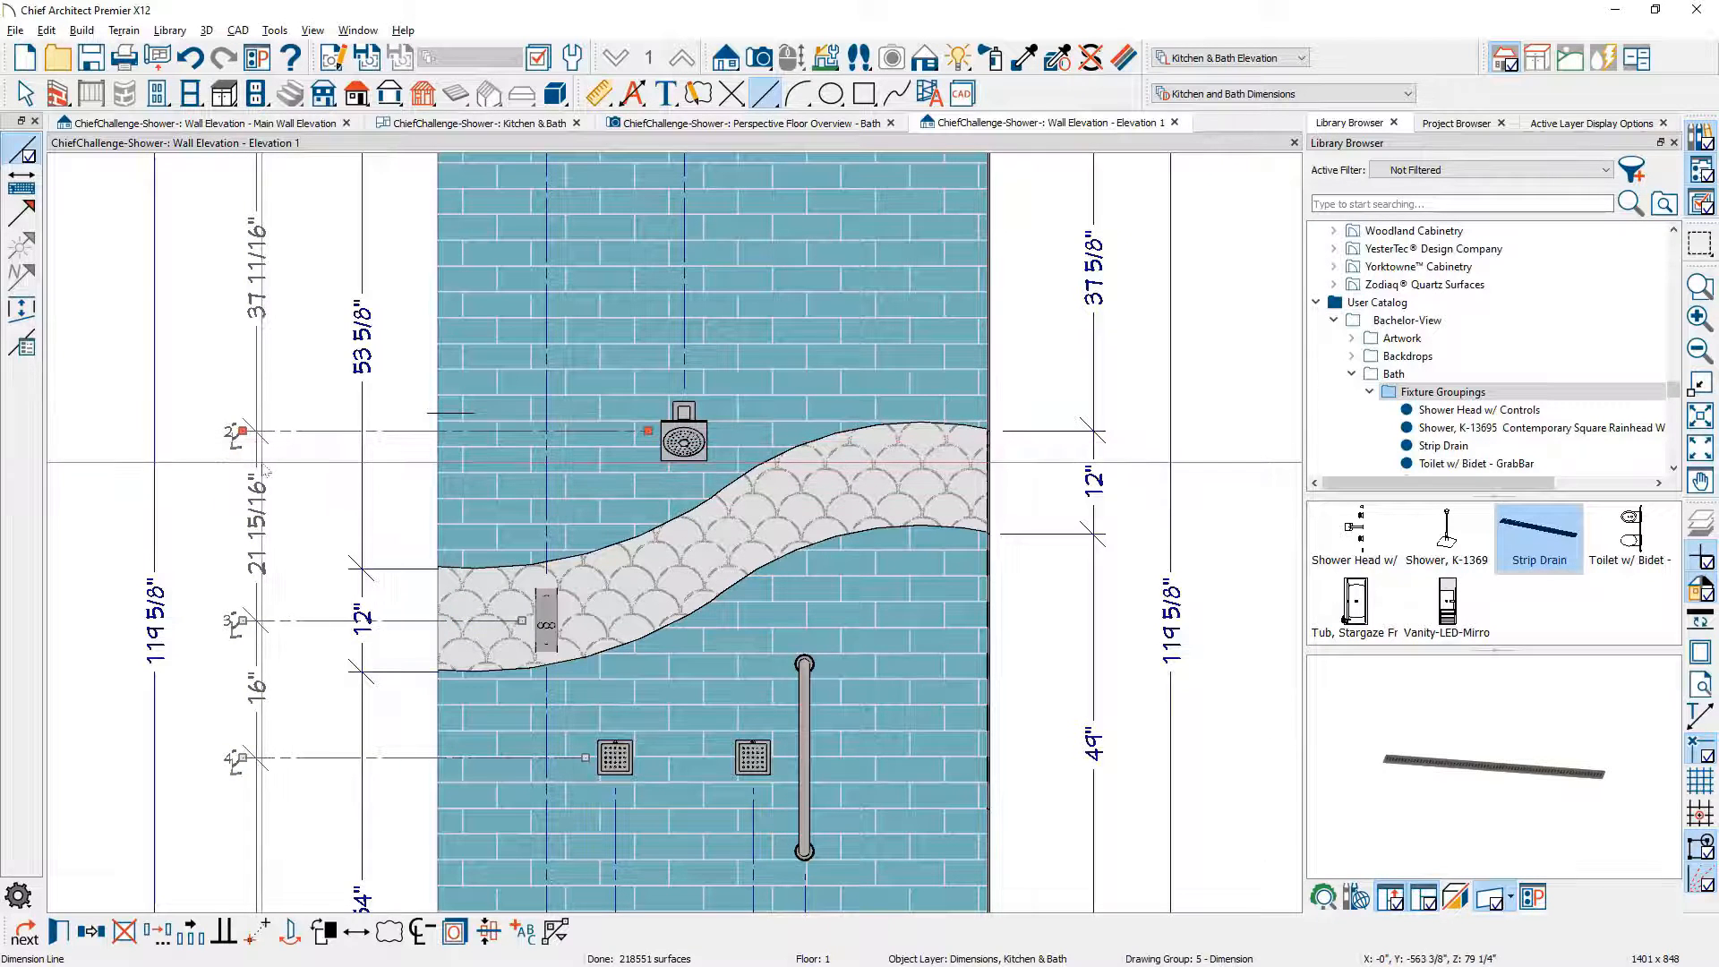
click(261, 462)
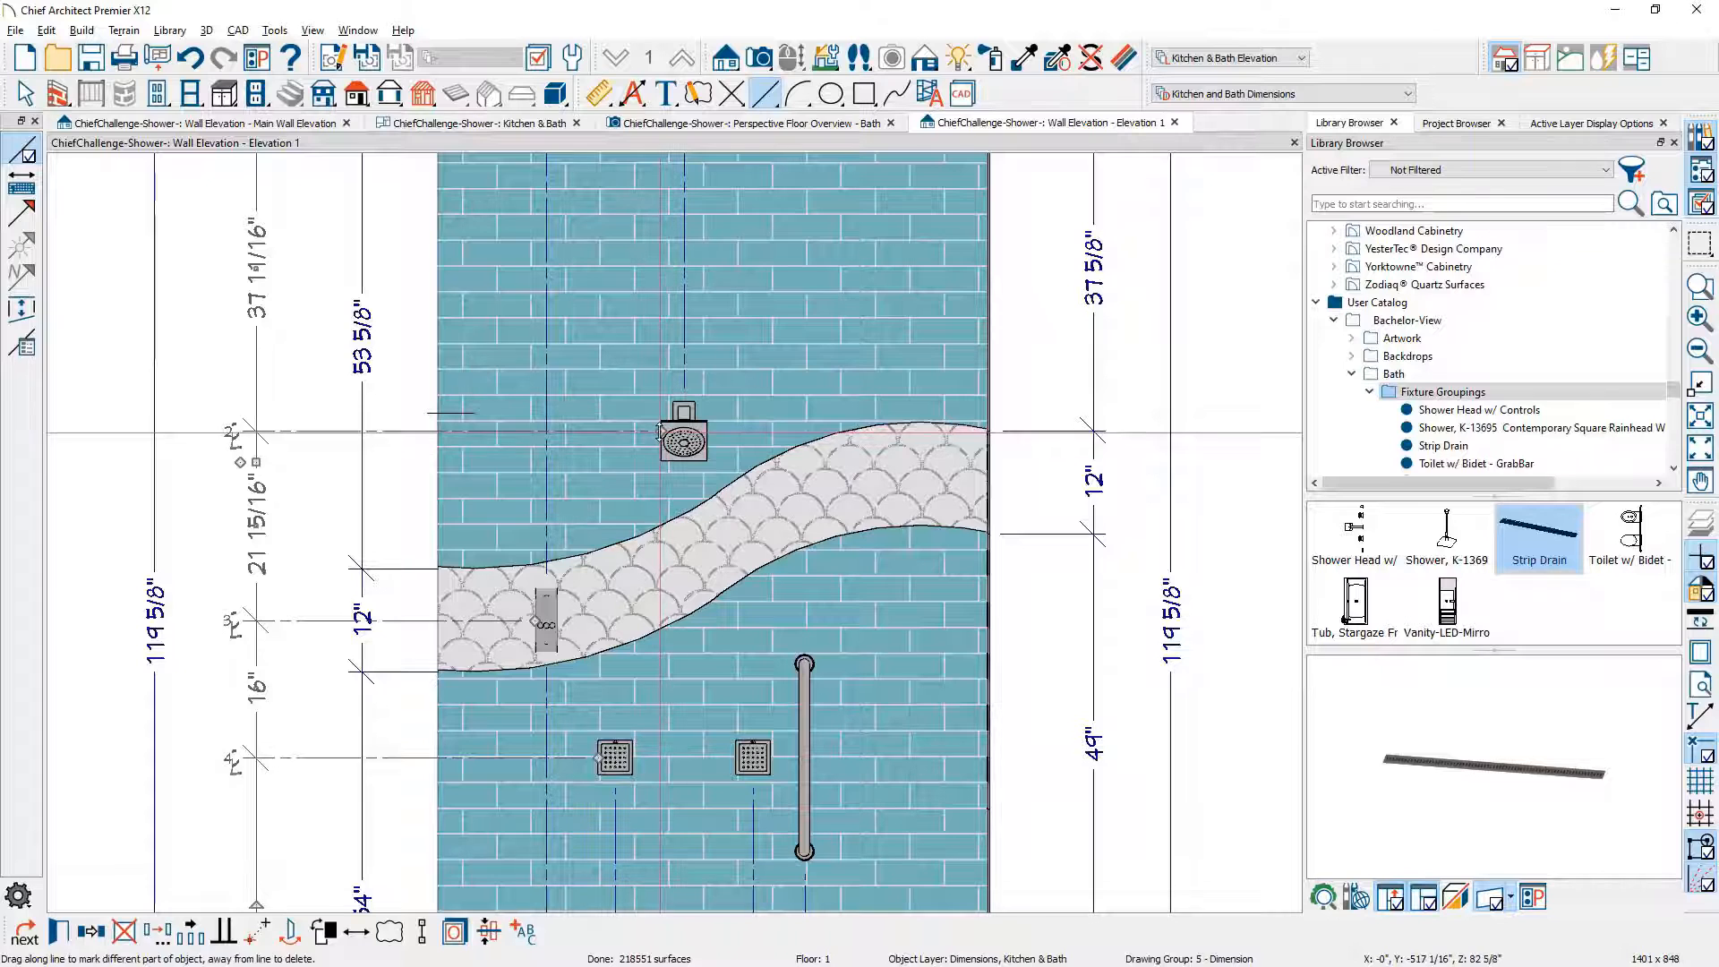
drag(660, 433, 428, 415)
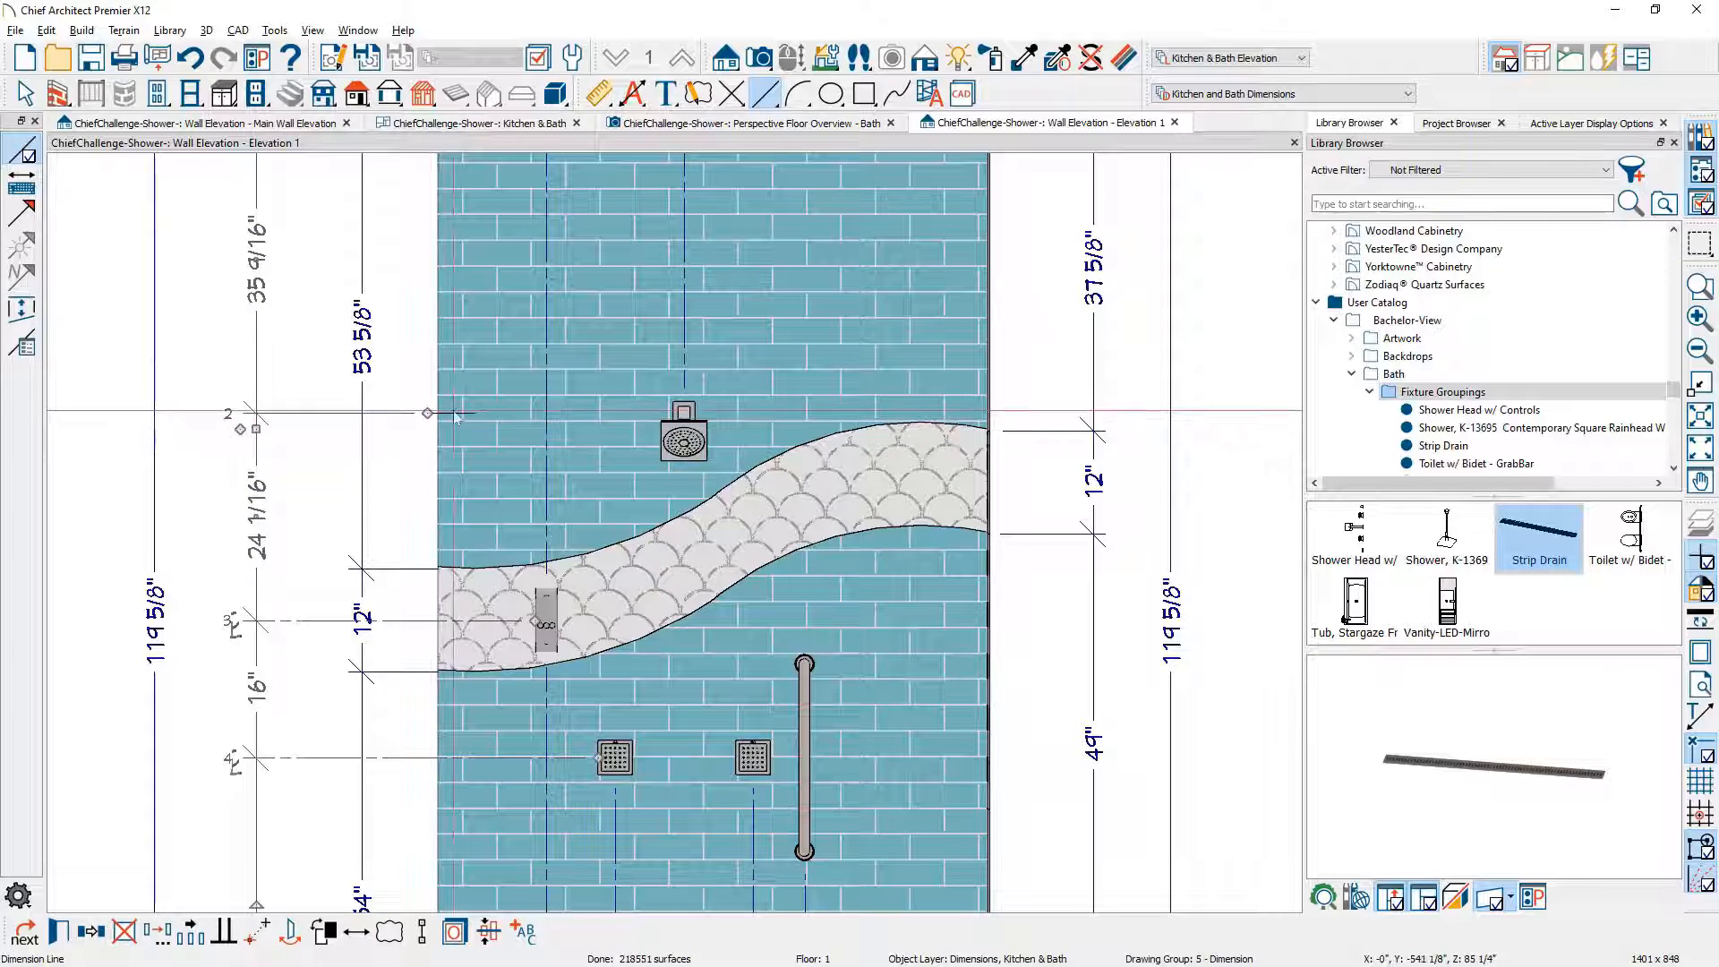
Step: Set the CAD line 24" above the shower control's centreline and stretch its extension, marked as a centreline, to the shower head
click(428, 413)
click(256, 508)
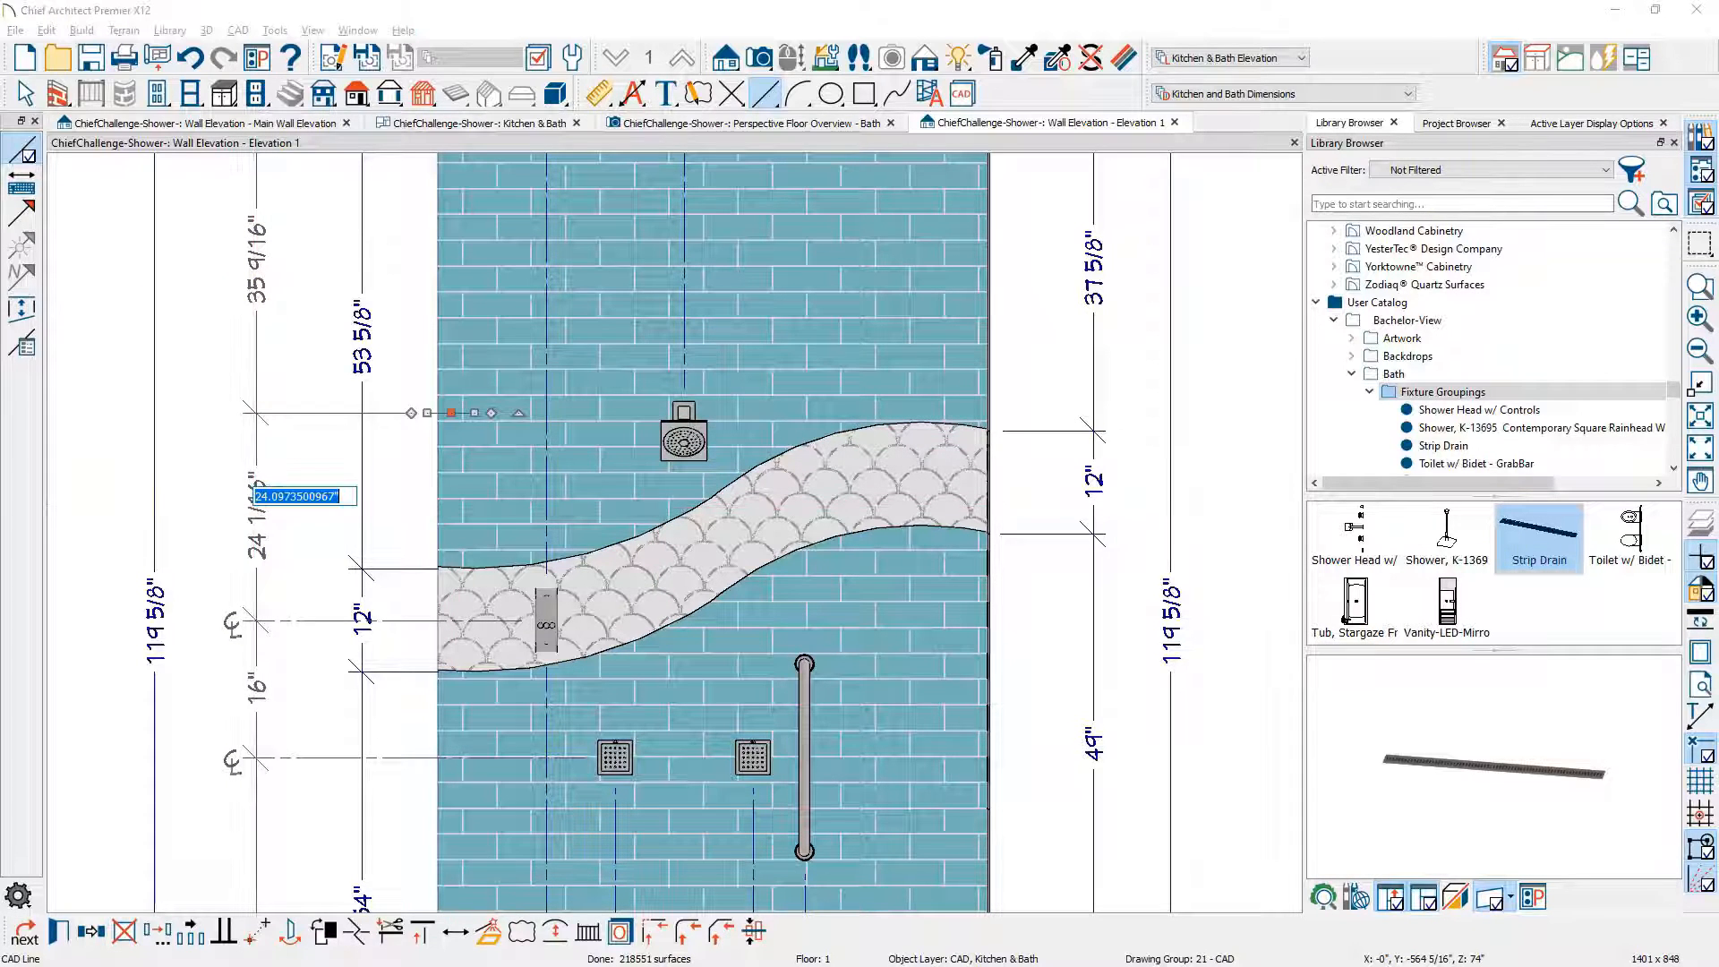
text(24)
key(Return)
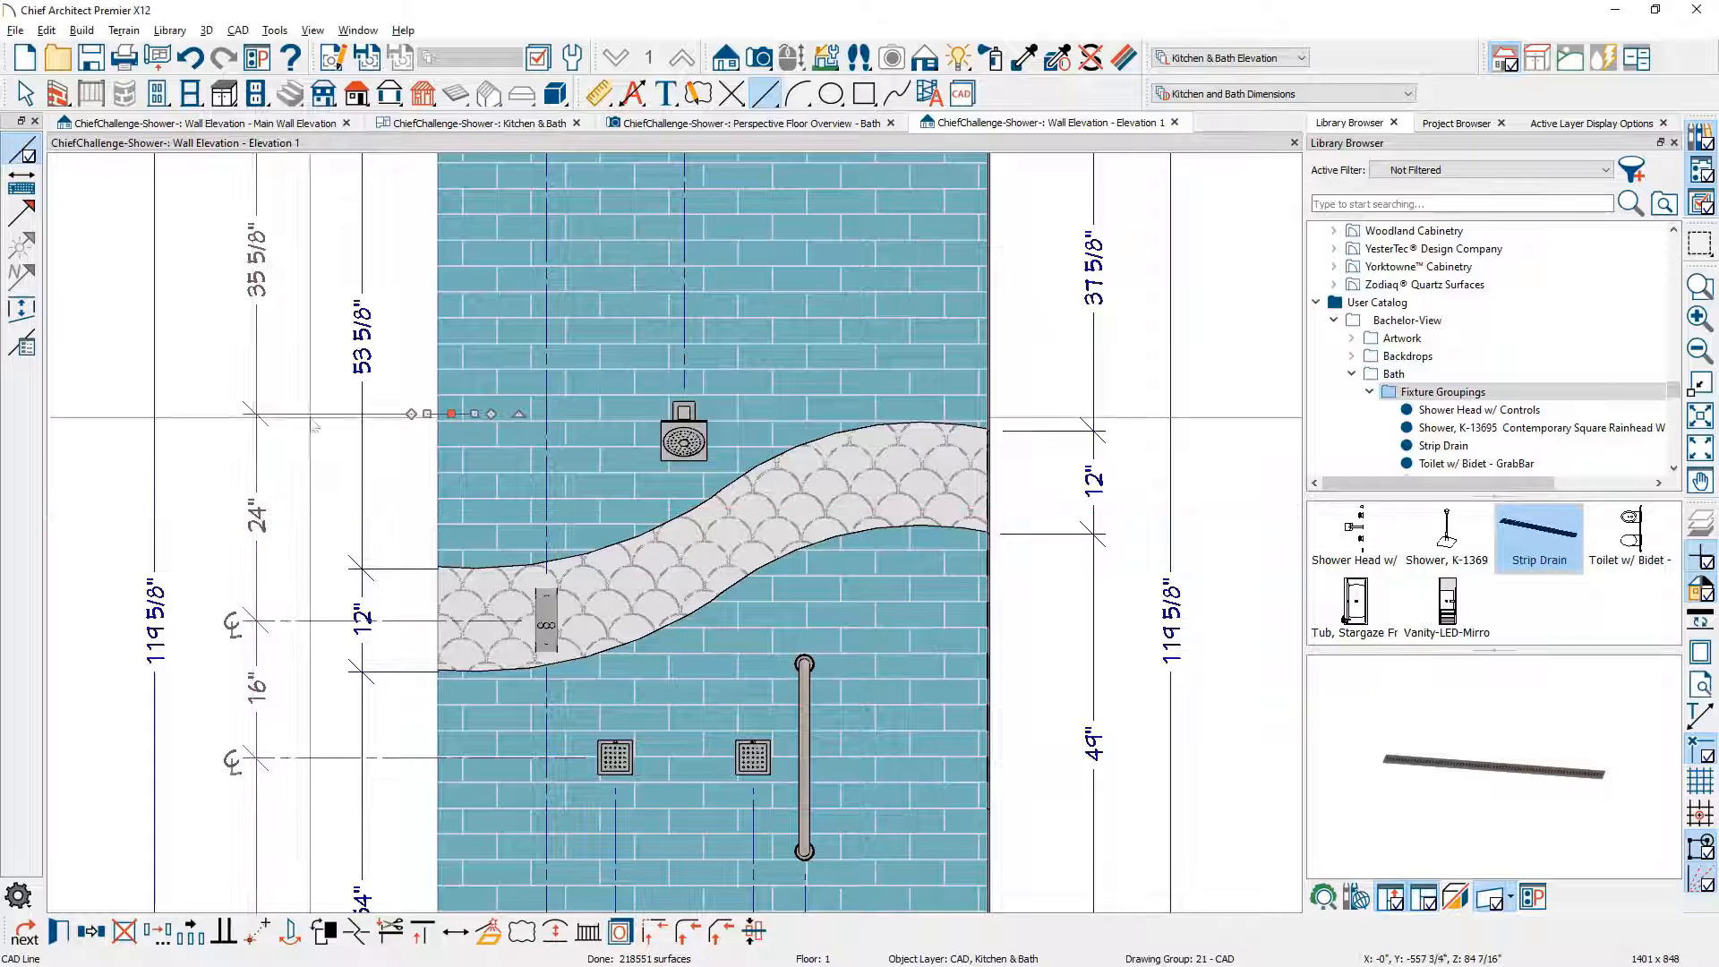
click(318, 417)
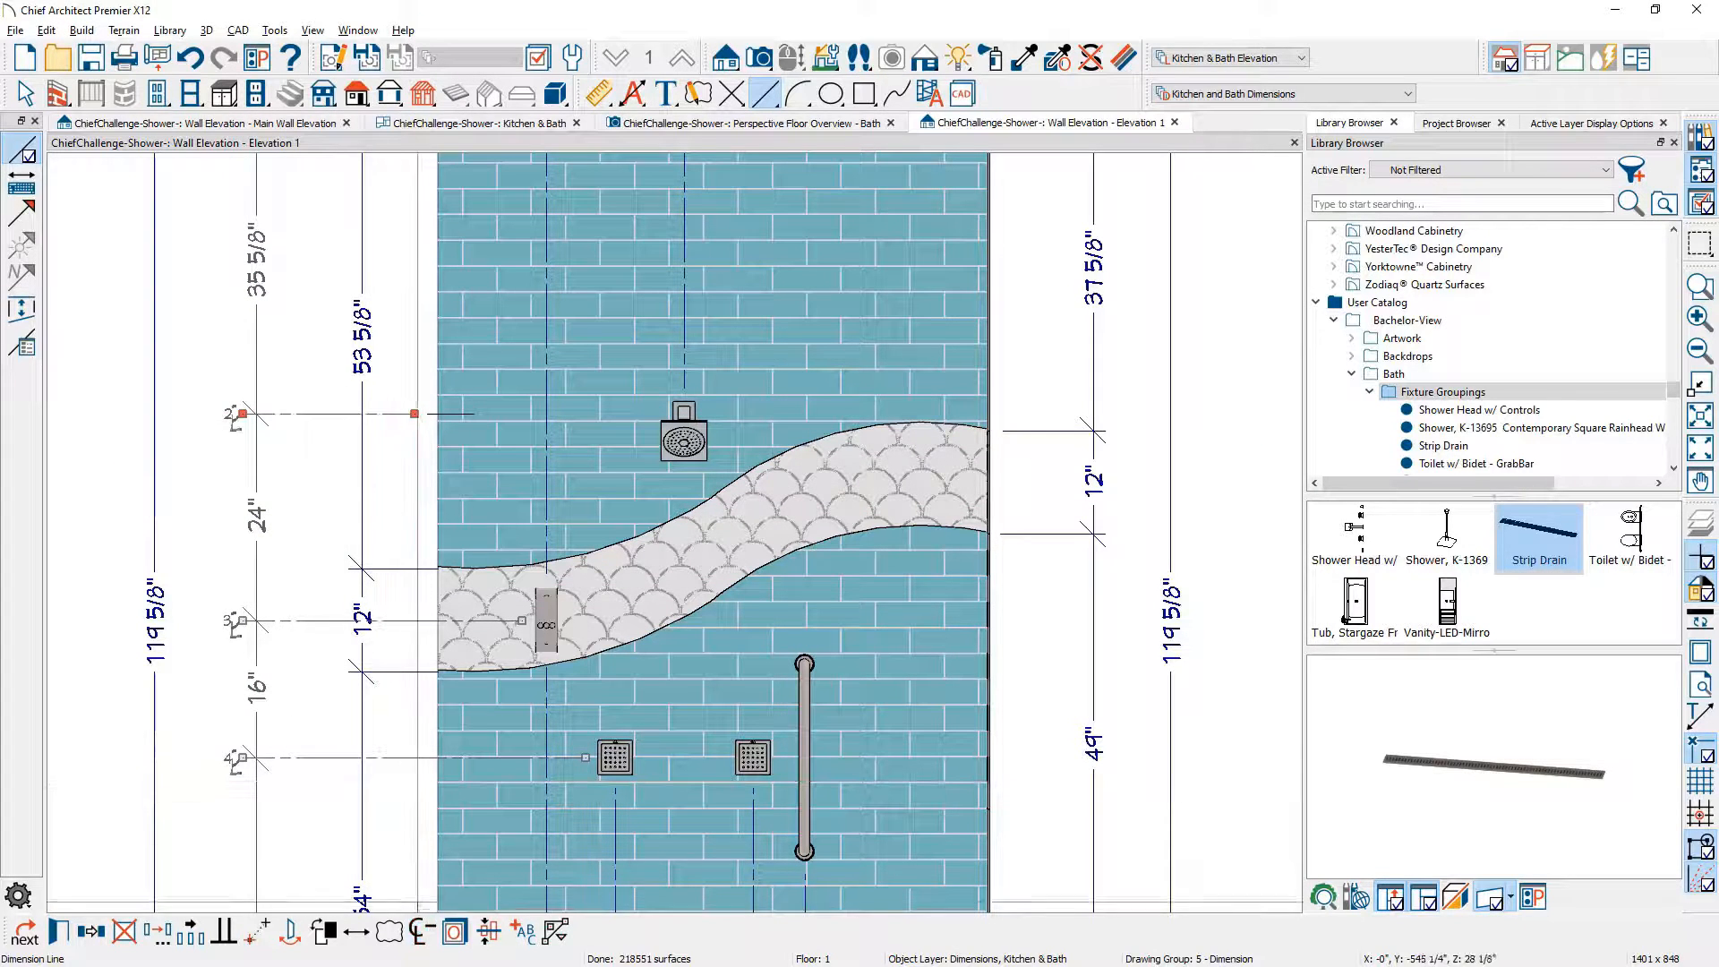
drag(415, 415, 640, 414)
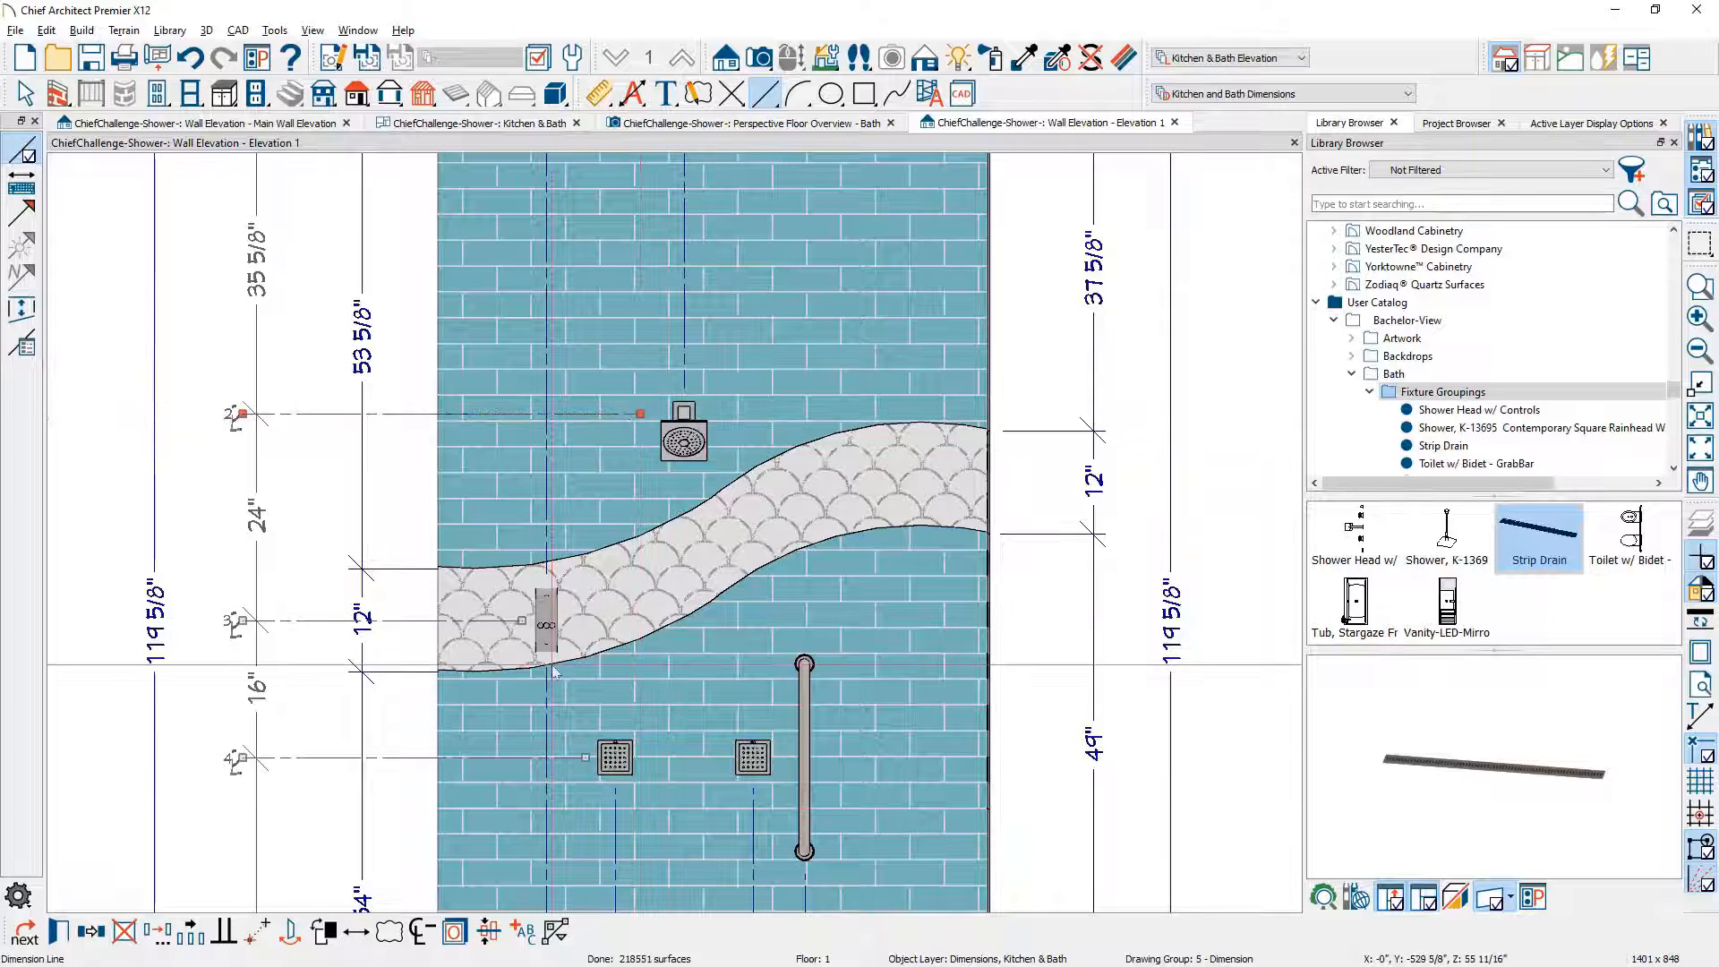
Step: Extend the fixture centreline dimension below the wall to both wall edges, and extend the bench width dimension to the wall's left edge
key(Escape)
scroll(470, 637, down, 1)
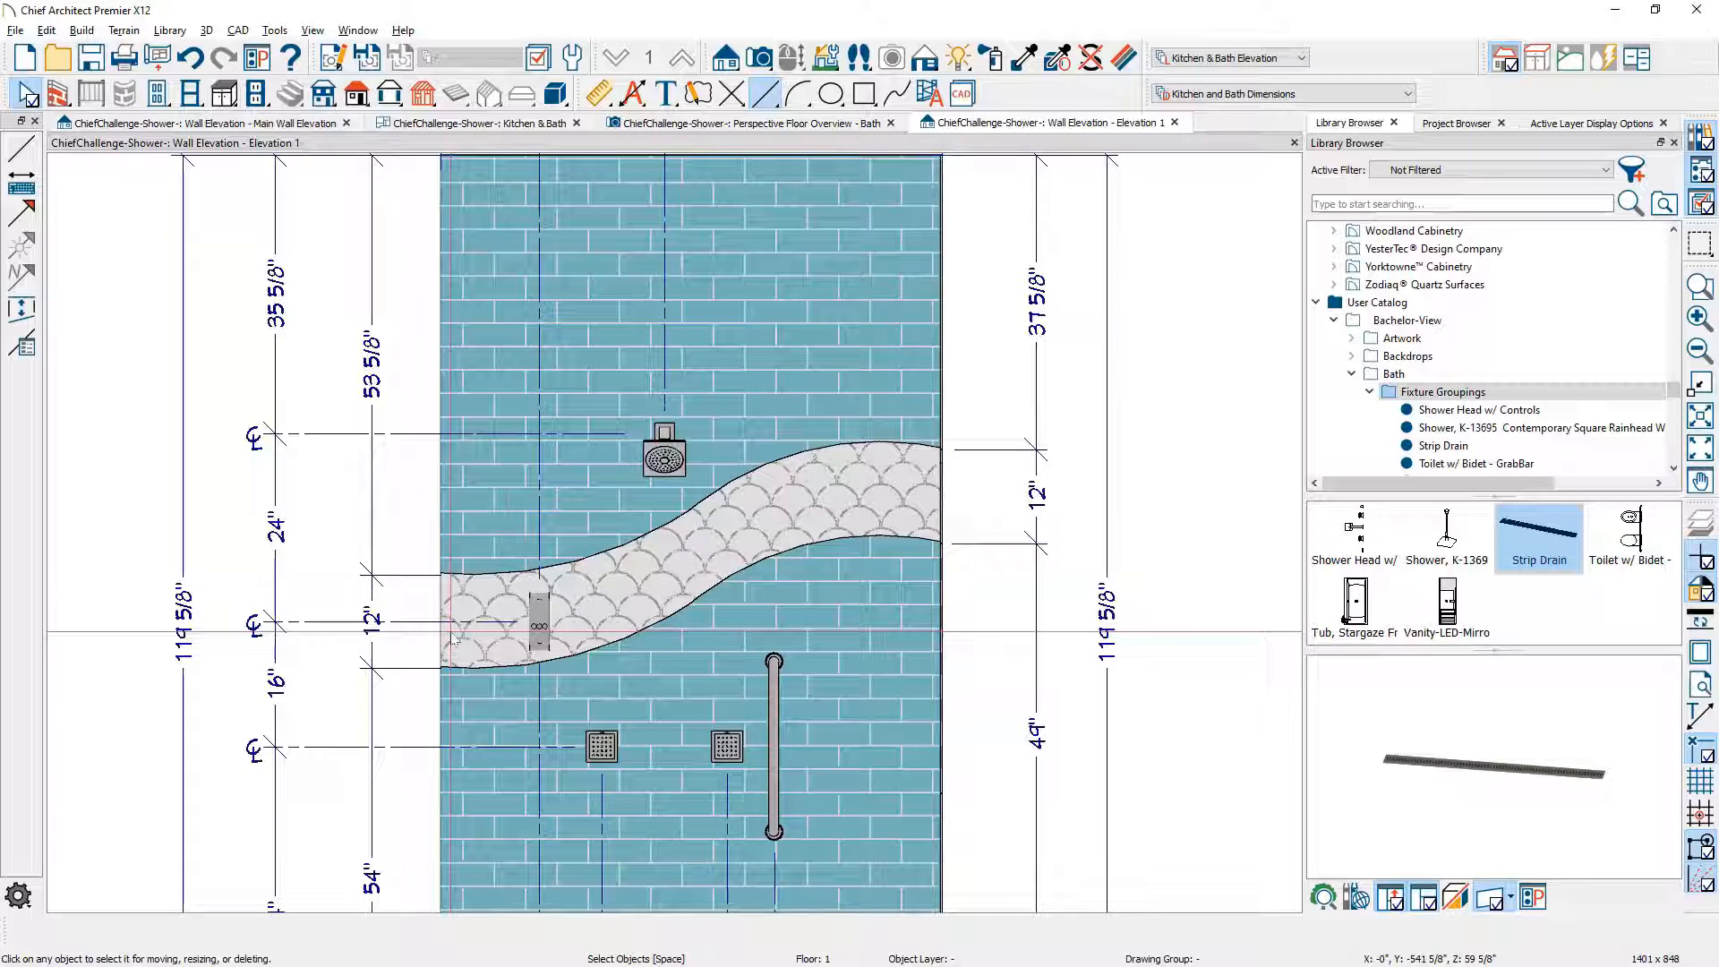
scroll(521, 505, down, 1)
middle_drag(542, 591, 552, 525)
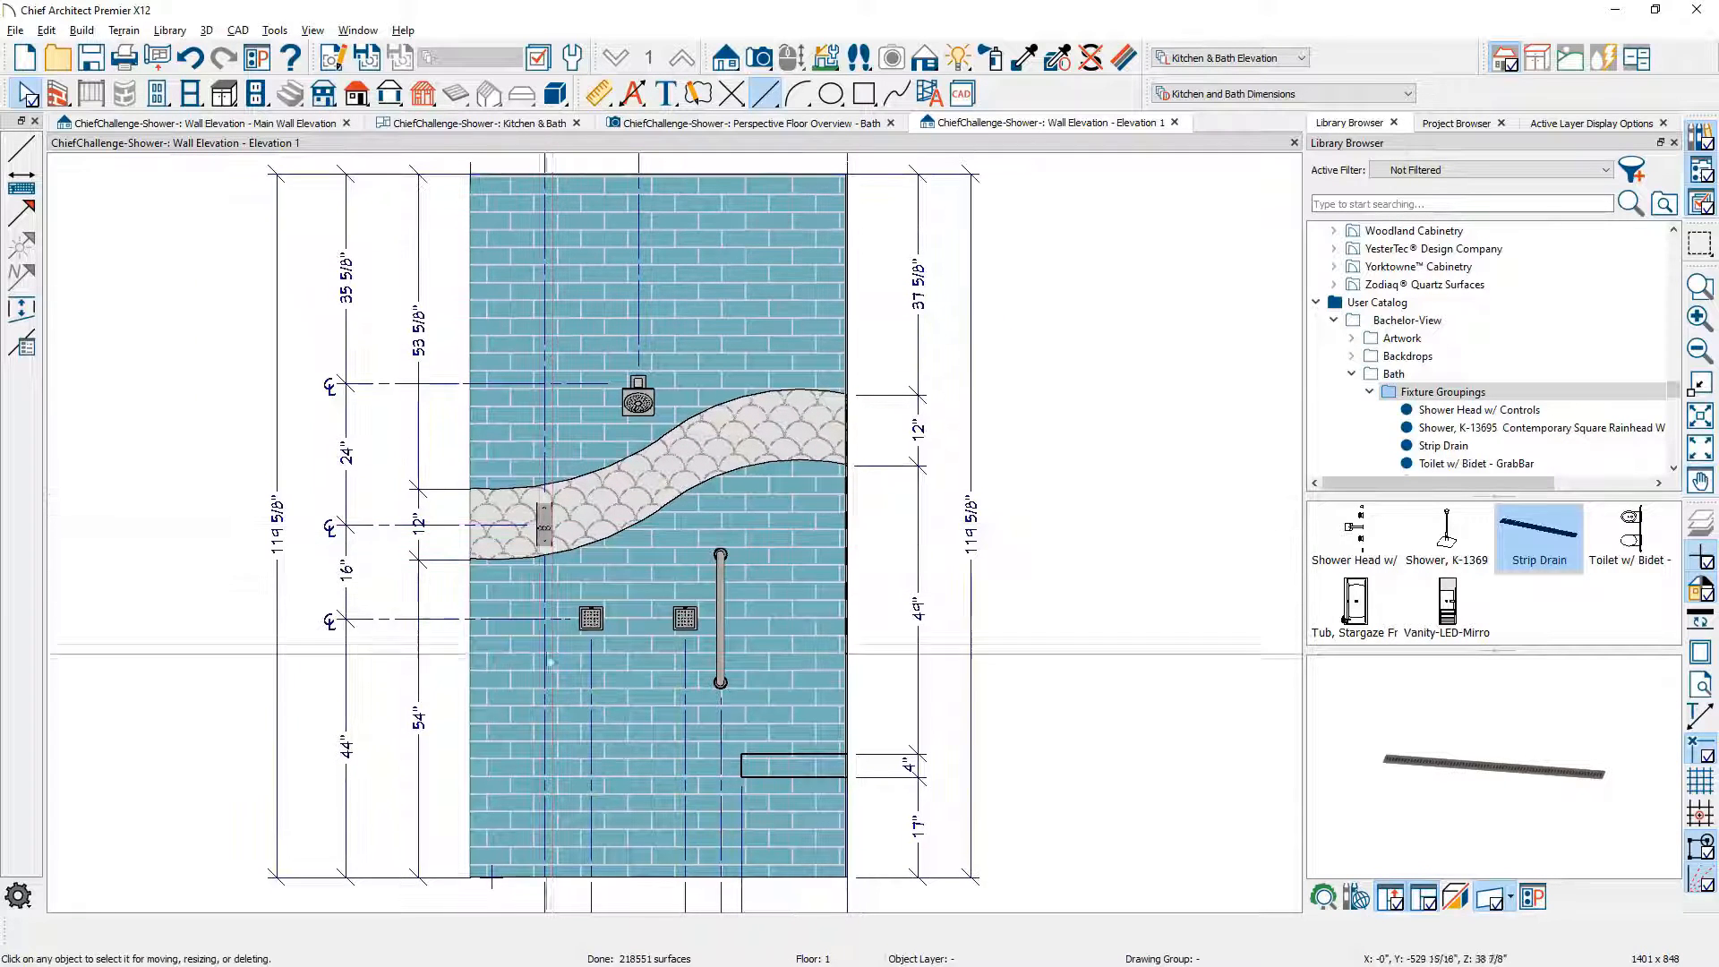
middle_drag(551, 662, 548, 403)
scroll(521, 678, up, 1)
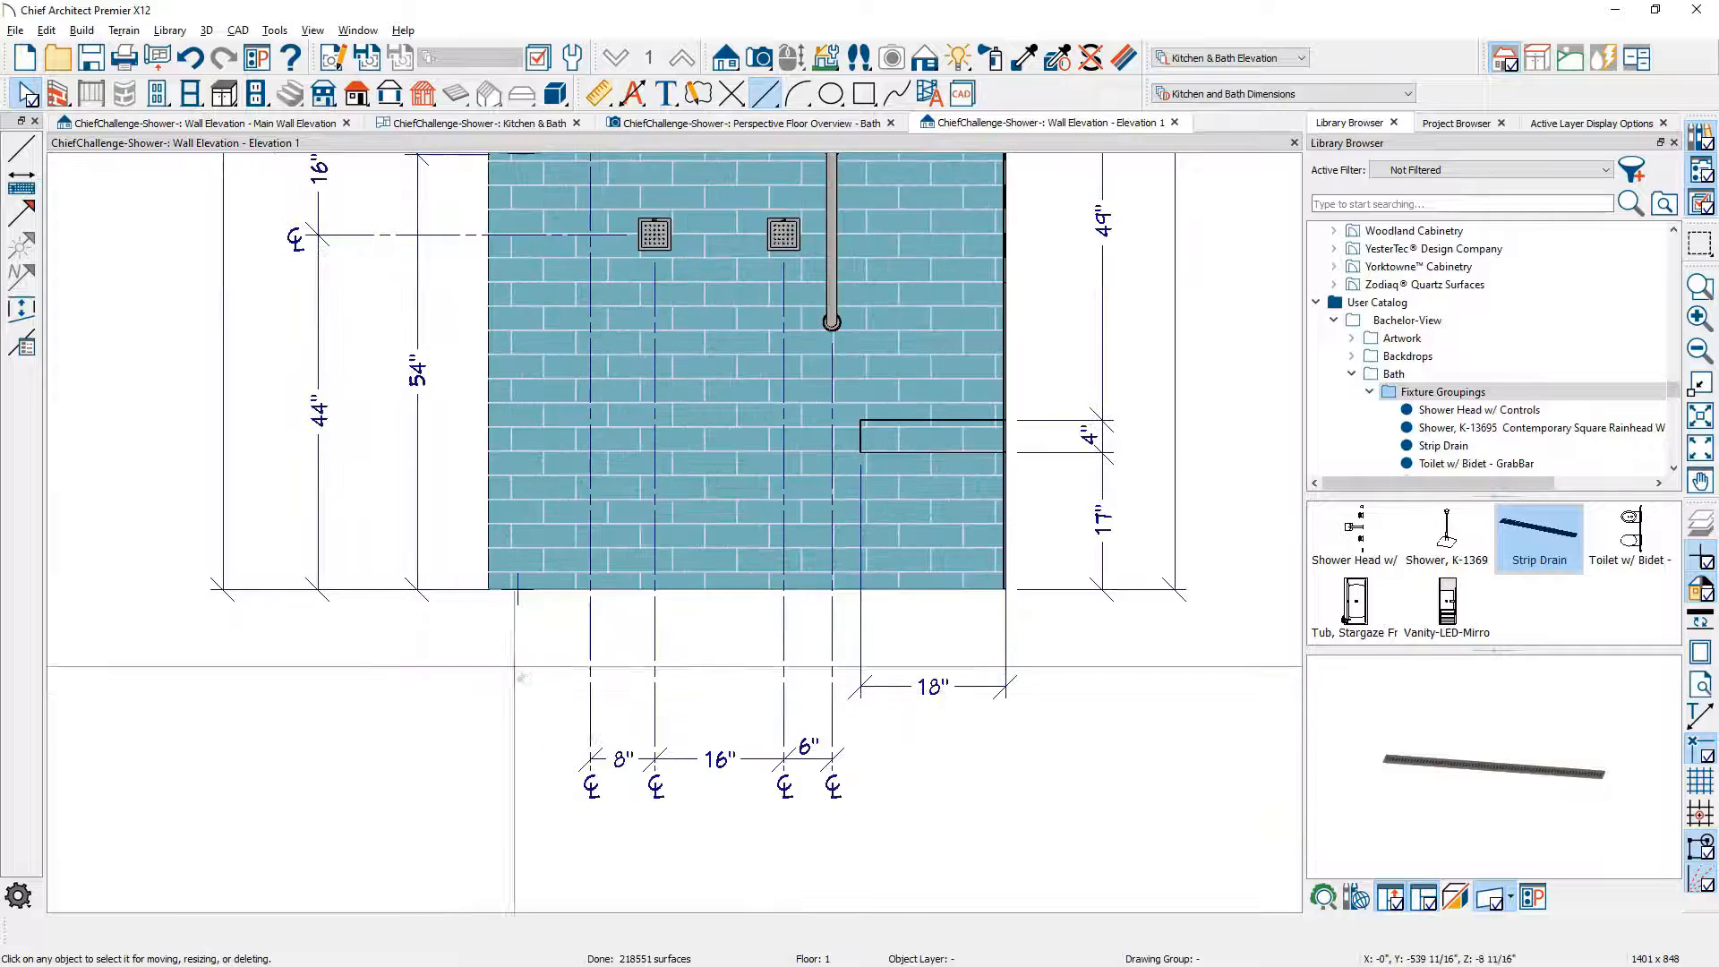
click(687, 759)
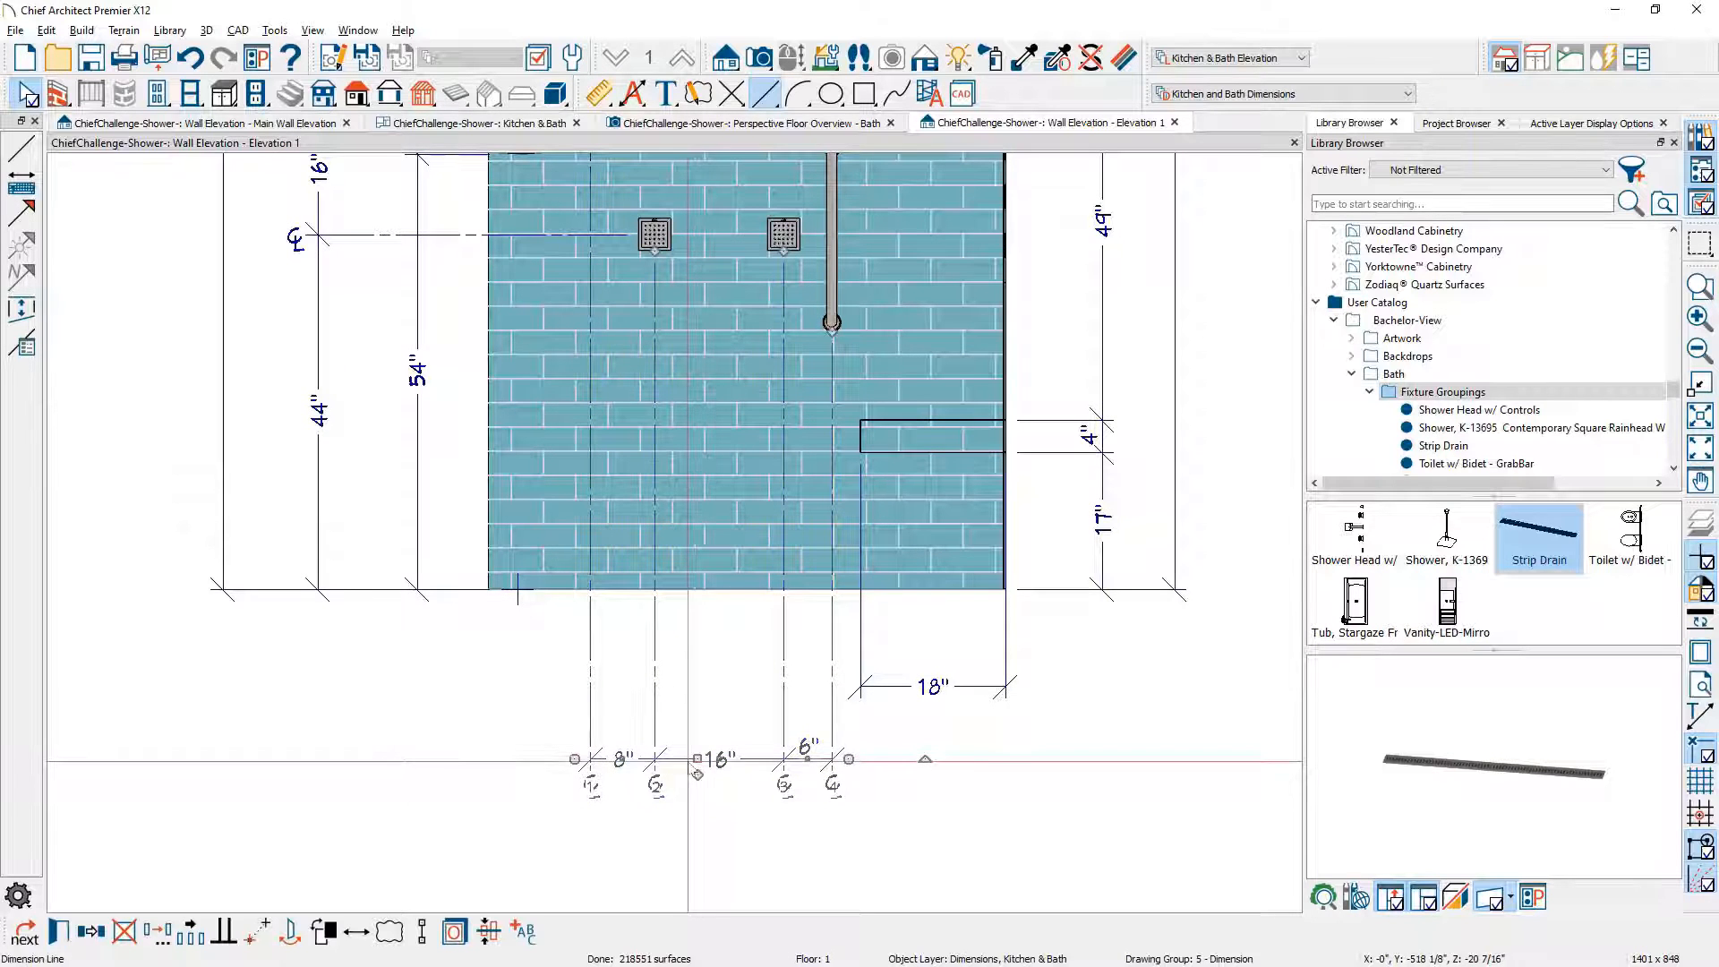
drag(697, 772, 488, 591)
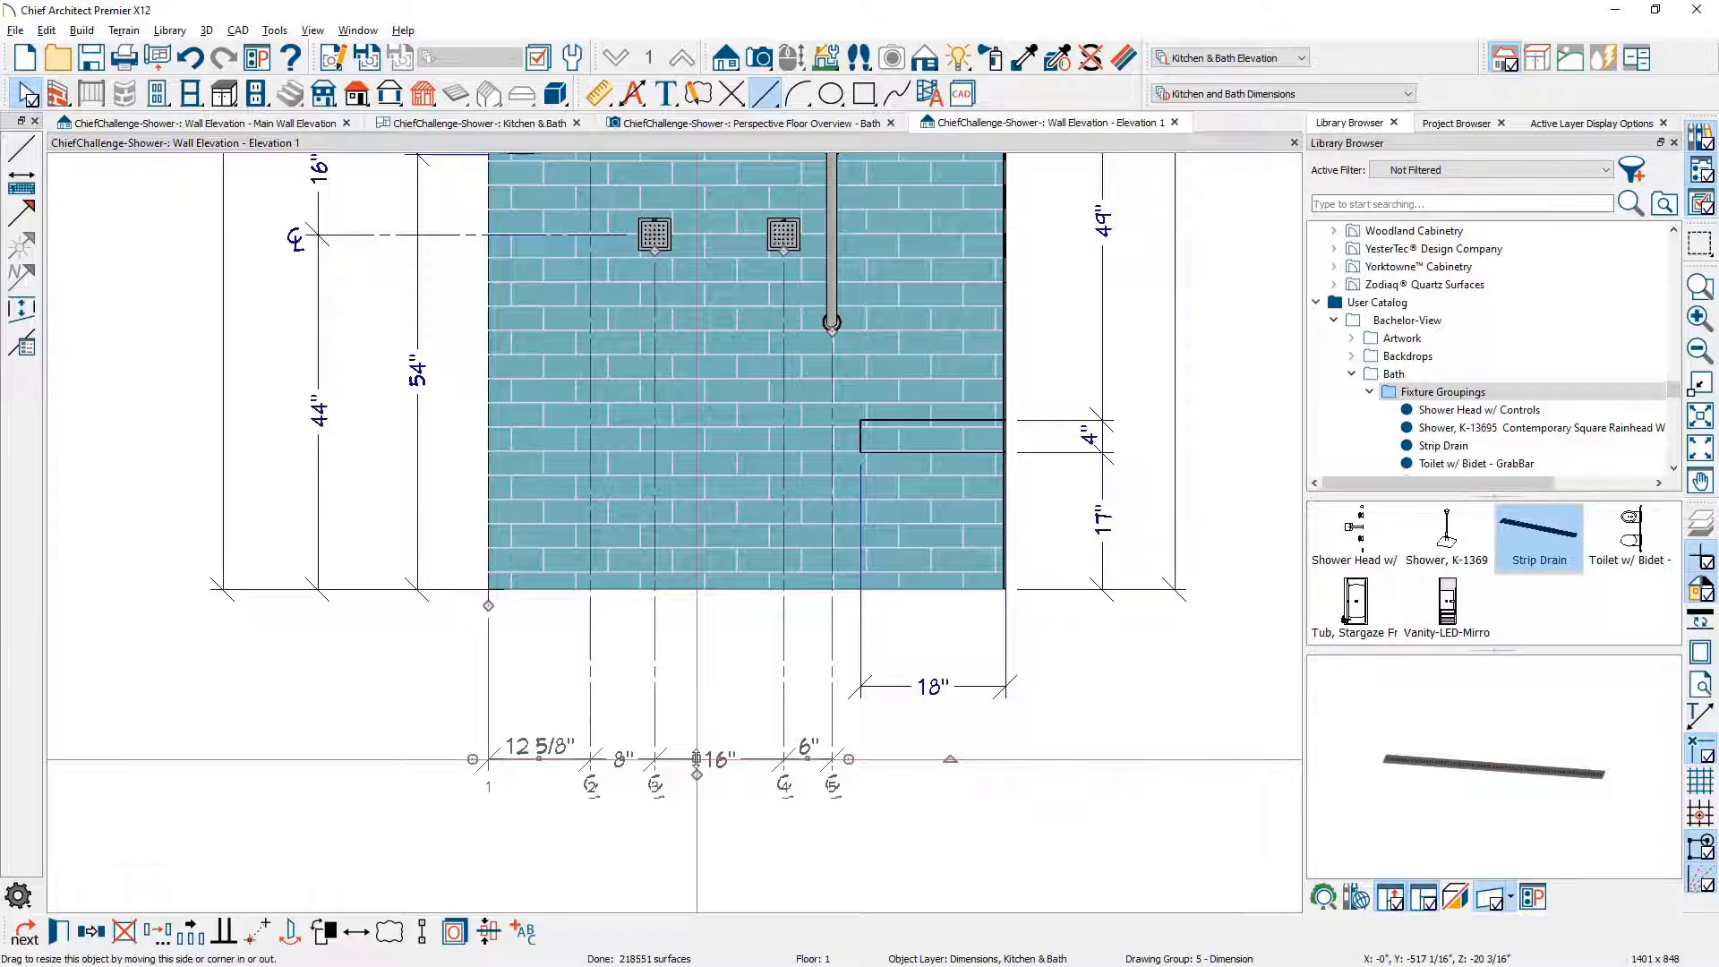
drag(697, 772, 1003, 593)
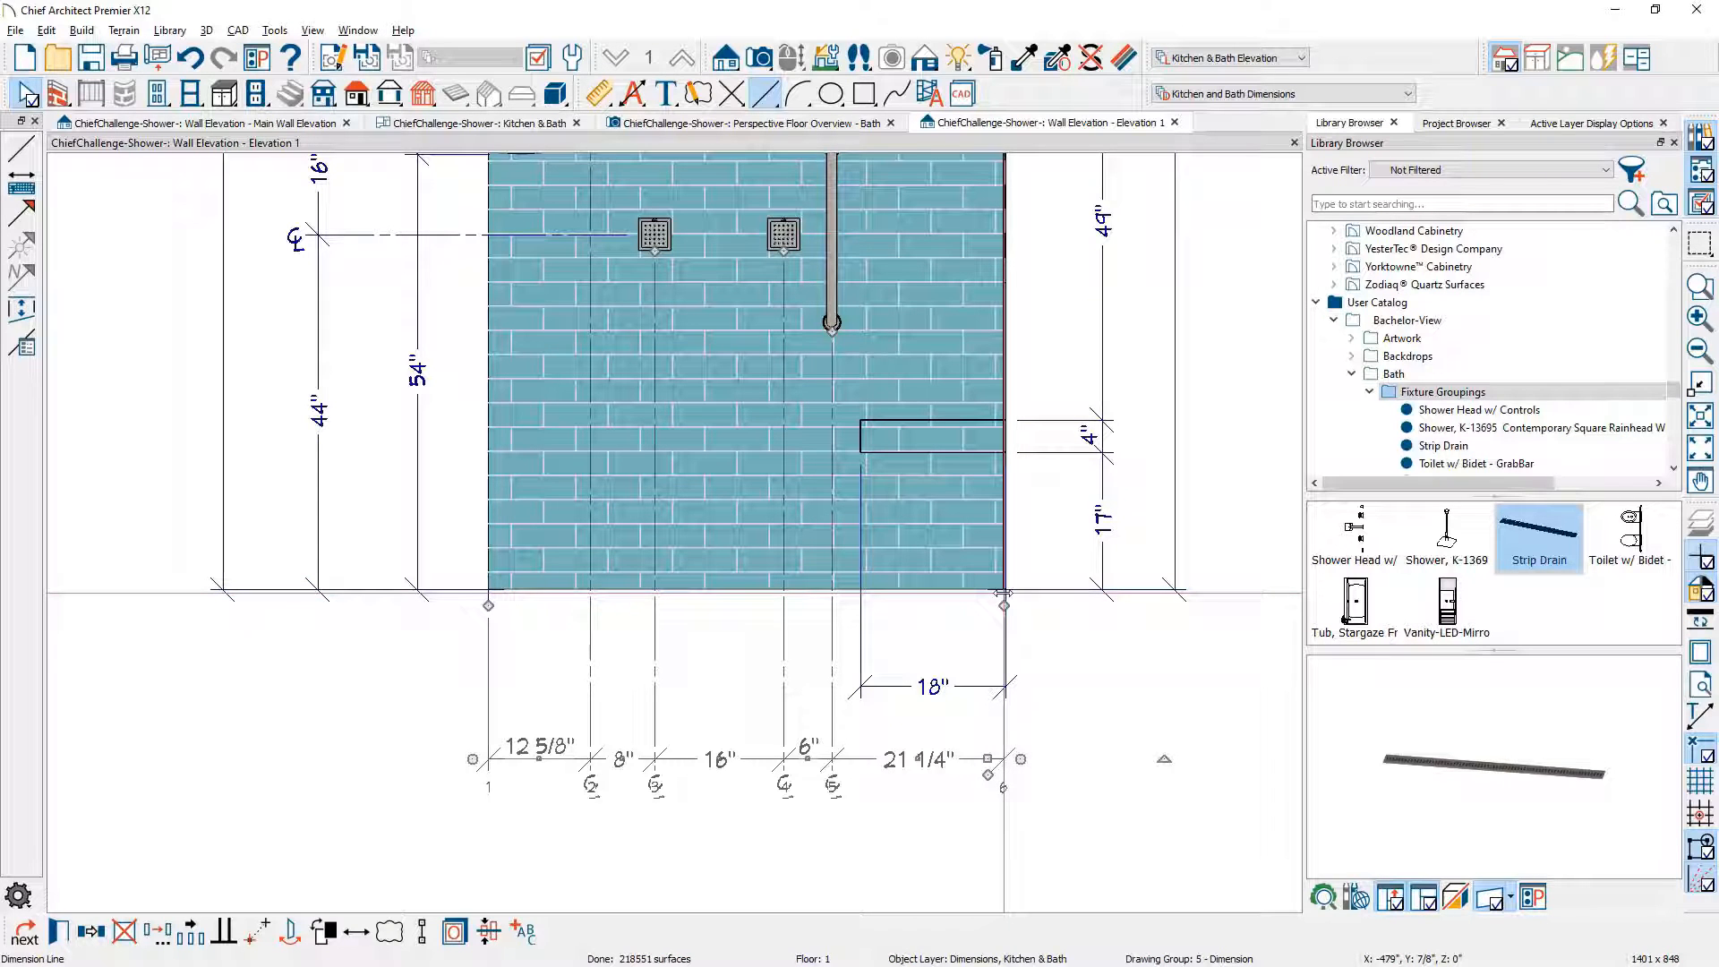
click(1039, 831)
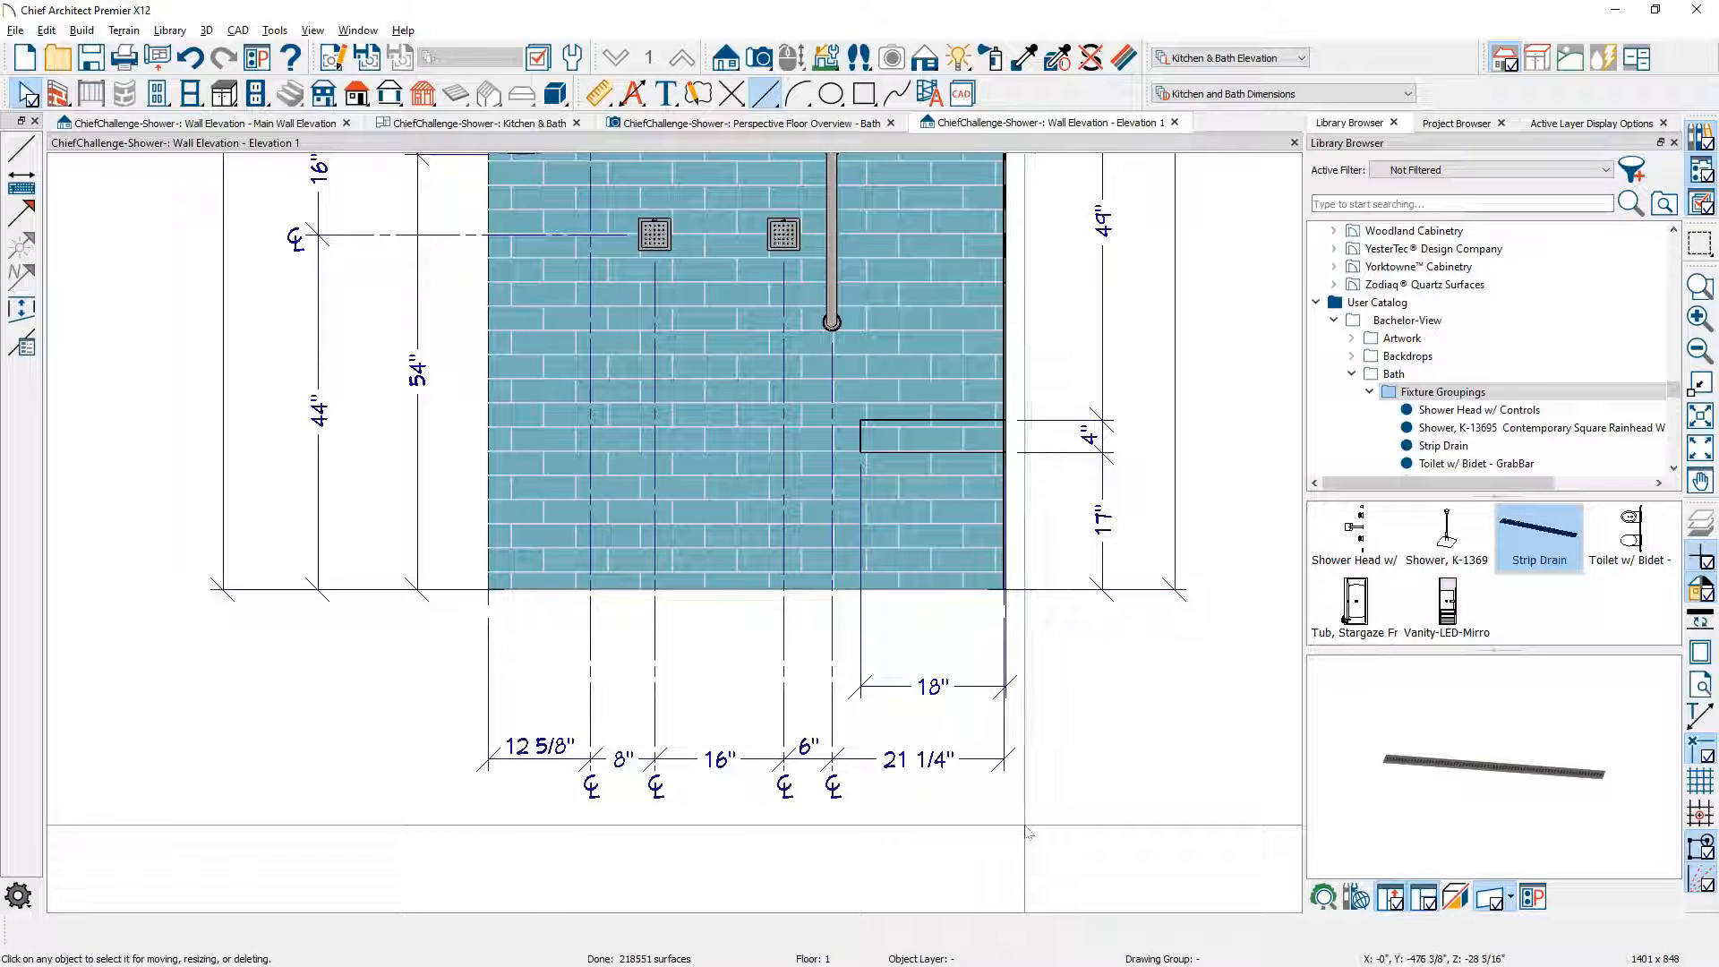
click(900, 686)
drag(900, 686, 489, 592)
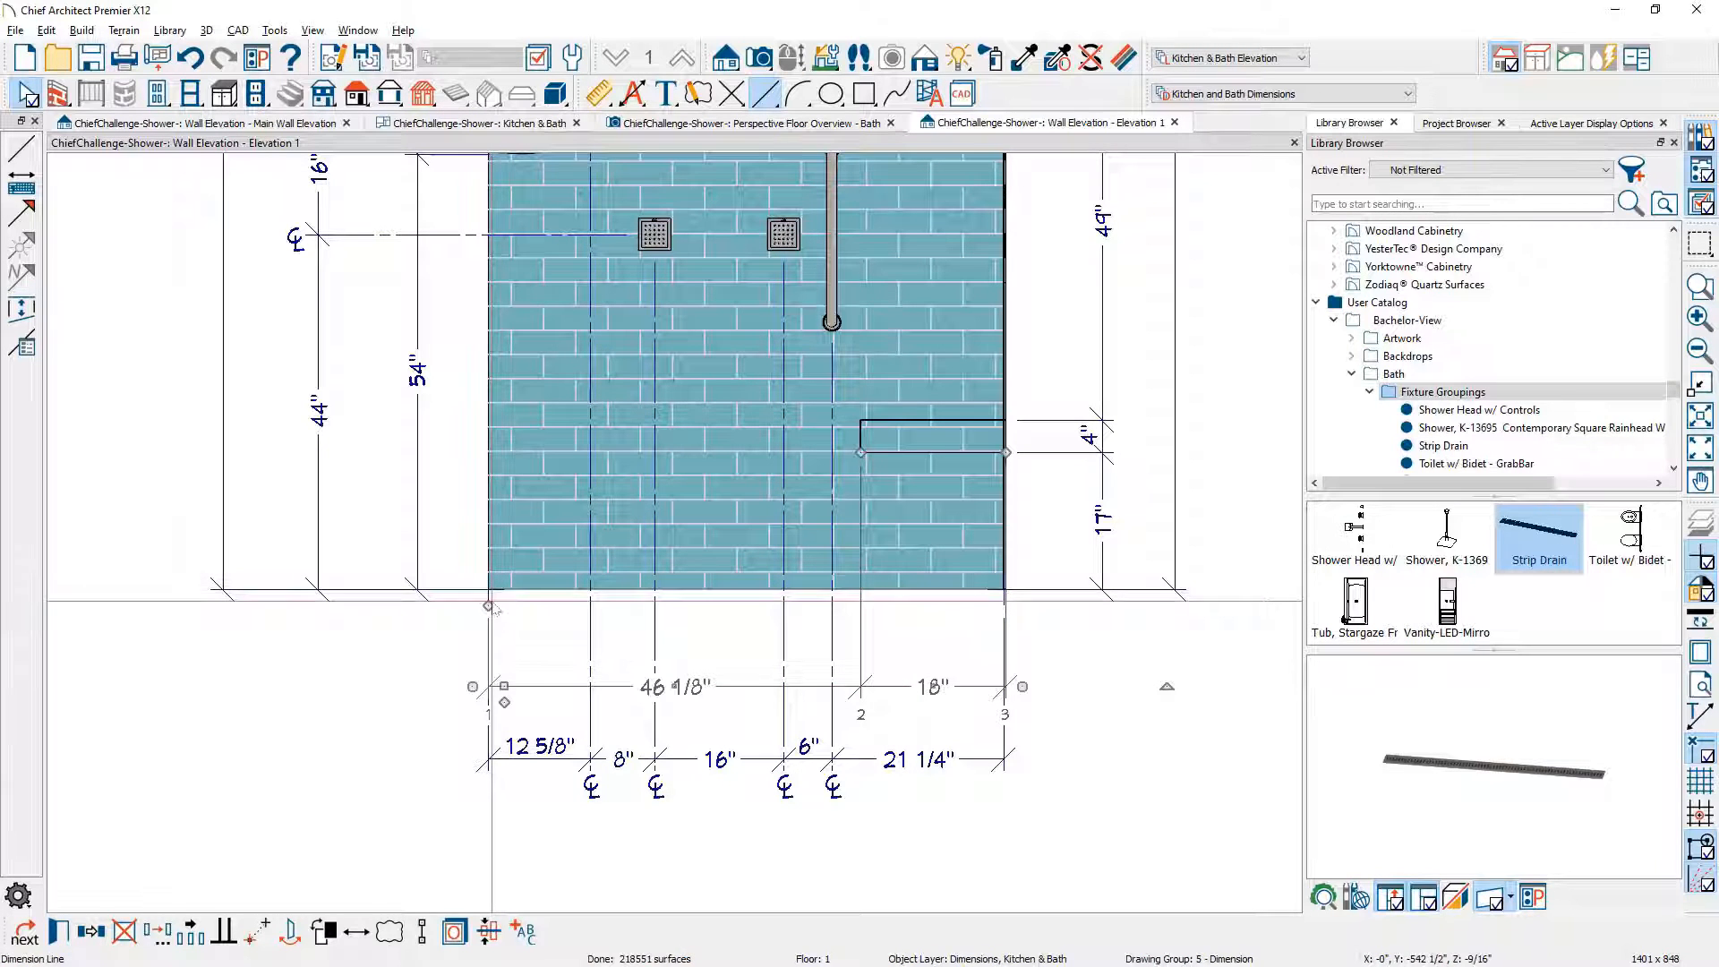
Step: Try to draw an end-to-end dimension across the full wall width just above the floor
click(599, 93)
click(21, 181)
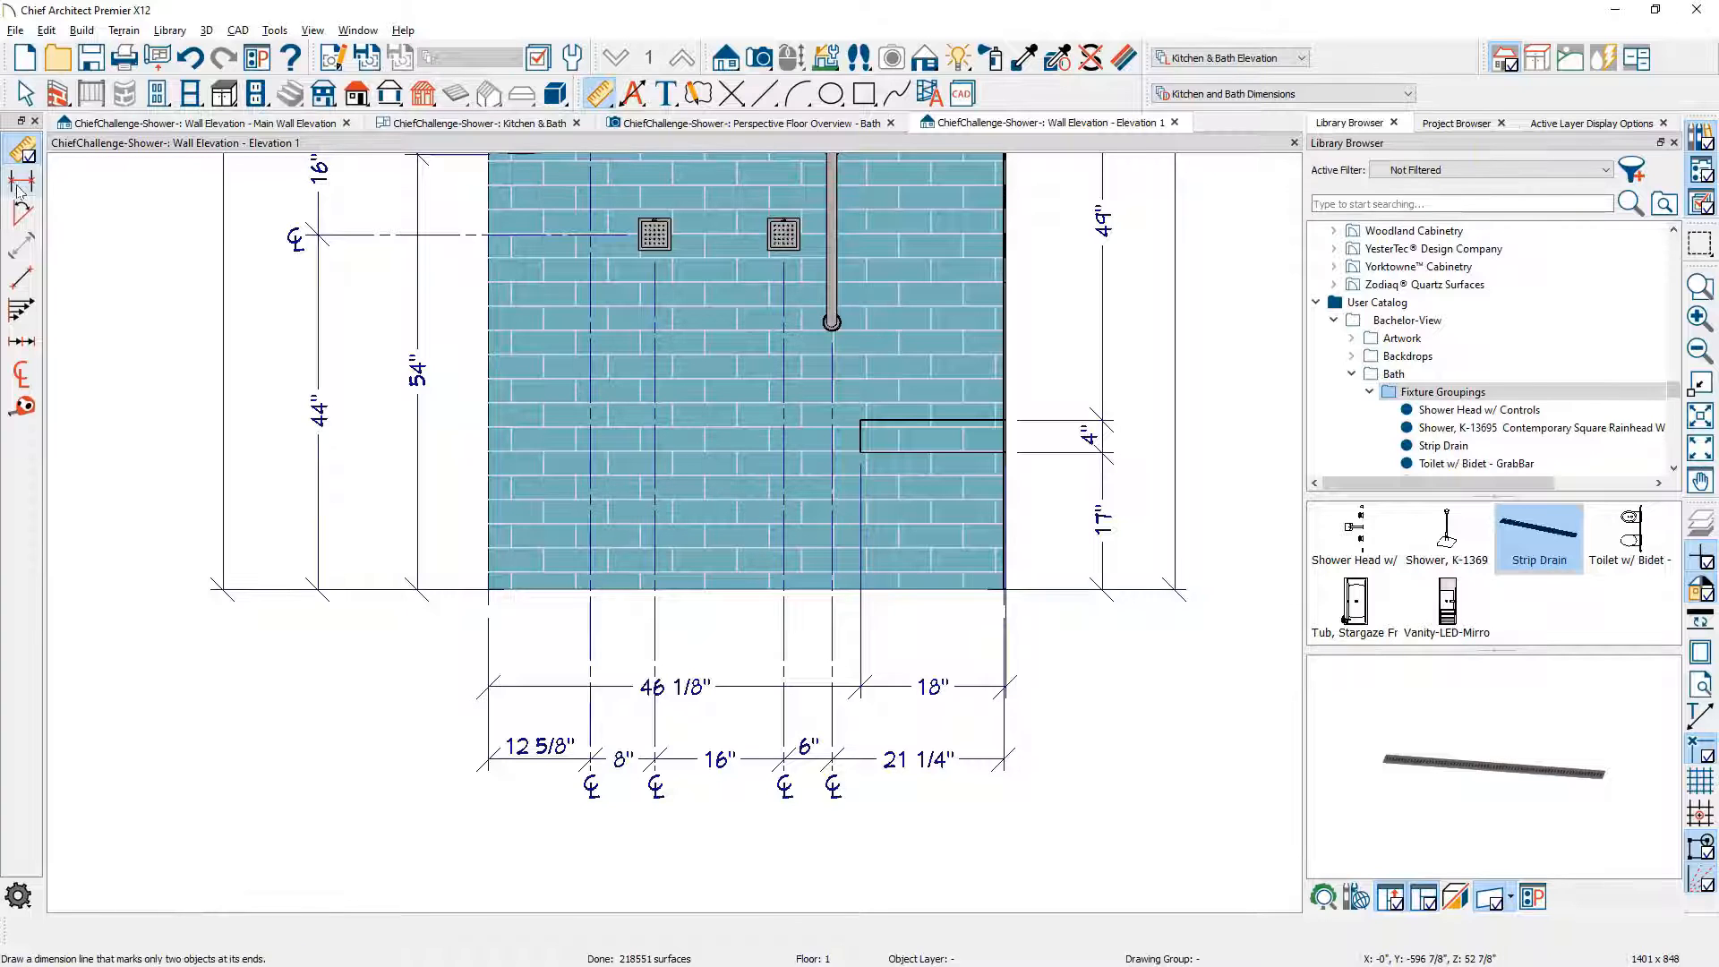
drag(459, 534, 1016, 537)
drag(1017, 537, 1016, 537)
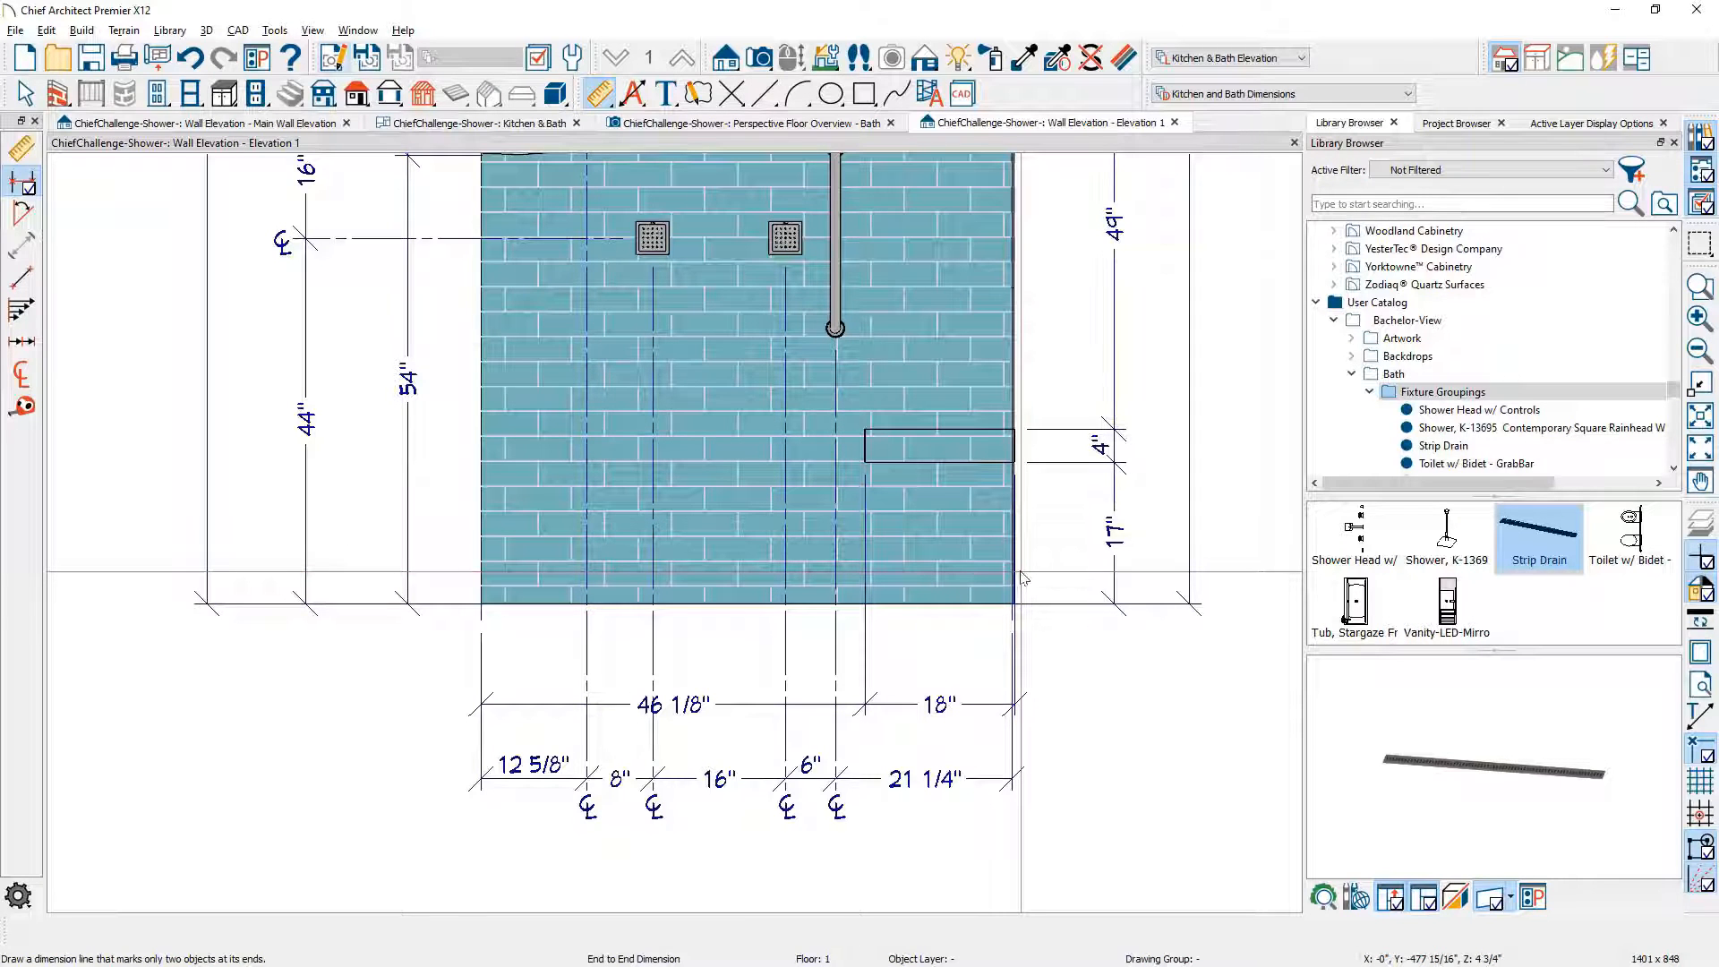
Step: Turn on locating CAD Objects in the Kitchen and Bath Dimensions defaults of this wall elevation
click(335, 63)
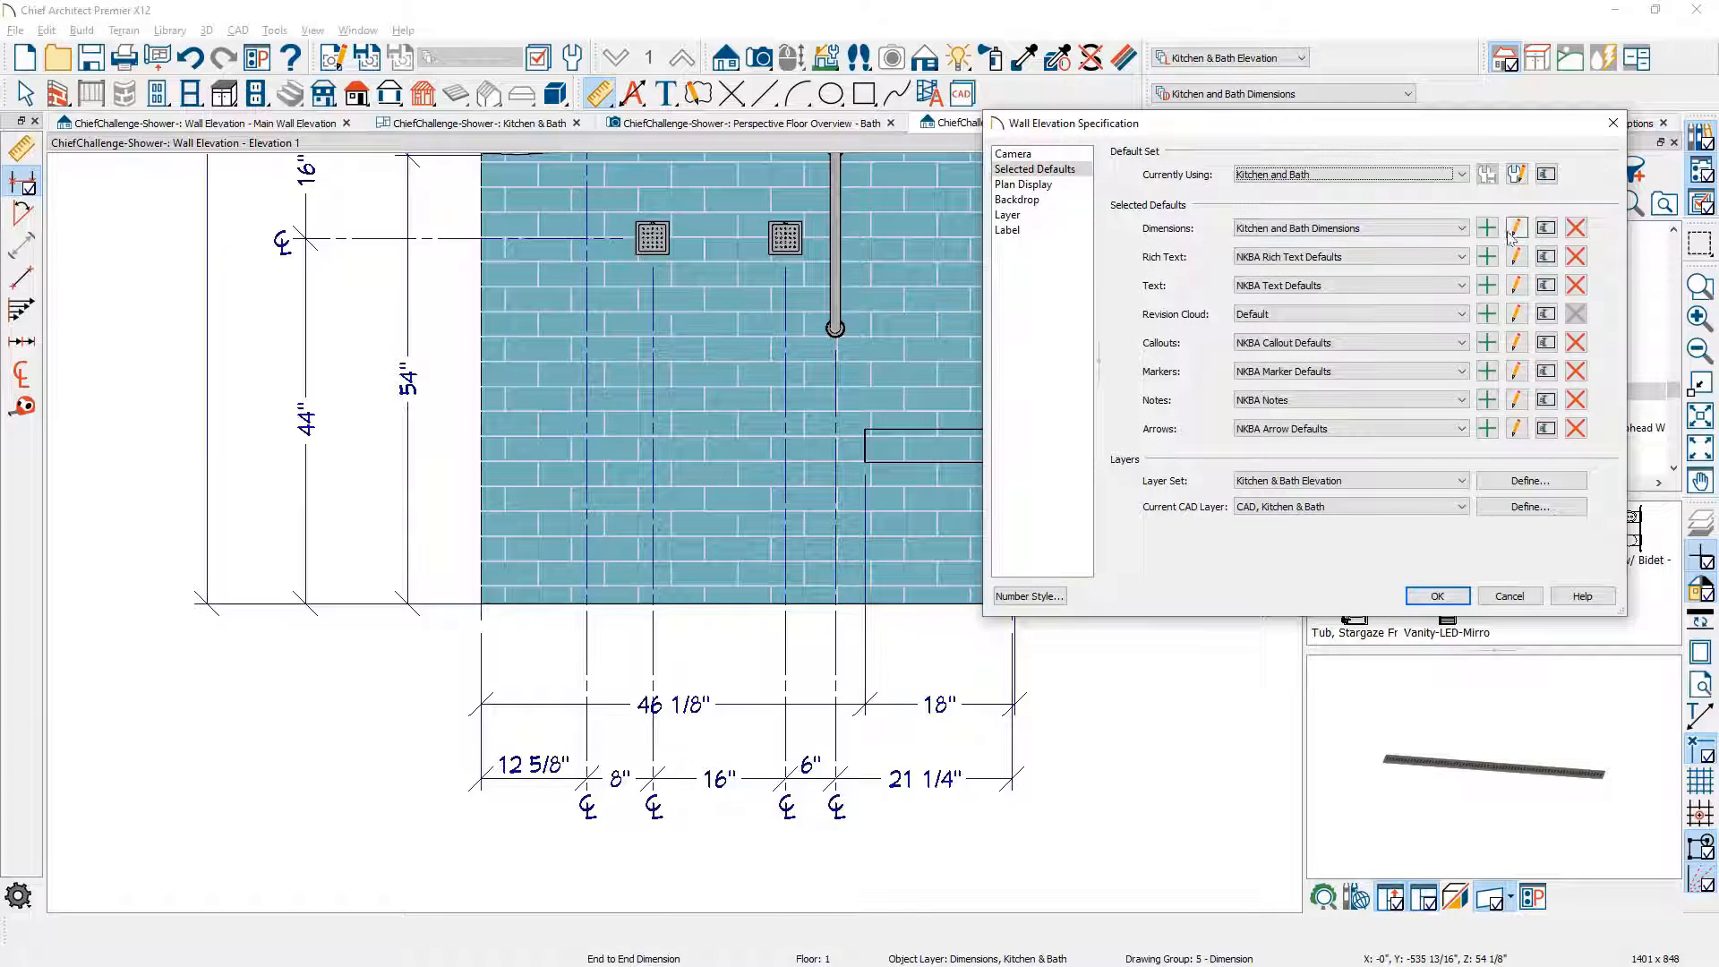
click(1513, 232)
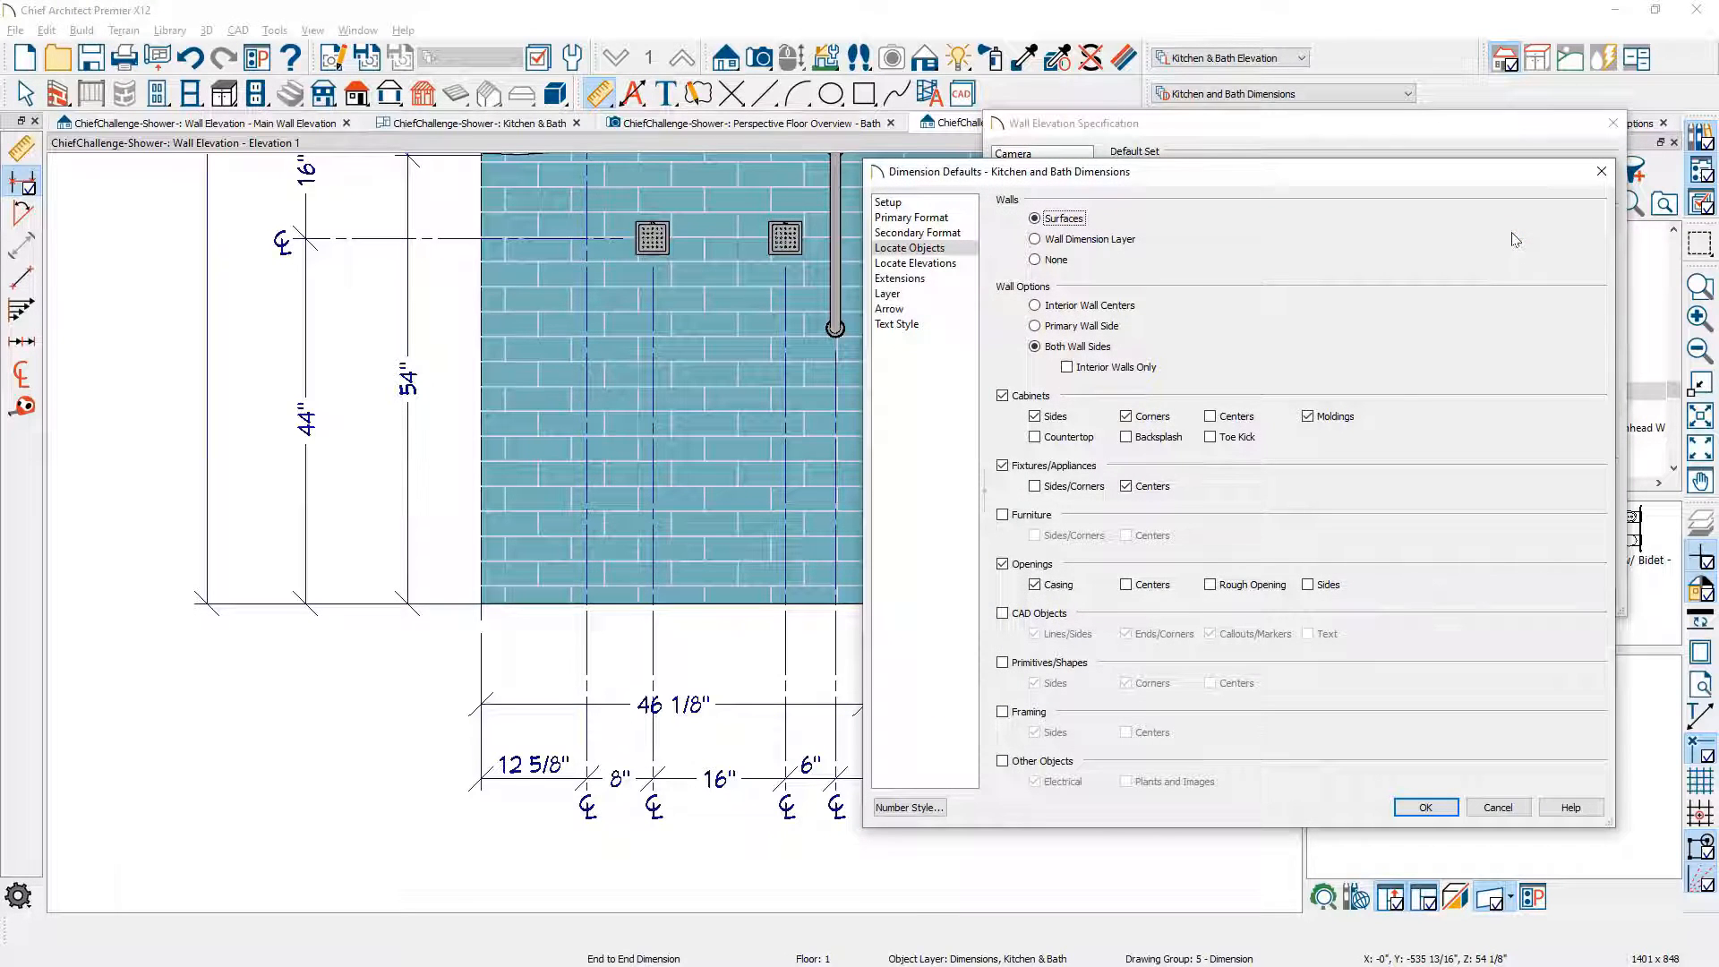
click(1003, 614)
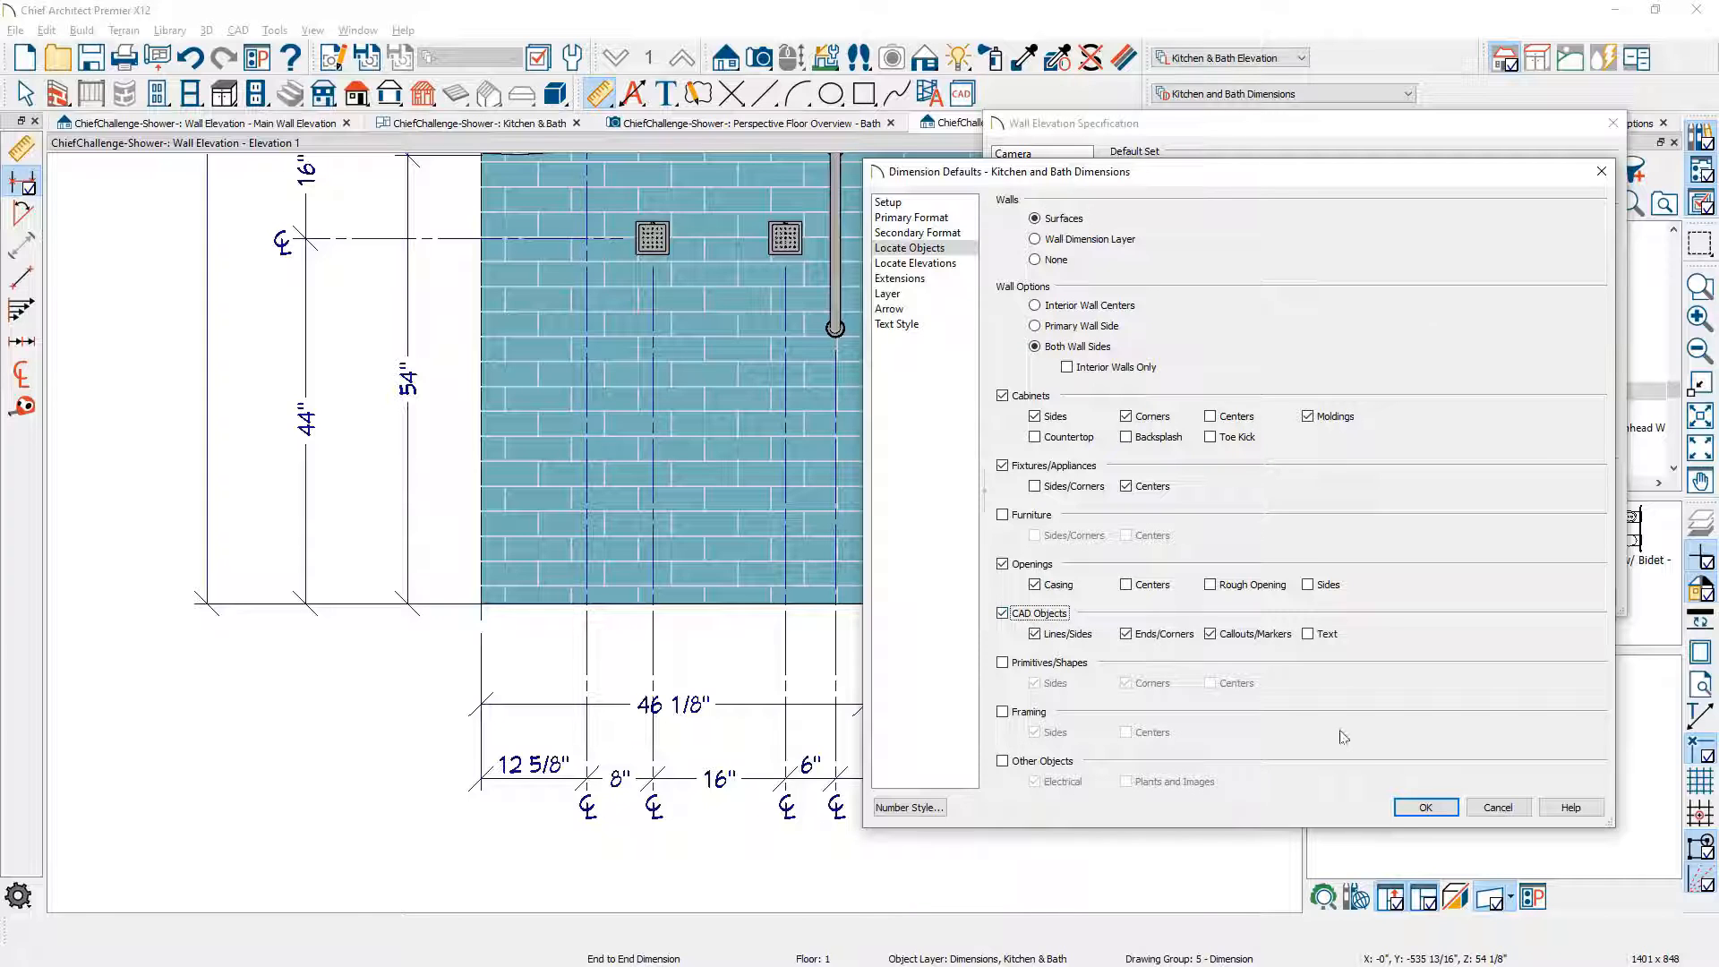
click(1411, 808)
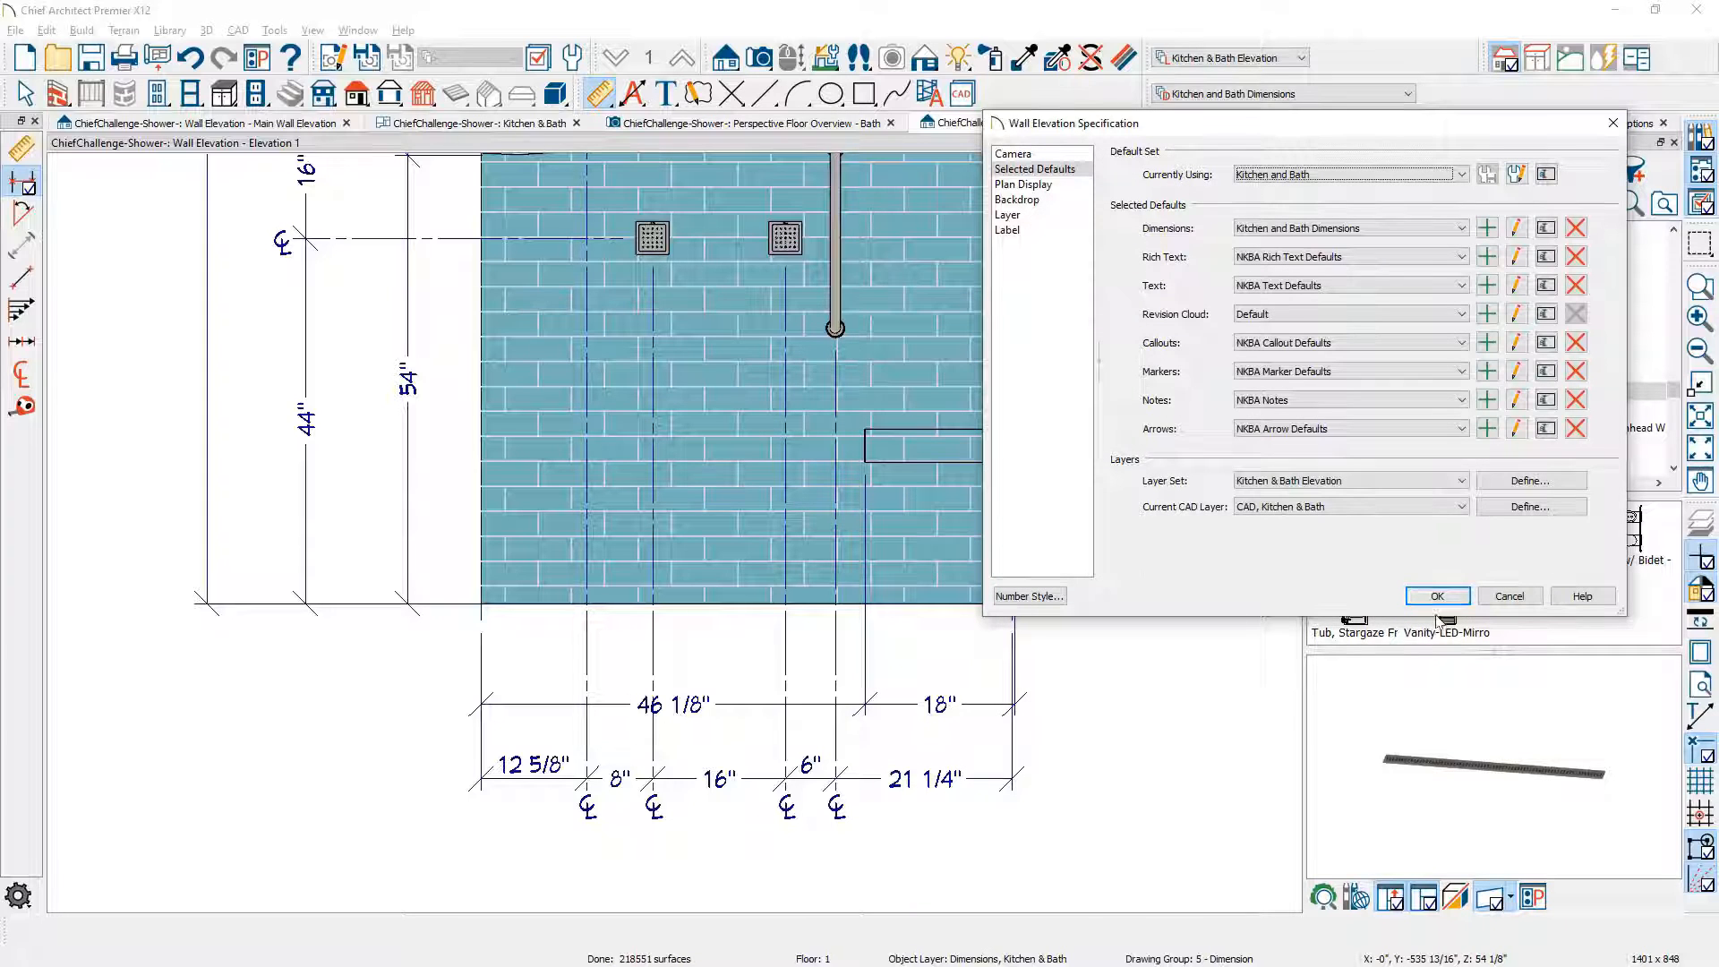
click(1437, 597)
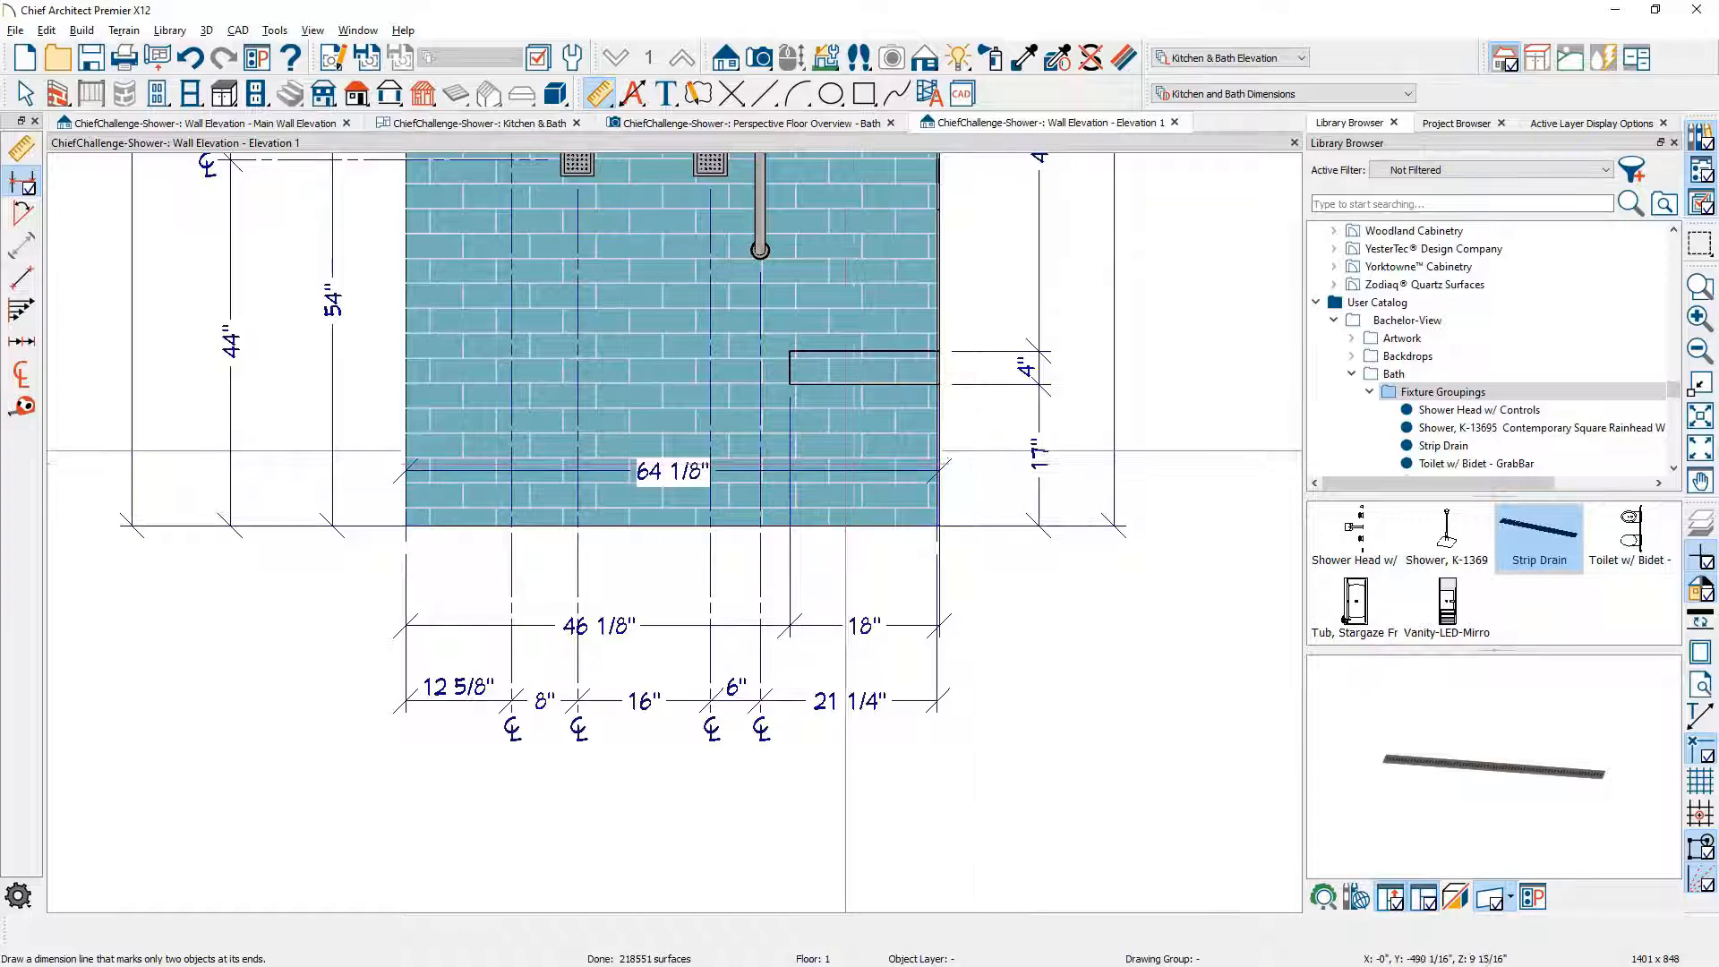
Step: Place the overall wall width dimension below the centreline dimension, and snap the centreline dimension's right end to the wall corner
click(853, 763)
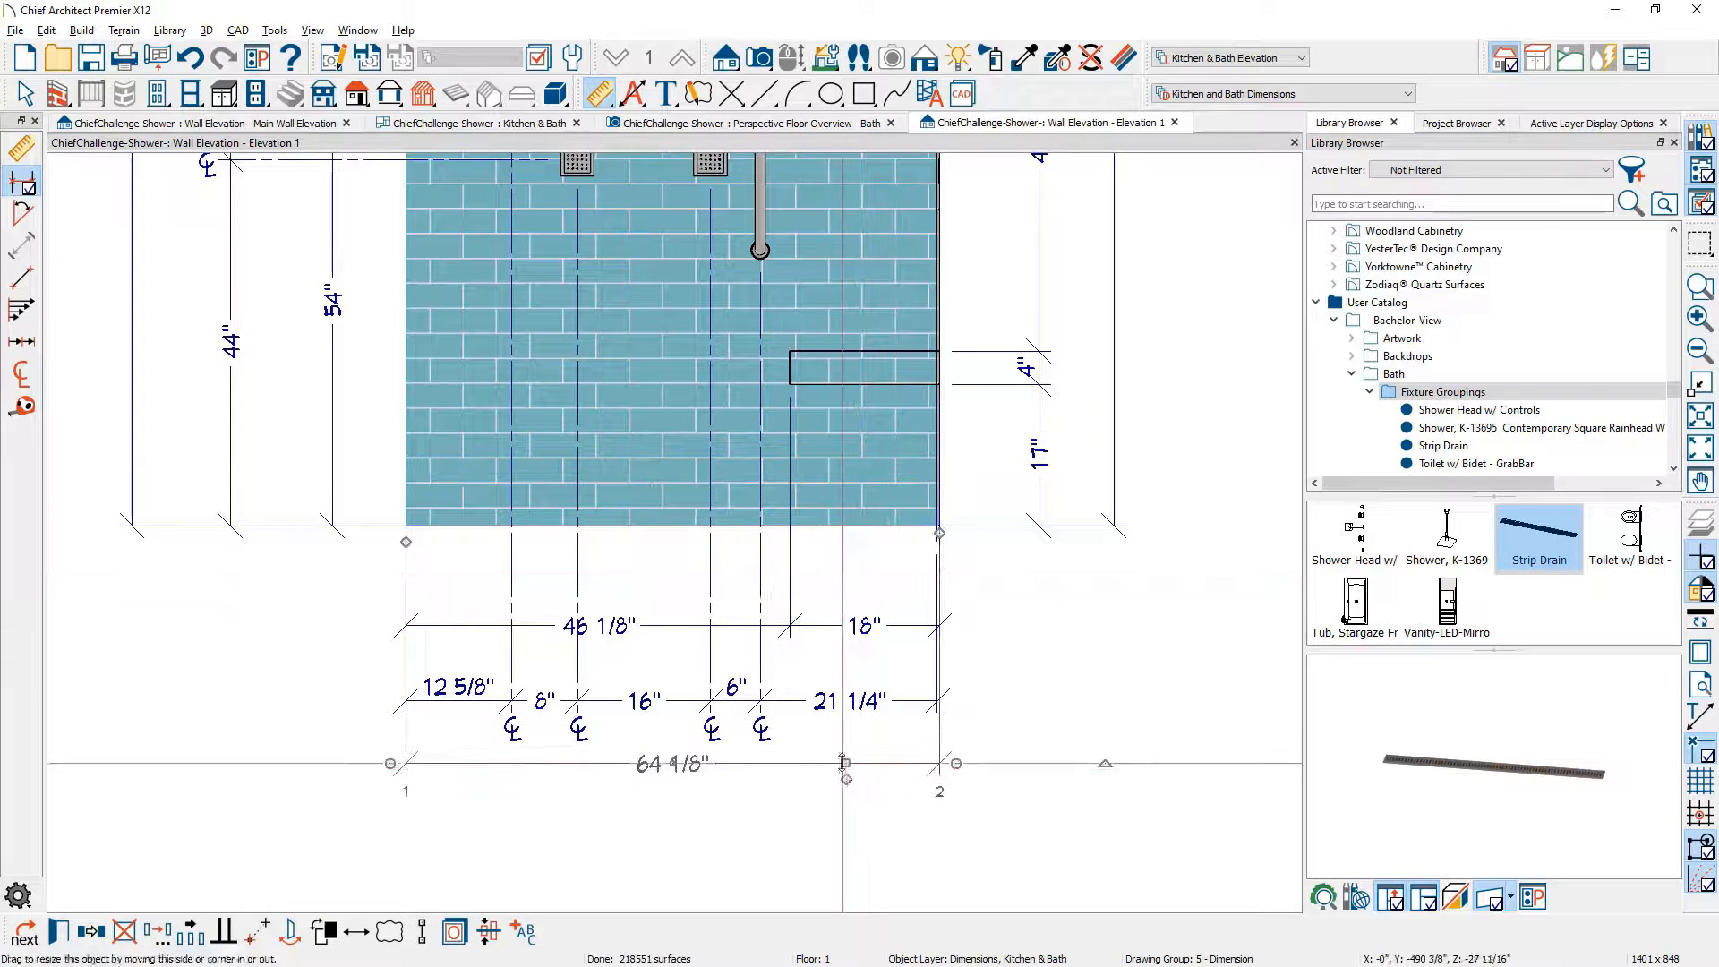
scroll(850, 743, up, 2)
scroll(851, 743, up, 1)
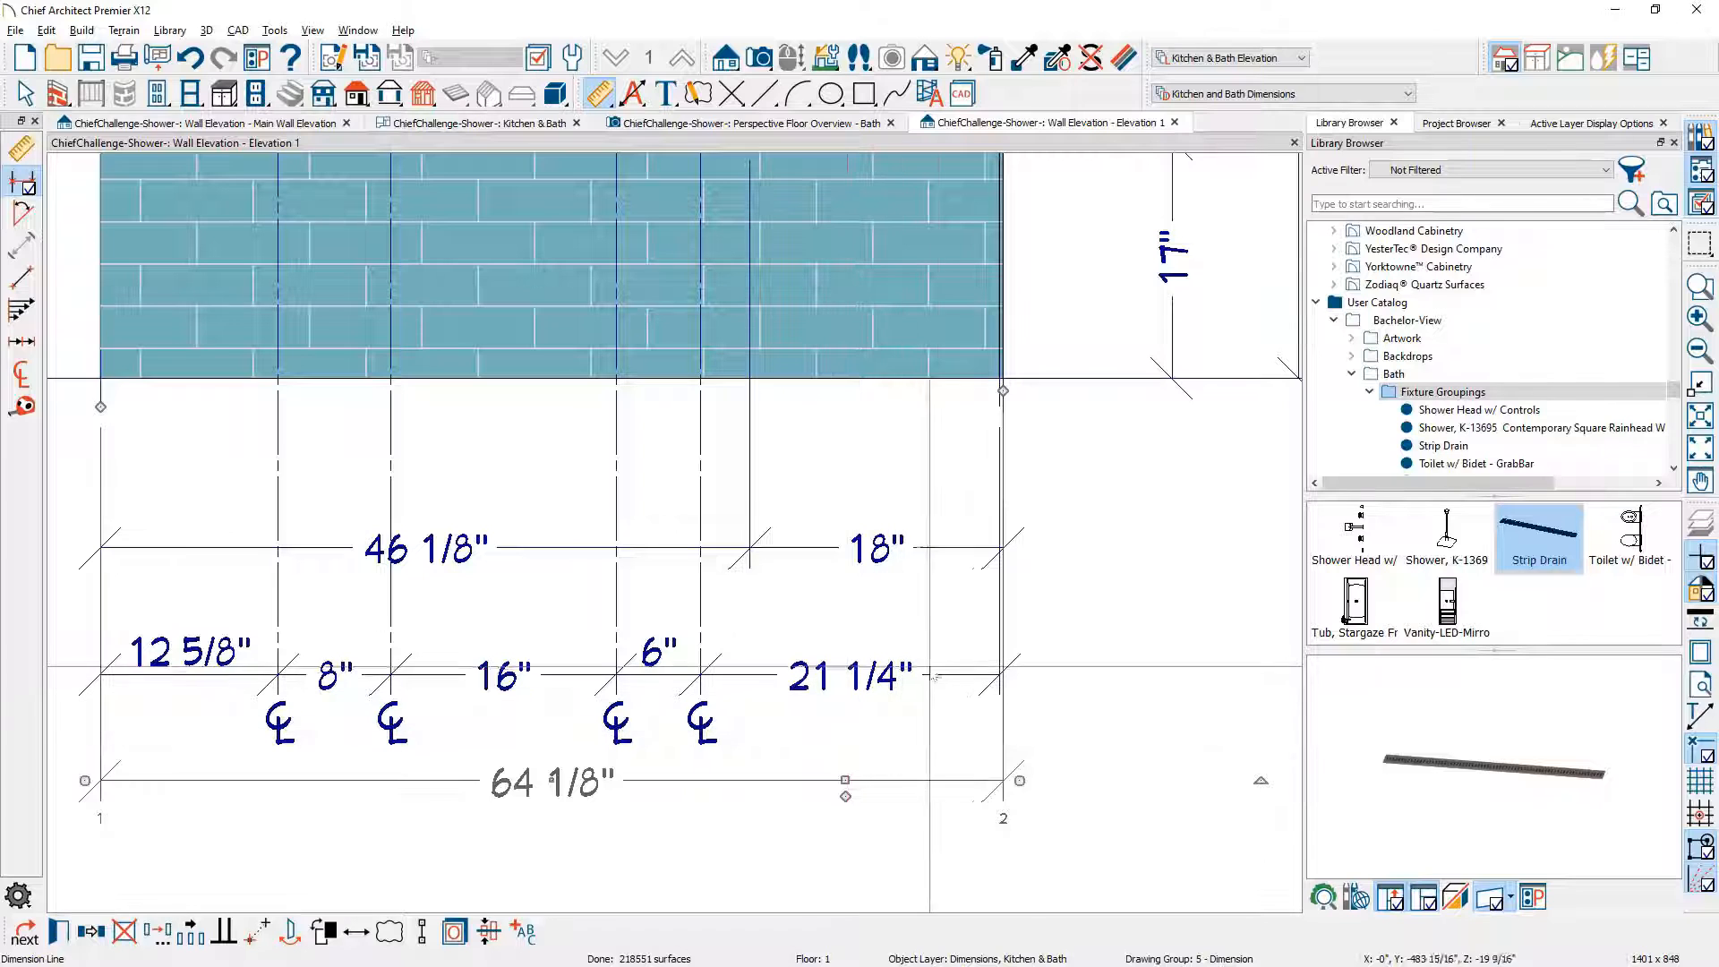
click(1009, 457)
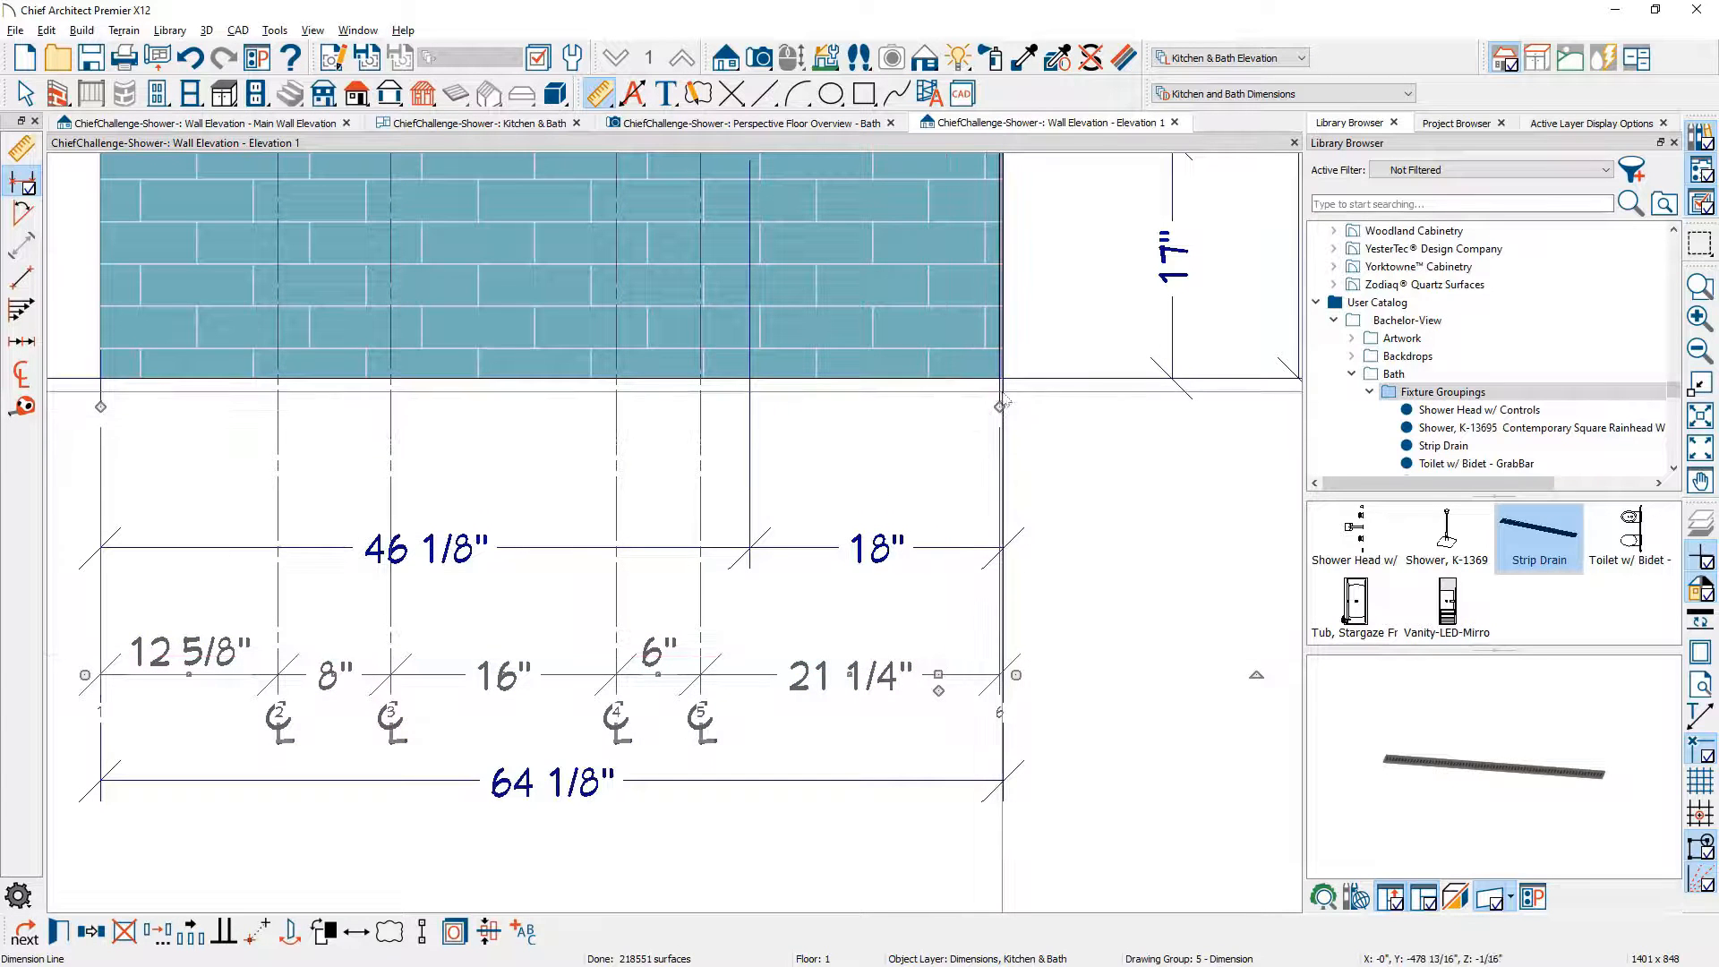
scroll(1001, 421, up, 1)
drag(997, 414, 1004, 417)
scroll(1004, 419, down, 3)
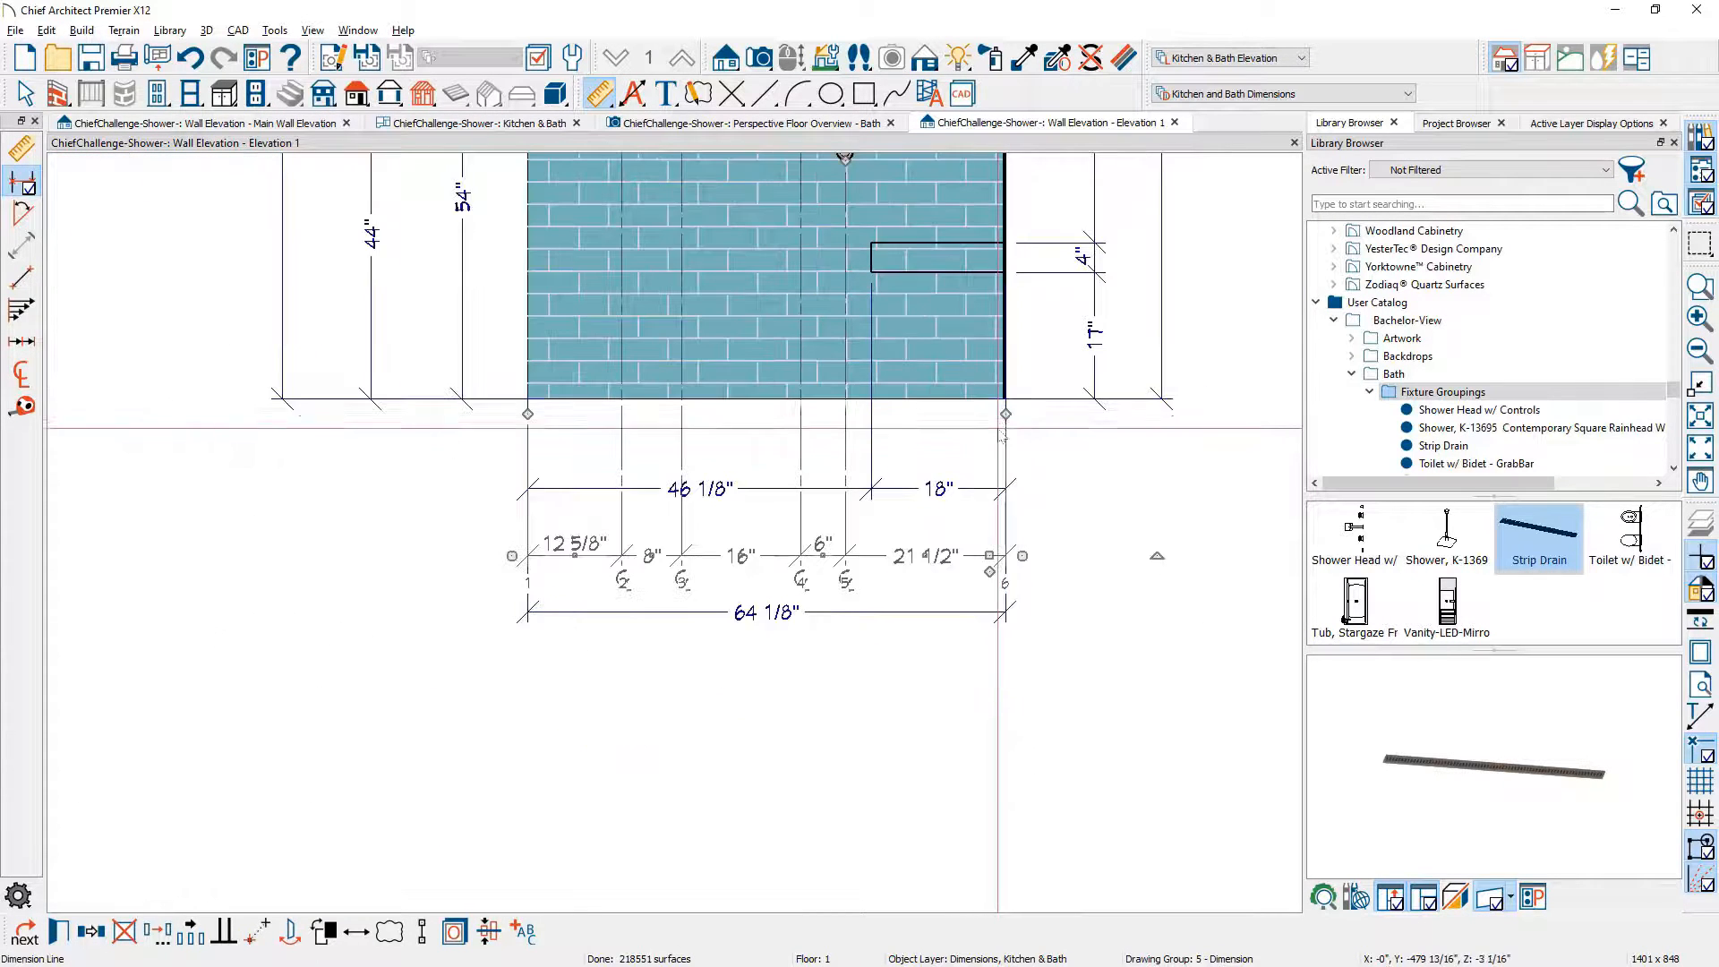
middle_drag(988, 460, 867, 710)
scroll(867, 710, down, 1)
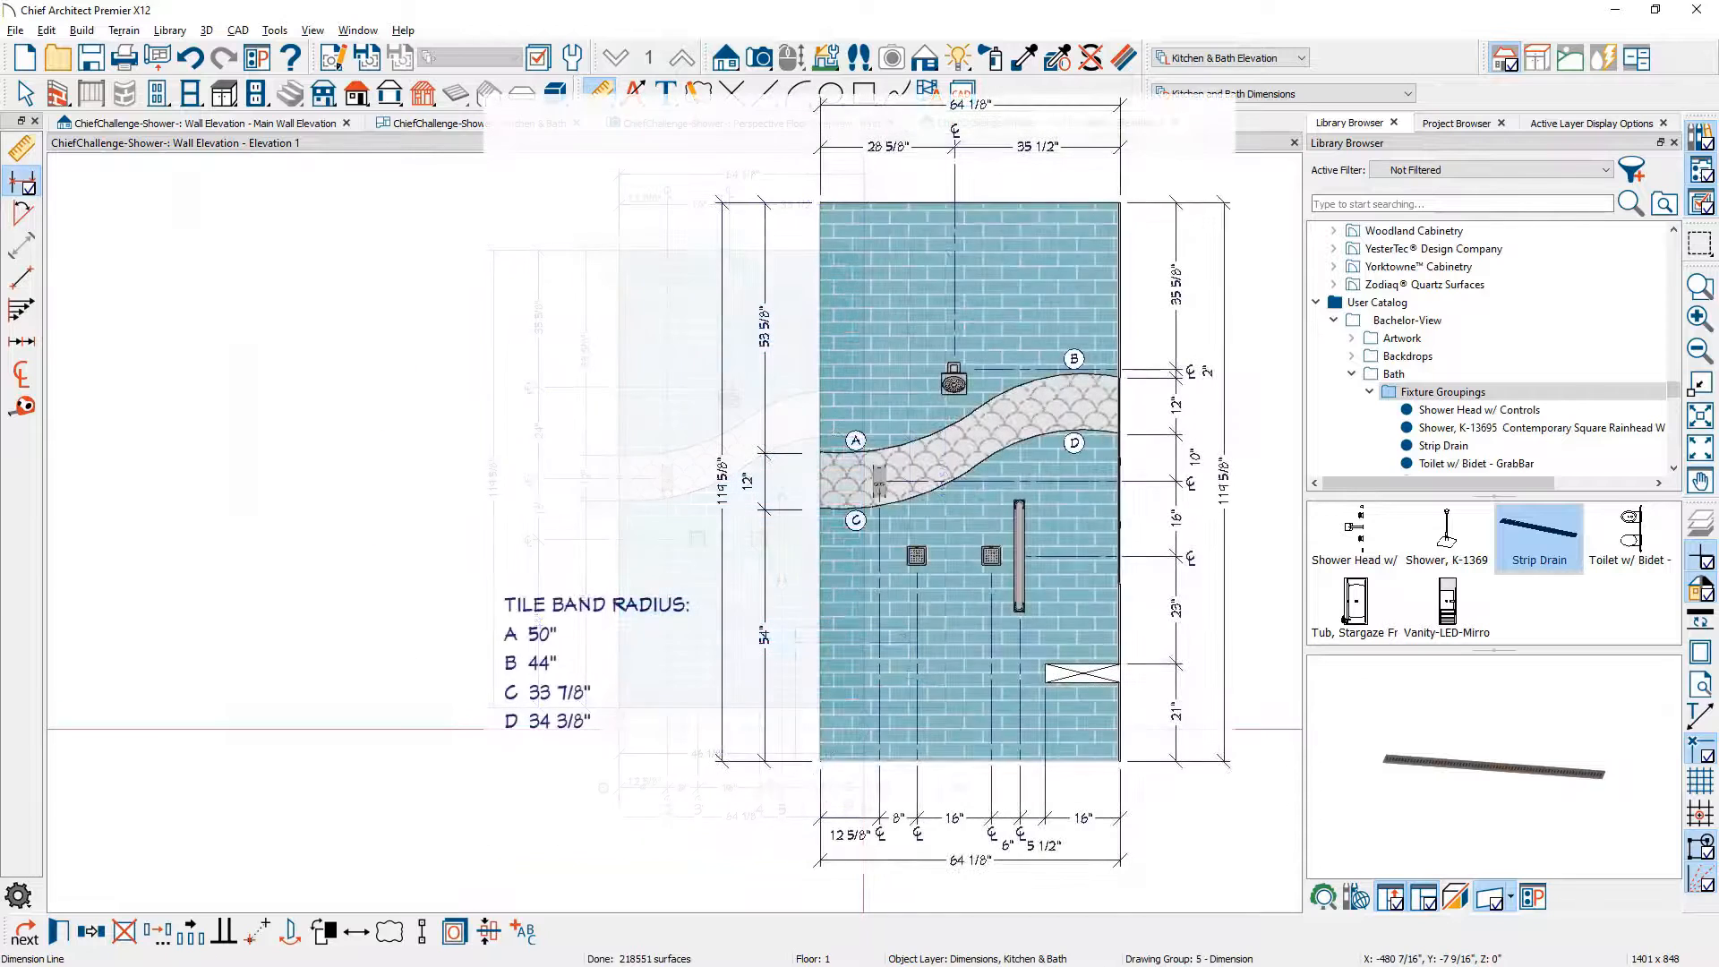
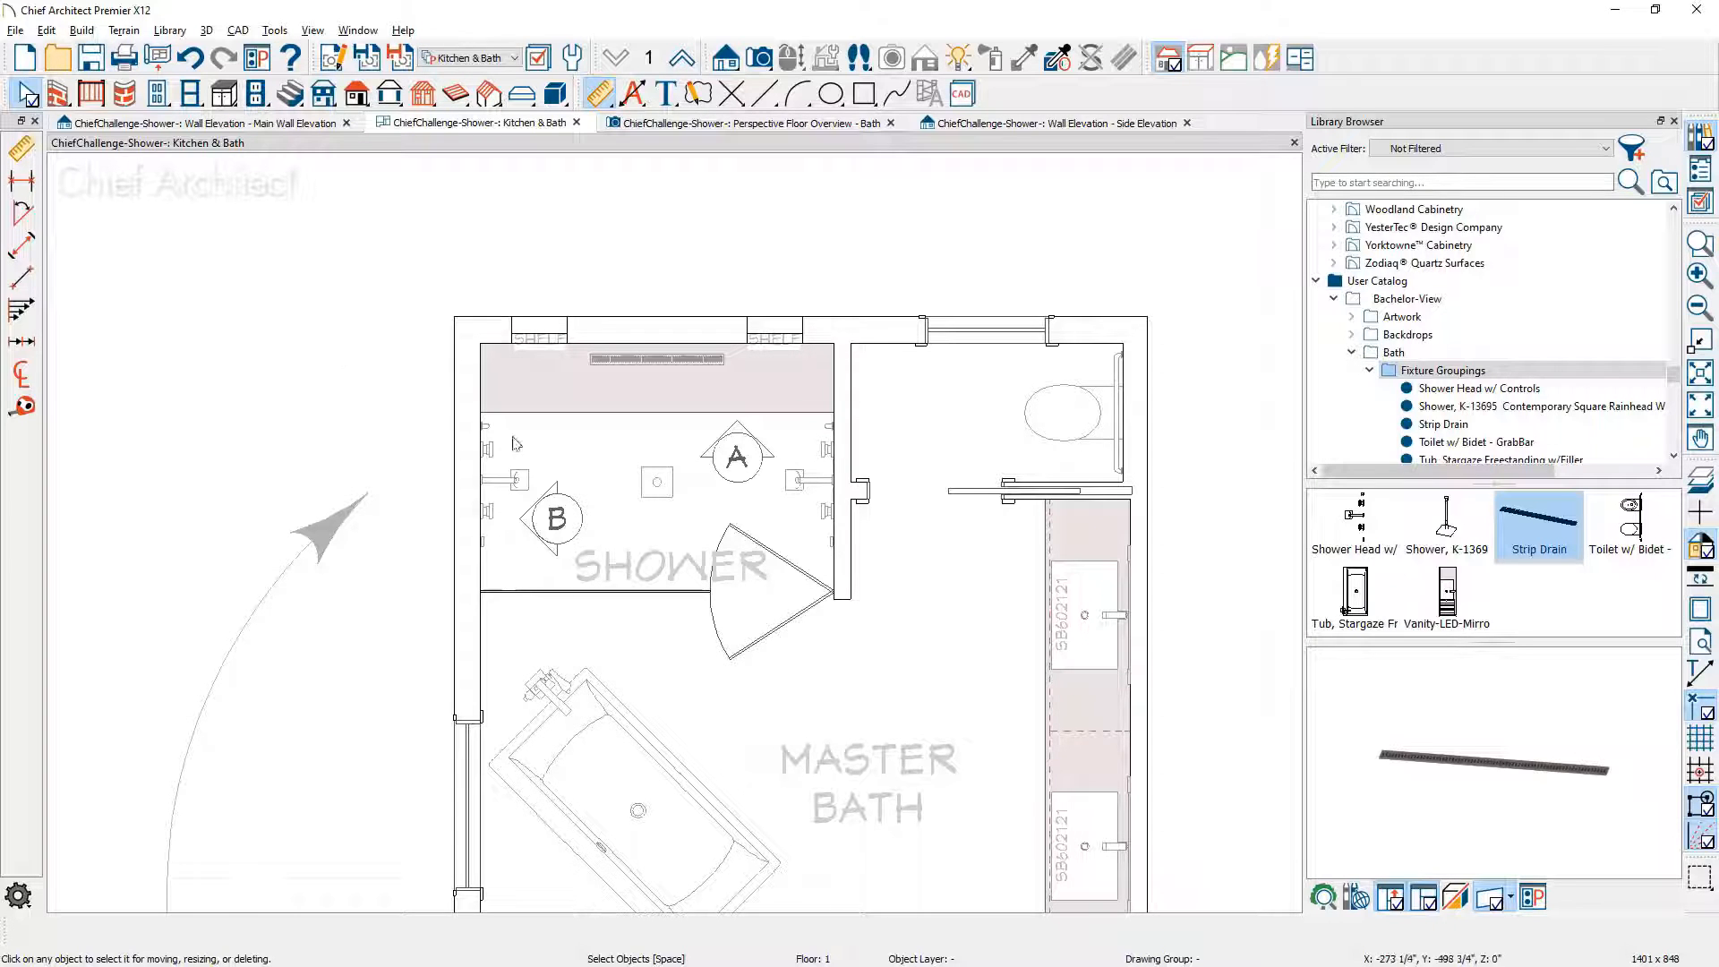
Step: Generate automatic NKBA dimensions for the shower room in the Kitchen & Bath plan view
click(577, 469)
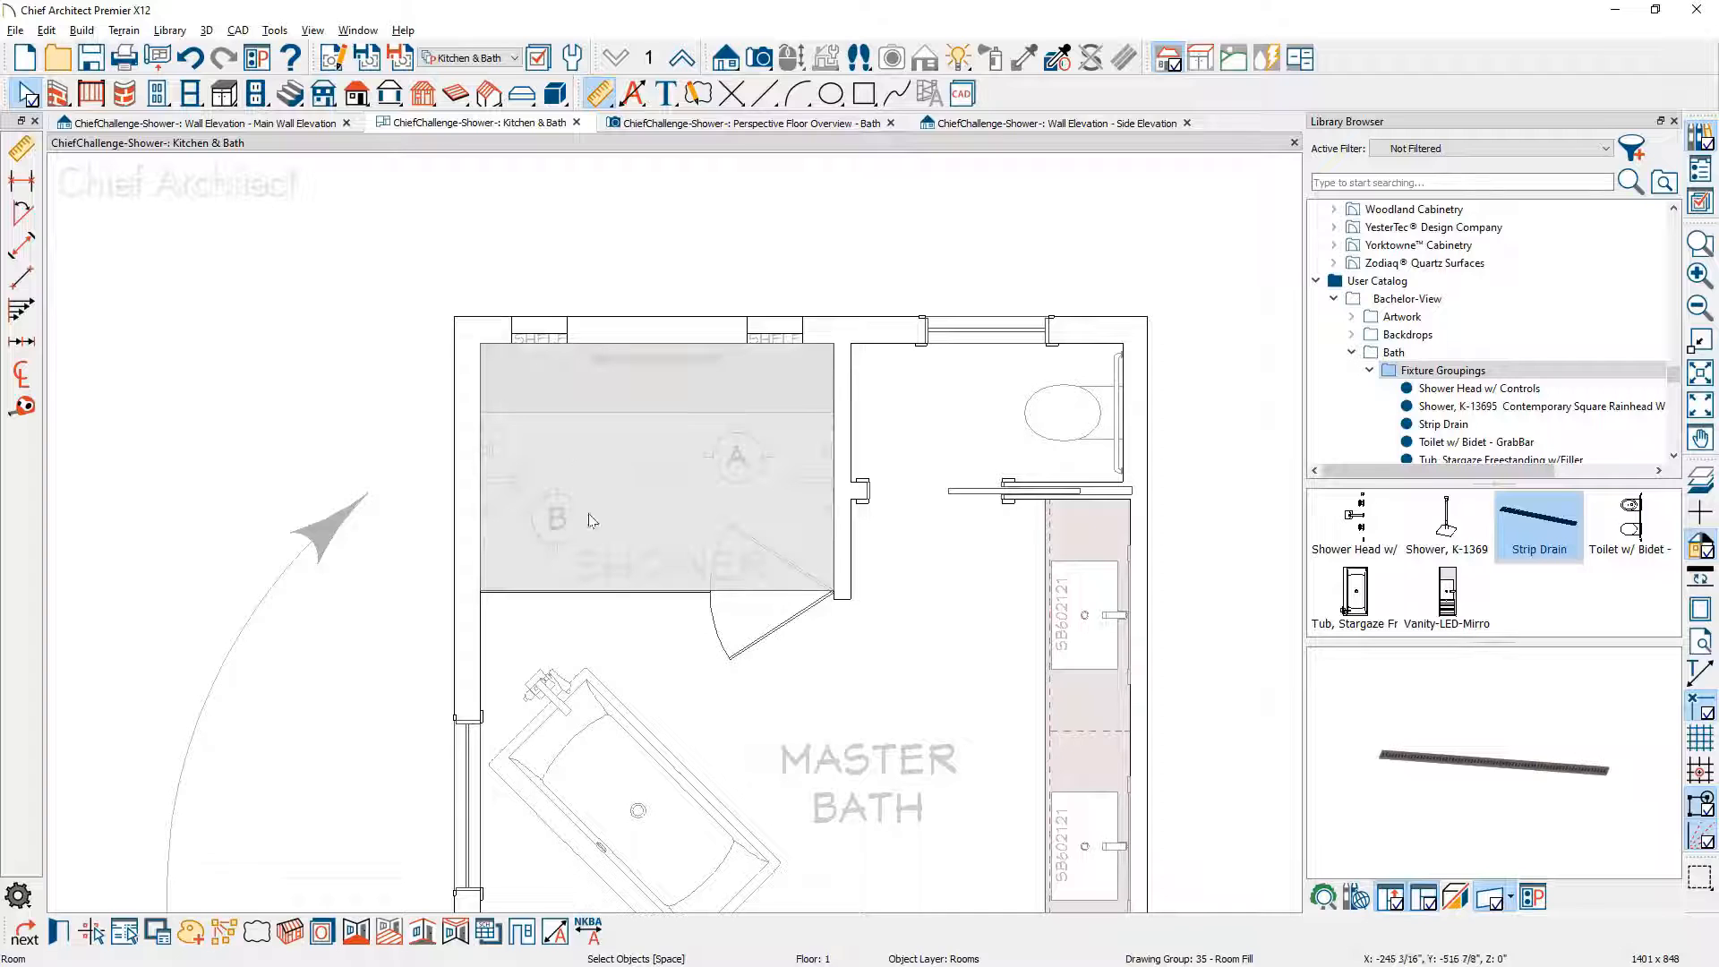
click(591, 927)
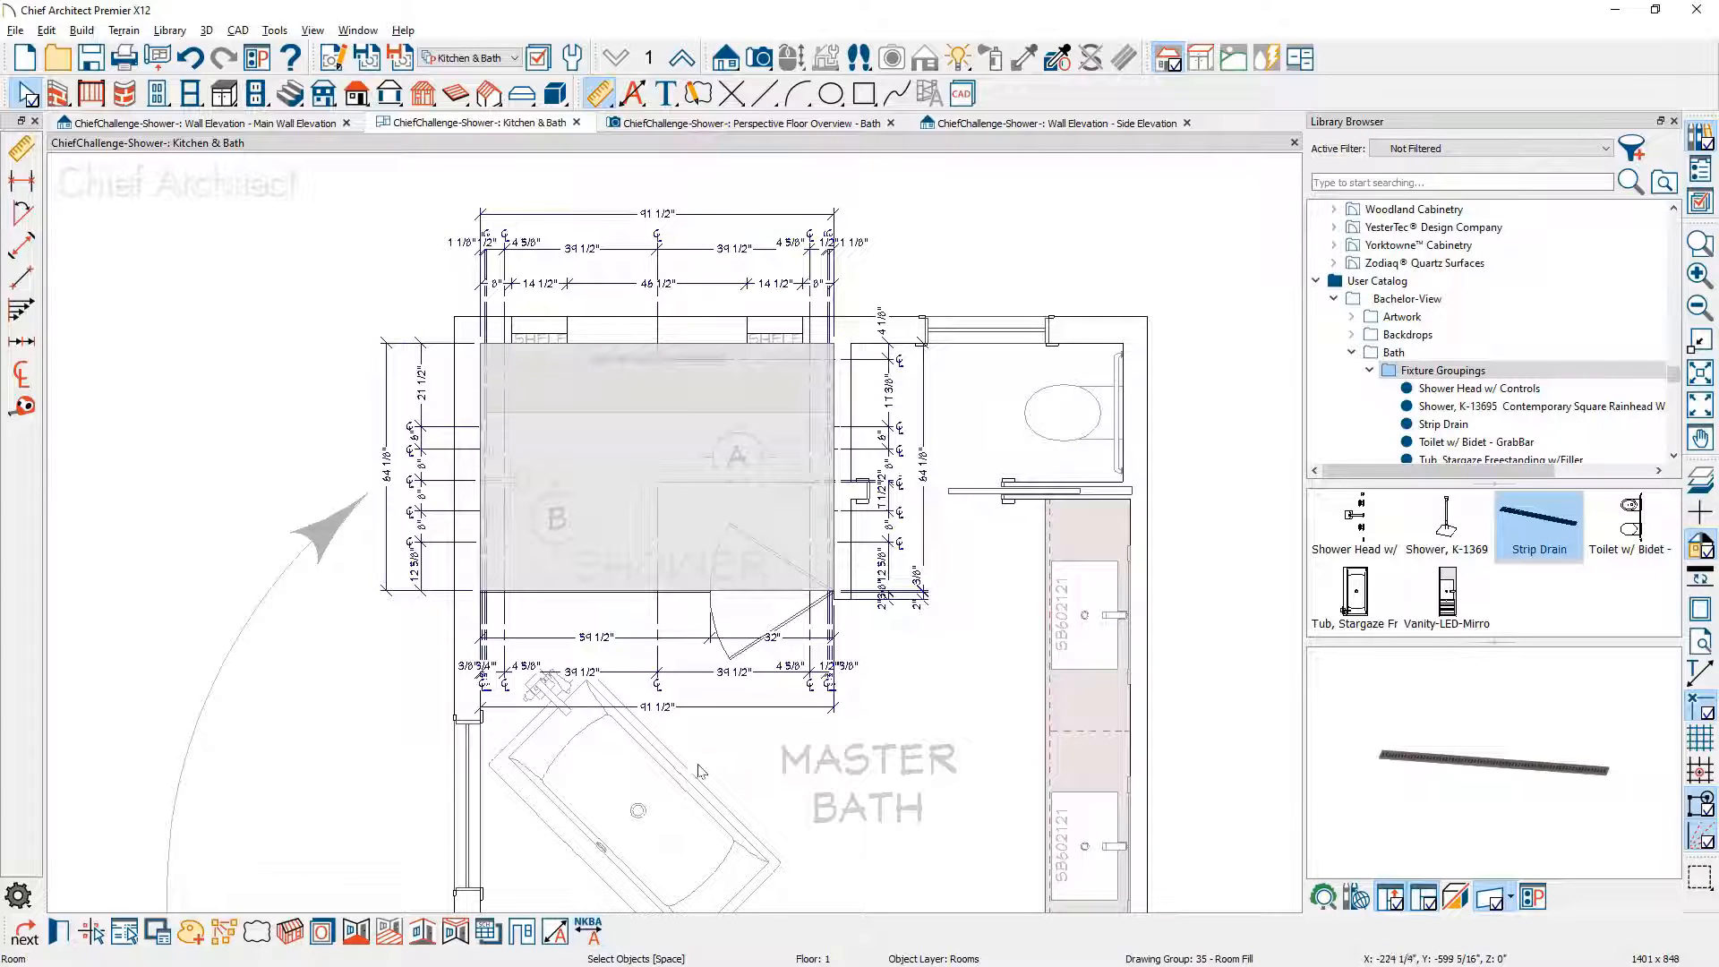
Step: Delete the fixture centreline dimensions below and right of the shower, and move the overall dimensions on those sides closer to the room
click(700, 672)
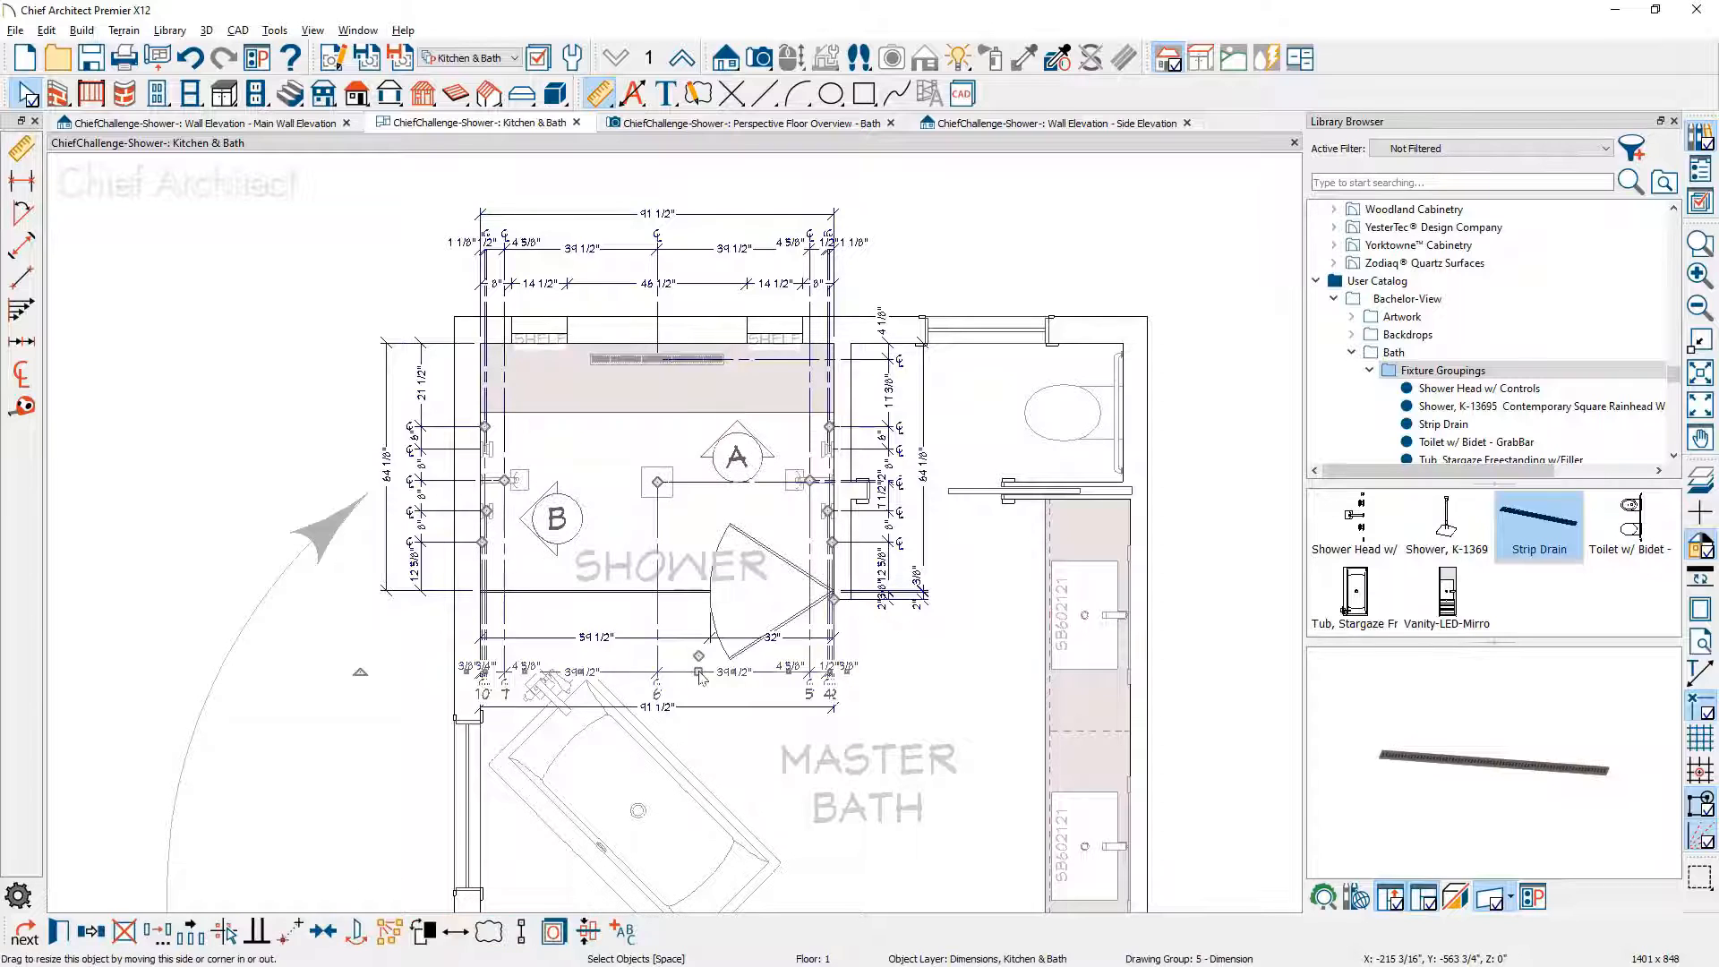
drag(699, 672, 726, 665)
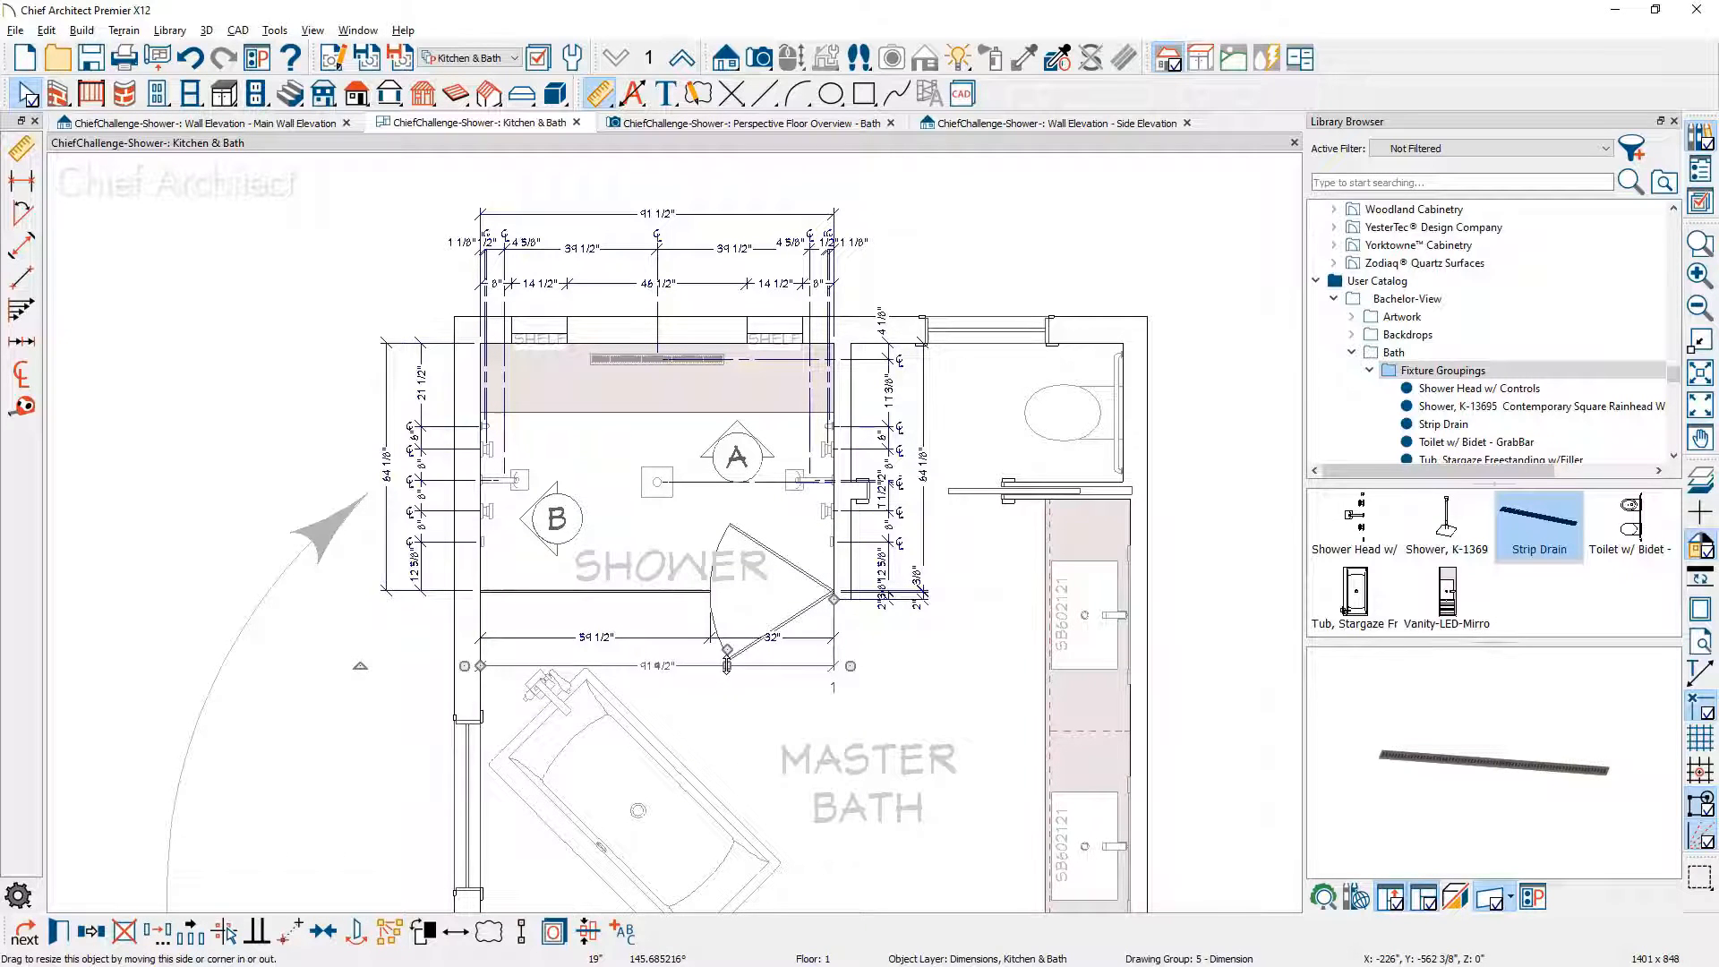
click(889, 381)
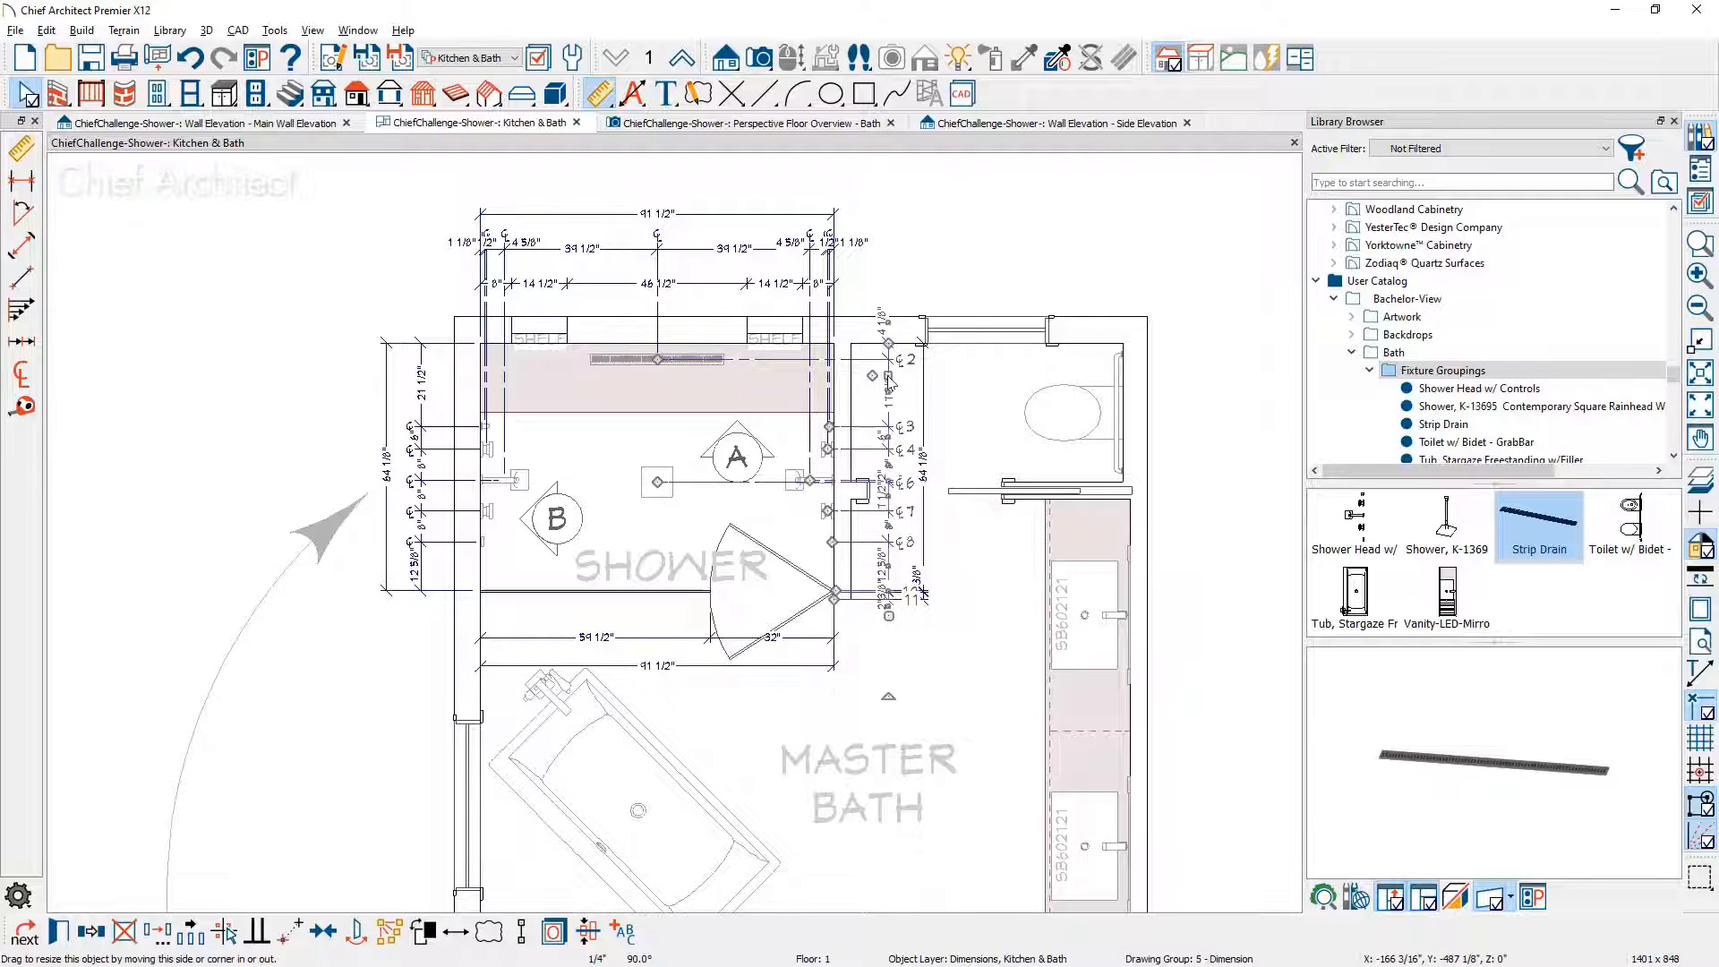
mouse_move(889, 380)
mouse_down()
mouse_move(926, 401)
mouse_move(878, 394)
mouse_up()
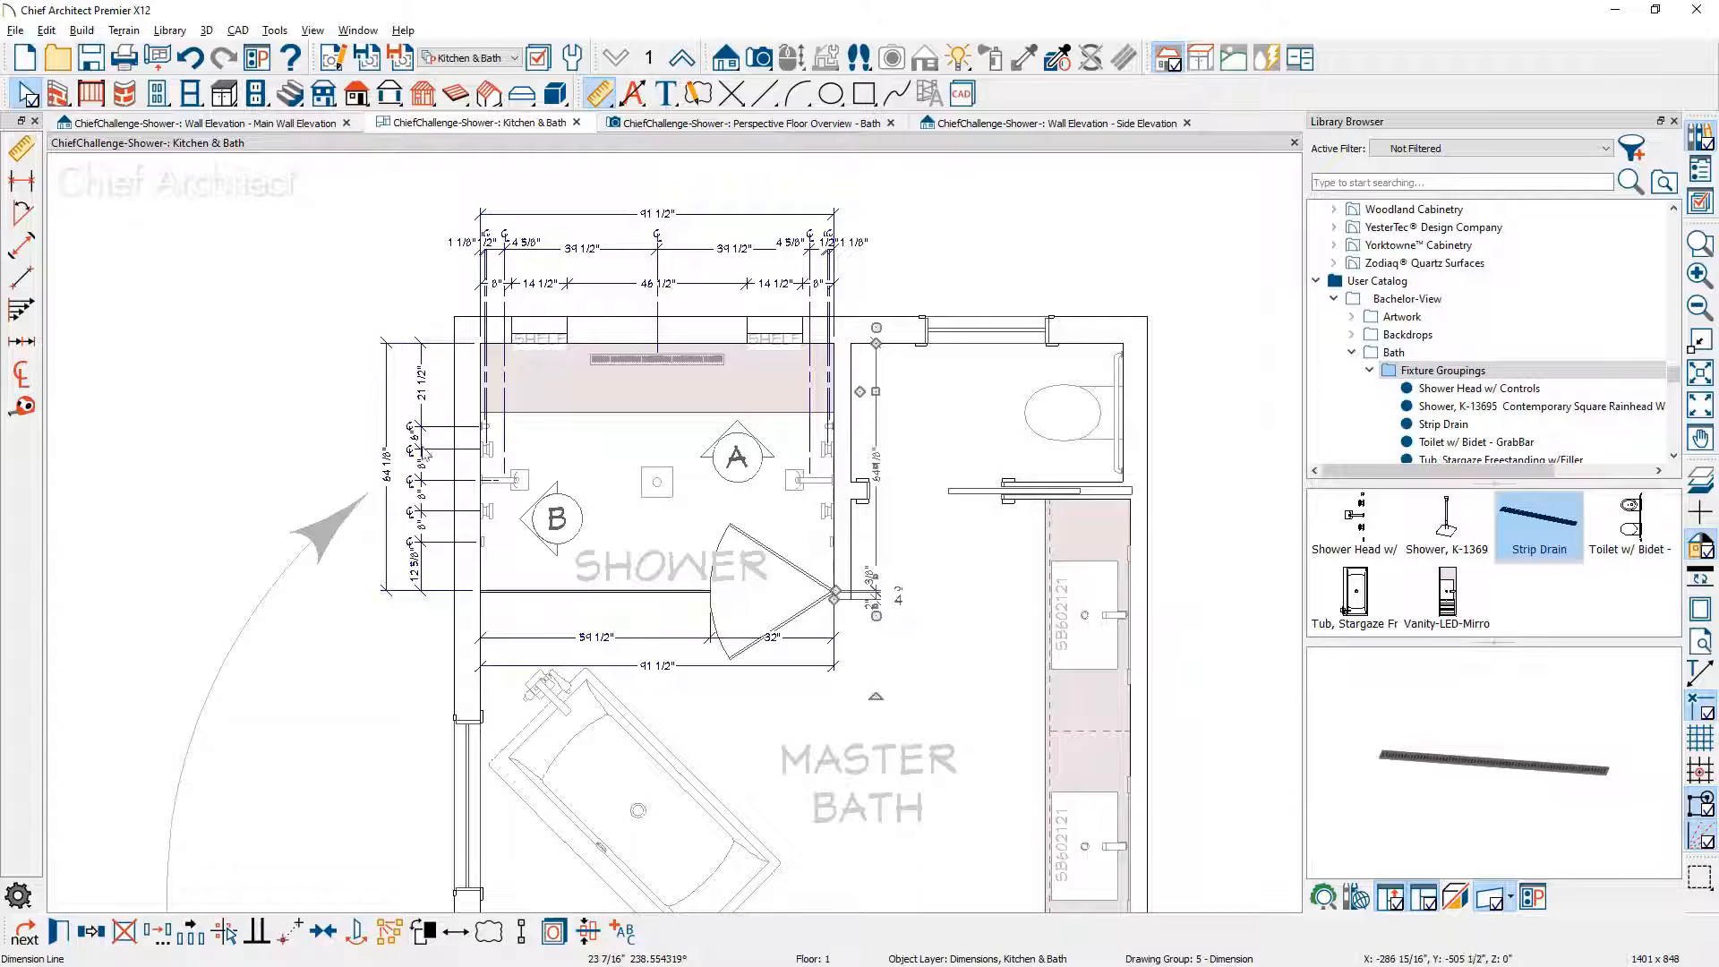
Step: Remove the side-wall fixture extensions from the centreline dimension above the shower, leaving only the strip drain's centreline between the walls
middle_drag(421, 472, 431, 573)
scroll(430, 573, up, 3)
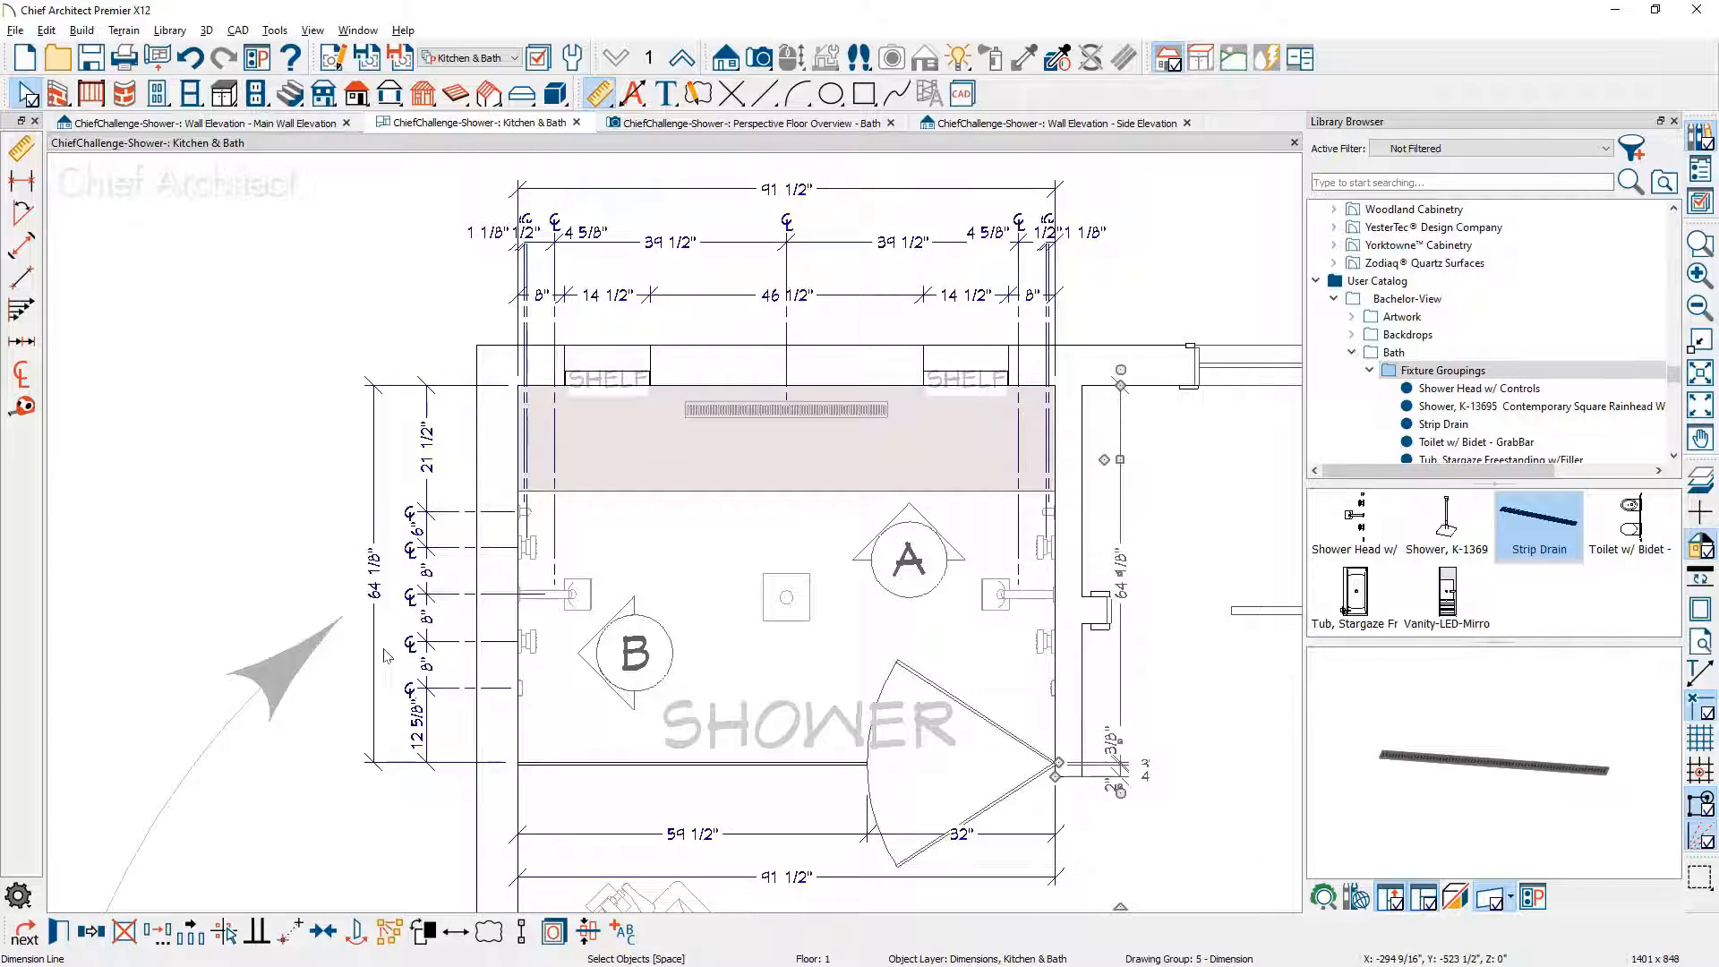
middle_drag(635, 487, 605, 604)
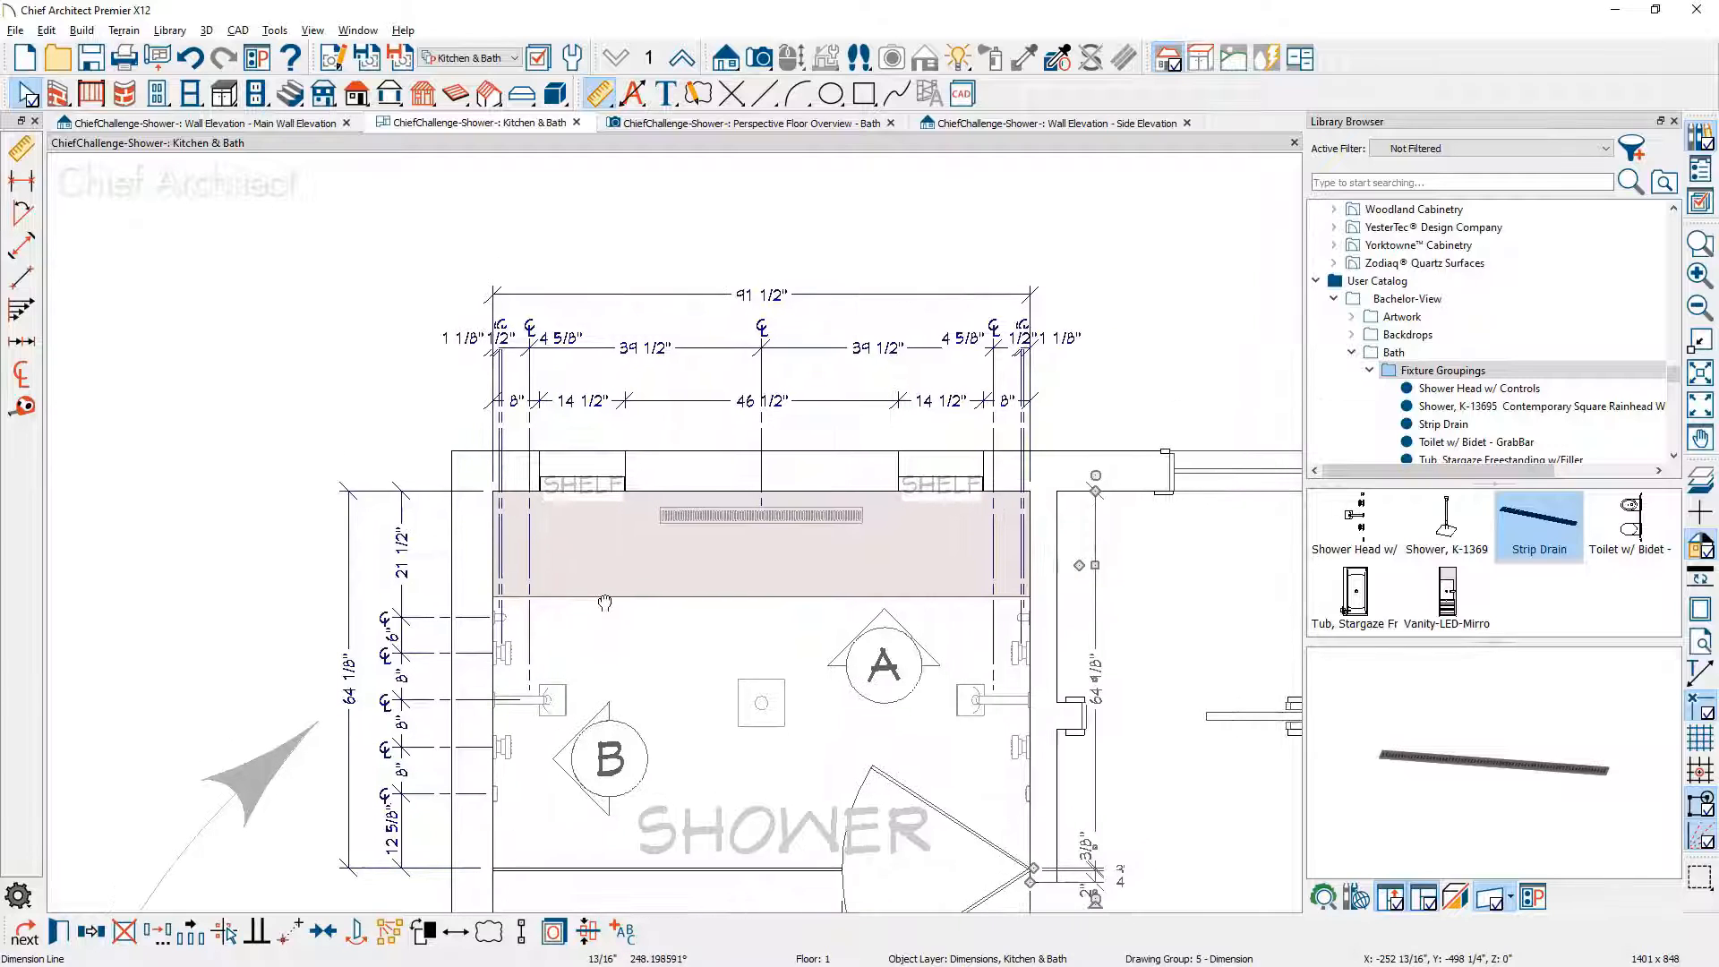
click(697, 351)
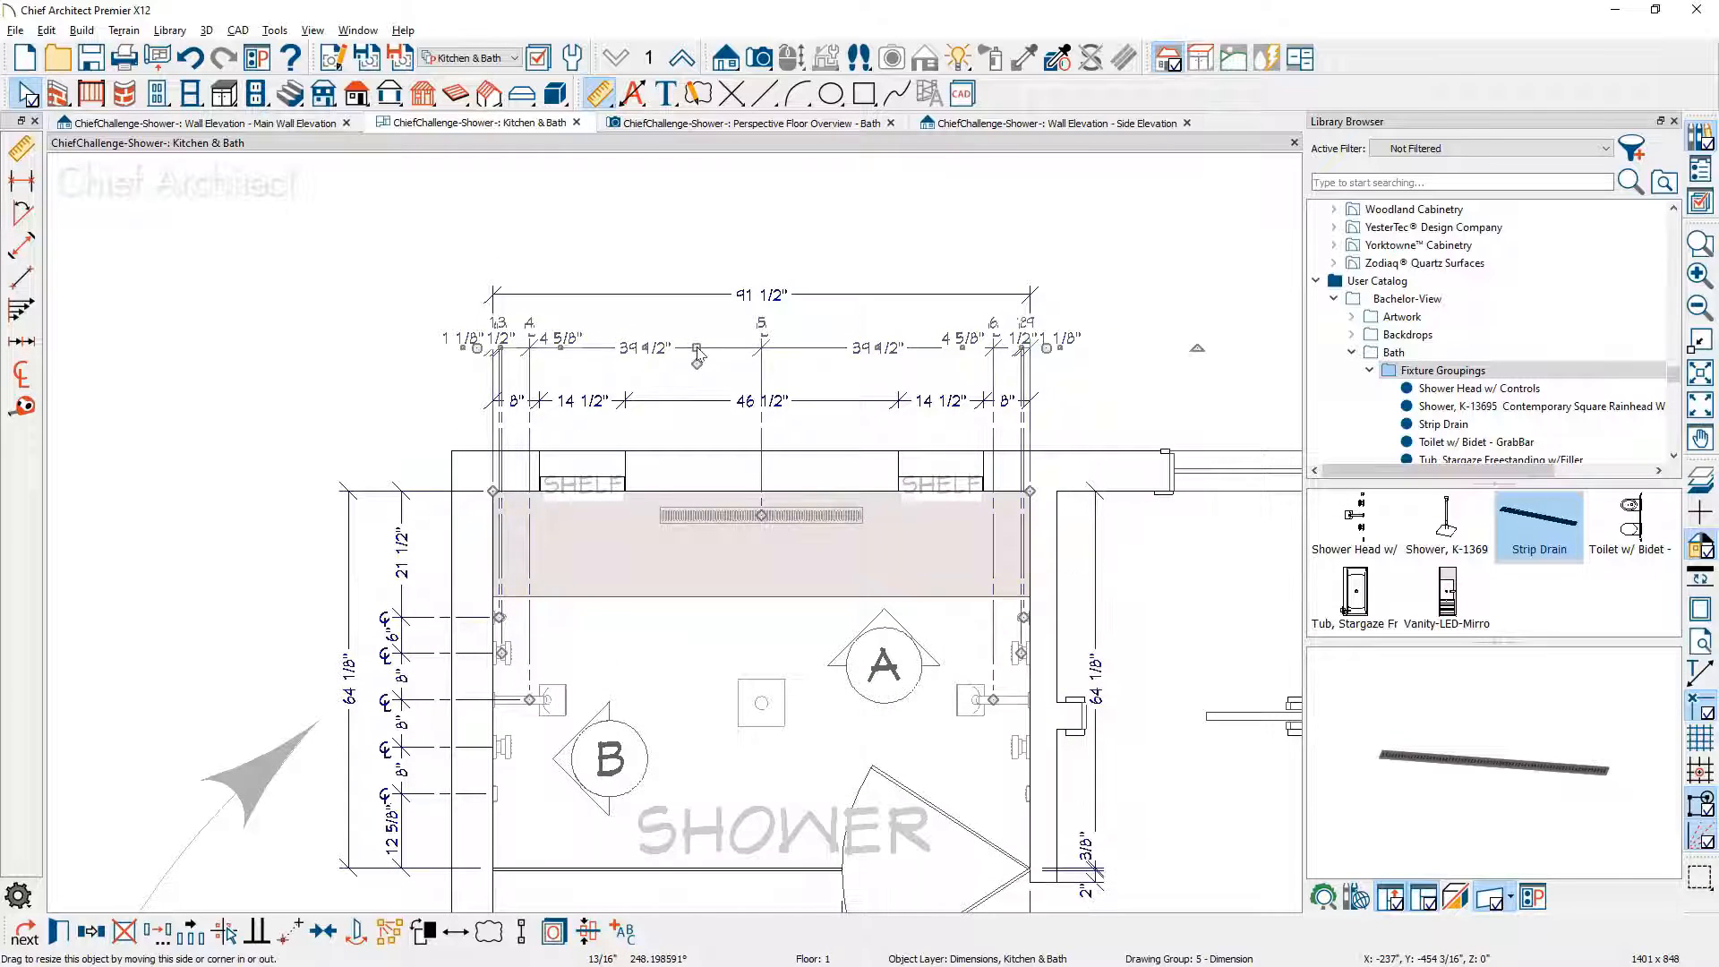
drag(697, 351, 584, 611)
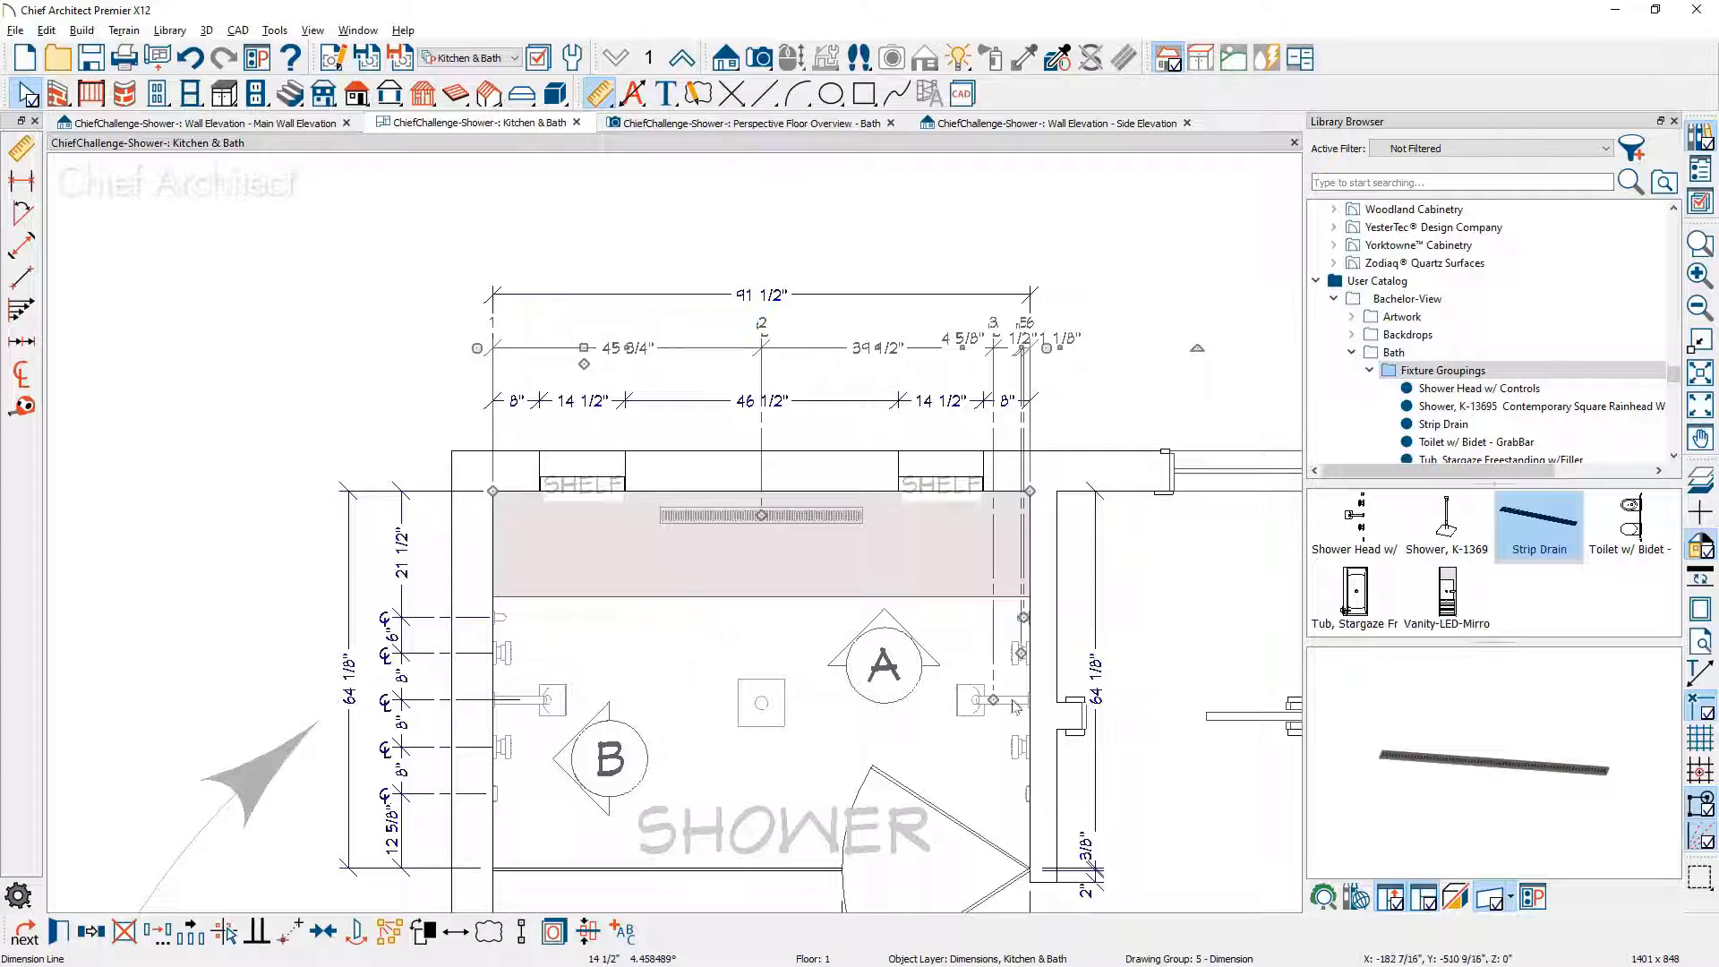
drag(993, 700, 935, 747)
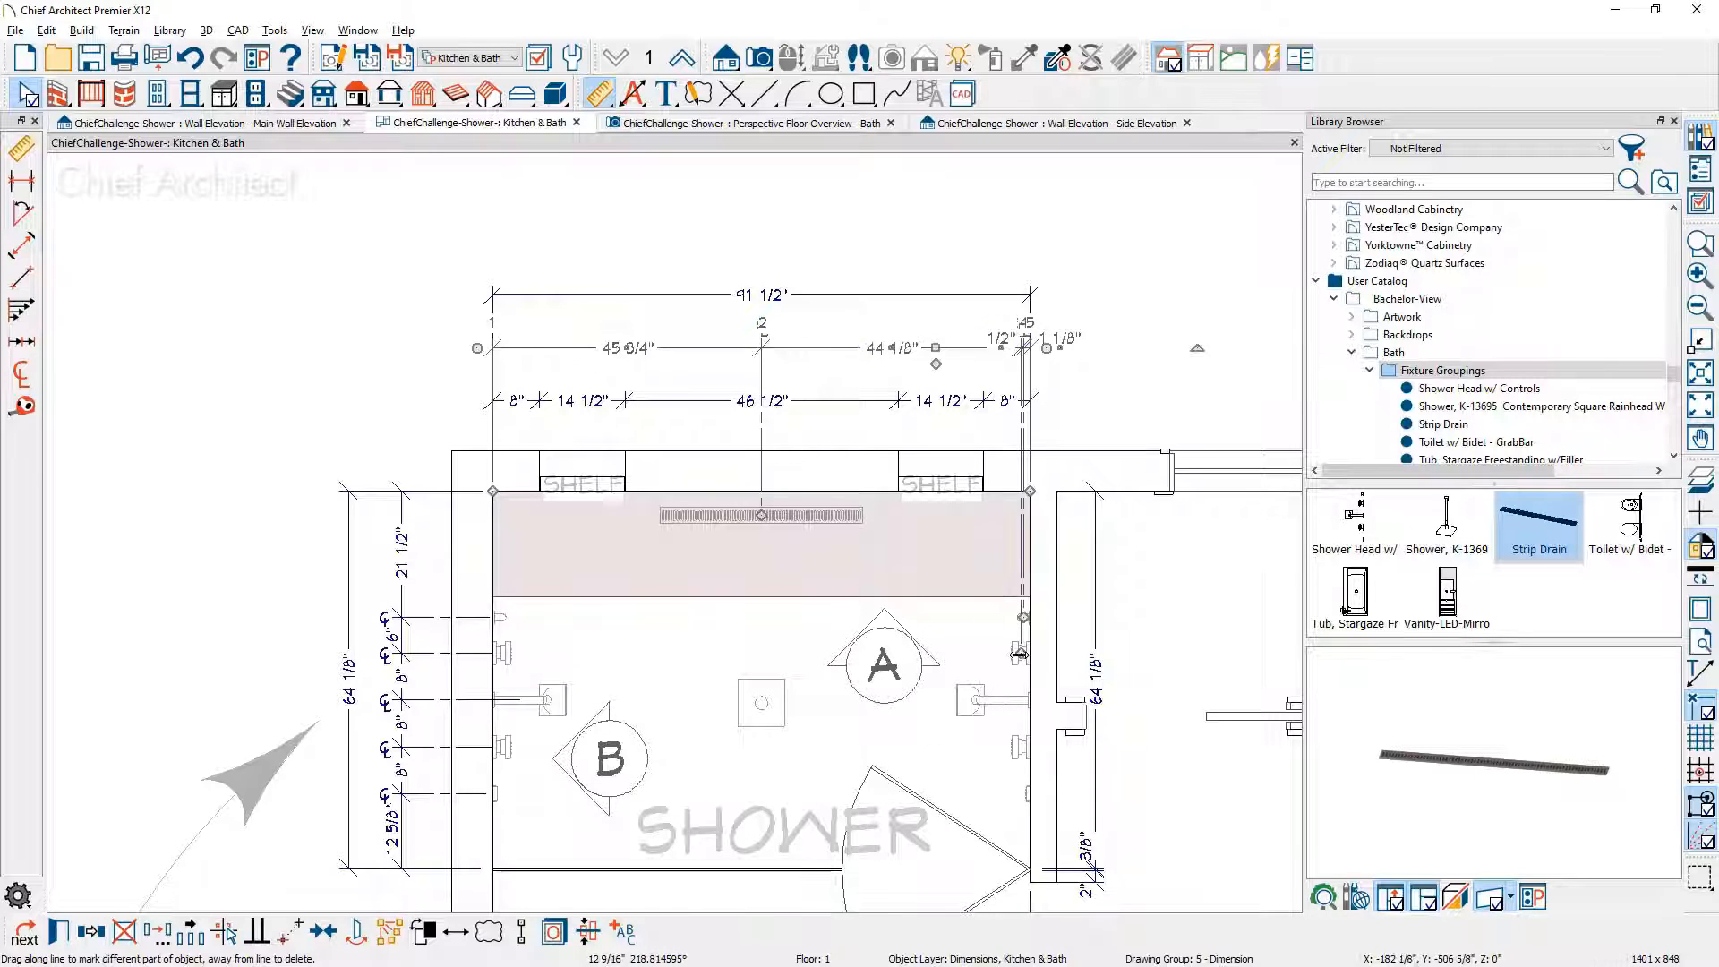
drag(1019, 655, 990, 619)
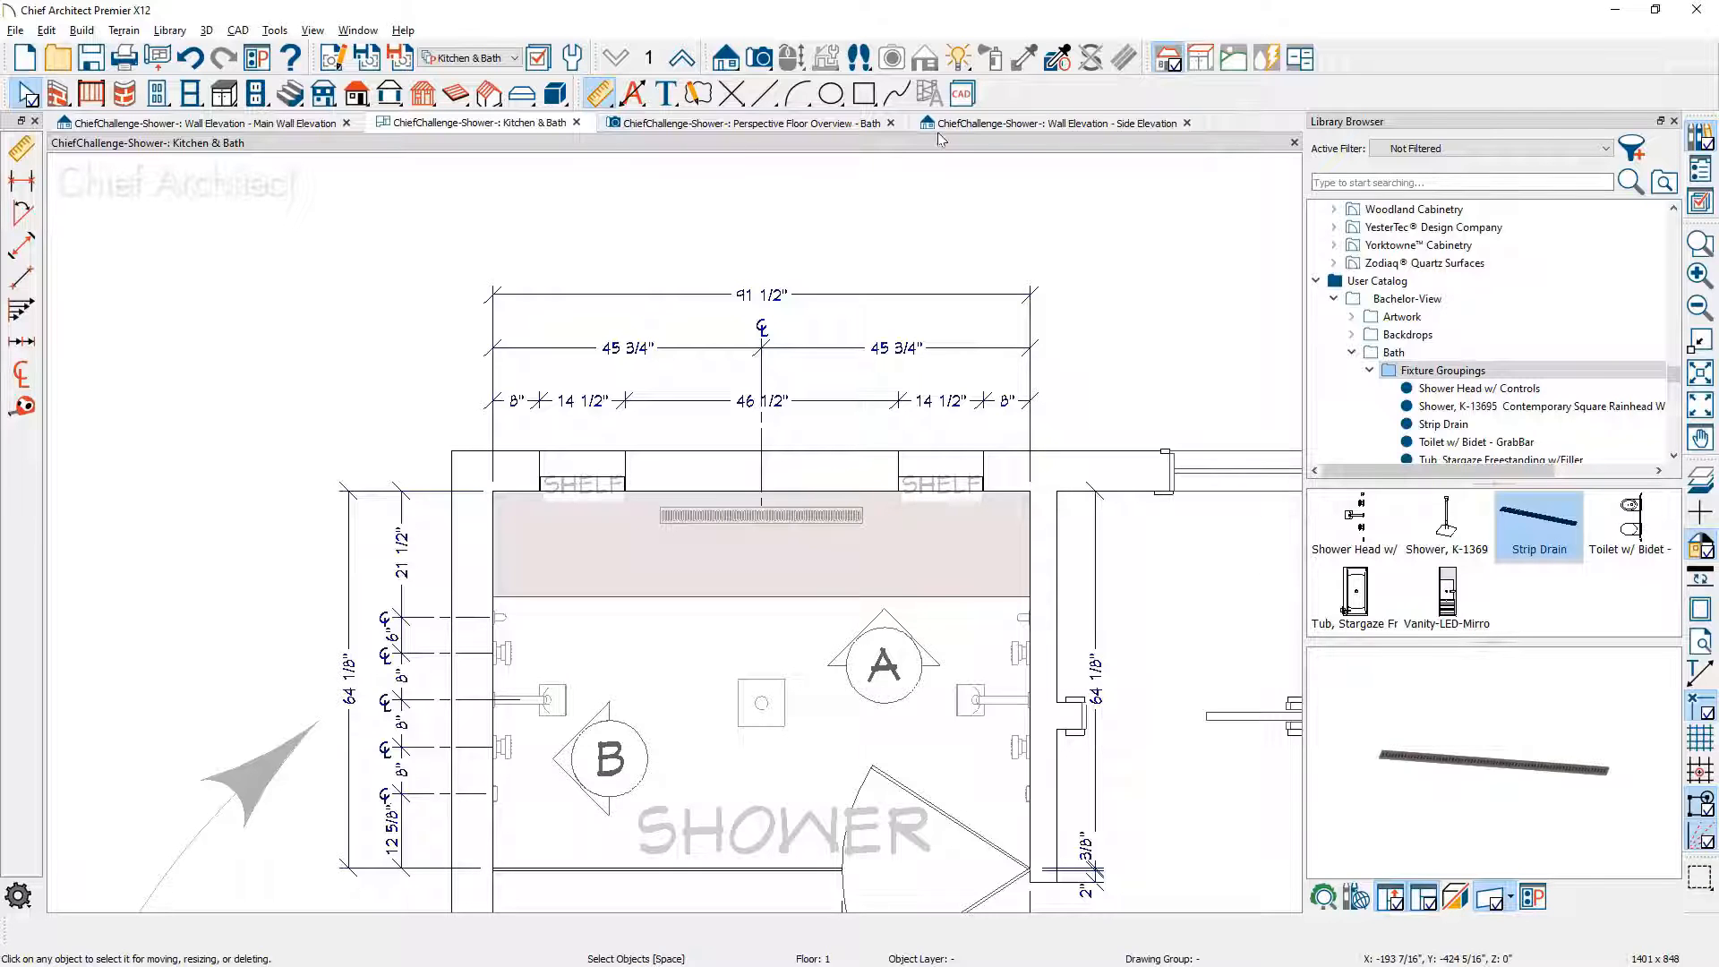
Step: Switch to the bath's Perspective Floor Overview
click(851, 131)
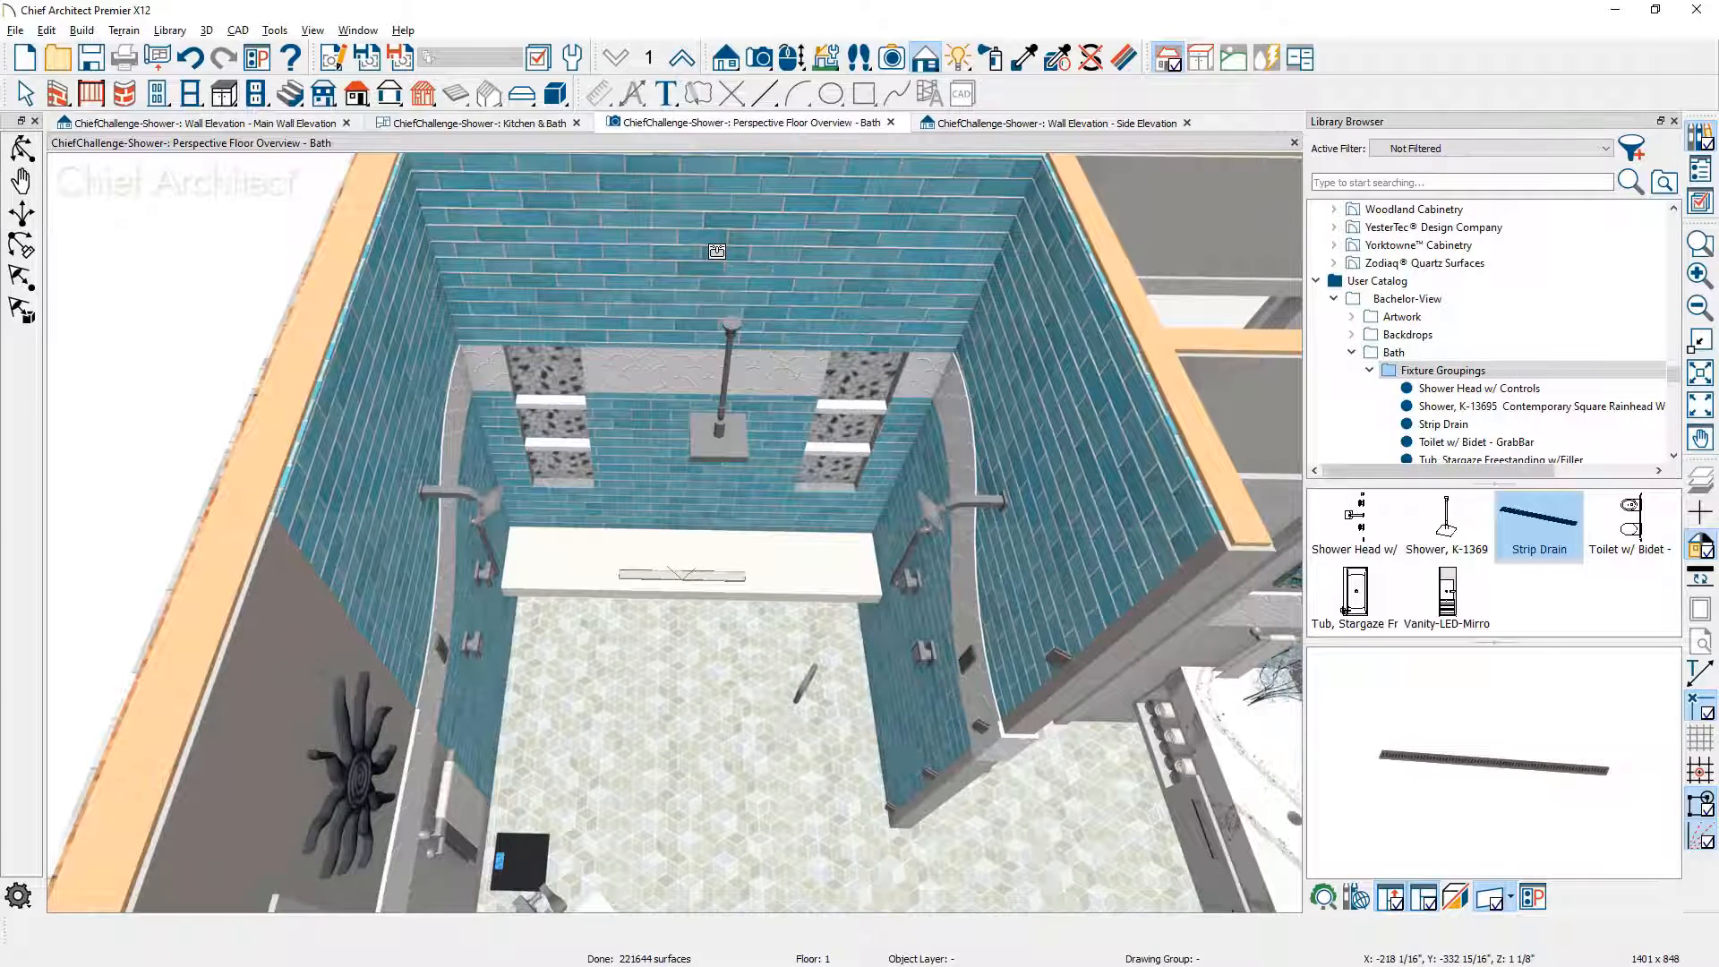
Step: Switch to the Main Wall Elevation view, focusing on the fish-scale tile band between the niches
key(Escape)
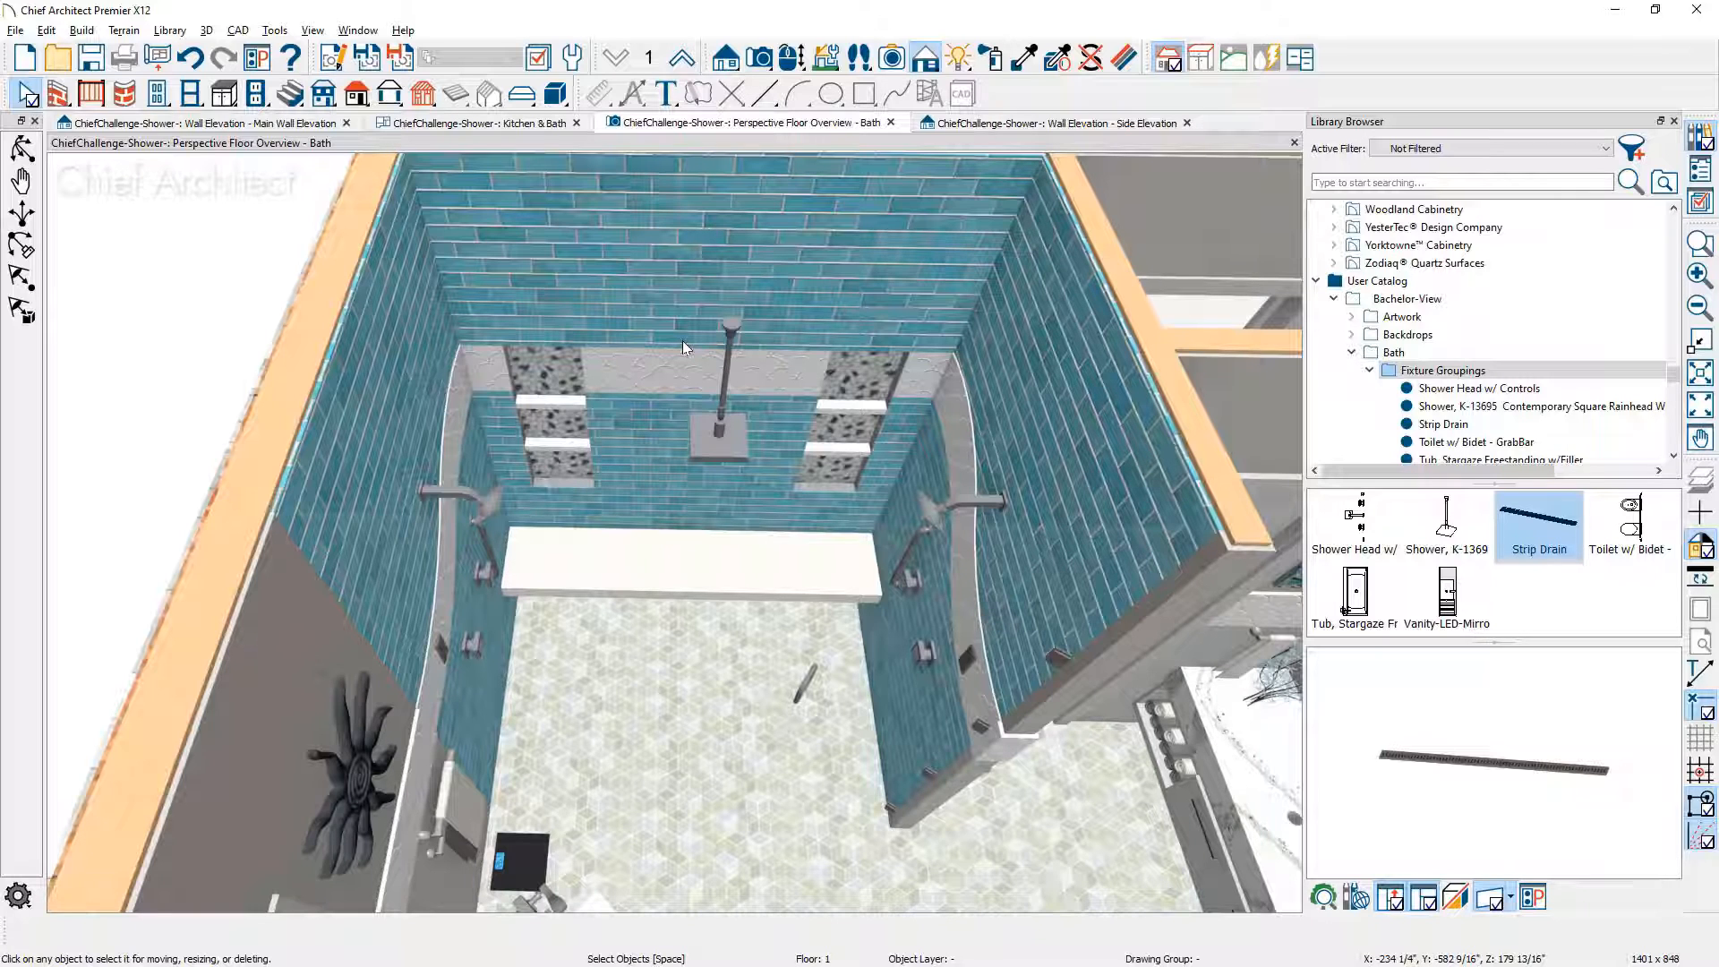
click(283, 123)
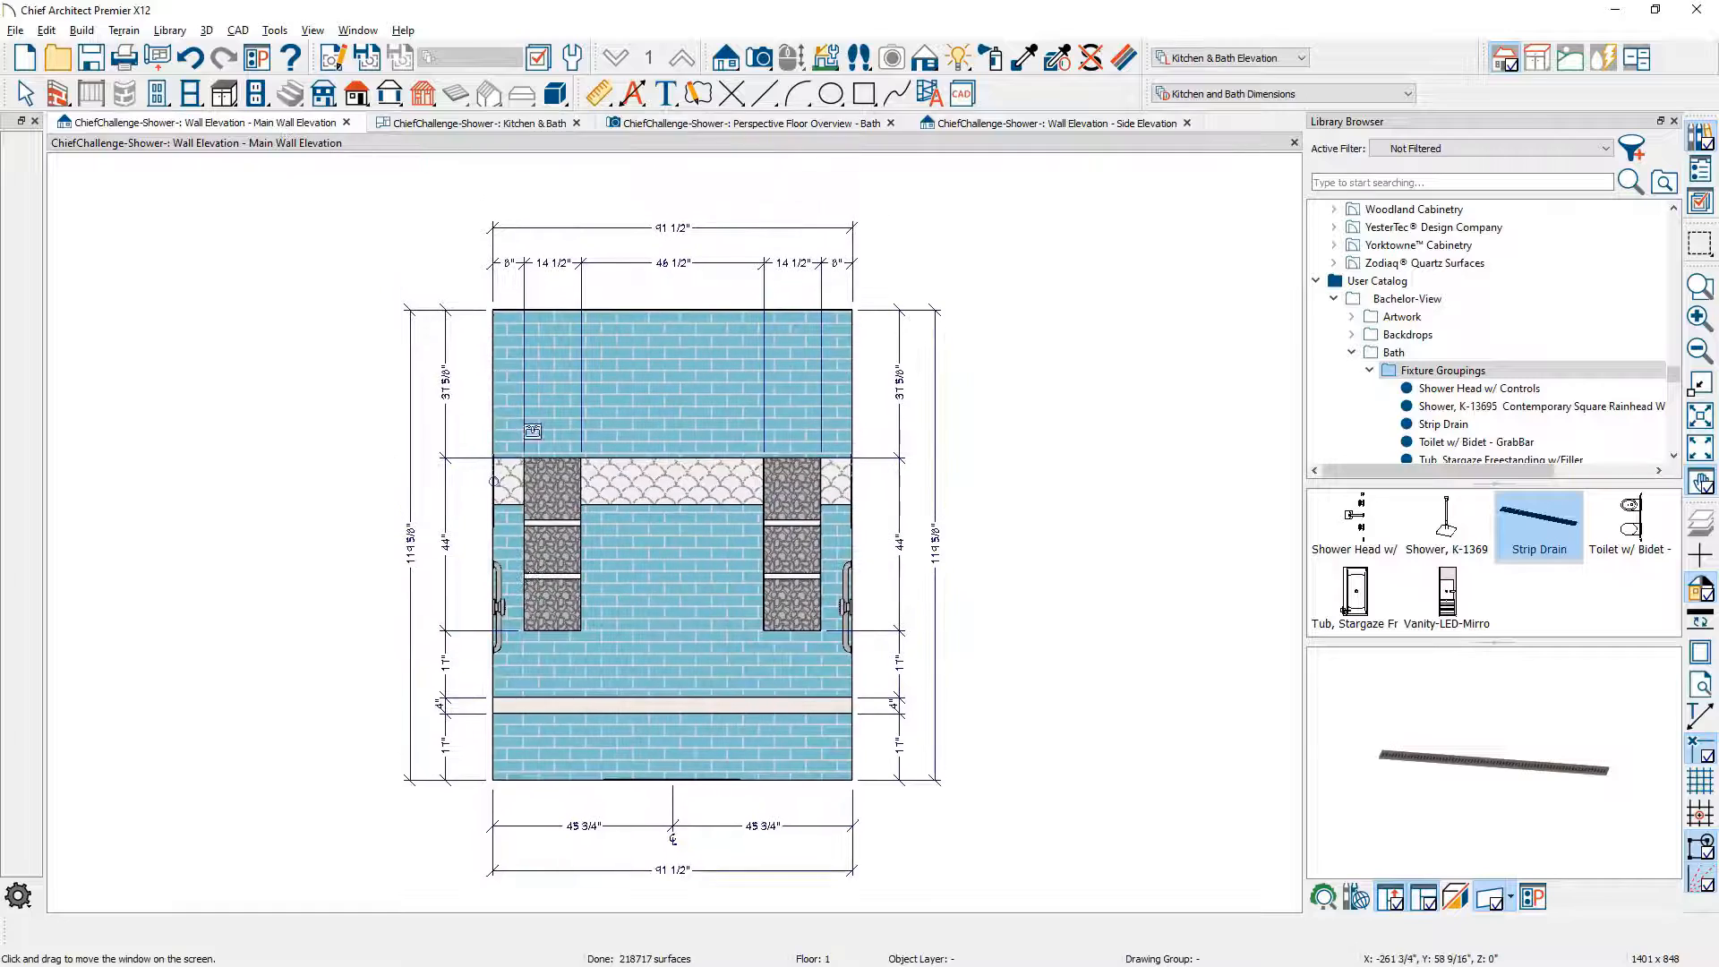
scroll(567, 461, up, 3)
key(space)
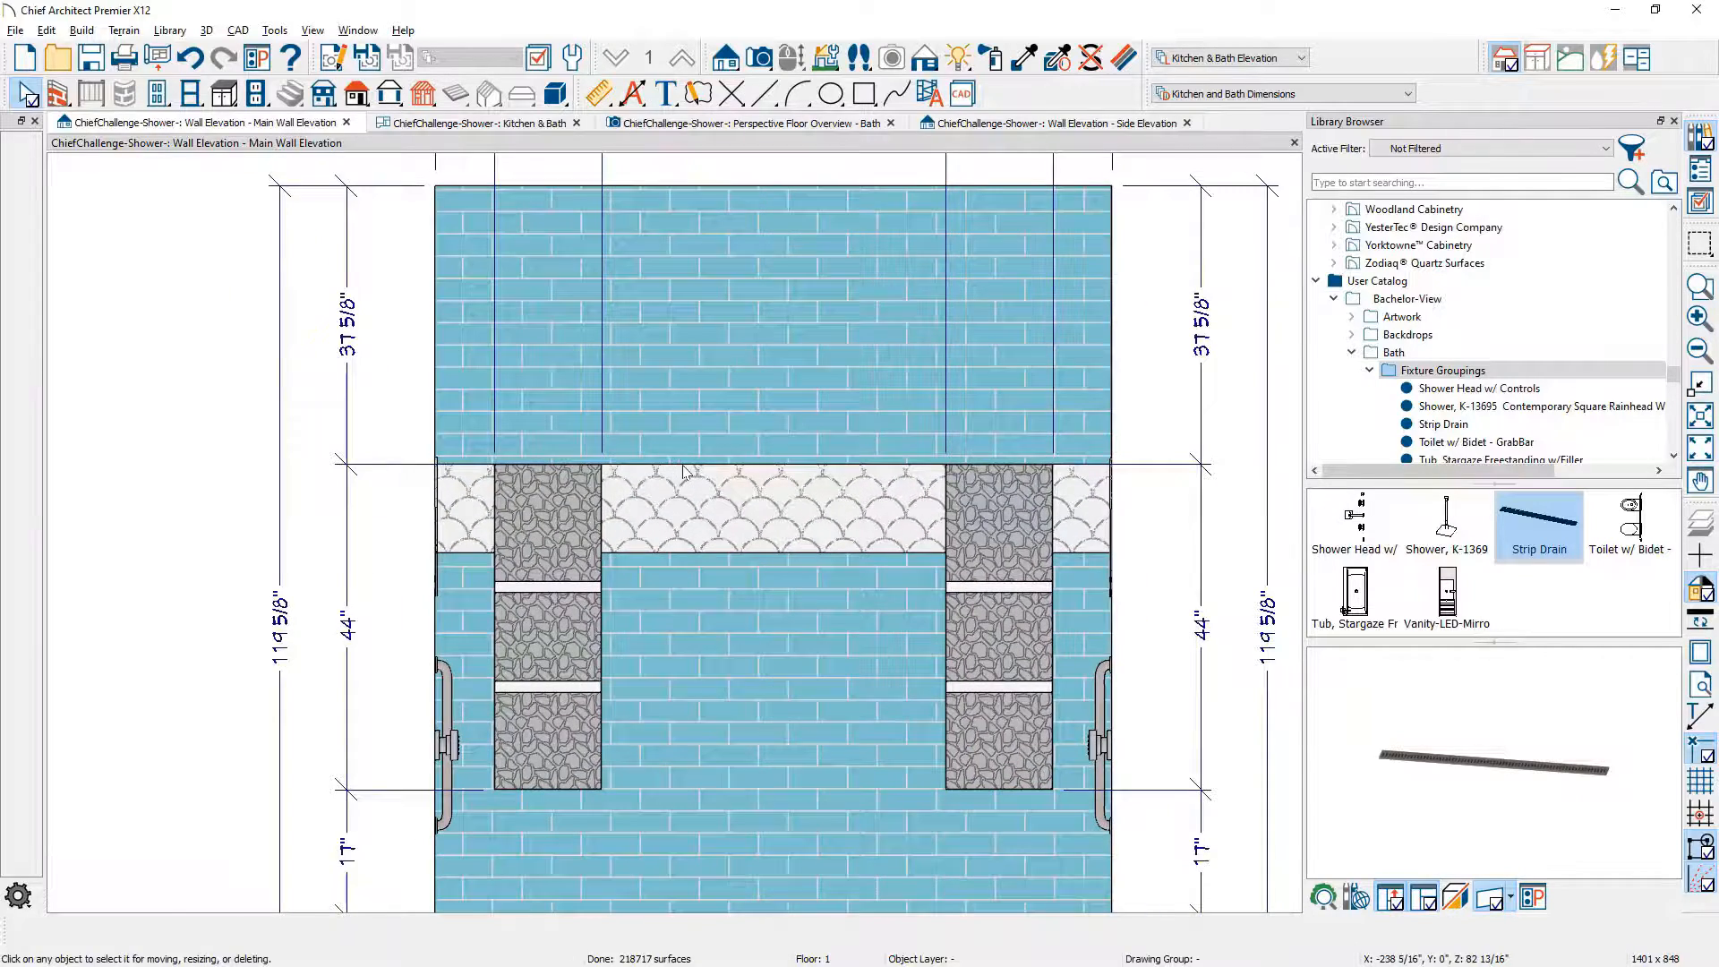
scroll(683, 472, up, 2)
scroll(683, 468, up, 2)
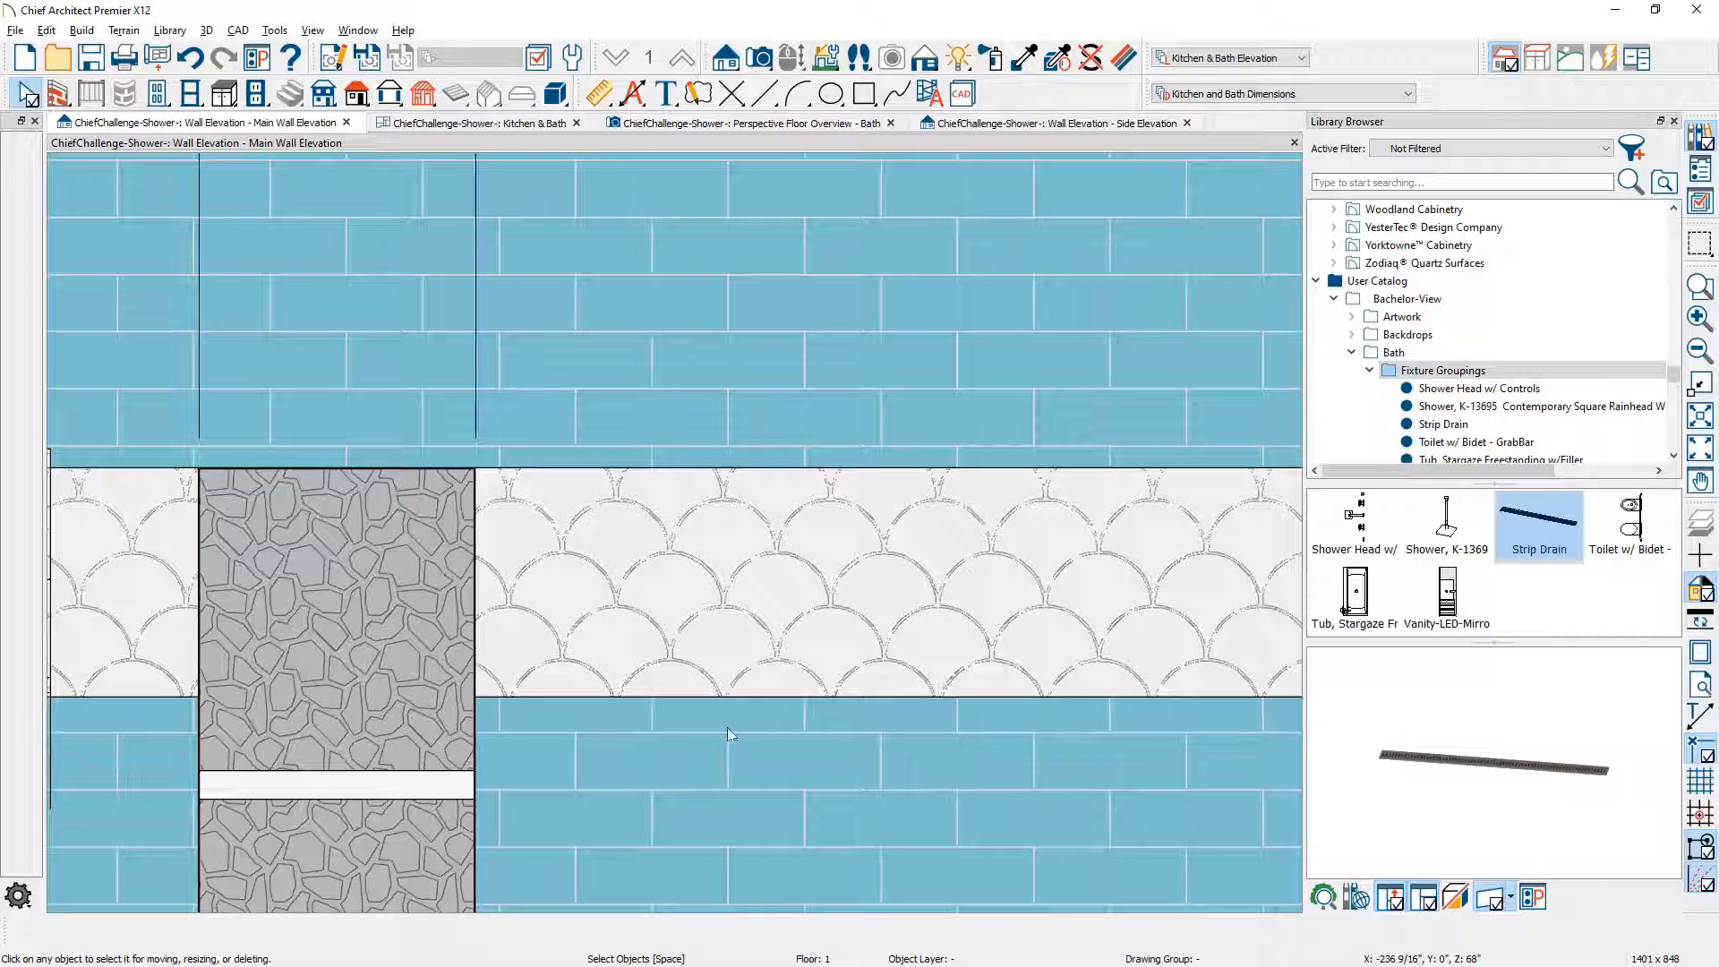
Step: Examine the material definition of the blue subway tile above the fish-scale band, leaving its settings alone
click(1124, 57)
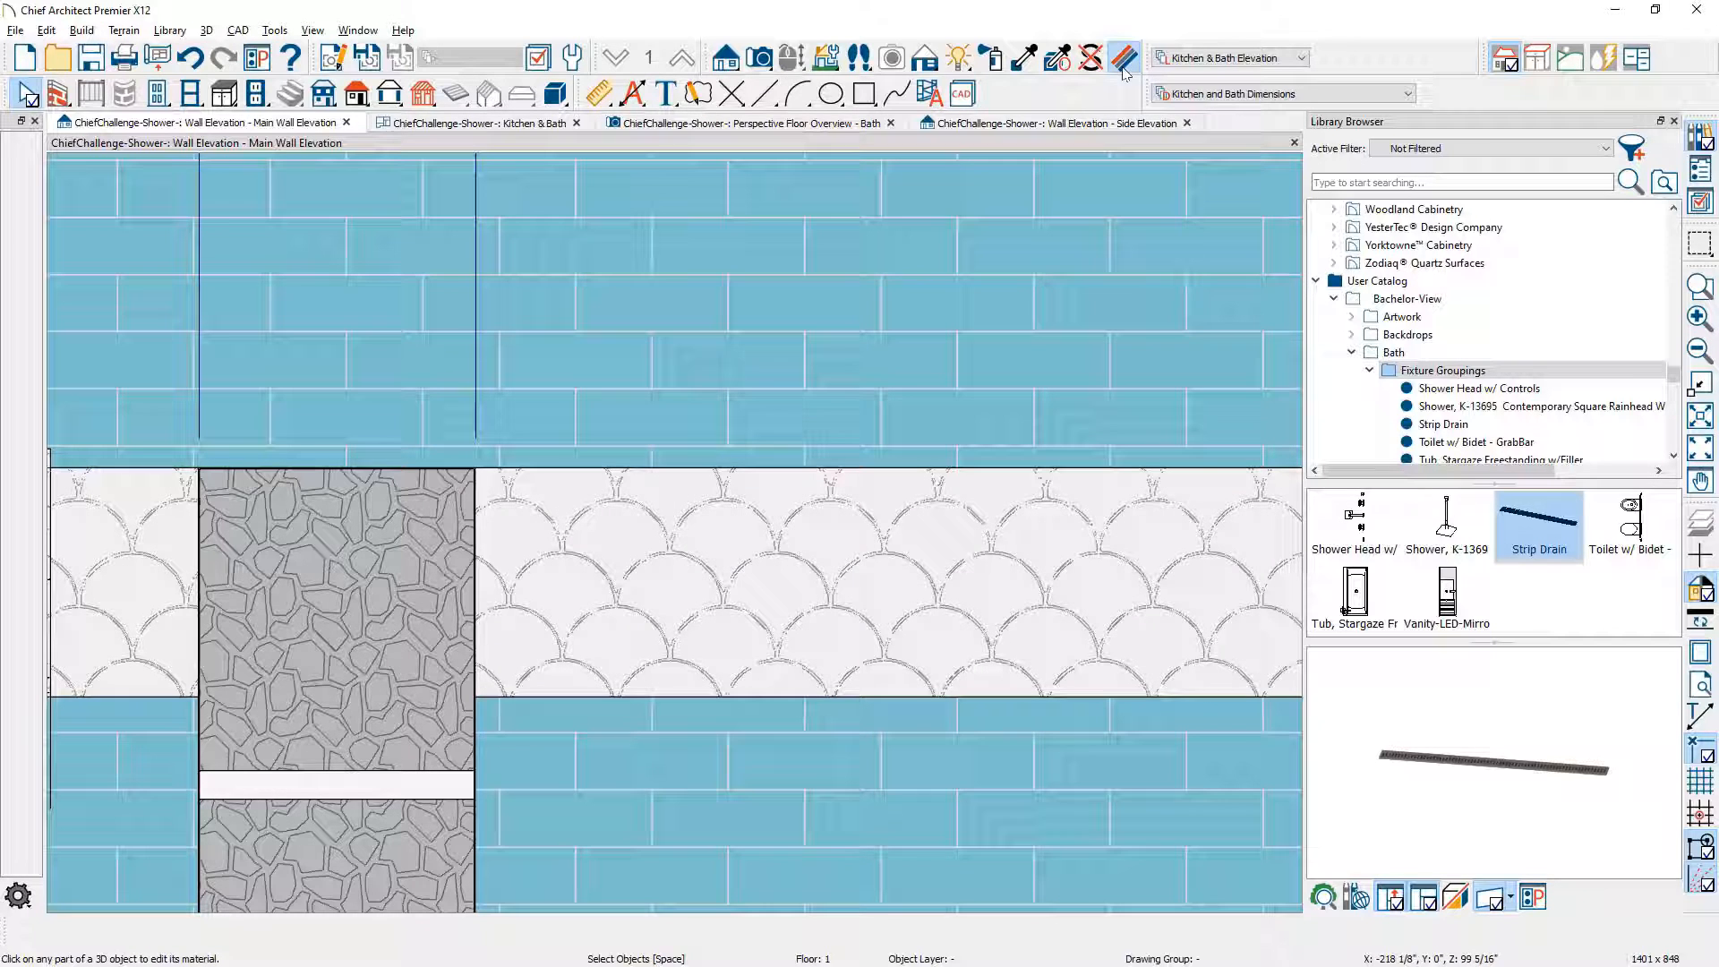
click(1083, 283)
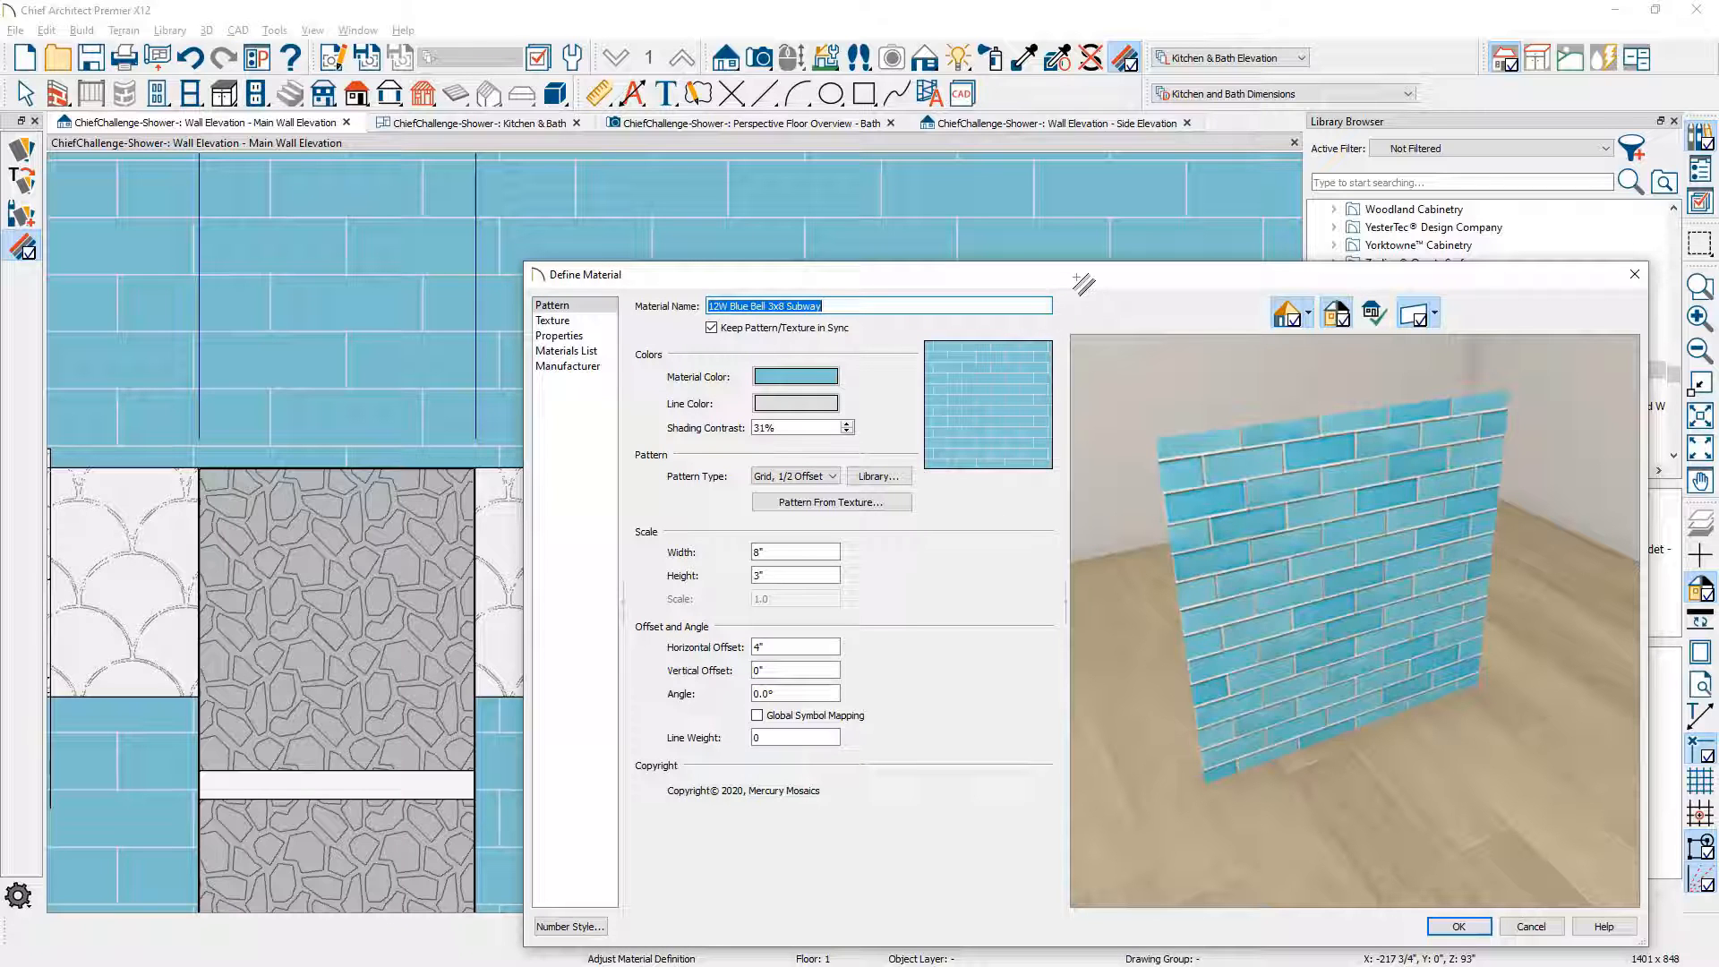
key(Escape)
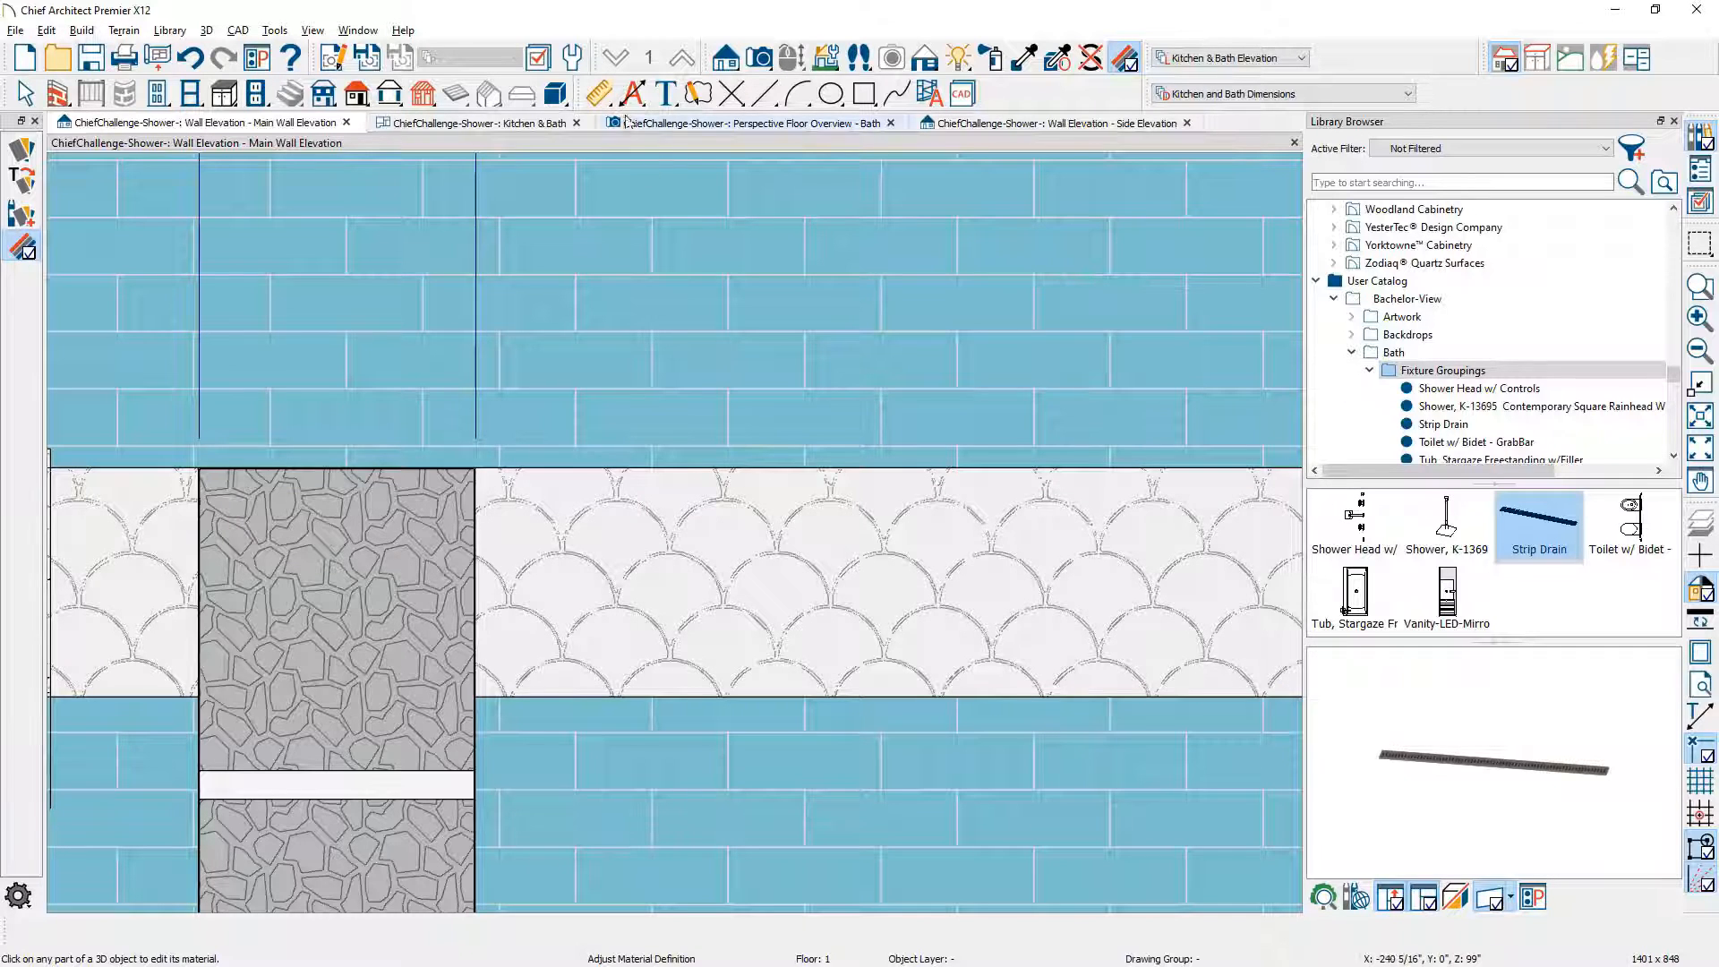
Step: Measure the height of the cut subway tile row directly above the fish-scale band with the Tape Measure
click(600, 97)
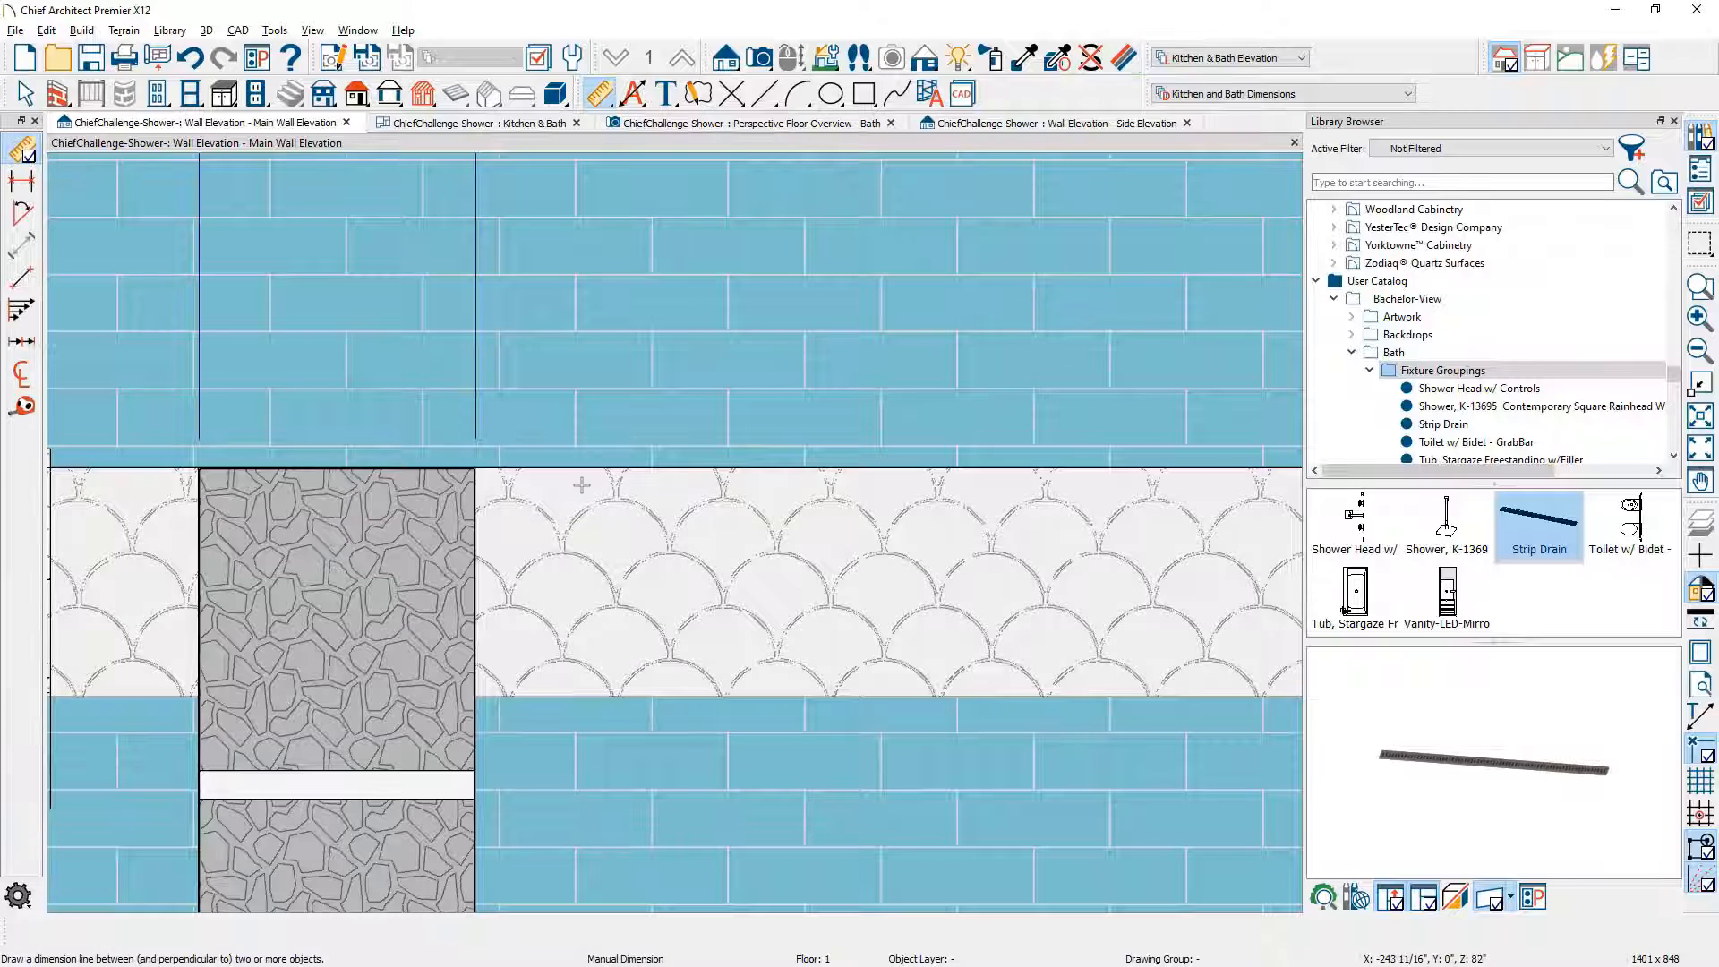
scroll(582, 483, up, 3)
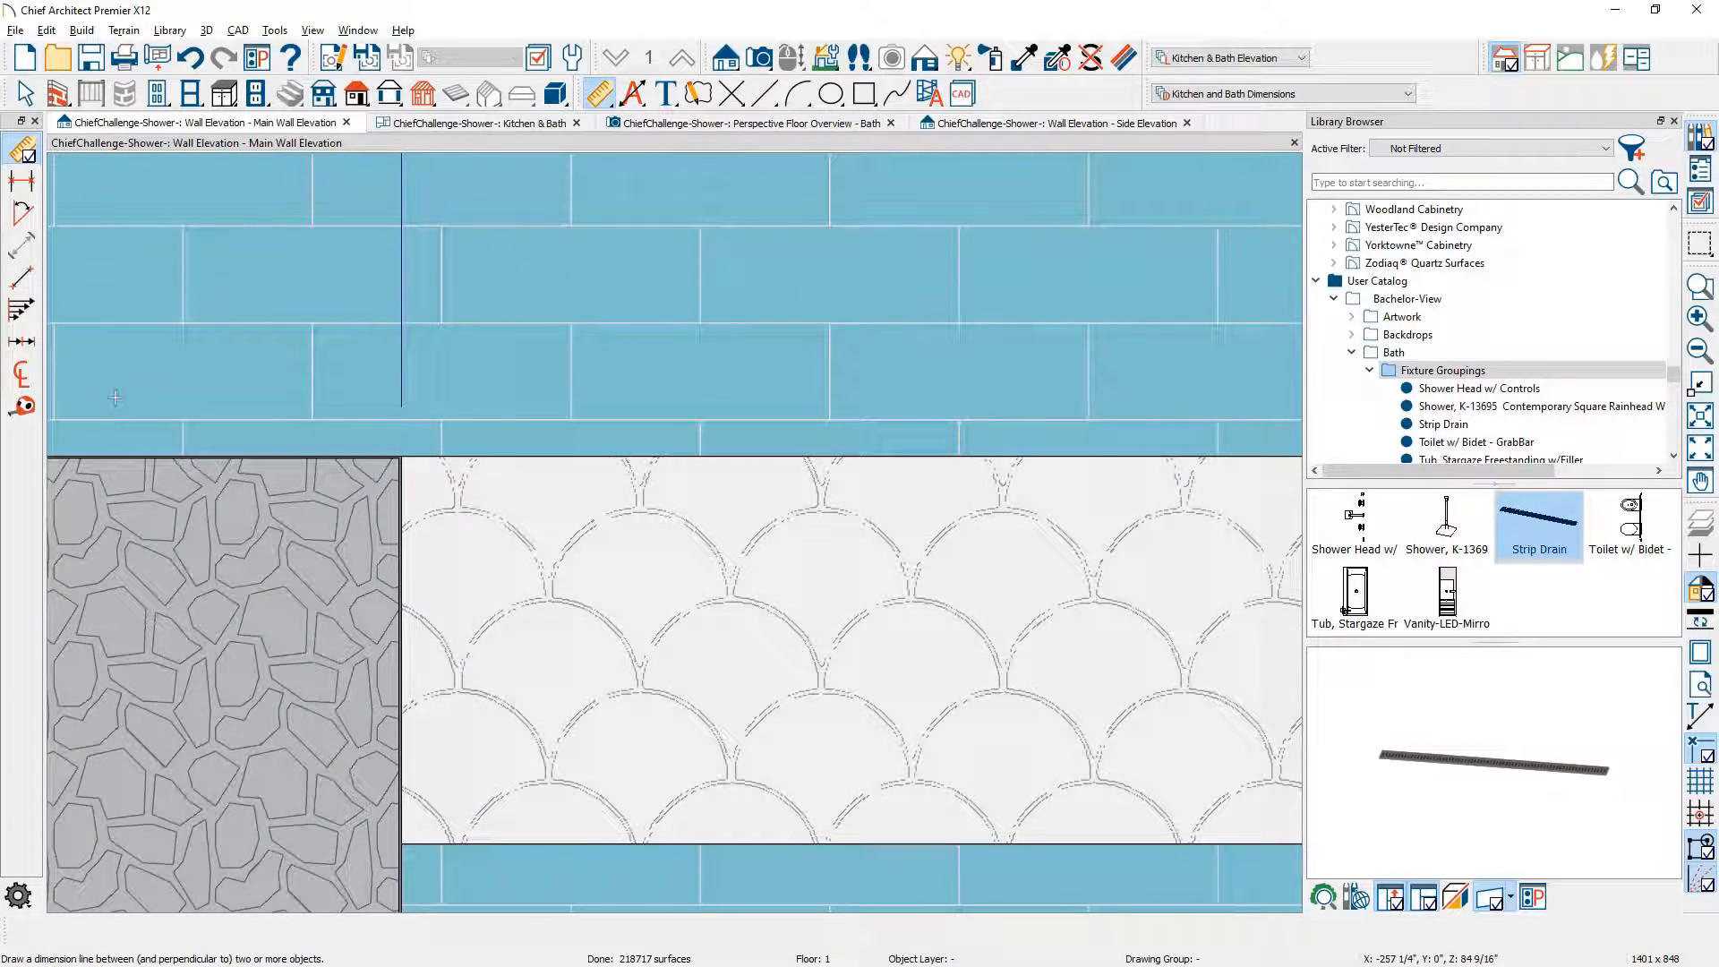
click(21, 407)
scroll(590, 411, up, 1)
scroll(589, 410, up, 2)
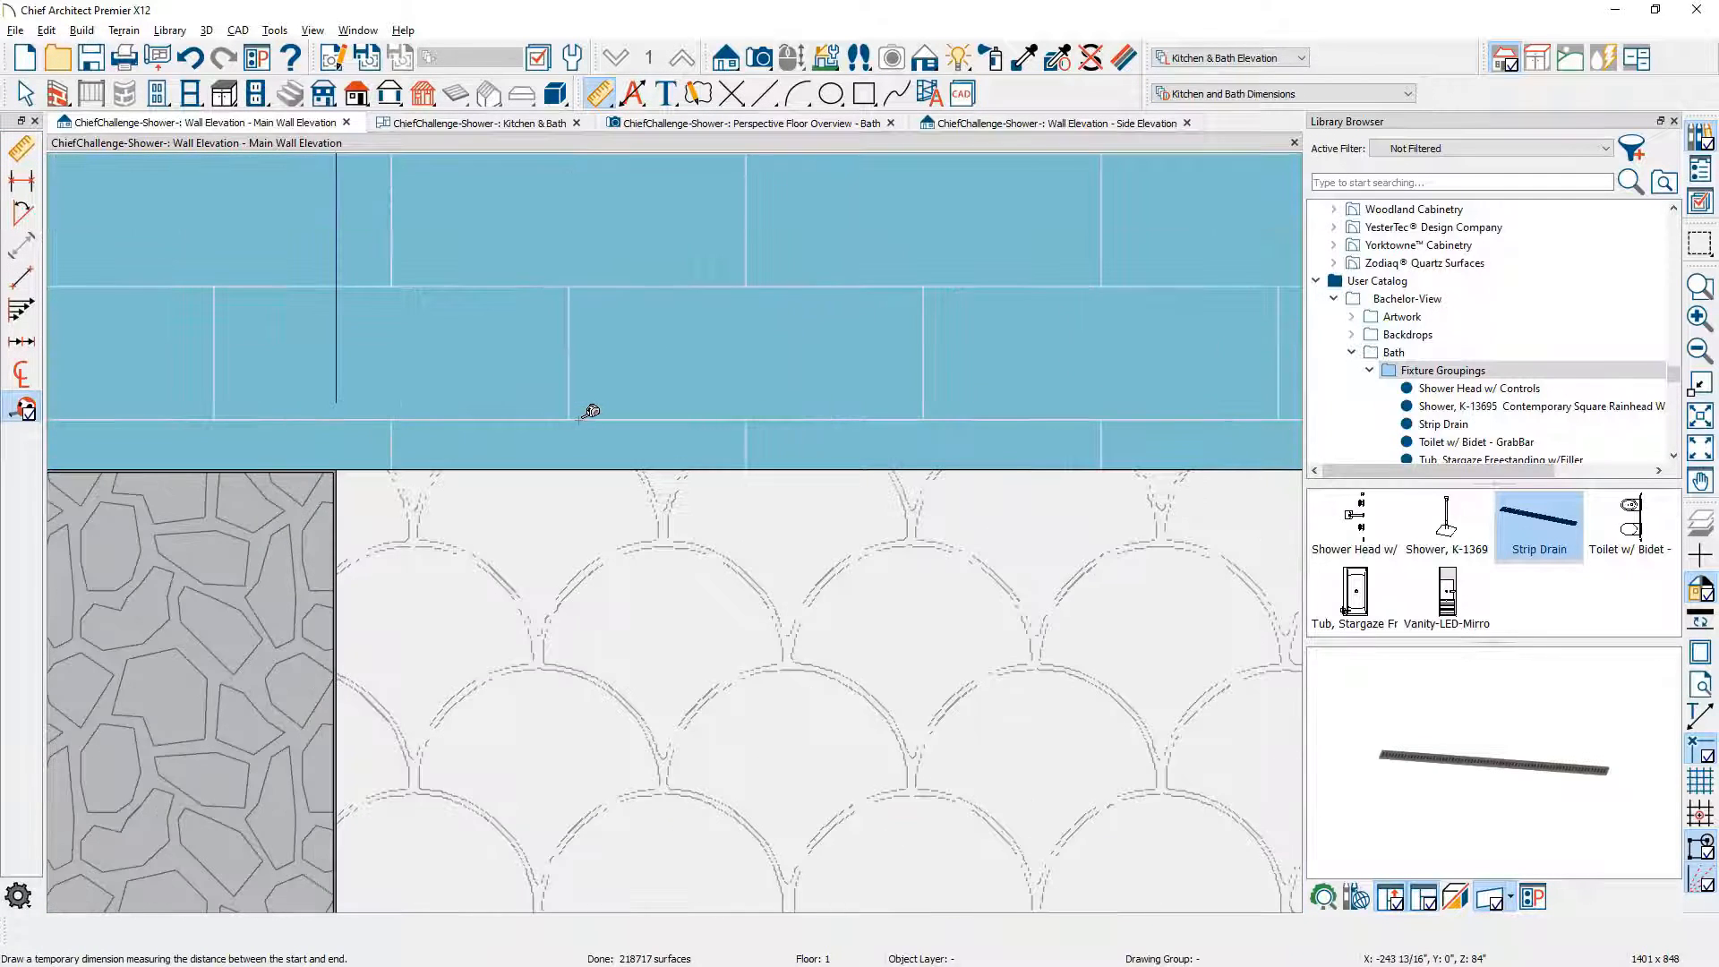
drag(580, 419, 580, 482)
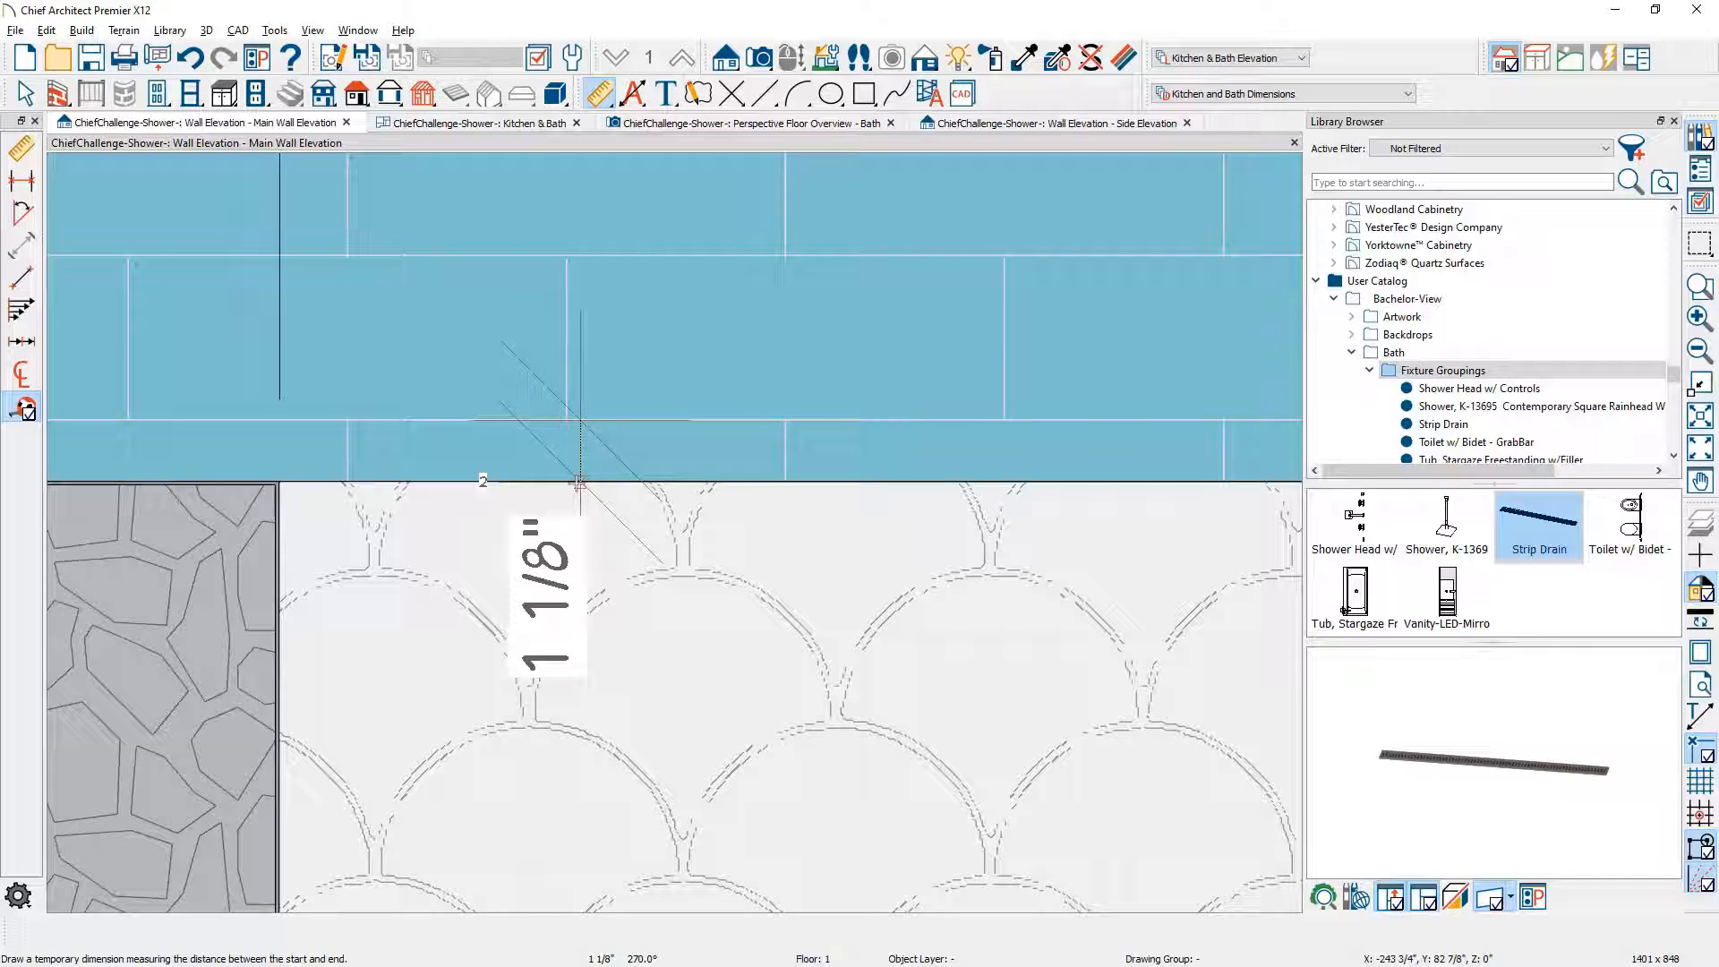
Step: Measure the height of the cut subway tile row directly below the fish-scale band
middle_drag(571, 390, 592, 14)
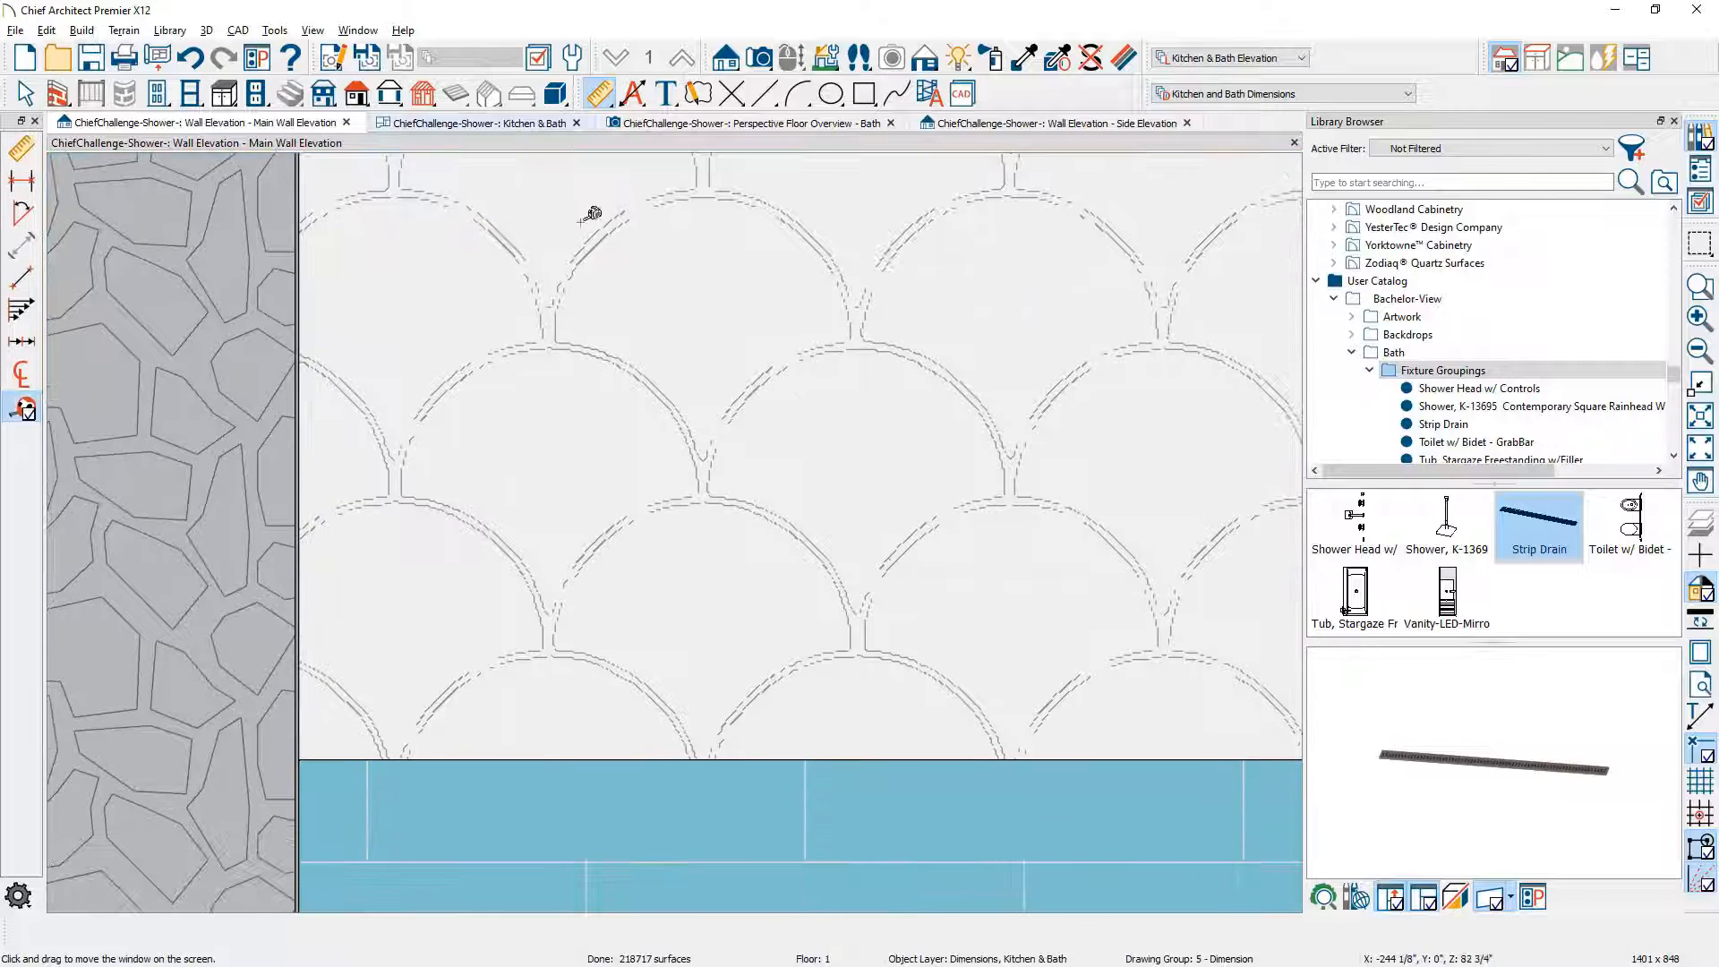
middle_drag(652, 392, 674, 171)
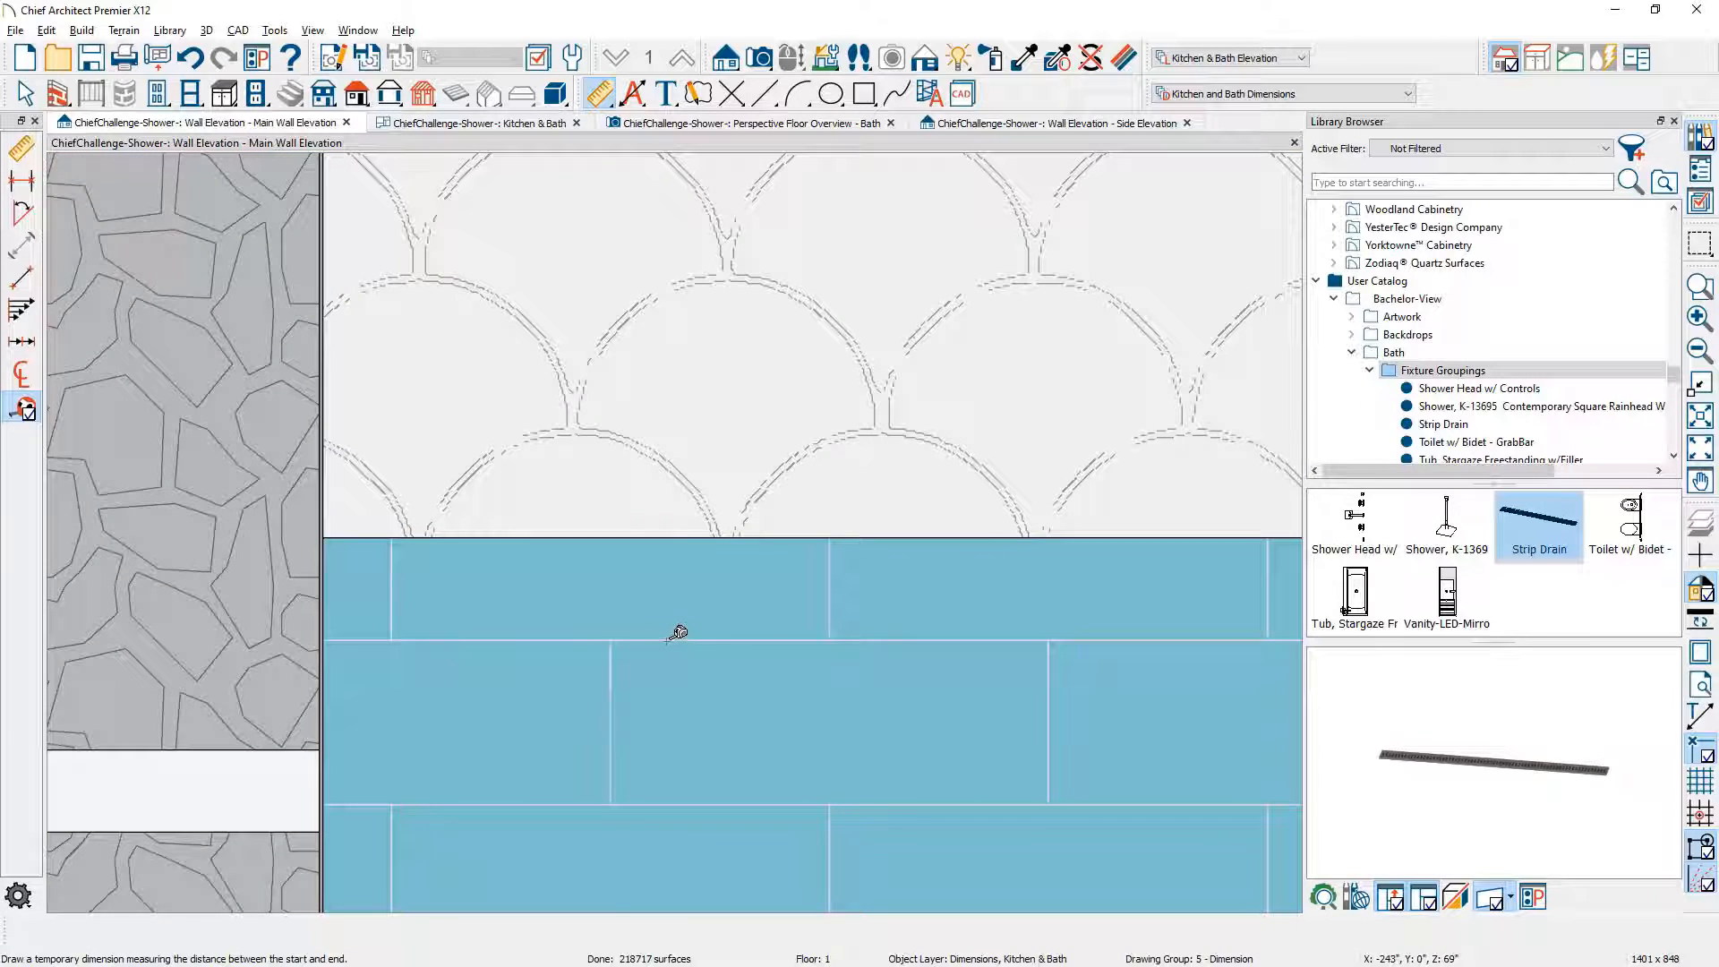
drag(668, 639, 666, 538)
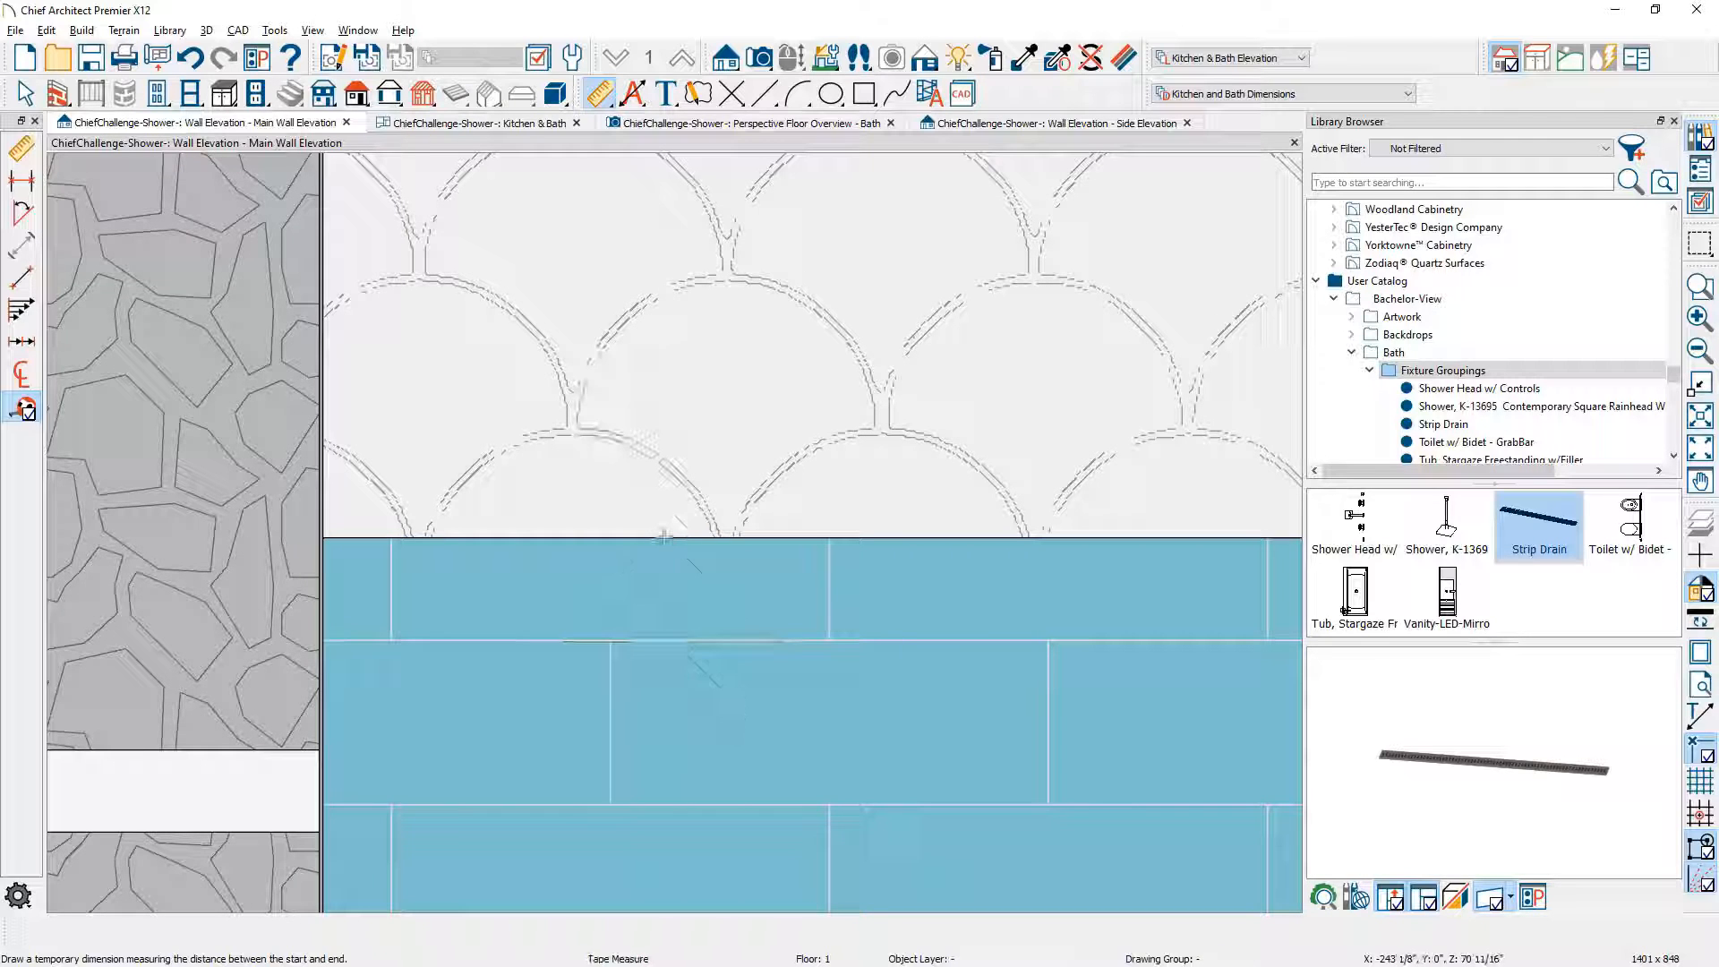
Step: Copy the plan material 12W Blue Bell 3x8 Subway and name the copy "12W Blue Bell 3x8 Subway, Top"
scroll(671, 529, down, 5)
scroll(675, 528, down, 4)
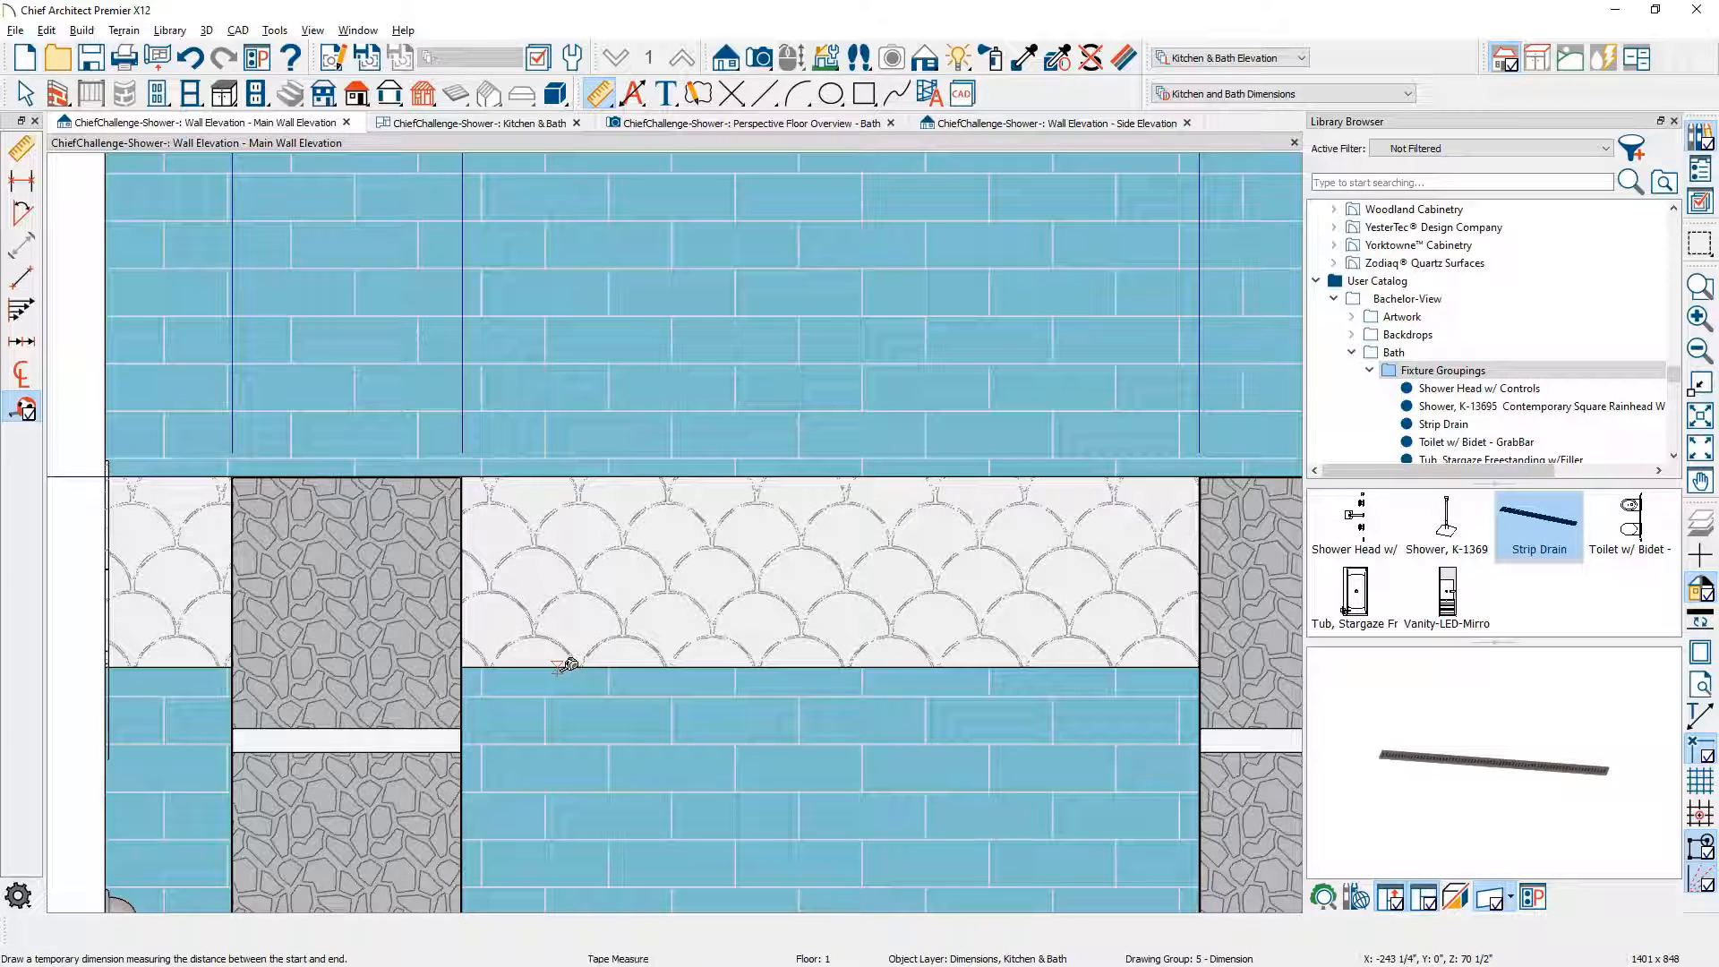
click(213, 33)
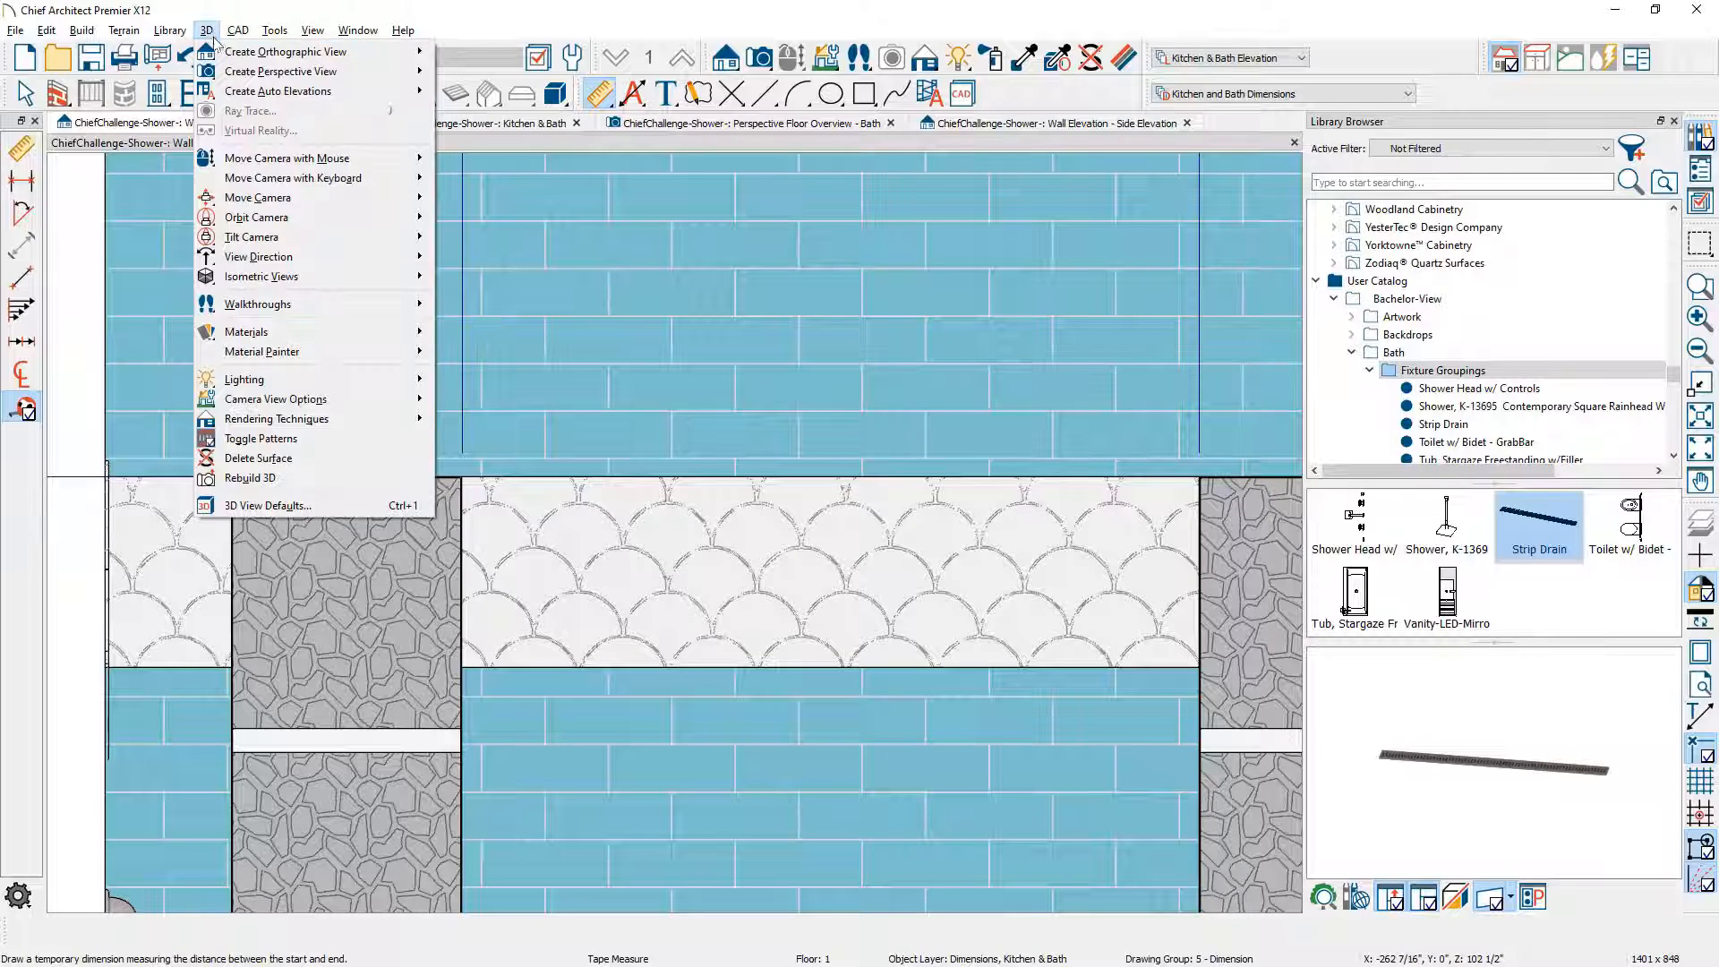
mouse_move(357, 336)
click(528, 331)
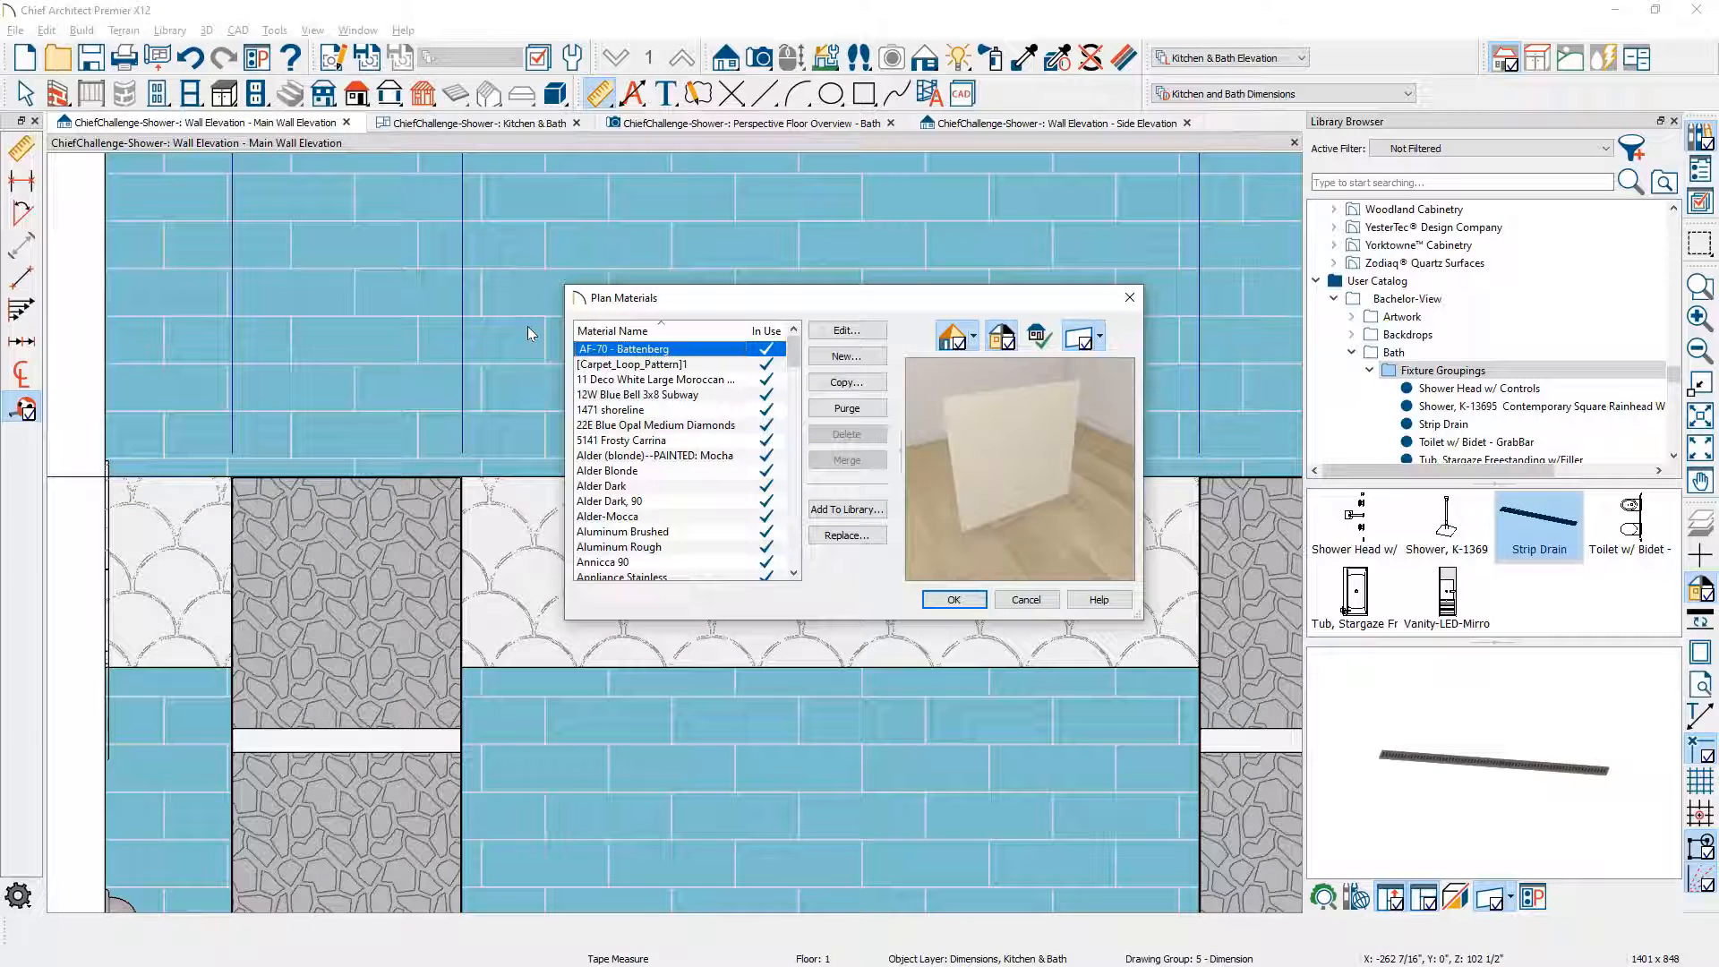
click(673, 398)
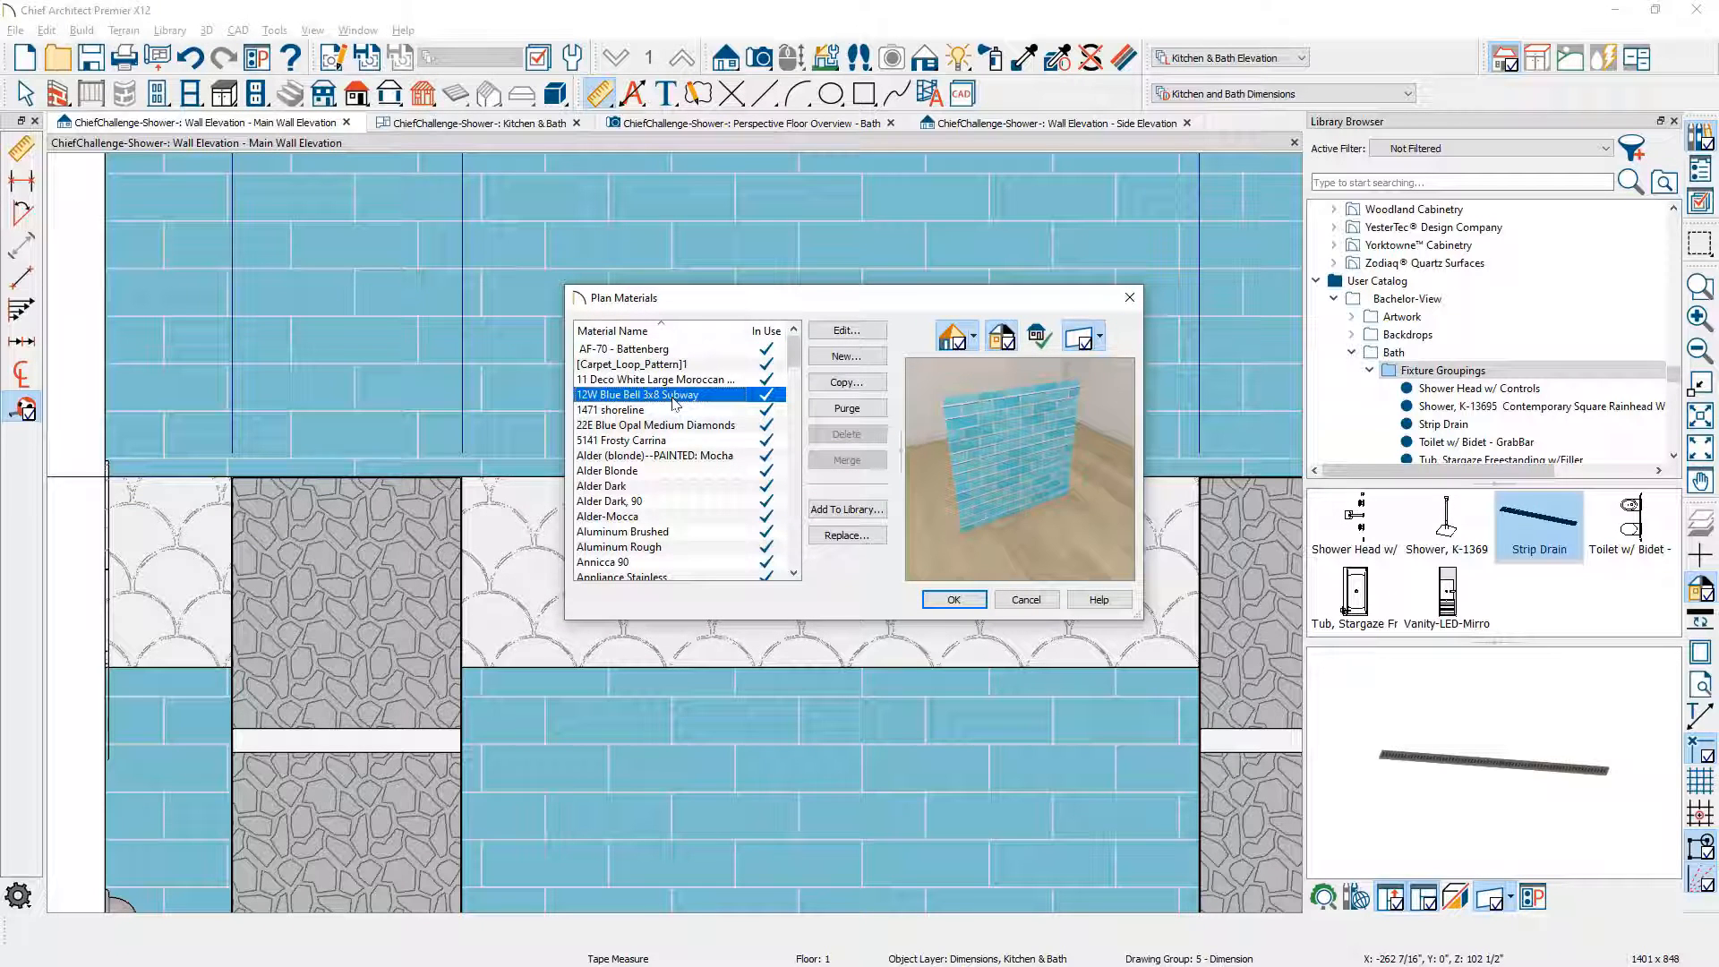
click(846, 383)
double_click(838, 306)
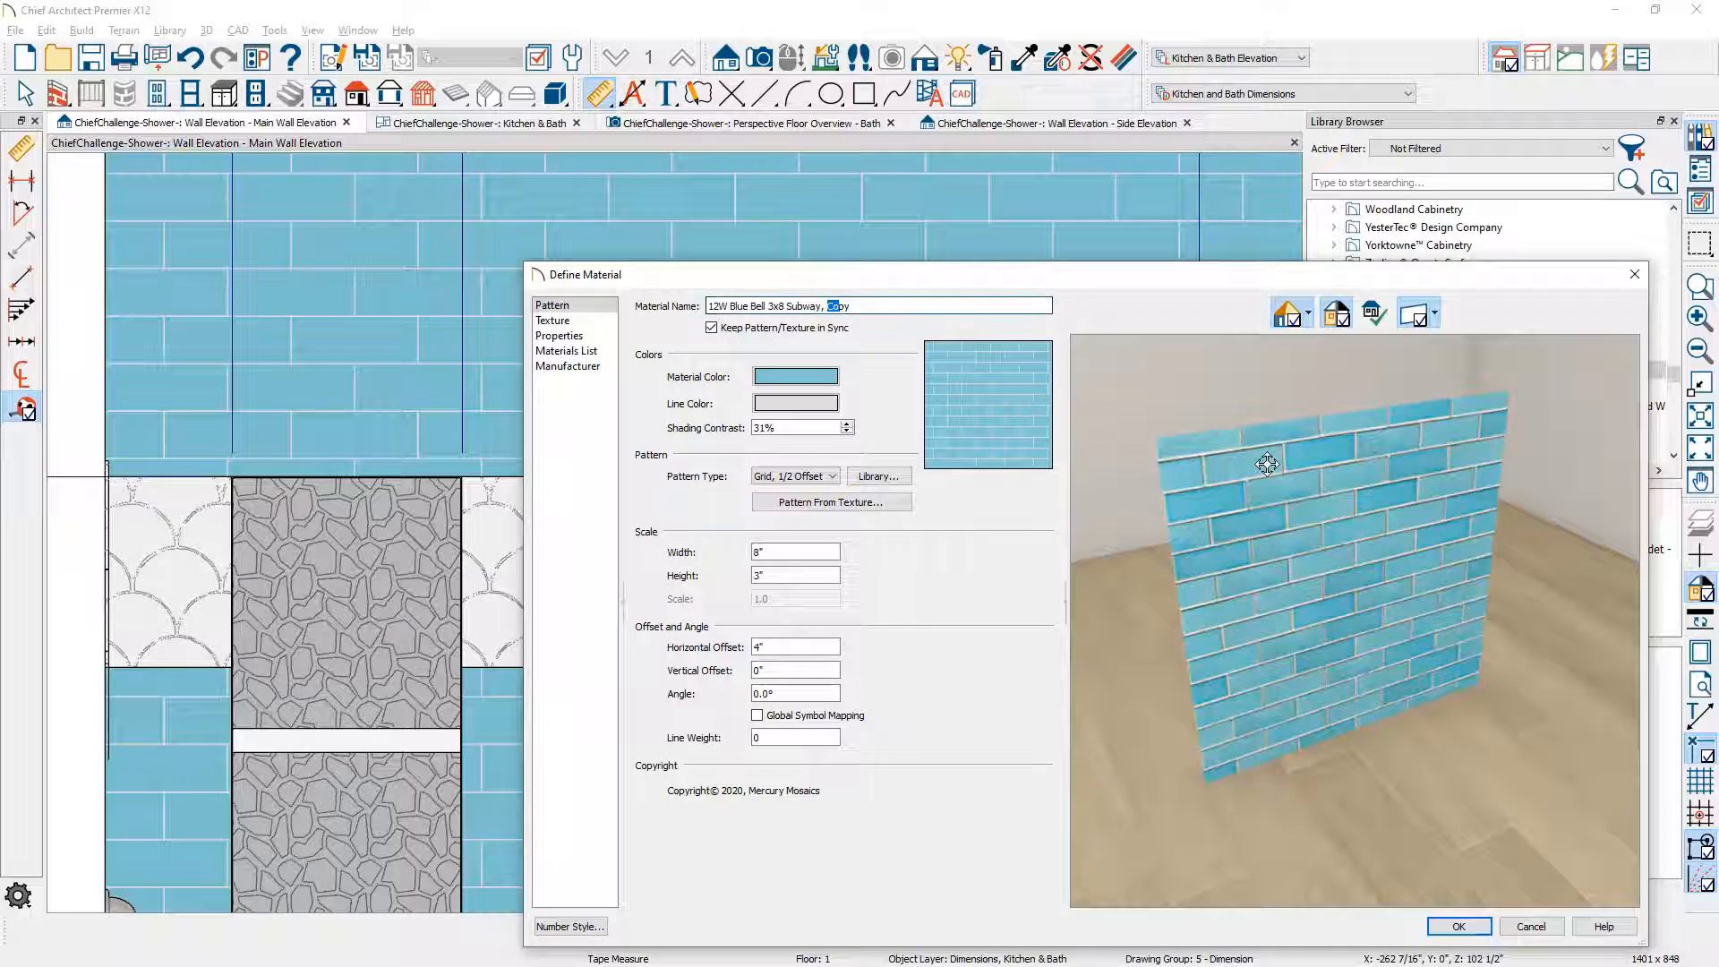
text(Top)
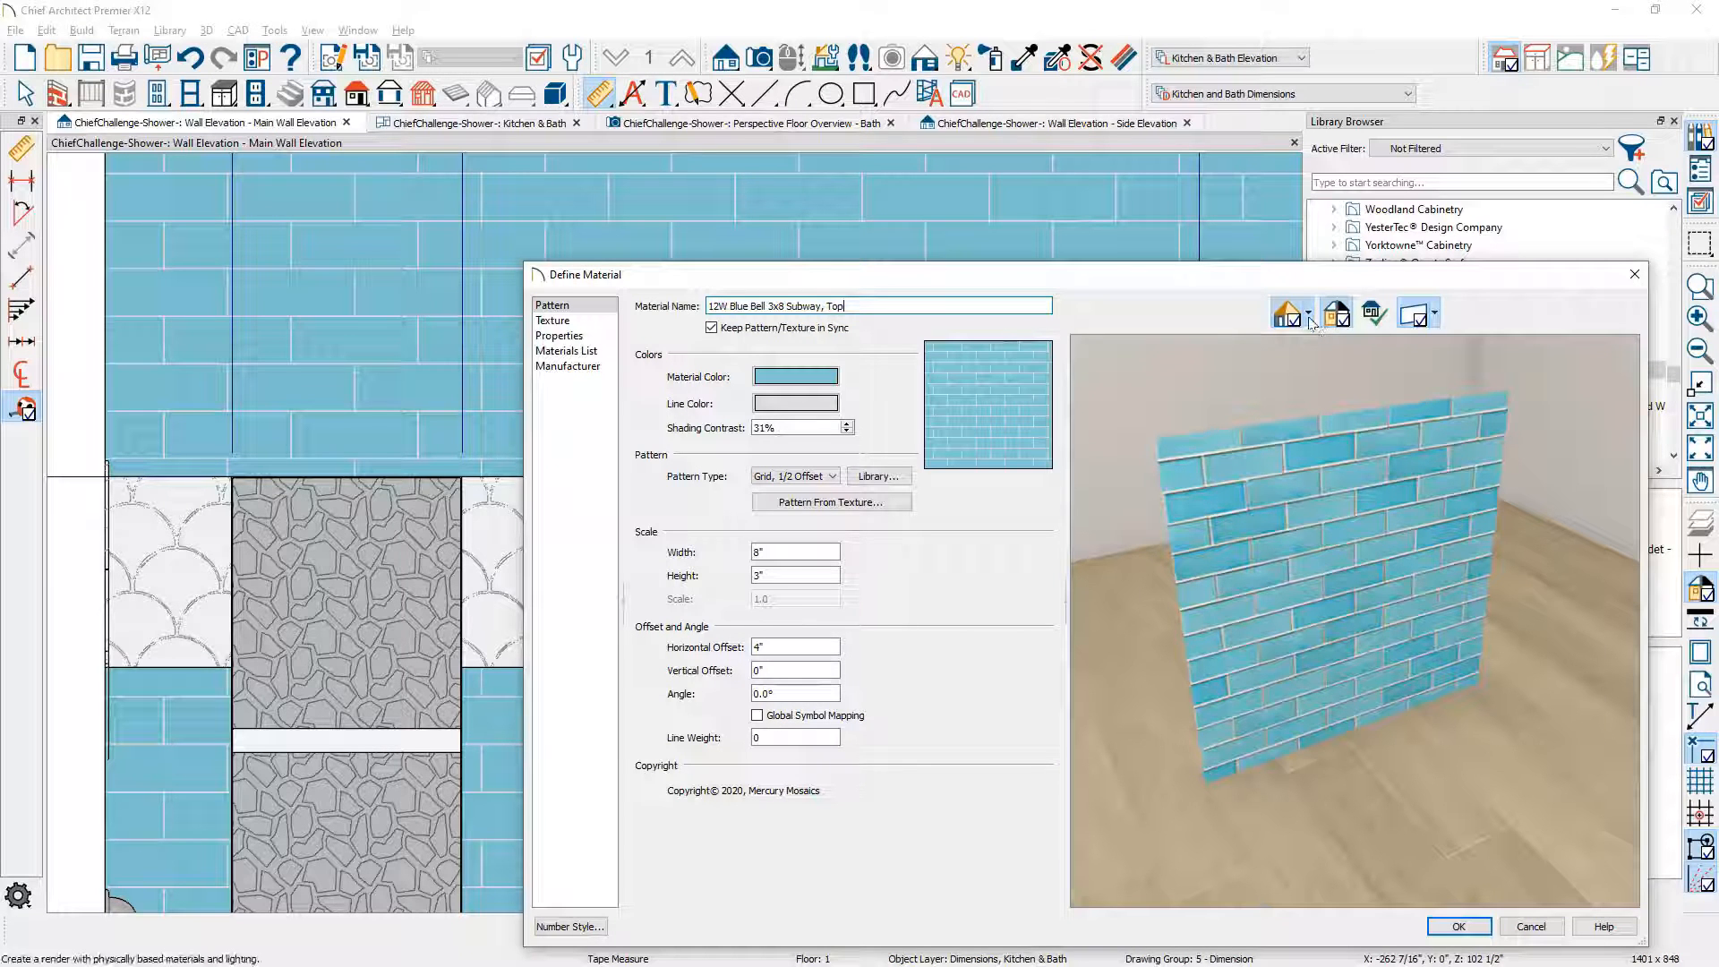
Step: Preview the Top material on a cube and set its pattern's vertical offset to -1 1/8"
click(1434, 314)
click(1439, 341)
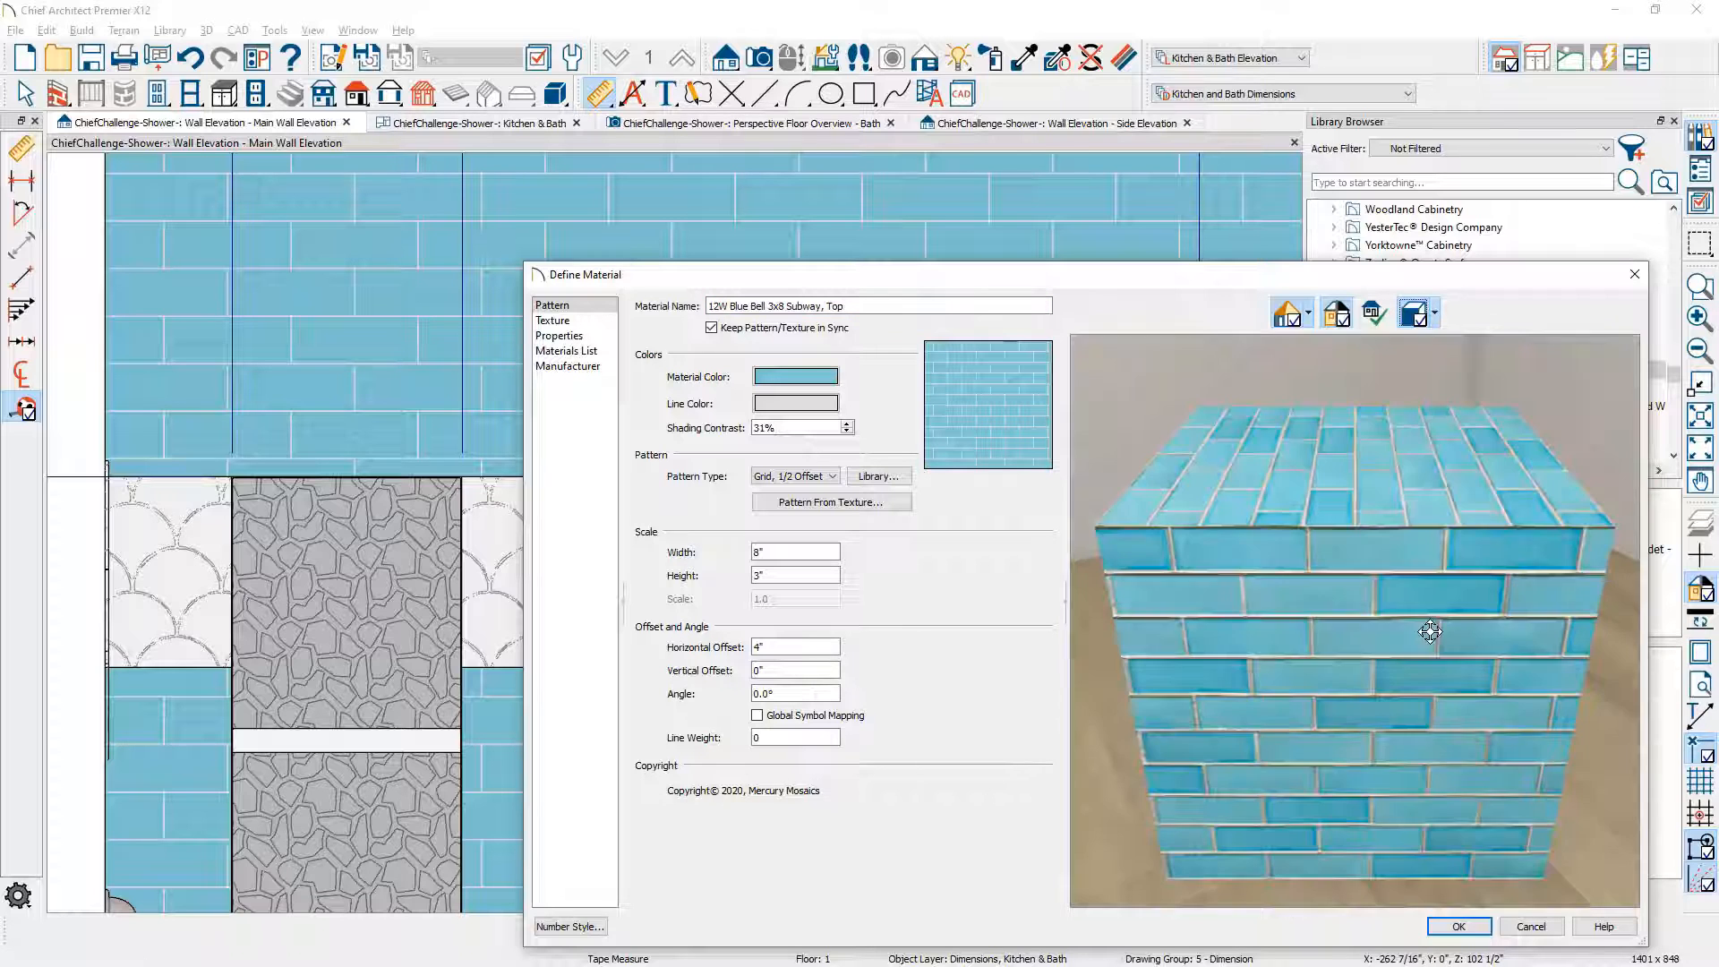
drag(1440, 564, 1434, 560)
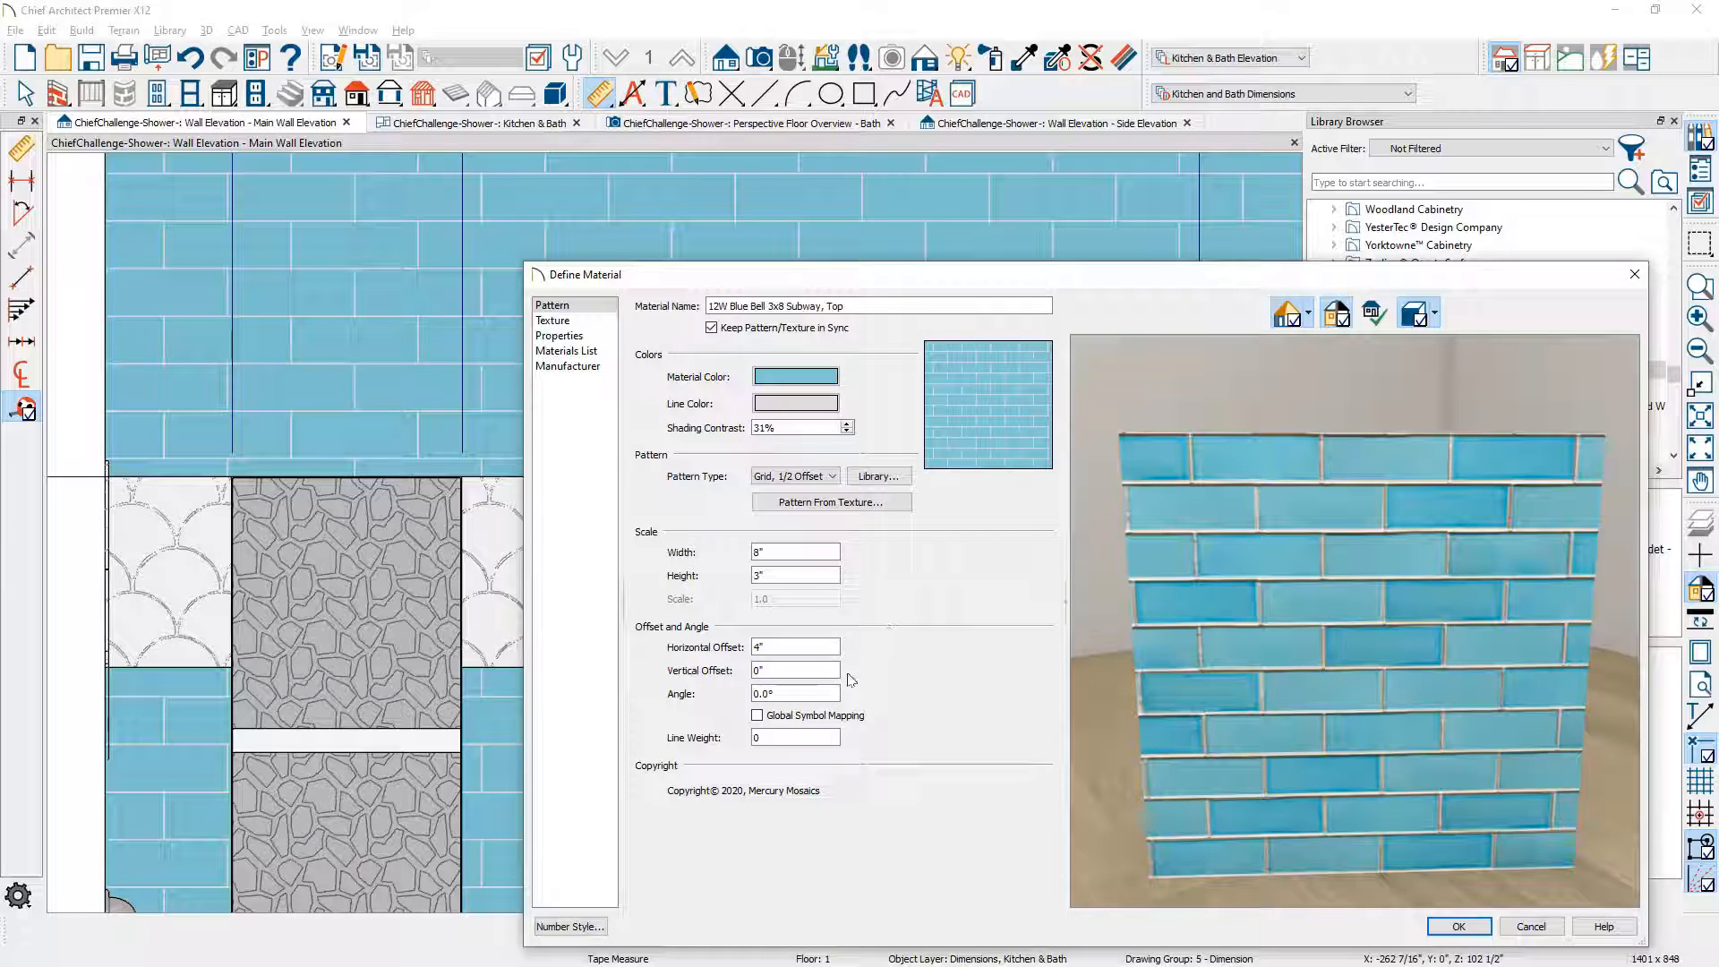
drag(796, 673, 706, 681)
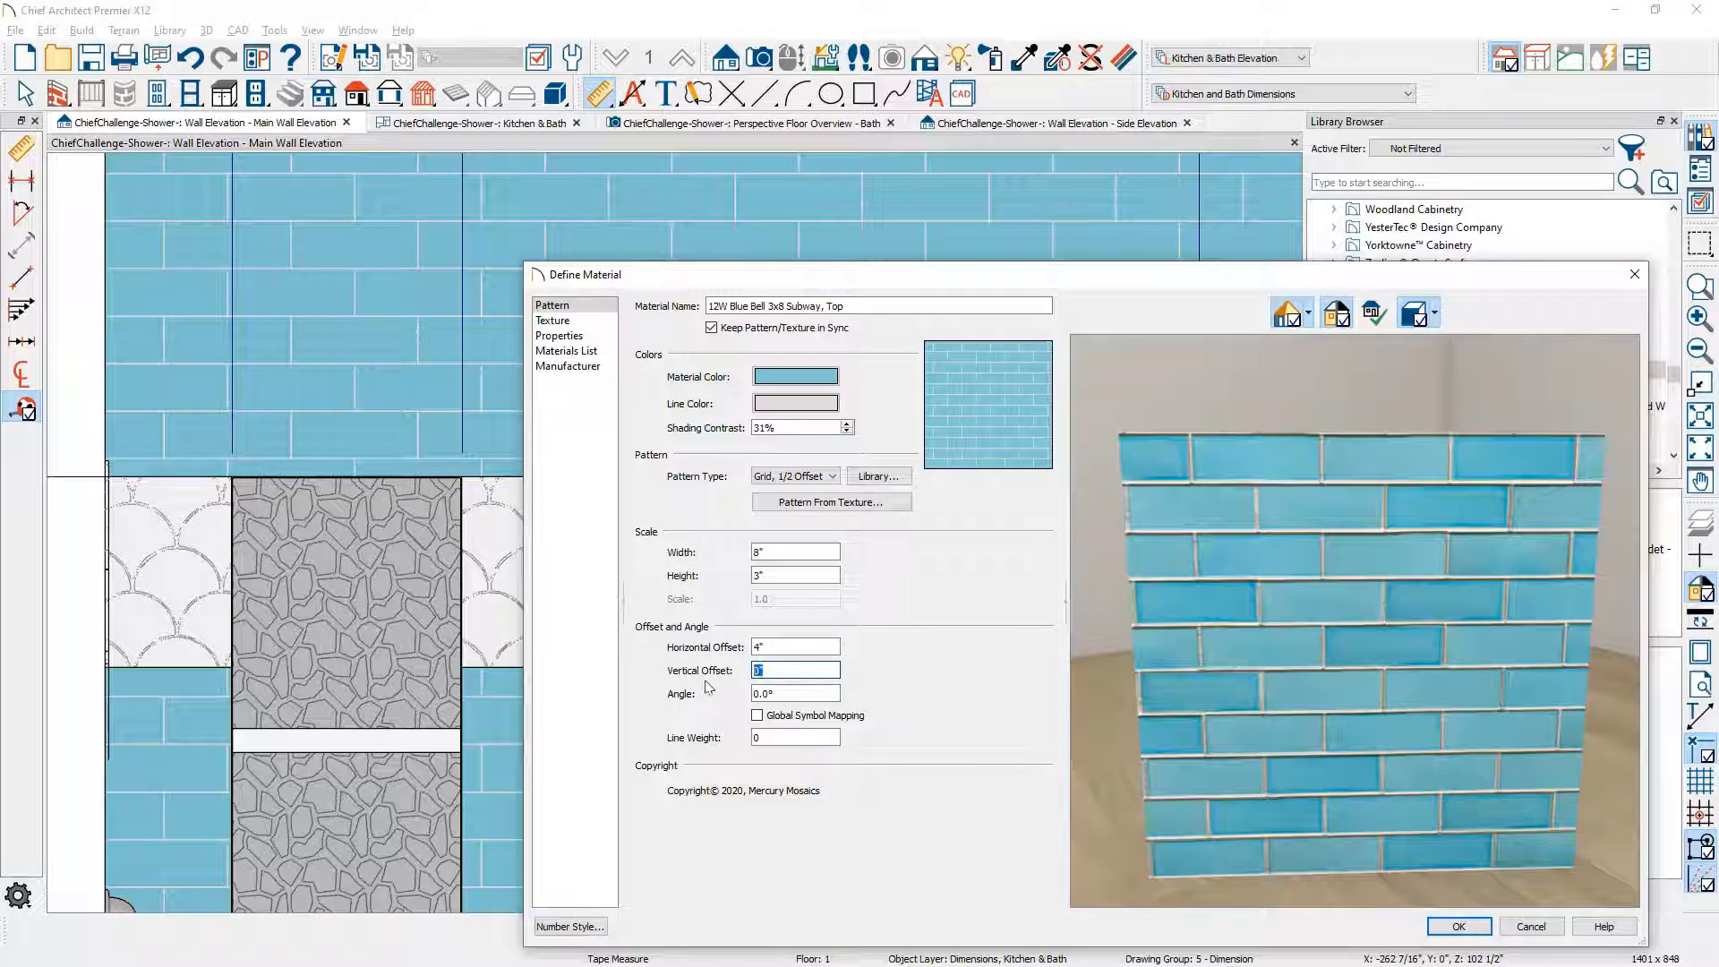
text(1)
text(1)
text(.)
text(125)
key(Tab)
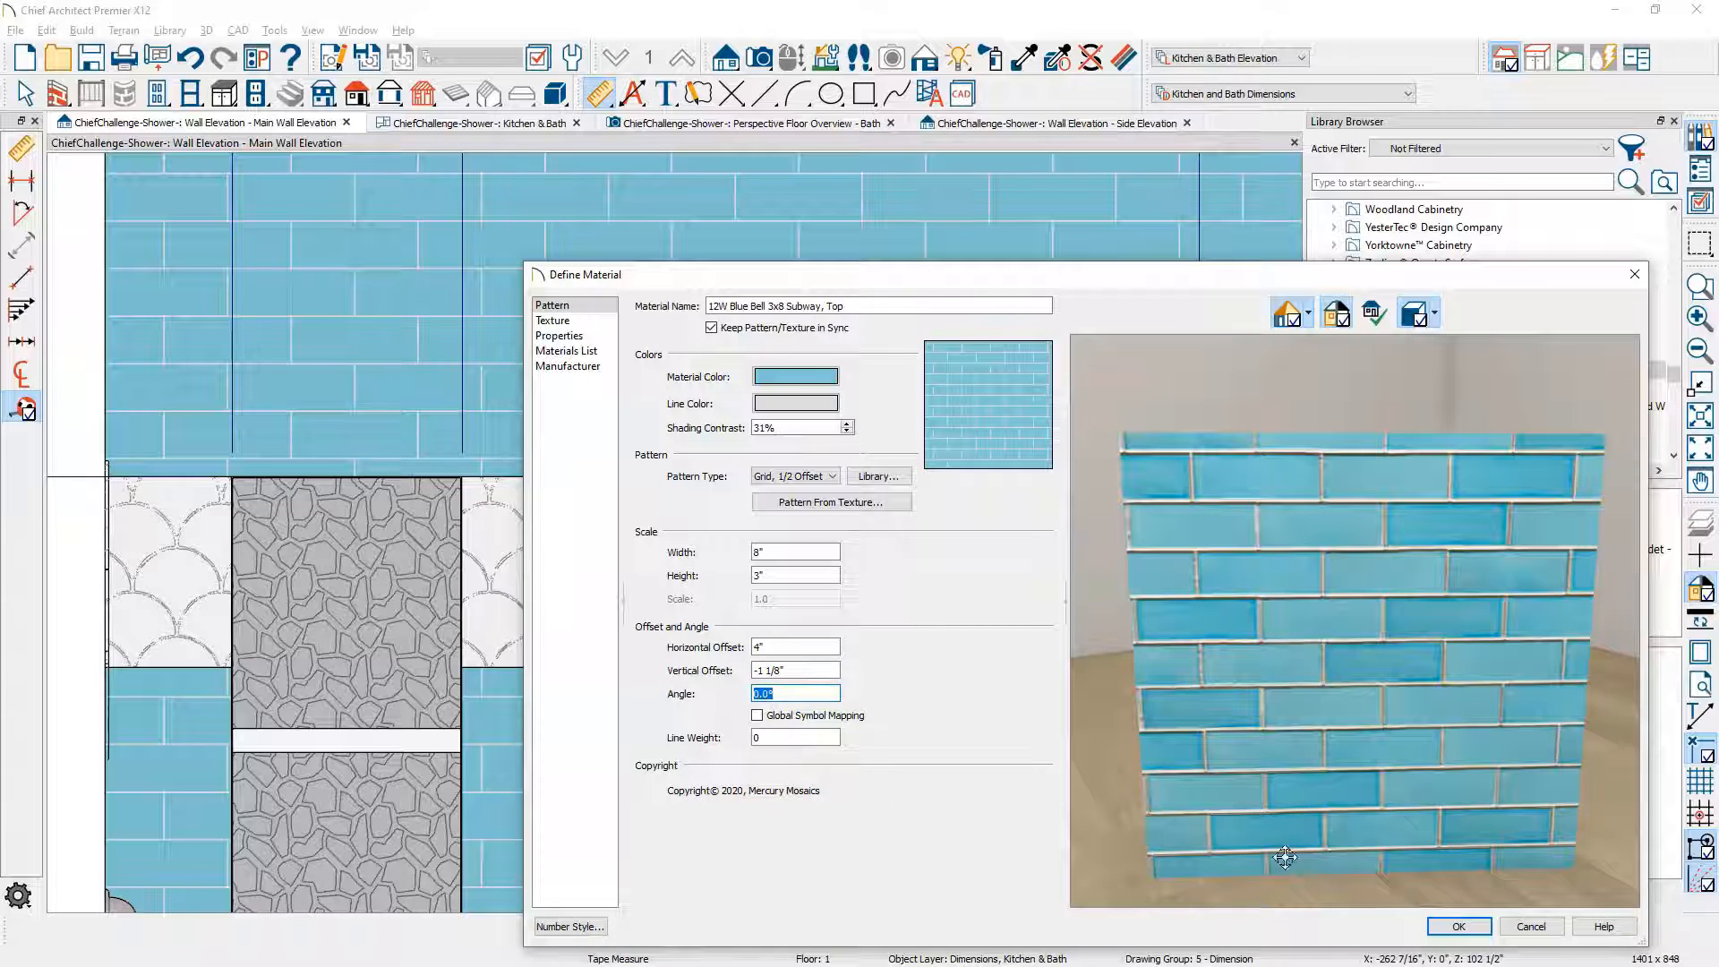
click(1473, 930)
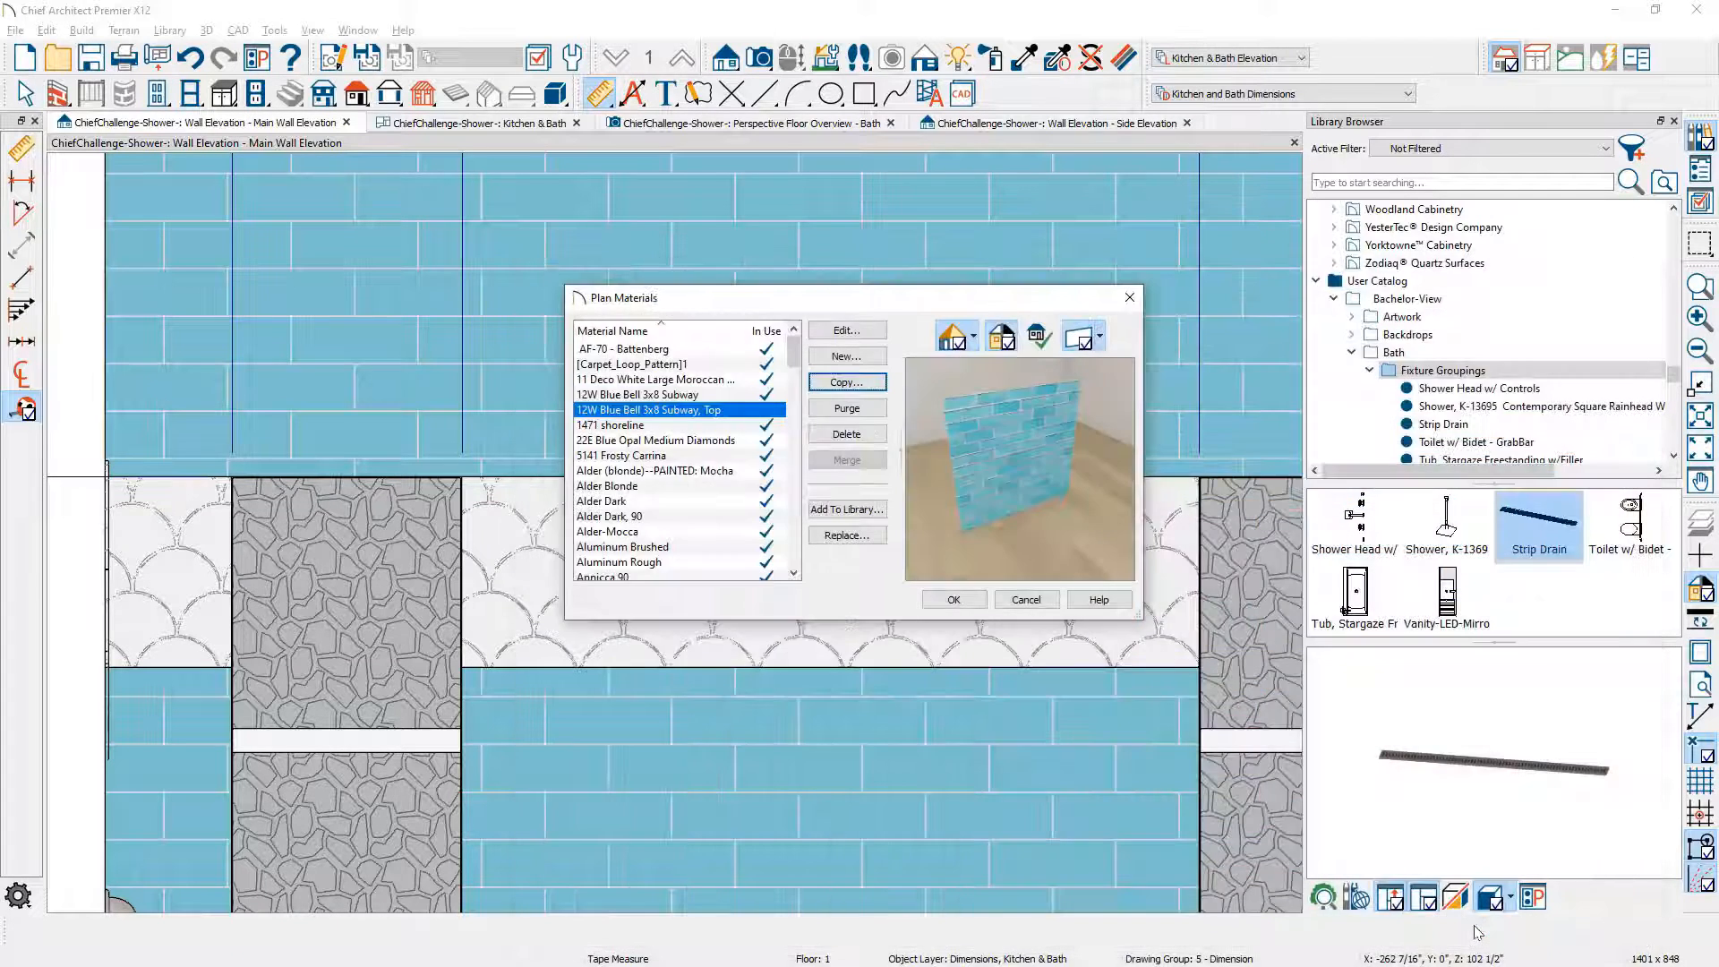
Step: Copy the Top material and name the duplicate "12W Blue Bell 3x8 Subway, Bottom"
click(866, 384)
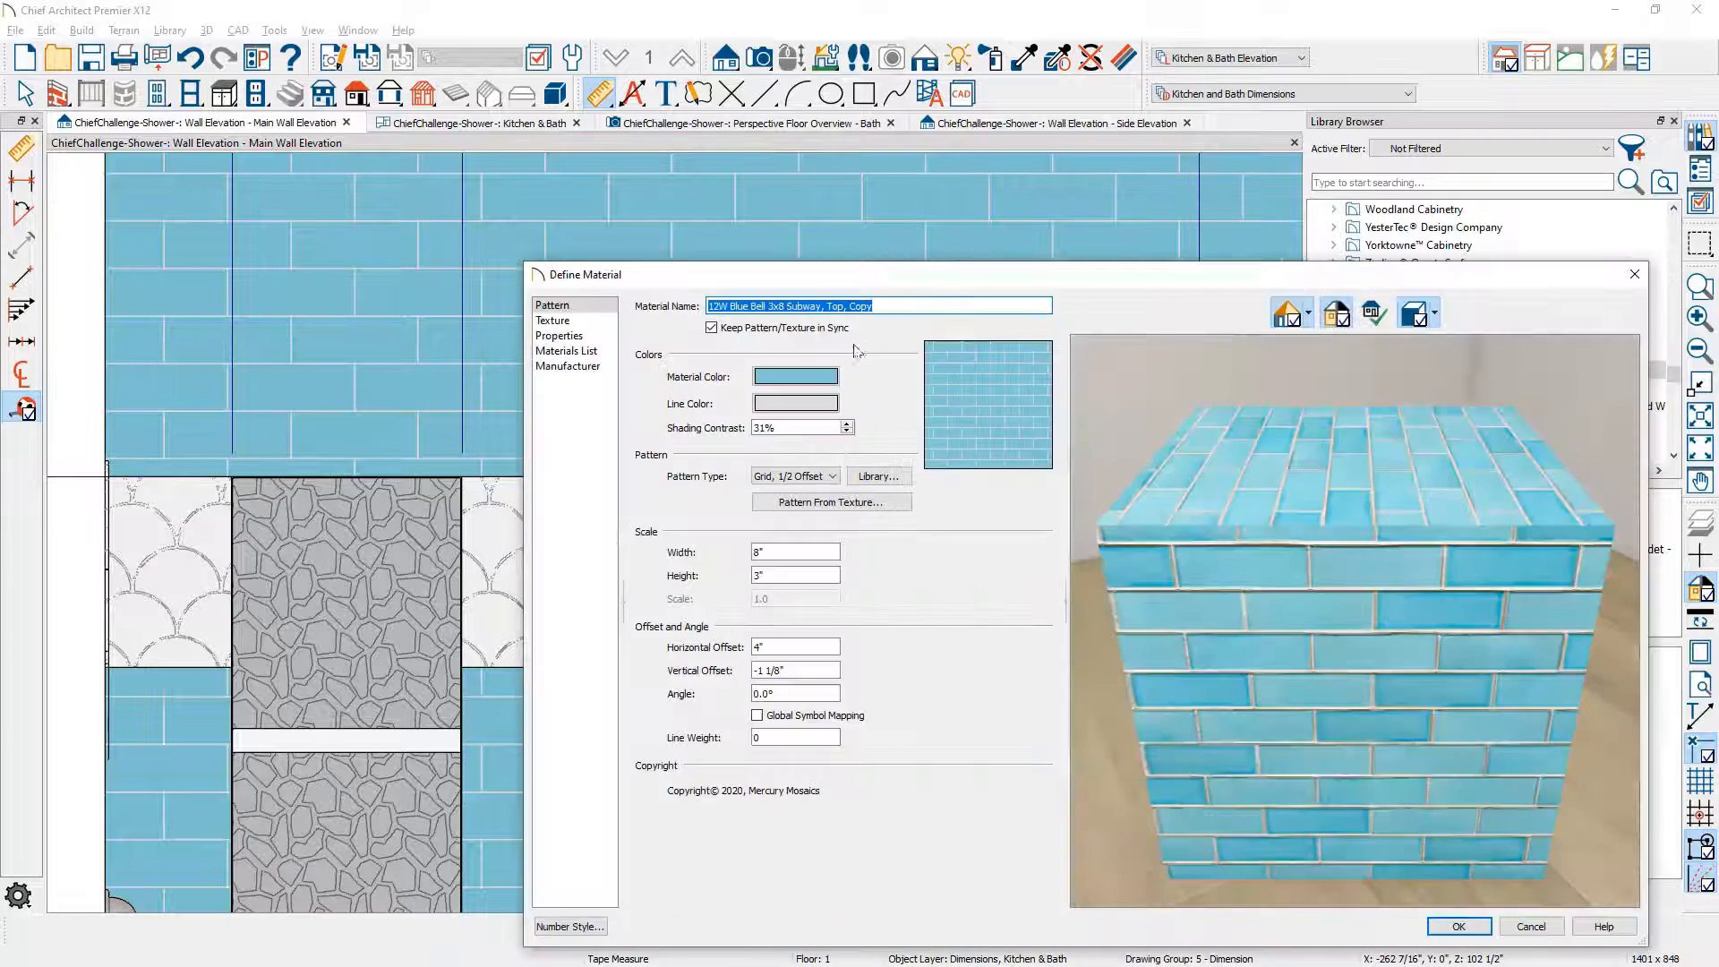
drag(828, 306, 1159, 331)
key(BackSpace)
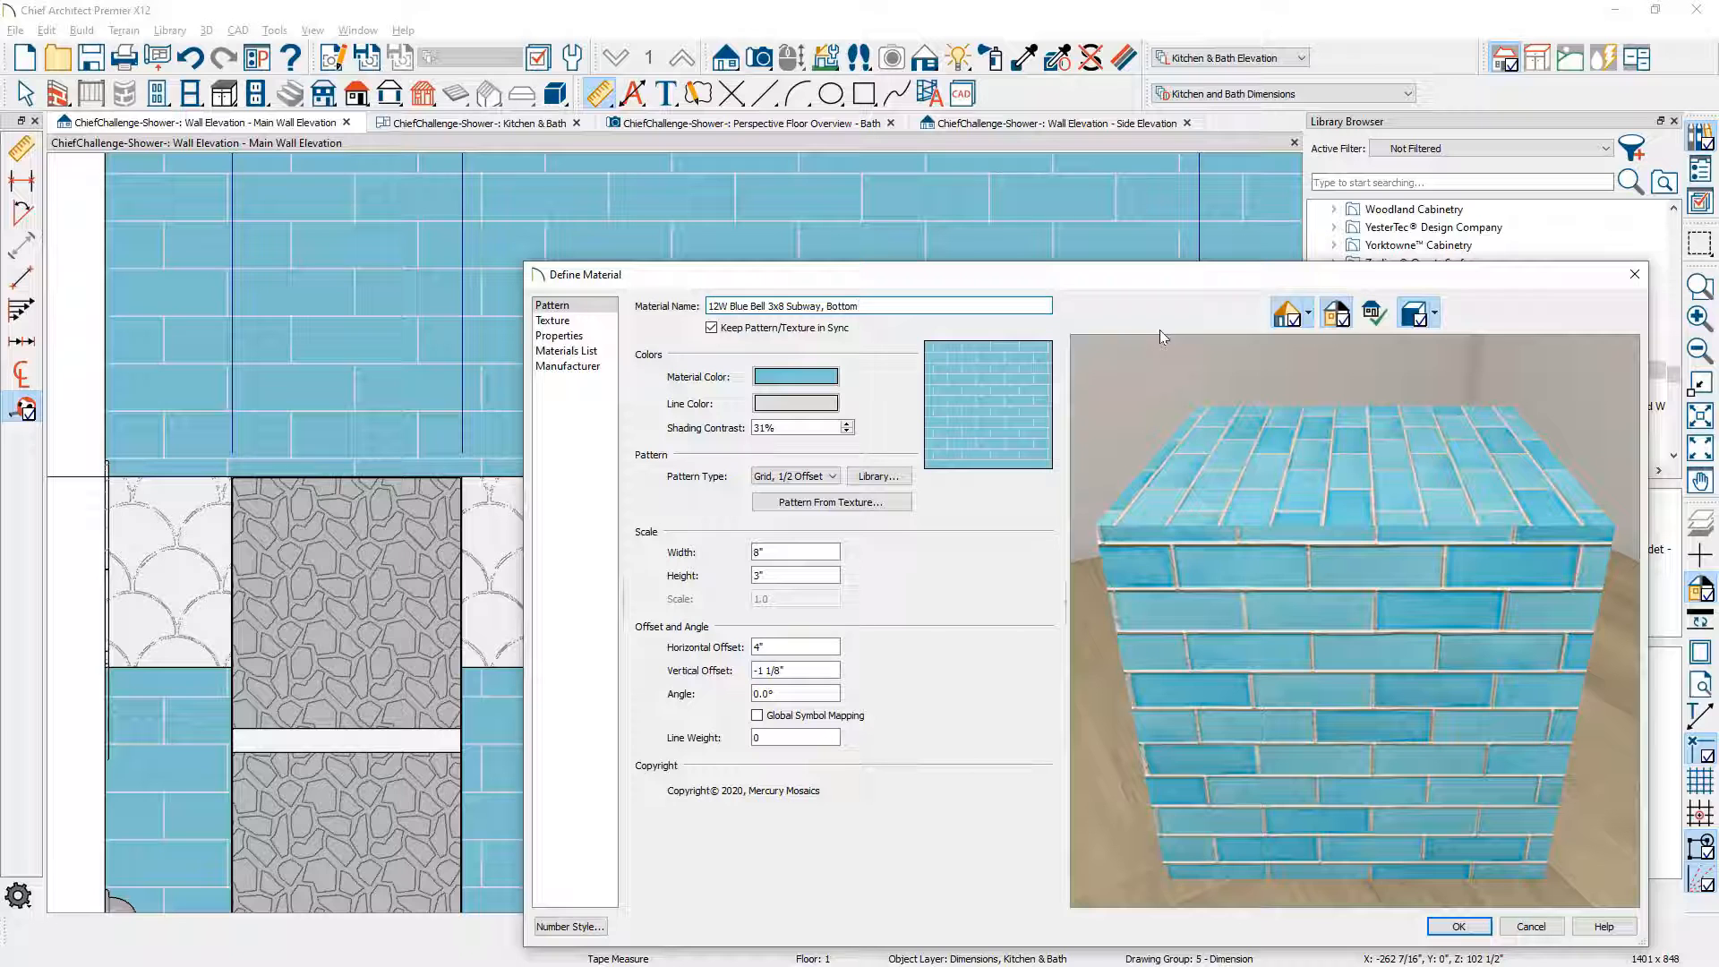
Step: Set the Bottom material's vertical offset to 1 7/8" and save the plan materials
click(805, 673)
click(763, 673)
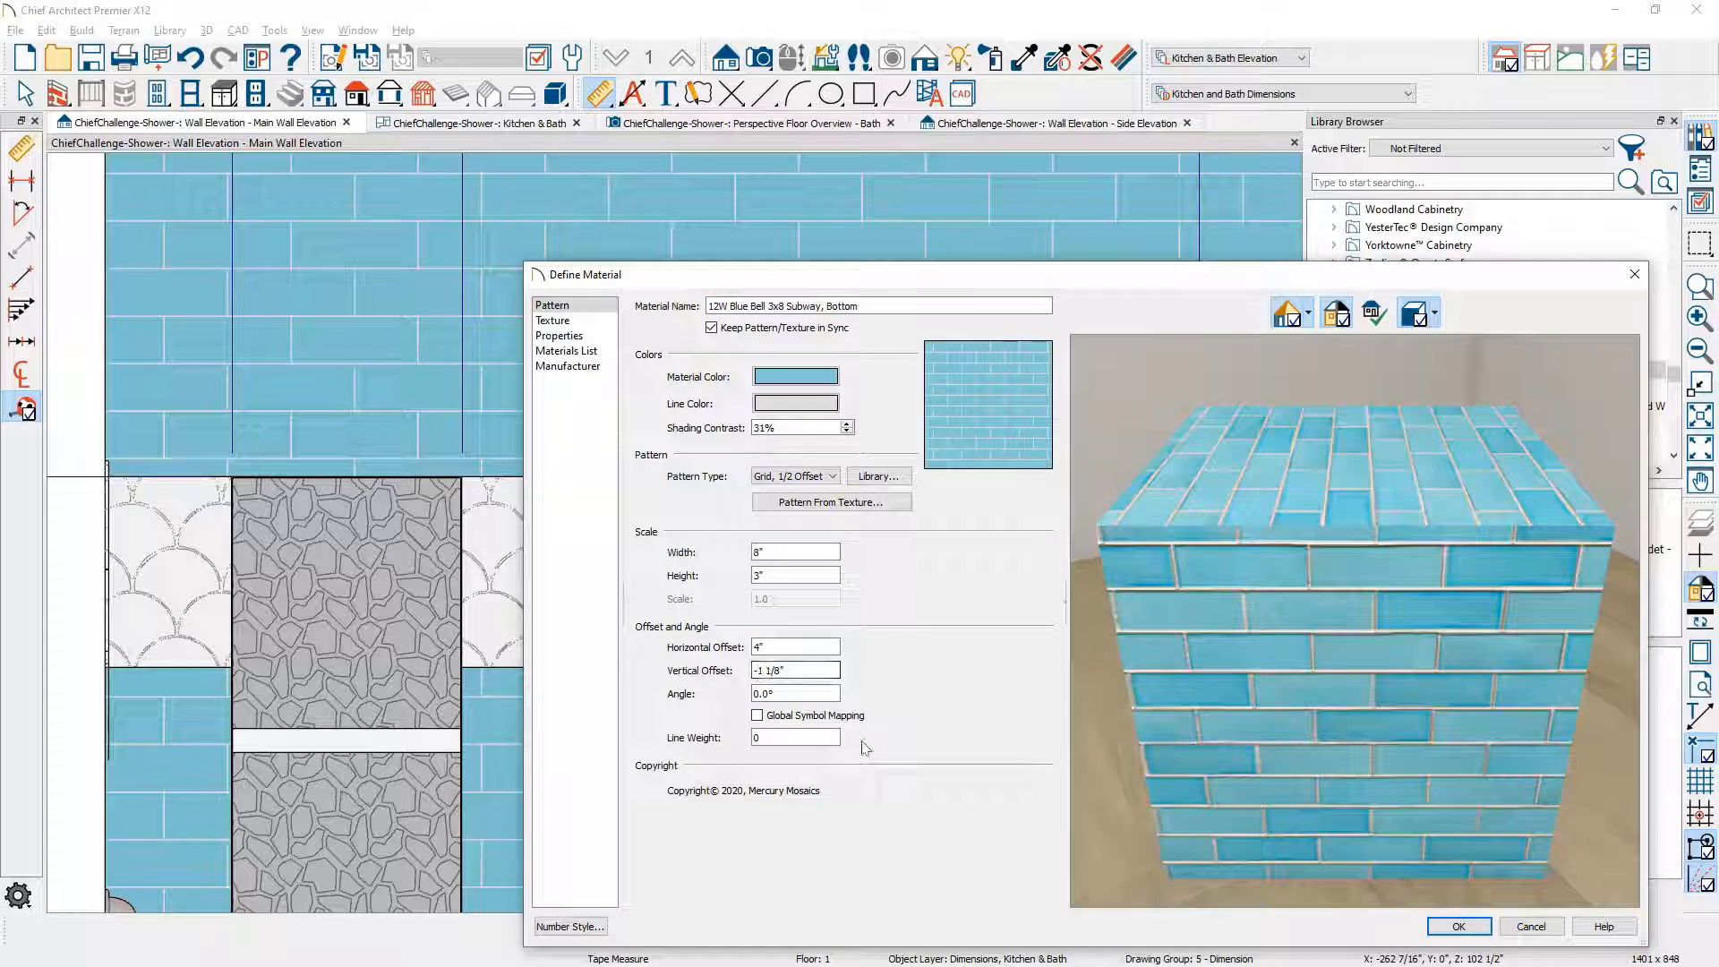
key(BackSpace)
key(BackSpace)
key(Delete)
key(Delete)
text(1 7)
key(Tab)
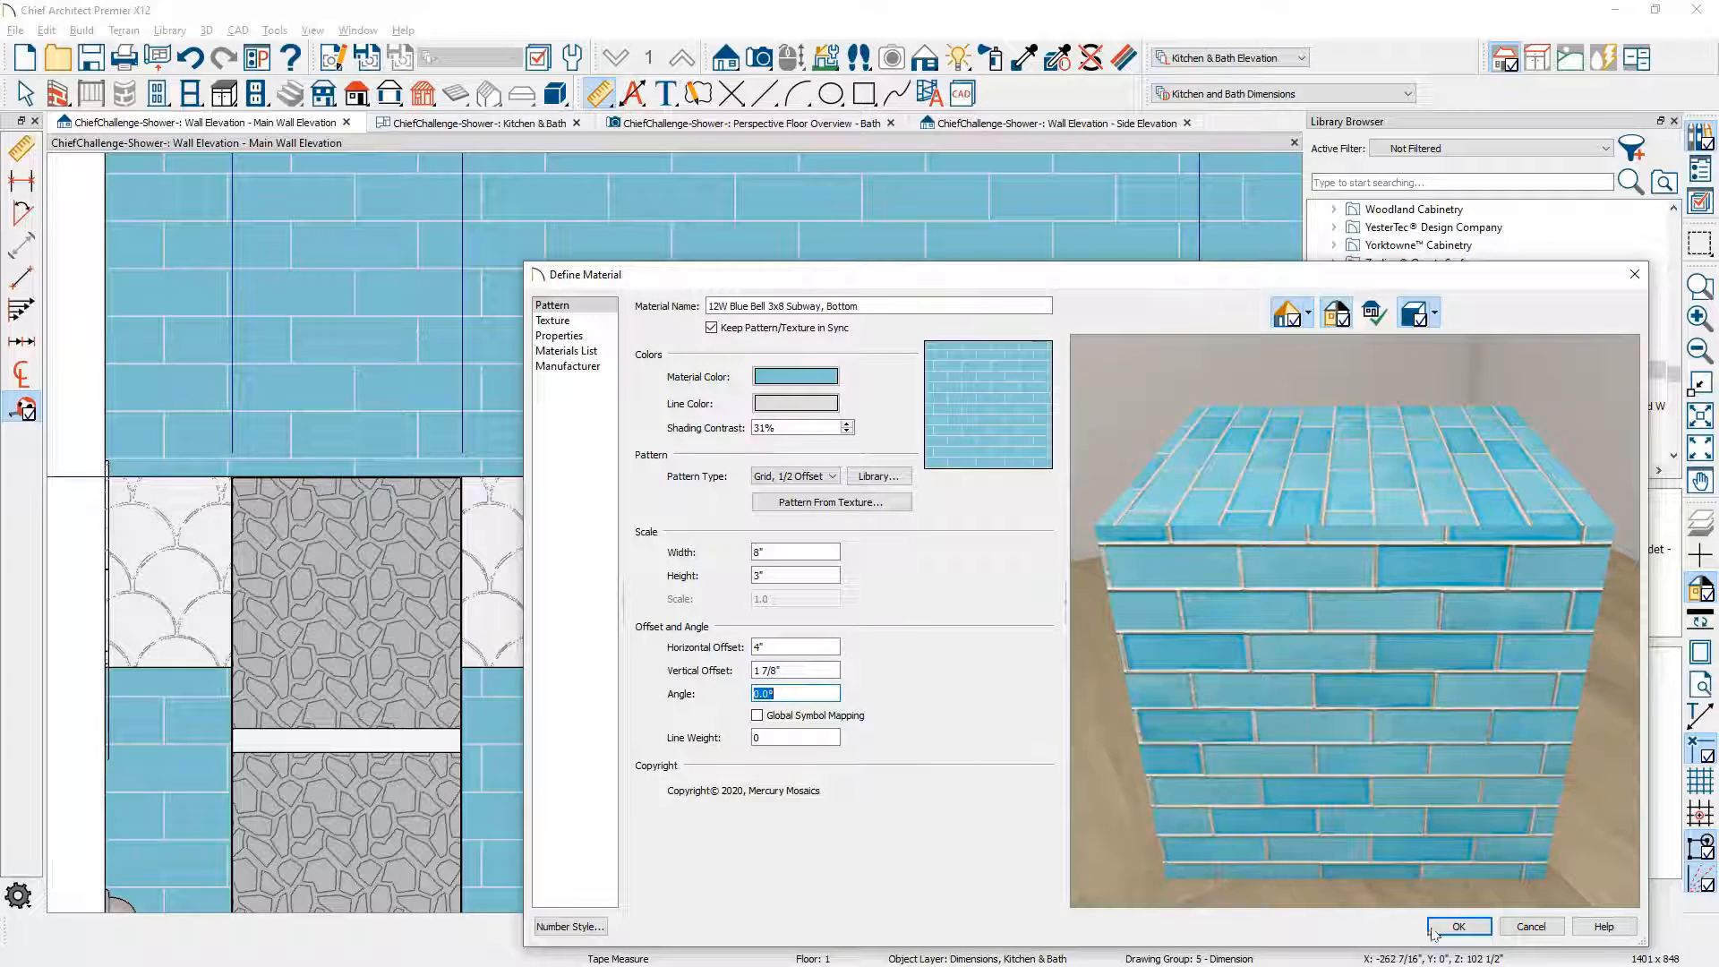
click(1458, 928)
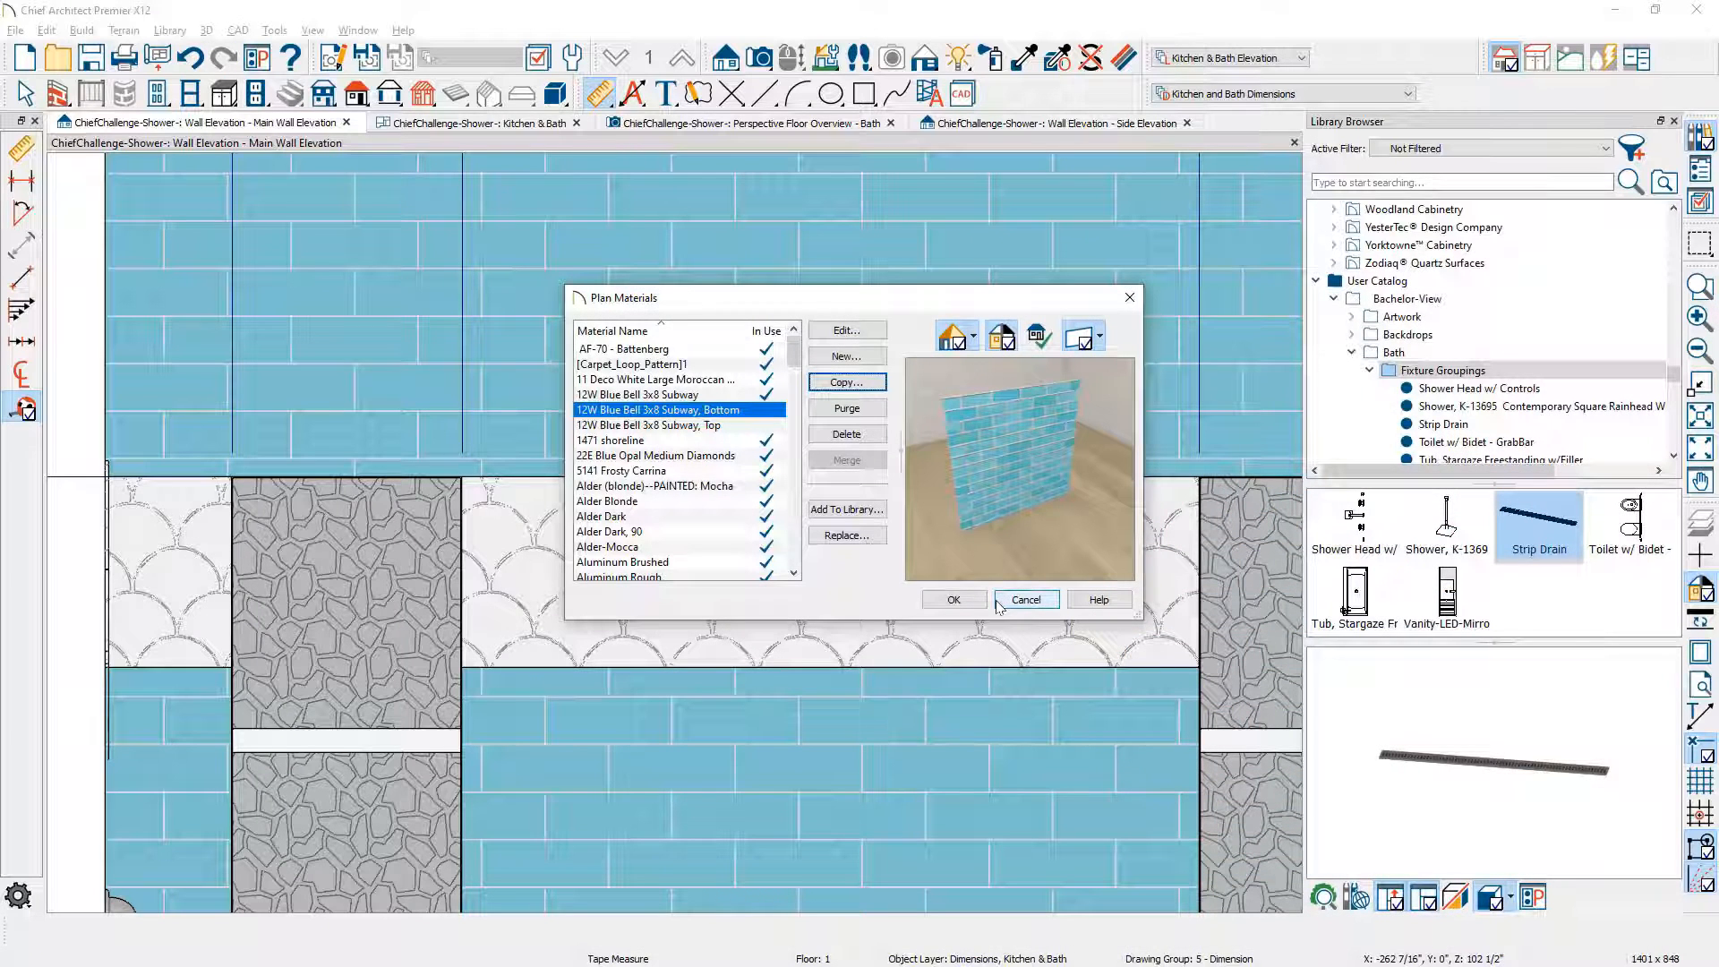
click(954, 600)
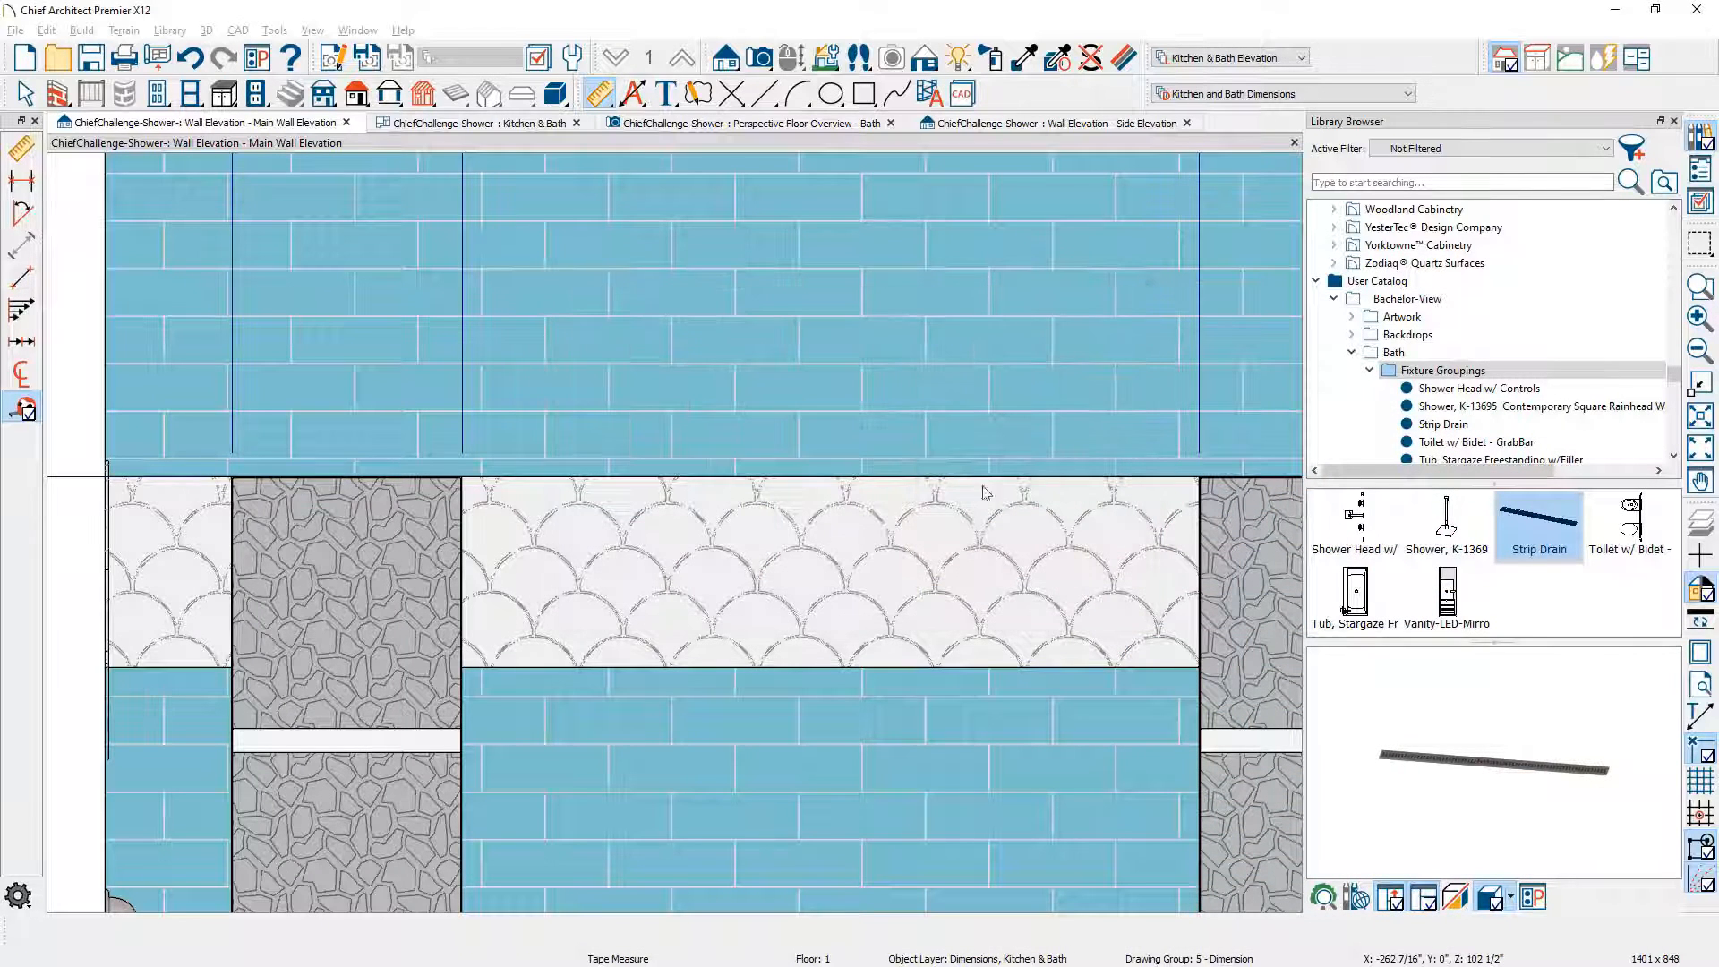
Step: Apply the plan material 12W Blue Bell 3x8 Subway, Top to the blue tile area above the fish-scale band
click(990, 59)
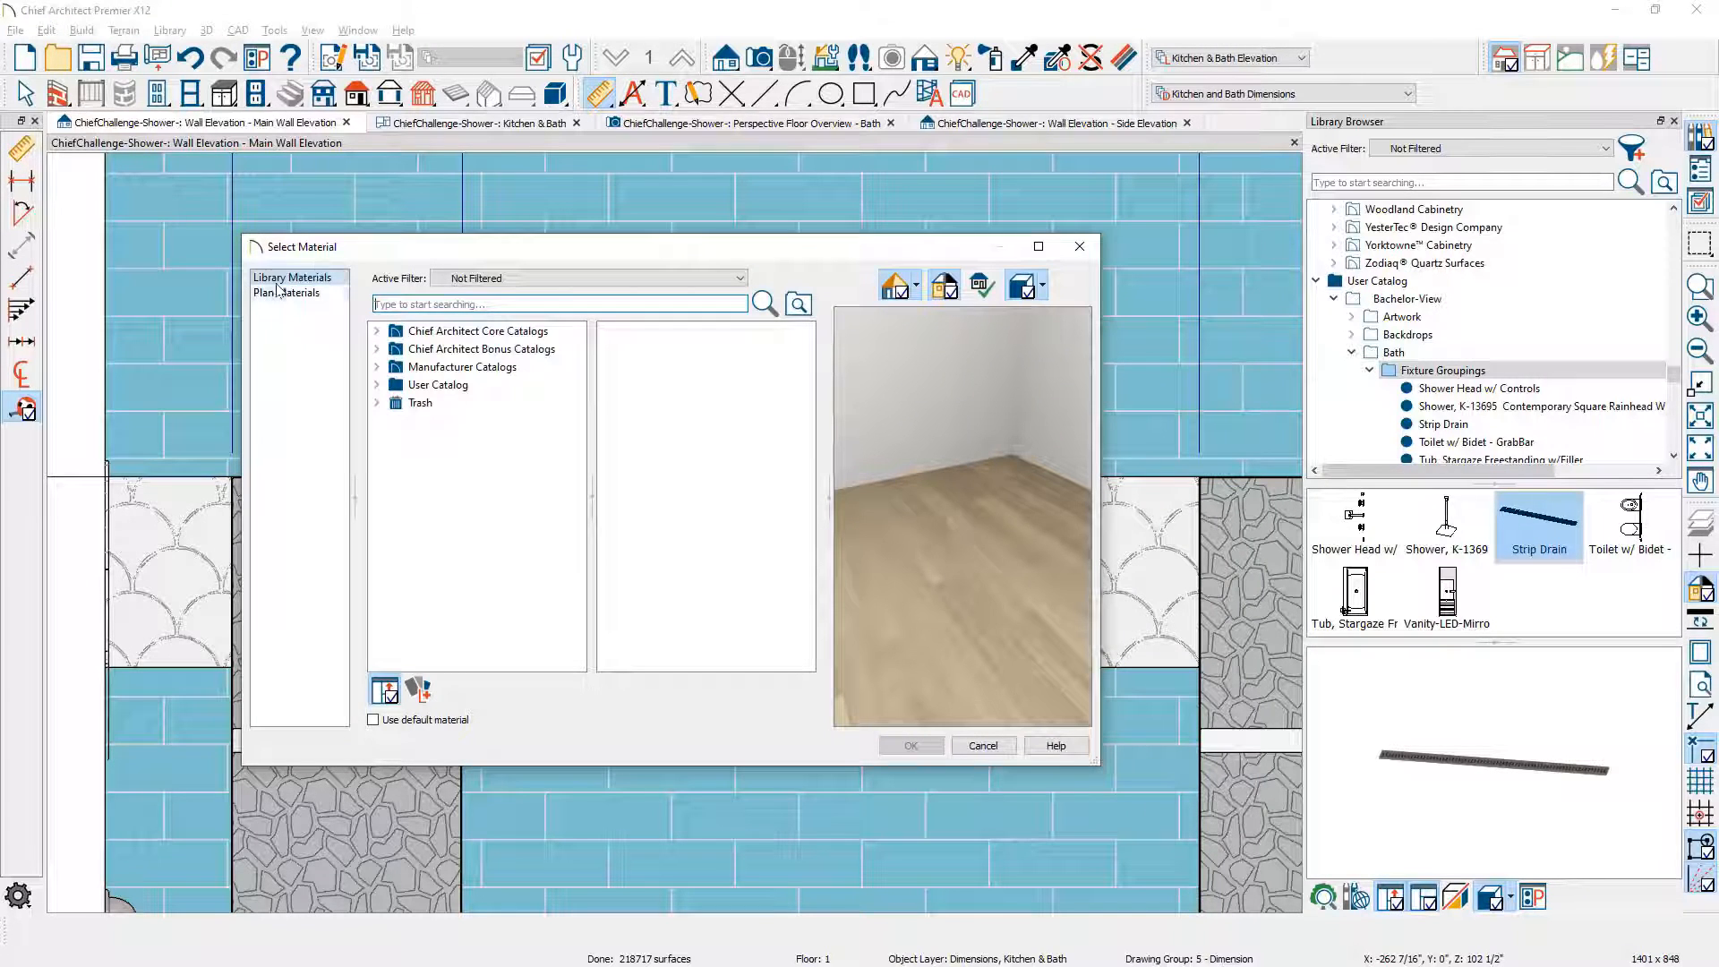
click(279, 293)
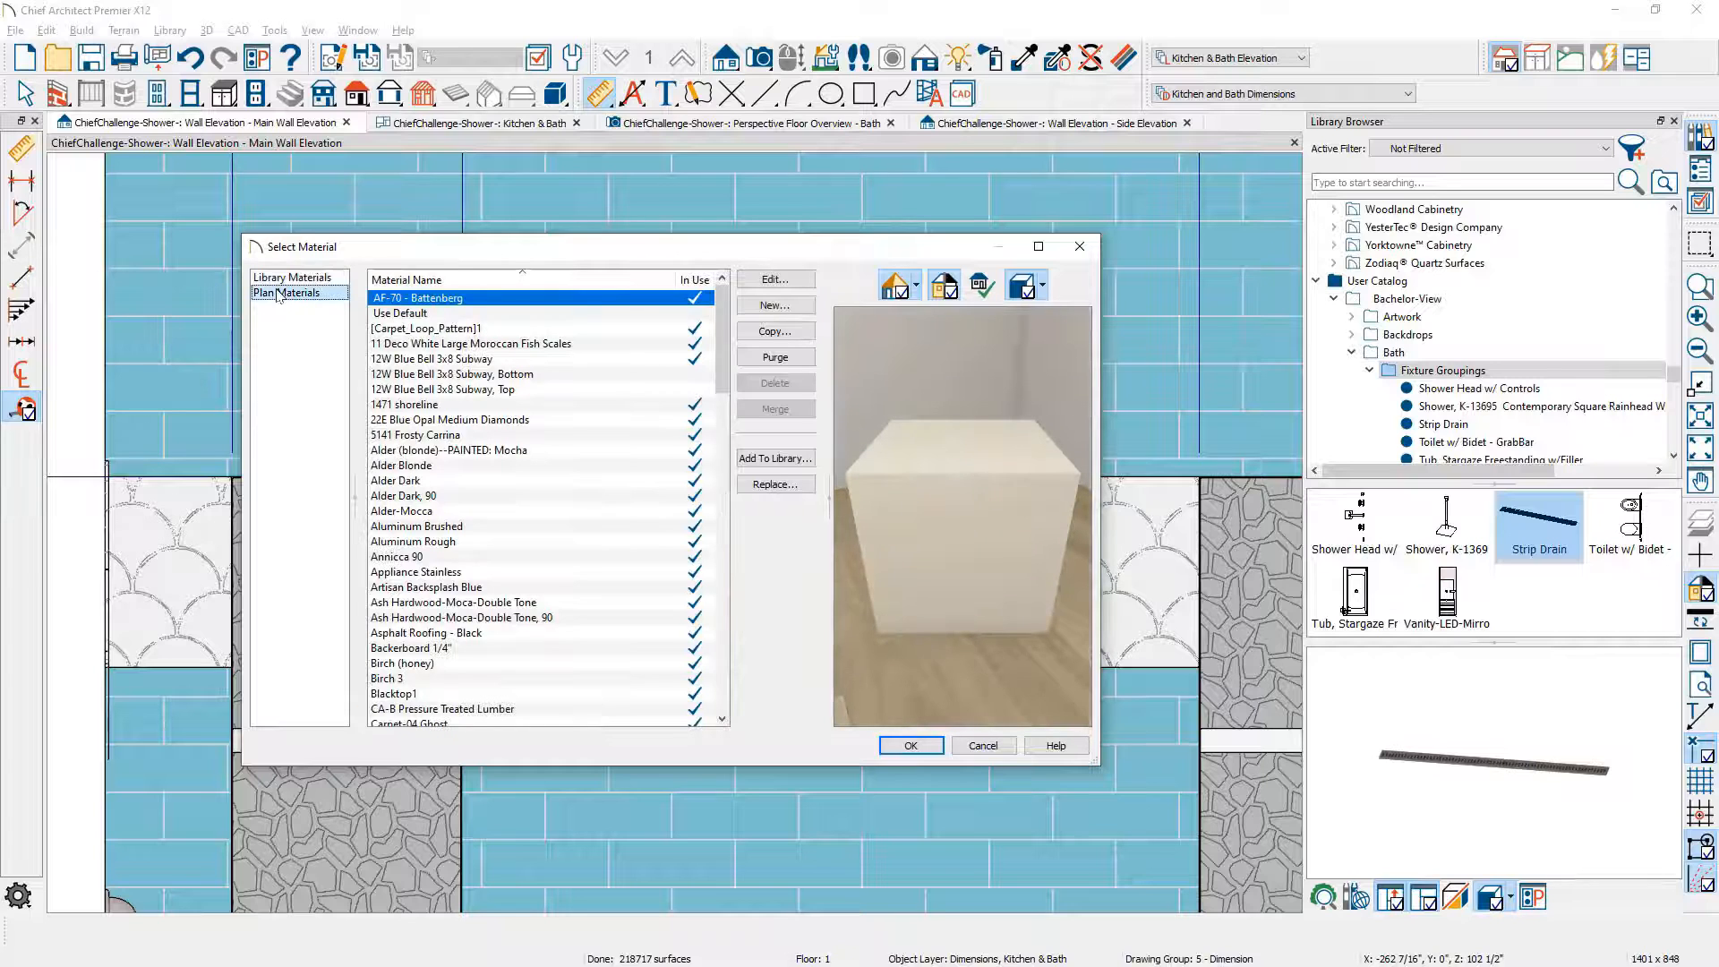
click(494, 390)
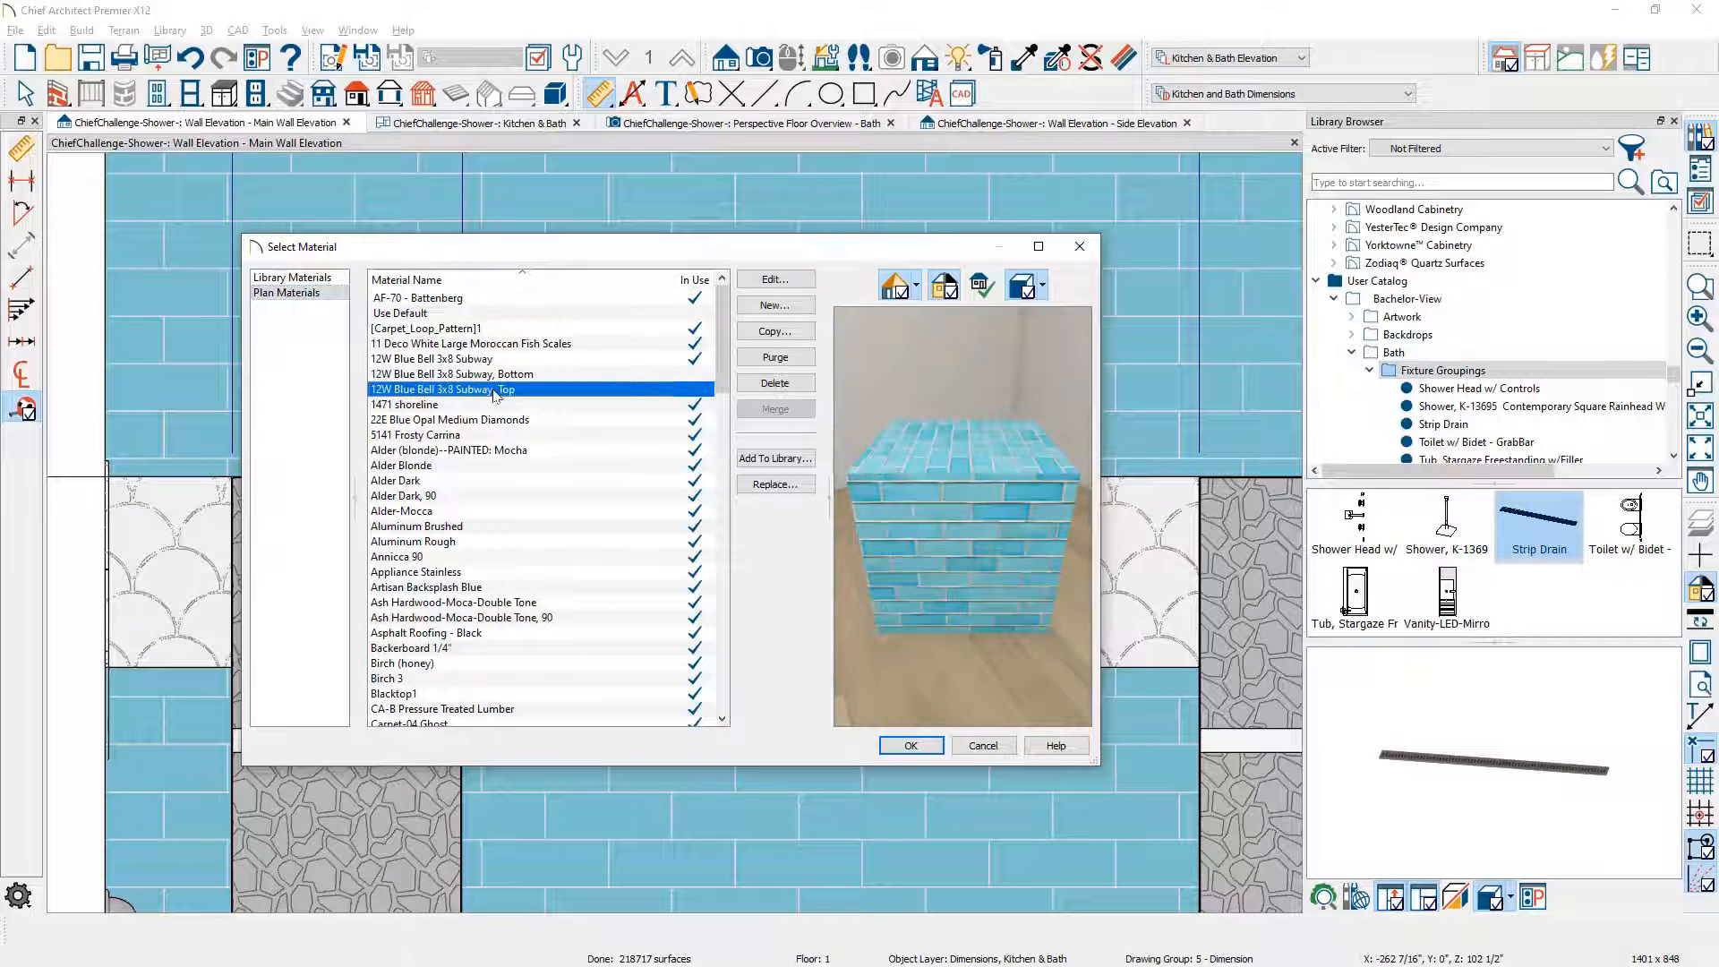
click(911, 746)
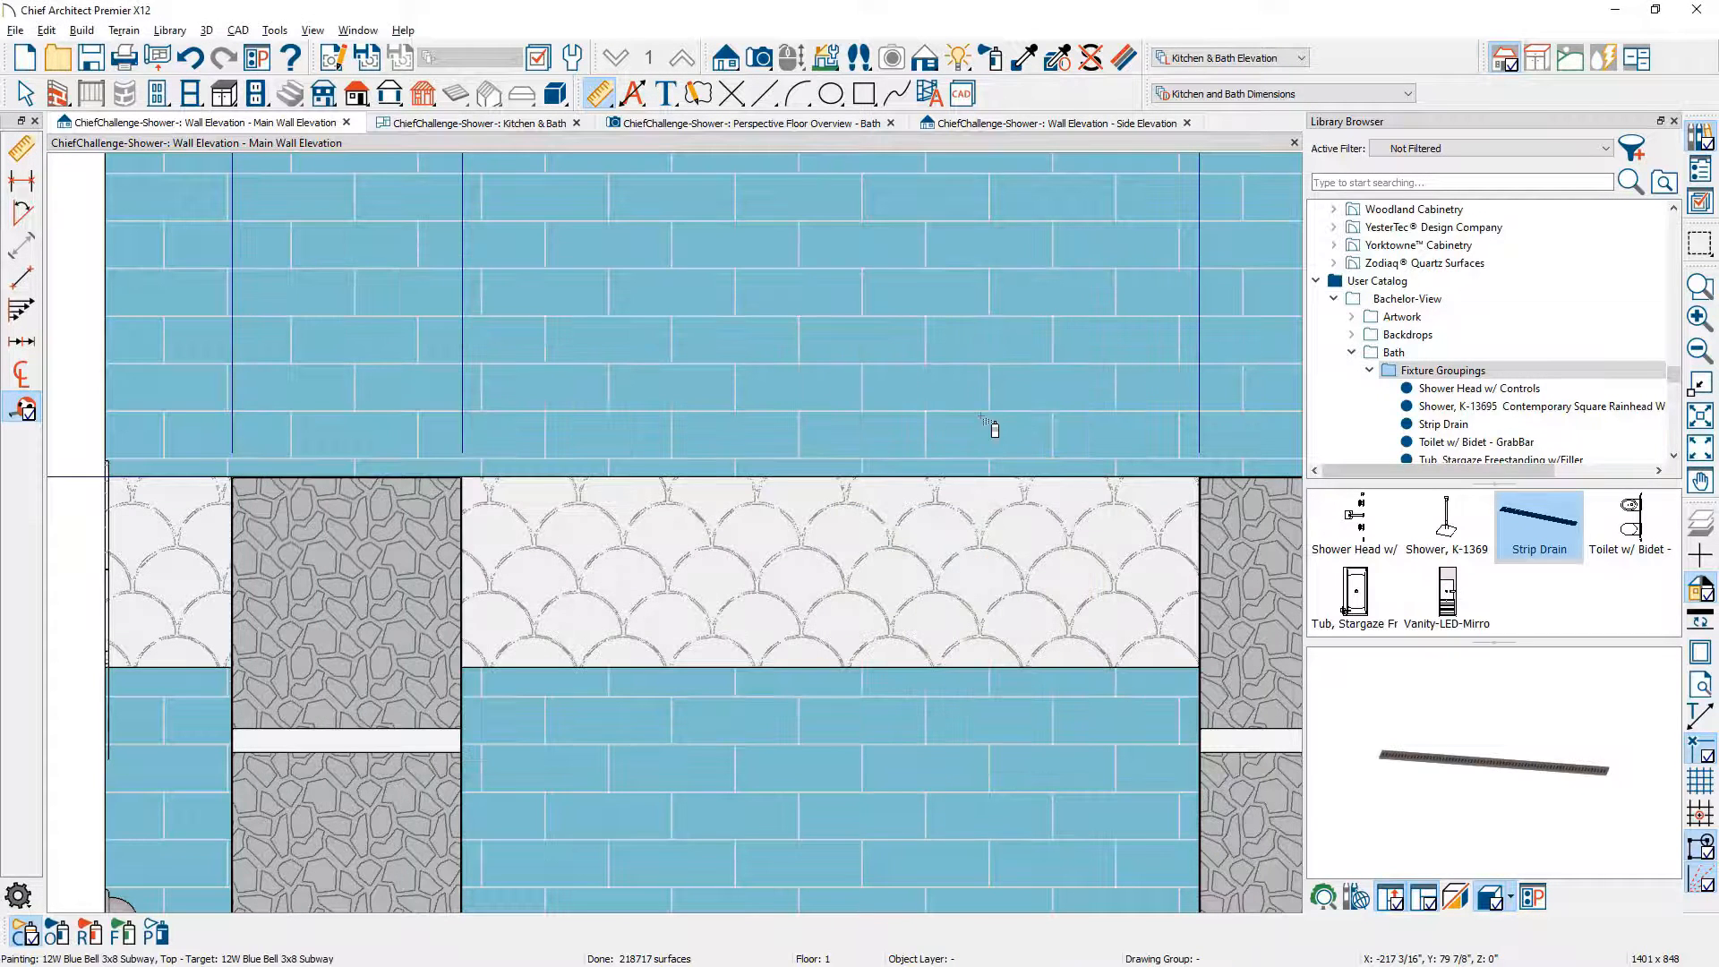
click(991, 428)
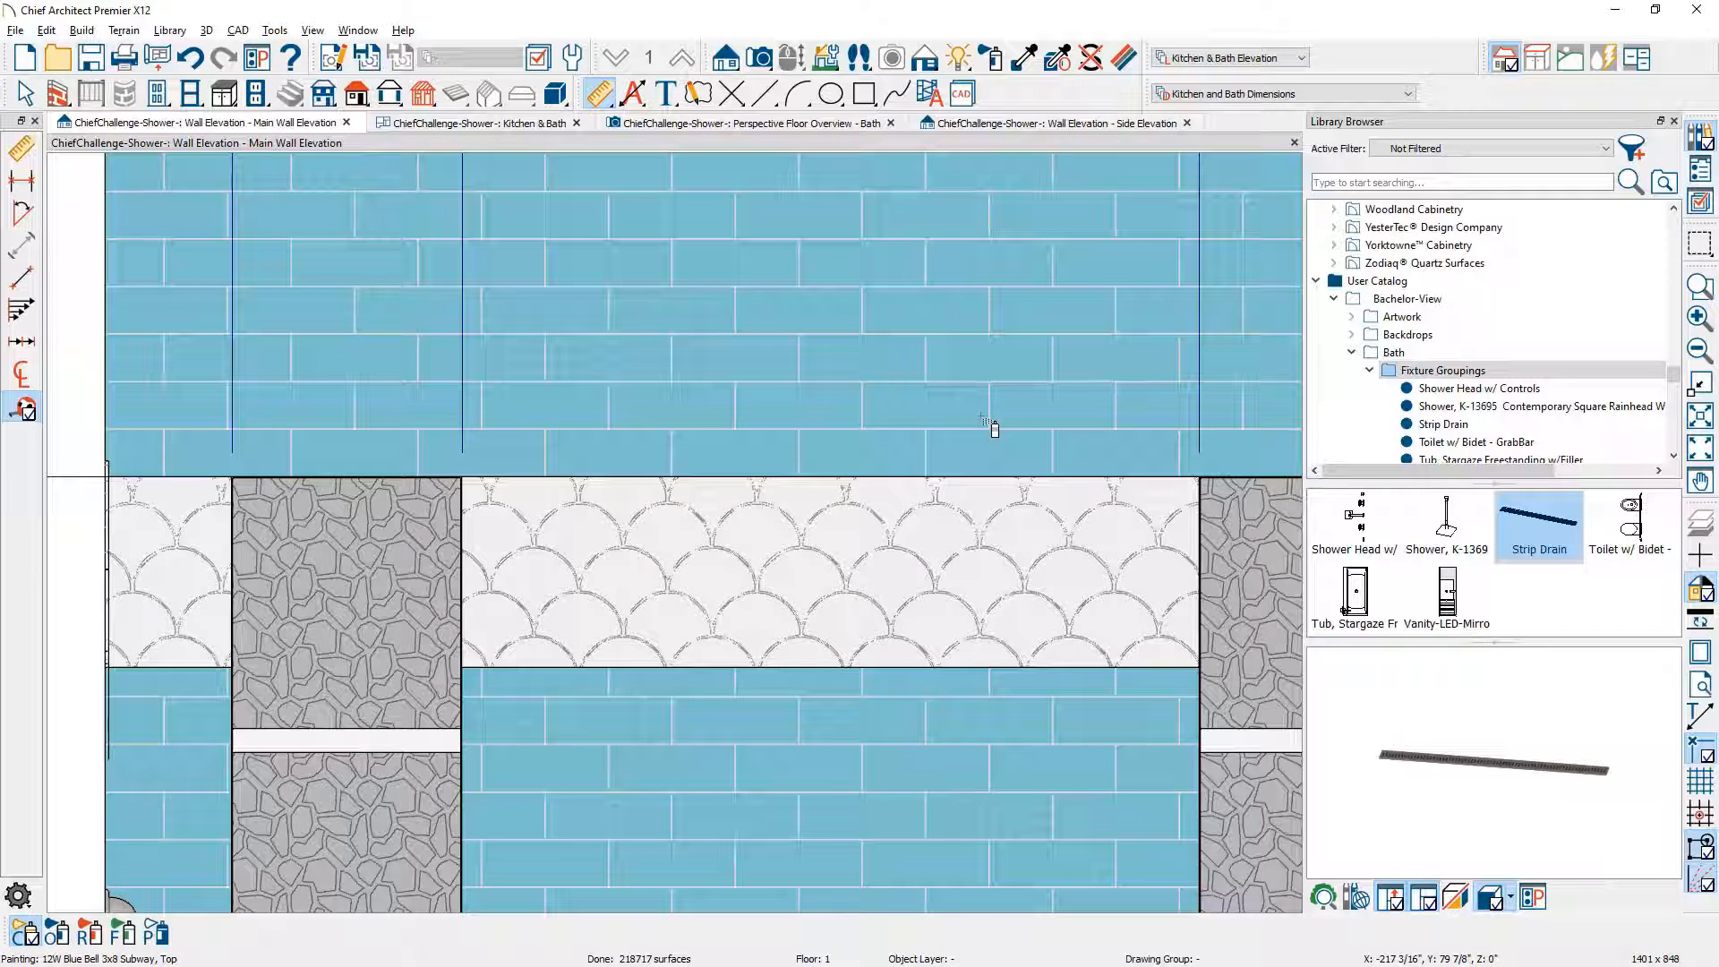
Step: Apply the plan material 12W Blue Bell 3x8 Subway, Bottom to the blue tile area below the fish-scale band
click(991, 59)
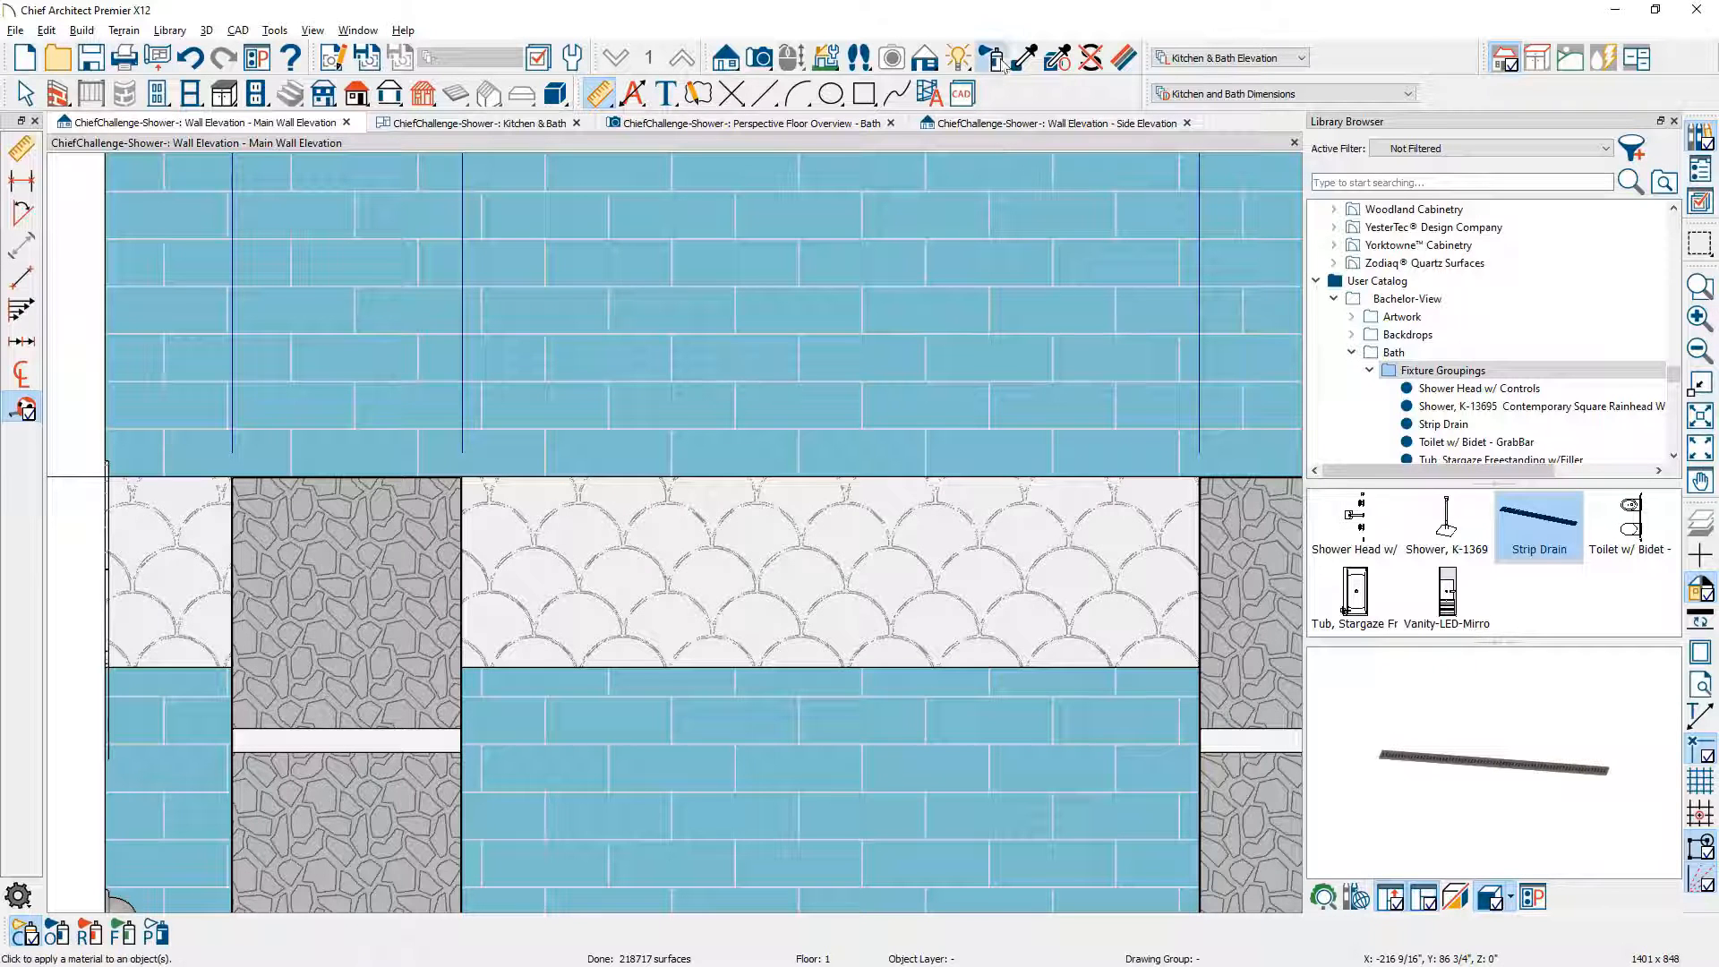
click(521, 374)
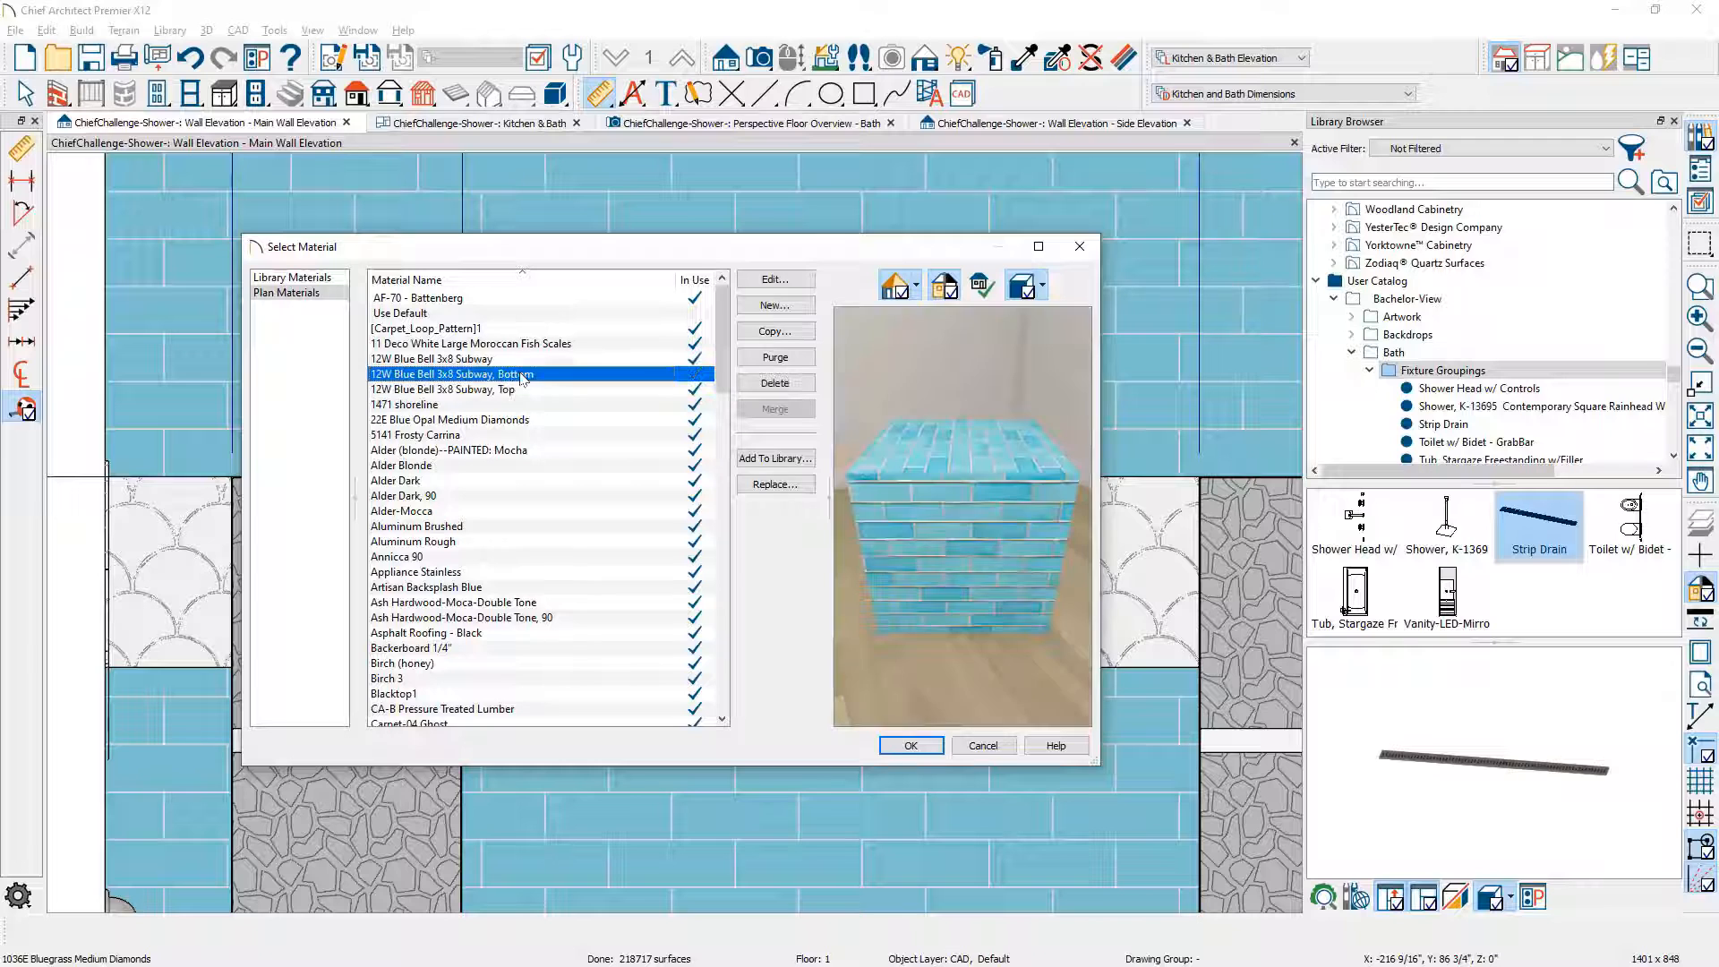
click(906, 745)
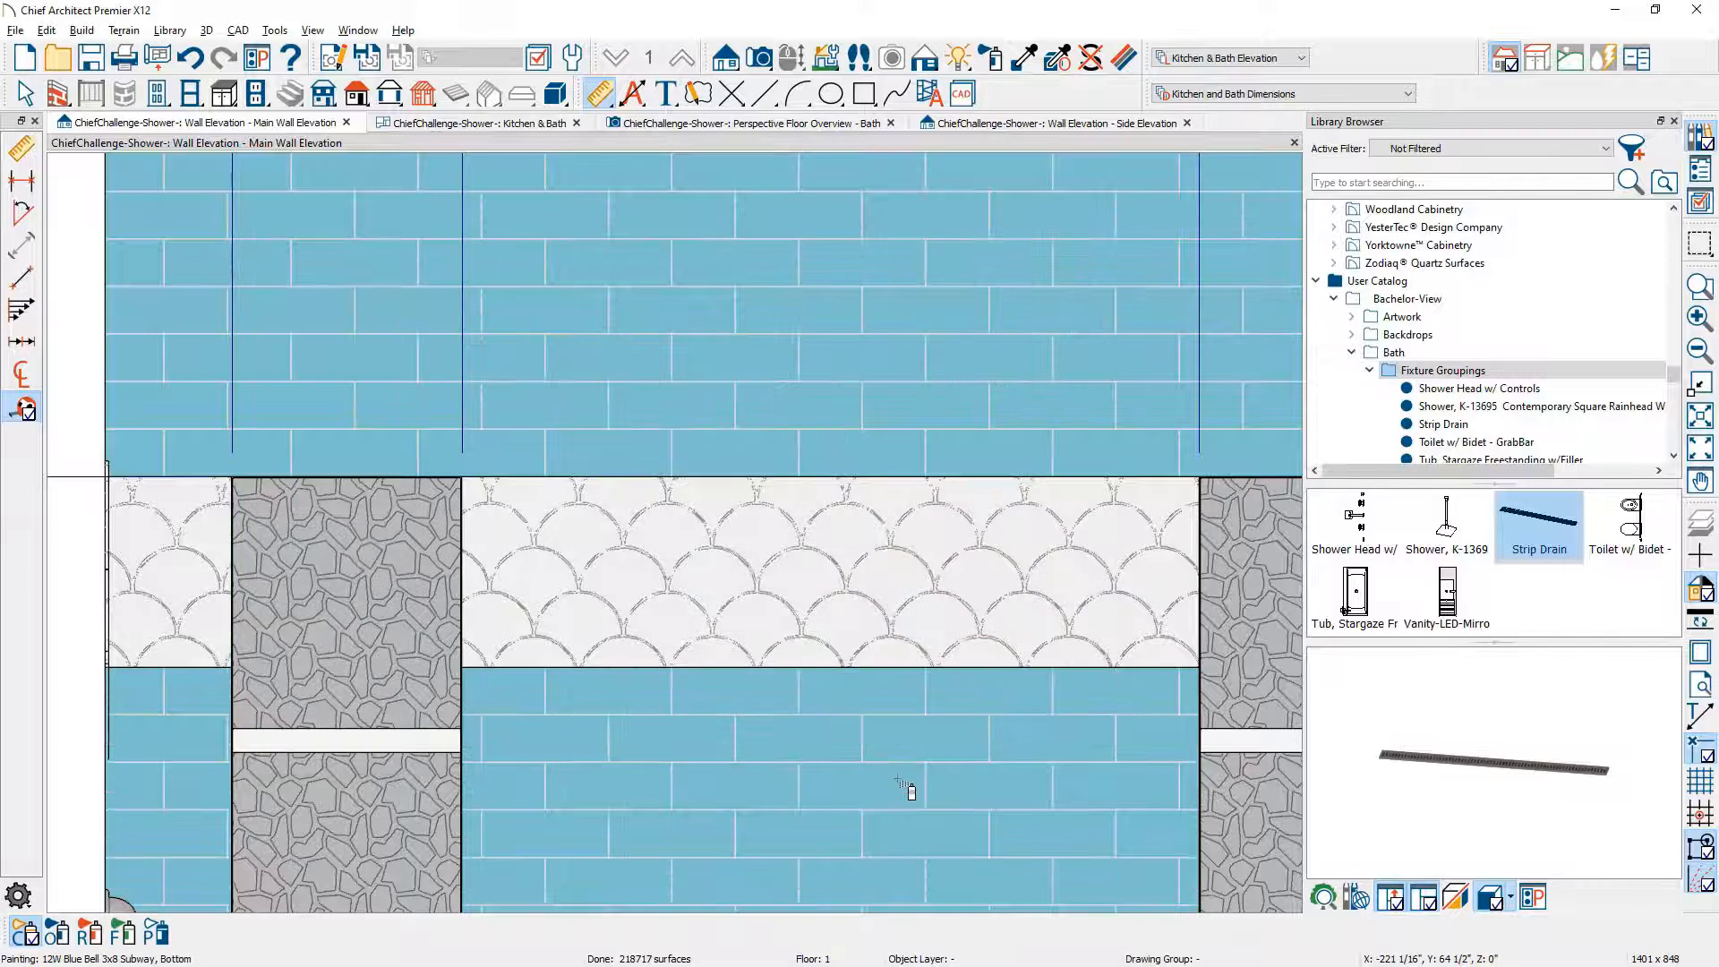
middle_drag(895, 788, 956, 667)
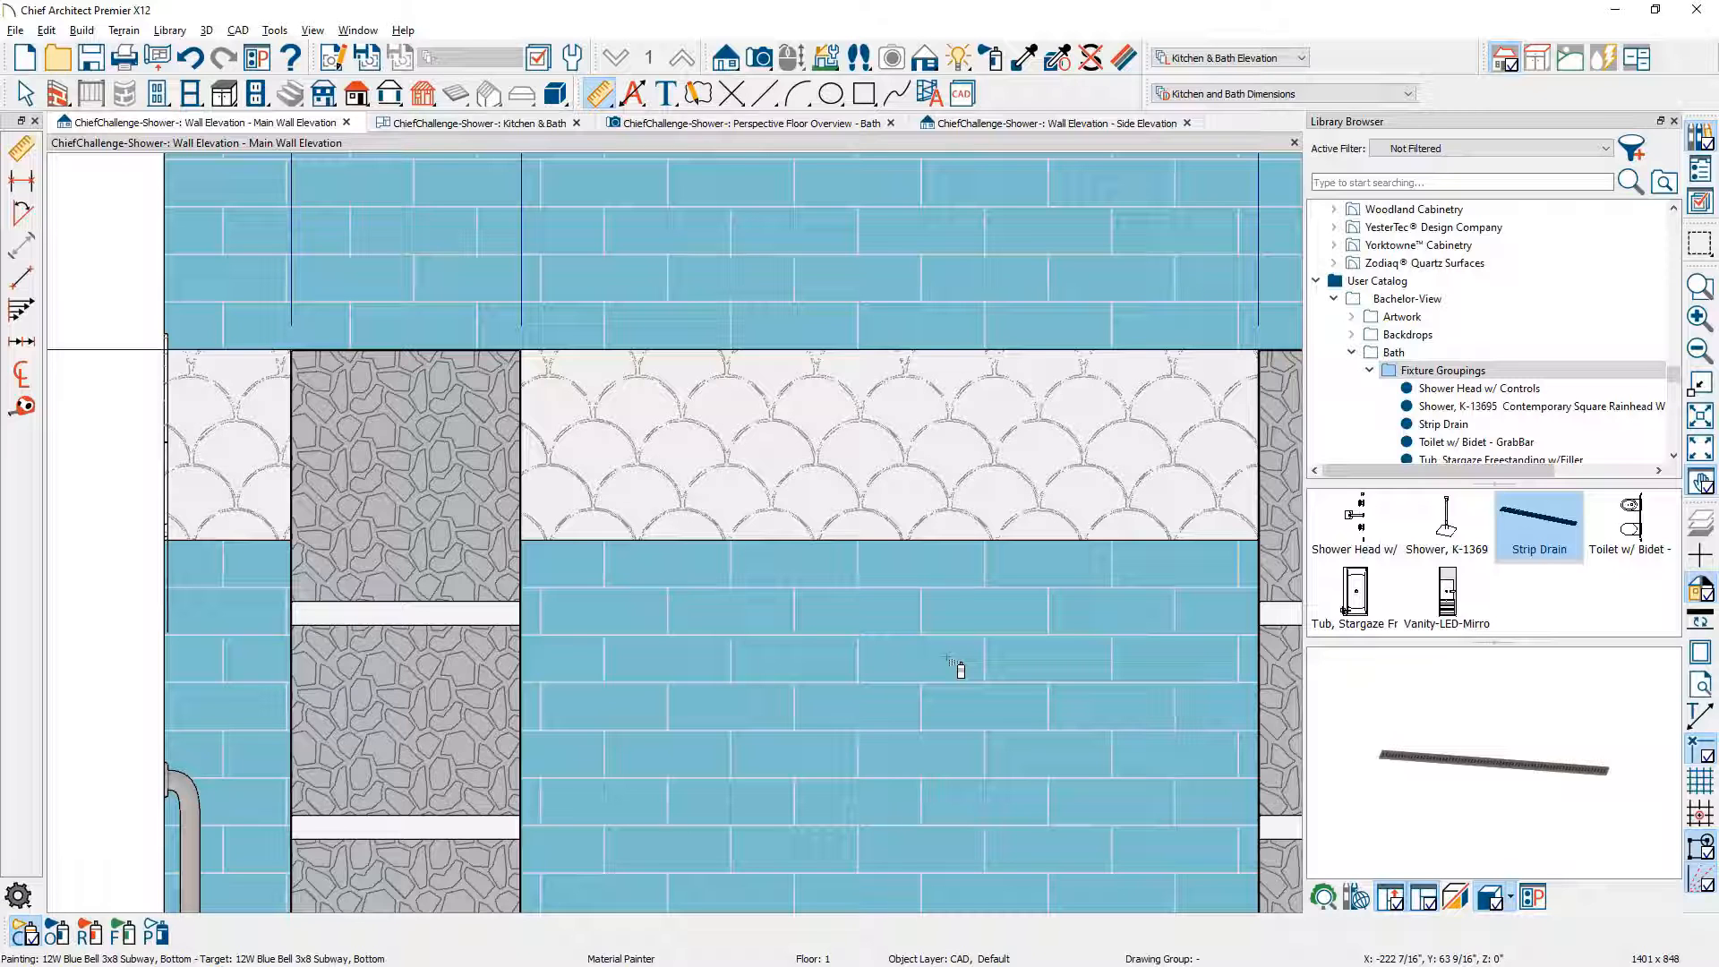
Step: Check the shower tile in the Perspective Floor Overview with vector rendering, and return the view to standard rendering
click(757, 128)
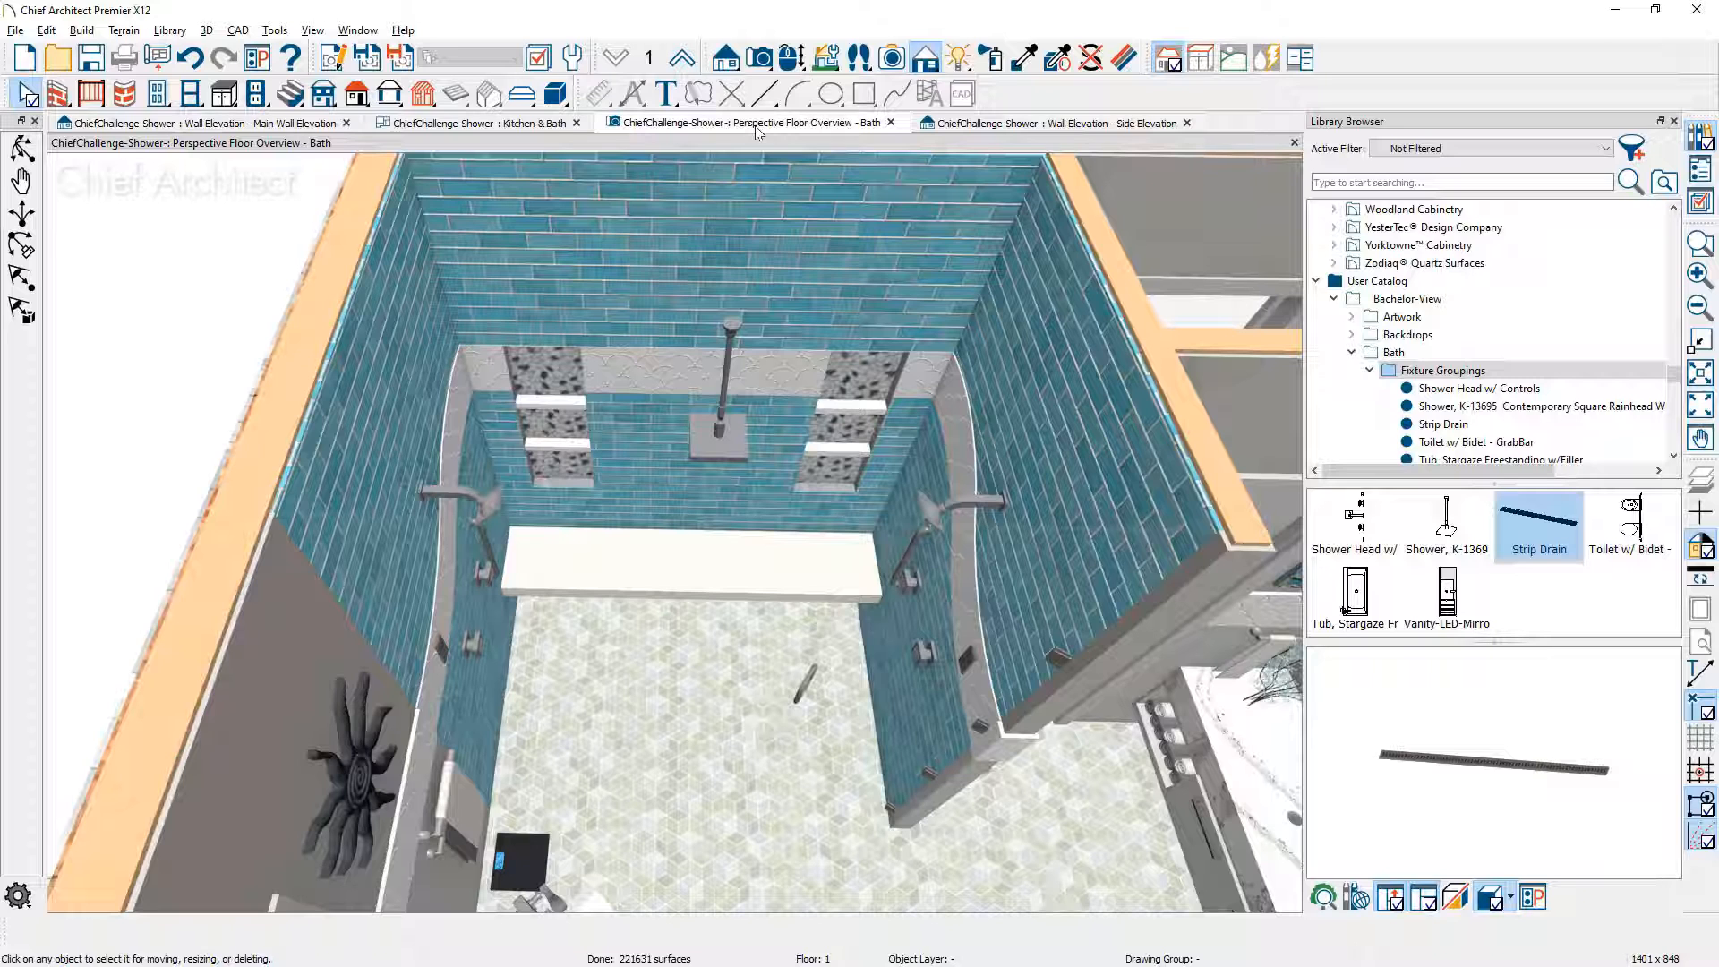
click(934, 61)
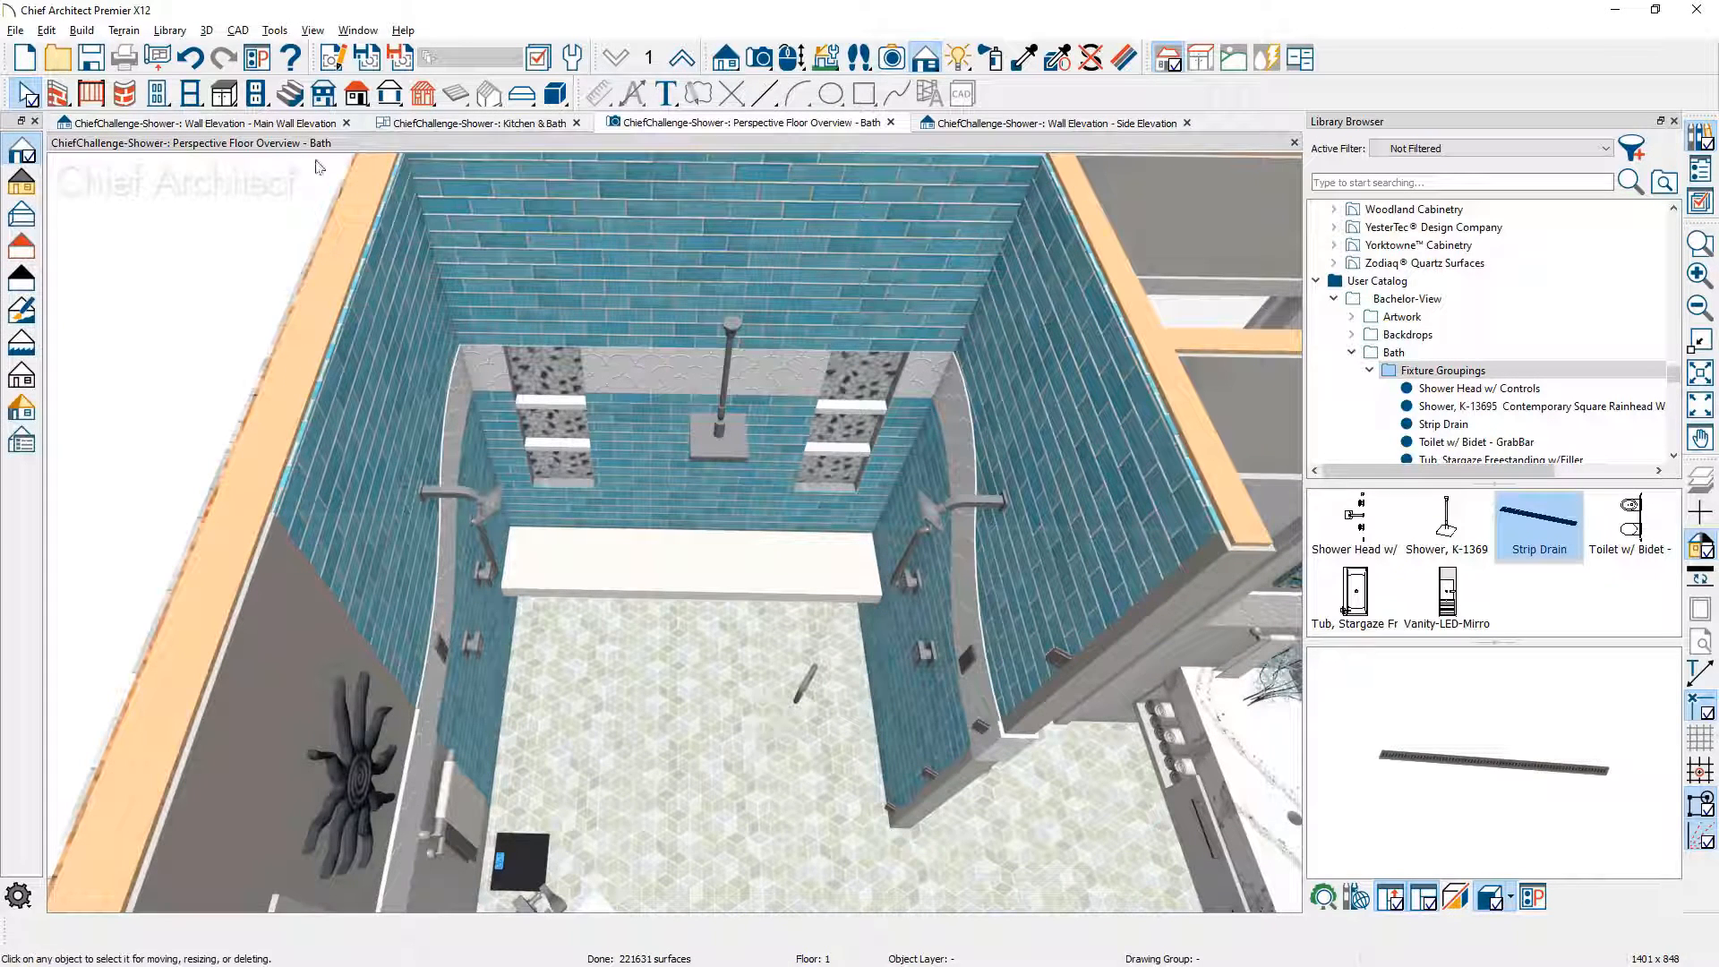
click(22, 183)
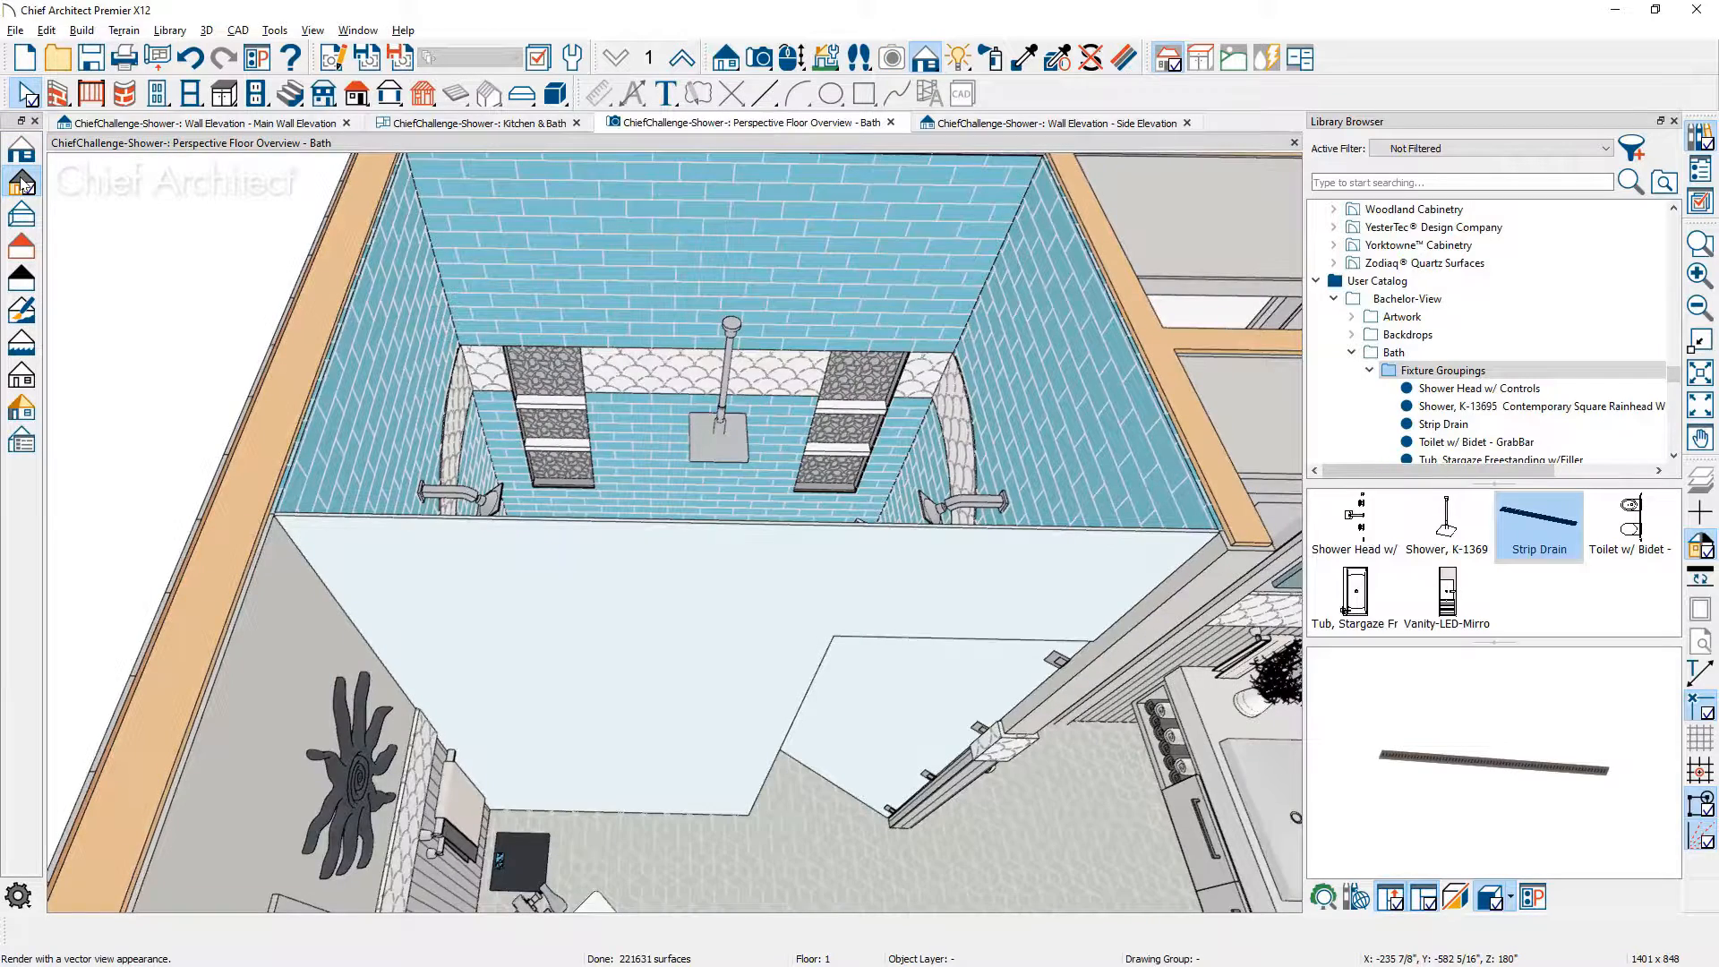
click(22, 152)
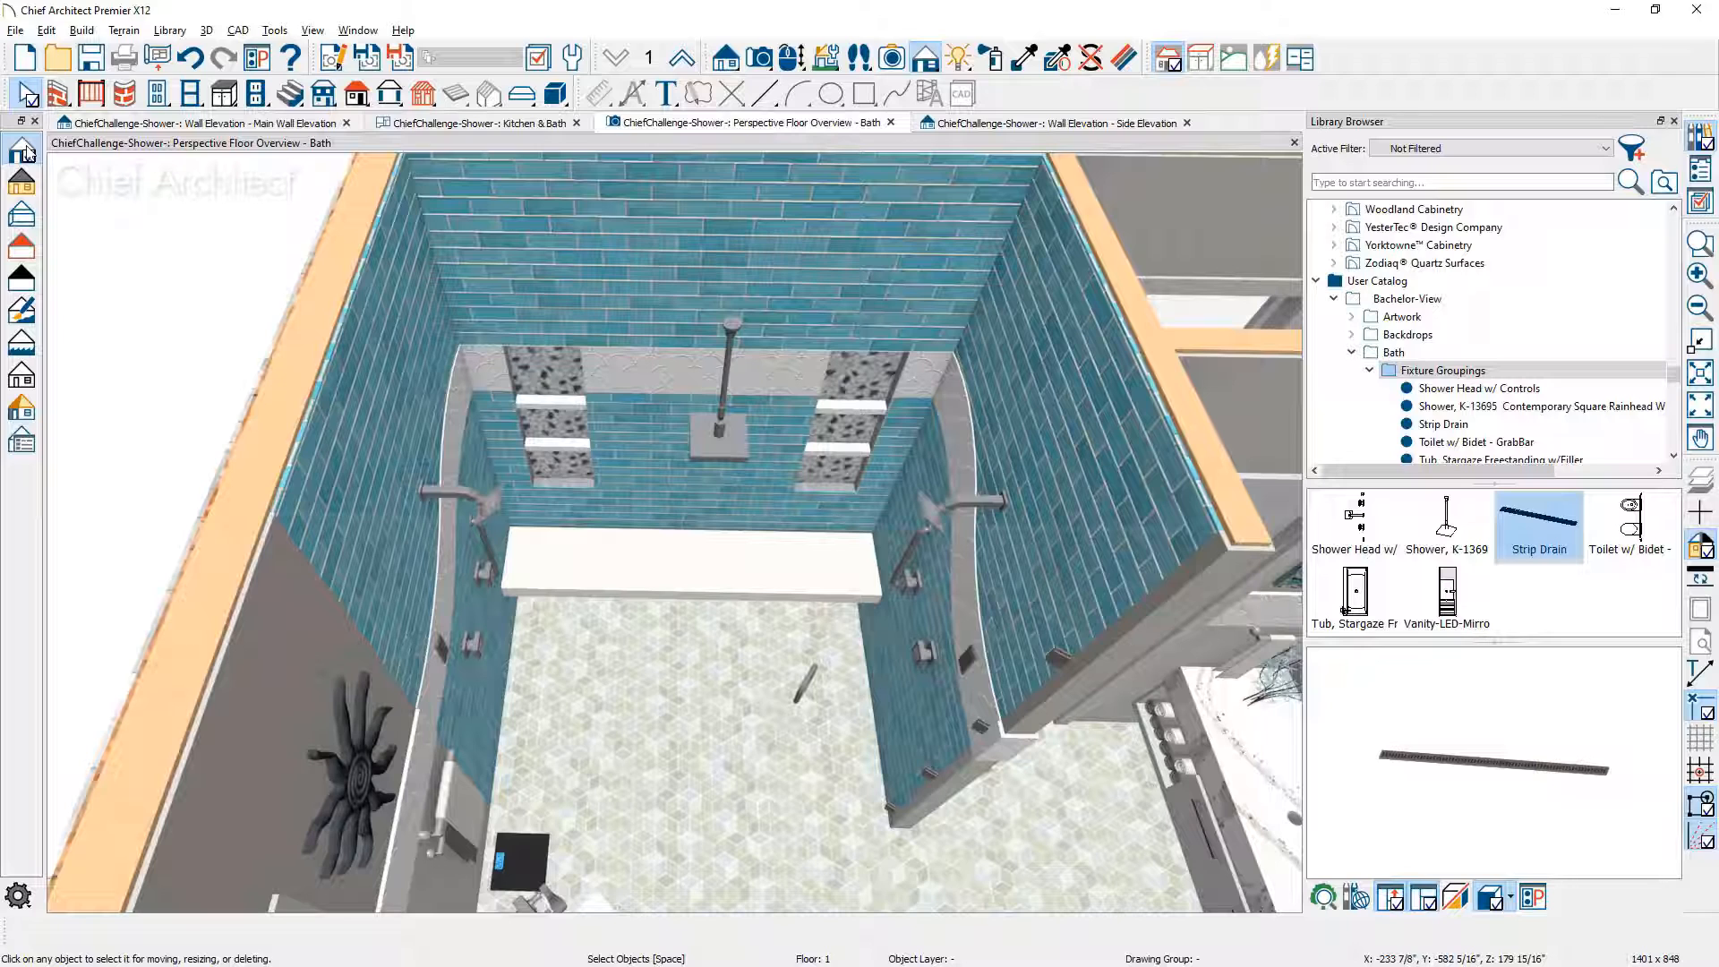
Step: Switch to the browser's glass tile backsplash image results and open the Linear Glass Mosaic Tile Wood Antique Blue picture
key(alt+Tab)
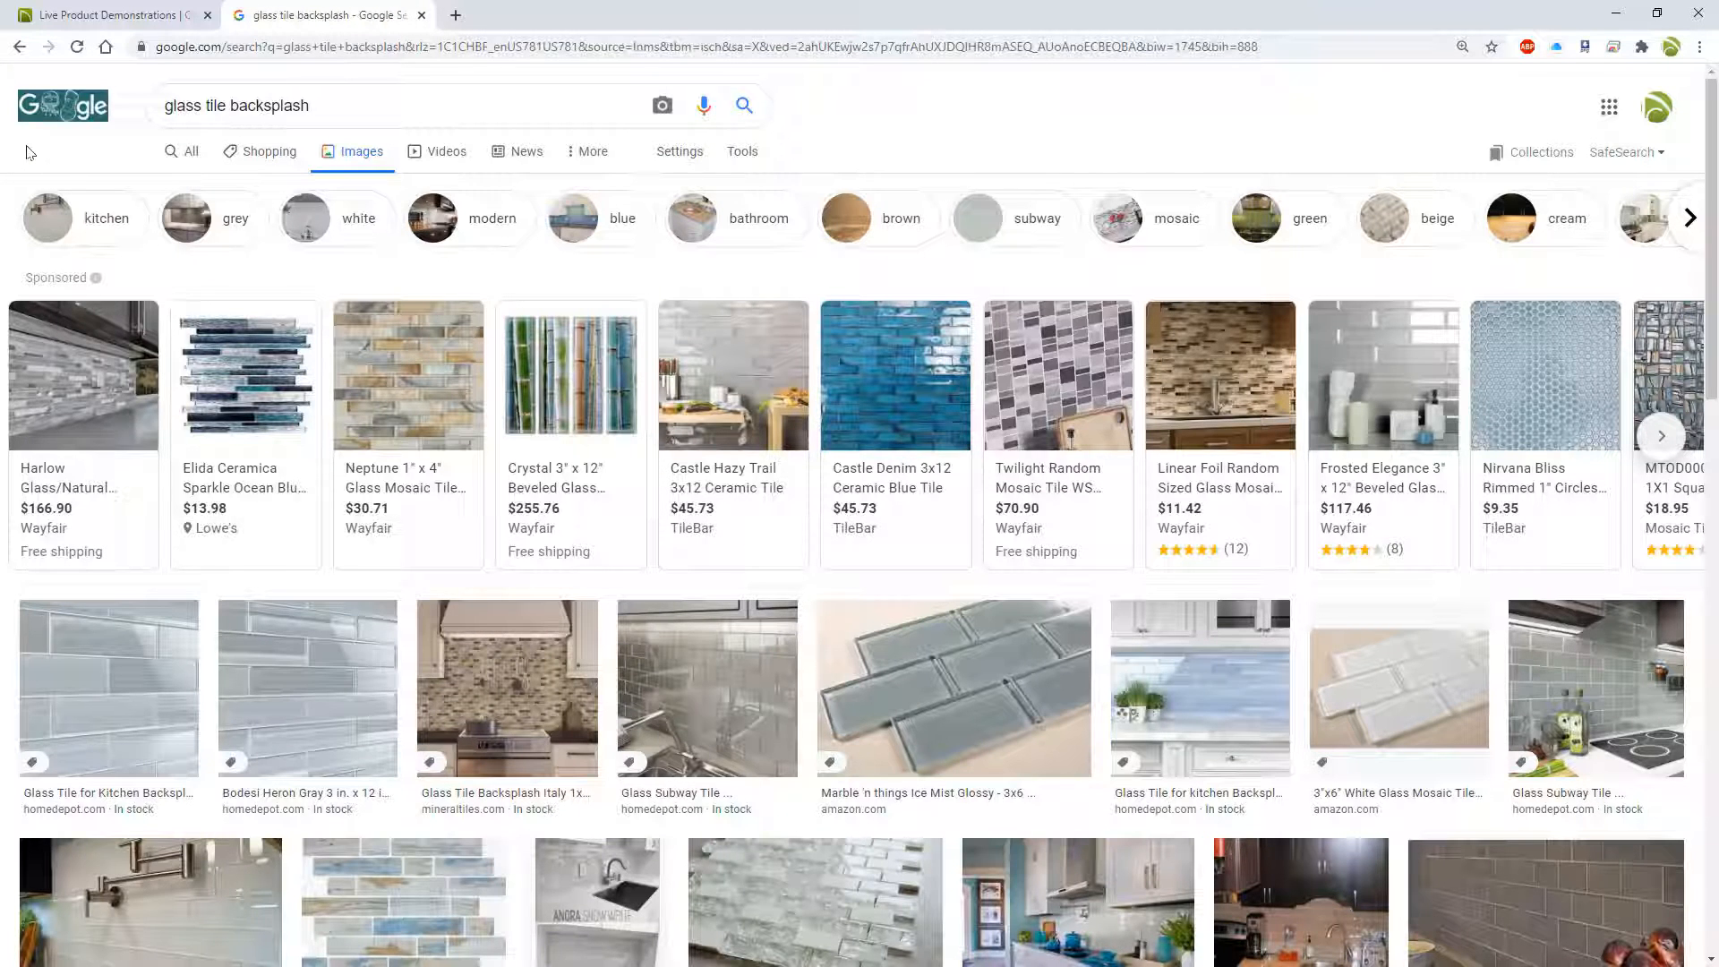
scroll(573, 421, down, 3)
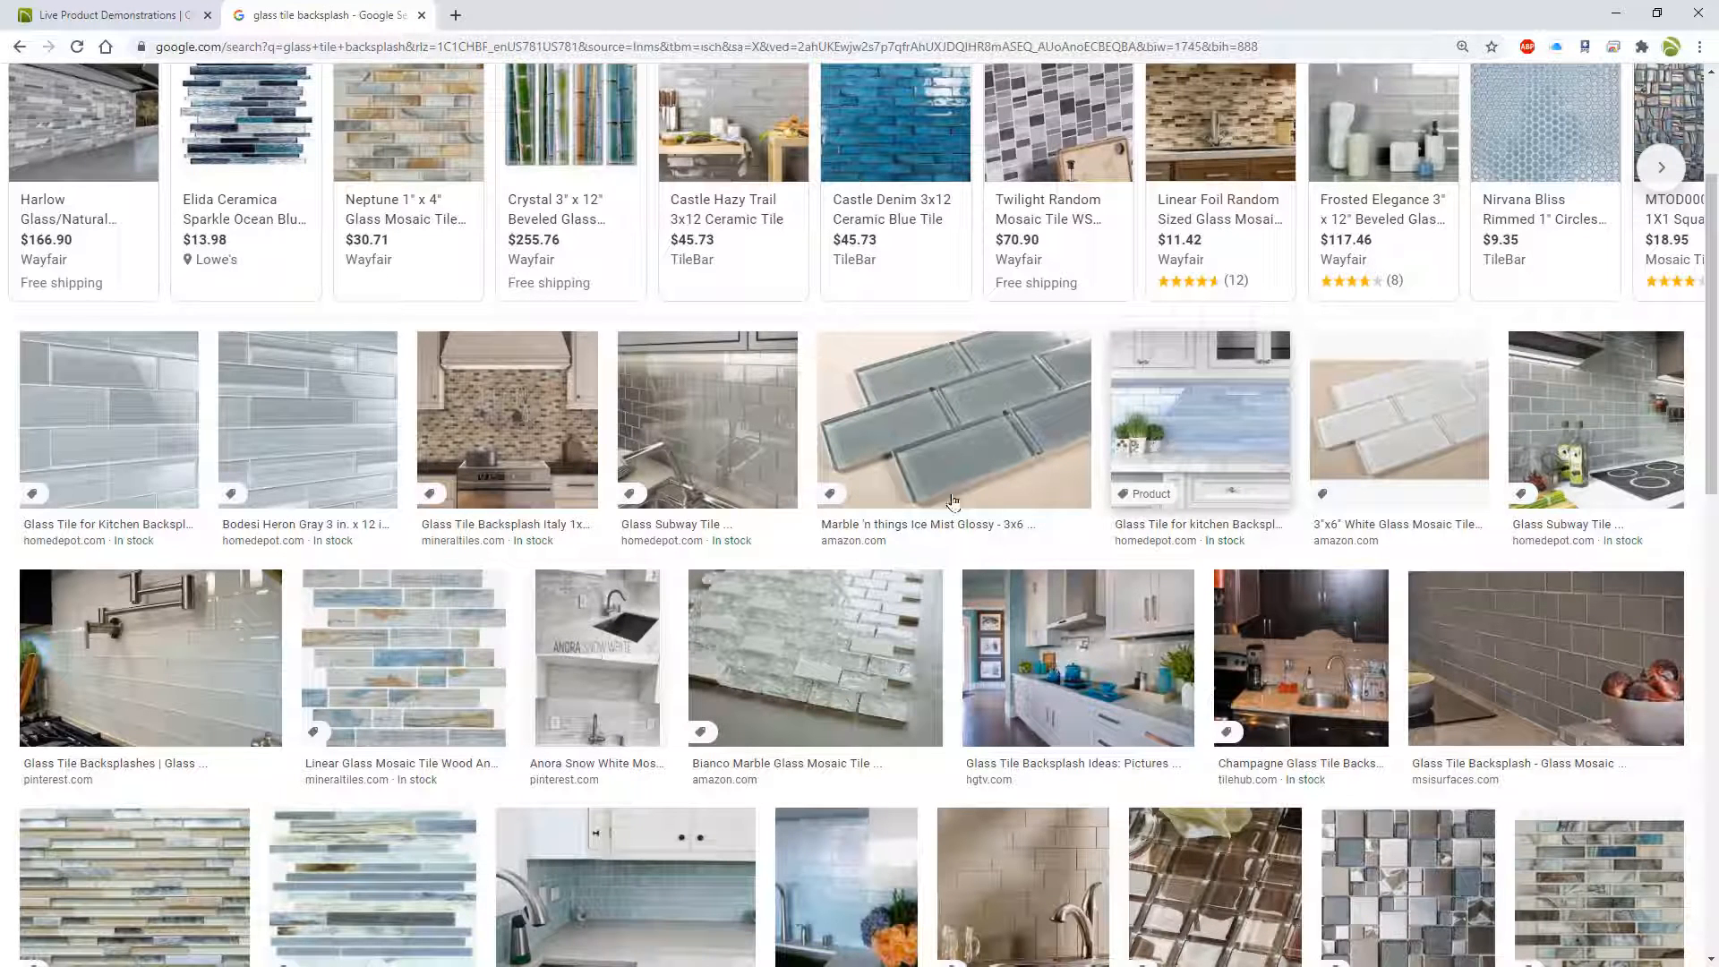
click(376, 651)
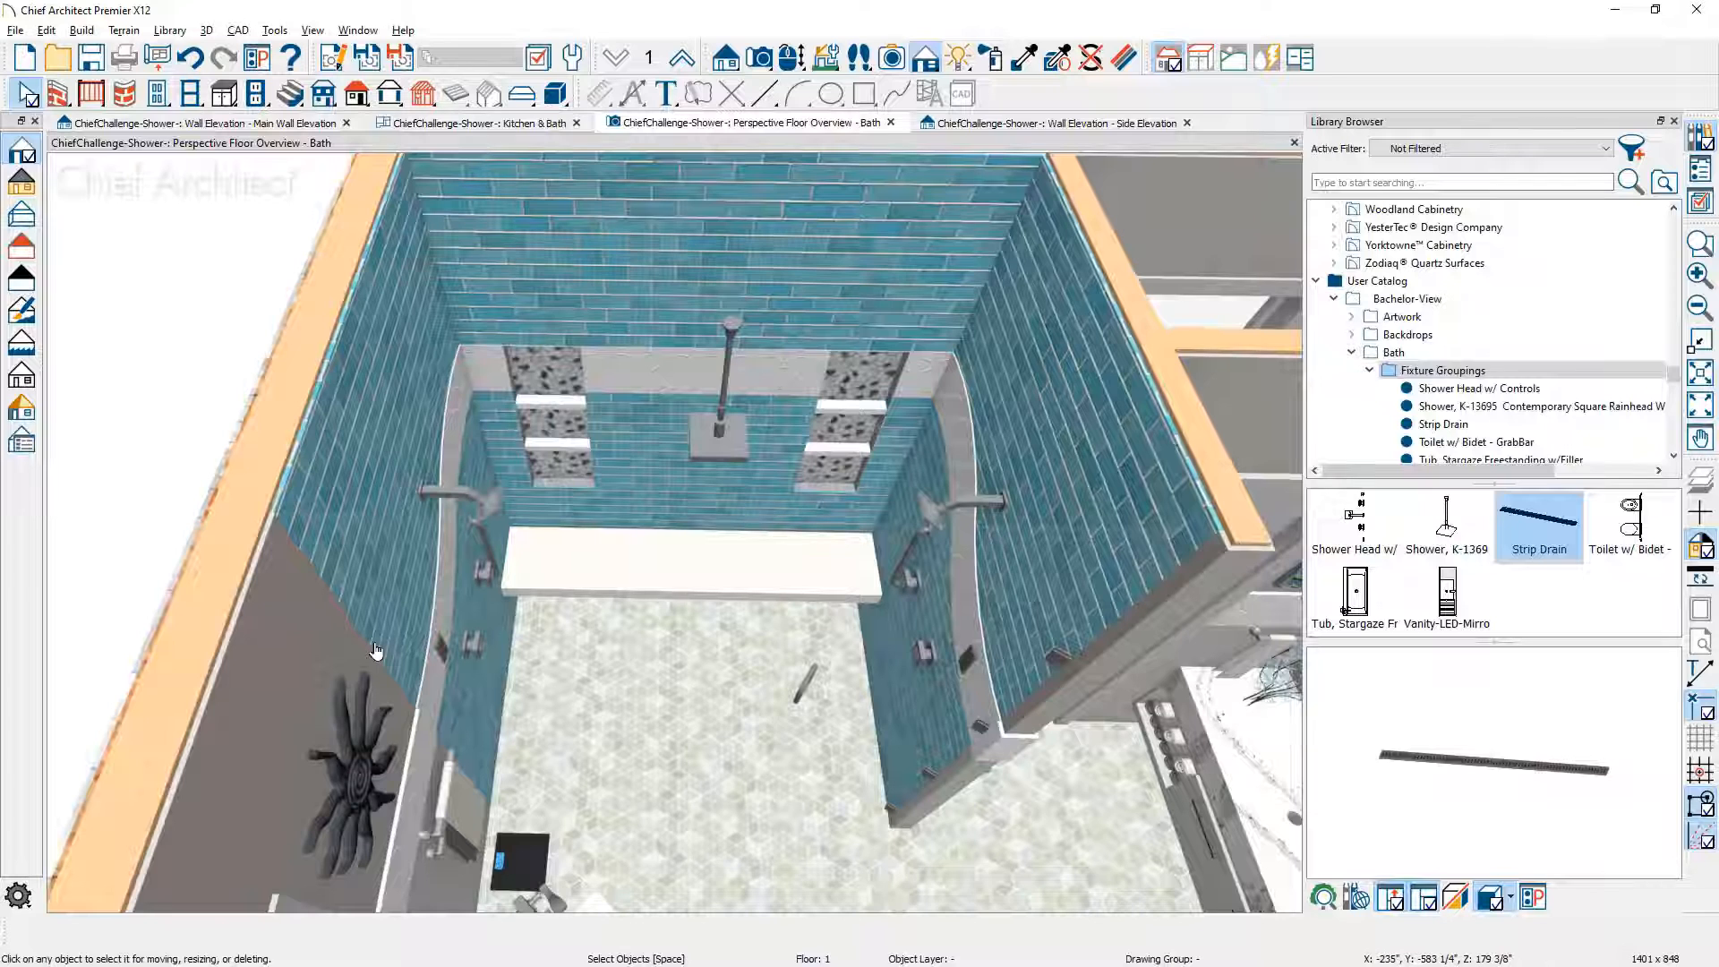
Step: In Chief Architect, set up a screen capture saved as Material and capture the mosaic tile area of the browser picture
click(275, 29)
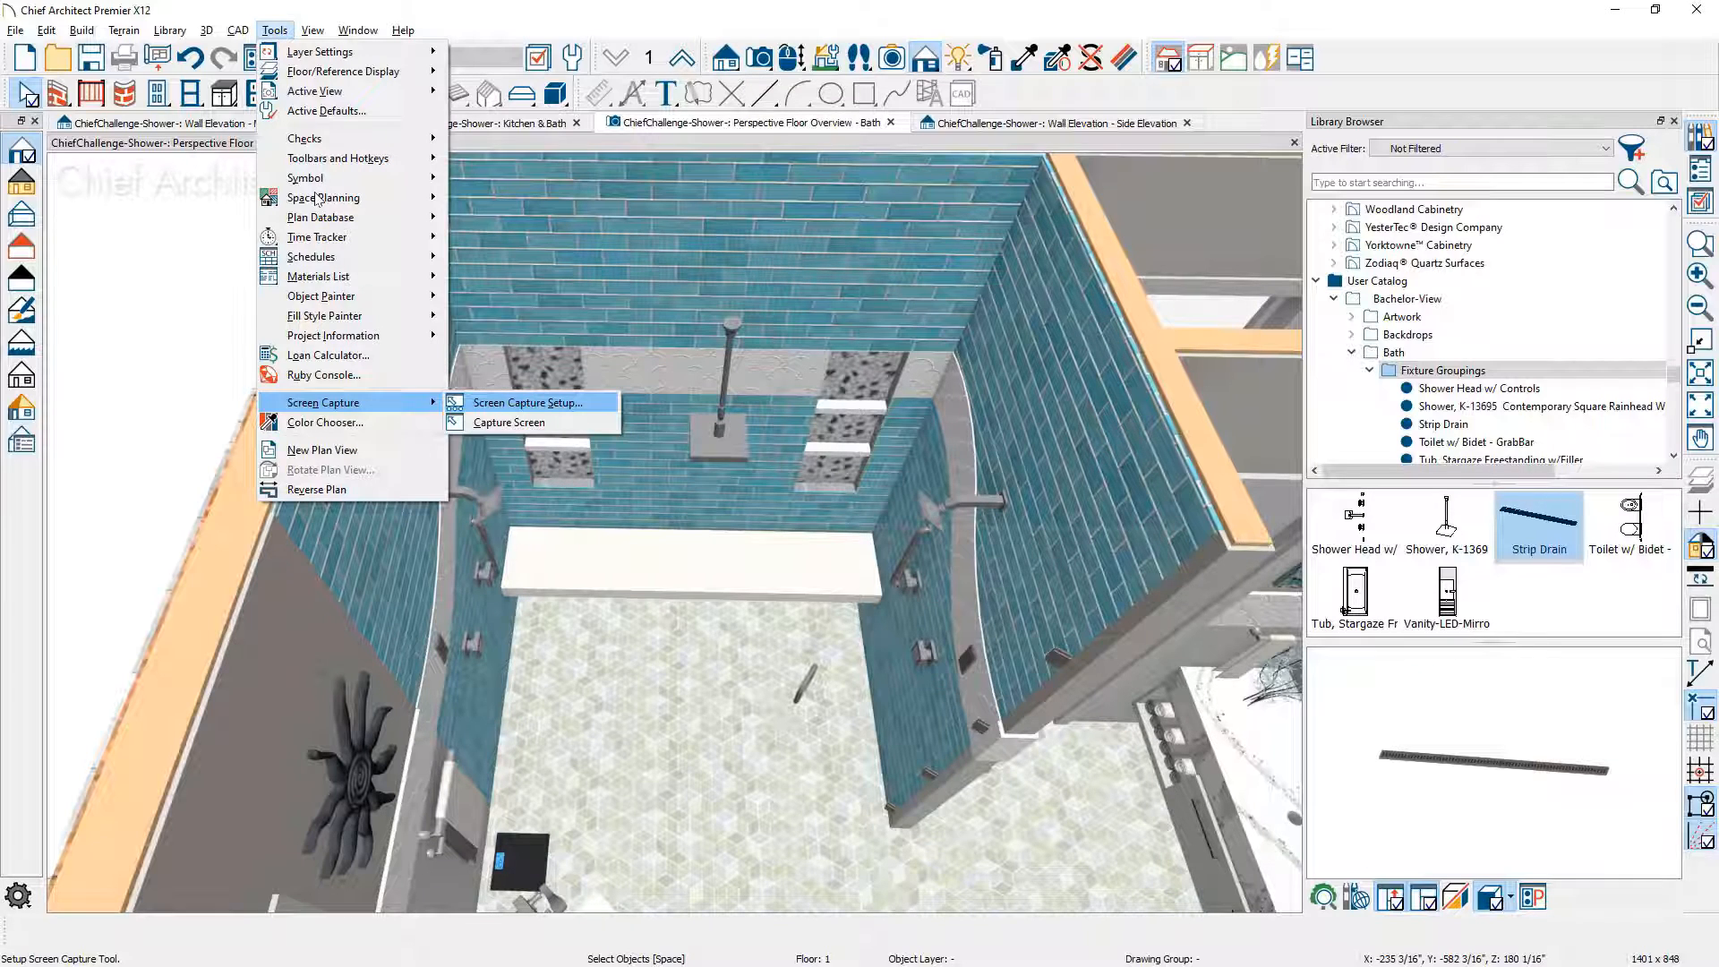
click(612, 404)
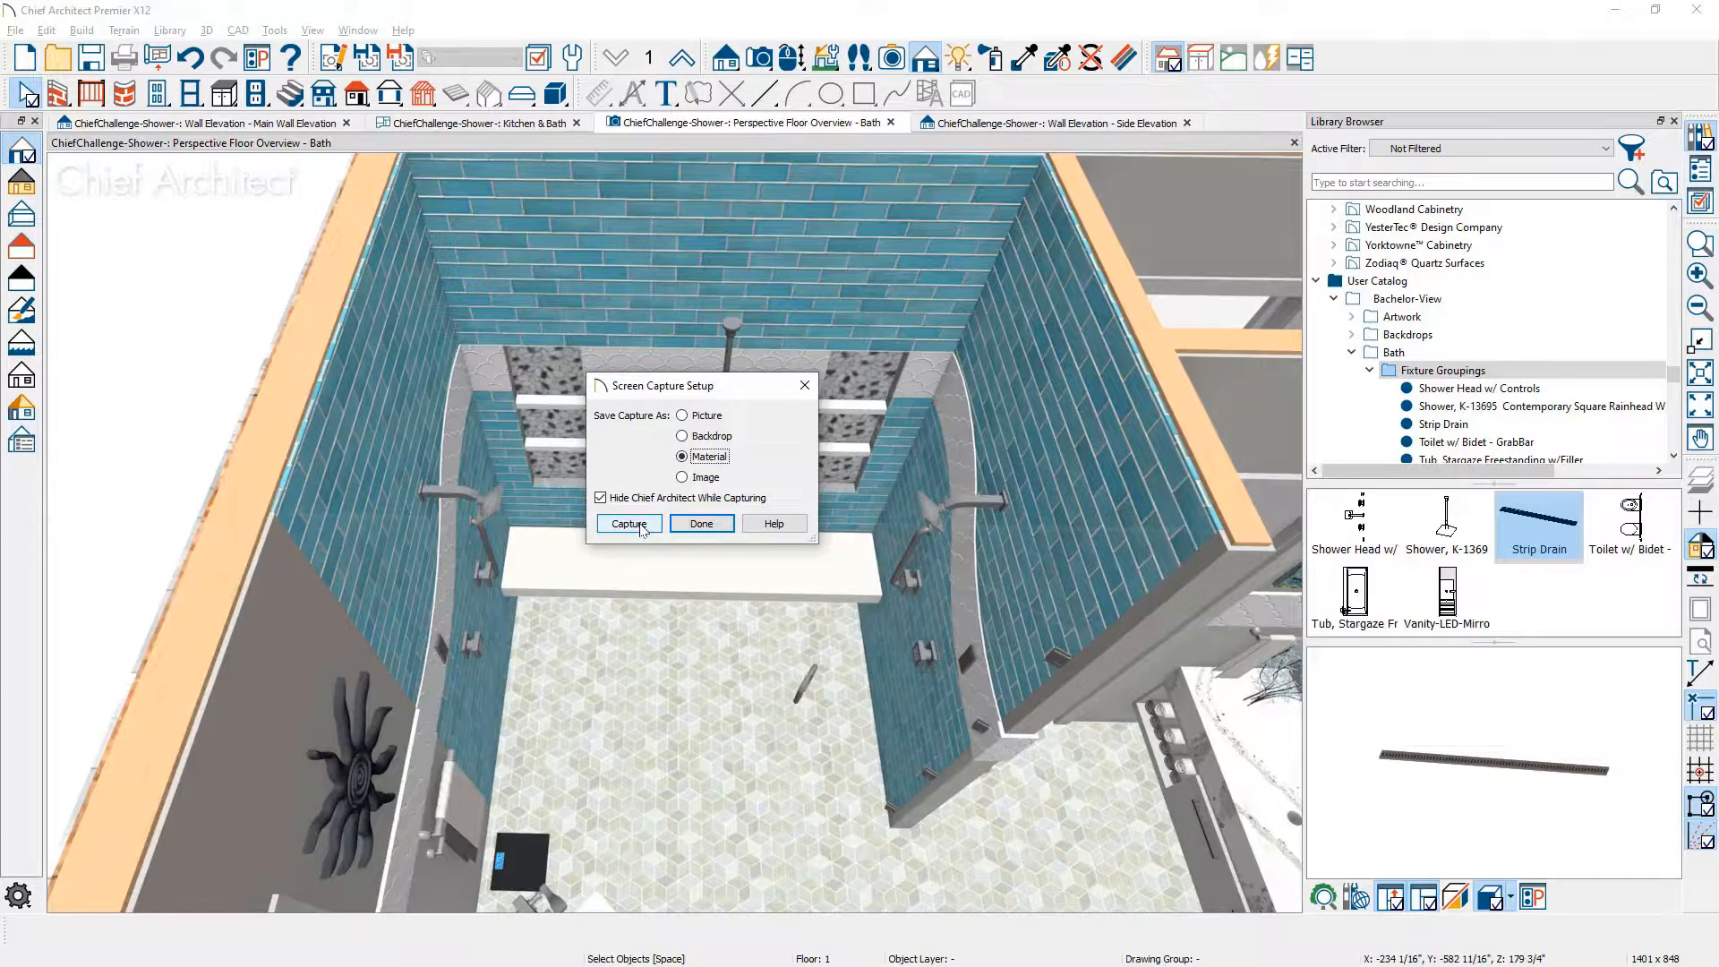
click(630, 524)
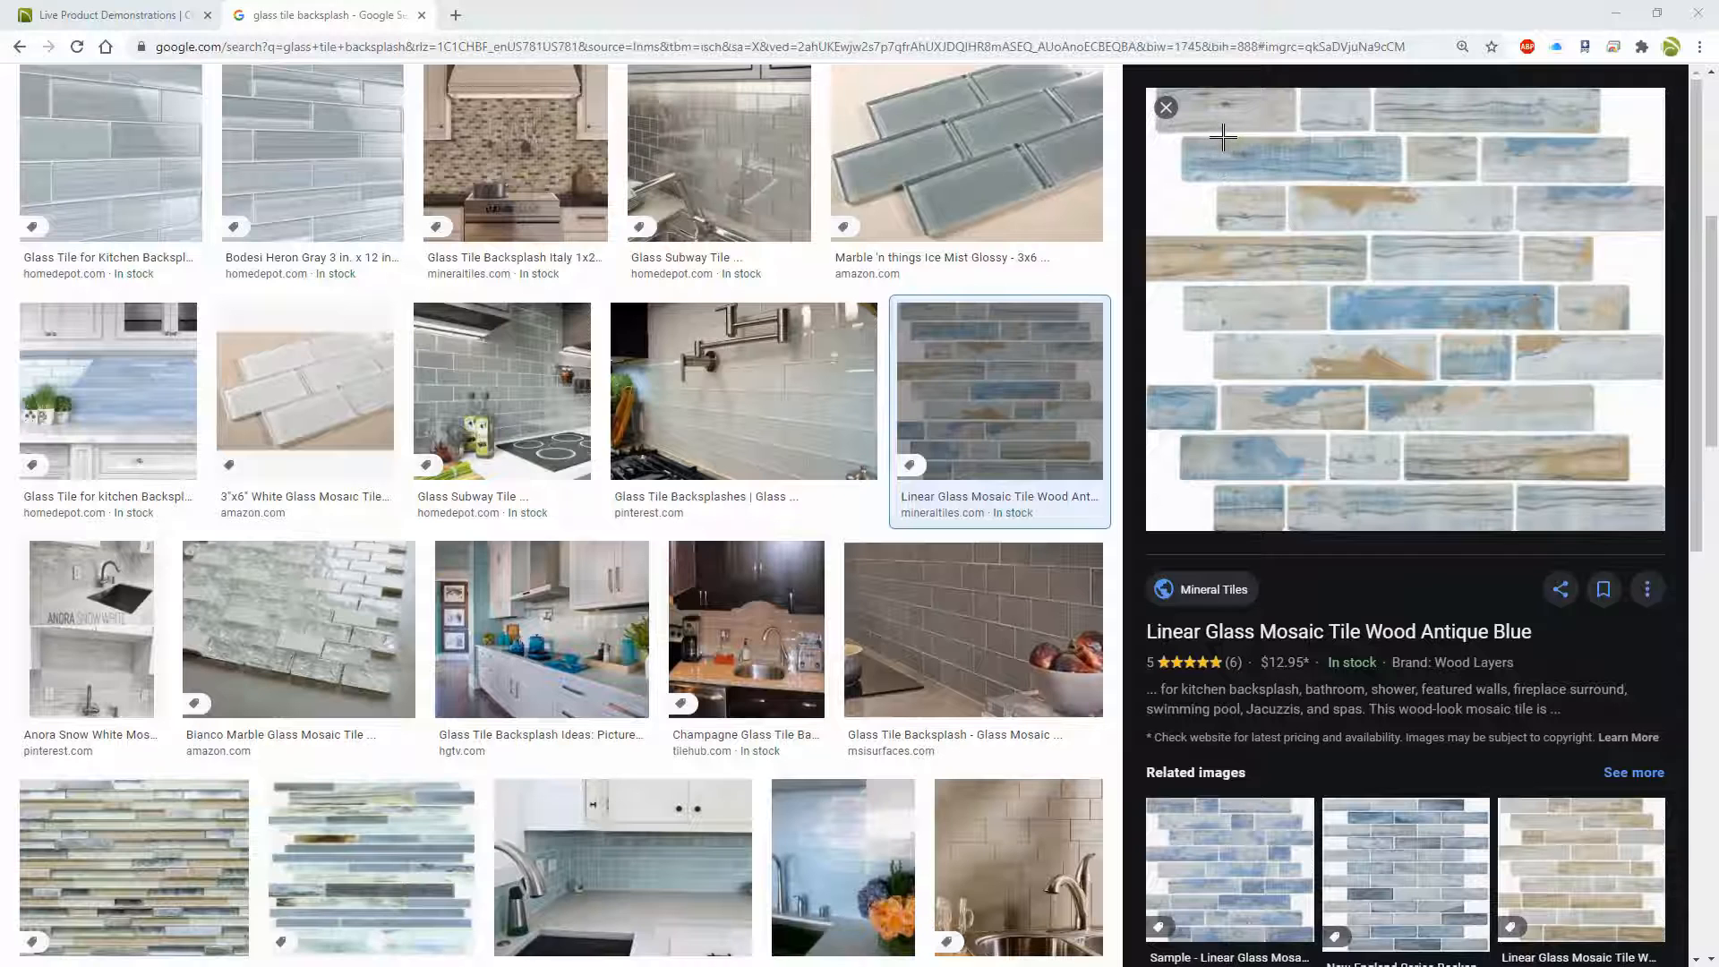
drag(1216, 136, 1635, 515)
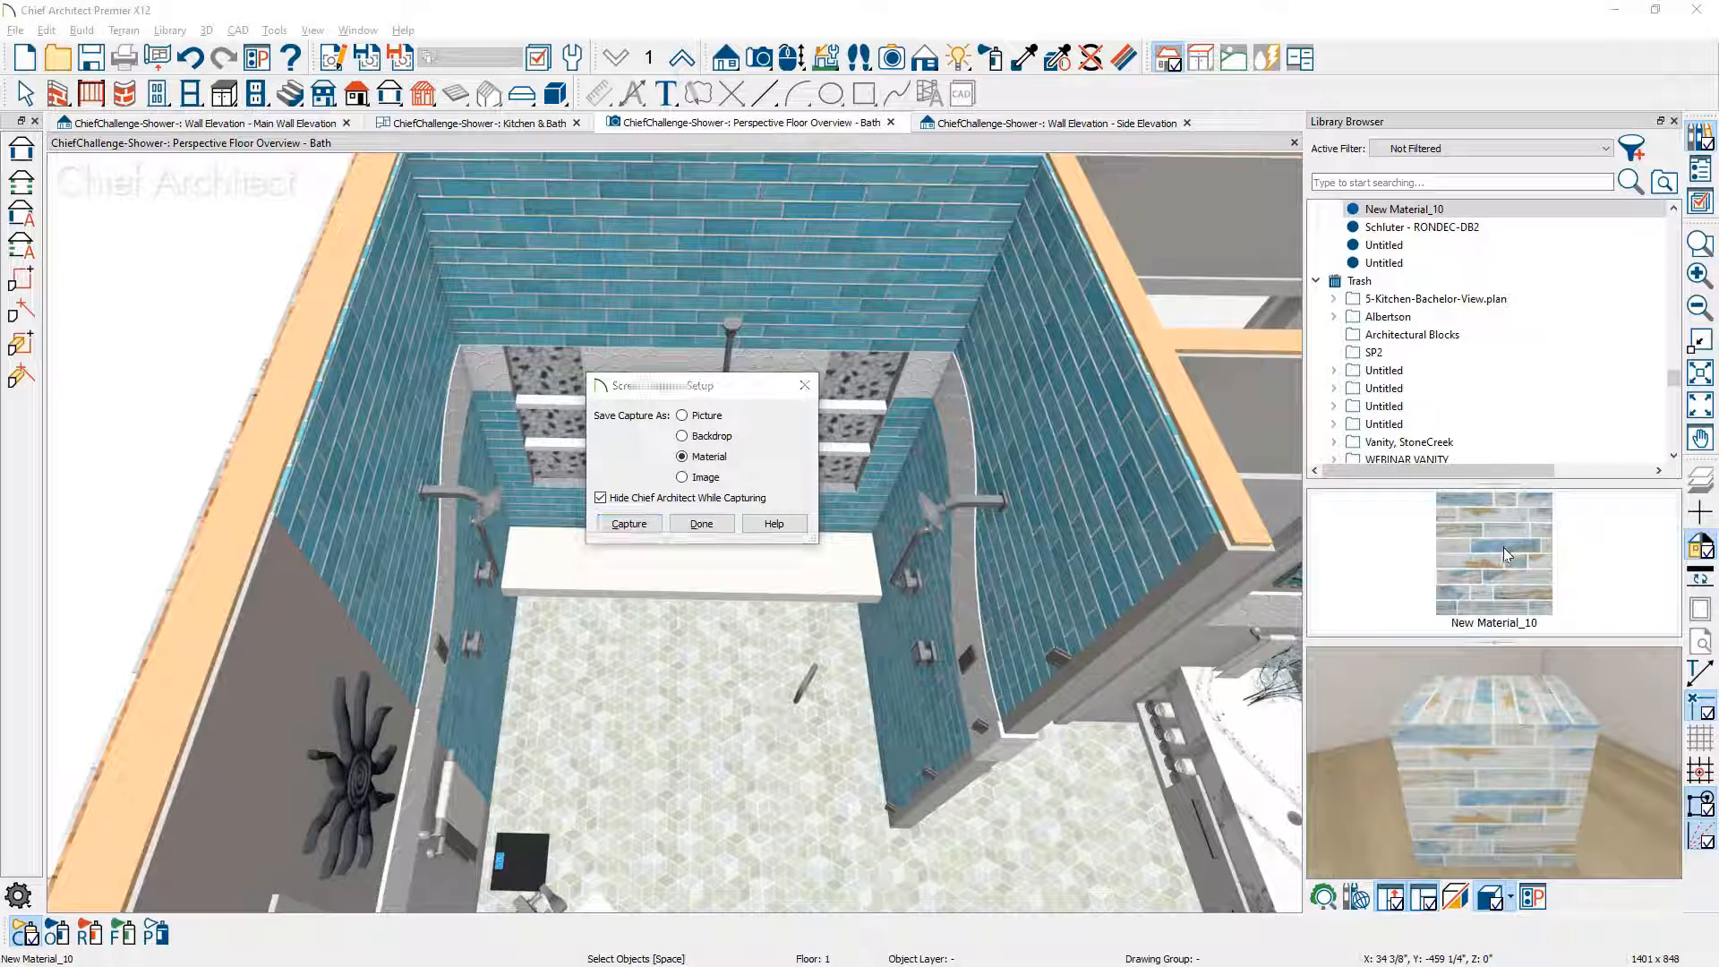
Step: Rename the captured library material with the product title "Linear Glass Mosaic Tile Wood Antique Blue" and finish the screen capture setup
key(alt+Tab)
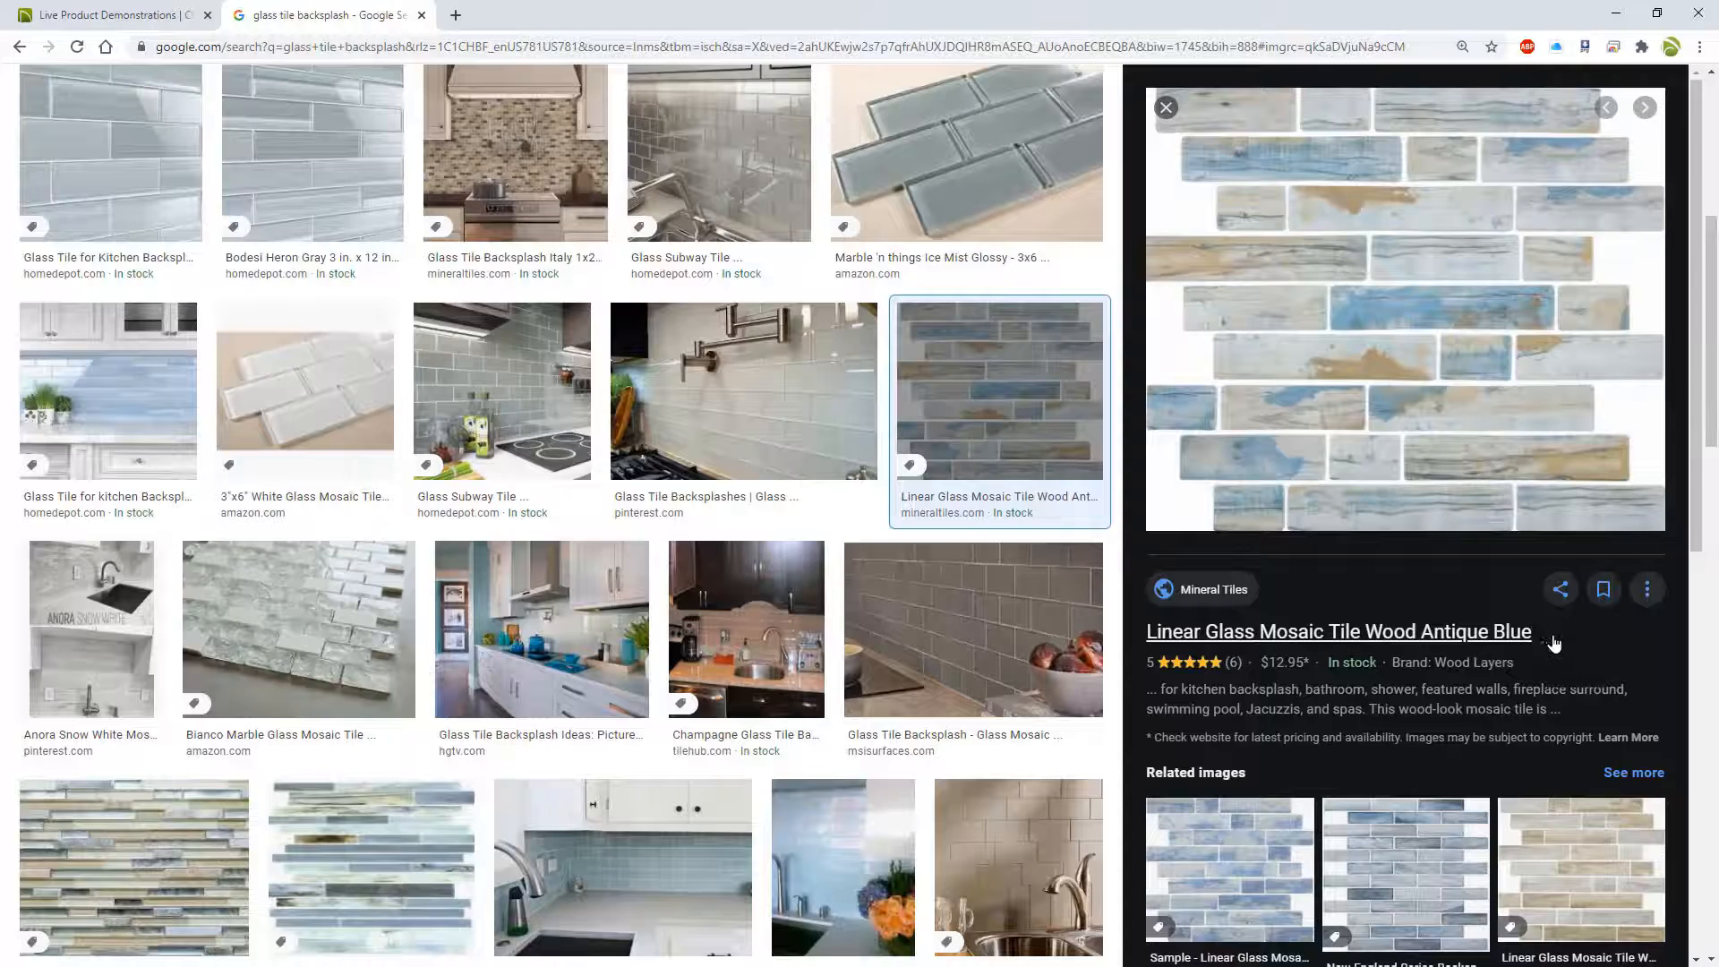
drag(1533, 633, 1163, 641)
drag(1140, 632, 1534, 643)
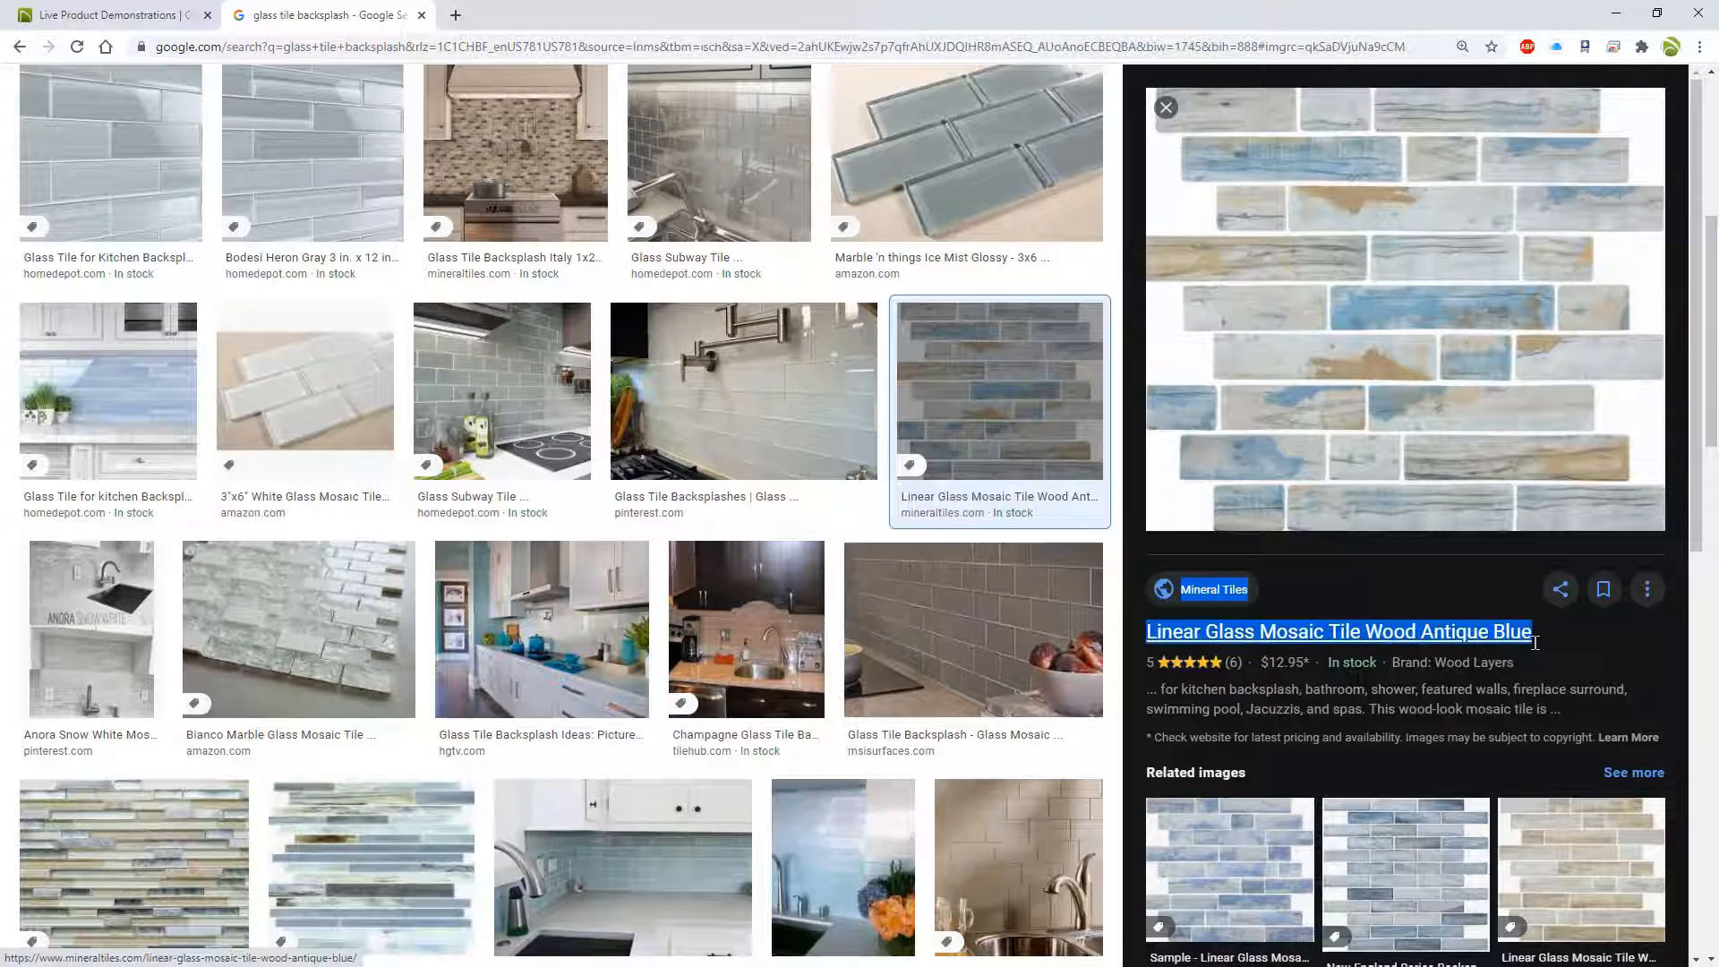
key(alt+Tab)
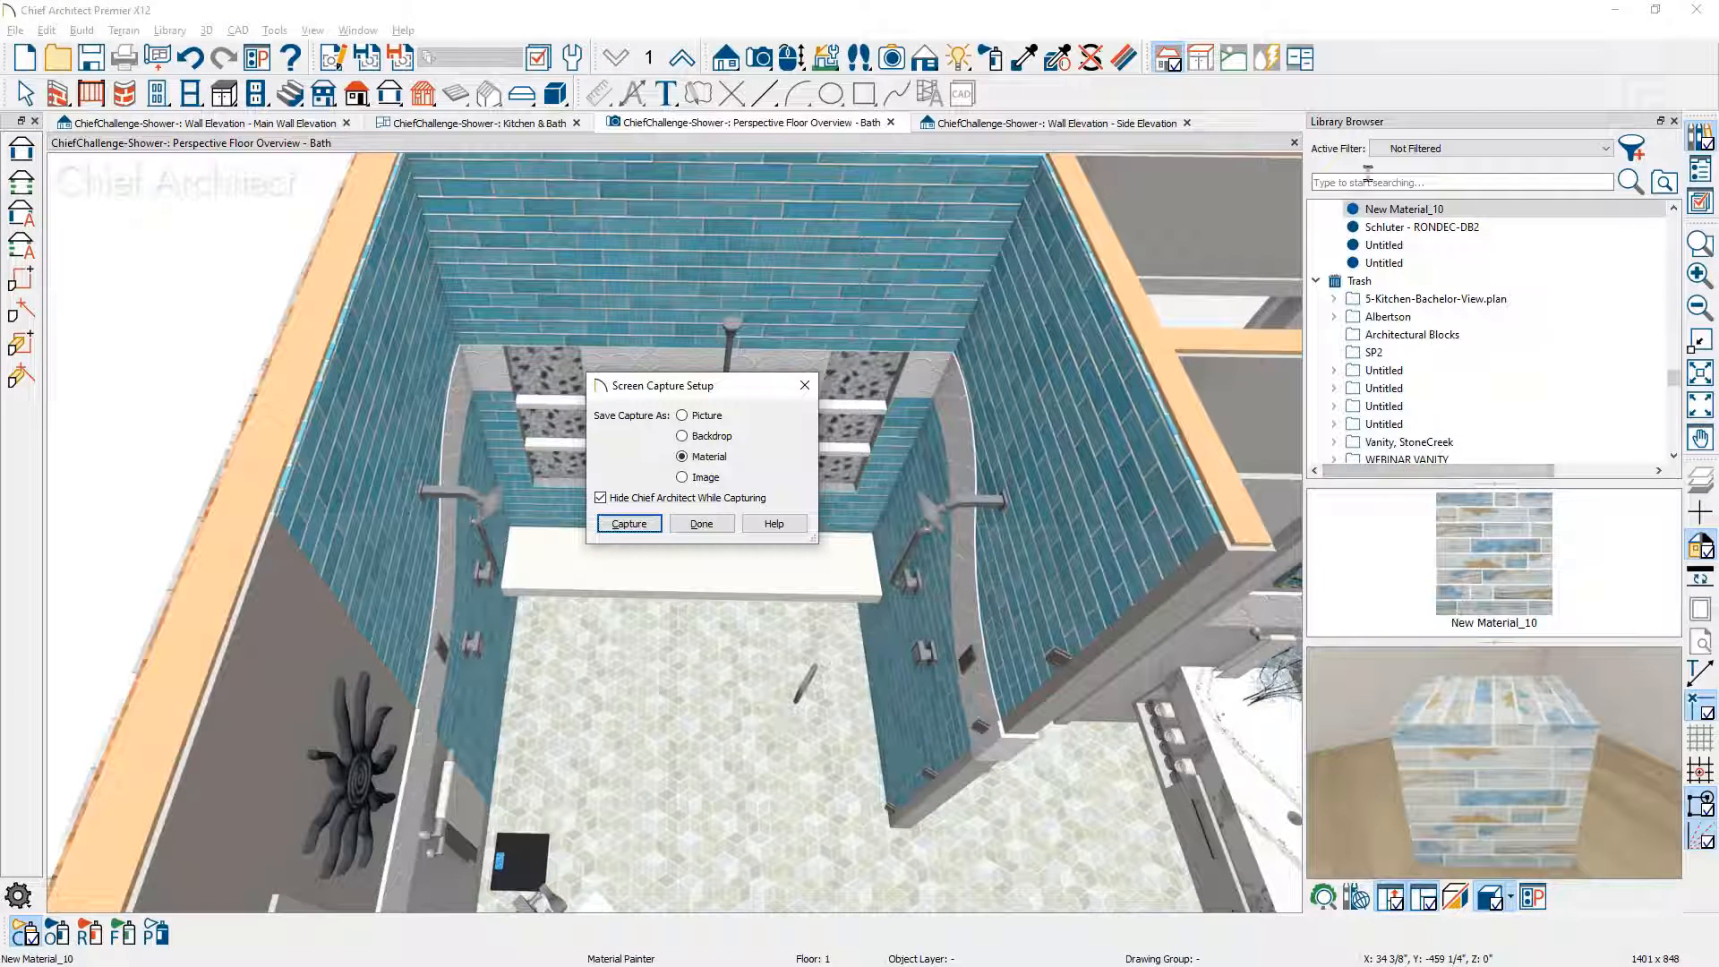
right_click(1398, 211)
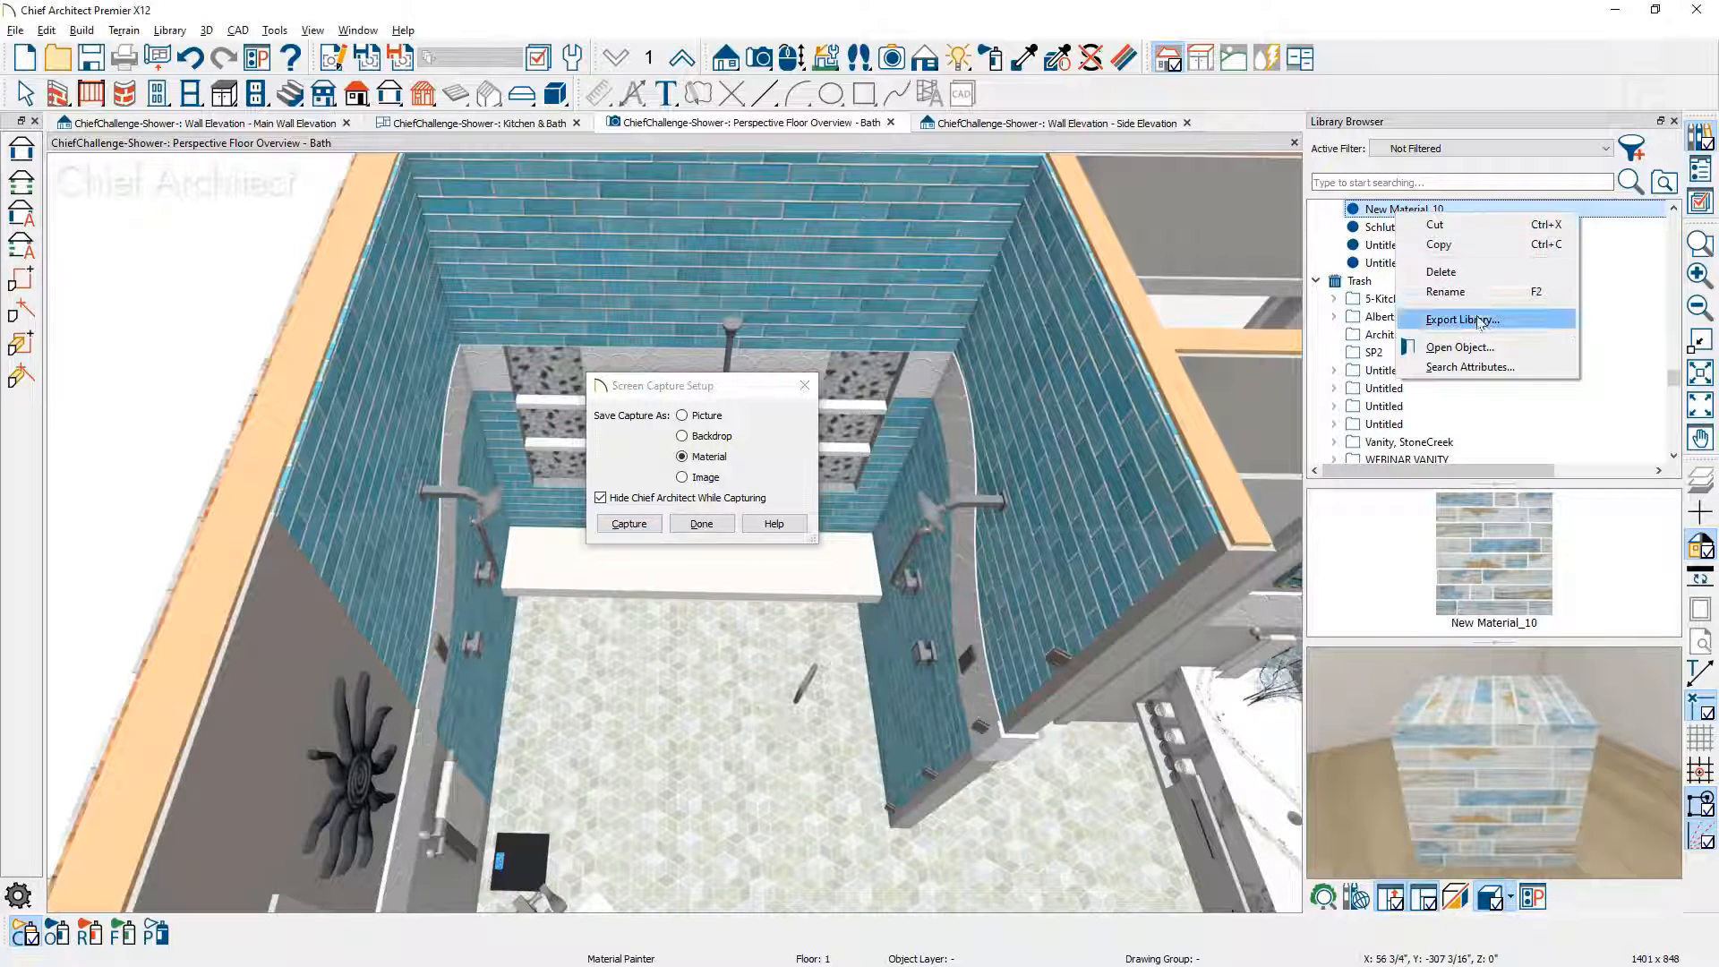
click(1445, 291)
text(Linear Glass Mosaic Tile Wood Antique Blue)
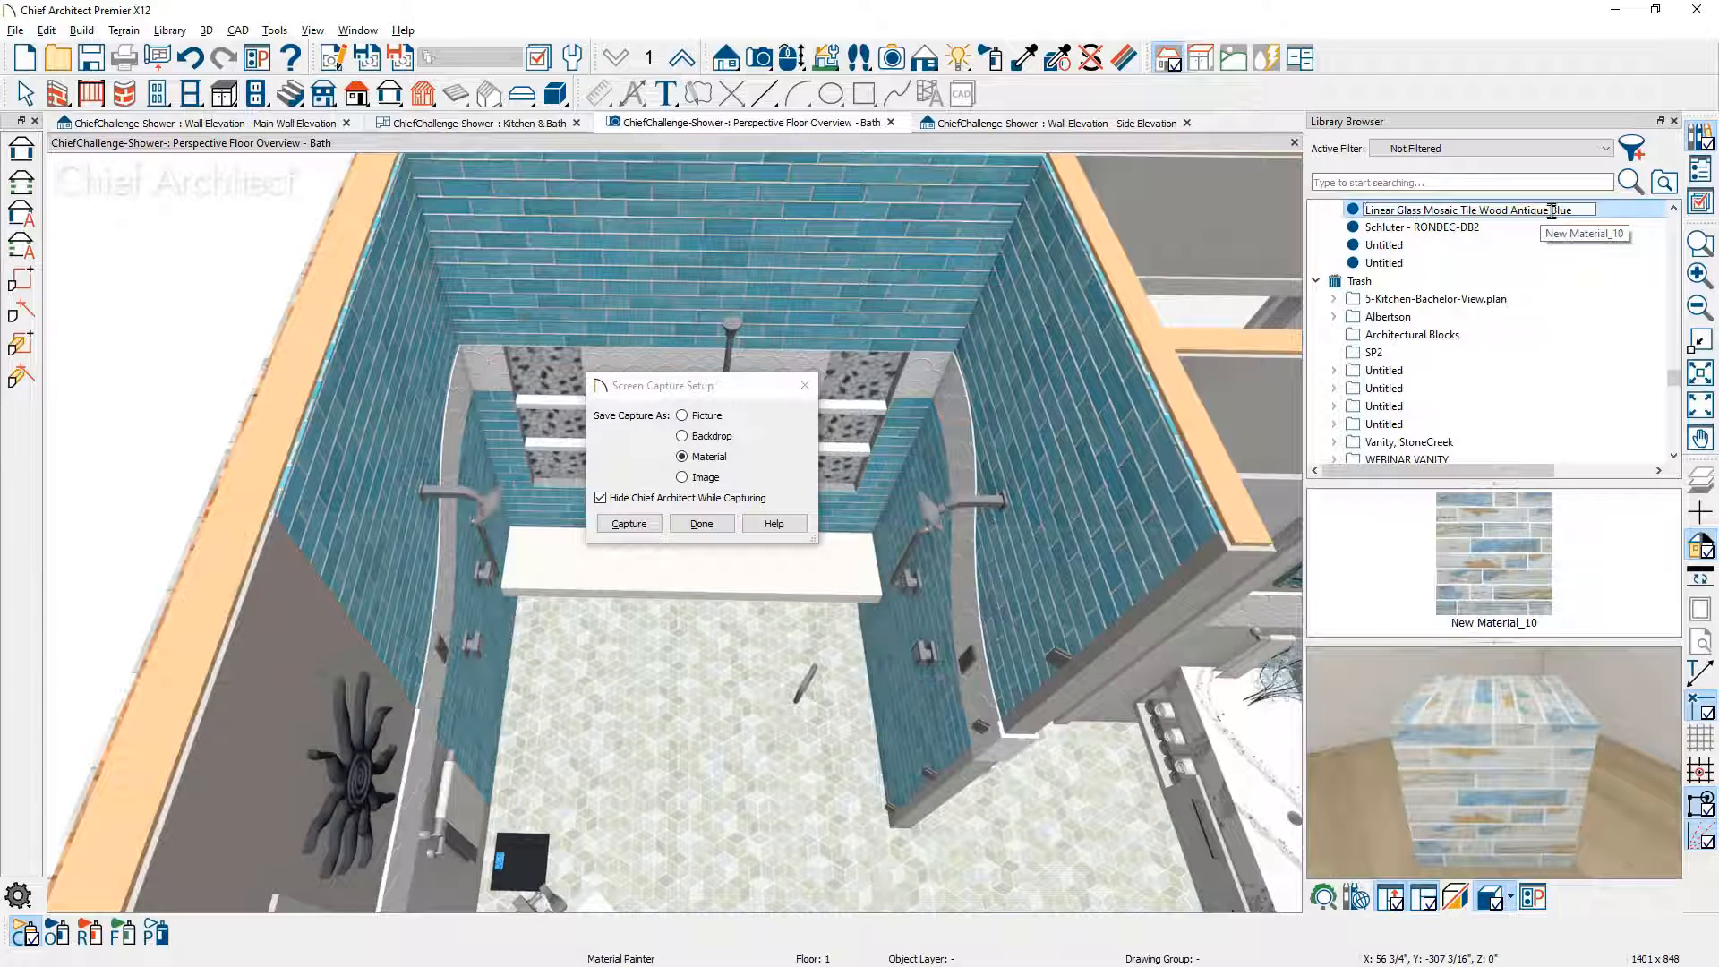
key(Return)
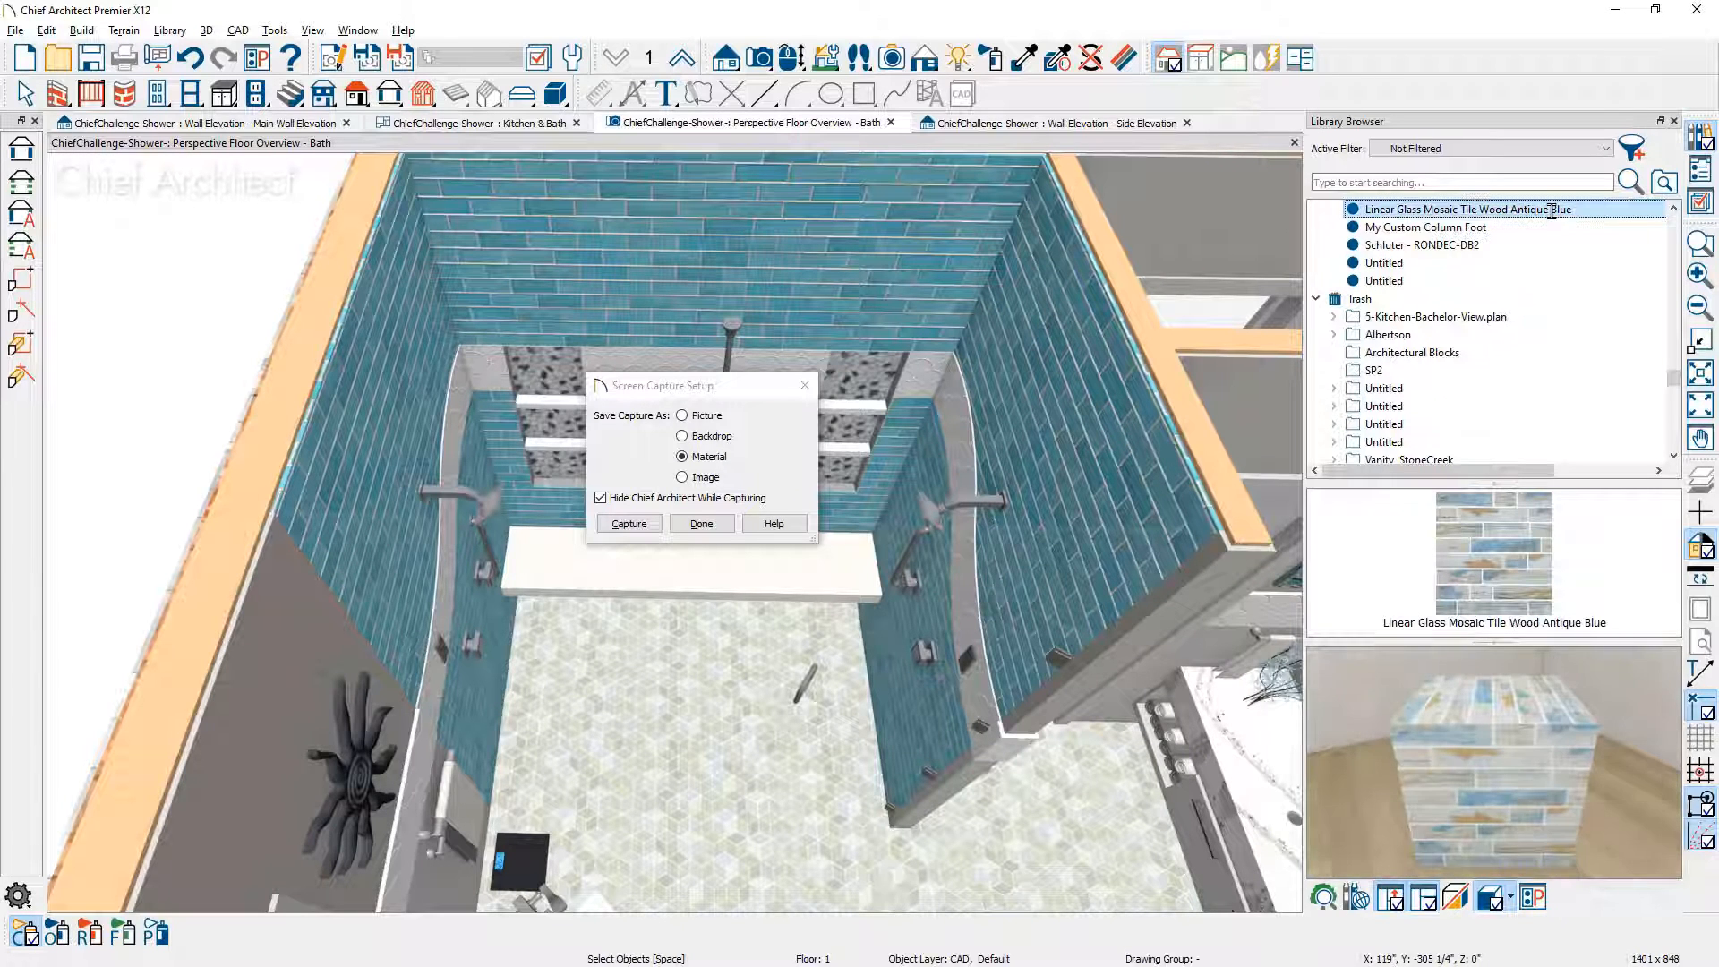
click(702, 523)
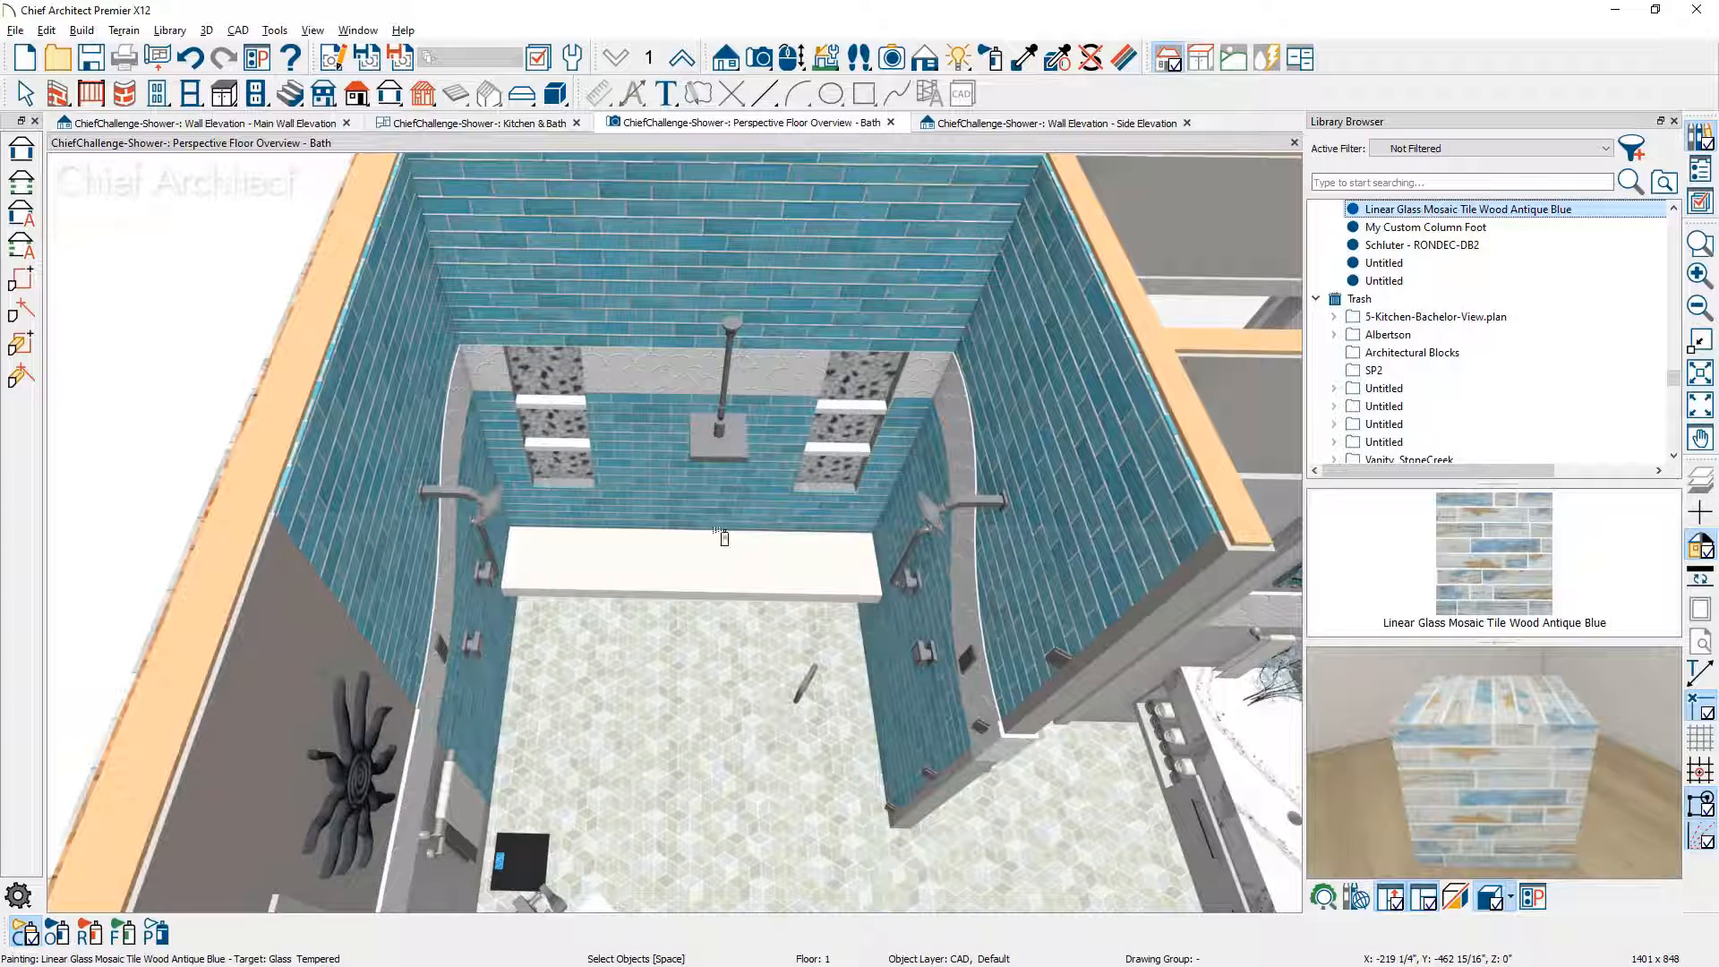
Step: Give the Linear Glass Mosaic Tile Wood Antique Blue material a Grid, 1/2 Offset pattern with a height of 3"
right_click(1534, 215)
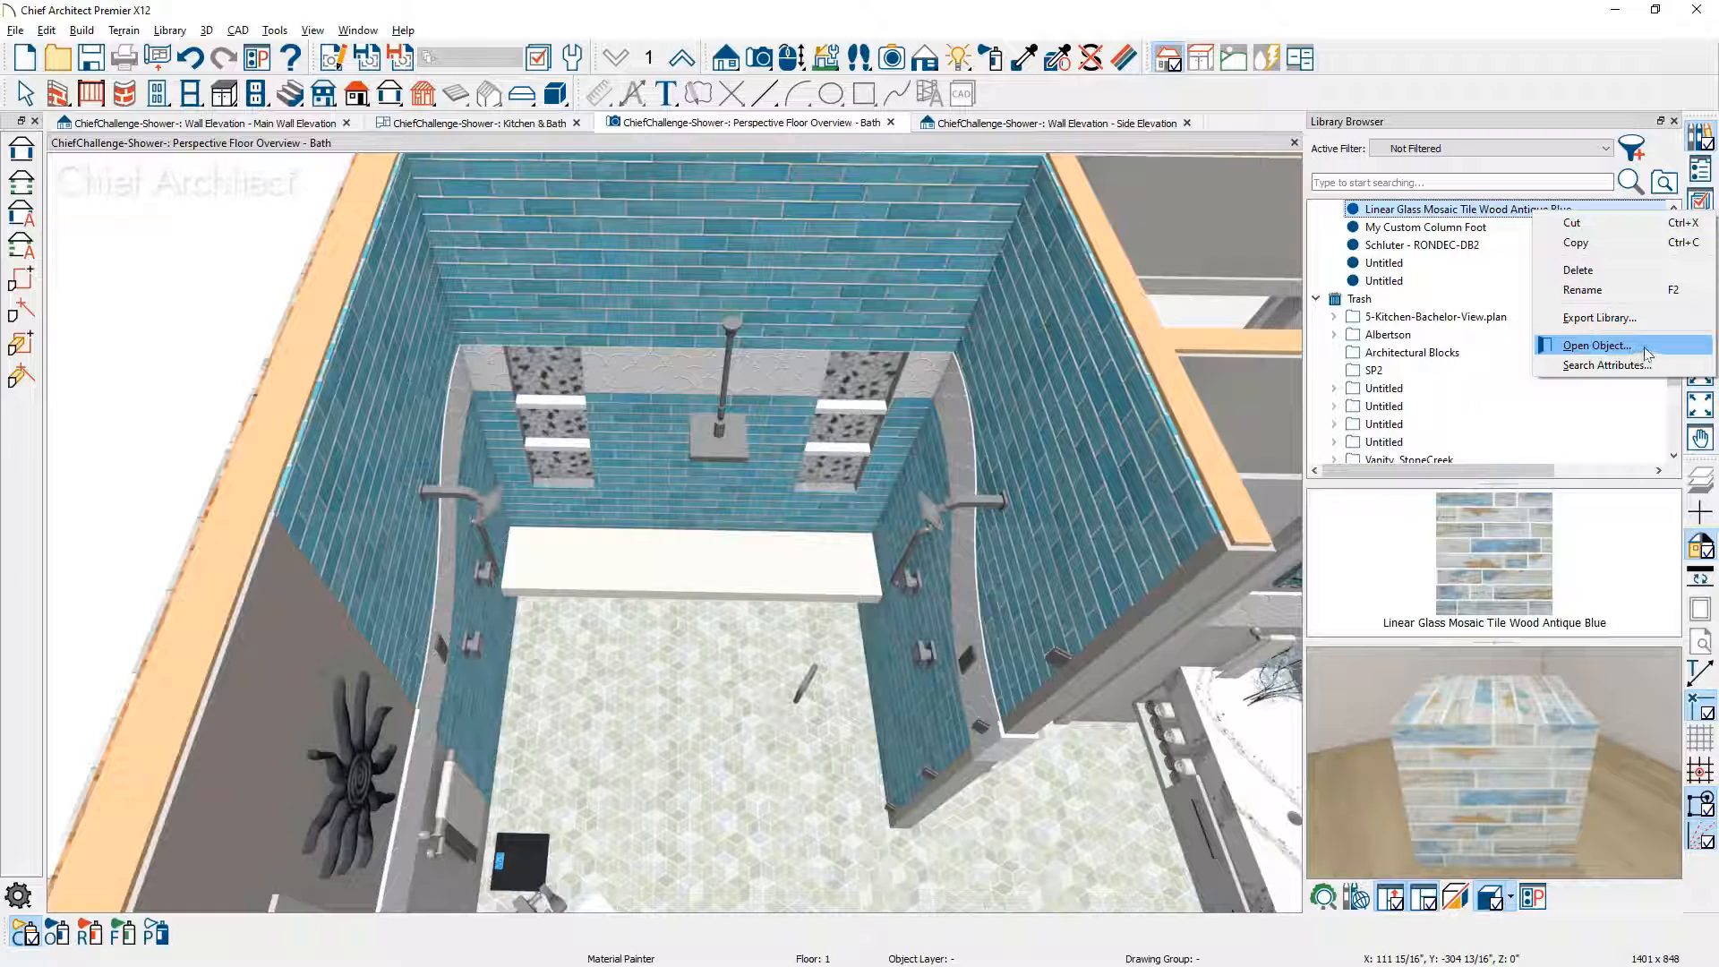
click(1598, 345)
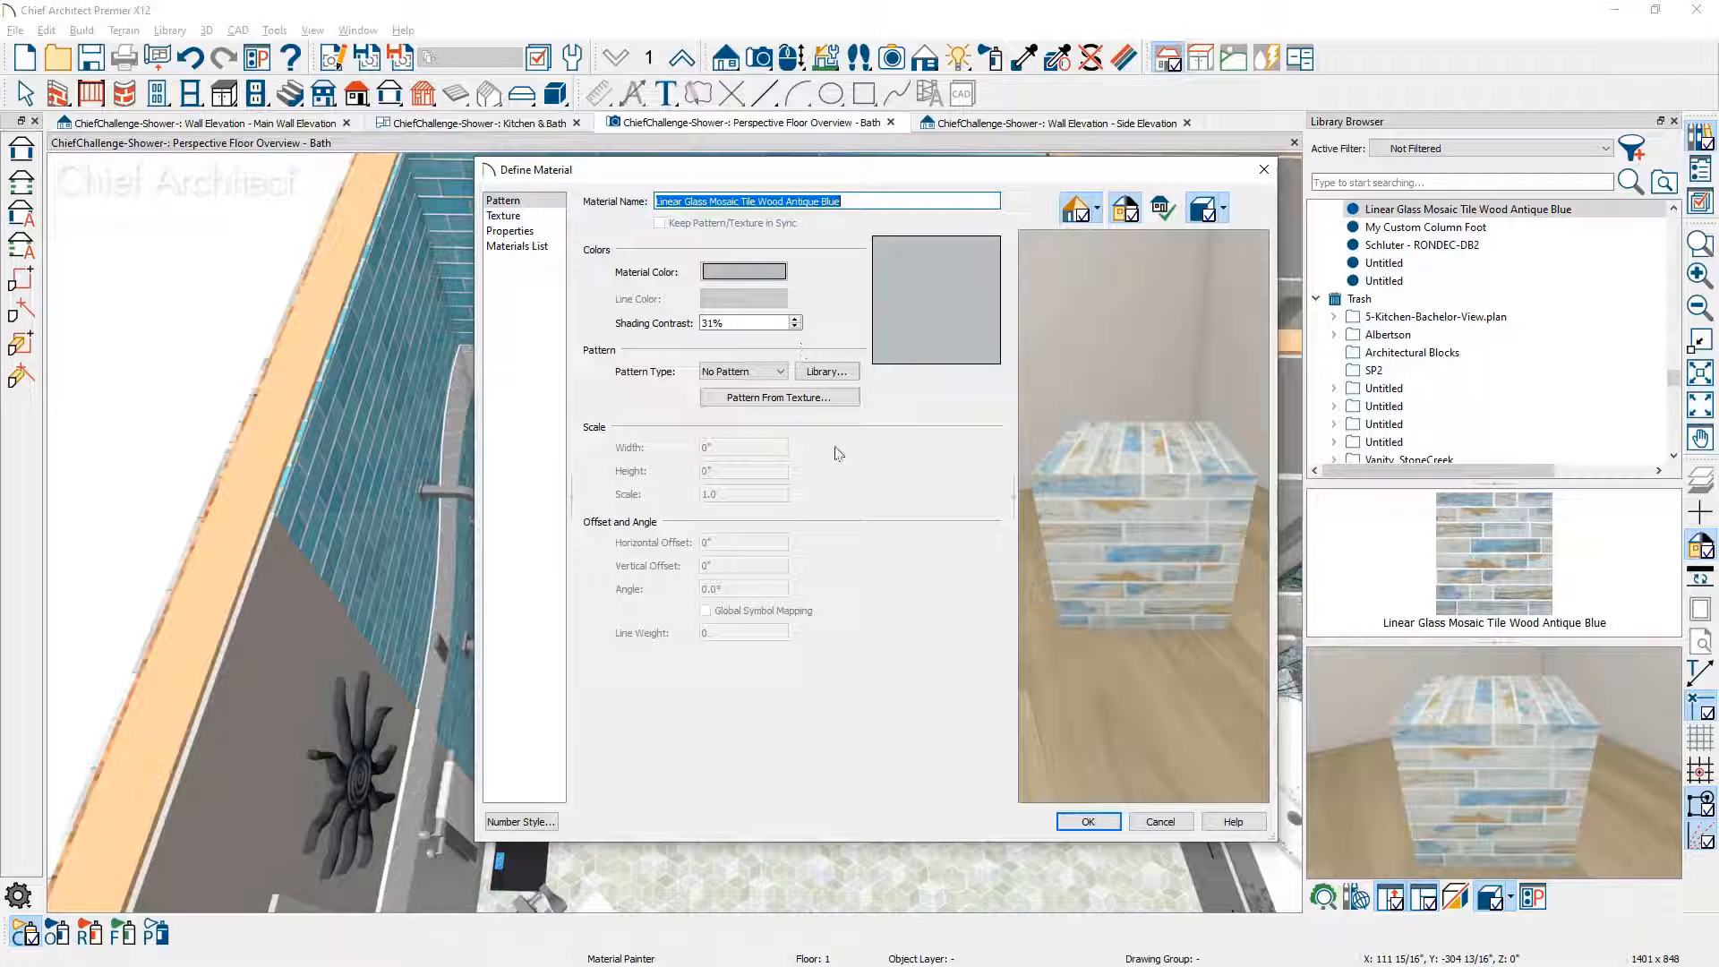
click(780, 372)
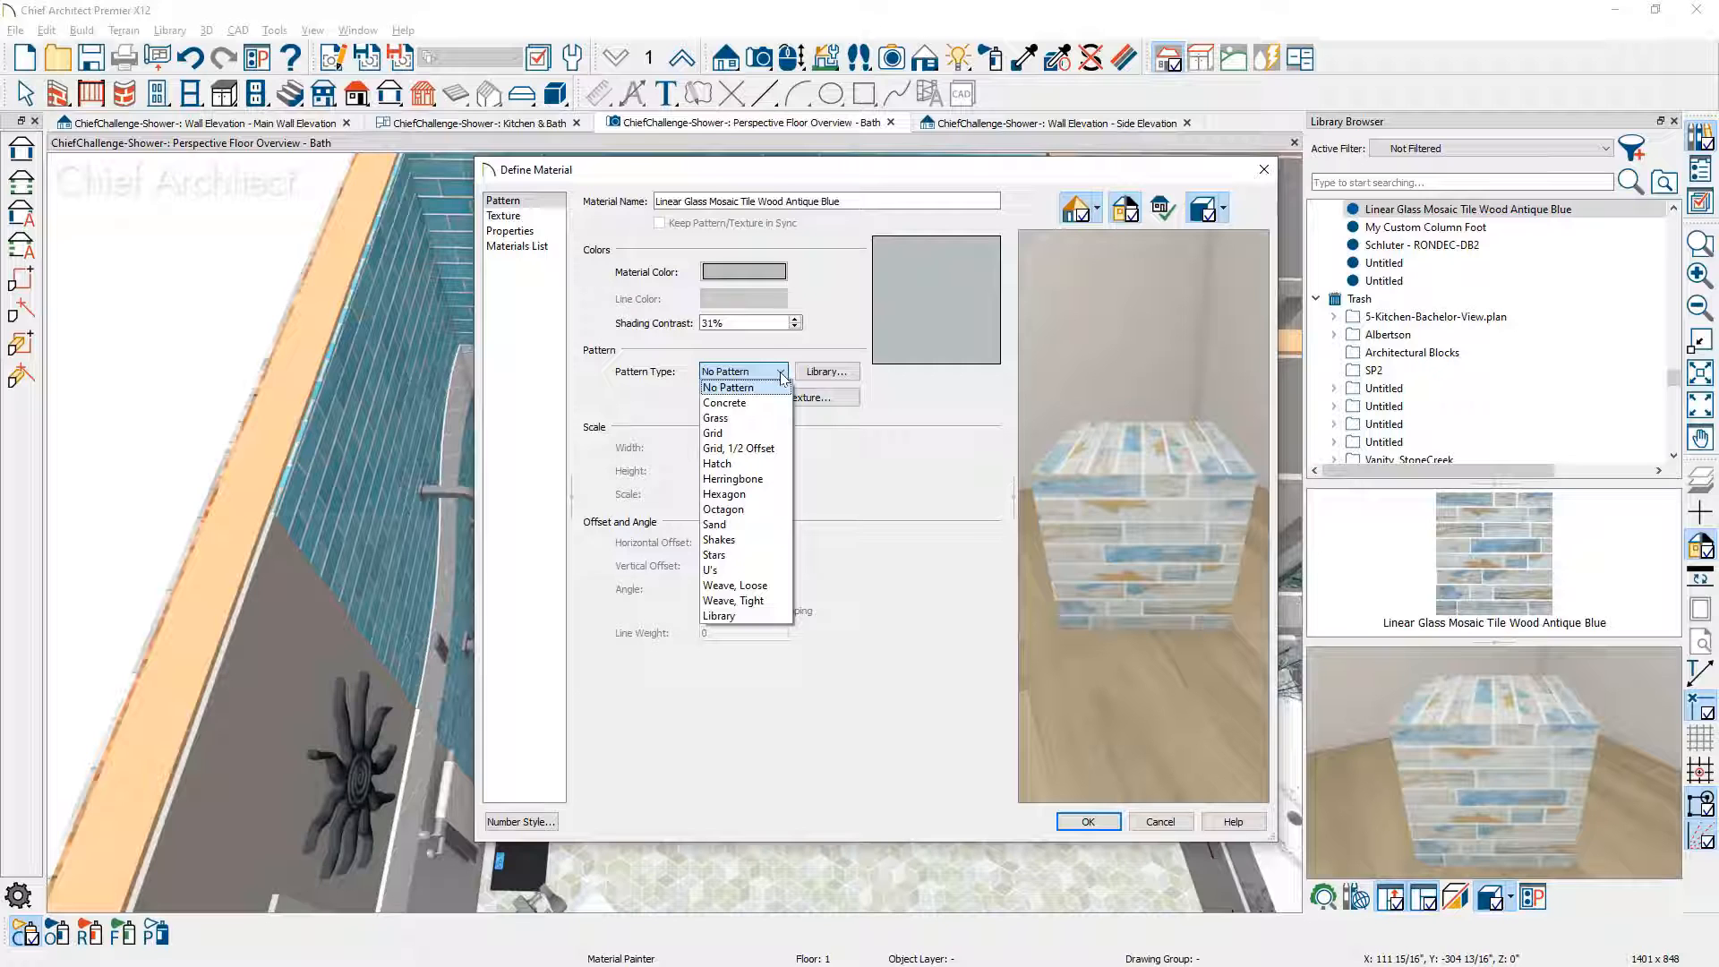
click(752, 448)
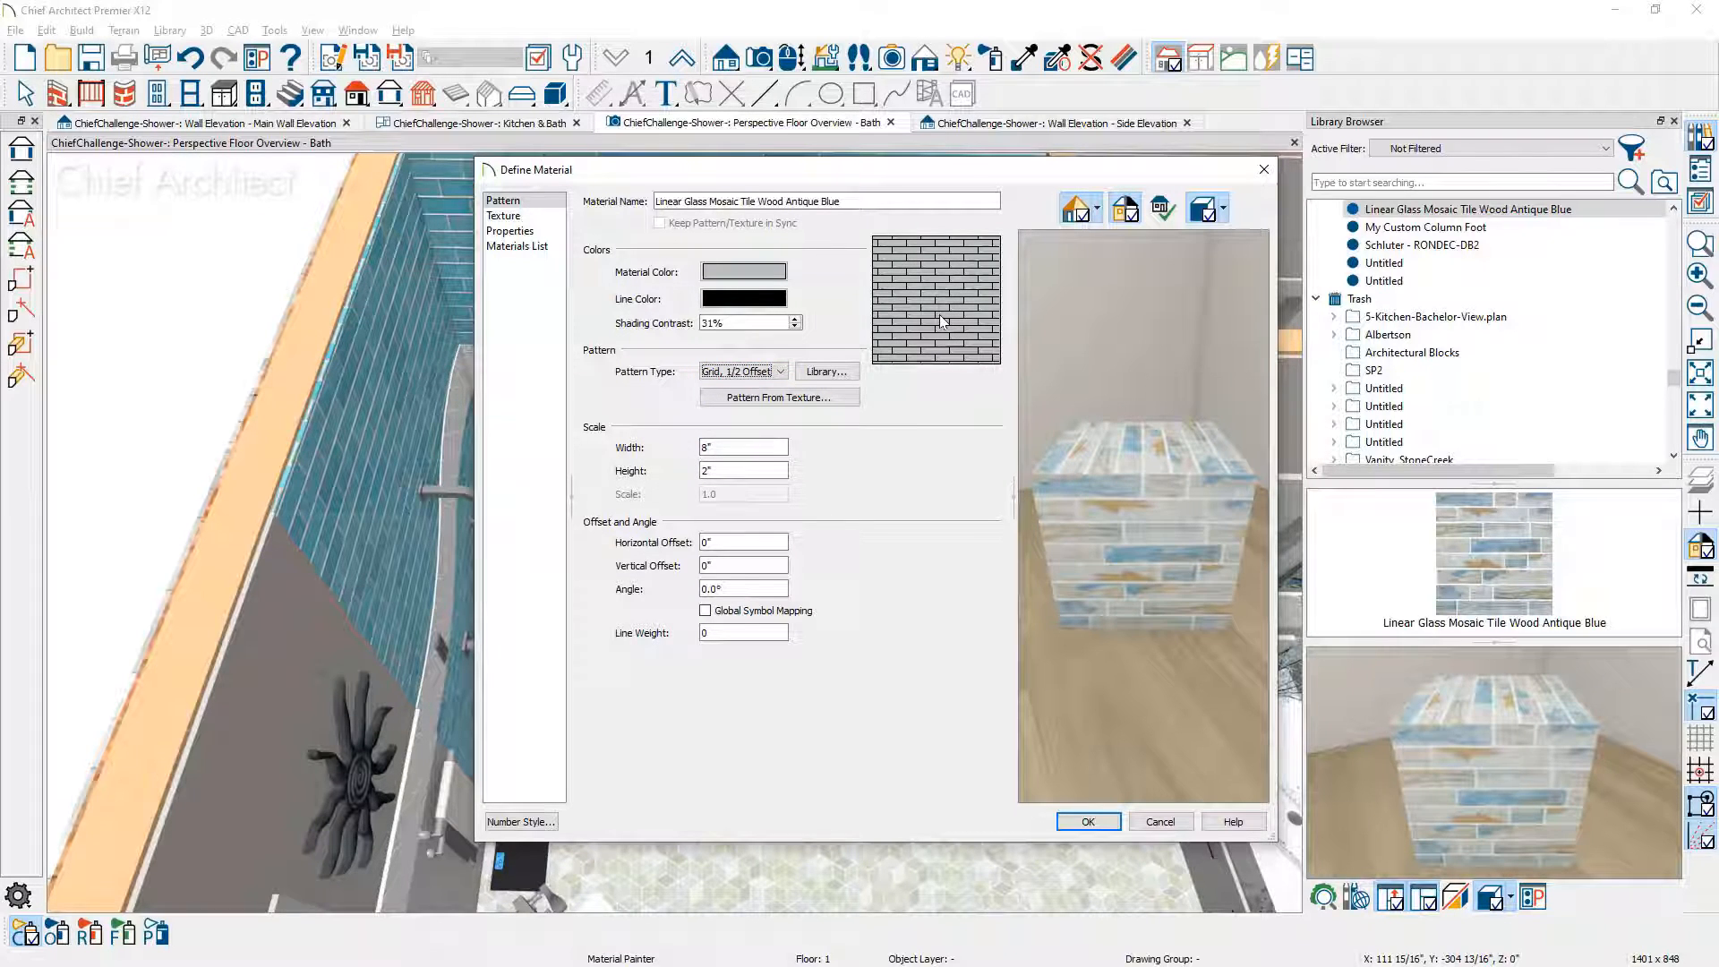
double_click(743, 470)
text(3)
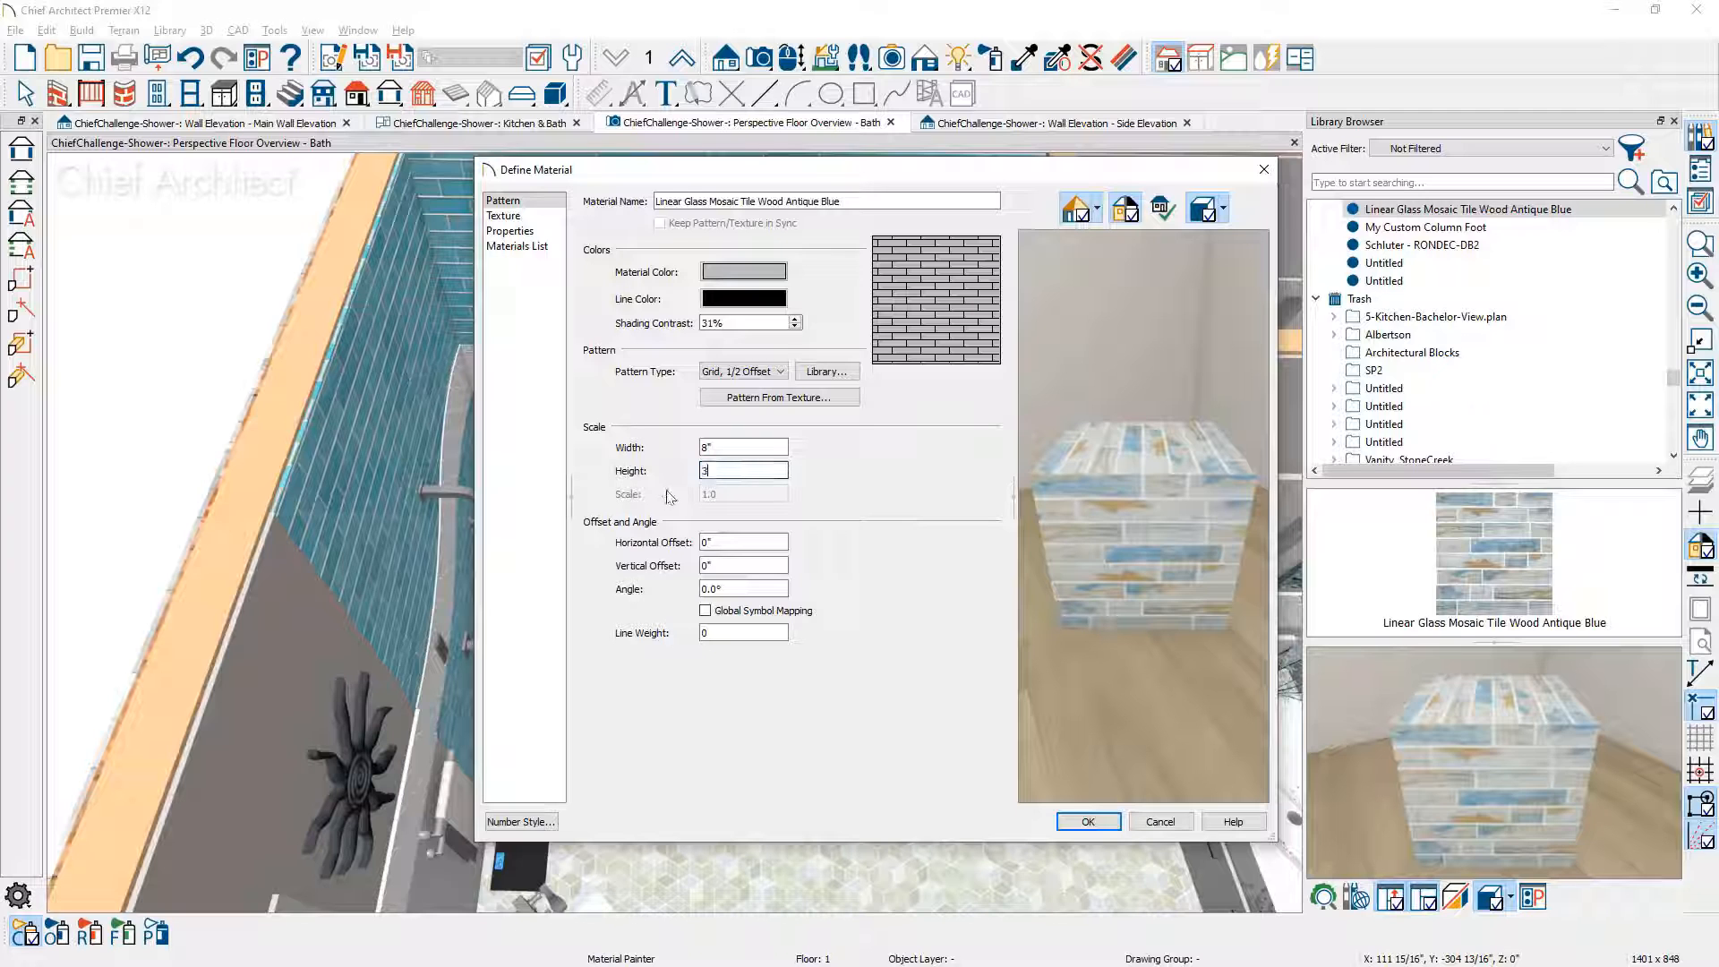
key(Tab)
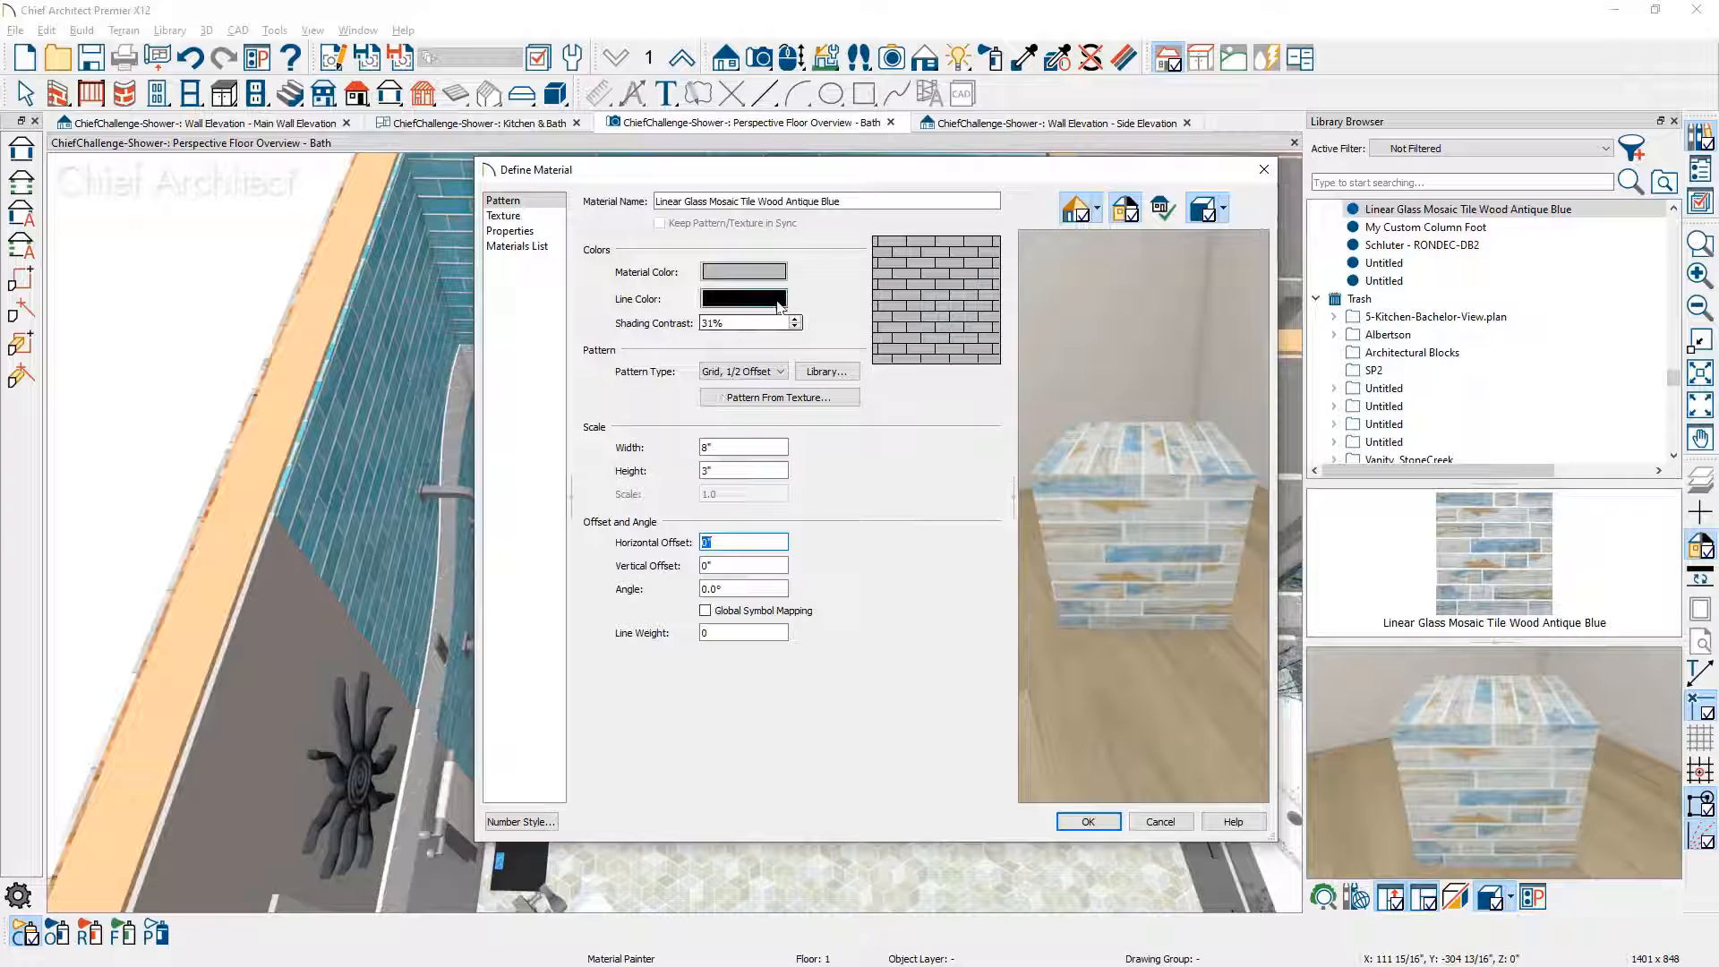
Step: Change the pattern's line color to dark gray
click(744, 298)
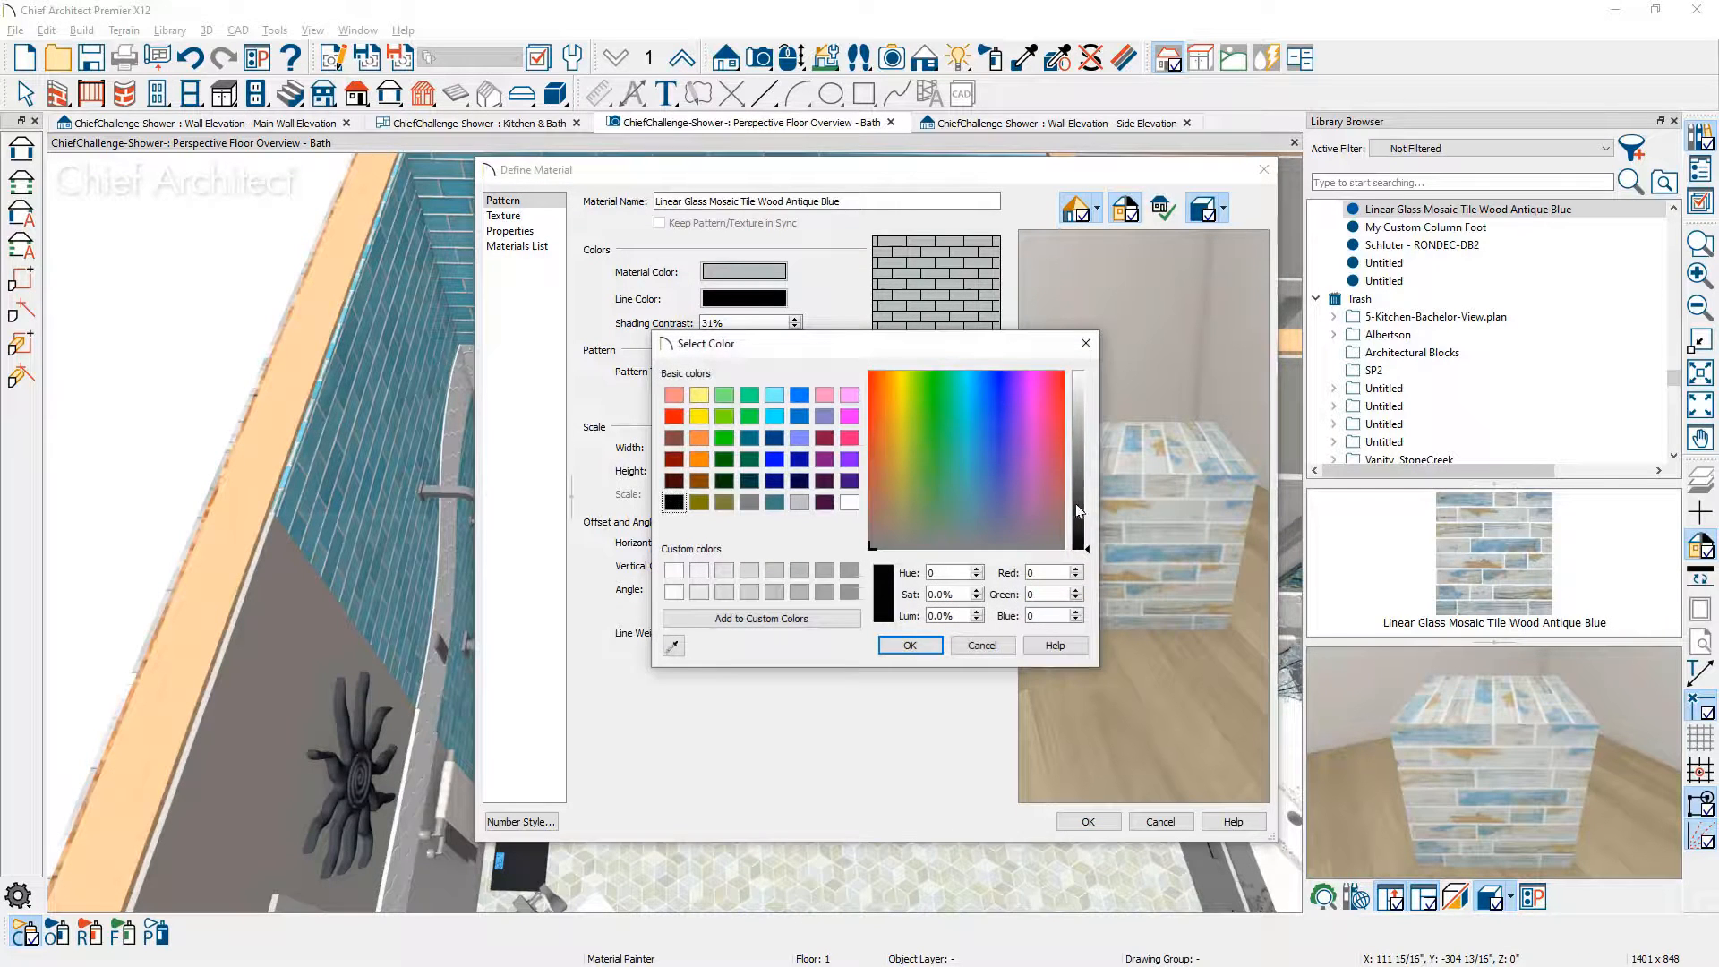
drag(1078, 511, 1078, 504)
click(910, 644)
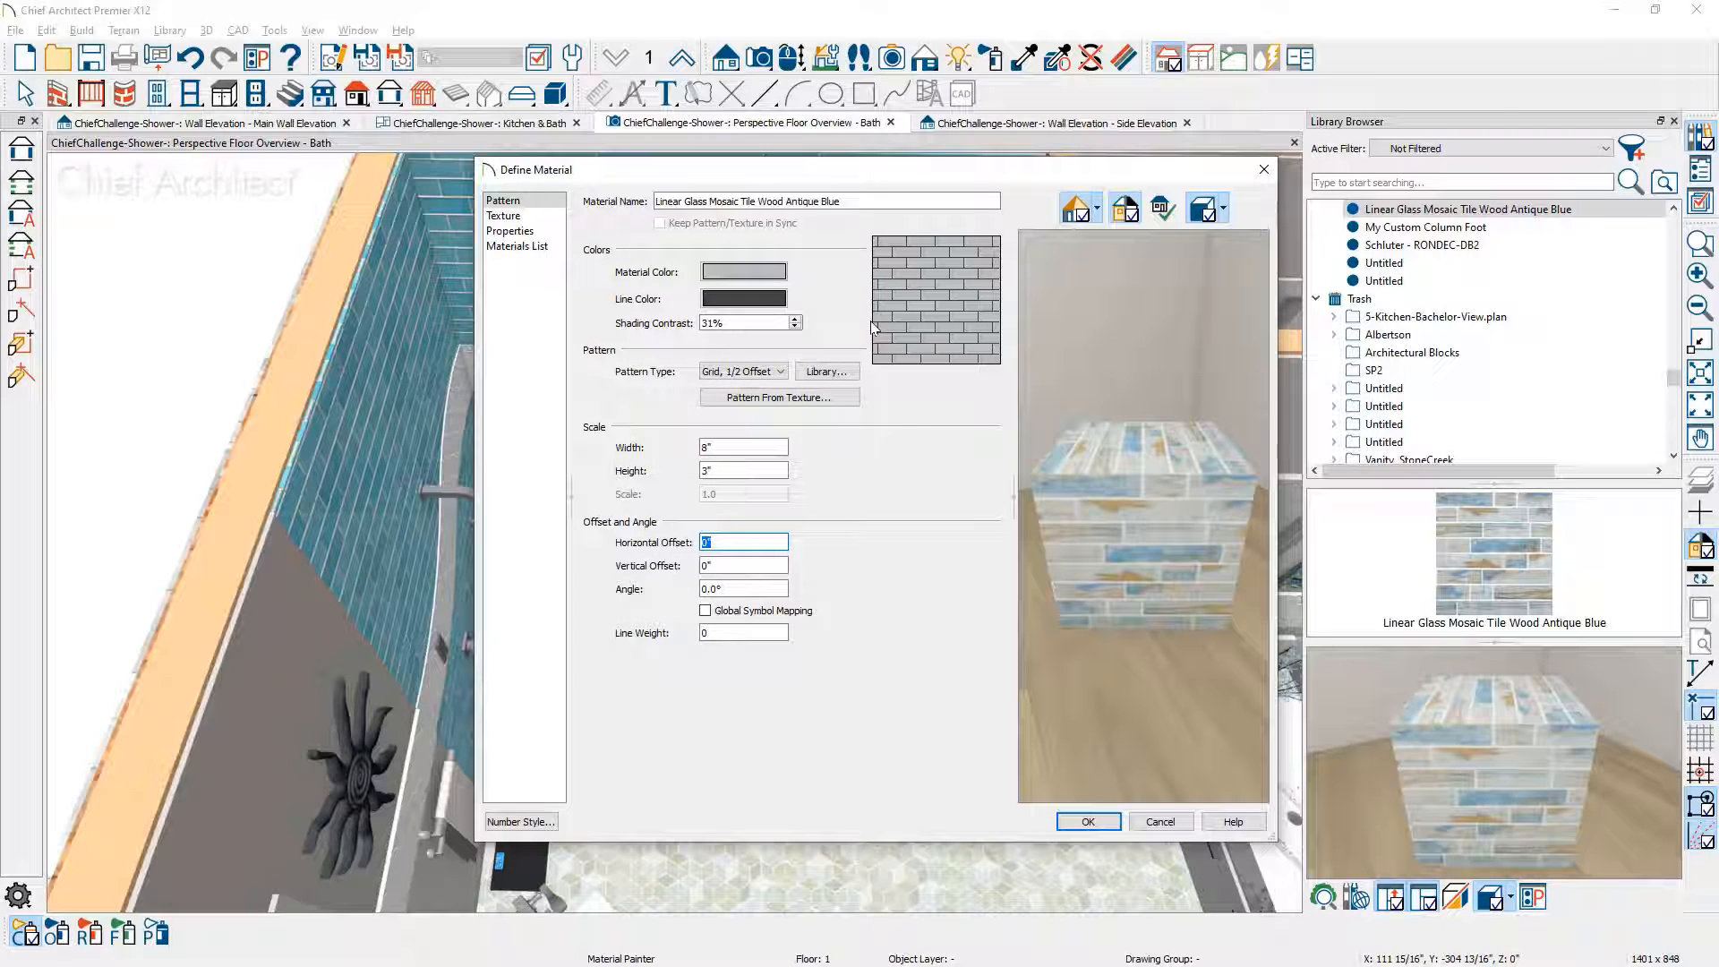
Step: Turn off Stretch to Fit for the glass mosaic material's texture, review its properties and accept the material definition
click(546, 217)
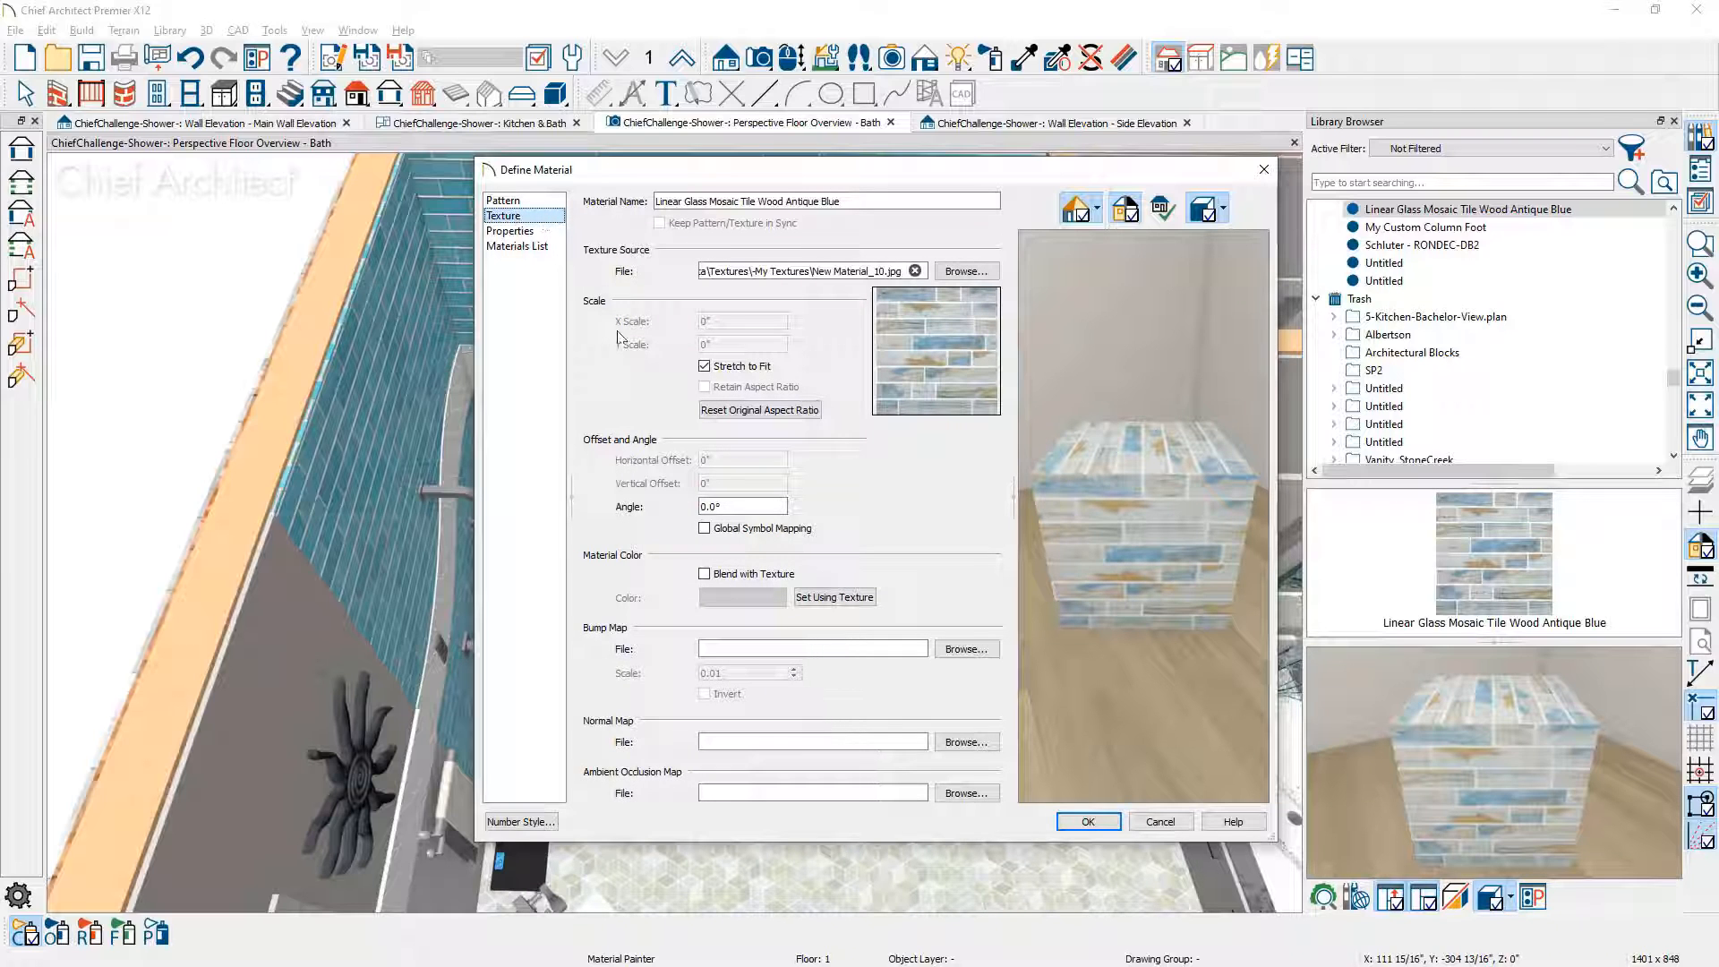
click(705, 369)
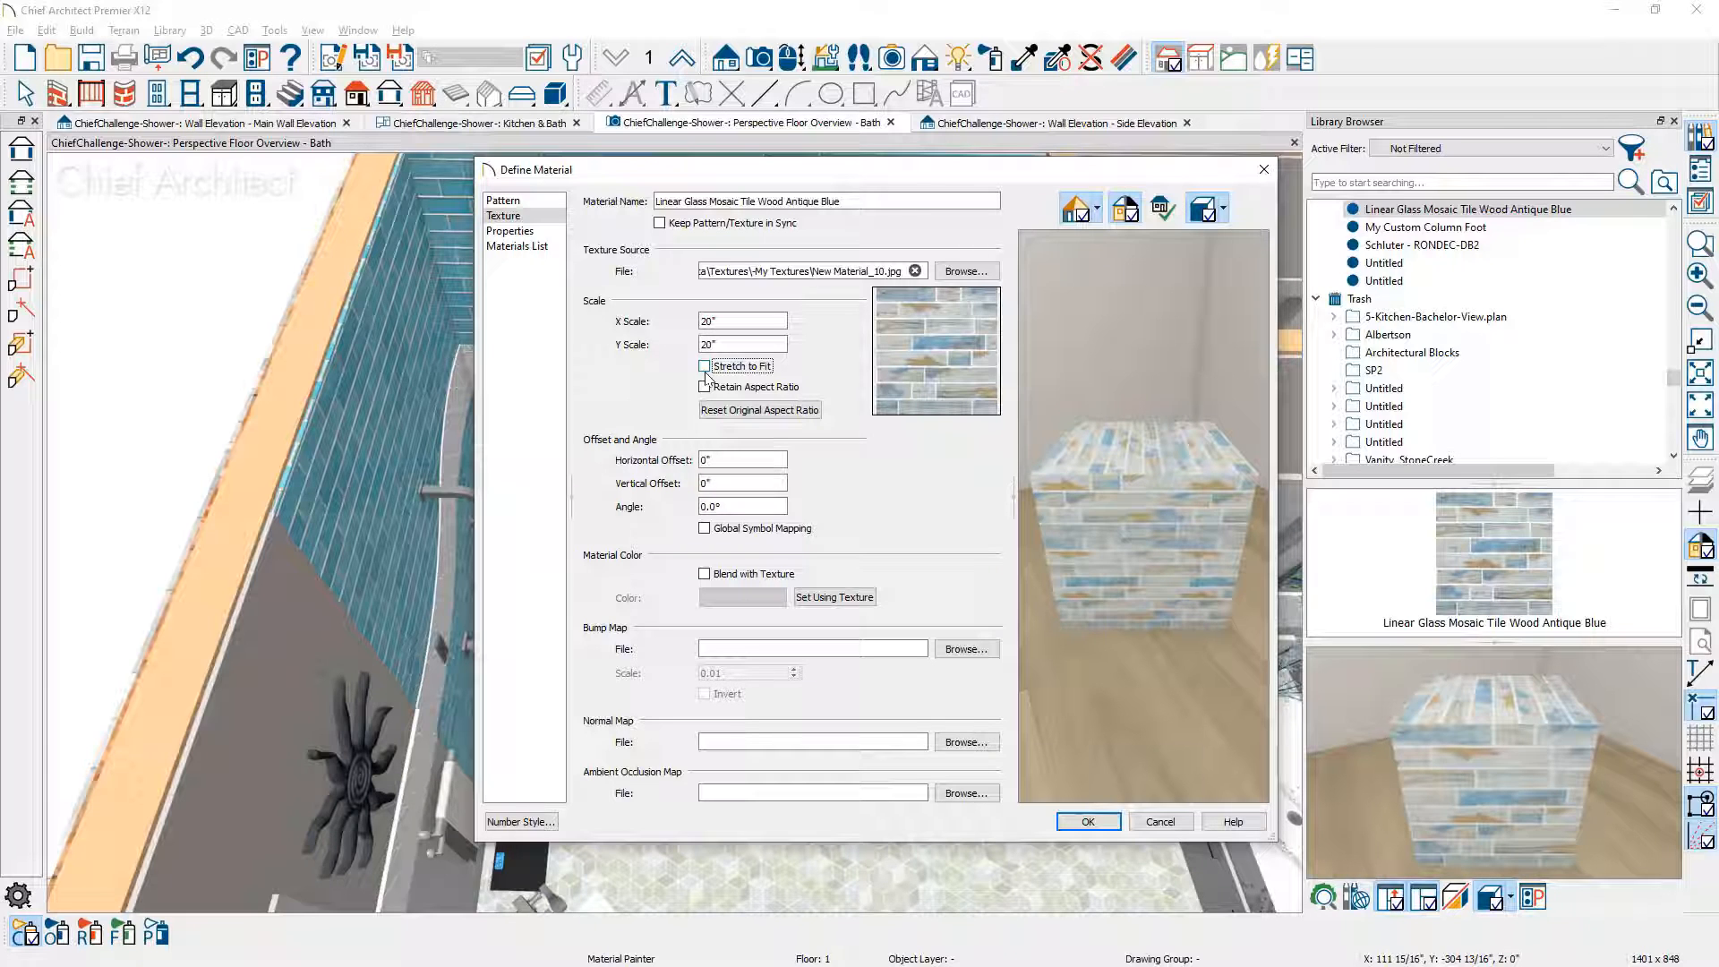
click(530, 235)
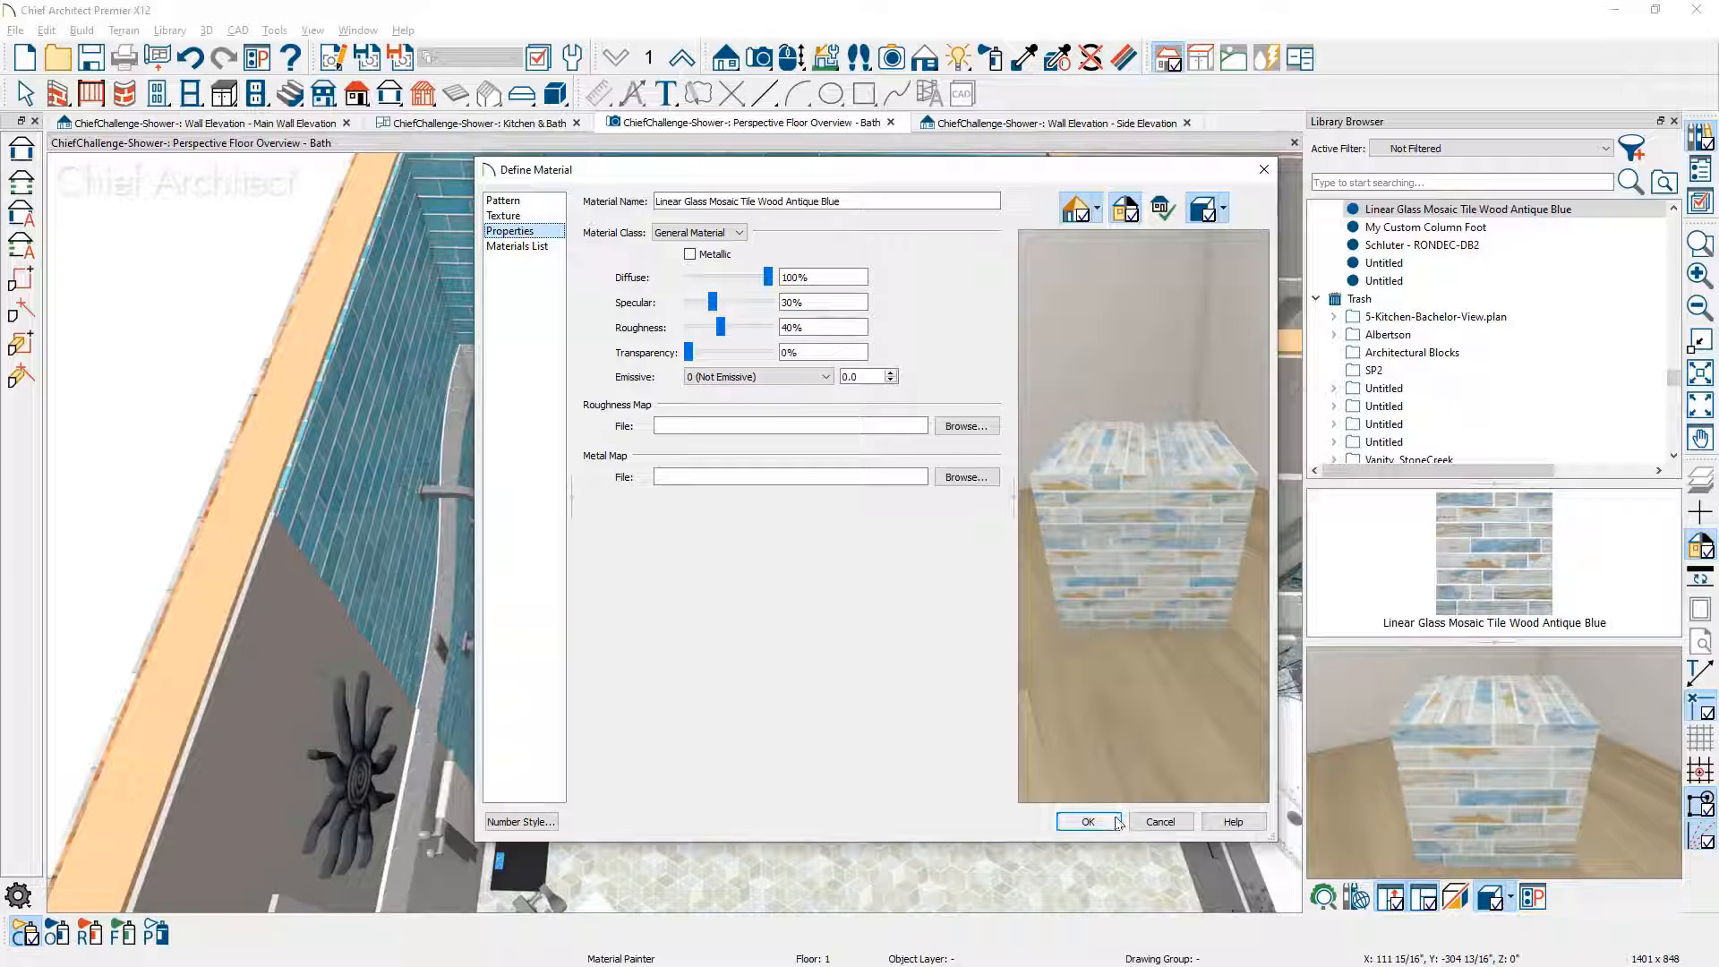
click(1089, 821)
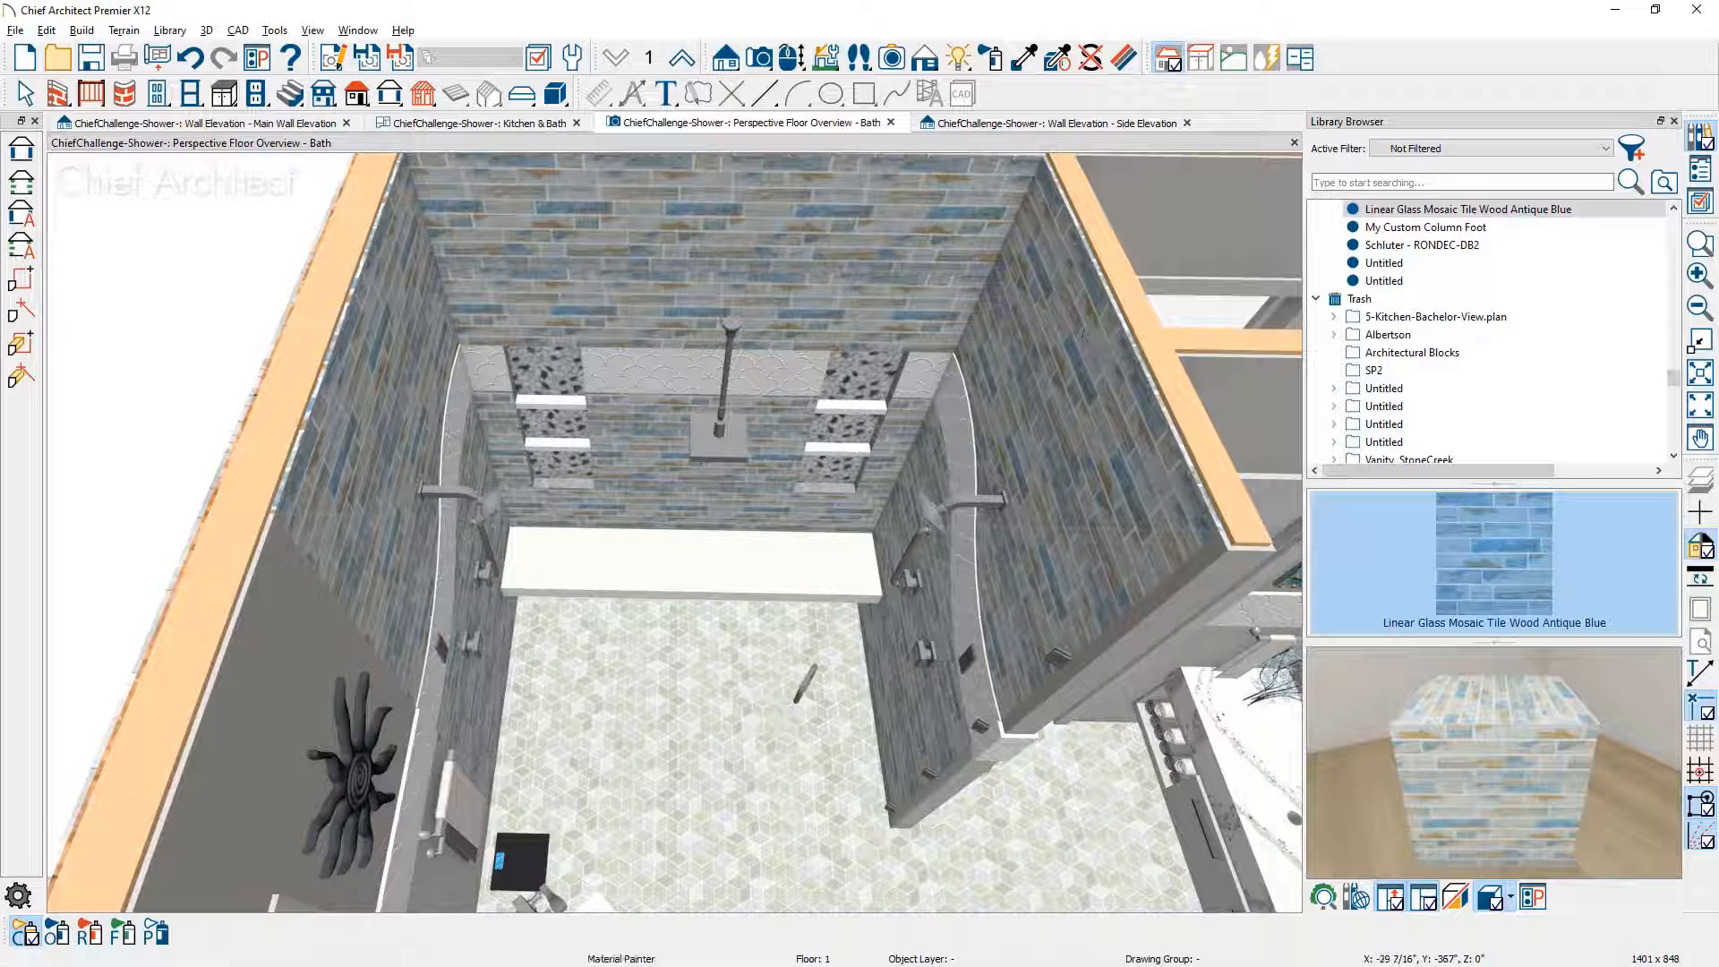
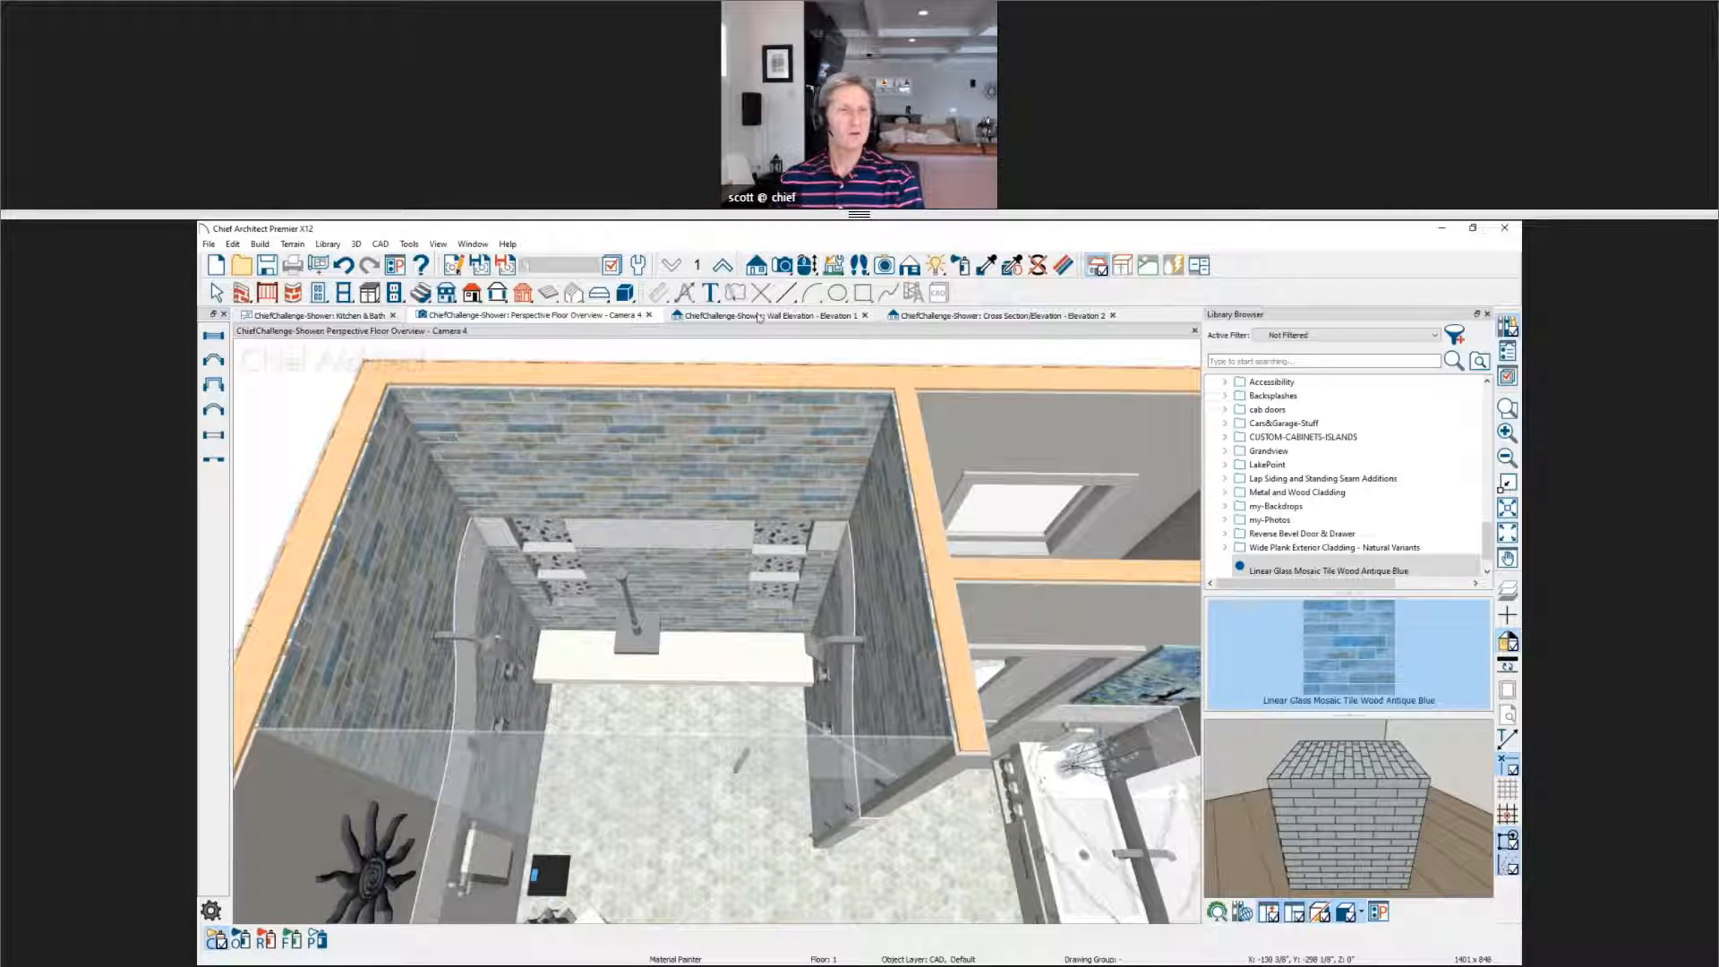
Step: Undo the glass mosaic tile applied to the shower walls, going back to the blue subway tile
click(346, 267)
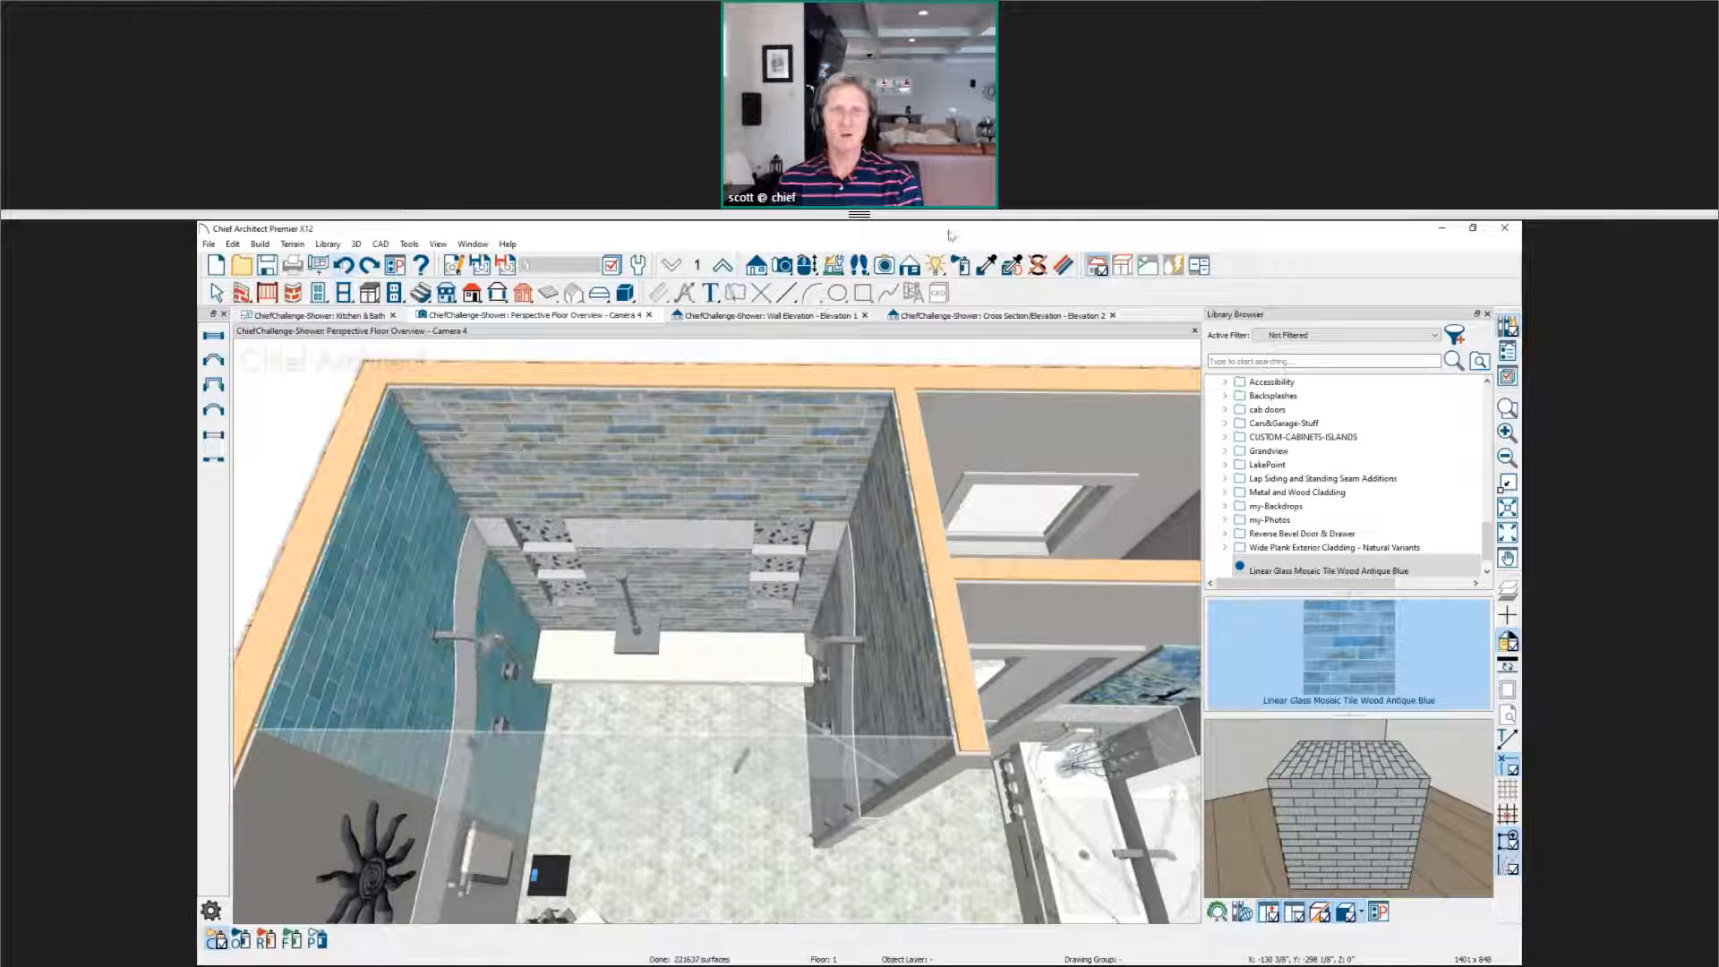
click(987, 265)
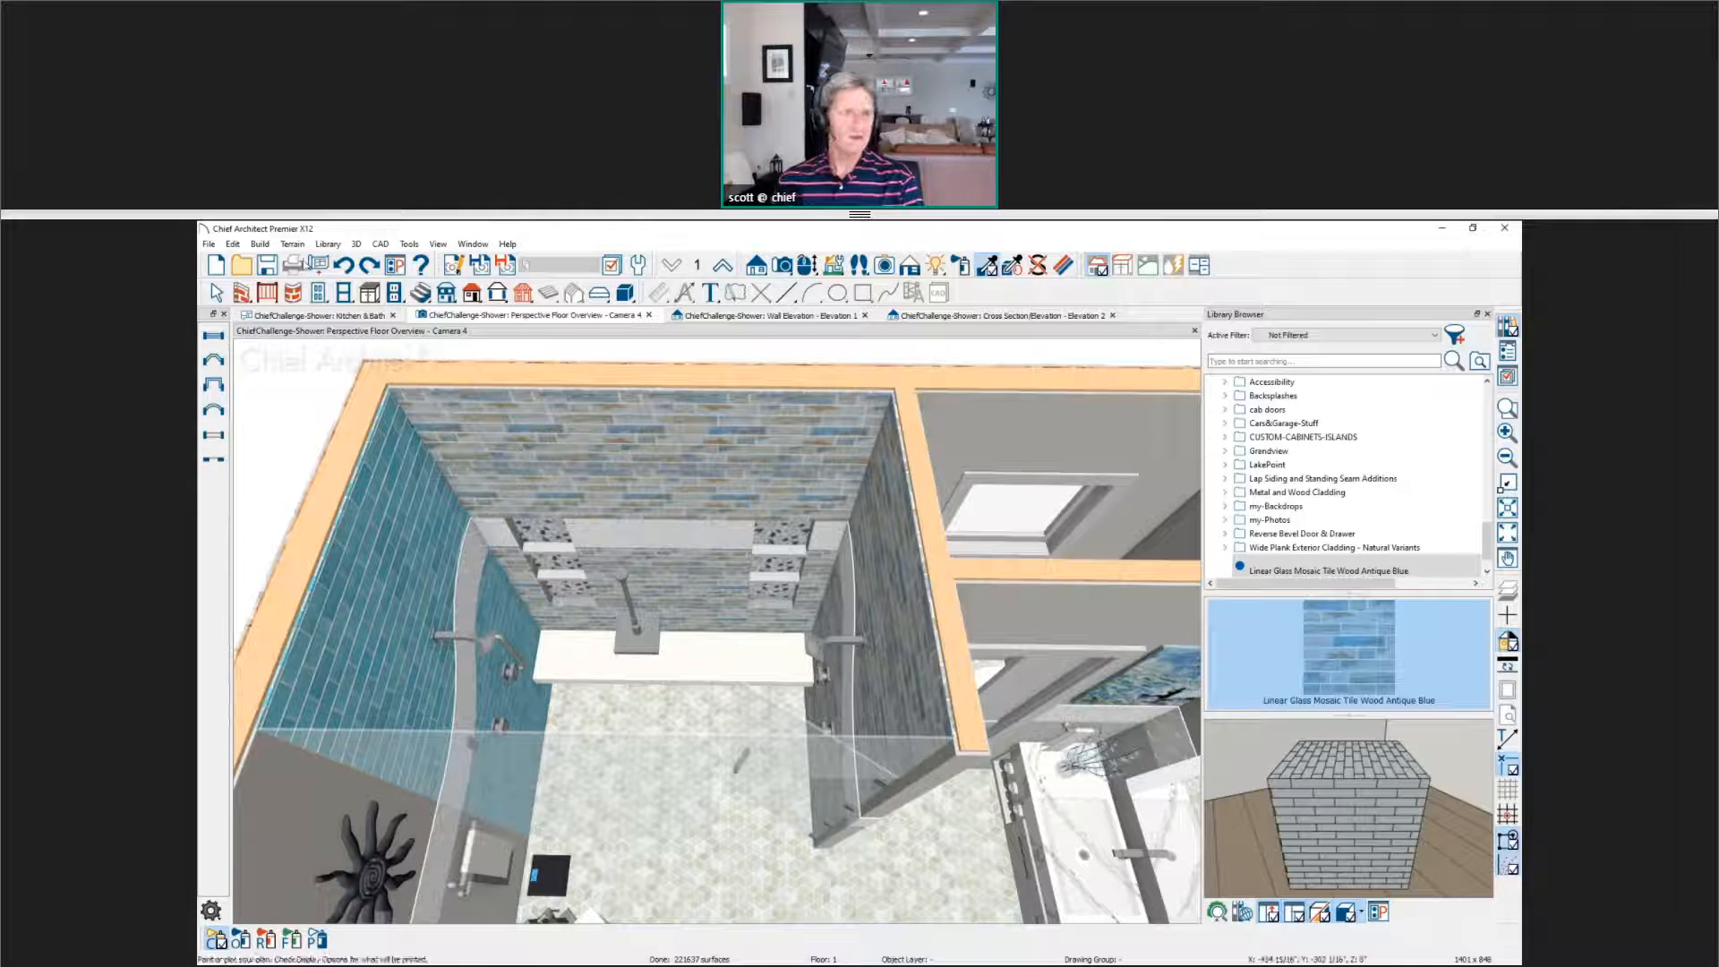
click(344, 266)
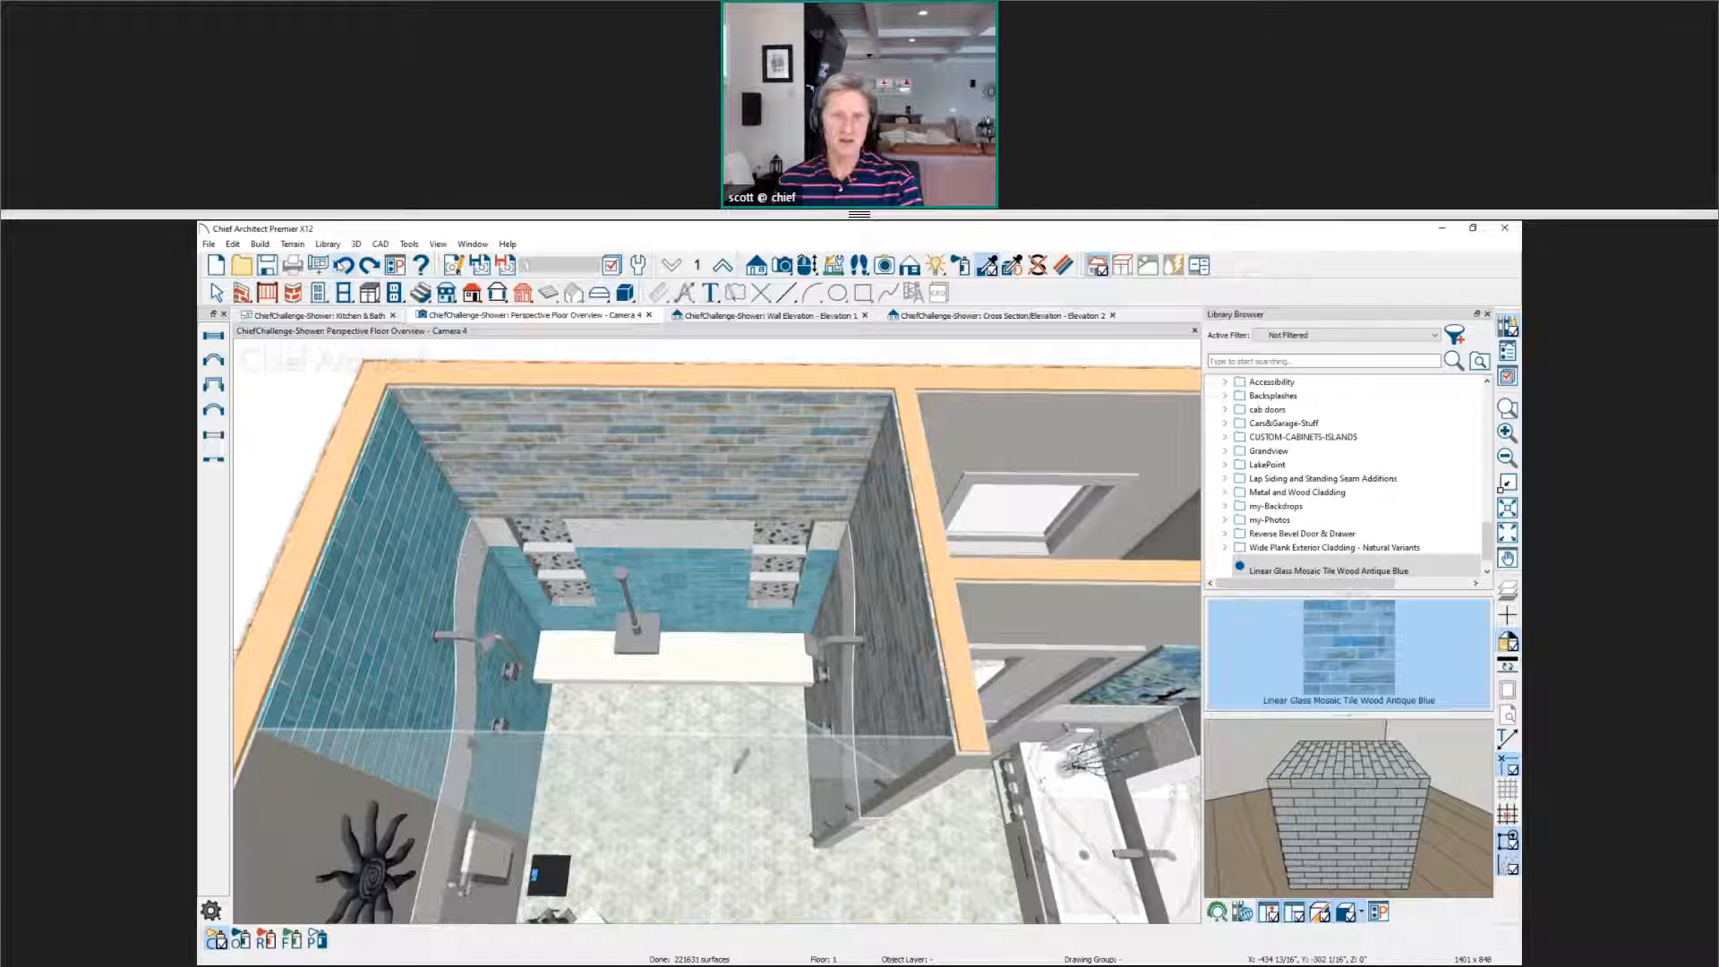
click(343, 266)
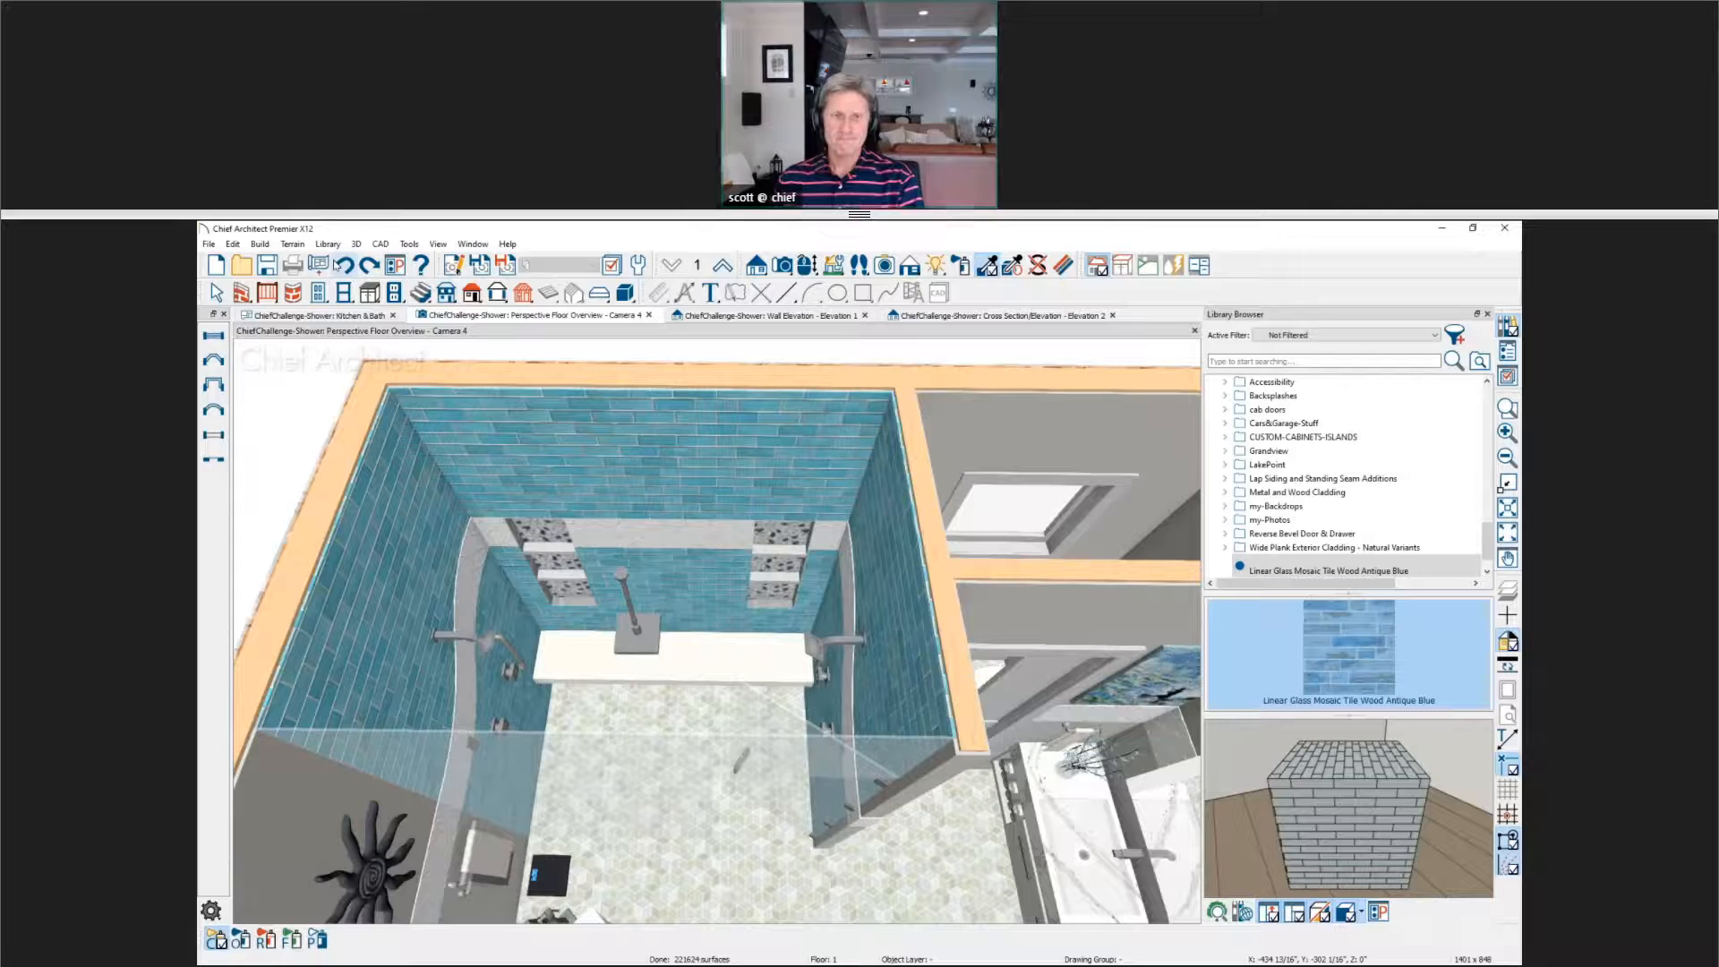
Step: In the wall elevation, try a 45° texture angle on the fish-scale band's material, then discard the change
click(835, 317)
scroll(787, 598, up, 5)
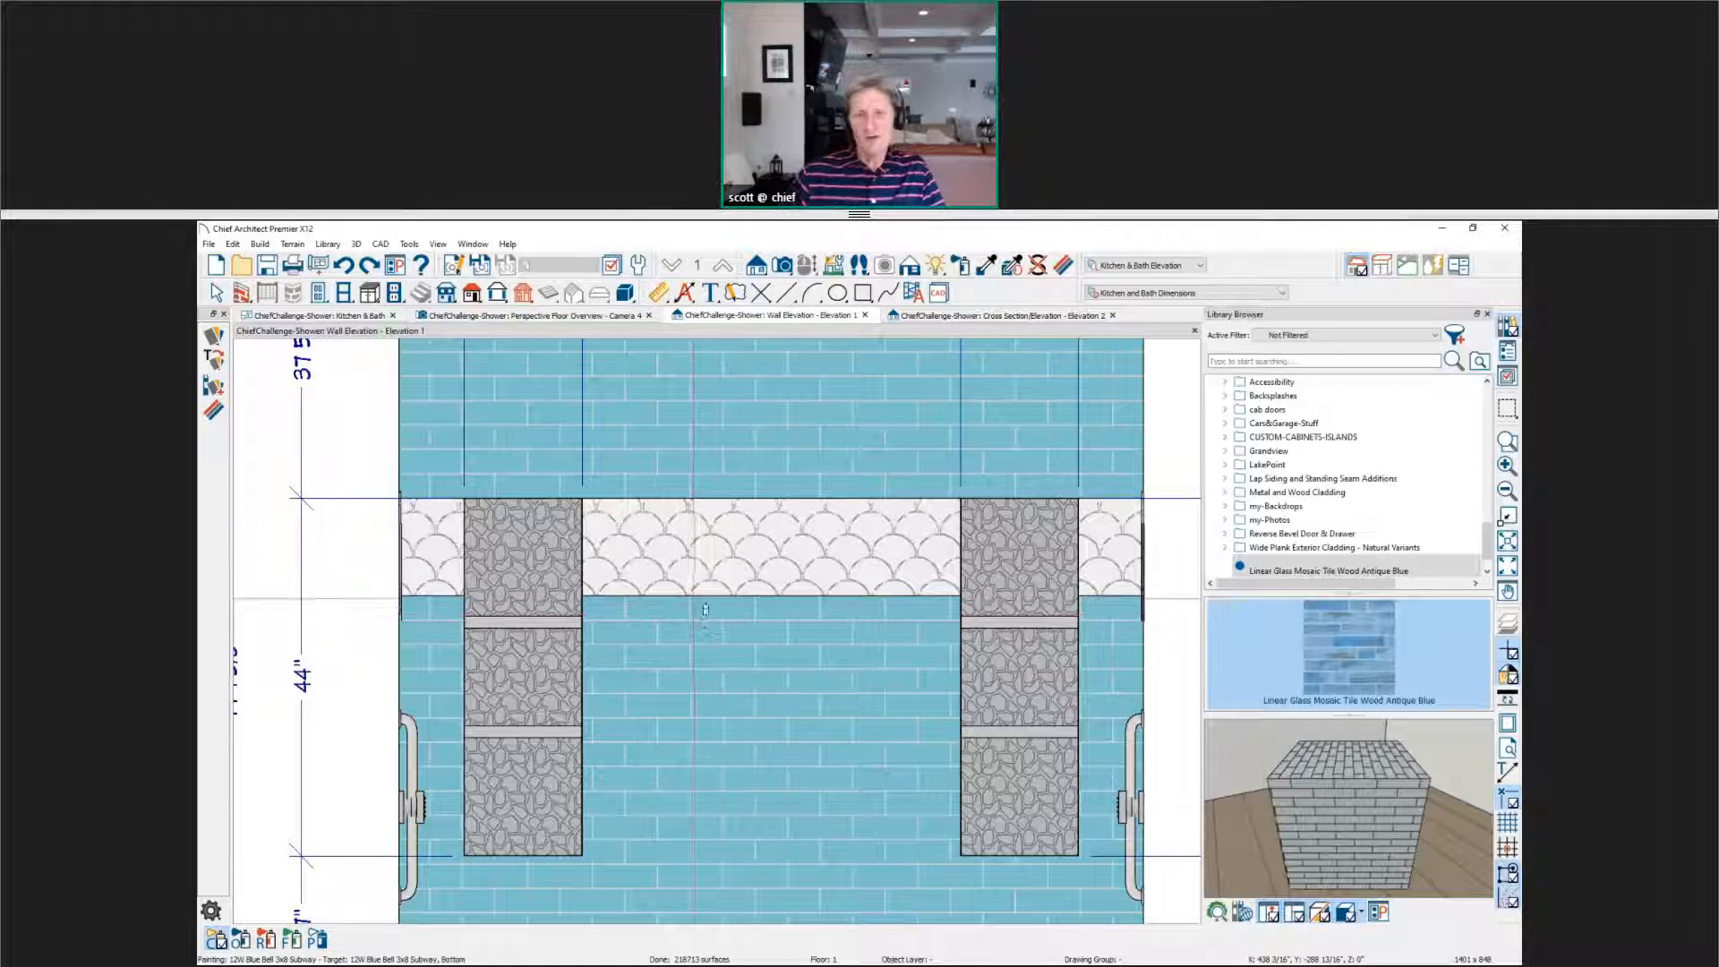
scroll(806, 696, down, 1)
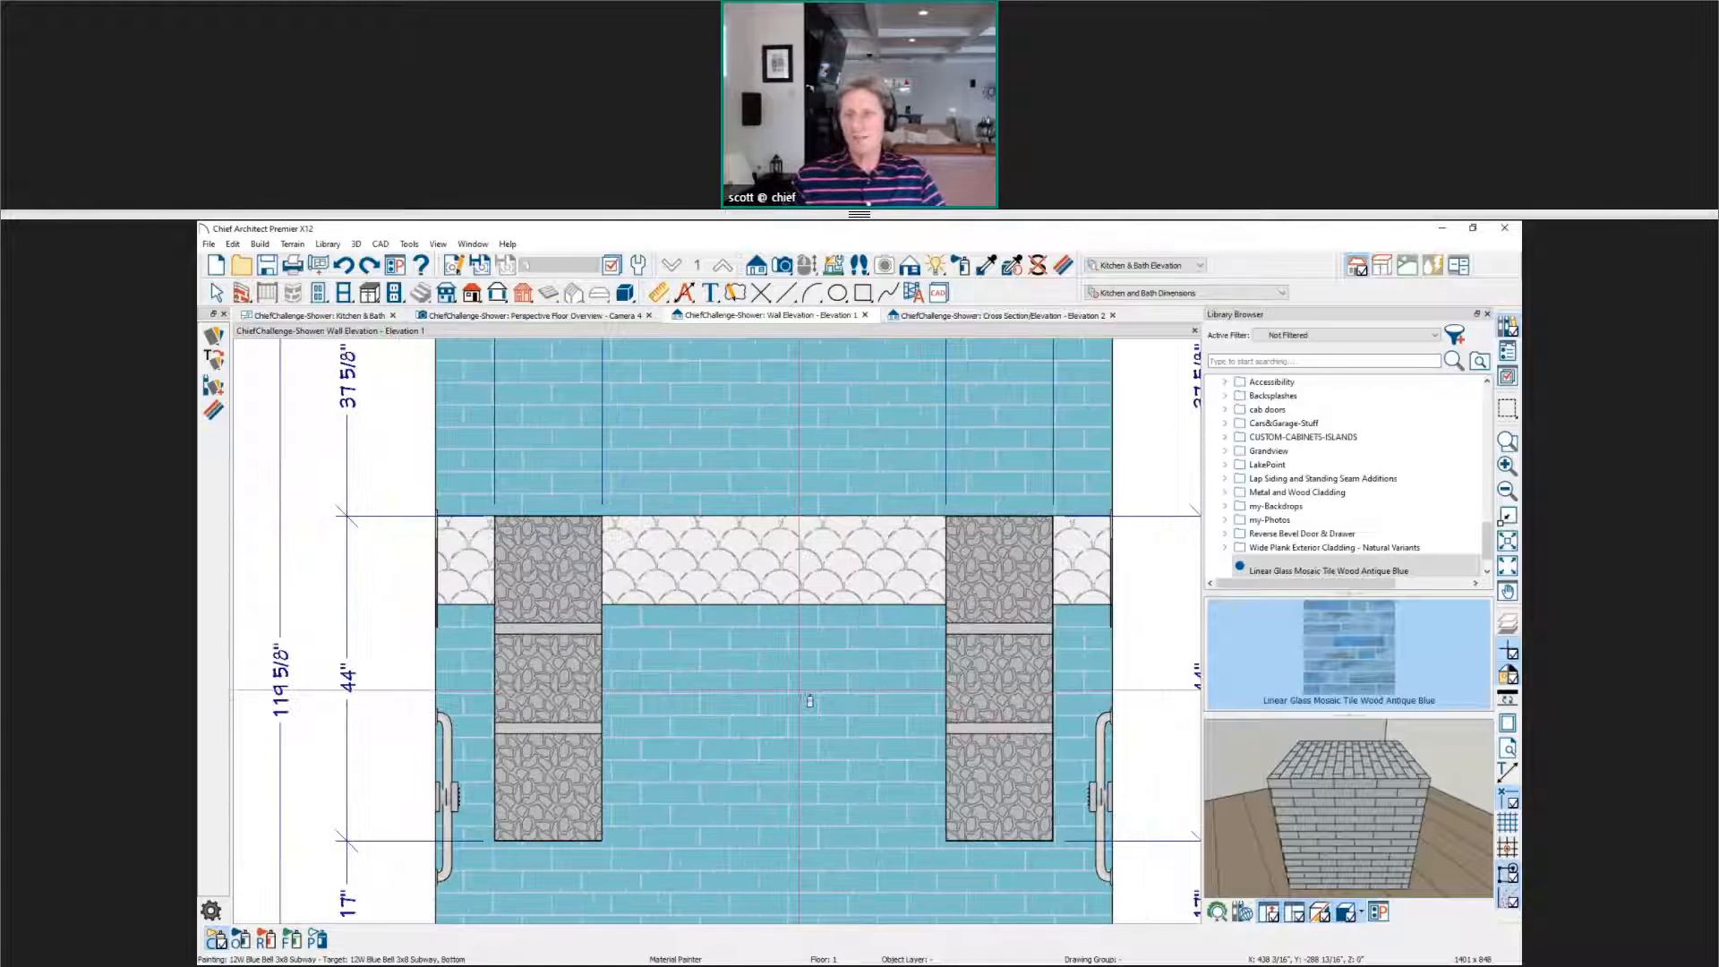
scroll(806, 662, up, 1)
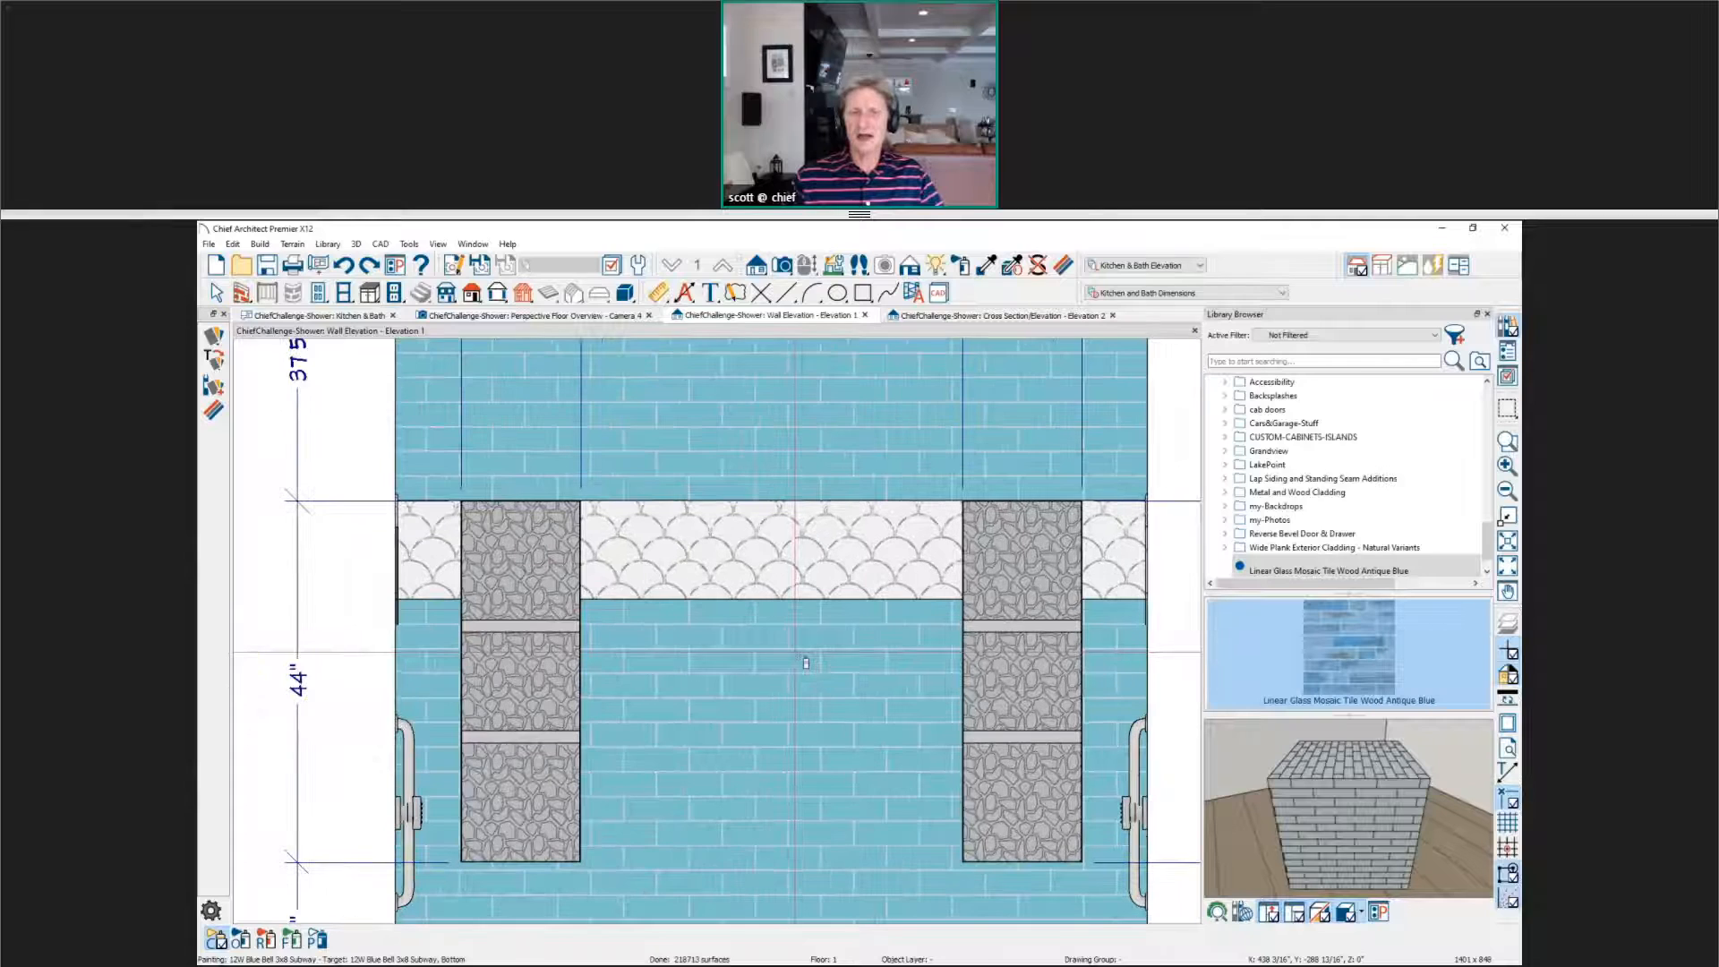
key(Escape)
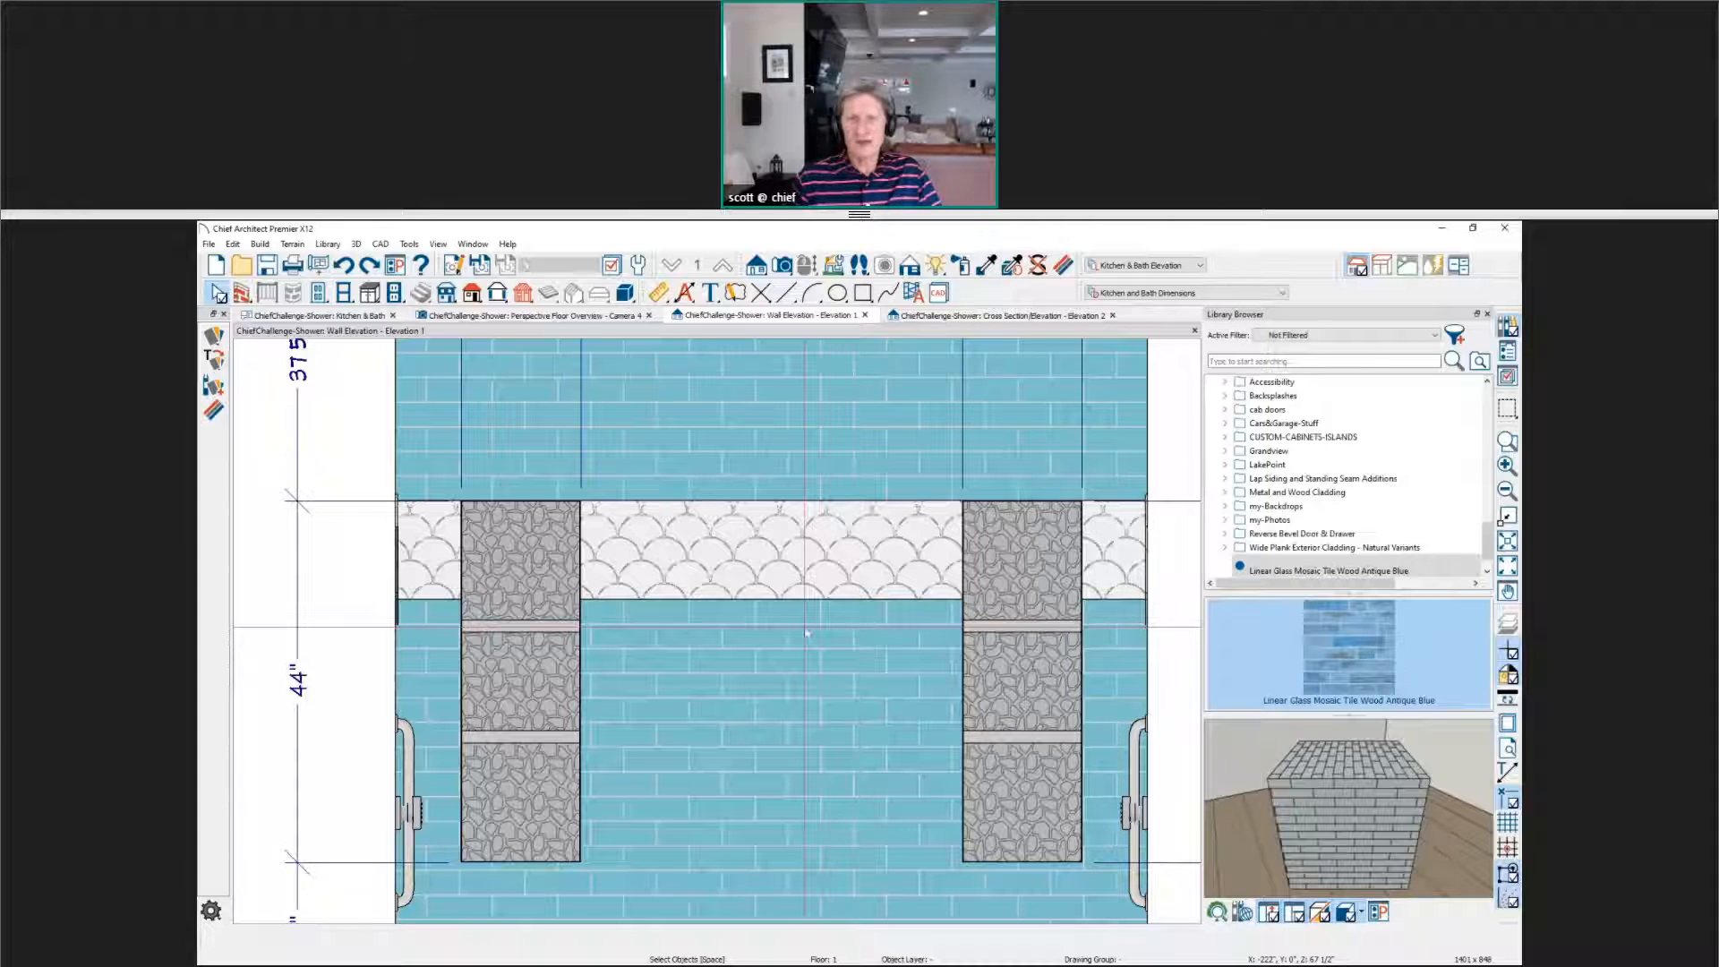
click(1063, 265)
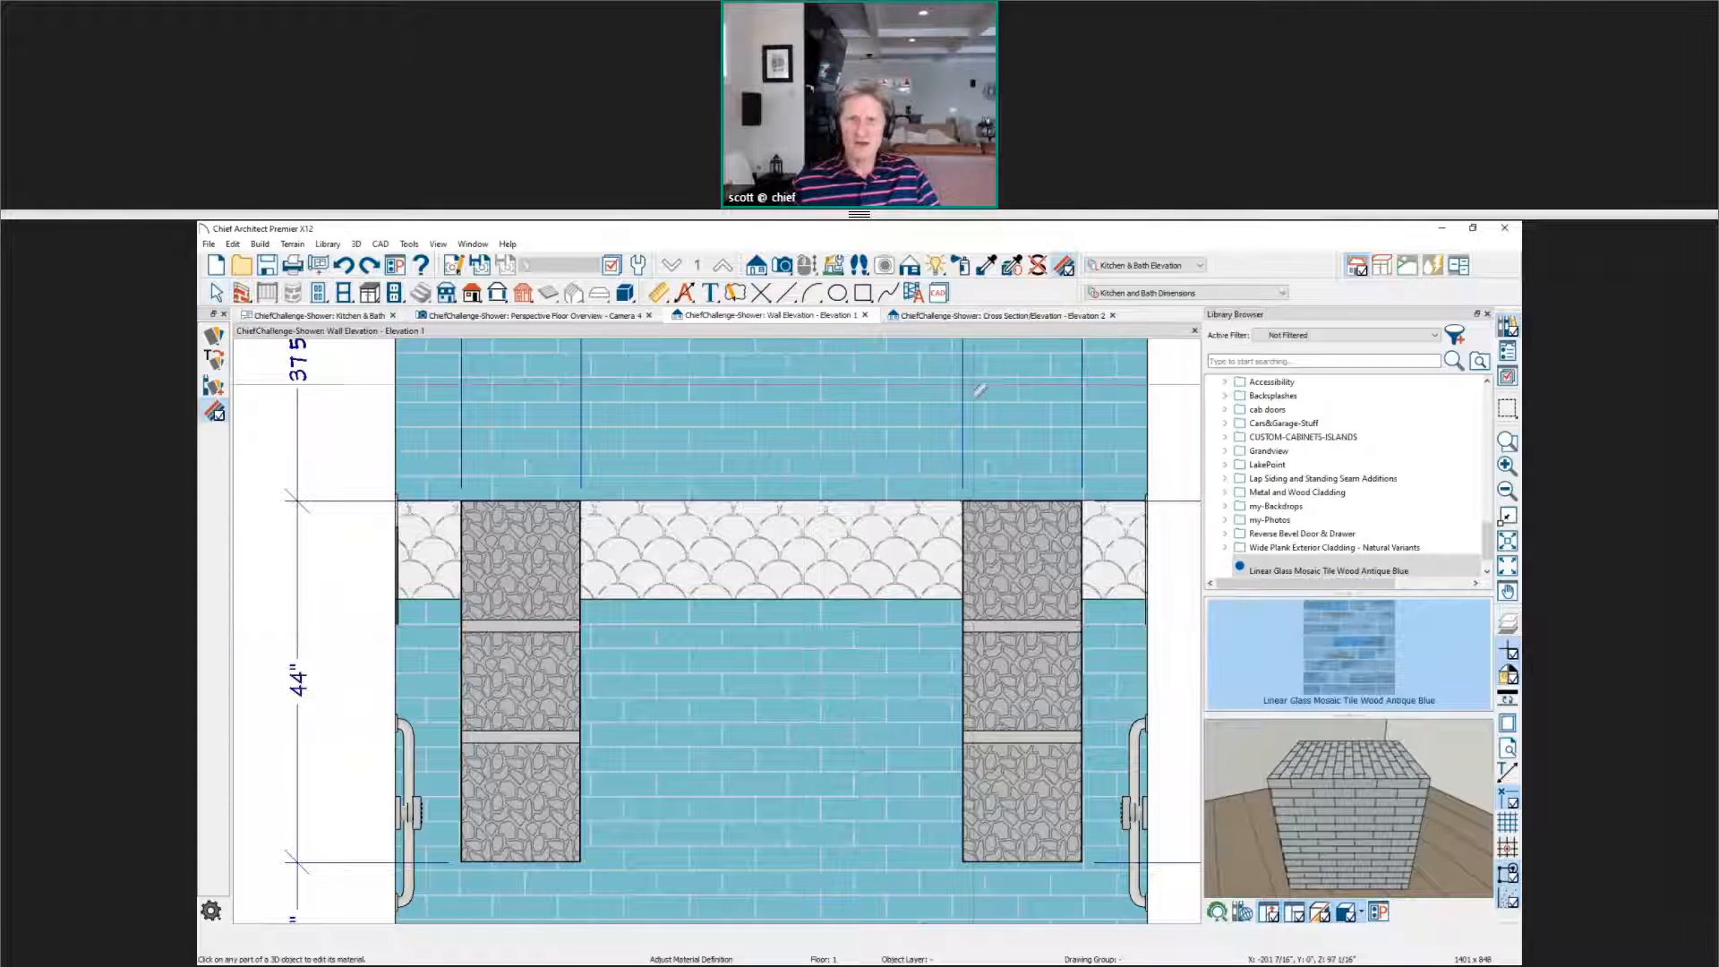
click(863, 546)
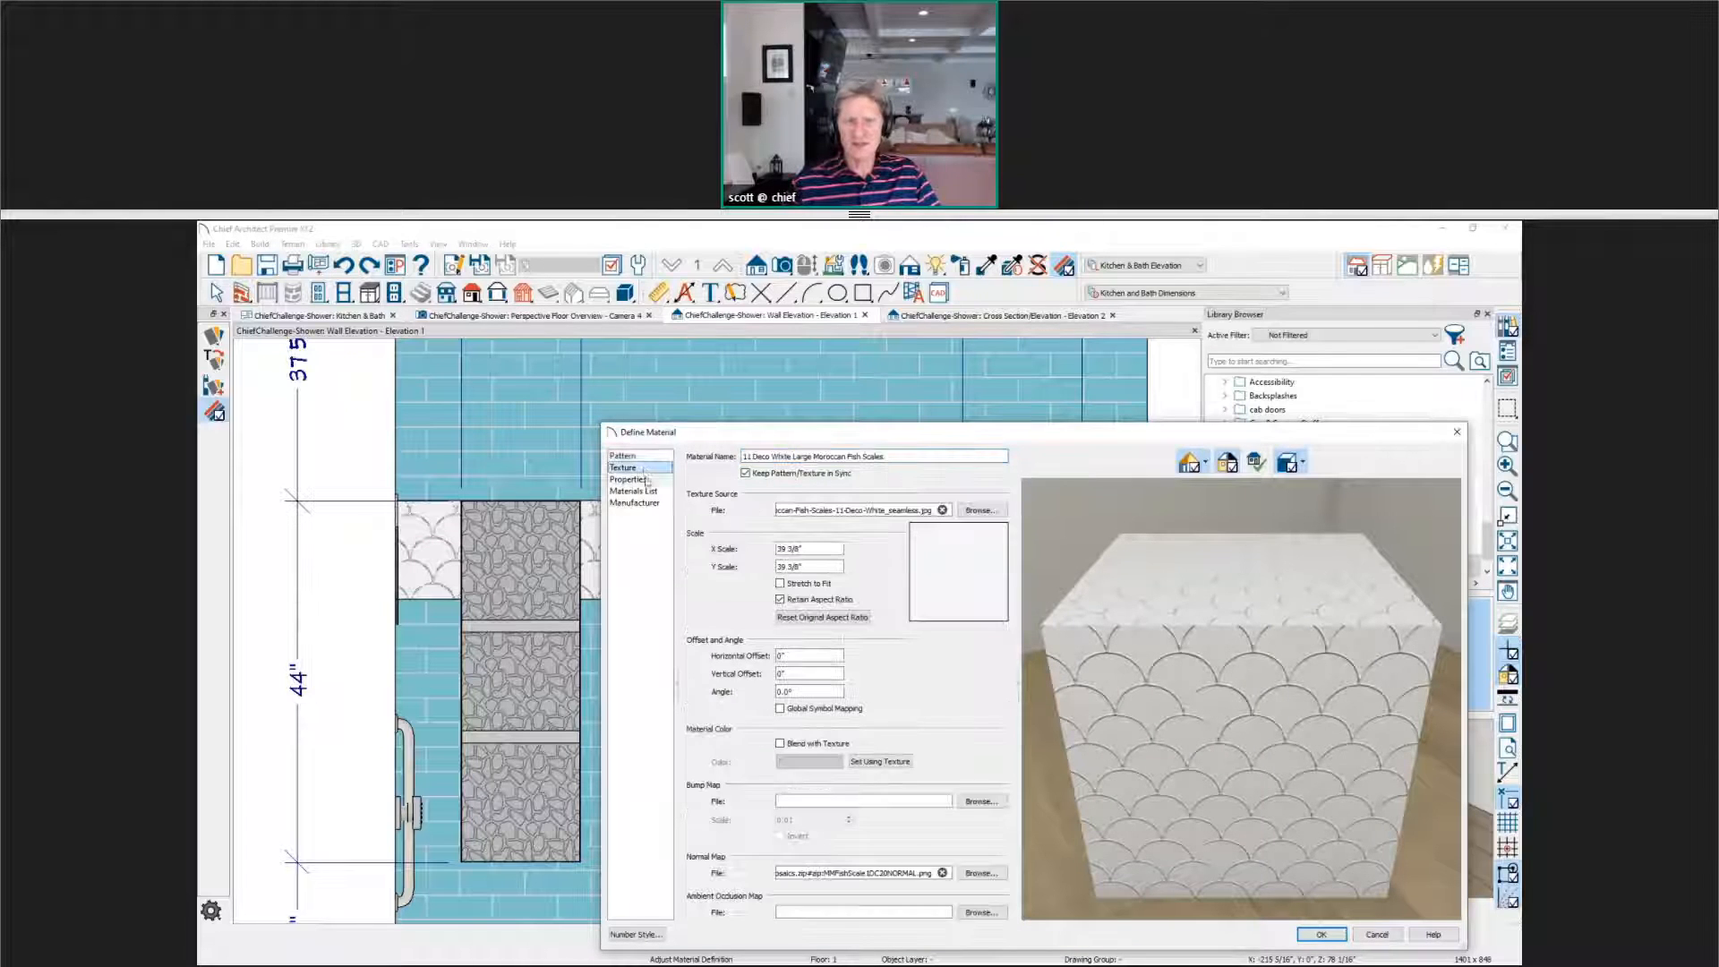
double_click(793, 691)
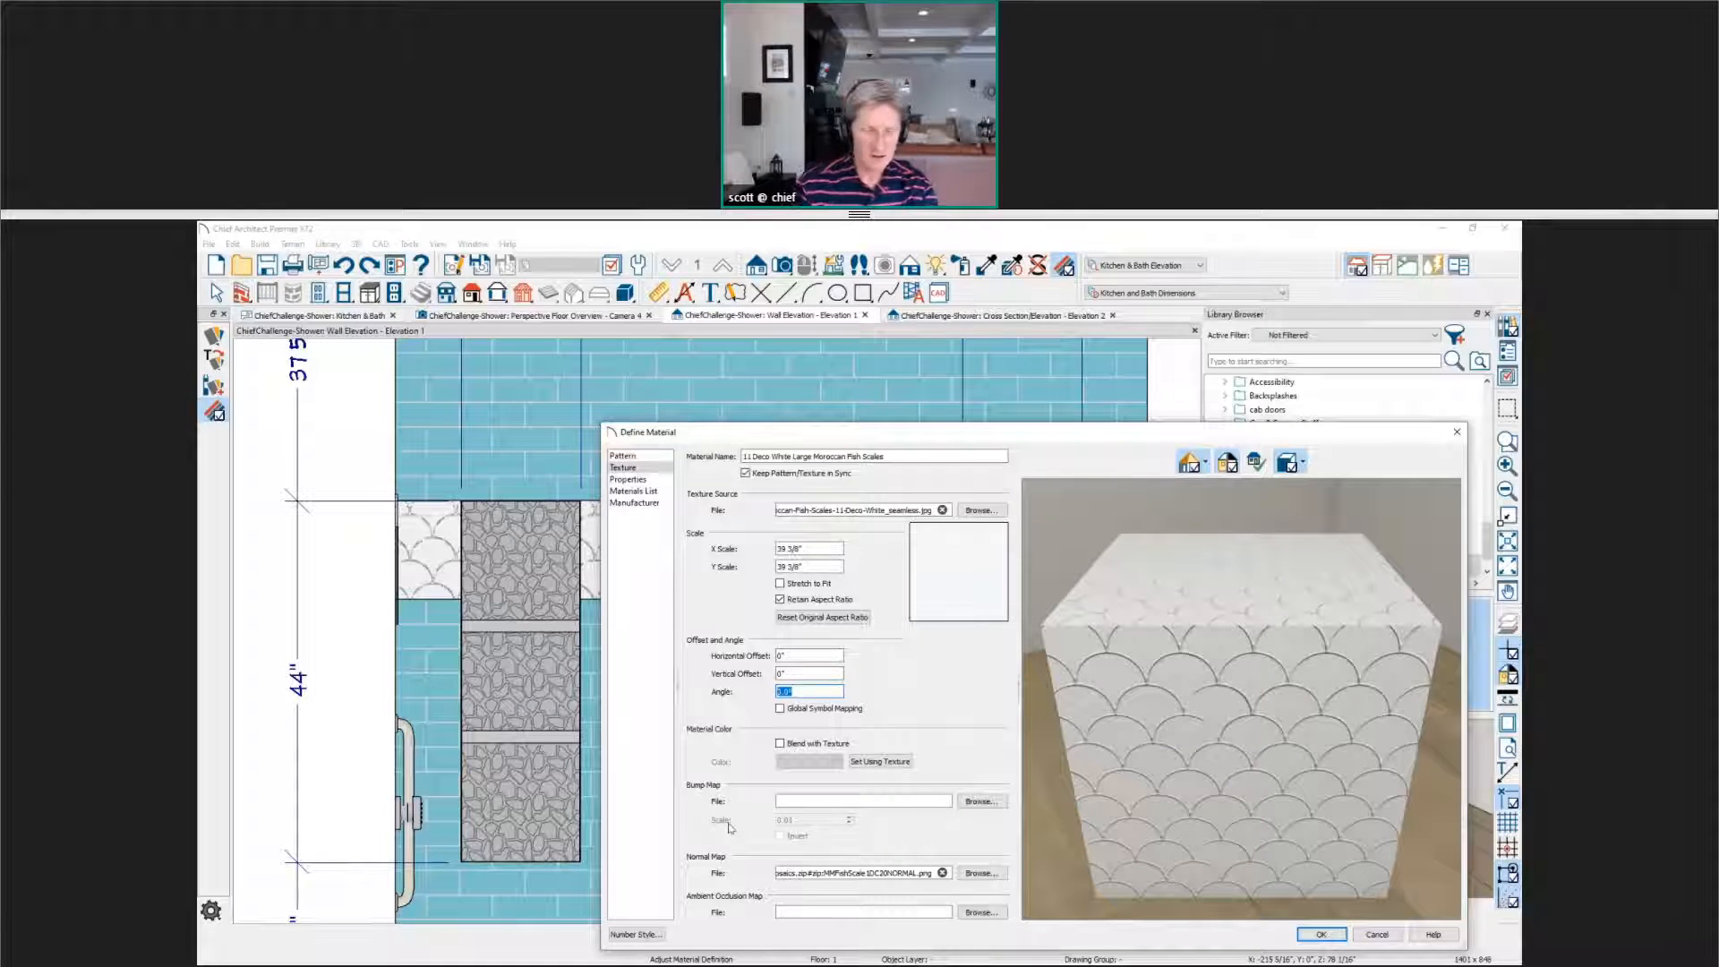
text(45)
key(Tab)
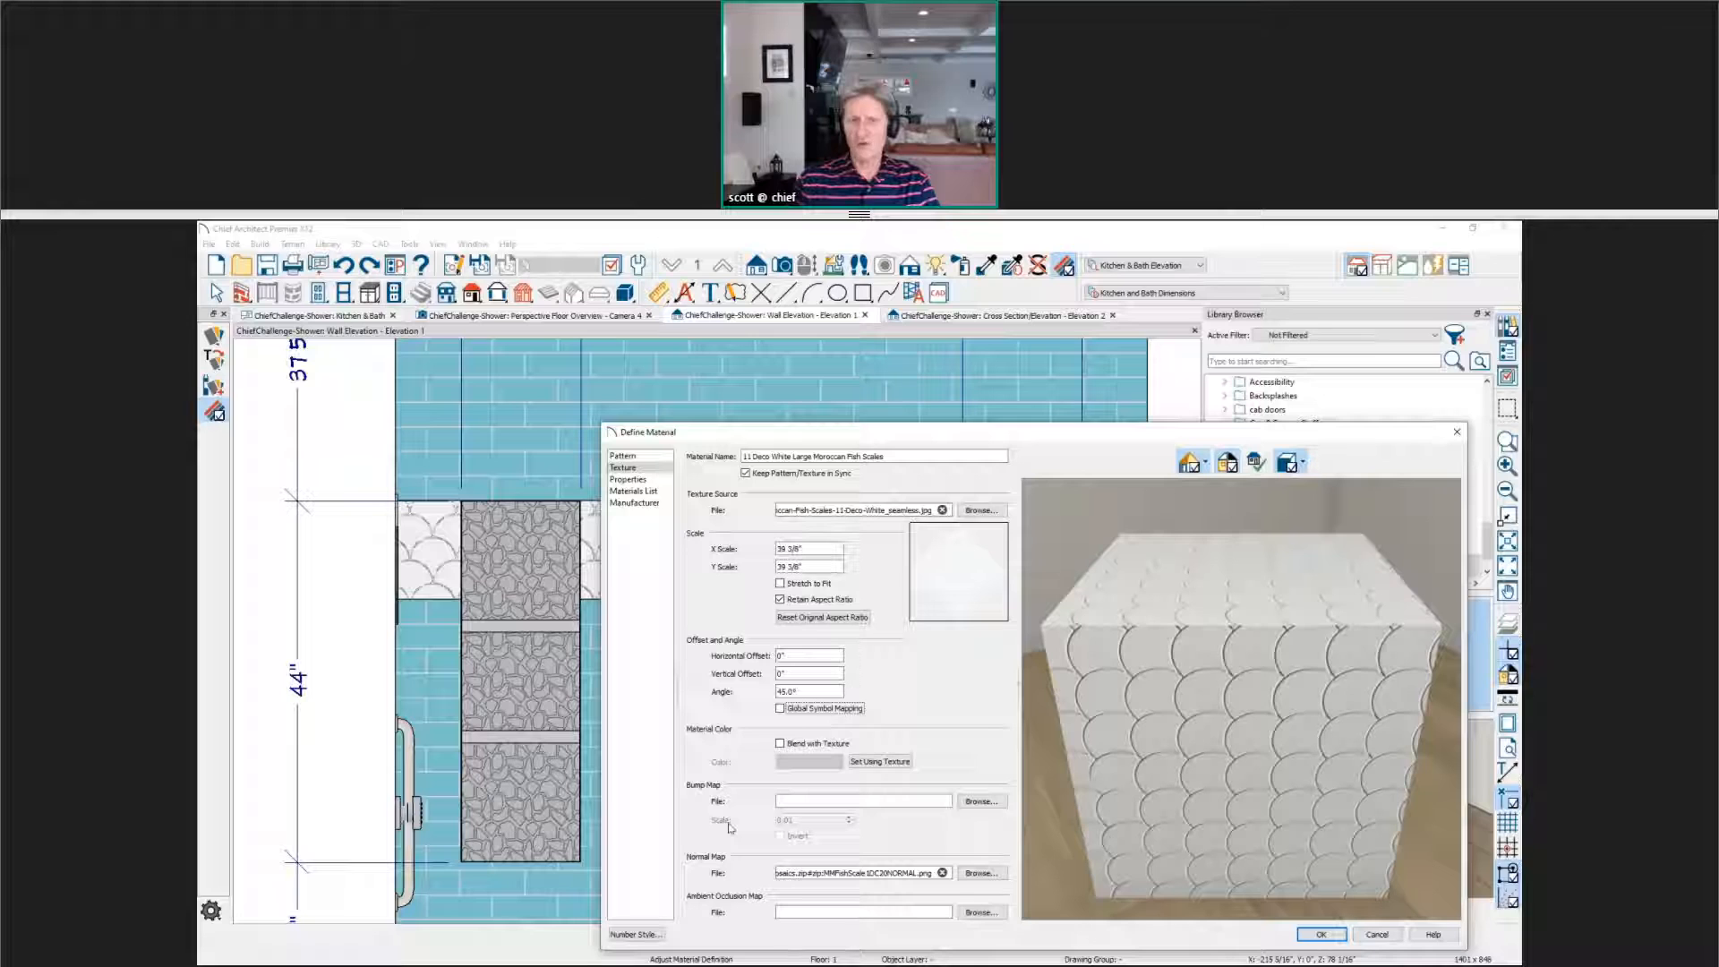
click(1372, 936)
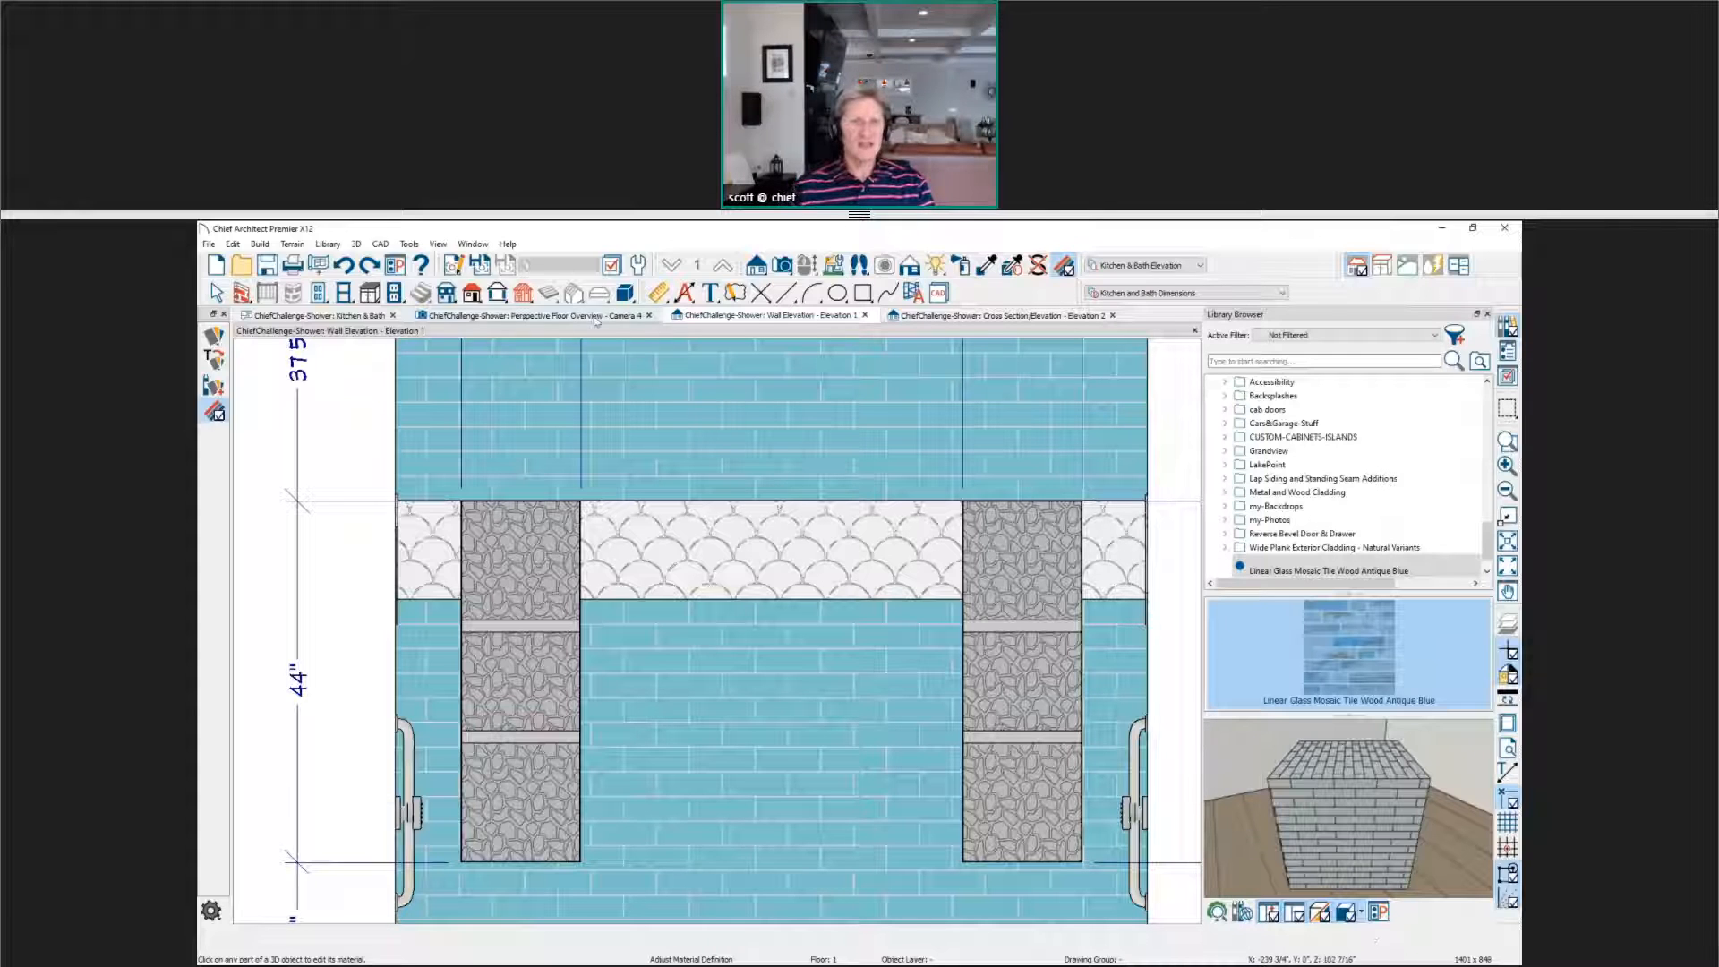
click(535, 316)
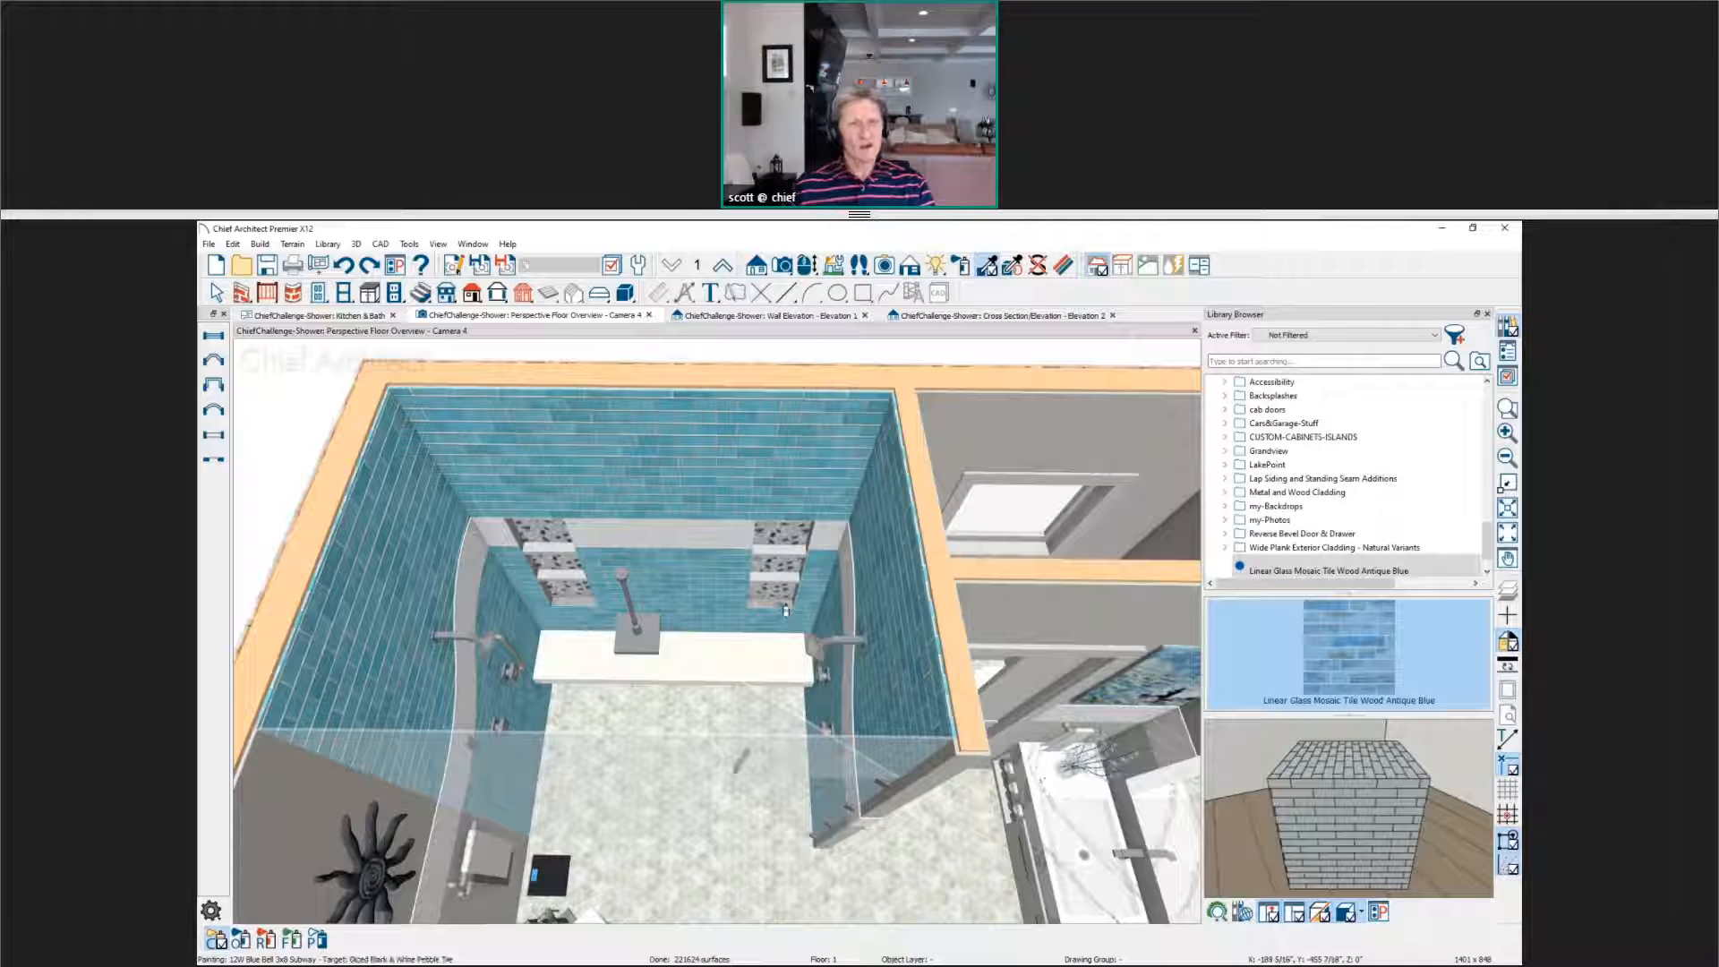
middle_drag(778, 603, 787, 584)
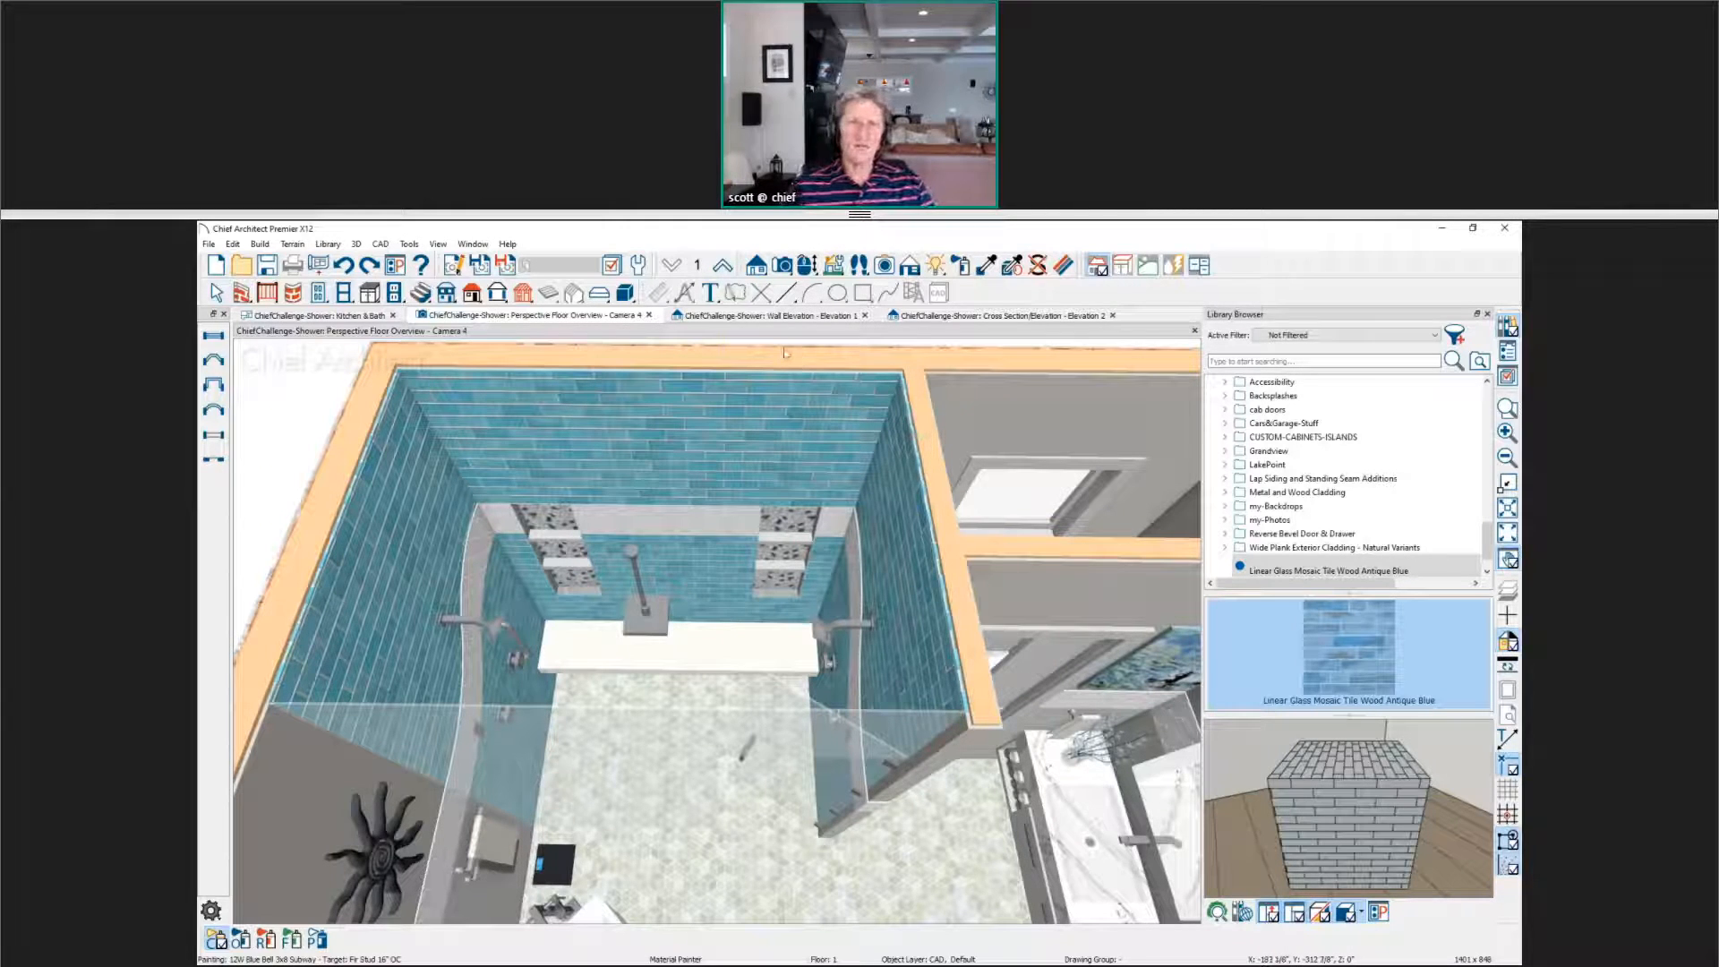
Step: In the wall elevation, measure vertically from the fish-scale band's upper edge to the top of the first full row of scales
click(820, 314)
scroll(697, 616, up, 4)
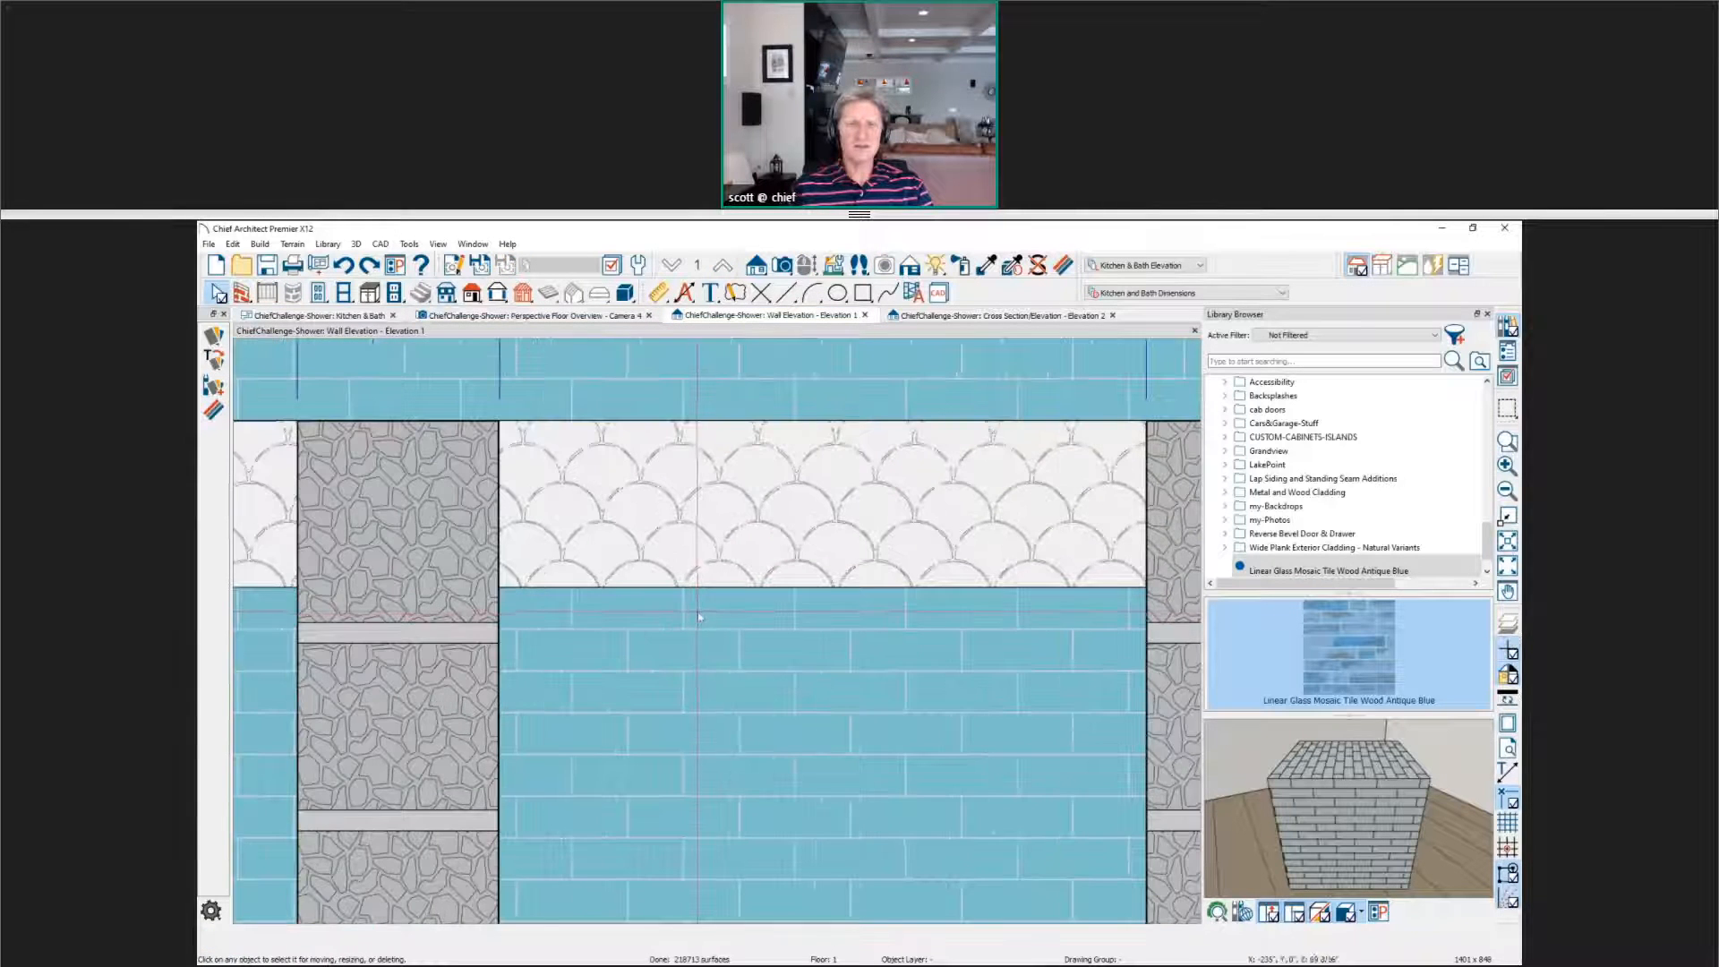
scroll(697, 616, up, 2)
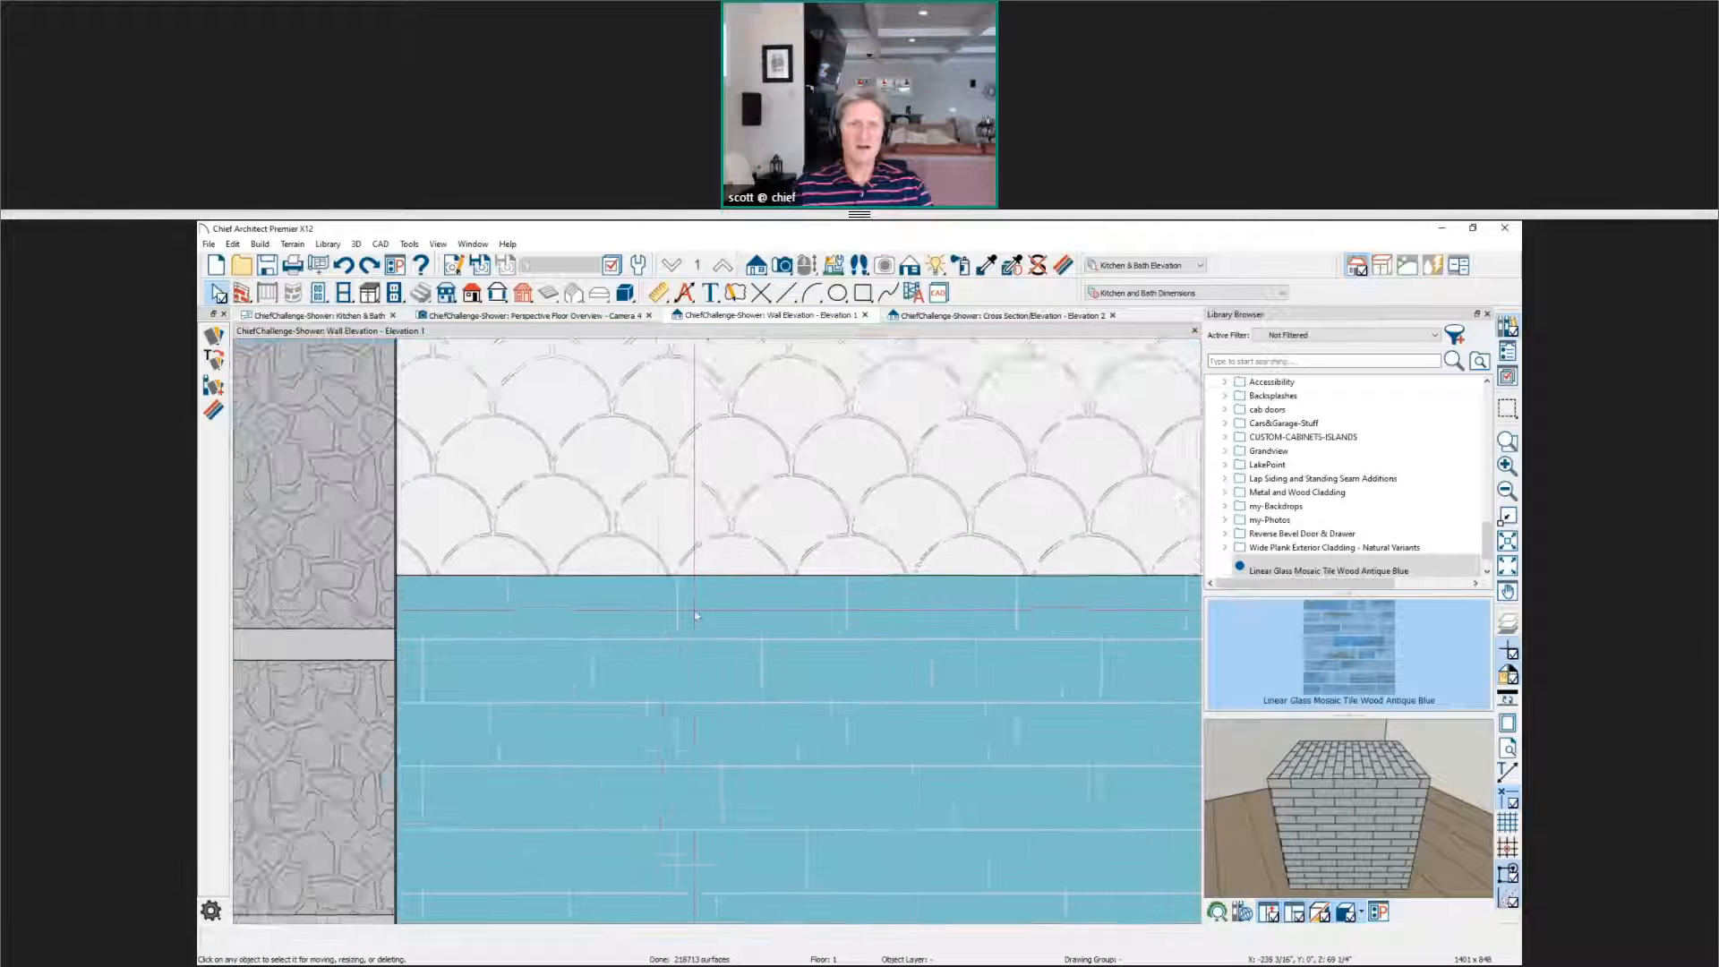
scroll(614, 543, up, 4)
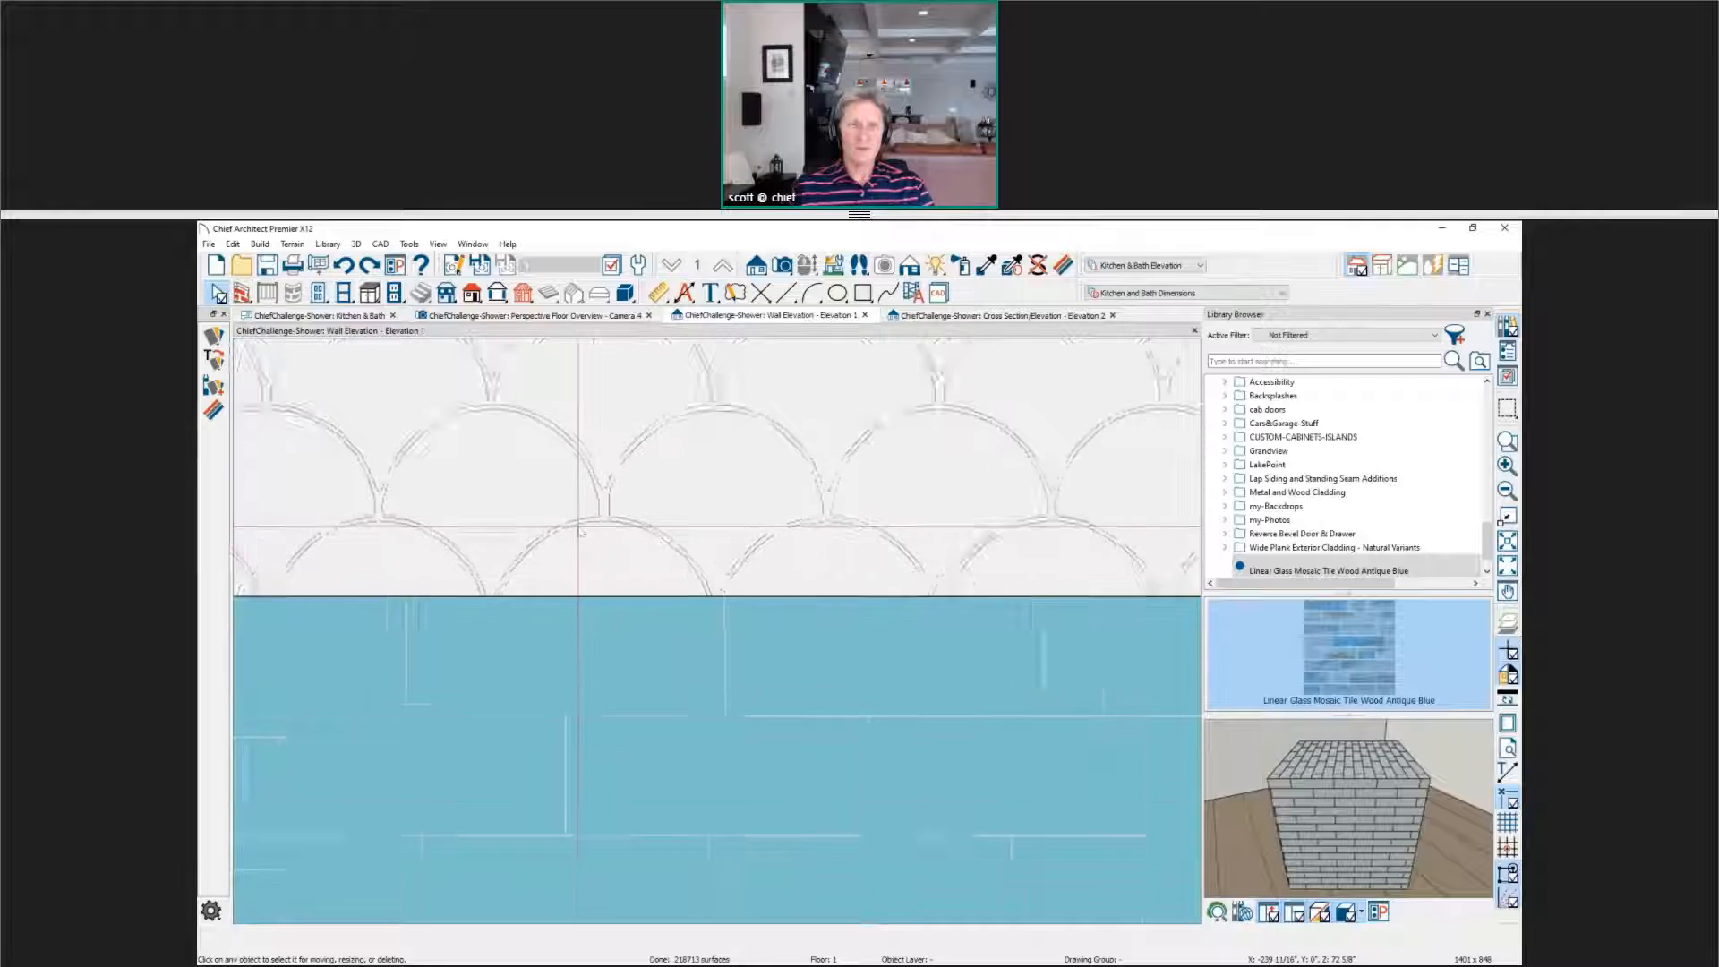
scroll(580, 530, up, 2)
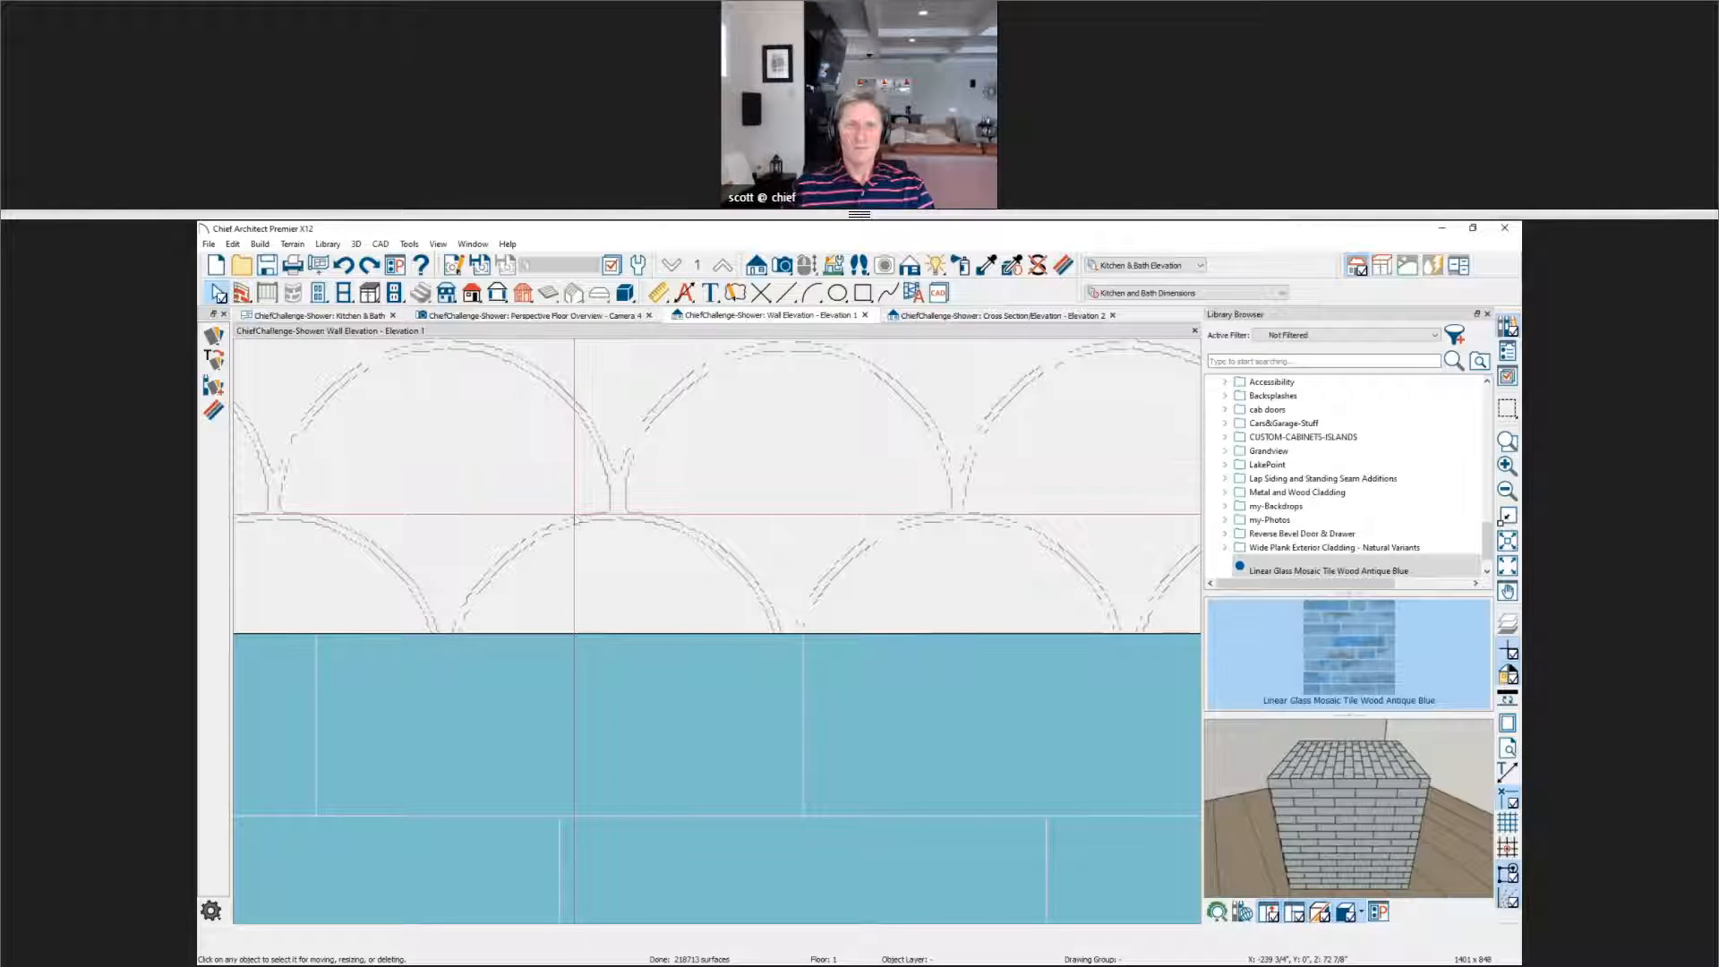
scroll(573, 517, down, 2)
middle_drag(625, 433, 619, 759)
scroll(620, 759, up, 4)
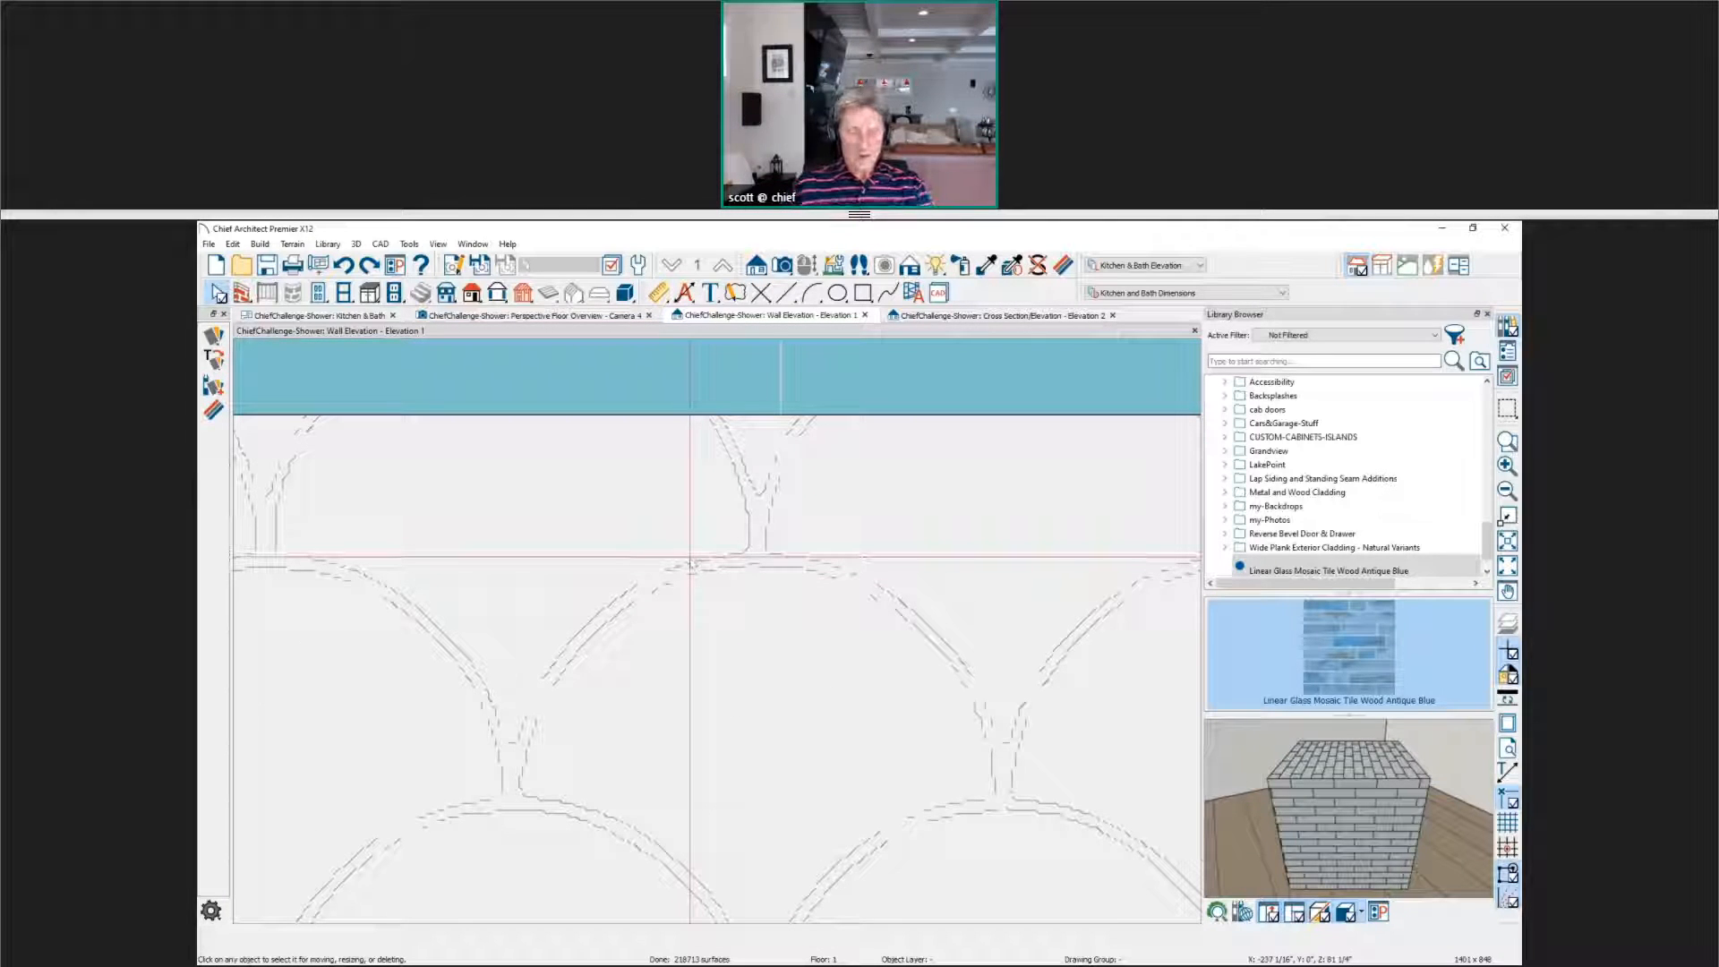
click(659, 293)
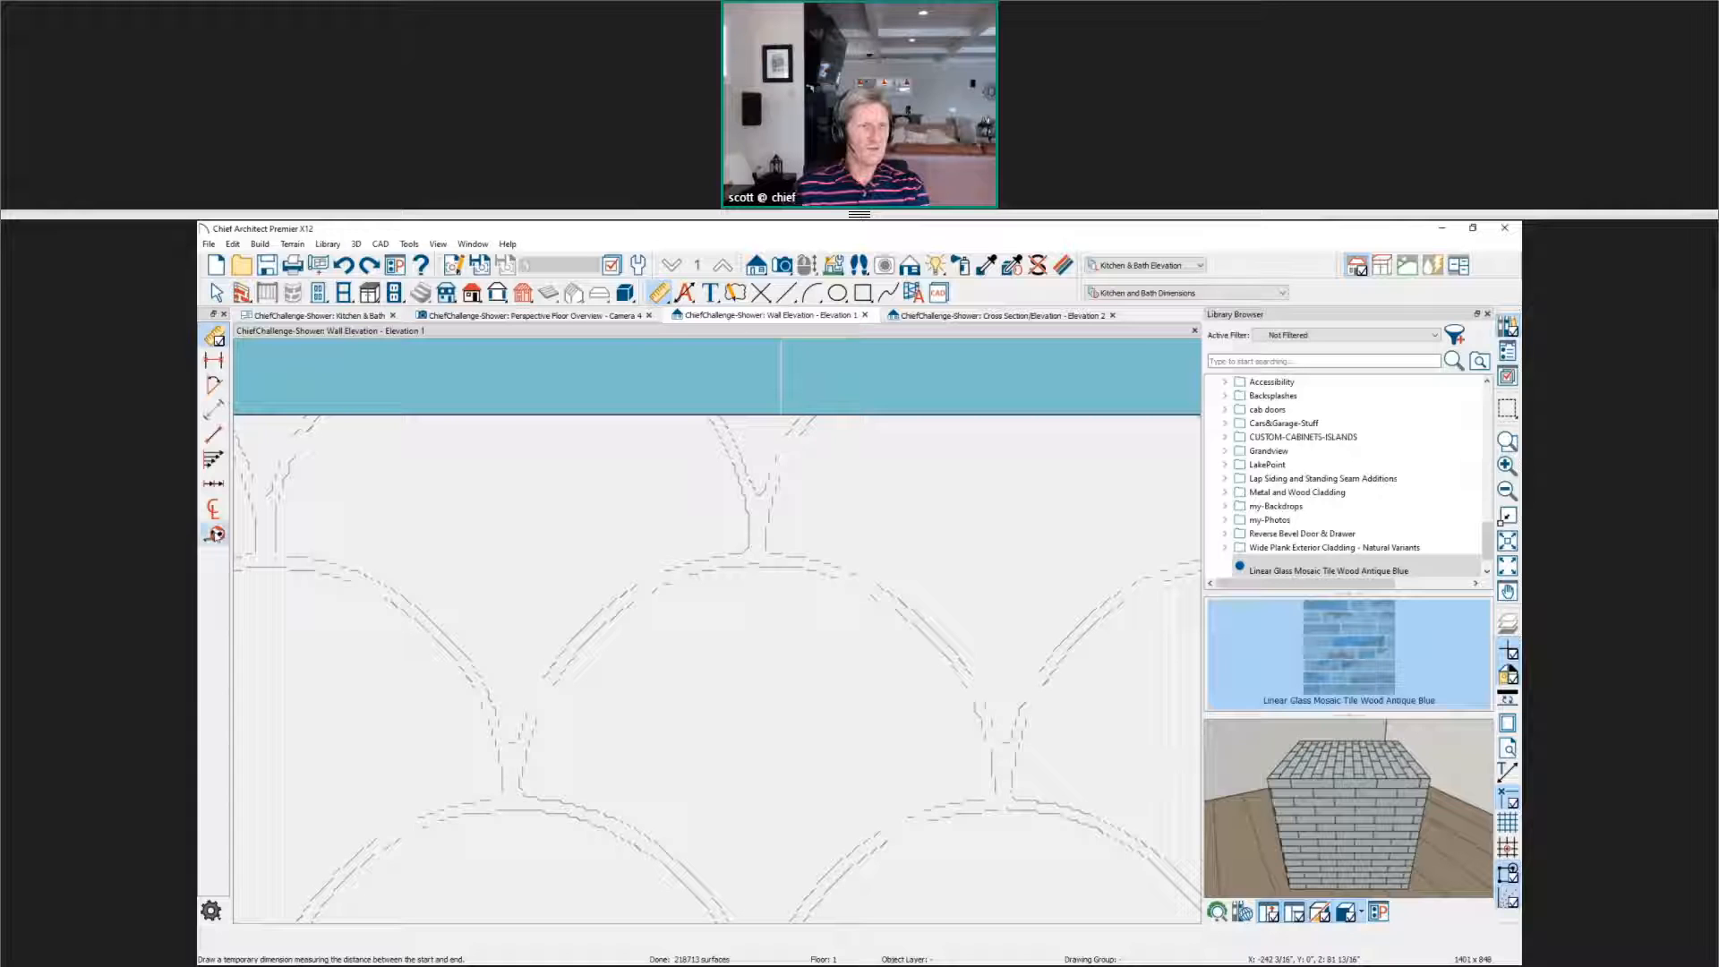
click(215, 535)
drag(779, 385, 771, 552)
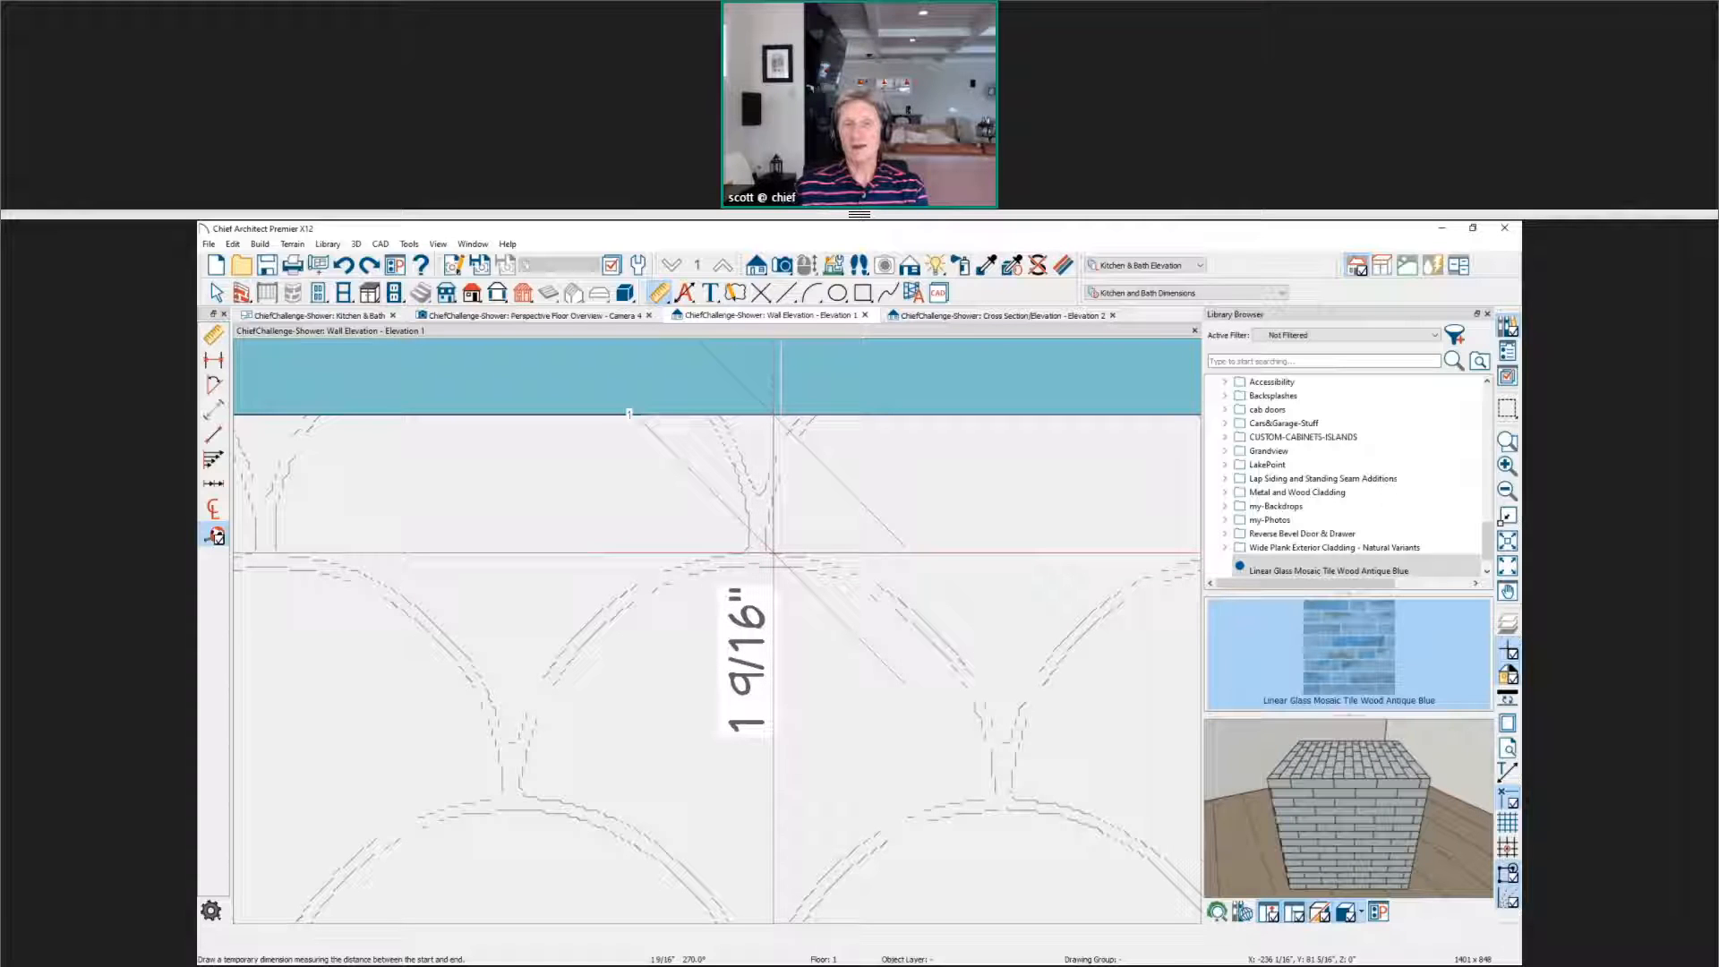
drag(774, 553, 775, 553)
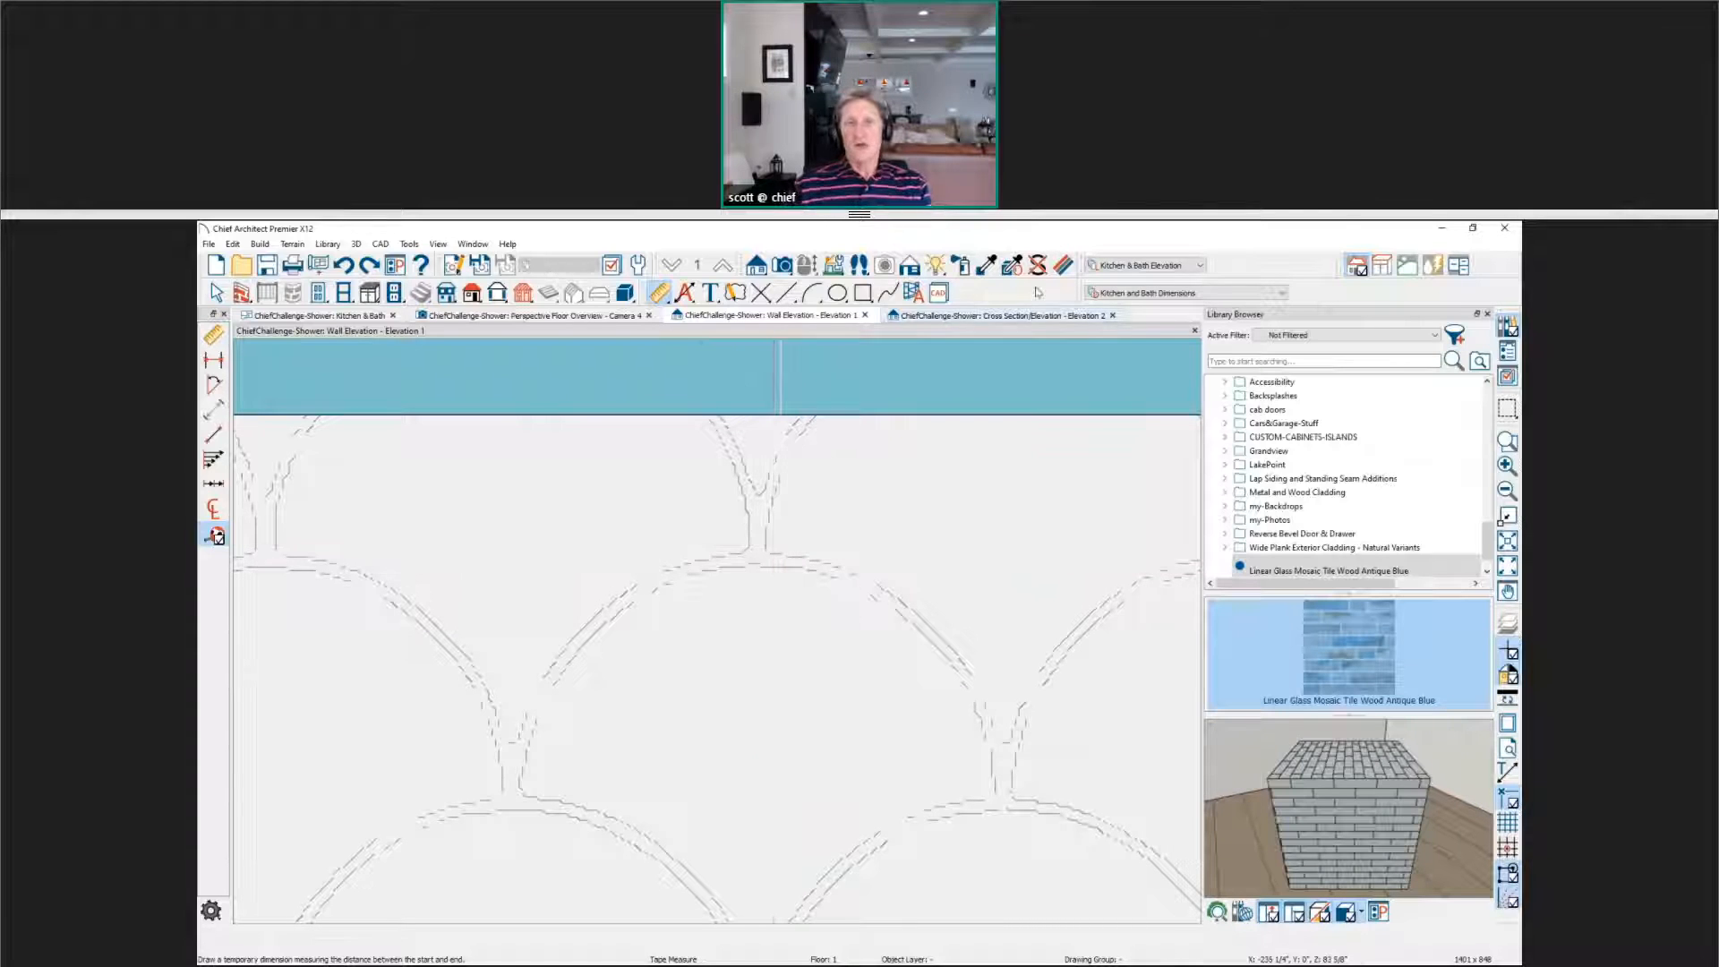
Step: Set the fish-scale band material's pattern vertical offset to 1 9/16" so a full row of scales starts at the upper edge
click(1062, 265)
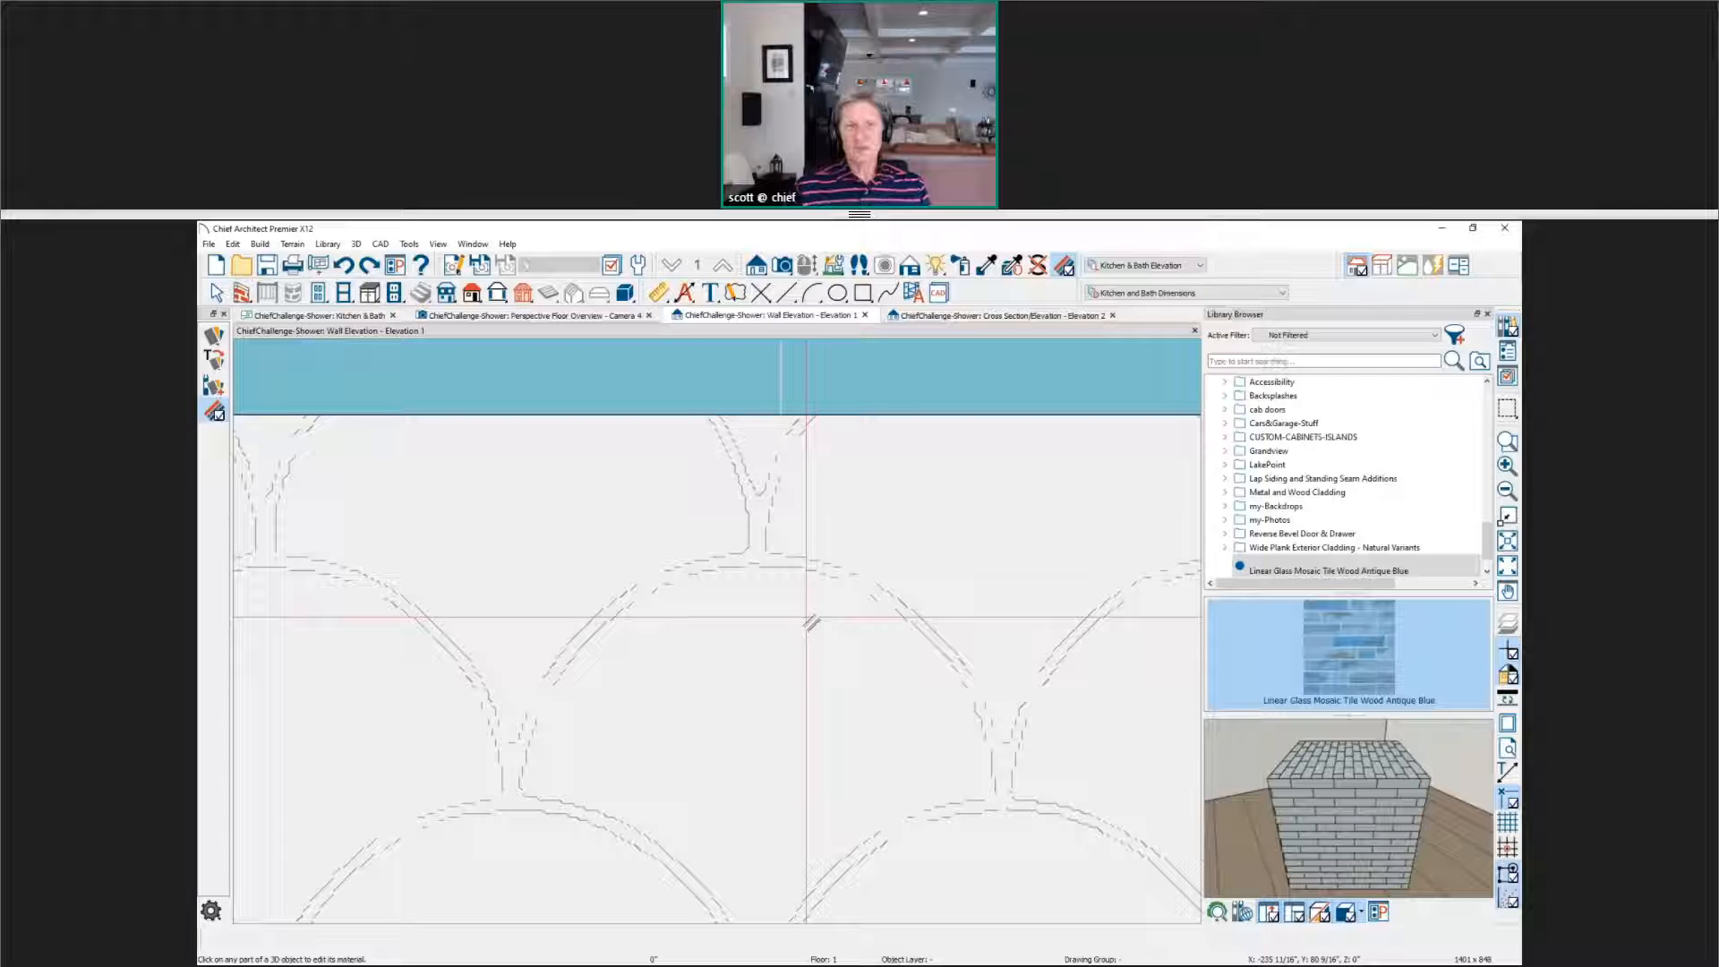
click(801, 620)
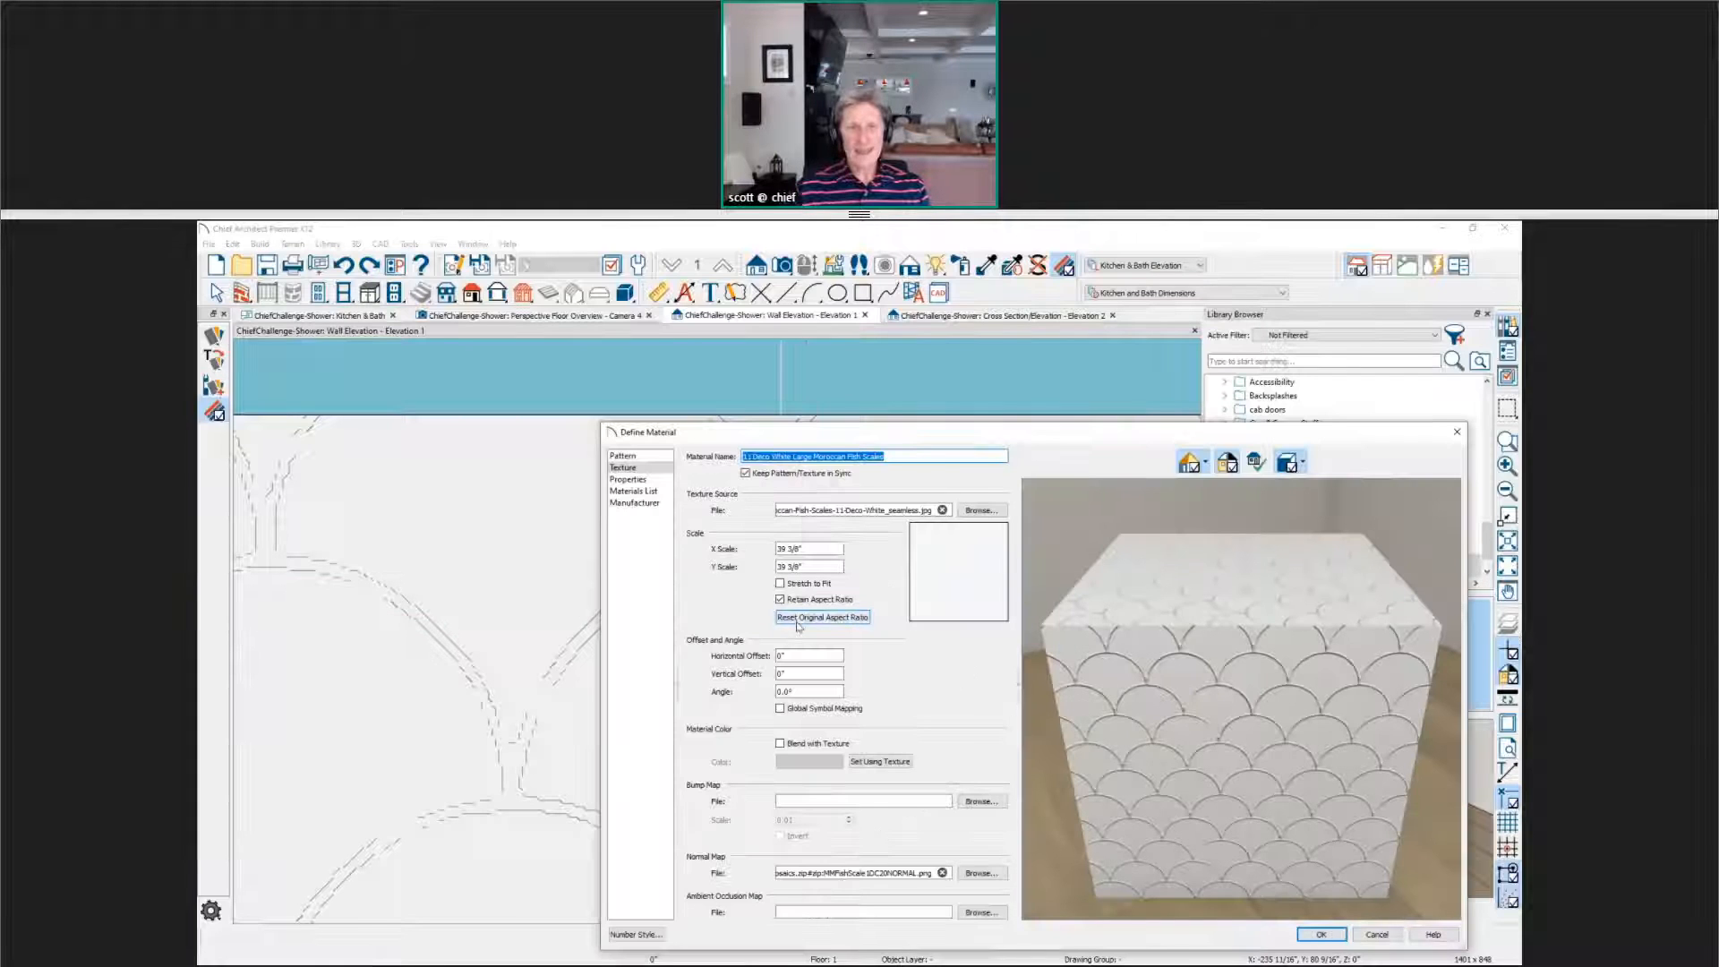
click(624, 455)
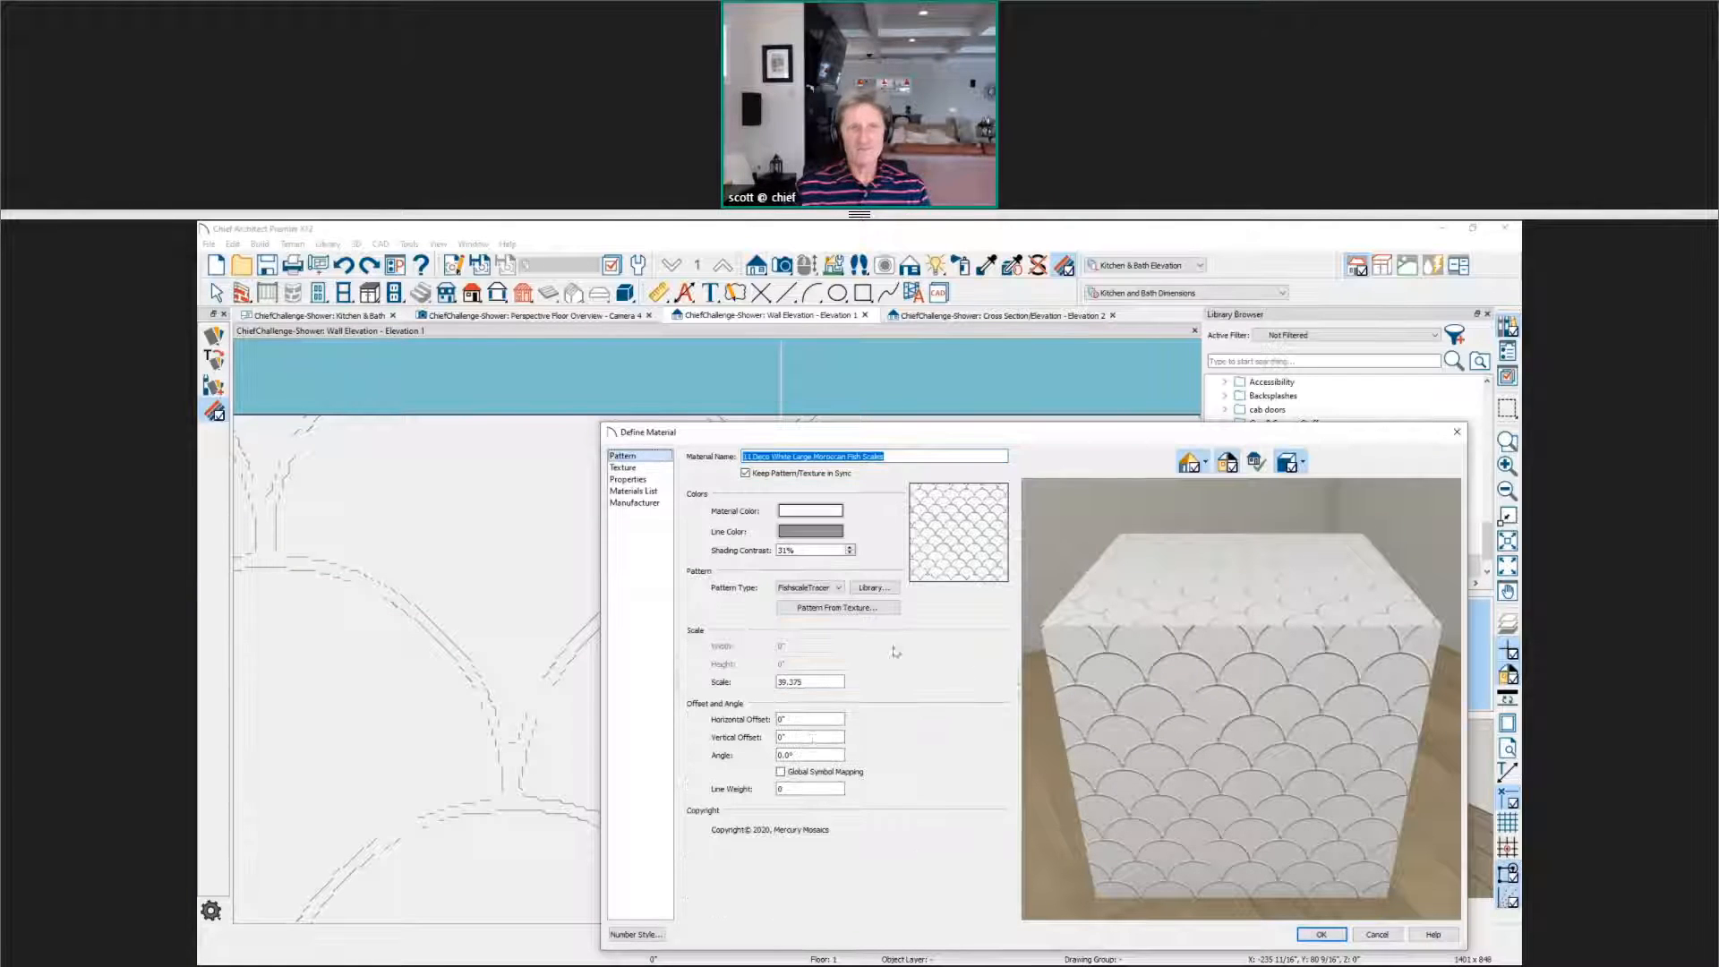
double_click(807, 738)
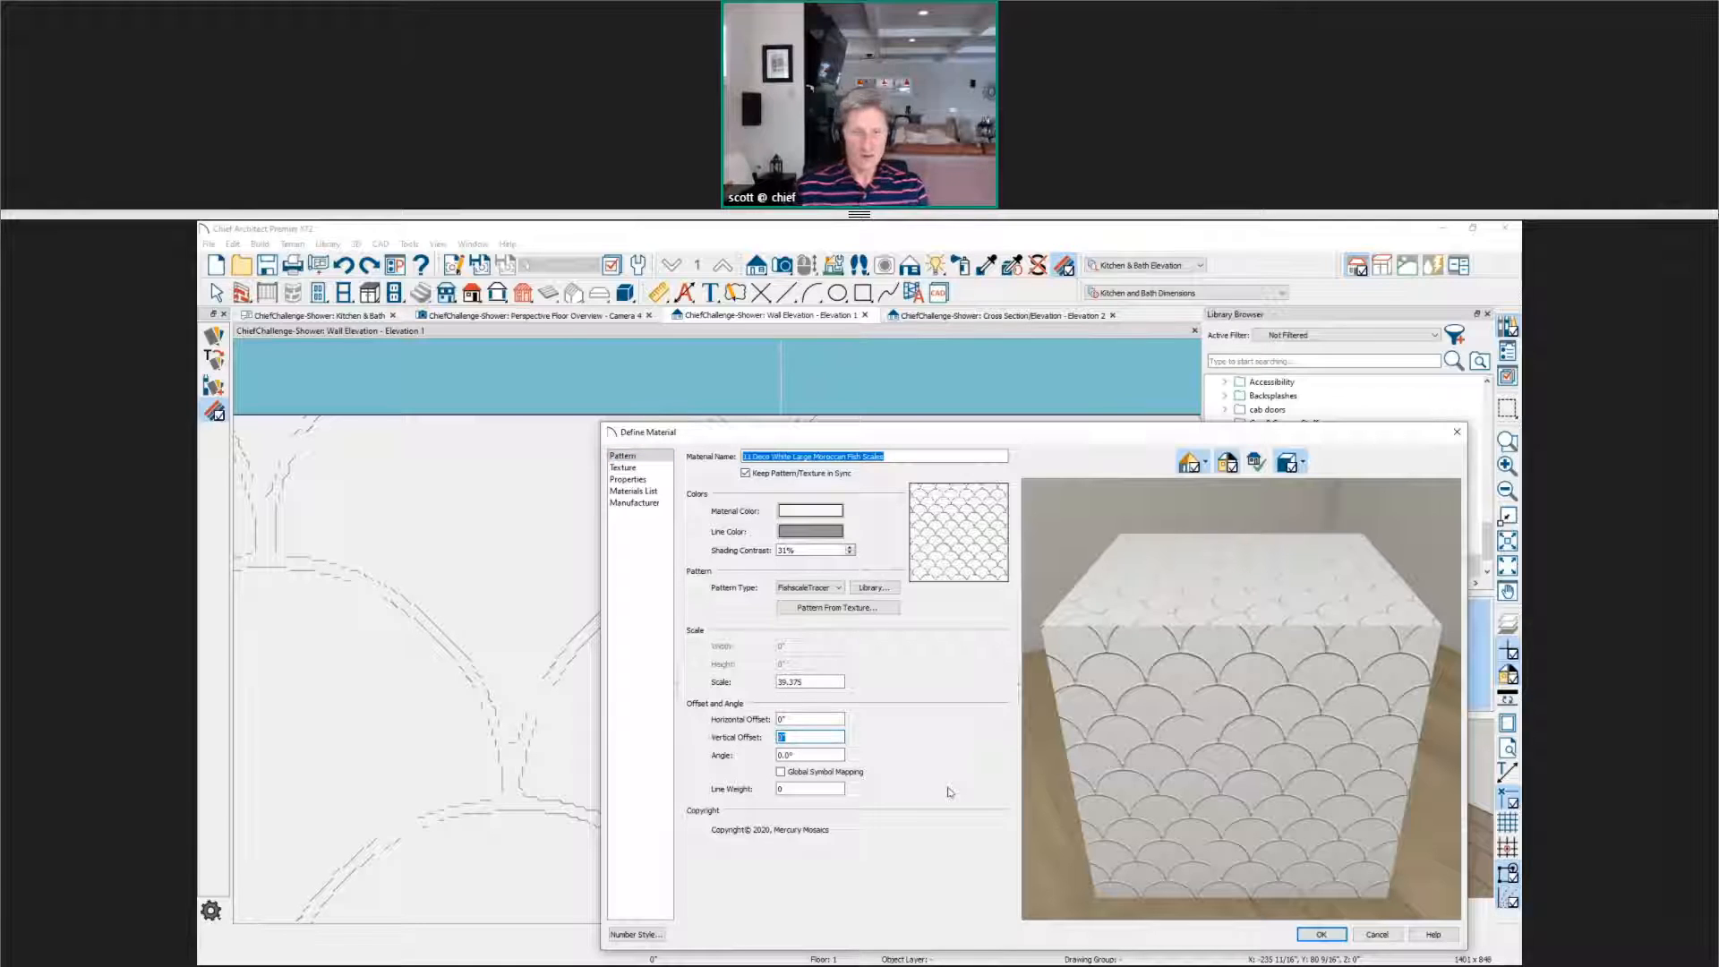
text(1)
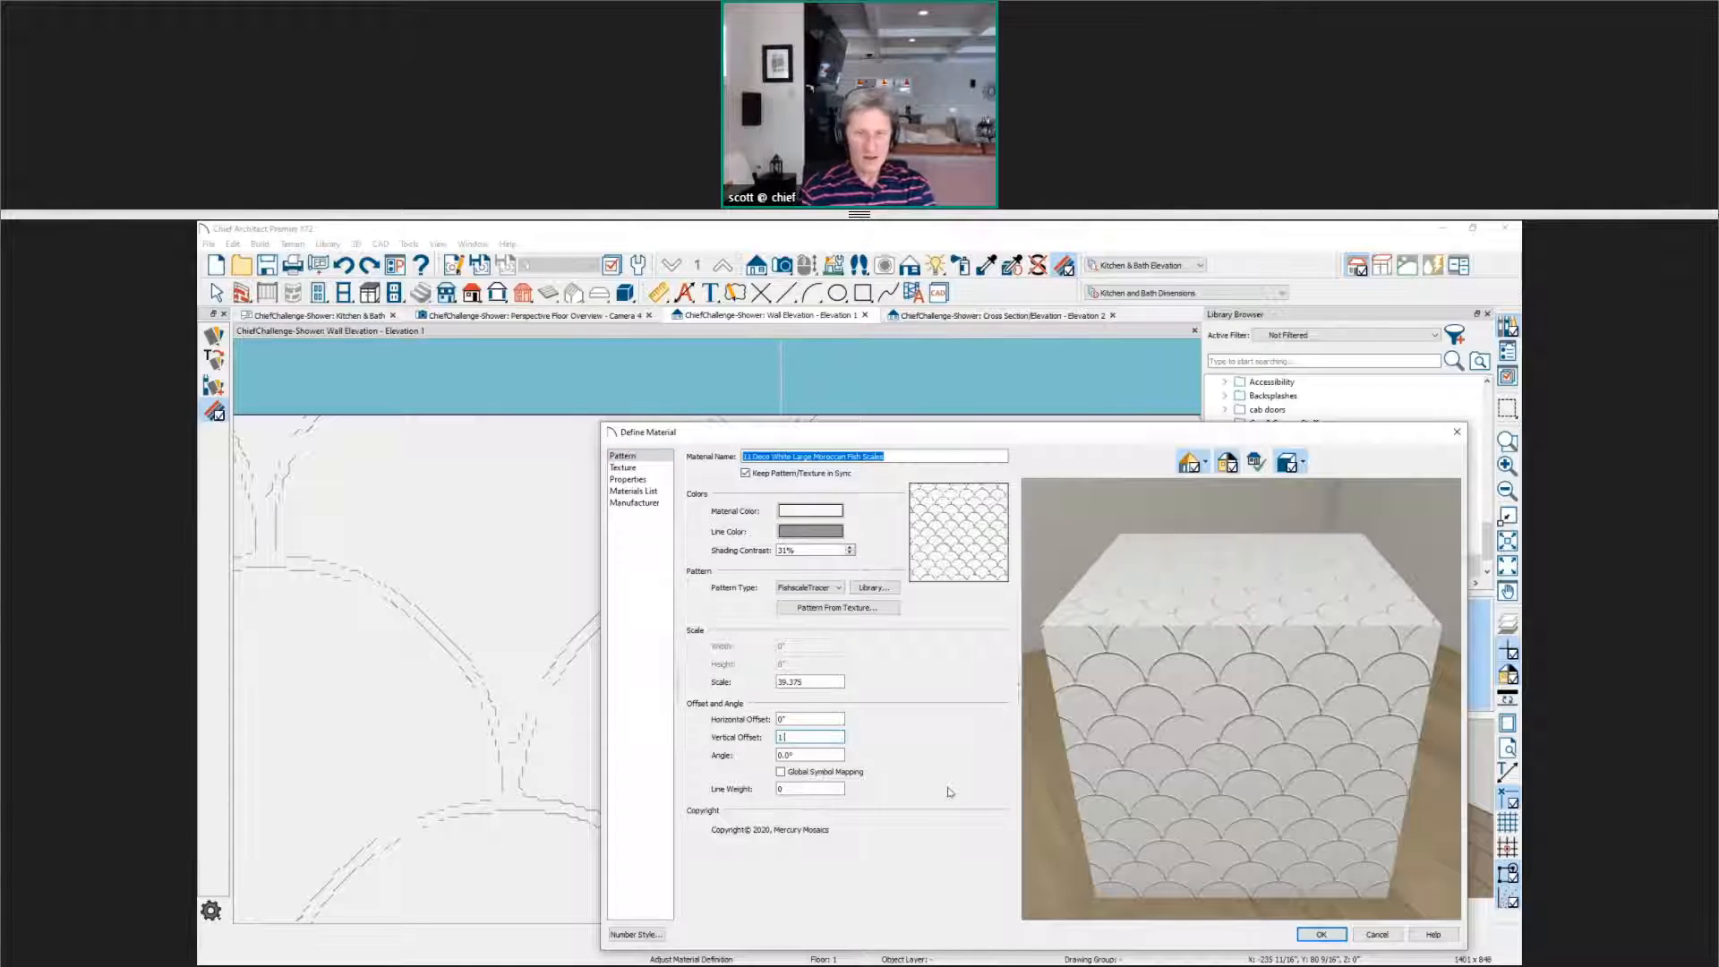
text( 9/16)
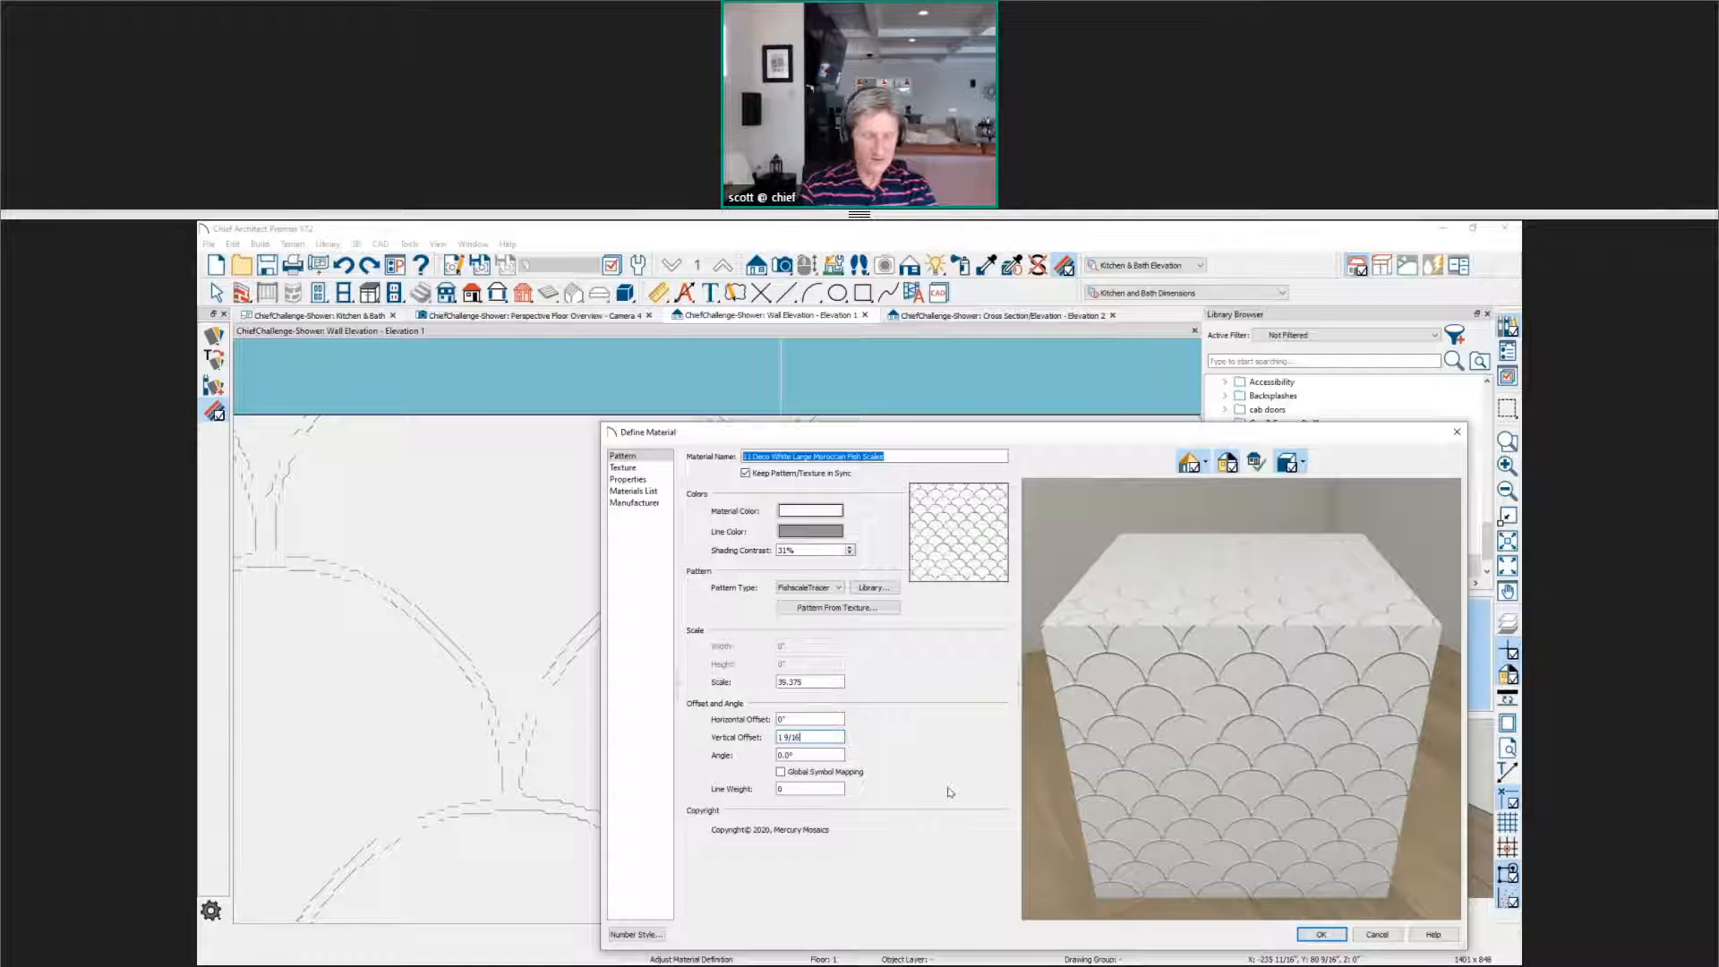
key(Tab)
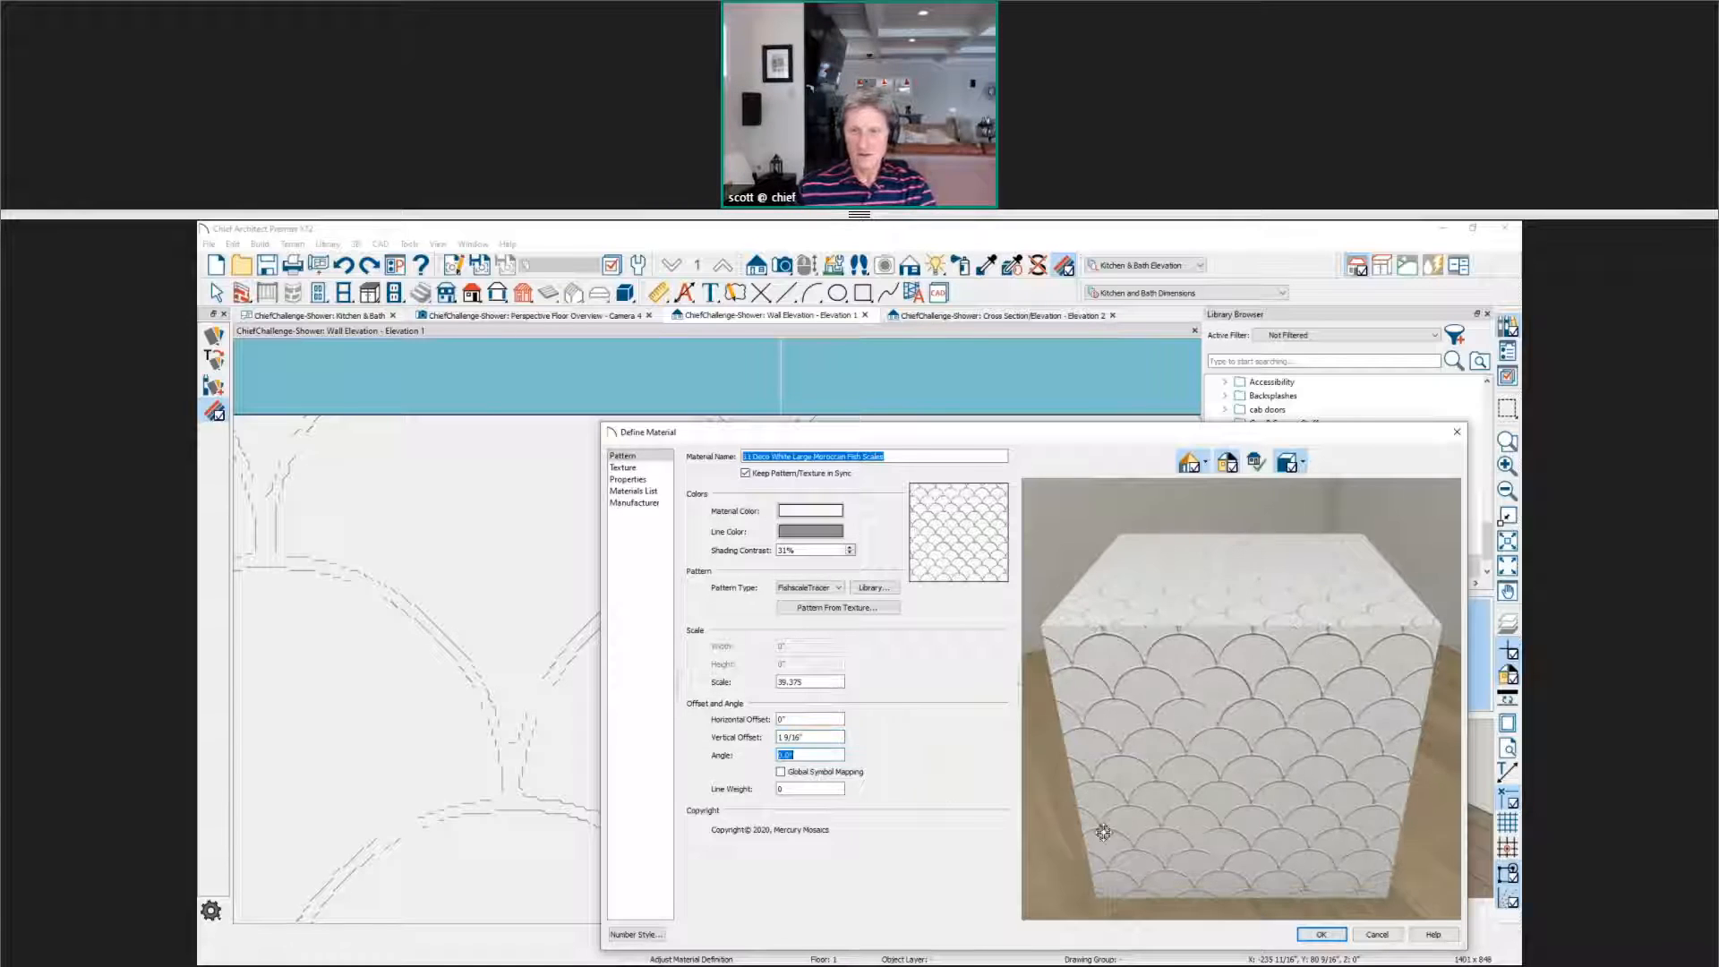
click(1322, 934)
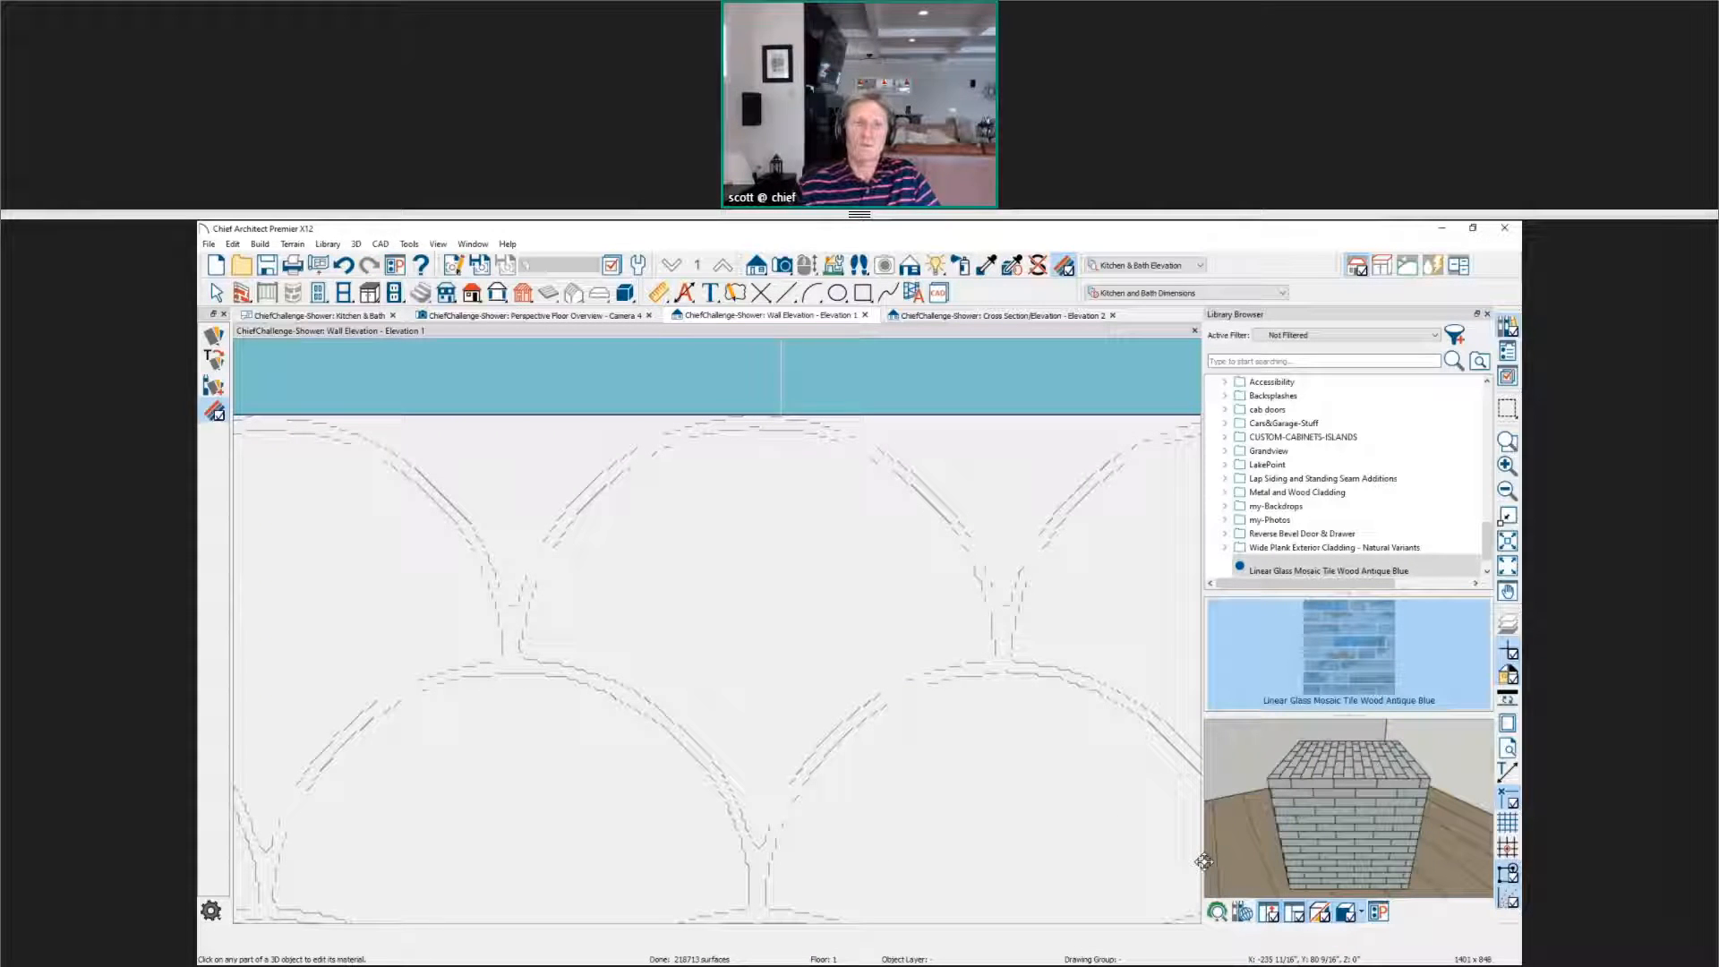
scroll(846, 654, down, 2)
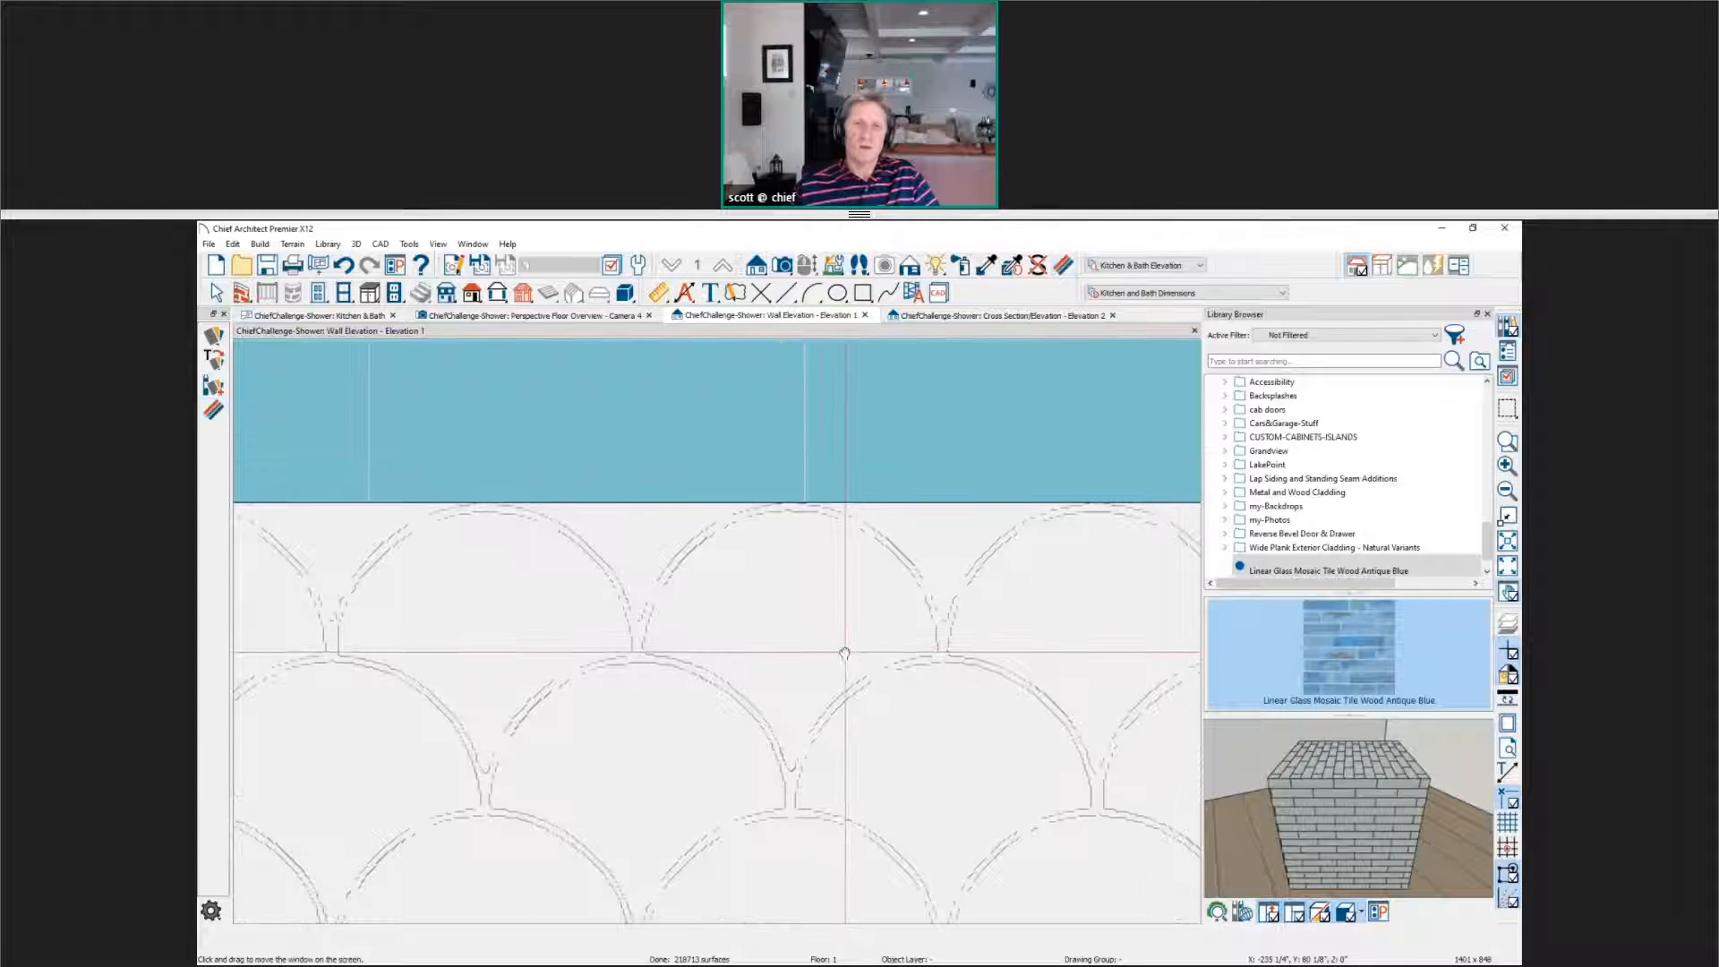
middle_drag(846, 653, 783, 551)
scroll(716, 542, down, 3)
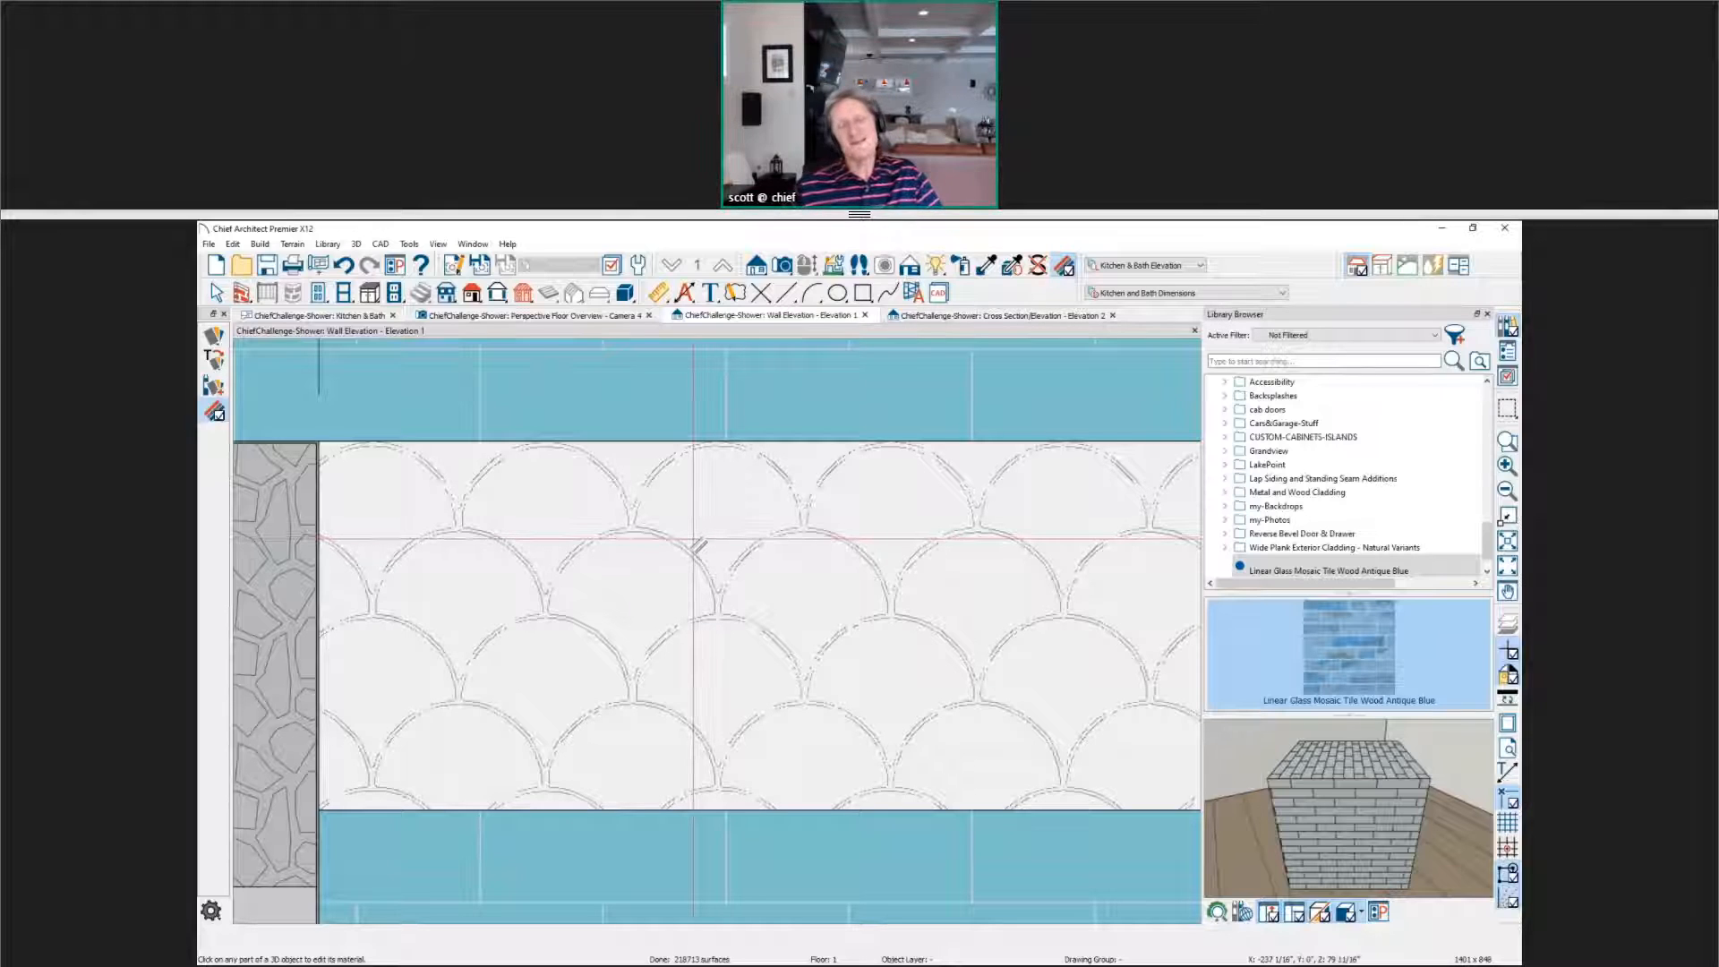
Step: Try raising the fish-scale band's lower edge to the base of the last full row of scales, then undo the resize
key(space)
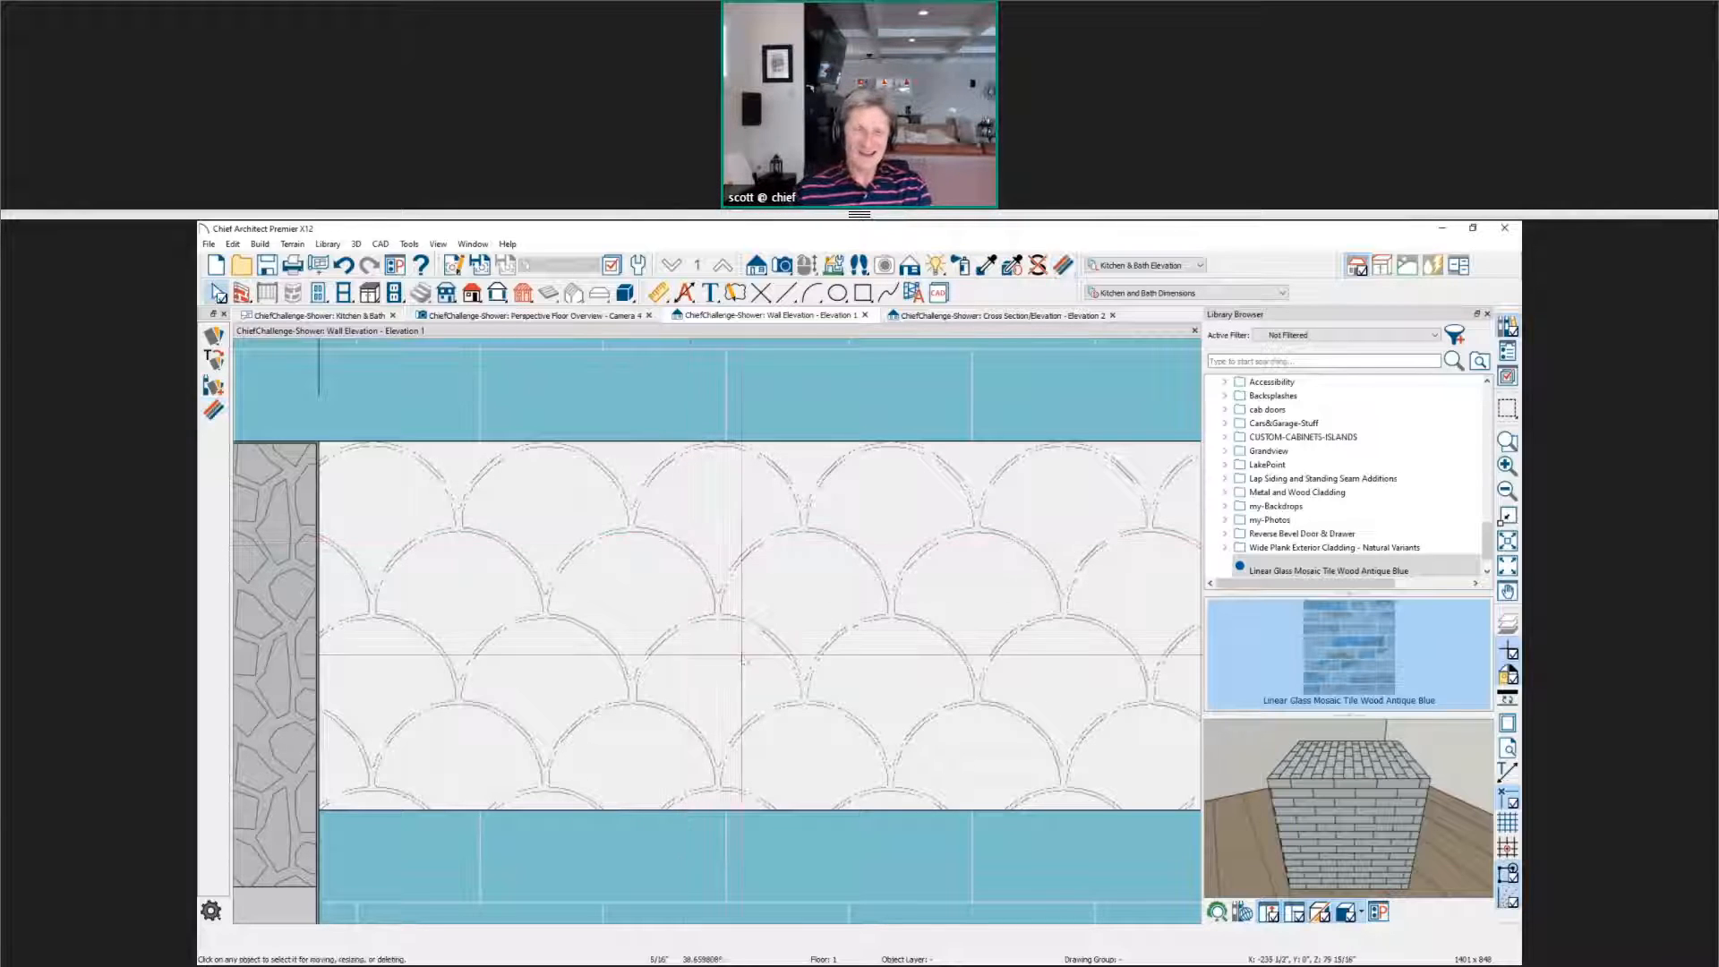
click(759, 802)
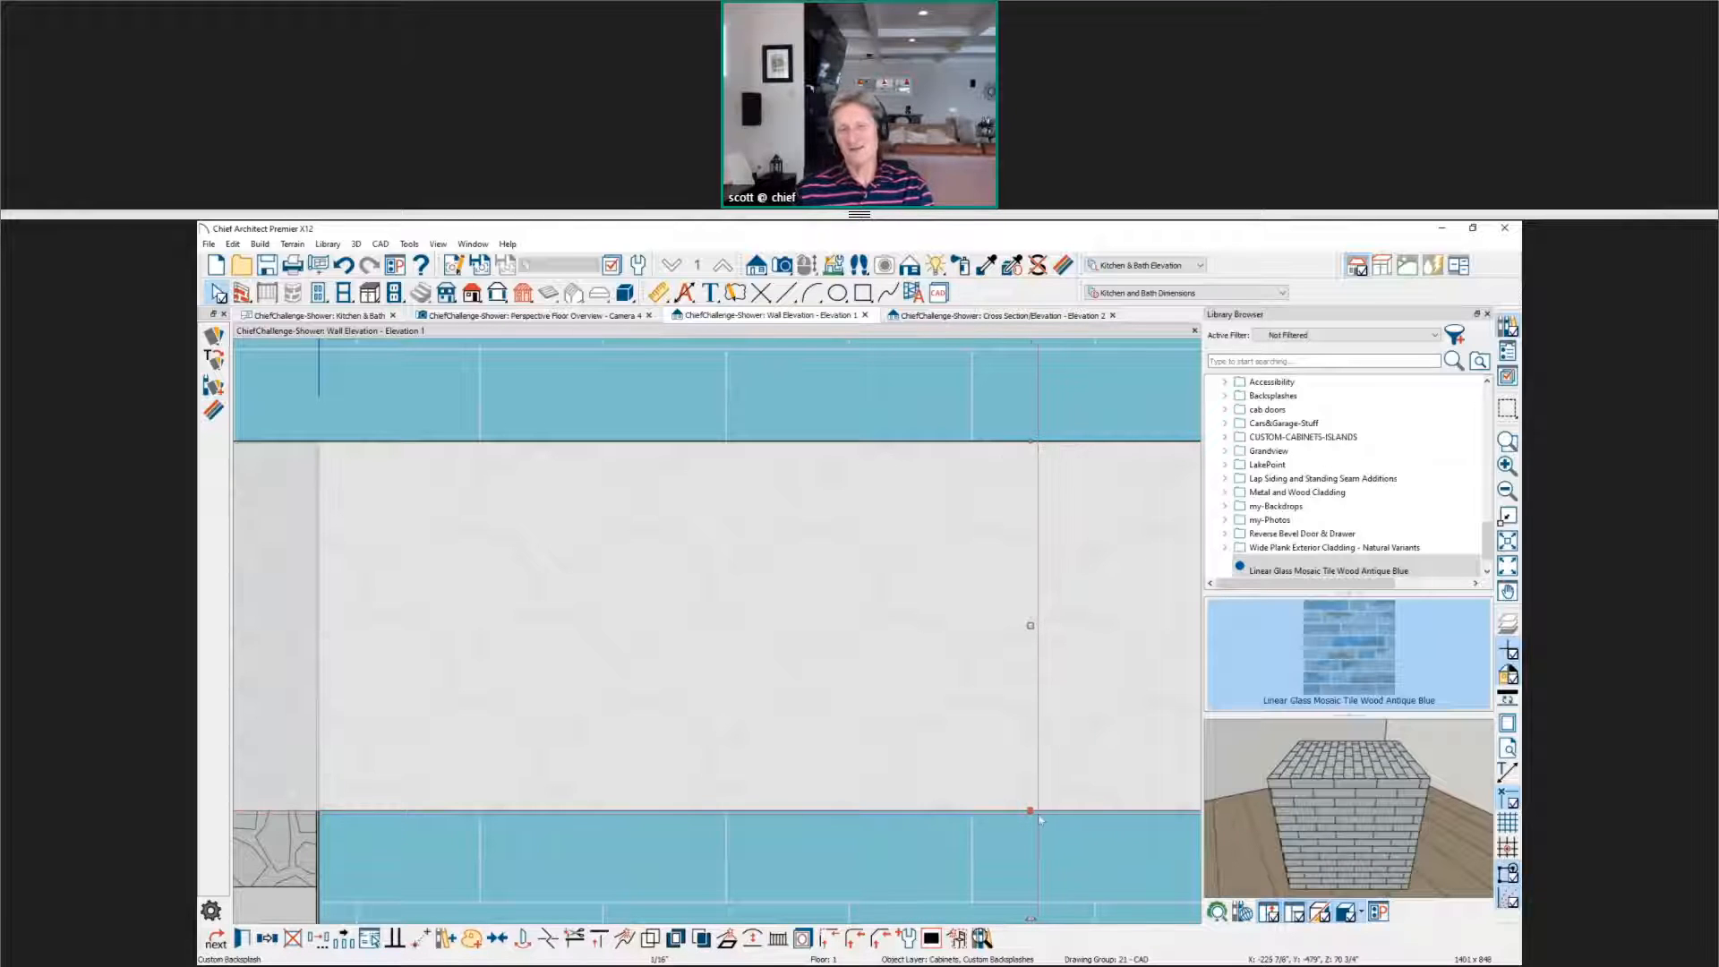
drag(1031, 810, 1023, 787)
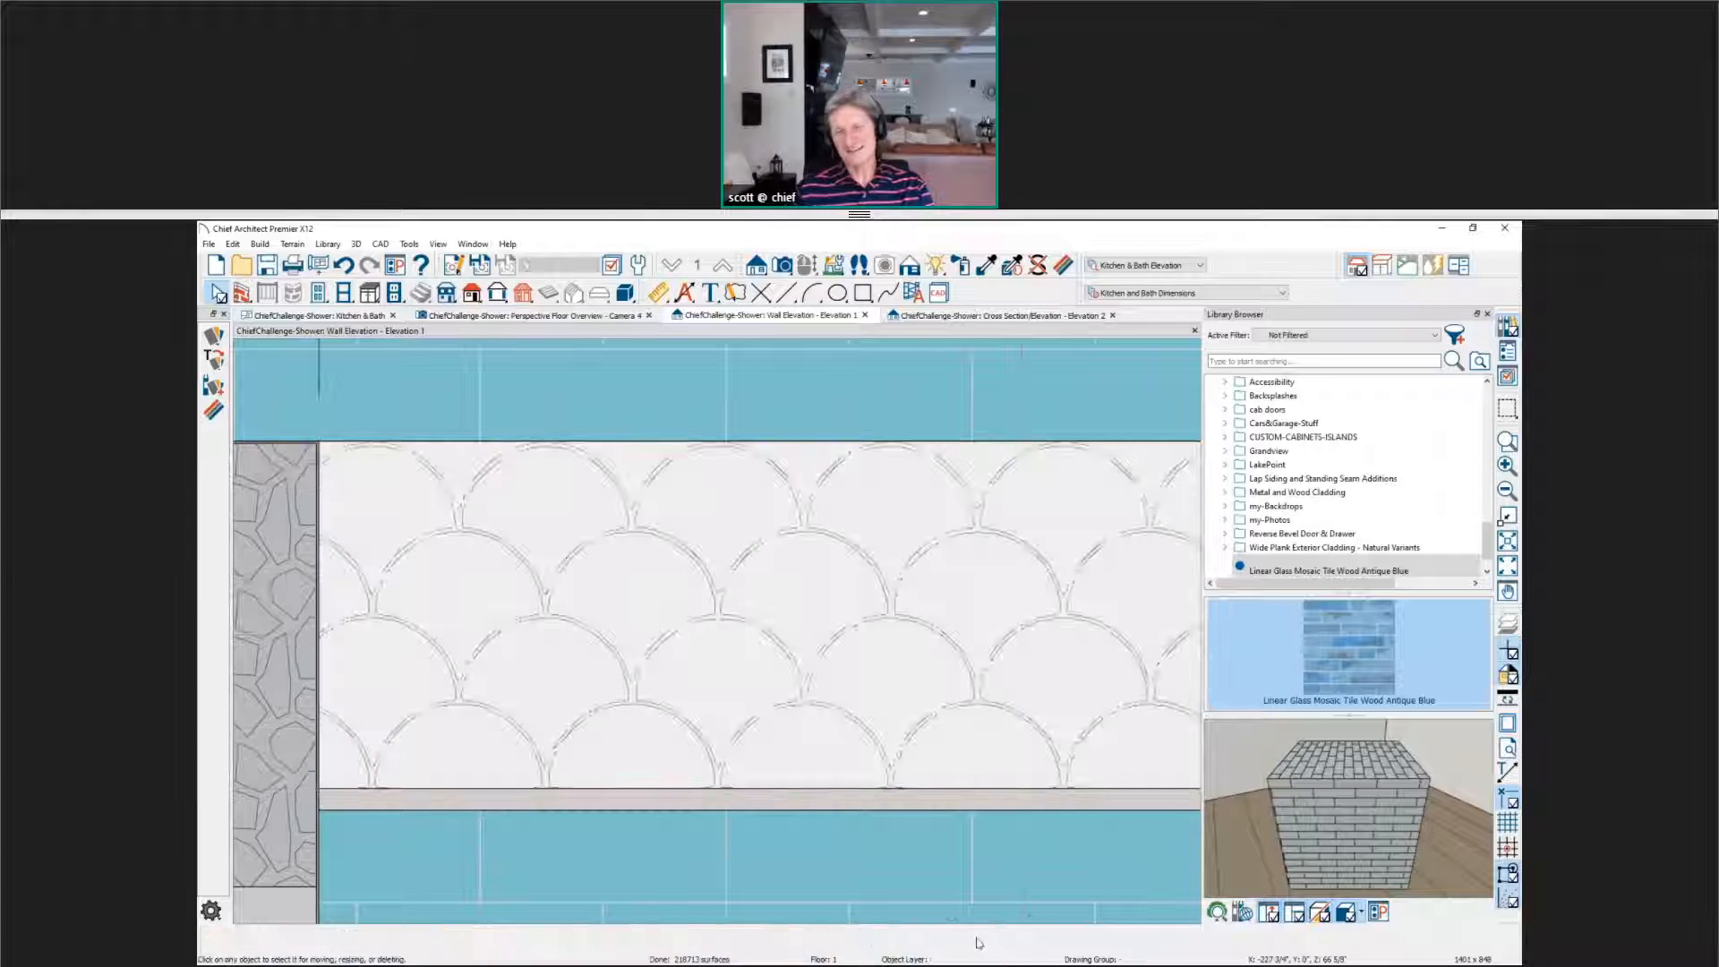
scroll(904, 748, down, 2)
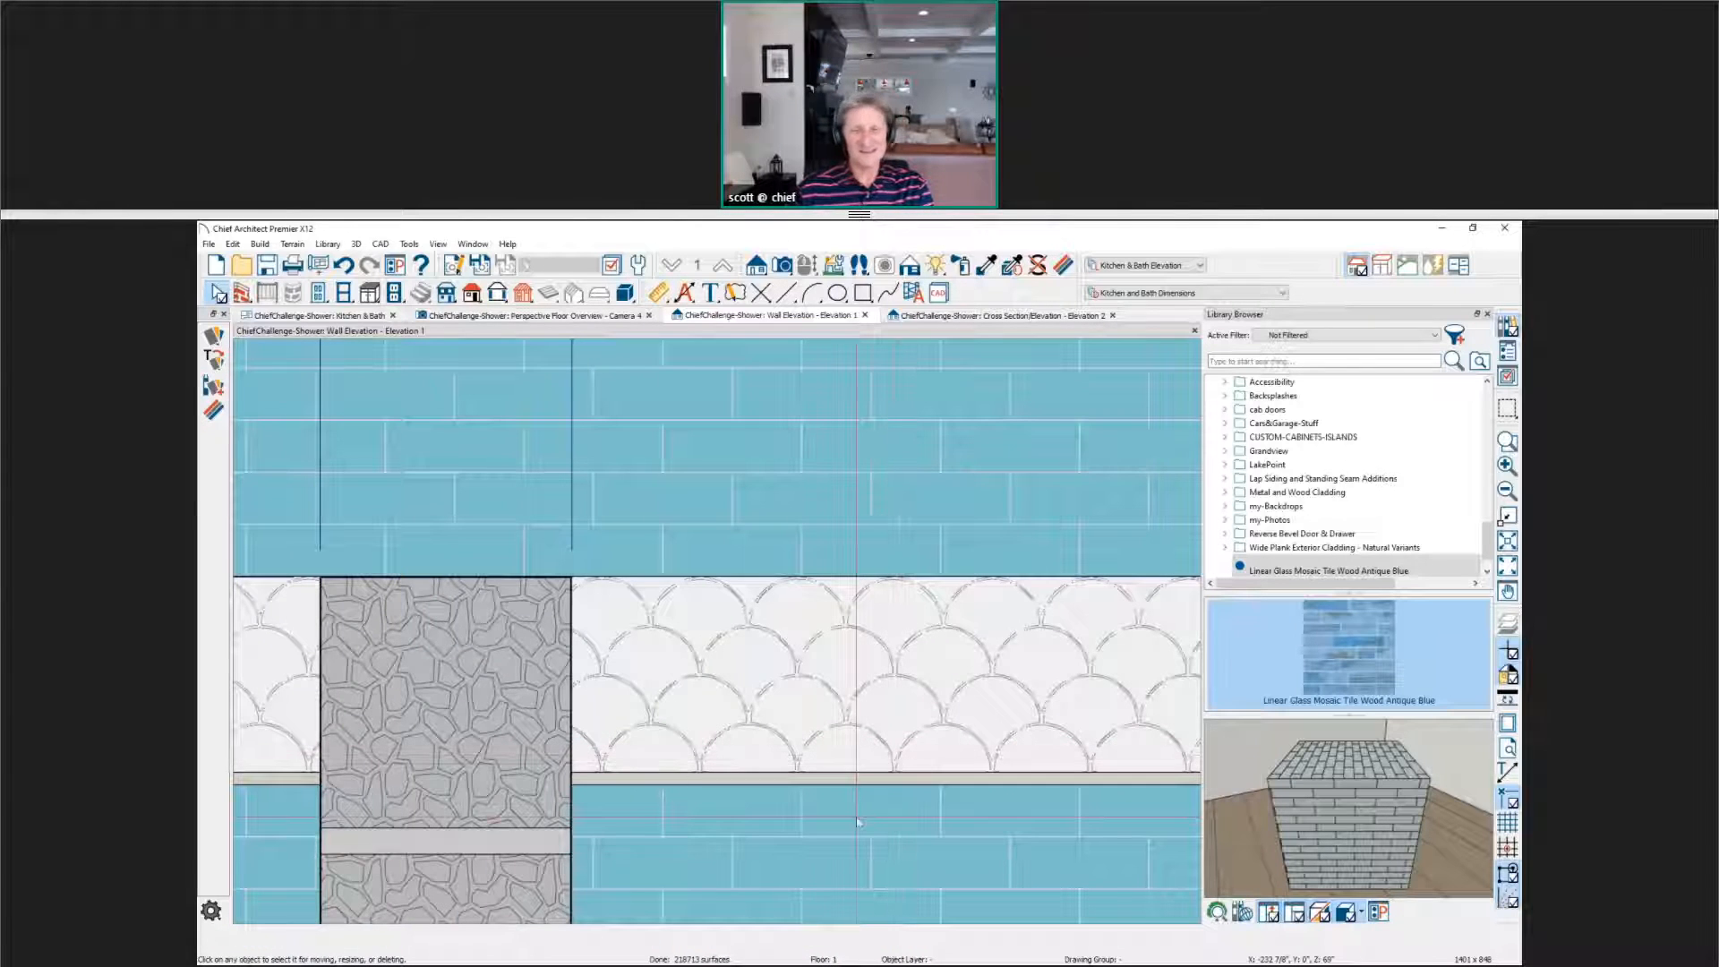
scroll(858, 819, up, 2)
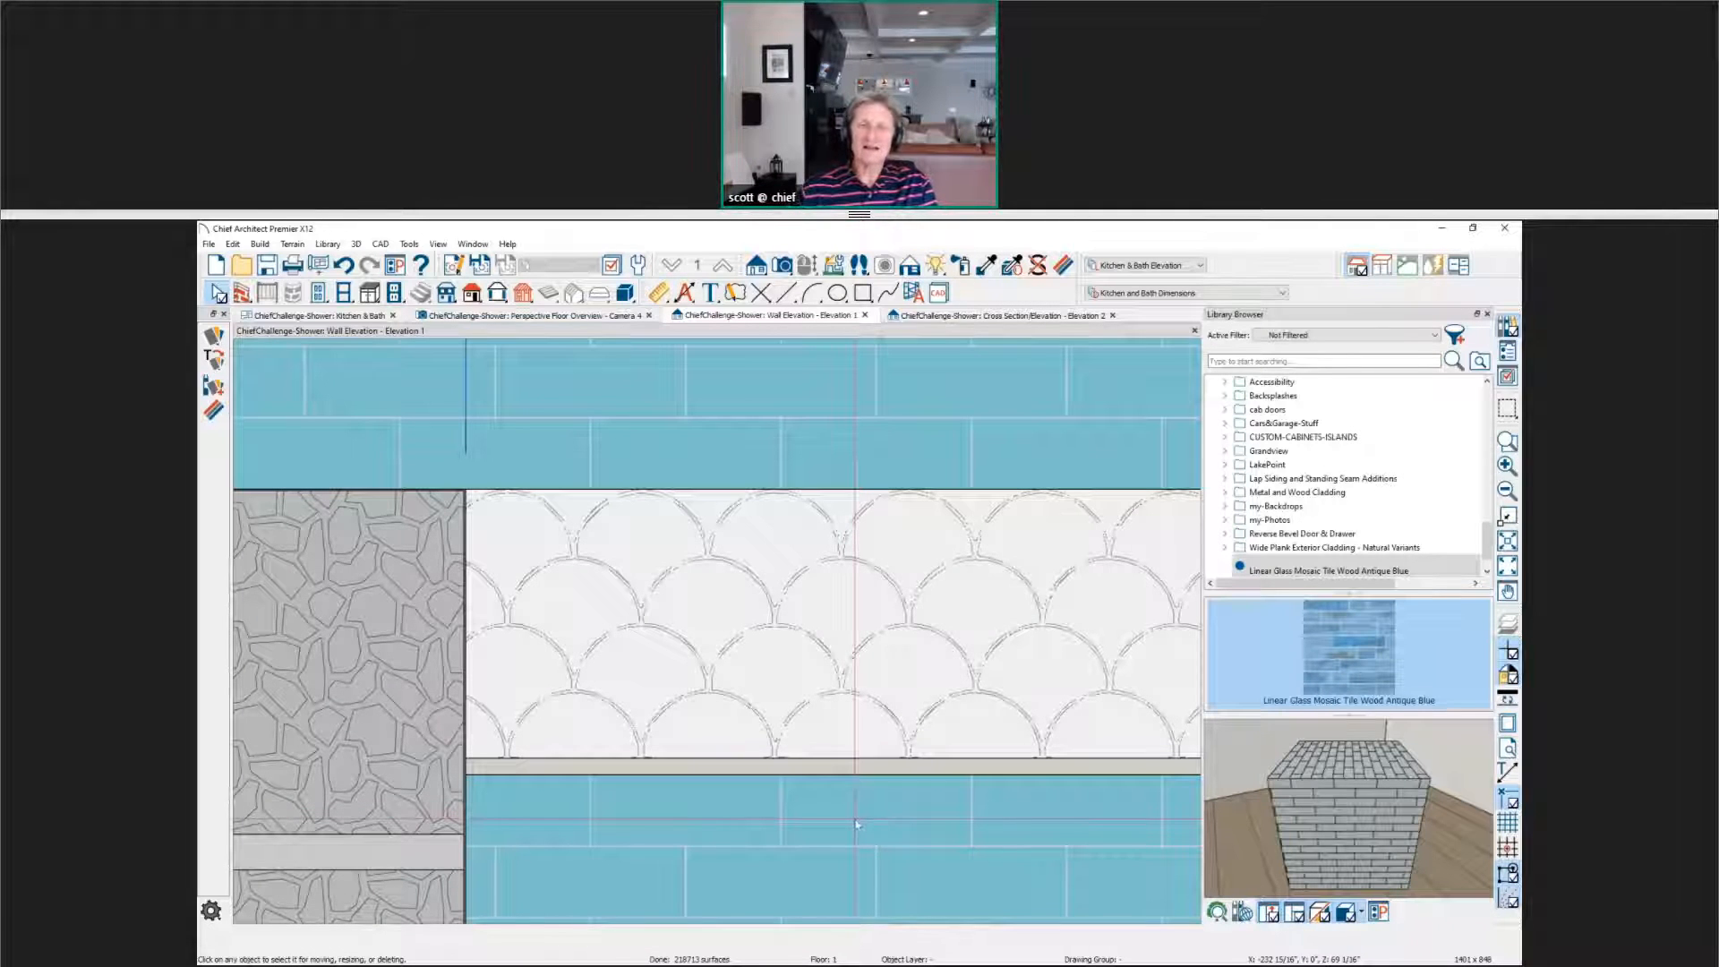
scroll(815, 763, down, 2)
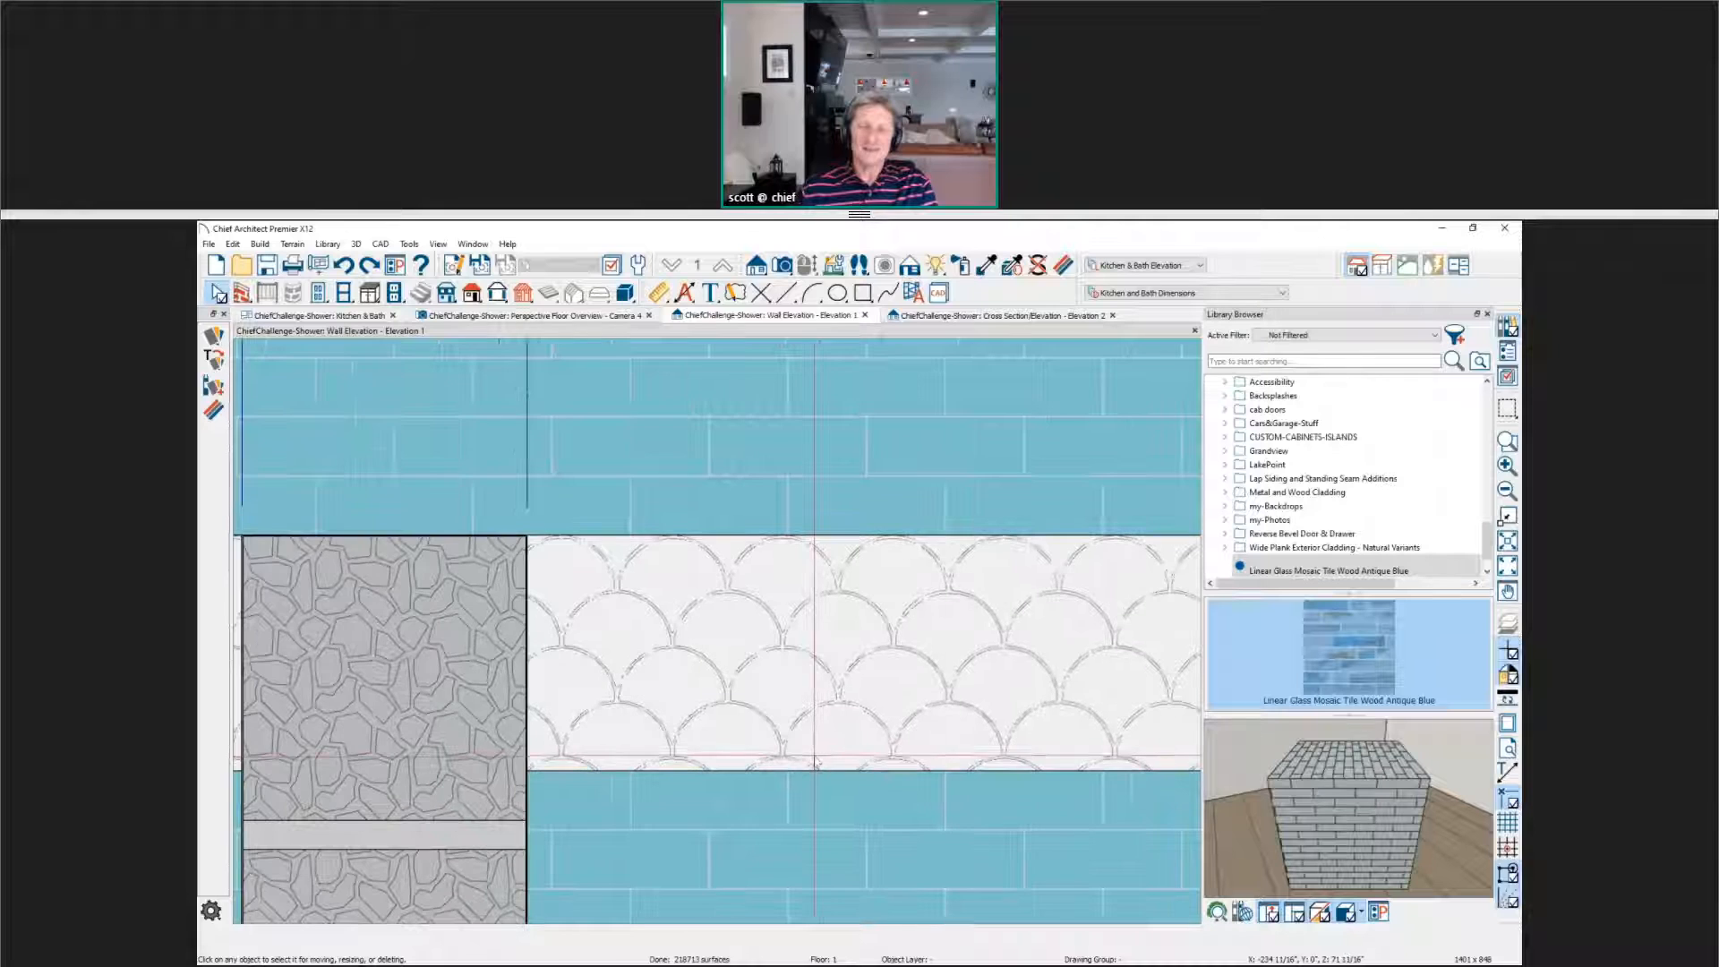
scroll(803, 752, down, 1)
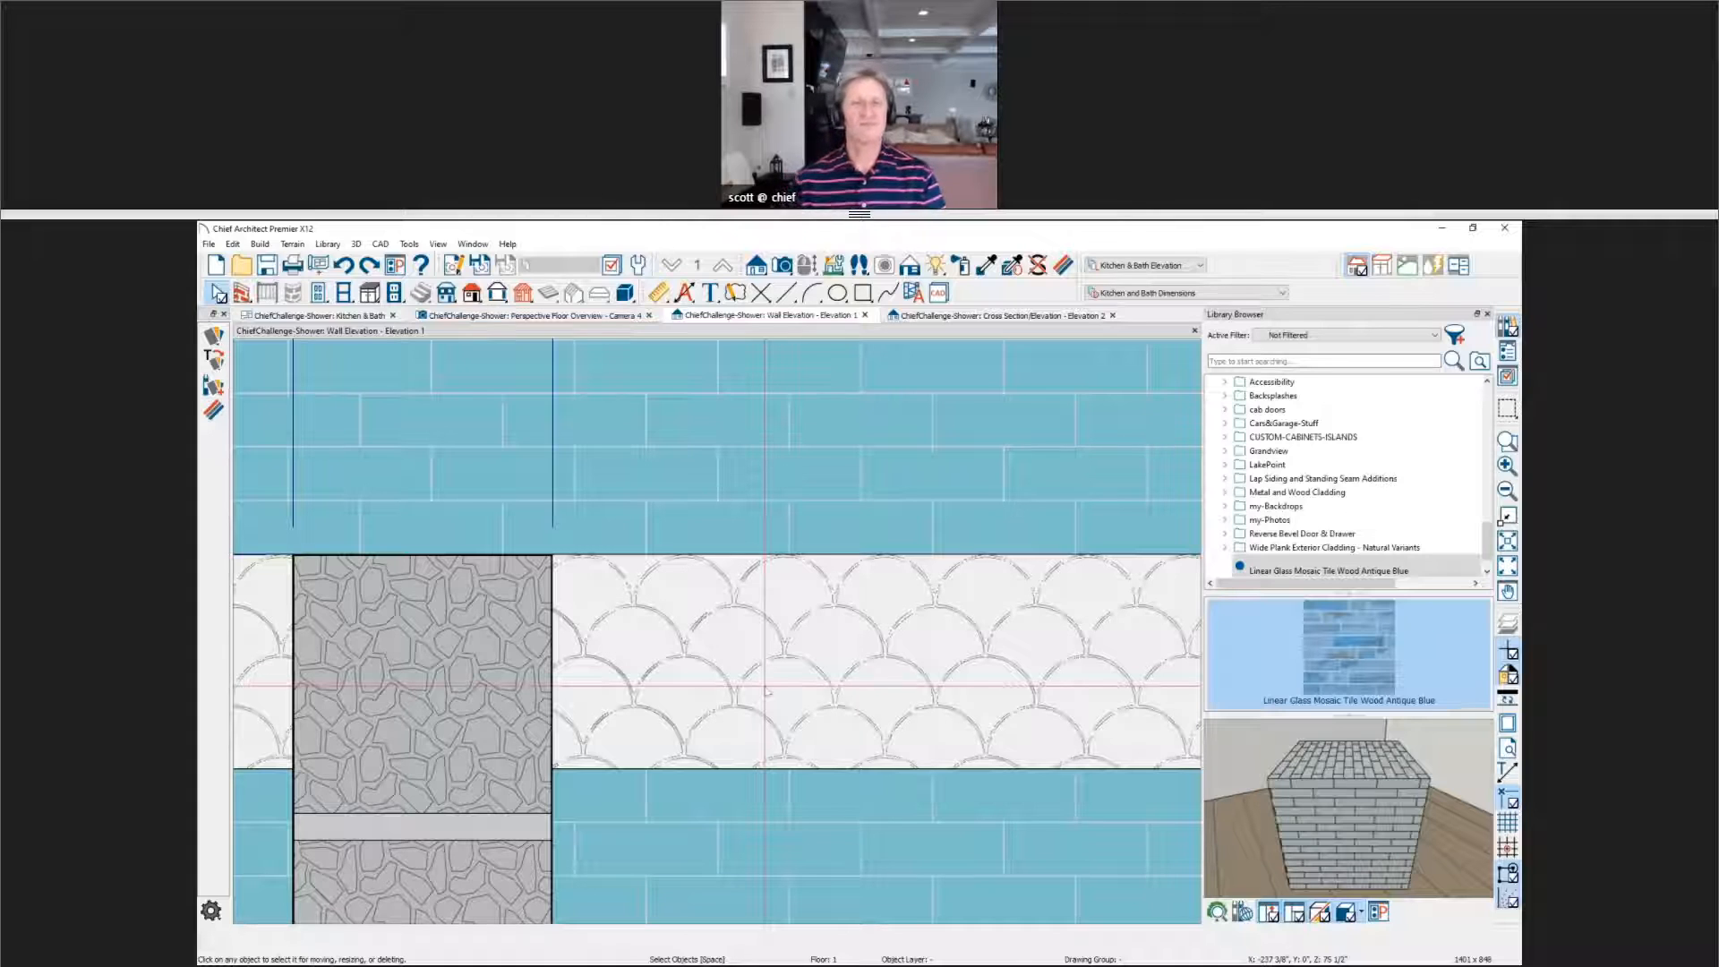
key(alt+Tab)
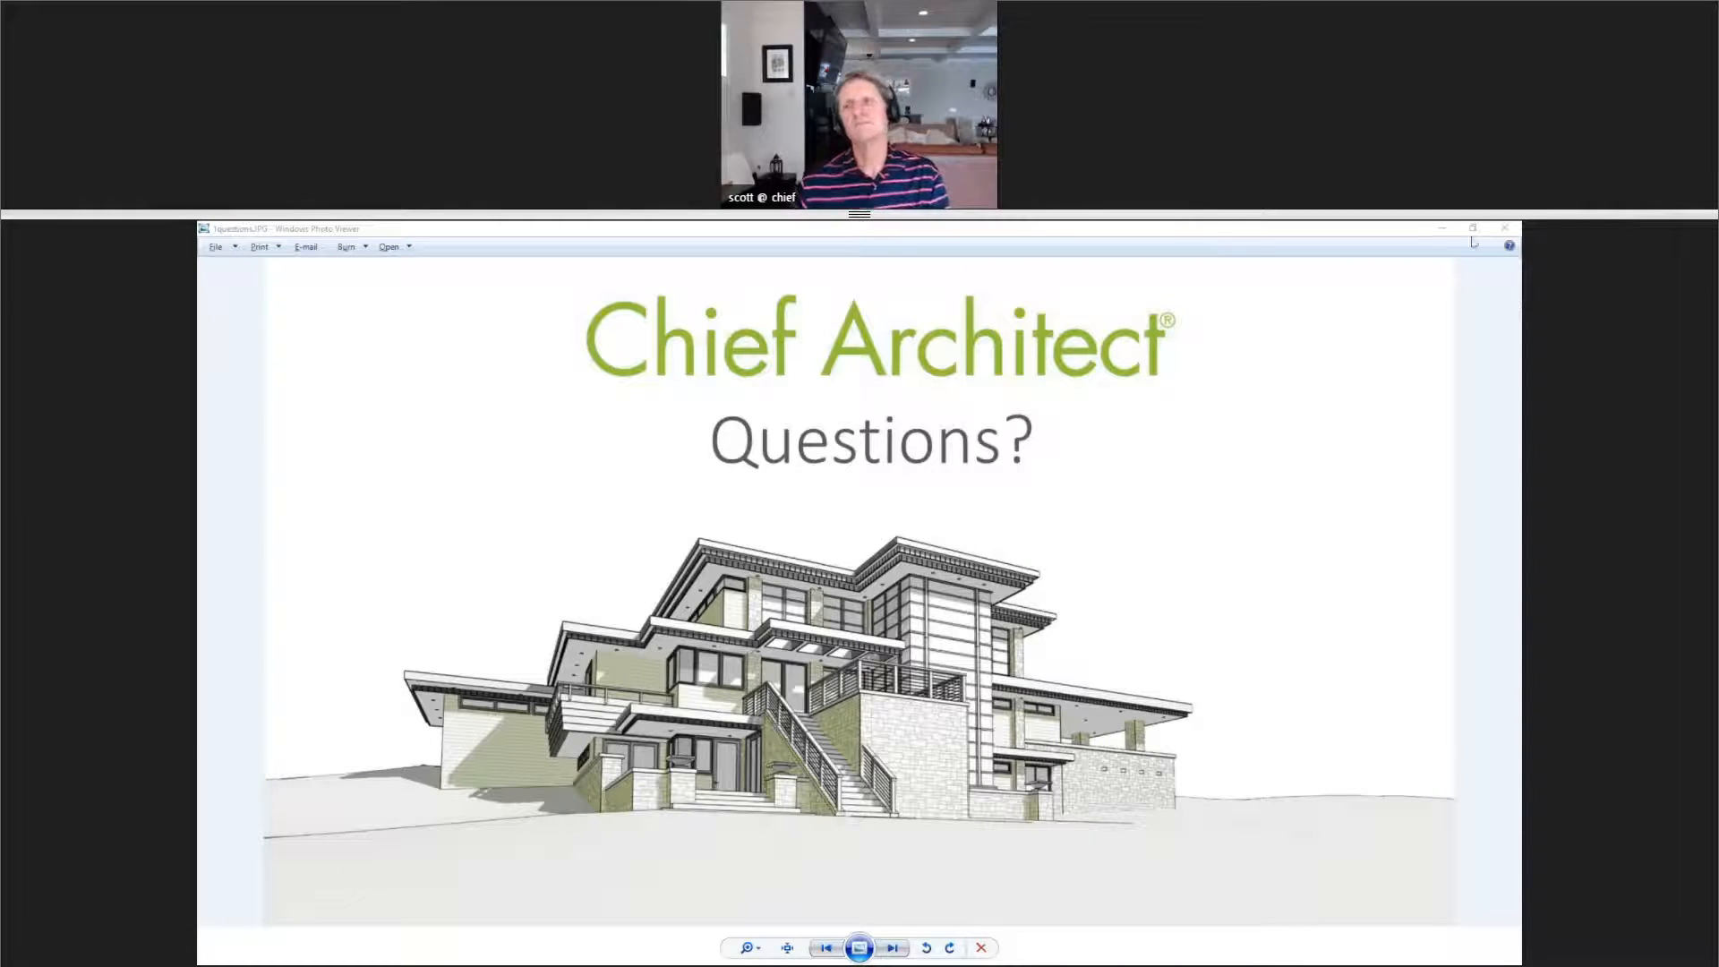
click(1505, 226)
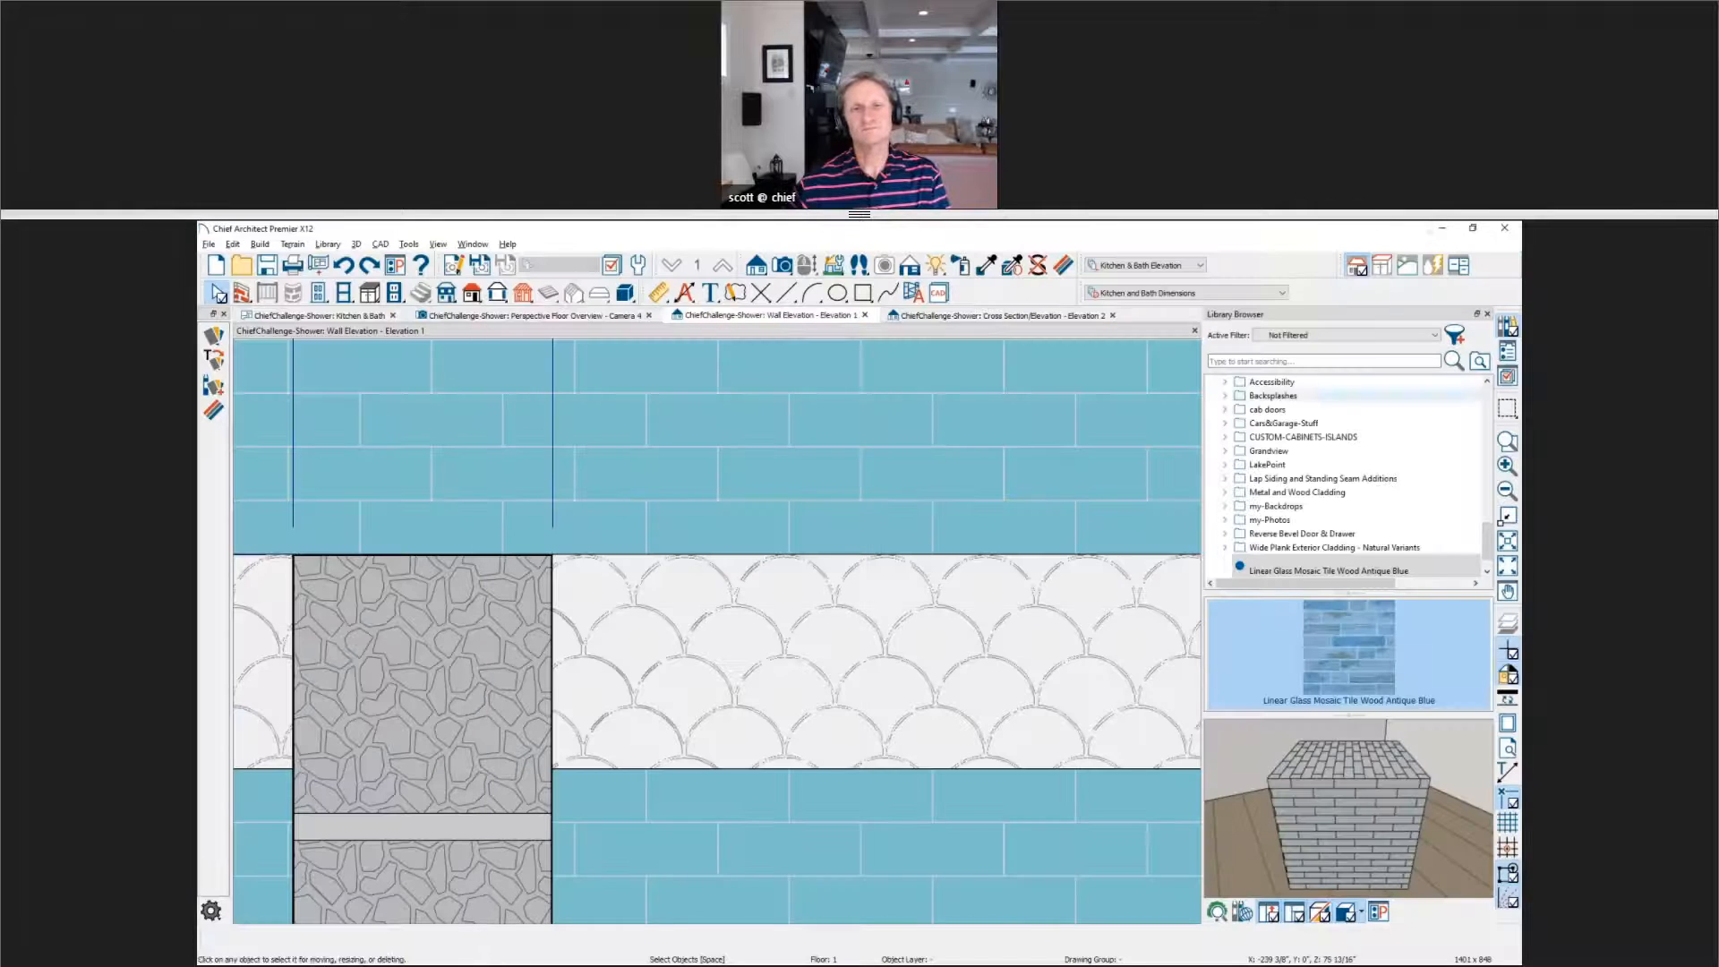
scroll(861, 670, down, 2)
middle_drag(861, 670, 768, 665)
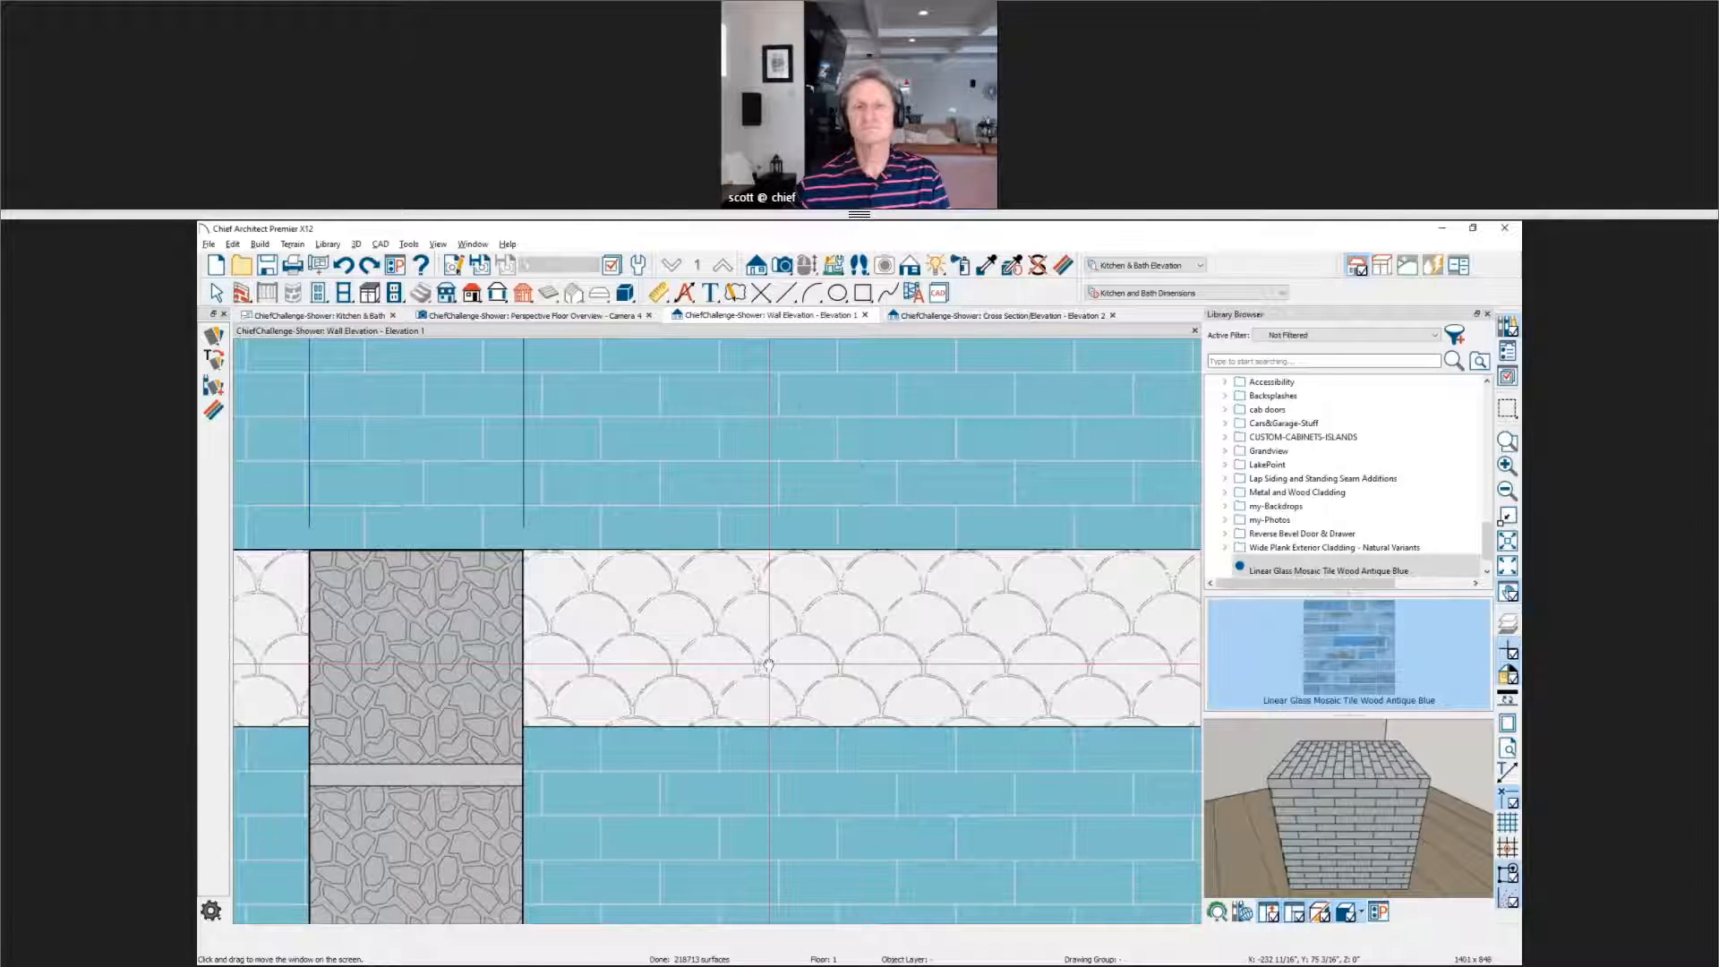
middle_drag(768, 664, 768, 665)
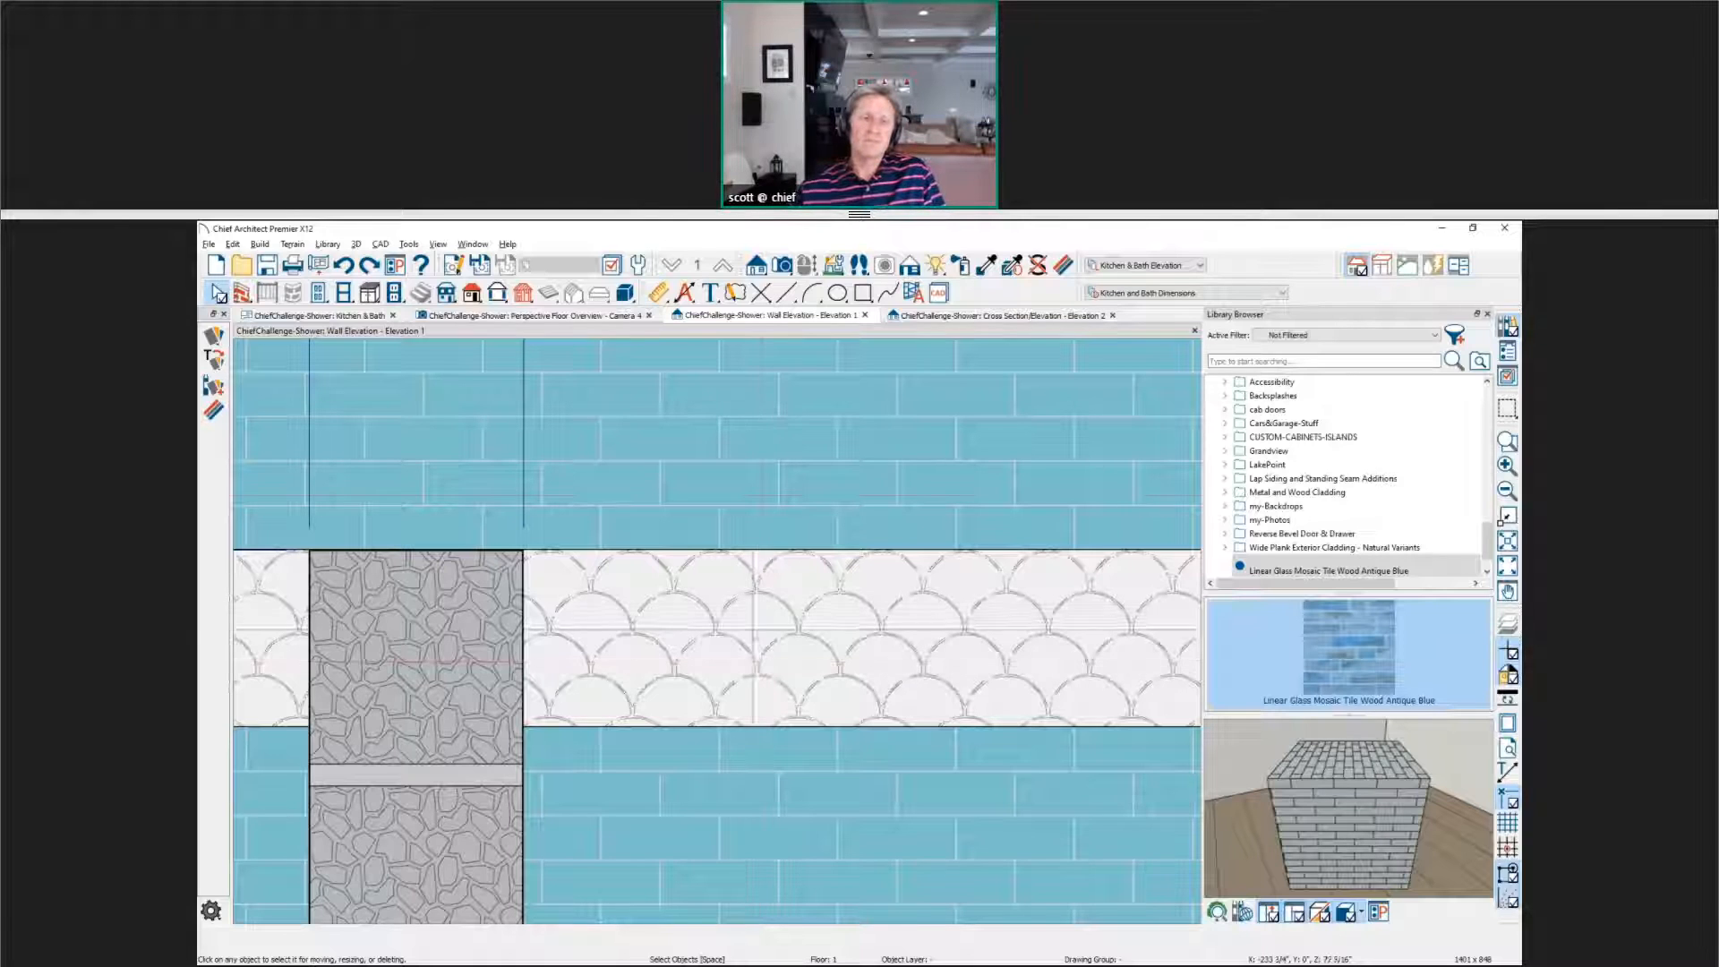
Step: Draw a horizontal CAD line on the blue tile just above the fish-scale band in the wall elevation
scroll(561, 559, up, 1)
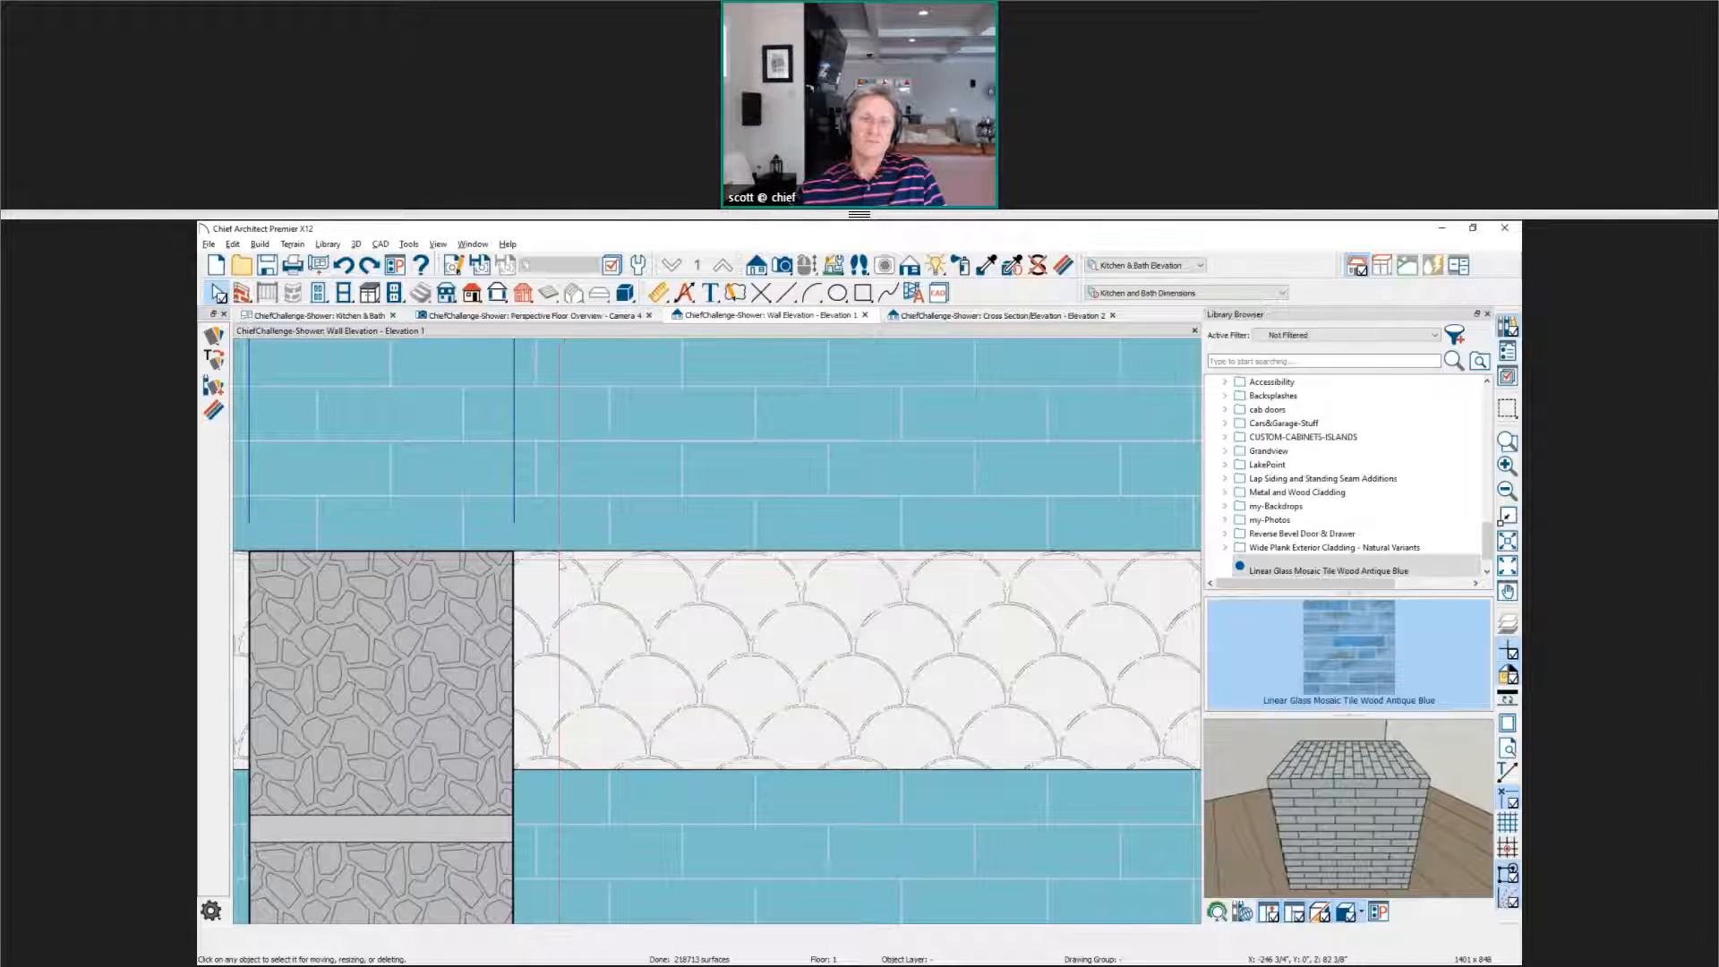
click(786, 293)
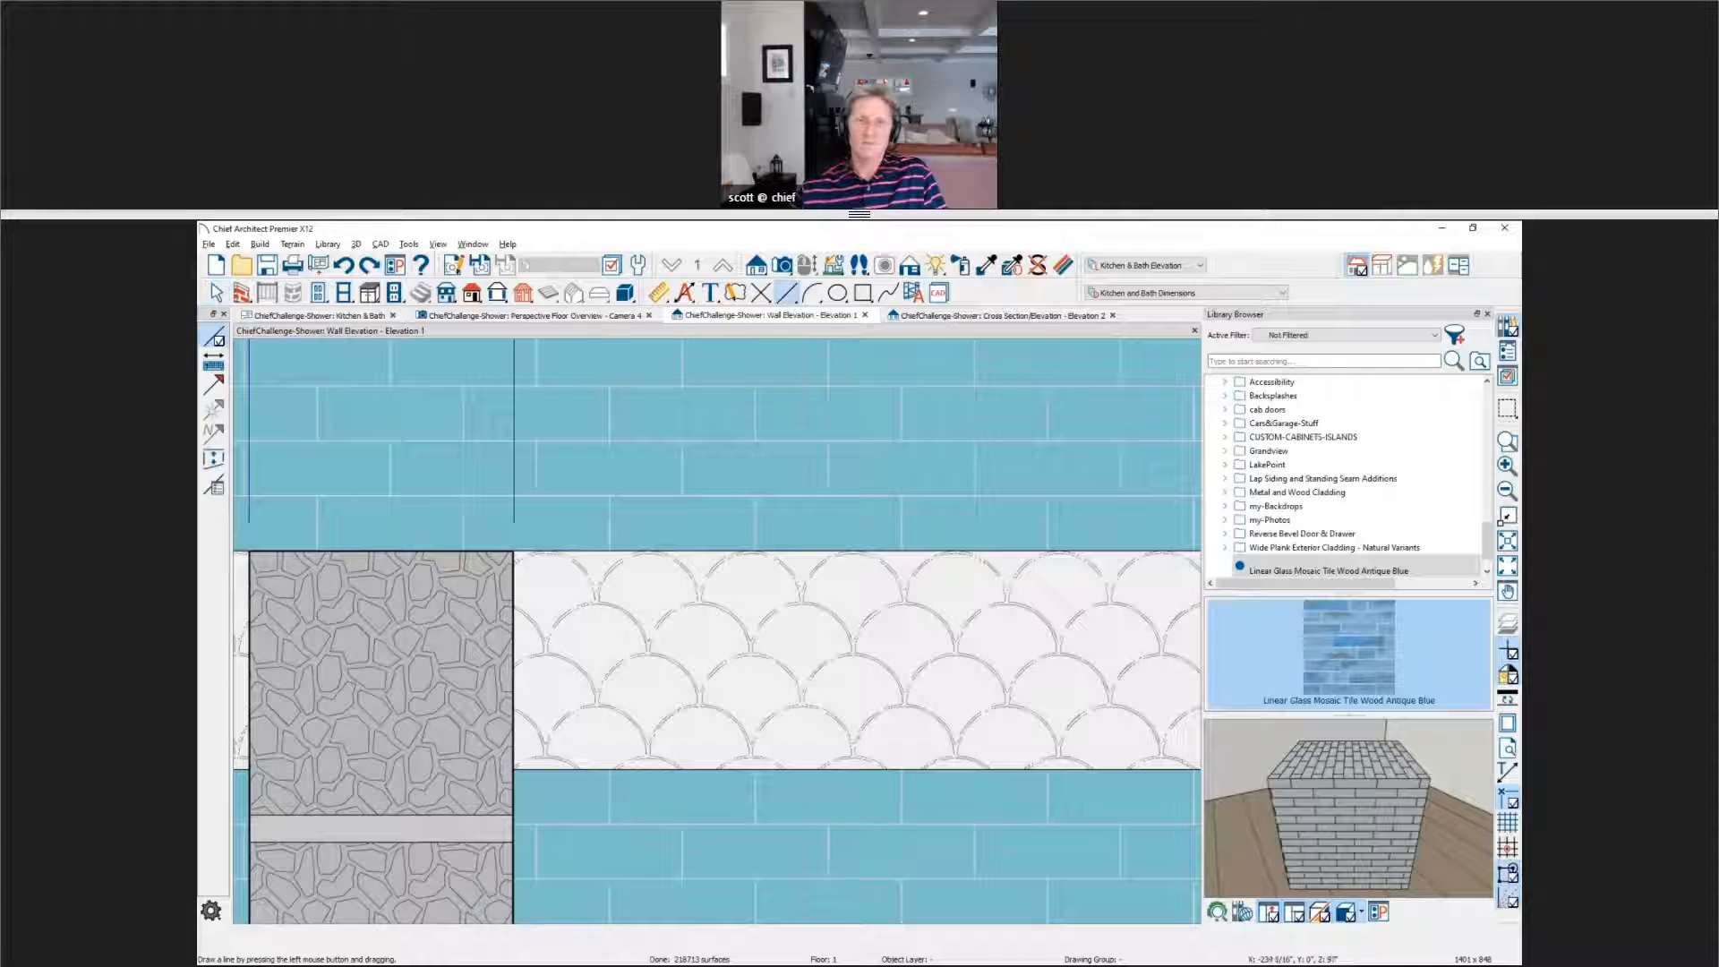
drag(689, 528, 1024, 528)
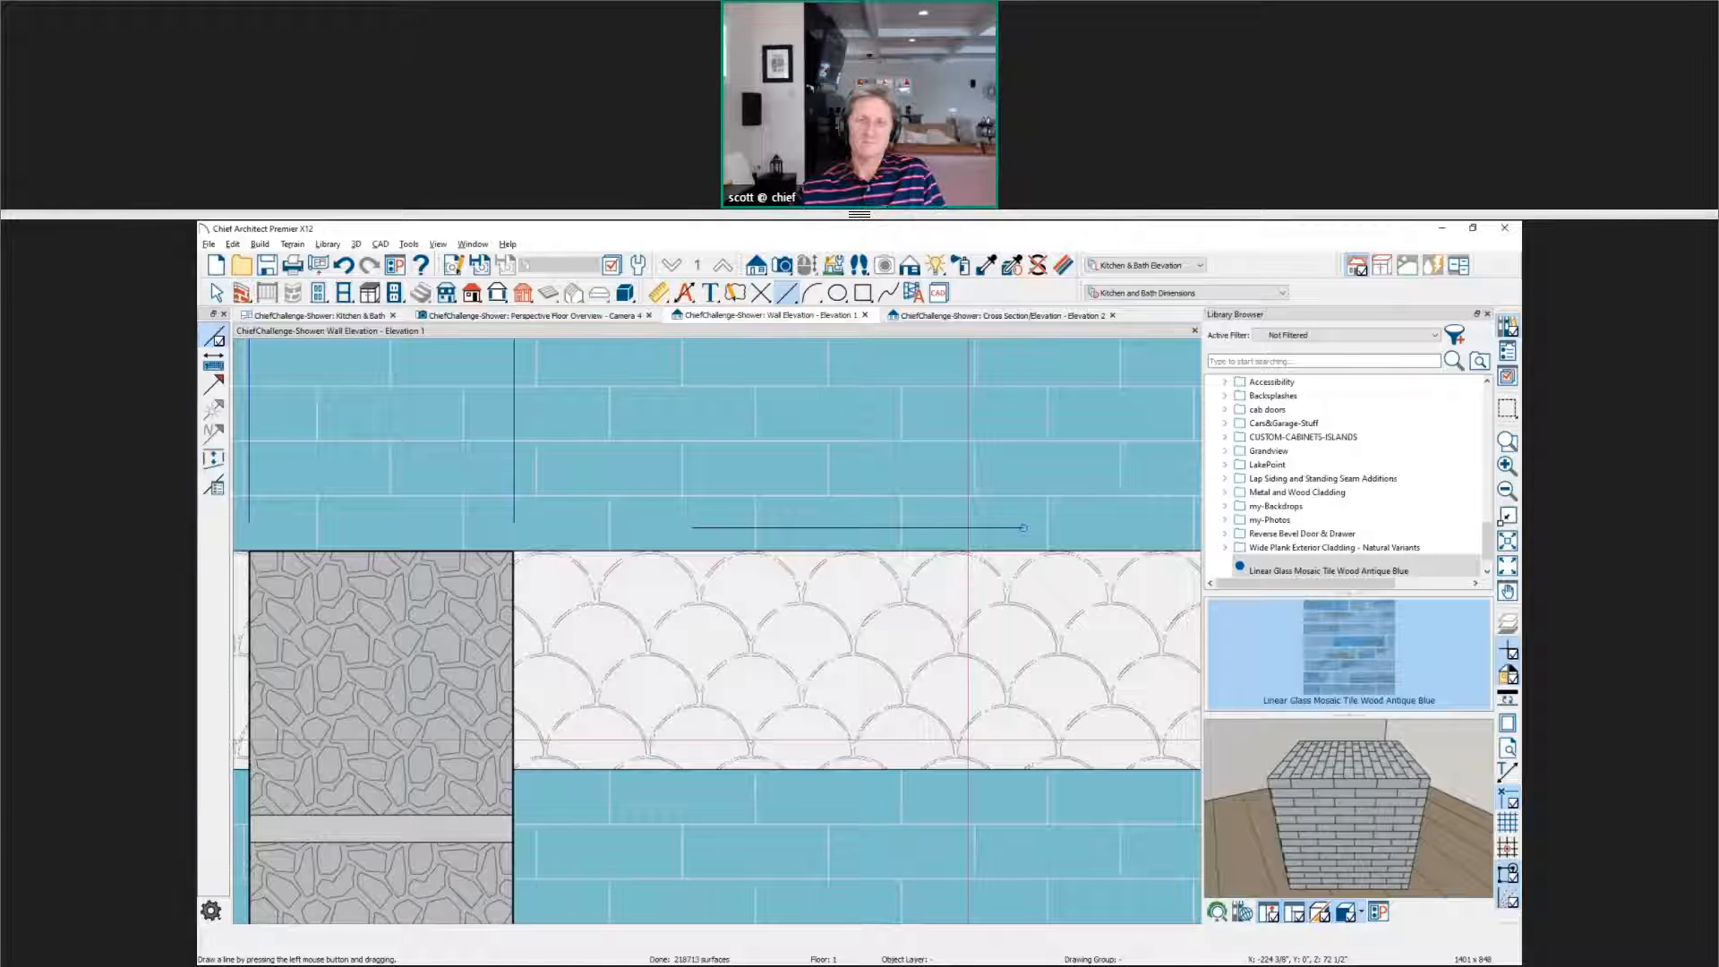
key(Escape)
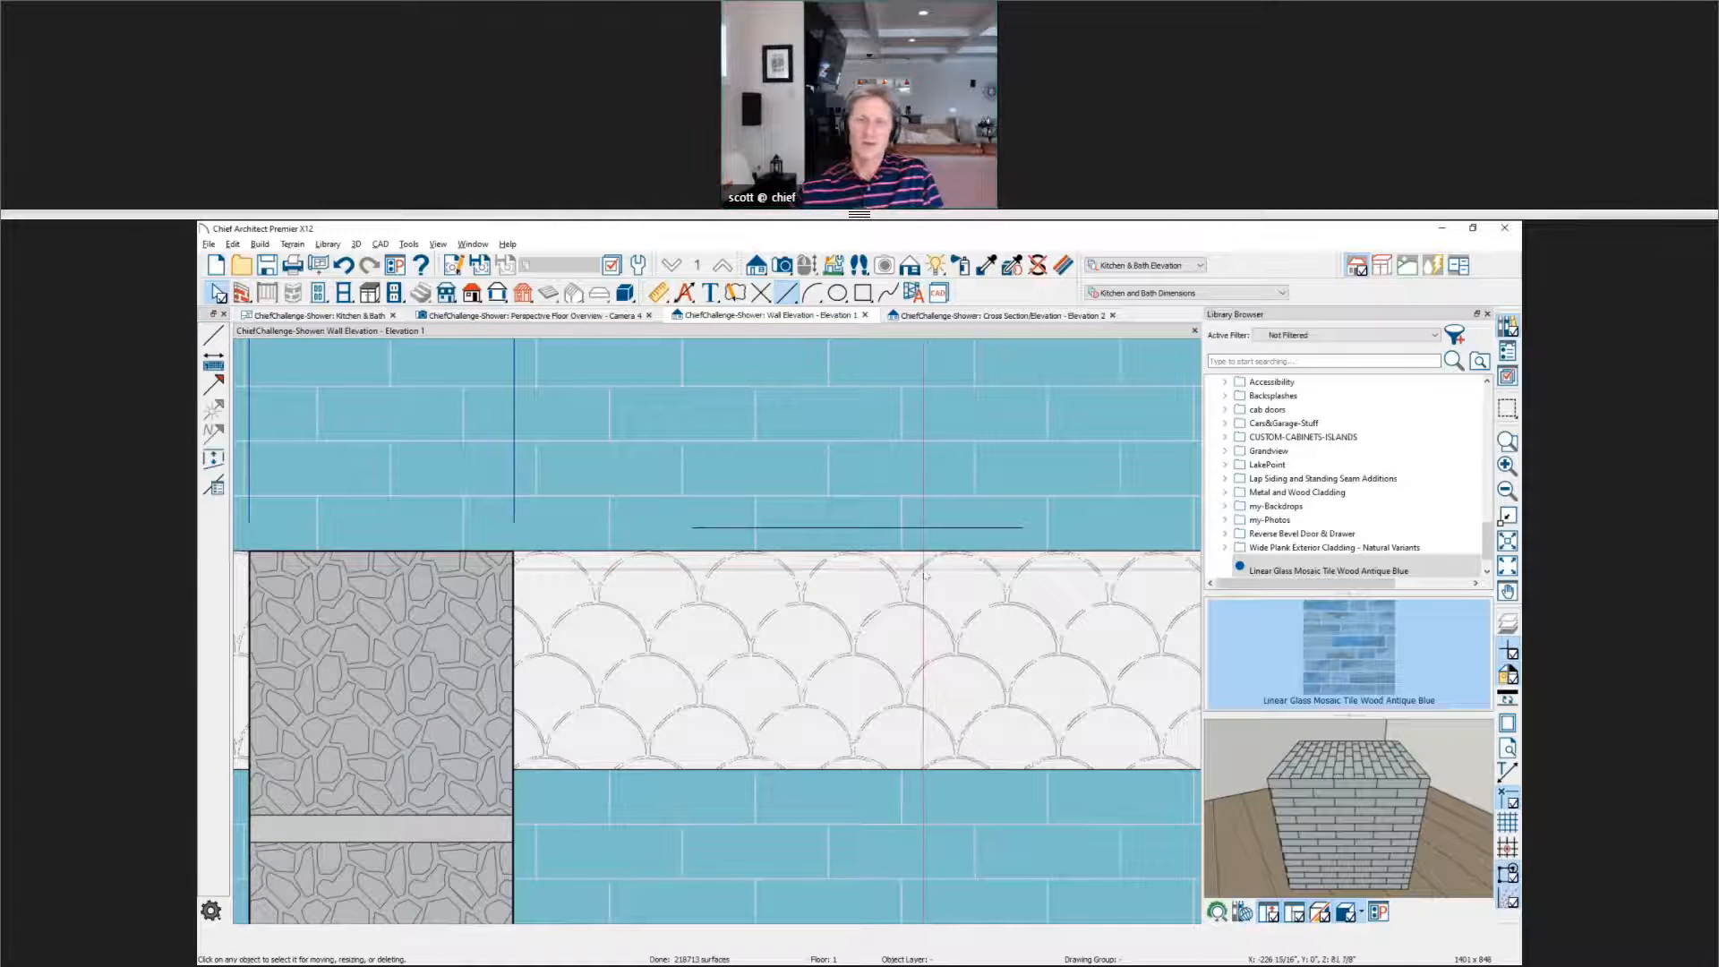
Step: Examine the shower's tiled walls and accent band in the wall elevation and the perspective floor overview
scroll(923, 581, up, 2)
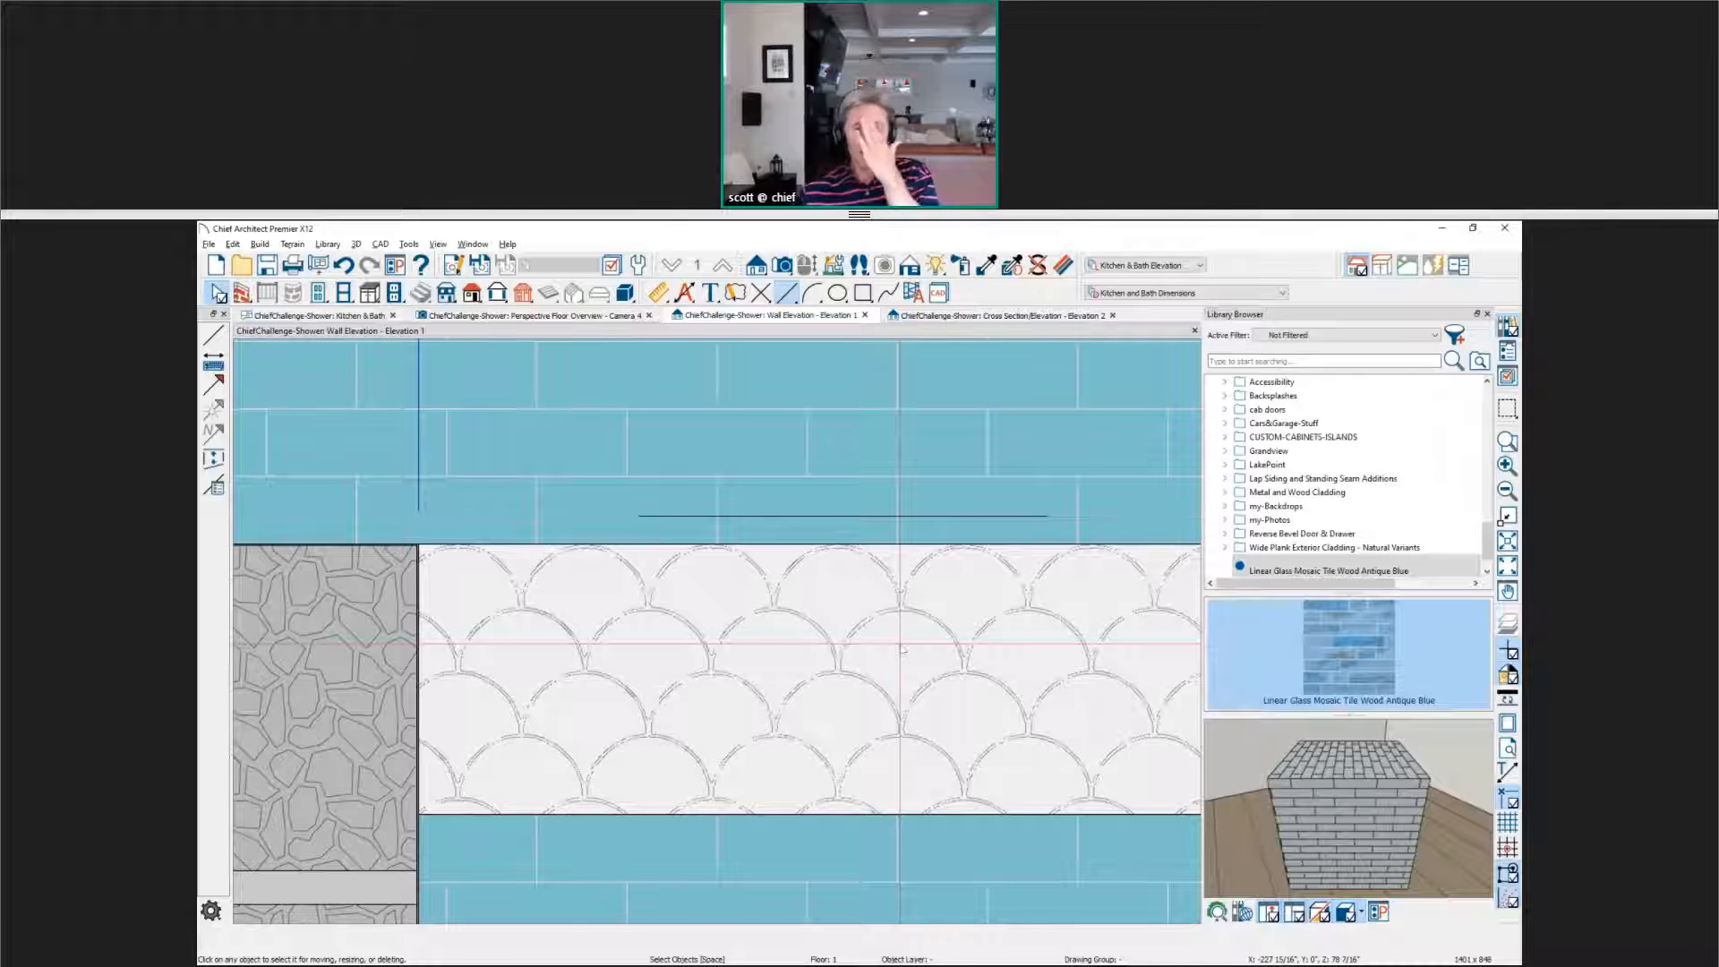
scroll(878, 658, down, 2)
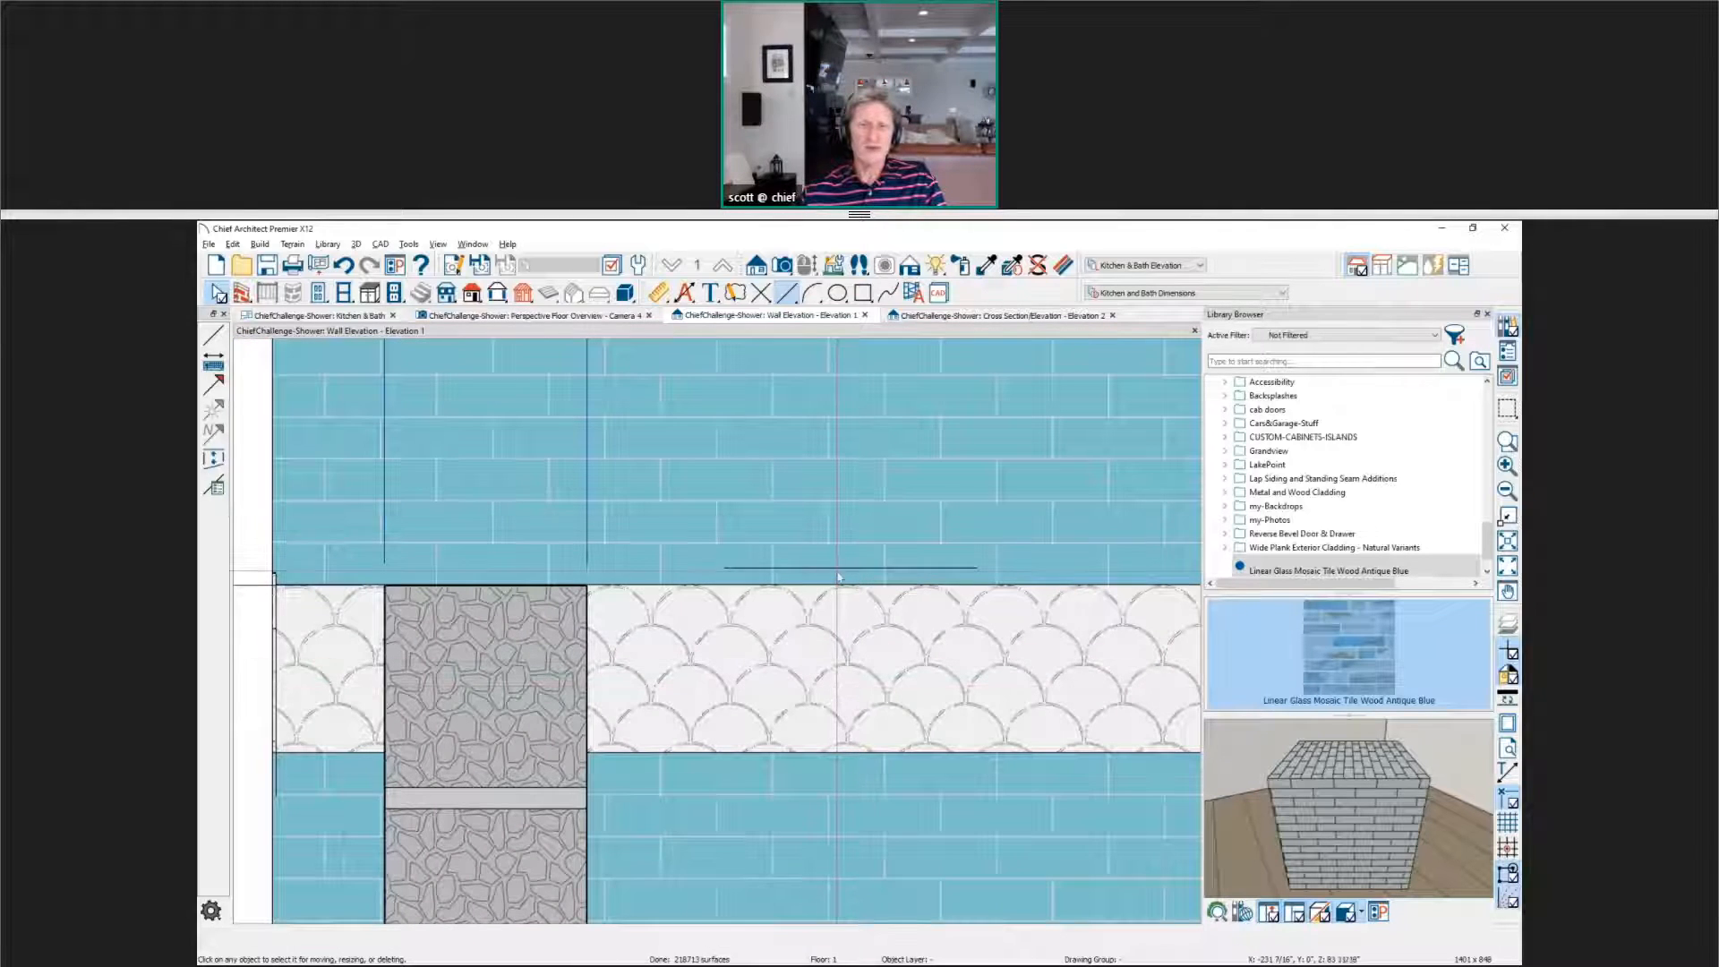
scroll(839, 578, down, 1)
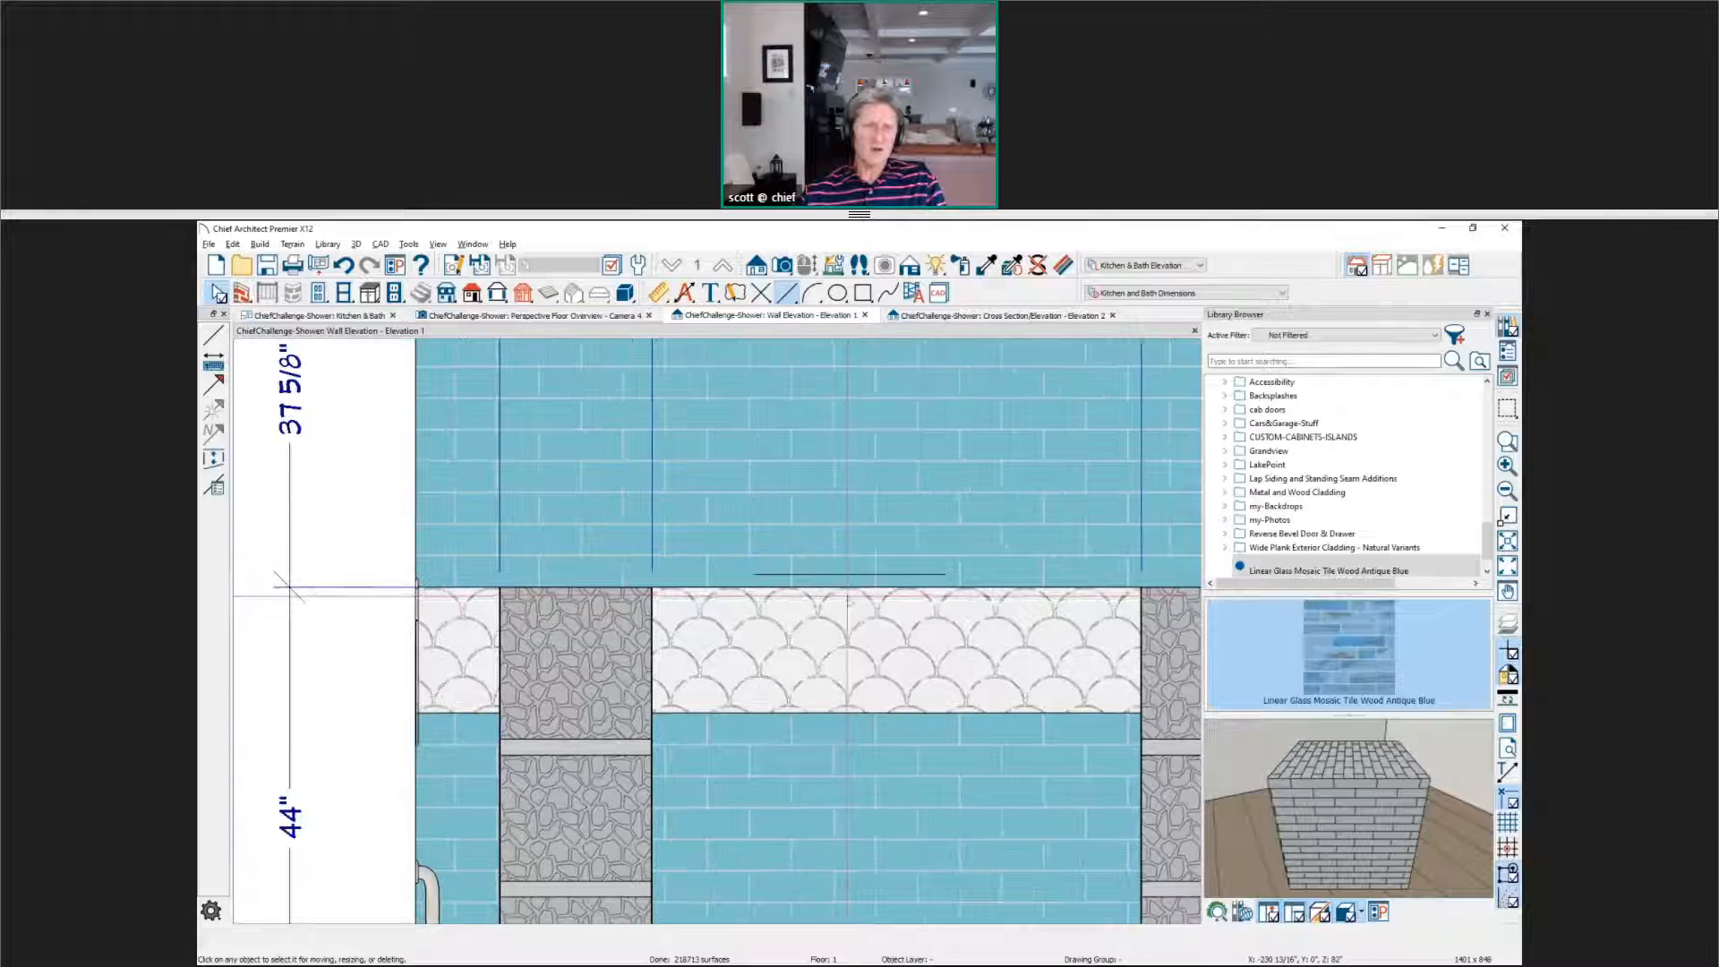
click(555, 315)
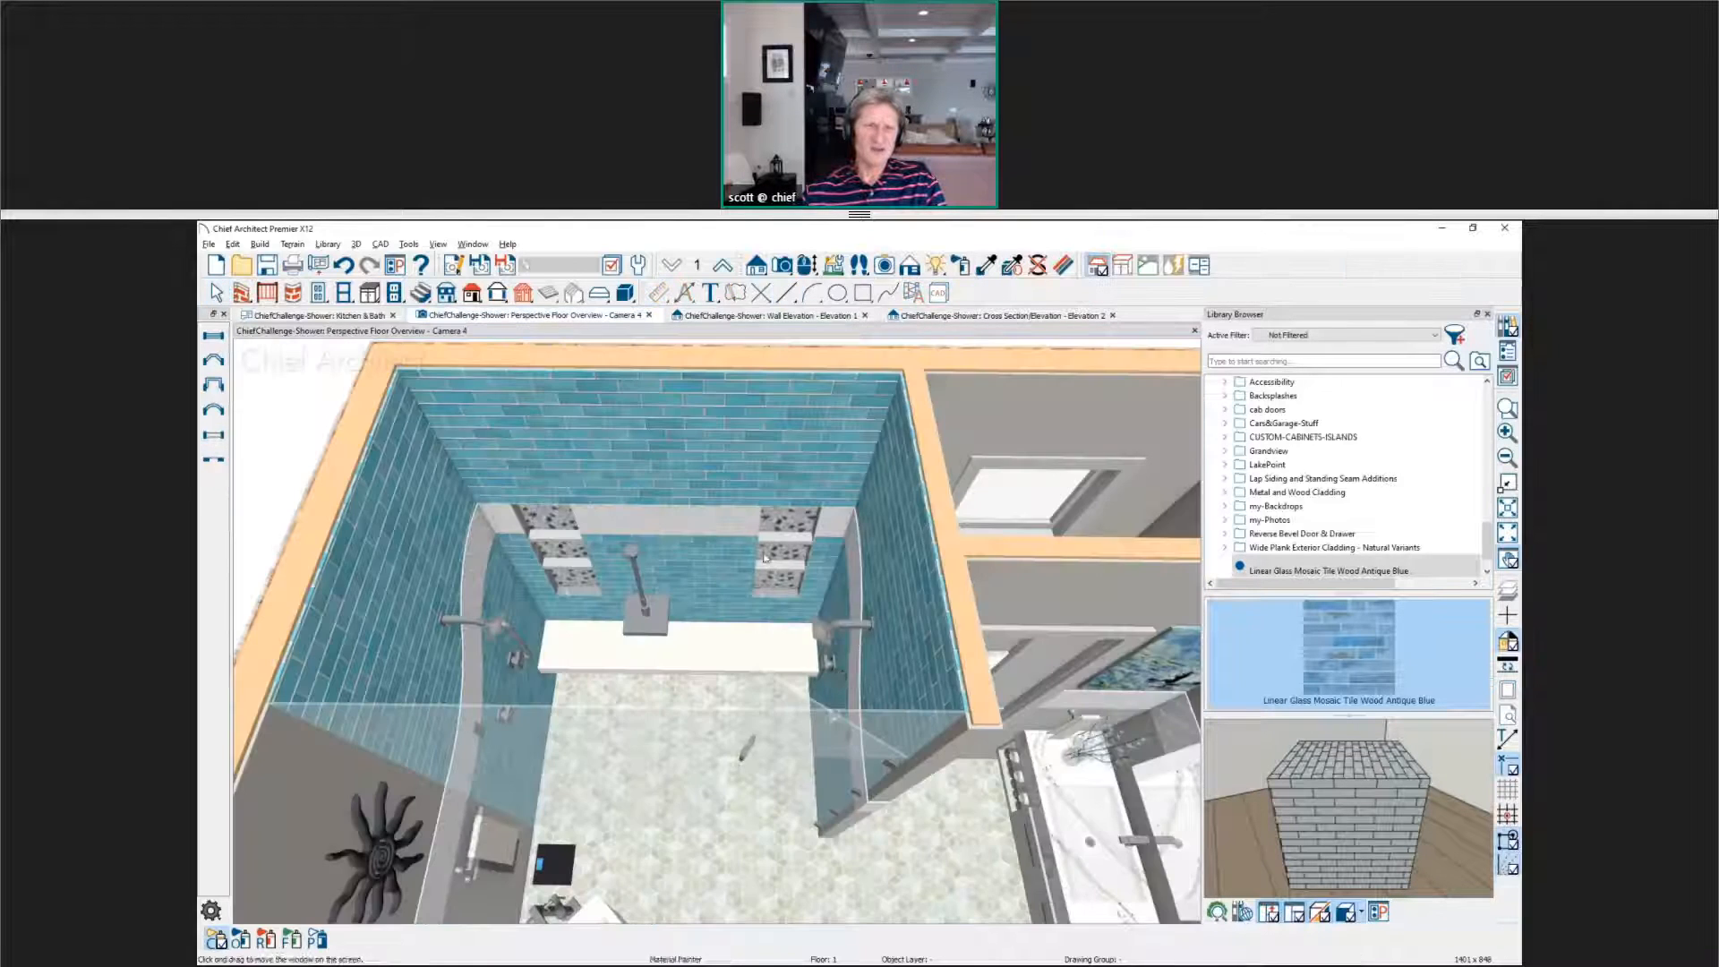
middle_drag(788, 595, 713, 674)
scroll(580, 488, up, 2)
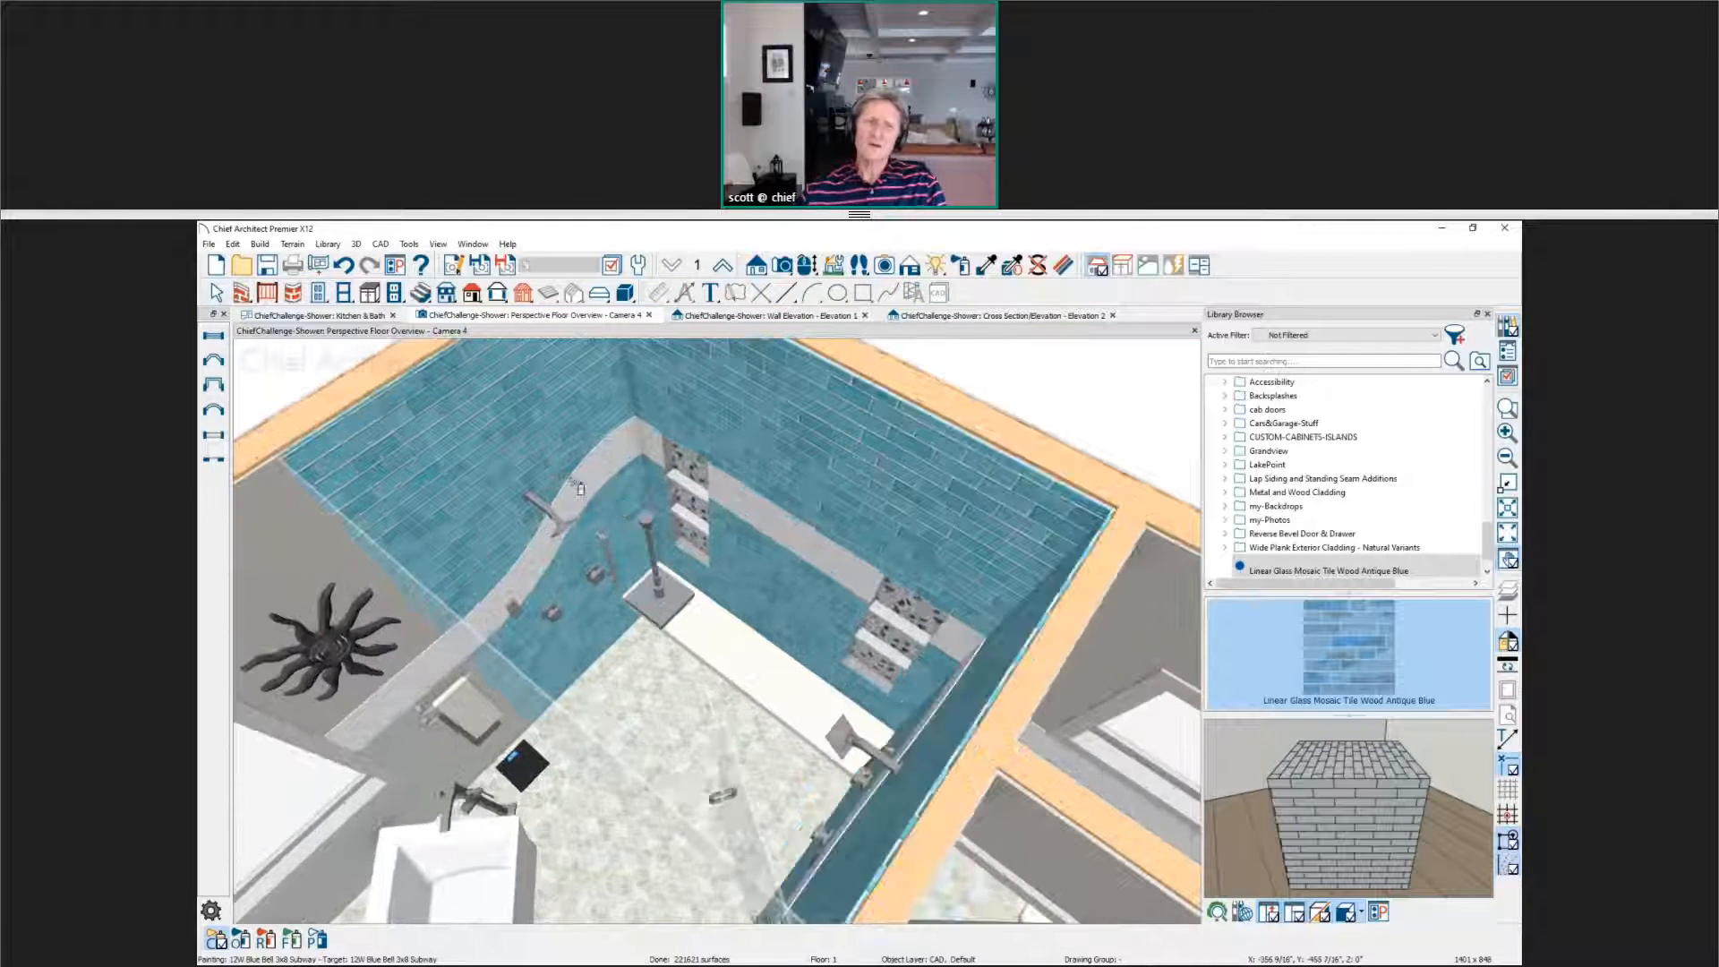
Step: Convert the horizontal CAD line above the fish-scale band in the wall elevation into a 3D molding polyline with the default profile
click(770, 315)
scroll(882, 559, up, 4)
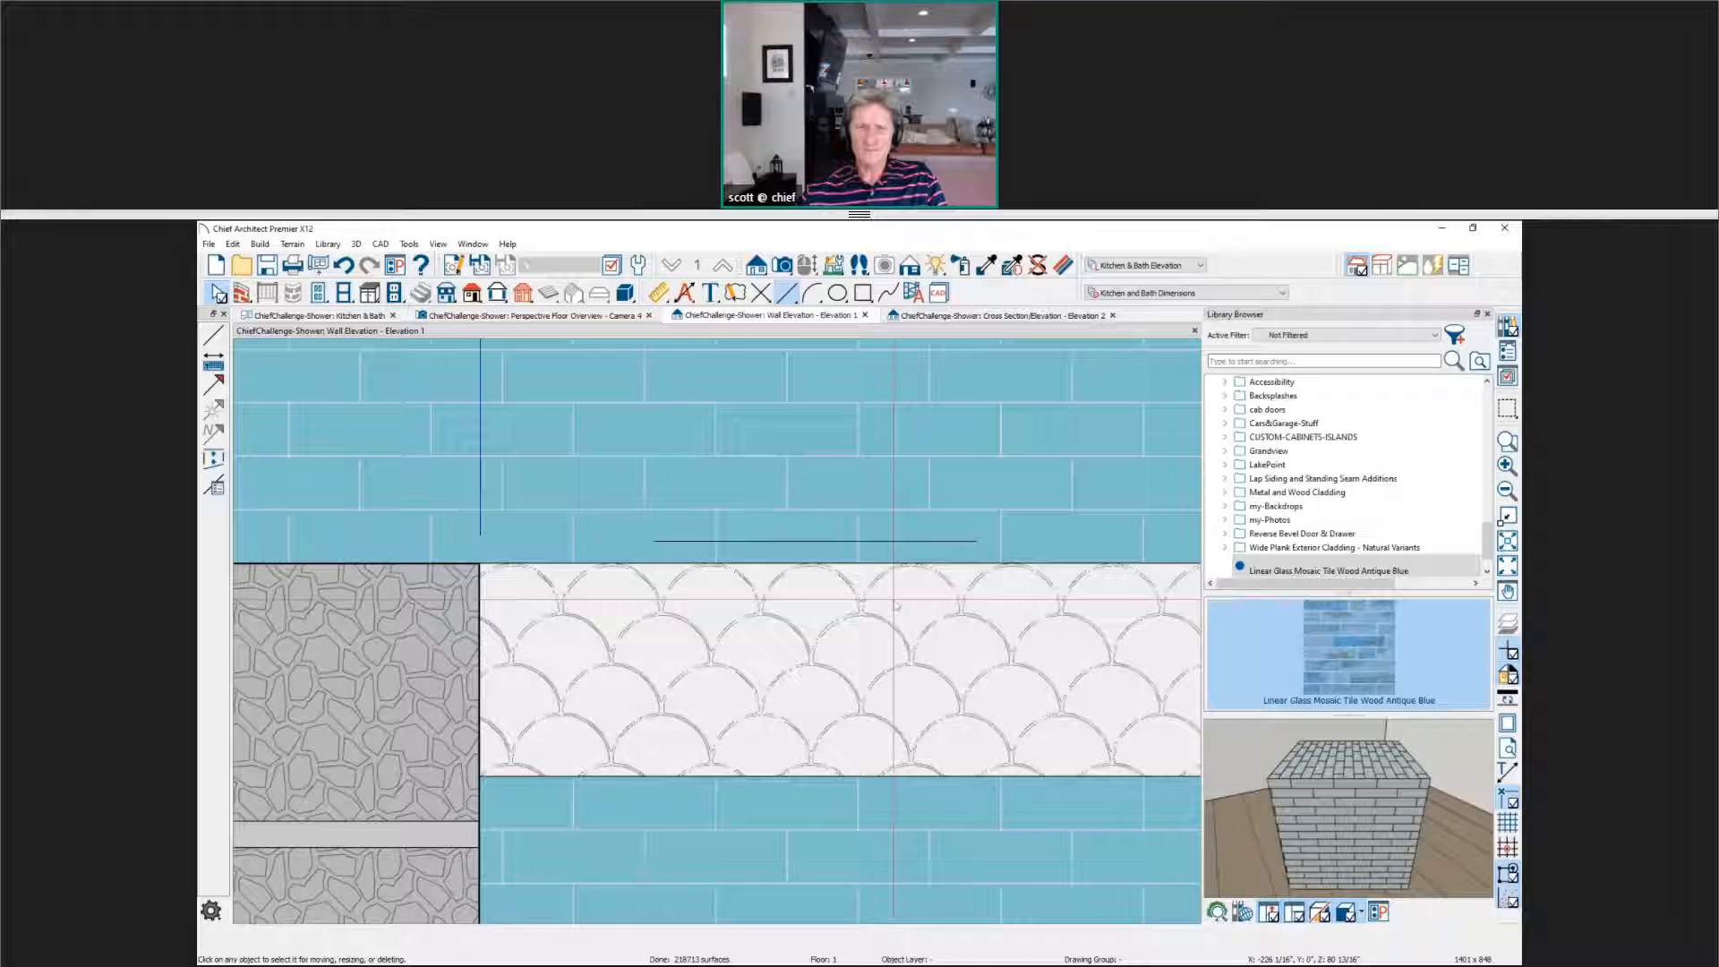
click(899, 542)
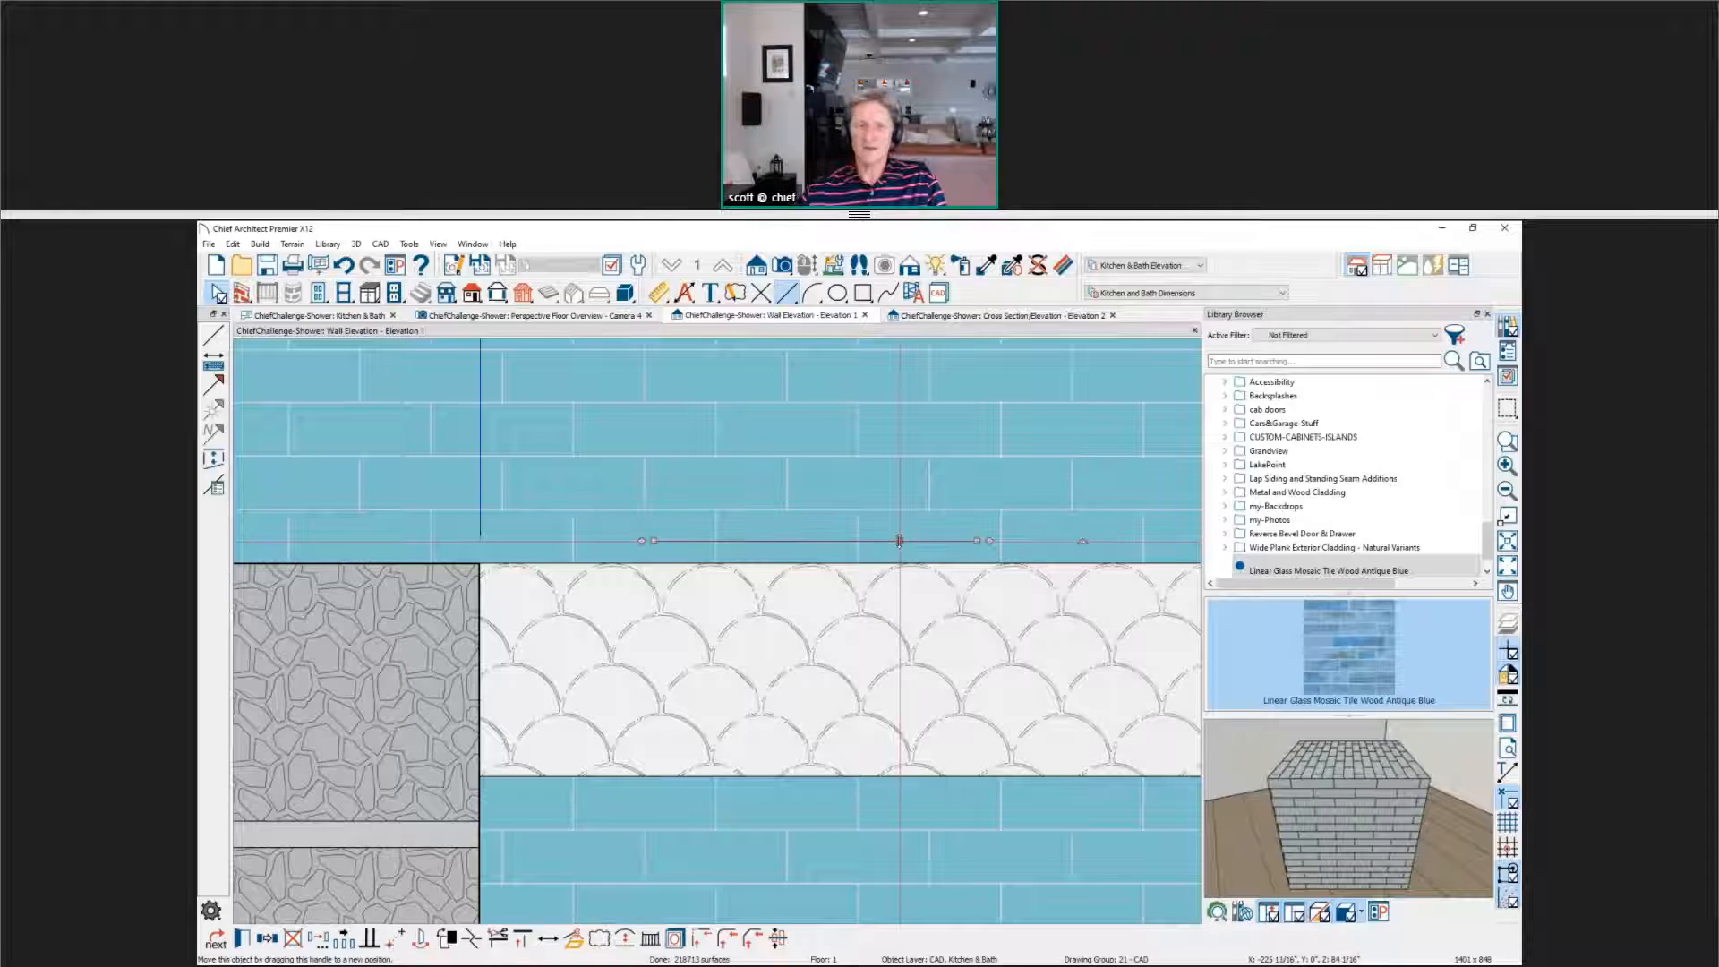
click(574, 937)
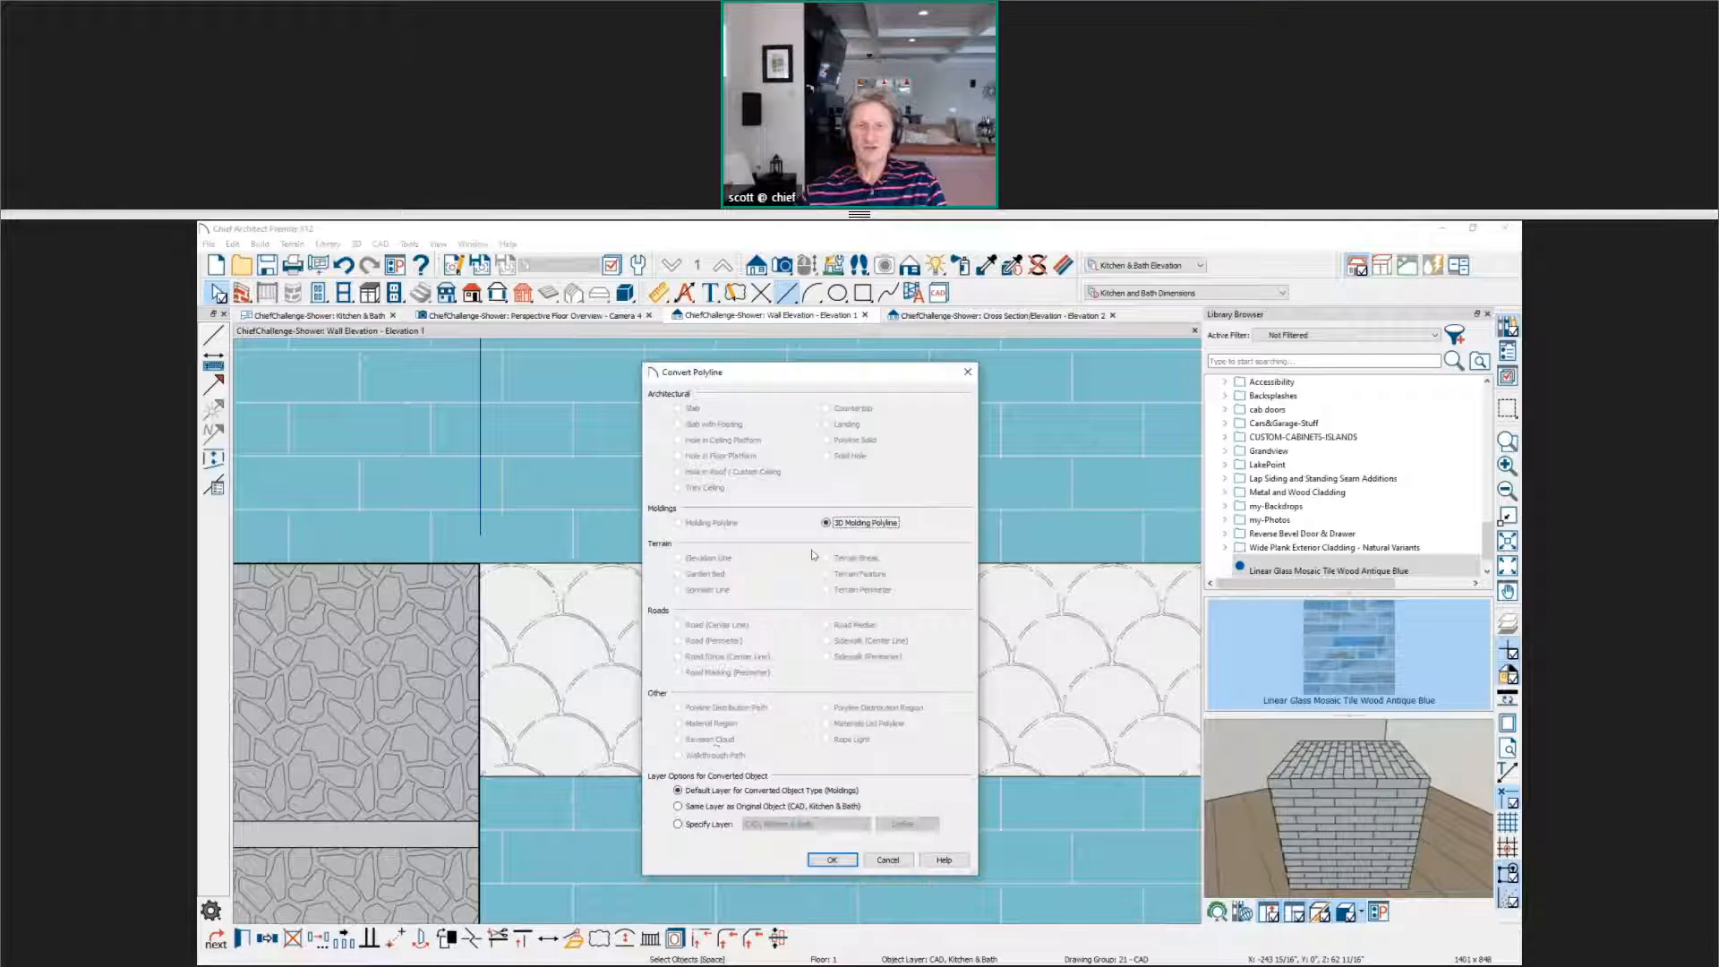
click(832, 859)
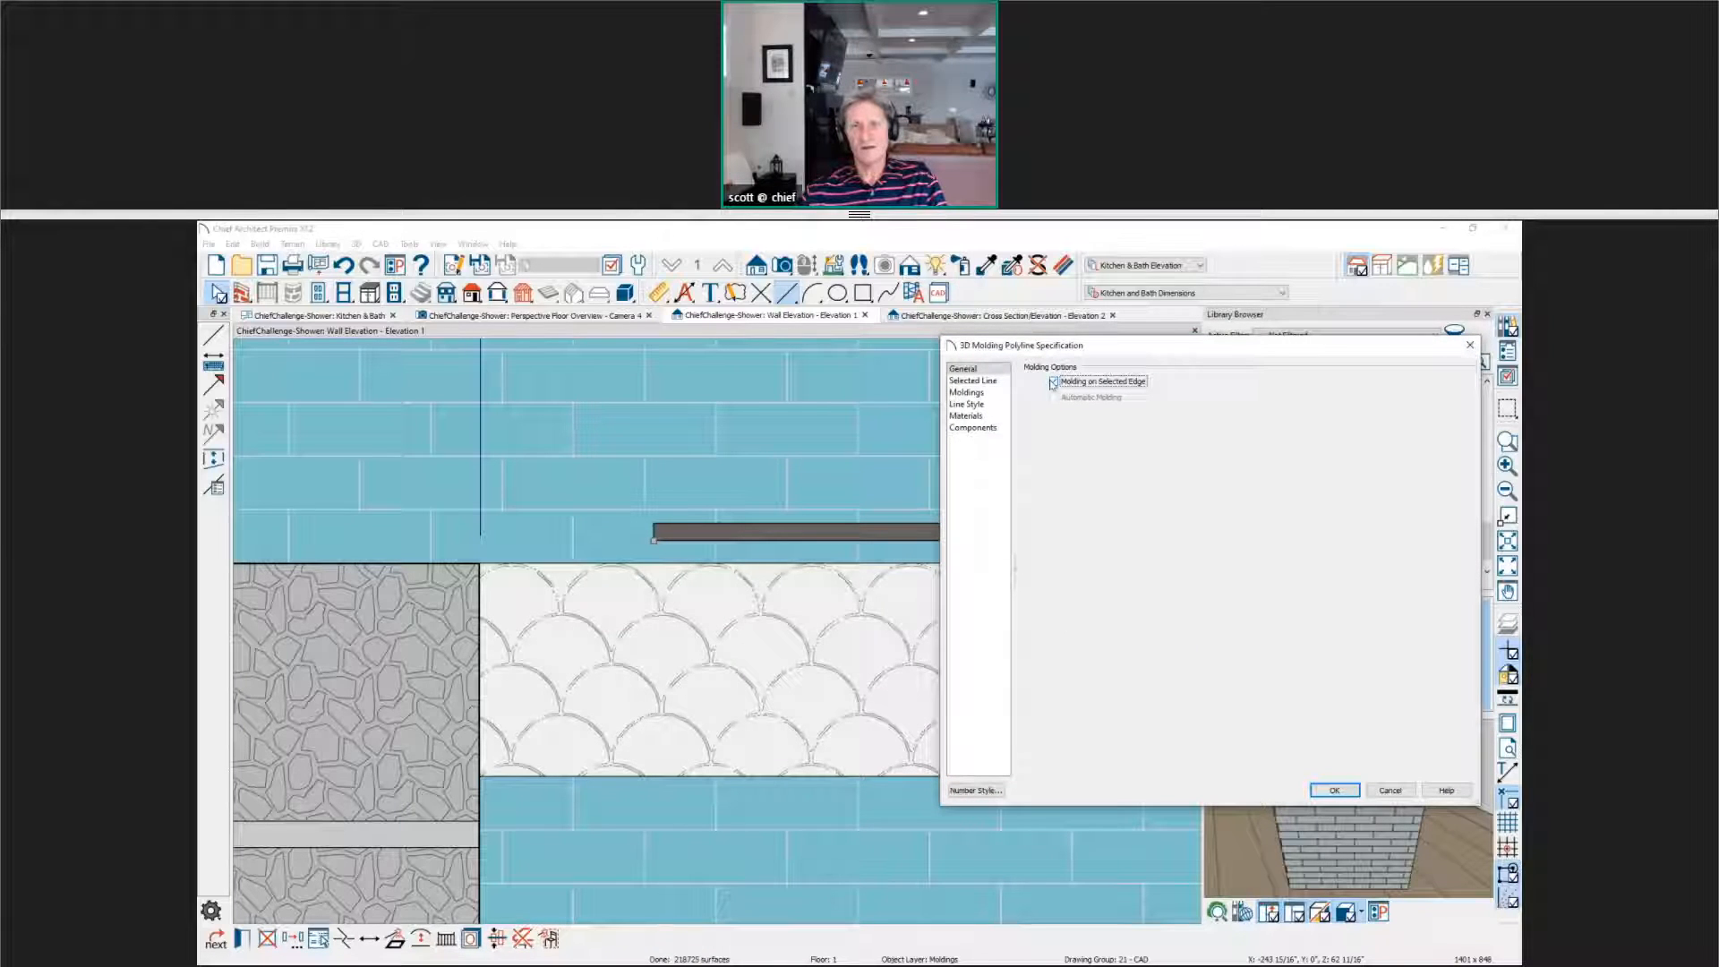
click(966, 392)
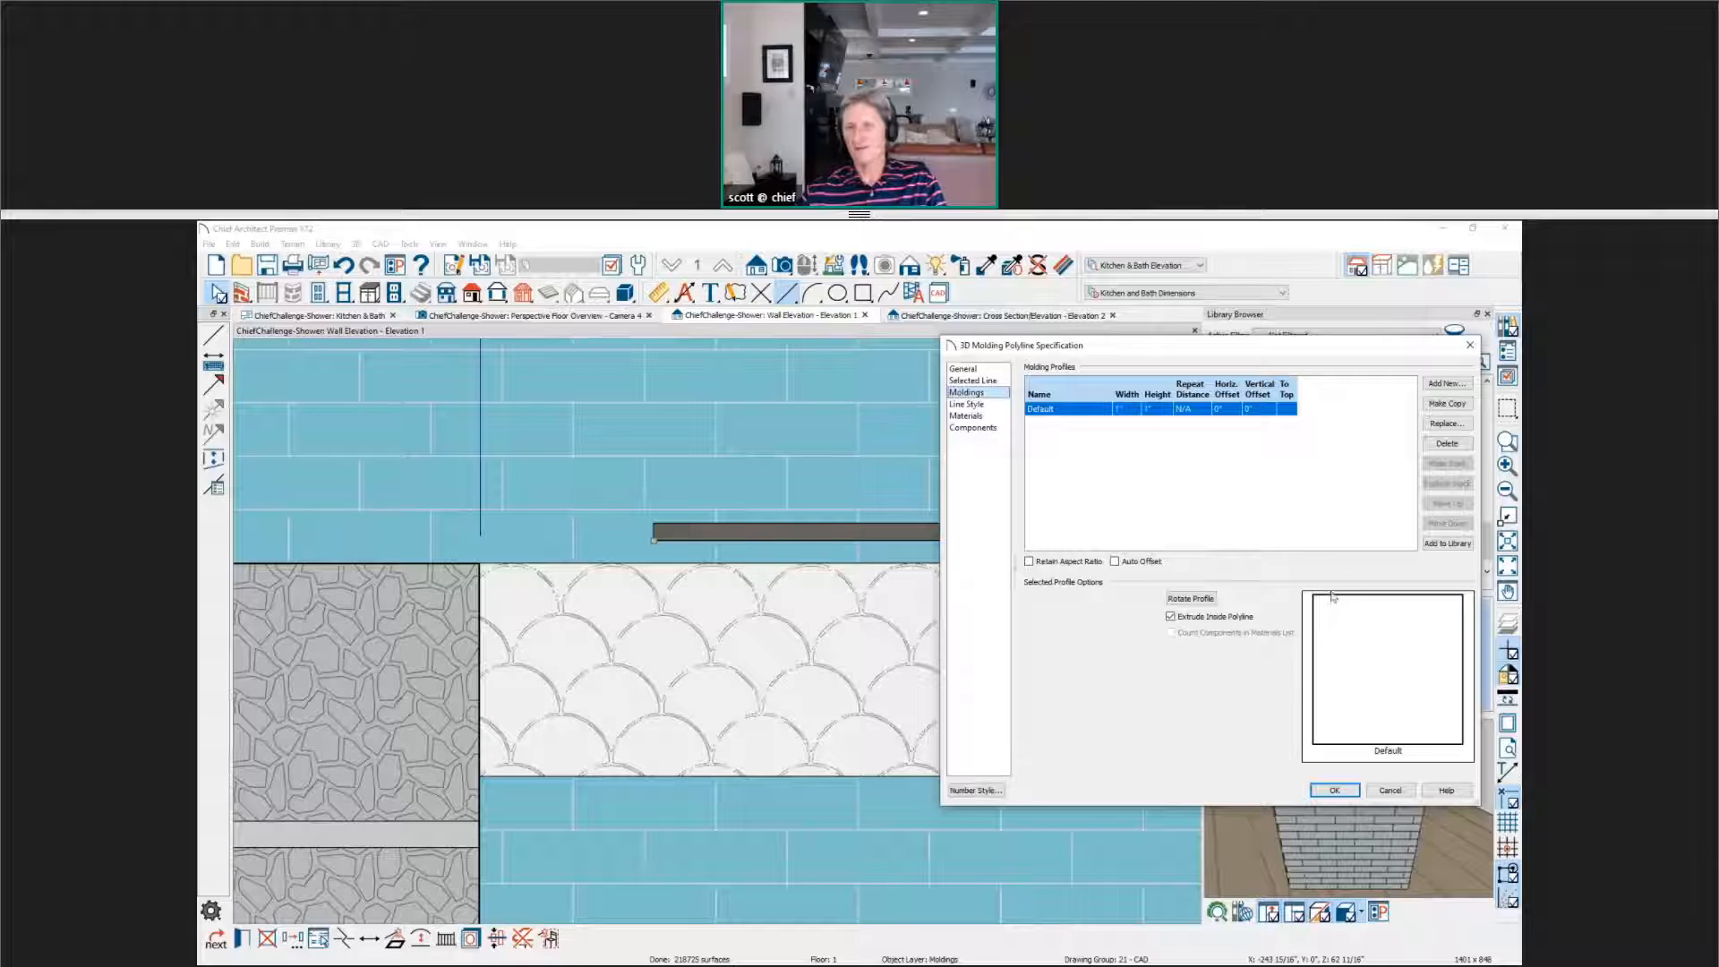
click(1334, 790)
Step: Move the molding polyline down onto the fish-scale band's upper edge and extend its left end over the pebble-tiled niche
scroll(815, 537, up, 2)
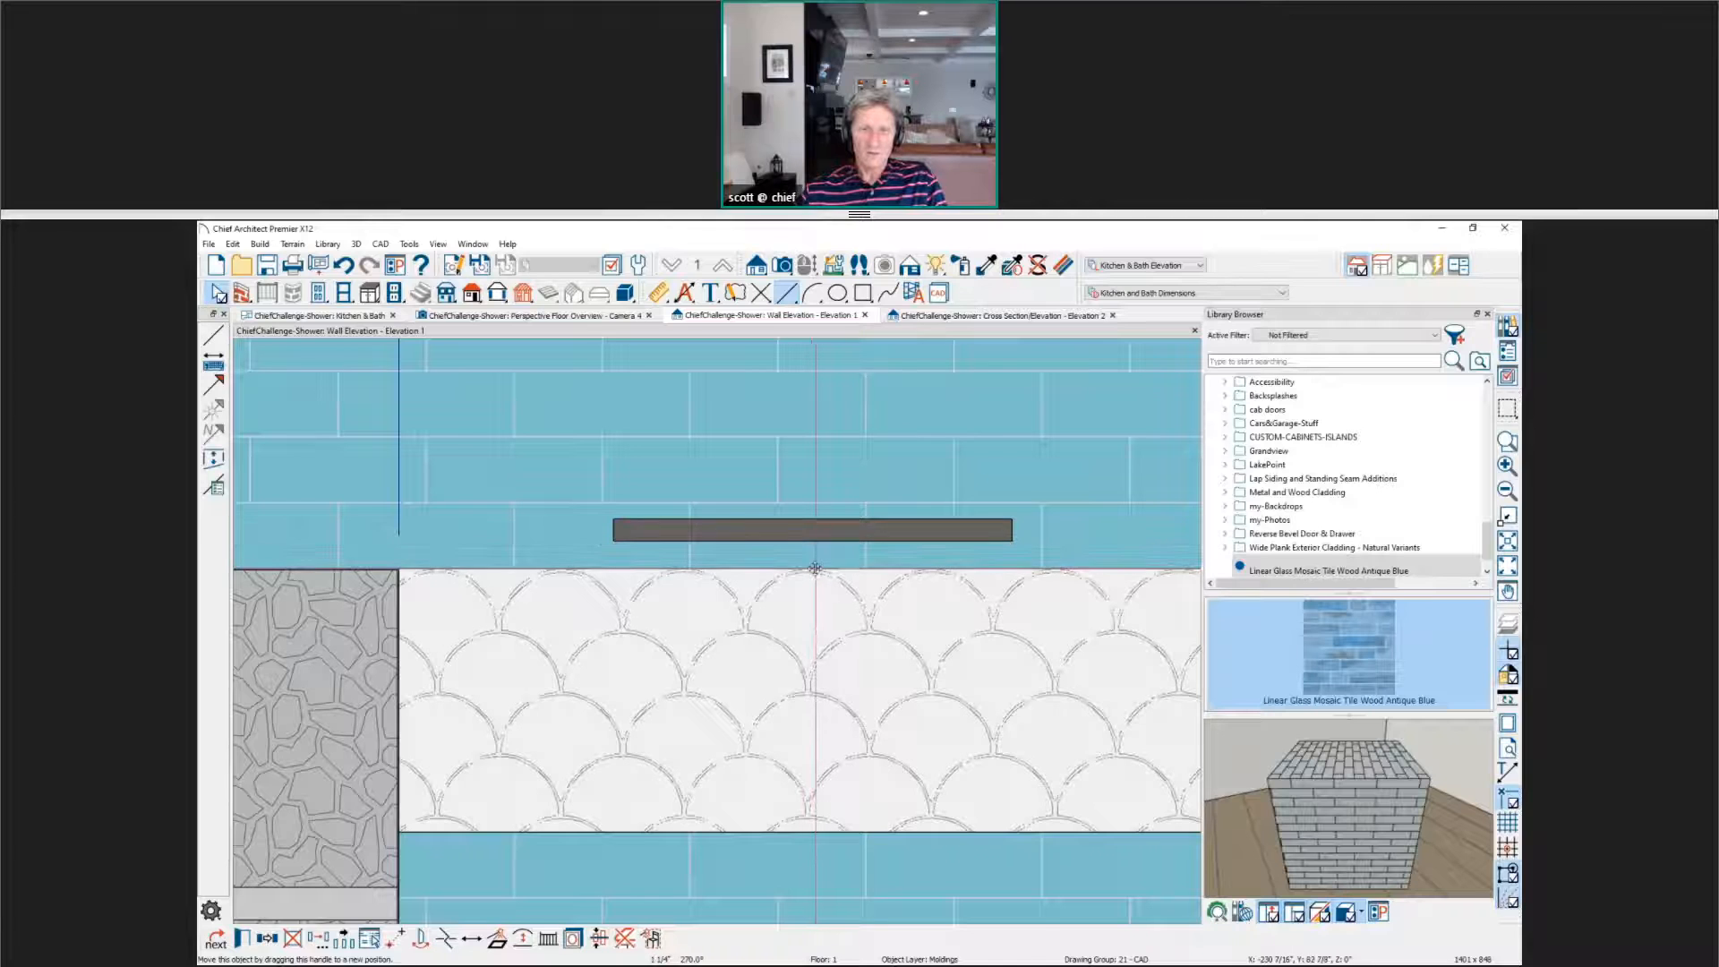
drag(813, 541, 812, 566)
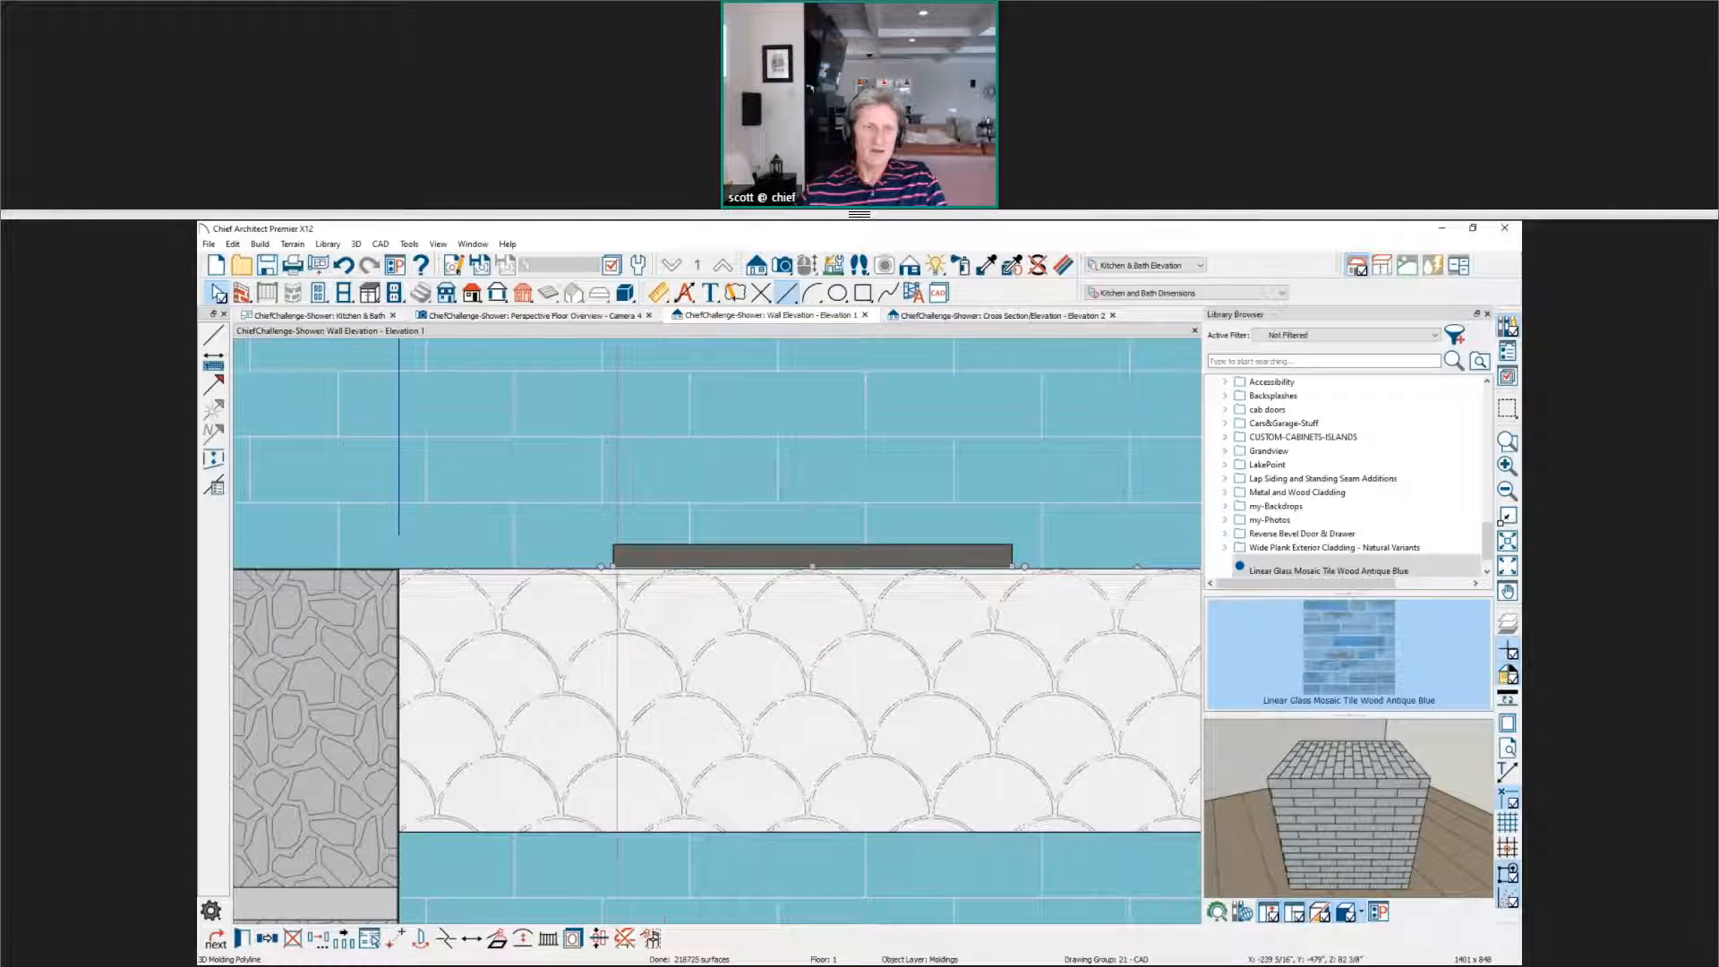
drag(611, 566, 235, 557)
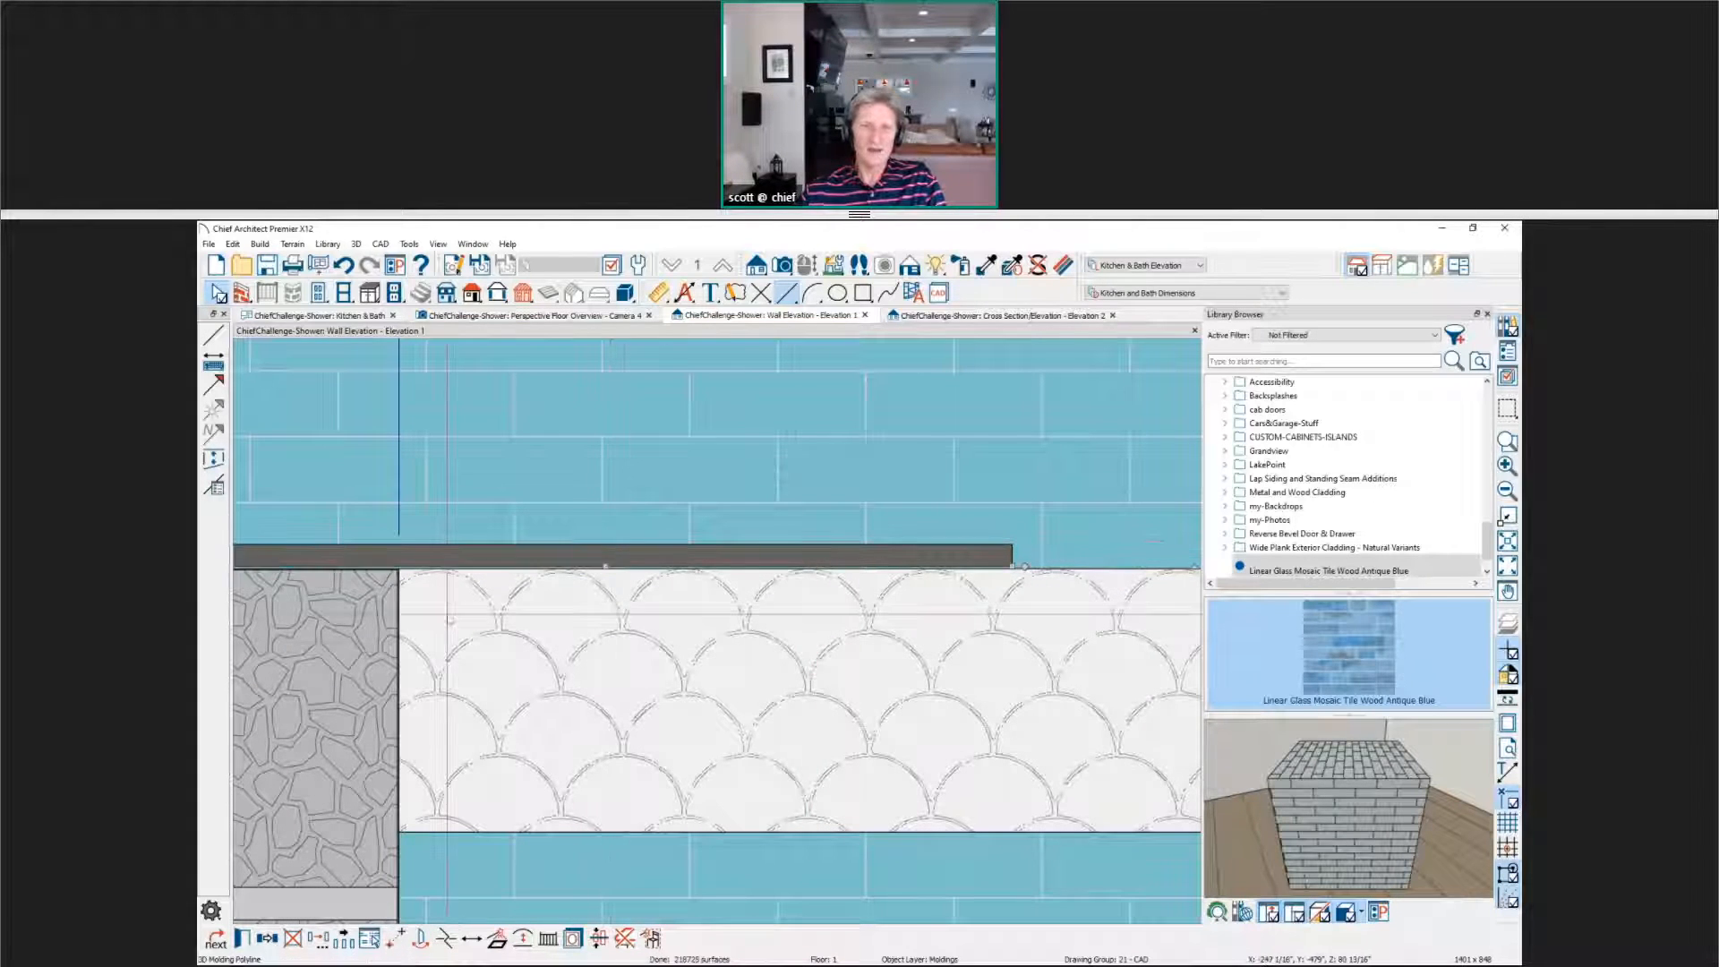
key(Down)
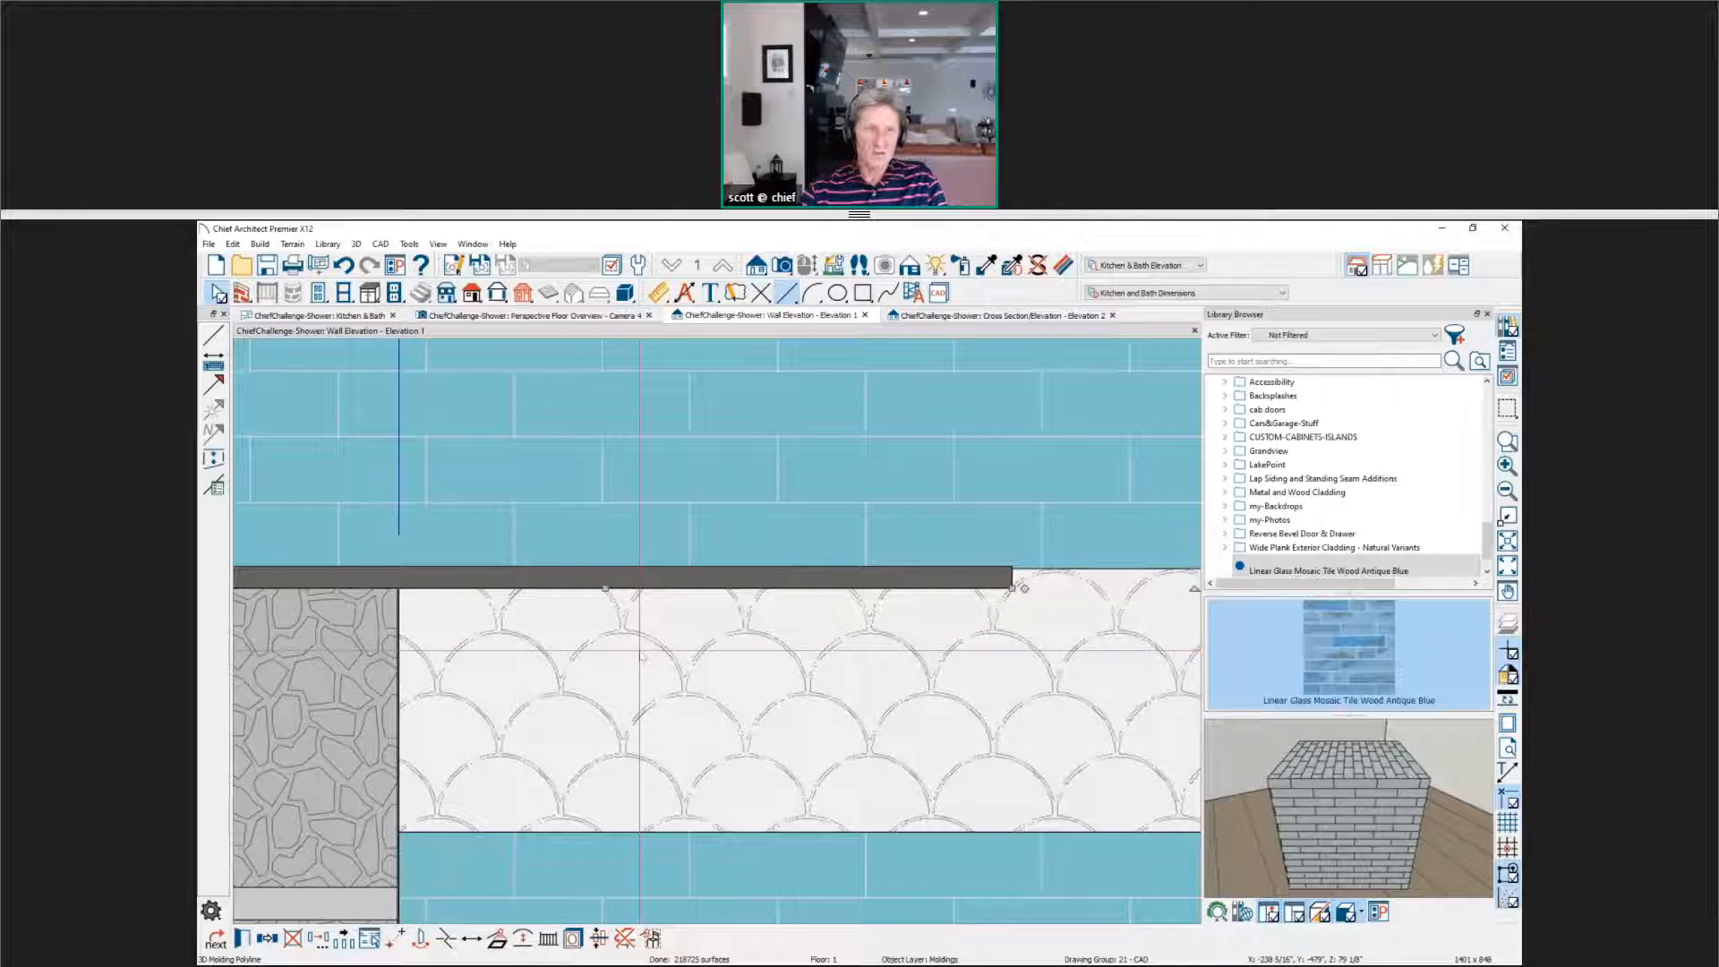
key(Up)
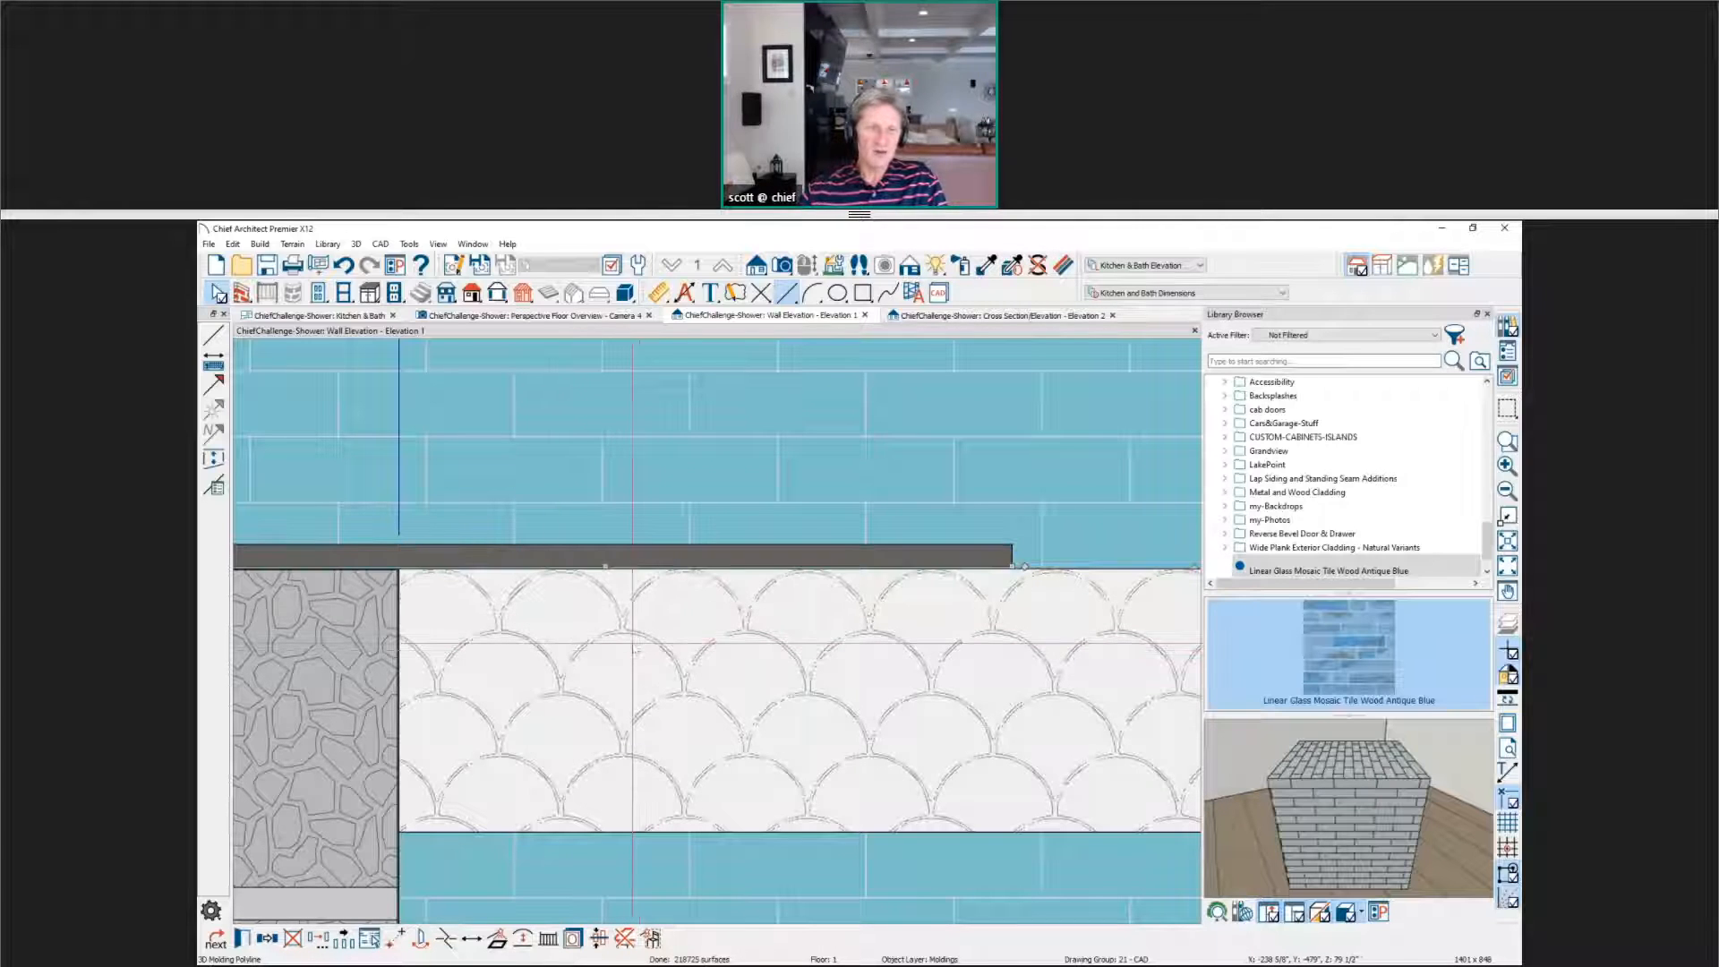
scroll(606, 566, up, 2)
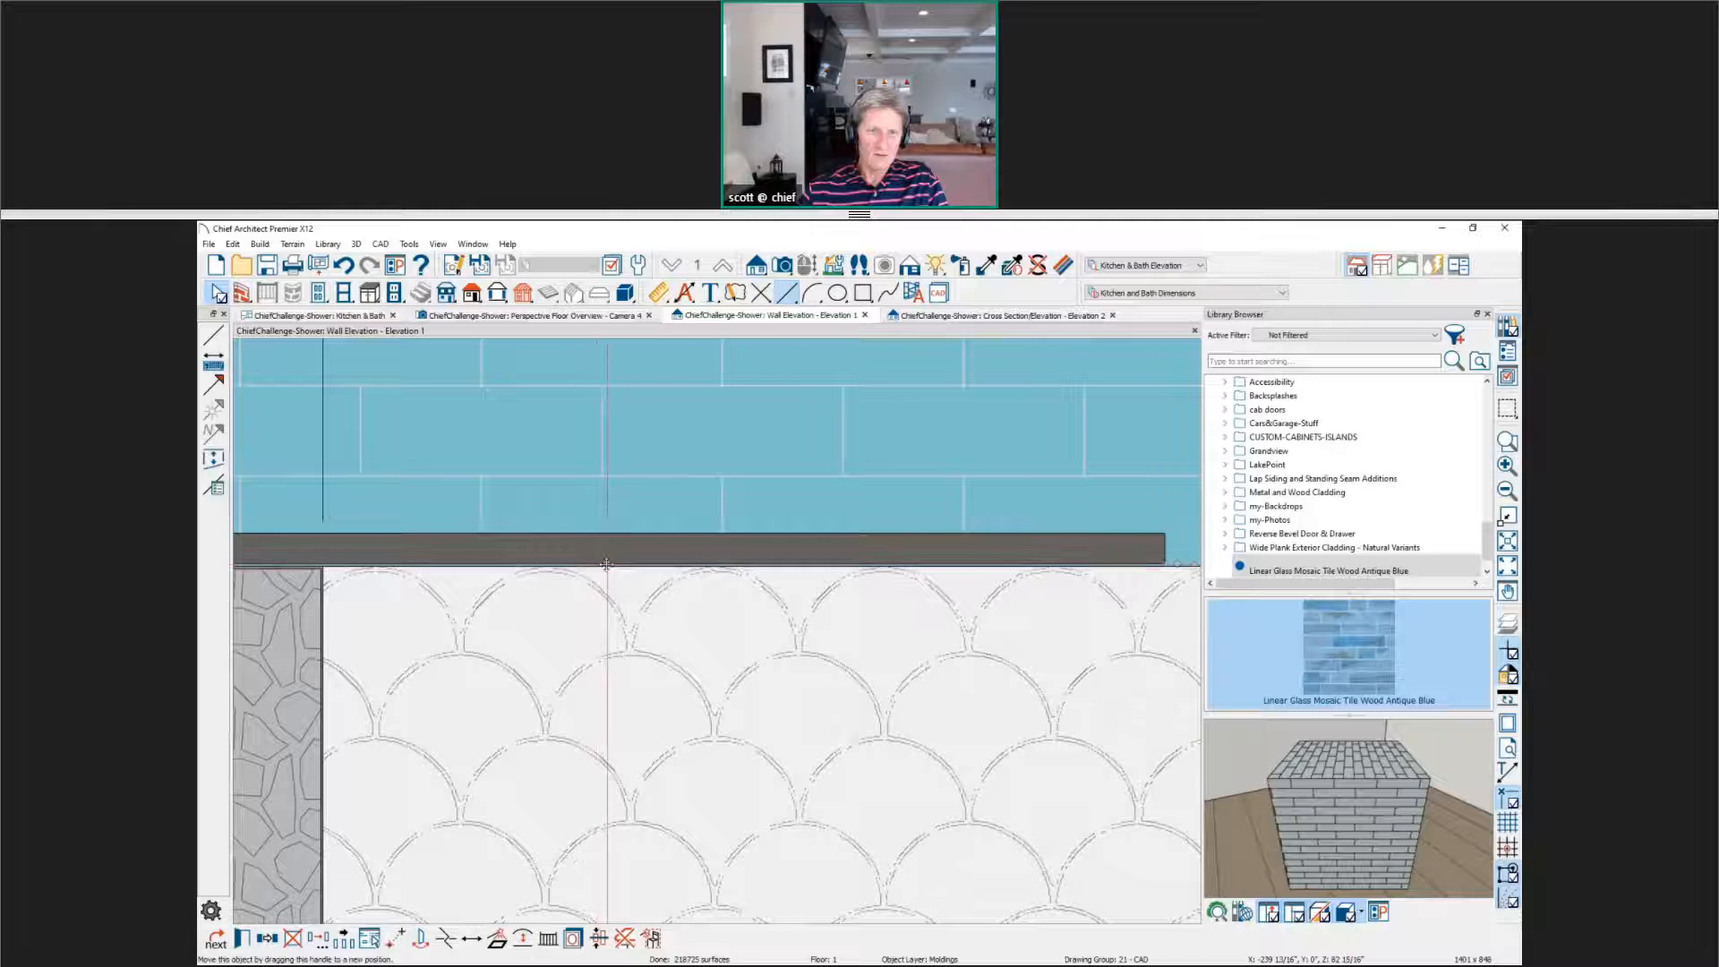
key(Escape)
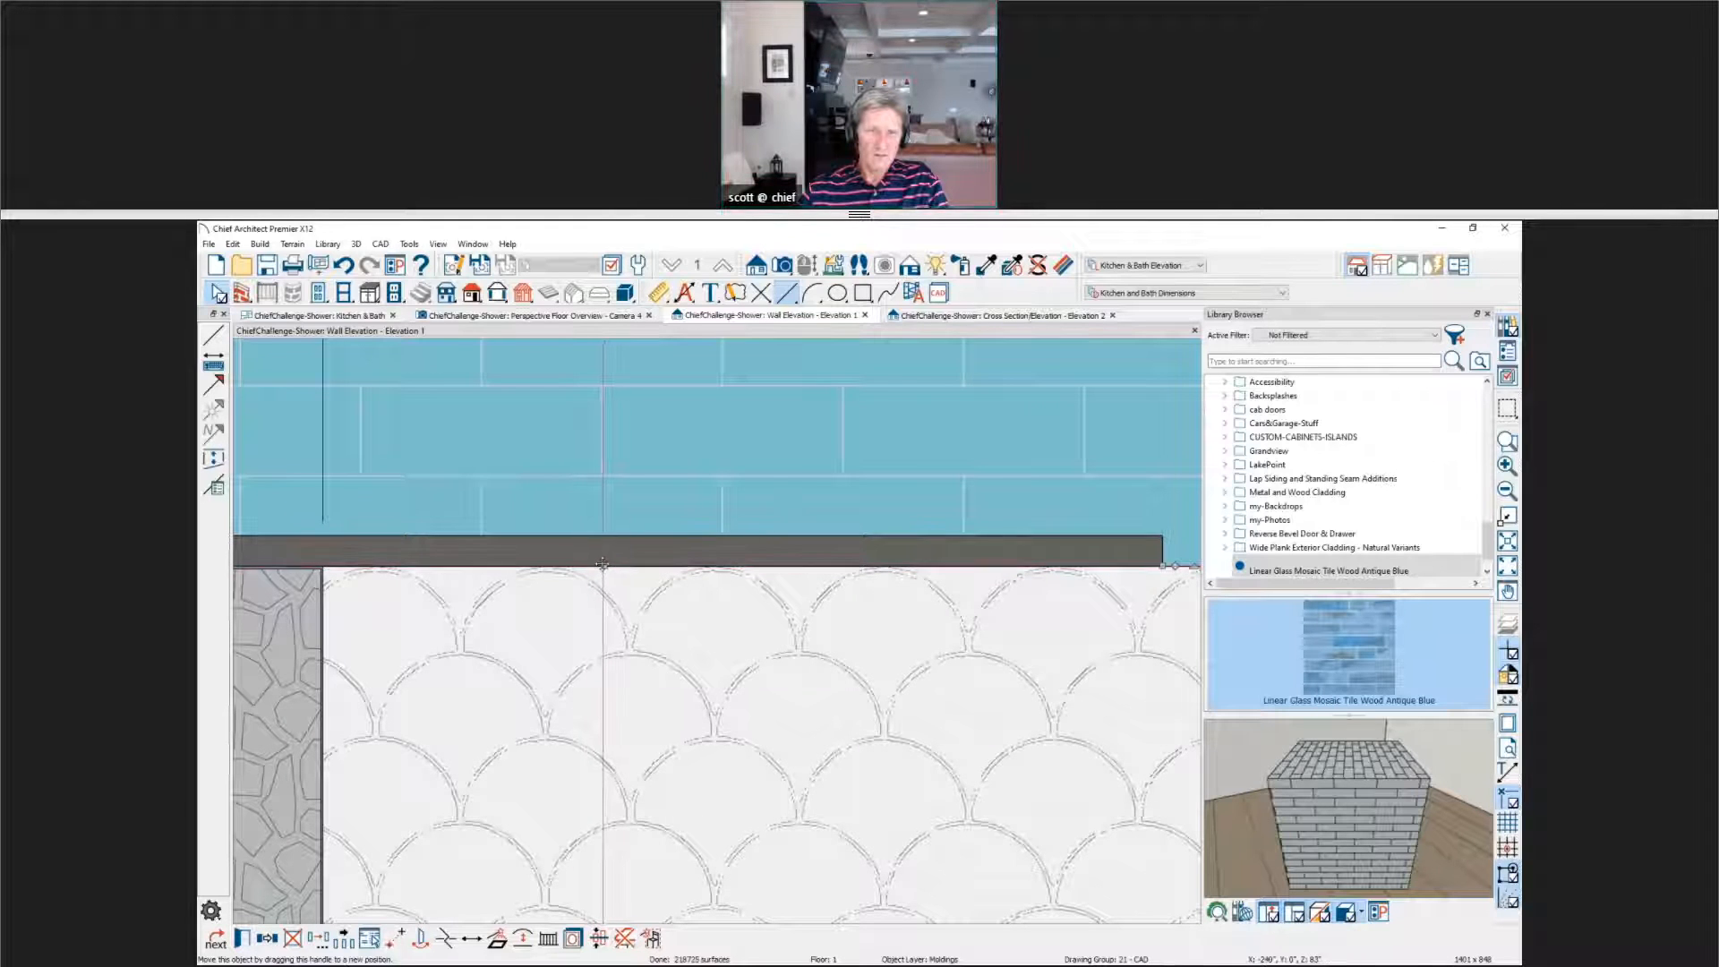
Step: Stretch both ends of the molding polyline so it spans the full width of the tiled back wall
scroll(582, 591, down, 2)
scroll(578, 618, down, 4)
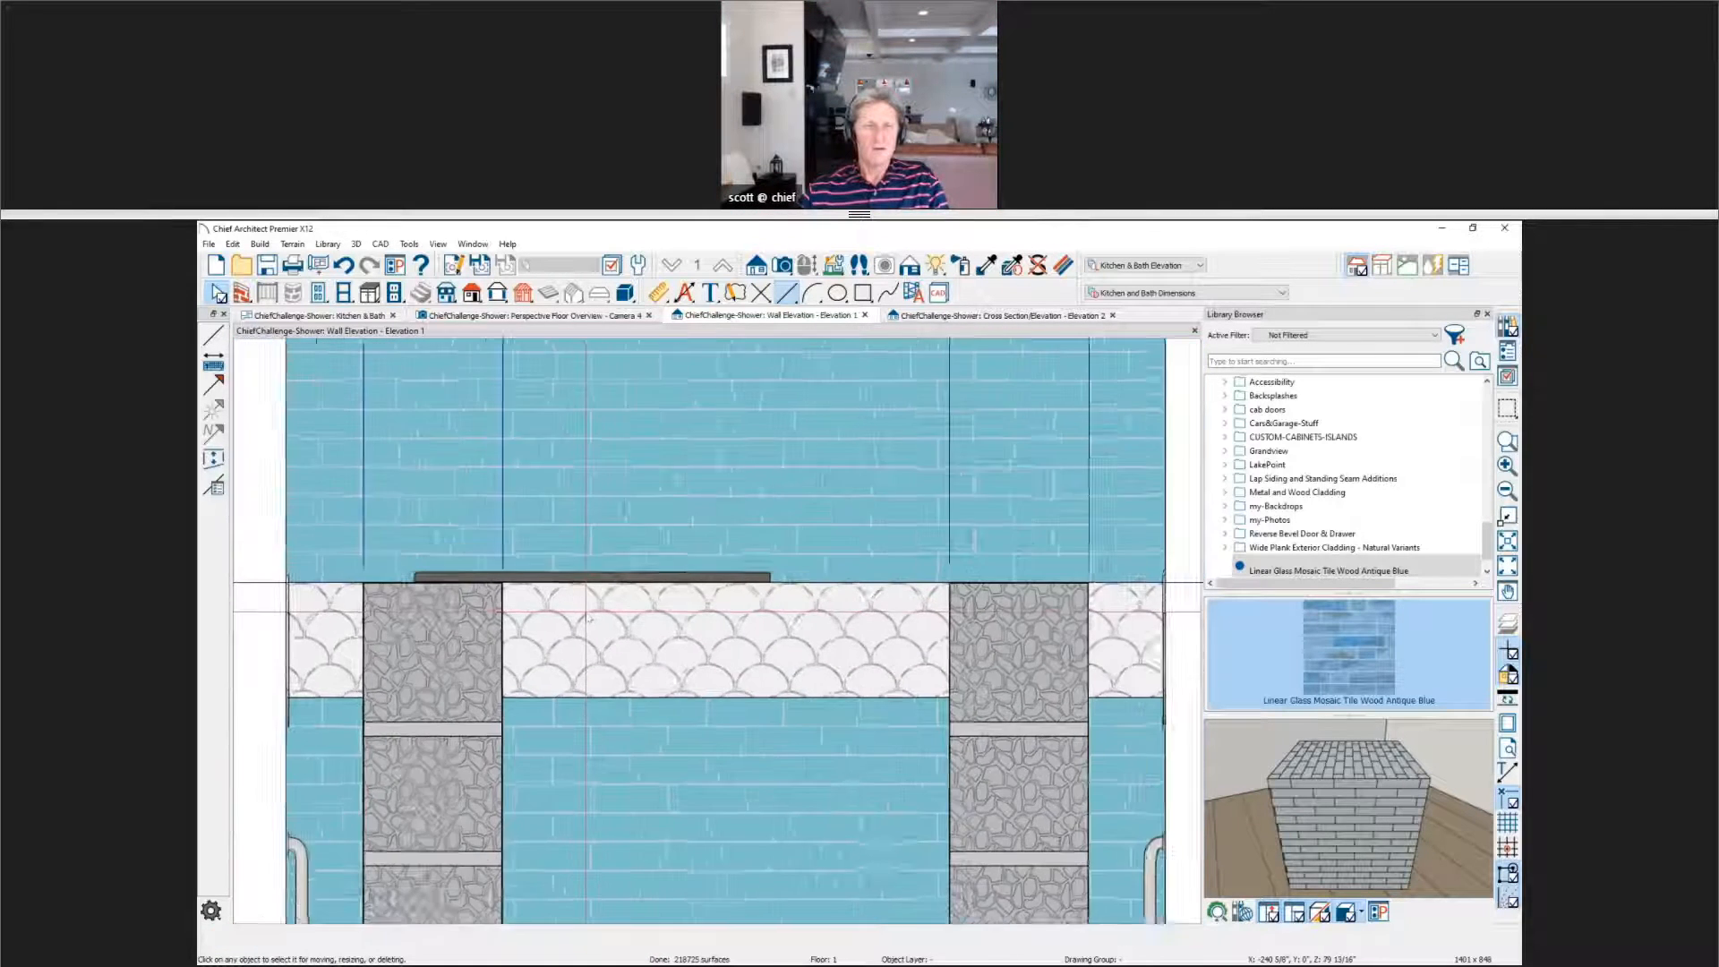
click(591, 583)
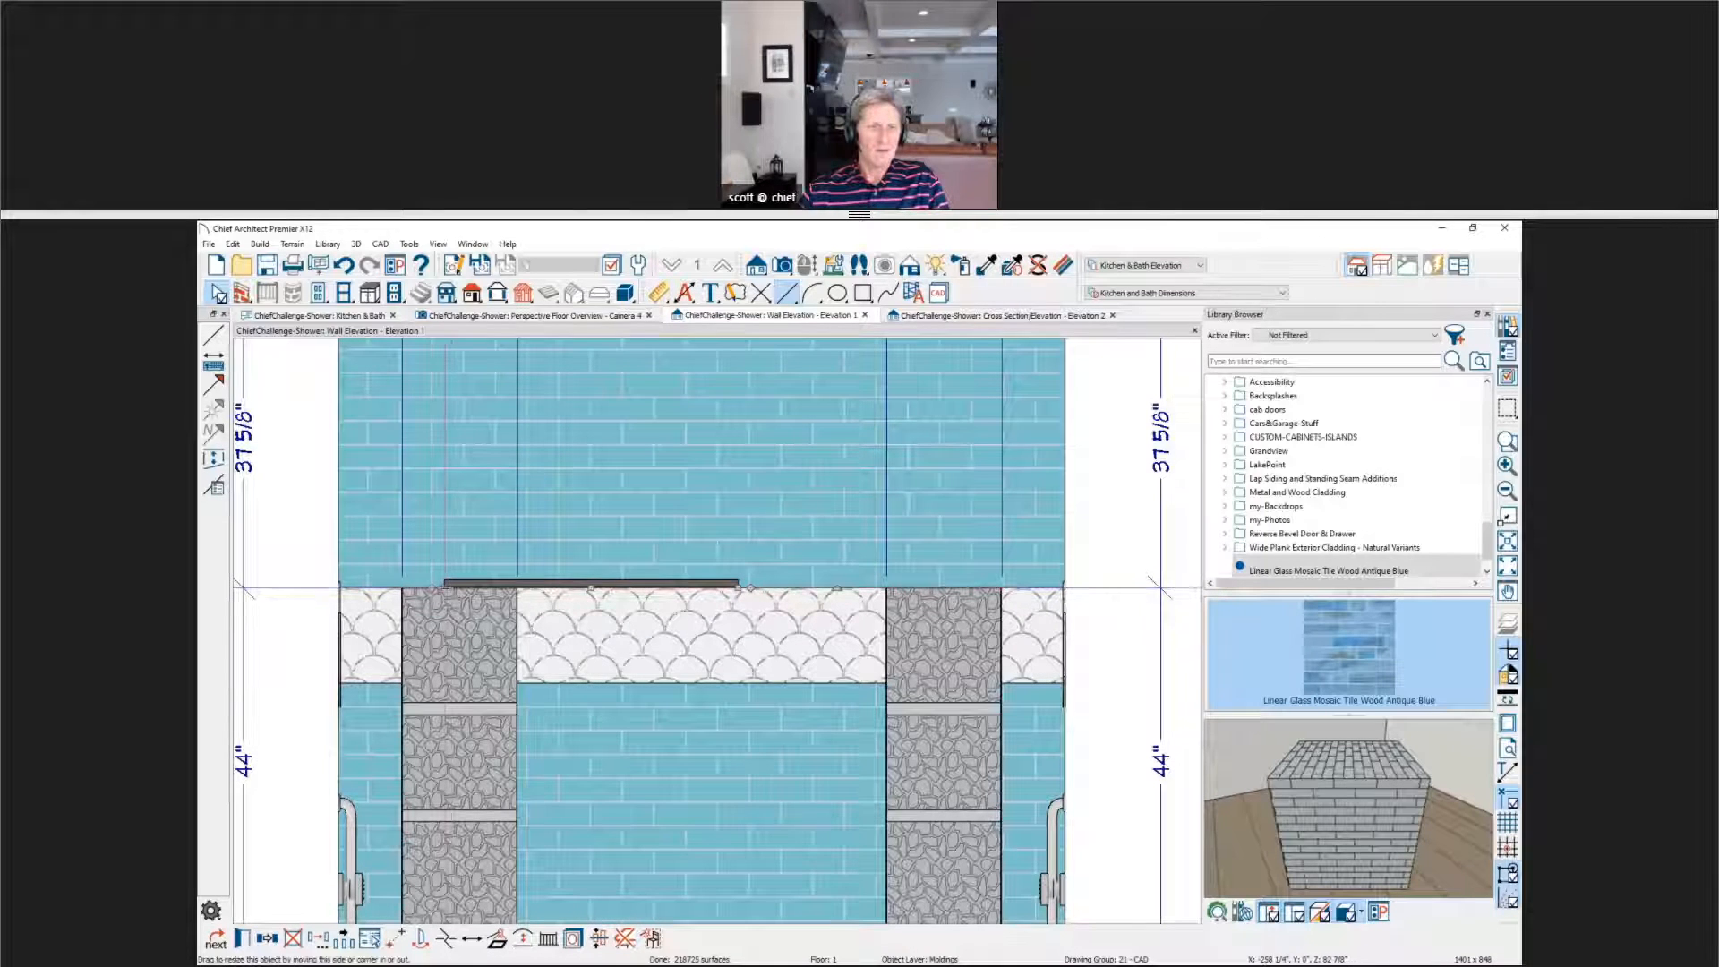
drag(445, 583, 338, 587)
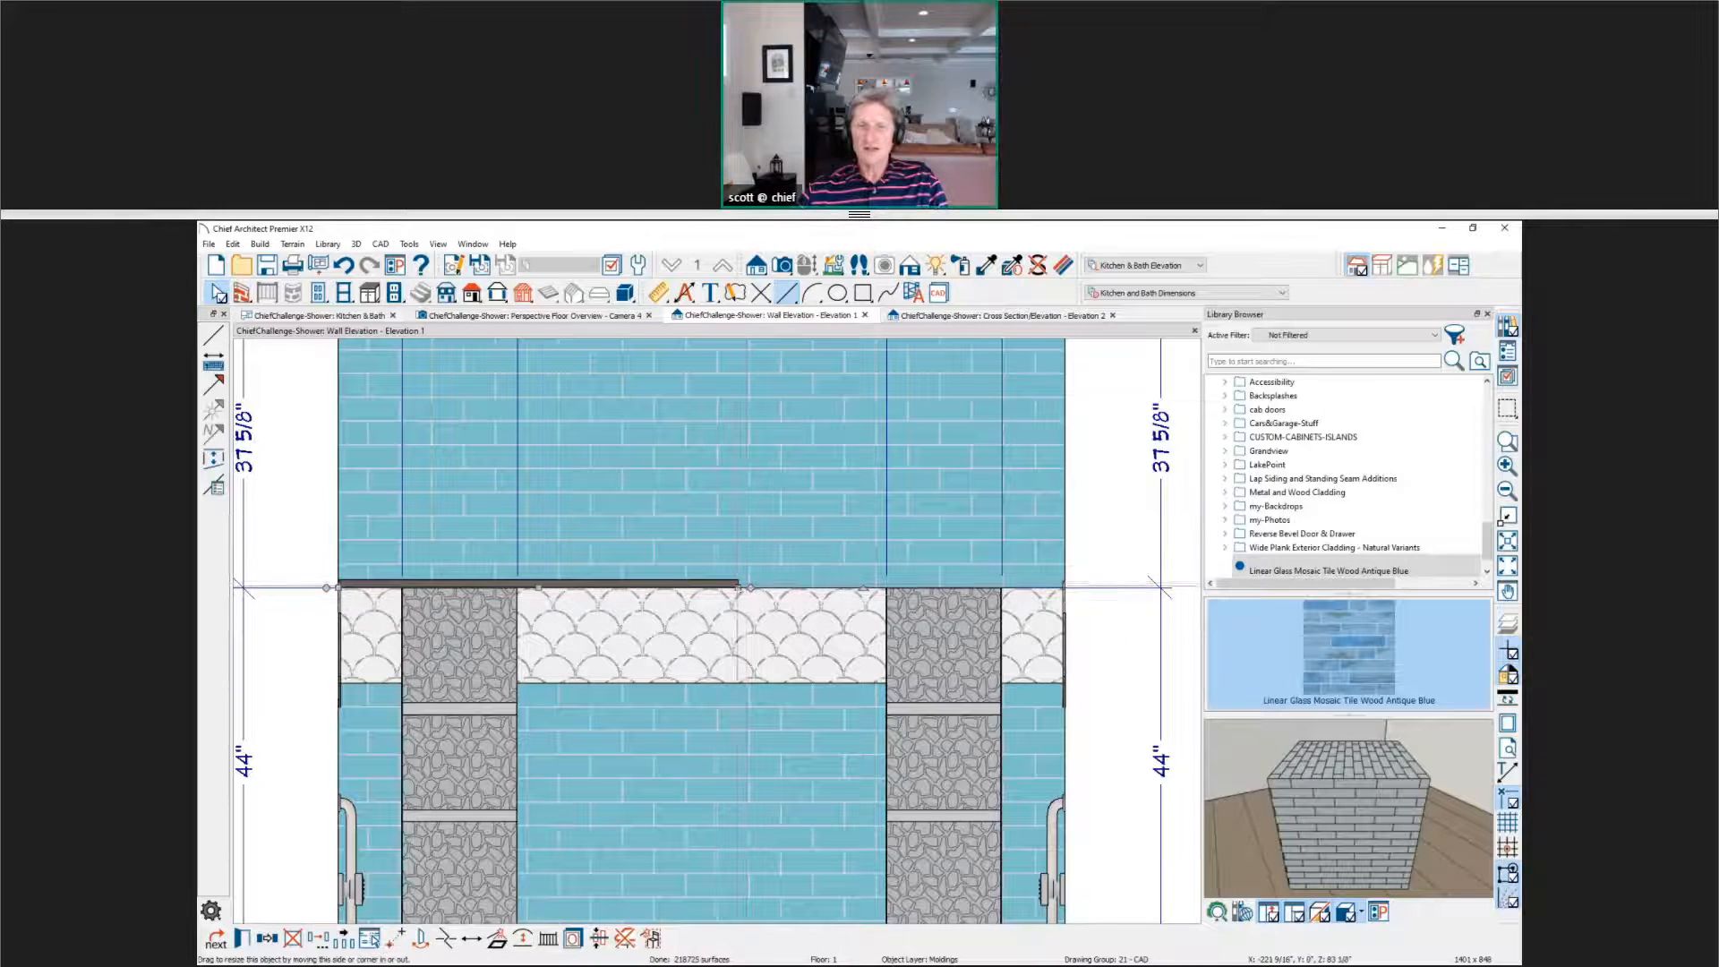
drag(738, 587, 1064, 589)
key(Escape)
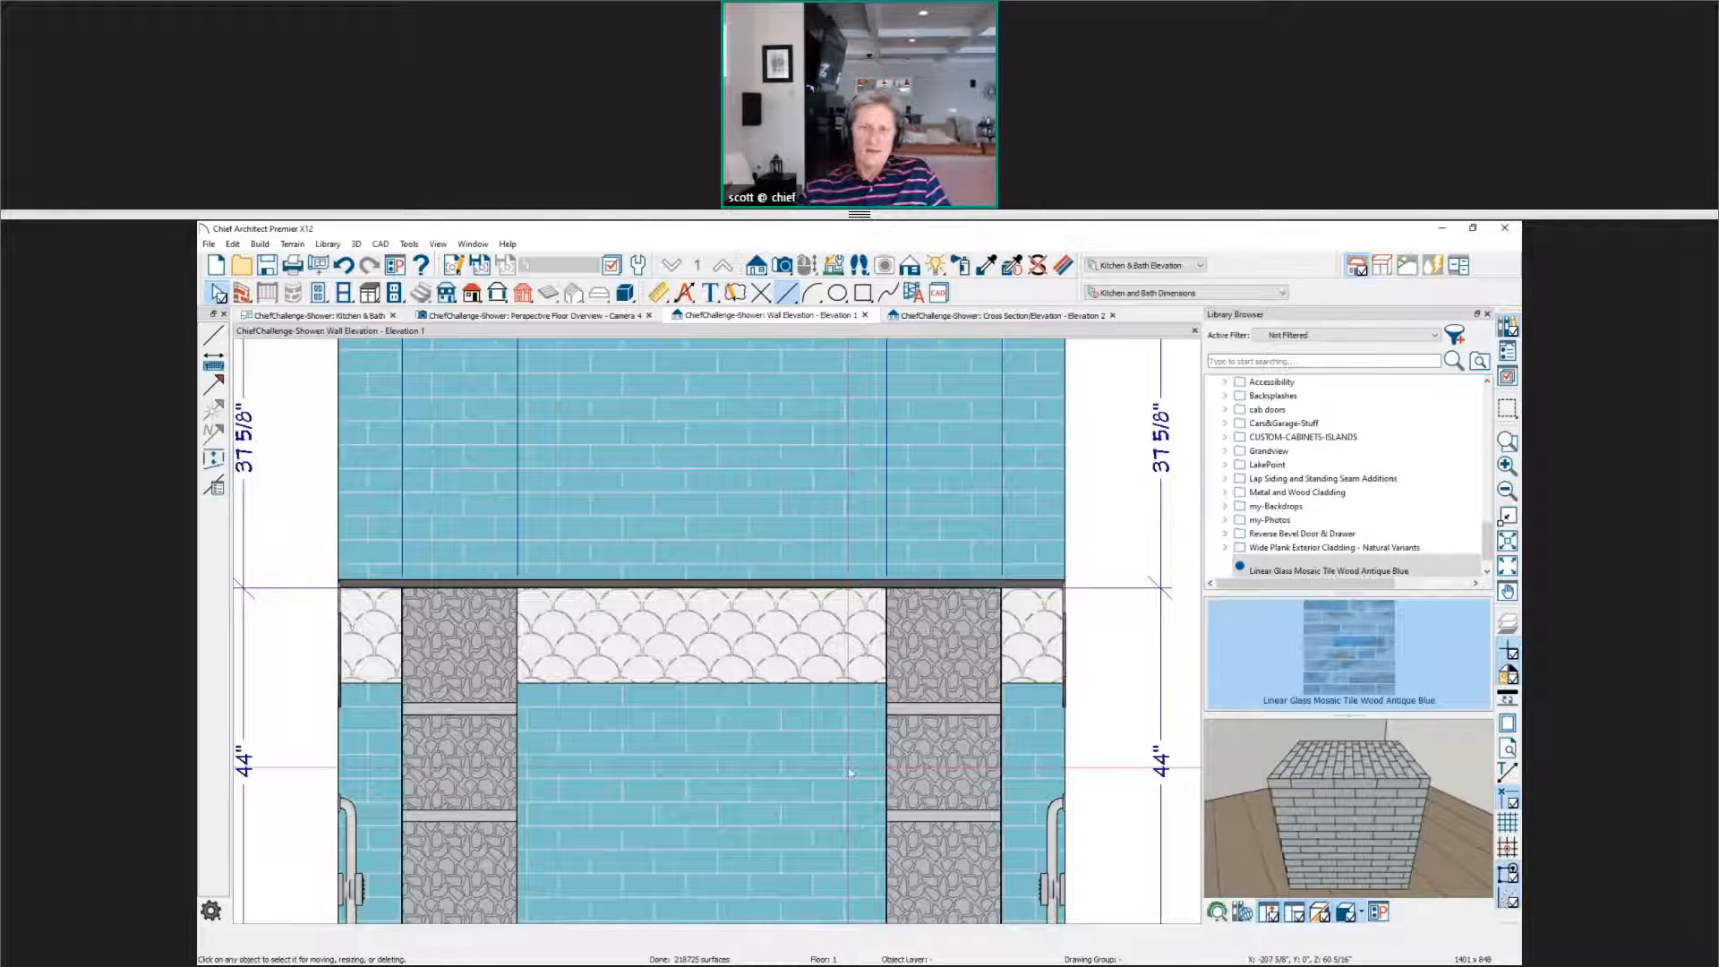
Step: Open the shower room's molding settings from the perspective floor overview
scroll(697, 605, up, 2)
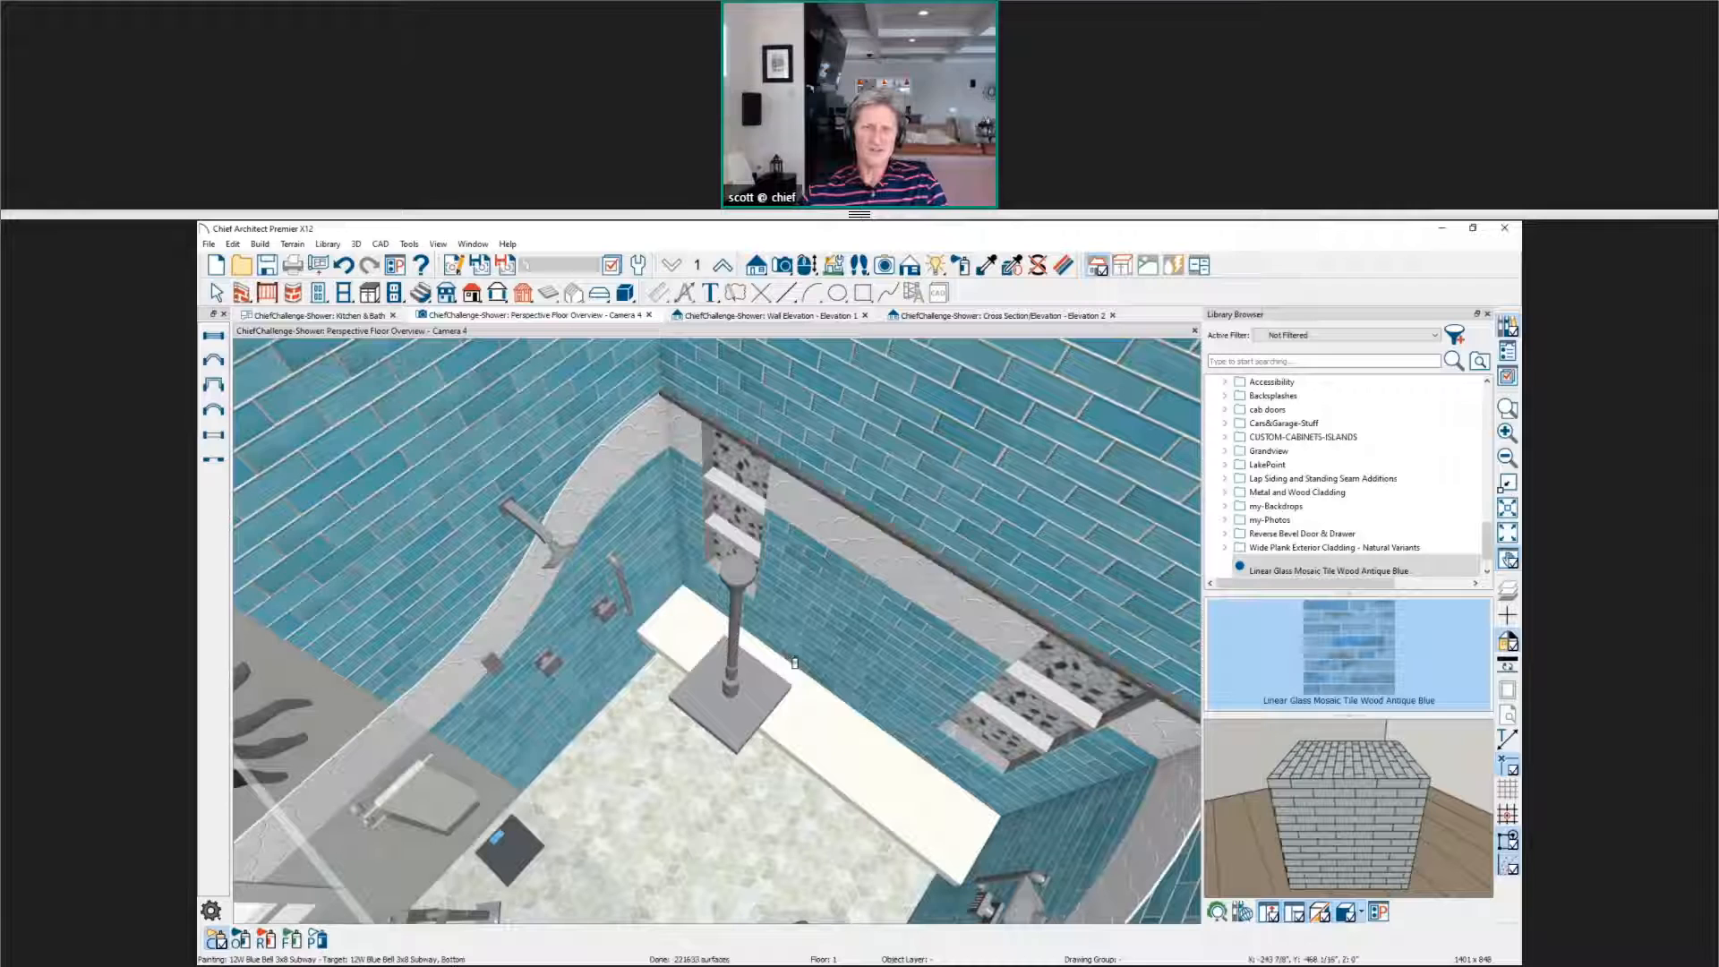
click(778, 863)
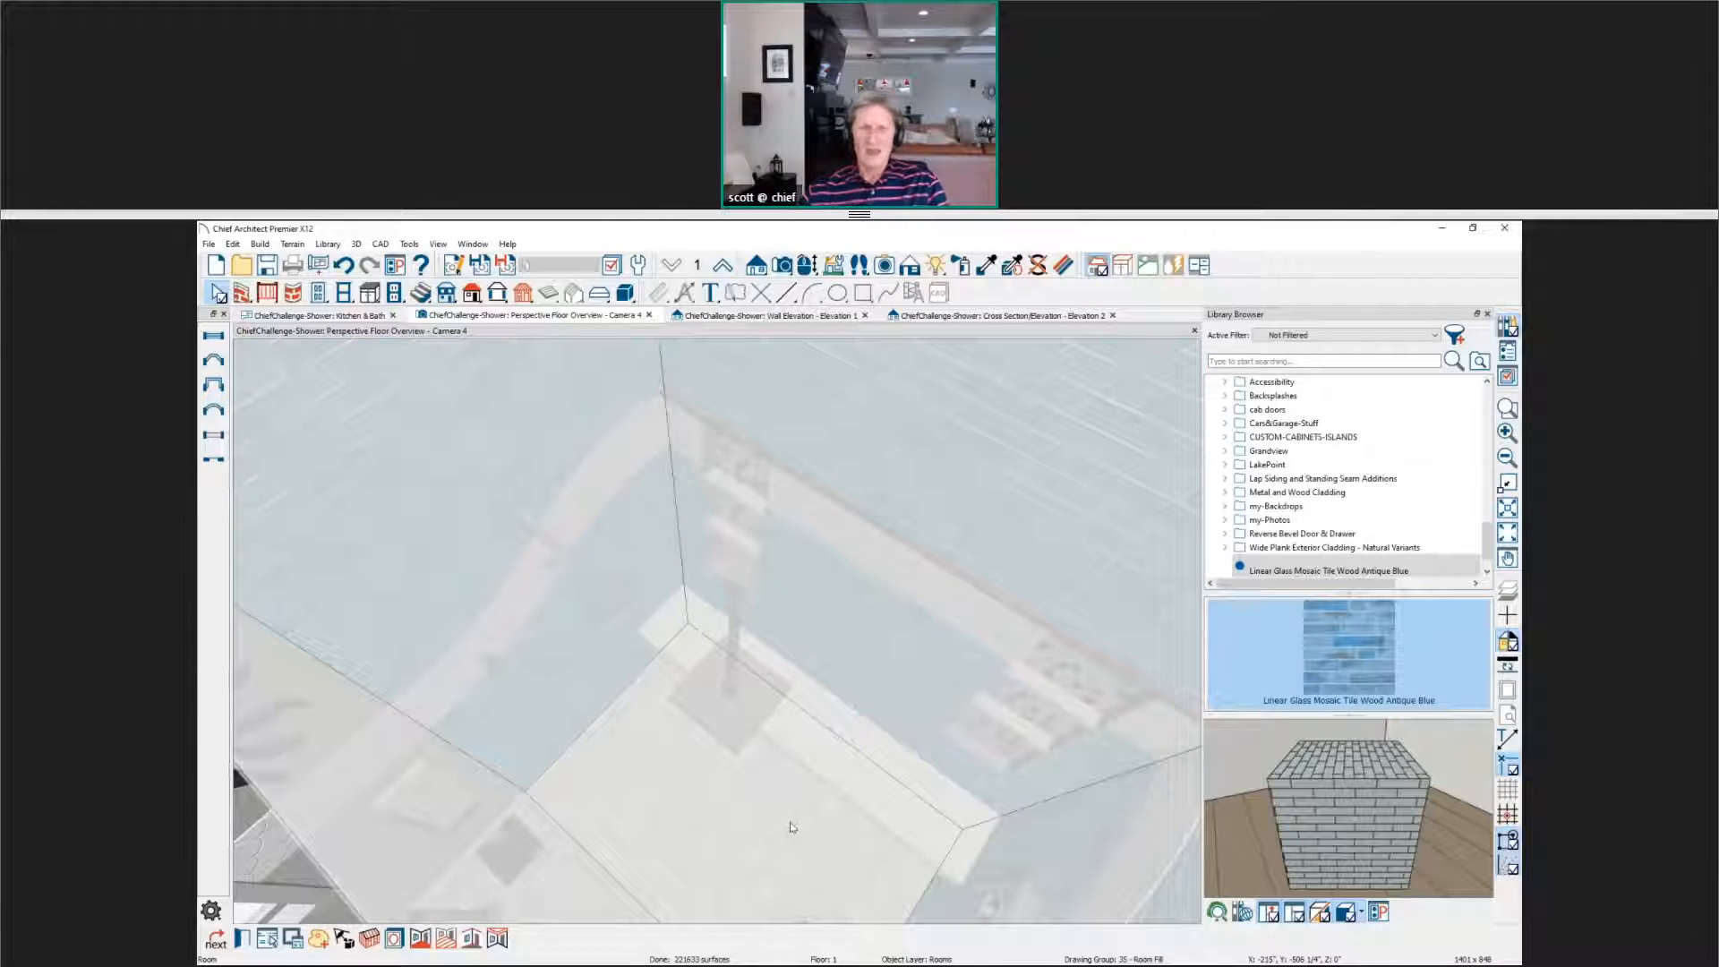
double_click(792, 827)
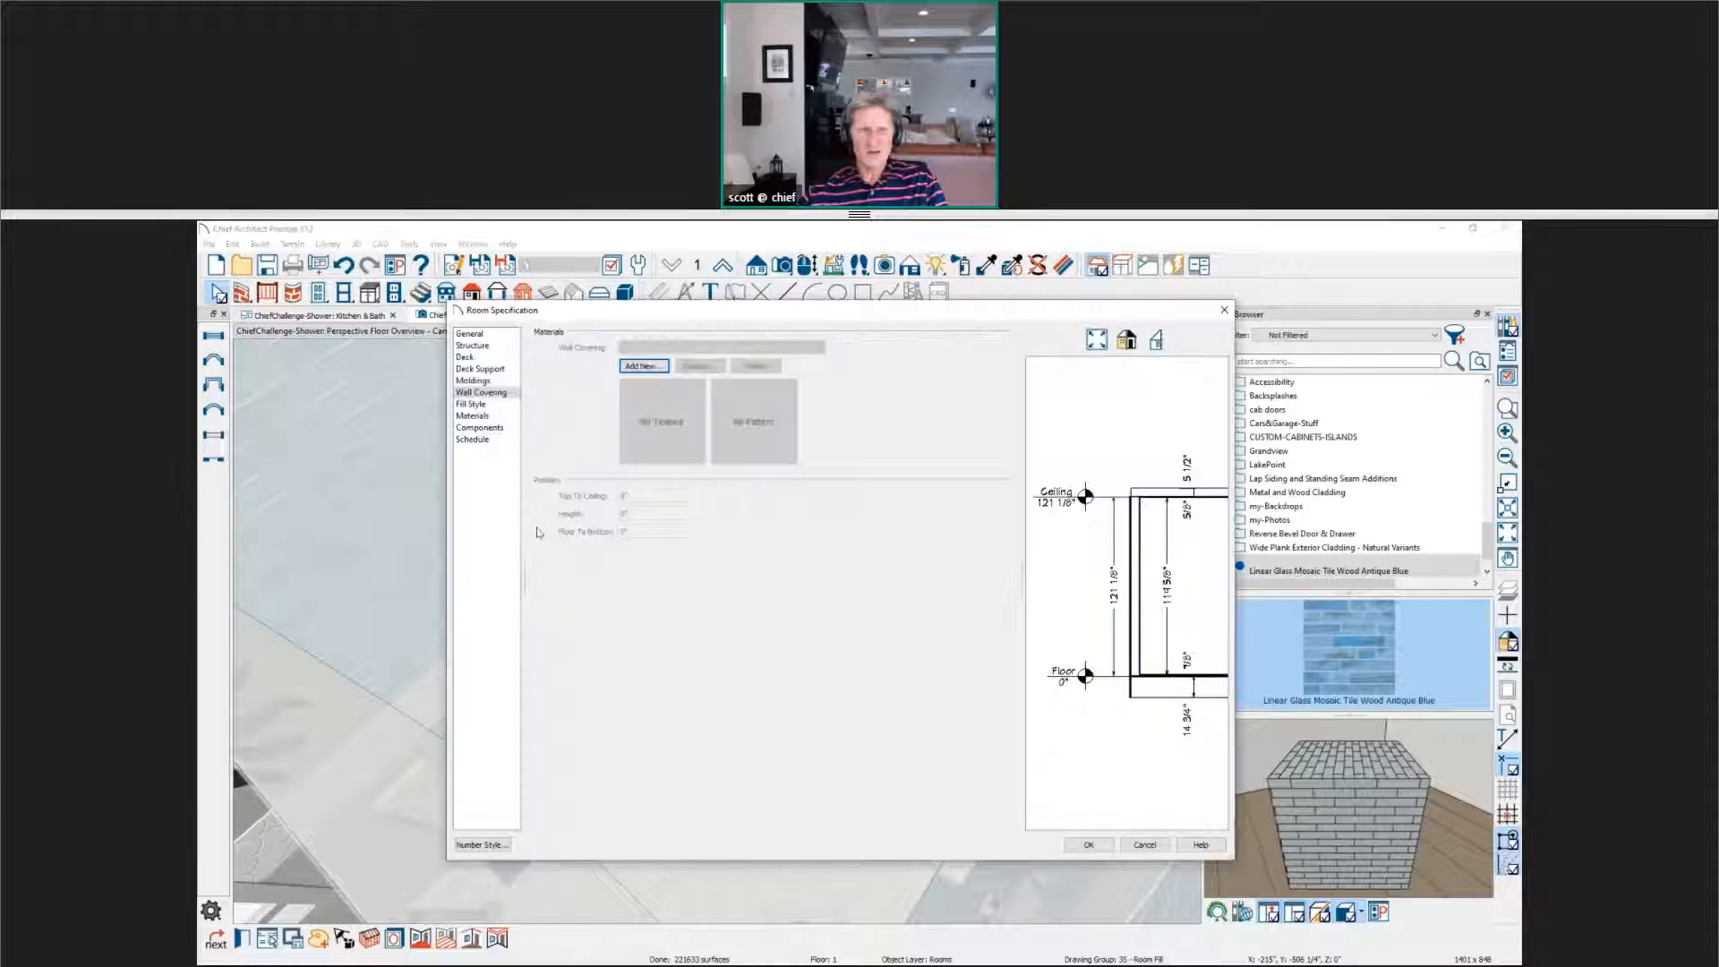
click(474, 380)
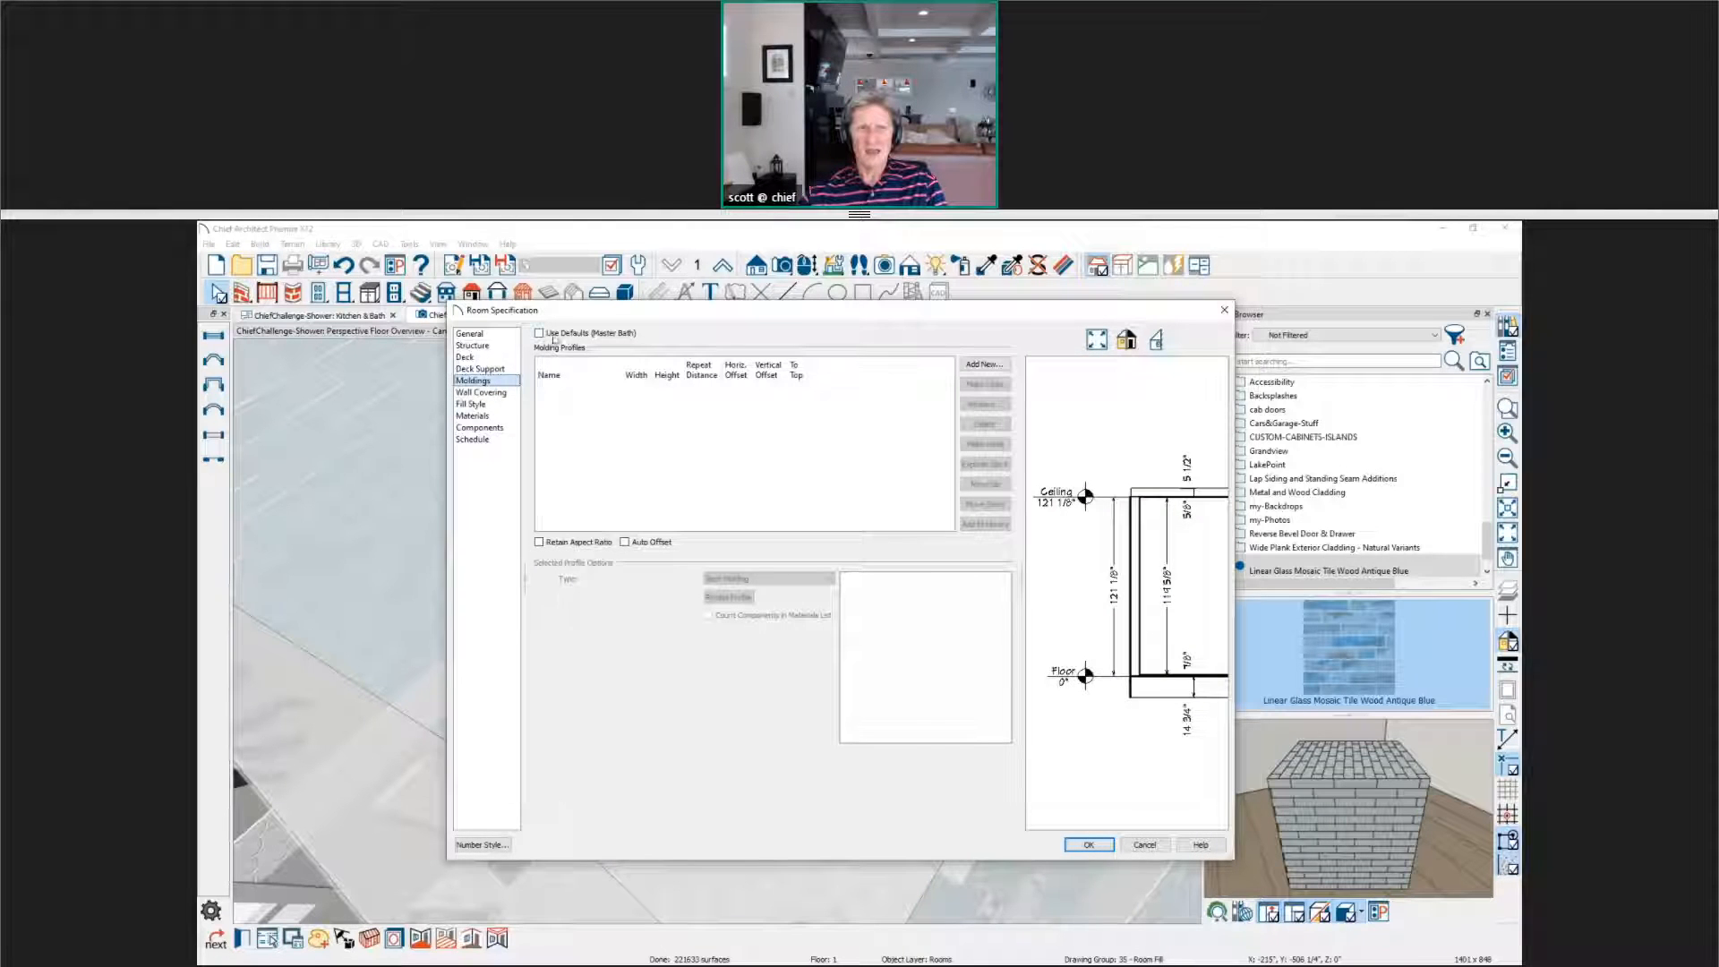
Step: Add the CA-39 edge molding profile from the core architectural catalog to the shower room's moldings
click(984, 364)
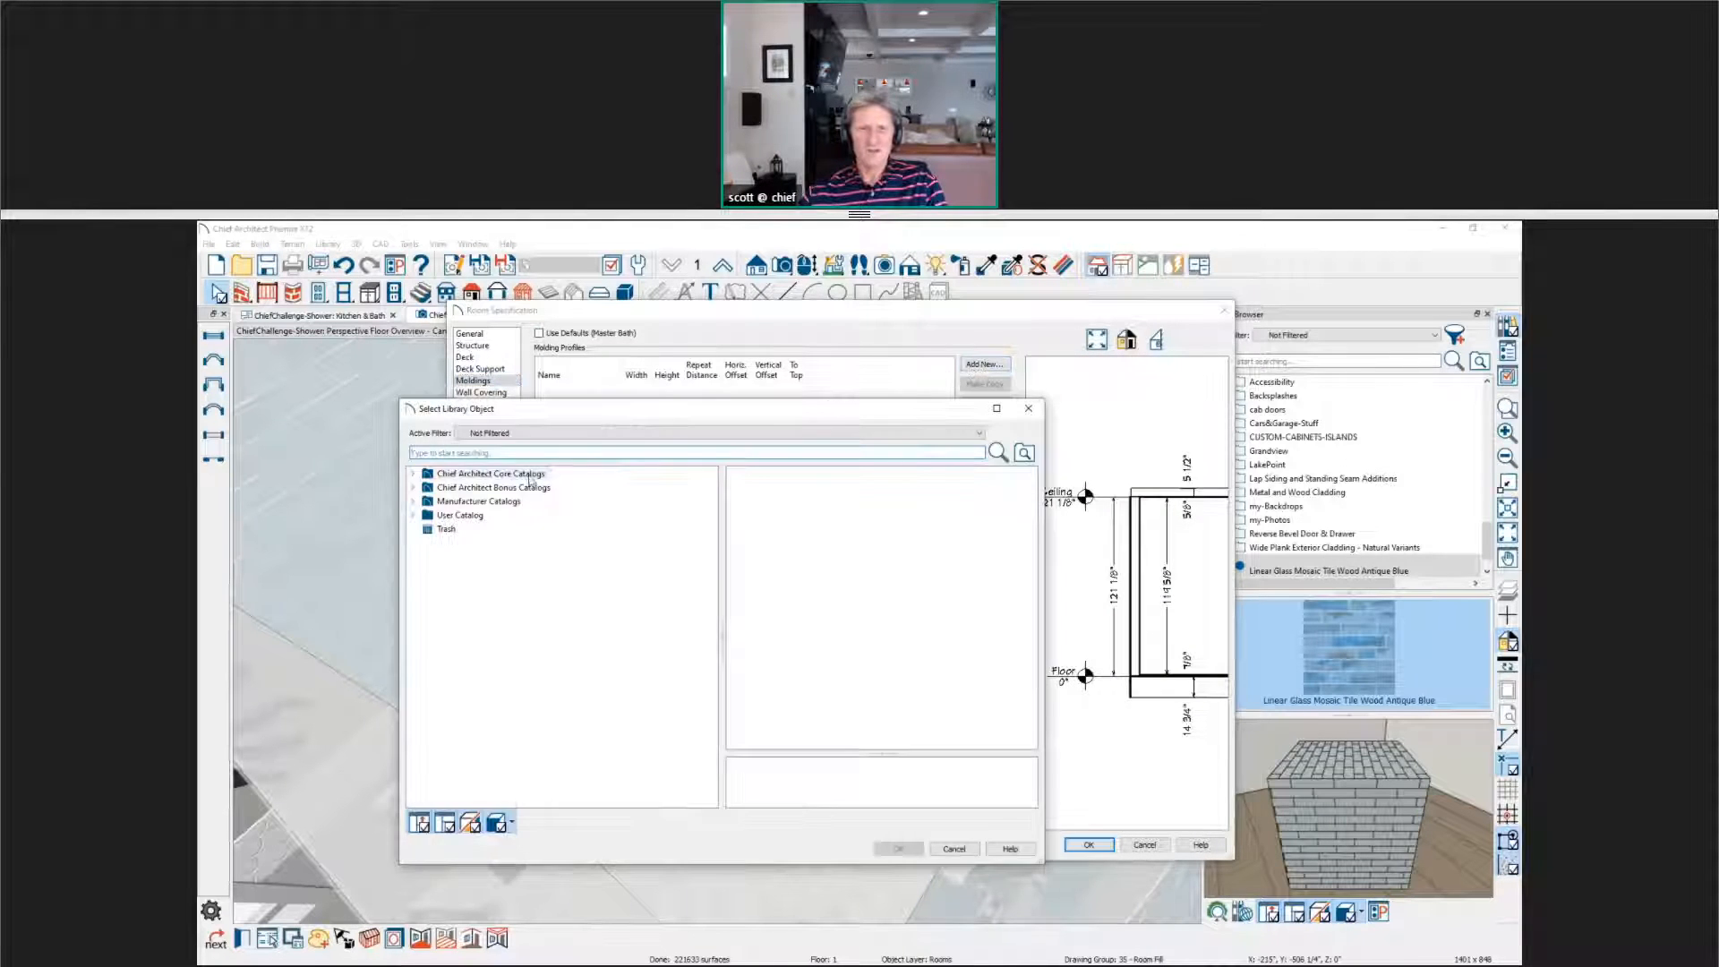
click(413, 474)
click(427, 487)
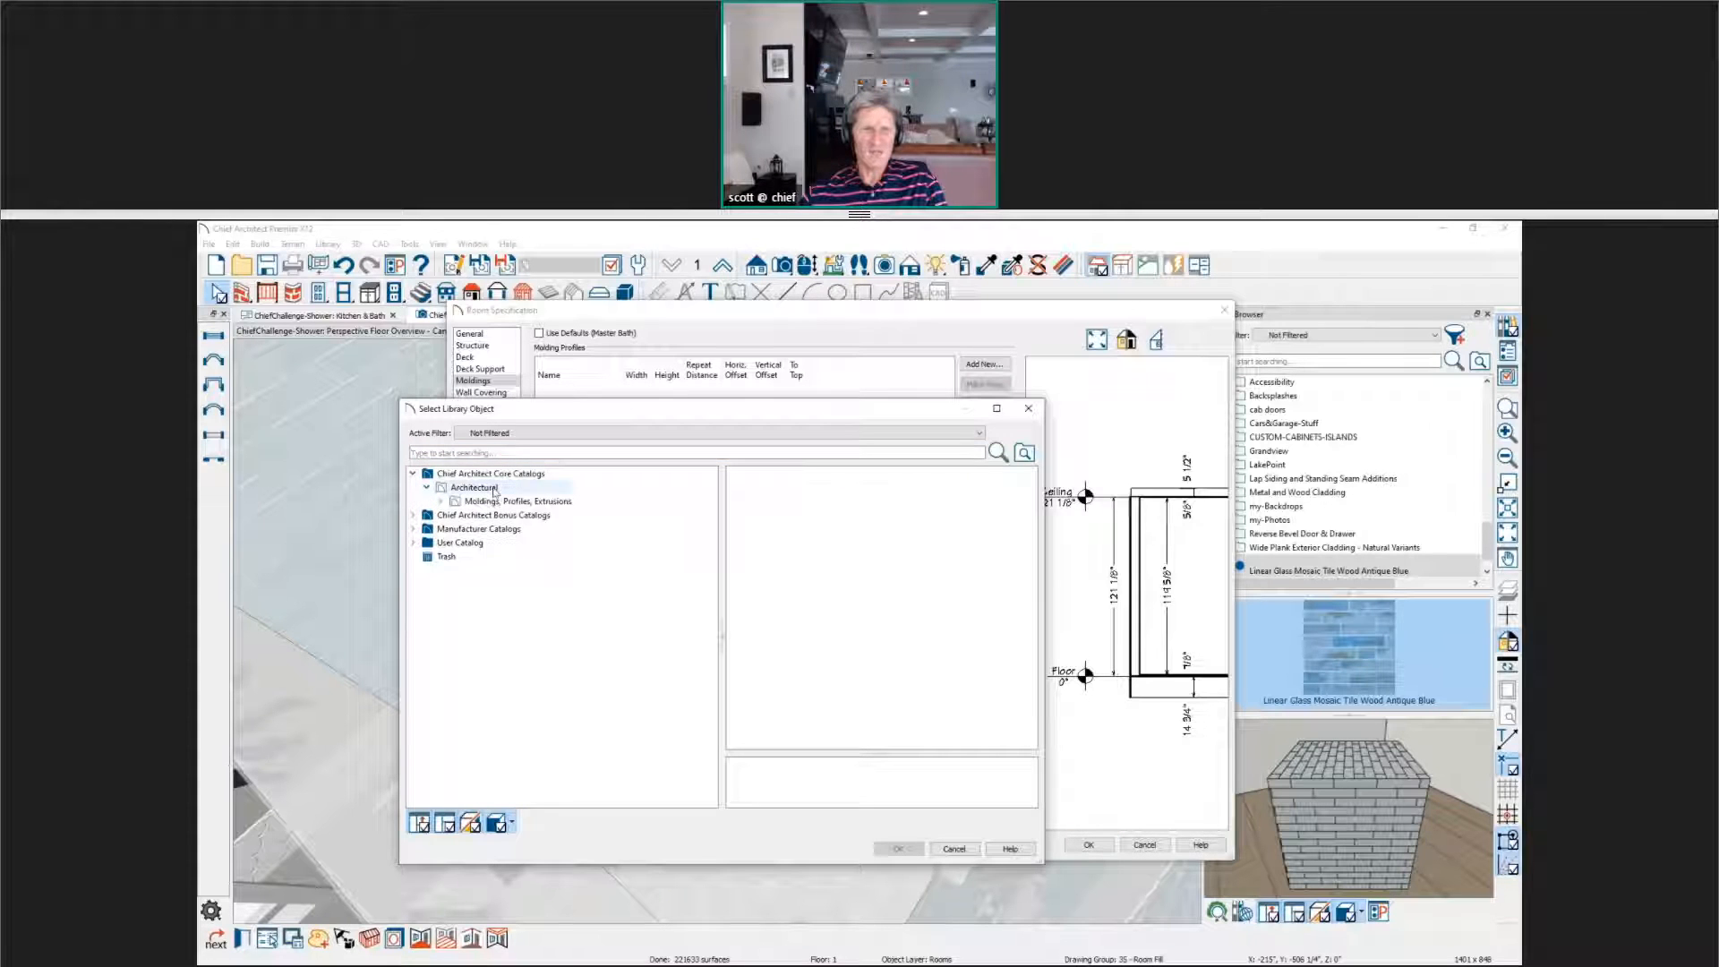
click(494, 491)
click(521, 502)
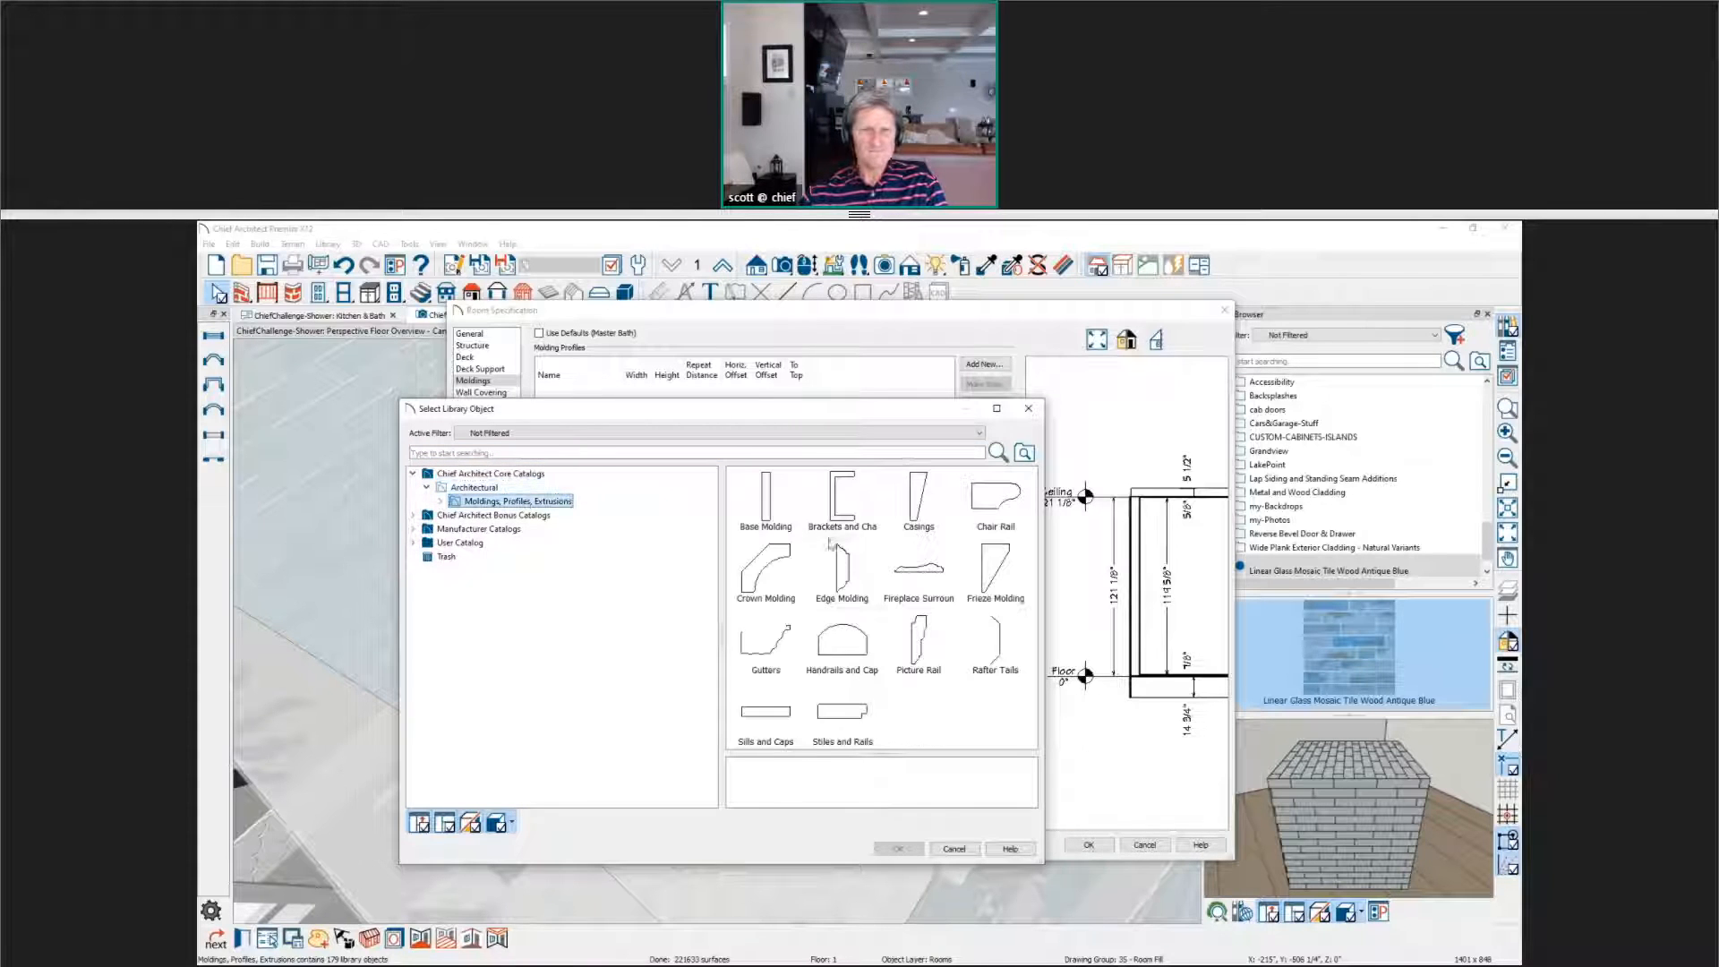
double_click(853, 582)
click(867, 596)
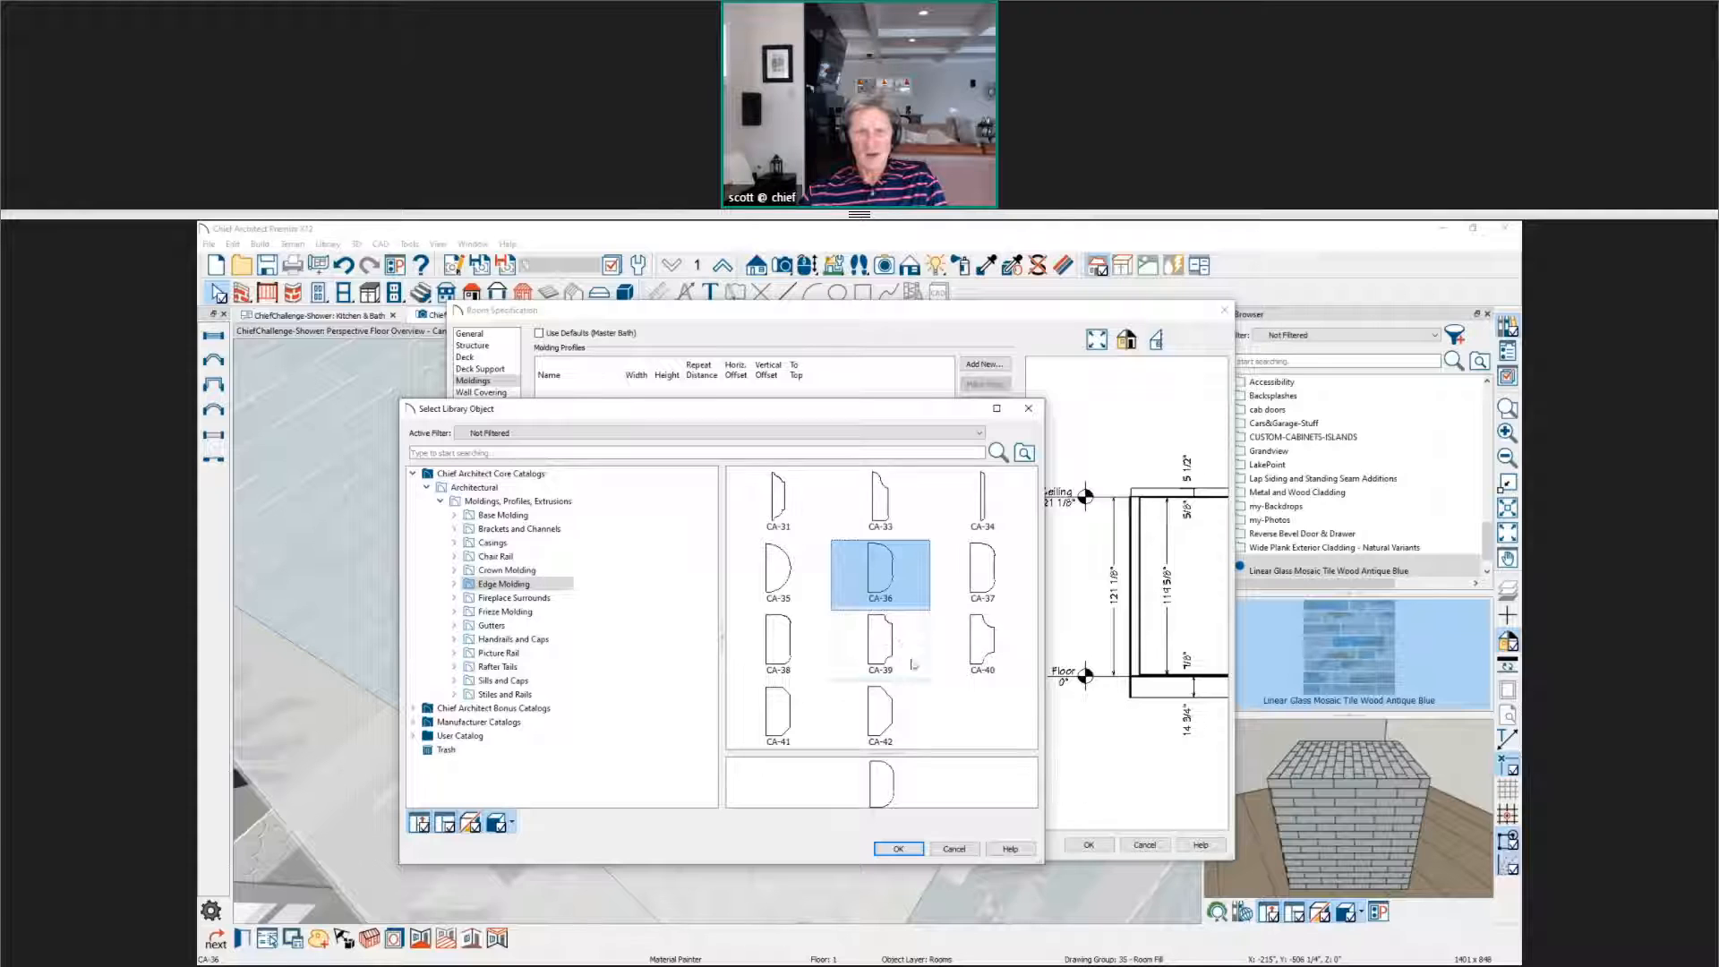
click(902, 651)
click(901, 849)
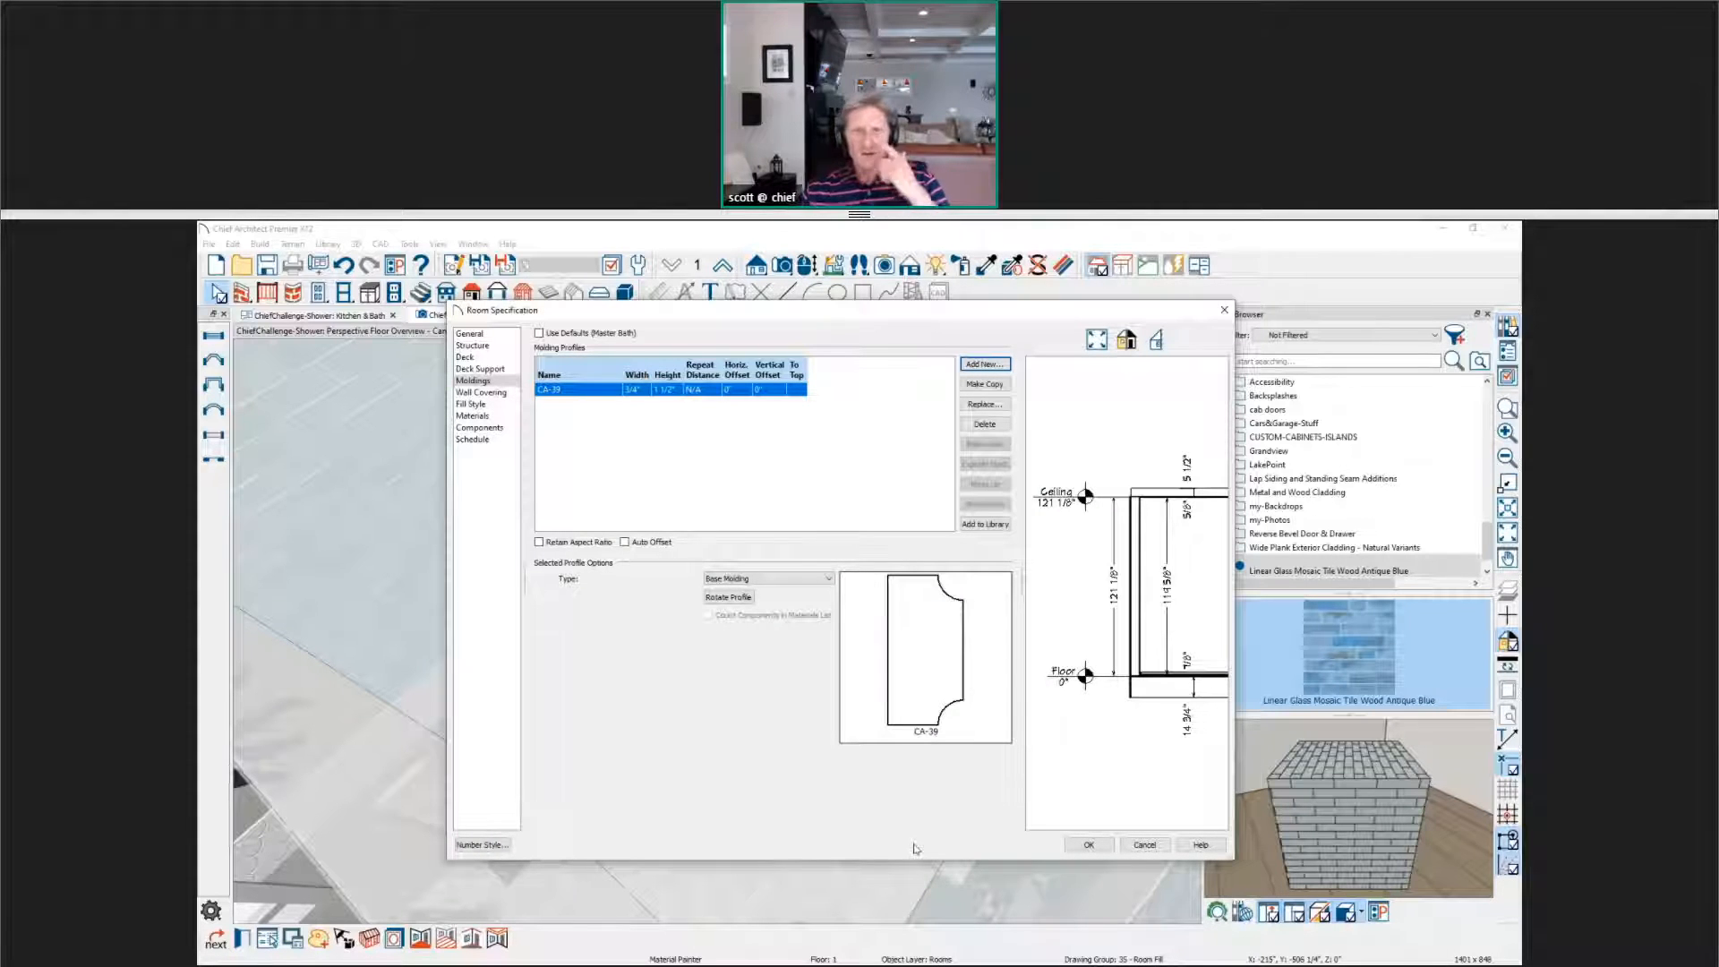
Step: Make the CA-39 profile a chair rail with a vertical offset of 66" and apply it to the room
click(772, 578)
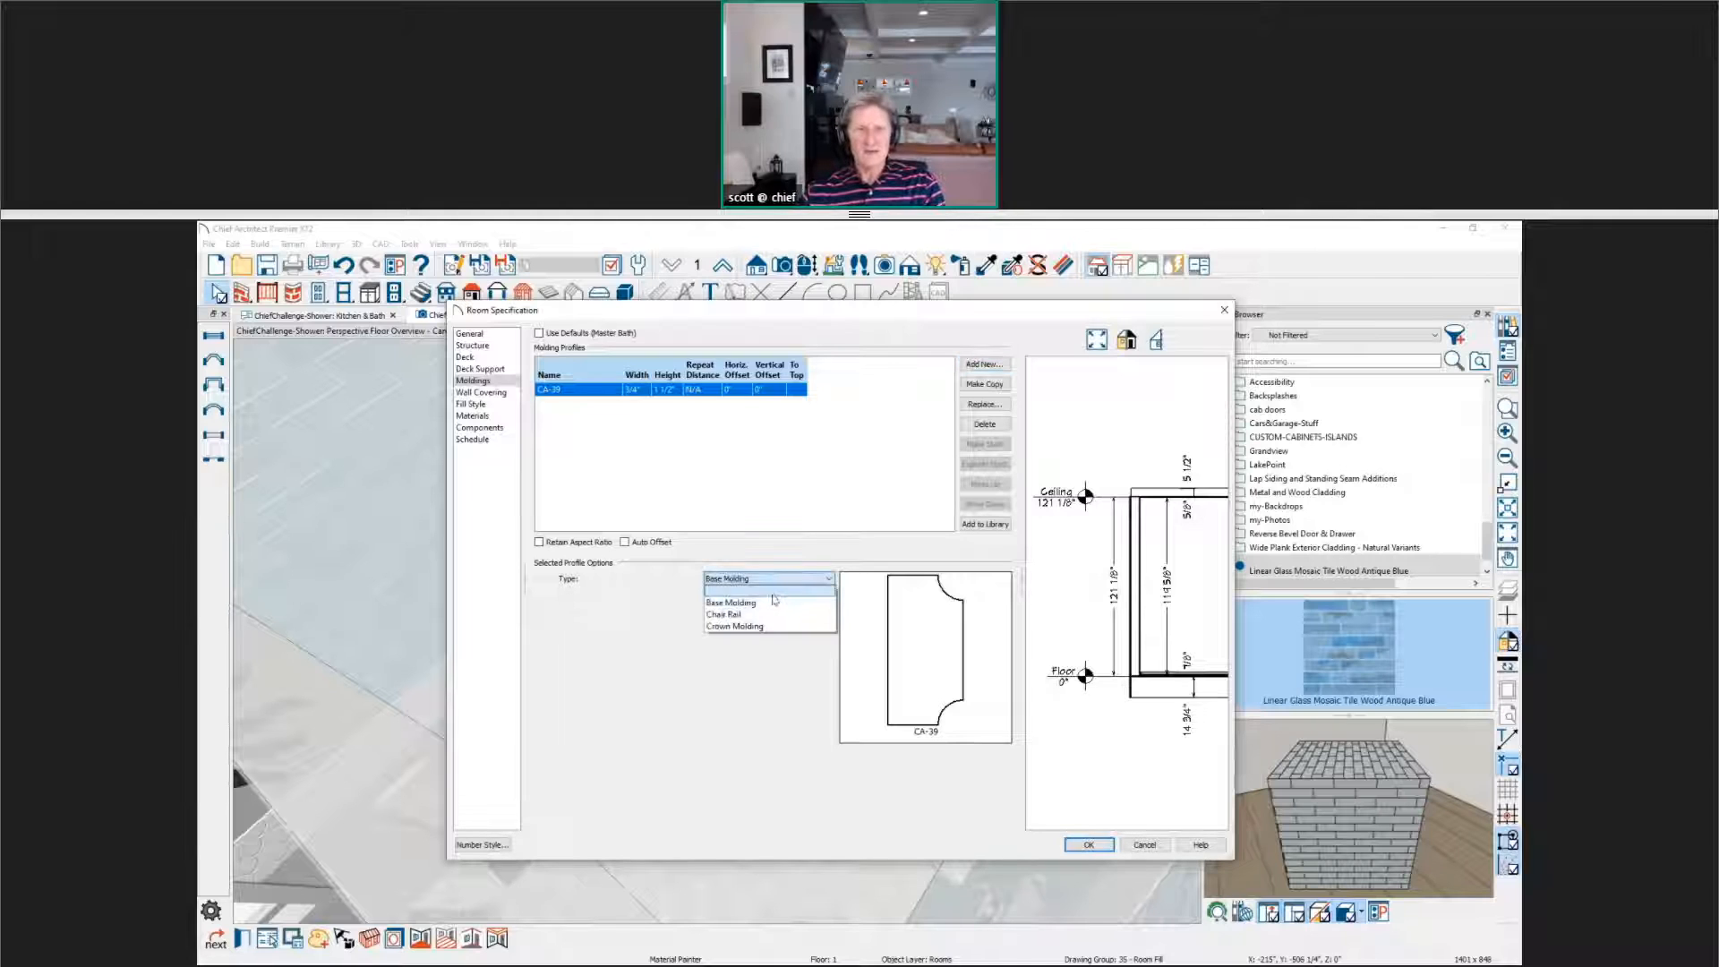
click(770, 614)
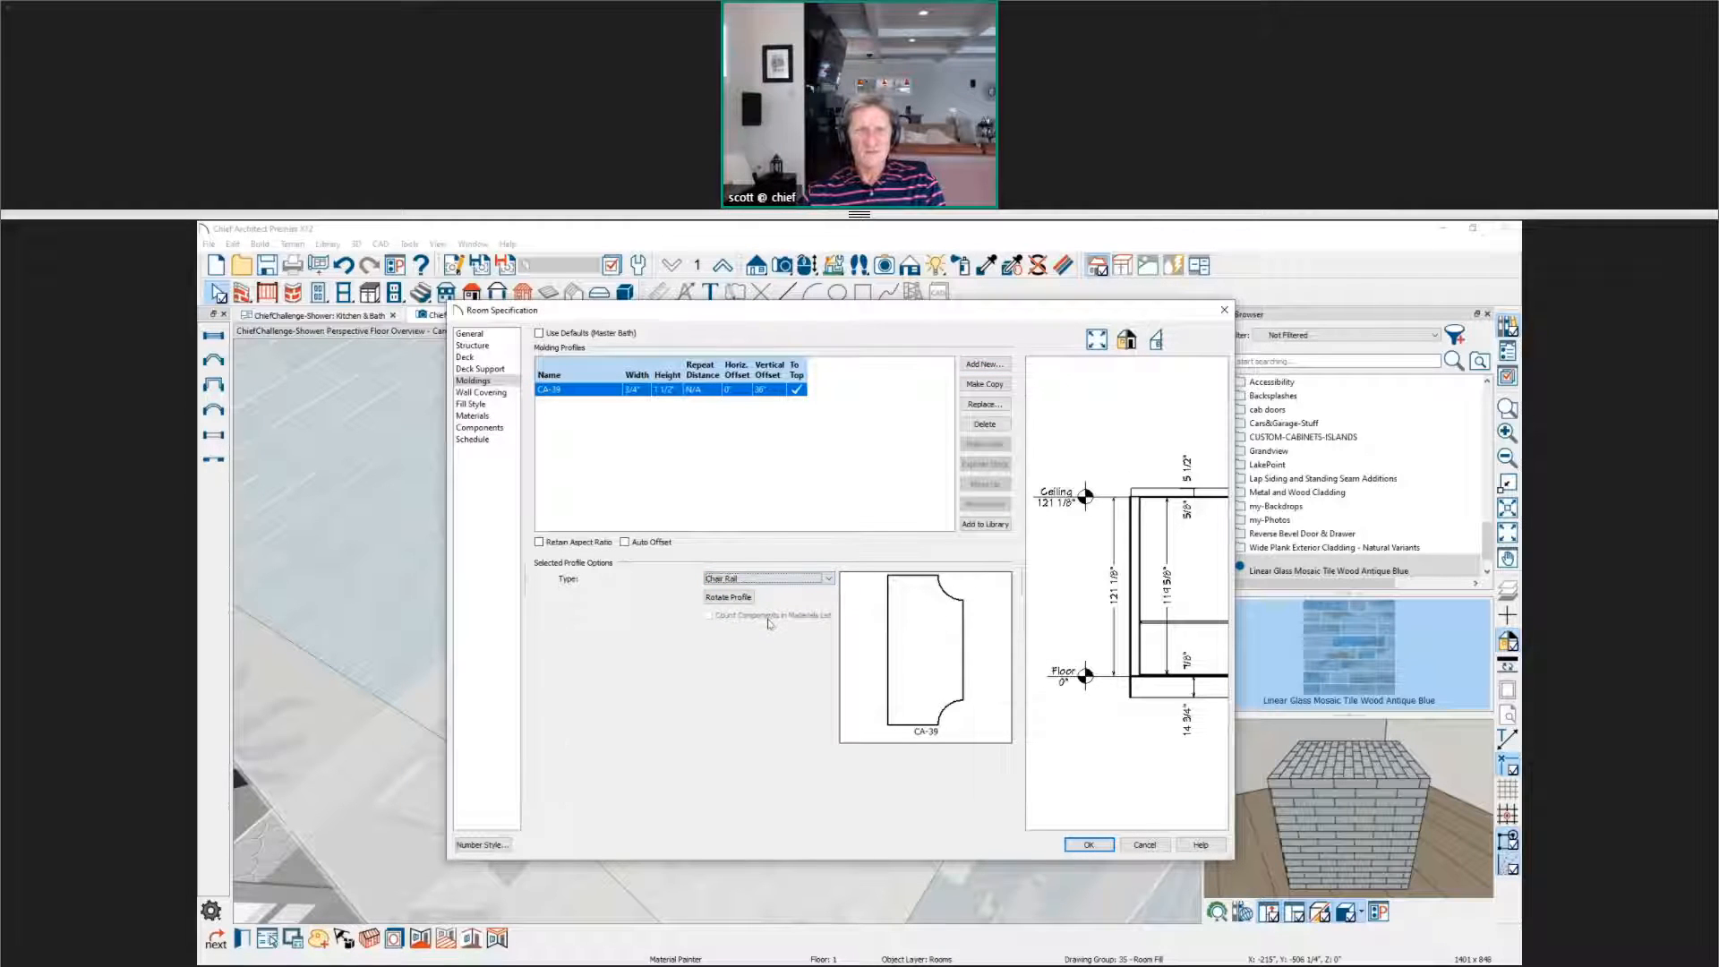
click(775, 390)
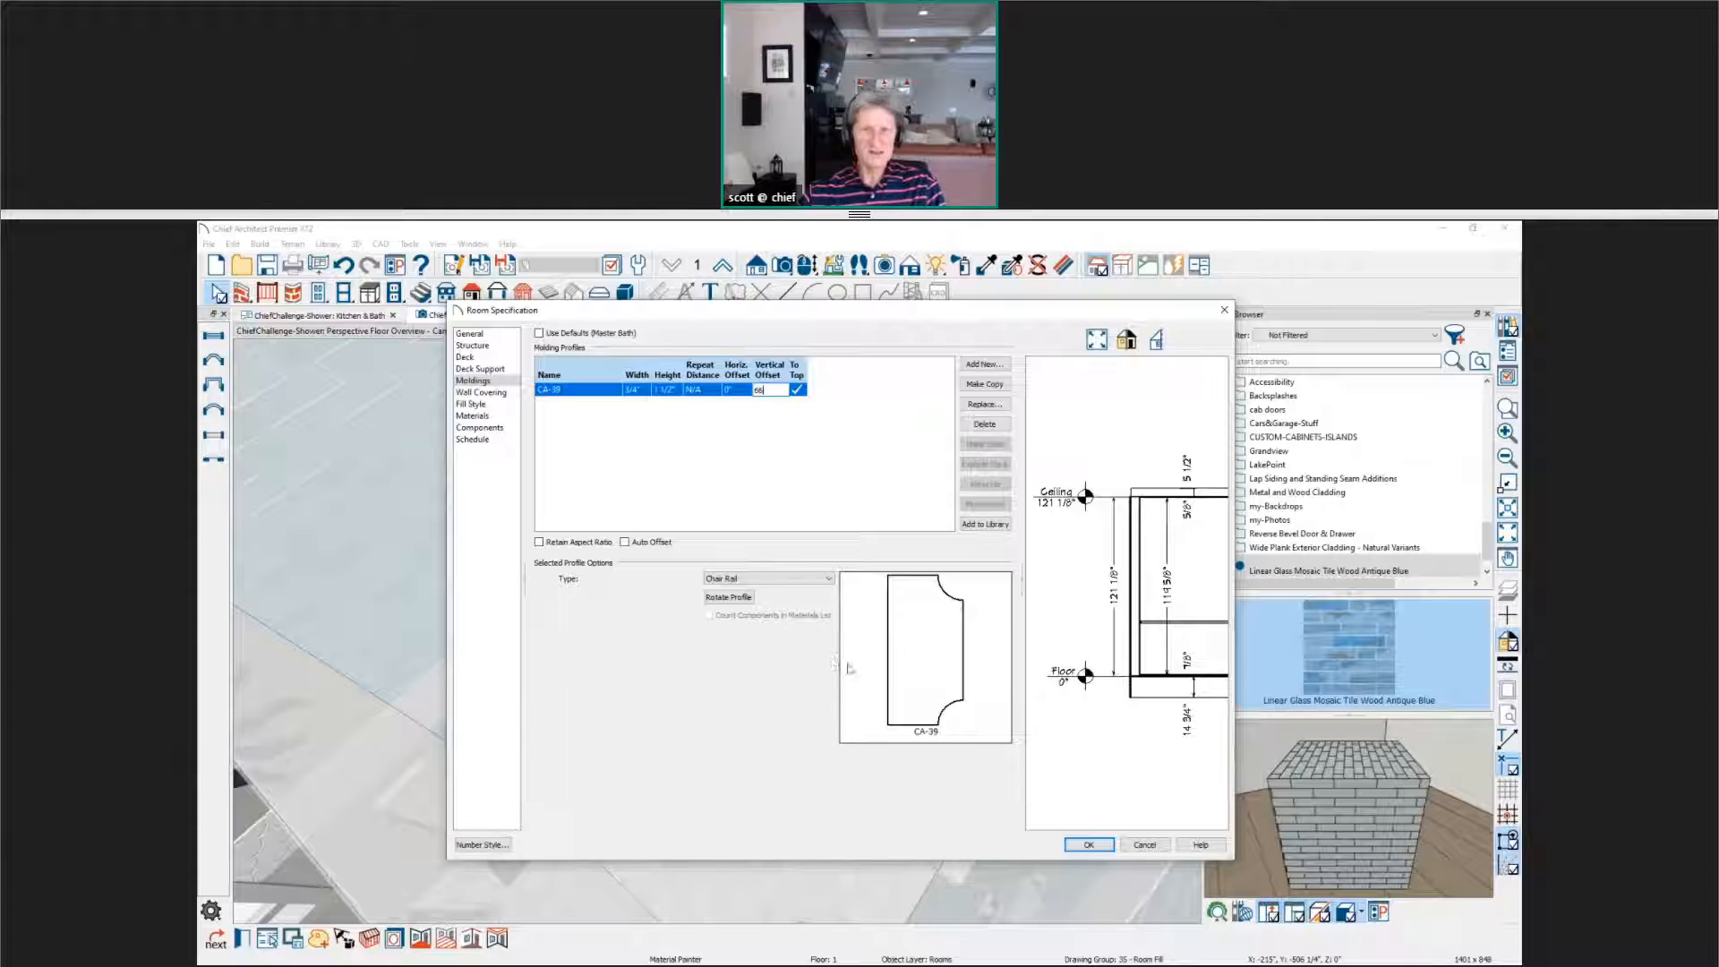
key(Tab)
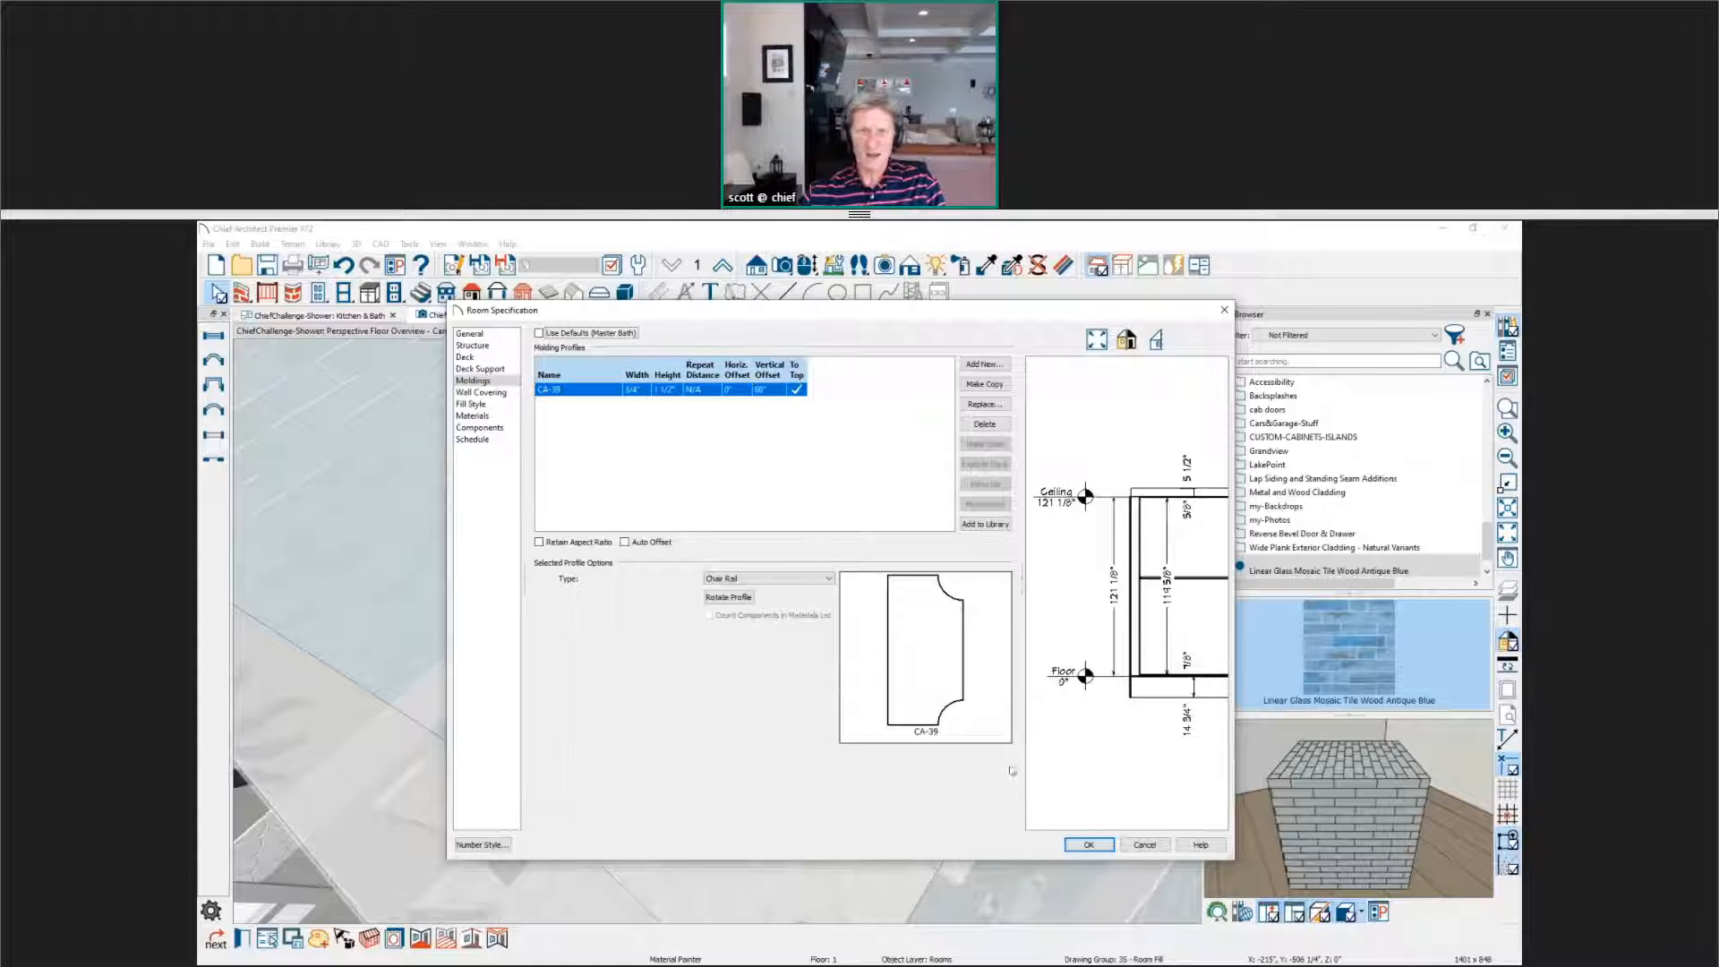
click(1093, 845)
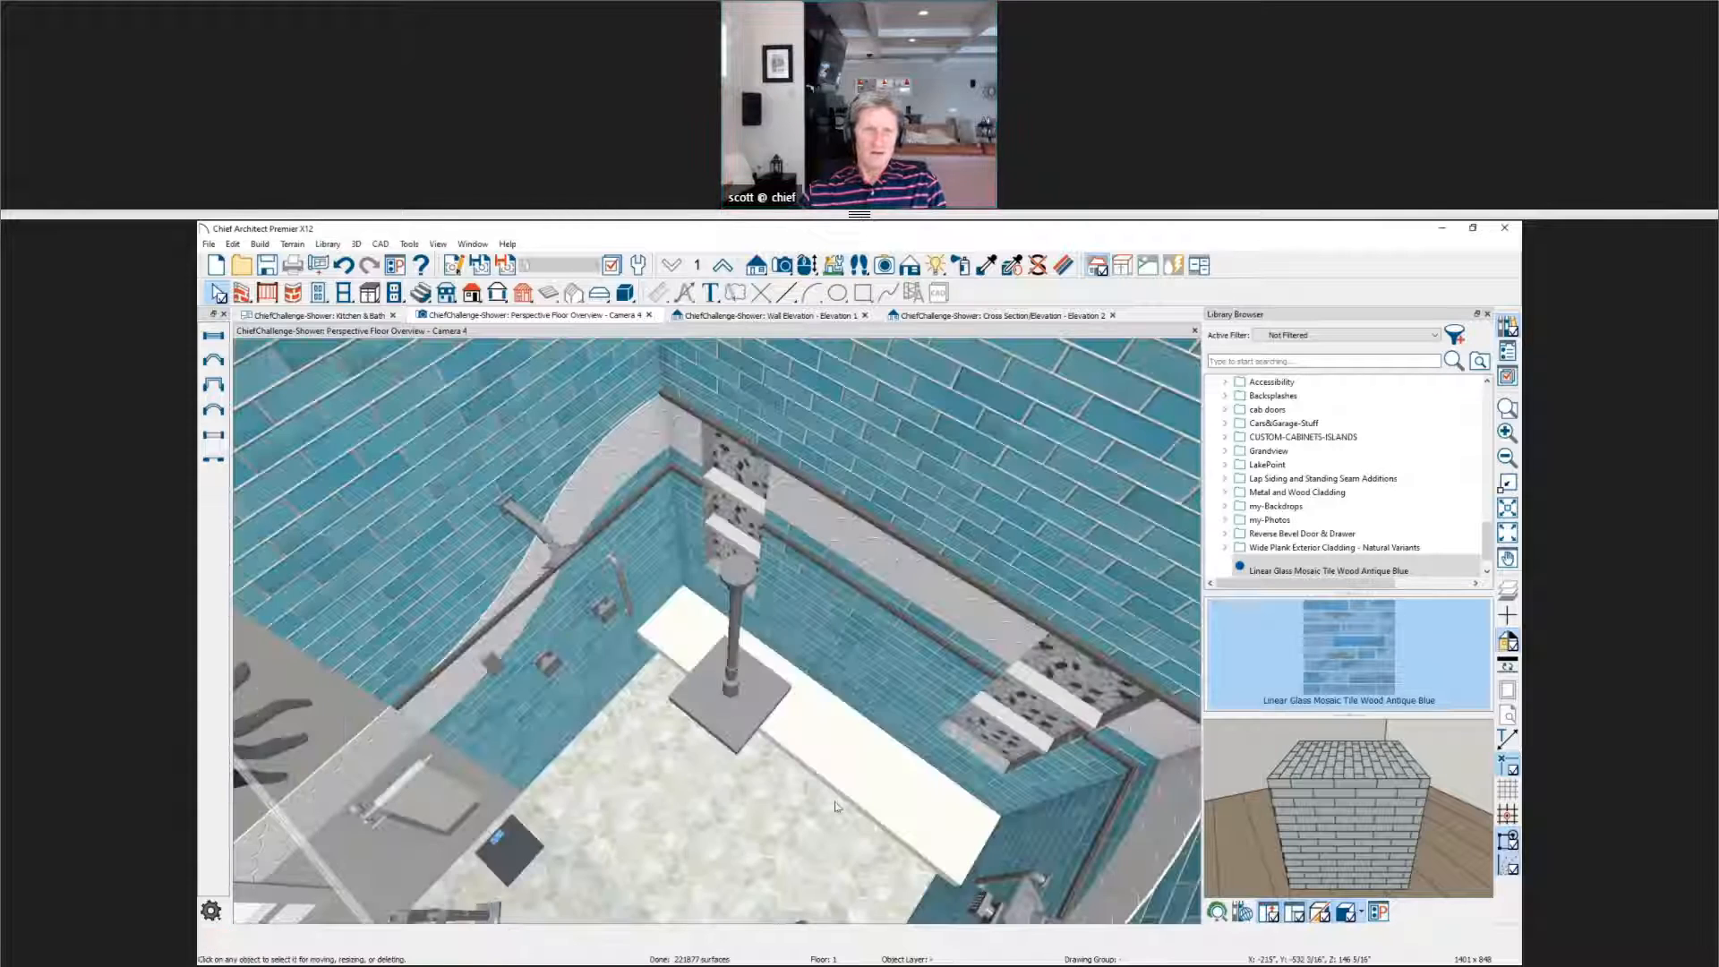
Step: Examine how the room's chair rail runs around the shower walls relative to the fish-scale band
middle_drag(669, 655, 409, 641)
scroll(445, 618, up, 3)
scroll(445, 618, up, 3)
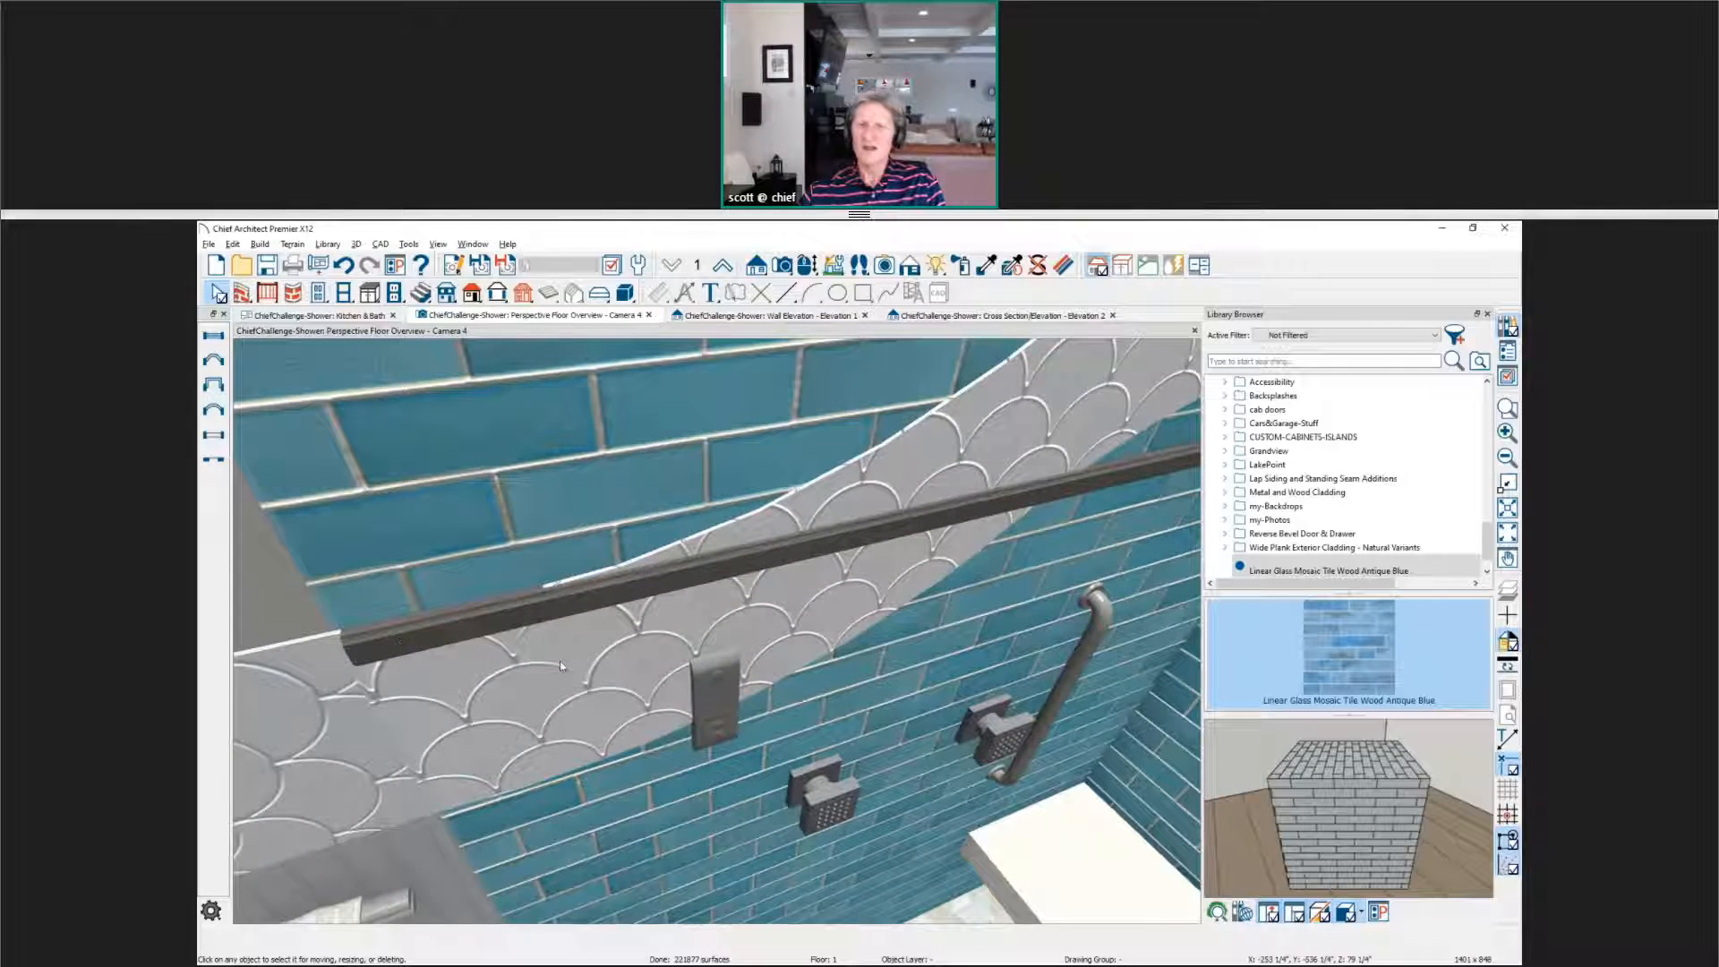
scroll(560, 661, down, 3)
middle_drag(561, 660, 761, 725)
scroll(805, 613, down, 1)
middle_drag(802, 624, 637, 744)
scroll(637, 744, down, 2)
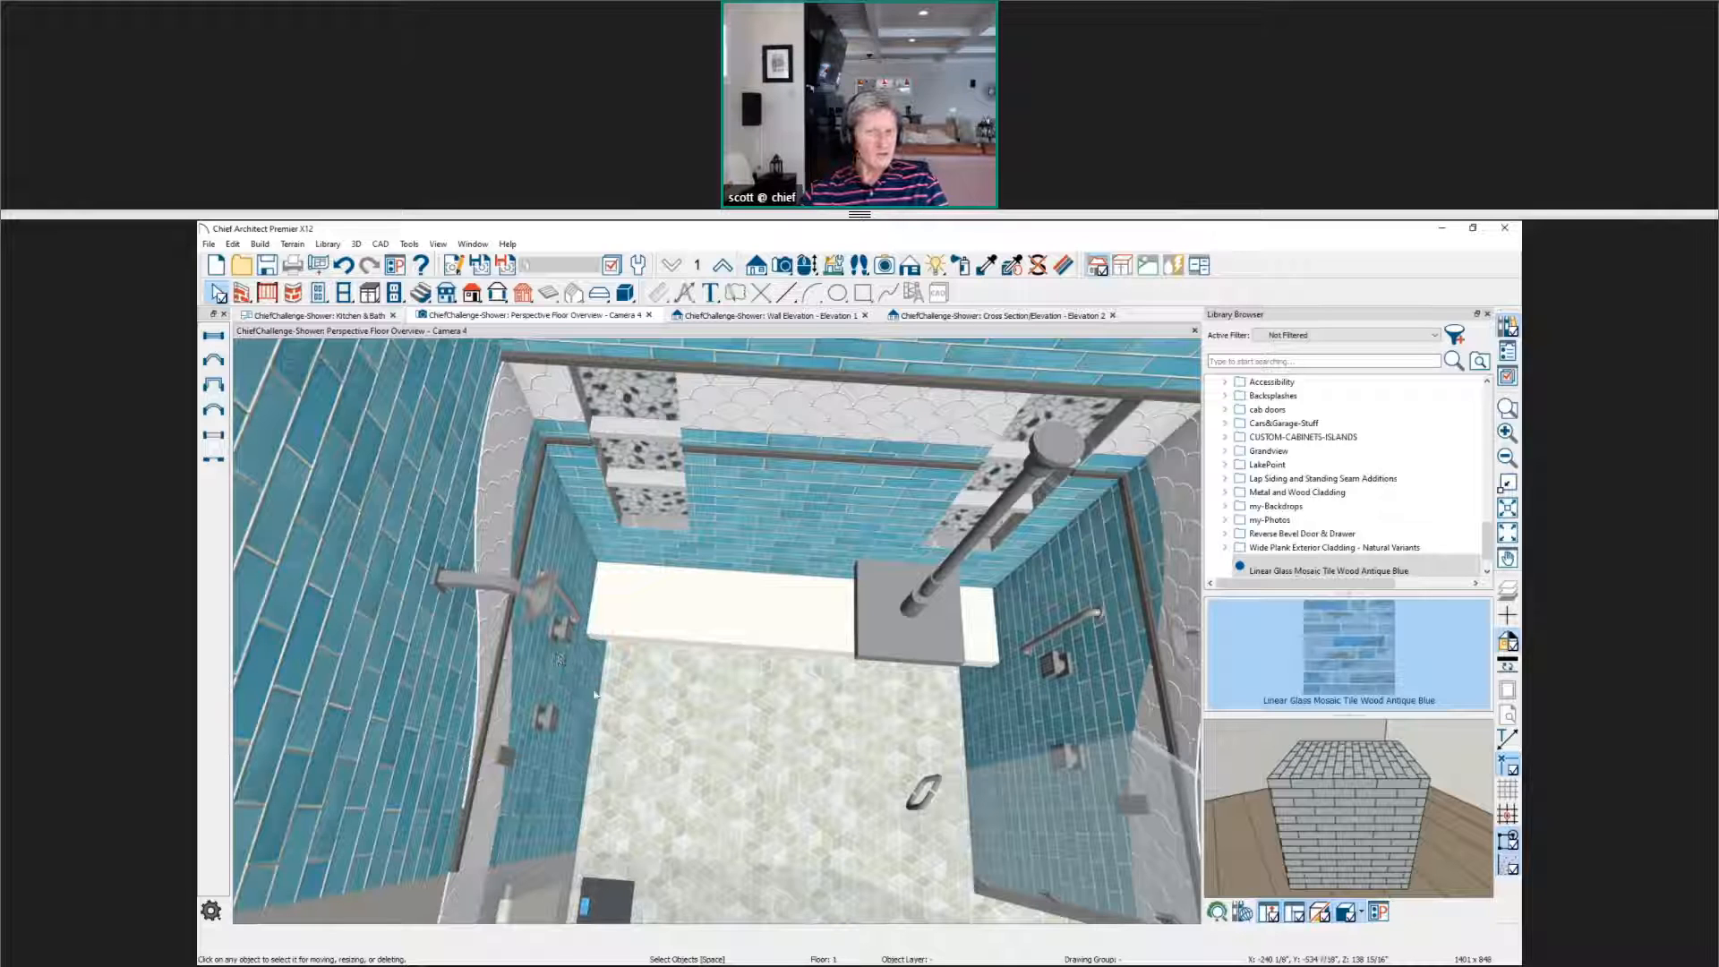
middle_drag(664, 648, 661, 687)
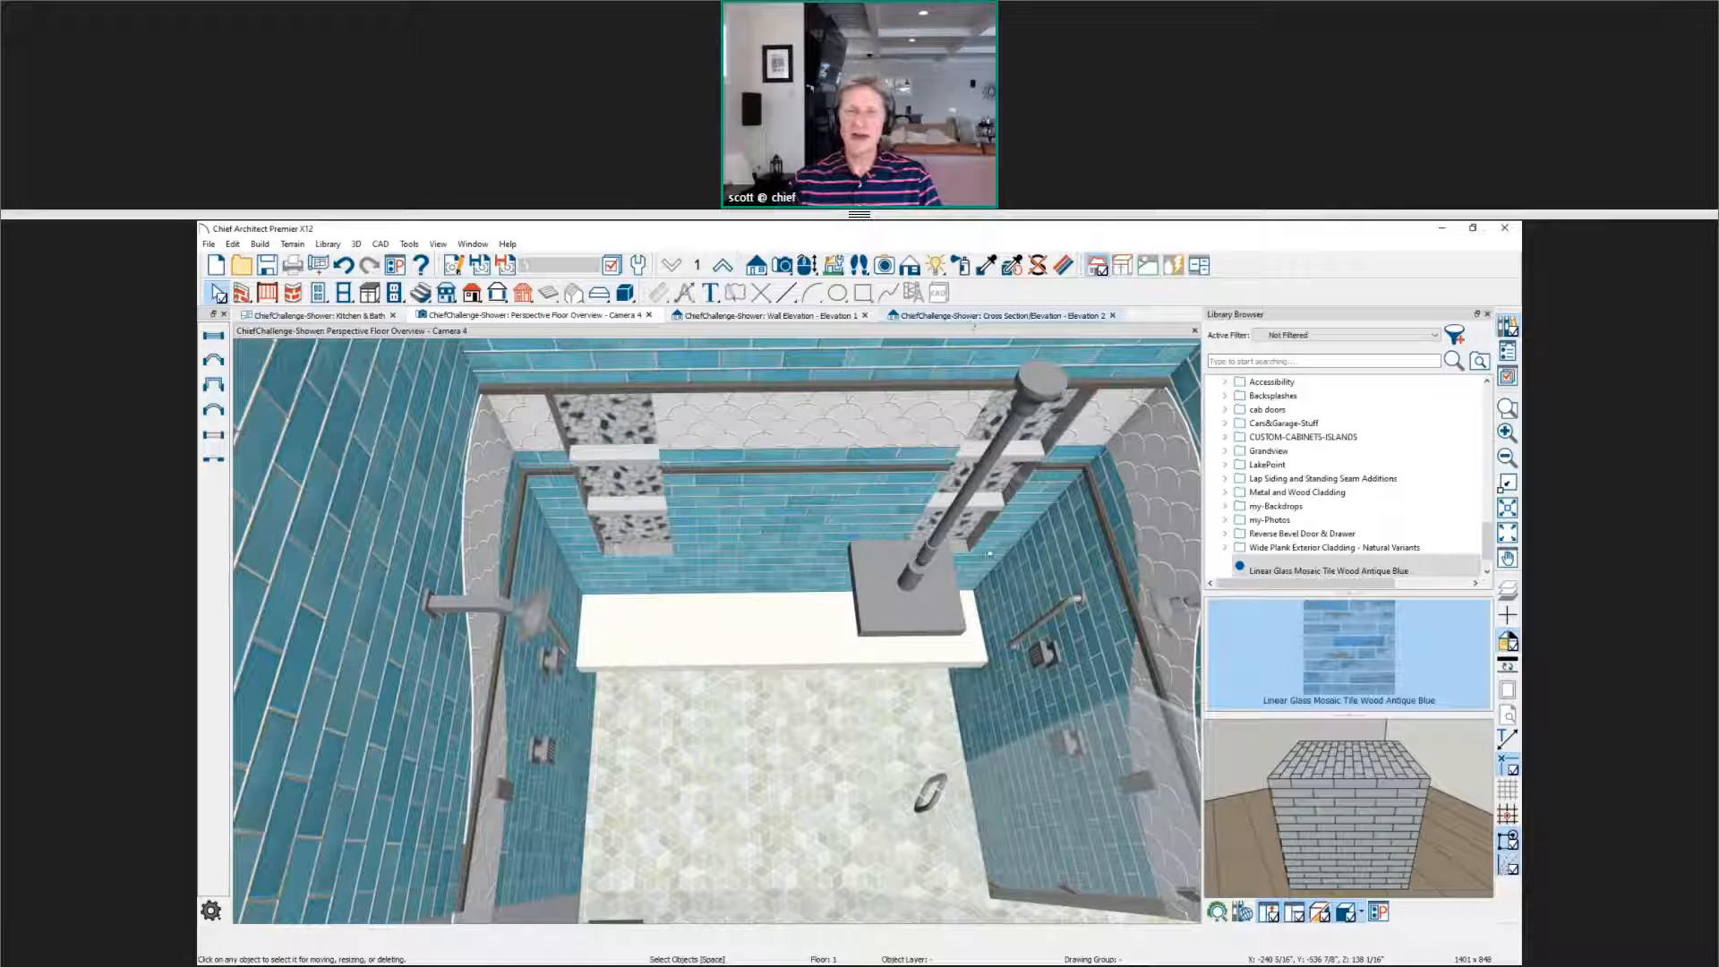
Step: In the second cross-section elevation, copy the curved fish-scale band in place and isolate its lower upper-edge arc as a CAD arc
click(1001, 315)
scroll(661, 773, up, 4)
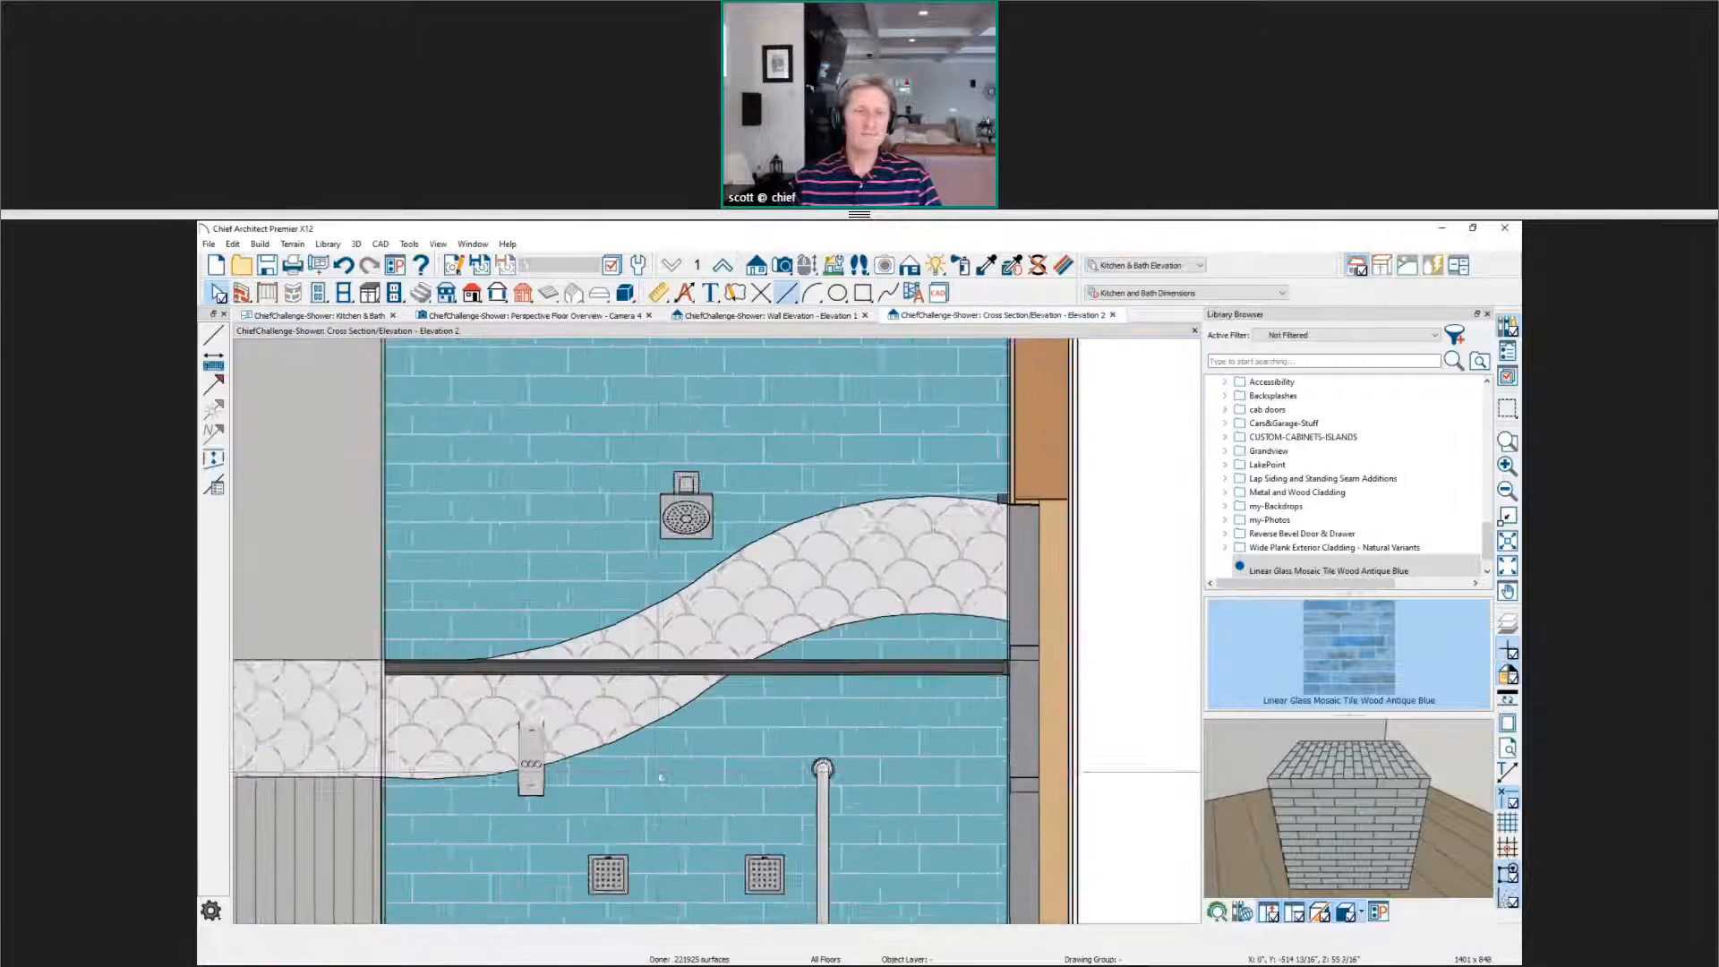
click(665, 588)
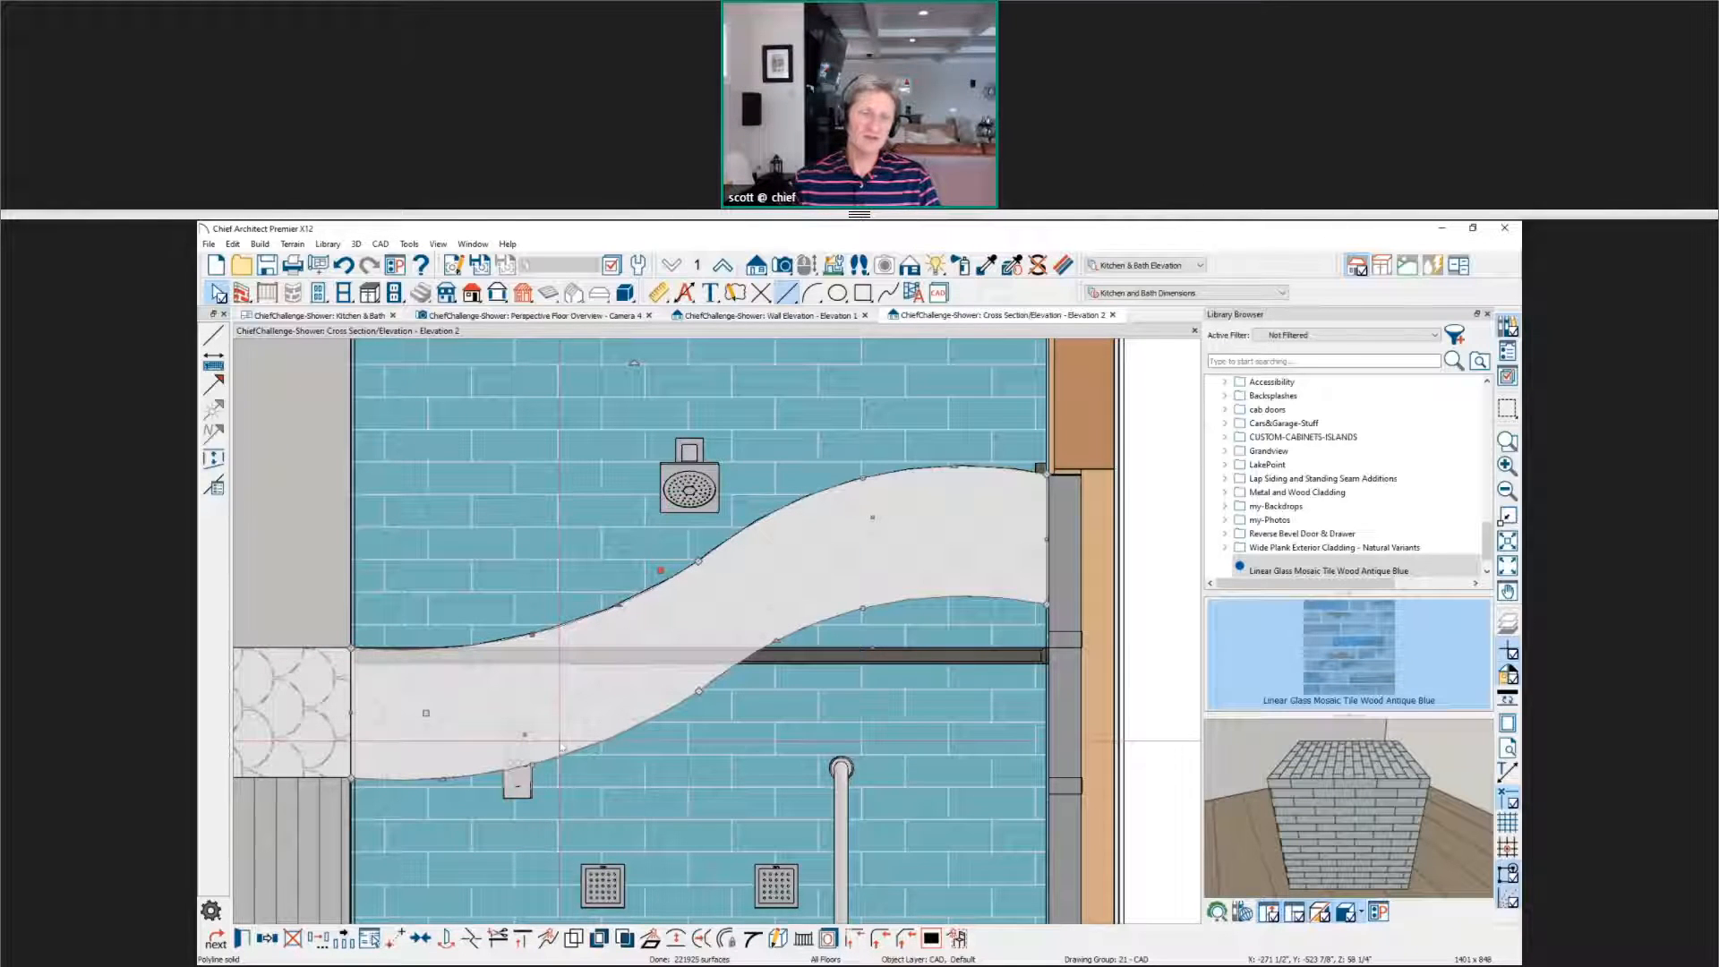
click(269, 940)
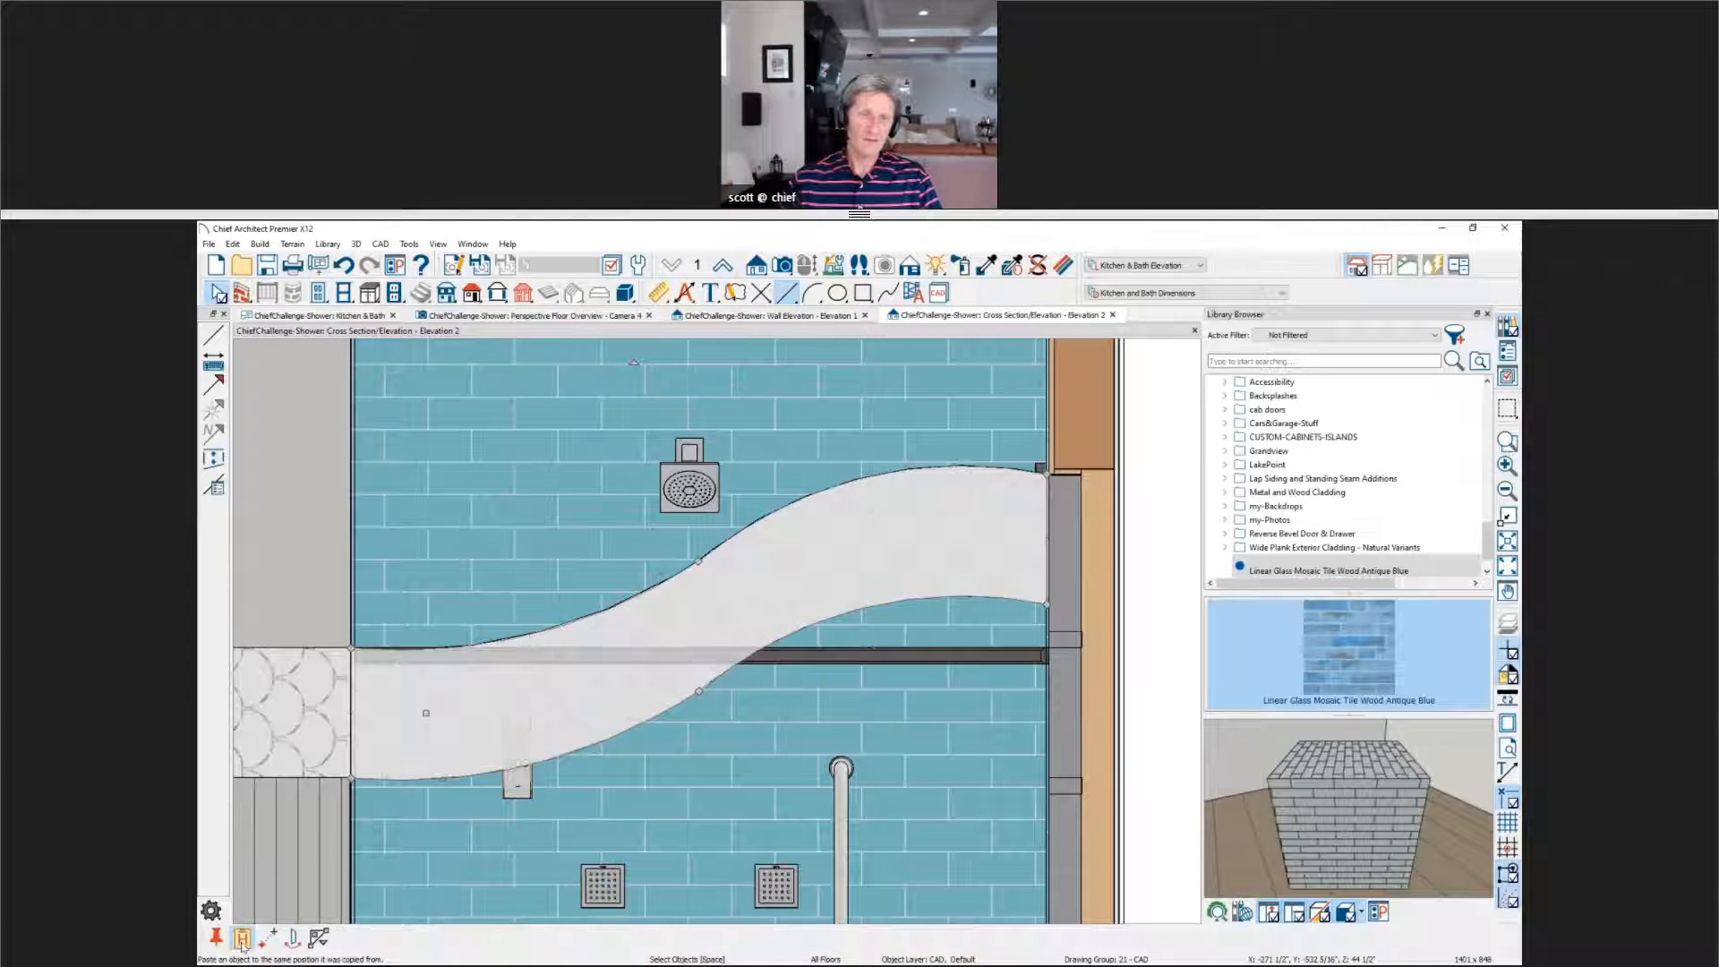
click(241, 939)
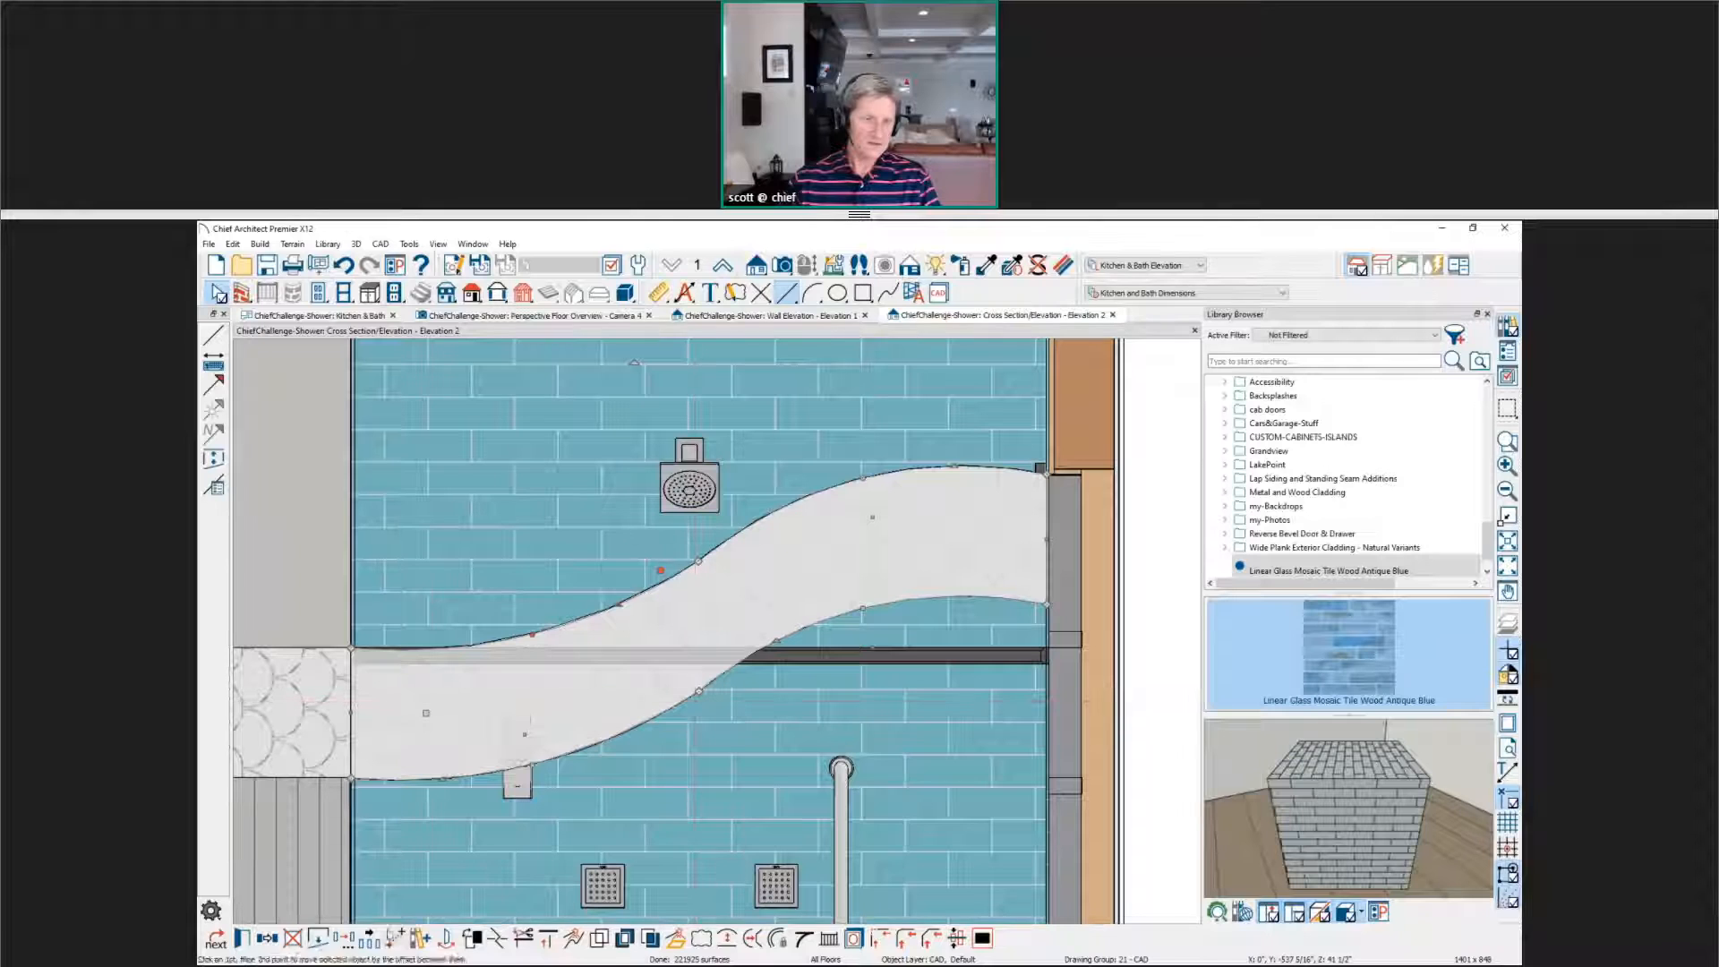
click(318, 938)
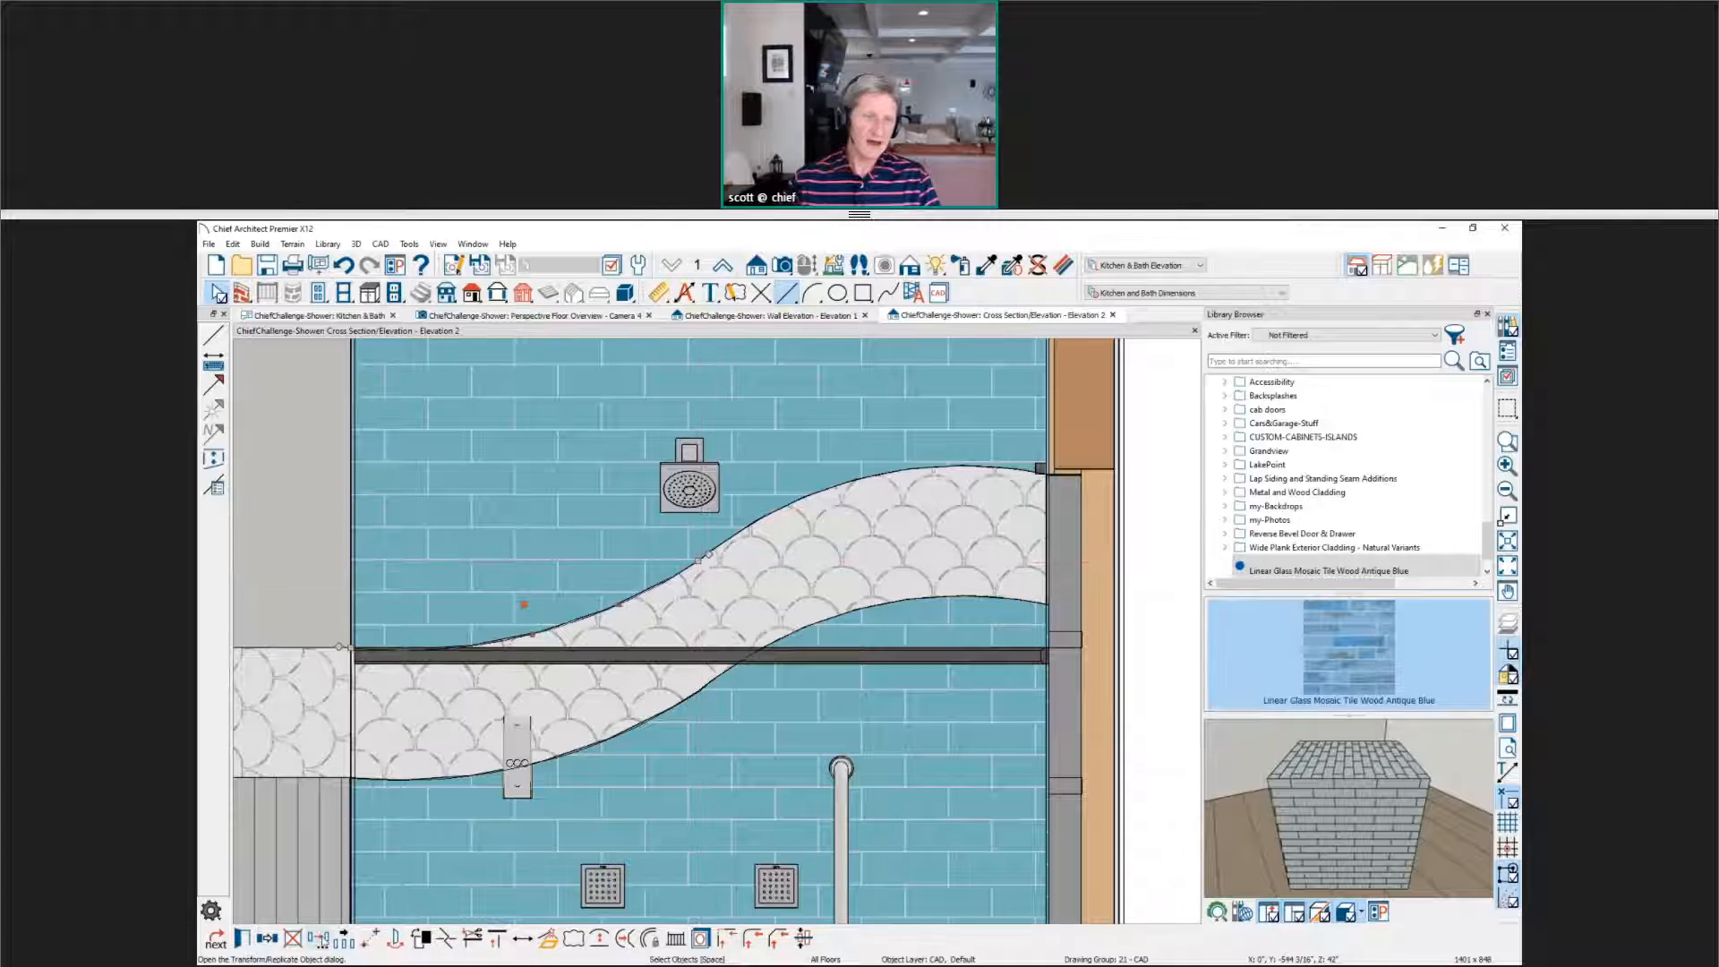
Step: Move the copied CAD arc up with Transform/Replicate, using an X delta of 0 and a Z delta of 1"
click(320, 937)
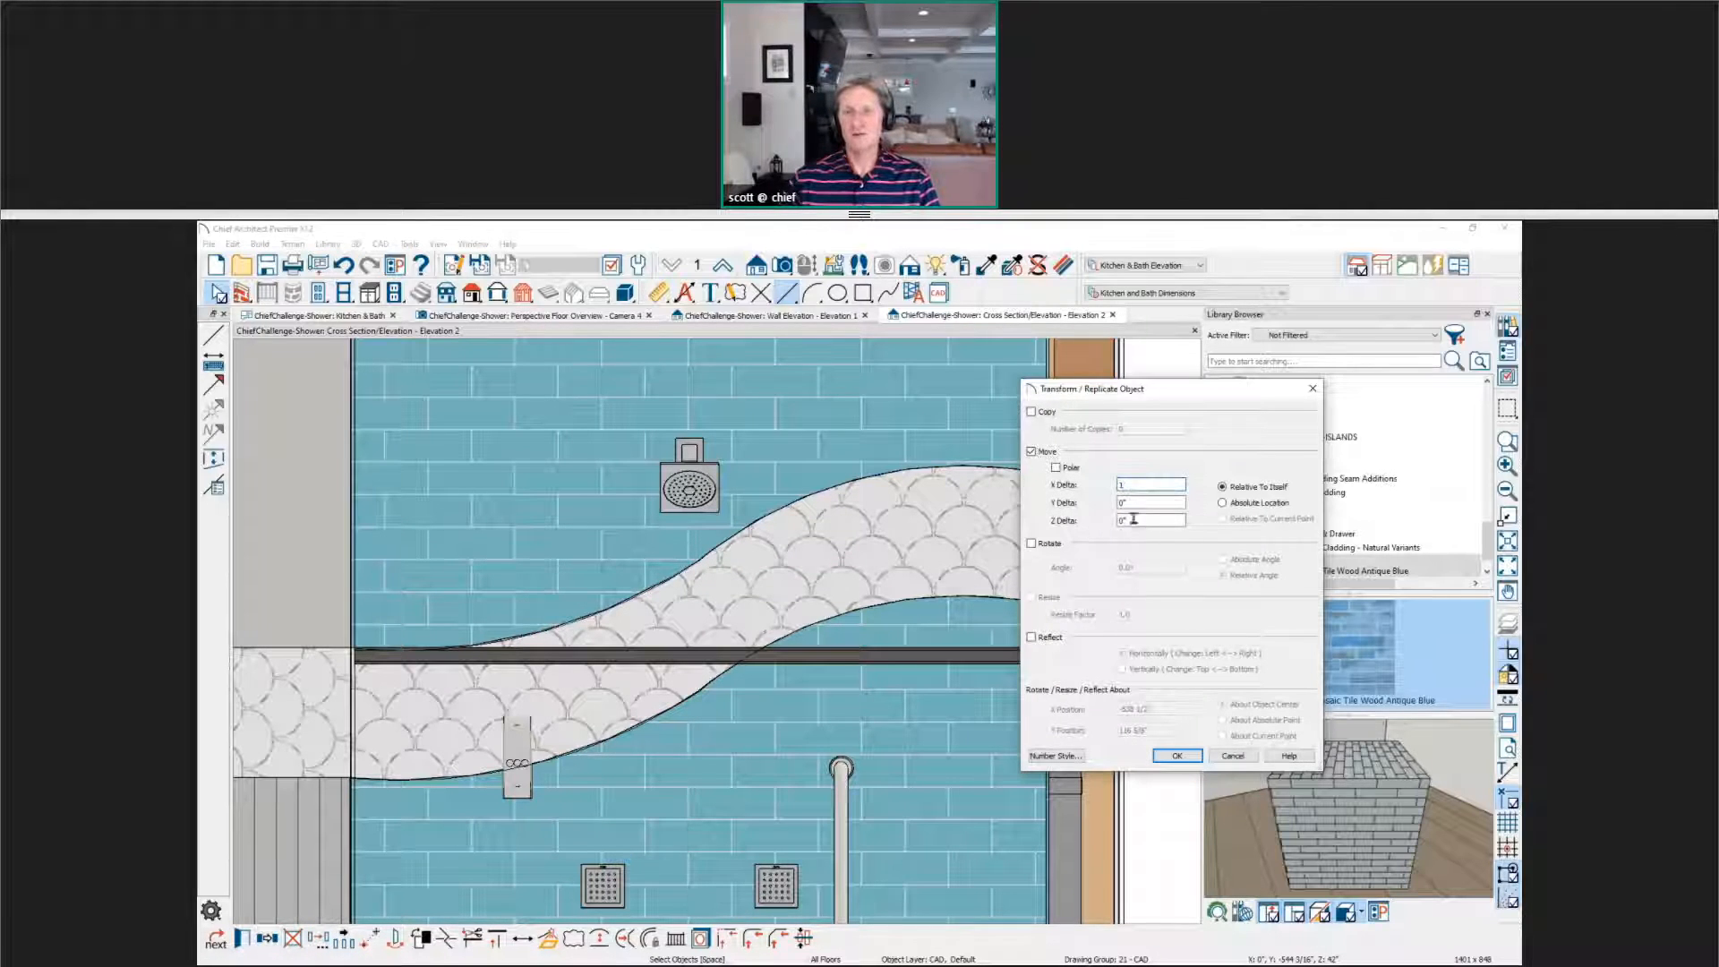
drag(1134, 519, 1057, 492)
text(1)
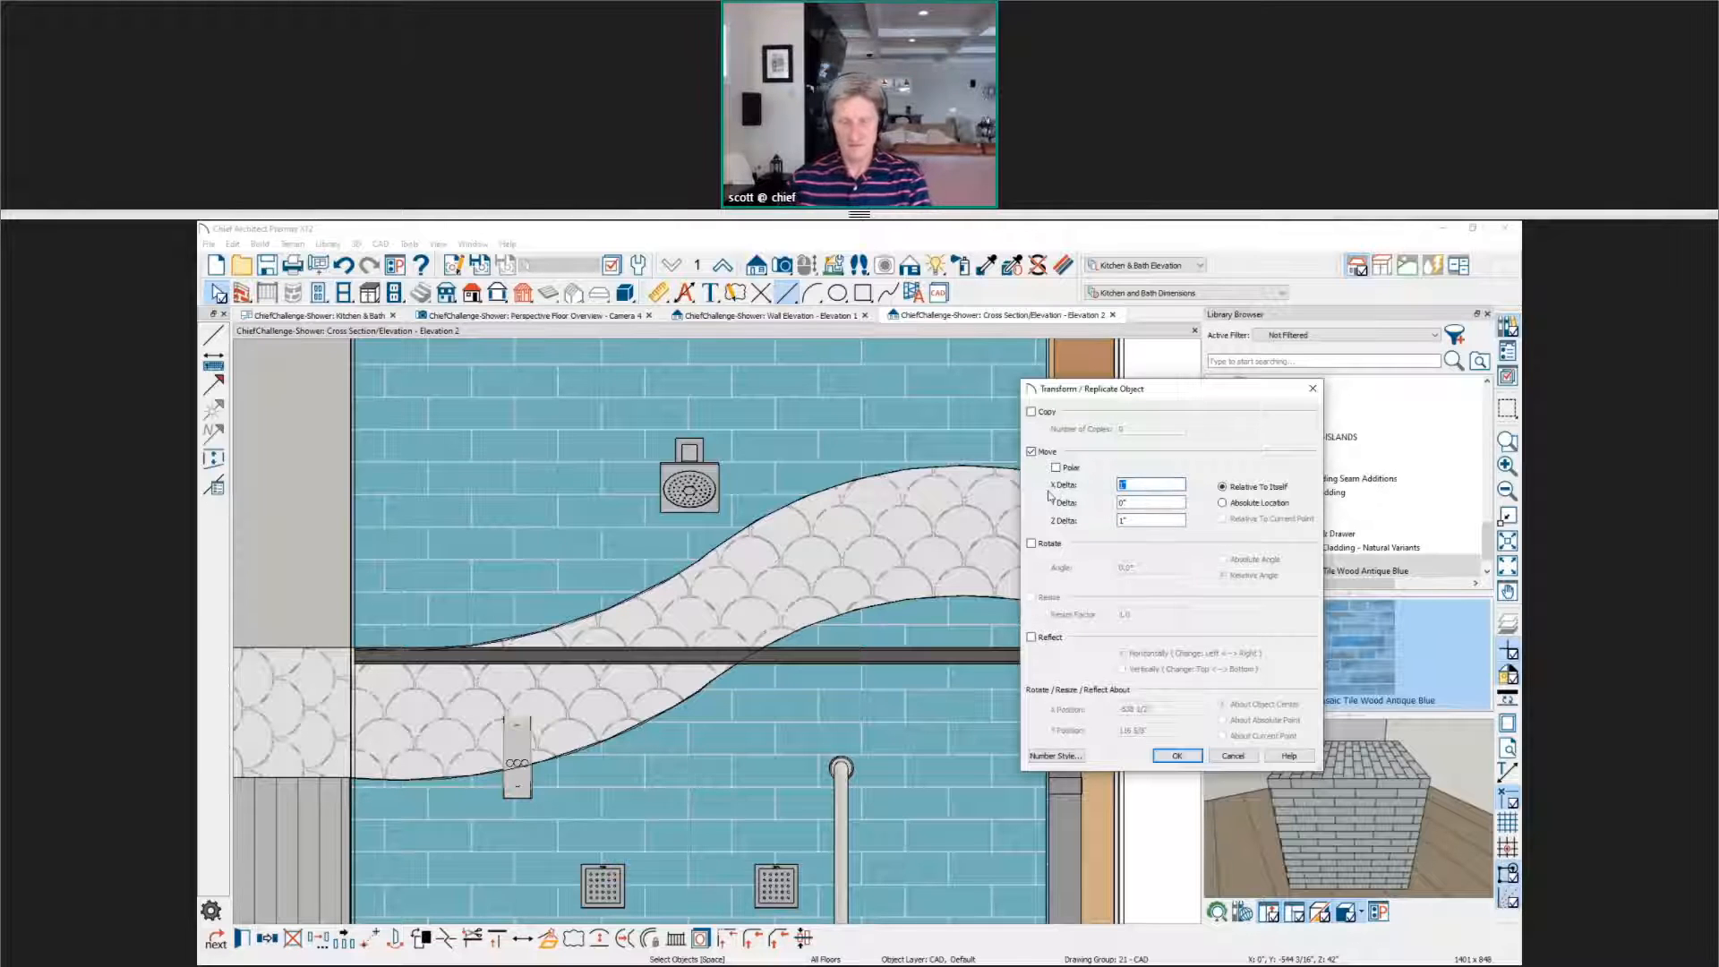
text(0)
key(Return)
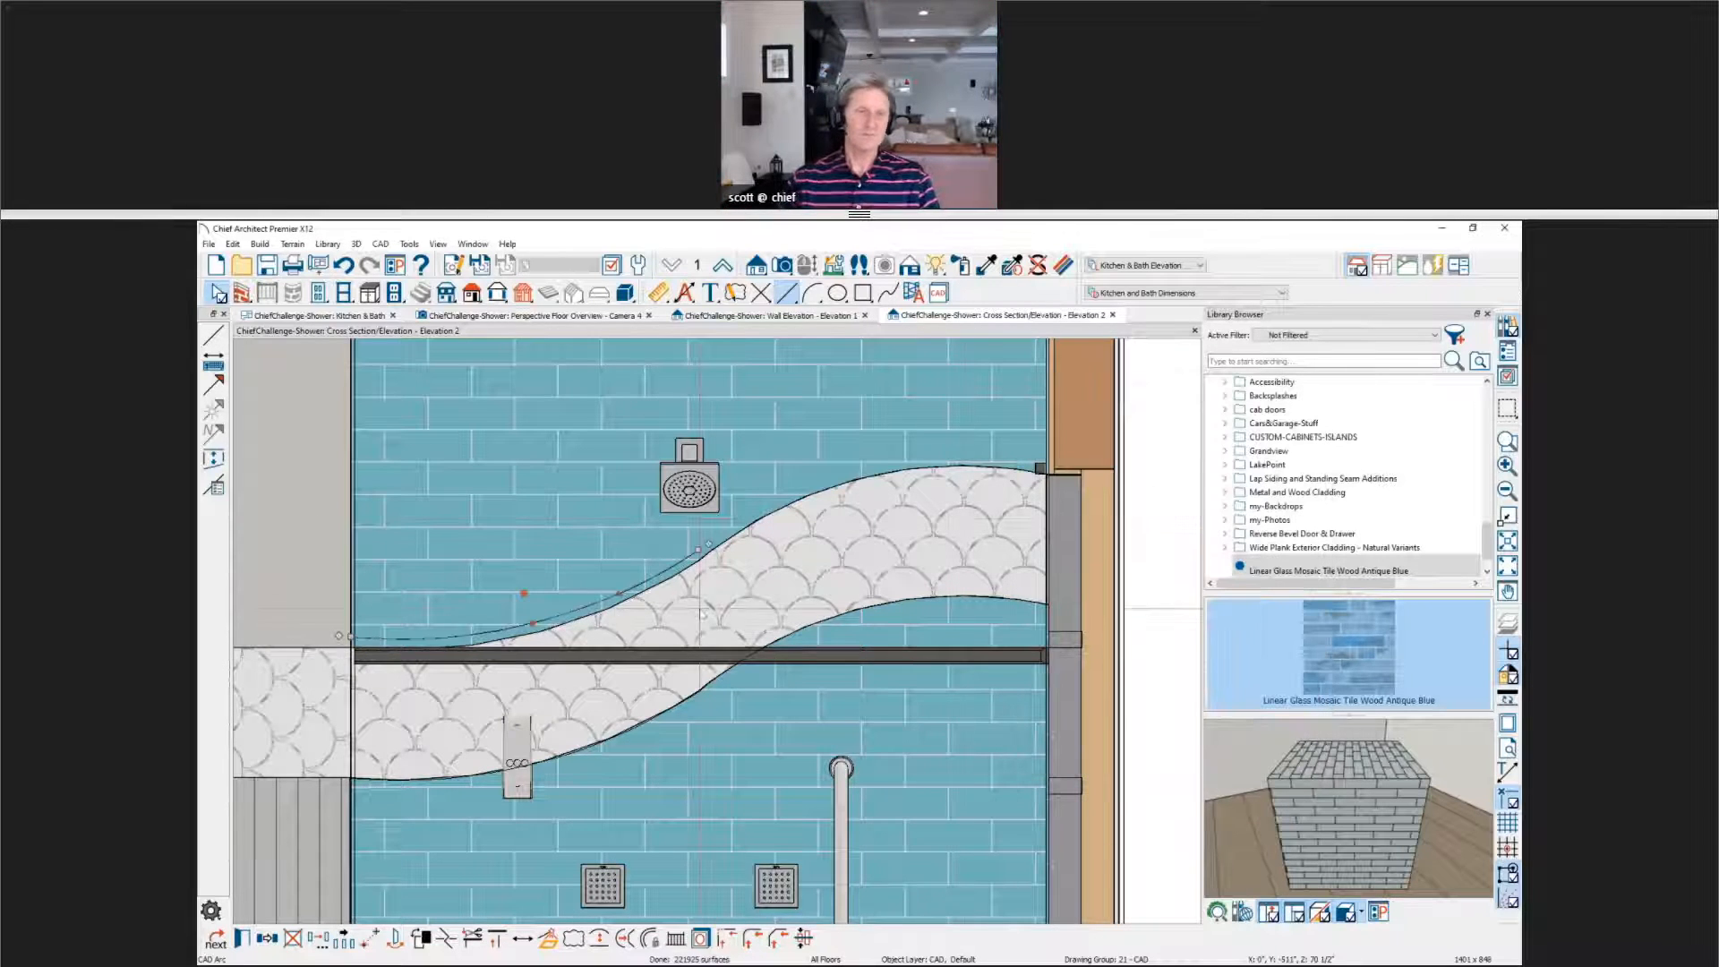
Step: Convert the raised arc above the fish-scale band to a 3D molding polyline and accept its specification
key(Escape)
scroll(482, 683, up, 3)
middle_drag(476, 683, 529, 691)
click(534, 617)
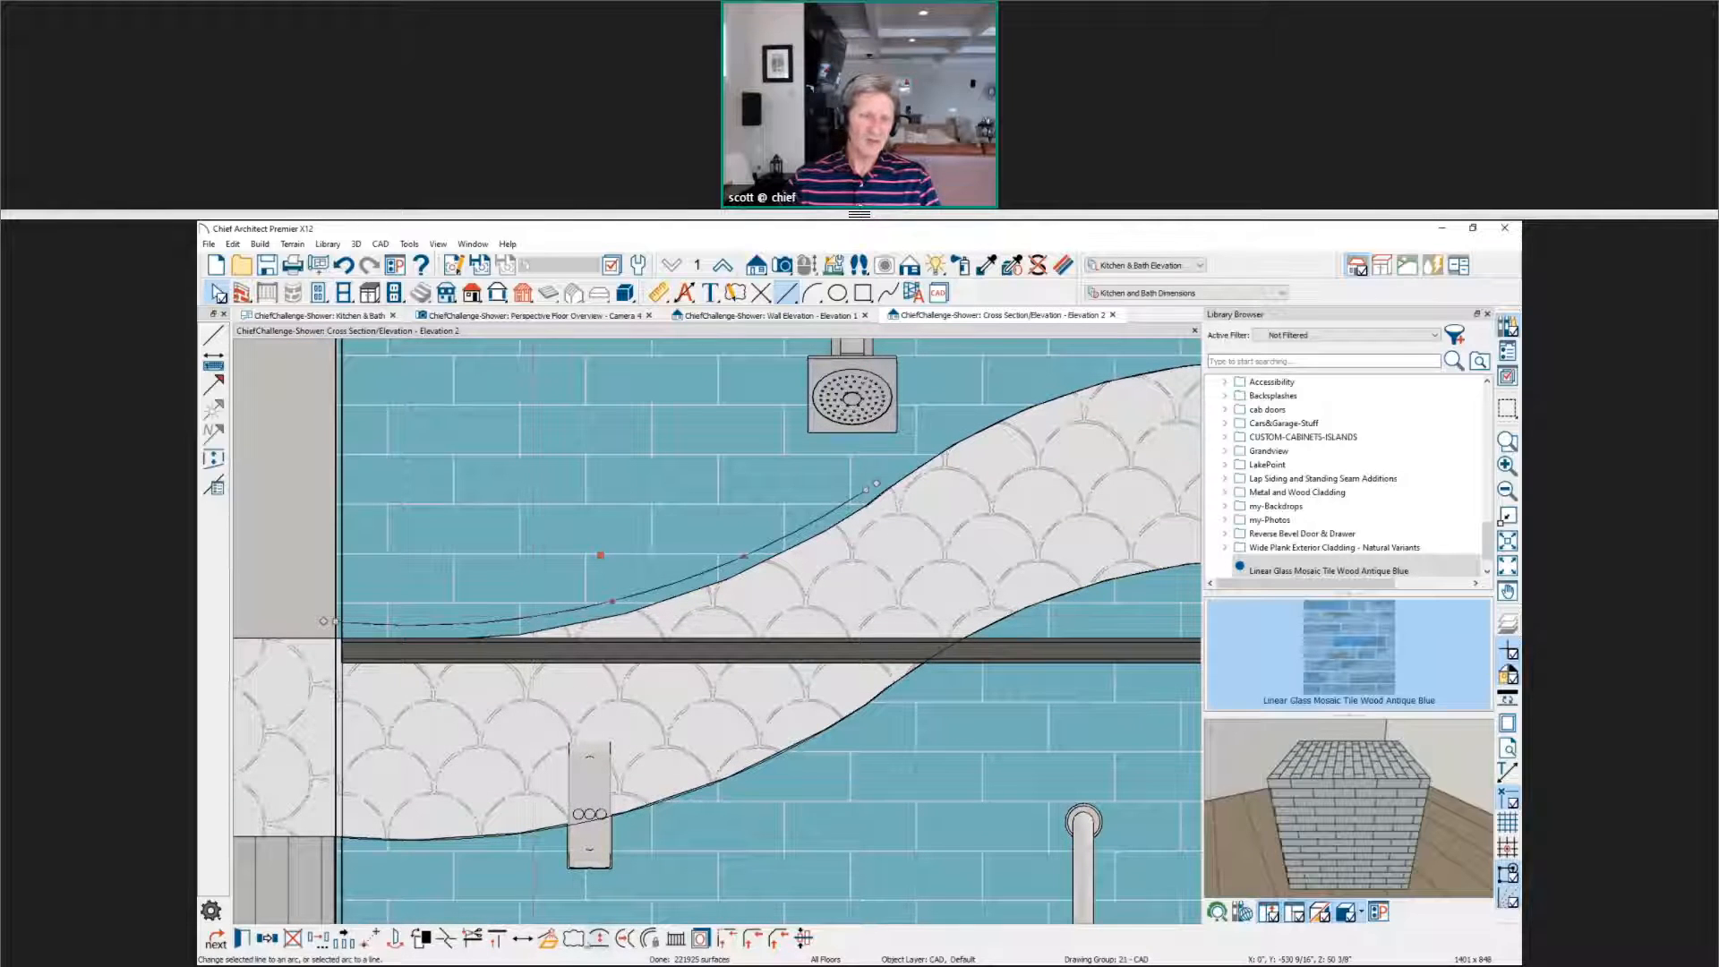
click(551, 945)
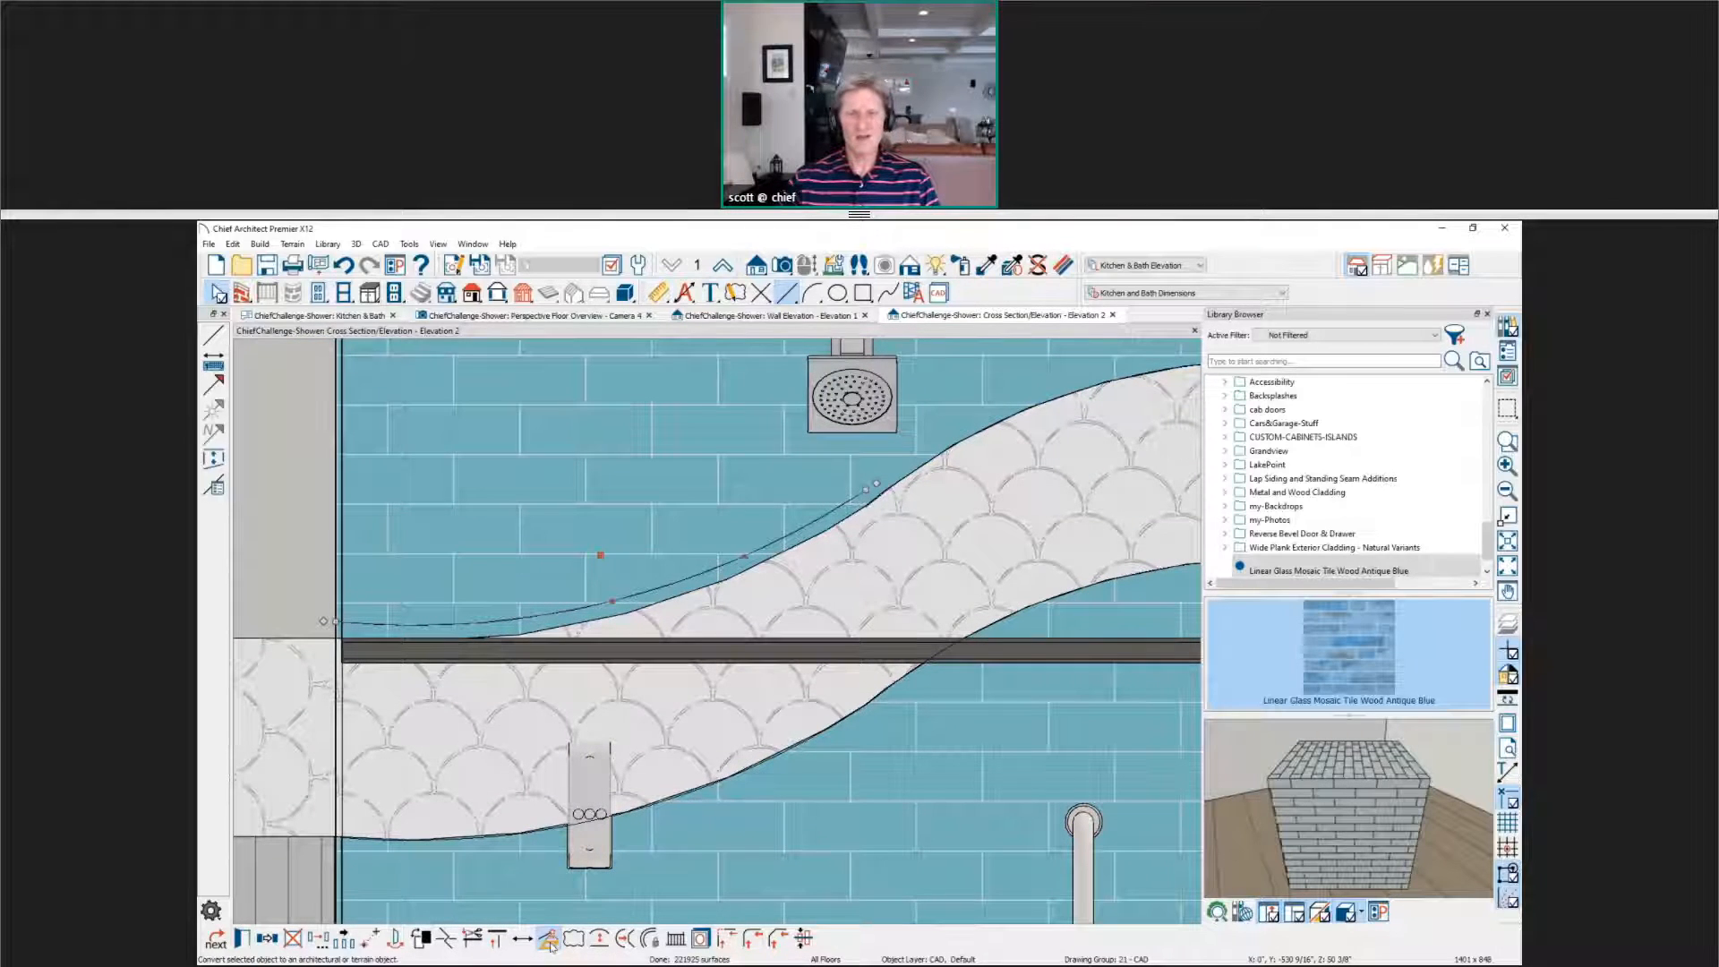
click(824, 860)
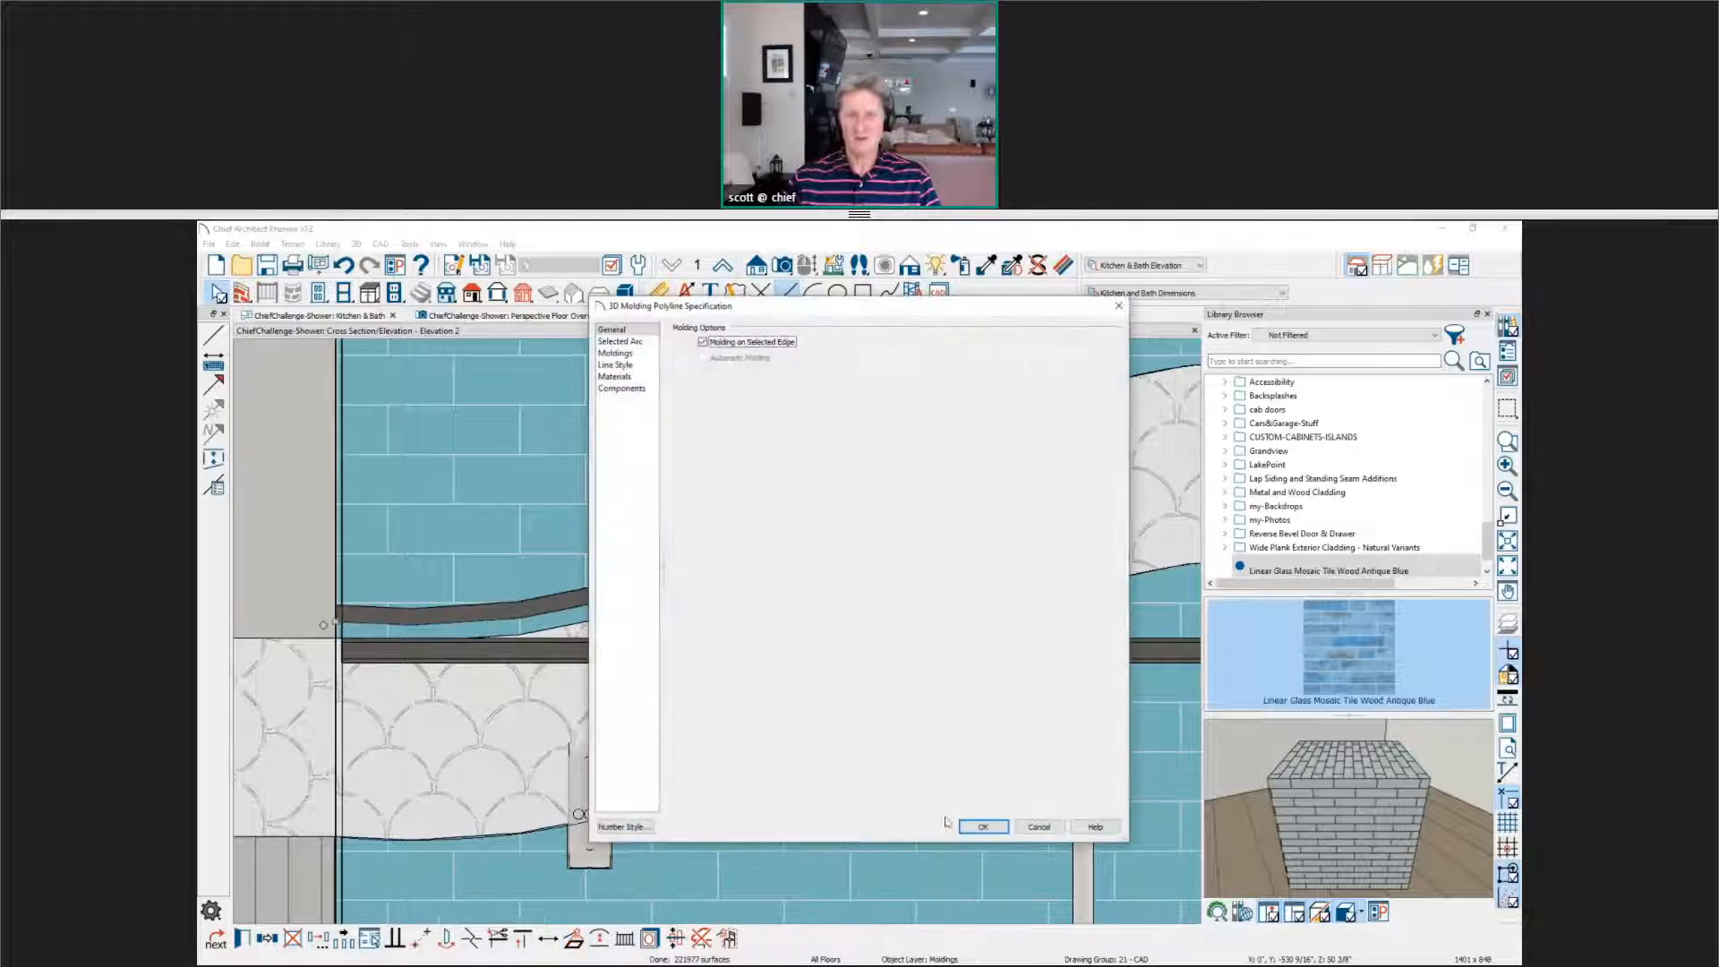
click(982, 827)
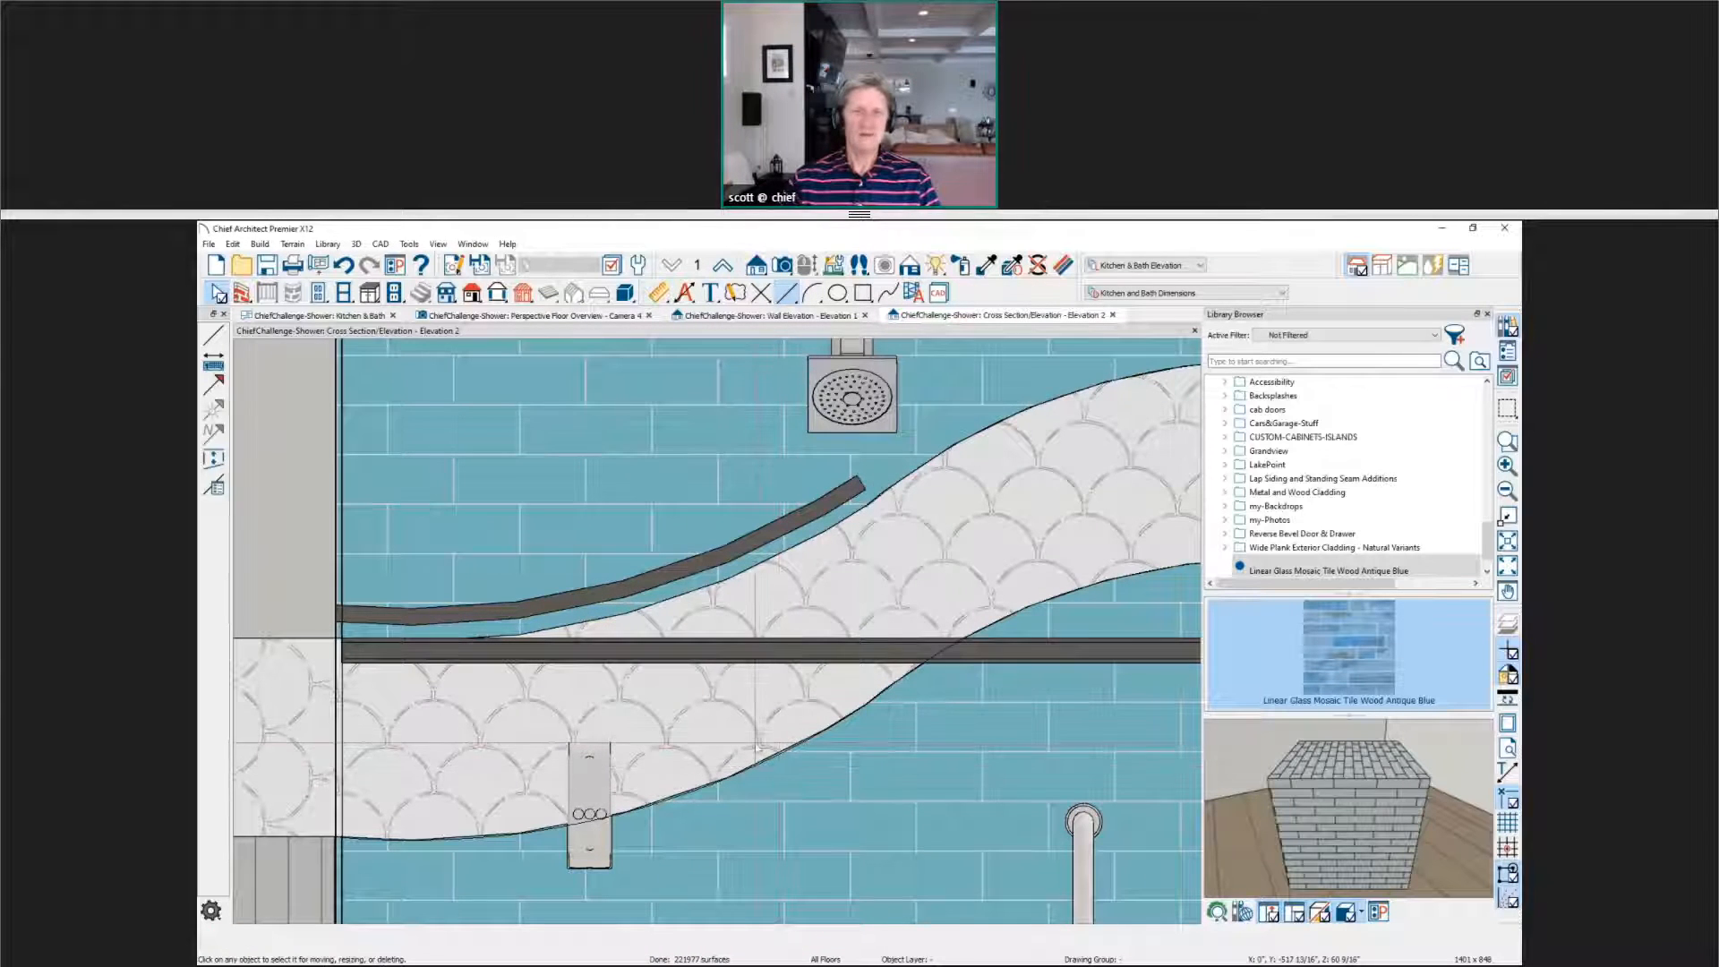
Step: Delete the CA-39 chair rail from the shower room's moldings through the perspective floor overview
scroll(757, 689, down, 2)
scroll(757, 689, down, 2)
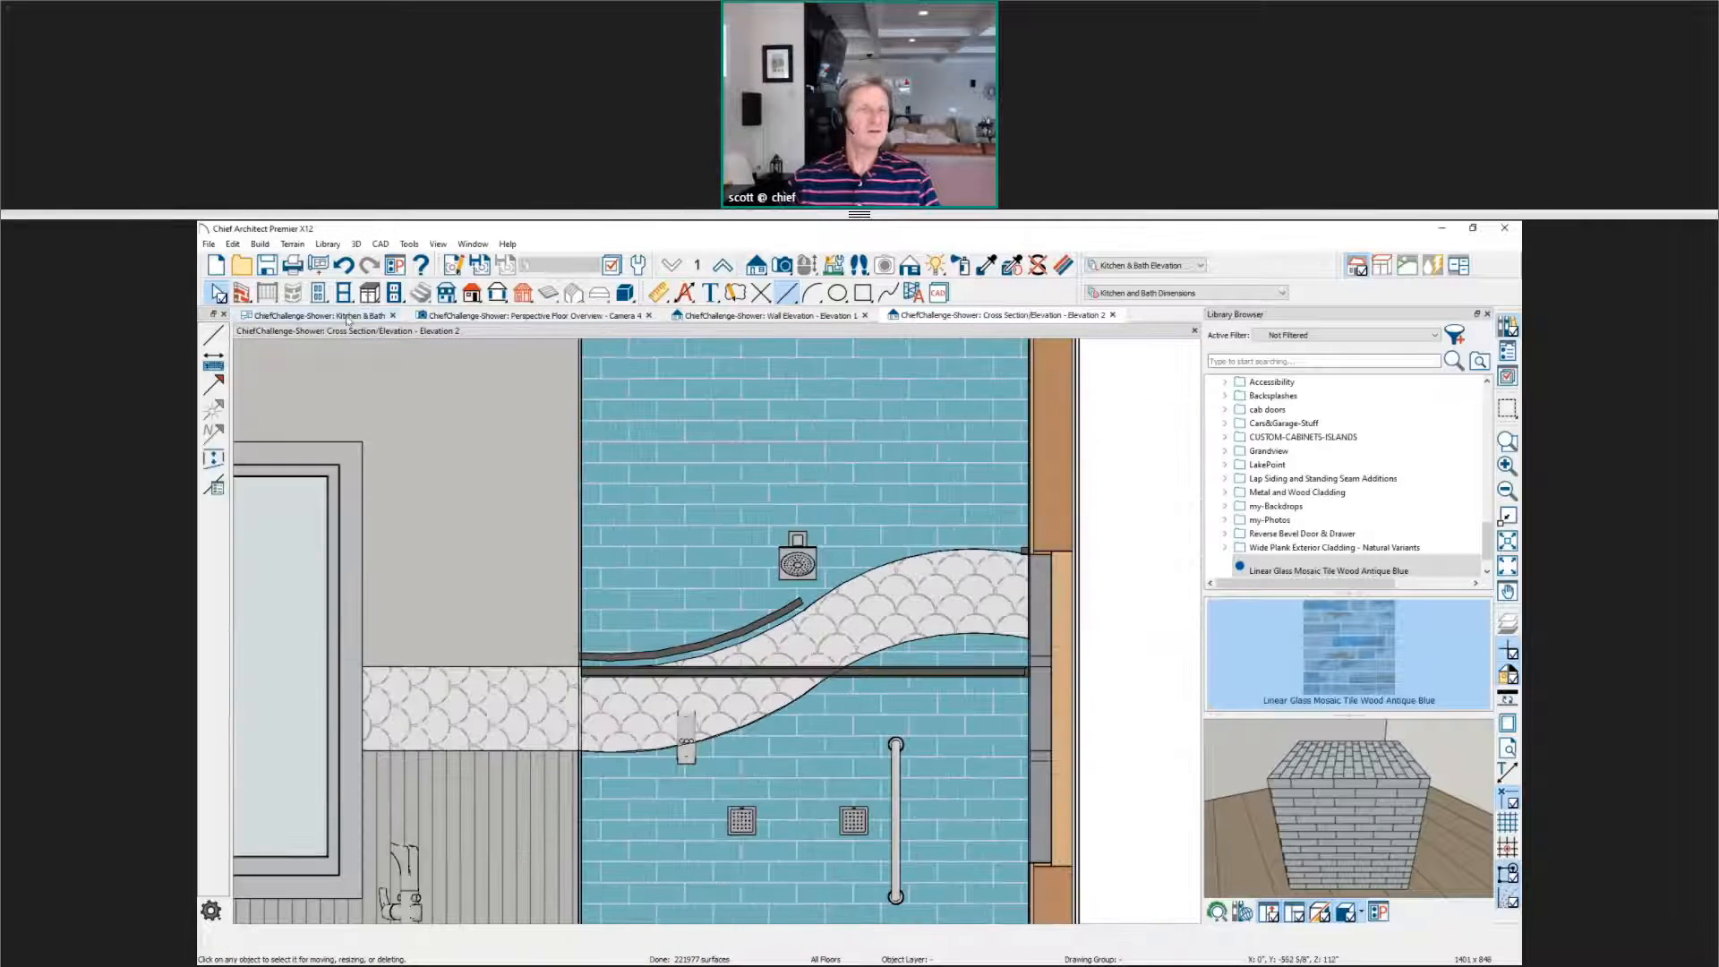
click(345, 317)
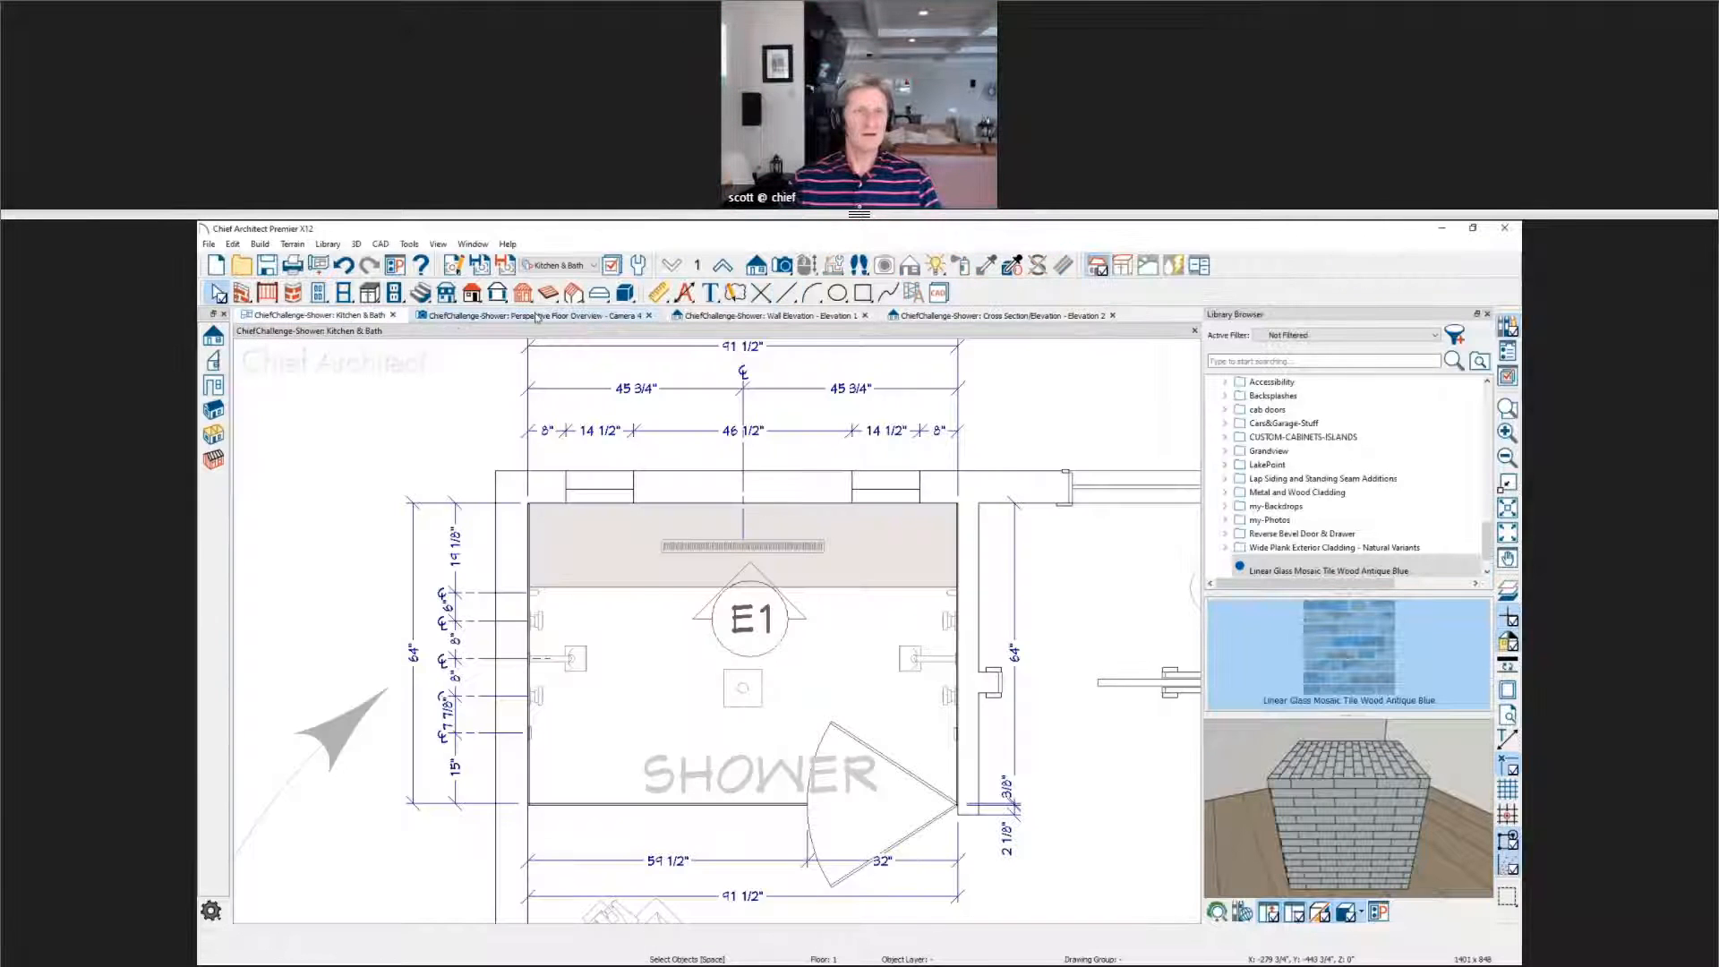
click(537, 316)
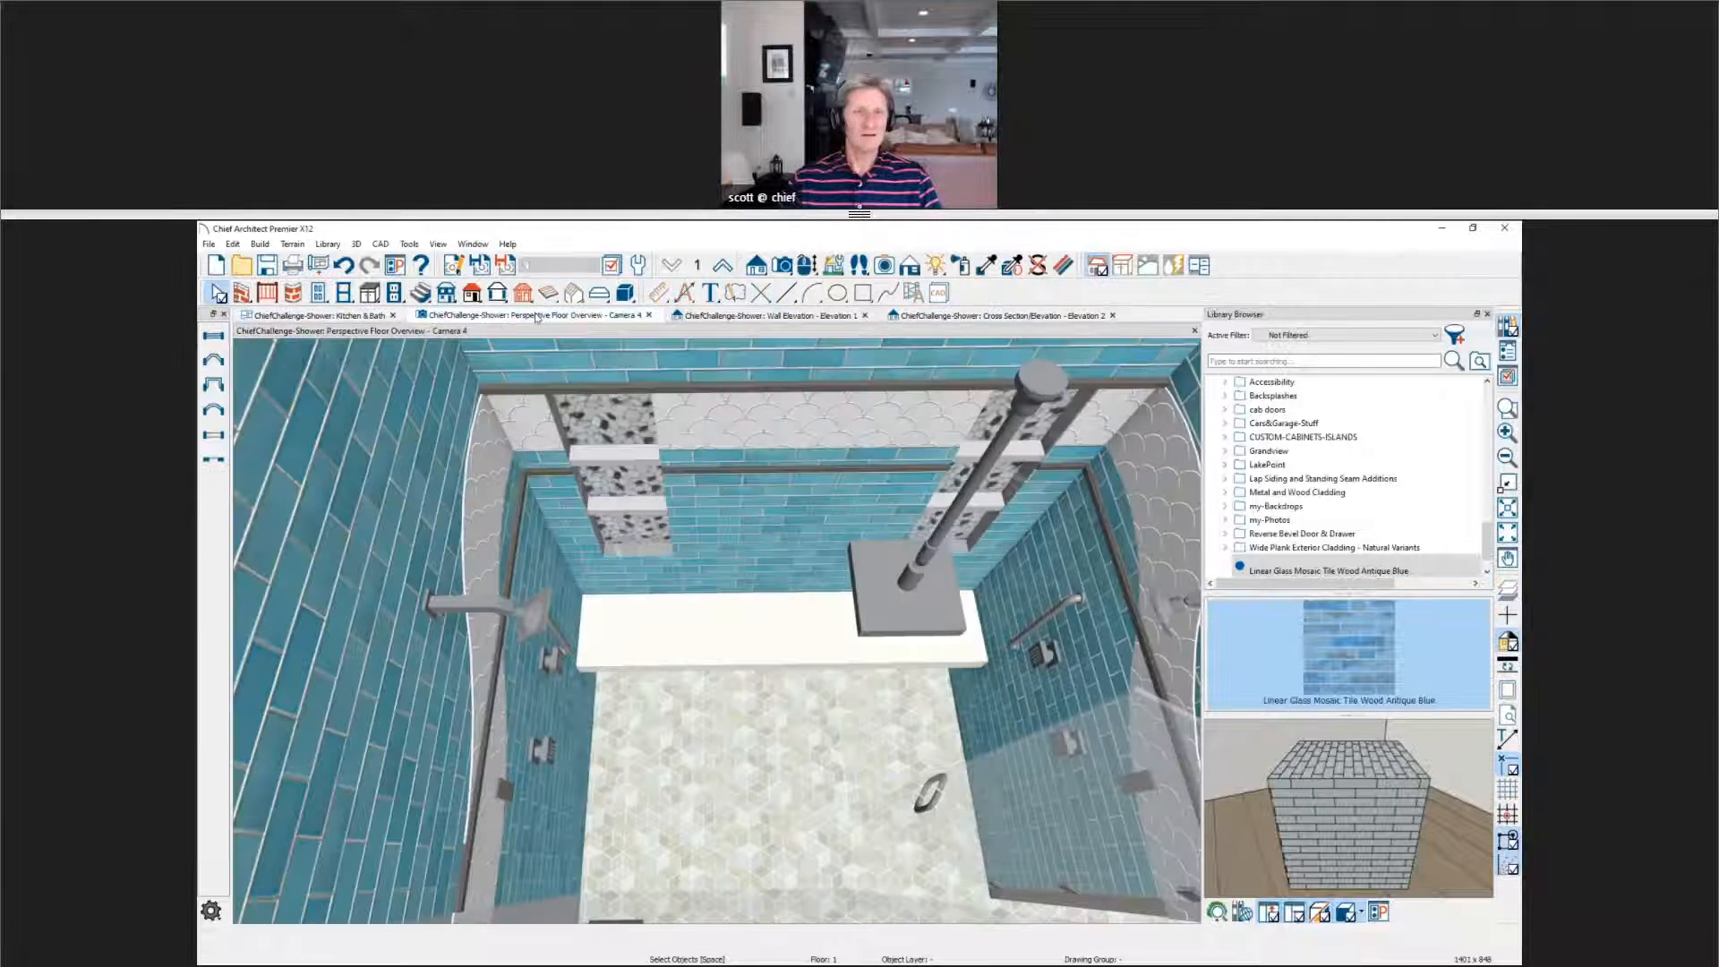
click(473, 676)
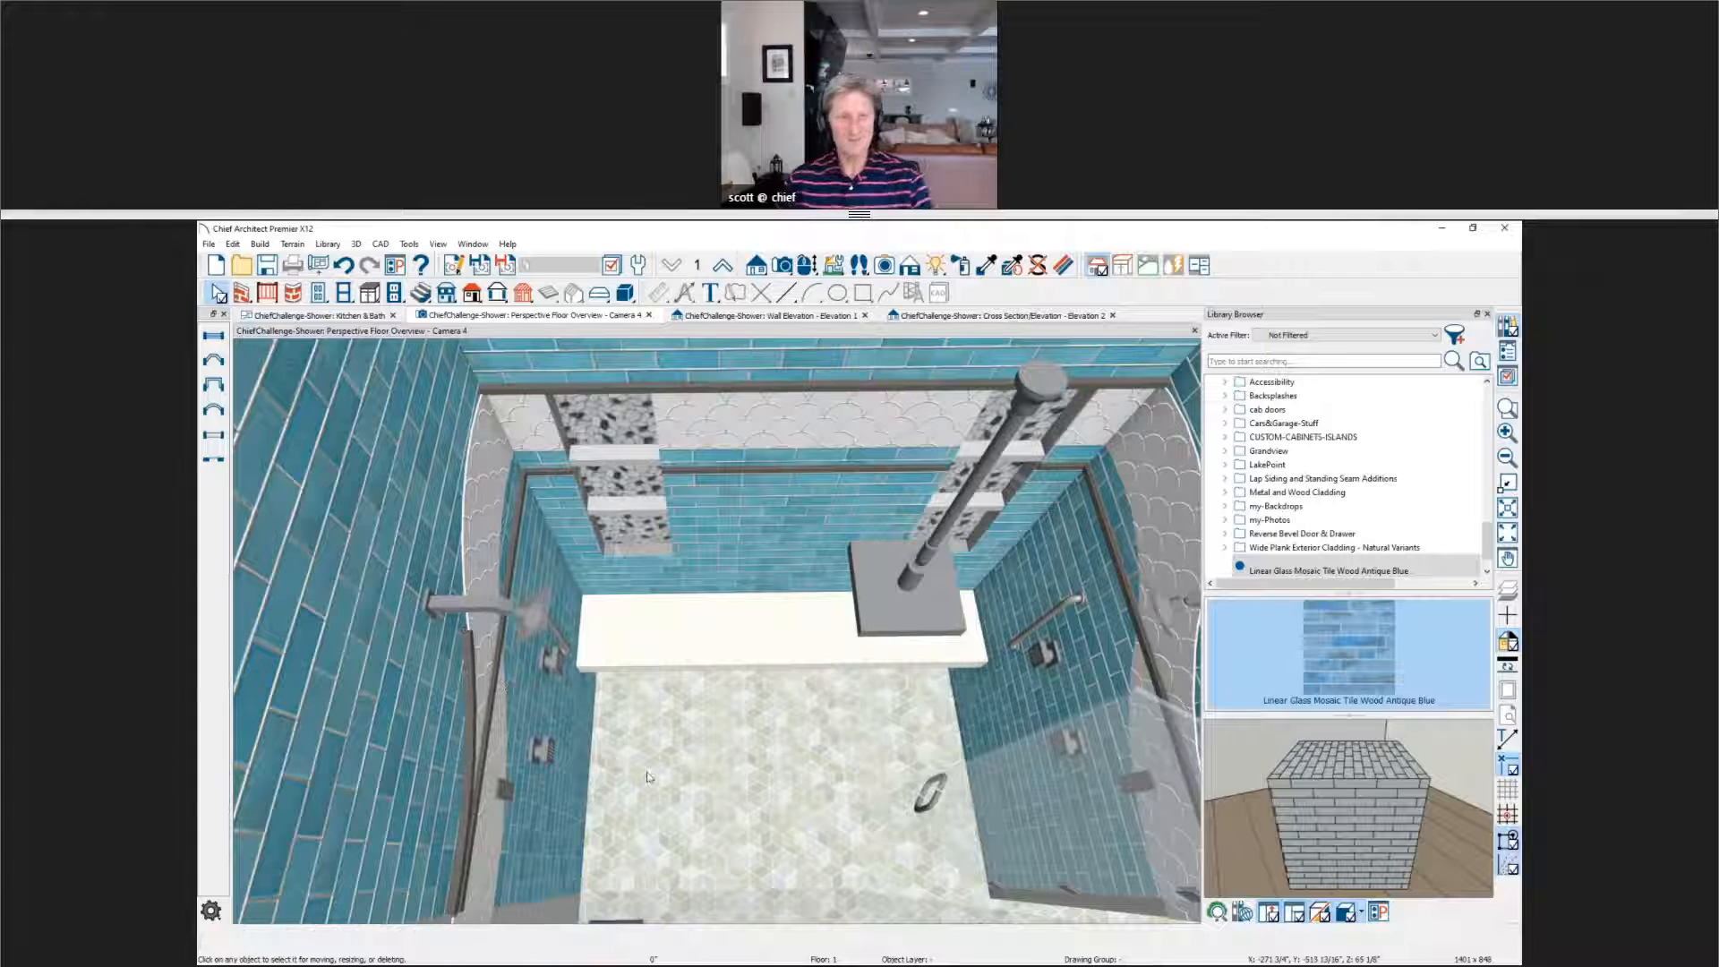
click(739, 820)
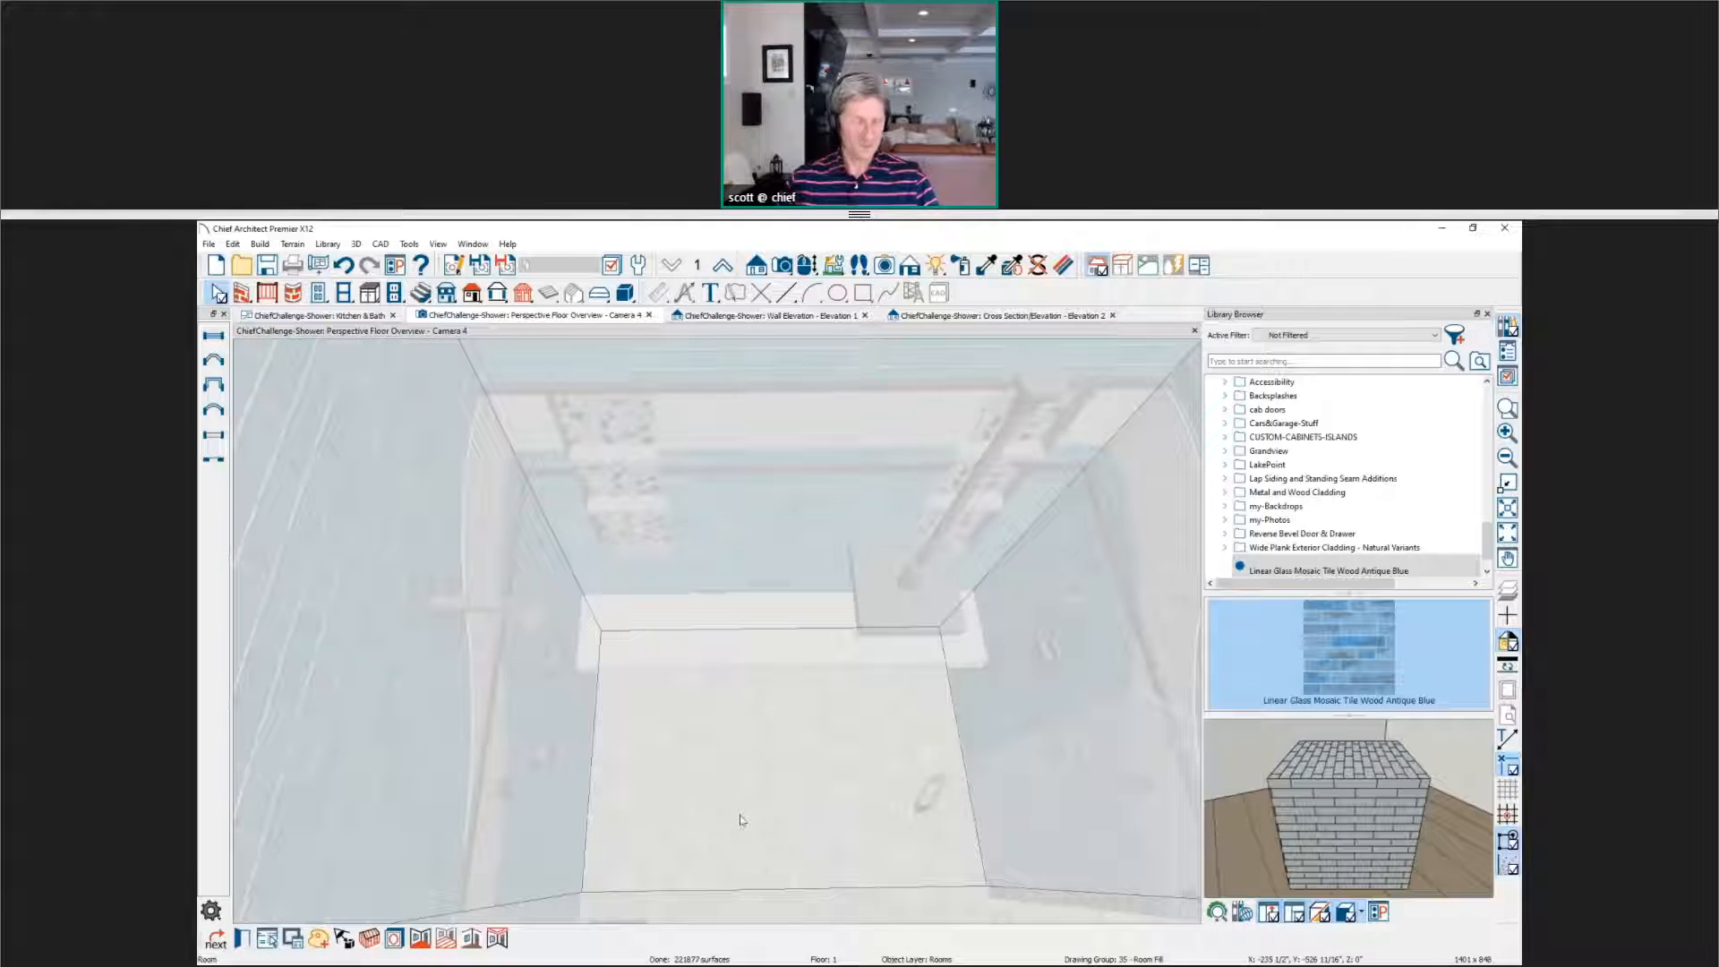
double_click(935, 533)
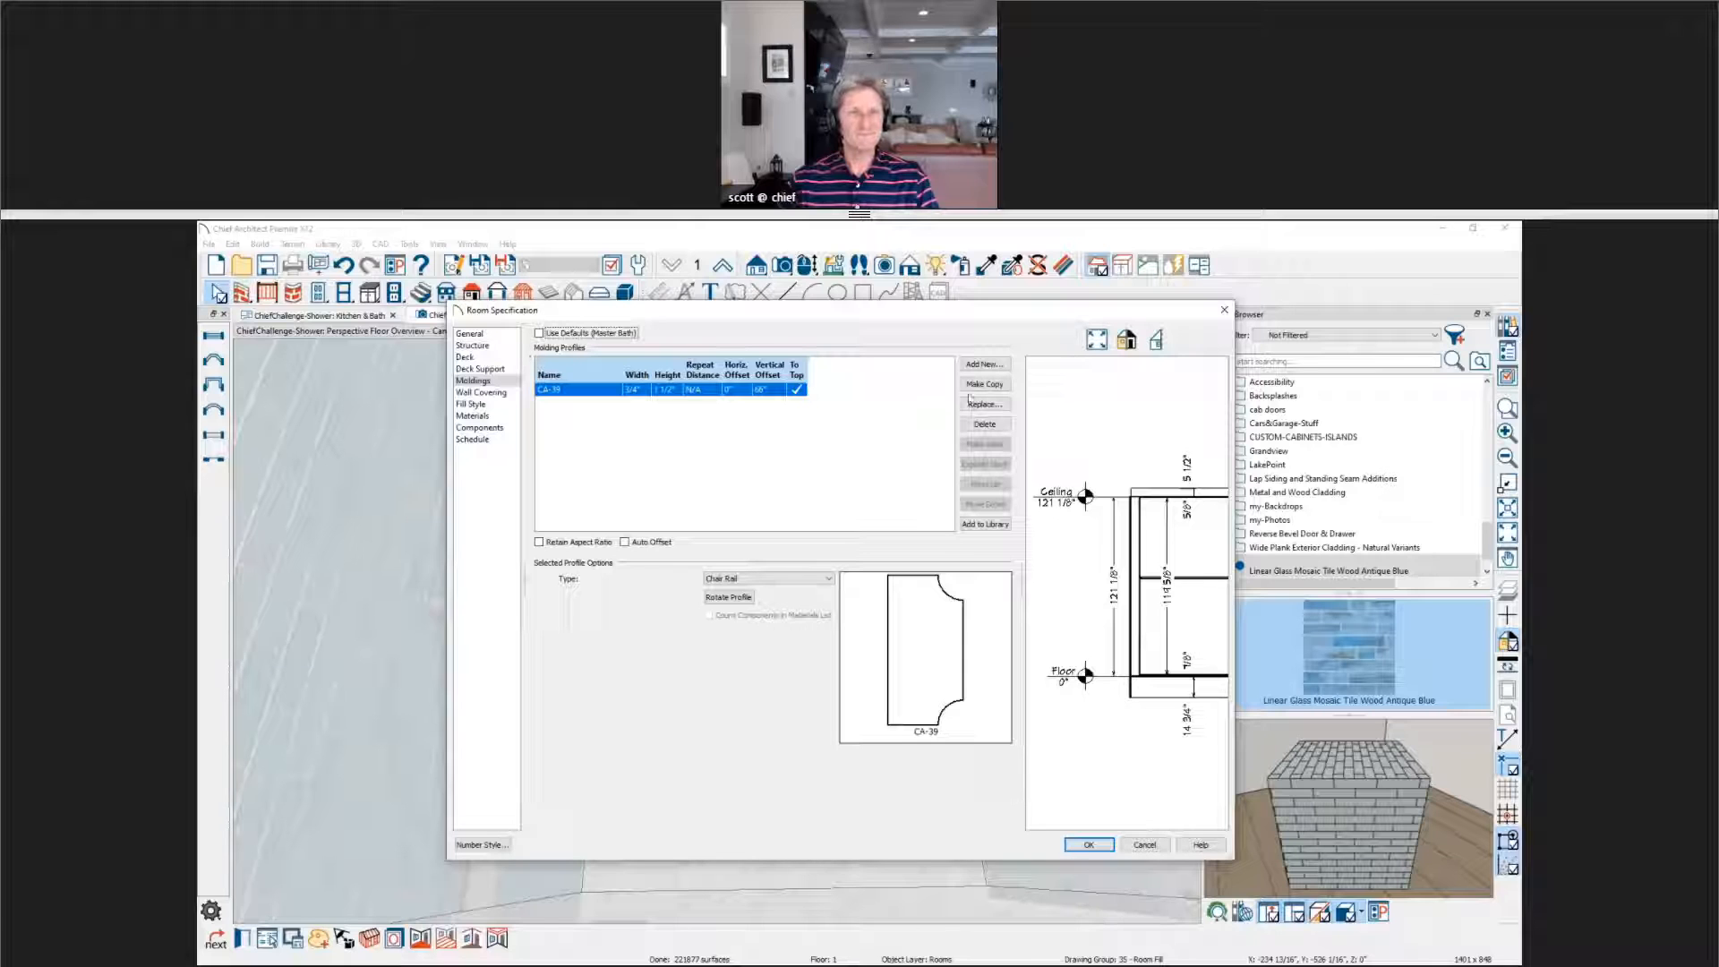
click(985, 423)
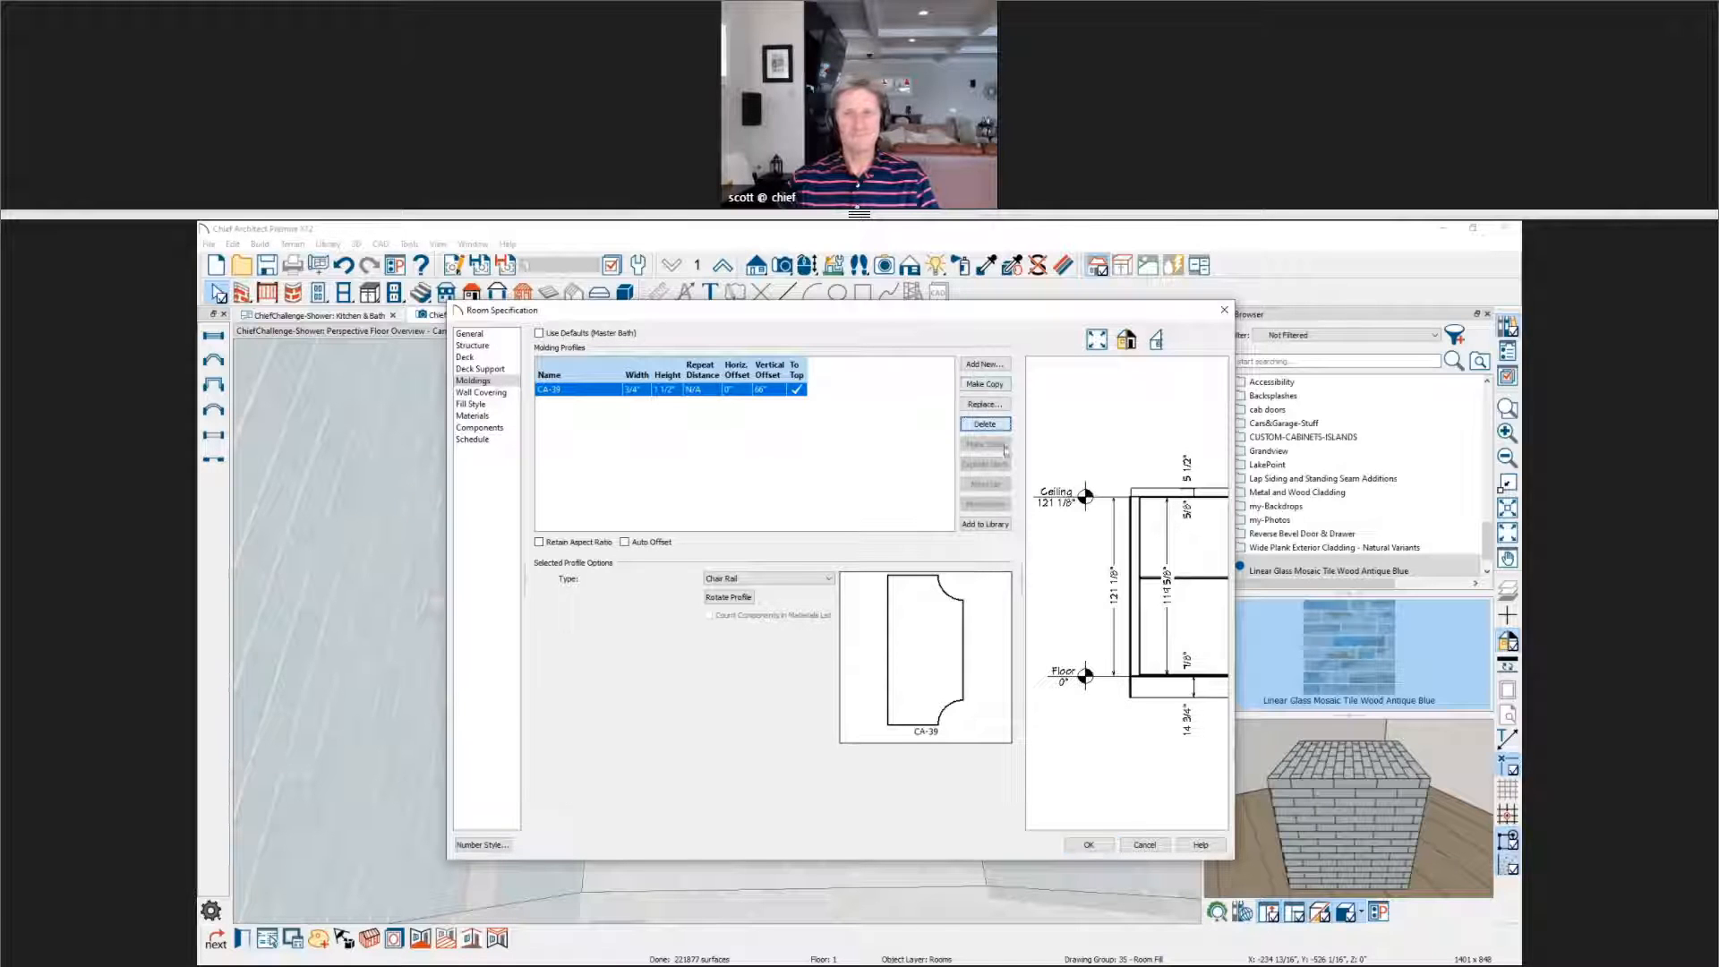
click(1089, 843)
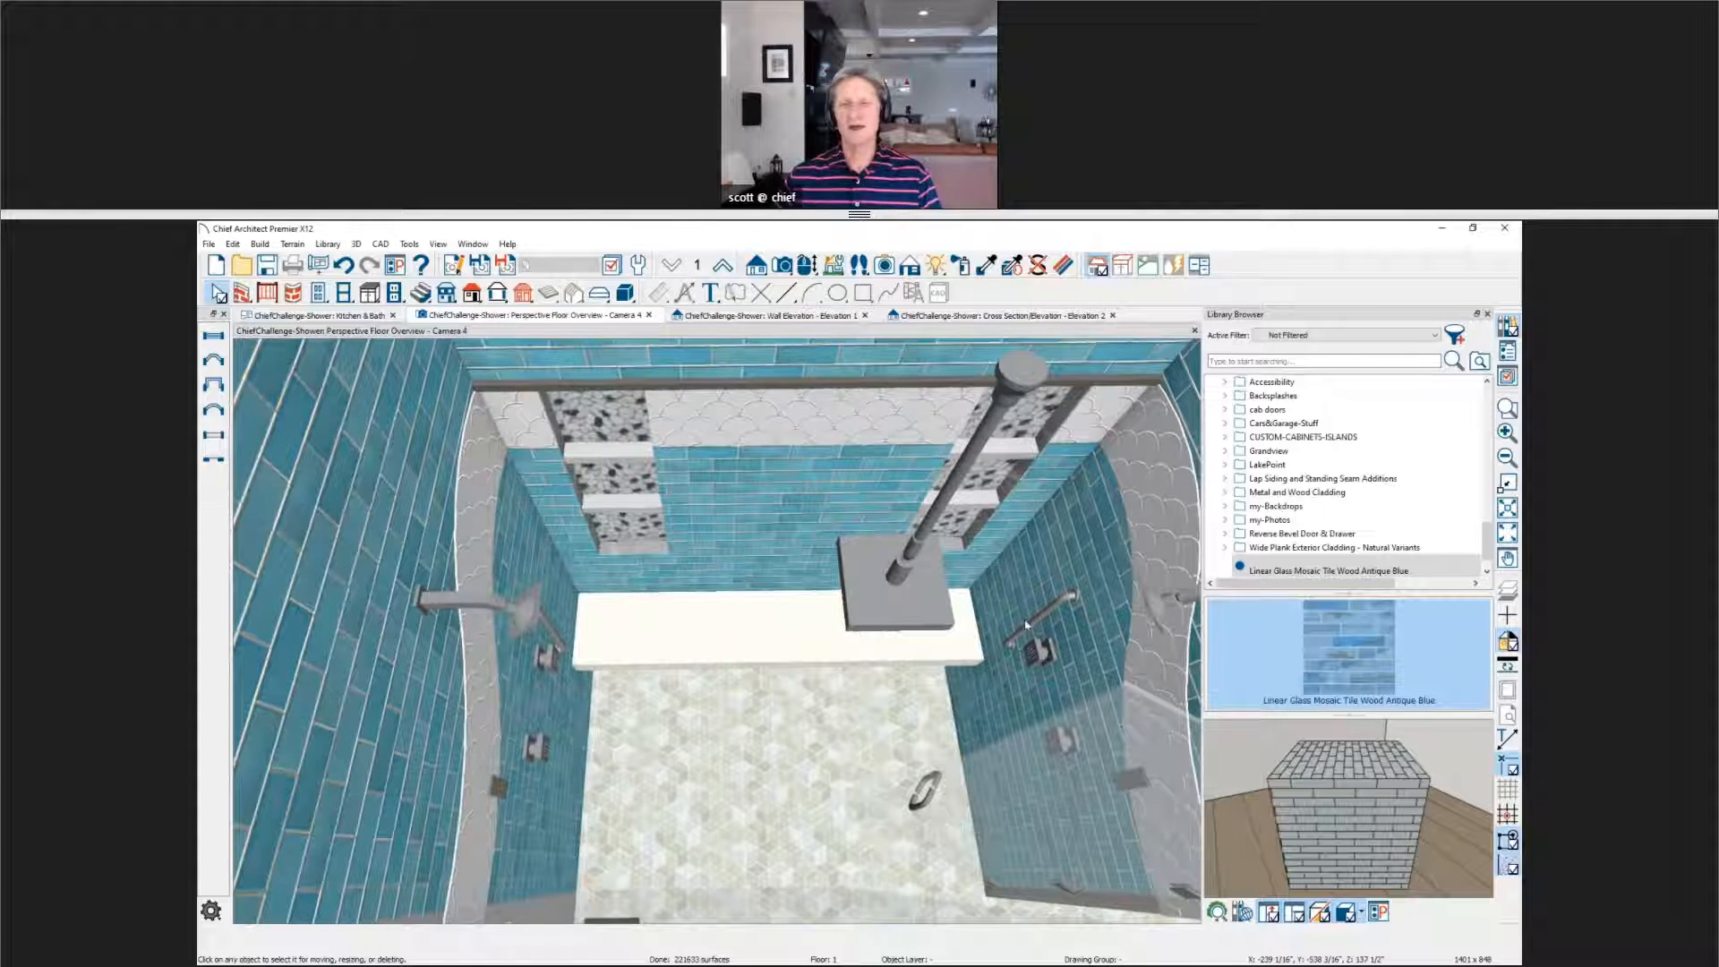
Step: Delete the hinged glass door from the shower's front opening
scroll(1026, 625, down, 3)
middle_drag(1026, 625, 732, 453)
middle_drag(806, 582, 732, 543)
drag(779, 579, 782, 563)
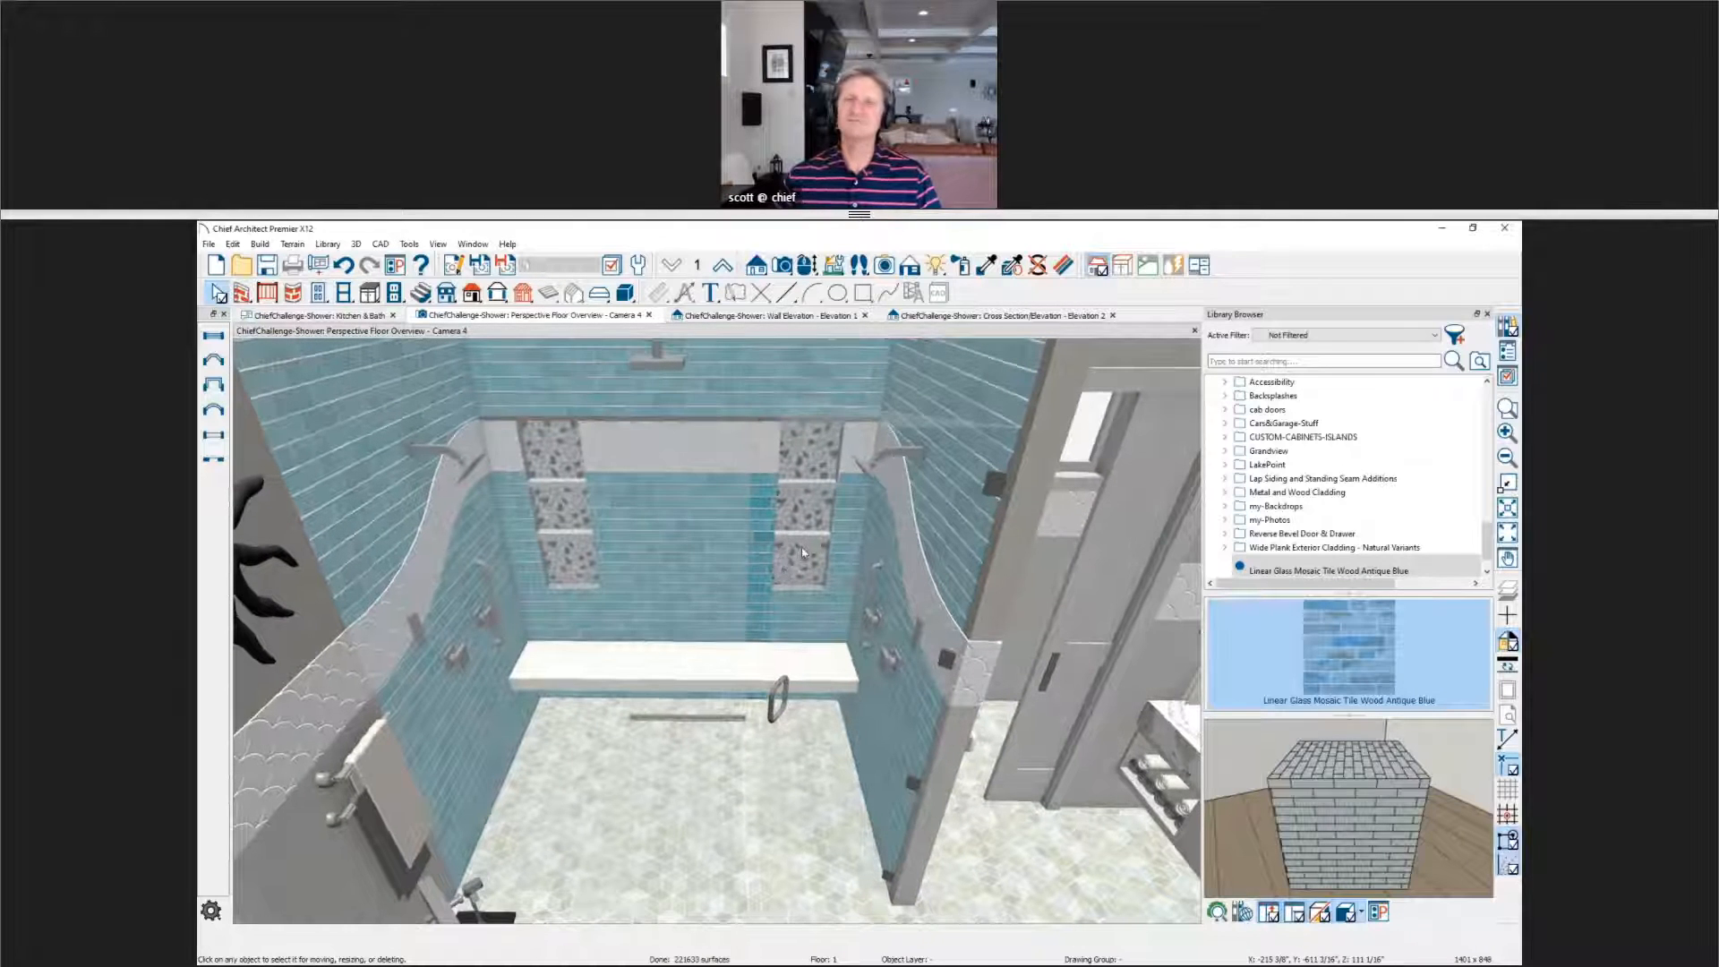
scroll(803, 552, down, 1)
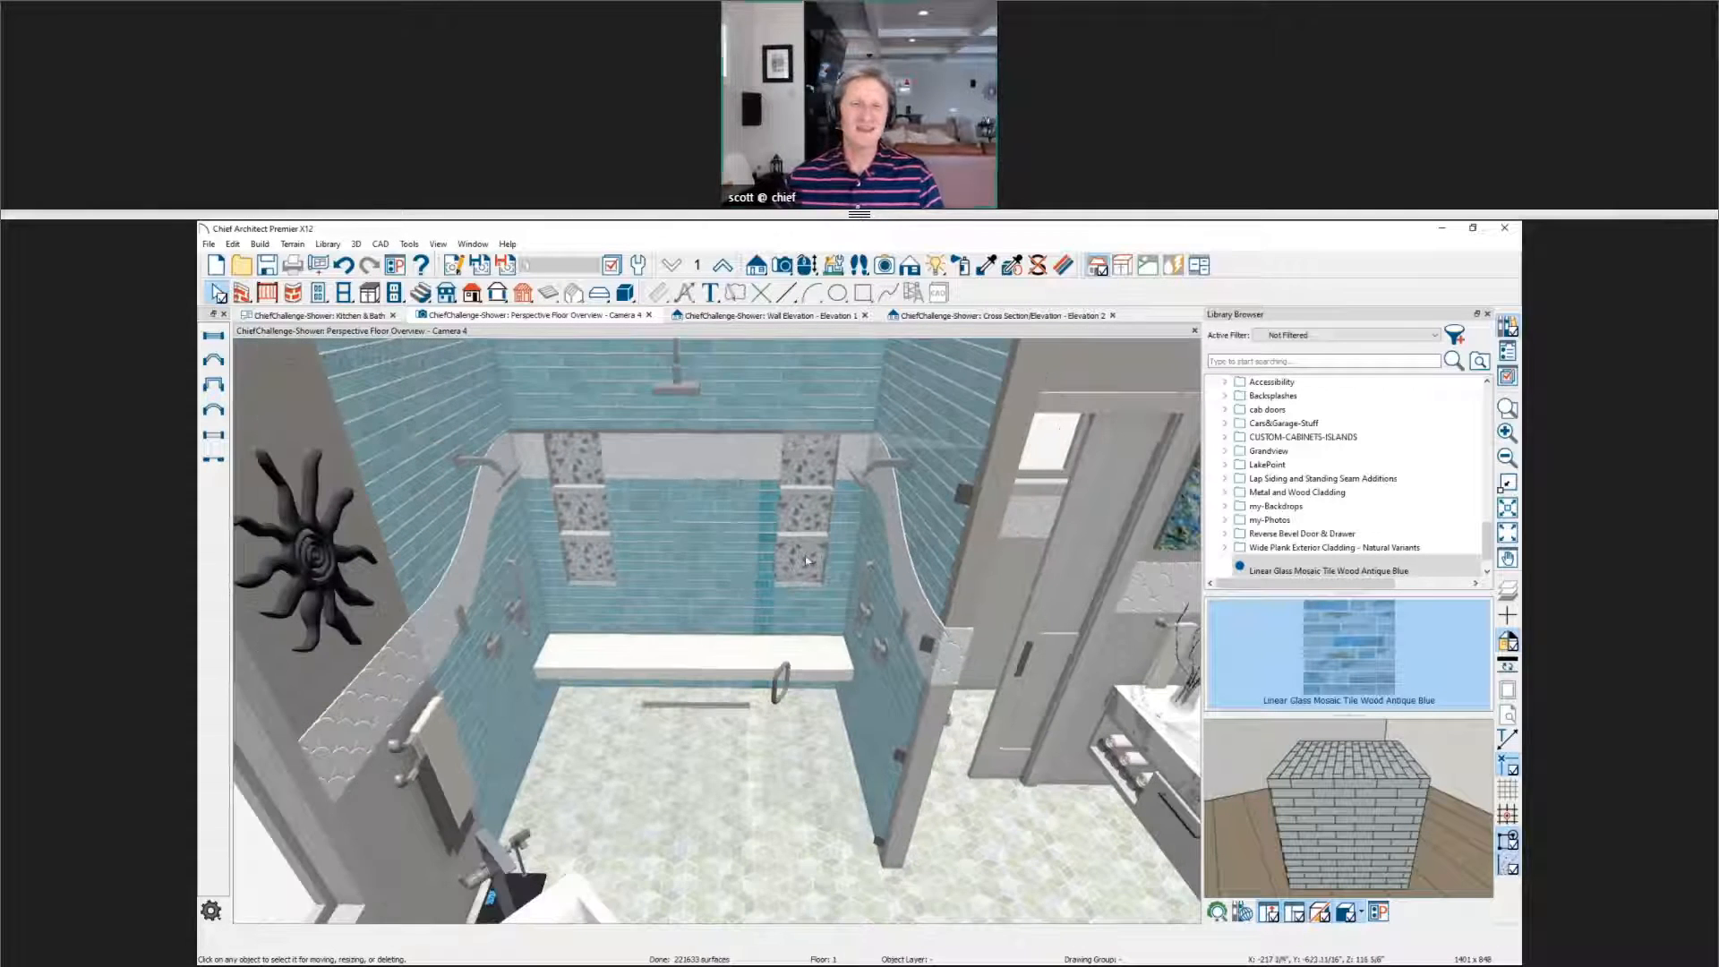
click(851, 742)
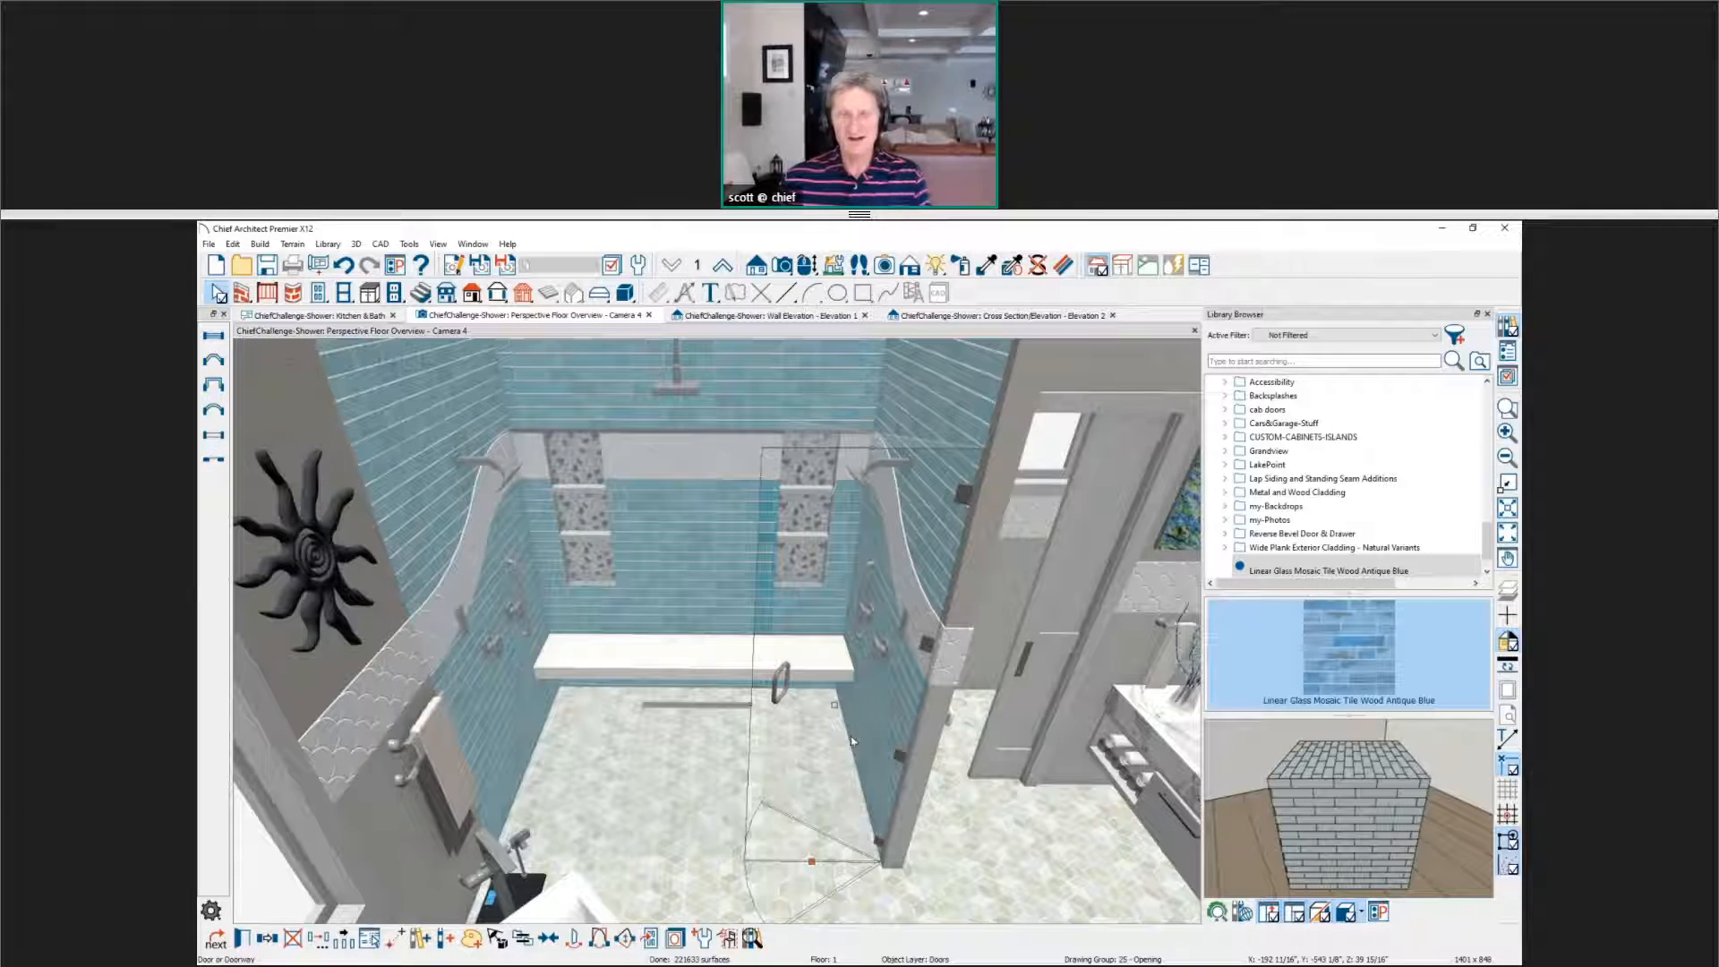
key(Delete)
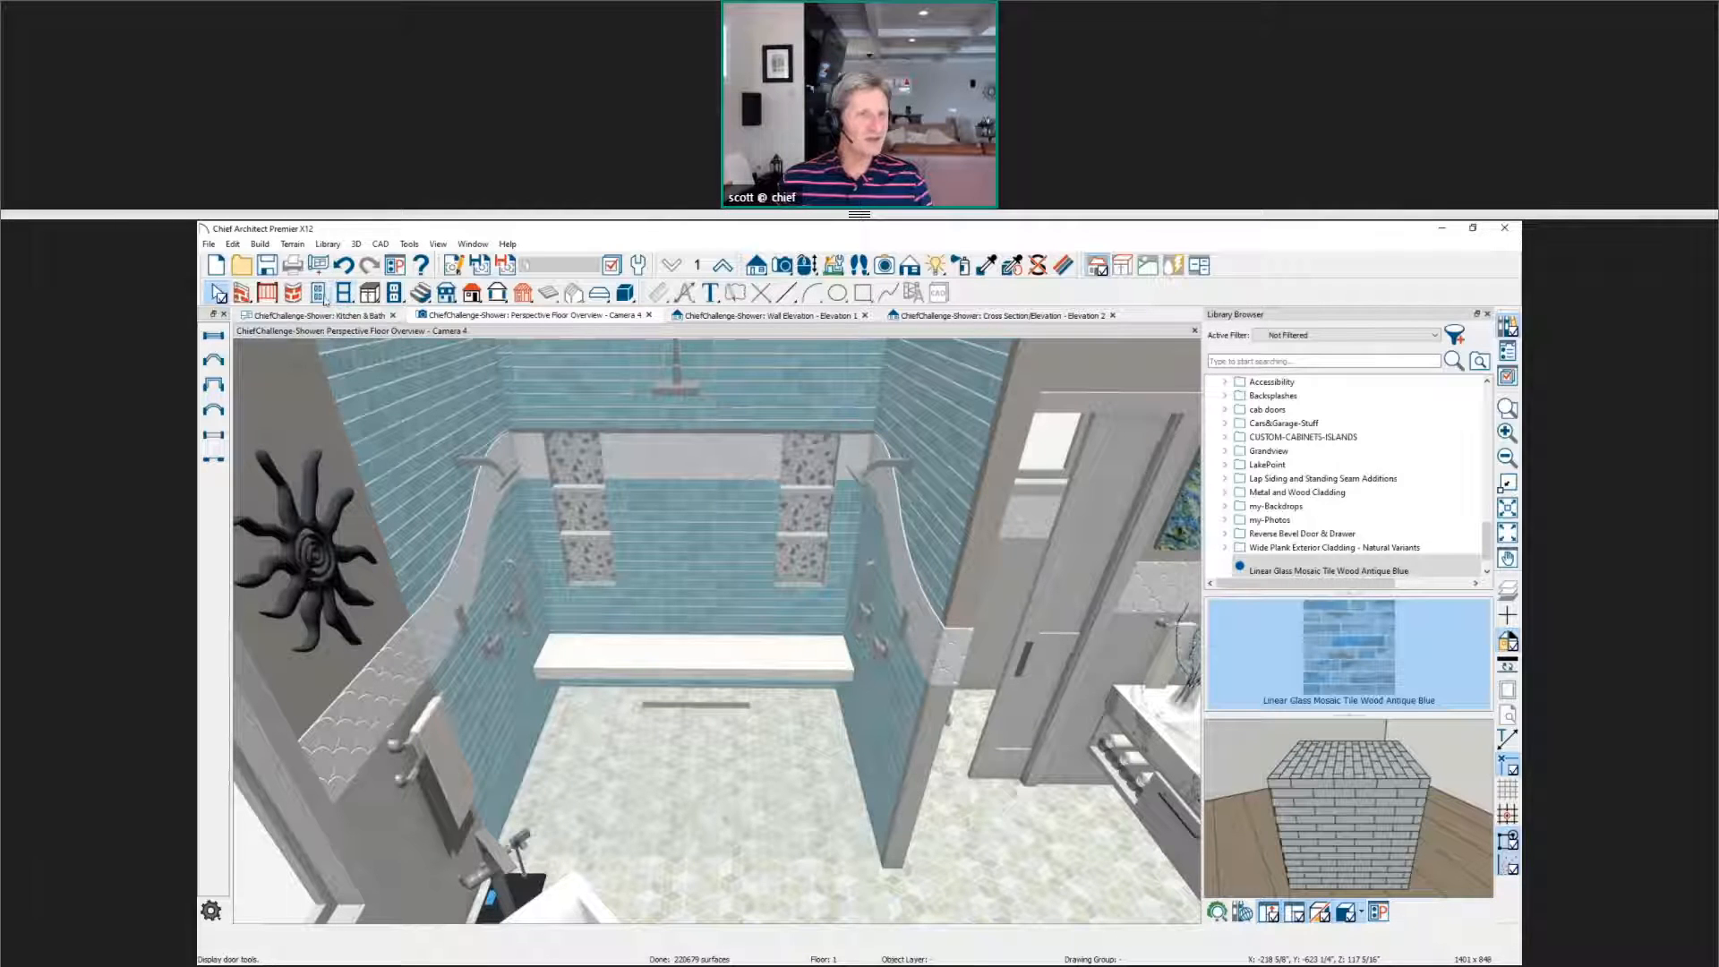
Step: Place a barn door in the glass wall at the shower's front opening
click(321, 294)
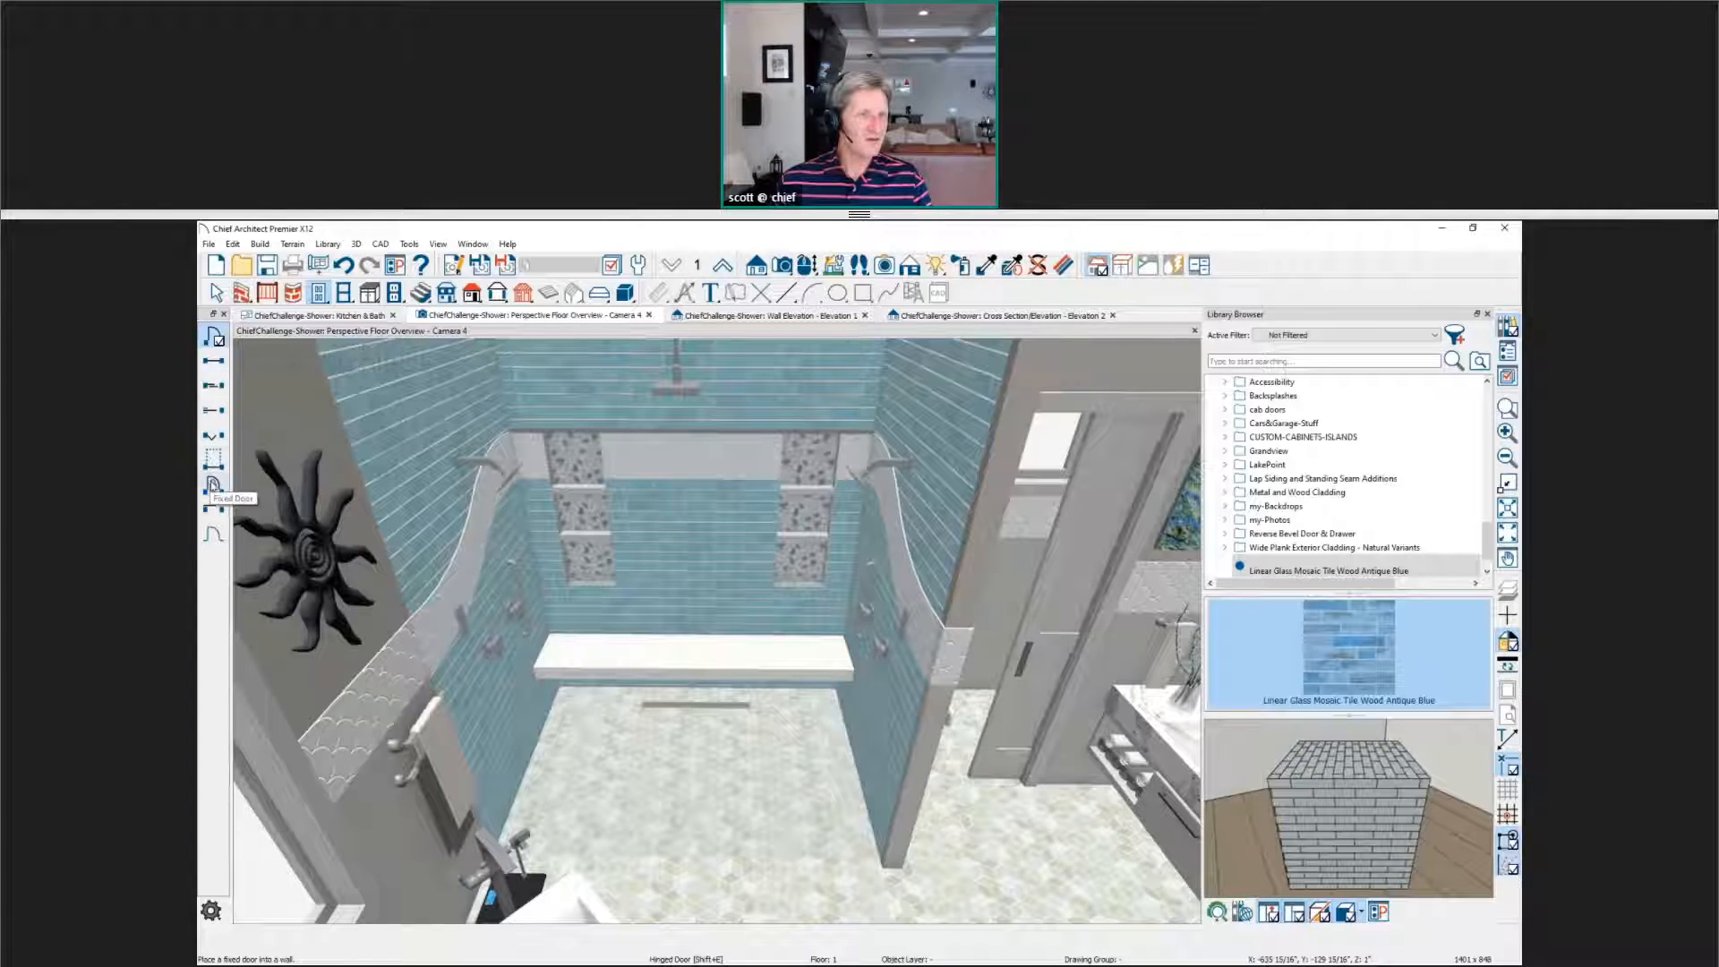
click(215, 508)
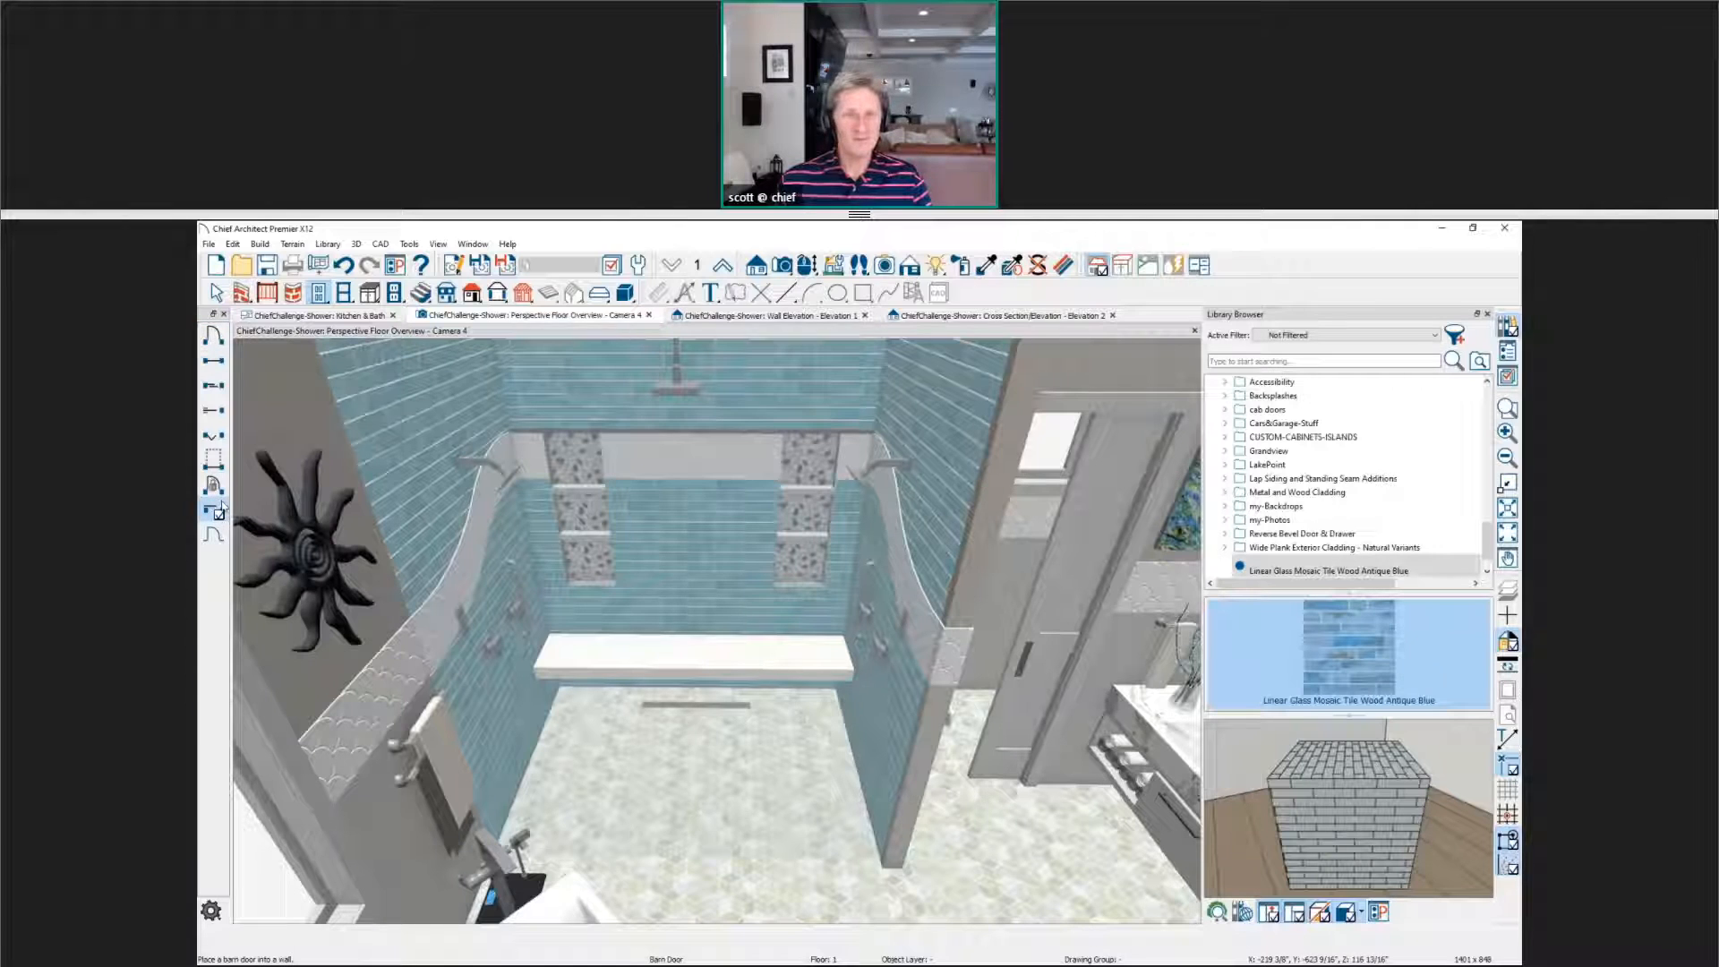
click(763, 660)
key(Escape)
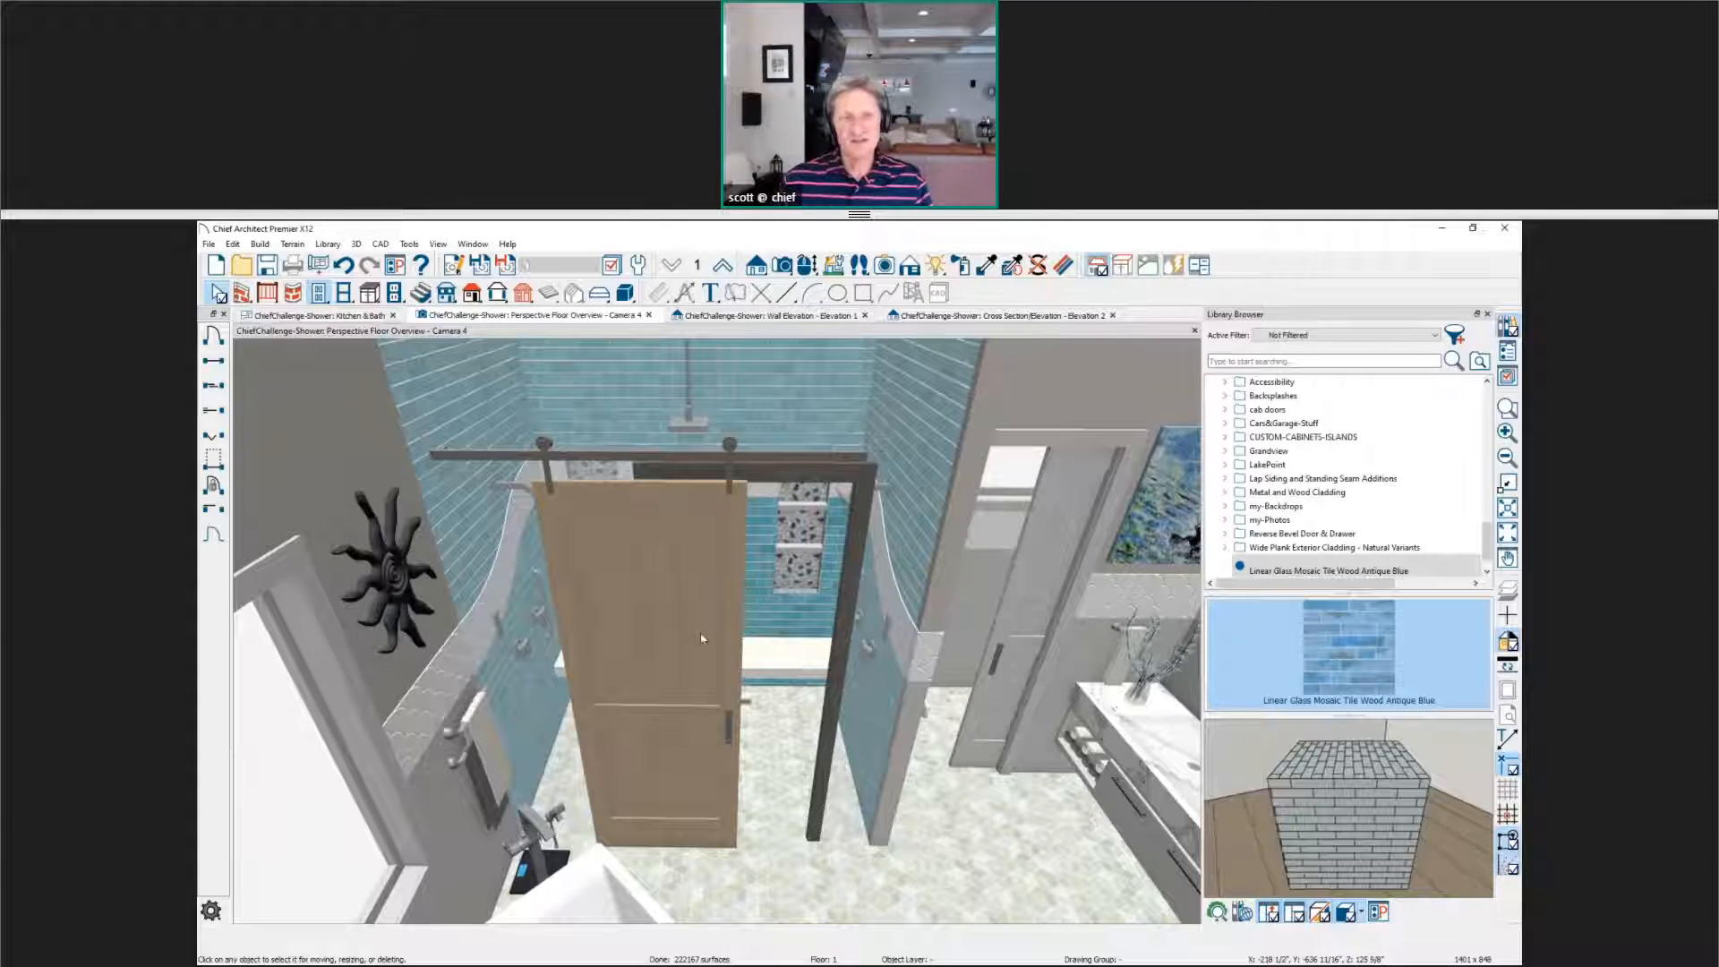
Step: Turn off the barn door's interior casing and set the door thickness to 3/8"
click(661, 666)
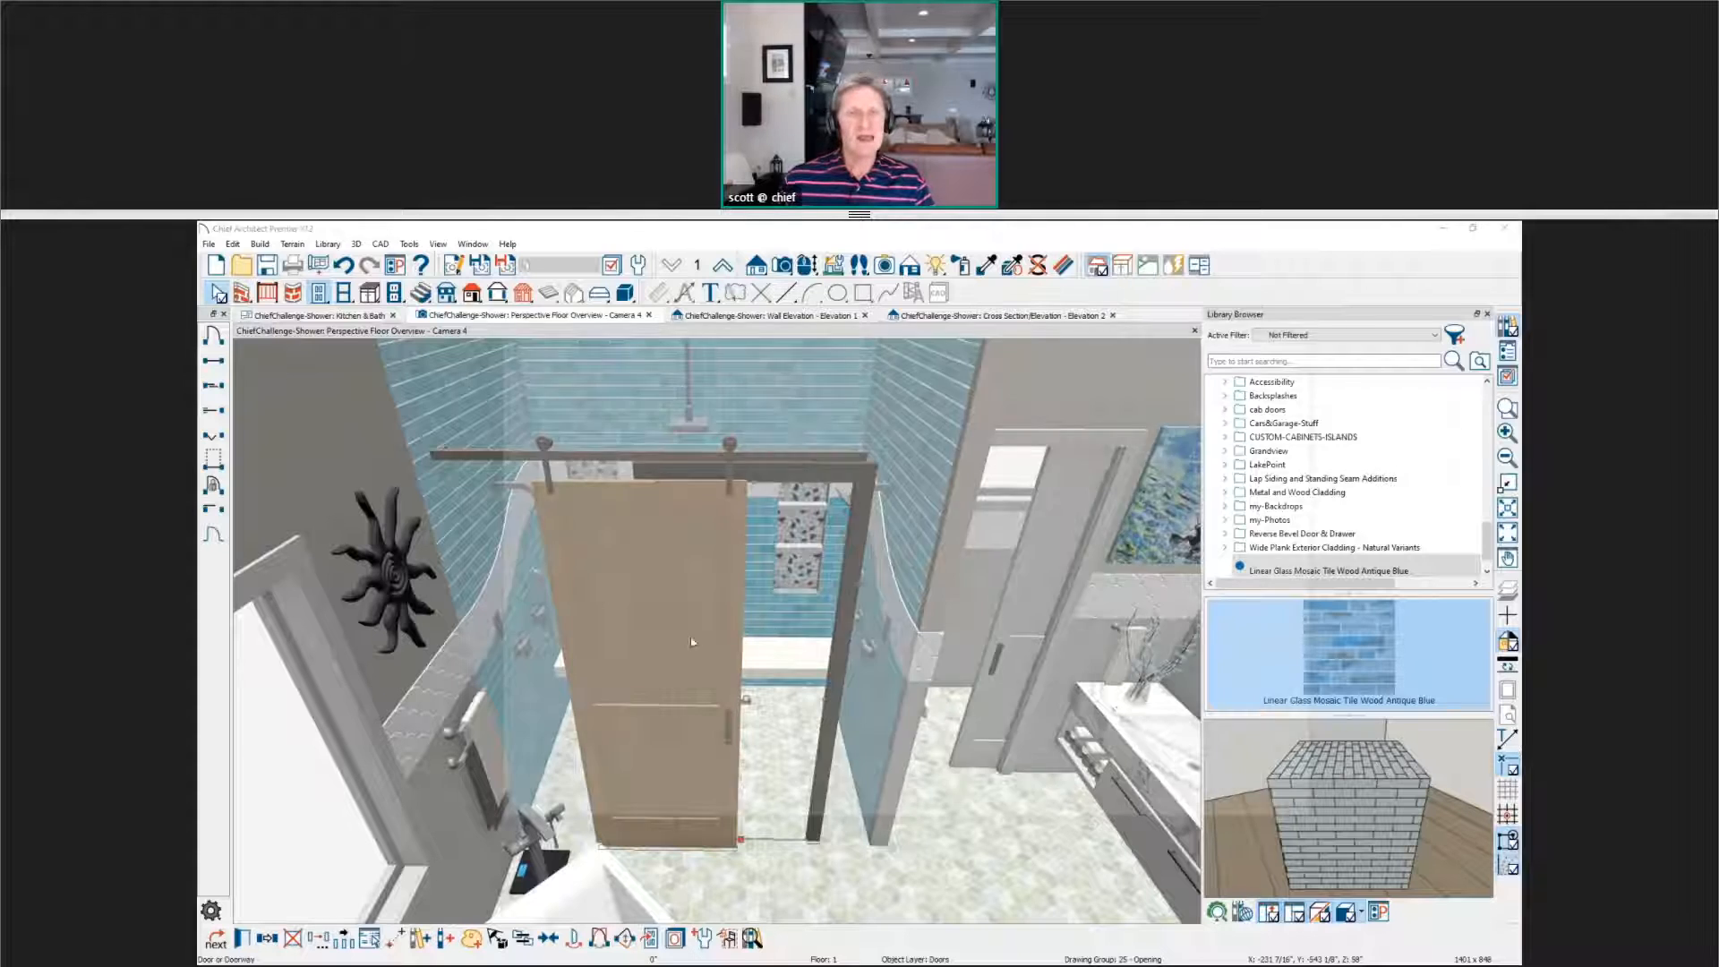
double_click(662, 666)
click(508, 381)
click(620, 360)
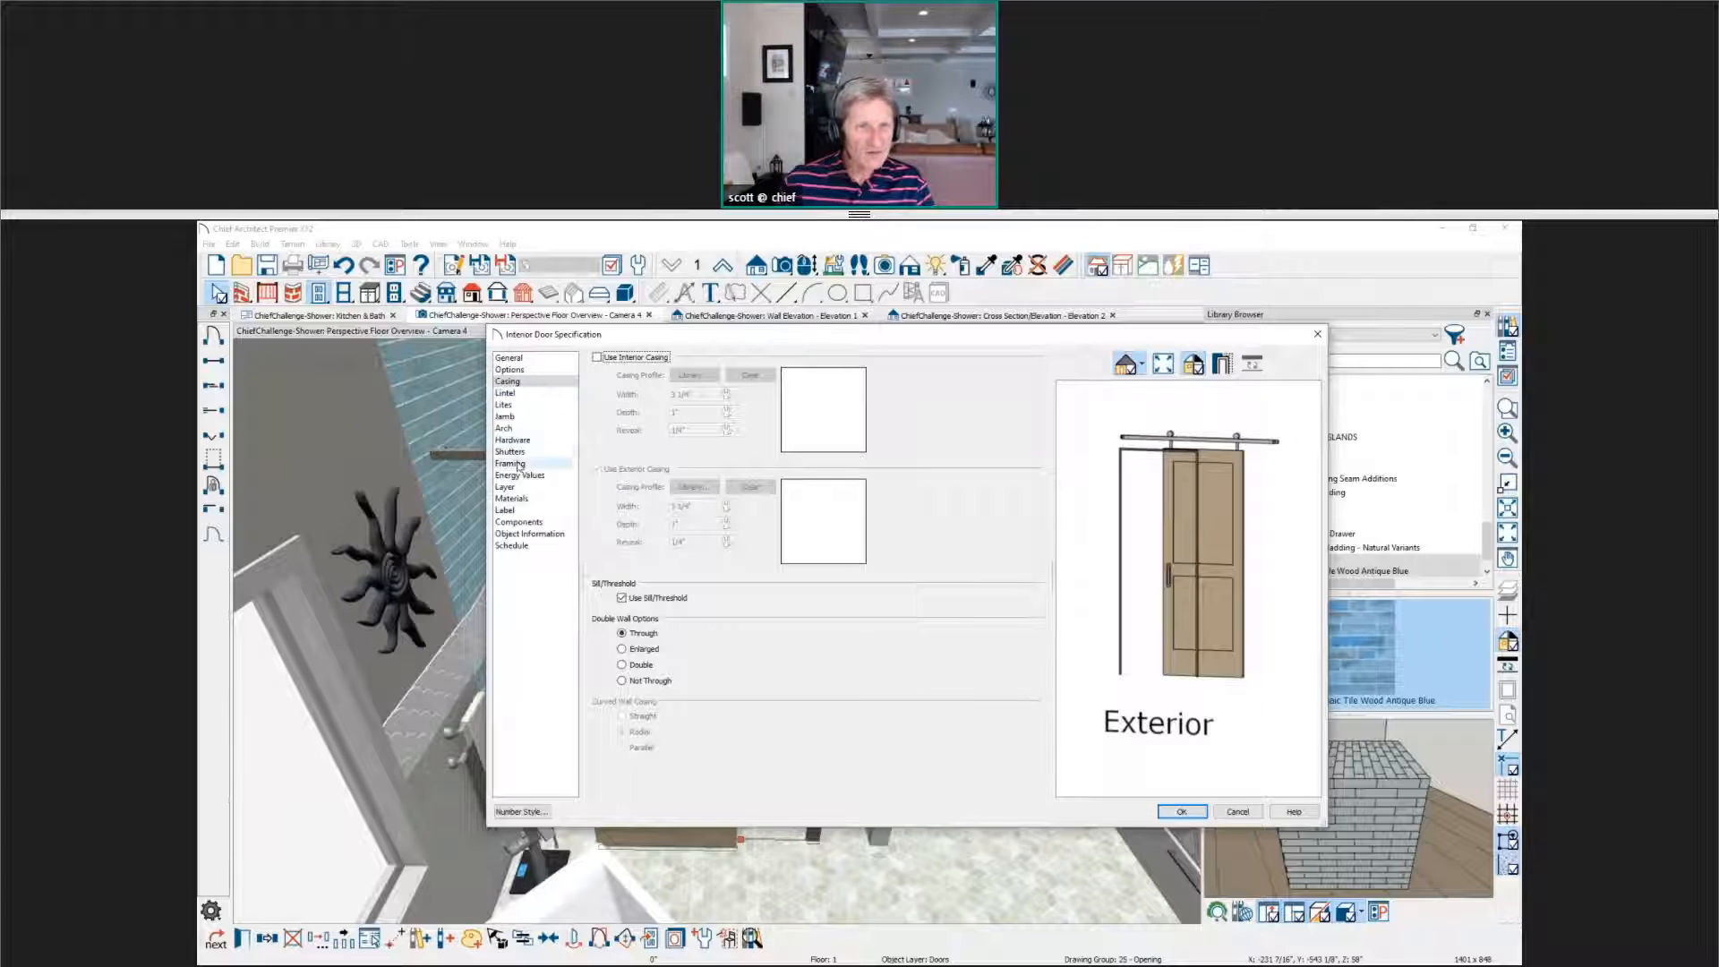
click(513, 359)
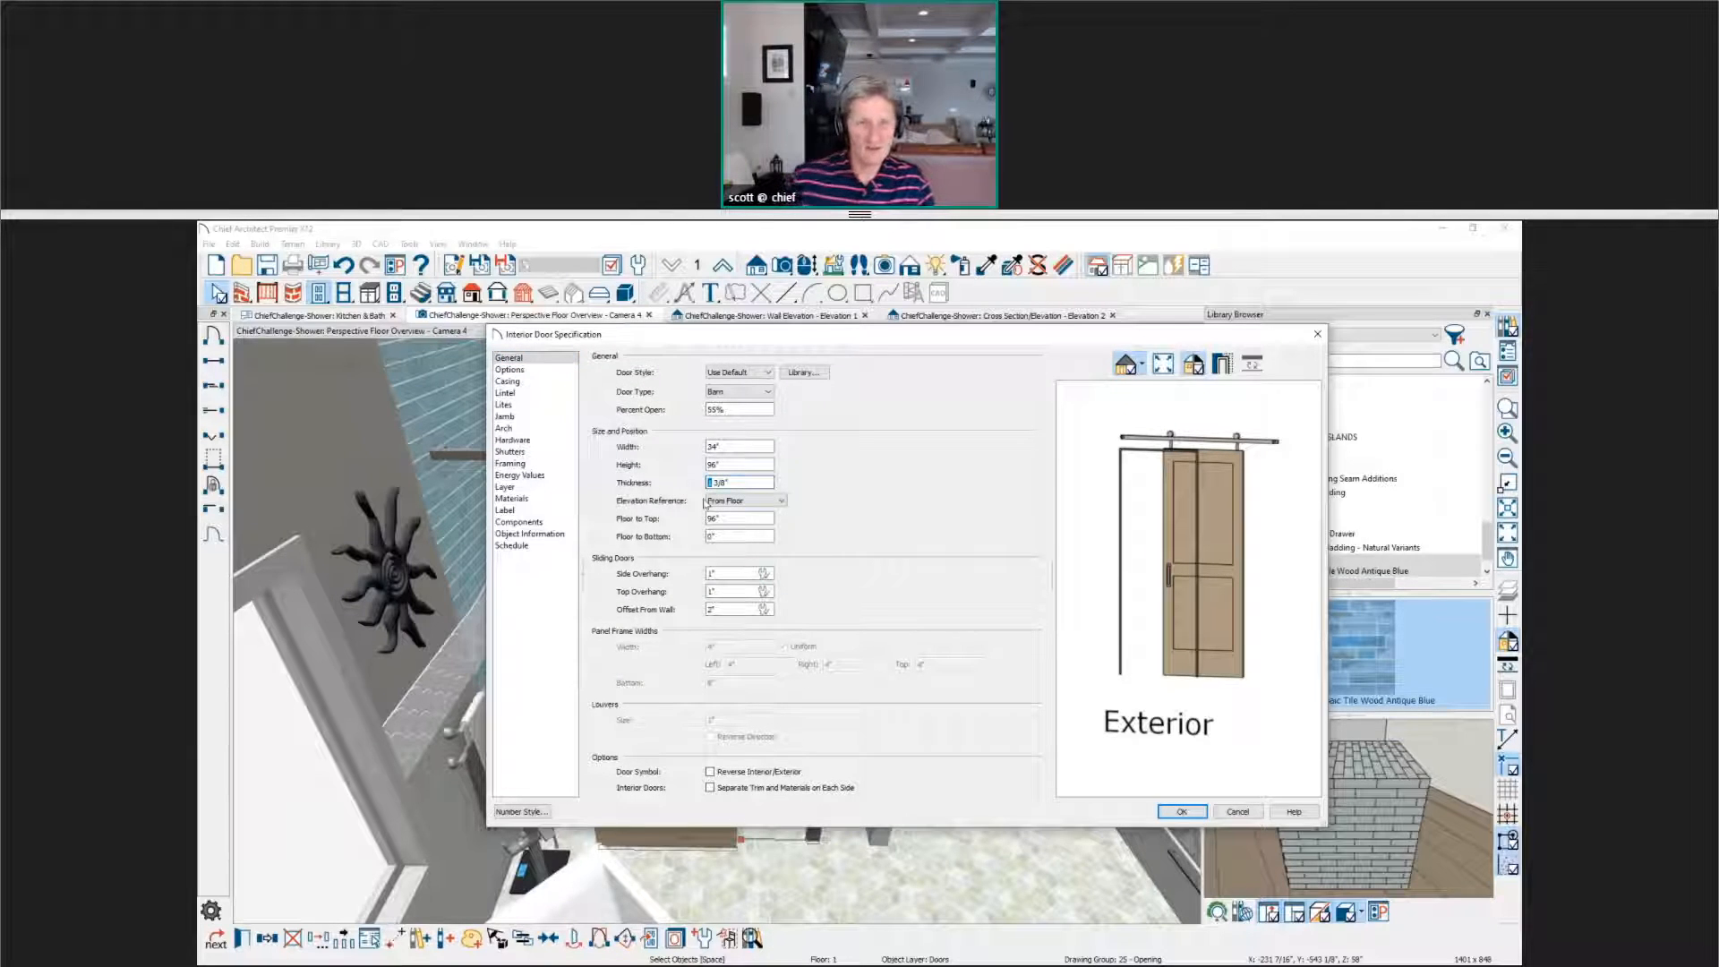
key(Tab)
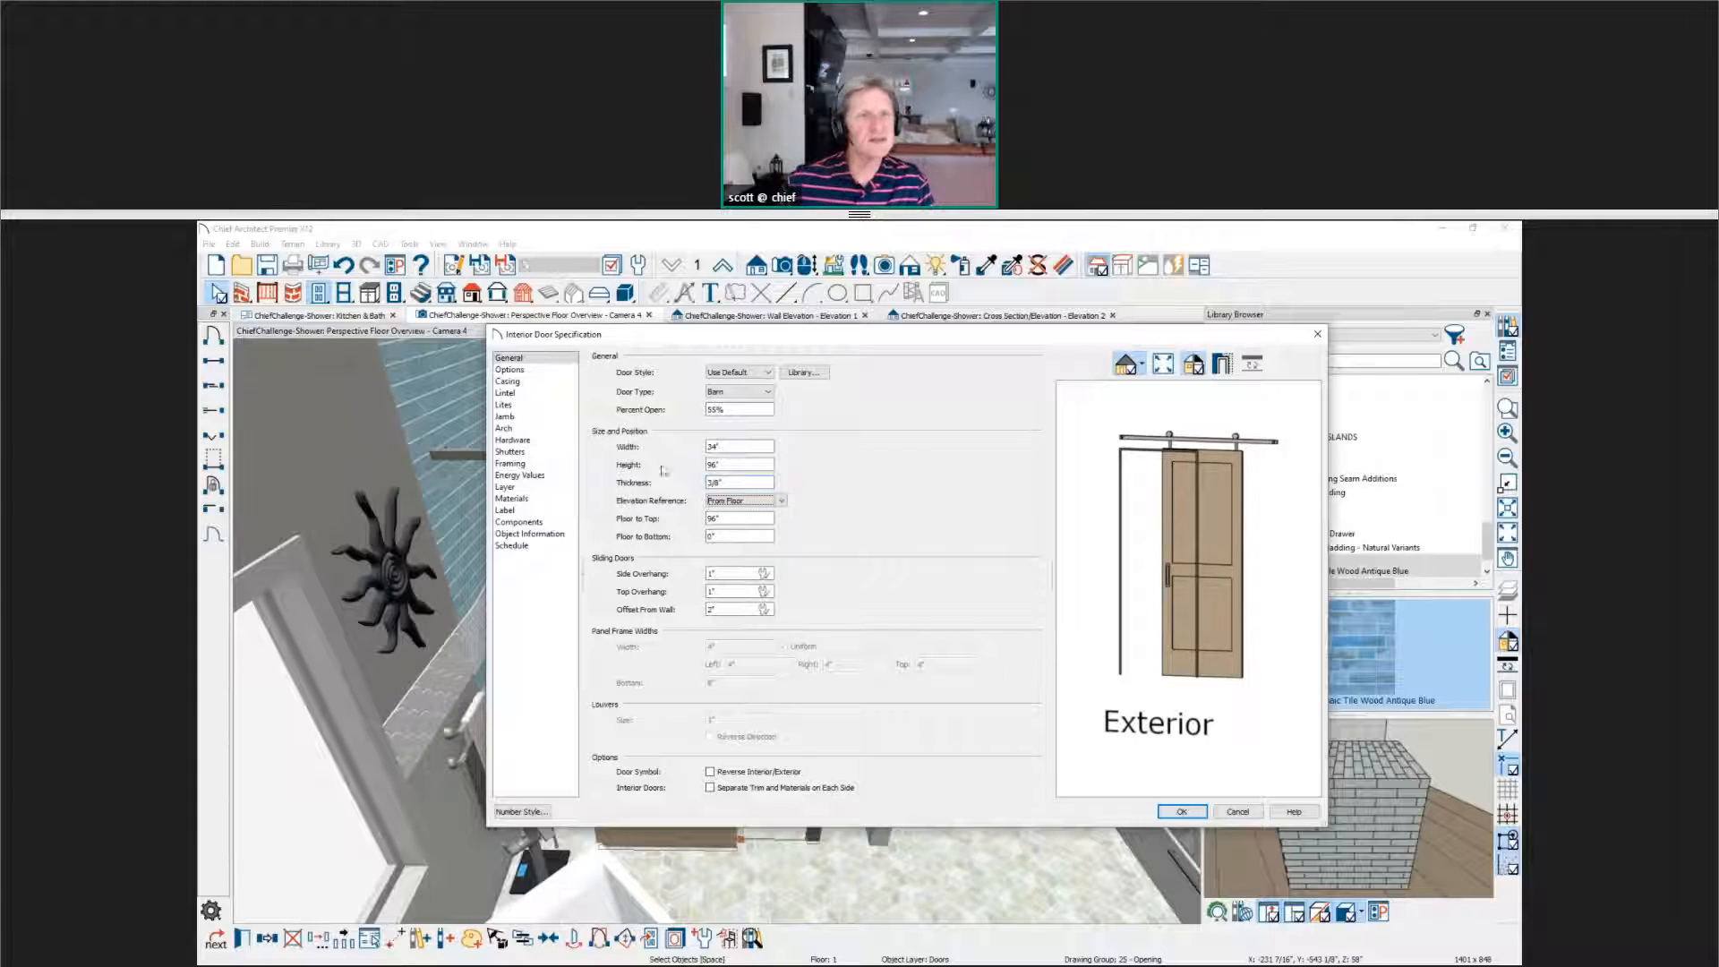
Step: Turn off the barn door's sill/threshold and its jamb
click(511, 370)
click(508, 381)
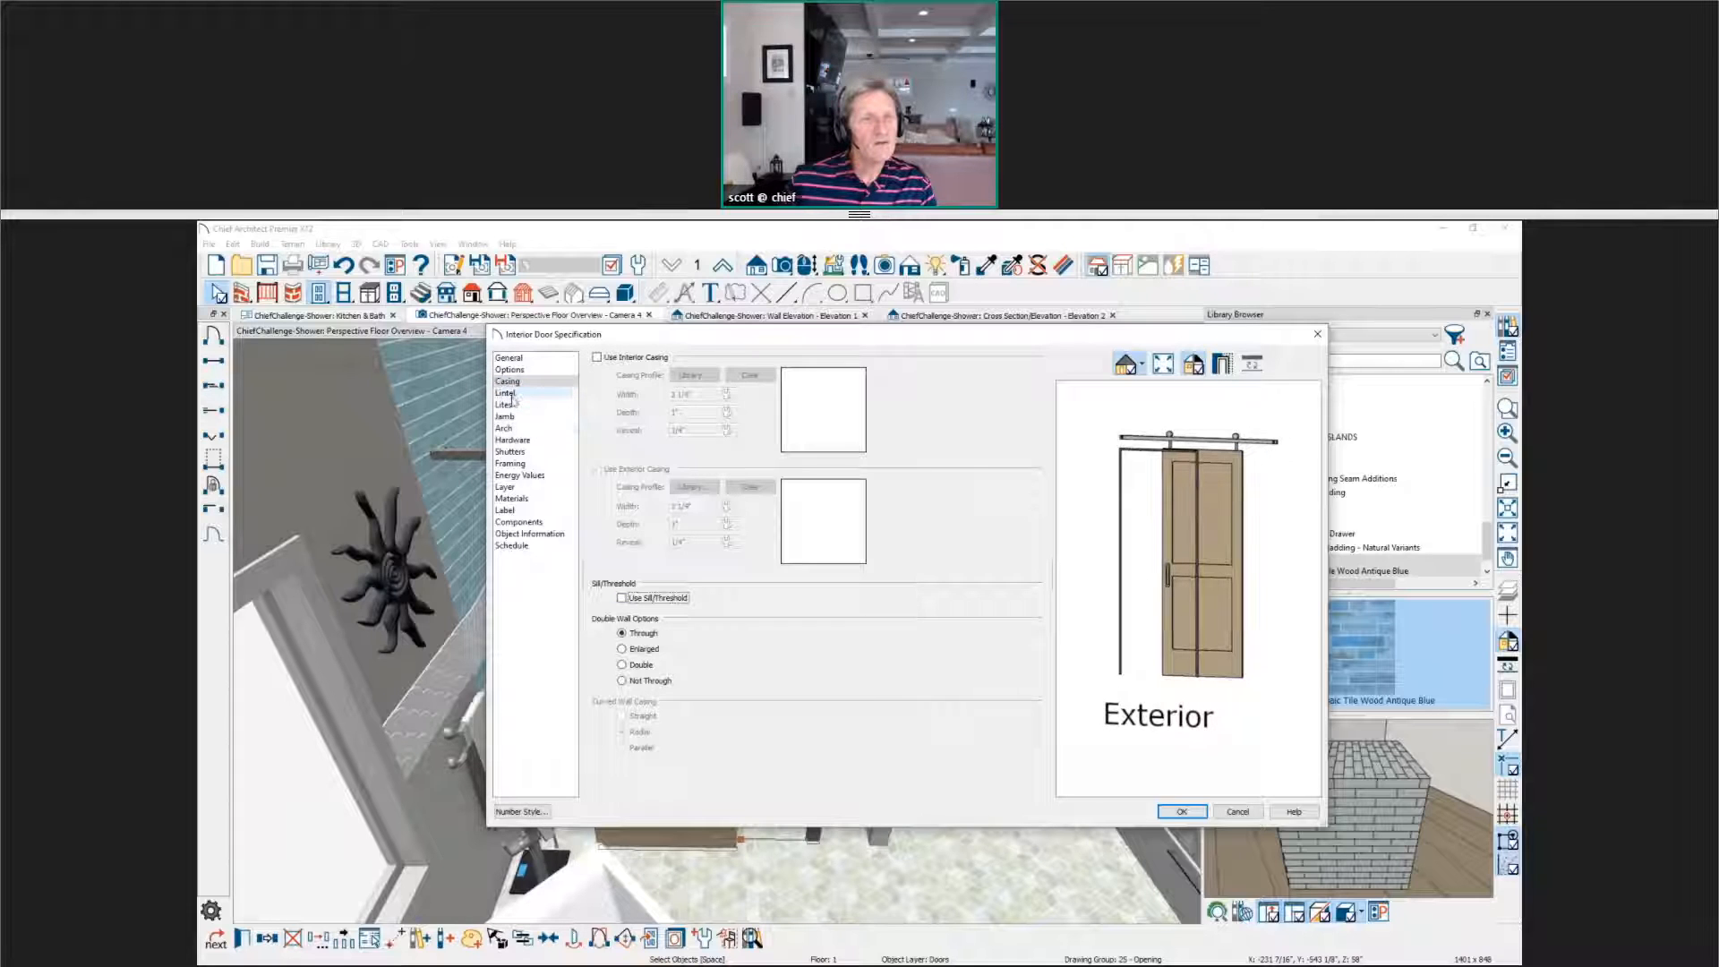
click(508, 393)
click(507, 416)
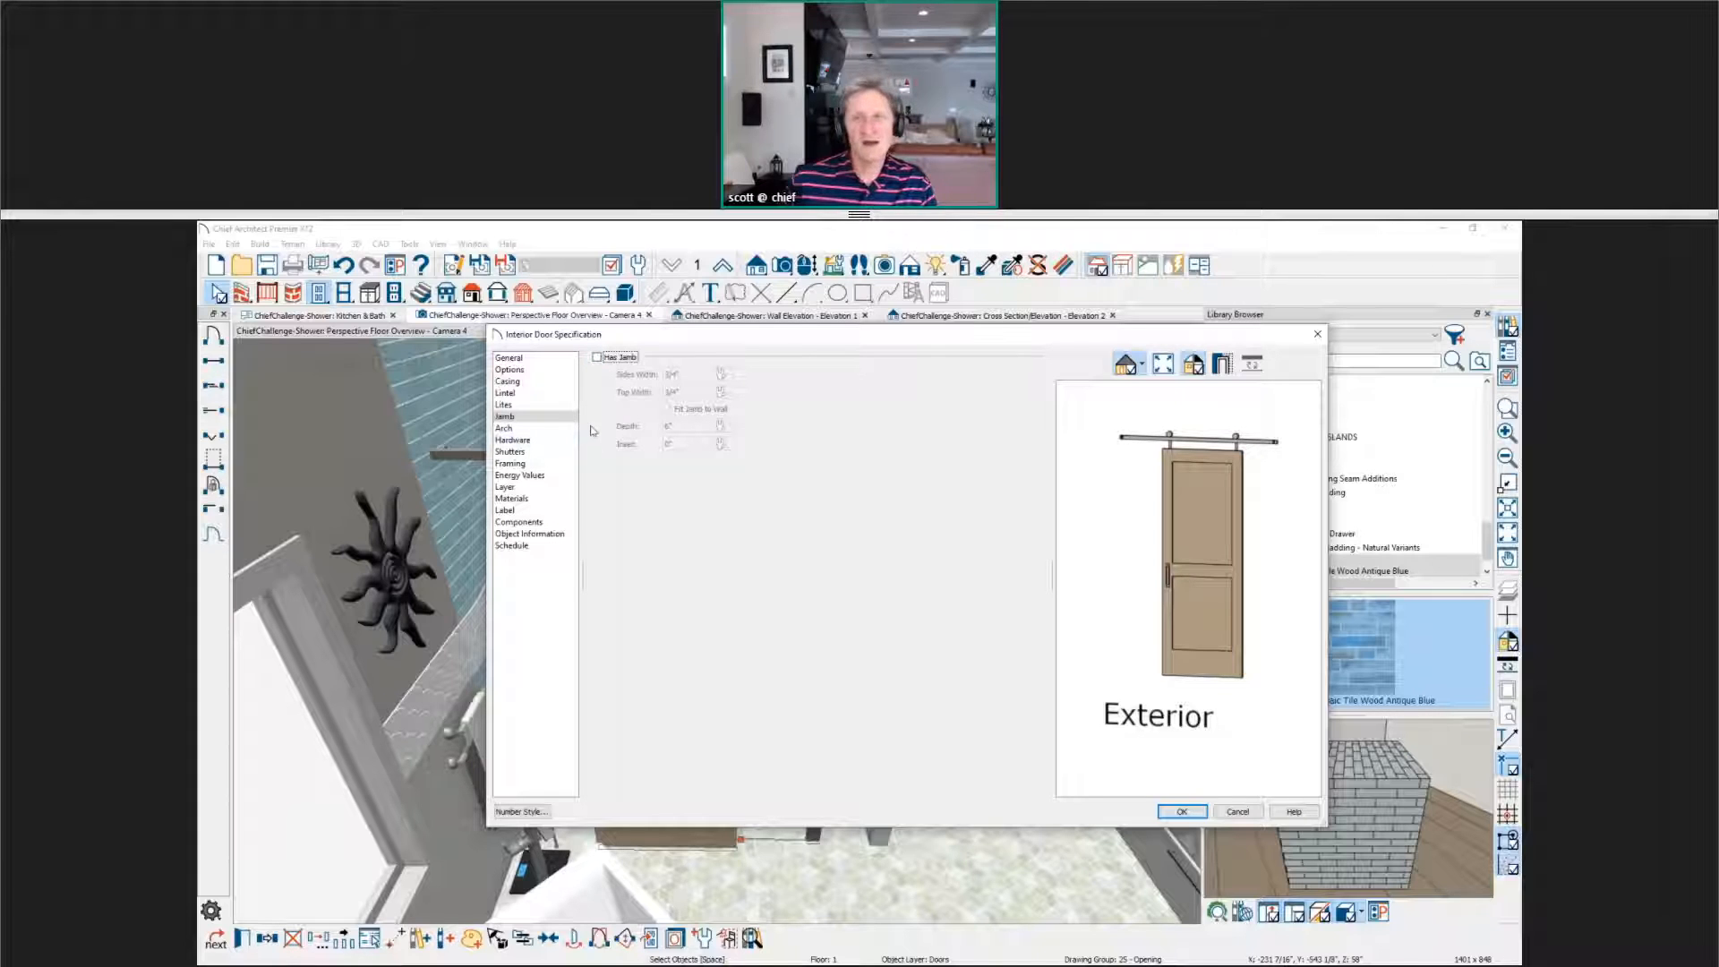
Step: Change the barn door's style to Slab and apply the door settings
click(526, 358)
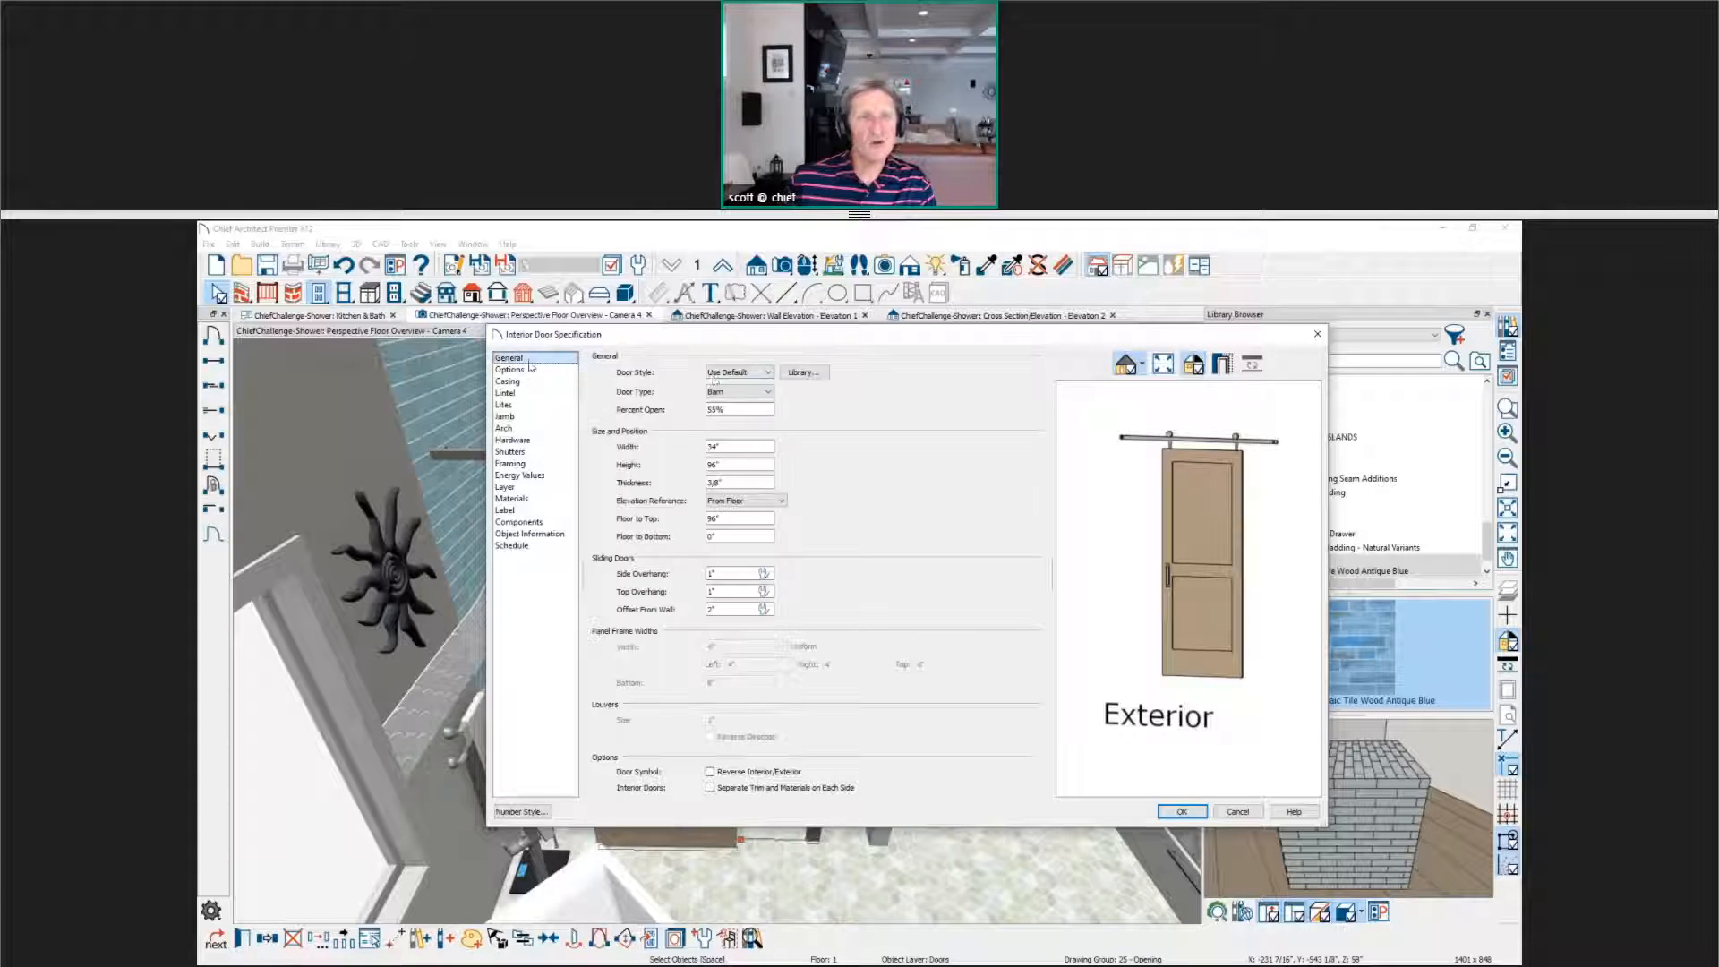
click(767, 373)
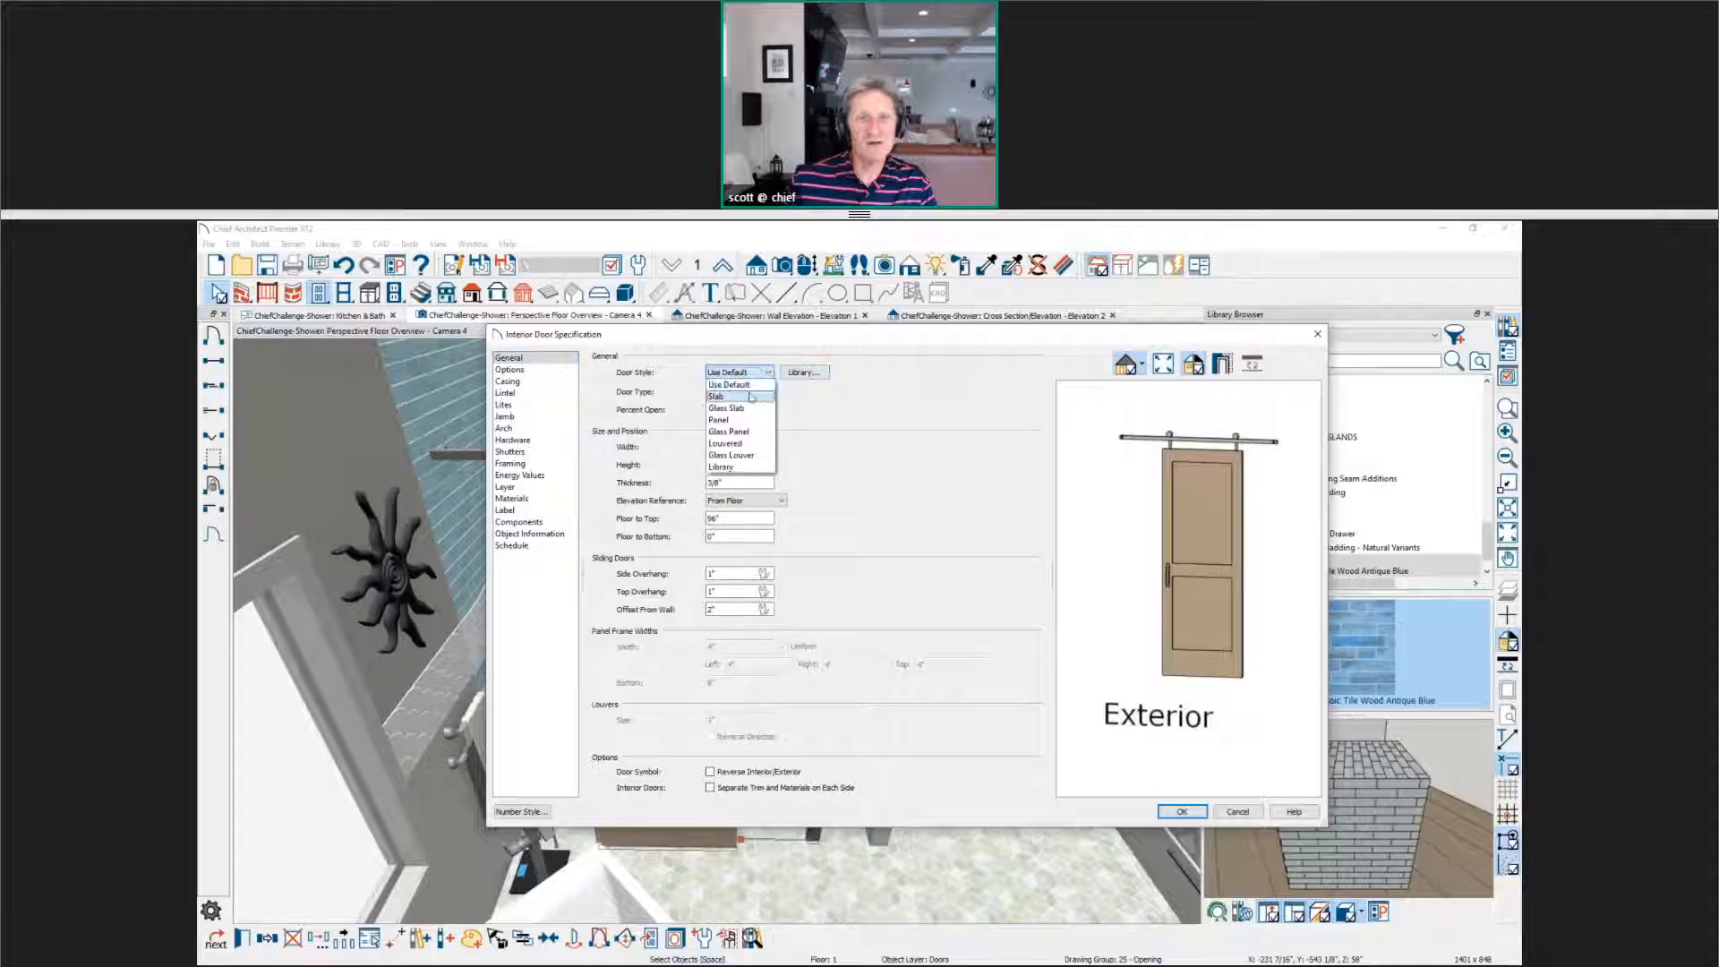
click(762, 408)
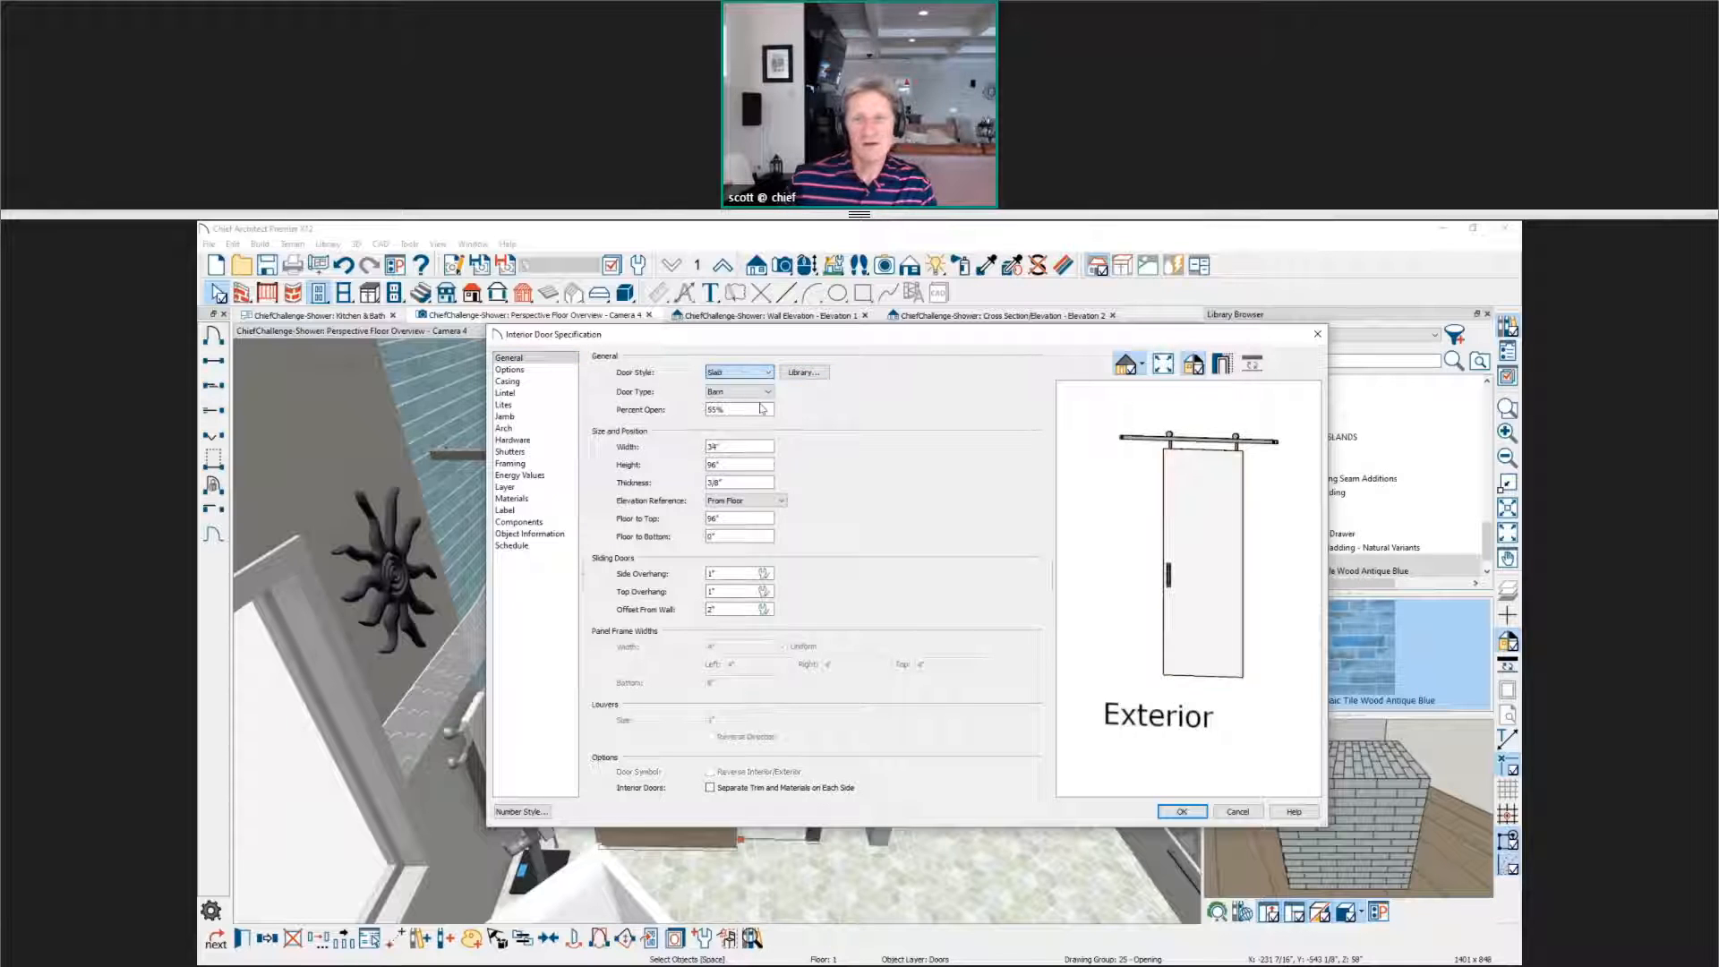
click(1183, 811)
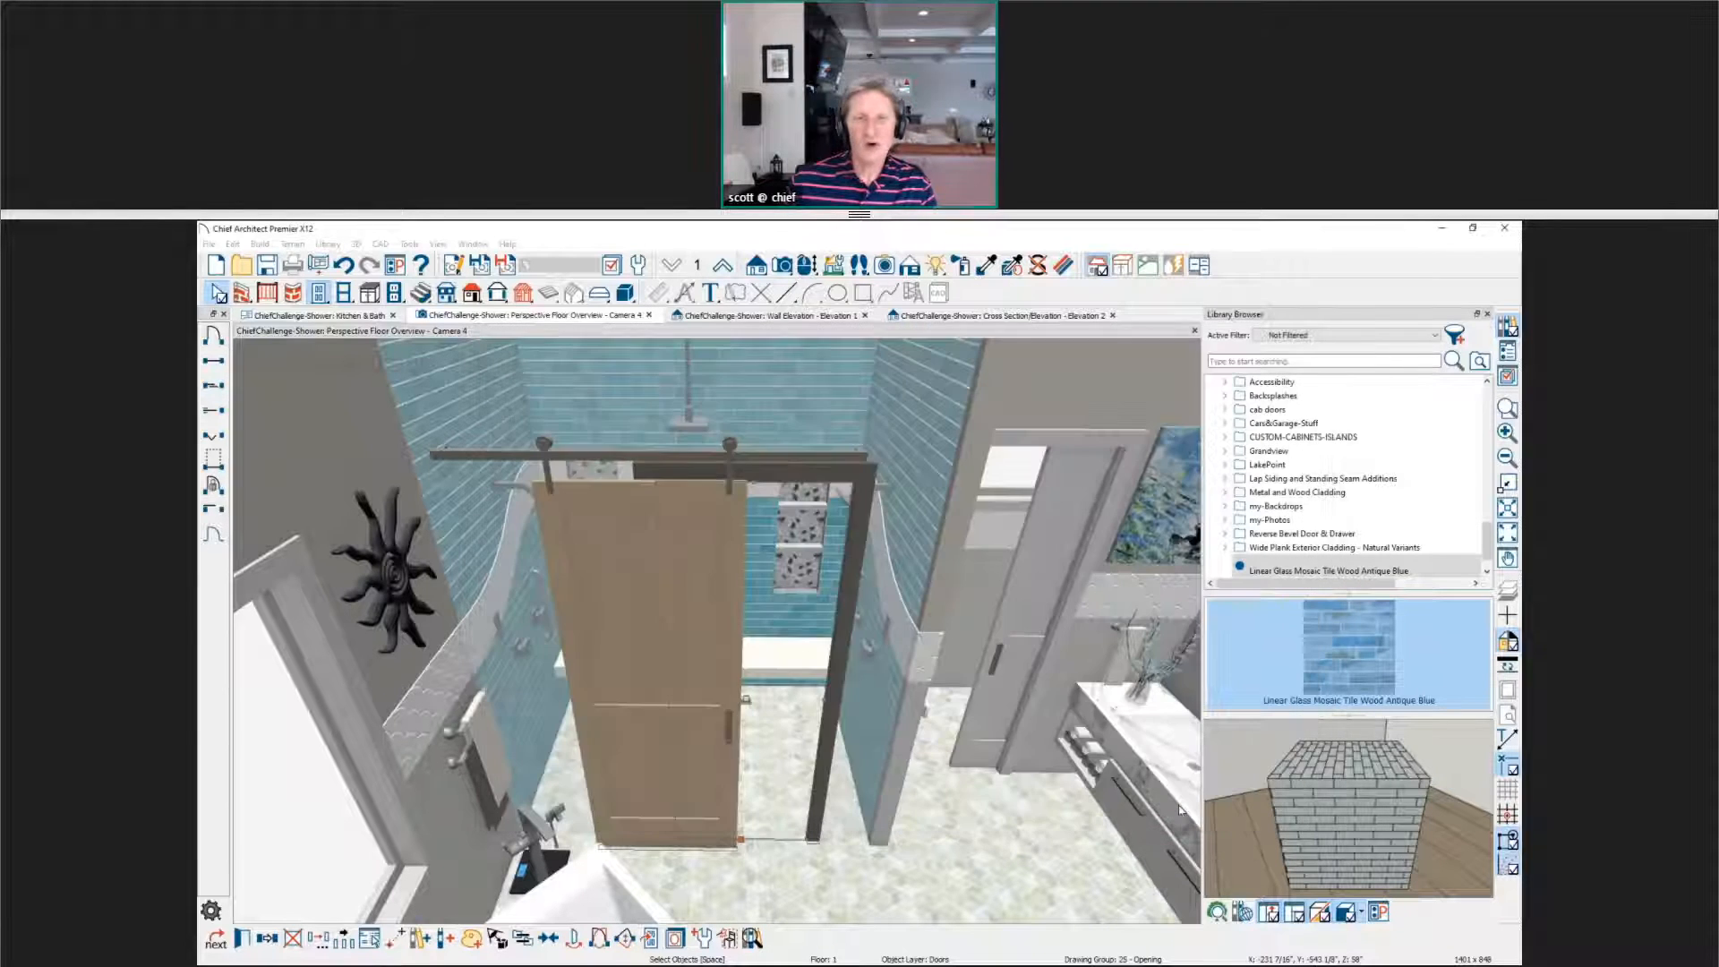
Step: Sample the Glass Tempered material from the shower's glass wall and apply it to the barn door panel
click(987, 265)
click(861, 565)
click(683, 566)
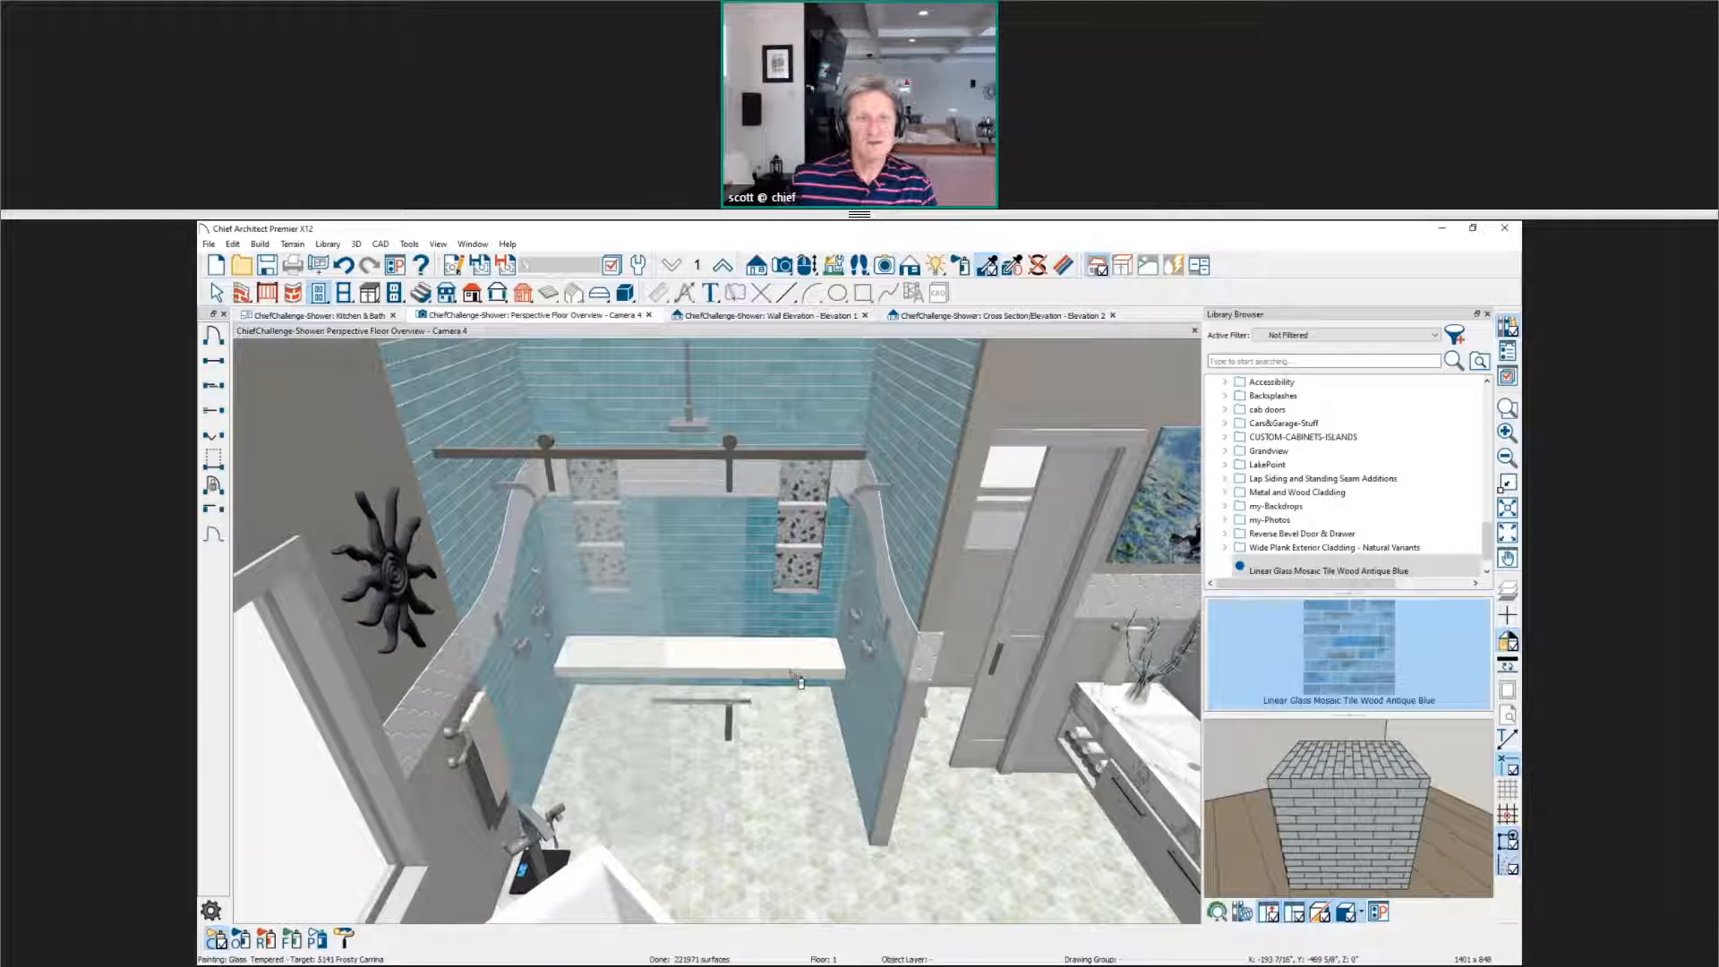
key(space)
Step: Add the glass barn door to the library as a reusable item
click(740, 750)
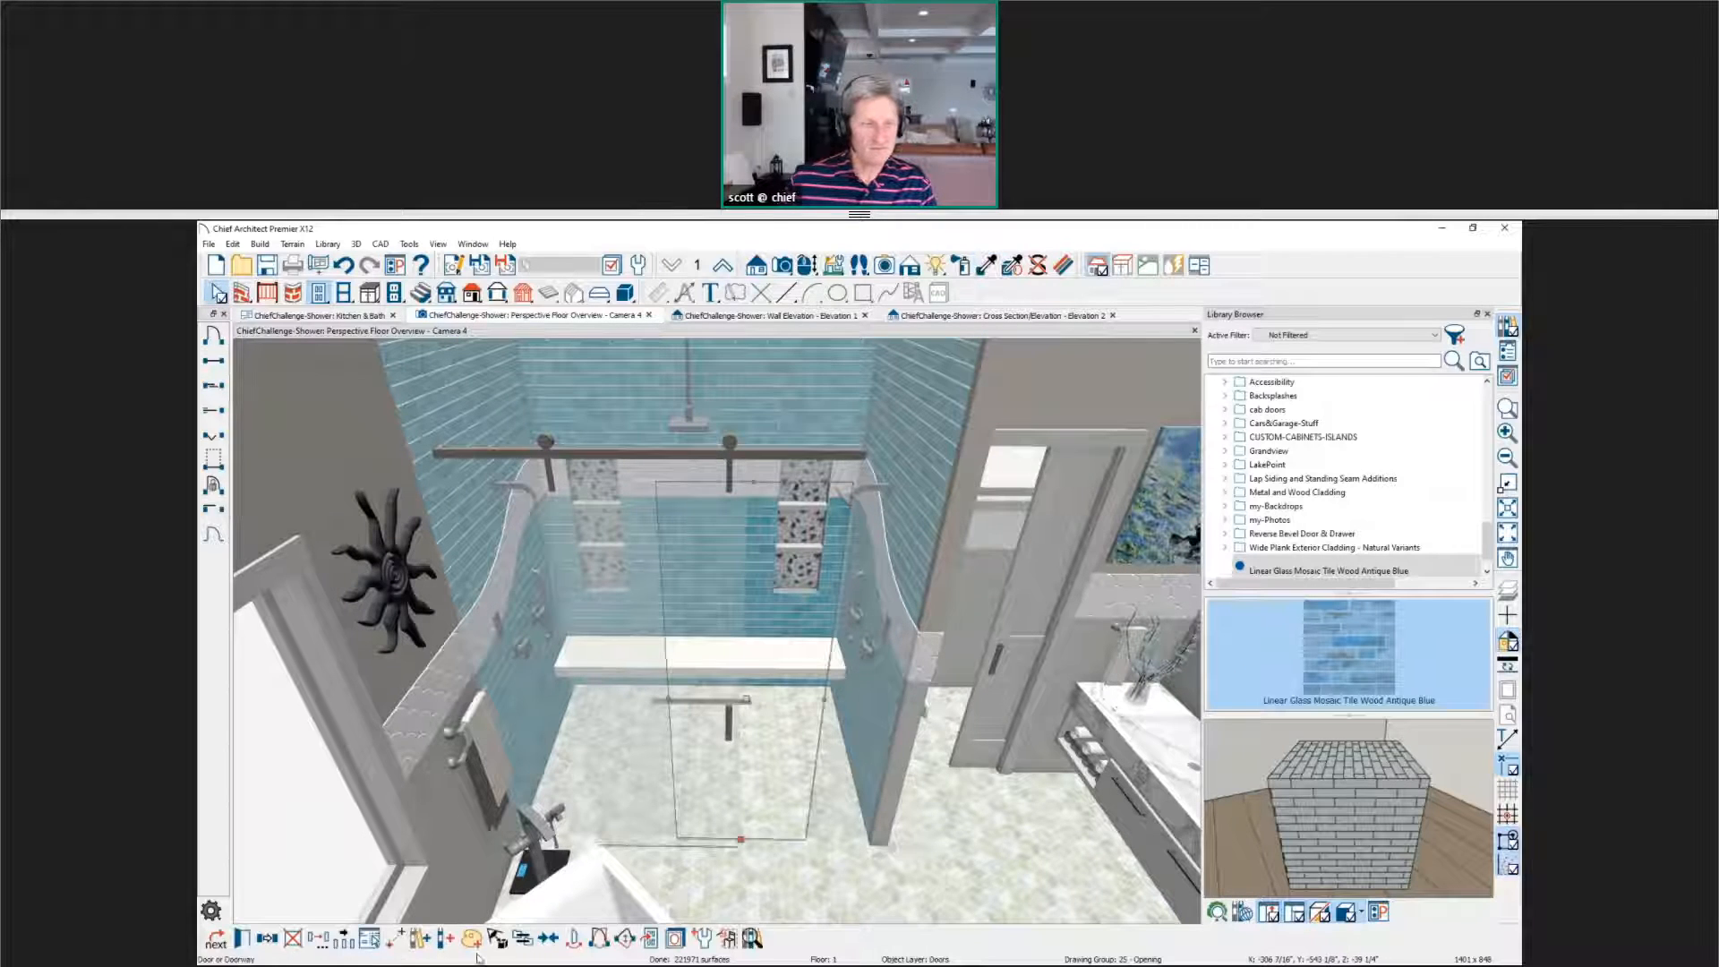
click(445, 938)
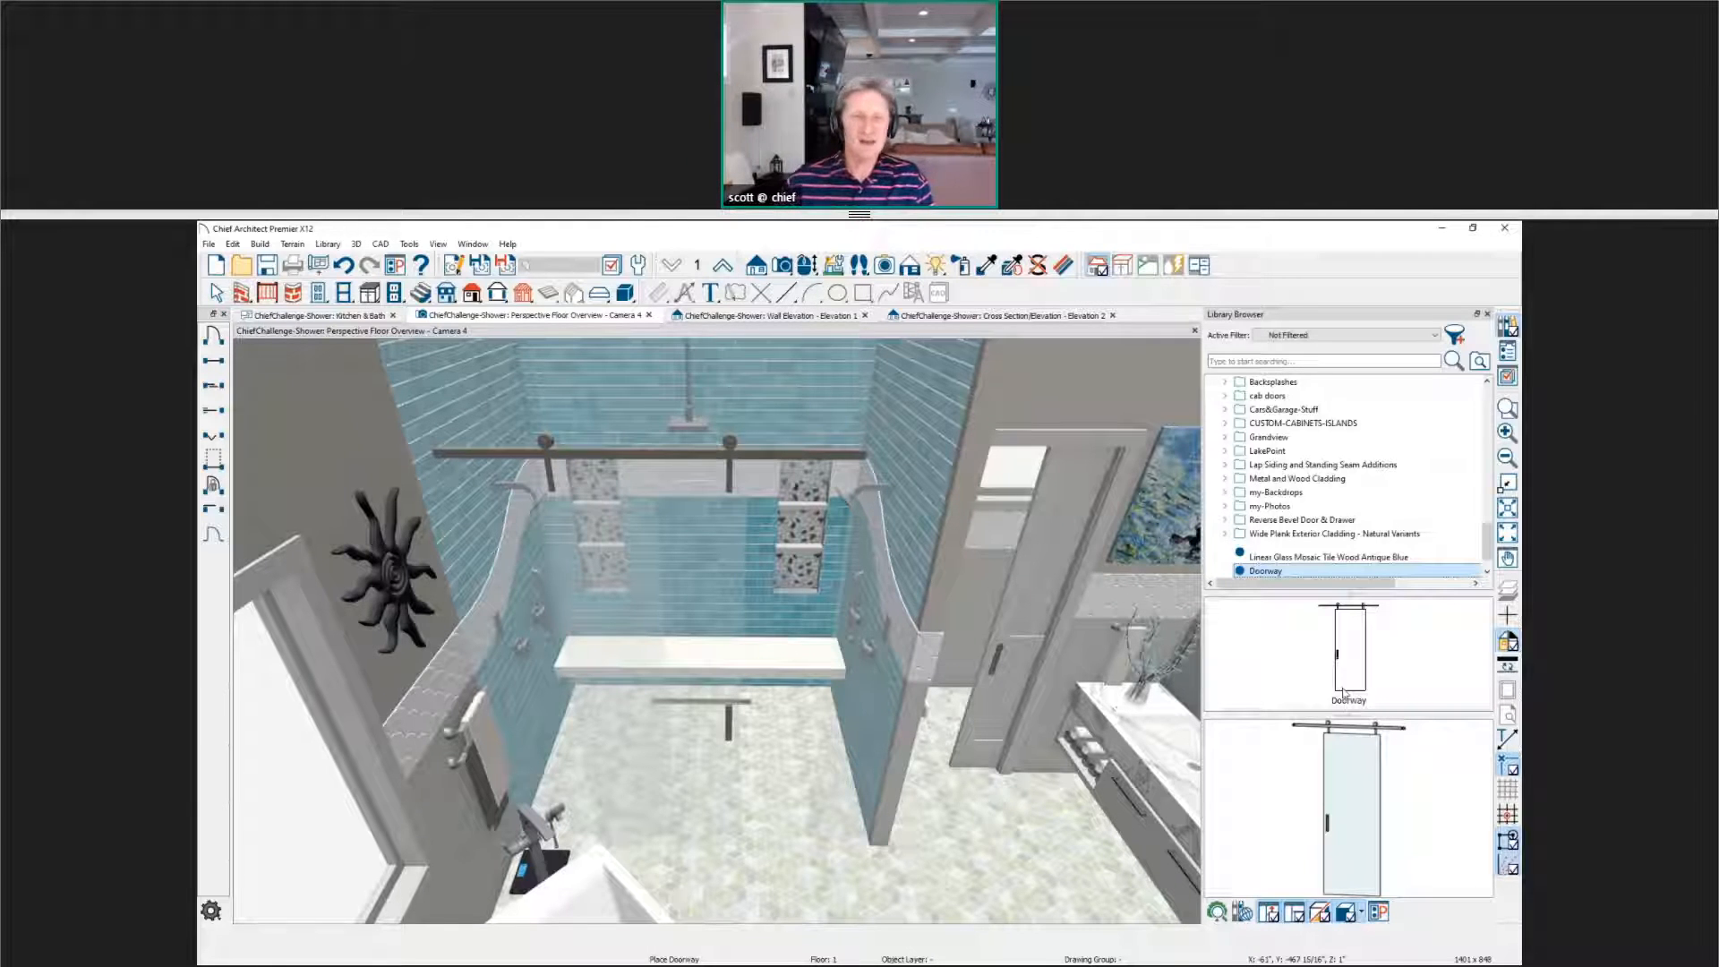
Step: Review the glass barn door's general settings and its handle, sliding track and hanger hardware options
click(676, 708)
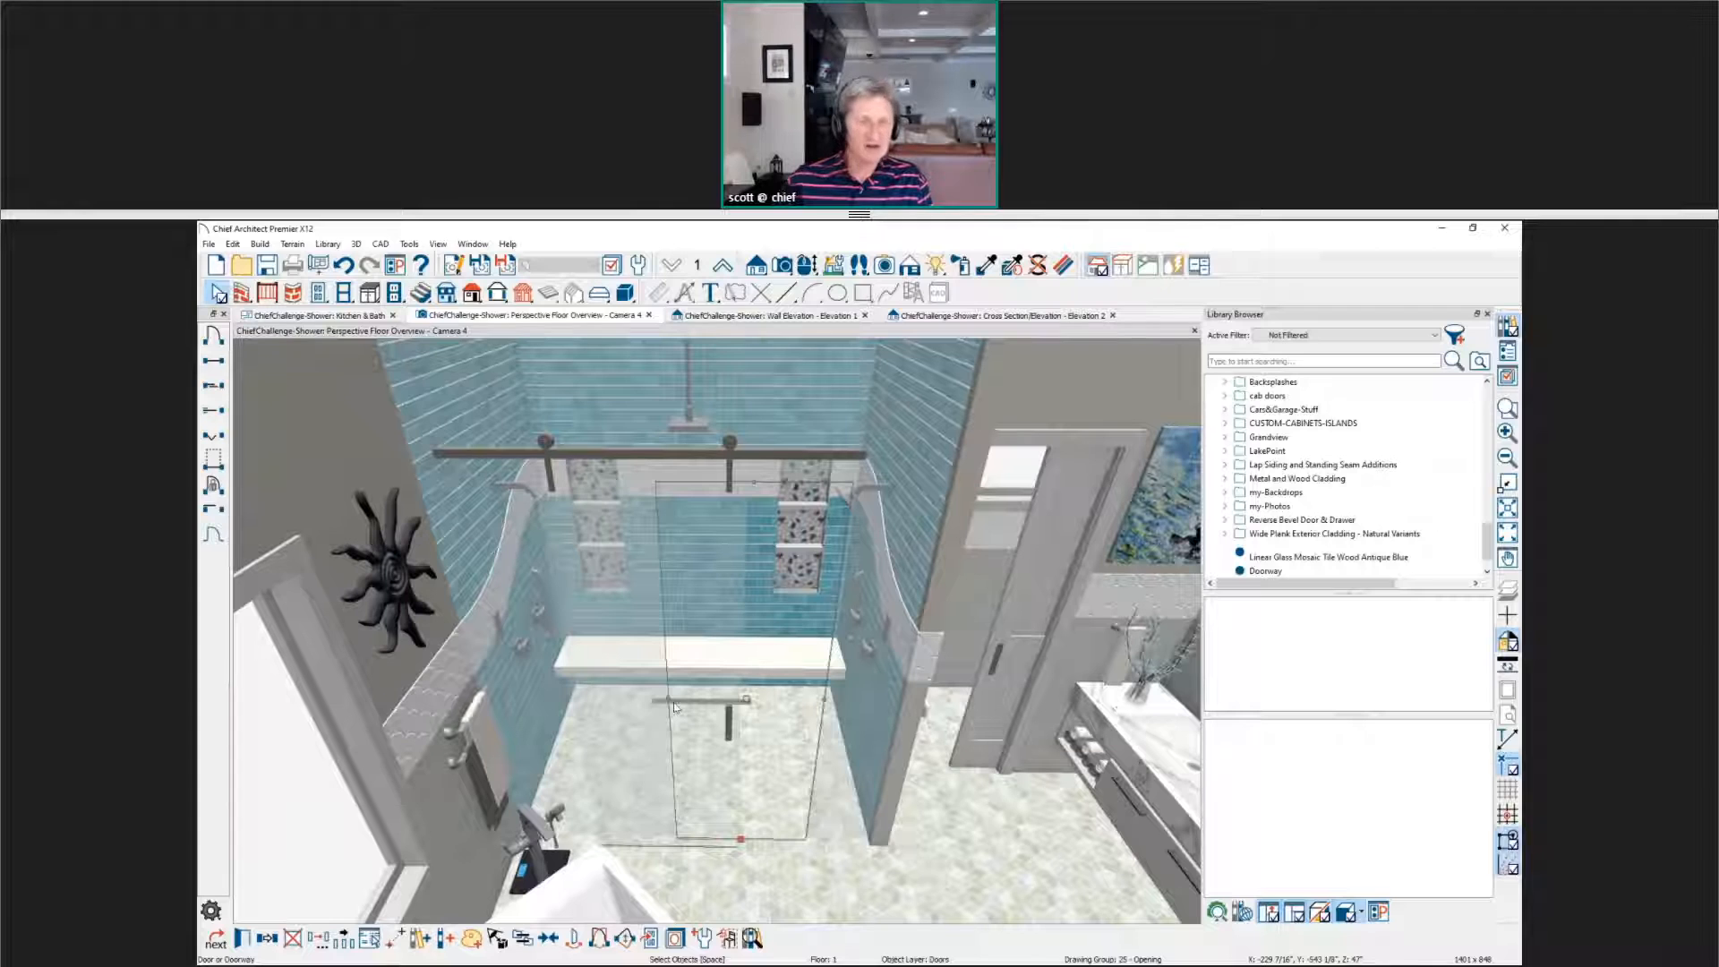
double_click(674, 707)
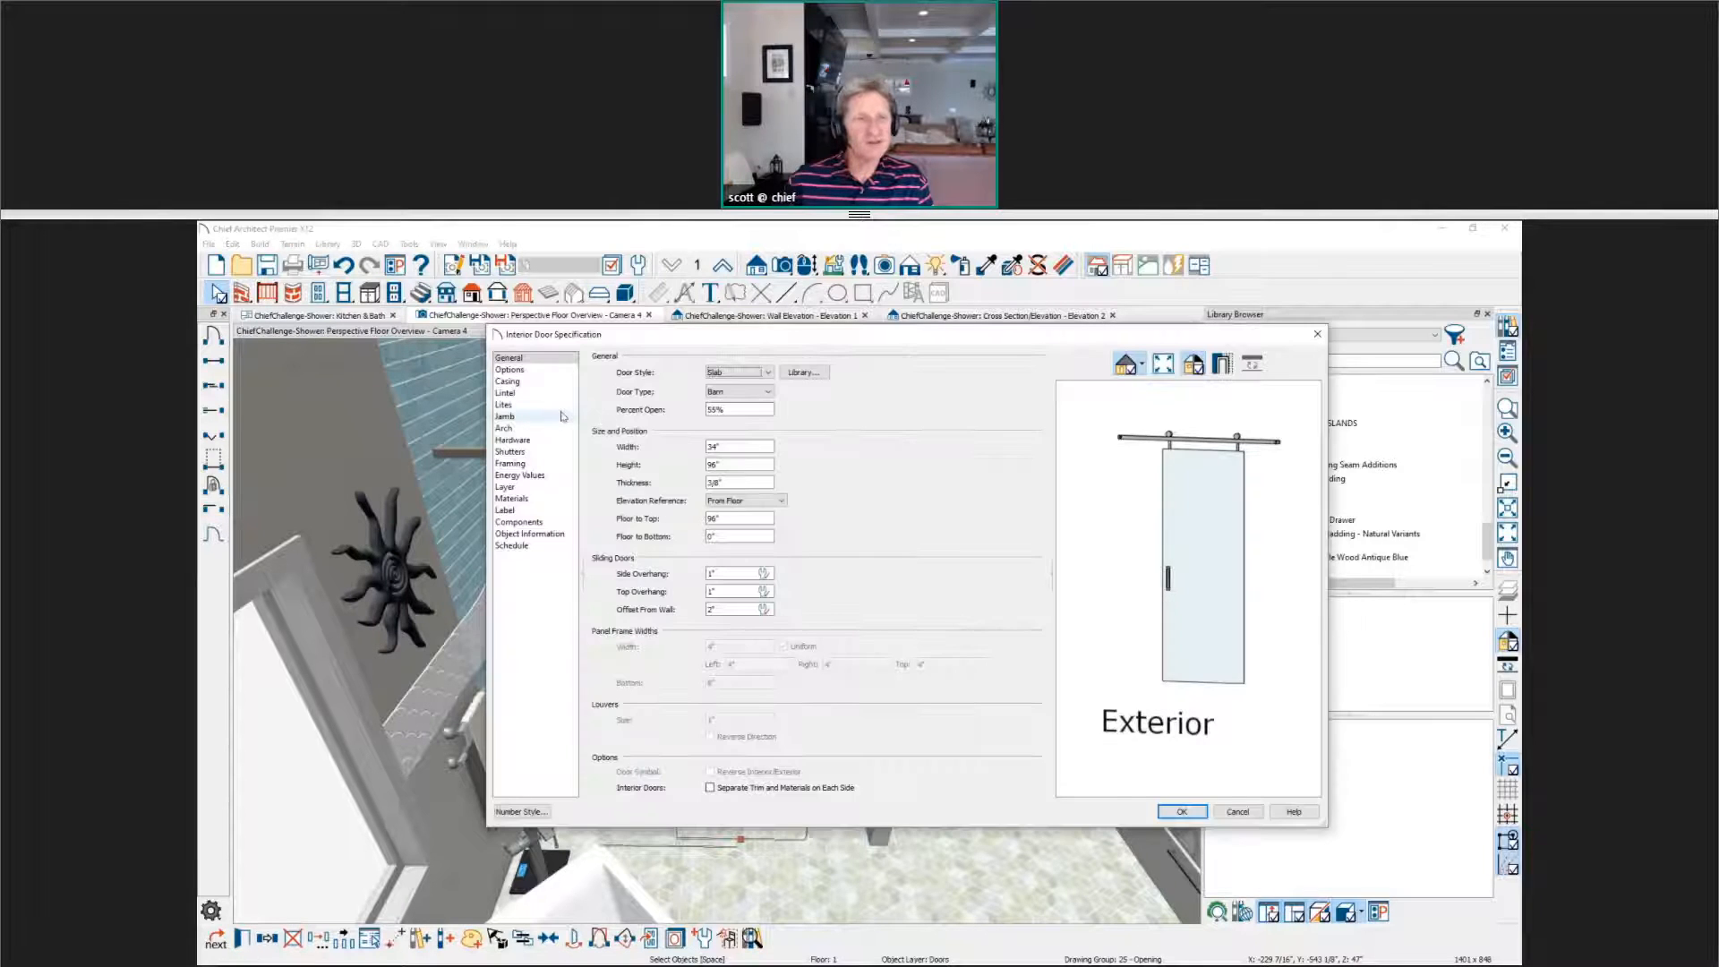
click(554, 441)
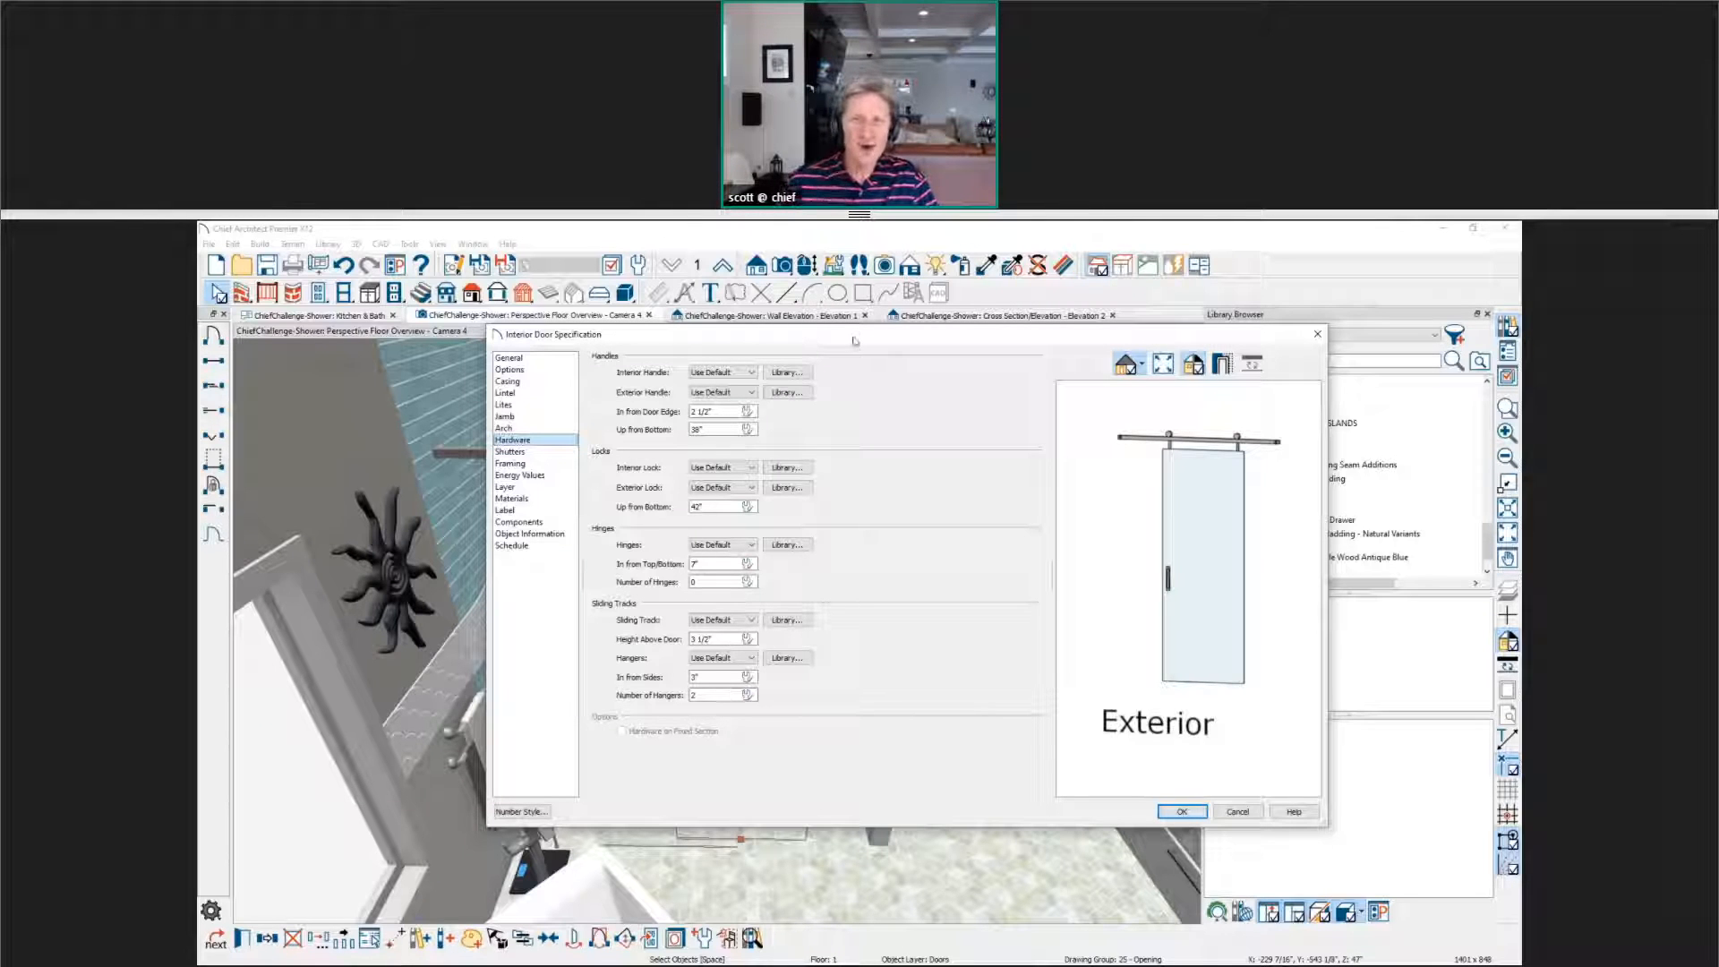
drag(855, 338, 917, 507)
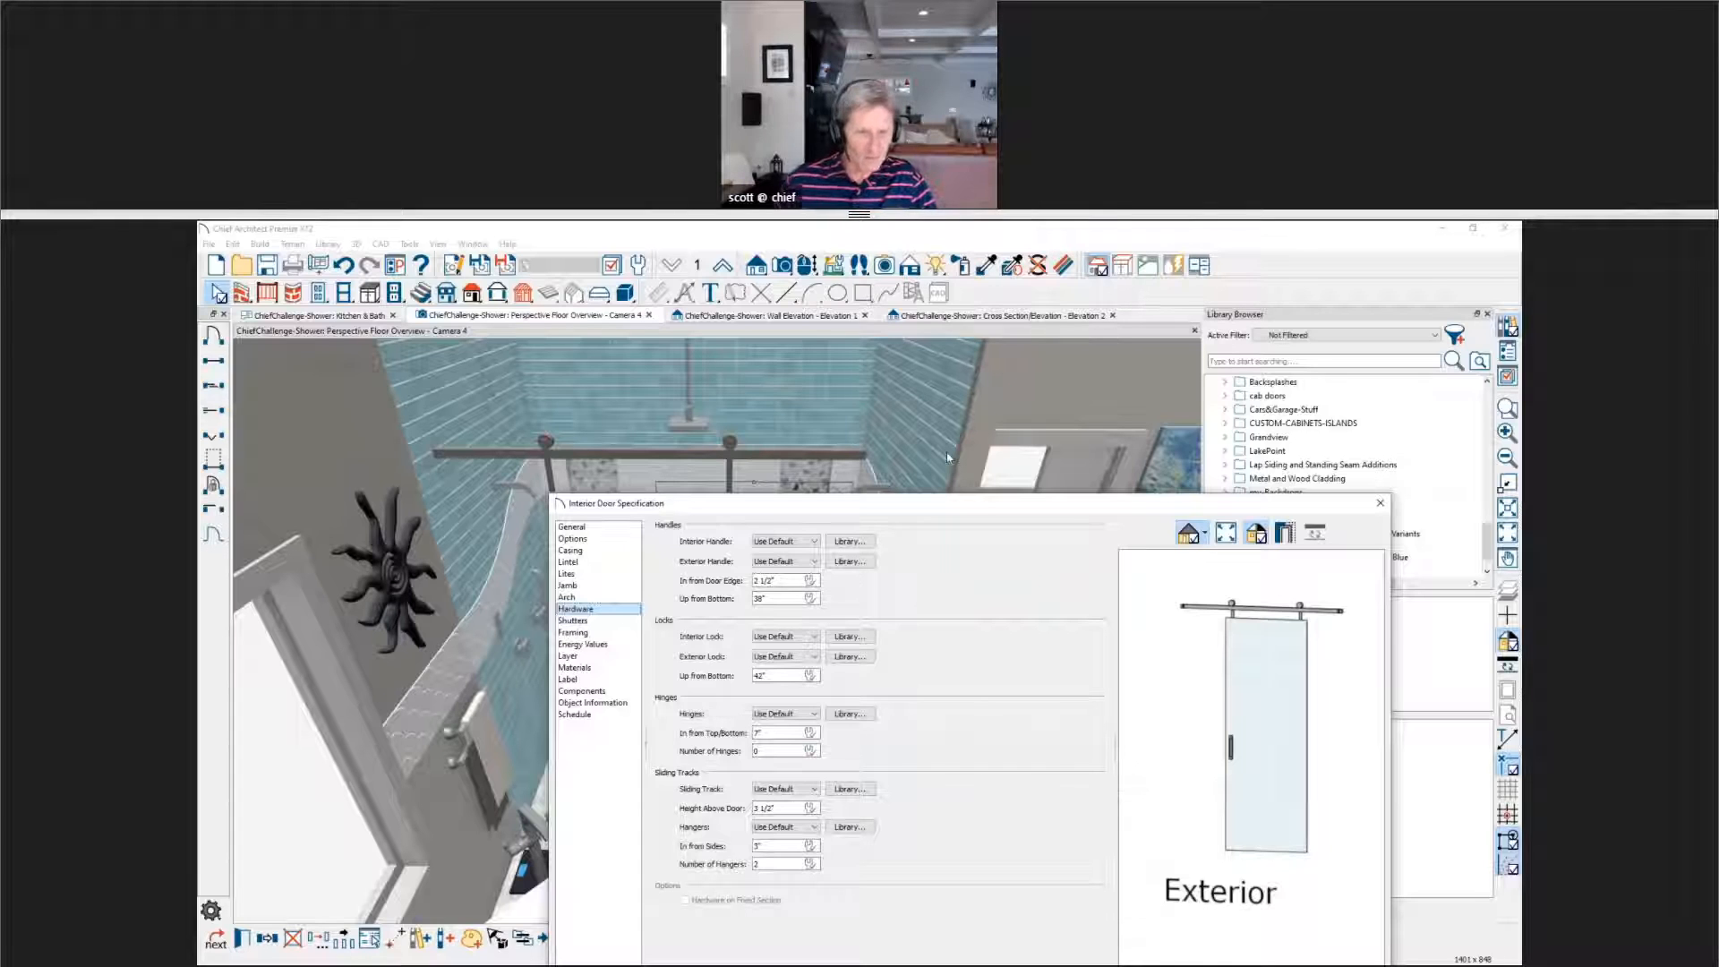
click(571, 528)
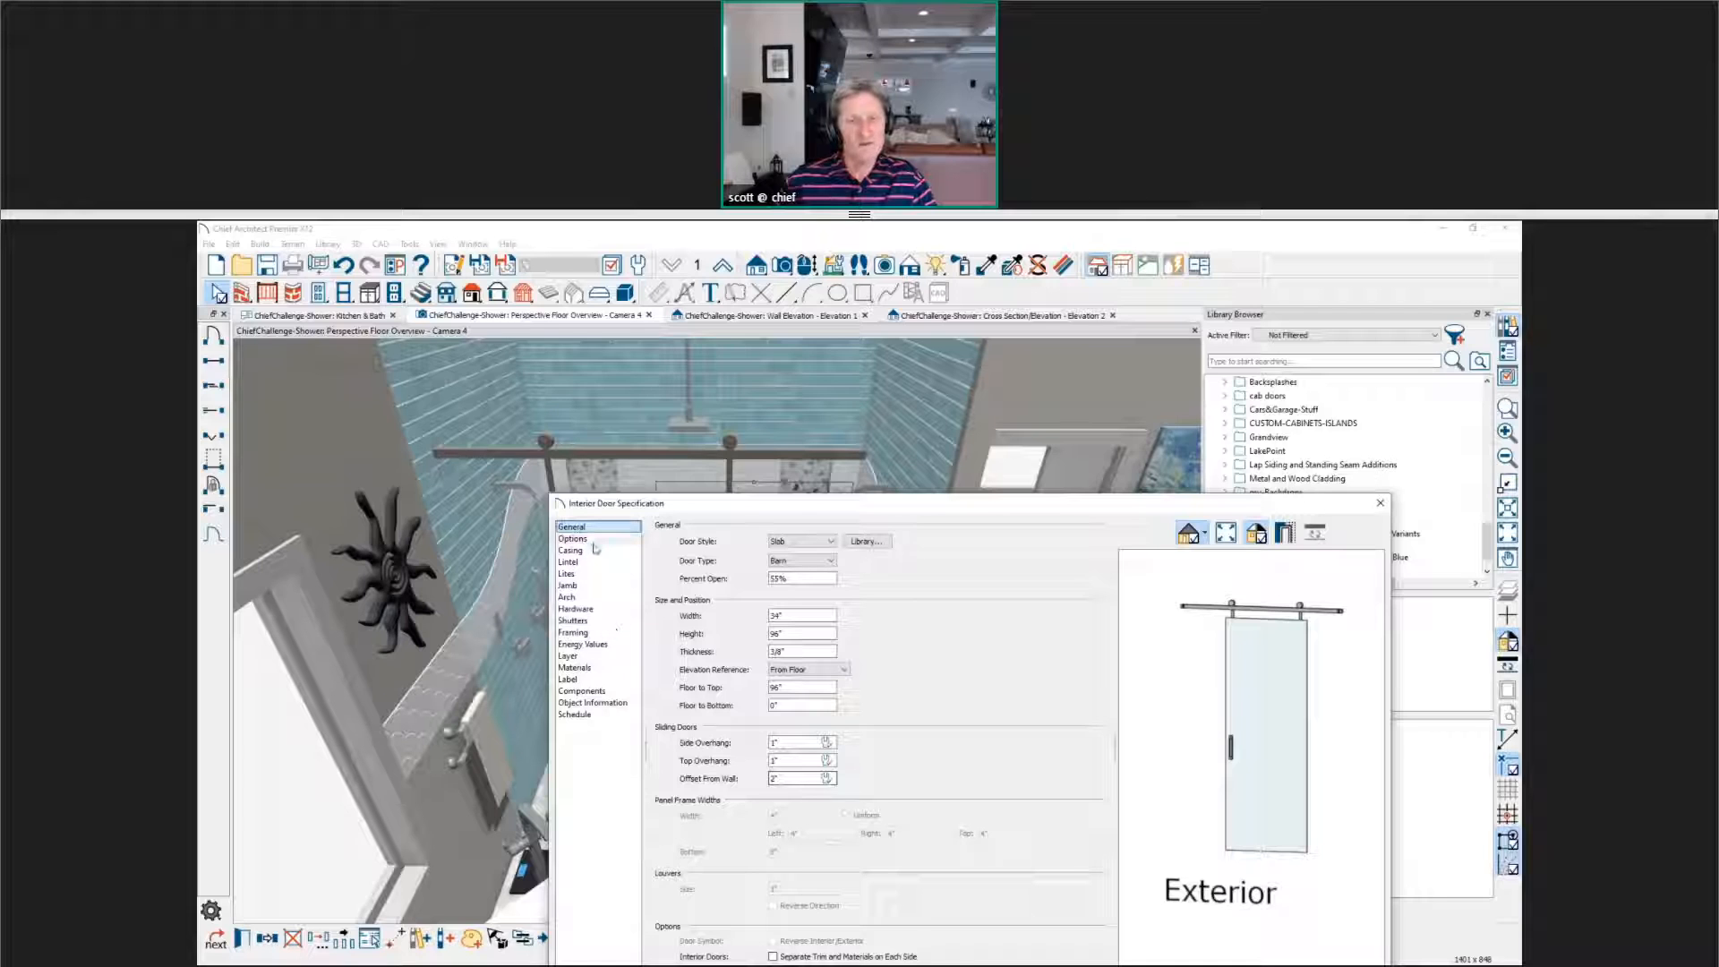
click(596, 610)
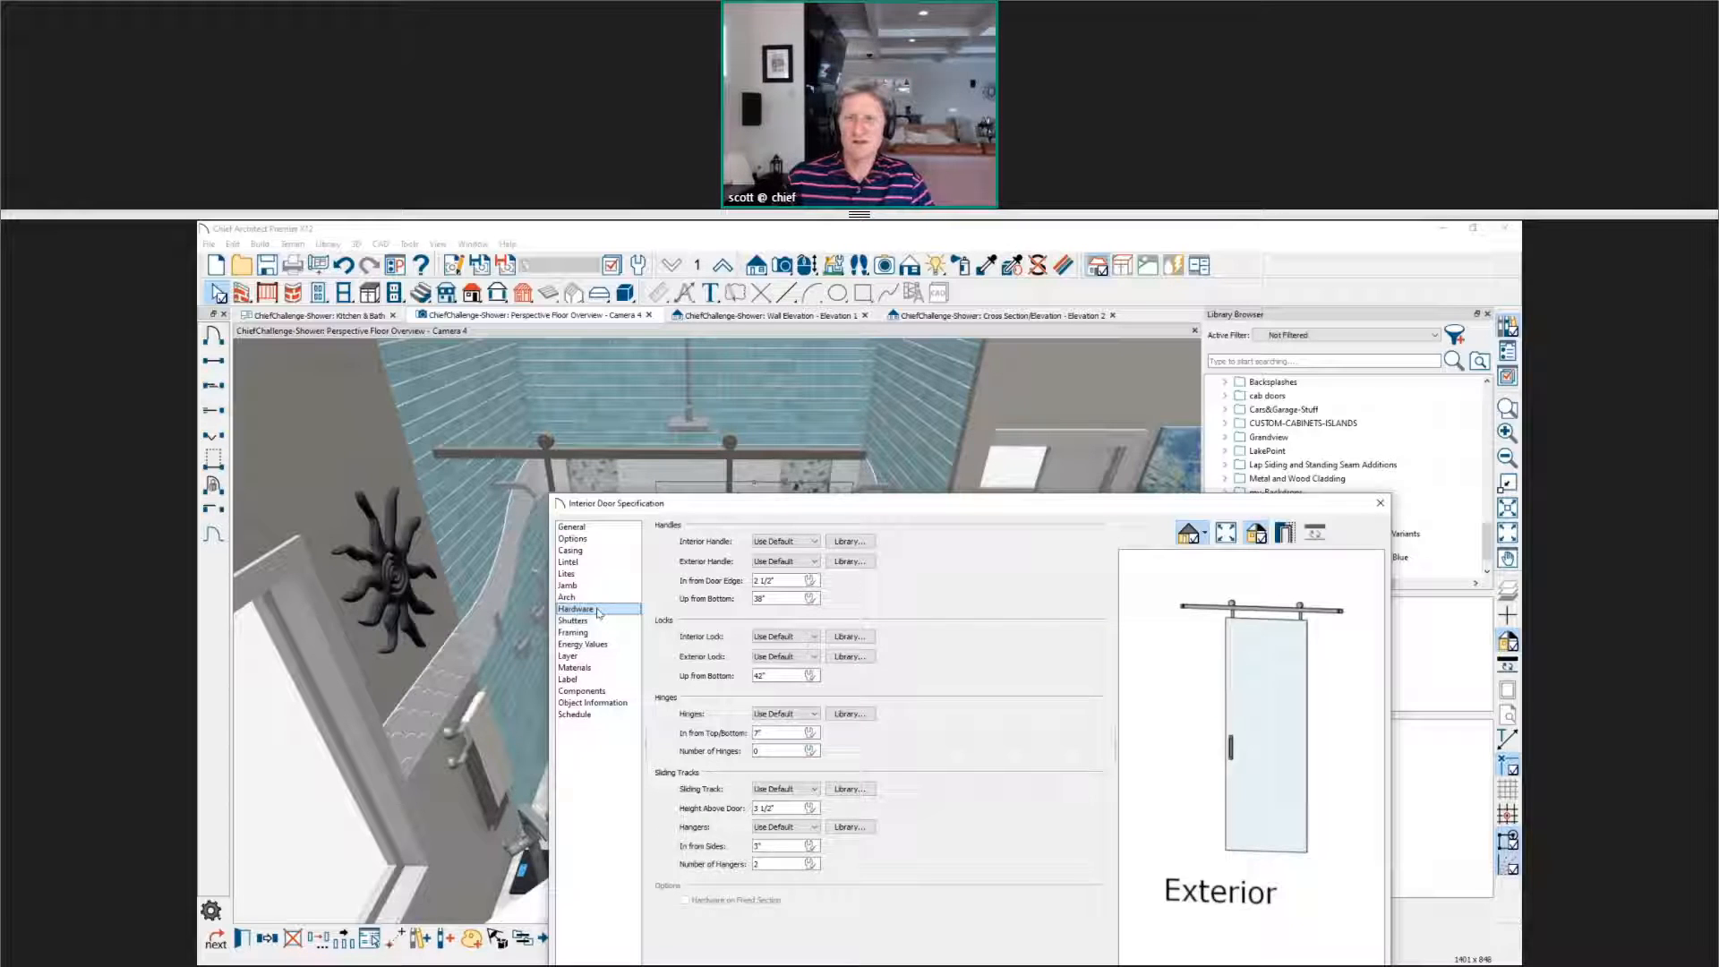
click(1380, 502)
Step: Search the library for "barn door" and open the Doors No.1 Sliding Barn catalog
click(1306, 361)
text(bird)
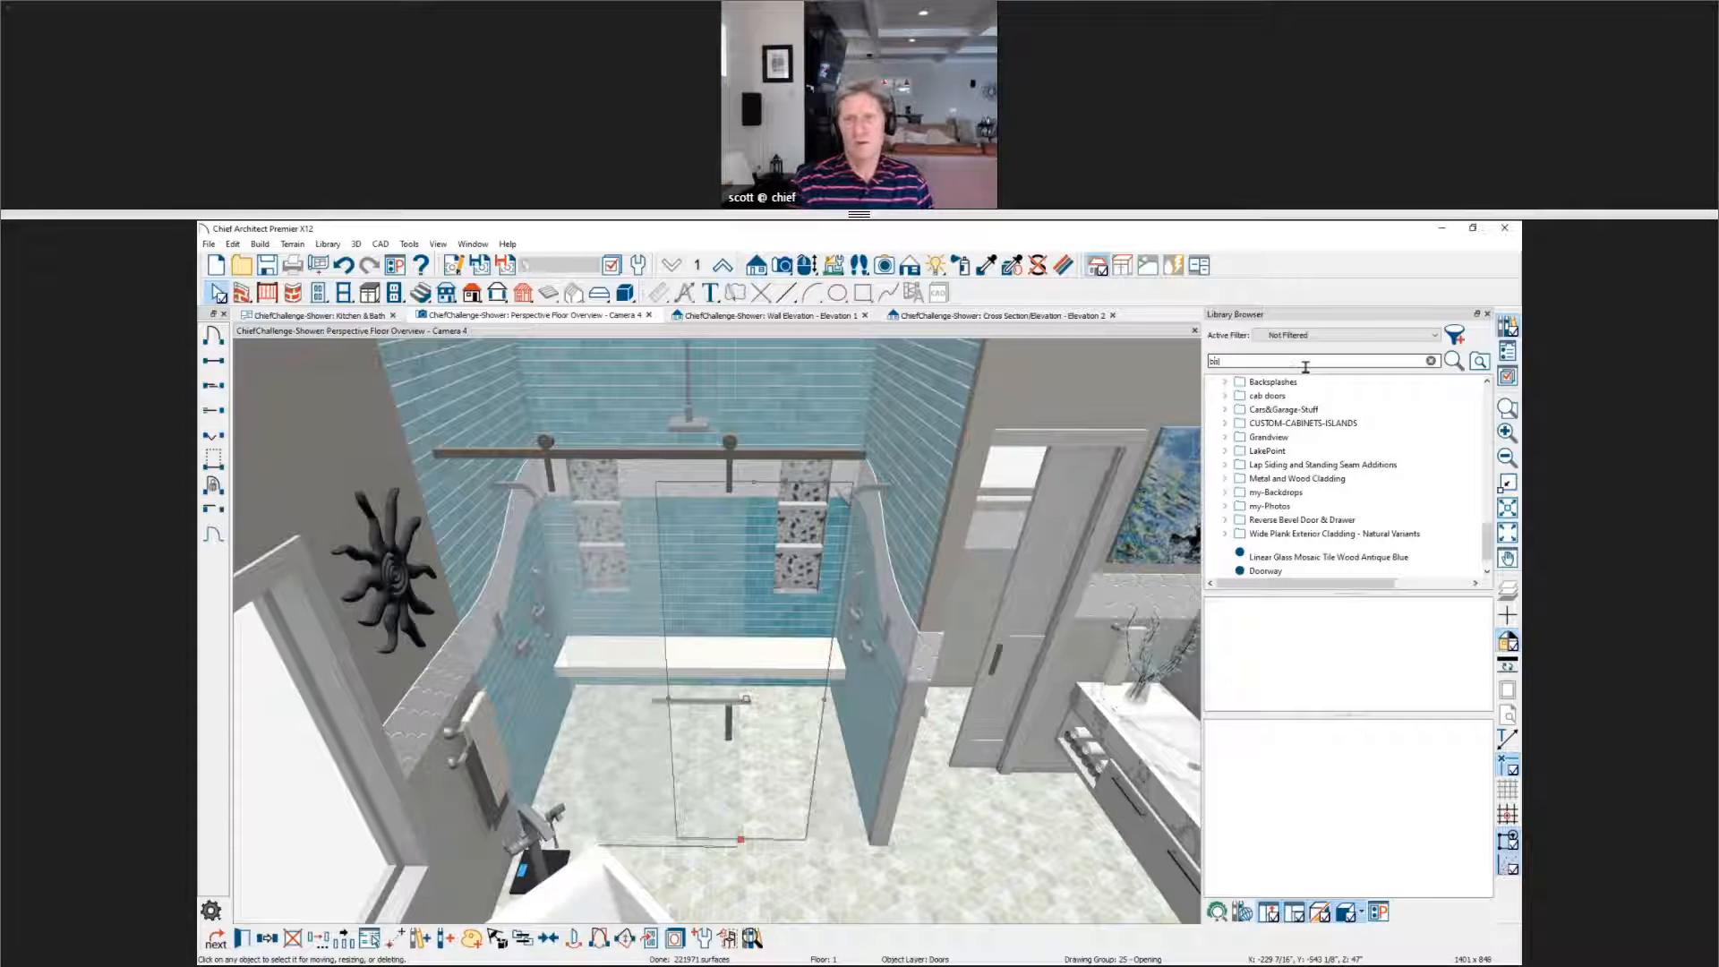
text( d)
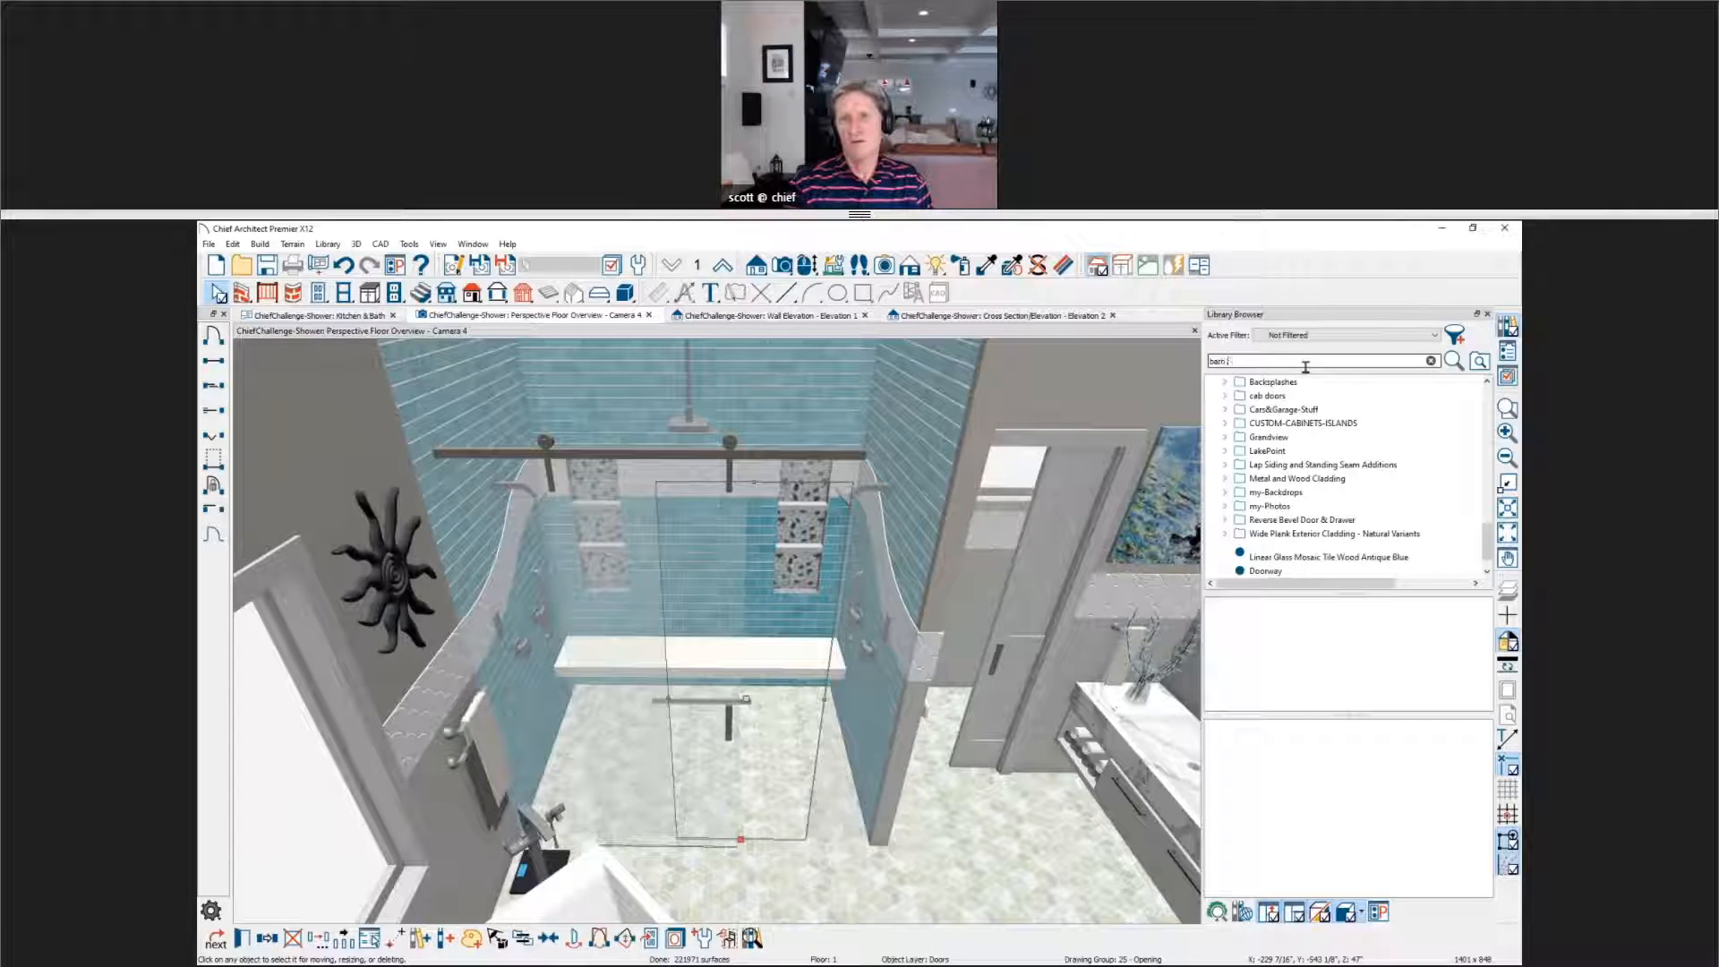
text(oor)
key(Return)
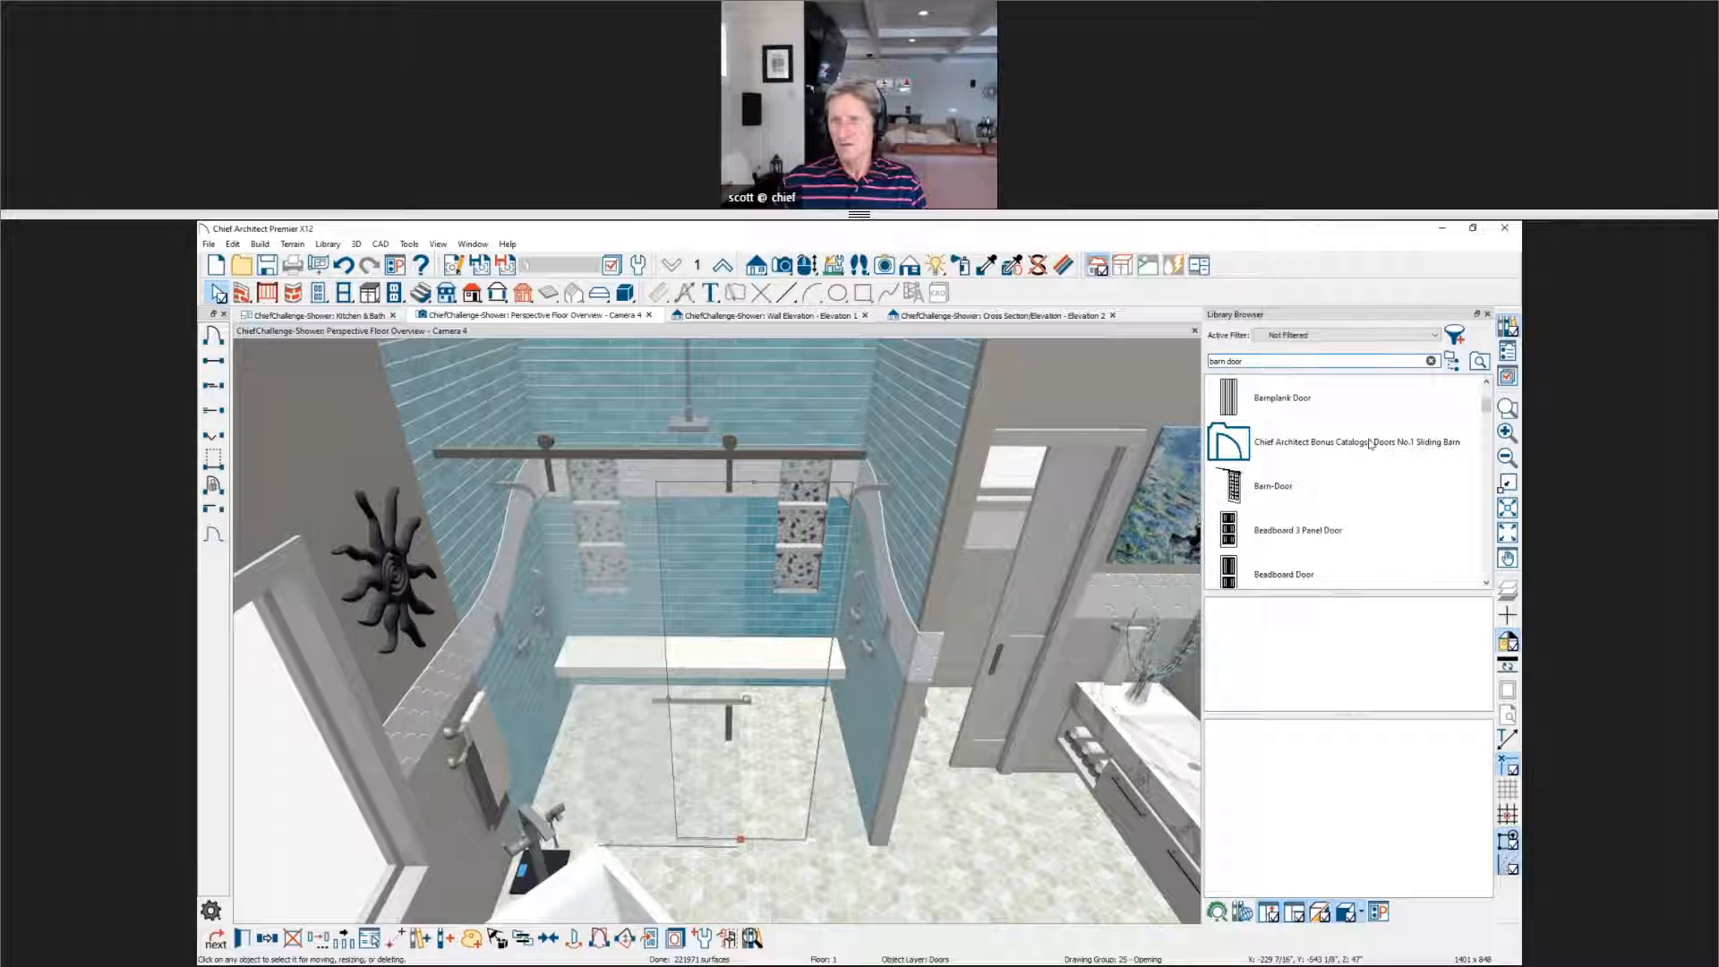
click(1370, 443)
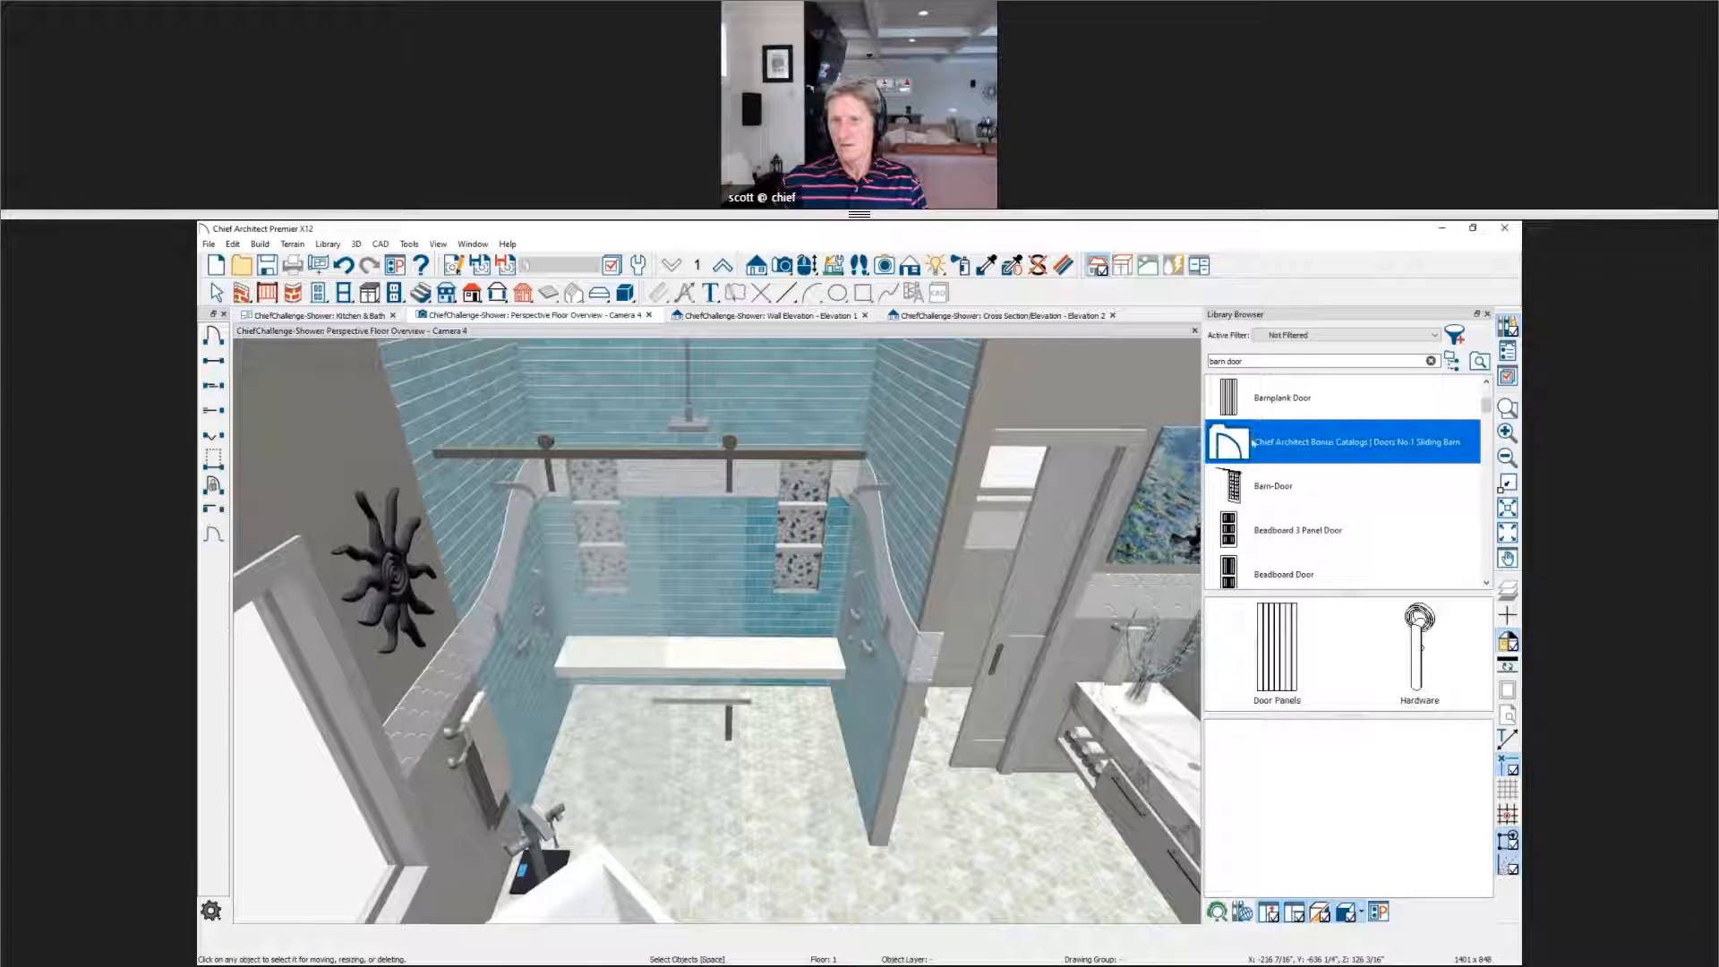
double_click(1254, 442)
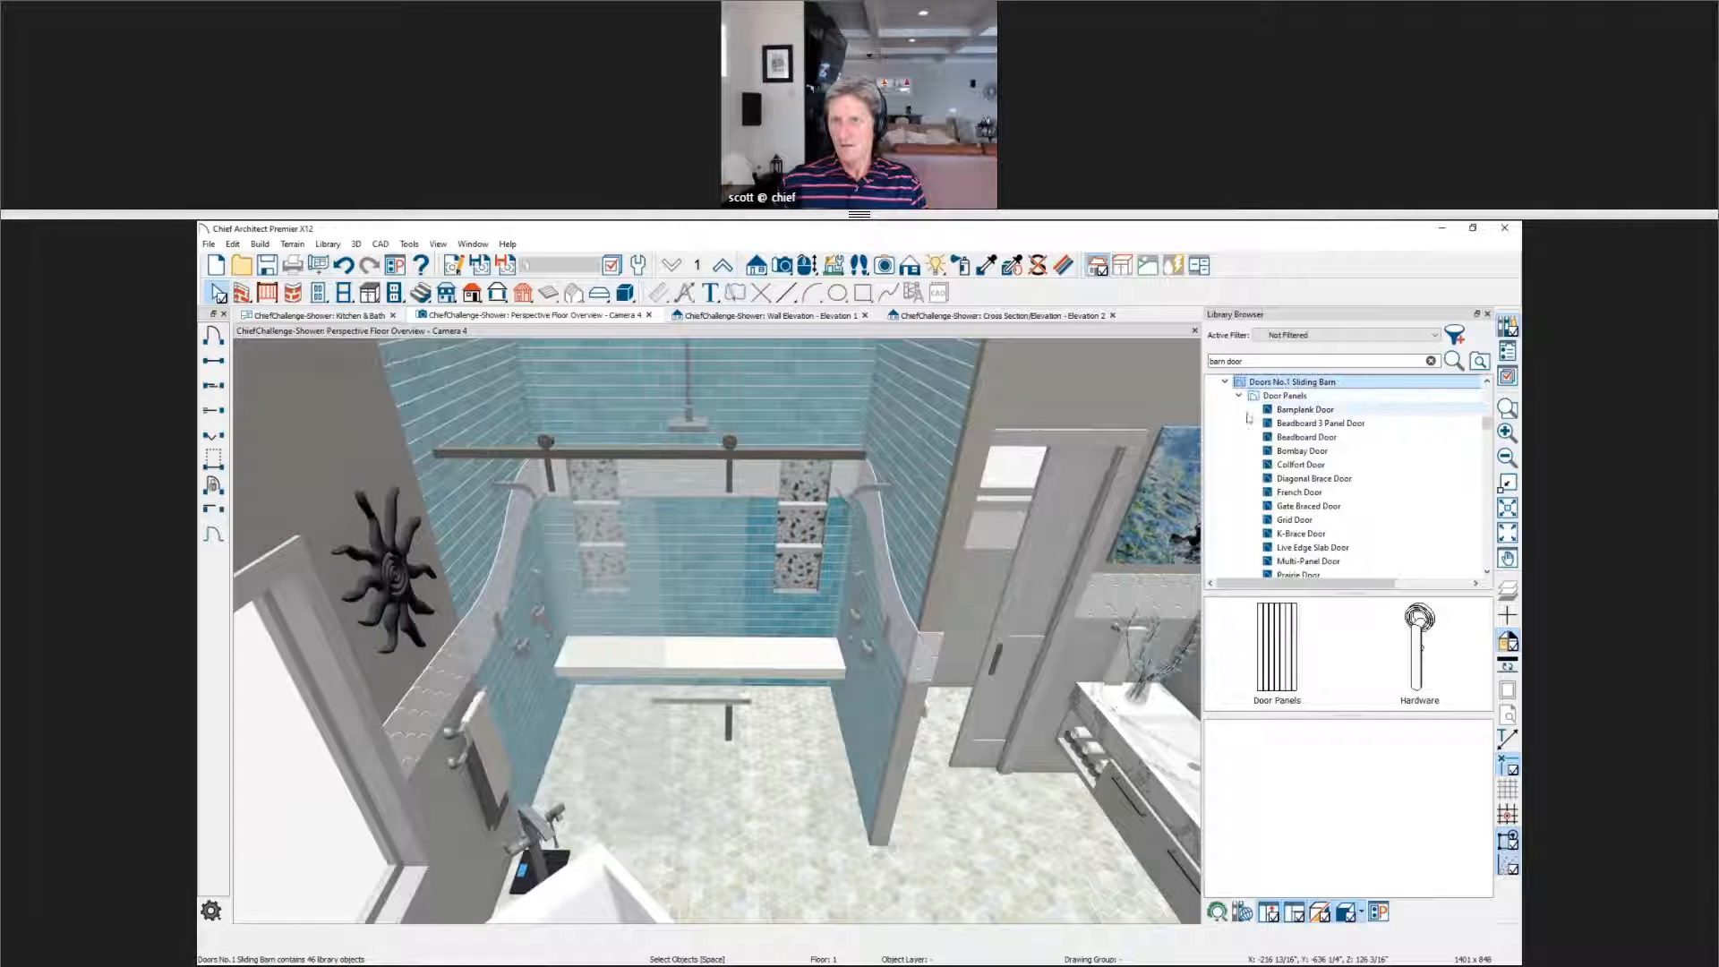
Step: Place a Bearing Track from the catalog's Bearing hardware at the shower opening and raise it above the barn door's track
scroll(1325, 452, down, 2)
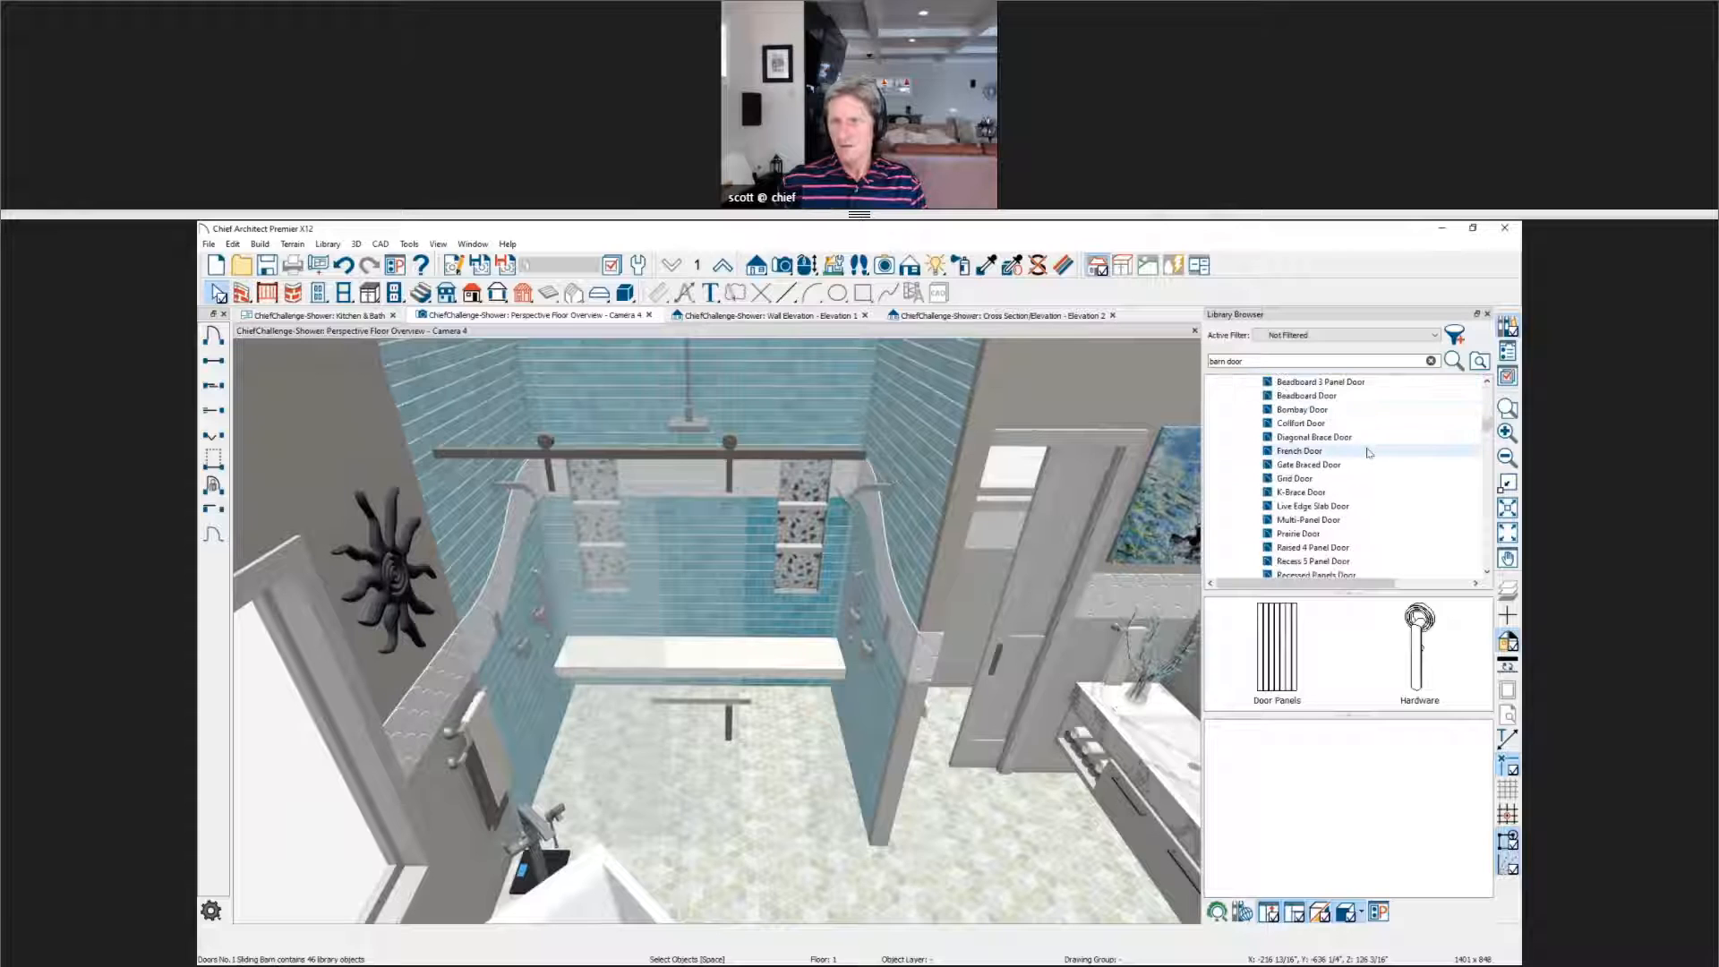
scroll(1368, 453, up, 2)
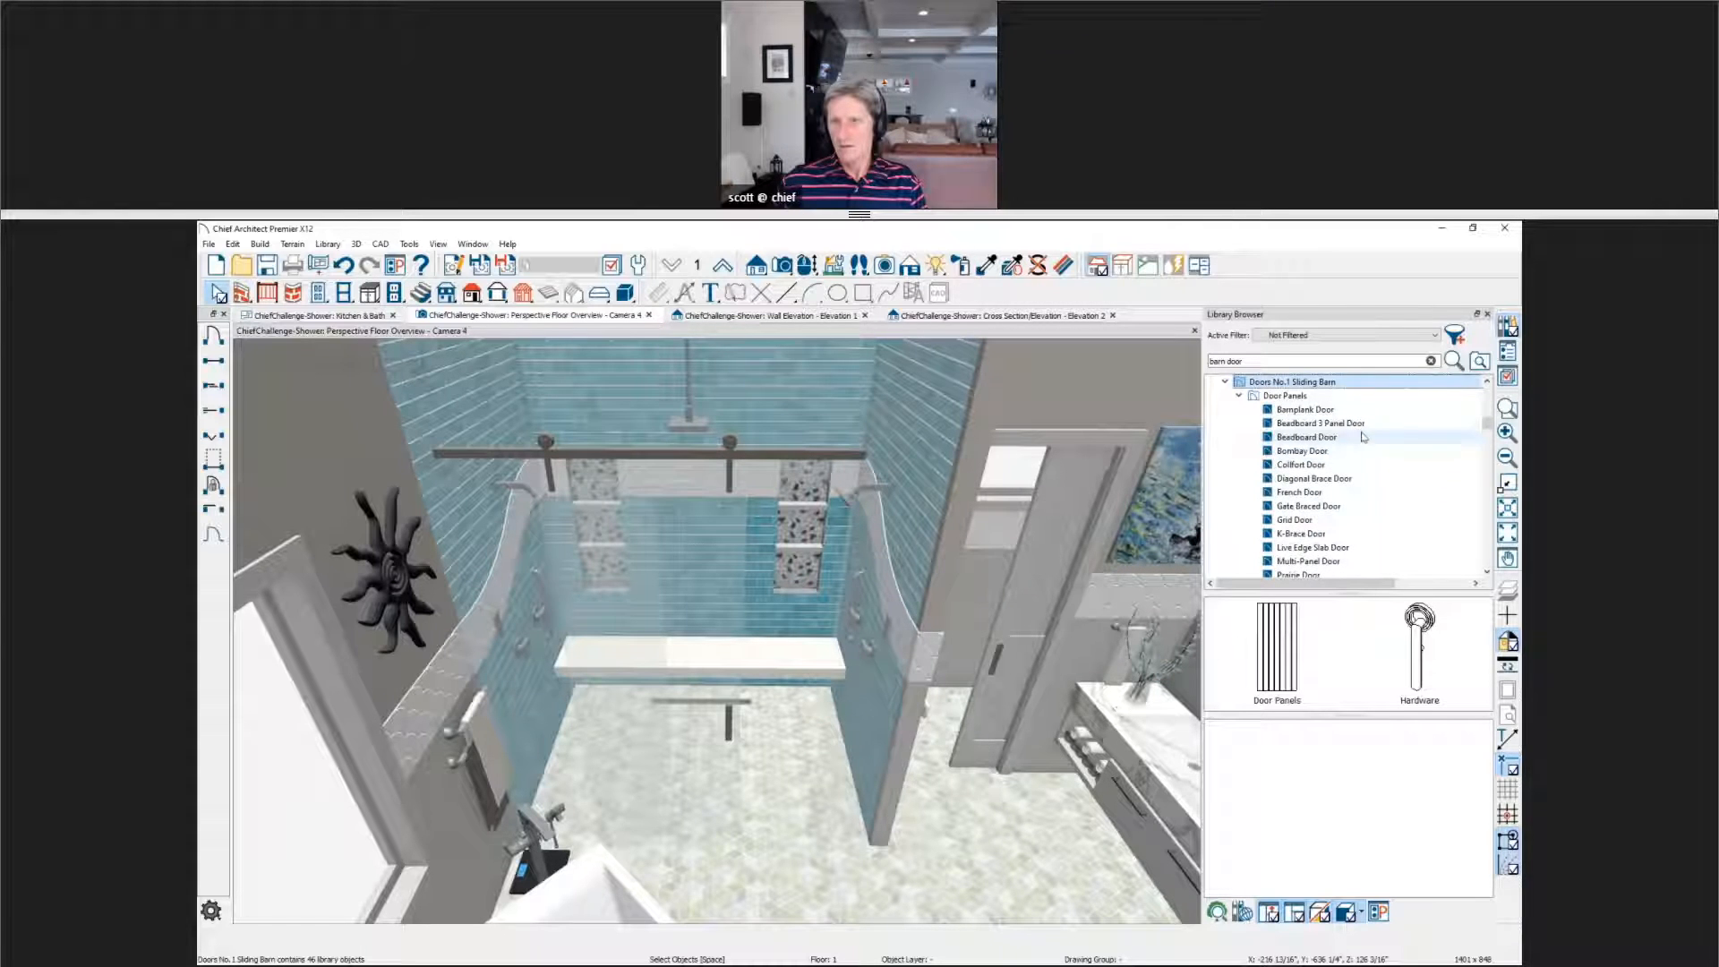
click(1309, 396)
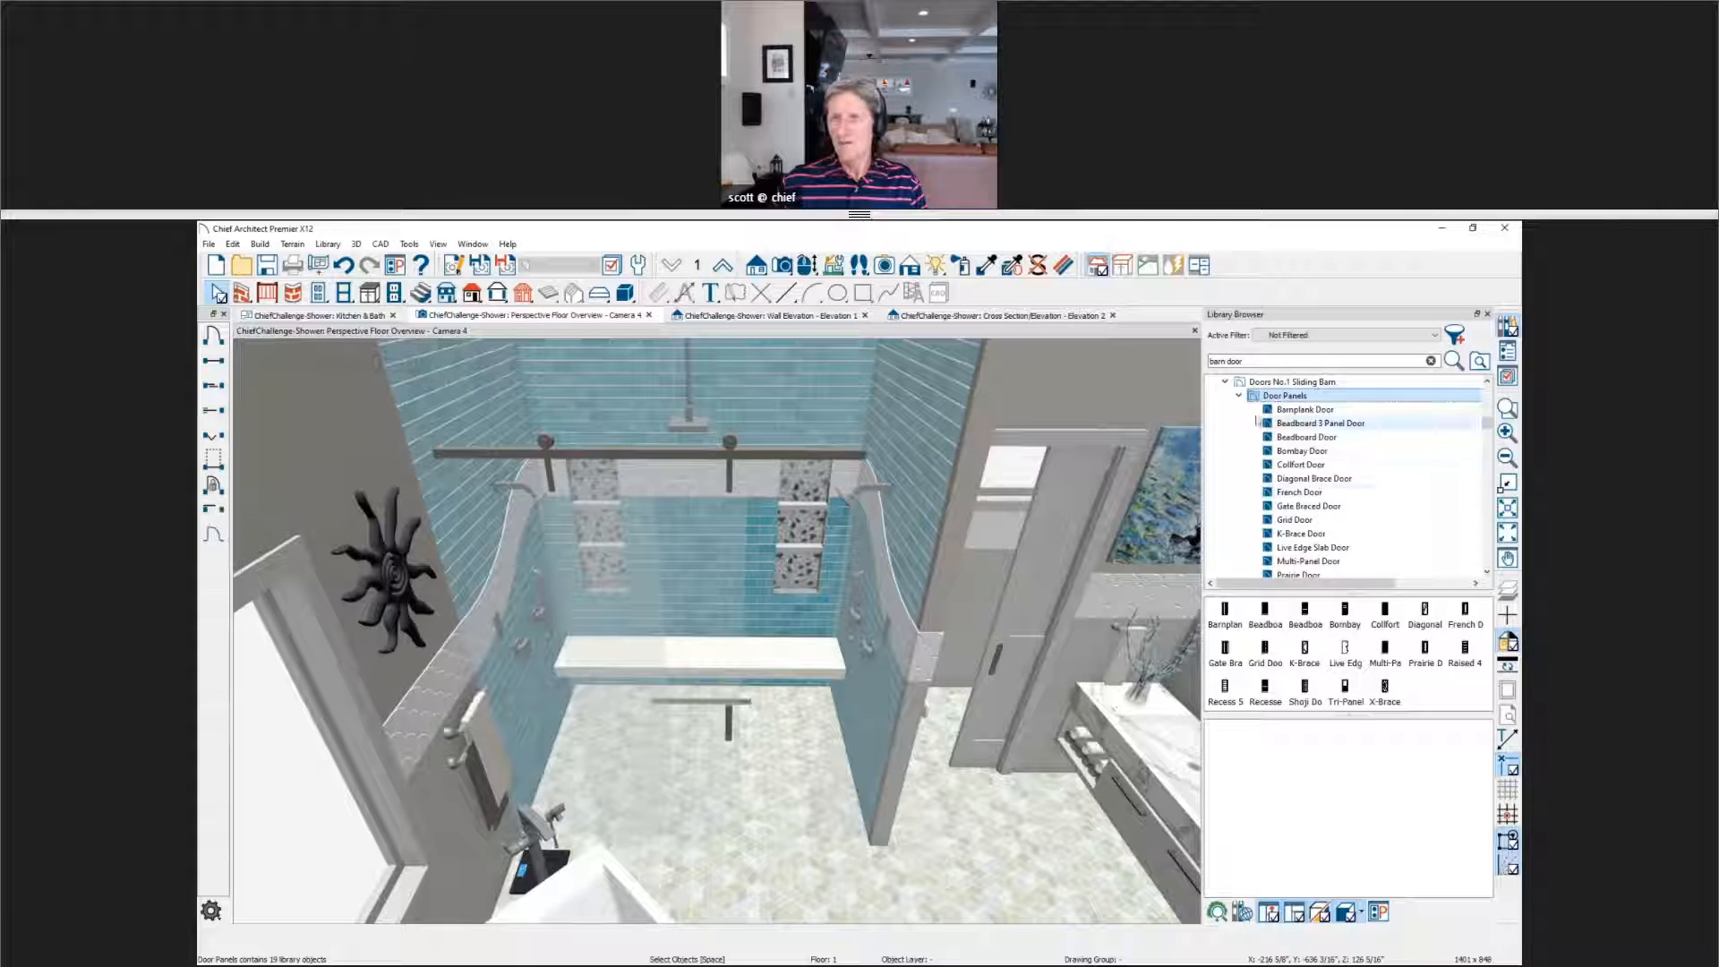
click(1240, 396)
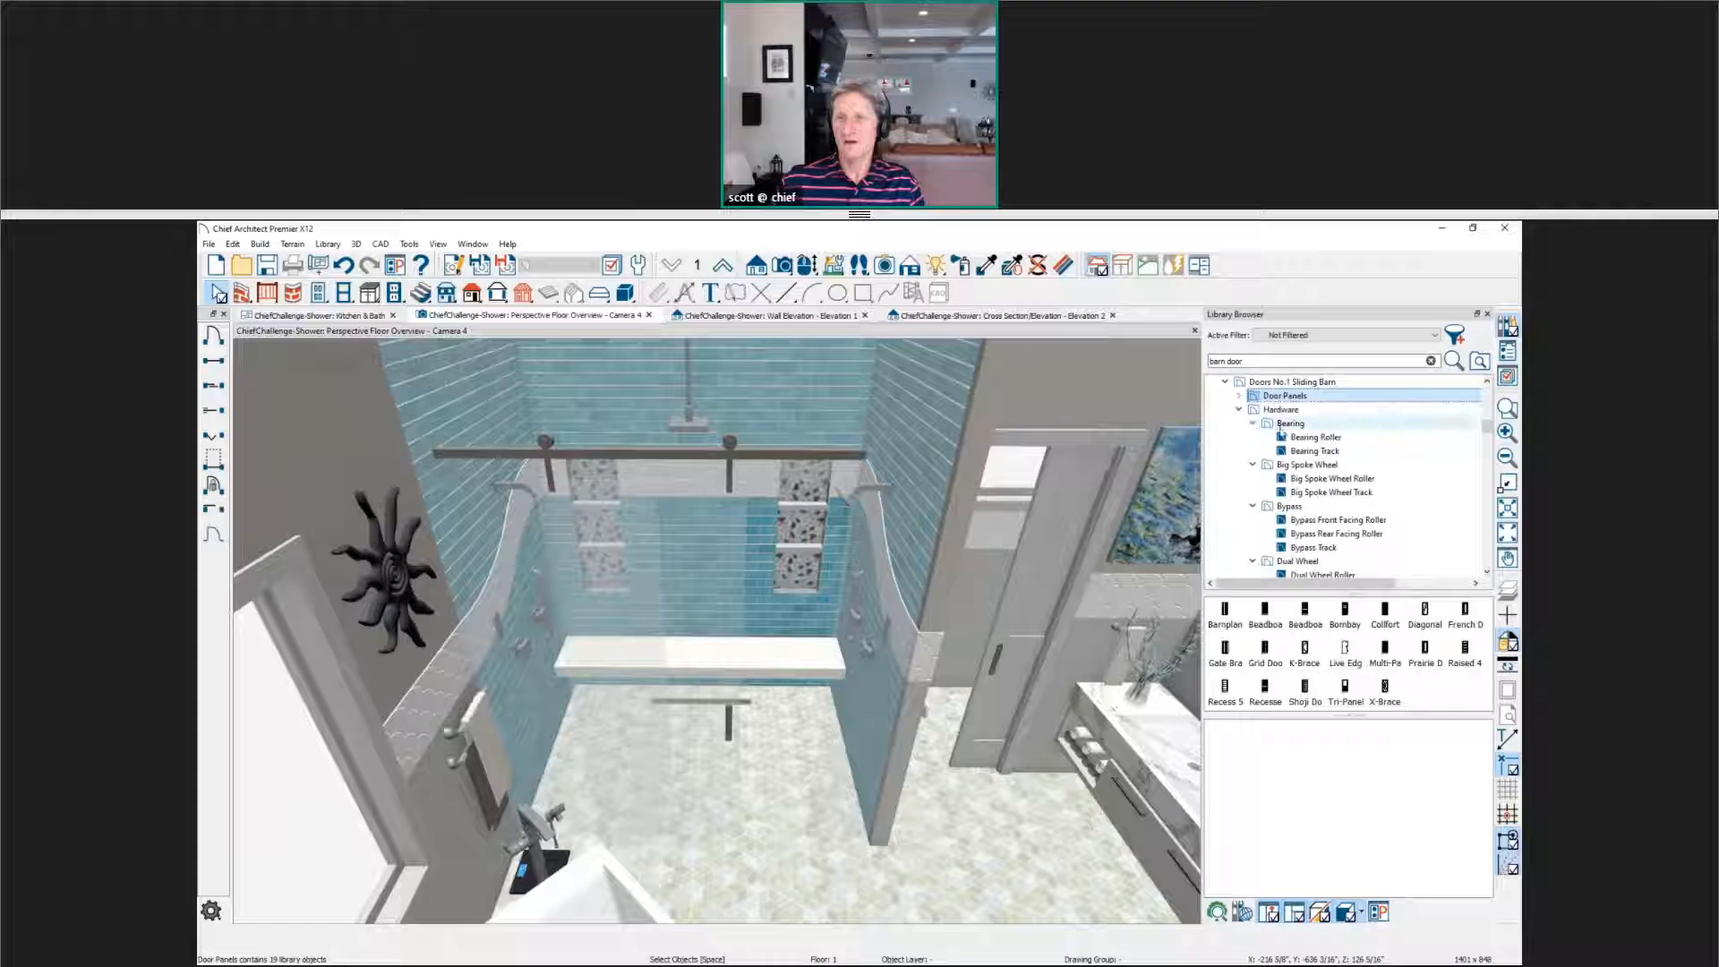
click(1289, 424)
click(1436, 698)
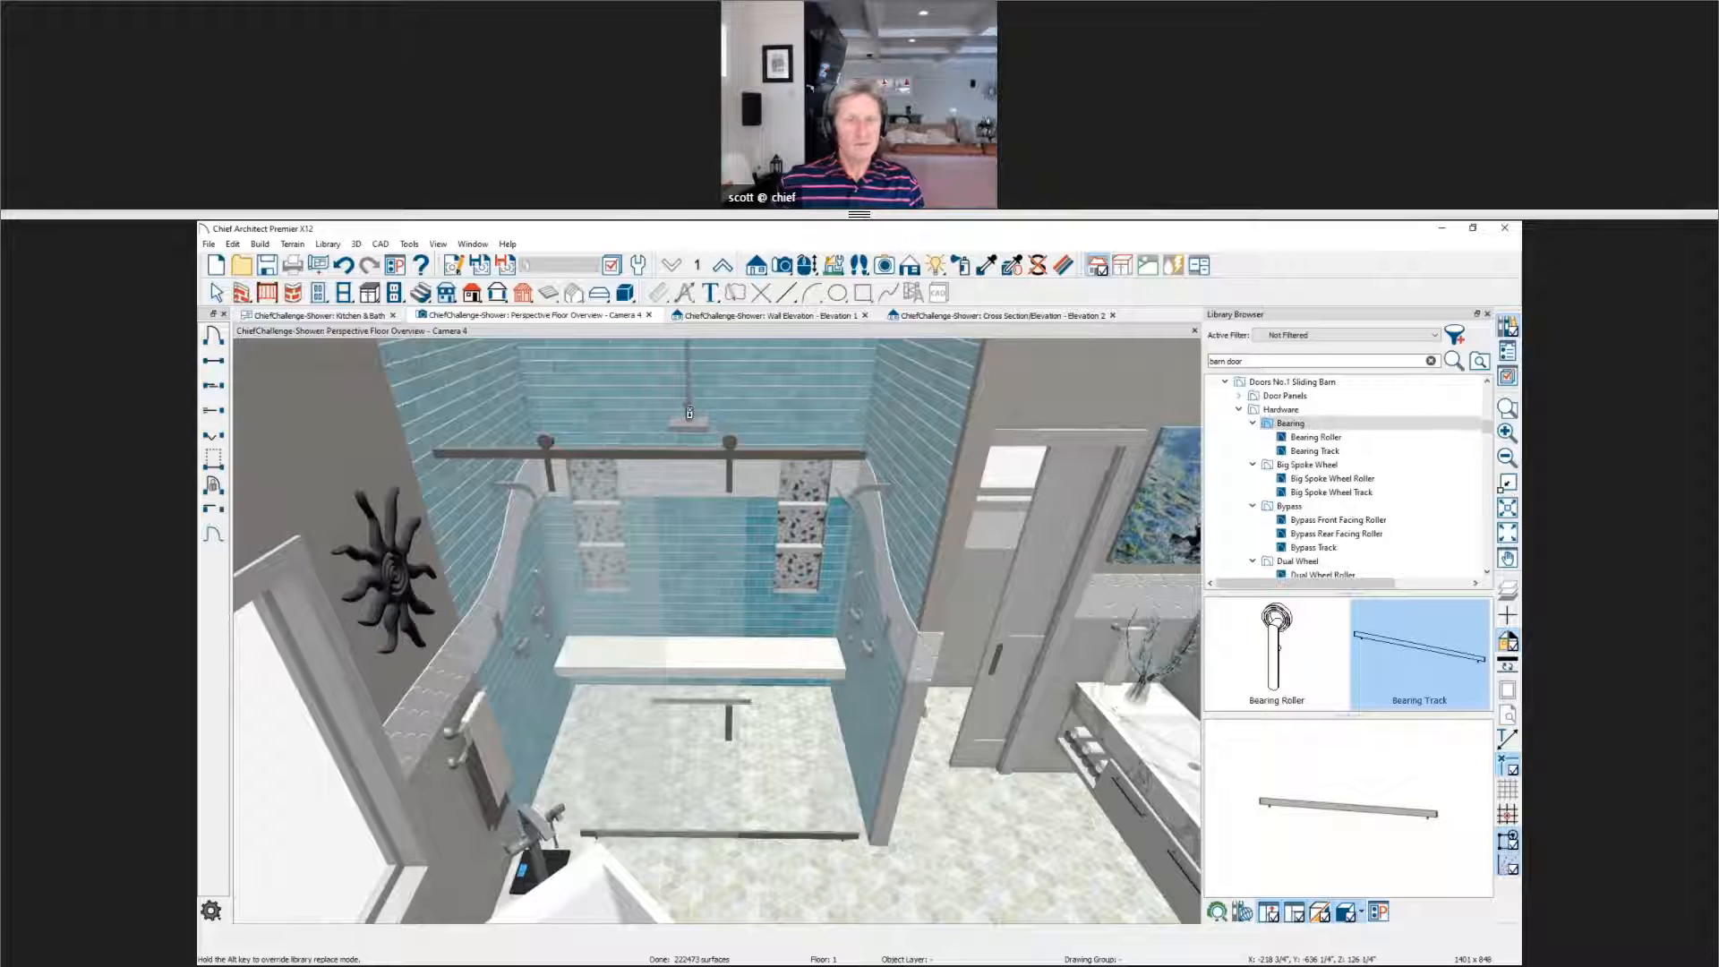
click(722, 835)
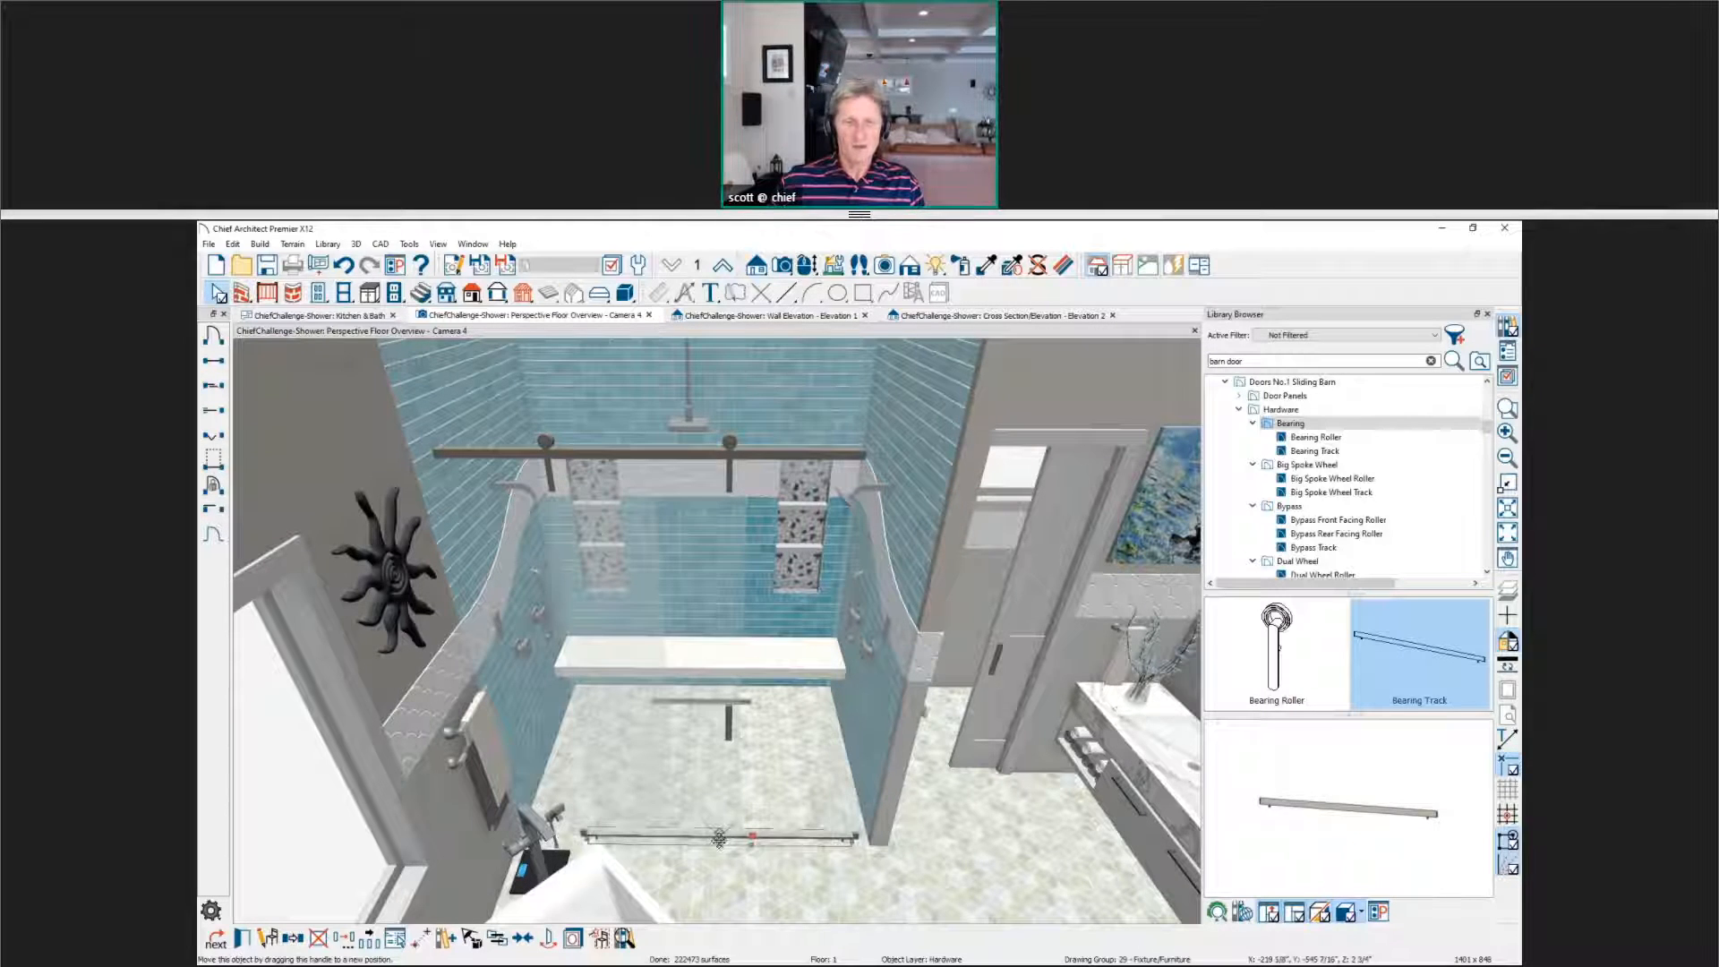
drag(718, 837, 734, 534)
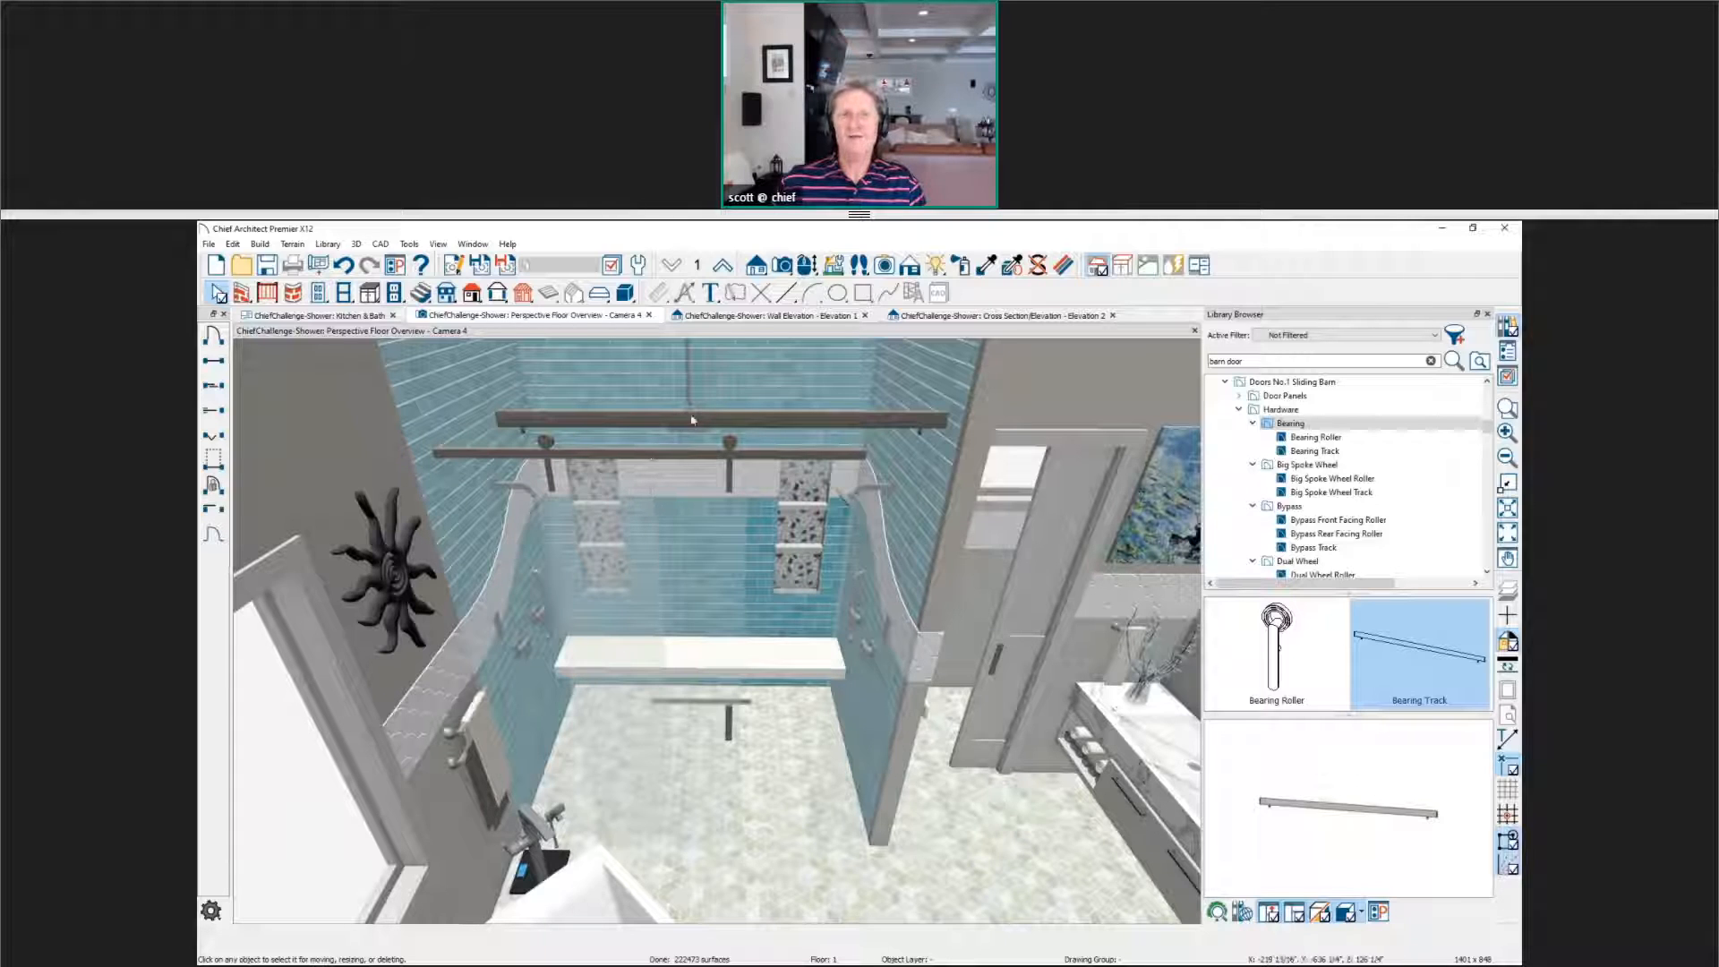
Step: Delete the separate Bearing Track above the barn door
click(785, 427)
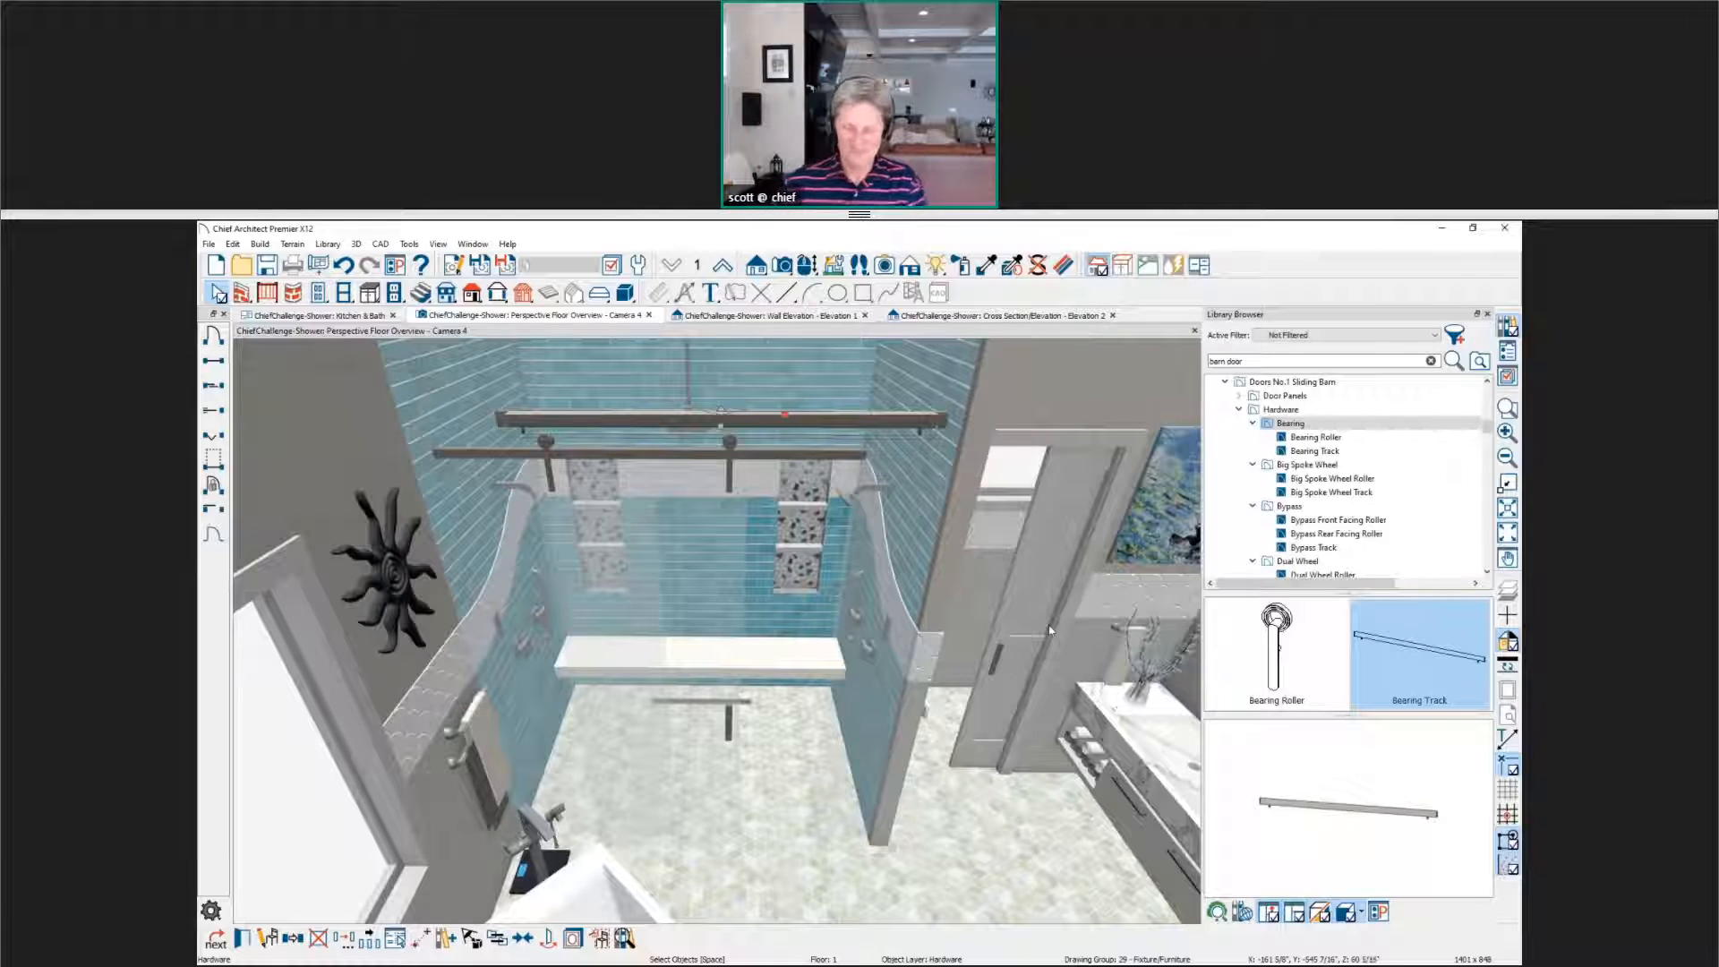
key(Delete)
Step: Move the barn door along the shower's front glass wall toward the window side
middle_drag(970, 723, 926, 722)
click(703, 636)
drag(736, 664, 665, 667)
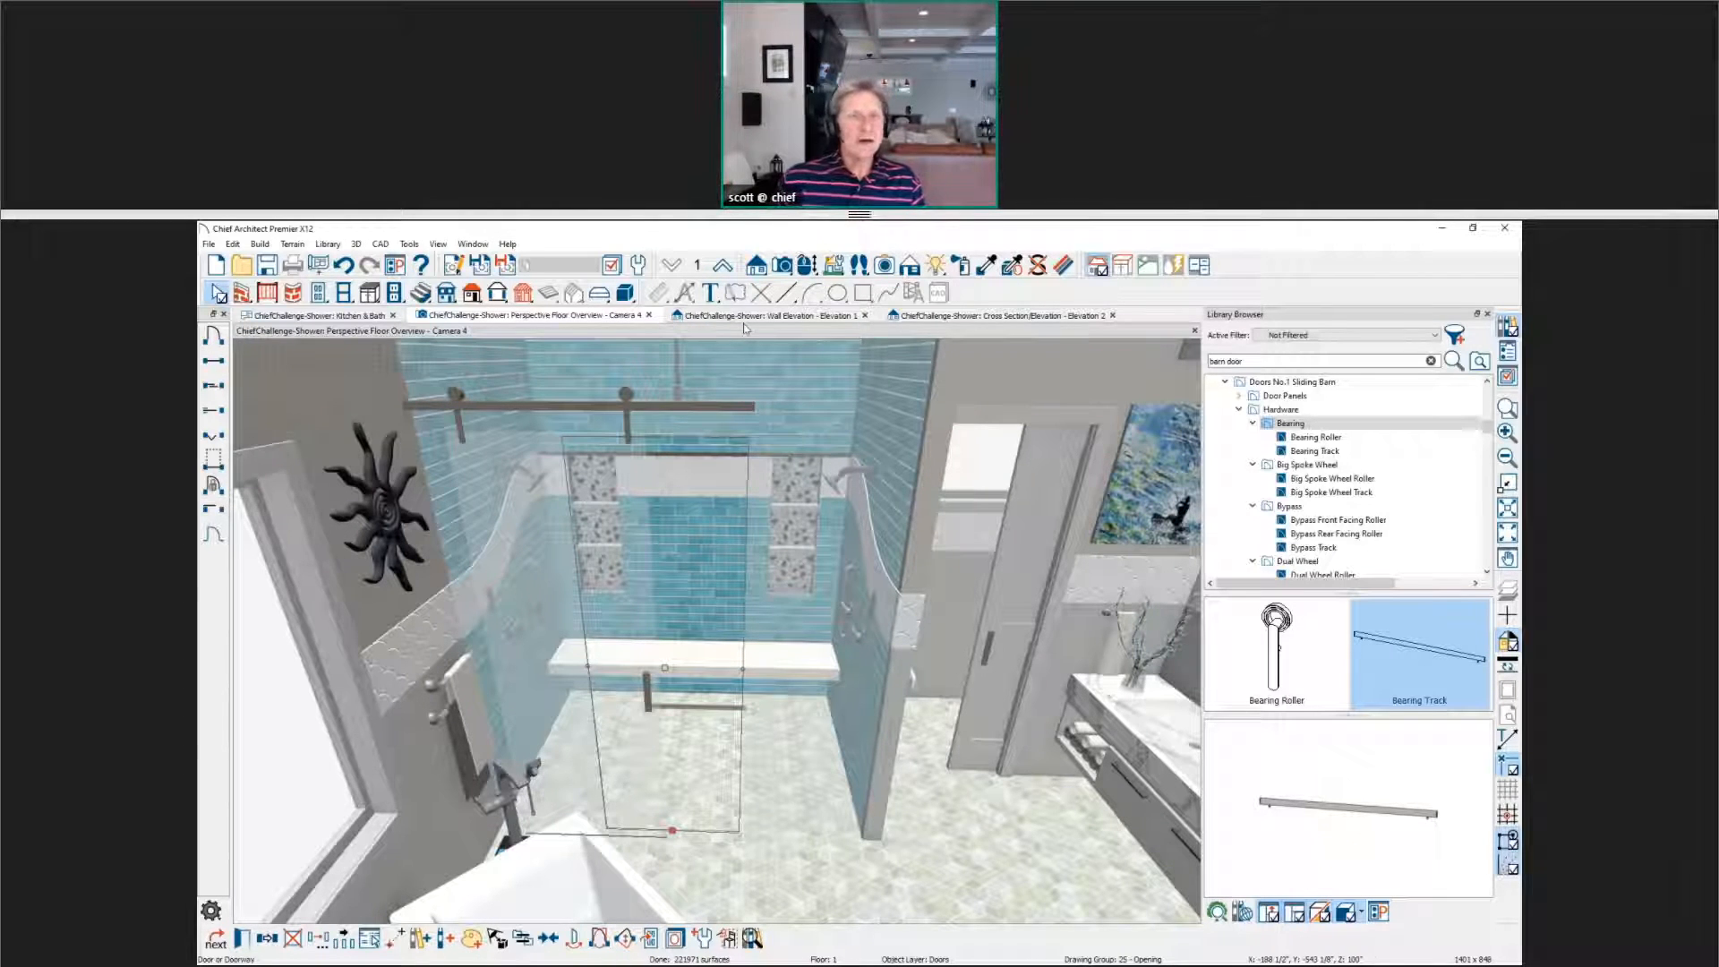
Step: Draw a small horizontal rectangular polyline in the blank area beside the shower wall in Cross Section/Elevation 2
click(993, 316)
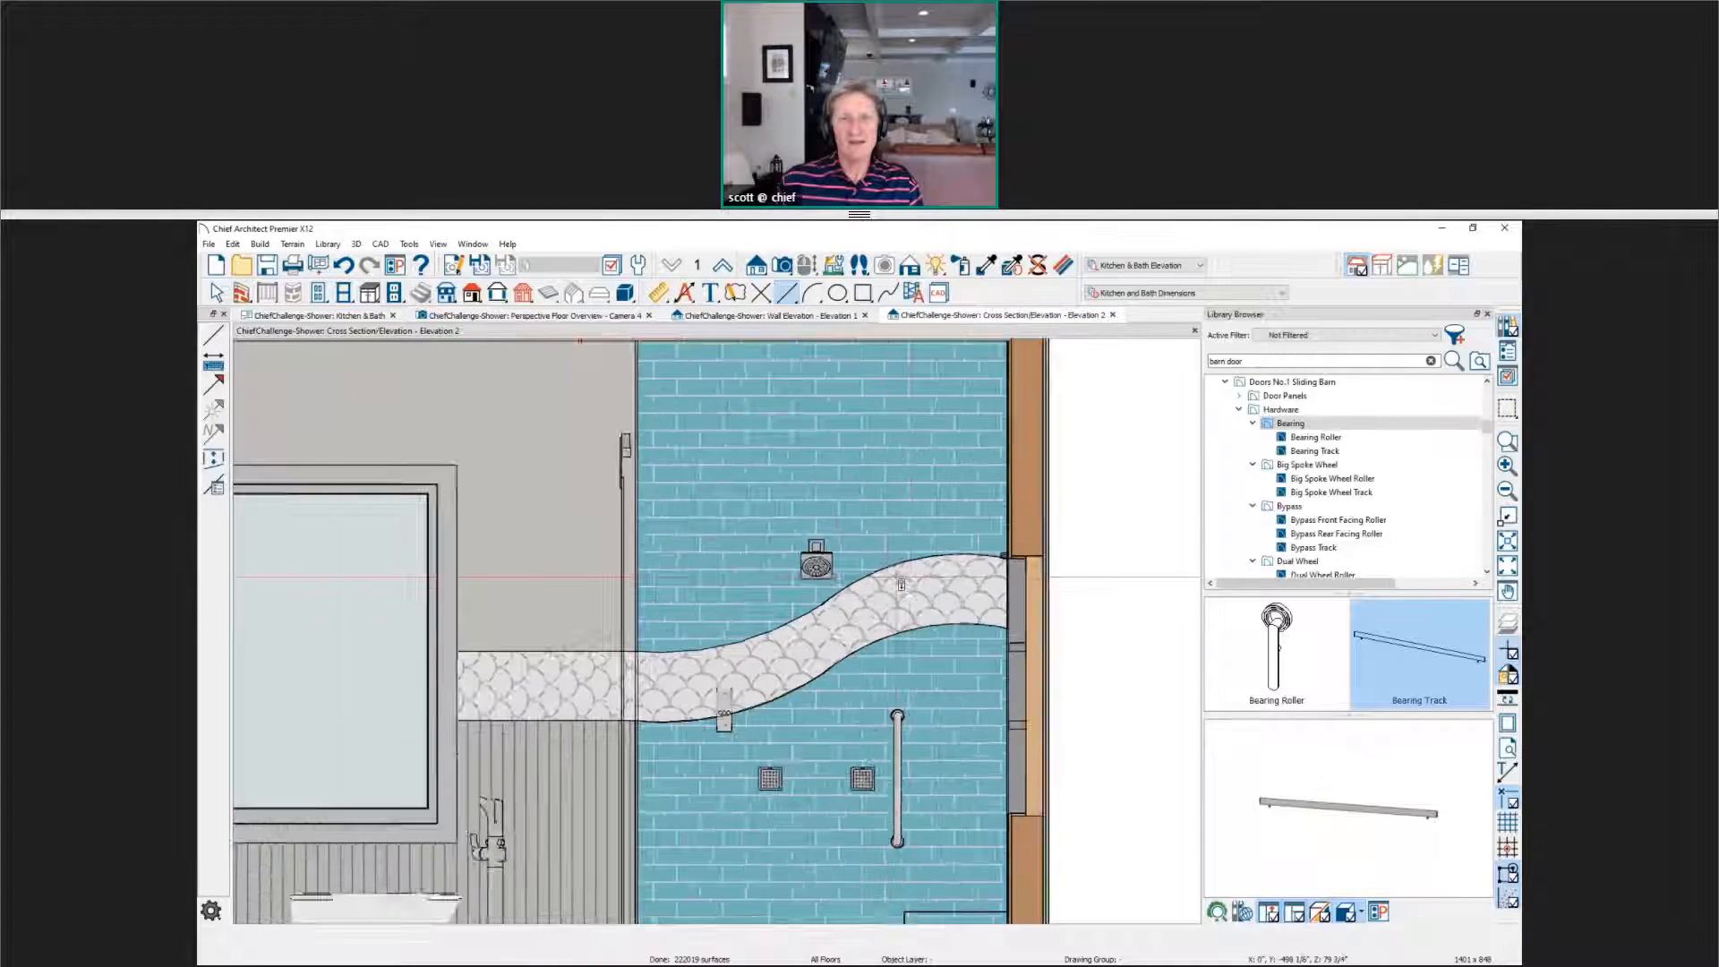
scroll(901, 580, down, 1)
middle_drag(862, 526, 422, 511)
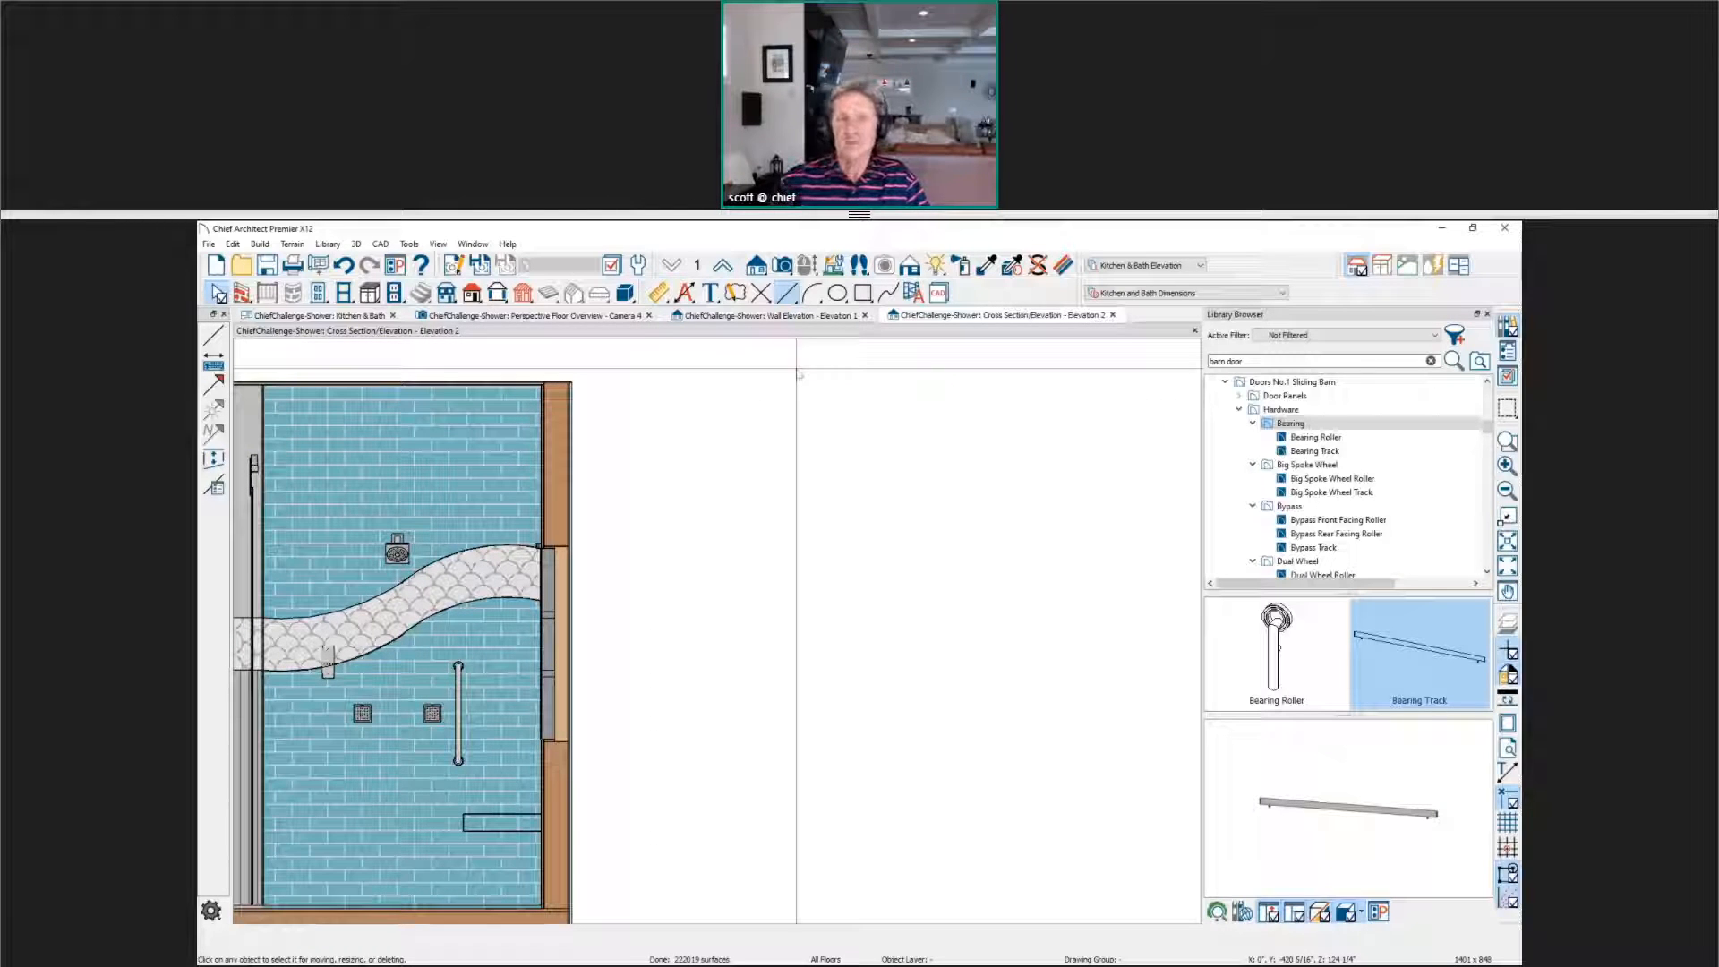
click(863, 293)
scroll(684, 467, up, 1)
drag(670, 432, 818, 477)
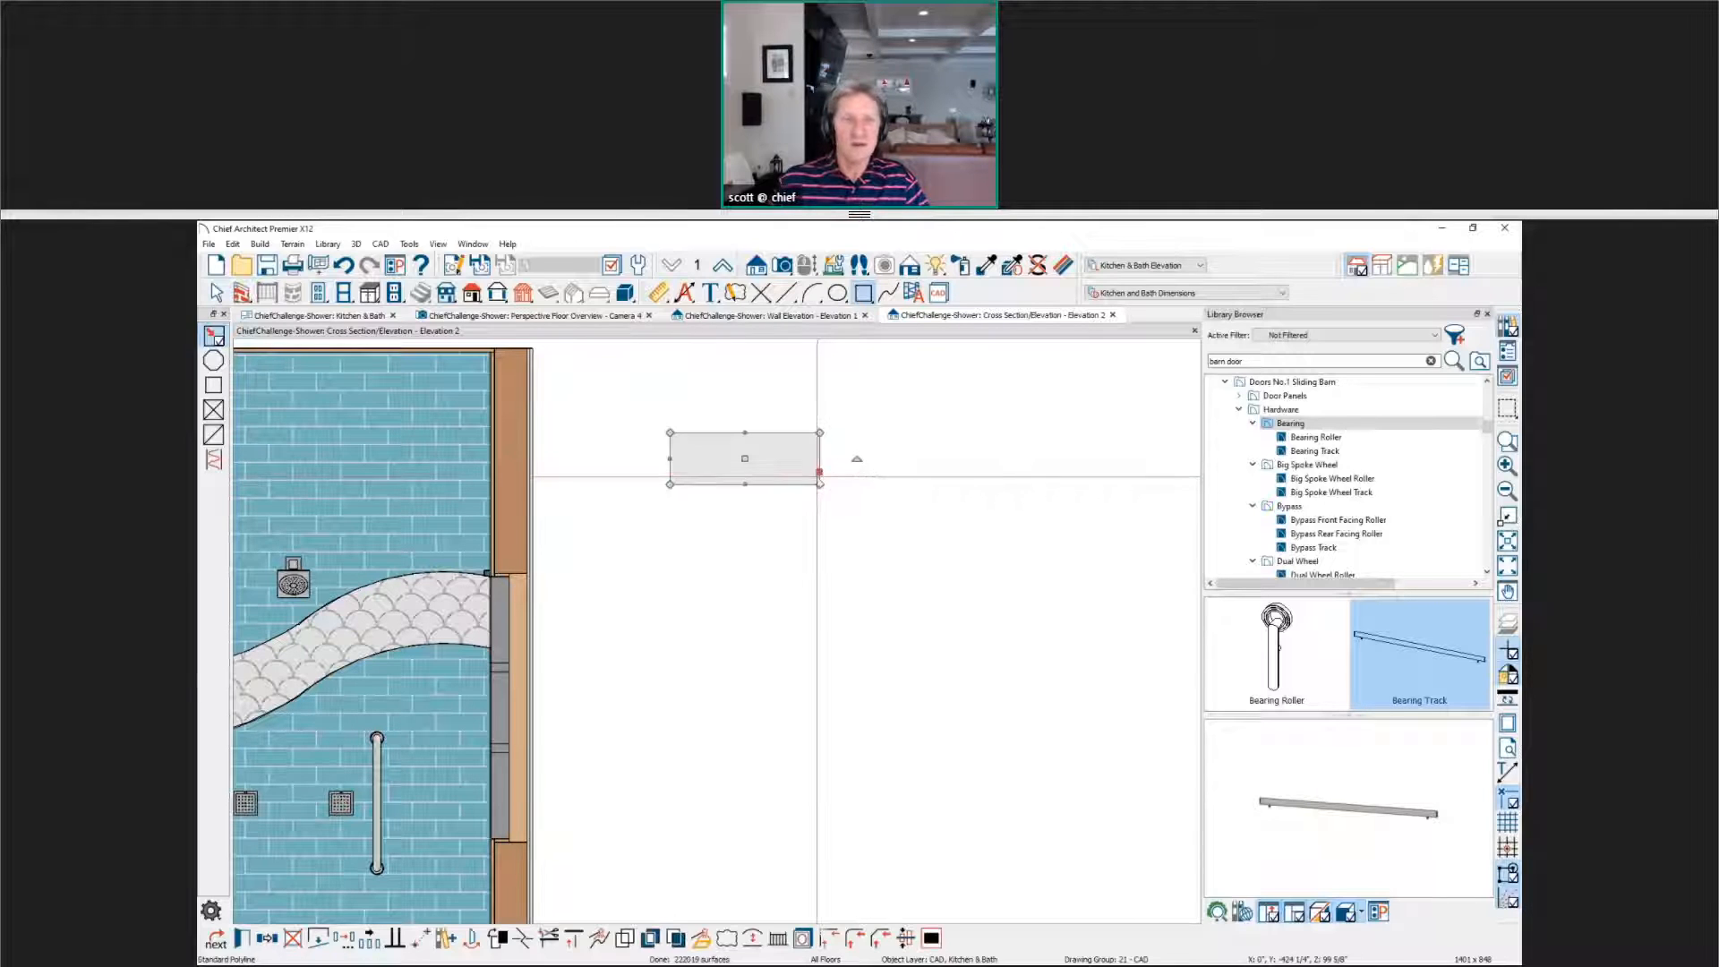
Step: Copy the rectangle point to point end to end, and place another copy directly below, centered on their shared edge
click(267, 939)
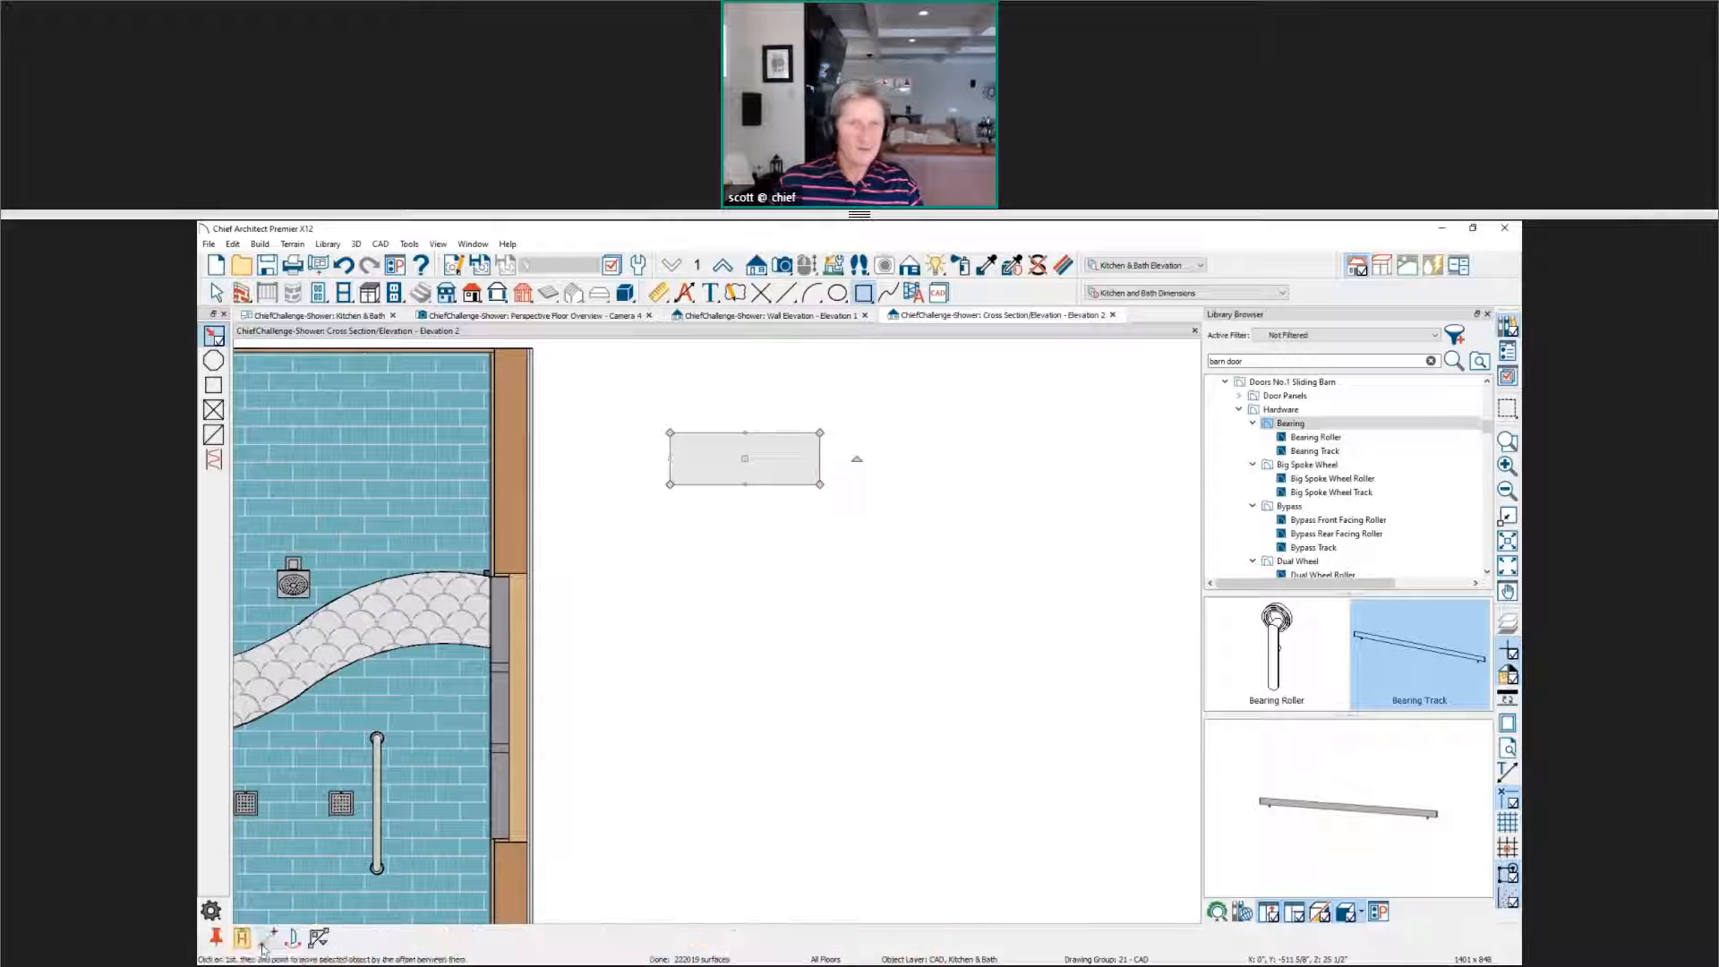
click(670, 432)
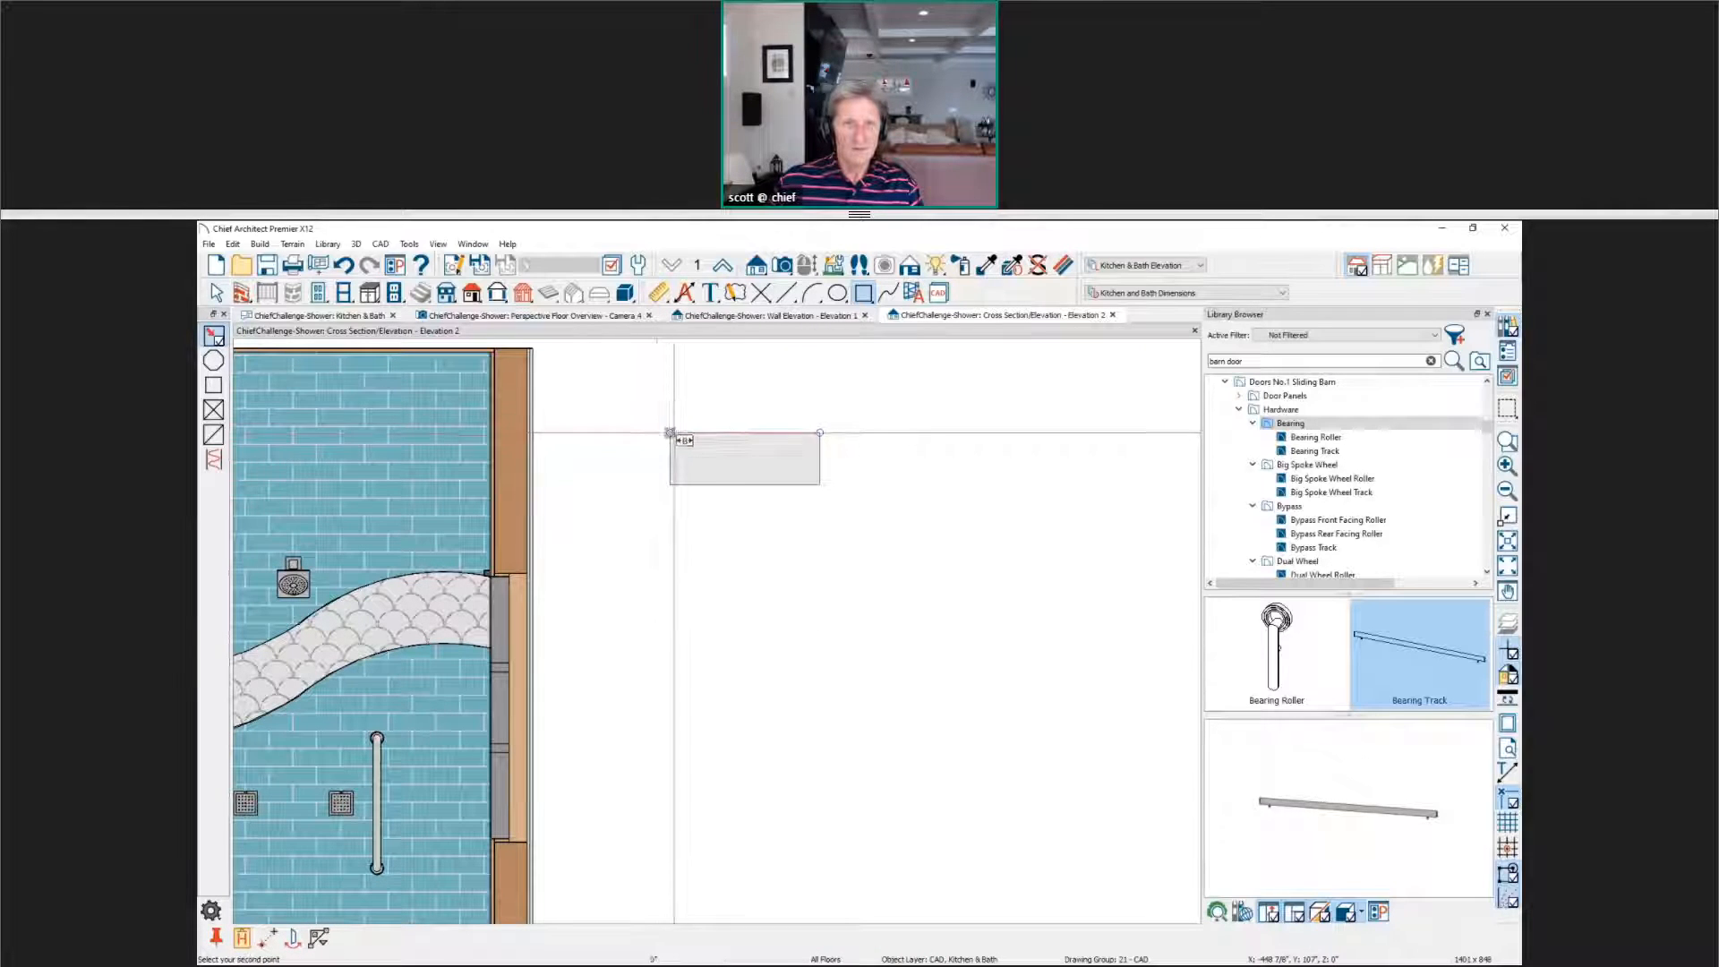
click(818, 433)
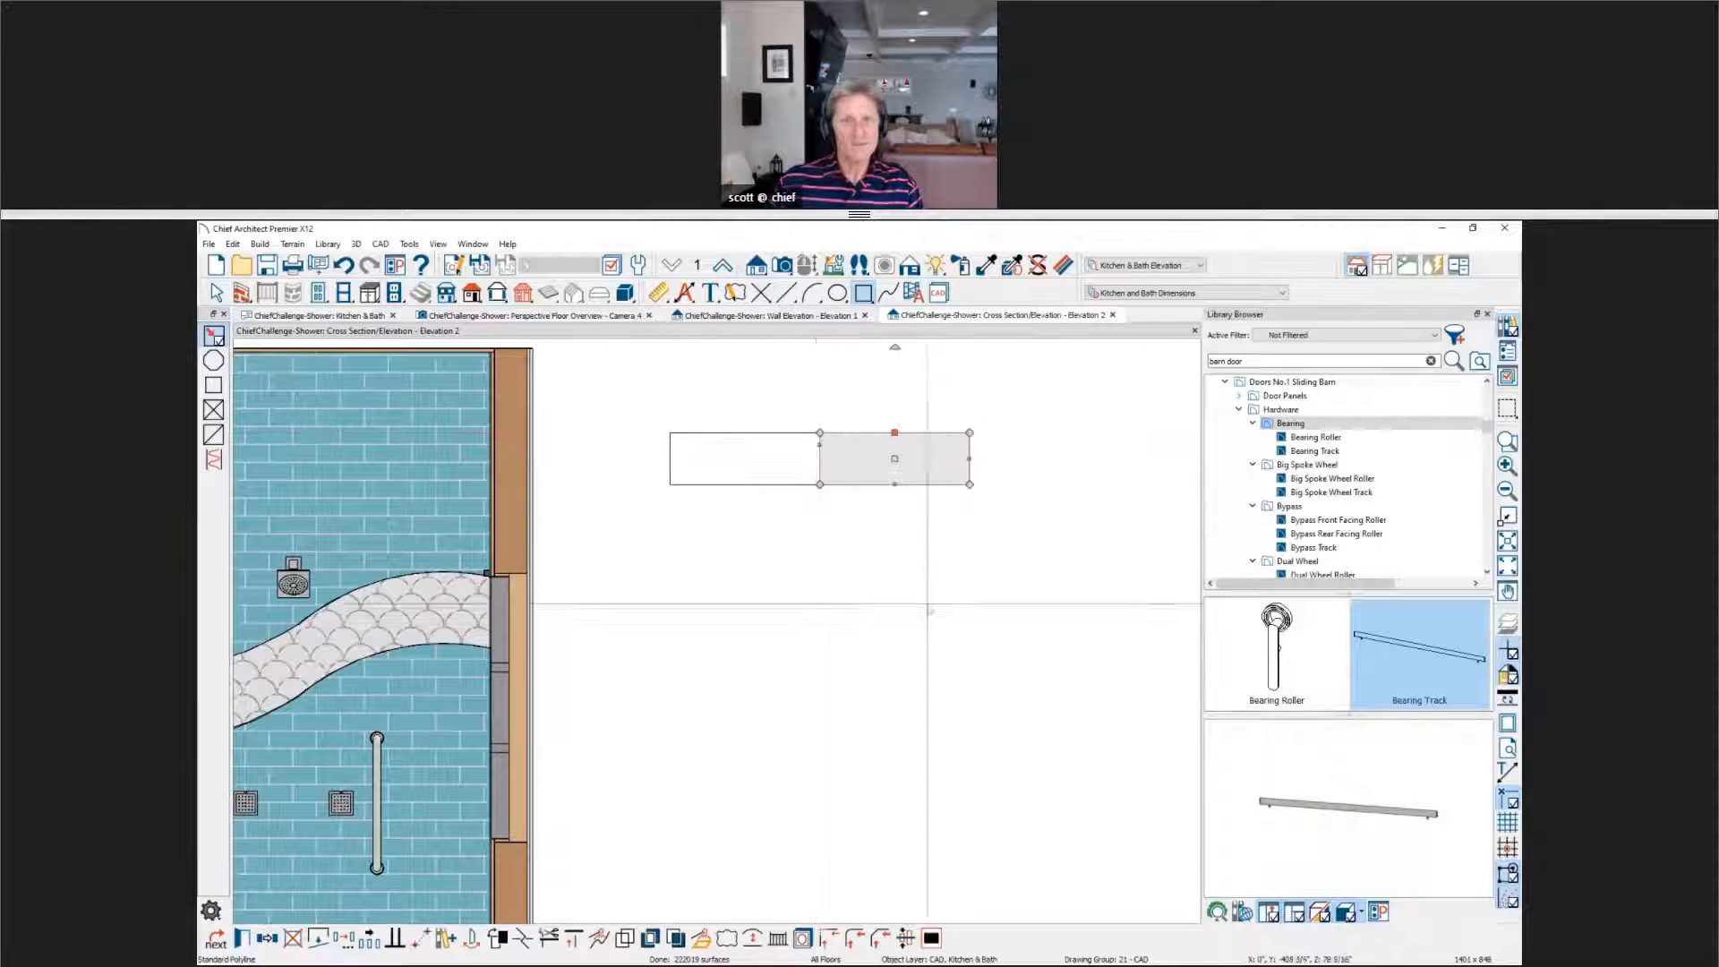
click(267, 938)
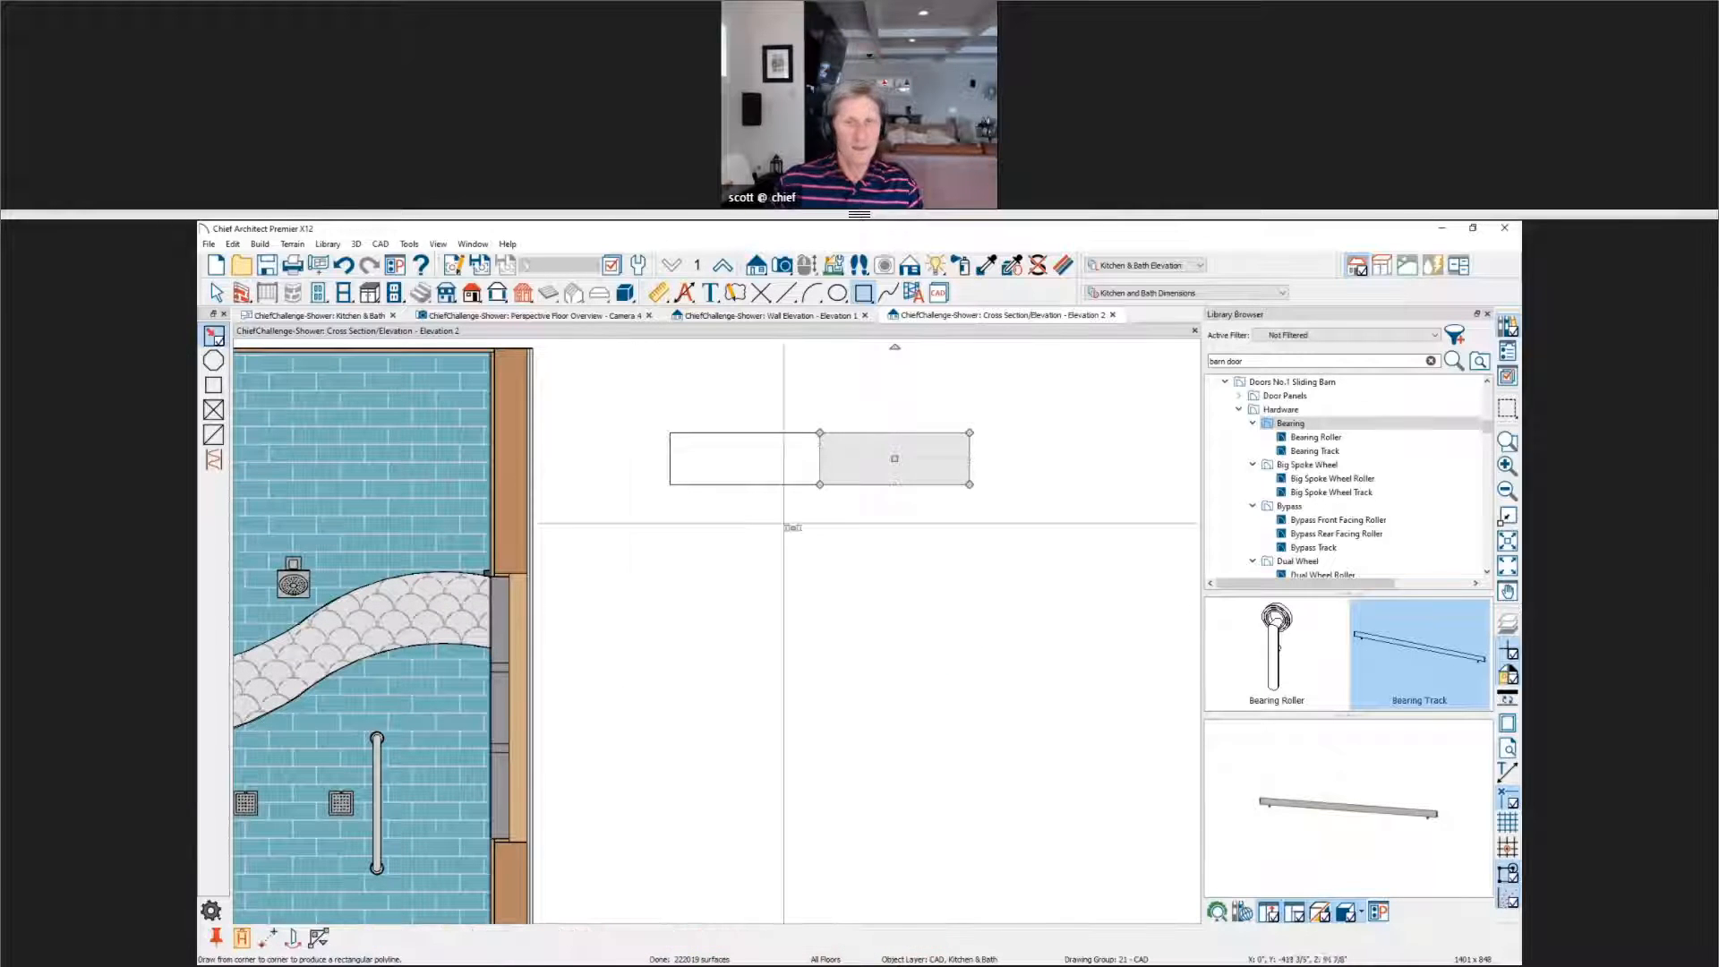
drag(891, 457, 813, 509)
key(Escape)
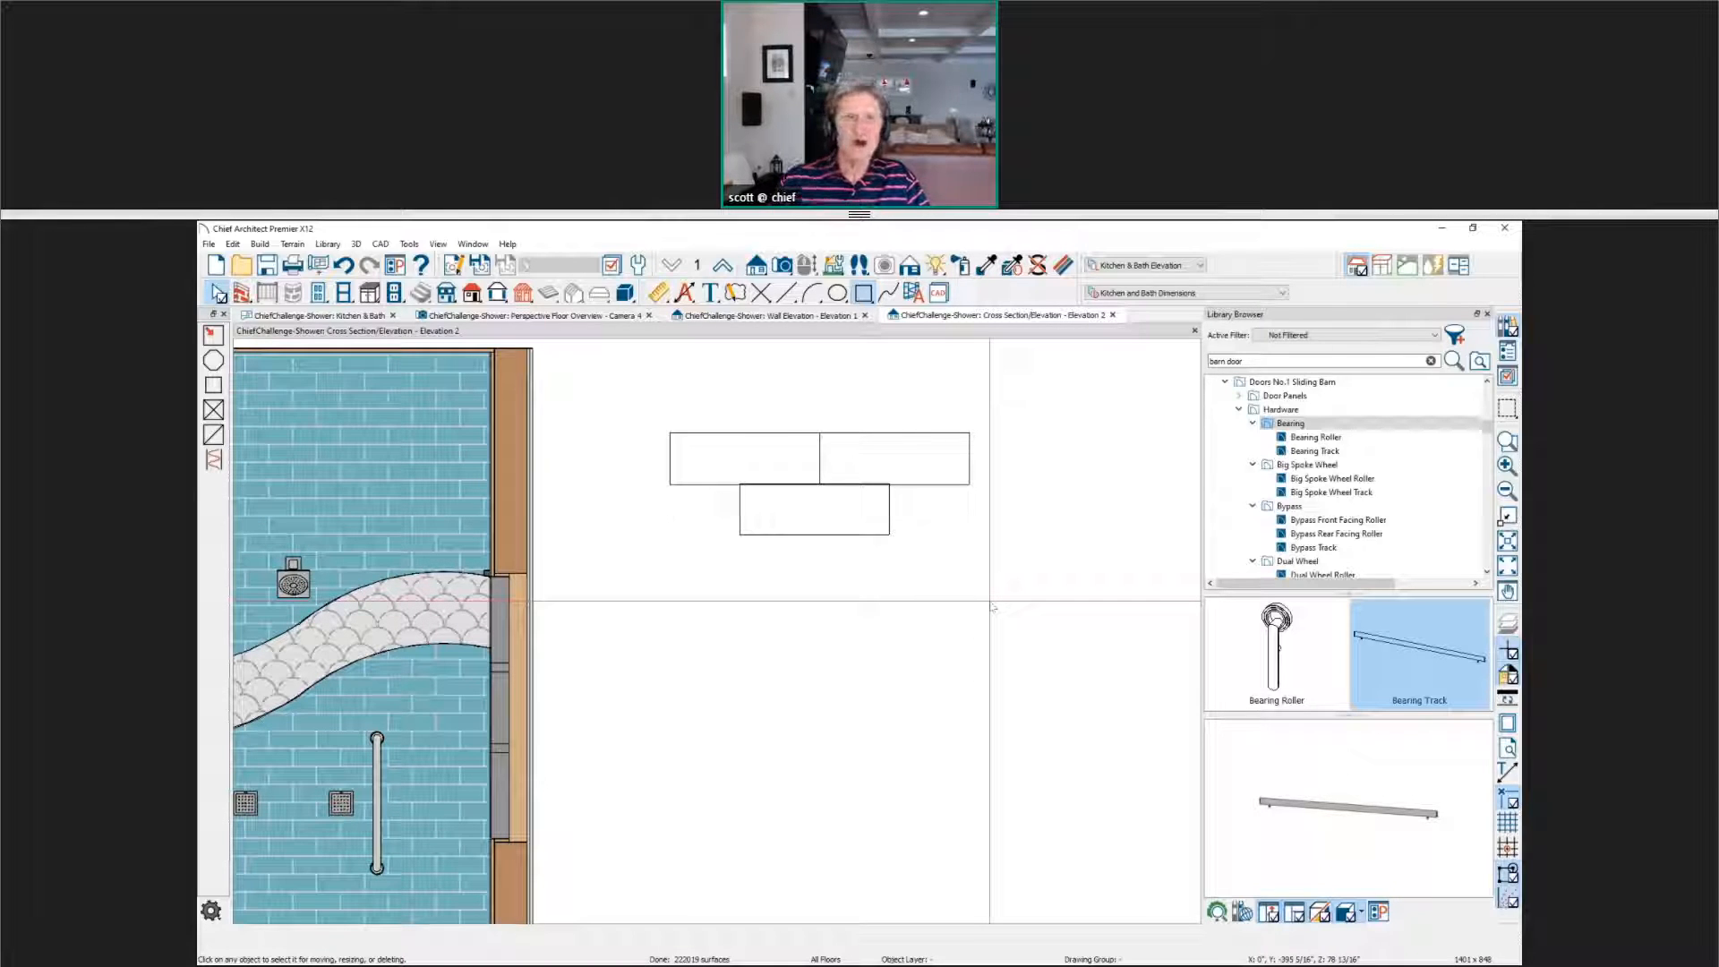
Step: Add a leader-line callout reading "1/3 OFFSET" beside the shower wall, with its arrow on the blue tile
click(710, 292)
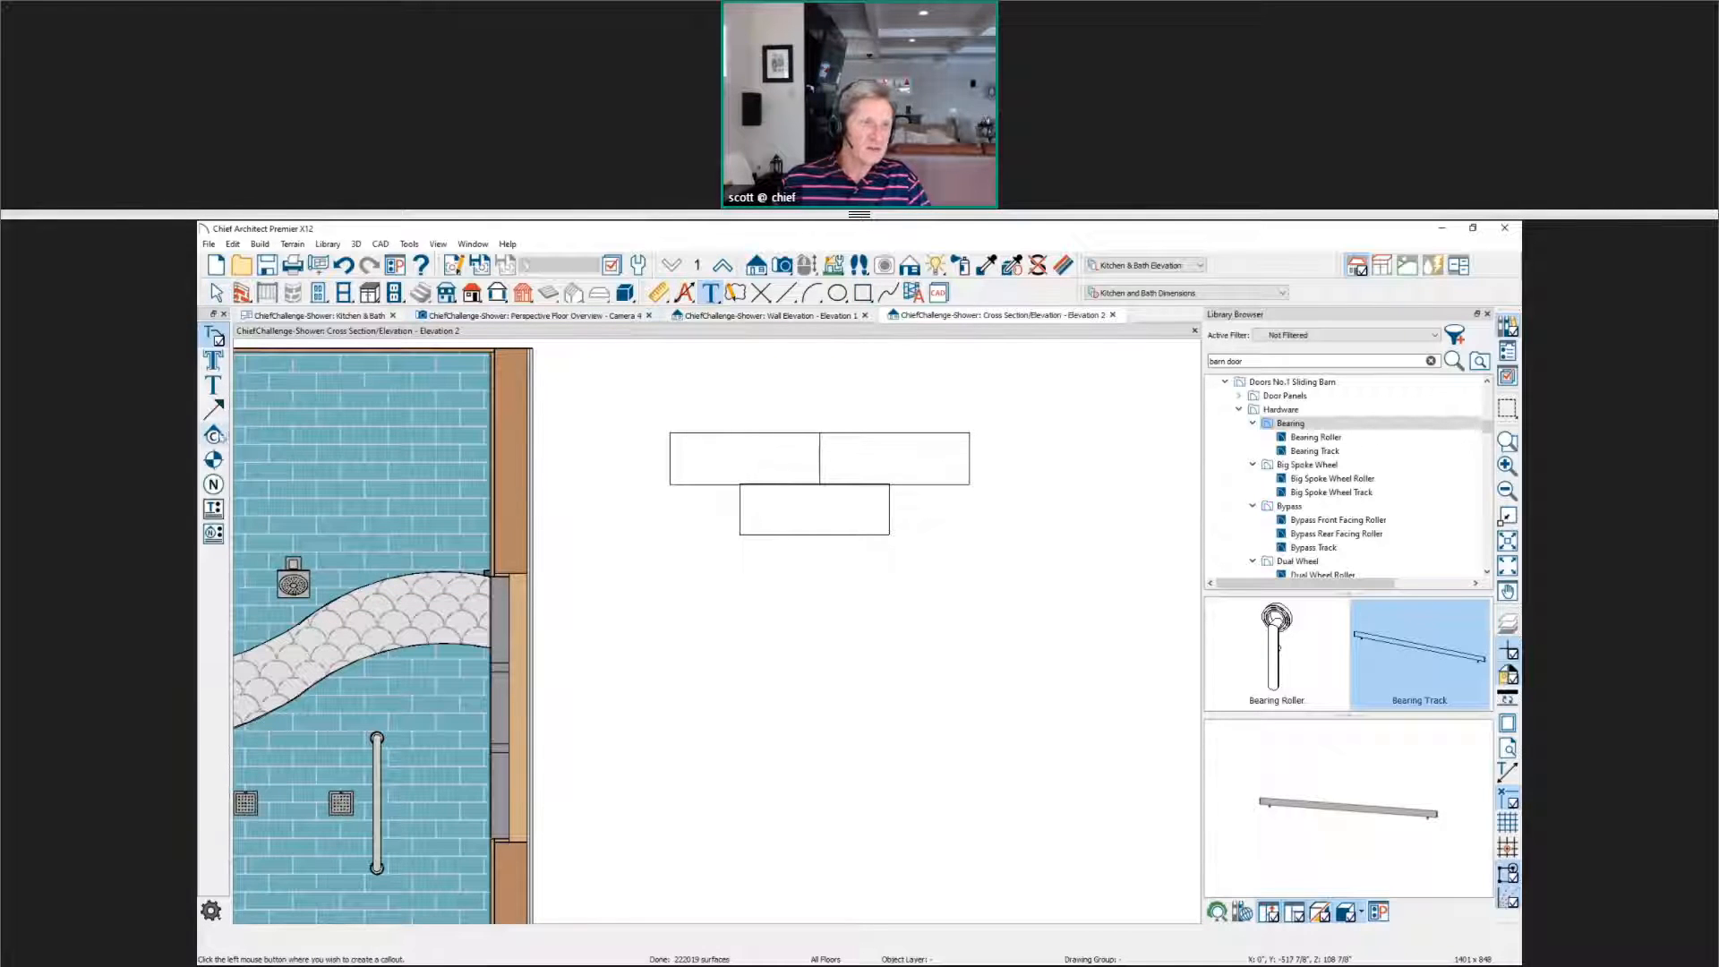
click(213, 408)
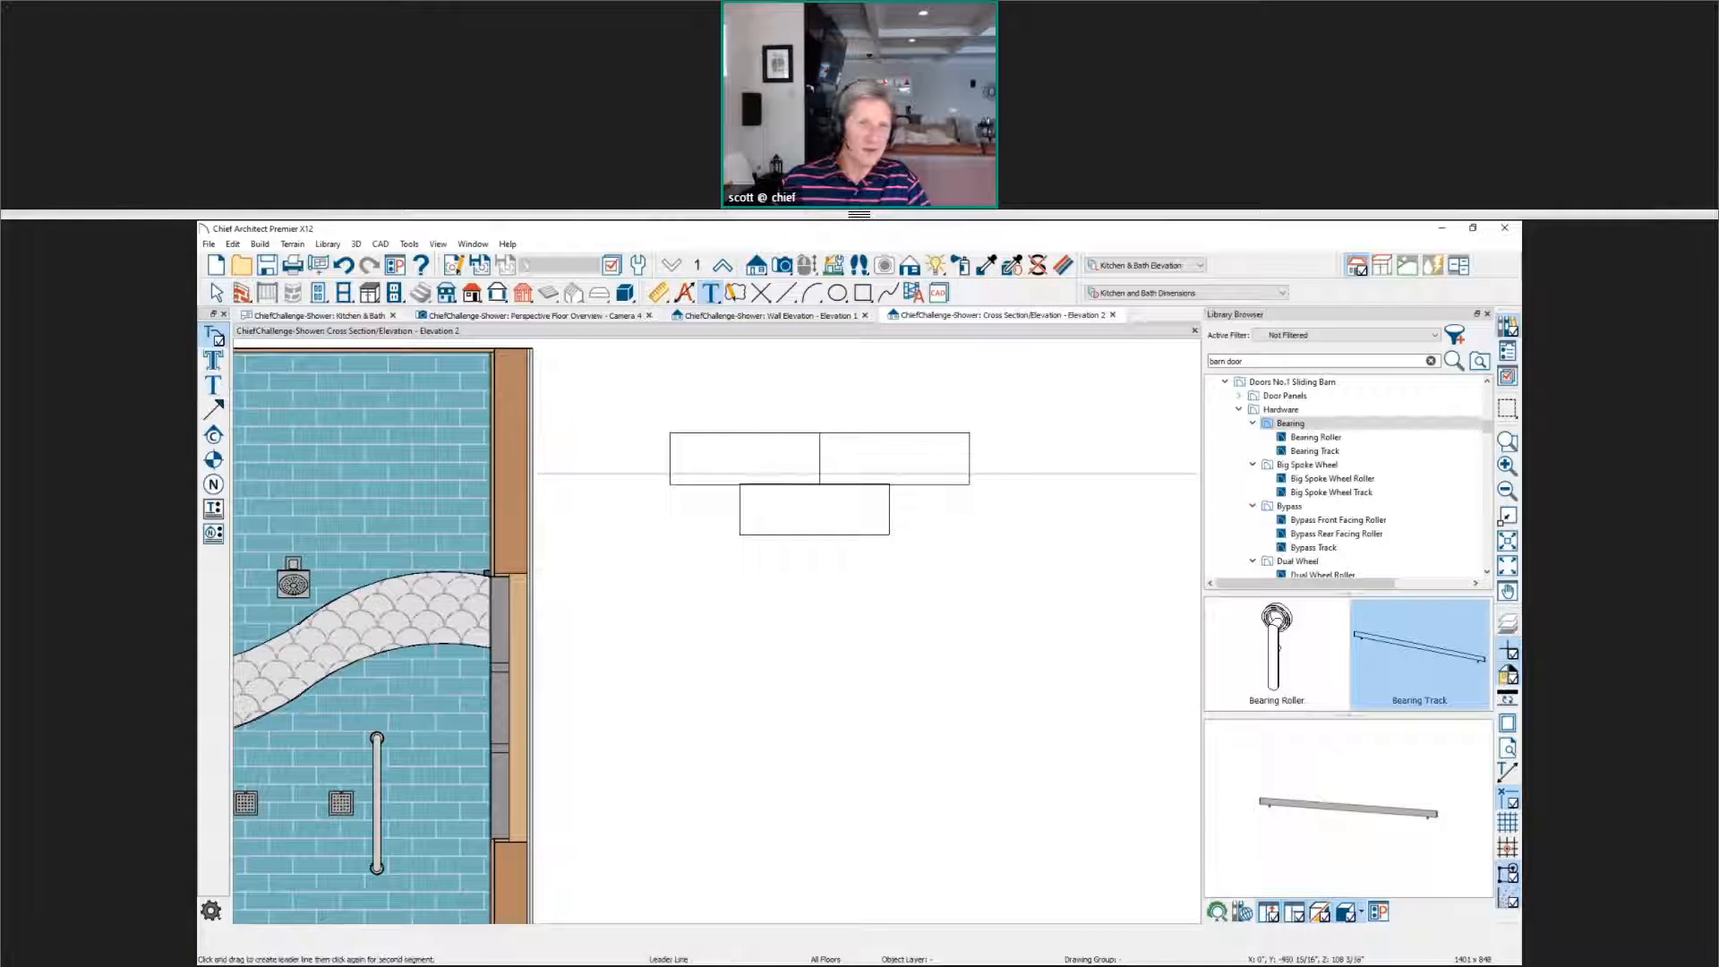
drag(439, 497, 598, 406)
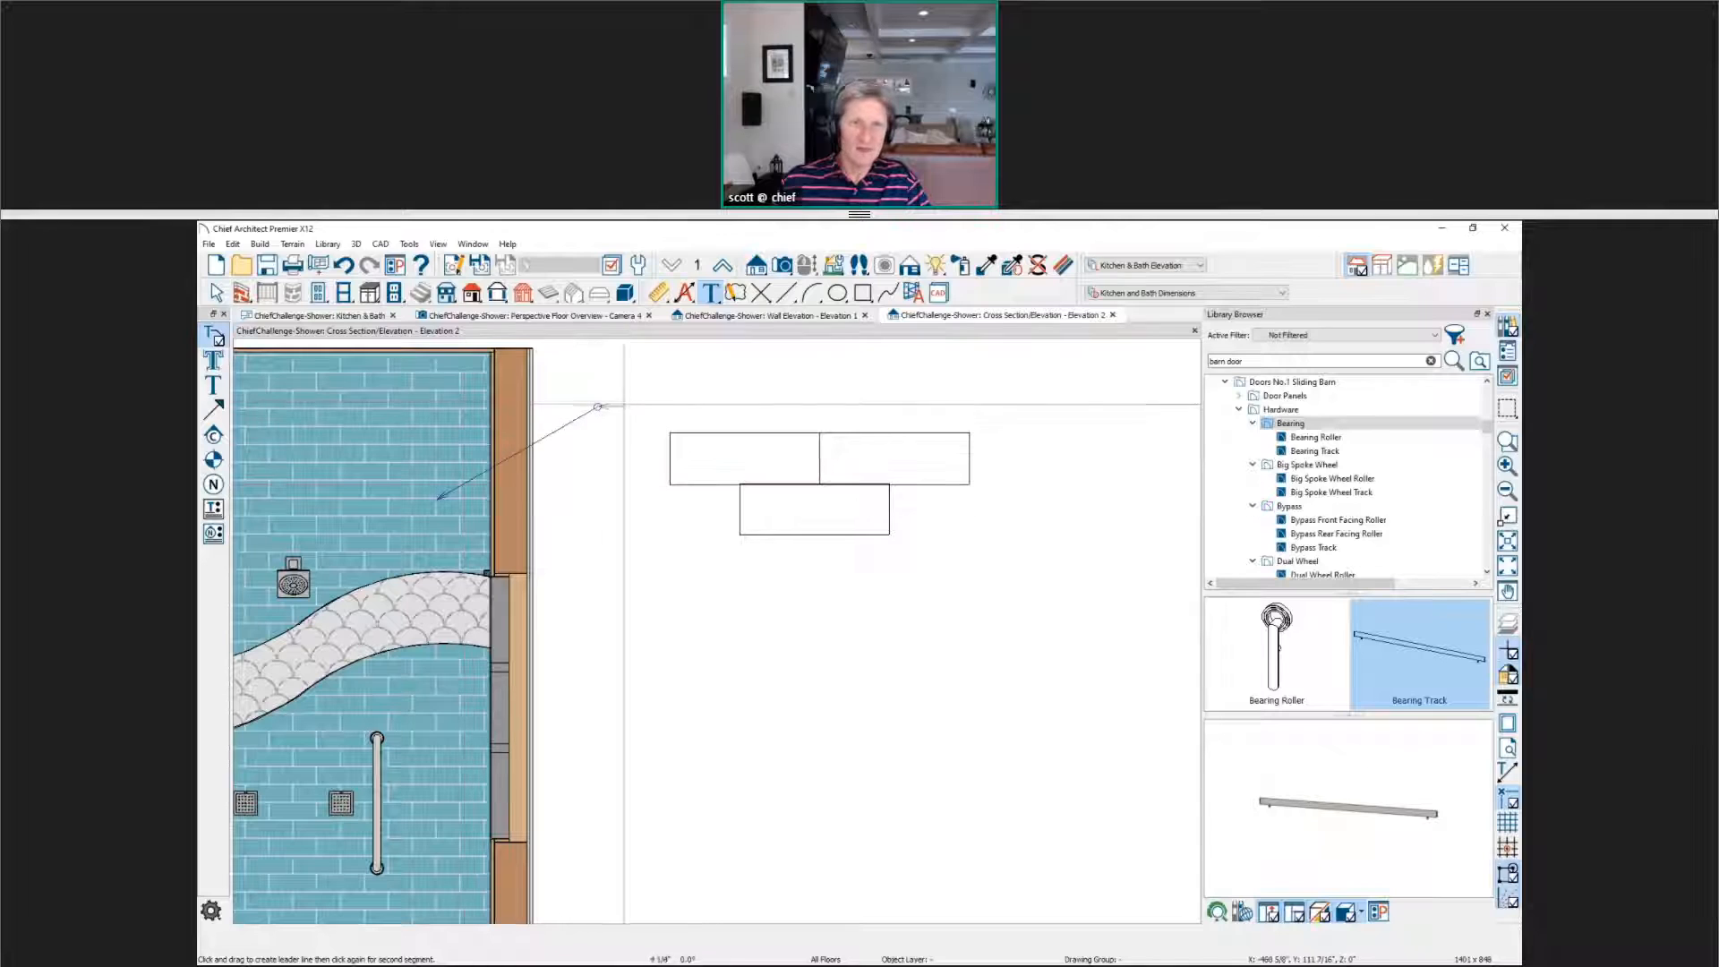
click(646, 392)
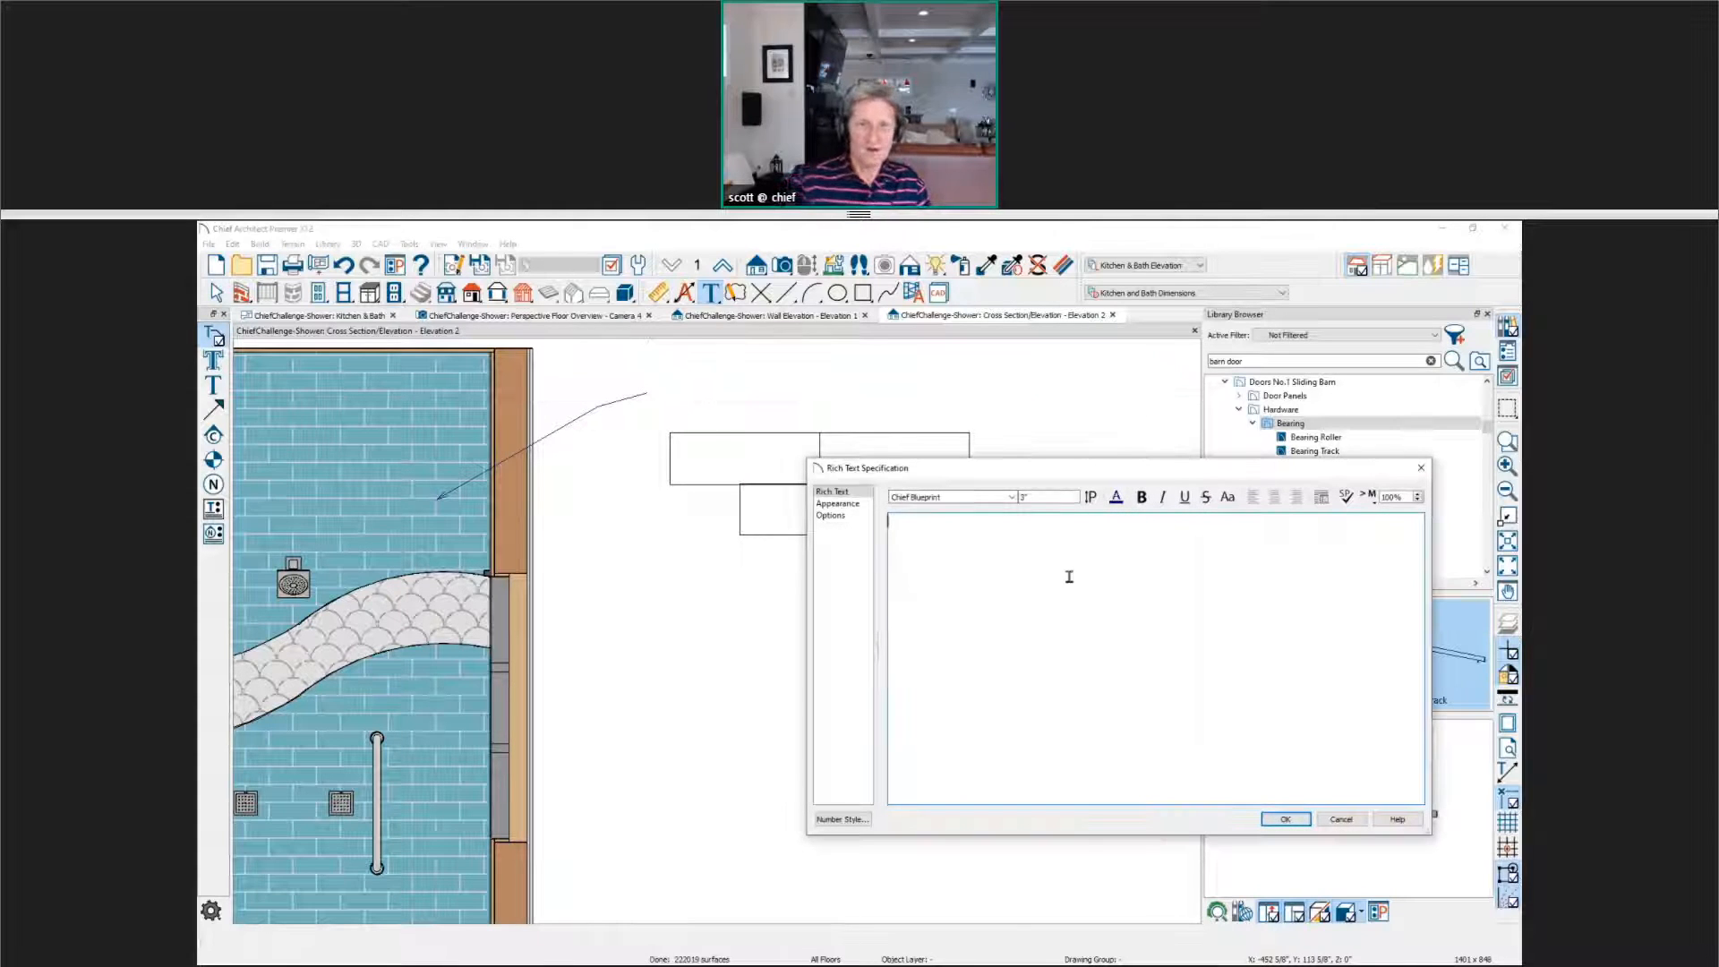
text(1/3 of)
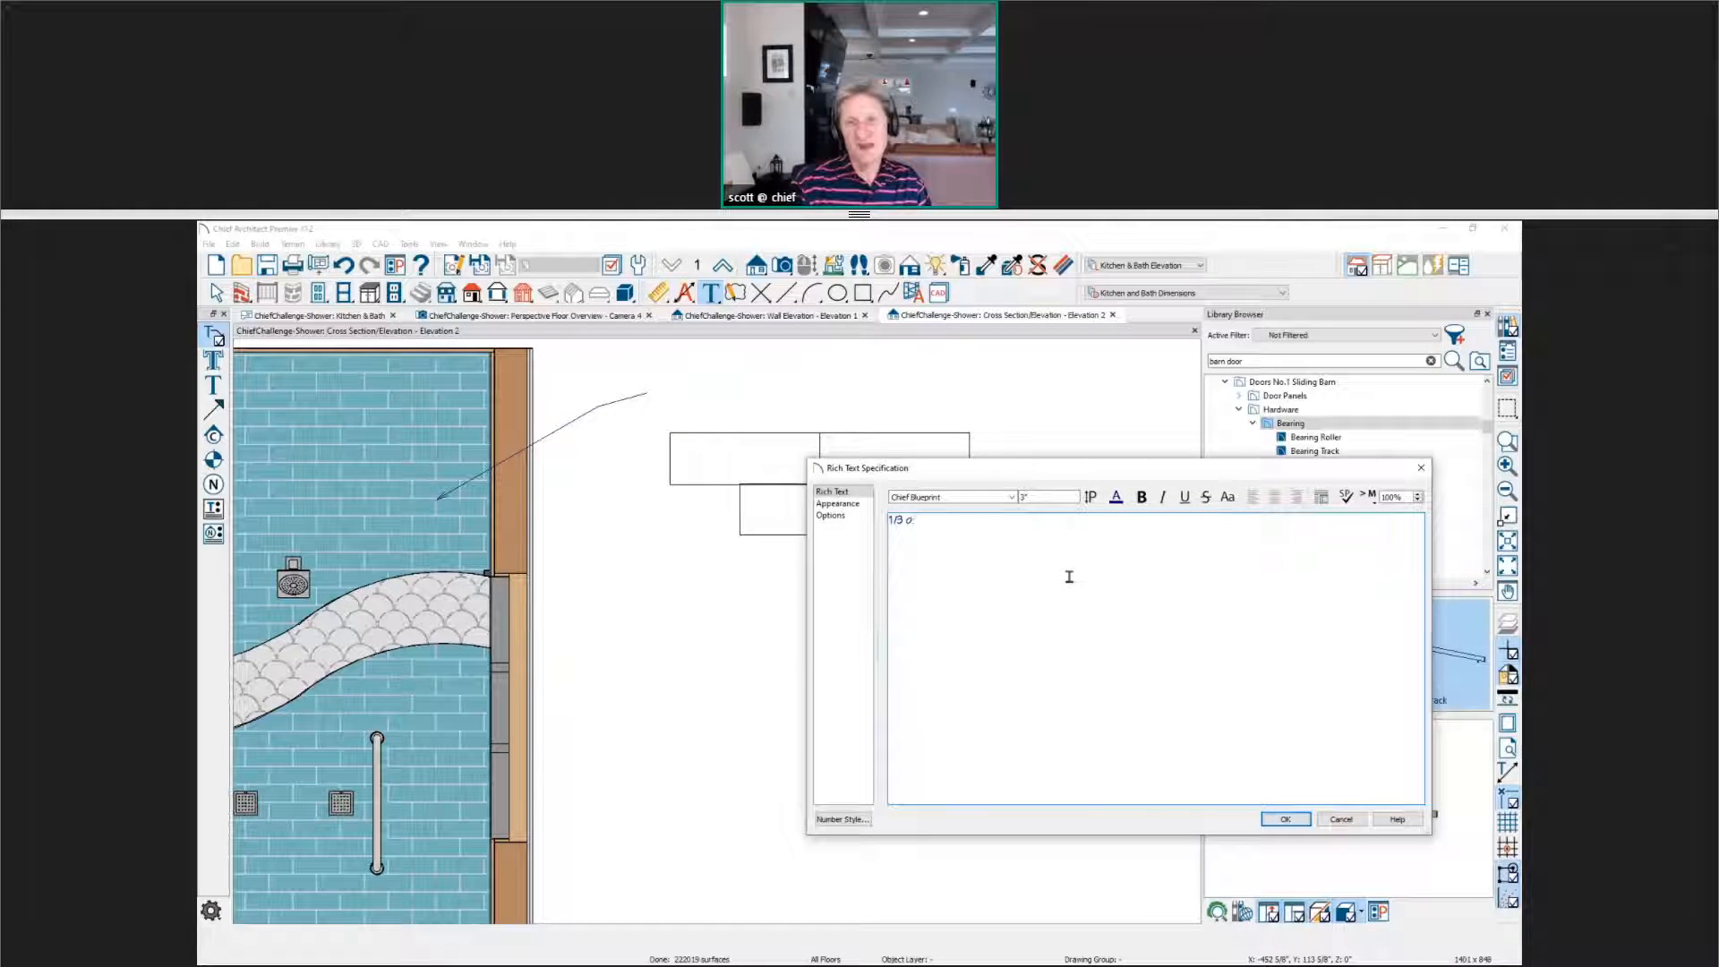
text(FSET)
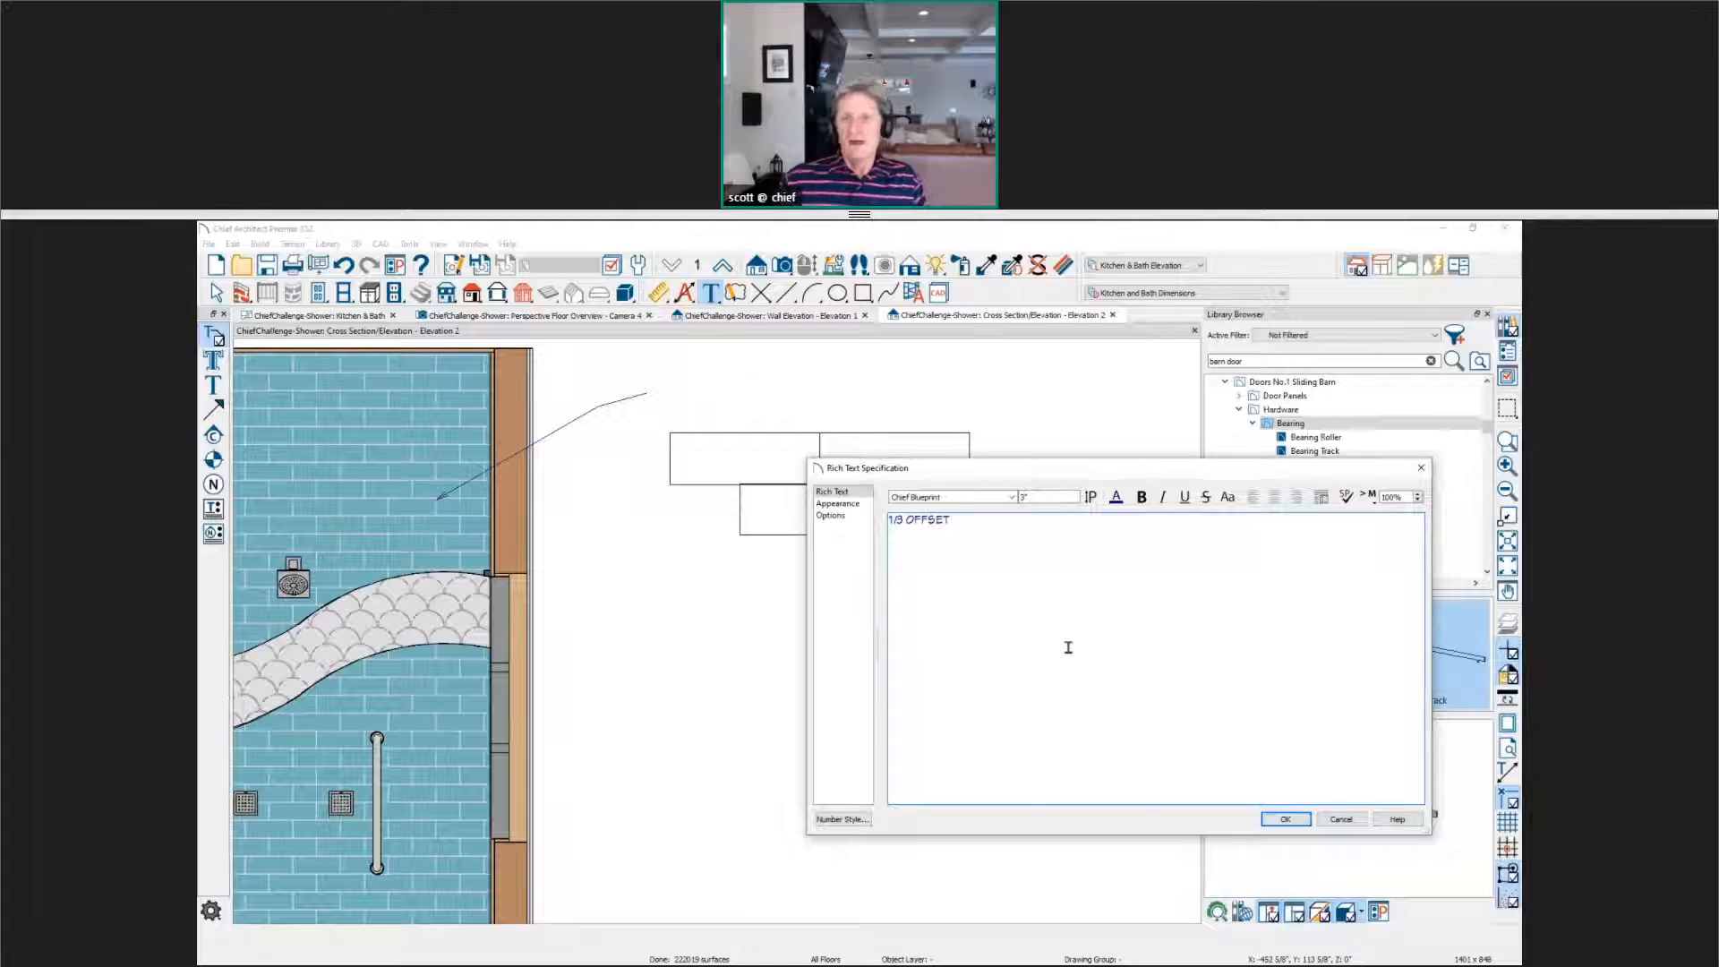
click(1286, 819)
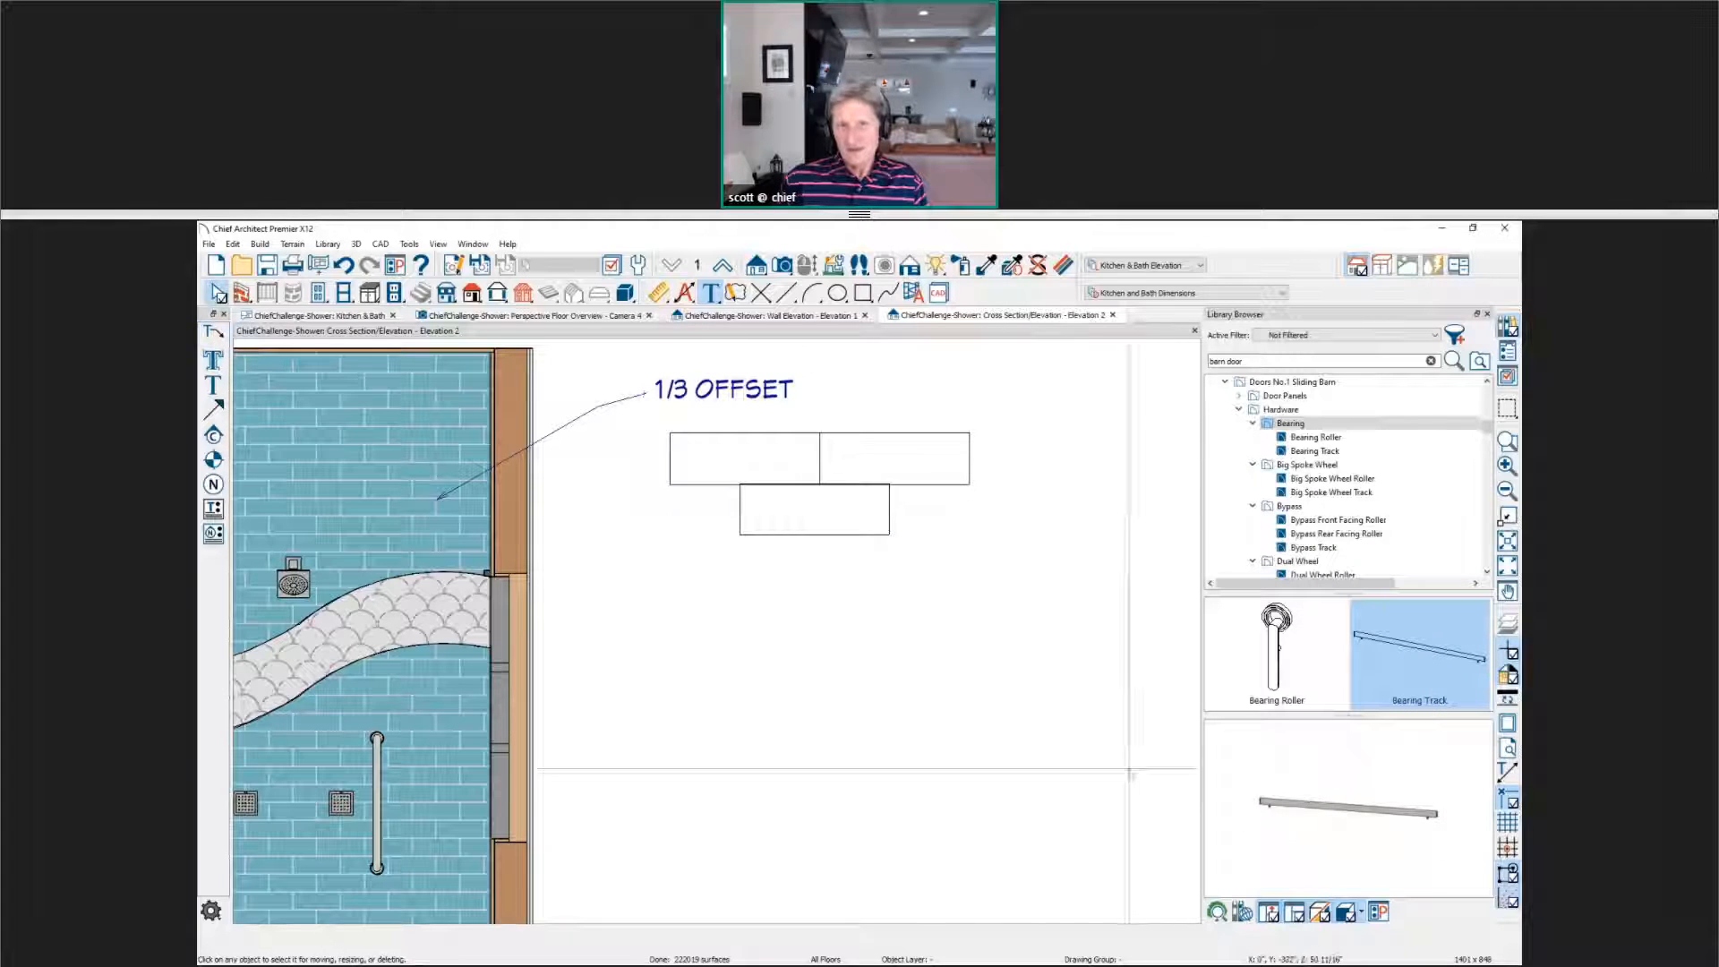
scroll(990, 663, down, 1)
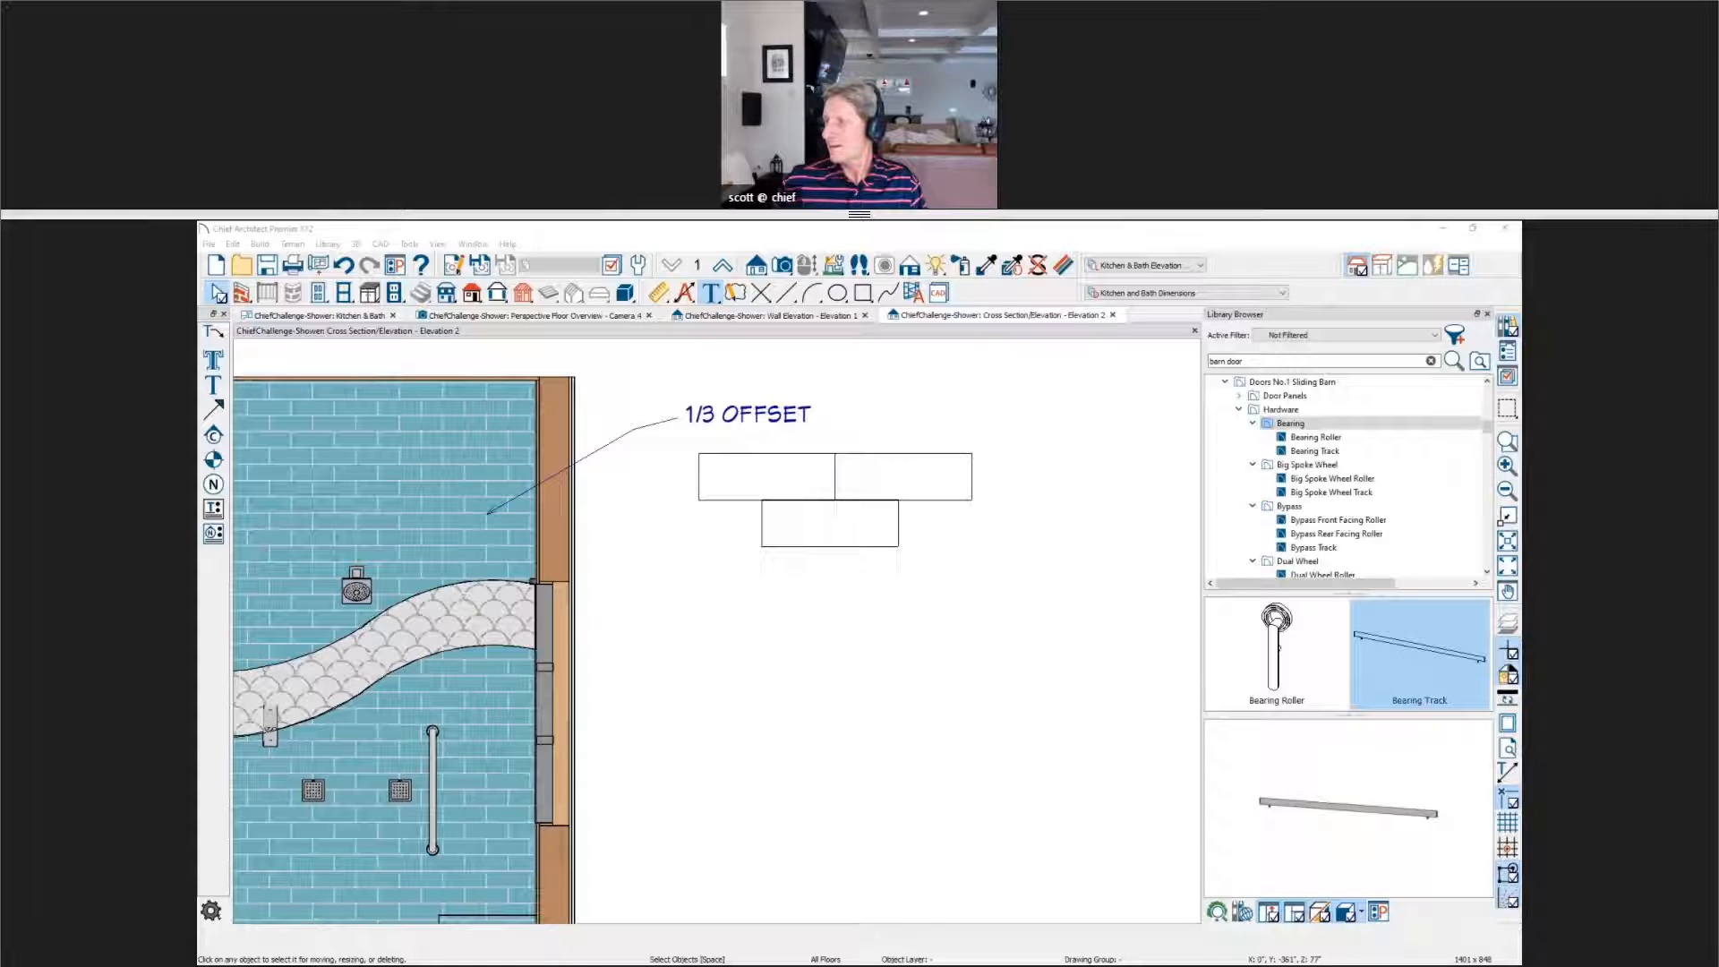
Step: Examine the pattern type, scale and offset settings in the Tile-Offset-Third.jpg reference image in Windows Photo Viewer, and close it
key(alt+Tab)
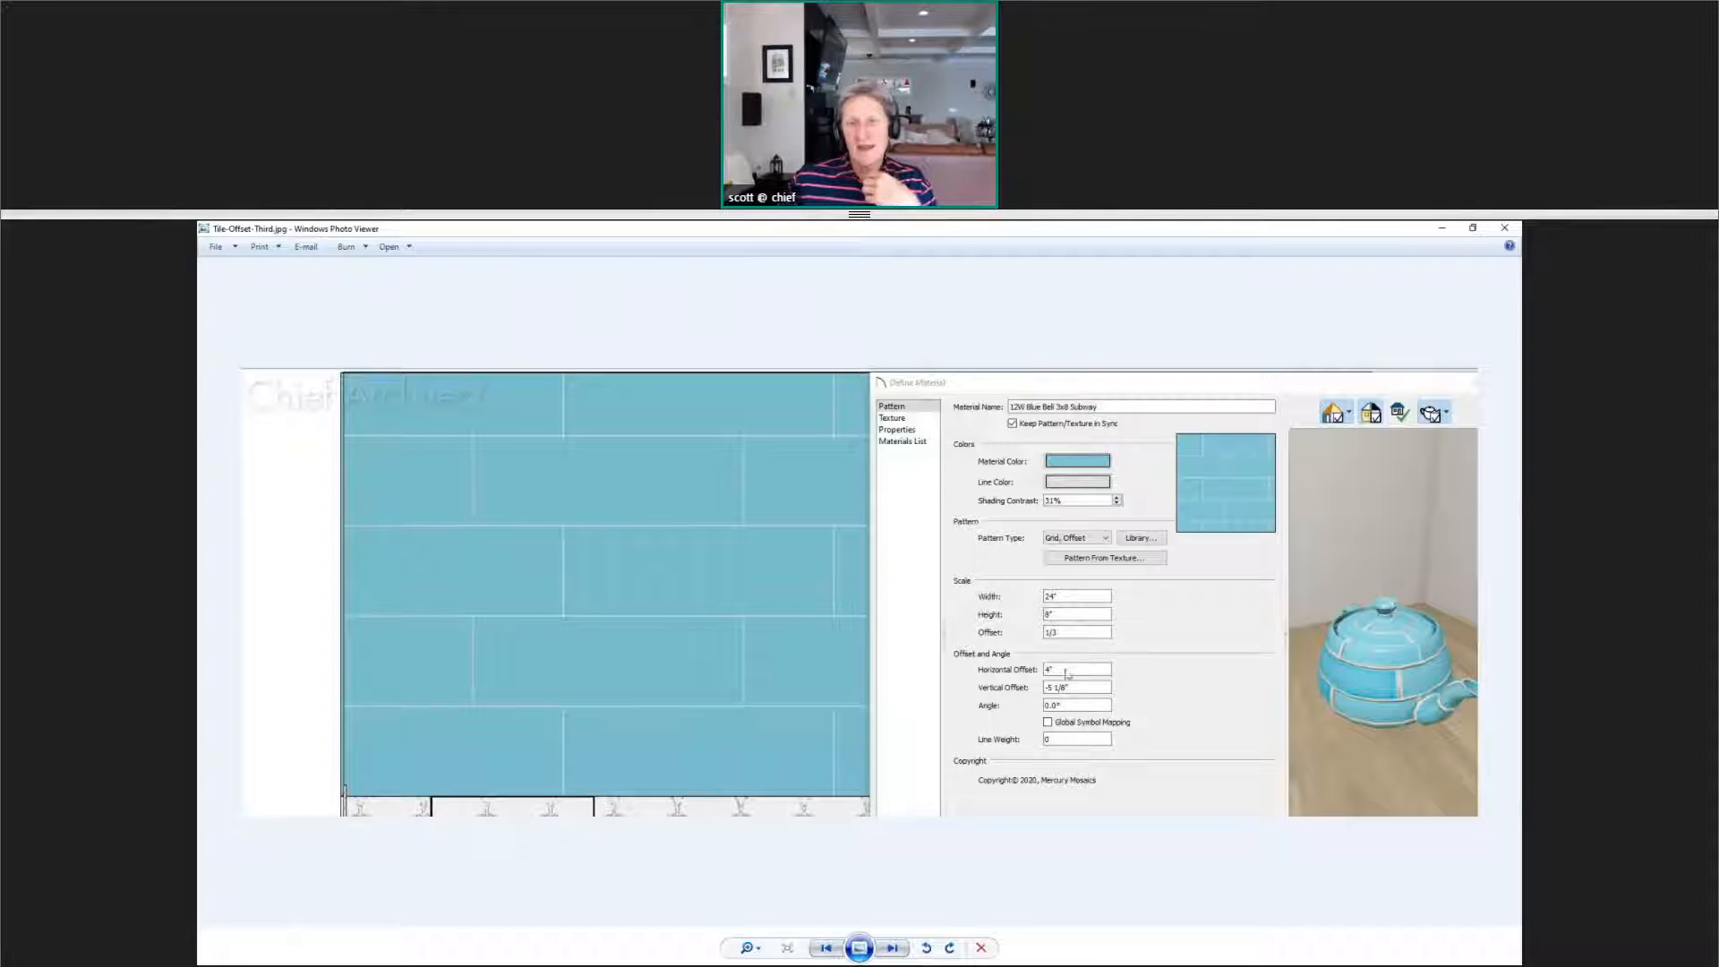
scroll(1066, 631, up, 3)
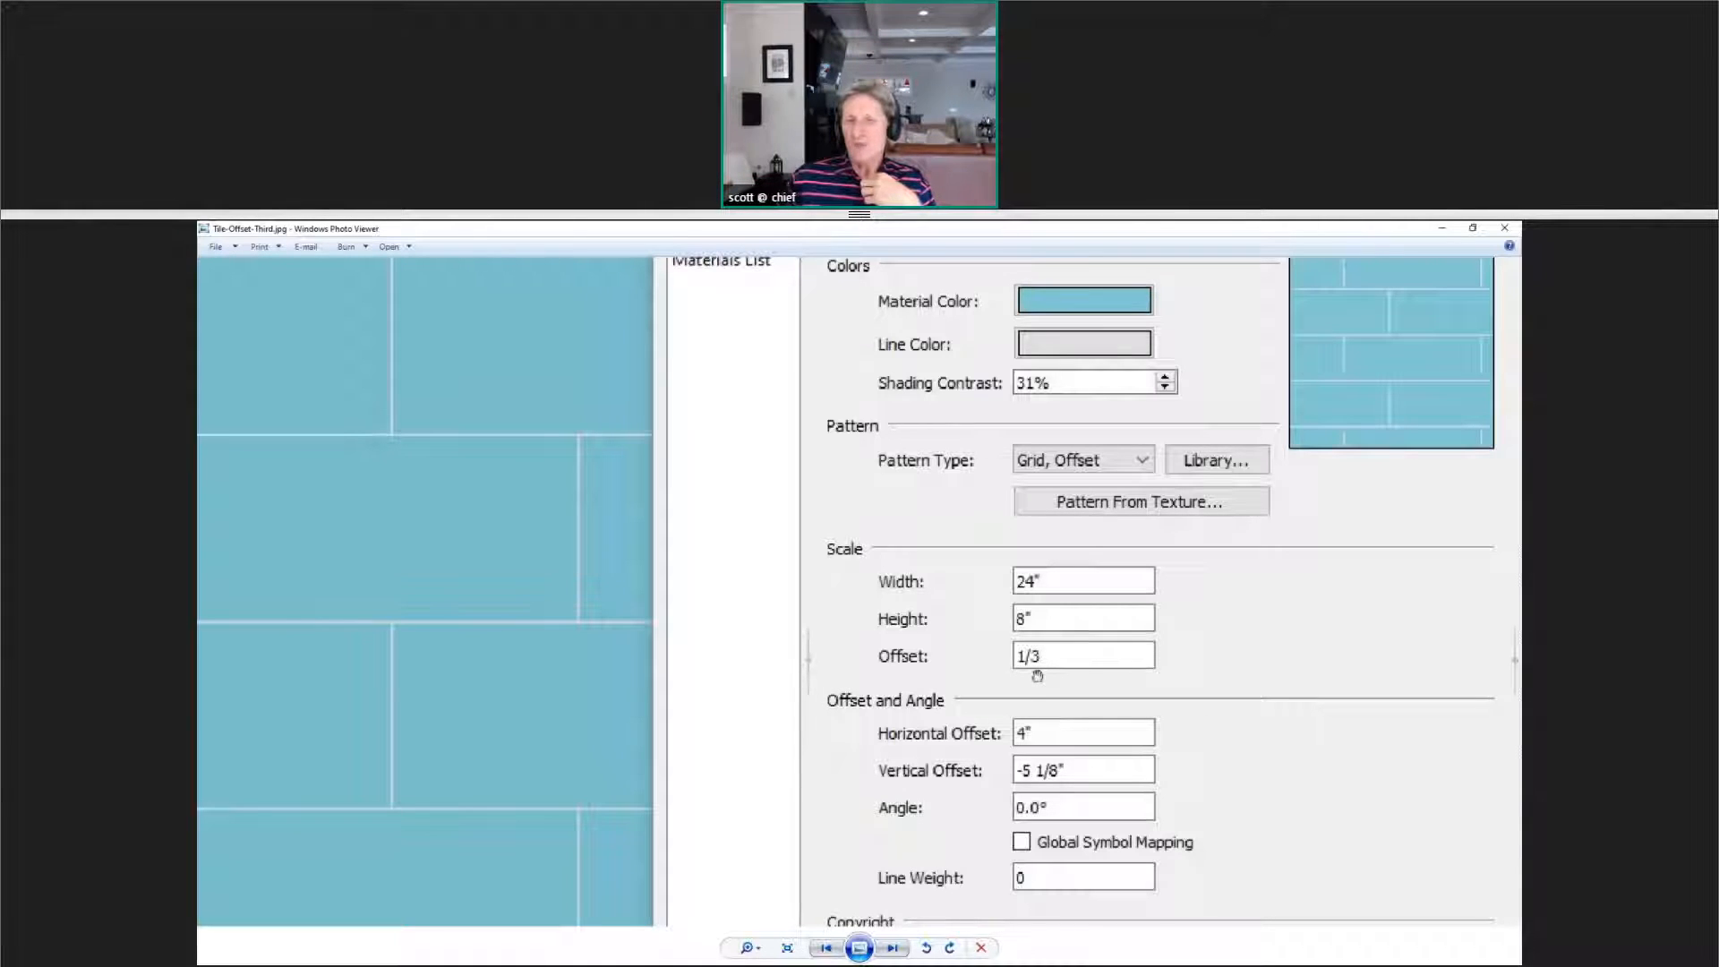
scroll(1039, 674, down, 1)
scroll(1039, 673, down, 2)
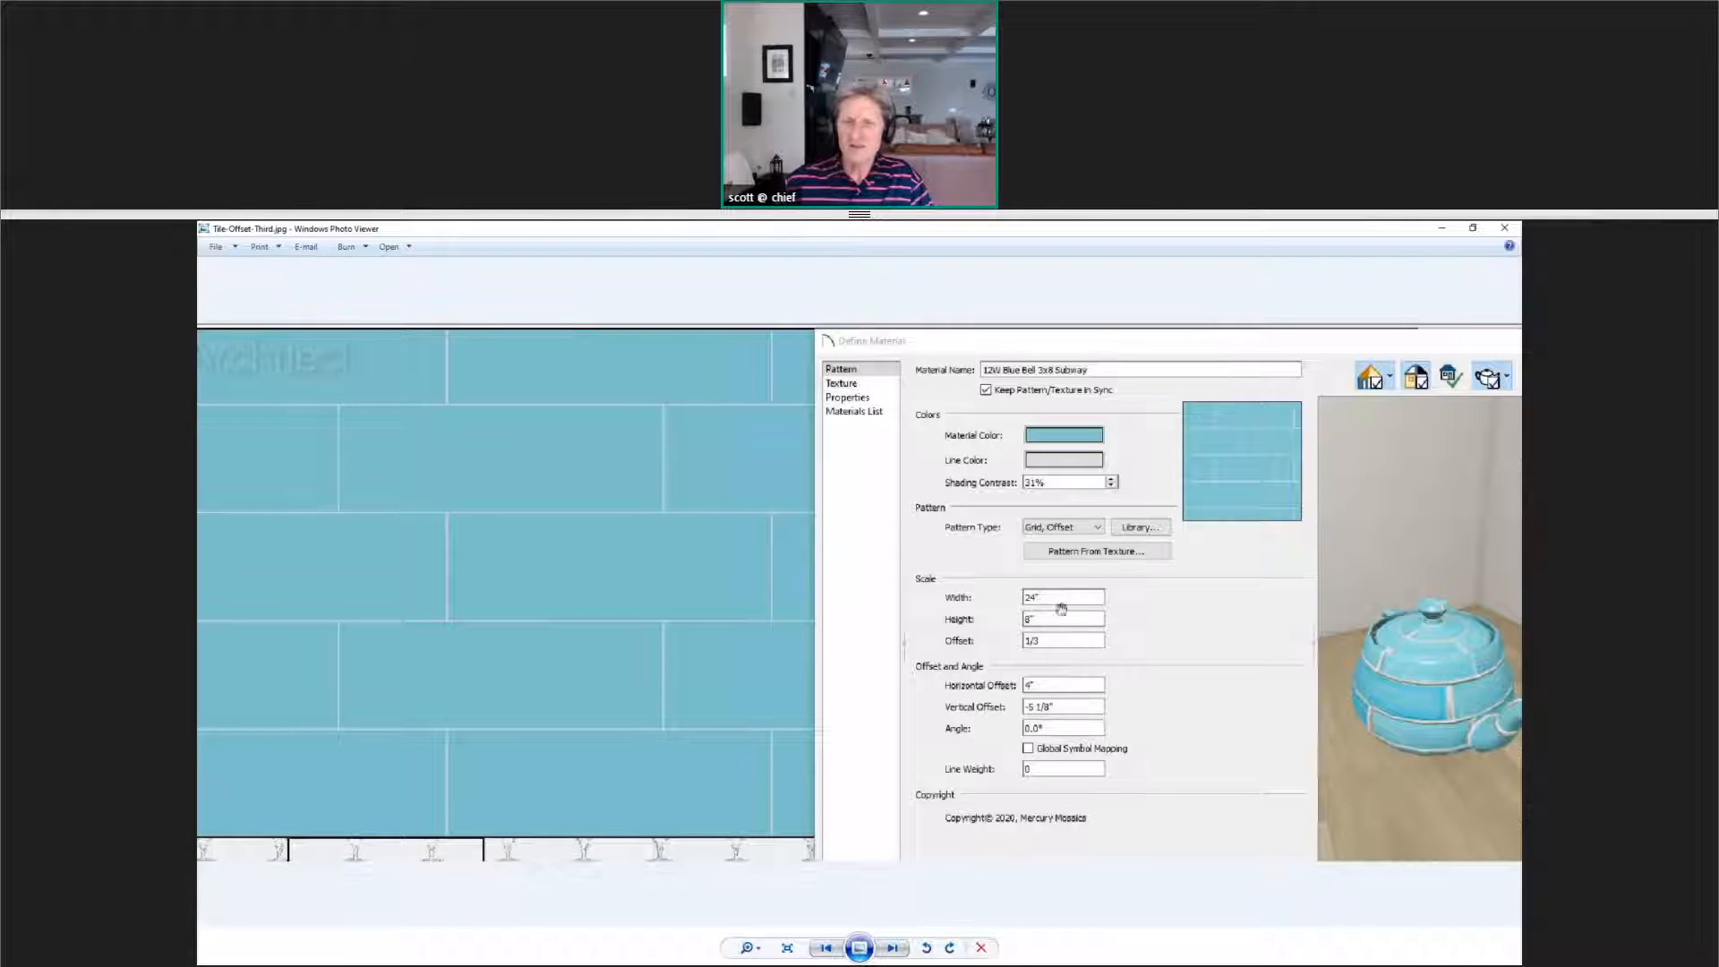
scroll(1041, 646, up, 1)
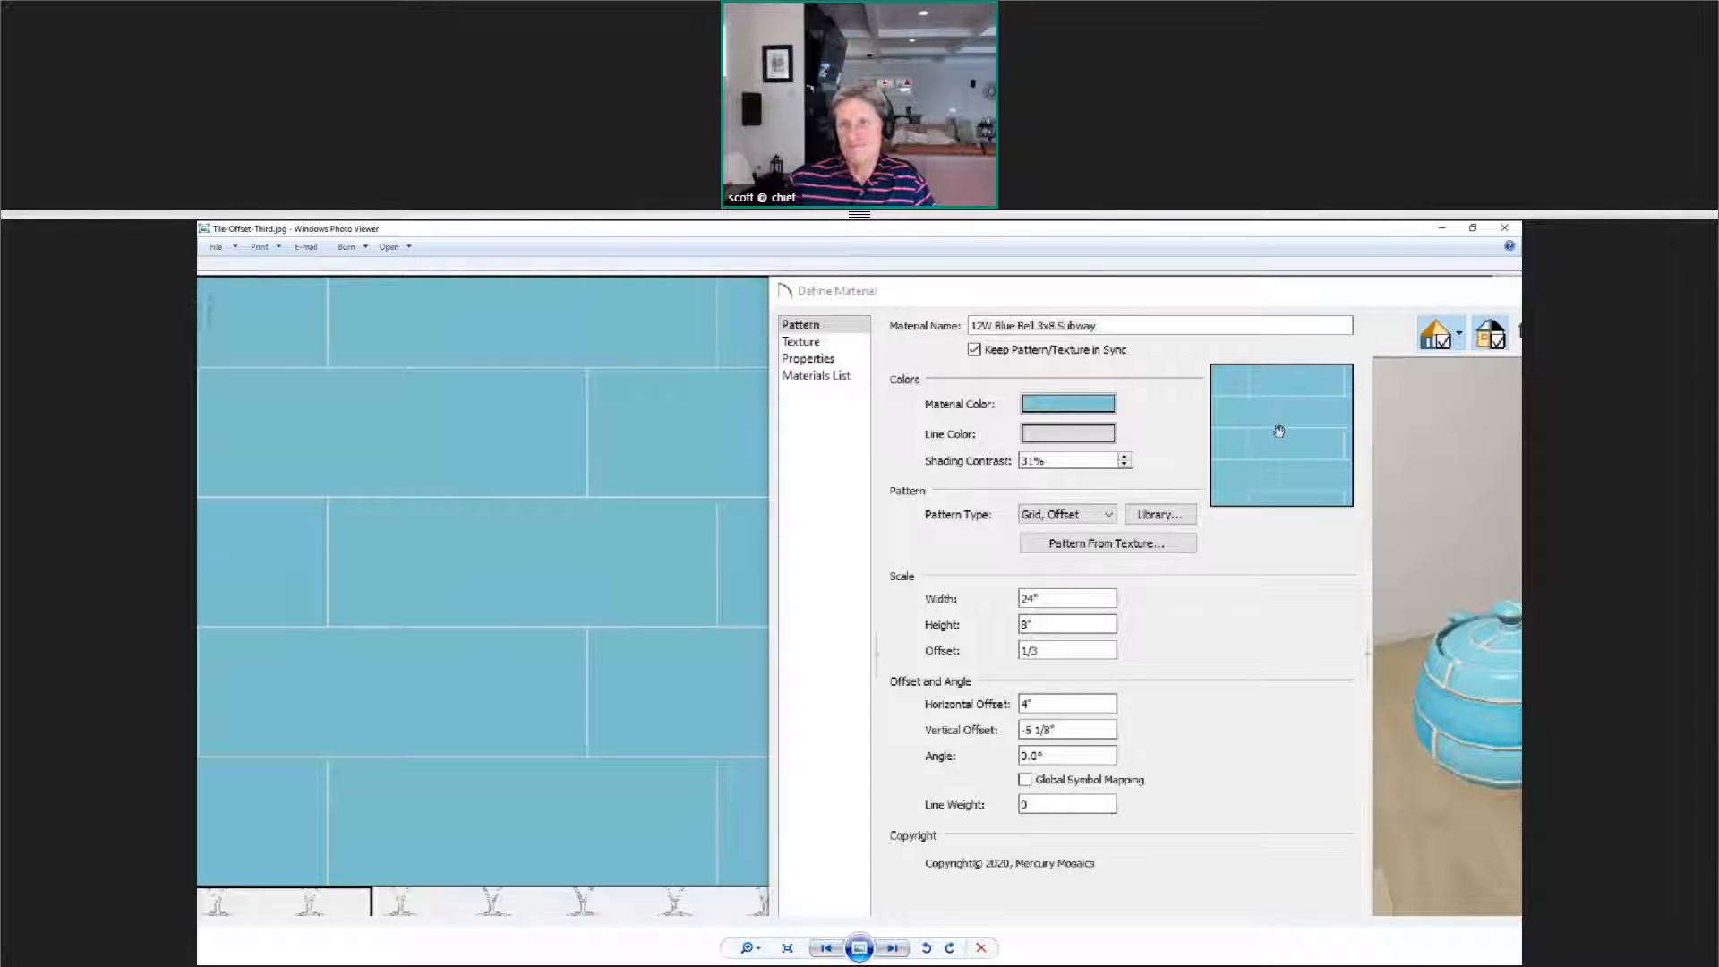
scroll(1115, 507, down, 4)
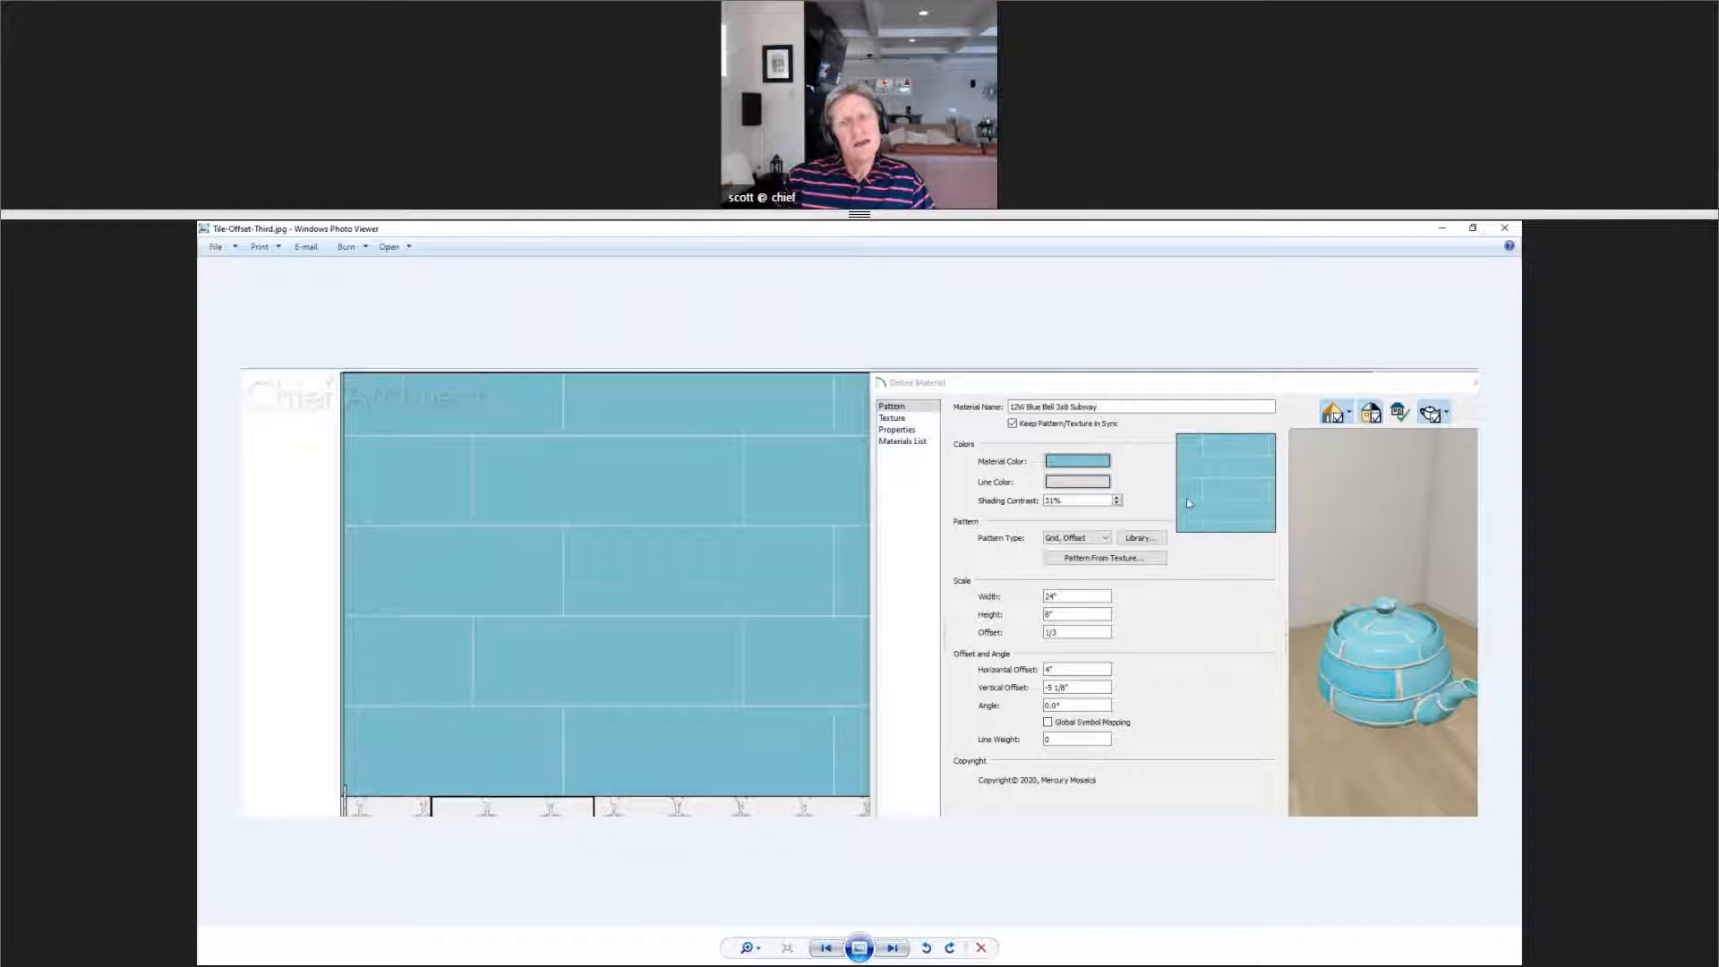
click(1504, 227)
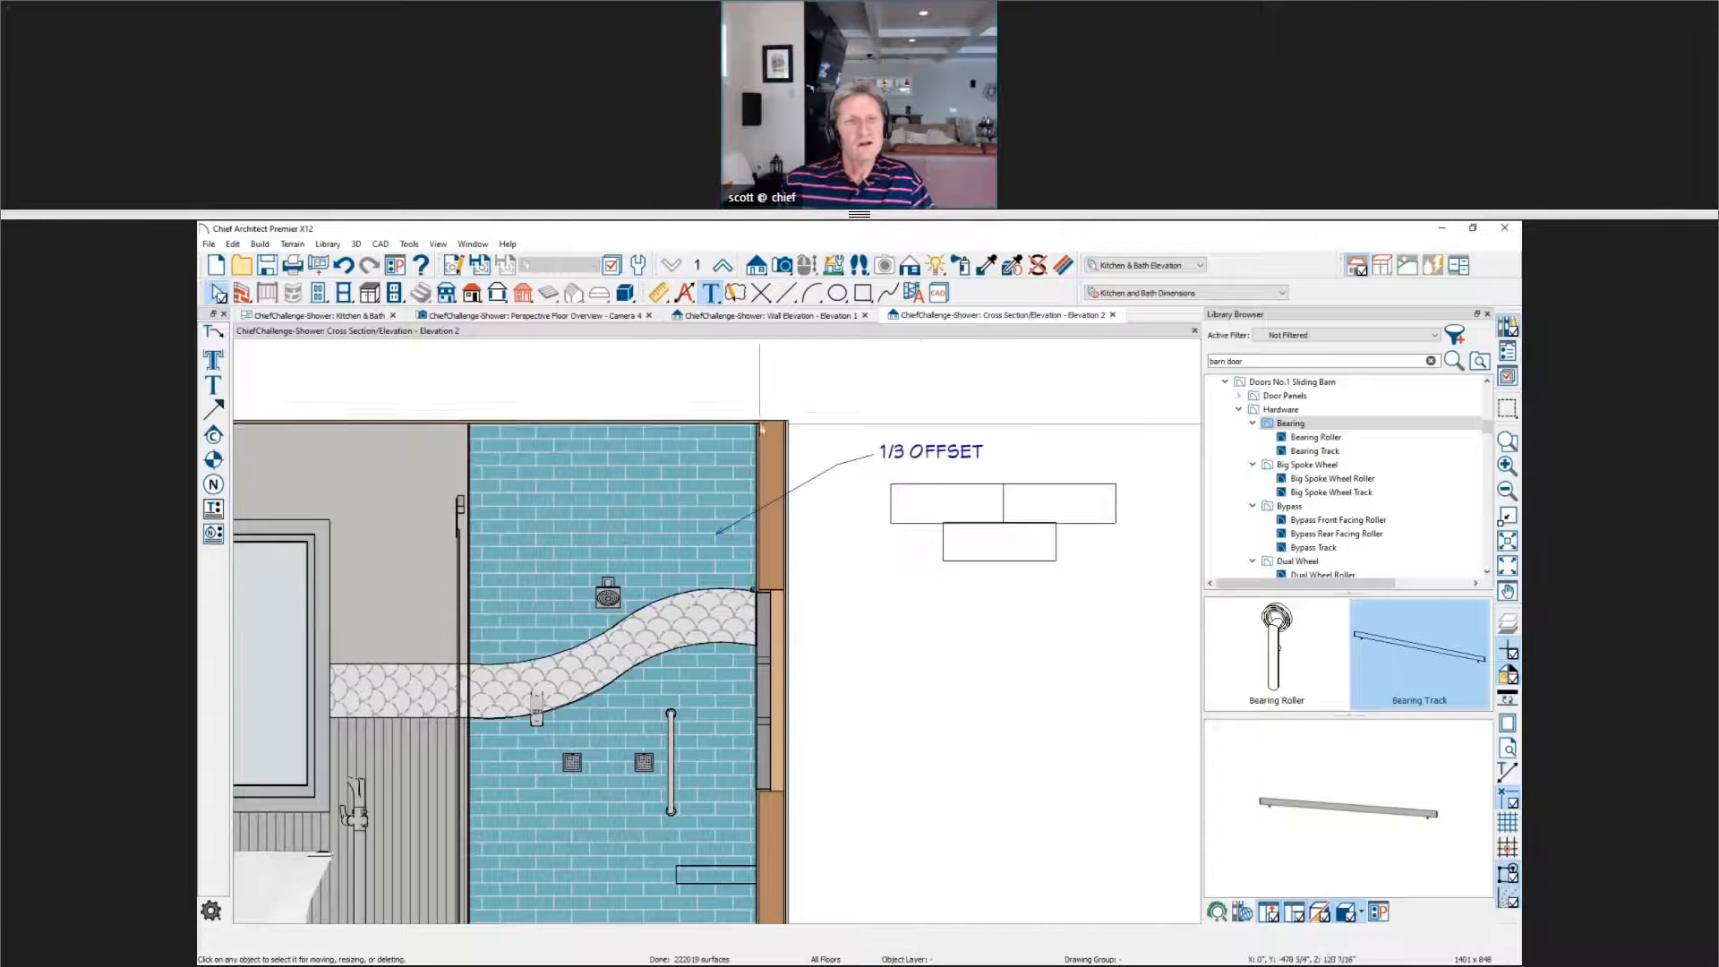
Step: Change the blue subway tile material's fill pattern to Running Bond - Quarter from the Masonry and Stone library patterns
click(1063, 265)
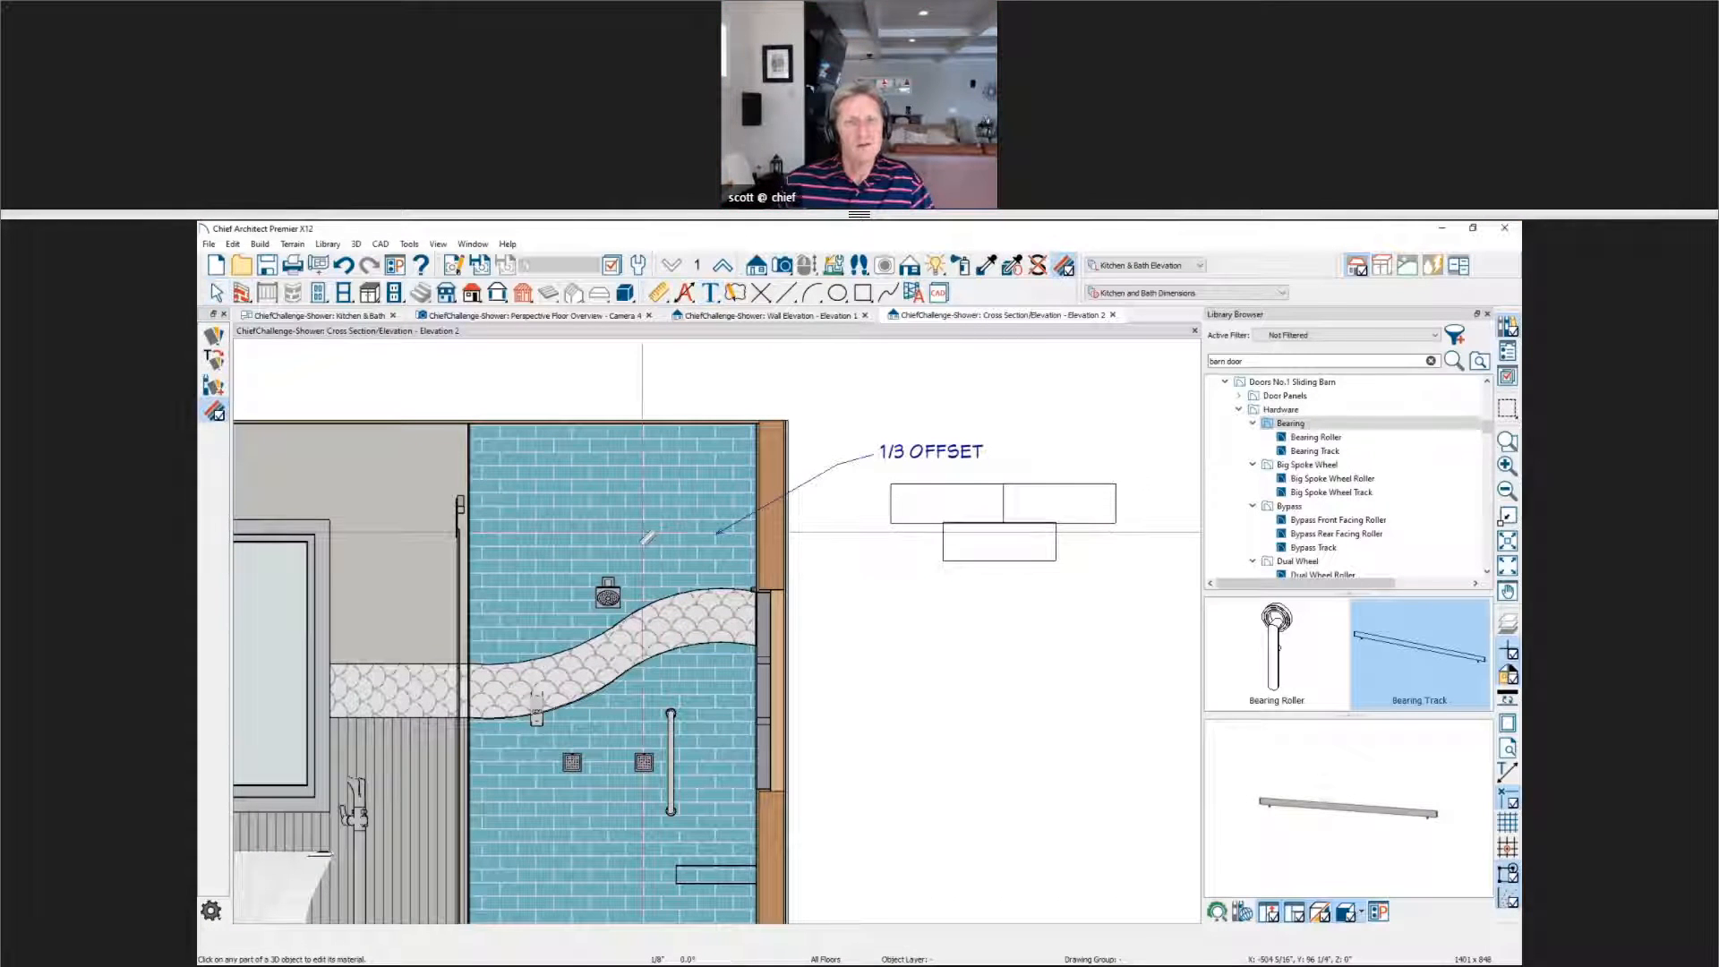
click(640, 540)
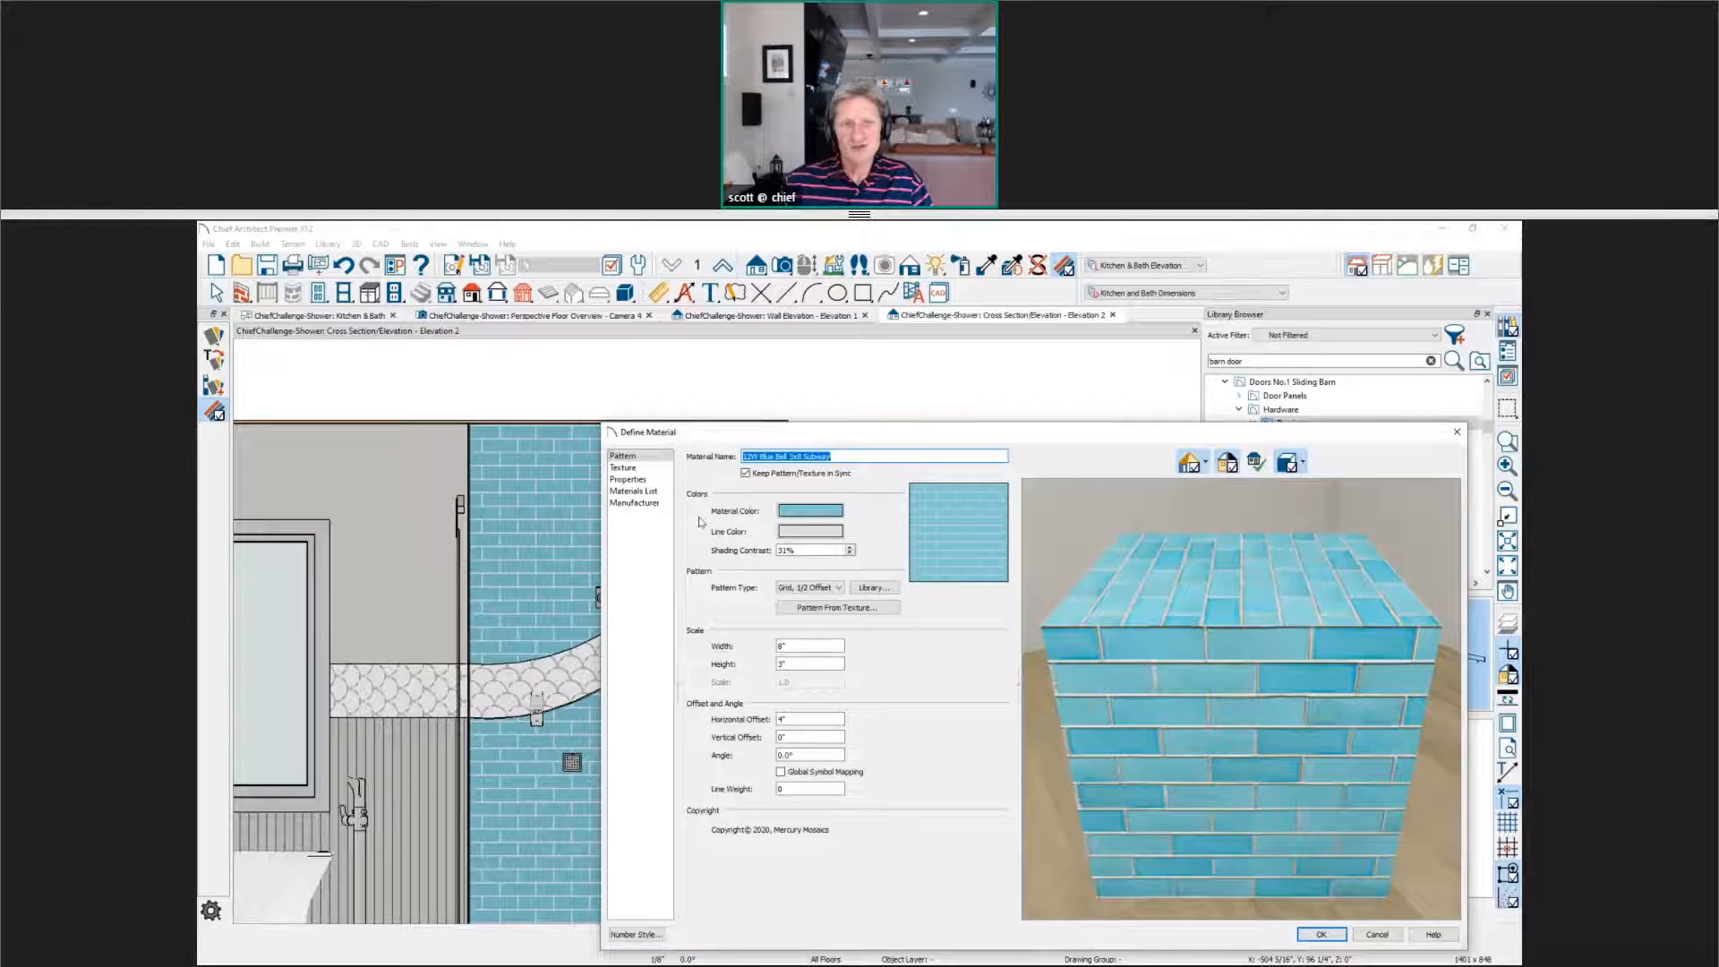
click(858, 608)
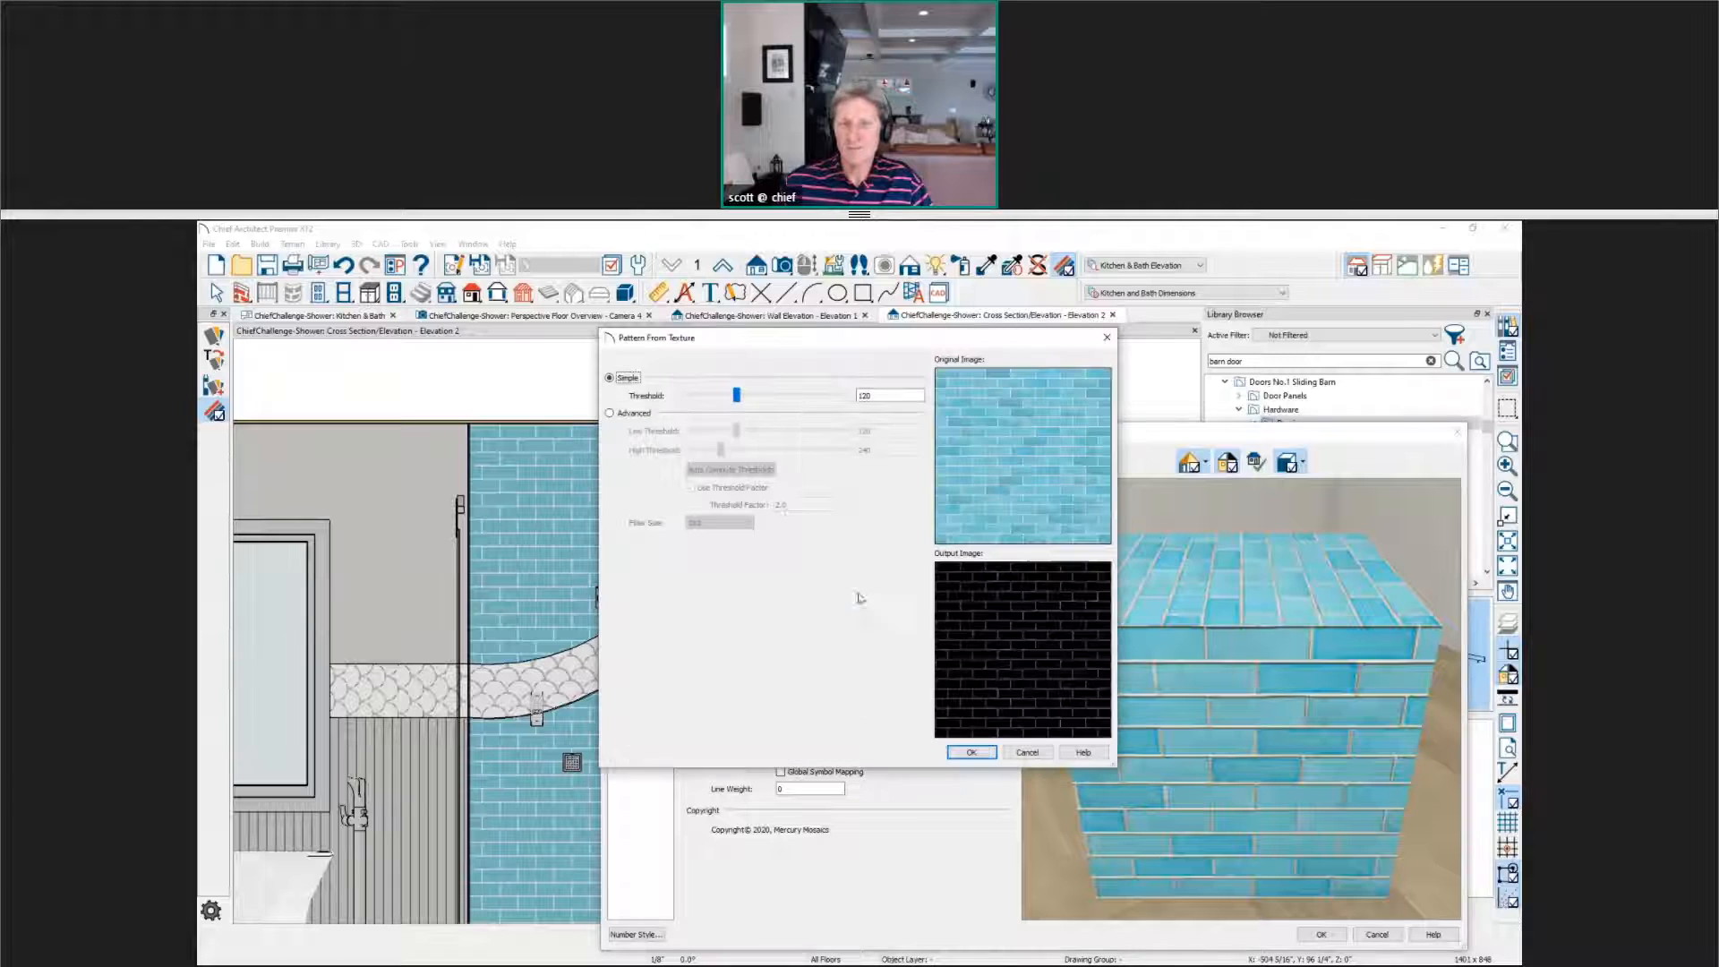
key(Escape)
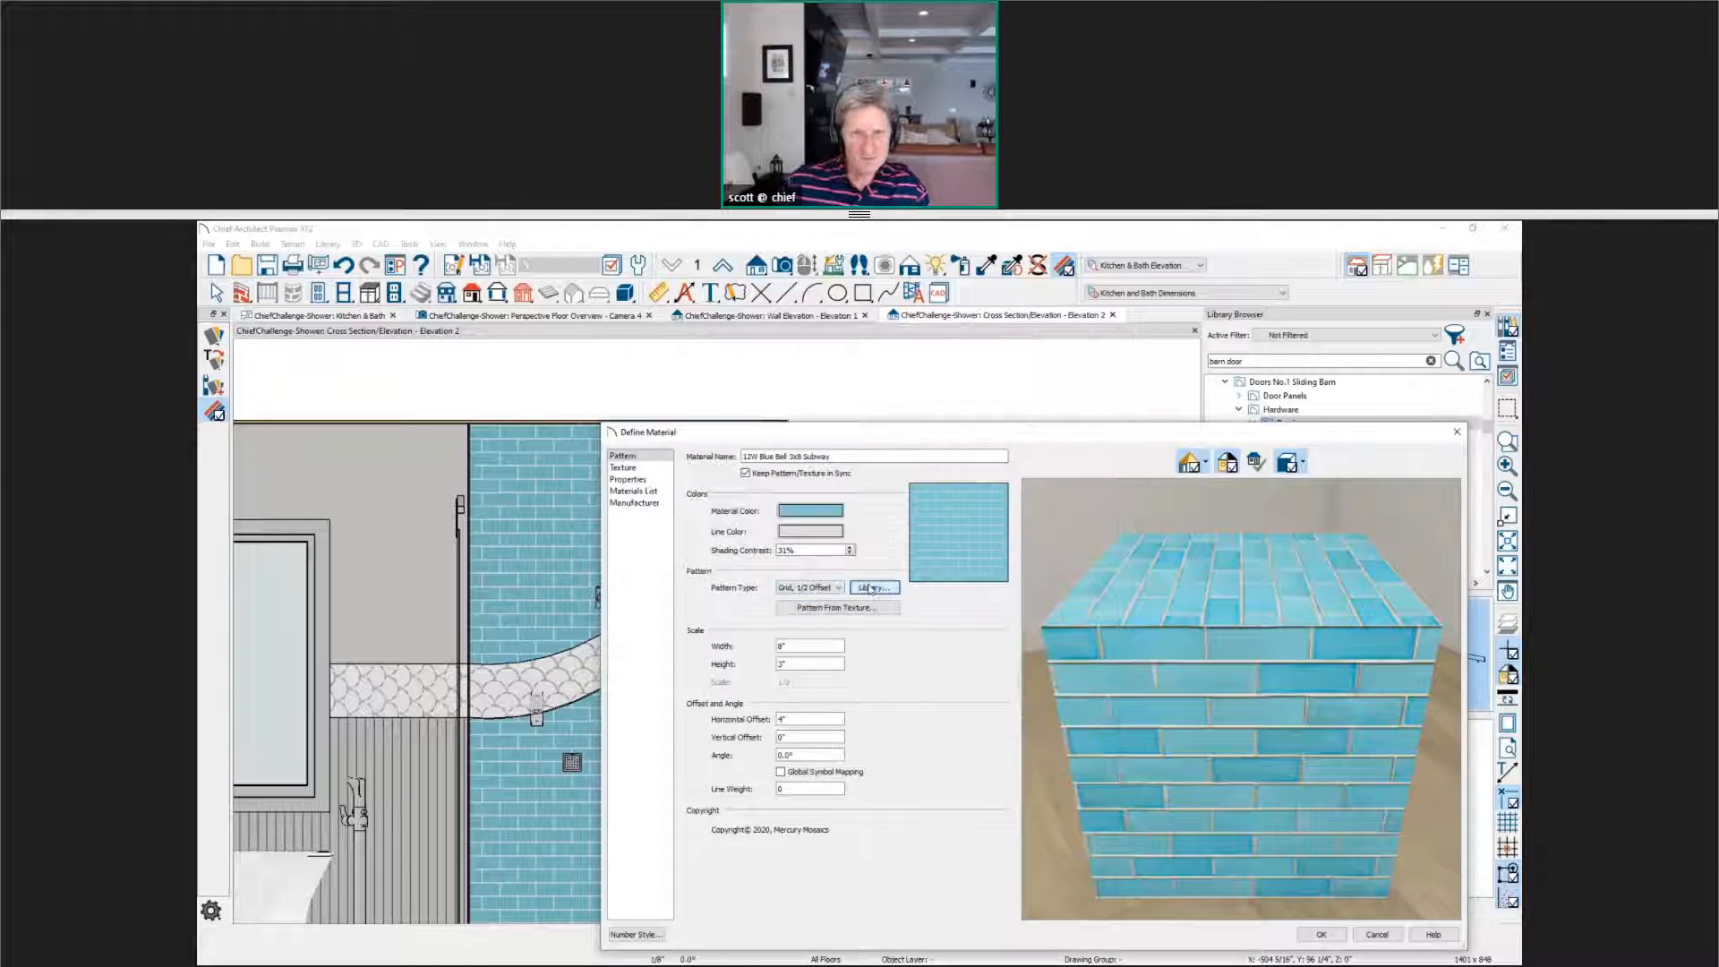
click(872, 589)
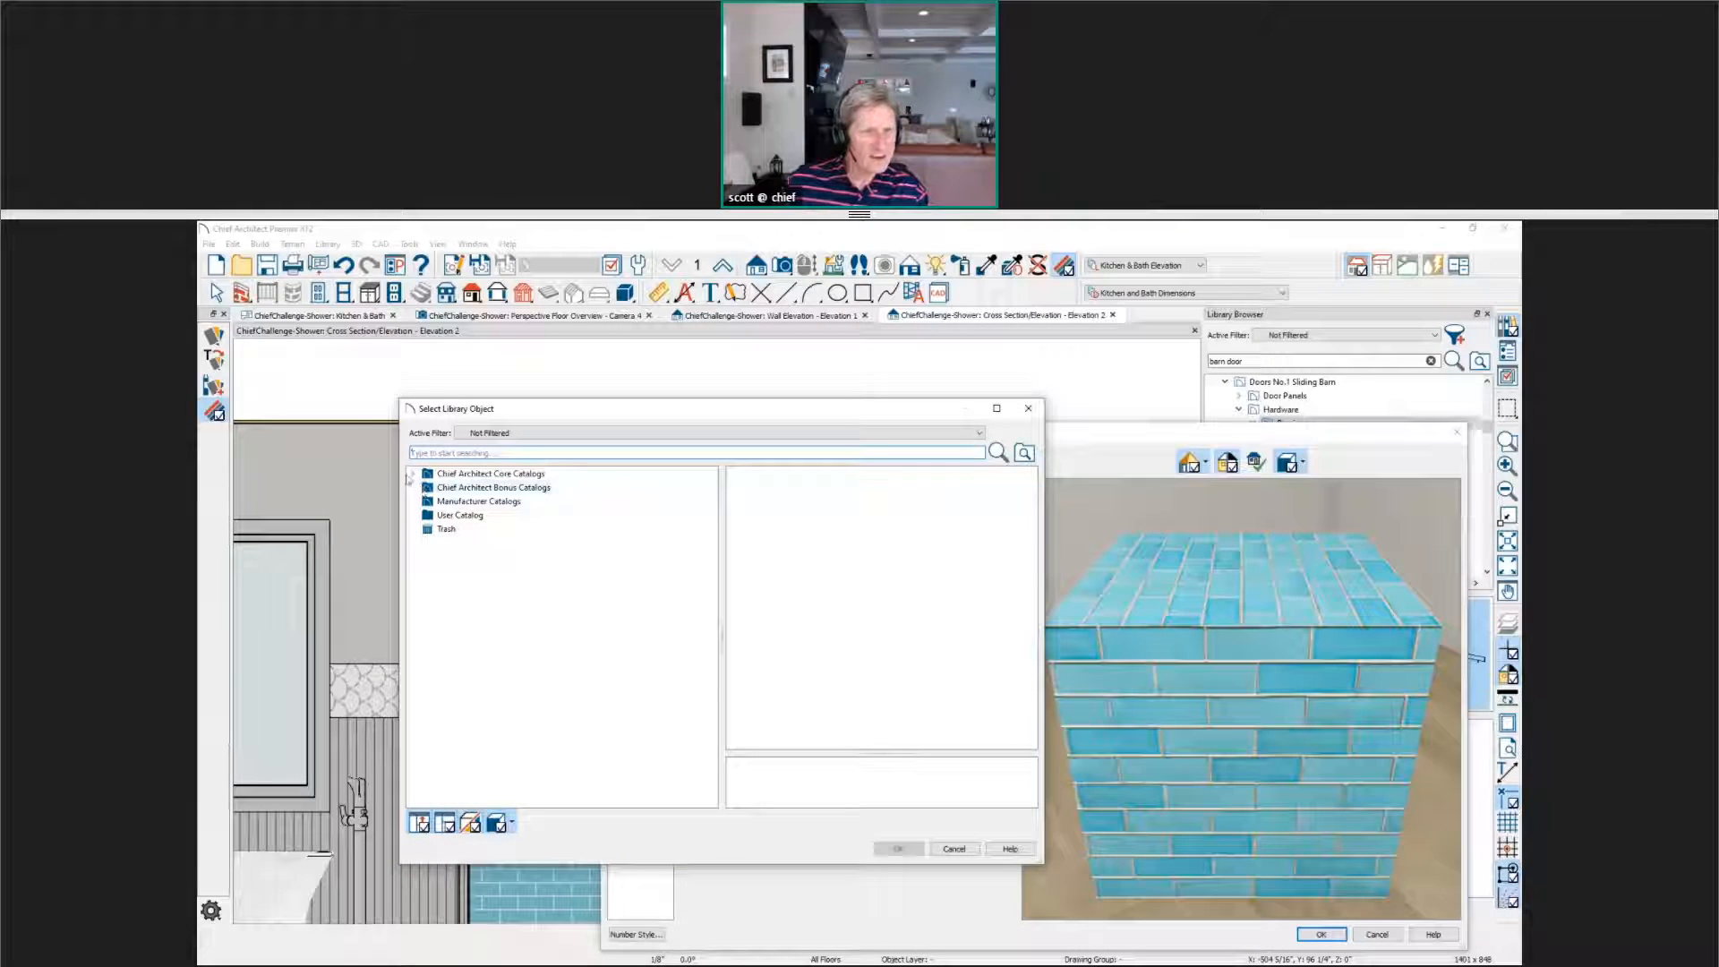
click(412, 473)
click(427, 487)
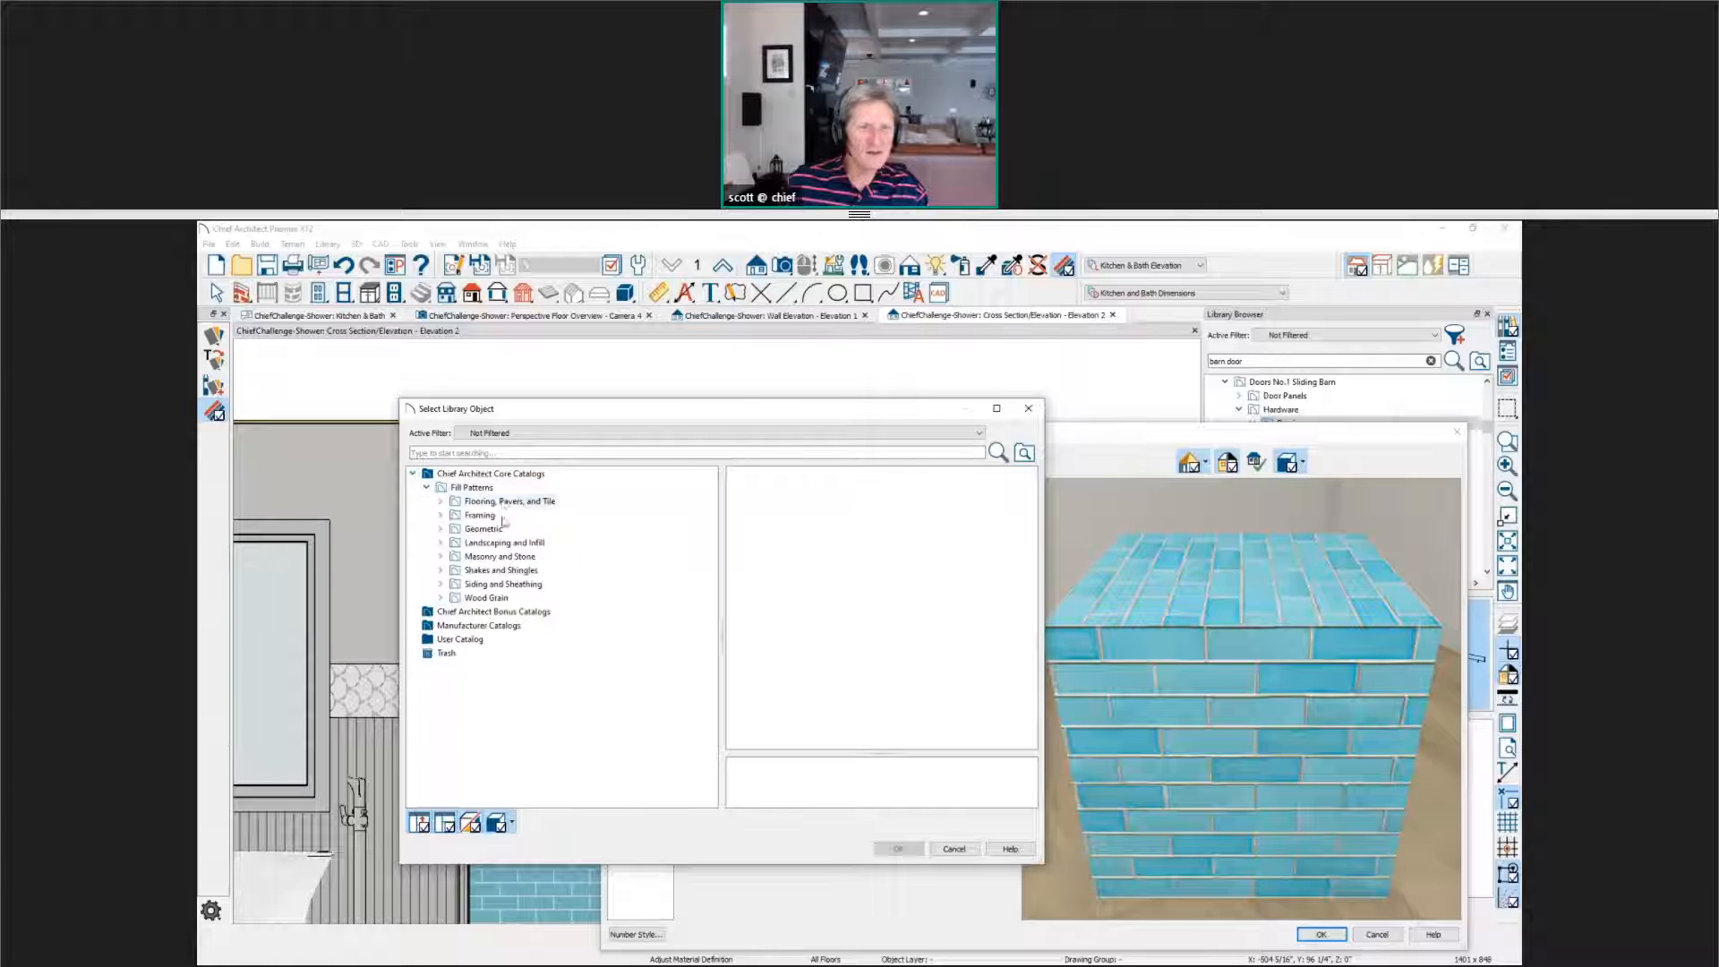
click(527, 557)
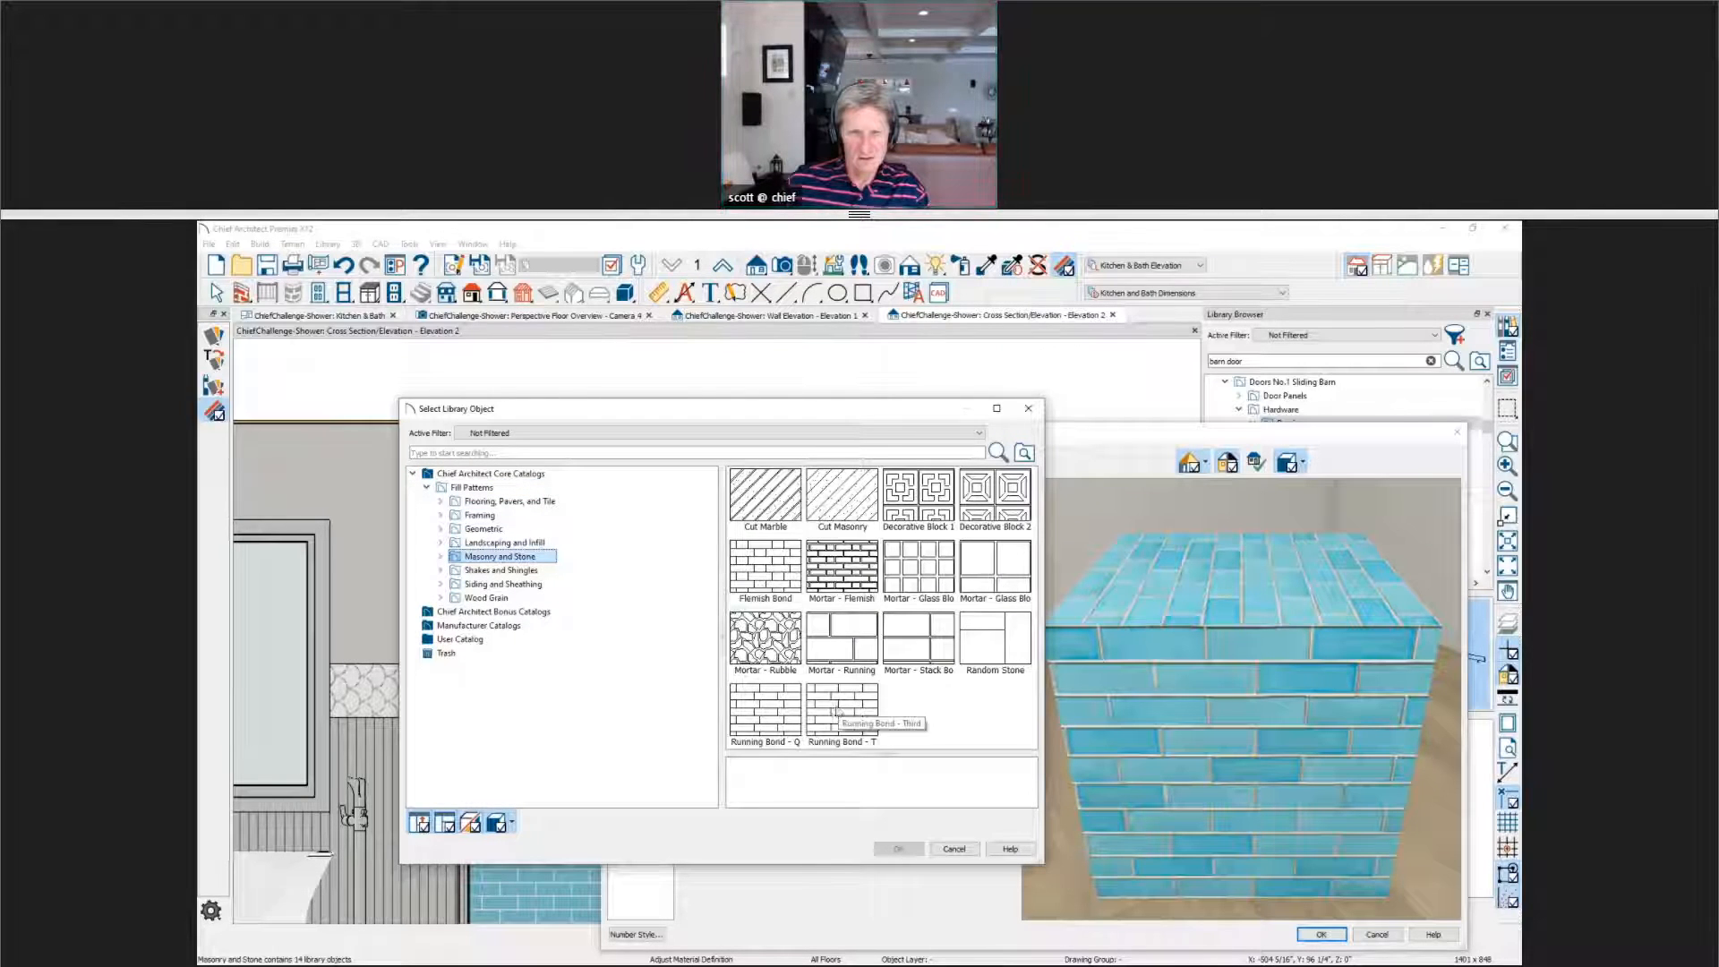
click(762, 716)
click(895, 849)
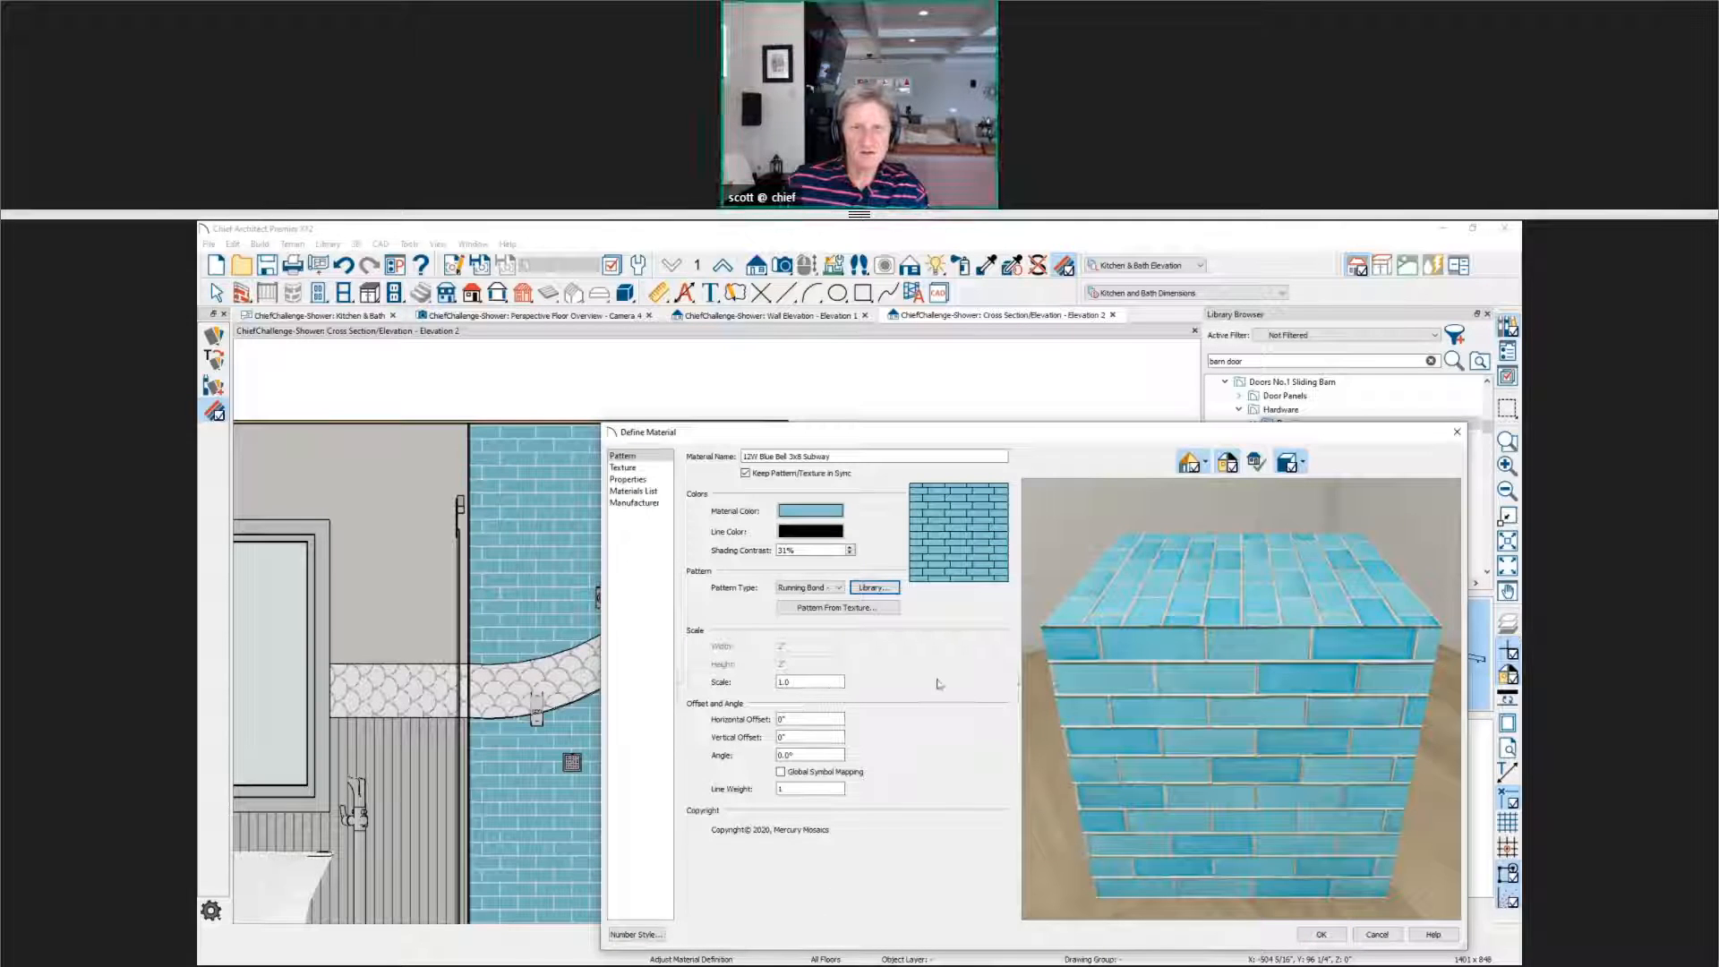
click(1321, 933)
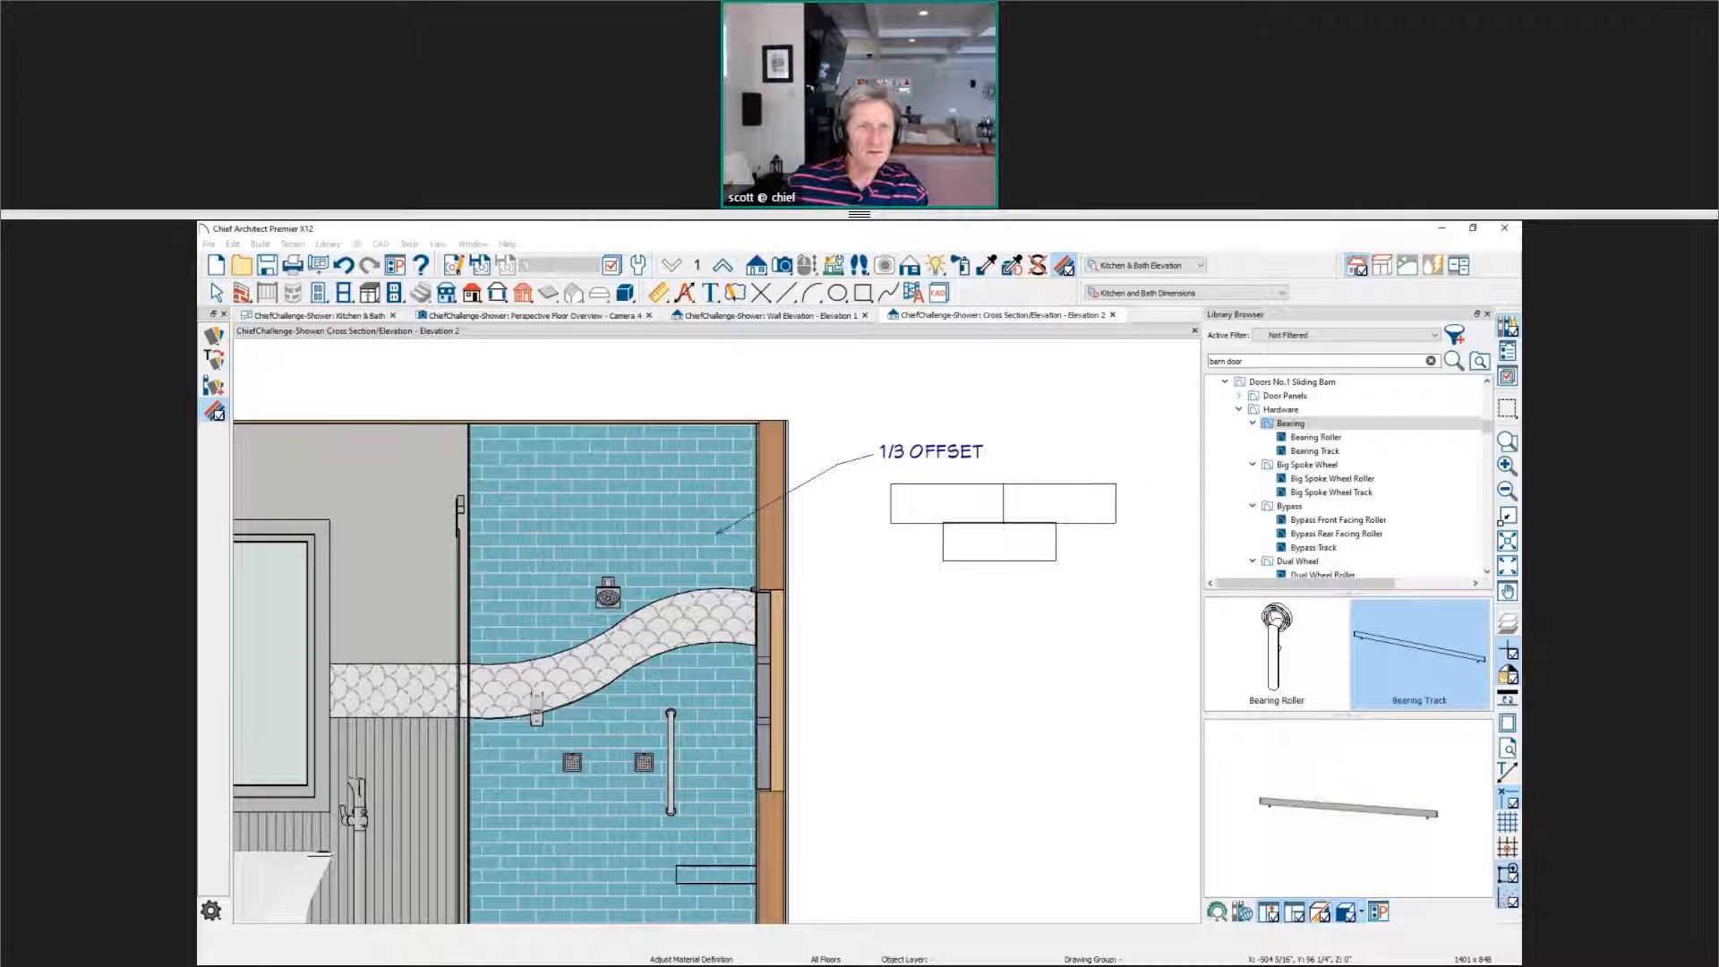
Step: Browse the Shakes and Shingles, Siding and Sheathing, and Wood Grain fill patterns for the tile material without choosing one
scroll(547, 548, up, 5)
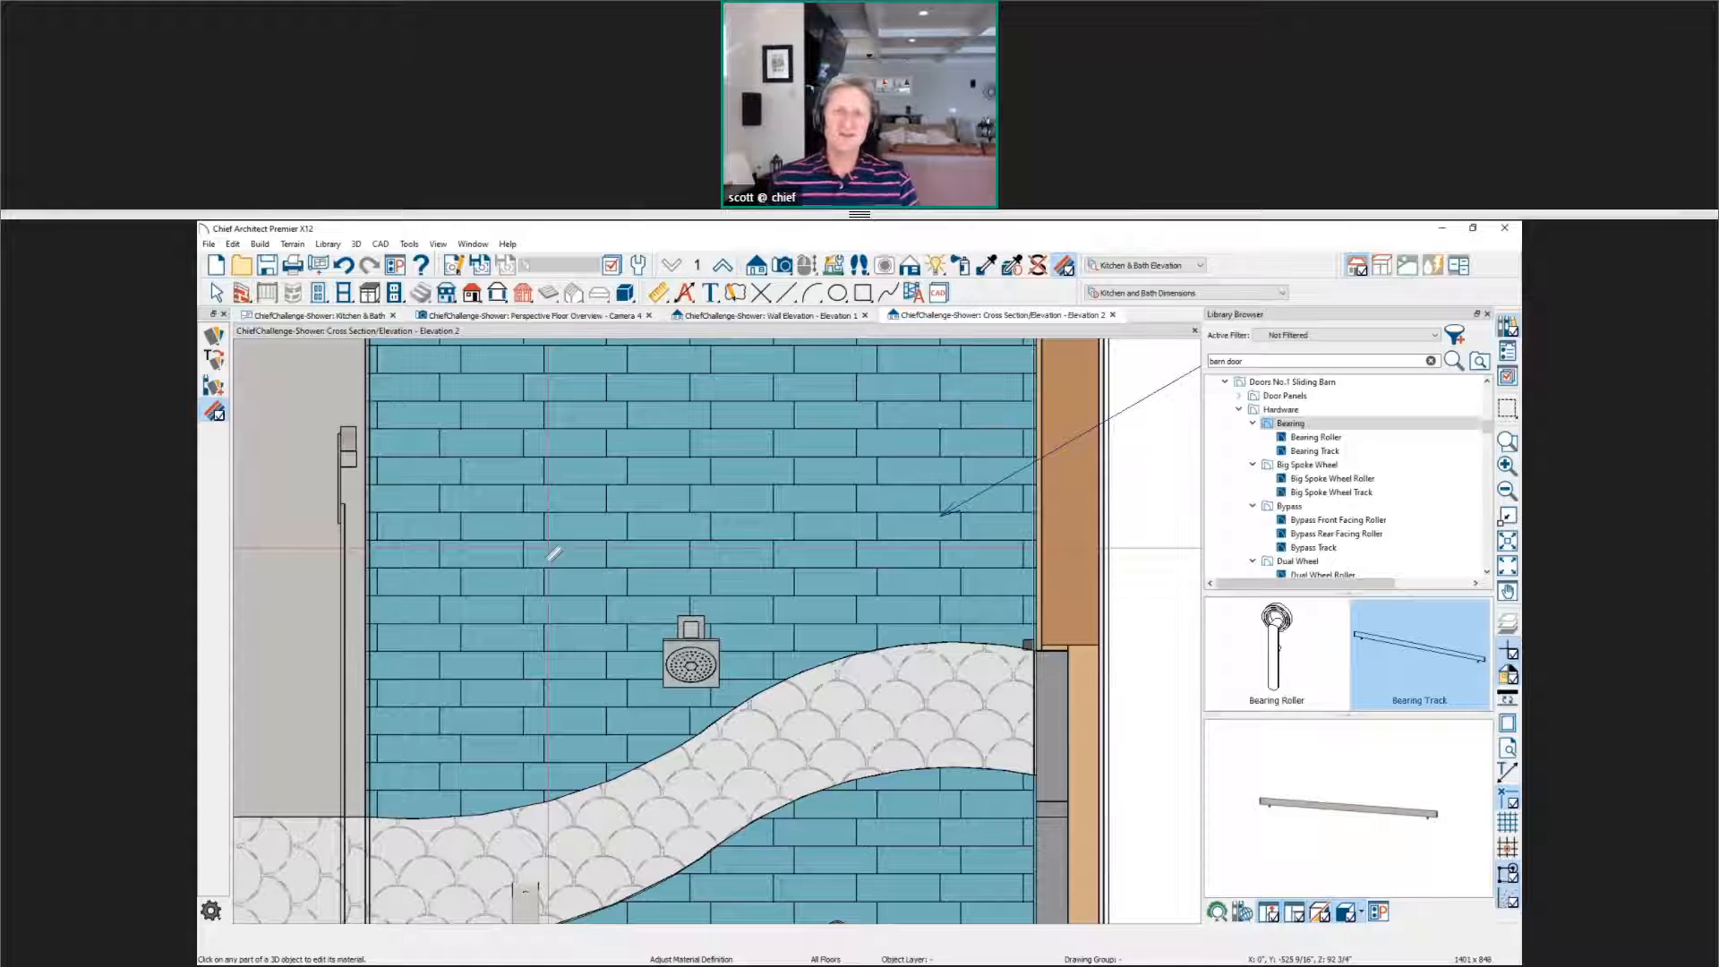
click(732, 532)
click(859, 593)
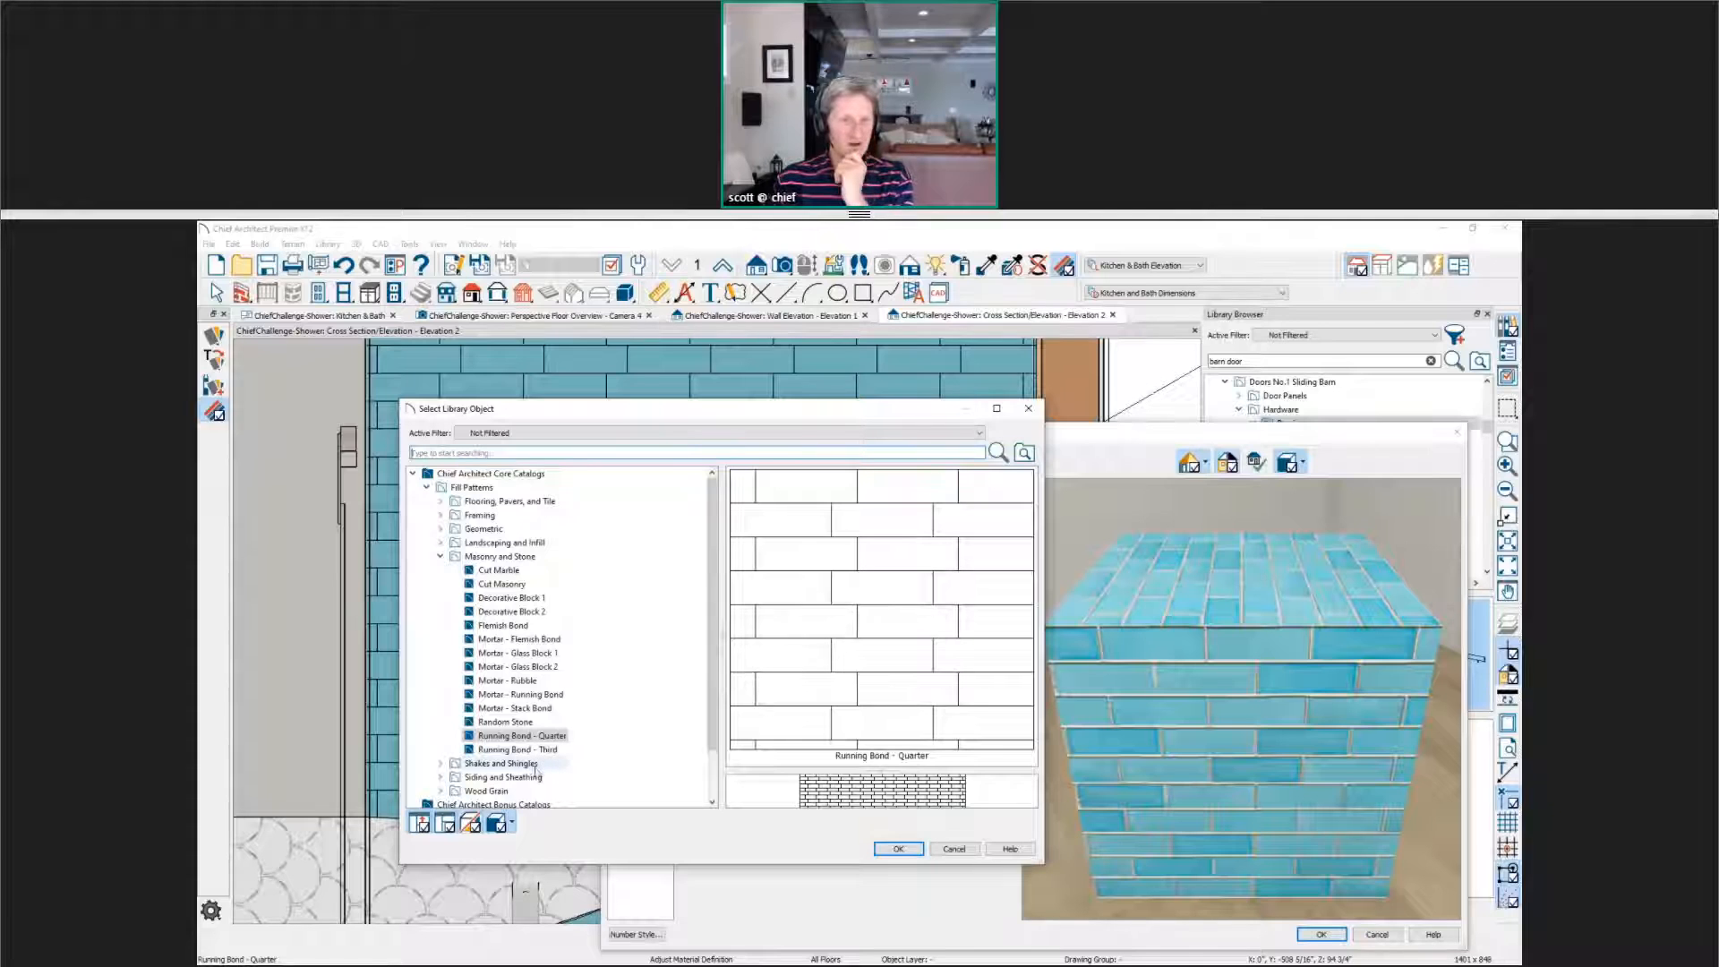
click(534, 765)
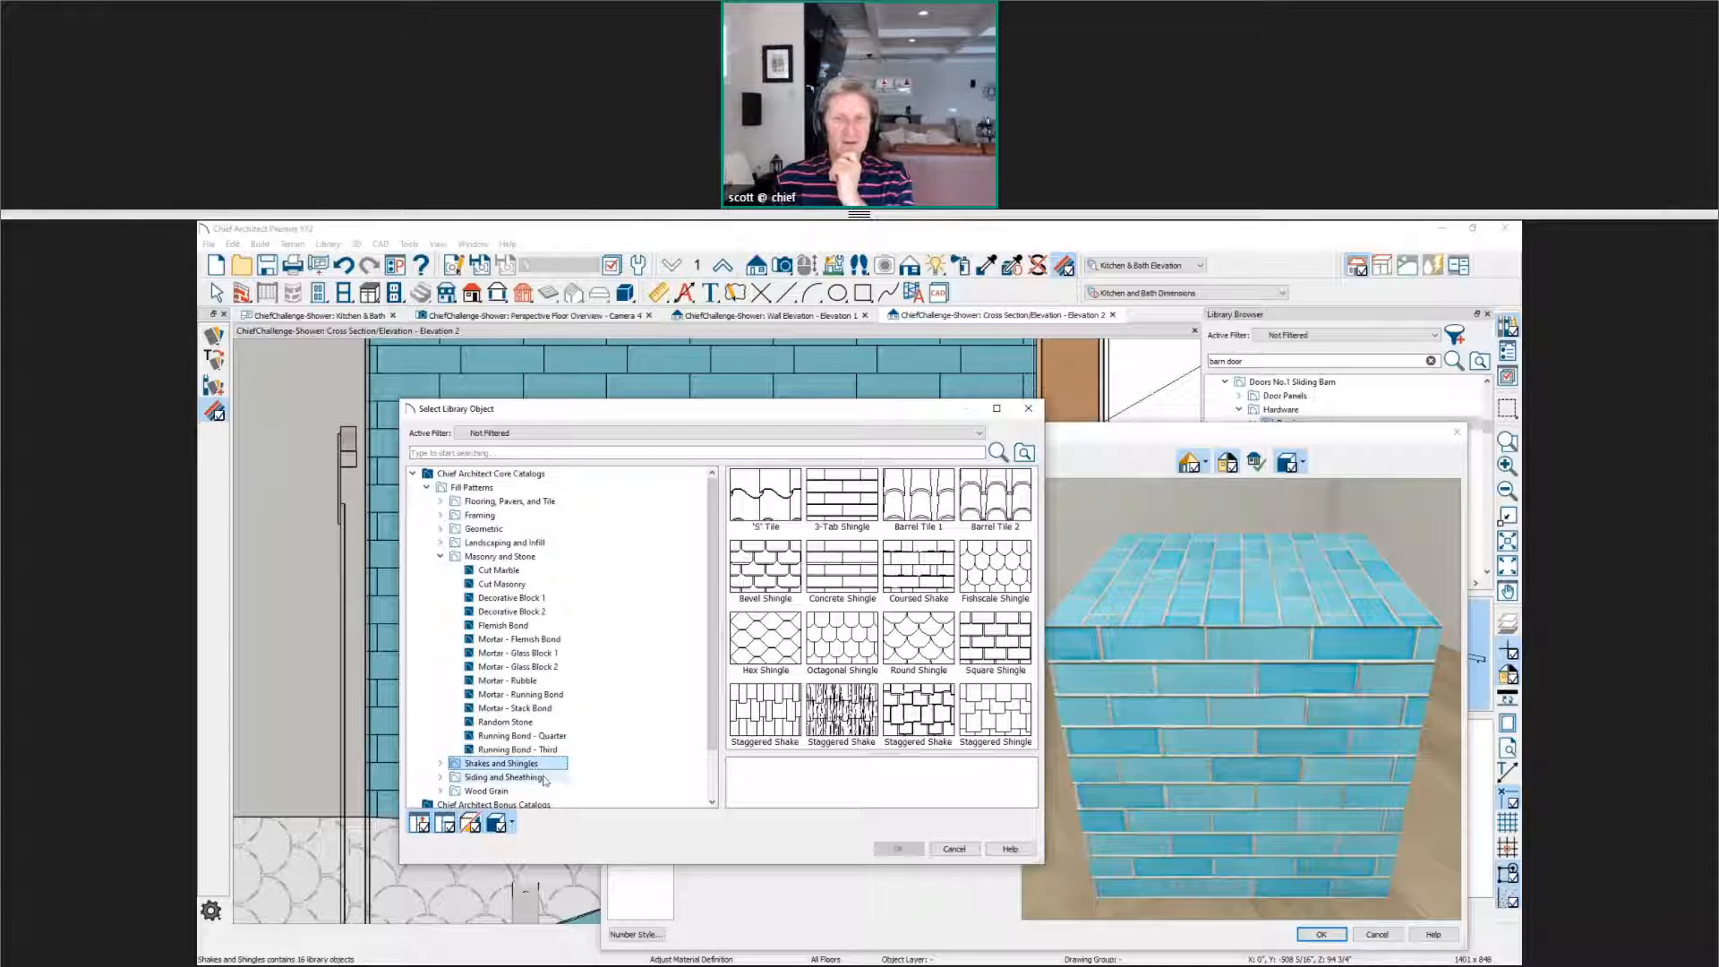
click(542, 778)
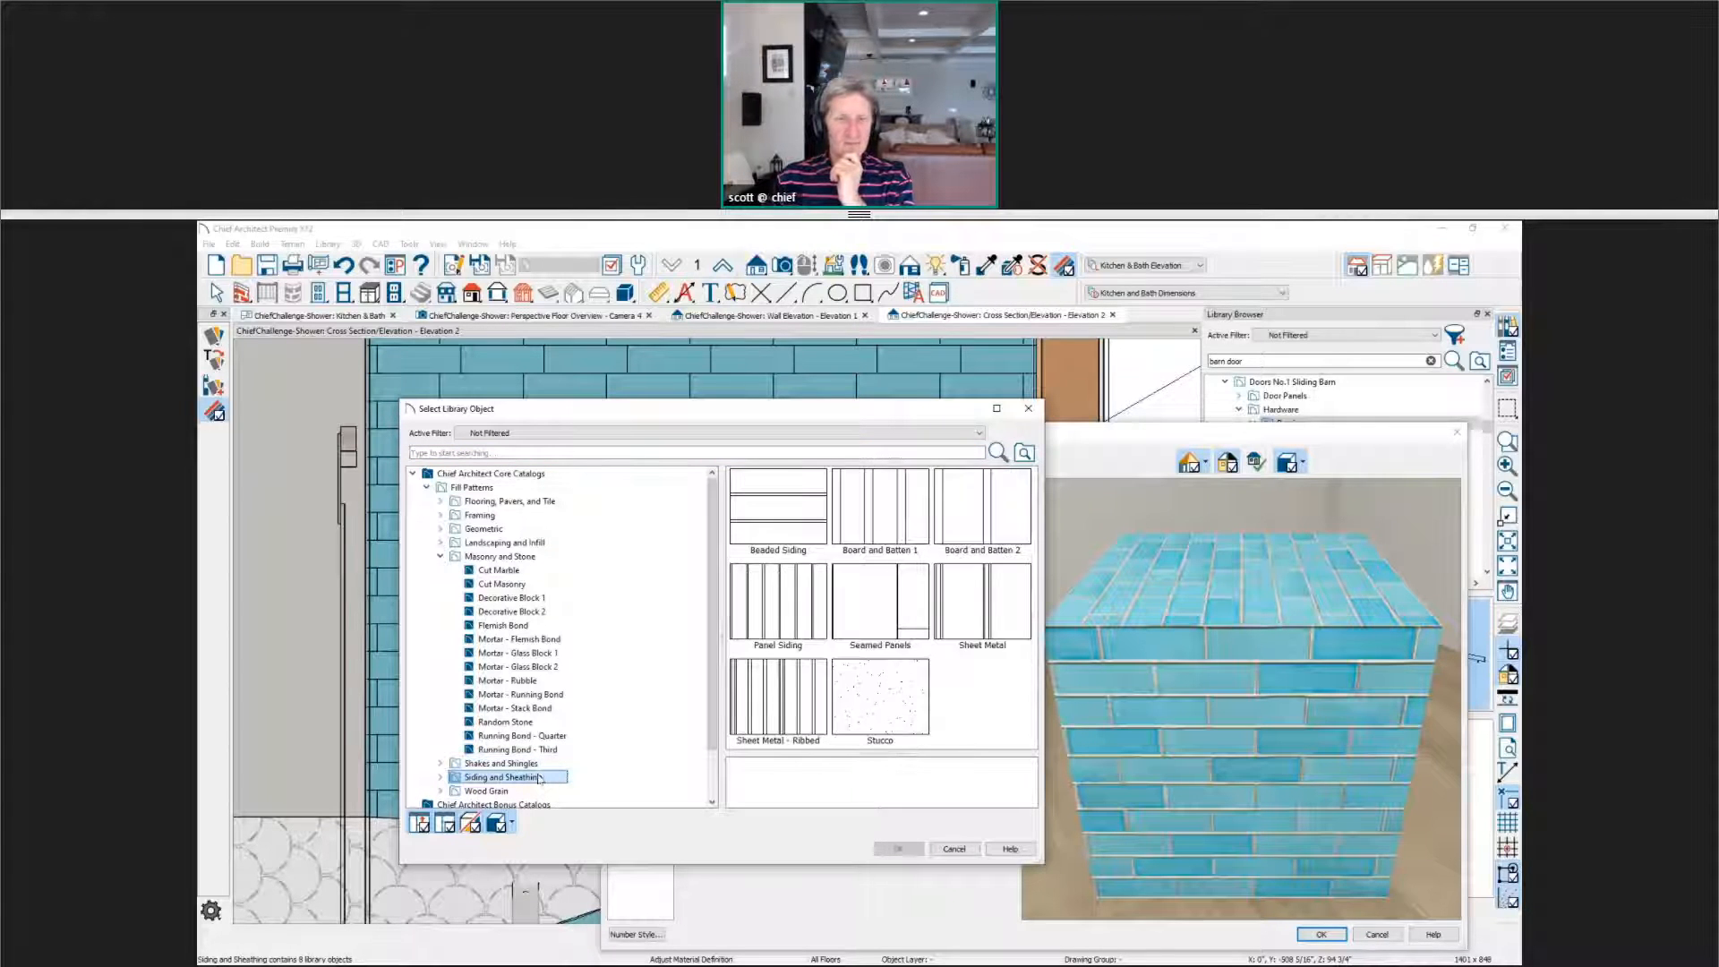
scroll(540, 778, down, 1)
click(520, 751)
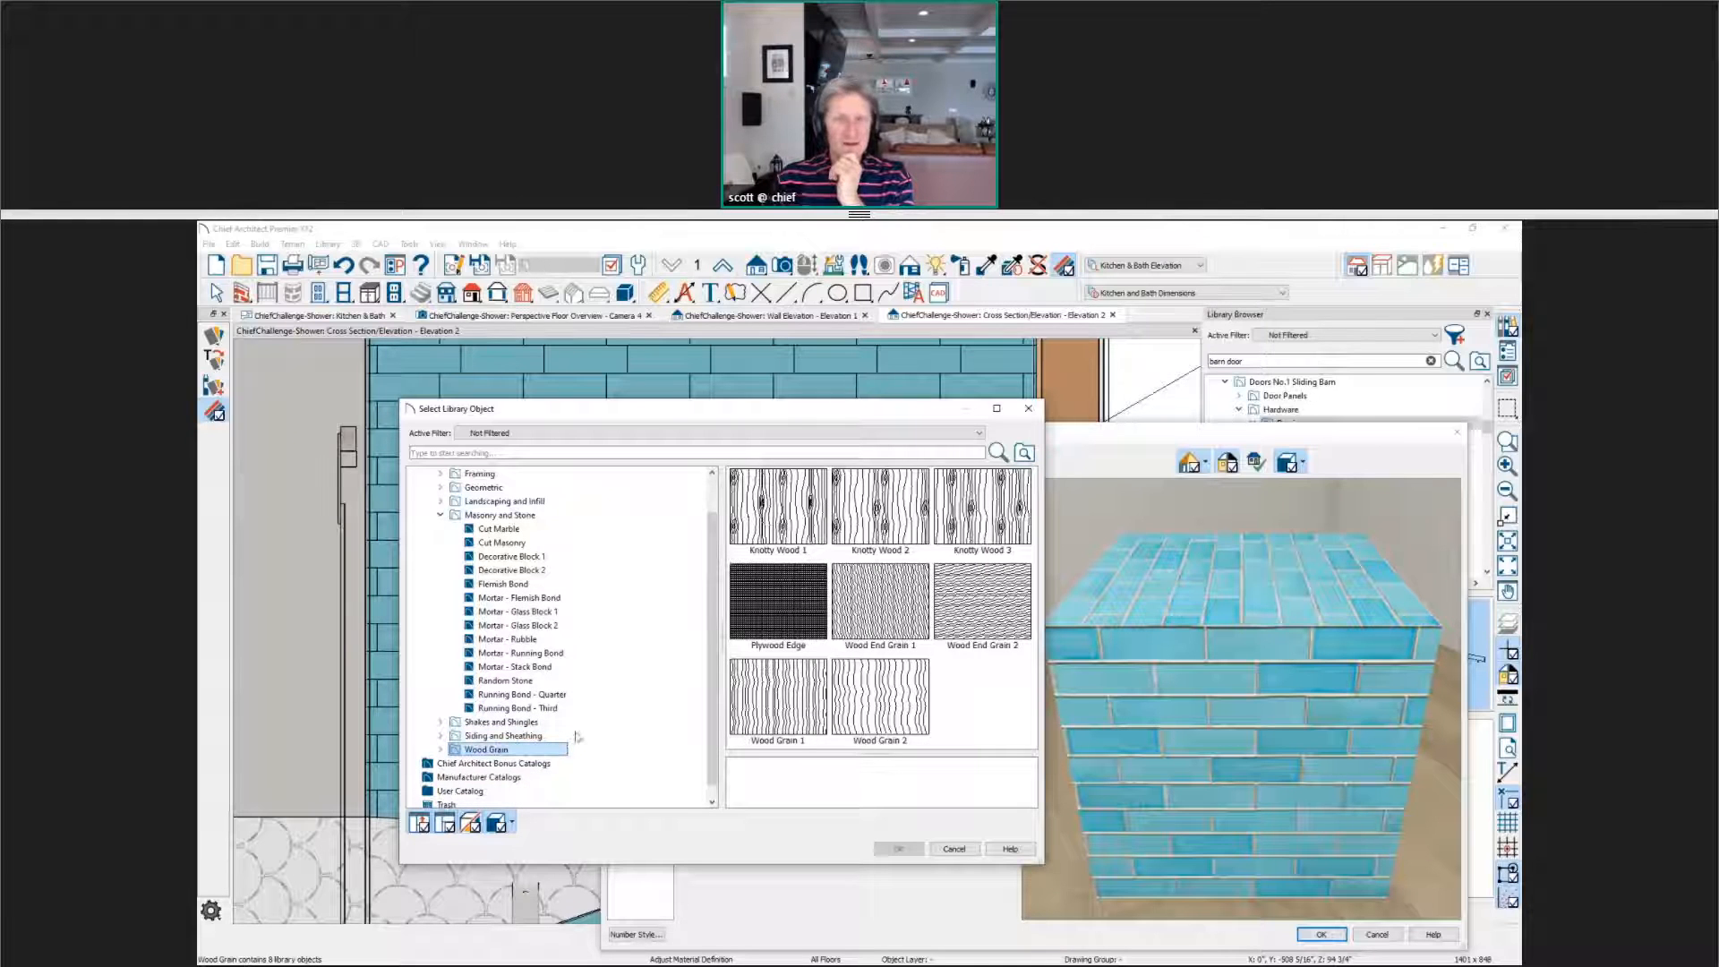
click(1028, 409)
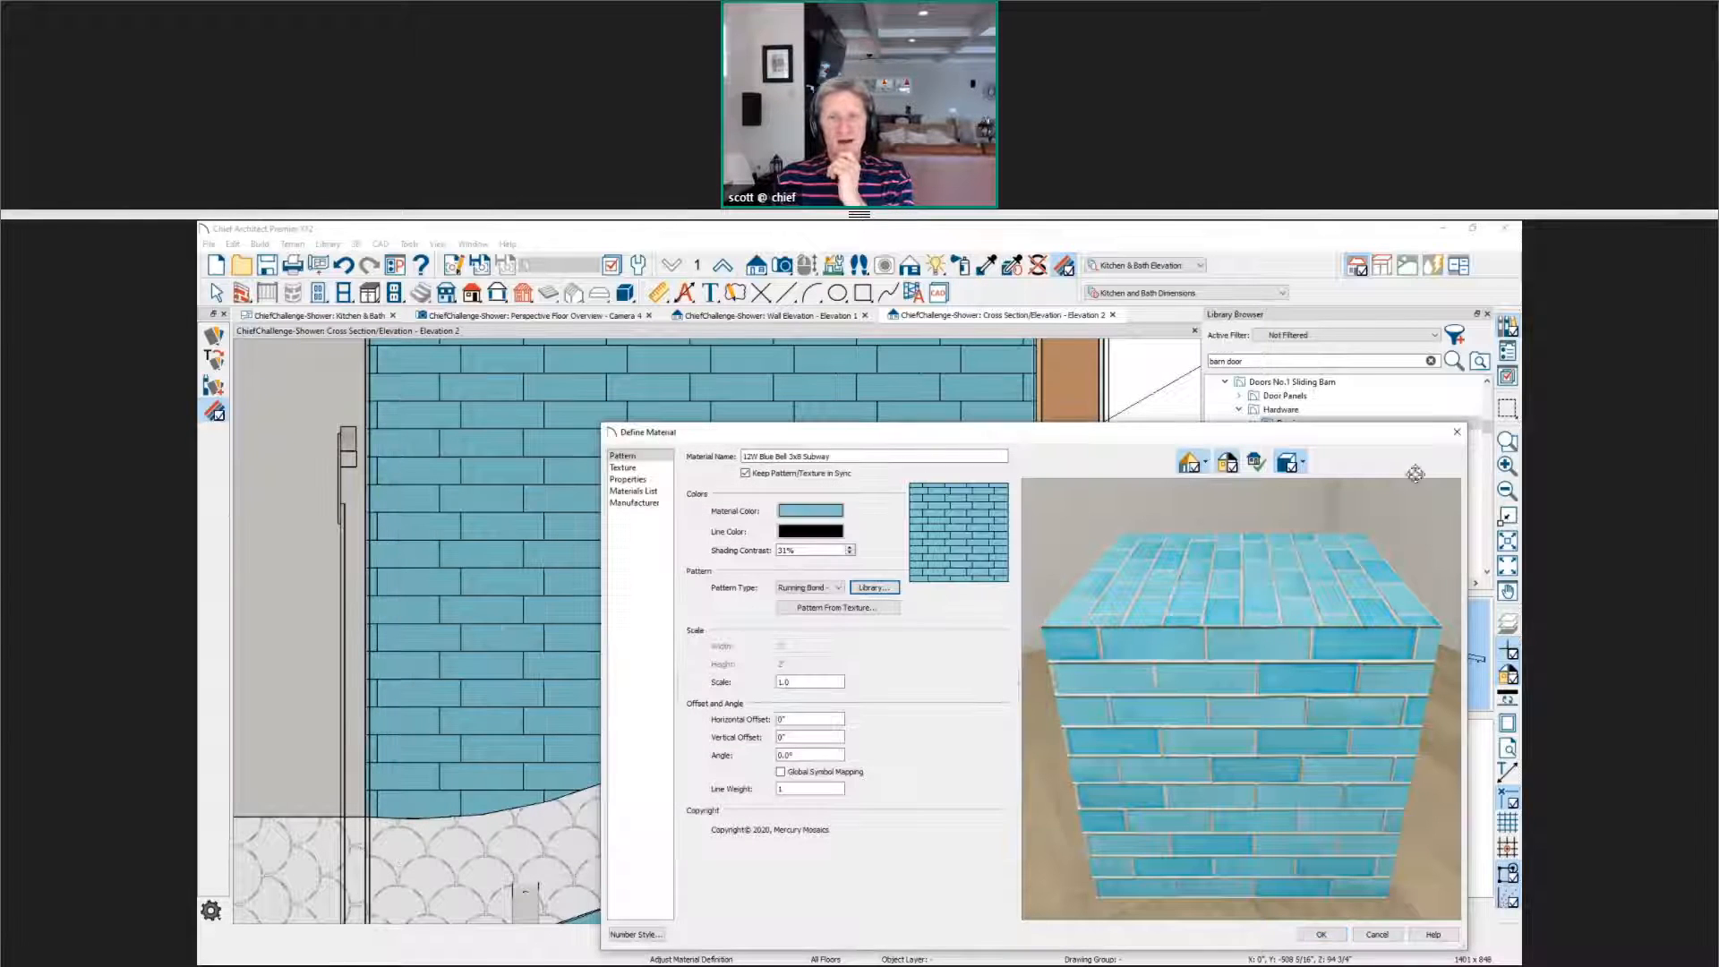
click(1457, 431)
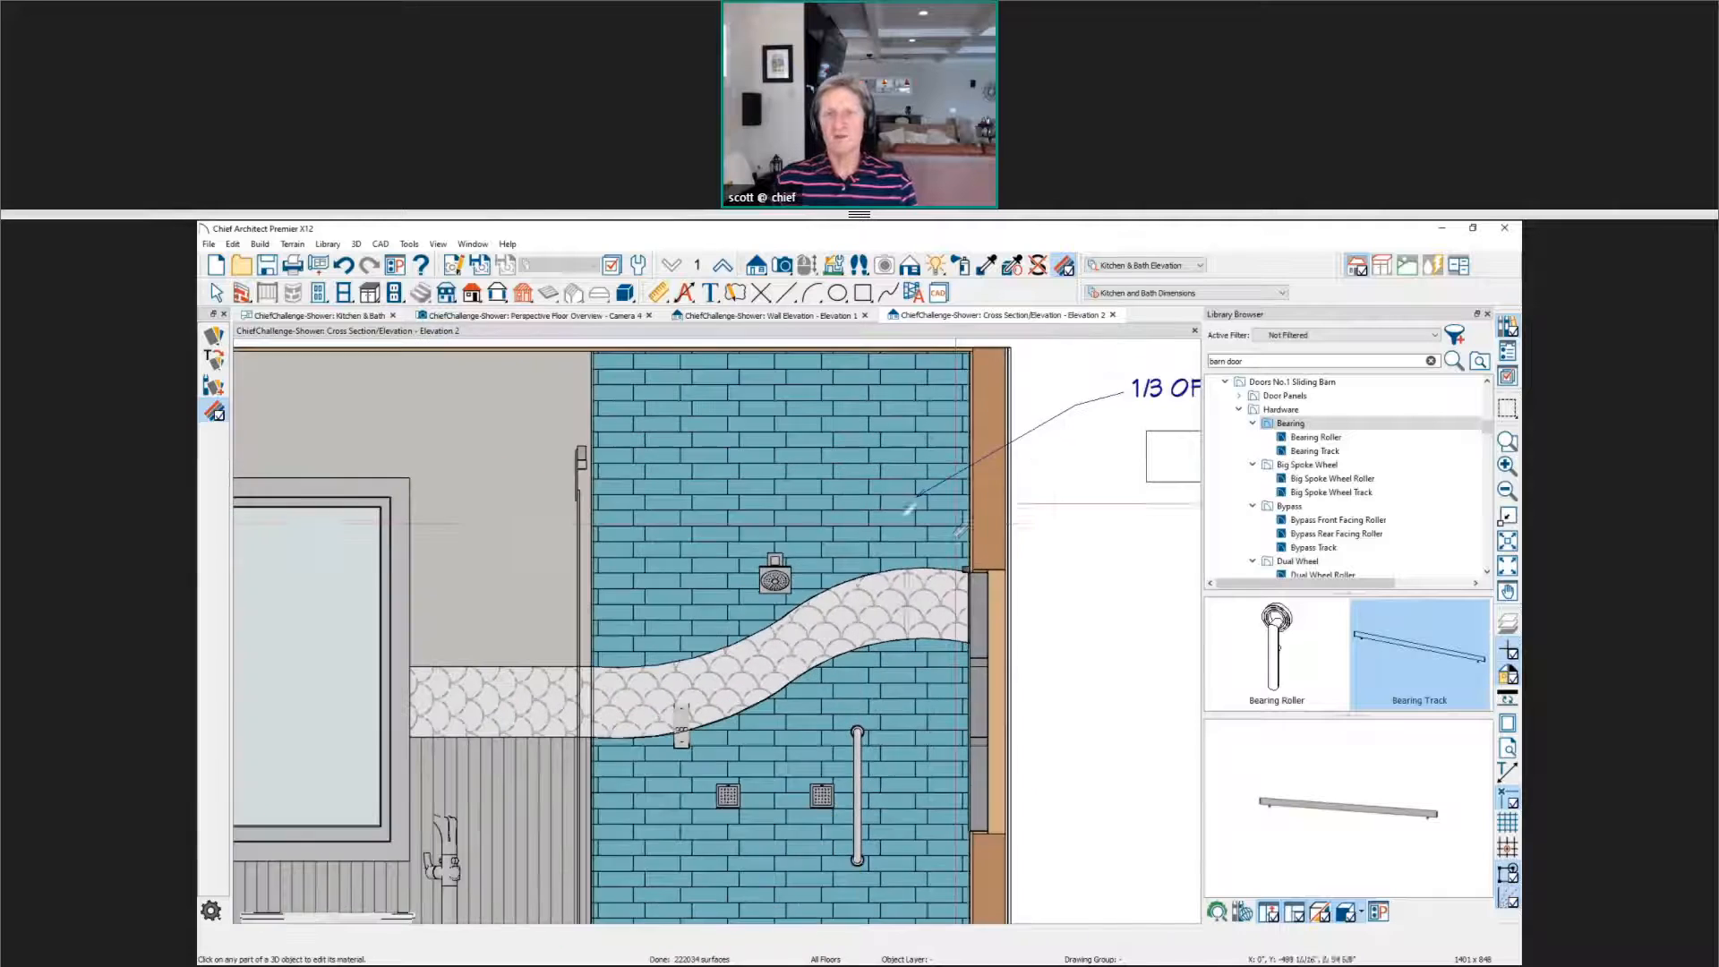
Step: Undo the fill pattern change on the blue shower tile
middle_drag(956, 528, 530, 648)
scroll(629, 634, up, 1)
key(space)
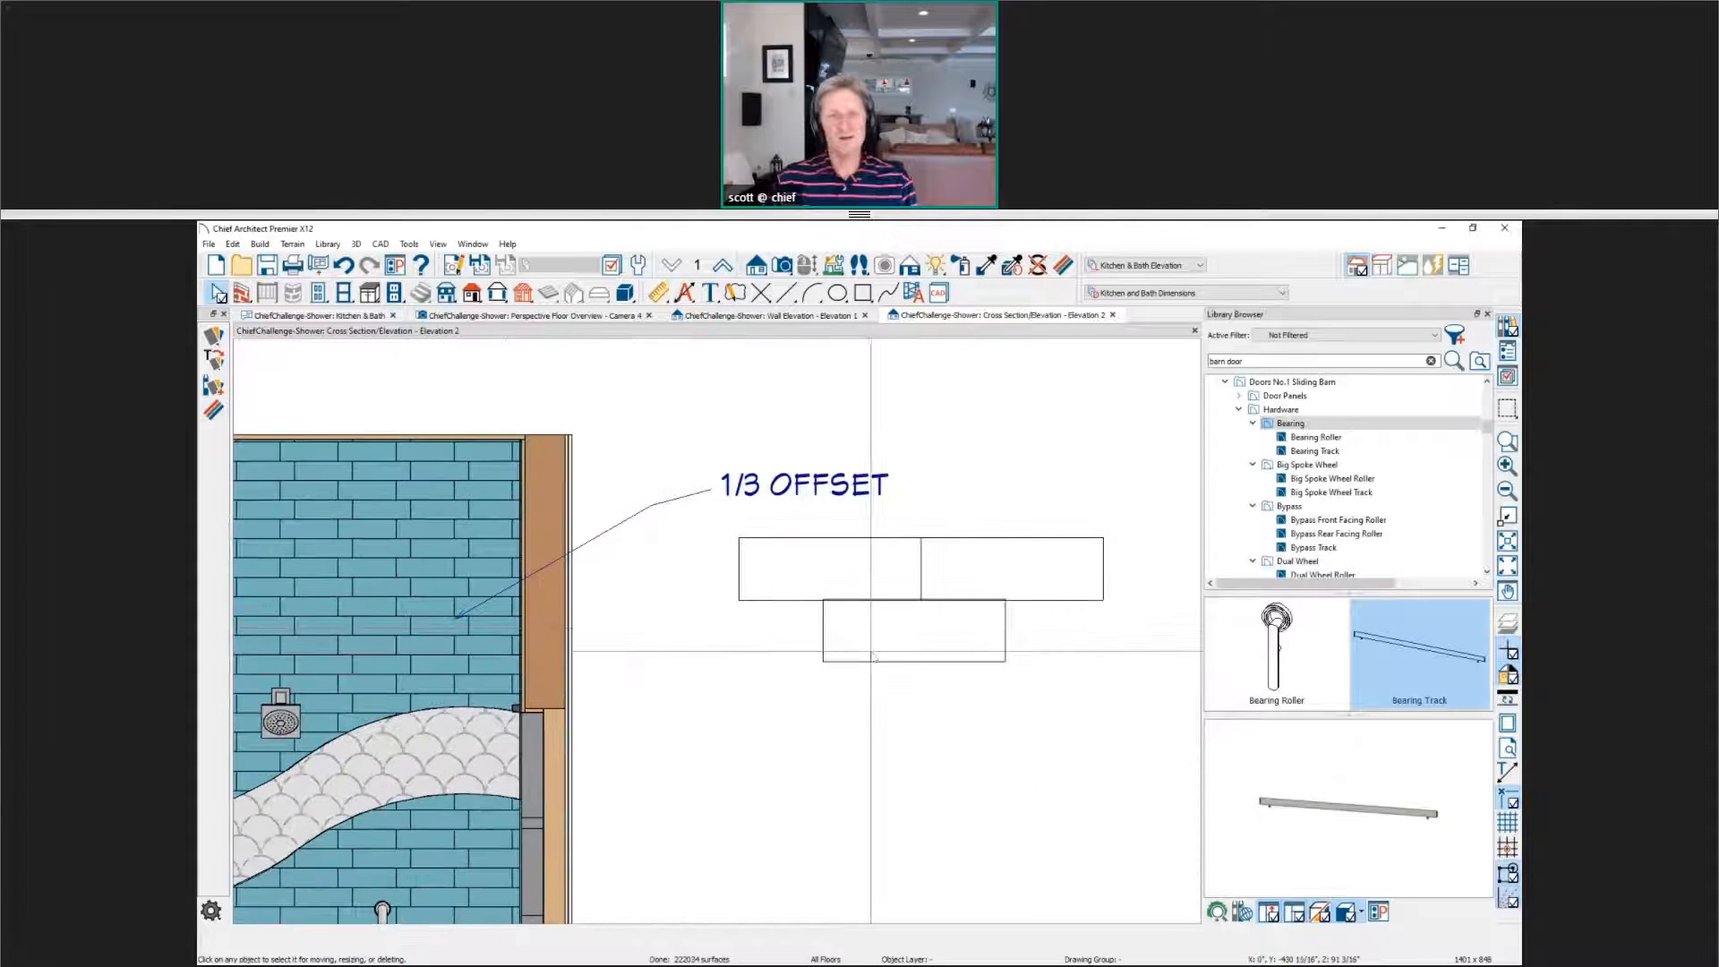
scroll(871, 655, up, 2)
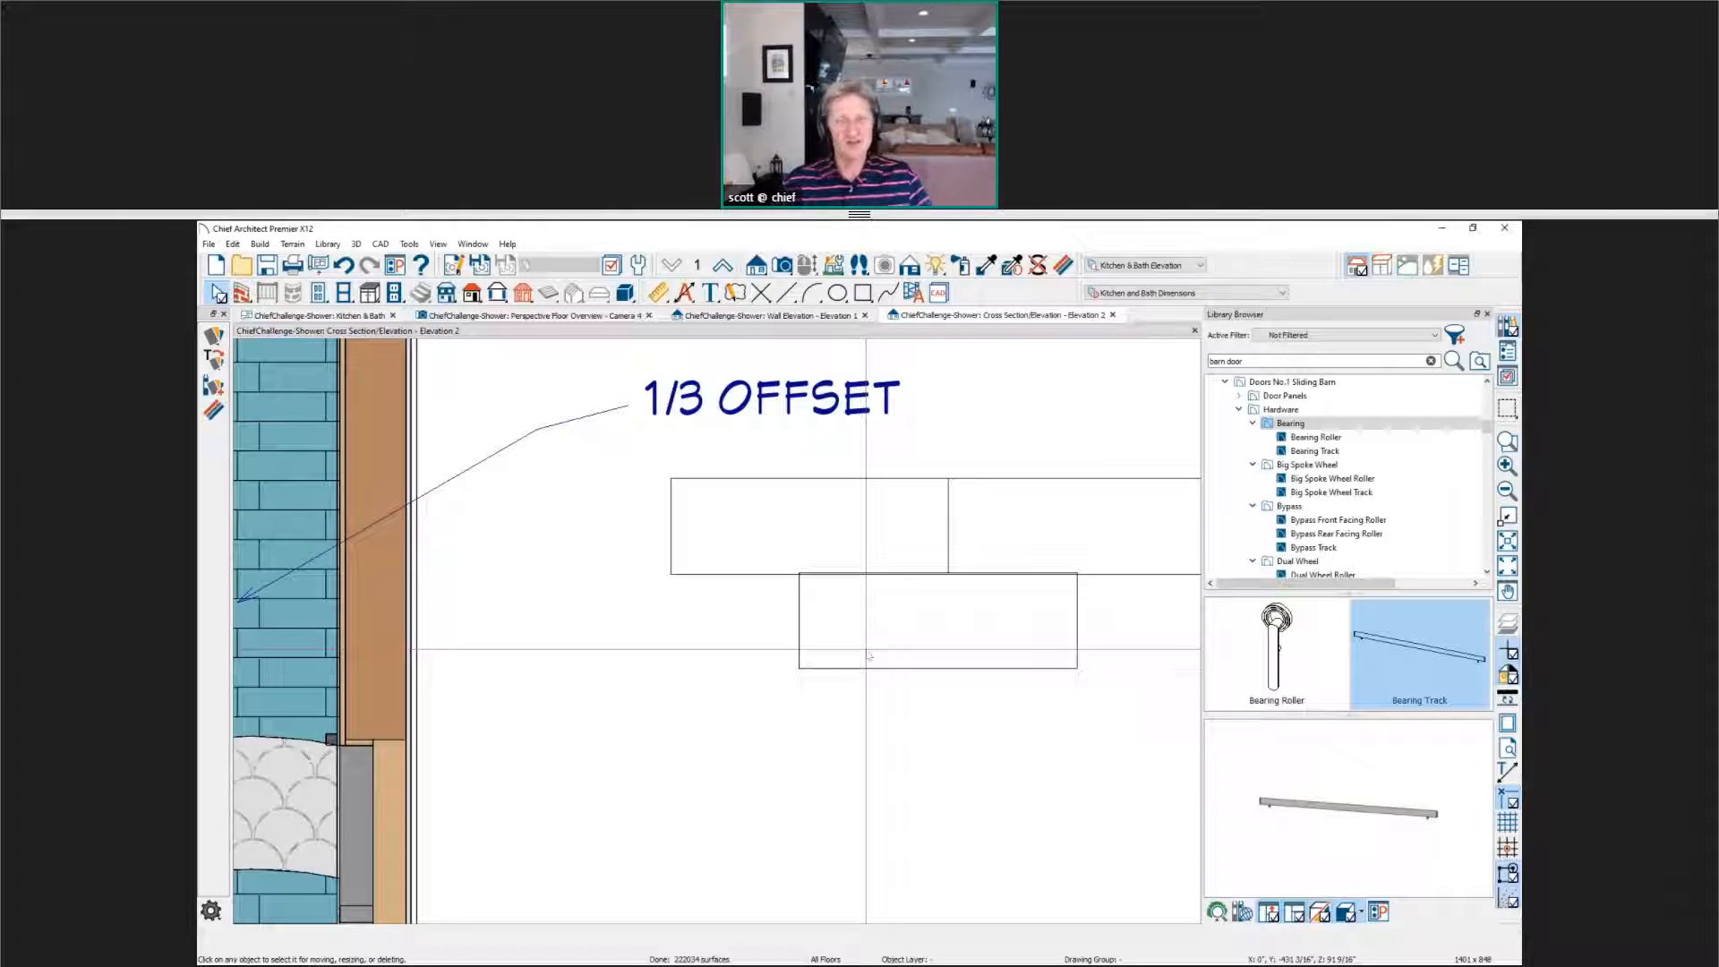
scroll(829, 627, down, 3)
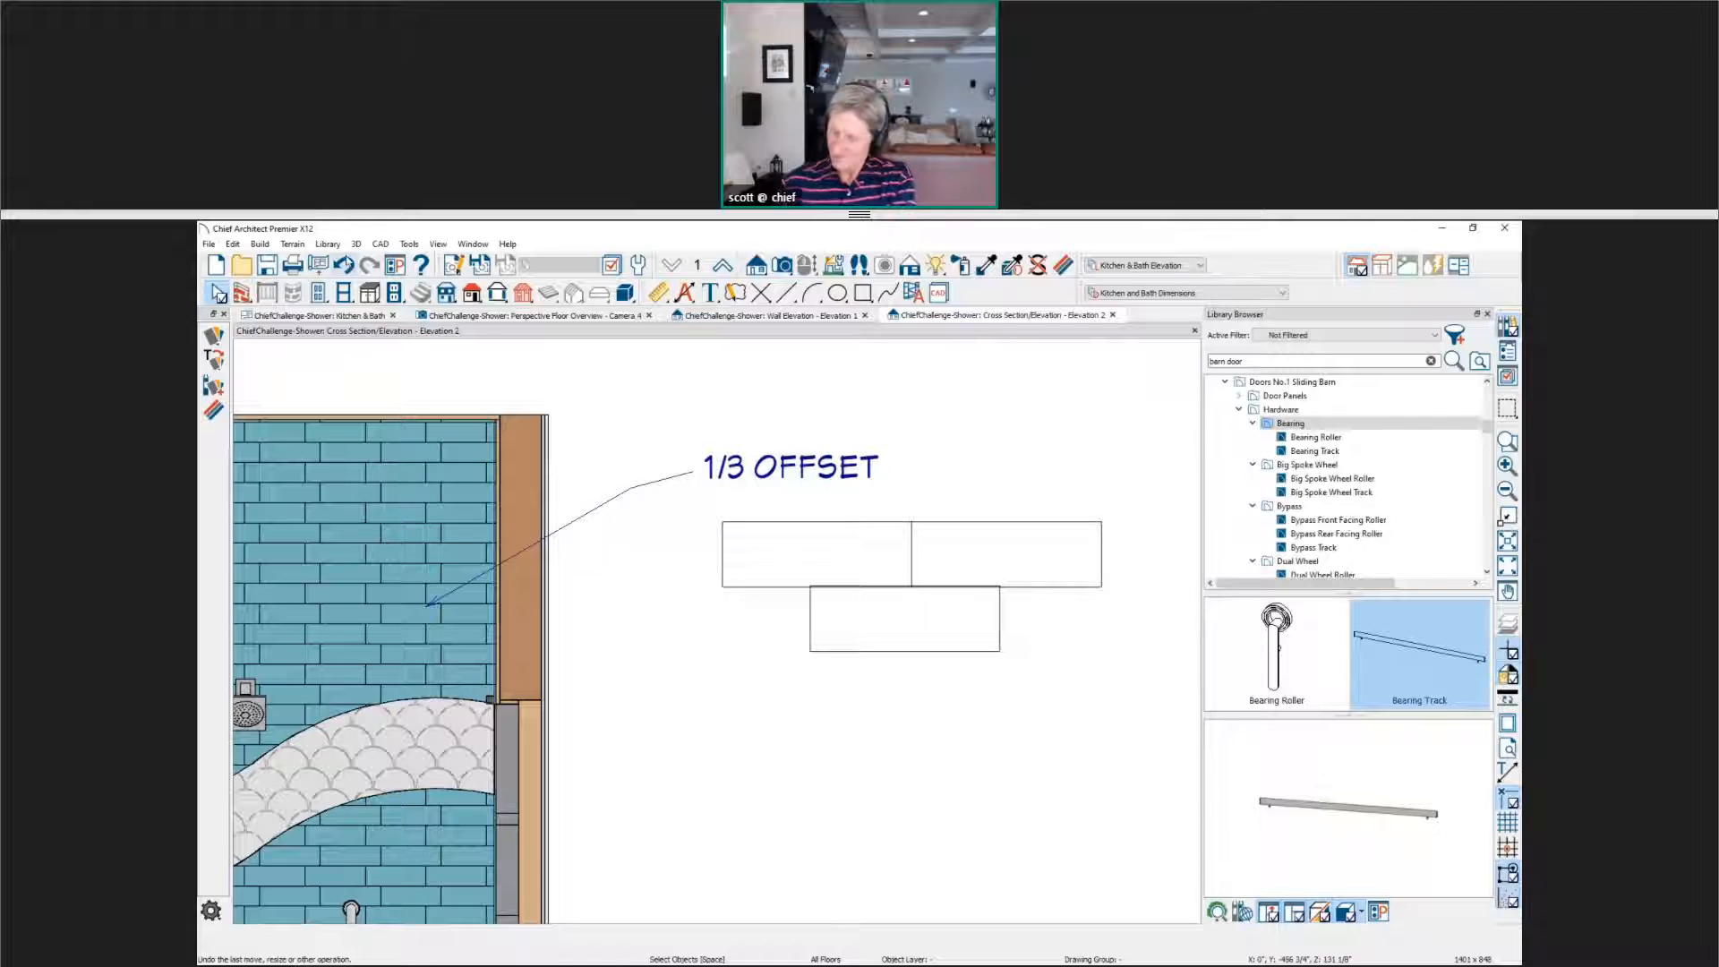
click(343, 264)
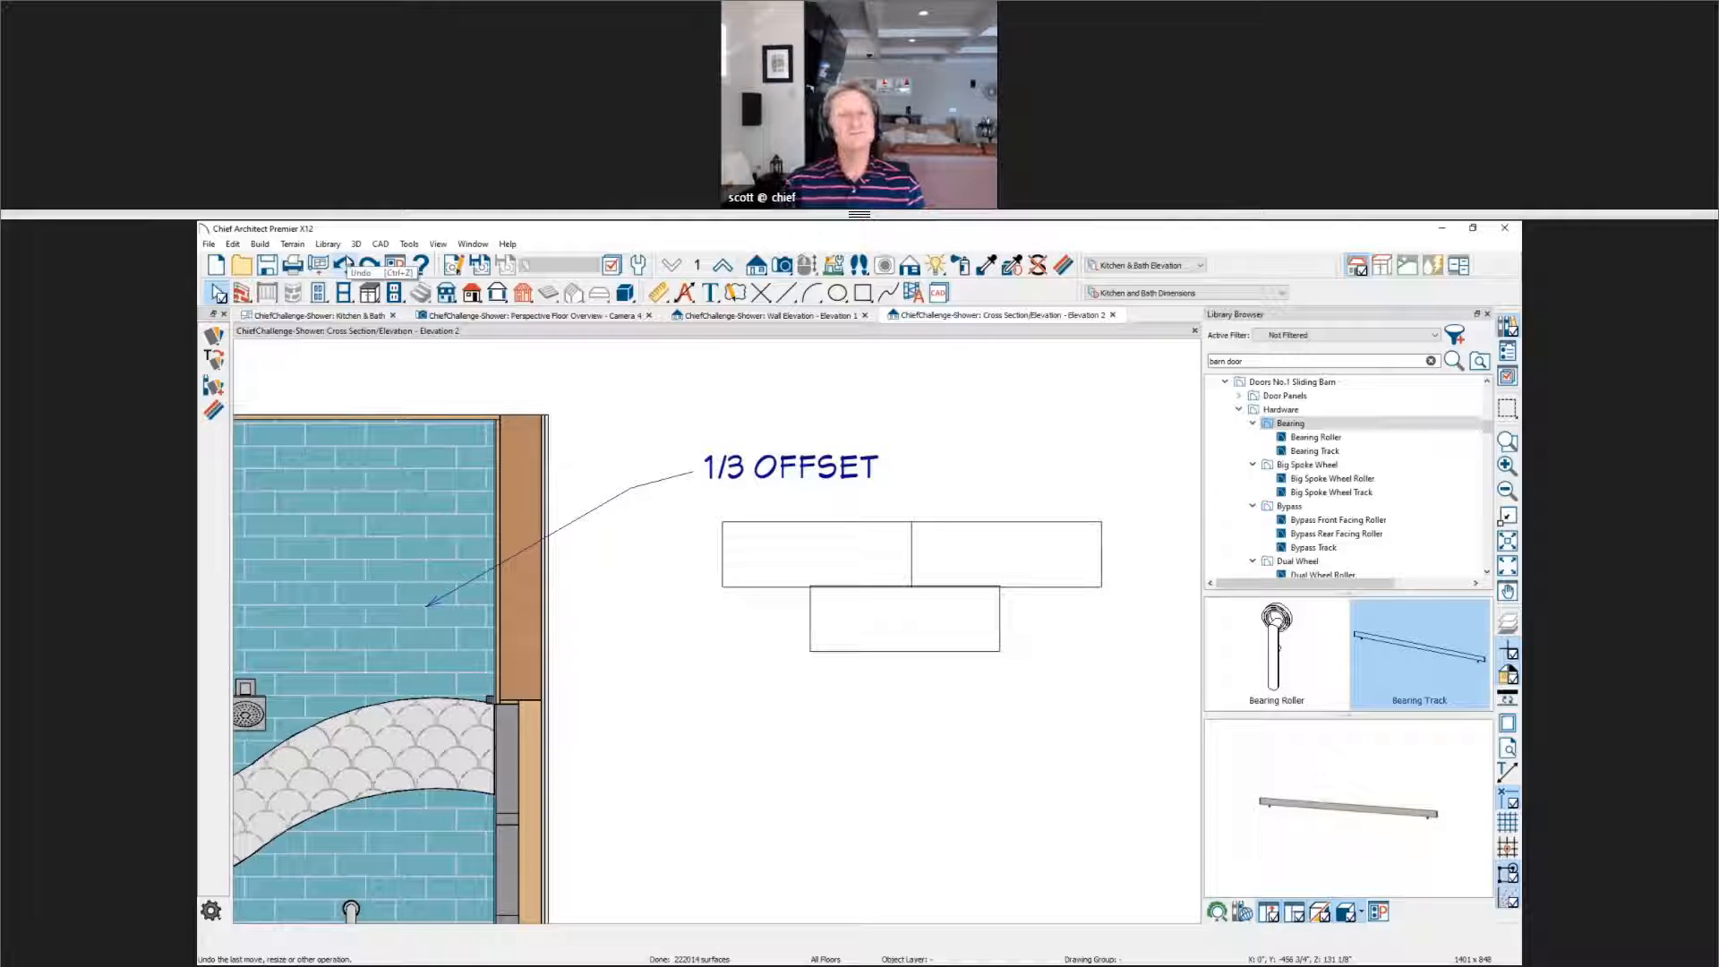
Step: Switch to the Perspective Floor Overview view of Camera 4
click(550, 315)
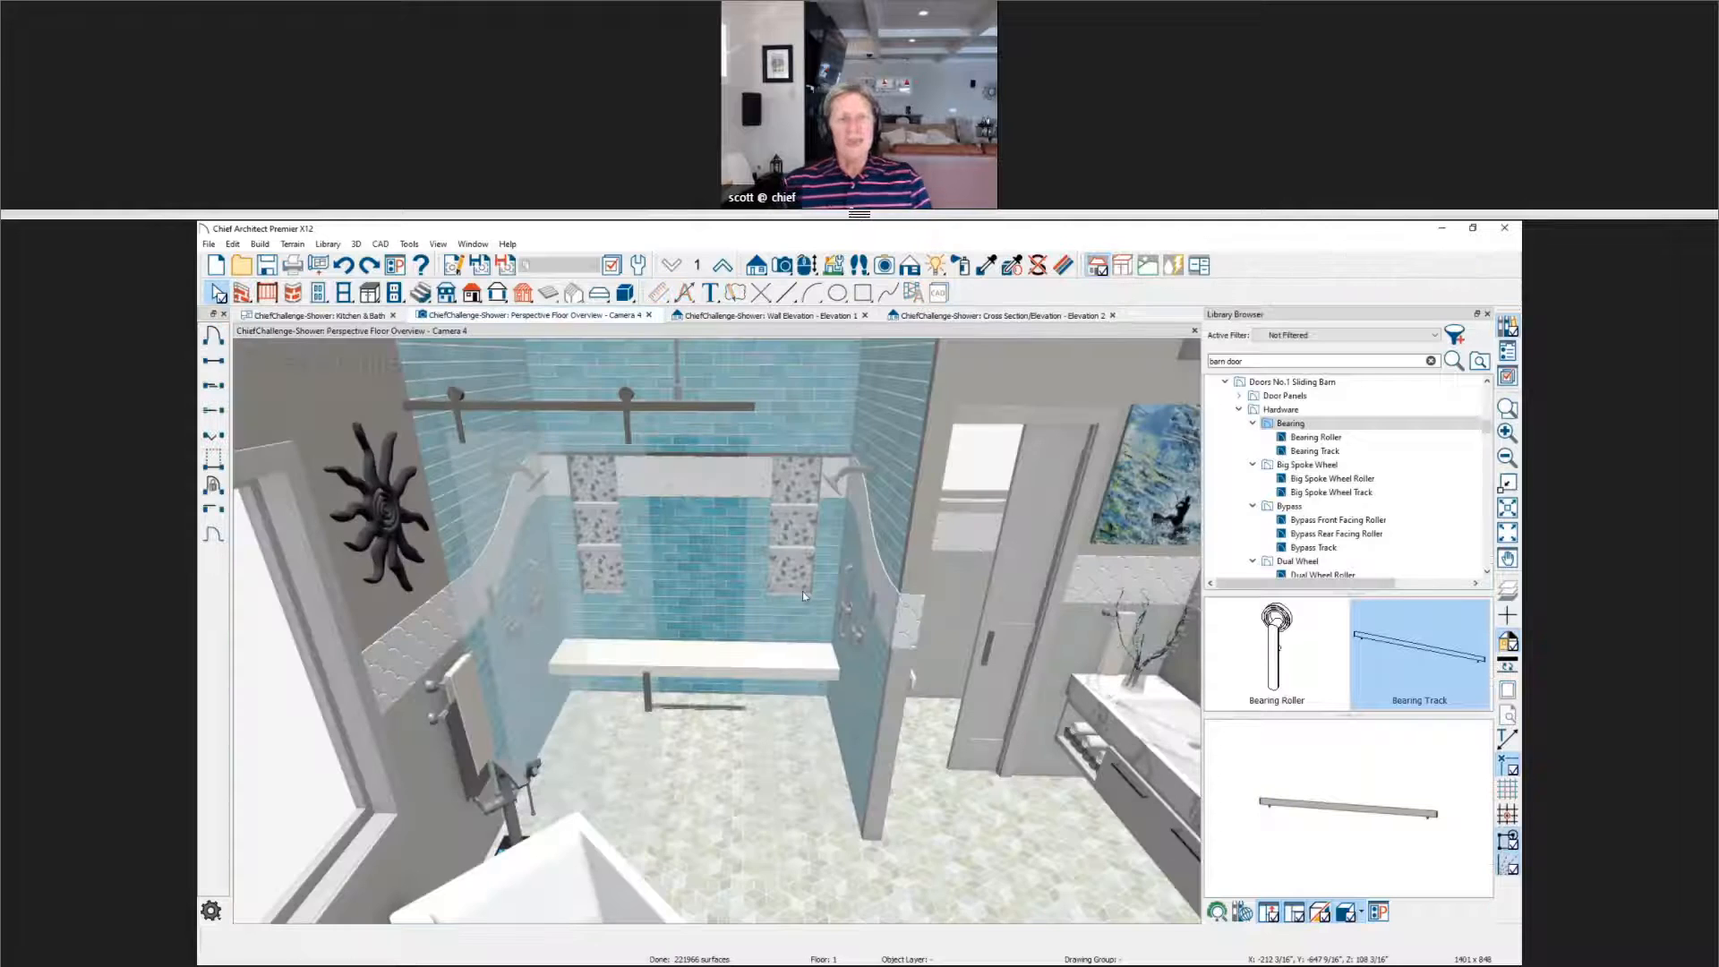
Step: Render the overview of the shower enclosure as a line-based vector view, seen from above the glass walls
middle_drag(847, 624, 783, 689)
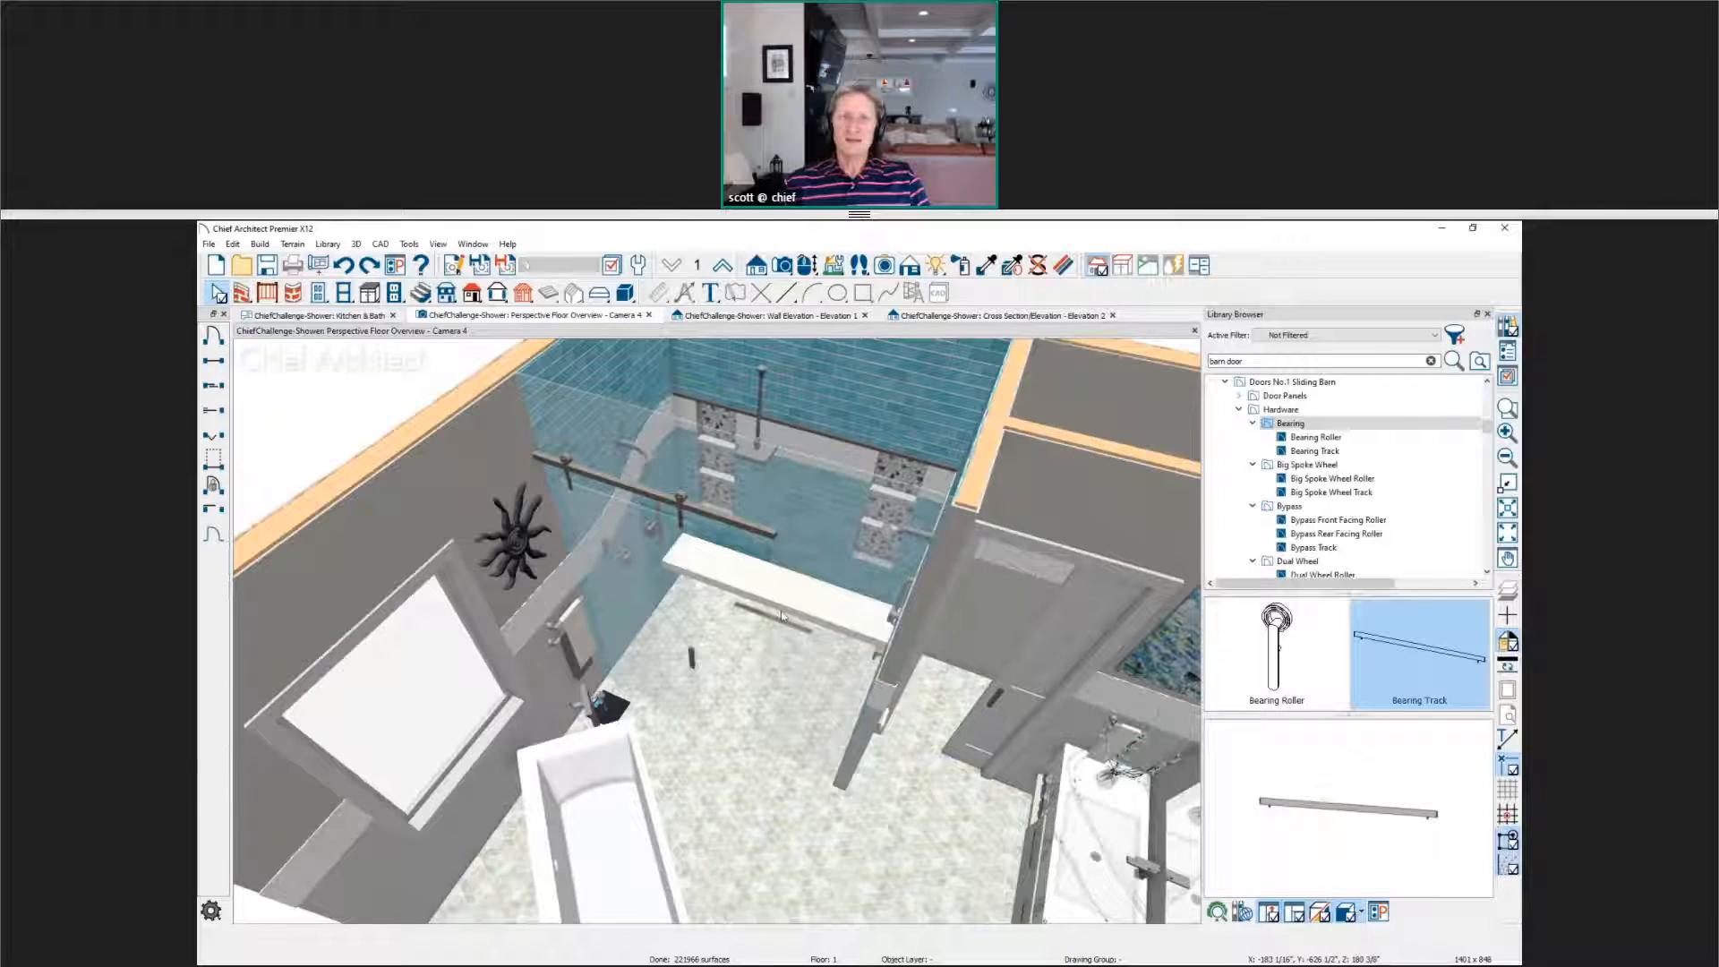
middle_drag(785, 682, 781, 700)
click(913, 265)
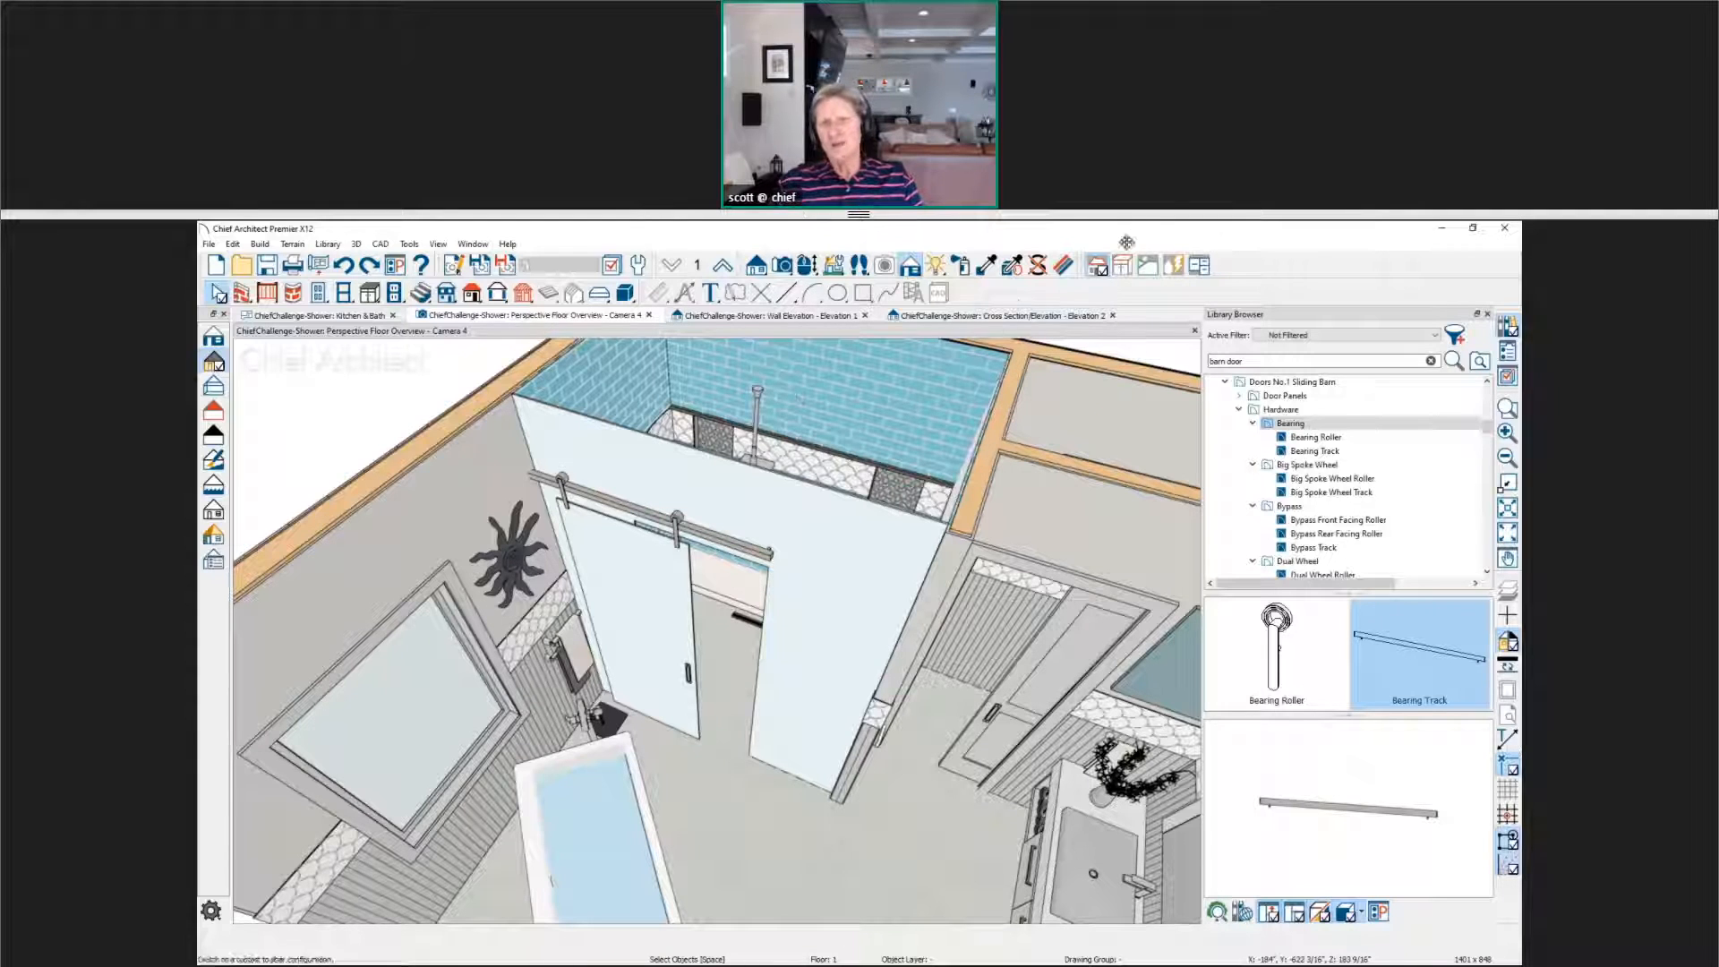
Step: Edit the shower wall's tempered glass material and set its material class to Transparent
click(1063, 266)
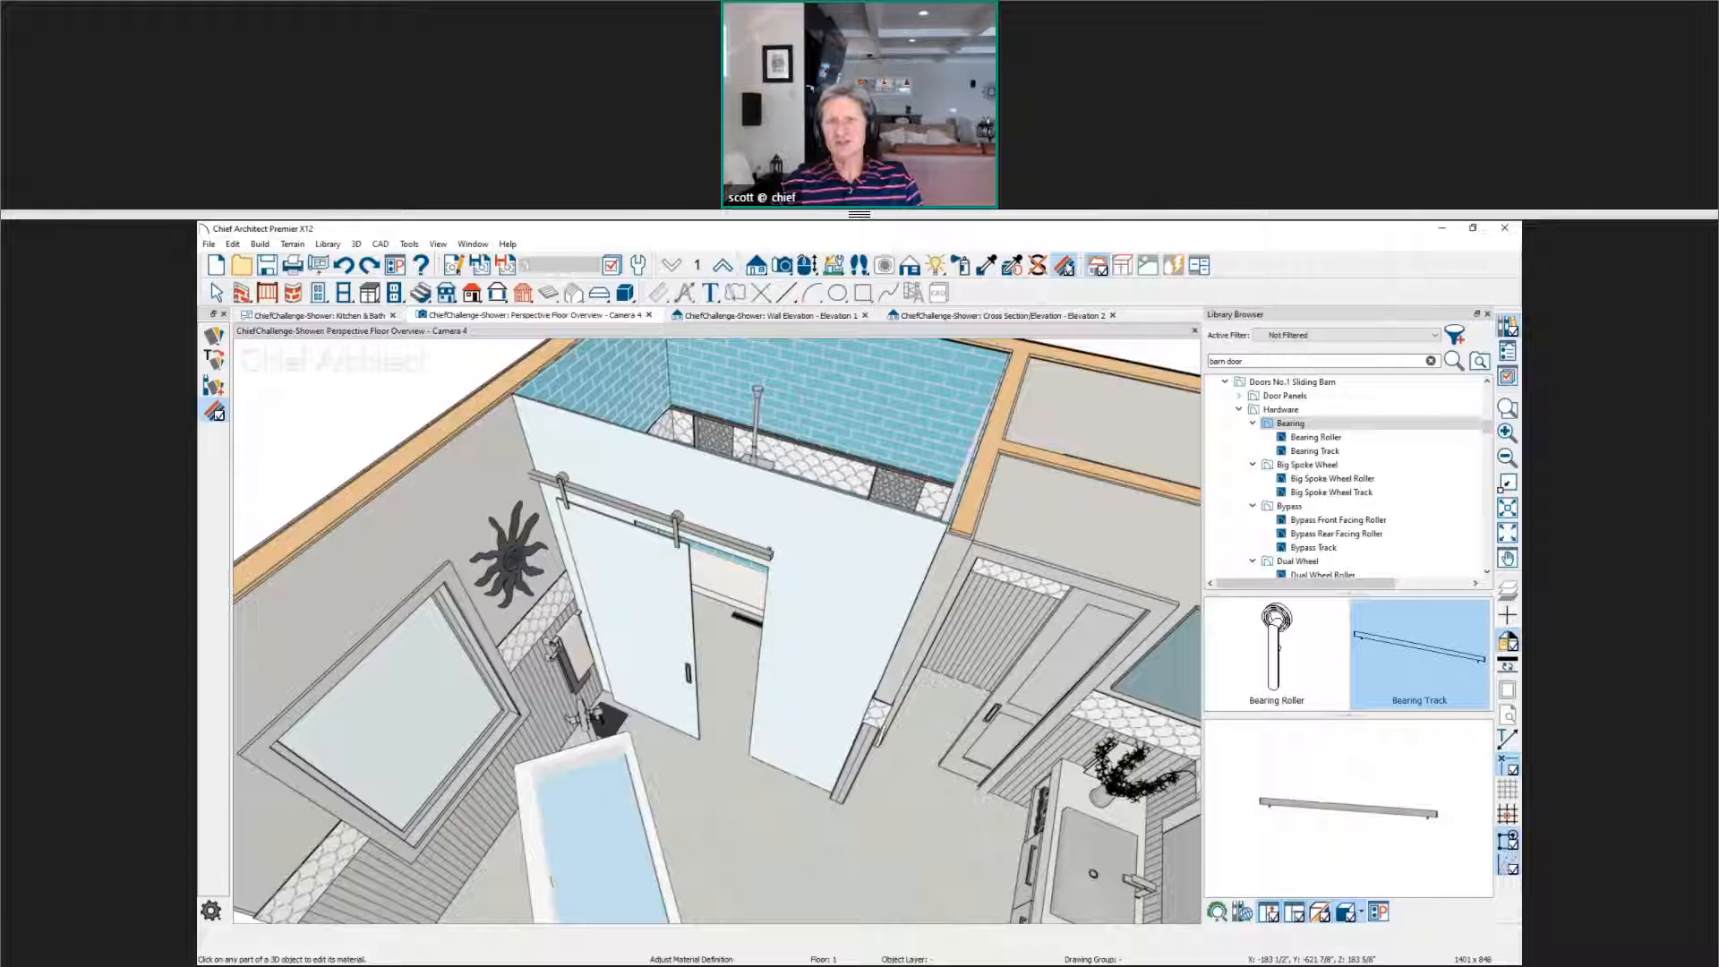
click(855, 518)
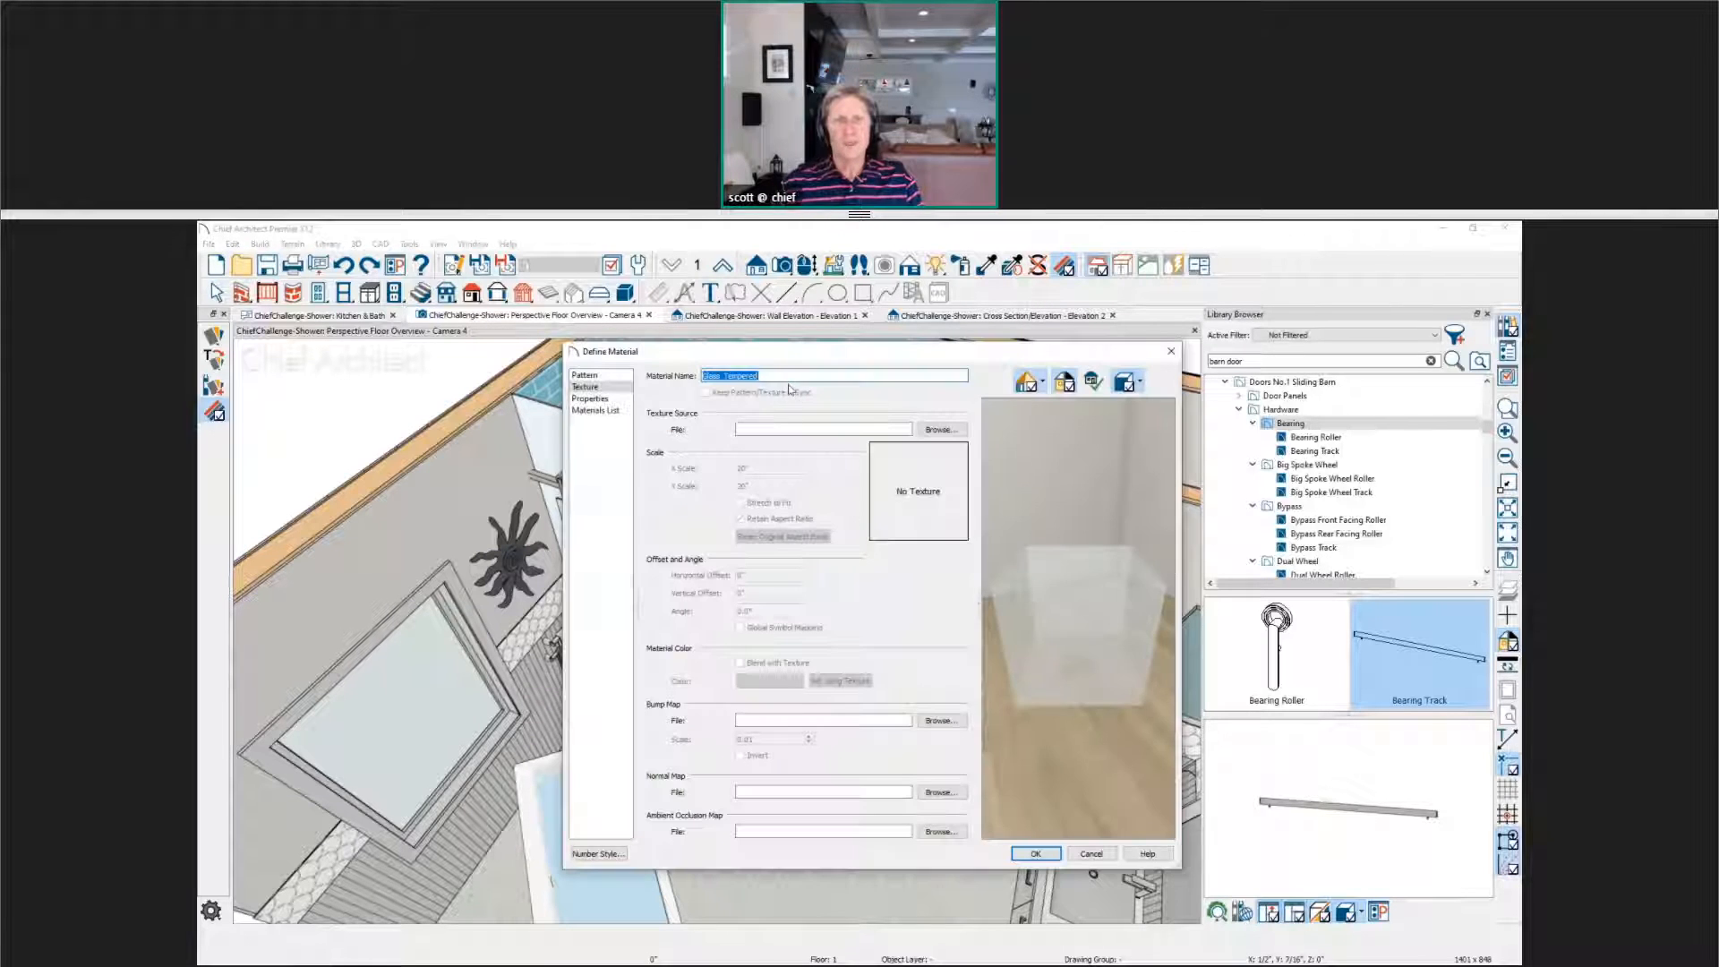
click(622, 399)
click(767, 401)
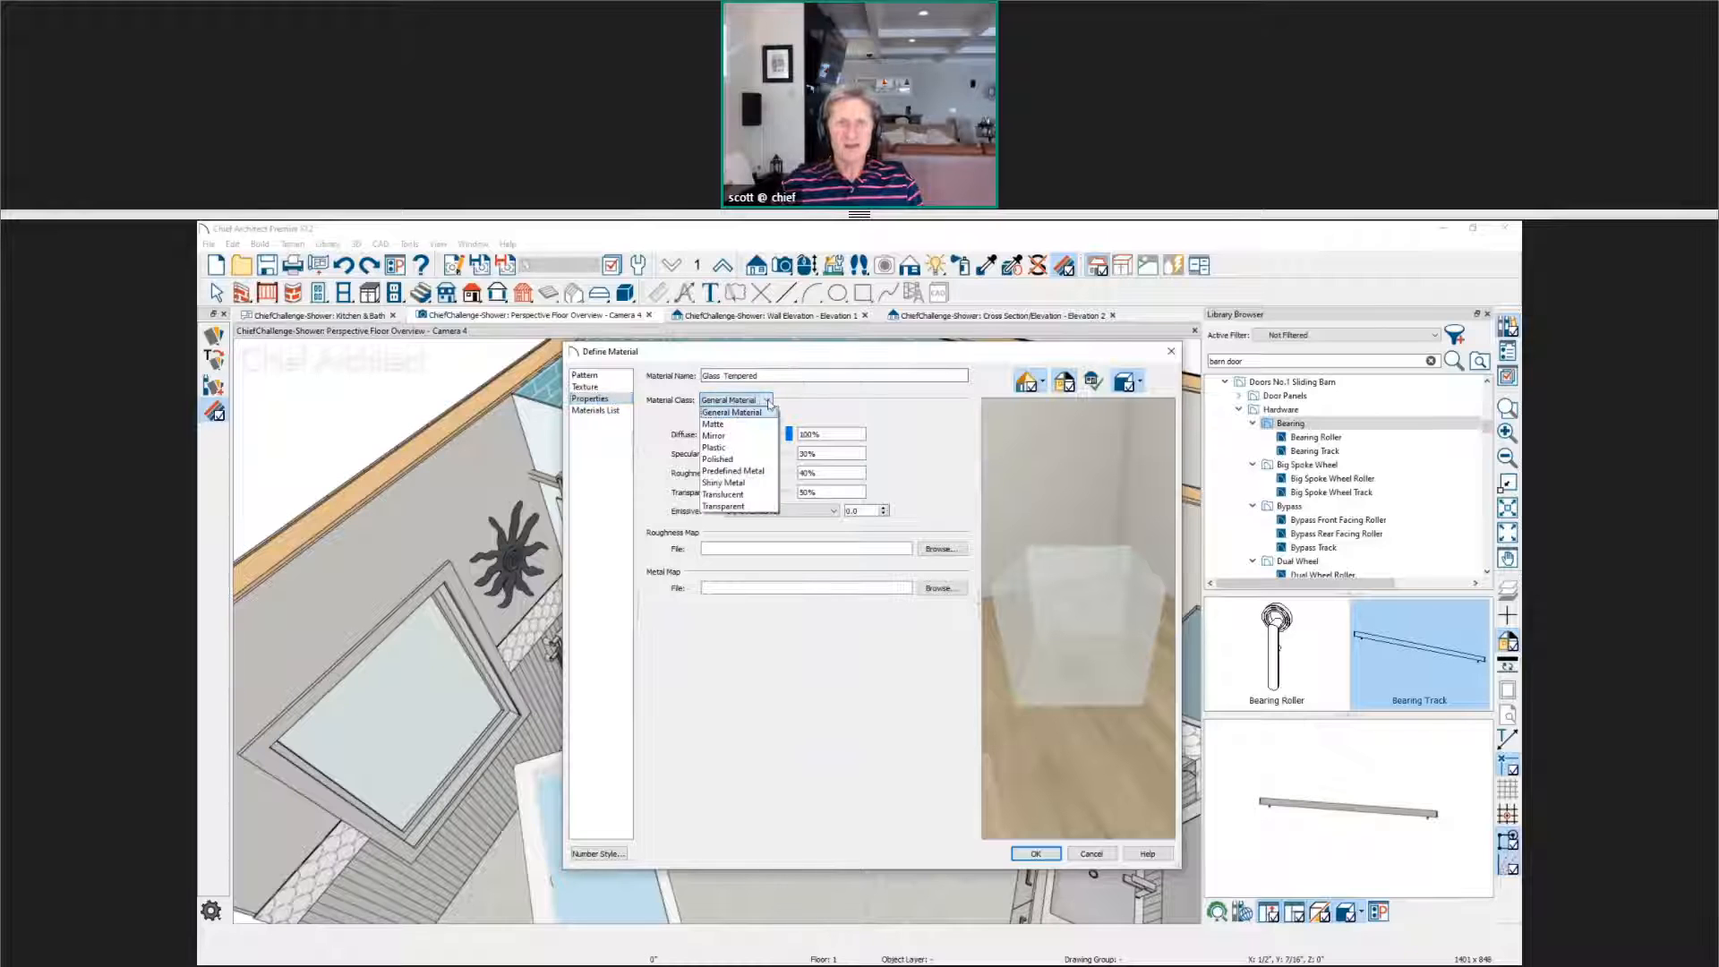
click(755, 506)
Step: Set the glass material's index of refraction to Custom with a value of 1.001 and apply the material changes
click(782, 418)
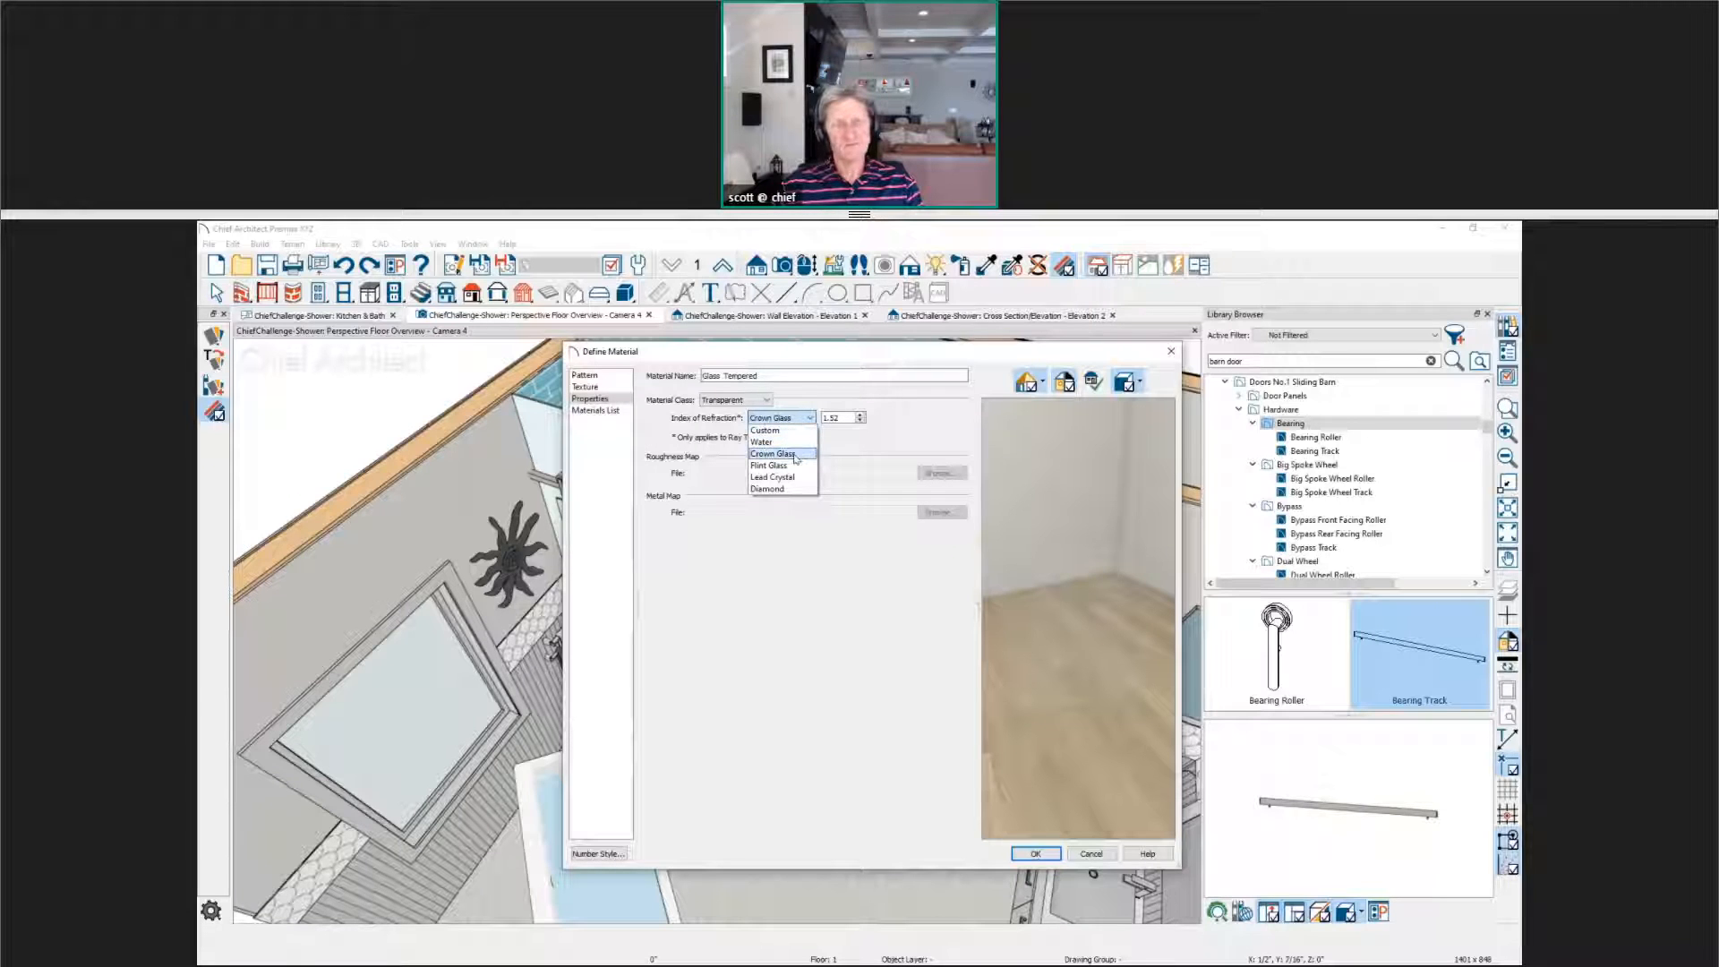
click(768, 431)
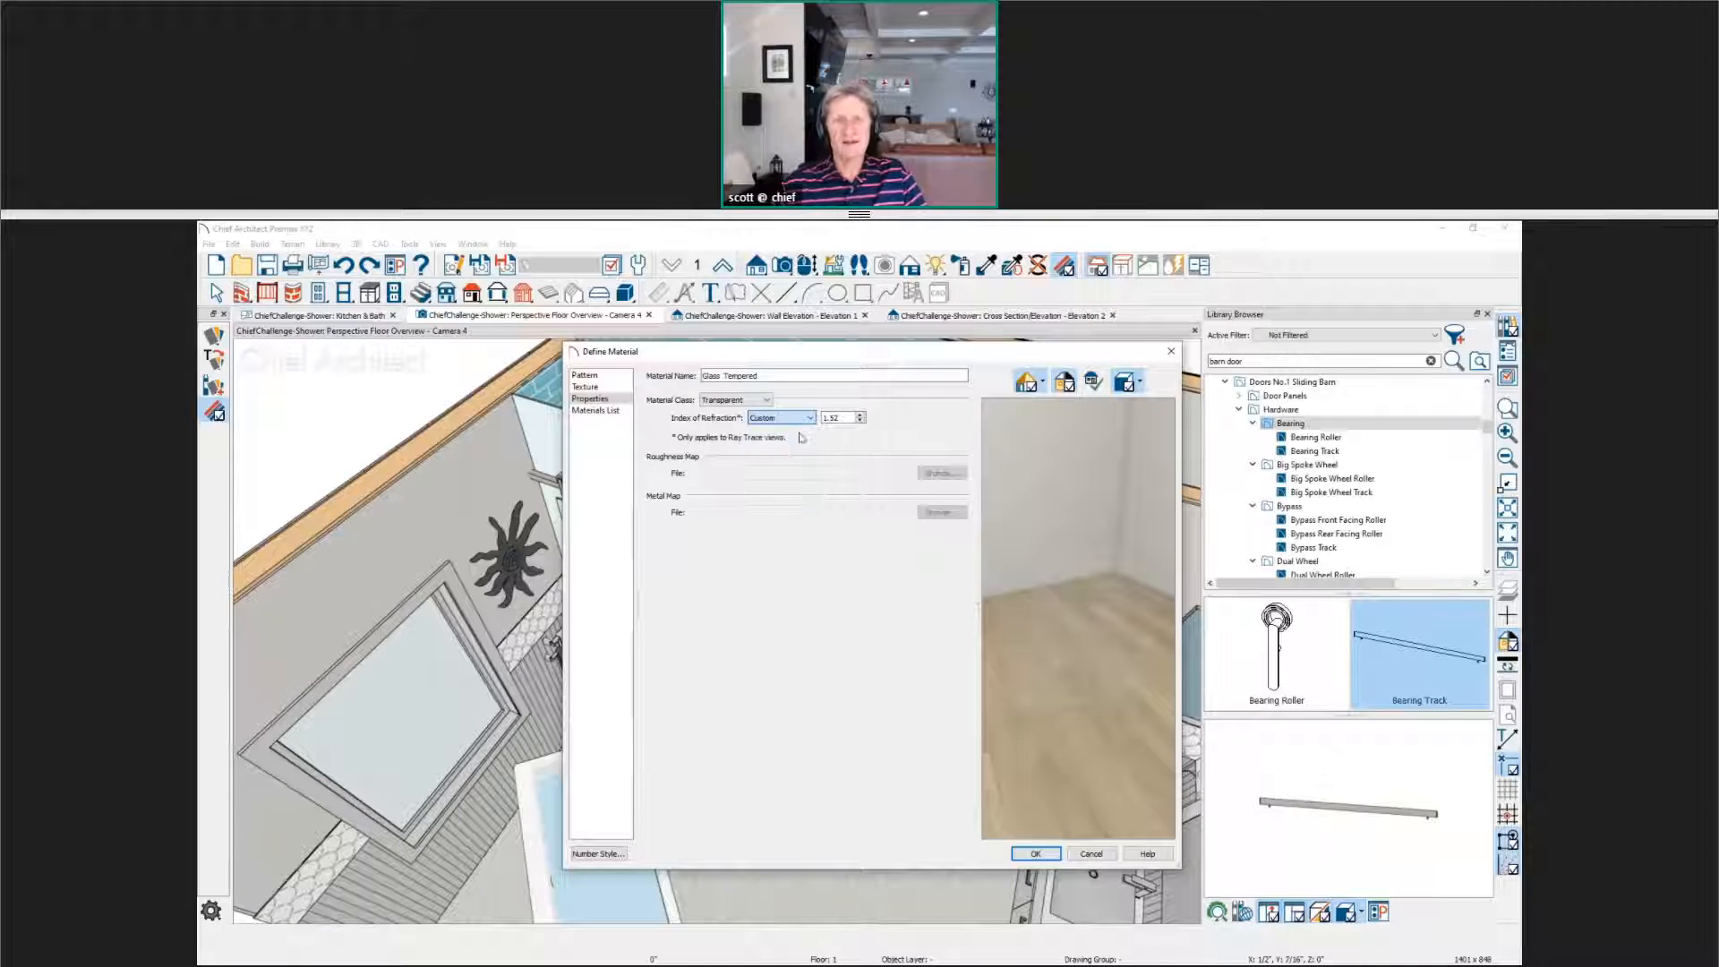
drag(843, 417, 823, 414)
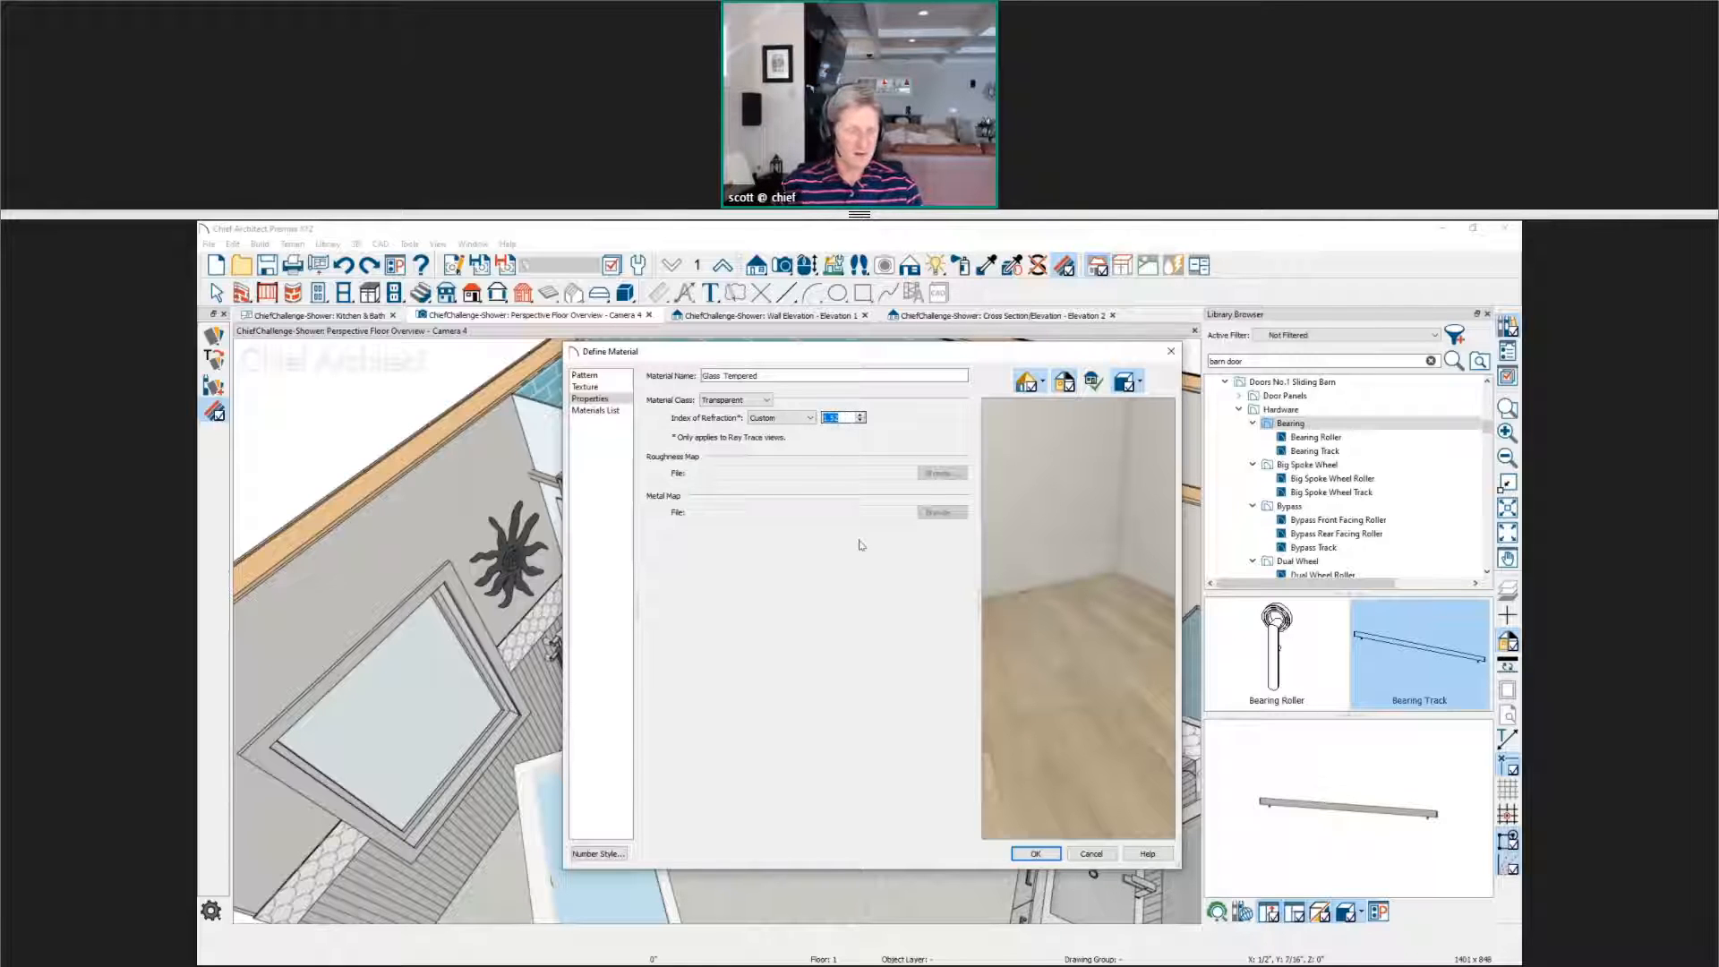
text(1)
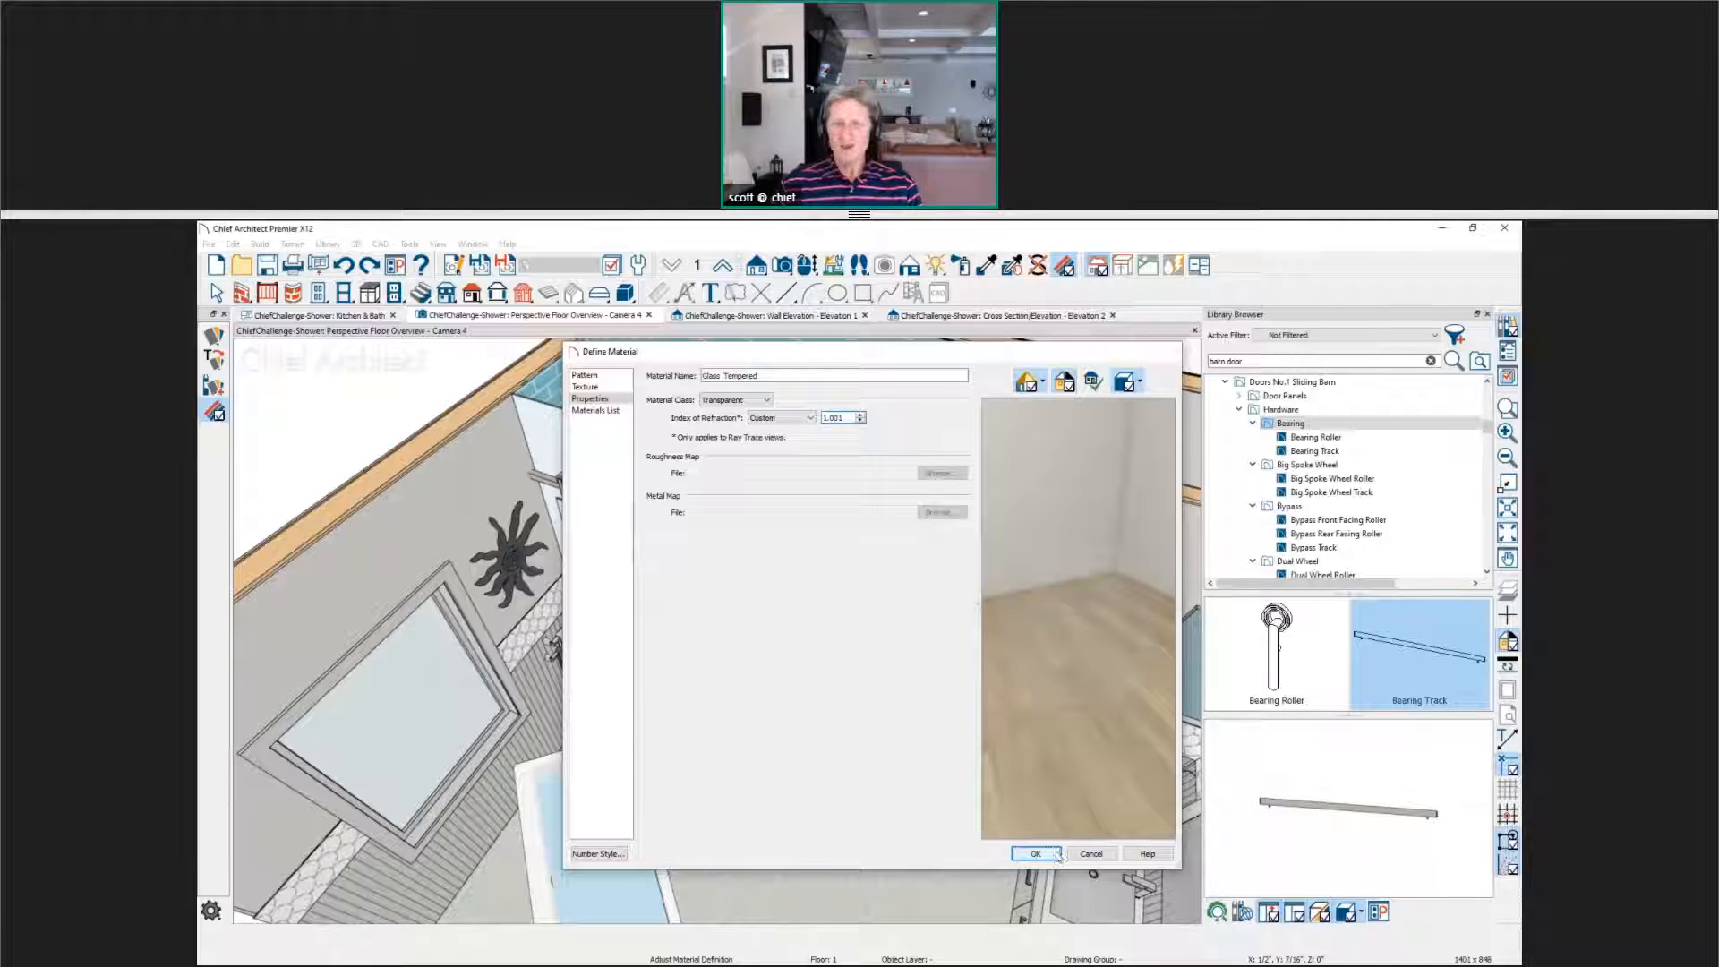
click(1055, 855)
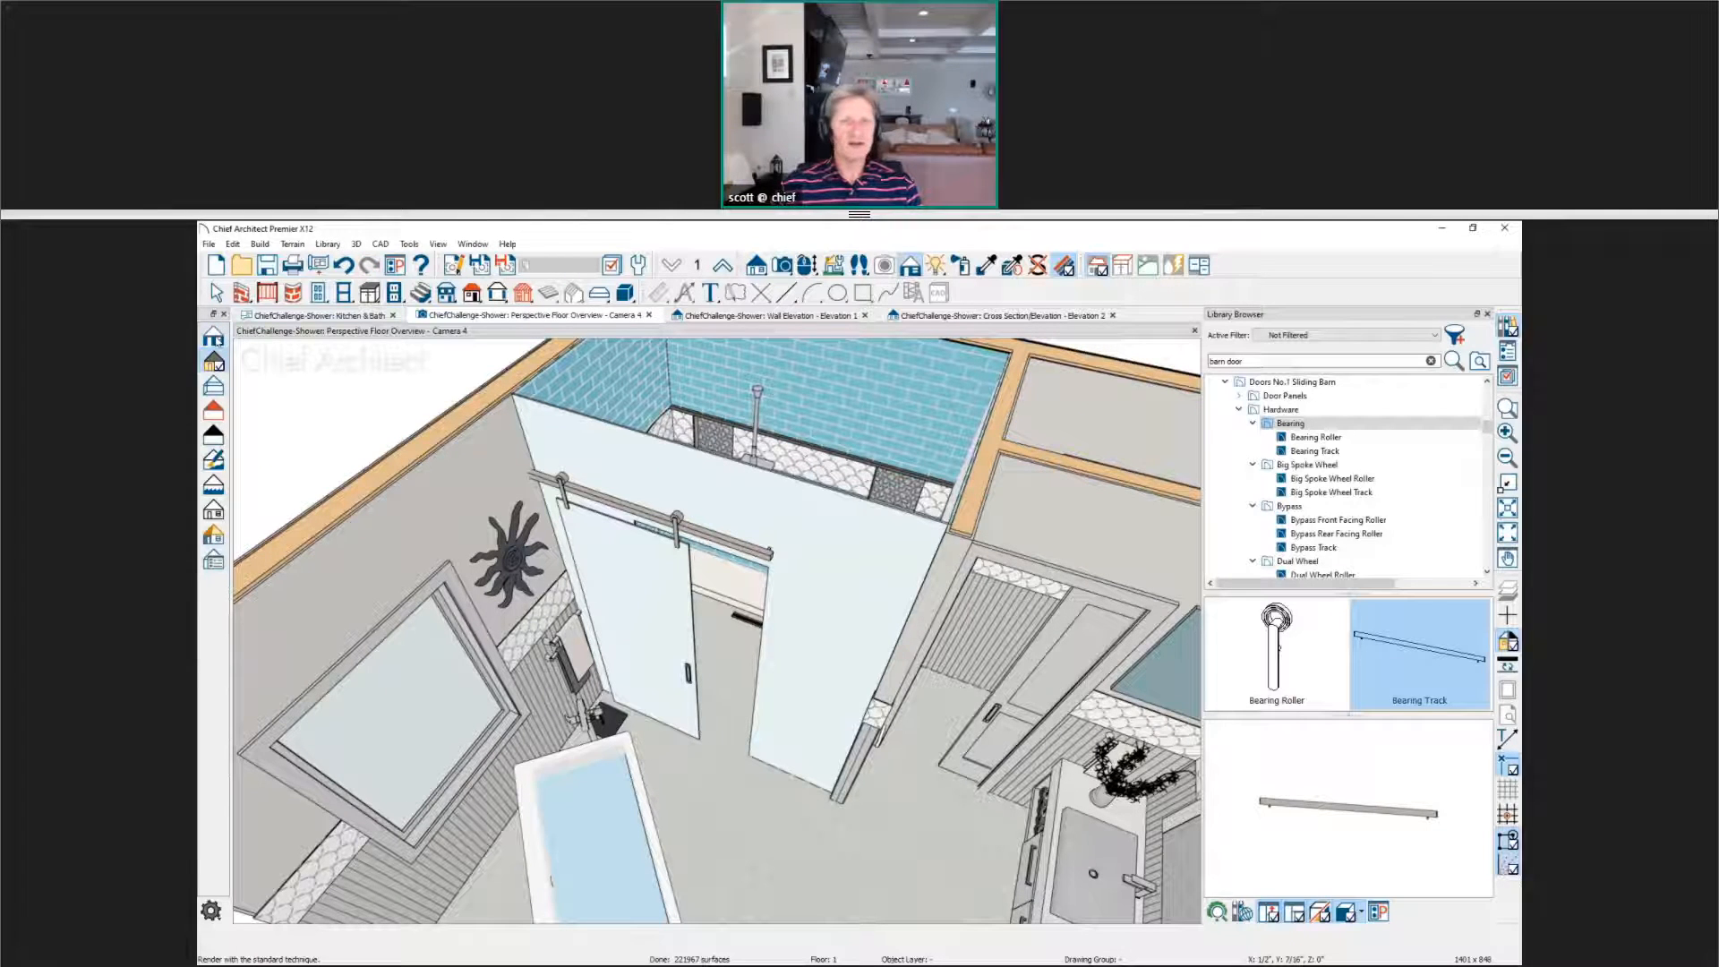
Step: Return the camera view to standard rendering and undo the tempered glass material change
click(215, 338)
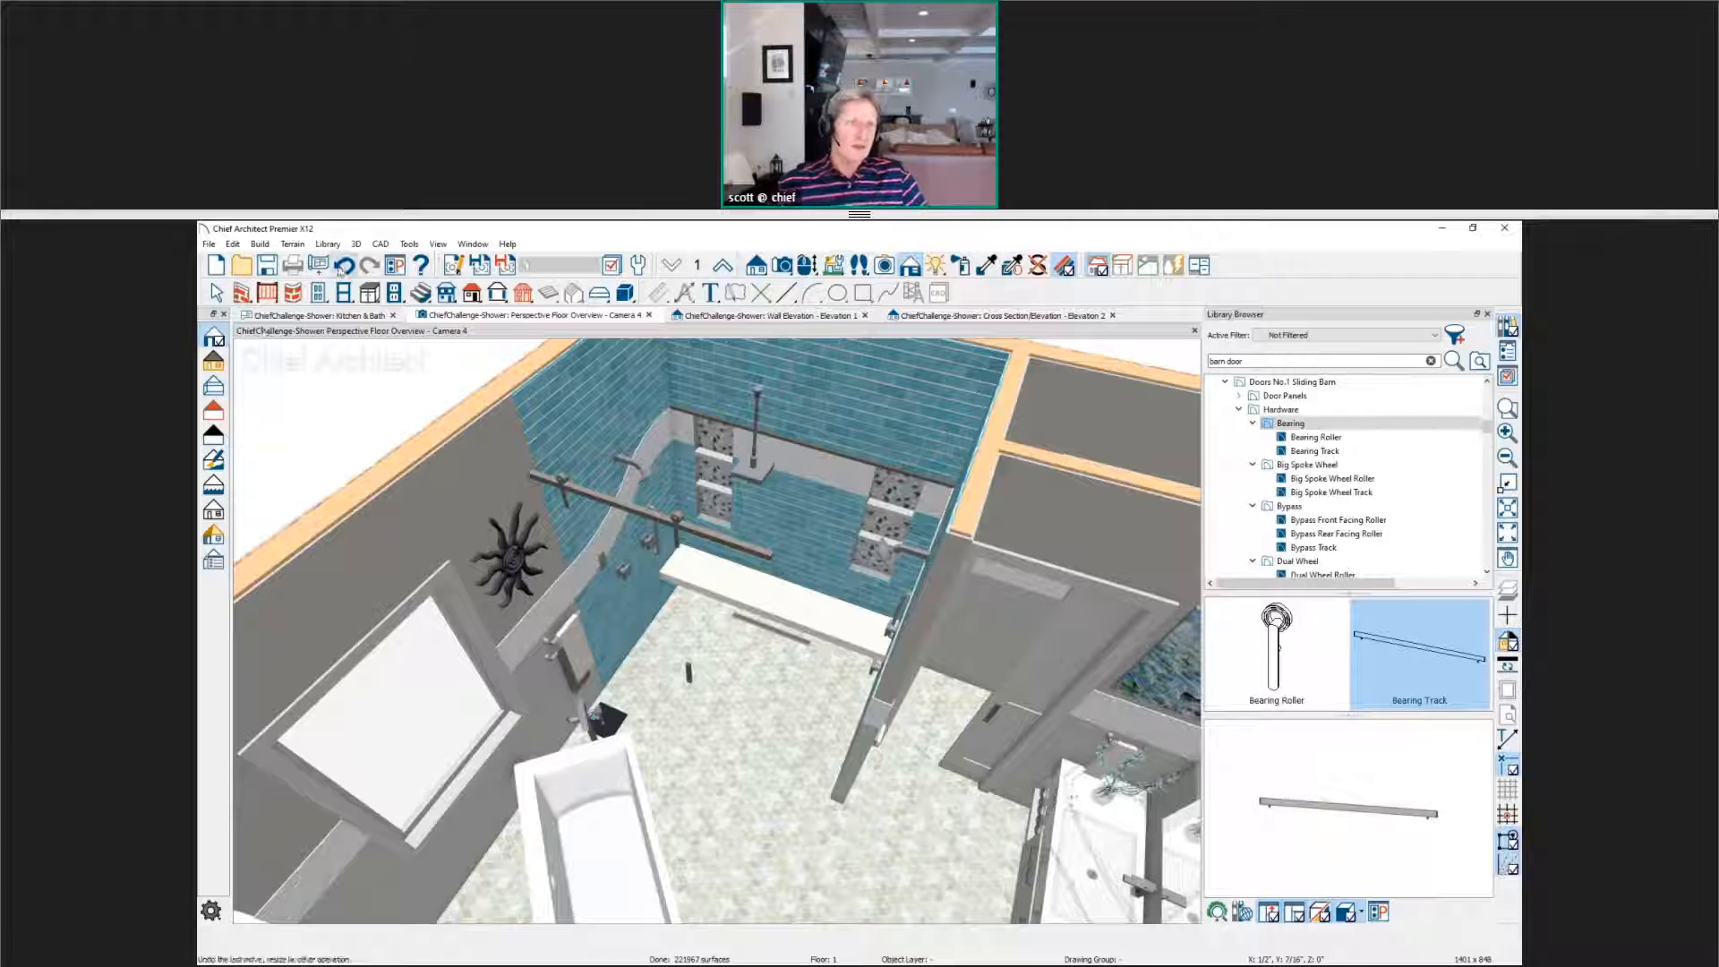
click(337, 273)
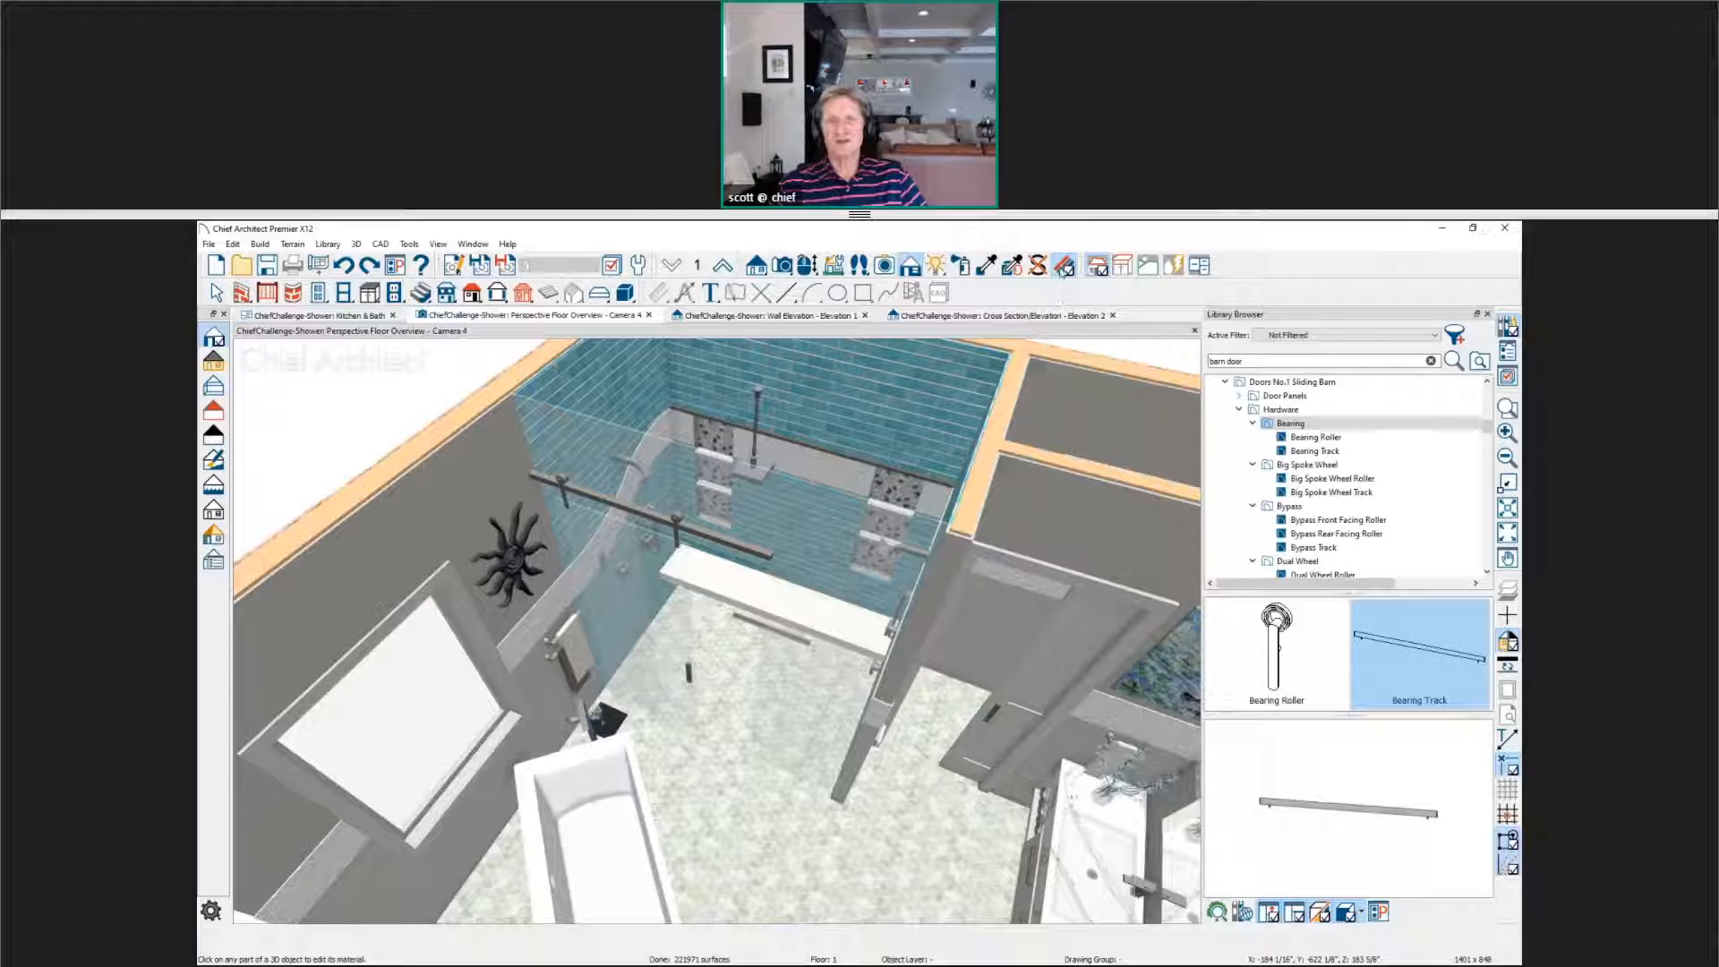
Step: Examine the tempered glass material's class options and transparency, leaving the material unchanged
click(1062, 266)
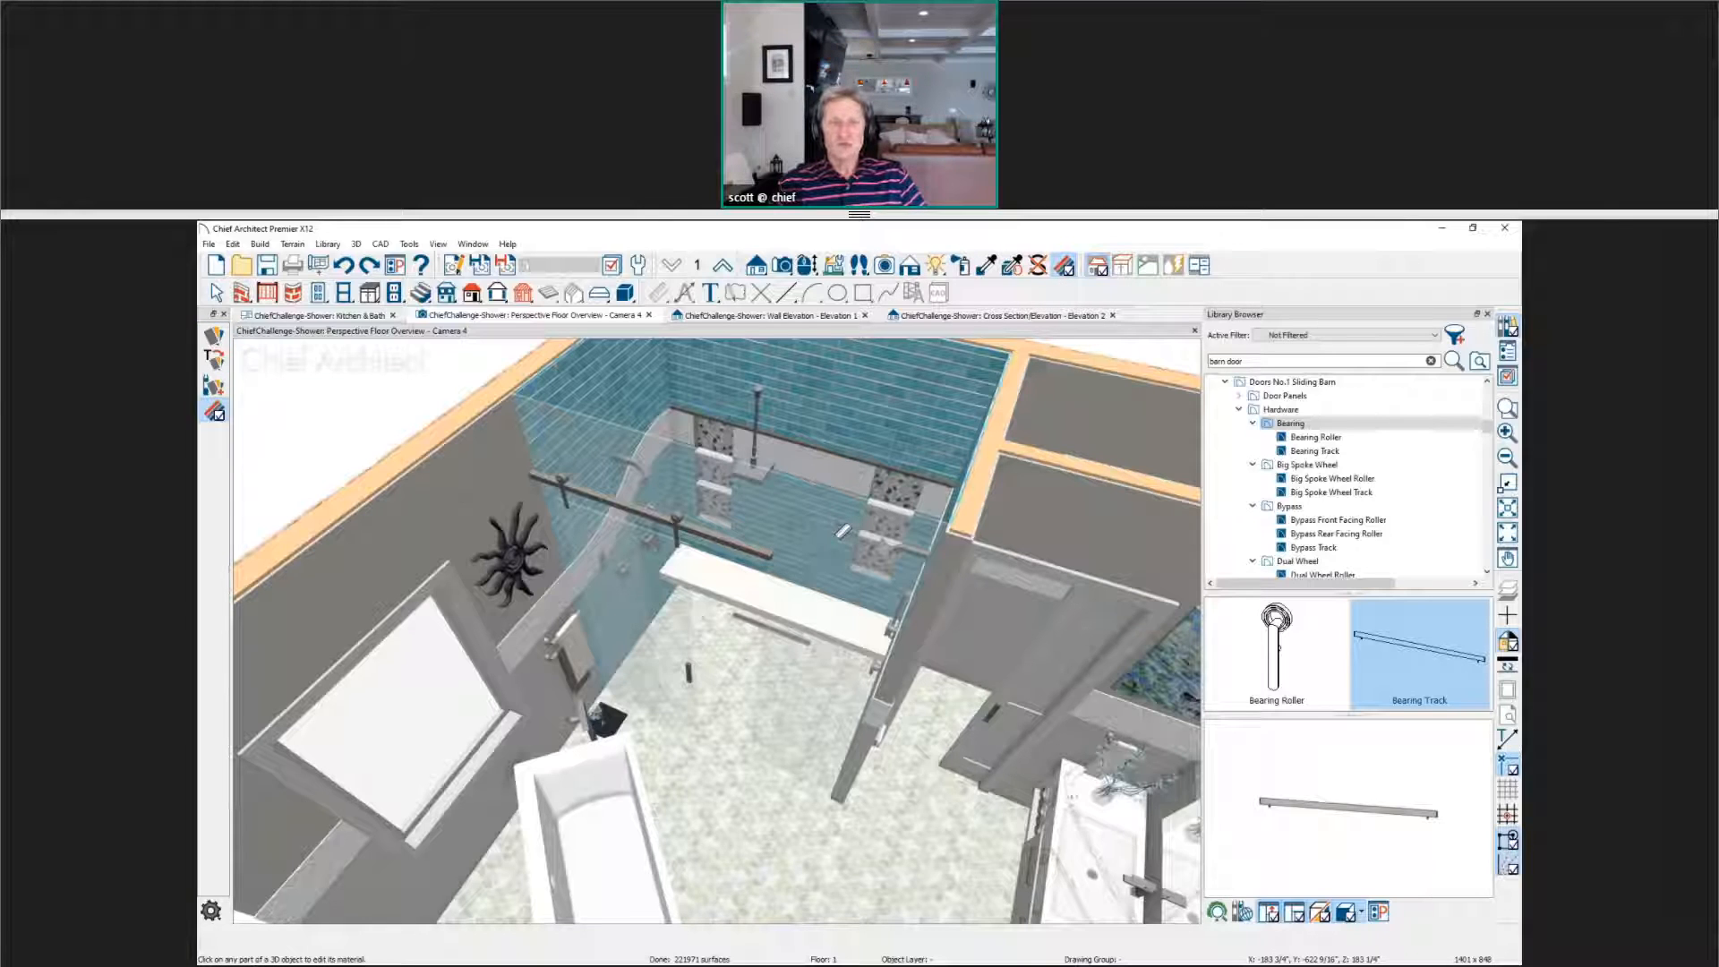
click(842, 530)
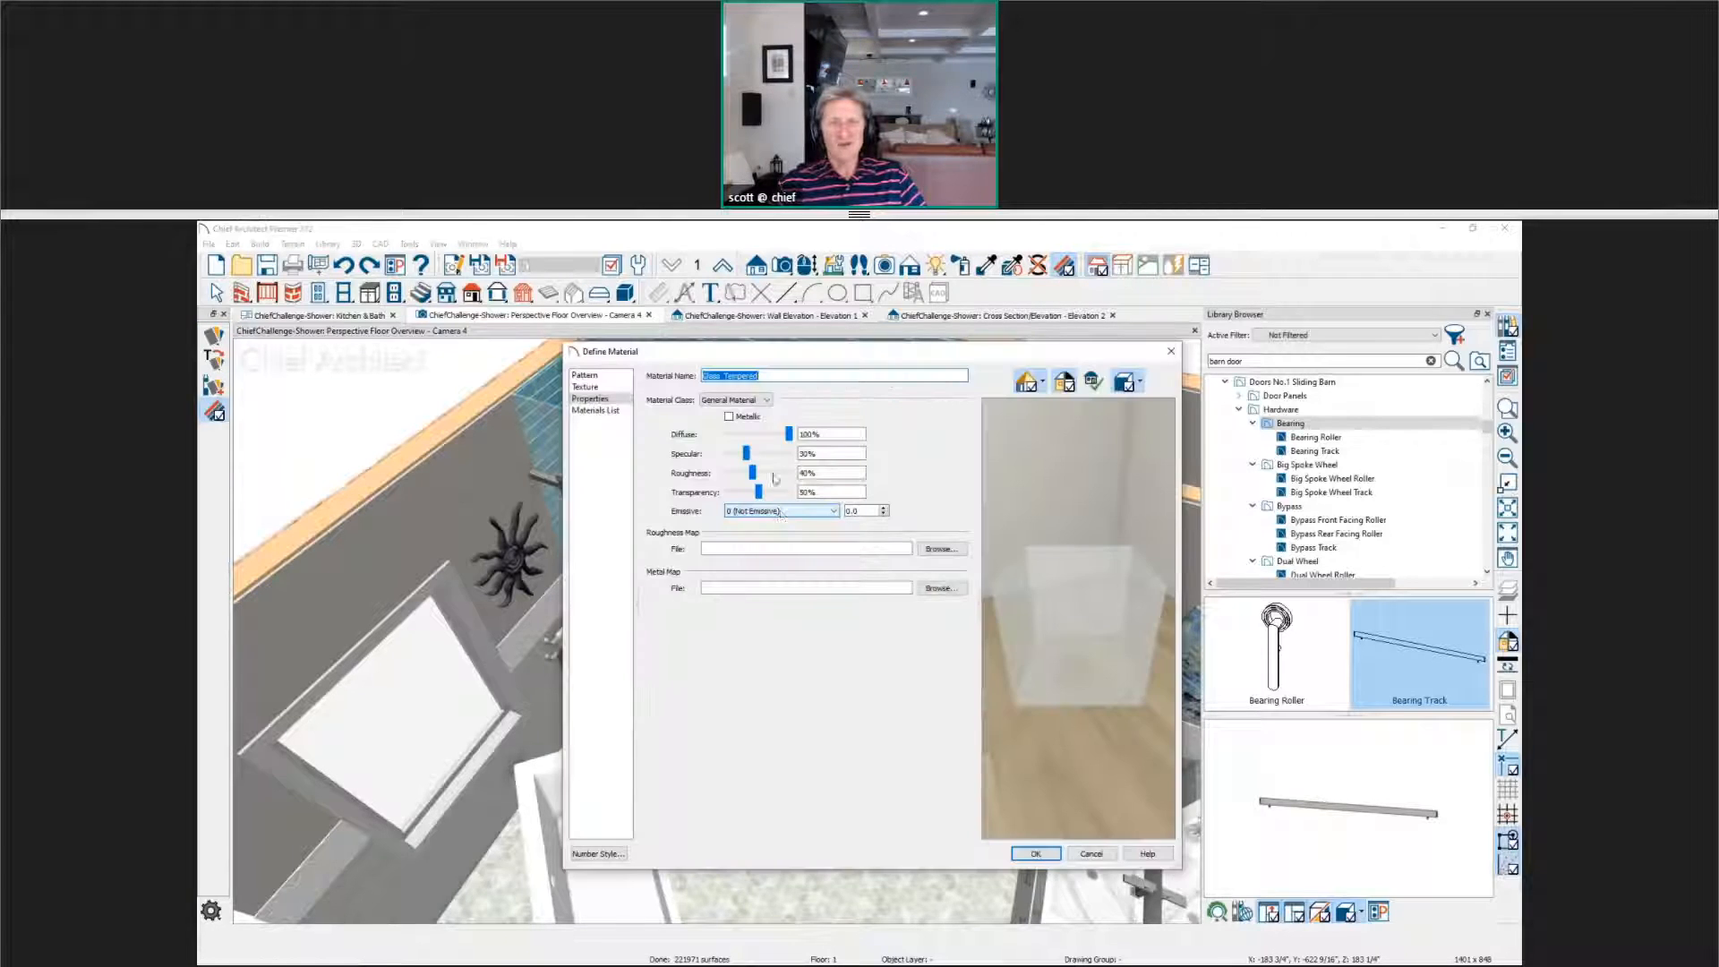
click(749, 403)
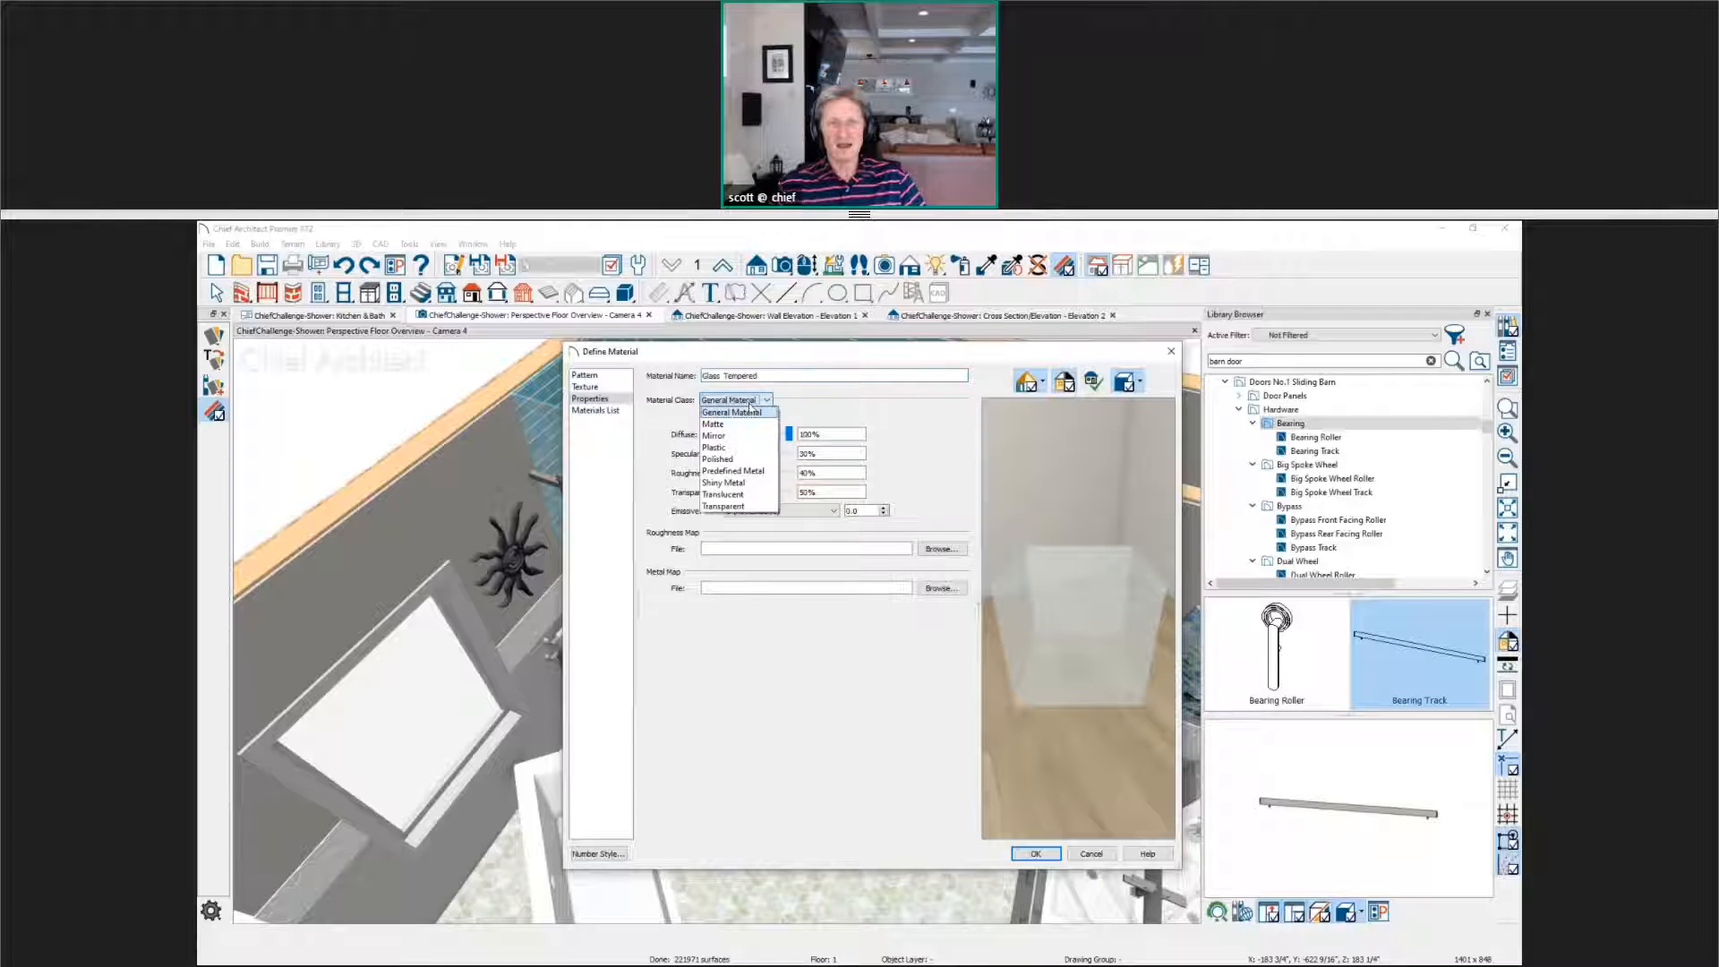
click(830, 402)
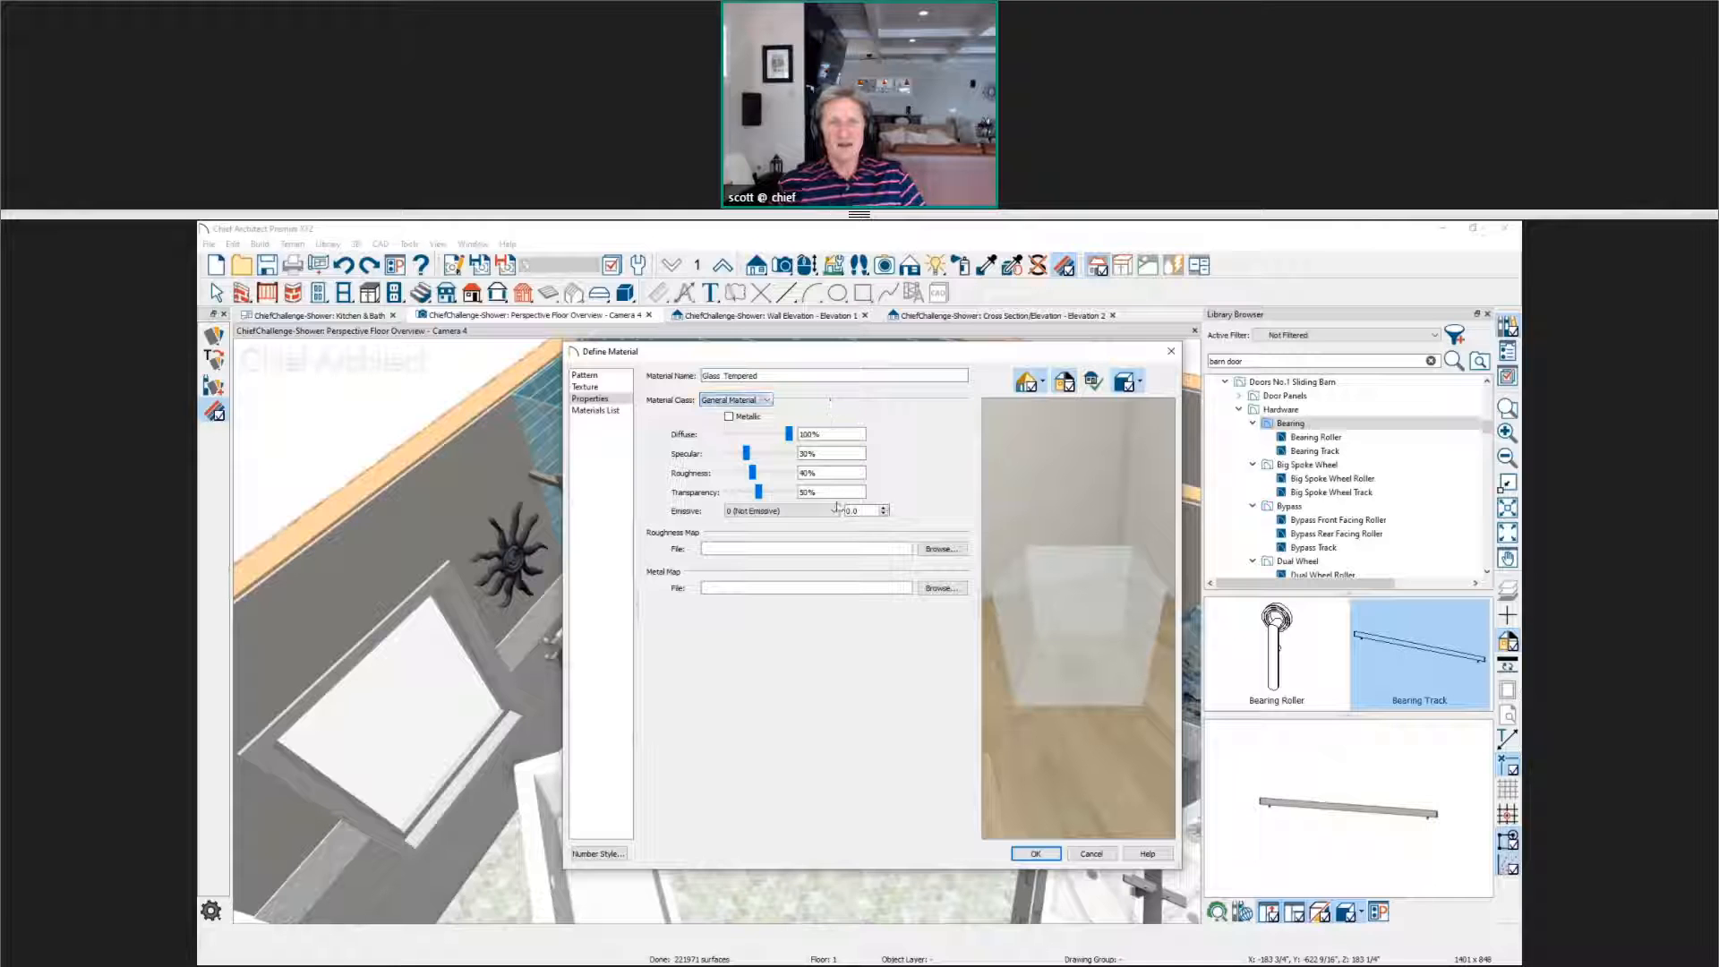
drag(838, 494, 747, 494)
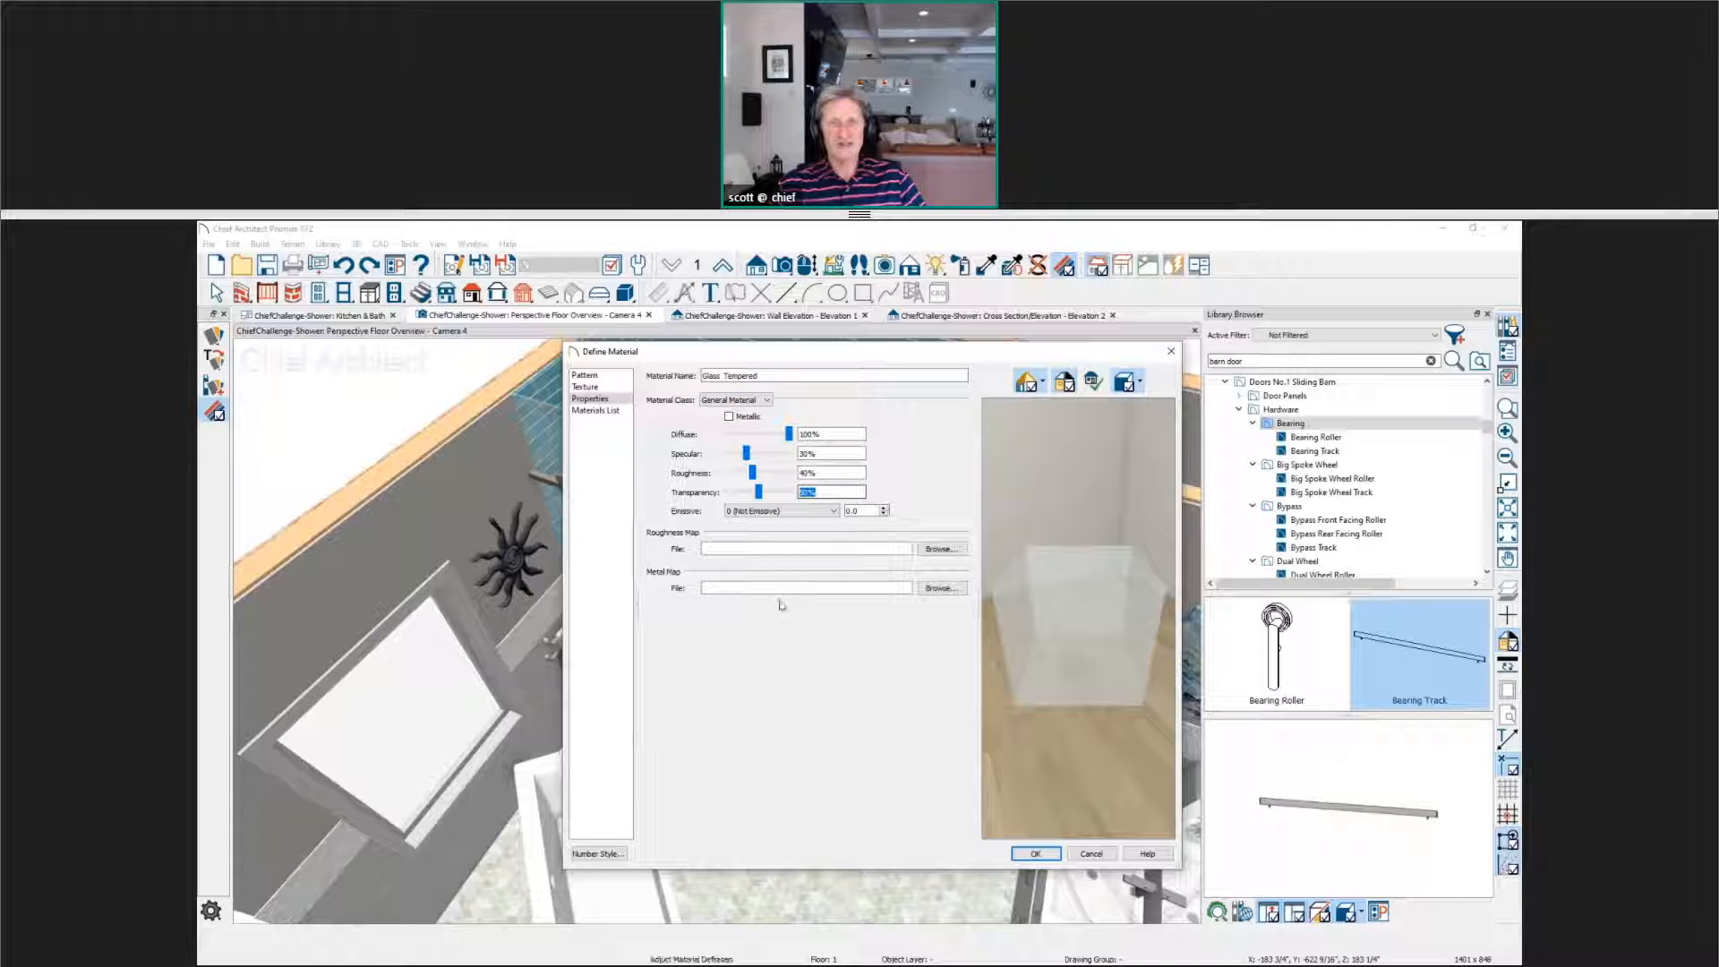
click(1086, 855)
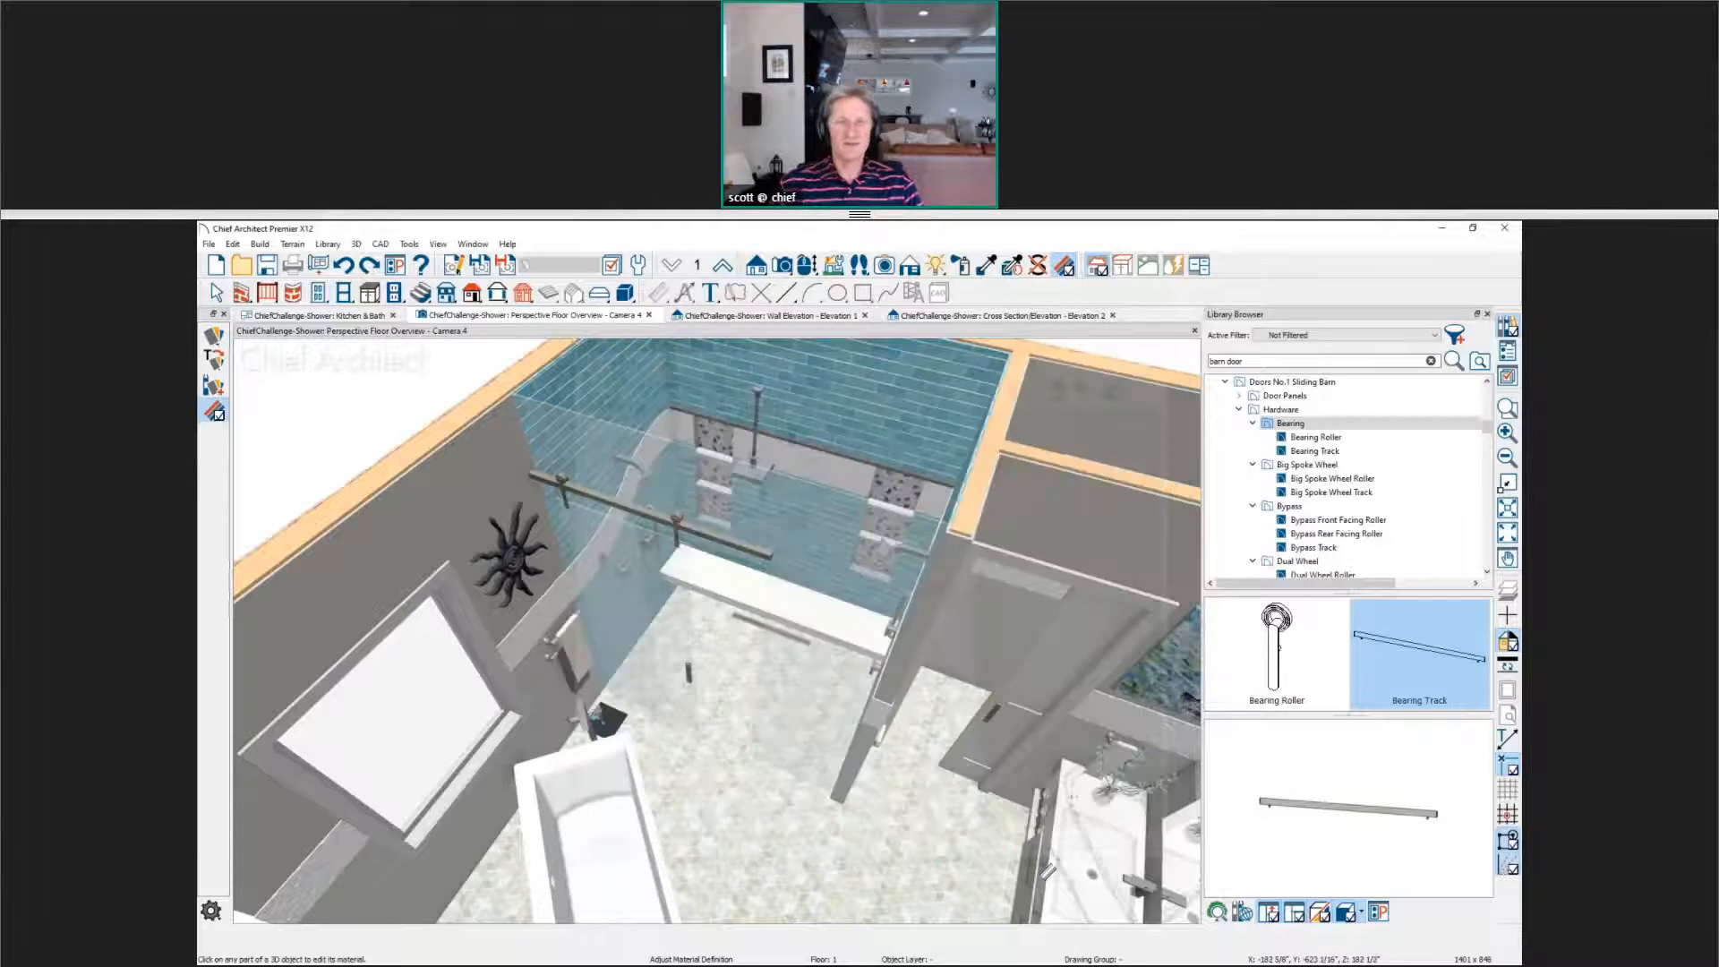
key(Escape)
Step: Place a wall niche in the wall beside the window near the bathtub
middle_drag(695, 642, 748, 616)
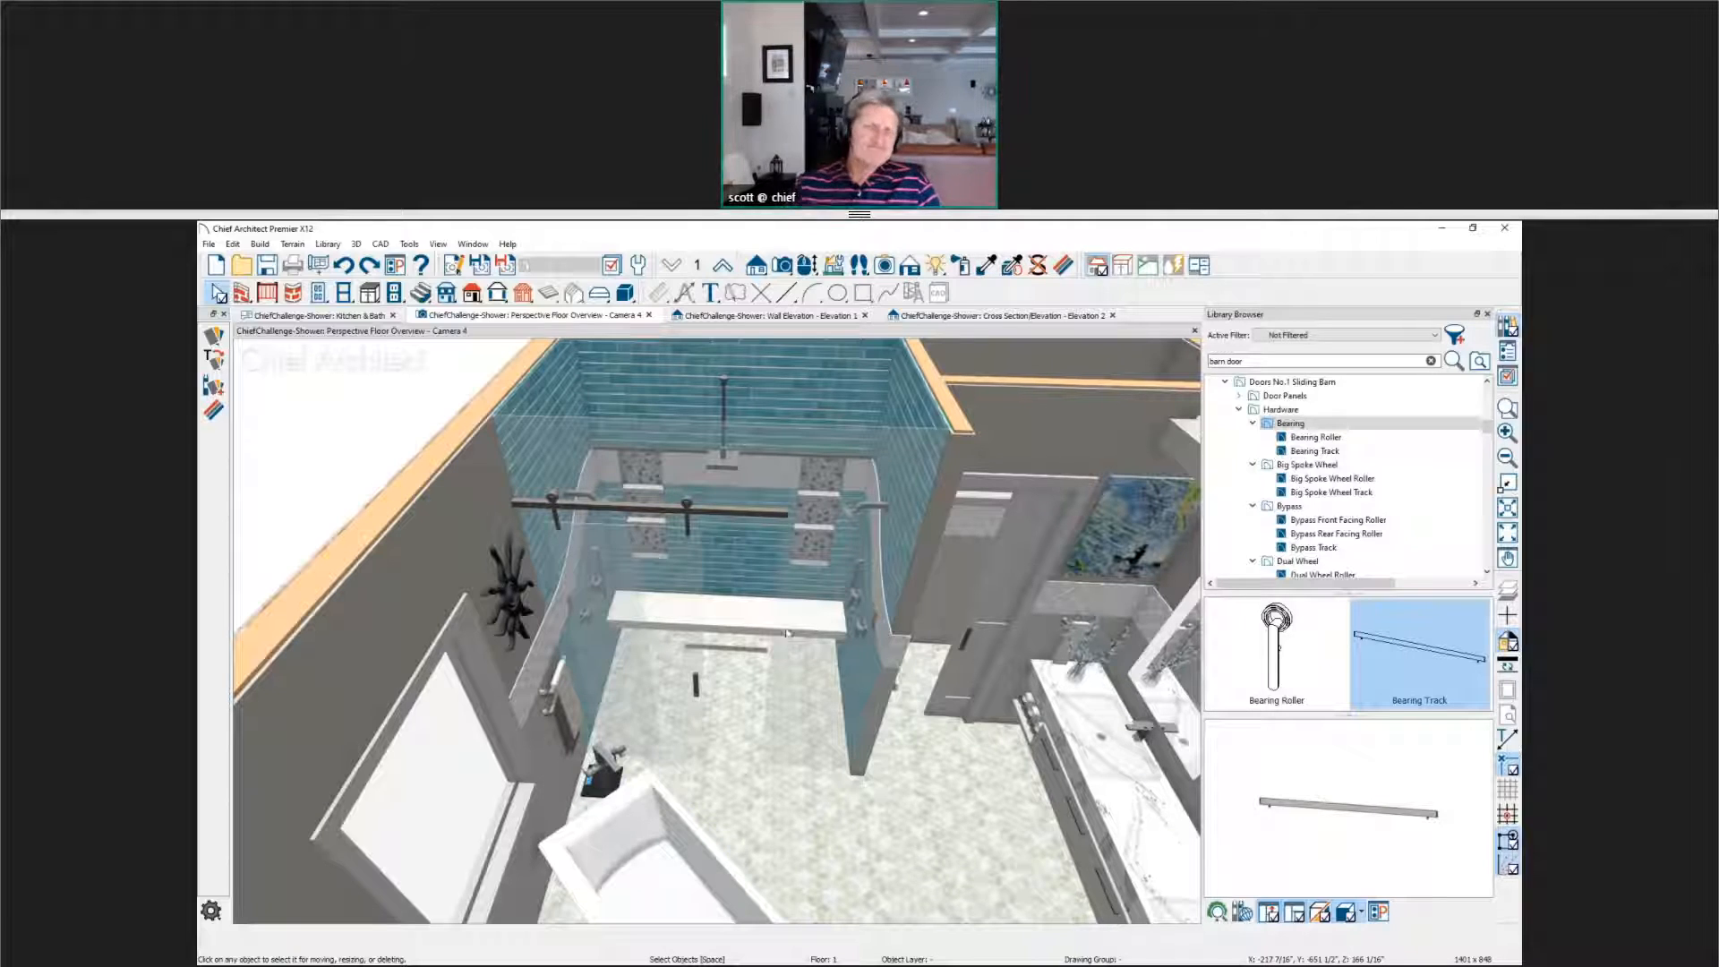
middle_drag(709, 685, 749, 664)
scroll(395, 564, up, 3)
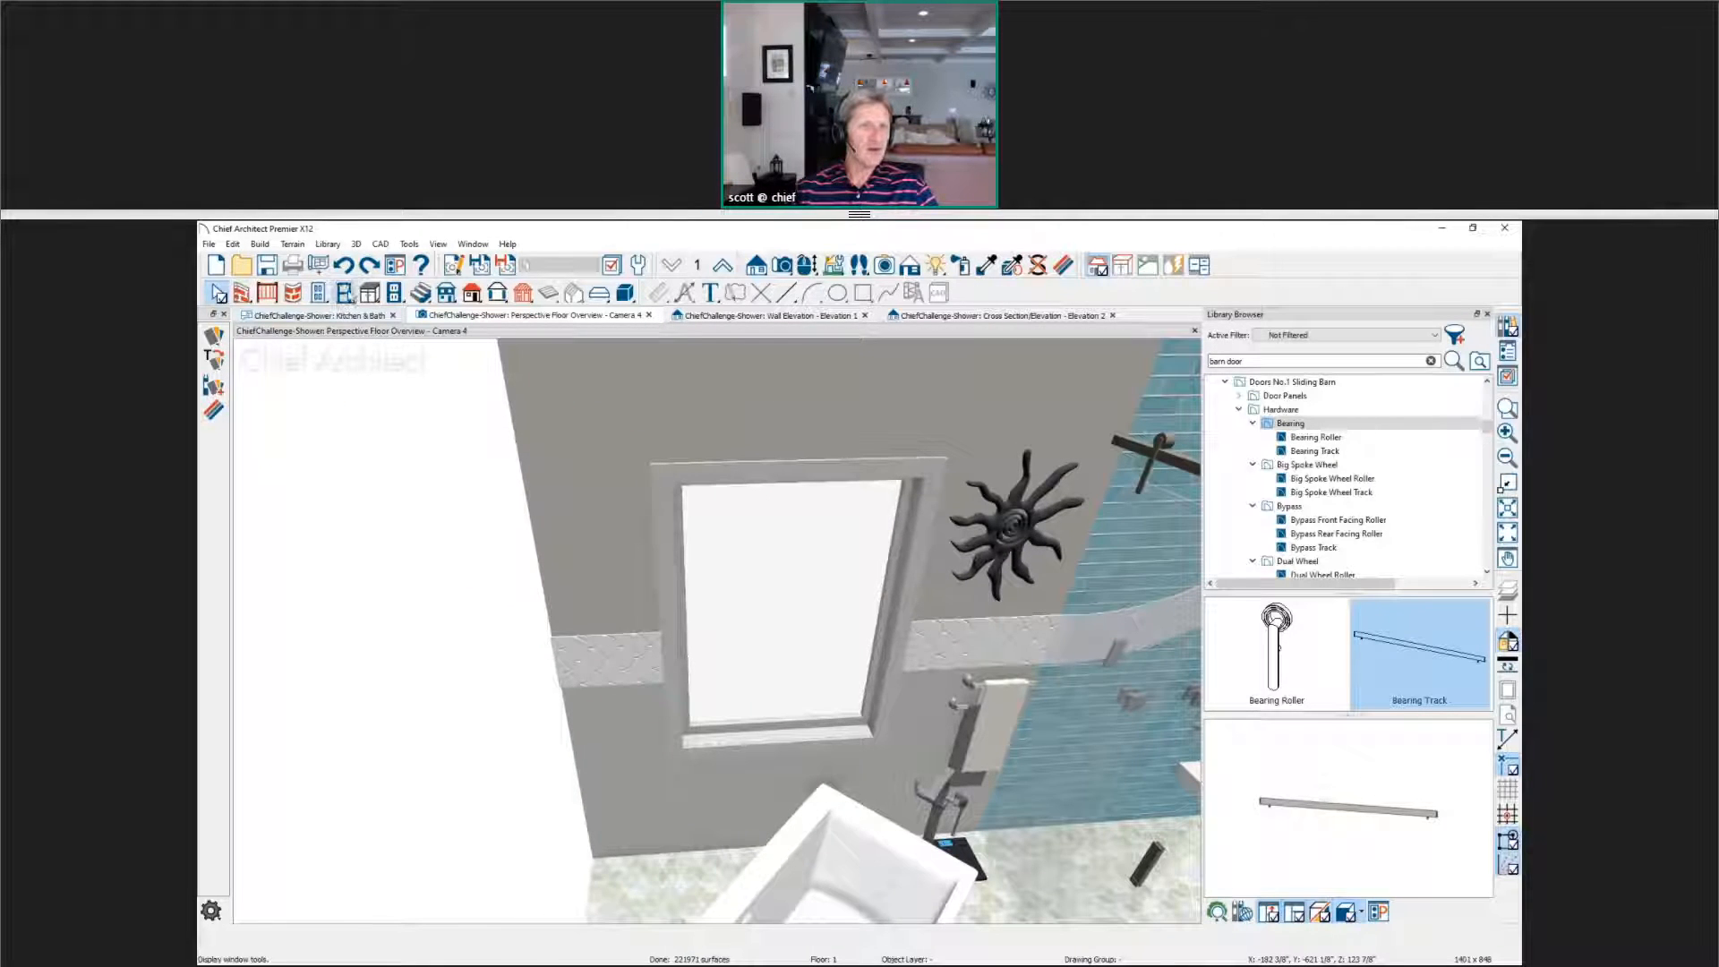
click(346, 294)
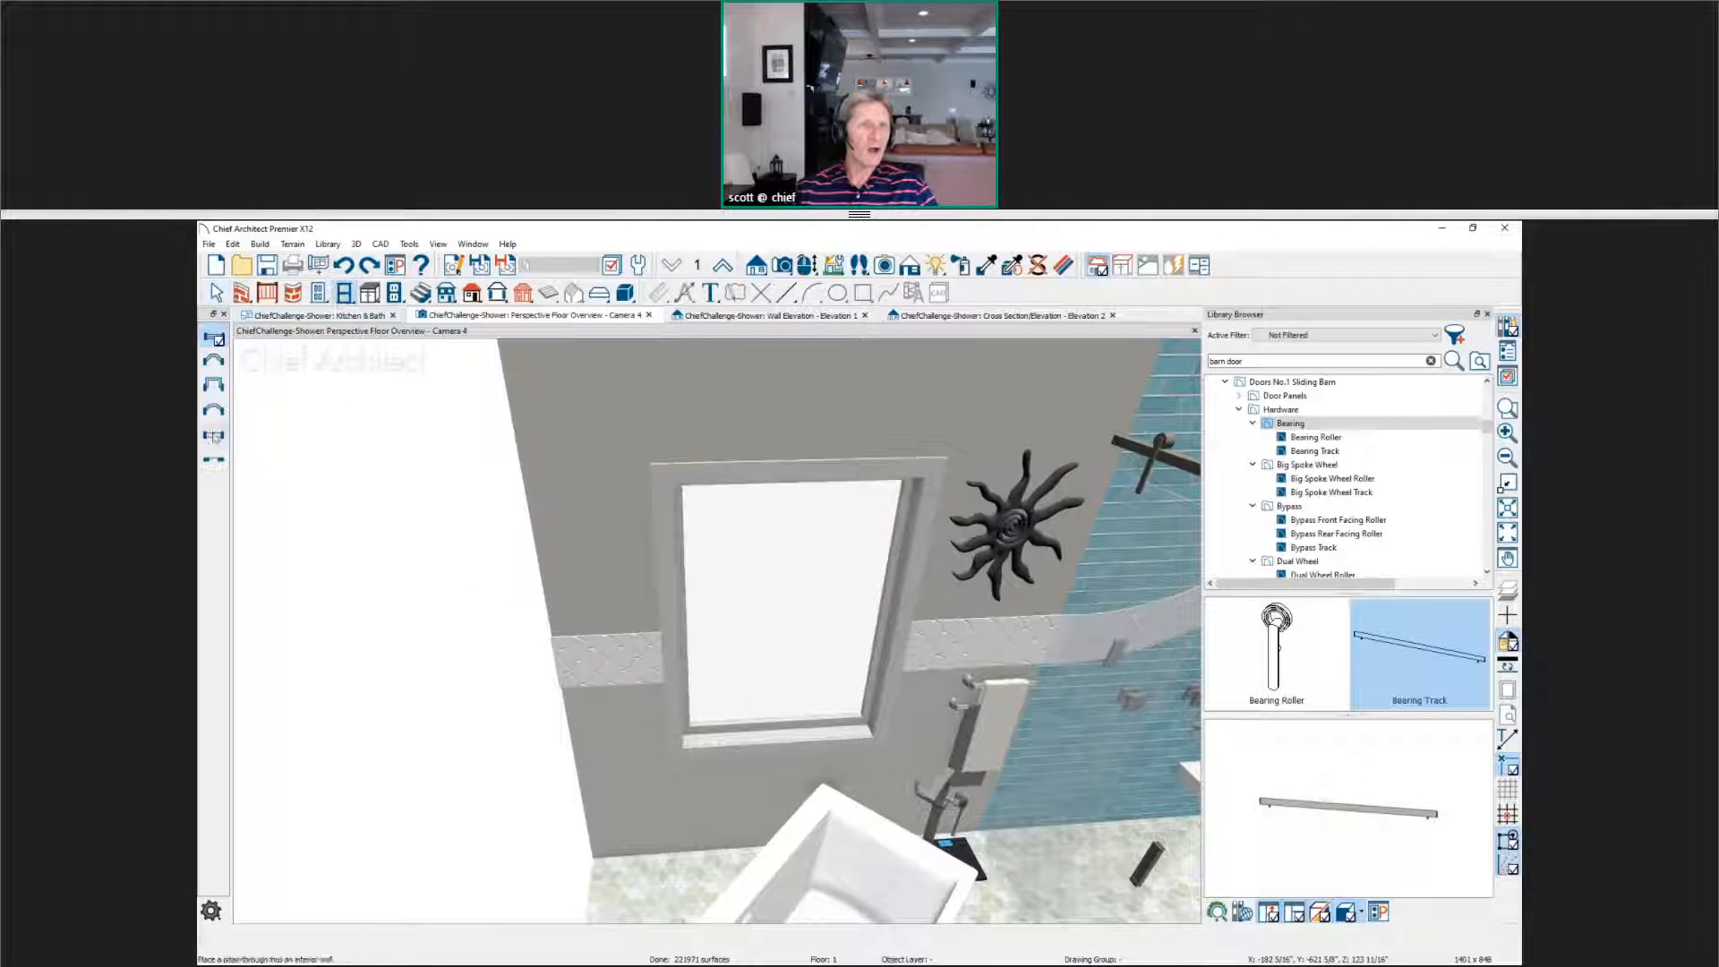
click(214, 464)
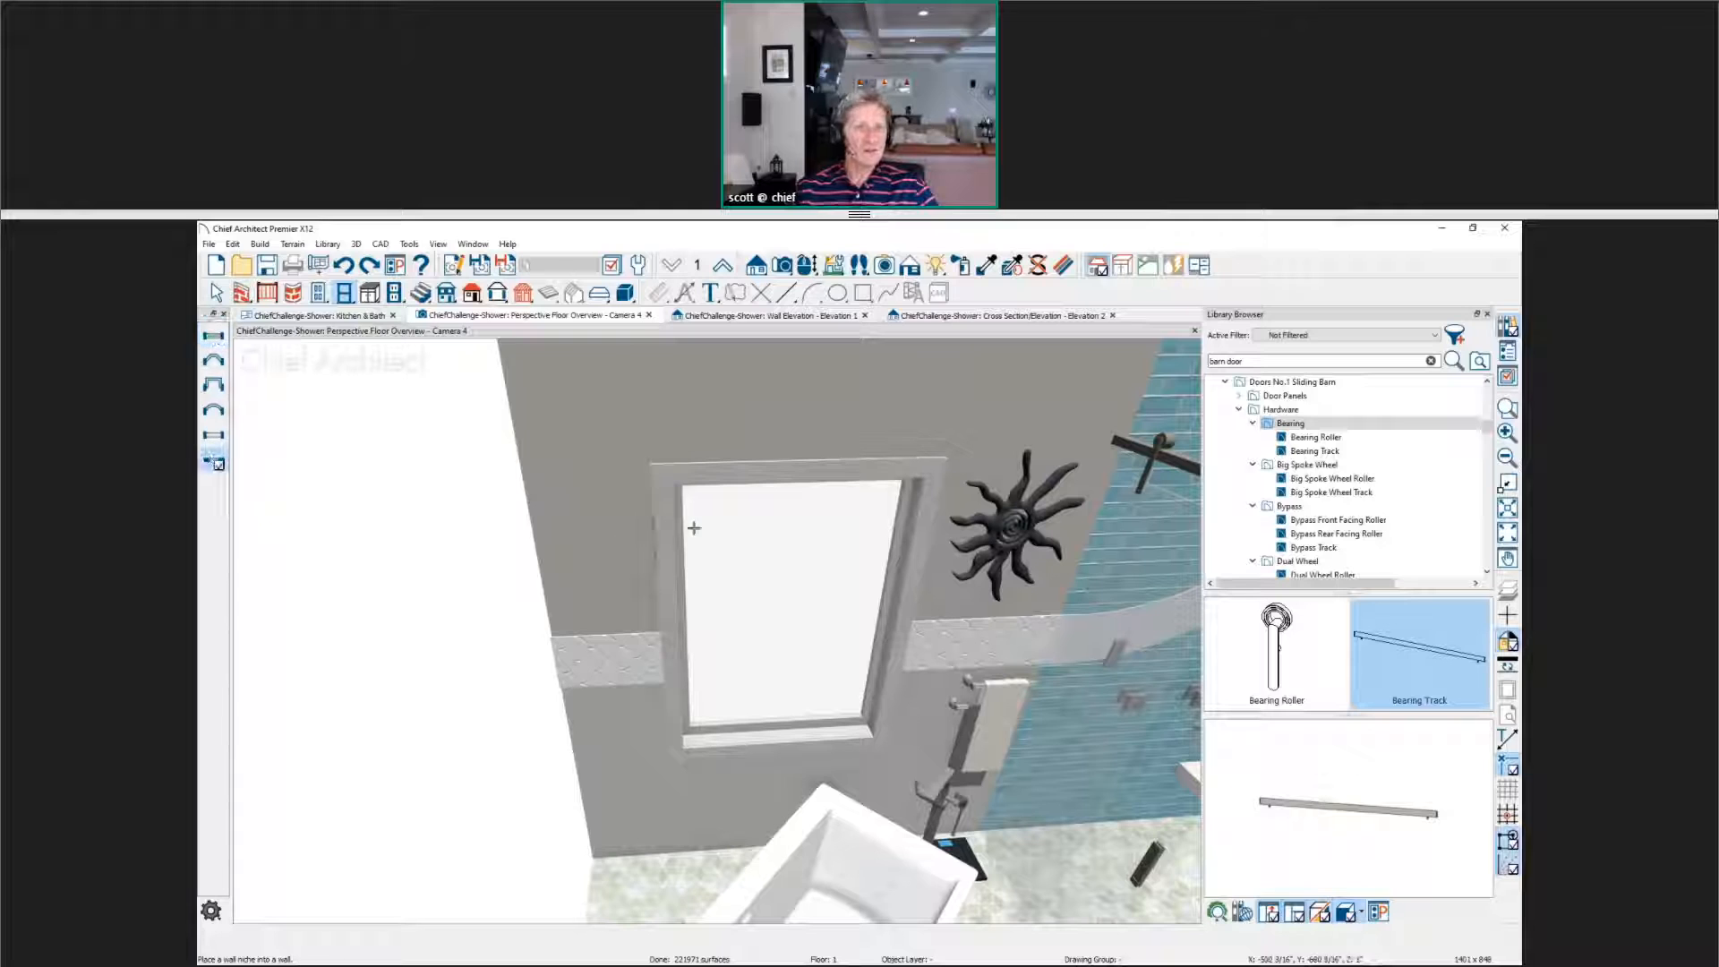
click(593, 546)
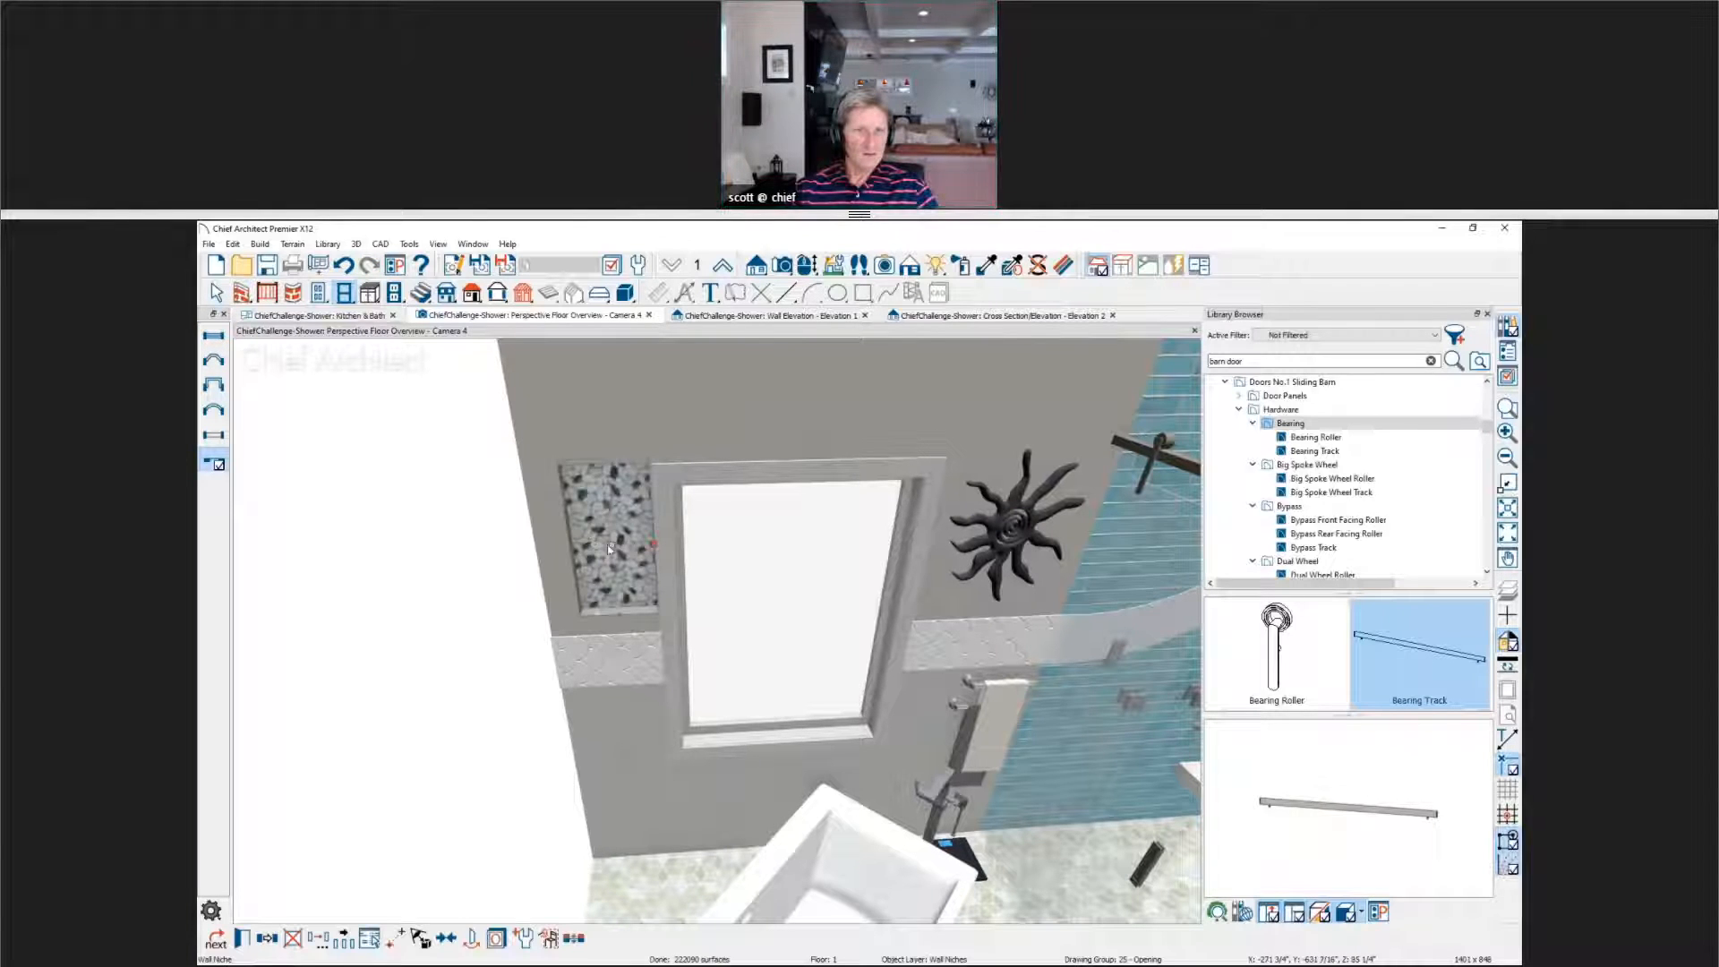
key(space)
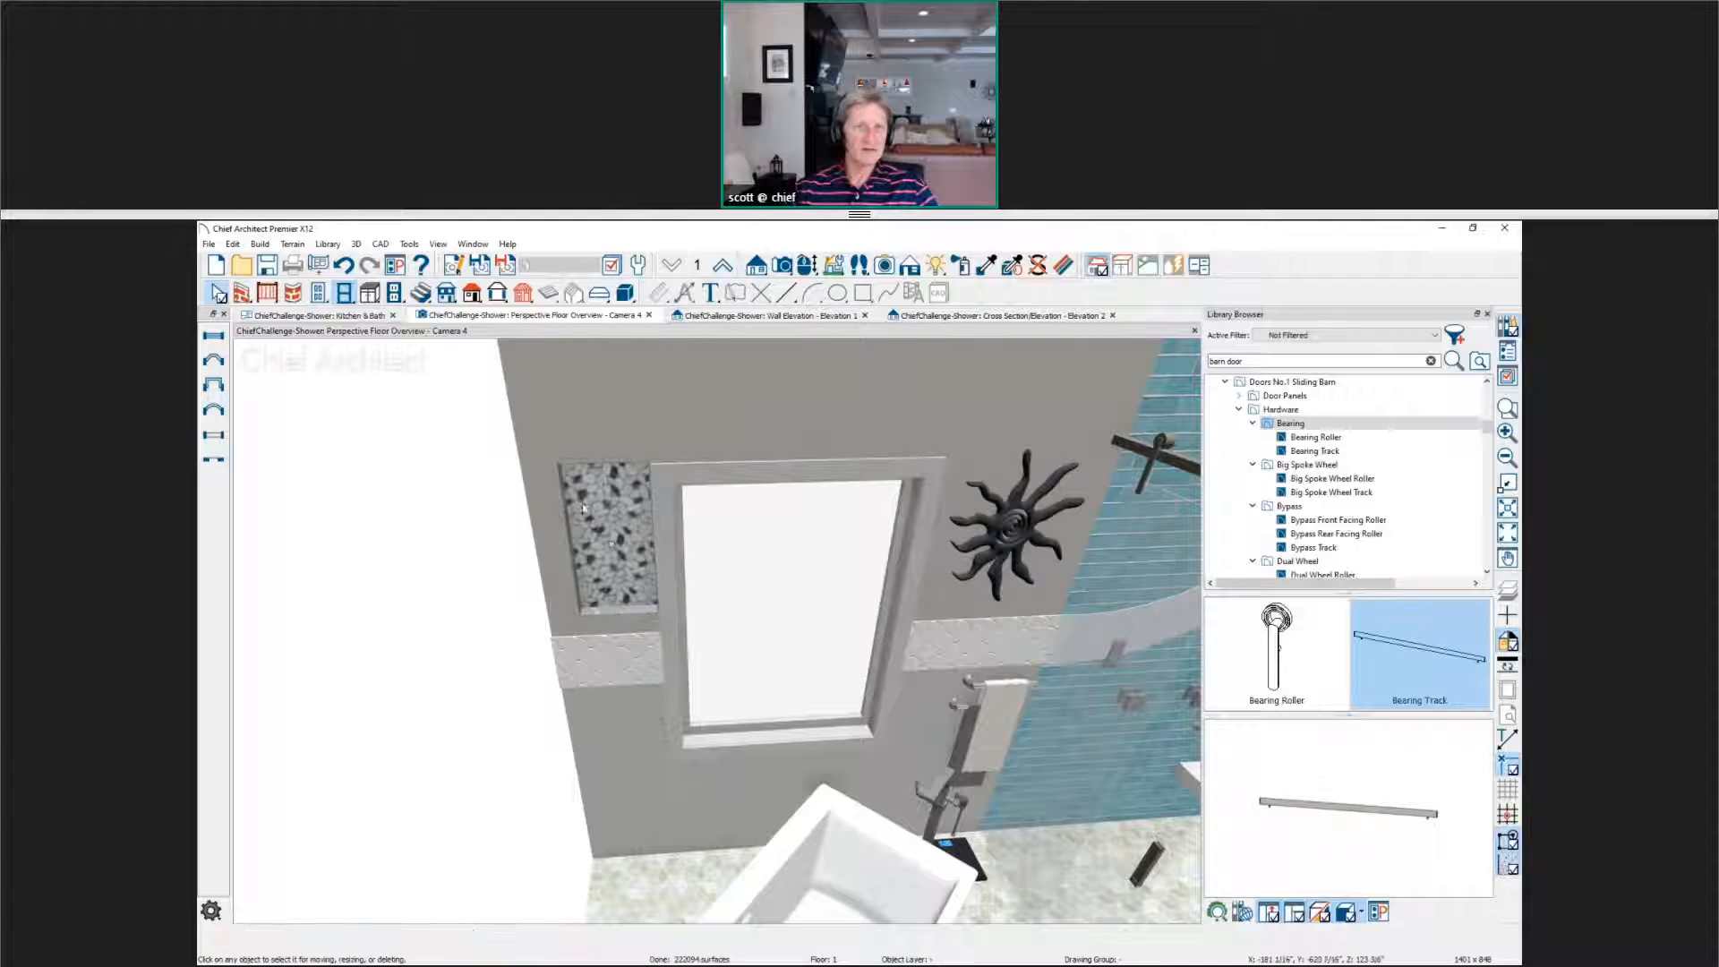
Step: Move the new pebble-backed wall niche to the wall area above the window
click(610, 548)
scroll(646, 602, down, 1)
drag(645, 599, 801, 465)
scroll(801, 466, up, 2)
middle_drag(803, 466, 869, 805)
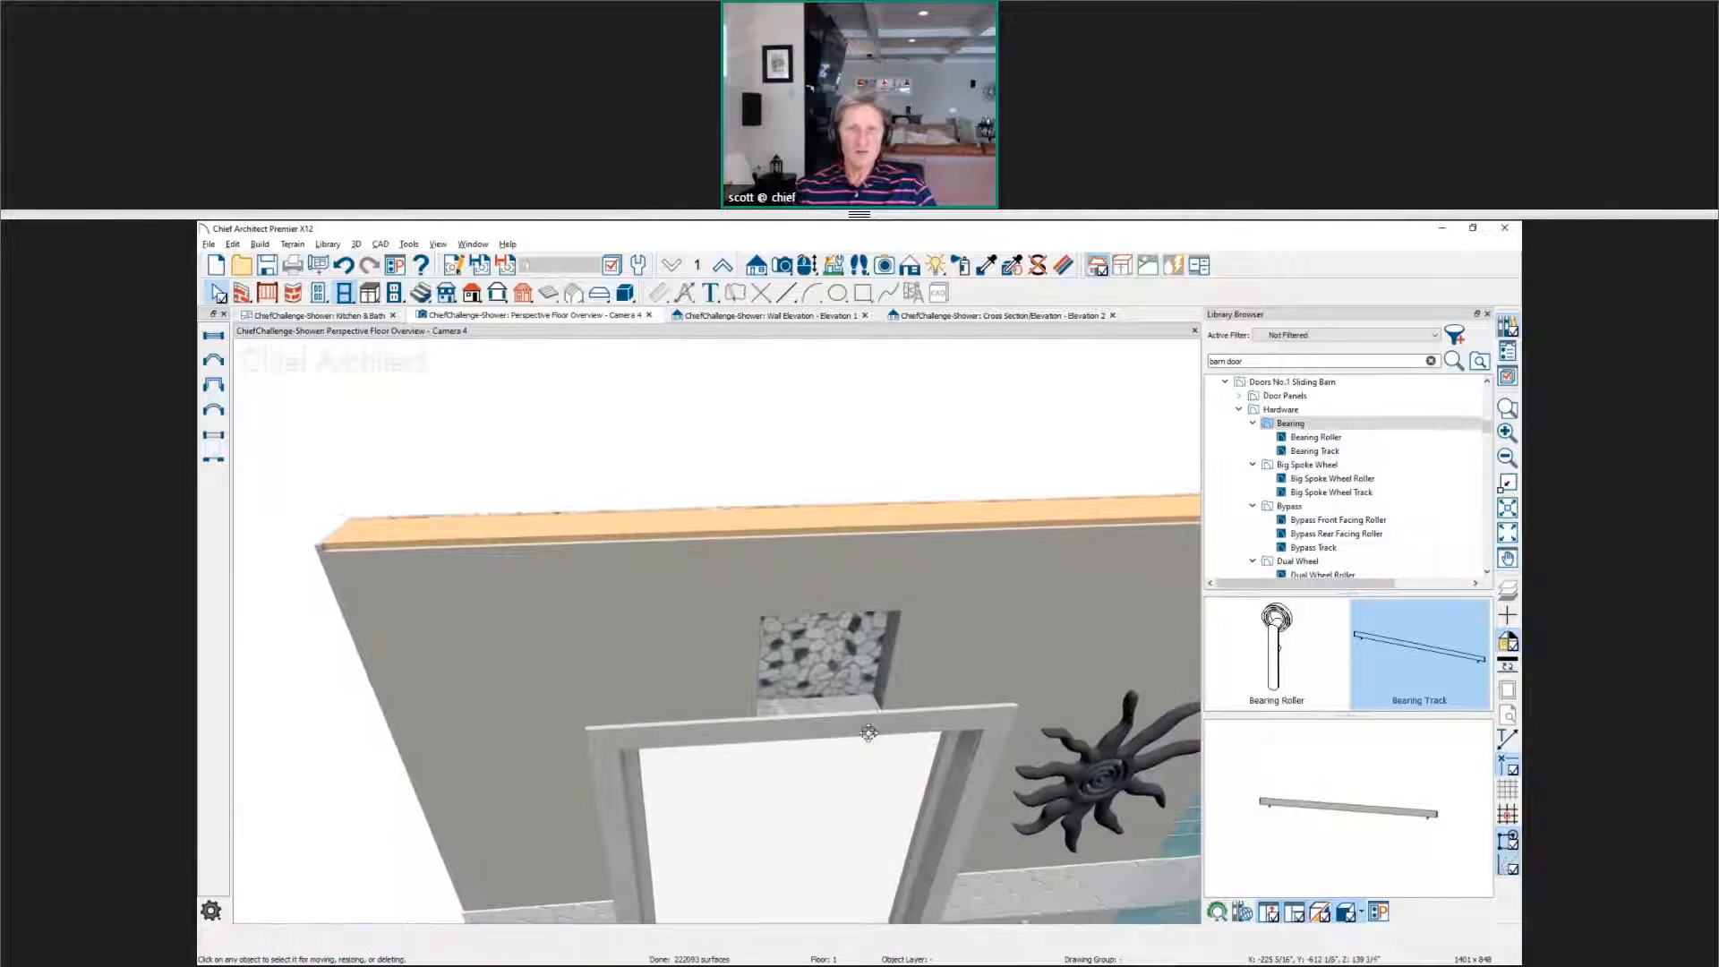
drag(869, 730, 855, 654)
scroll(839, 634, up, 3)
scroll(835, 632, down, 3)
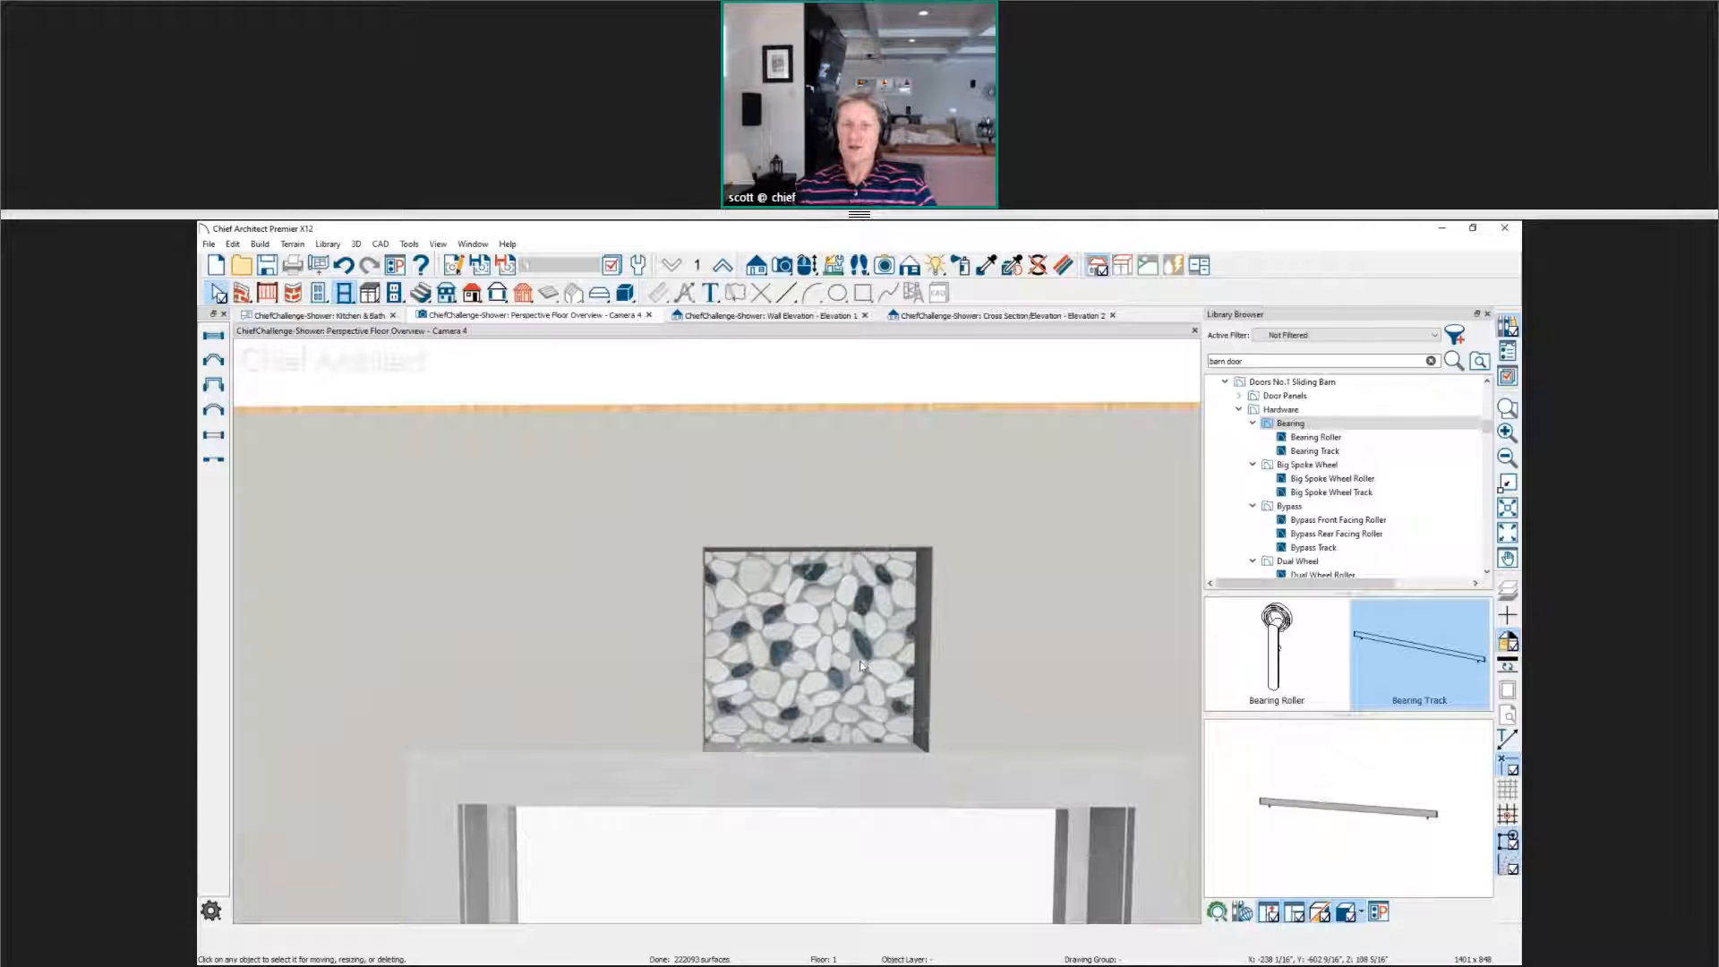
Step: Give the wall niche above the window a Broken Arch with a height of 6"
click(860, 665)
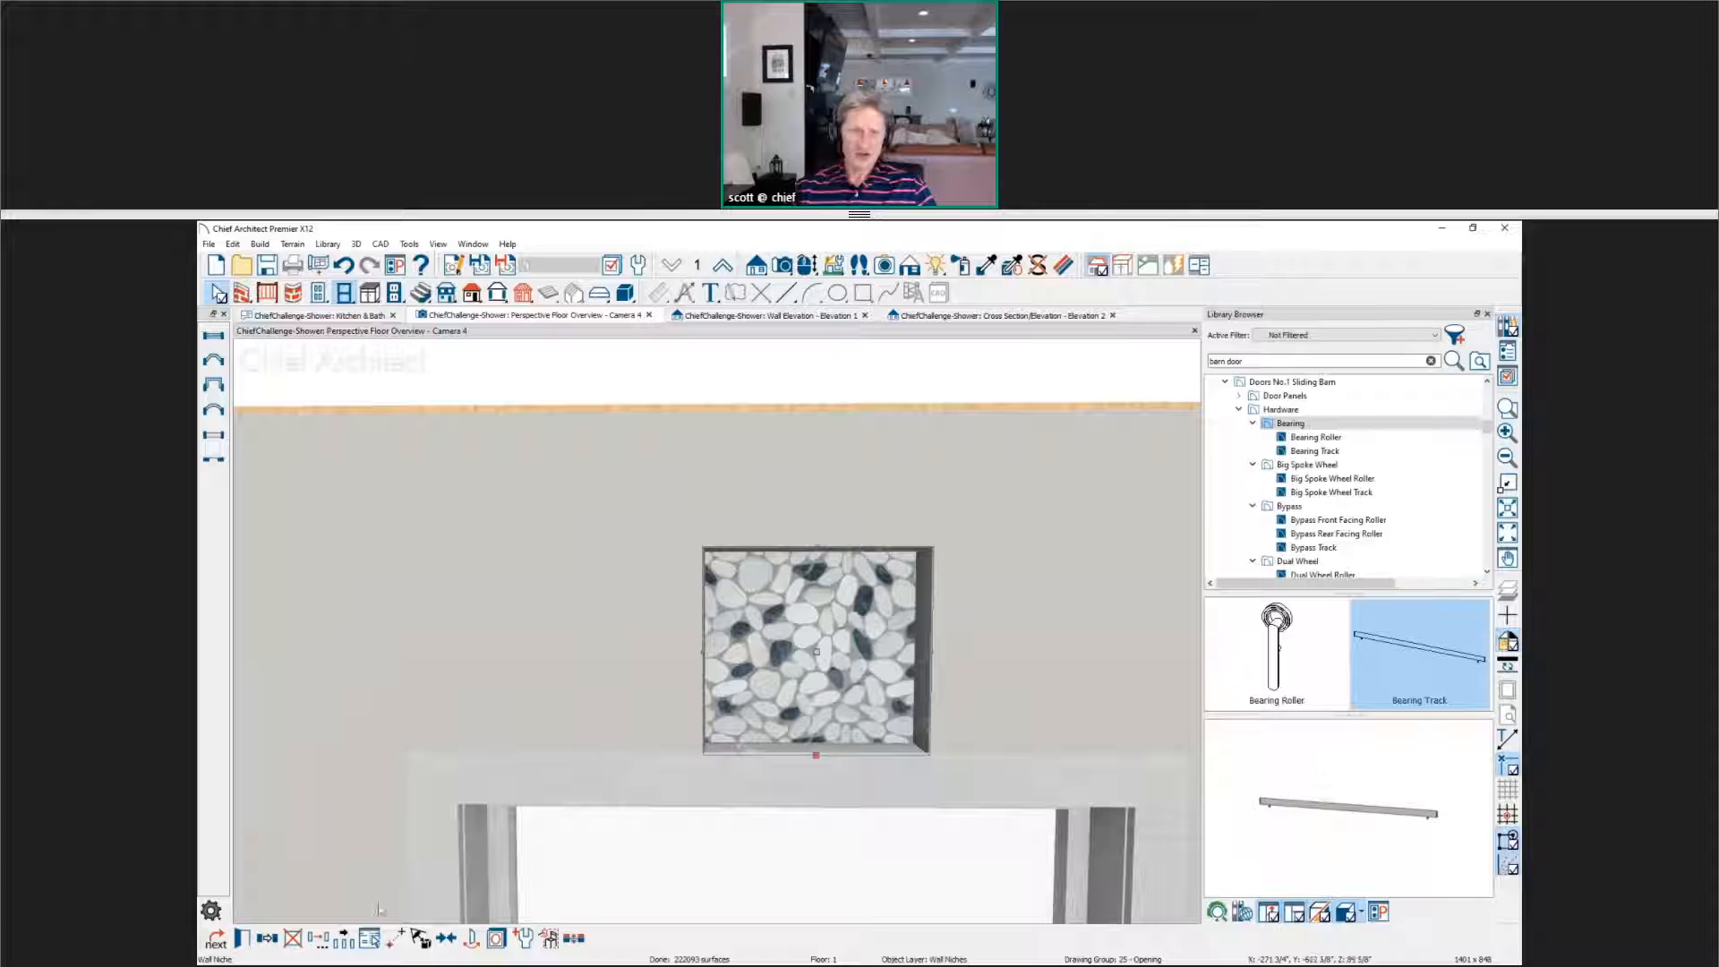
click(252, 945)
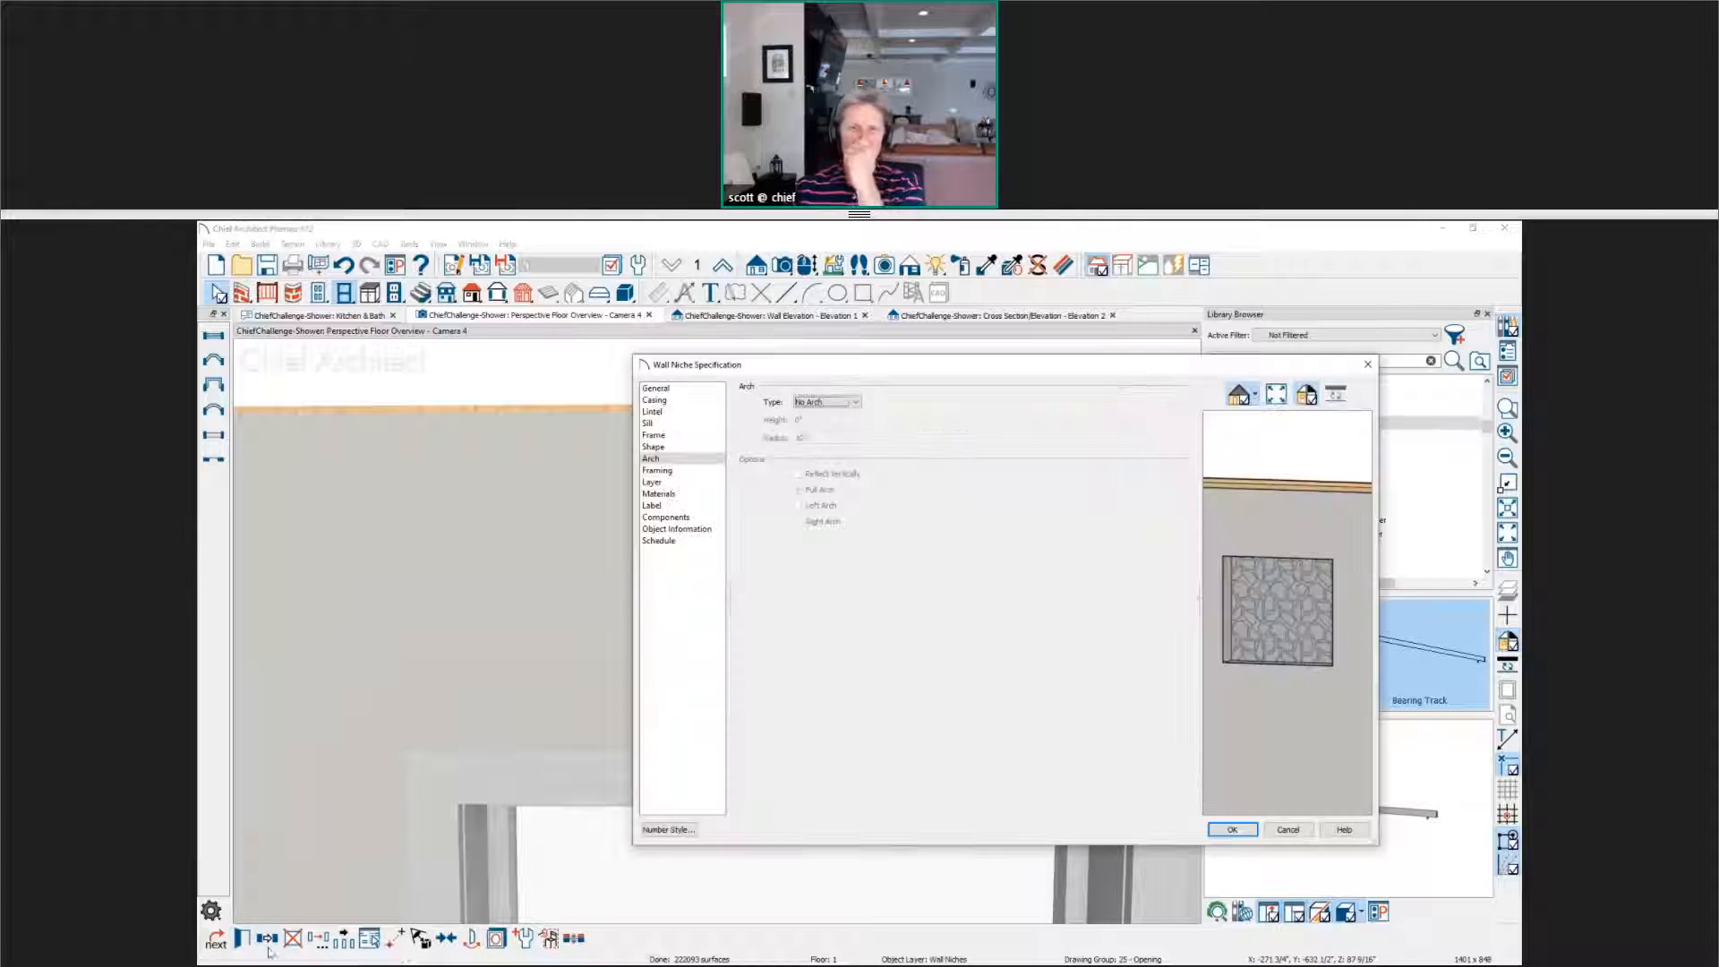
click(857, 401)
click(825, 436)
key(Tab)
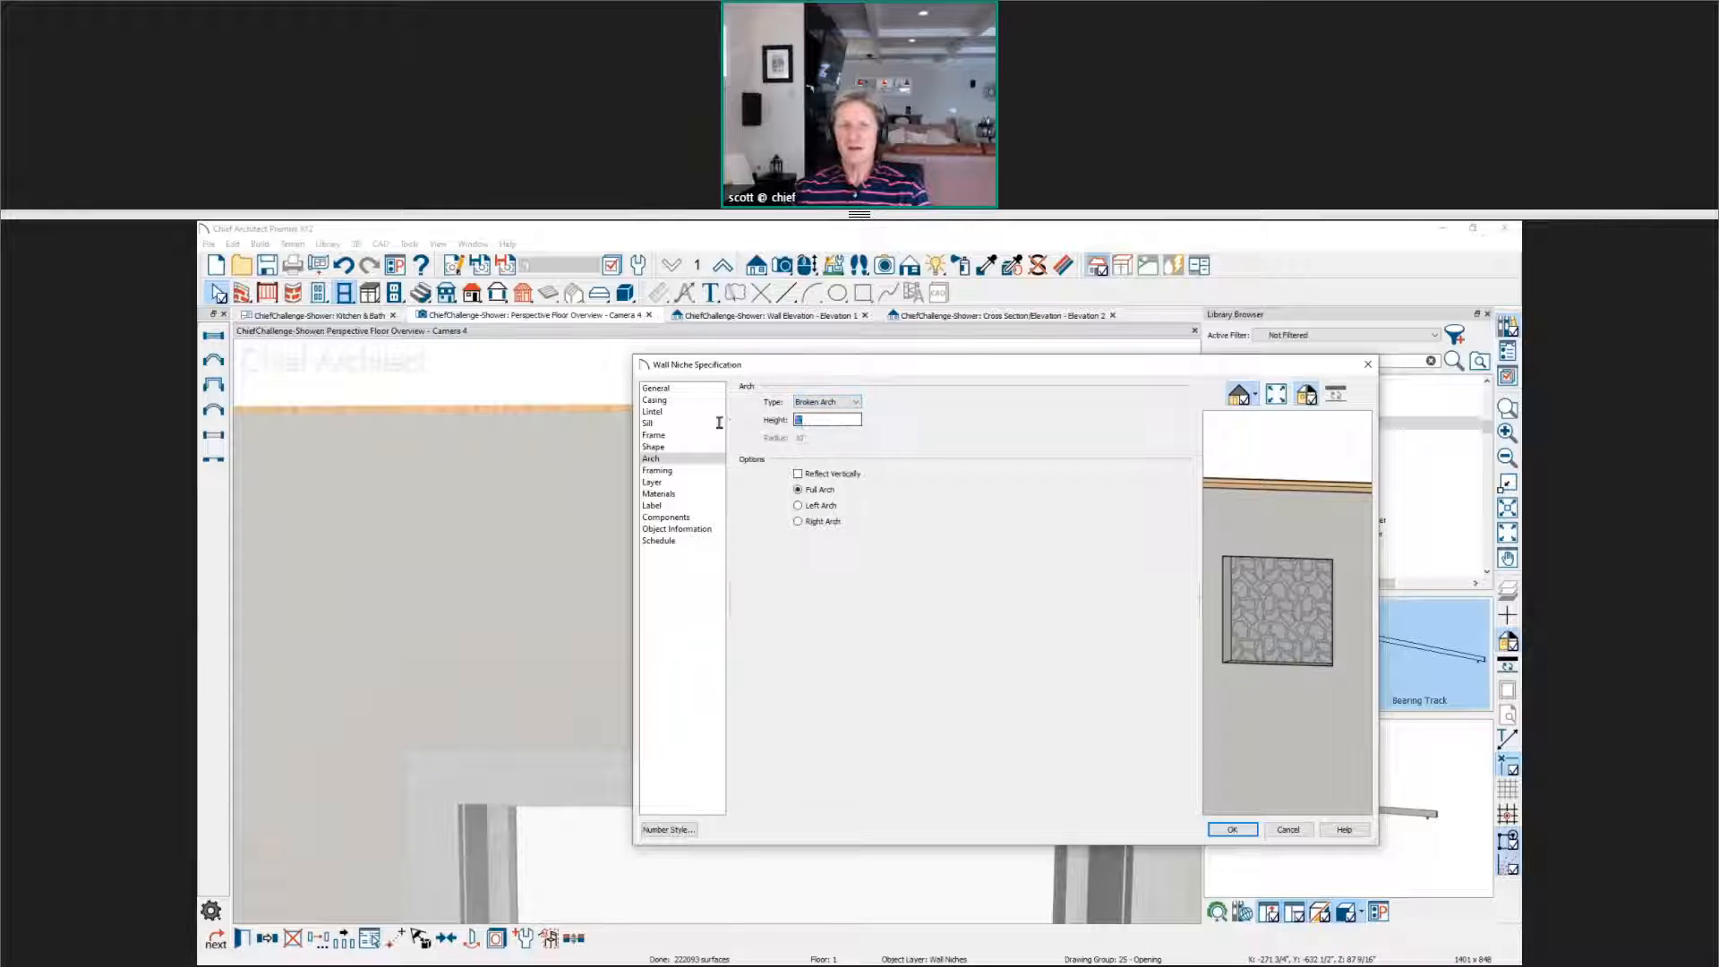
text(6")
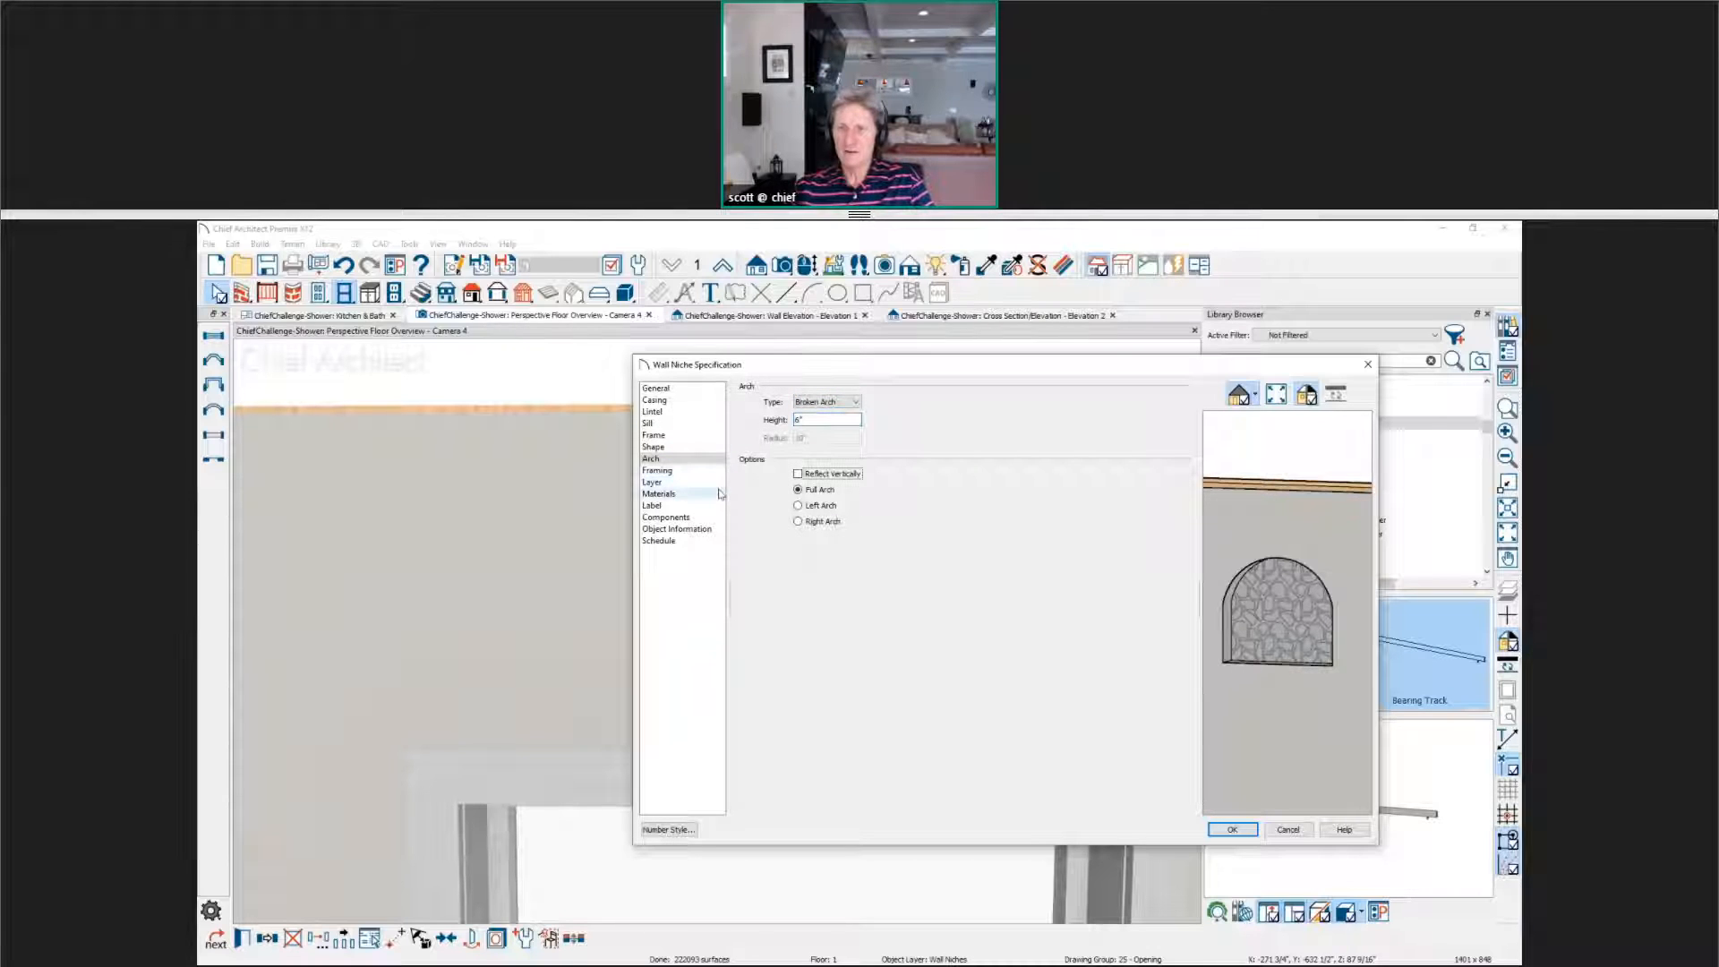
Step: Set the wall niche's arch height to 3"
drag(823, 421, 718, 421)
text(3)
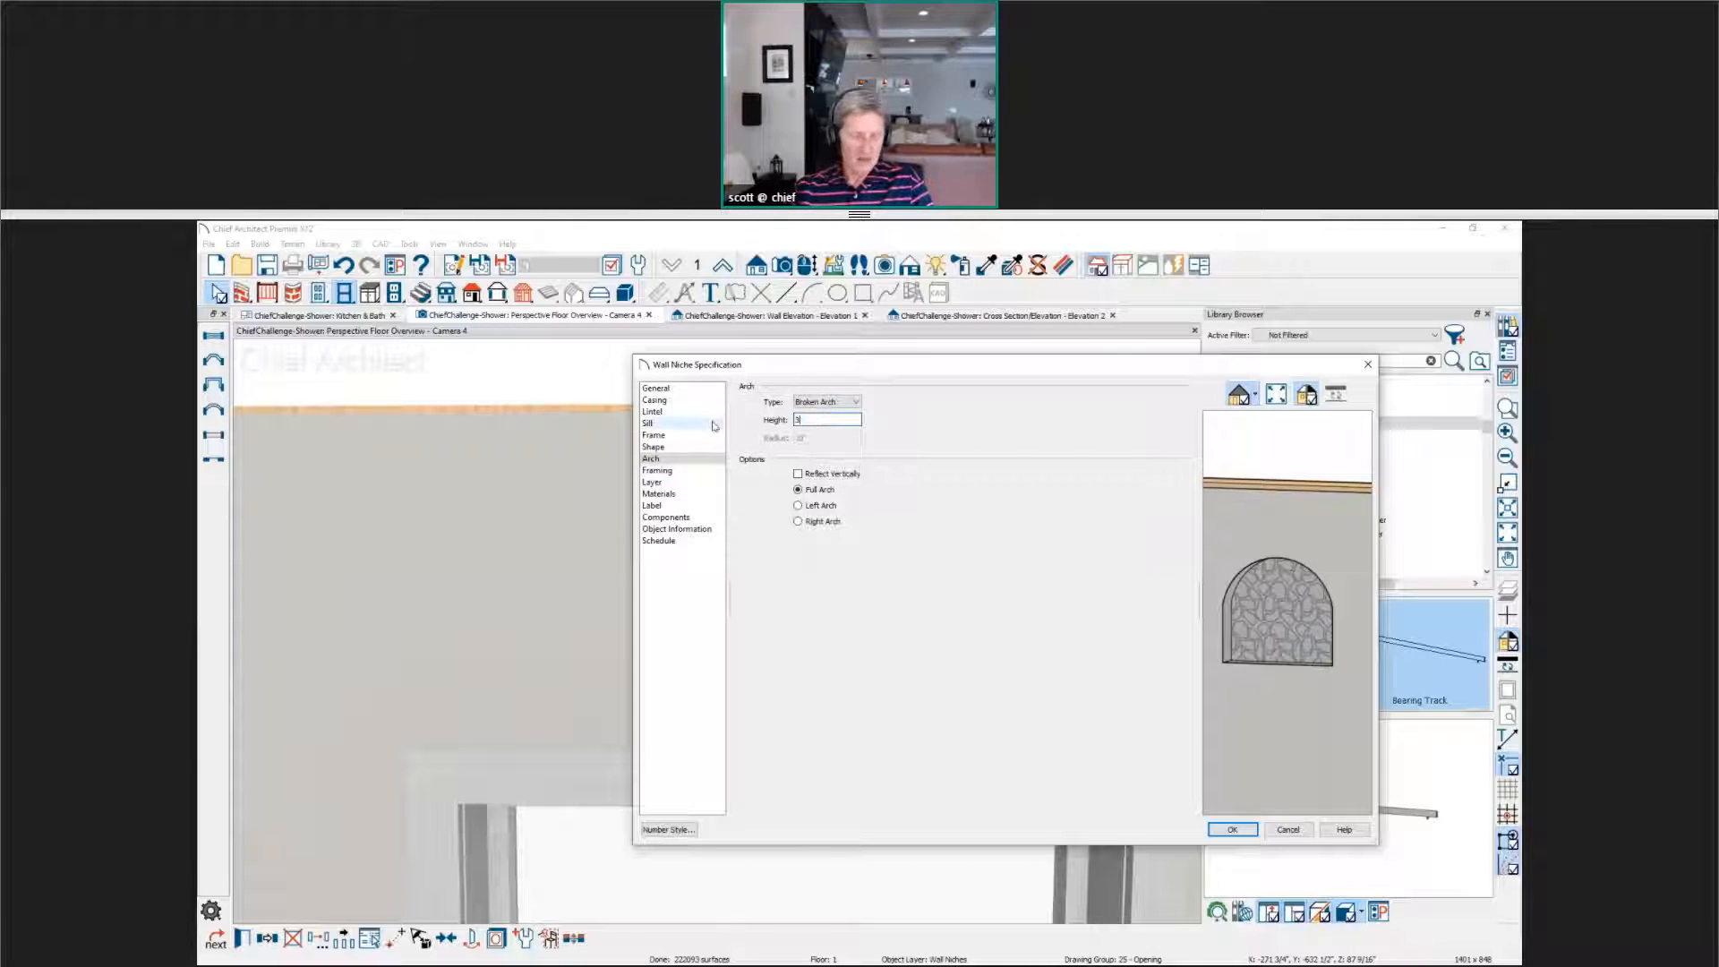
key(Tab)
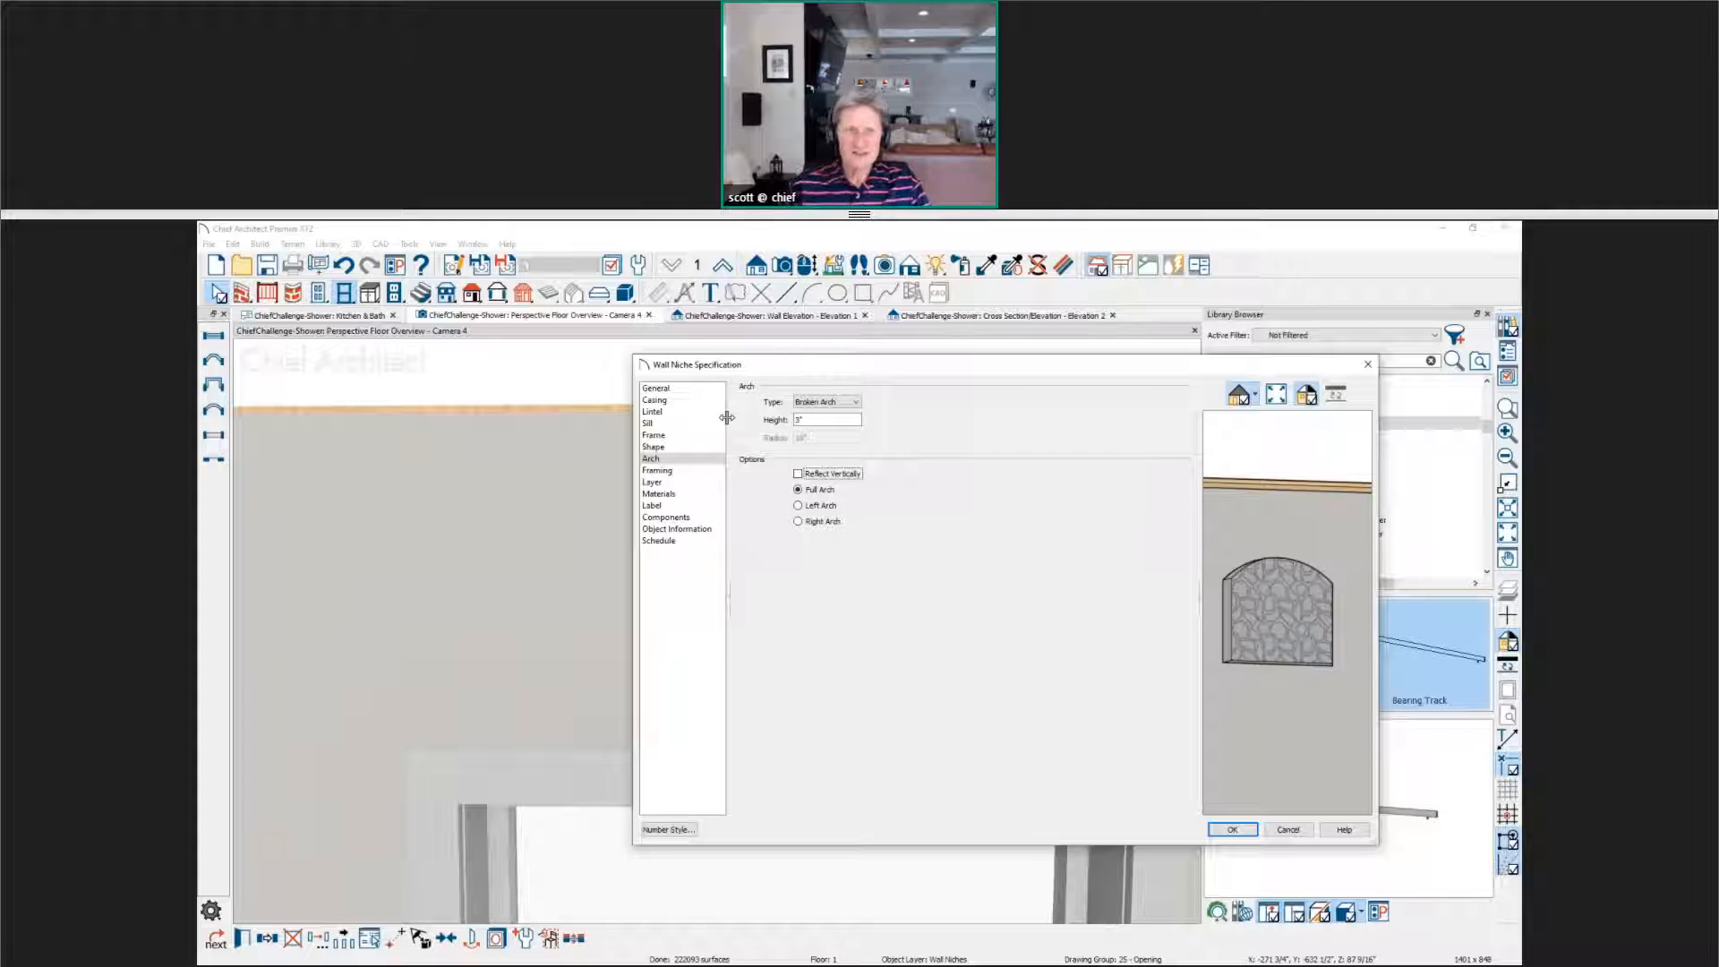
Step: Add a casing to the arched wall niche and set the casing width to 1"
click(654, 399)
click(744, 388)
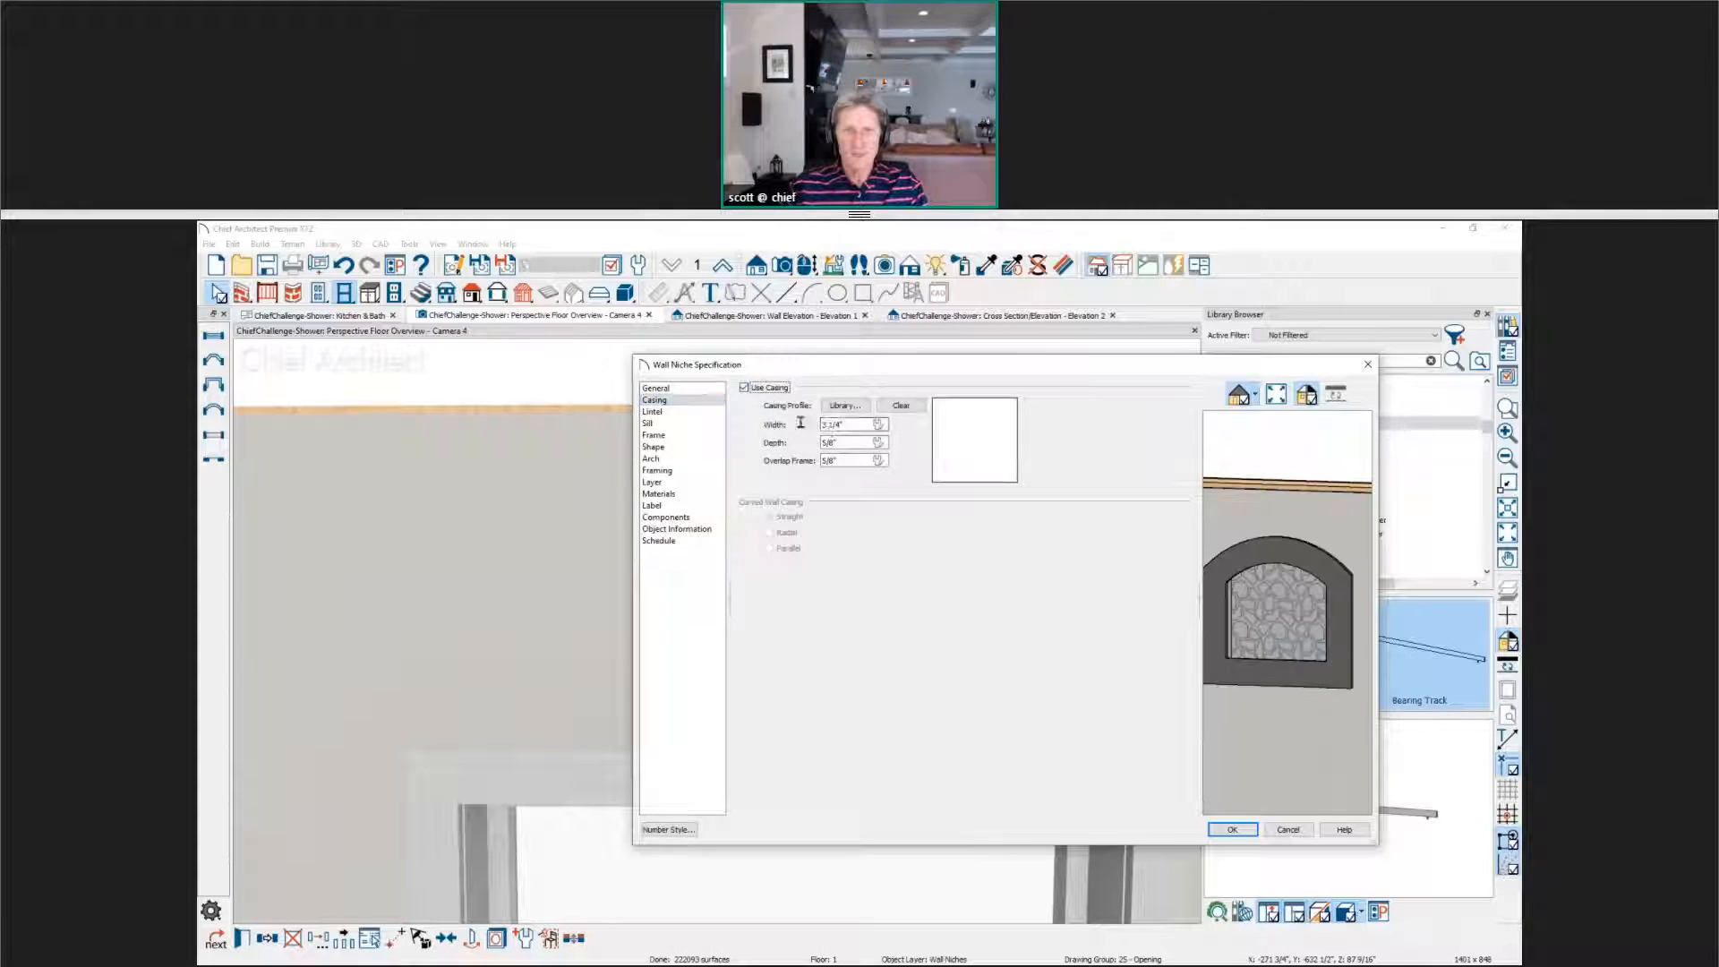
drag(866, 424, 822, 424)
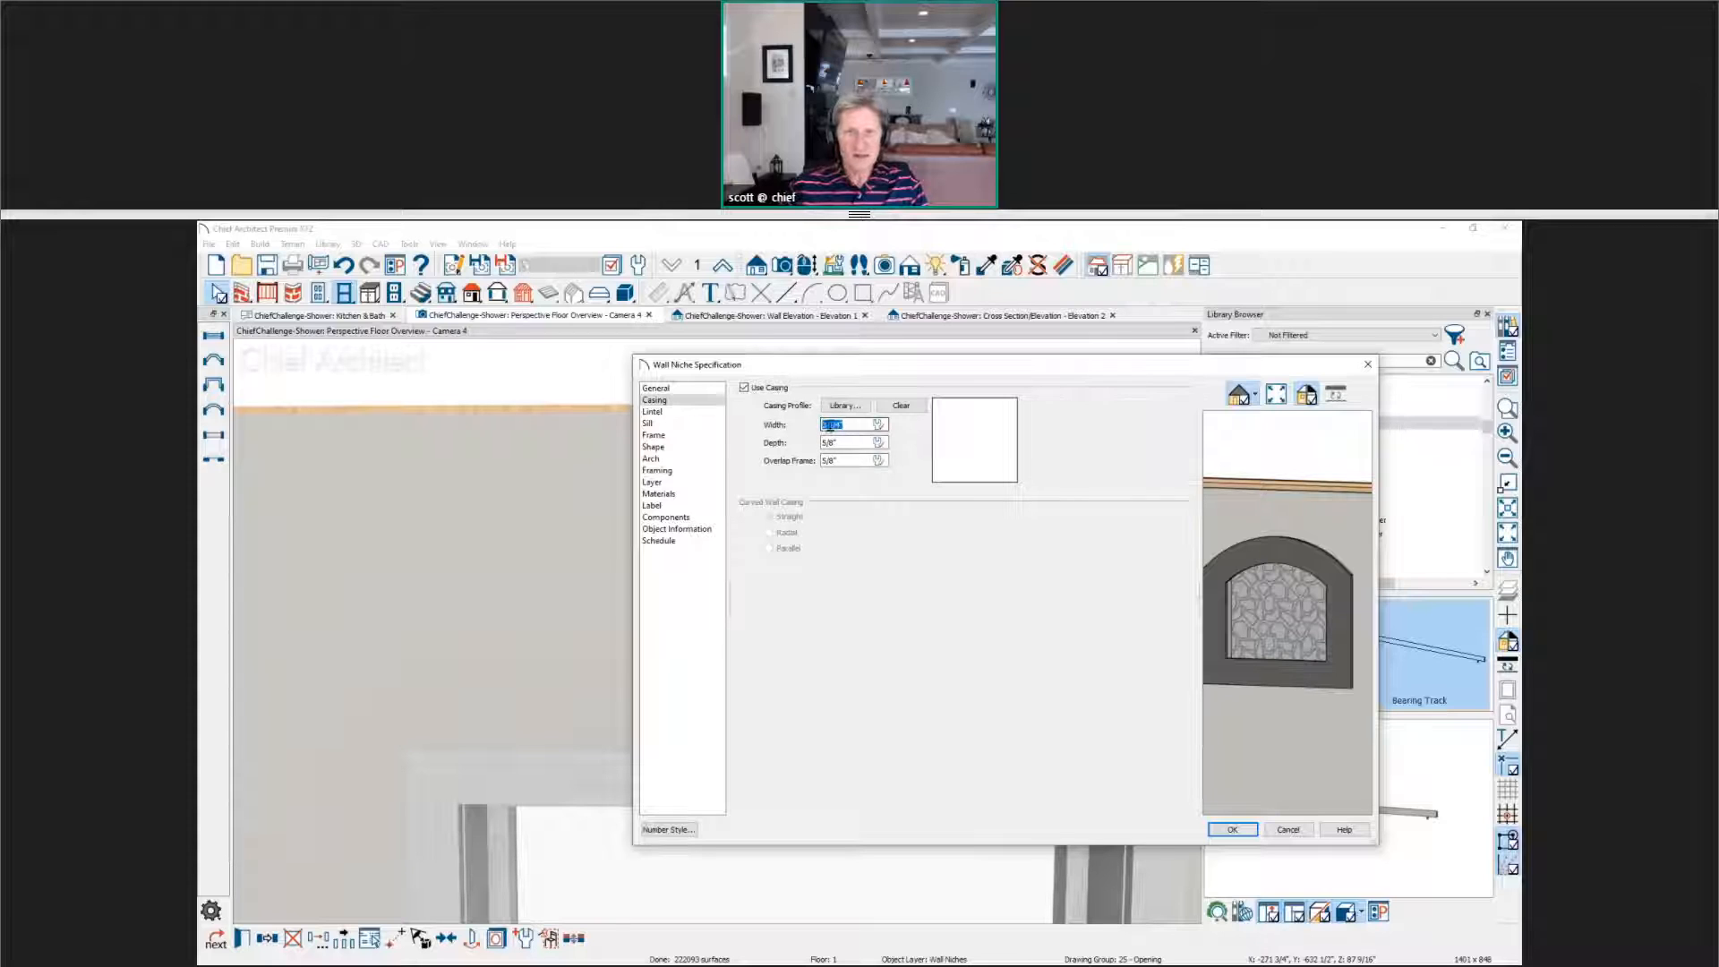
click(827, 425)
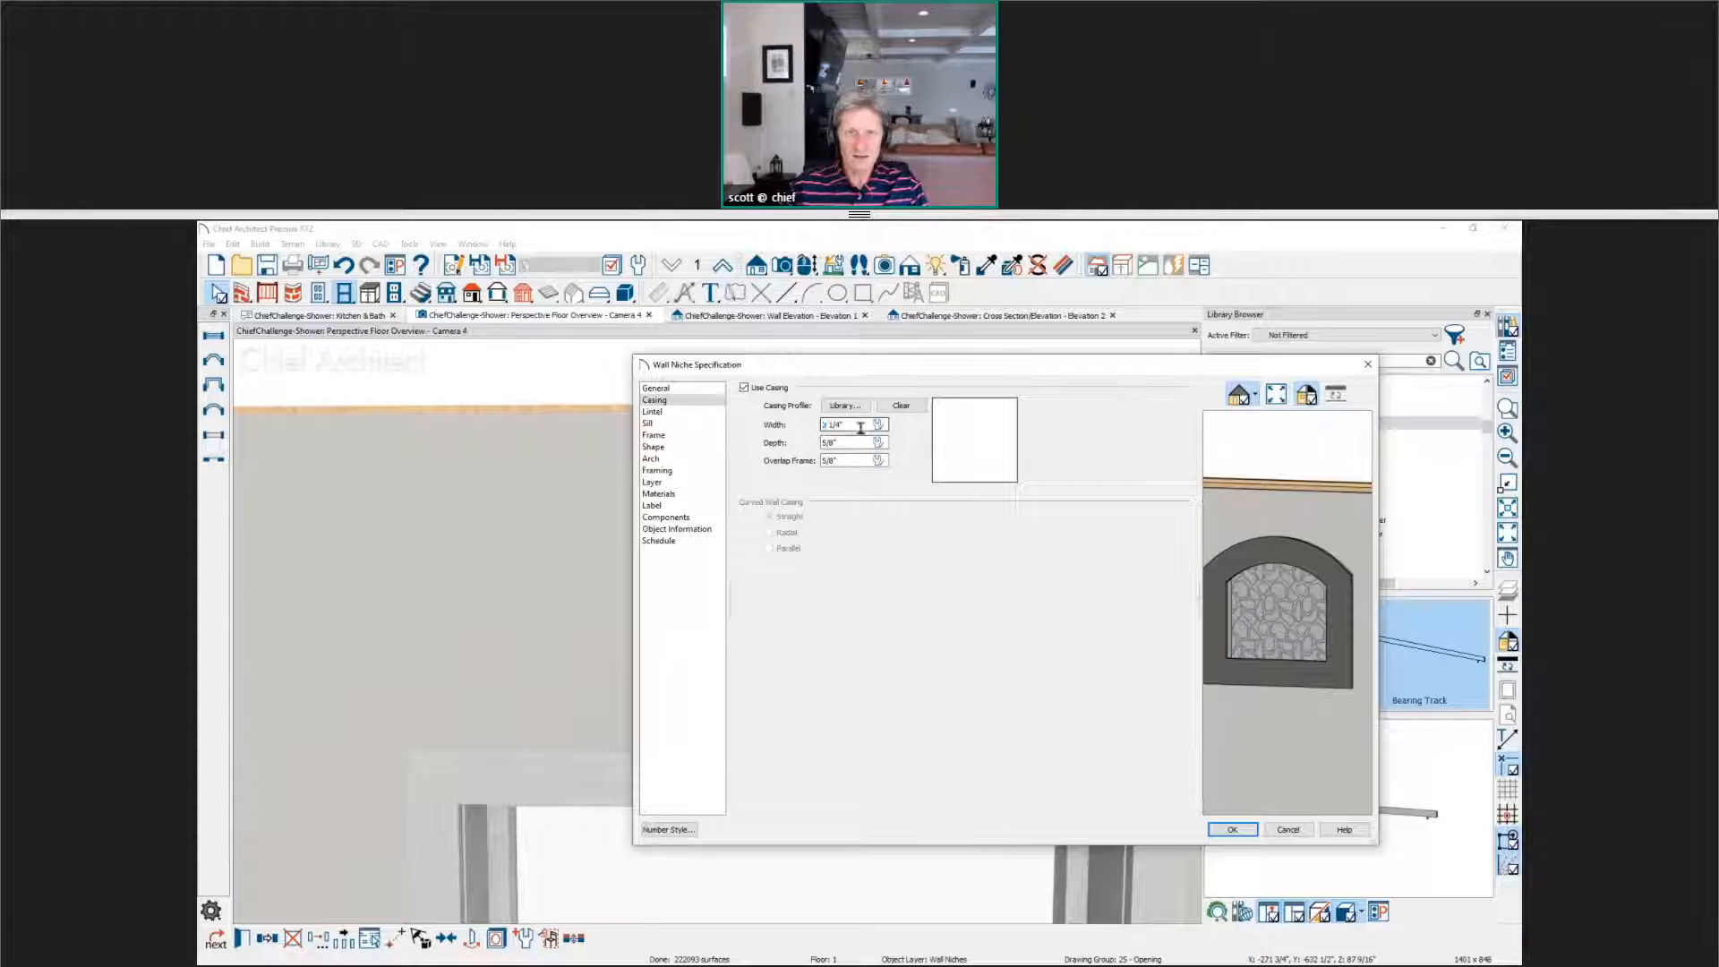
drag(854, 426, 799, 427)
text(1)
key(Tab)
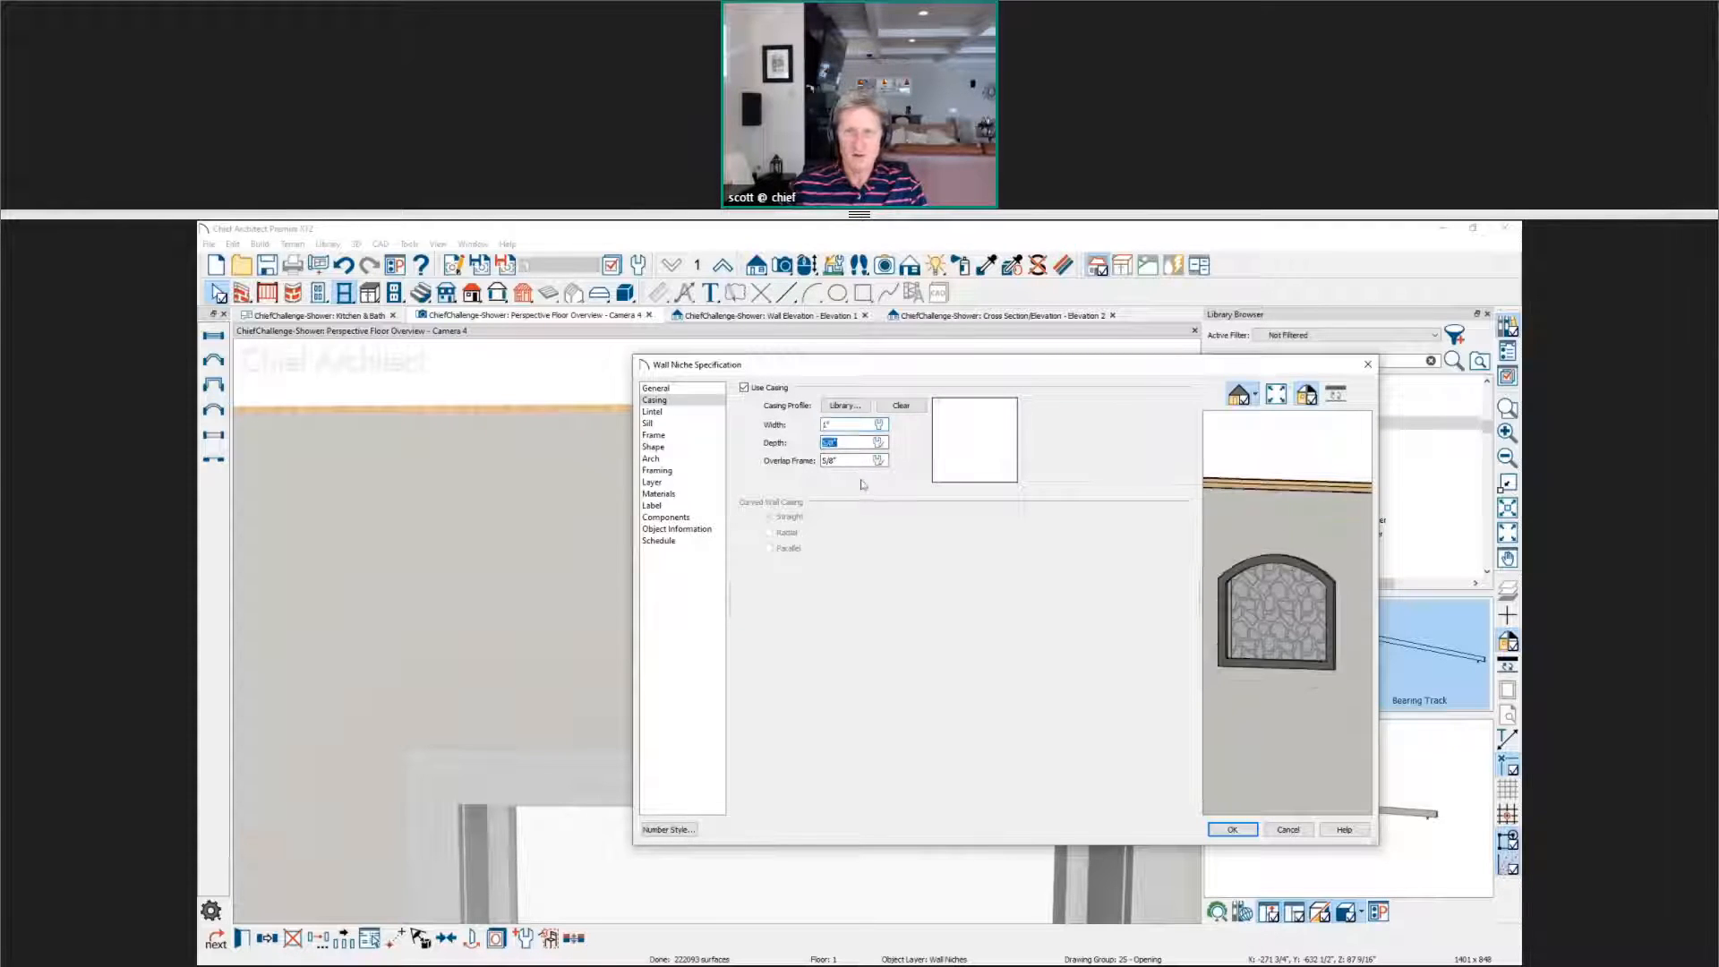
scroll(1241, 599, up, 2)
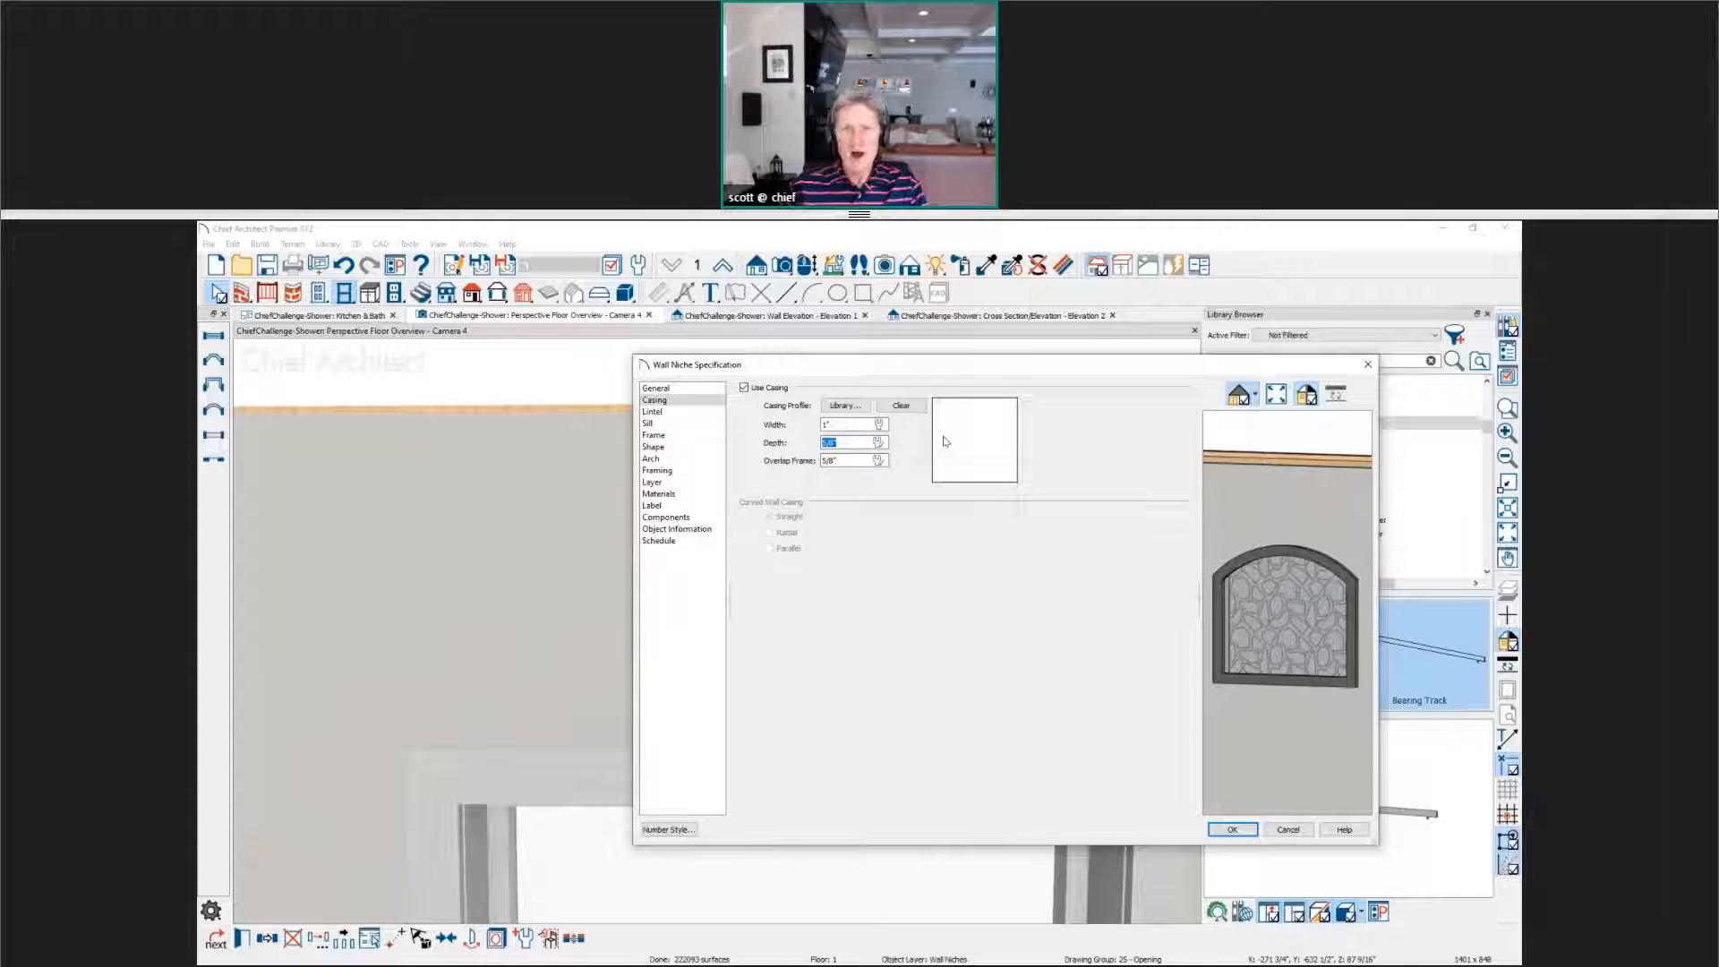
Step: Assign the CA-31 edge molding from the Chief Architect core catalog as the niche's casing profile
click(847, 407)
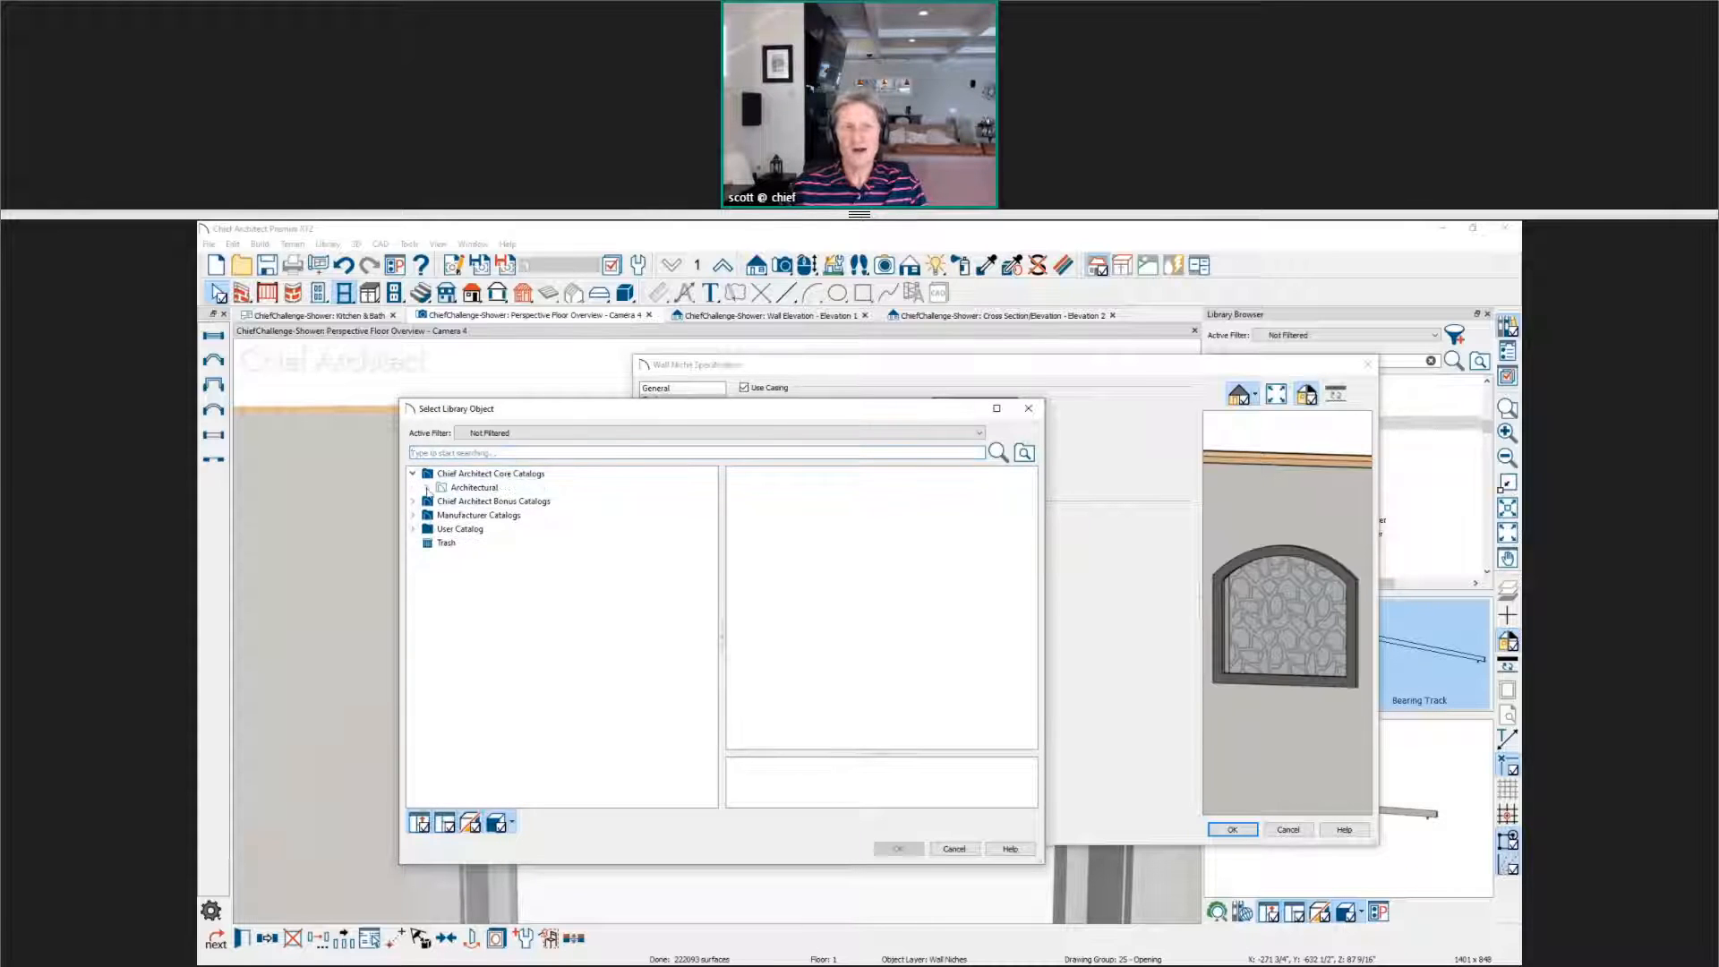
click(427, 487)
click(515, 502)
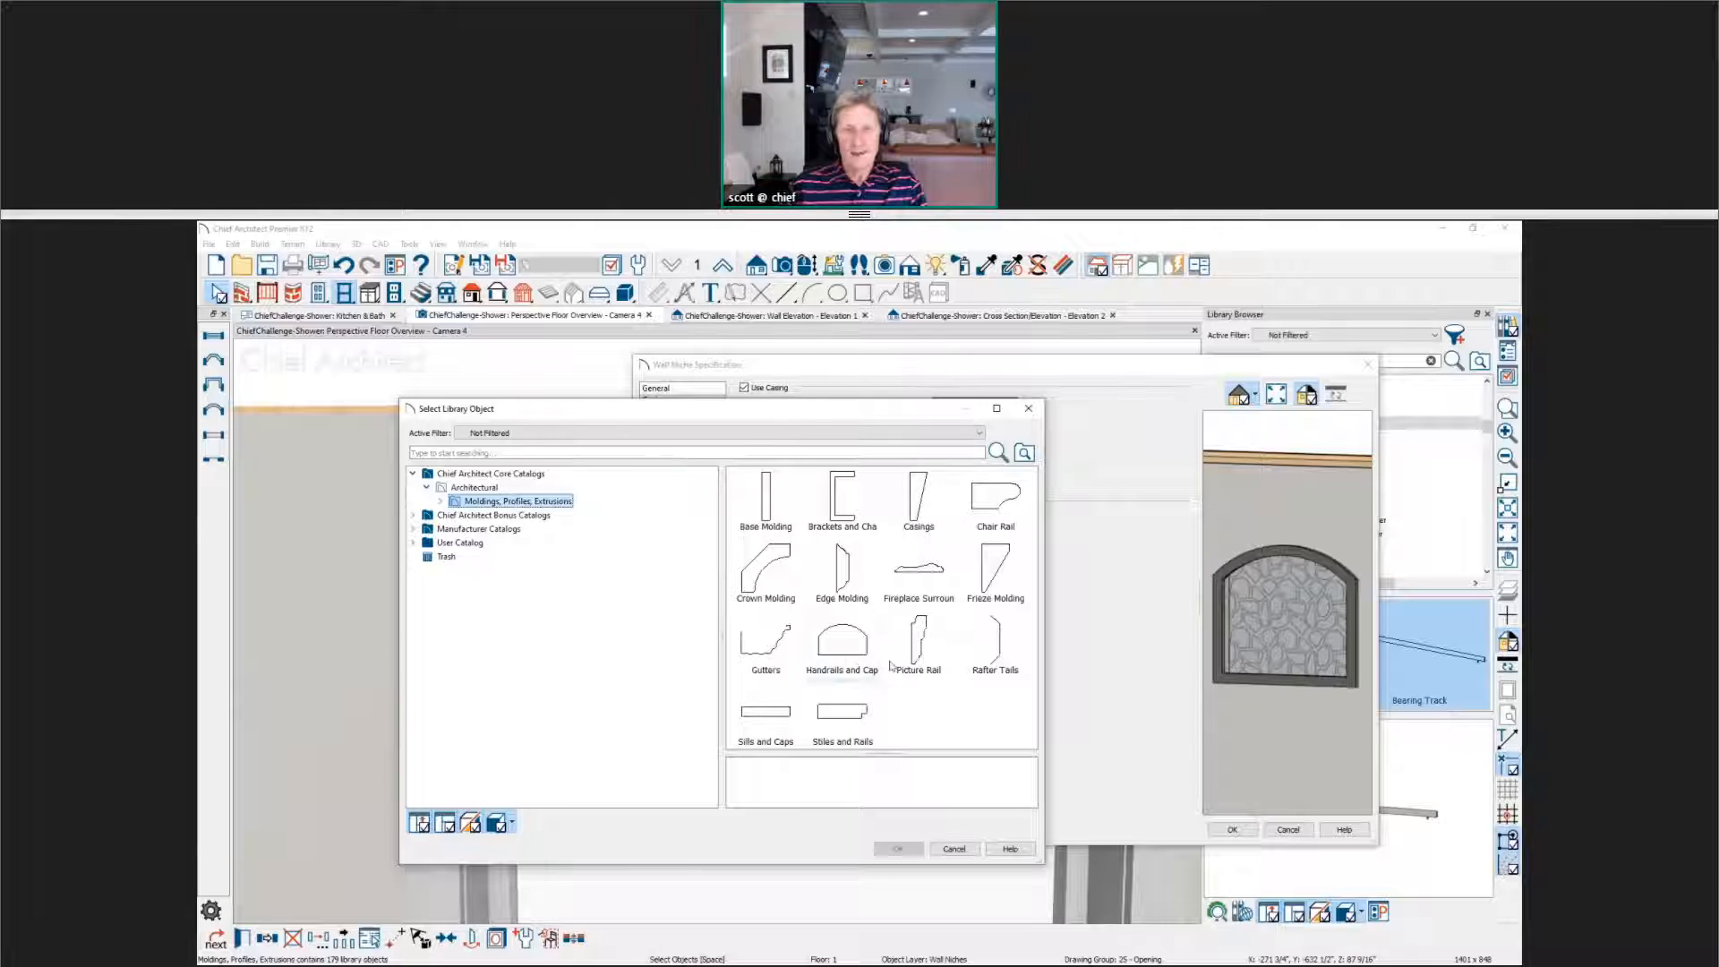
double_click(855, 578)
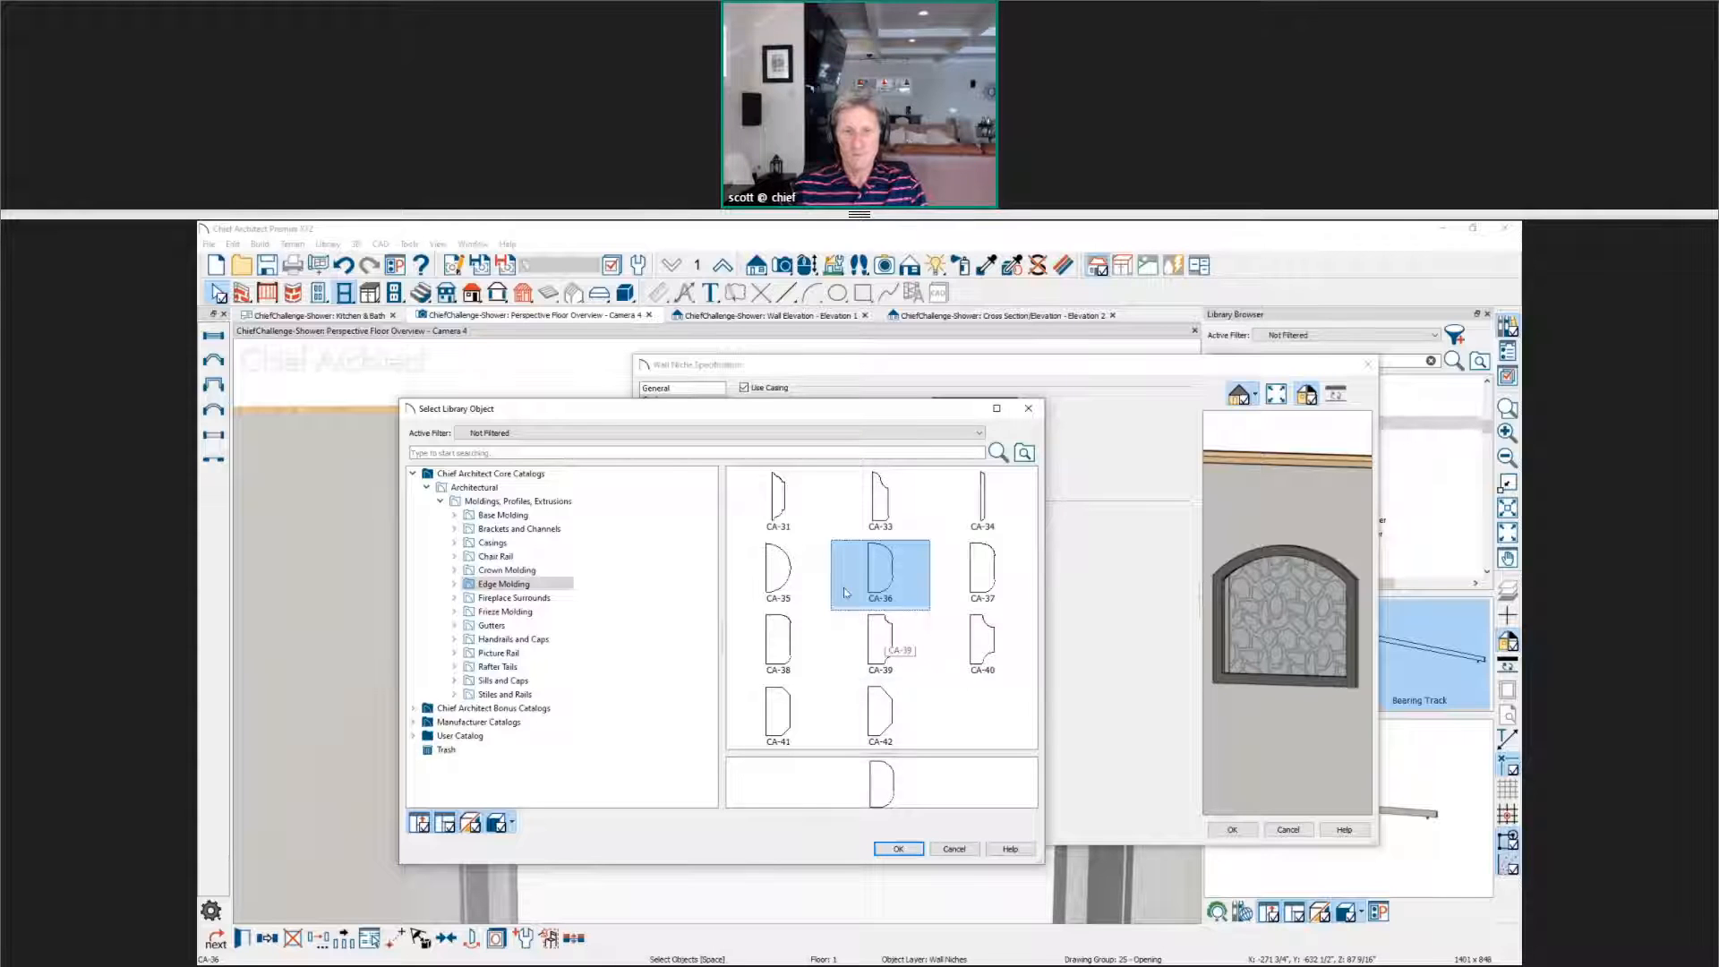
double_click(778, 499)
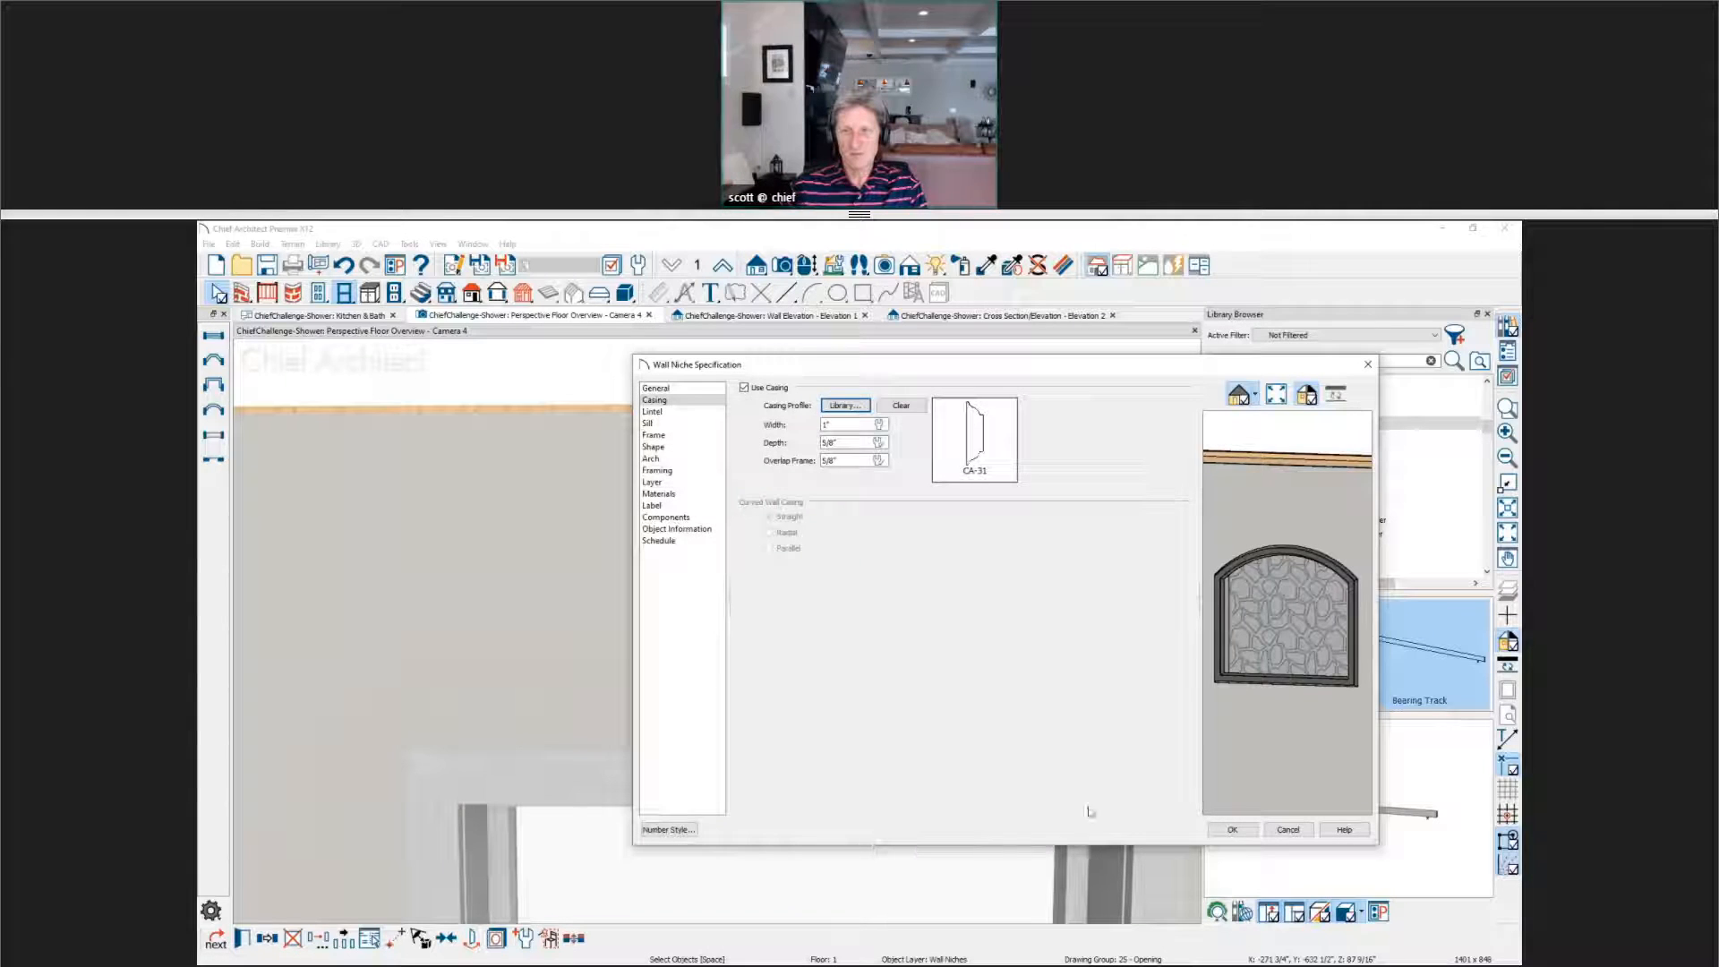
Step: Apply the CA-31 casing, 1" wide and 5/8" deep, to the arched wall niche
click(1232, 829)
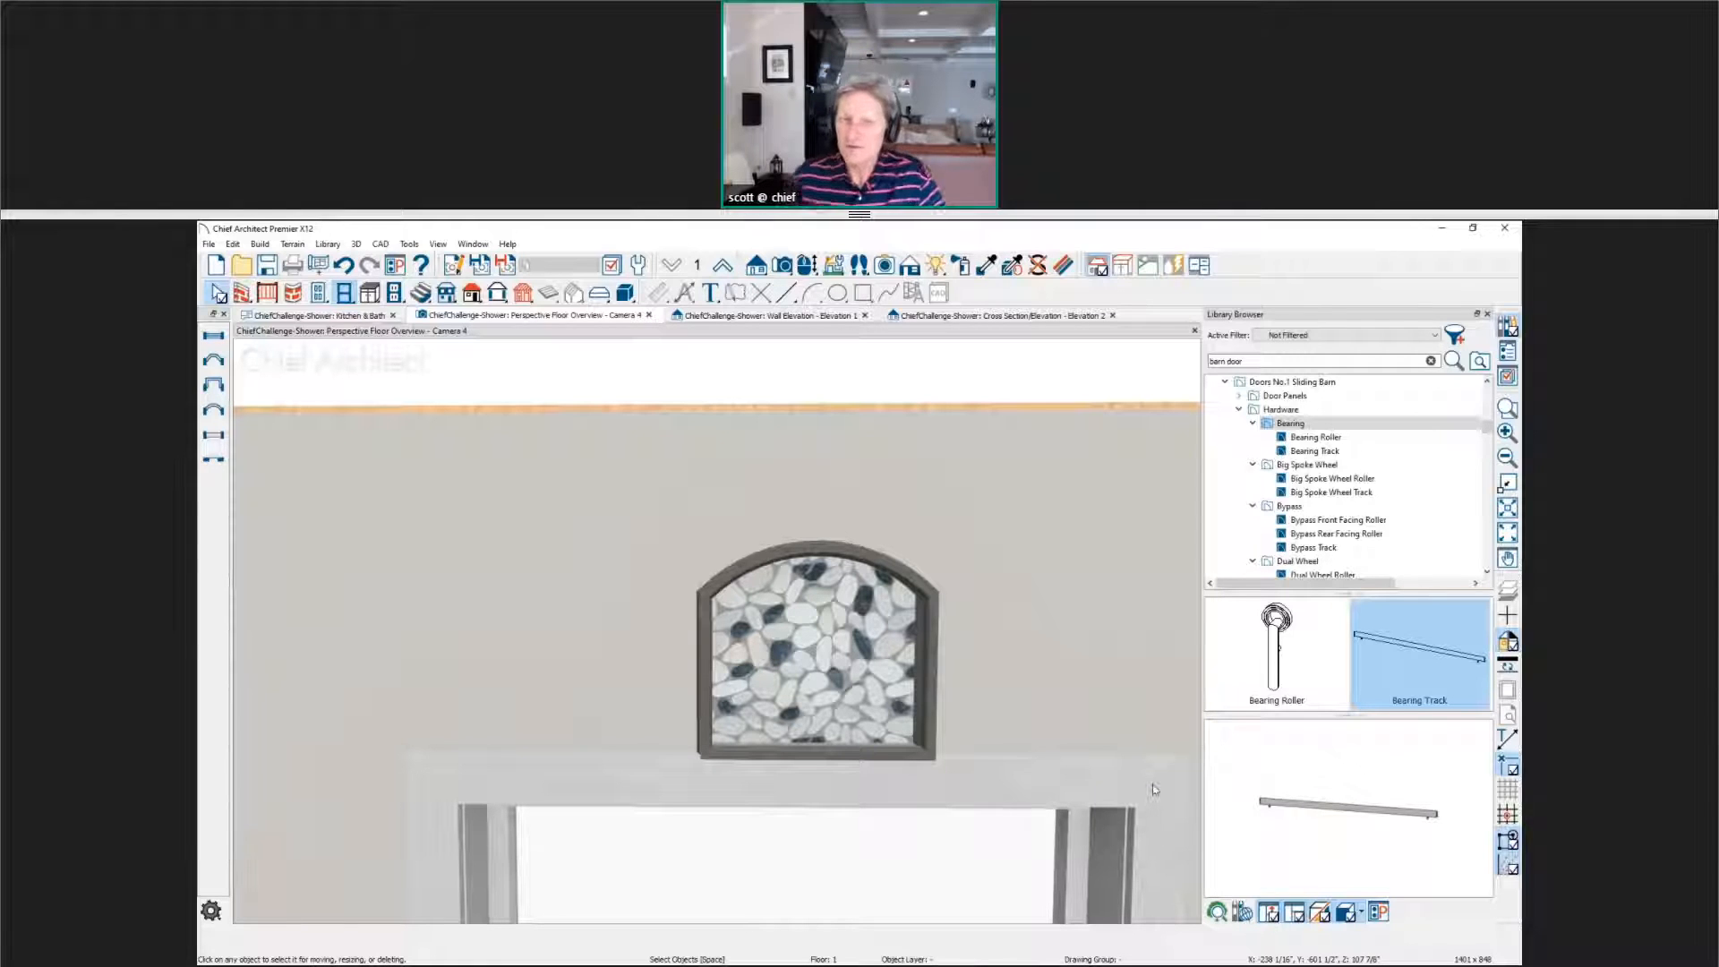
scroll(1152, 784, down, 2)
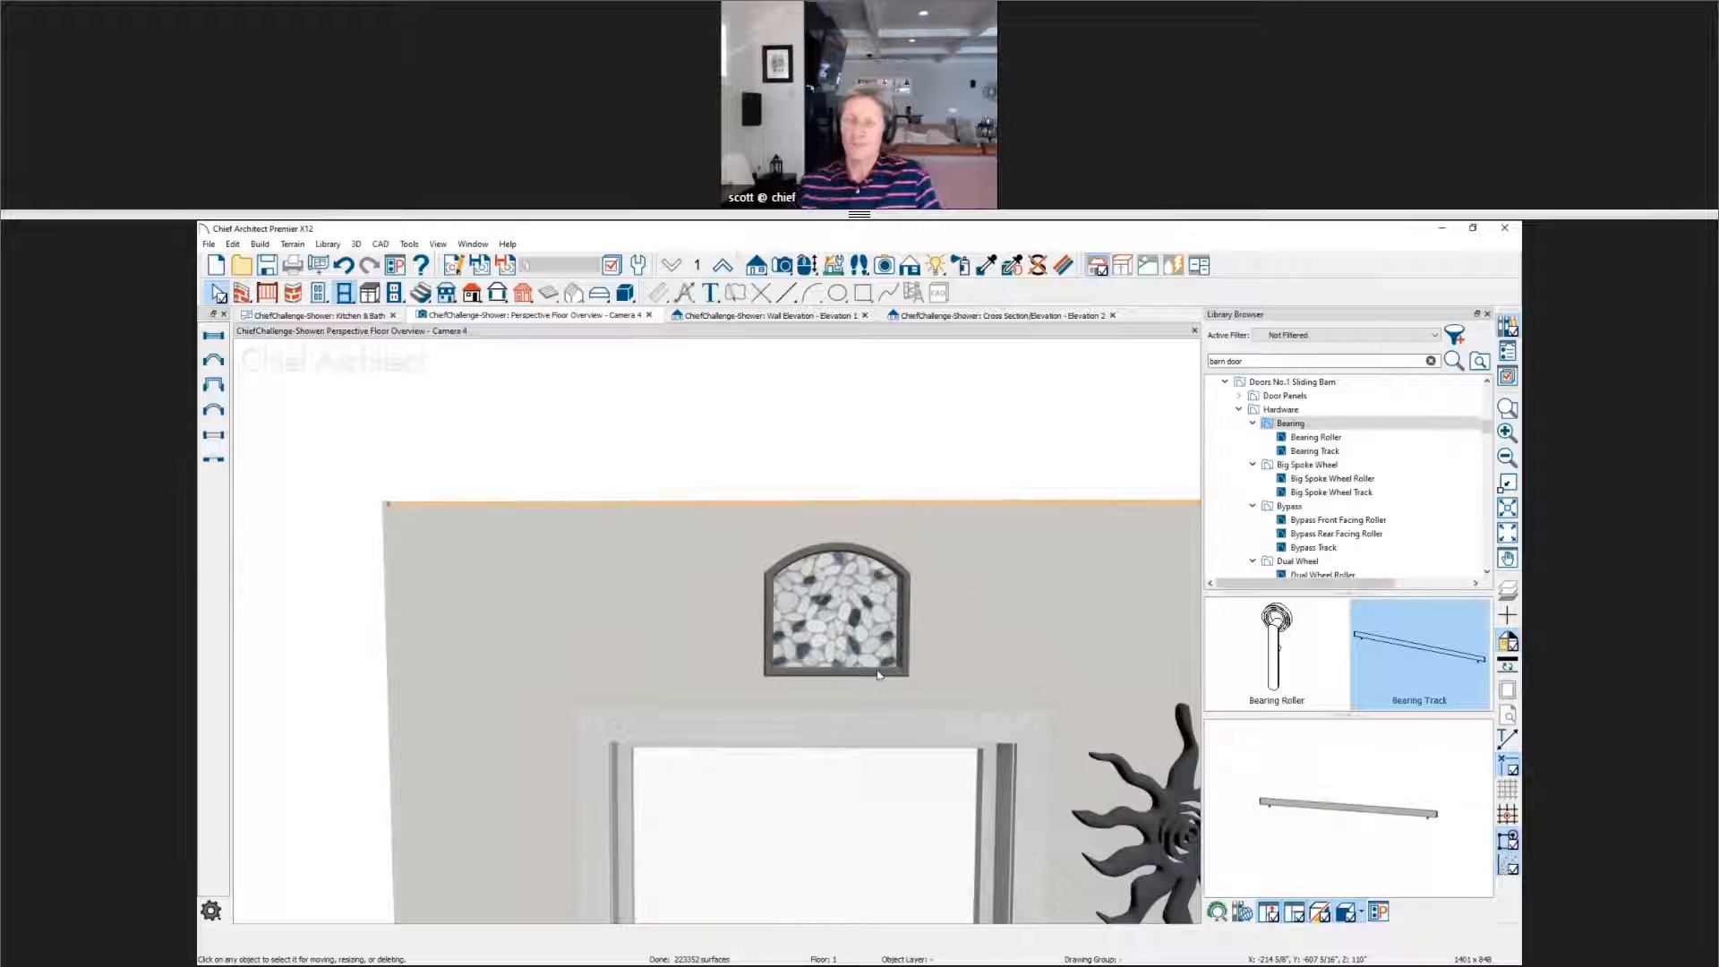
middle_drag(833, 654, 538, 692)
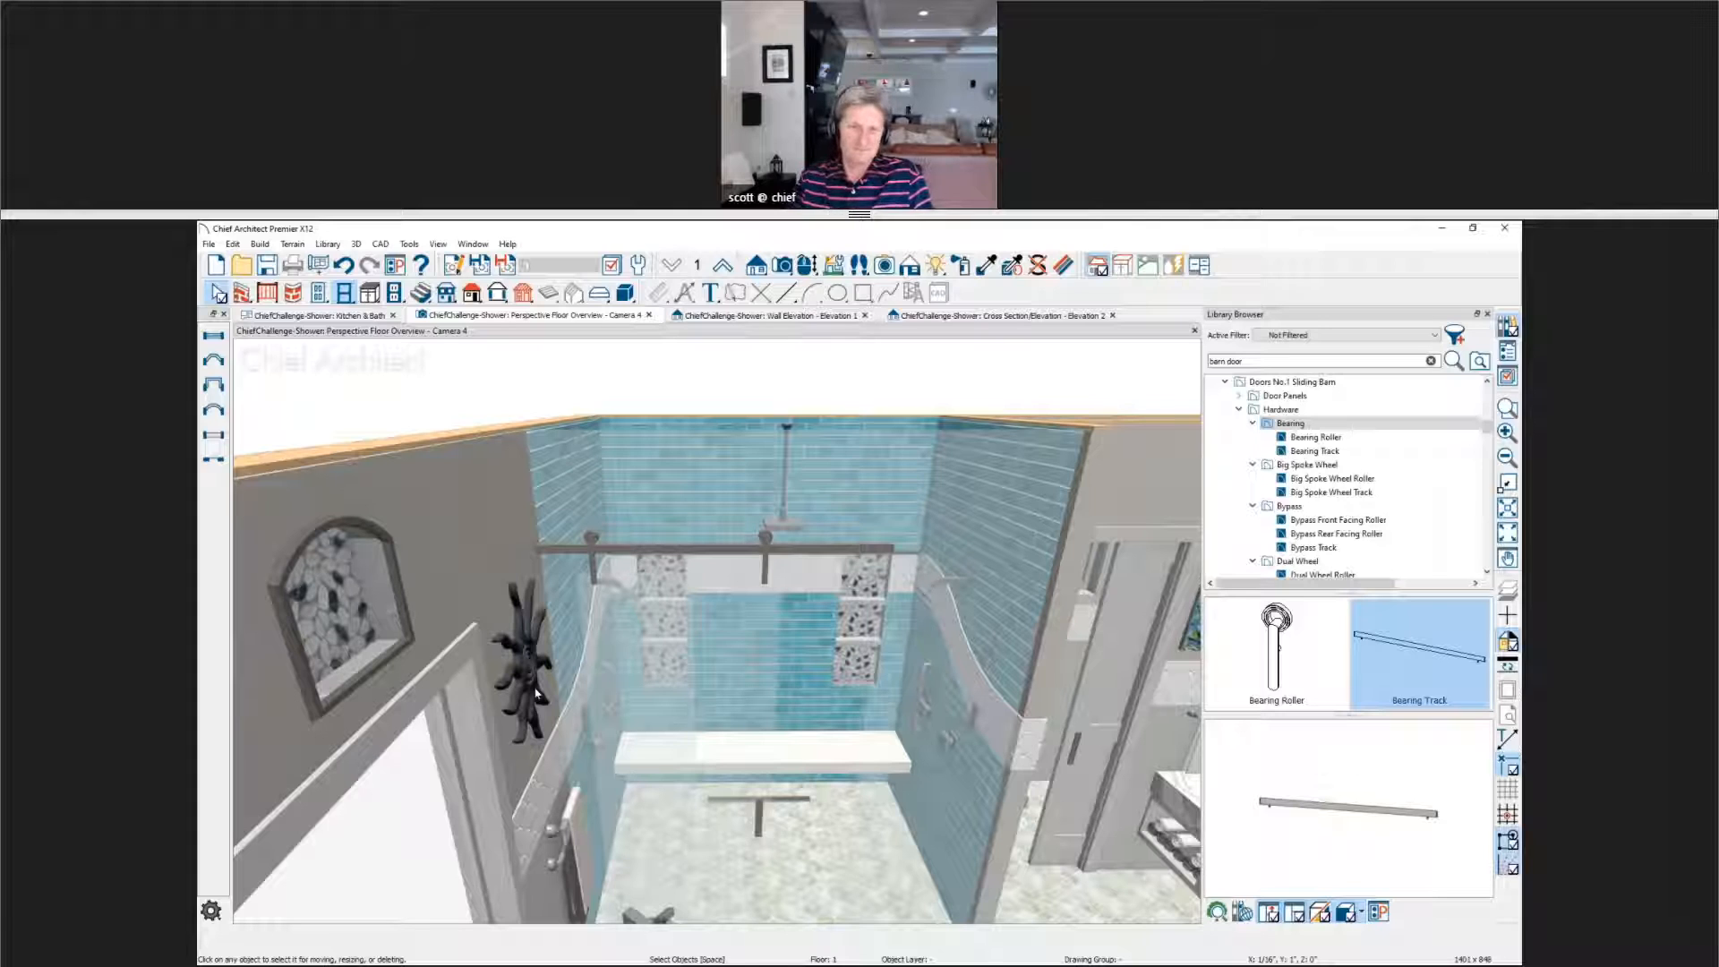
Step: Display the shower's glass barn door in its closed position
click(707, 713)
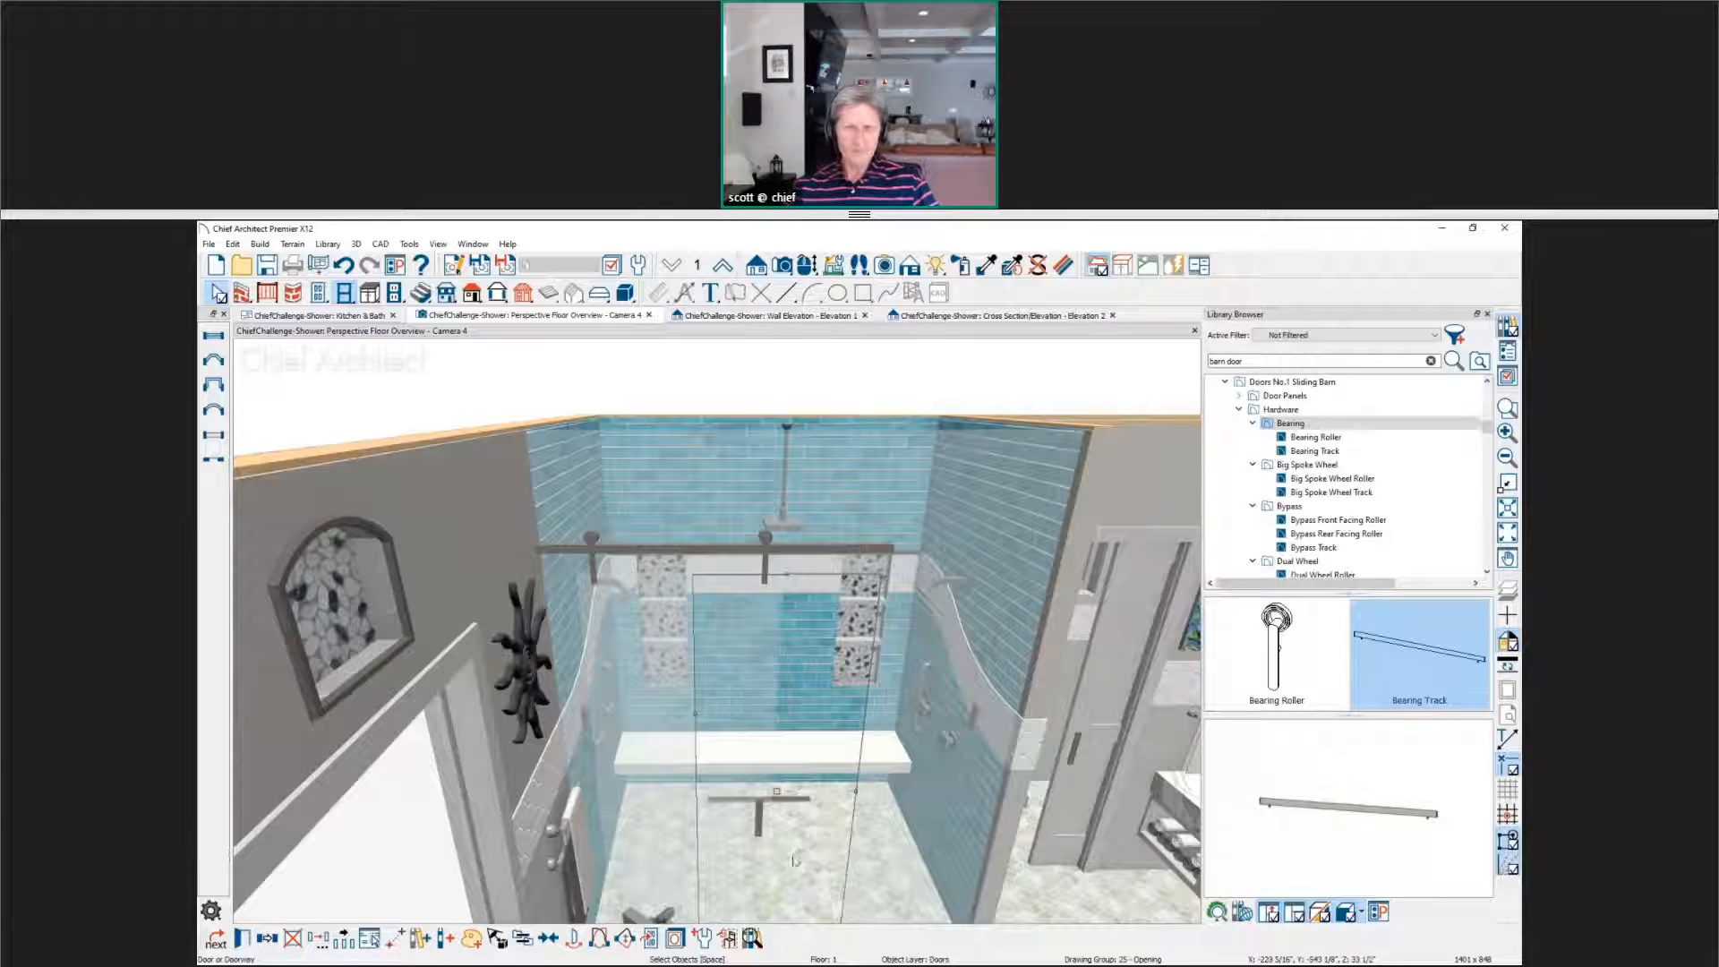
key(Escape)
drag(856, 813, 849, 806)
middle_drag(848, 805, 805, 622)
click(715, 733)
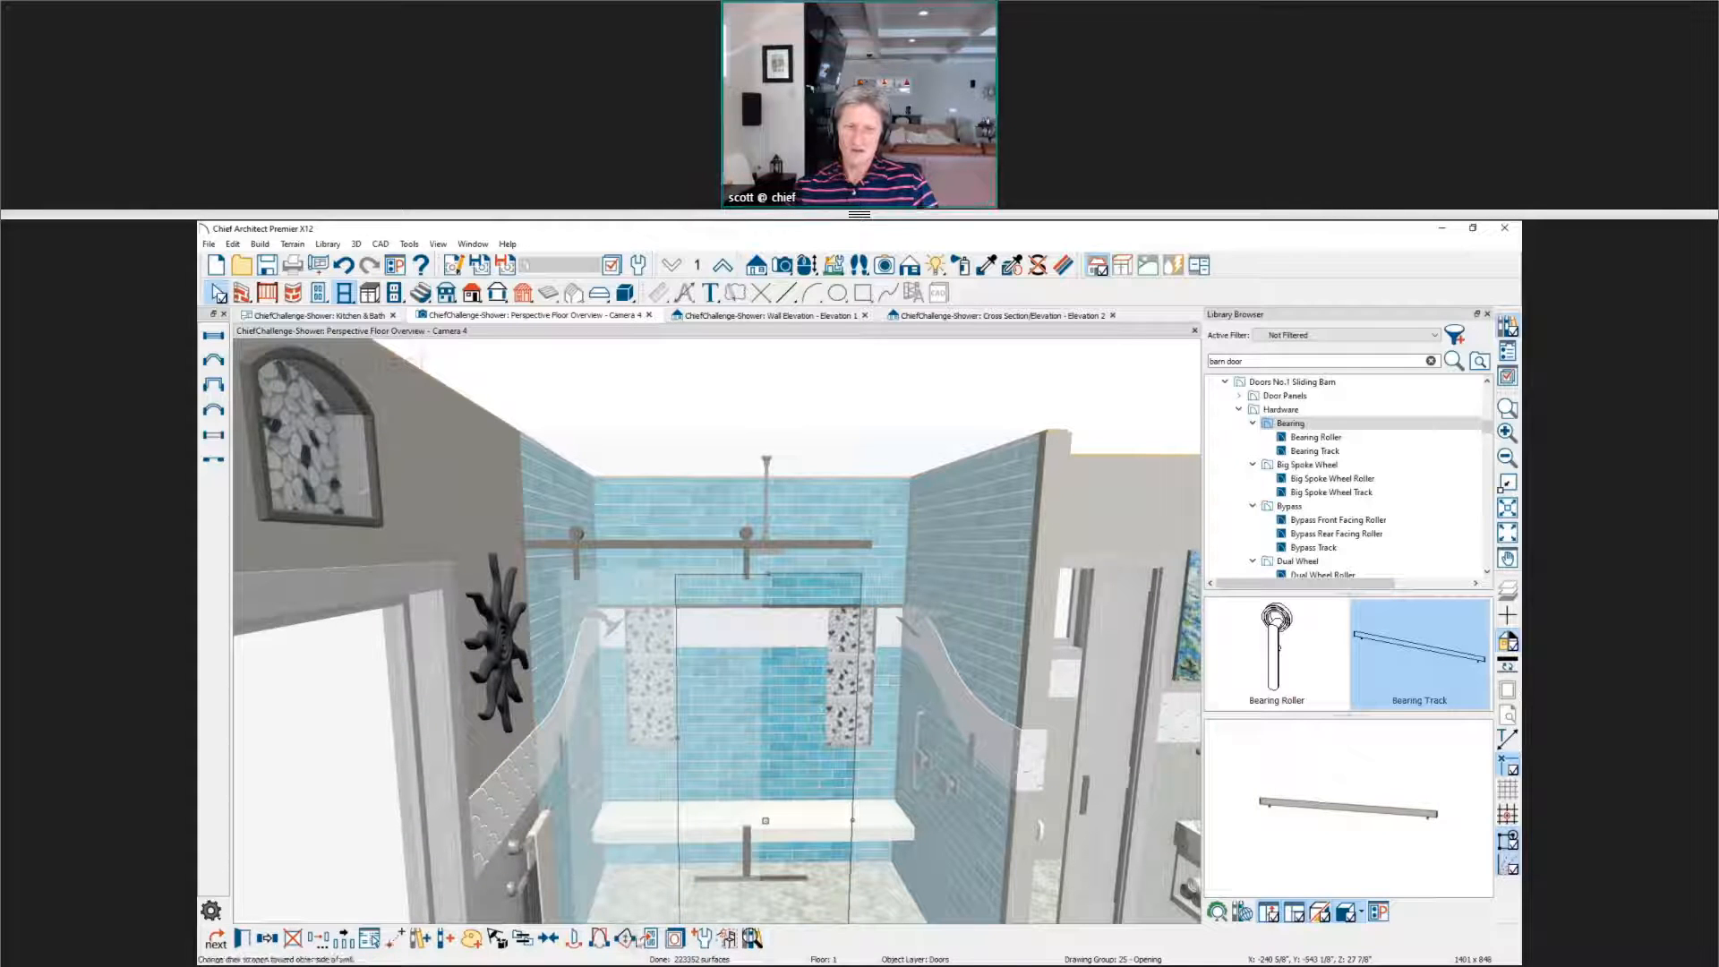
click(650, 938)
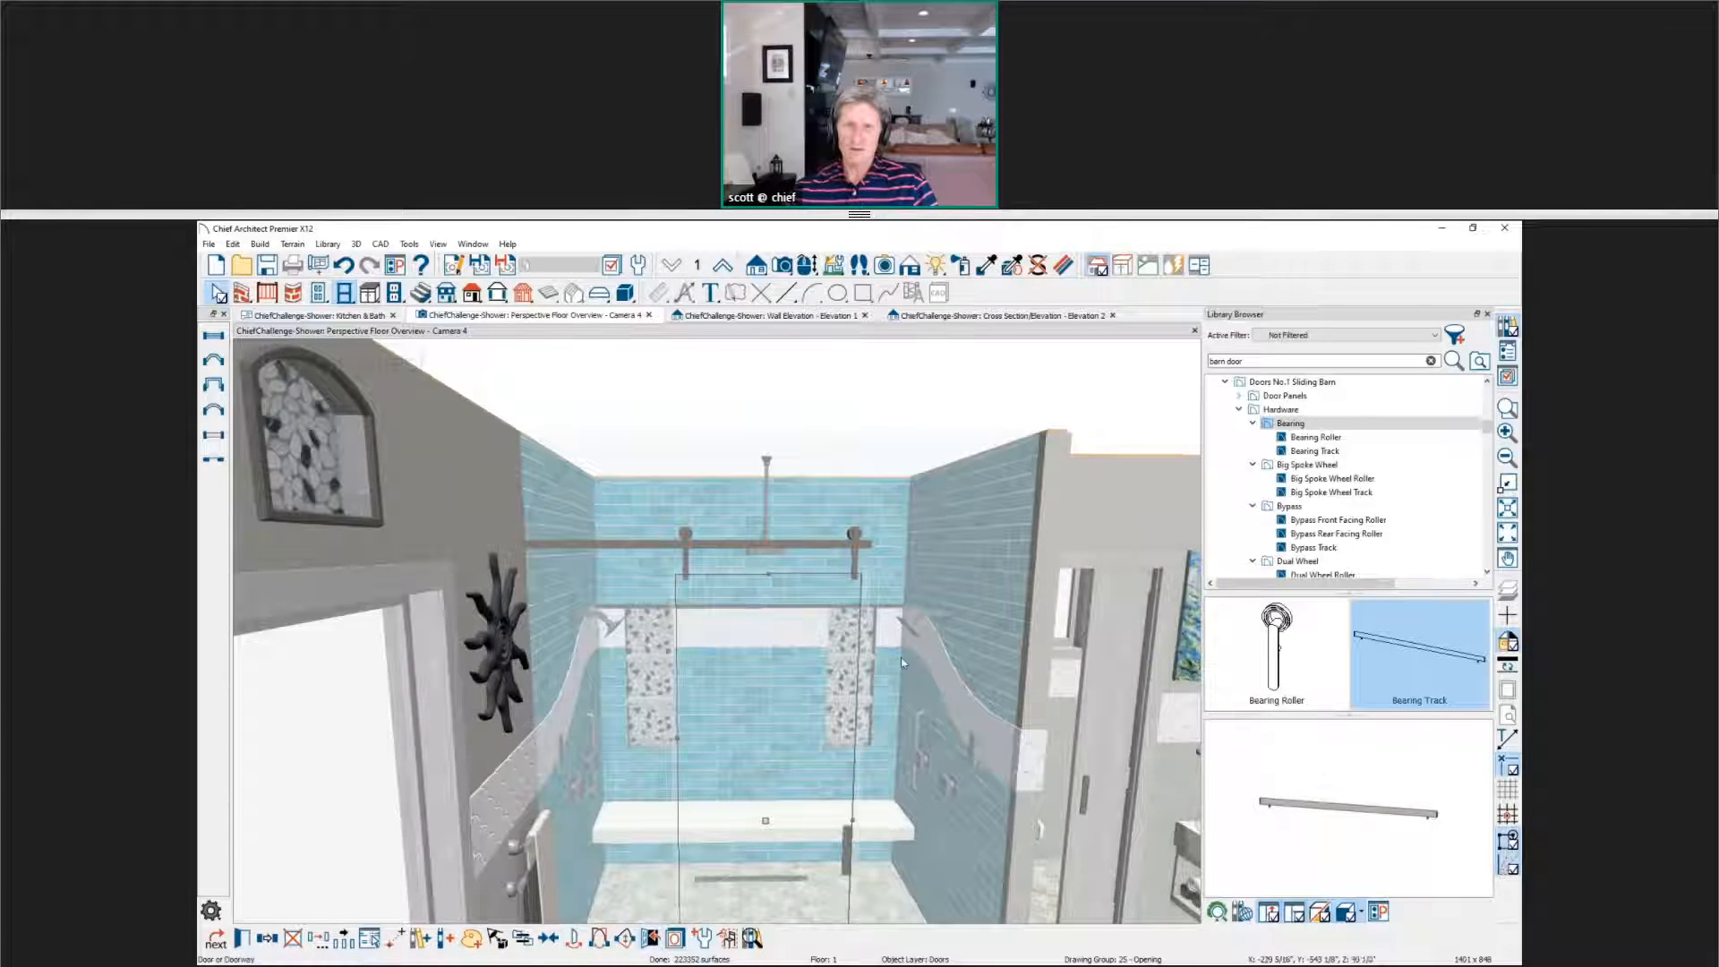
Step: Switch the camera to Vector View rendering and delete the glass barn door from the shower's glass wall
click(910, 265)
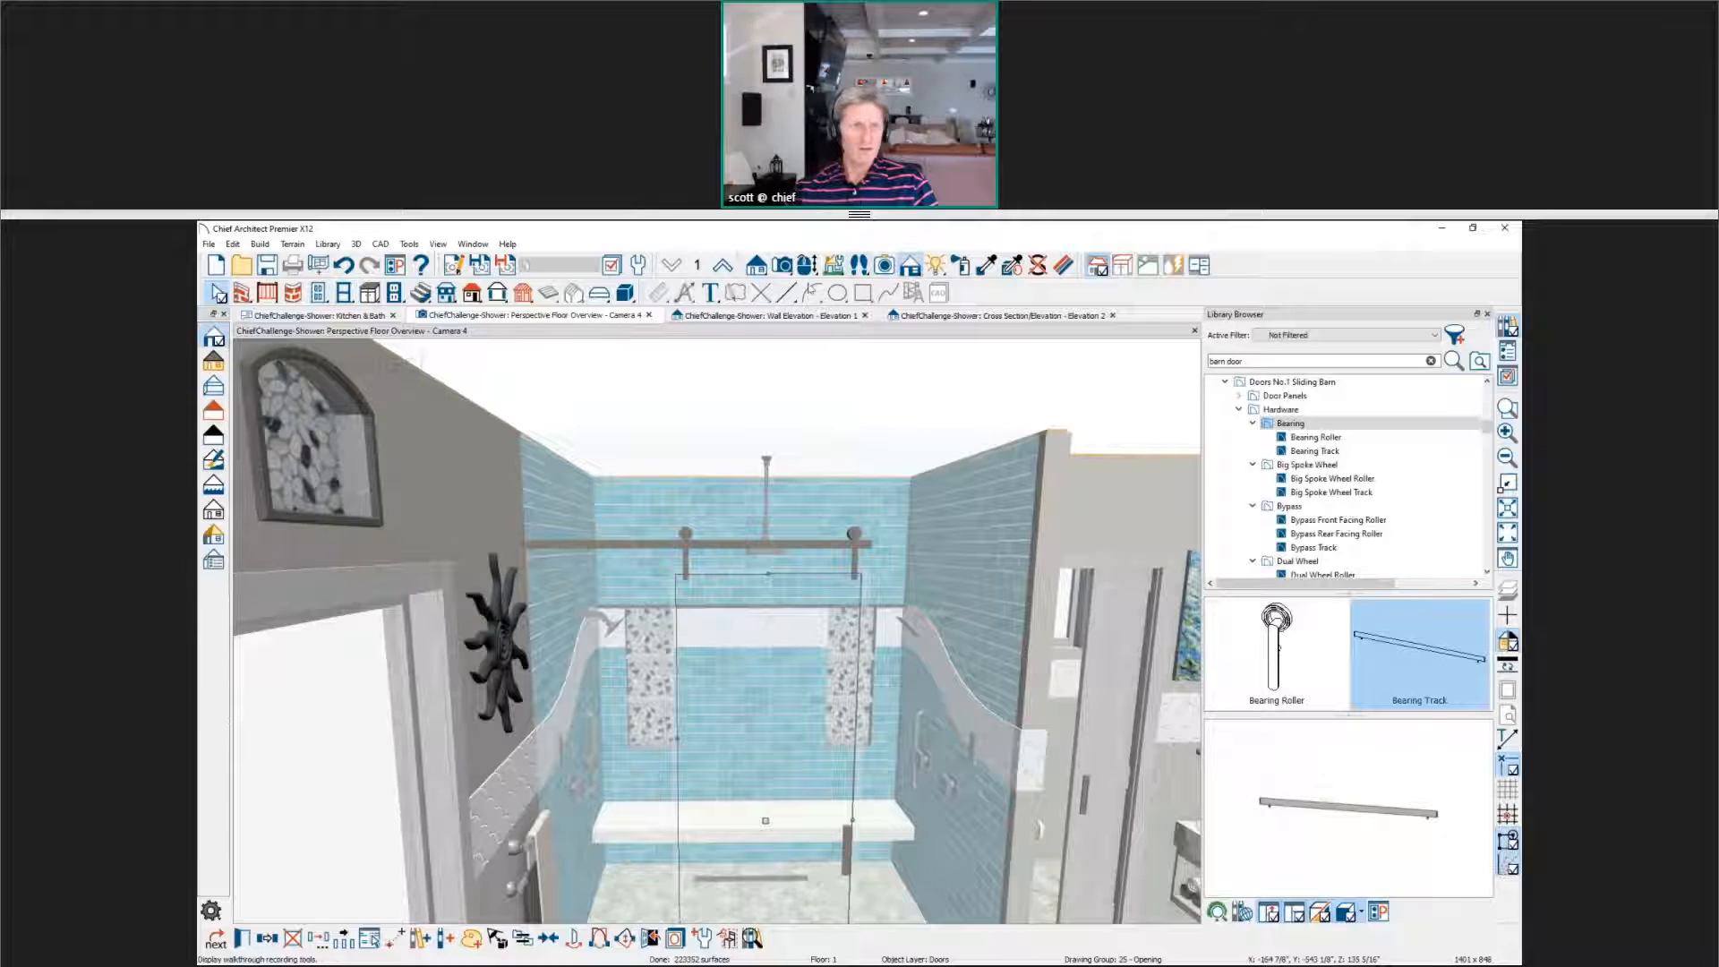
click(215, 361)
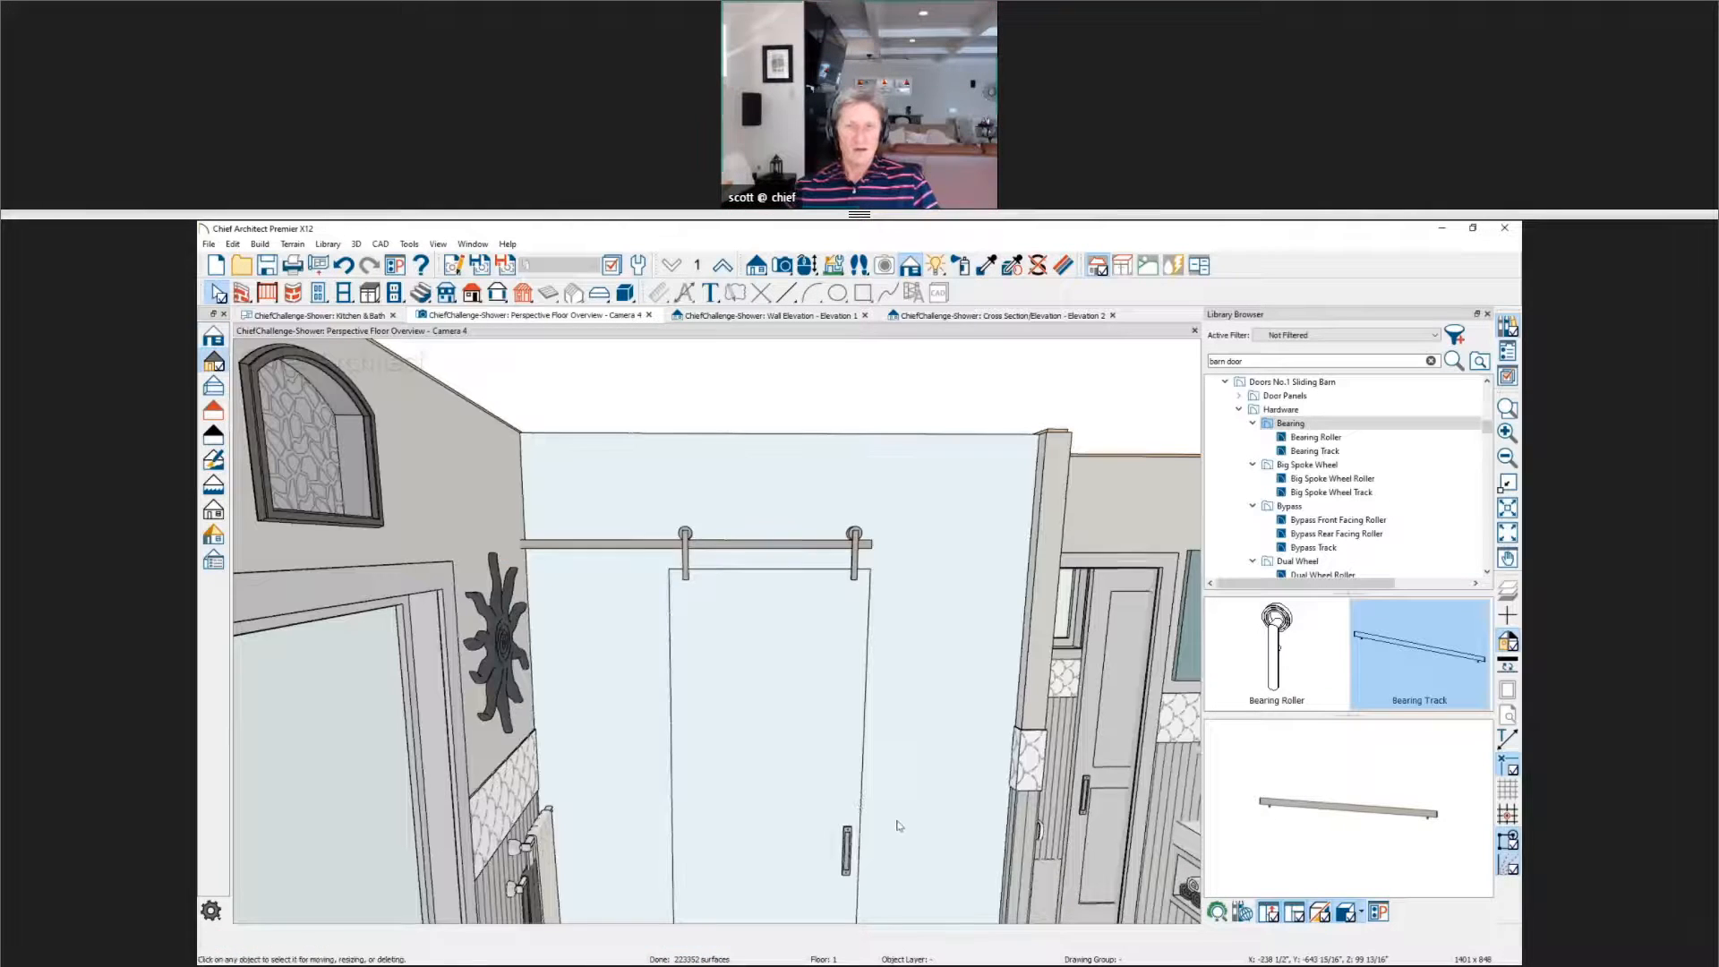
middle_drag(897, 825, 890, 902)
click(774, 792)
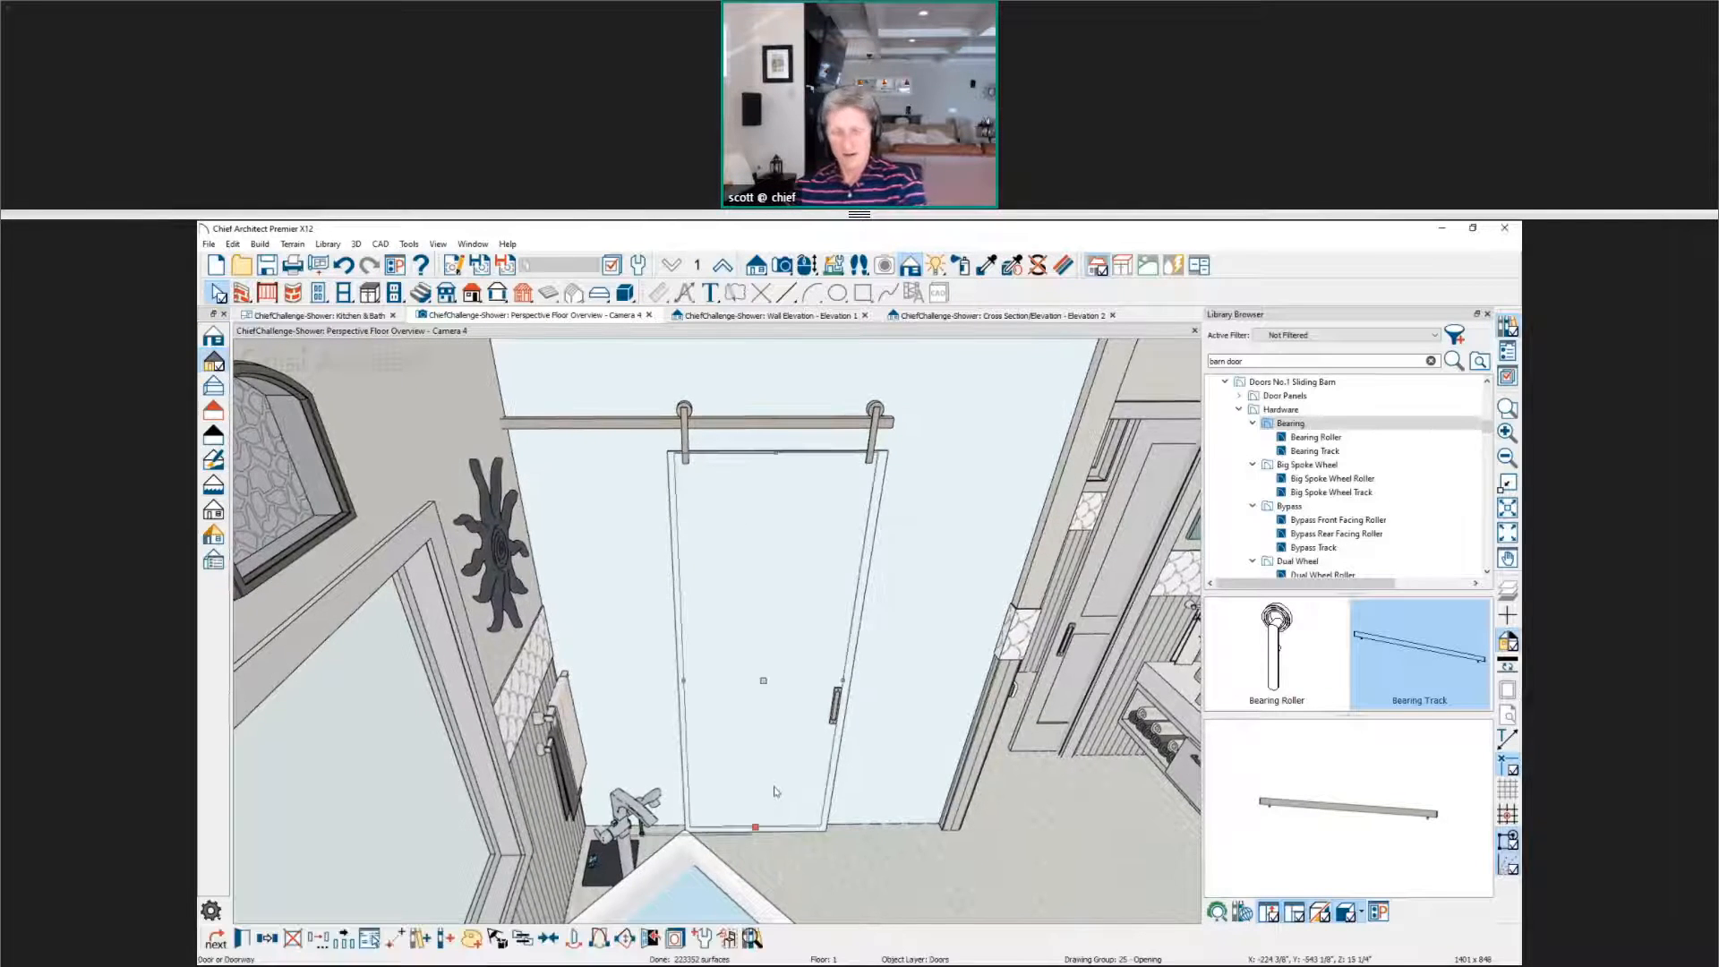
key(Delete)
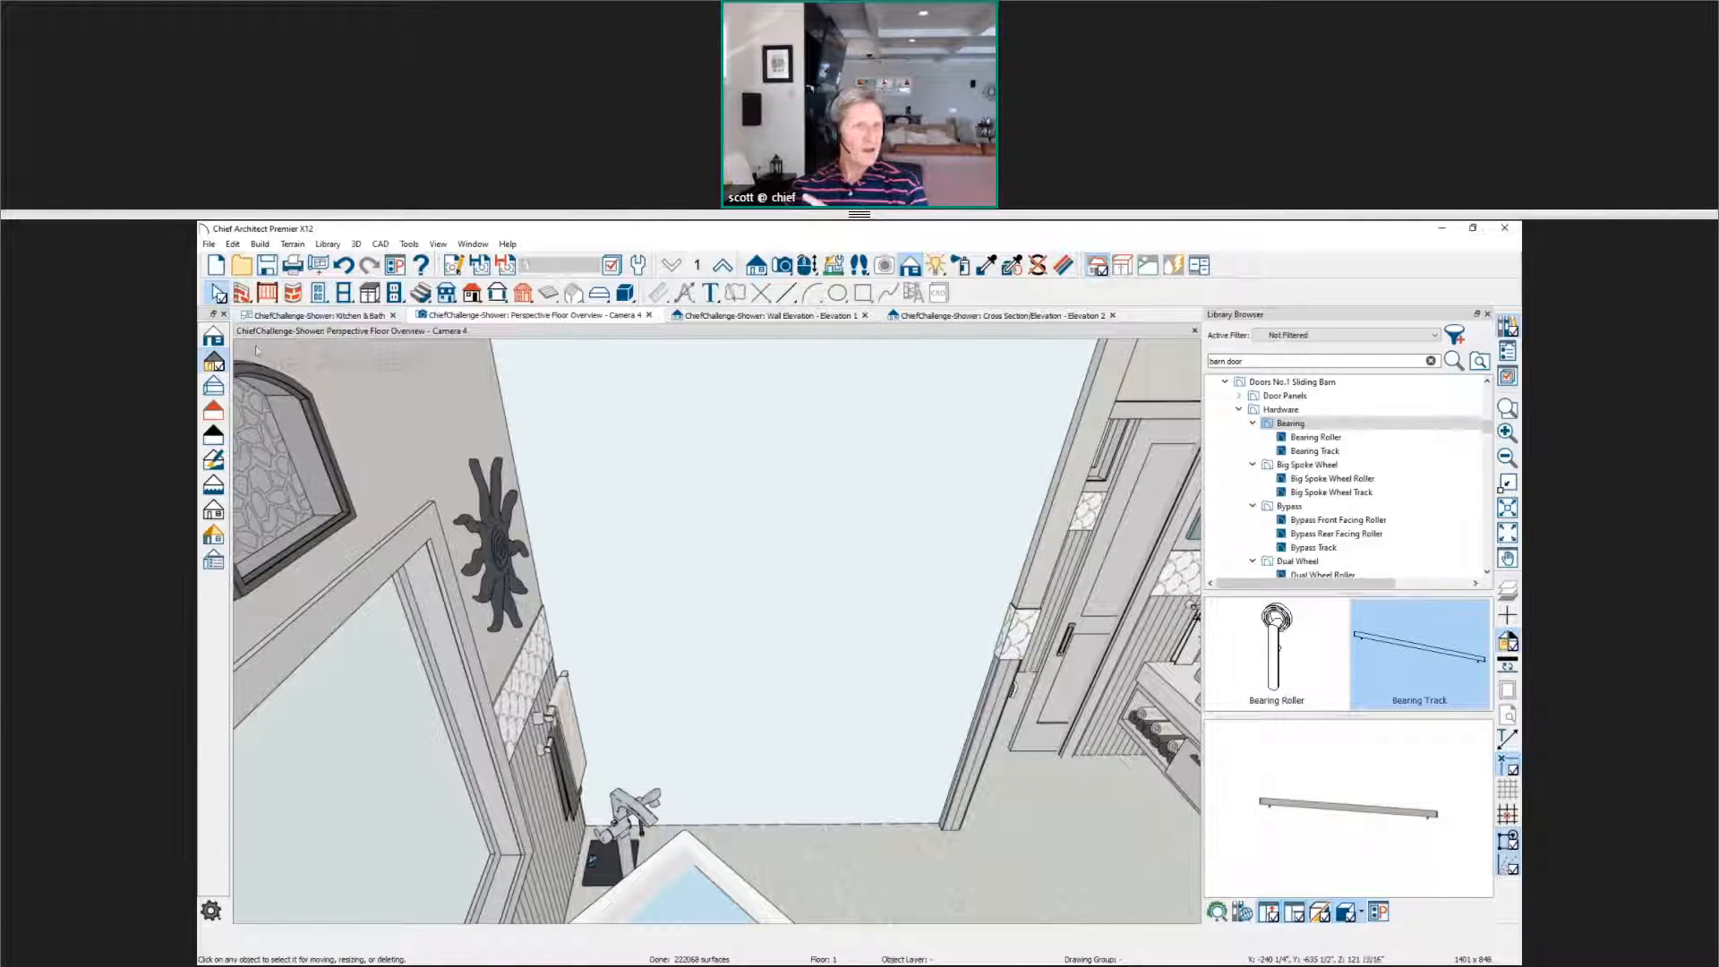
Step: Place a sliding door in the glass wall at the front of the shower
click(320, 293)
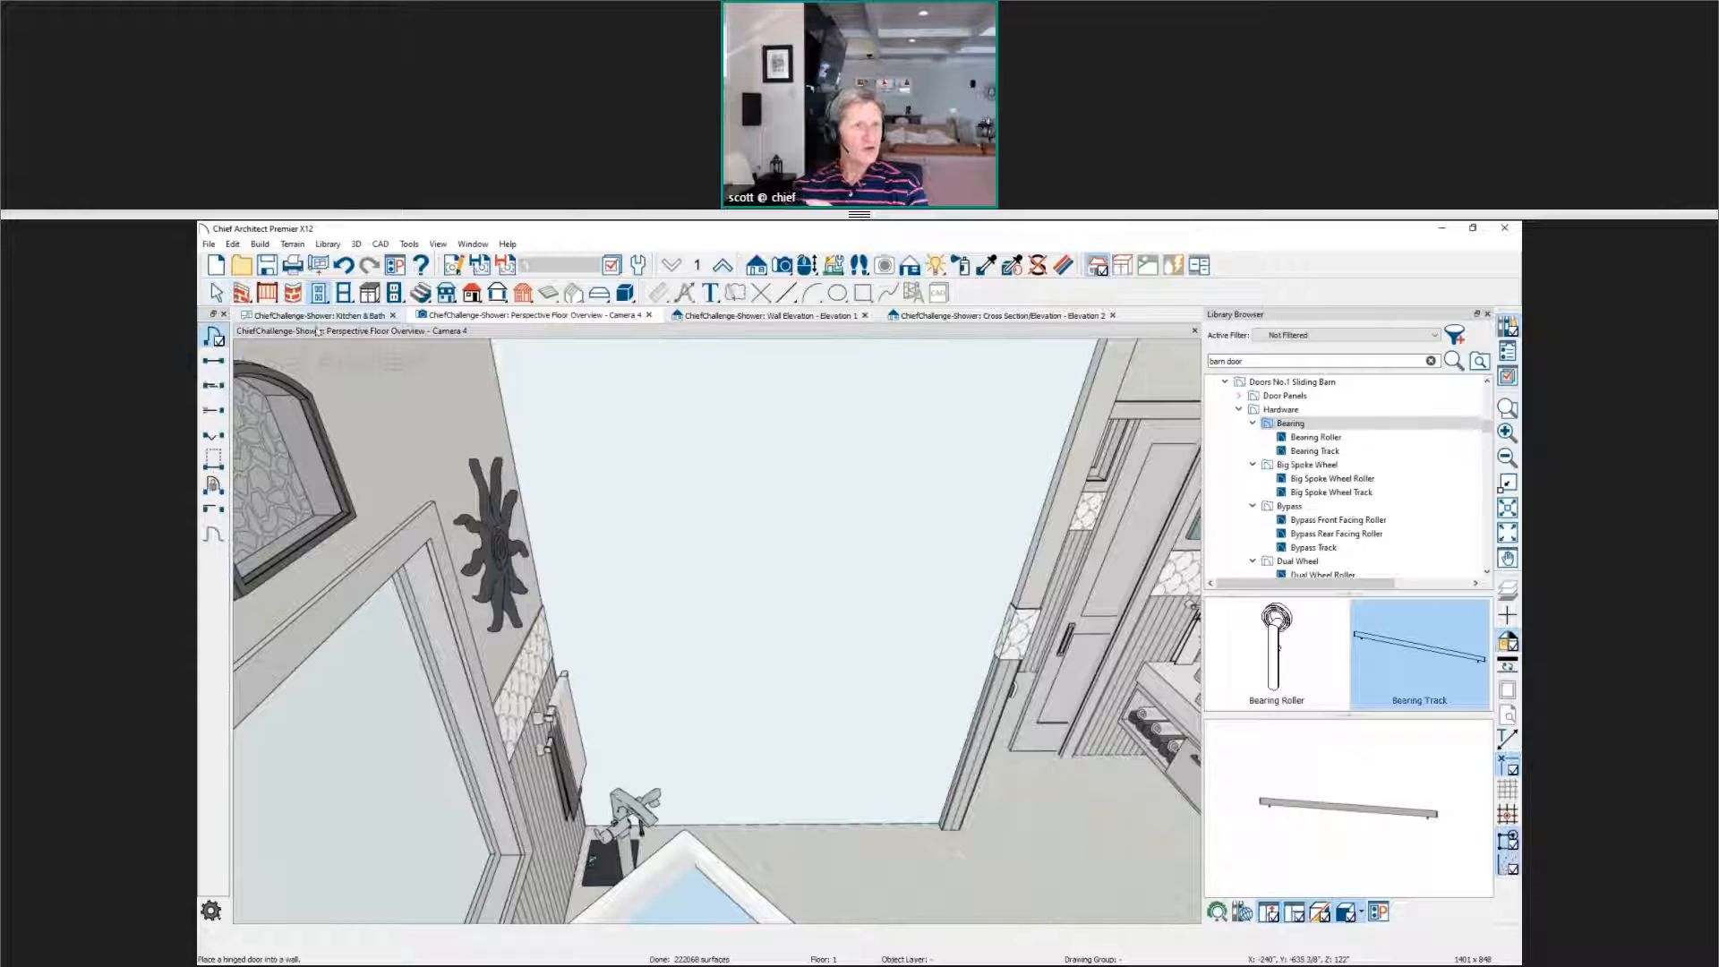
click(213, 388)
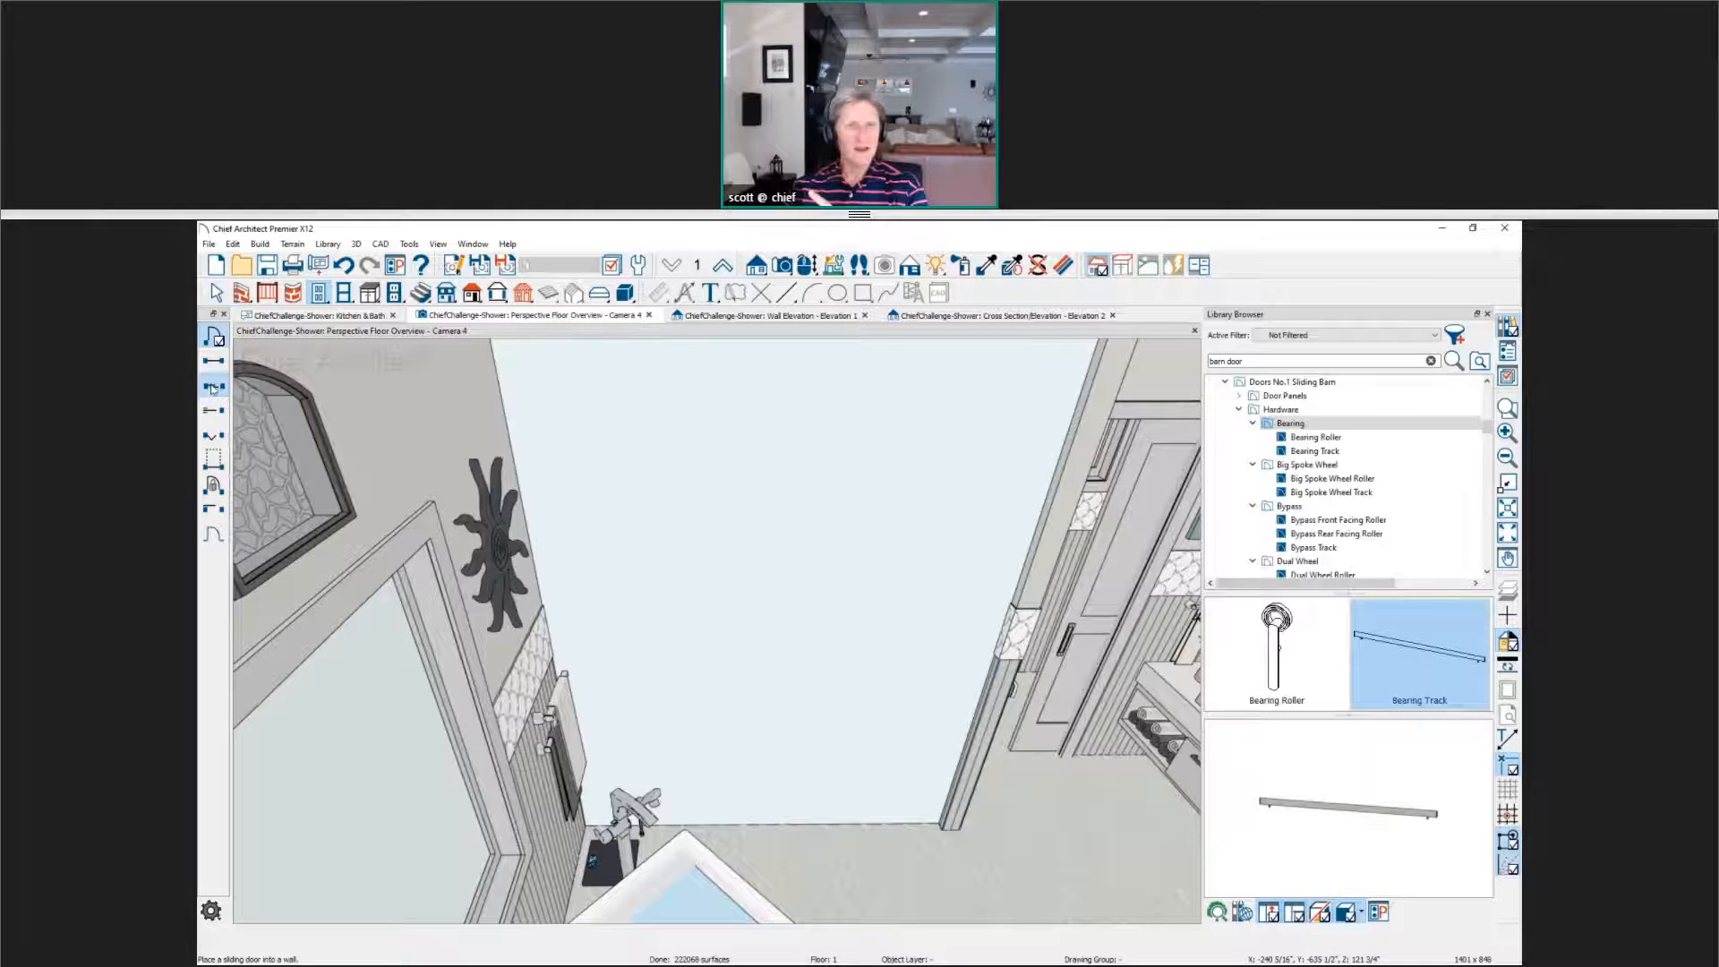
click(804, 721)
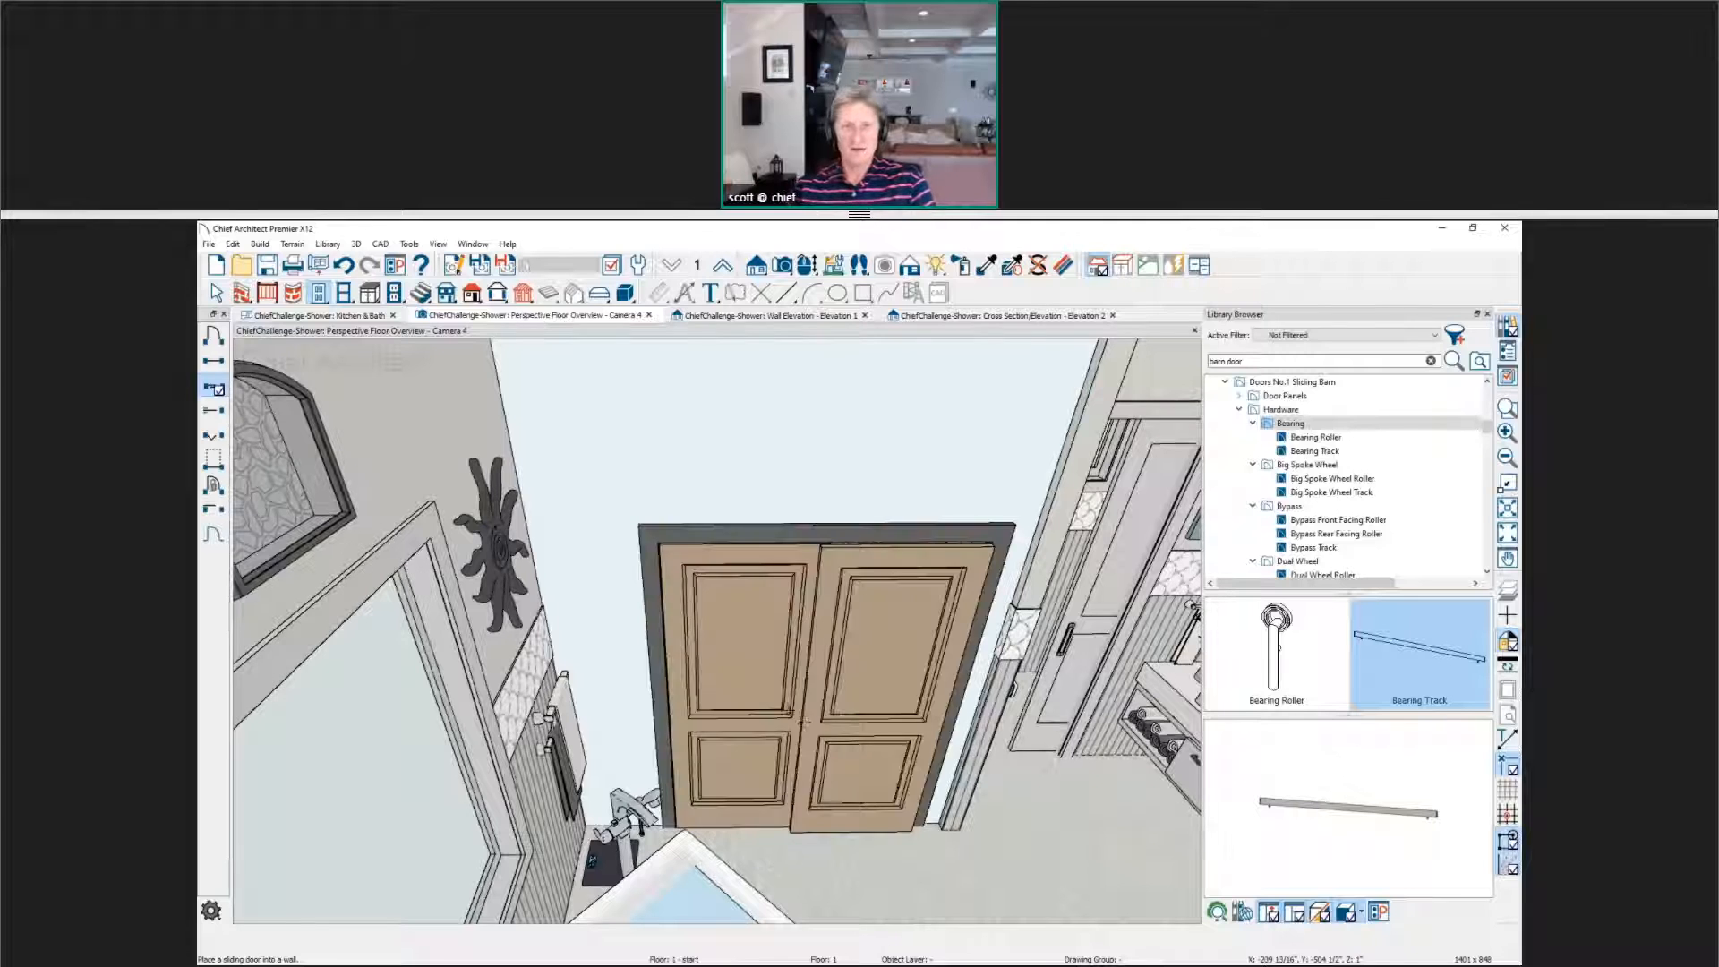
middle_drag(790, 706, 828, 675)
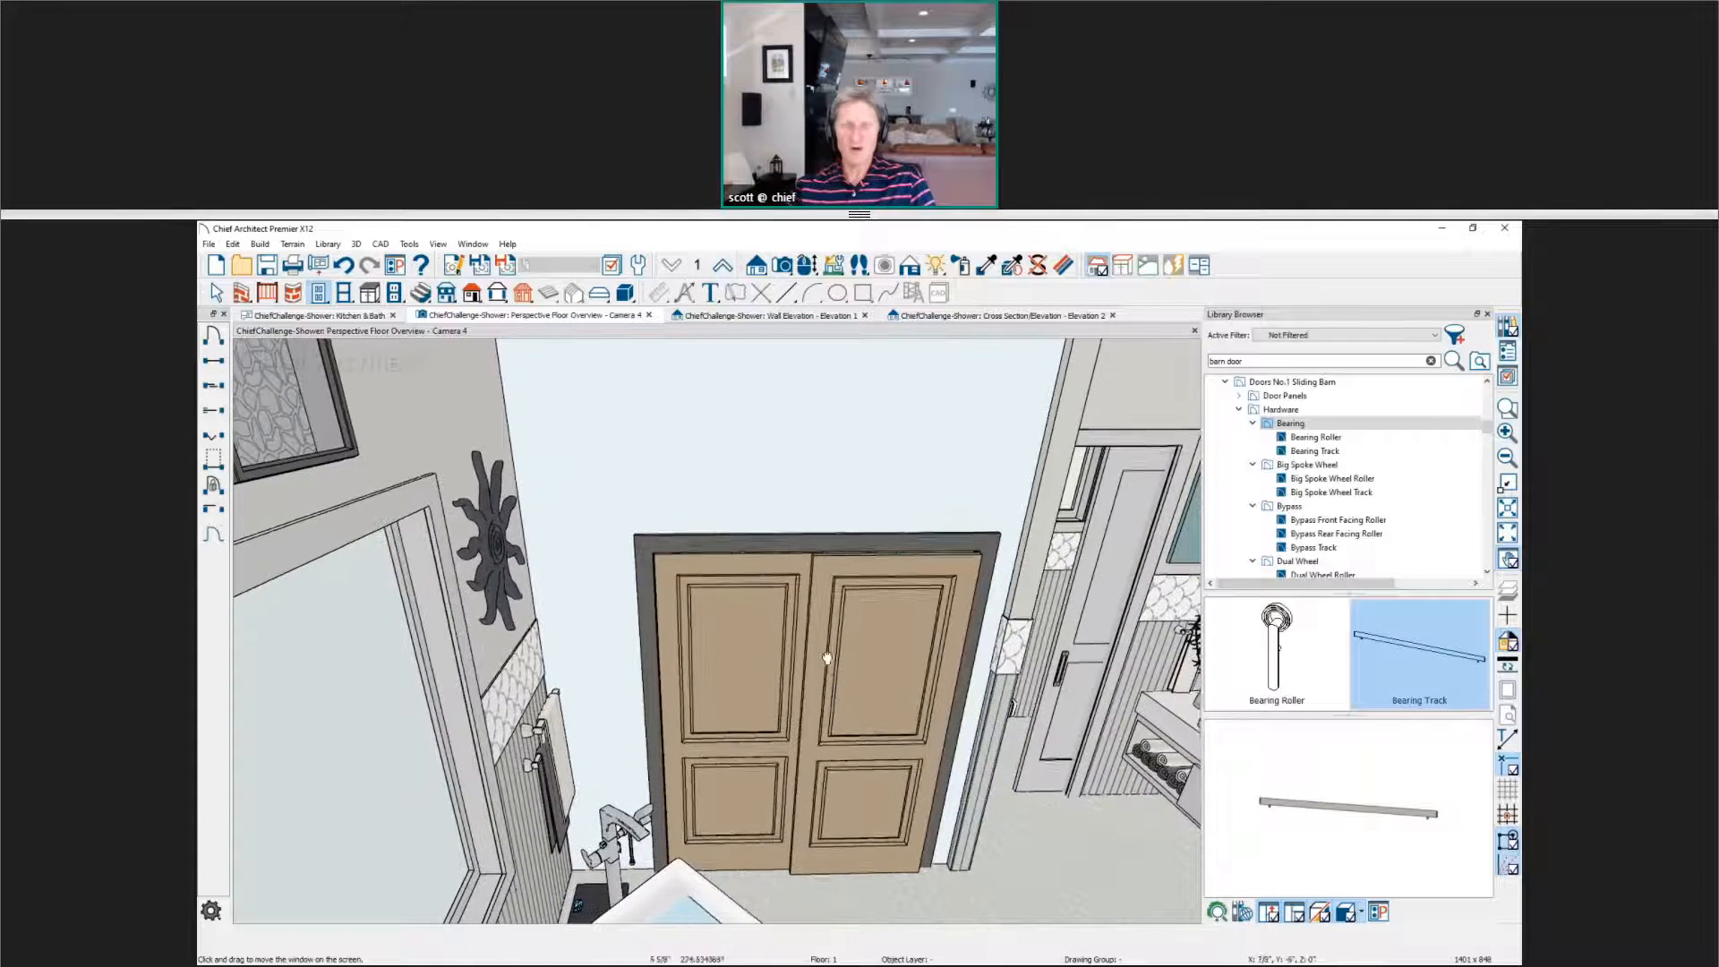
key(space)
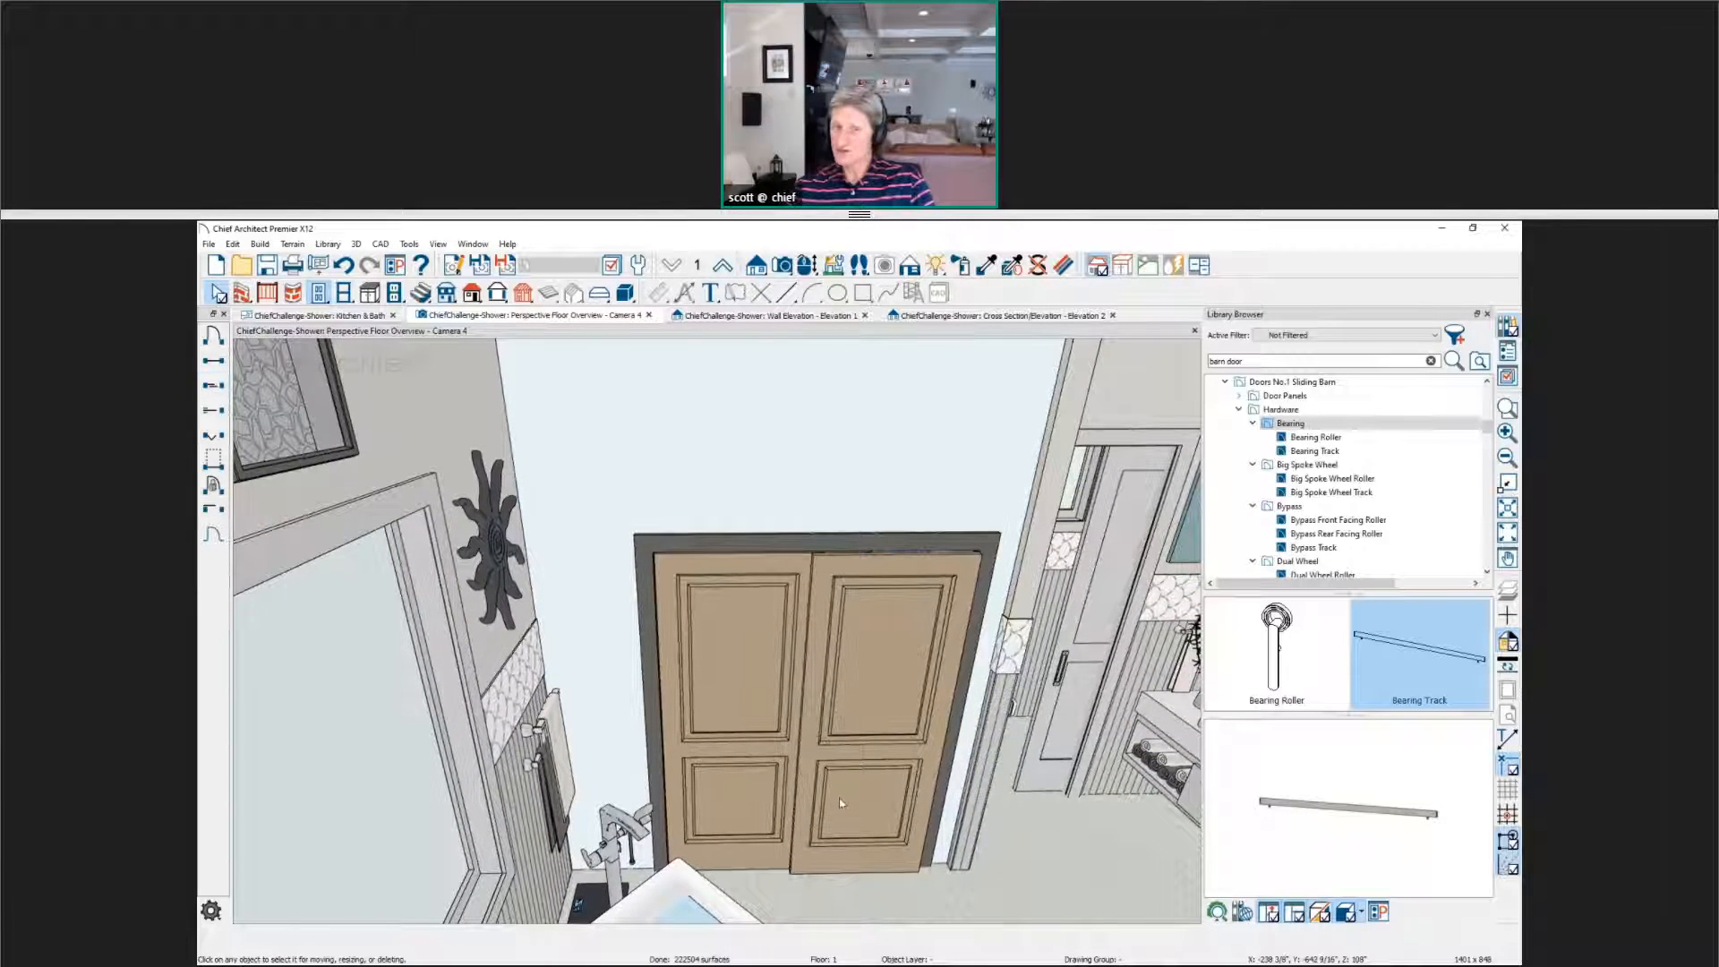
middle_drag(839, 797, 836, 790)
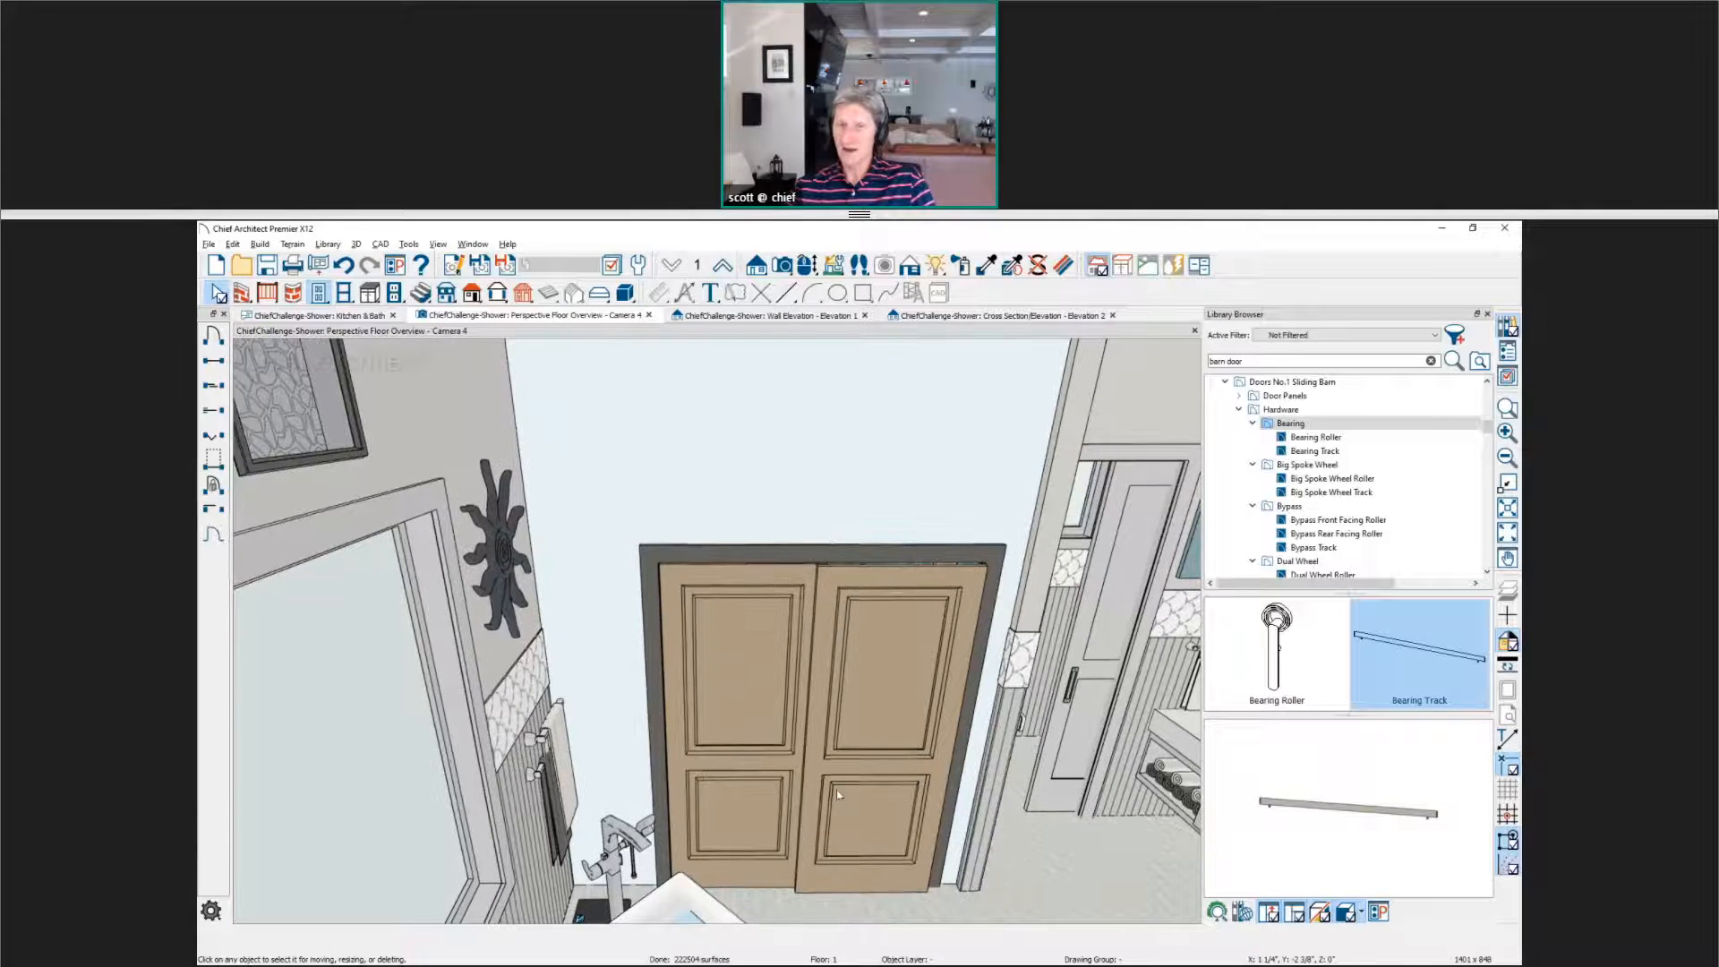
scroll(794, 773, down, 4)
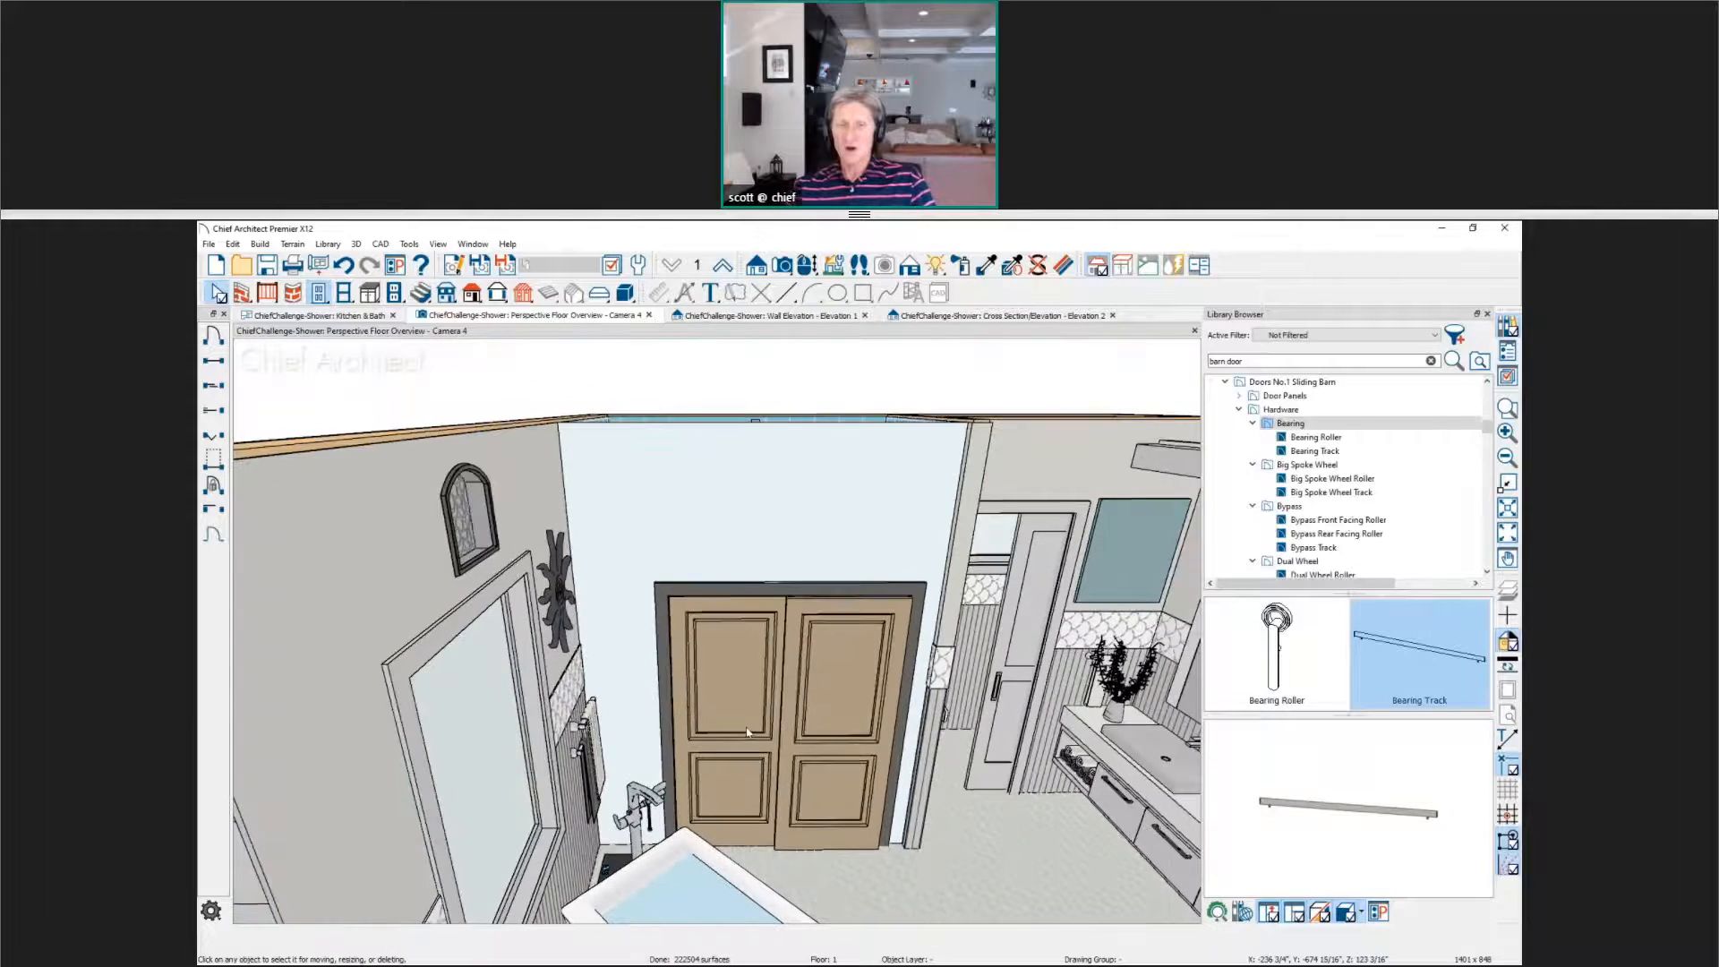
Step: Set the new sliding door's thickness to 3/8" and its door style to Slab
double_click(810, 701)
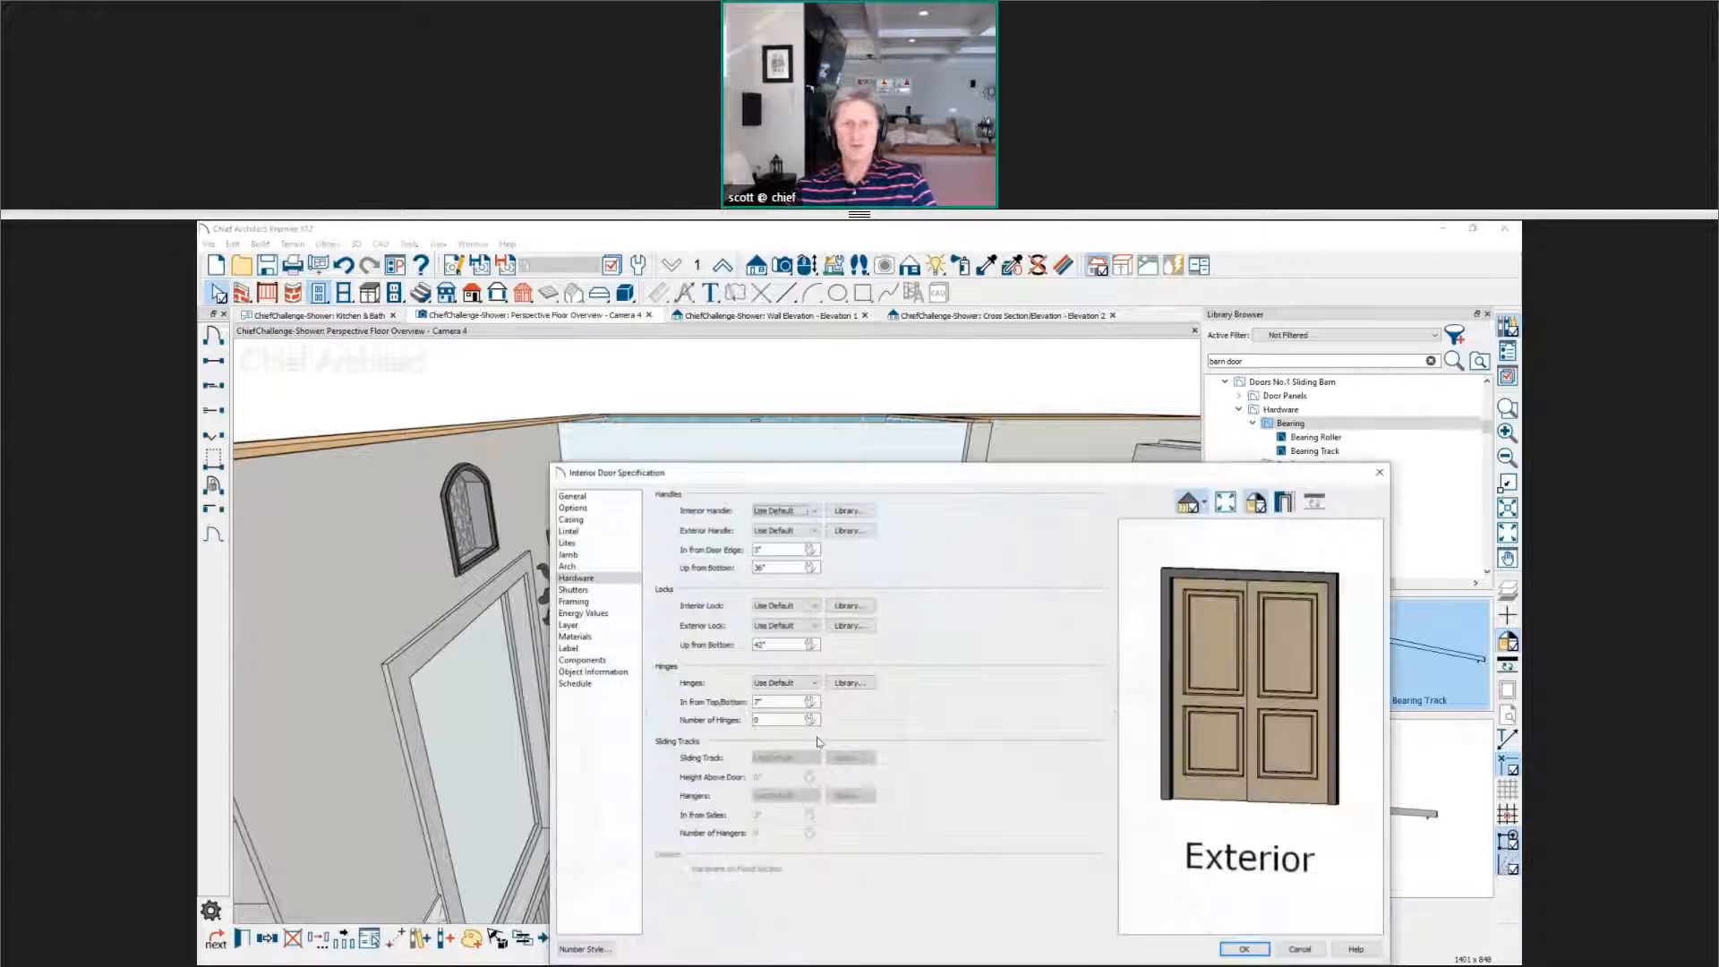
click(566, 495)
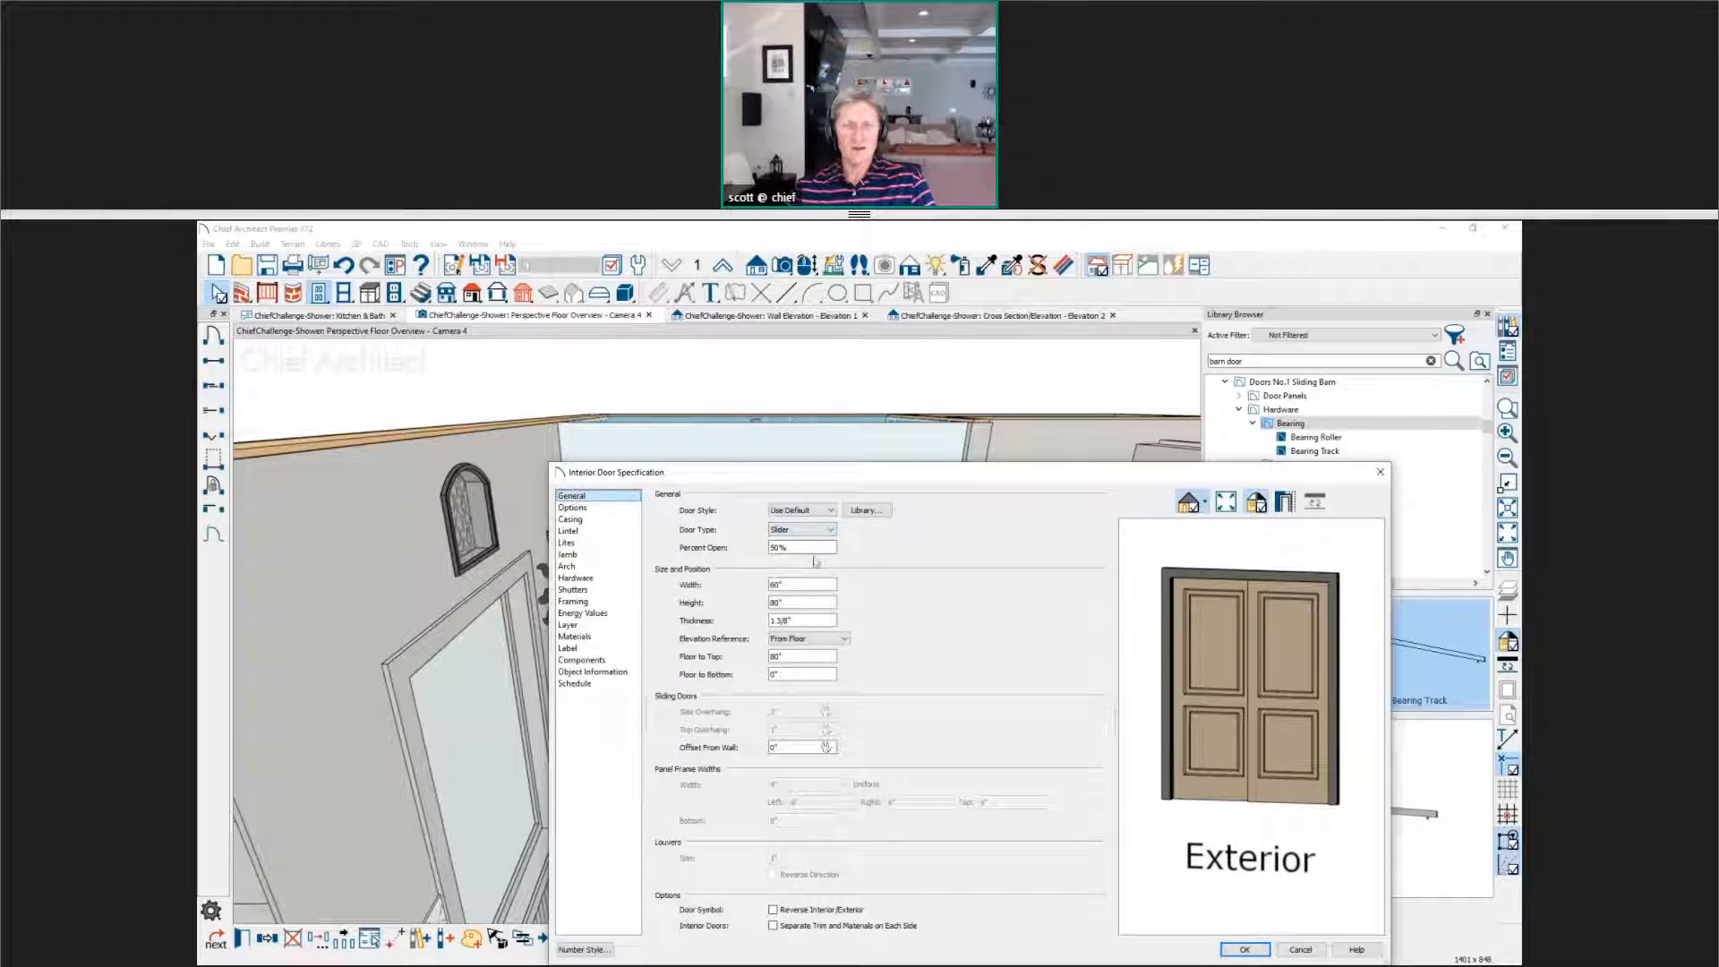
drag(829, 480, 808, 559)
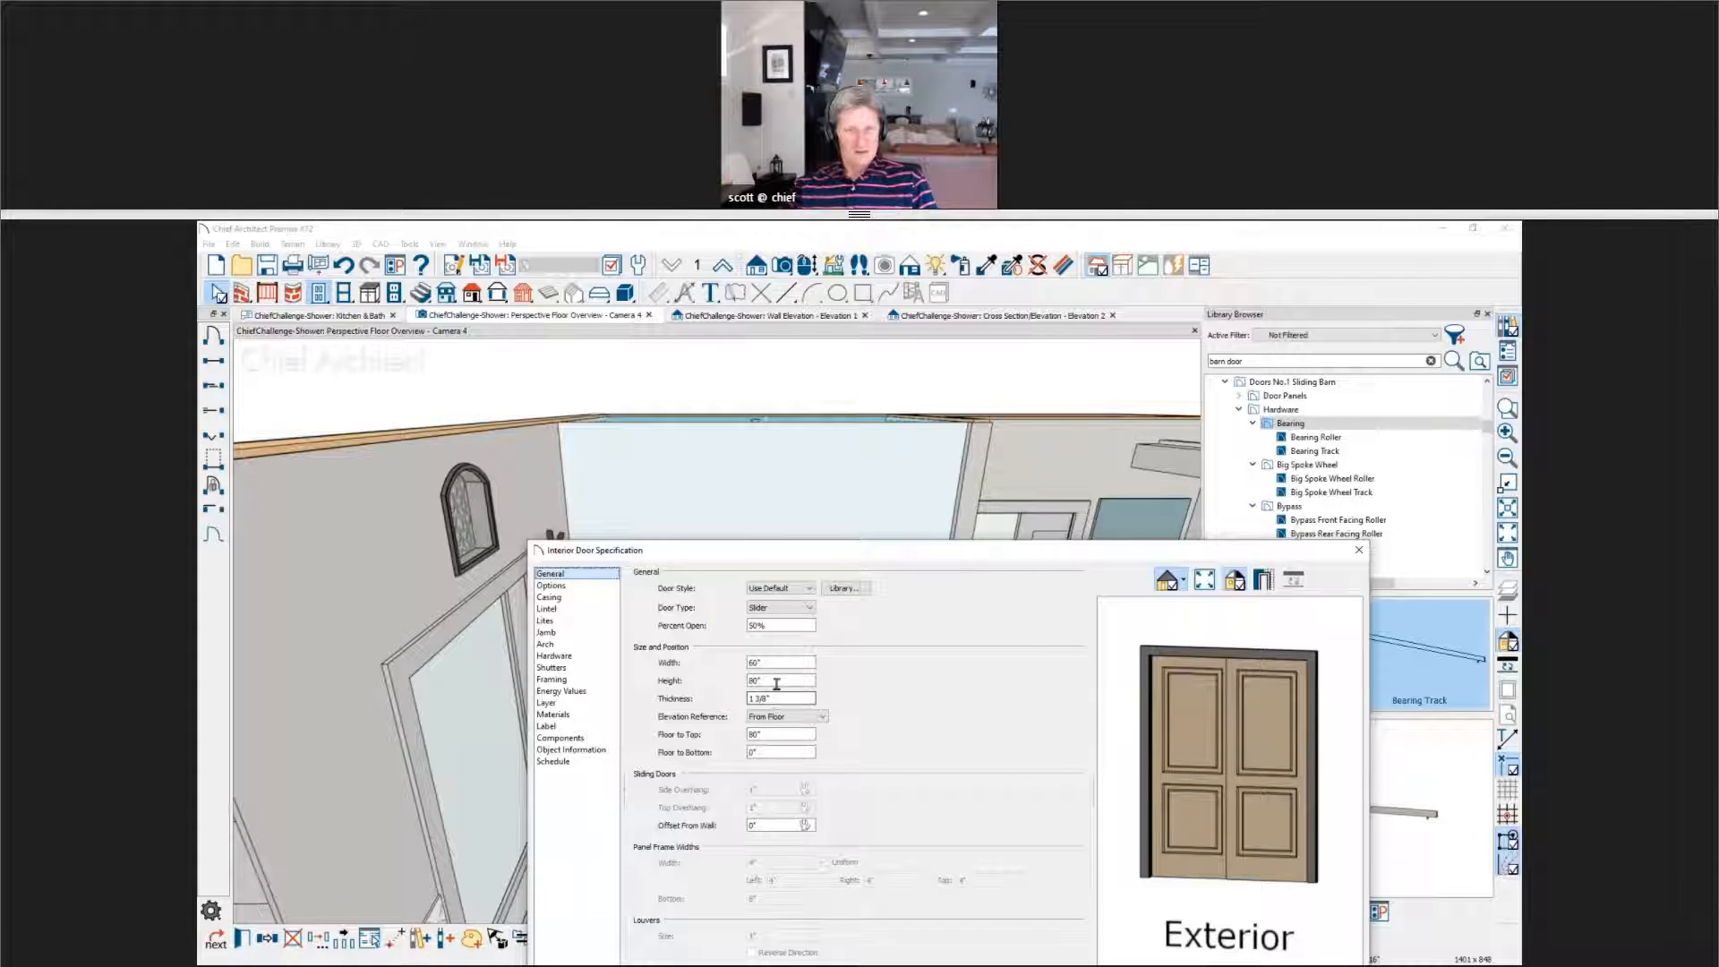
click(777, 630)
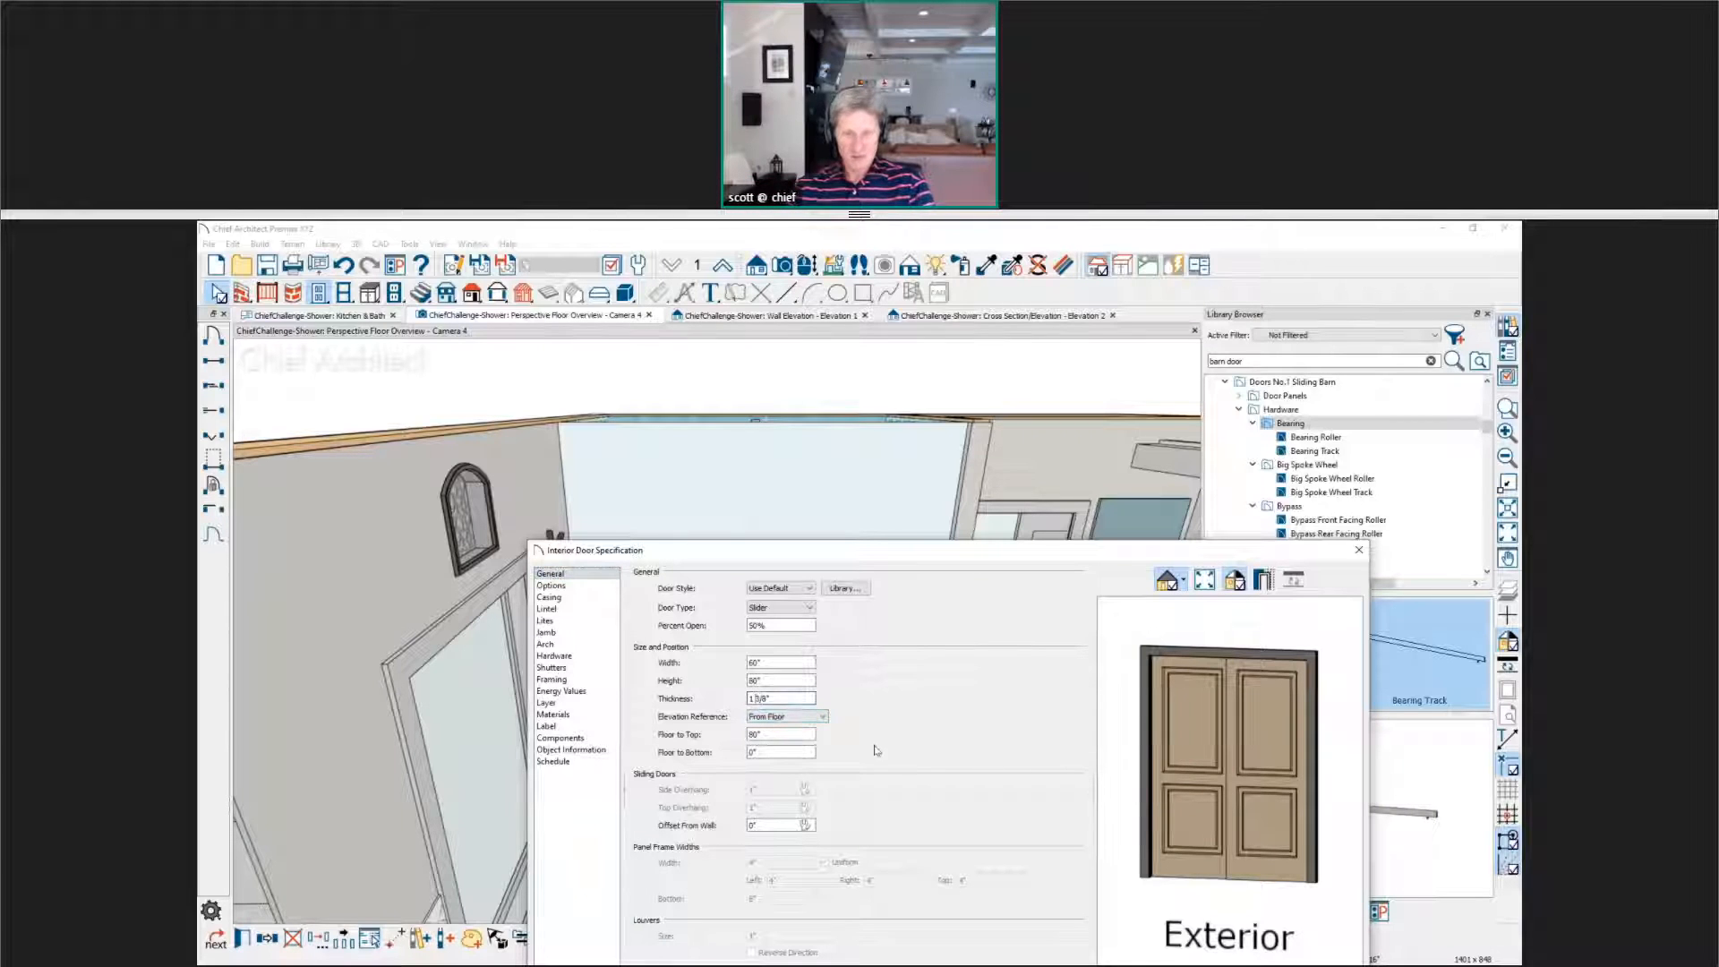
click(788, 589)
click(769, 612)
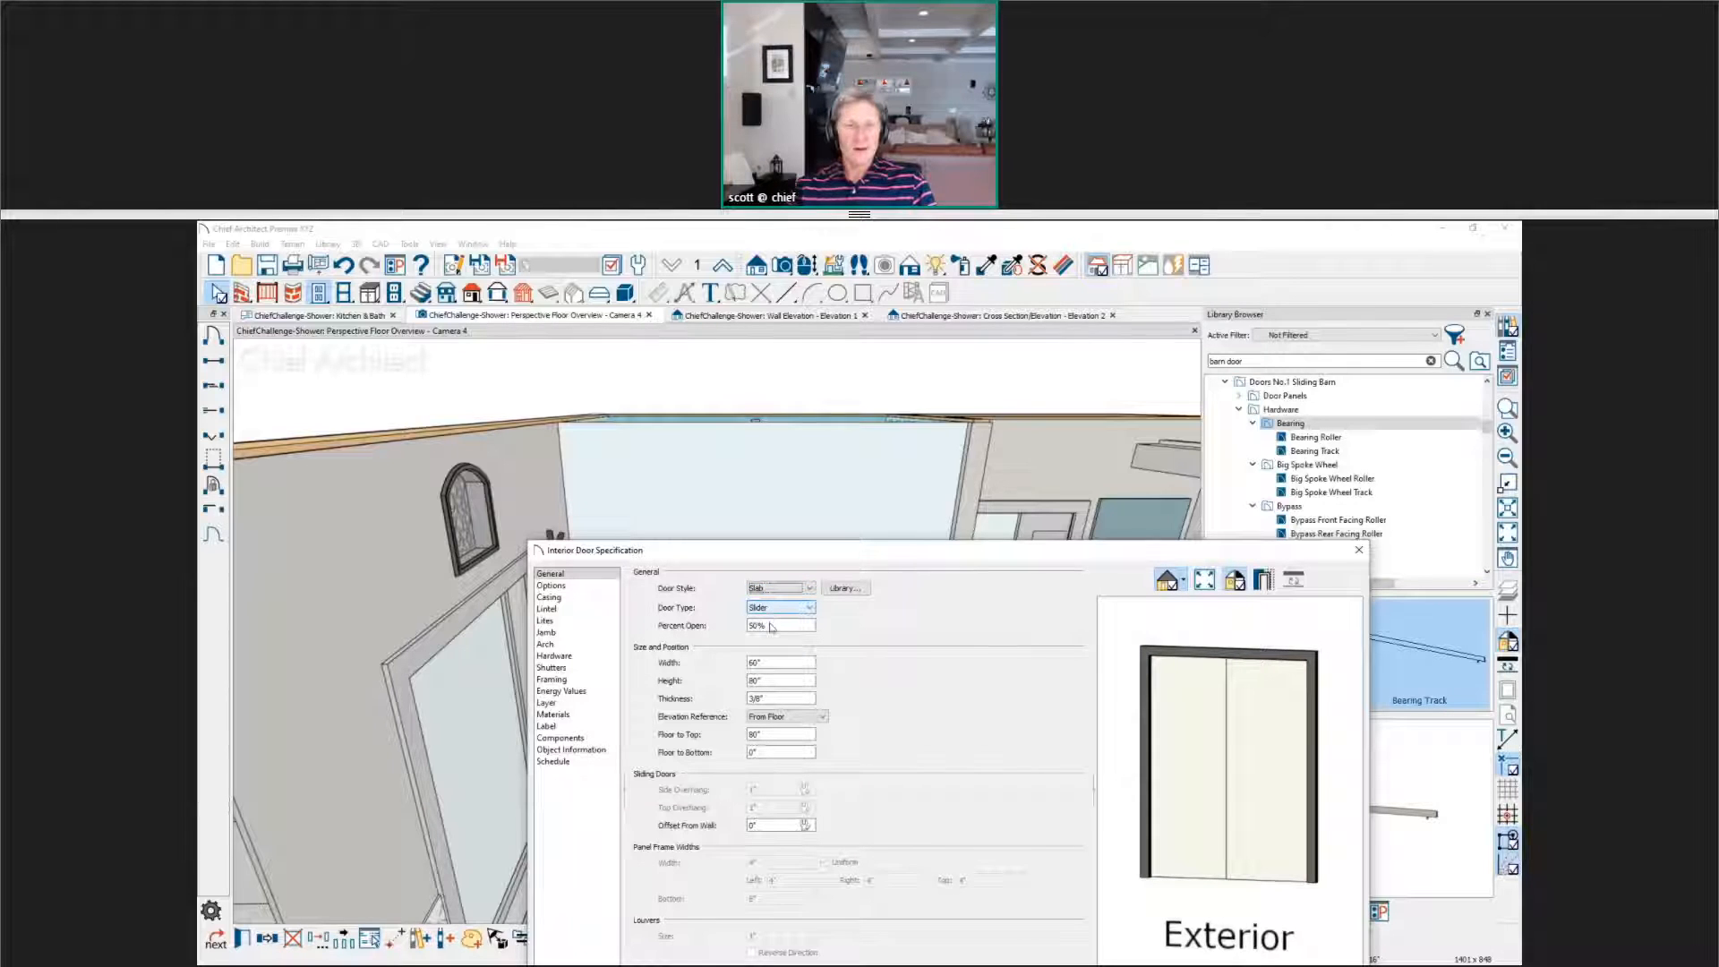
Step: Set the sliding door's height to 120"
drag(764, 683, 708, 693)
text(1)
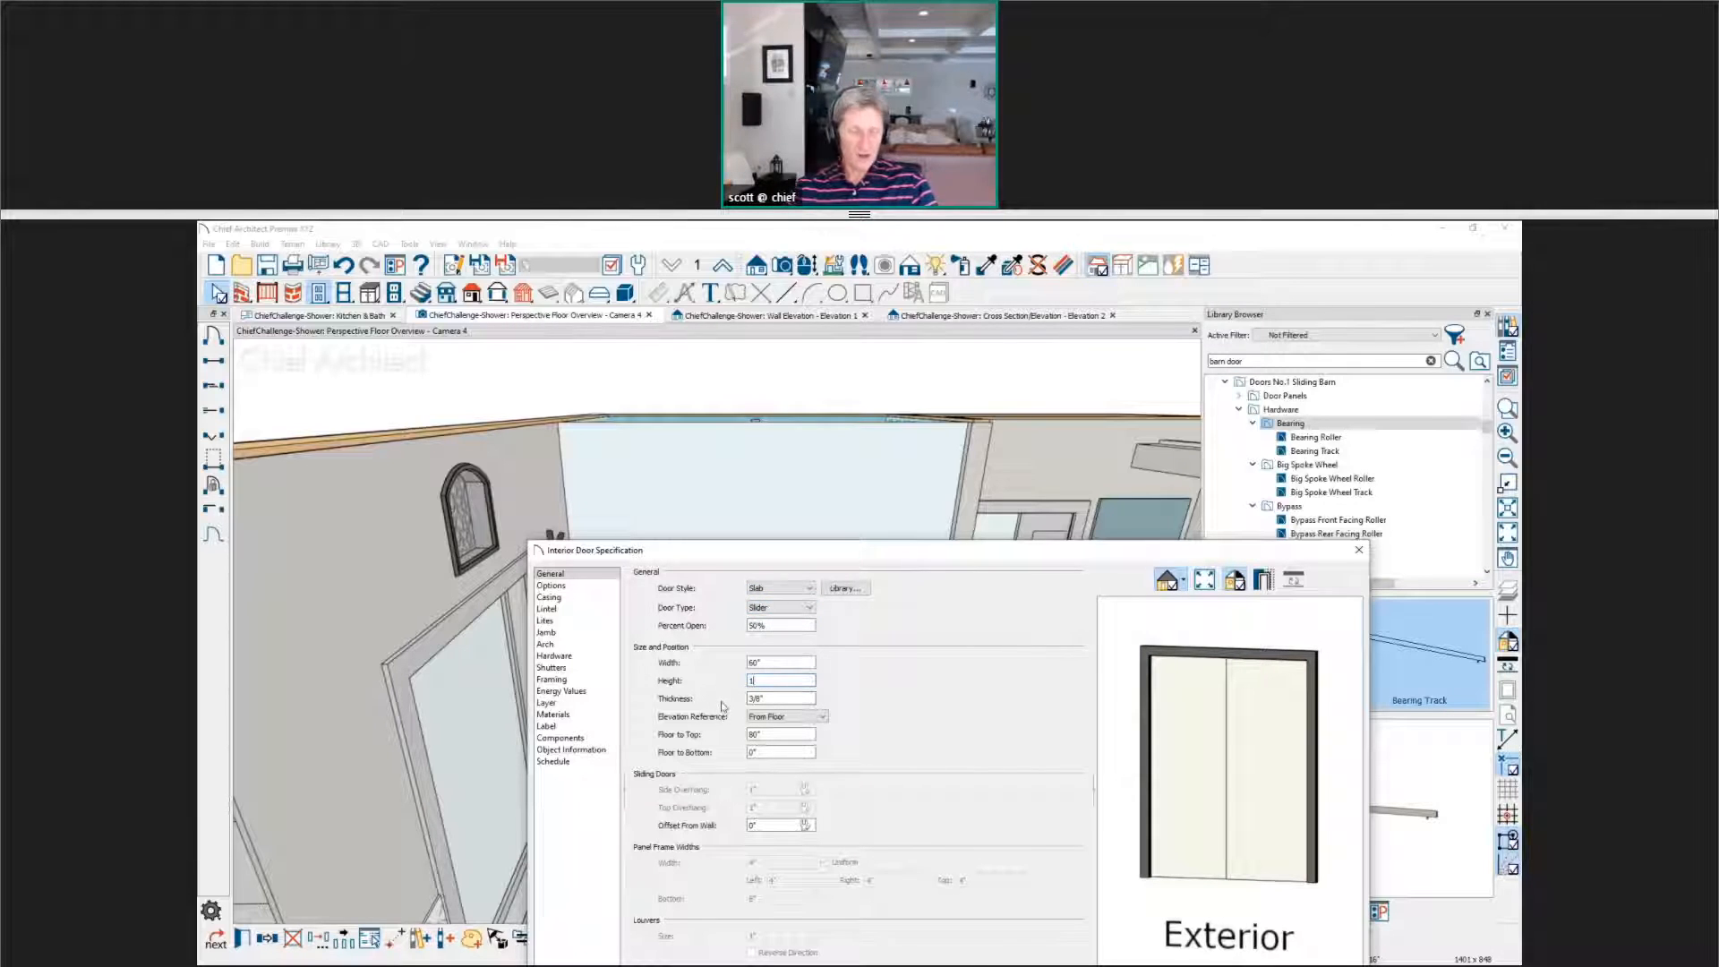
text(210)
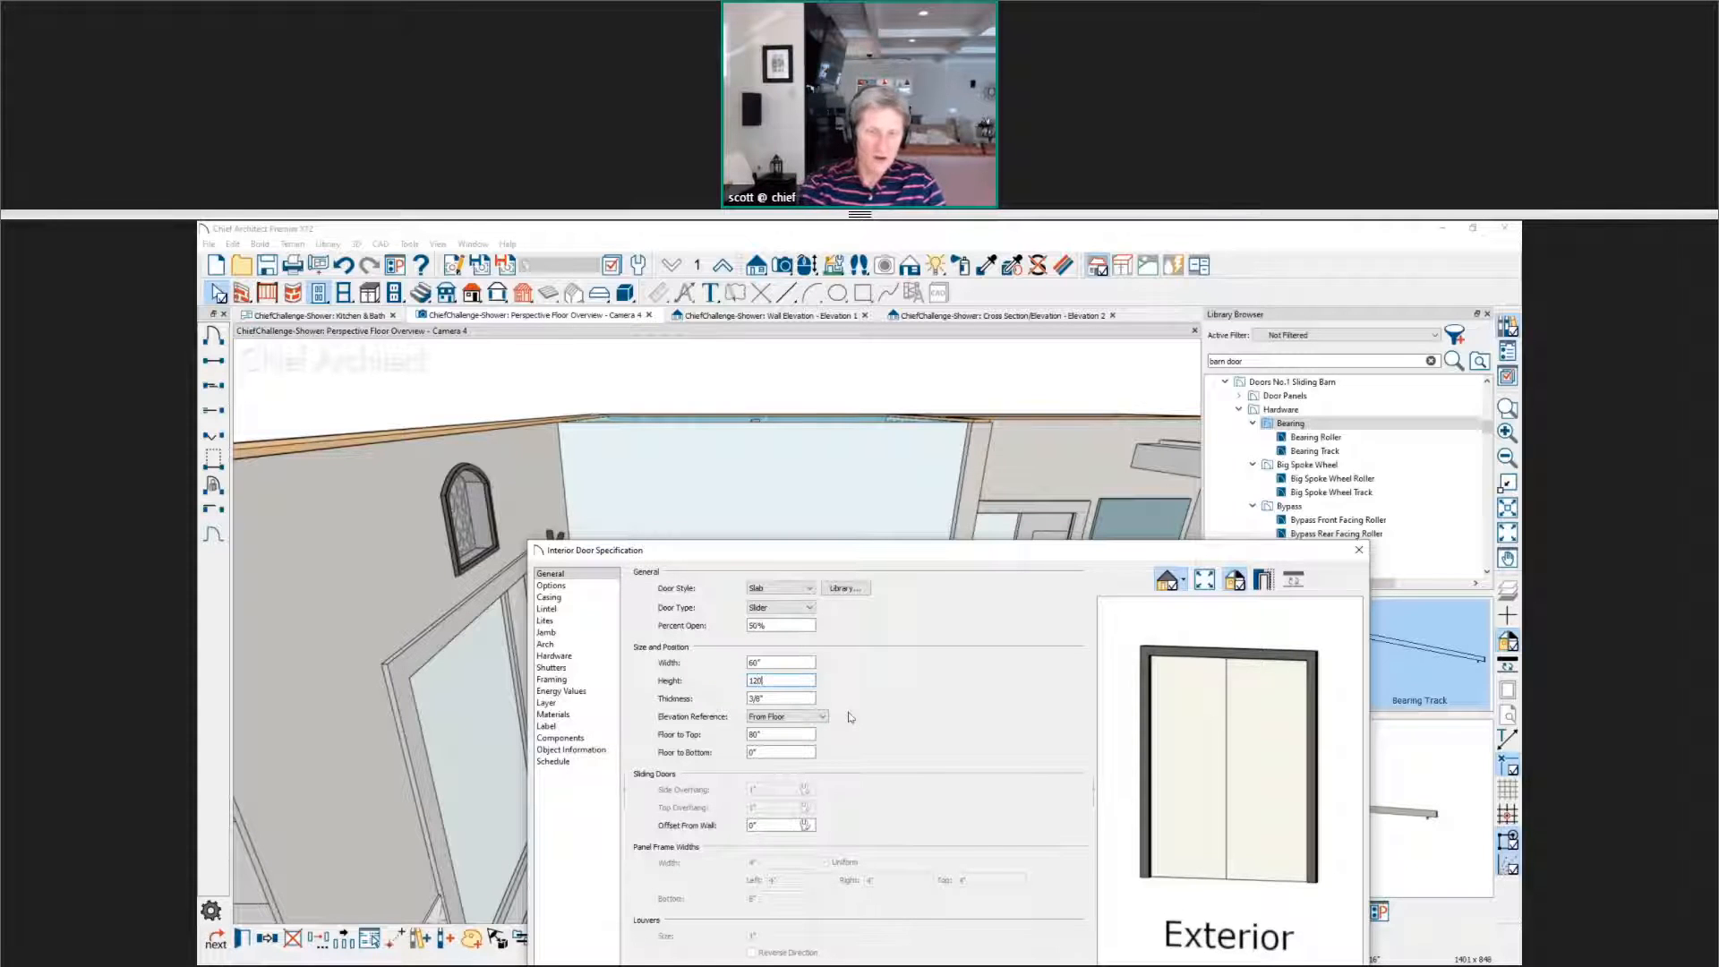
key(Tab)
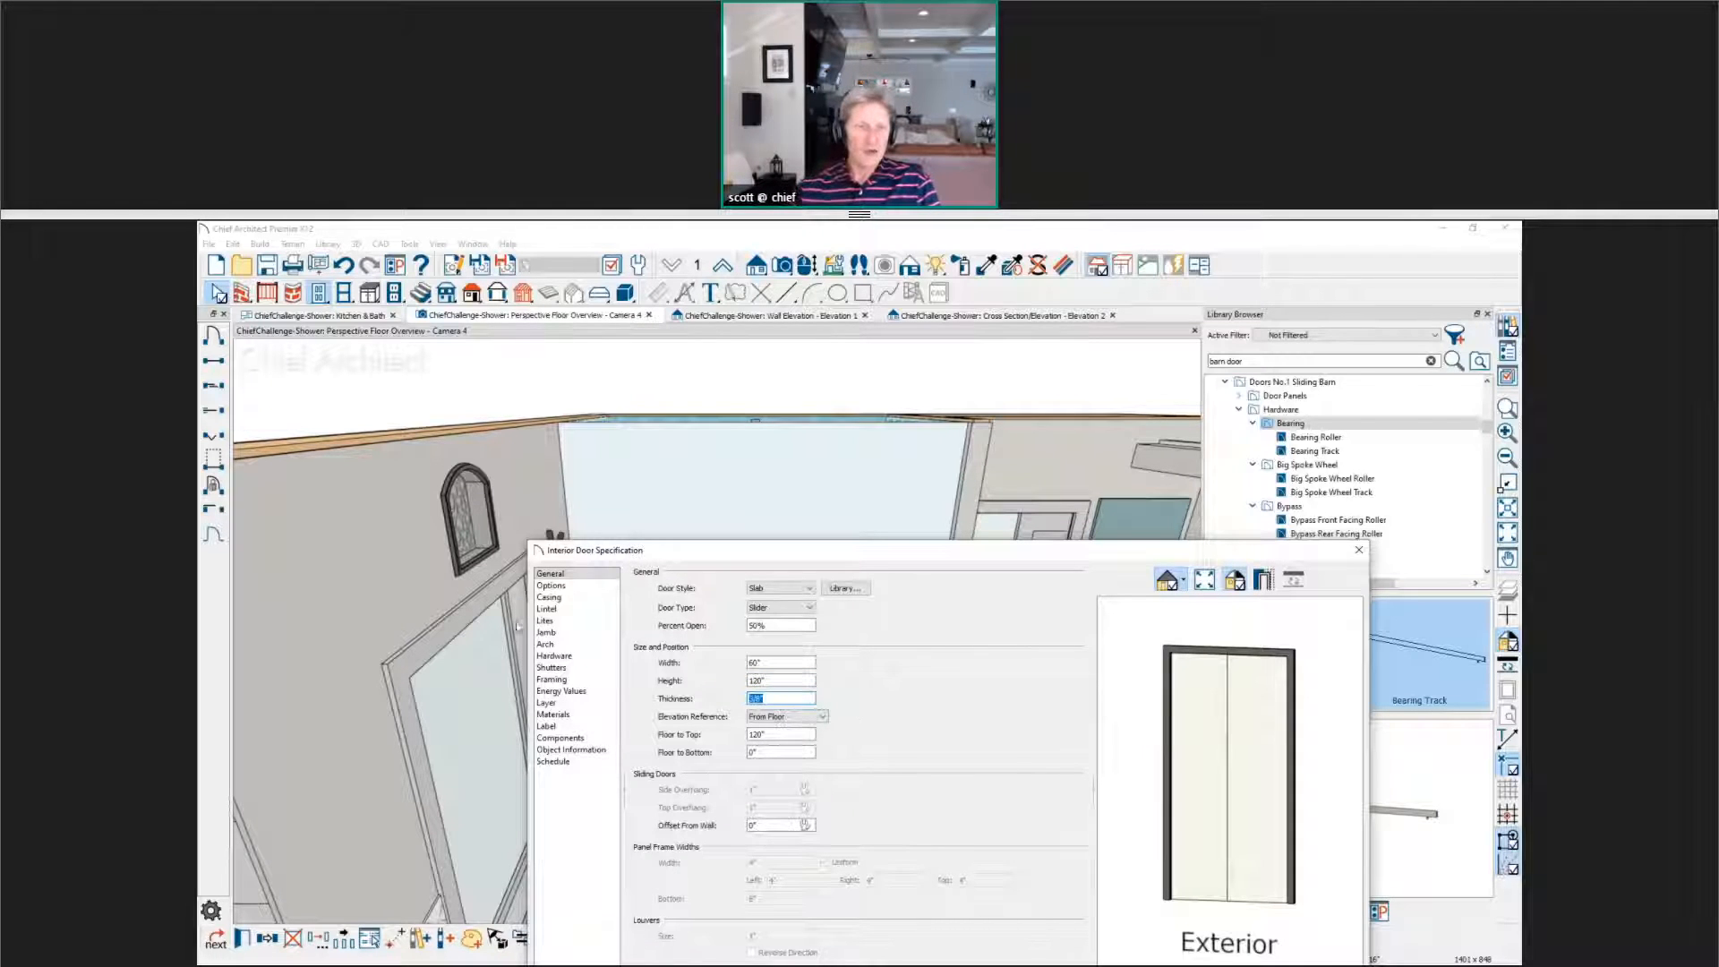
Step: Remove the sliding door's casing, sill/threshold and jamb, and apply the door settings
click(542, 597)
click(638, 573)
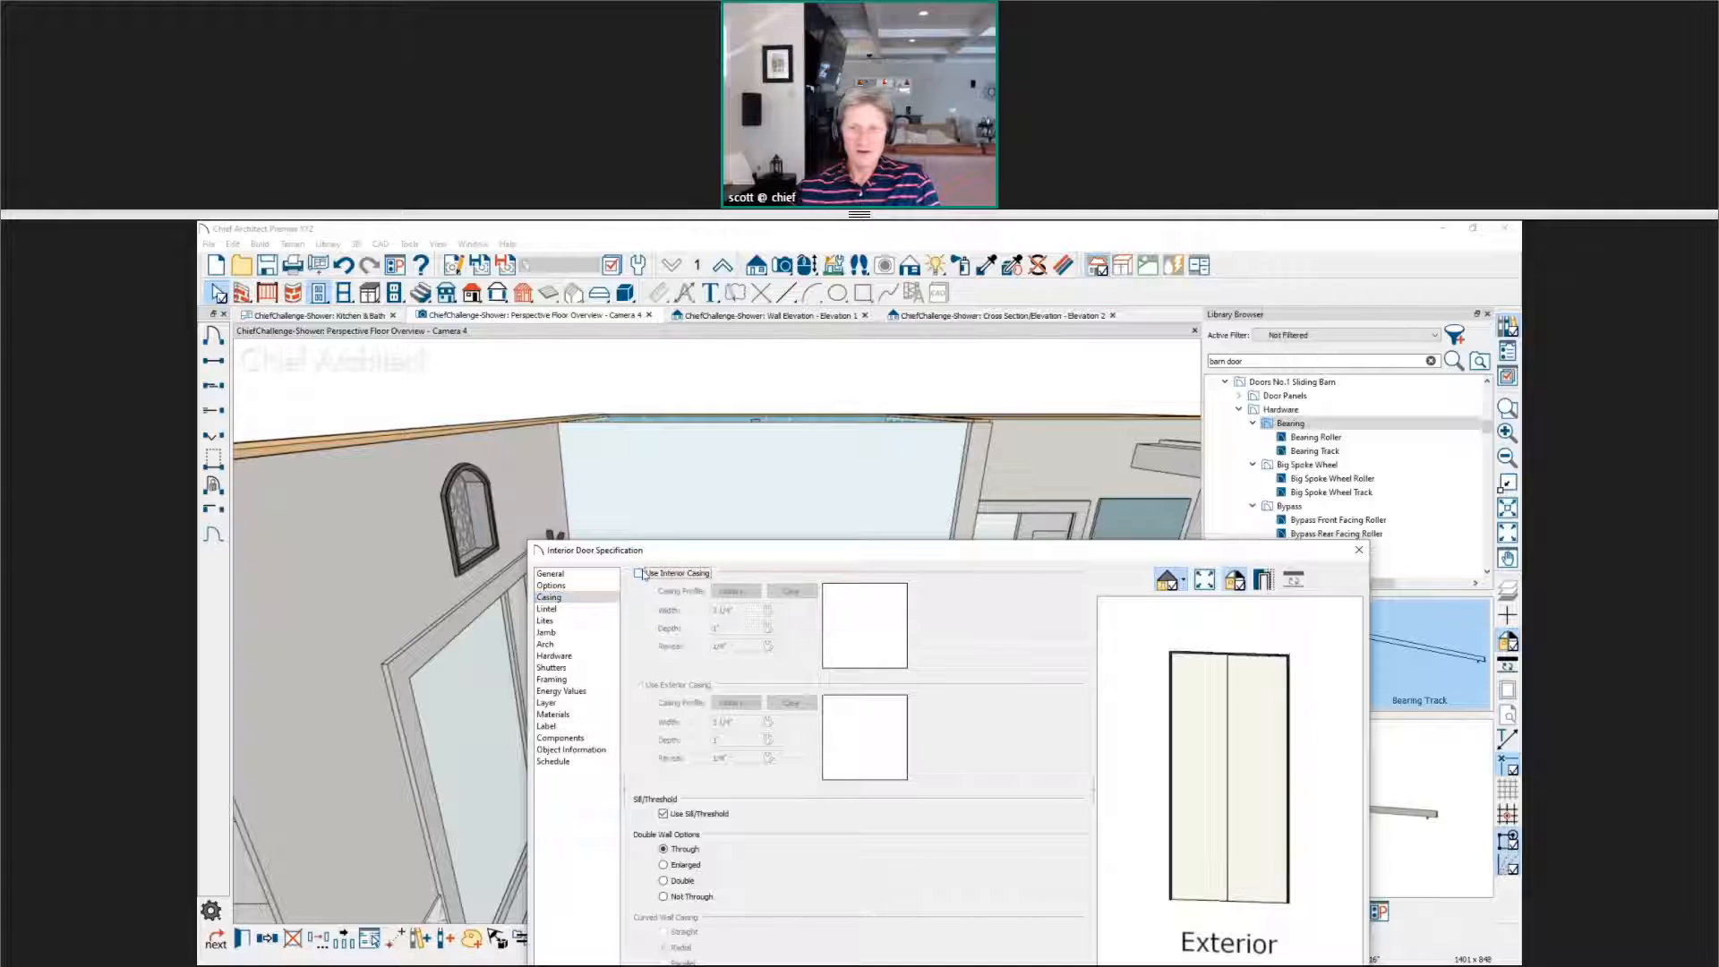
click(676, 814)
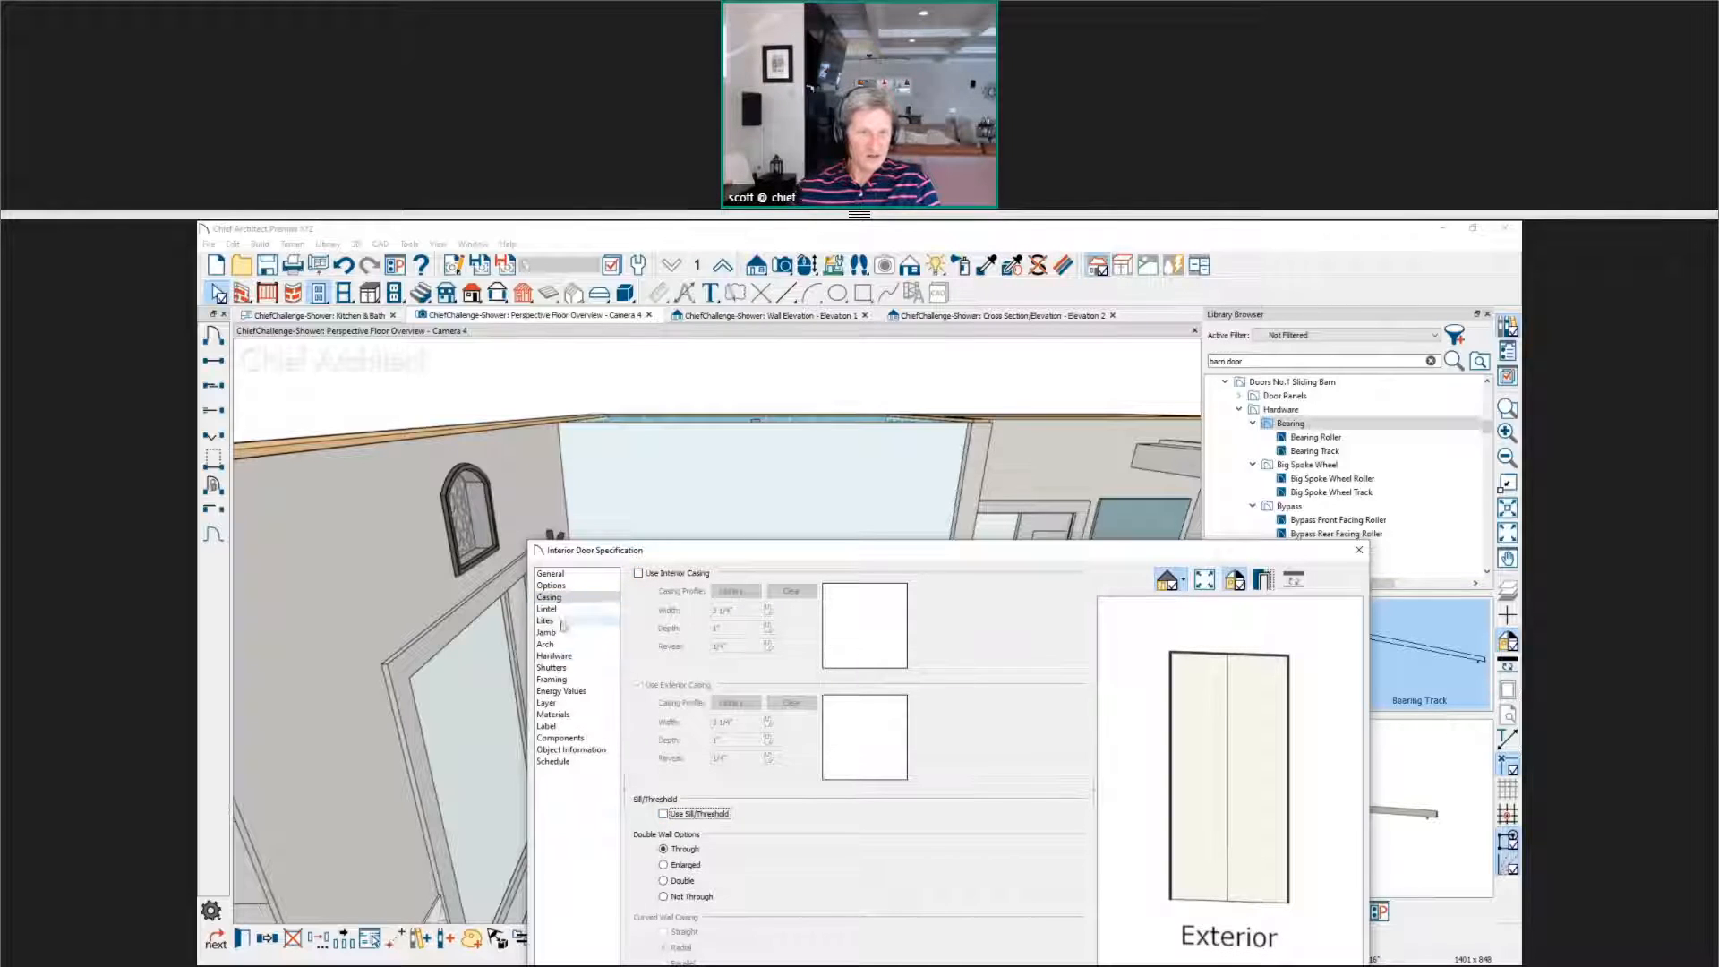
click(546, 633)
click(667, 573)
key(Return)
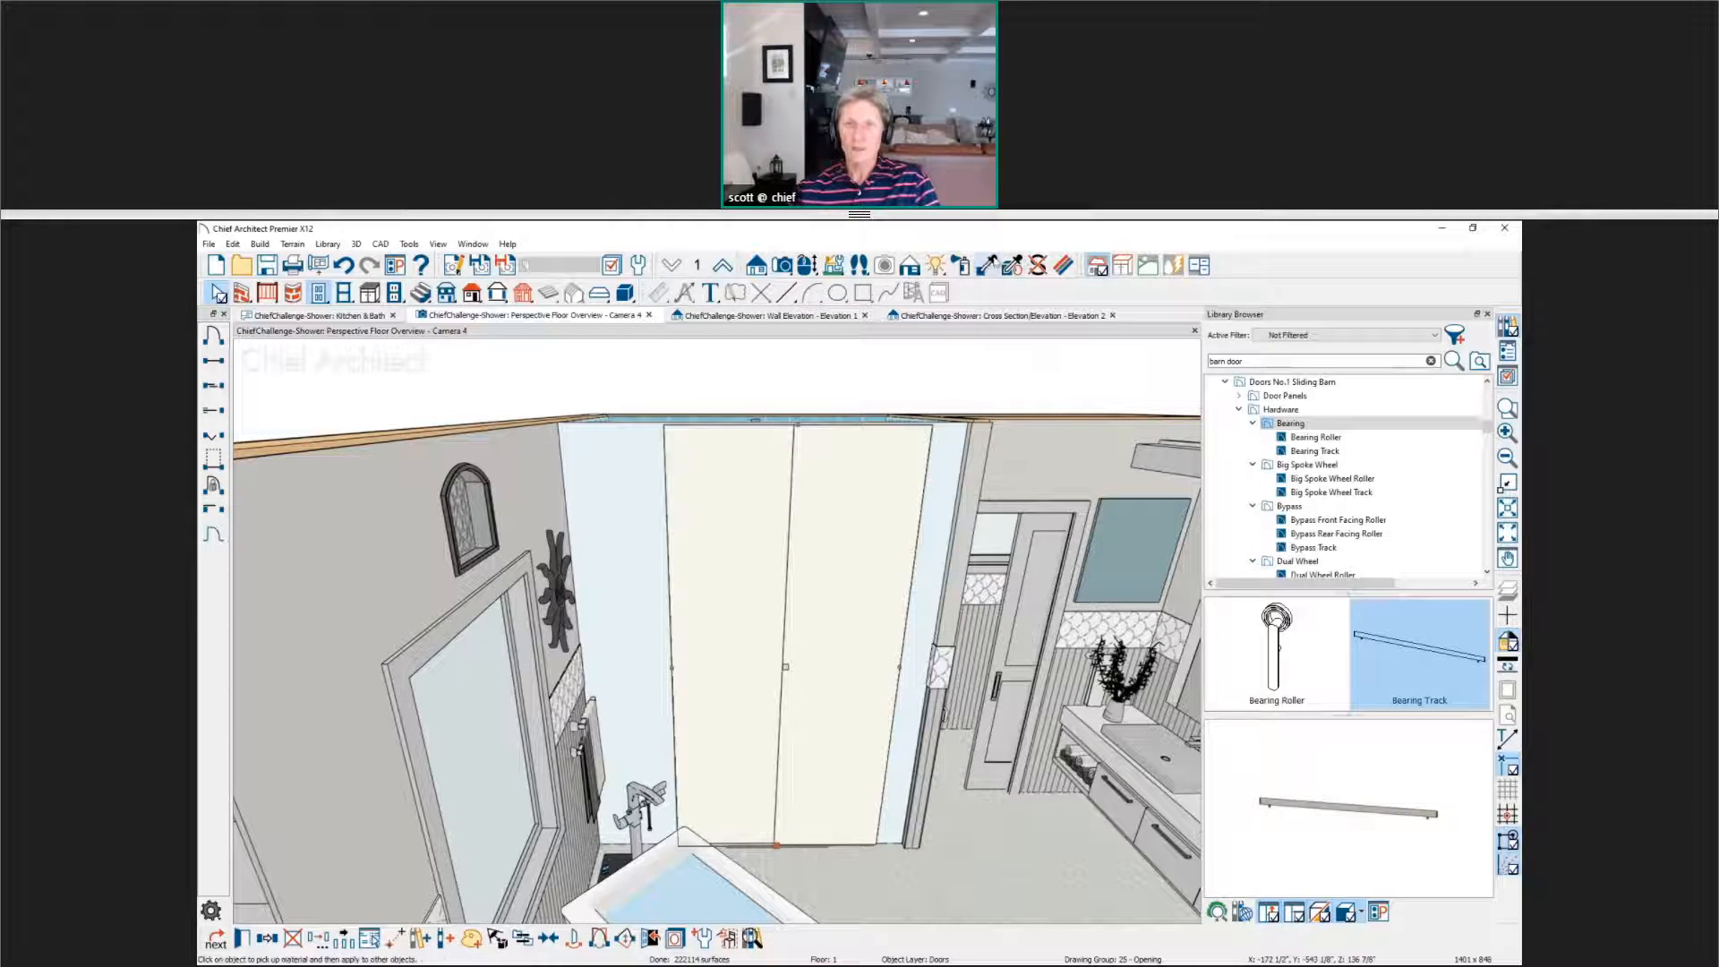
Step: Copy the tempered glass material from the shower's glass wall onto the sliding door panels
click(986, 266)
click(952, 460)
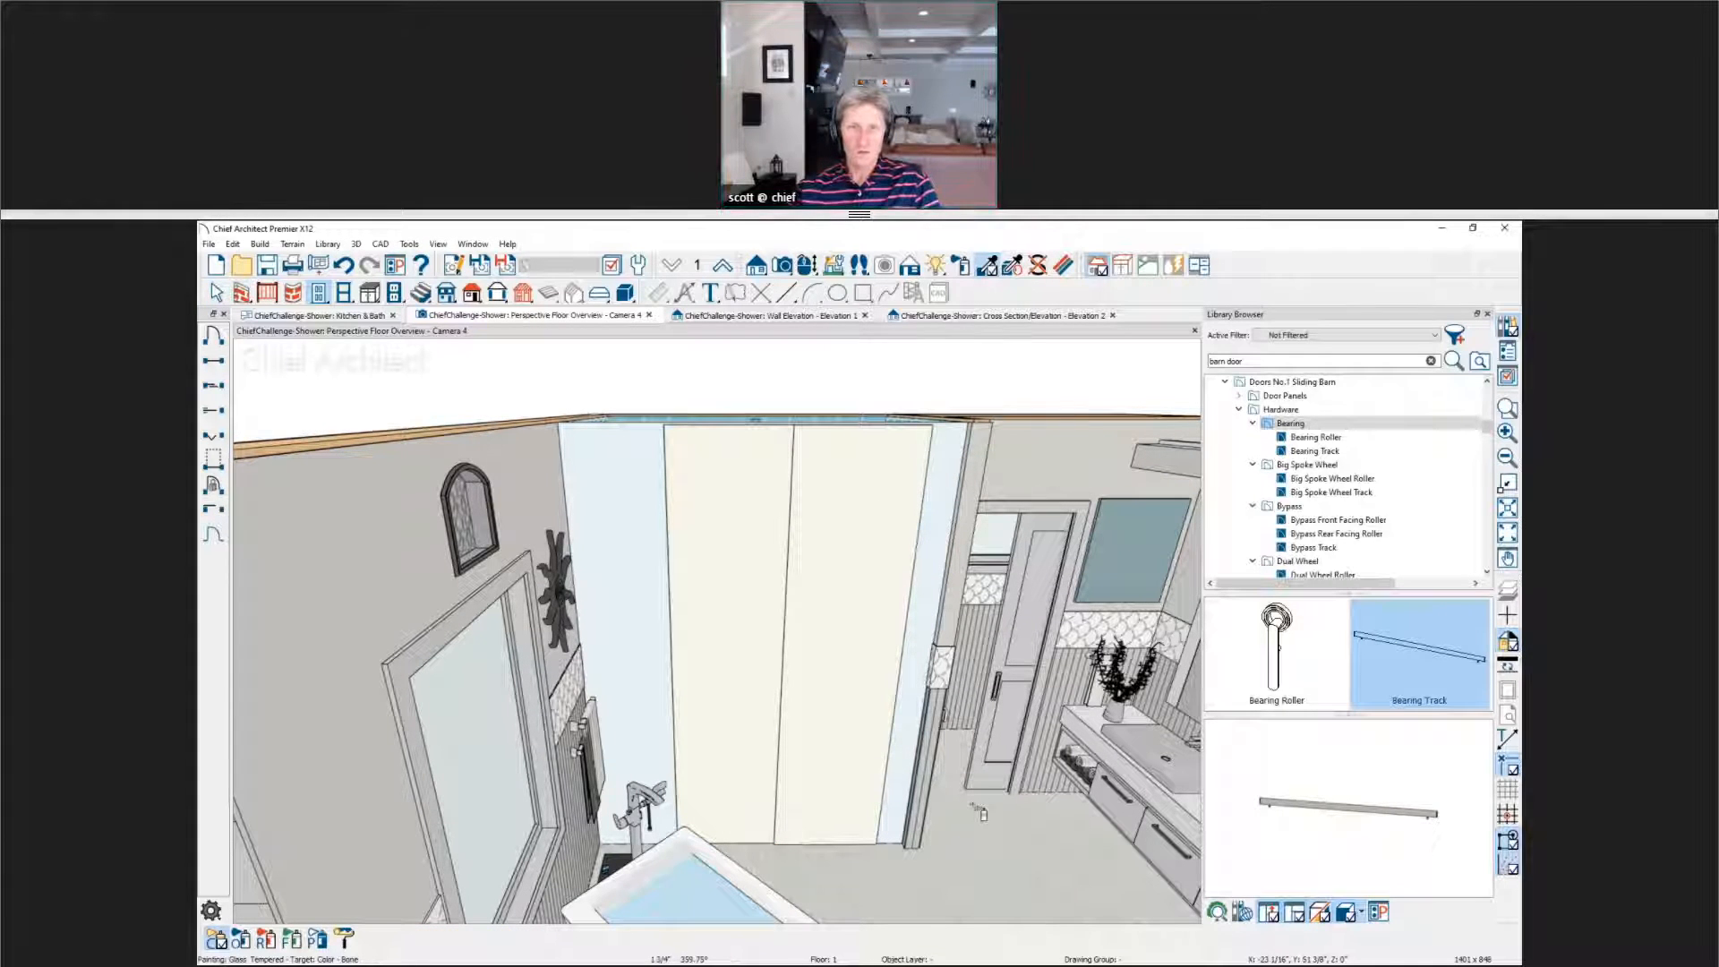
middle_drag(915, 802, 777, 867)
key(space)
Step: Display the glass sliding door in its open position
click(781, 783)
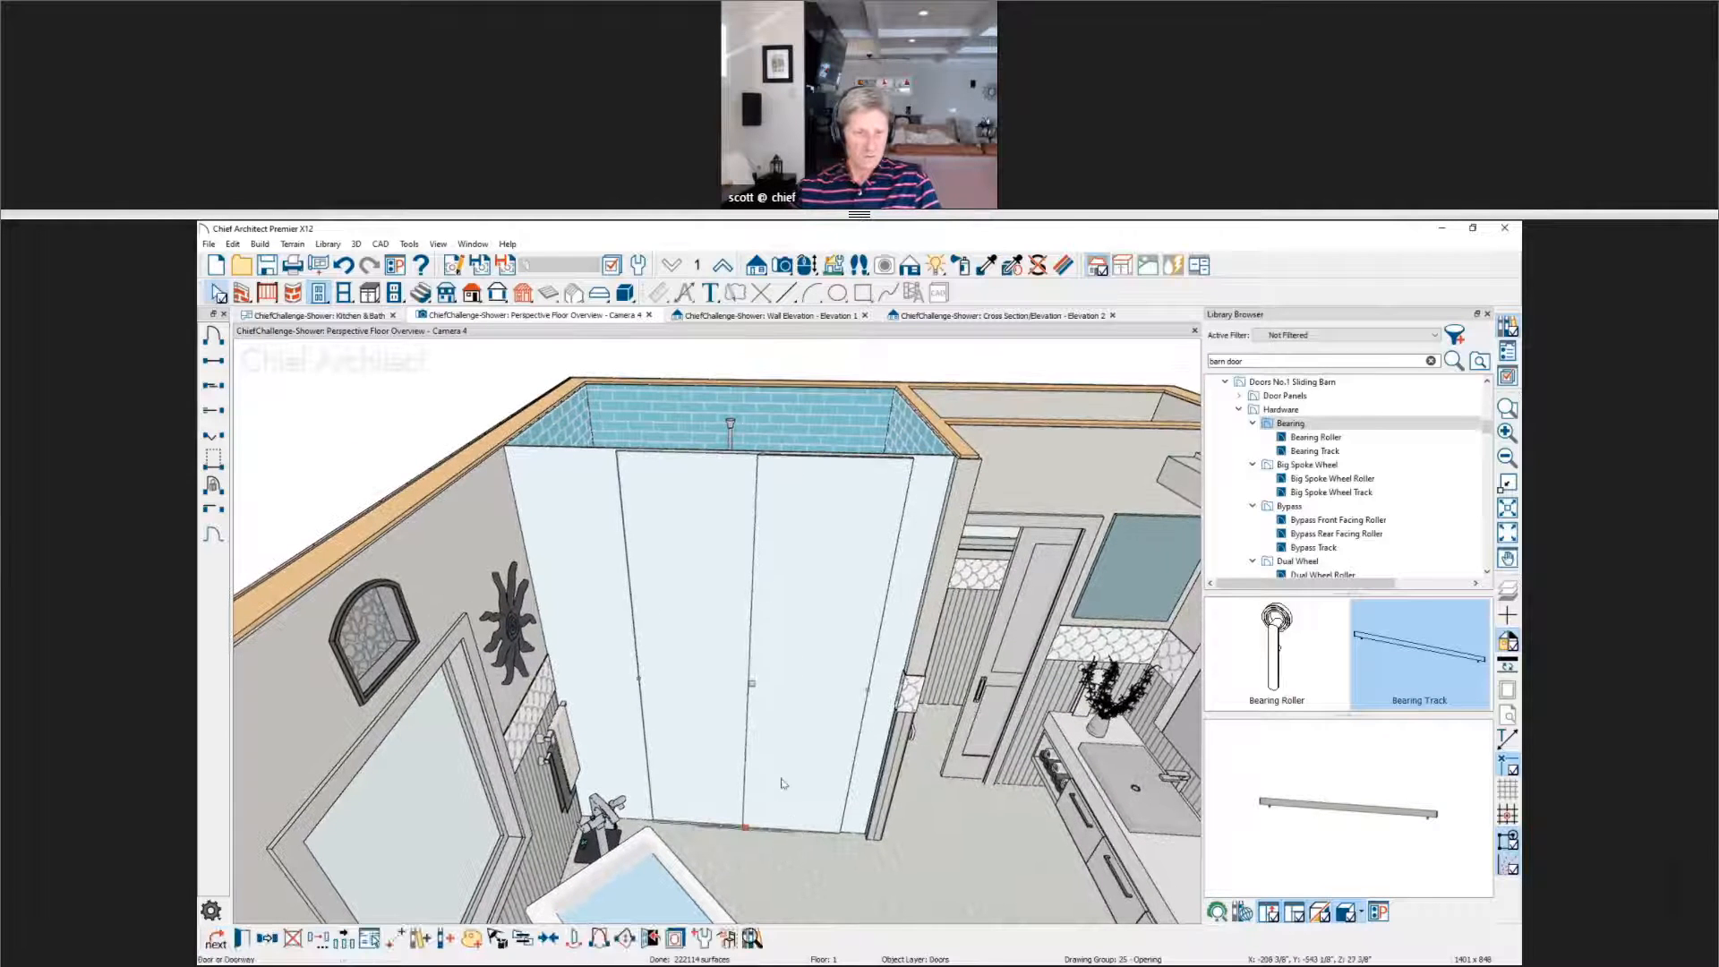
click(653, 938)
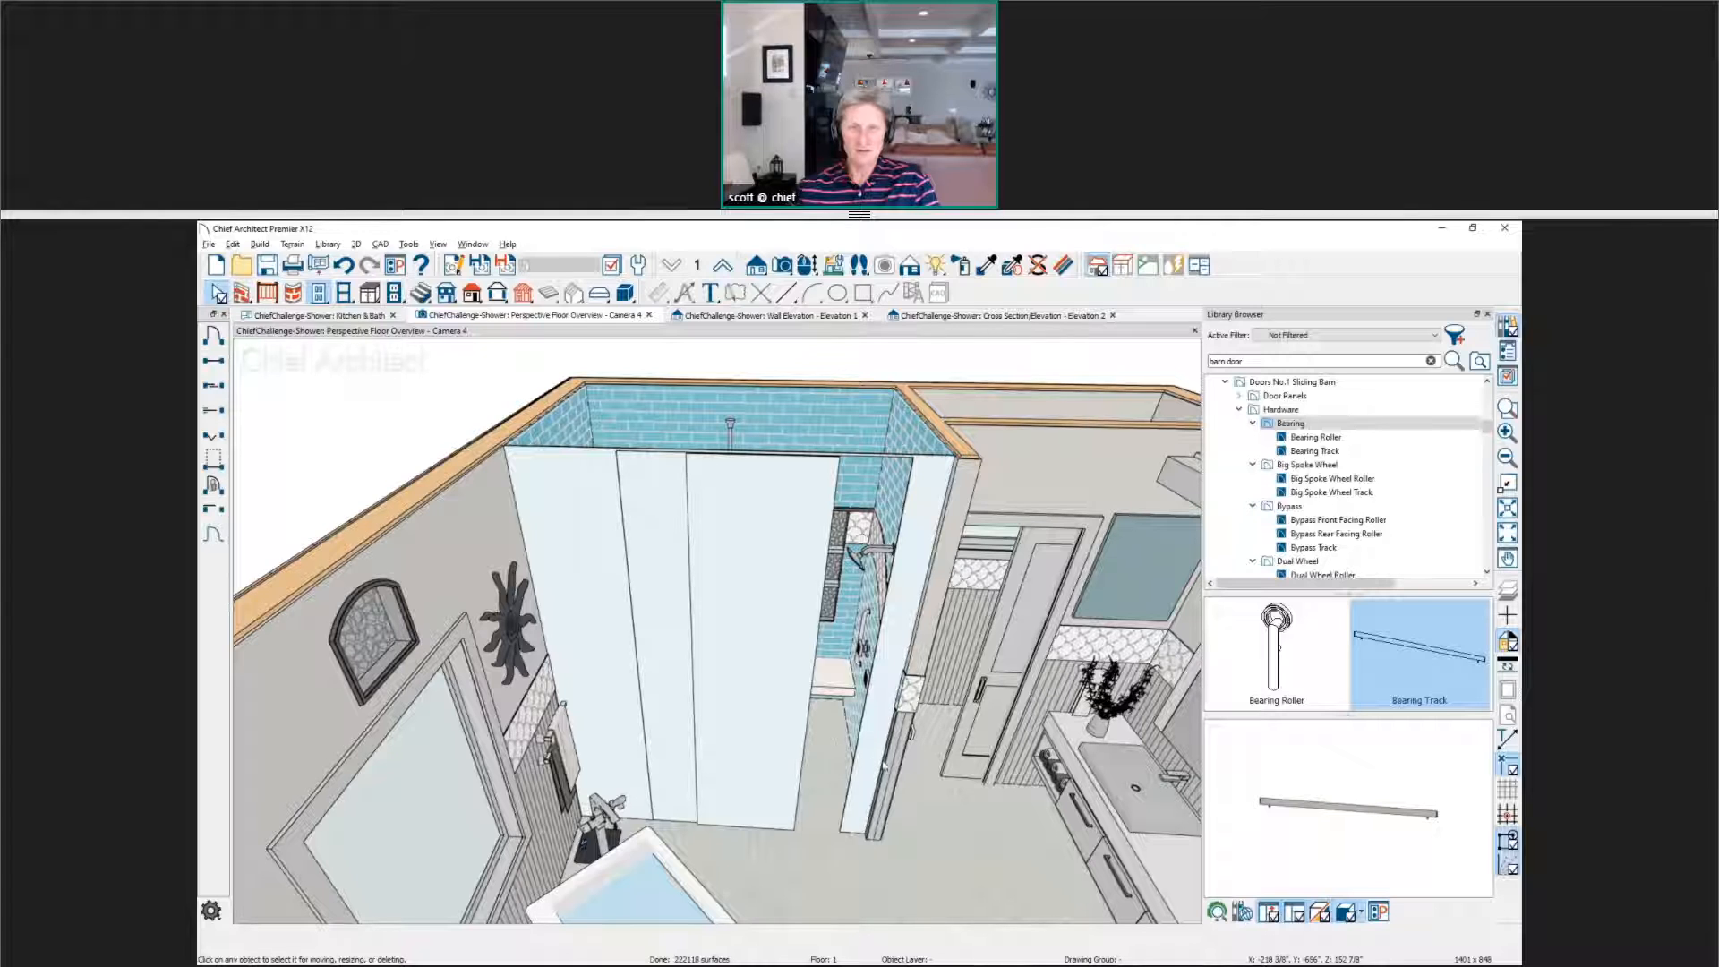
middle_drag(879, 853, 748, 666)
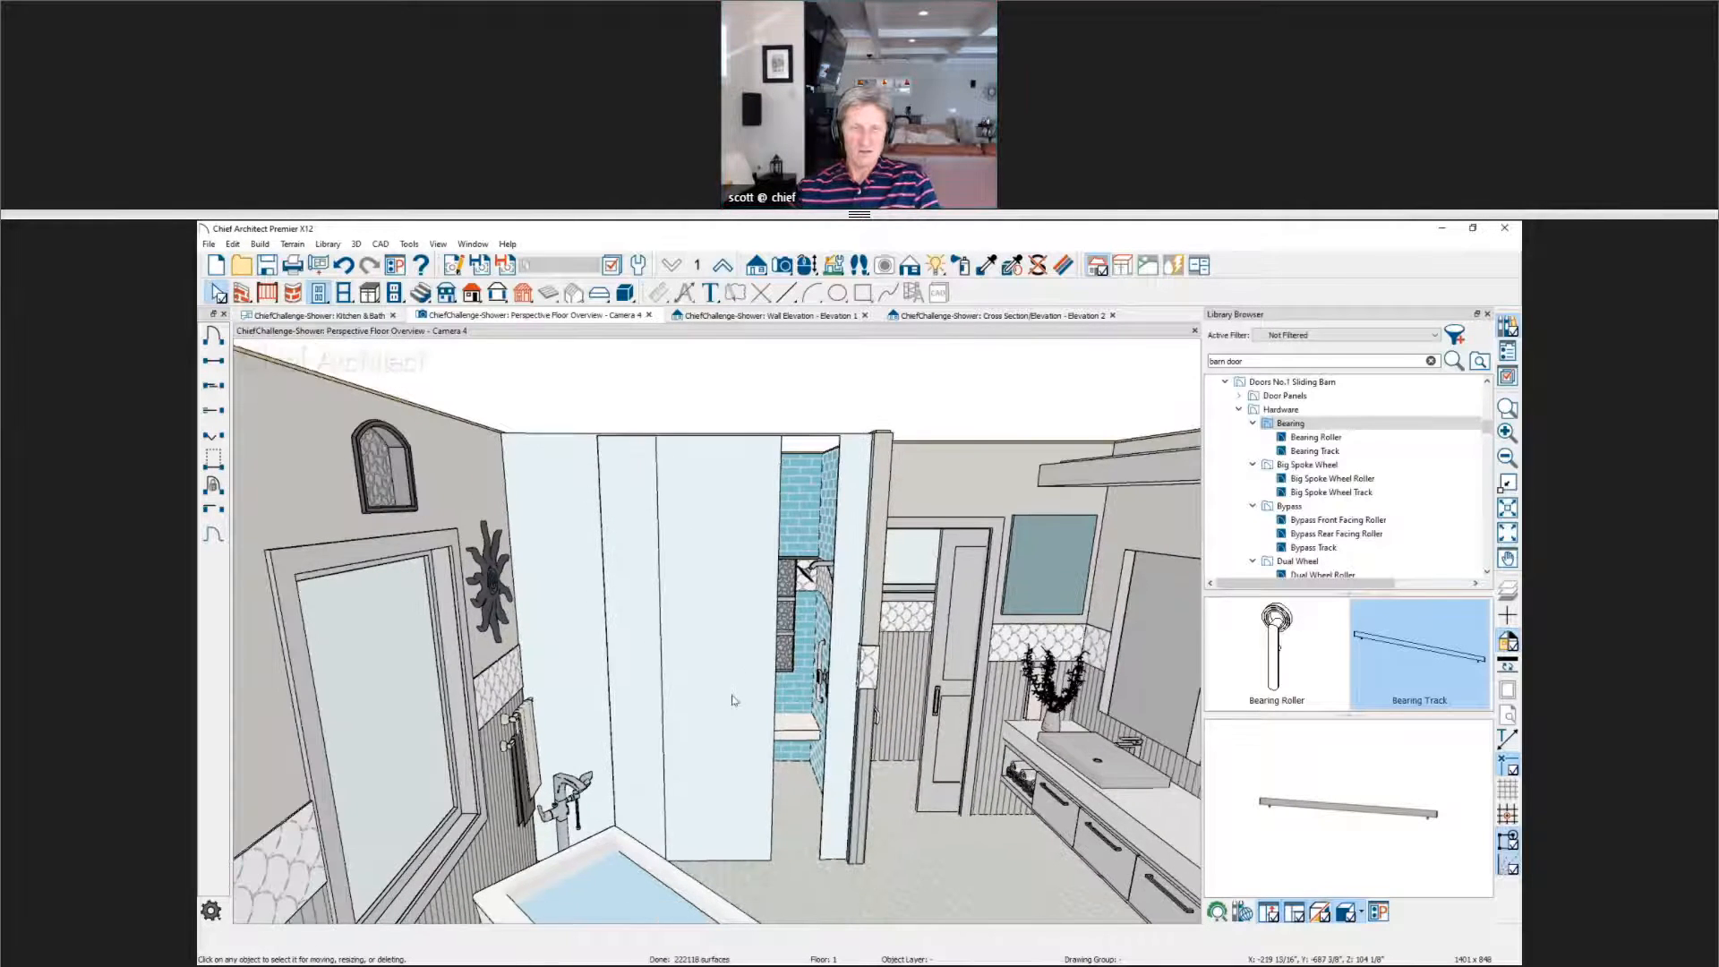
Step: Reduce the glass sliding door to a single panel by setting its custom right-hand panel count to 1
click(731, 703)
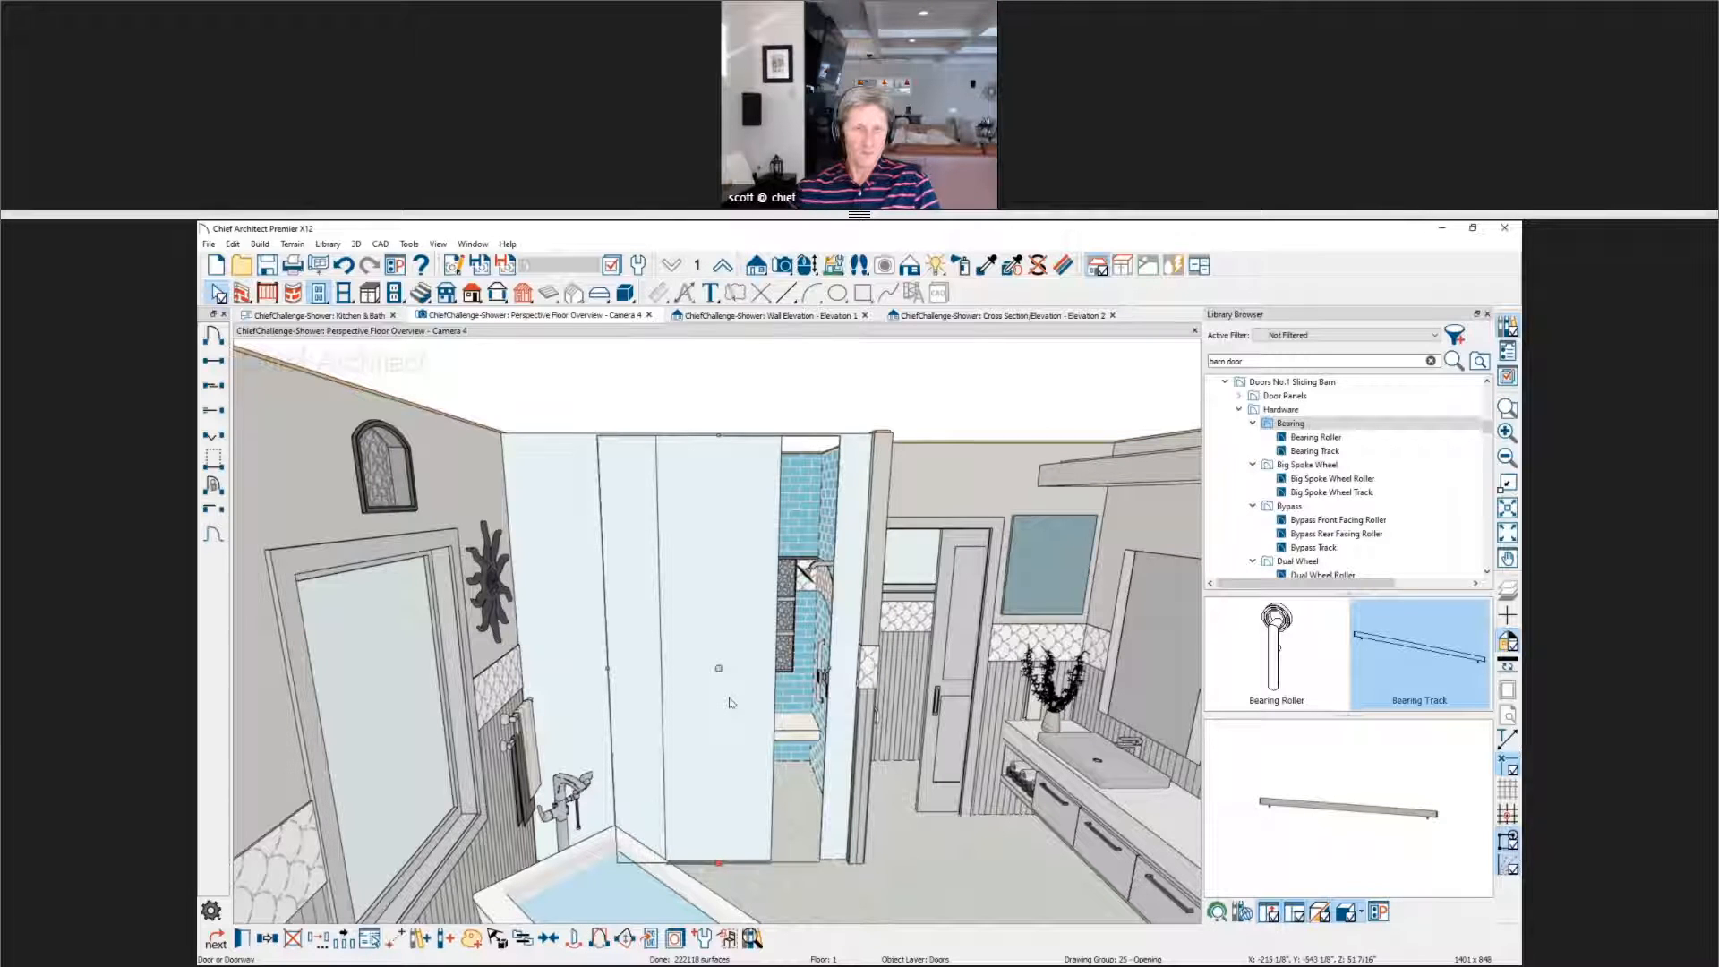
double_click(733, 702)
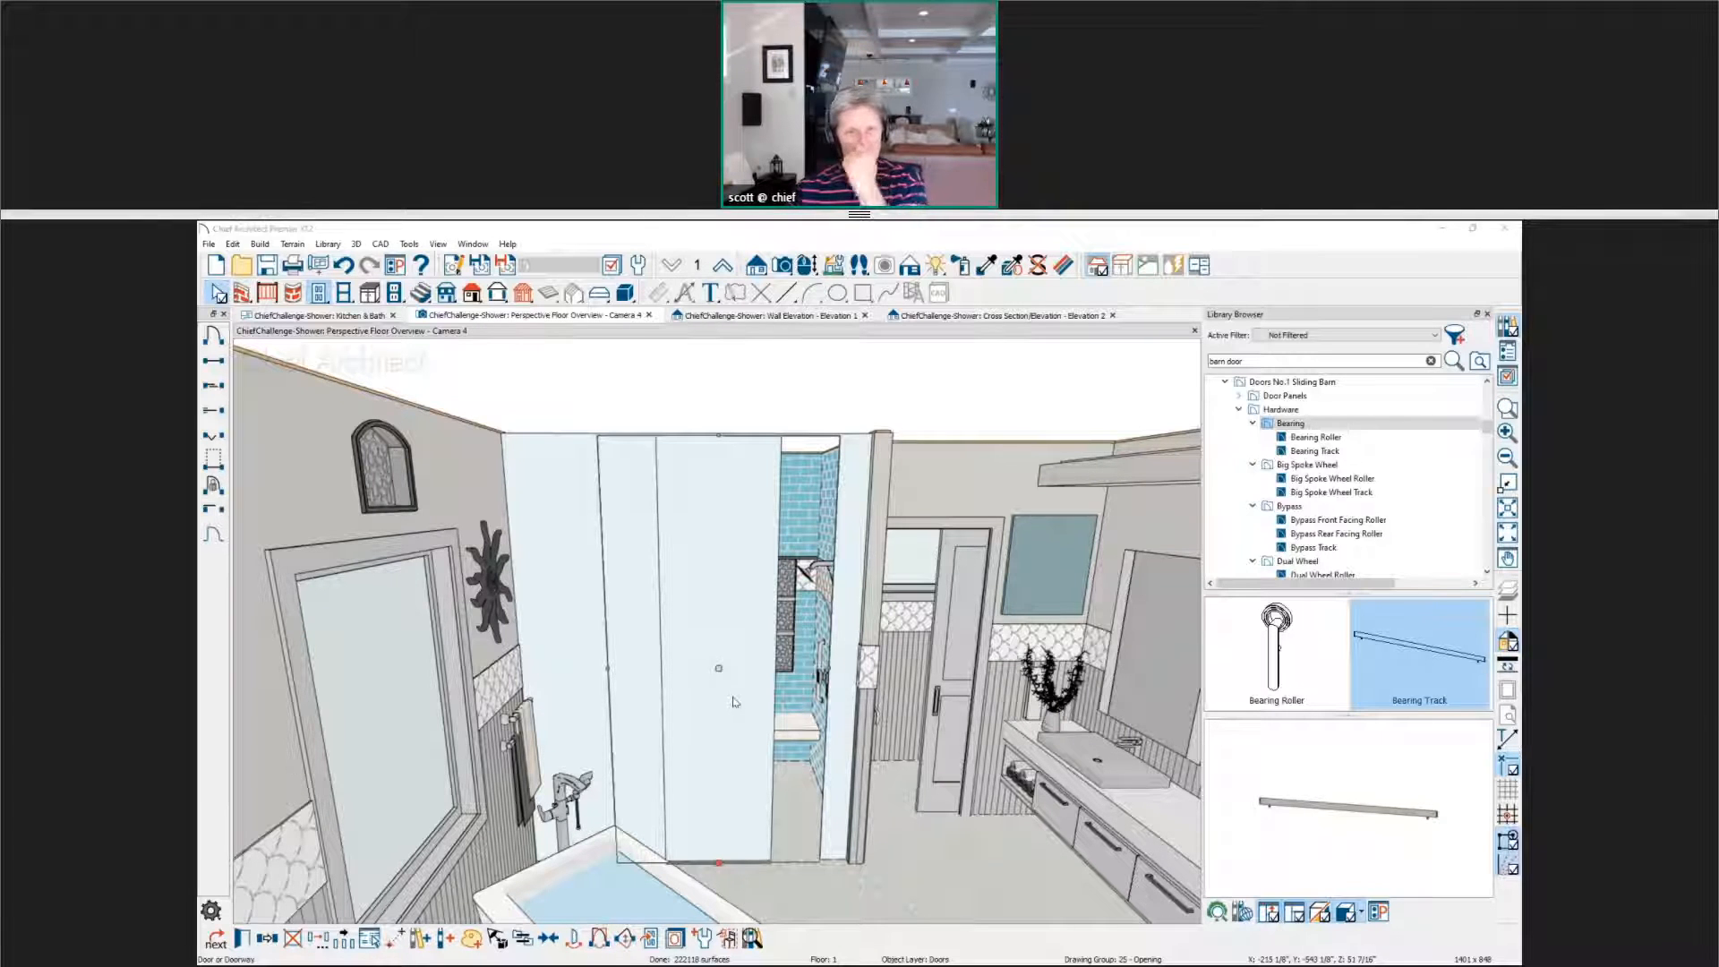
click(595, 391)
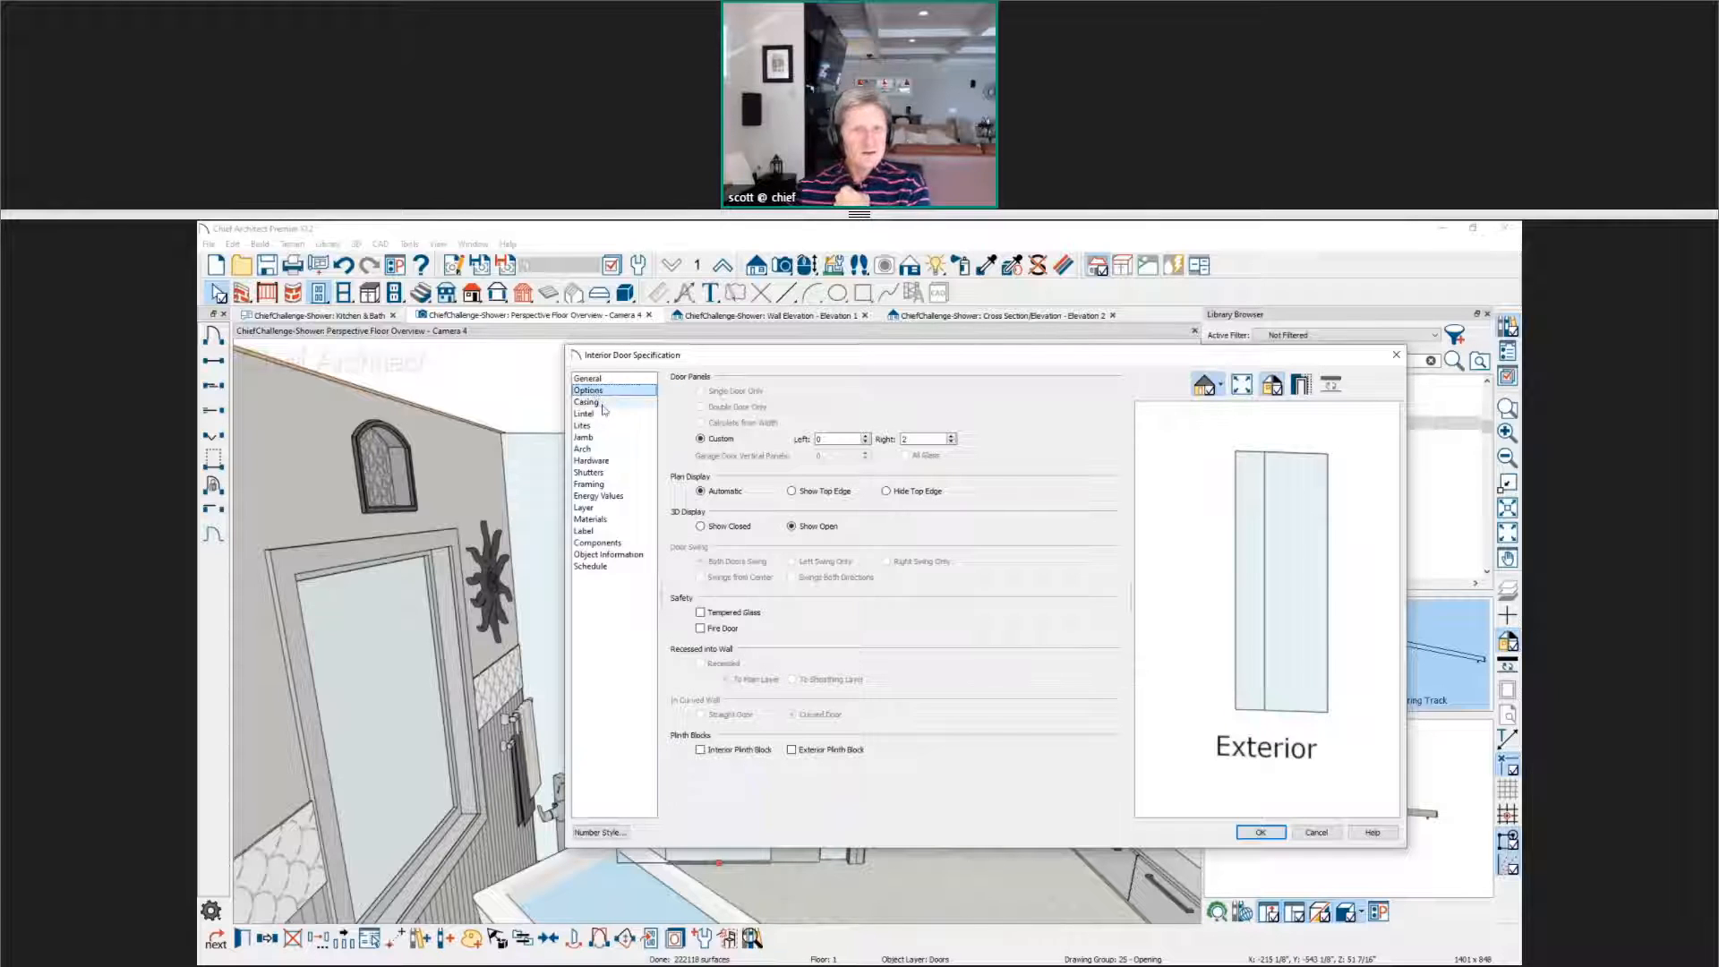
click(608, 380)
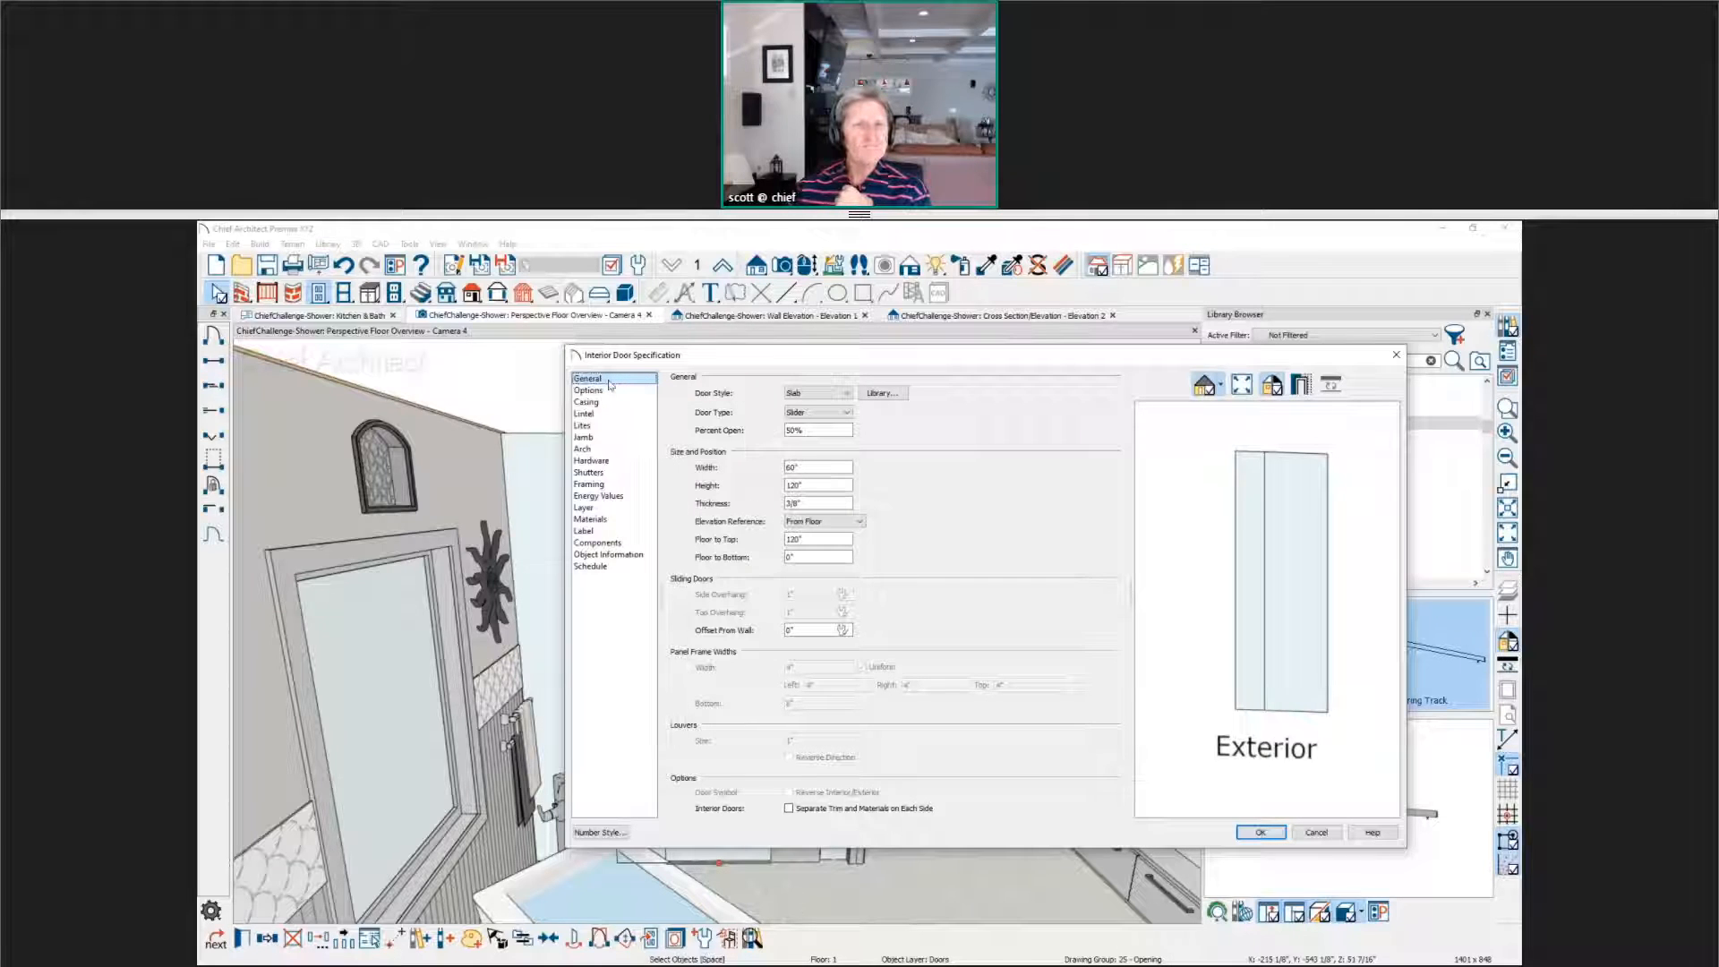
click(611, 390)
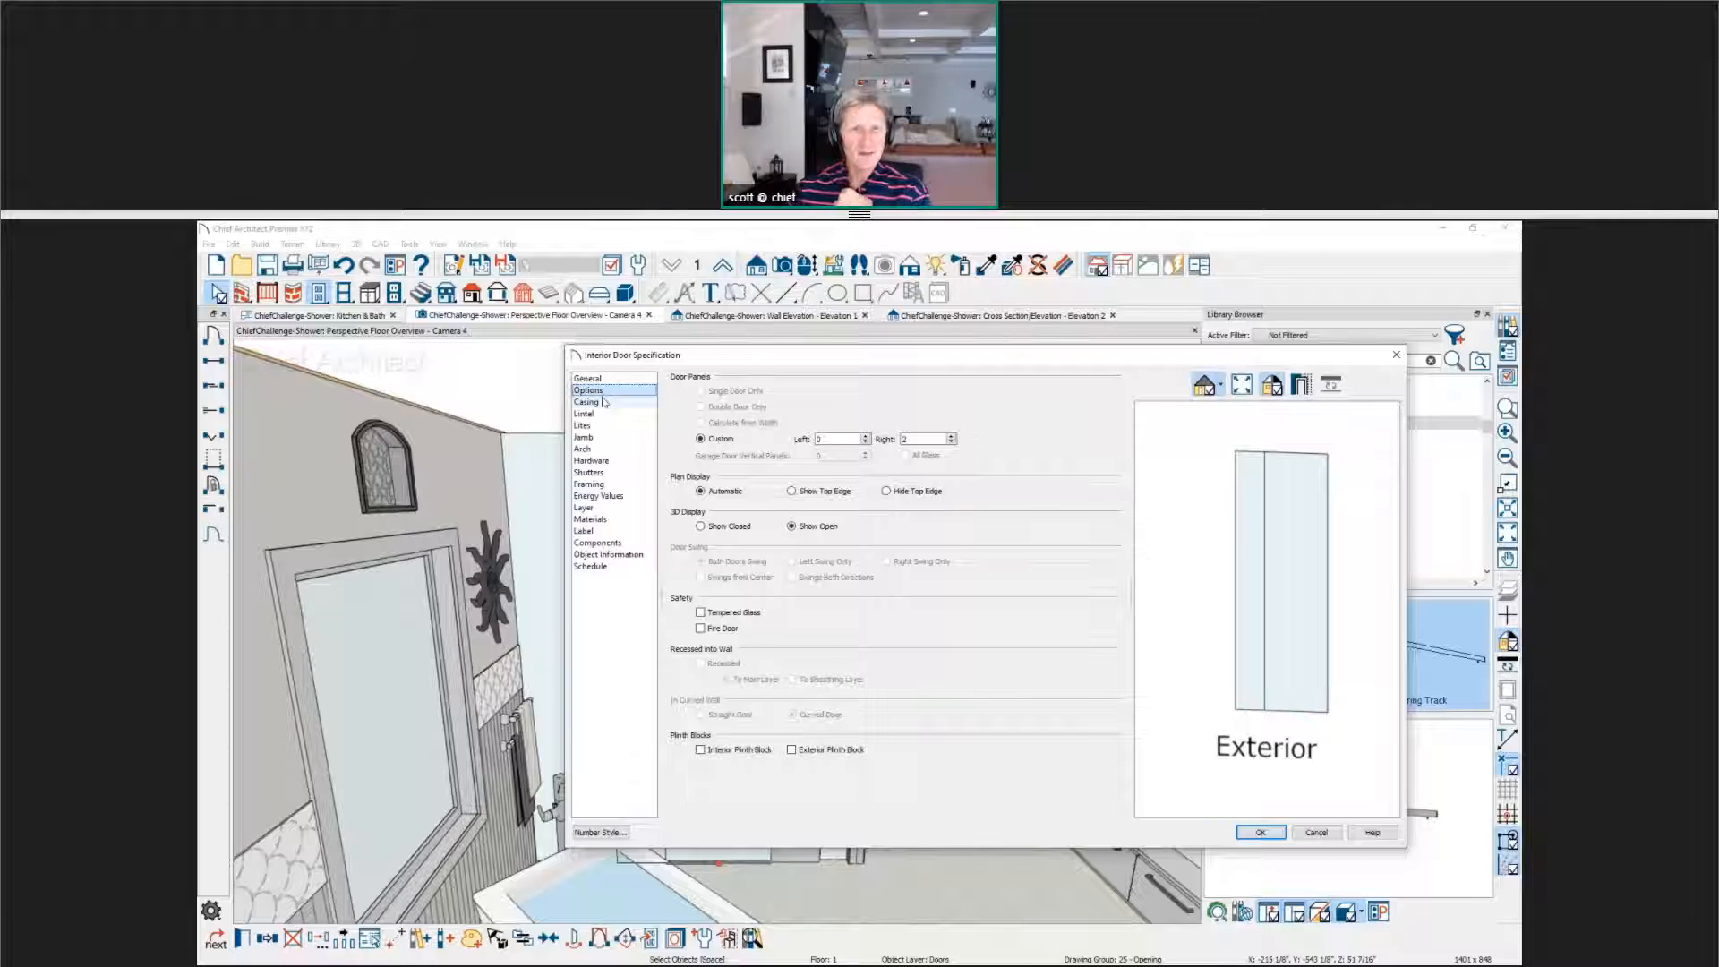
double_click(922, 438)
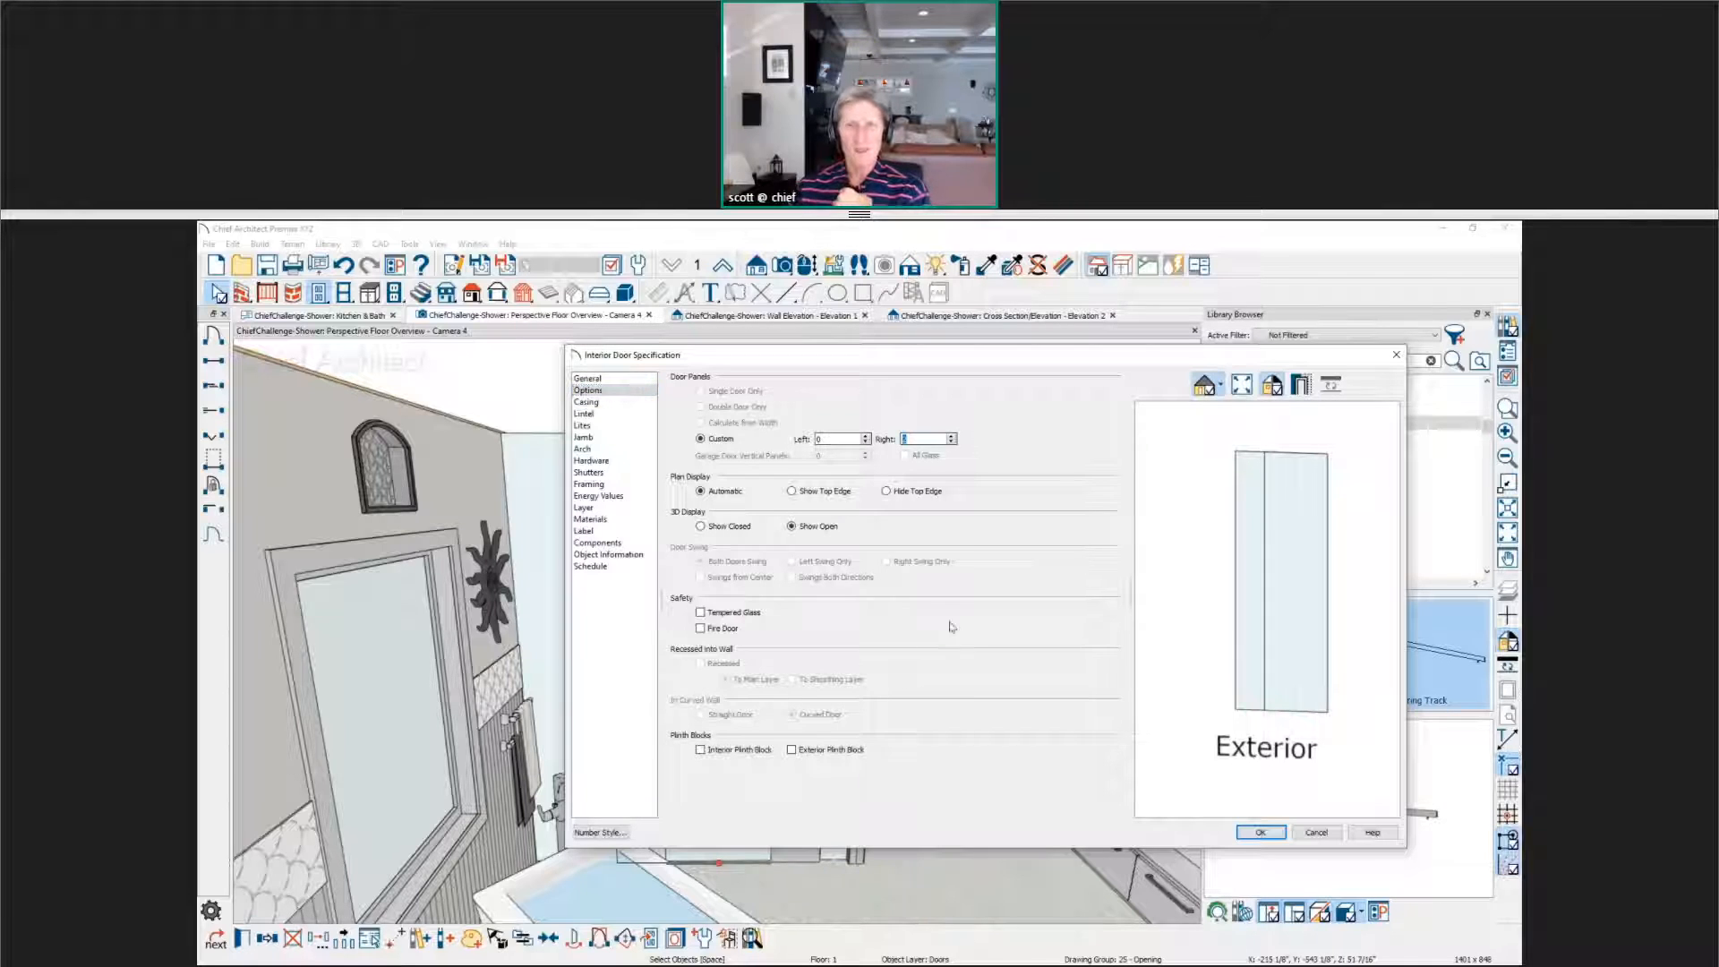
scroll(1254, 495, up, 3)
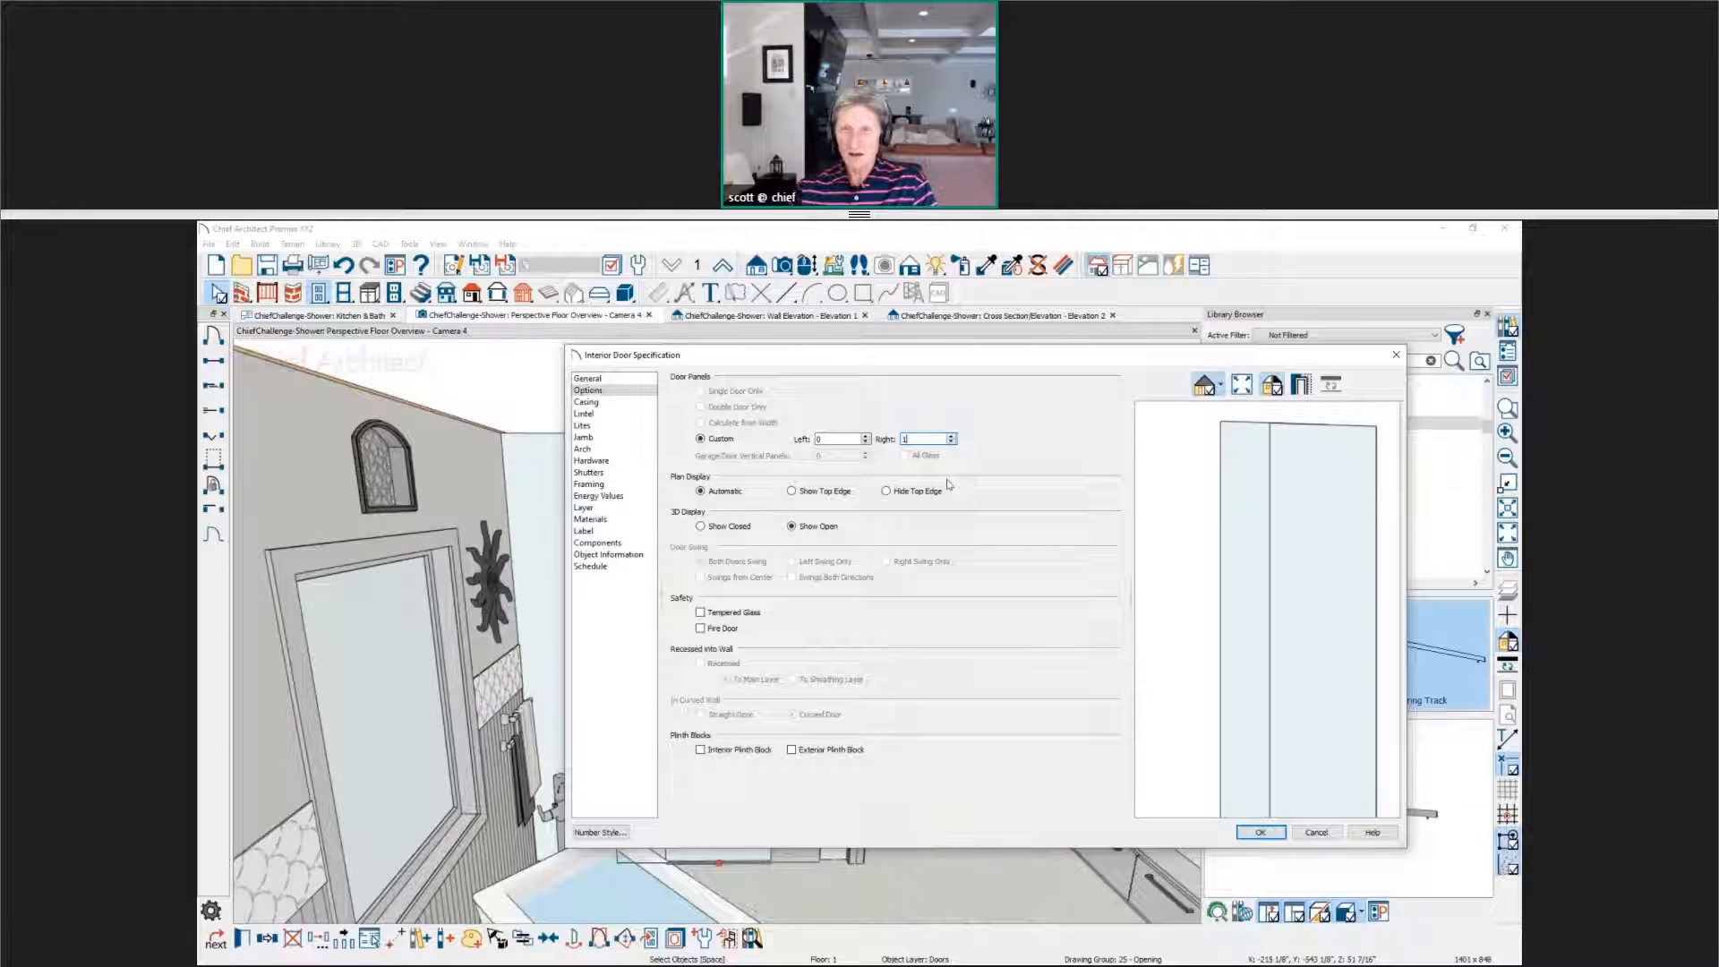
key(Tab)
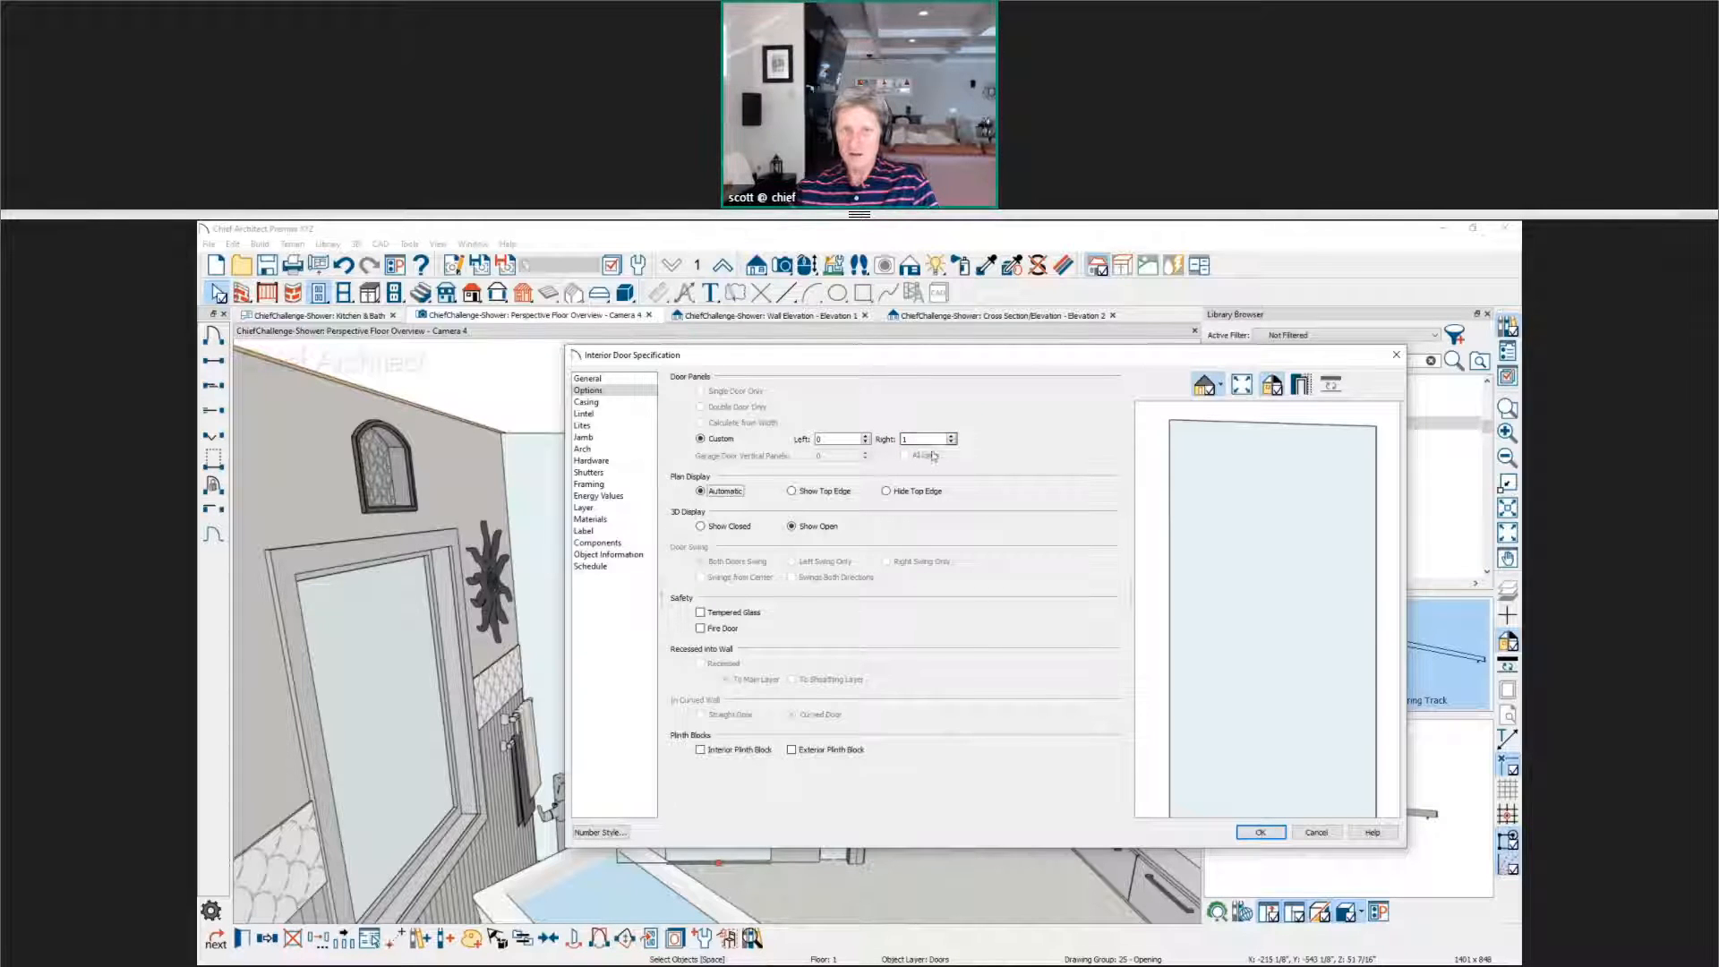
click(1272, 837)
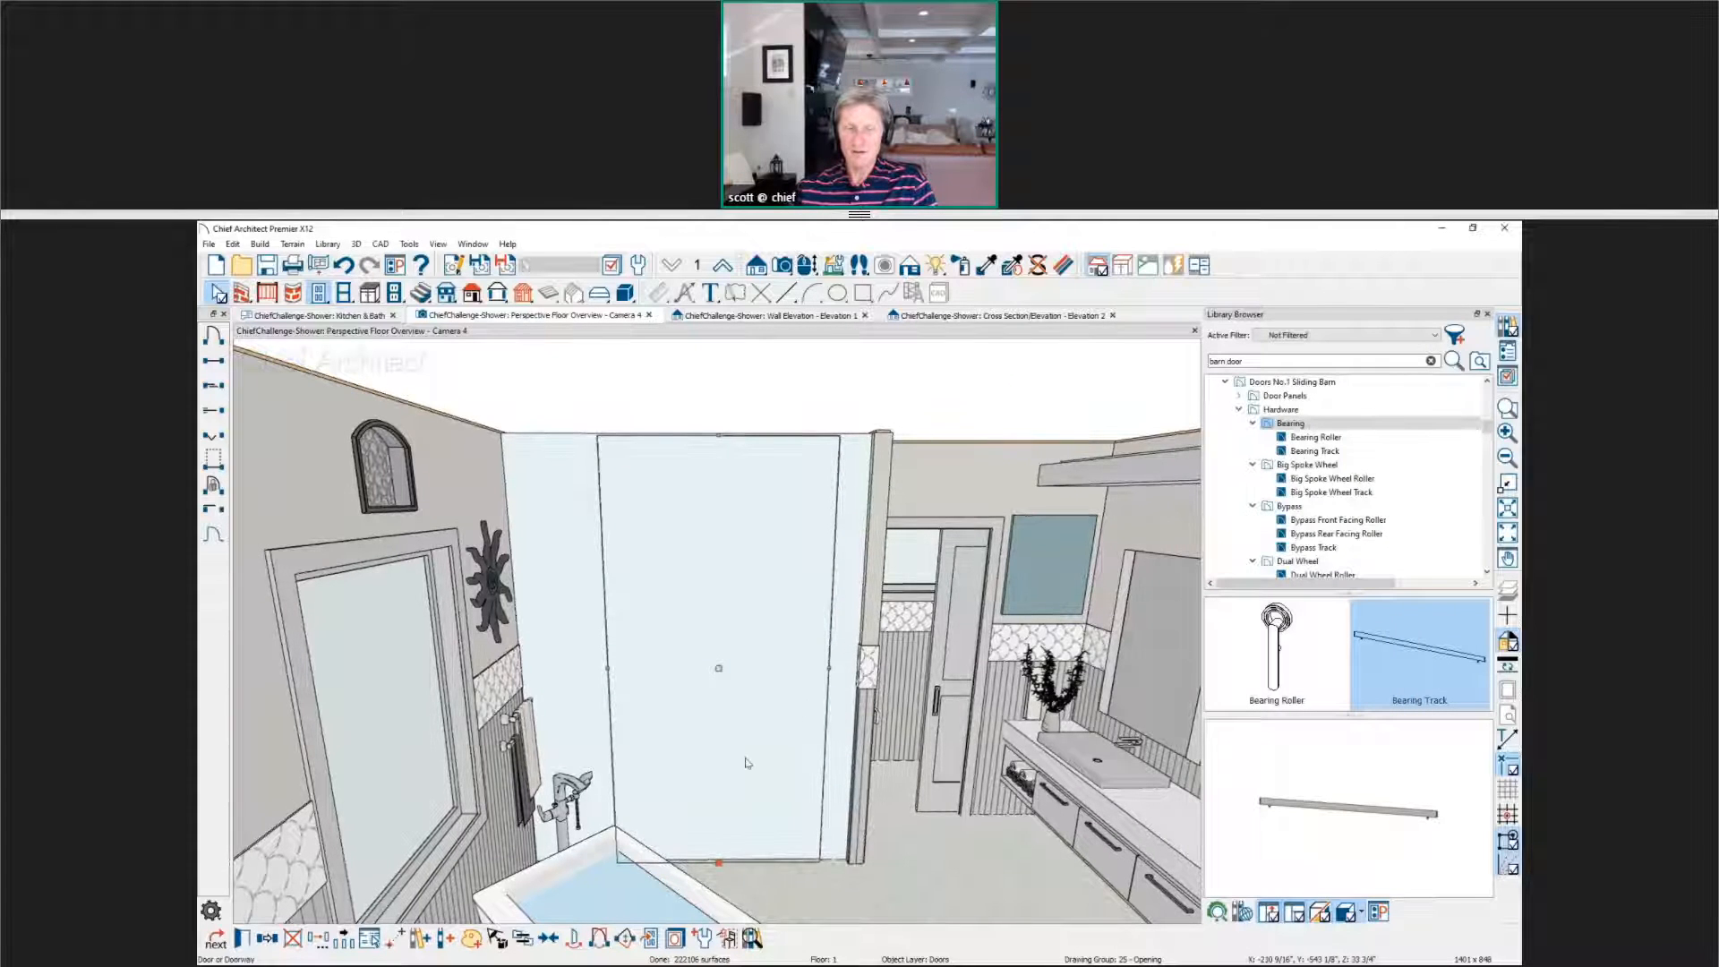
Step: Narrow the glass sliding door to about 43 7/8" wide, pulling in its edge on the bathtub side
key(Escape)
drag(825, 603, 861, 834)
click(654, 688)
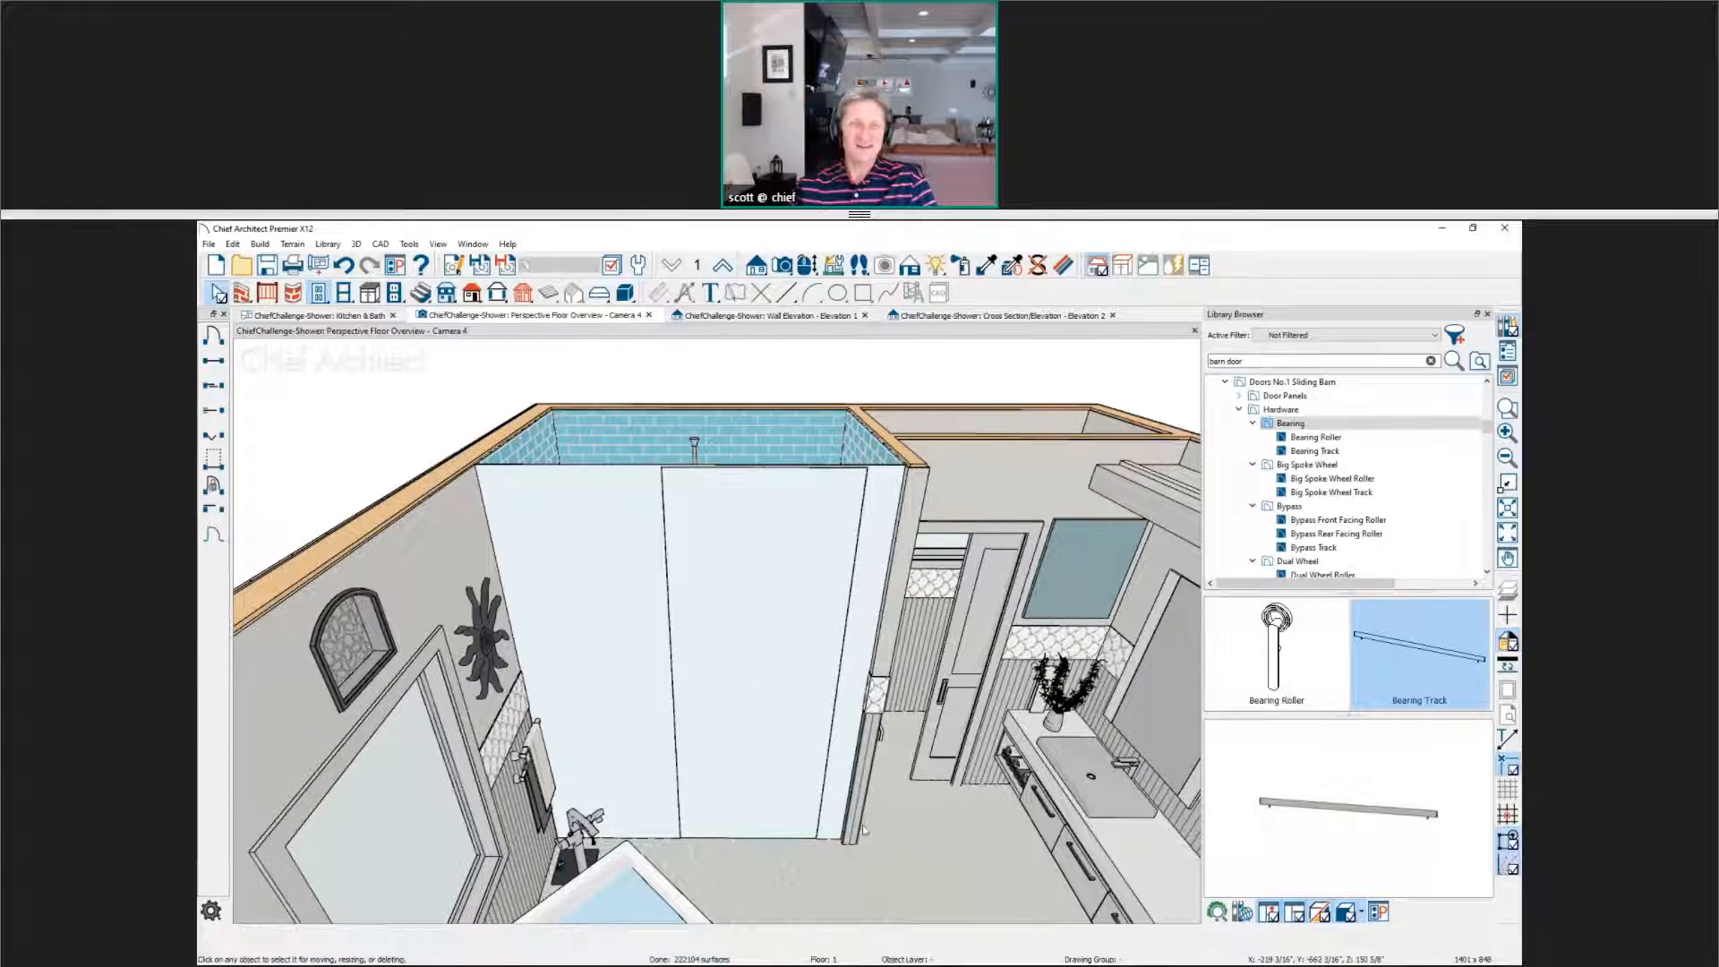
middle_drag(862, 841, 850, 651)
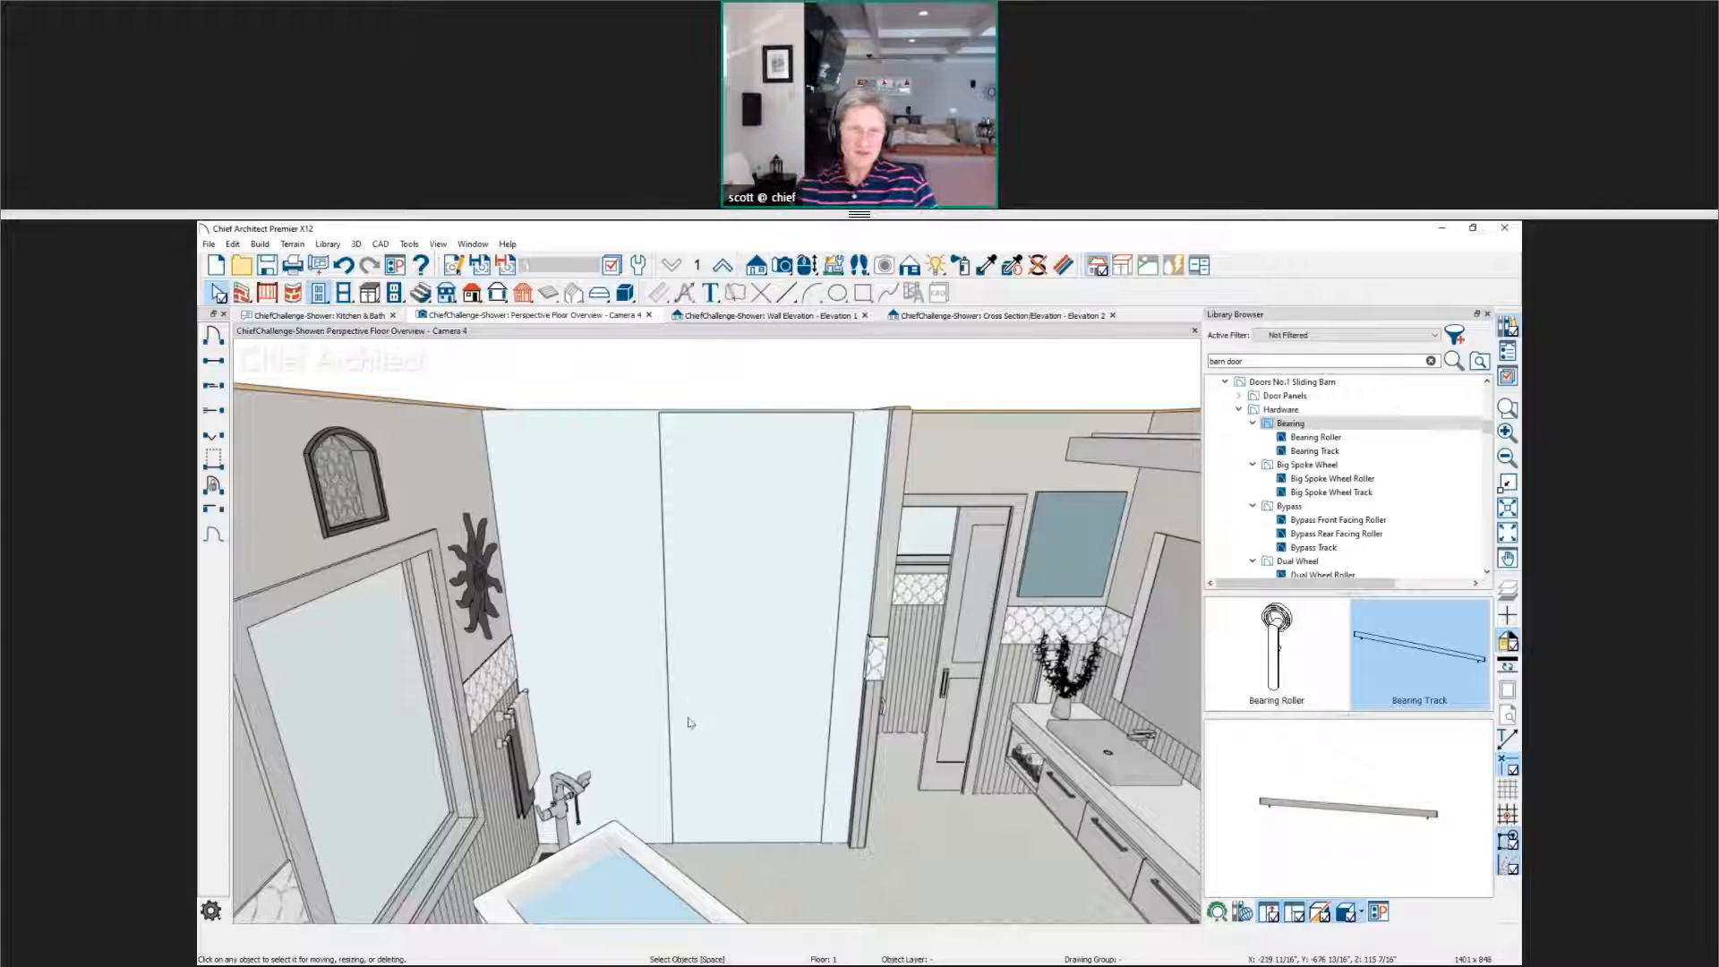
click(745, 723)
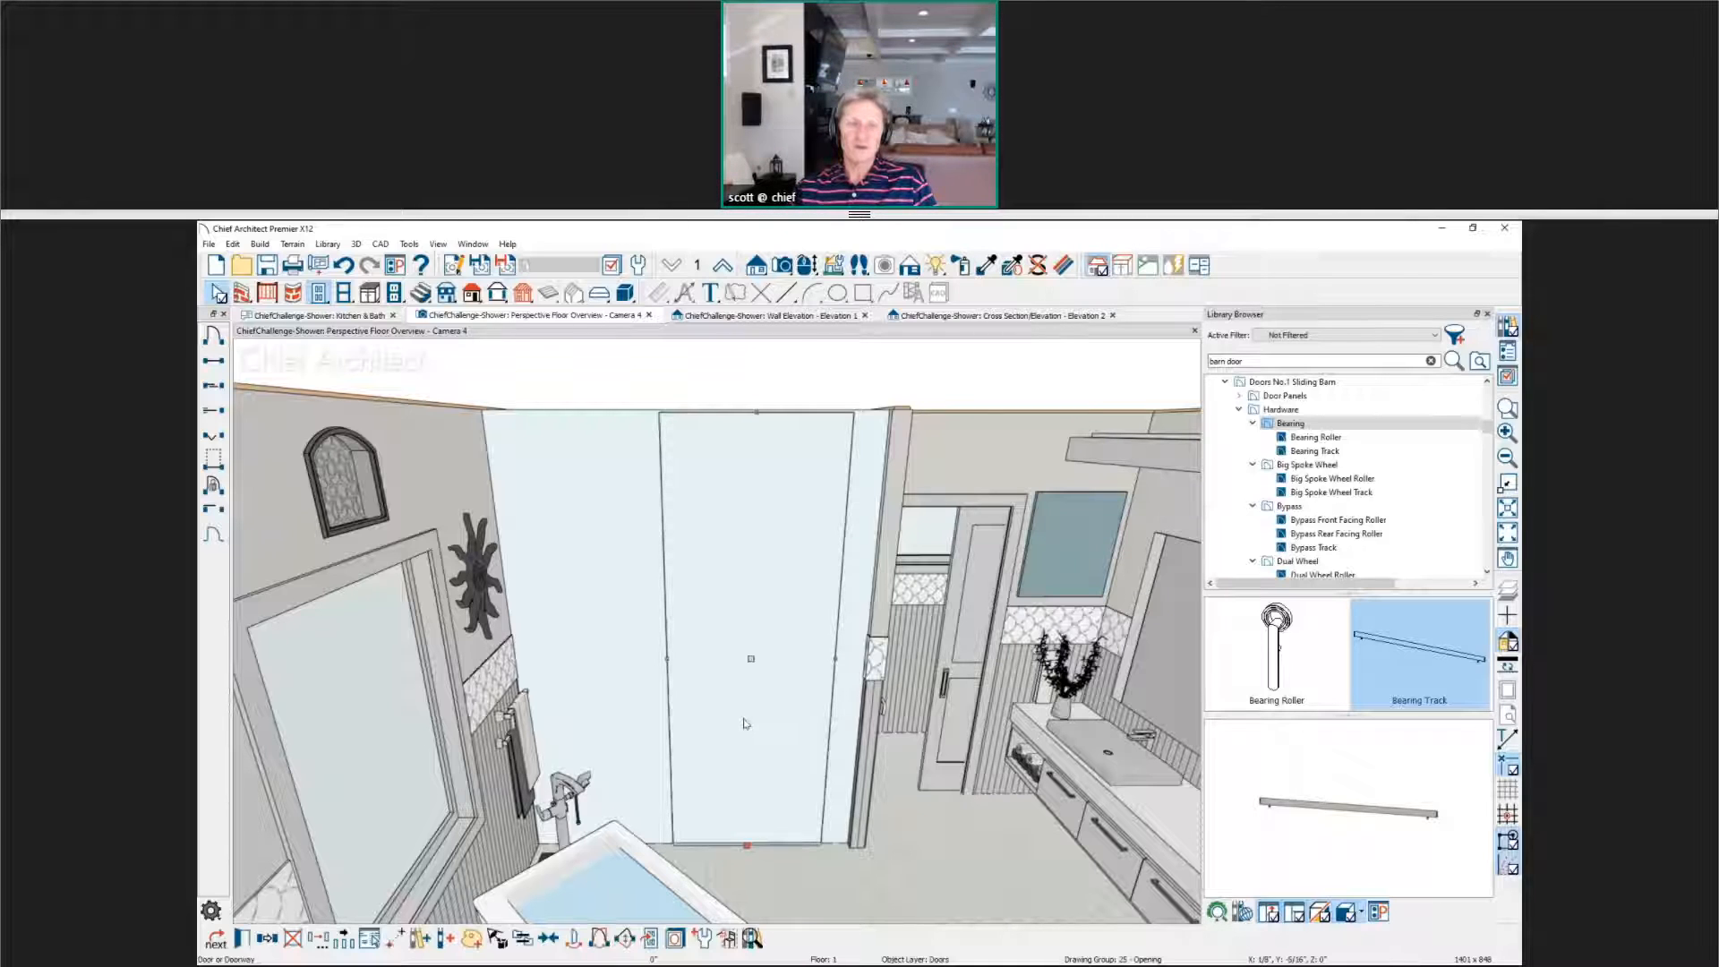
double_click(751, 684)
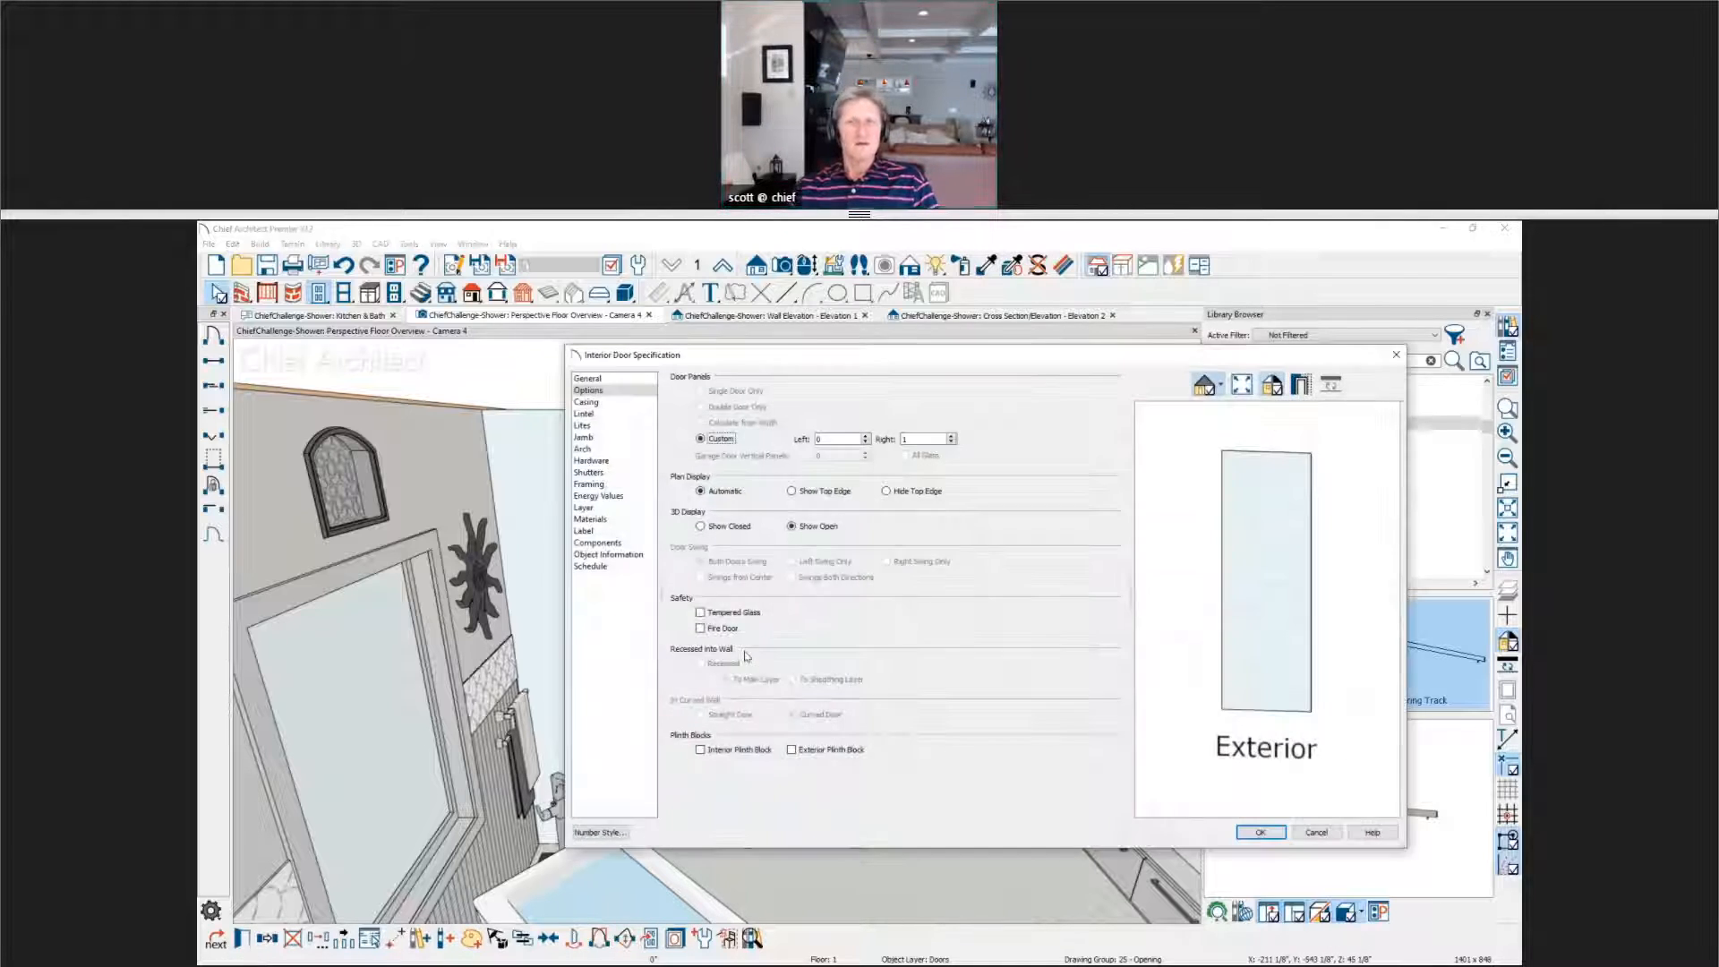
key(Escape)
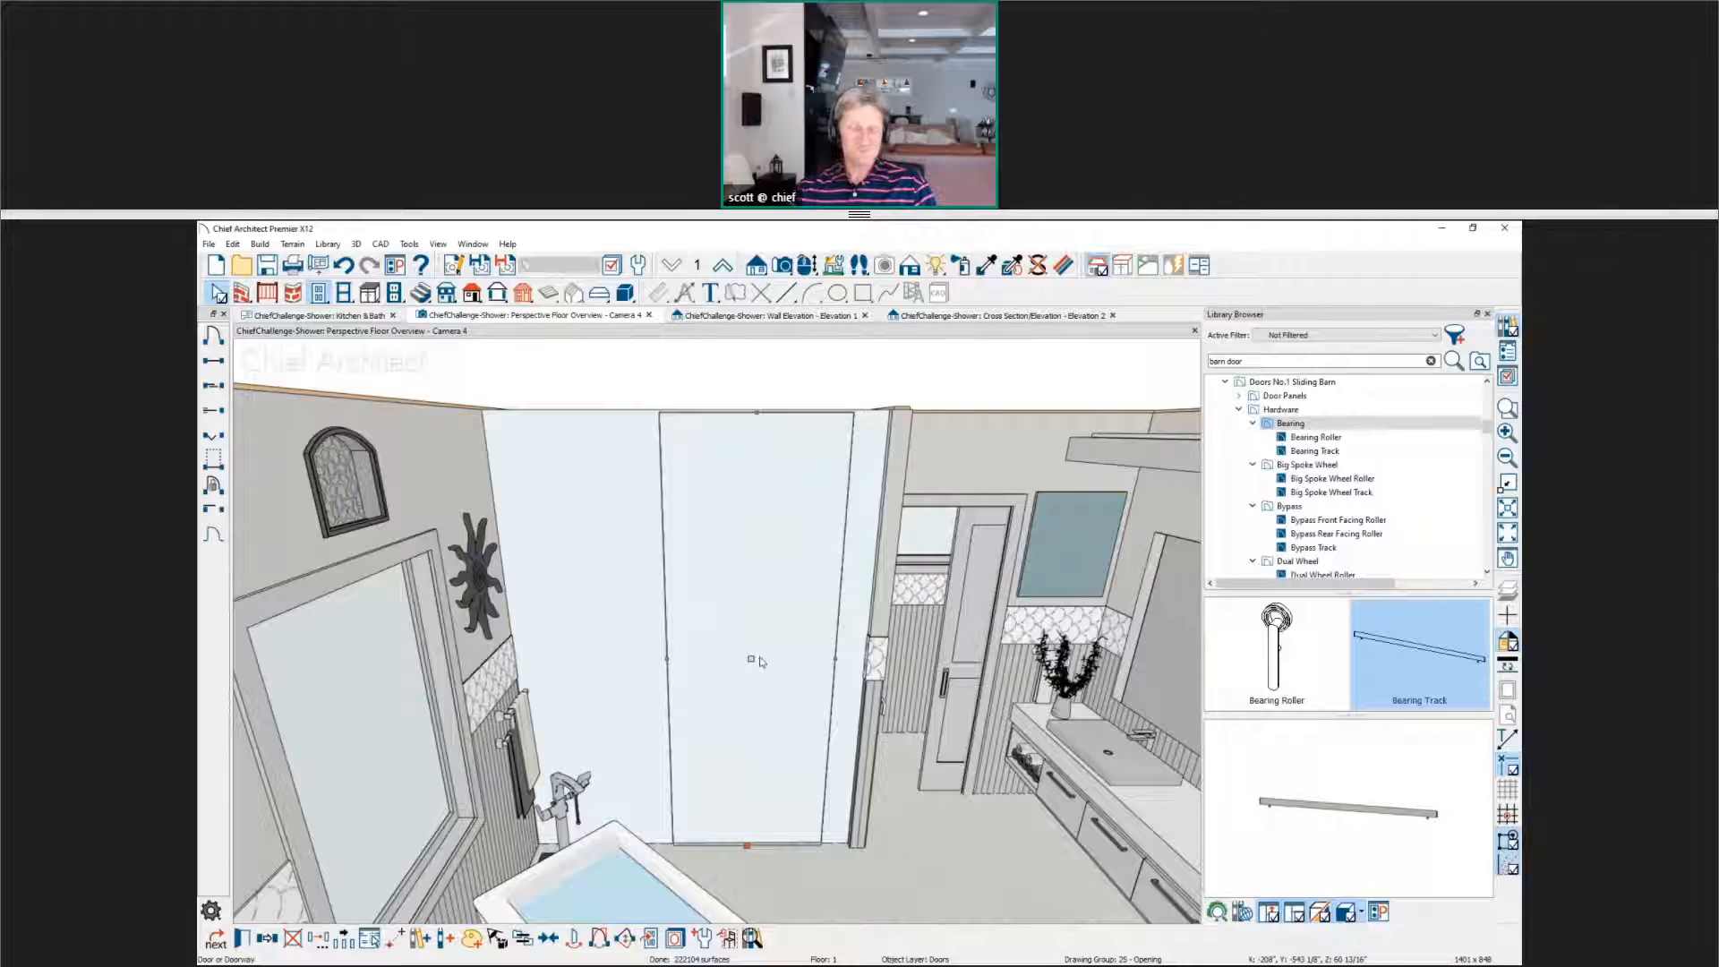
Step: Browse the core catalog's glass panel entry doors for an alternative style for the shower's sliding door
double_click(768, 658)
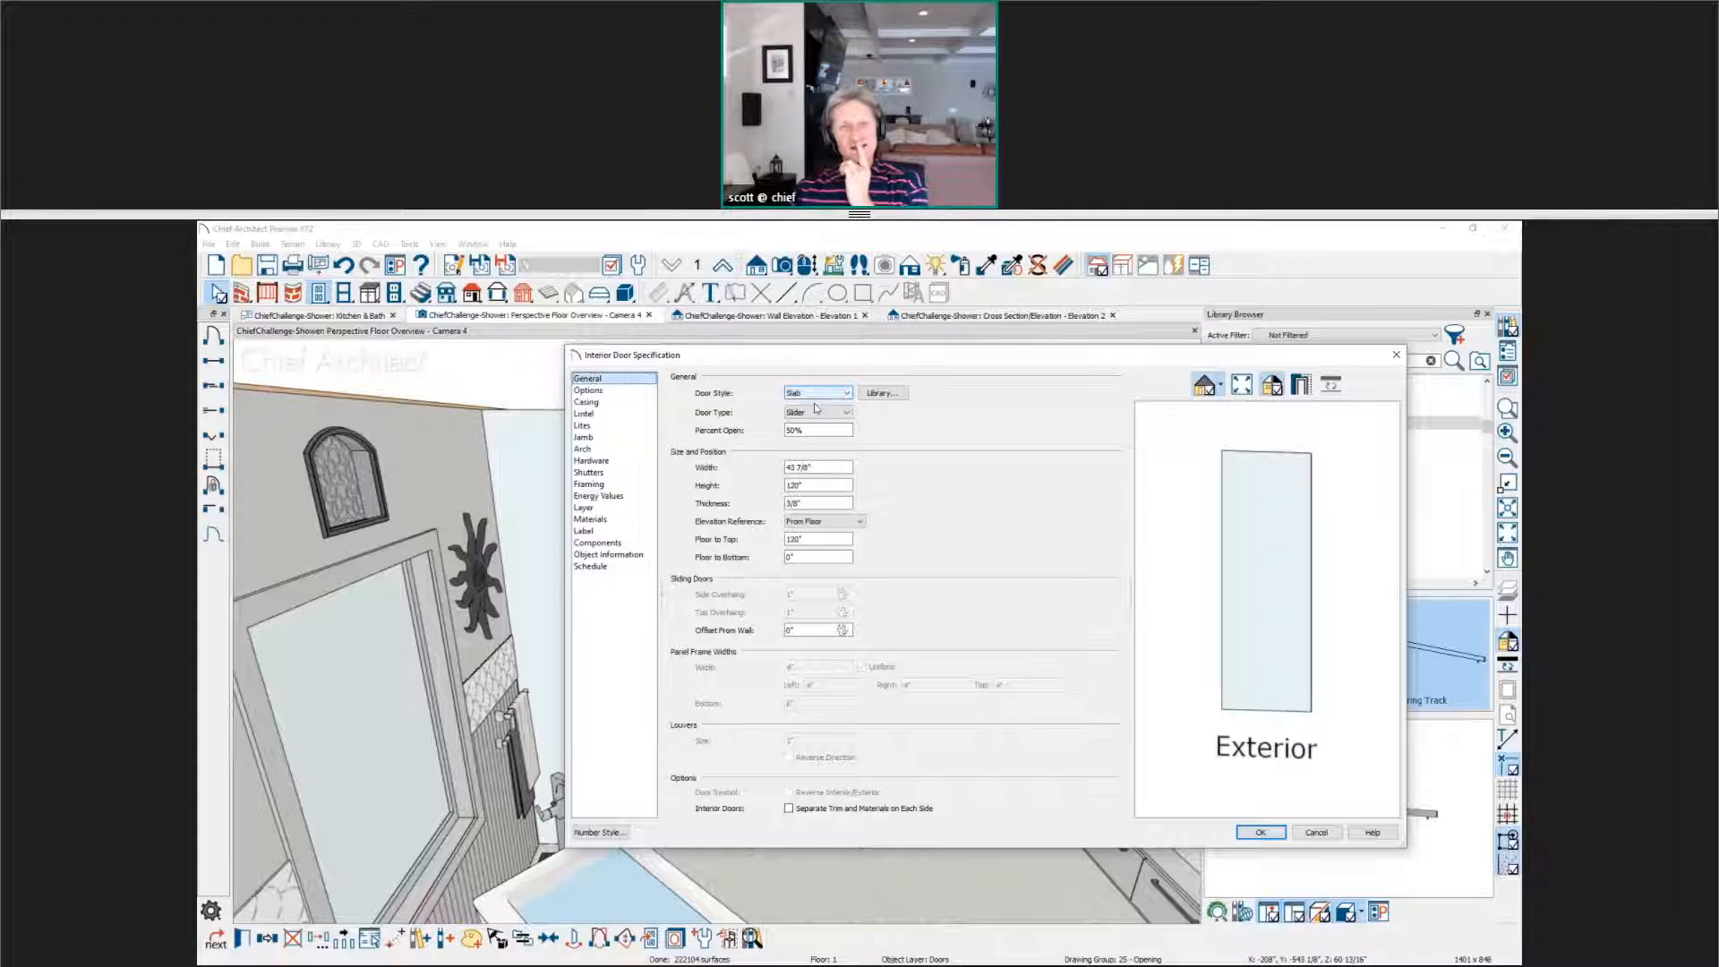
click(818, 395)
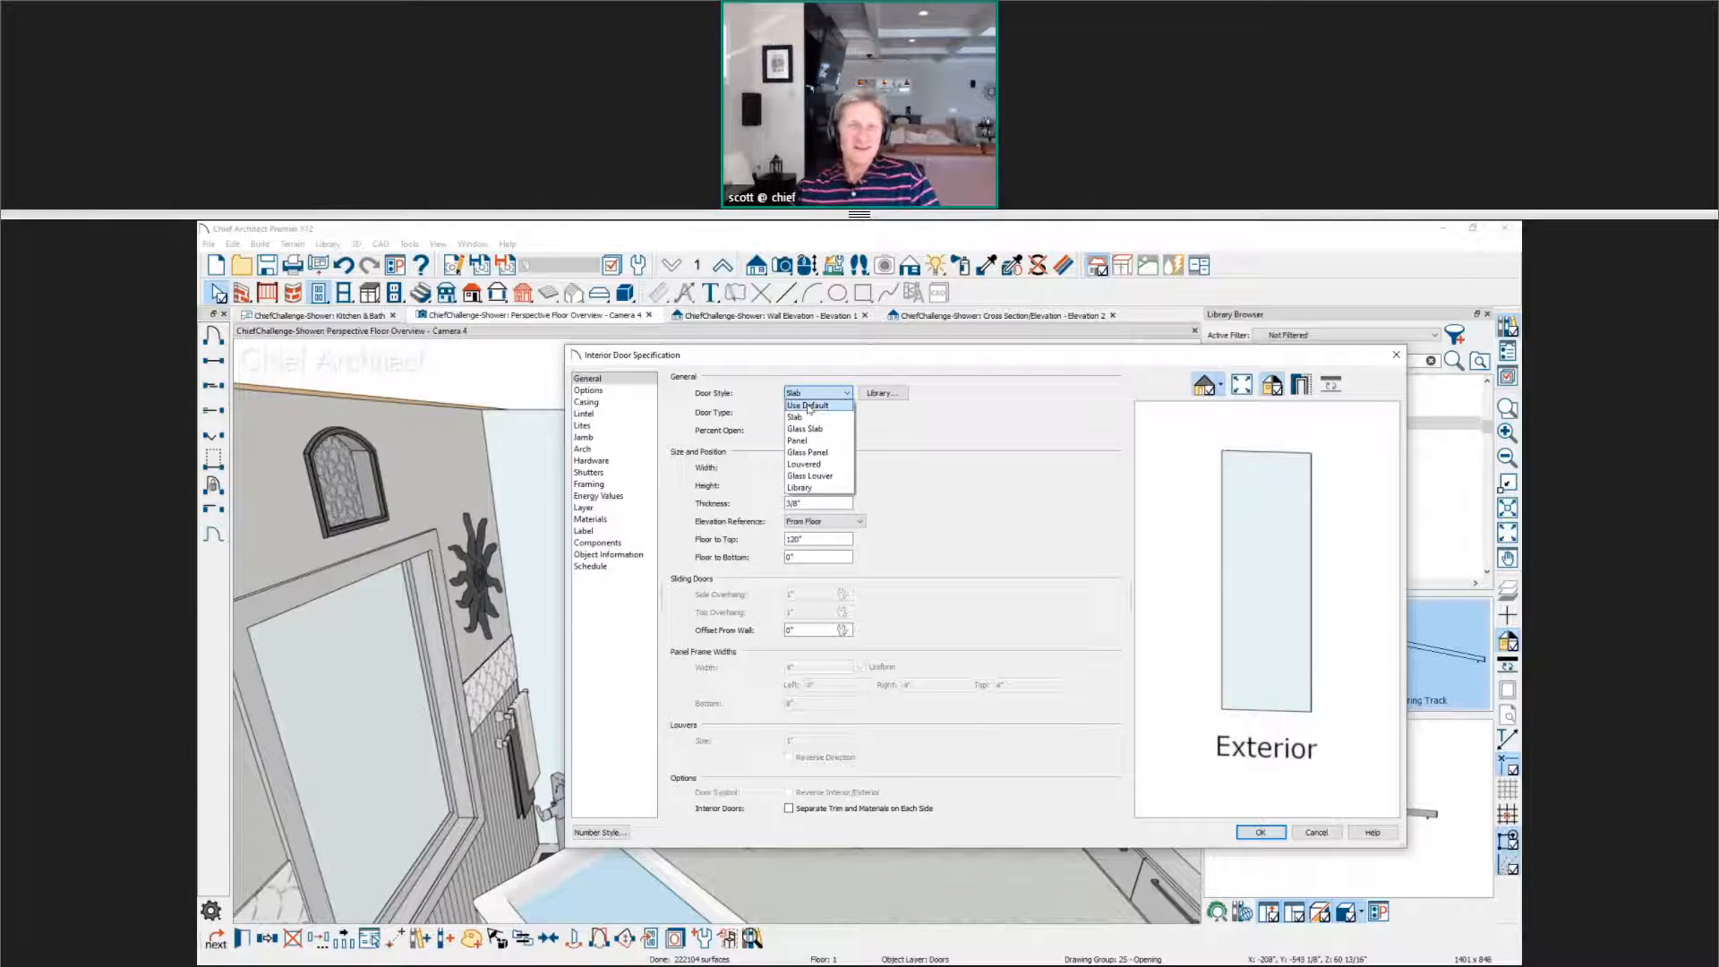
click(799, 487)
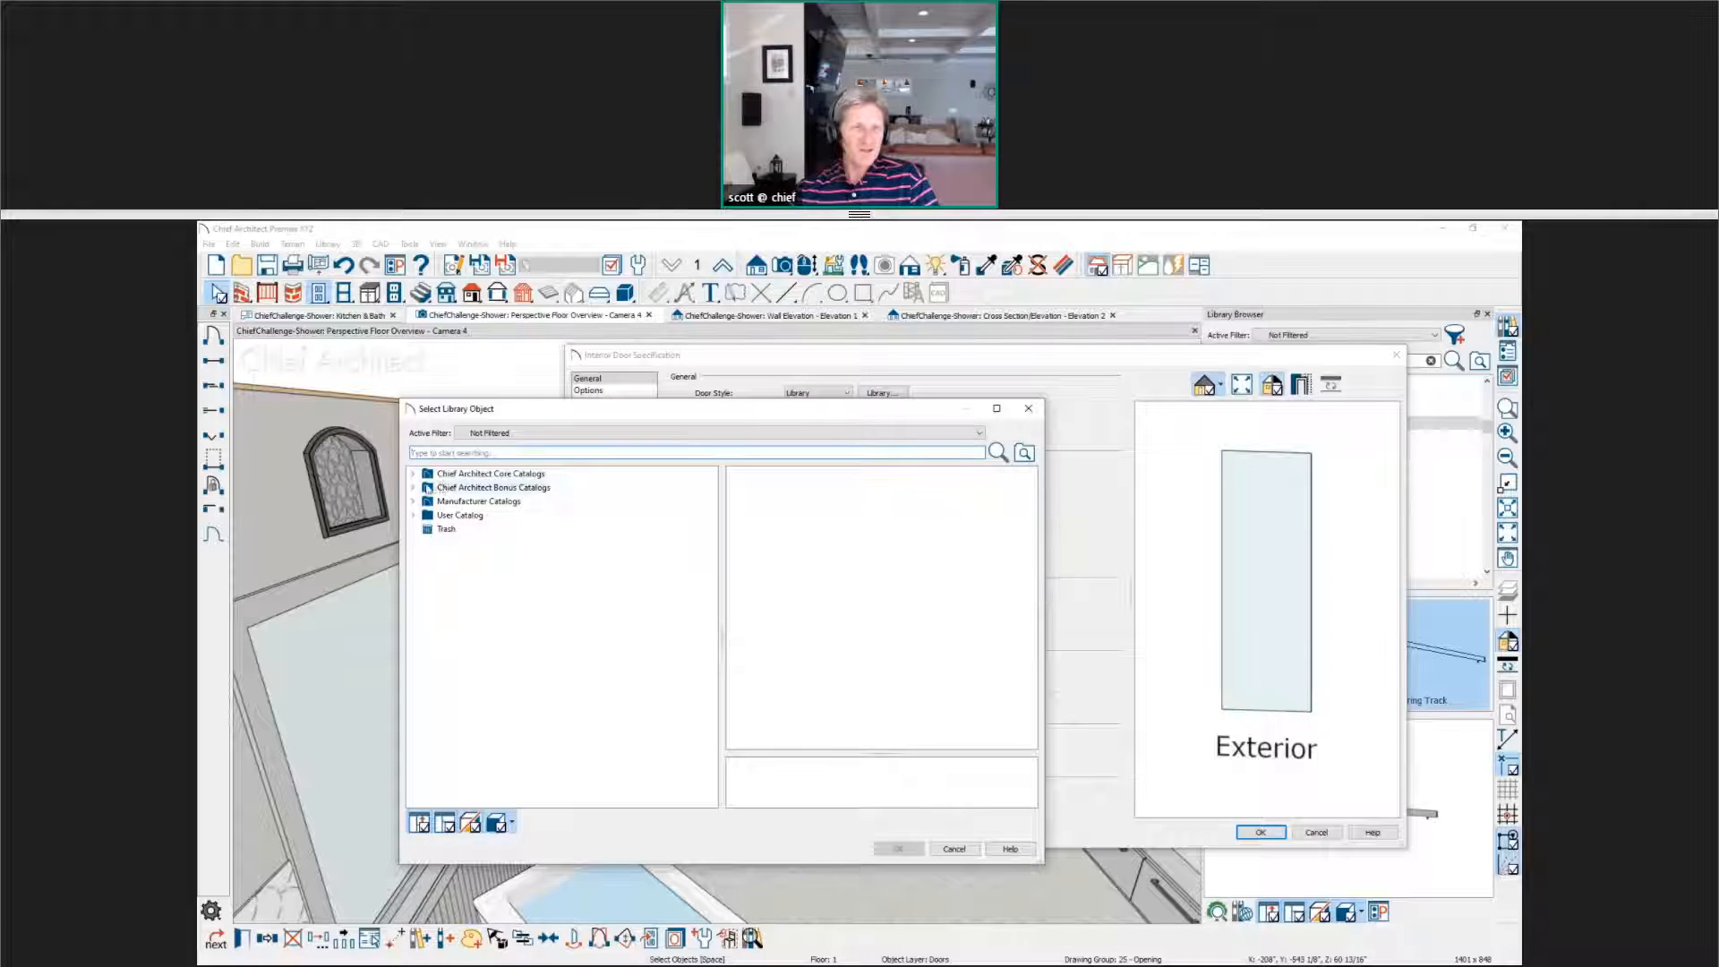
click(413, 474)
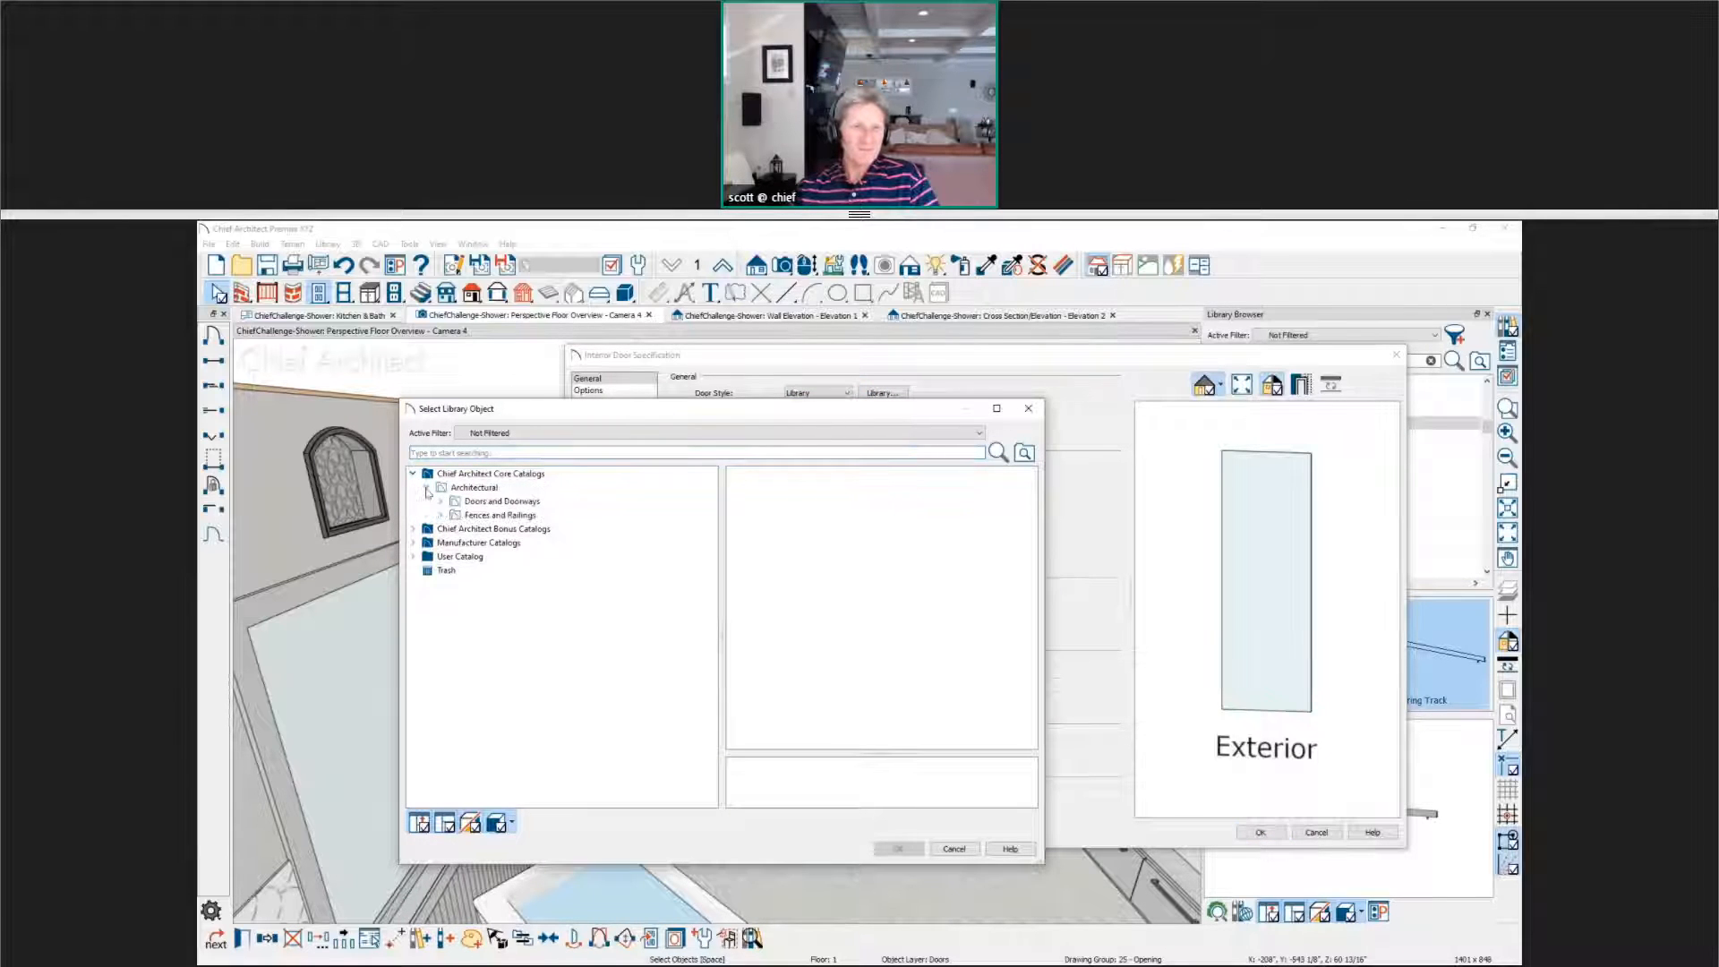
click(427, 487)
click(441, 501)
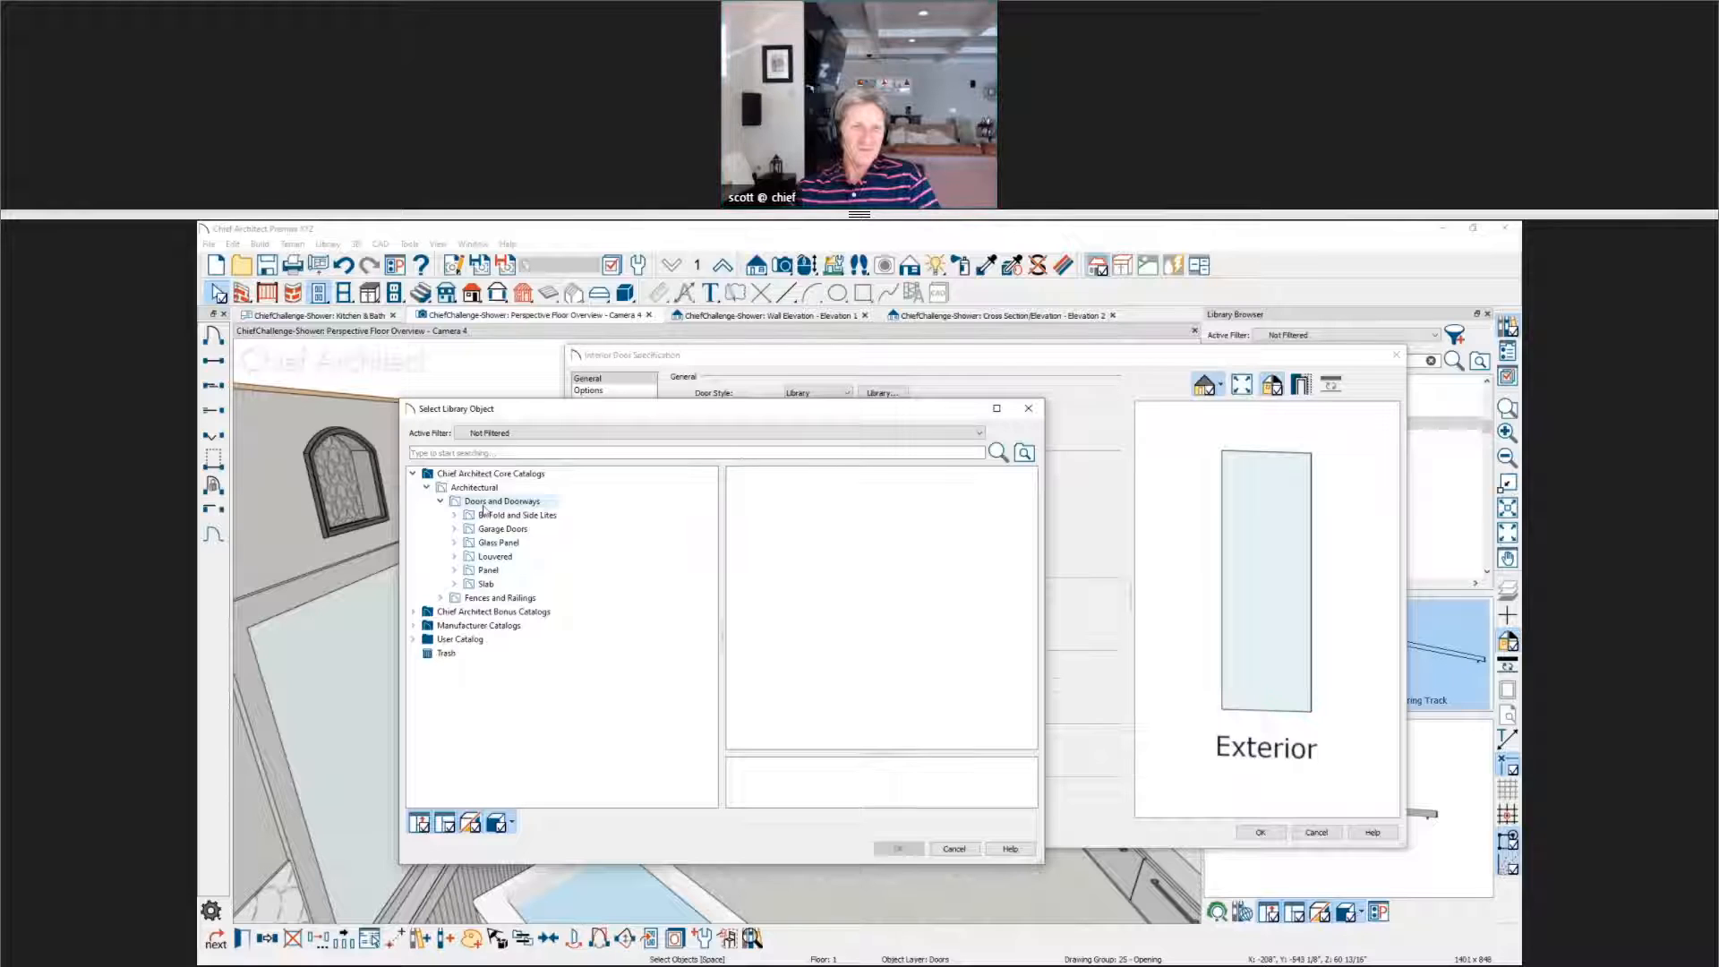
click(493, 543)
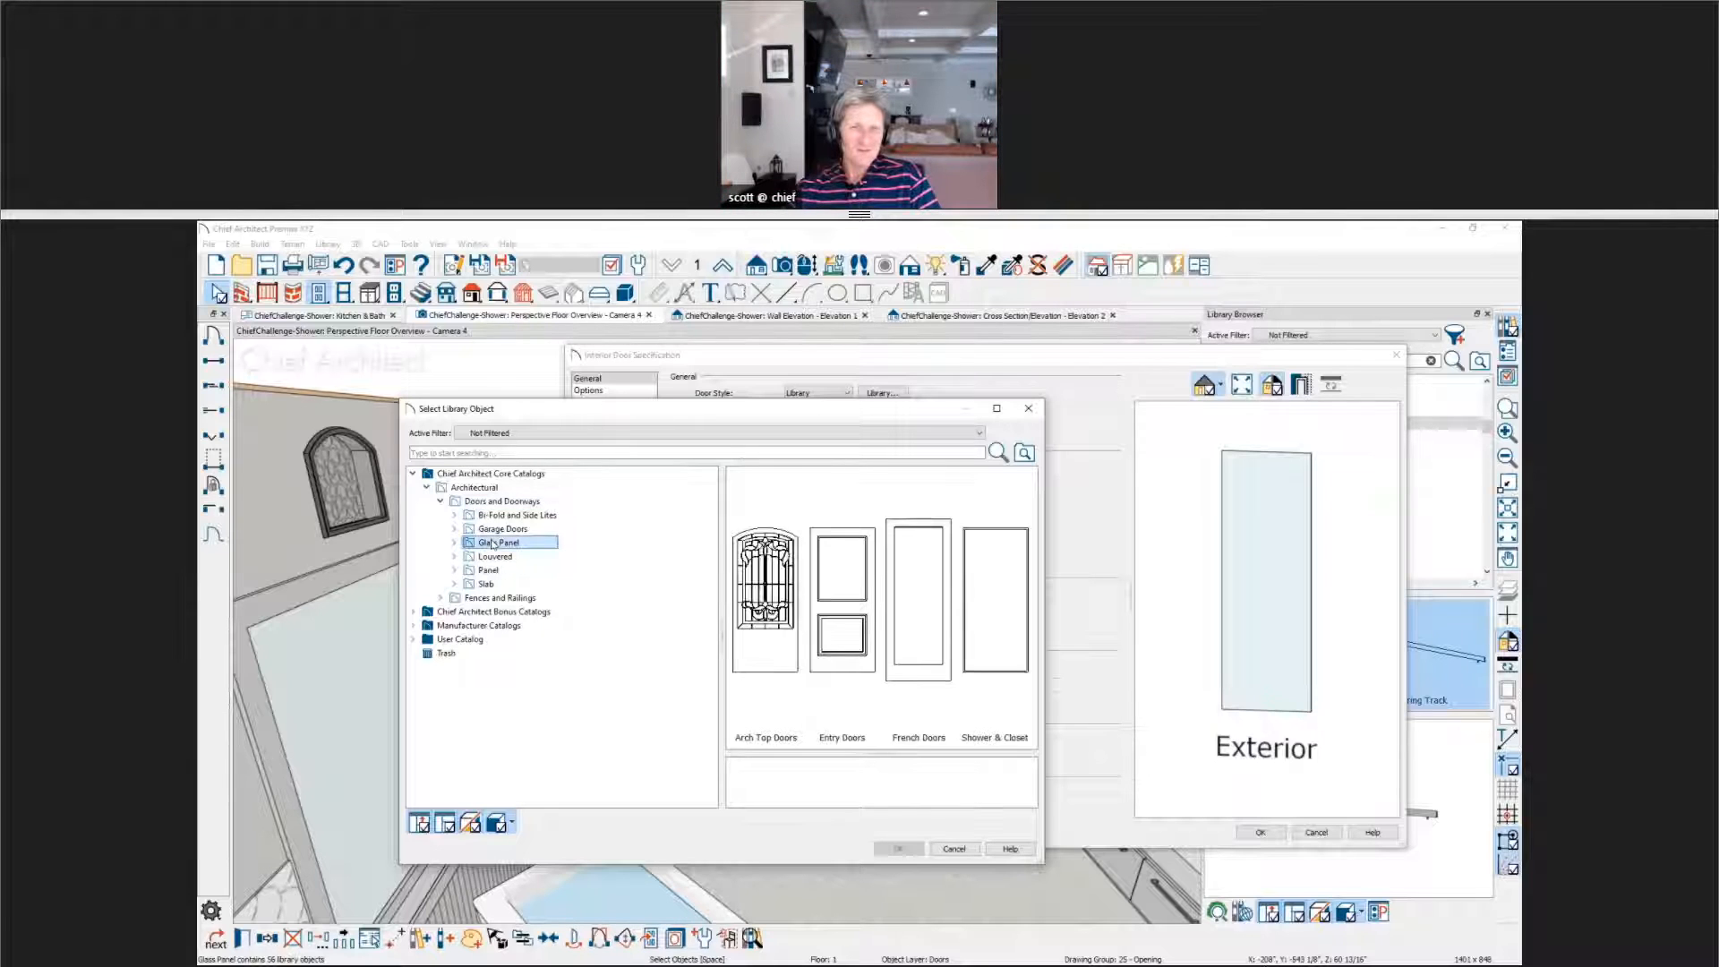
click(454, 543)
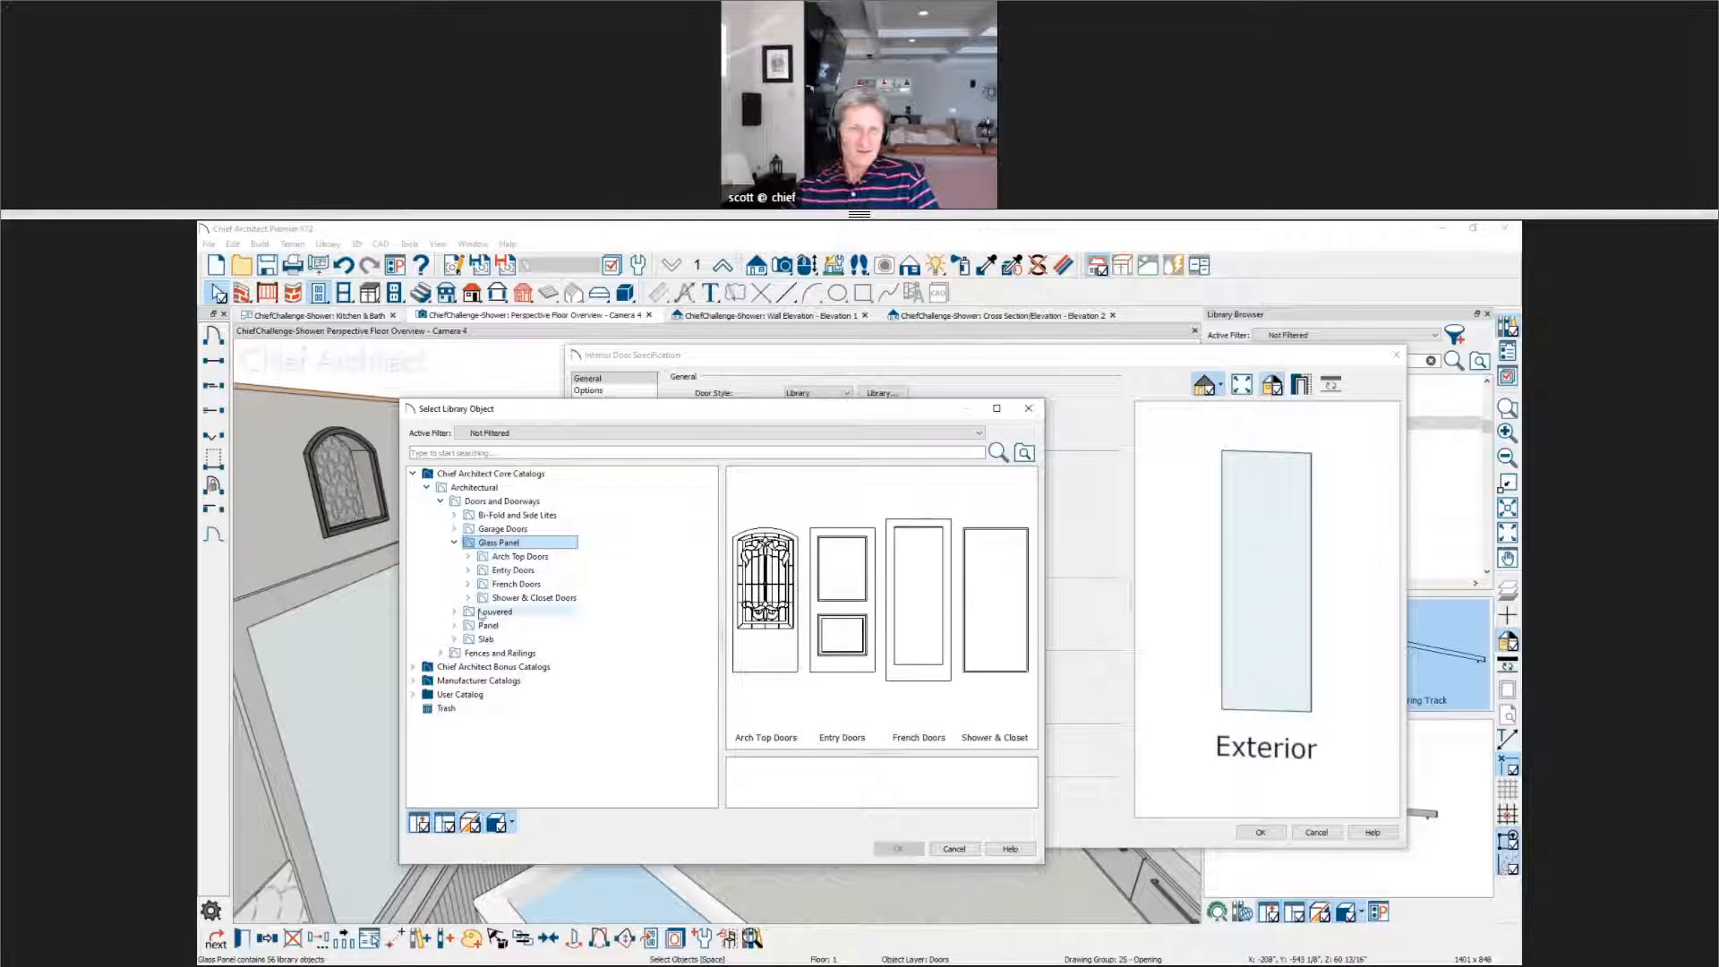
double_click(851, 607)
click(850, 606)
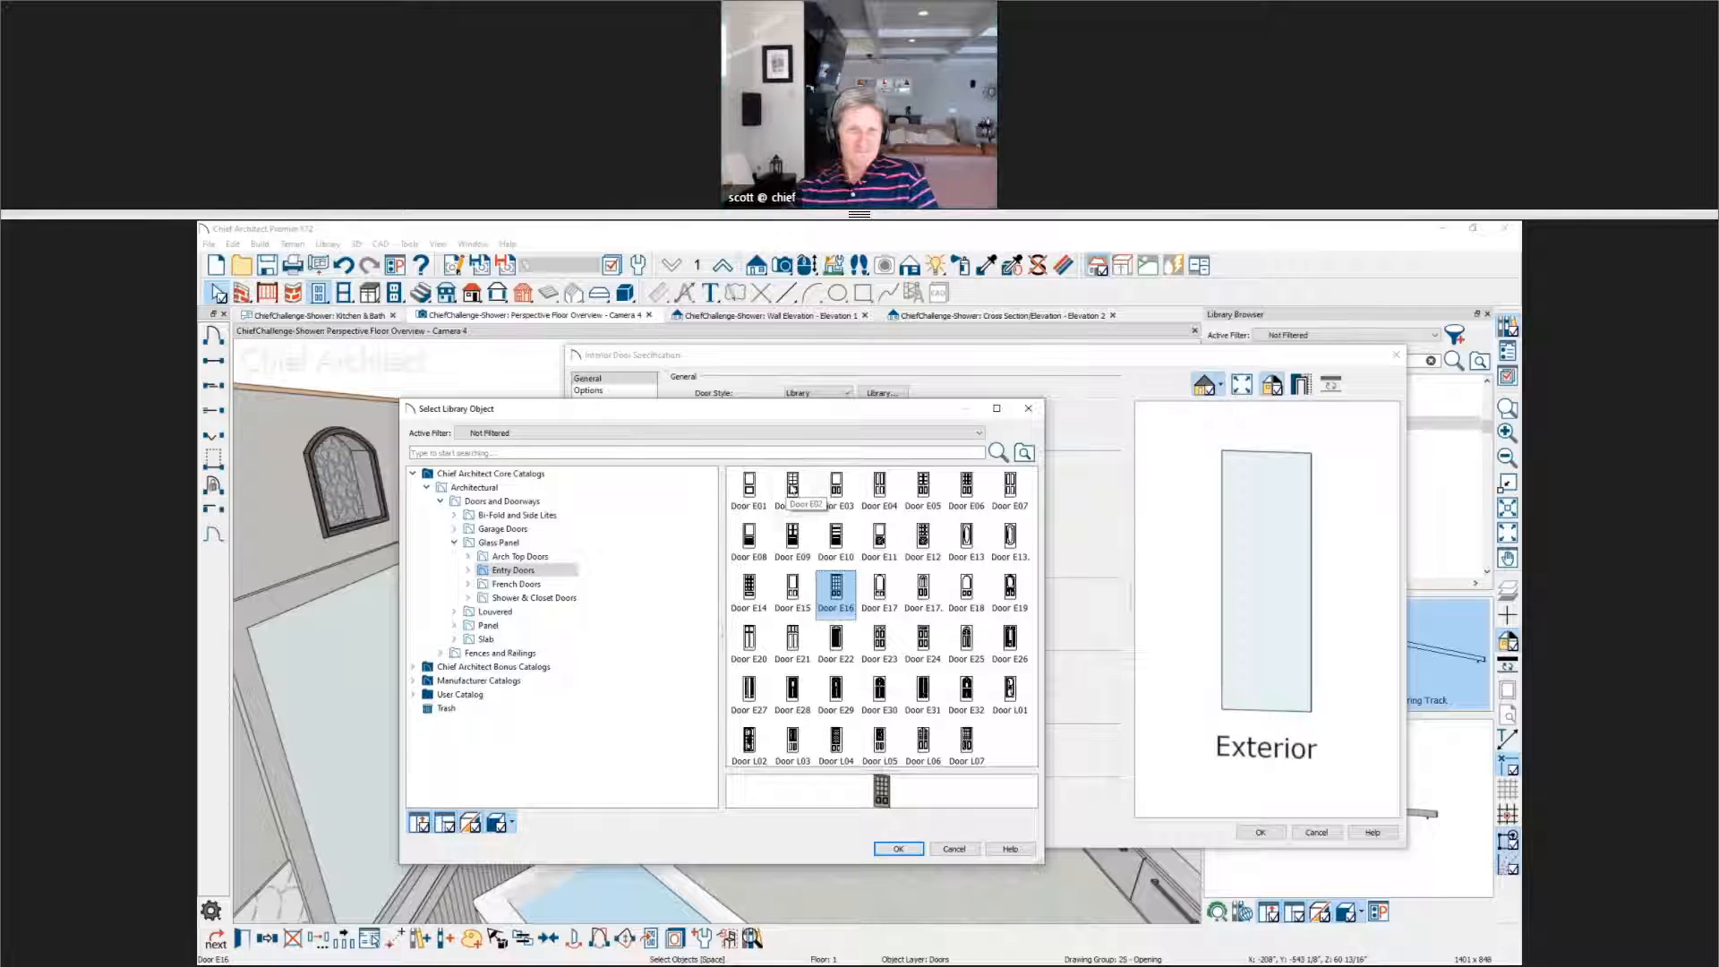
click(955, 849)
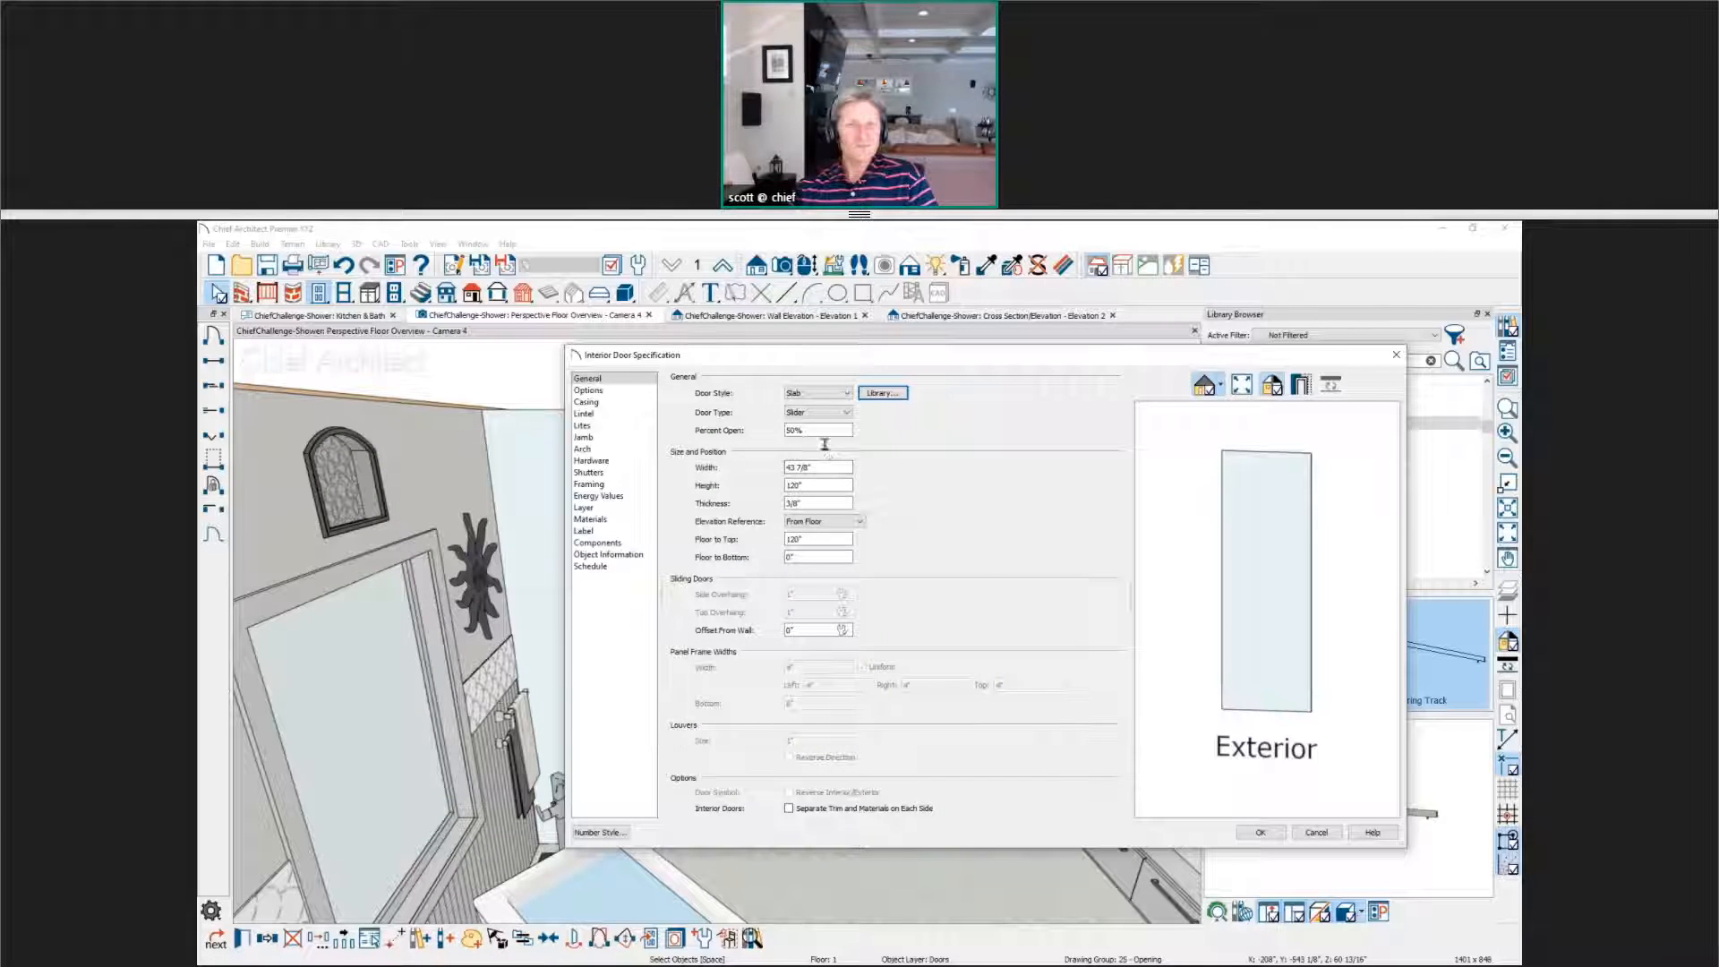
Step: Change the sliding door's style to Glass Panel with 3 lites across and 6 vertical
click(818, 394)
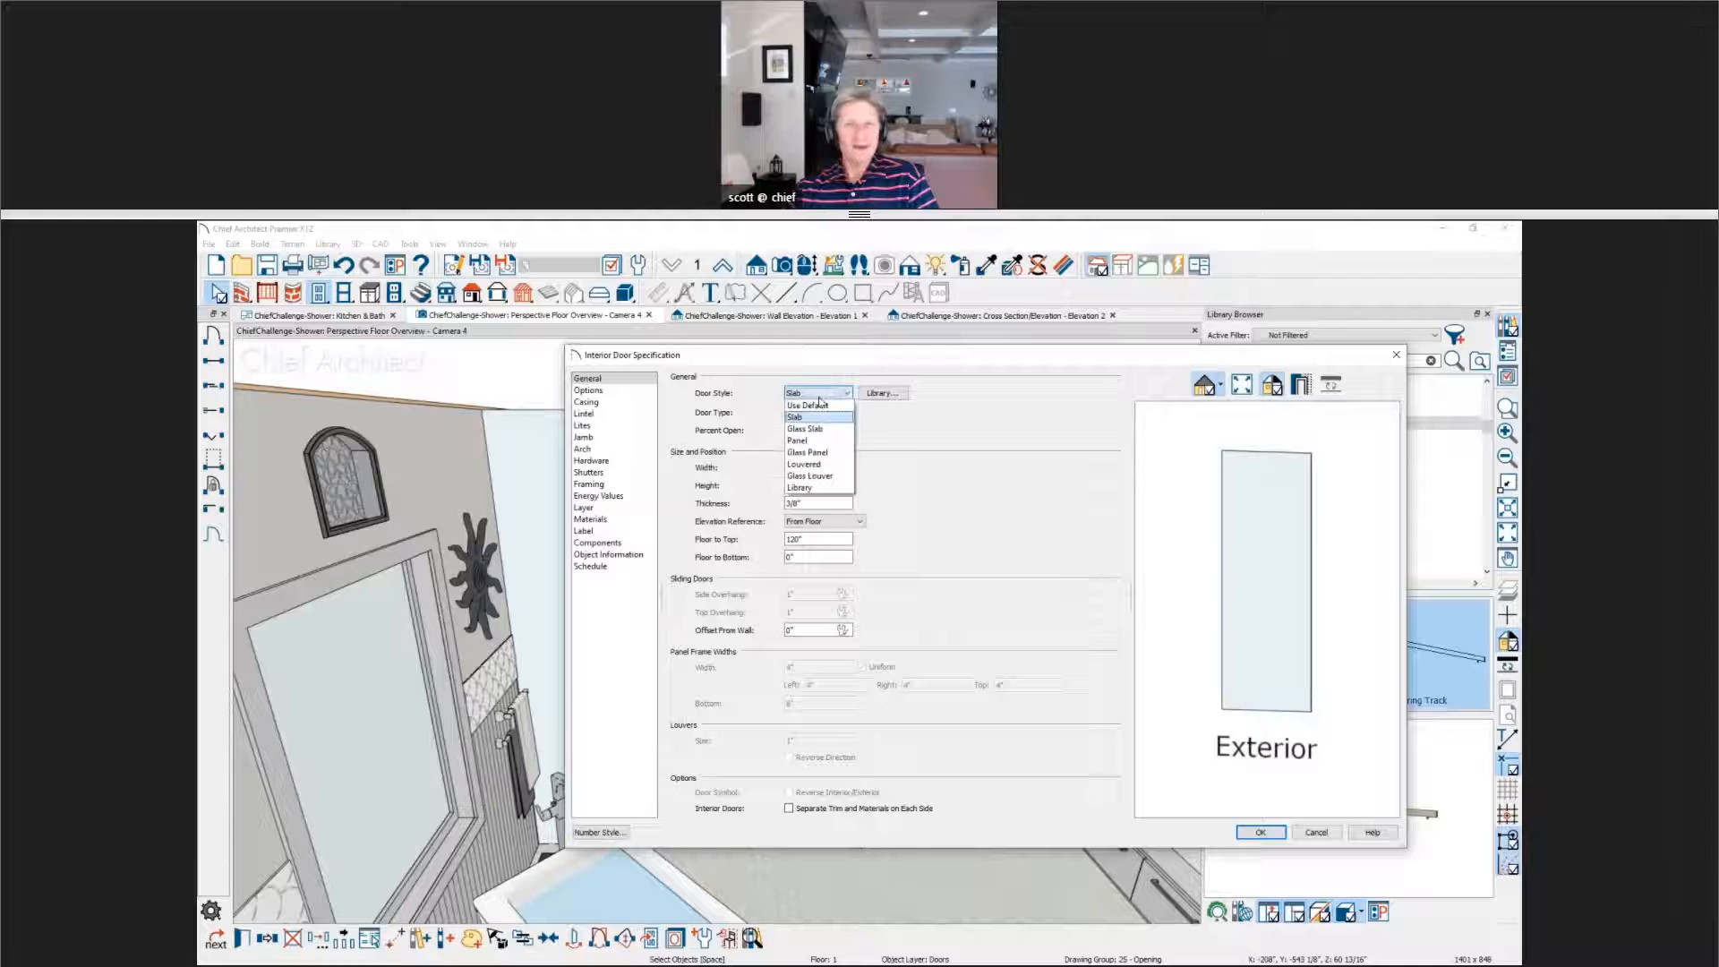
click(824, 452)
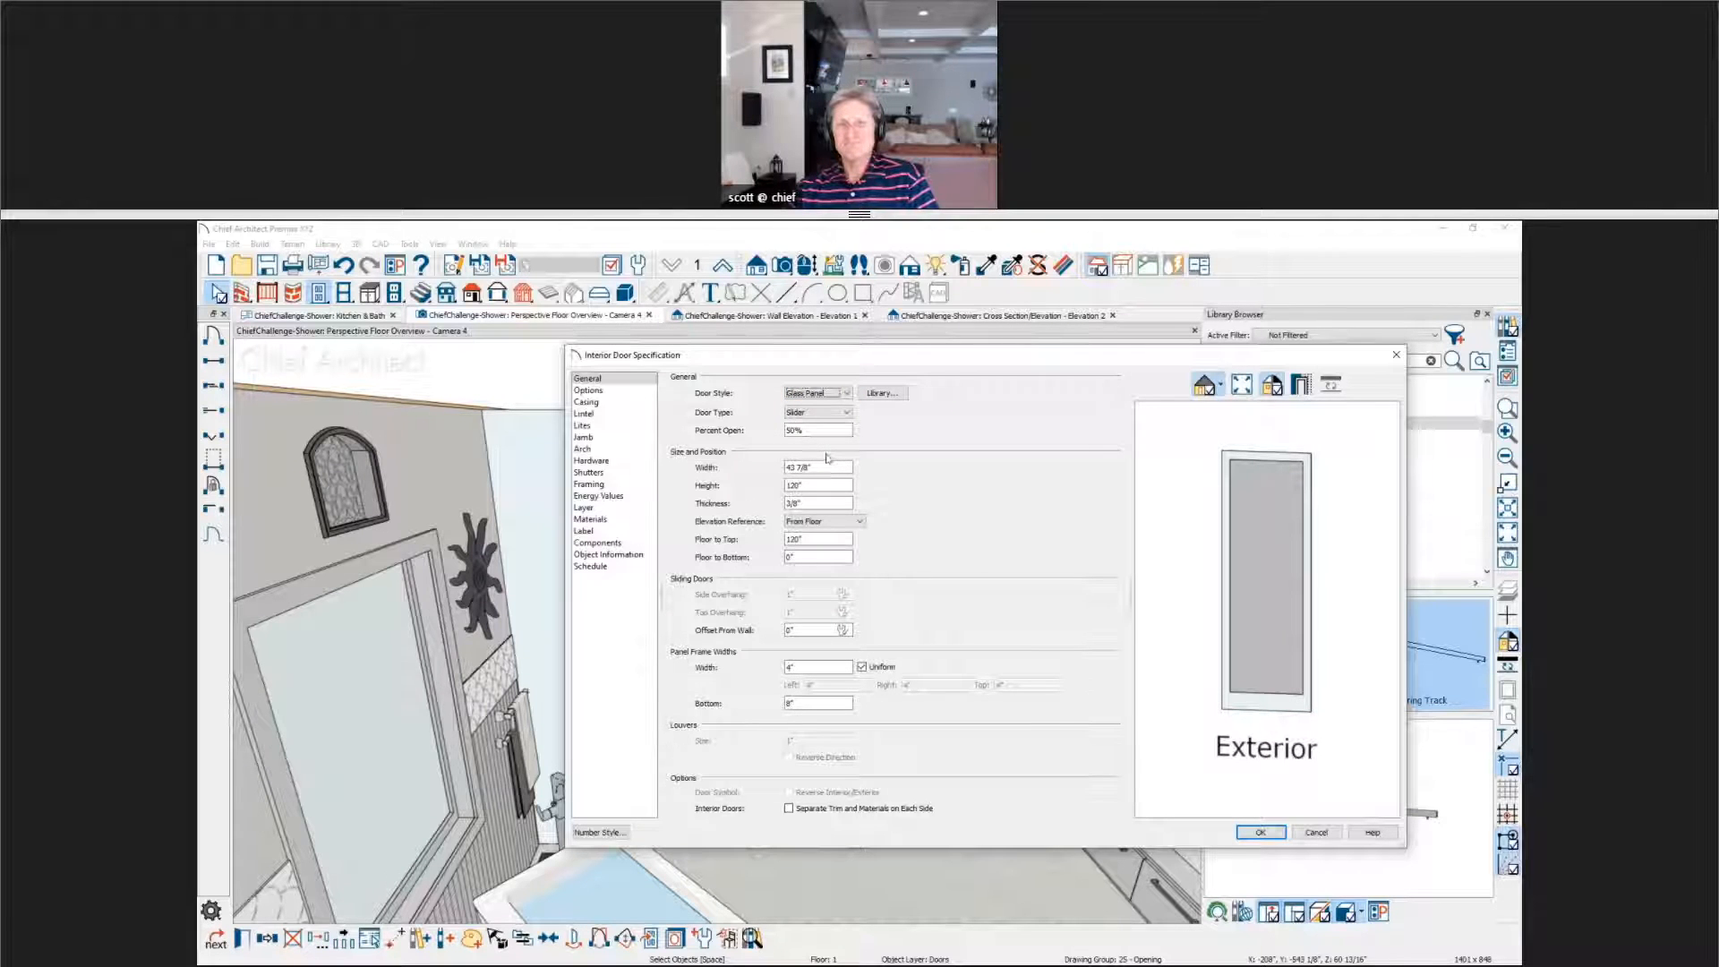
click(591, 425)
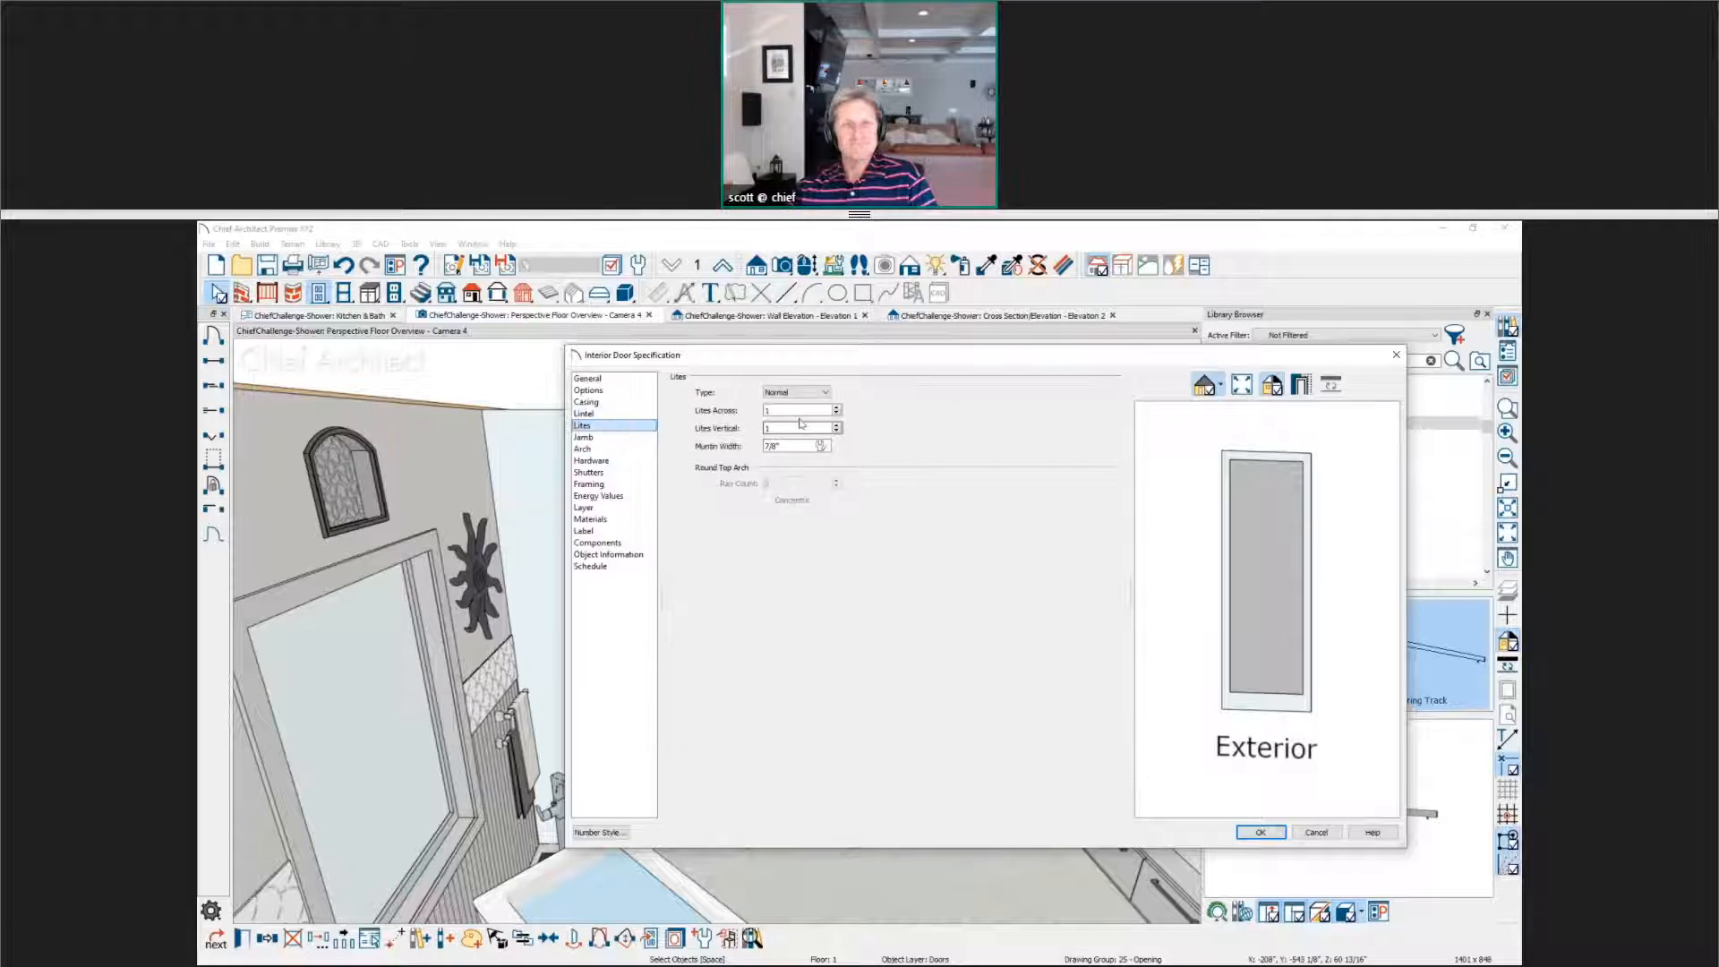
double_click(797, 410)
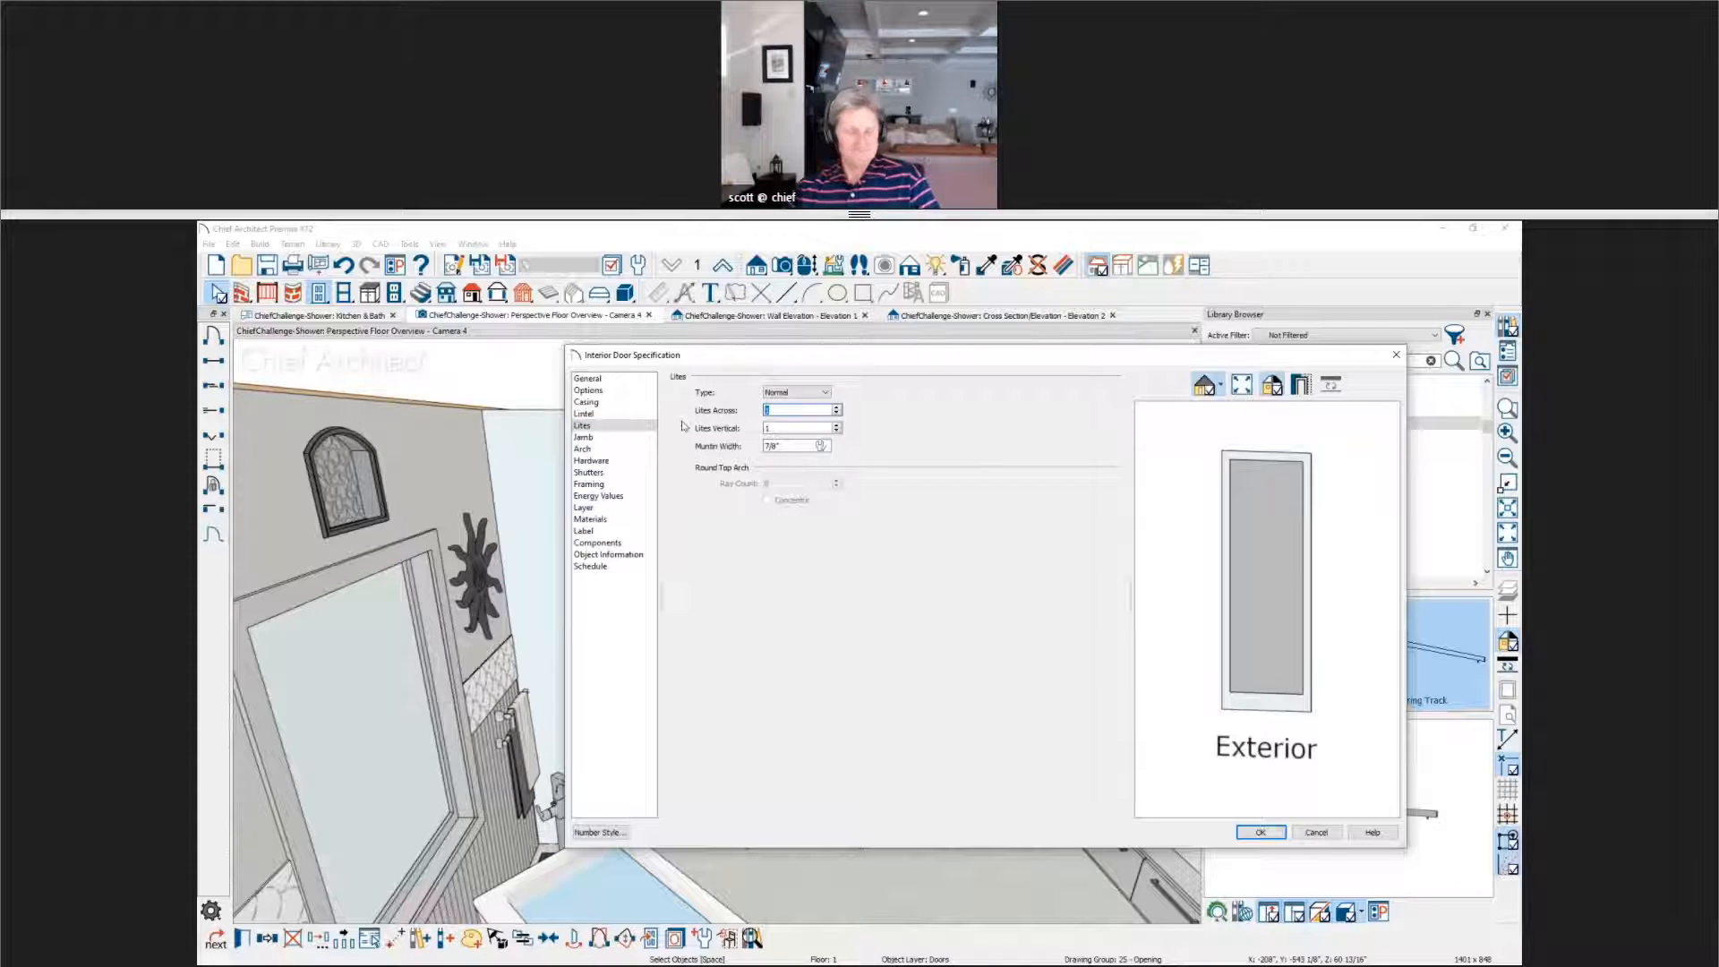
text(3)
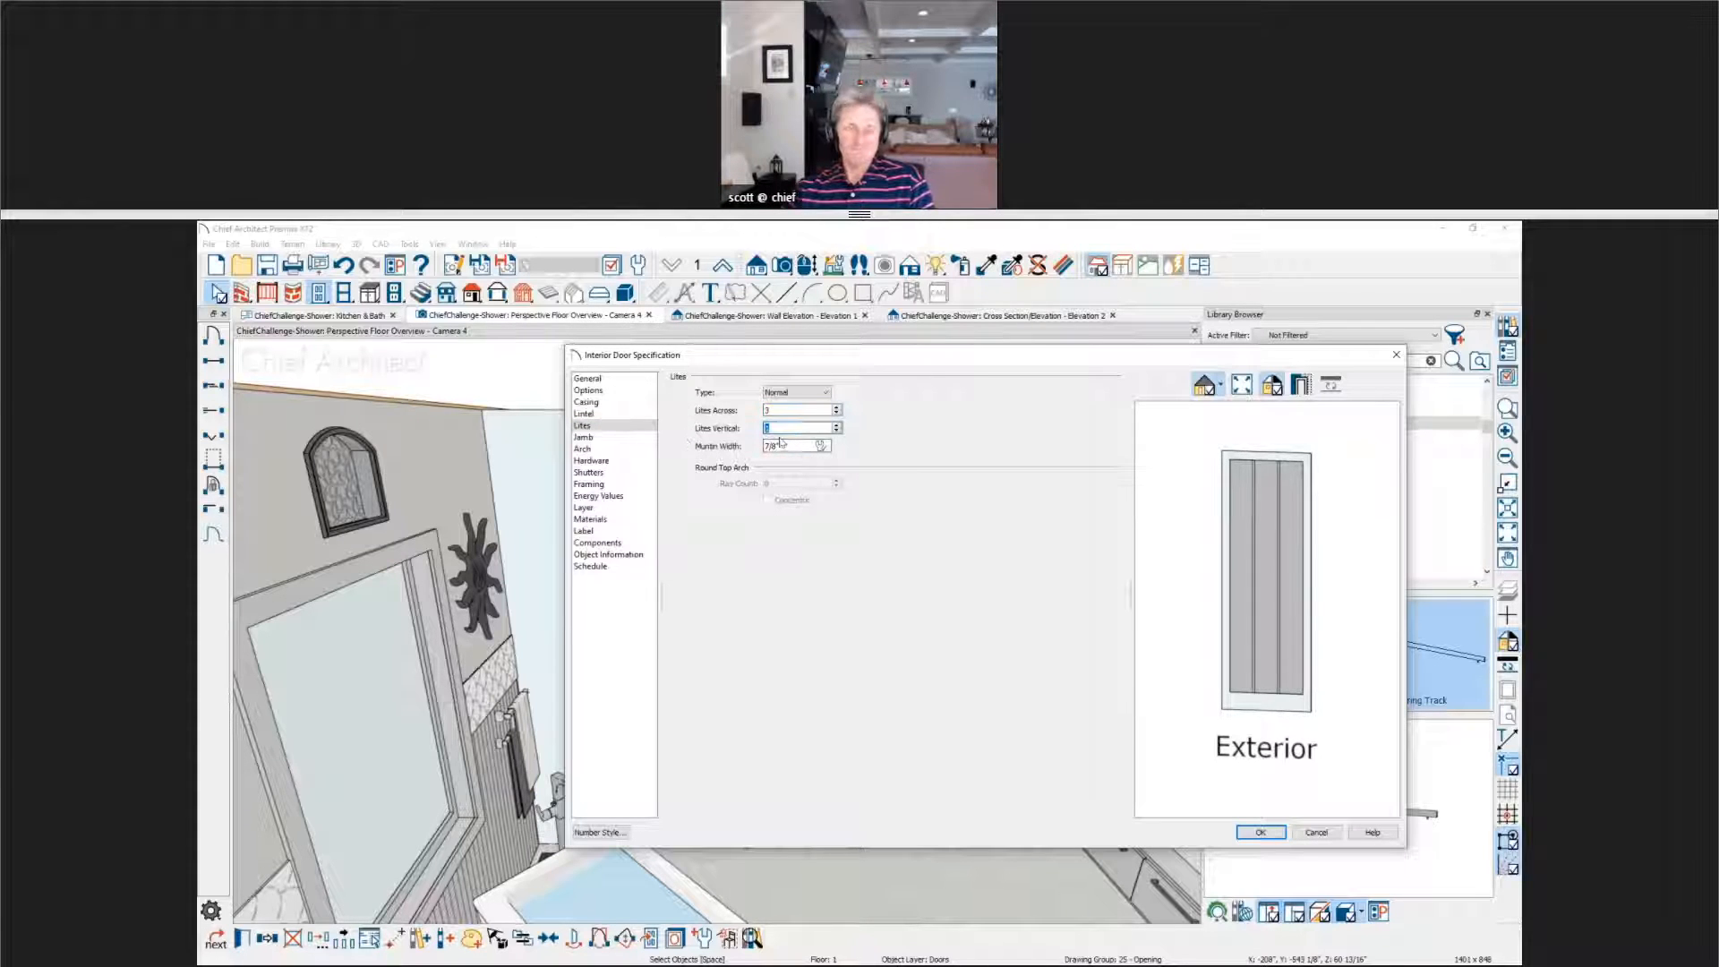
double_click(781, 429)
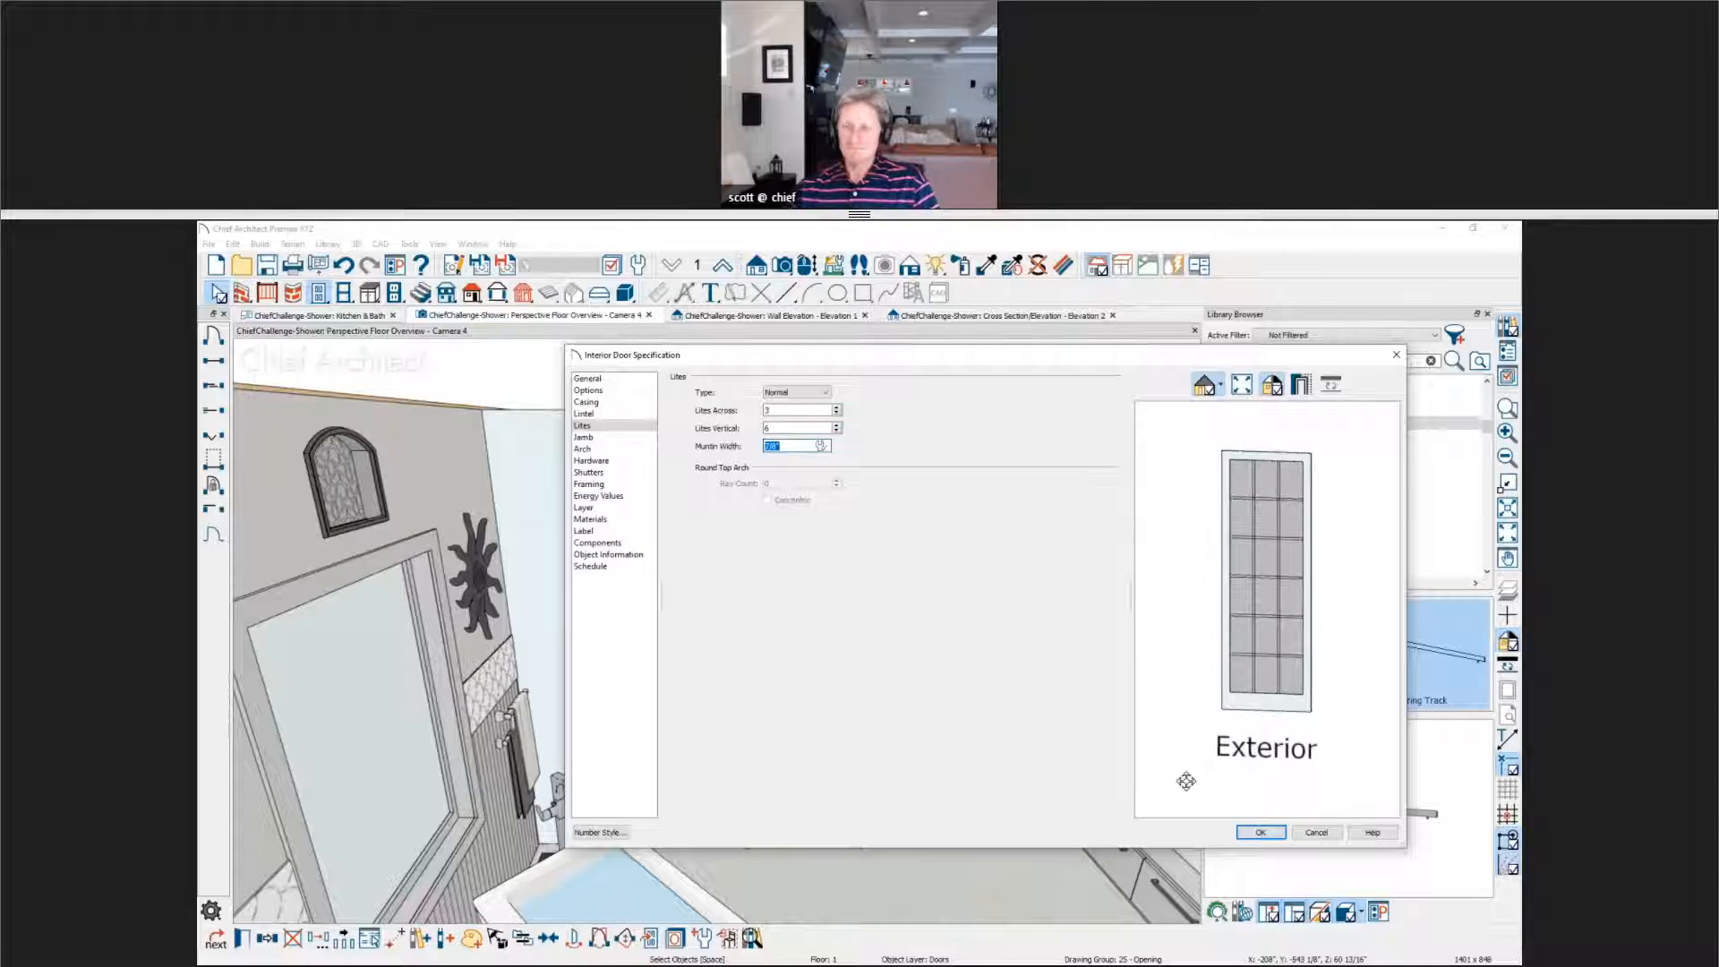
click(1260, 832)
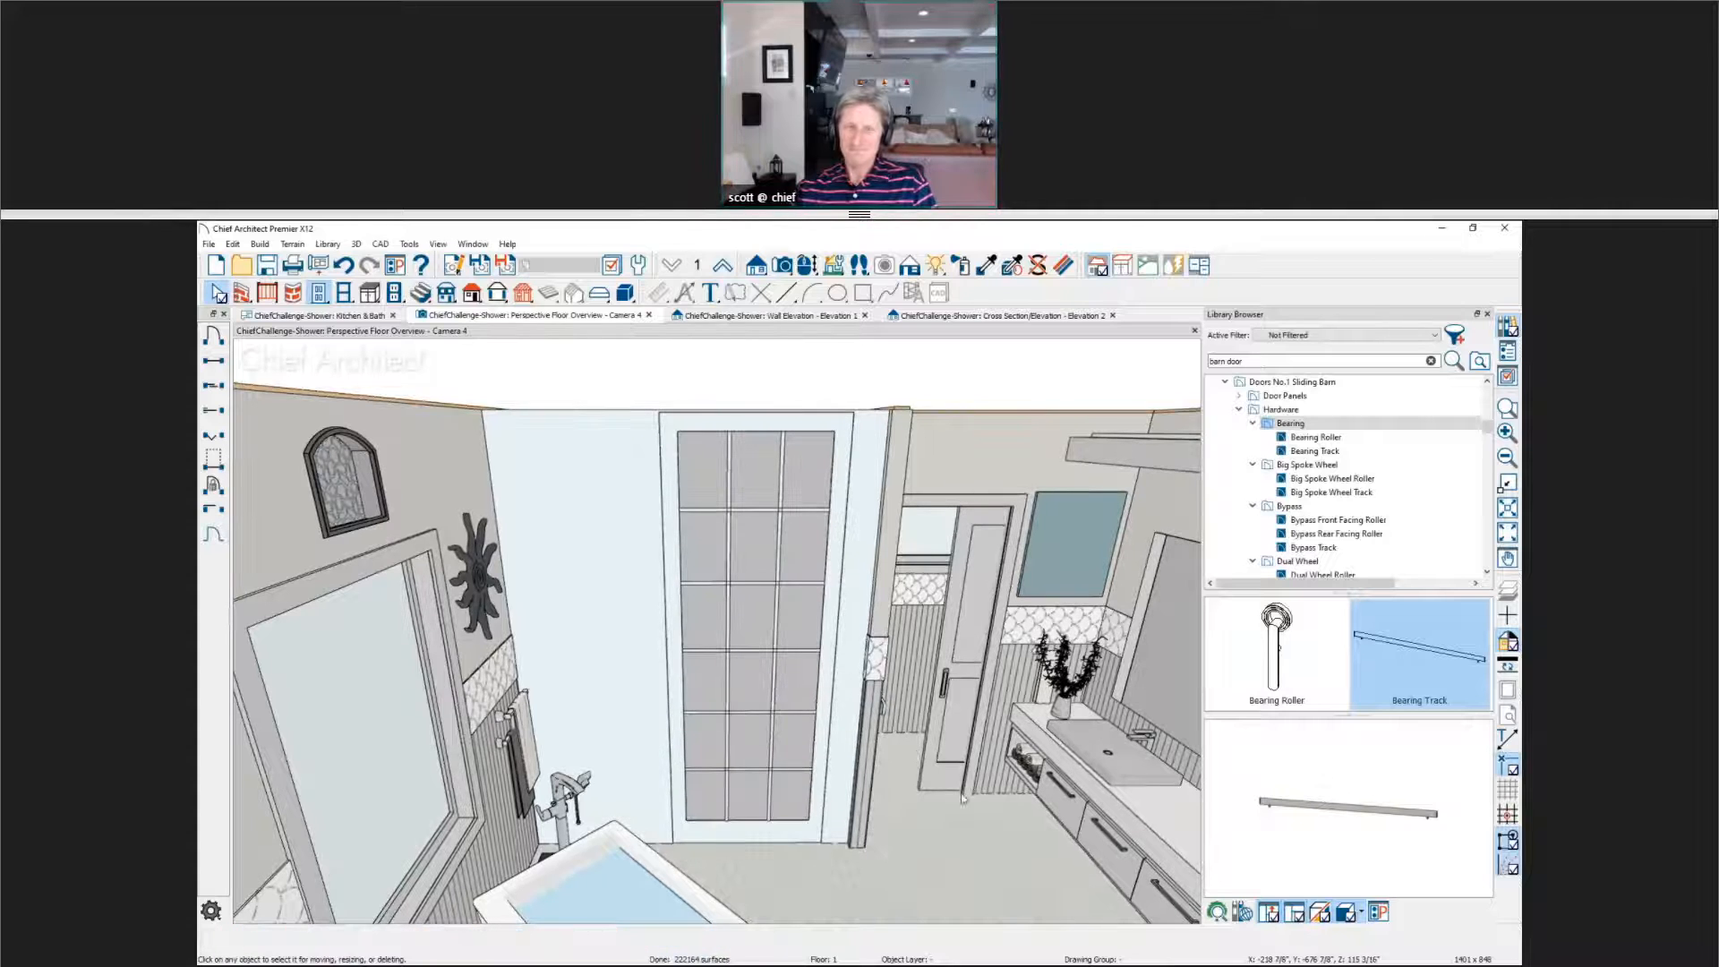
Step: Add the customized glass panel sliding door to the user library
middle_drag(975, 800, 967, 766)
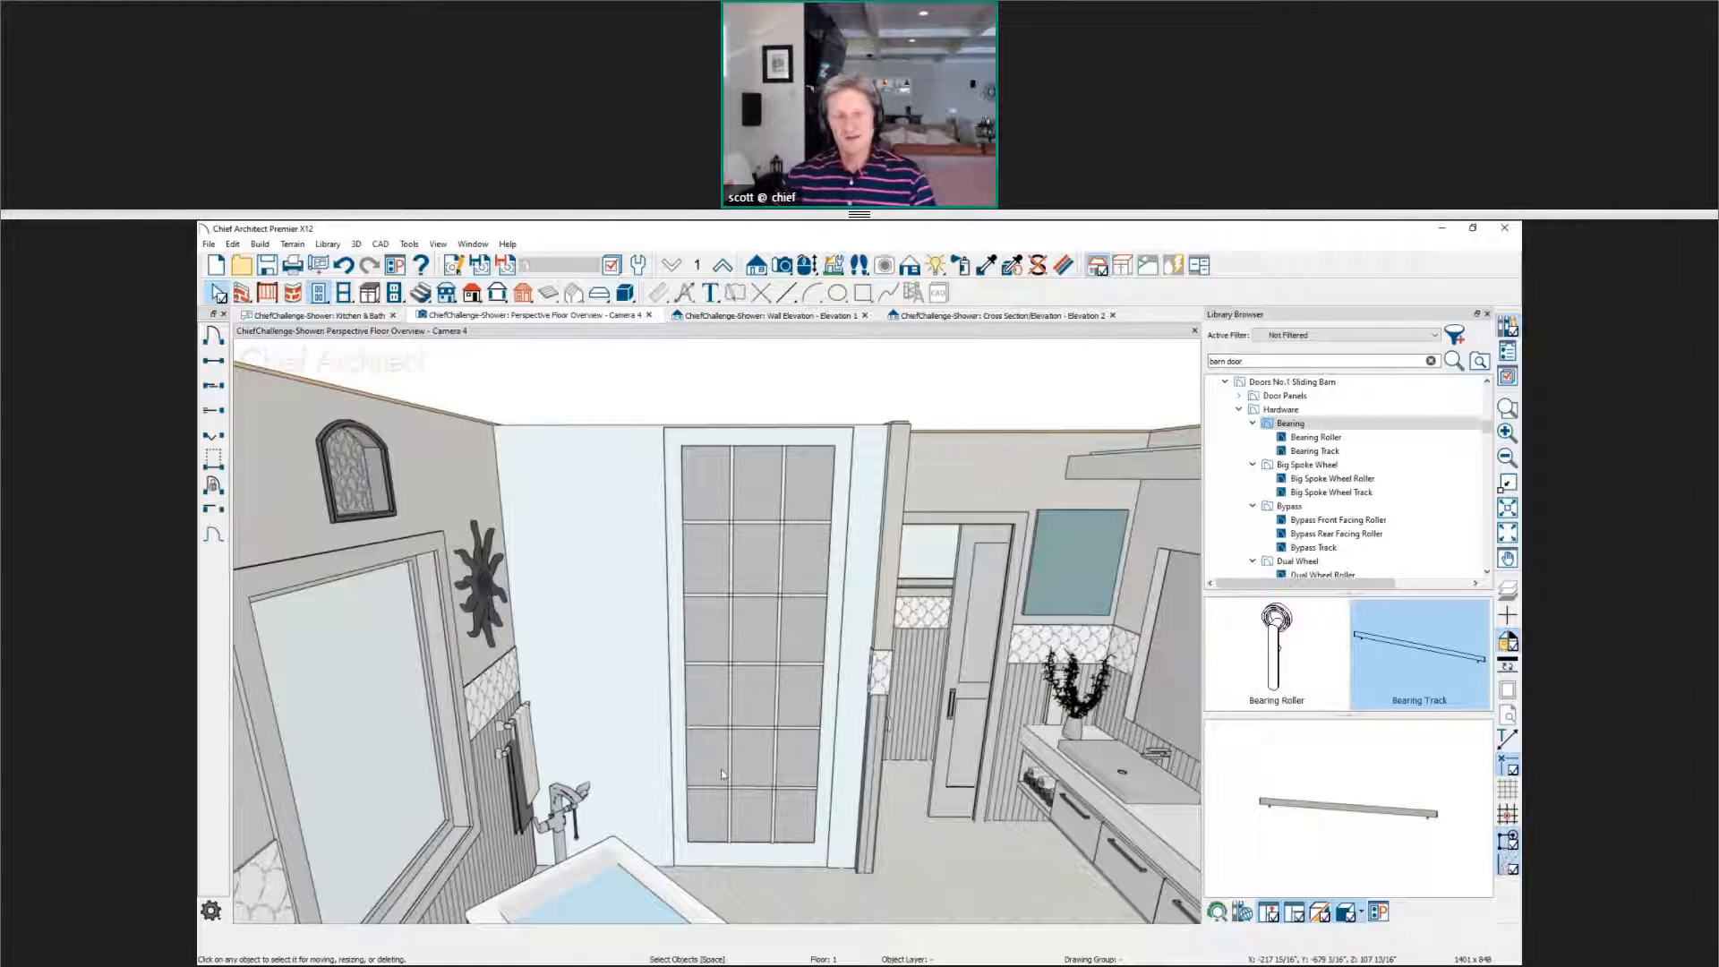
click(769, 765)
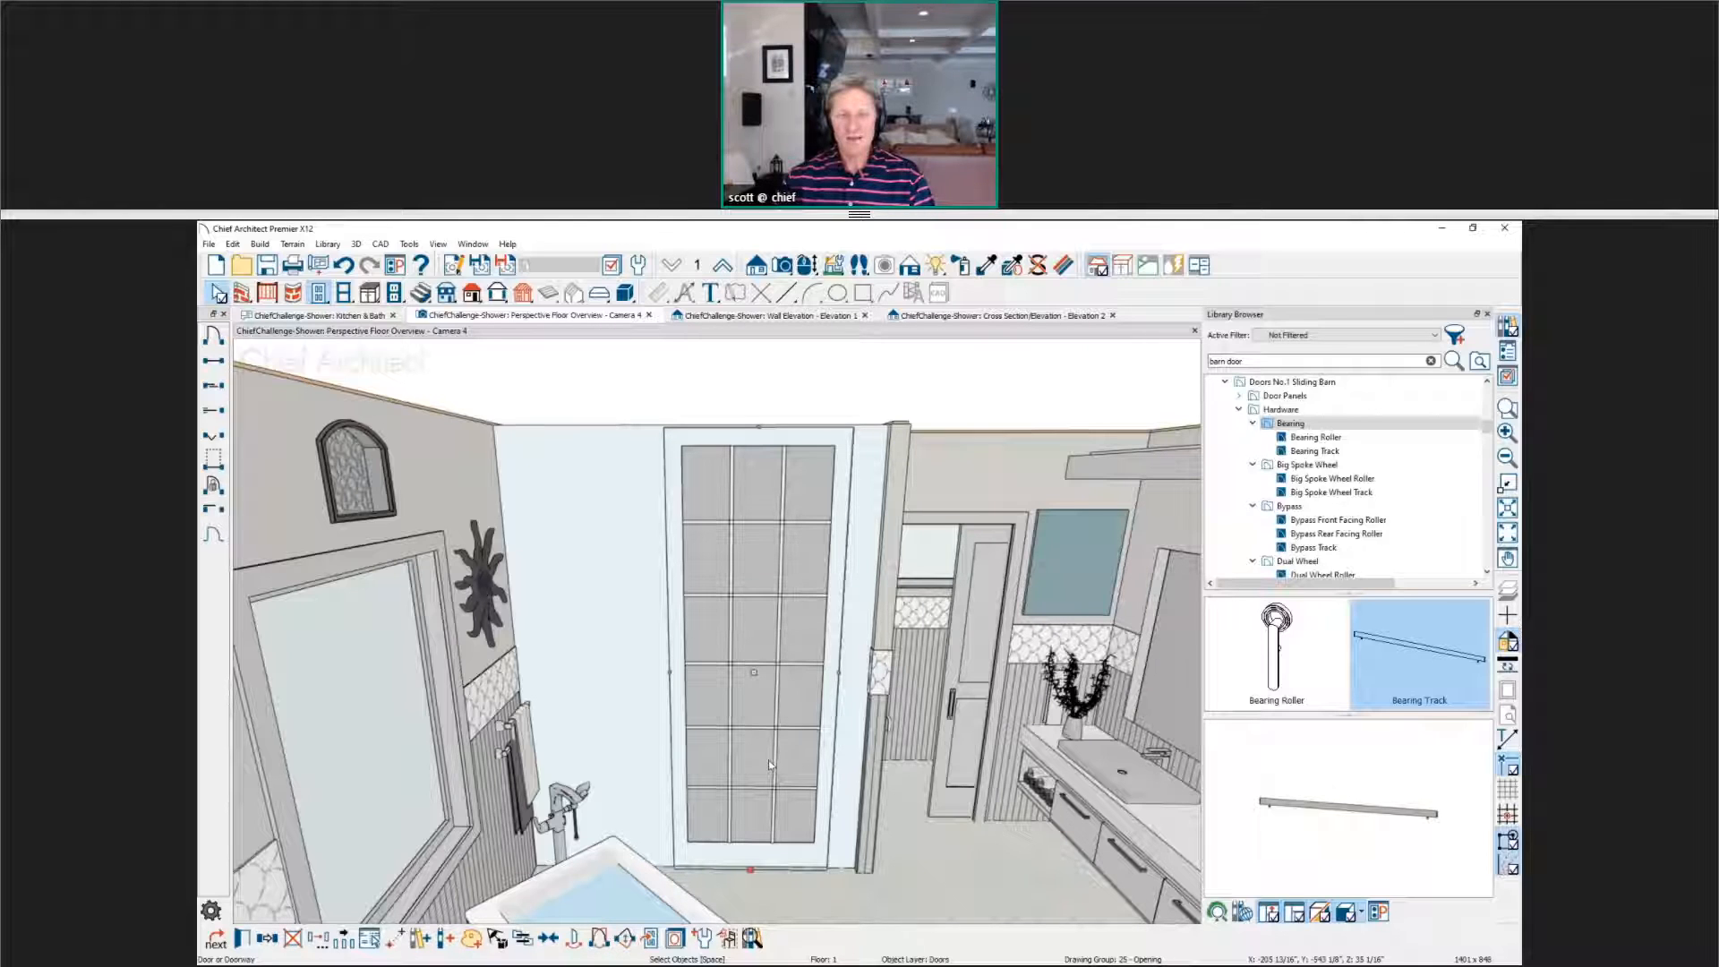
click(420, 938)
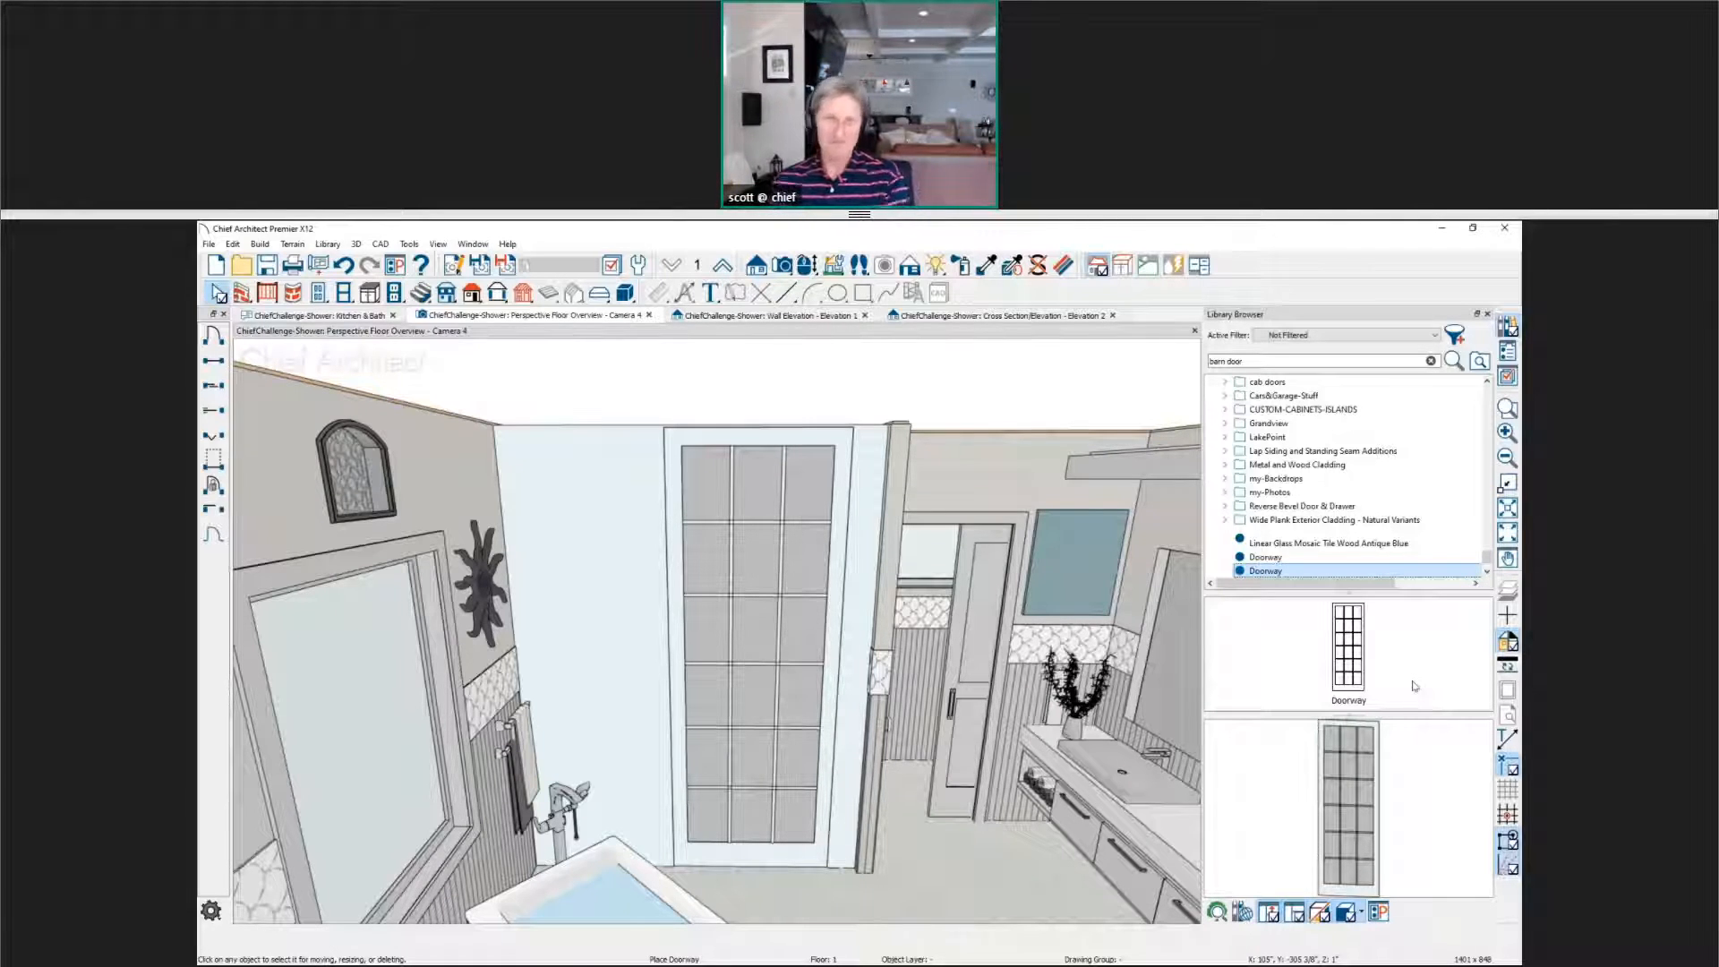
Step: Undo the sliding door changes back to the hinged frameless glass shower door
click(726, 730)
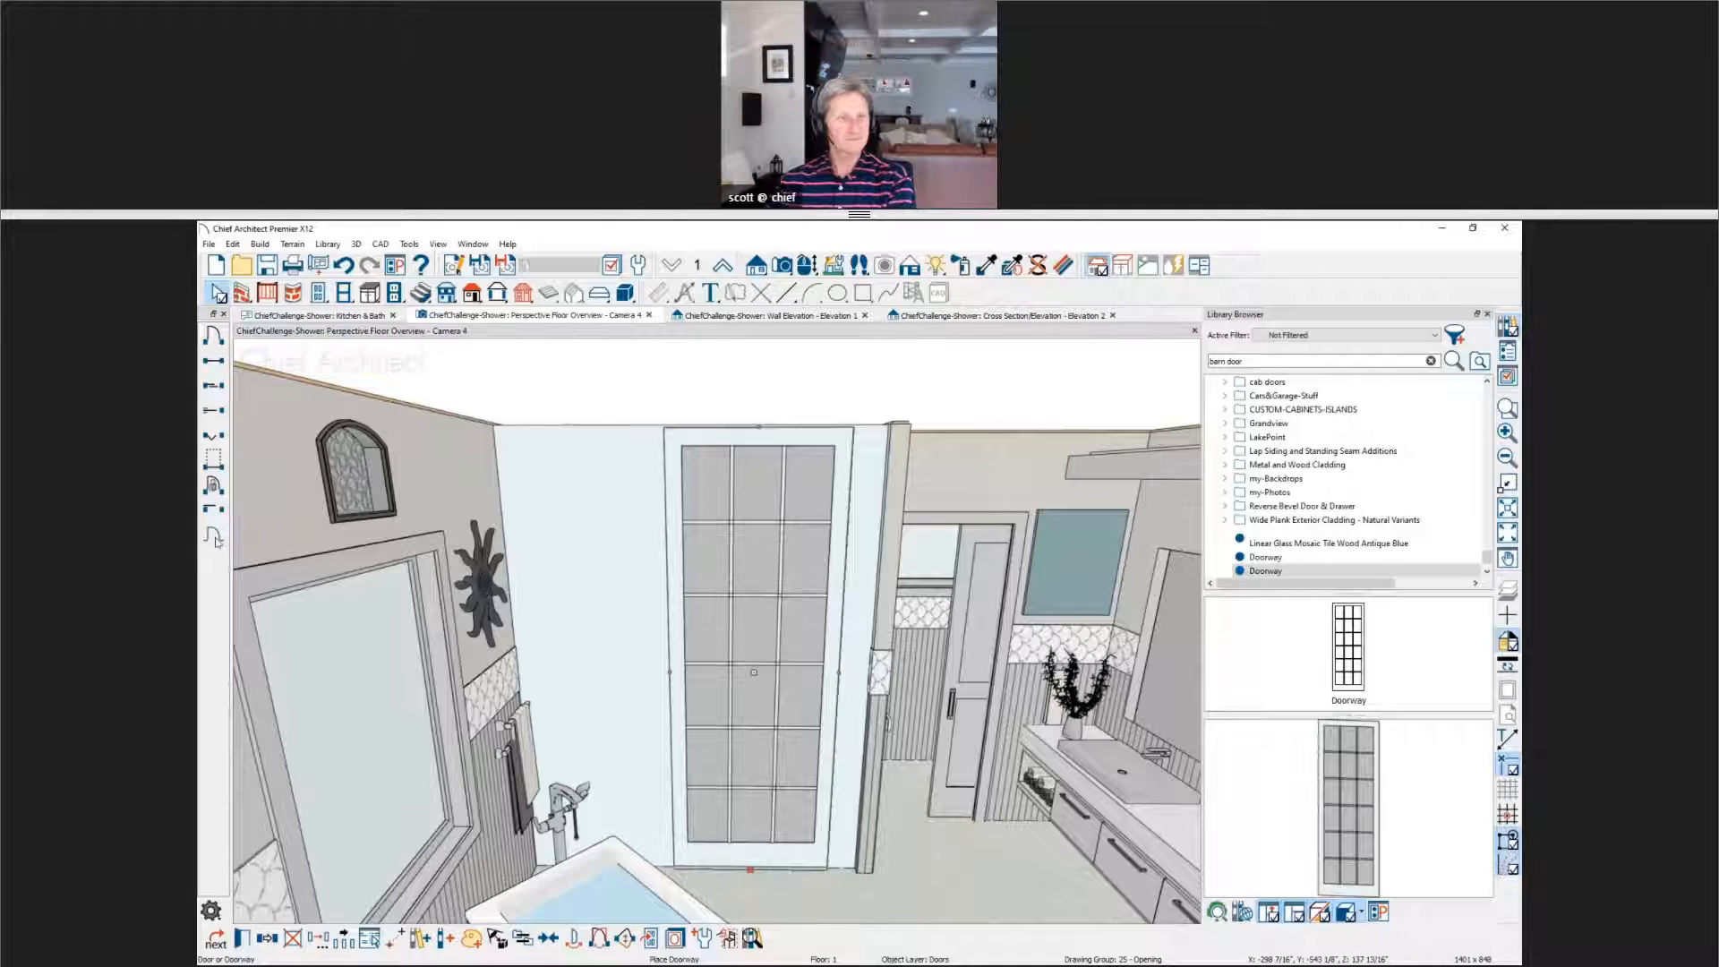
key(ctrl+z)
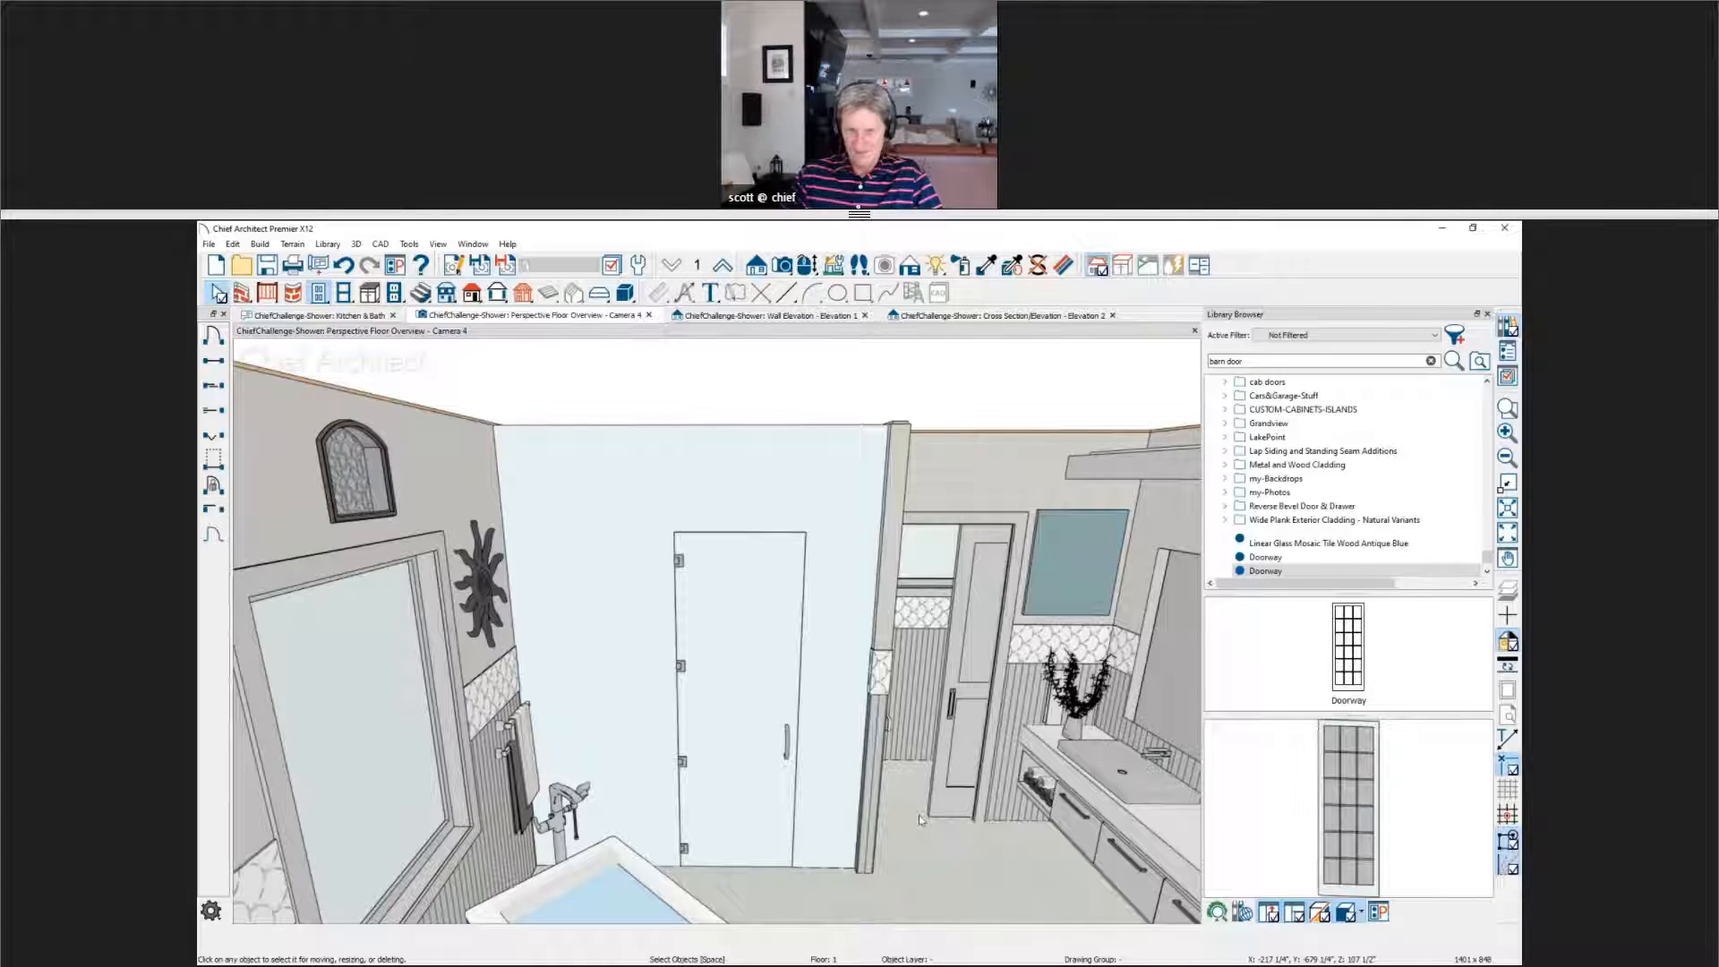
Step: Inspect the shower's tiled interior, niches and bench from above in the 3D overview
drag(819, 521, 829, 646)
middle_drag(829, 646, 793, 948)
key(space)
scroll(733, 752, up, 6)
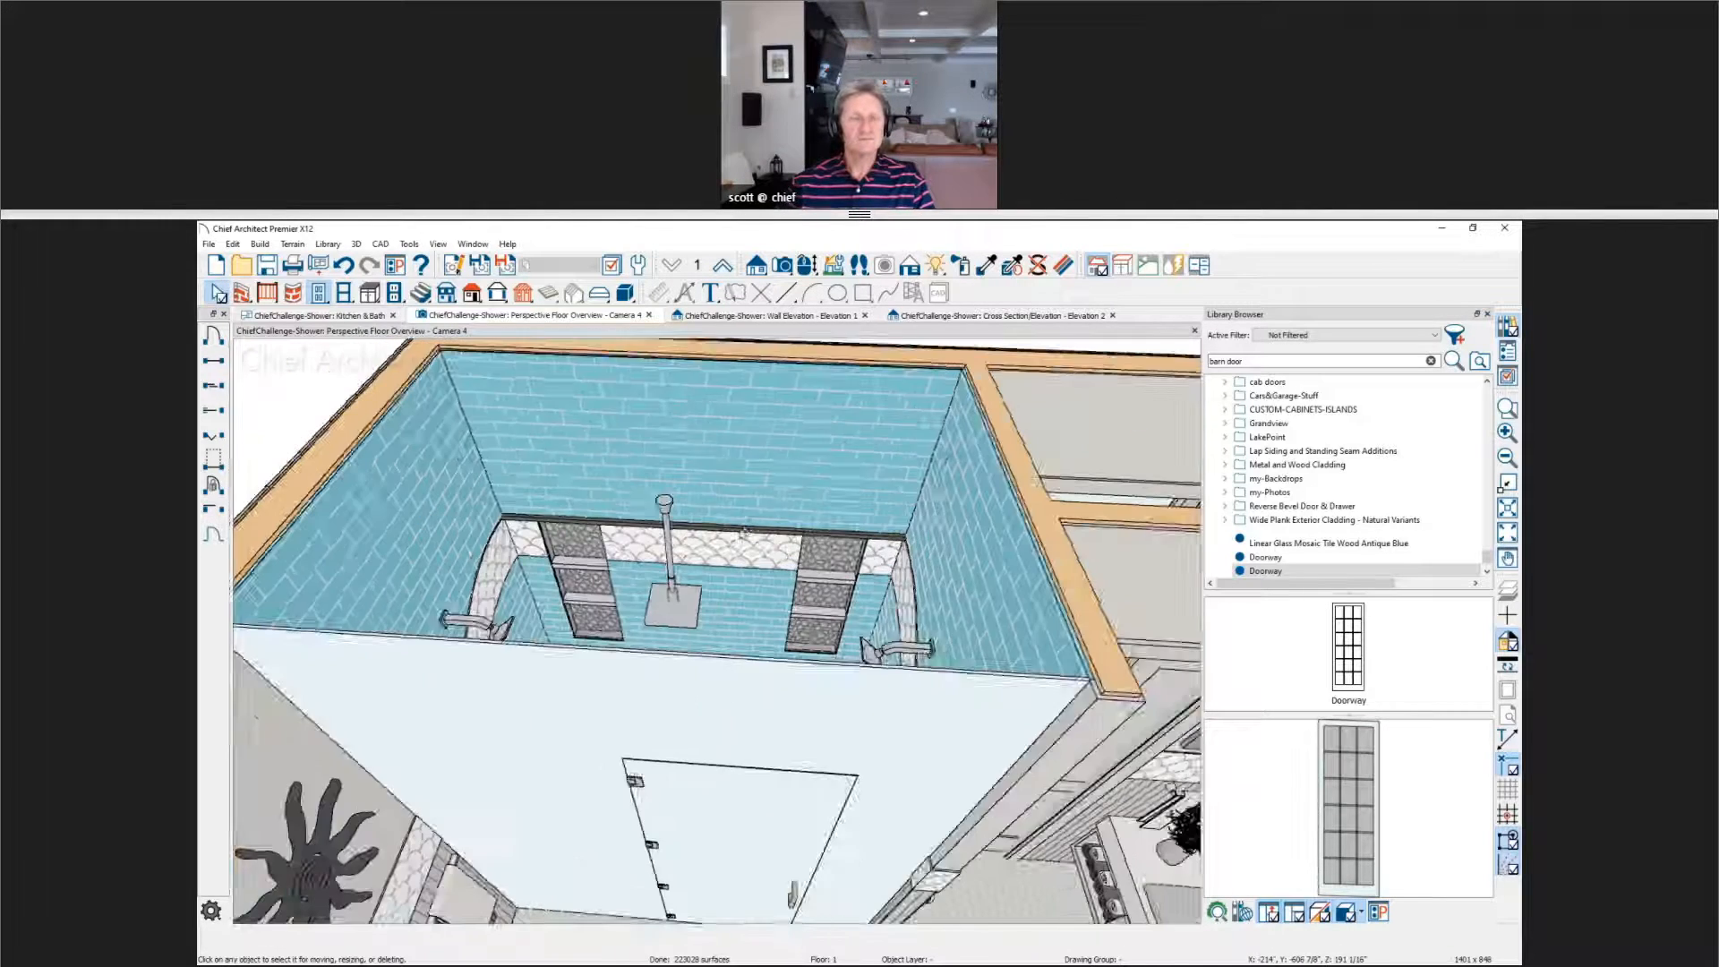
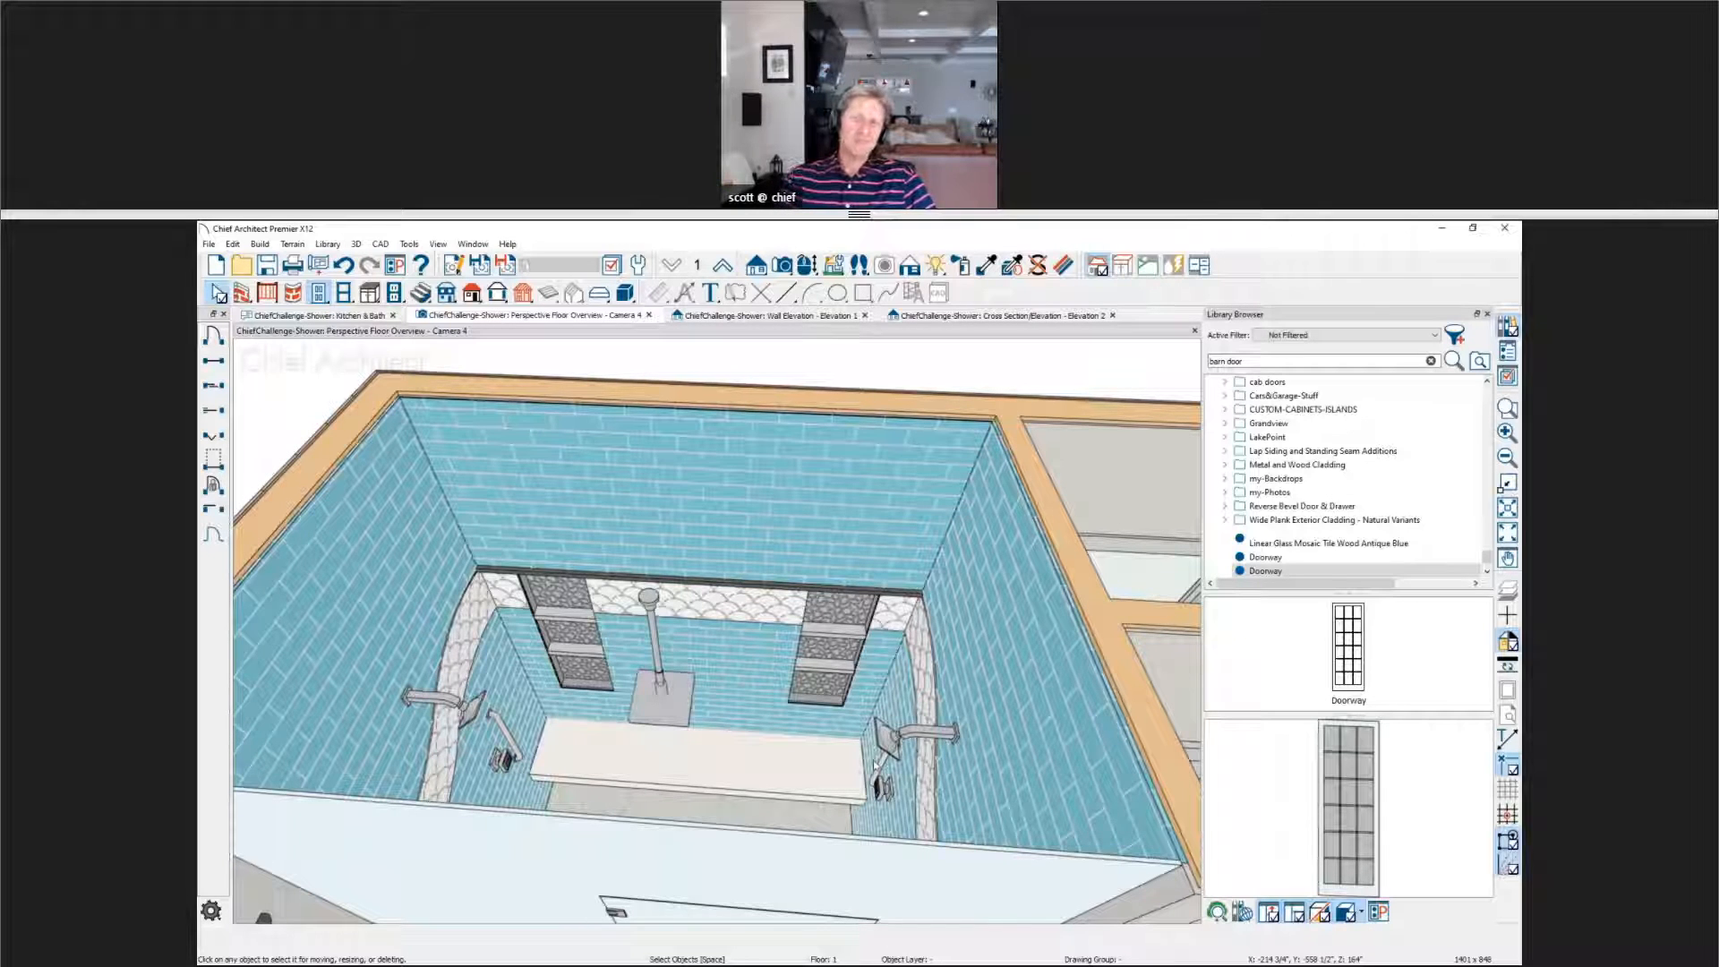
middle_drag(875, 764, 593, 447)
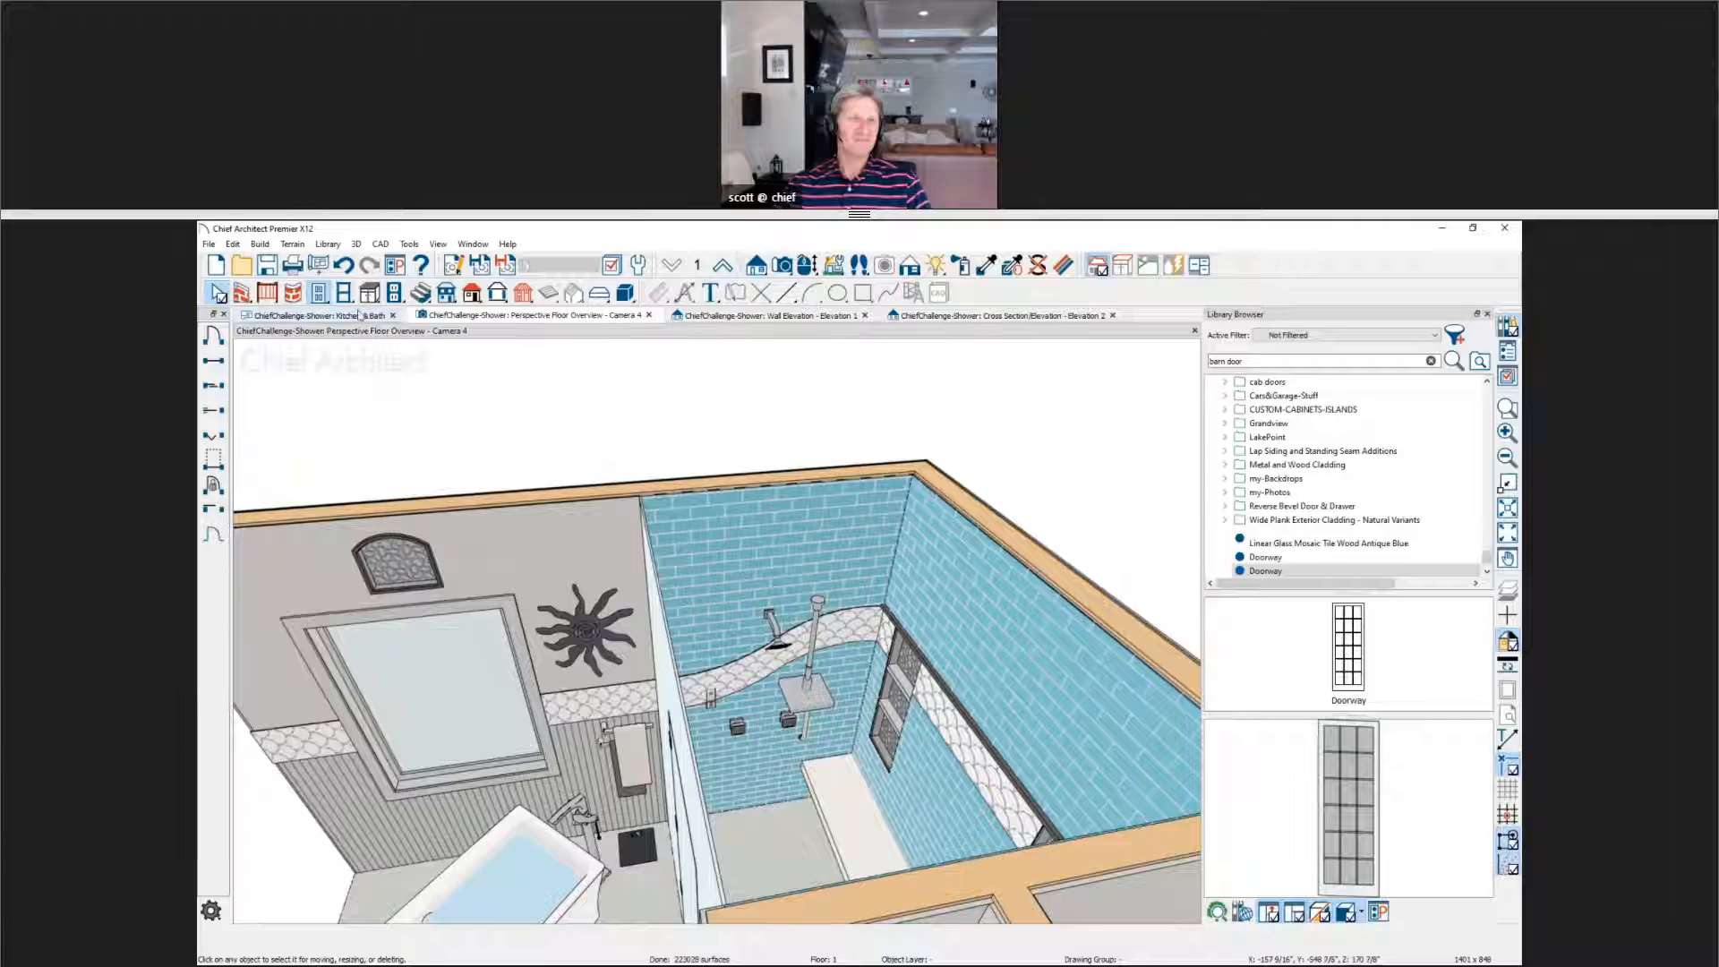
Step: In the floor plan, extend the exterior wall behind the shower well past the building's corner
click(319, 315)
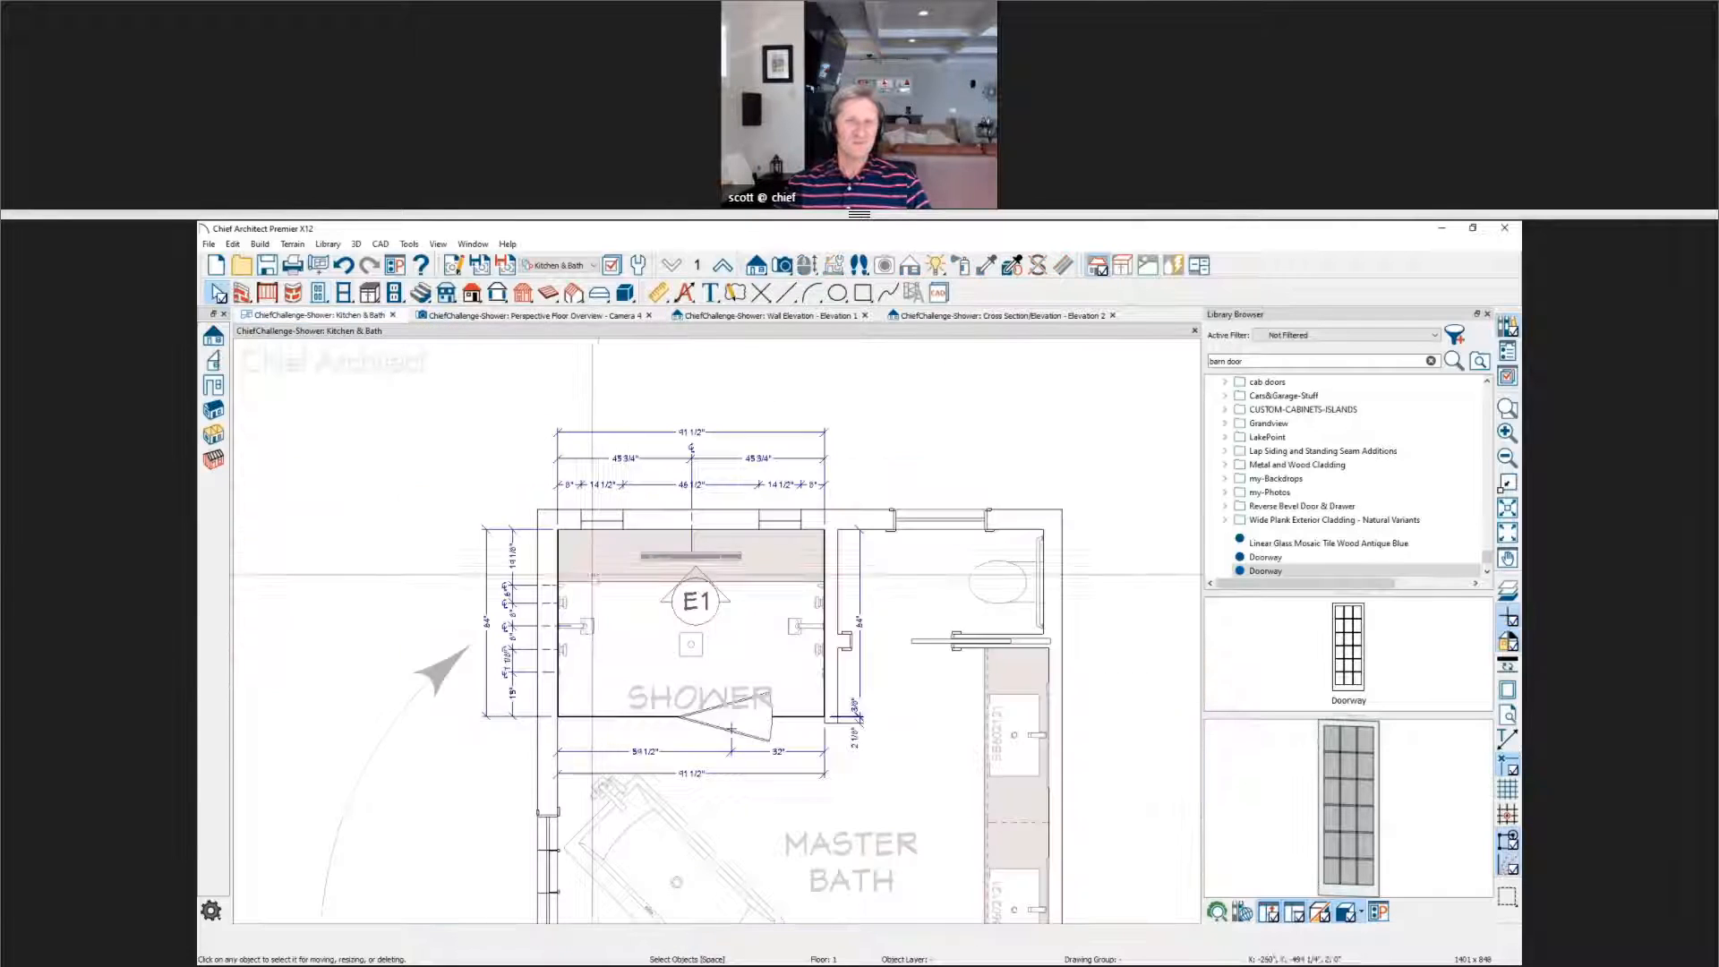
click(796, 555)
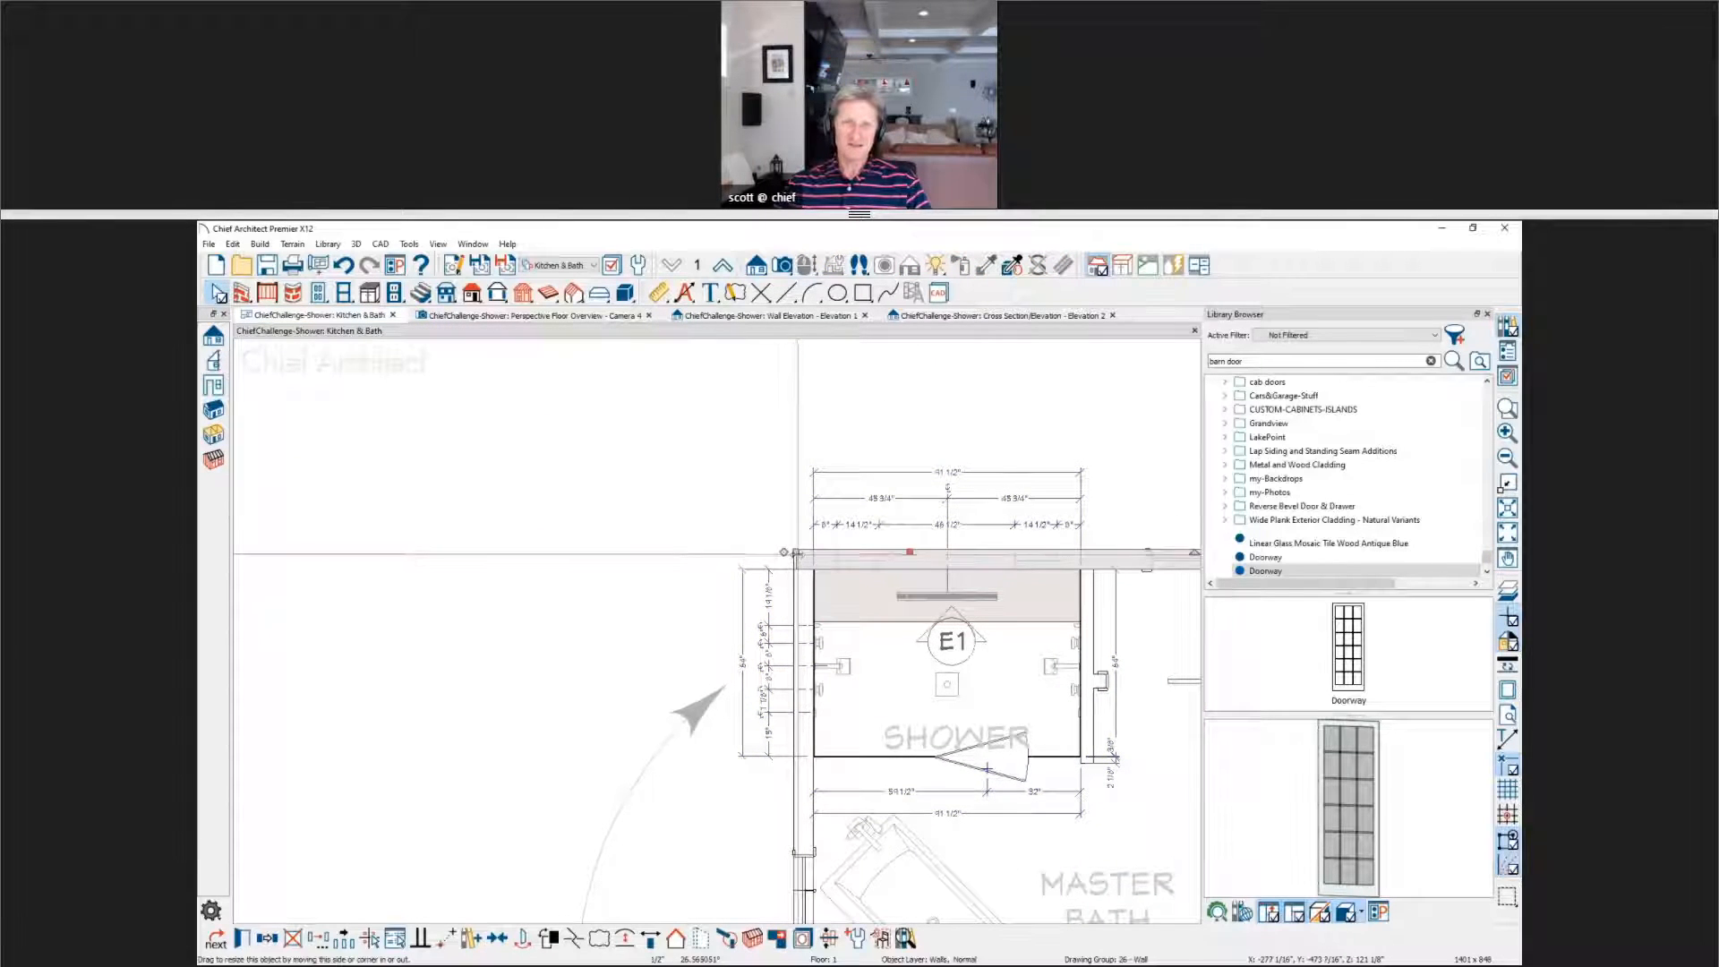
drag(796, 556, 267, 555)
click(553, 691)
middle_drag(567, 685, 619, 666)
Step: Create a cross section/elevation view looking straight at the extended blank wall beside the shower
click(758, 266)
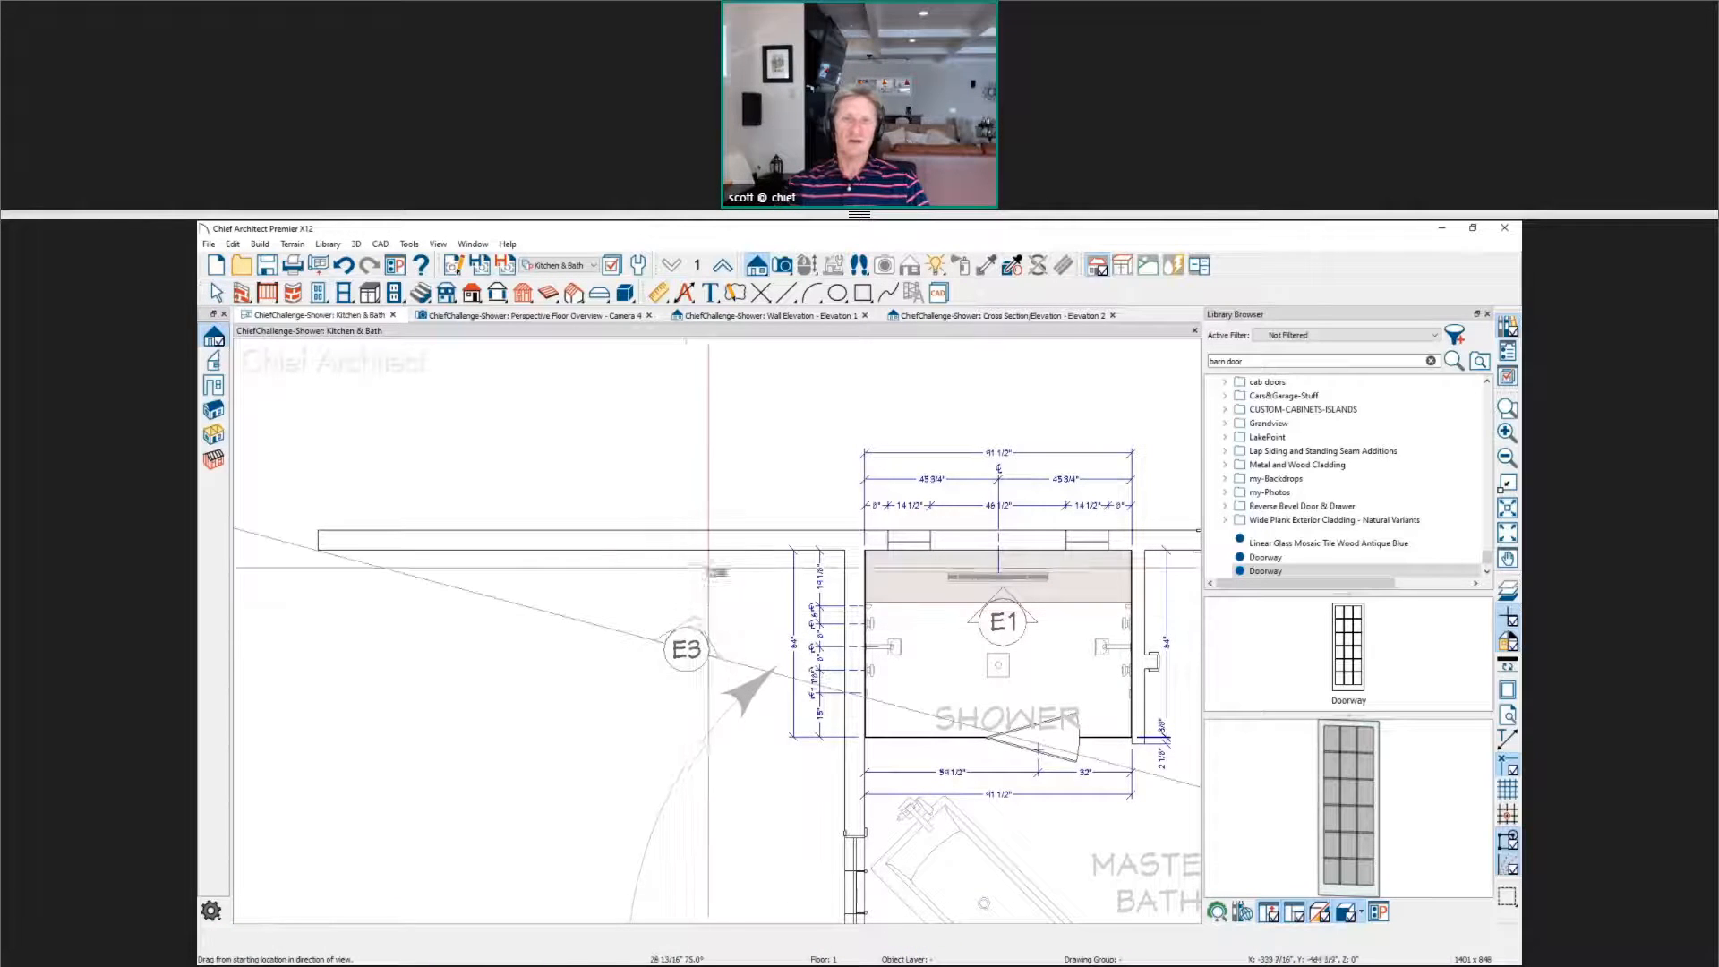
mouse_move(684, 645)
mouse_down()
mouse_move(717, 430)
mouse_move(821, 354)
mouse_move(703, 437)
mouse_up()
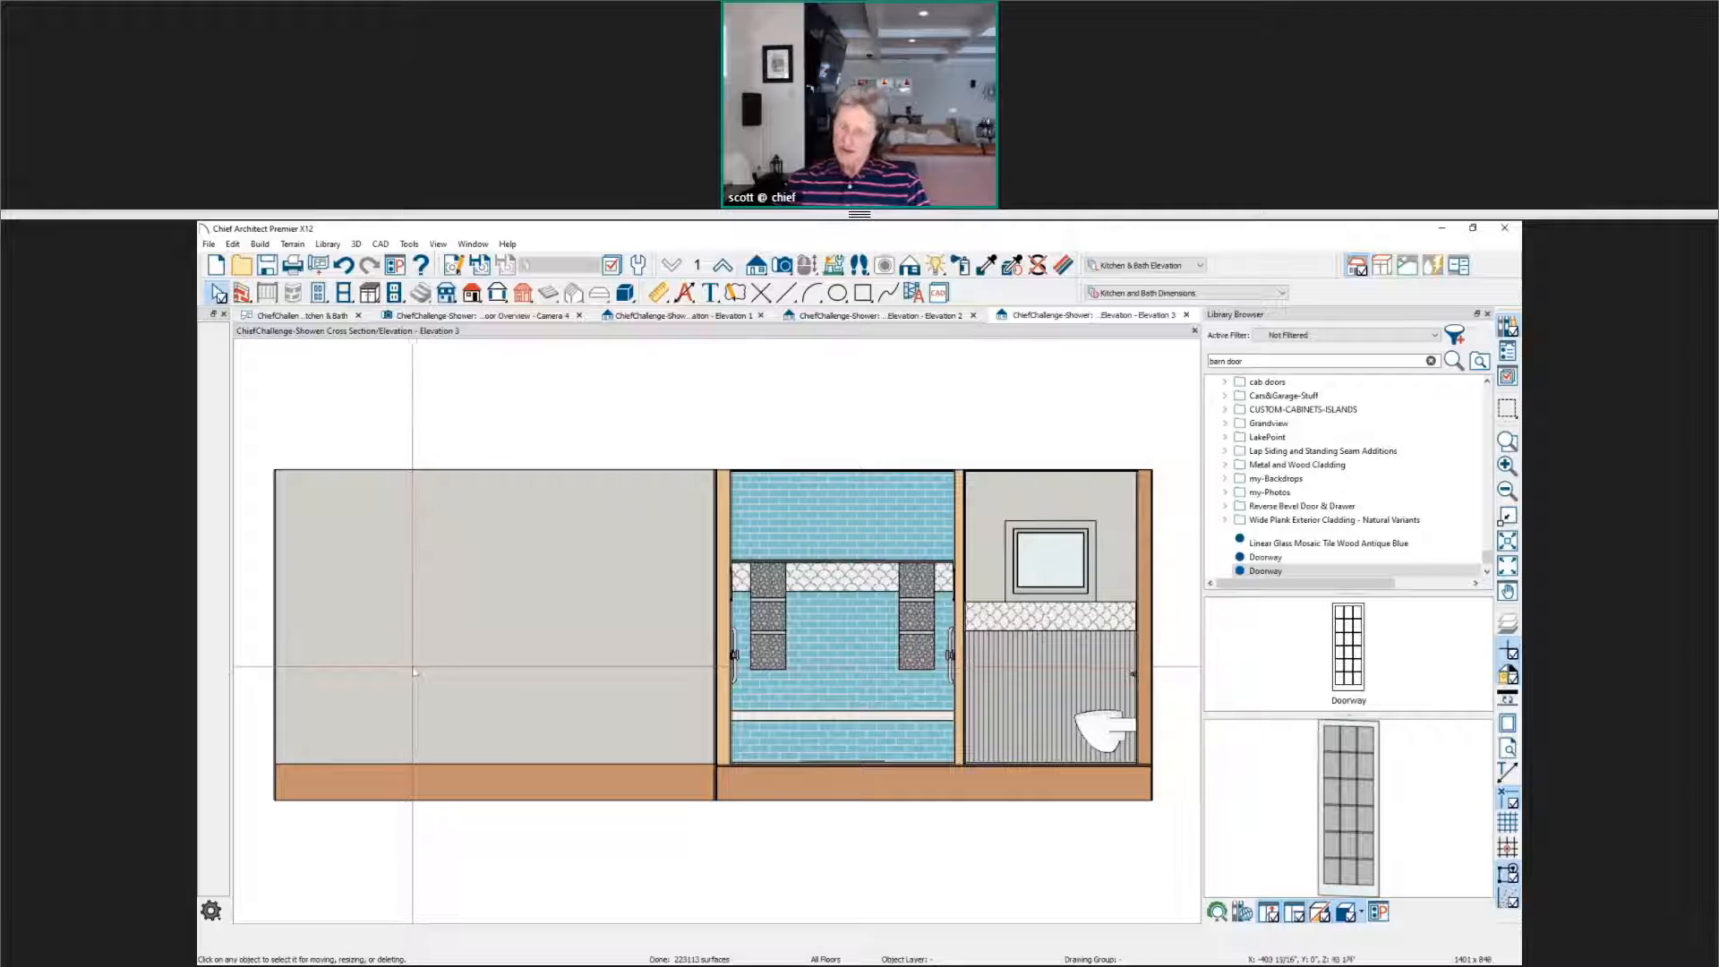
scroll(417, 667, up, 2)
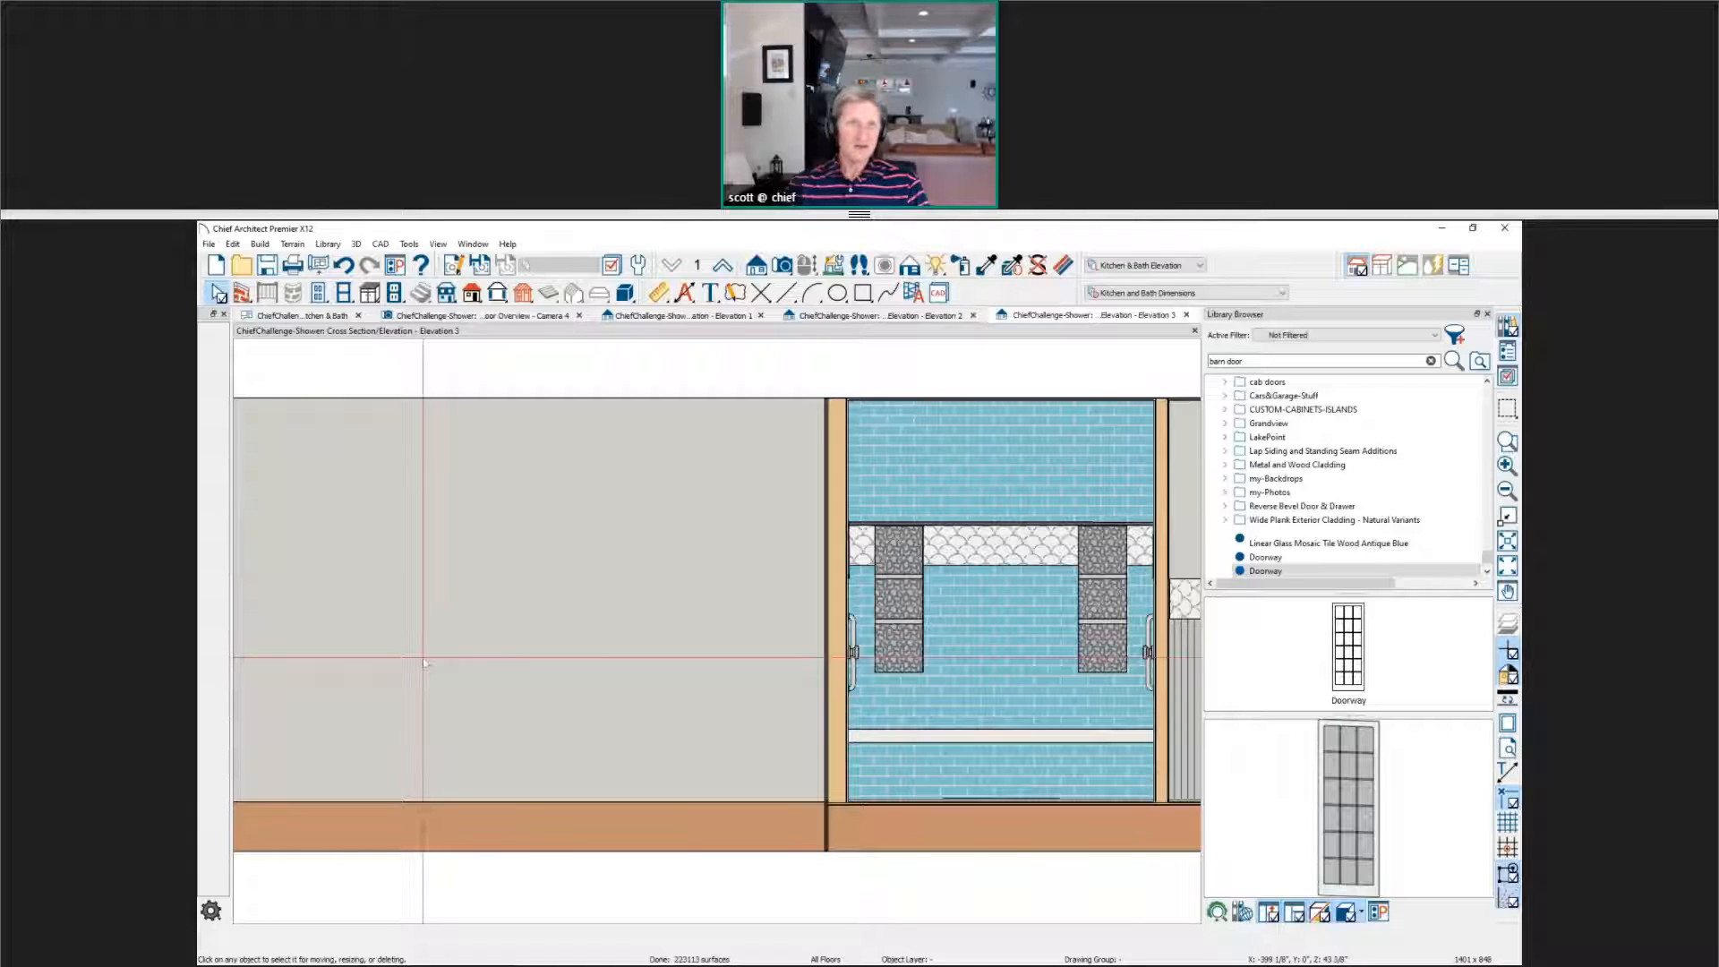
Step: Draw a custom backsplash 48" wide and 24" high on the blank wall, starting from its bottom corner beside the shower
click(369, 294)
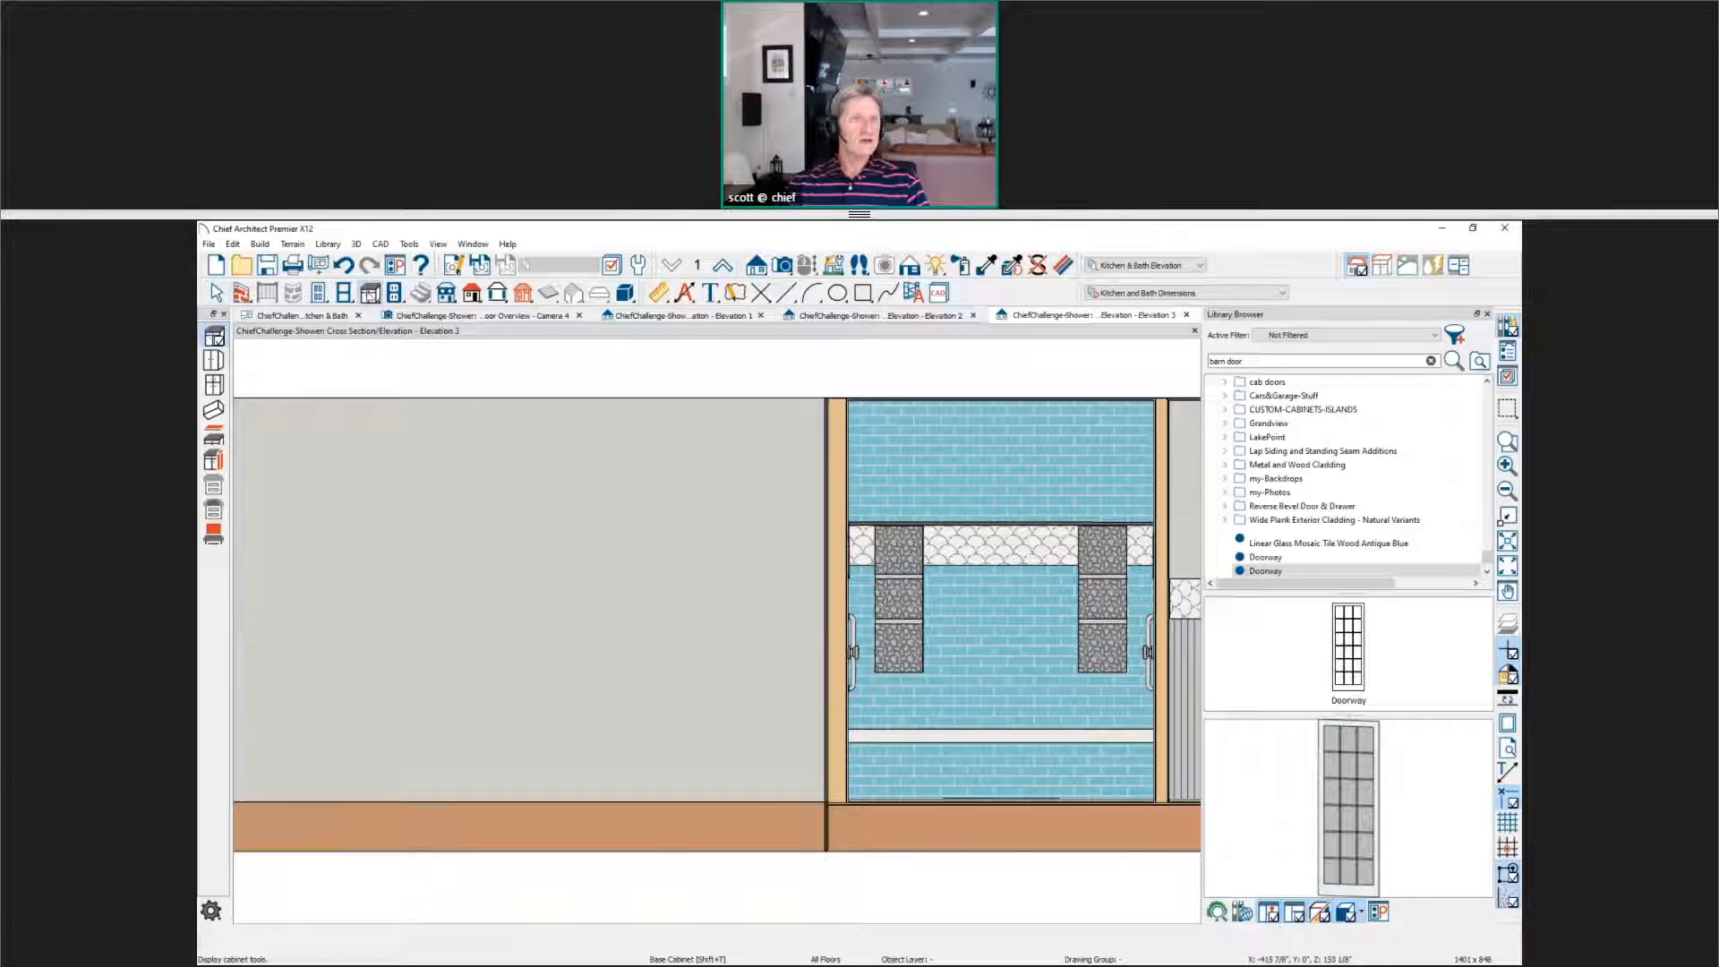
click(213, 534)
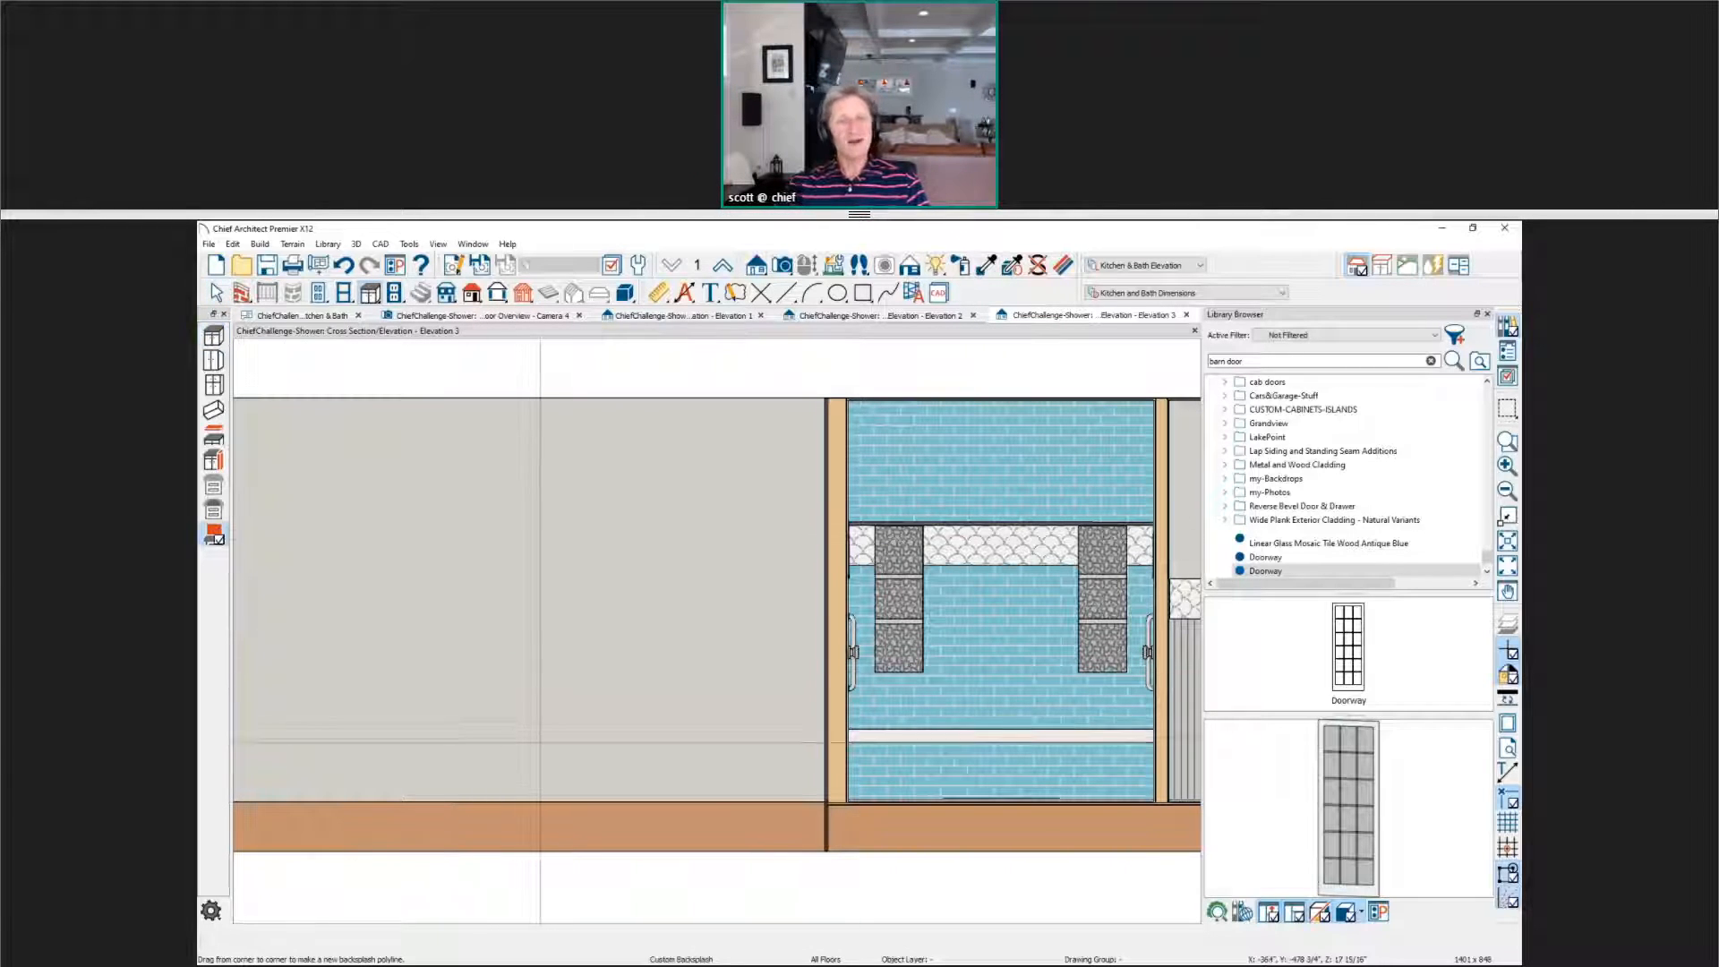
scroll(626, 725, up, 4)
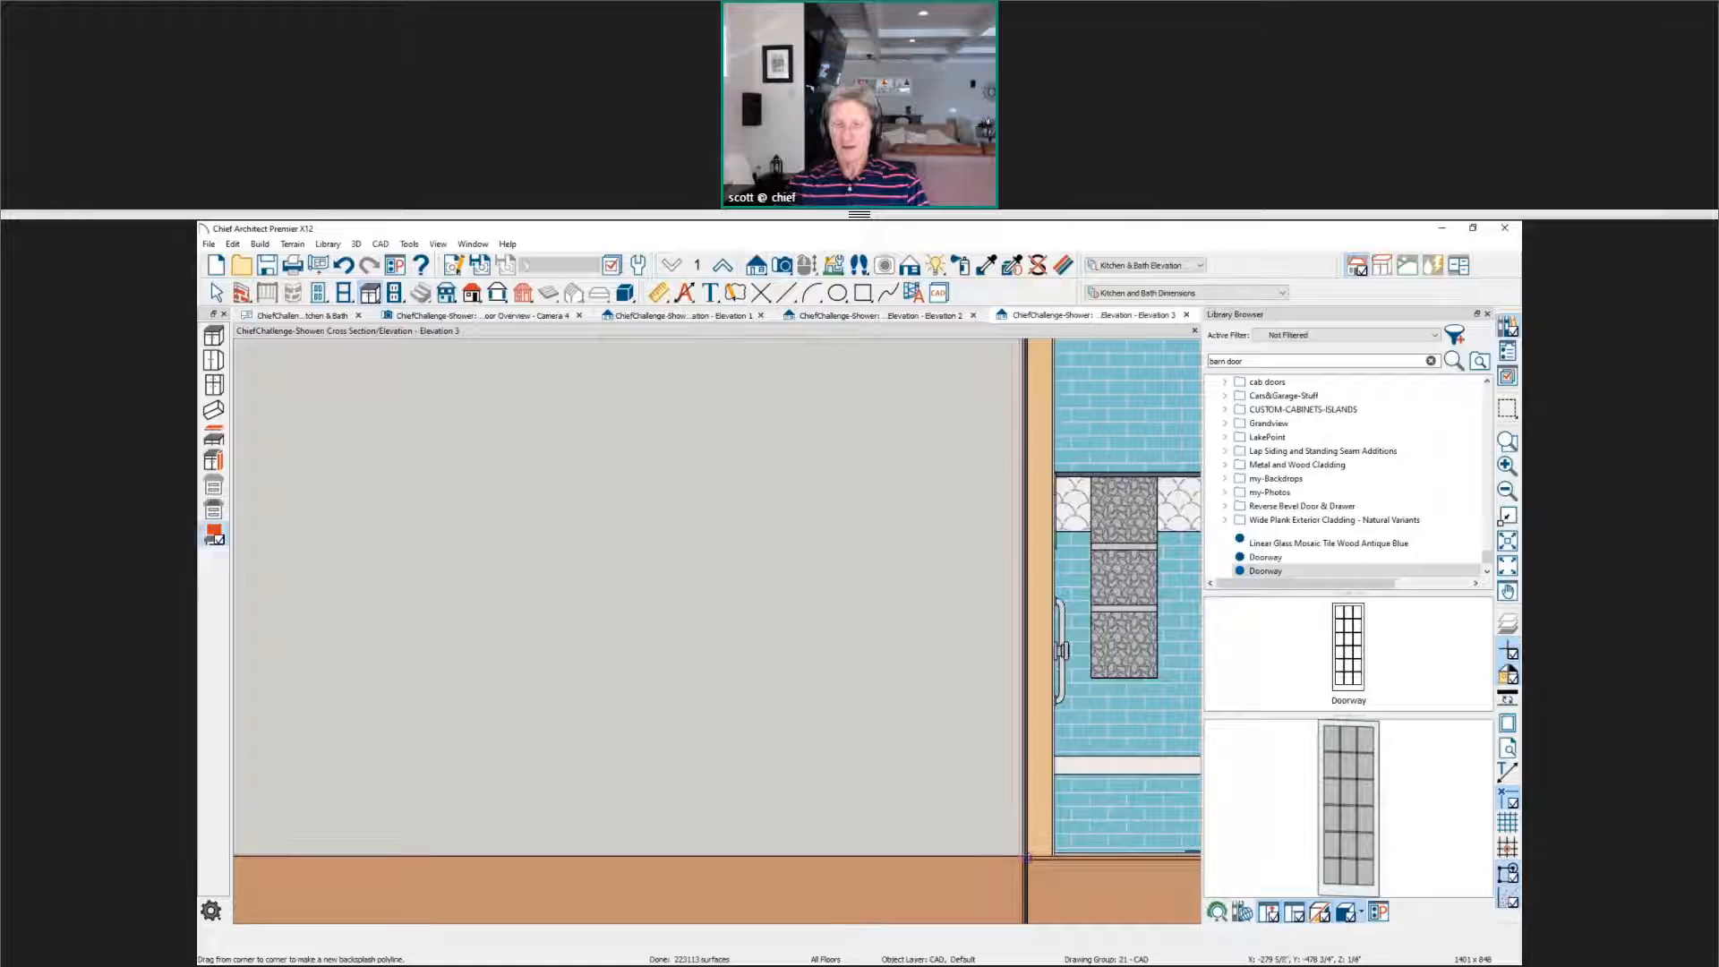
scroll(1027, 858, up, 3)
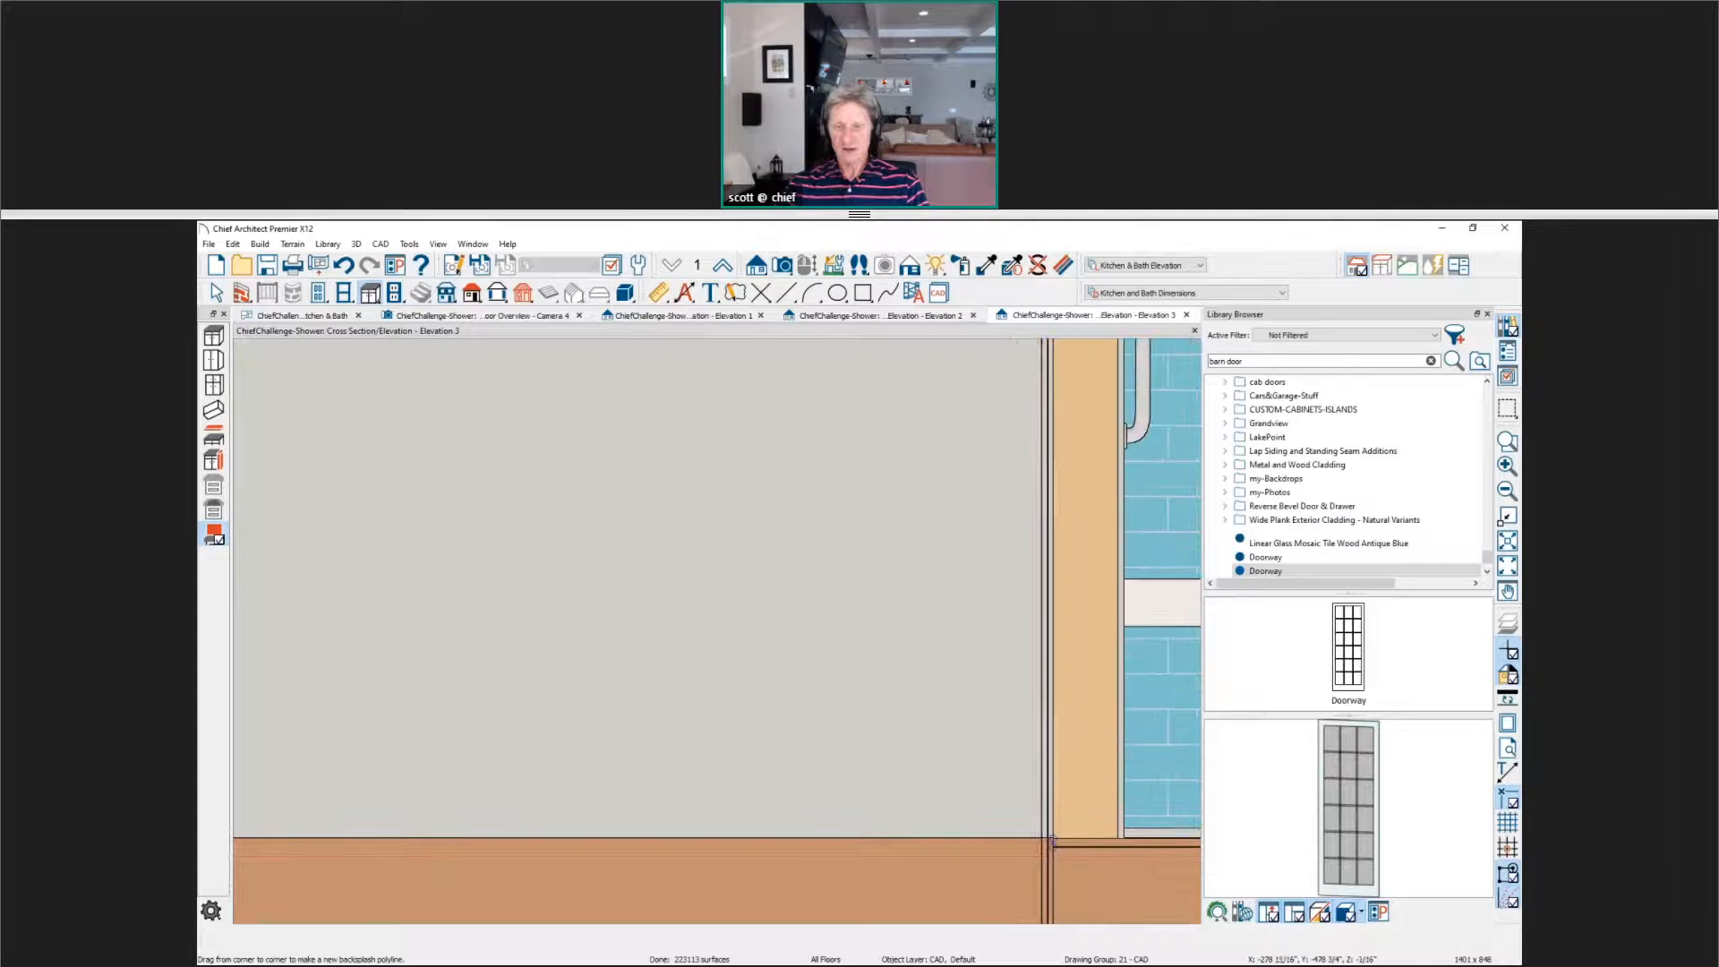
drag(1049, 840, 613, 615)
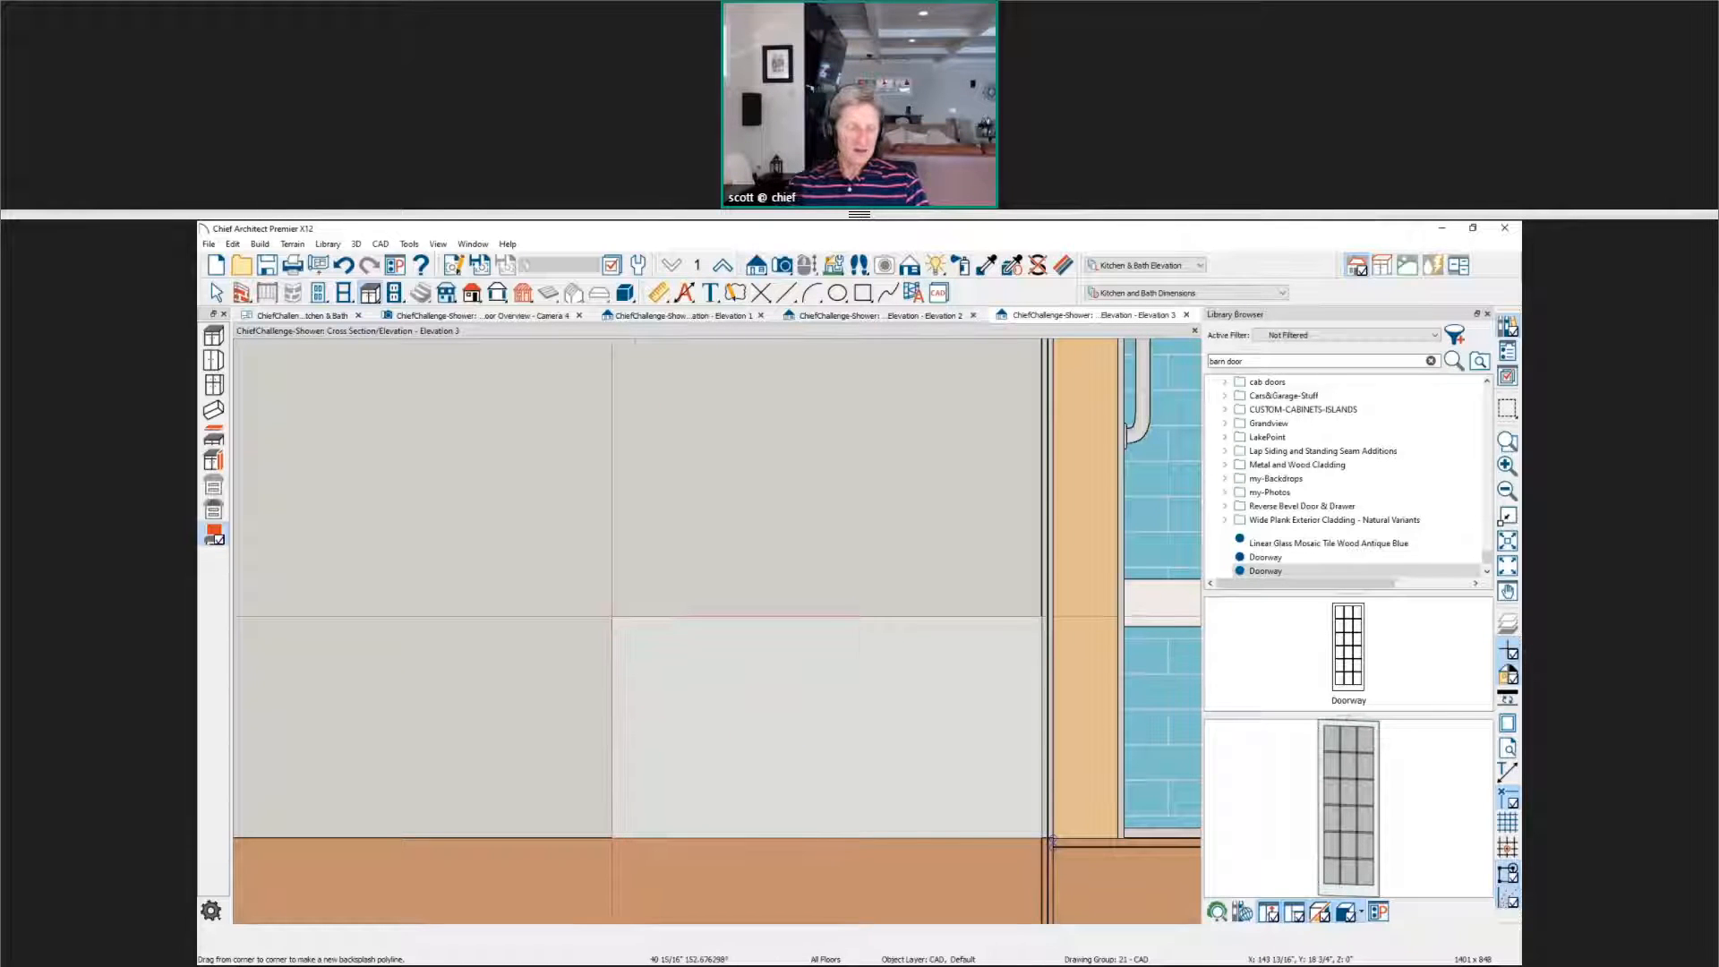
key(Tab)
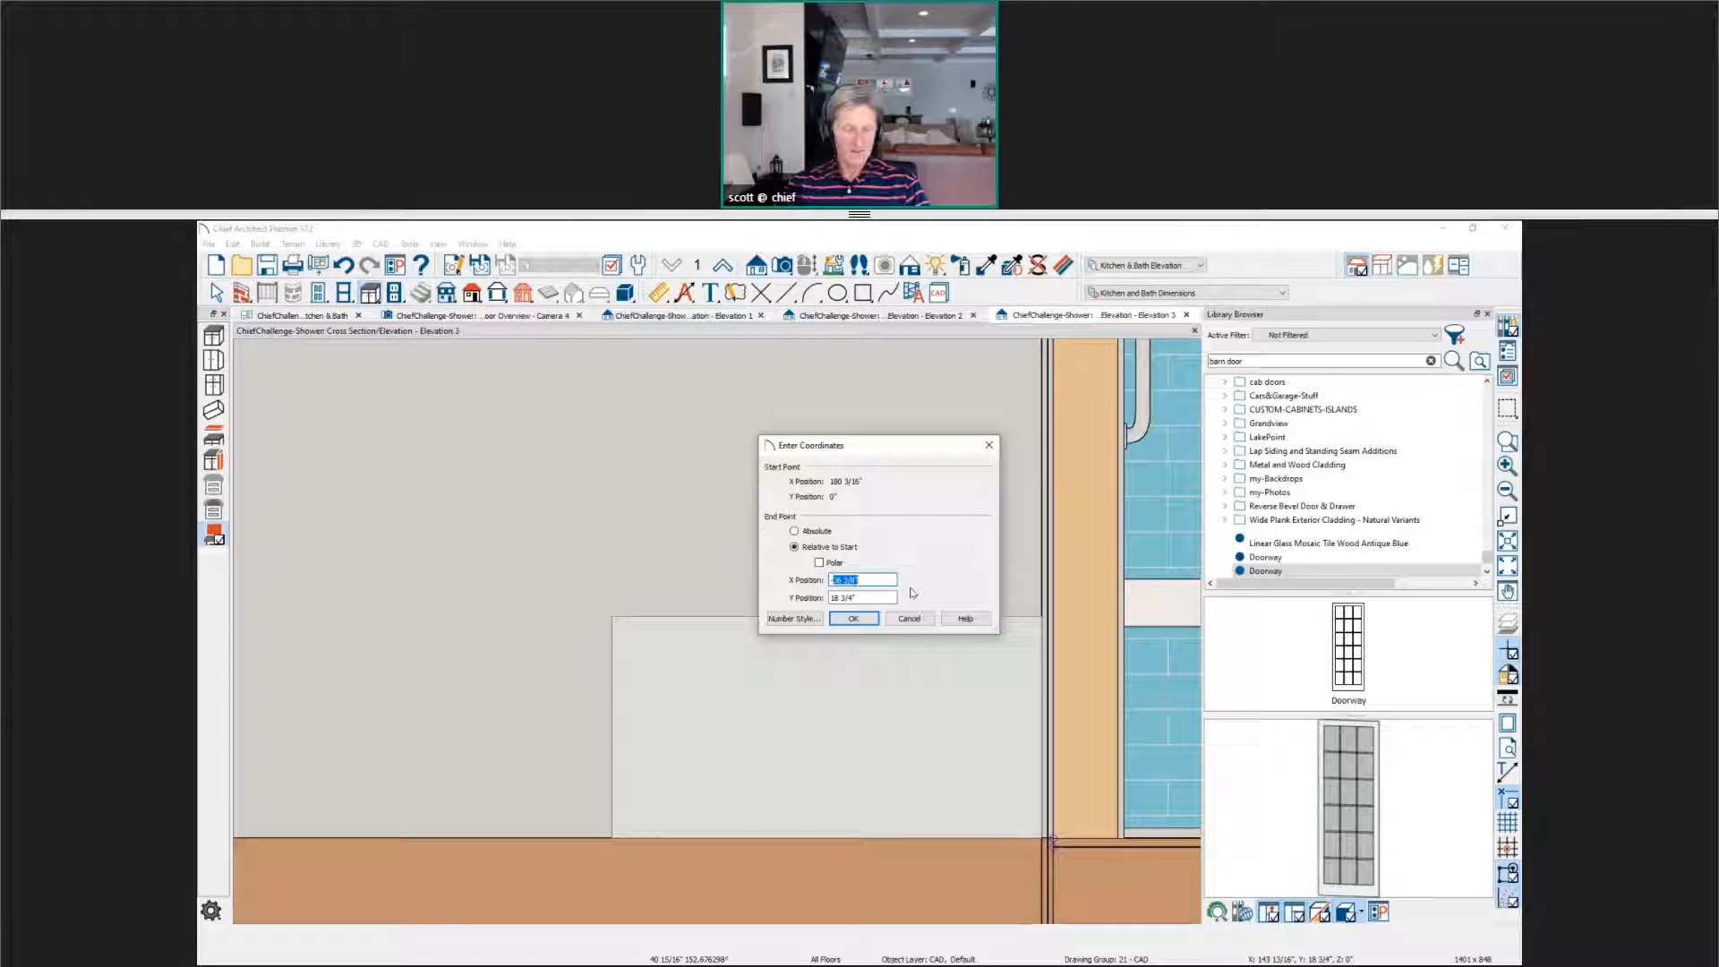
text(-48)
key(Tab)
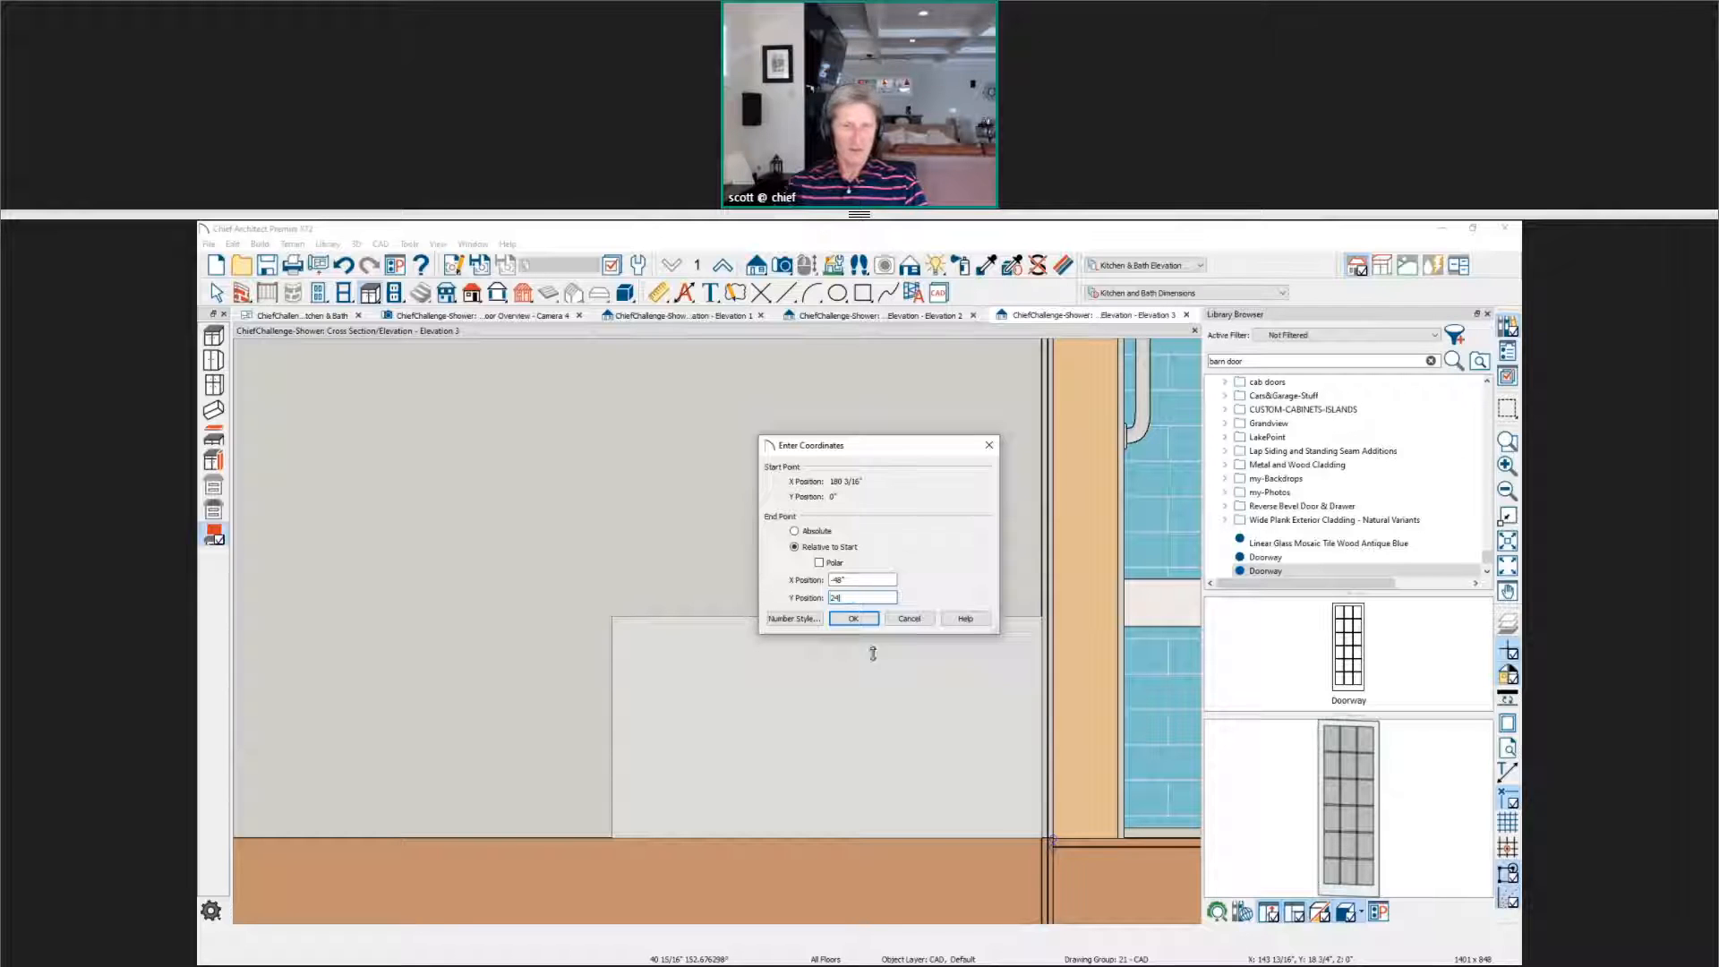
click(855, 618)
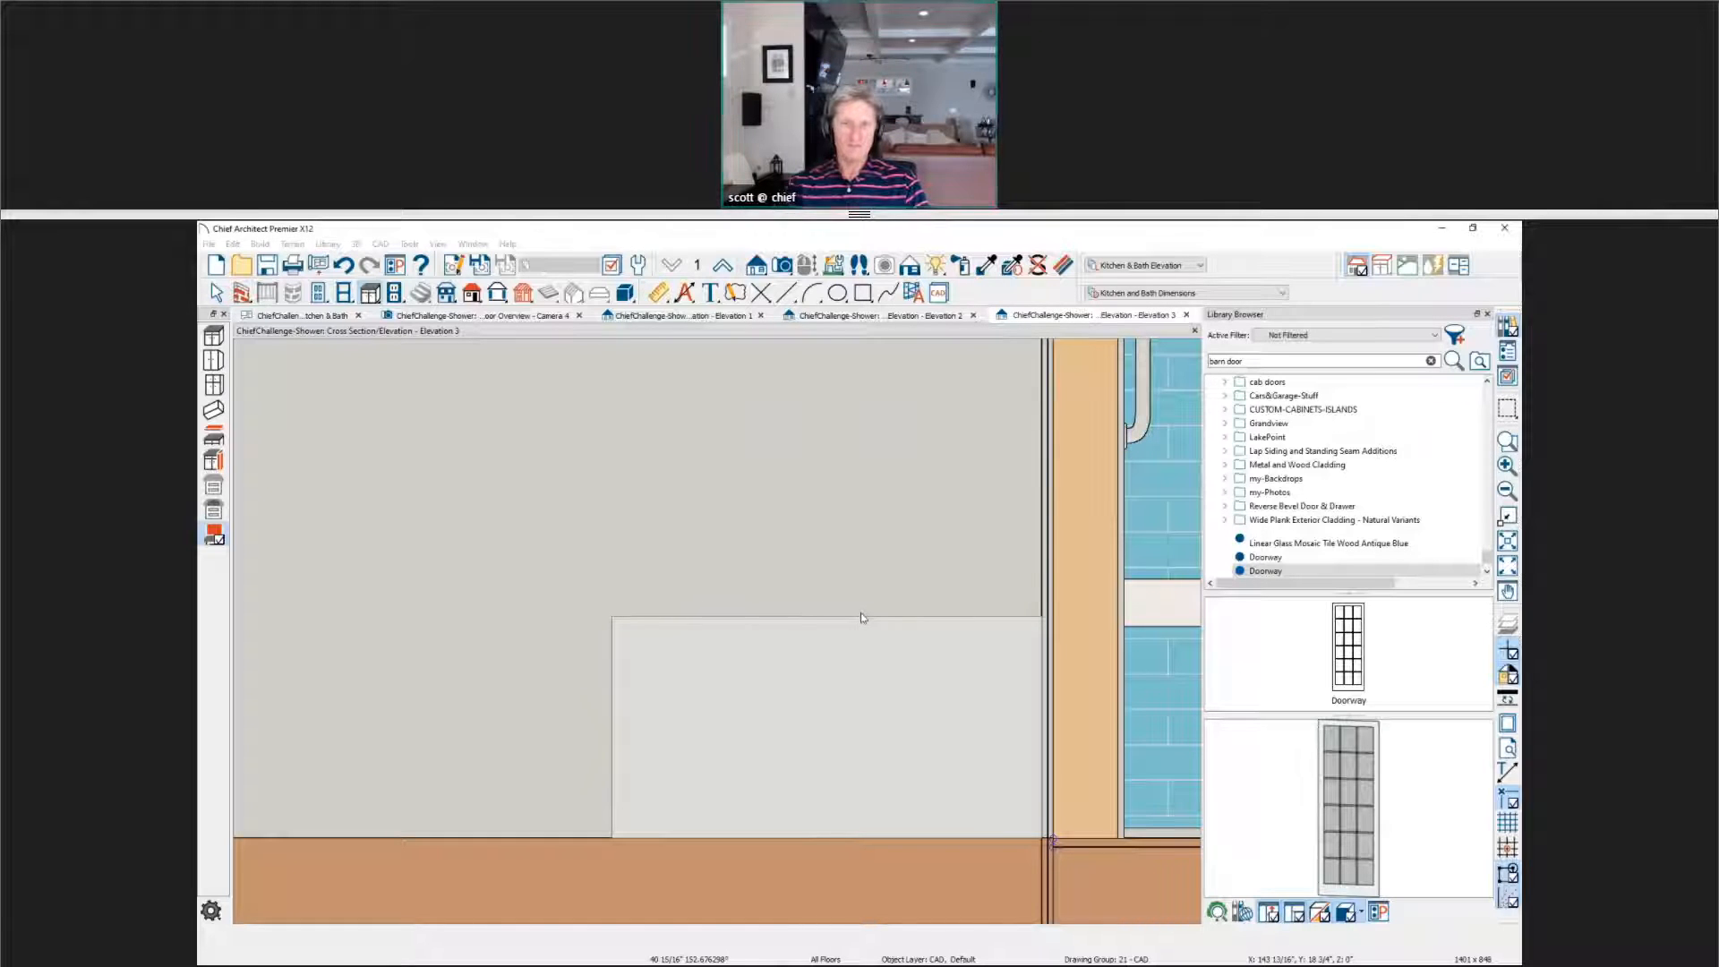
key(space)
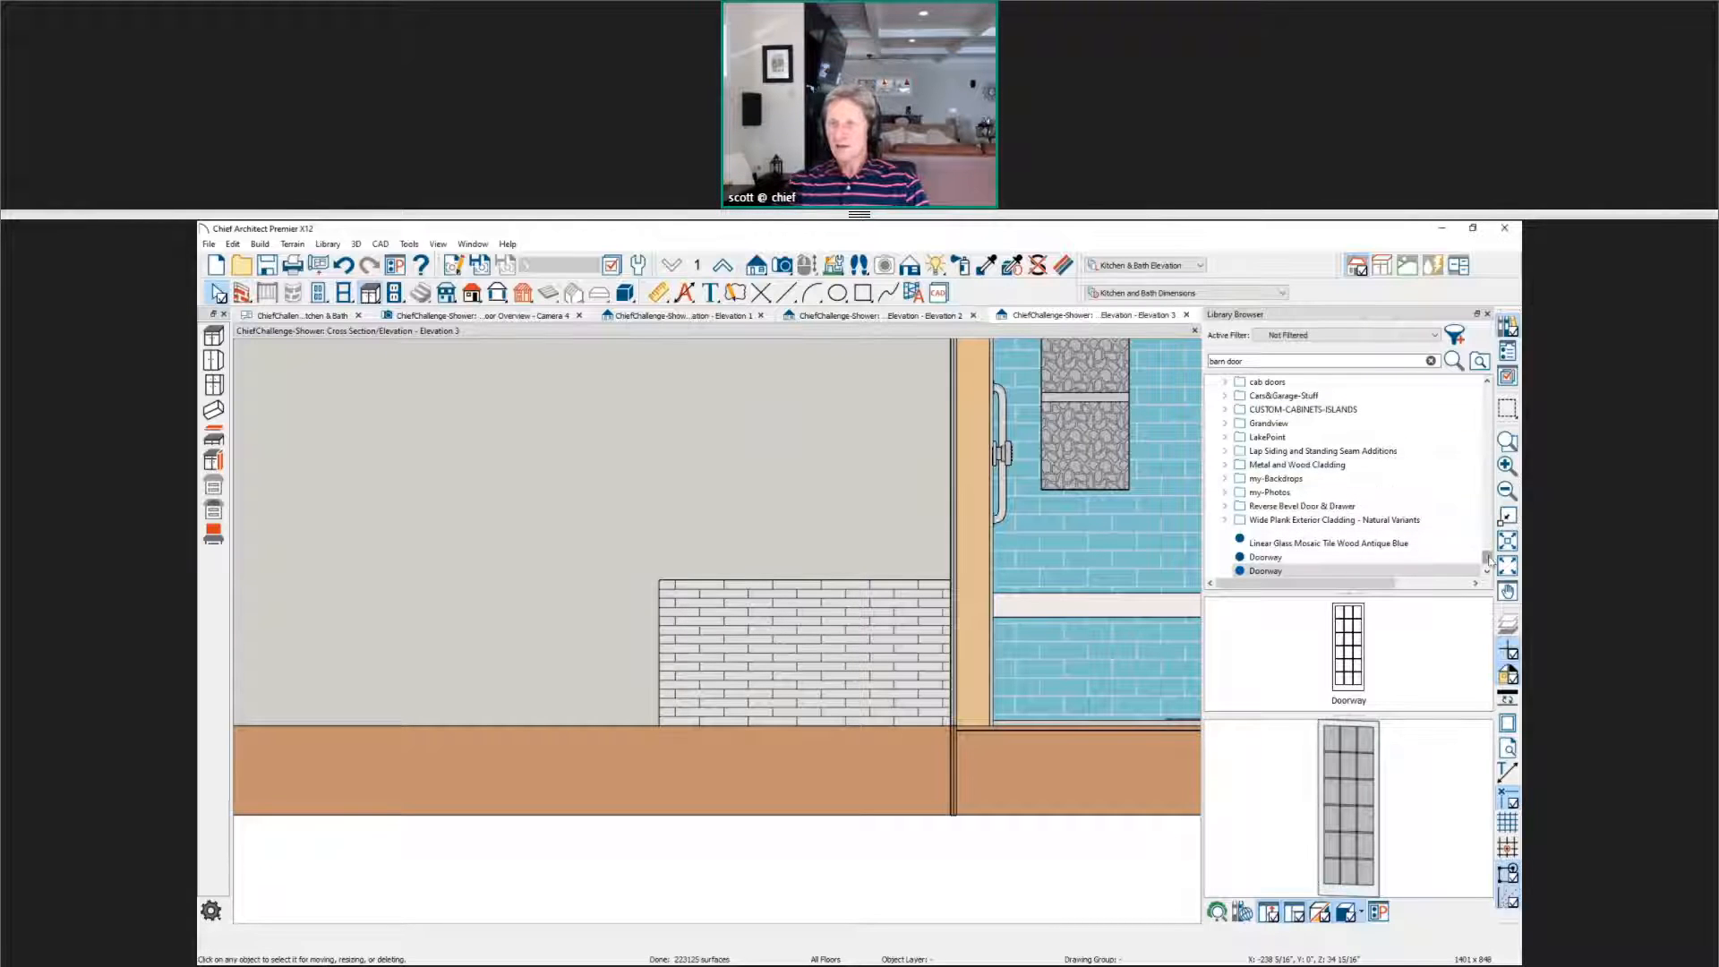
Step: Apply the DalTile ONE Quartz Geo Flecks material Alpine Shadow from the manufacturer catalogs to the new backsplash panel
drag(1490, 562, 1501, 375)
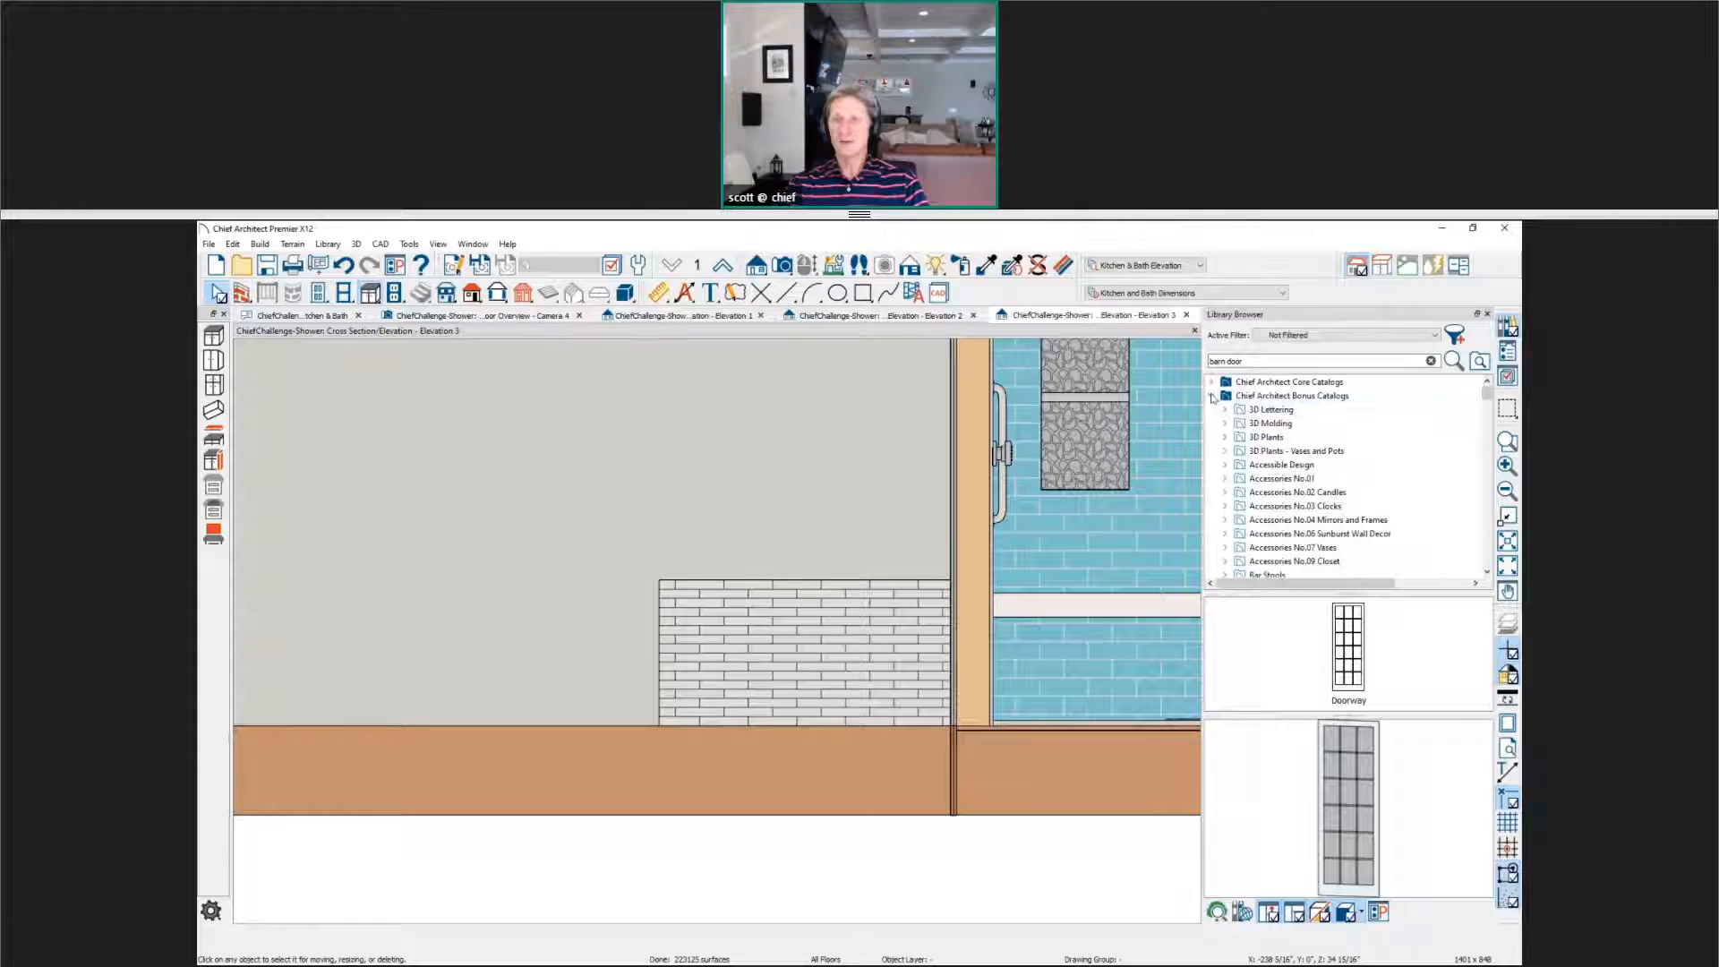
click(1213, 398)
click(1212, 409)
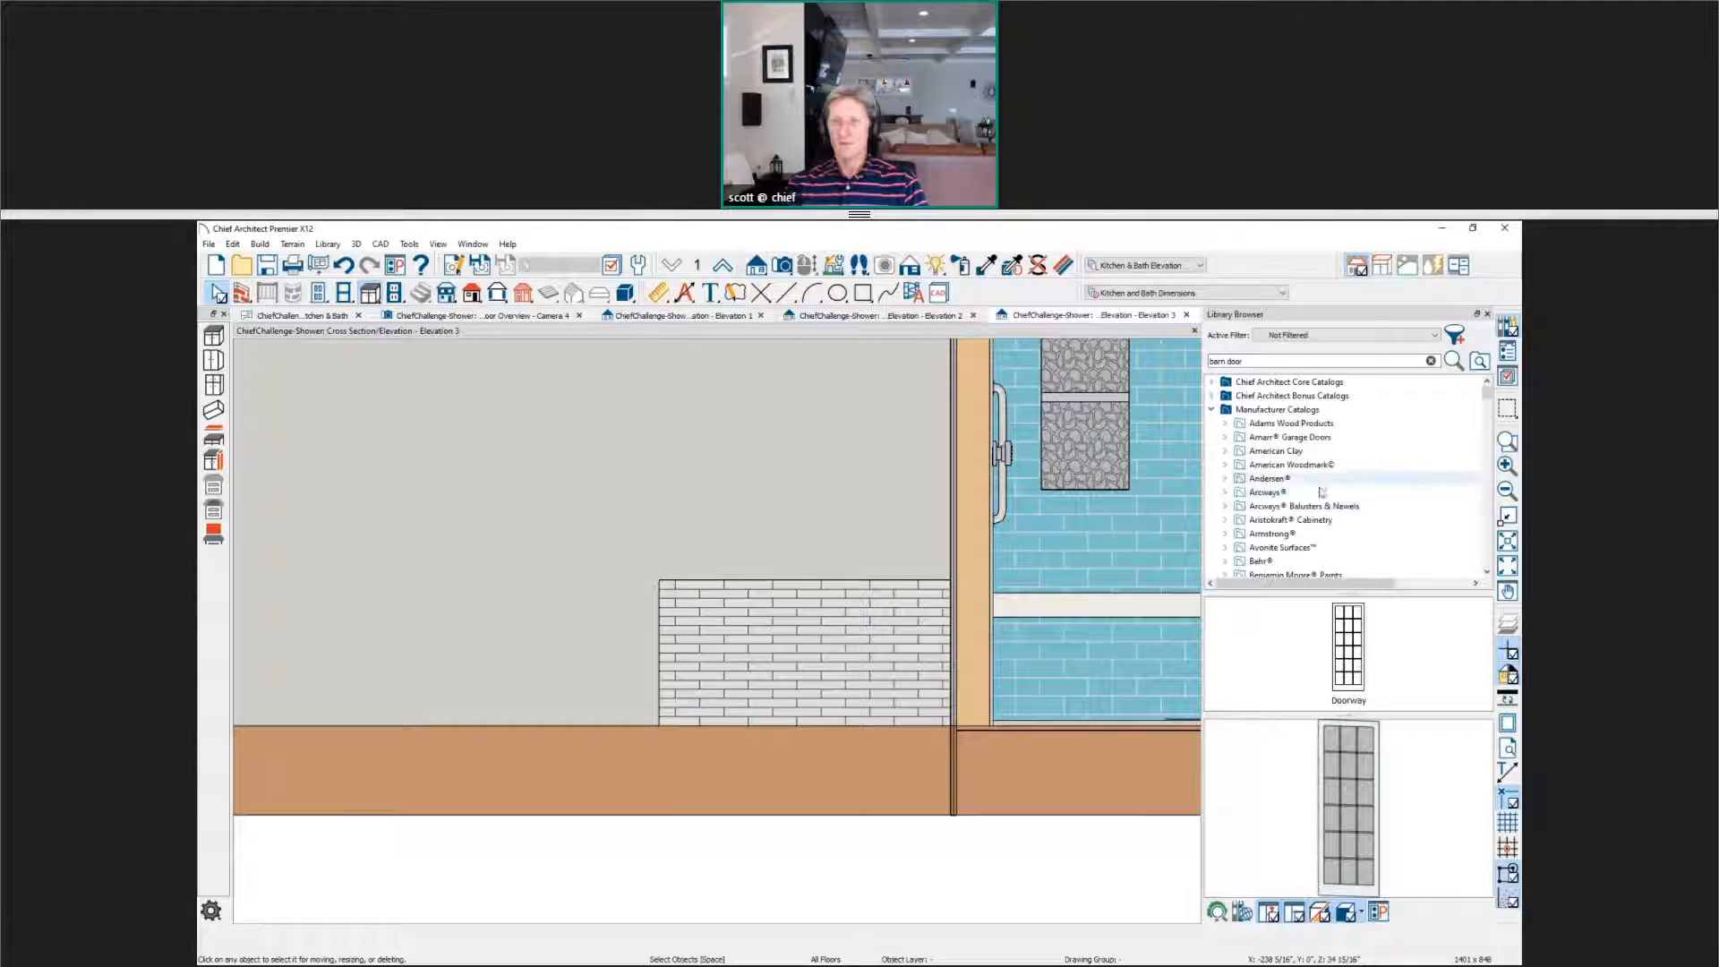
scroll(1321, 501, down, 6)
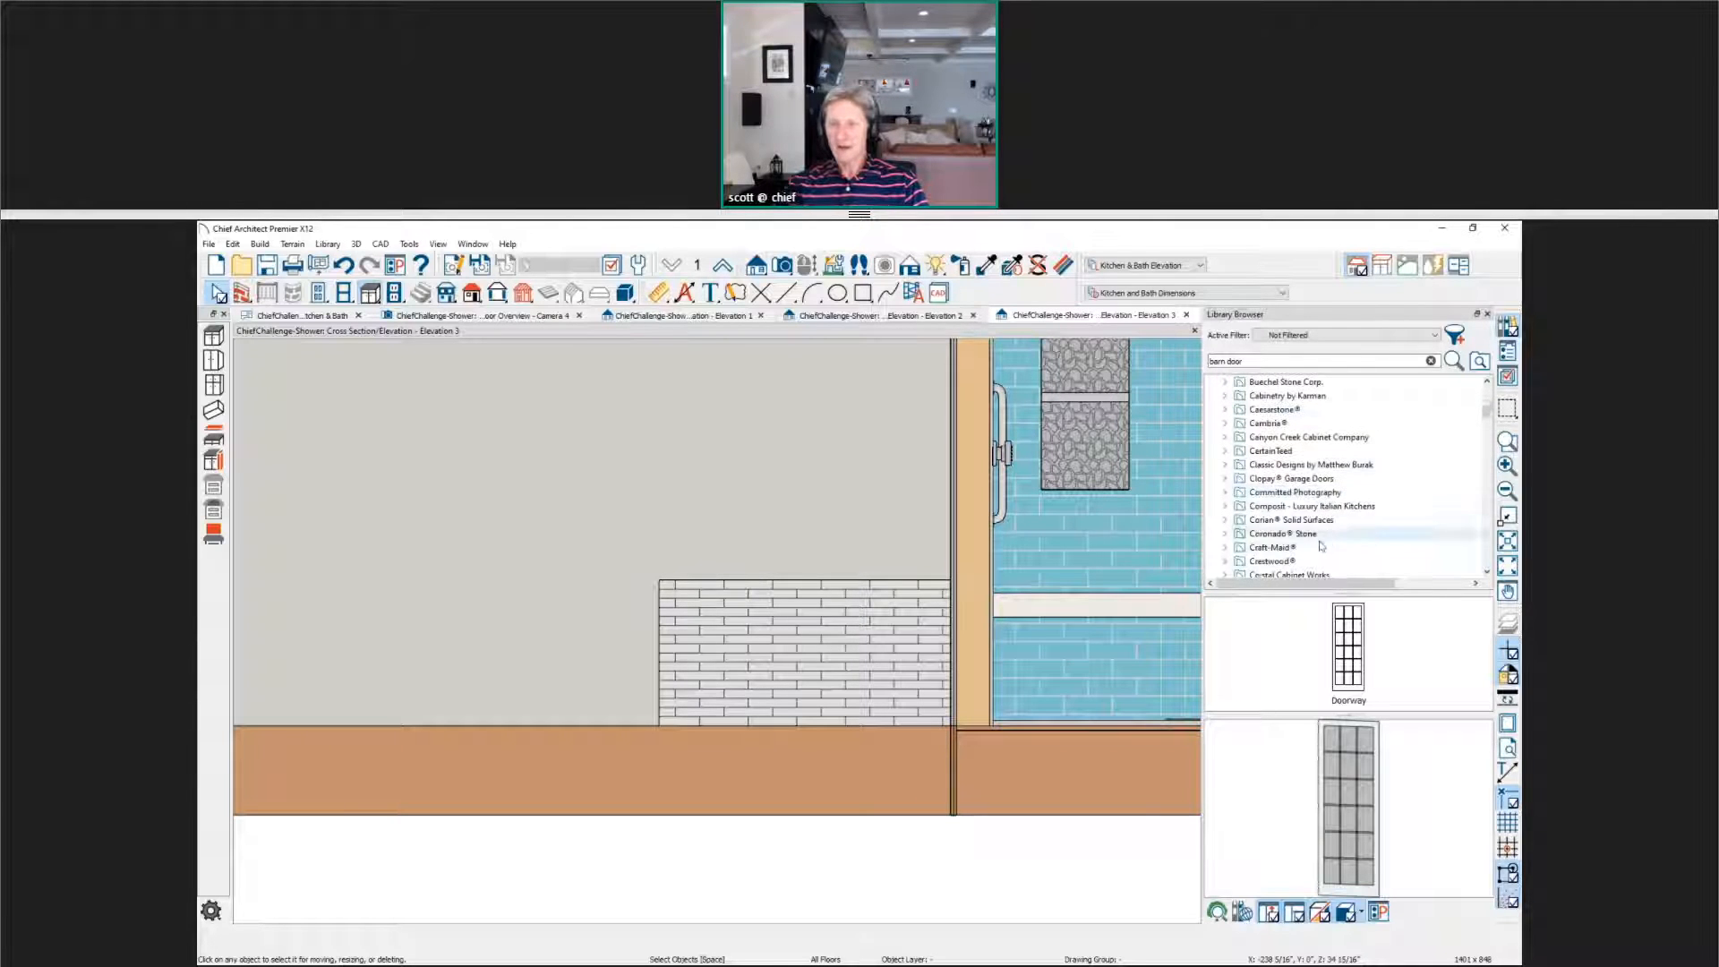
scroll(1317, 542, down, 4)
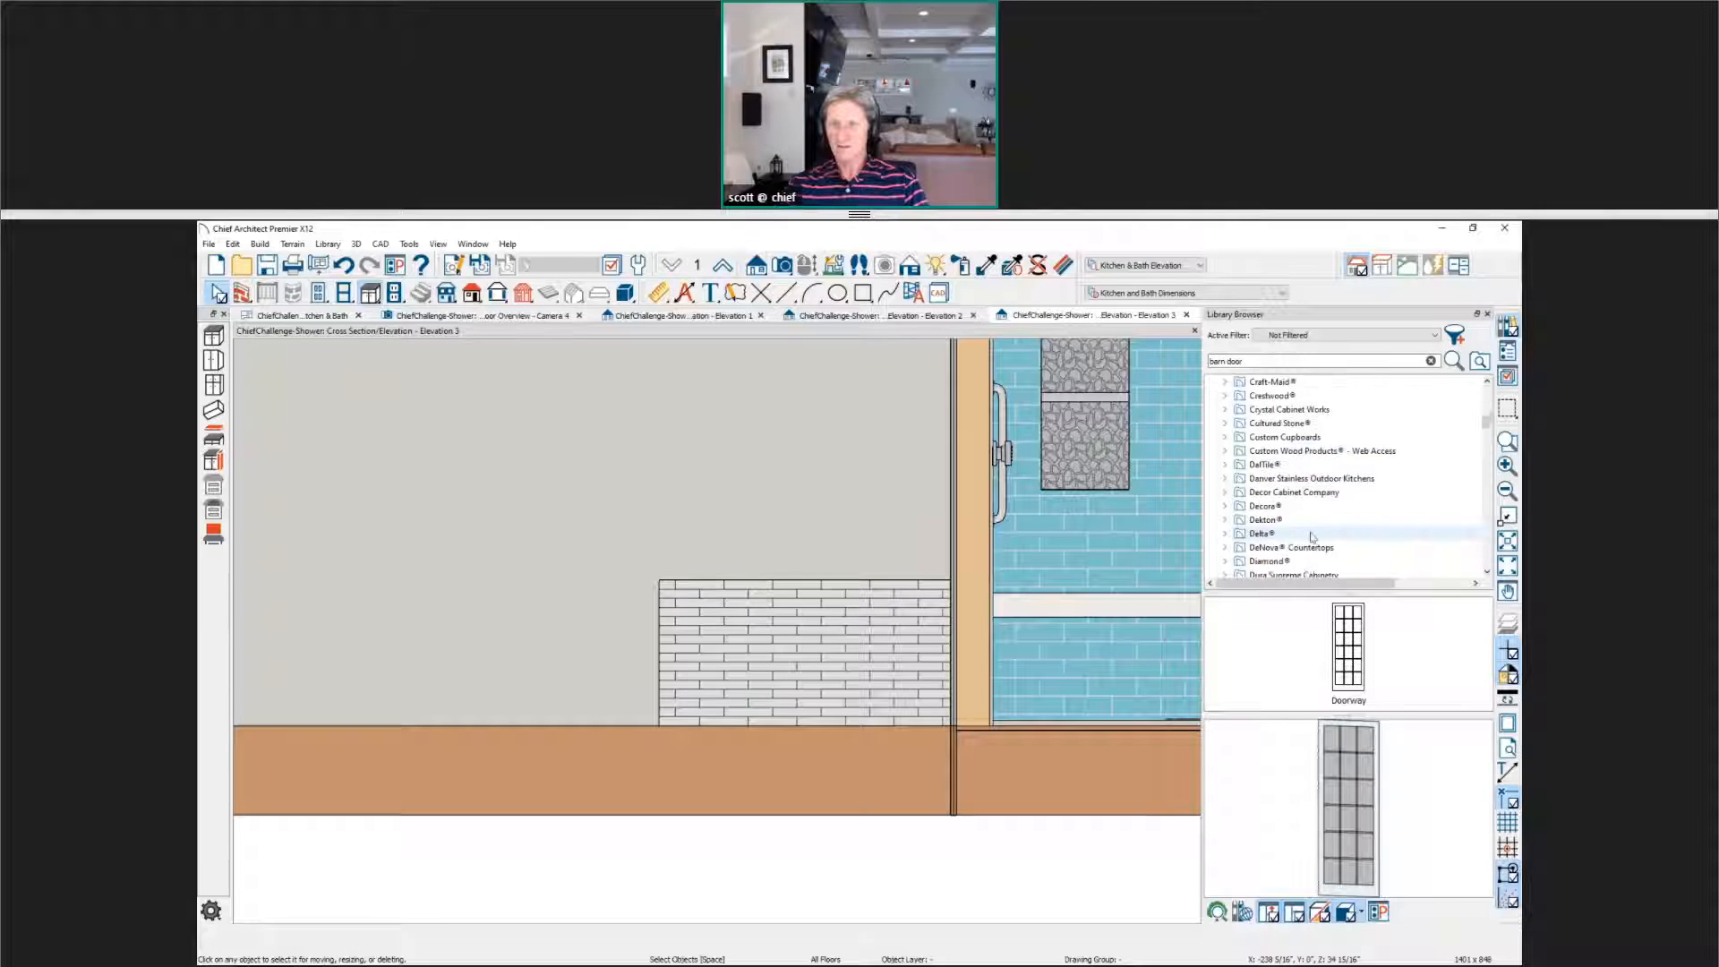
click(1264, 465)
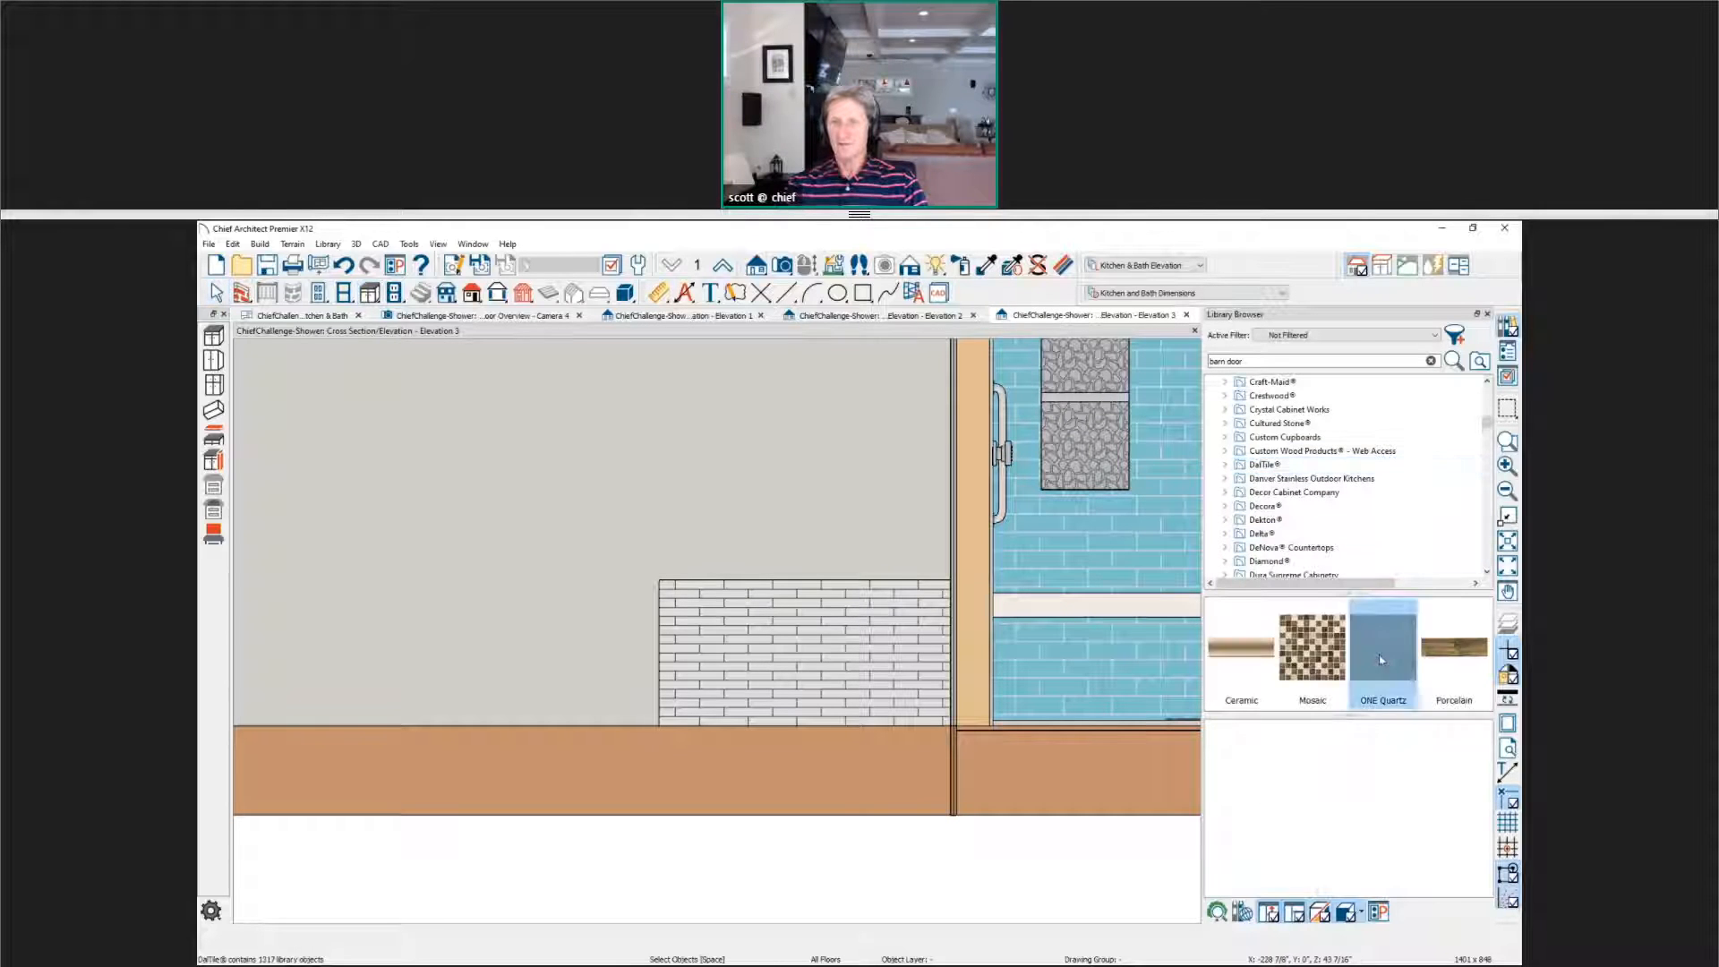
double_click(1379, 659)
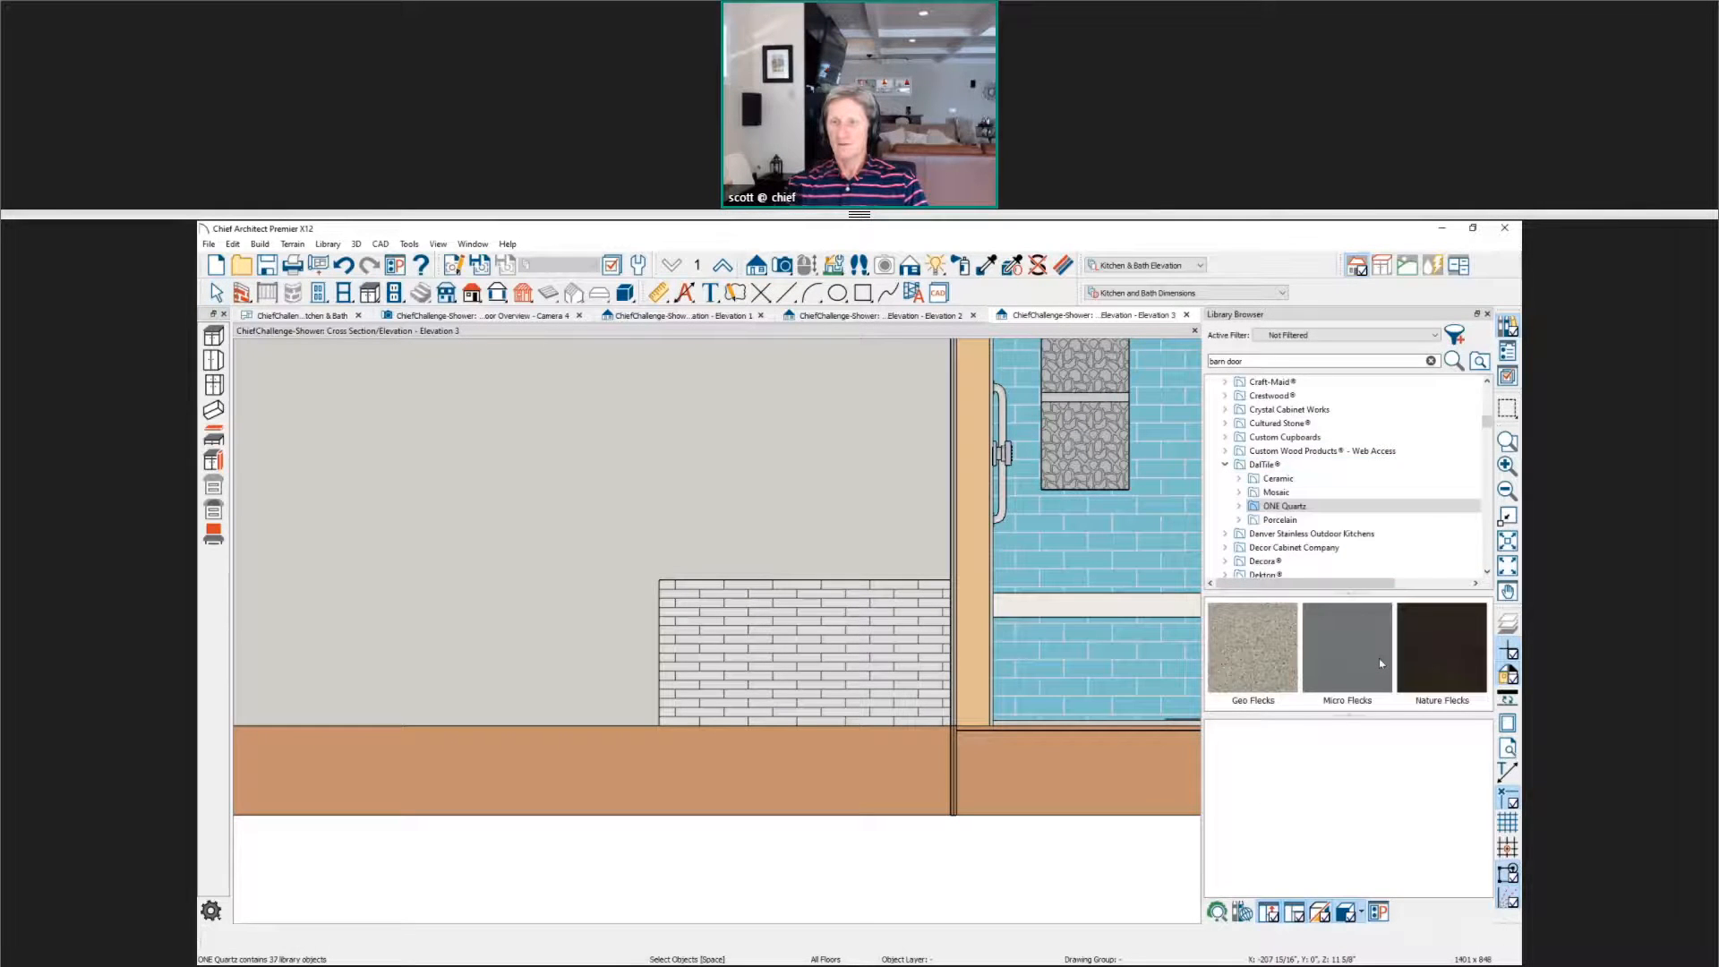
double_click(1239, 657)
click(1236, 604)
click(900, 681)
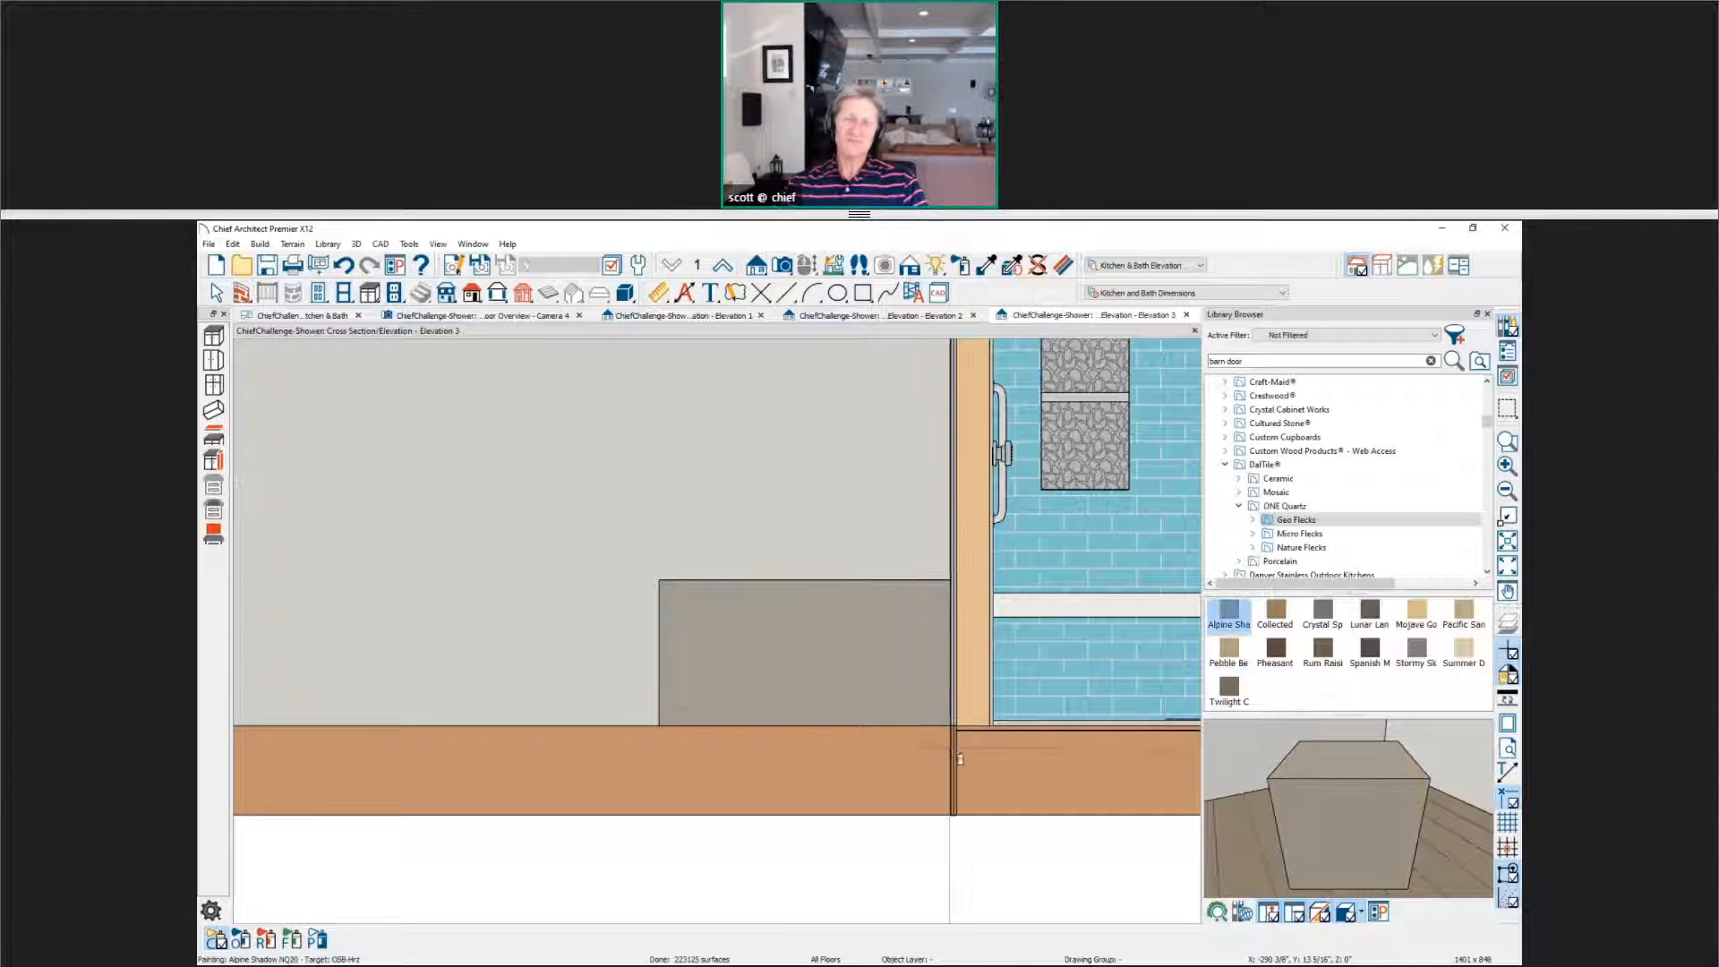
key(space)
Step: Make two multiple copies of the backsplash panel along the wall, away from the shower, at a 48" offset
middle_drag(940, 652, 1064, 660)
click(910, 673)
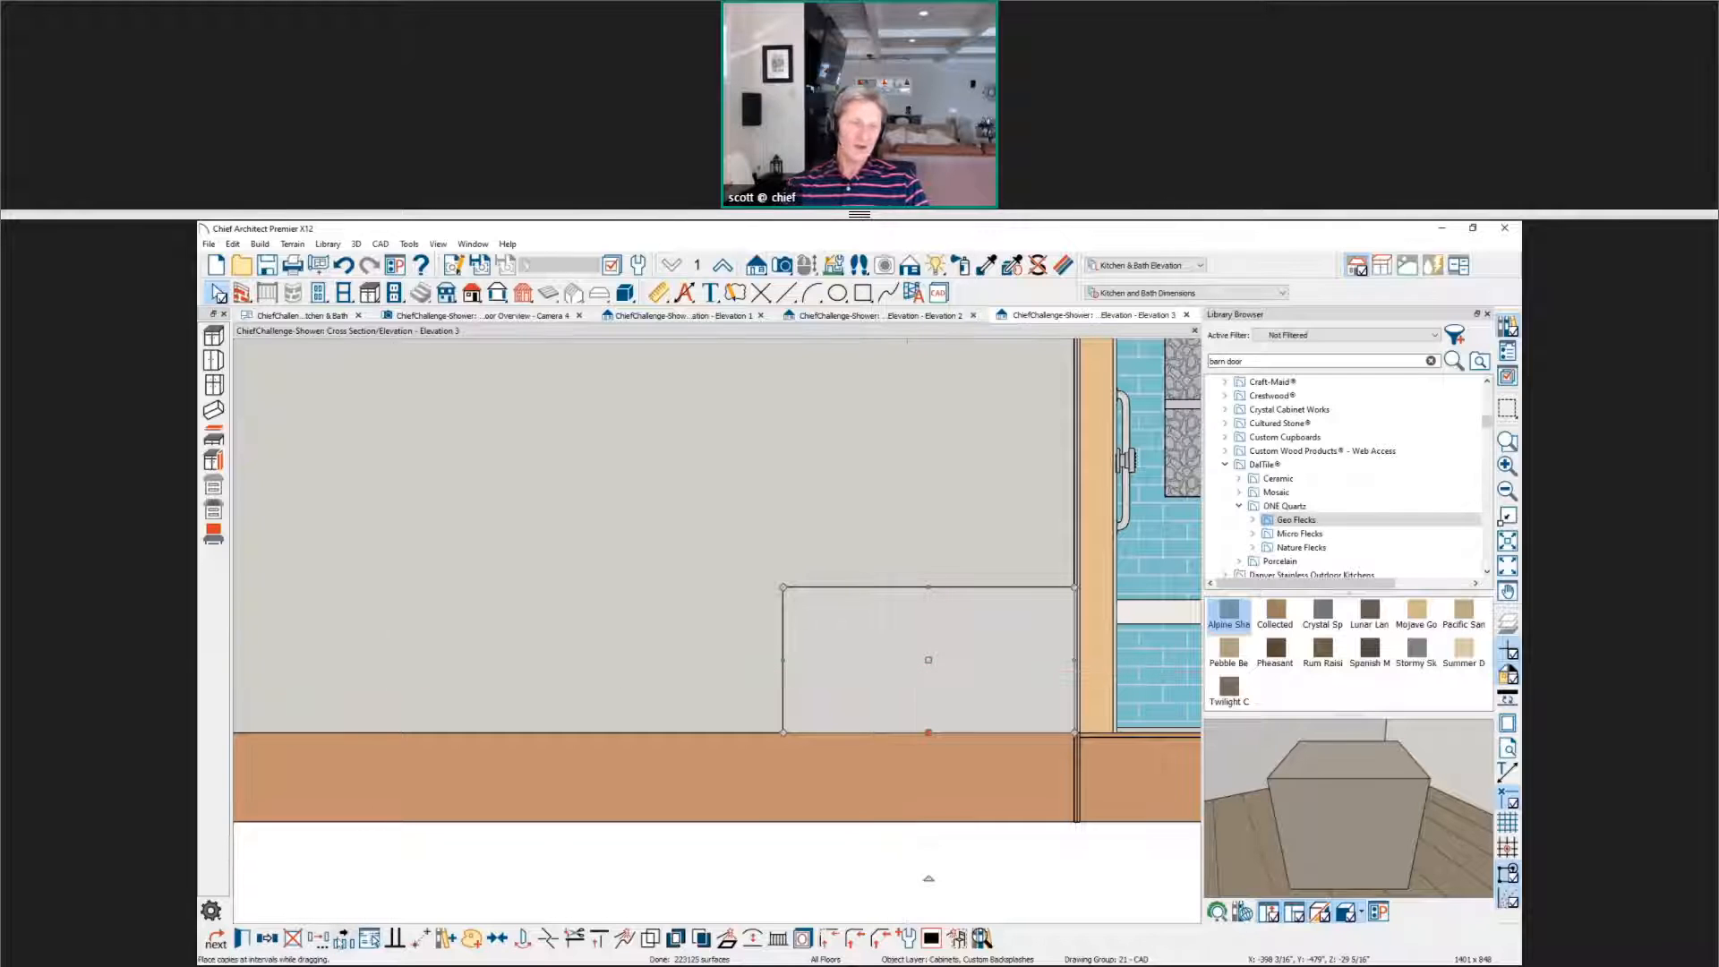
click(345, 940)
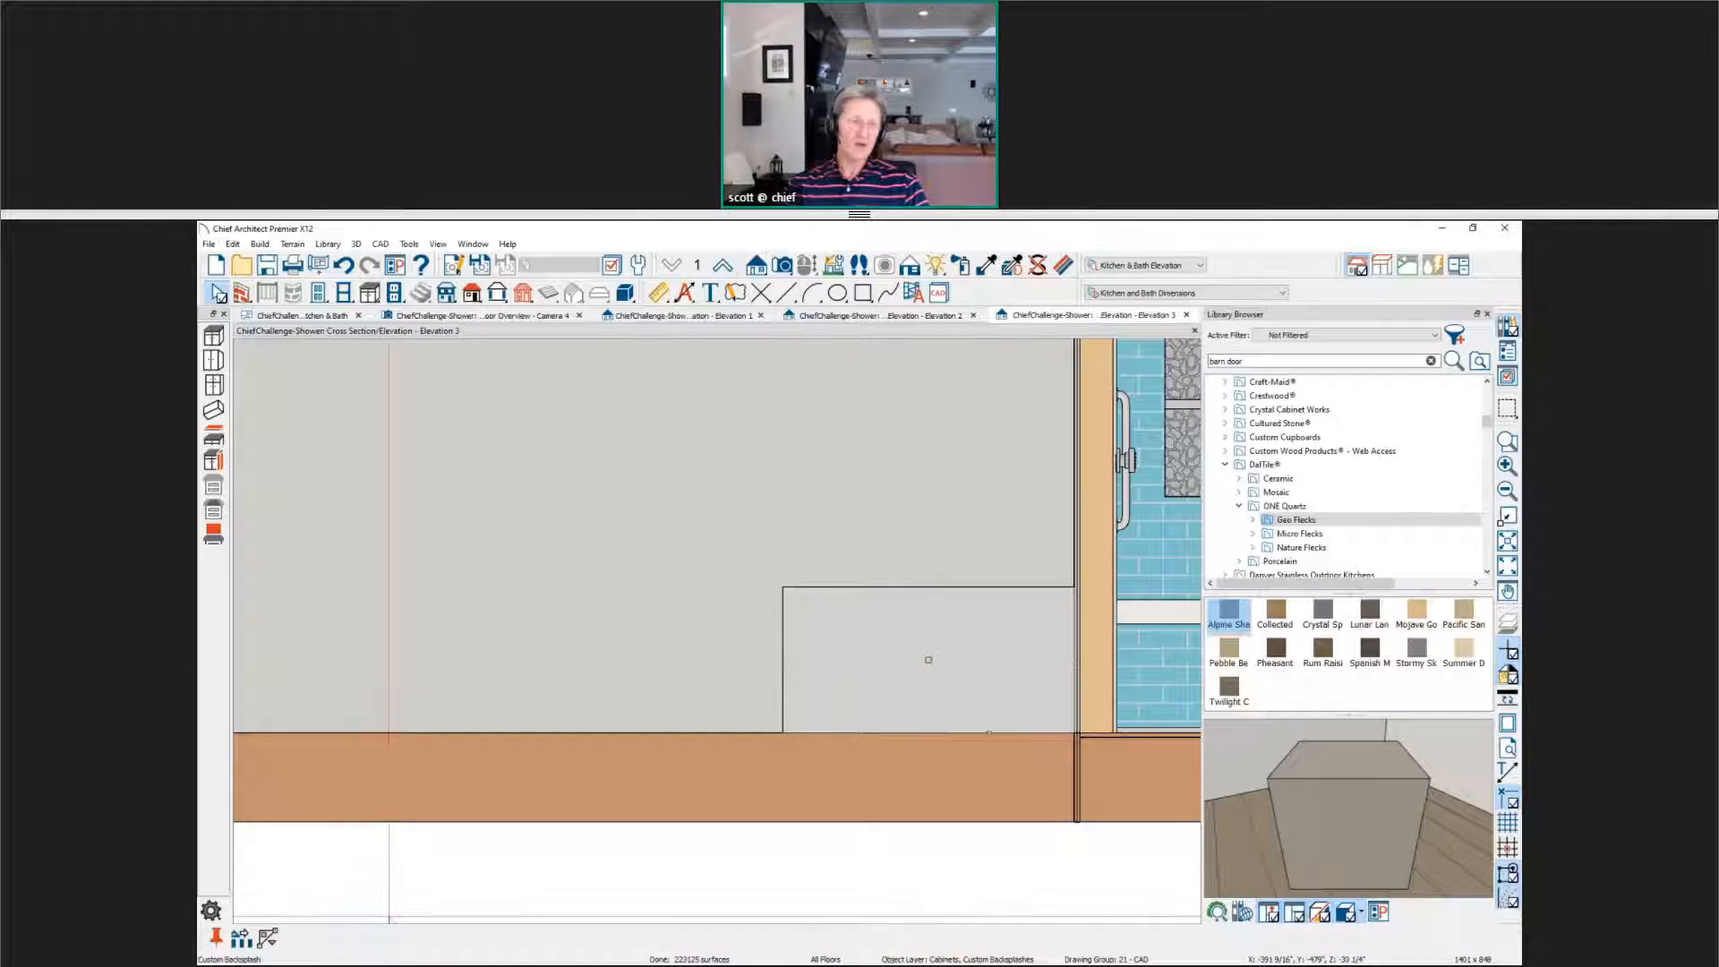
scroll(698, 722, down, 1)
click(242, 939)
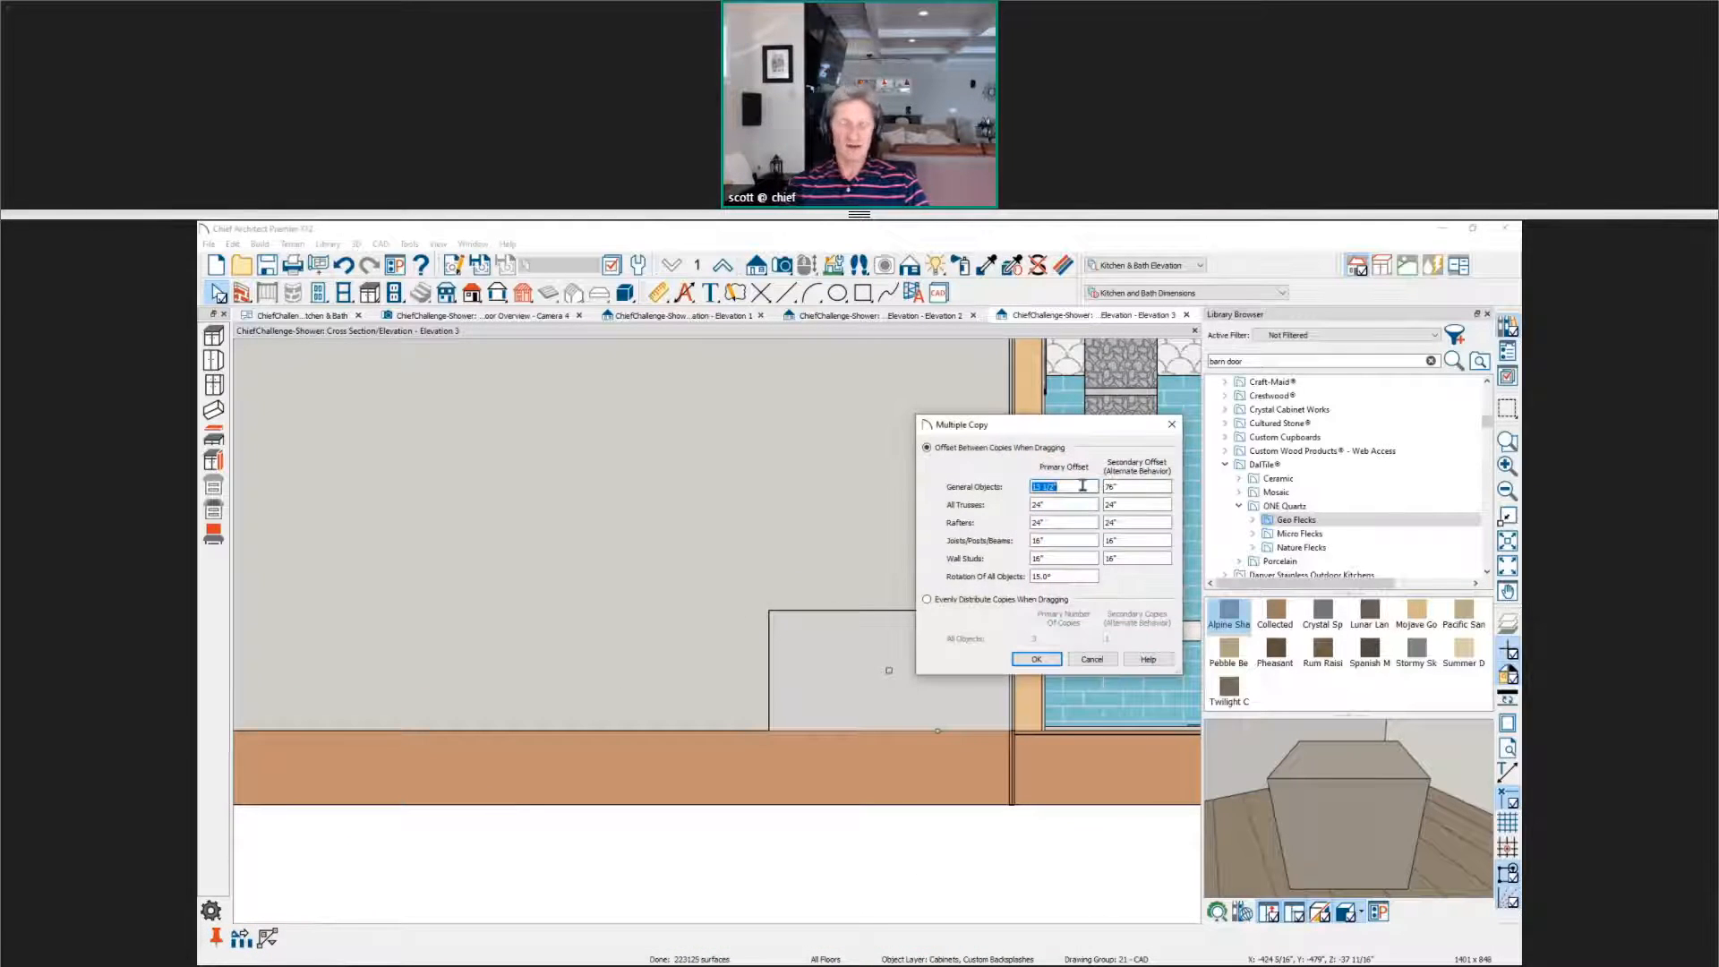
text(48)
click(1039, 659)
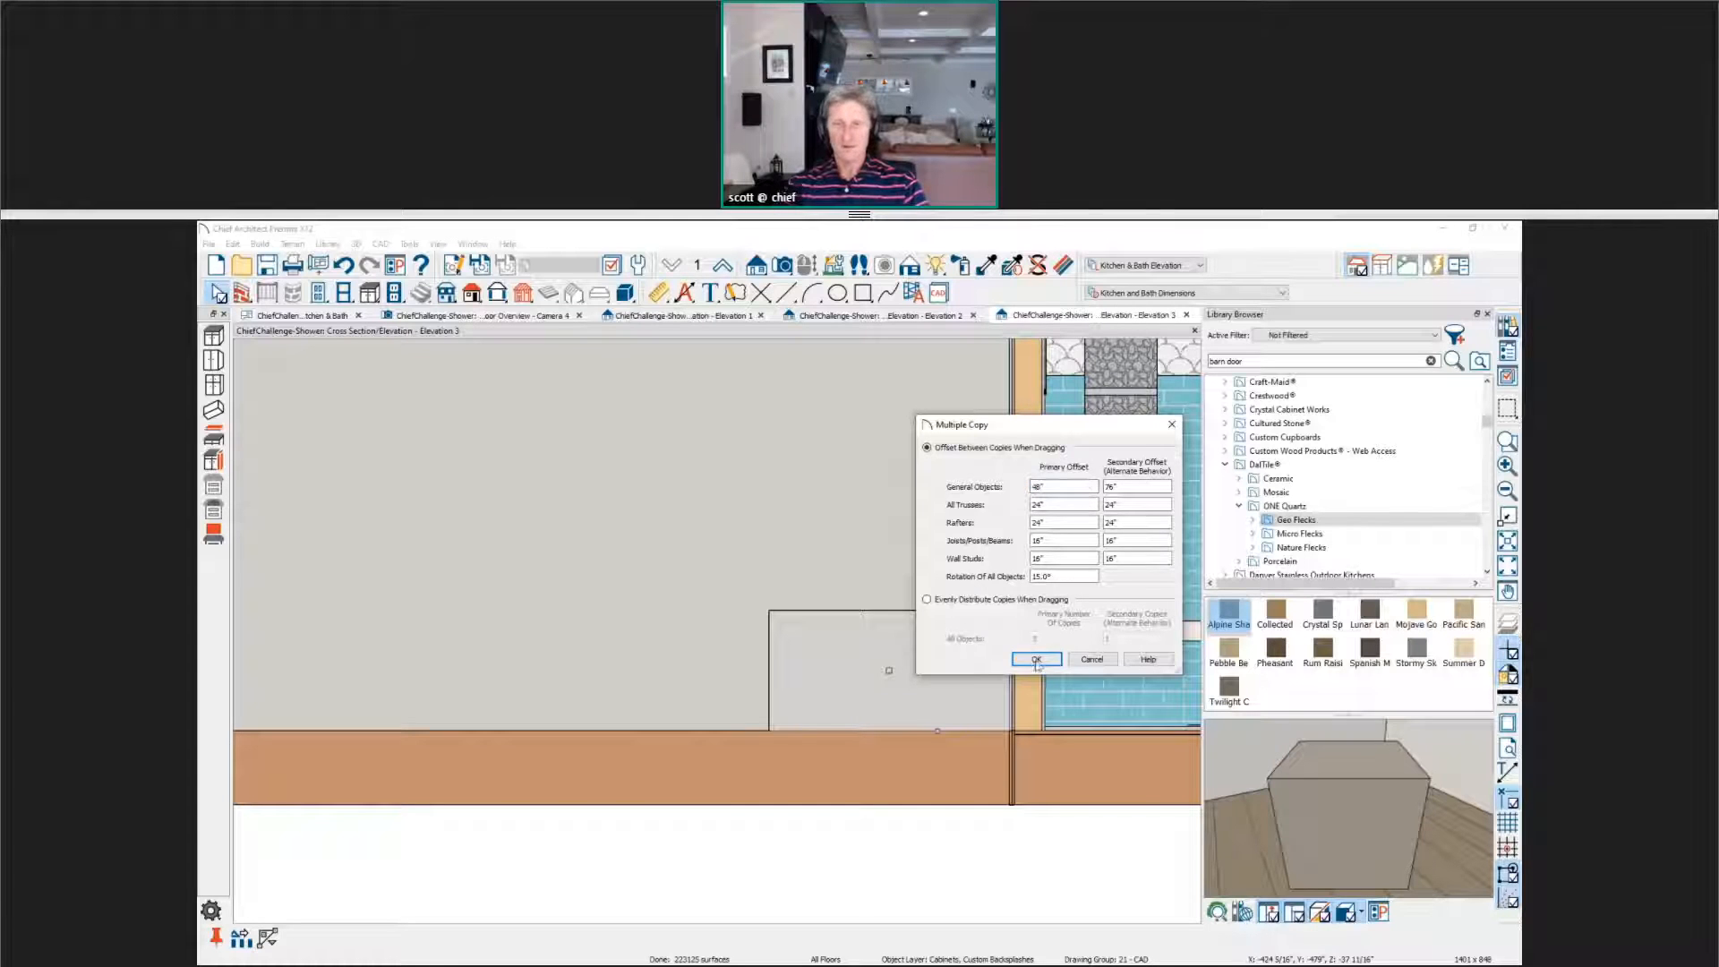
scroll(1060, 637, down, 1)
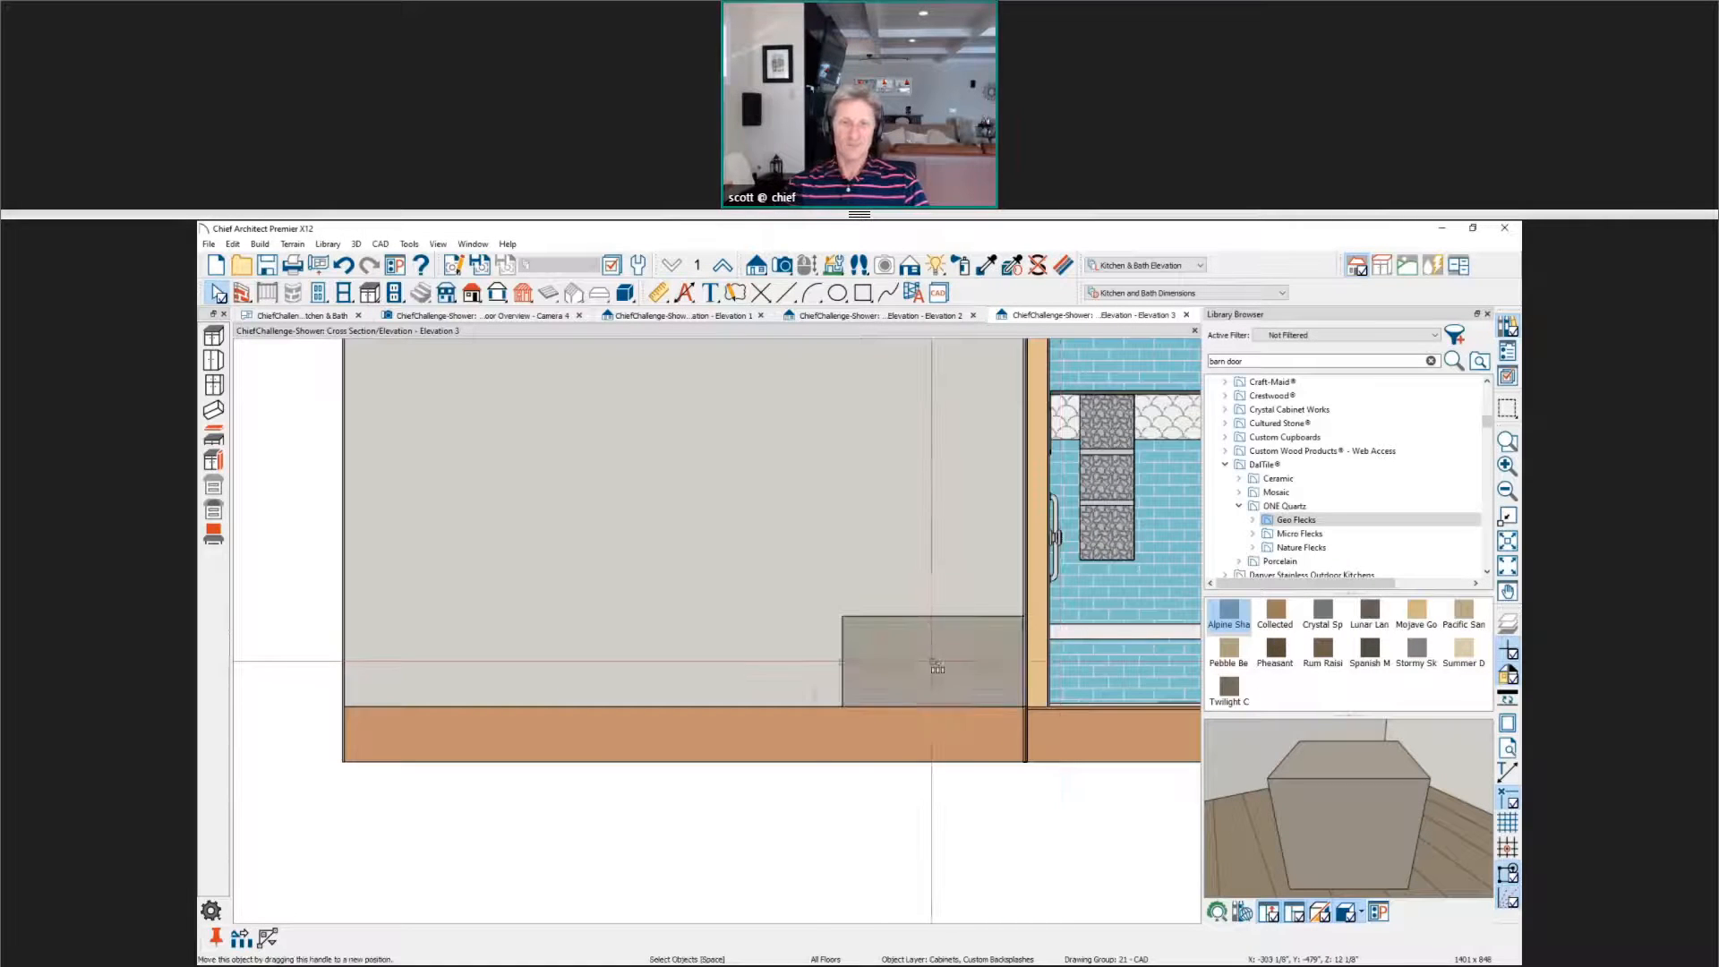
drag(933, 660, 498, 670)
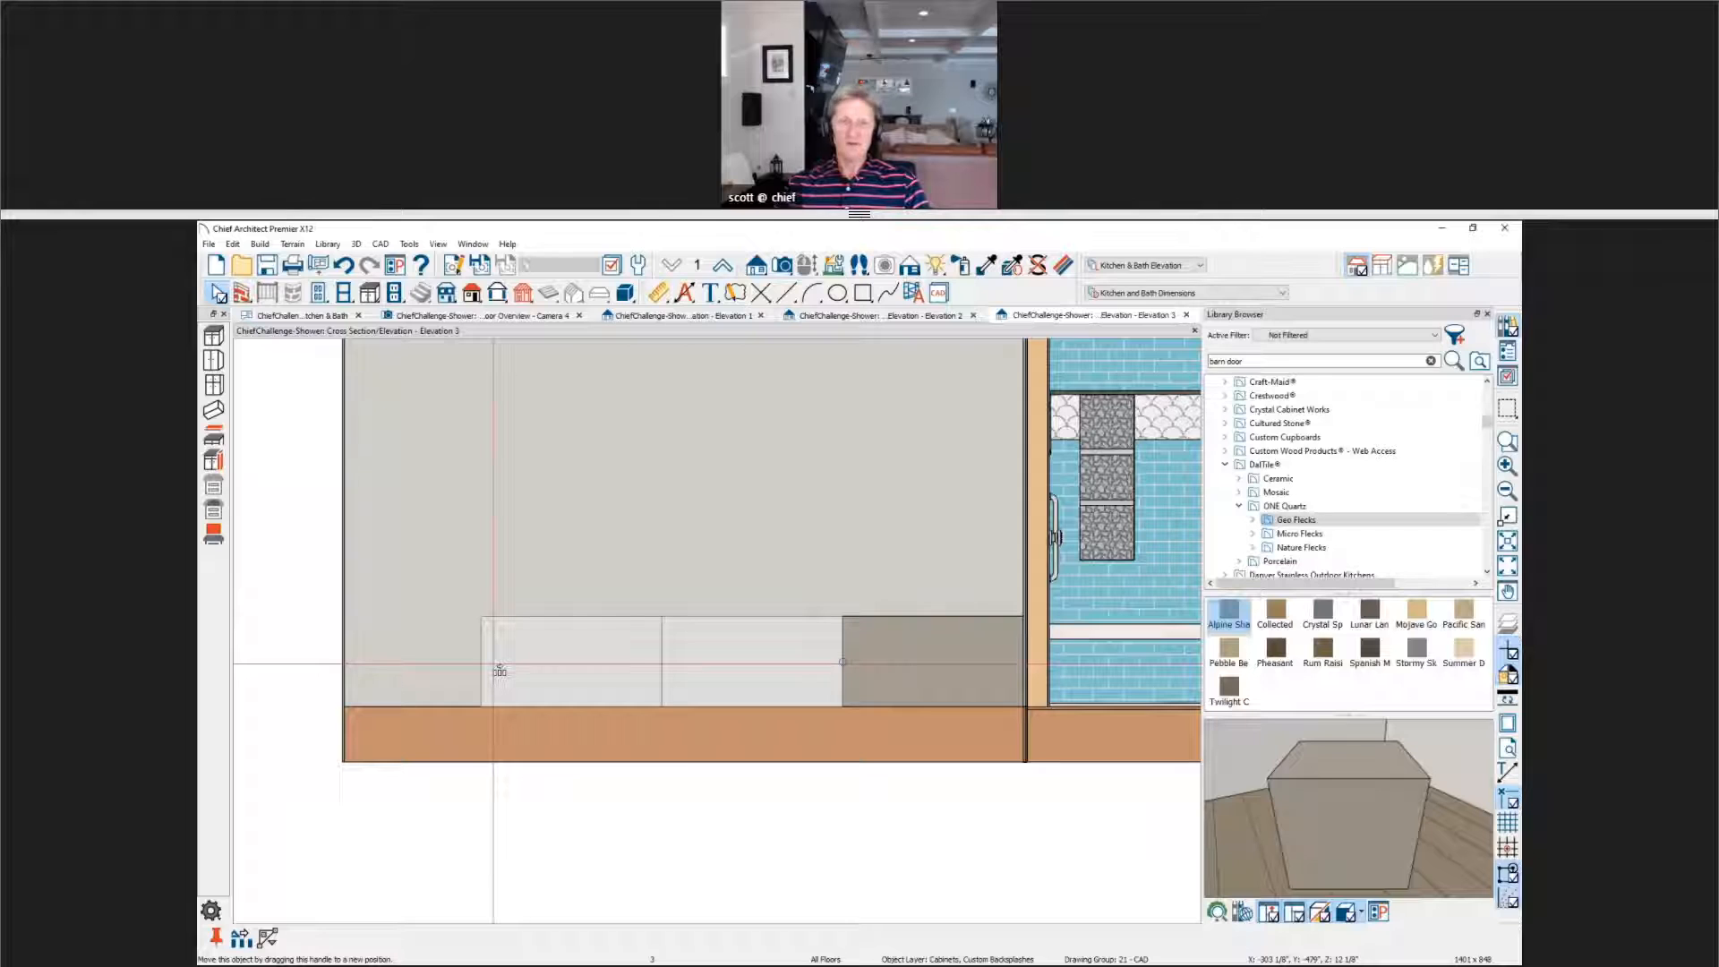
click(710, 660)
click(614, 658)
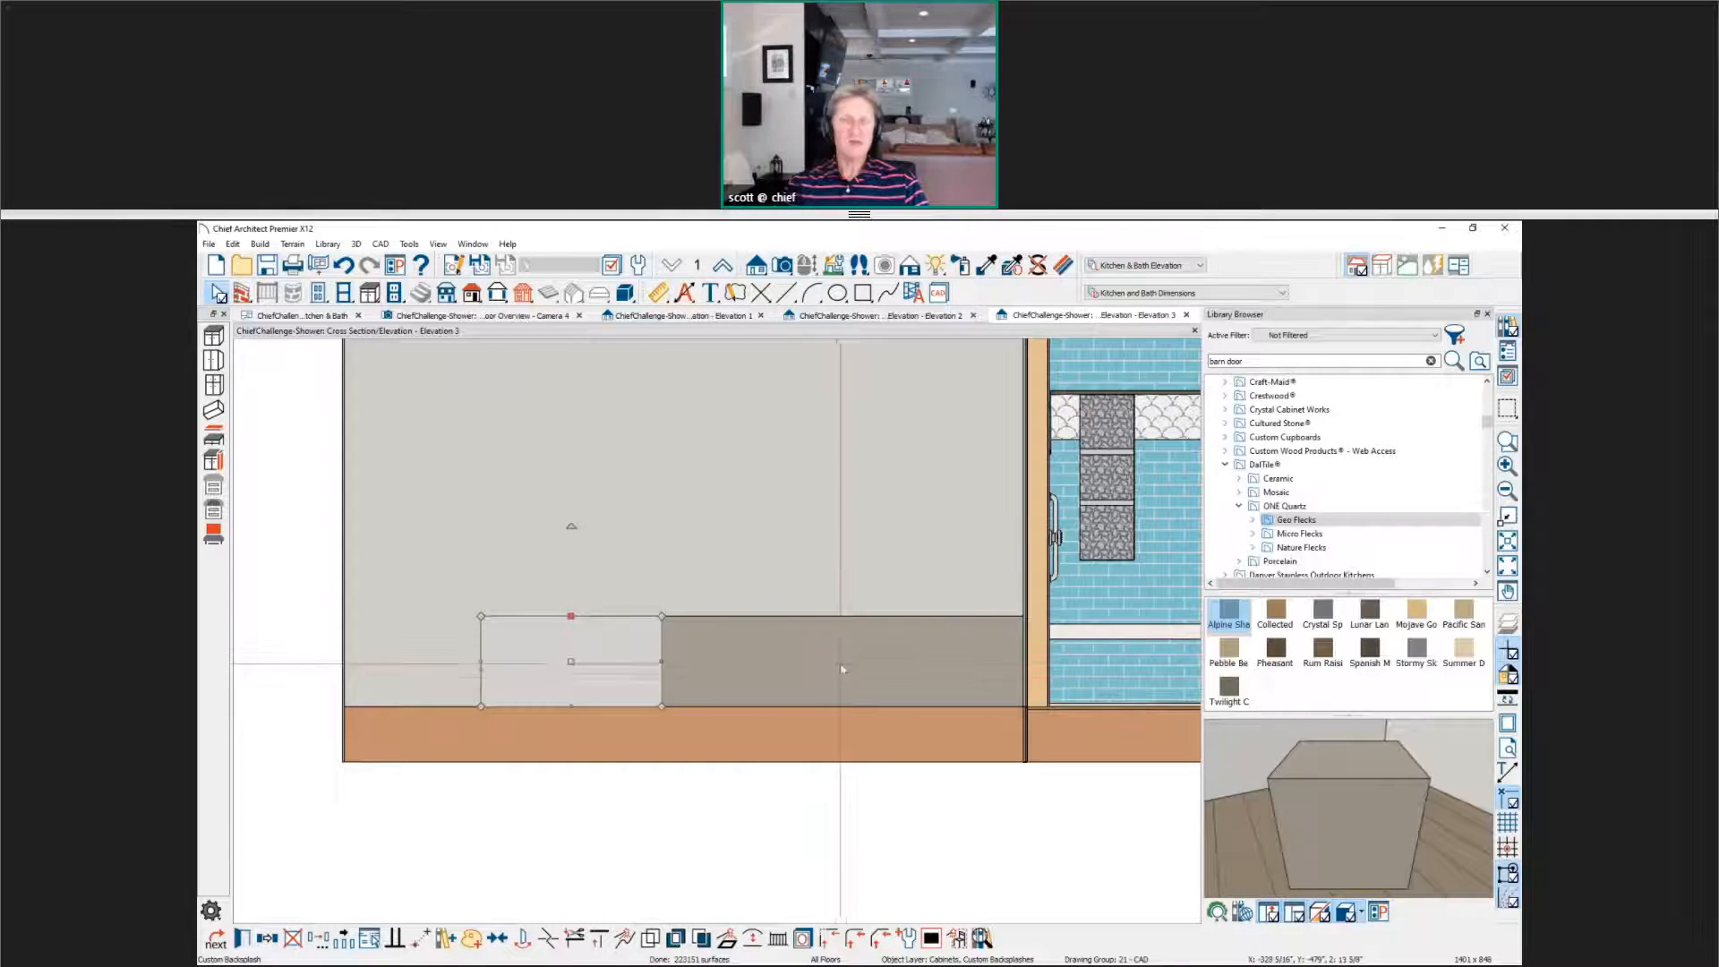
Step: Copy the bottom-row panel beside the shower 24" straight up, and shorten the copy to half width against the shower wall
click(924, 662)
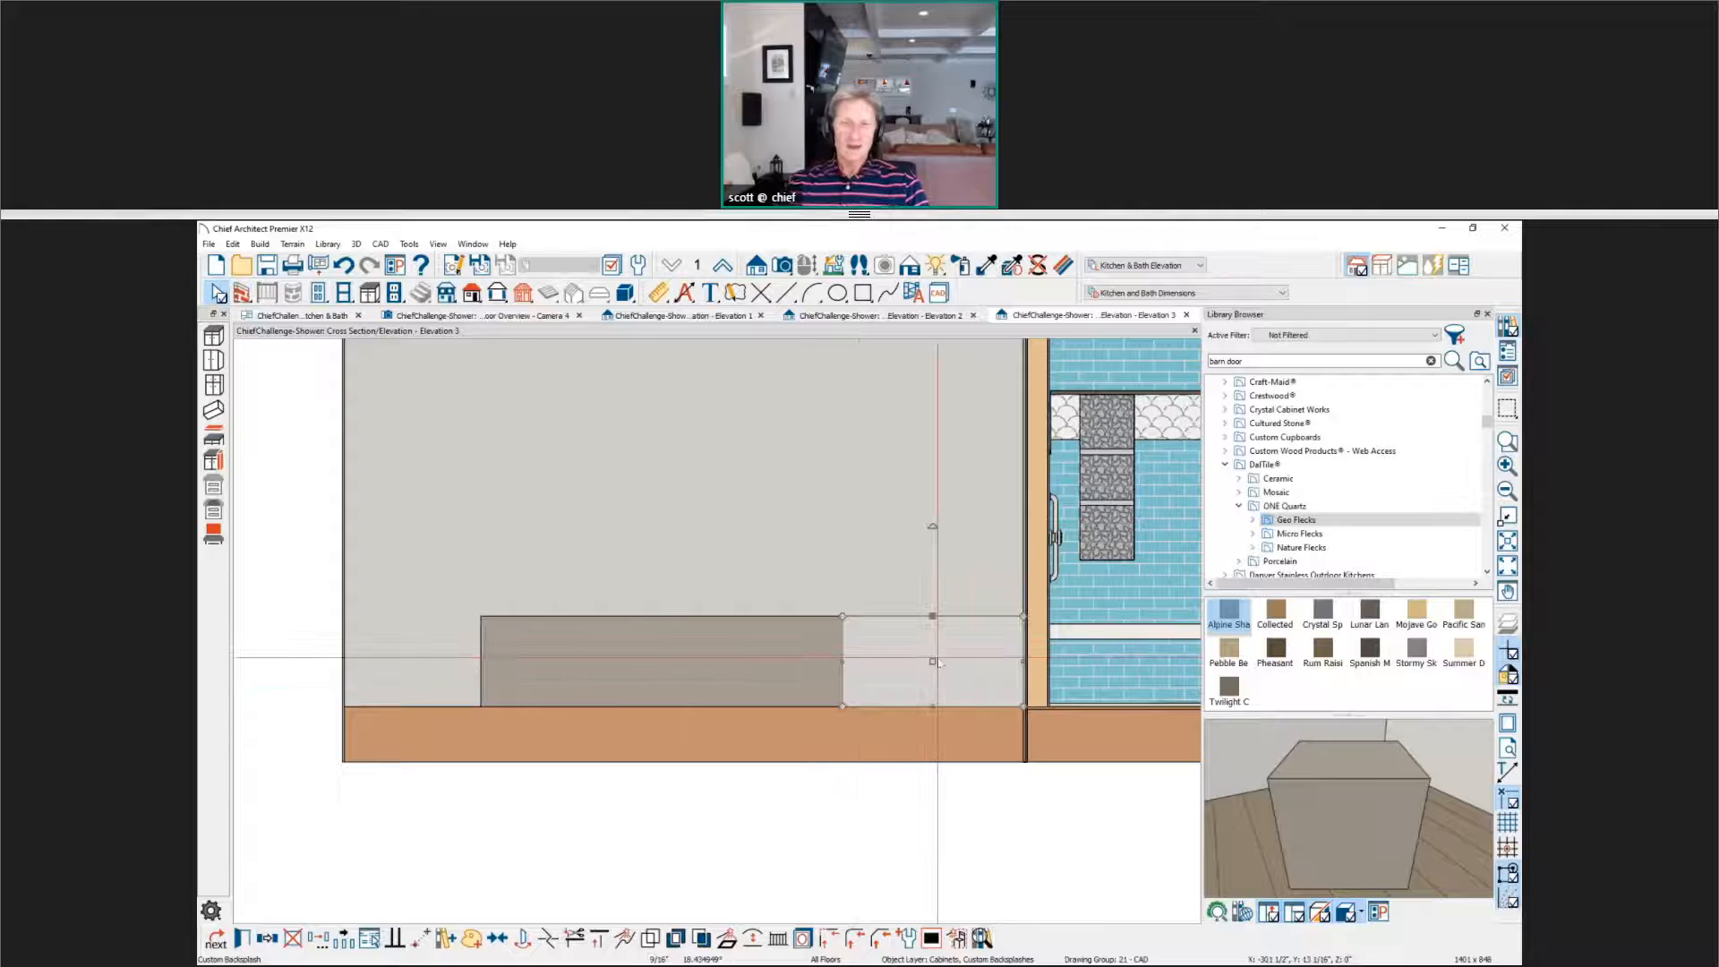
click(343, 939)
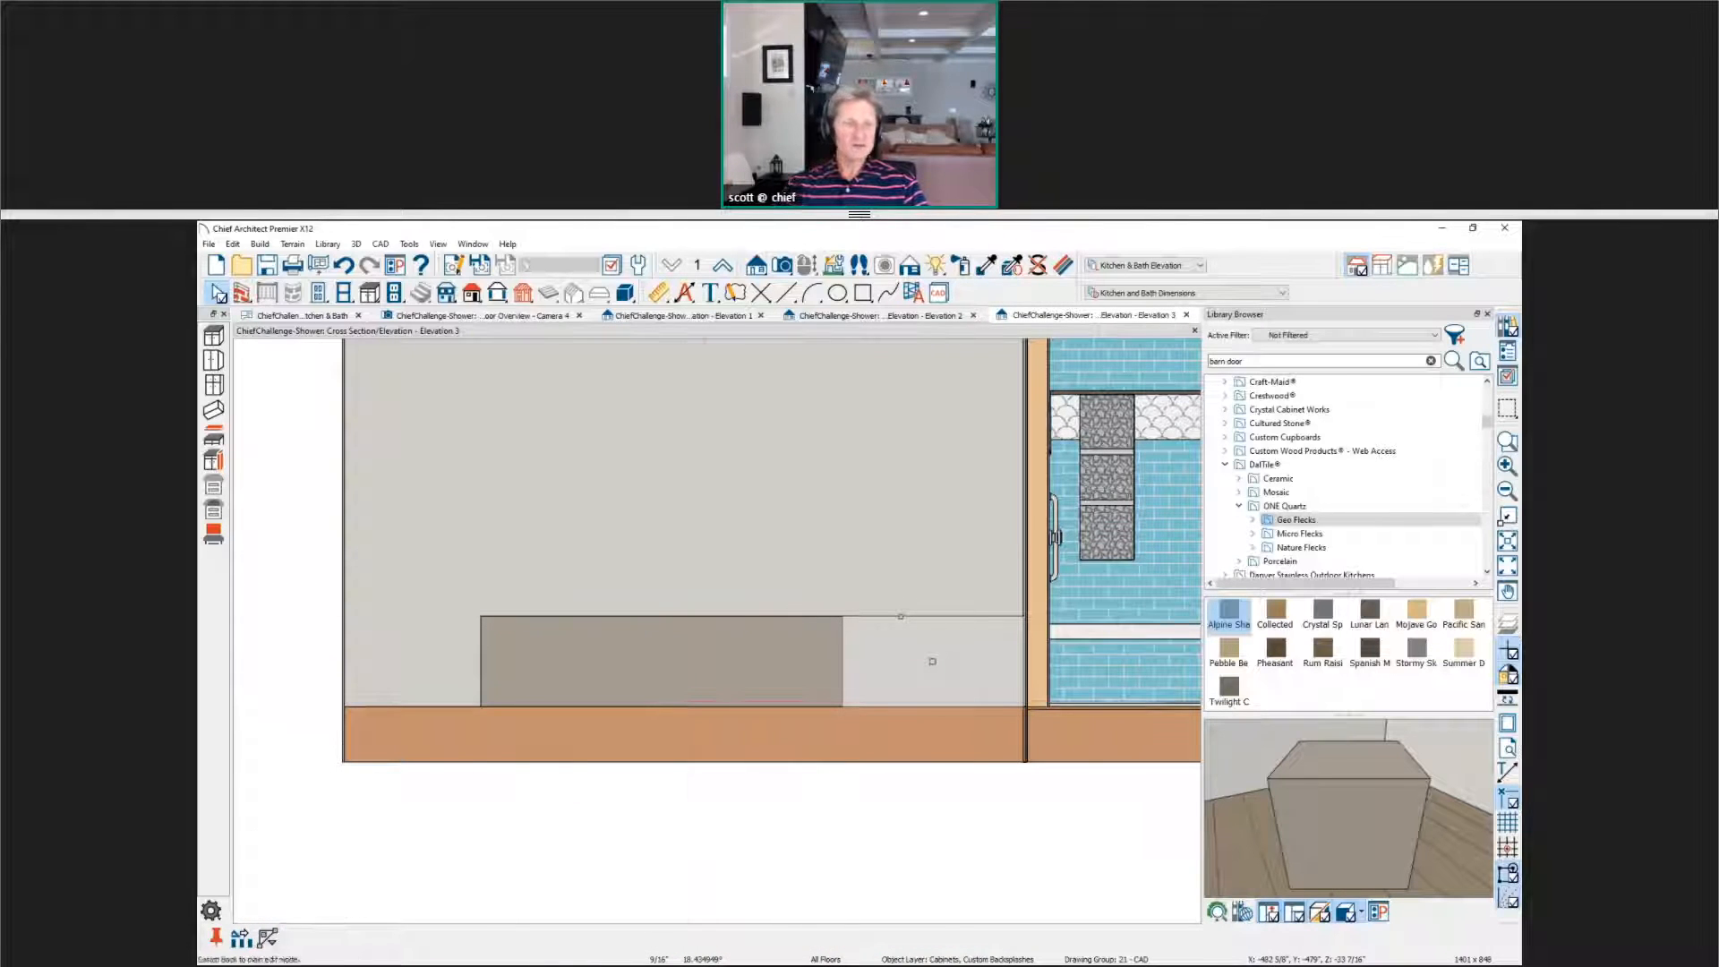
key(Escape)
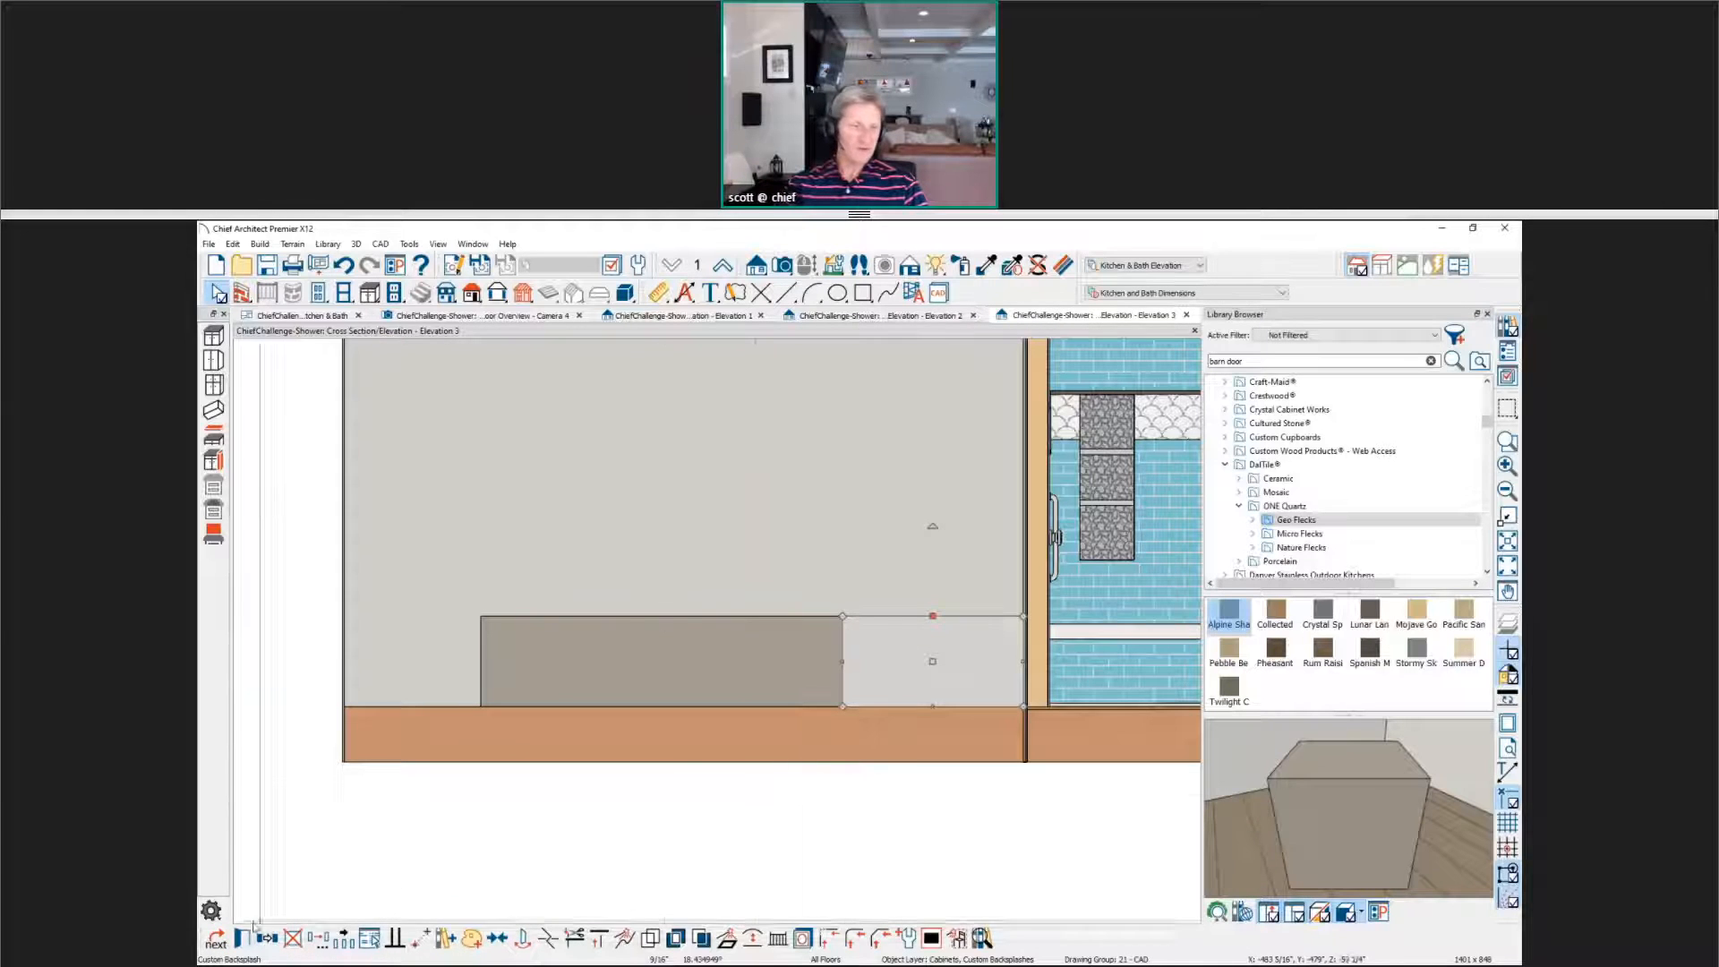
click(932, 937)
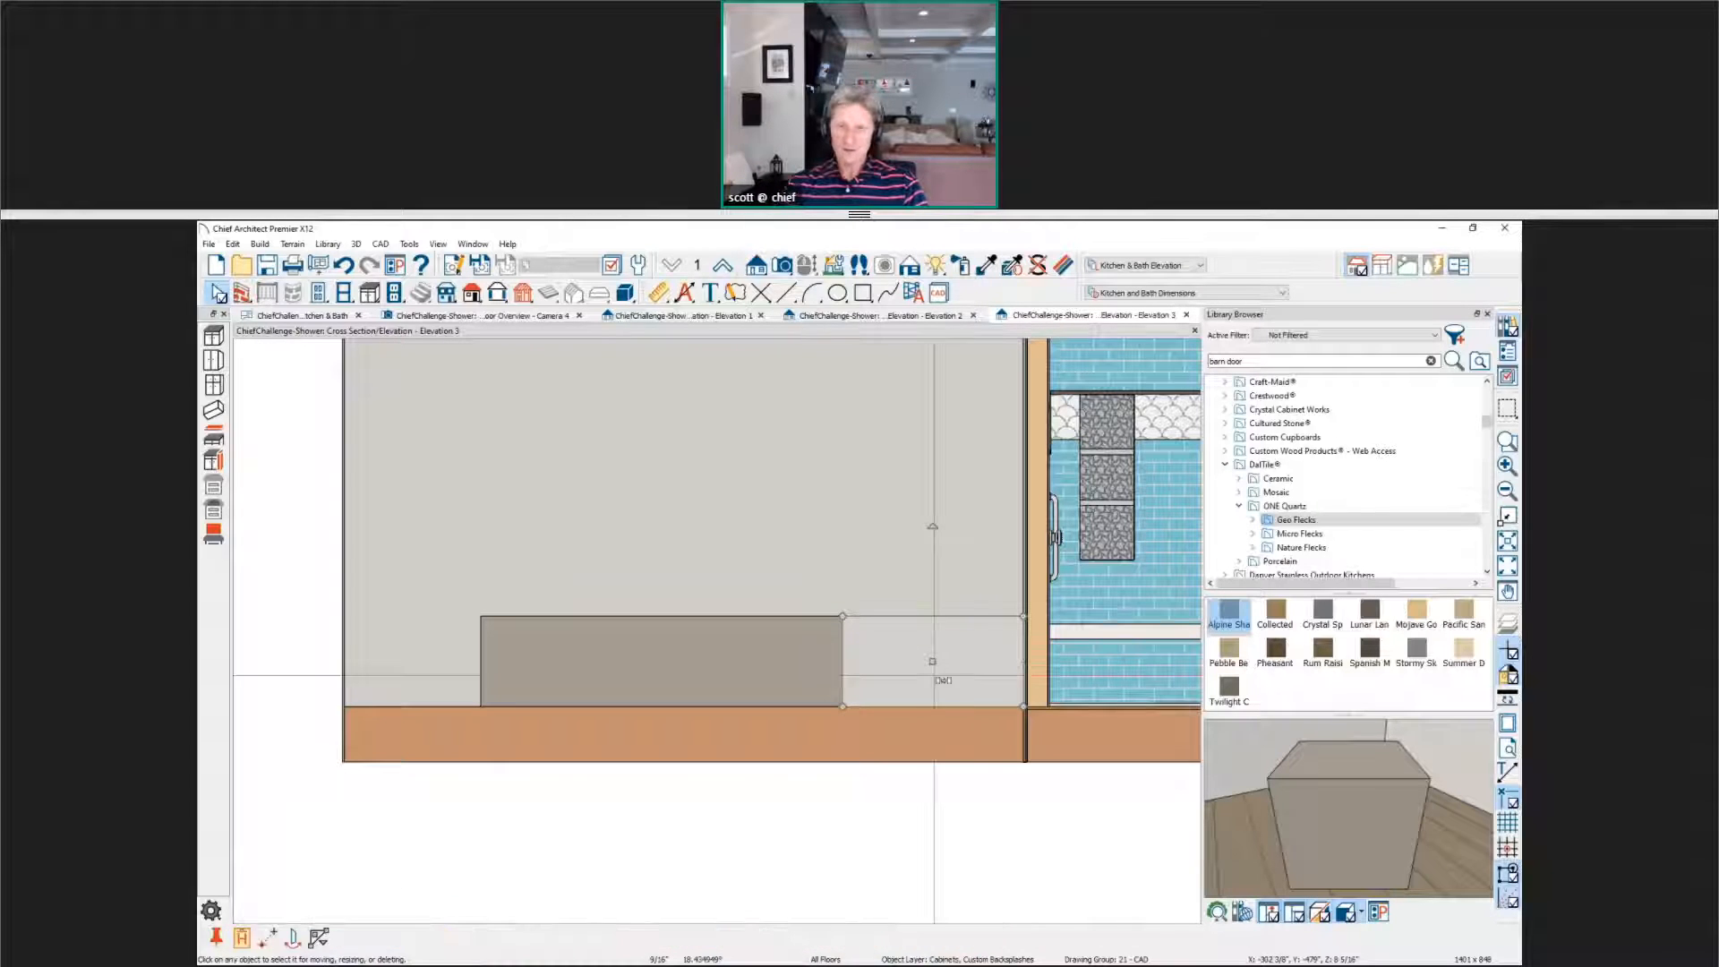
drag(929, 660, 930, 582)
key(Tab)
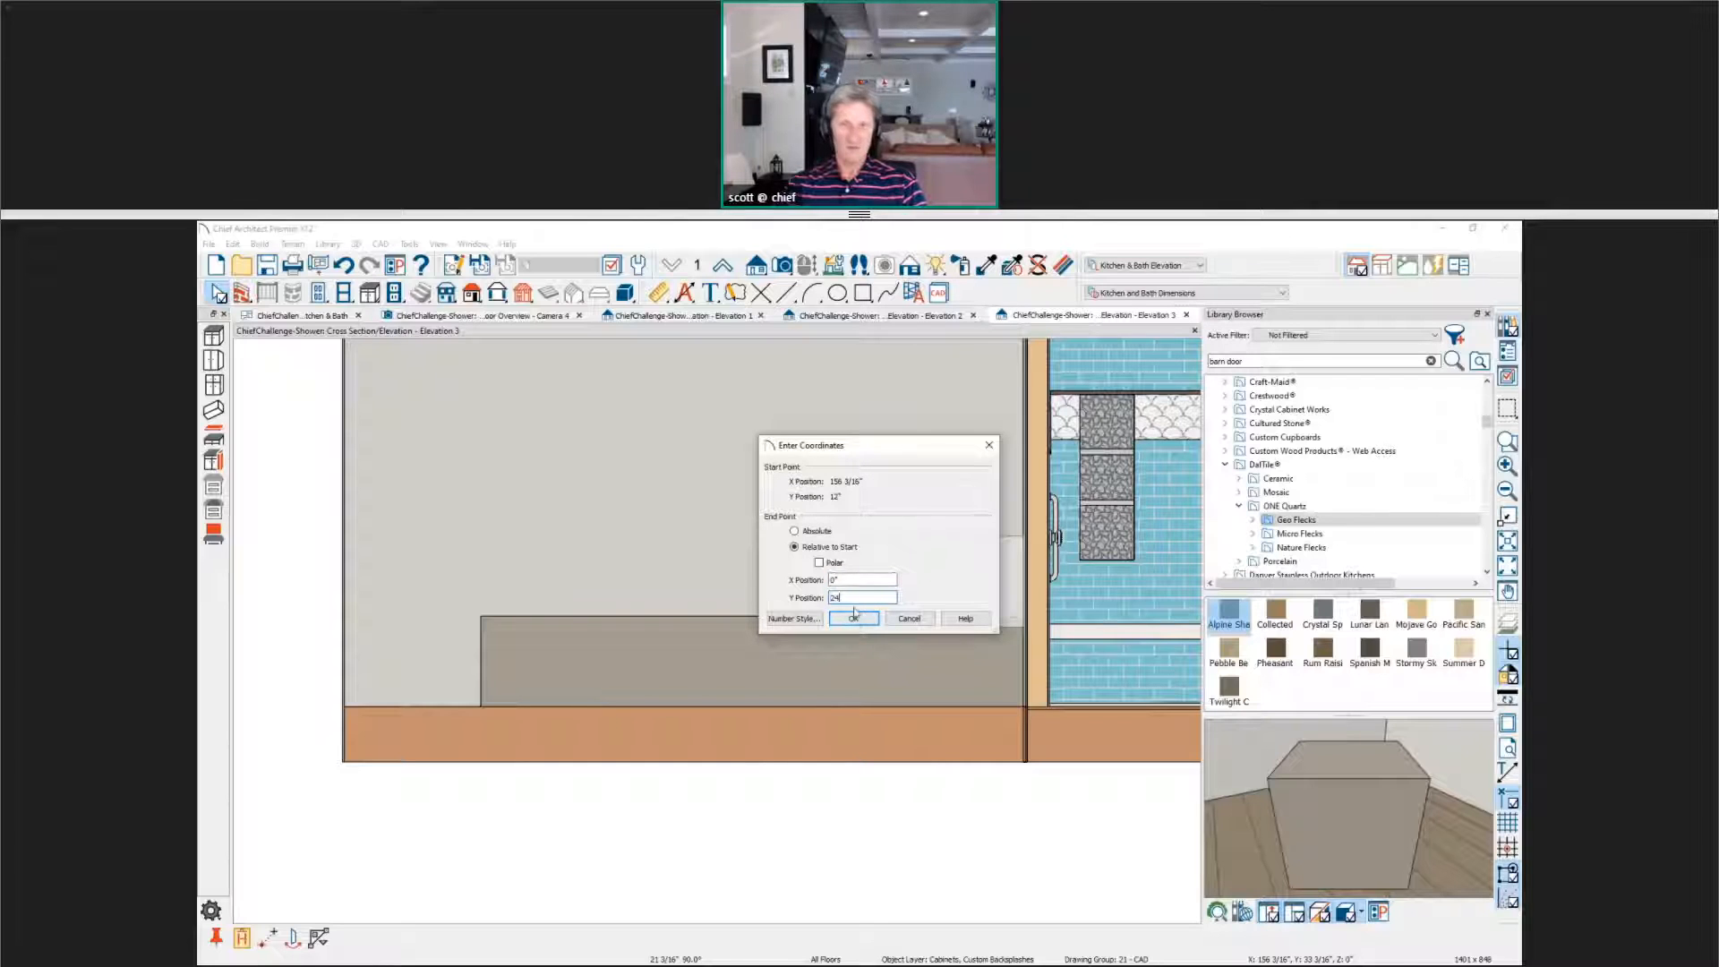
click(854, 617)
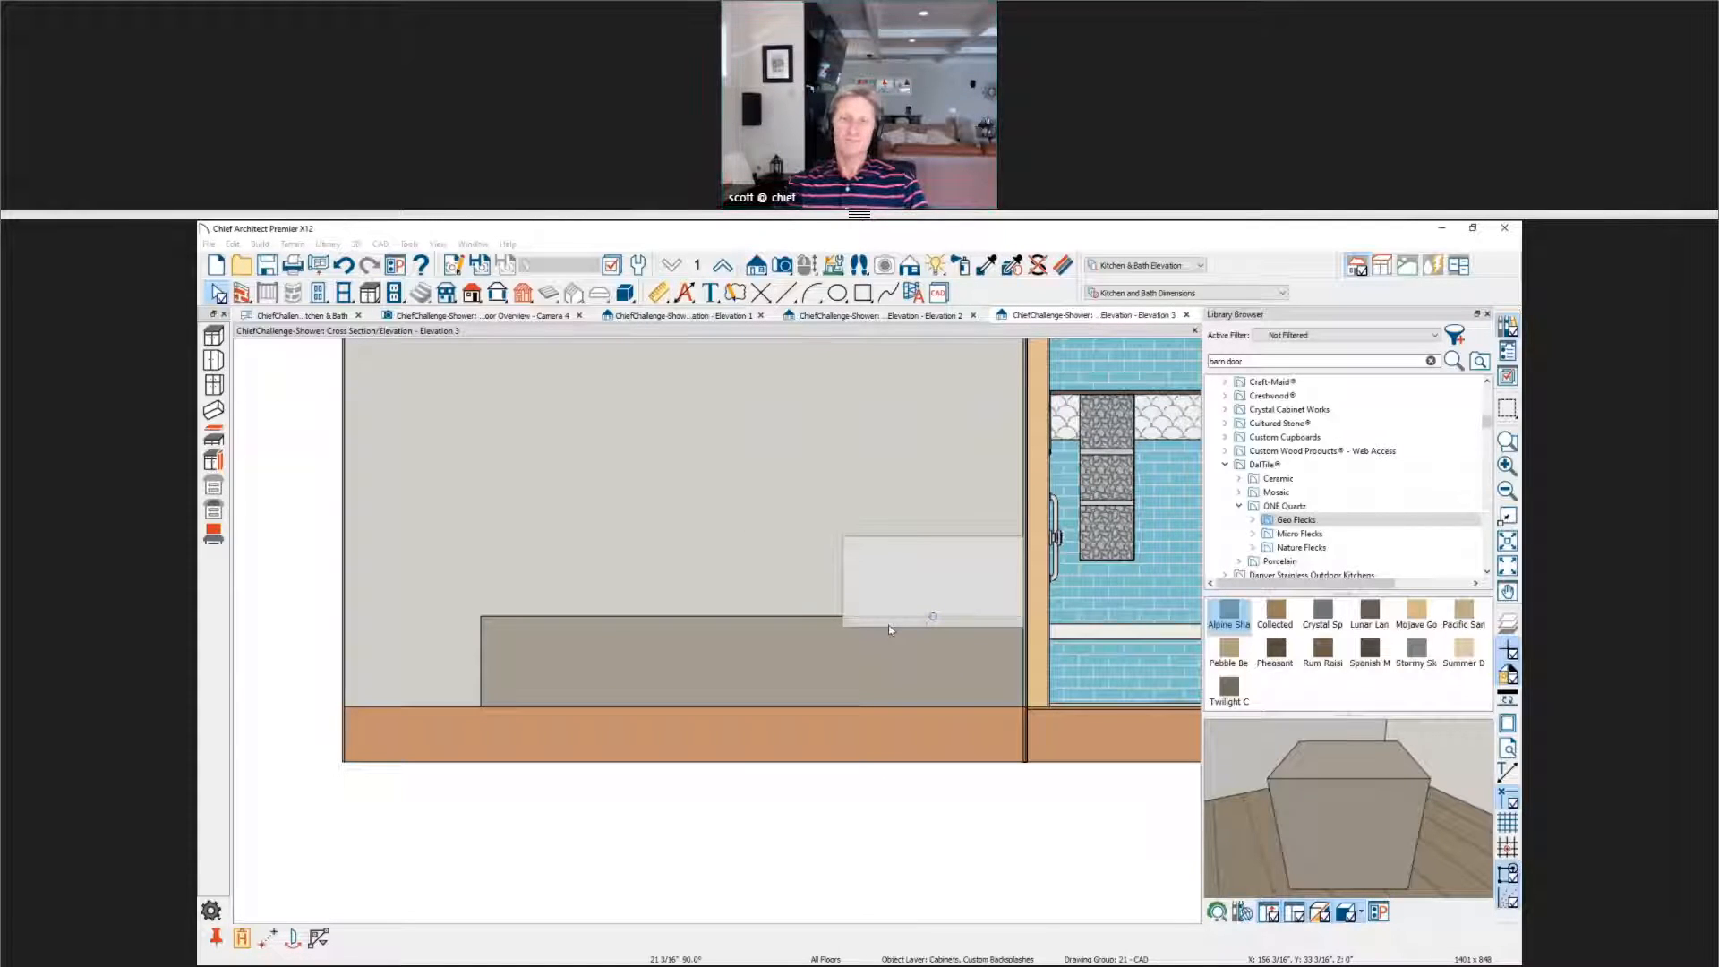
scroll(886, 624, up, 2)
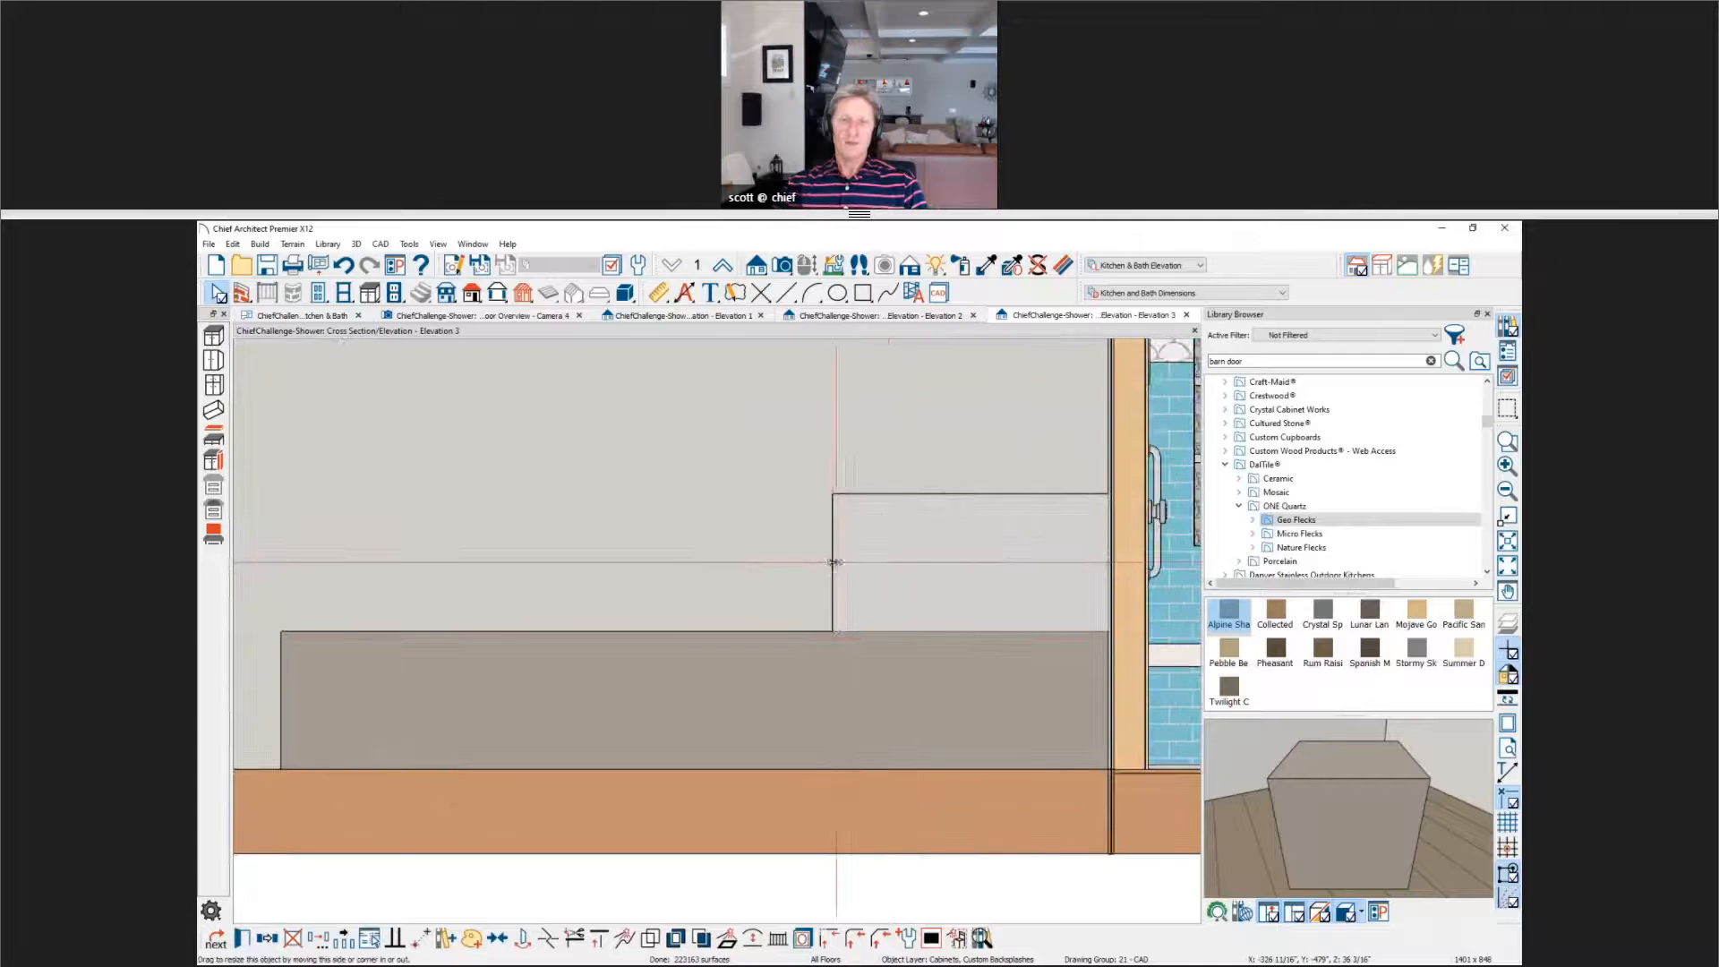
drag(935, 522, 971, 631)
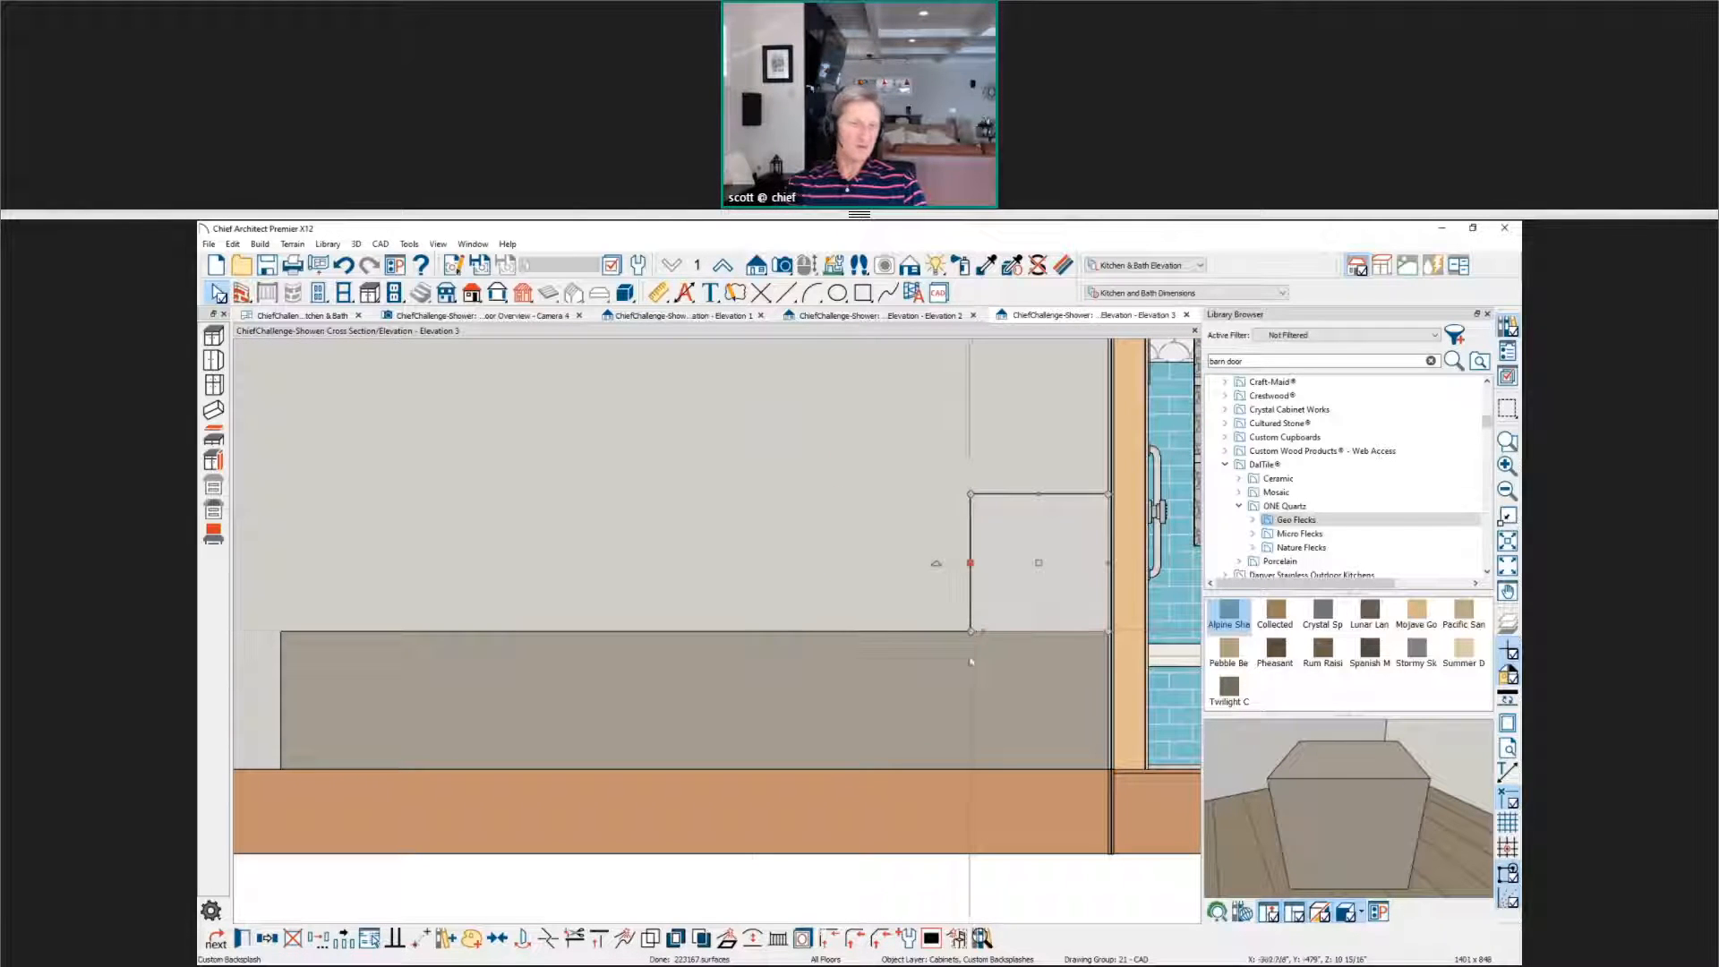
click(349, 946)
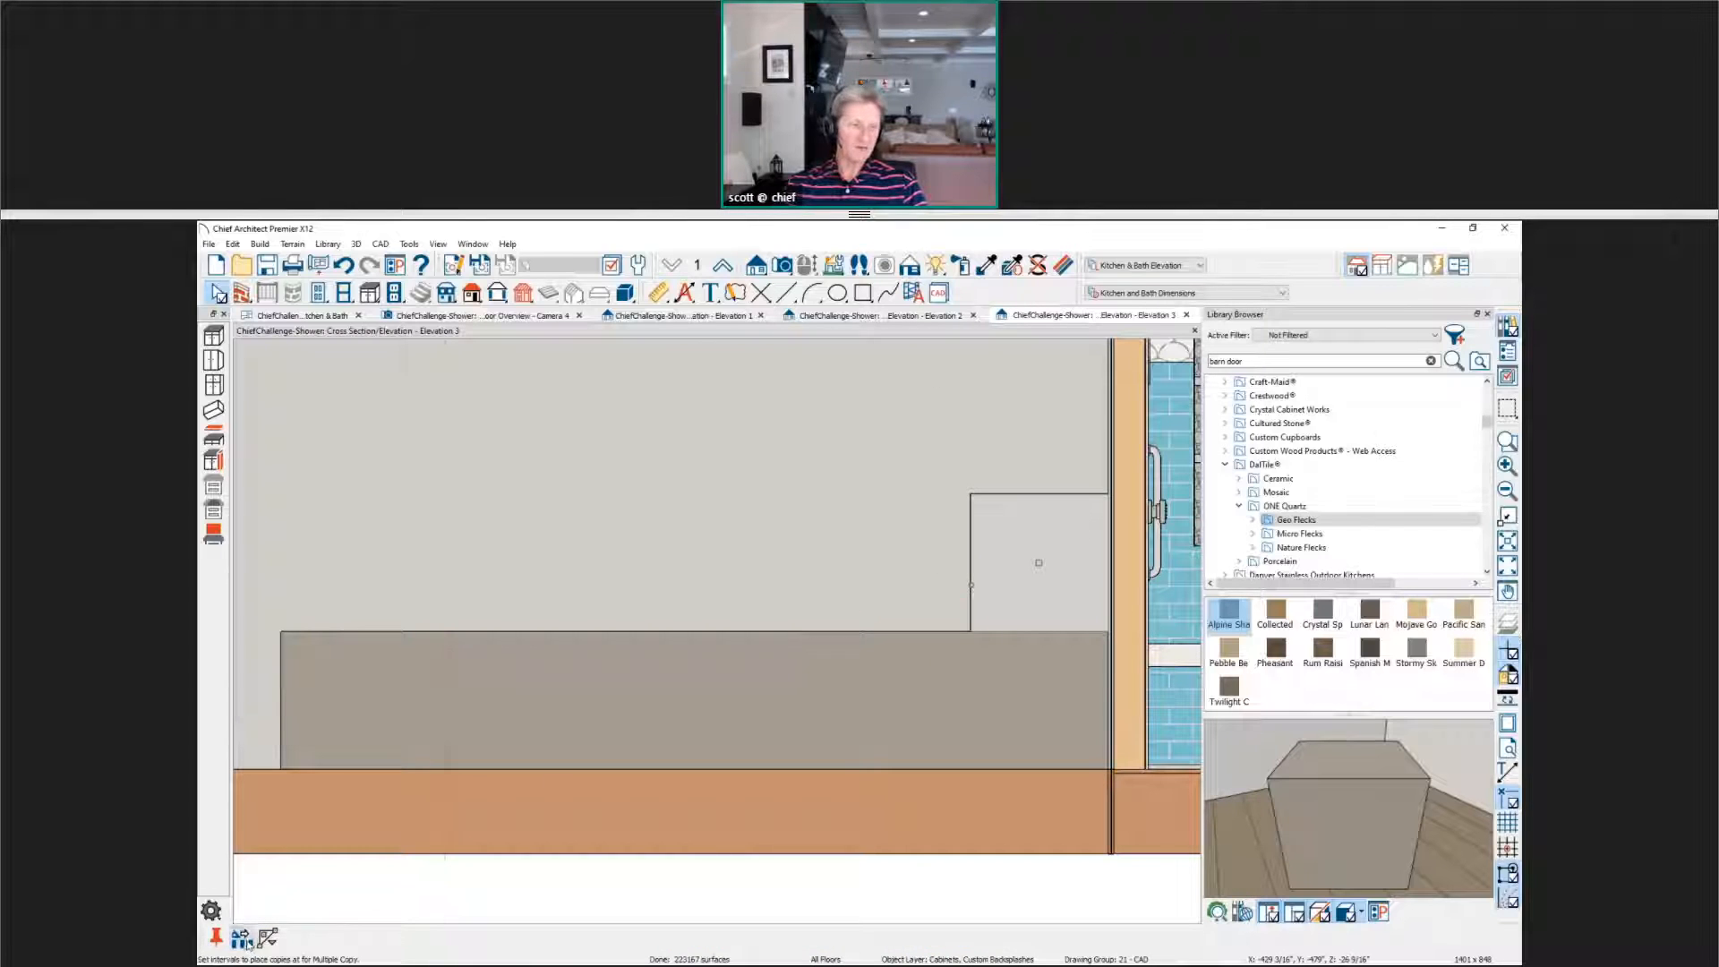
key(Tab)
click(1036, 659)
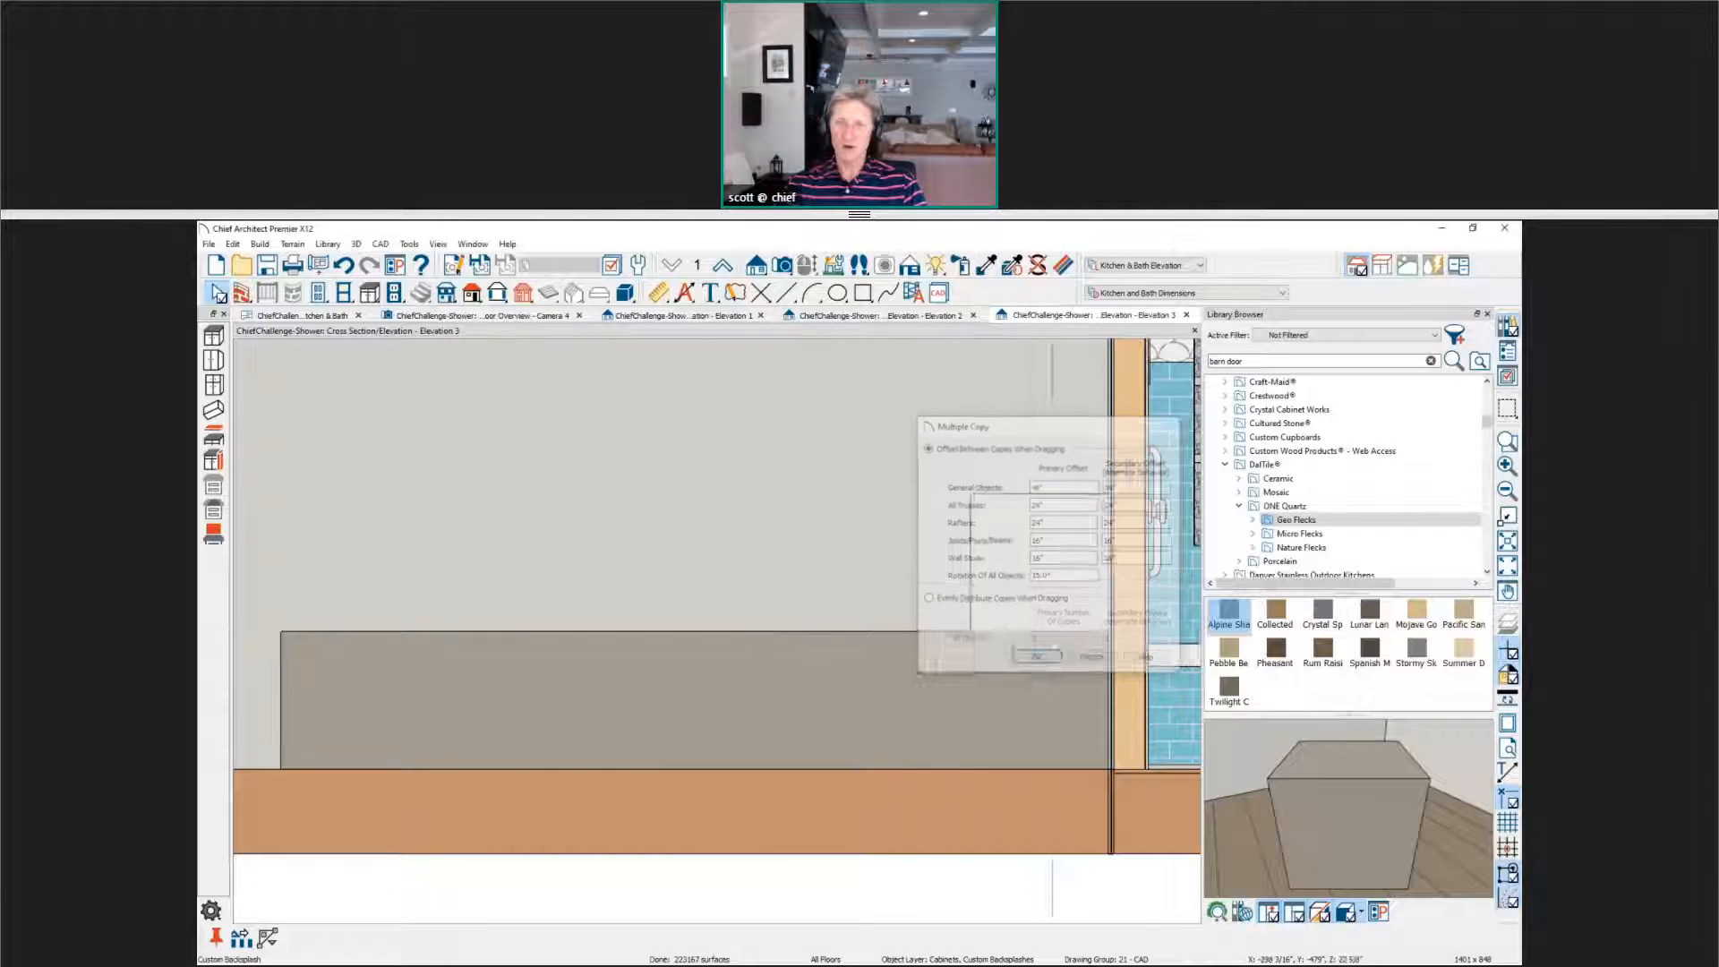
drag(1040, 563, 310, 571)
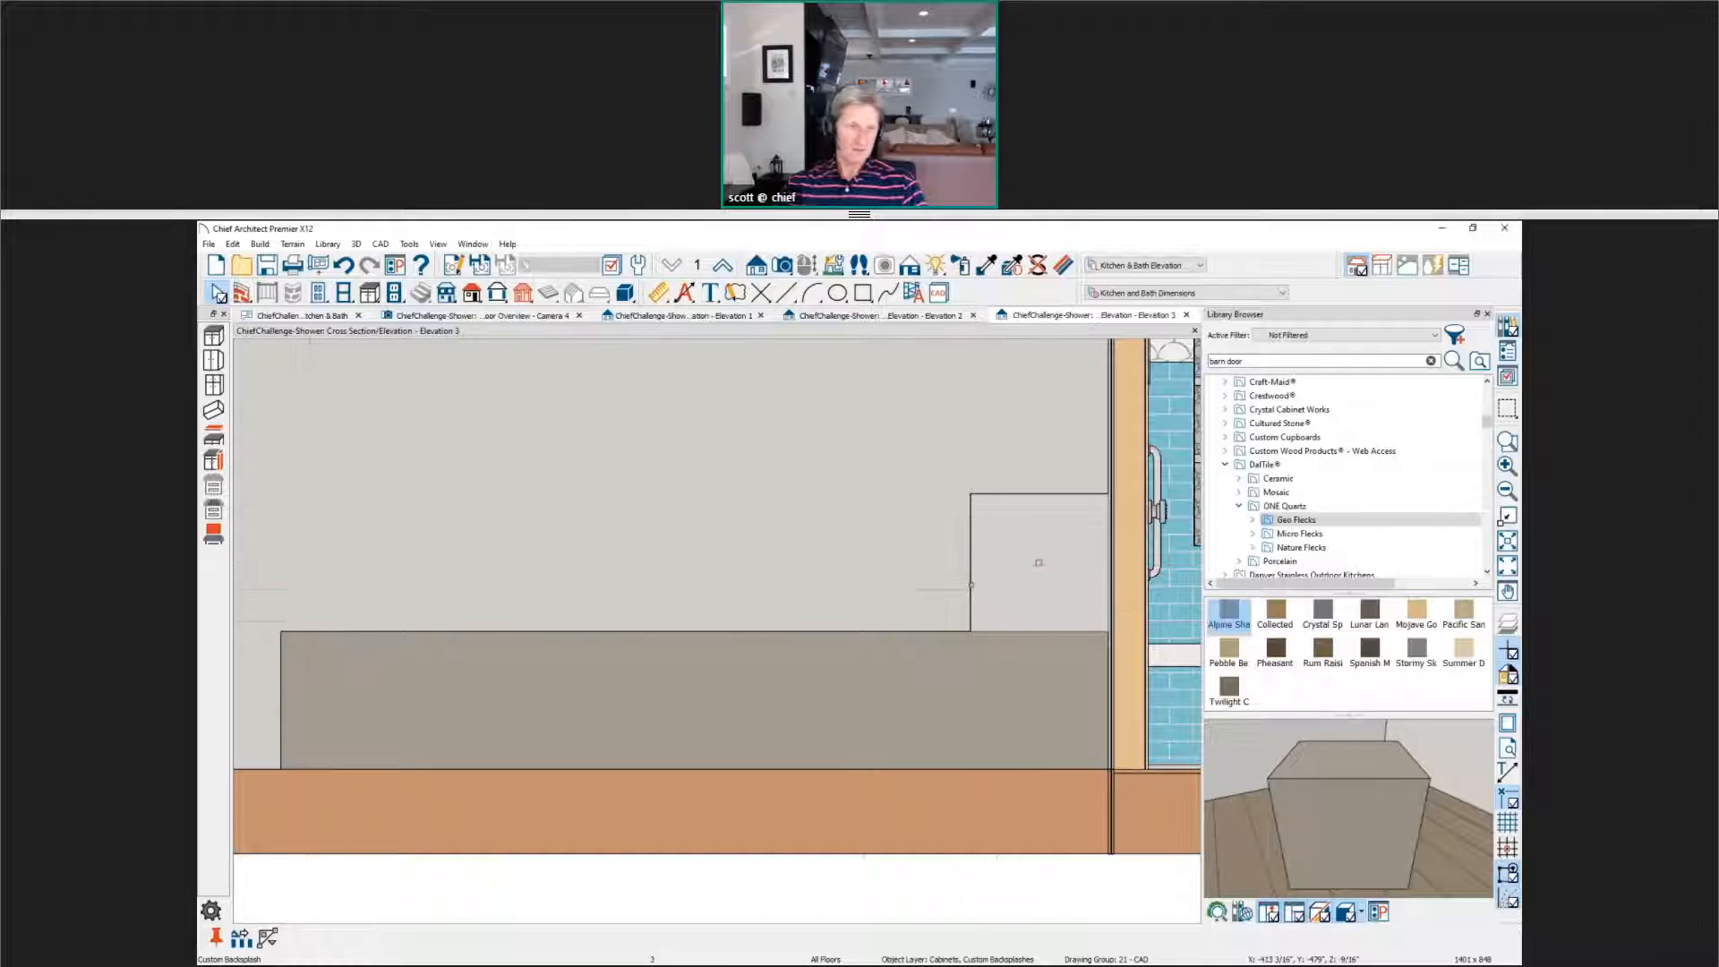
click(244, 938)
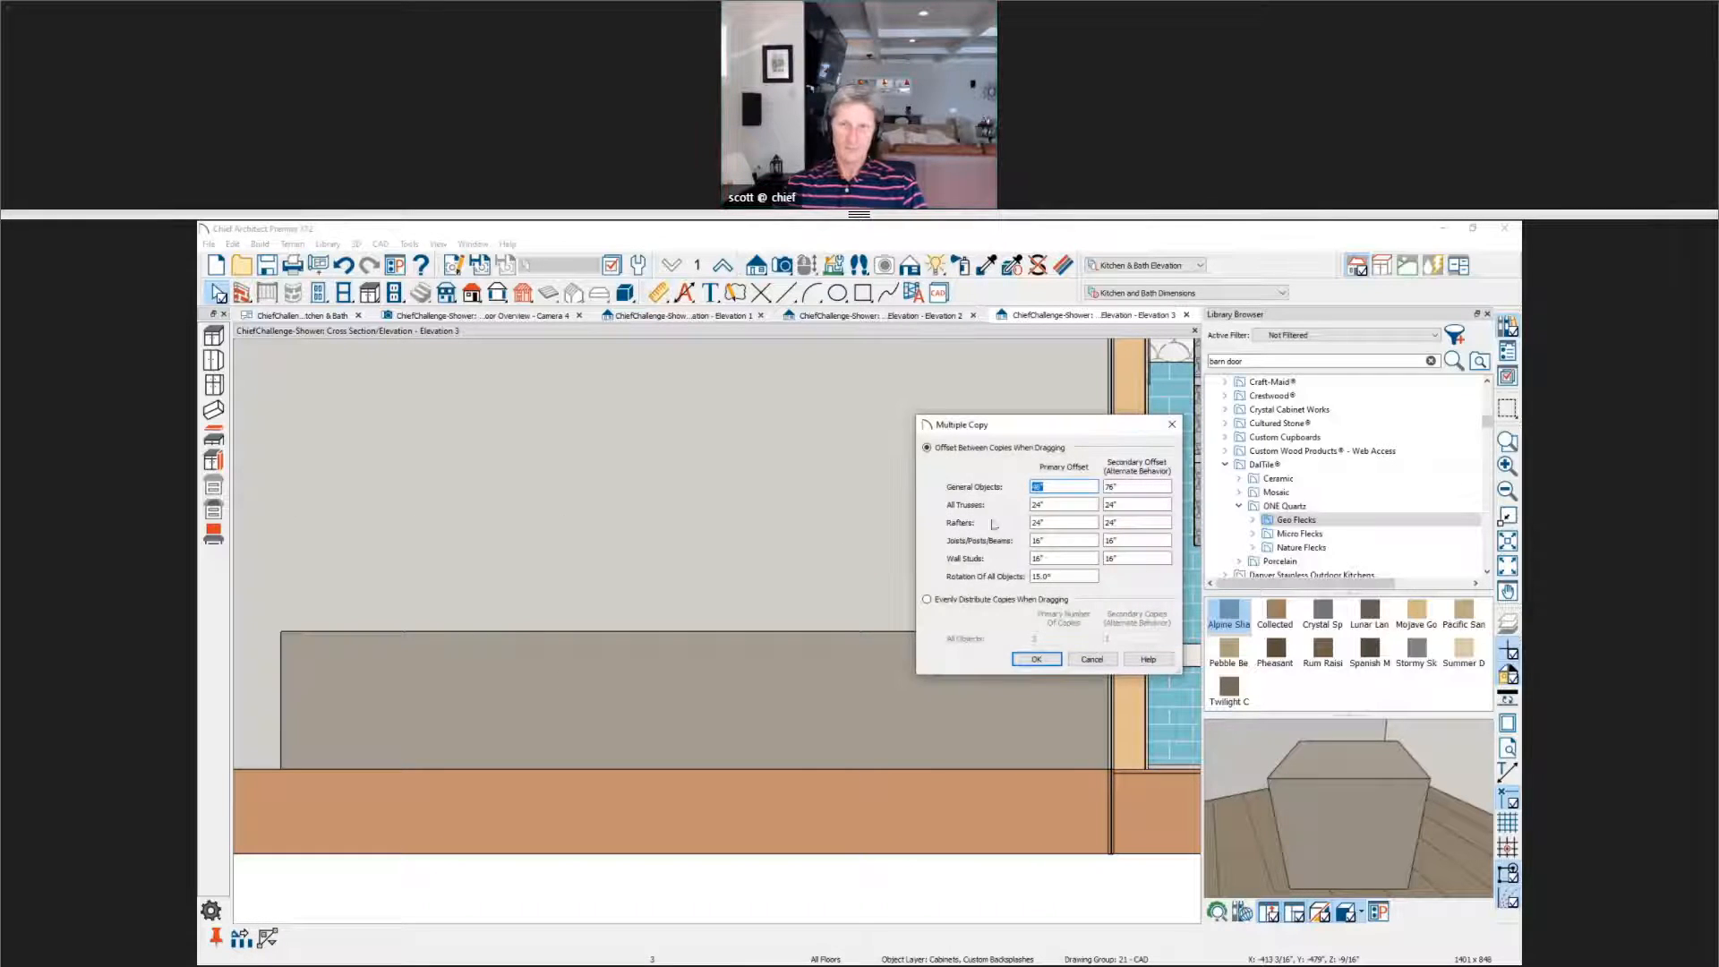
click(1029, 657)
Step: Copy the full bottom-row panel point-to-point against the half panel in the second row, and make two multiple copies of it along that row
click(887, 704)
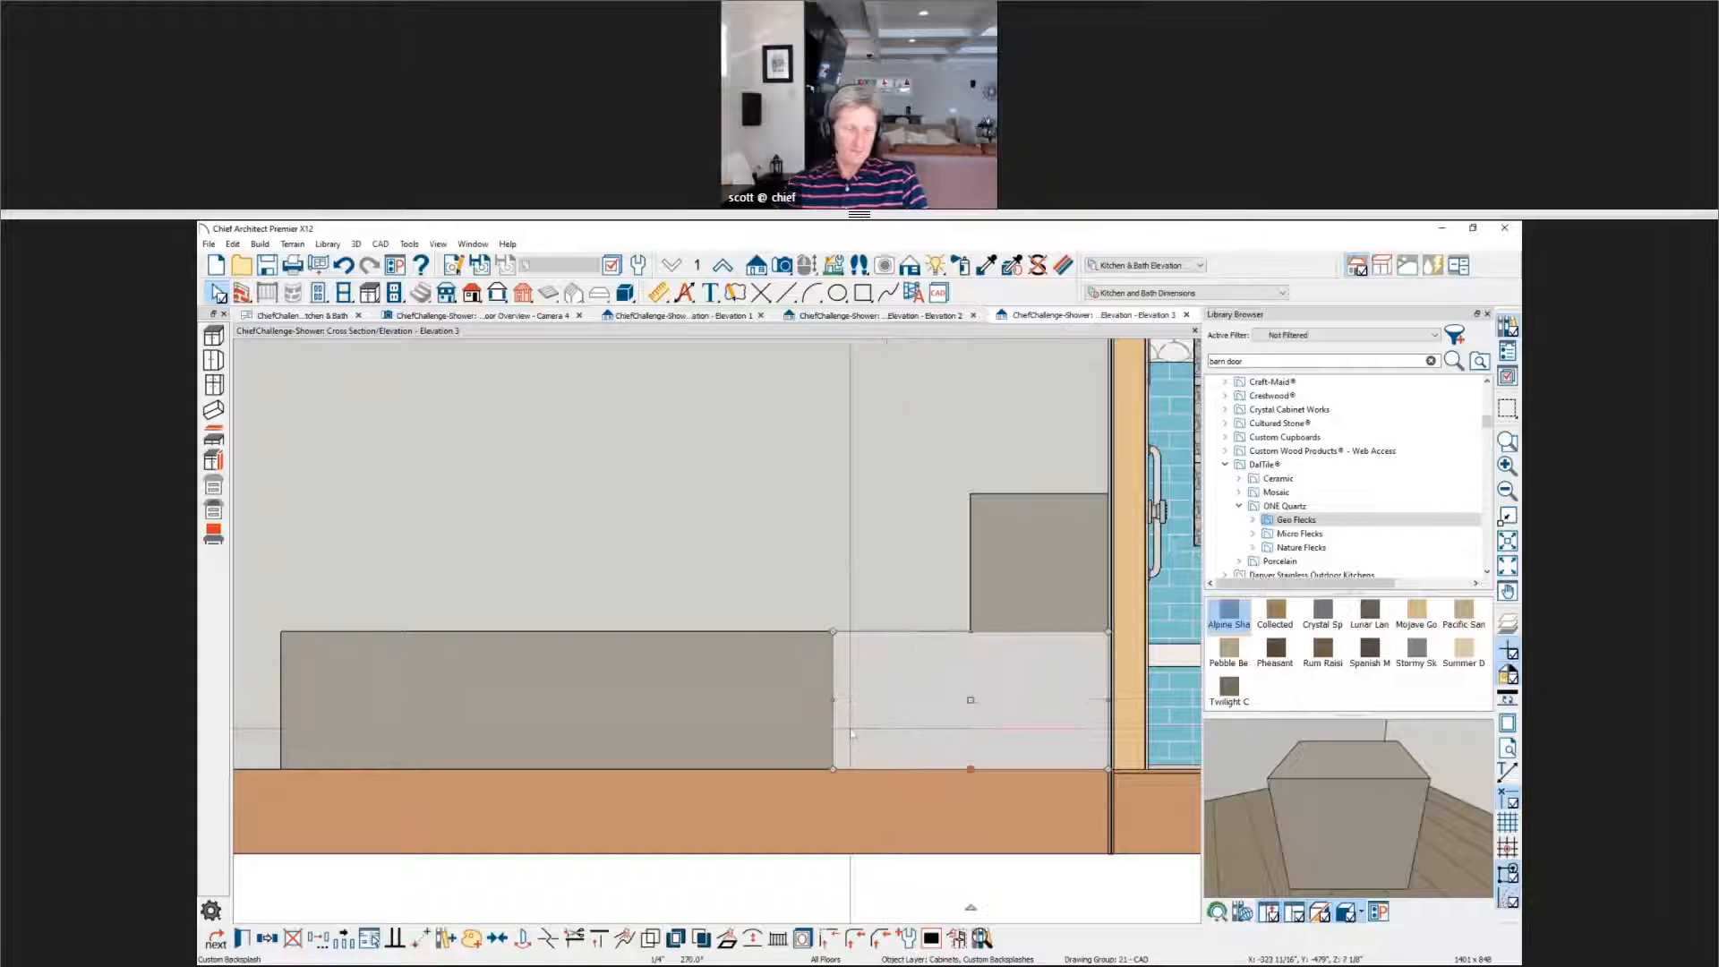
click(267, 939)
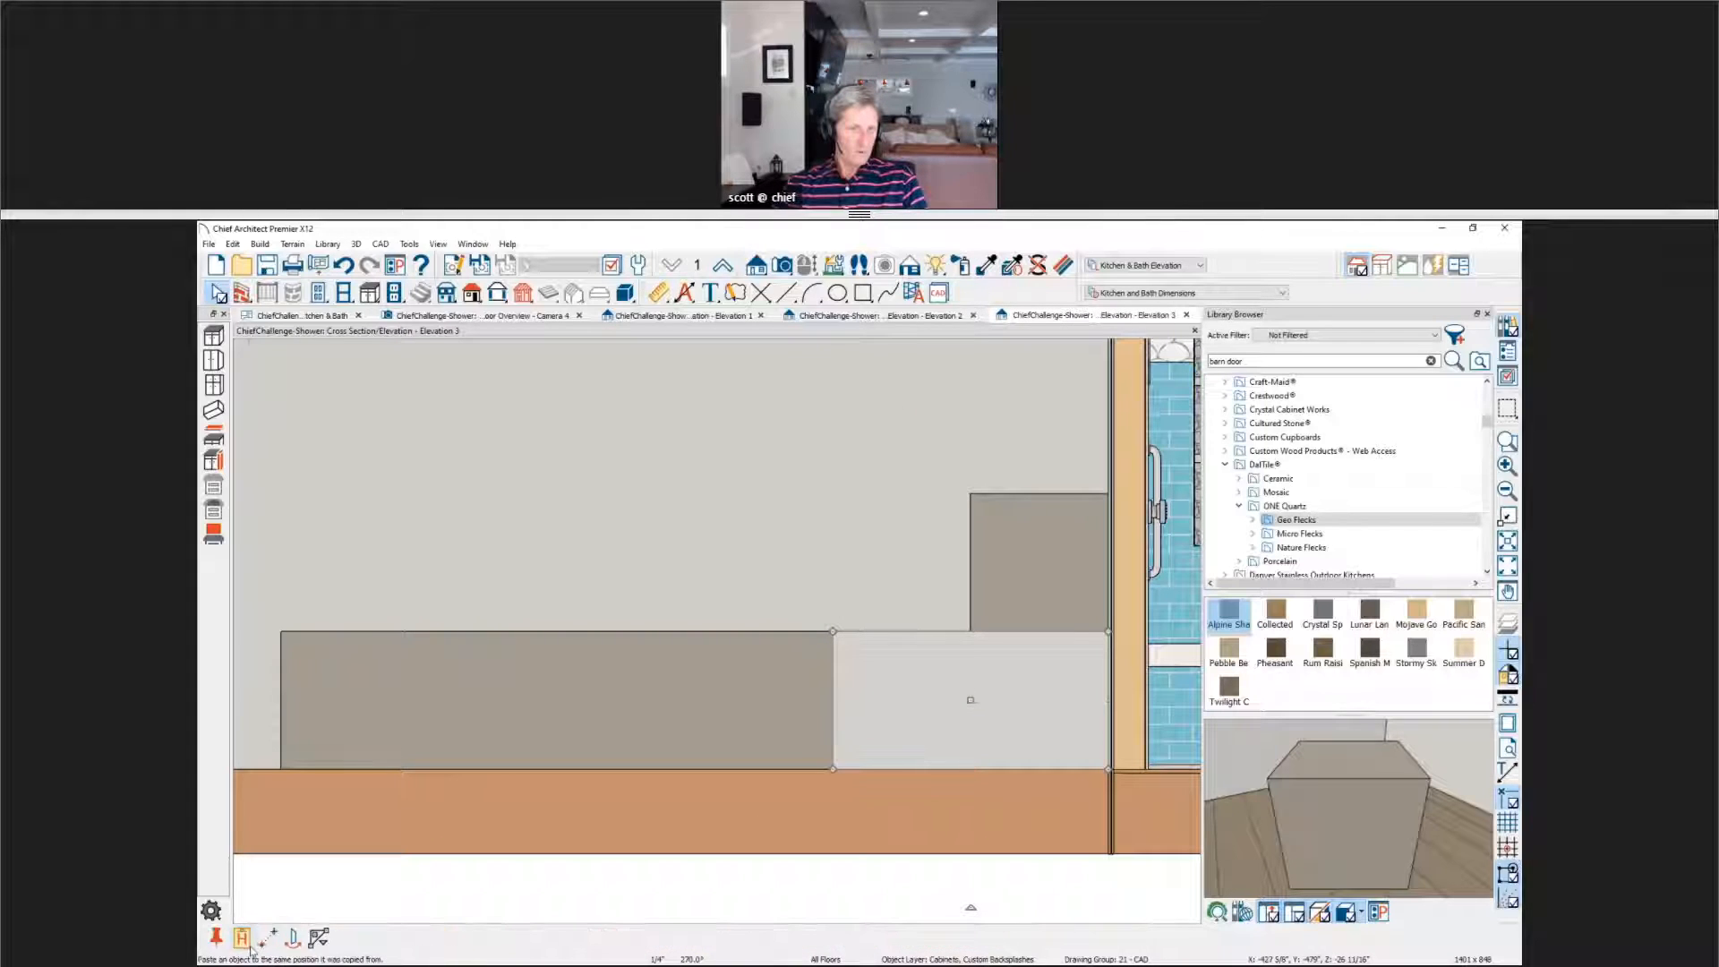
click(268, 938)
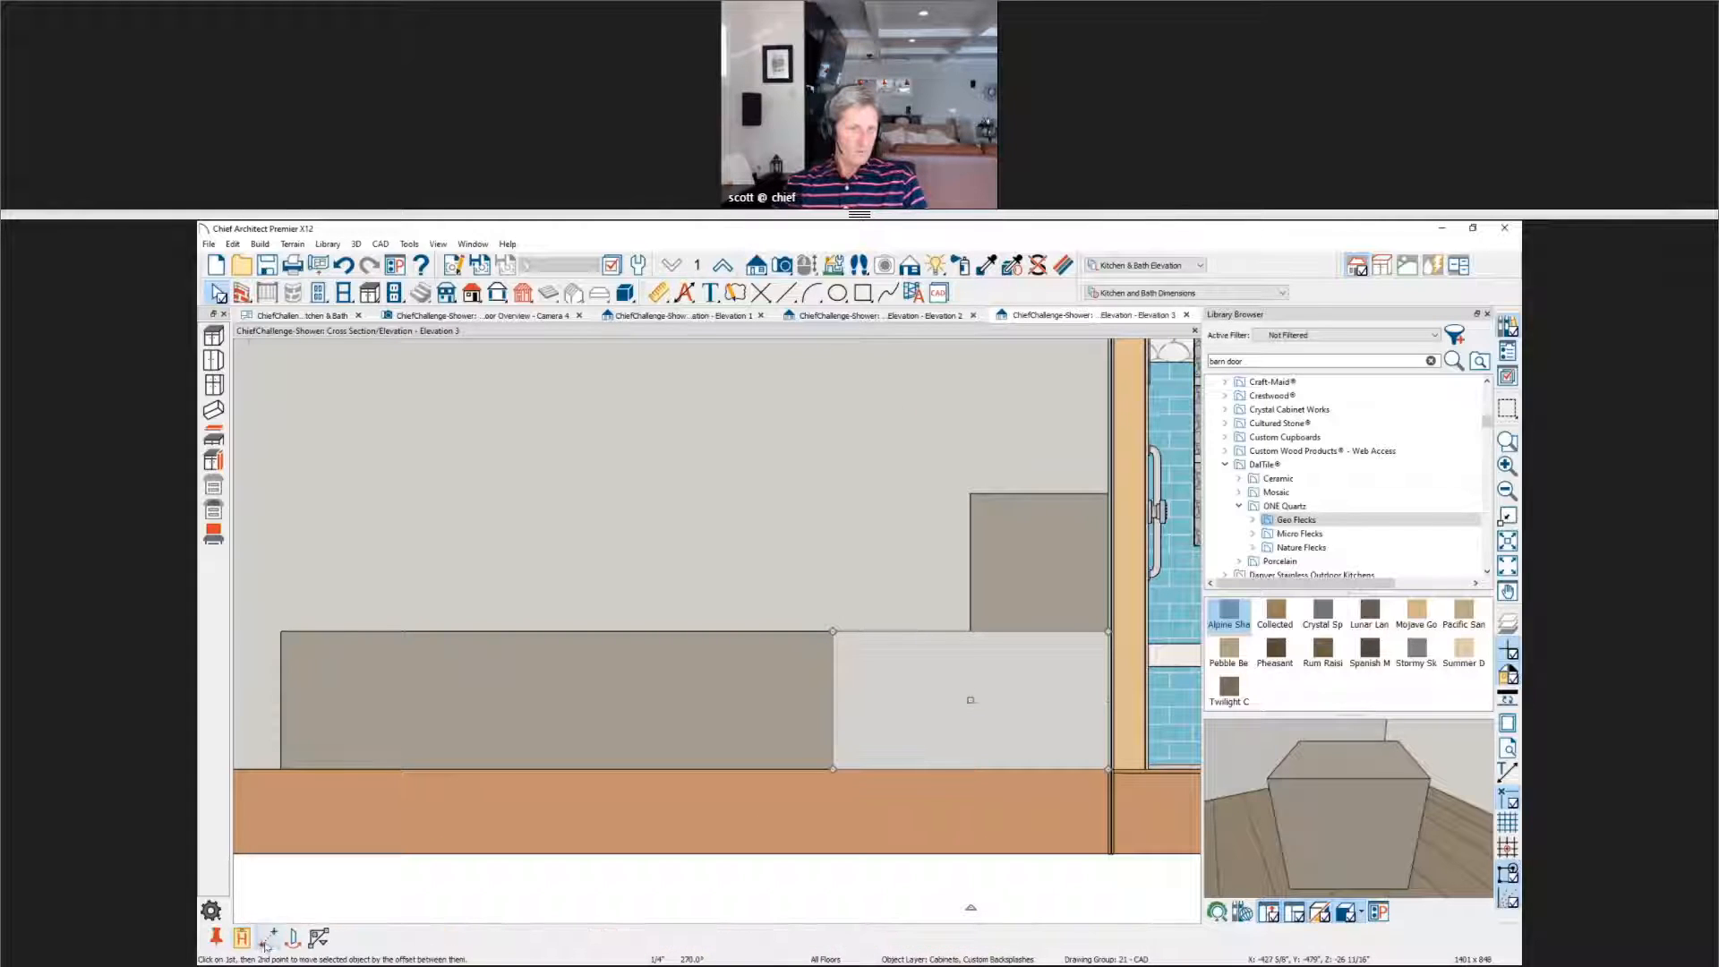
click(1110, 634)
scroll(1115, 641, up, 2)
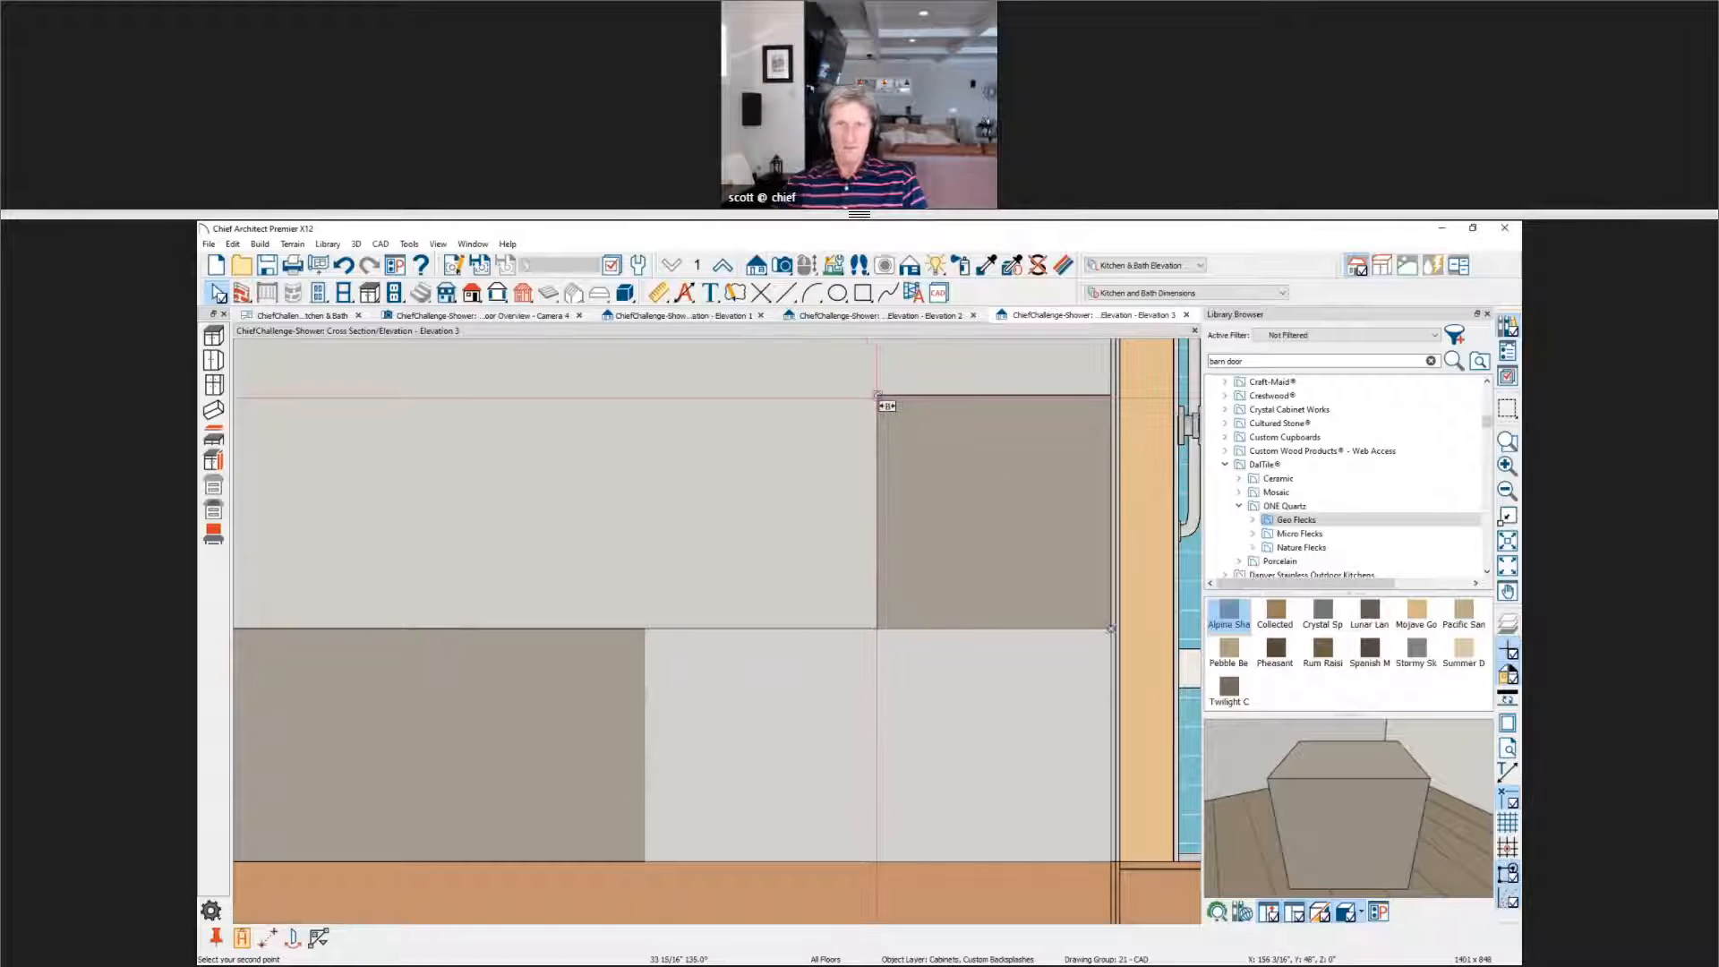
click(877, 395)
scroll(877, 395, down, 3)
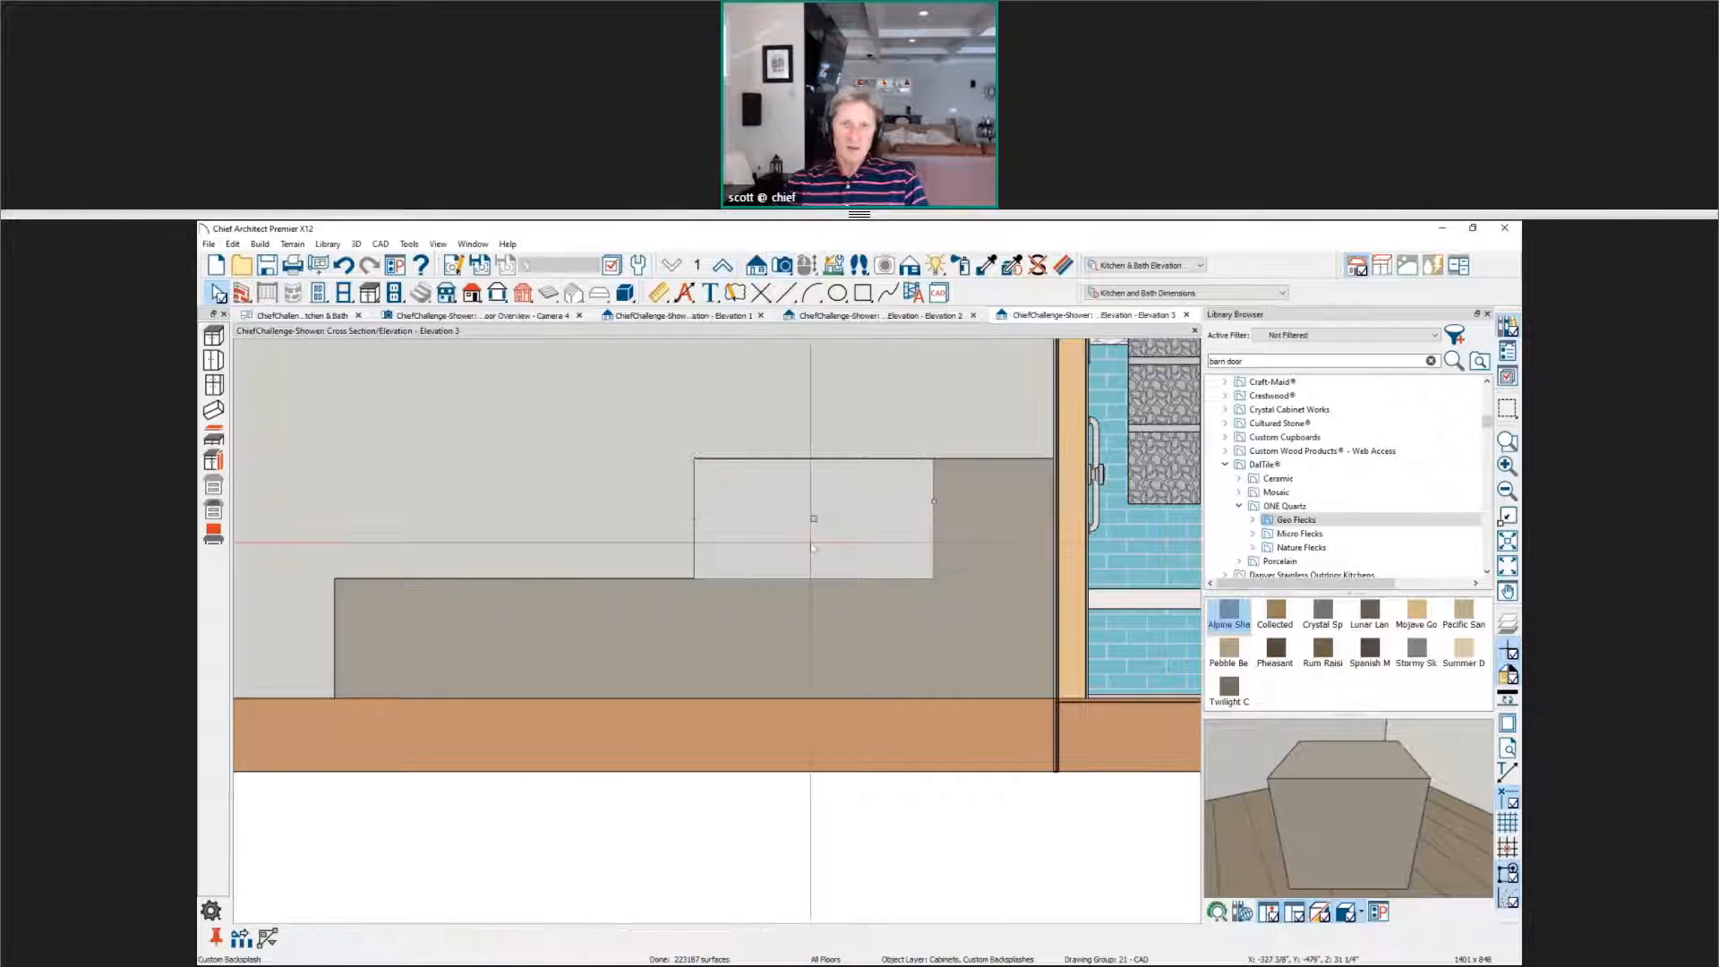
drag(813, 519, 300, 524)
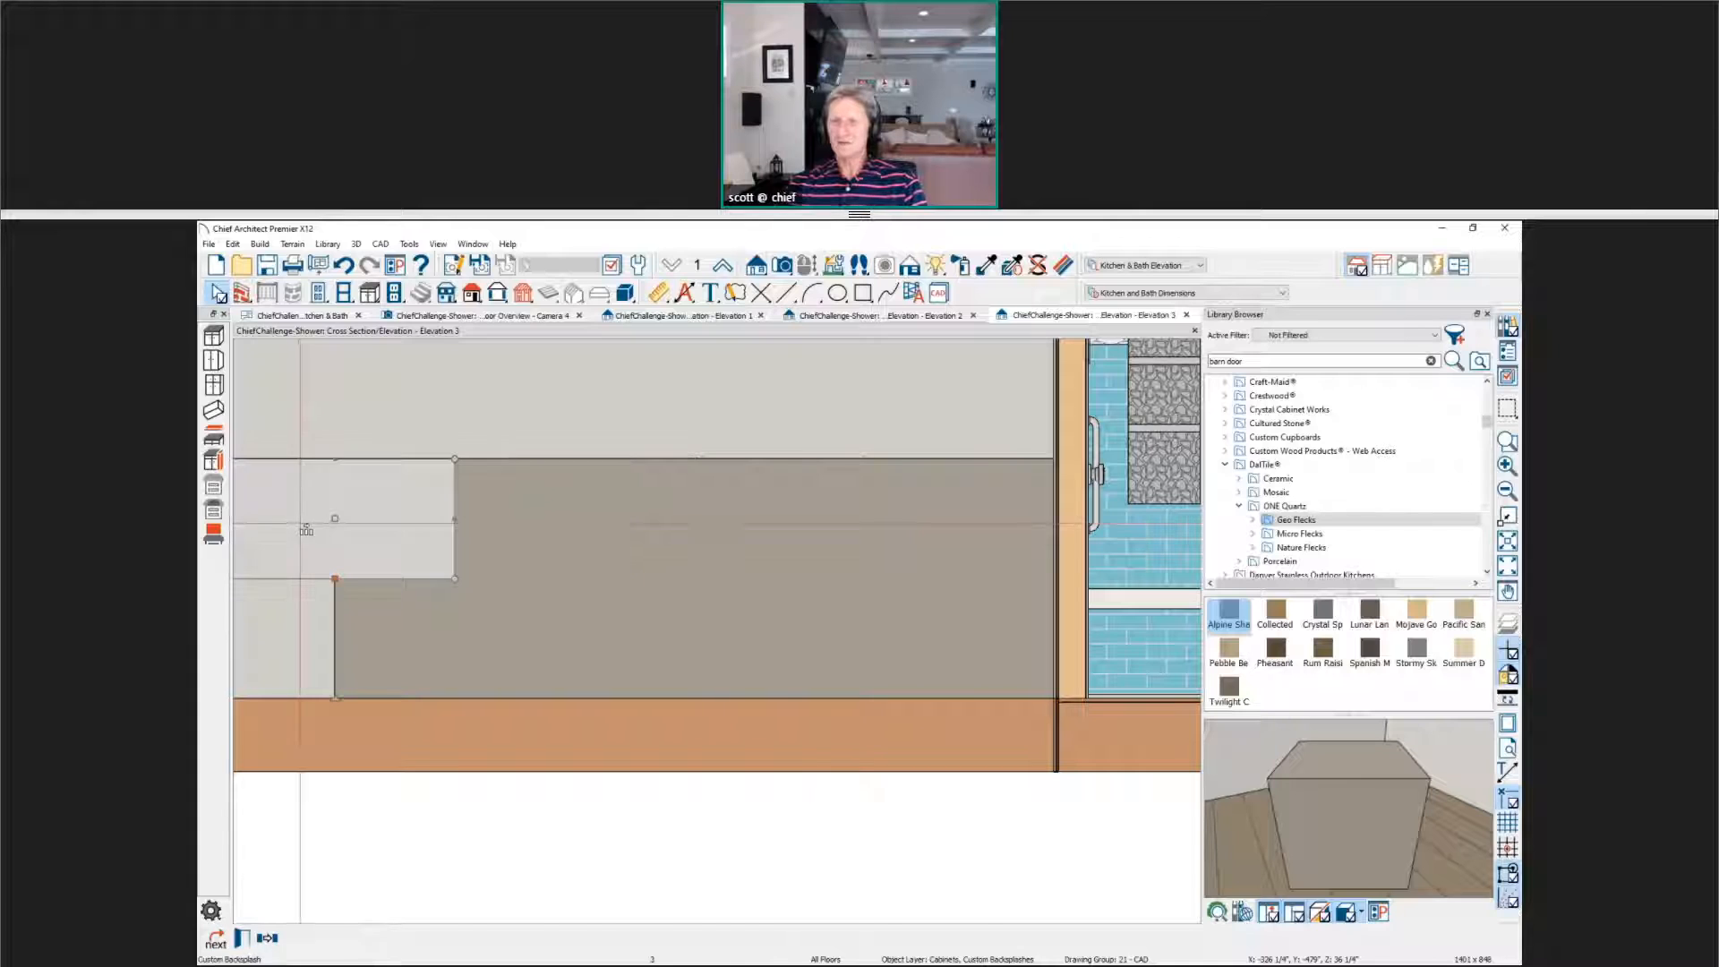
Step: Paint the middle bottom-row panel Collected Shells and the bottom-row panel farthest from the shower Mojave Gold
click(1281, 612)
click(767, 653)
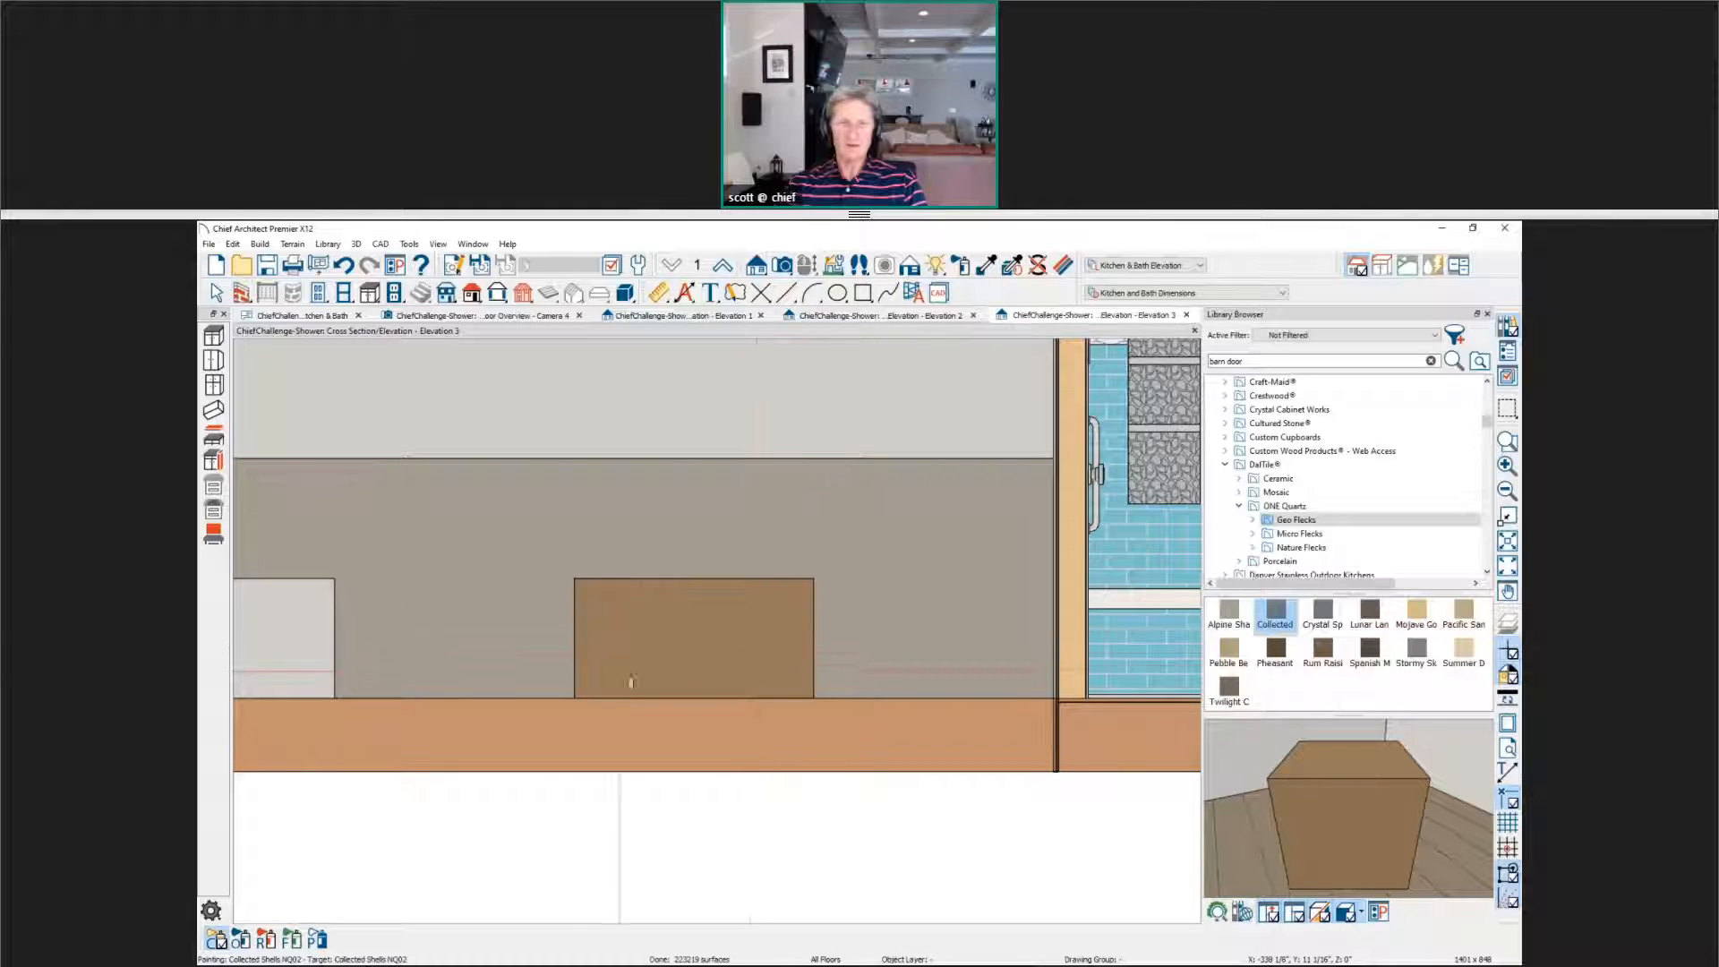
click(1416, 613)
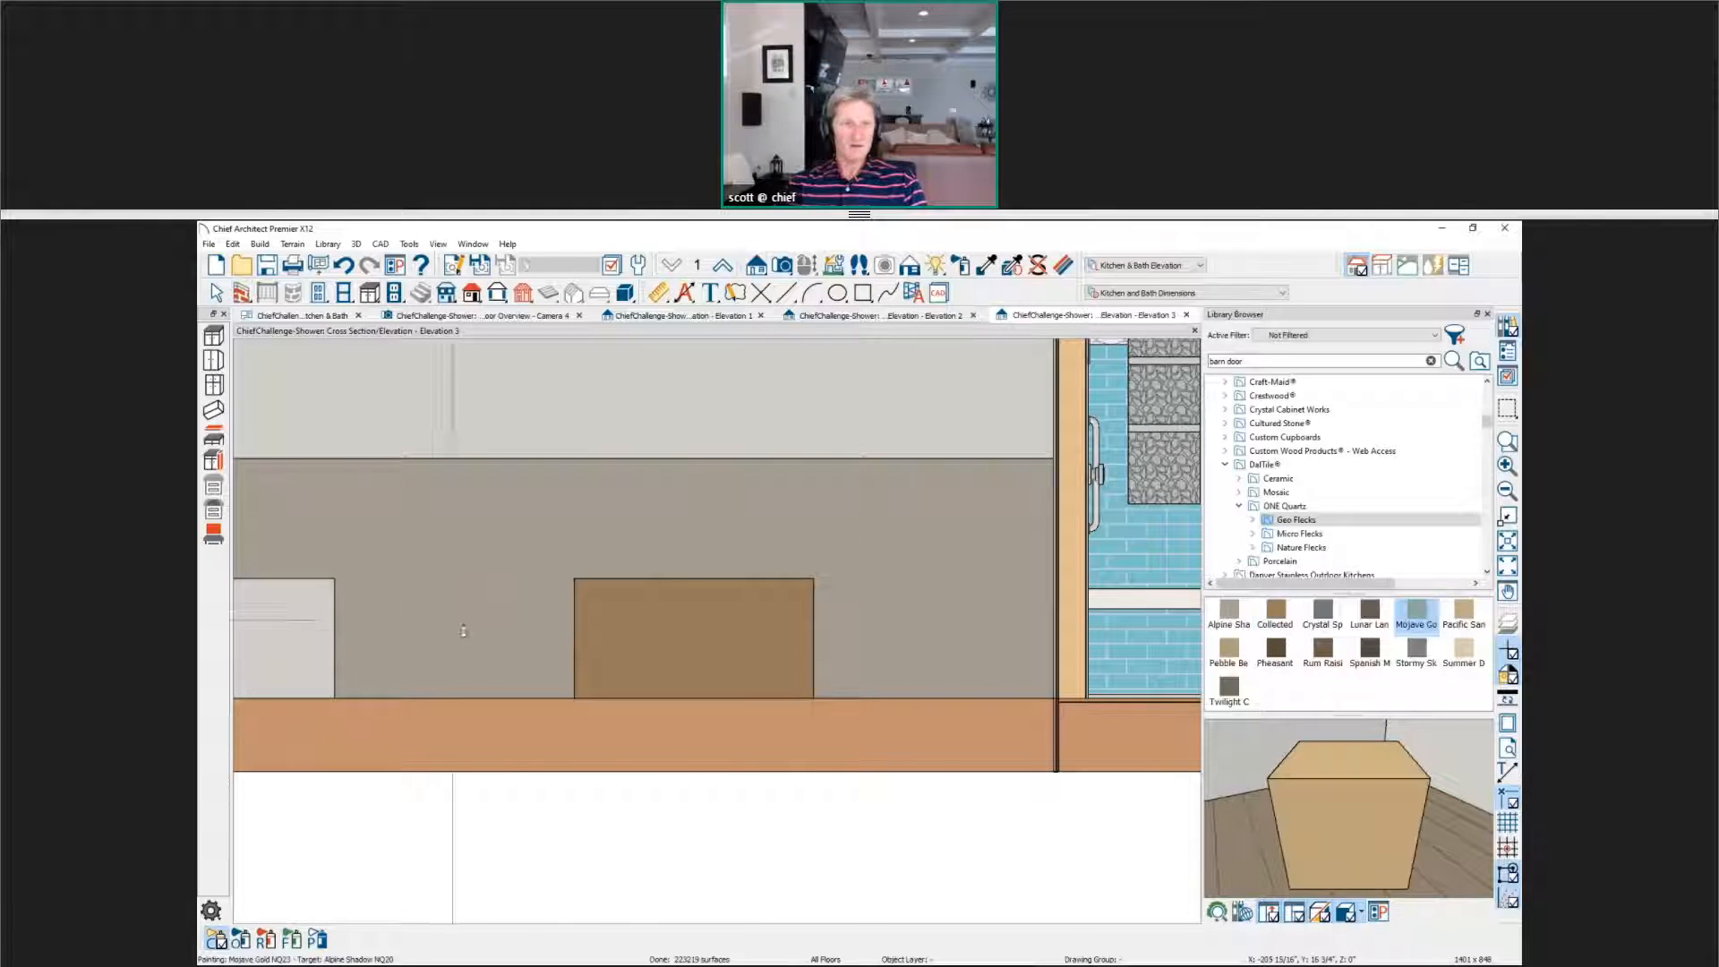
click(461, 638)
Step: Paint the second row's half panel Pacific Sand, the full panel next to it Crystal Springs and the farthest panel Spanish Moss
click(1464, 611)
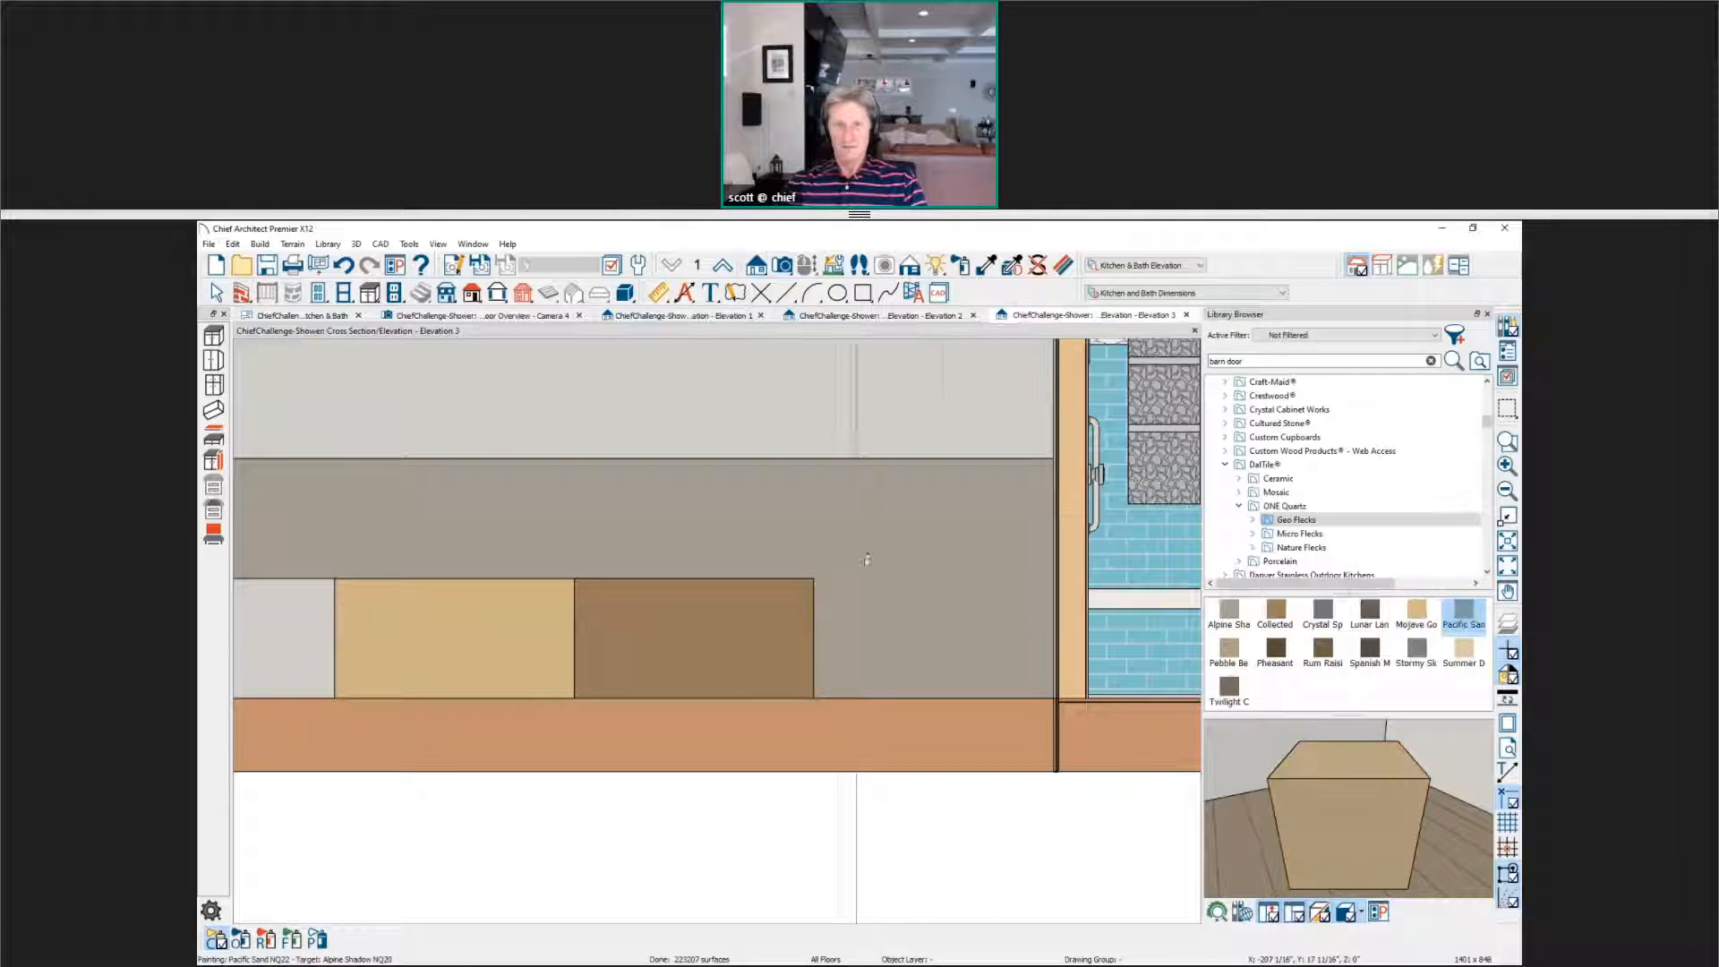
click(1012, 519)
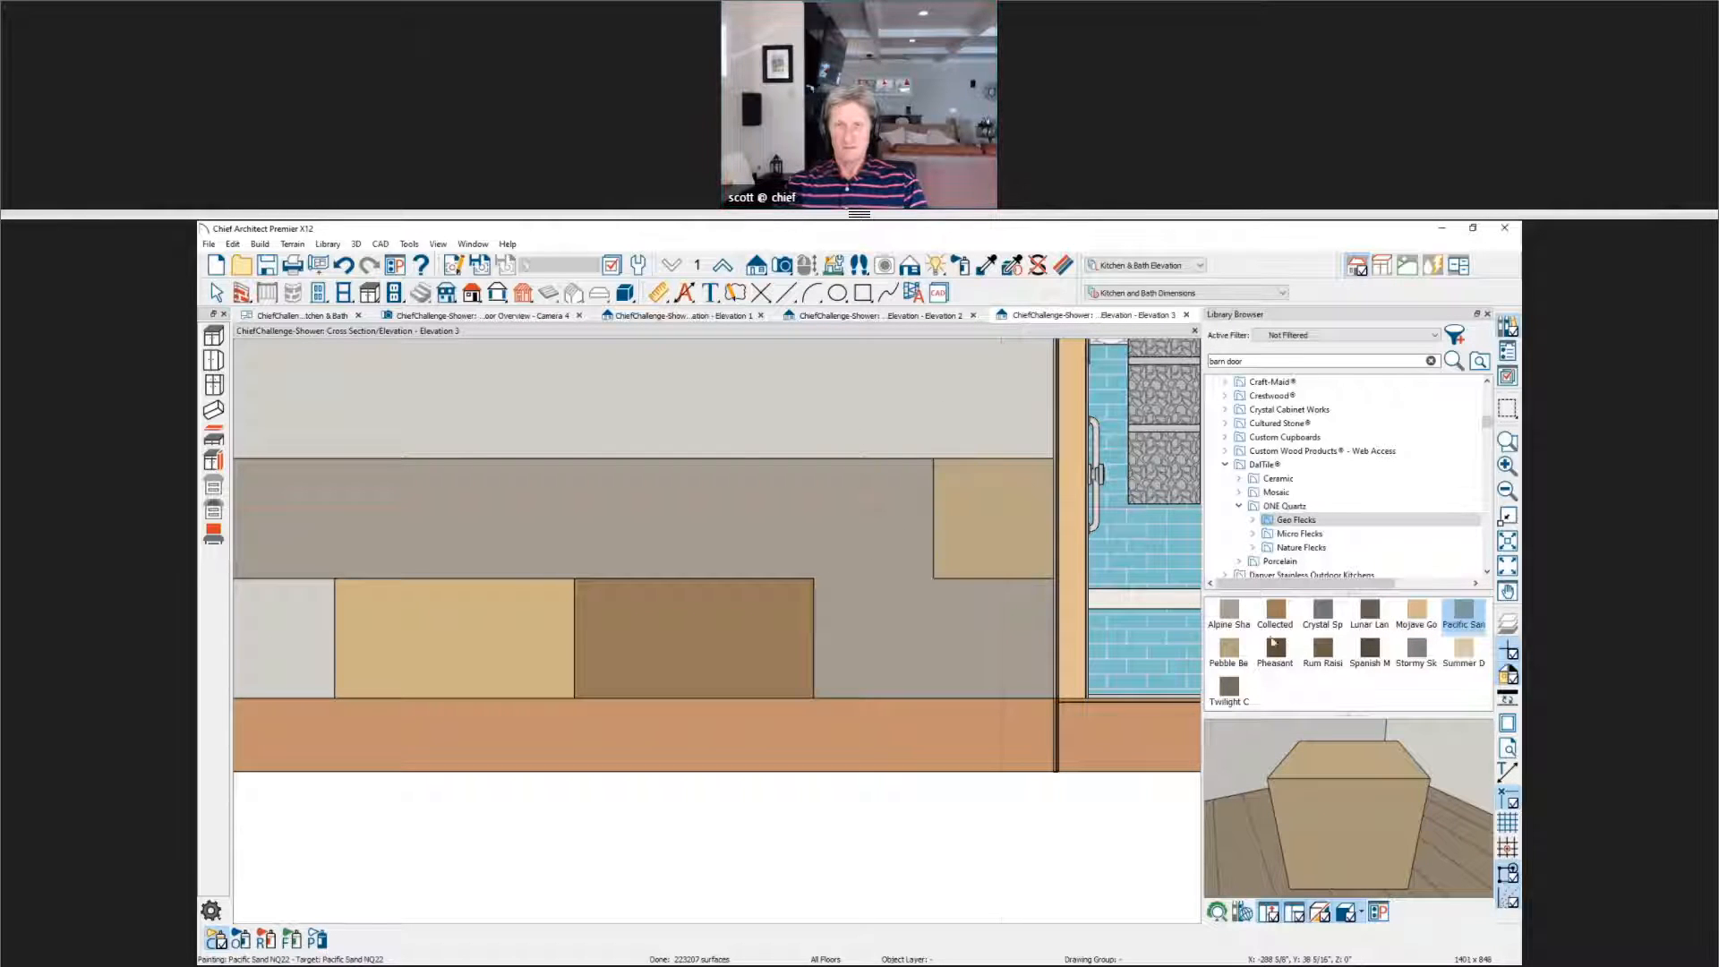
click(1319, 618)
click(822, 550)
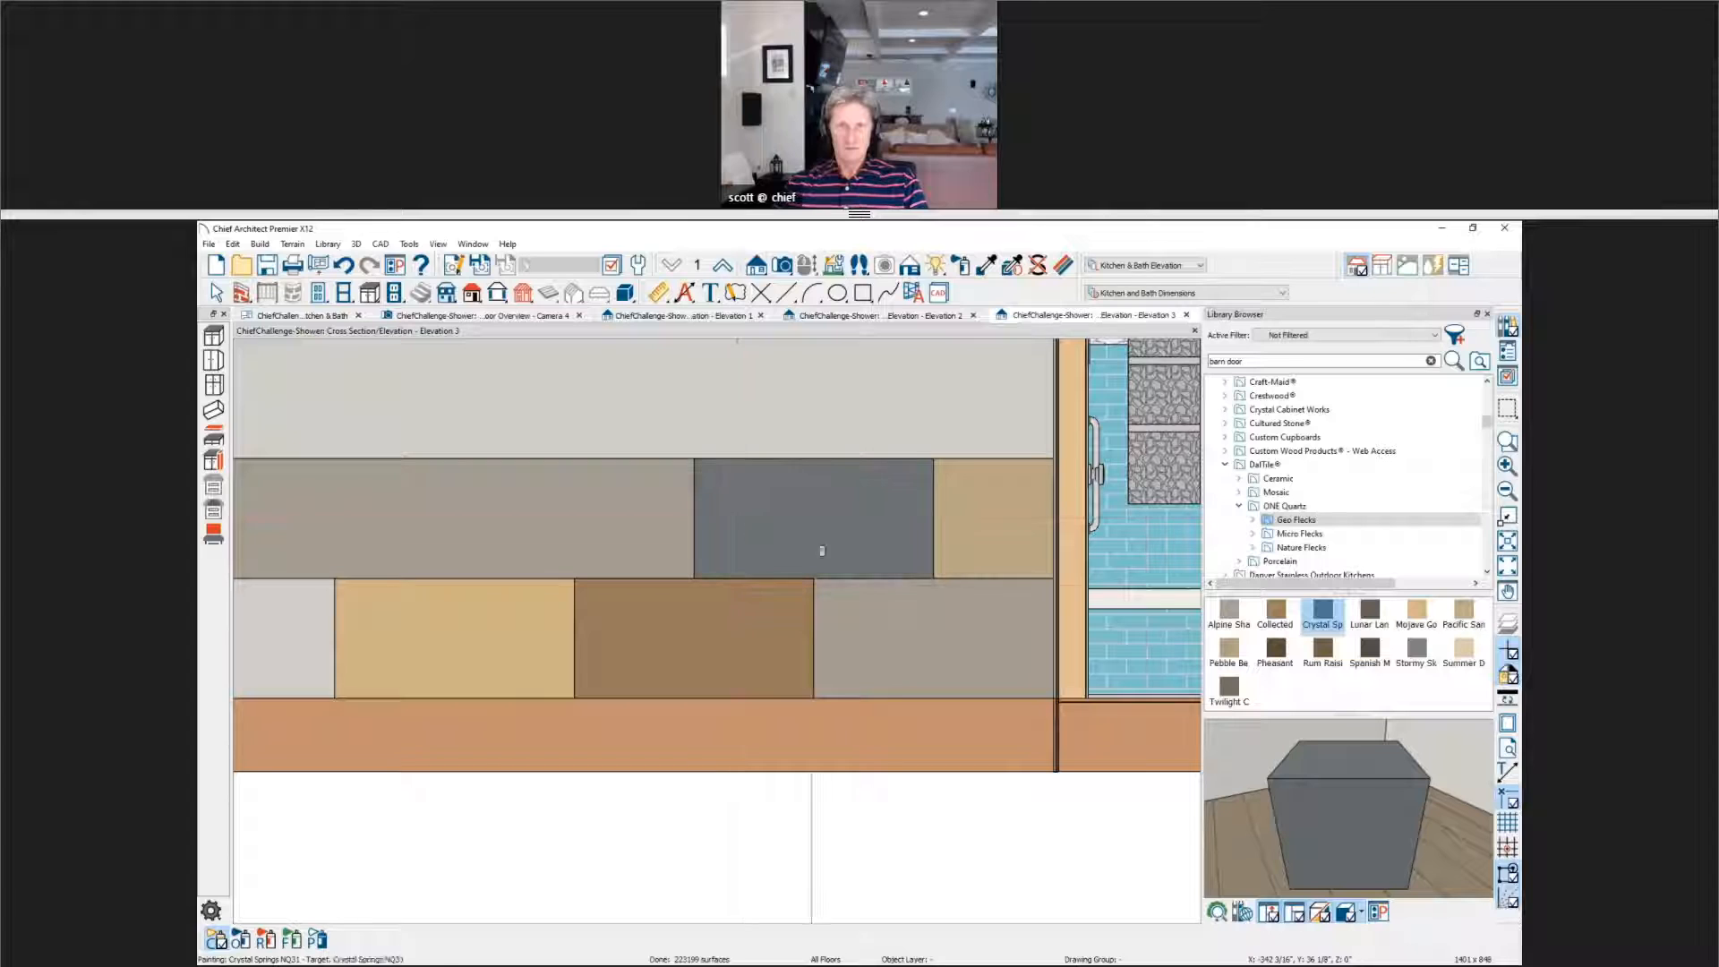
click(1228, 612)
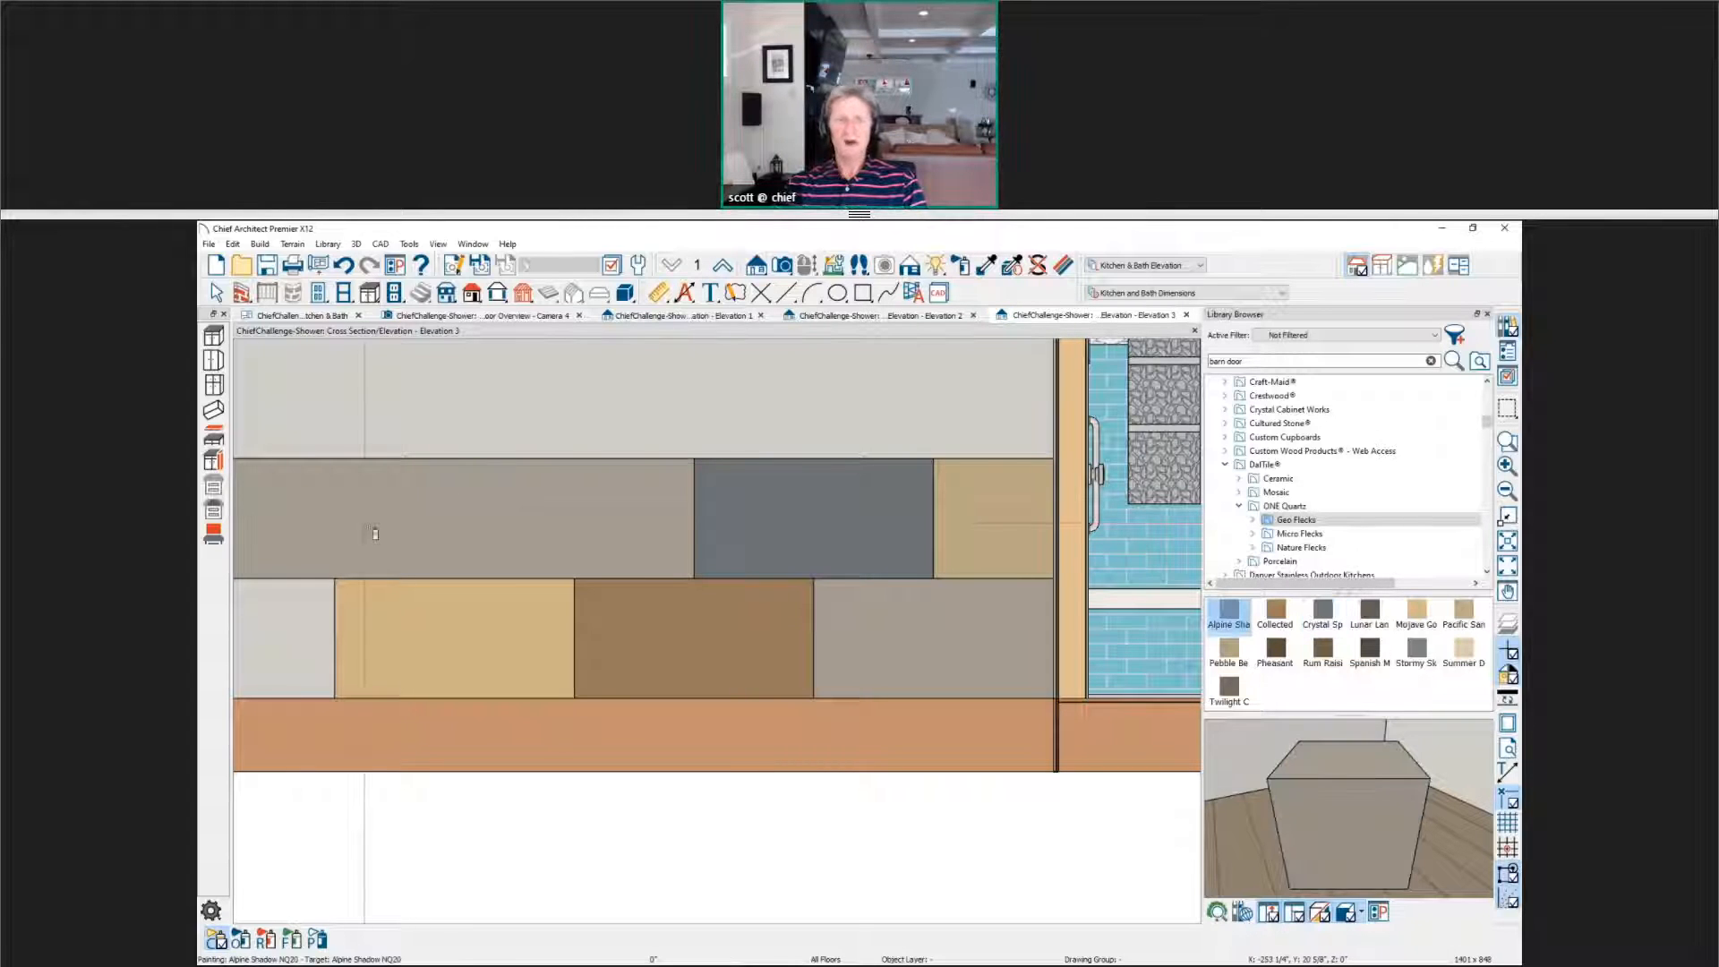
click(1370, 658)
click(339, 533)
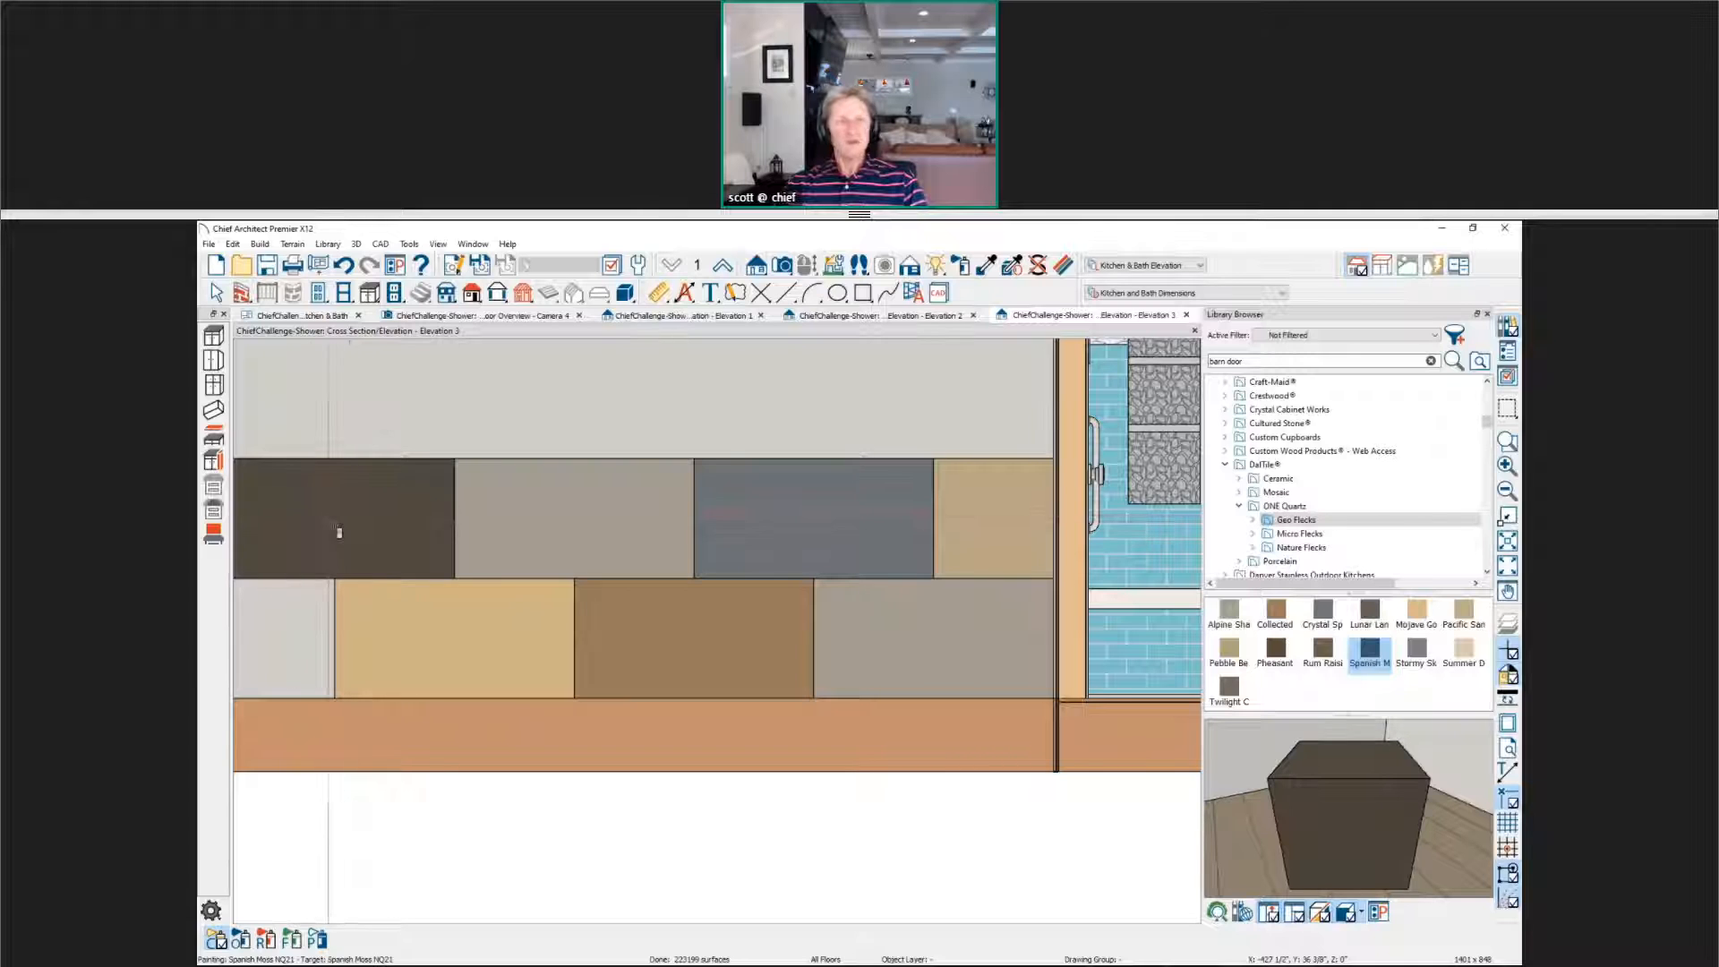
Step: Examine the multicoloured wall panels in the perspective floor overview using the Standard rendering technique, and leave the material painting mode
key(space)
scroll(555, 548, down, 1)
middle_drag(618, 552, 666, 587)
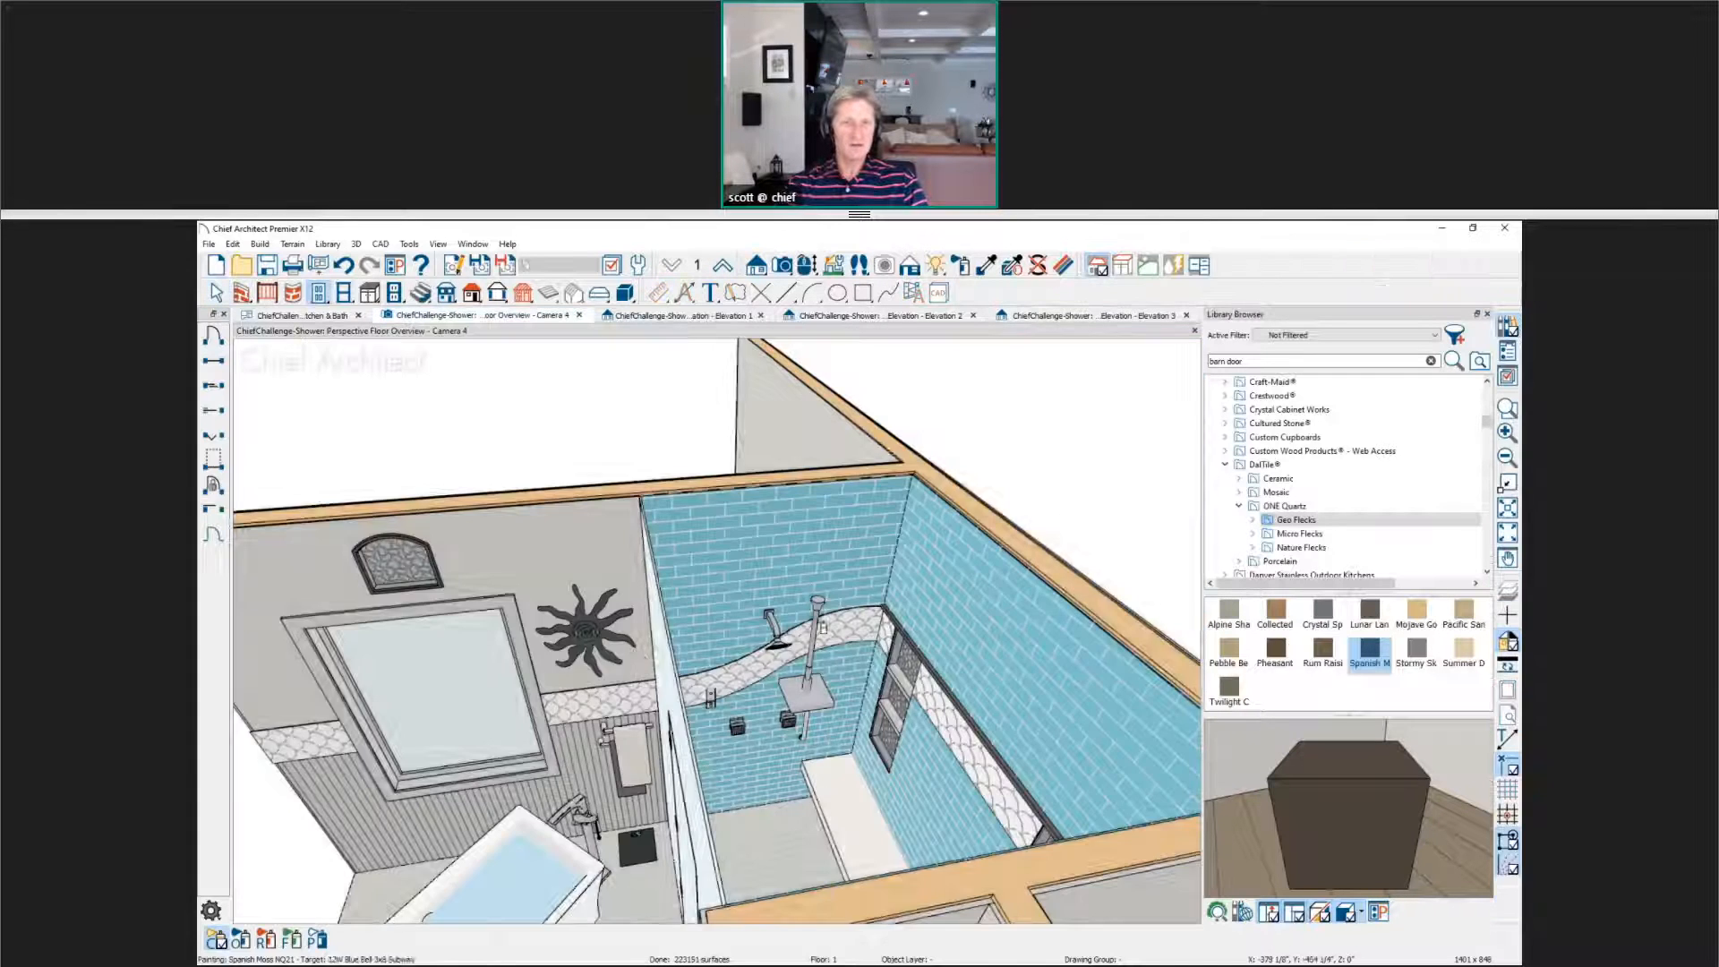
middle_drag(825, 627, 1110, 582)
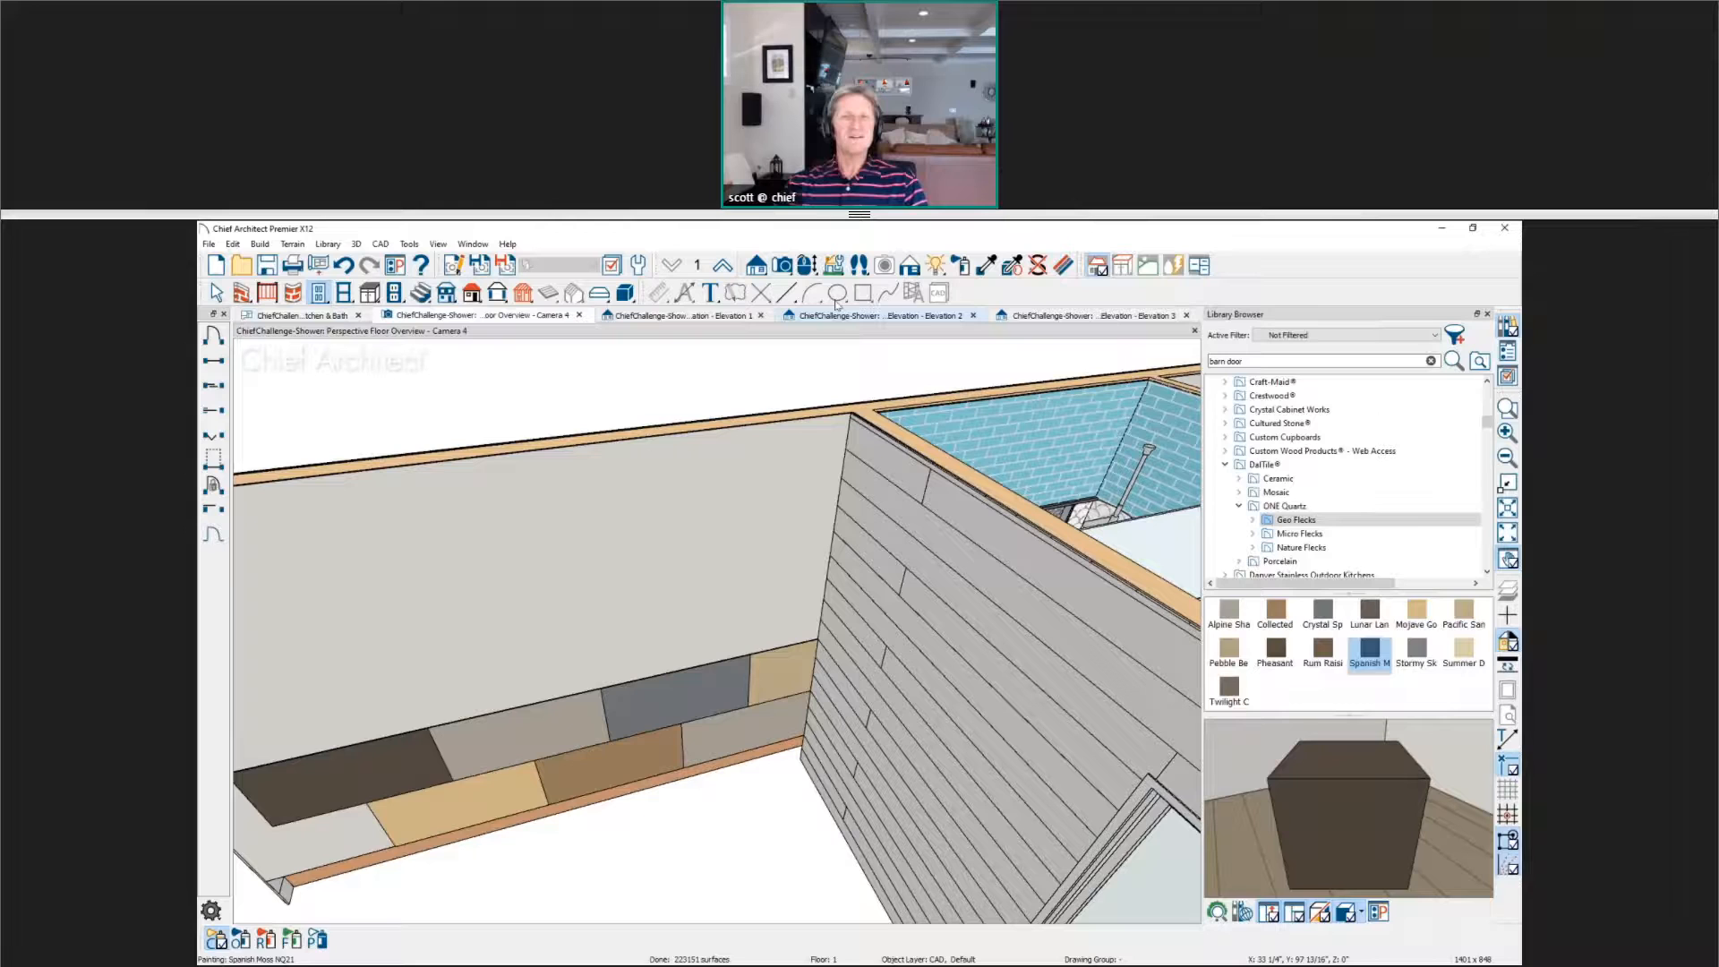
click(910, 265)
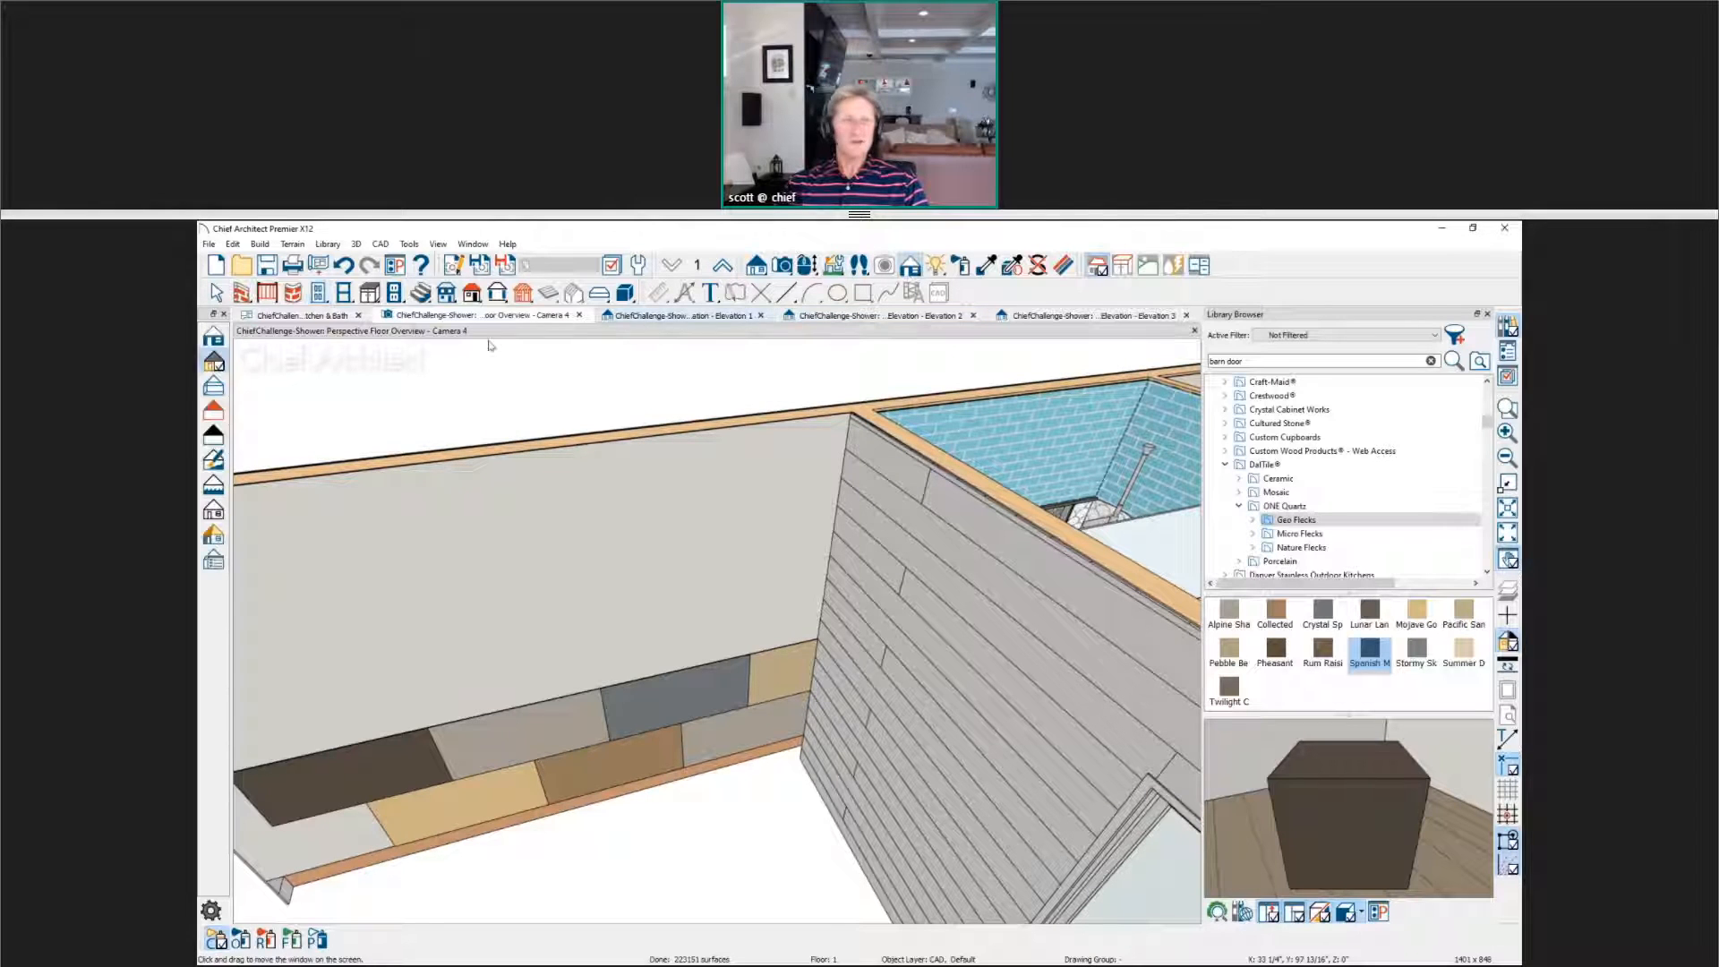
click(214, 337)
middle_drag(446, 660, 748, 767)
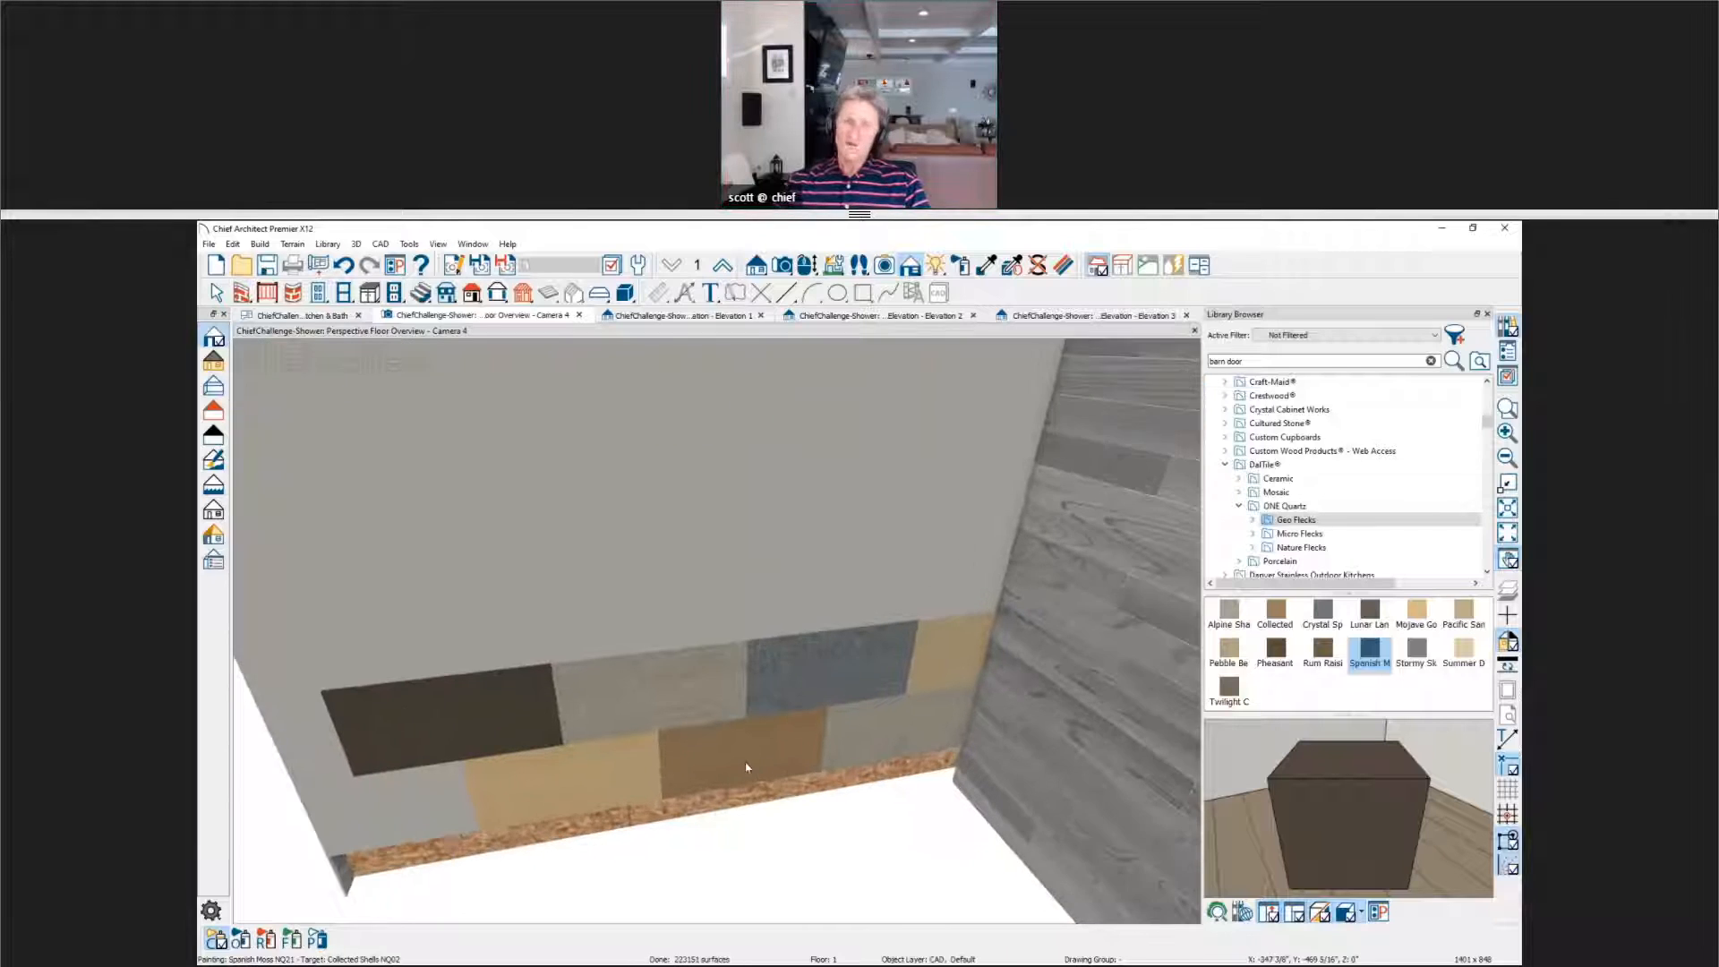
key(Escape)
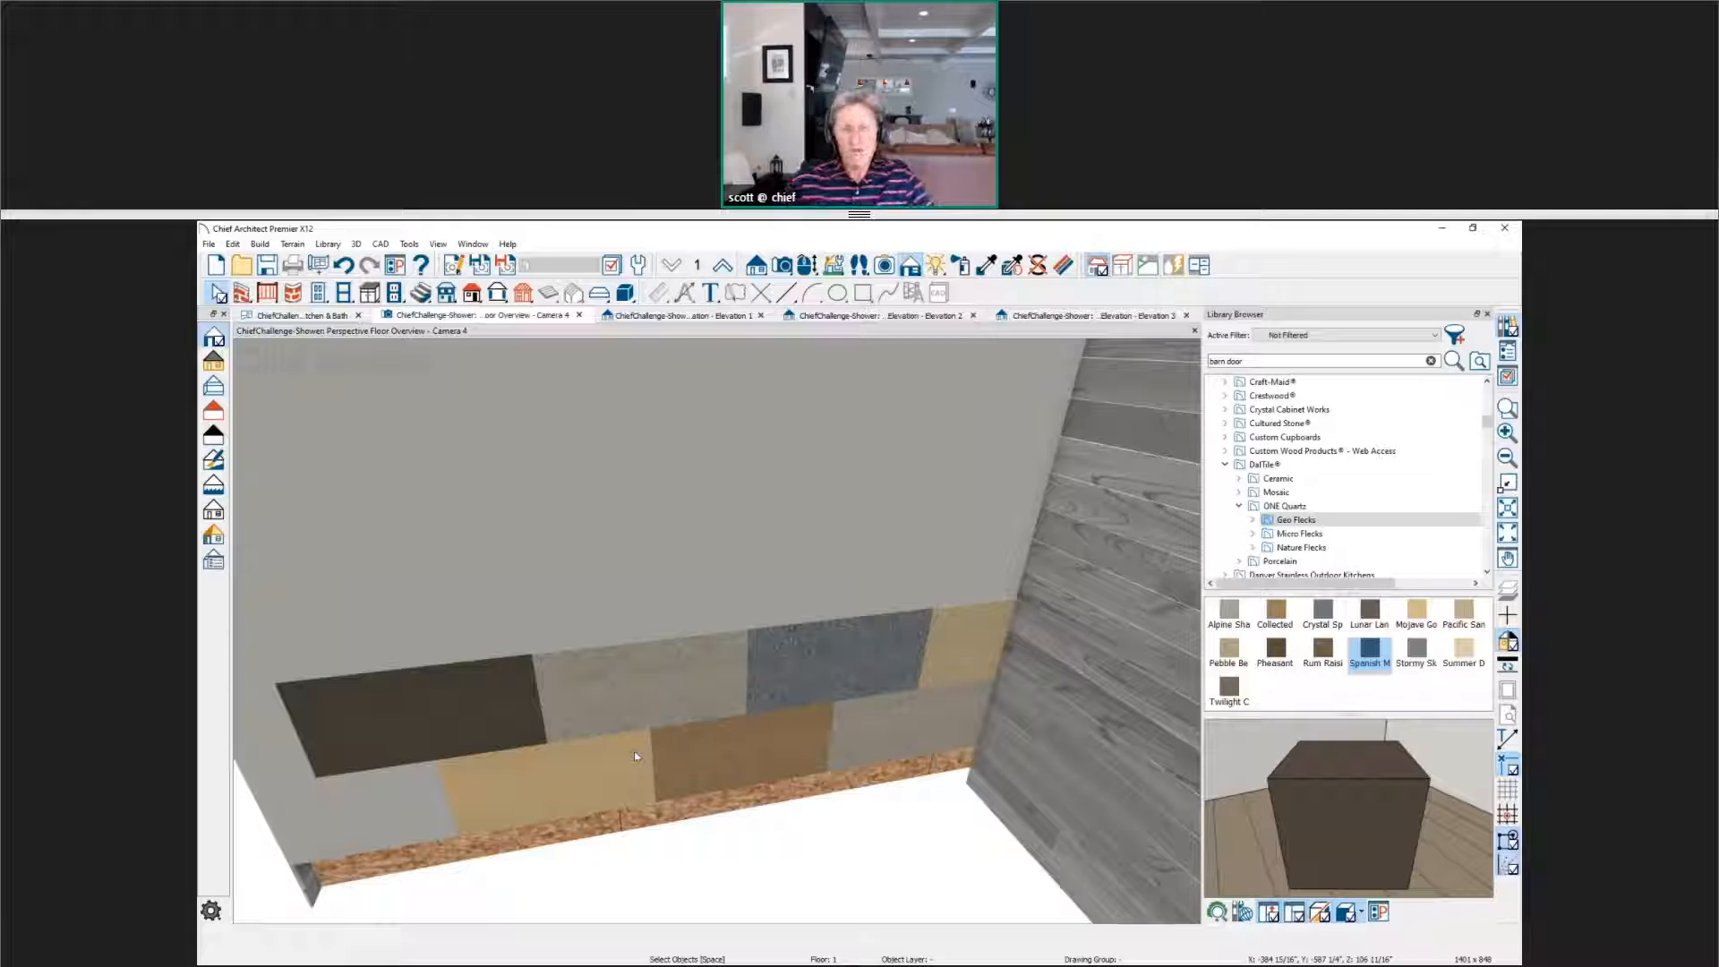
Step: In the floor plan, draw an interior wall about 187" long from the shower's front corner, parallel to the extended wall, and select it
click(304, 315)
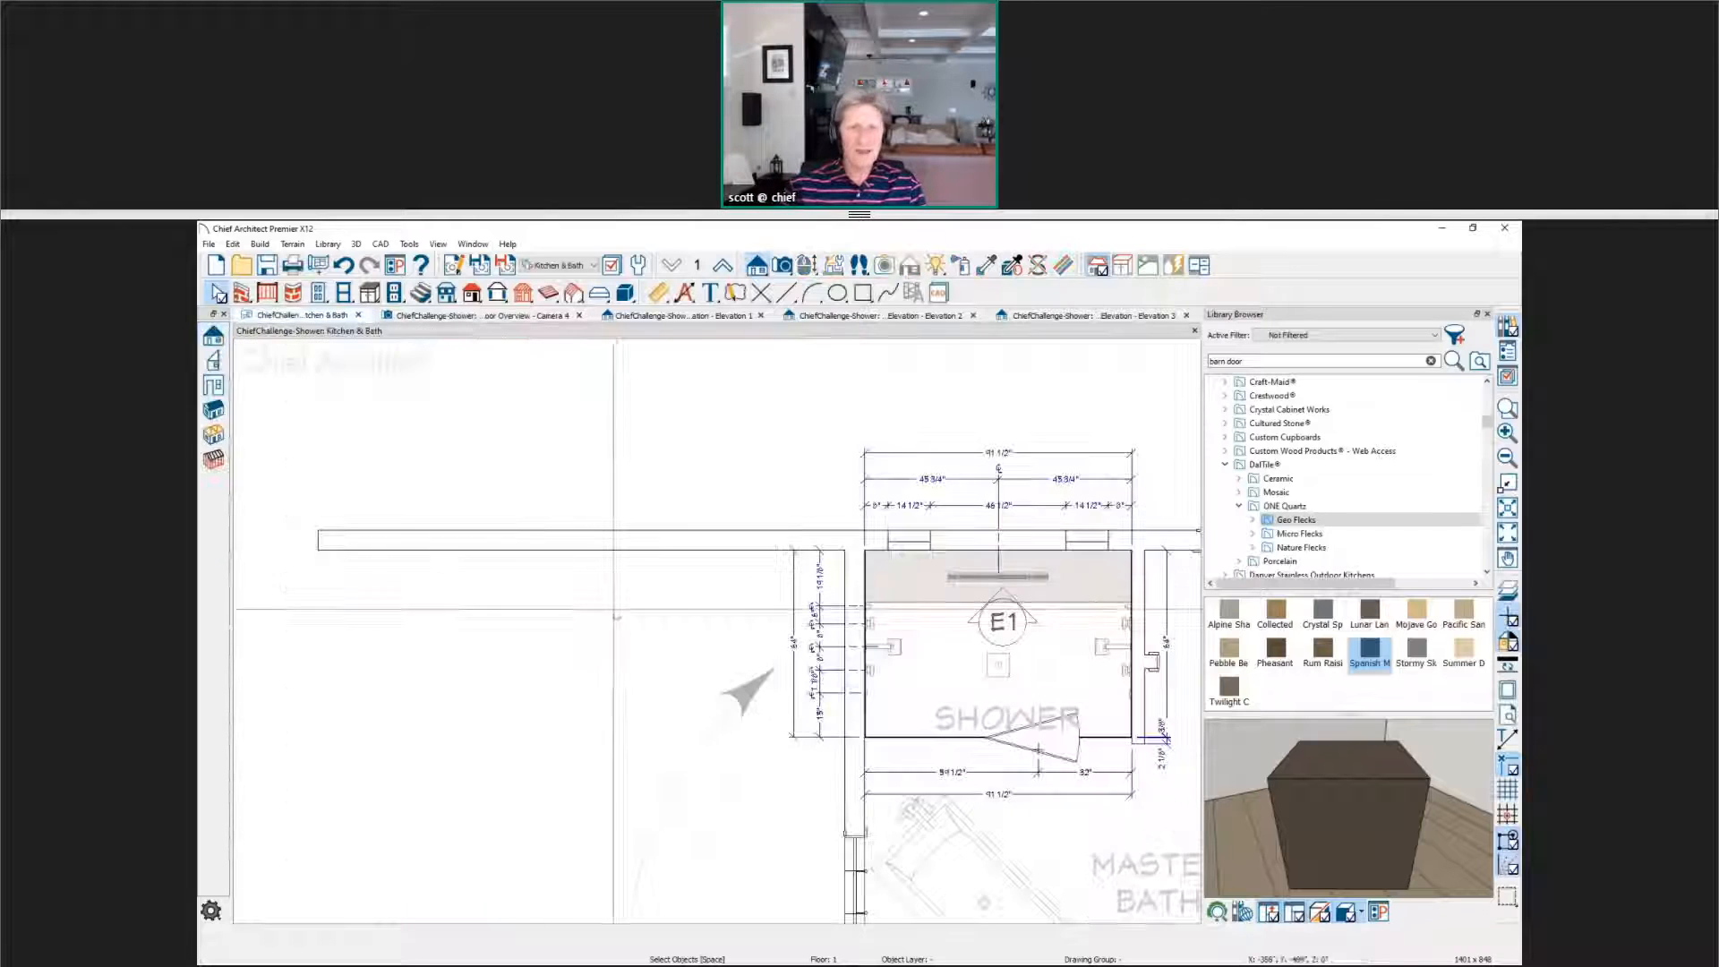
scroll(616, 616, down, 2)
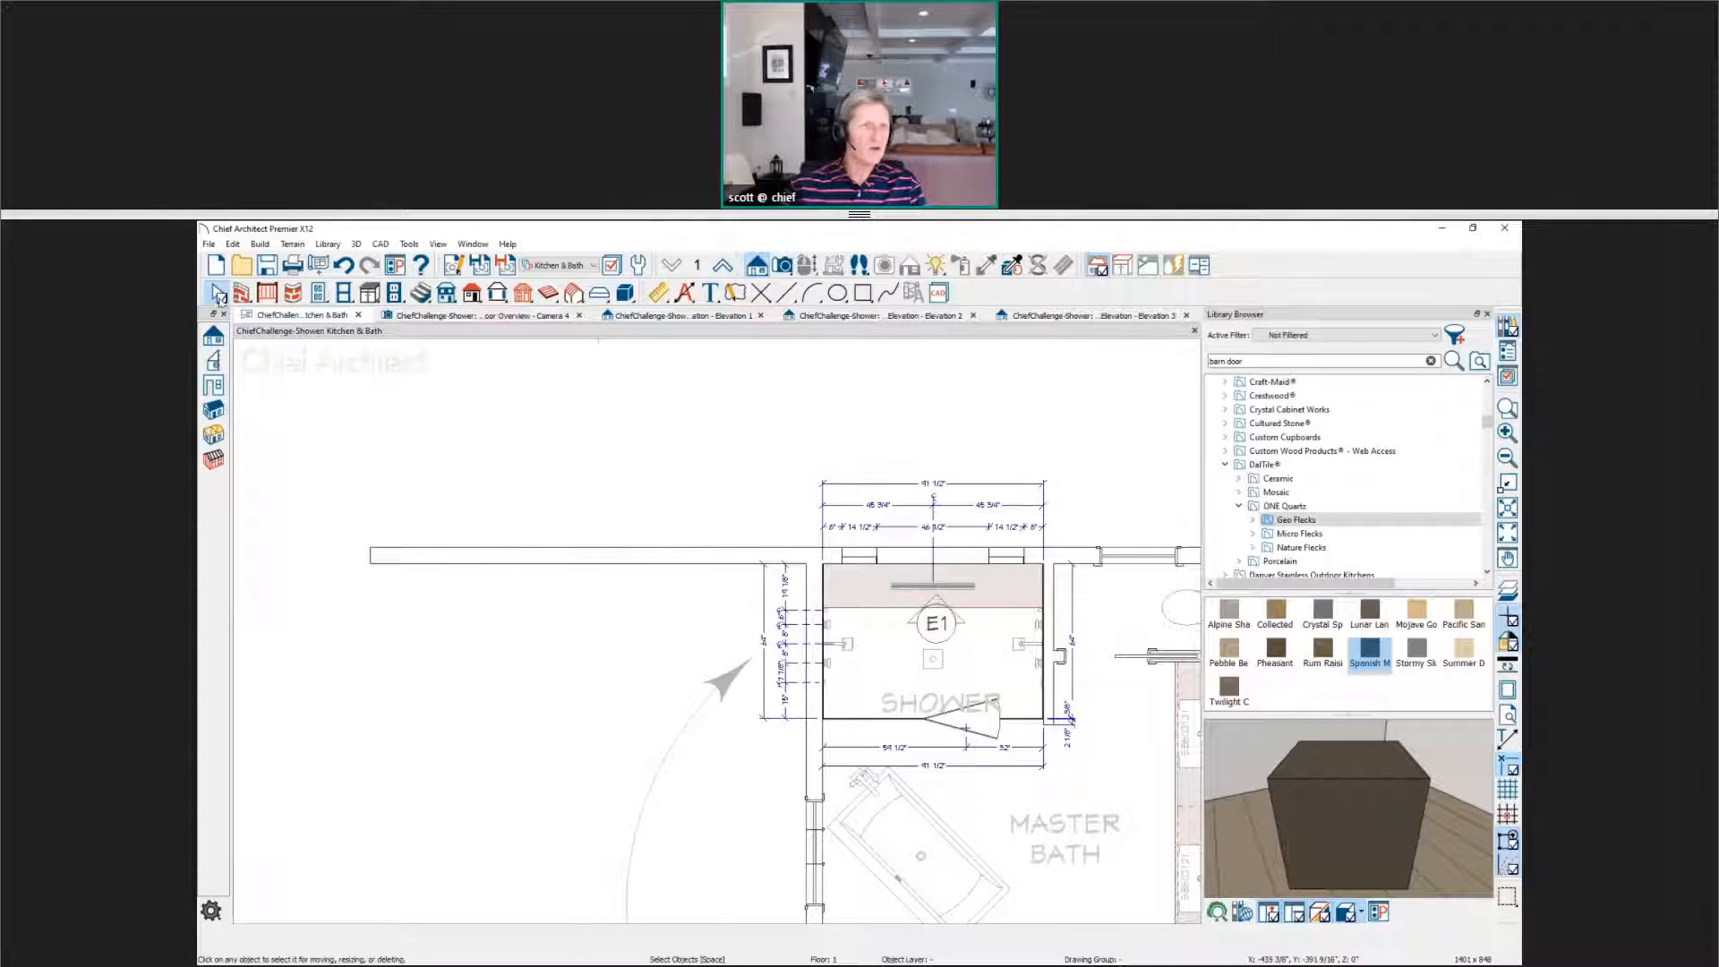
click(220, 407)
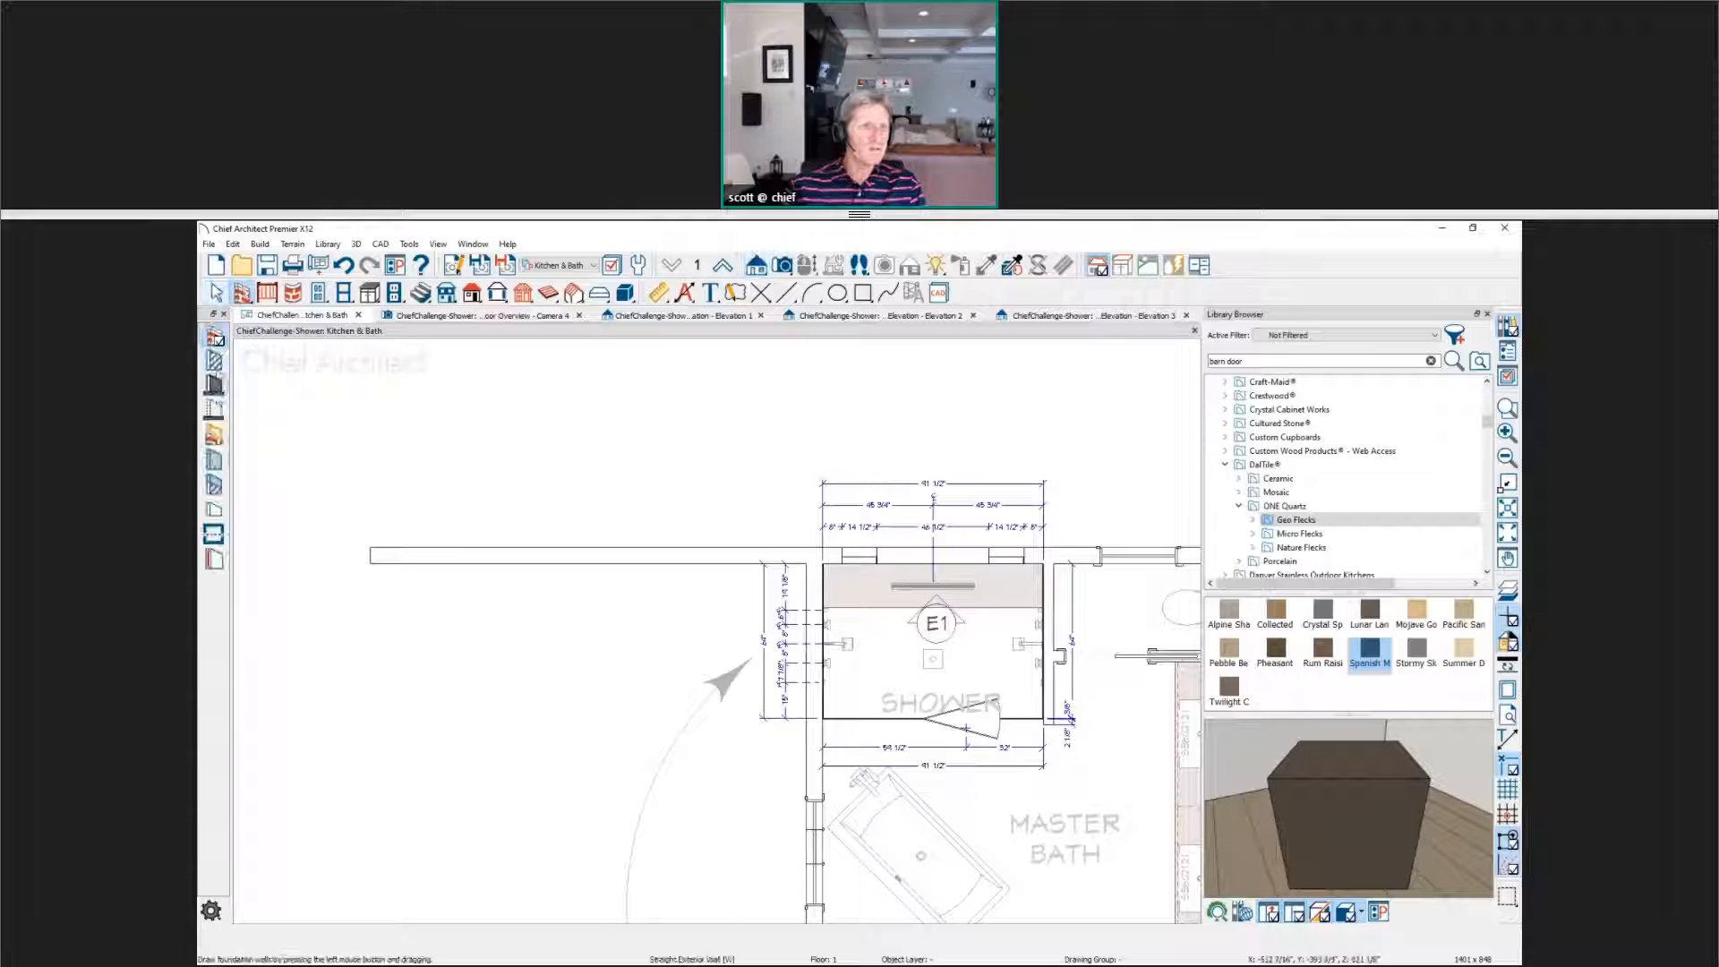
click(214, 360)
drag(822, 716, 372, 714)
key(space)
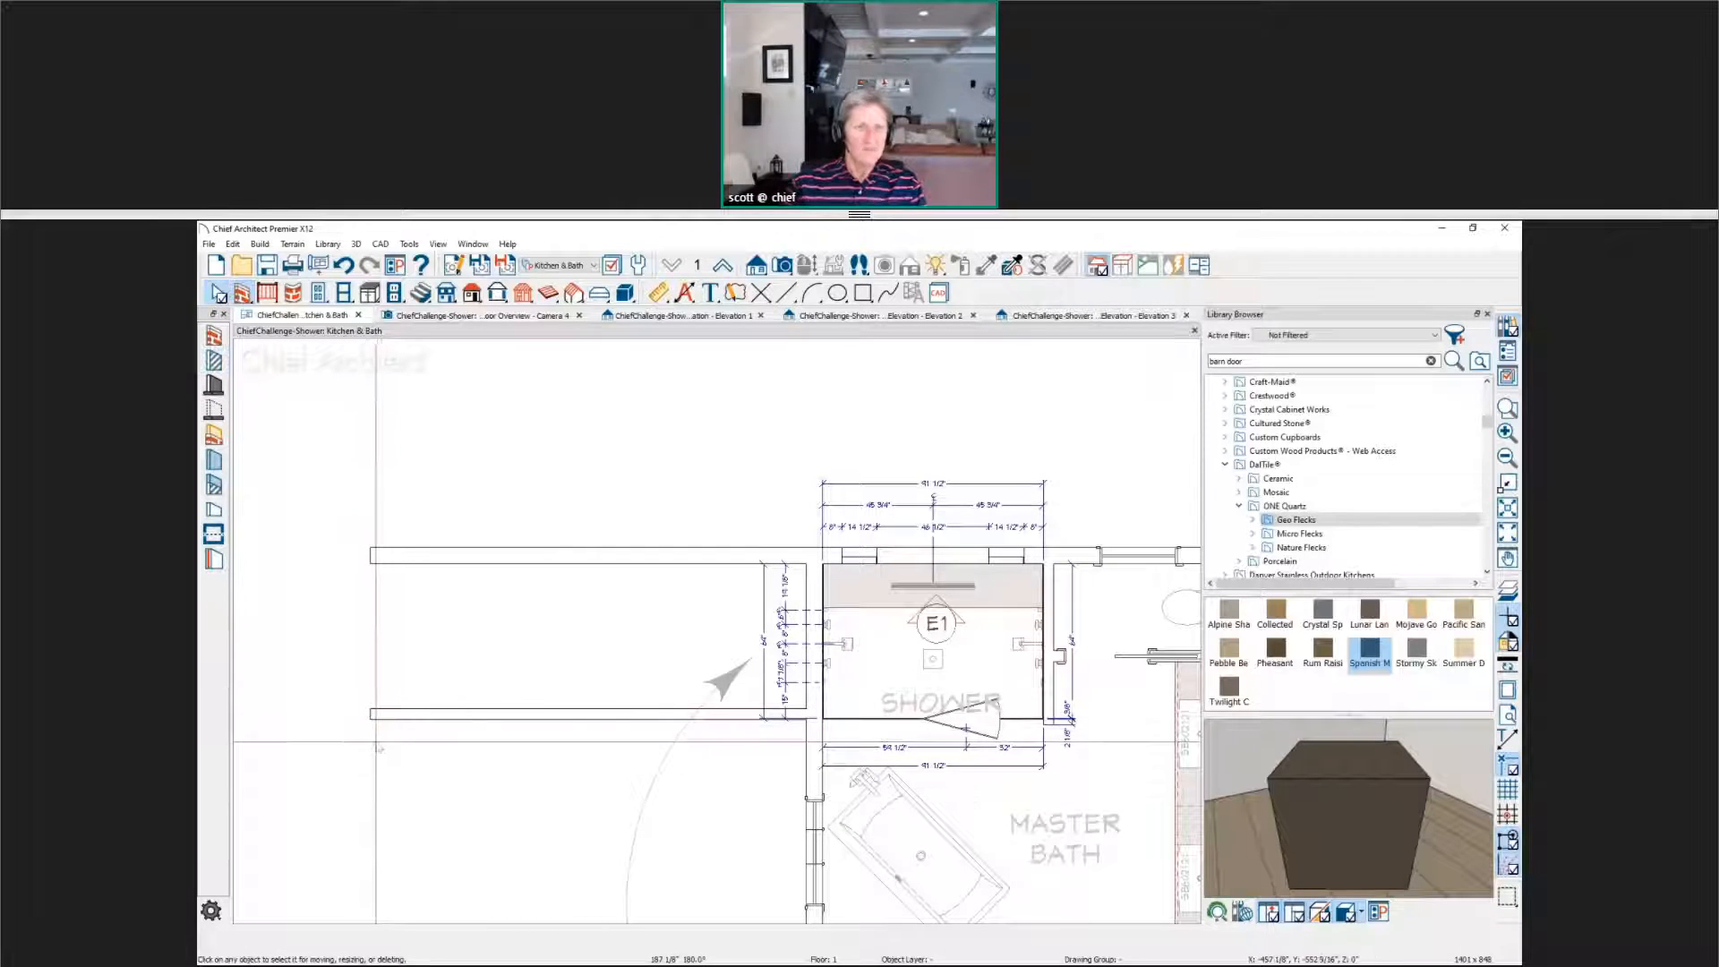
click(373, 715)
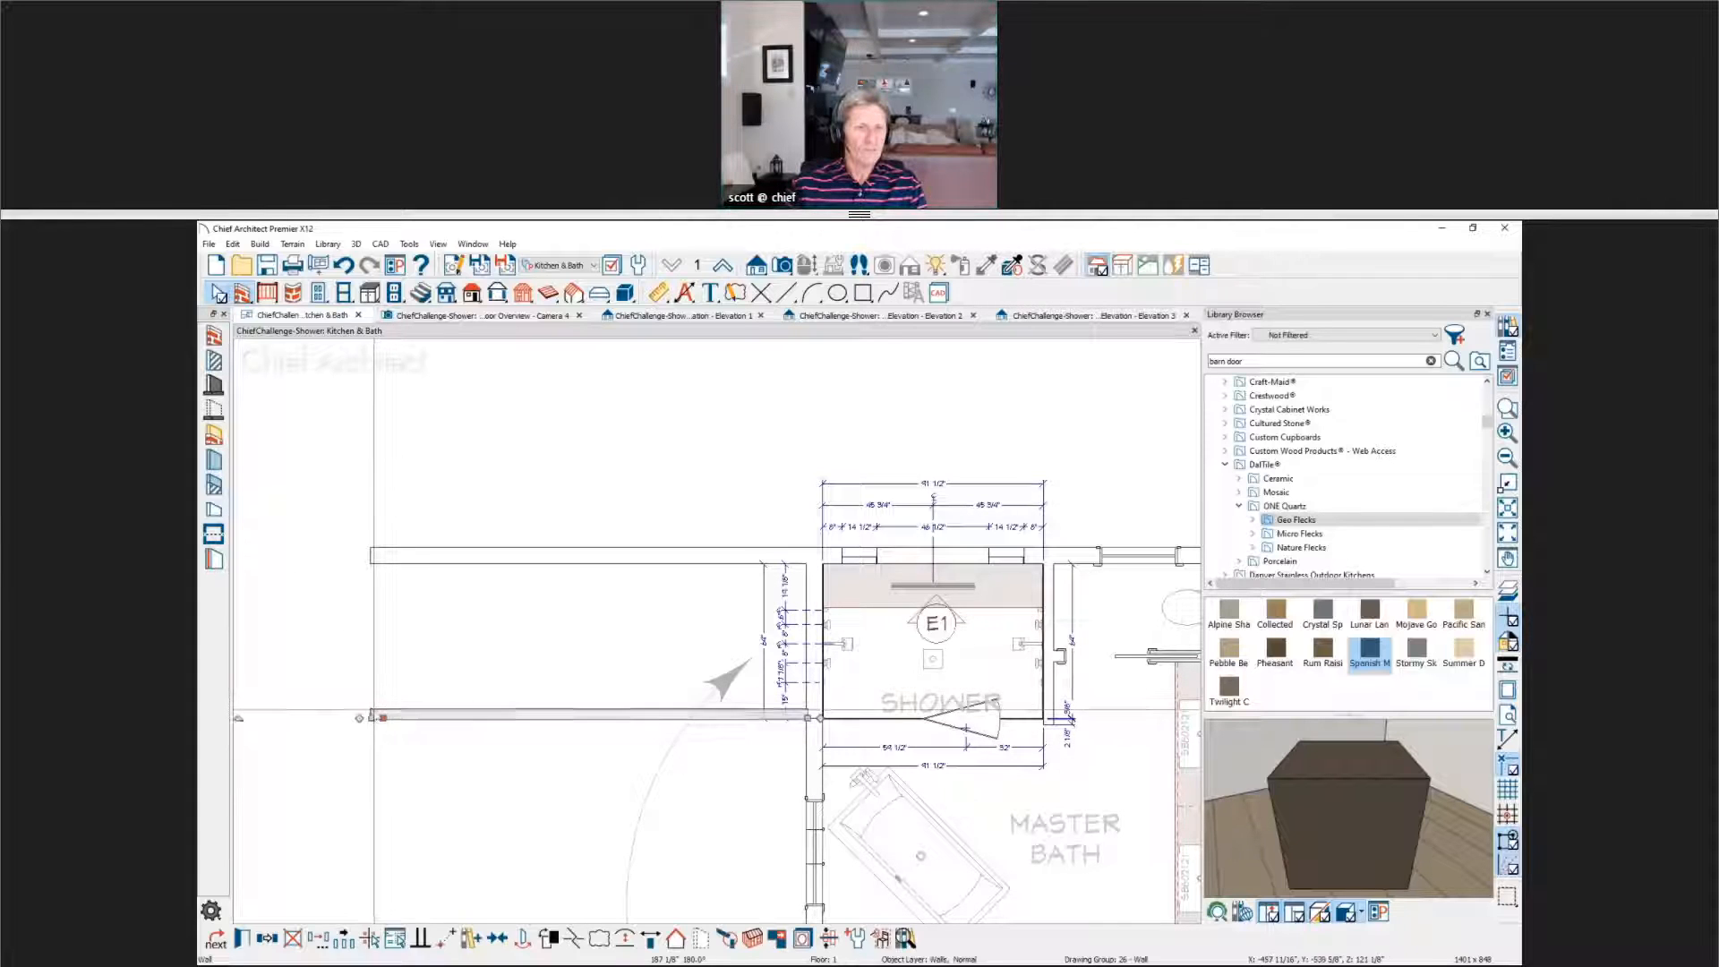
Step: Close the far end of the two parallel walls with a wall about 70" long, and move the new parallel wall outward in the perspective overview
mouse_move(360, 718)
mouse_down()
mouse_move(374, 573)
mouse_move(401, 549)
mouse_up()
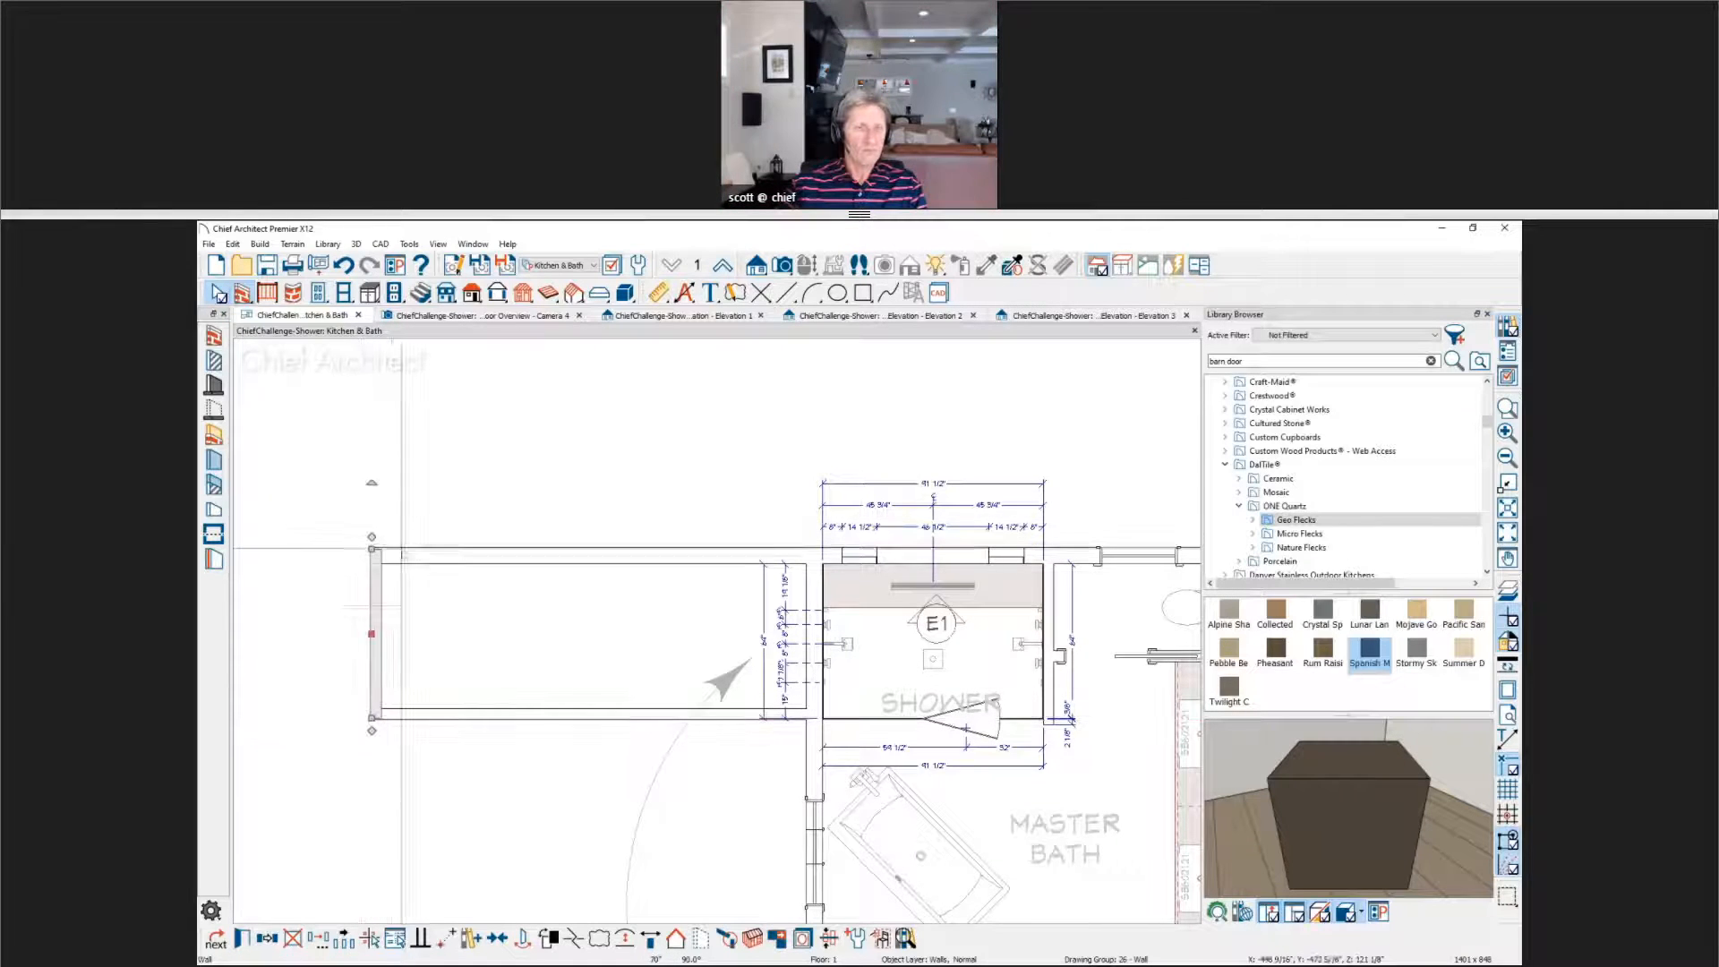
key(space)
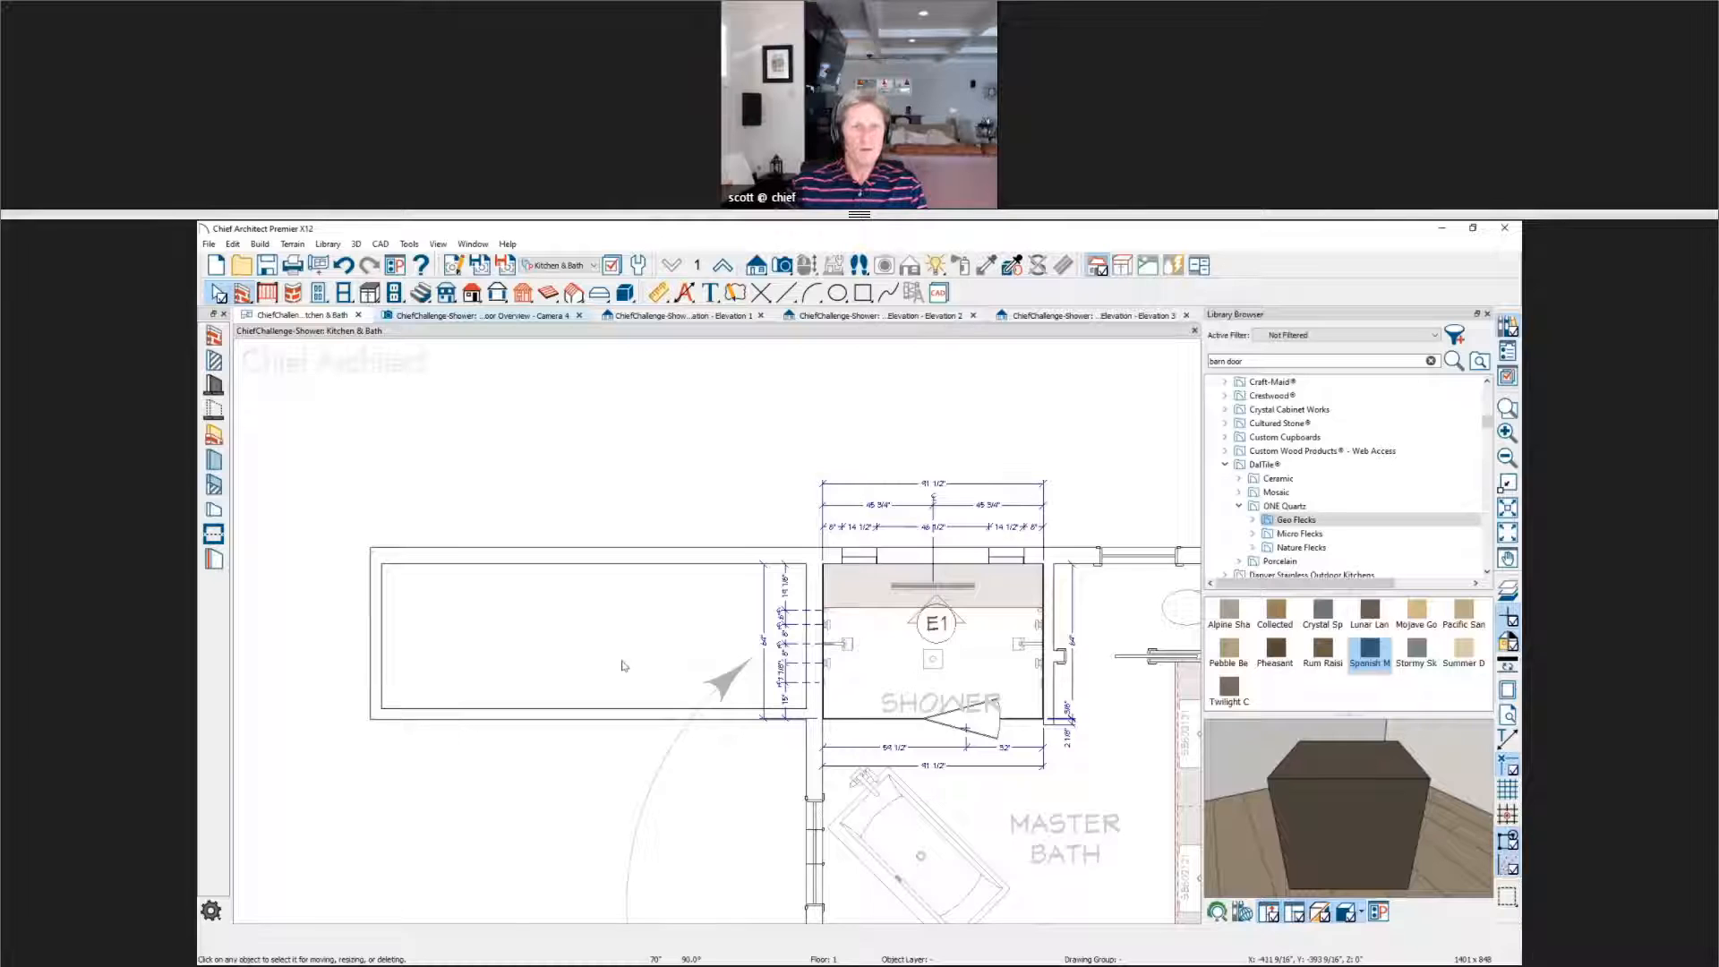
key(ctrl+Tab)
scroll(633, 670, down, 4)
middle_drag(636, 673, 563, 850)
drag(648, 590, 673, 818)
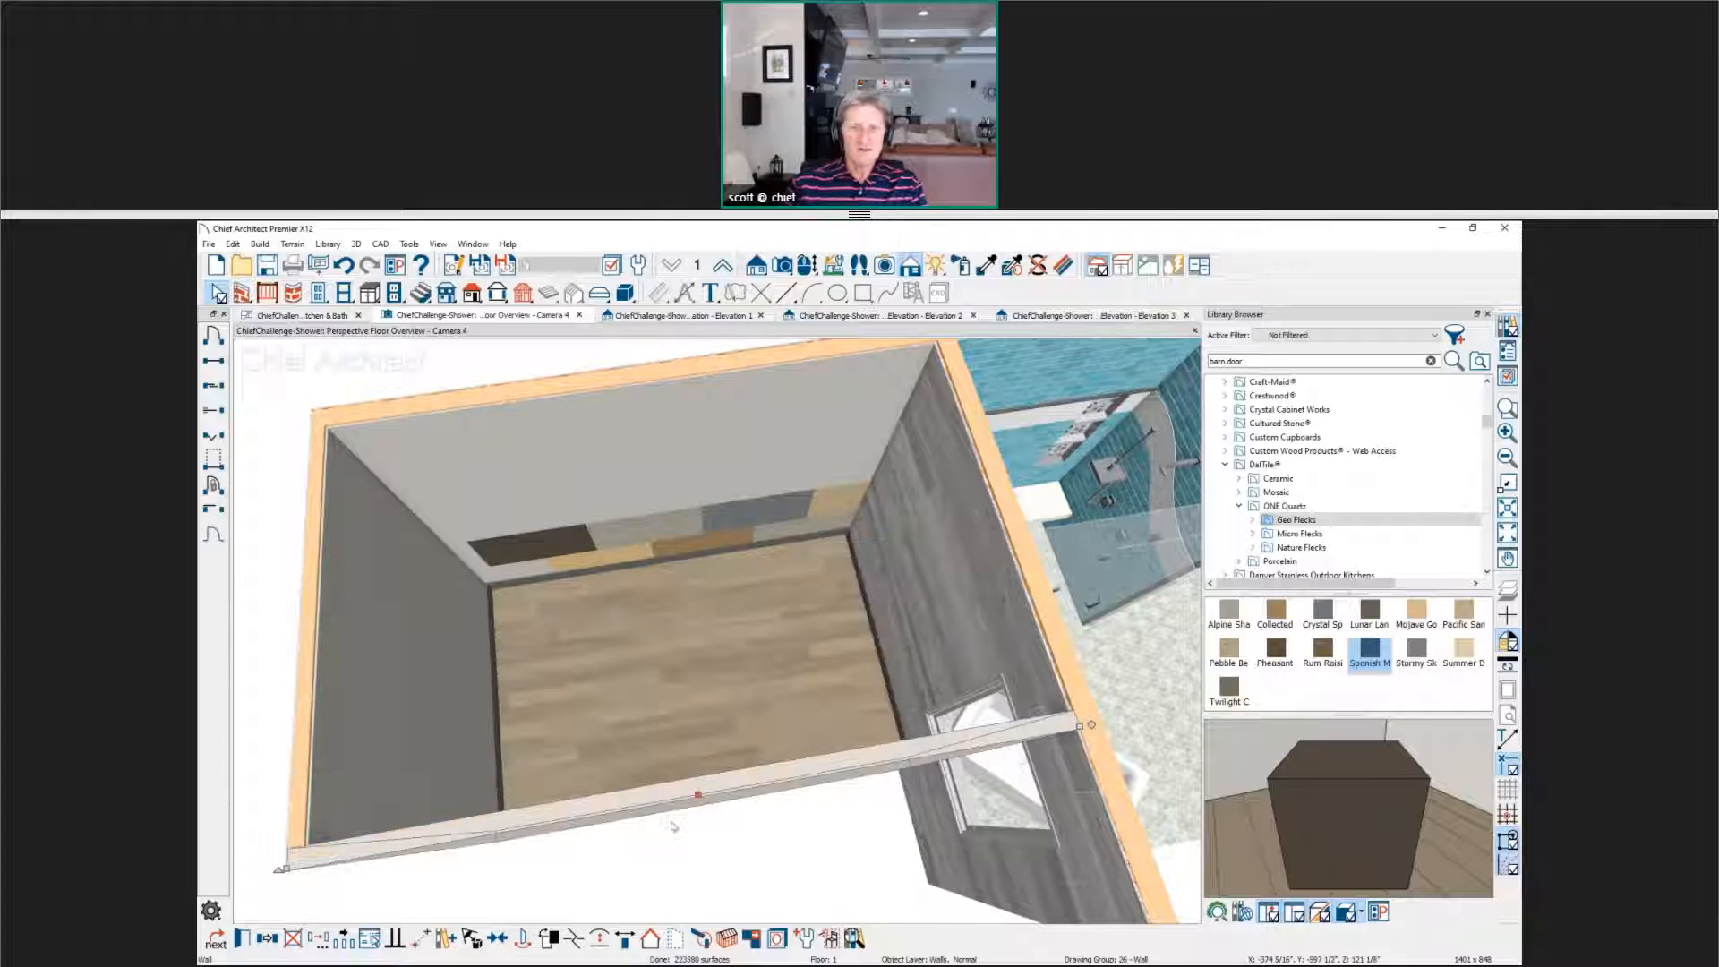
click(672, 827)
middle_drag(673, 832, 682, 788)
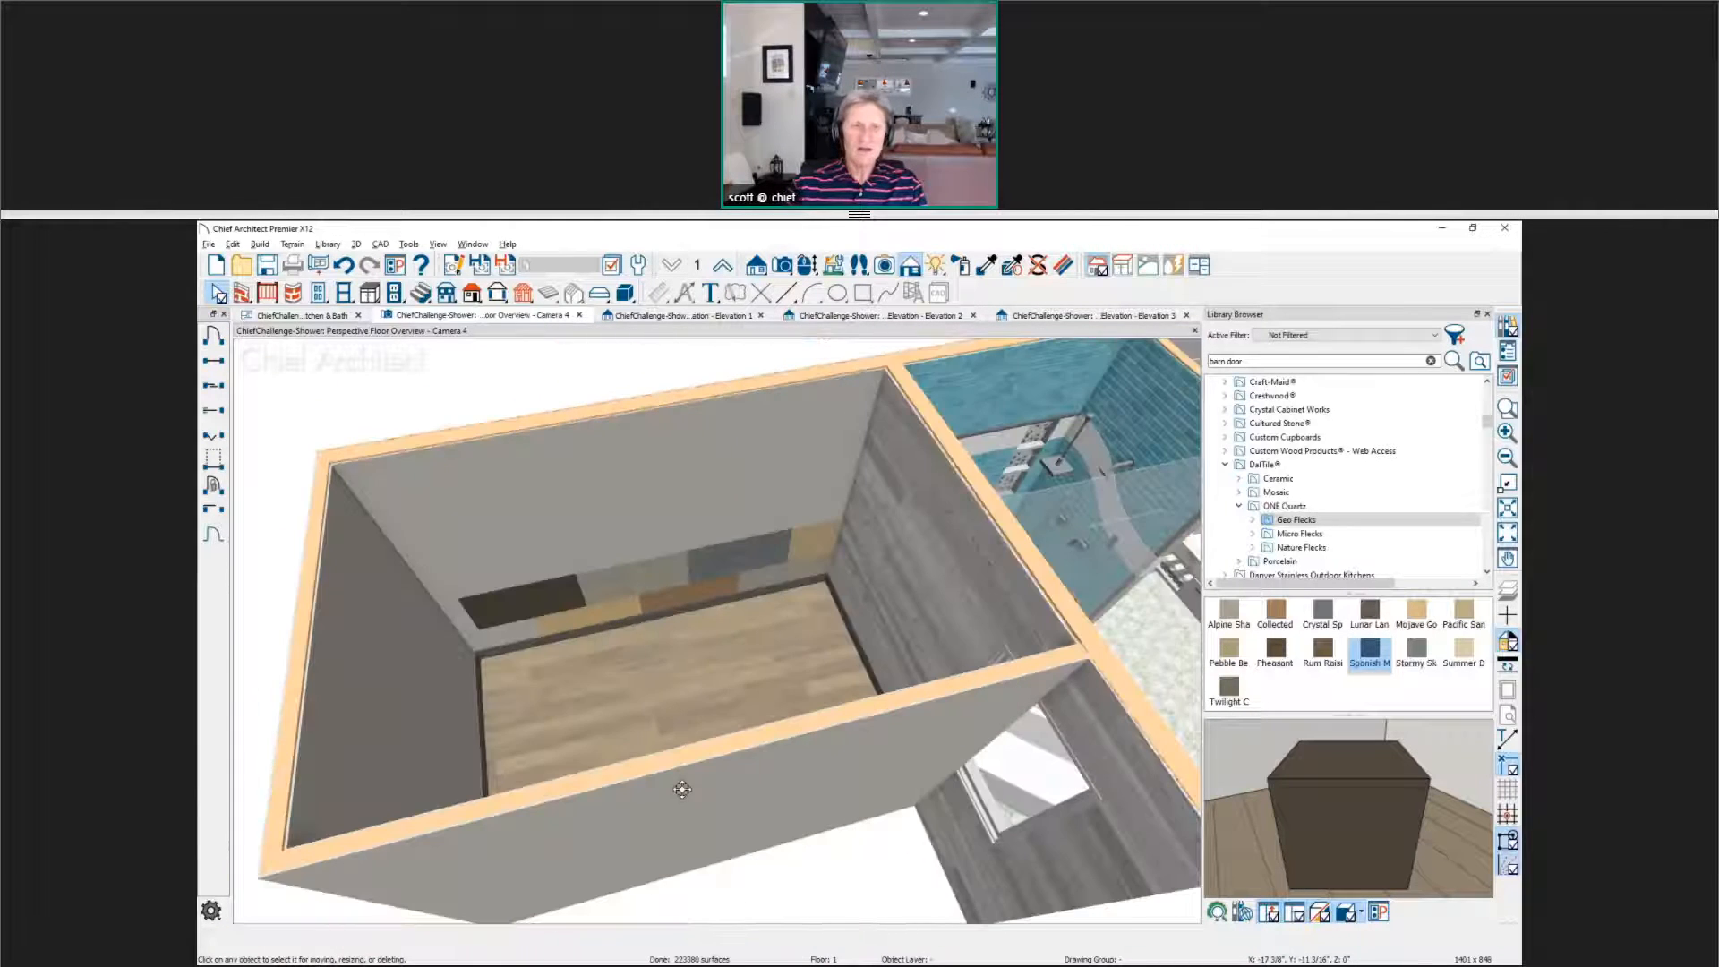
Step: Copy the coloured backsplash panels in both rows and reflect the copies across the room onto the opposite wall
click(625, 613)
shift+click(690, 598)
shift+click(785, 576)
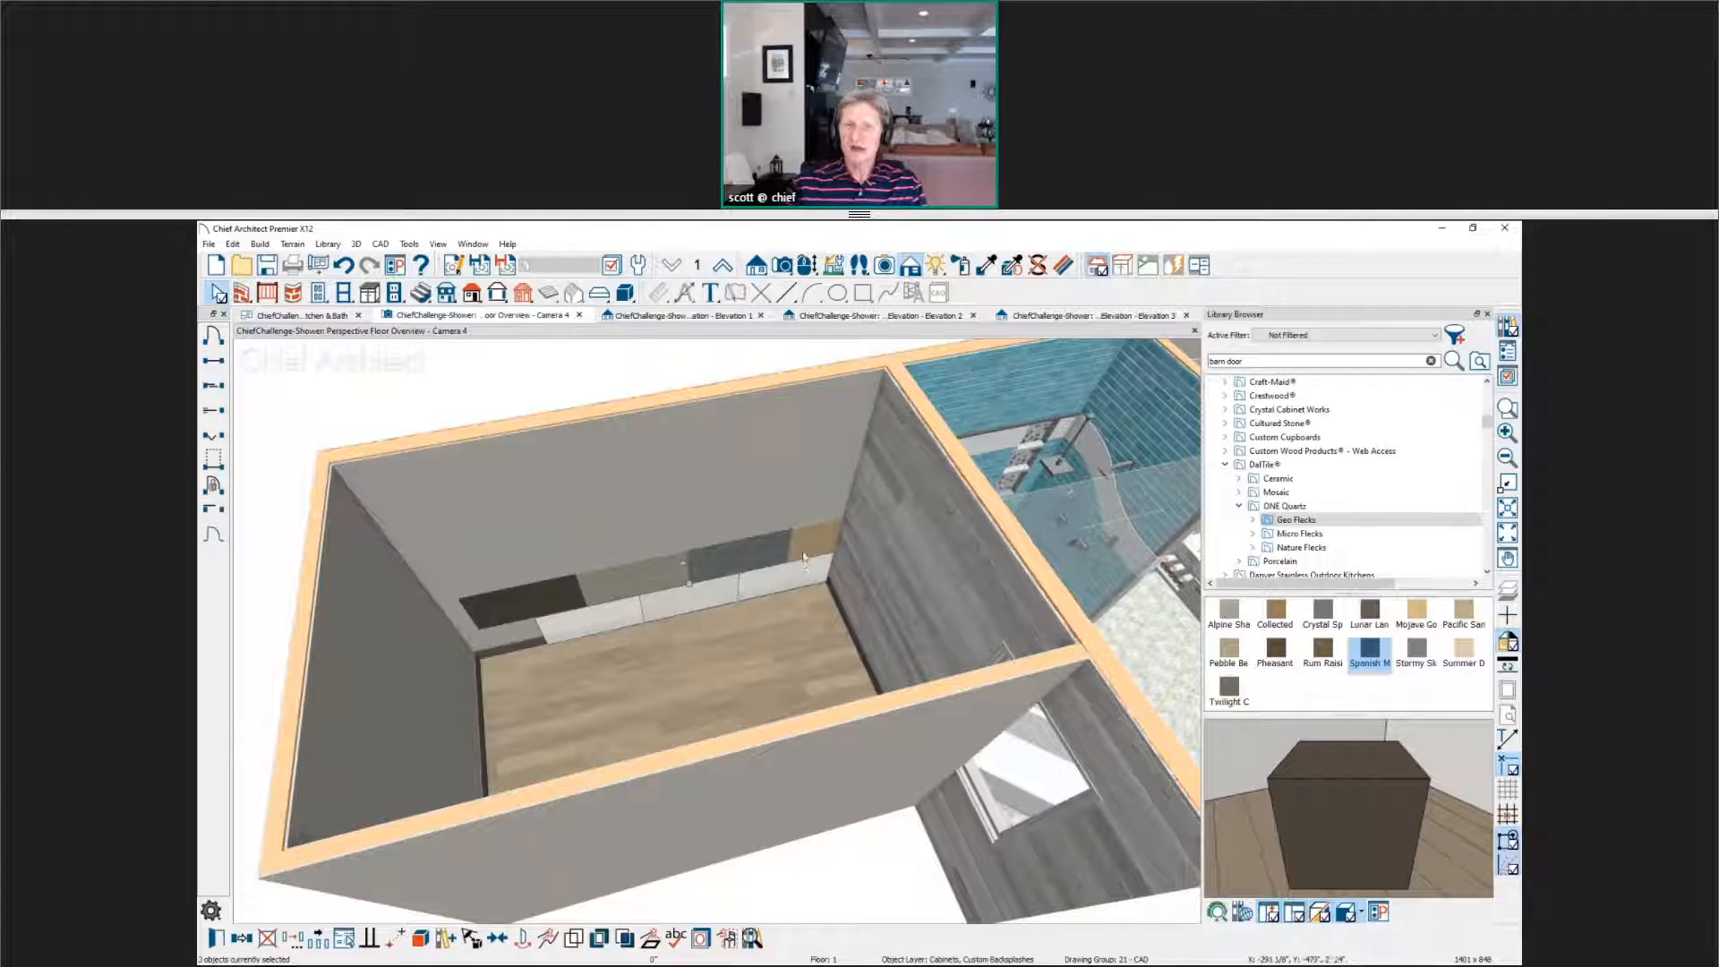
shift+click(804, 557)
shift+click(739, 551)
shift+click(626, 571)
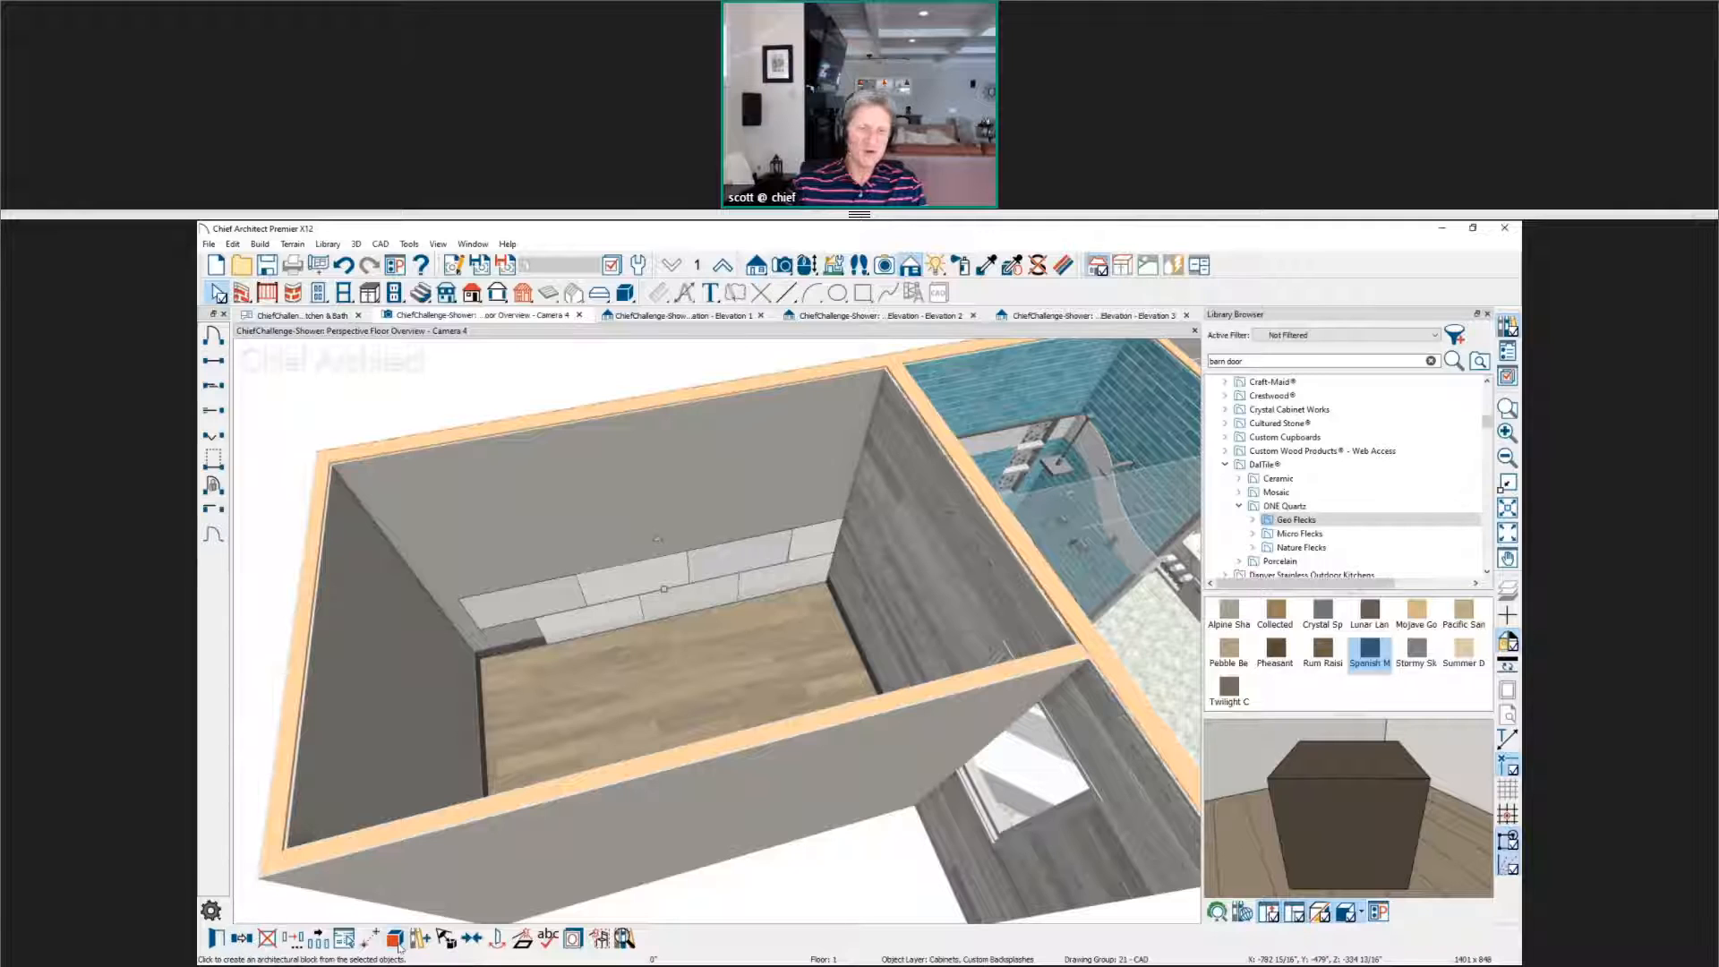
click(239, 946)
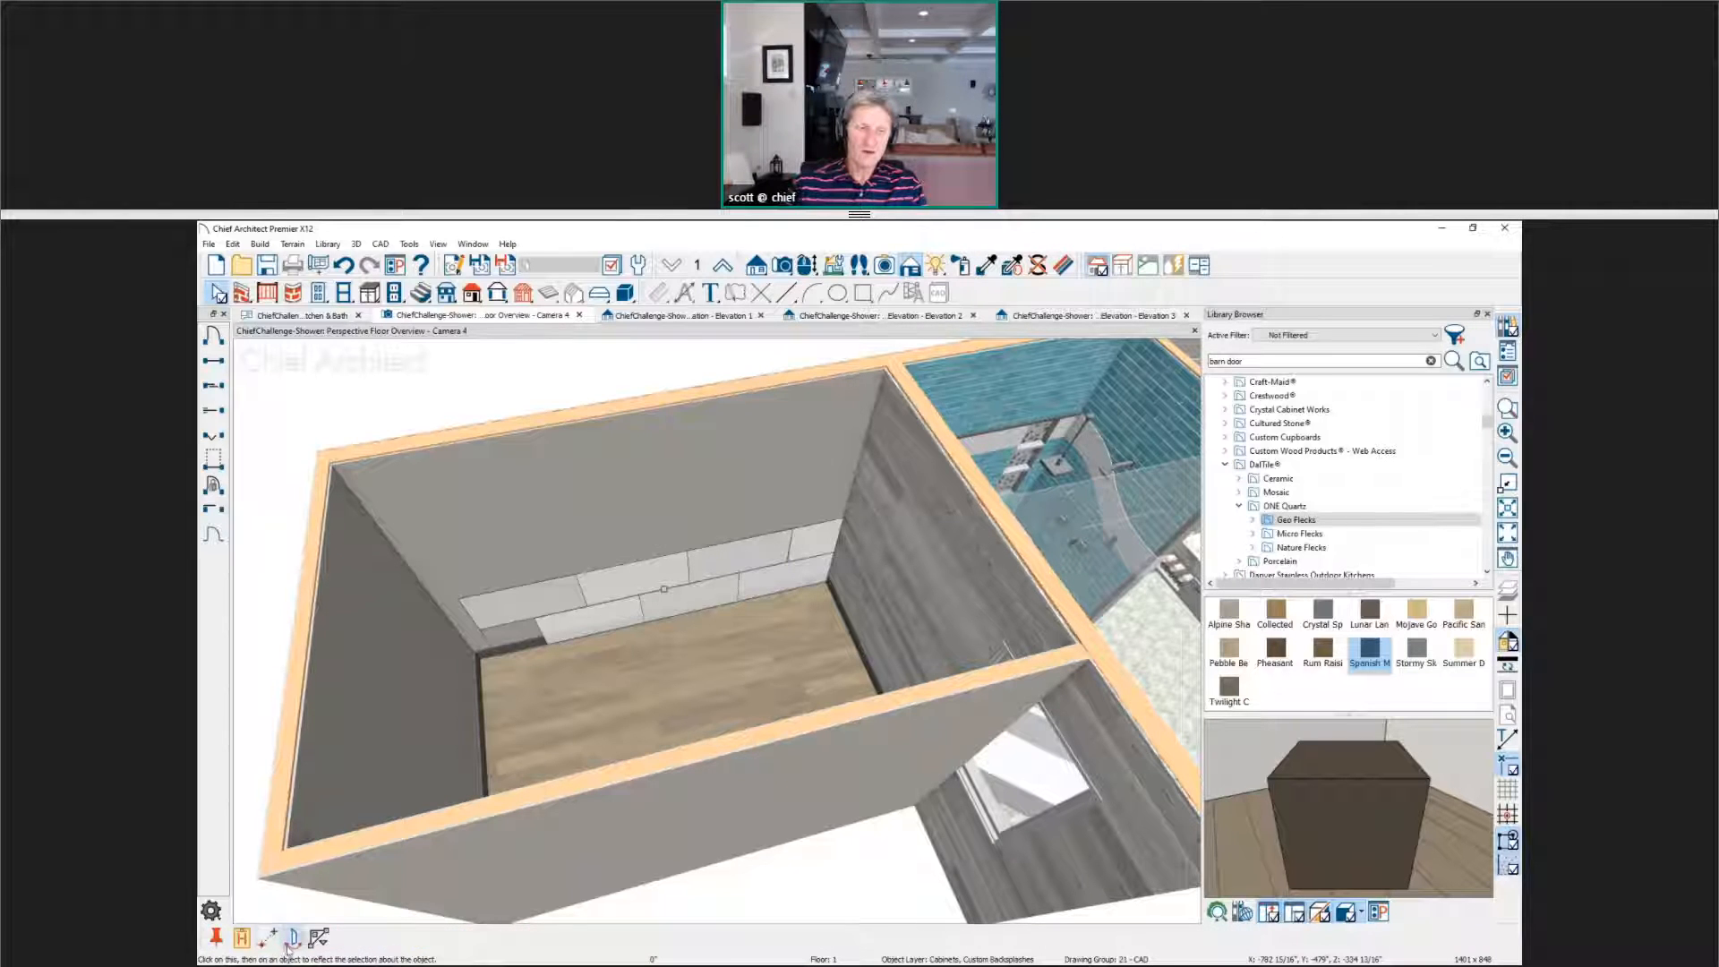
click(293, 945)
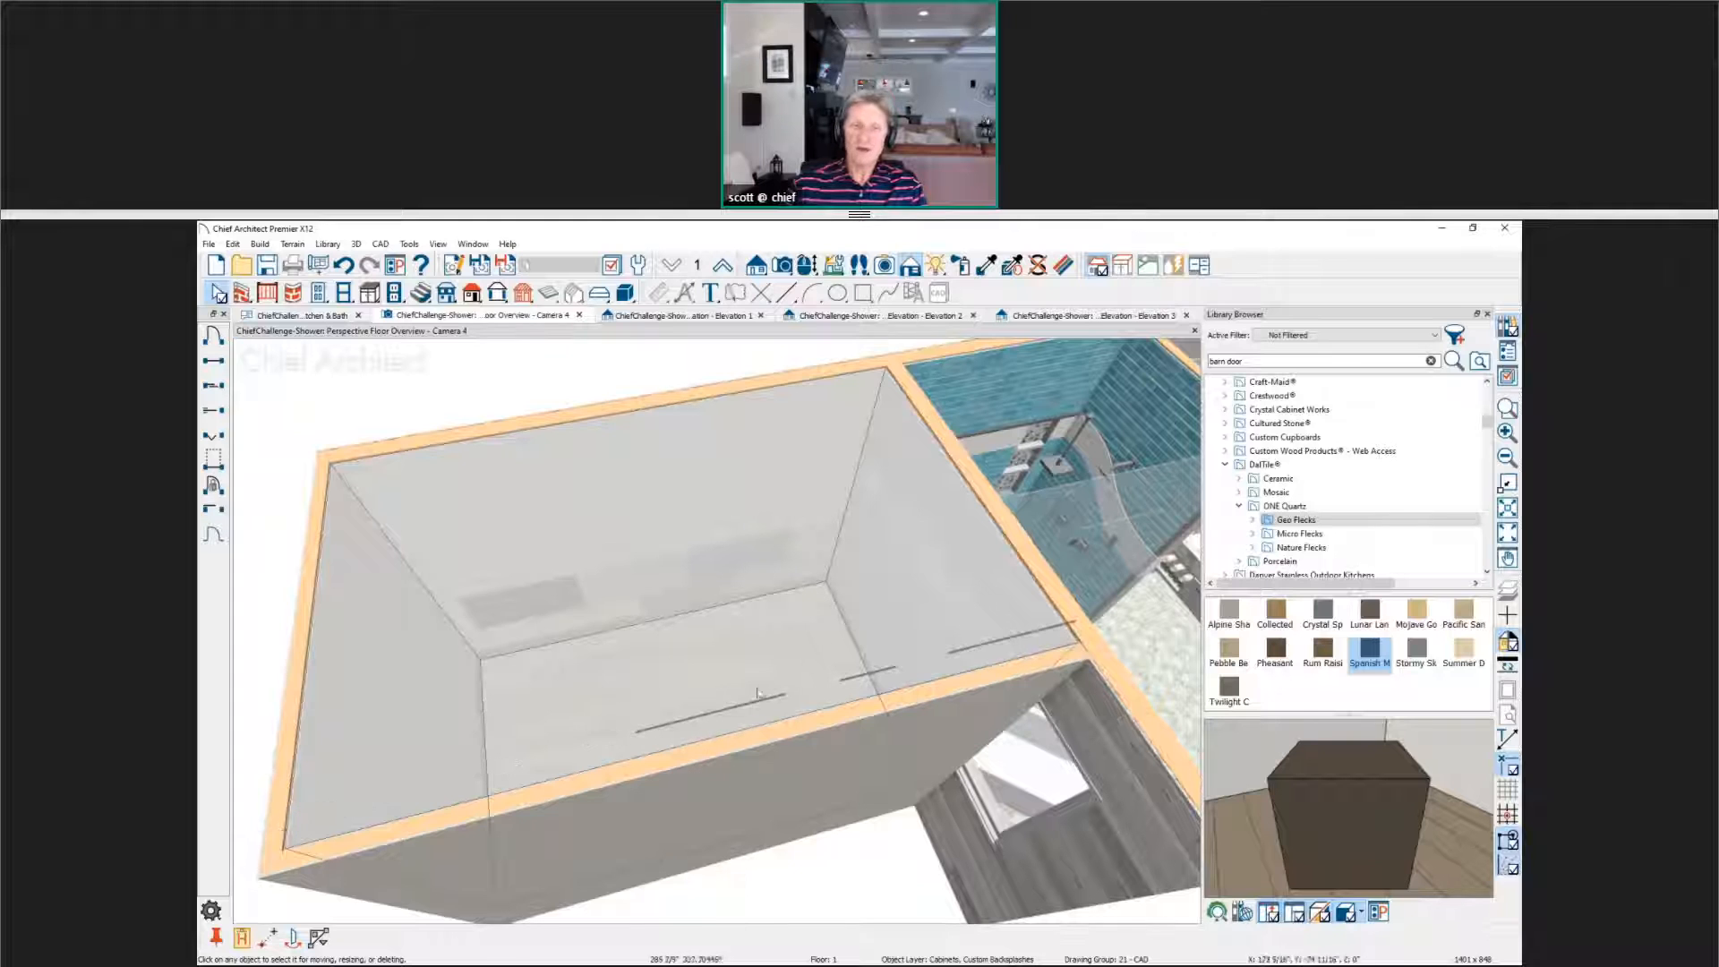
middle_drag(714, 695, 893, 653)
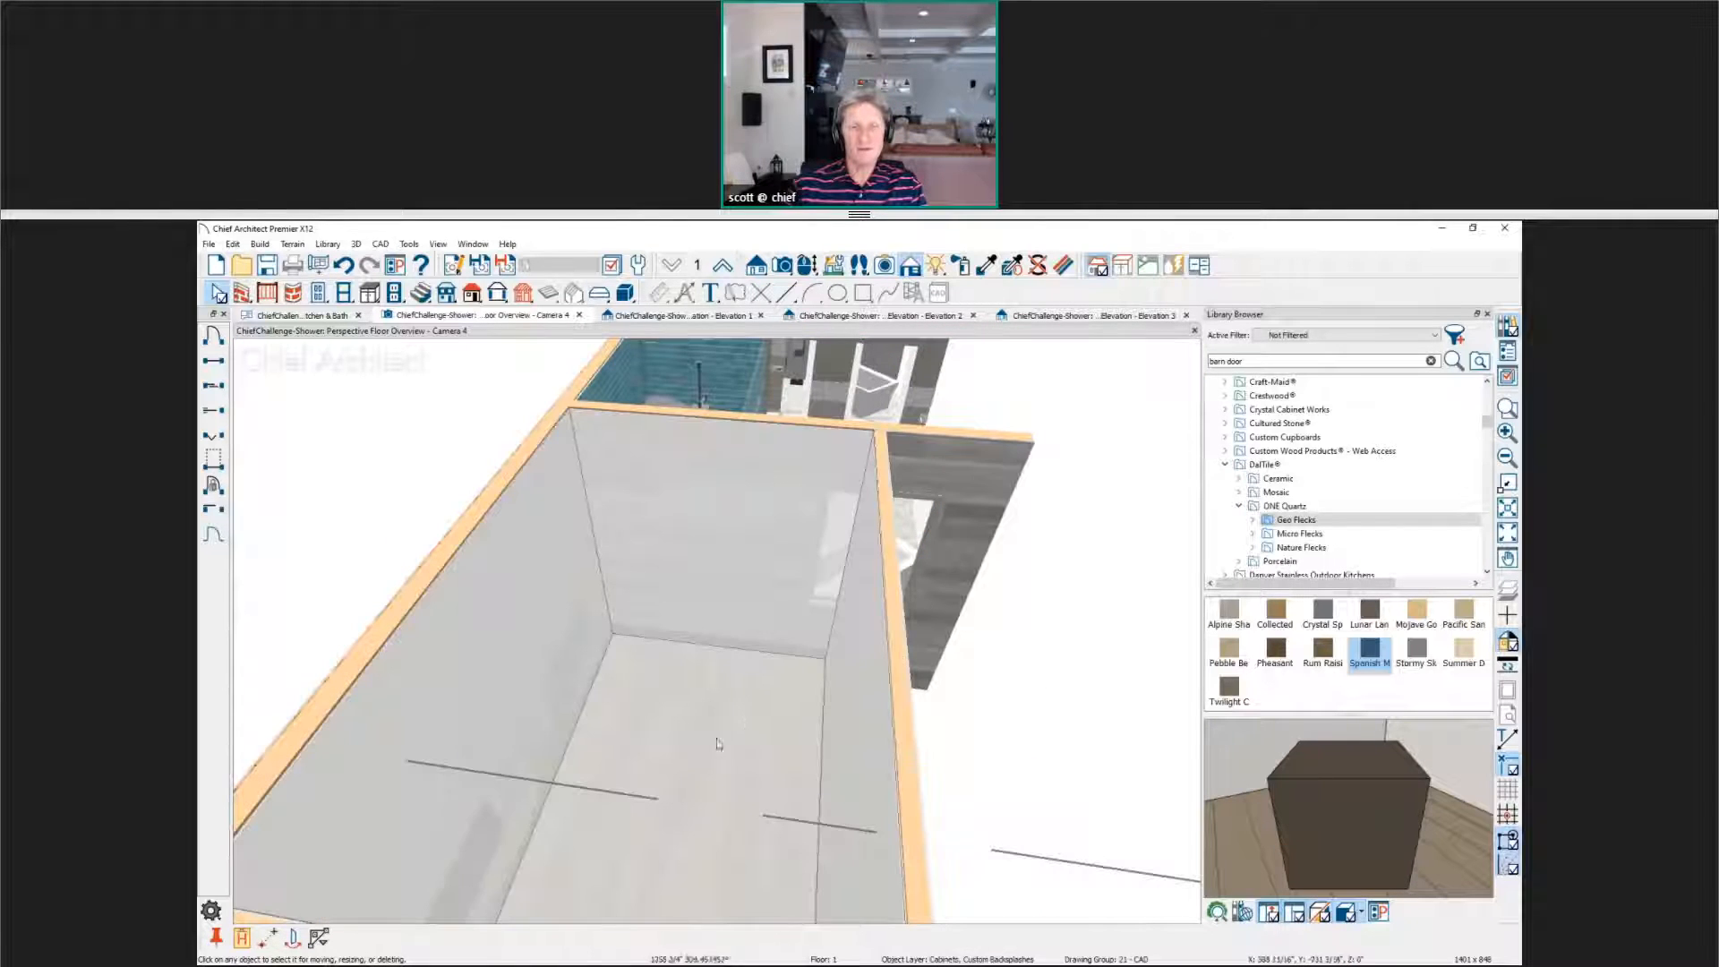
click(716, 692)
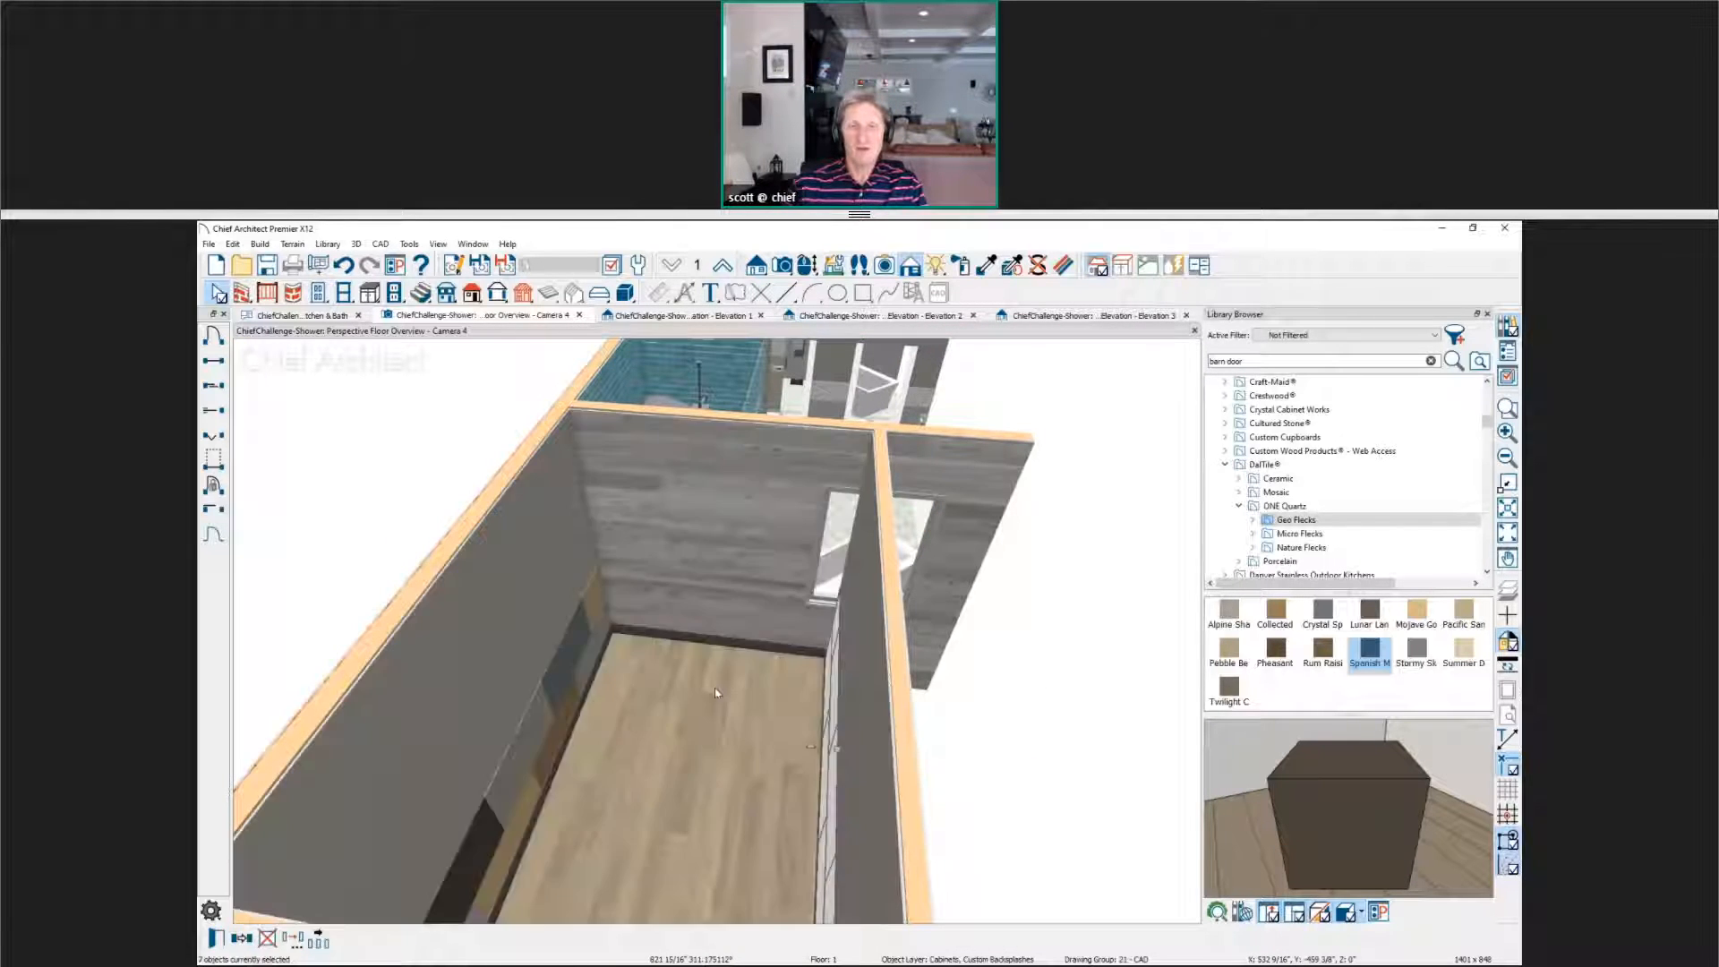
middle_drag(694, 779, 967, 817)
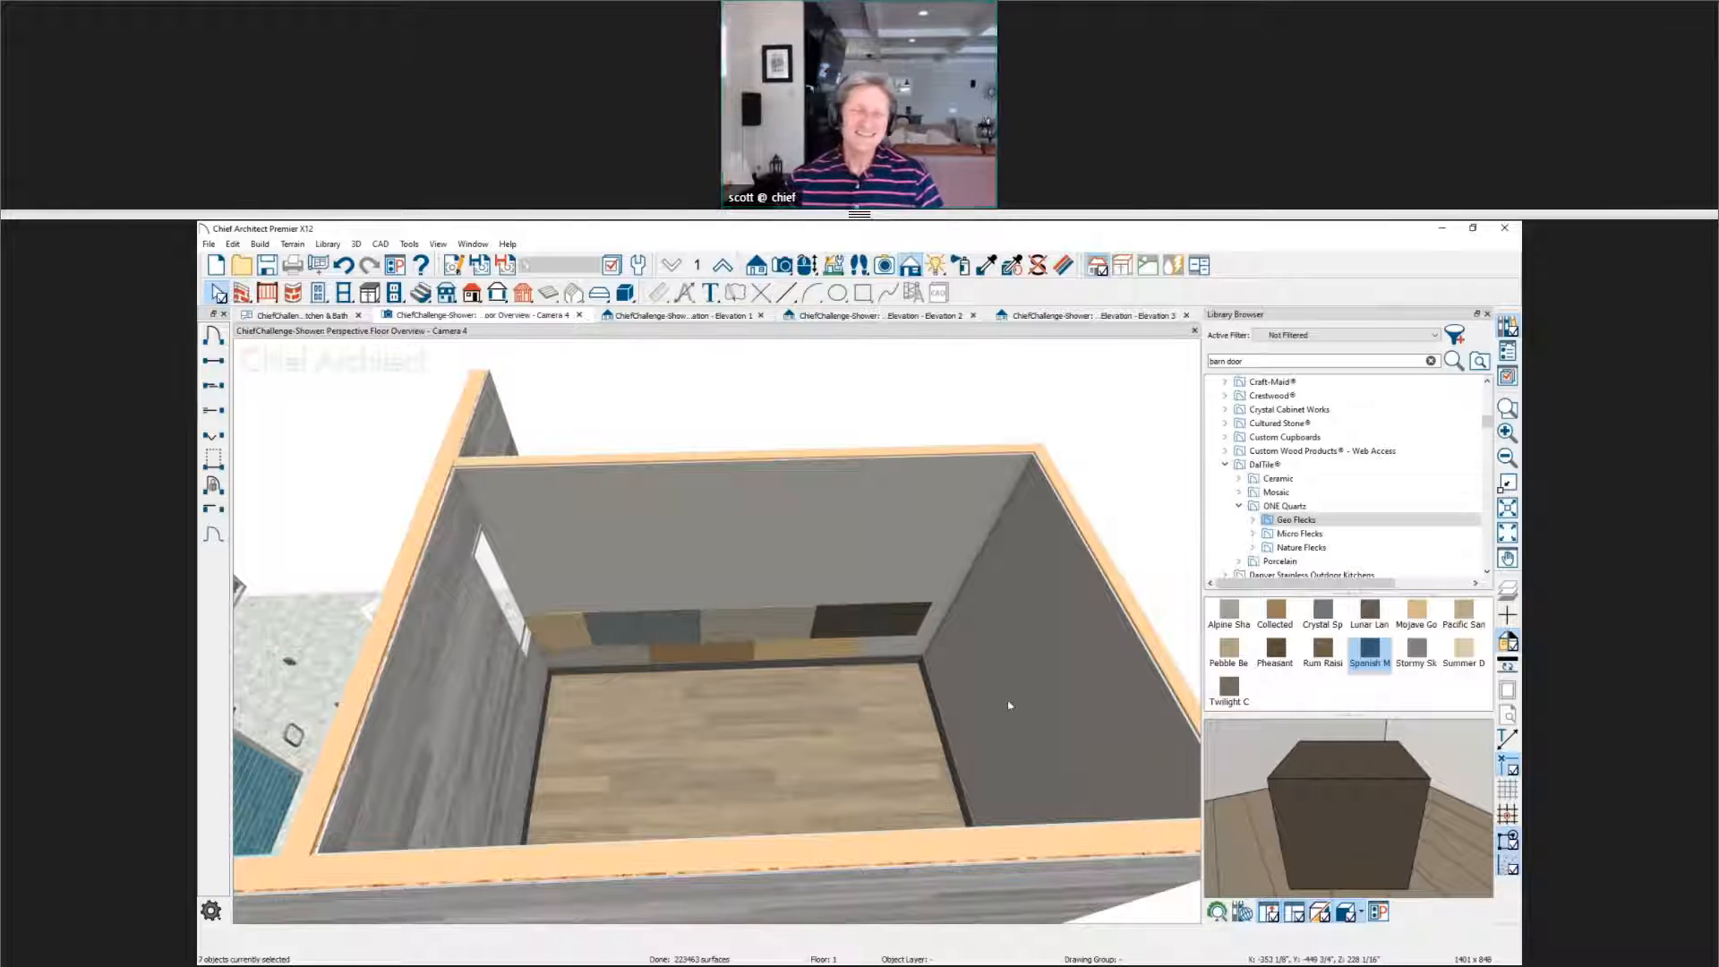
Step: Show the front of the shower in the perspective overview with the line-drawn vector rendering technique
middle_drag(970, 707, 600, 663)
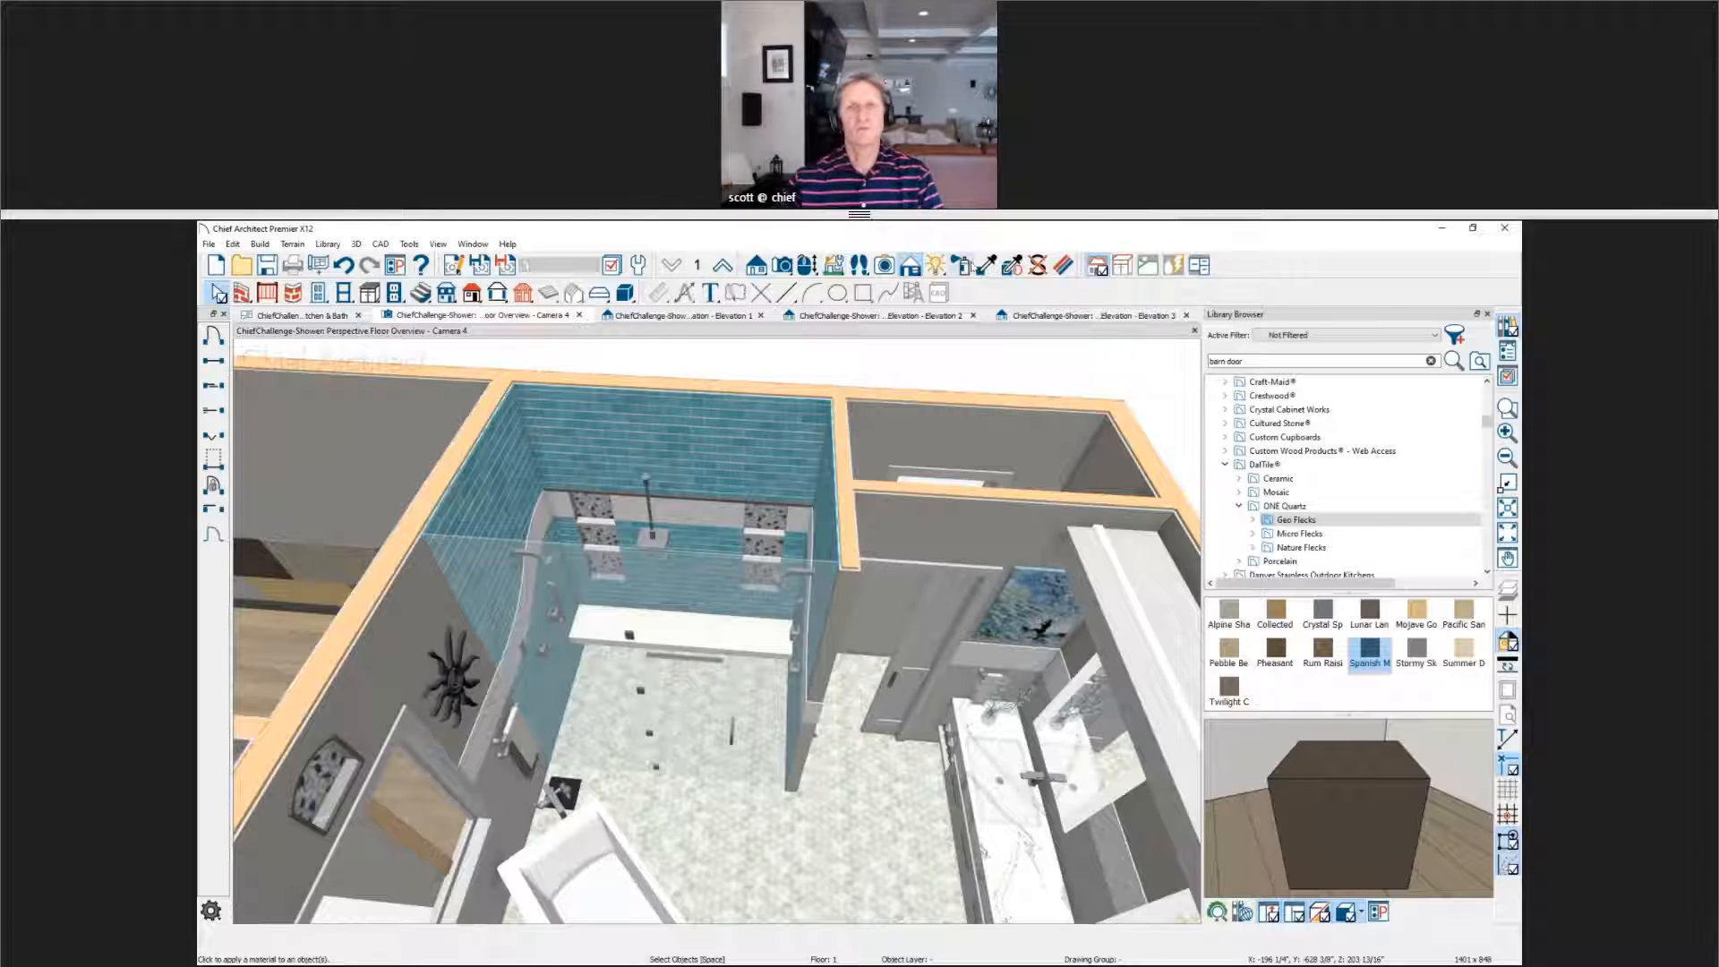
click(911, 266)
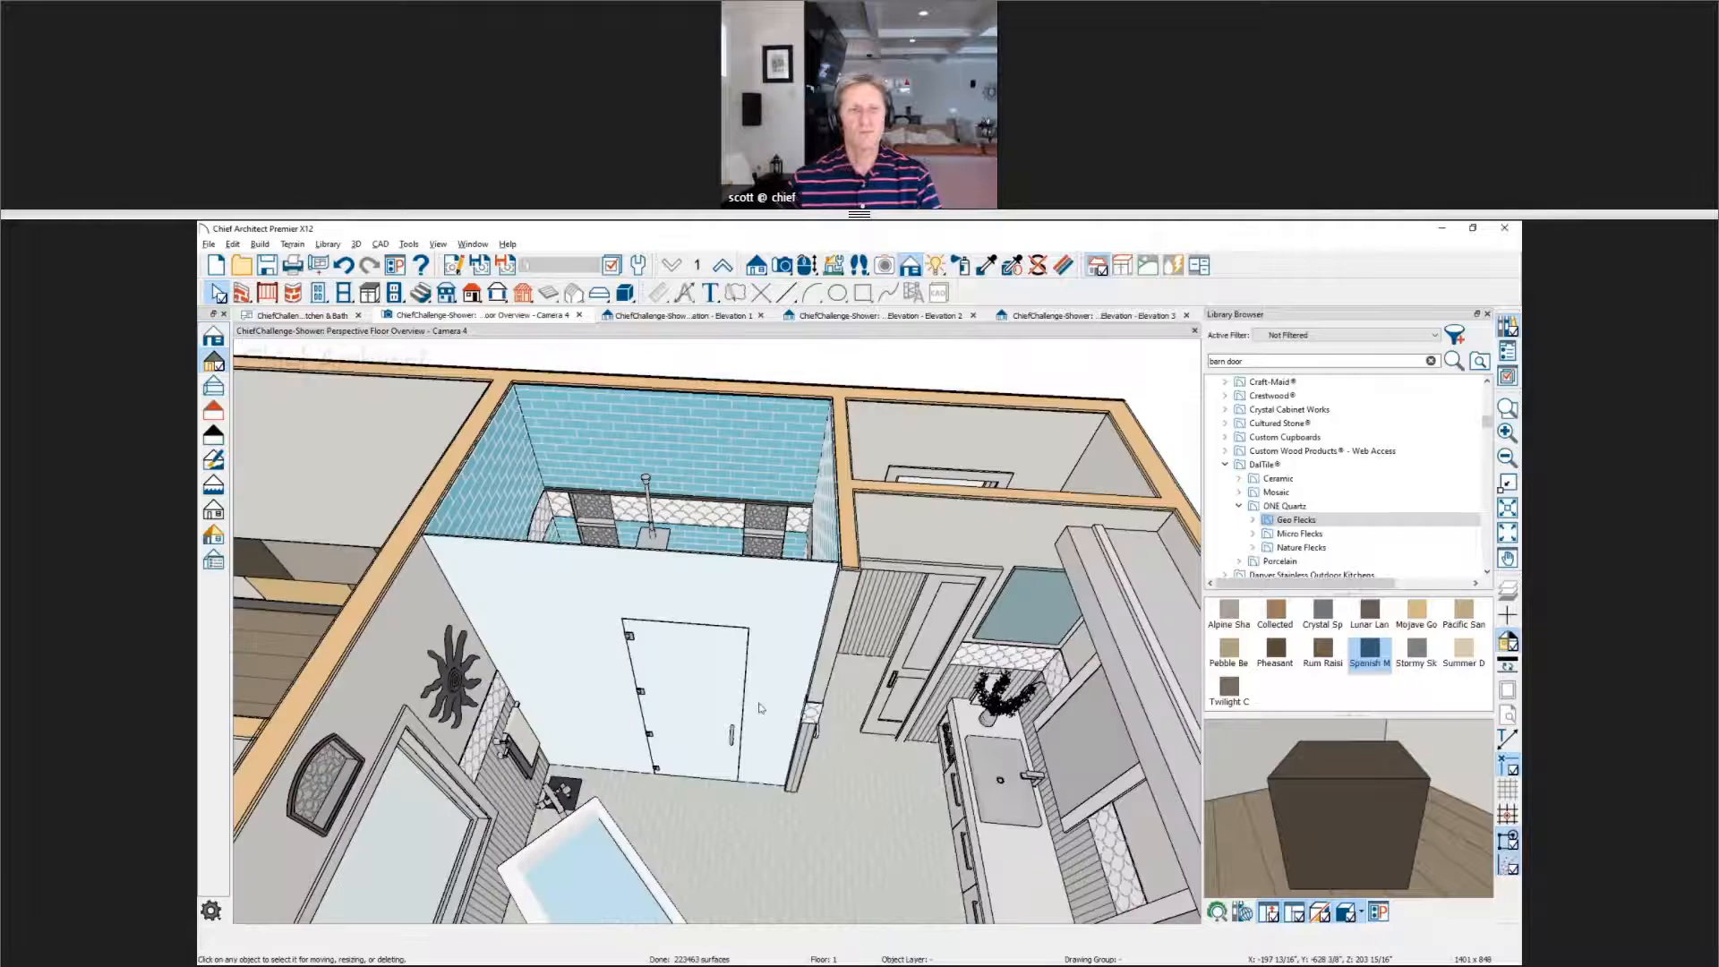
drag(759, 704, 765, 669)
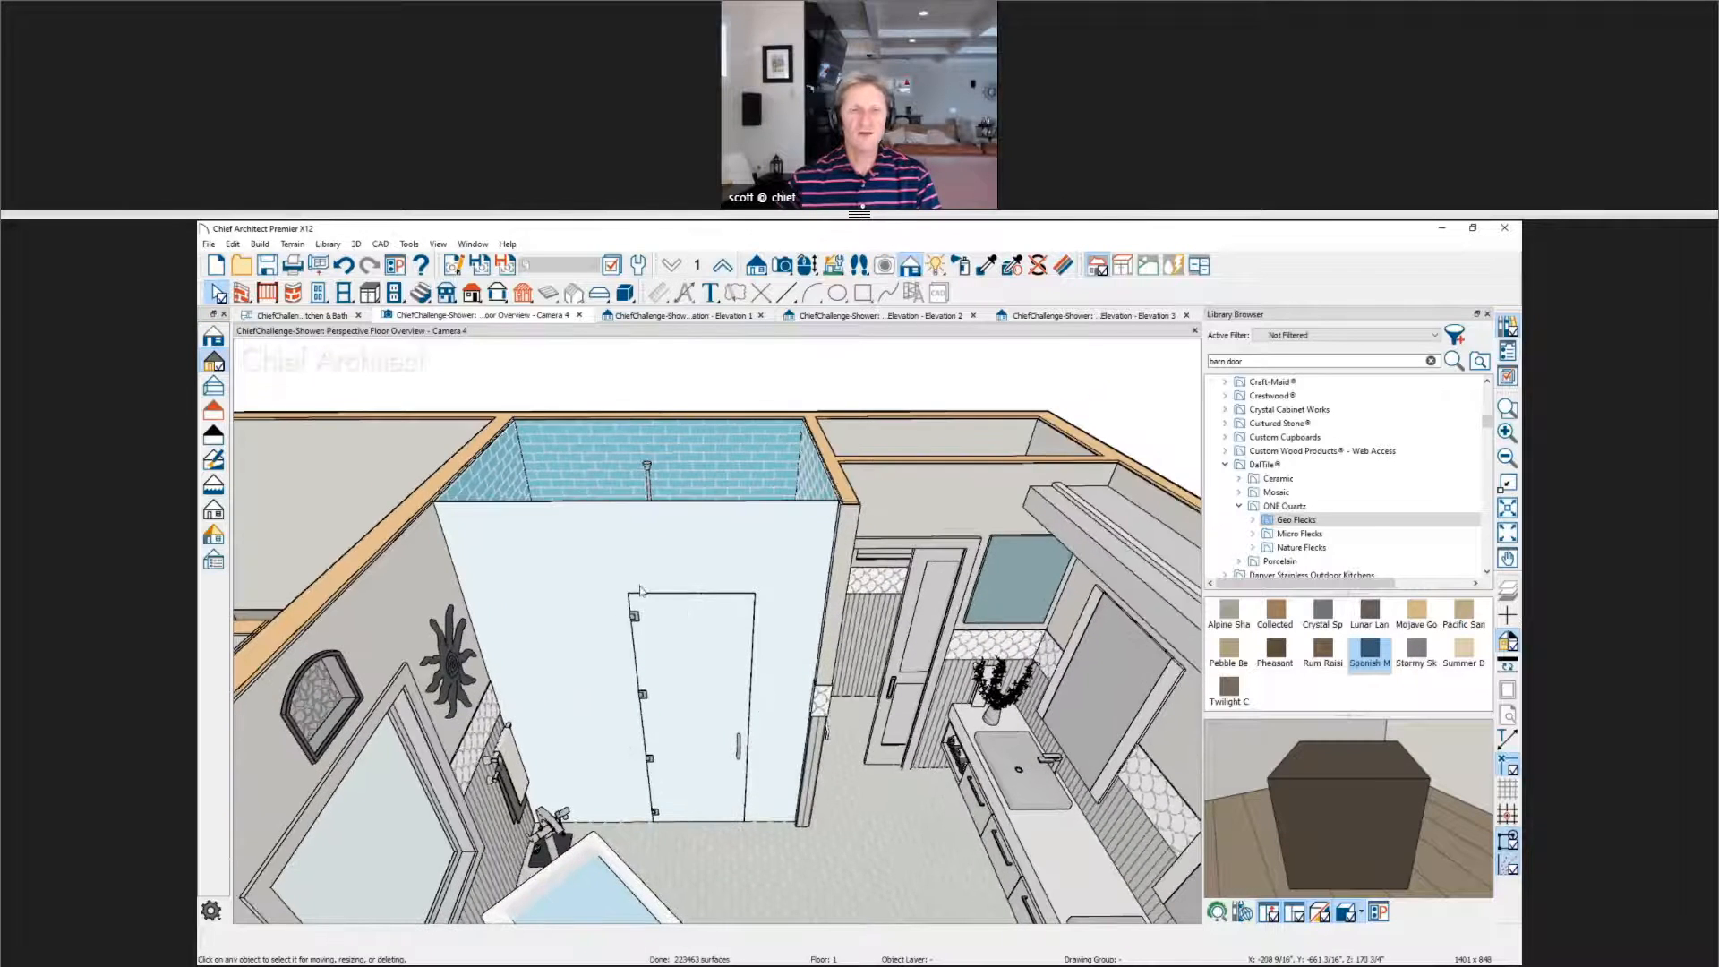
Step: Try lowering the top edge of the shower's front glass wall to the door's head height, and undo the change
scroll(589, 578, up, 3)
click(587, 576)
drag(662, 462, 658, 602)
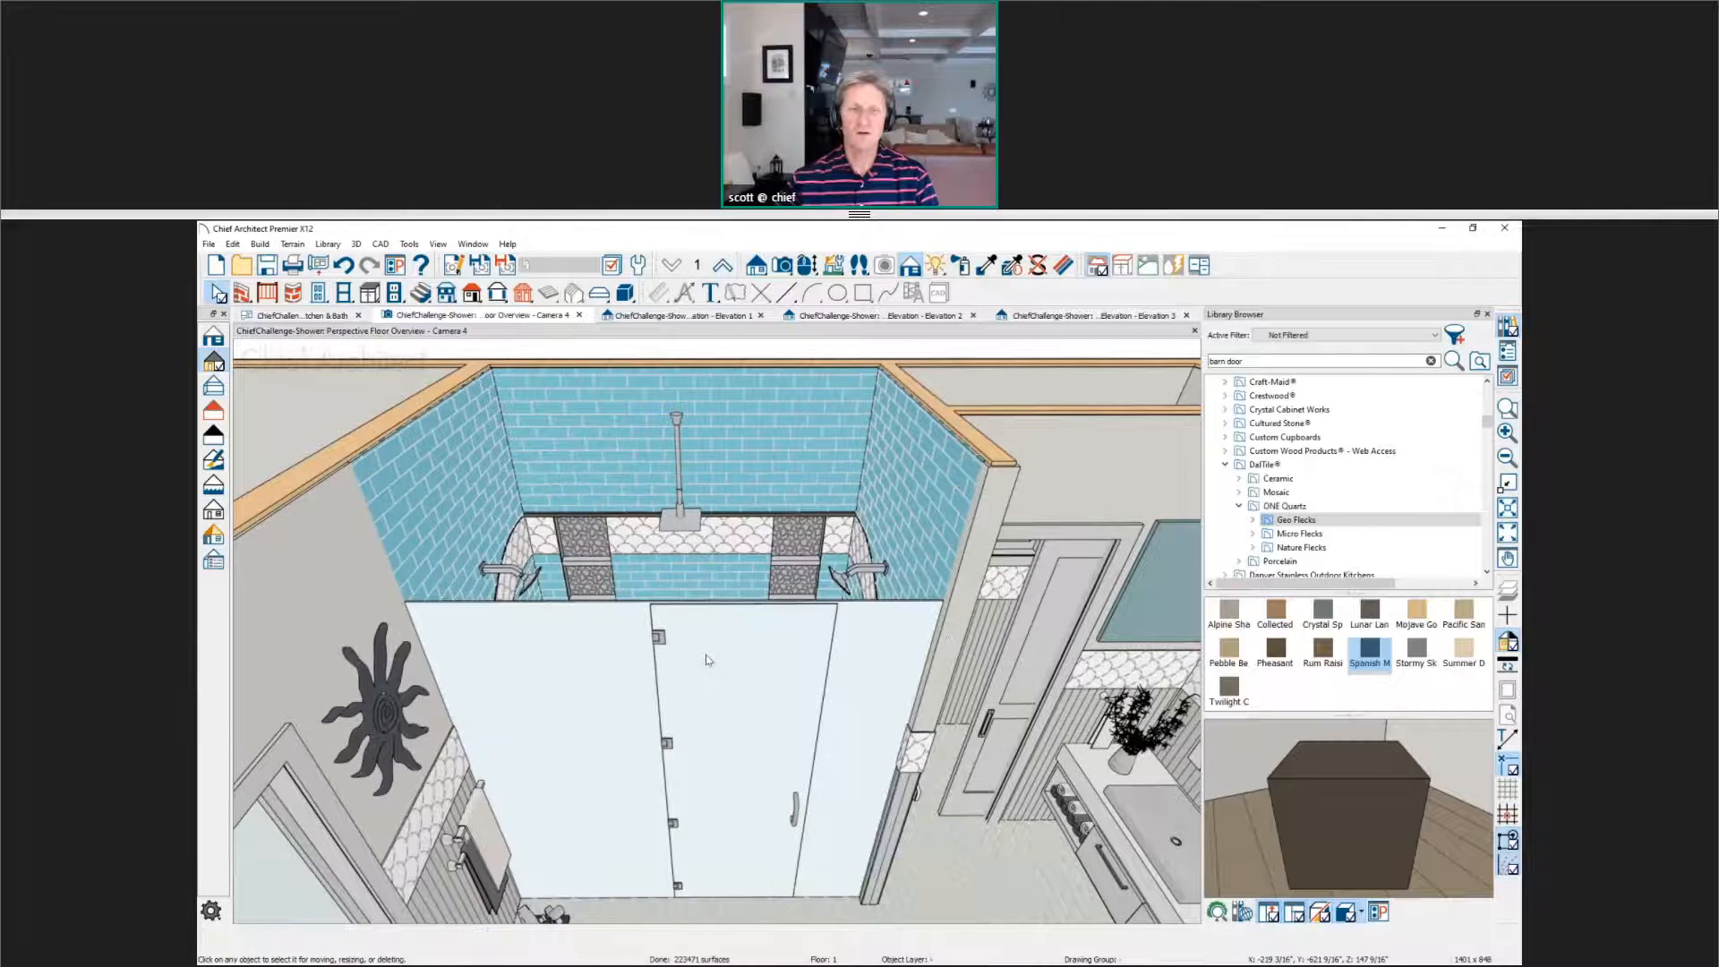
middle_drag(703, 692, 703, 666)
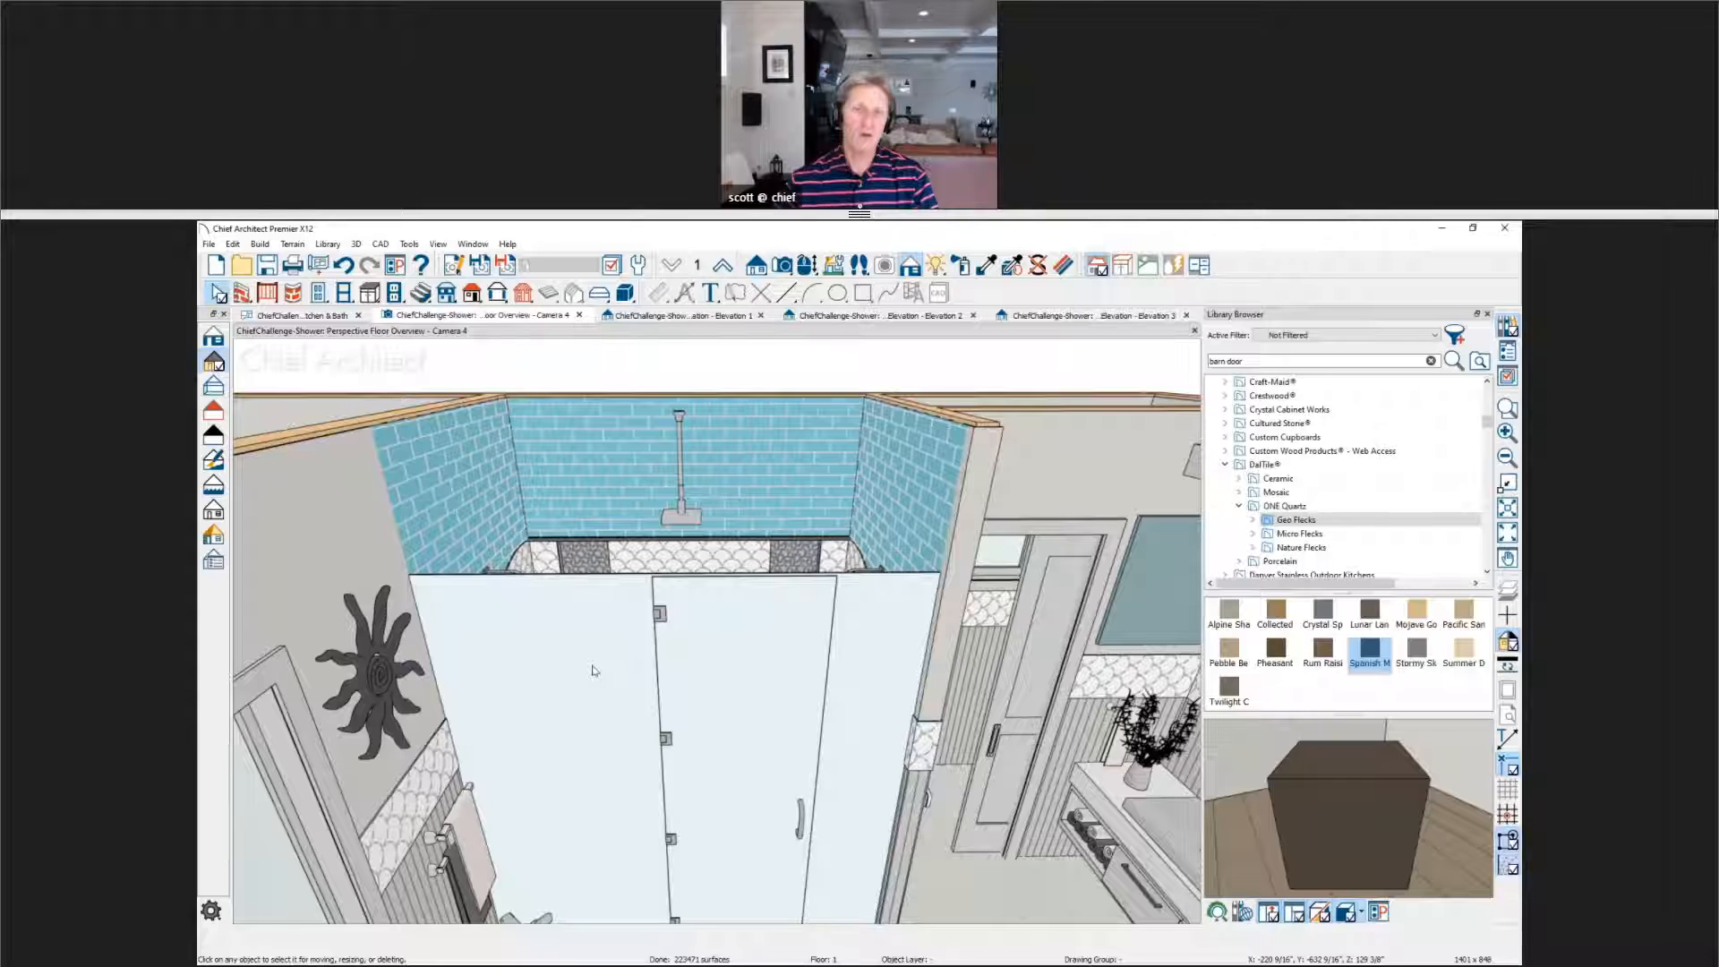
key(ctrl+z)
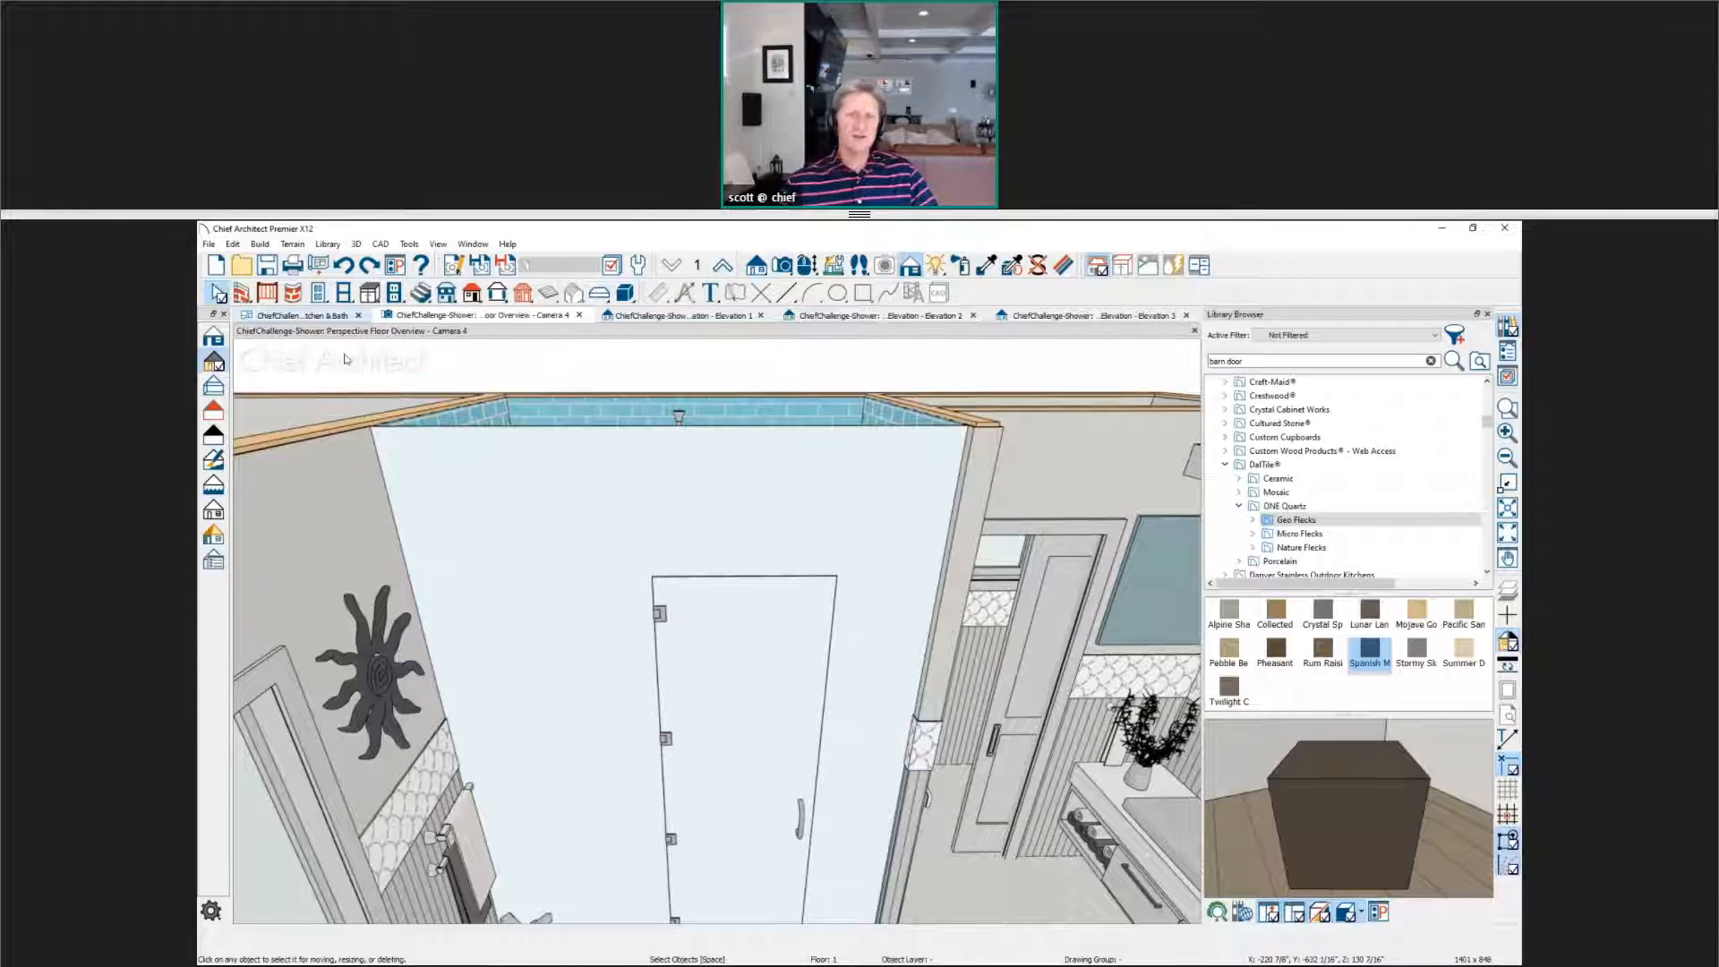
Step: From the floor plan, create a cross section/elevation view facing the shower's front glass wall
click(300, 315)
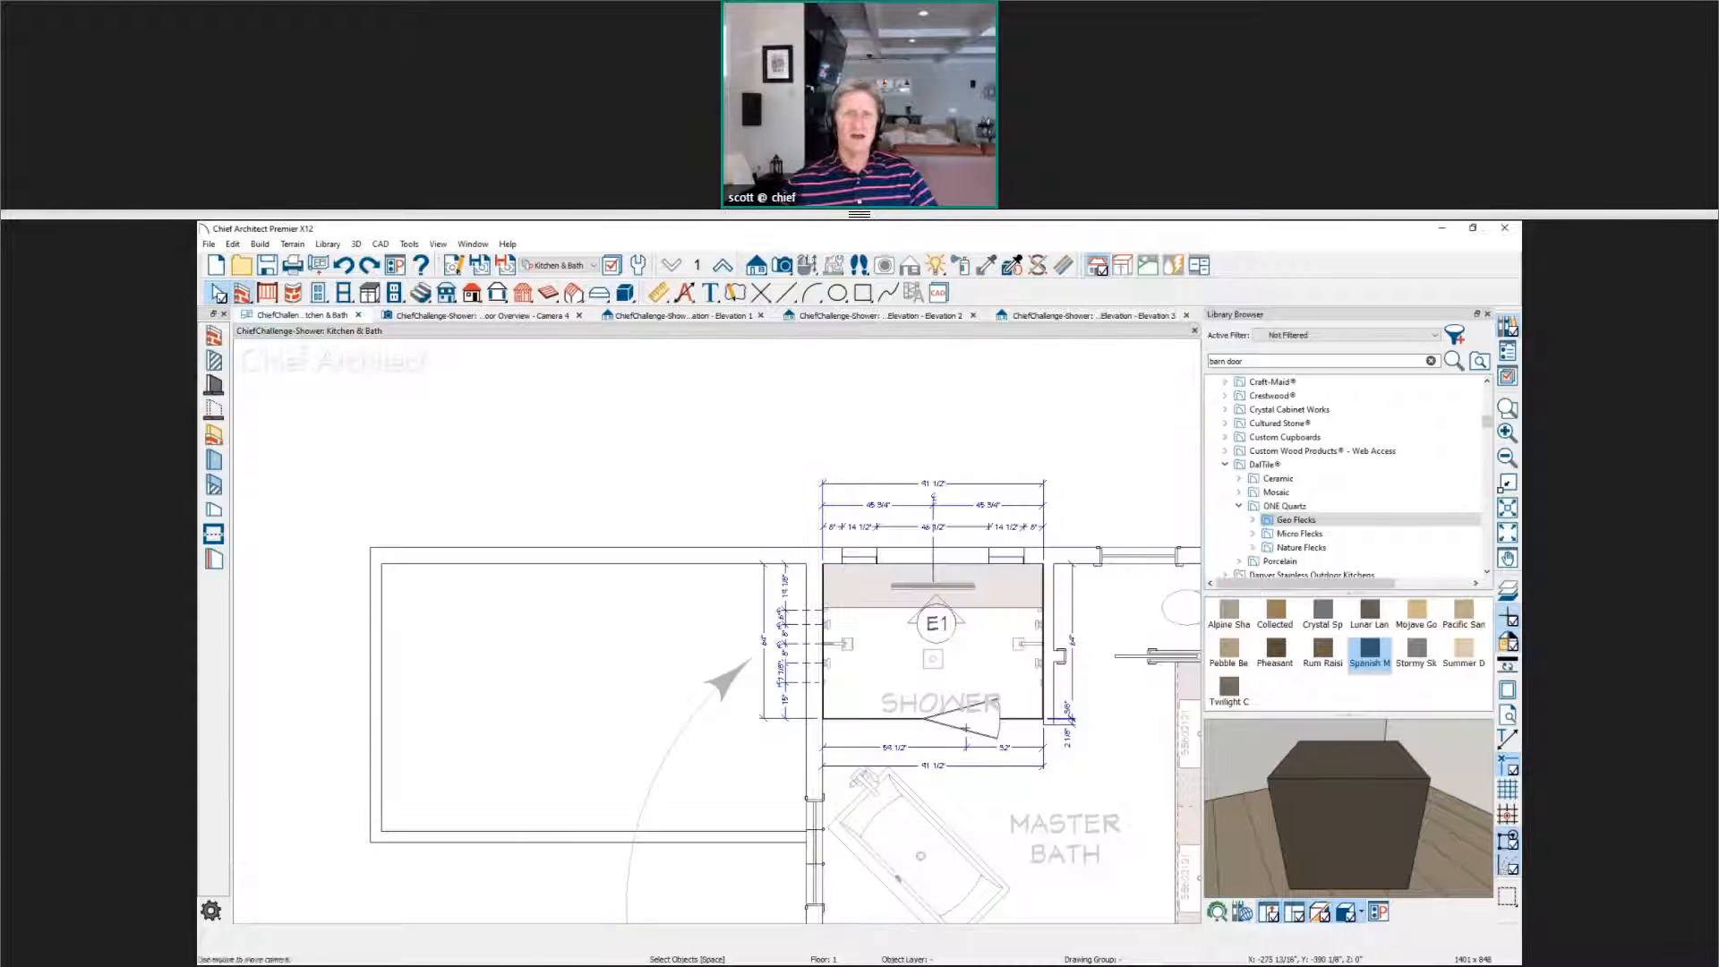
click(758, 266)
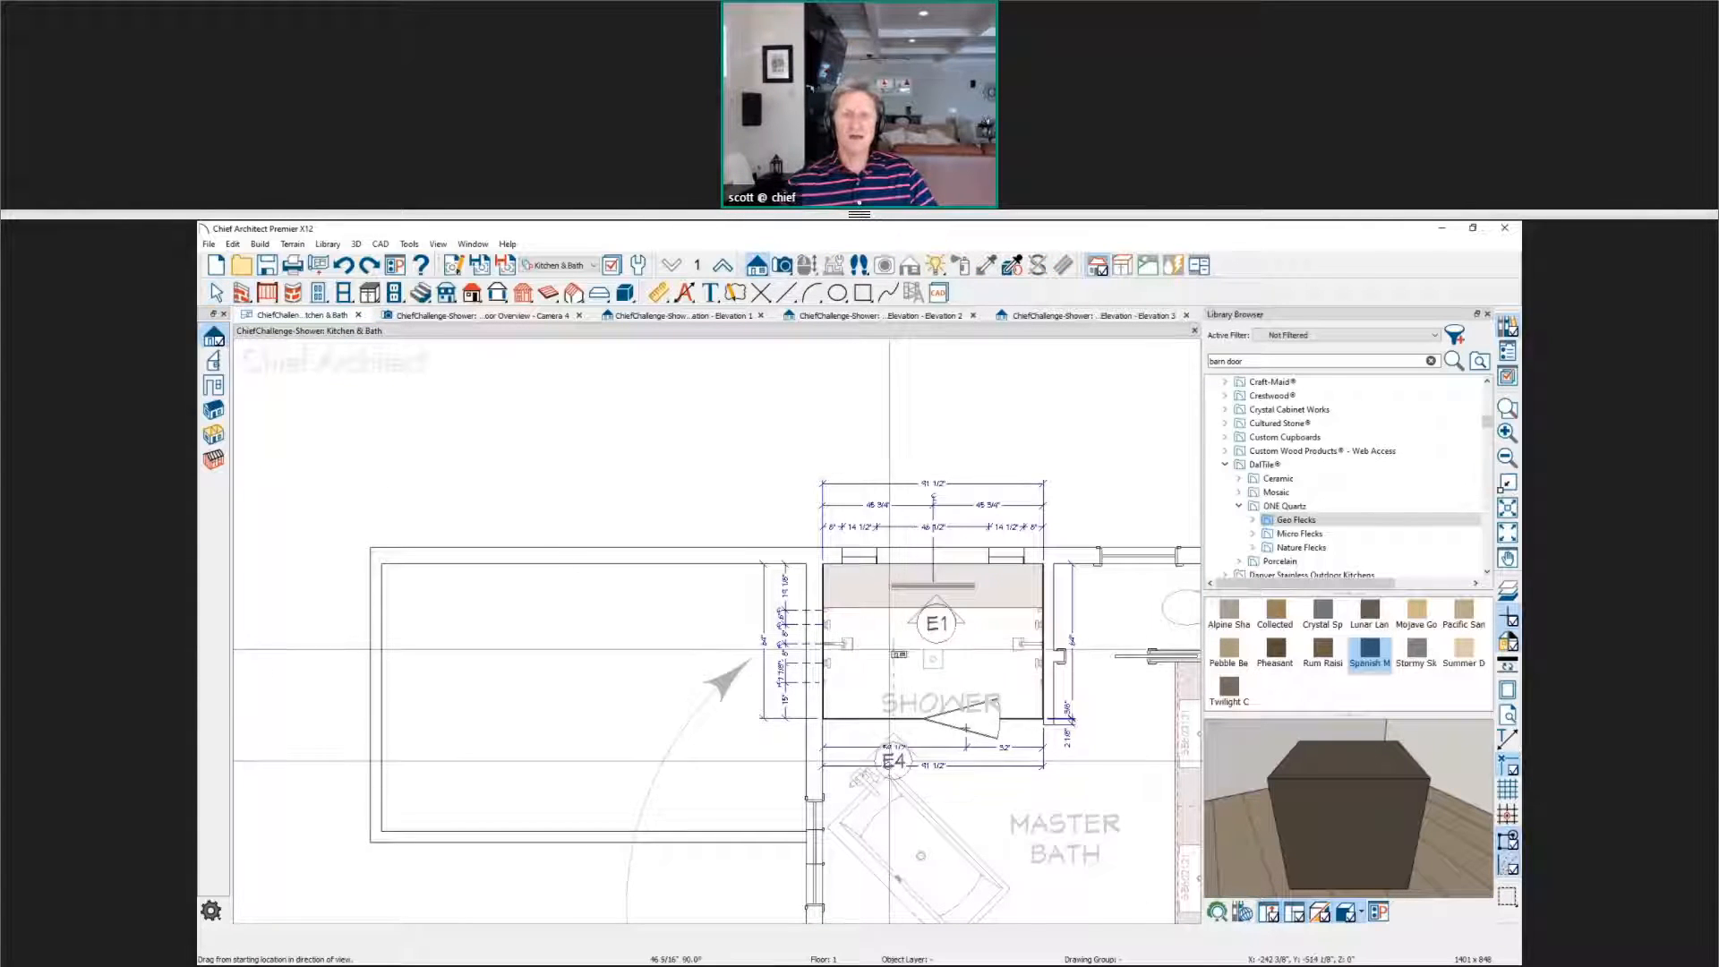
drag(891, 761, 889, 649)
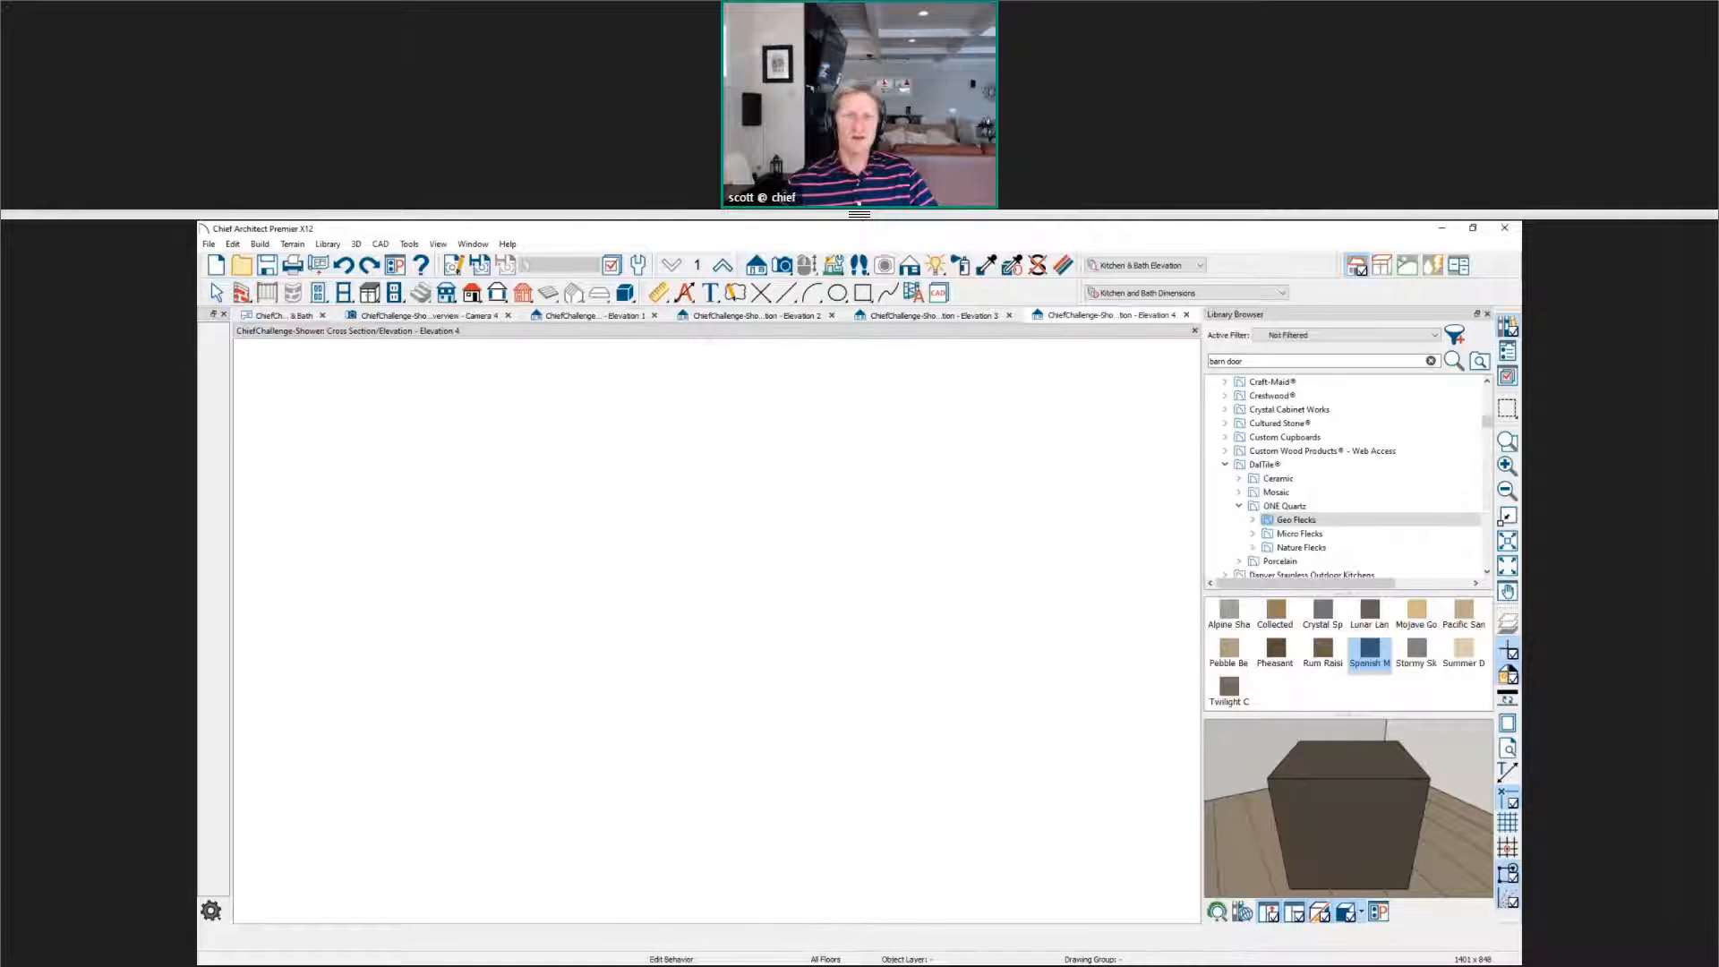
Step: Break the glass wall's top edge in the elevation, lower the segment above the door to the door head and raise both side segments to full height
click(822, 588)
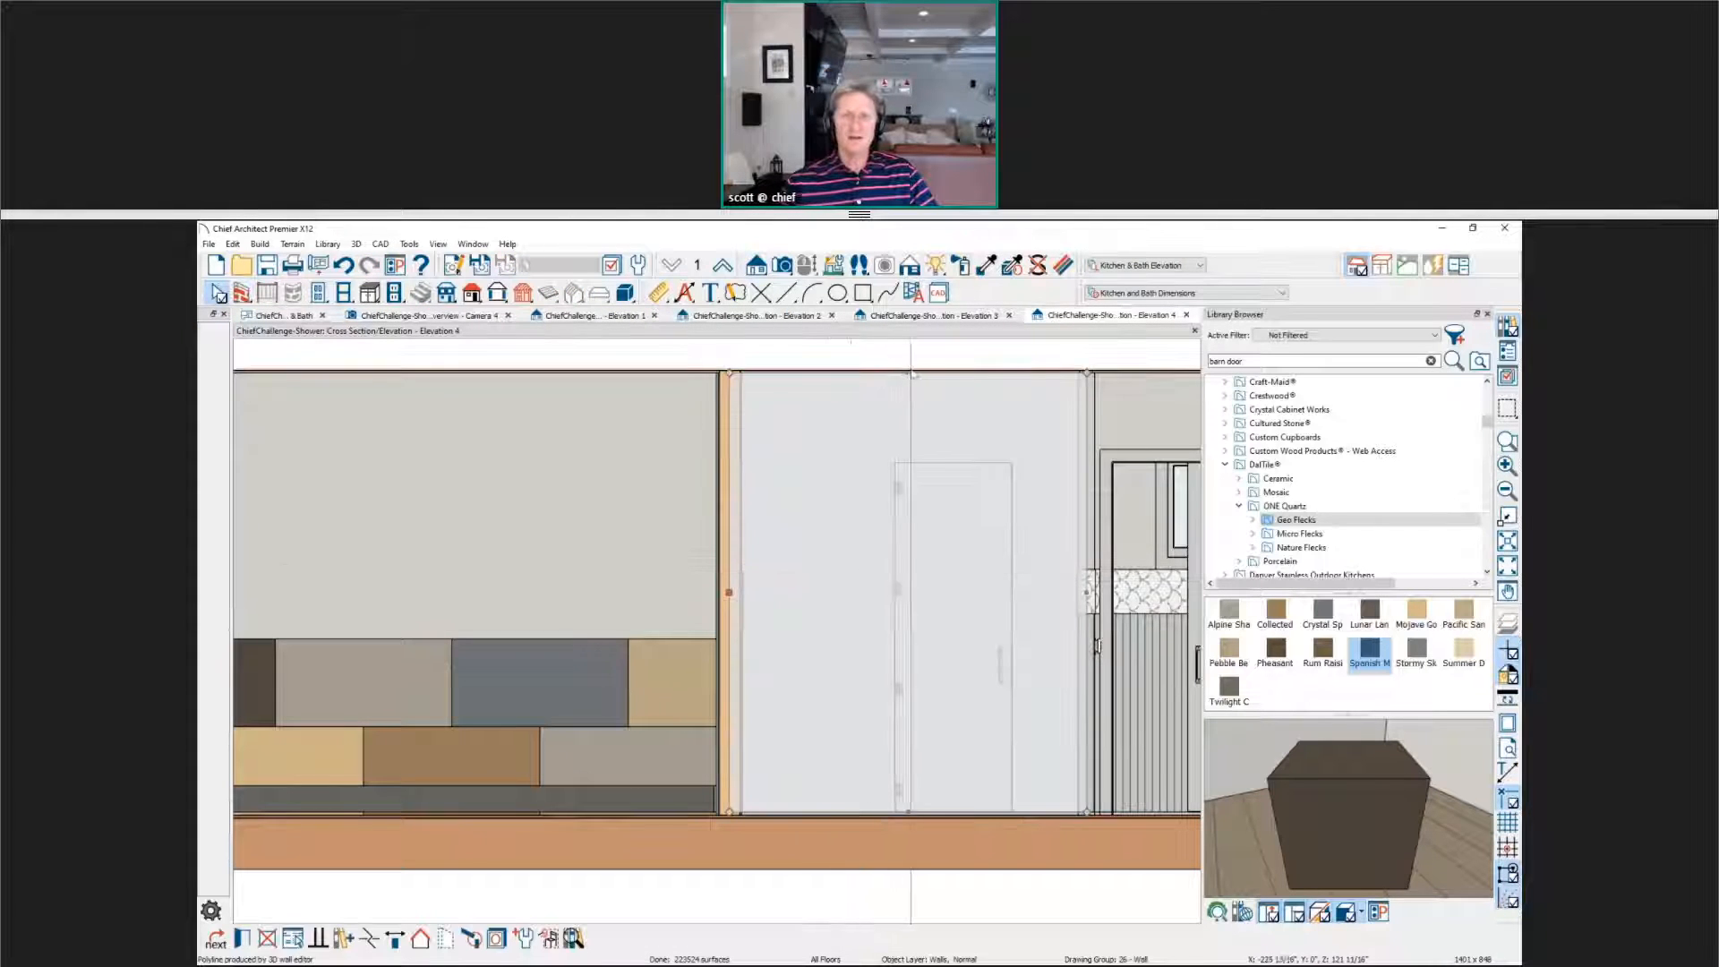
drag(912, 373, 903, 413)
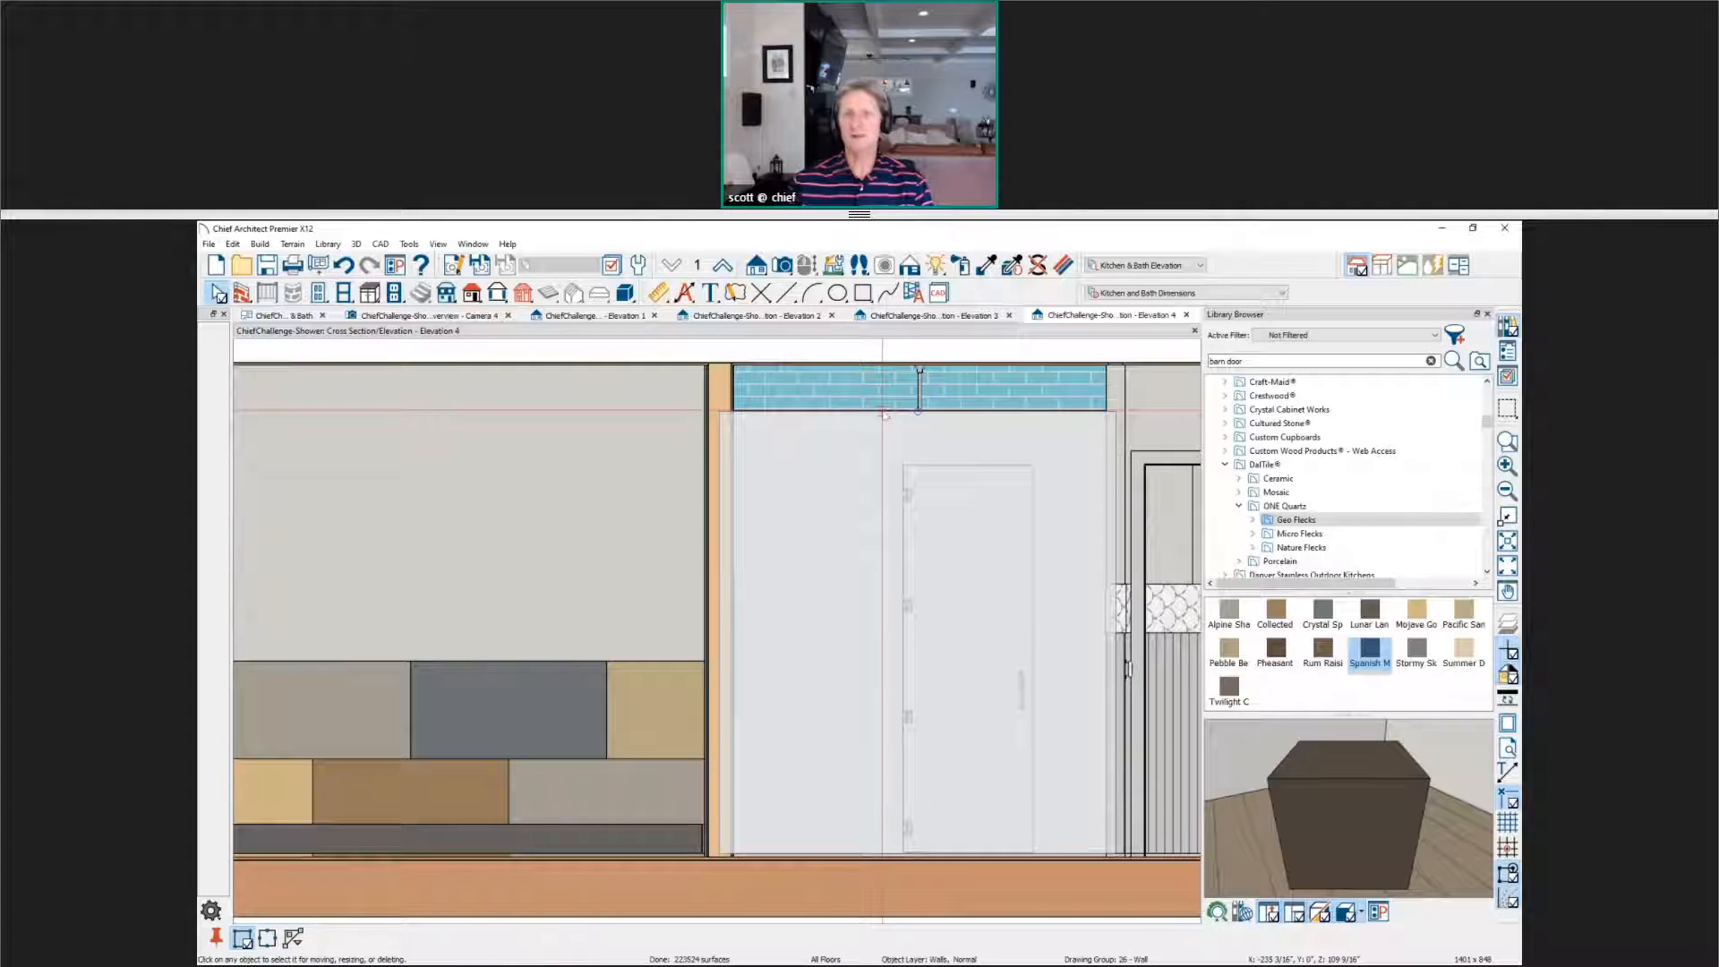
click(1059, 415)
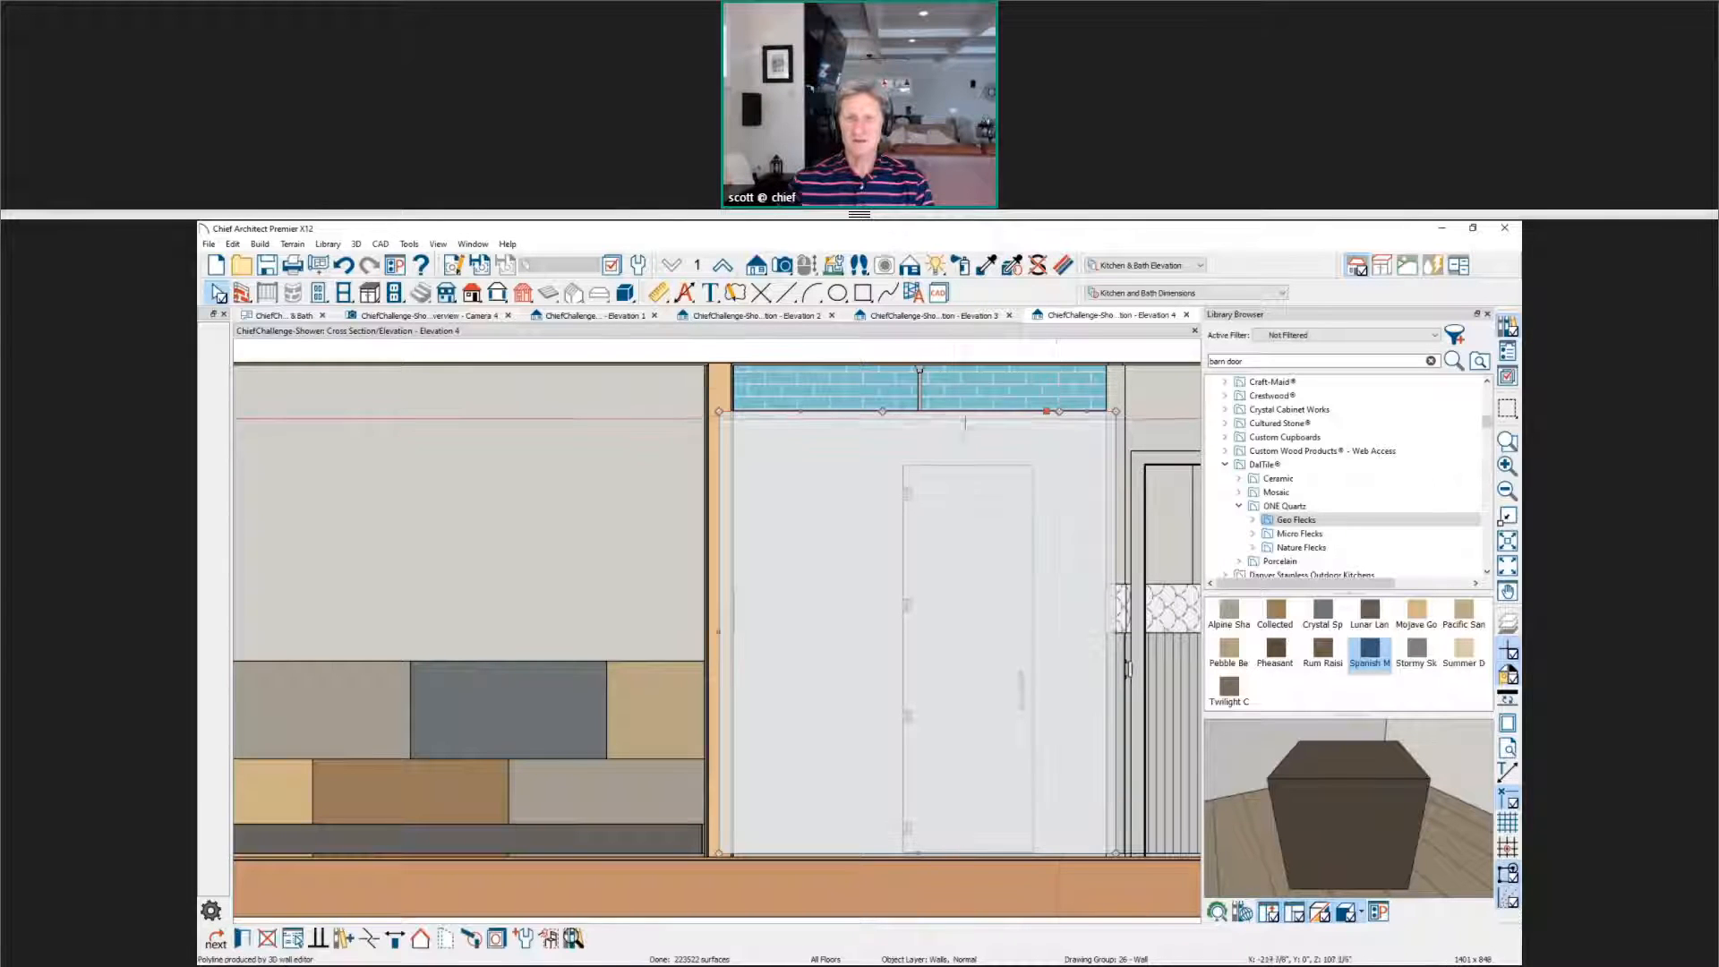
drag(1046, 418, 1033, 460)
drag(1075, 411, 1075, 368)
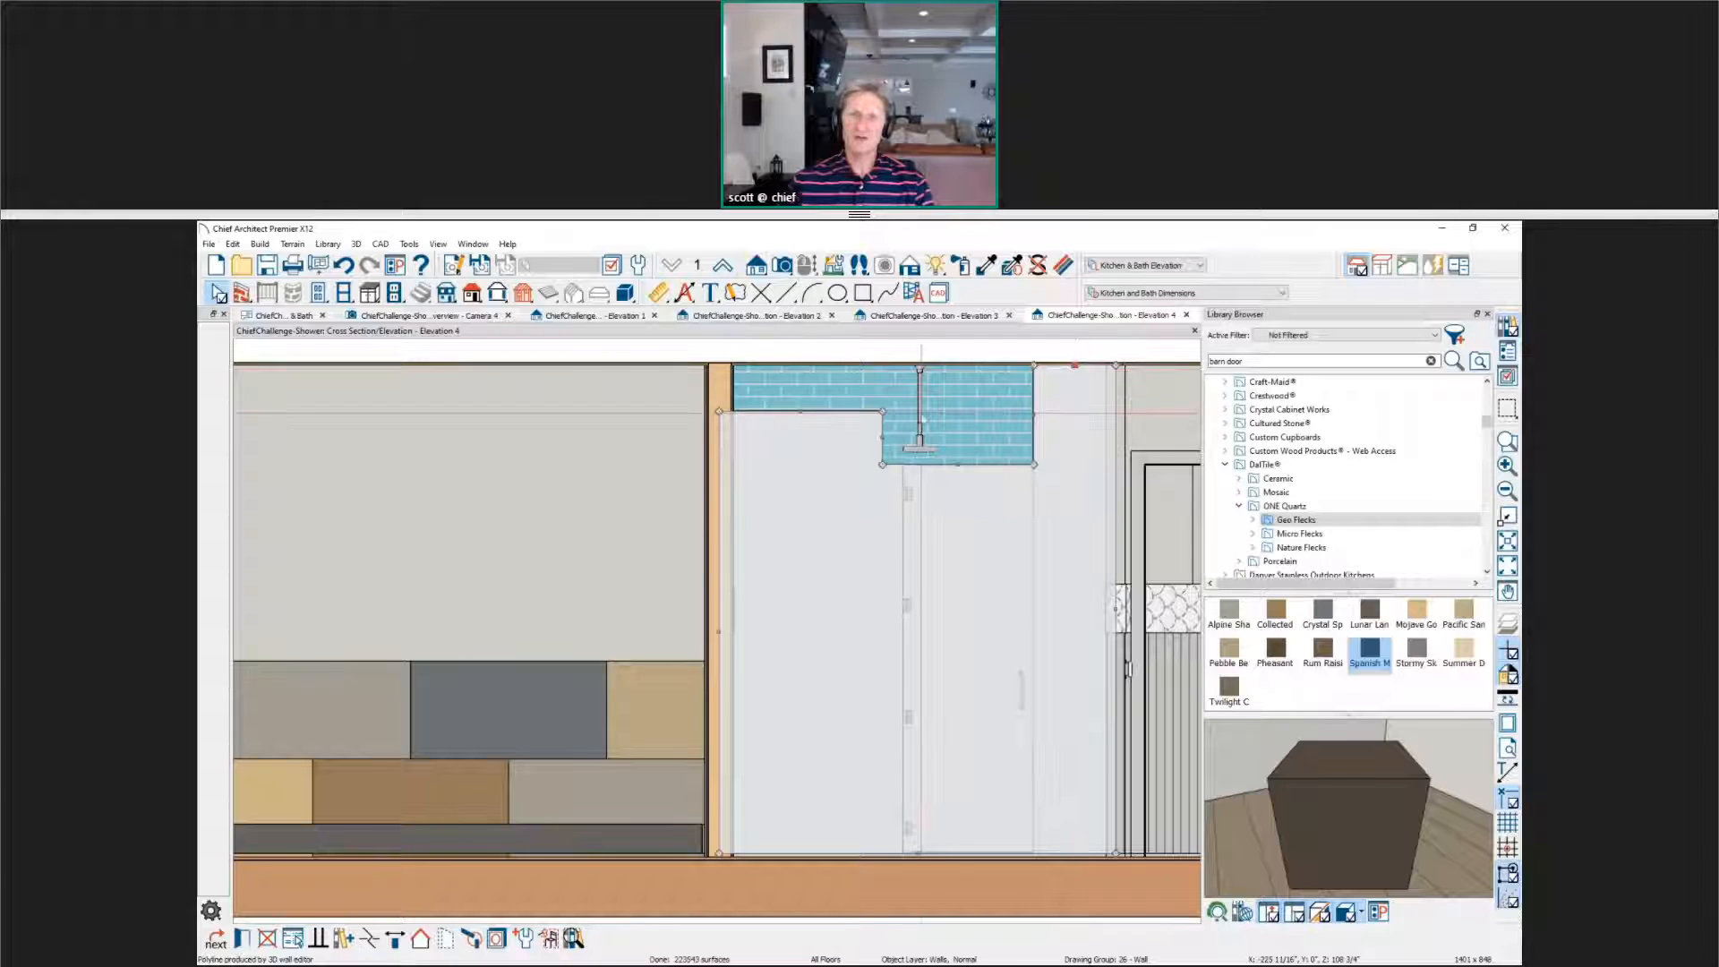
drag(800, 412, 895, 459)
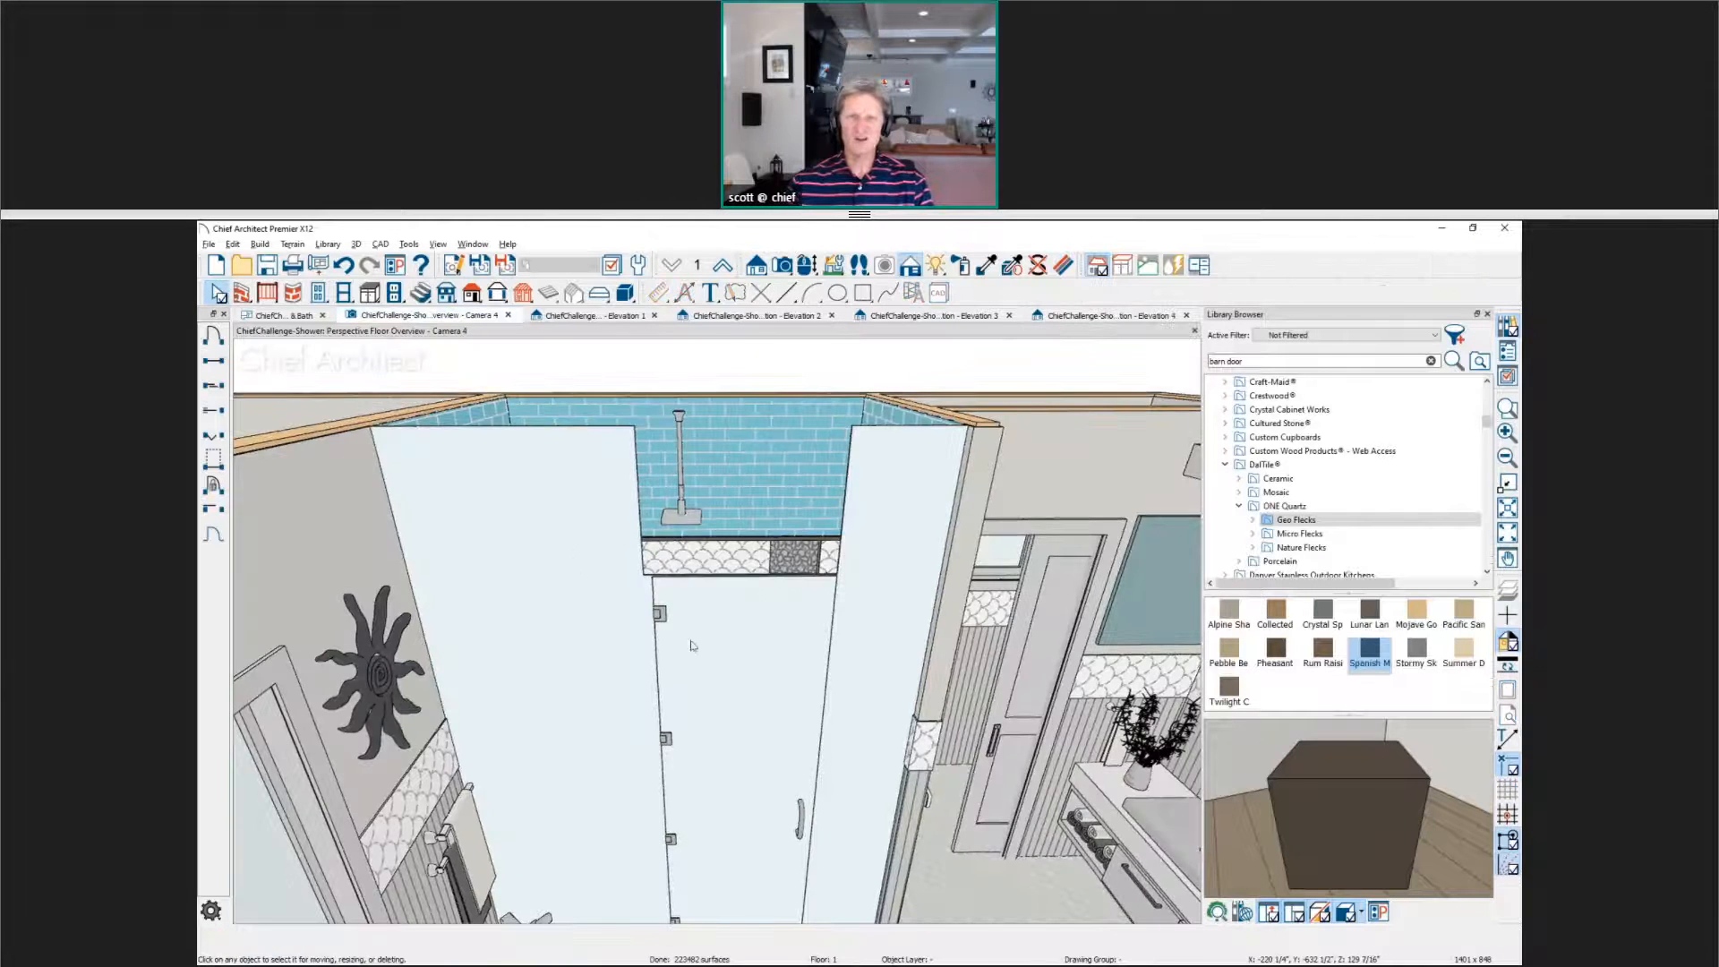
Step: In the perspective overview, undo the successive edits to the shower glass wall's top edge
mouse_move(691, 645)
middle_down()
mouse_move(663, 596)
mouse_move(663, 629)
middle_up()
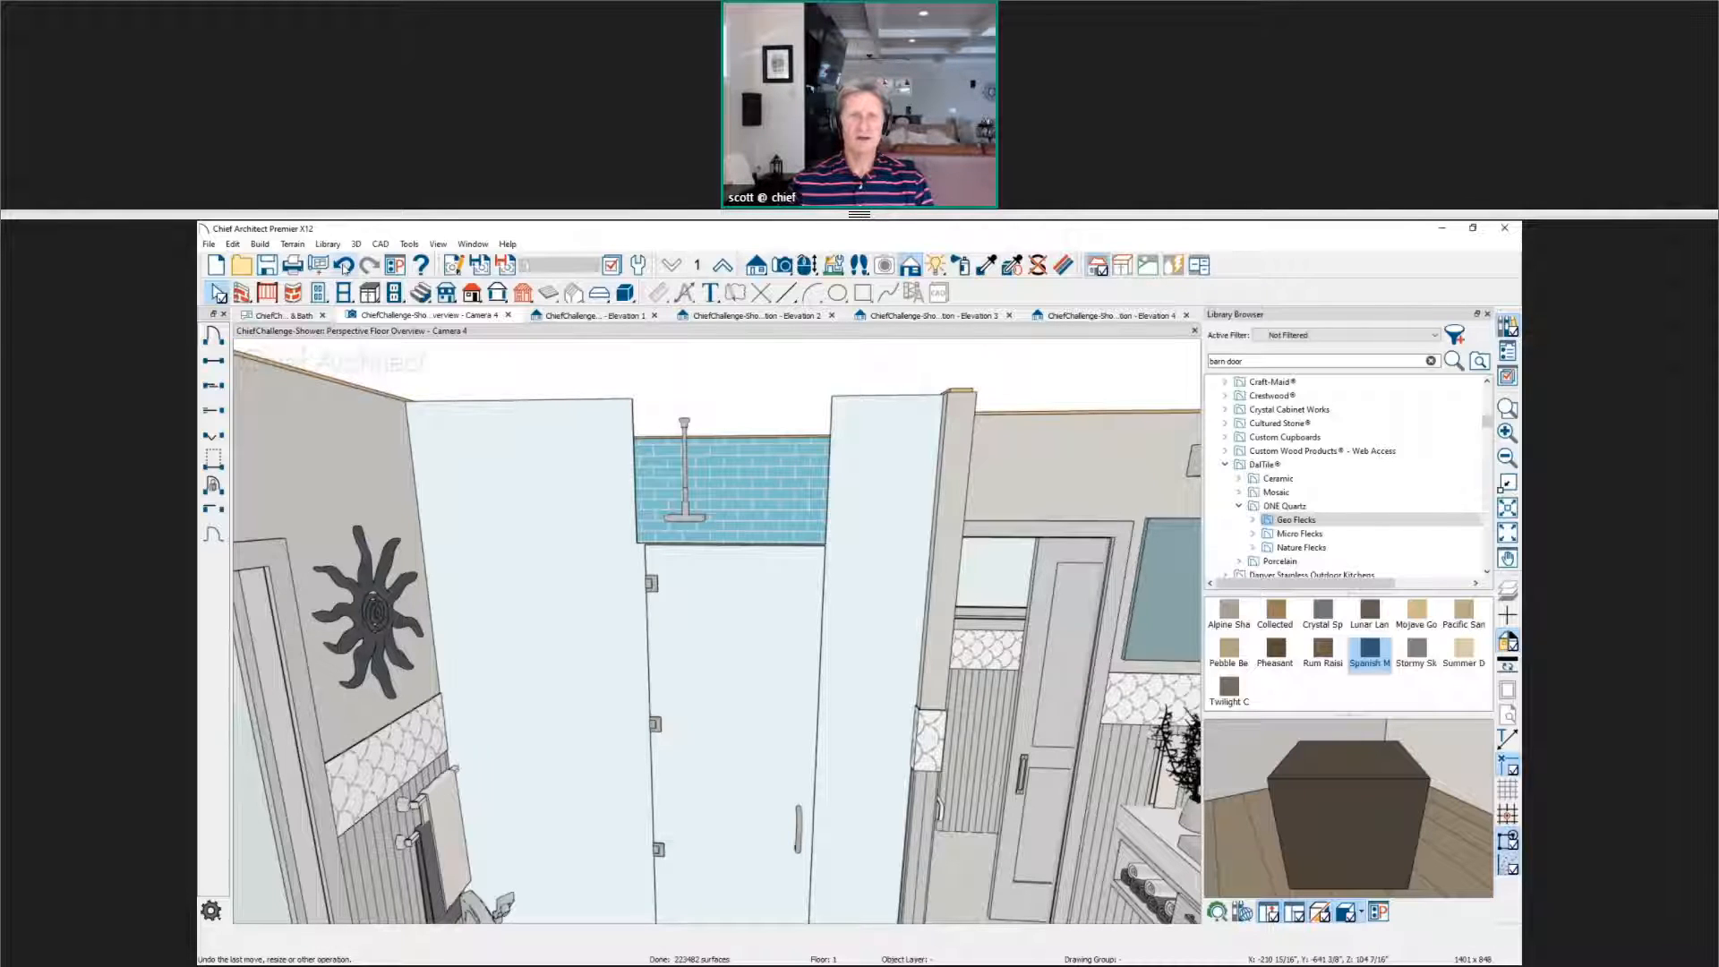
click(345, 266)
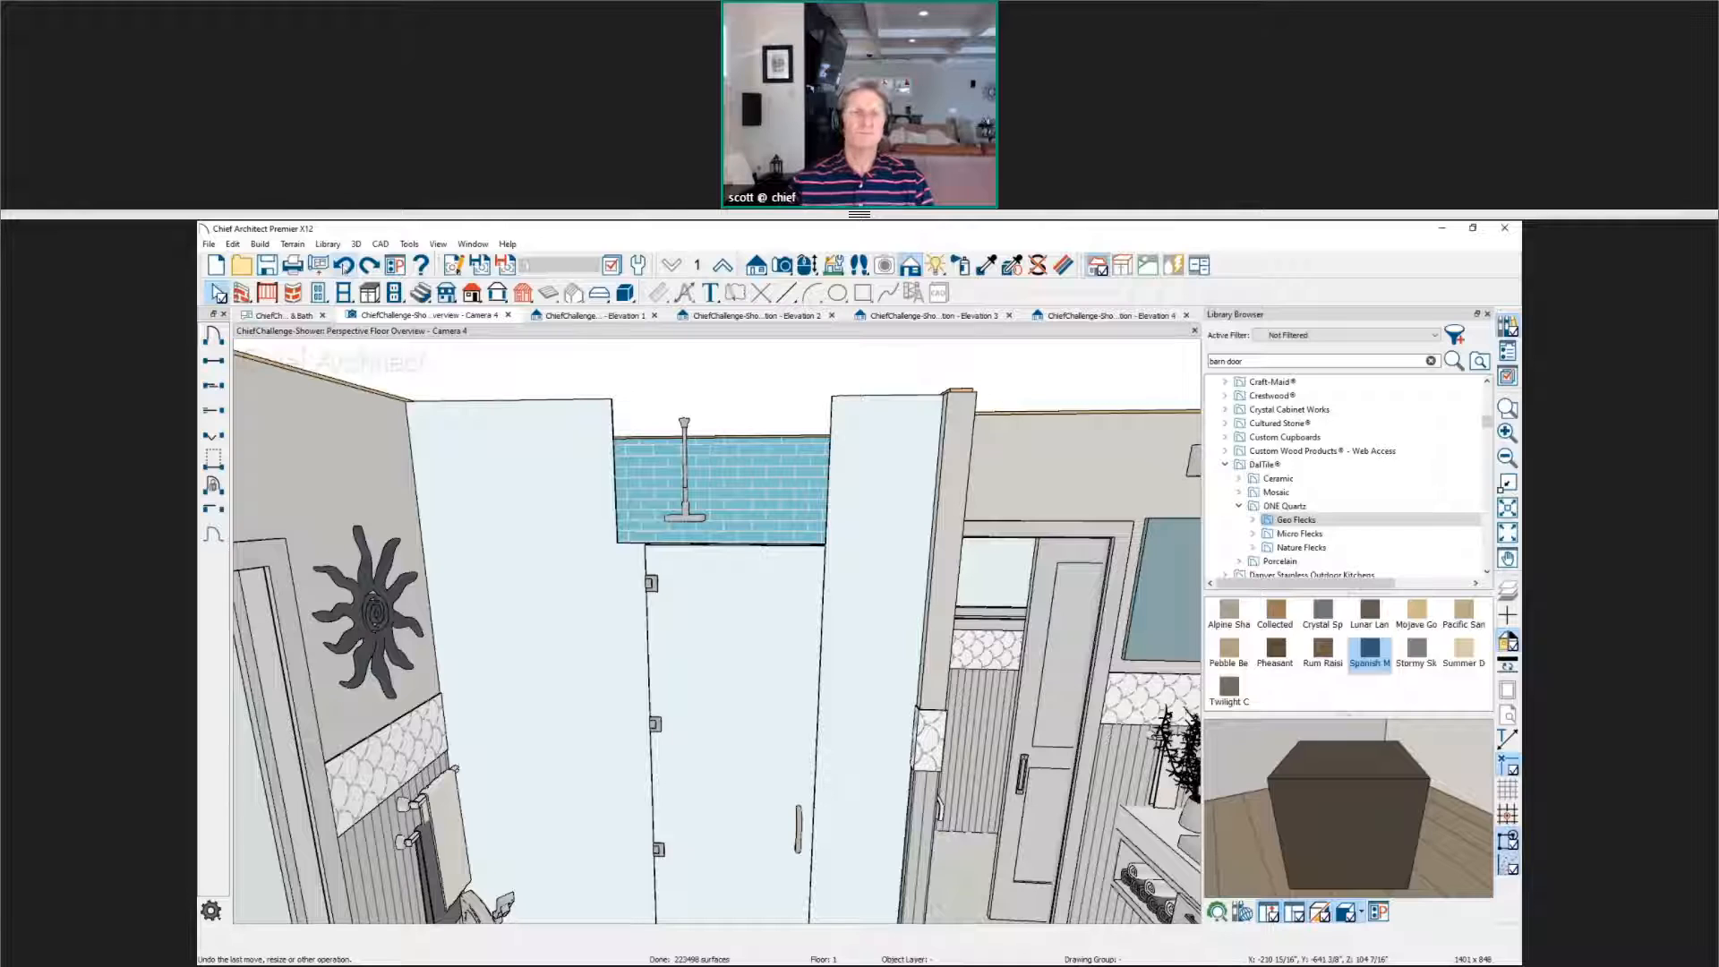
click(345, 266)
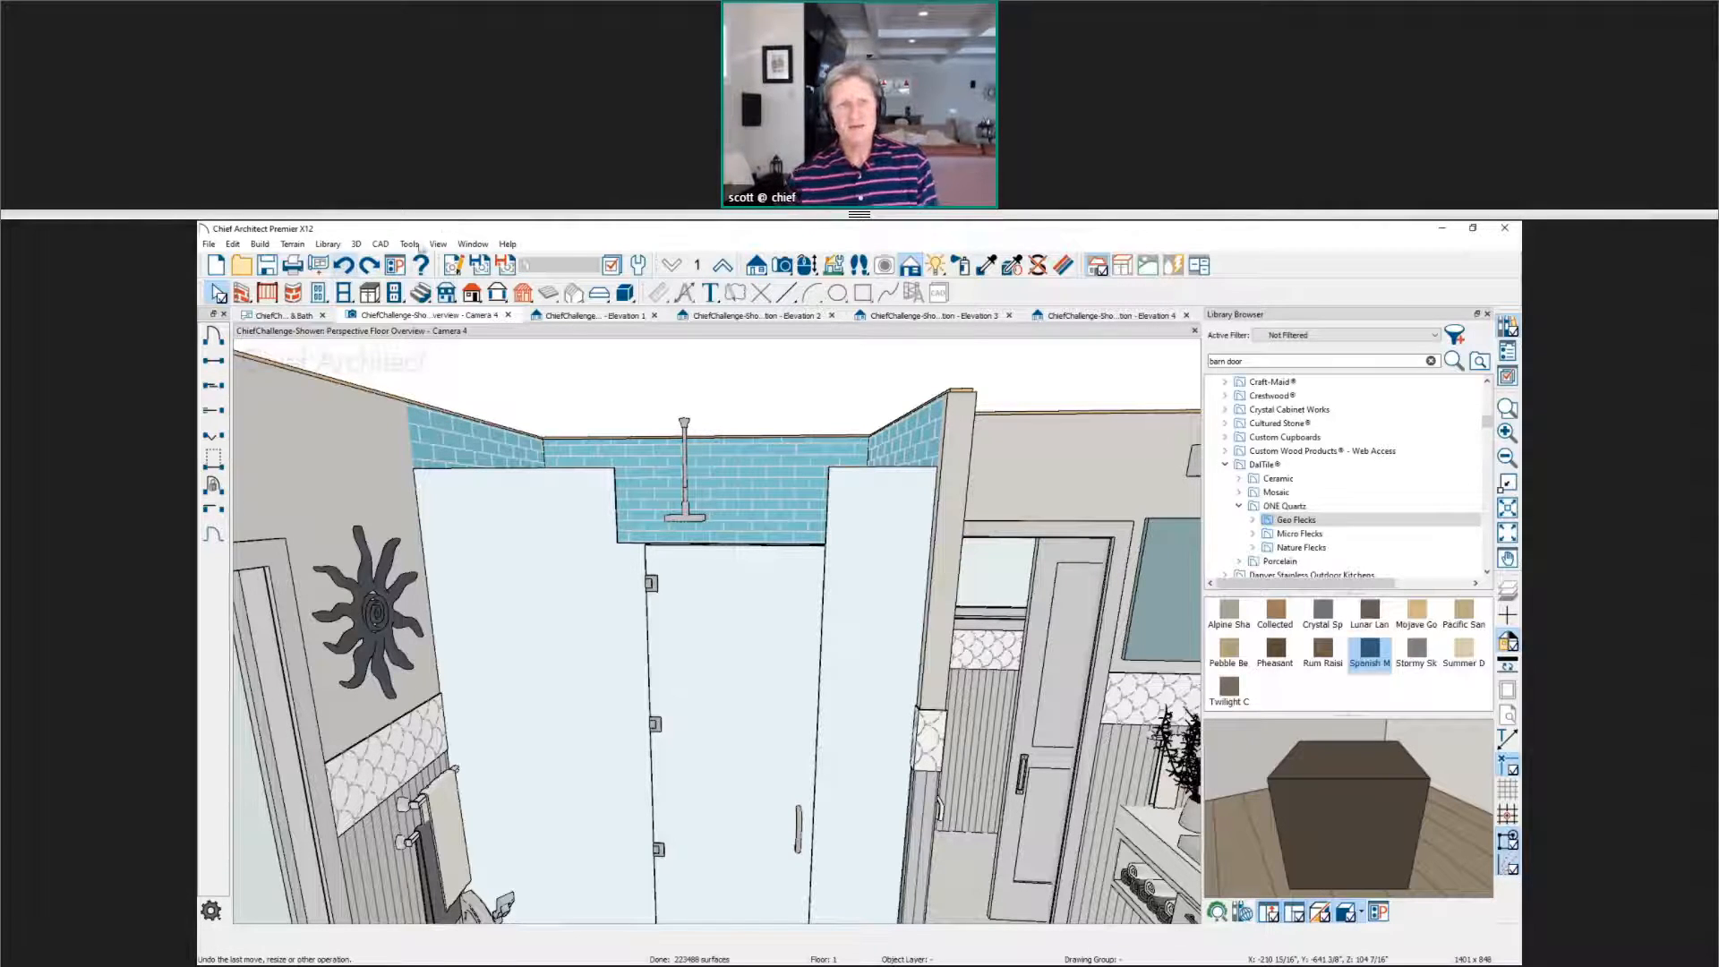
click(345, 266)
click(508, 655)
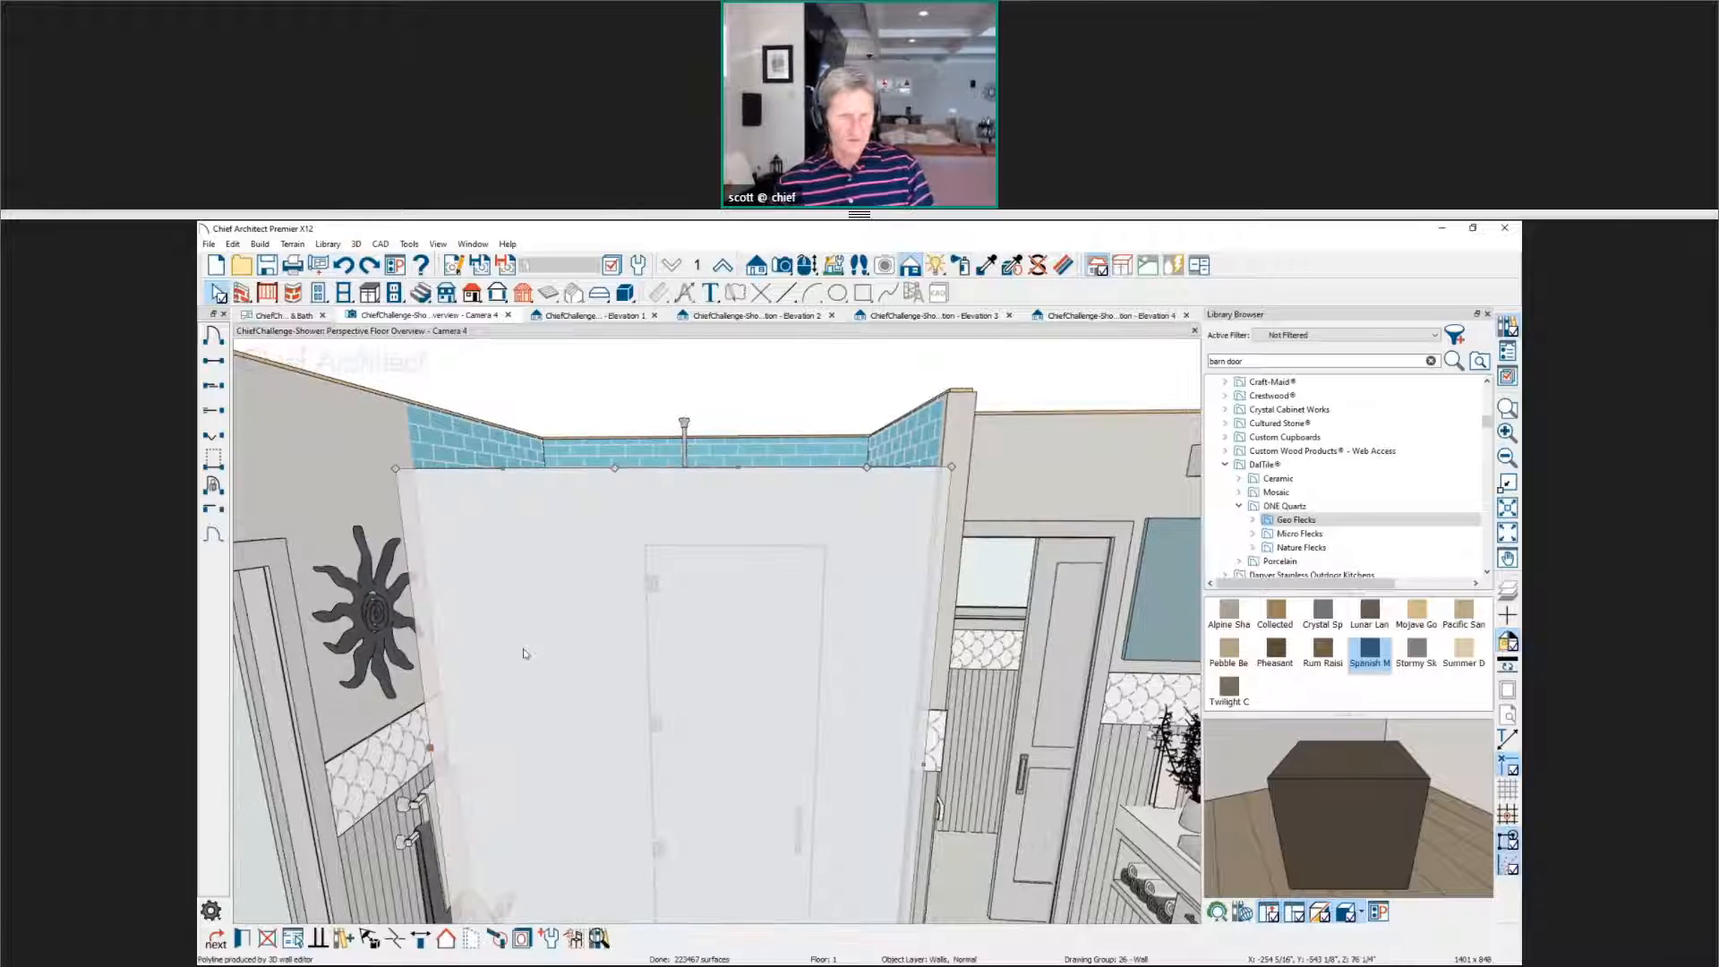
click(341, 269)
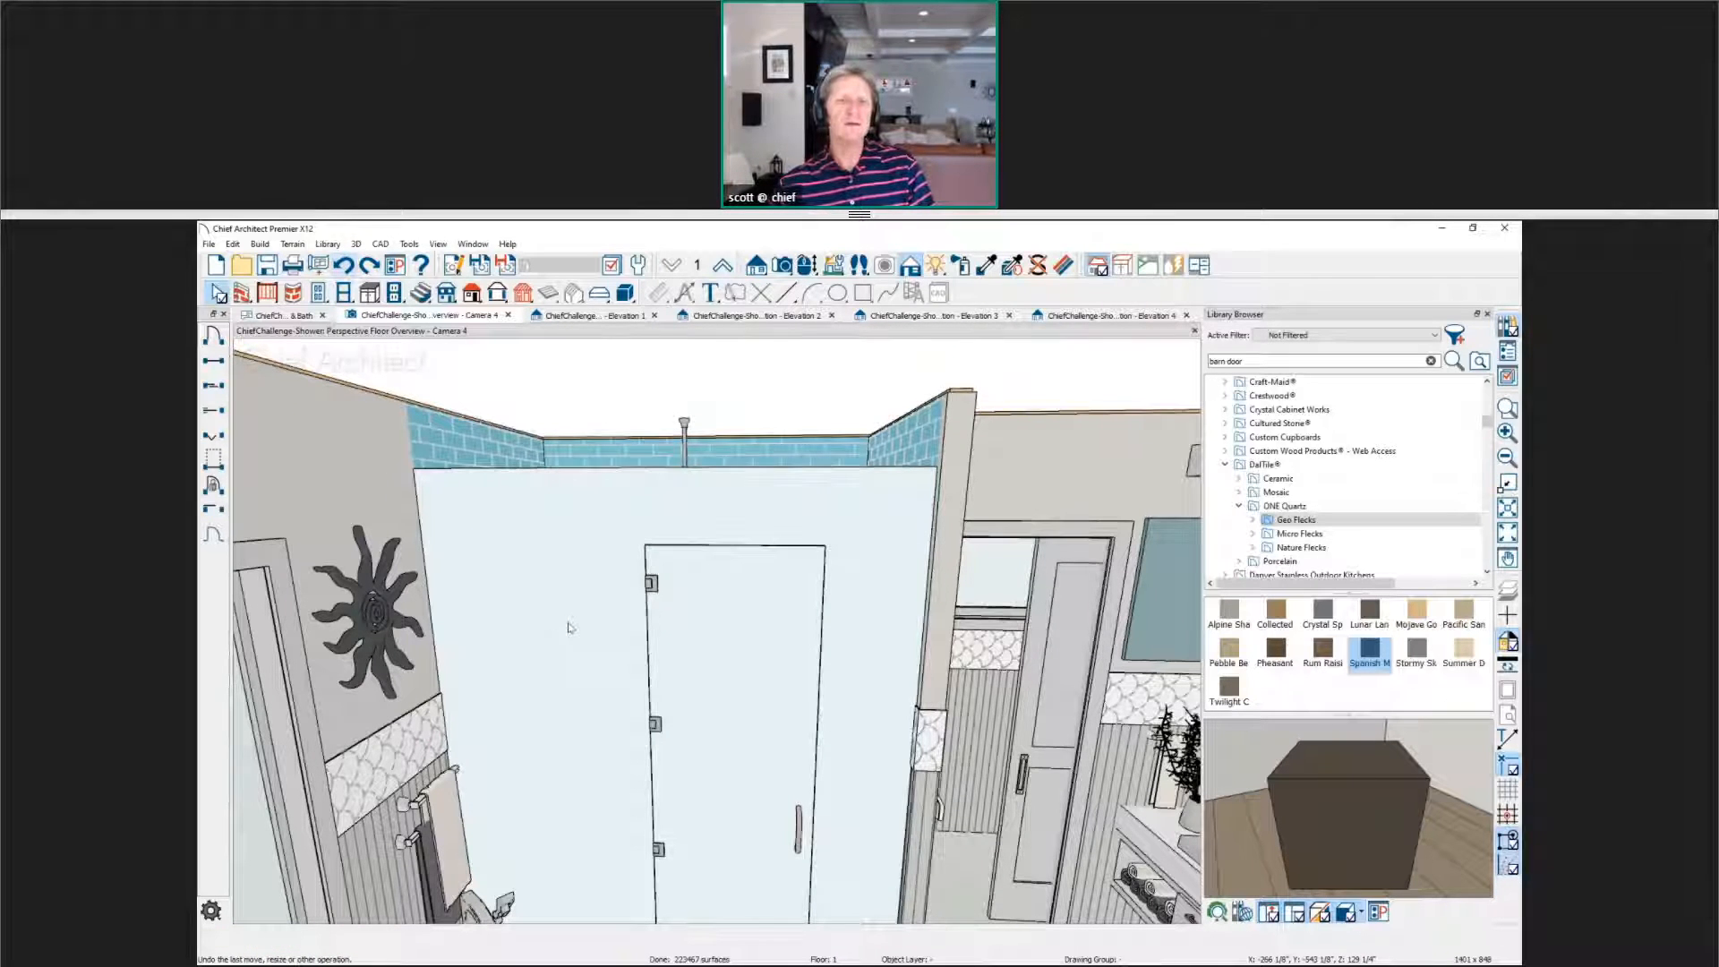
click(588, 657)
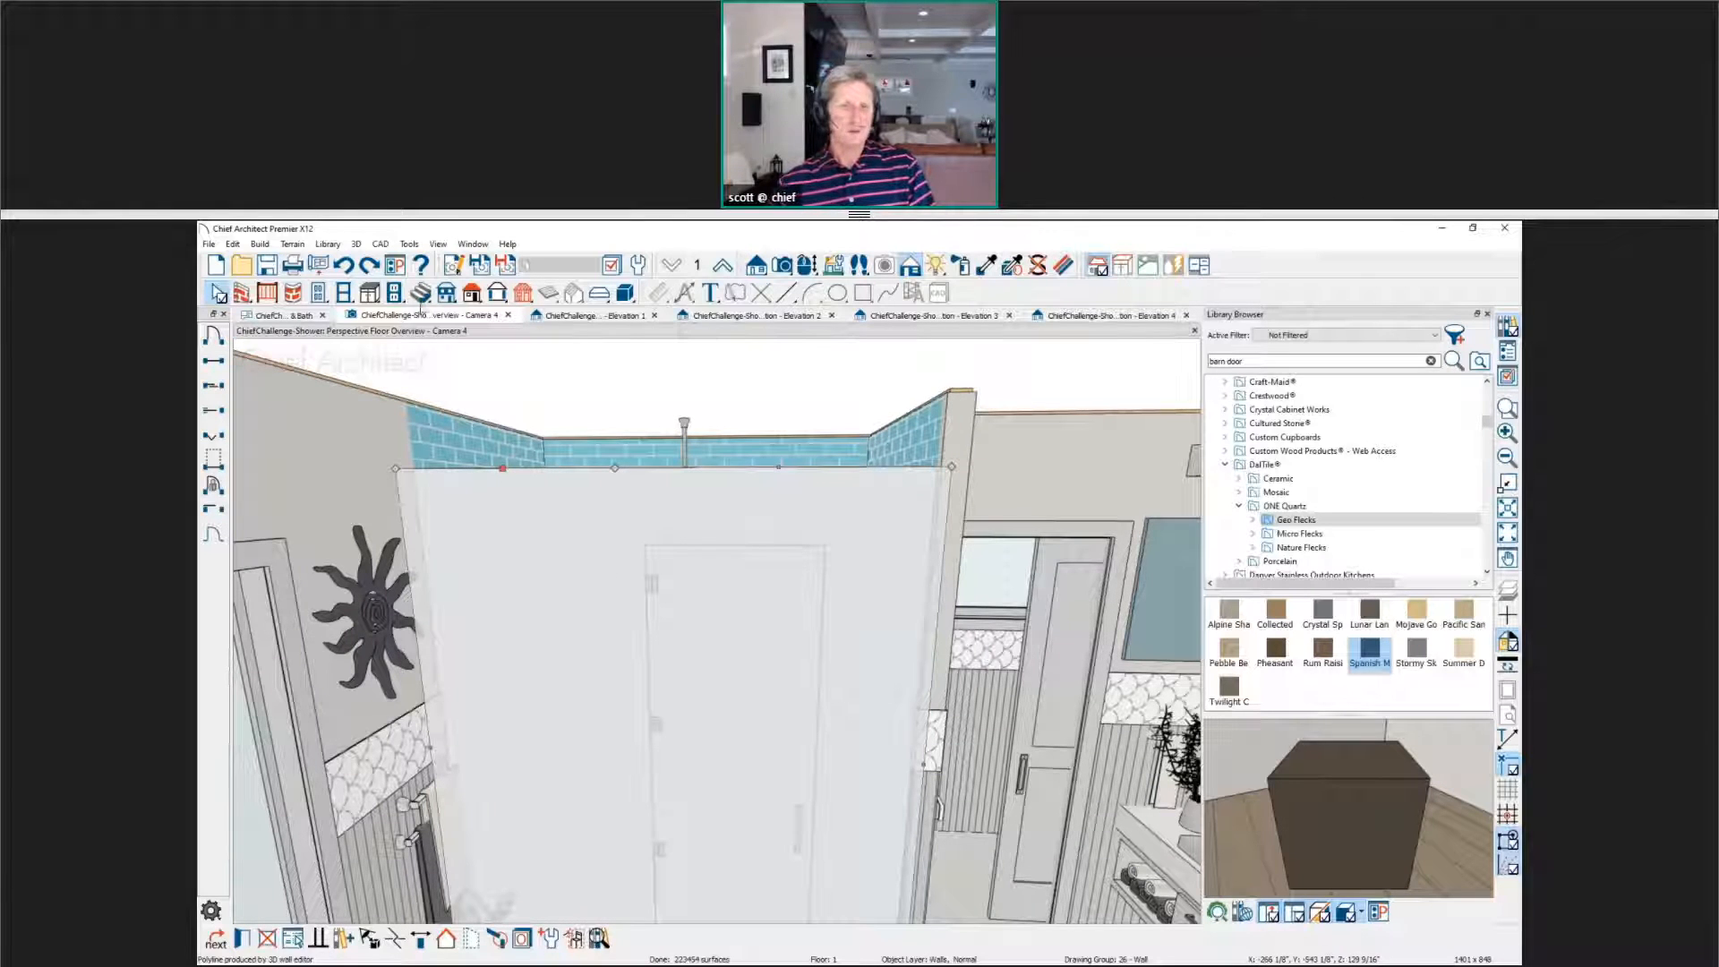
click(343, 265)
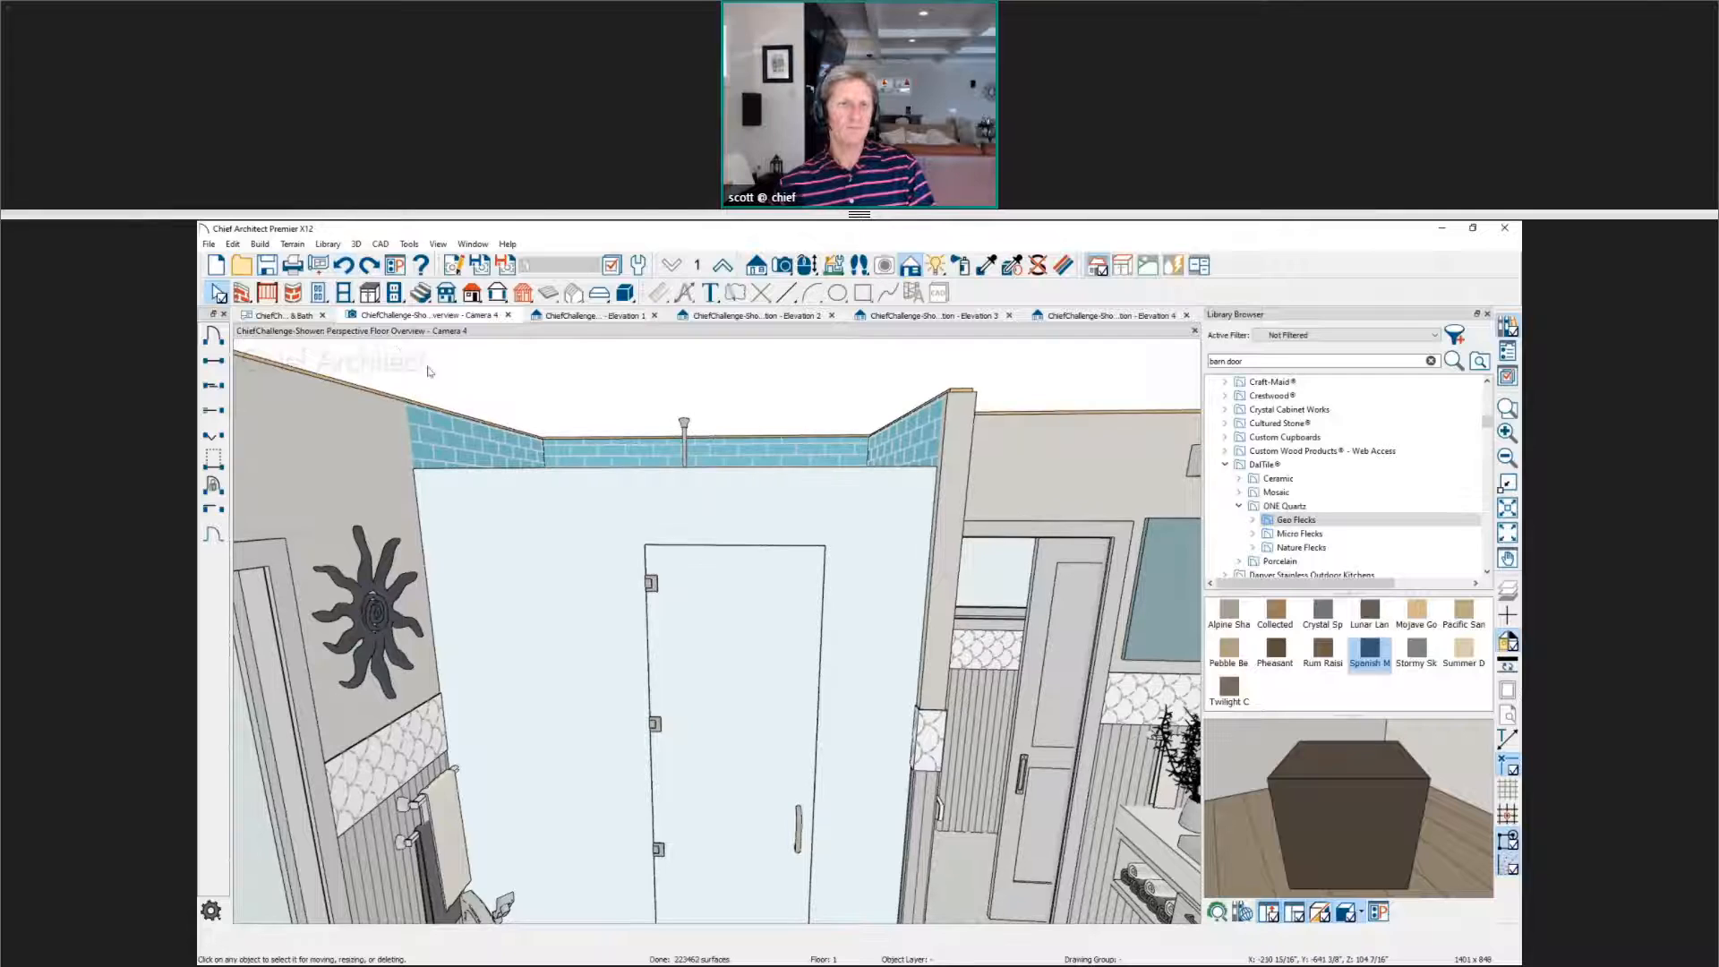
click(343, 266)
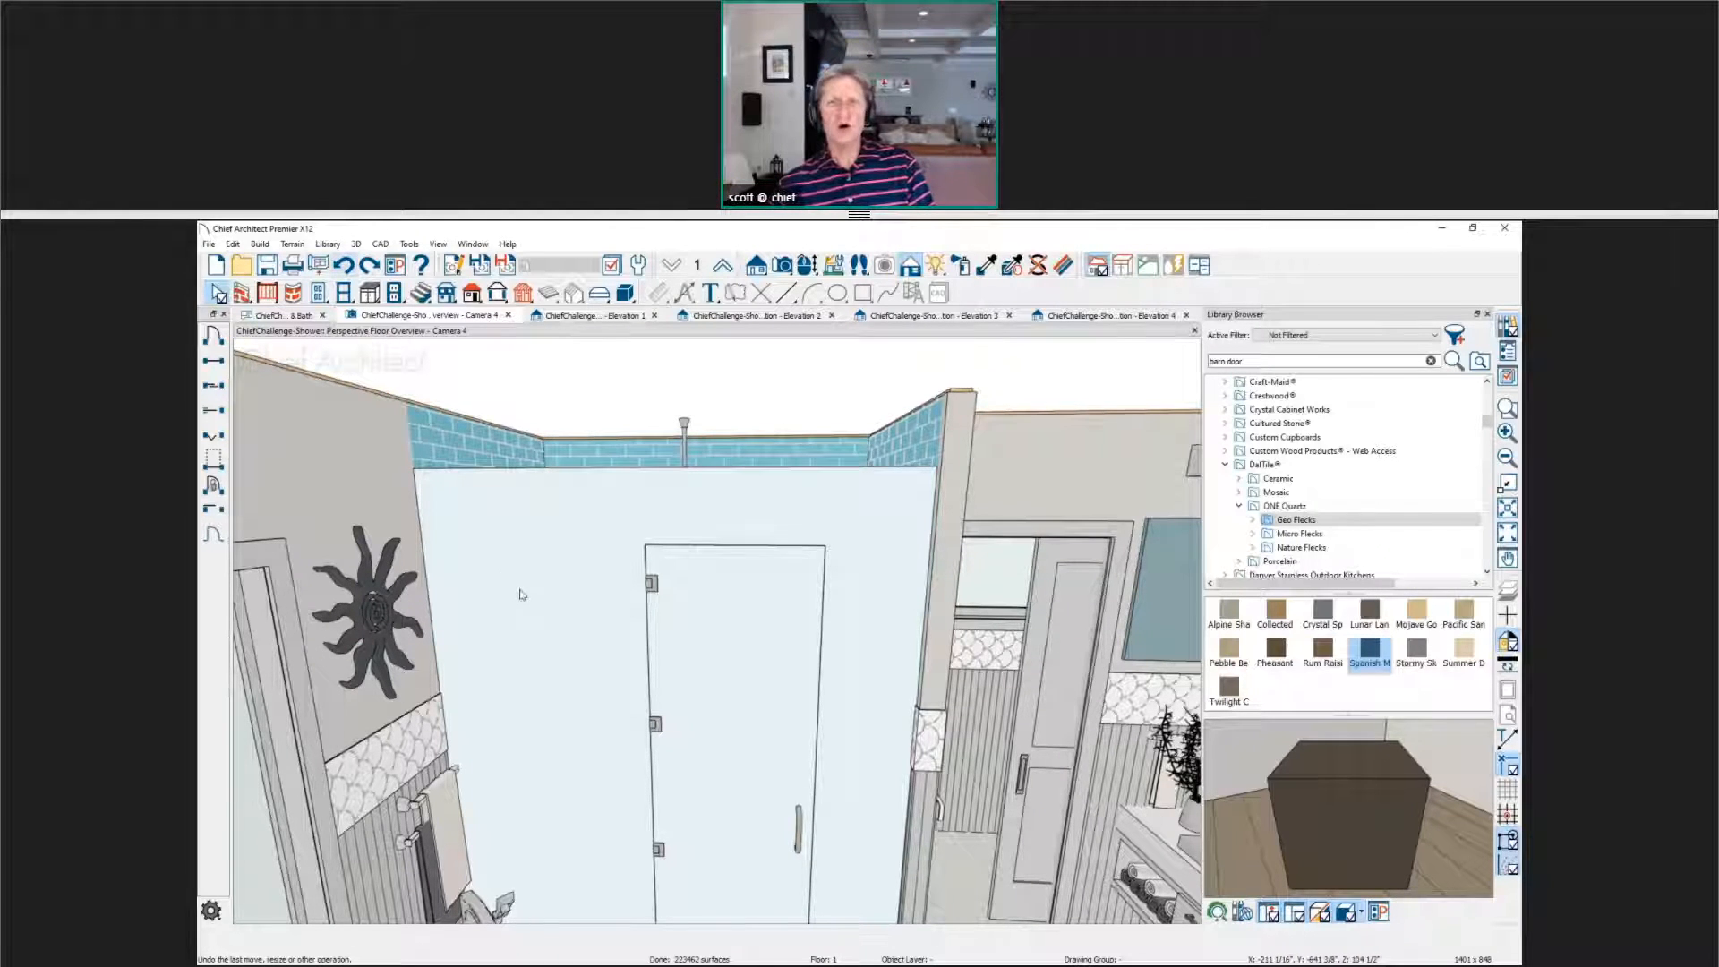
Step: Turn the shower's front glass wall into a railing and set its rail style to Solid
click(804, 529)
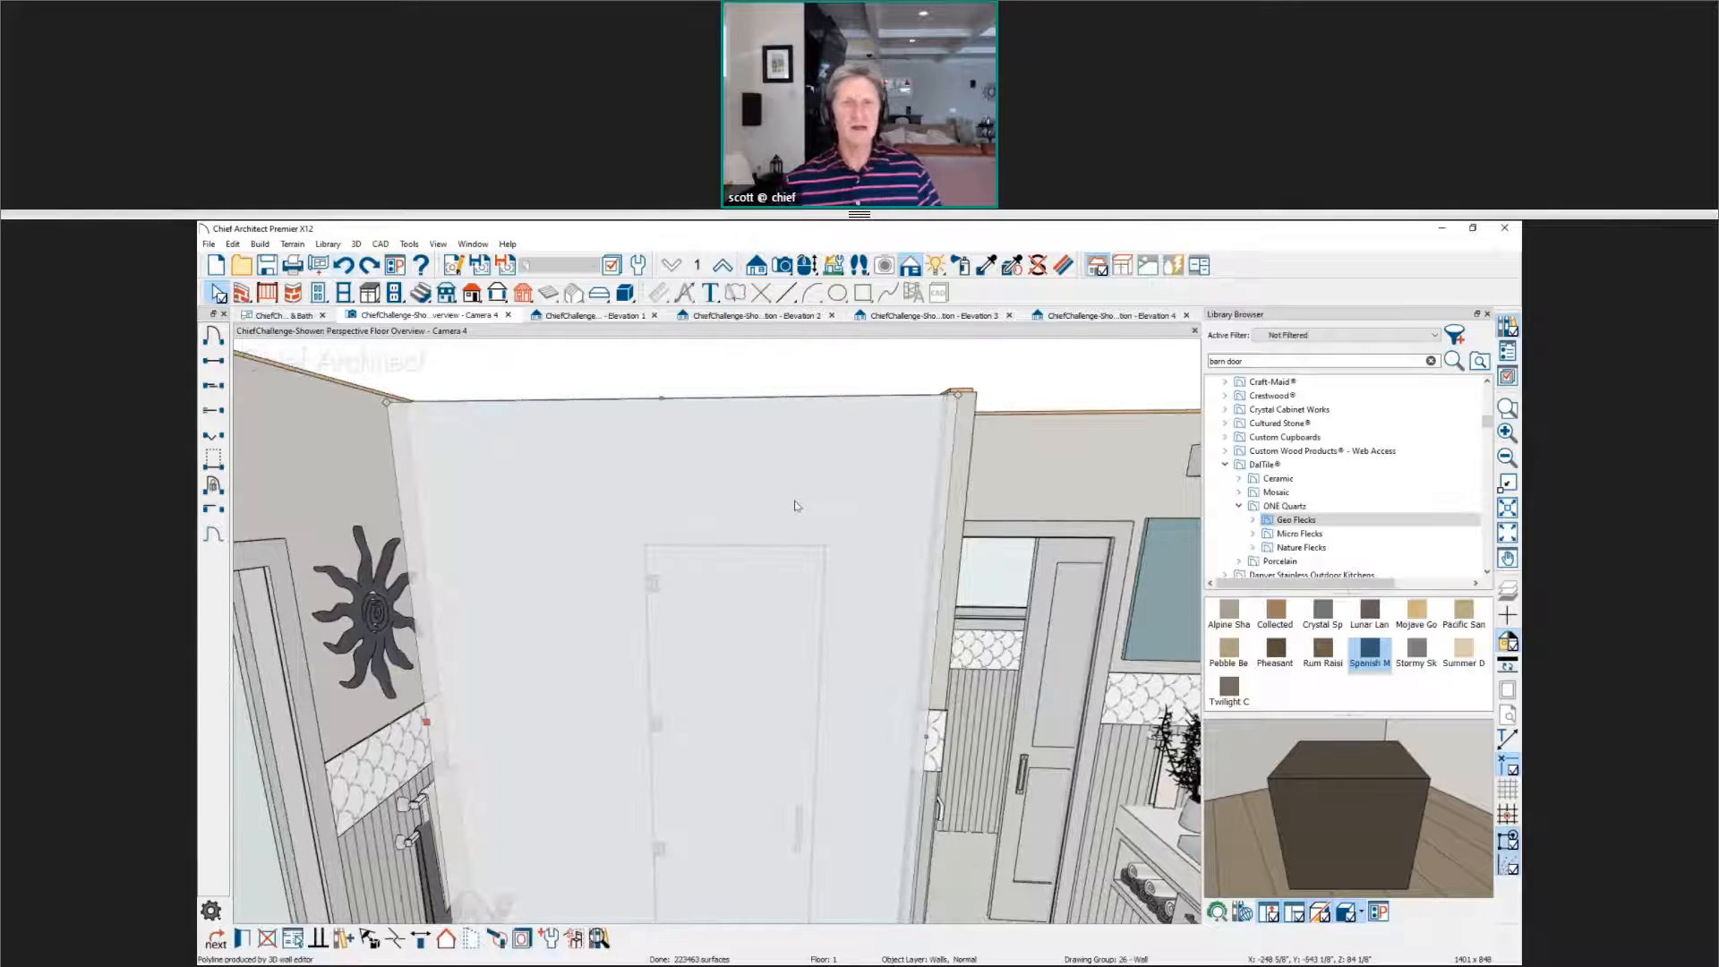
double_click(796, 506)
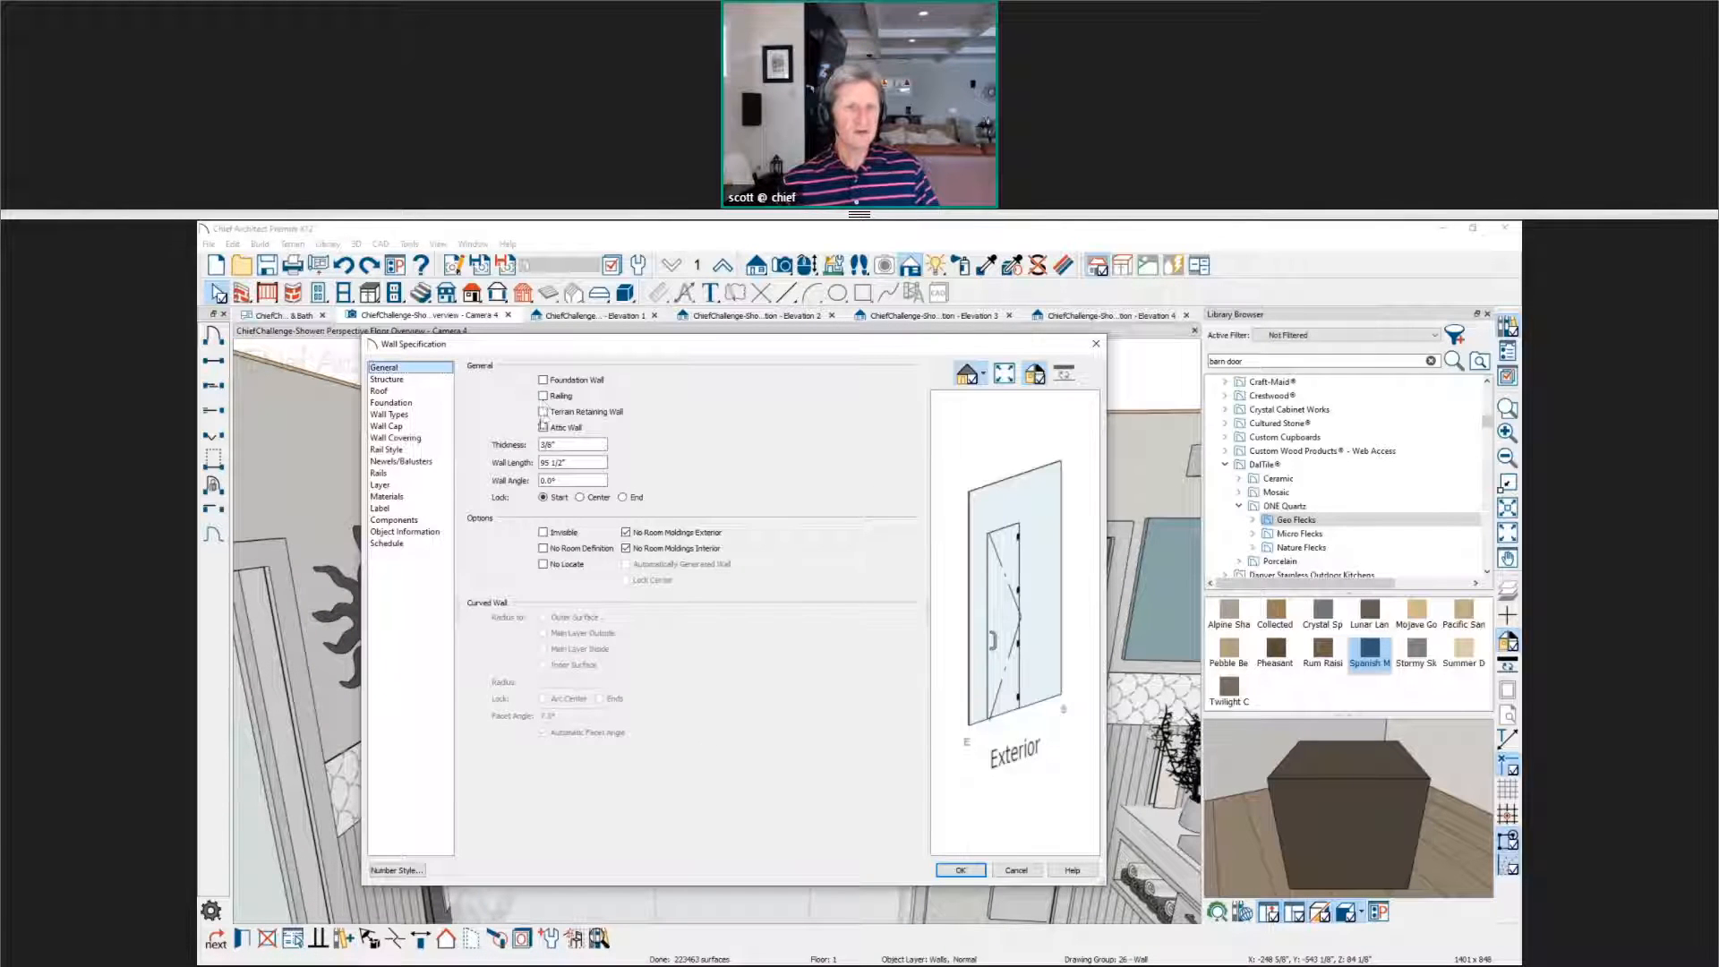
click(542, 396)
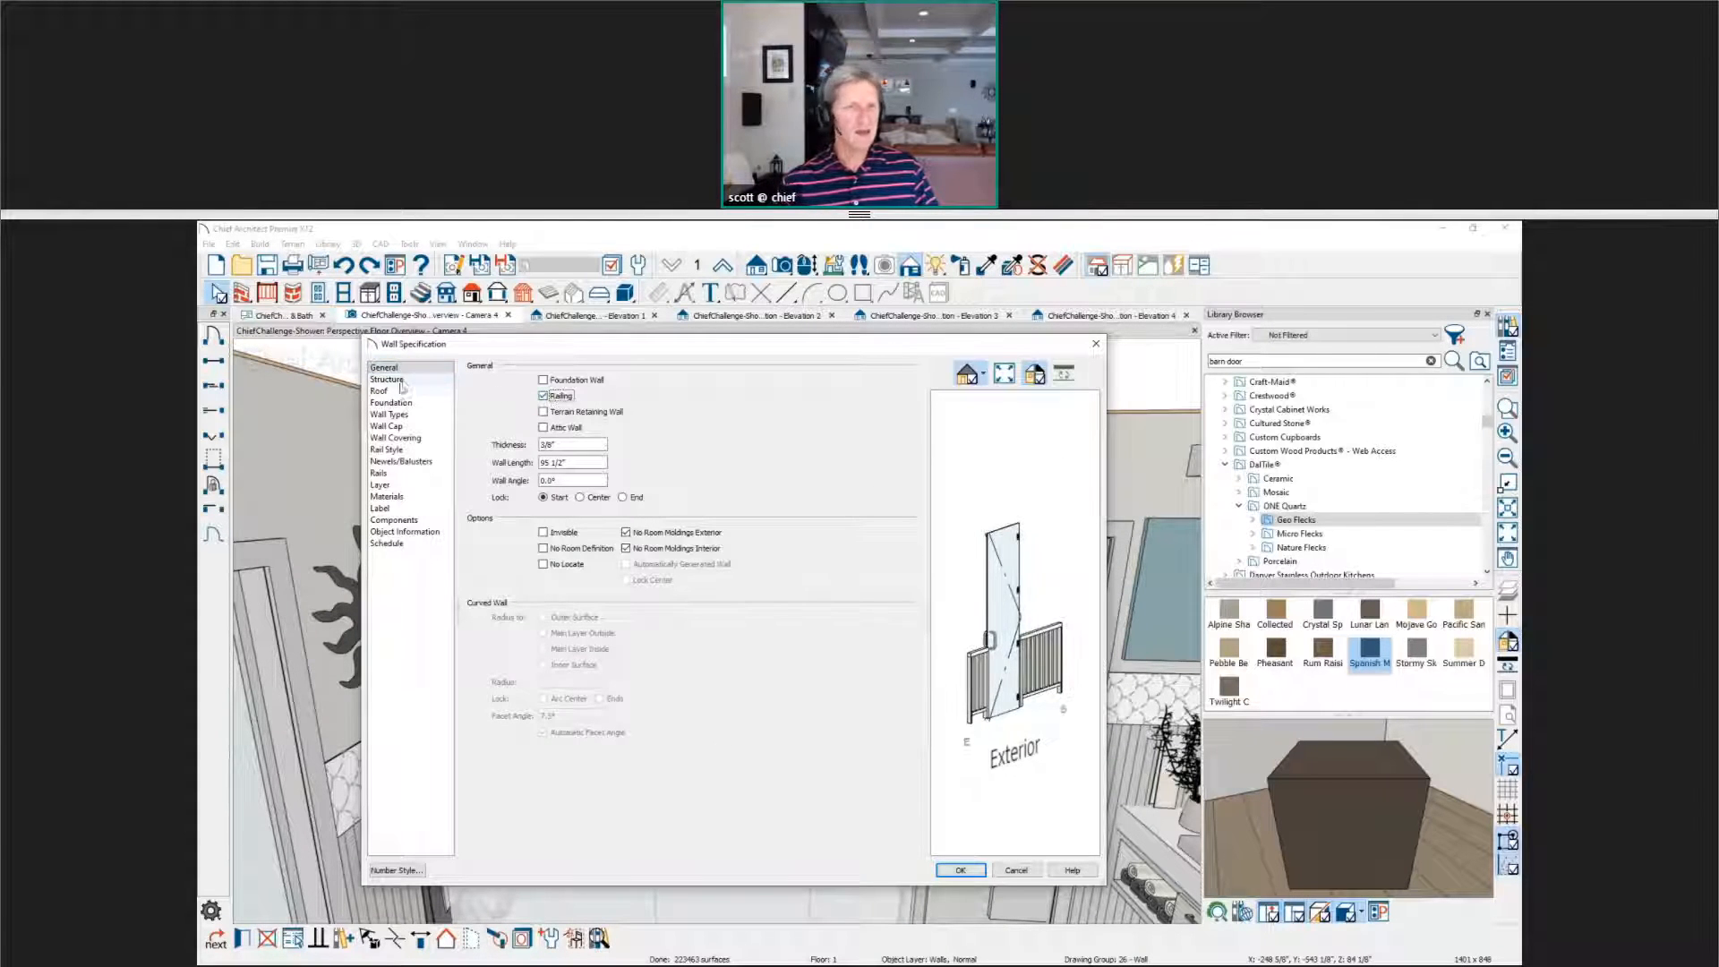
click(399, 475)
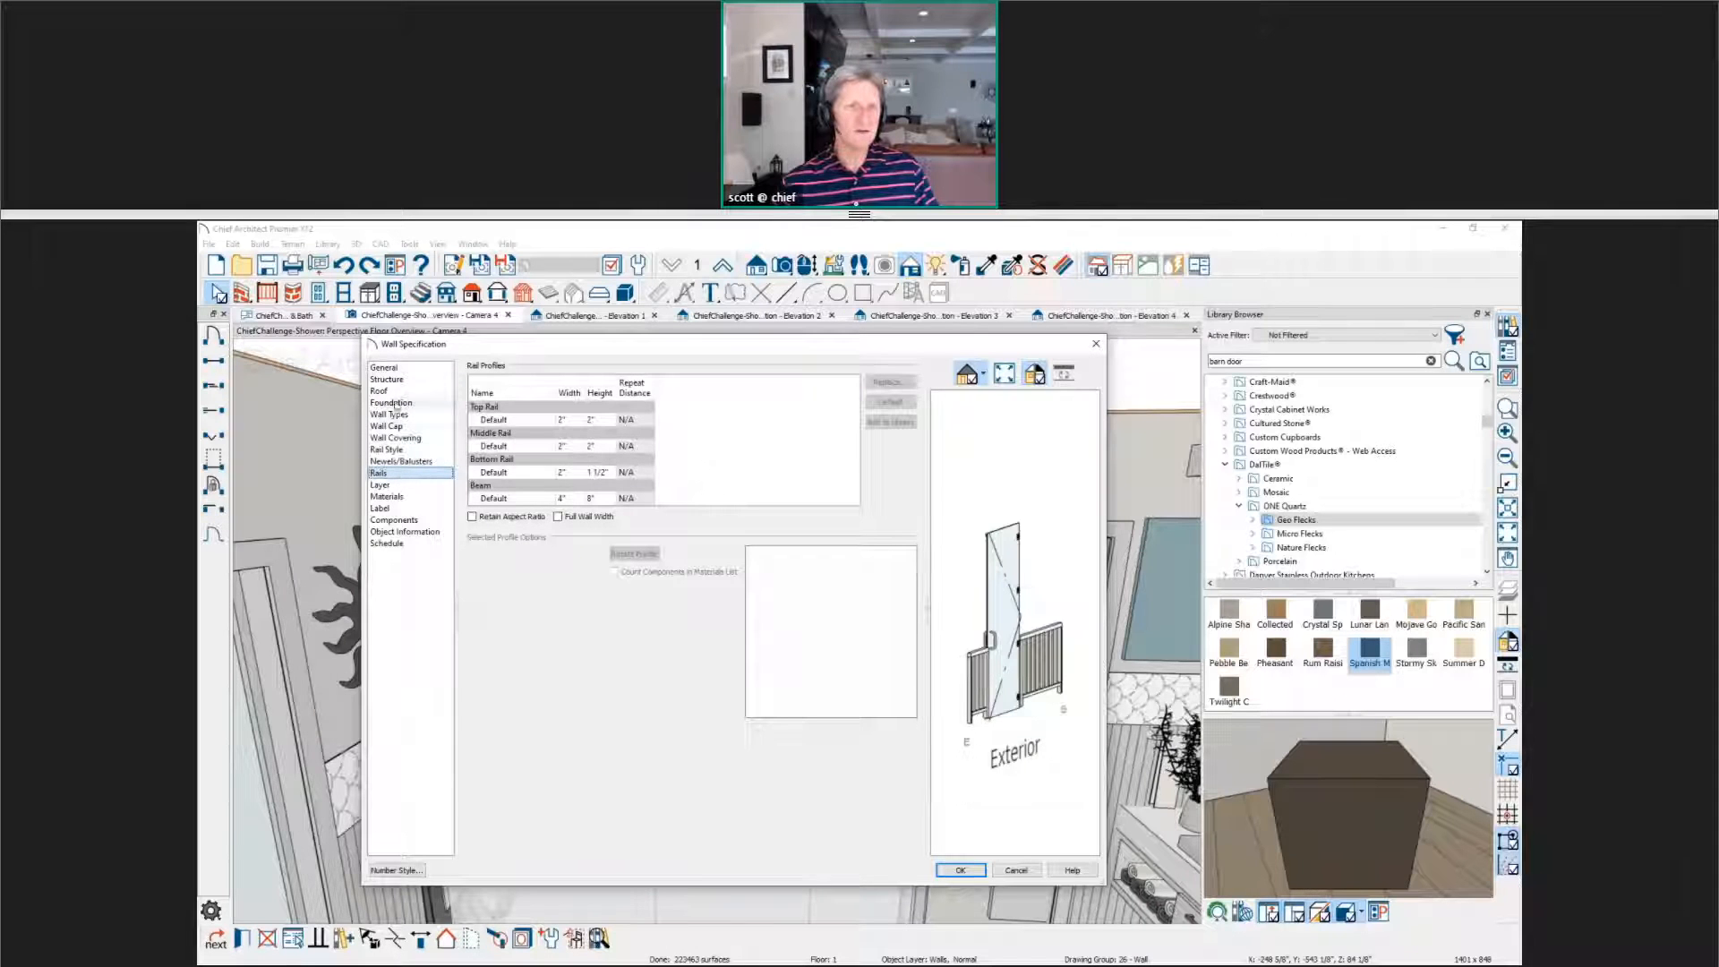
click(392, 449)
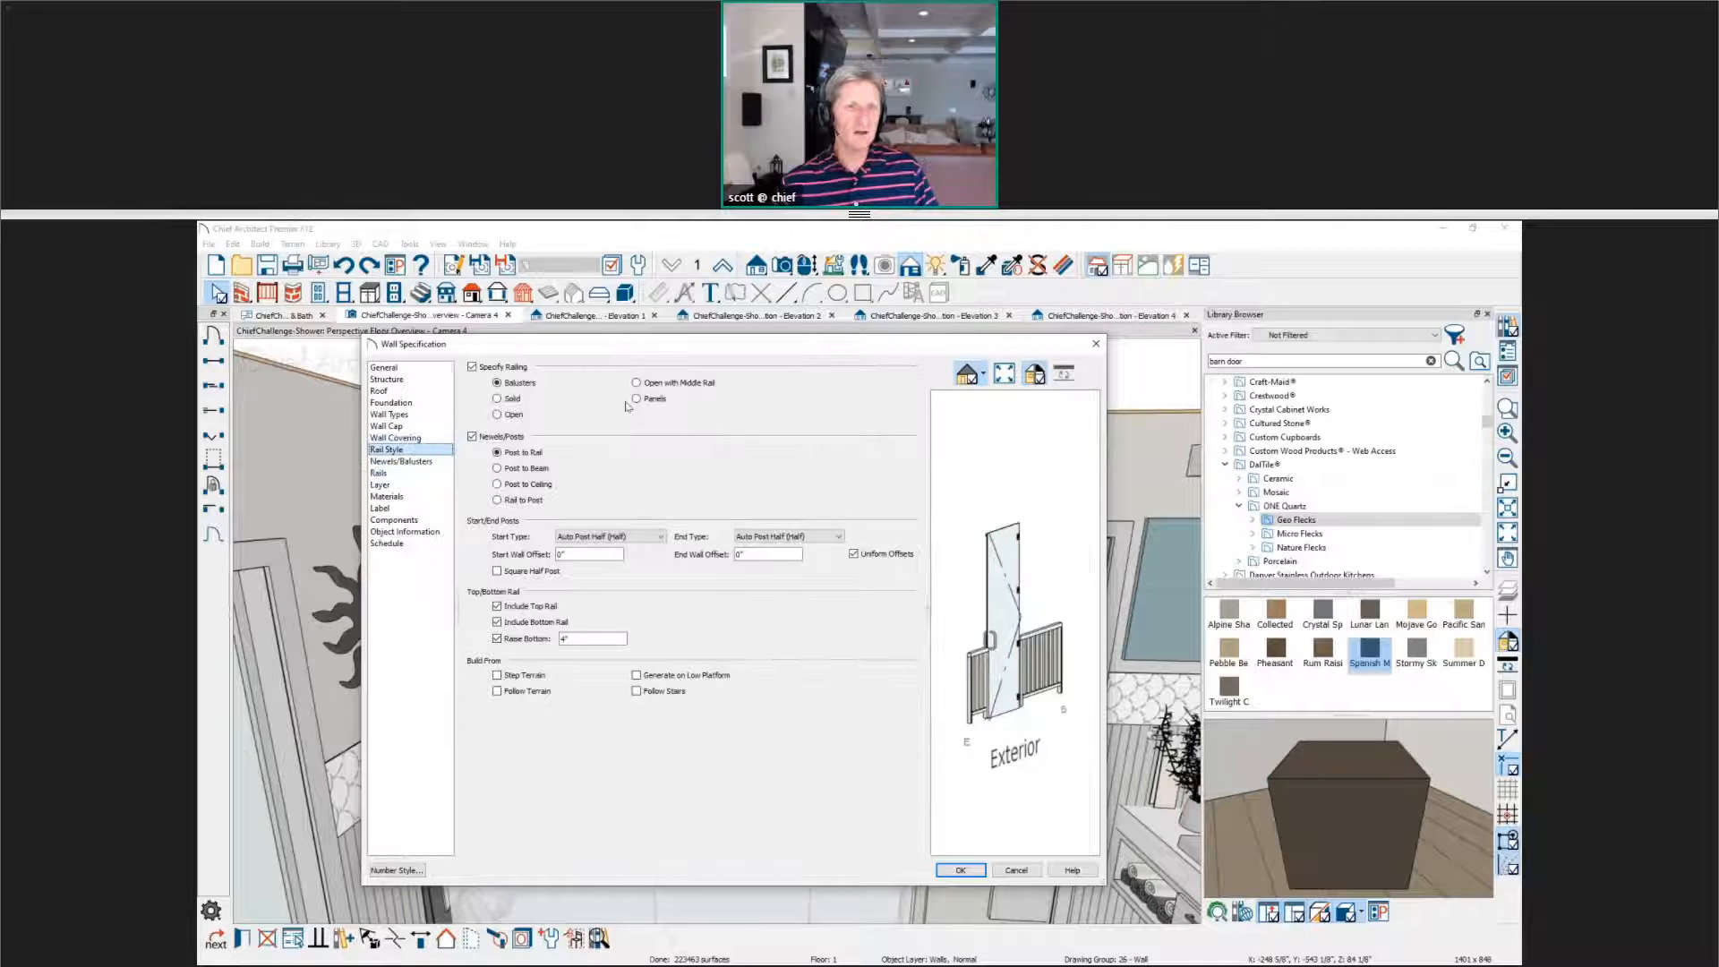
click(519, 400)
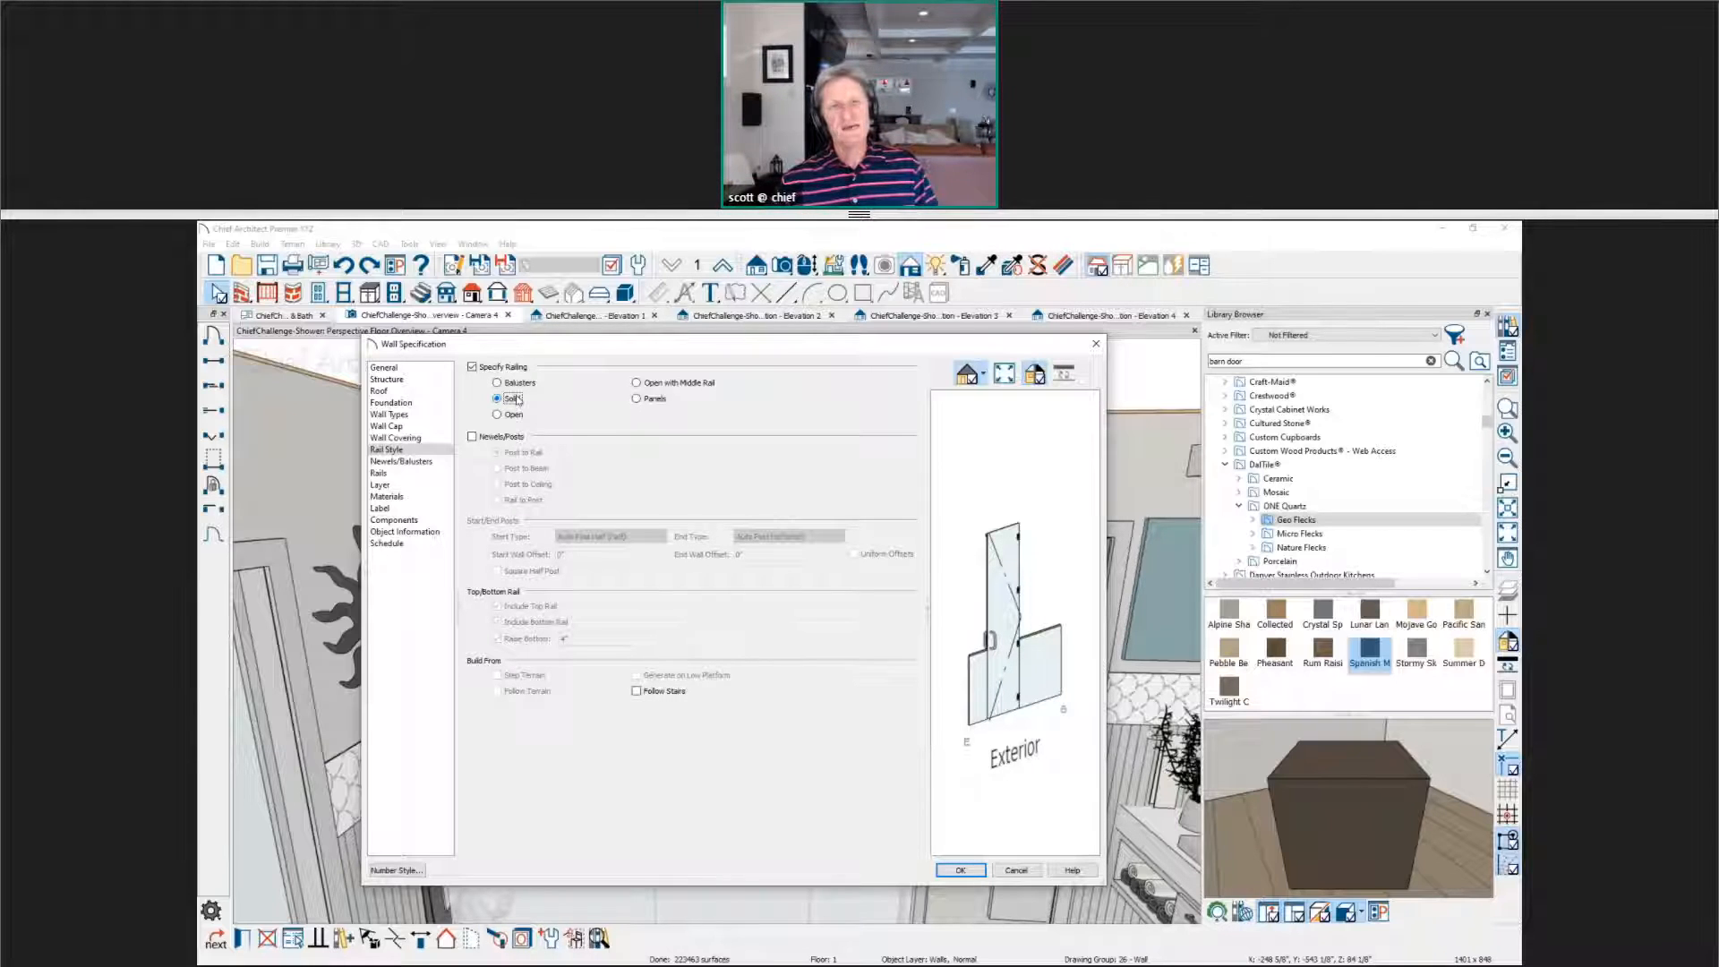
Step: Set the railing height of the shower's glass wall to 120" and apply the wall specification
click(401, 461)
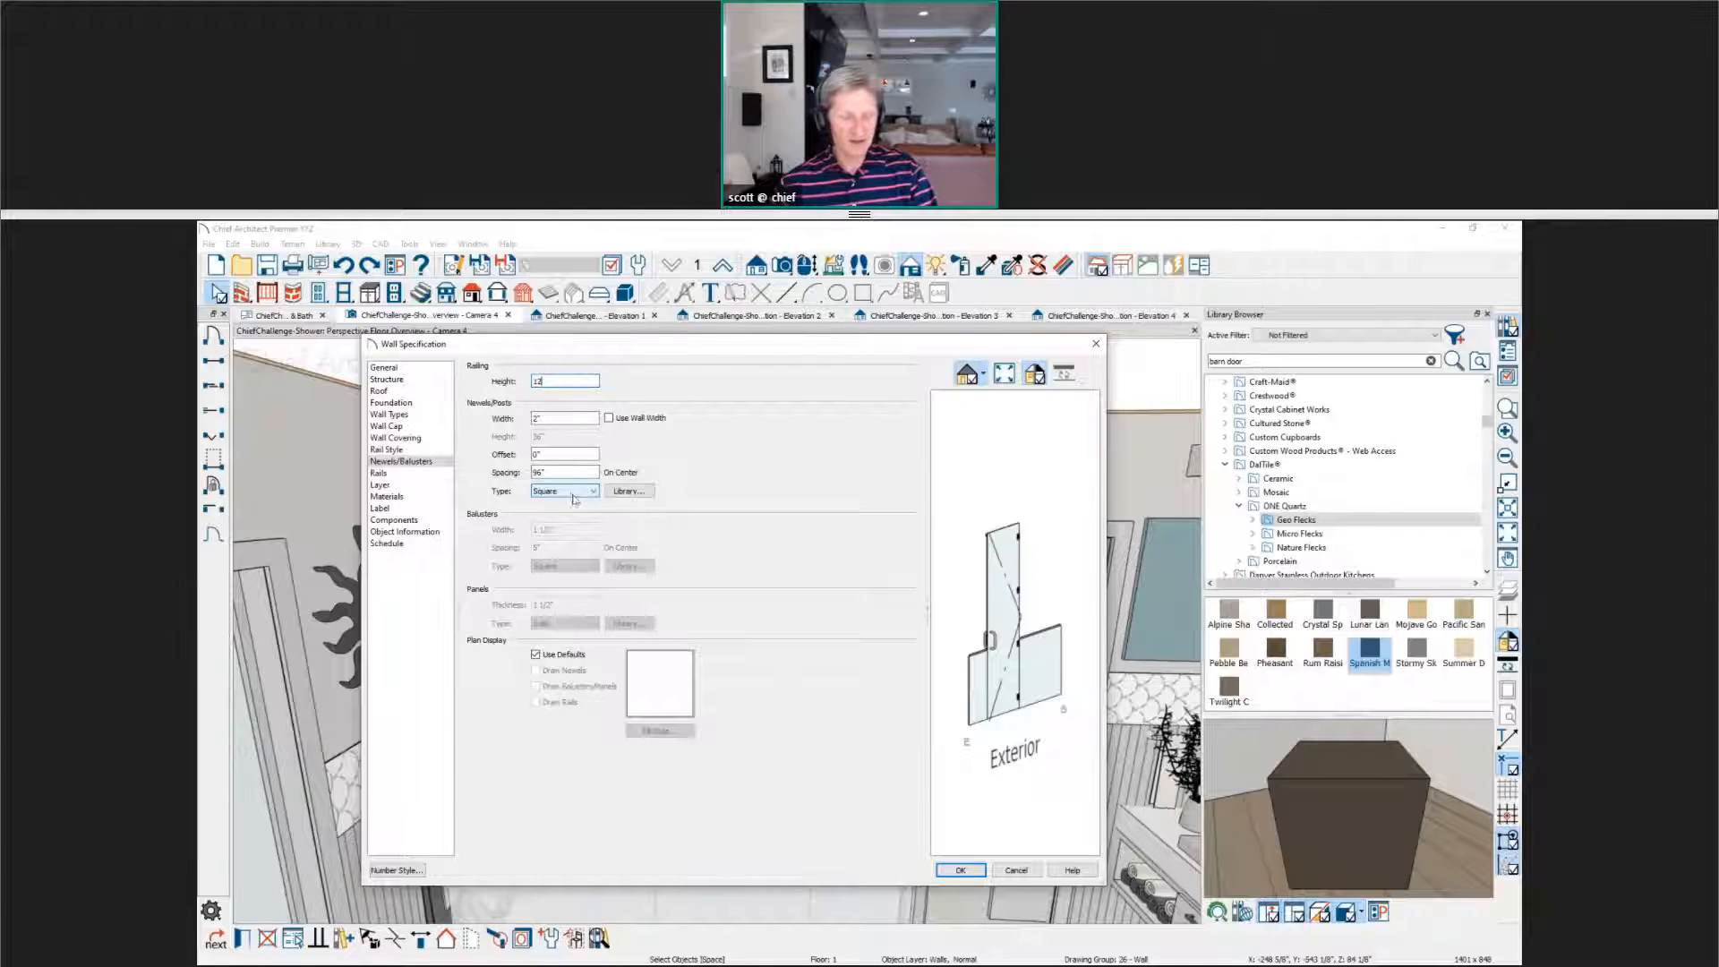
text(120)
key(Tab)
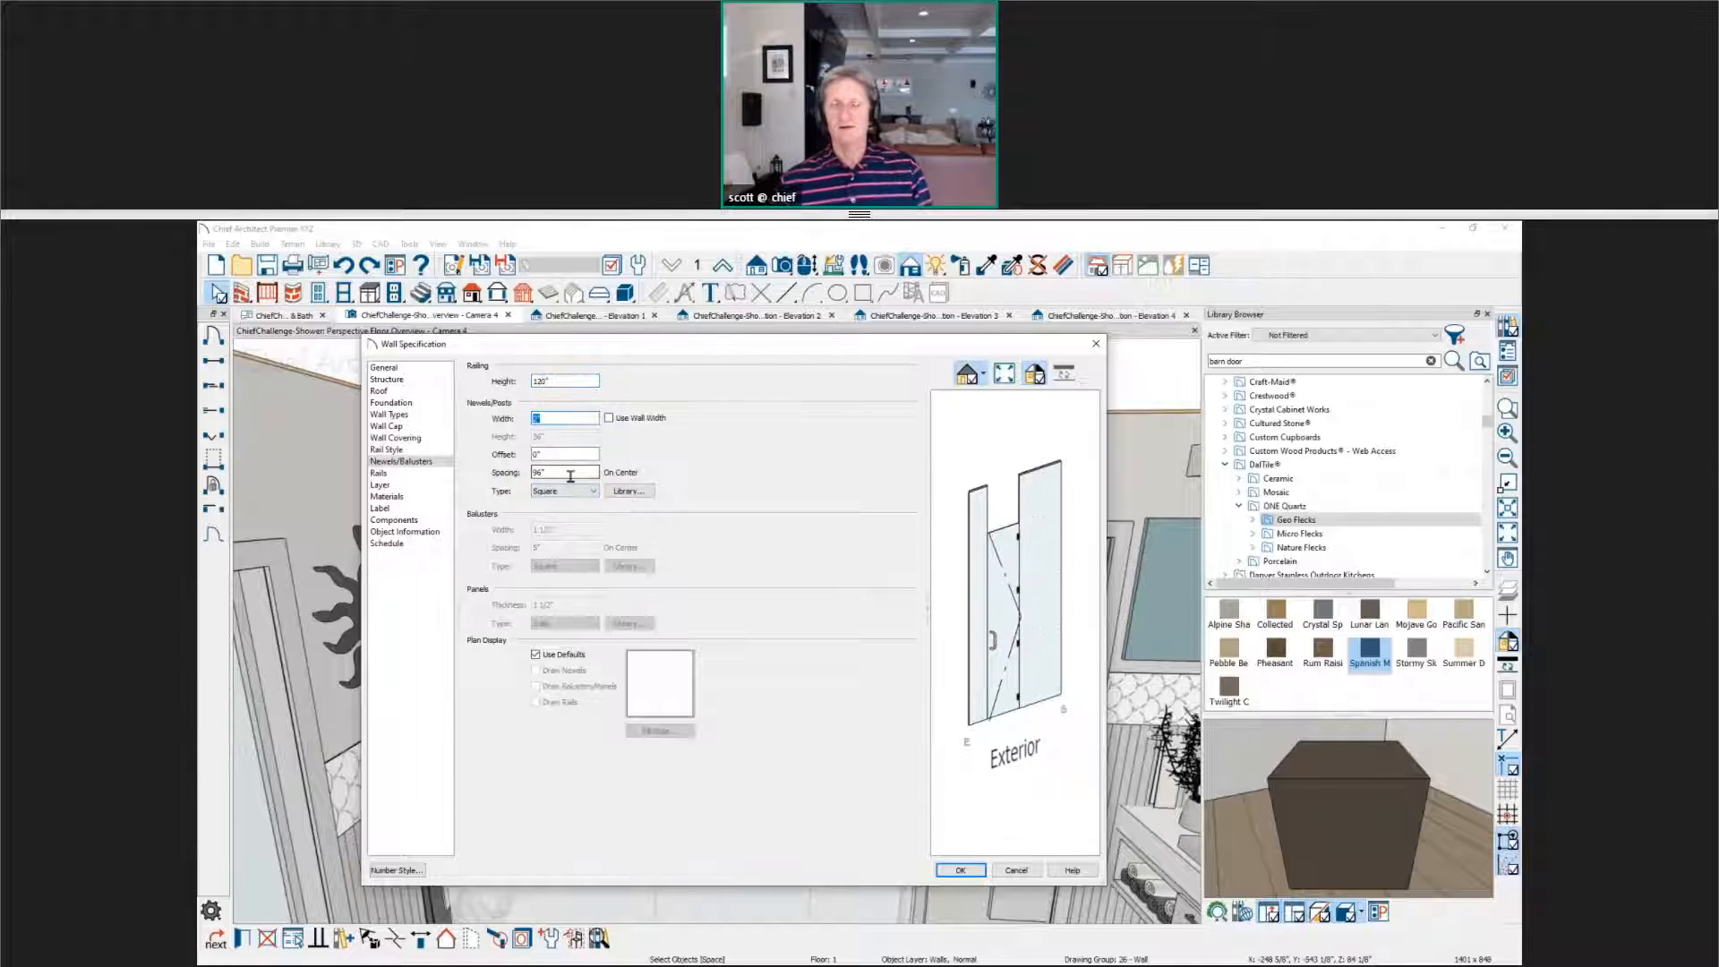
scroll(983, 848, up, 3)
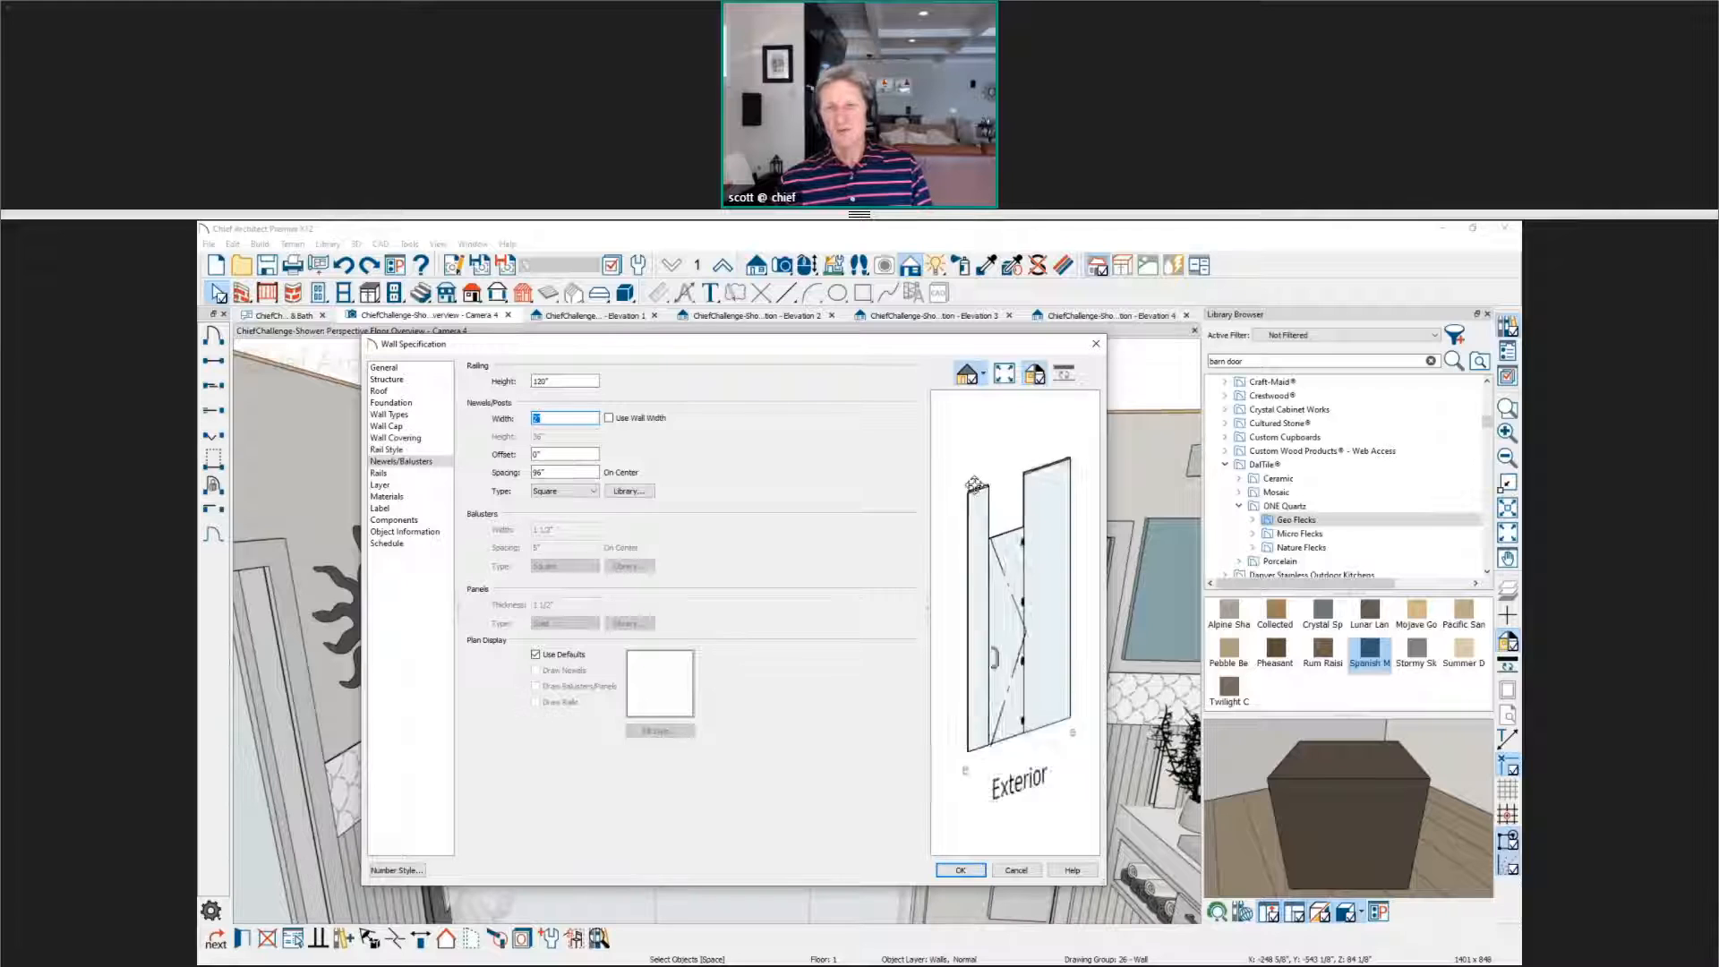
click(960, 869)
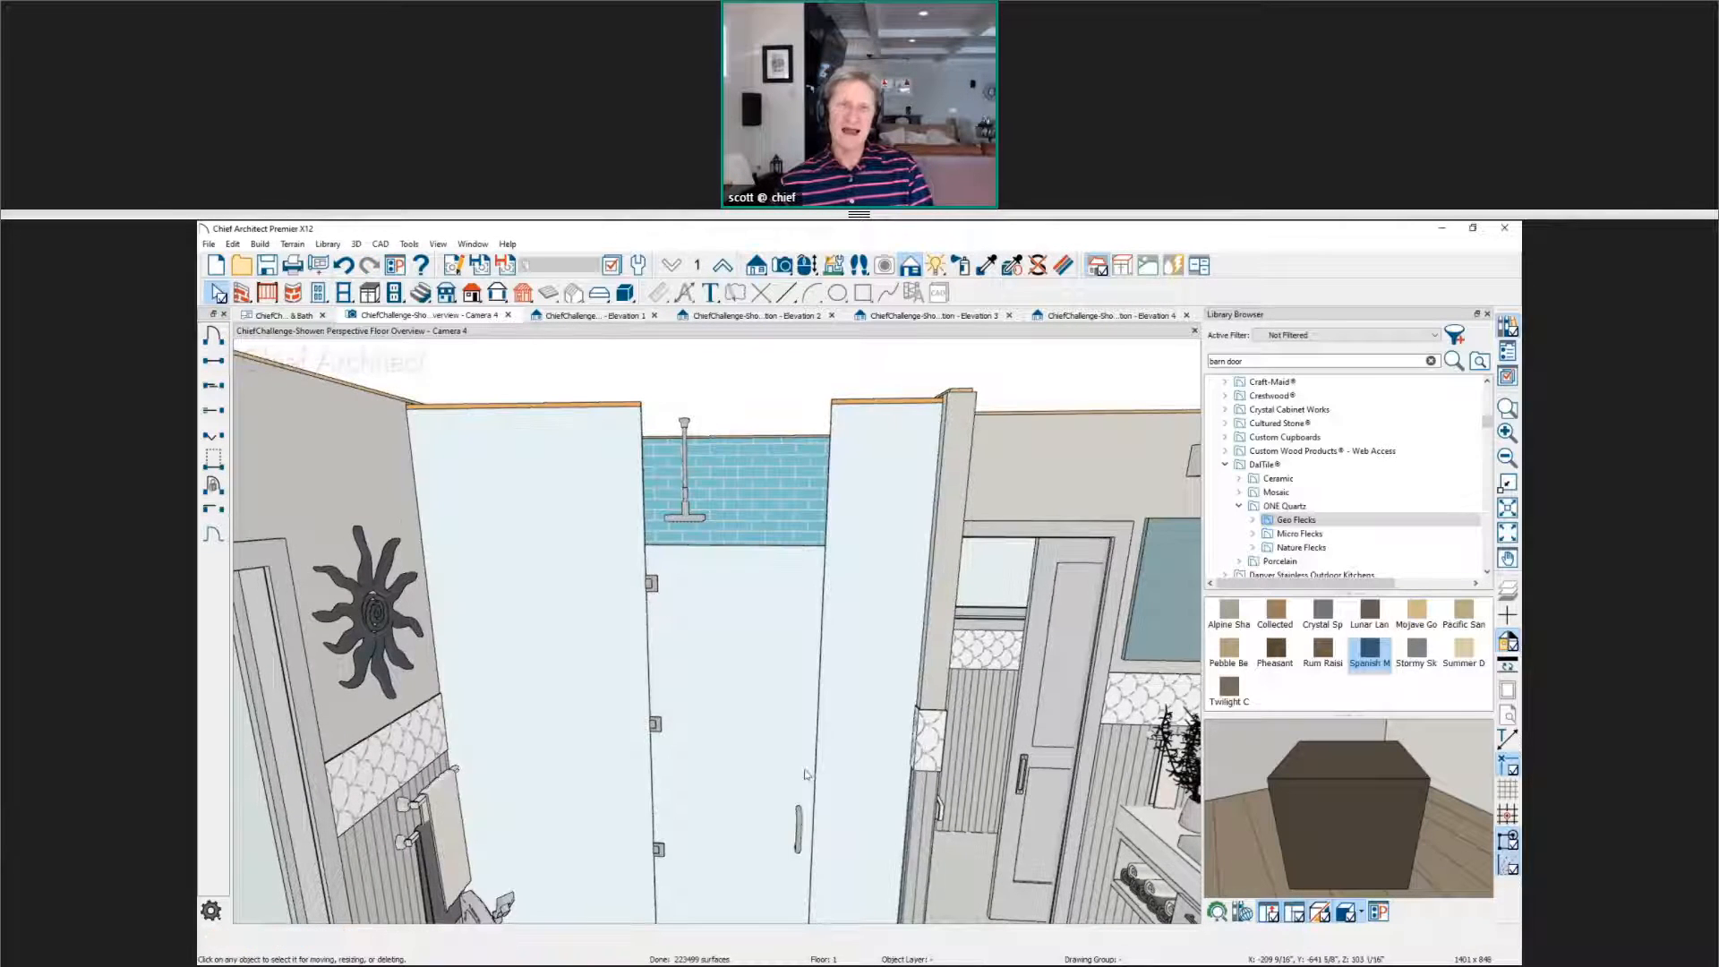
Step: Examine the glass panels and the open area above the shower door from the front, from above and from inside
middle_drag(801, 665, 765, 672)
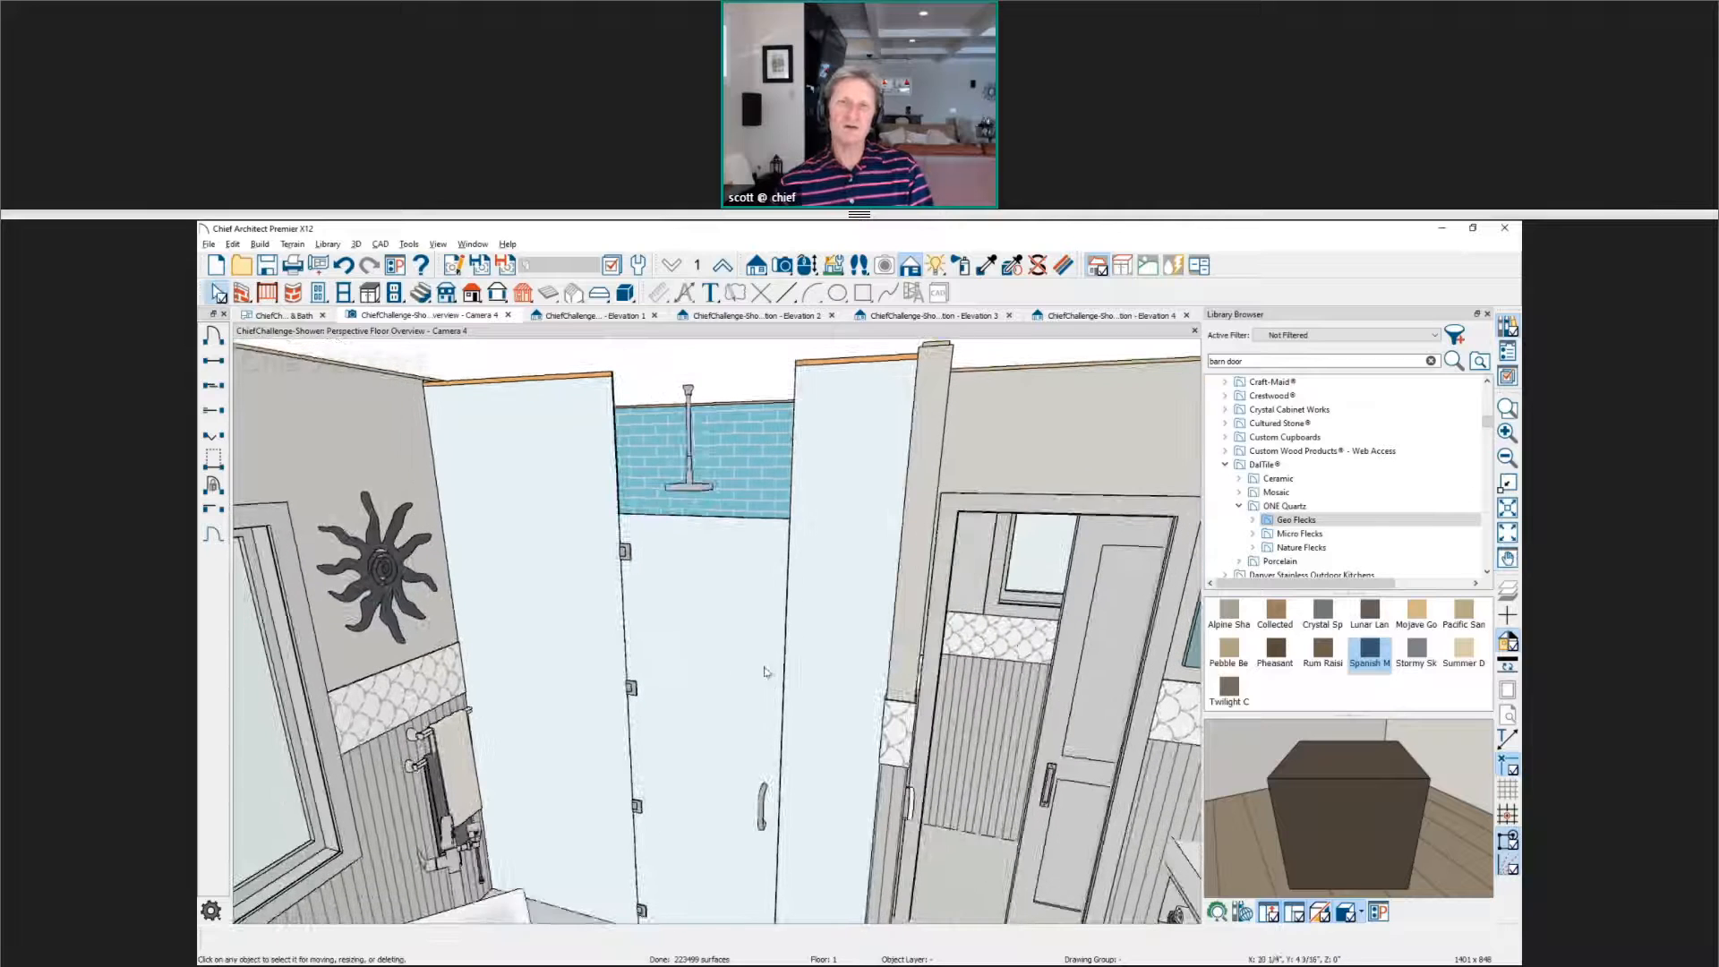
scroll(747, 688, down, 3)
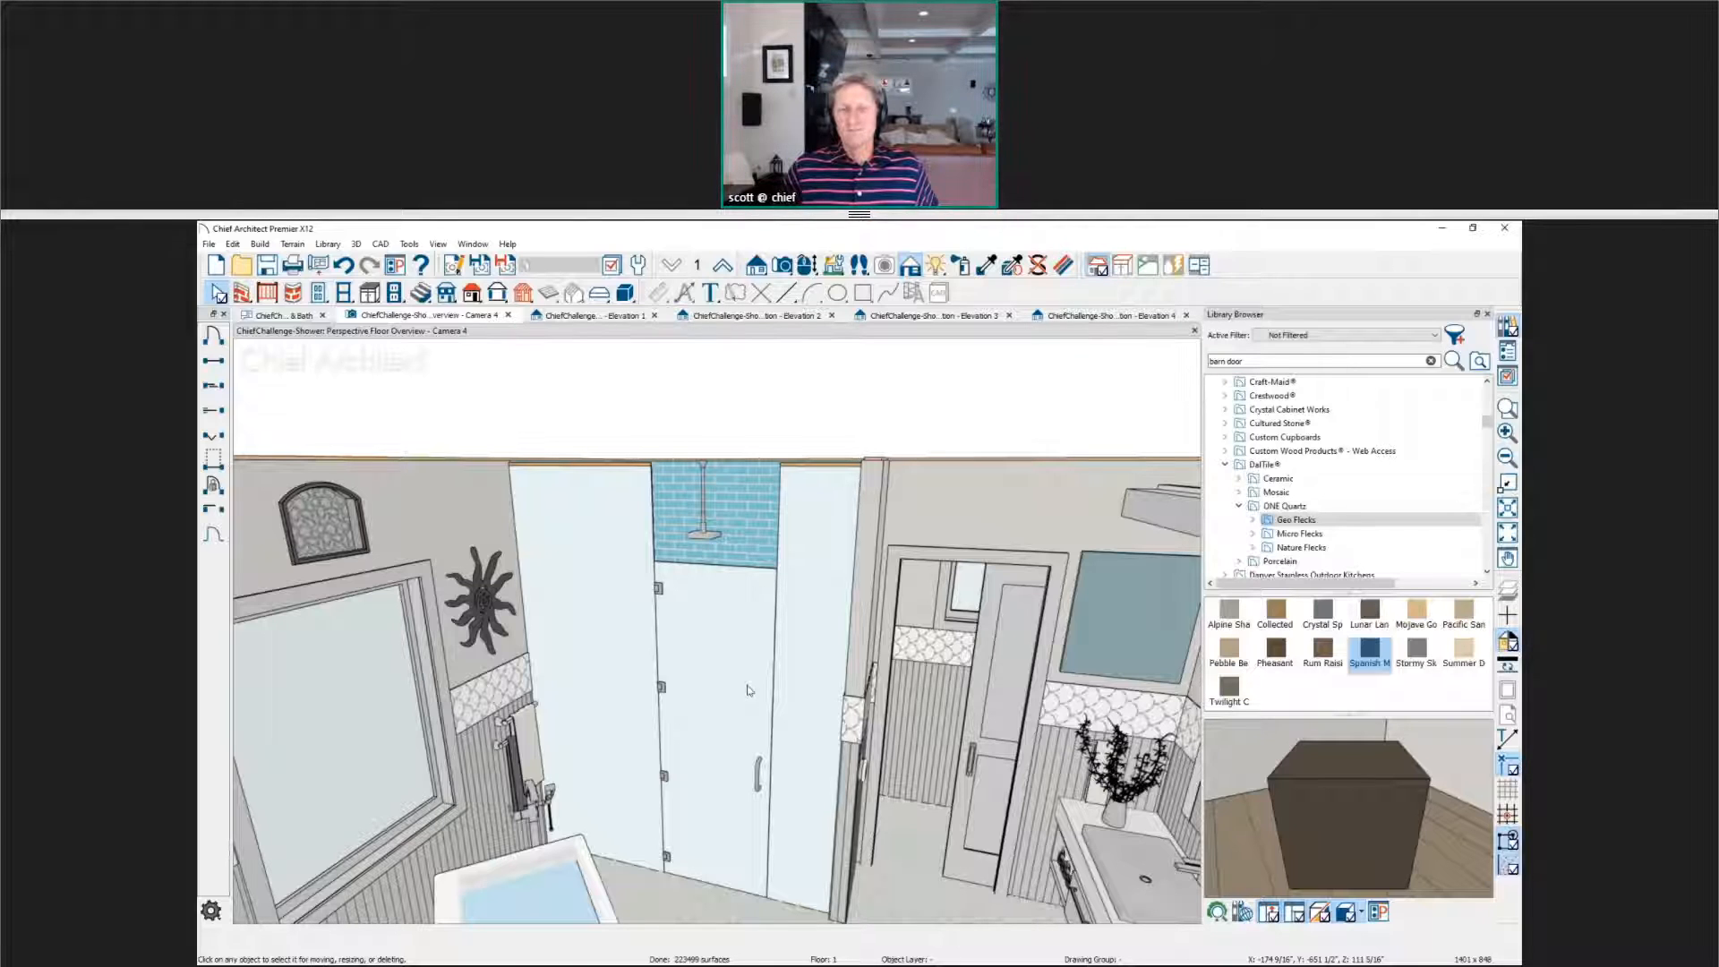
key(space)
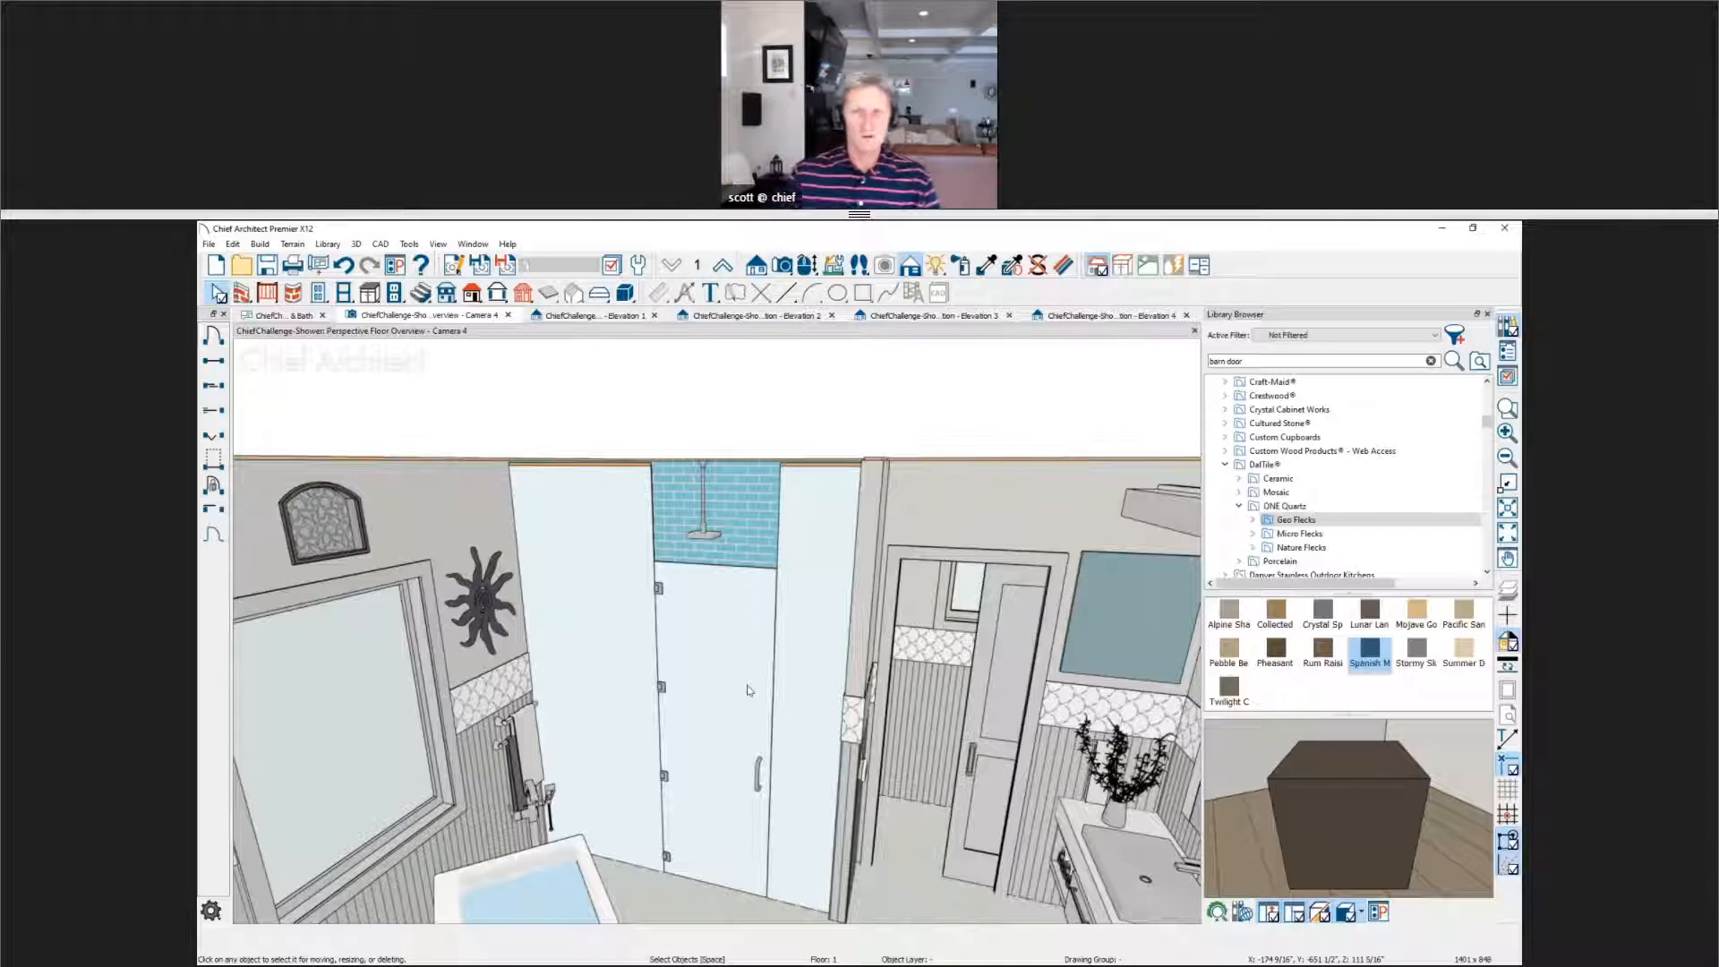
middle_drag(693, 507, 498, 639)
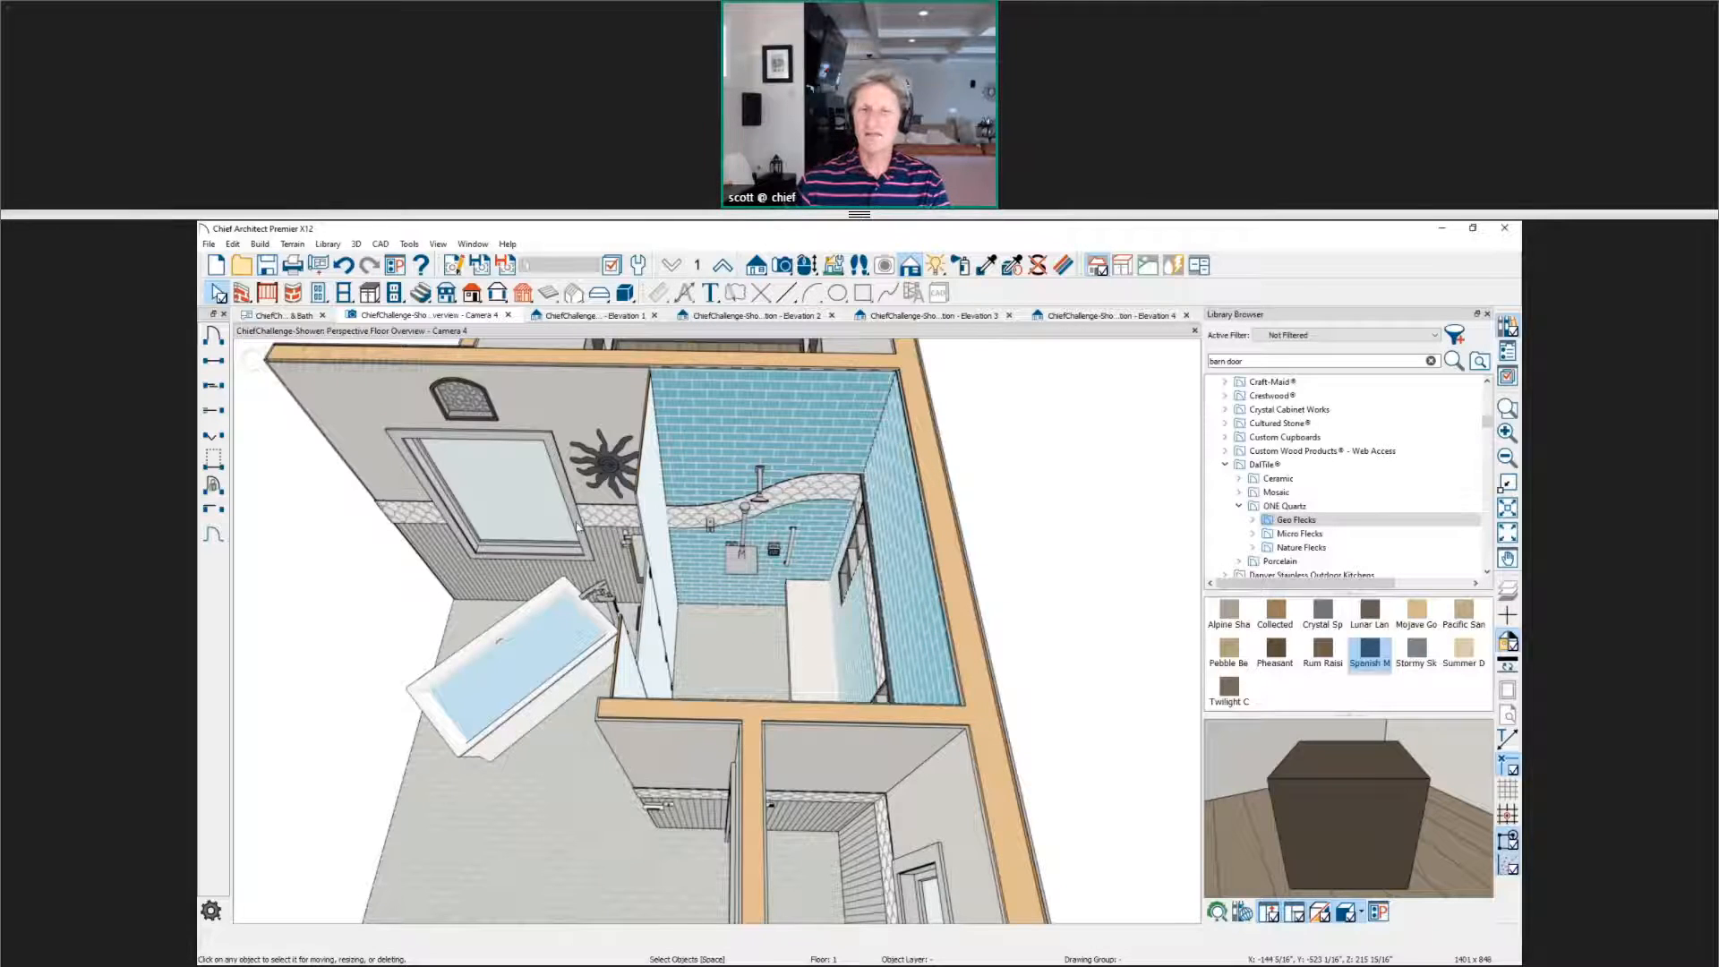
scroll(666, 529, up, 5)
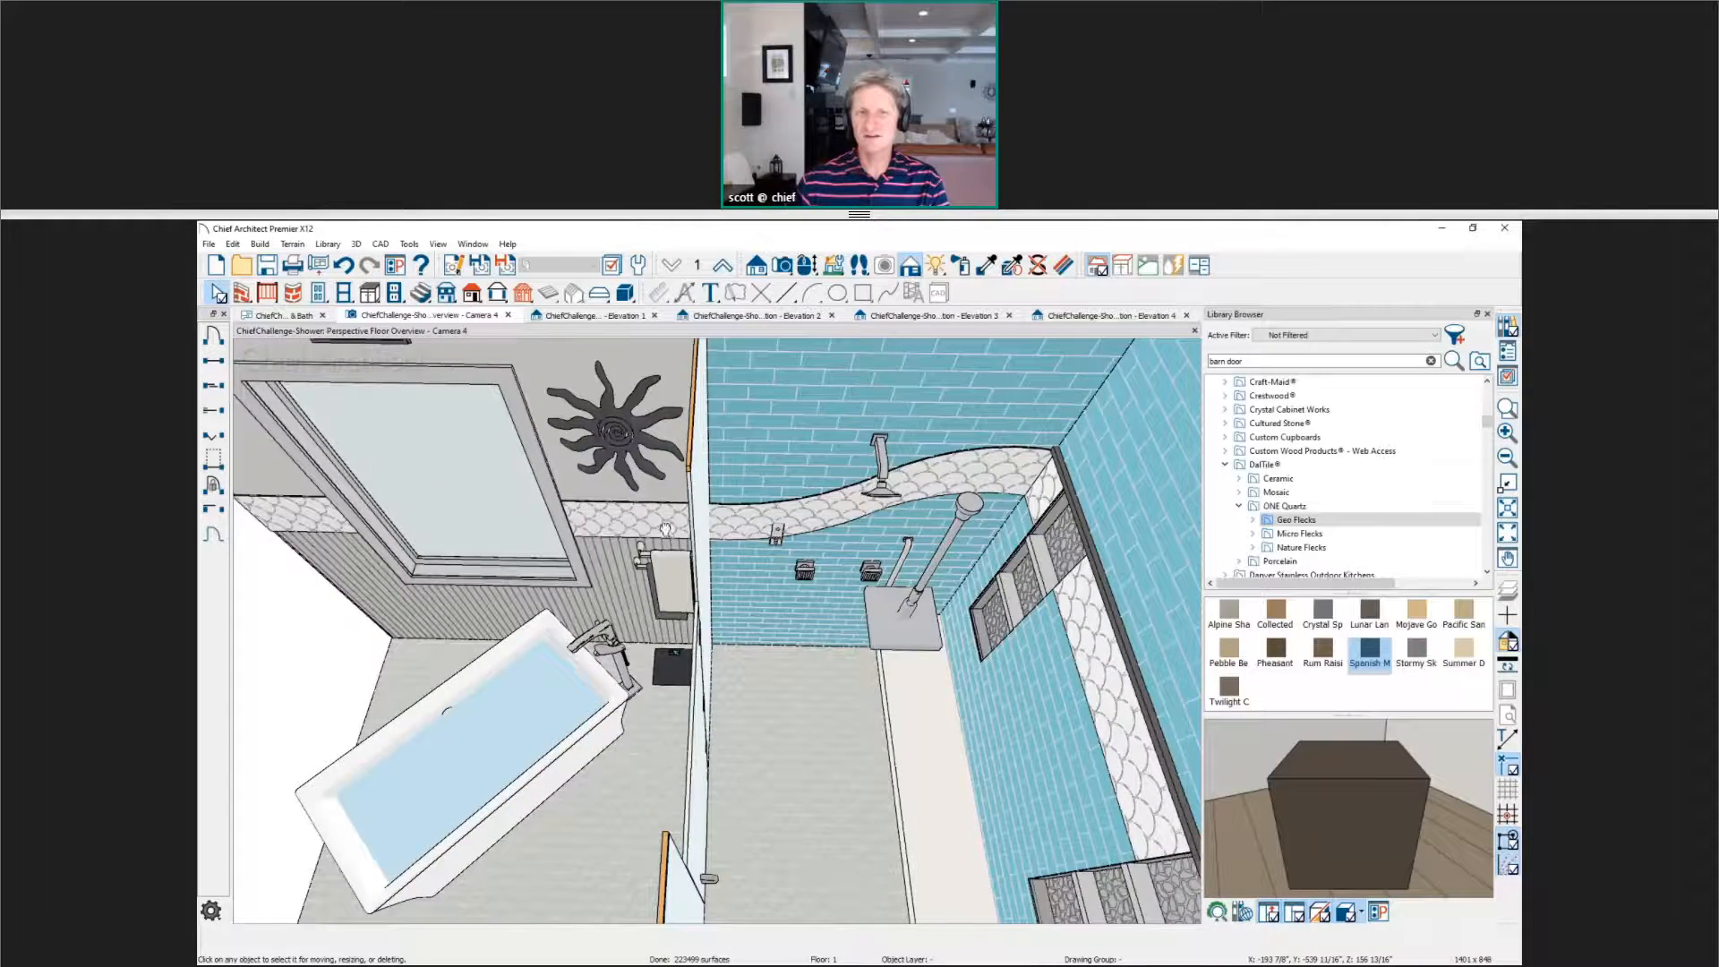
middle_drag(666, 529, 507, 710)
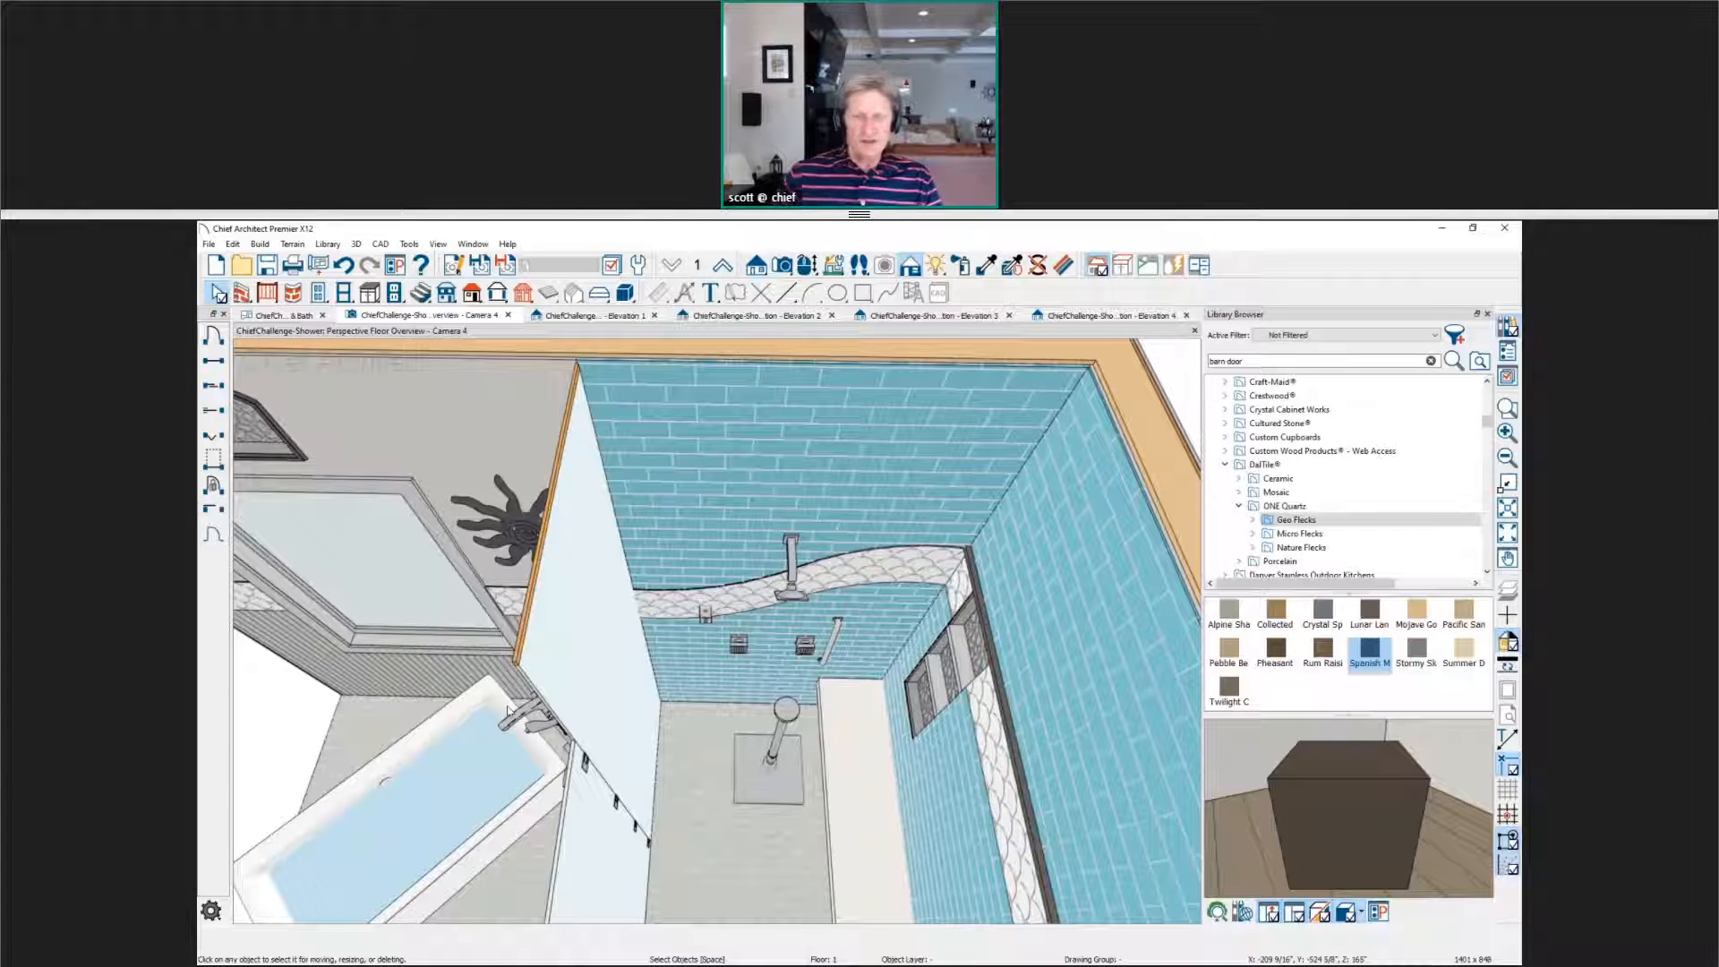
scroll(739, 569, down, 3)
middle_drag(743, 565, 935, 492)
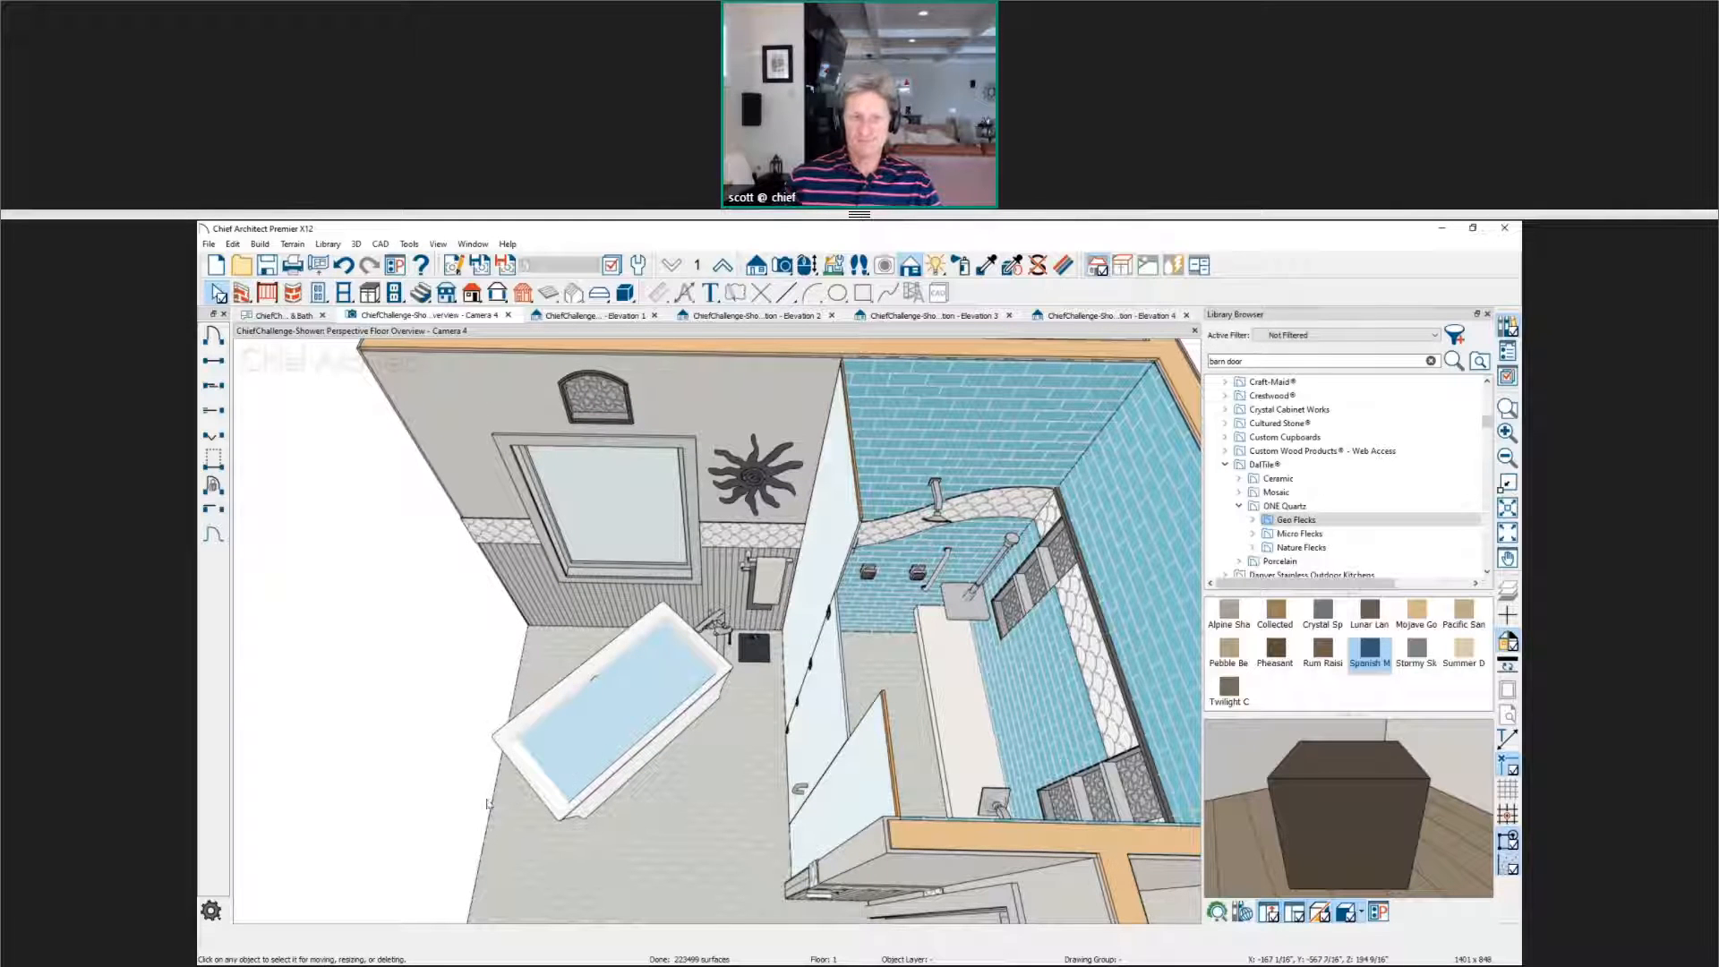
Step: From the floor plan, make the invisible exterior wall of the master bath visible again
click(285, 315)
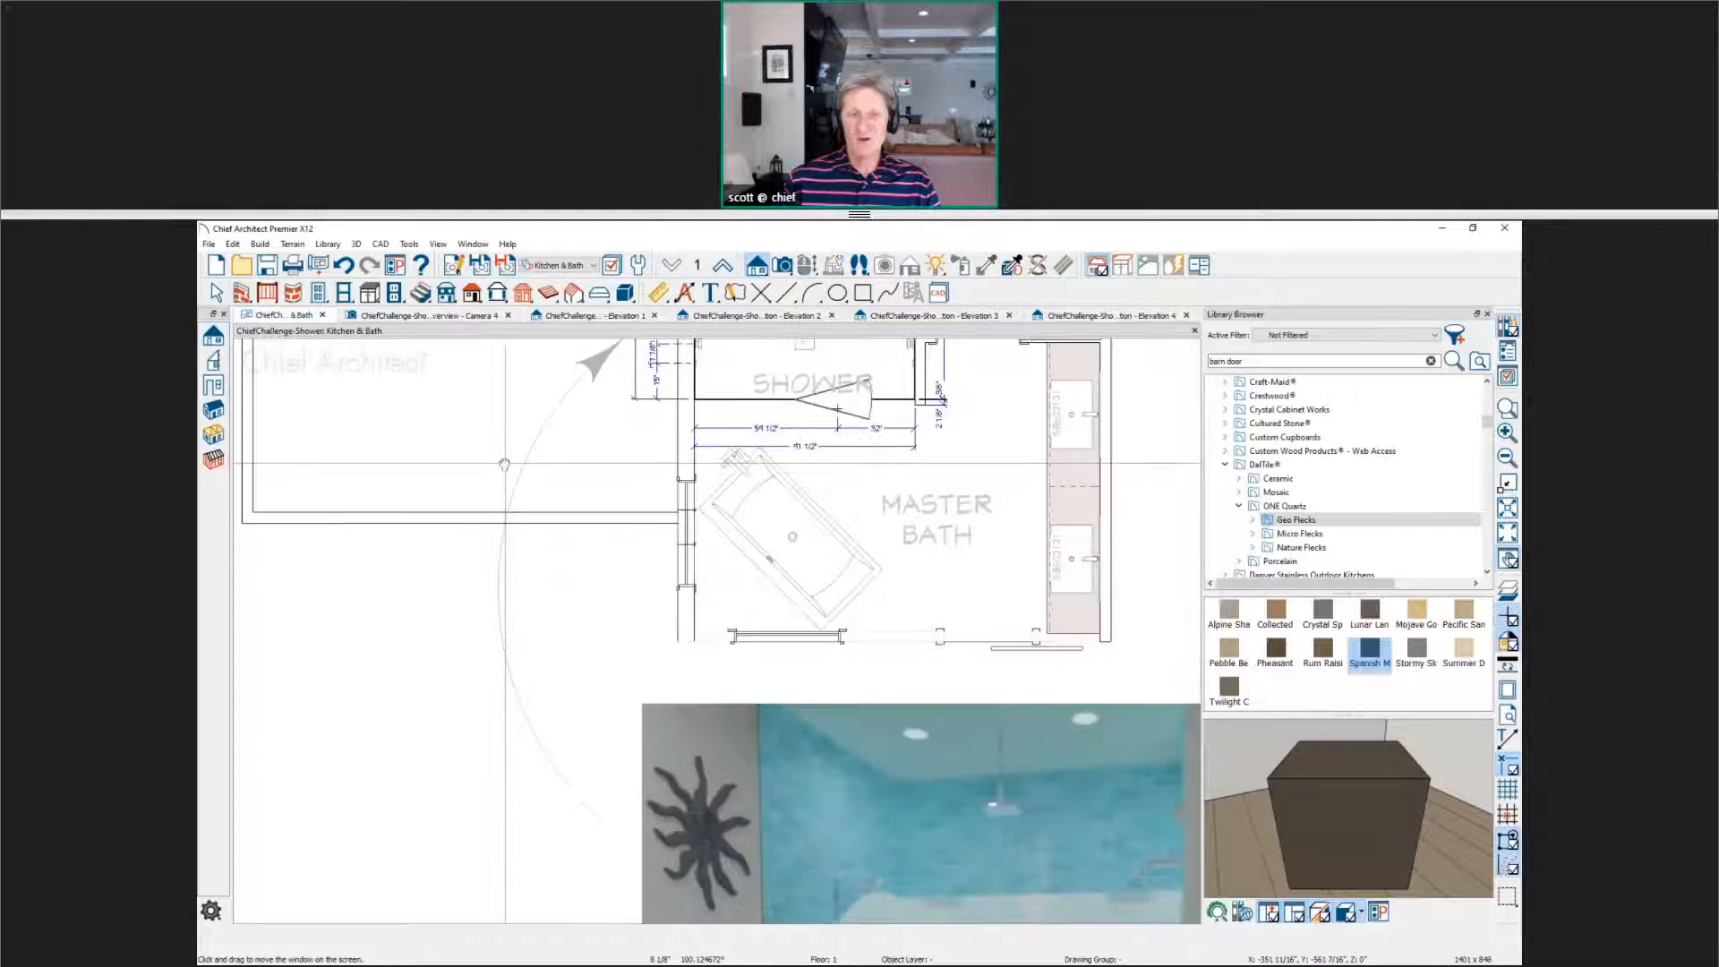
middle_drag(504, 463, 495, 423)
scroll(706, 599, up, 3)
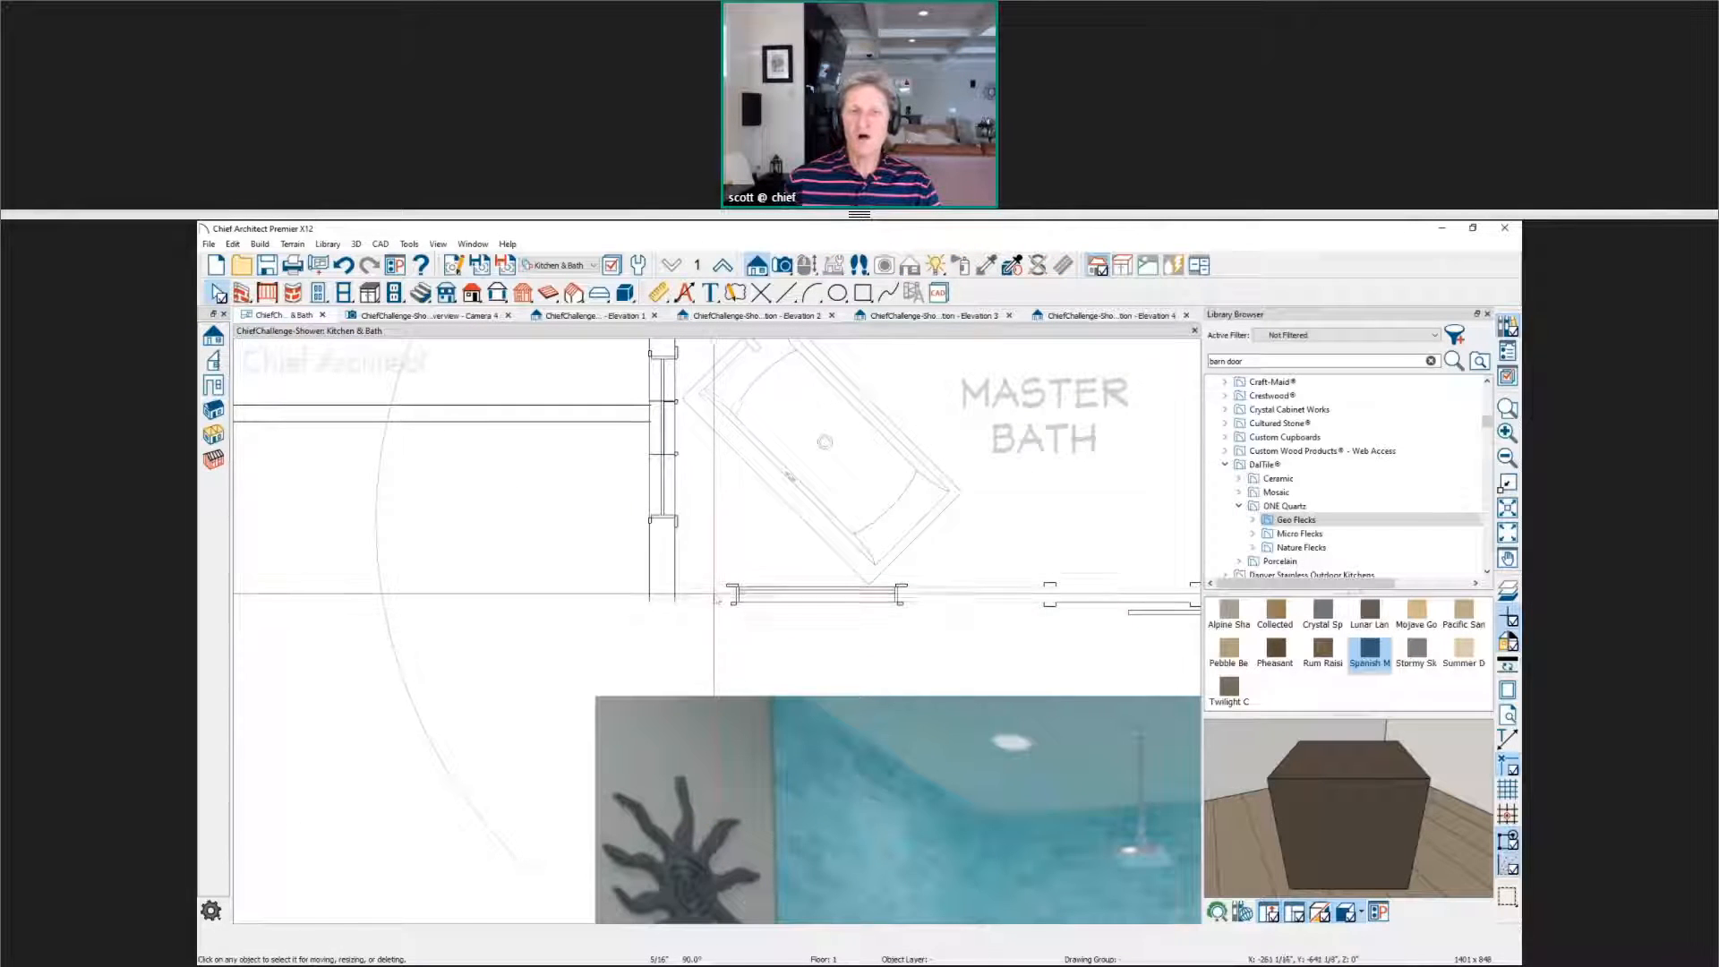
scroll(712, 739, up, 2)
click(712, 741)
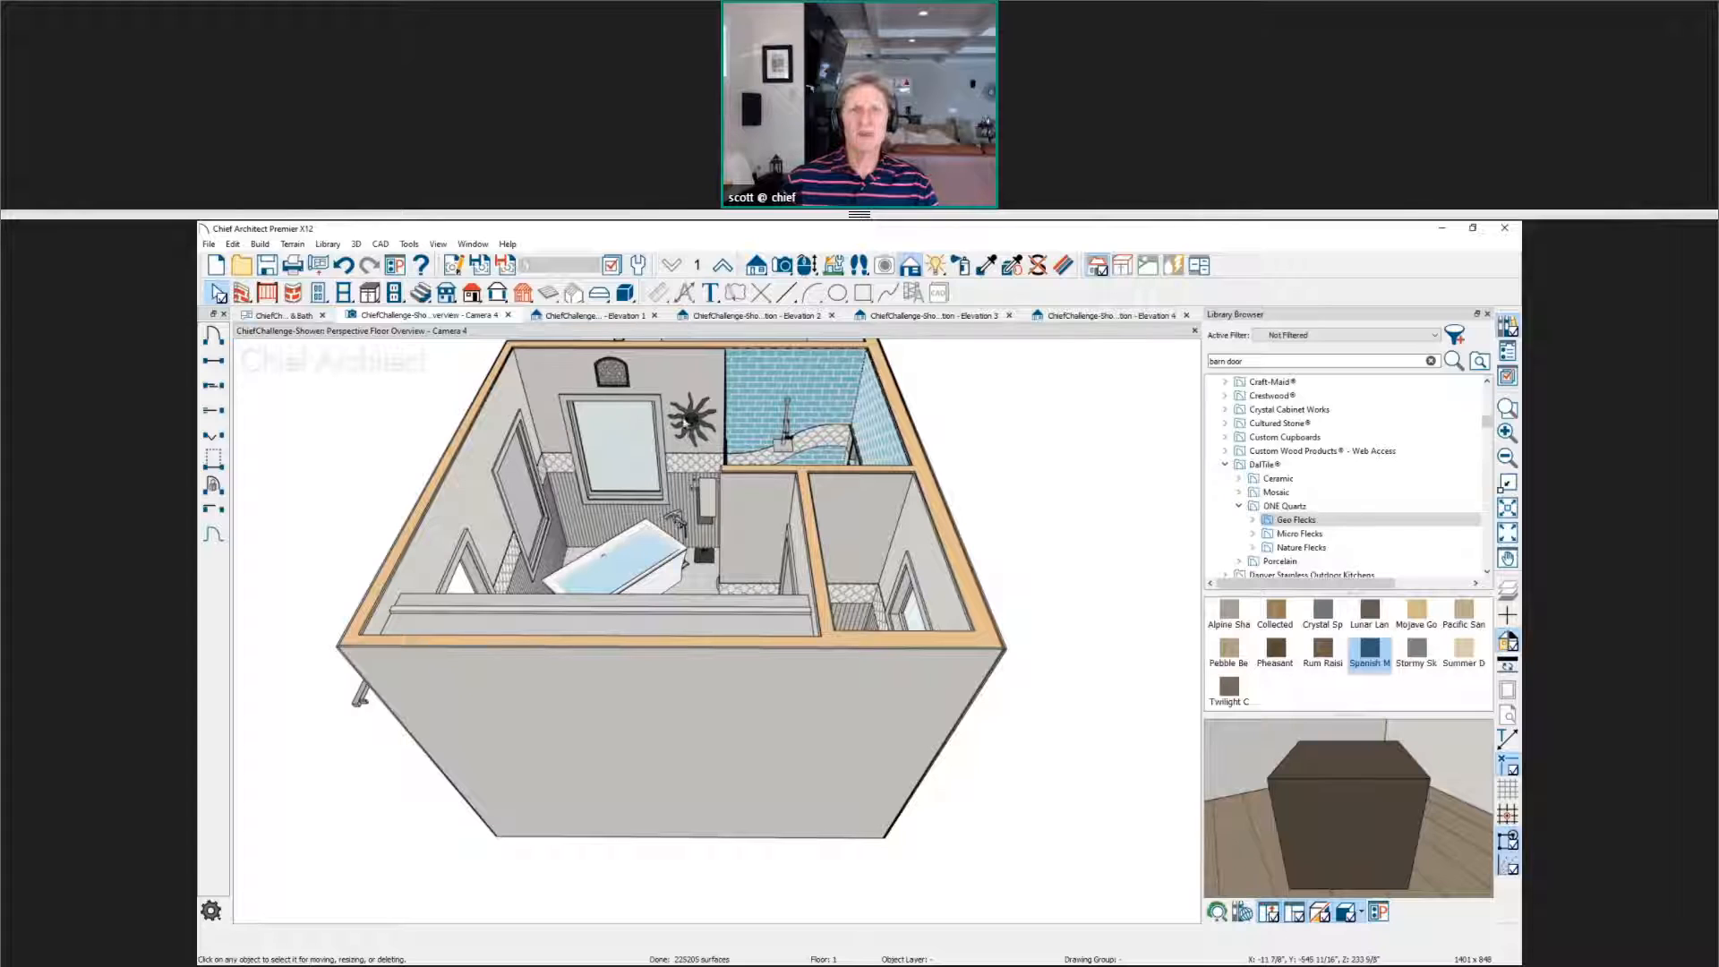
Step: Turn on Hide Camera-Facing Exterior Walls for the perspective floor overview and orbit around the bathroom to see its effect
click(454, 266)
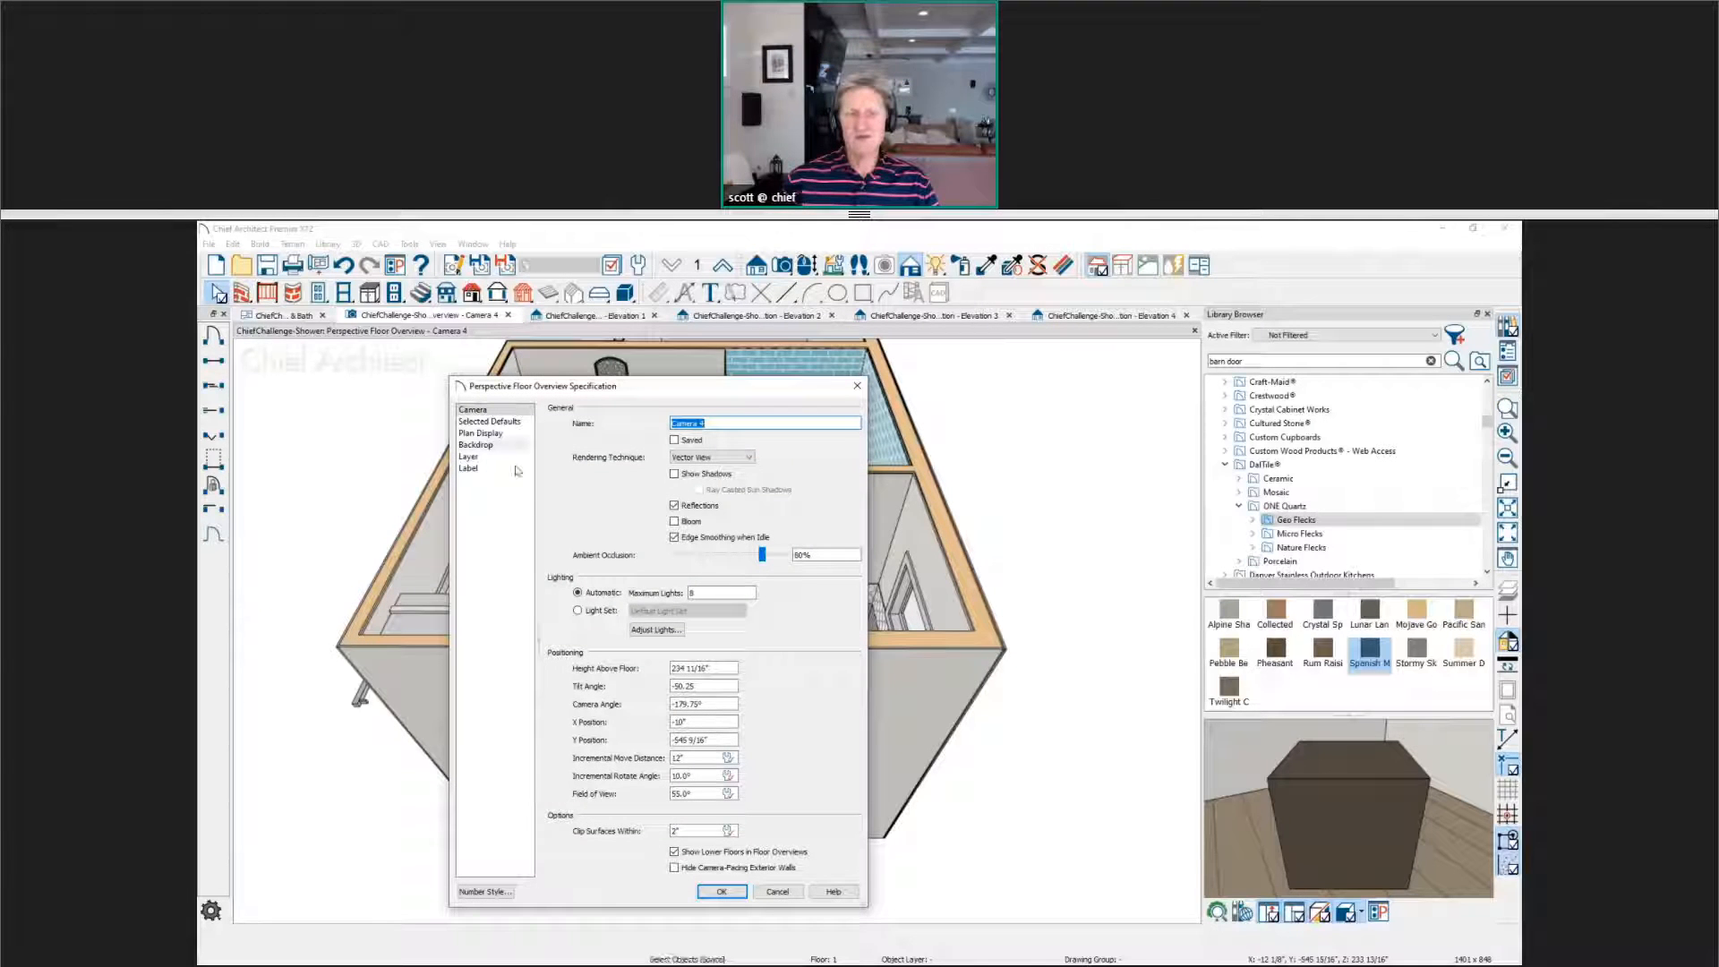
click(680, 868)
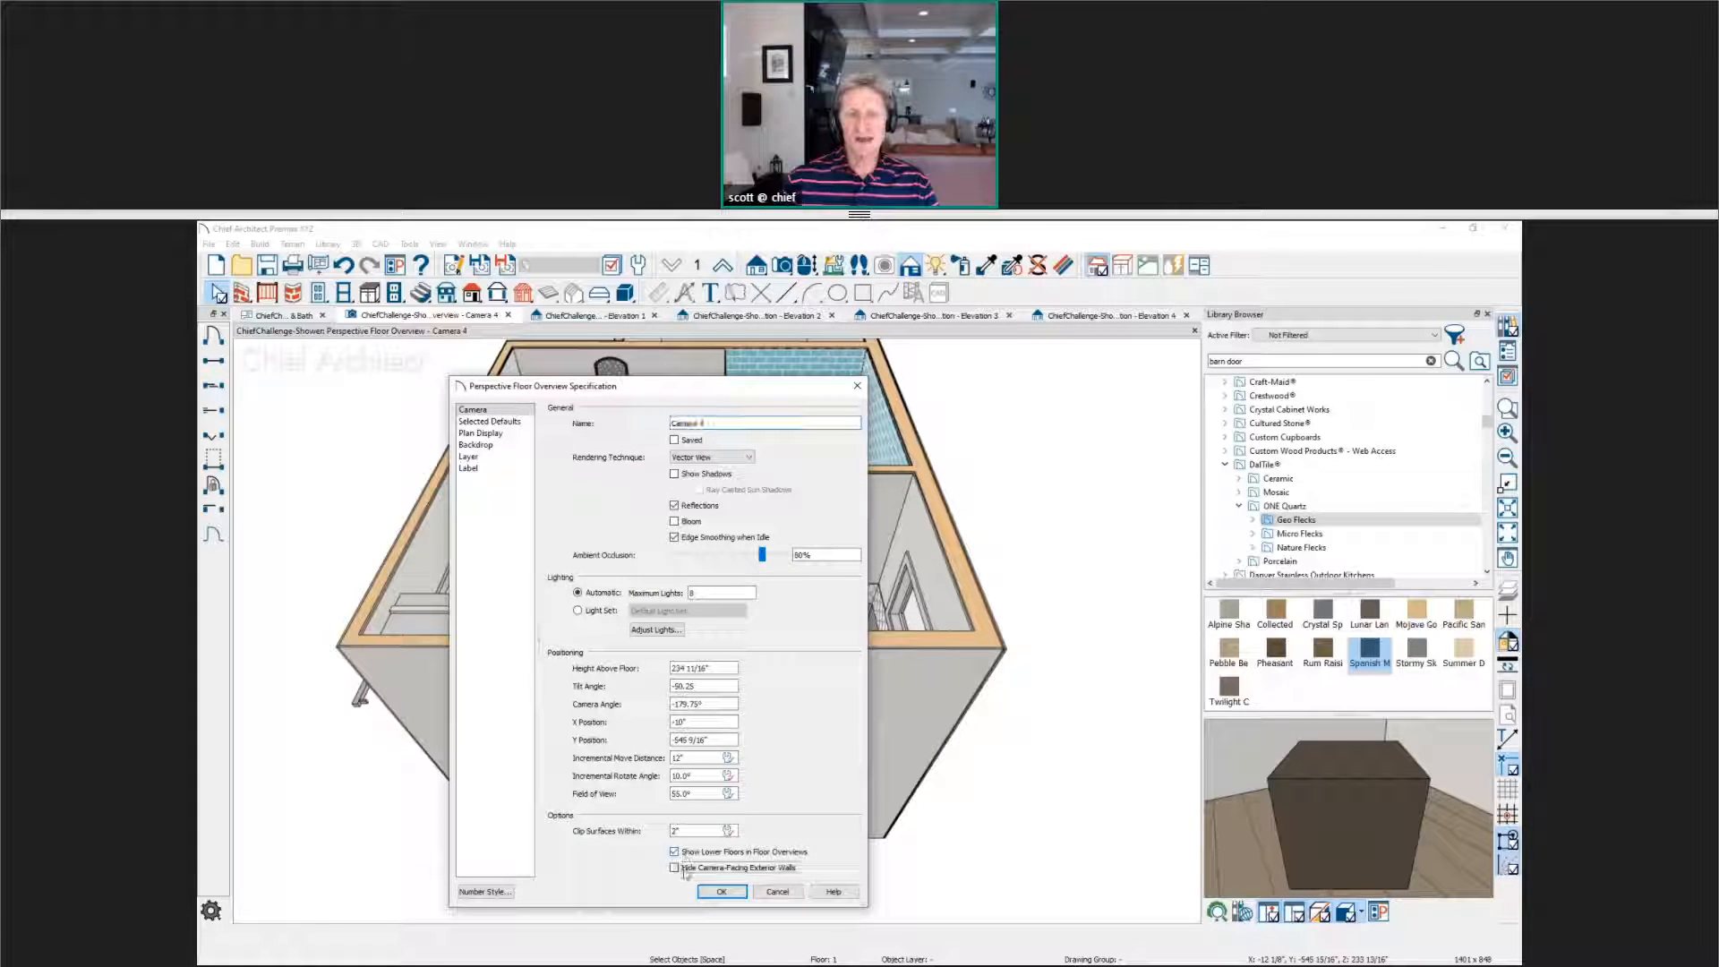
click(722, 891)
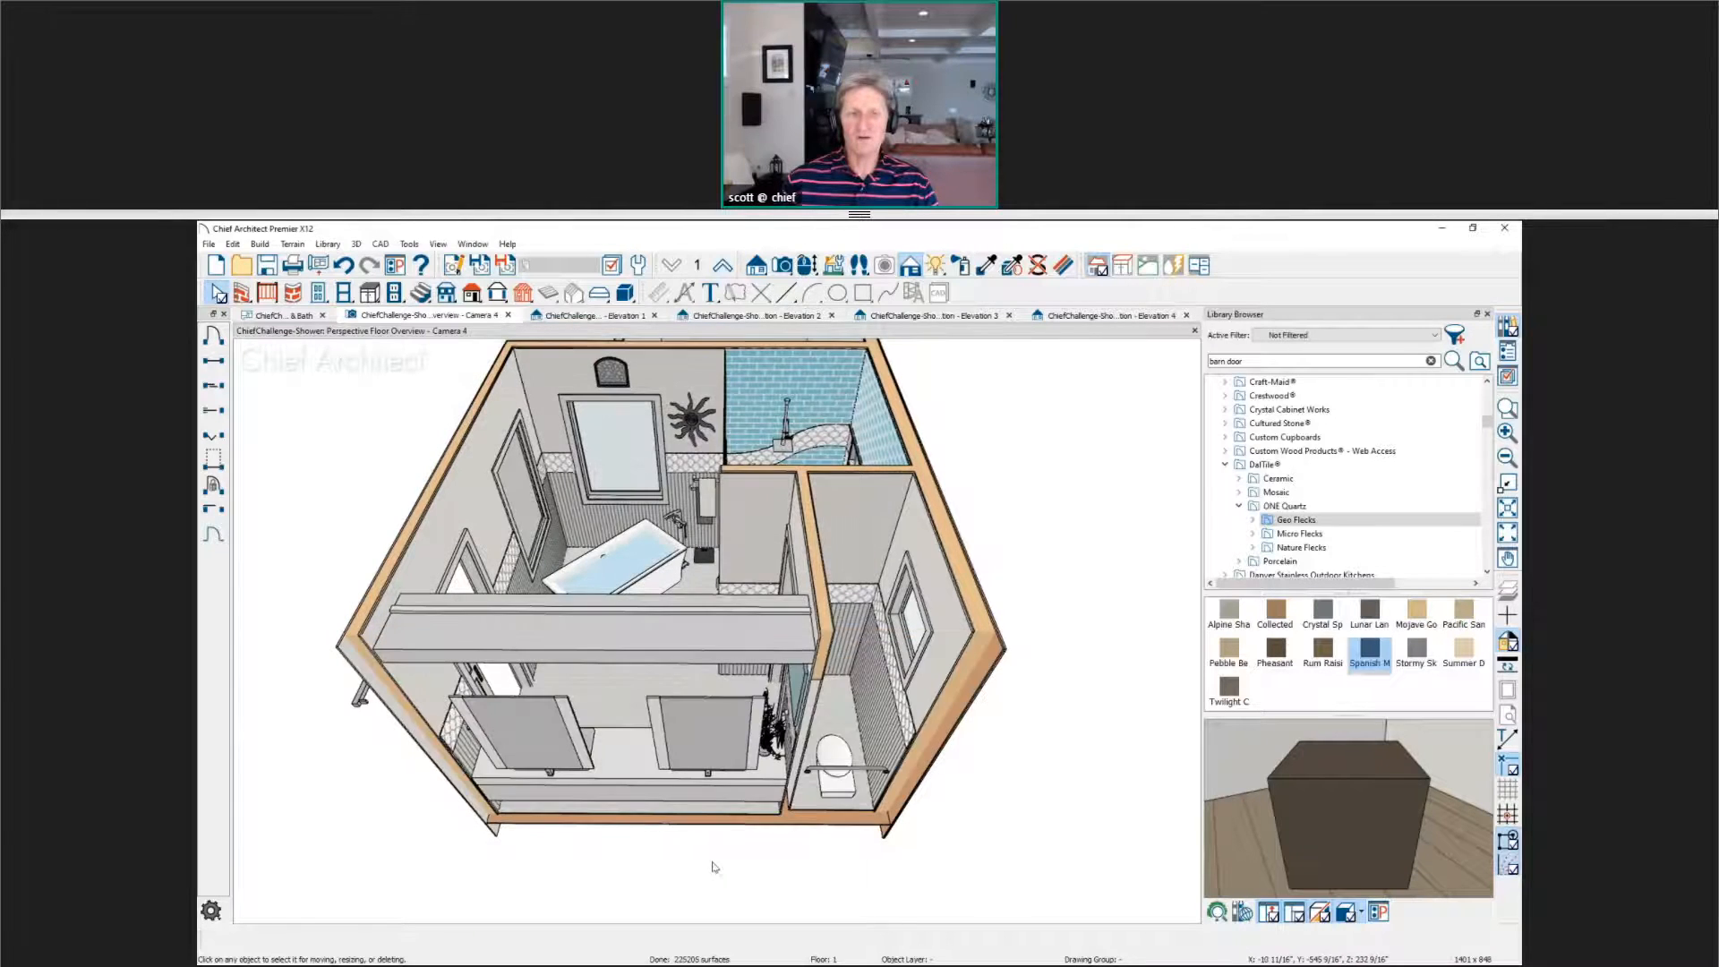
scroll(665, 631, up, 5)
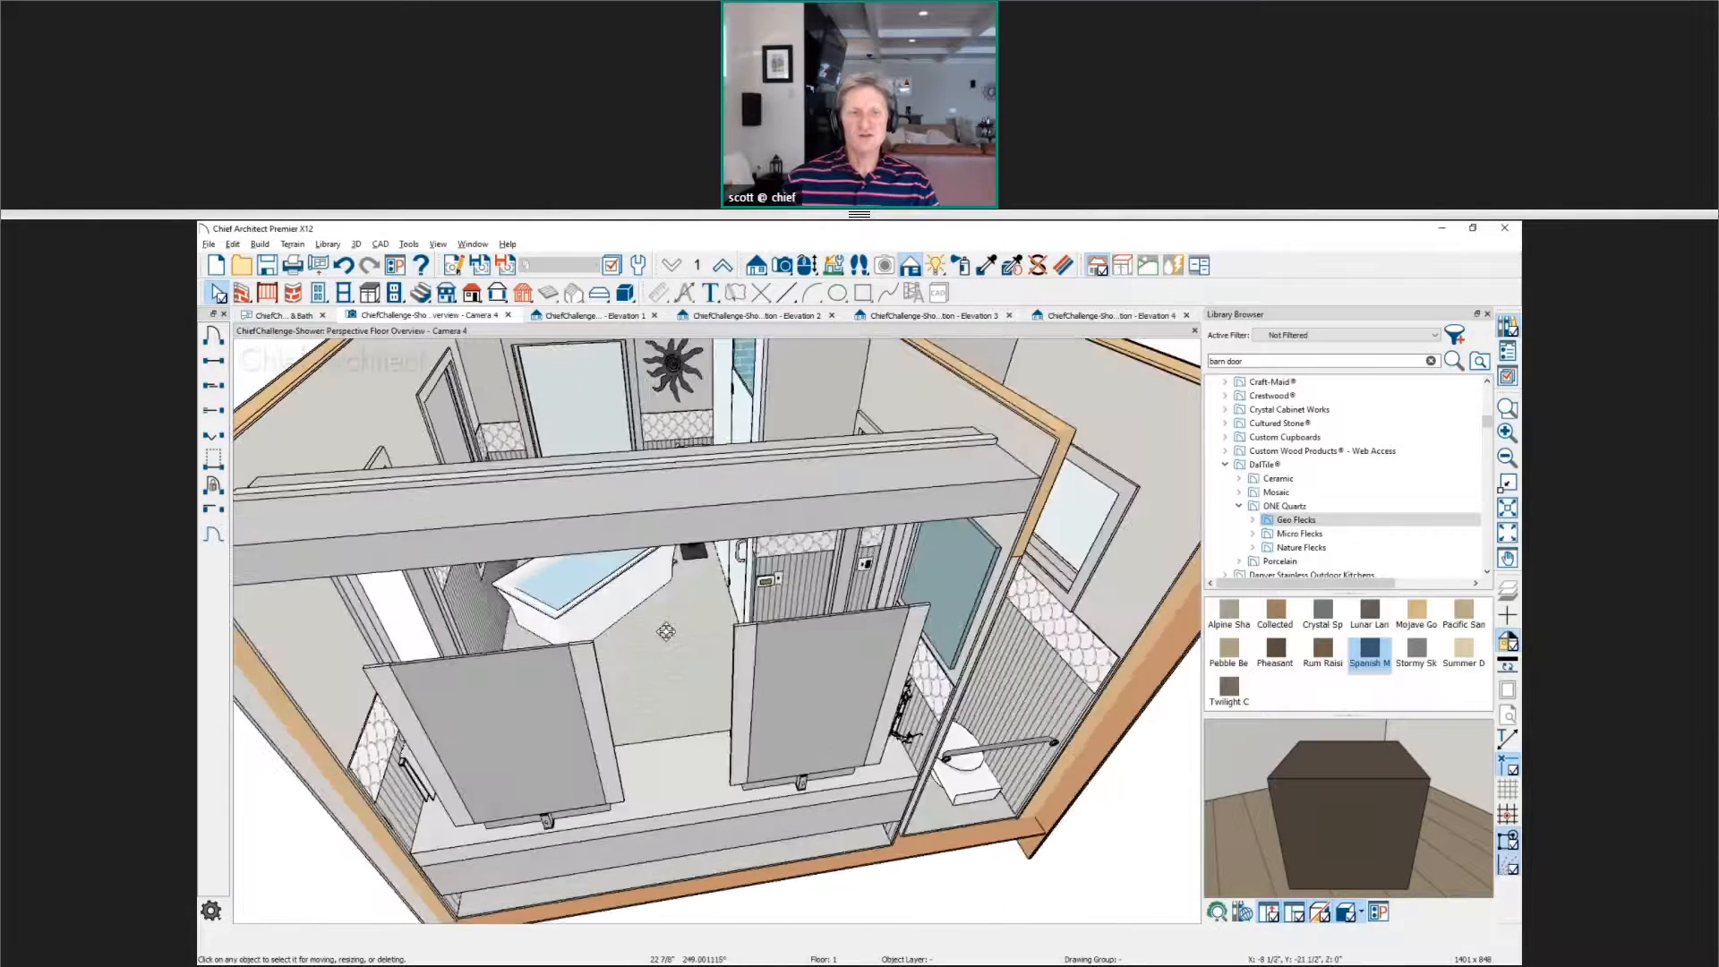
middle_drag(665, 632, 602, 442)
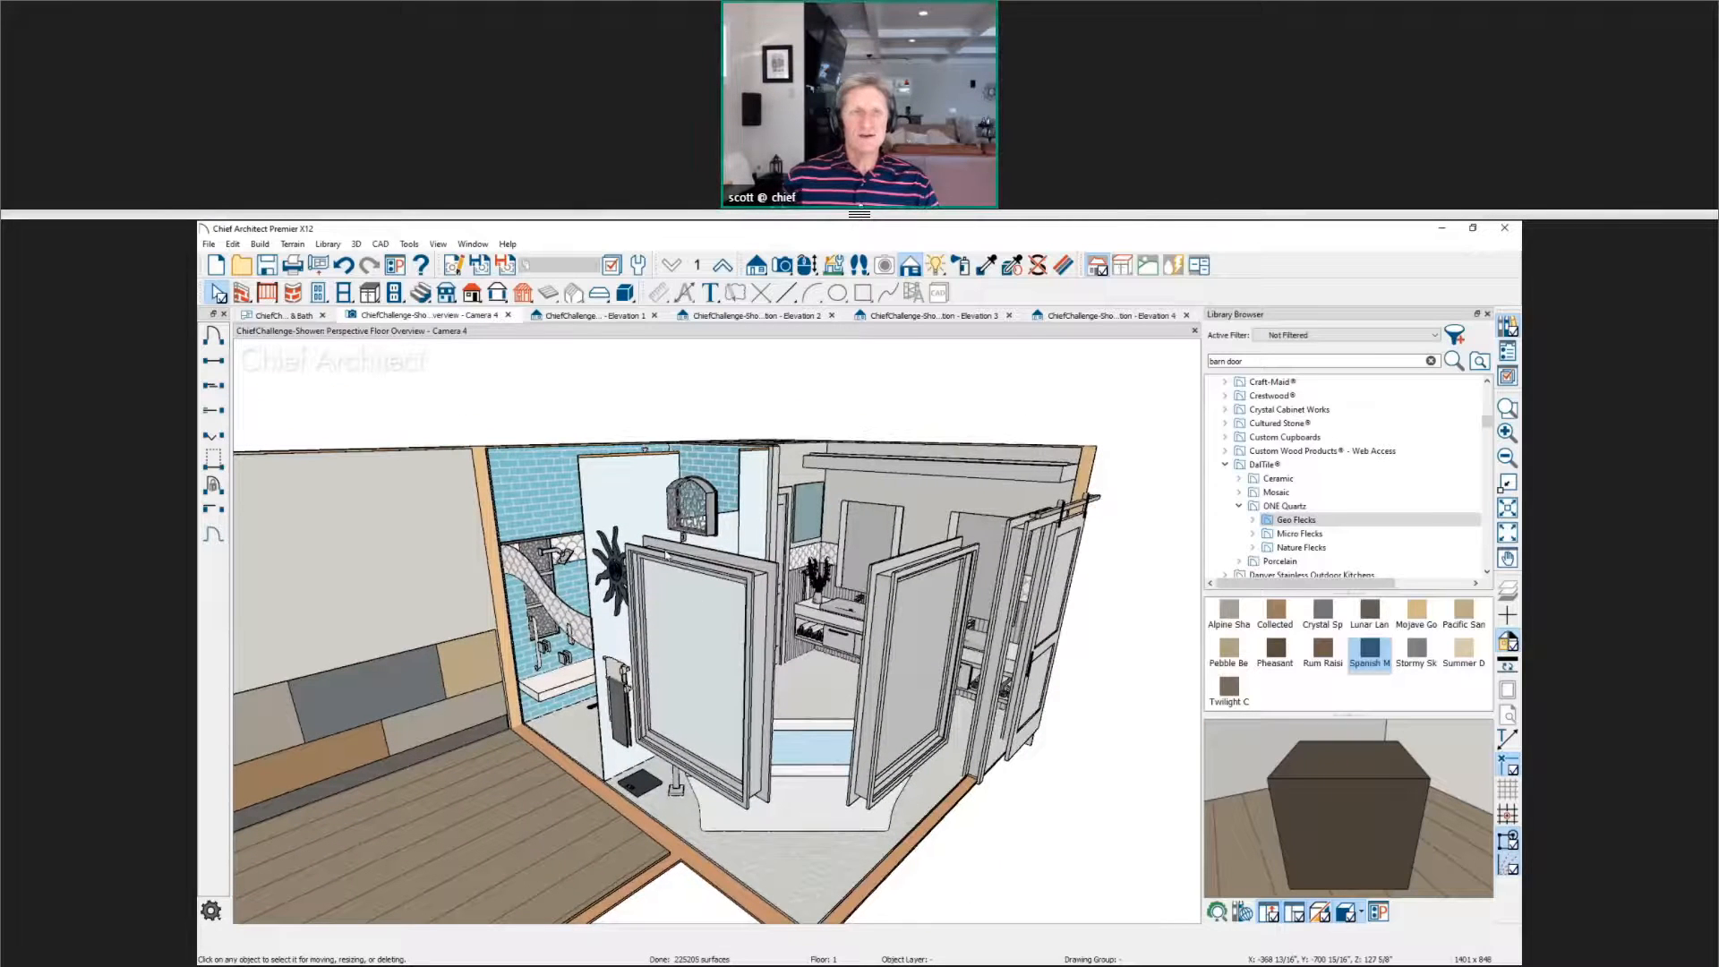
Step: Turn off Hide Camera-Facing Exterior Walls for the perspective floor overview
click(454, 265)
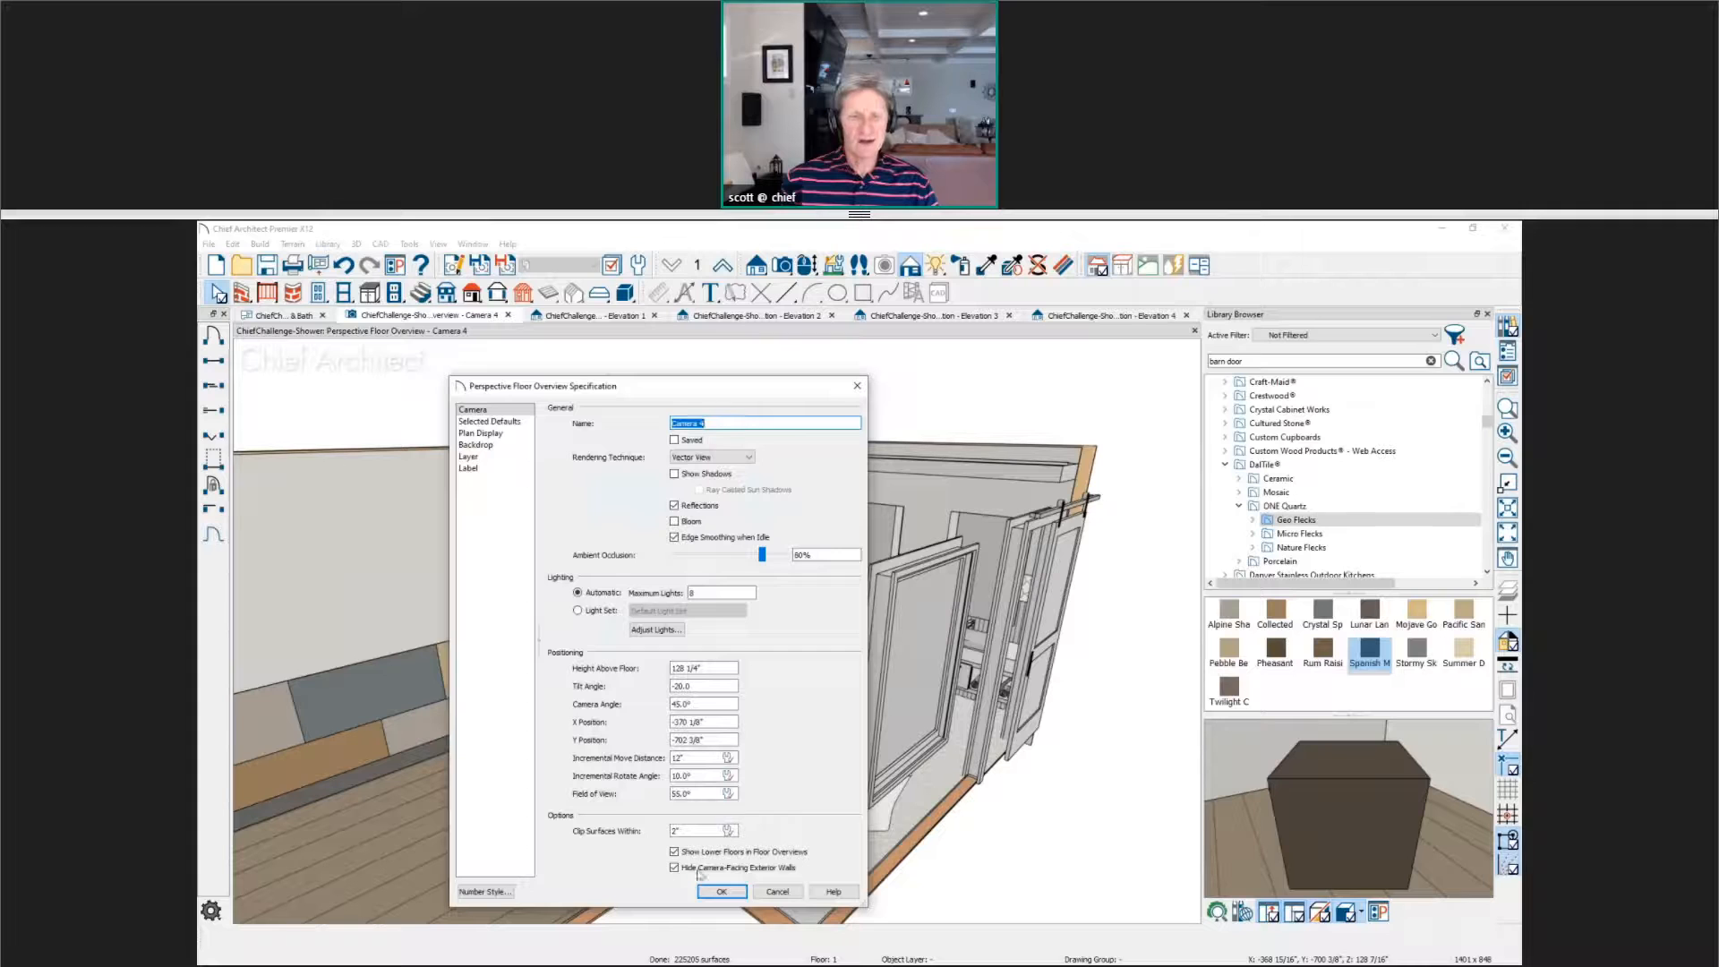
click(699, 867)
click(721, 890)
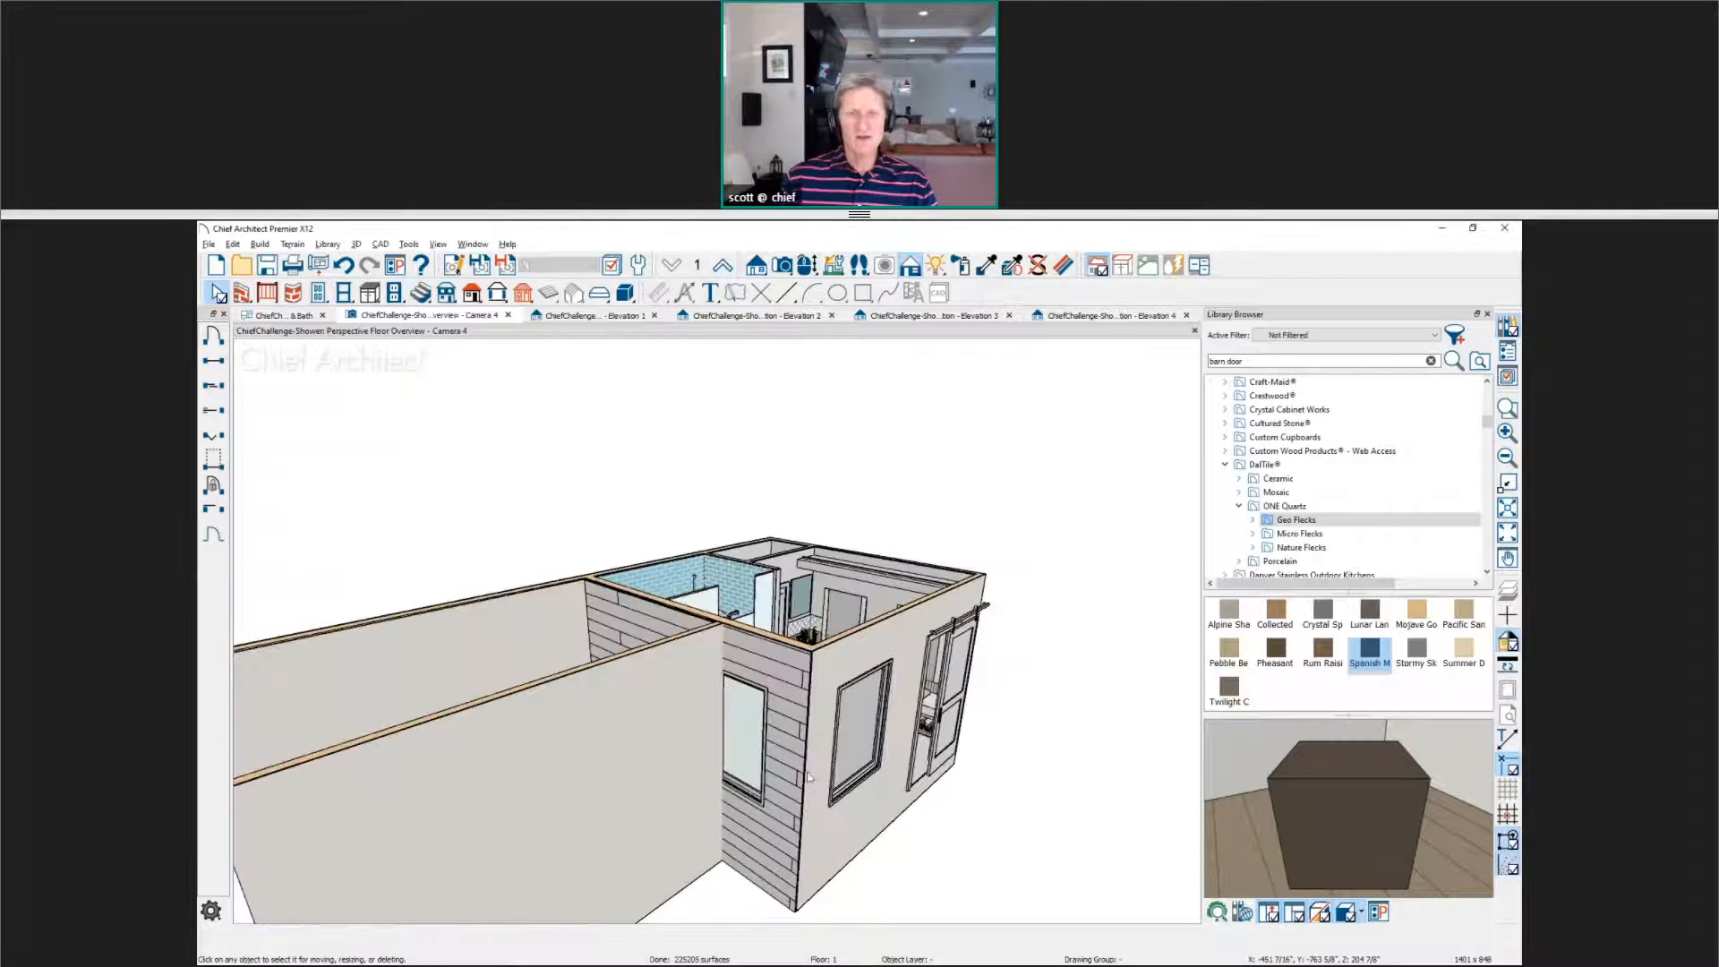
drag(807, 777, 758, 759)
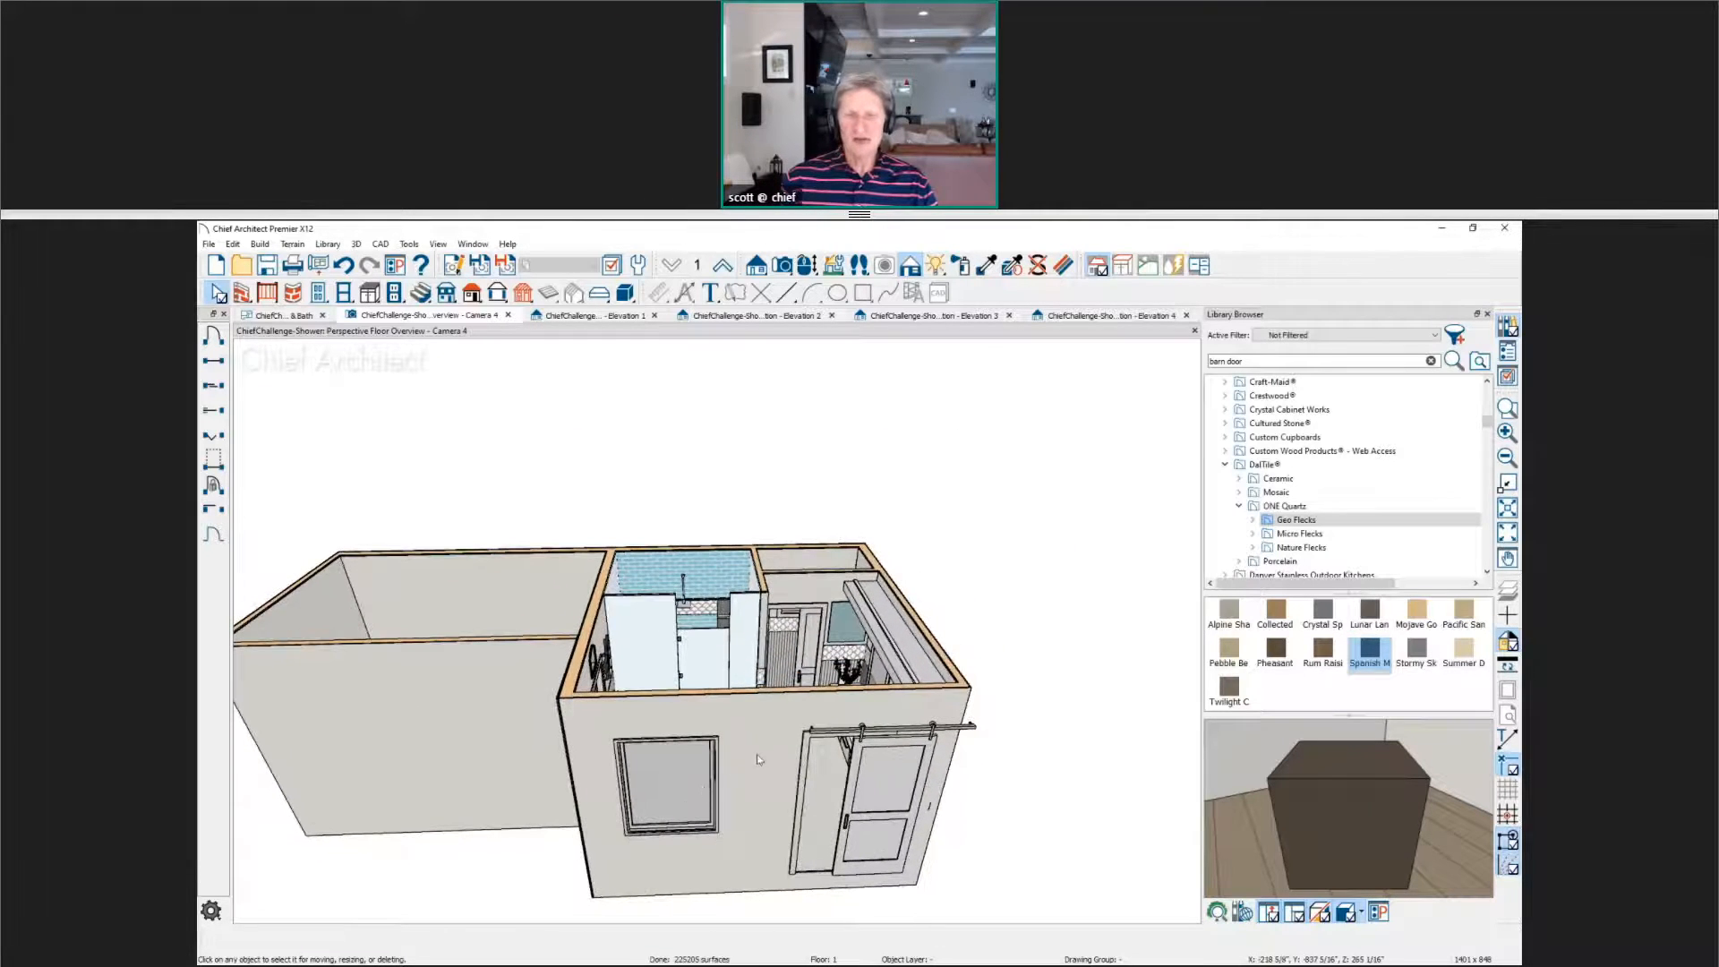
Step: Make the exterior wall containing the window and barn door invisible, opening the bathroom to a view of the shower front
click(758, 758)
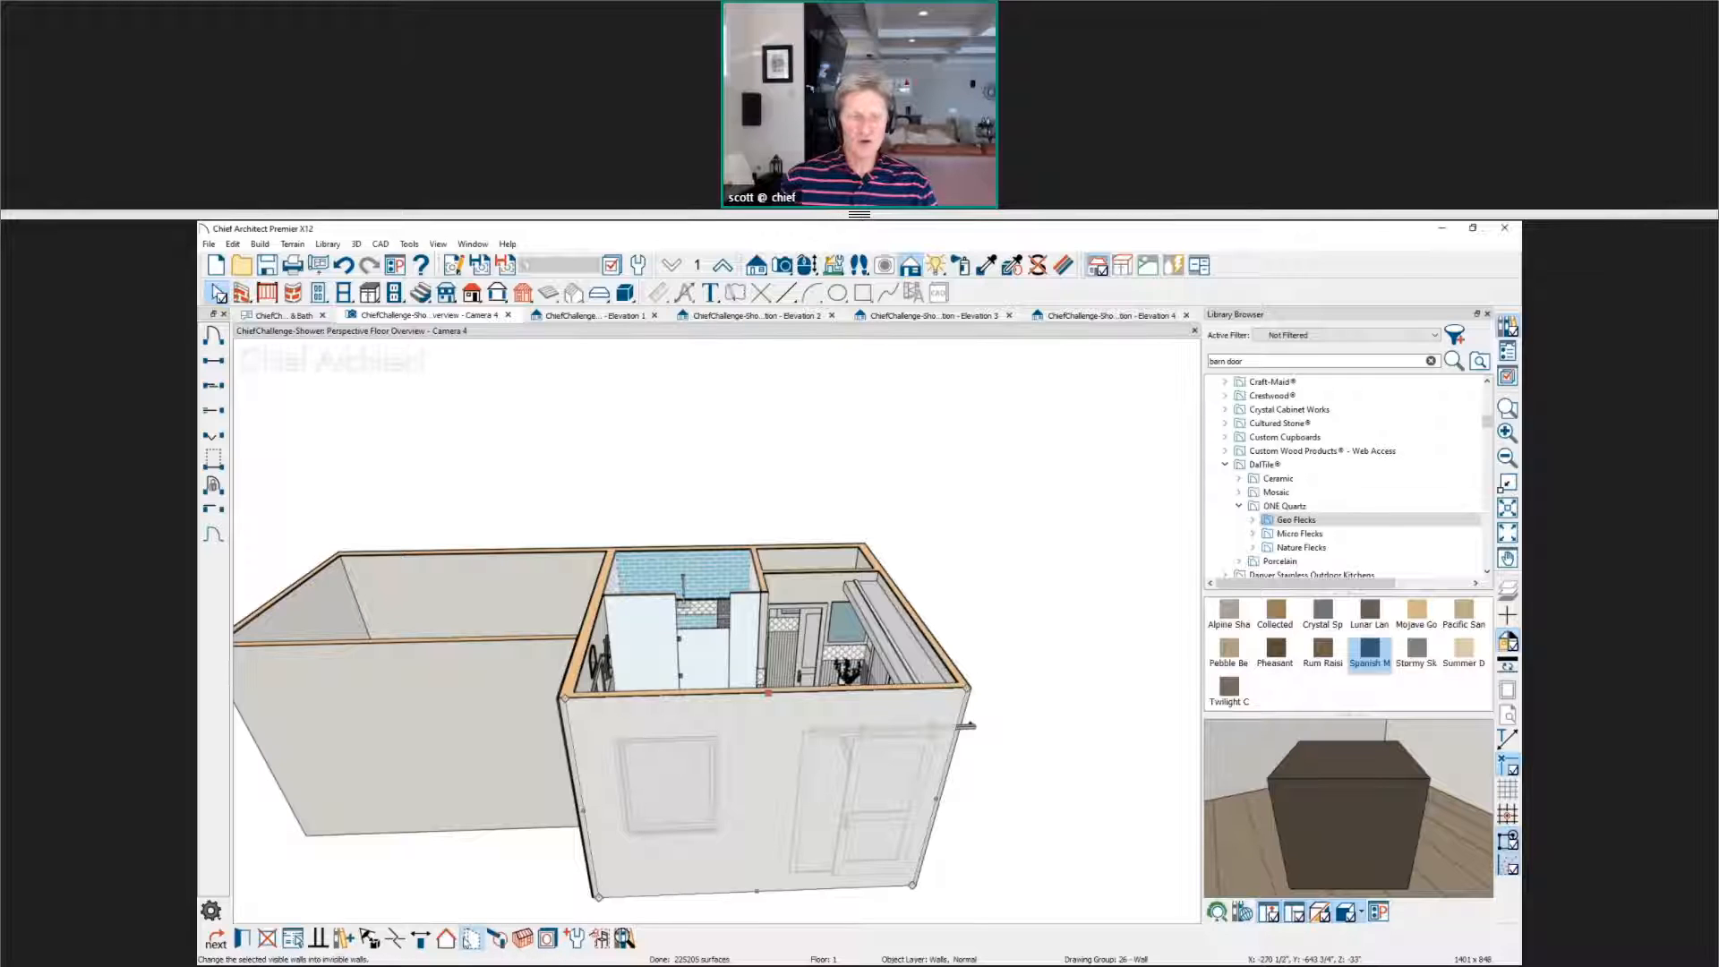
click(991, 794)
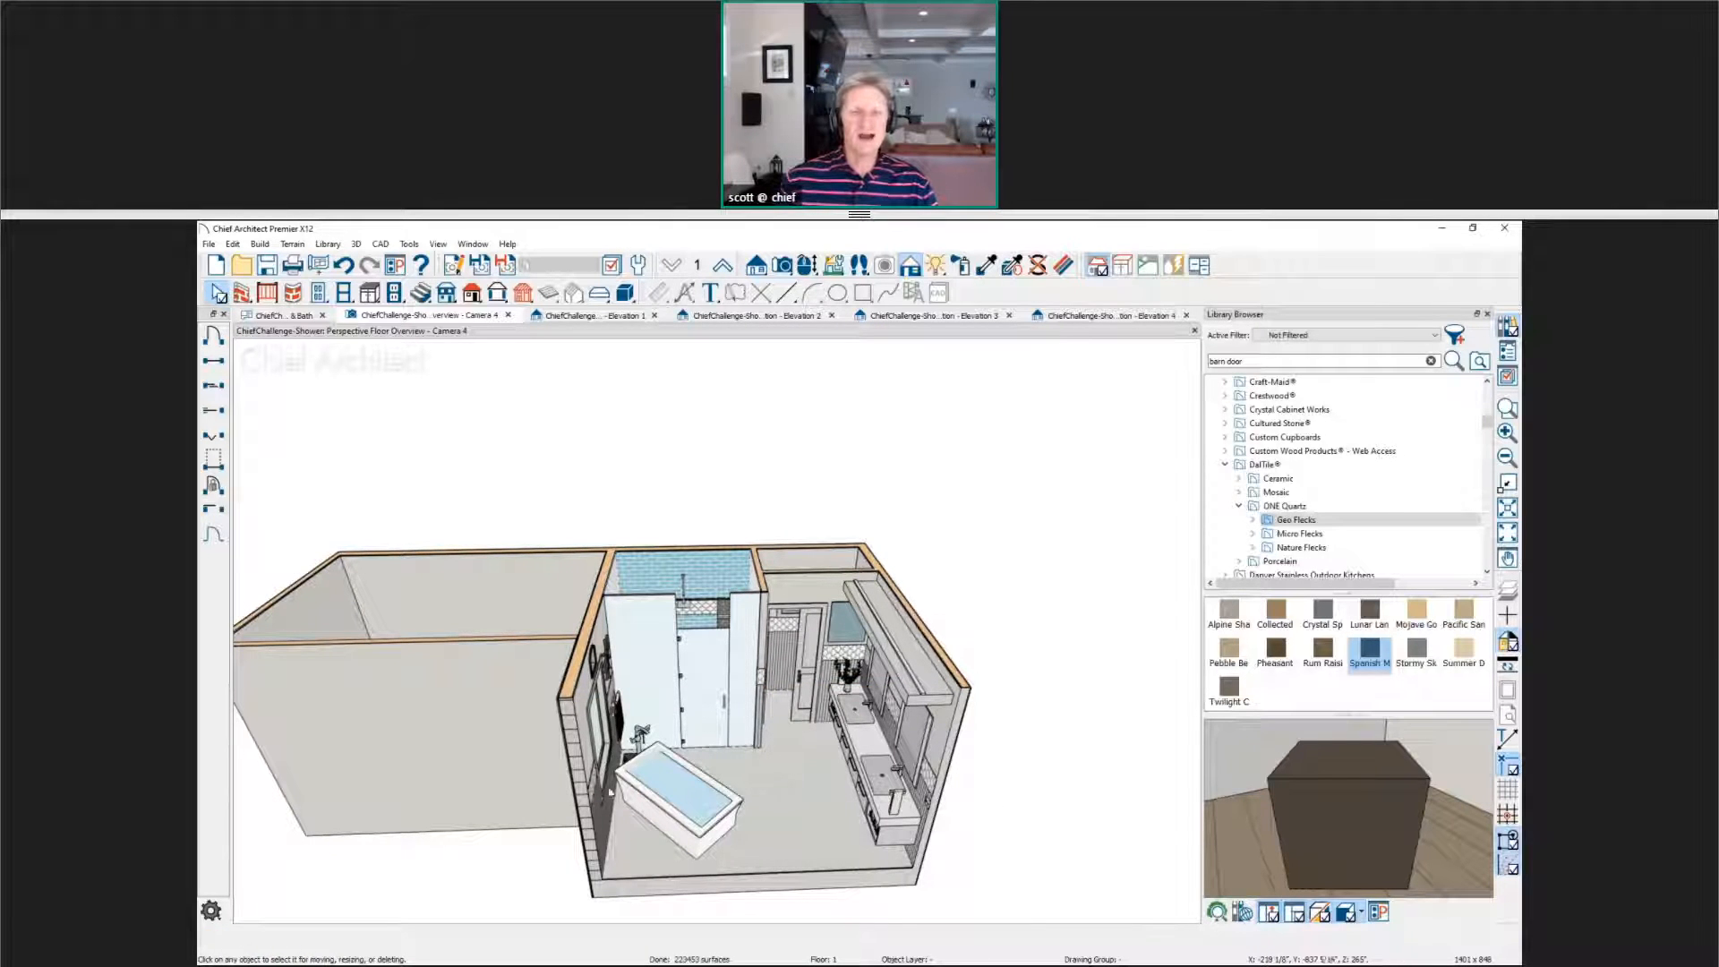
scroll(782, 683, up, 5)
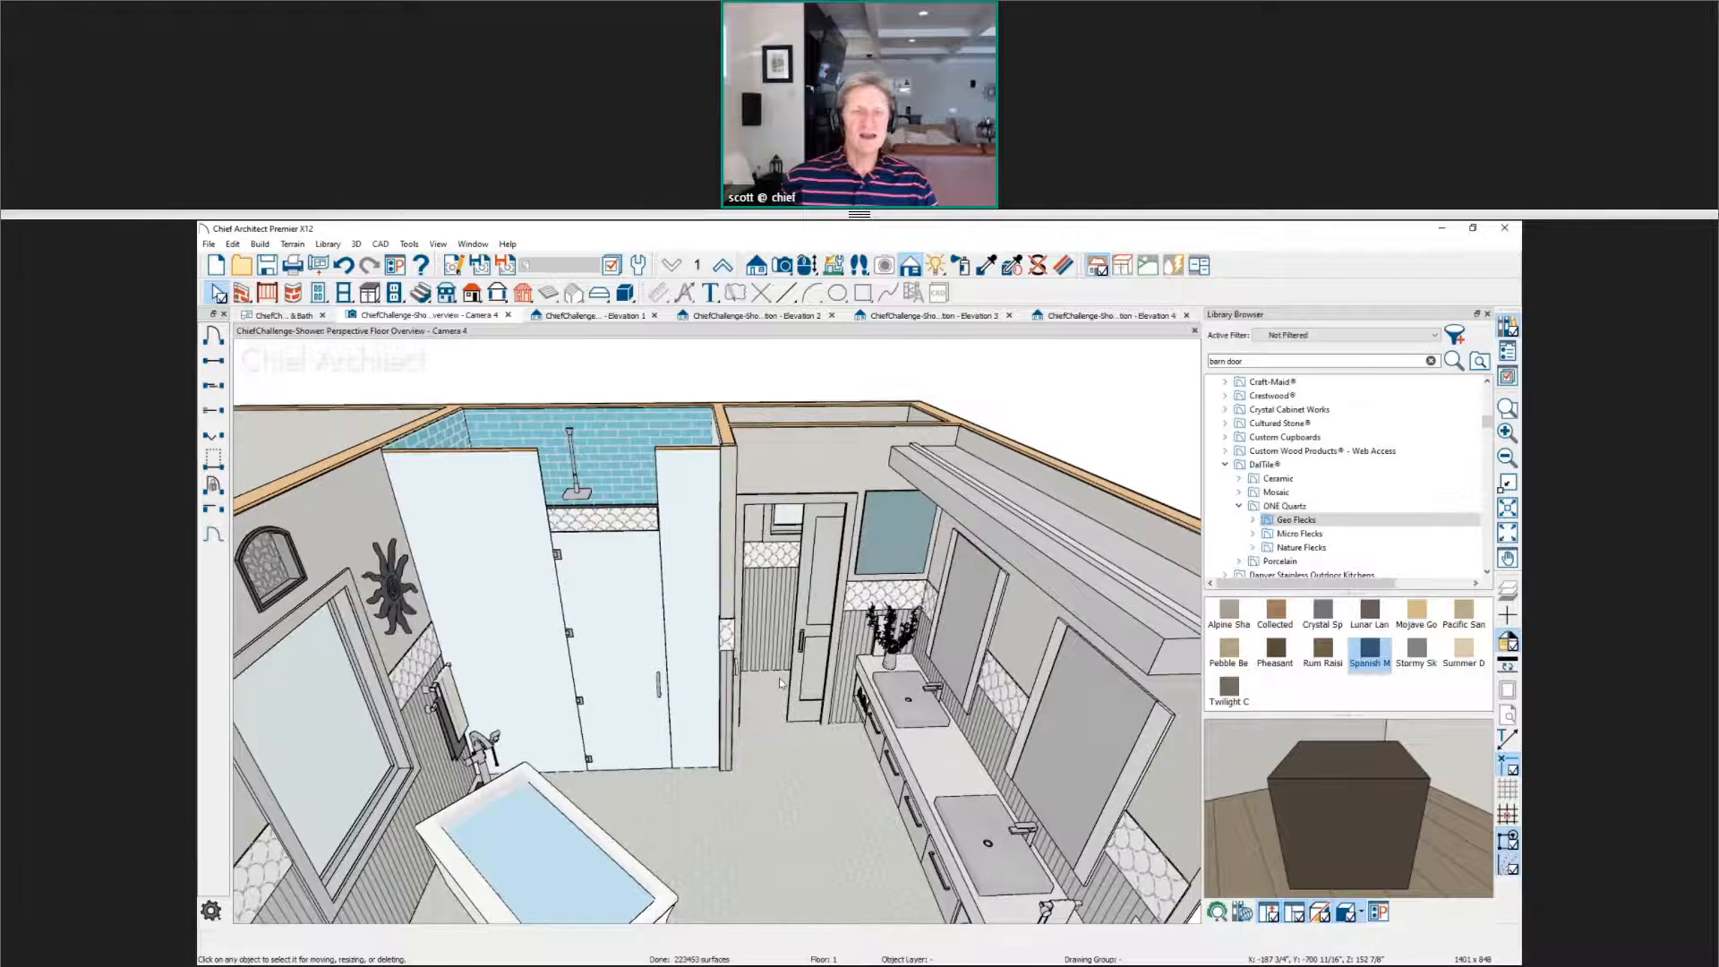
middle_drag(779, 679, 850, 828)
mouse_move(661, 727)
middle_down()
mouse_move(648, 722)
mouse_move(673, 735)
middle_up()
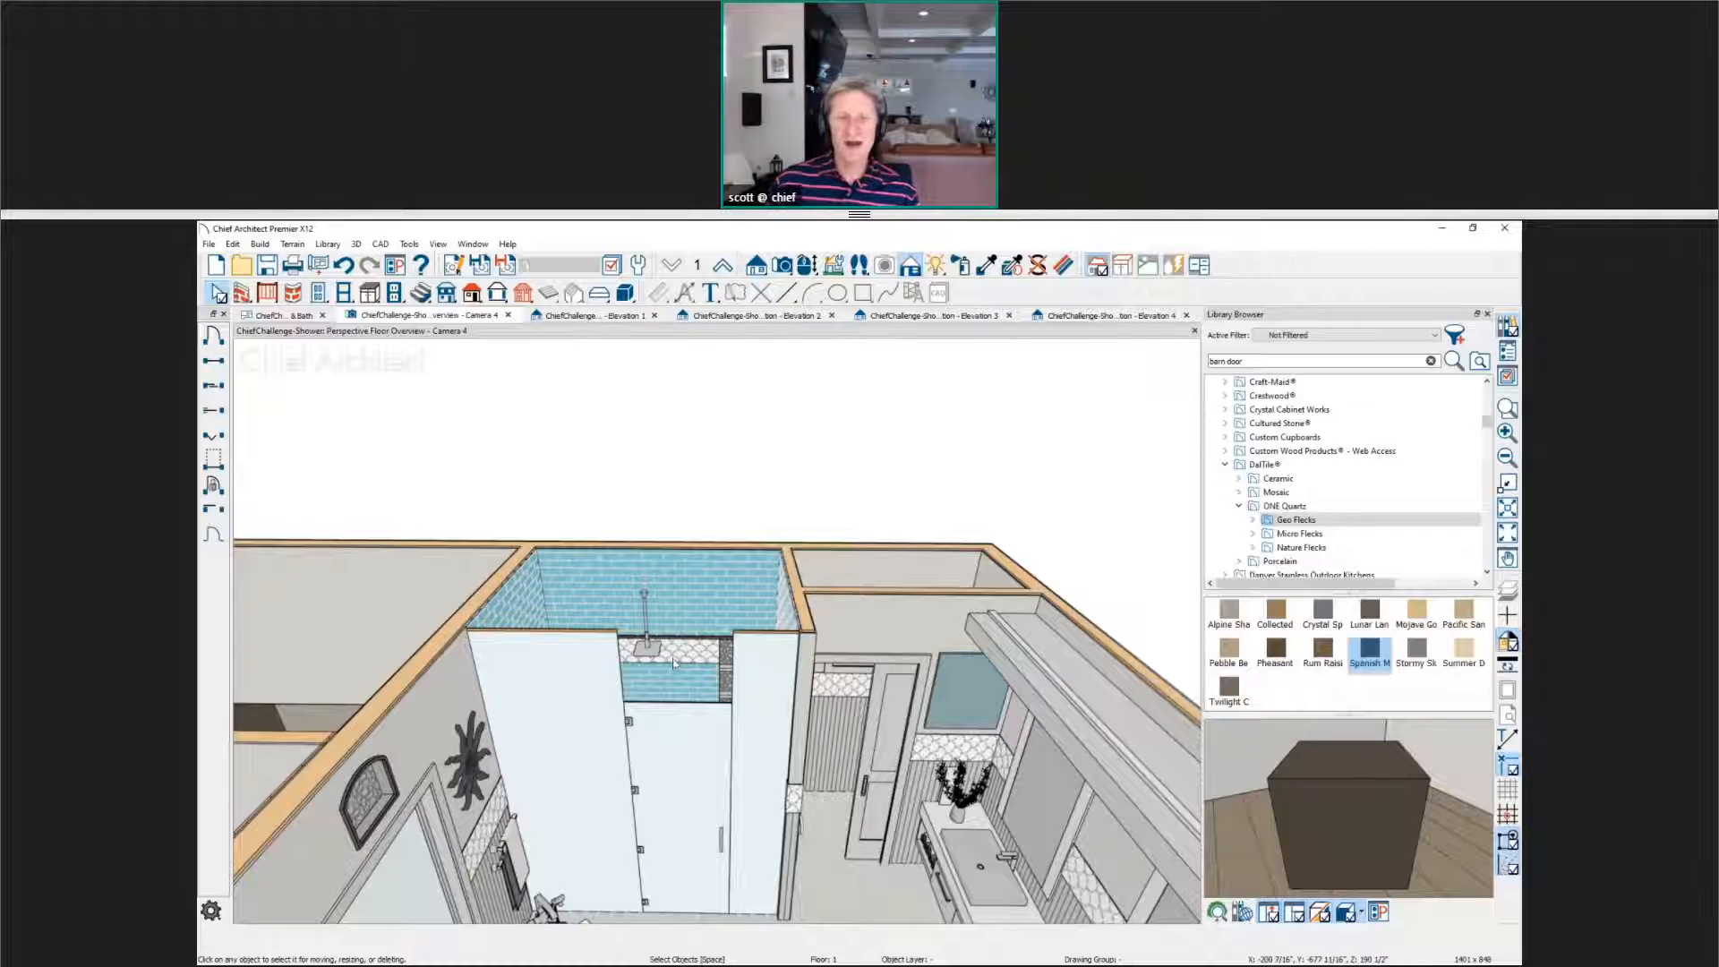
middle_drag(671, 660, 679, 621)
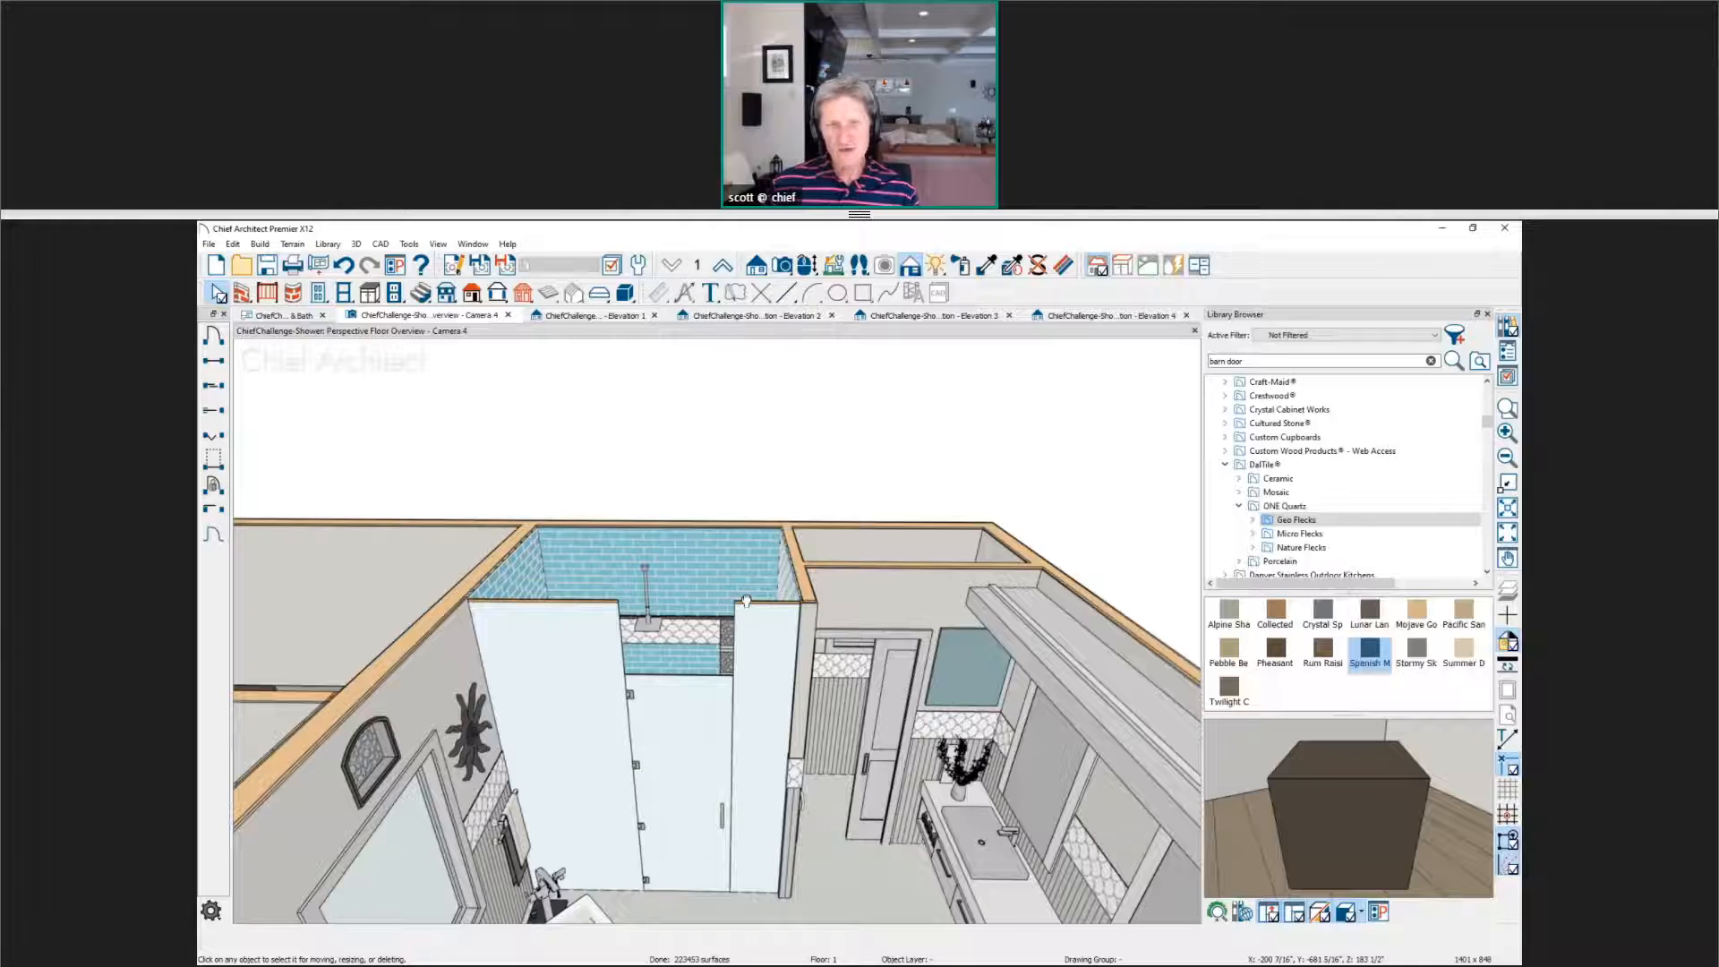
middle_drag(746, 601, 980, 621)
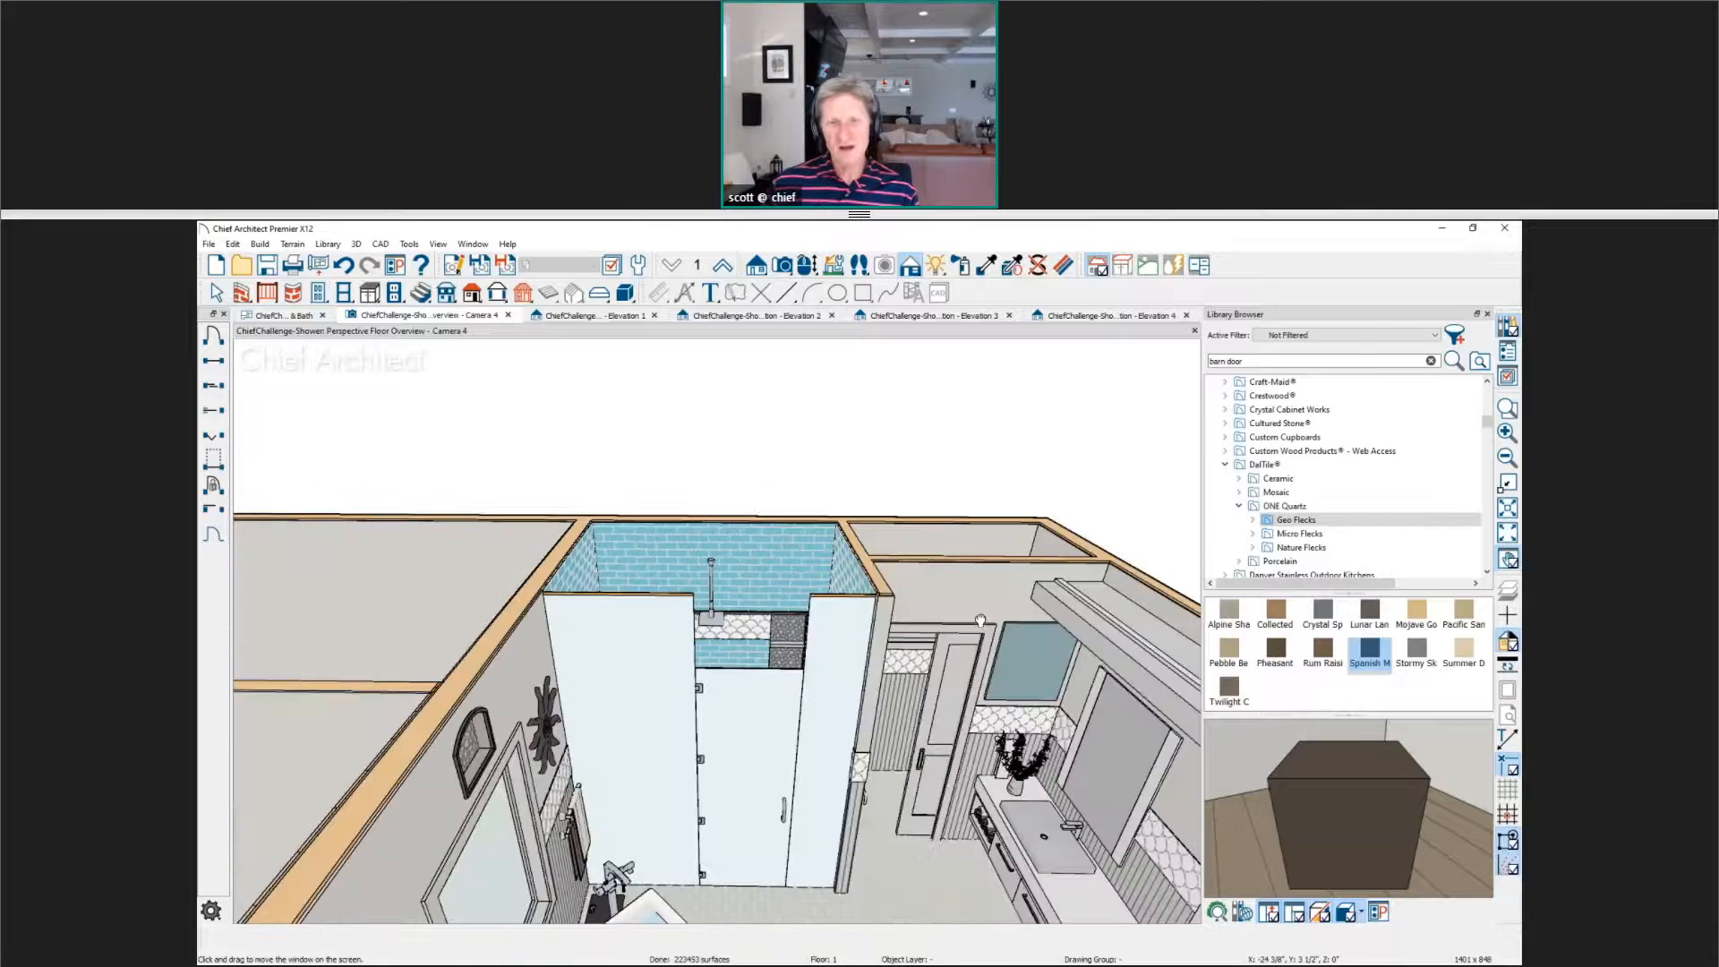
key(space)
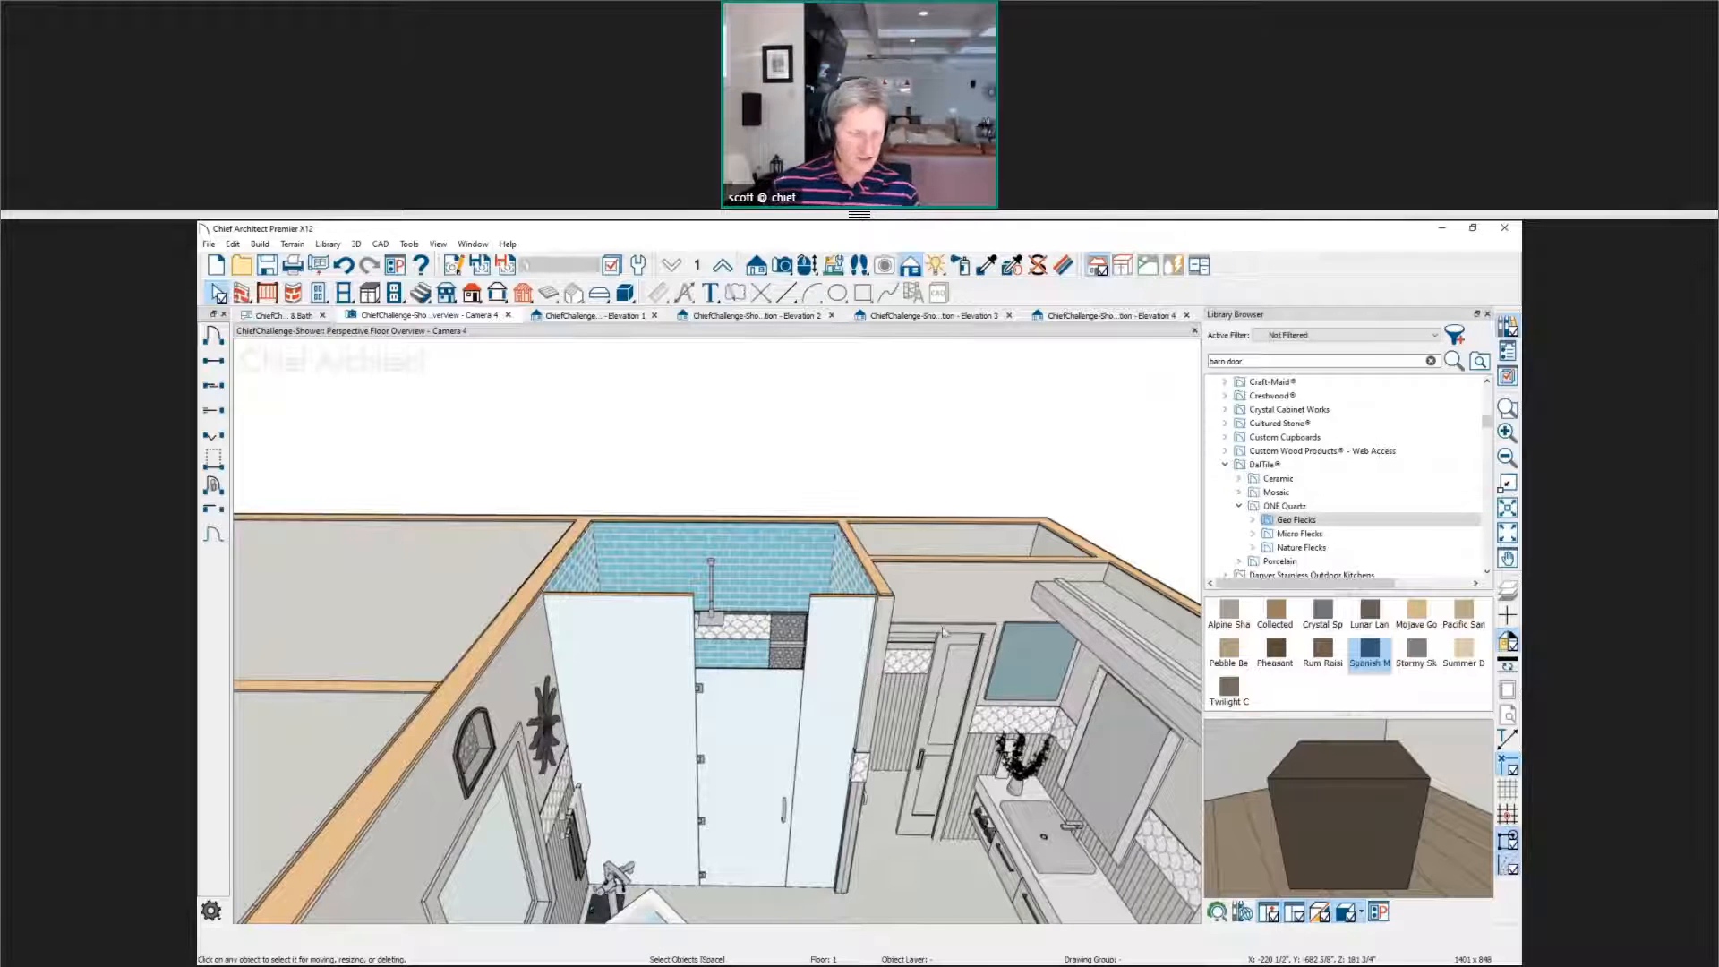
Step: Copy the blue subway tile from the shower wall onto the outer face of the exterior wall section at the building corner
middle_drag(941, 630, 861, 646)
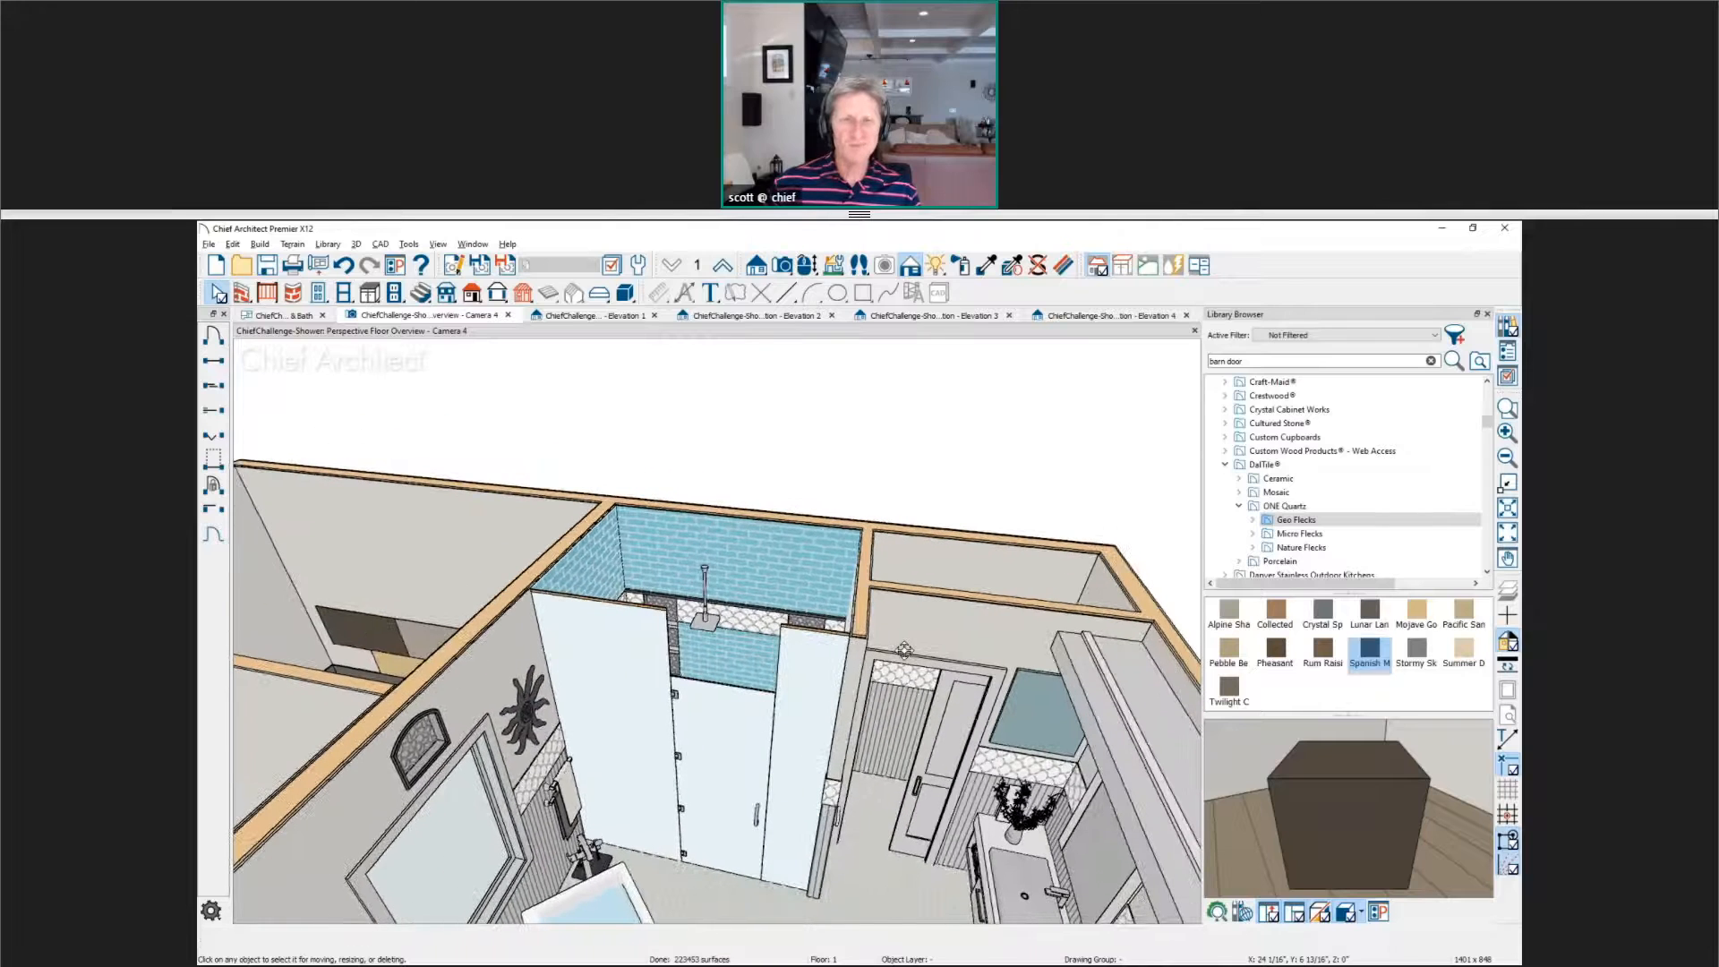
click(985, 265)
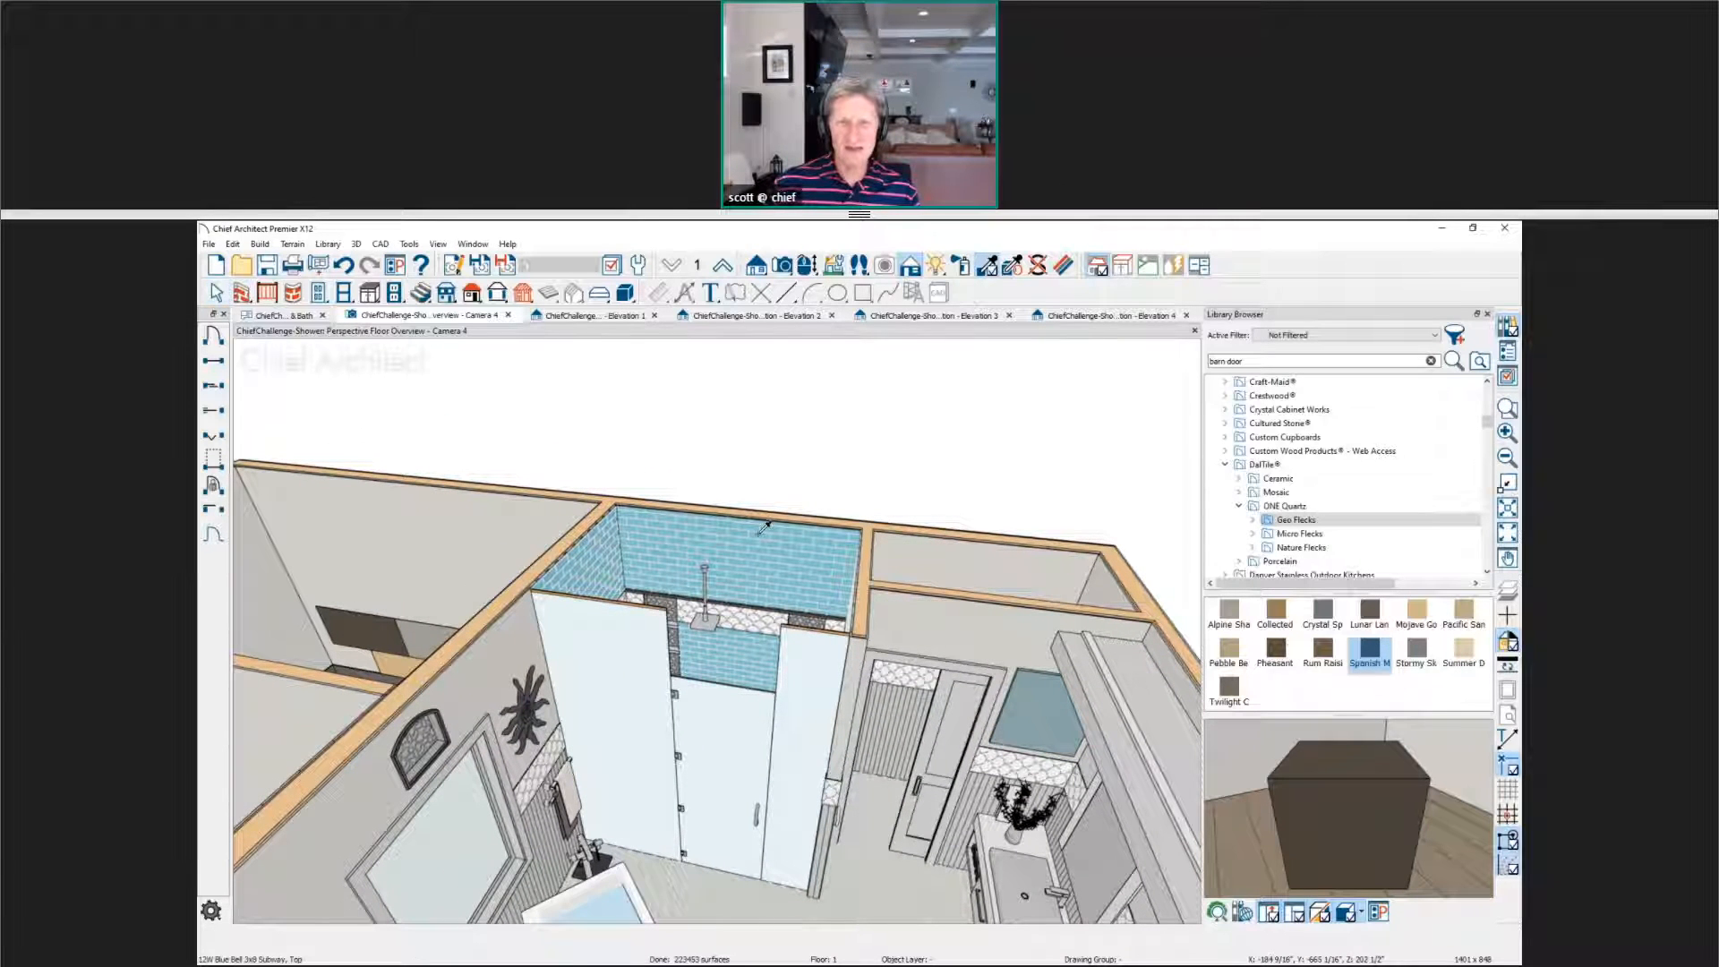
click(766, 542)
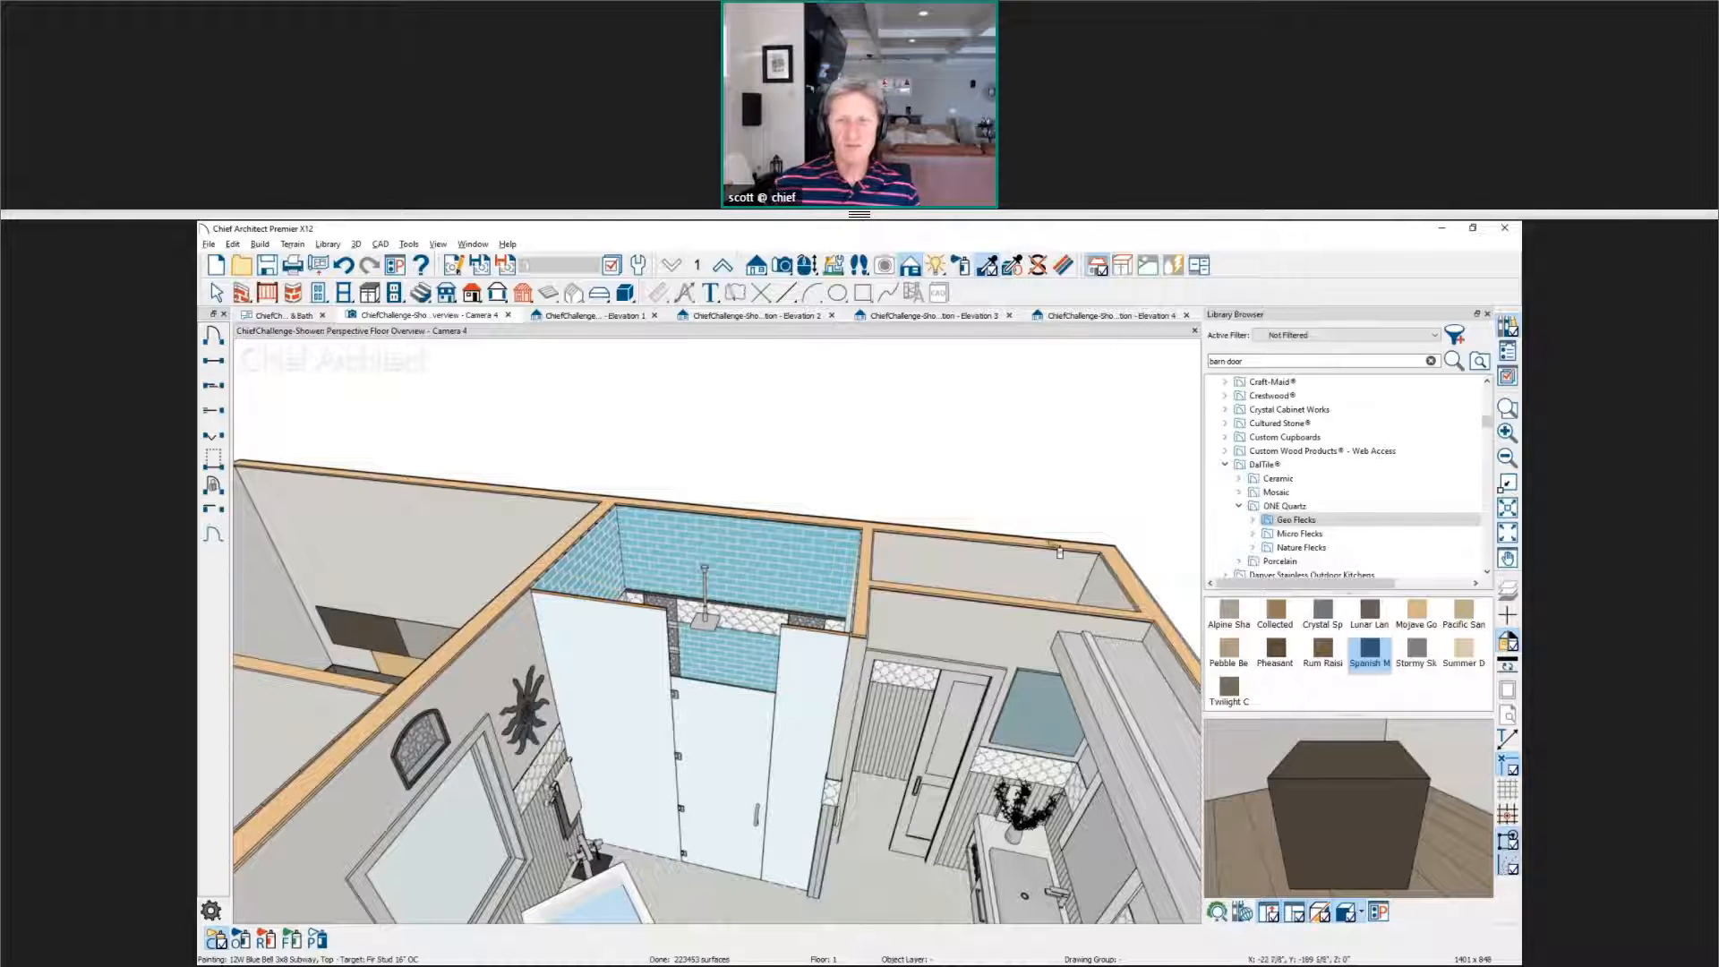
middle_drag(1039, 535, 867, 491)
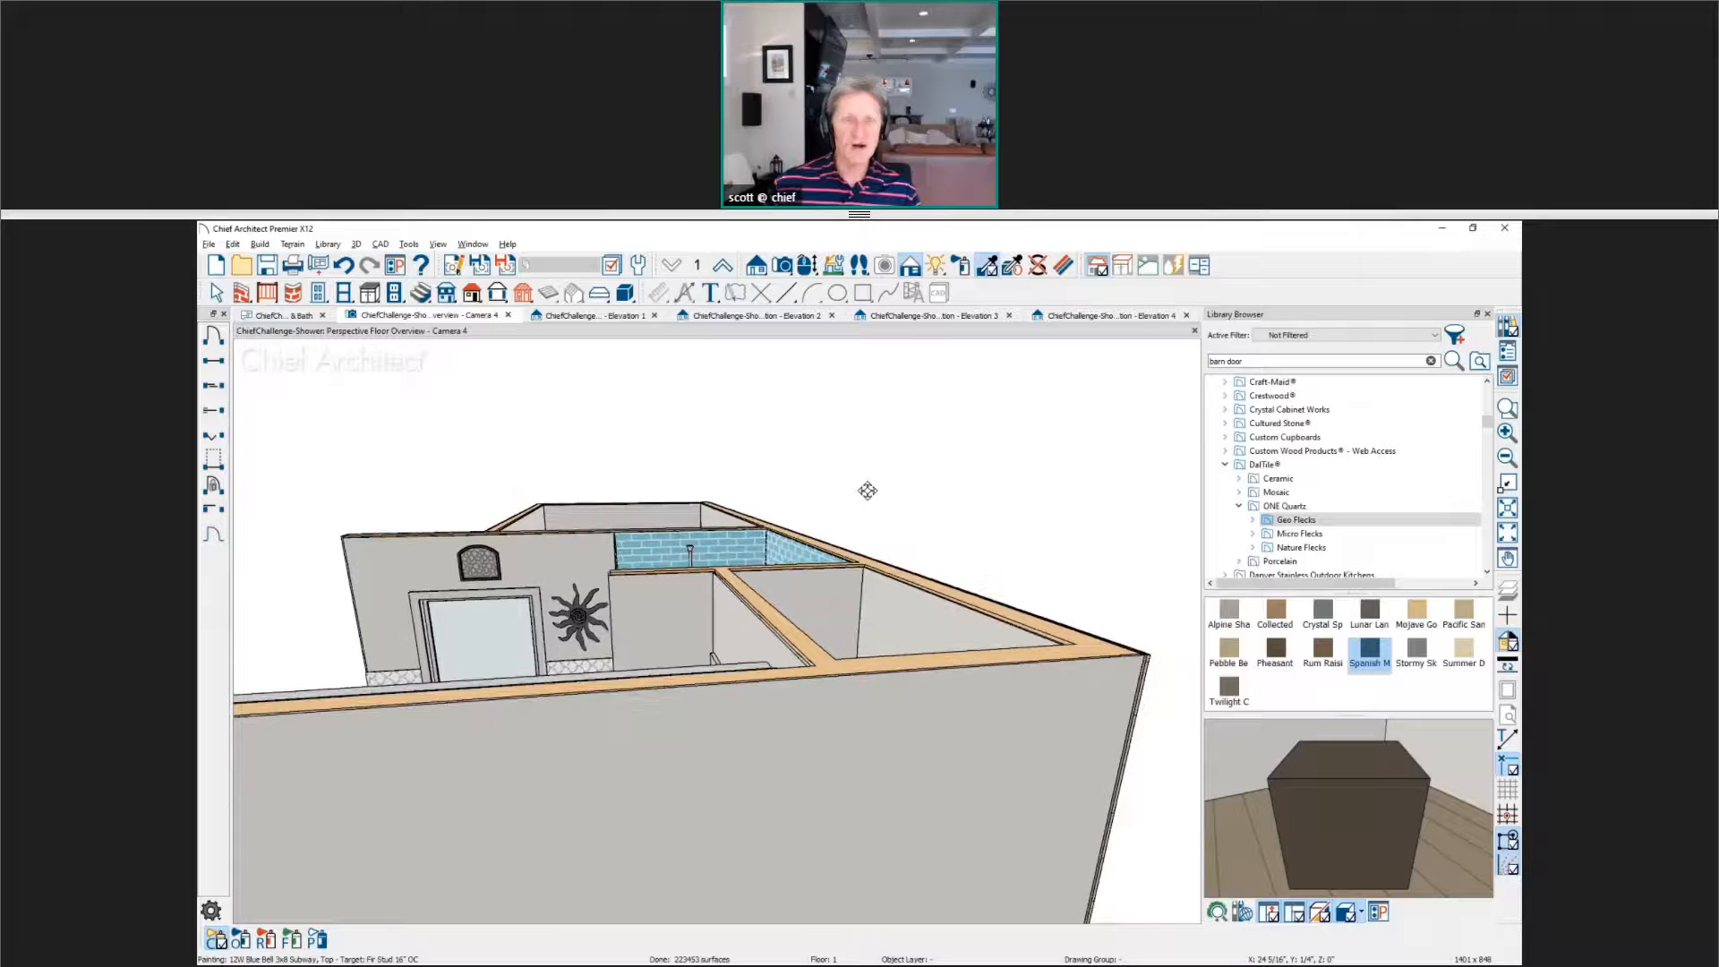
click(880, 736)
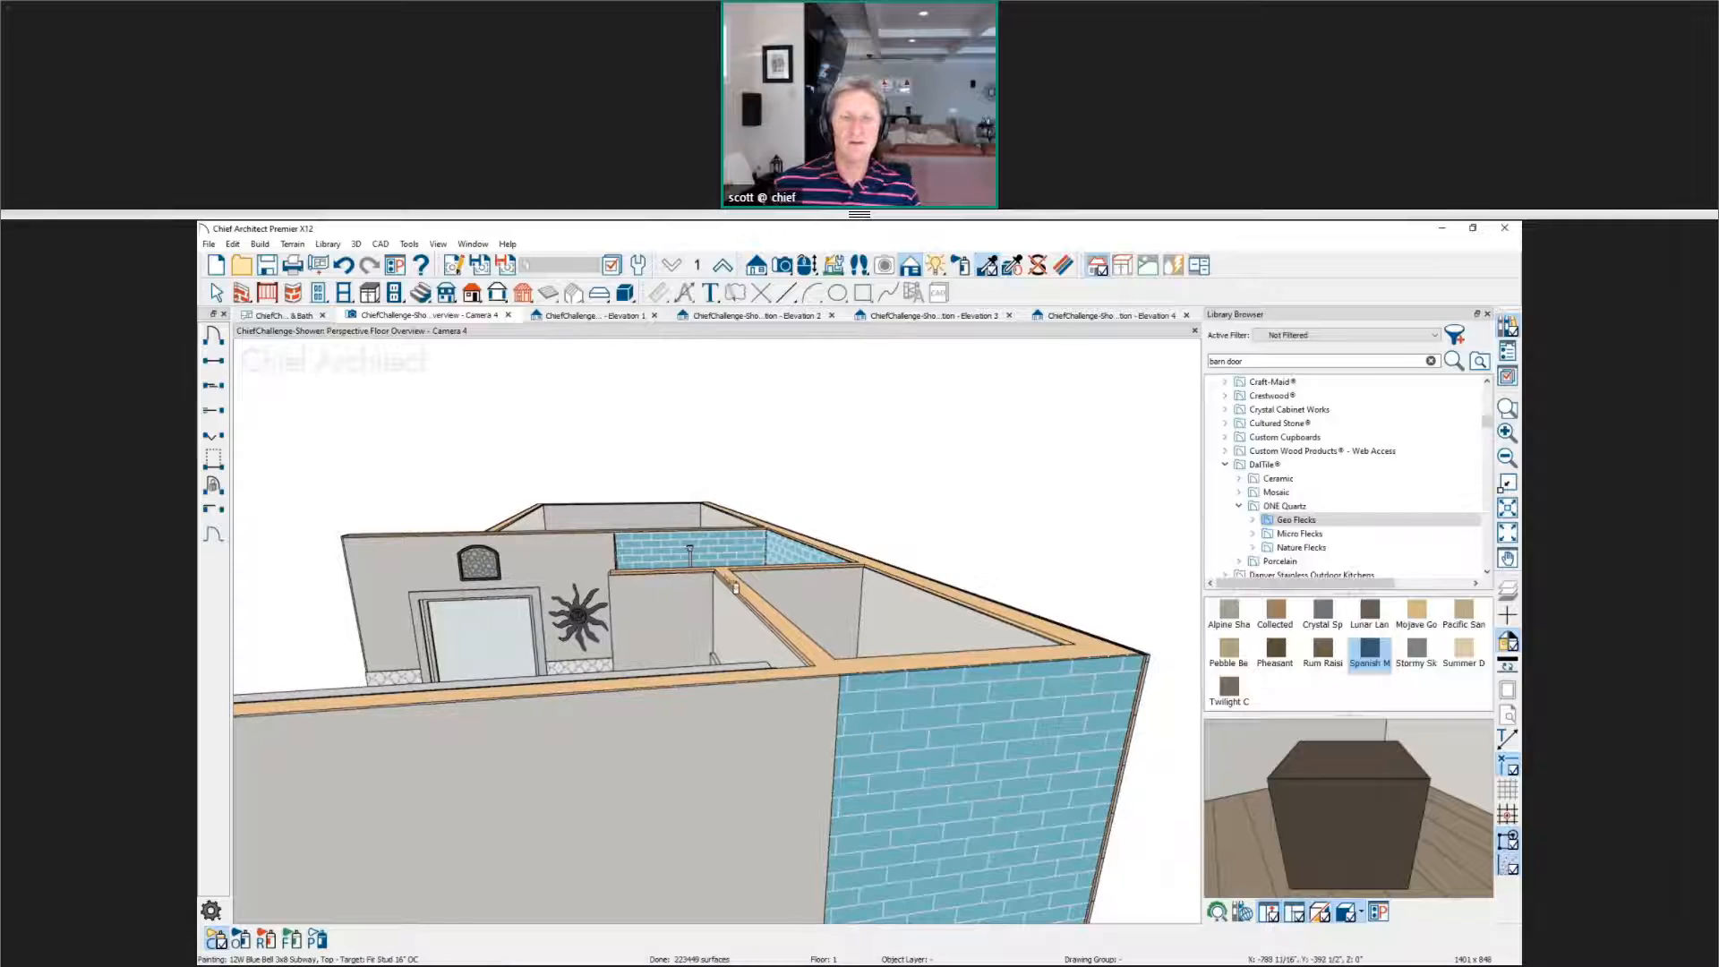
Step: Inspect the shower's interior tile and niches, and the vanity's drawer fronts up close in the perspective floor overview
middle_drag(722, 578, 694, 561)
scroll(694, 564, up, 3)
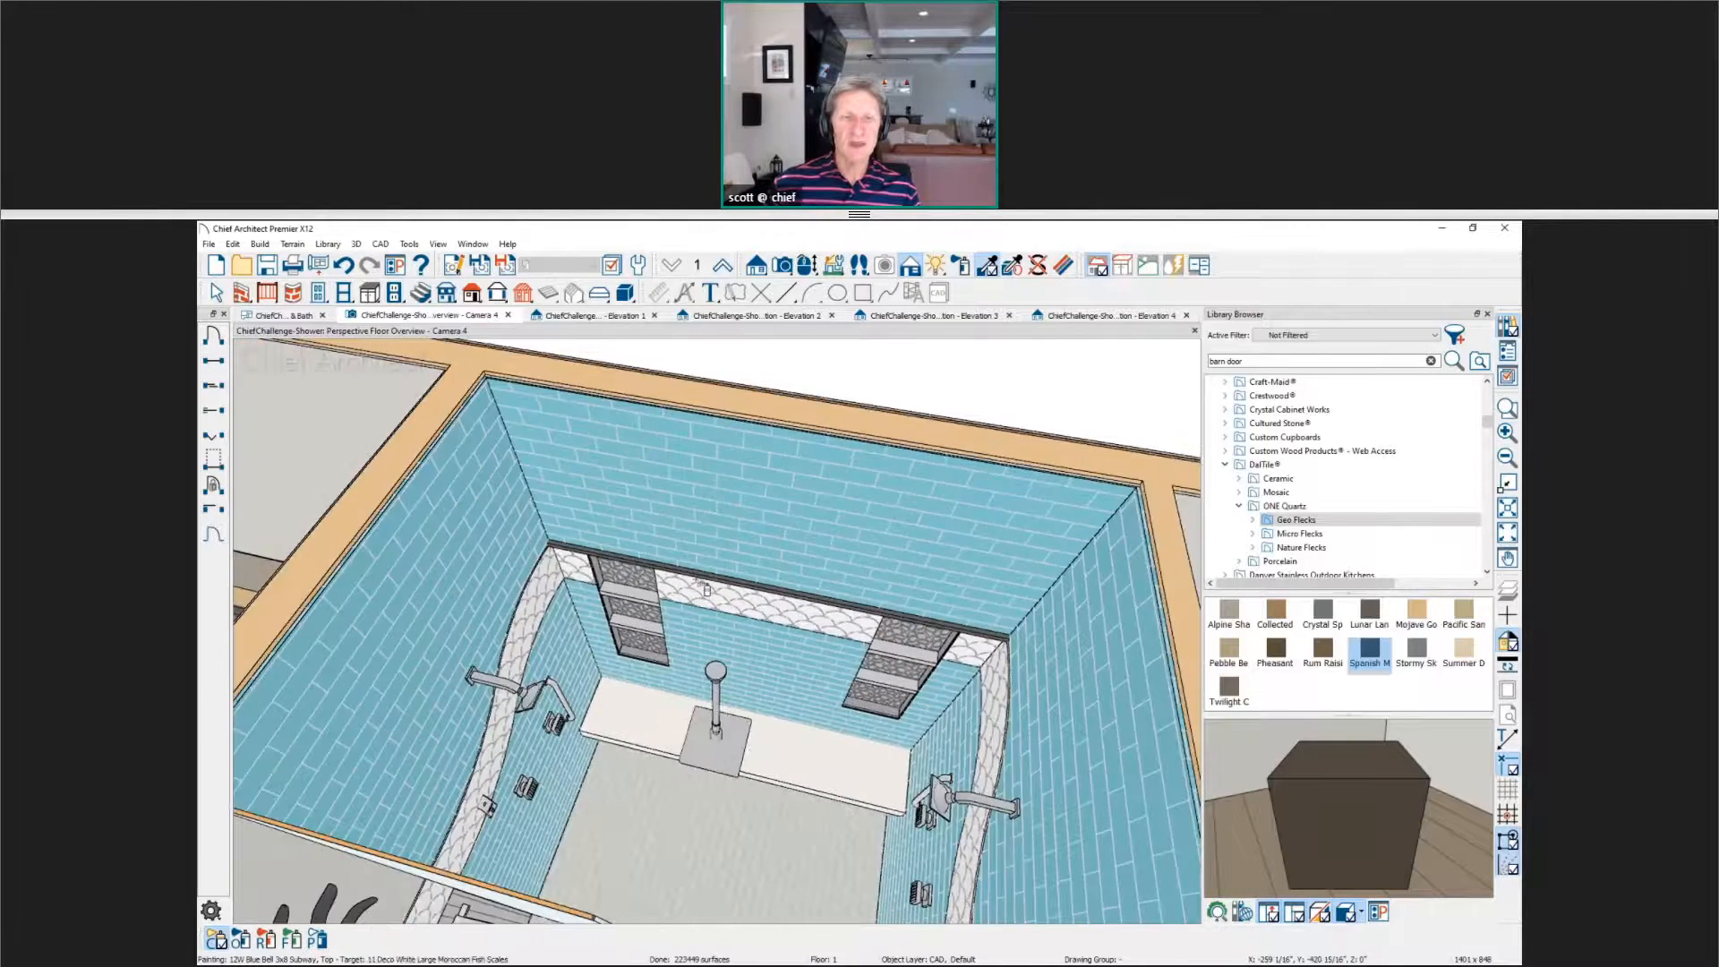
scroll(700, 593, up, 4)
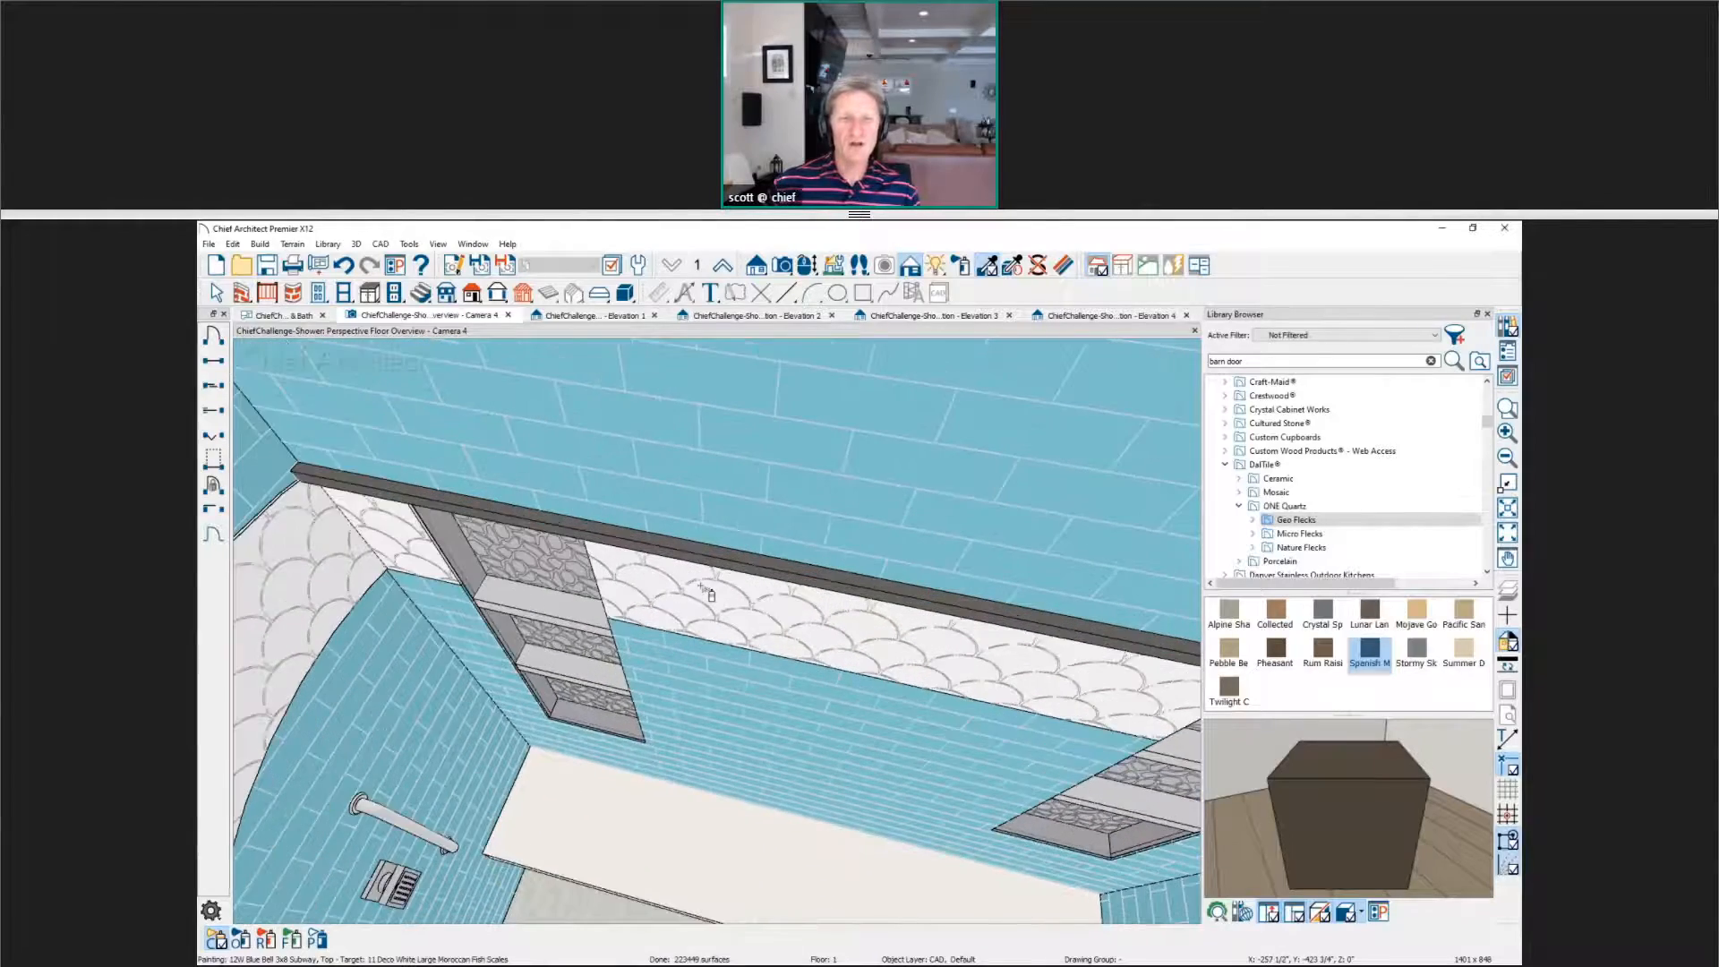
scroll(700, 587, down, 7)
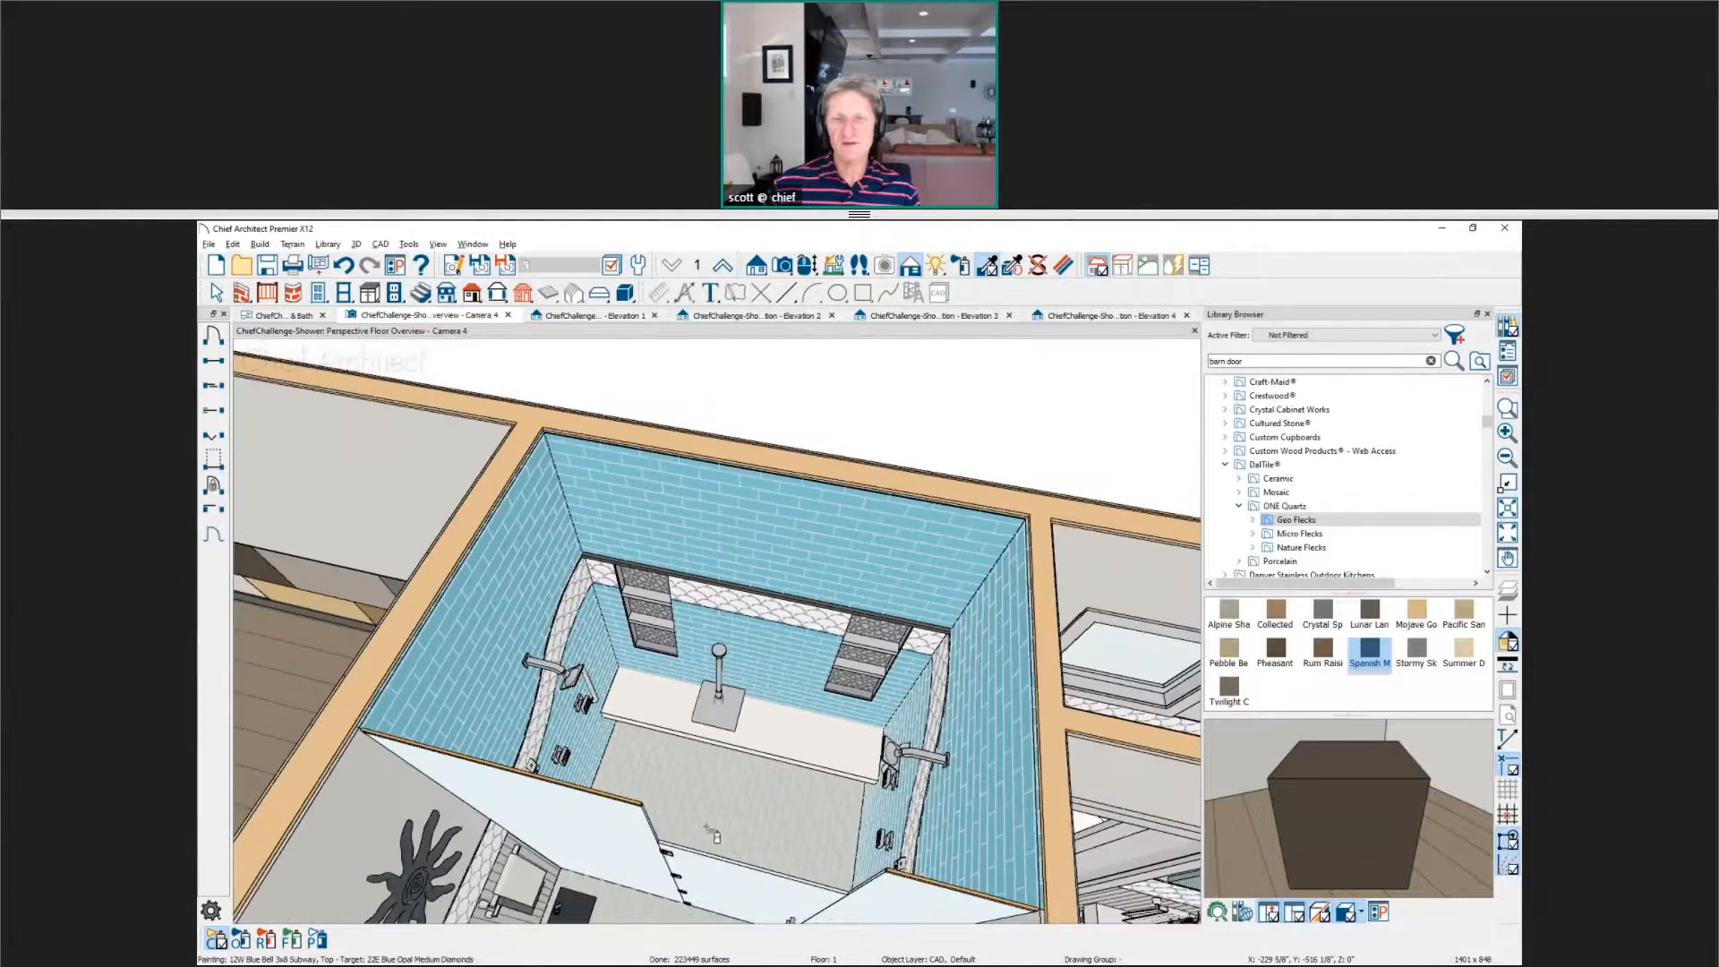
middle_drag(700, 586, 933, 733)
scroll(940, 740, up, 10)
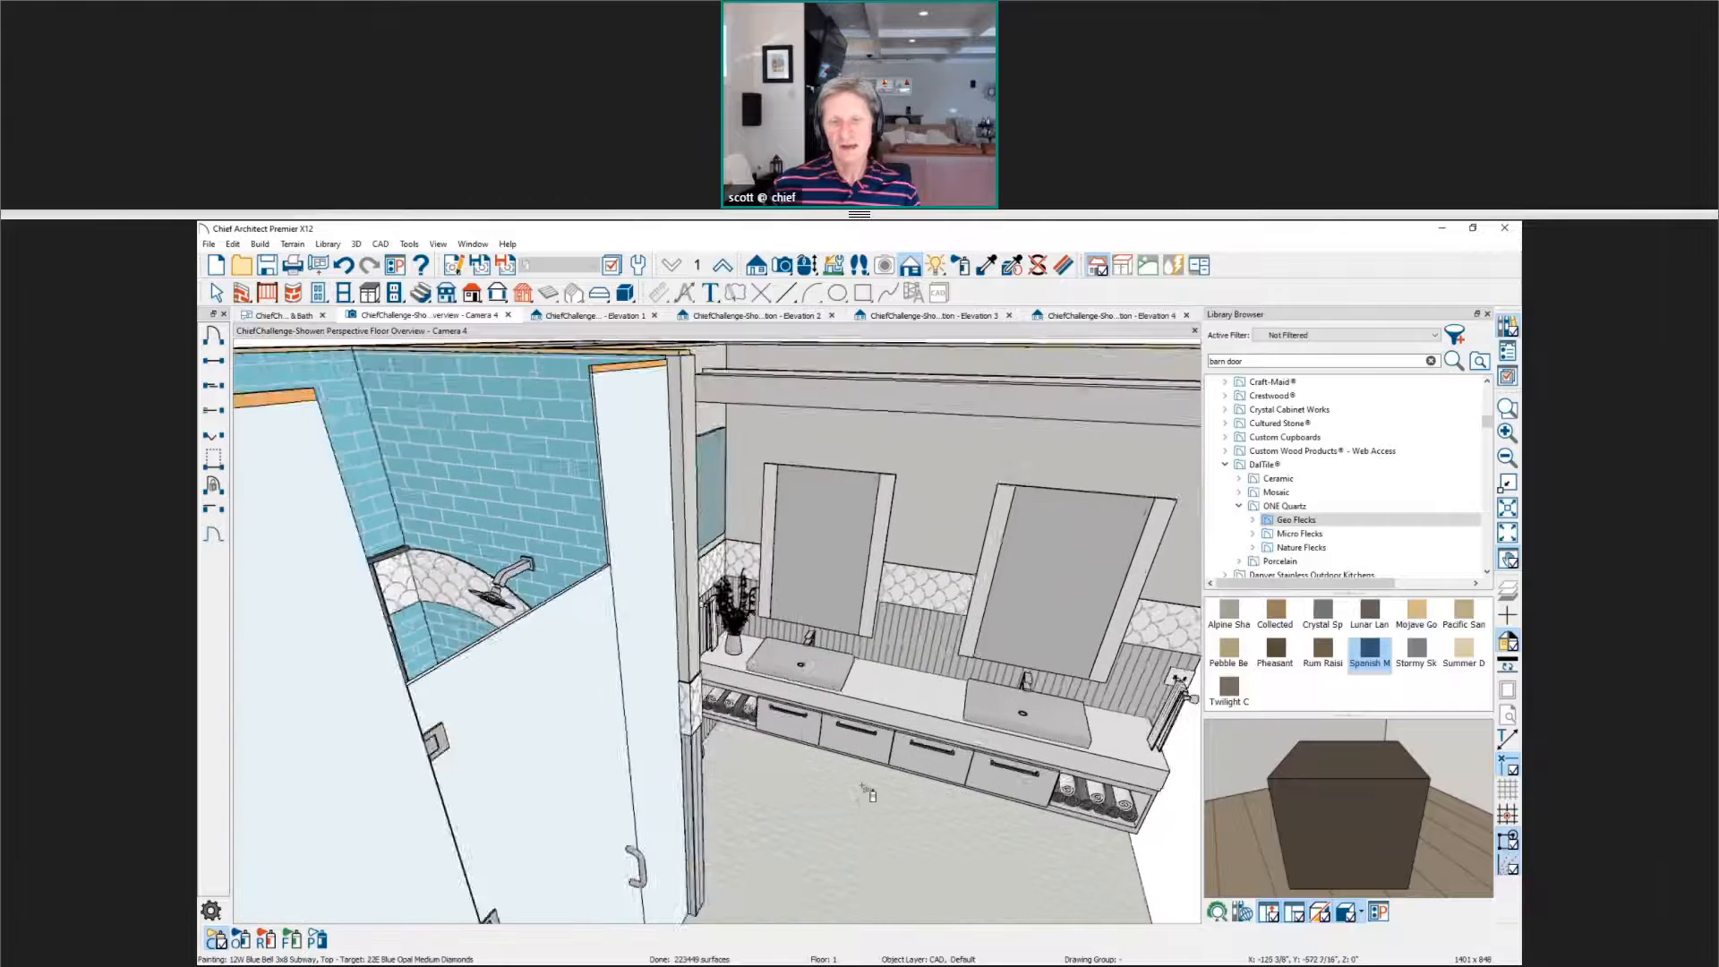
scroll(842, 637, up, 8)
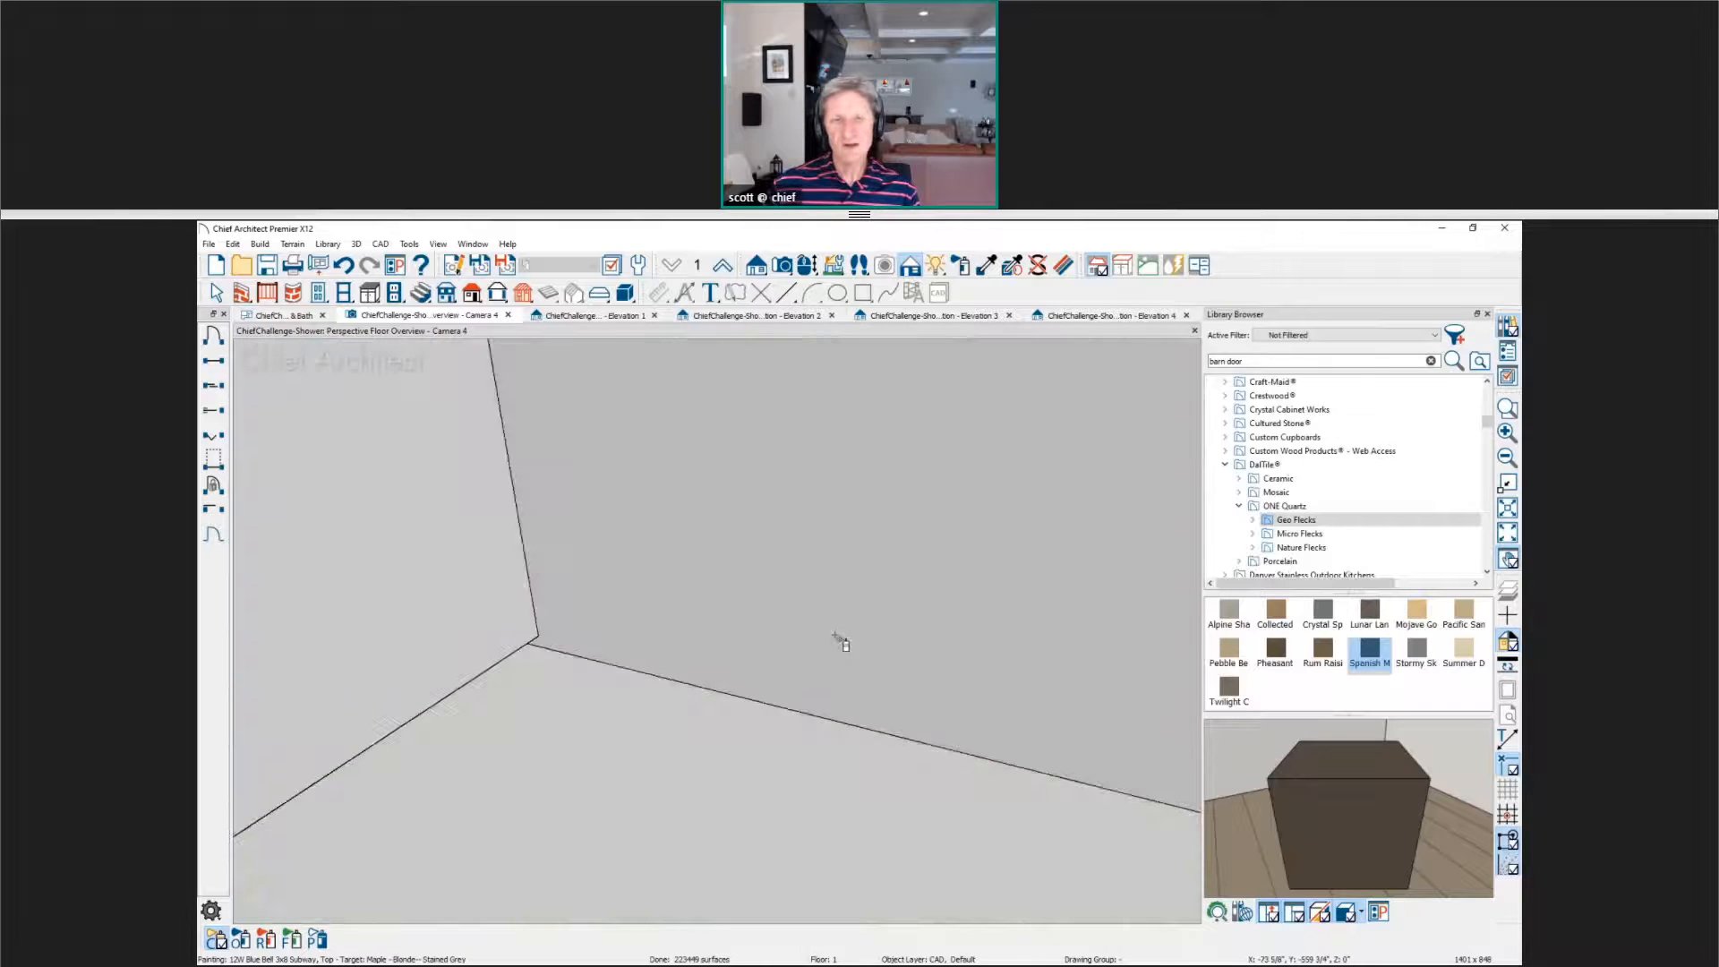
scroll(845, 645, down, 3)
scroll(845, 644, down, 4)
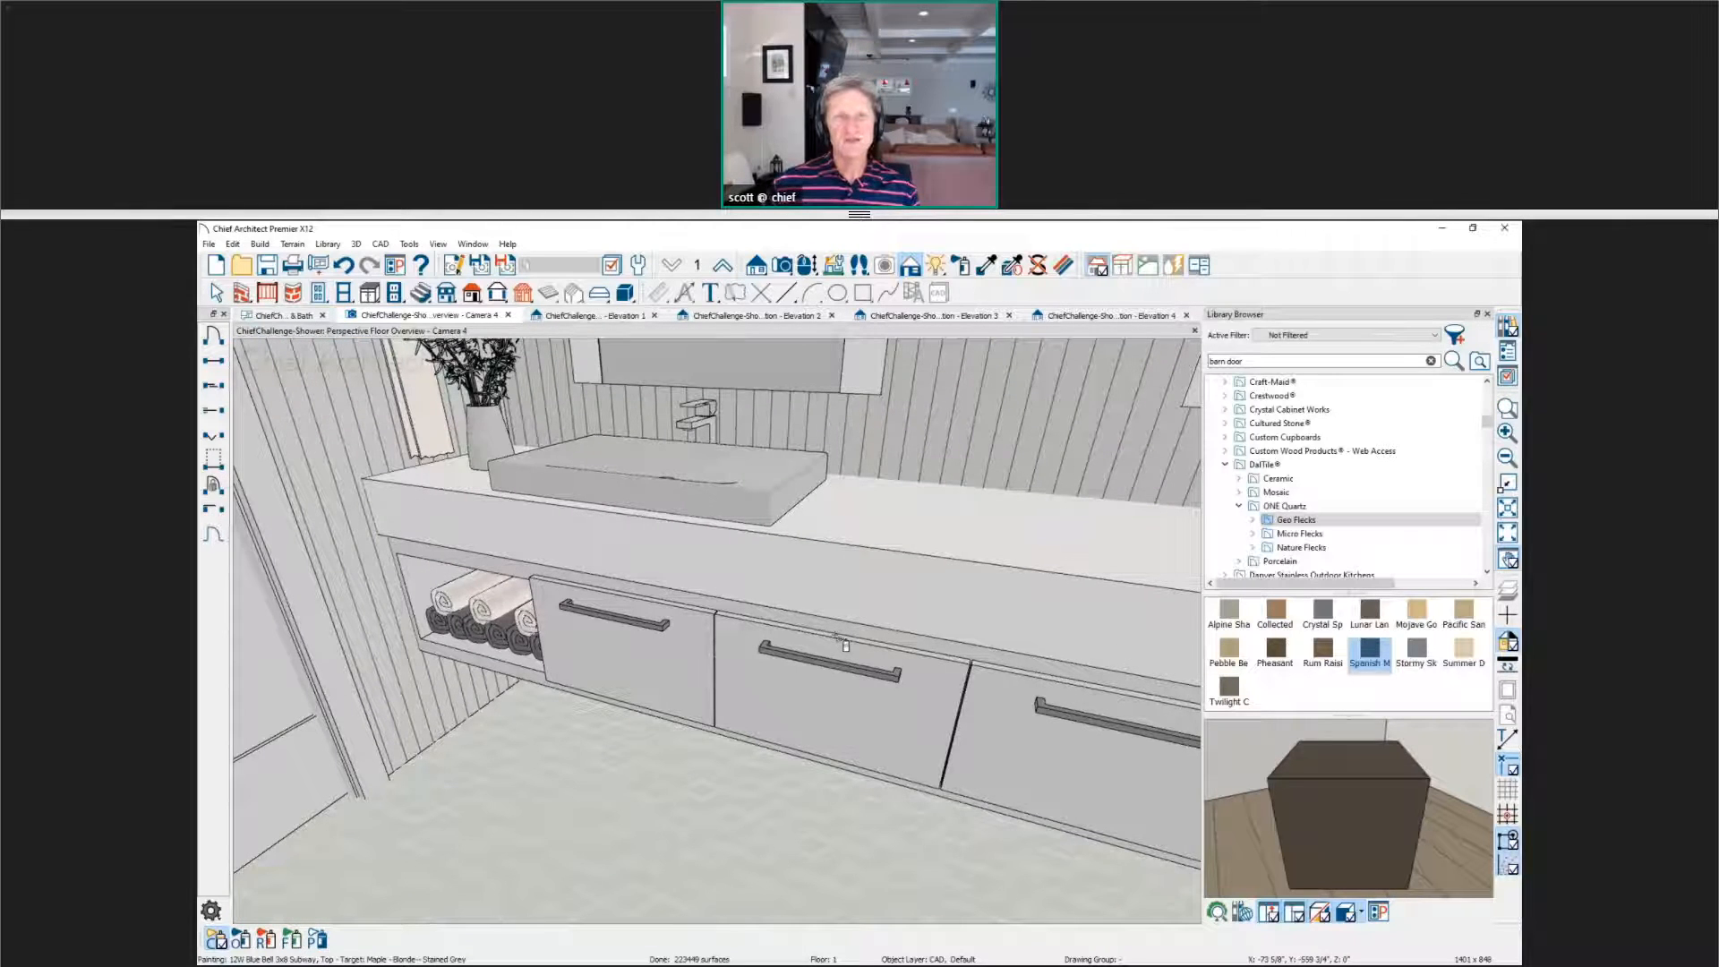
Step: Set the floor overview's Clip Surfaces Within distance to 12 inches and move close to the vanity drawers to see its effect
click(454, 267)
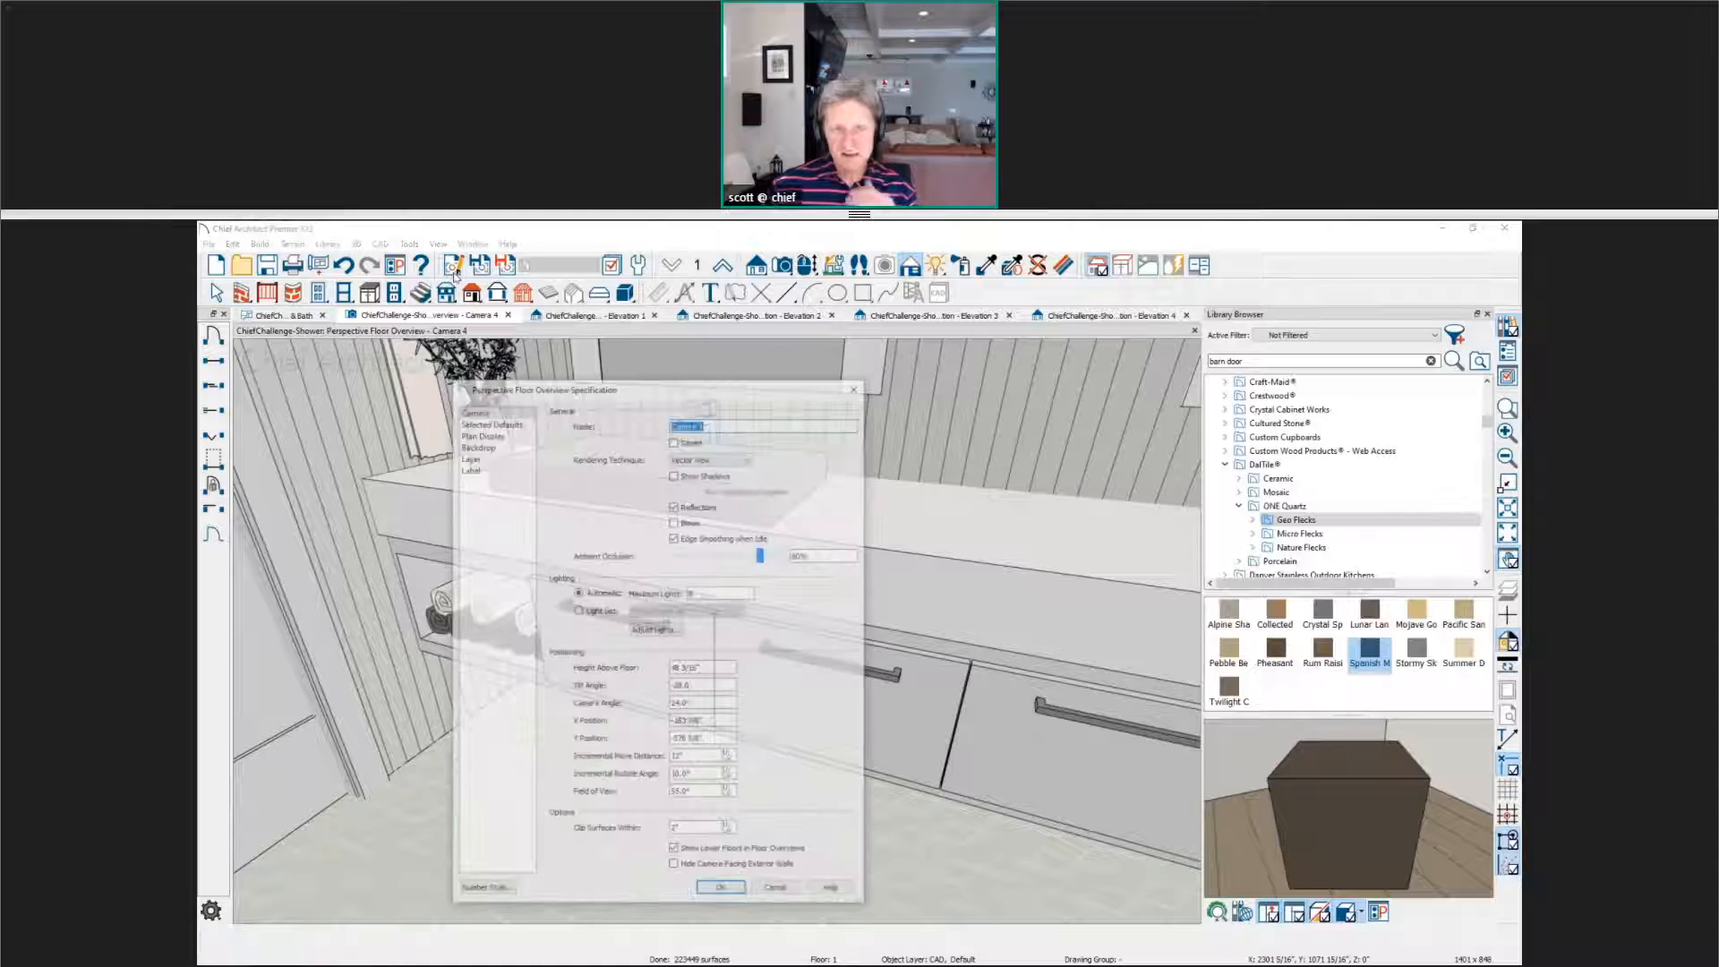
click(691, 832)
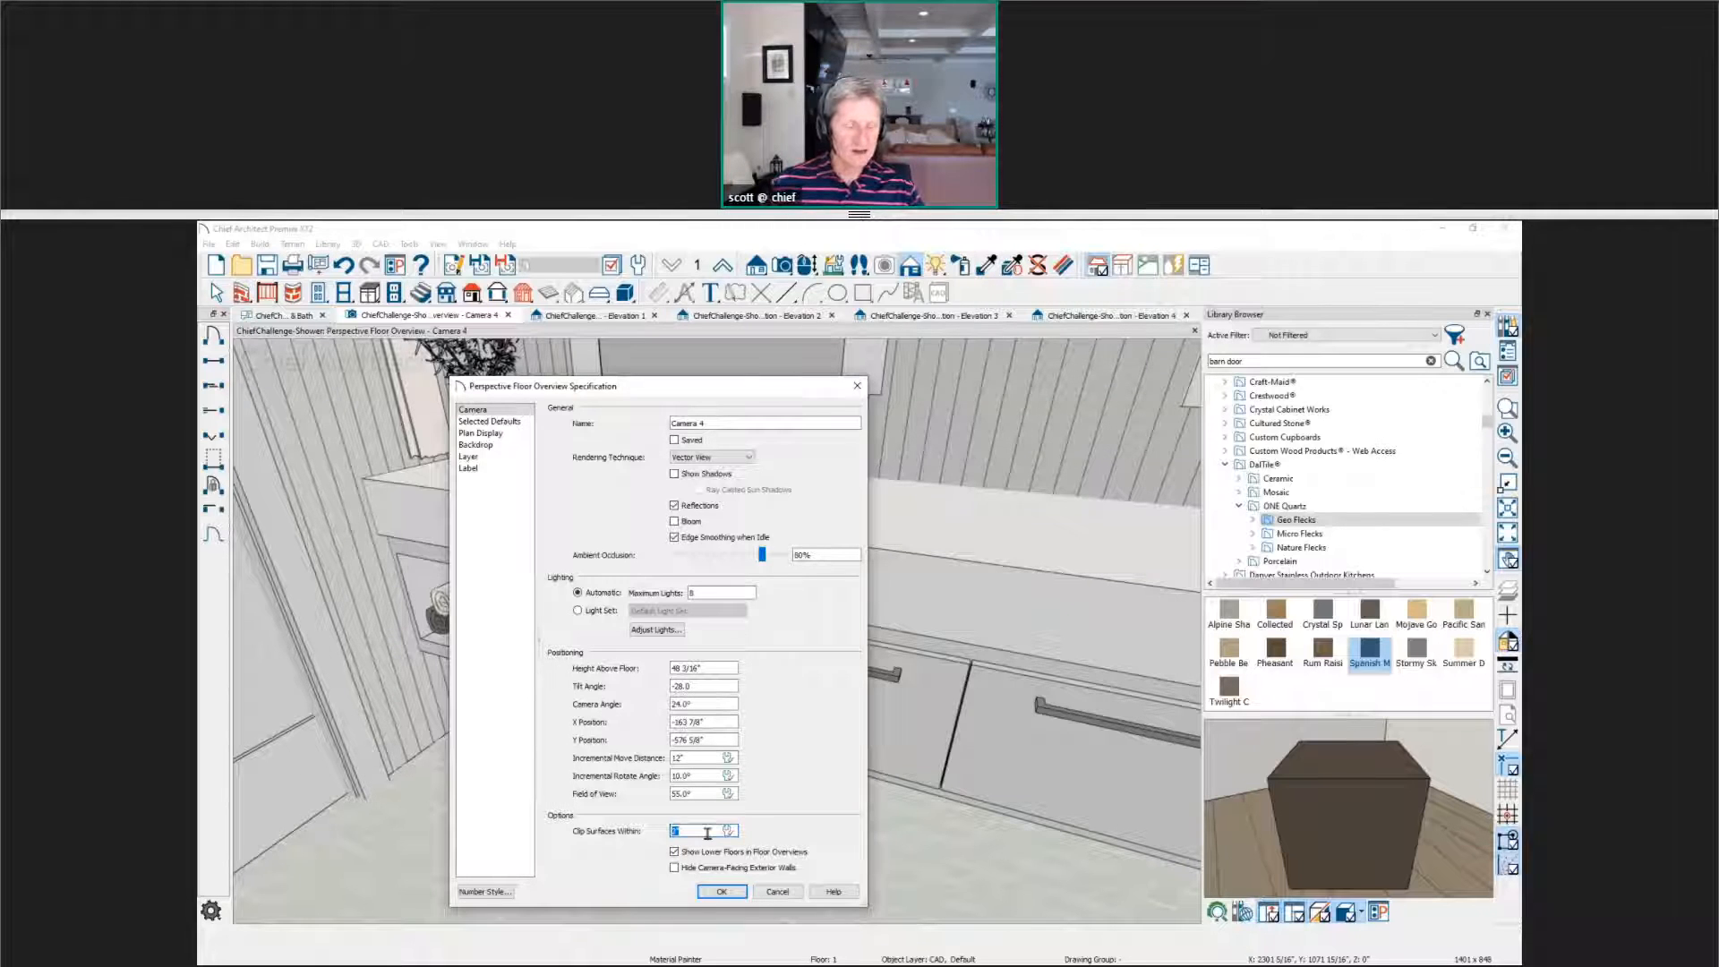
text(12)
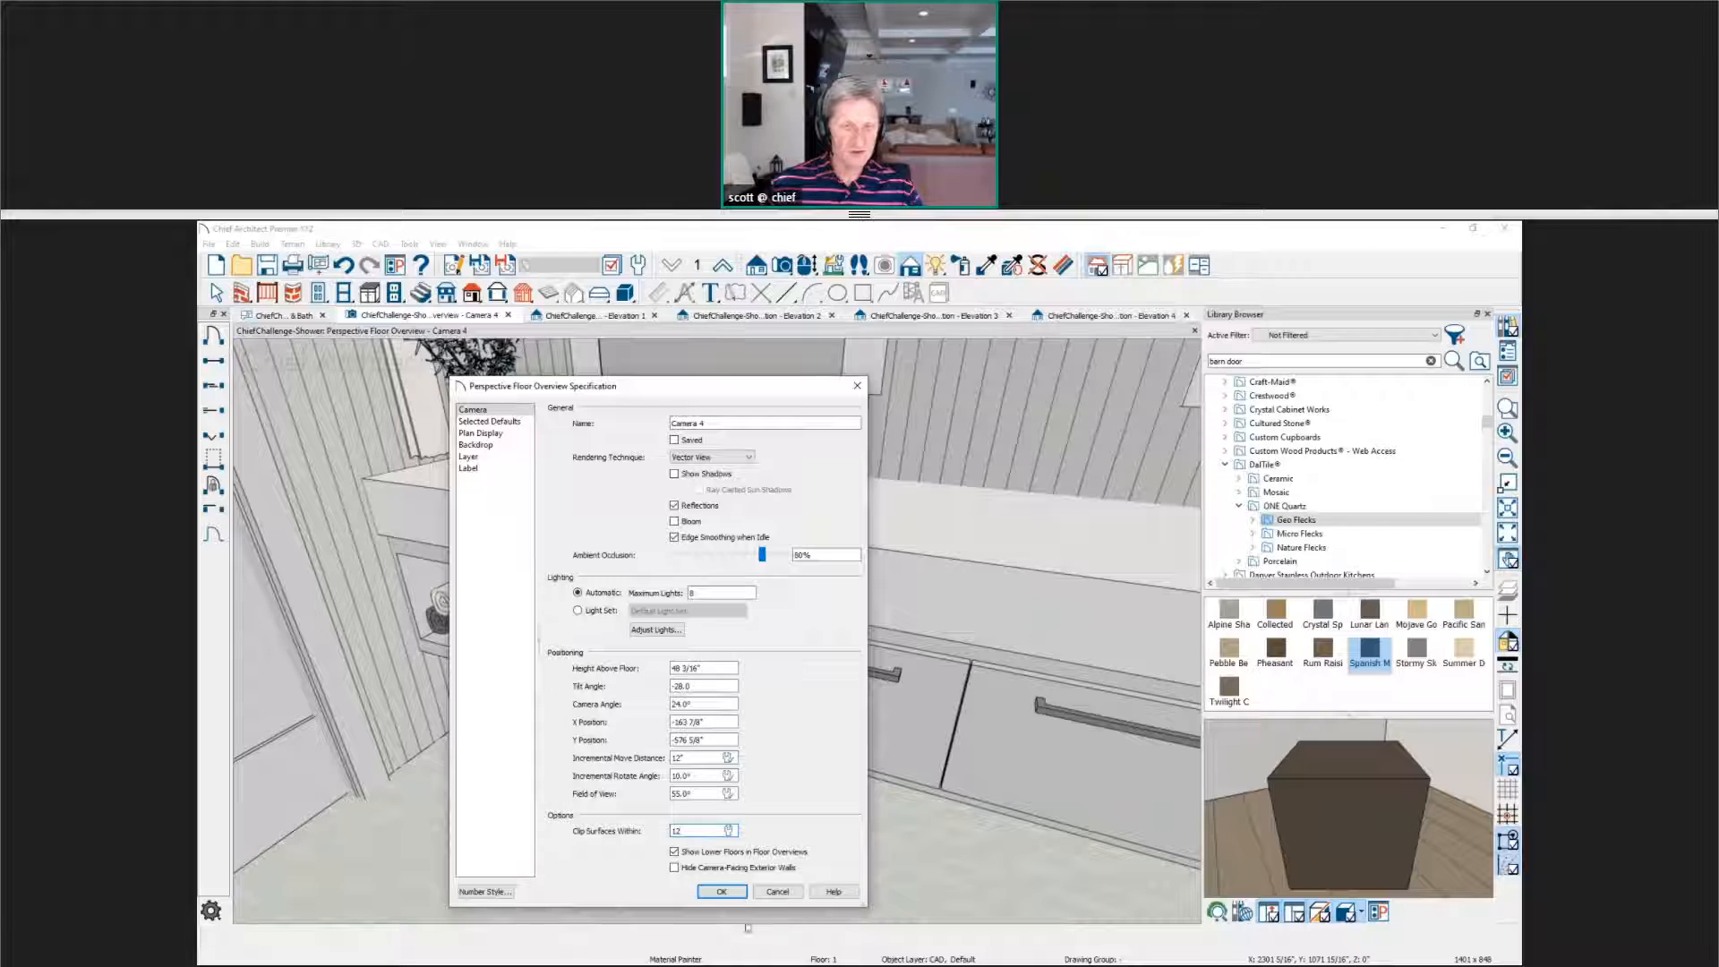
click(736, 892)
scroll(721, 724, down, 8)
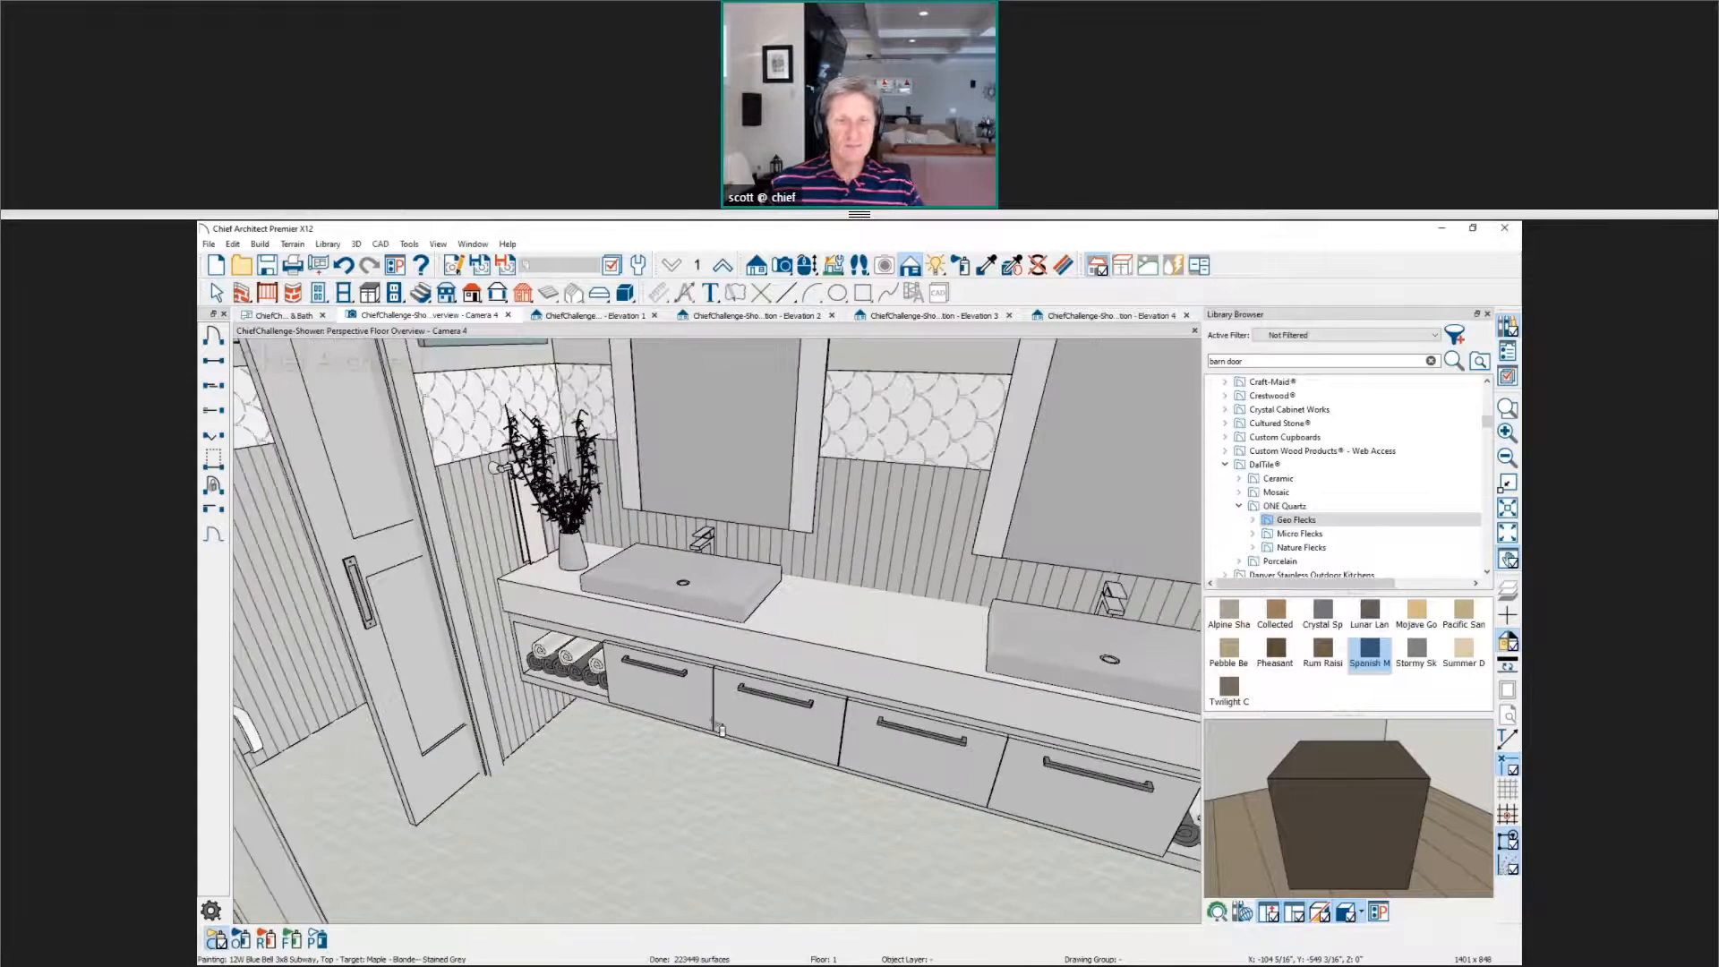
scroll(721, 718, down, 3)
scroll(719, 695, up, 2)
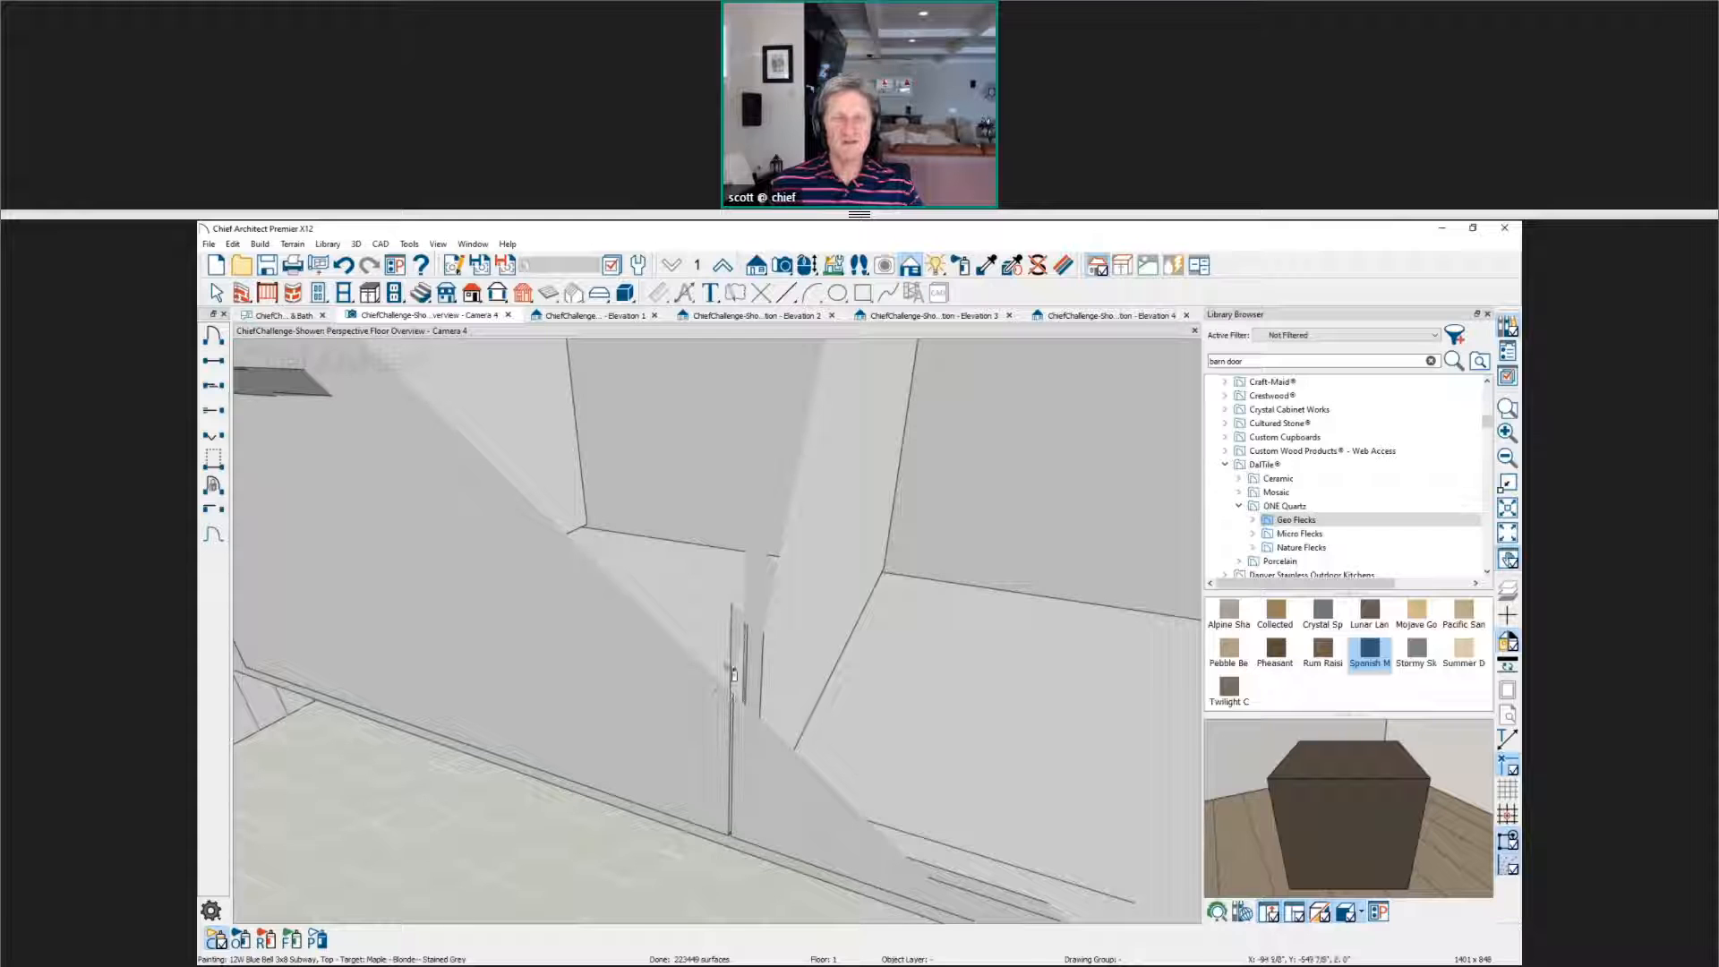
scroll(725, 701, down, 2)
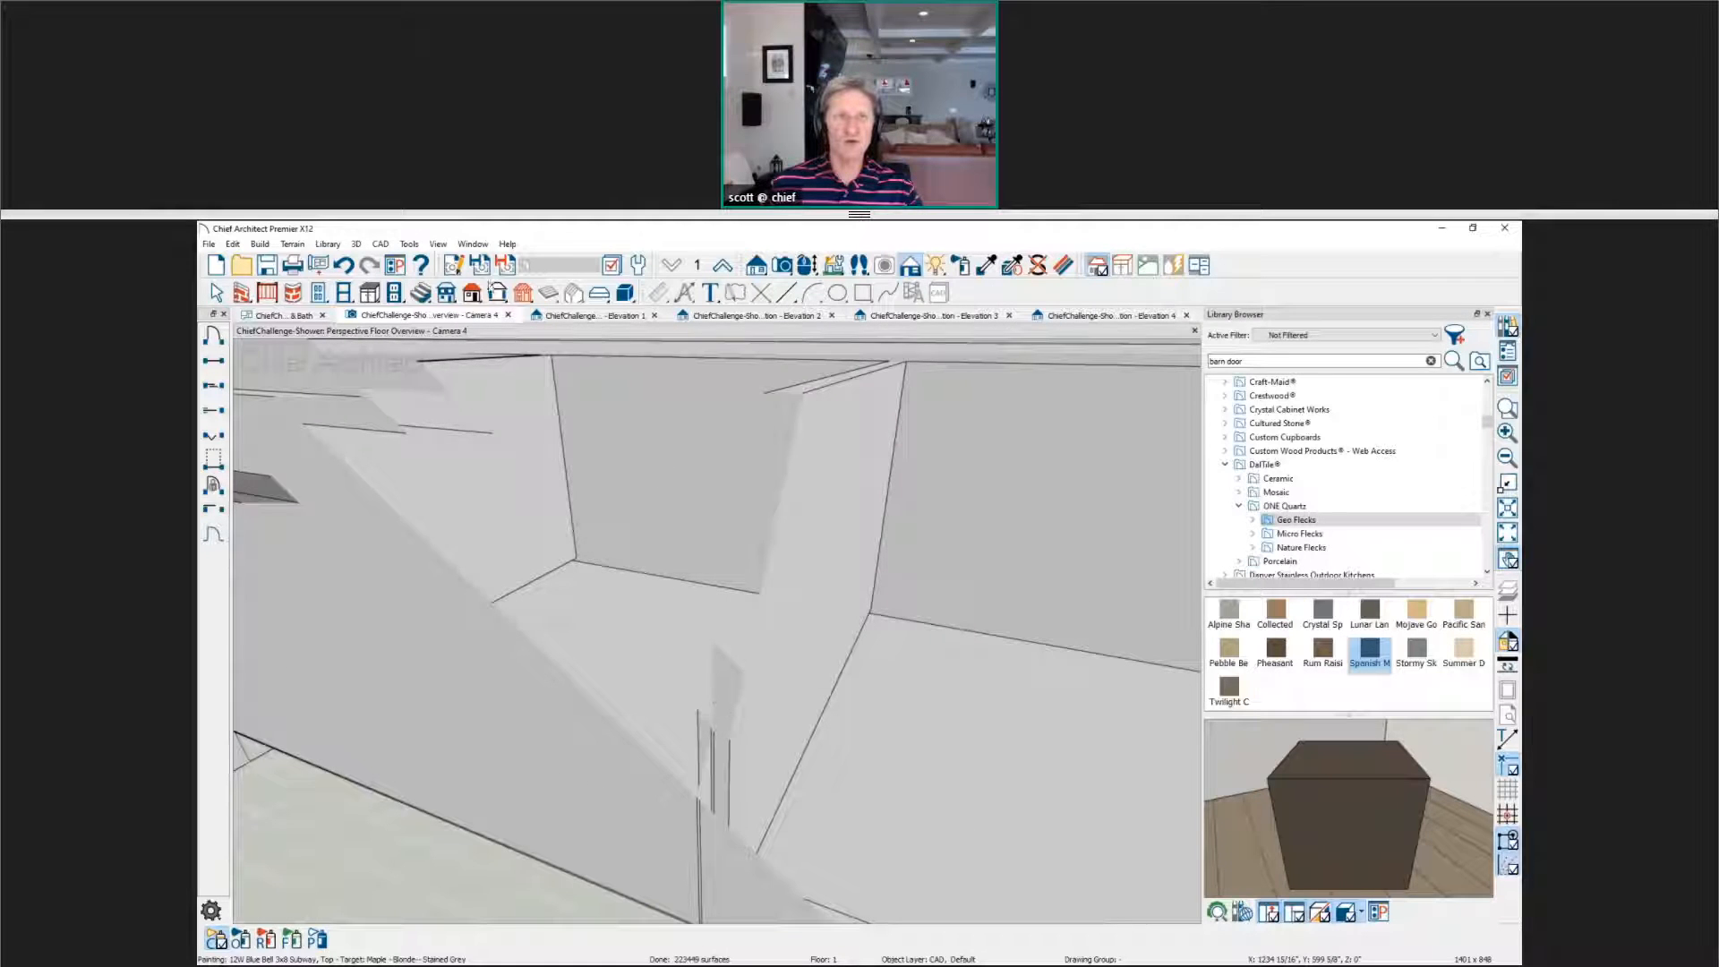
Step: Set the floor overview's Clip Surfaces Within distance to 1 inch and check the vanity drawers at close range
click(454, 265)
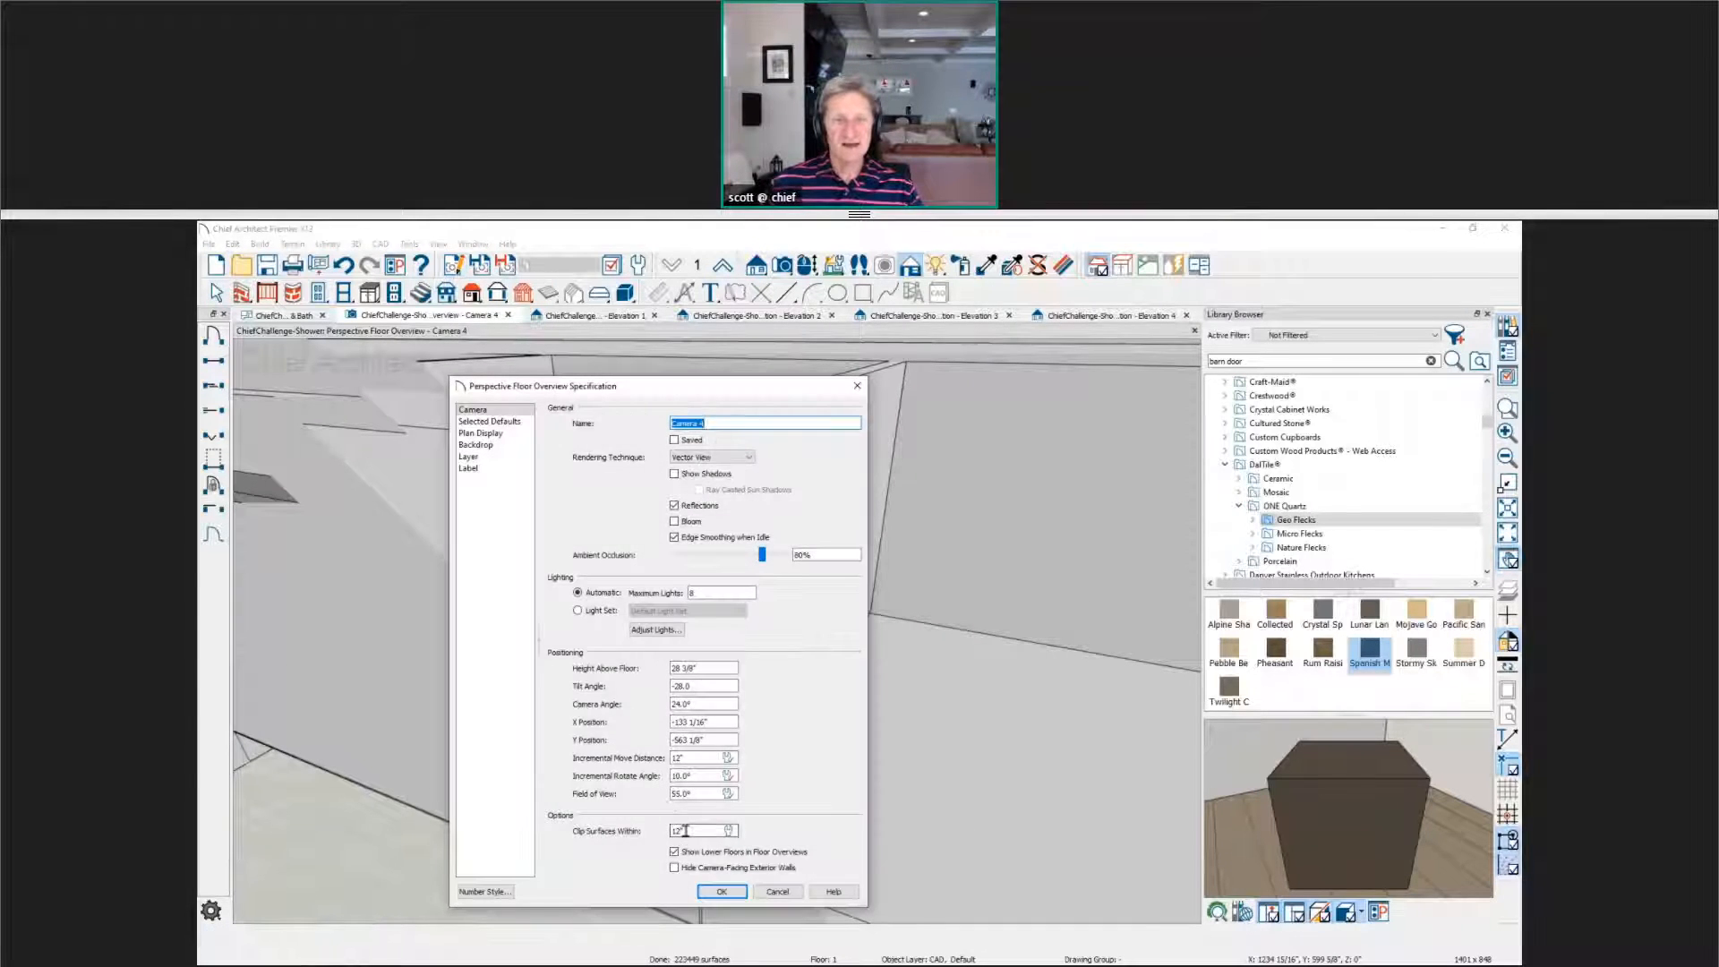
drag(687, 831, 649, 833)
text(1)
click(740, 892)
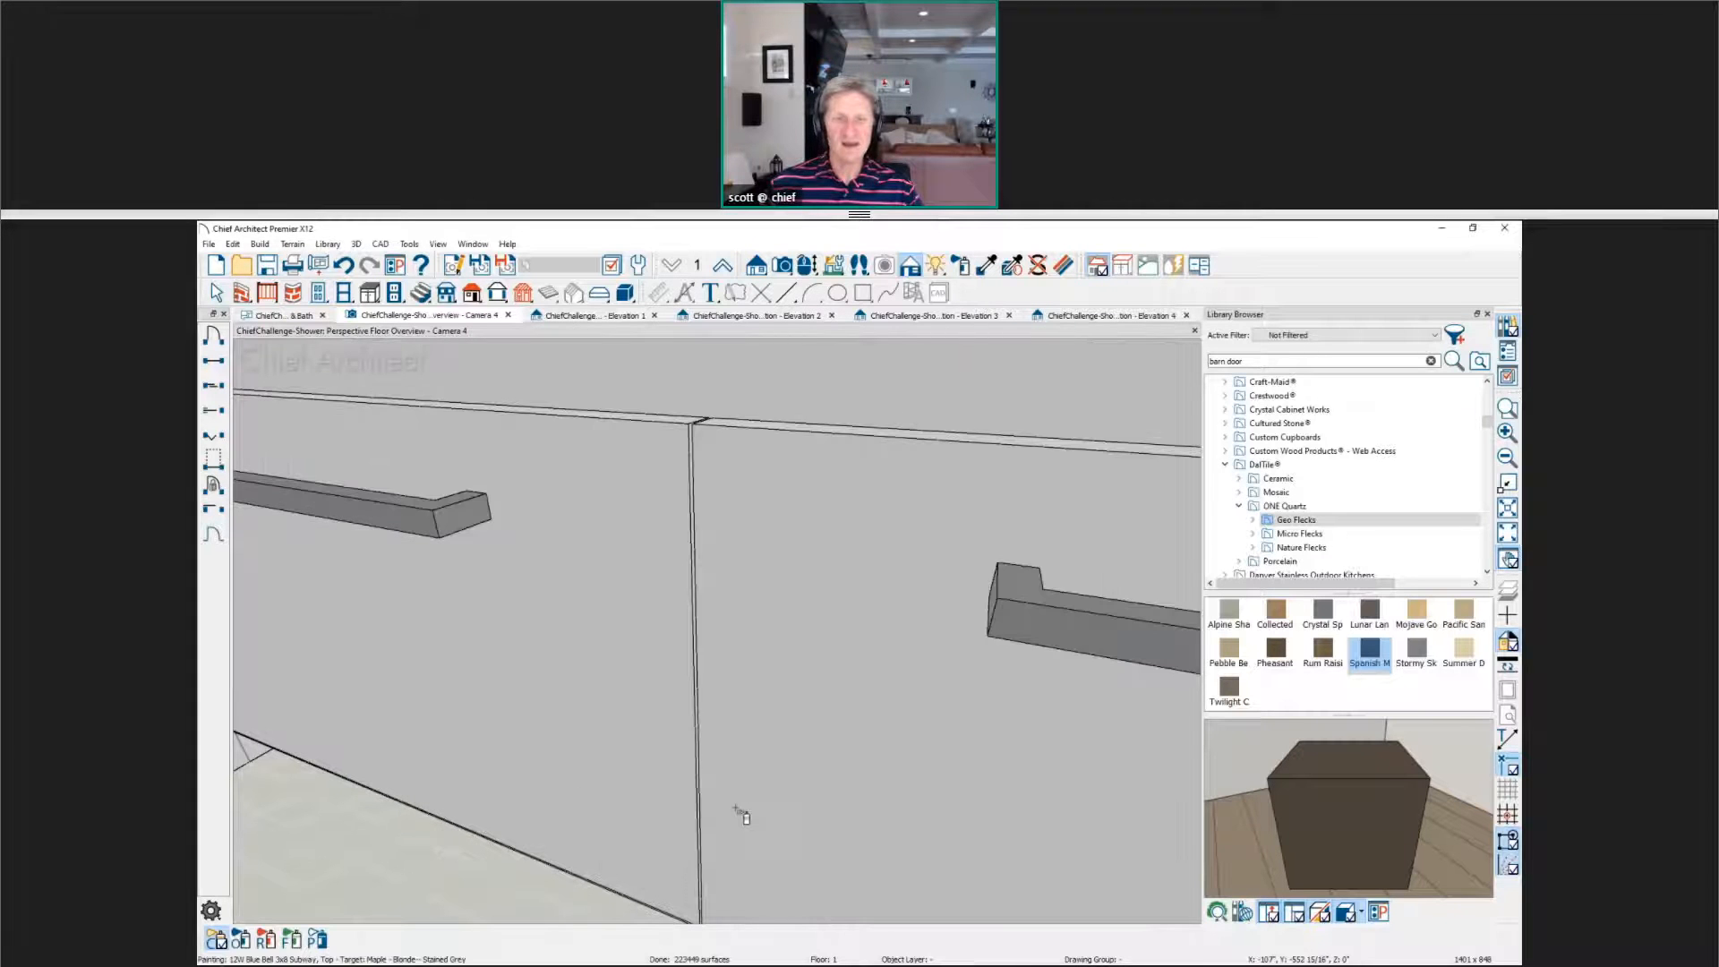
scroll(737, 806, down, 2)
scroll(727, 779, down, 4)
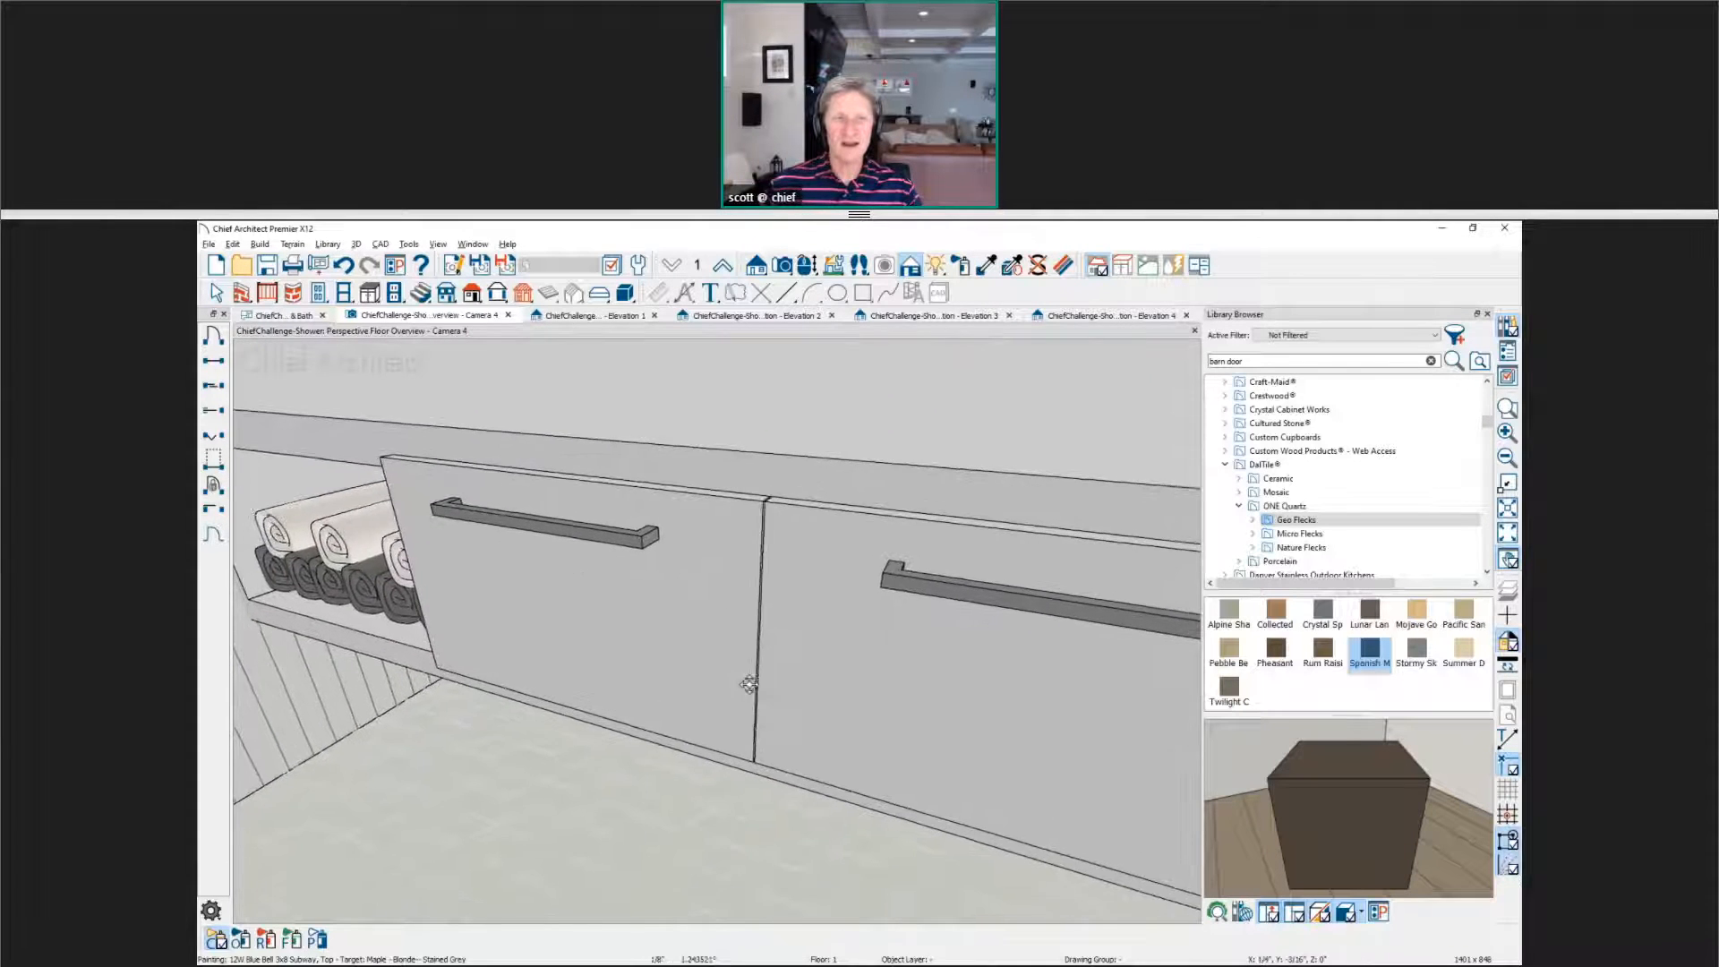
mouse_move(761, 675)
middle_down()
mouse_move(834, 668)
mouse_move(863, 634)
mouse_move(847, 586)
mouse_move(783, 668)
middle_up()
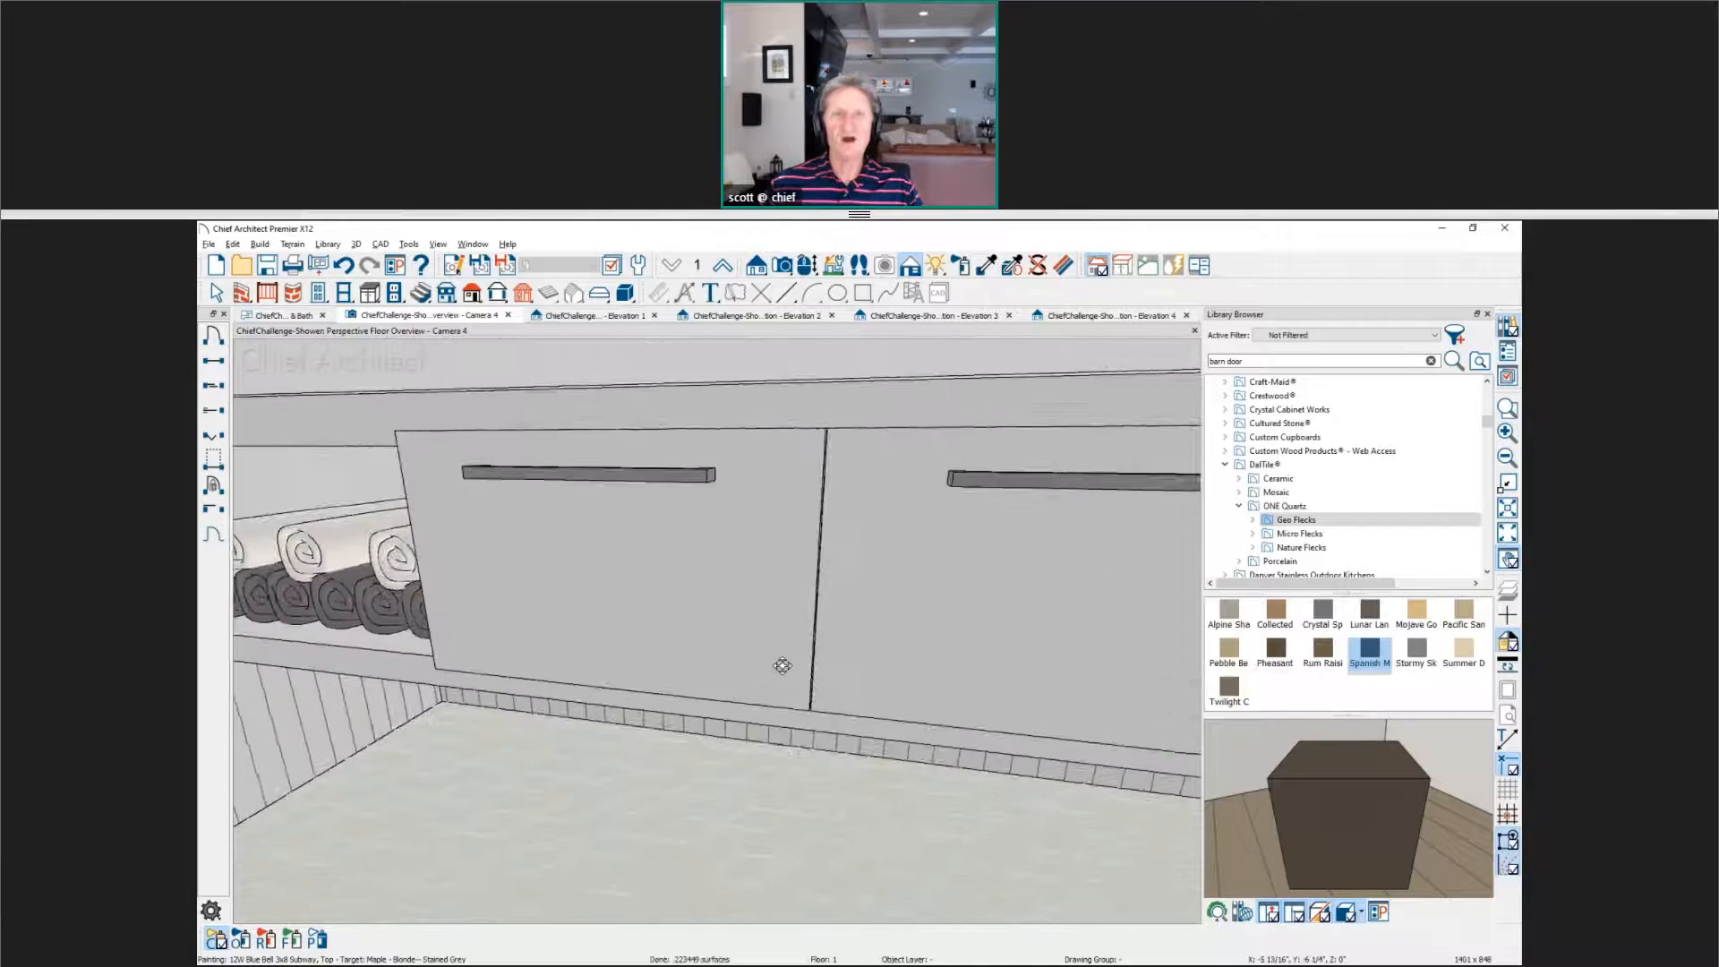
scroll(783, 672, down, 2)
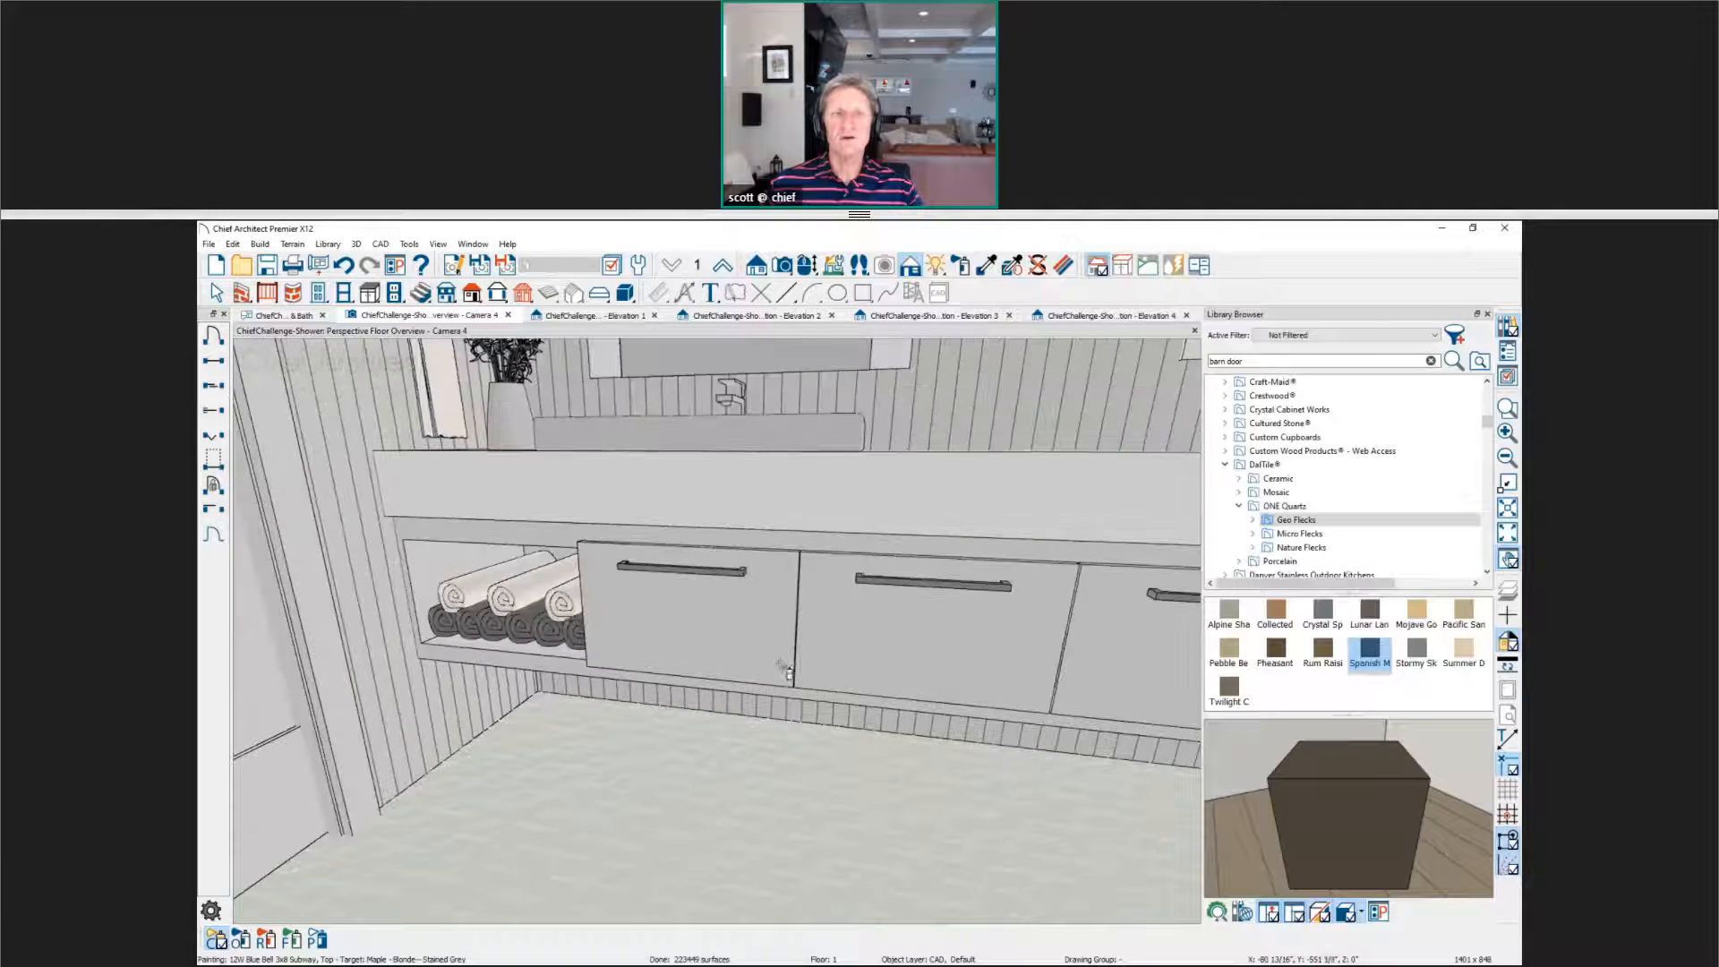
Step: Switch the overview from Vector View to a shaded, textured rendering and frame the arched pebble-tile wall niche up close
scroll(781, 664, down, 10)
middle_drag(781, 663, 864, 719)
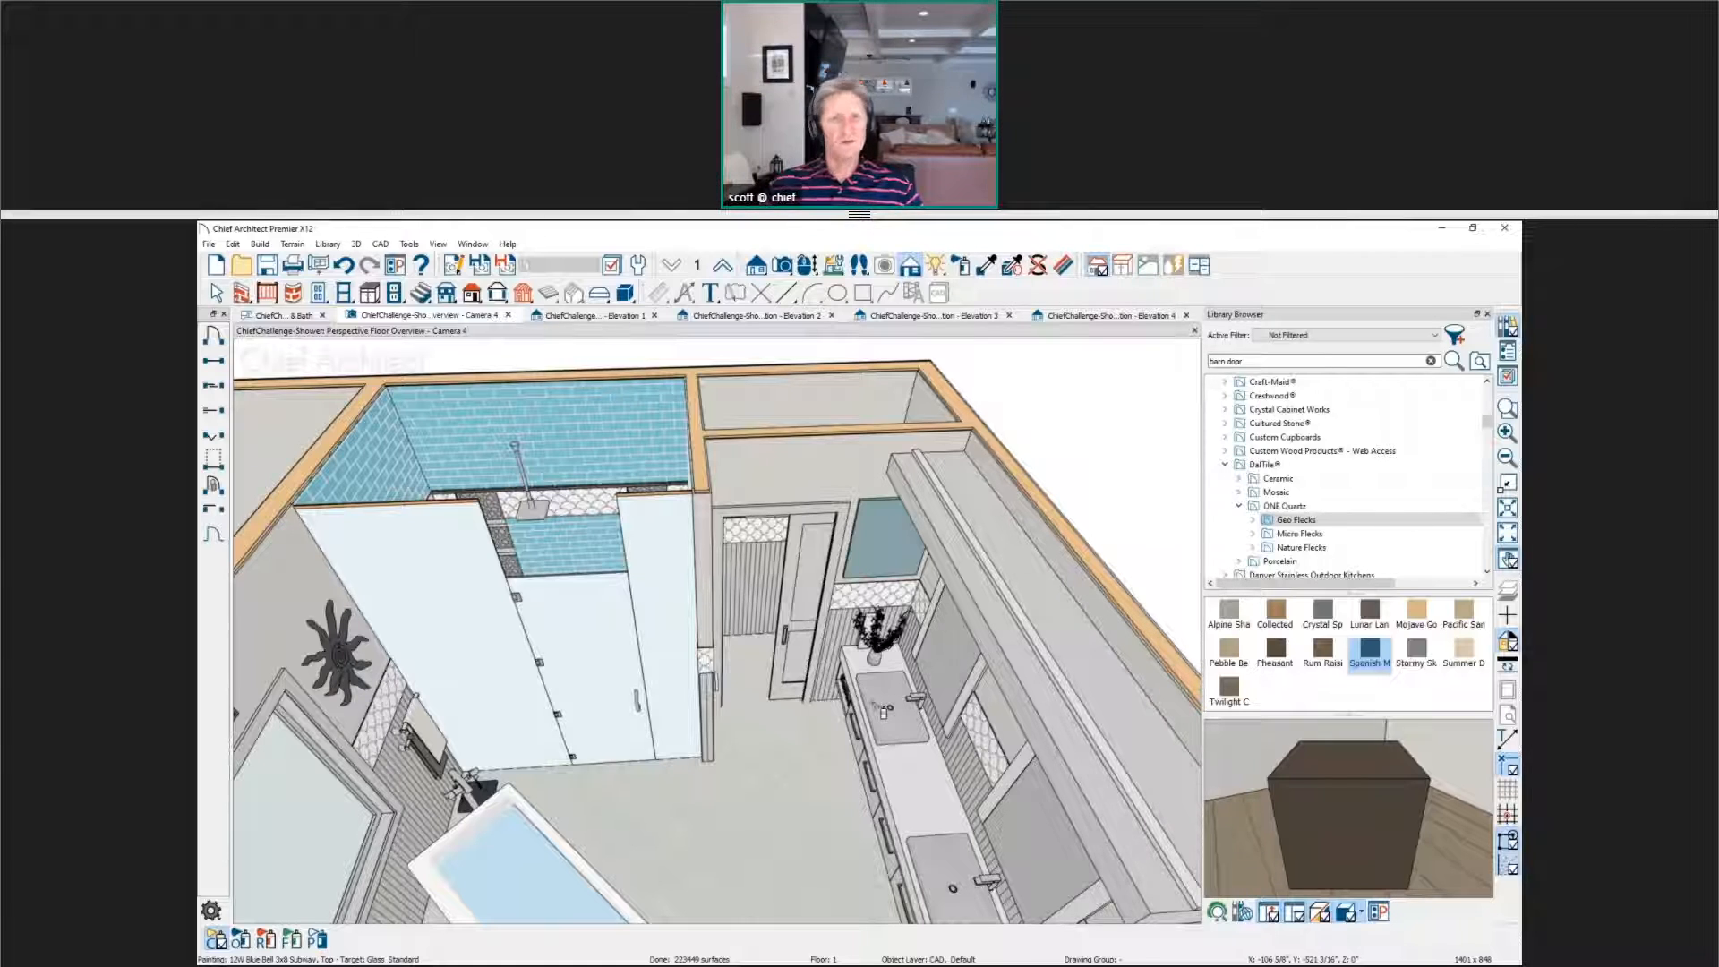
middle_drag(873, 703, 595, 501)
scroll(585, 484, up, 3)
scroll(585, 483, down, 2)
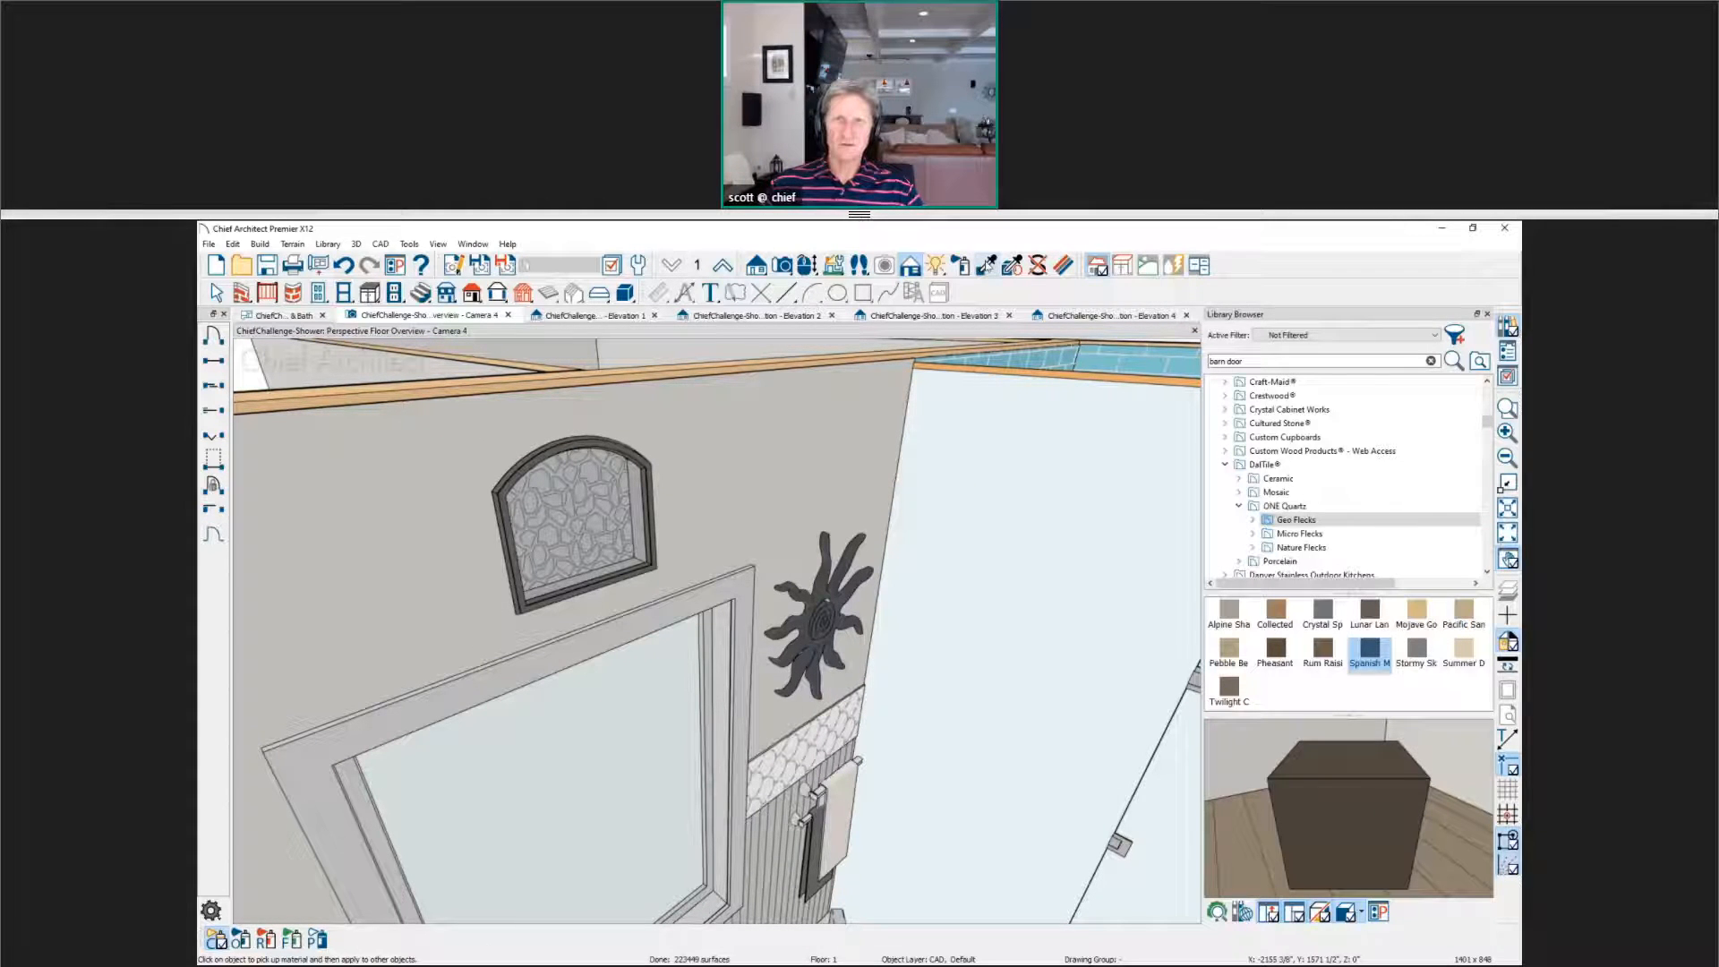
click(986, 265)
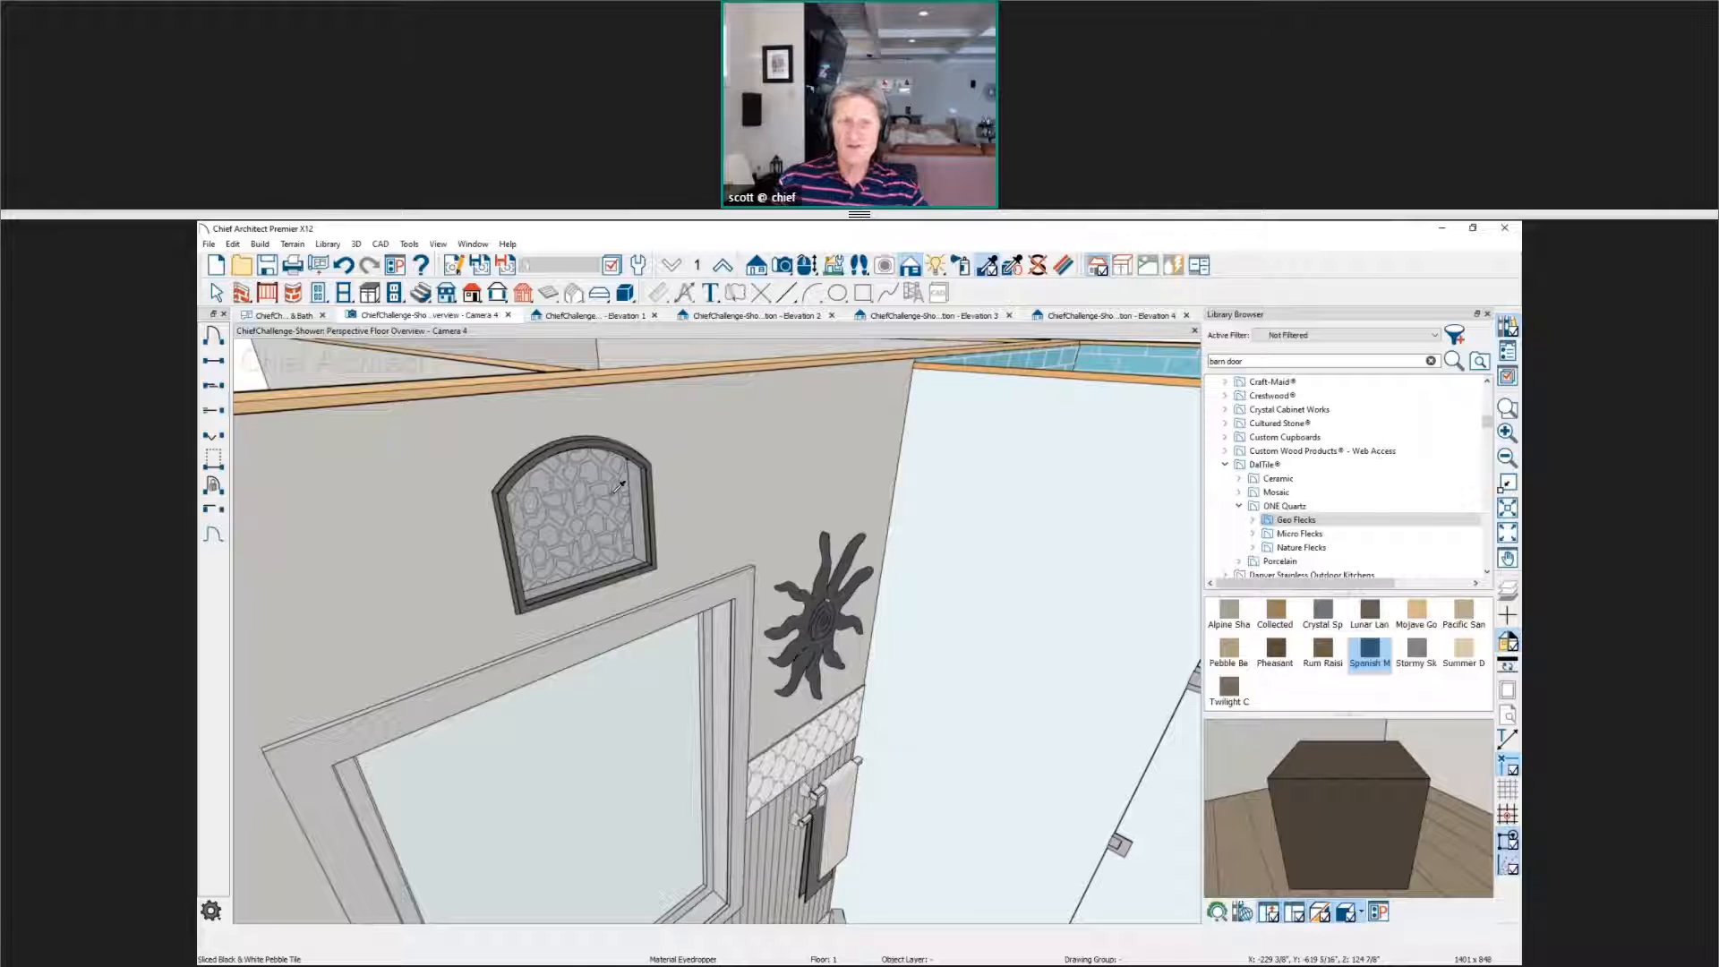
click(913, 267)
click(214, 337)
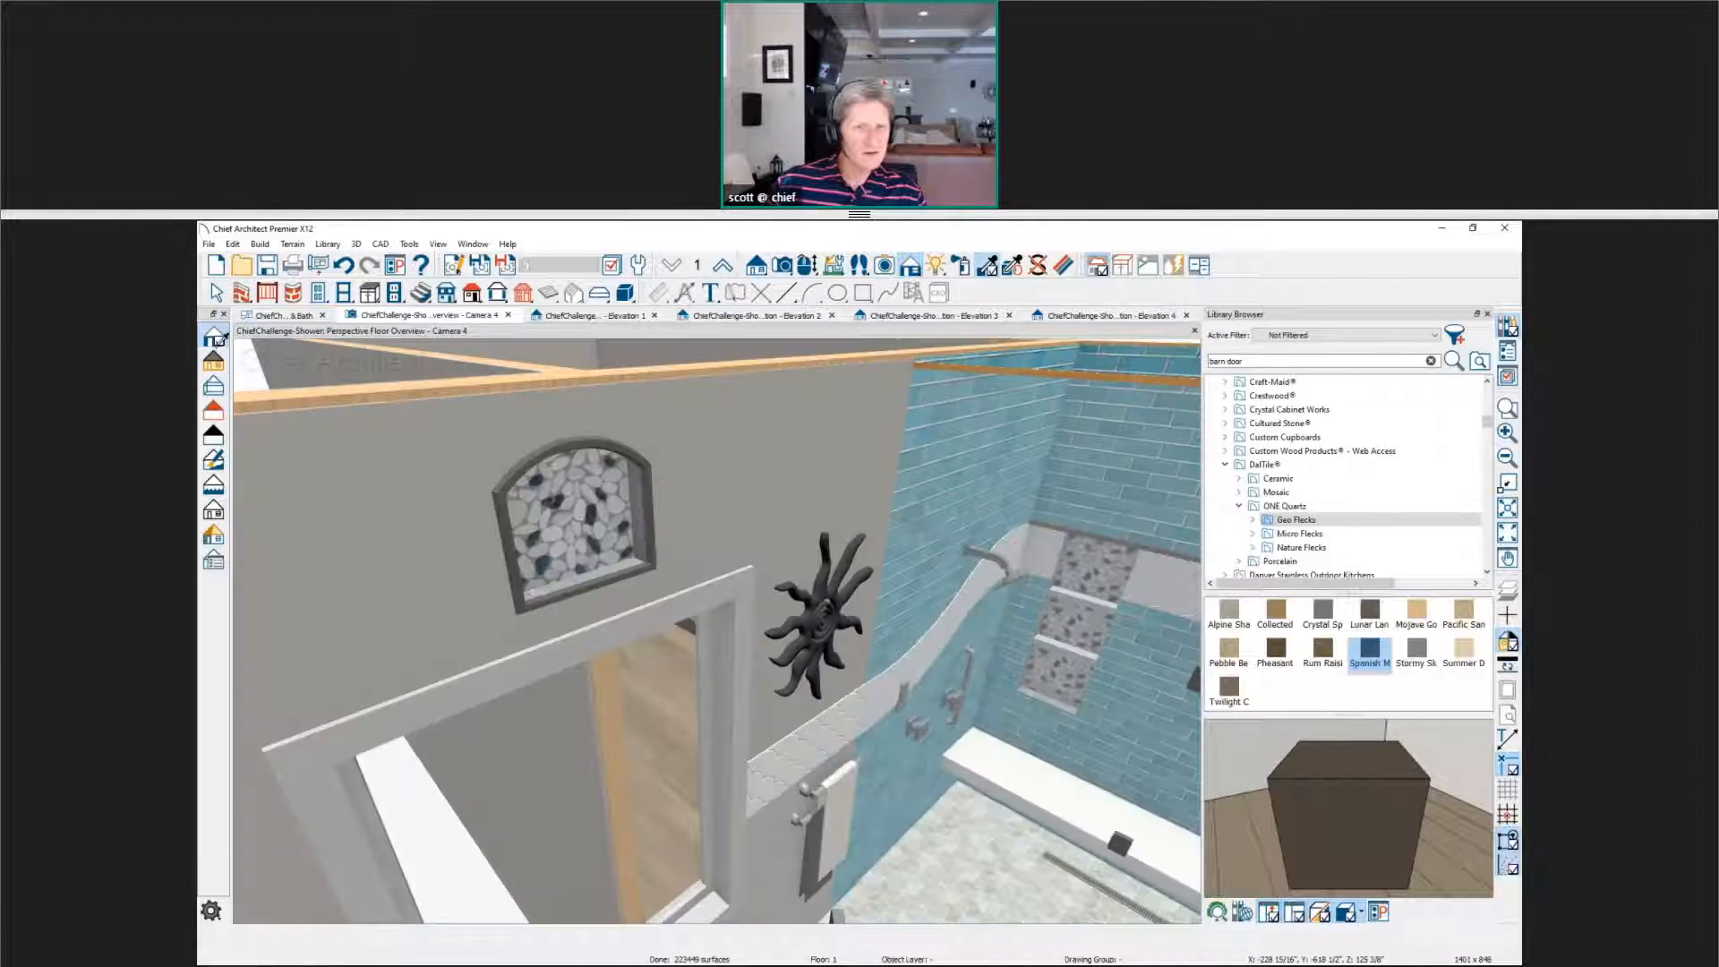
middle_drag(565, 590, 594, 552)
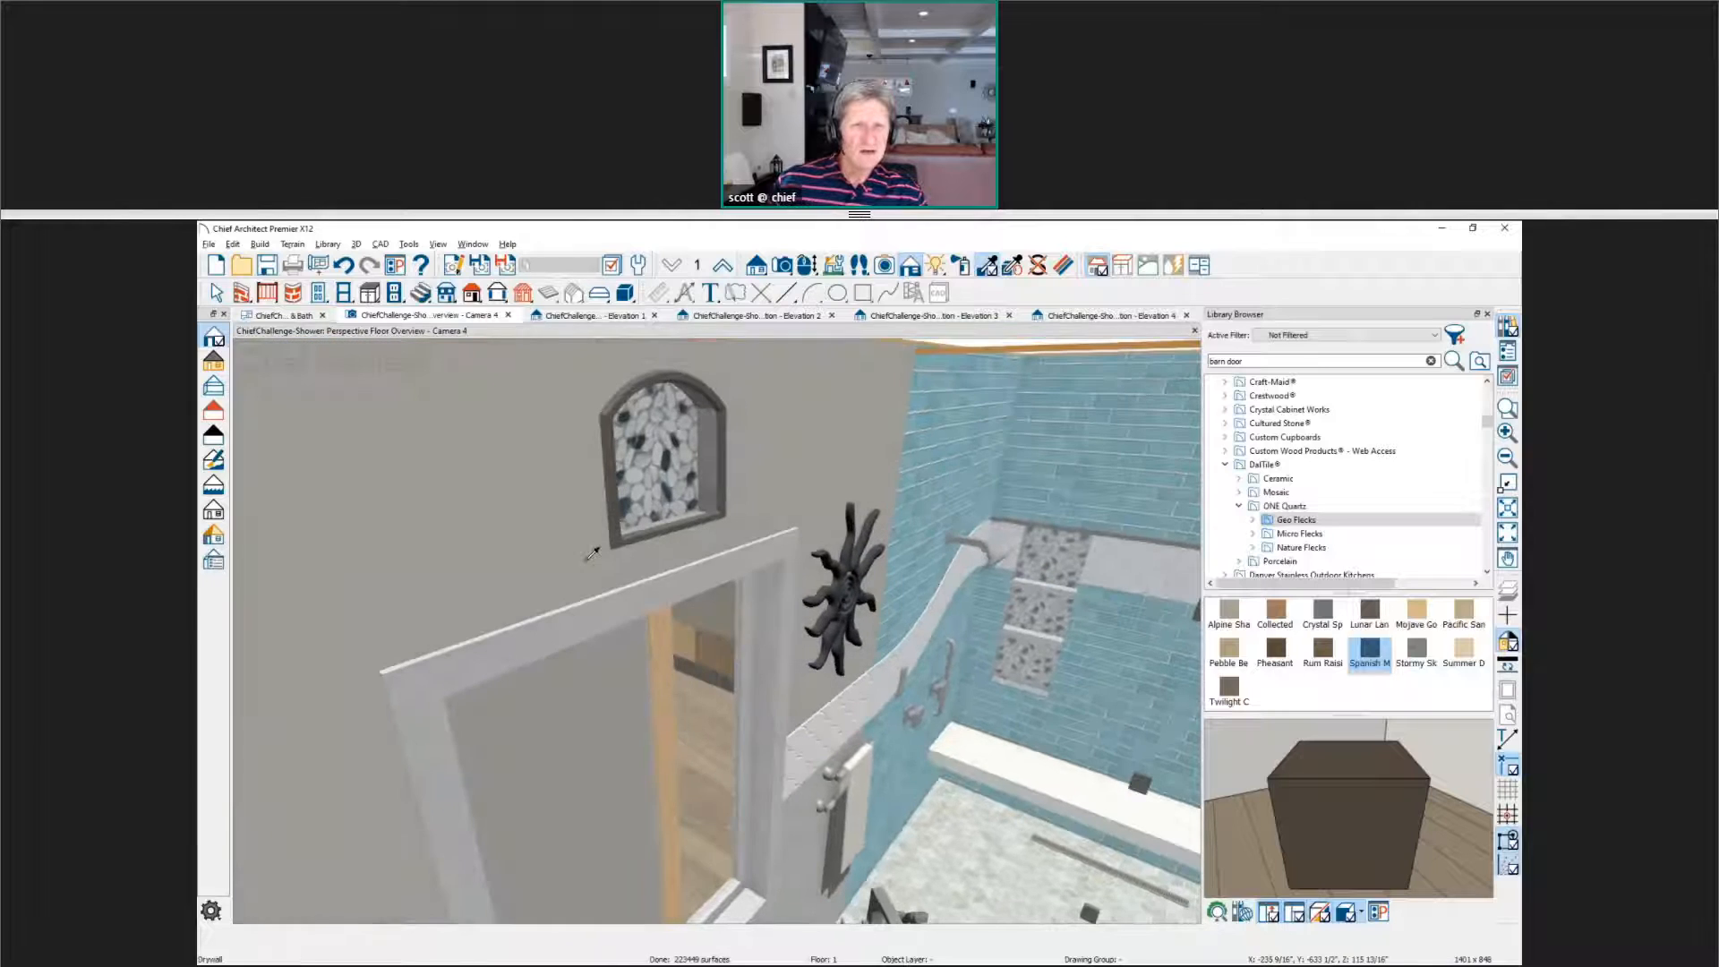
scroll(738, 446, up, 2)
scroll(738, 446, up, 2)
middle_drag(719, 503, 743, 542)
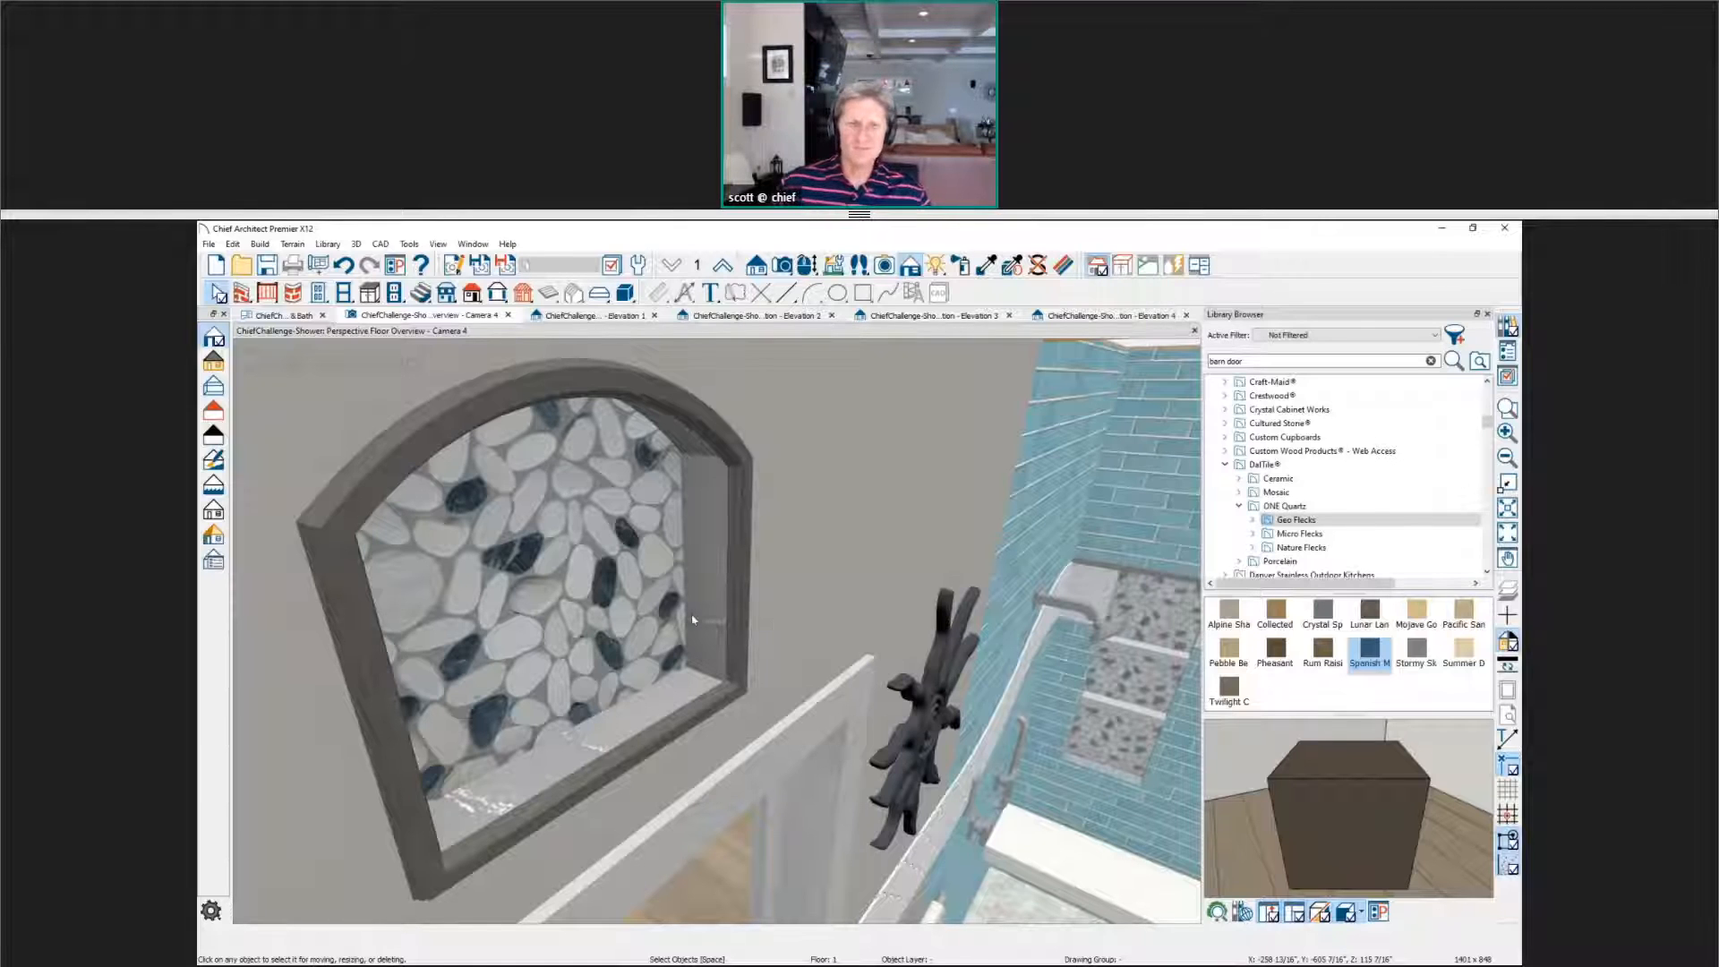
Step: Review the arched wall niche's frame settings and enlarge its preview, keeping the current specification
double_click(631, 650)
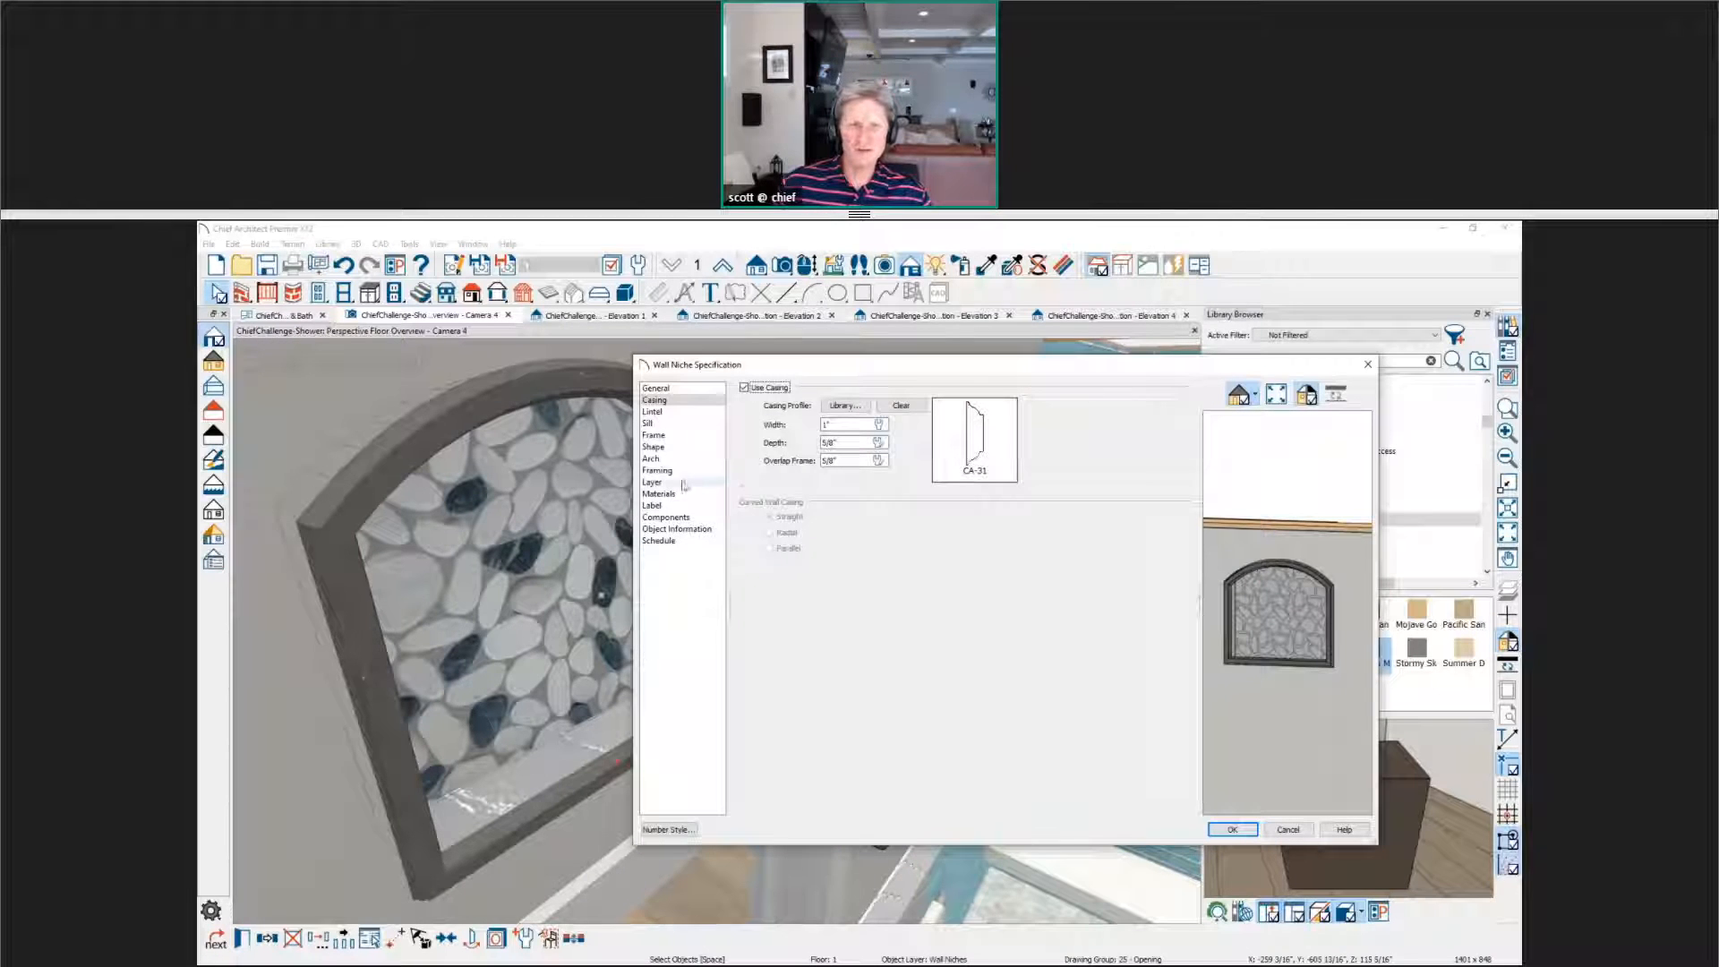
click(679, 435)
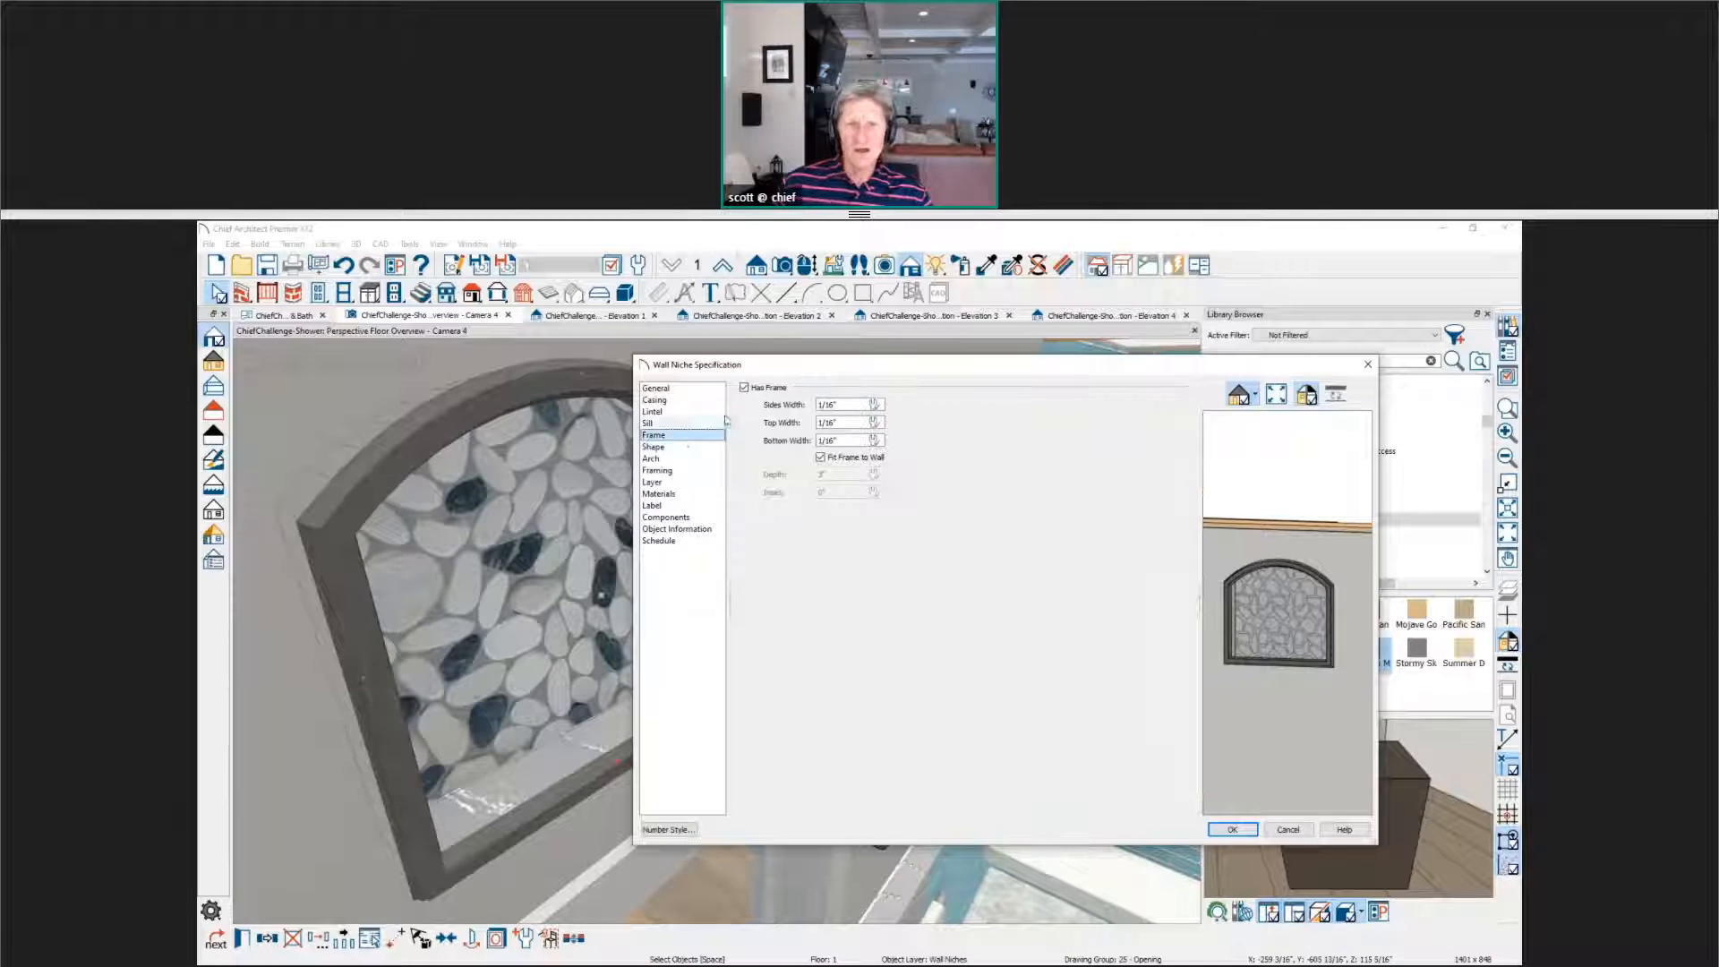
drag(776, 368, 916, 372)
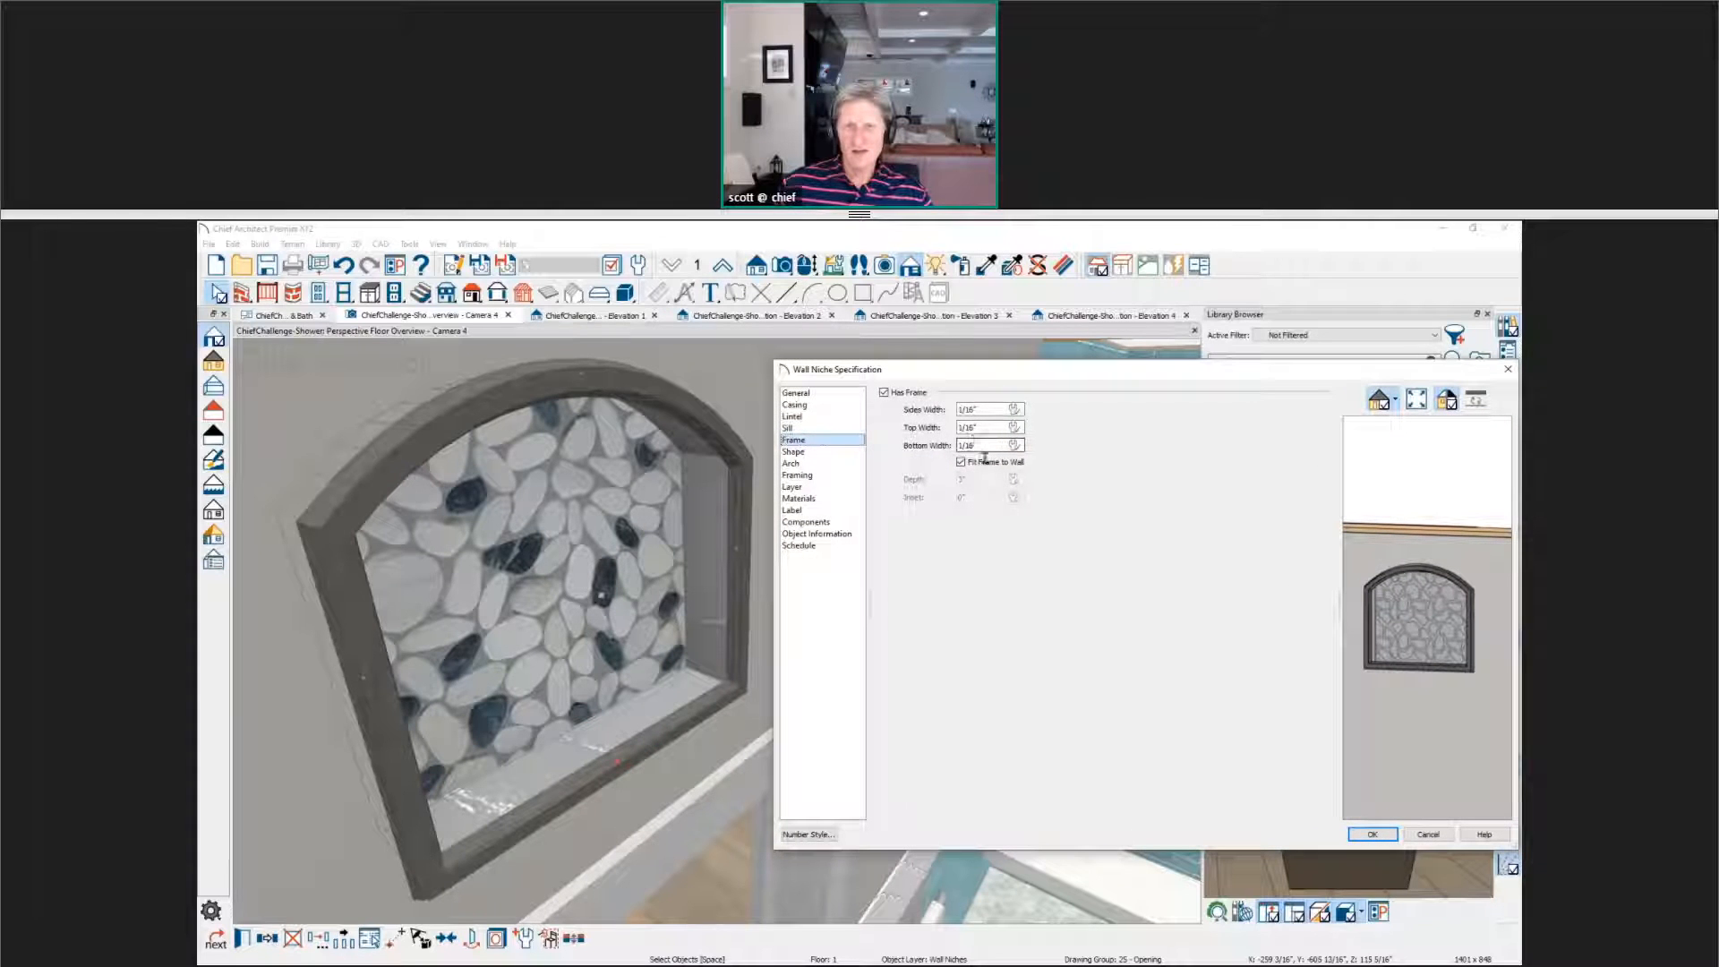
scroll(1404, 638, up, 5)
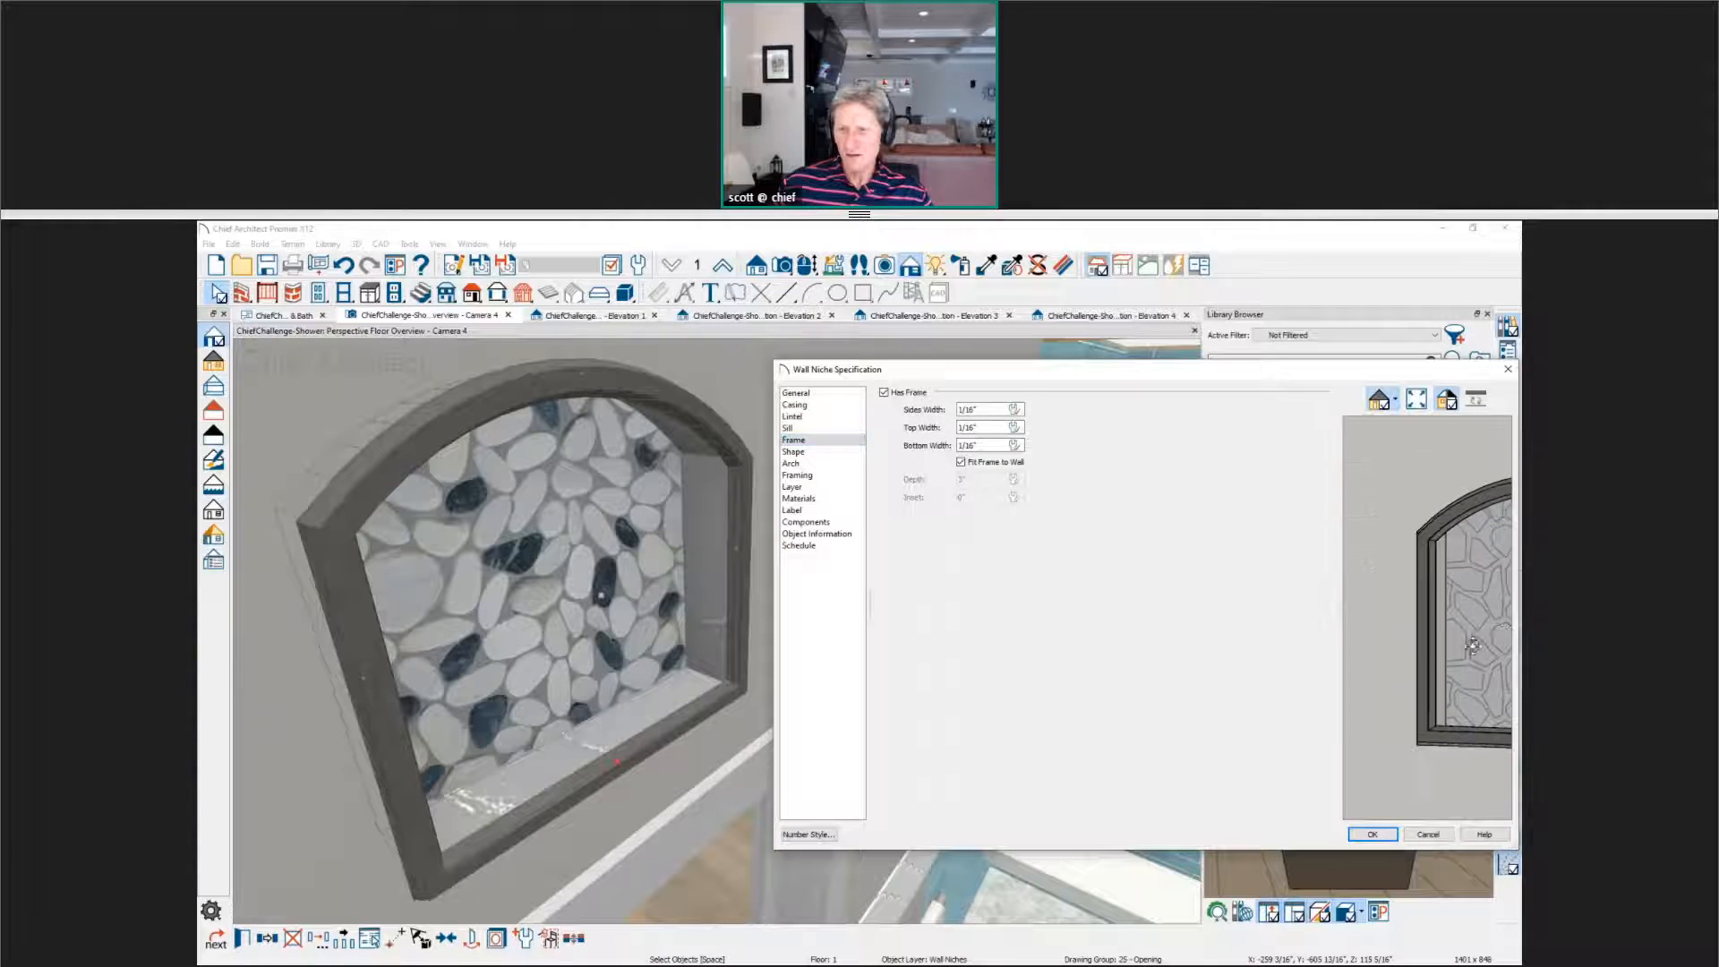
scroll(1472, 645, up, 2)
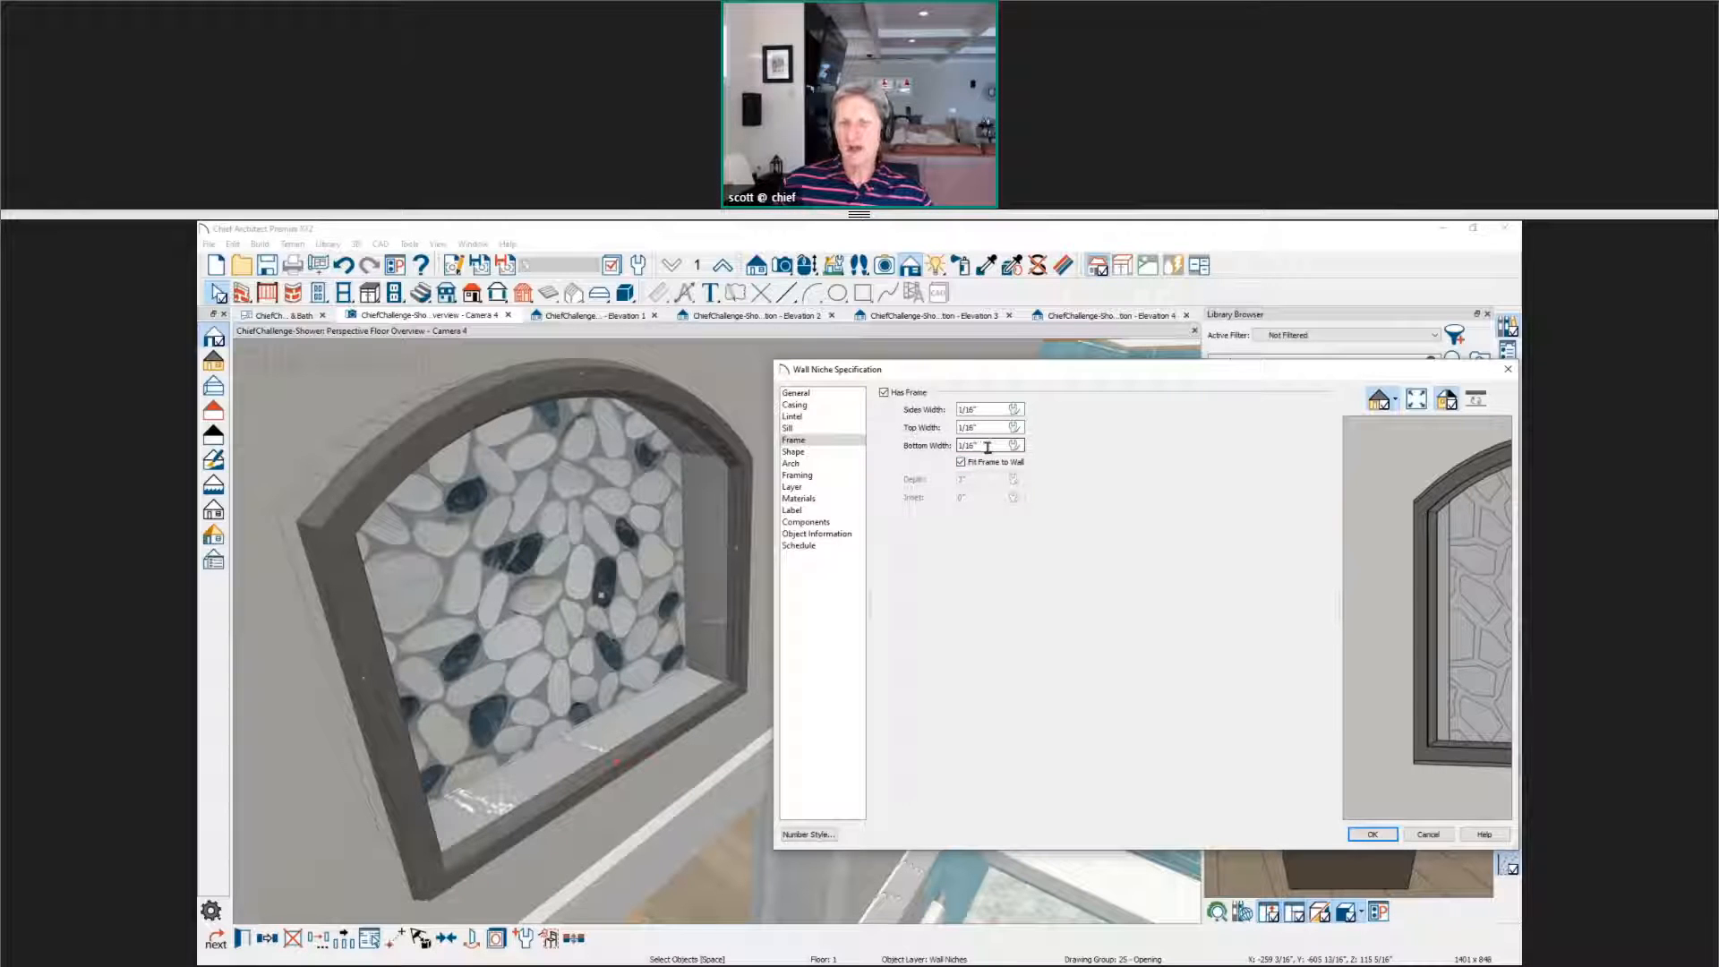
key(Return)
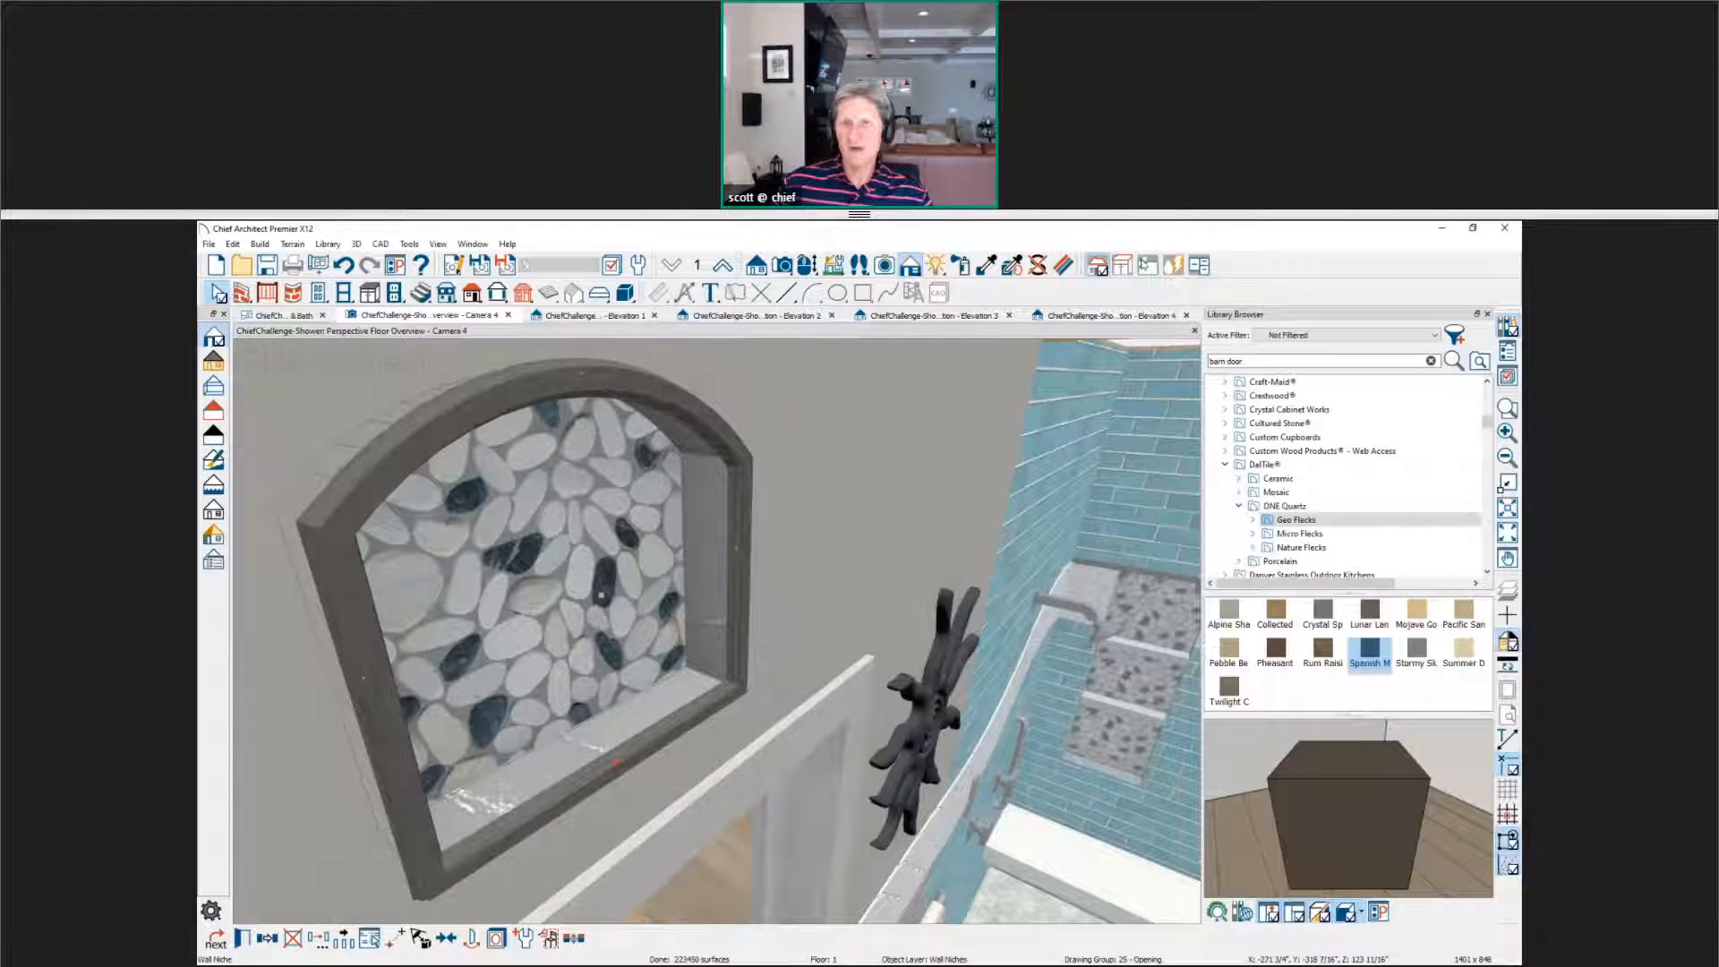
Step: Copy the Sliced Black & White Pebble Tile material from the arched niche's back onto its inner sides and sill
click(986, 265)
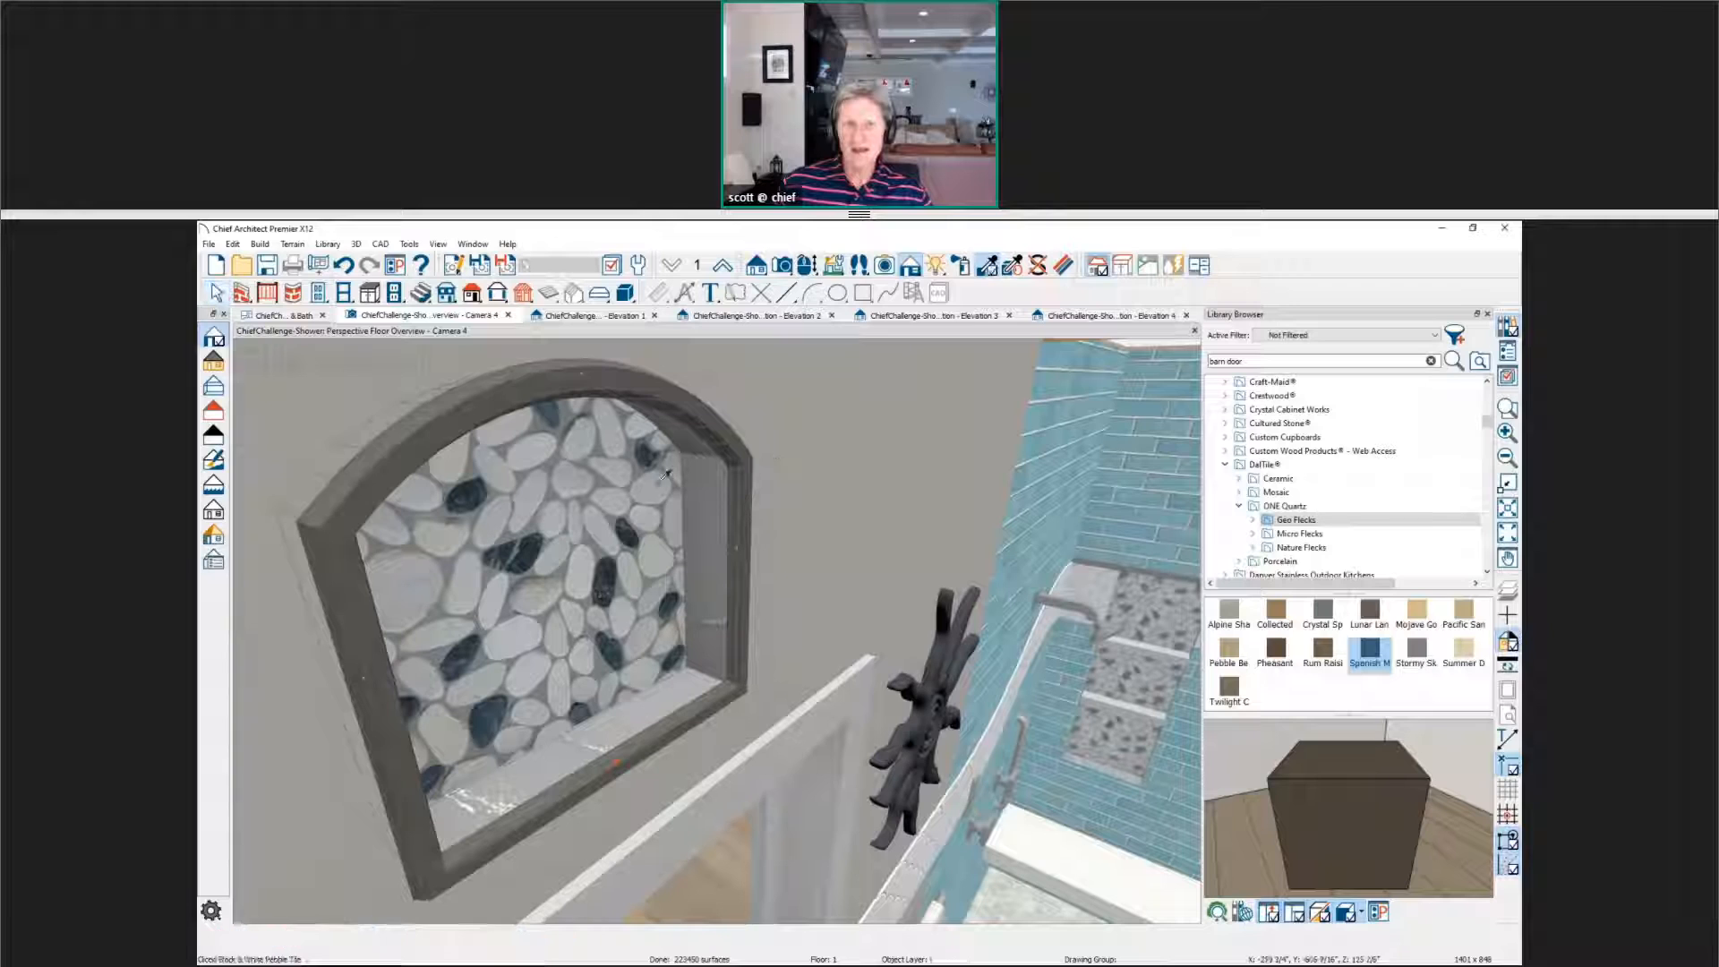
click(715, 510)
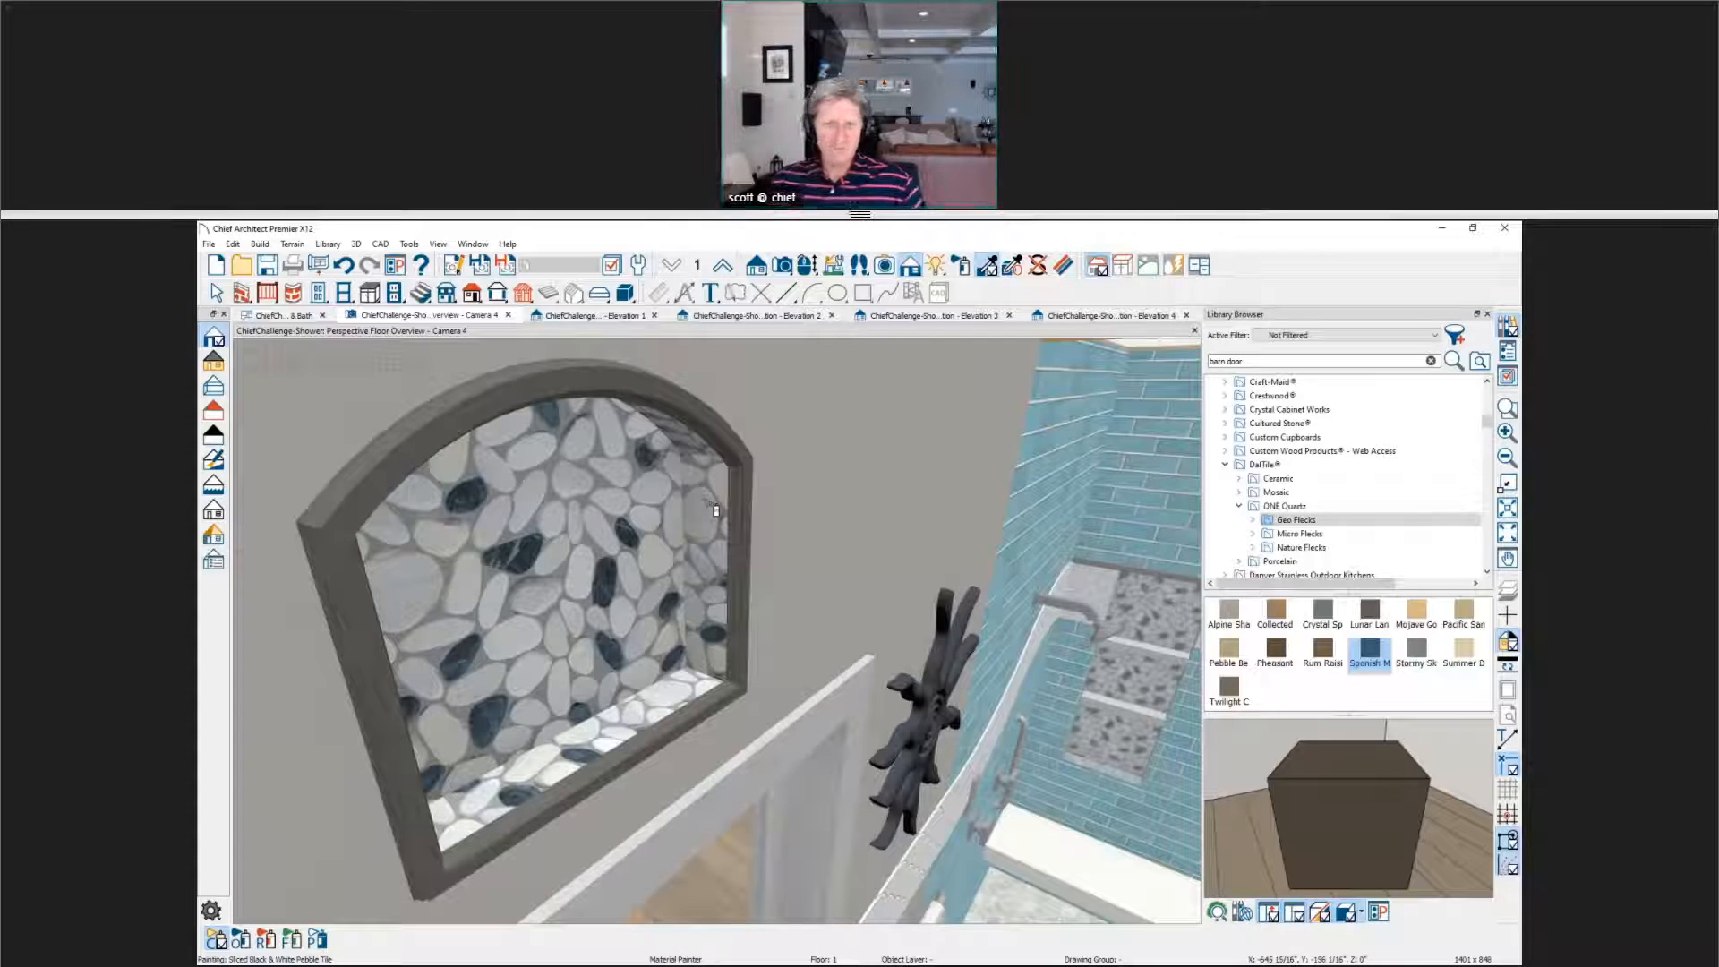
Step: Place a Tile Glass Shower Wall from the user catalog's Shower-Wall-Types folder across the empty room behind the shower
scroll(656, 562, down, 6)
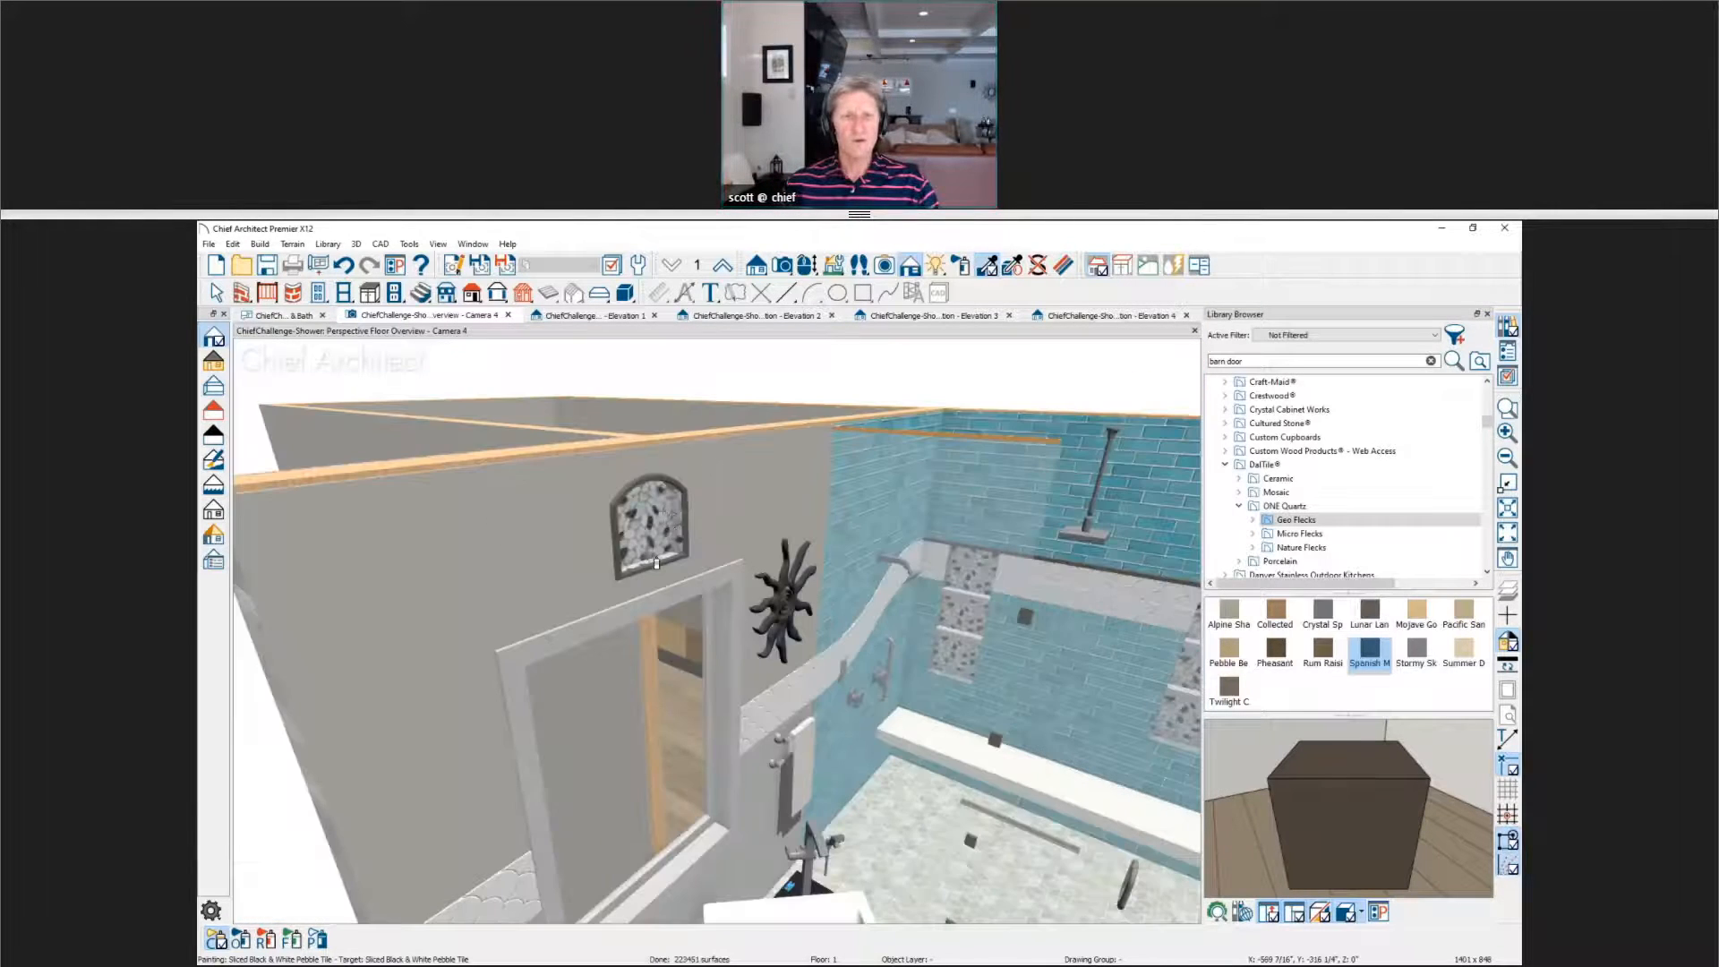
mouse_move(657, 562)
middle_down()
mouse_move(626, 749)
mouse_move(641, 744)
middle_up()
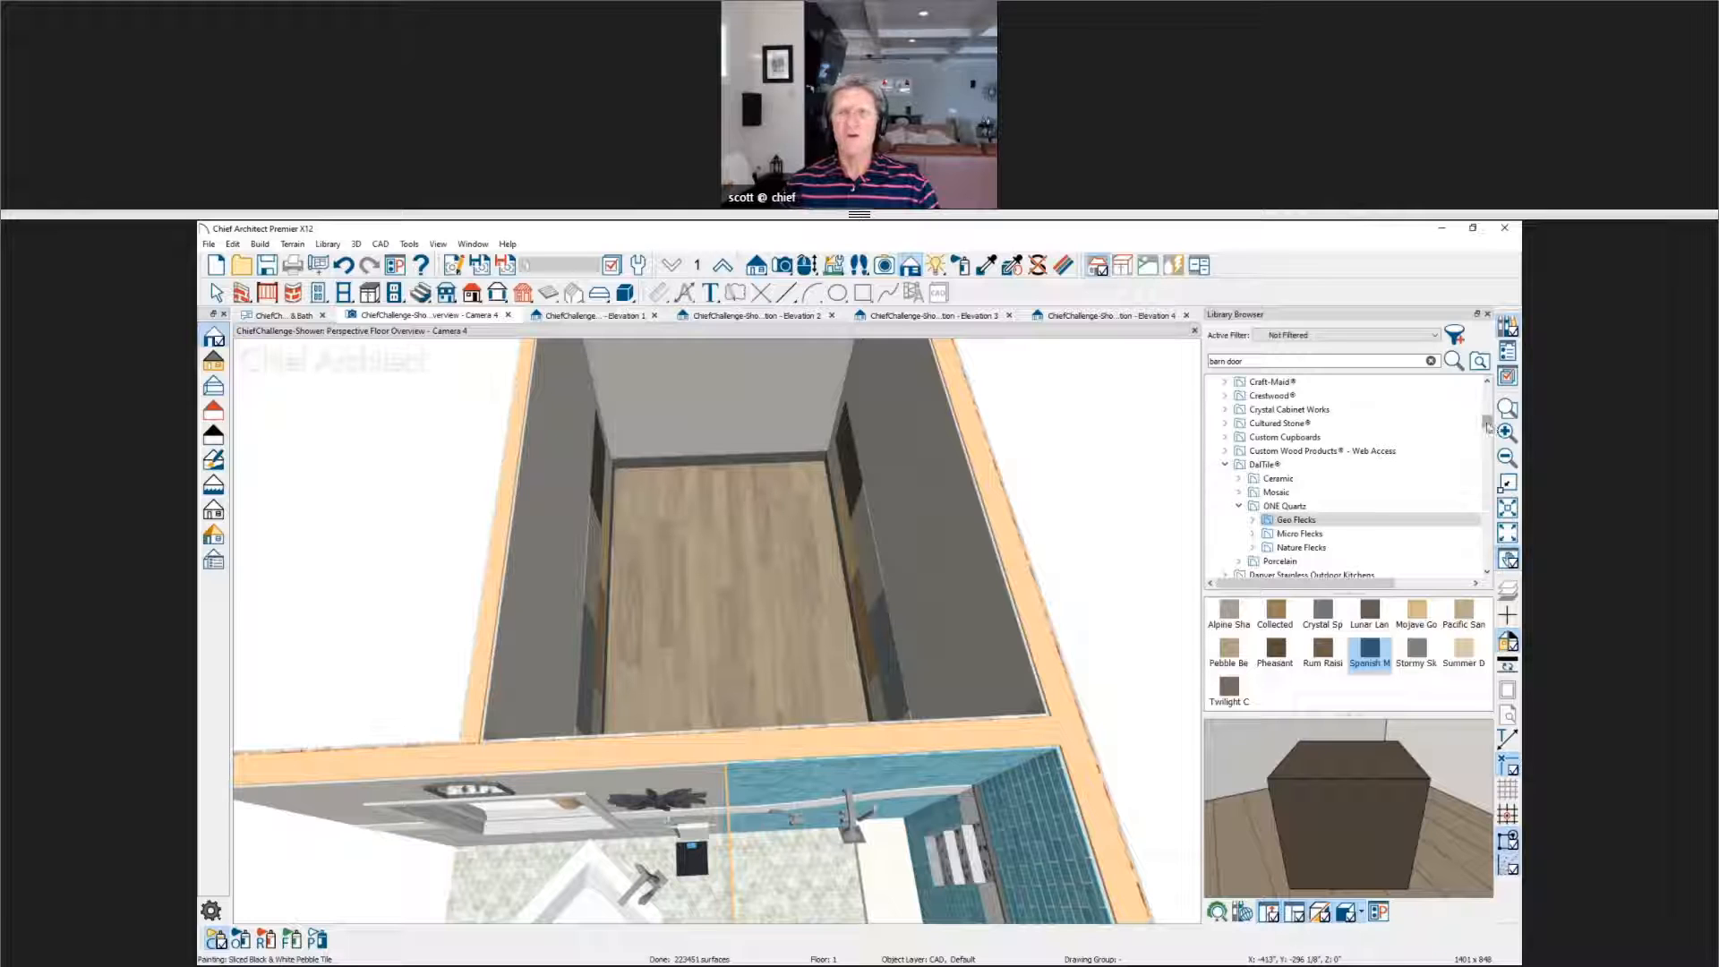
drag(1488, 426, 1490, 562)
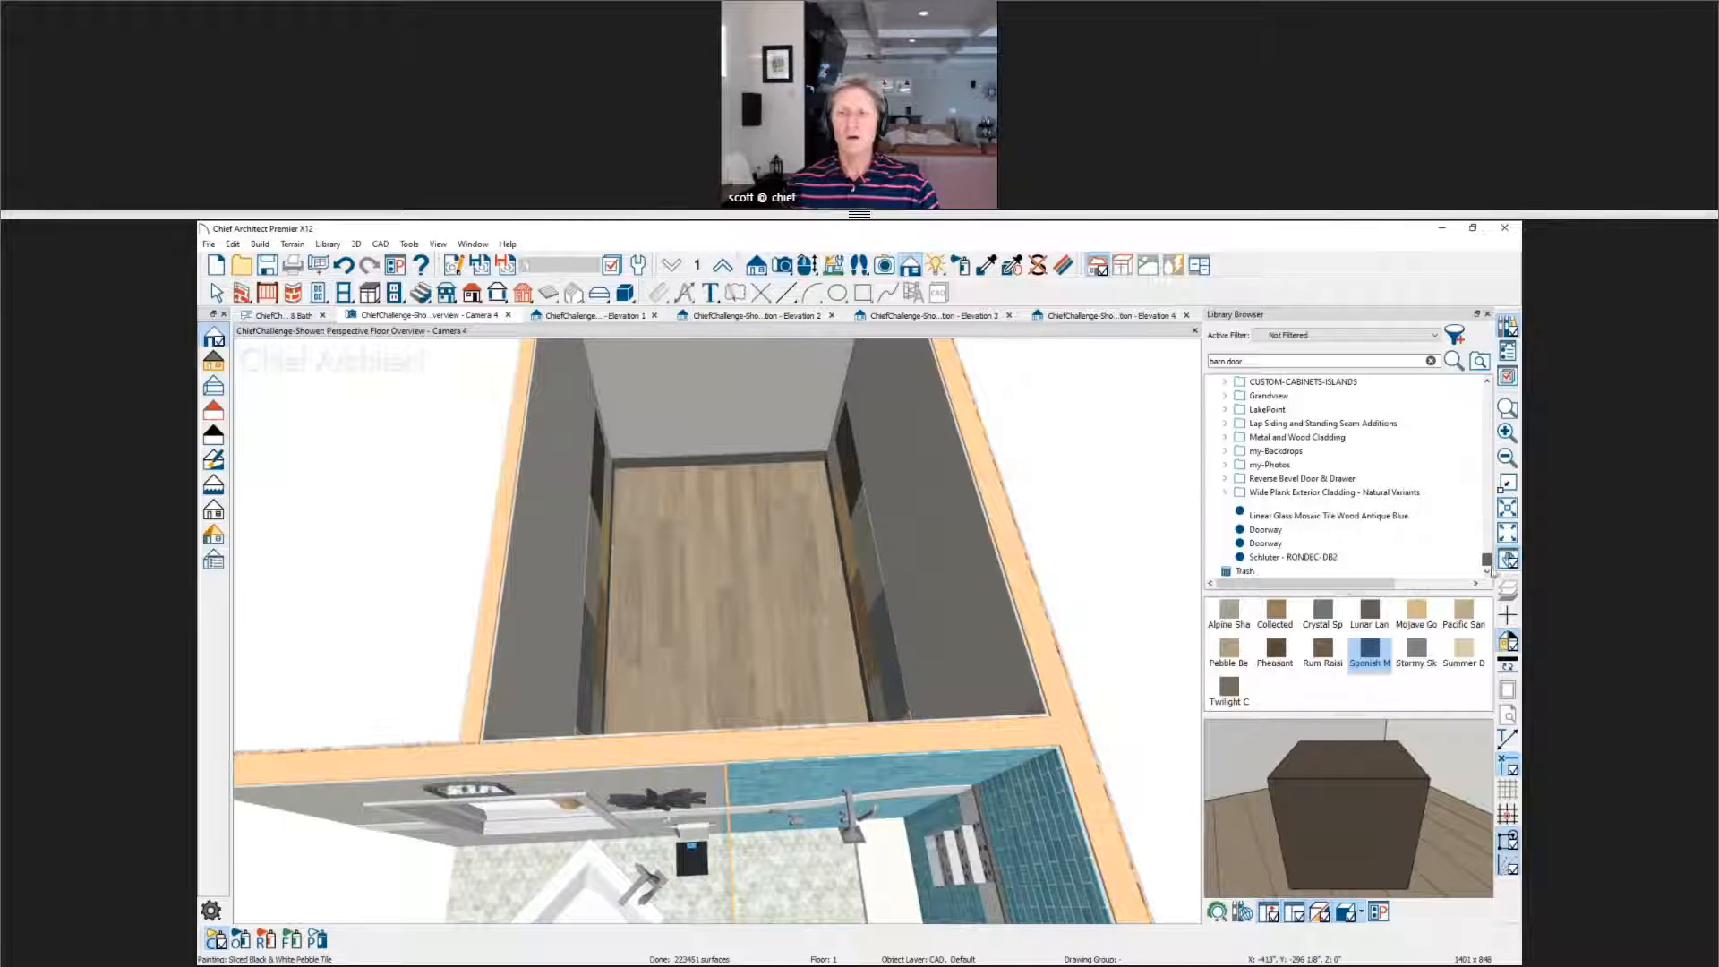
scroll(1486, 436, up, 4)
scroll(1486, 436, up, 5)
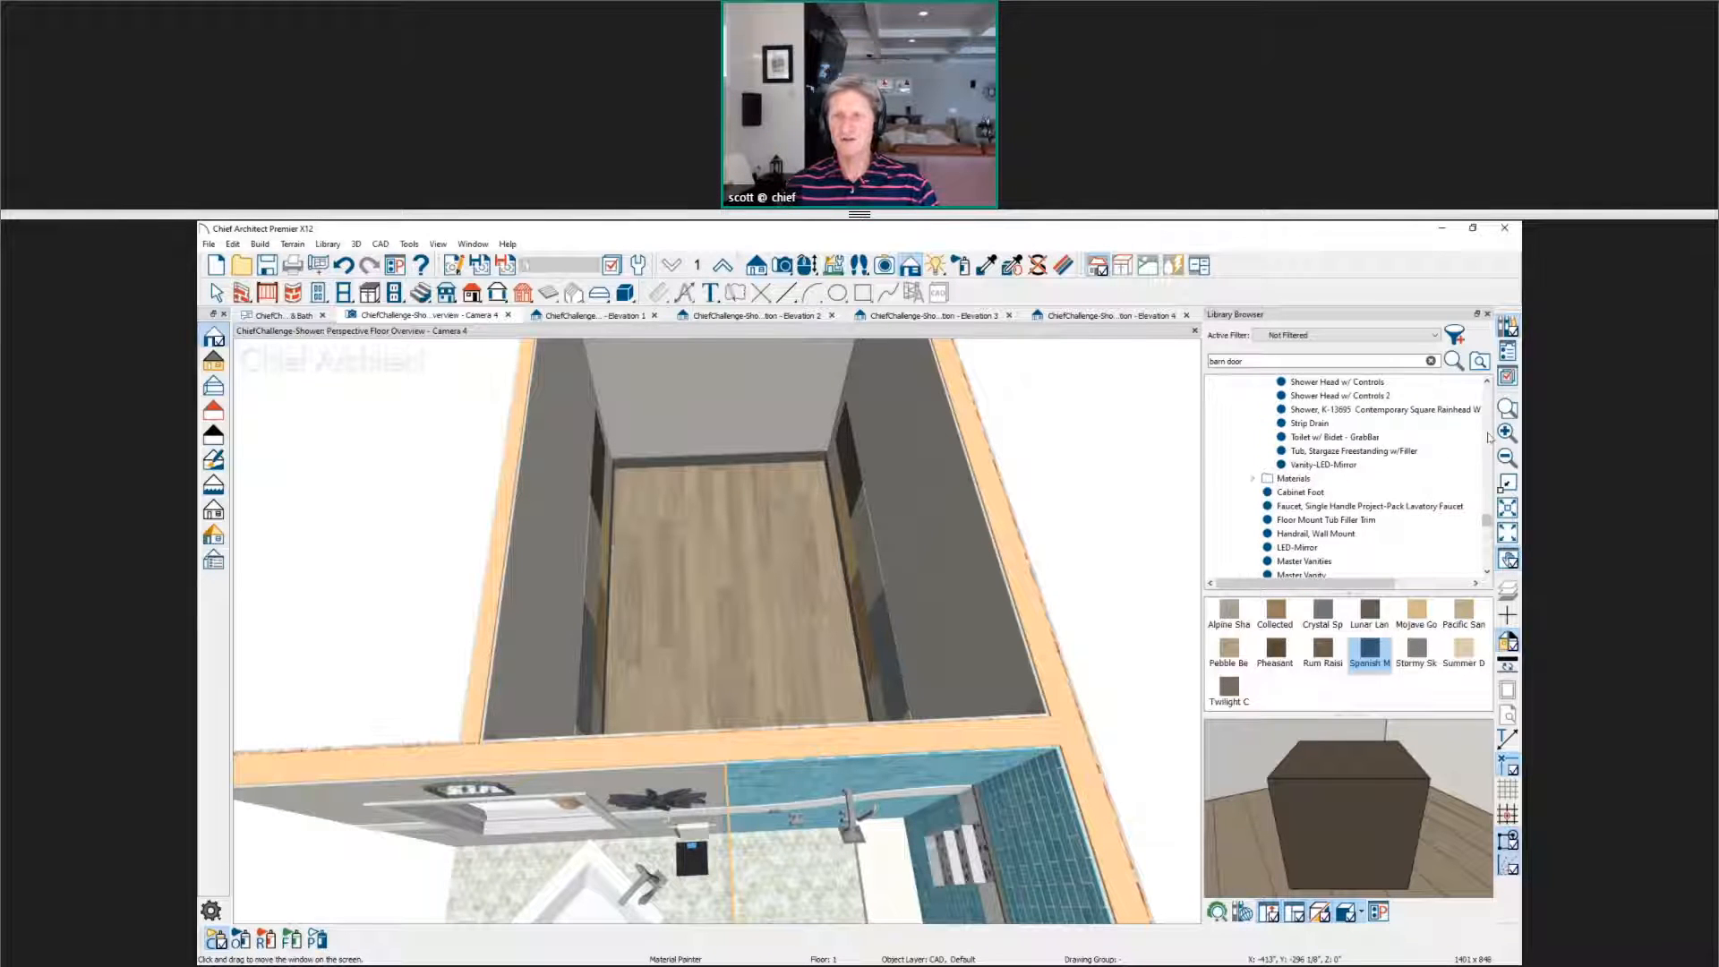
scroll(1487, 436, up, 5)
click(1225, 523)
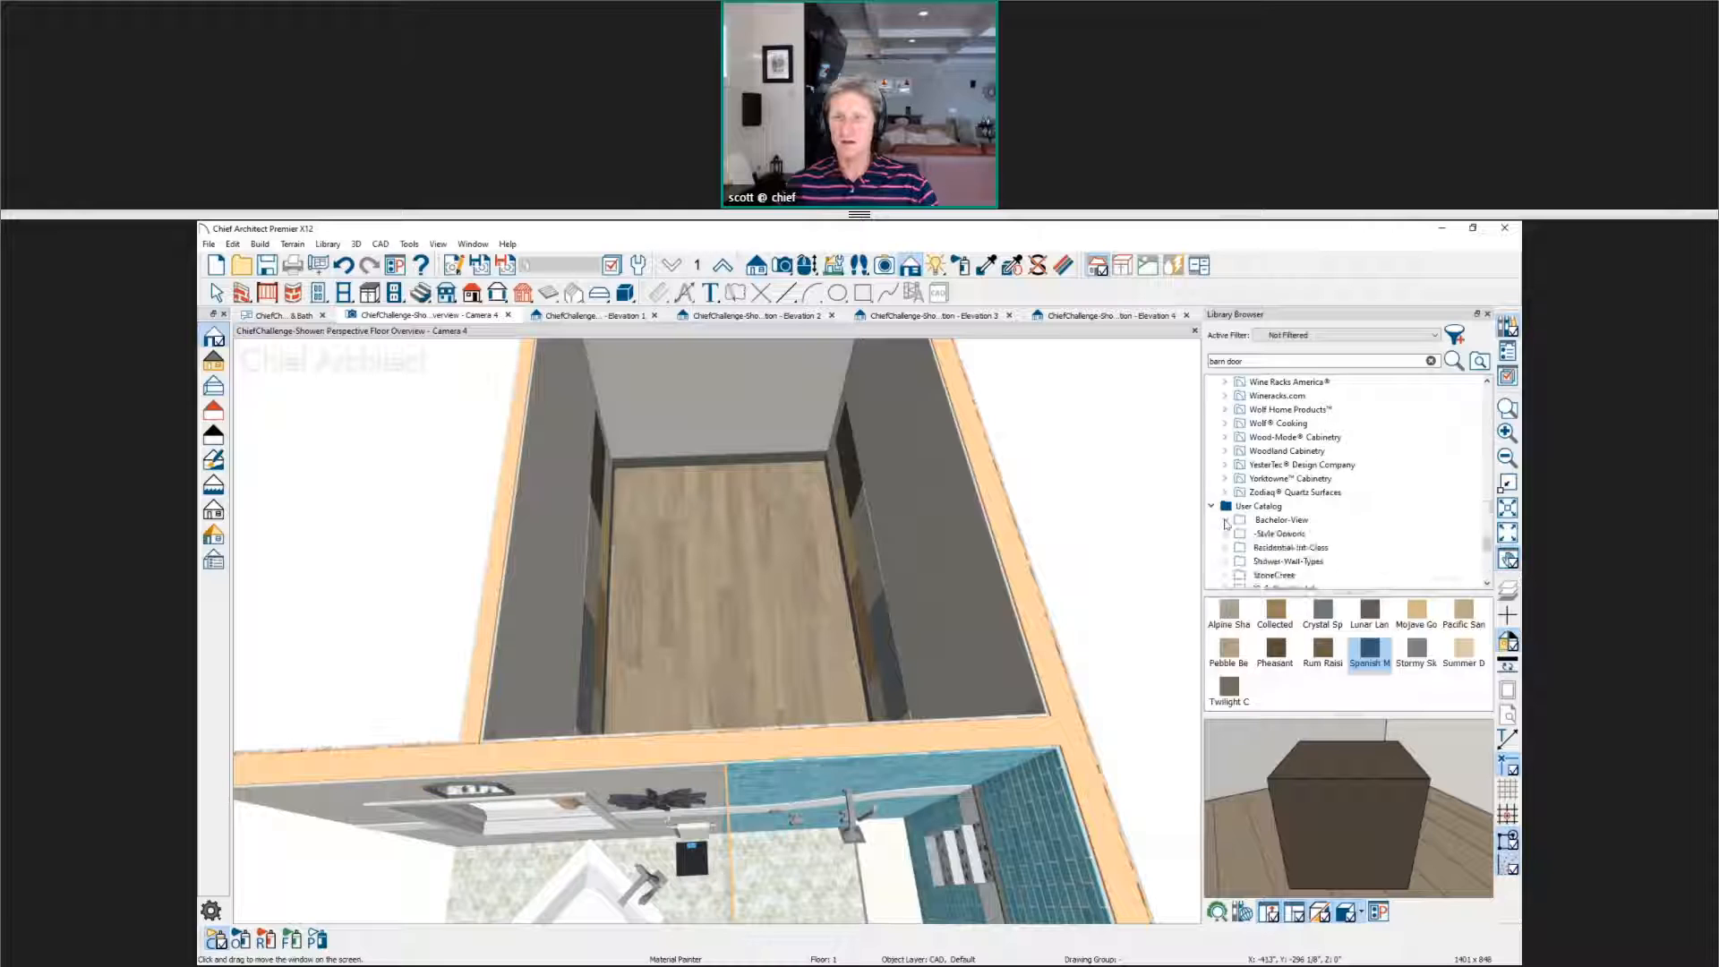
click(1287, 561)
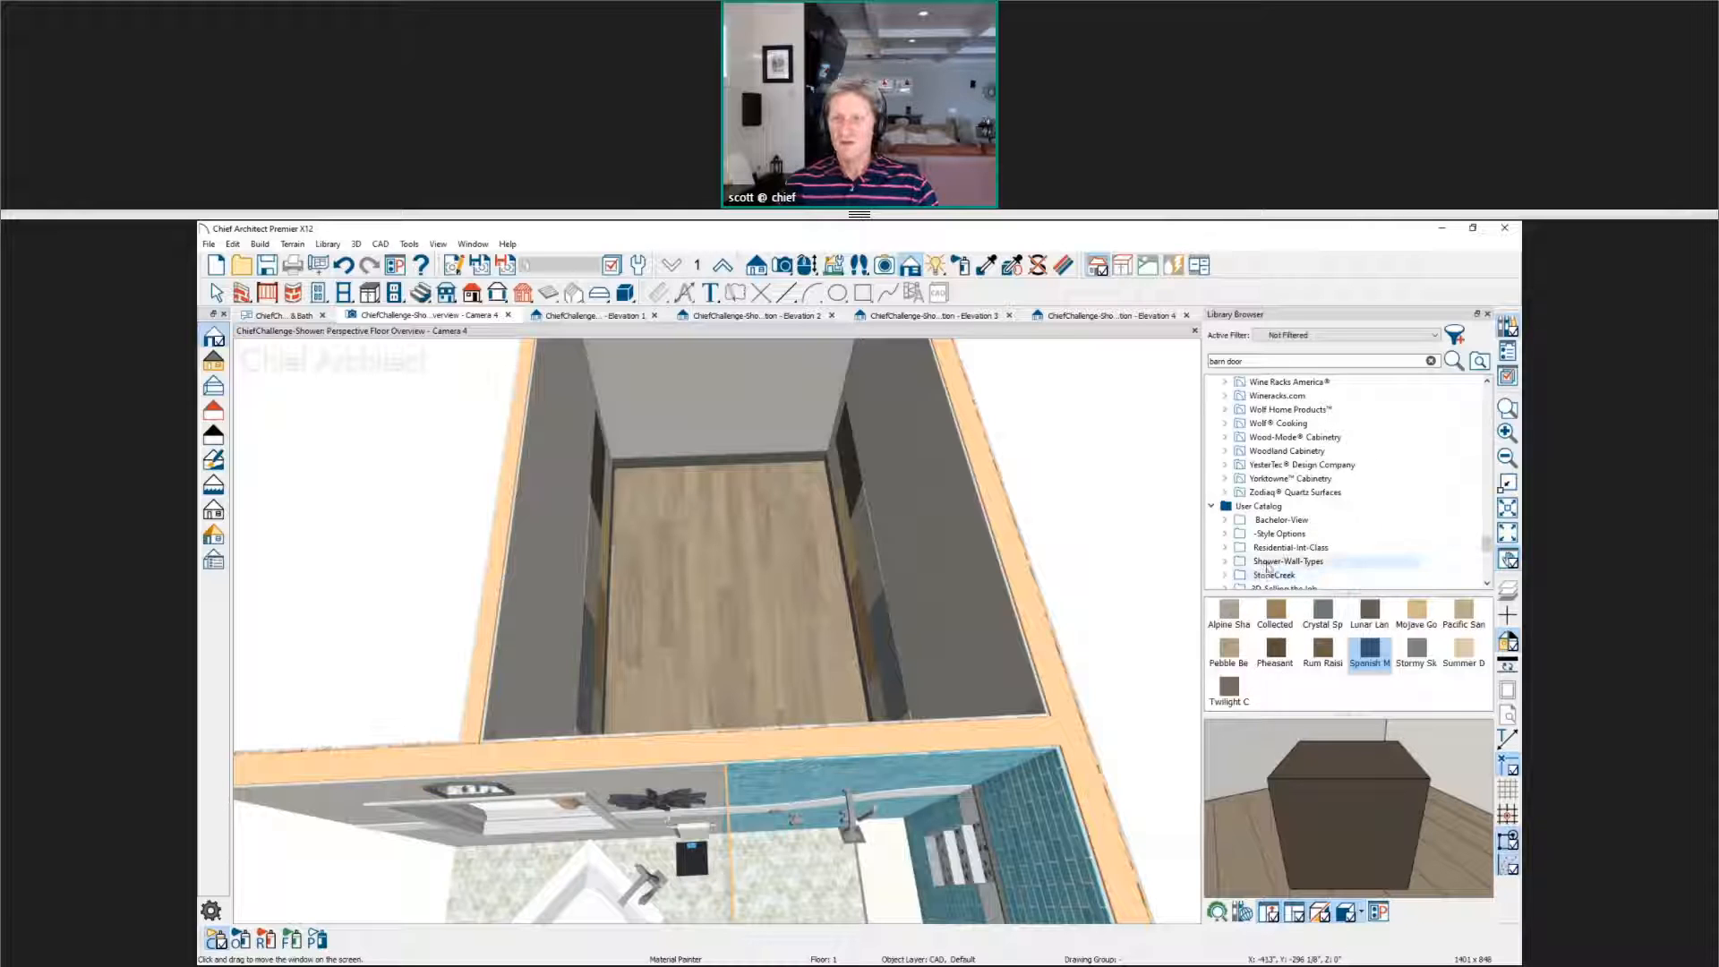
click(1420, 653)
drag(852, 541, 1003, 525)
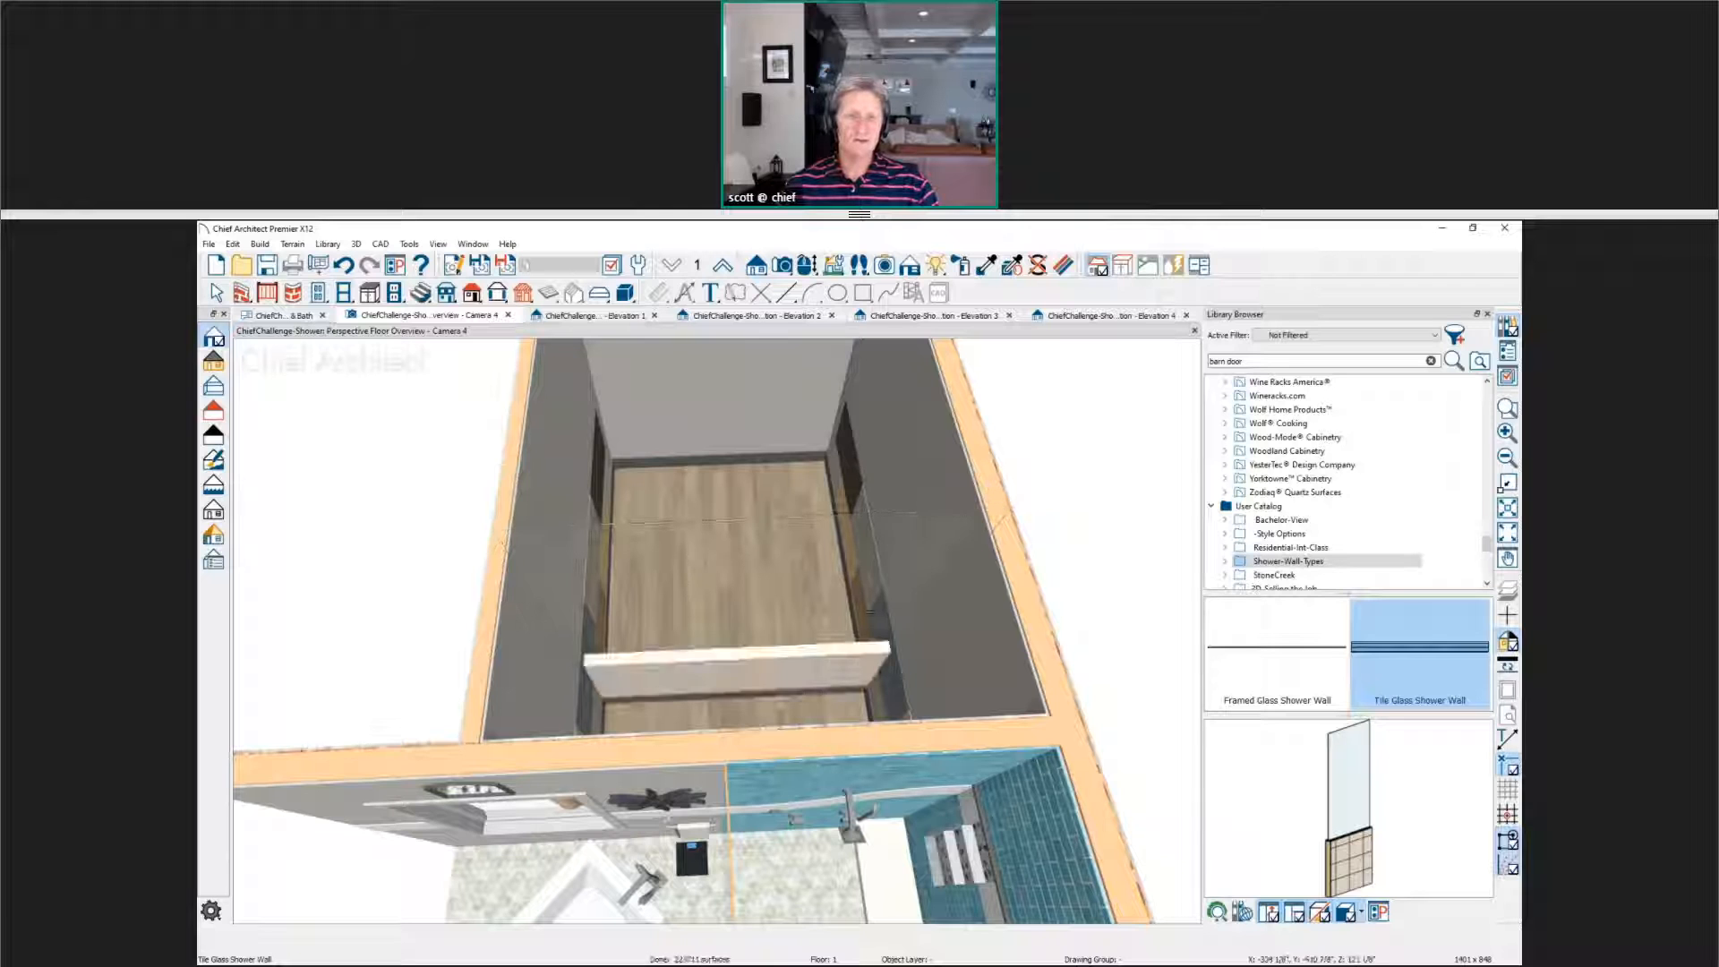
Step: Switch the overview to Vector View and frame the new shower wall's glass panel and tiled base up close
middle_drag(848, 629, 338, 590)
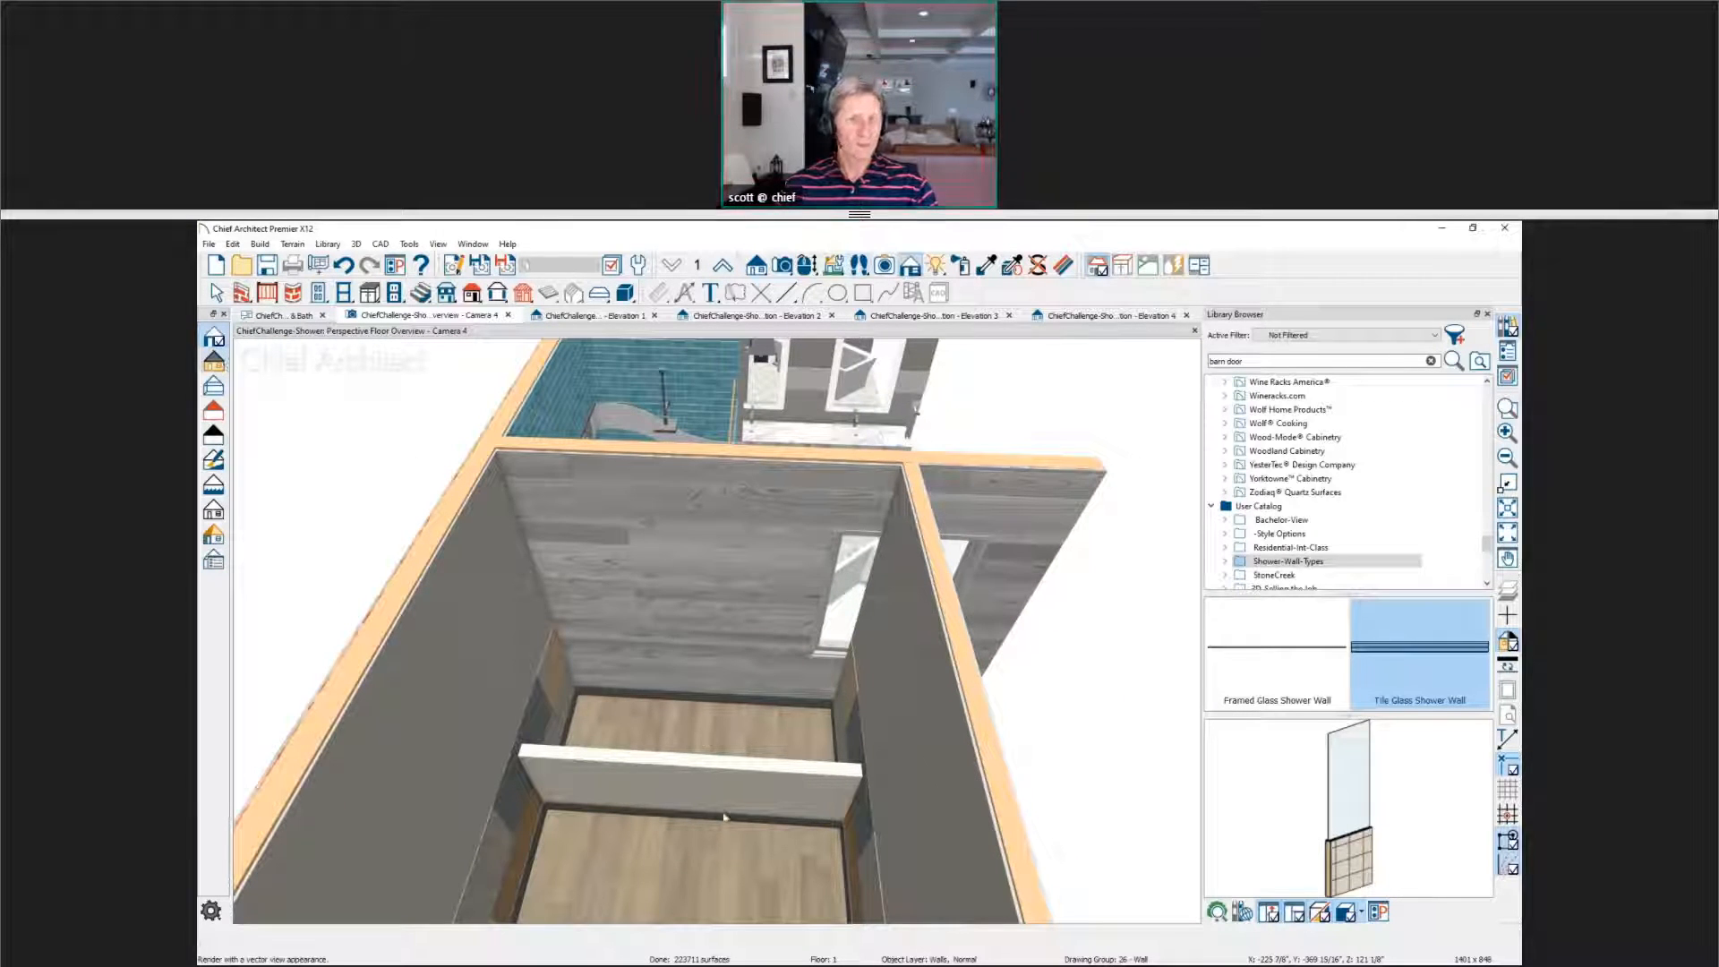
click(214, 361)
scroll(729, 806, up, 6)
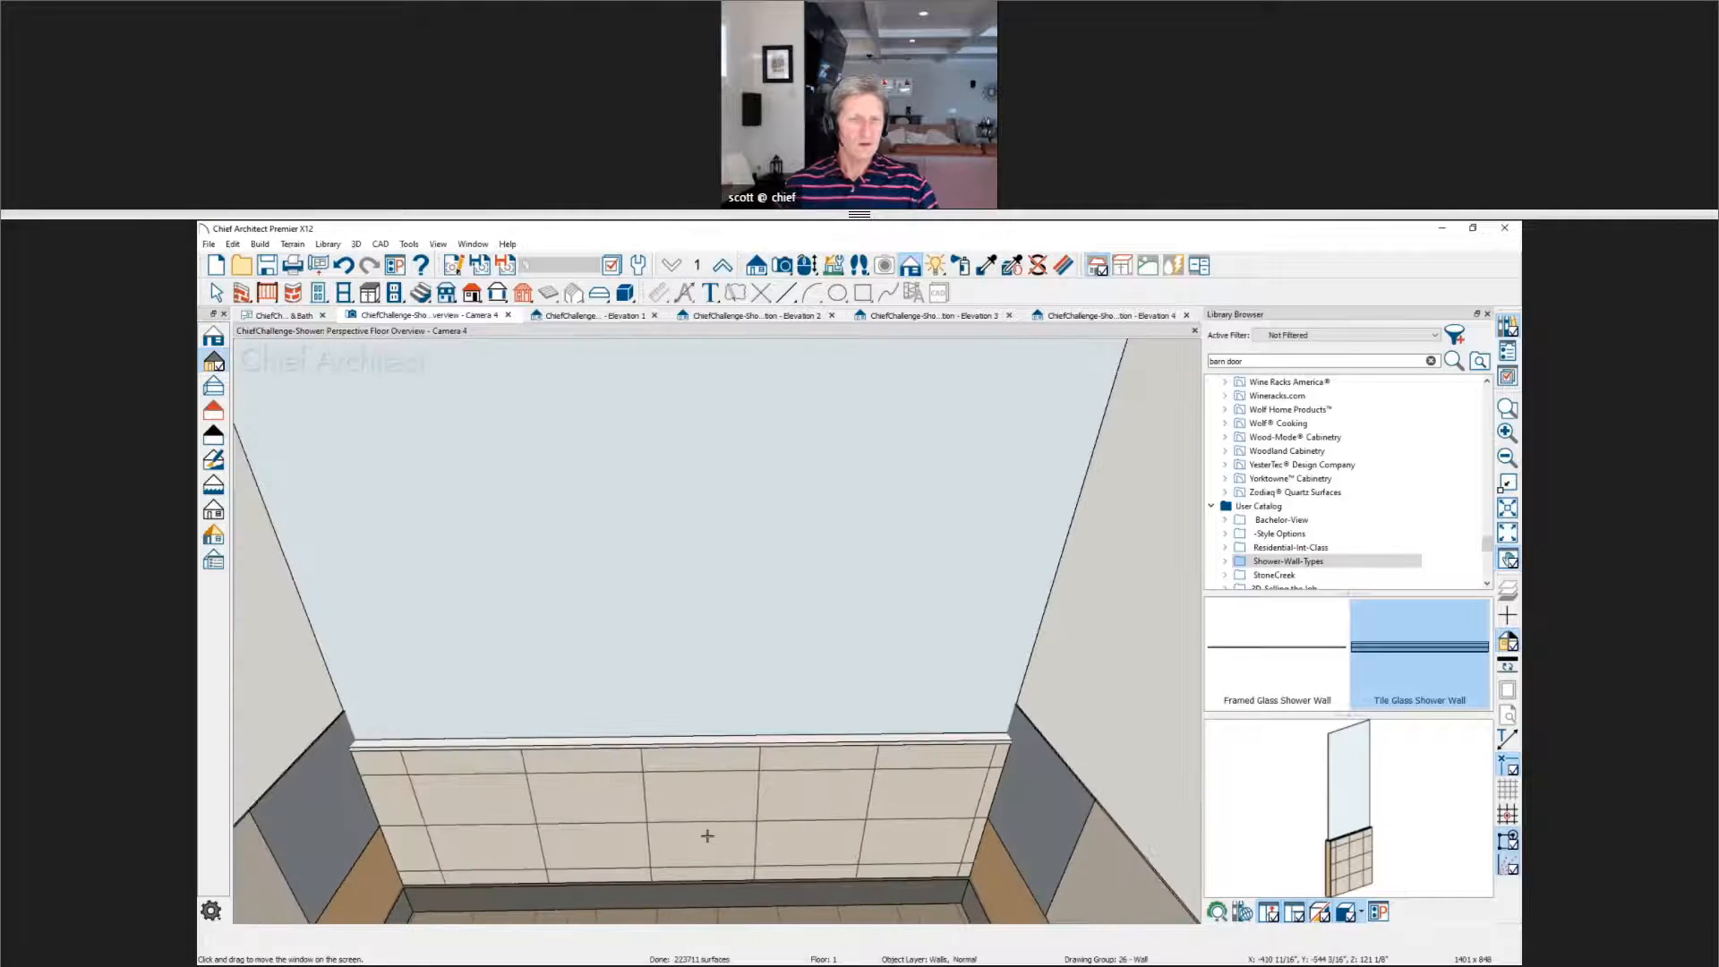
middle_drag(706, 832, 744, 734)
scroll(611, 742, up, 2)
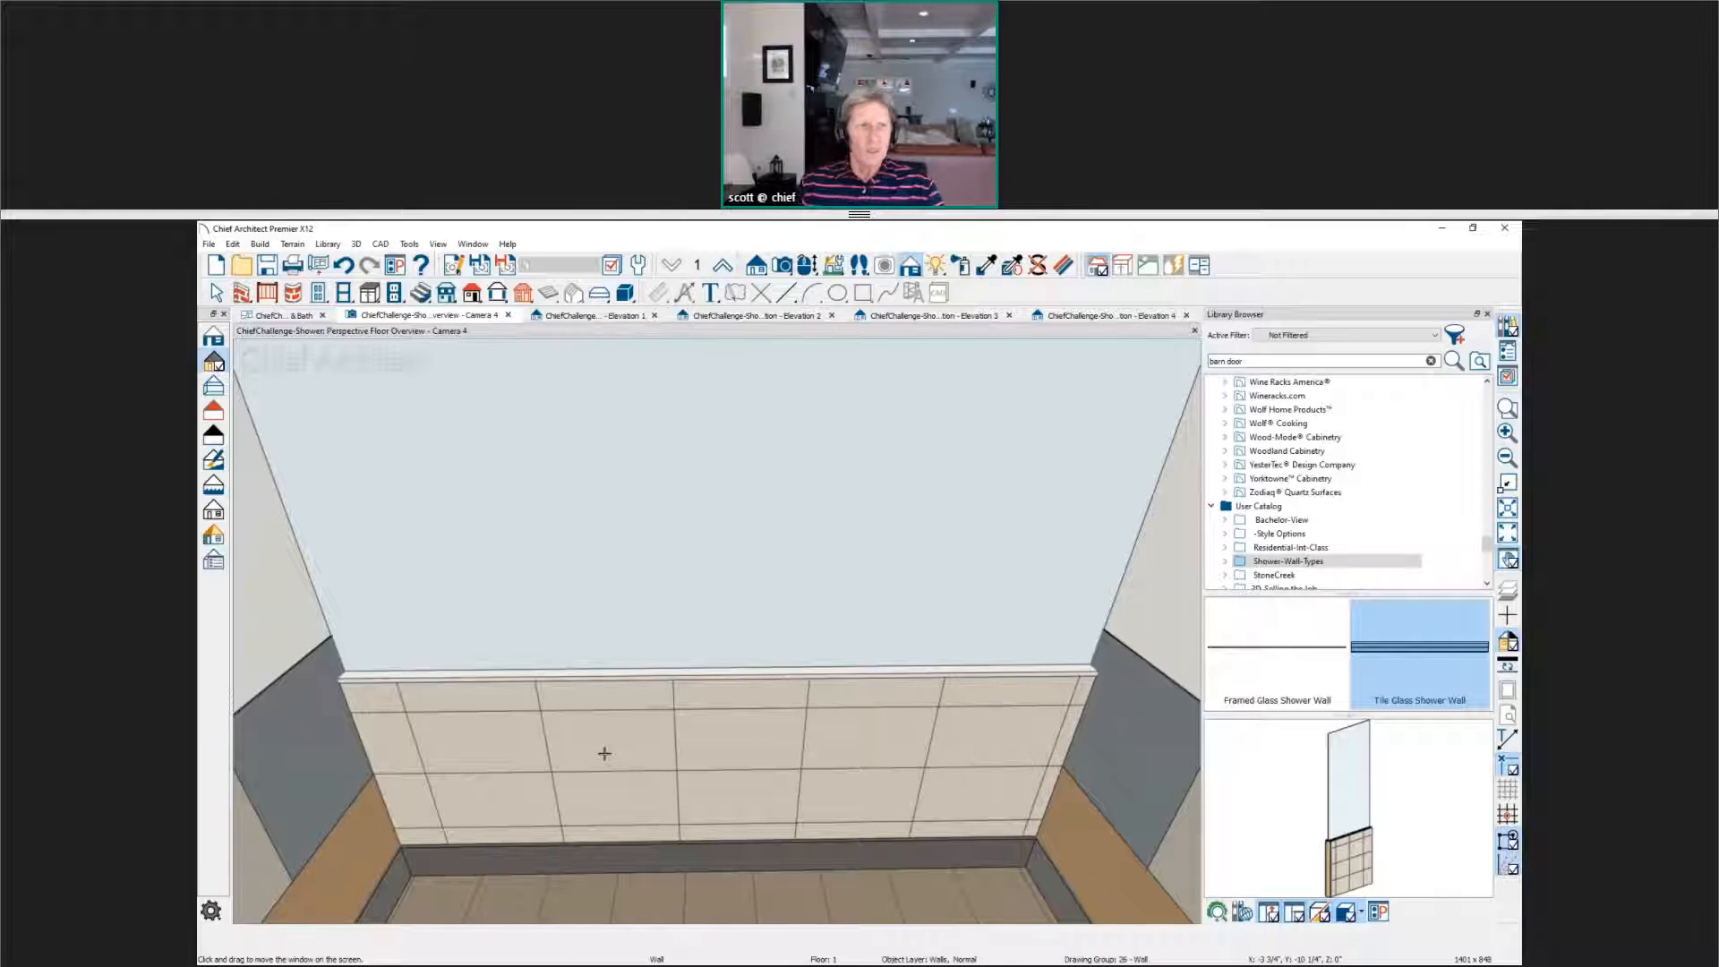
Step: In the floor plan, draw a Straight Glass Pony Wall about 54 inches long from the upper wall of the room beside the shower
click(300, 317)
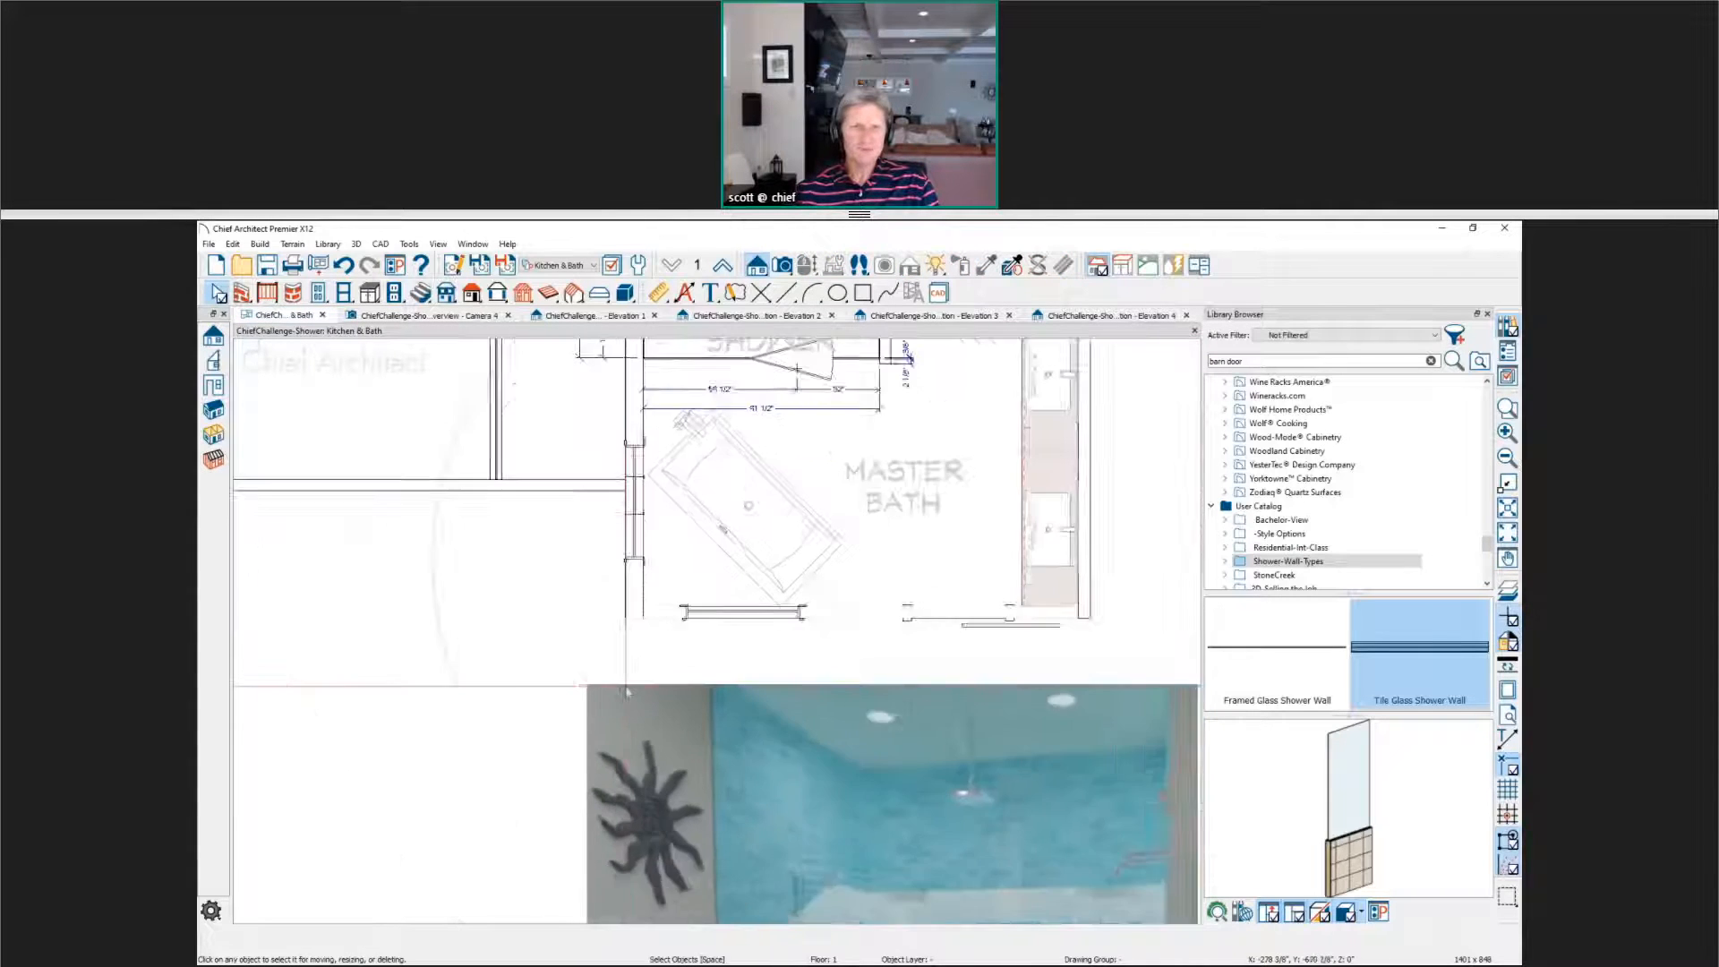
scroll(627, 689, down, 1)
middle_drag(623, 688, 895, 855)
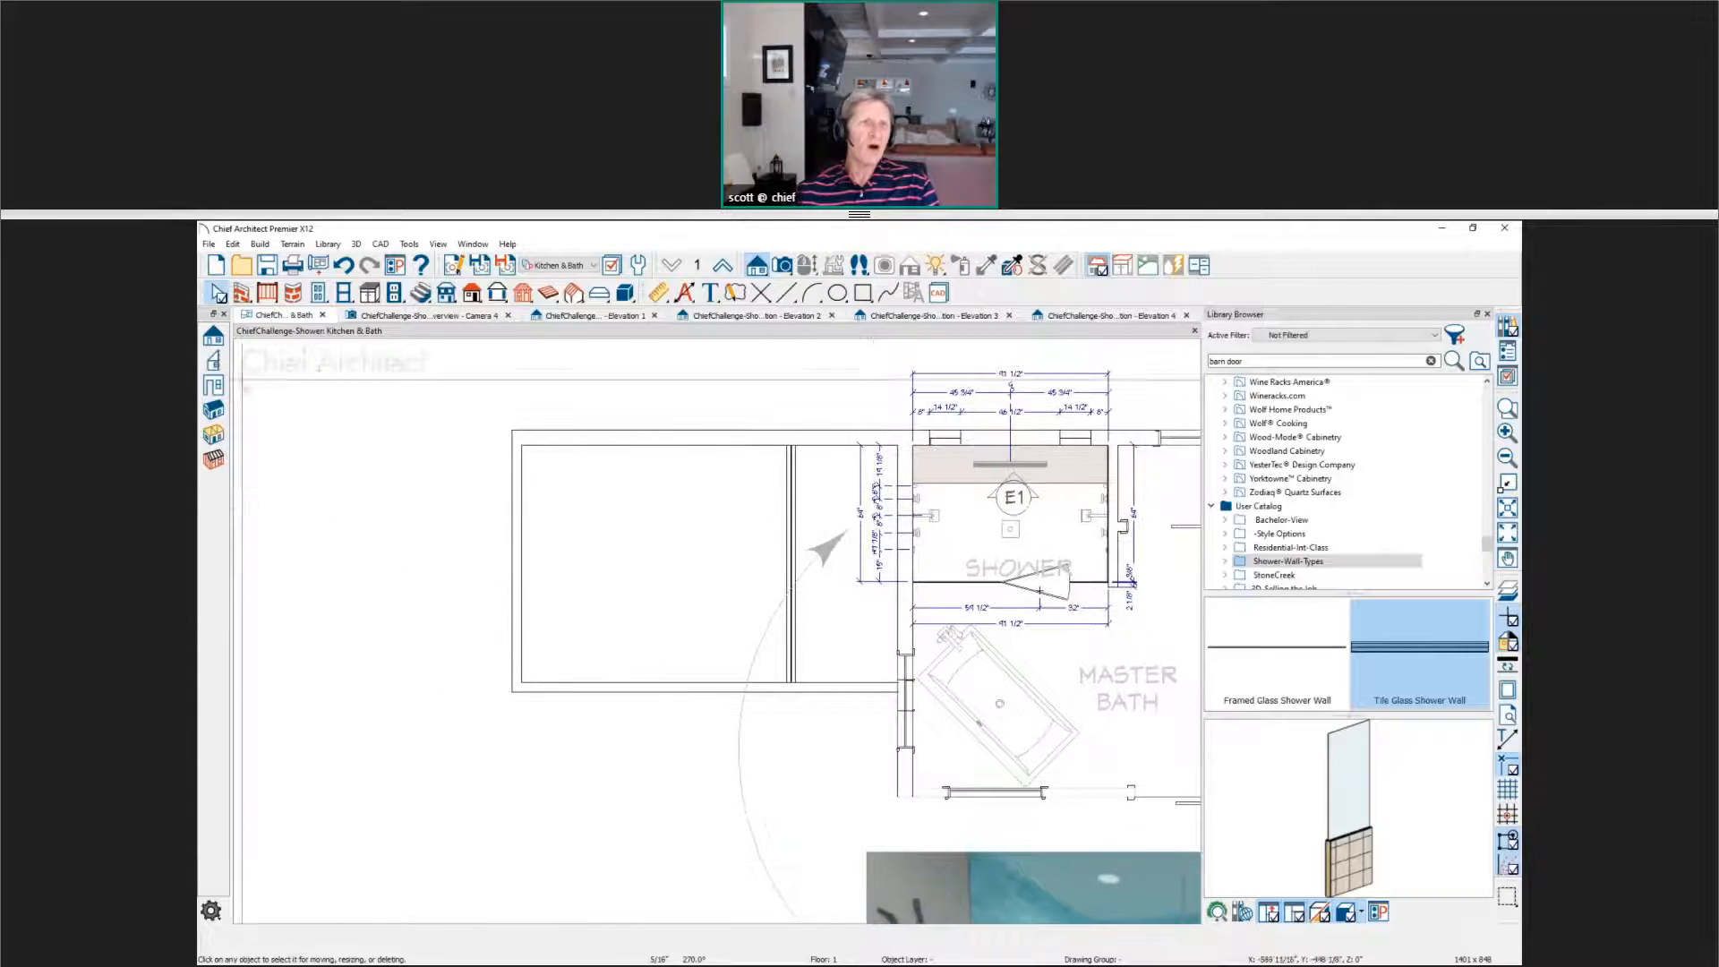
click(241, 292)
click(215, 485)
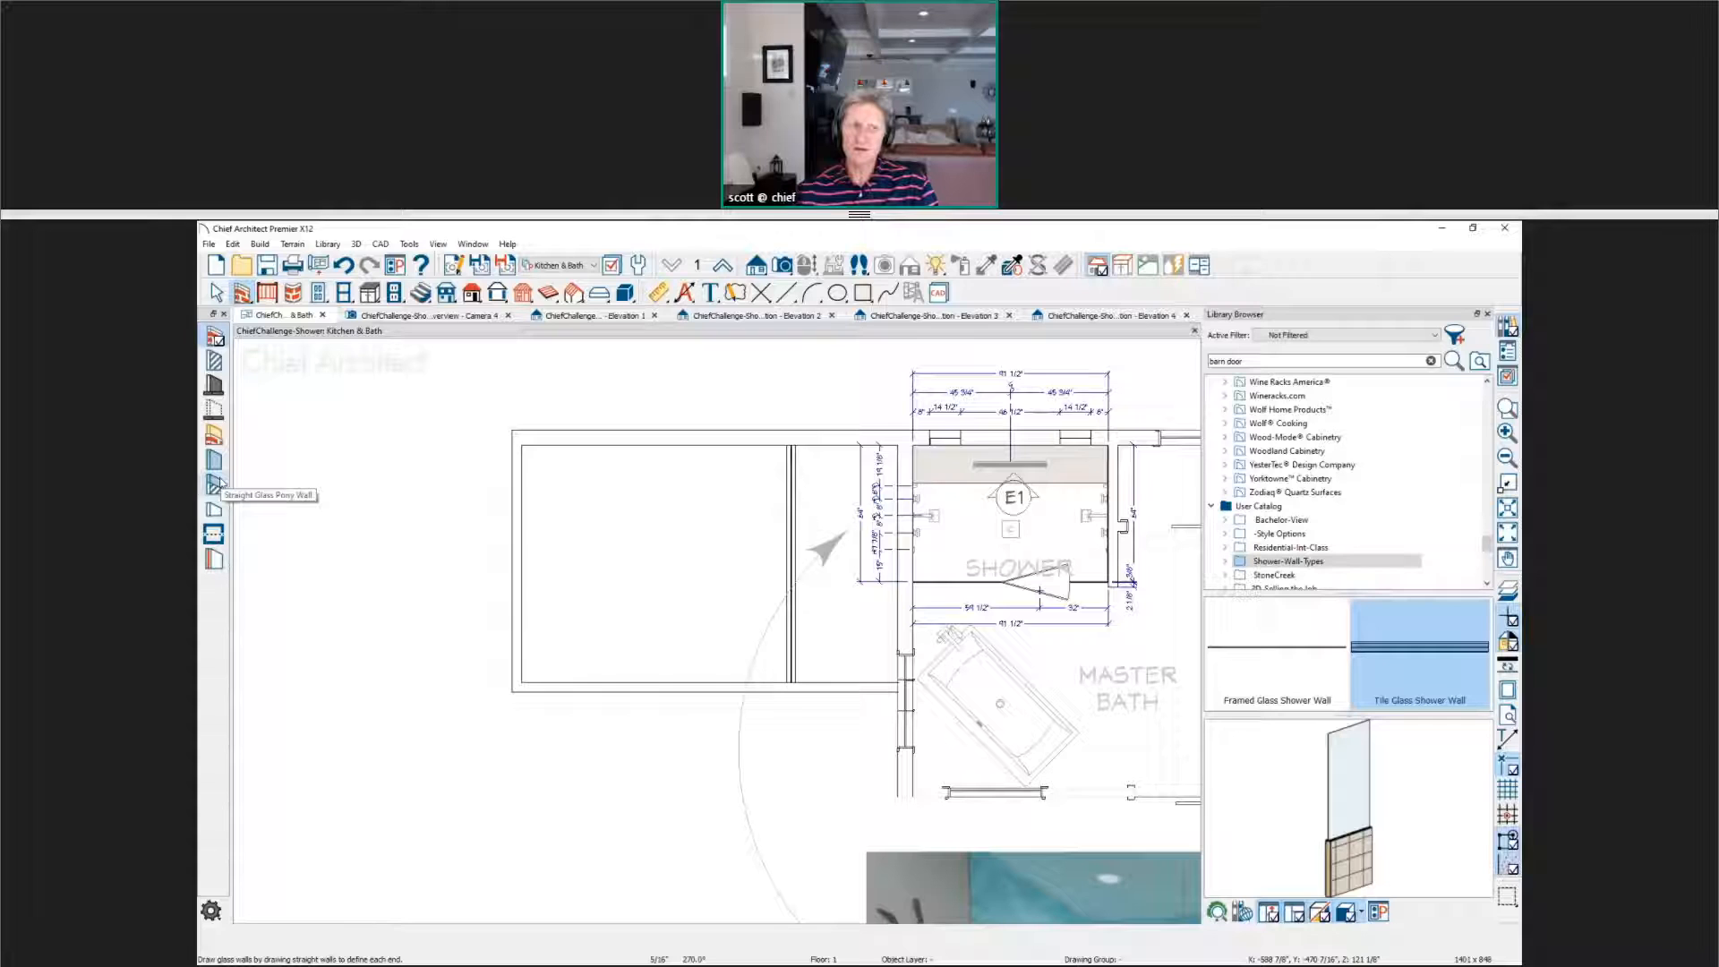
click(218, 483)
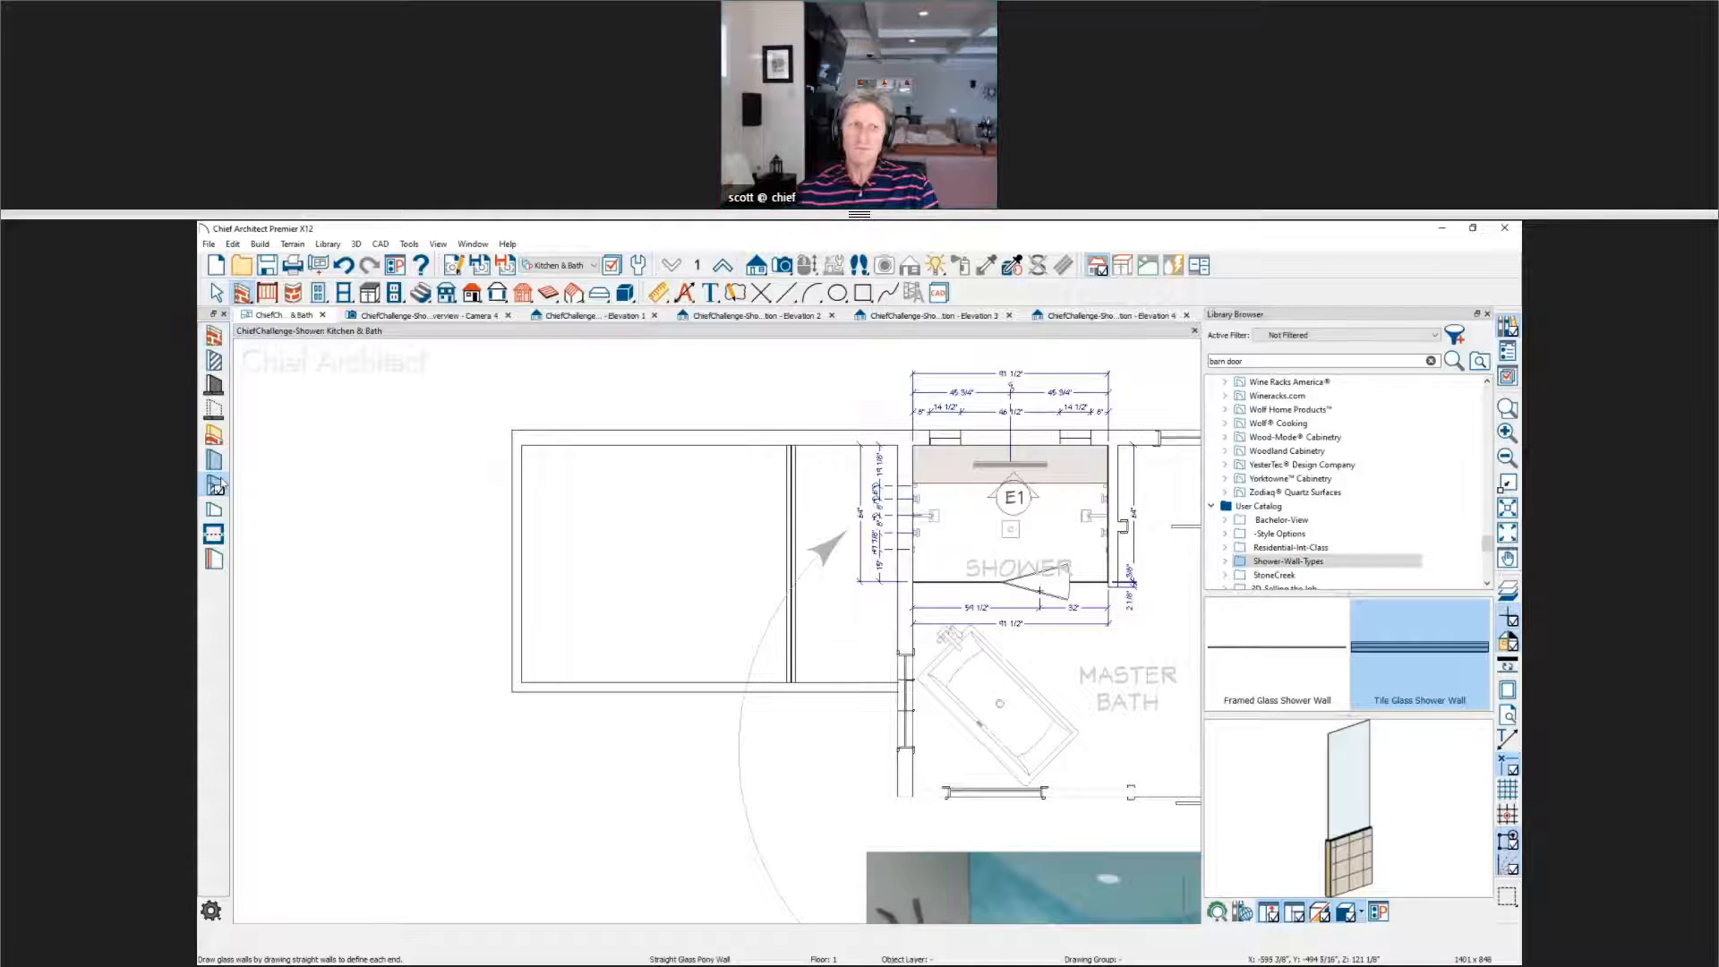
drag(615, 446, 609, 561)
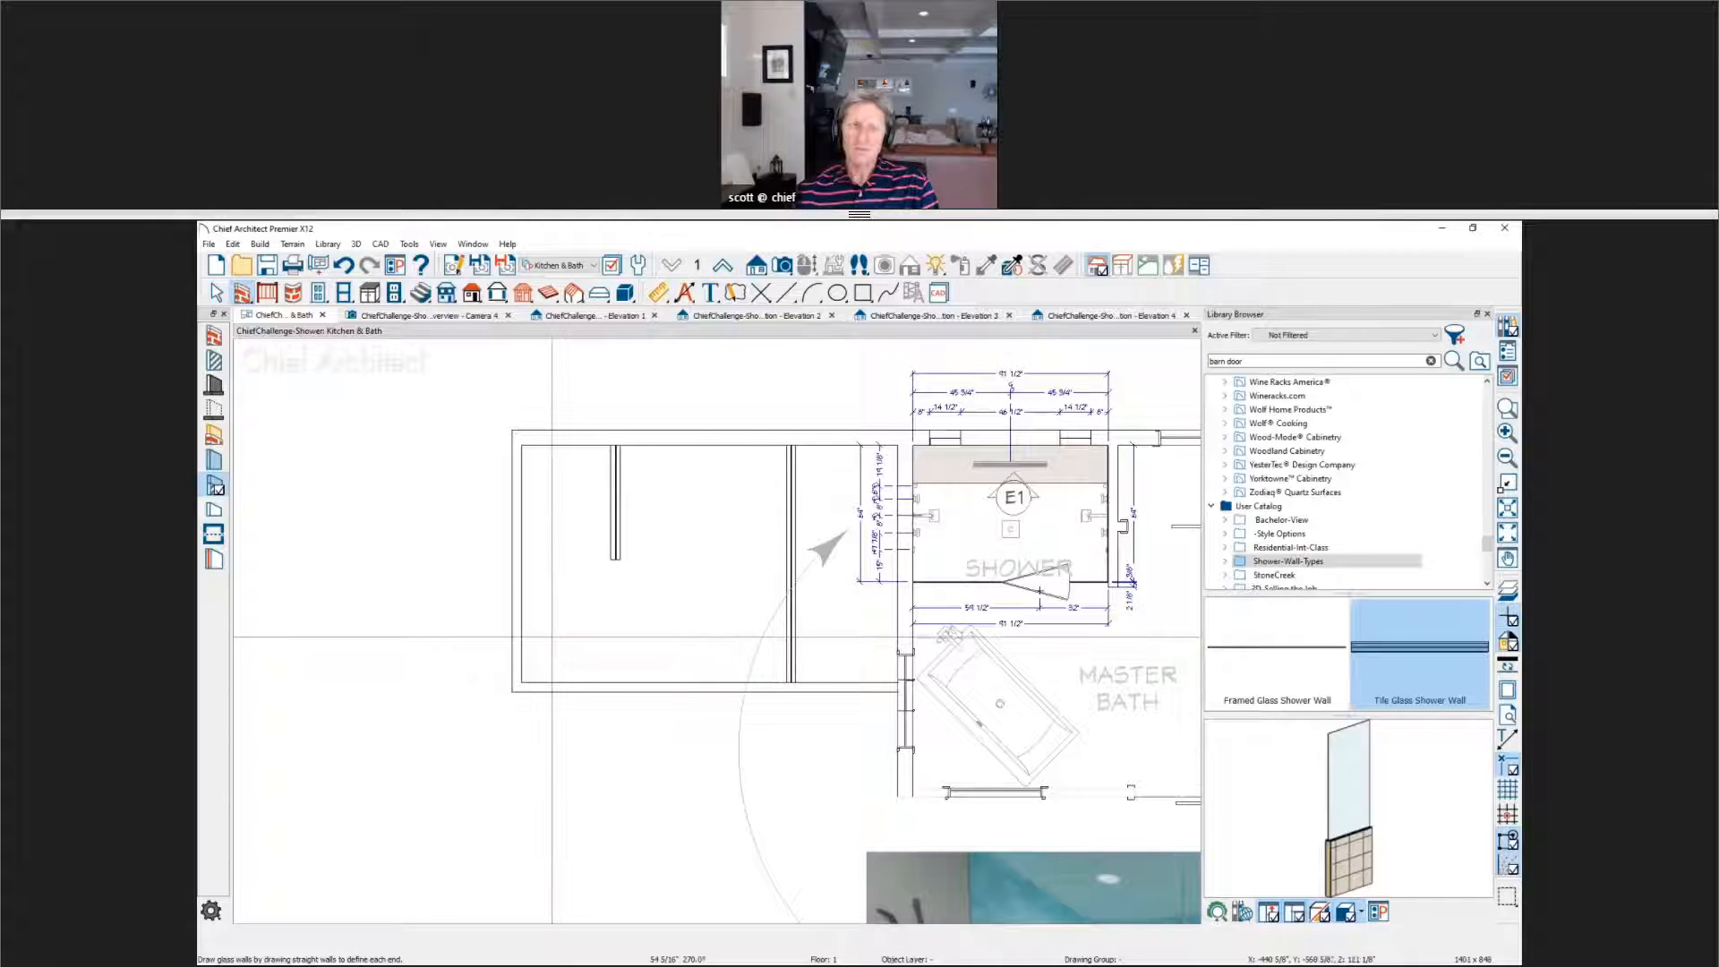
scroll(552, 637, up, 2)
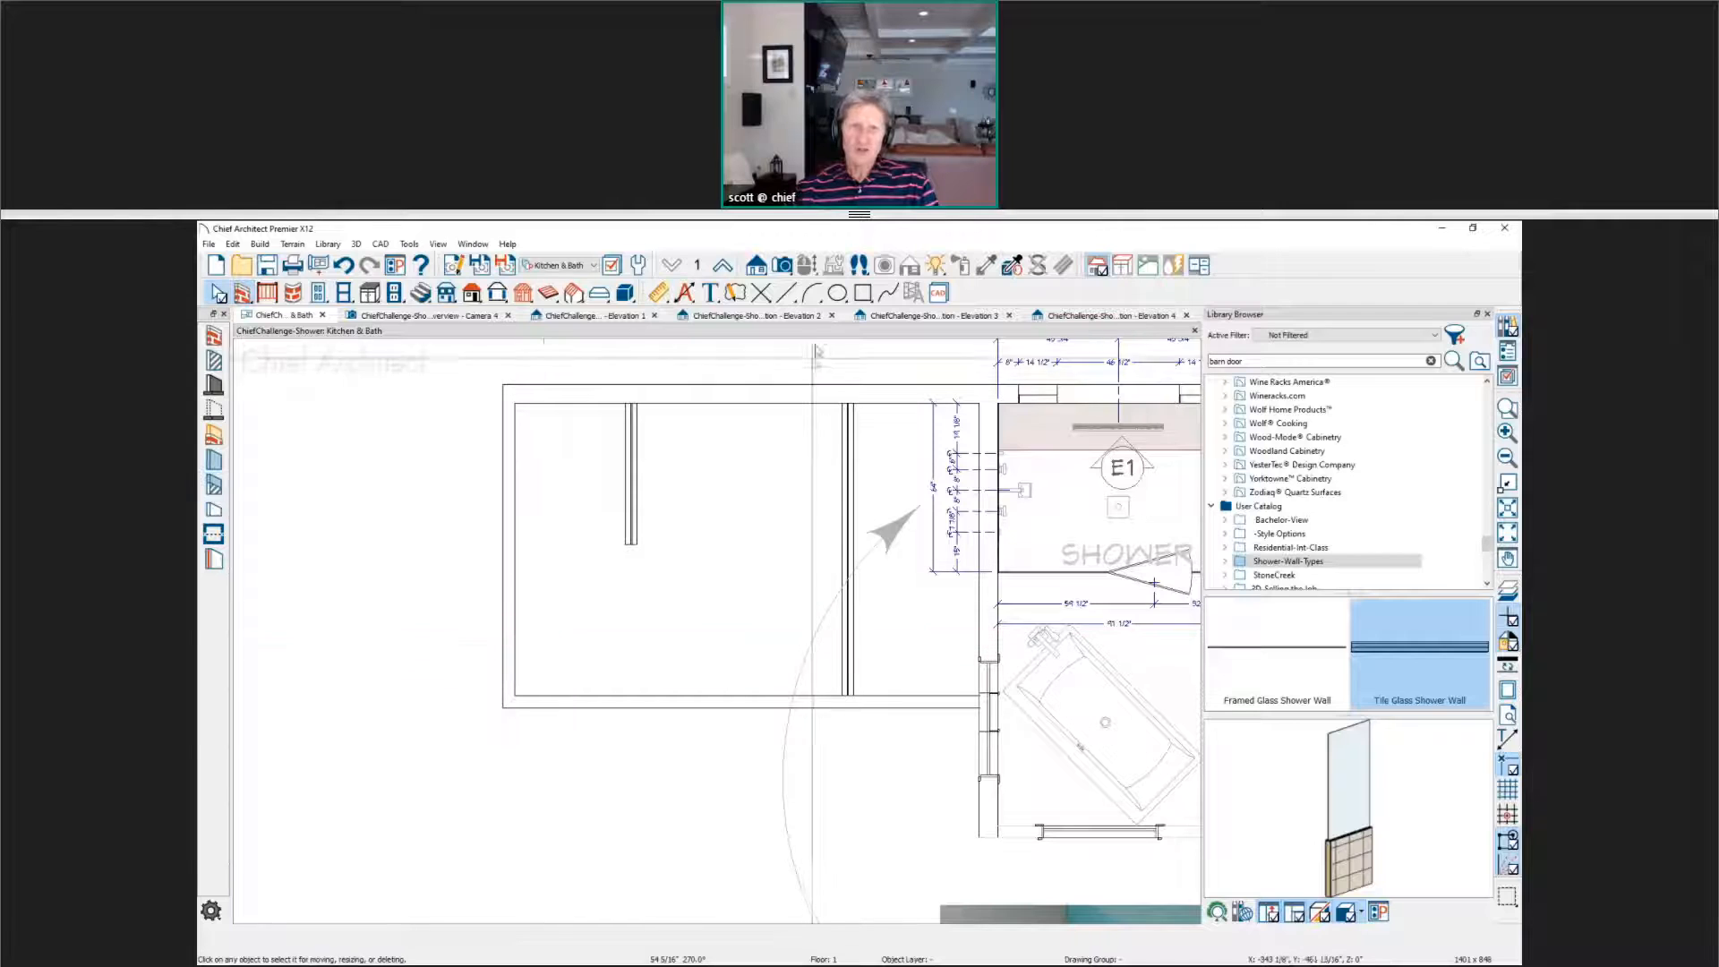
key(space)
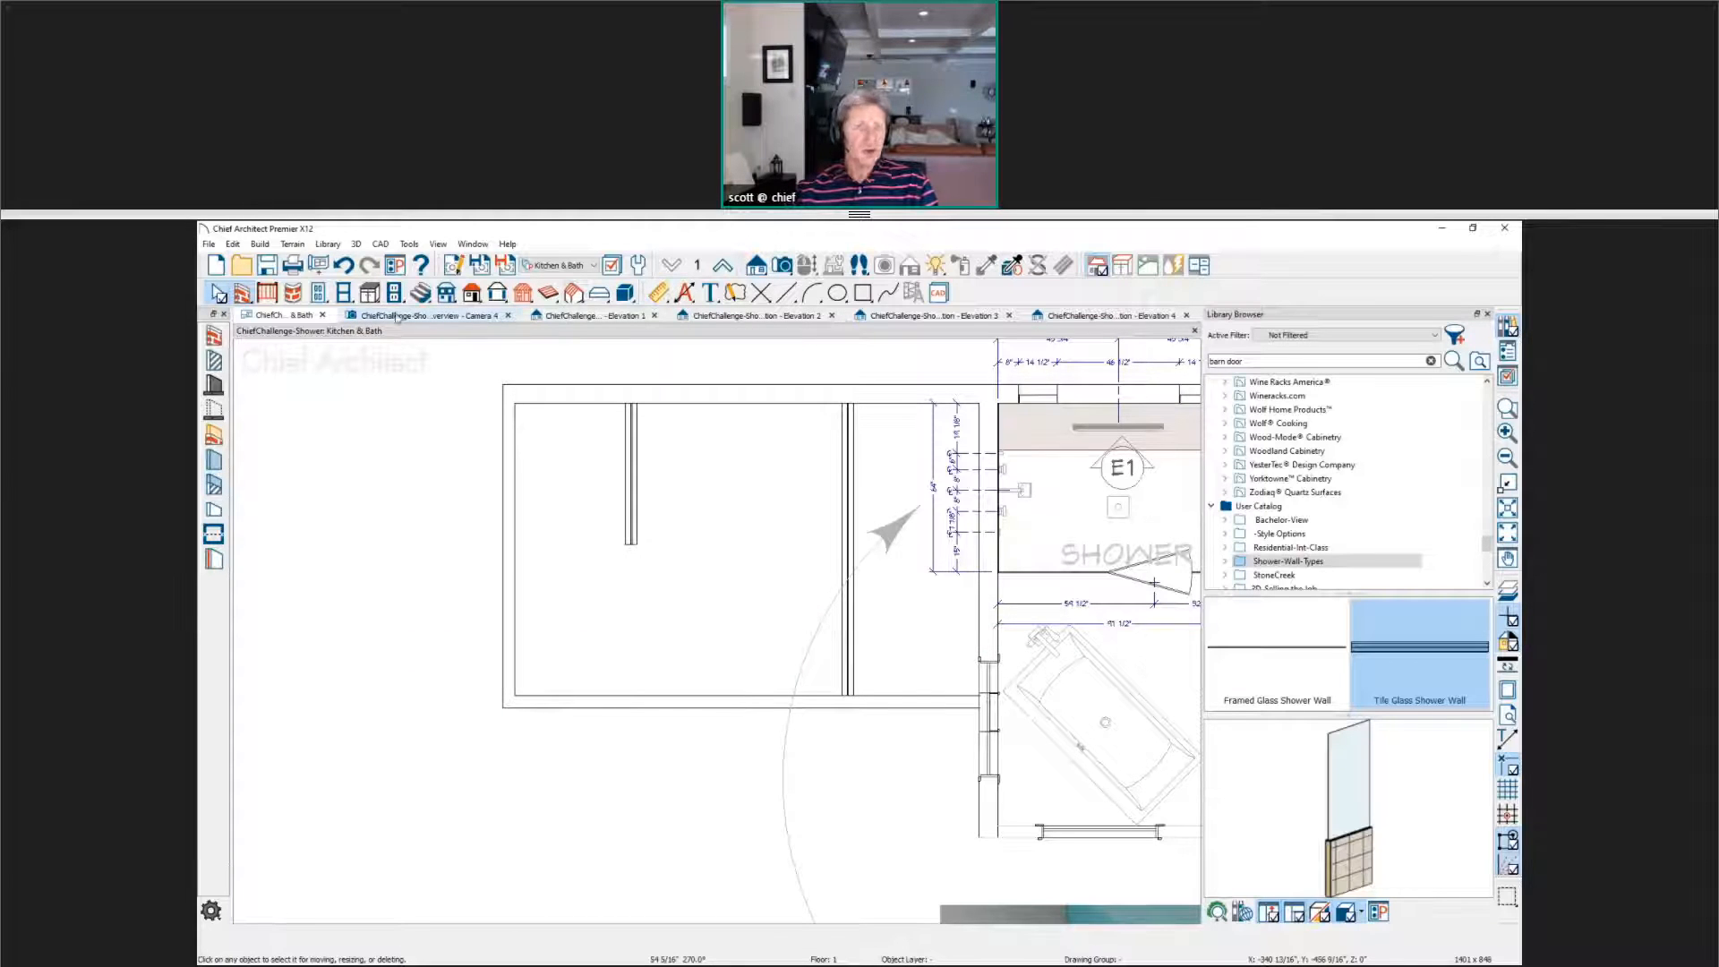
Step: Return to the floor overview and compare the short glass pony wall with the full-width tiled glass wall up close
key(ctrl+Tab)
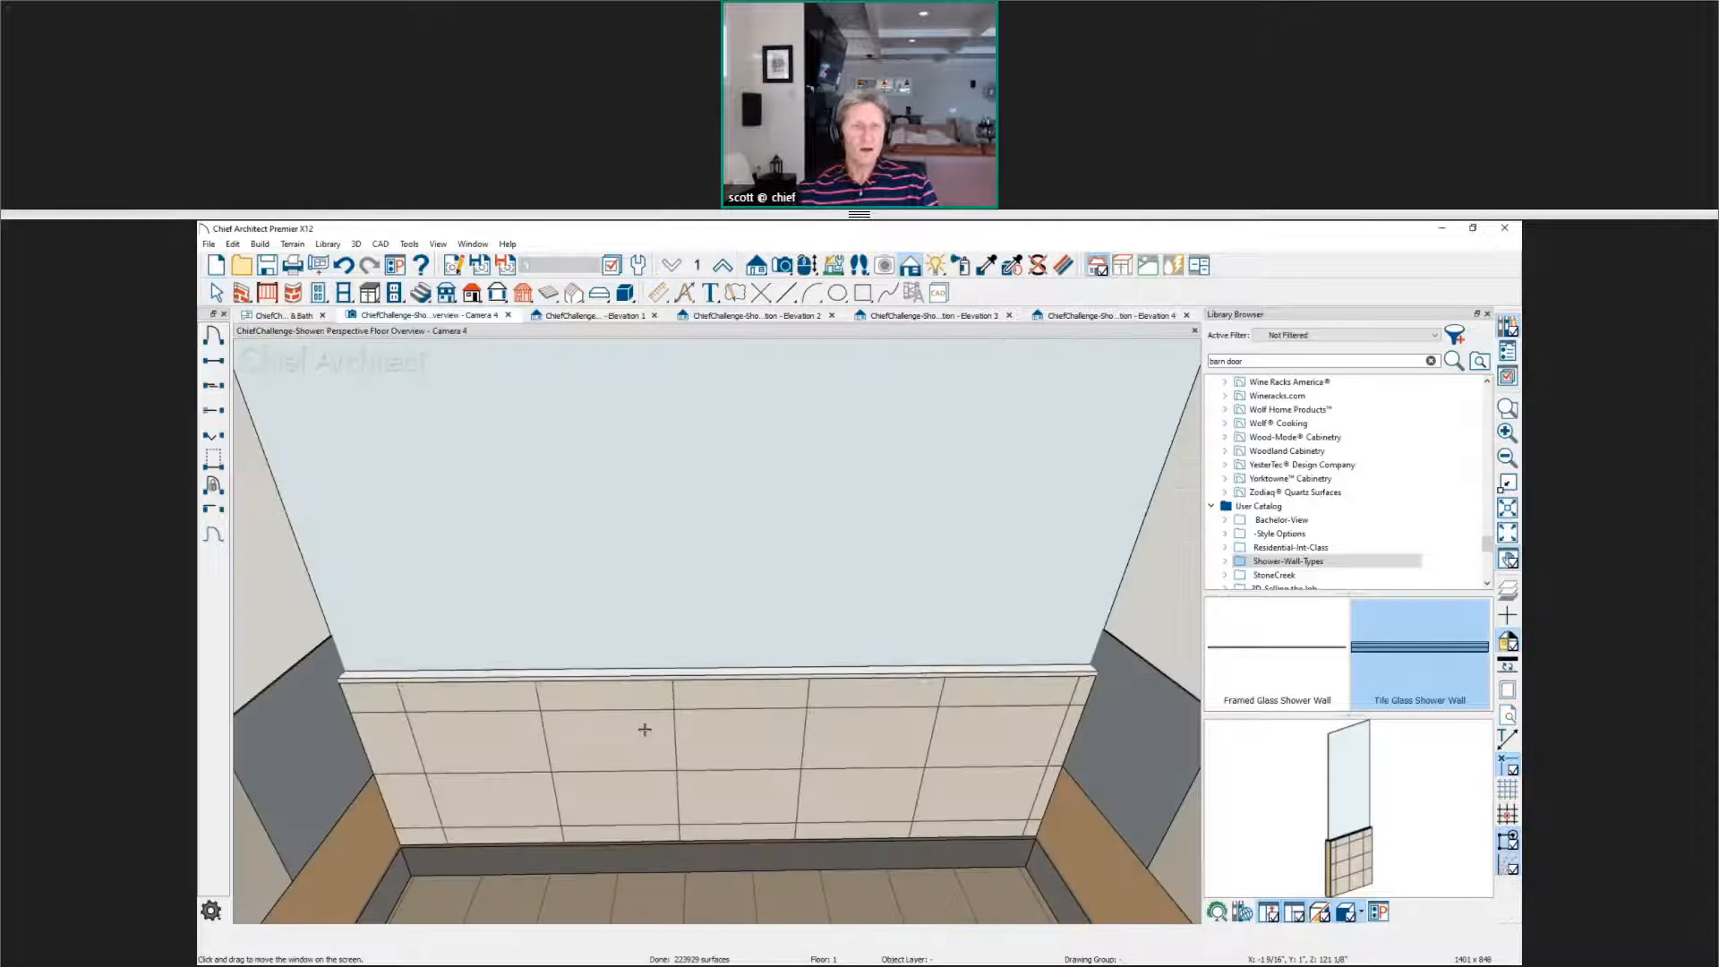
scroll(647, 695, down, 4)
middle_drag(665, 697, 528, 832)
scroll(528, 833, up, 3)
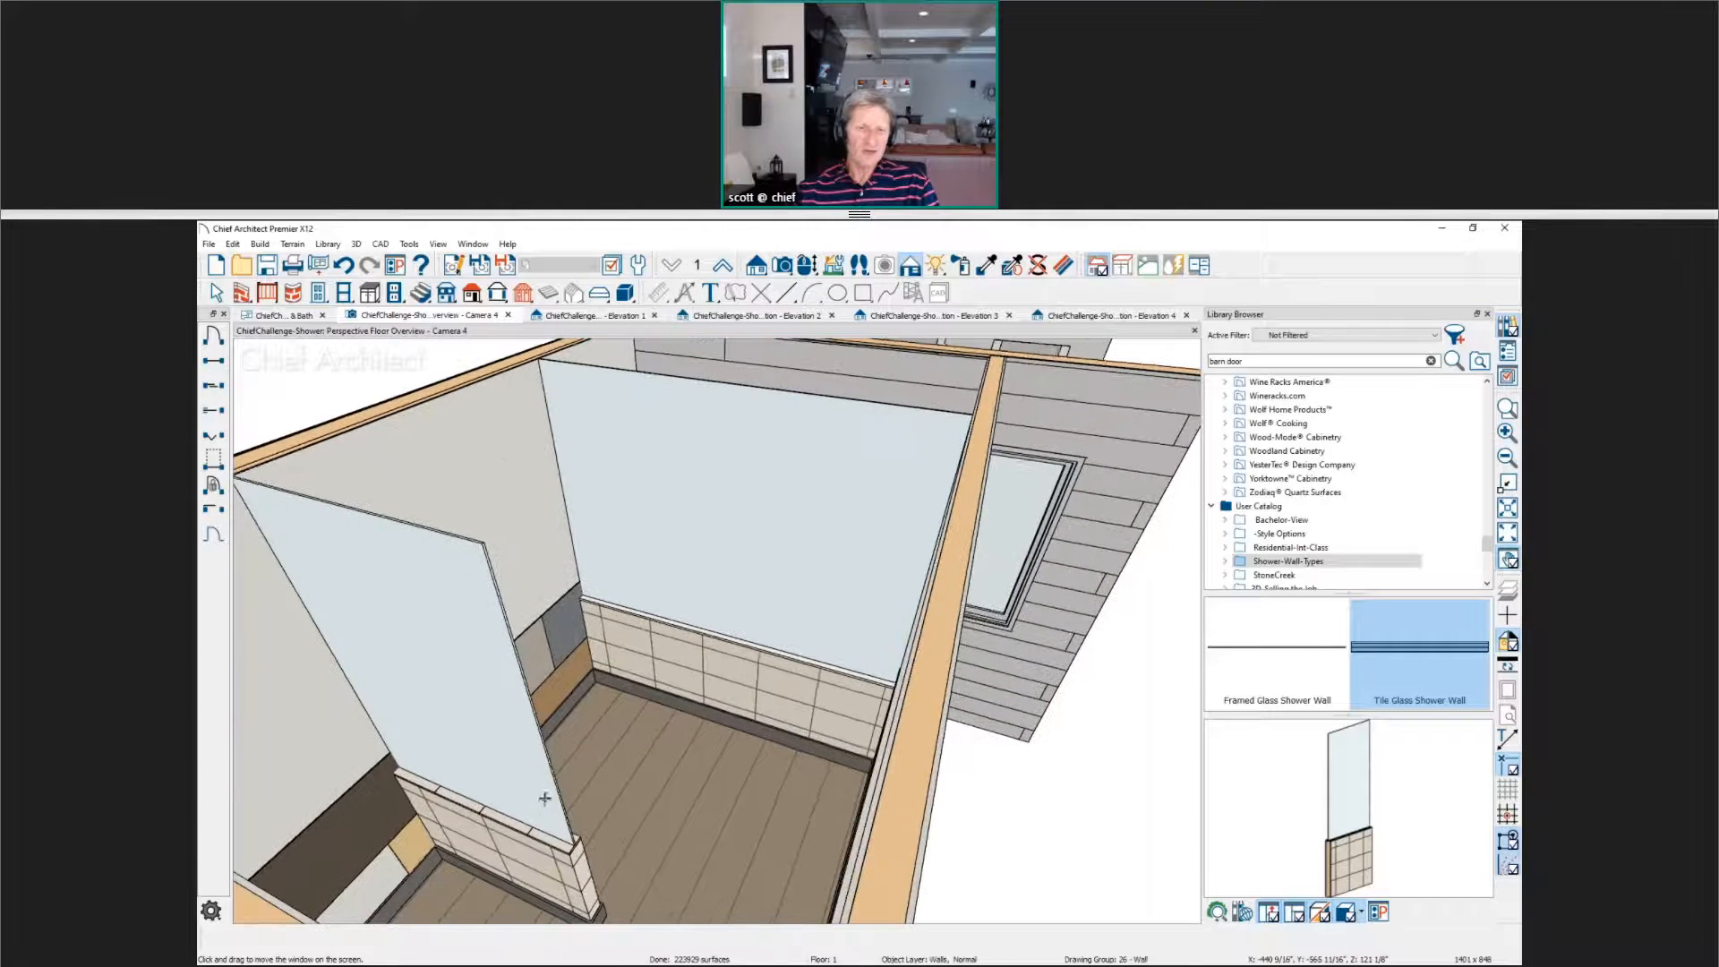
scroll(558, 867, up, 2)
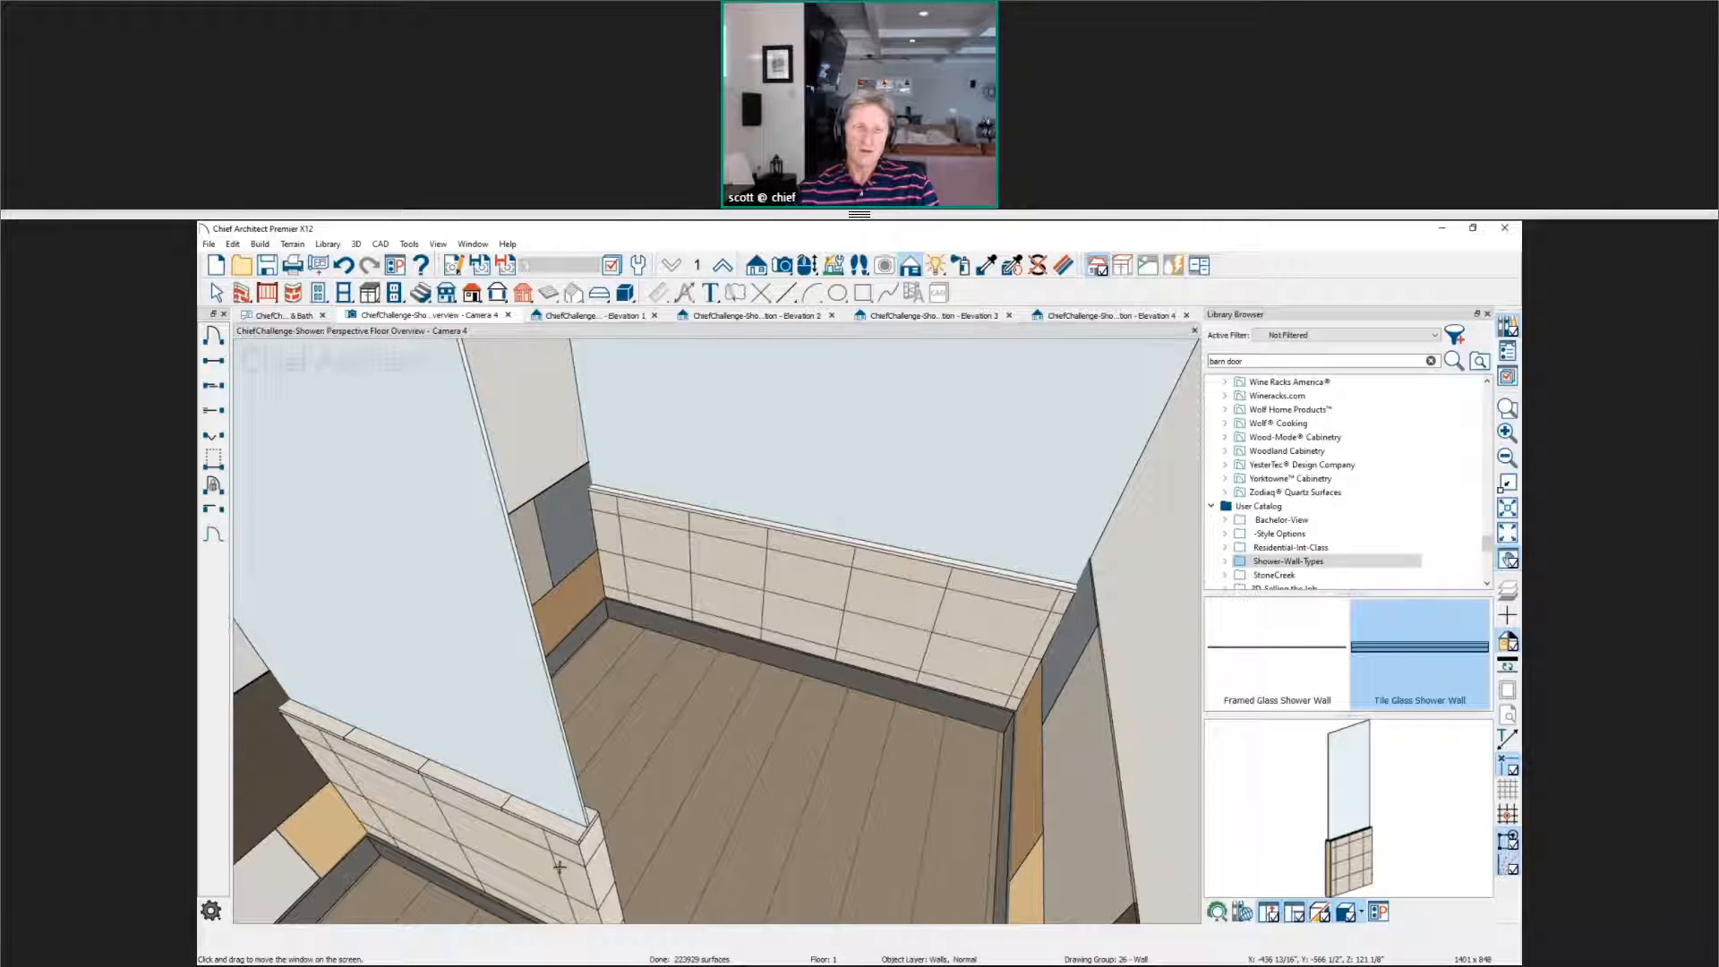
middle_drag(560, 867, 598, 787)
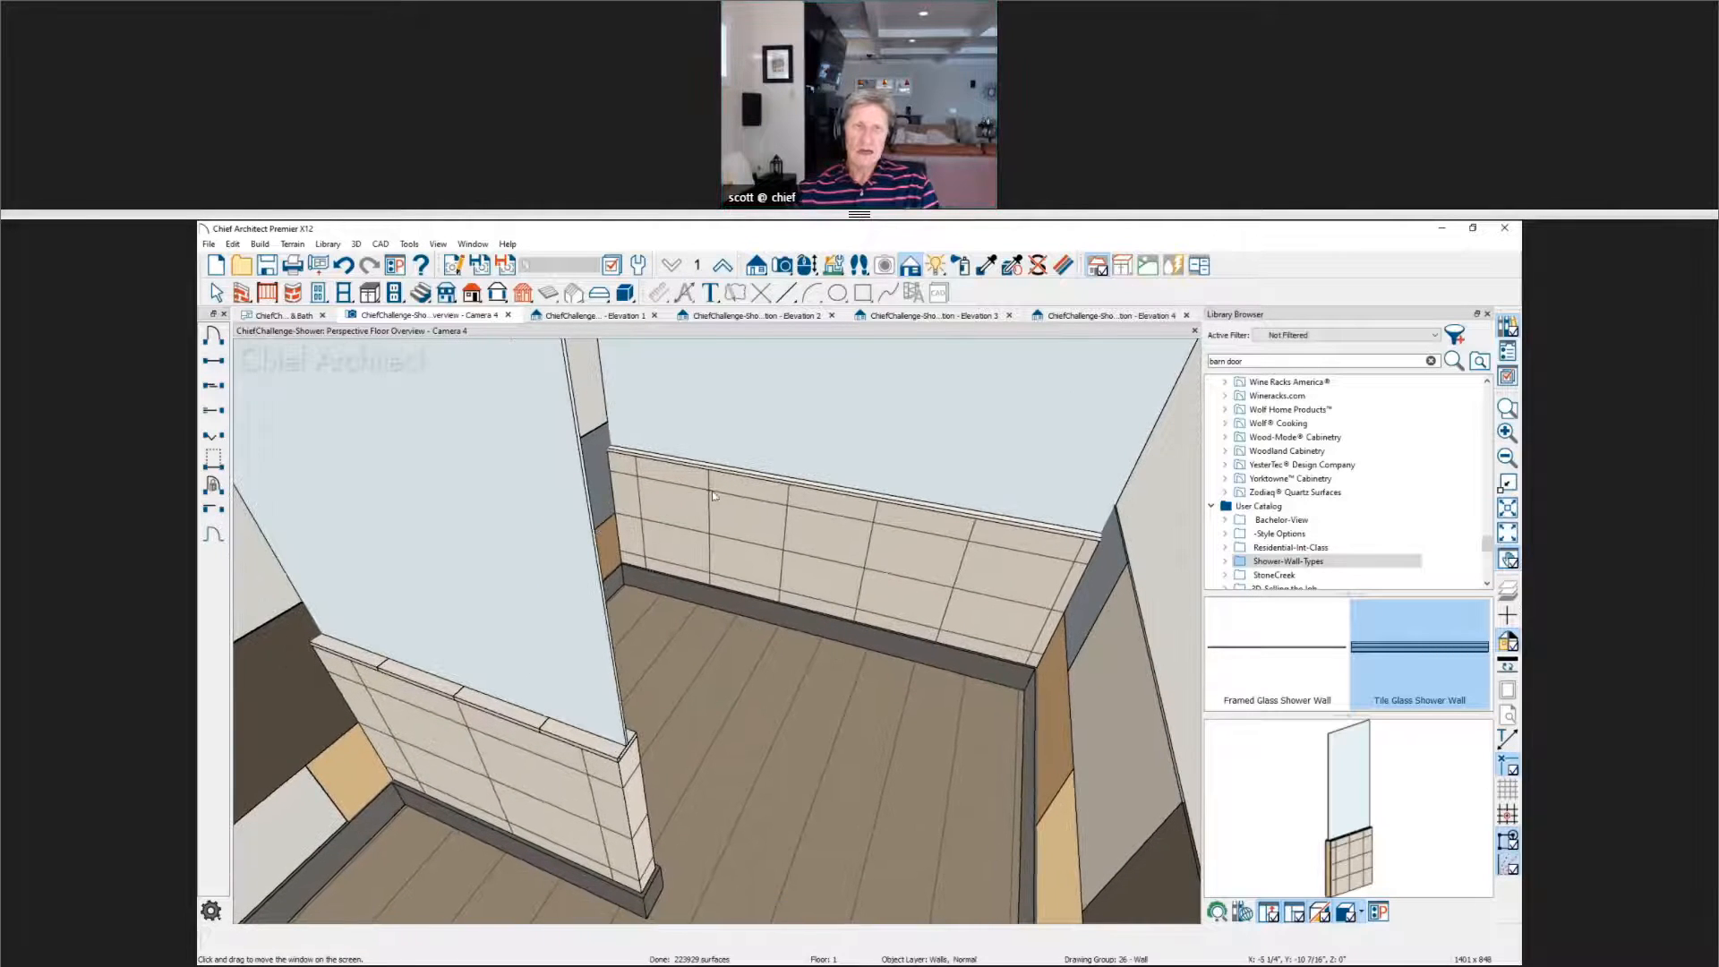
Step: Copy the Collected Shells NQ02 material from the full-width glass wall's cap onto the short pony wall's cap
click(986, 266)
click(788, 481)
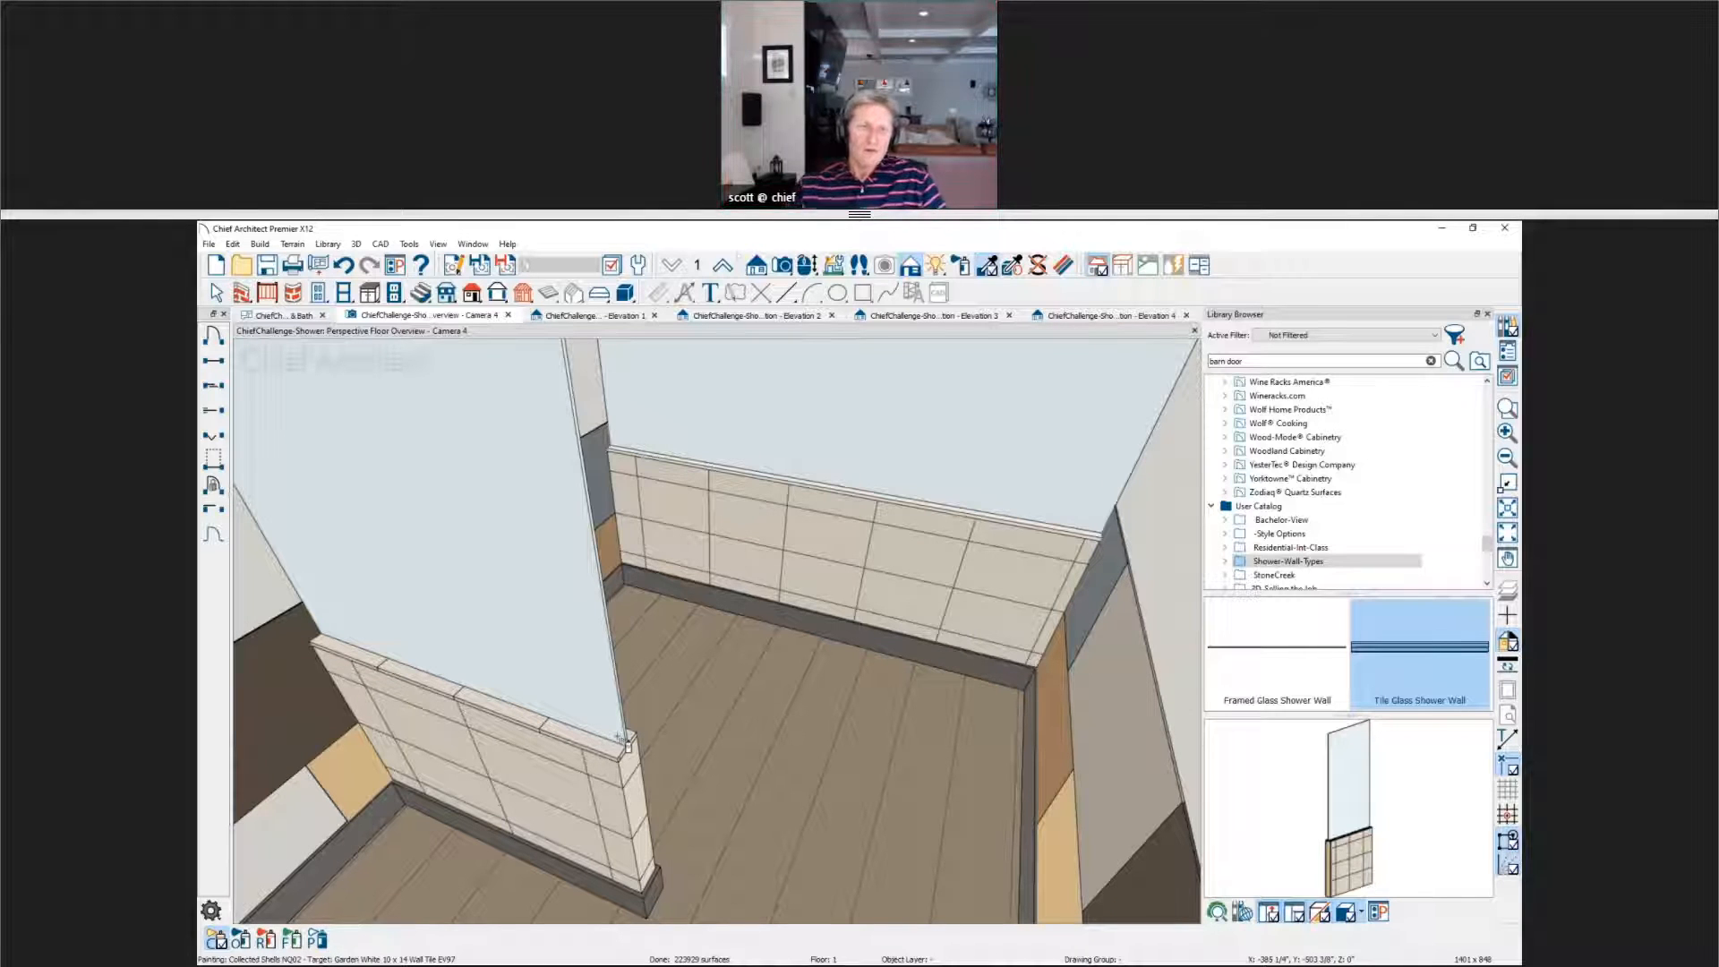
click(621, 738)
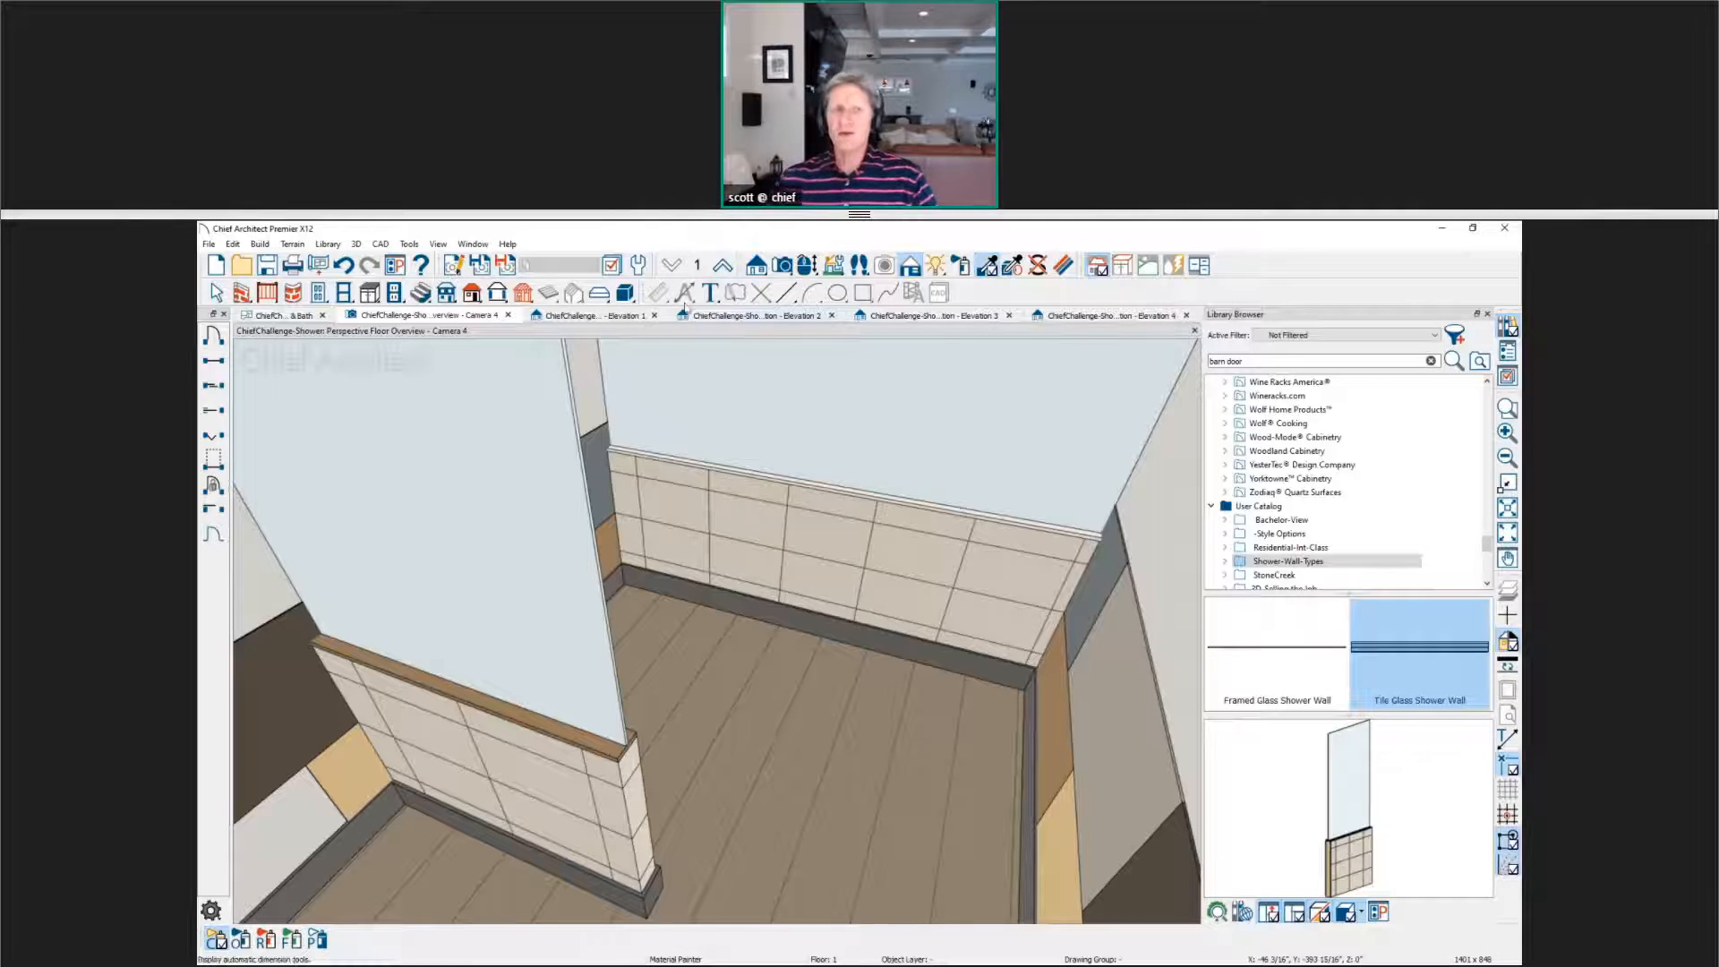
Step: Check the floor overview's camera specification, keeping its settings, and view the shower and nearby glass walls from above
click(454, 267)
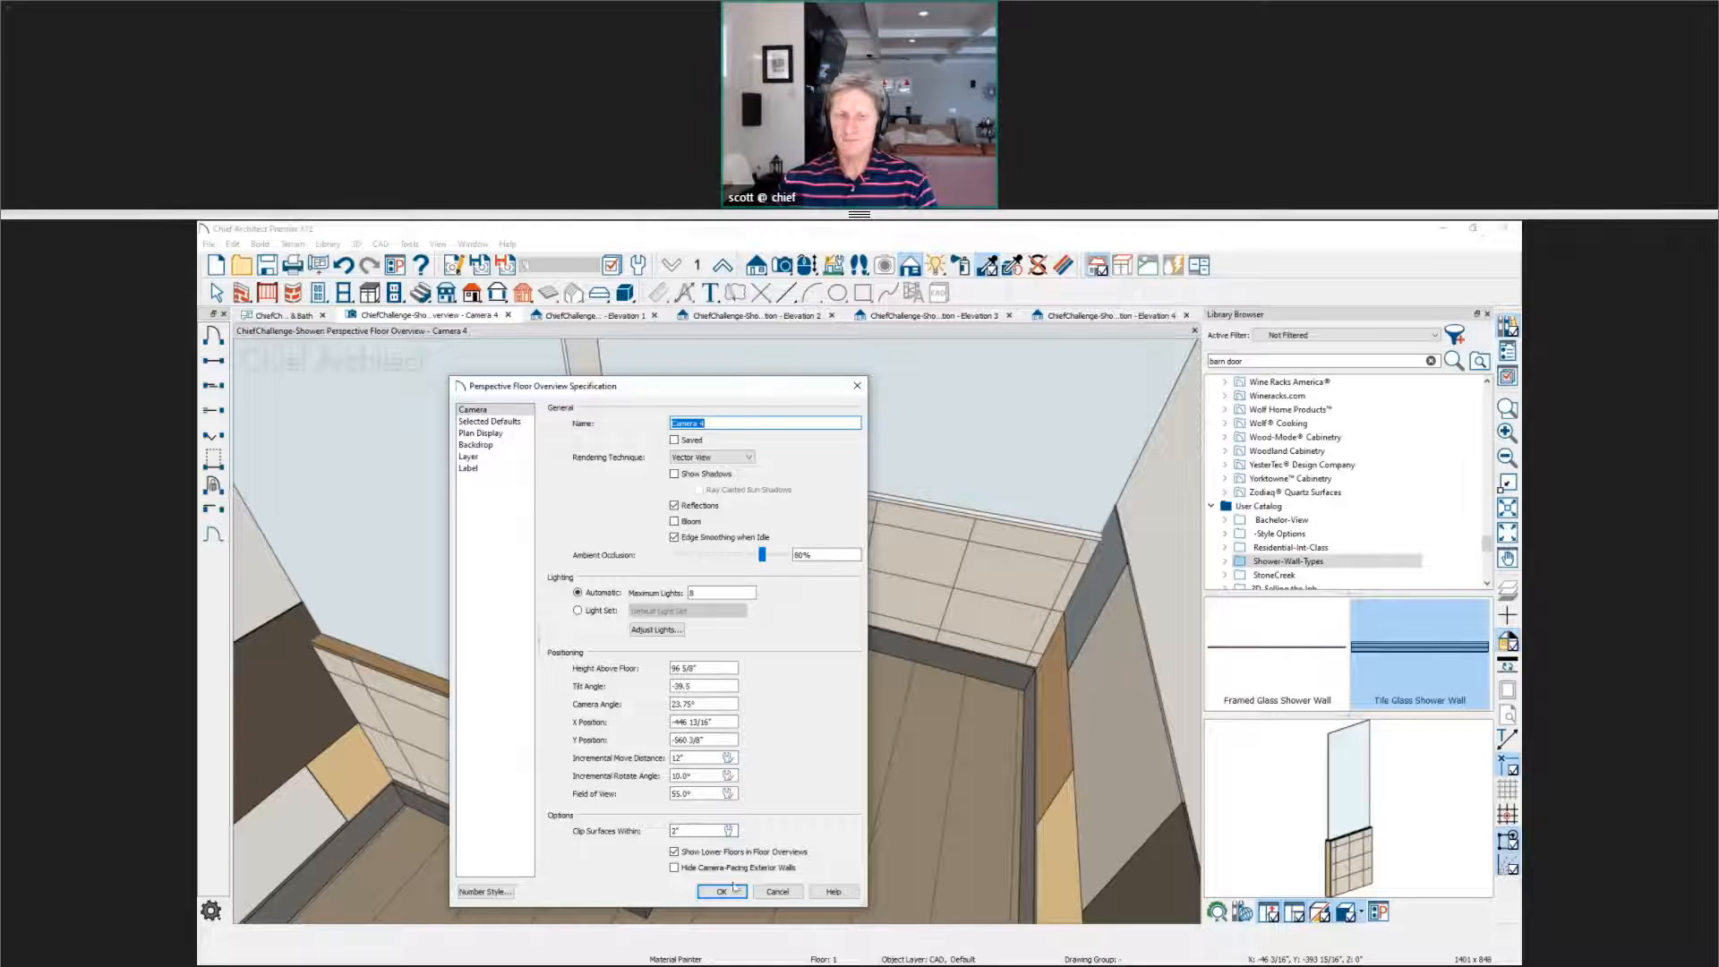
click(769, 895)
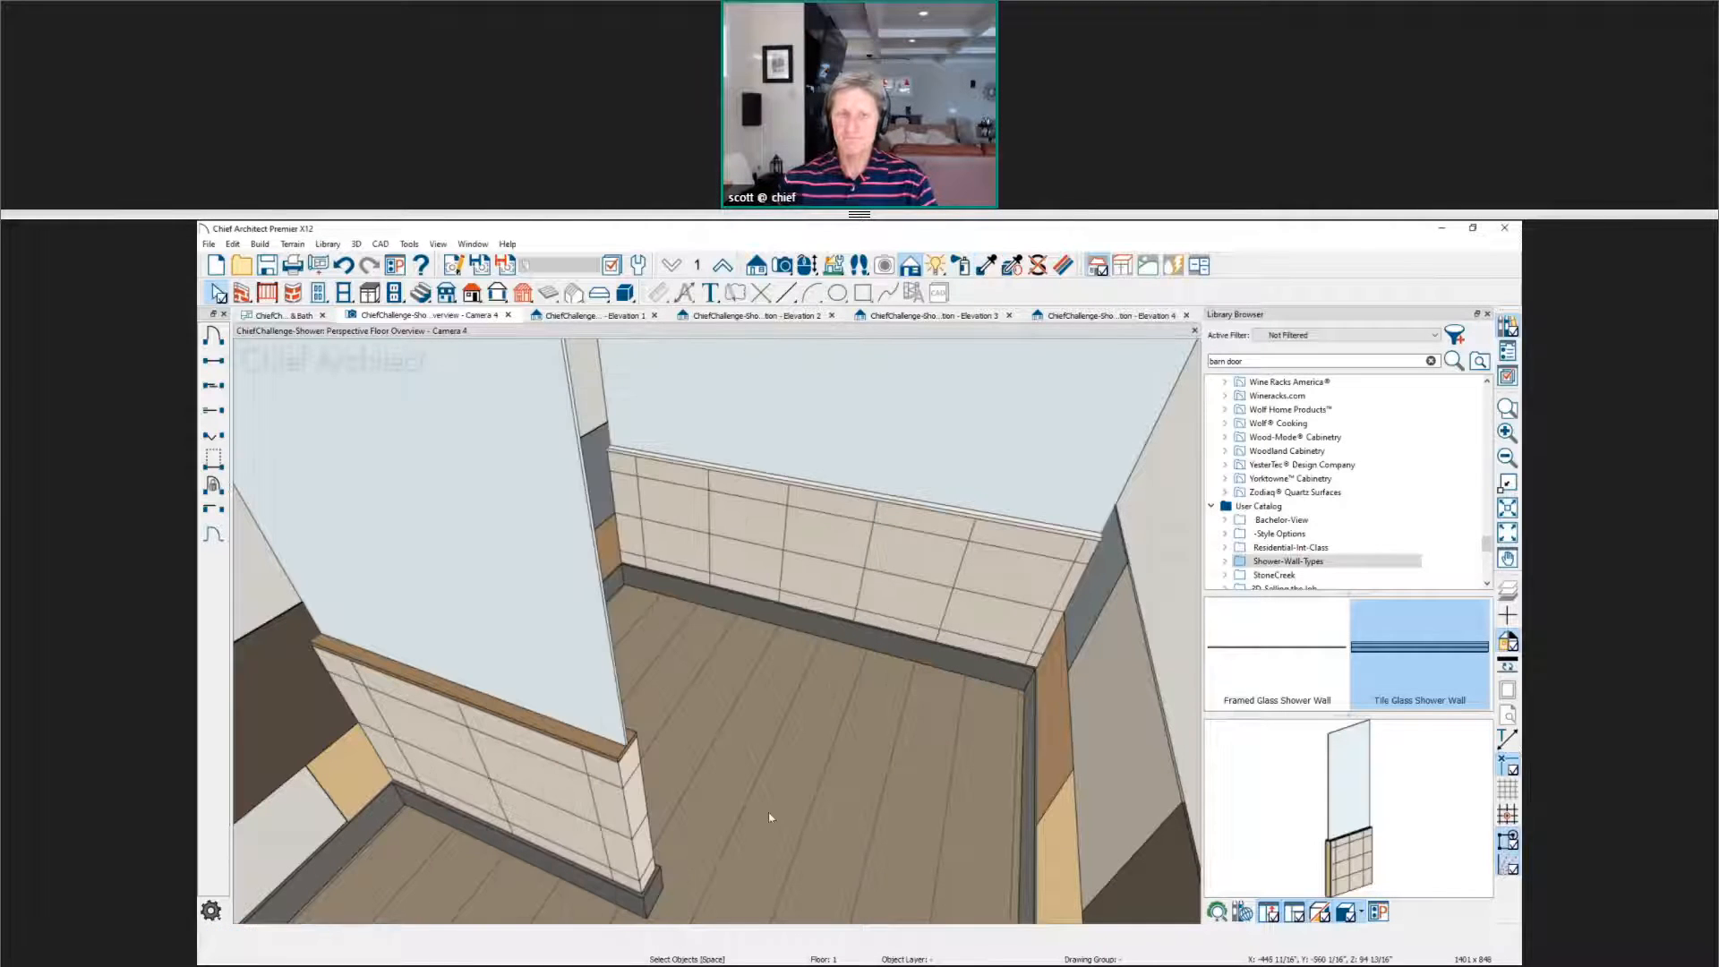
scroll(770, 809, down, 5)
key(space)
drag(770, 809, 815, 795)
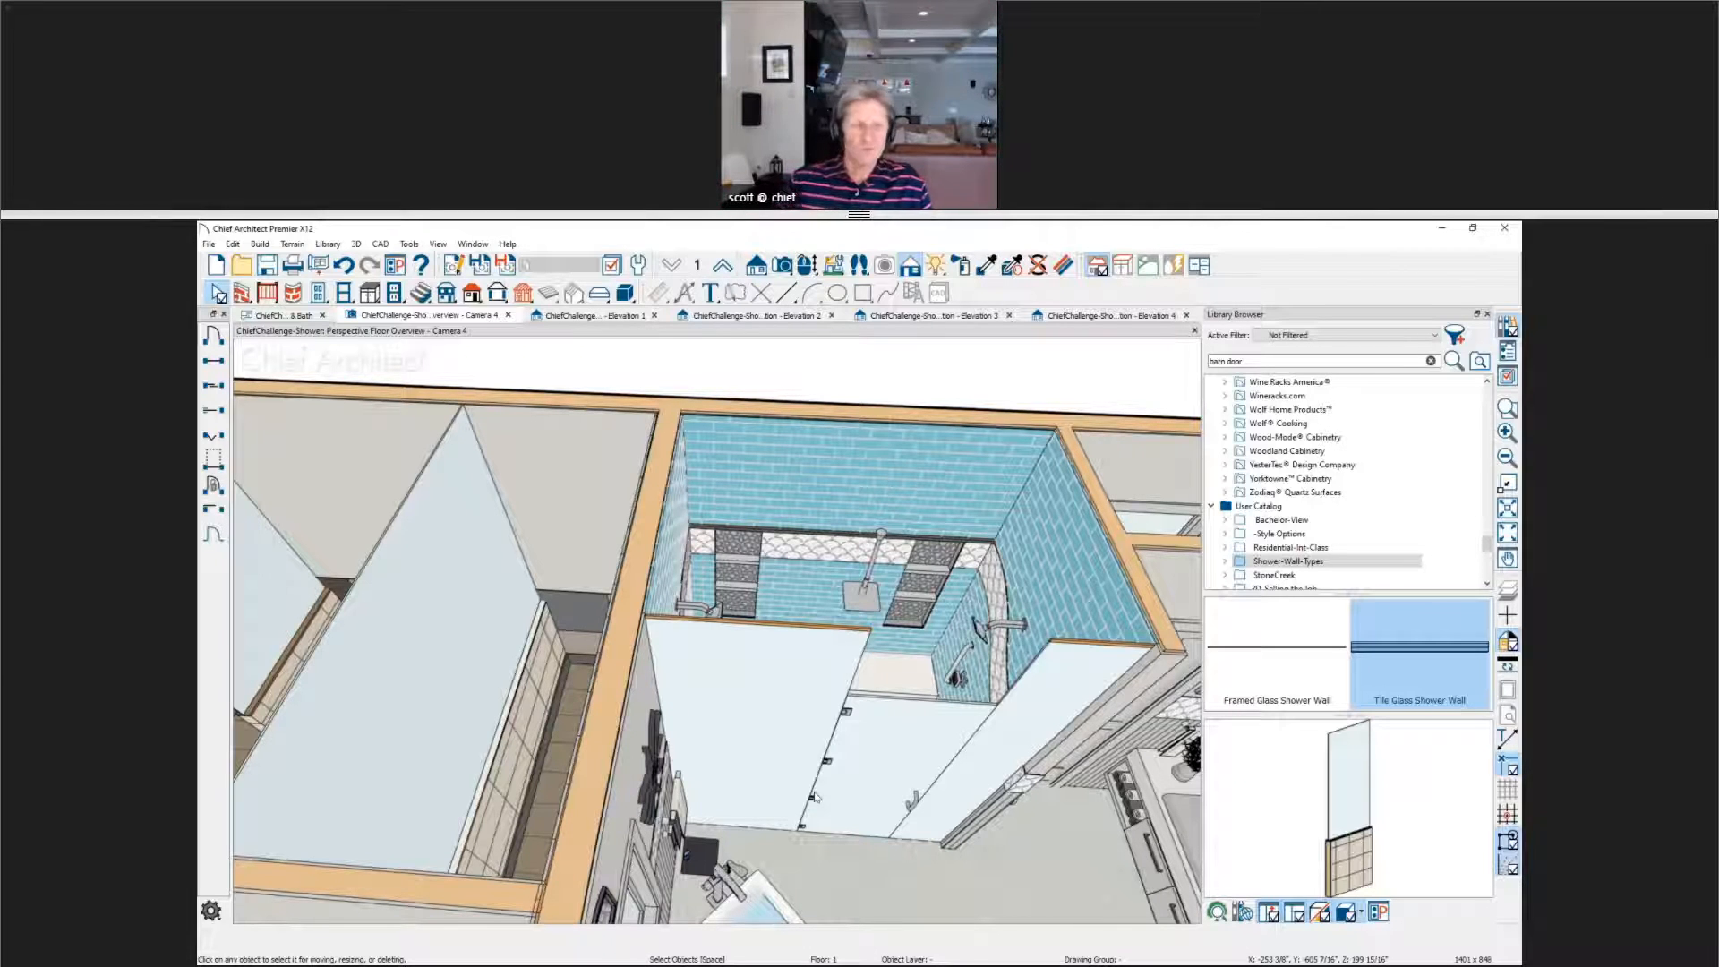
Step: Delete the short glass pony wall from the room beside the shower
middle_drag(539, 764, 607, 758)
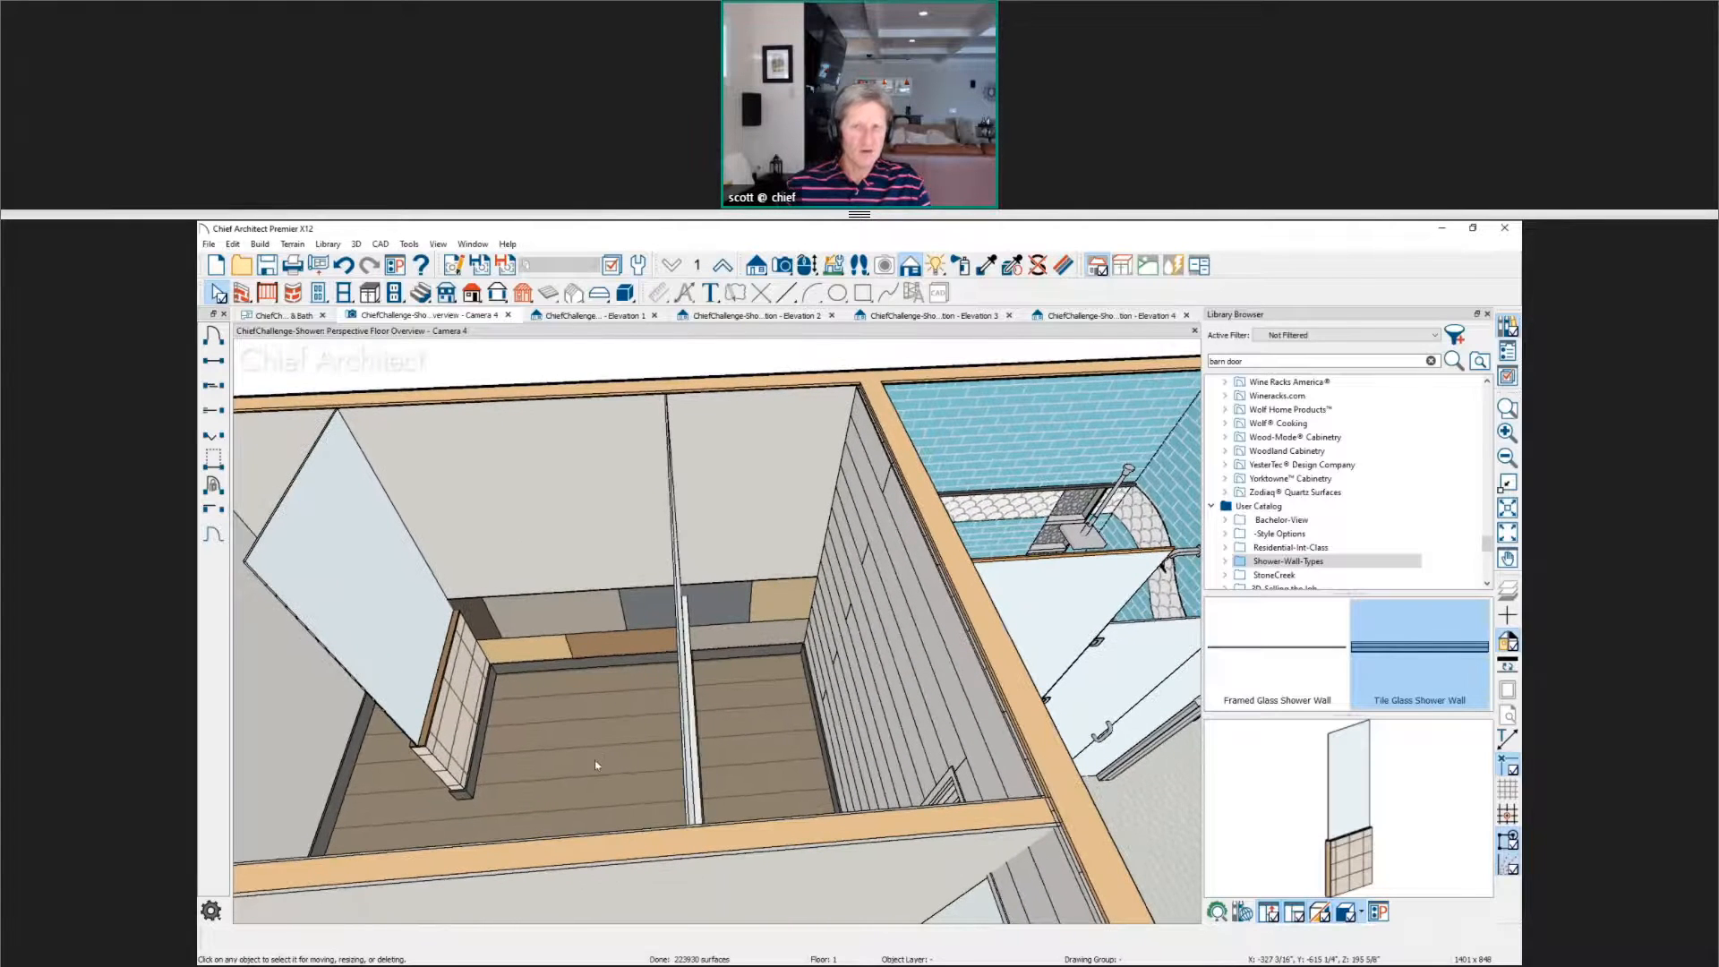
click(468, 710)
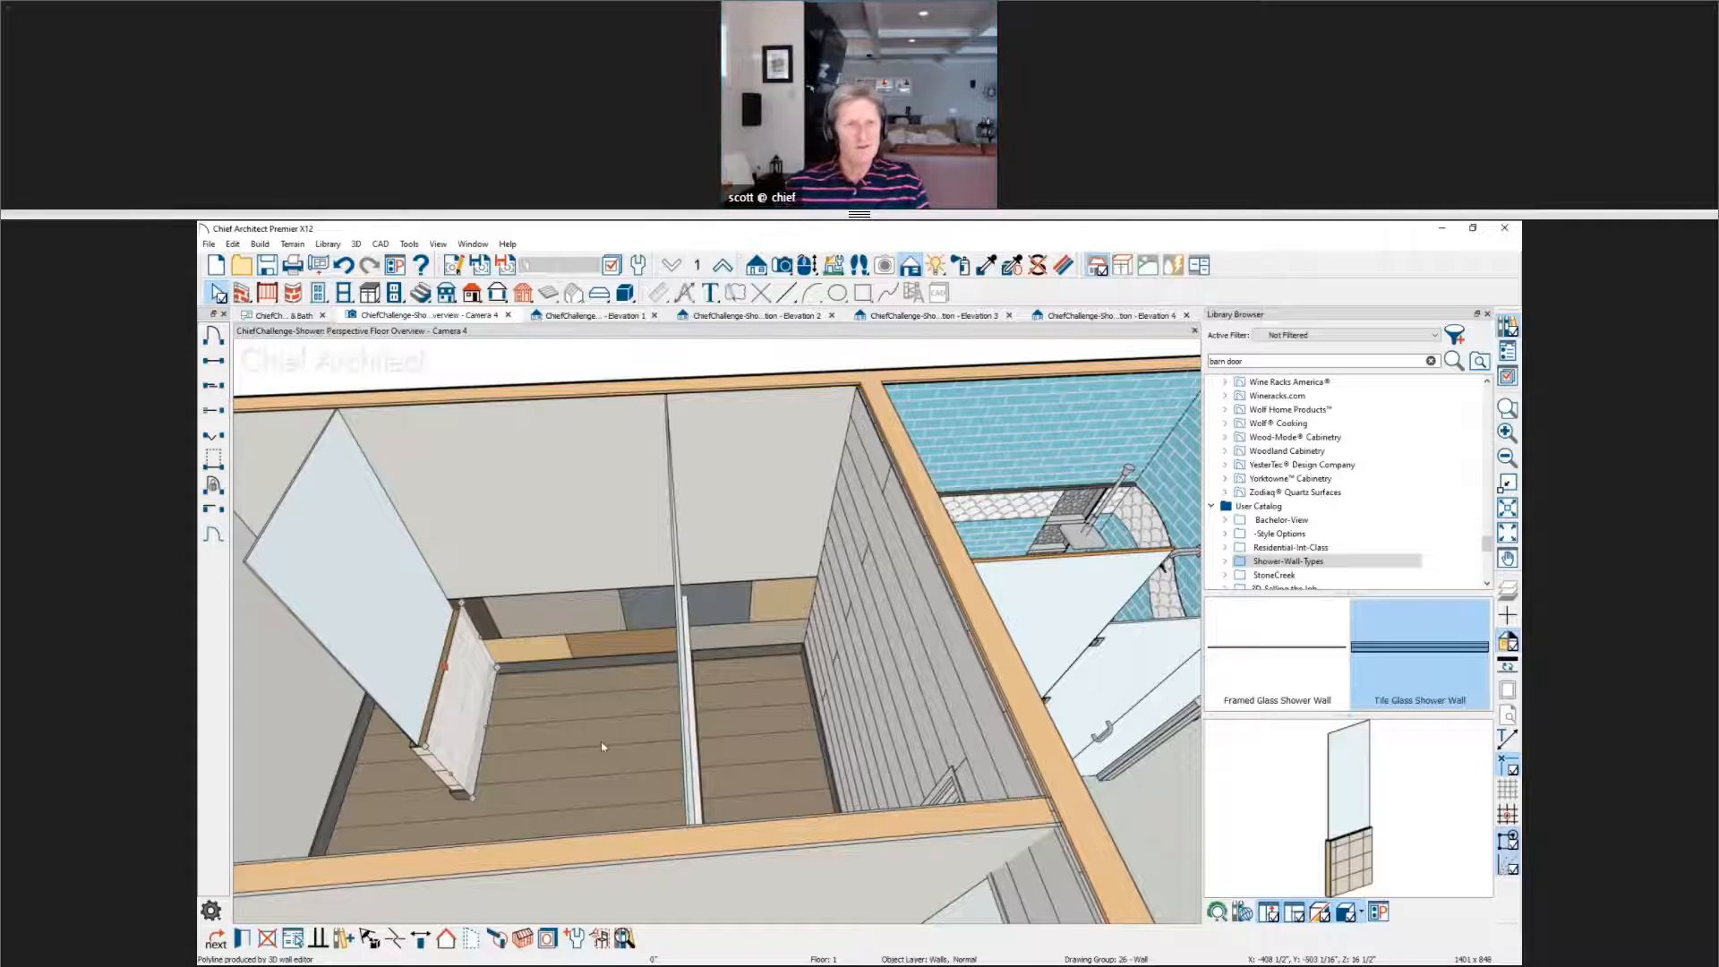
middle_drag(601, 746, 1078, 752)
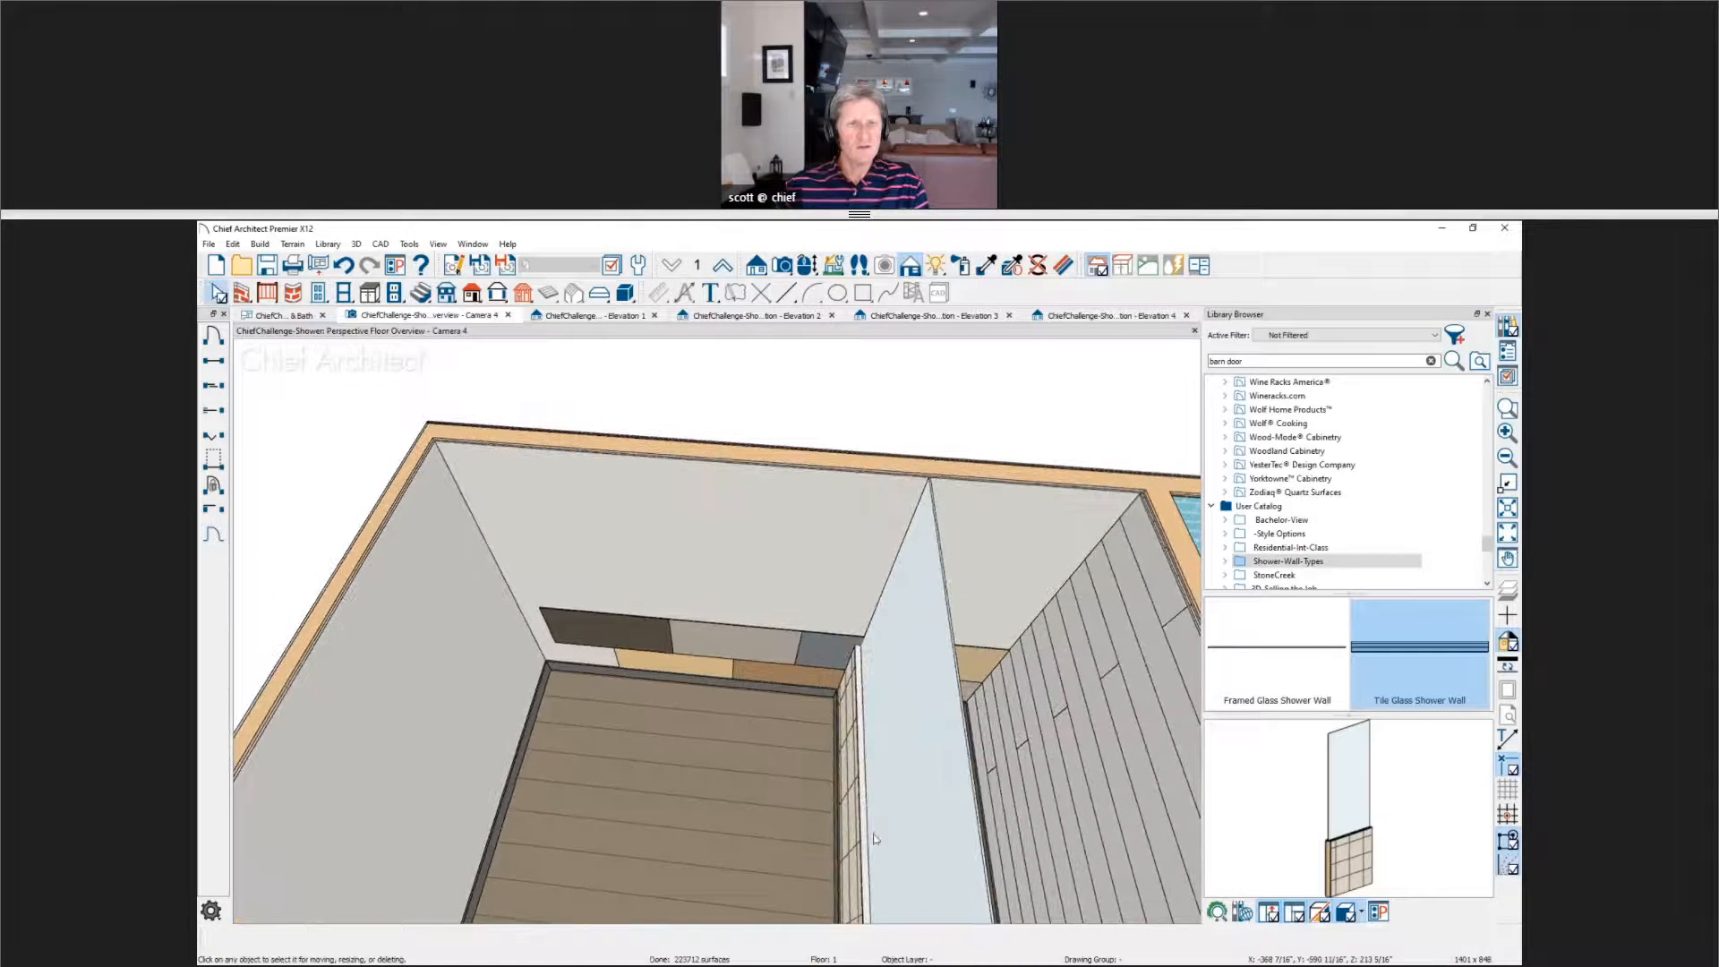
Step: Draw three connected Tile Glass Shower Wall segments from the user catalog as an angled enclosure across the room's far corner
click(1225, 562)
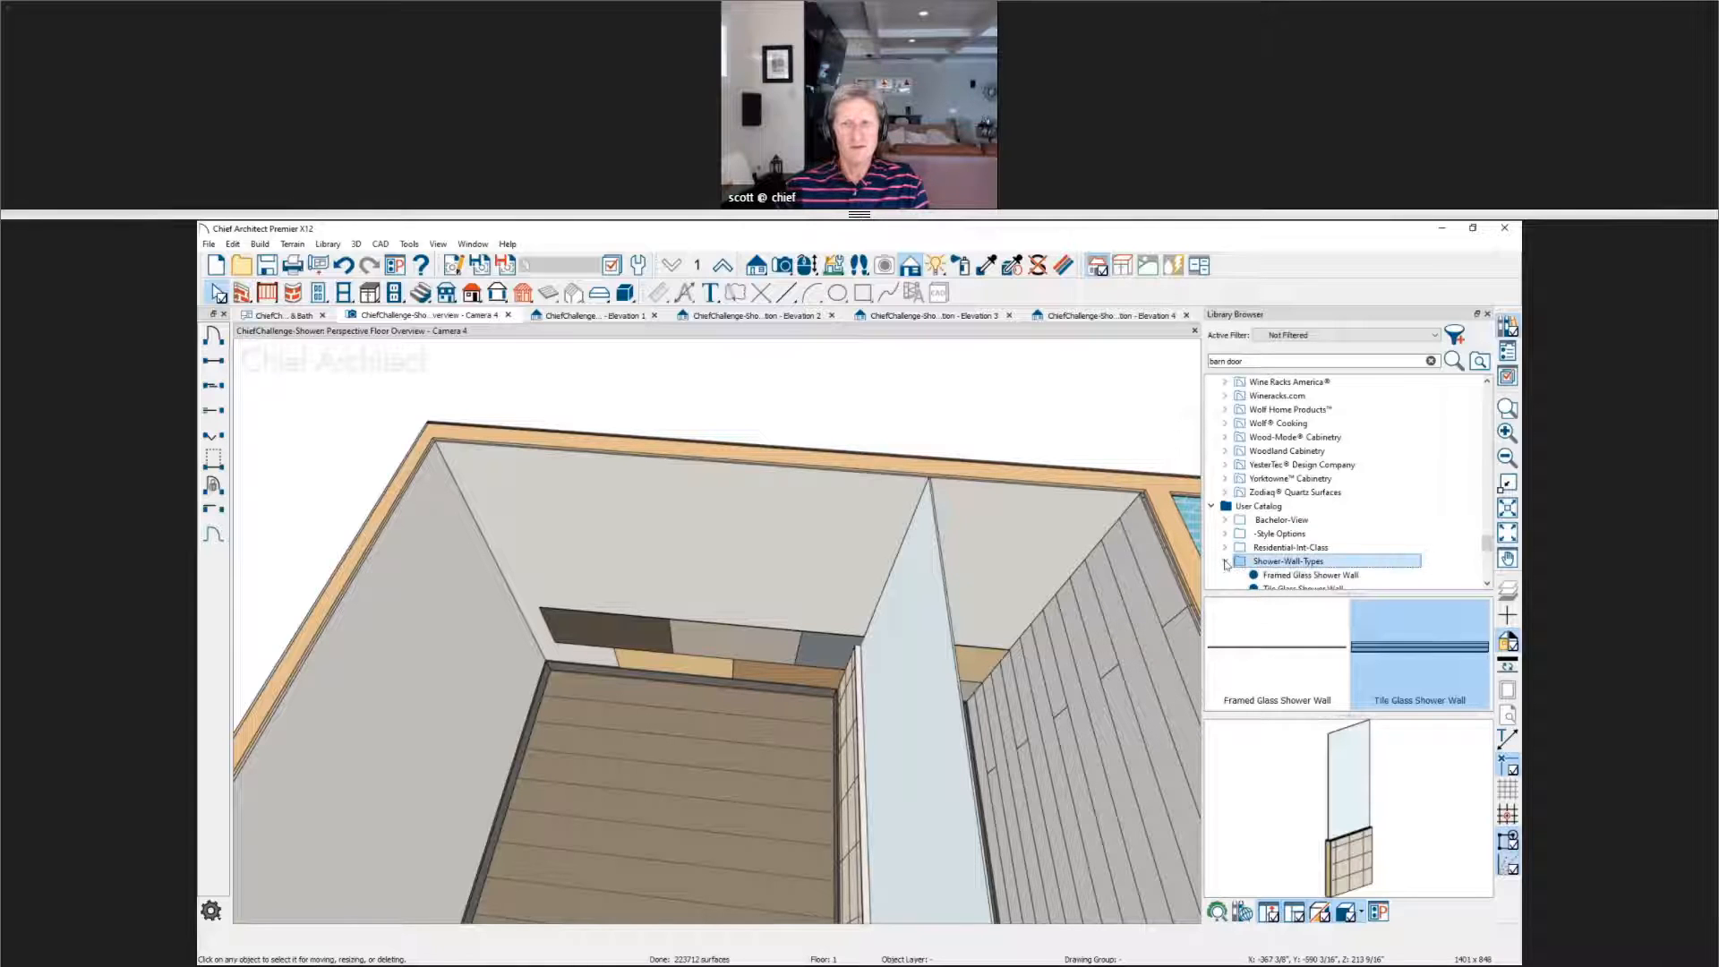
scroll(1325, 559, down, 1)
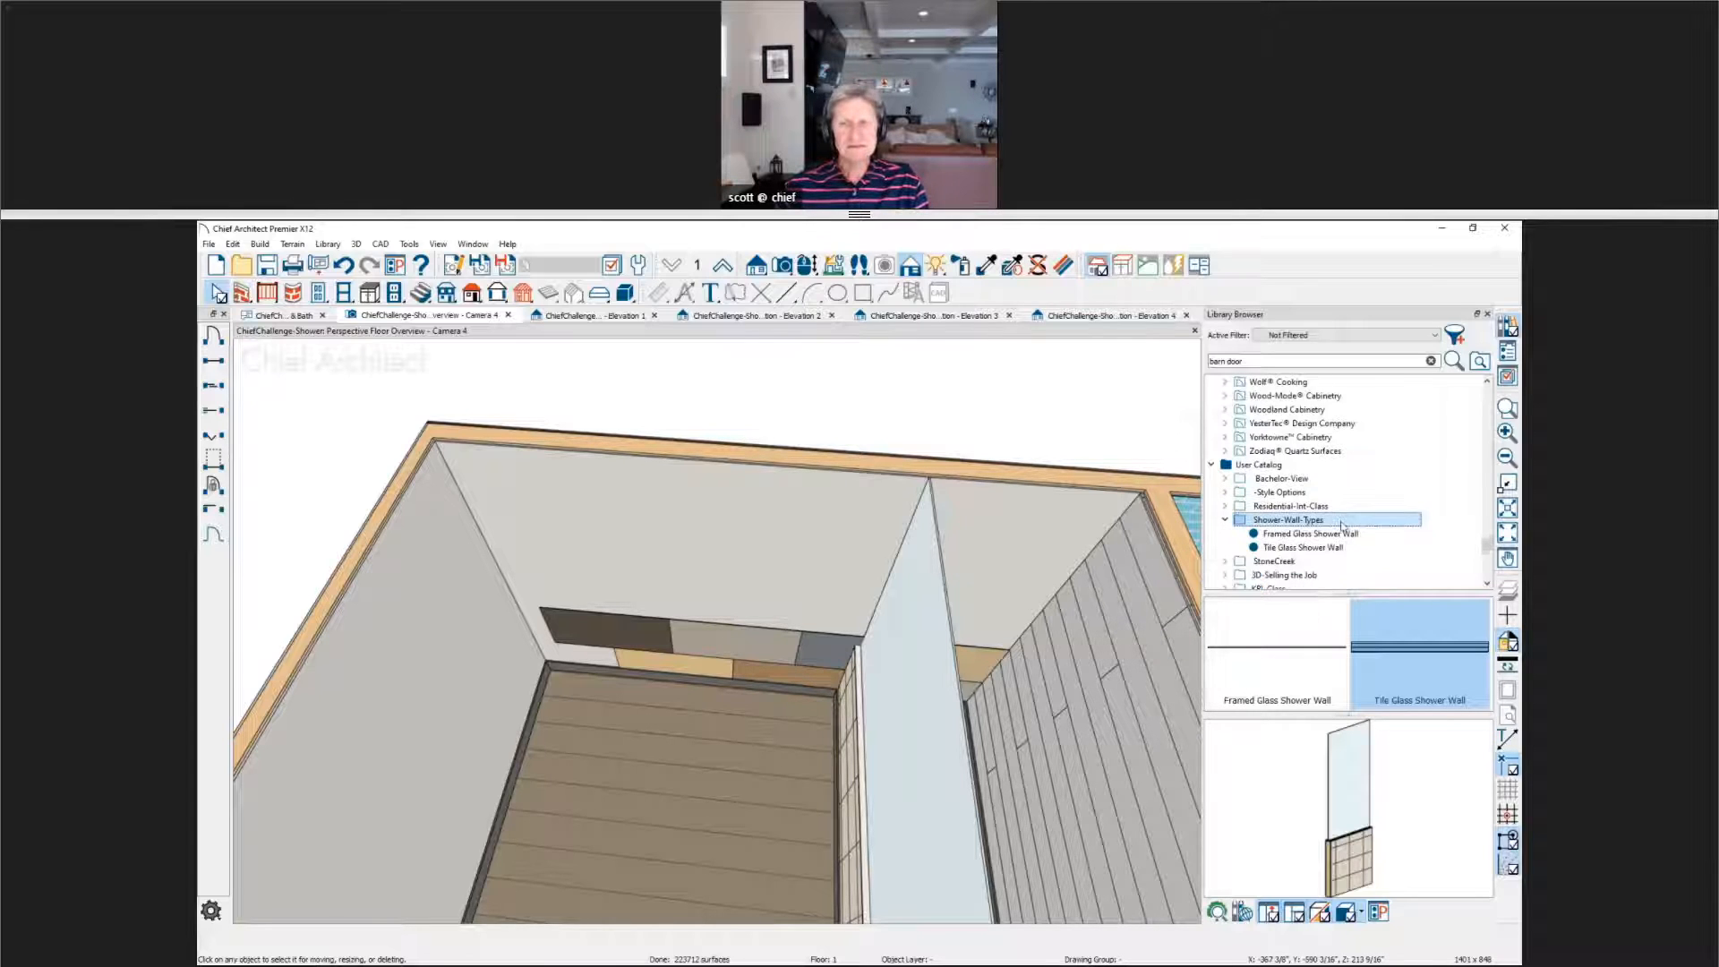
click(1292, 549)
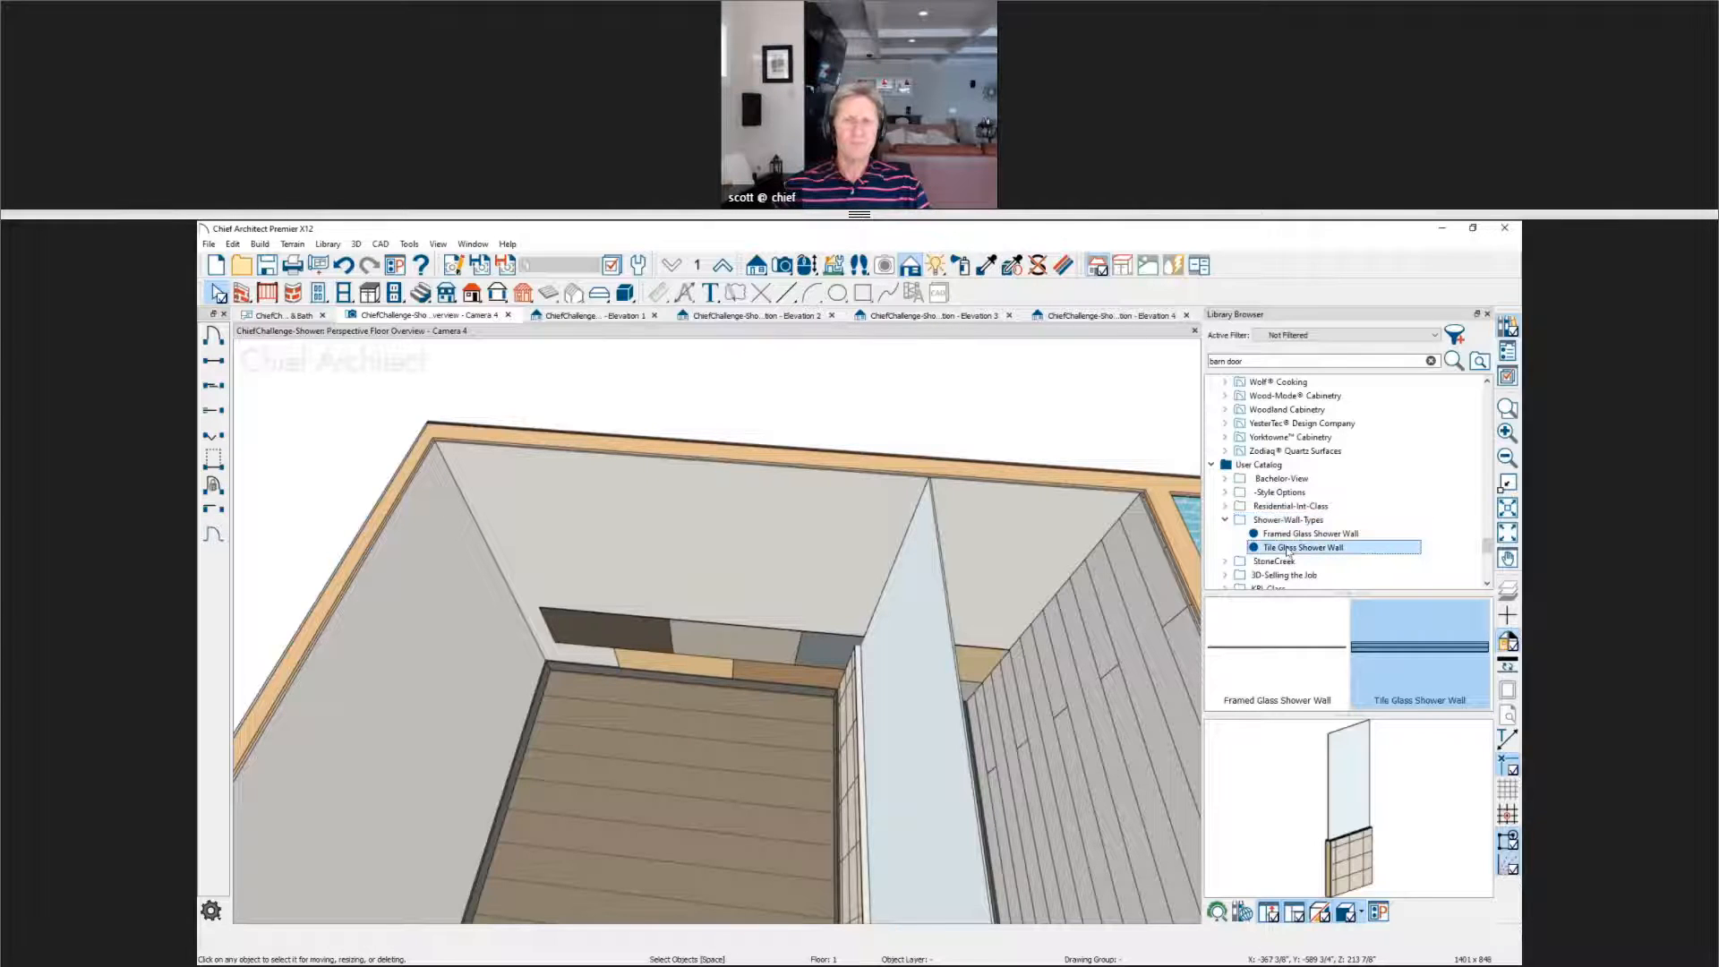
mouse_move(698, 460)
mouse_down()
mouse_move(691, 618)
mouse_move(683, 534)
mouse_move(541, 586)
mouse_move(394, 548)
mouse_move(425, 633)
mouse_up()
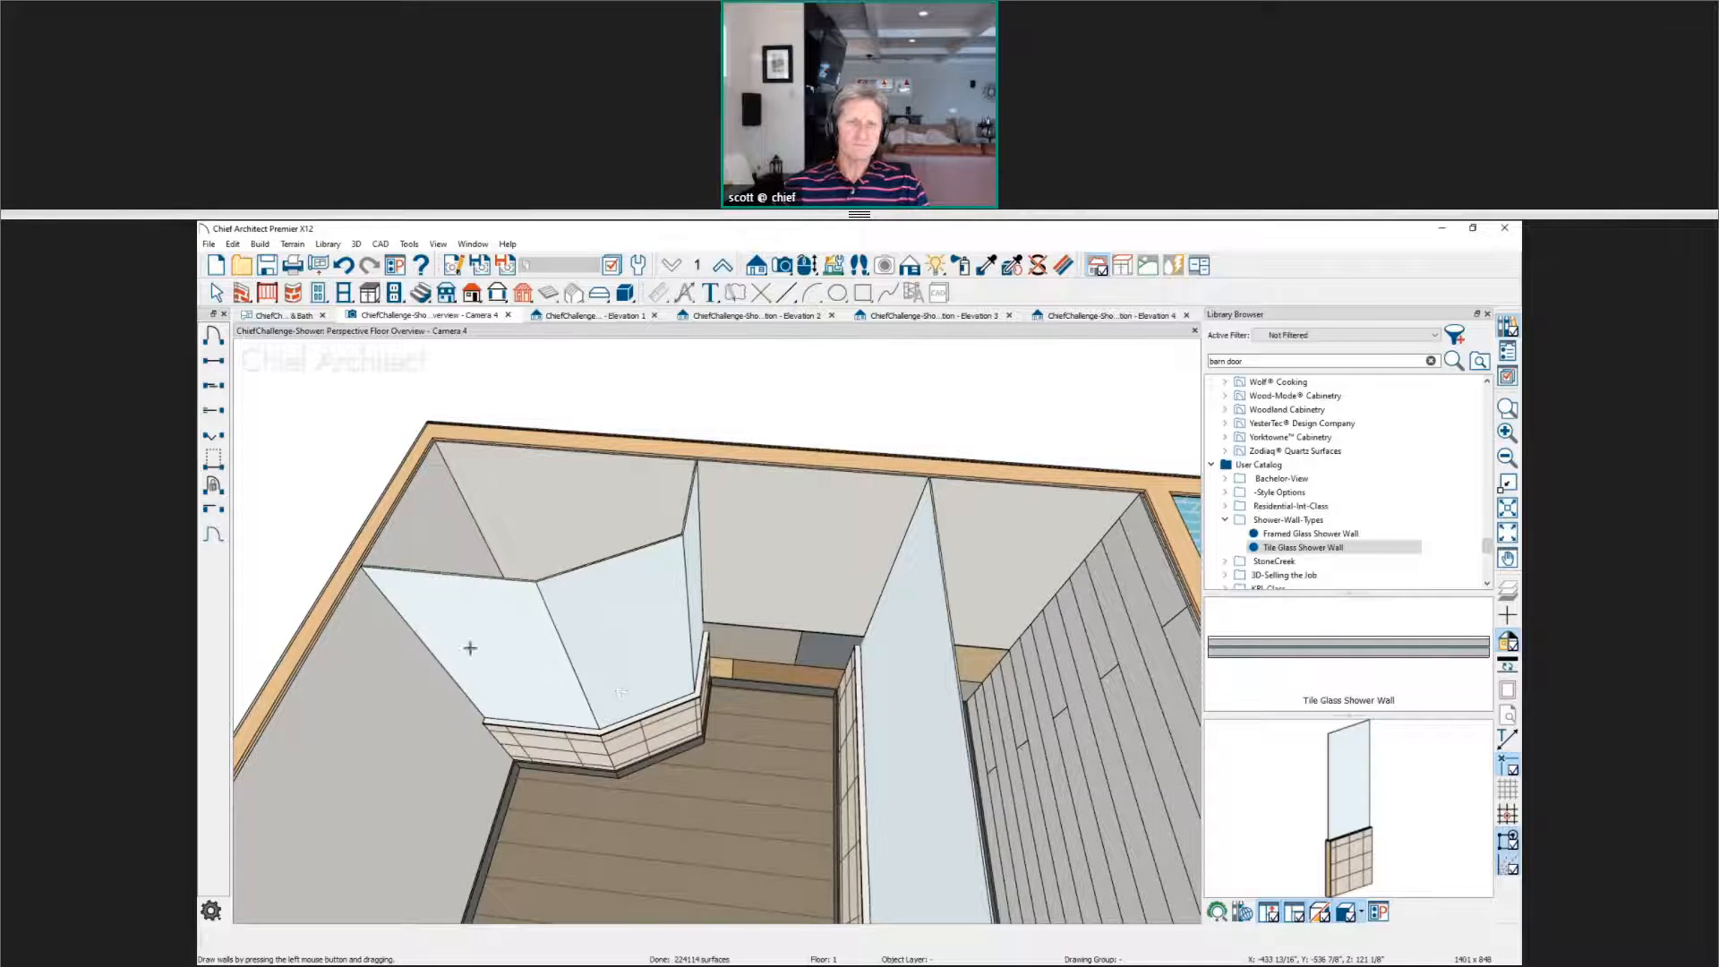
Step: Draw a short Framed Glass Shower Wall from the user catalog, out from the side wall next to the angled corner enclosure
click(1318, 533)
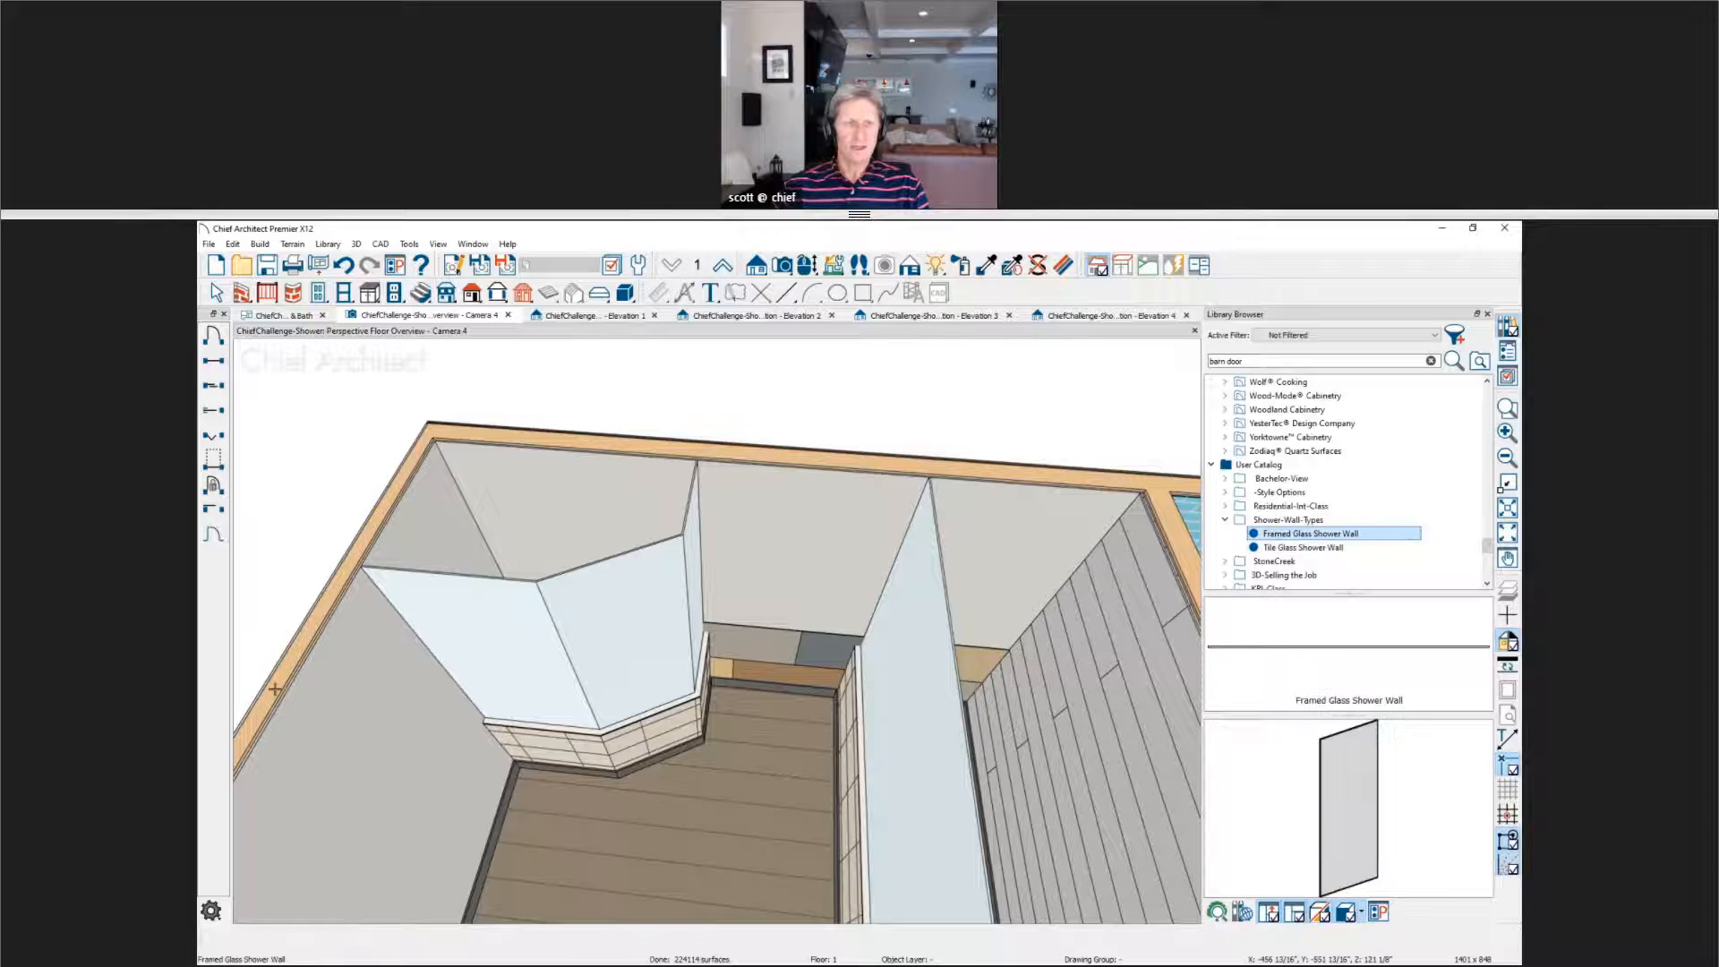
drag(279, 689, 437, 734)
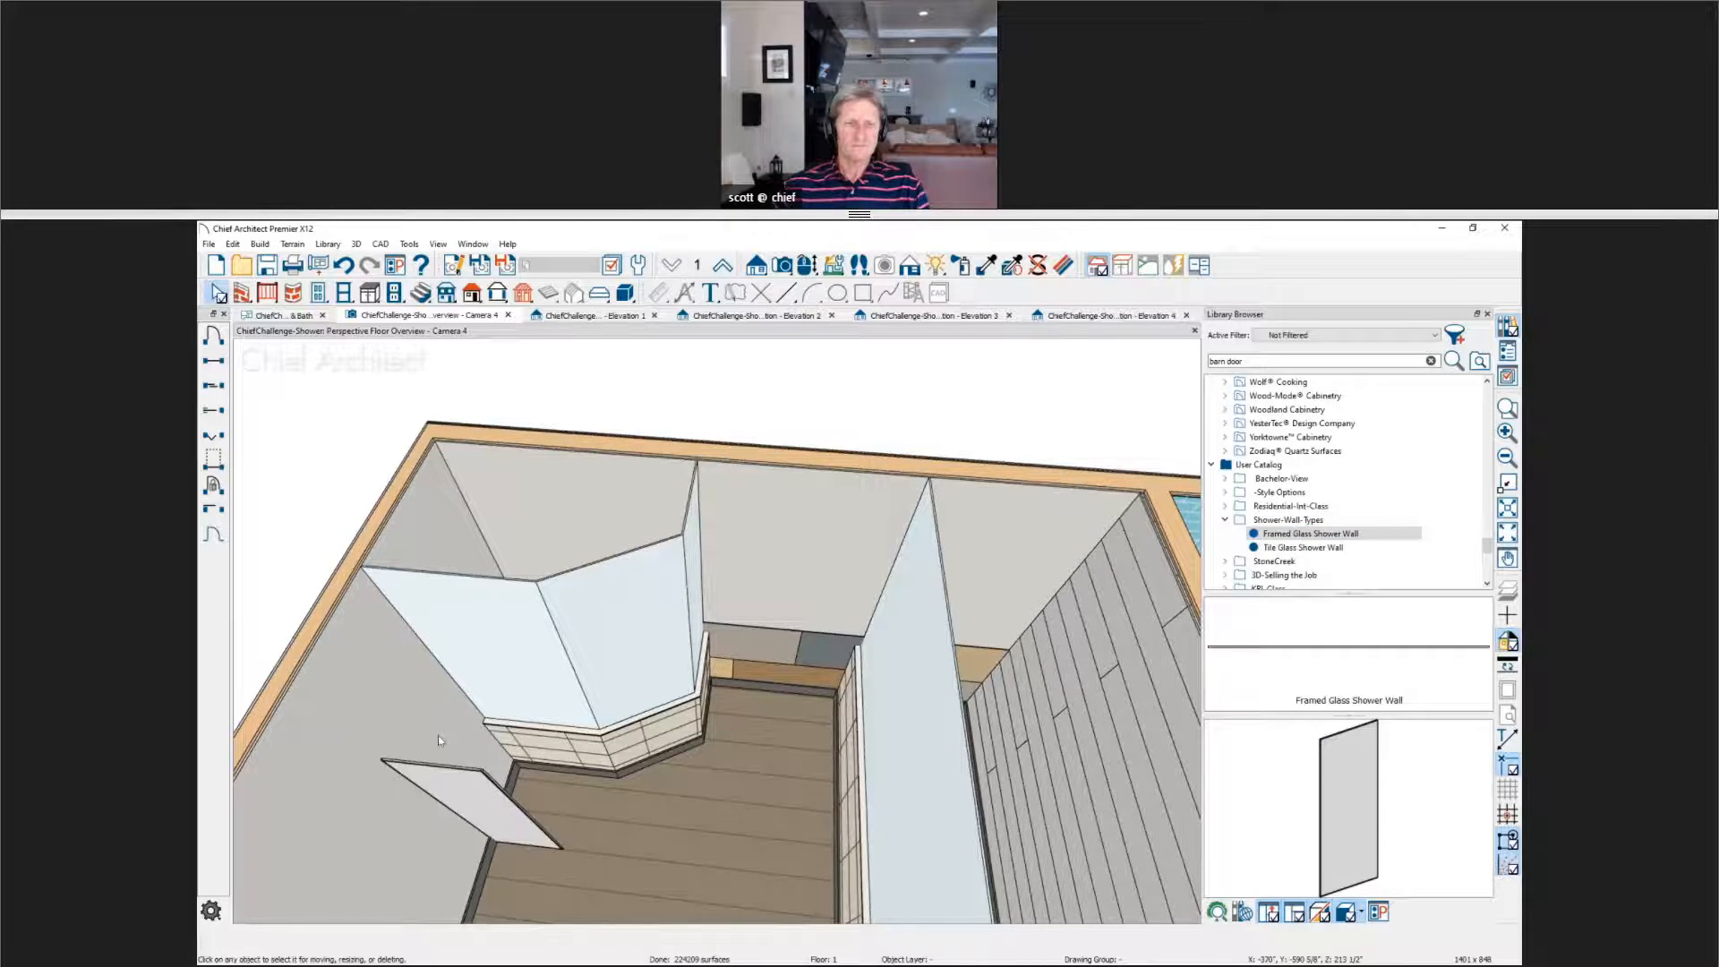
Step: Place a glass shower door in the middle segment of the angled corner enclosure
scroll(593, 800, up, 5)
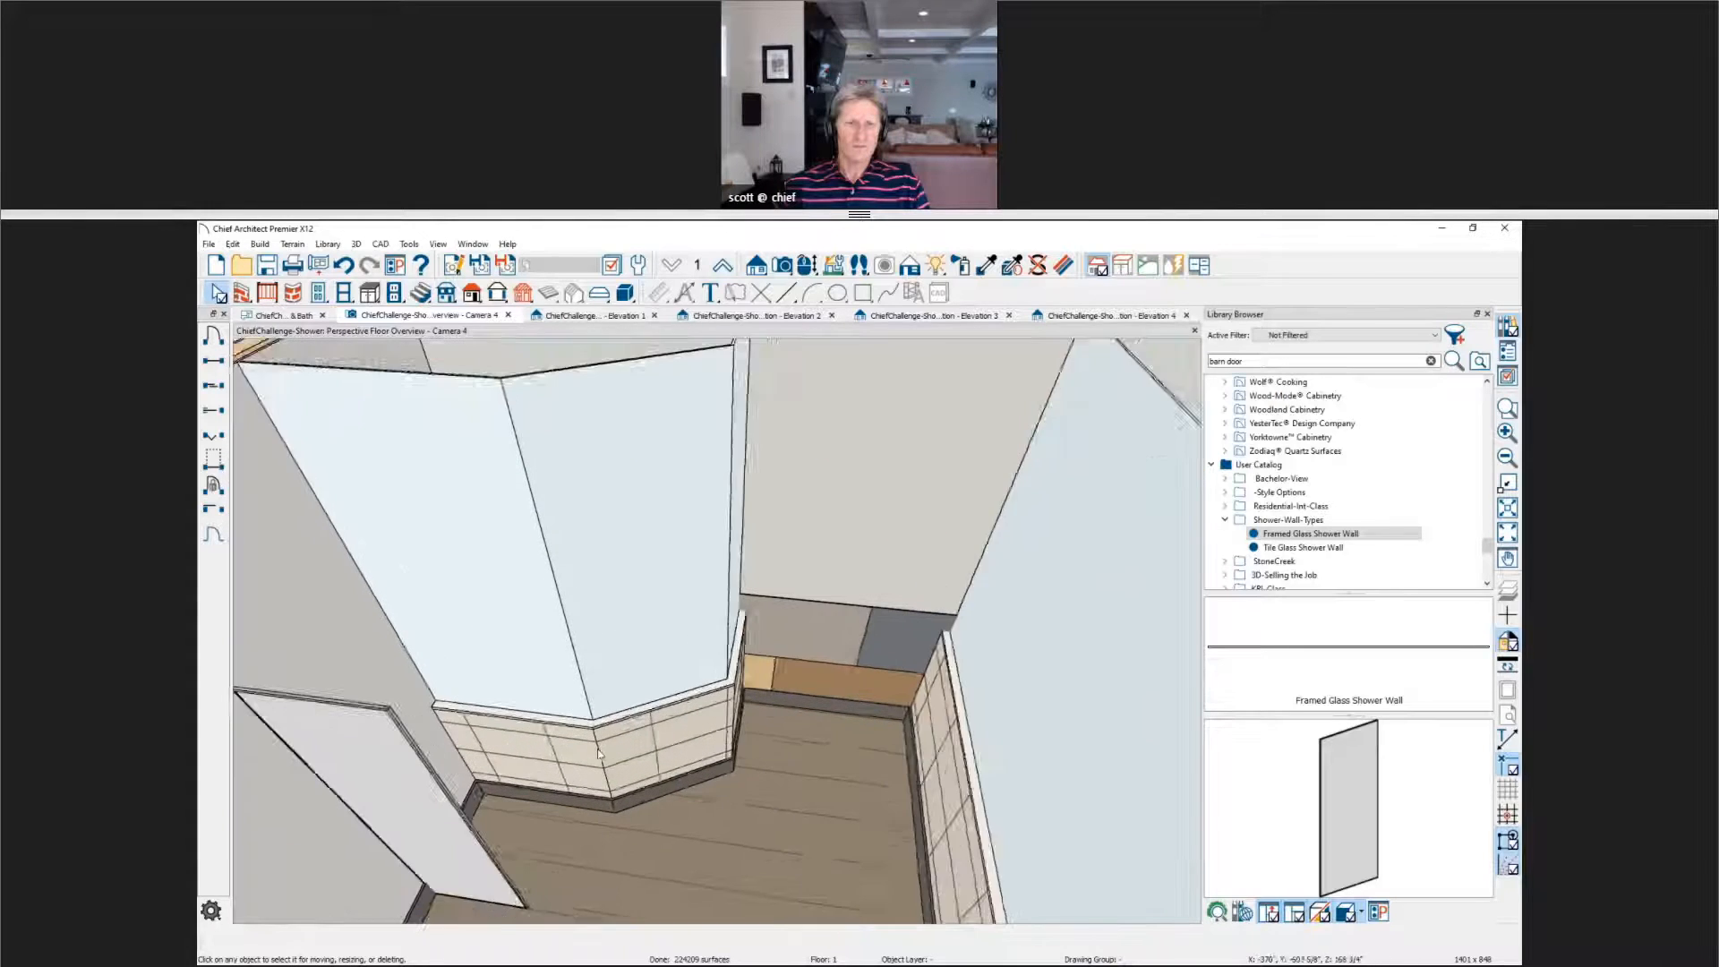
middle_drag(603, 777, 690, 683)
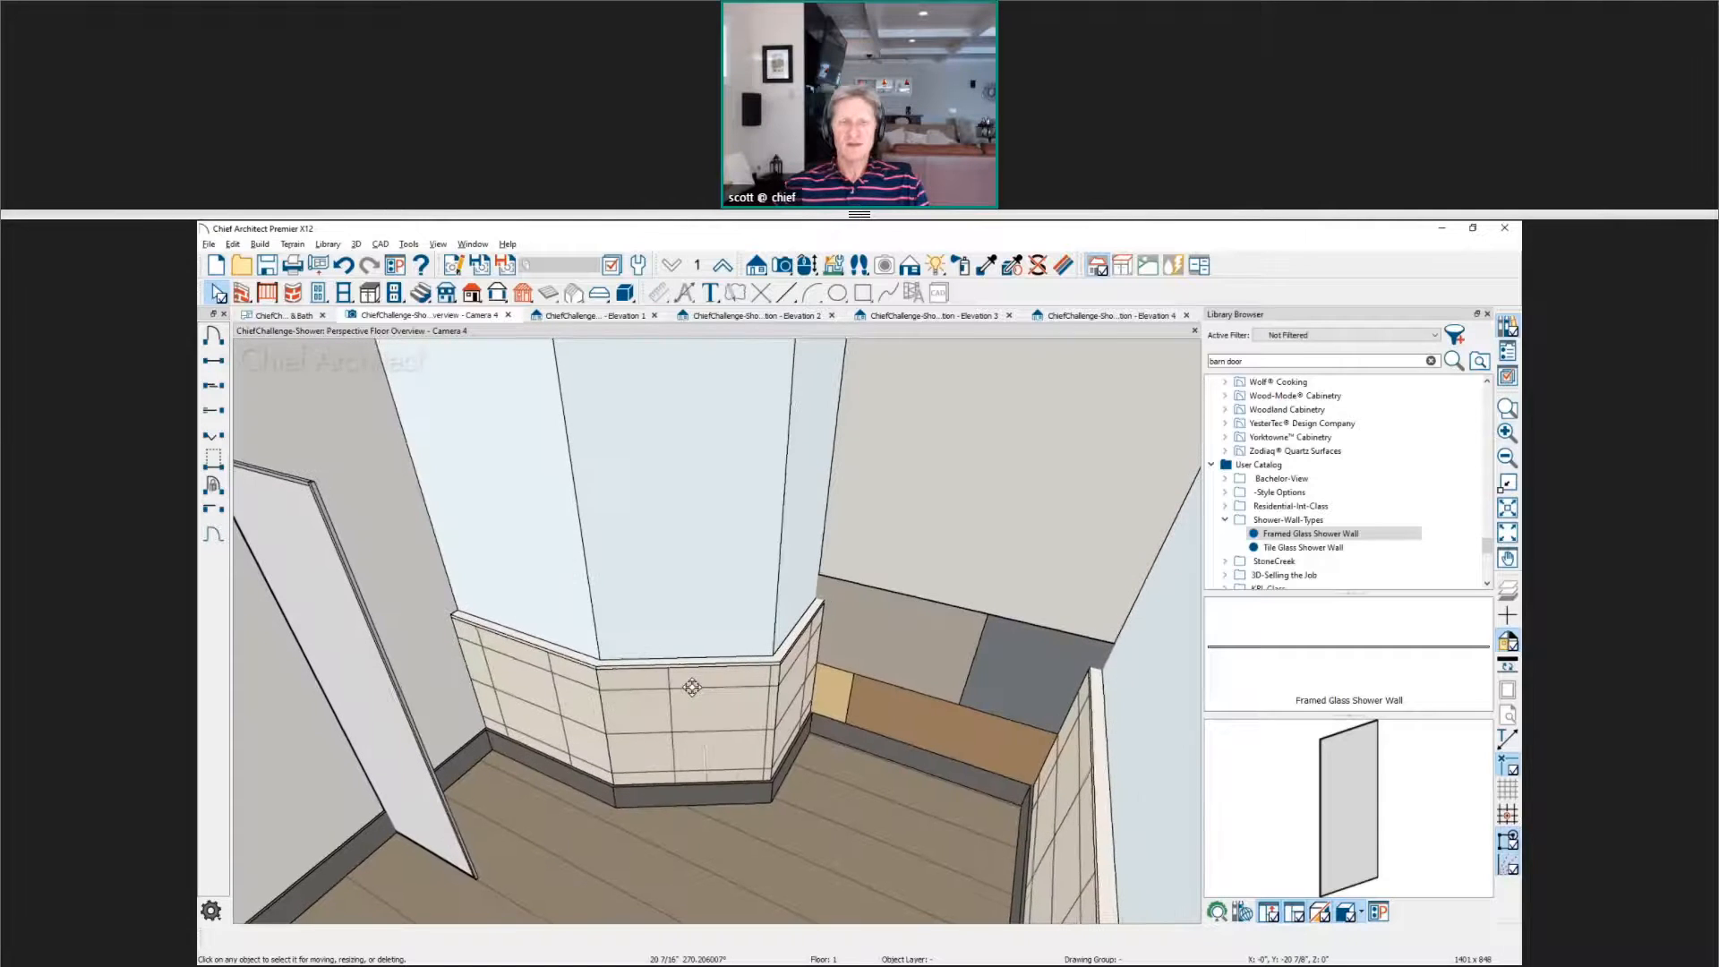
click(597, 682)
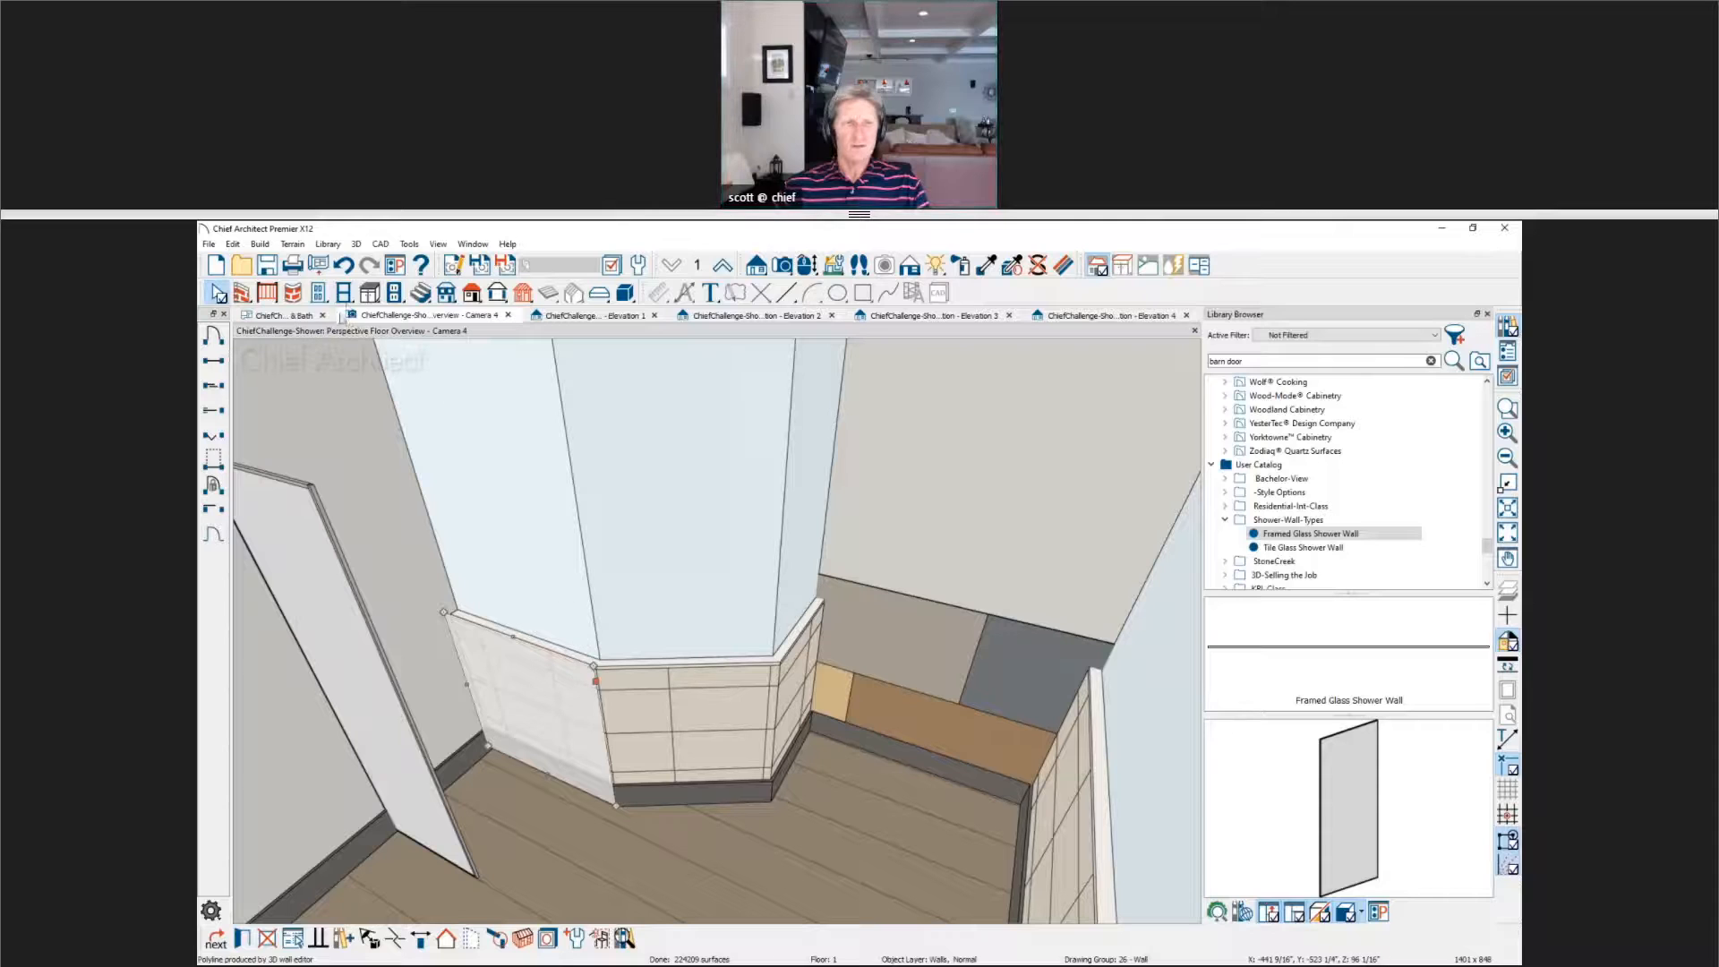
click(213, 461)
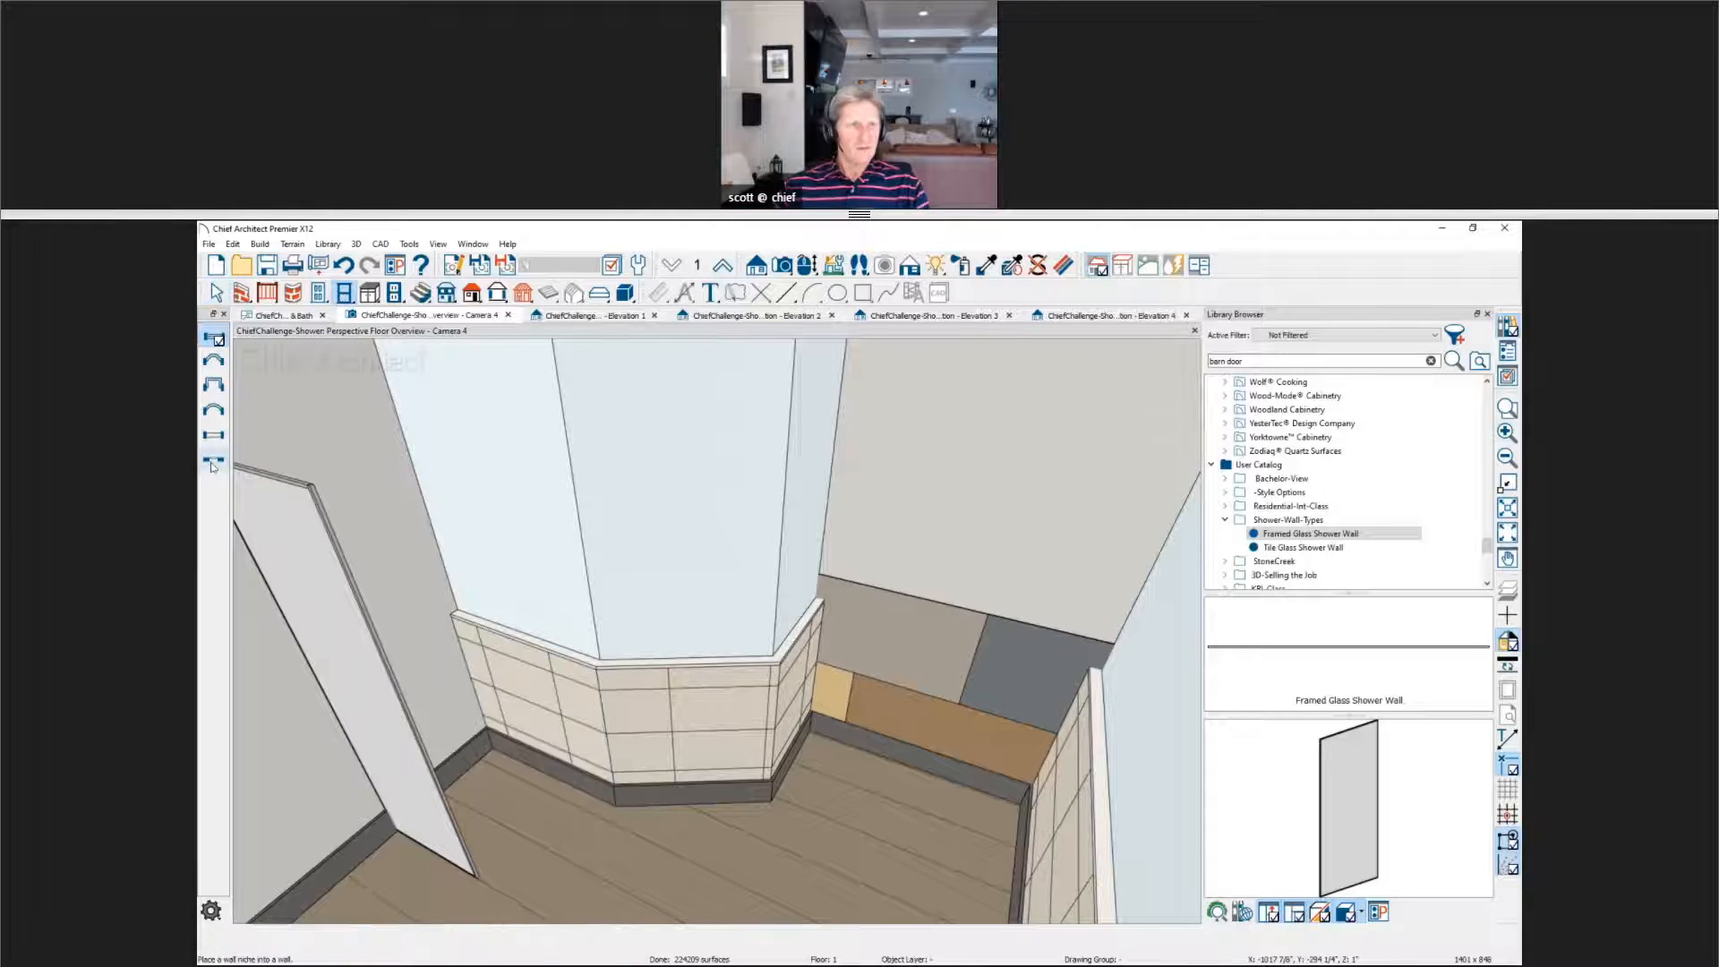
click(318, 293)
click(213, 535)
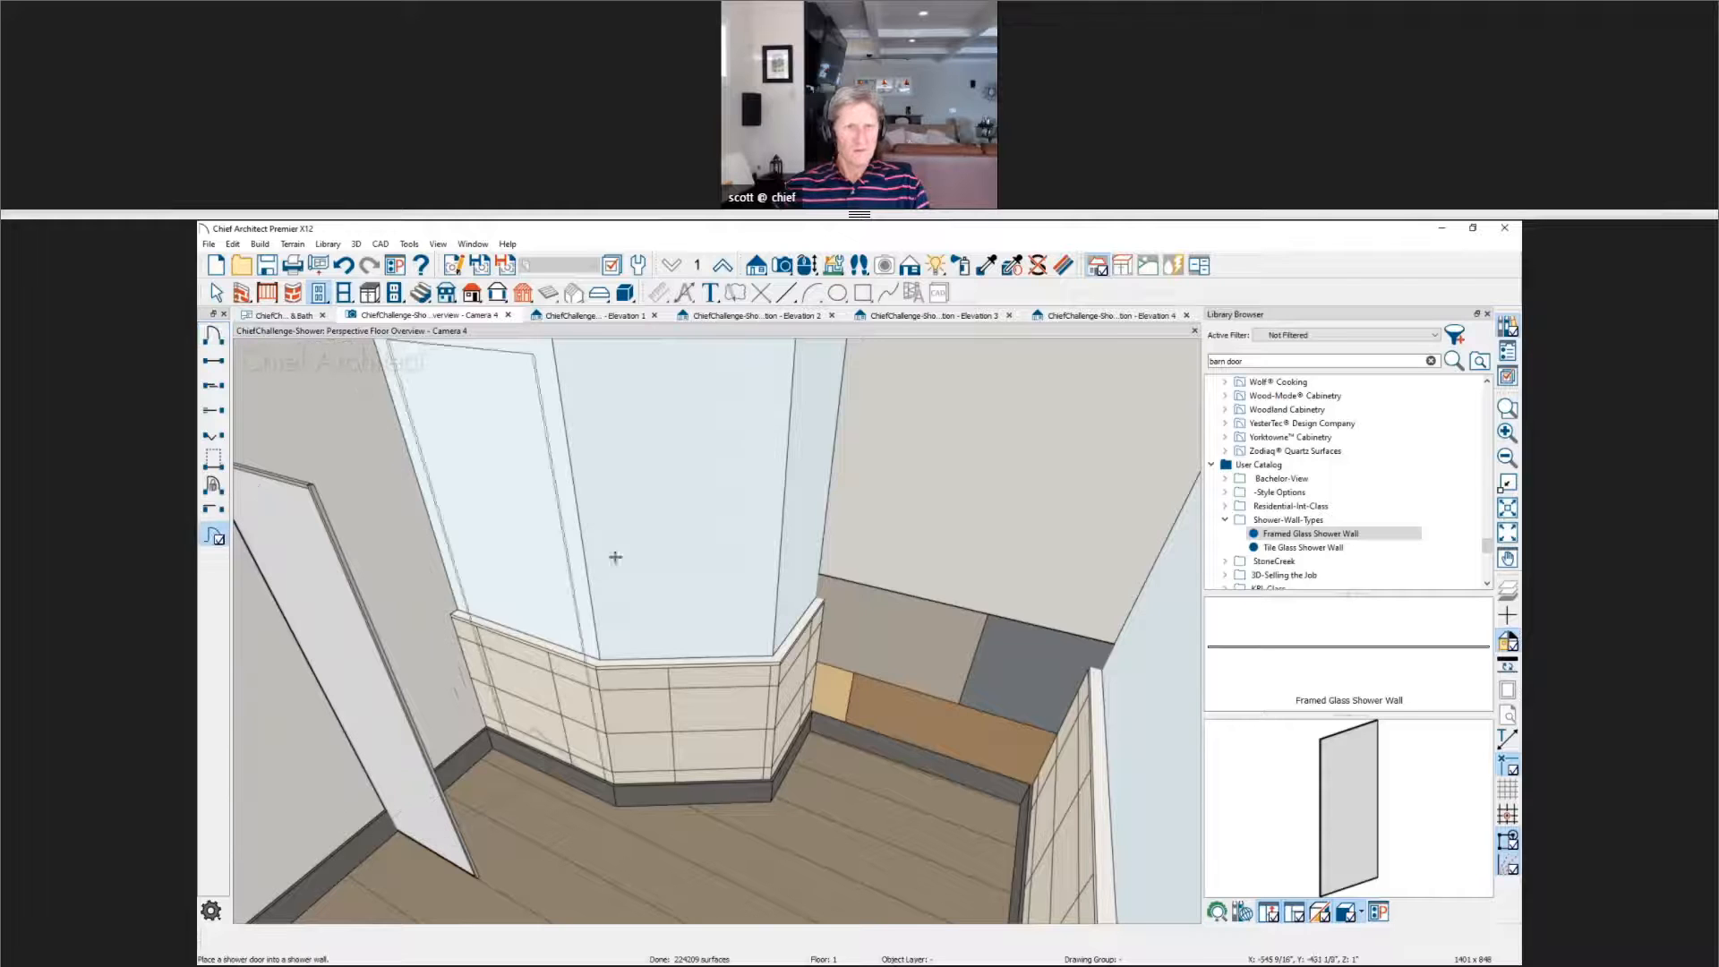
click(681, 574)
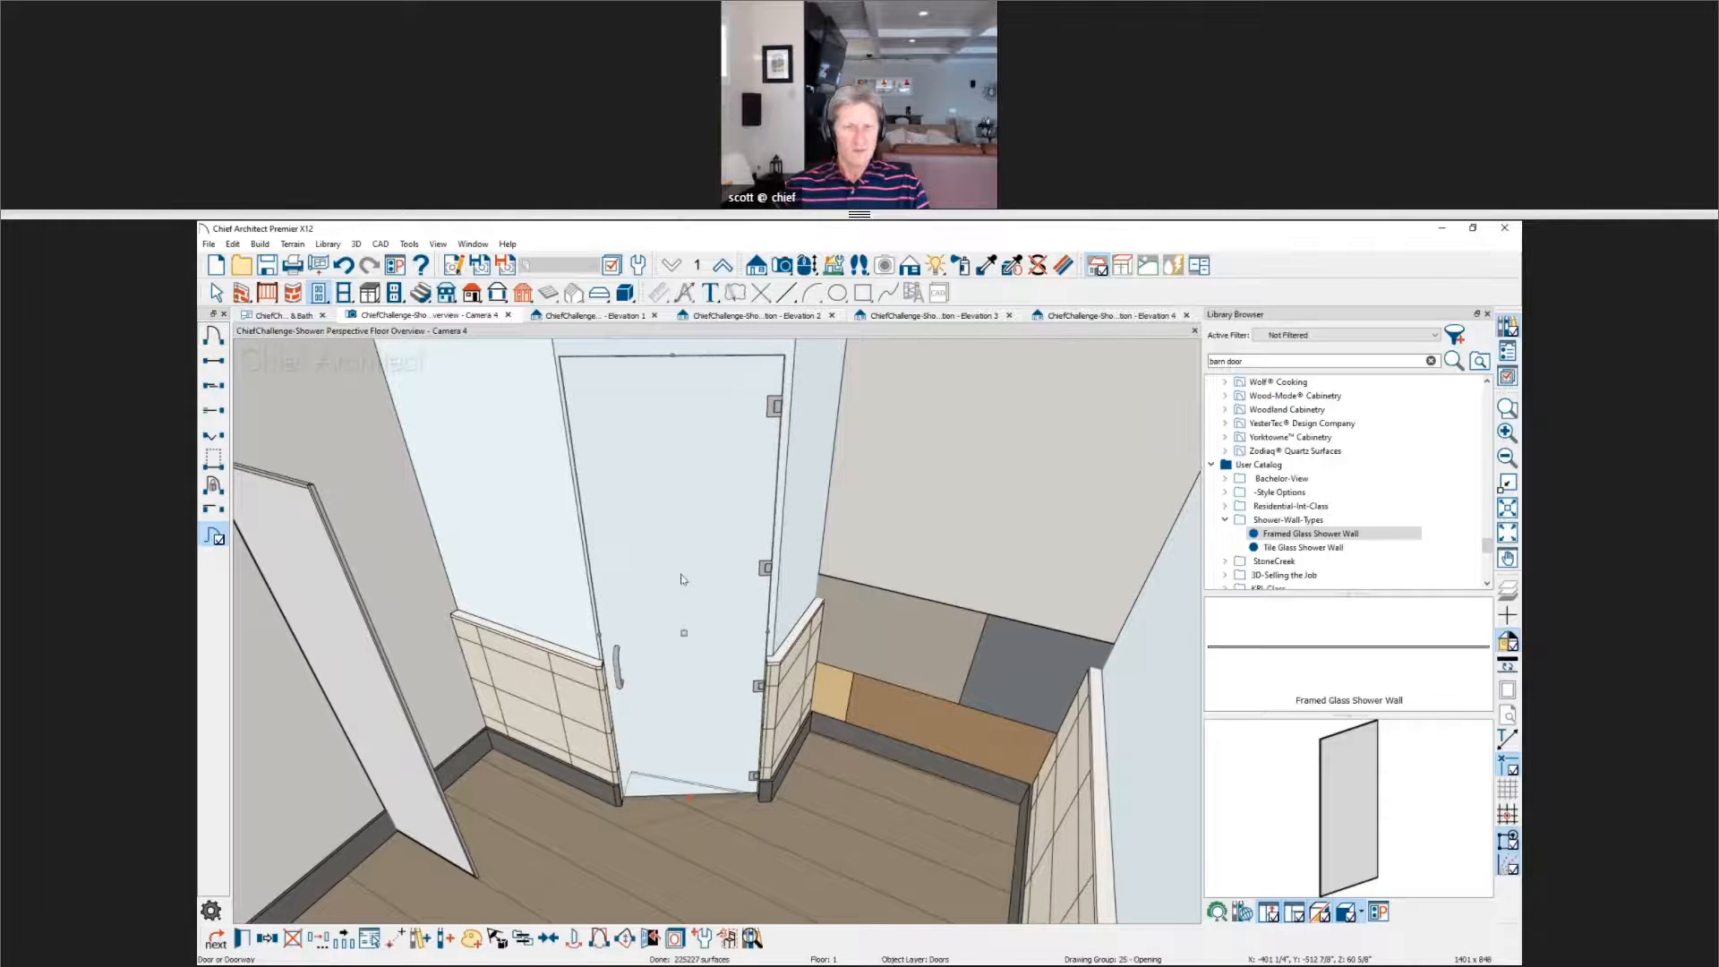
scroll(692, 667, up, 3)
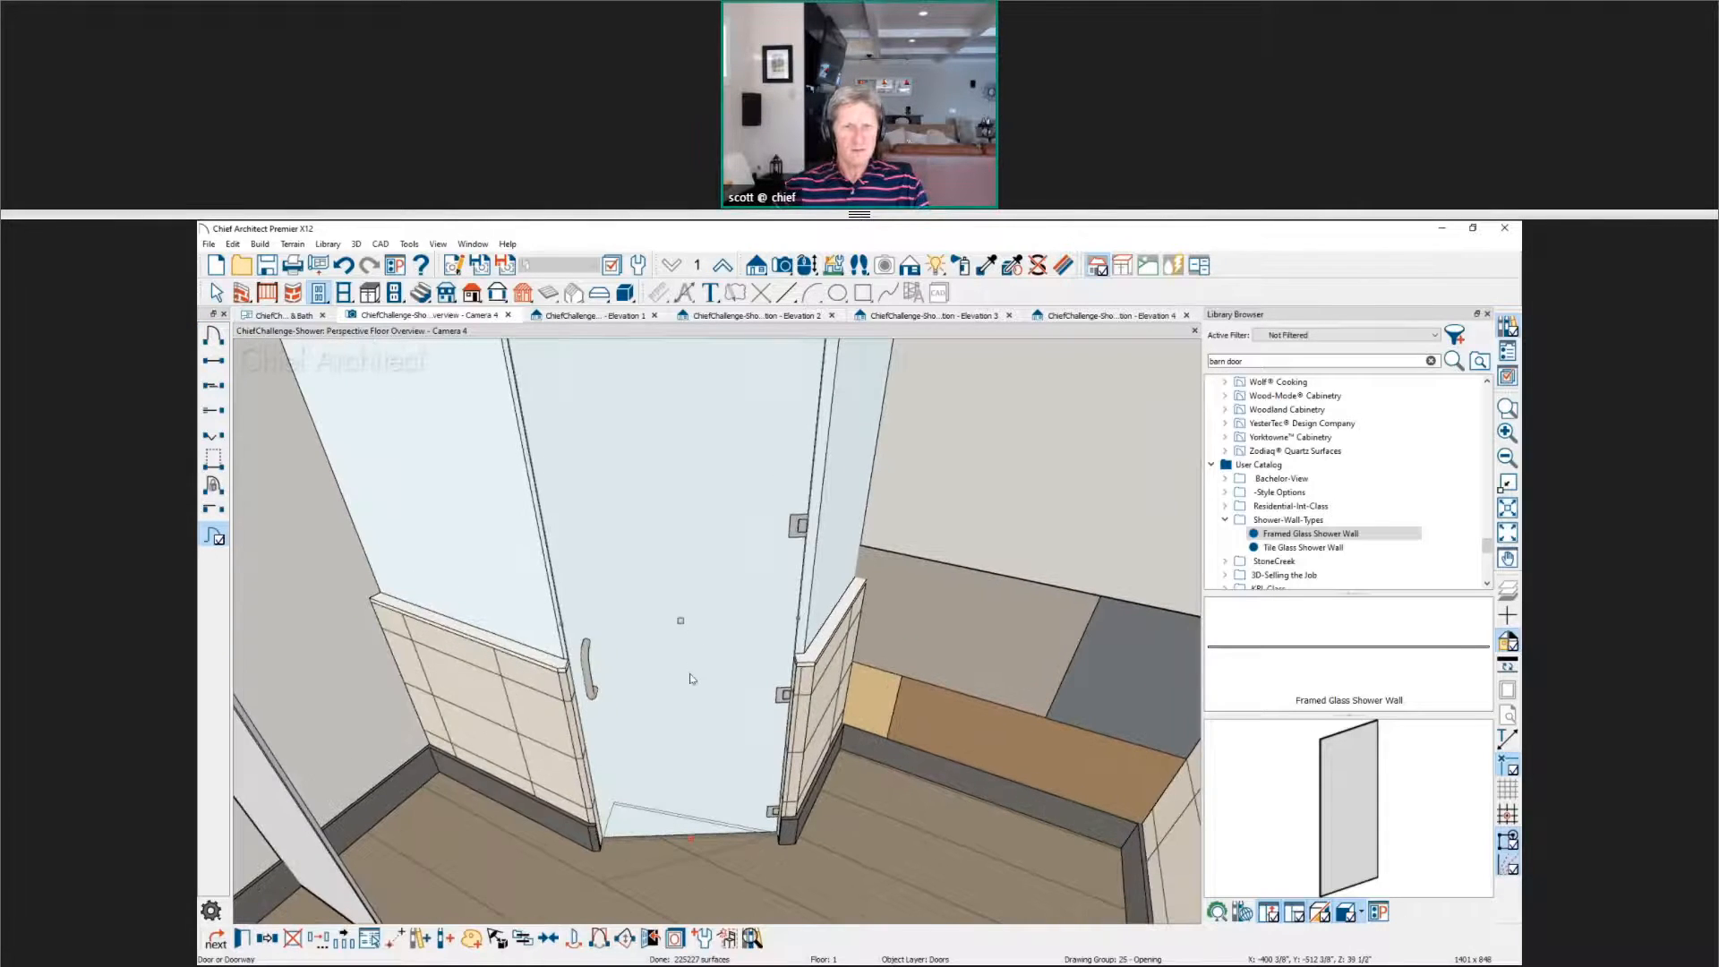
key(space)
Step: Delete the Default Base Molding profile from the room outside the corner shower
middle_drag(795, 713, 882, 660)
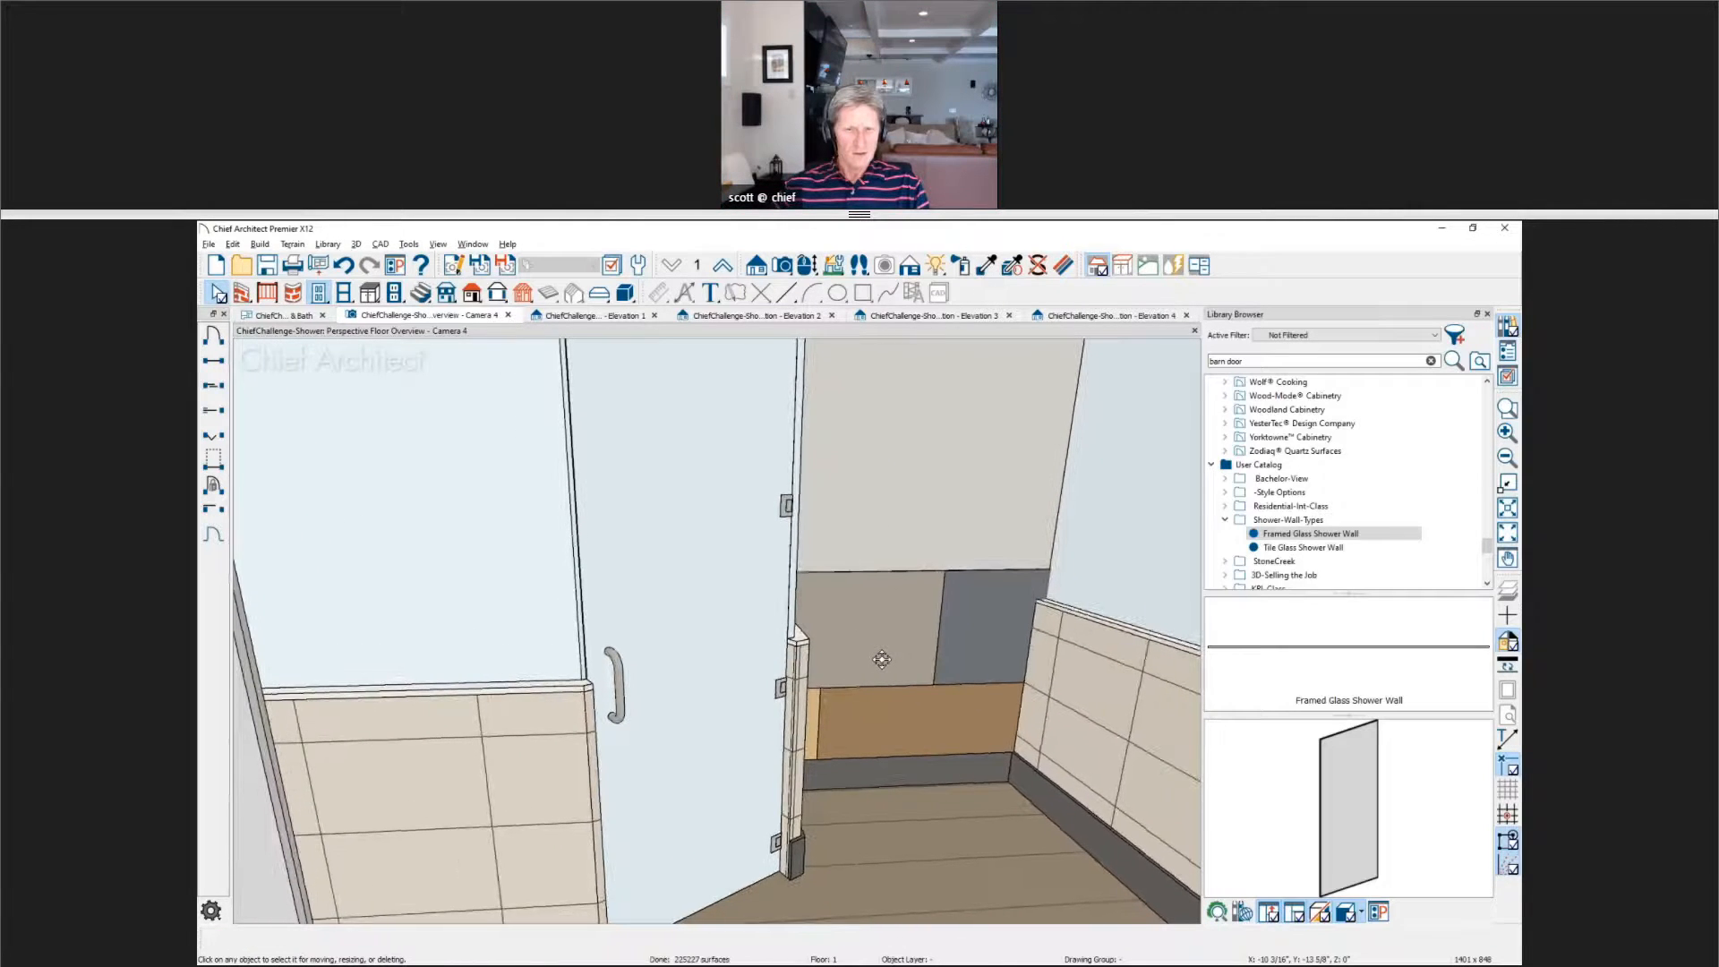
scroll(847, 717, up, 1)
middle_drag(851, 744, 856, 684)
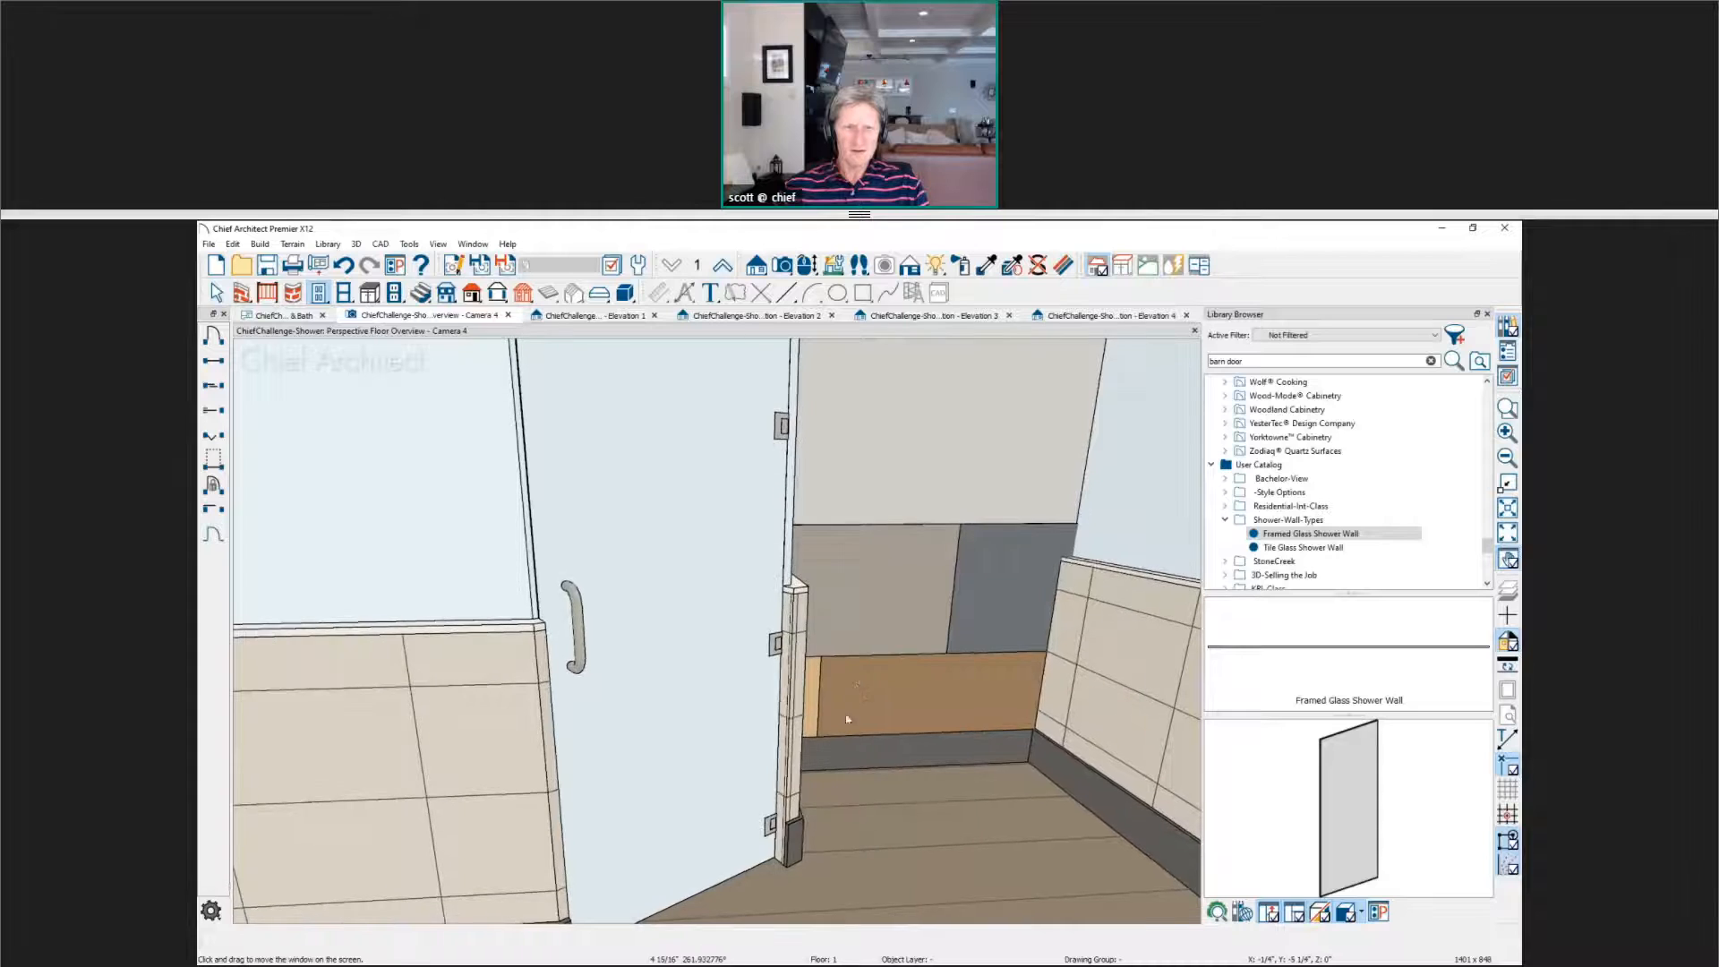
scroll(794, 730, up, 2)
middle_drag(792, 734, 855, 420)
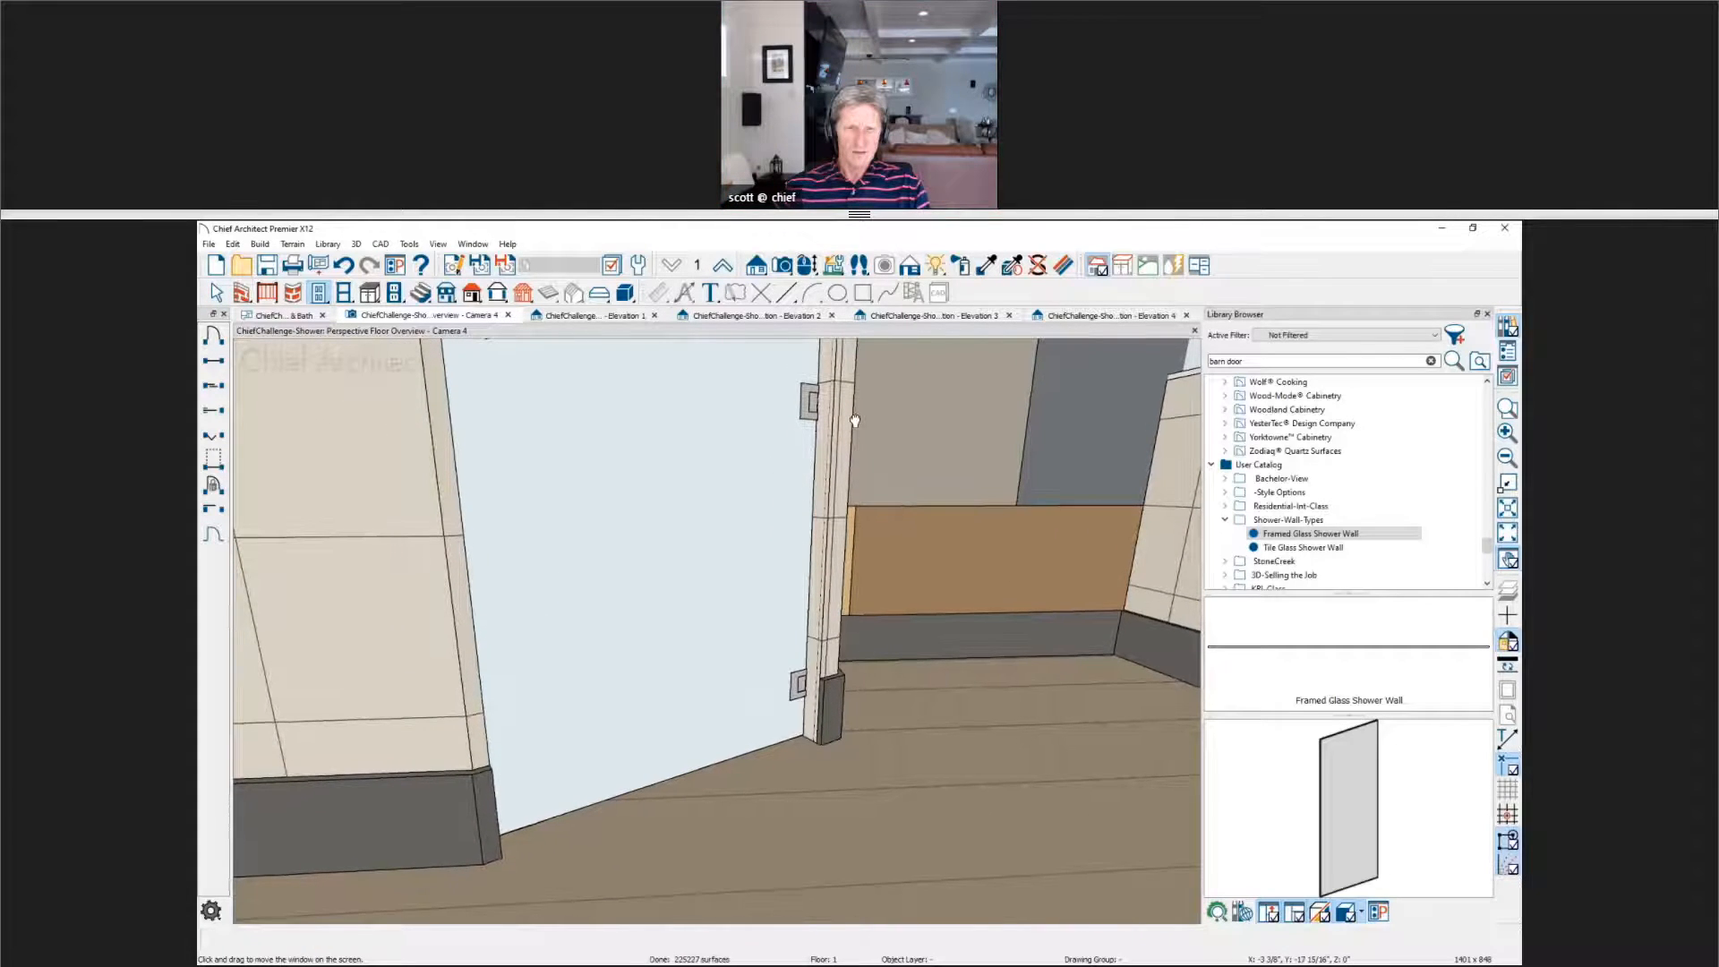
click(920, 759)
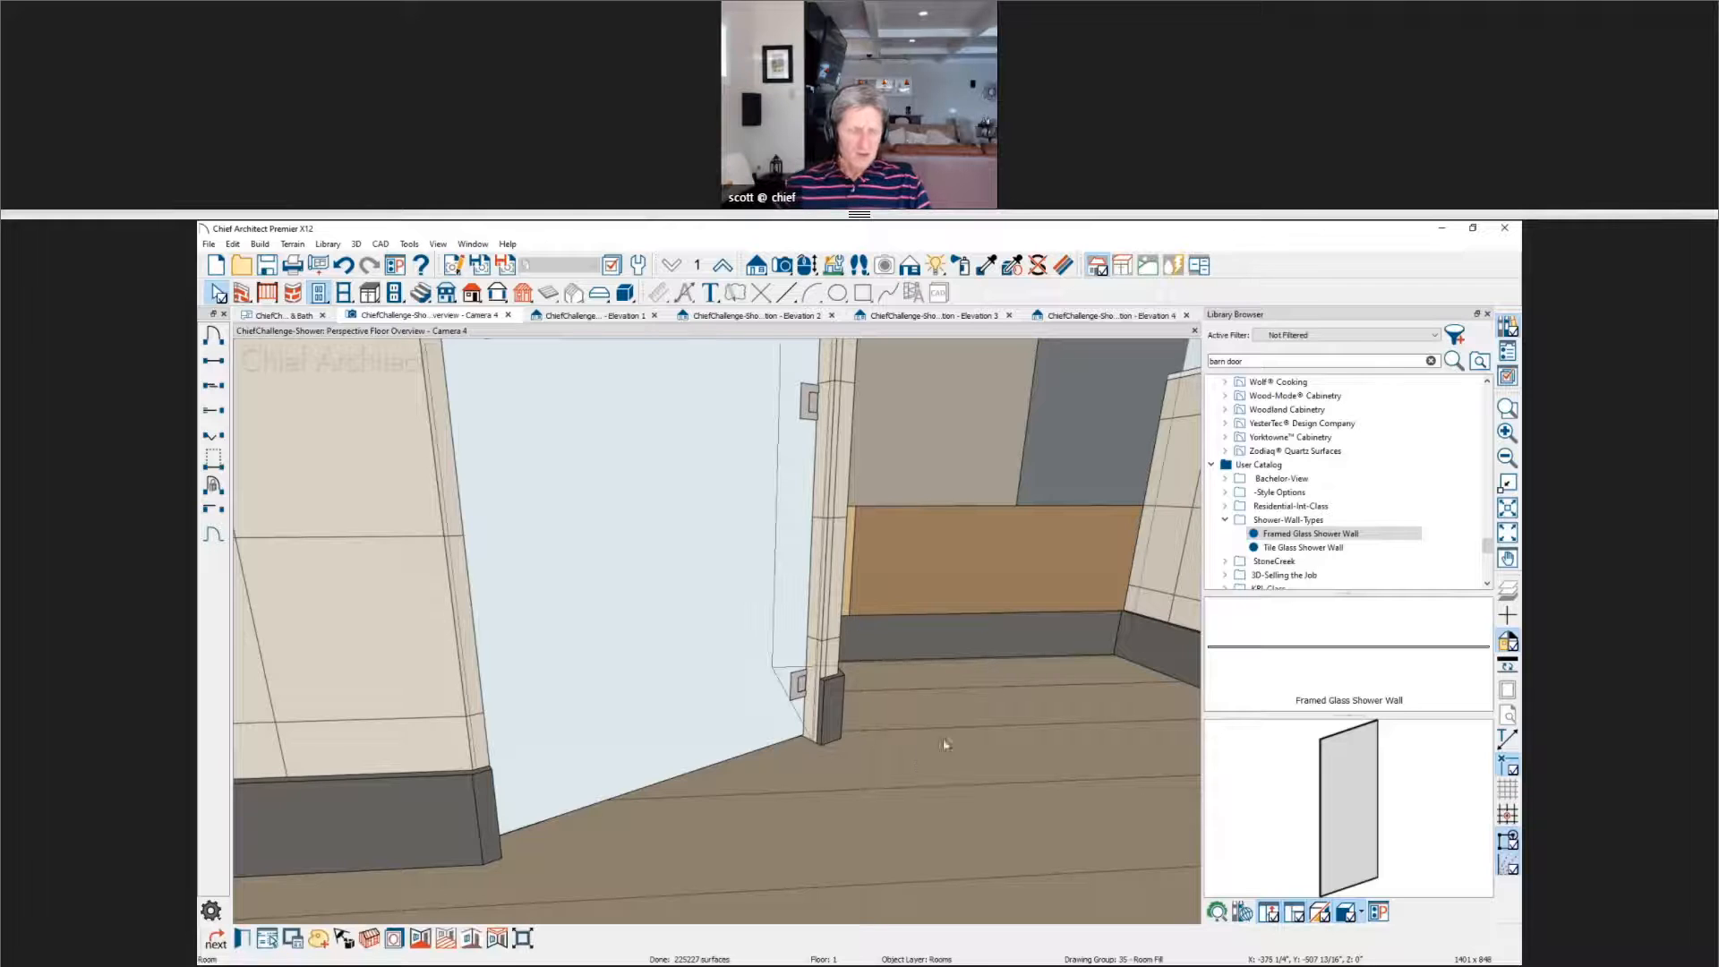
key(ctrl+e)
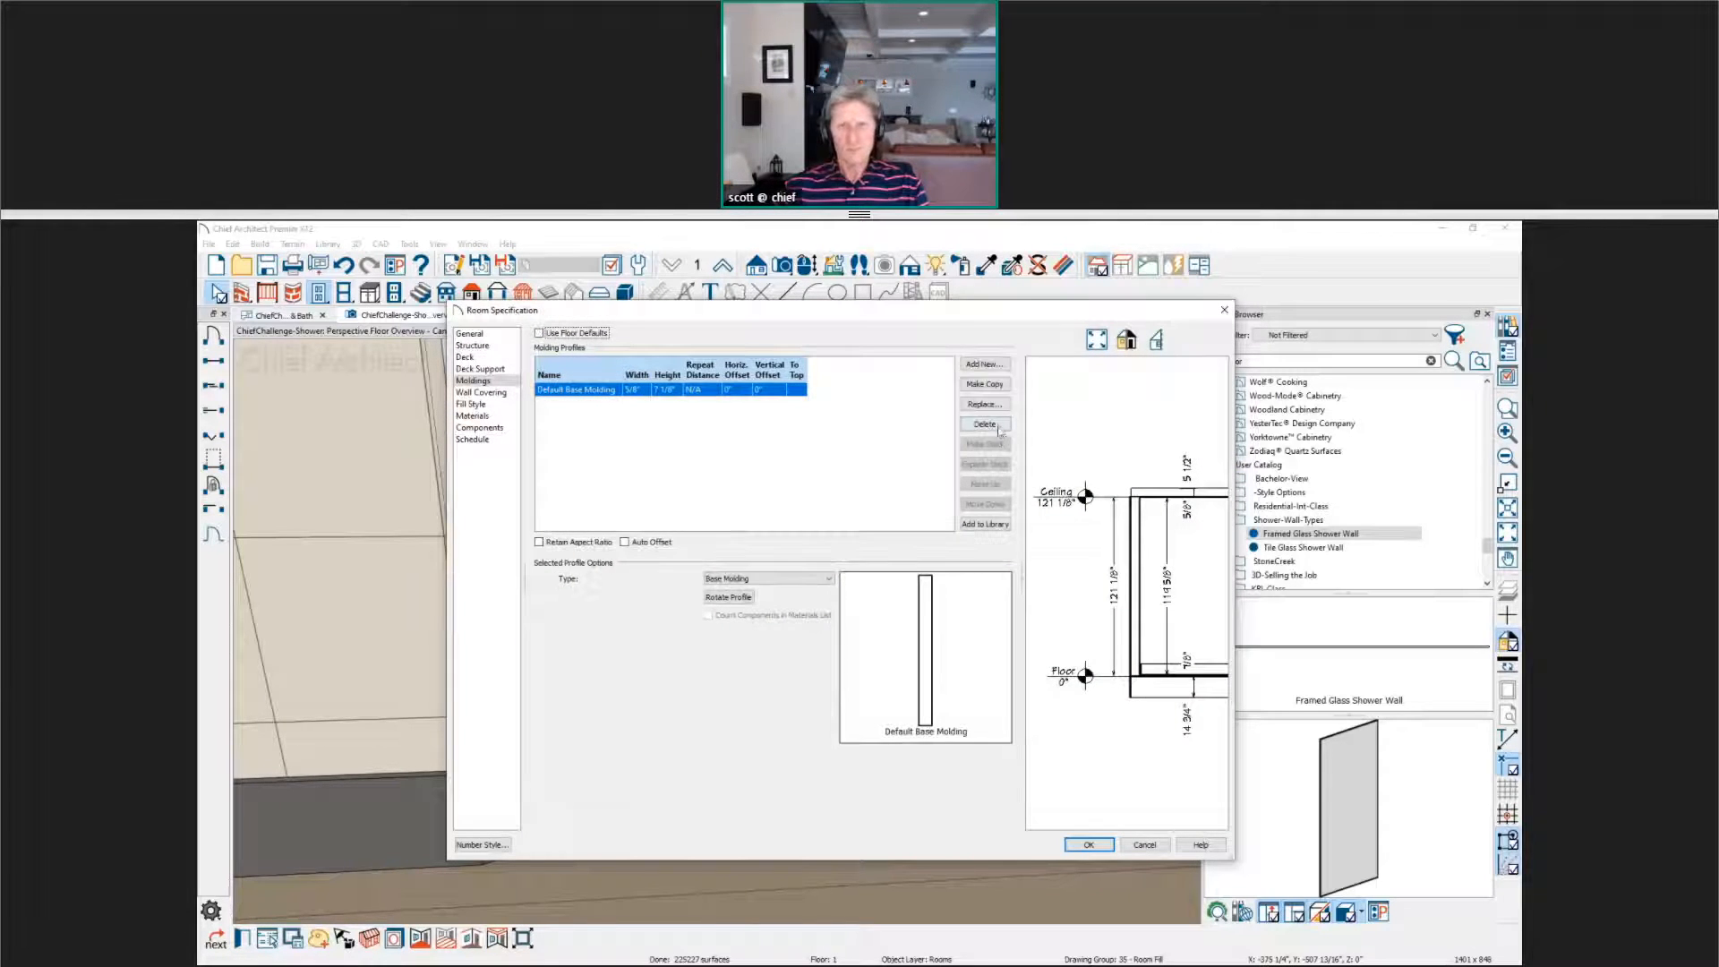
click(985, 423)
click(1090, 846)
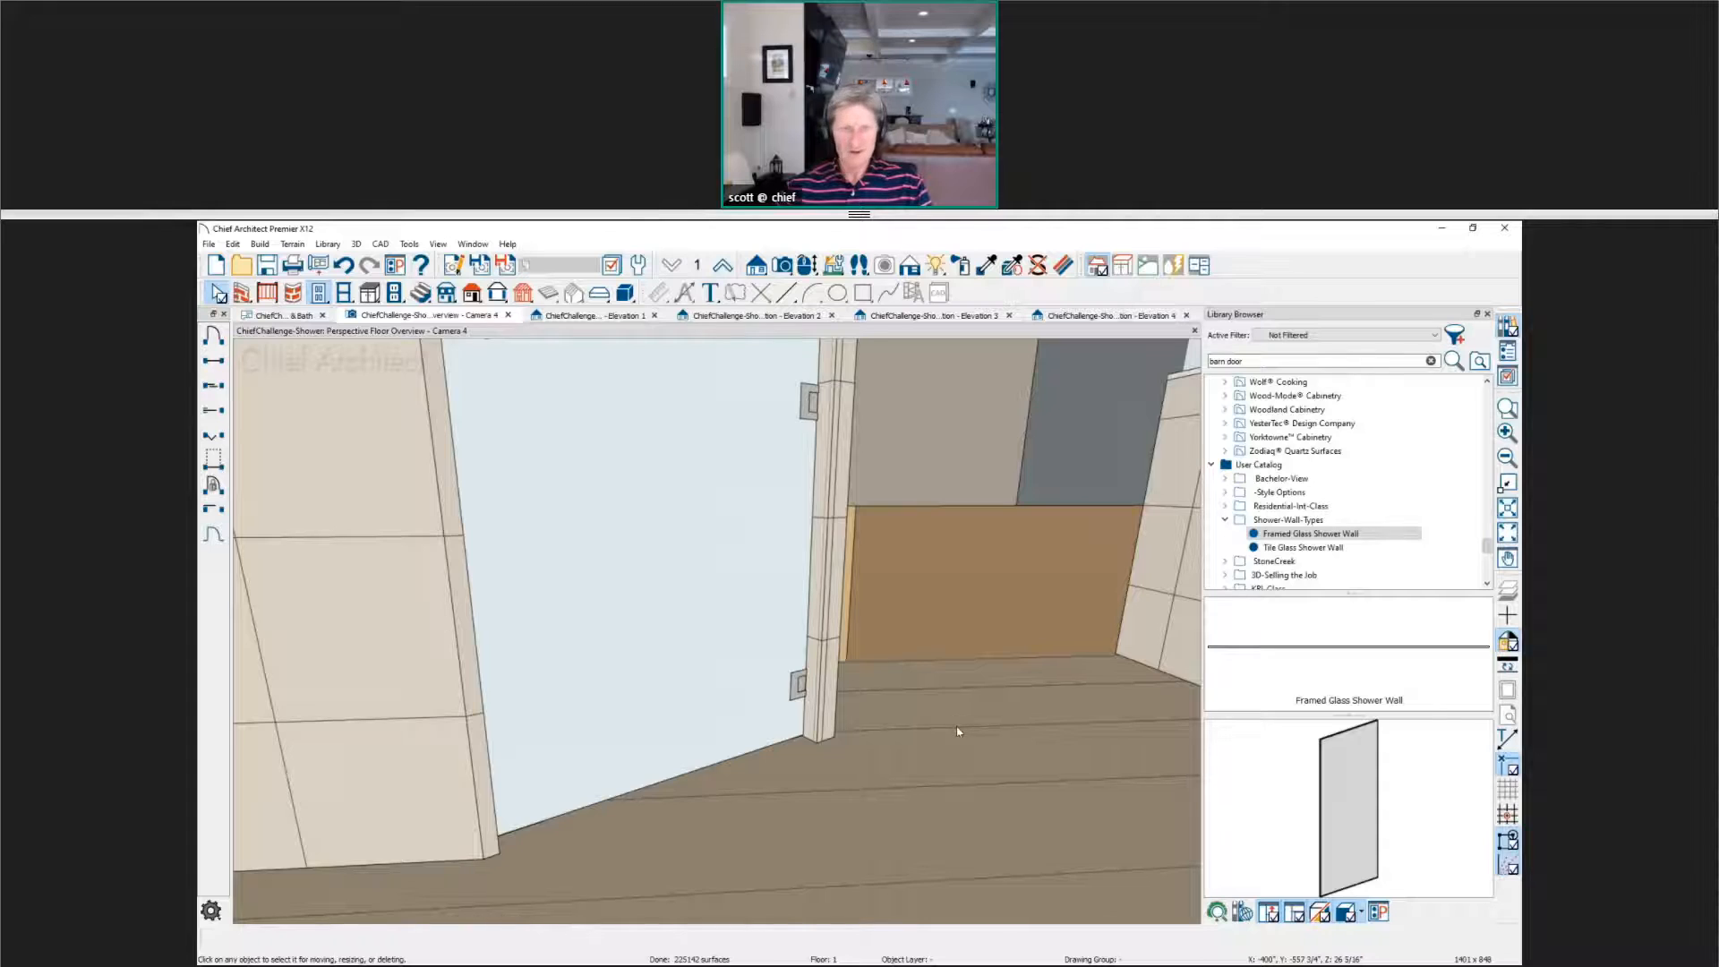
scroll(953, 738, down, 3)
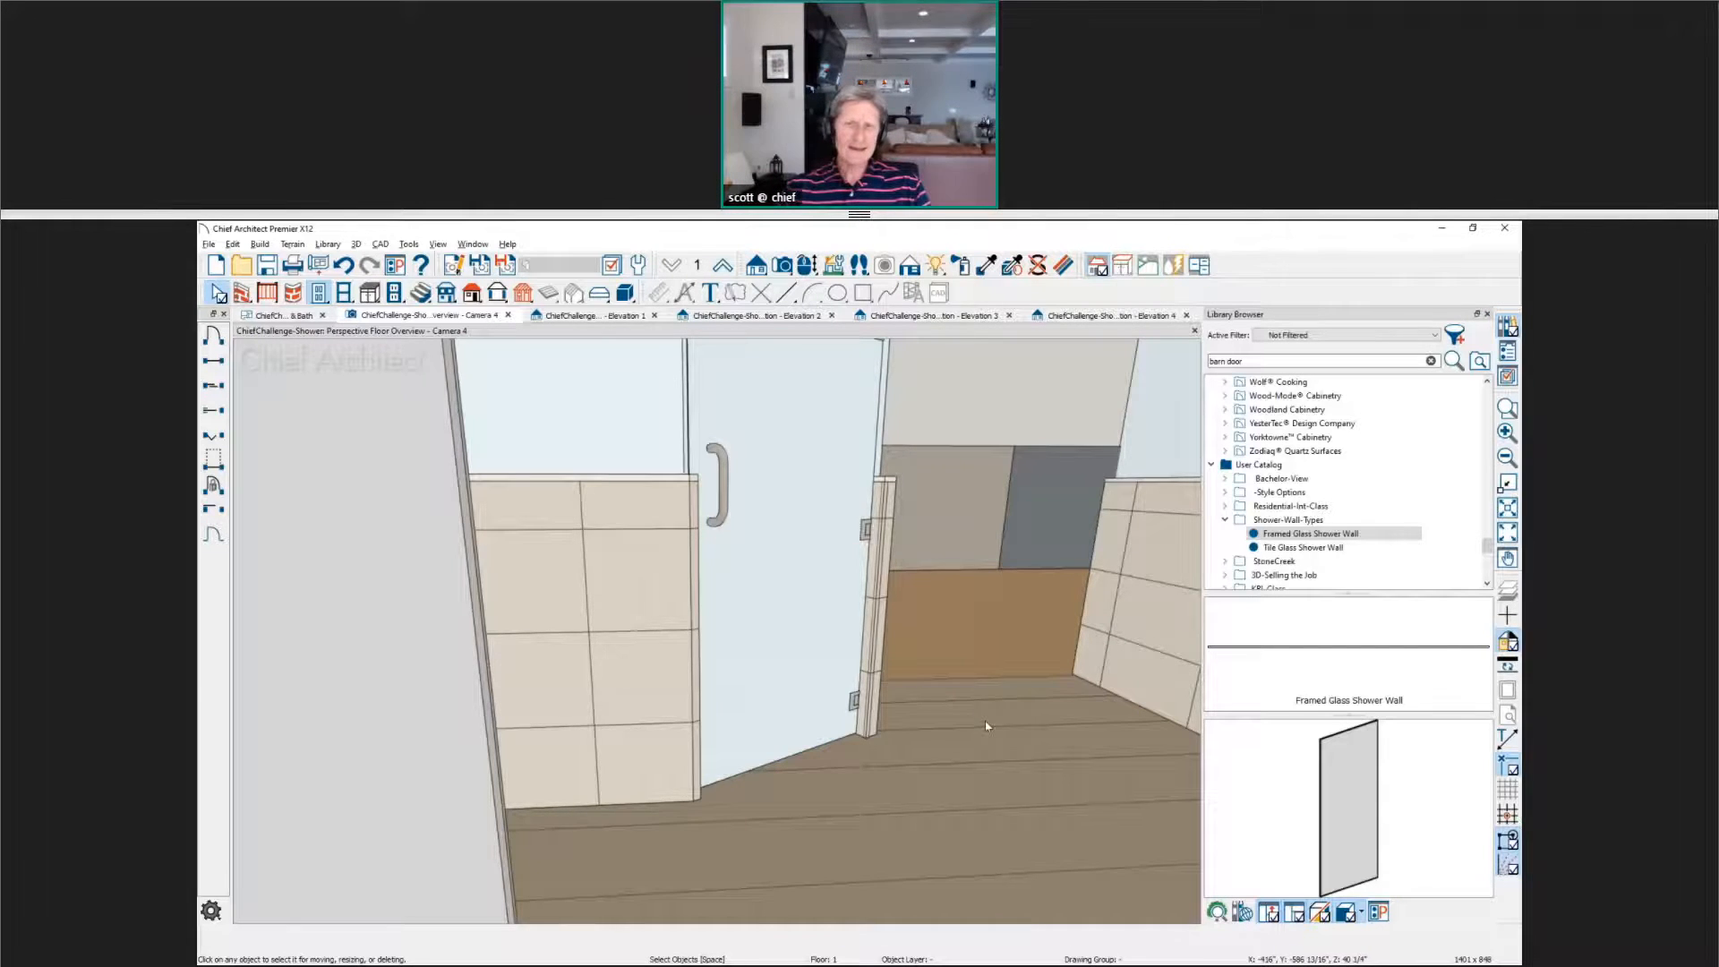
middle_drag(985, 713, 829, 786)
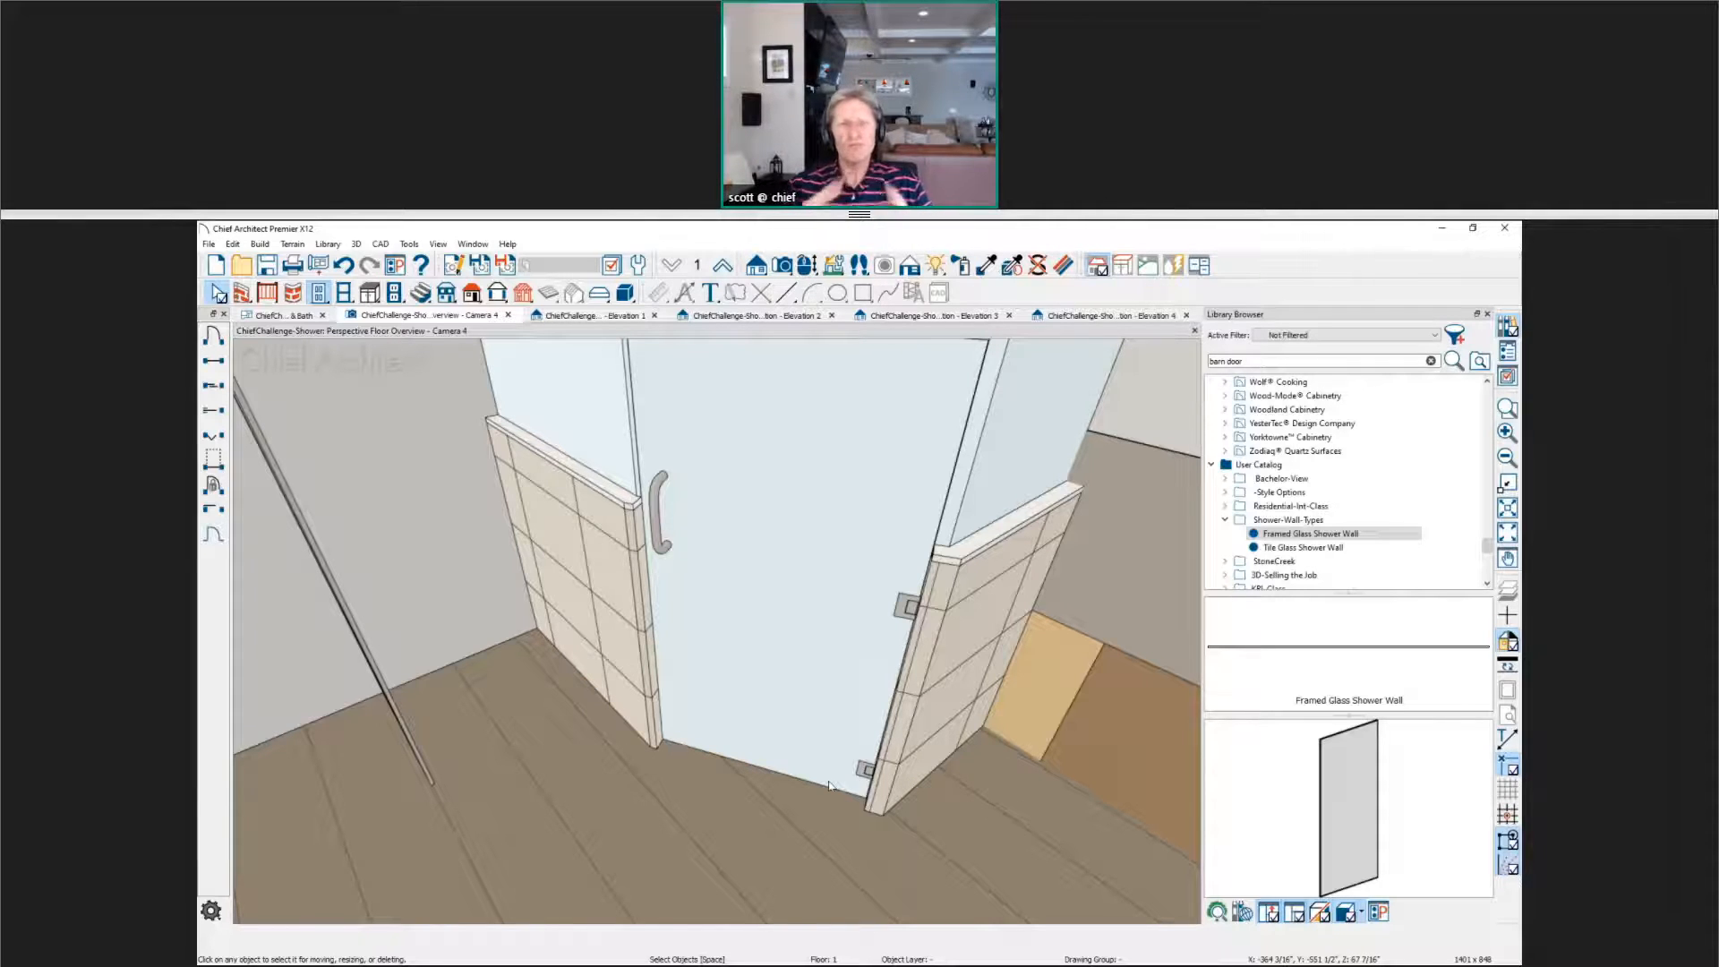
scroll(771, 729, down, 1)
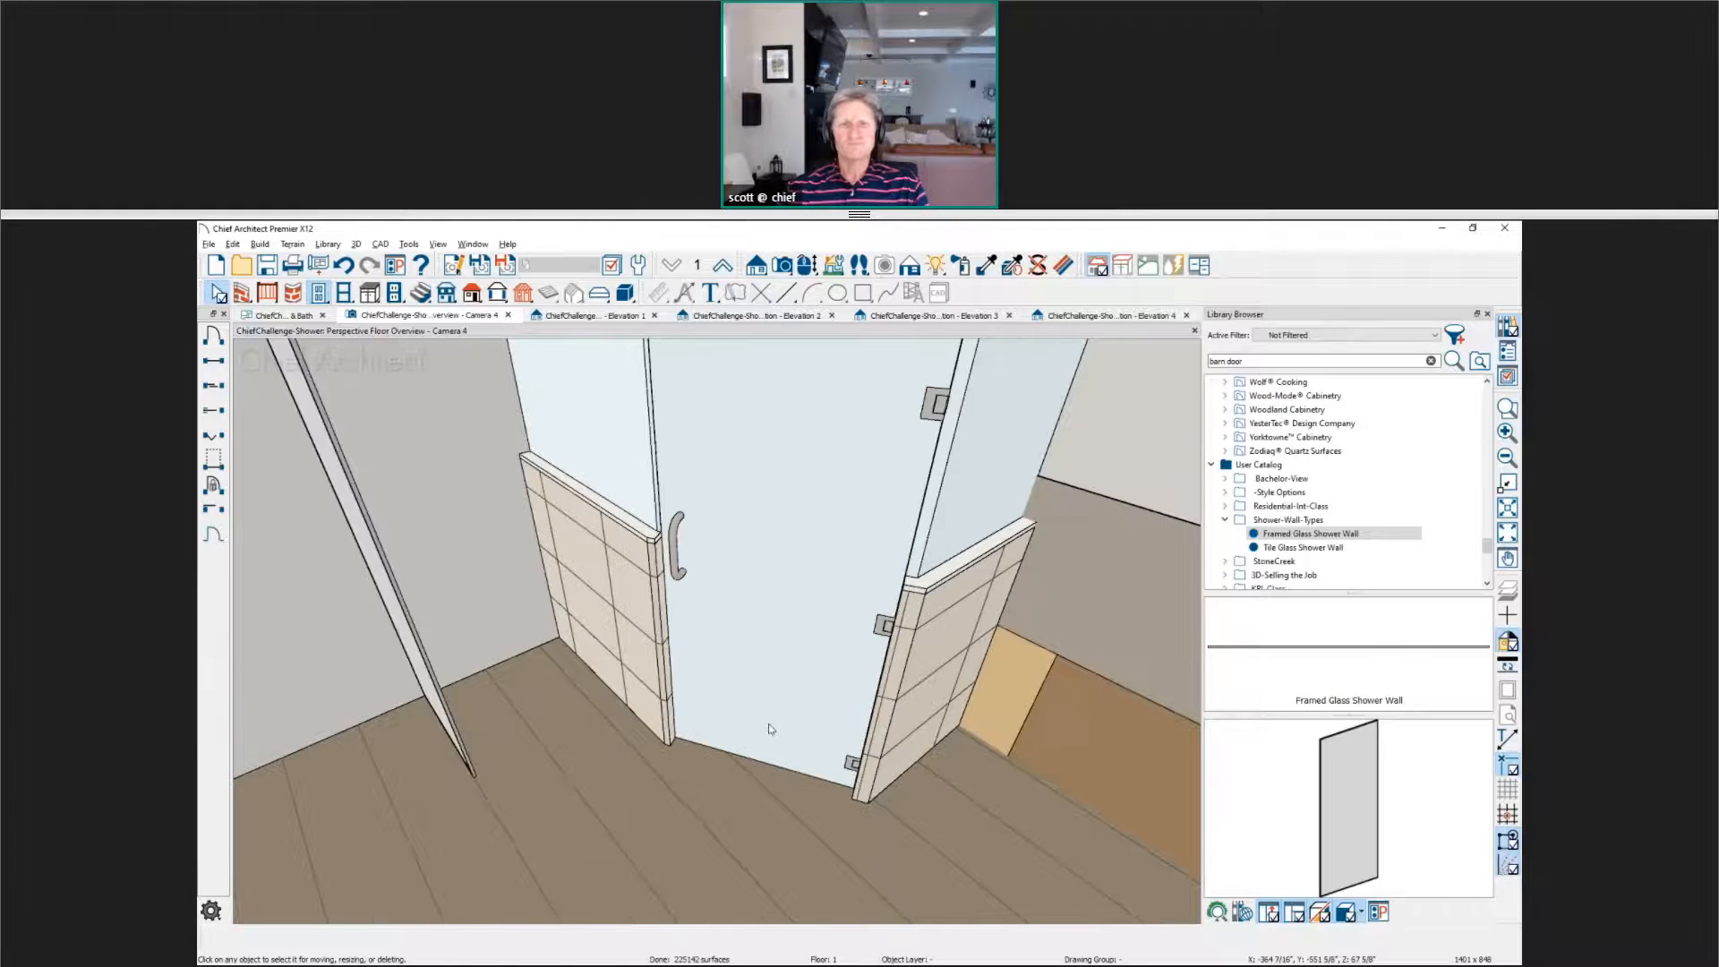
middle_drag(769, 724, 832, 703)
scroll(792, 727, up, 2)
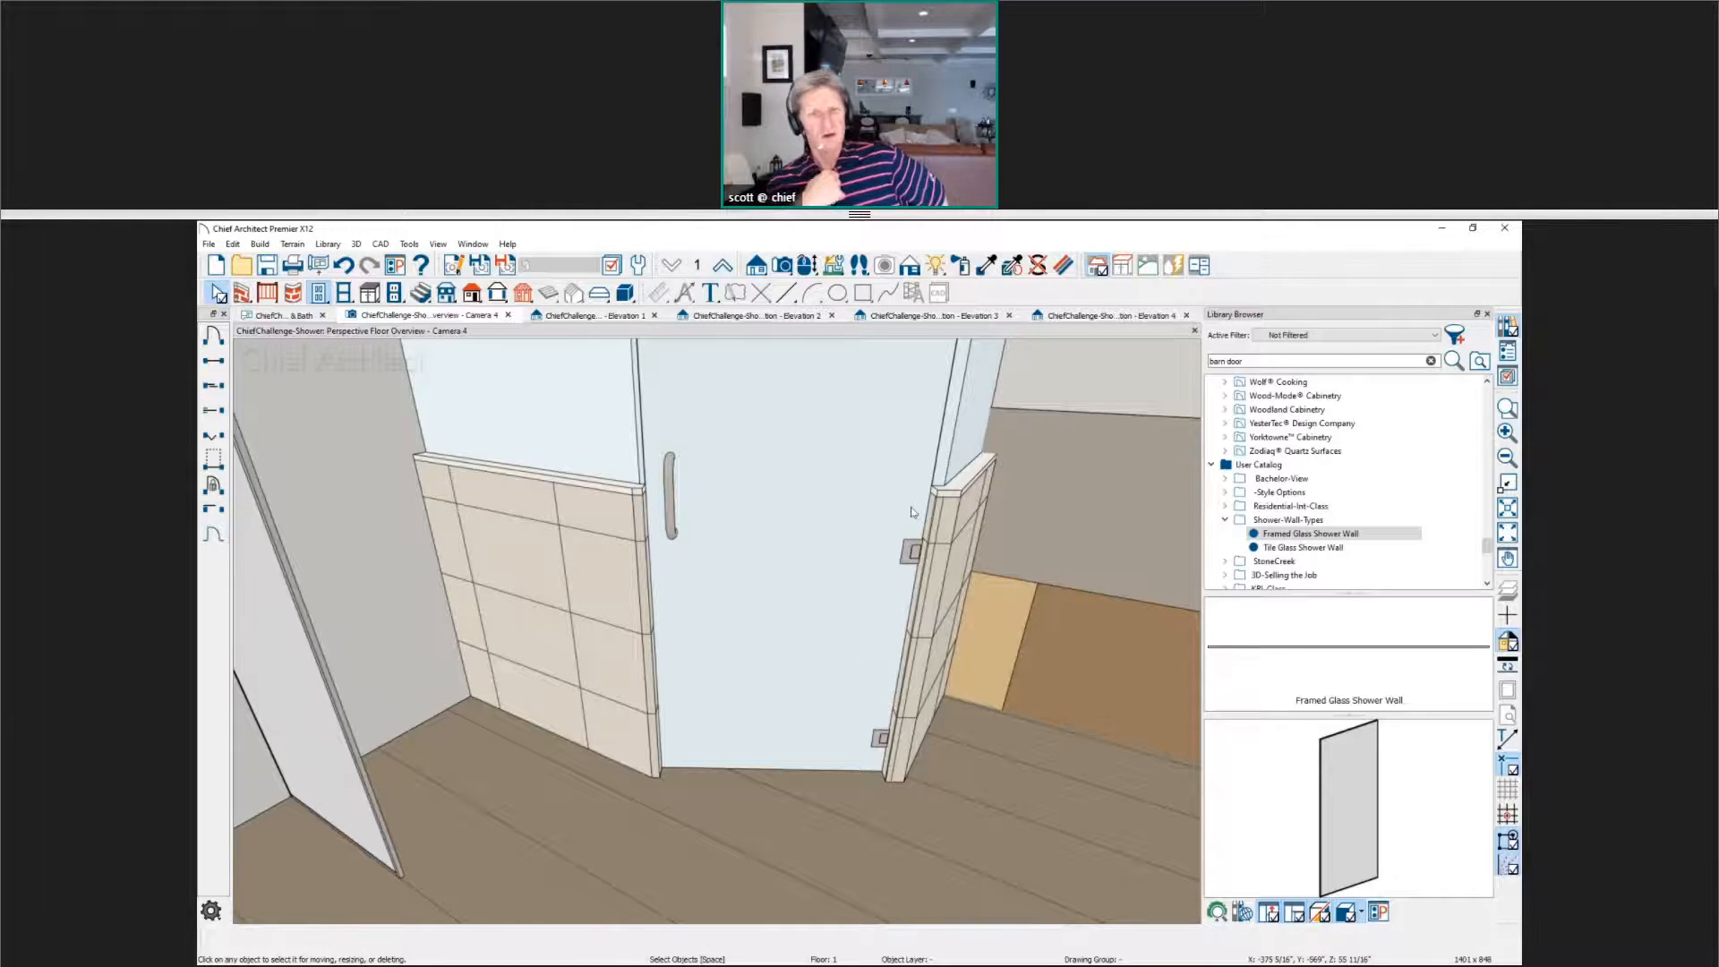
Step: Start a new plan from a template and browse to the Templates folder within Documents' Chief Architect Premier X12 Data
click(208, 243)
mouse_move(237, 337)
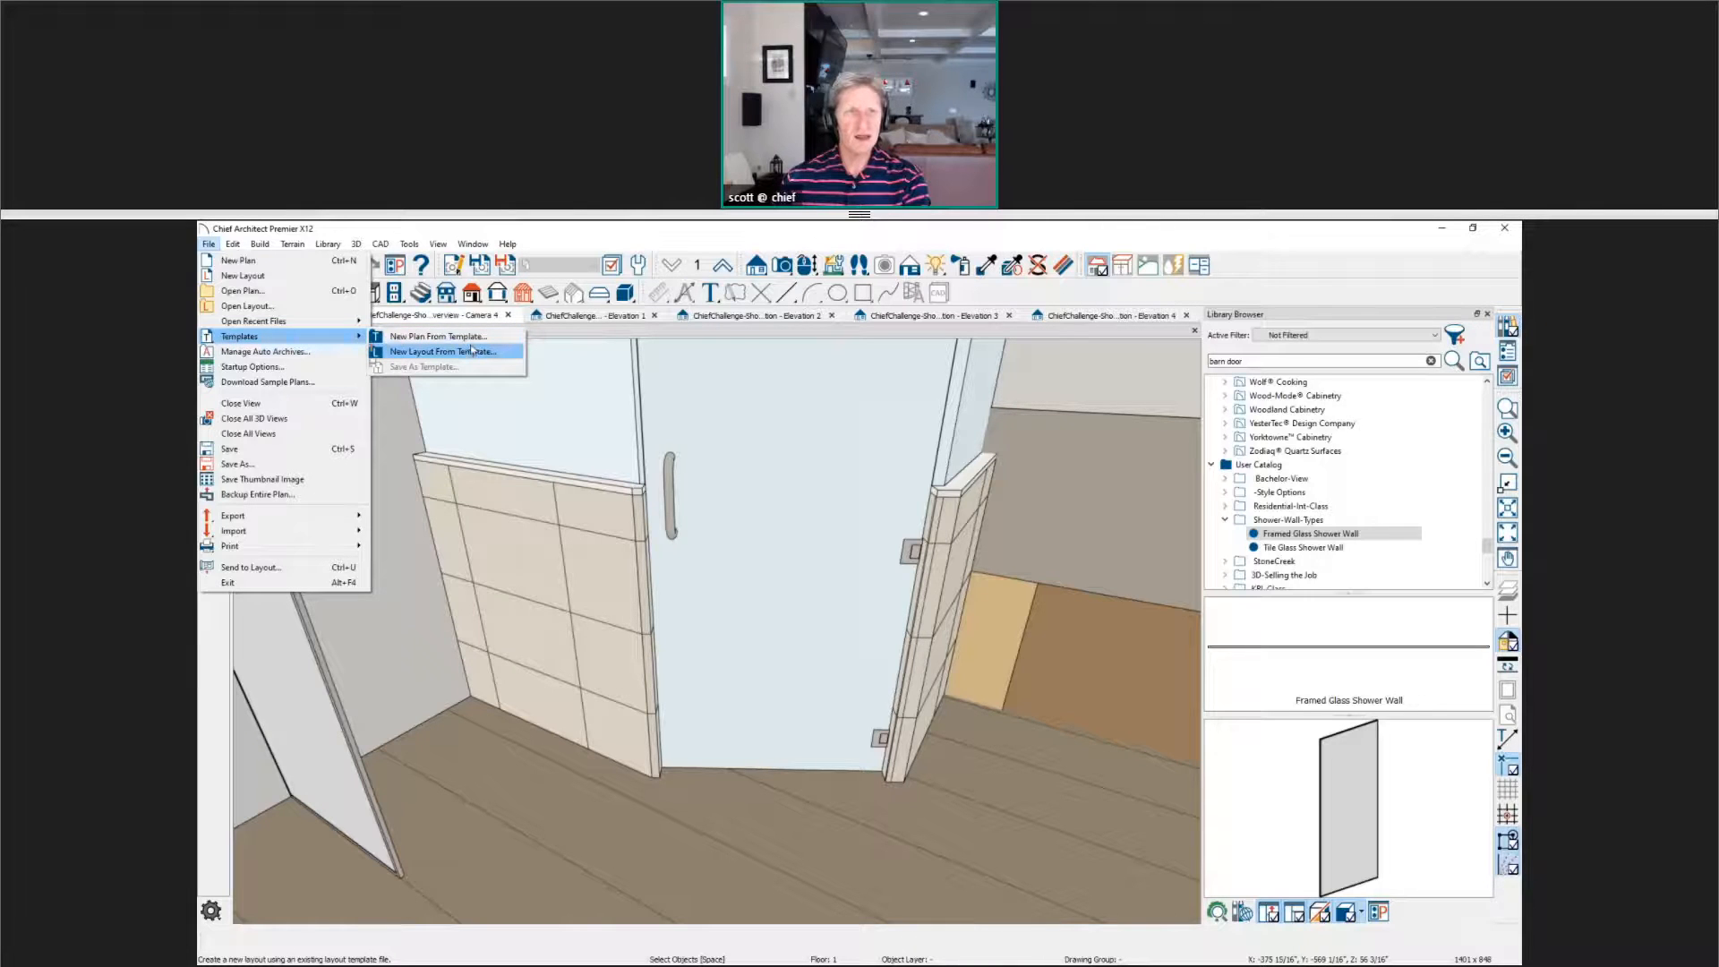
mouse_move(331, 321)
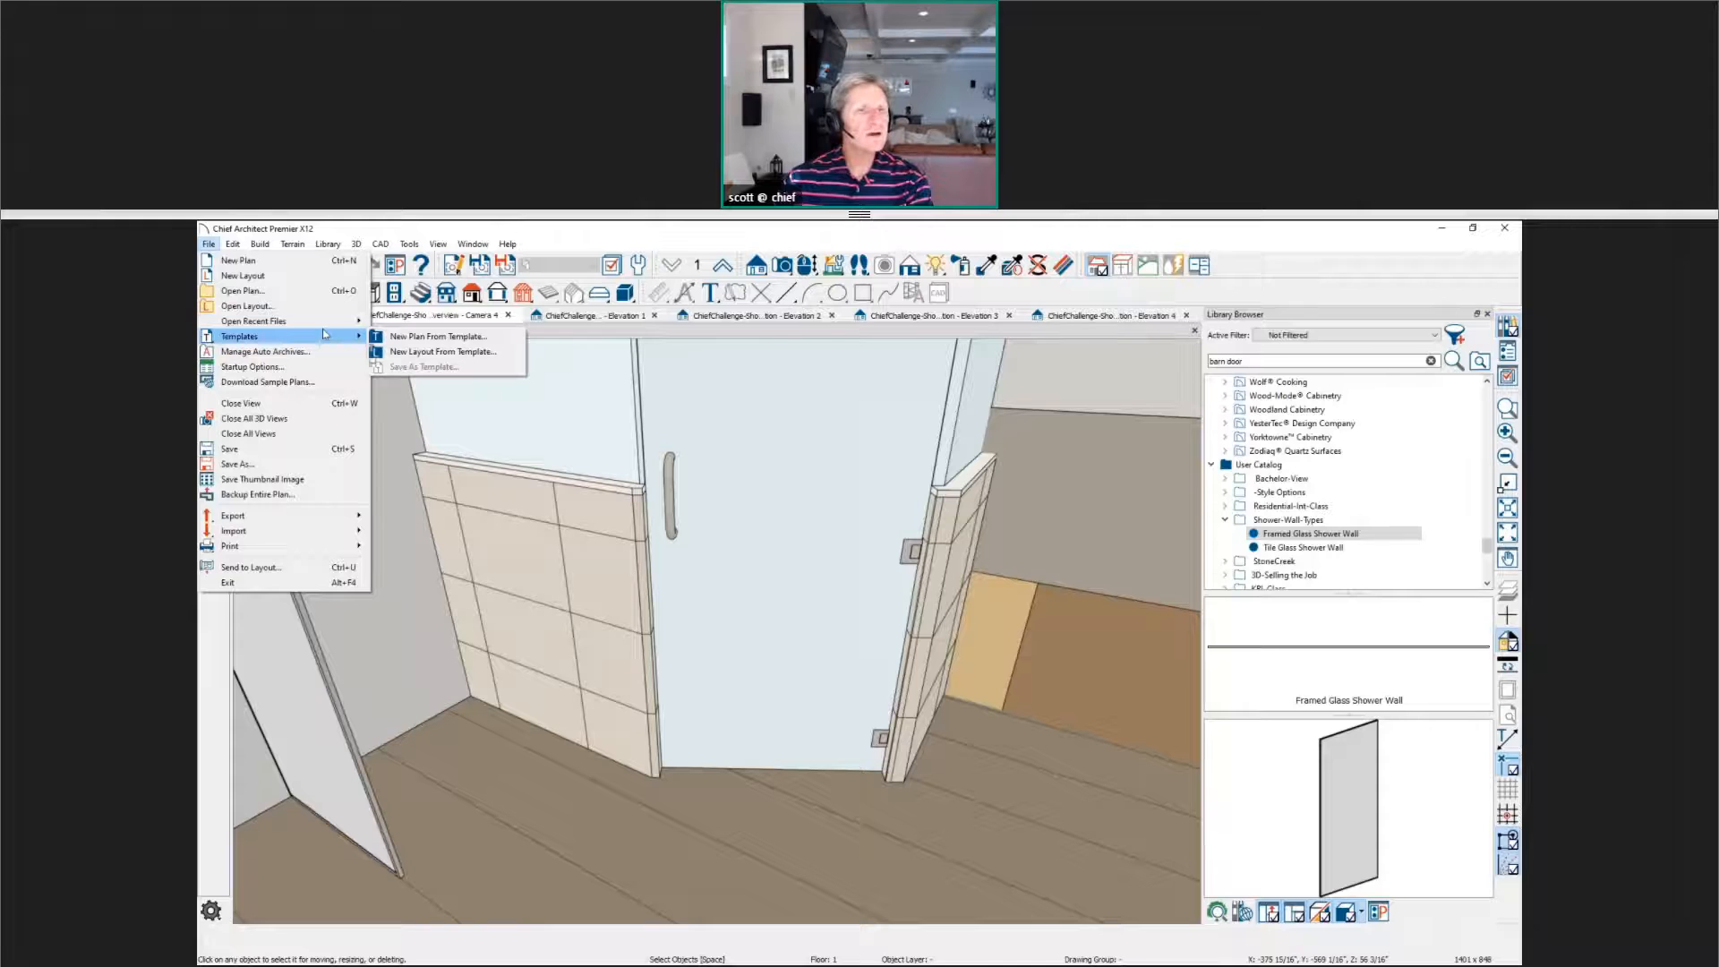
click(514, 340)
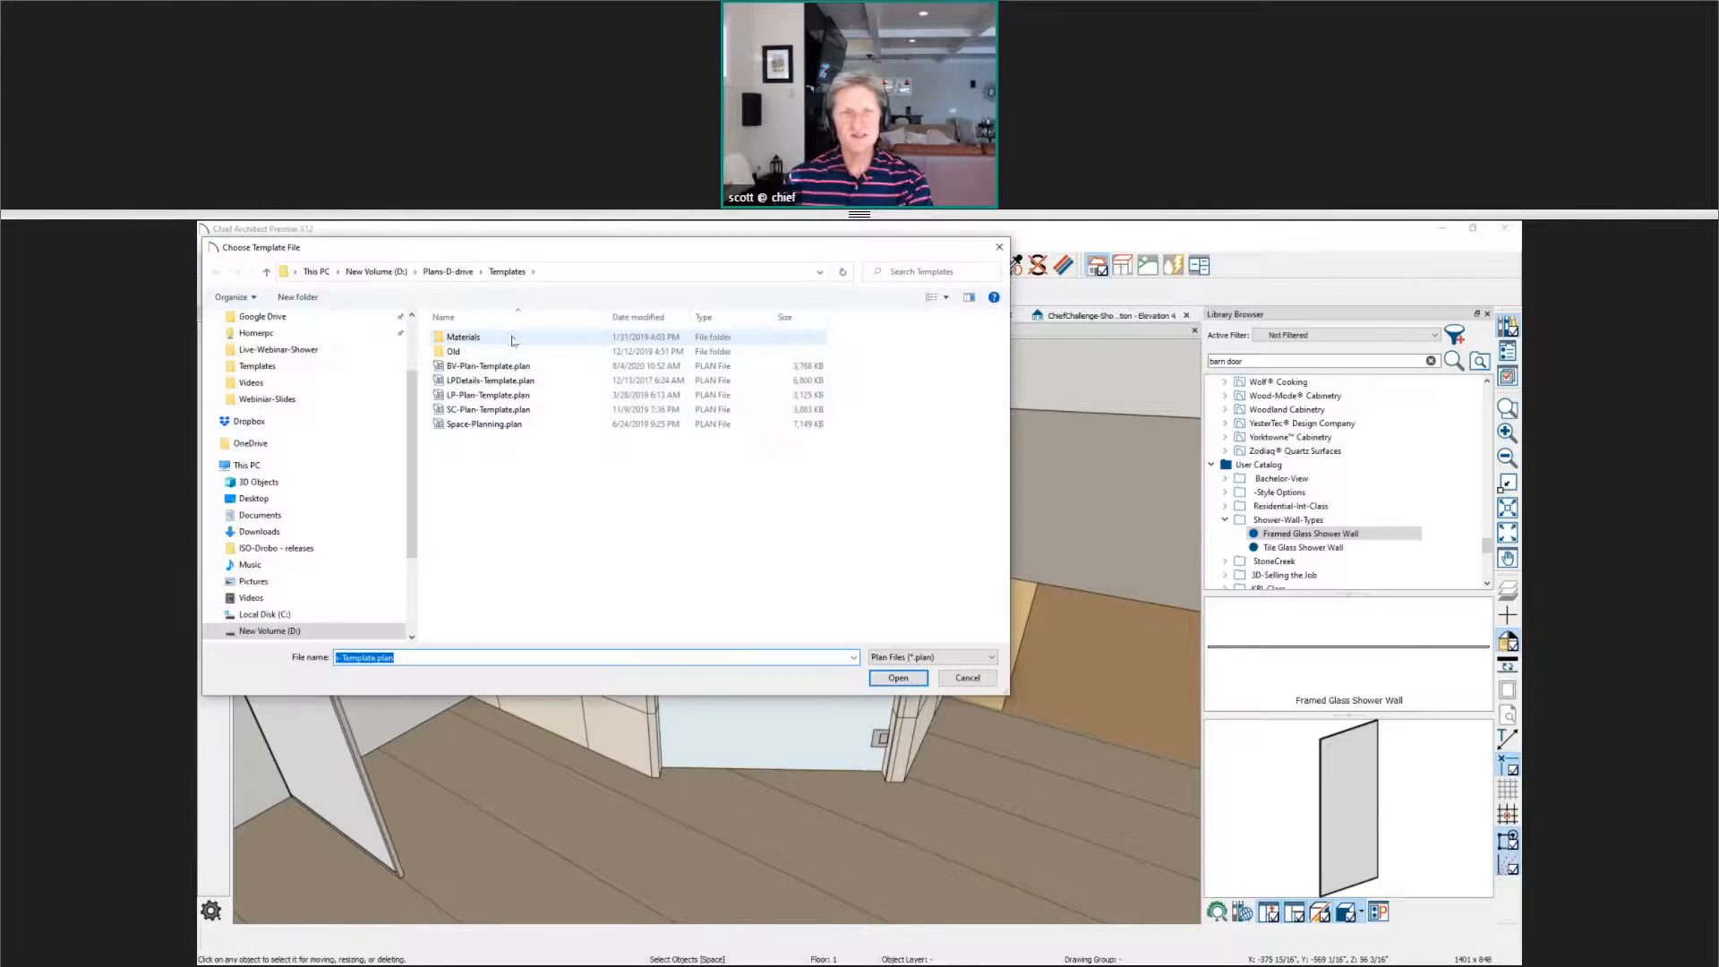
scroll(260, 376, up, 2)
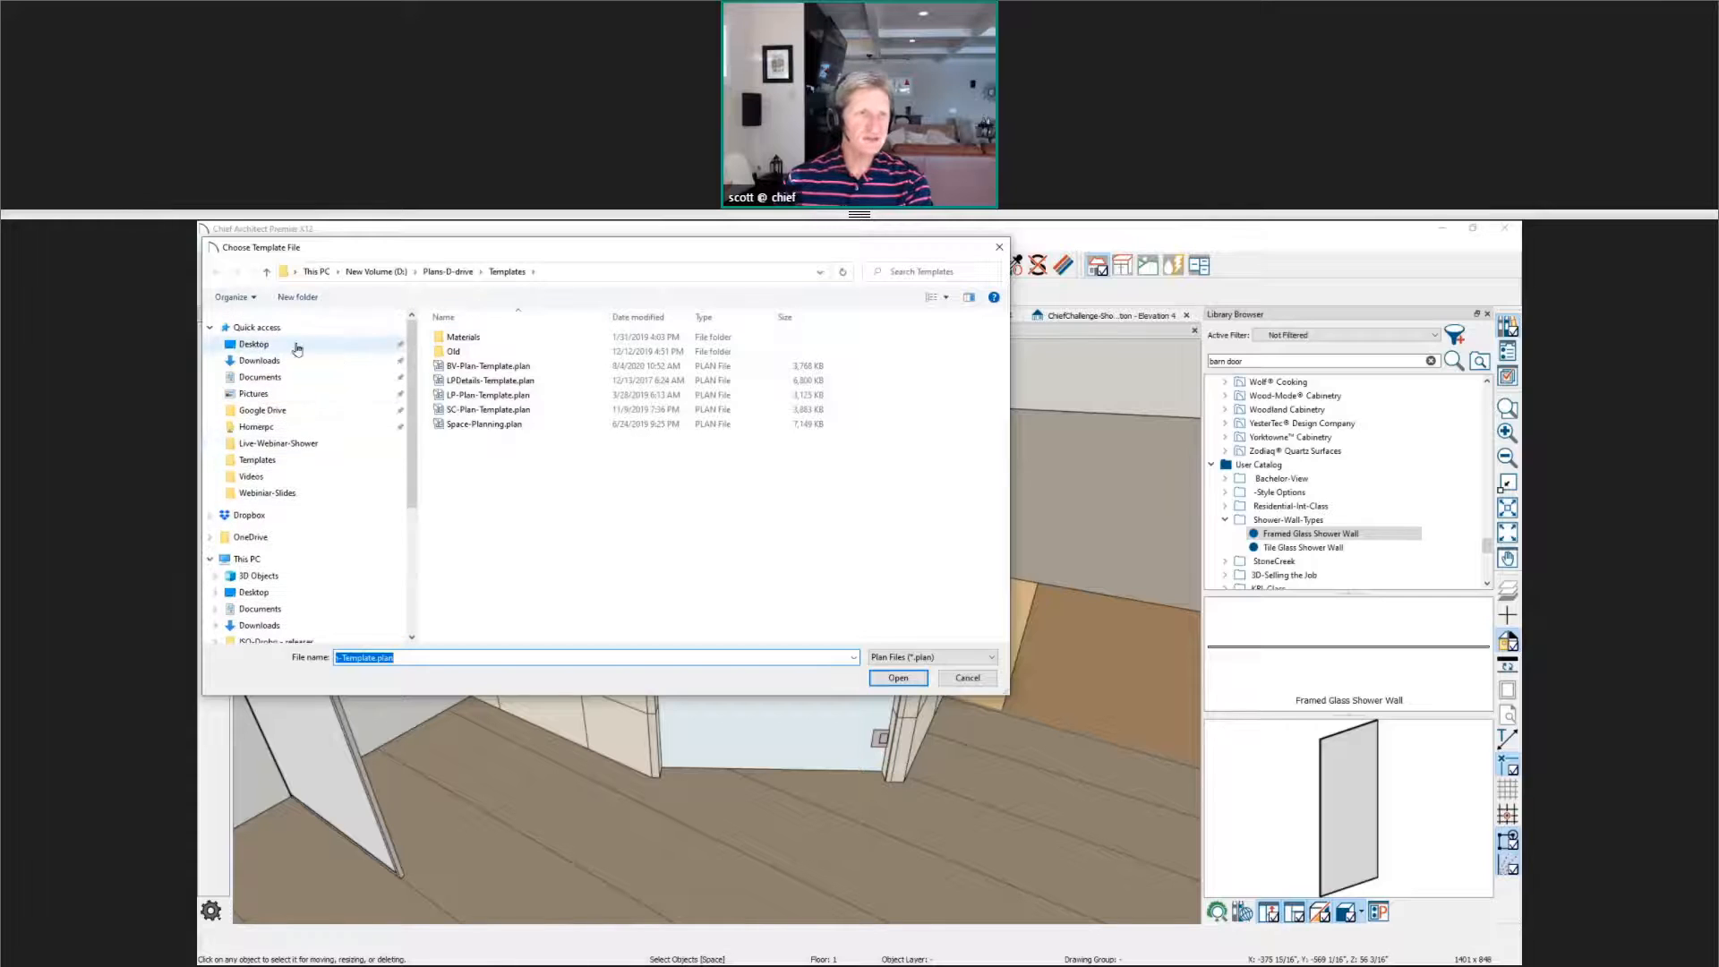
click(255, 376)
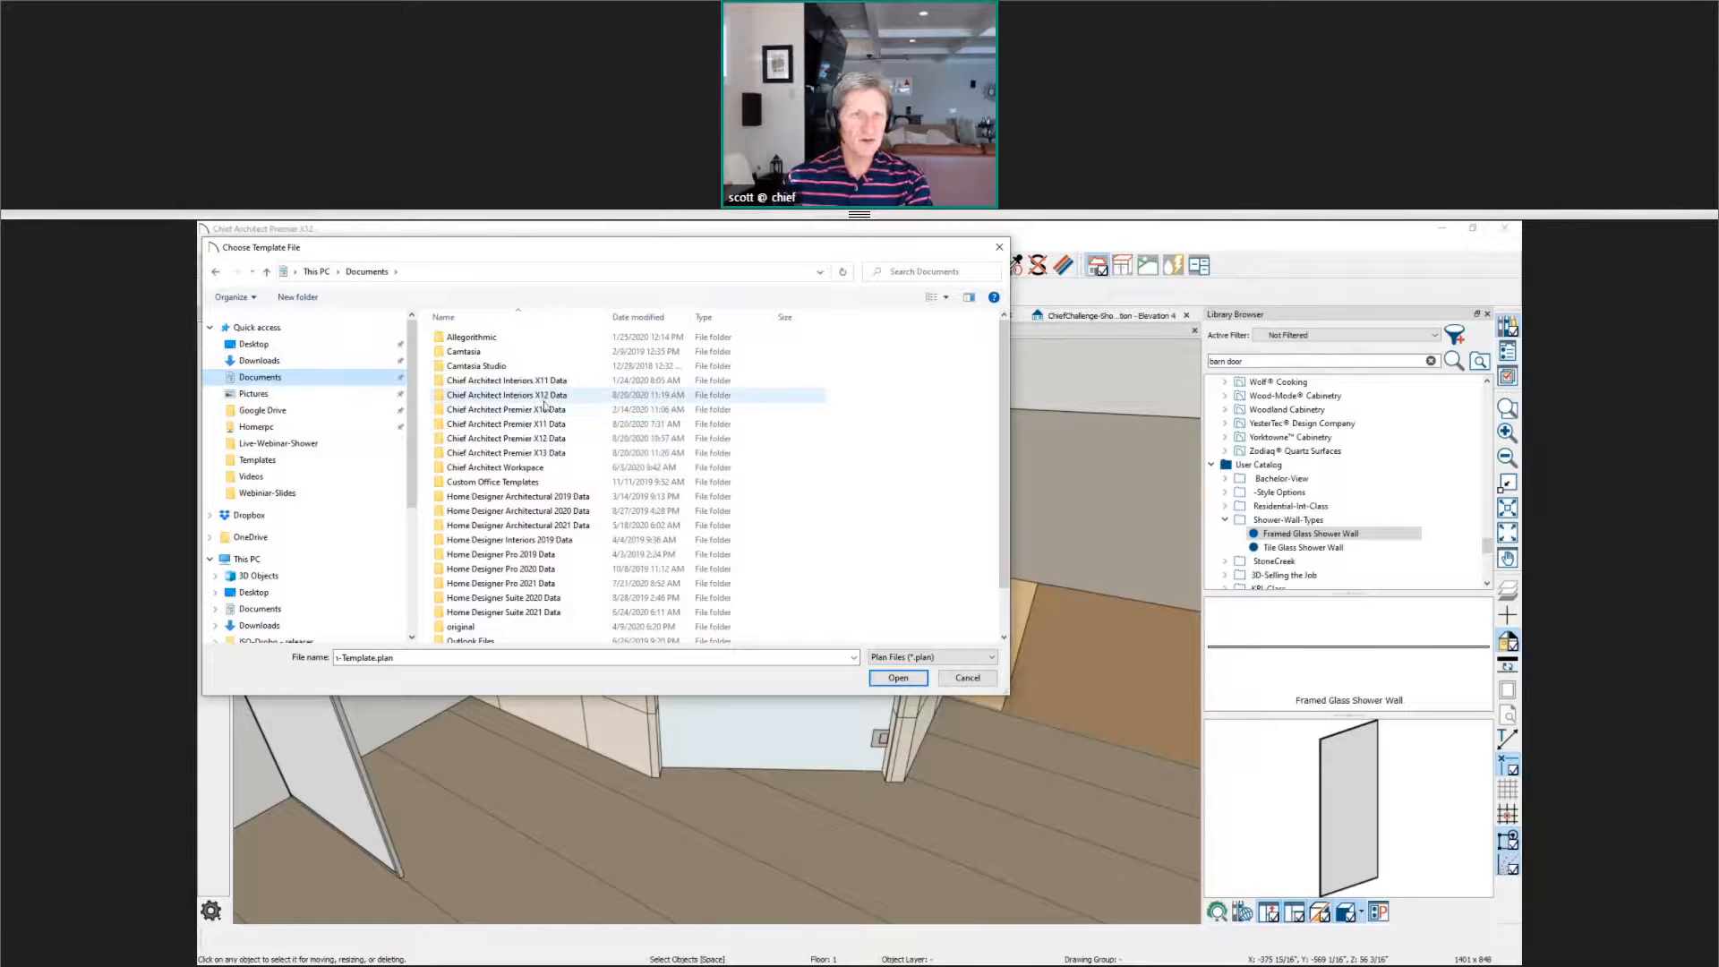
click(570, 440)
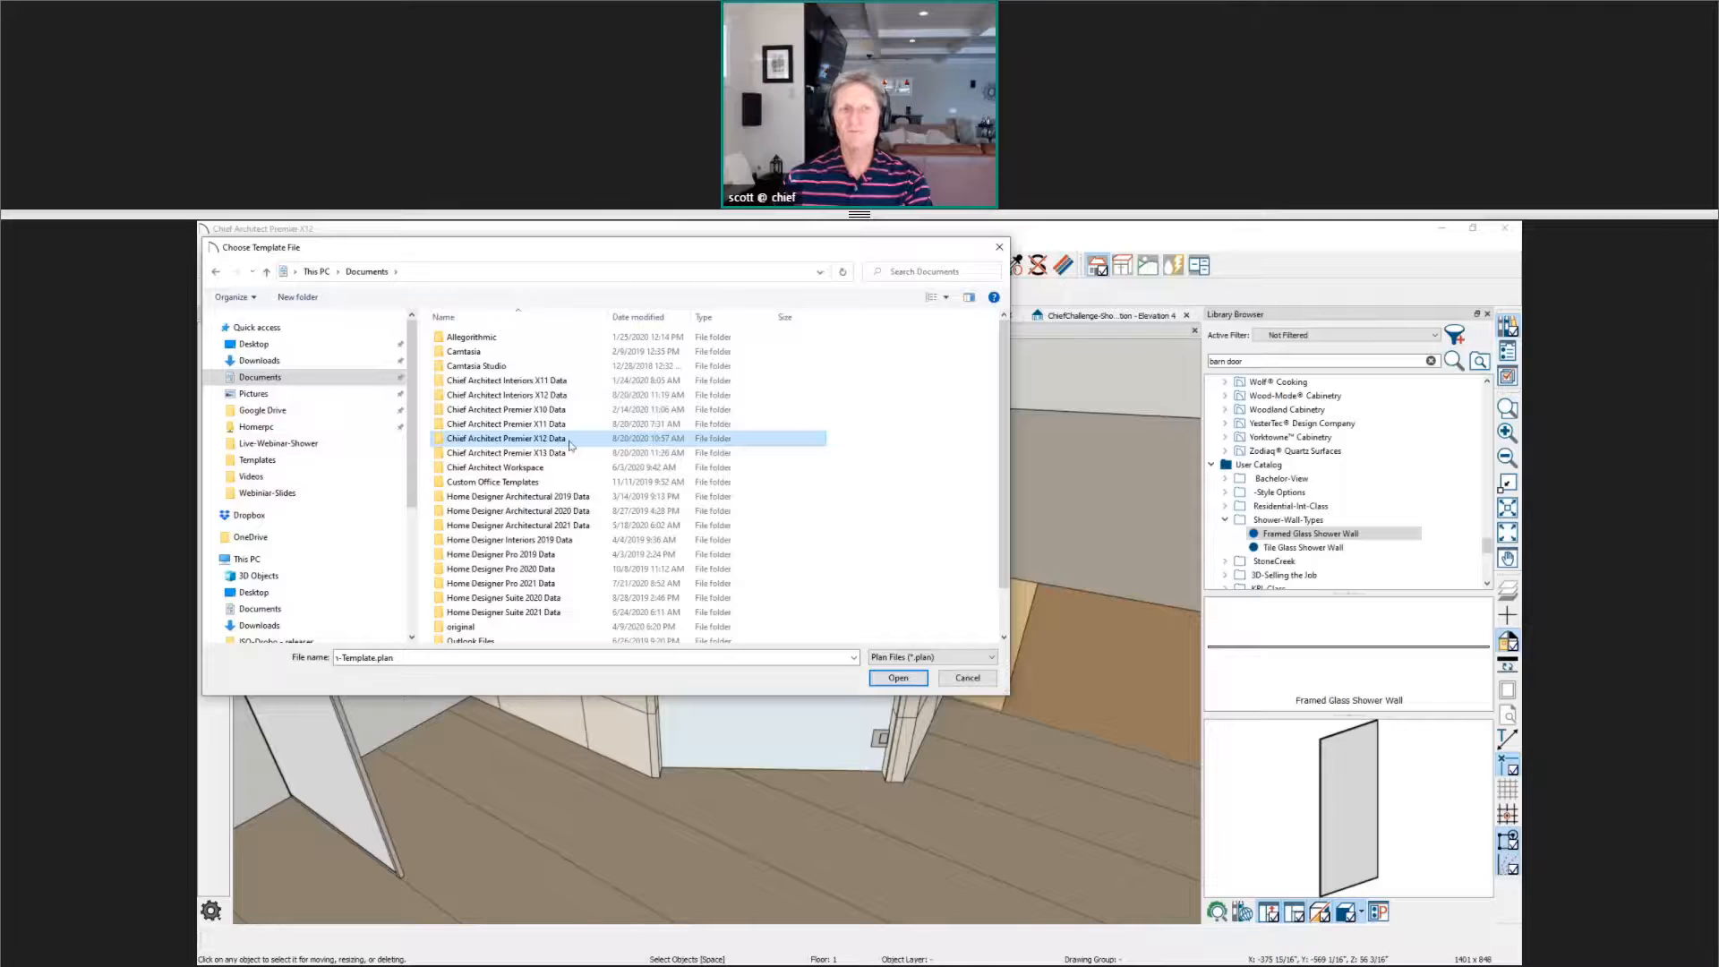
click(898, 678)
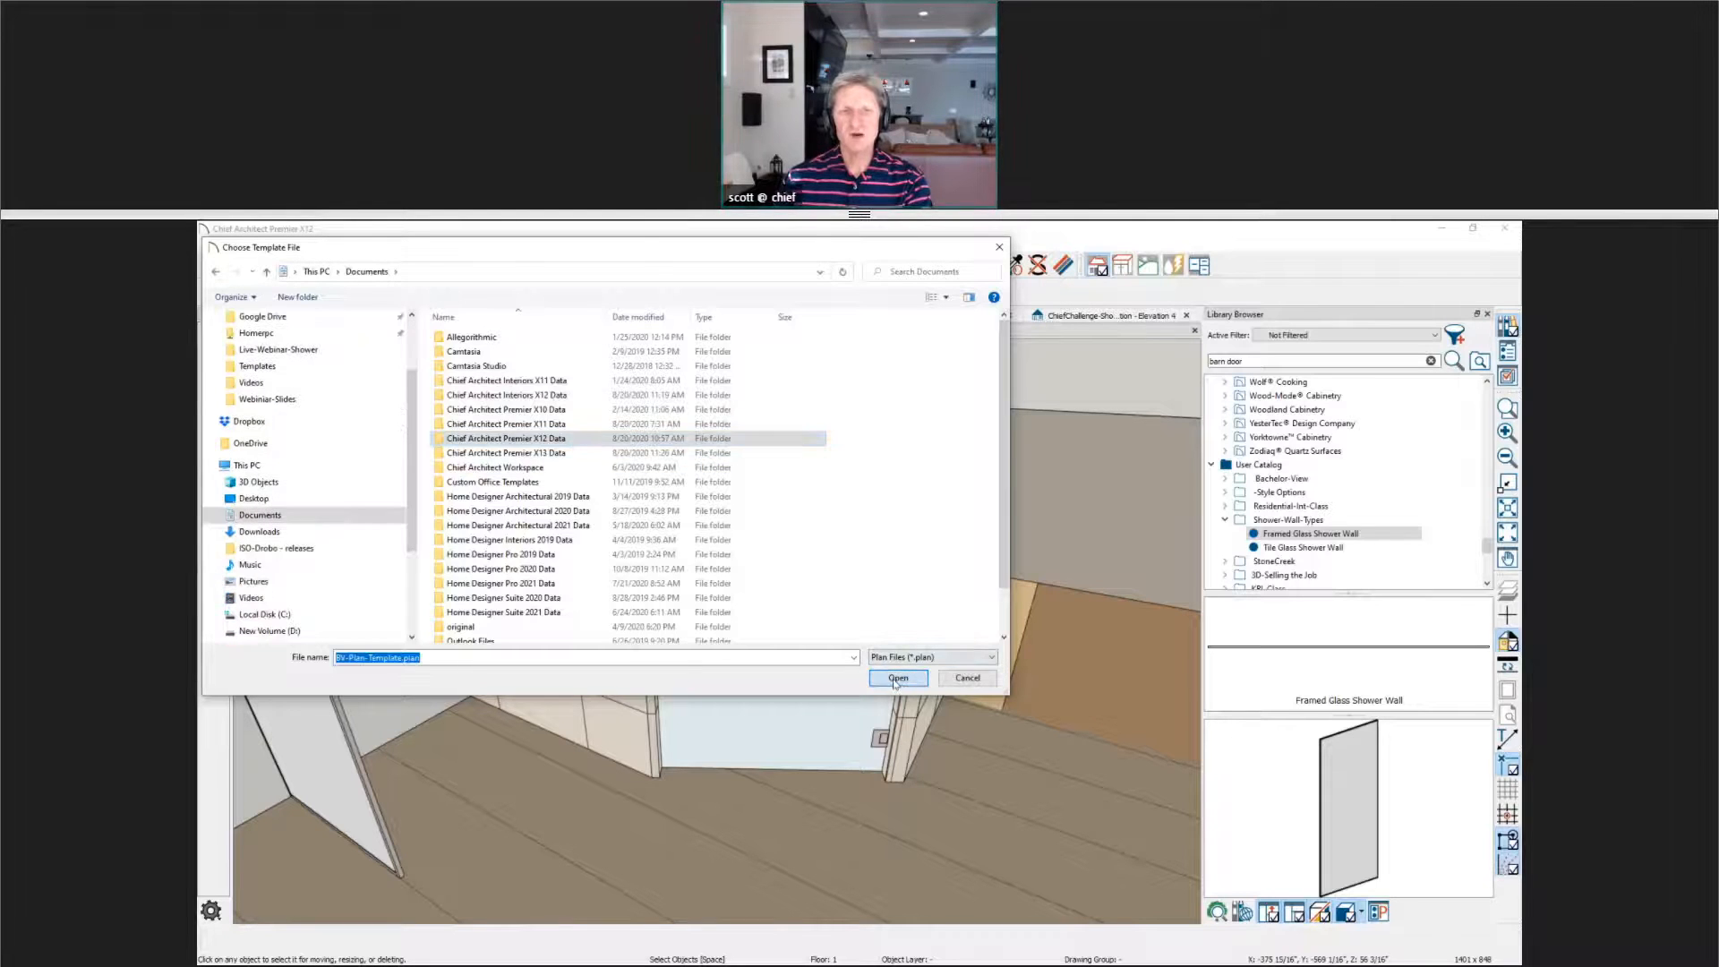
double_click(481, 472)
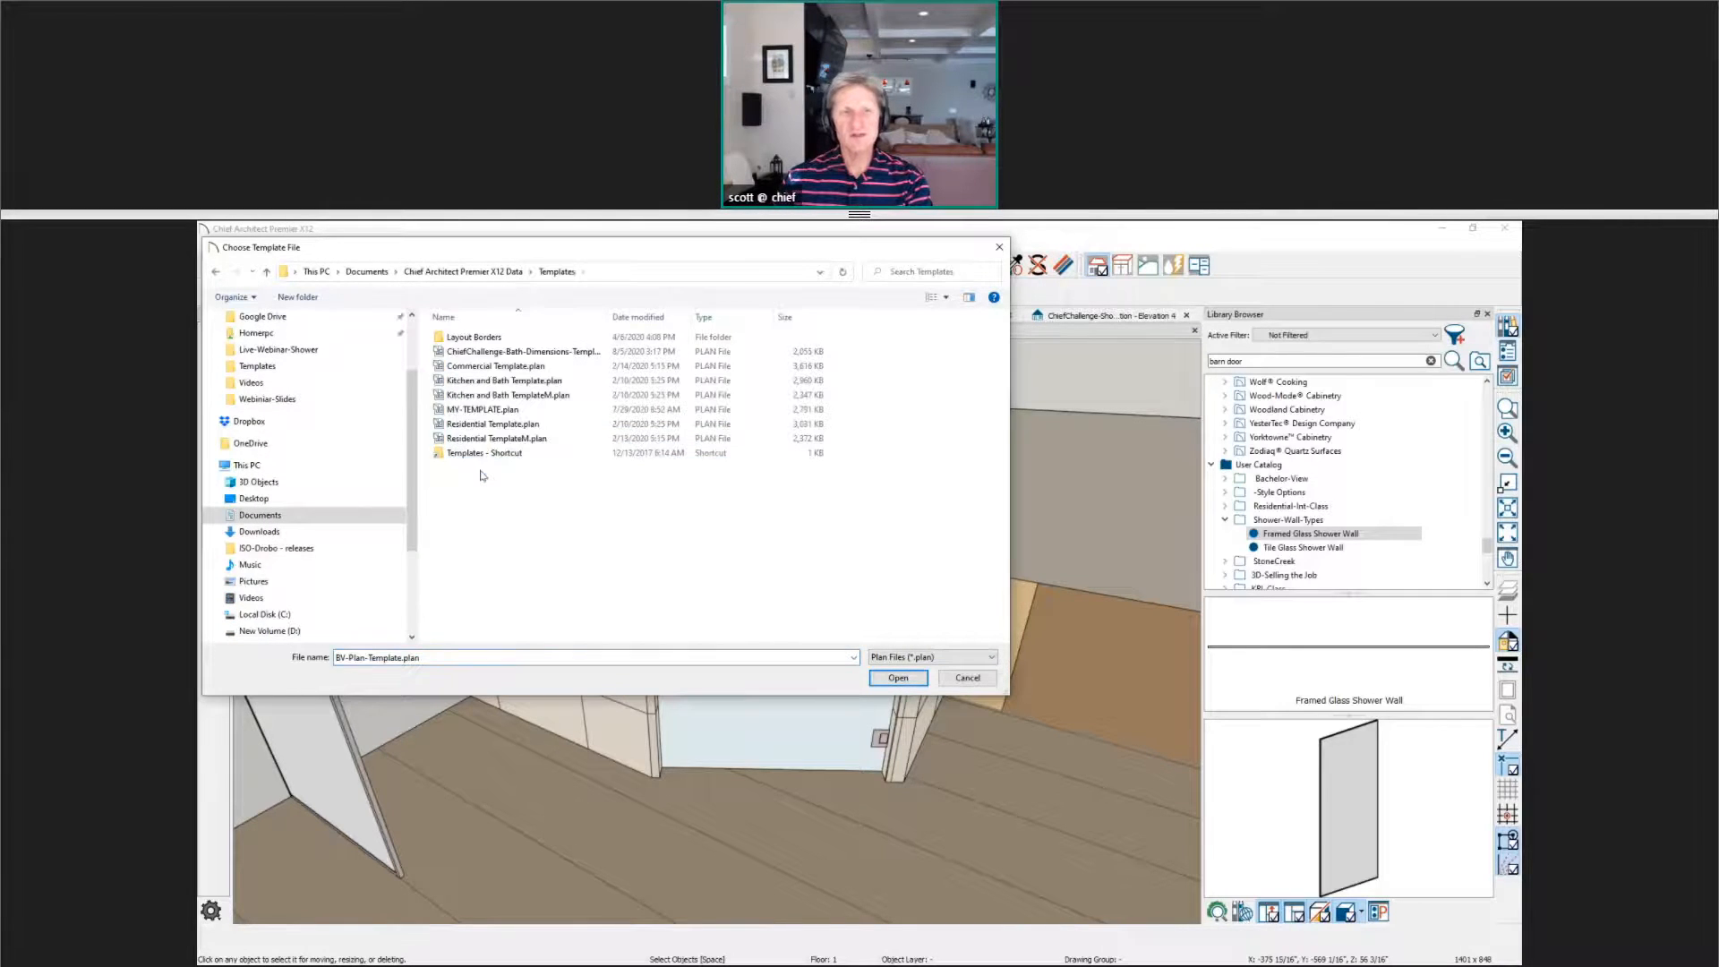
Step: Point out Residential Template.plan and Kitchen and Bath Template.plan, and close the template chooser without opening either
click(514, 425)
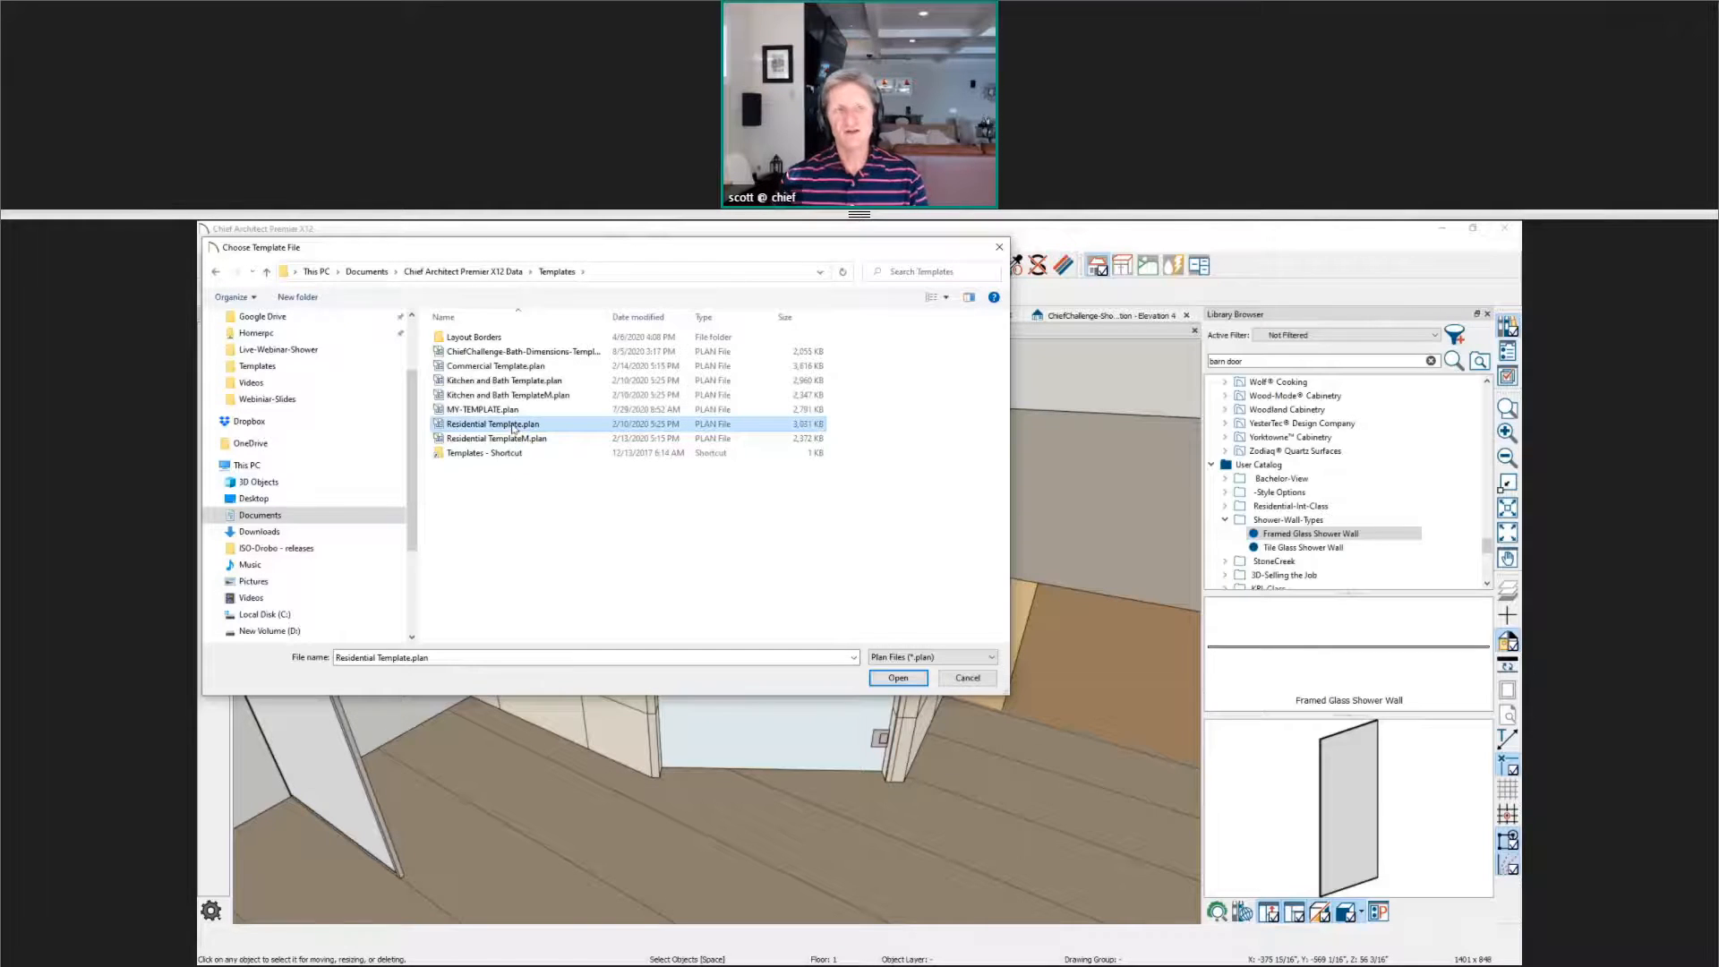
click(522, 382)
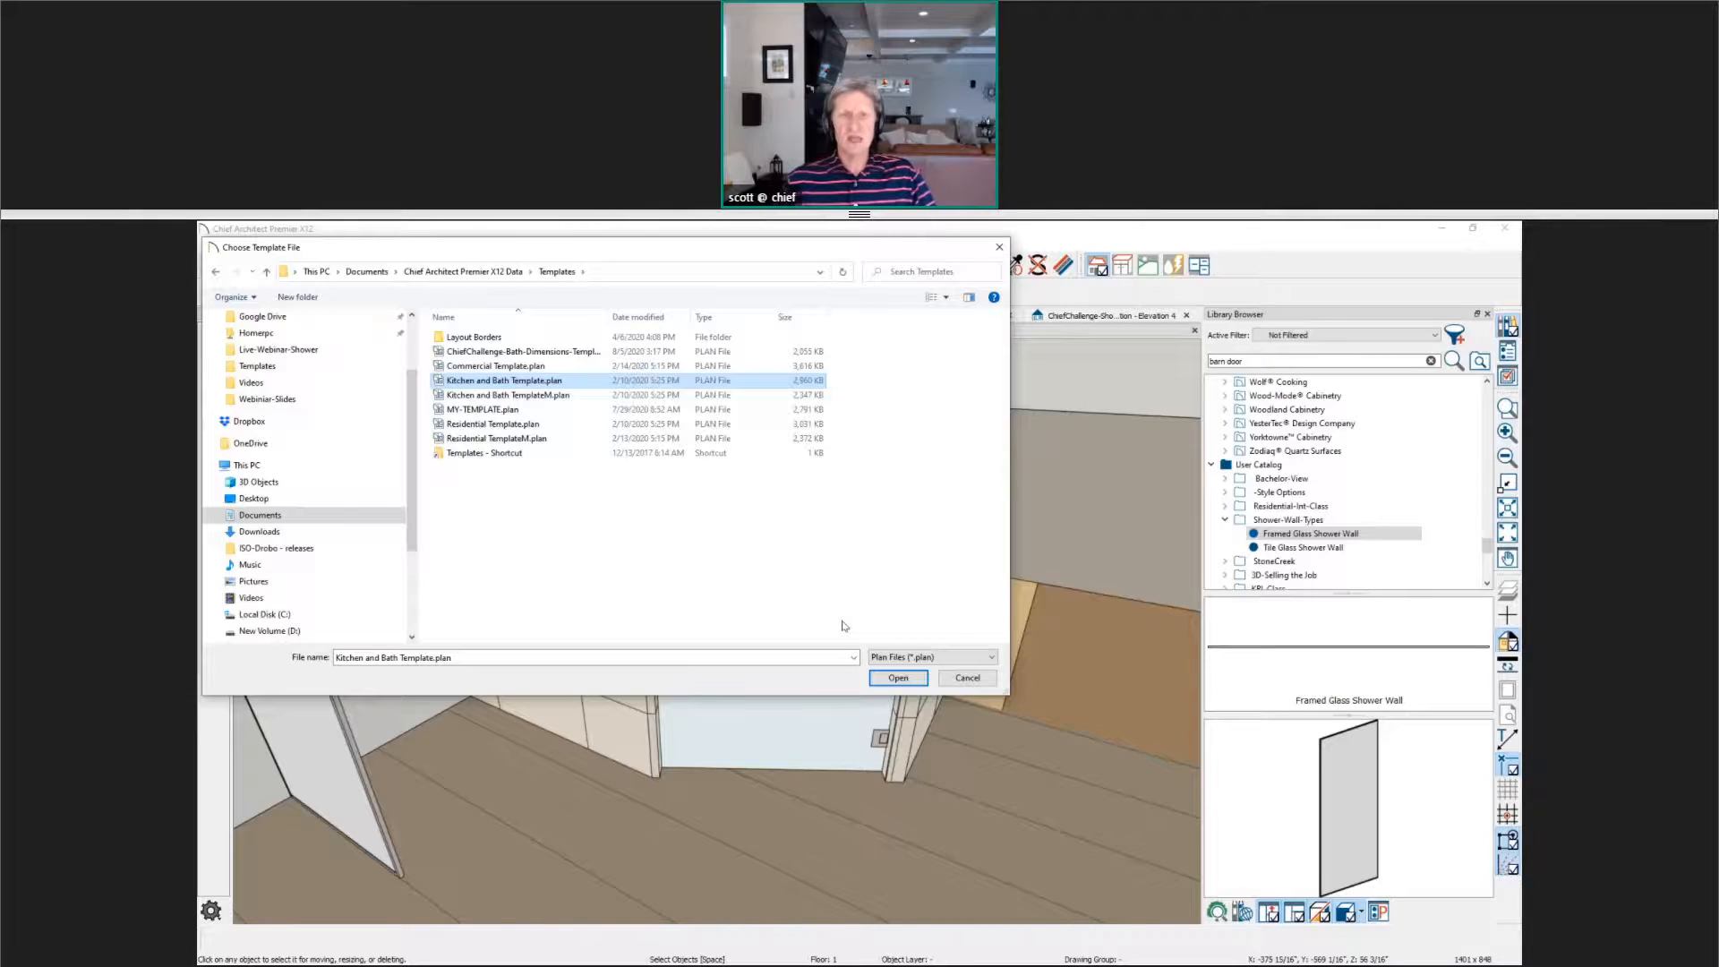
click(1000, 248)
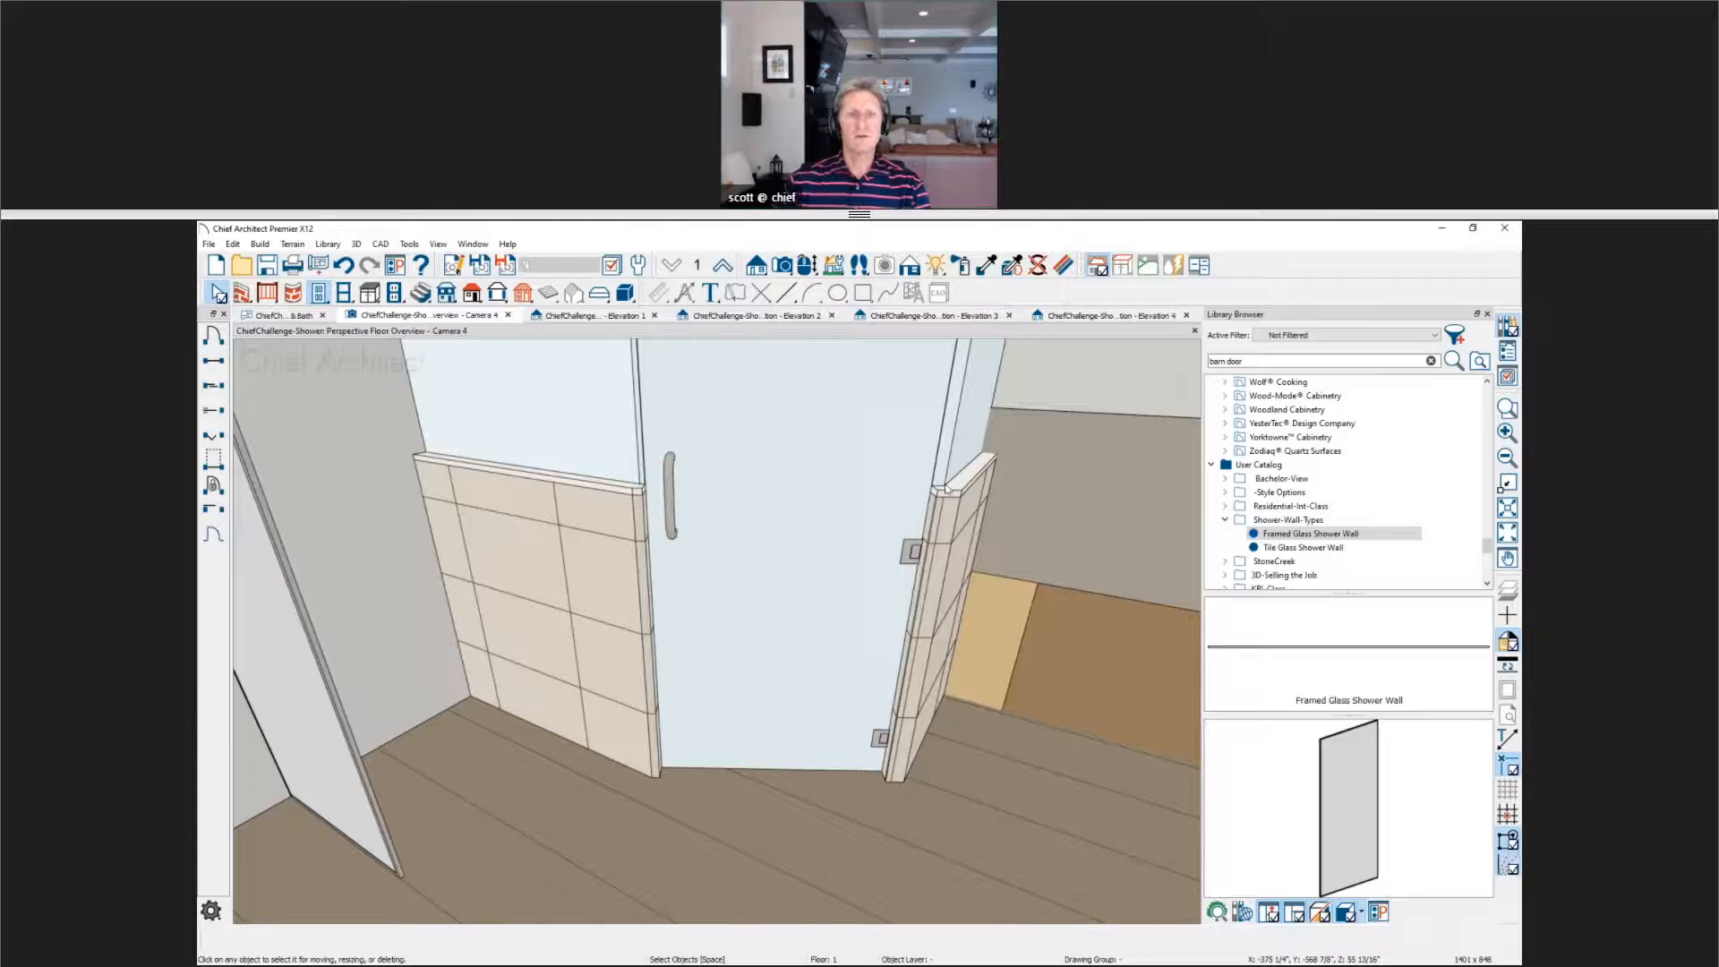
Step: Switch to Windows Photo Viewer to show the Closets – Design, Dimensions & Cabinets slide
middle_drag(942, 486, 887, 605)
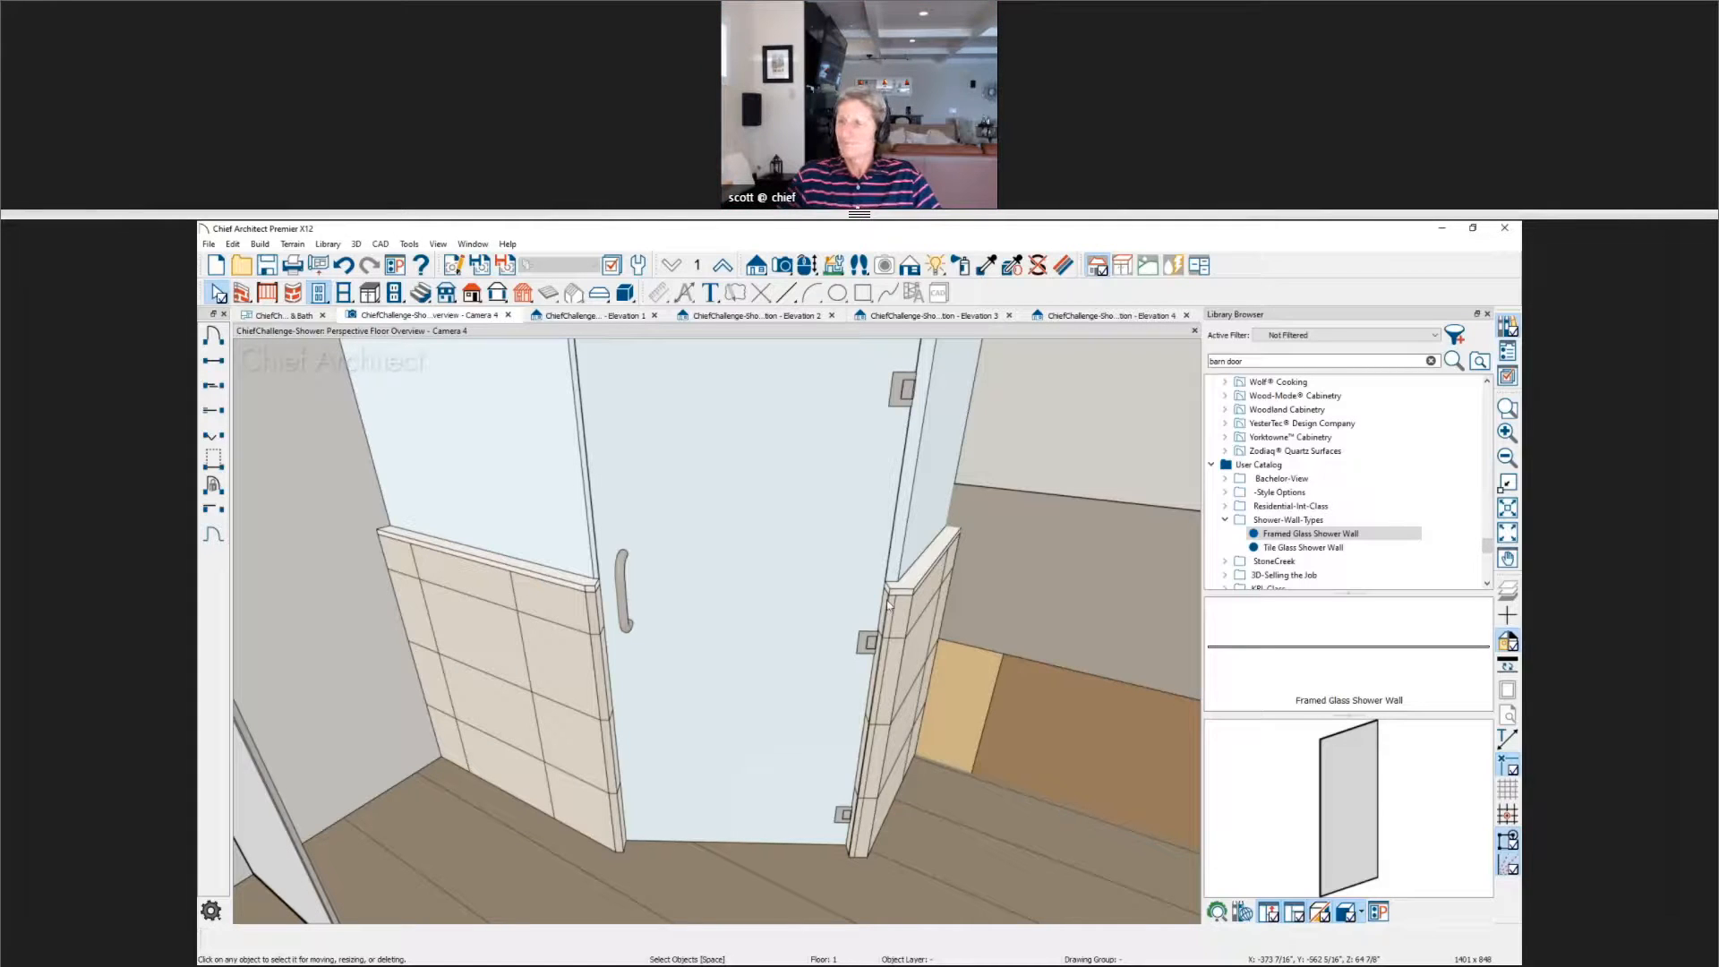
key(alt+Tab)
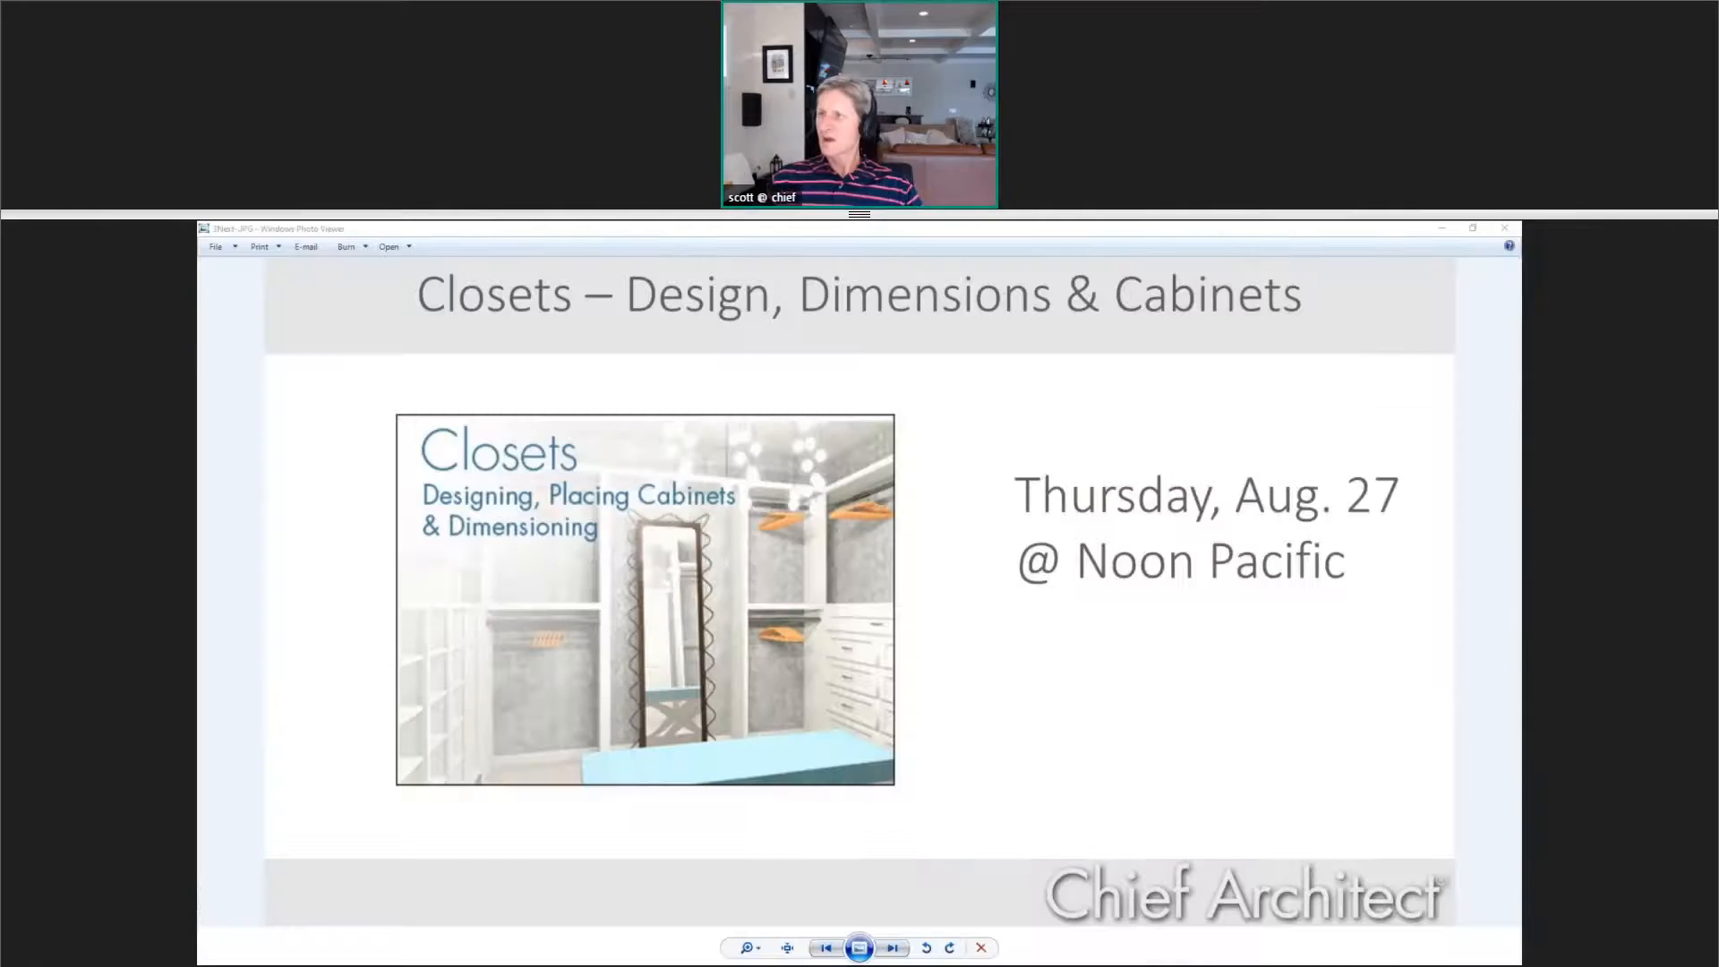